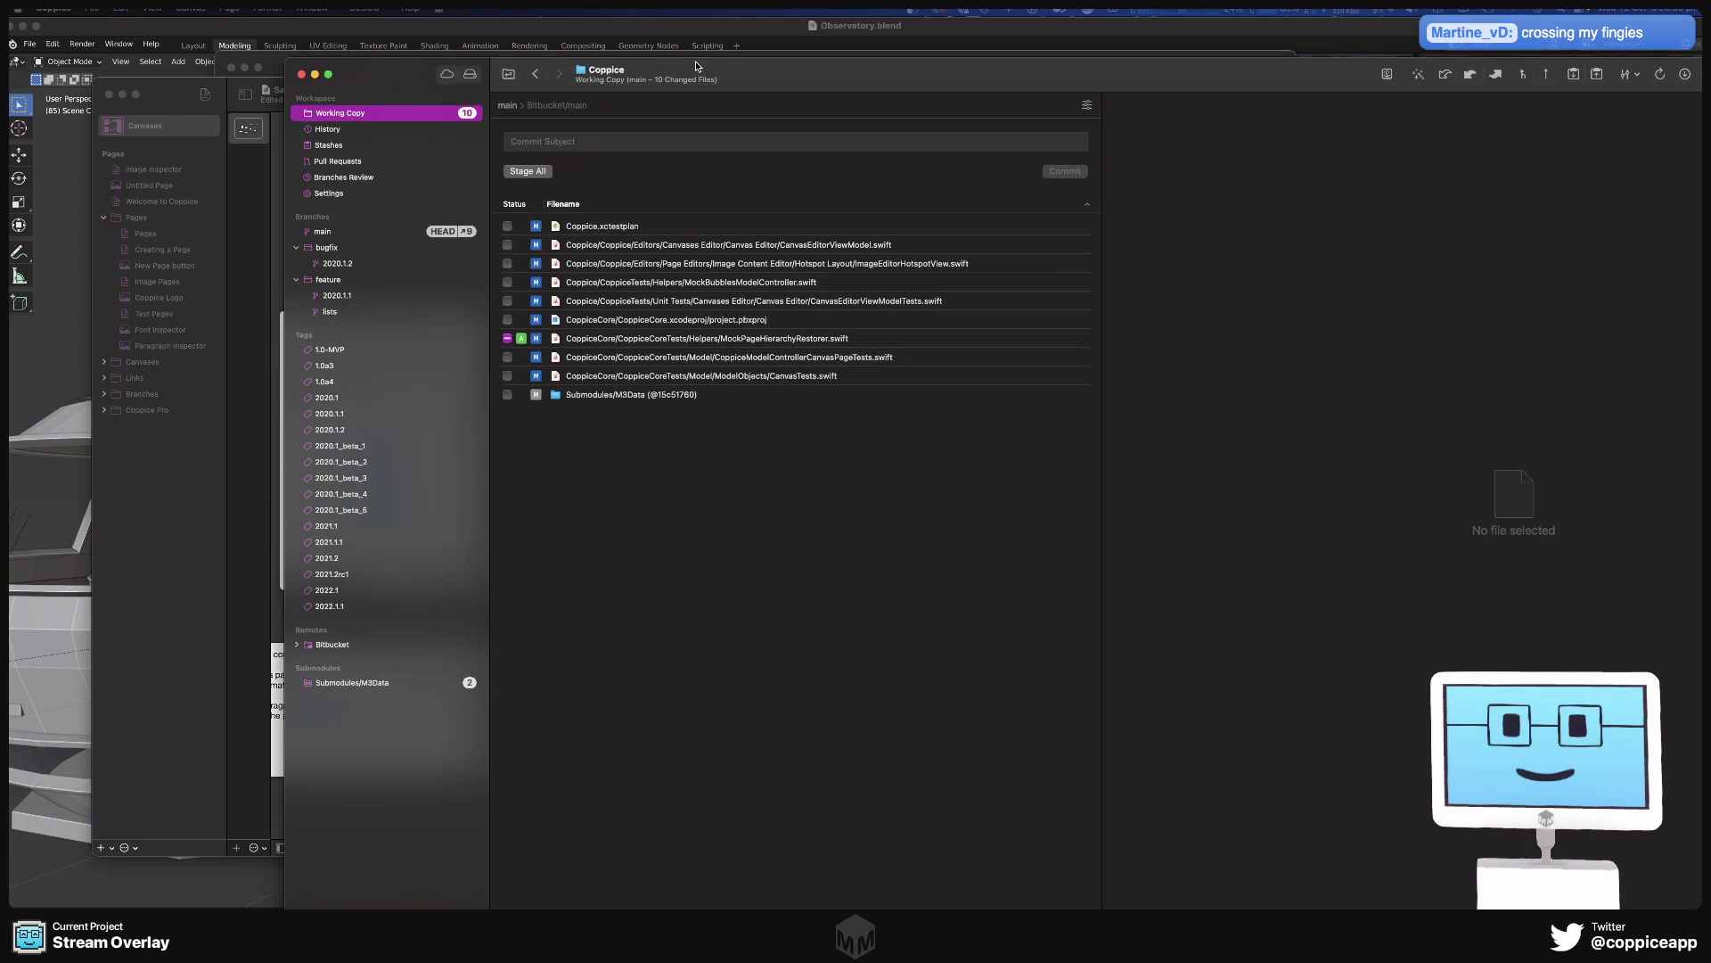
# Browse the Coppice repository's commit history back to the initial commit, then minimise the repository window.
pyautogui.click(323, 130)
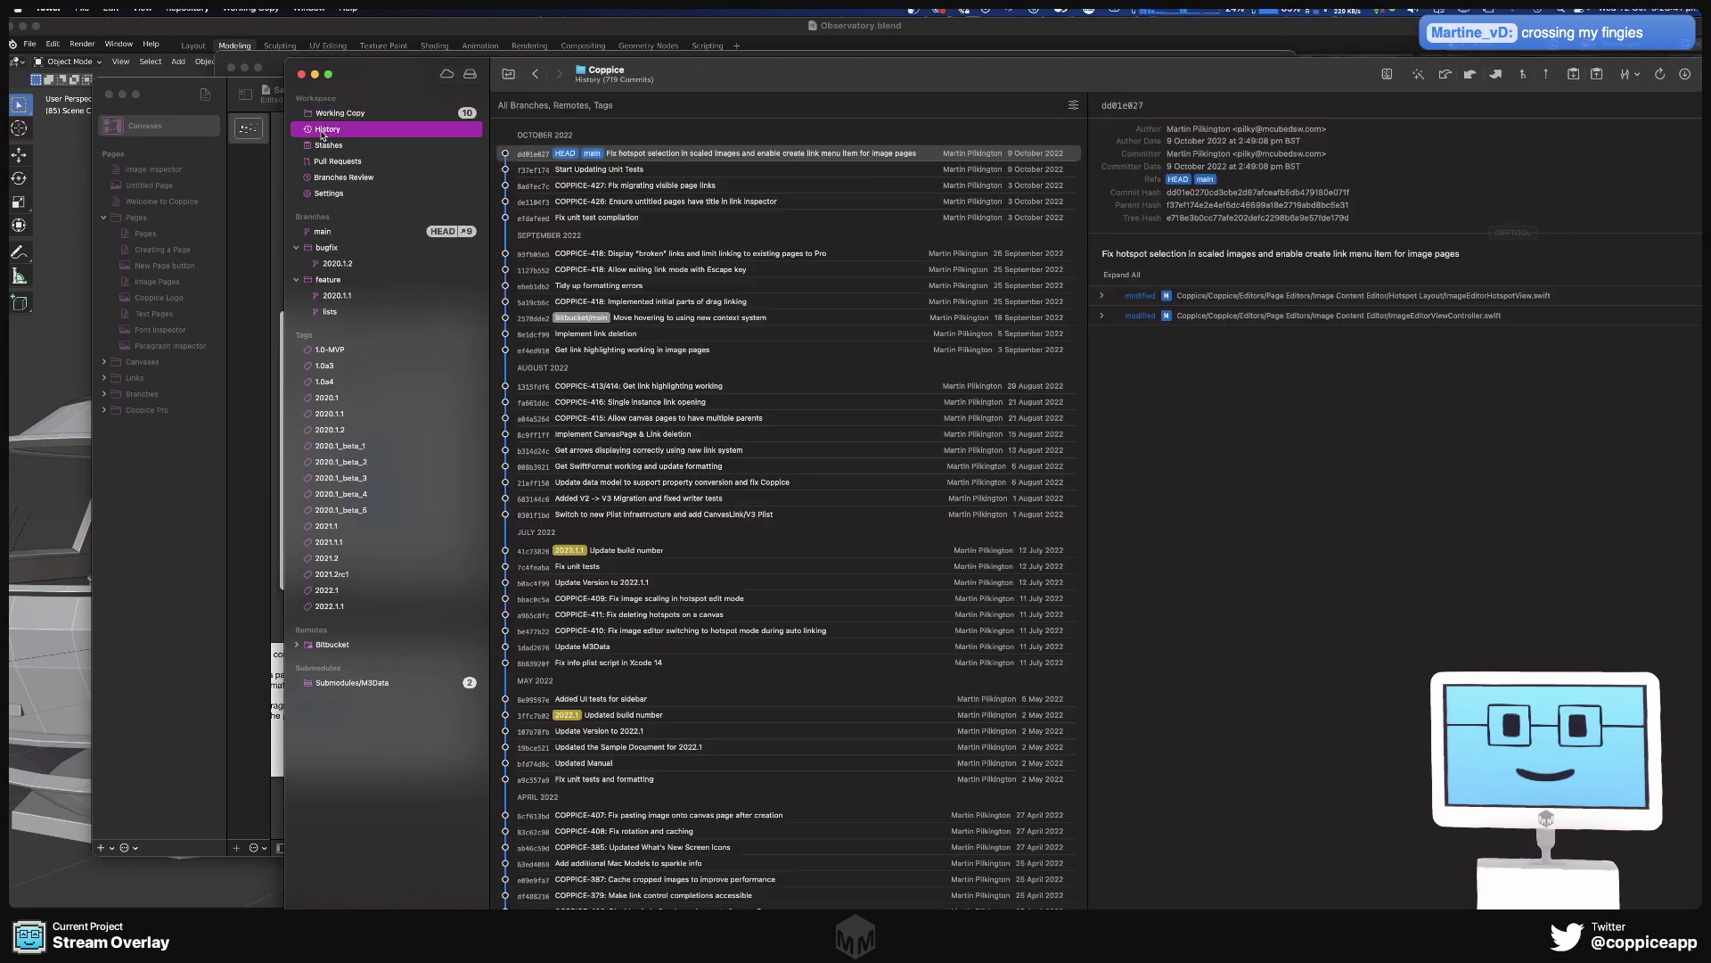
pyautogui.scroll(-20, 964, 493)
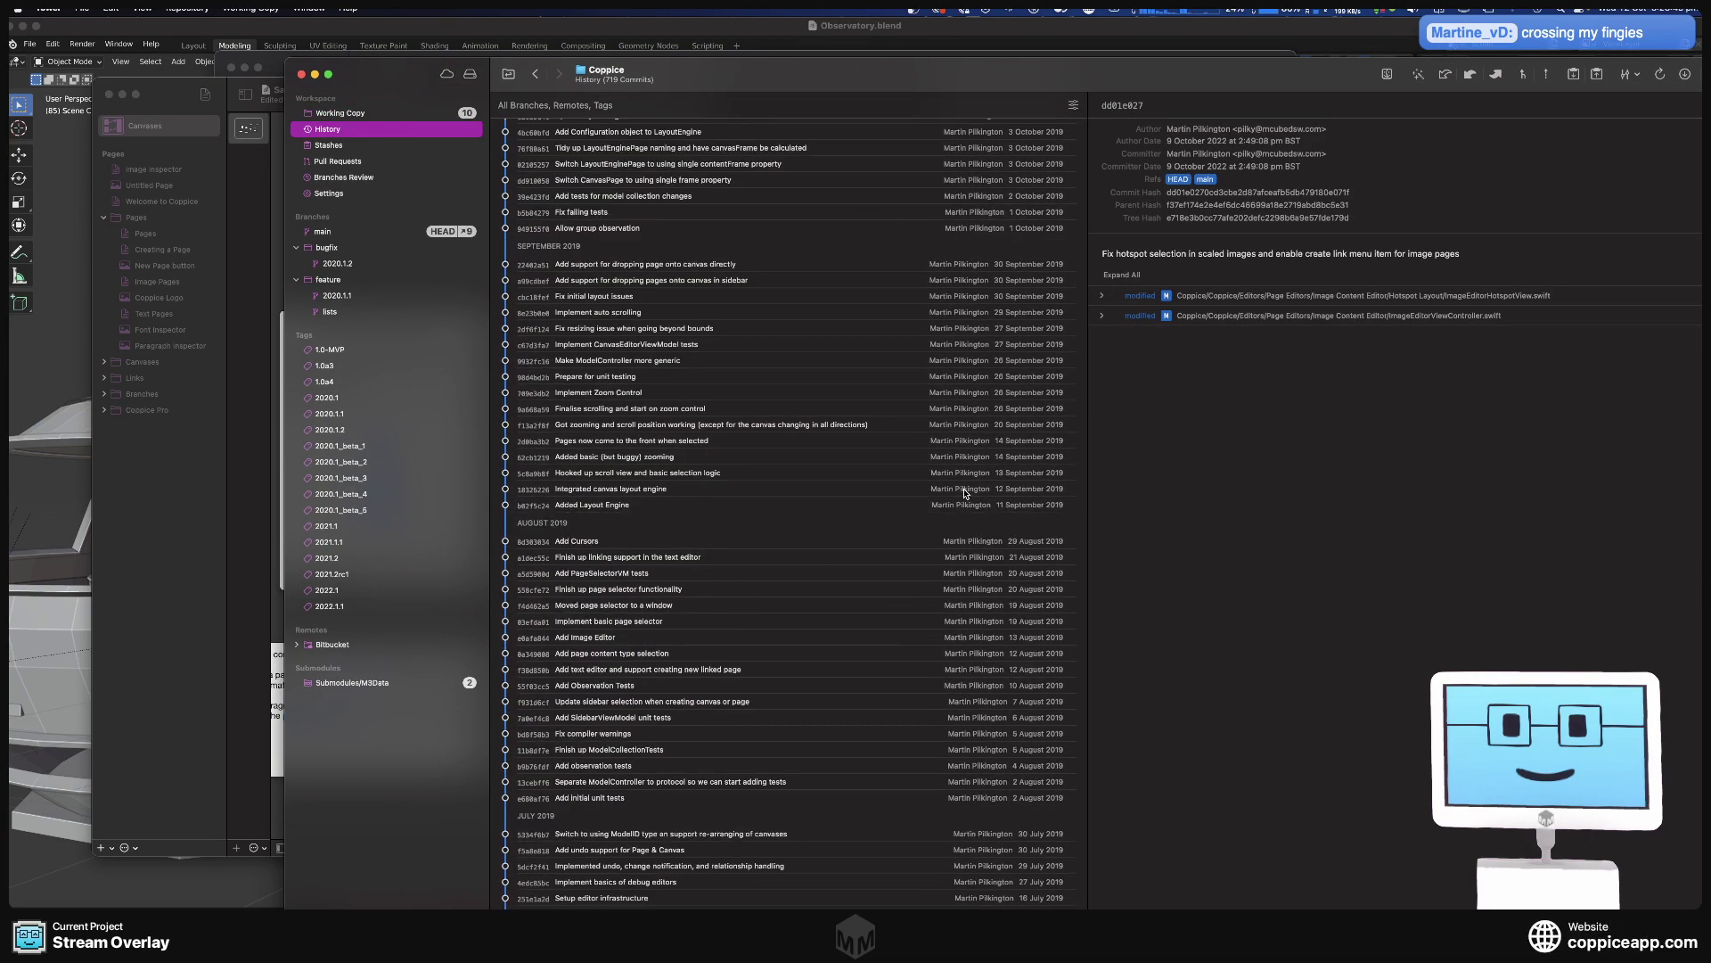
pyautogui.moveTo(984, 76); pyautogui.dragTo(899, 36)
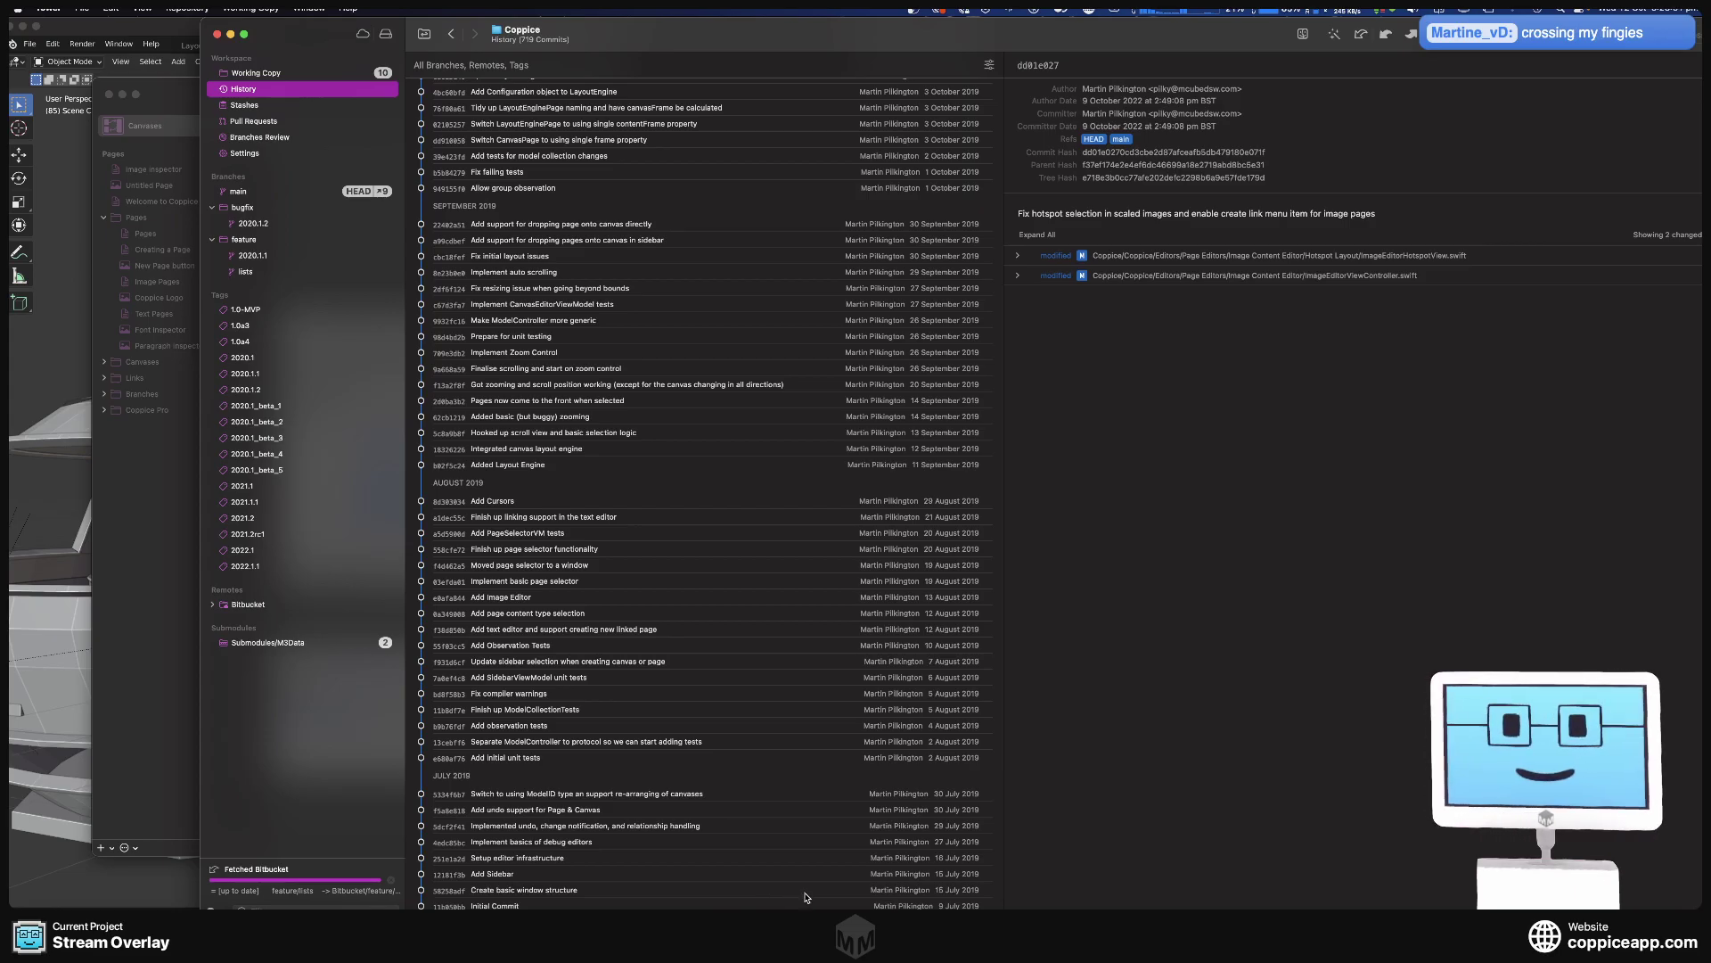
pyautogui.scroll(20, 804, 897)
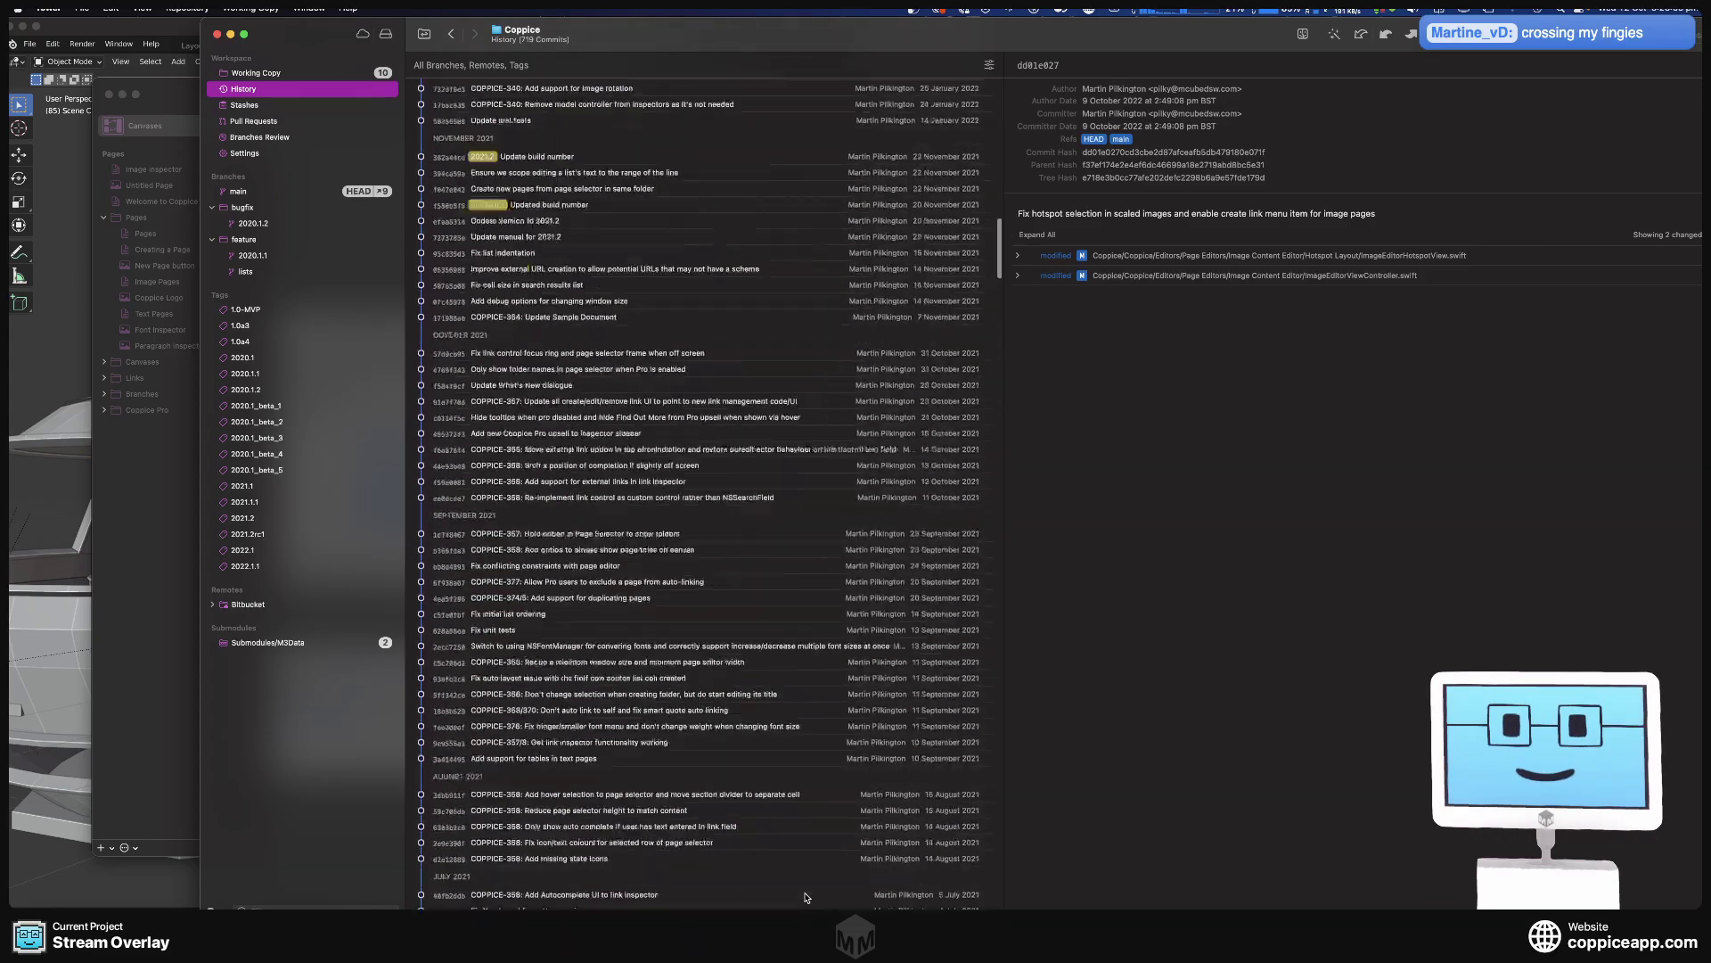
pyautogui.scroll(-20, 802, 891)
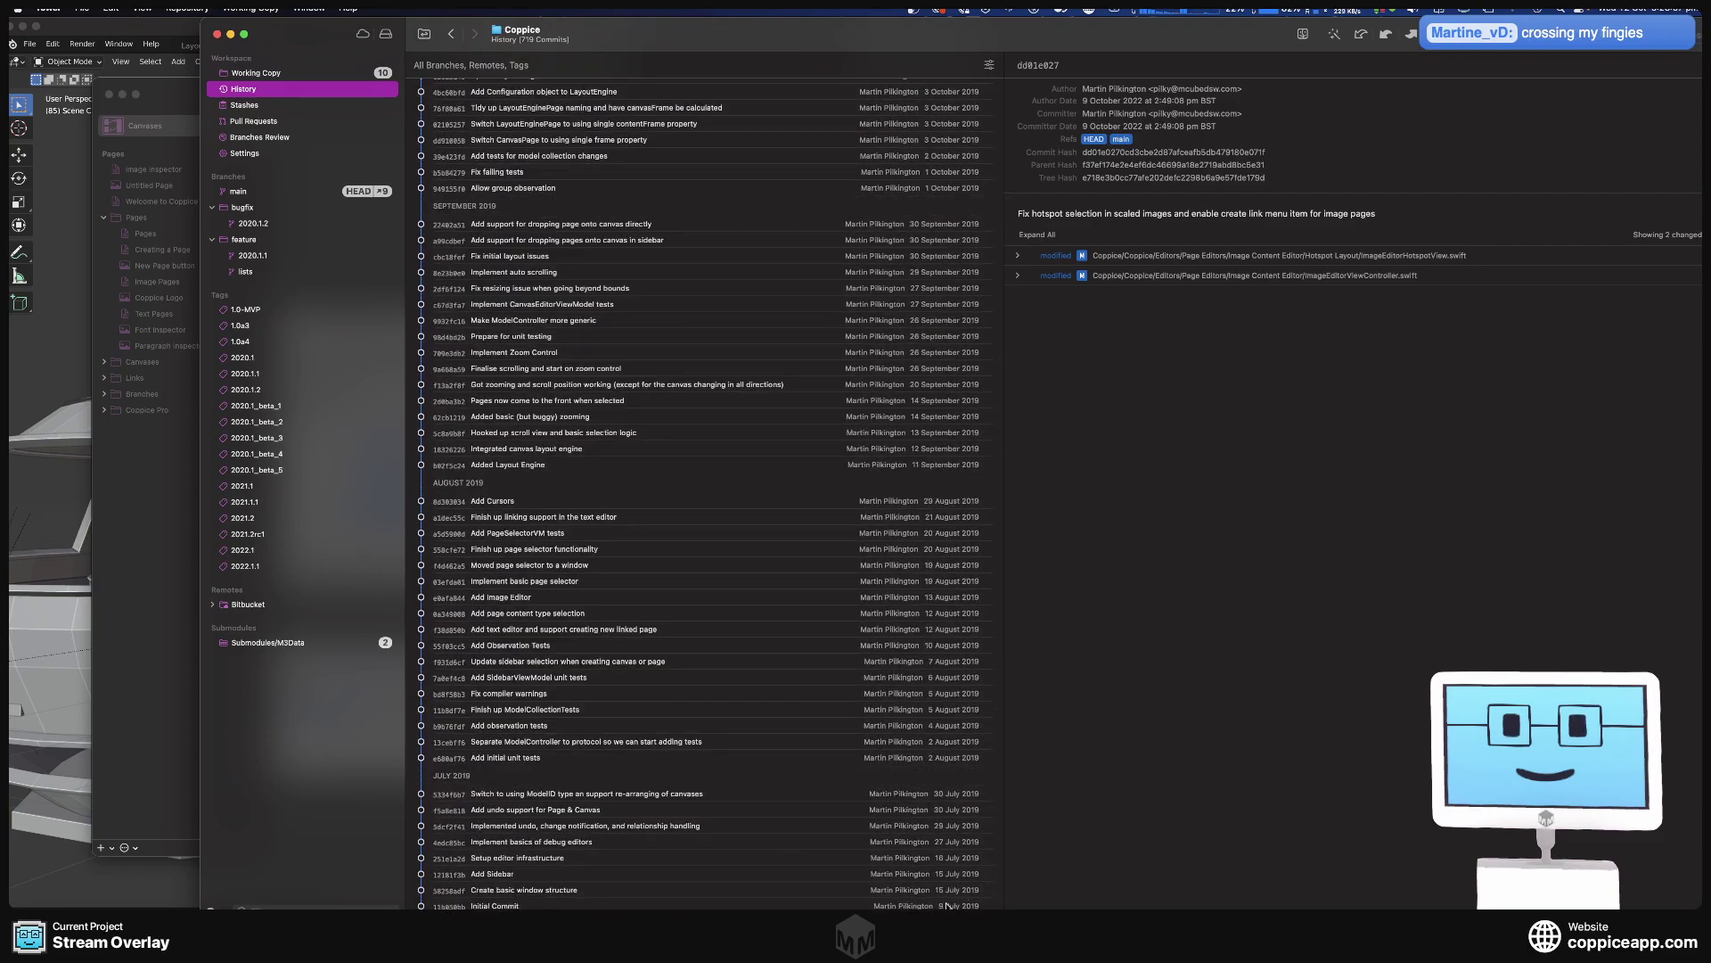
pyautogui.scroll(15, 947, 905)
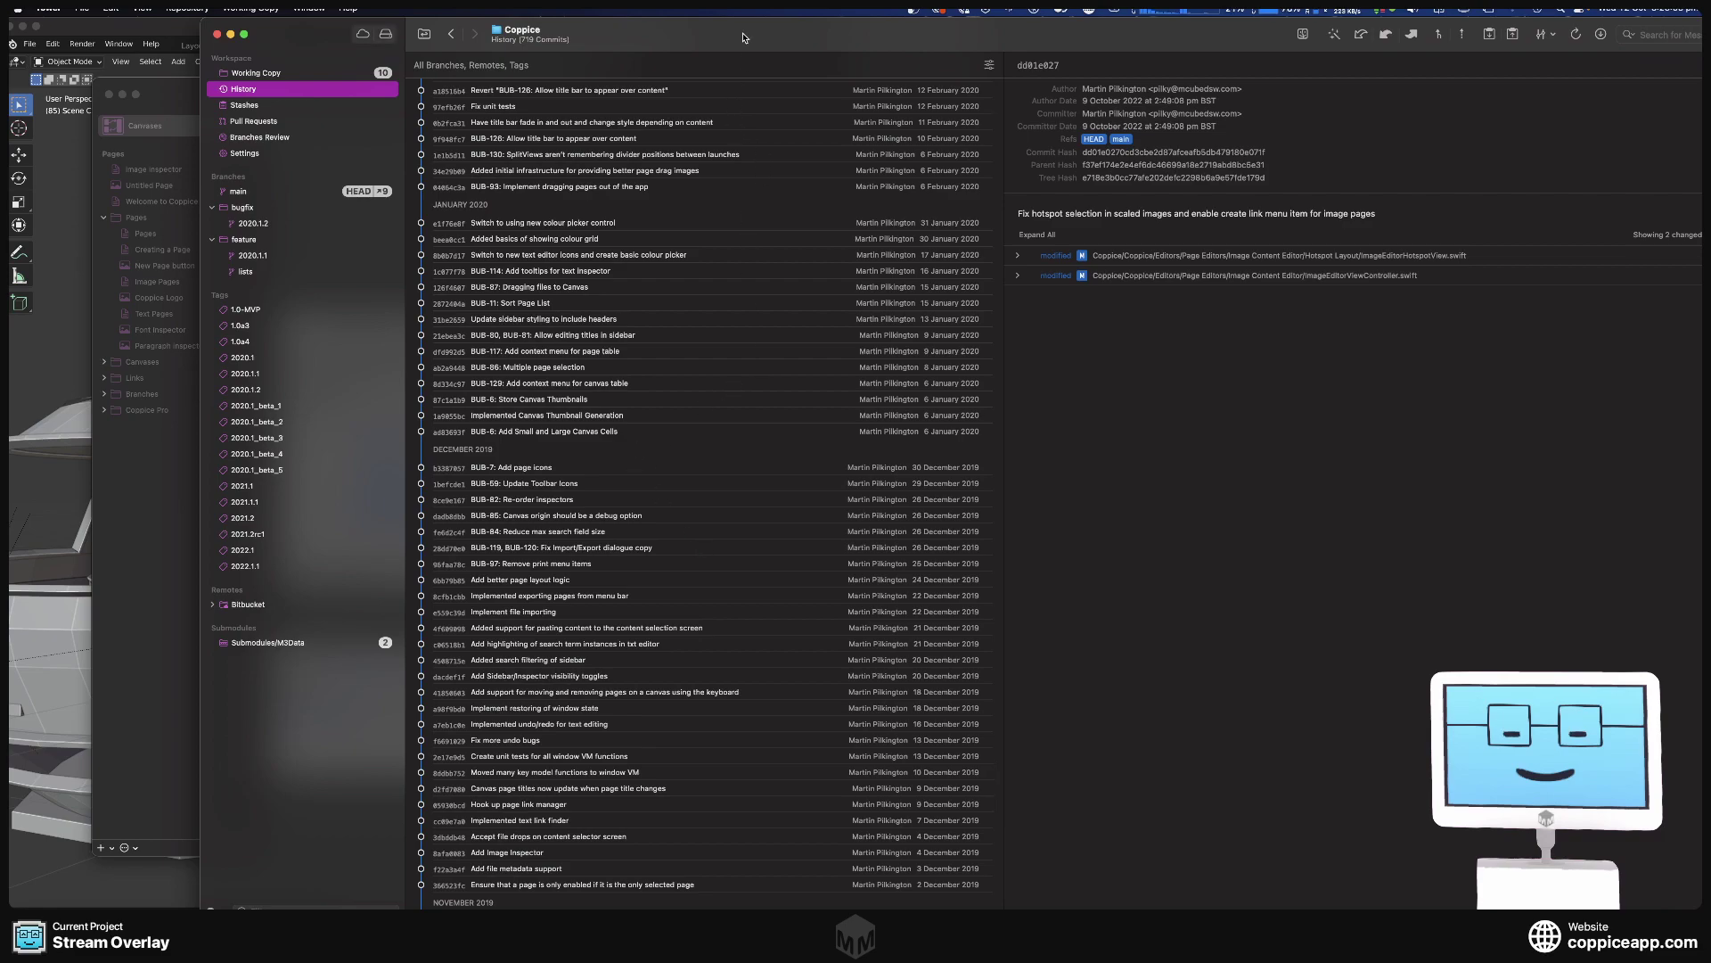
pyautogui.press('super+m')
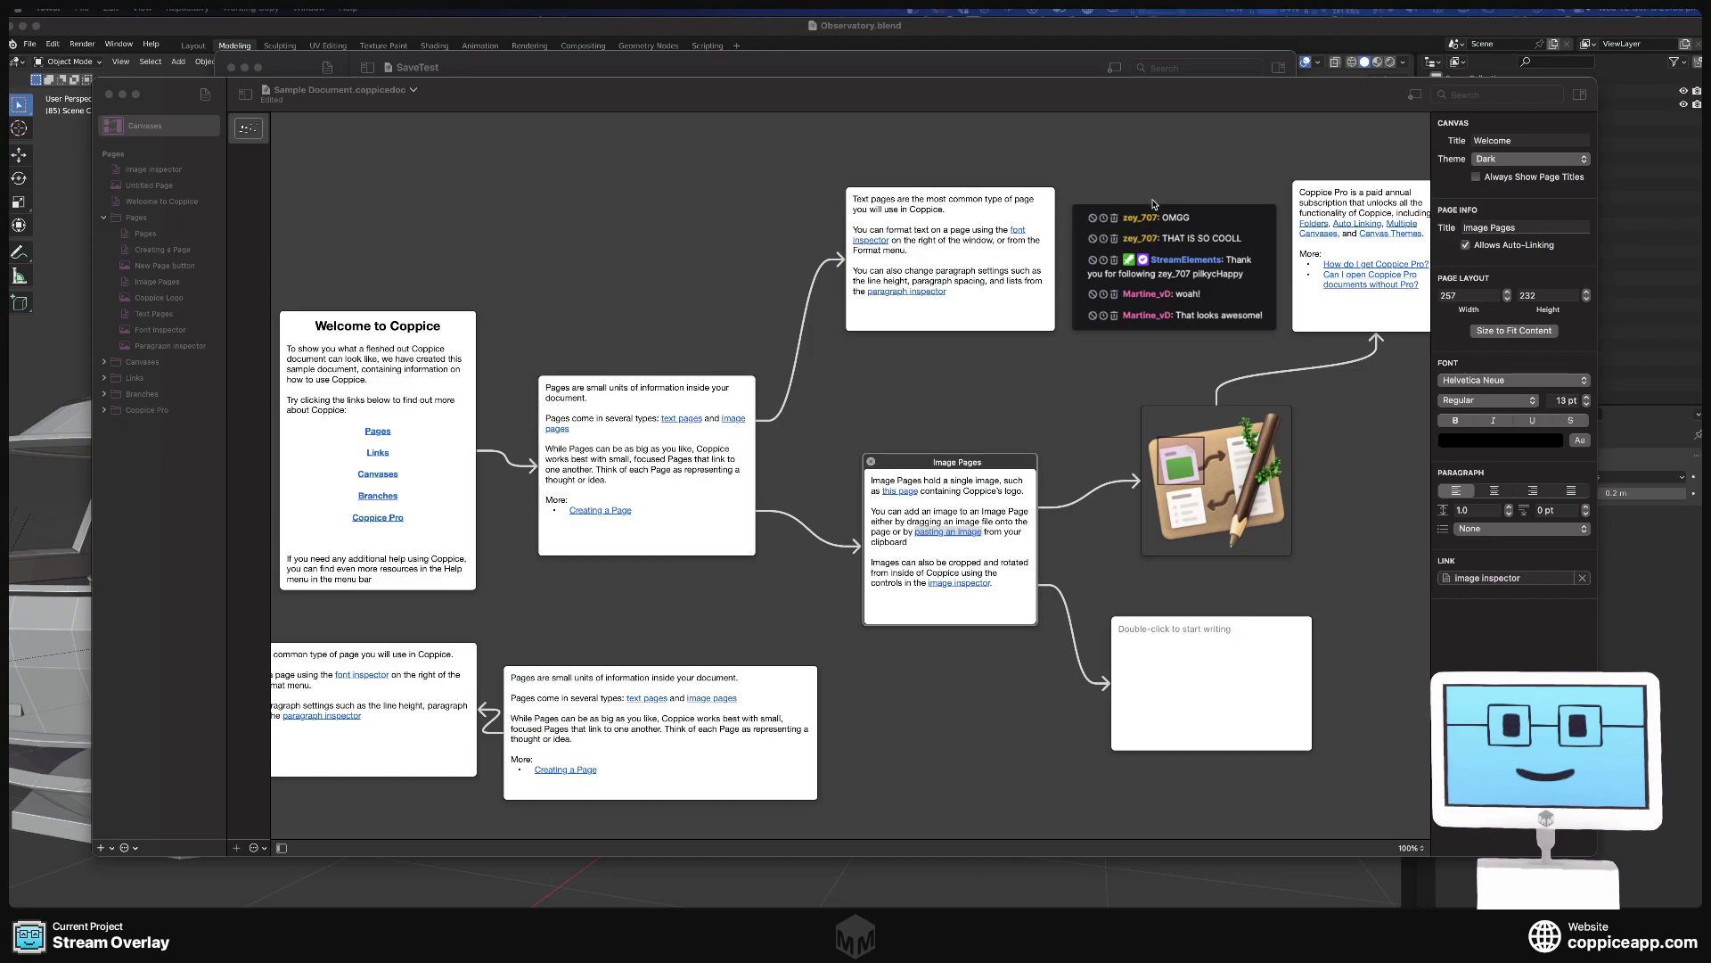
# Hide the Coppice document windows to return to the Observatory model in Blender.
pyautogui.click(930, 114)
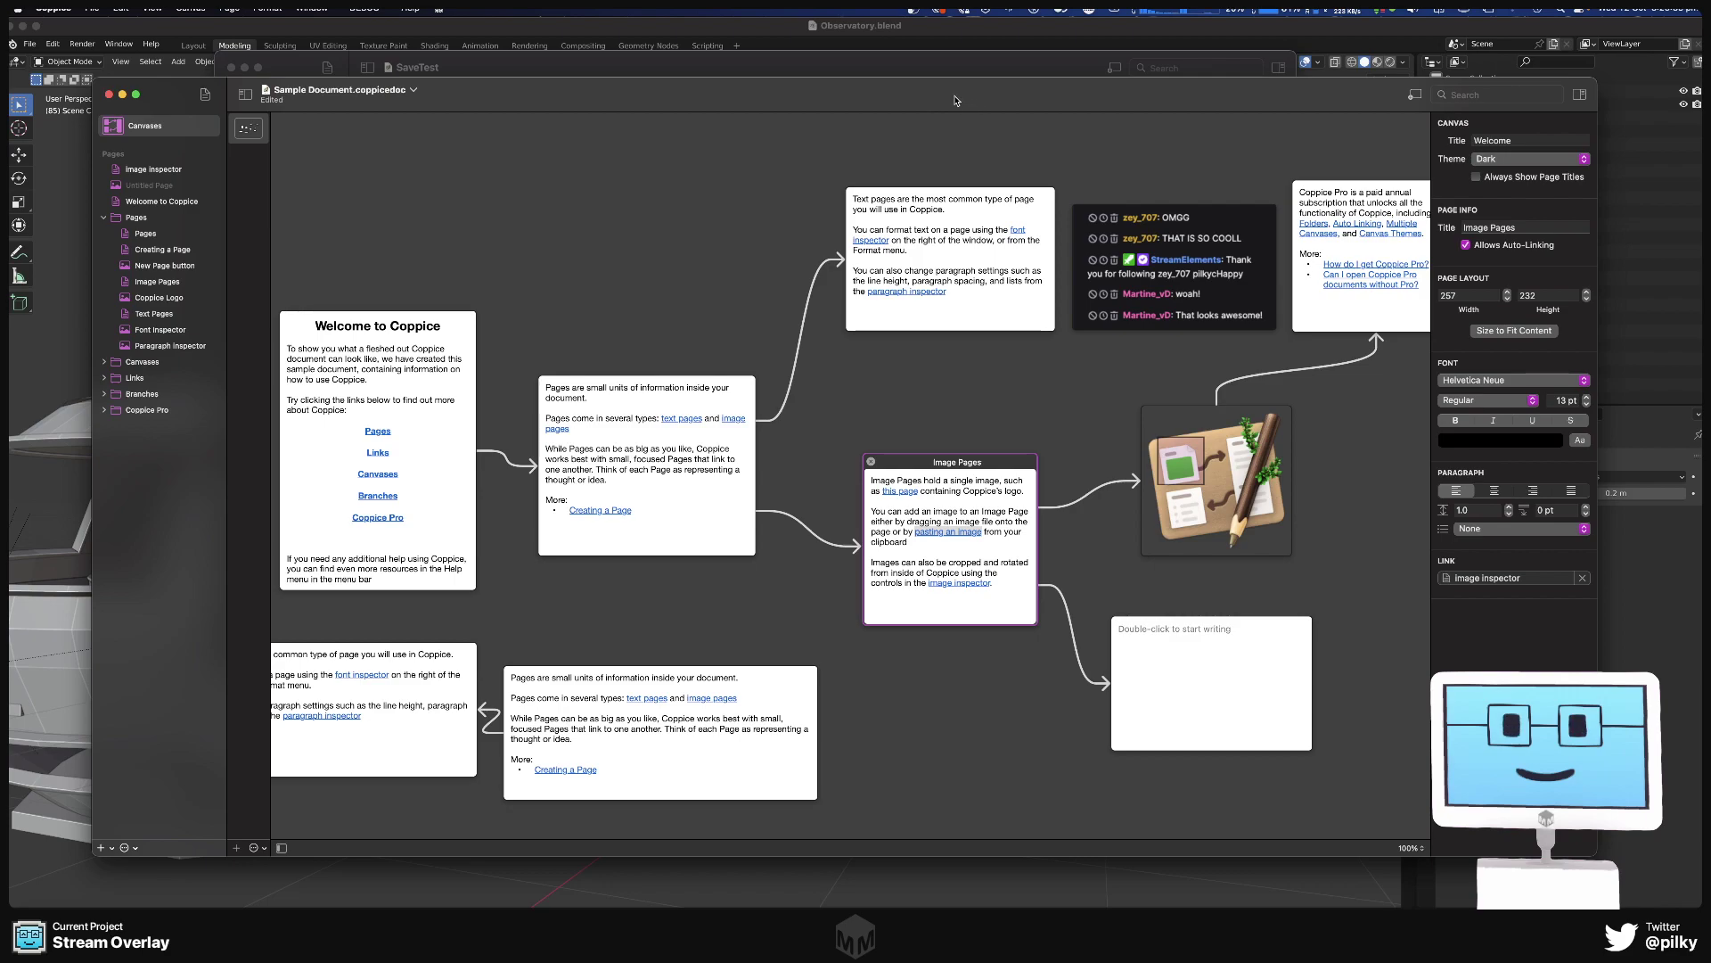
pyautogui.moveTo(953, 100); pyautogui.dragTo(966, 105)
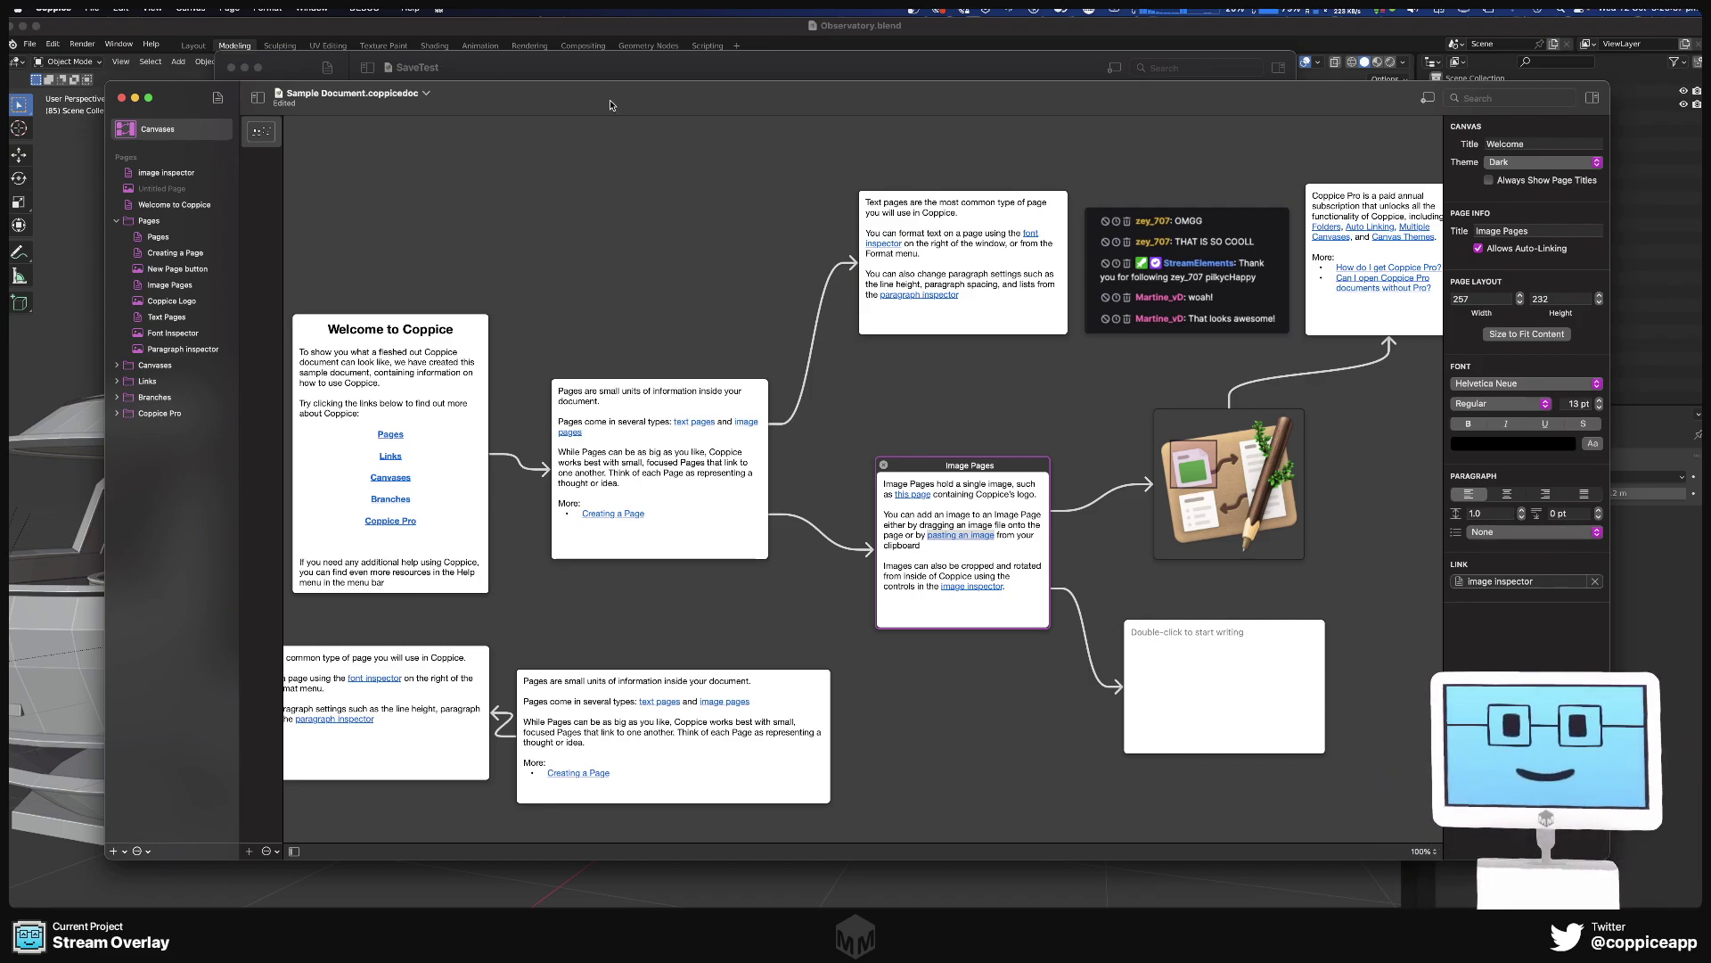
pyautogui.moveTo(611, 101); pyautogui.dragTo(555, 134)
pyautogui.press('super+h')
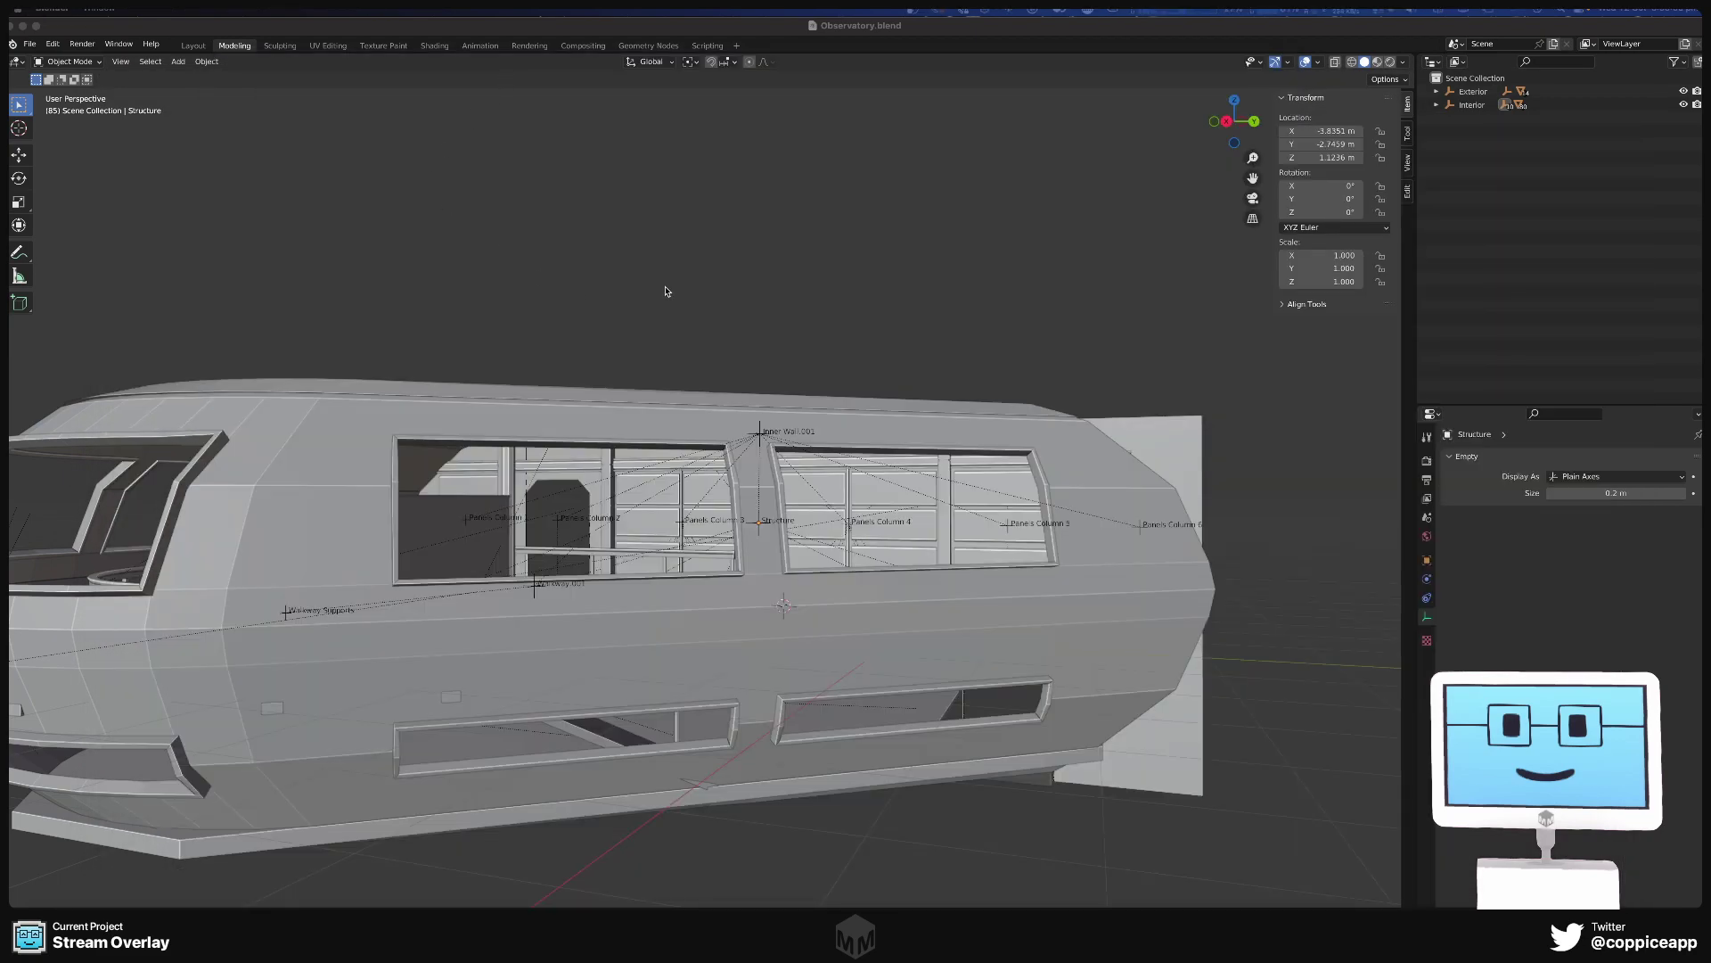
# Switch to Unity Hub and open the Stream Overlay project.
pyautogui.moveTo(802, 329); pyautogui.dragTo(950, 333, button='middle')
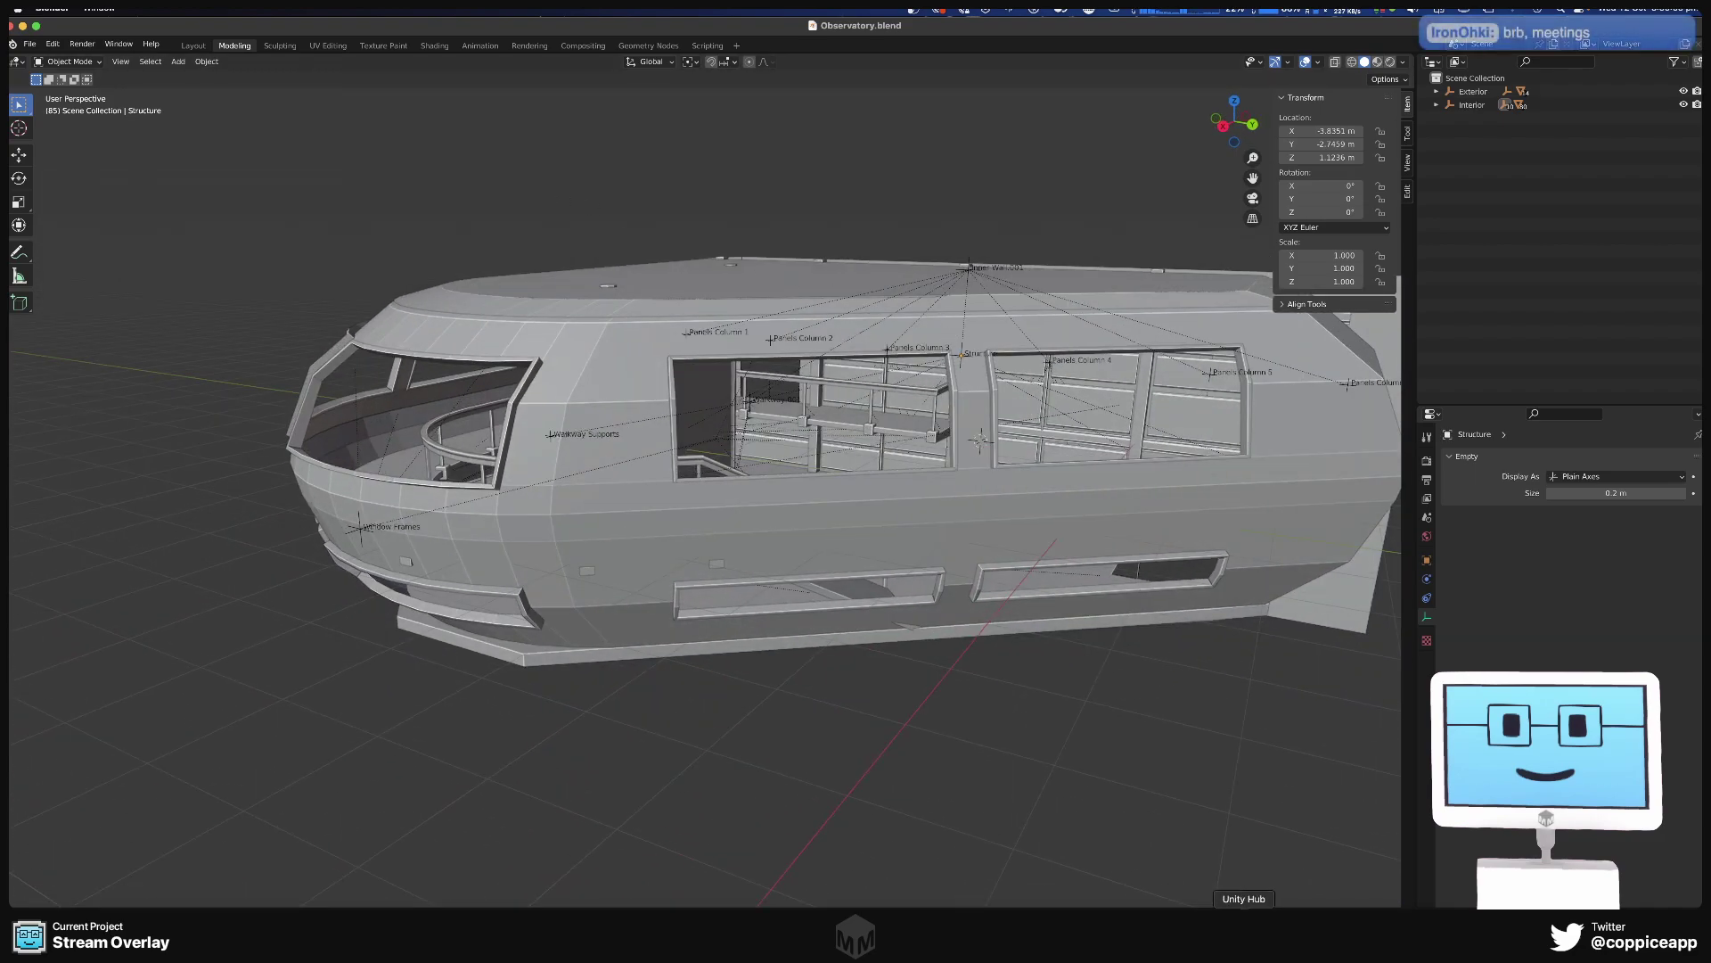
pyautogui.click(1241, 906)
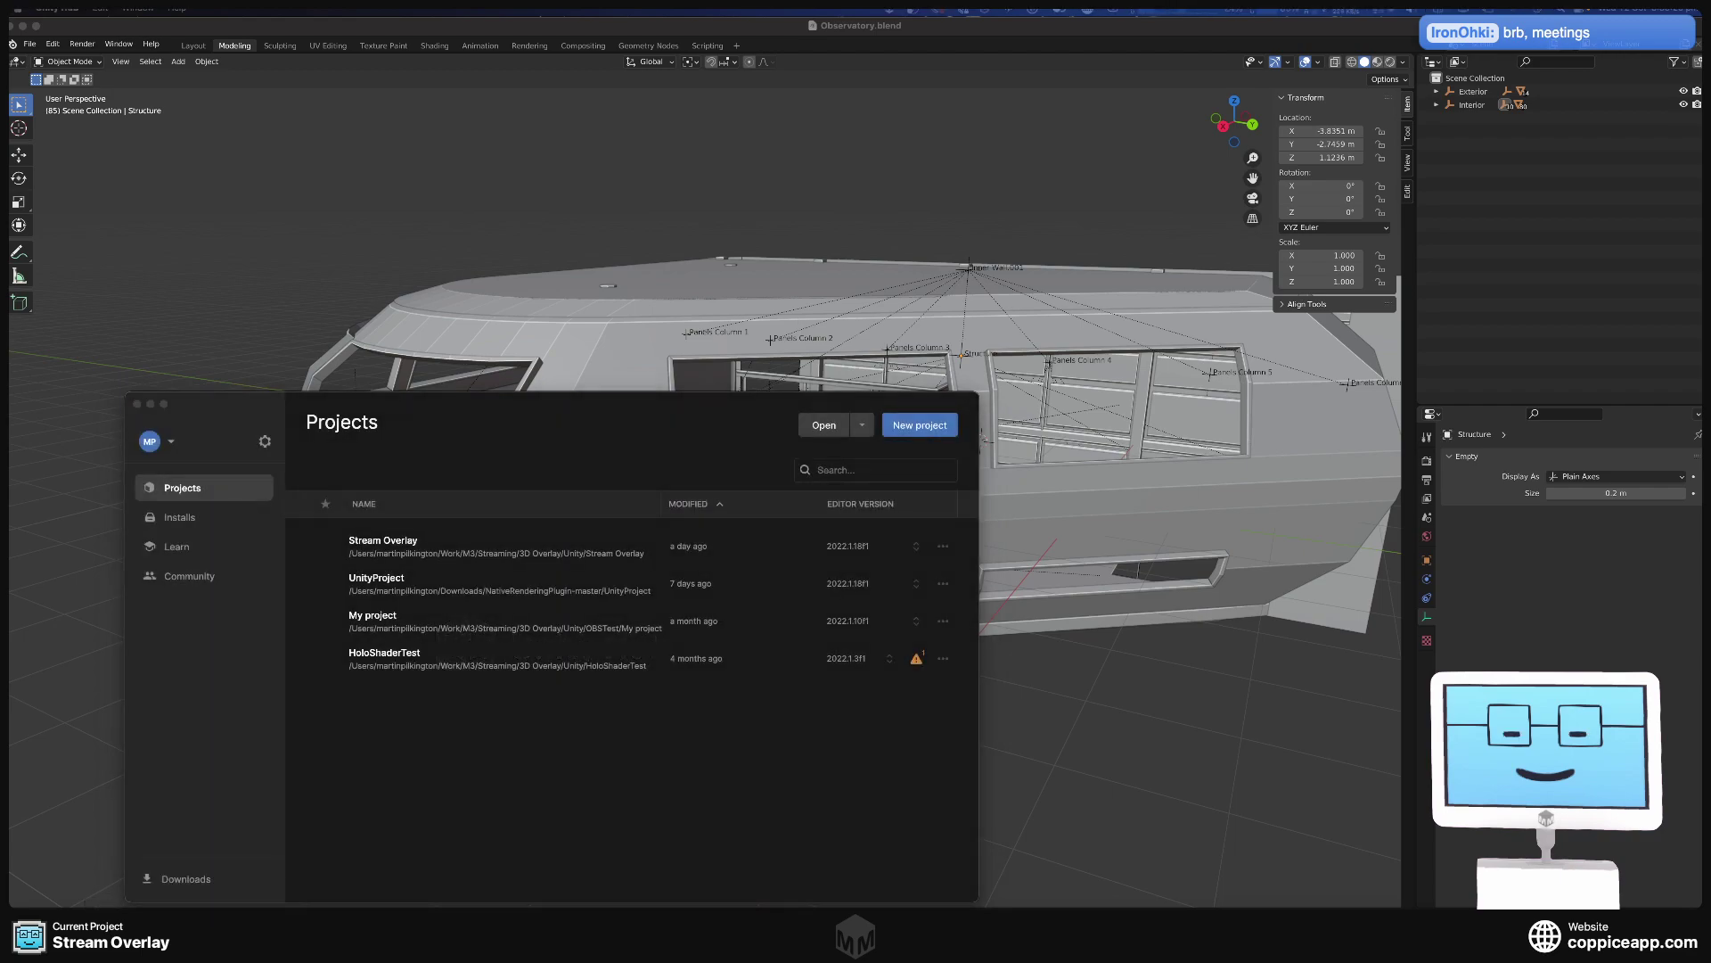
pyautogui.click(389, 546)
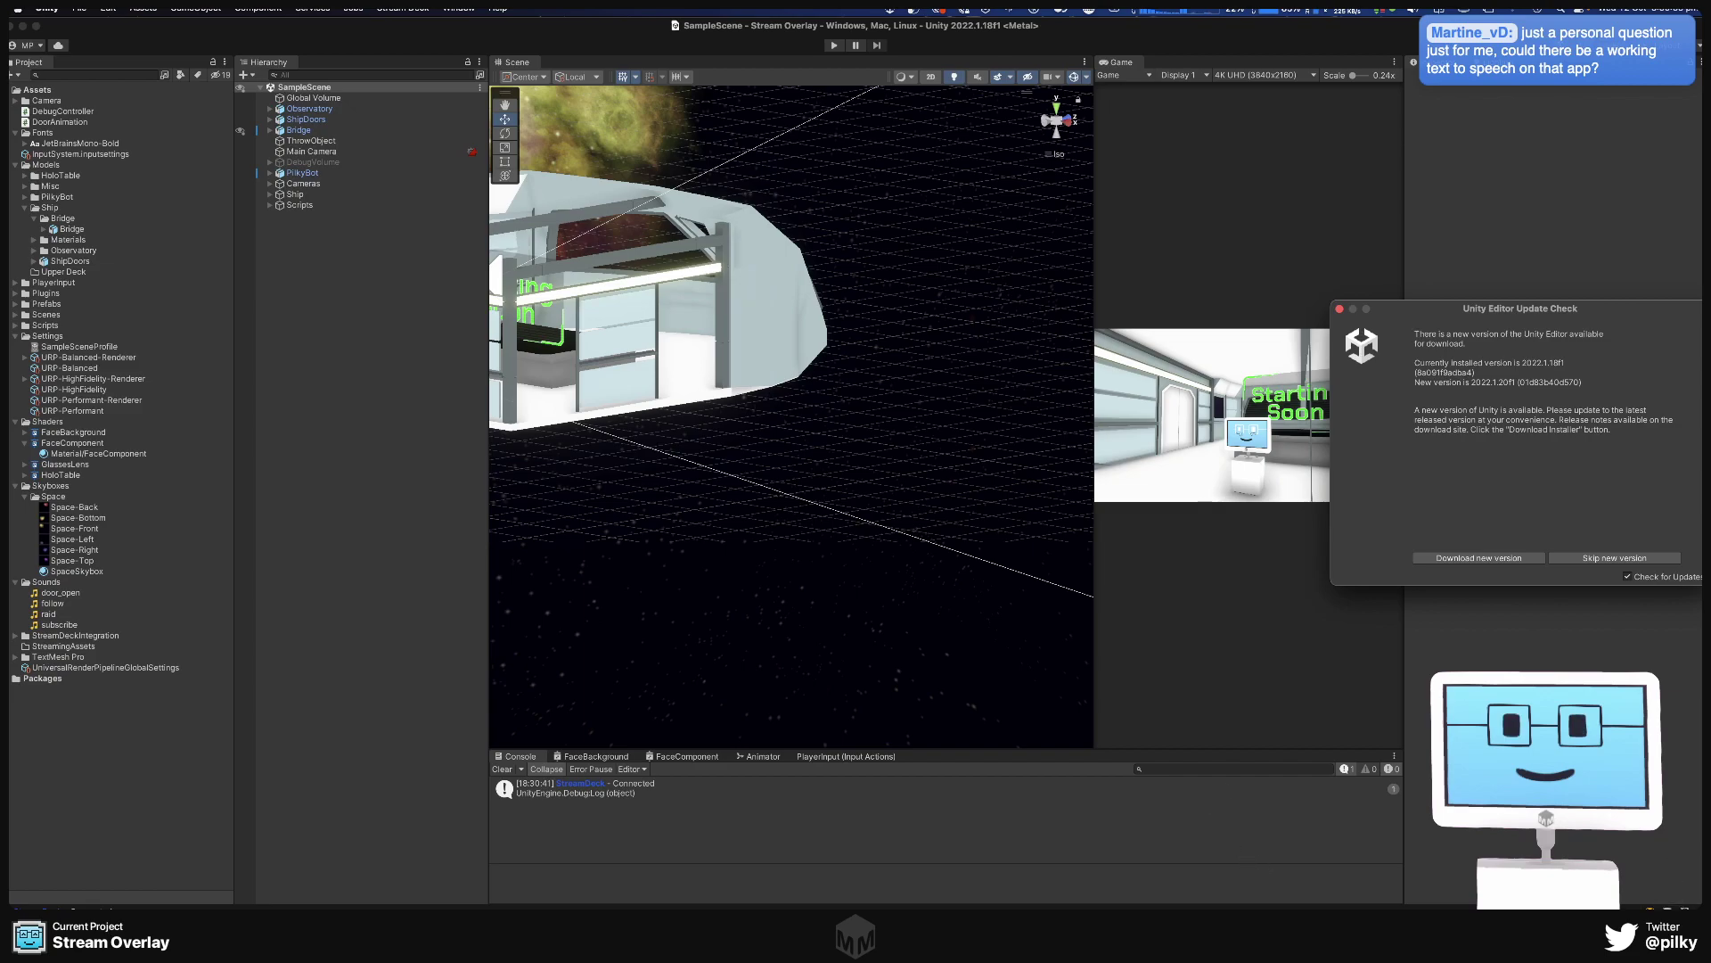
# Launch the Coppice application, create a new blank document and enlarge its window.
pyautogui.click(1462, 945)
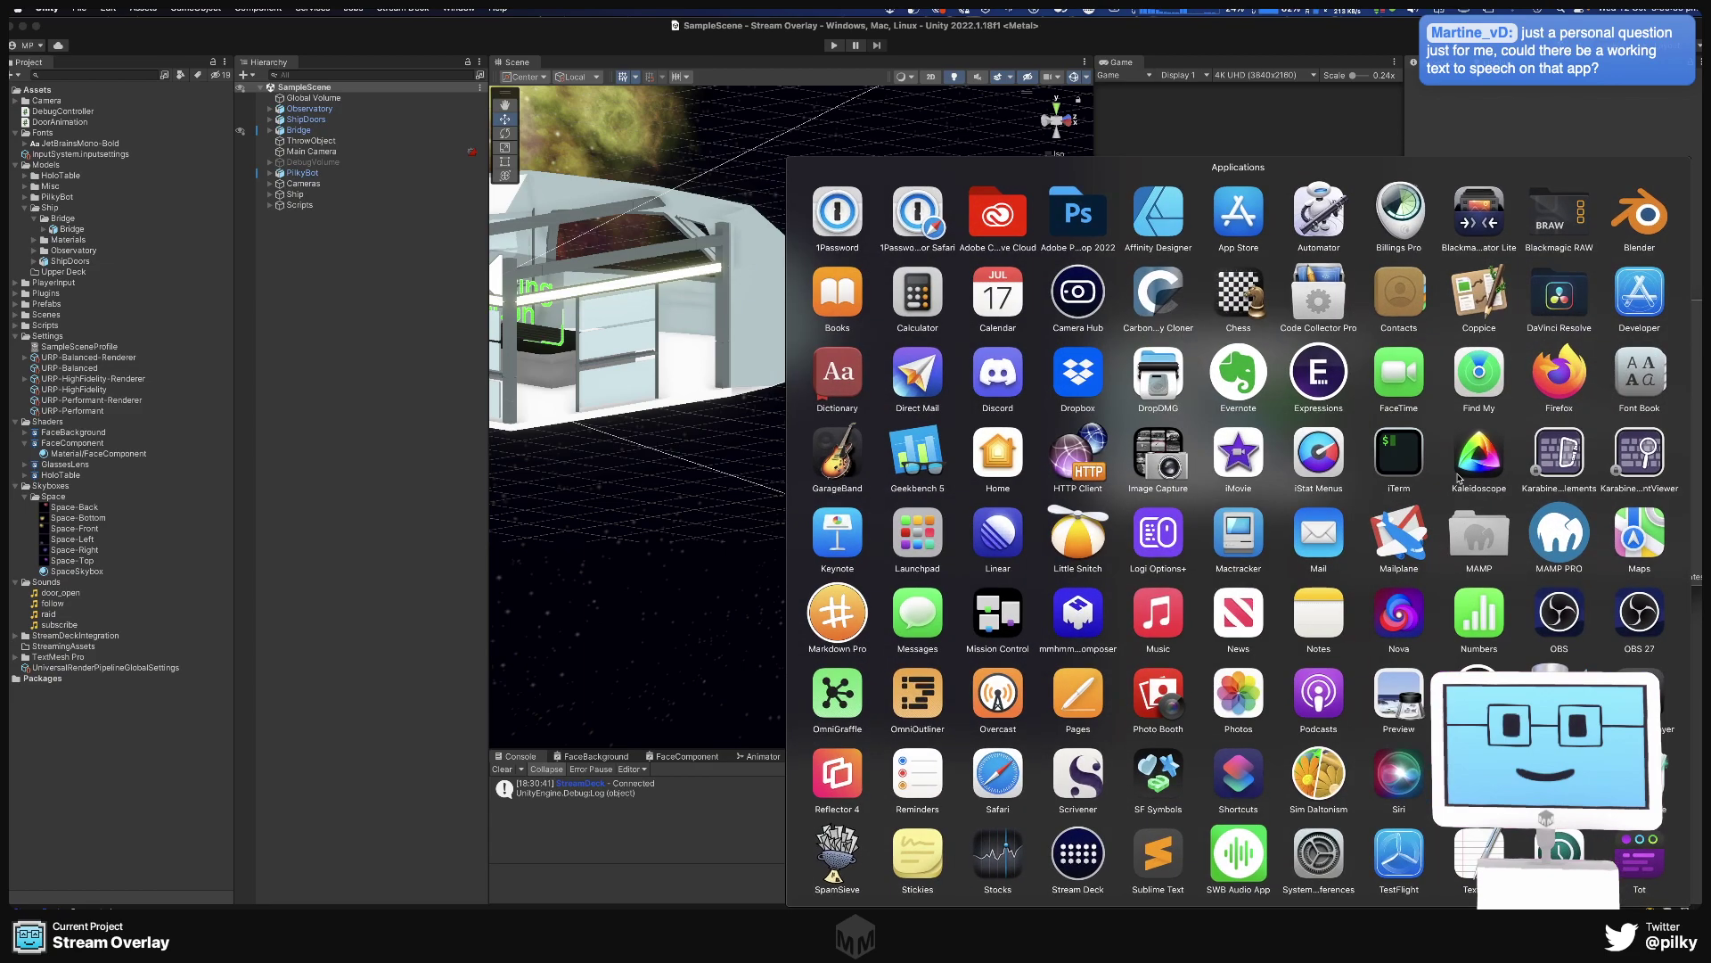
pyautogui.click(1480, 287)
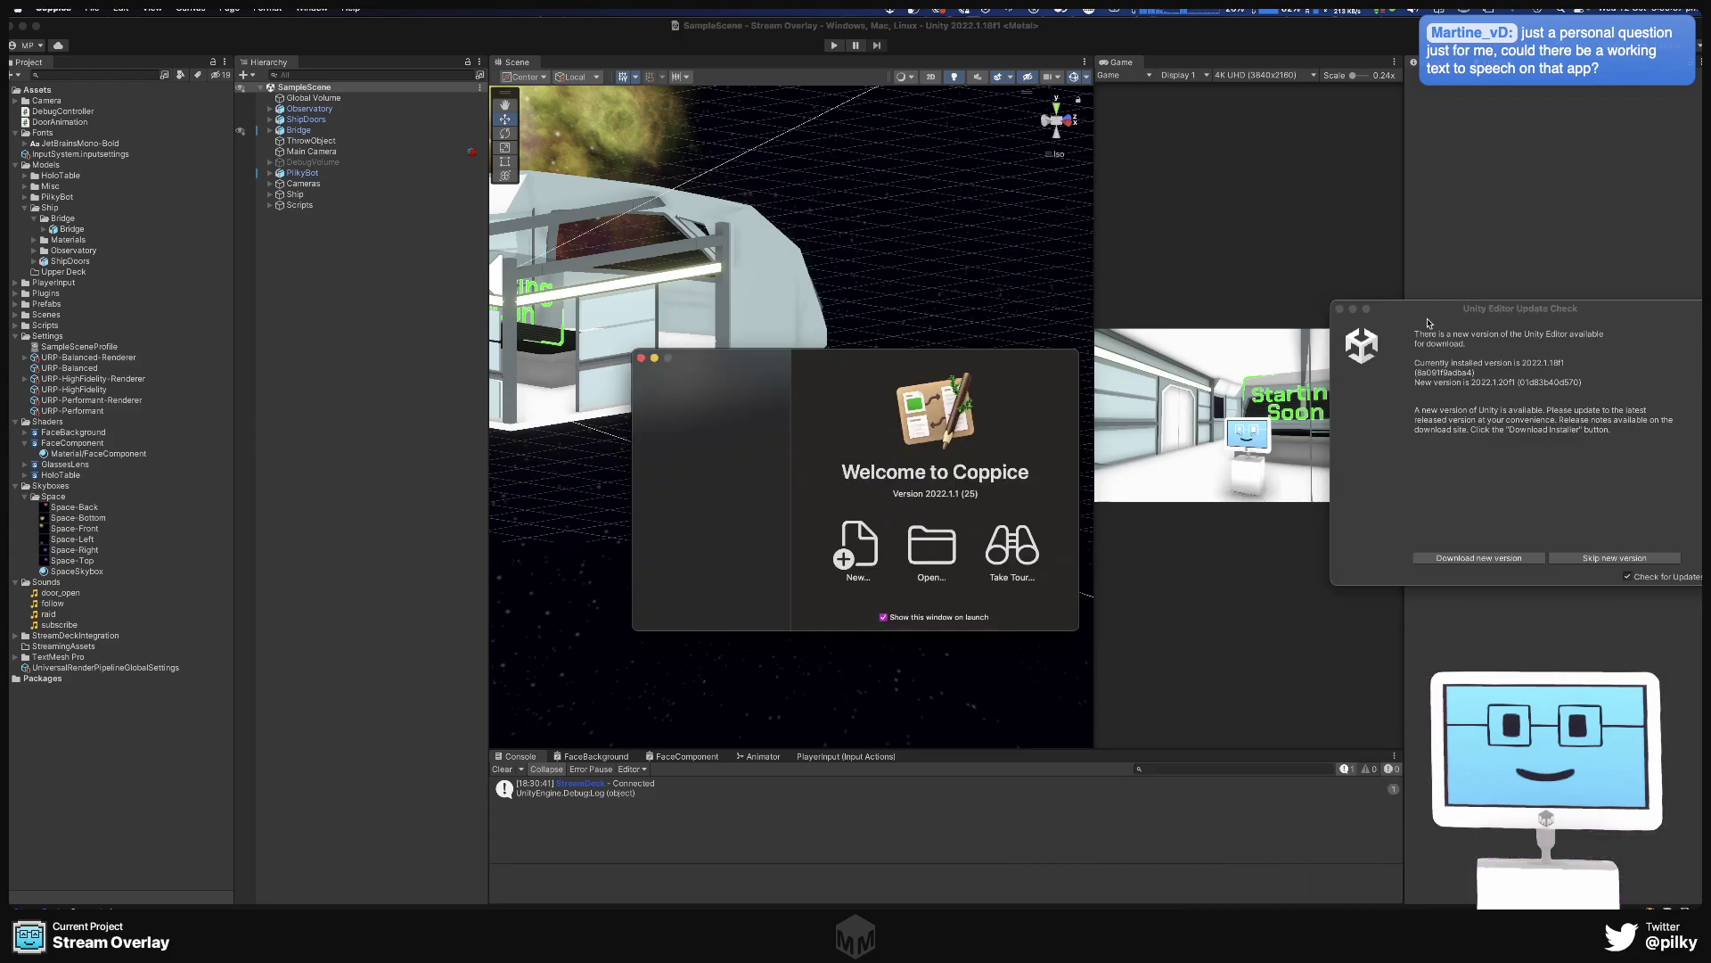
pyautogui.click(351, 8)
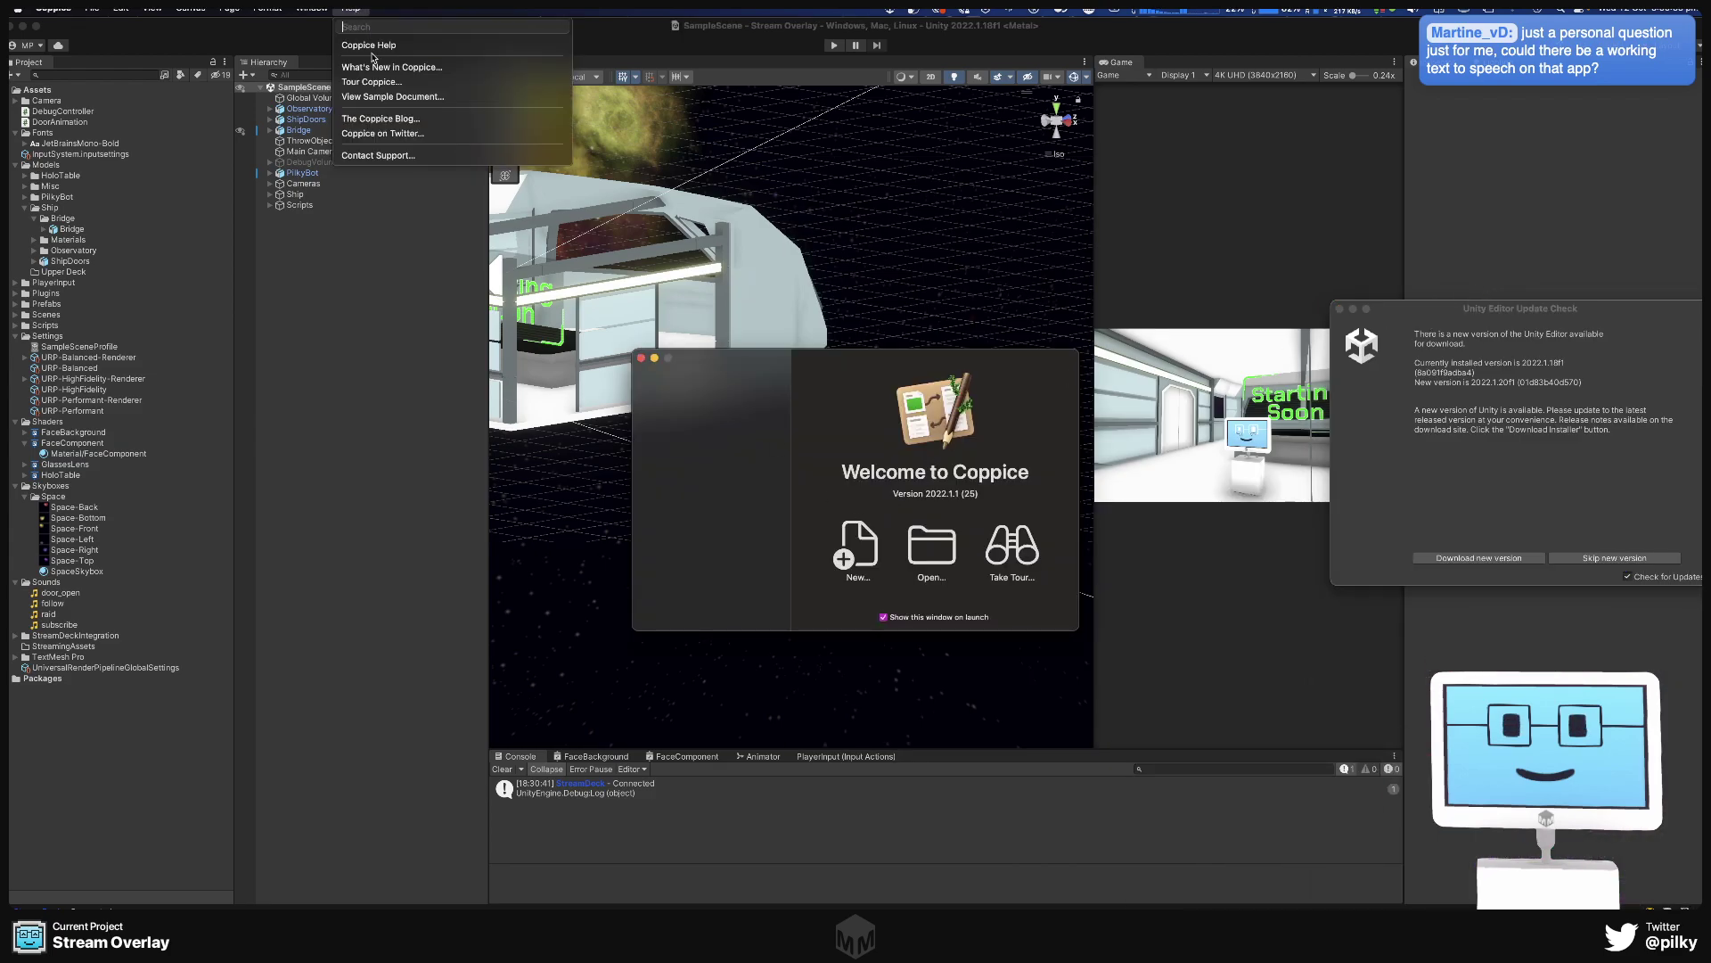
pyautogui.click(959, 237)
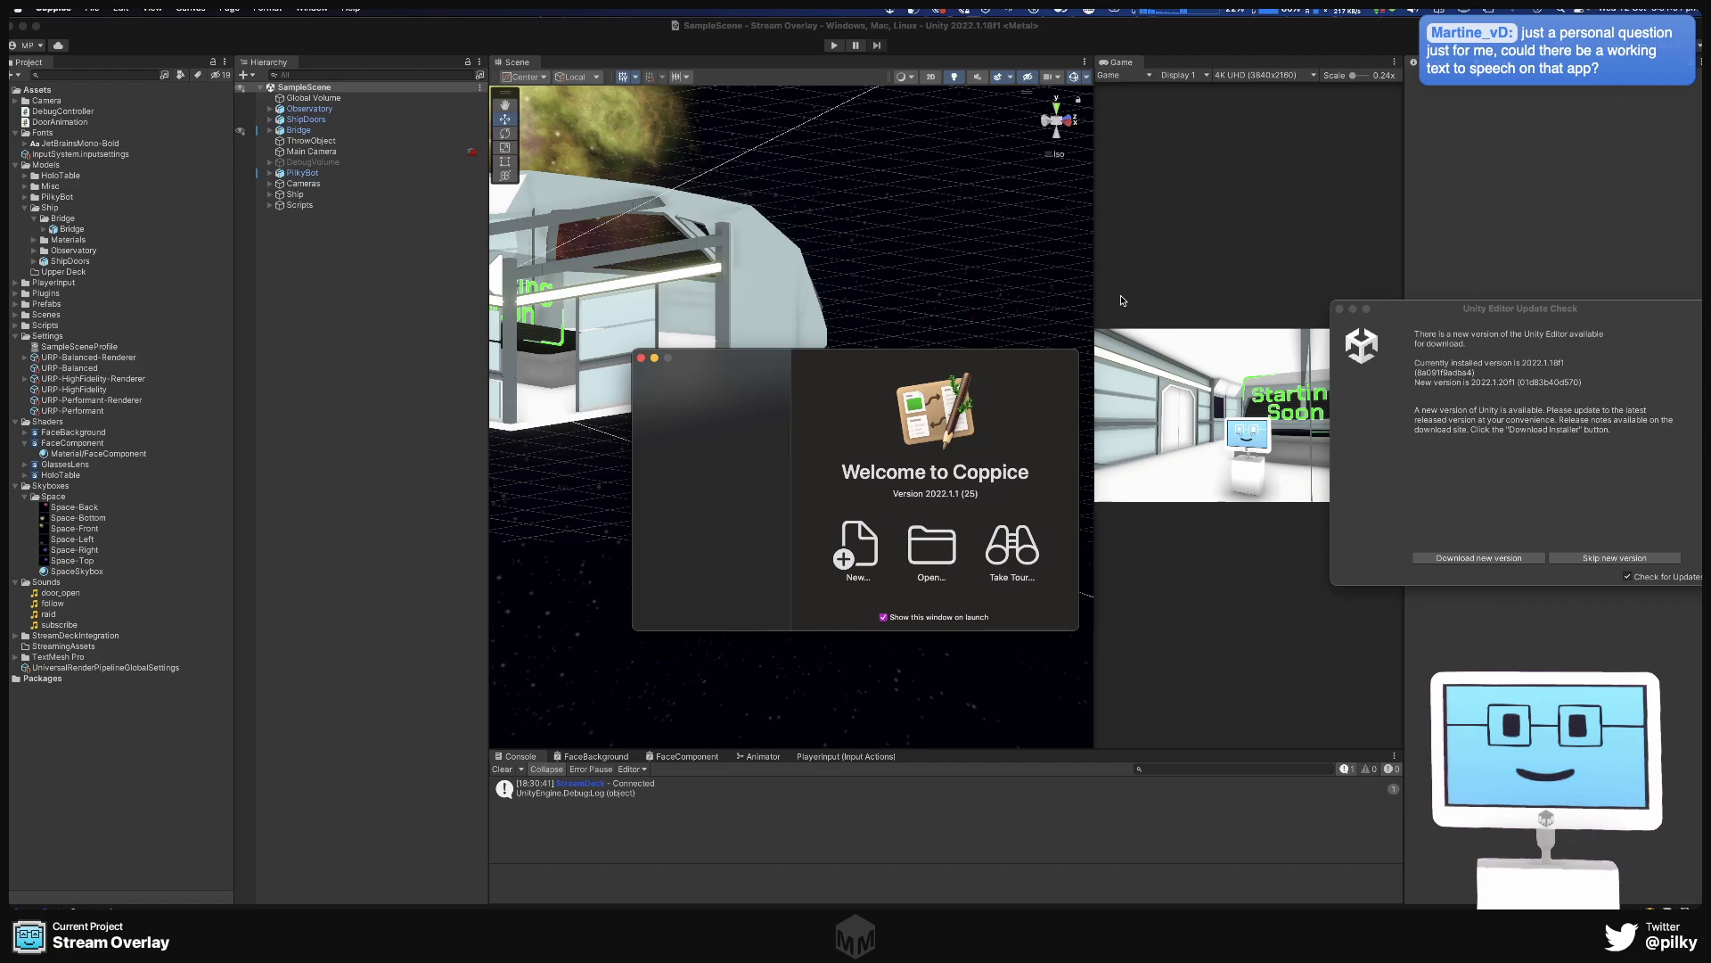
pyautogui.click(350, 8)
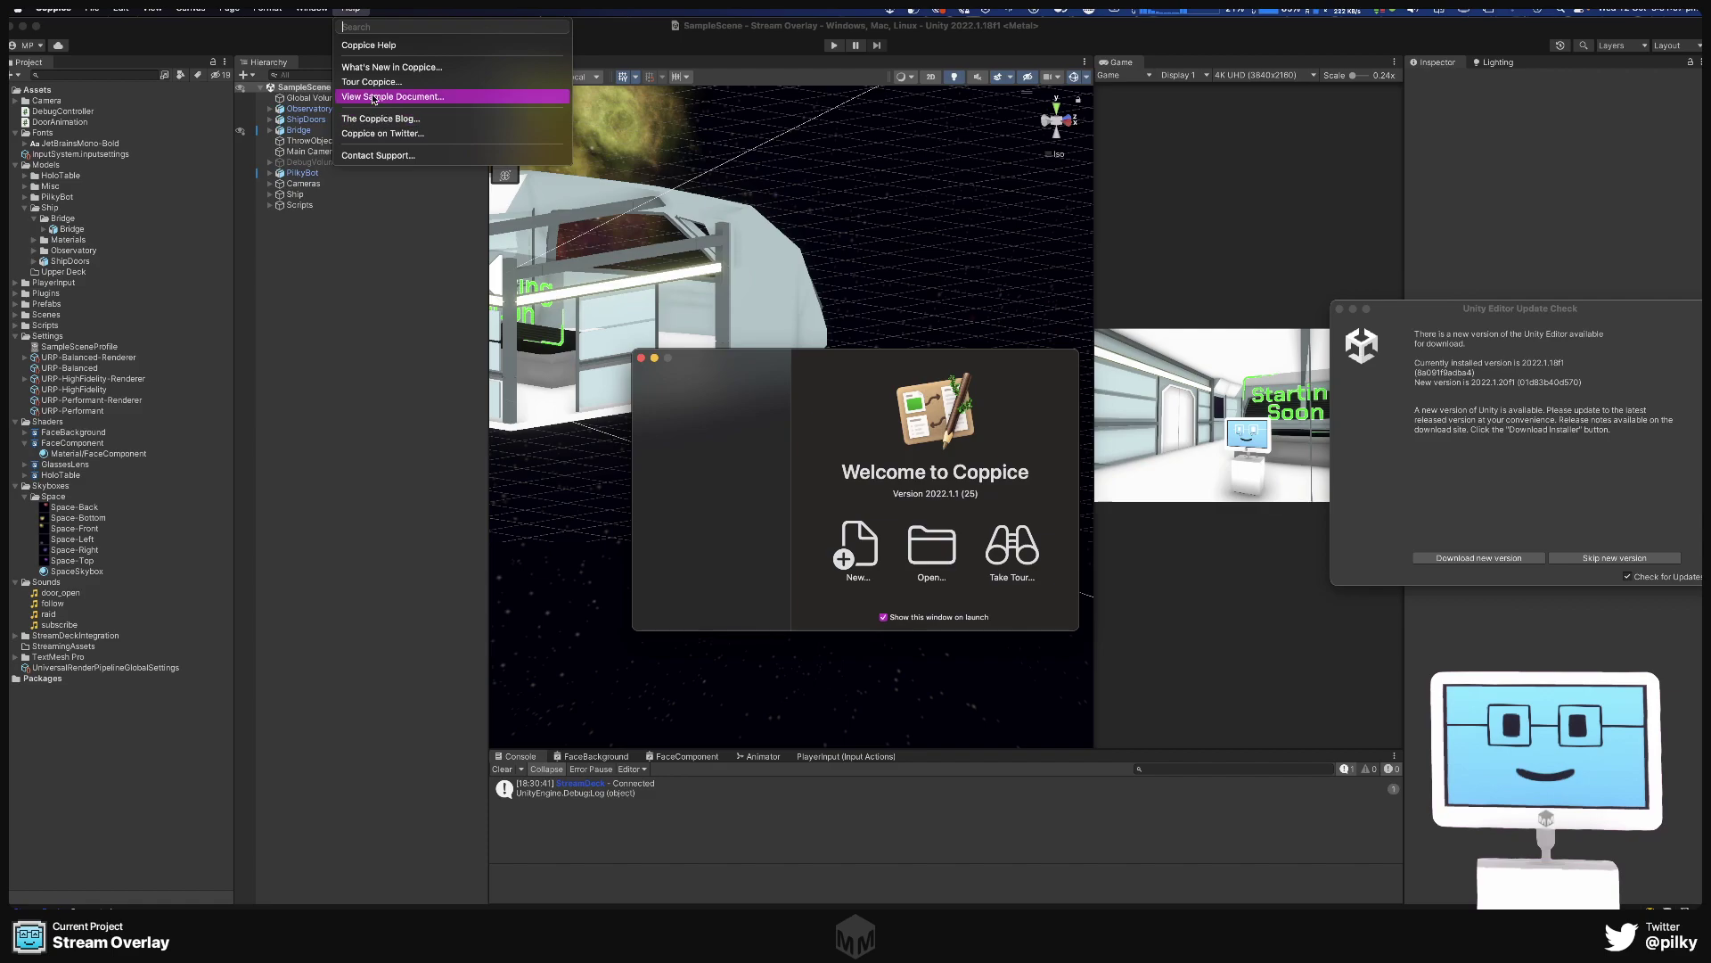
pyautogui.click(731, 549)
pyautogui.click(840, 543)
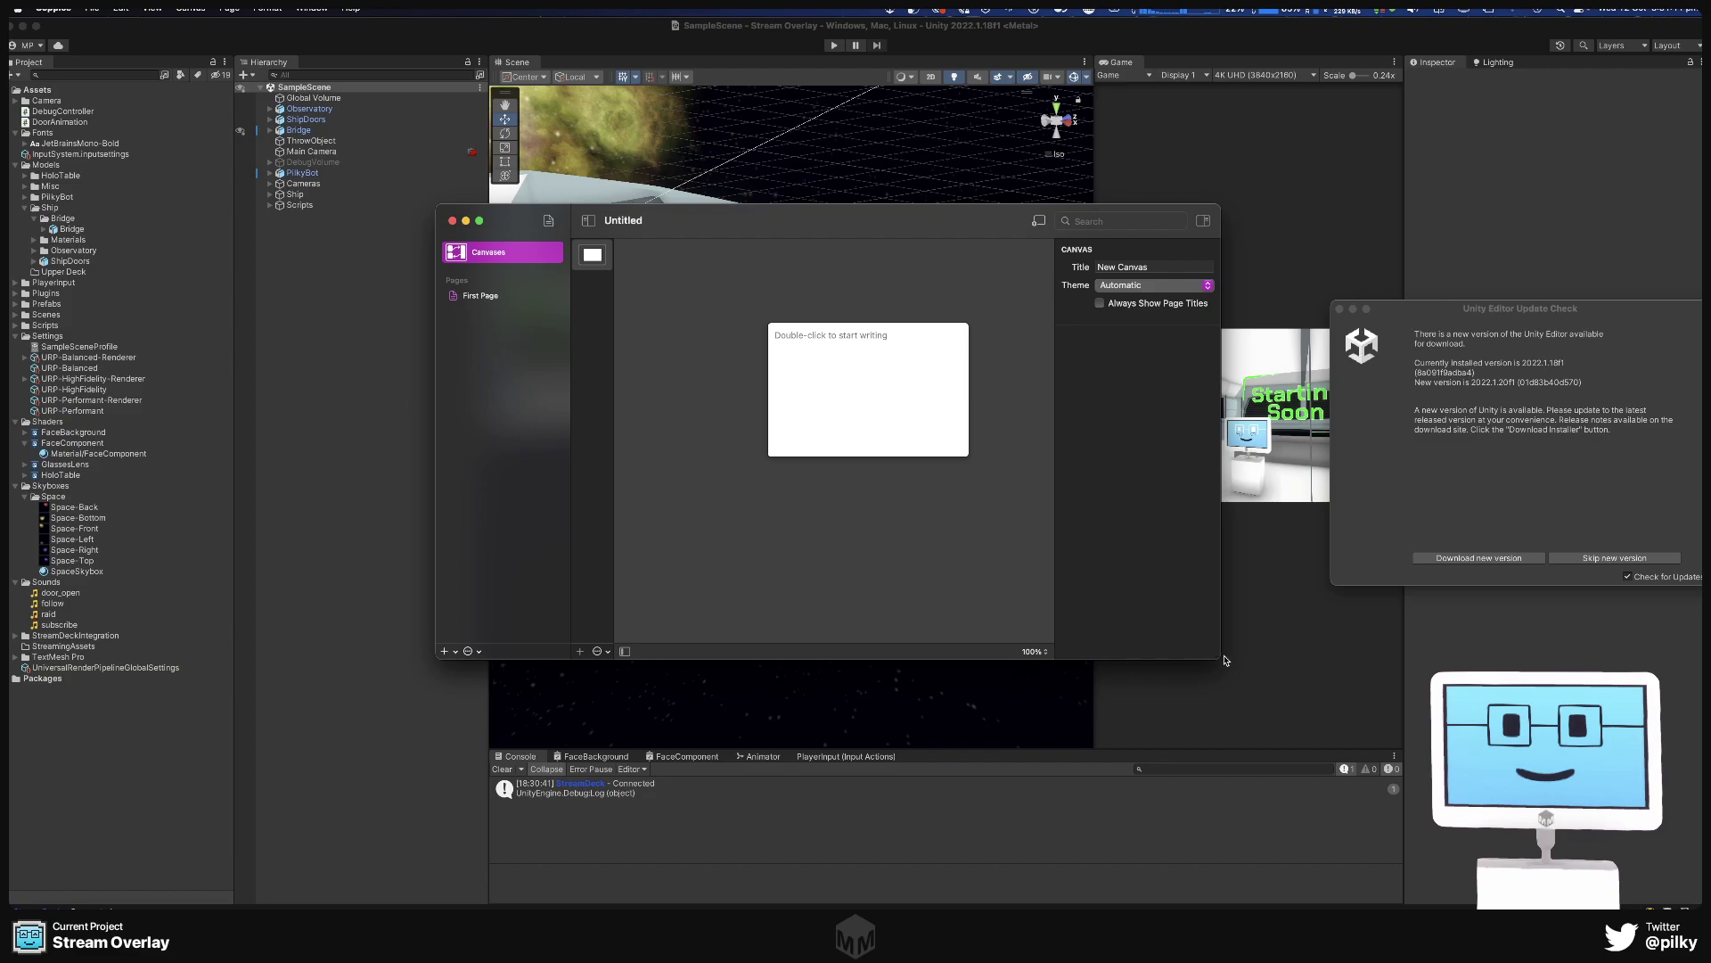
pyautogui.moveTo(1220, 655); pyautogui.dragTo(1376, 806)
# Write "Testing" on the canvas's first page, deselect the page and turn on VoiceOver.
pyautogui.doubleClick(853, 365)
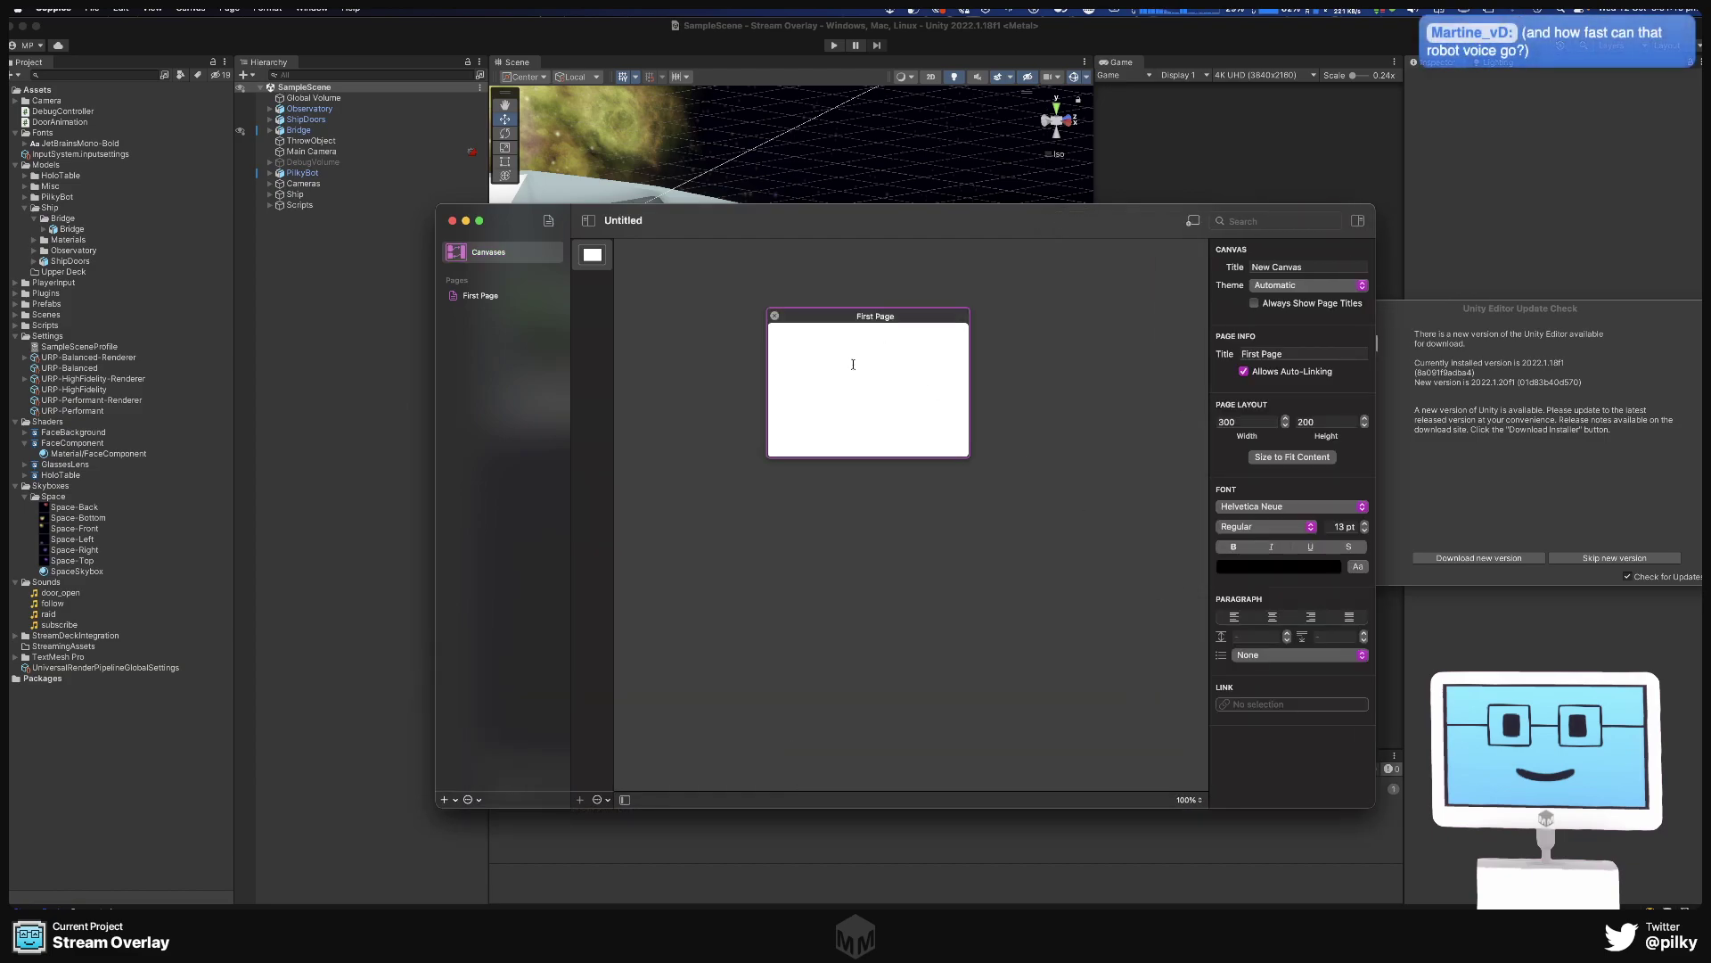
pyautogui.write('Testing')
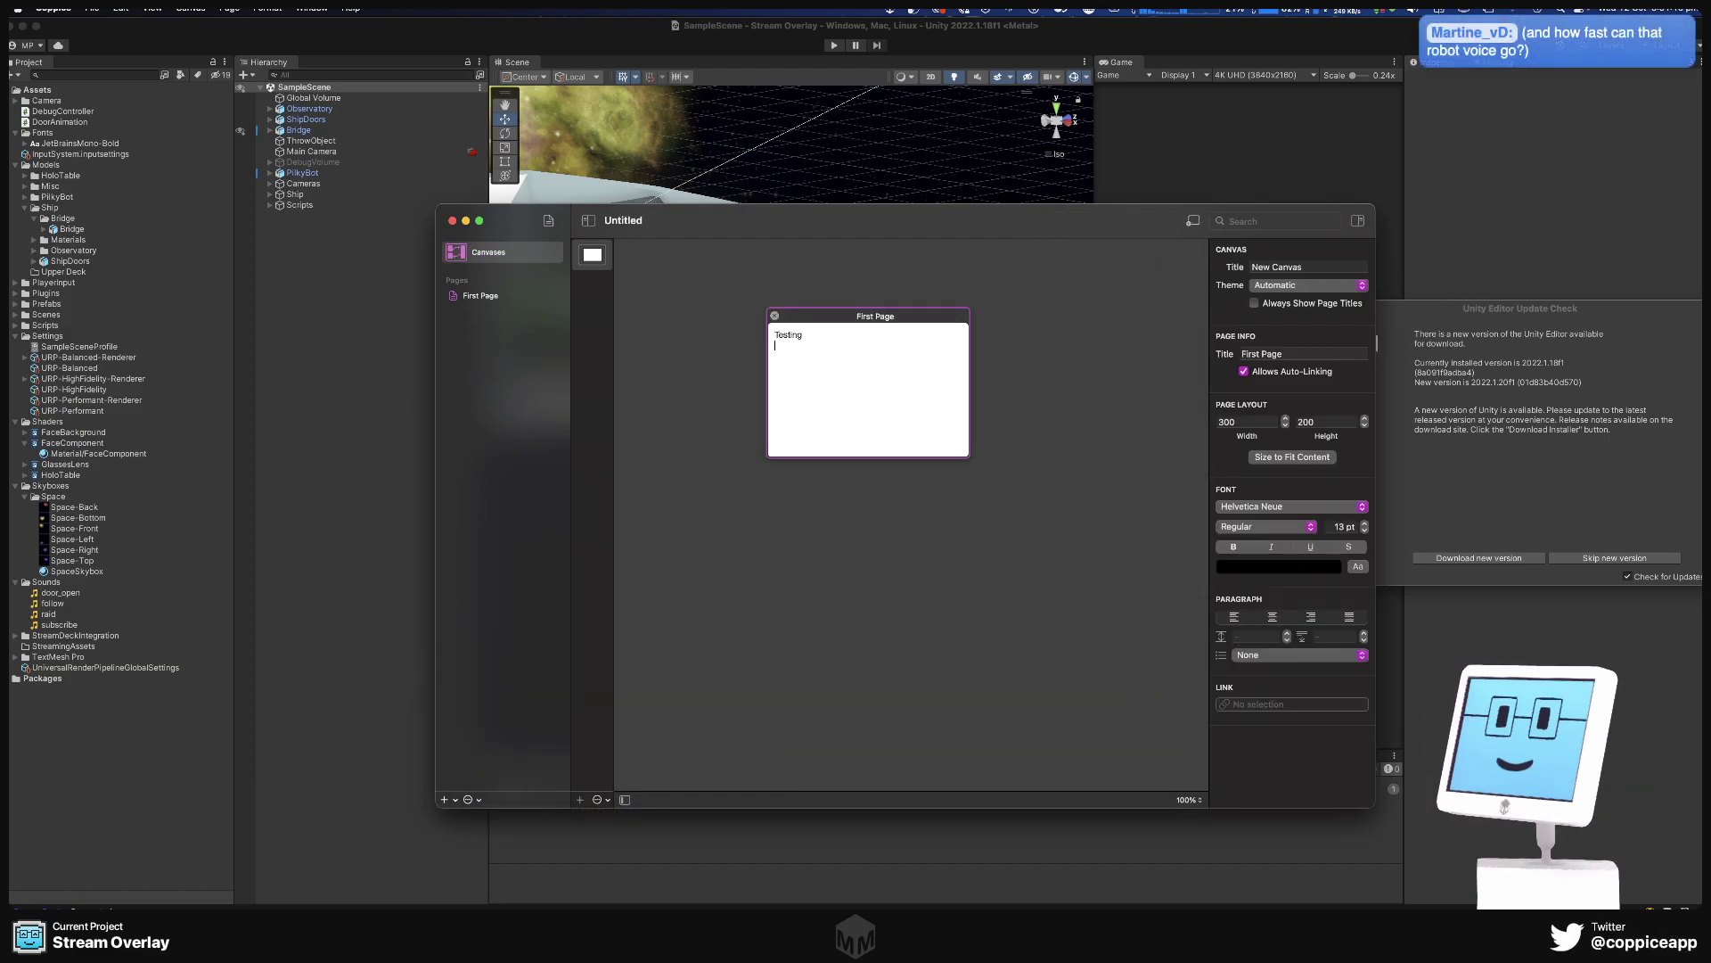
pyautogui.click(763, 306)
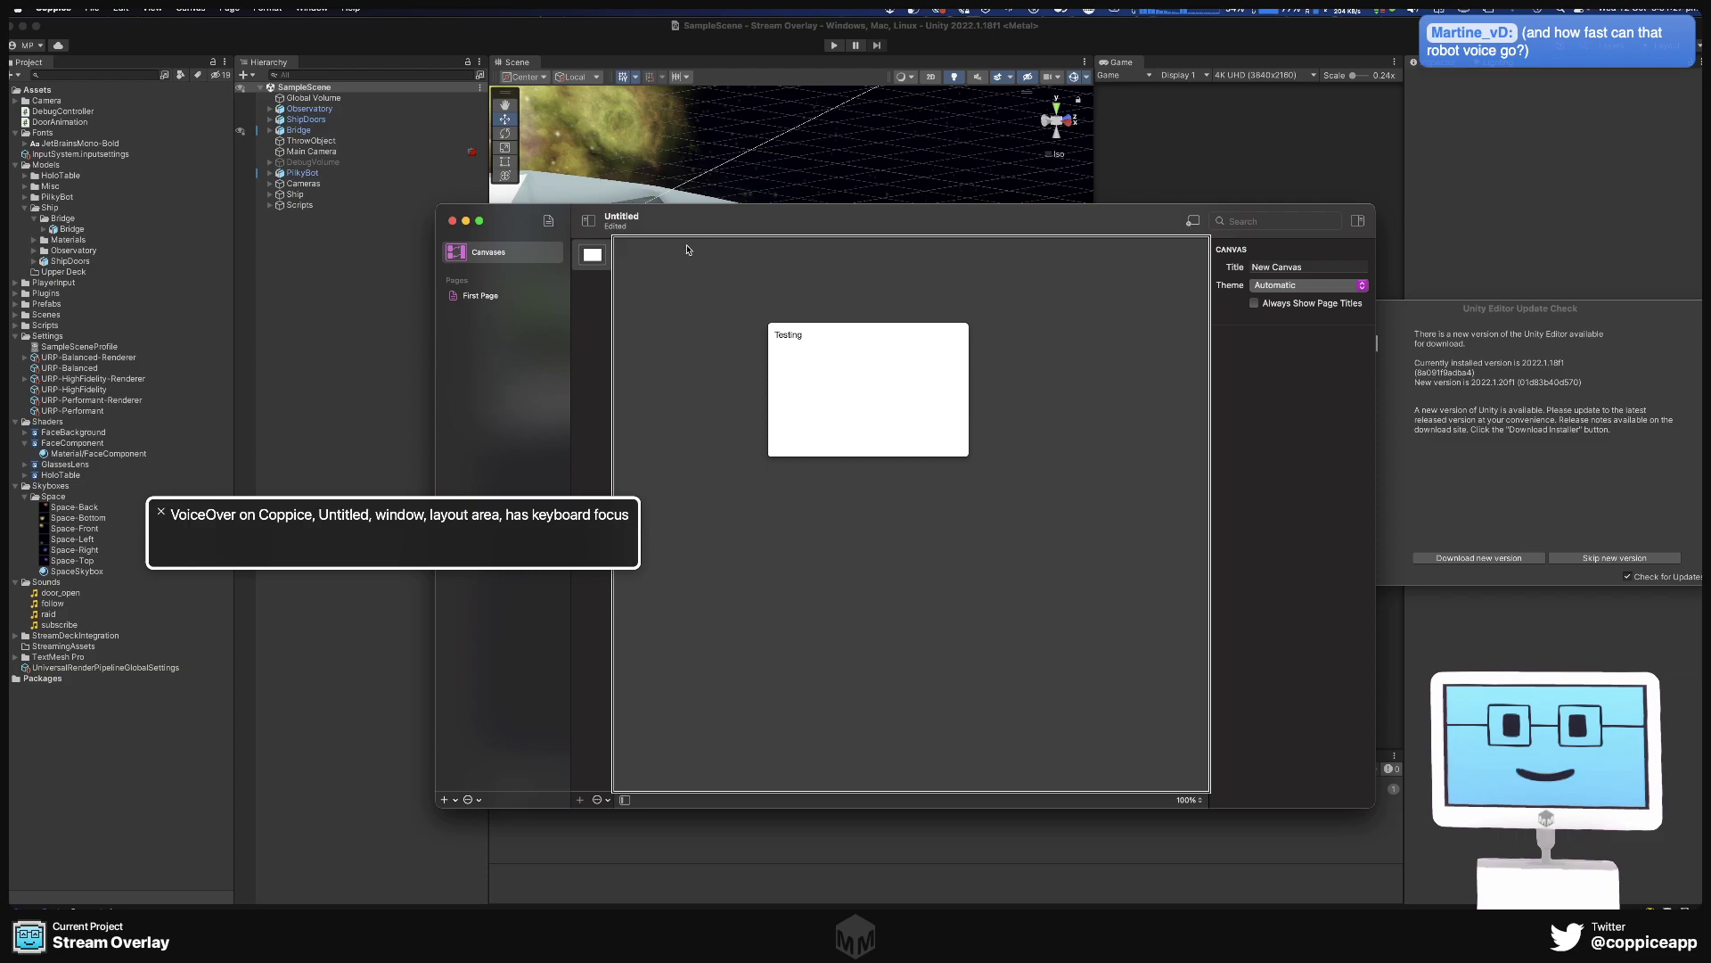
# Expand VoiceOver's audio settings in SoundSource to inspect its effects and output redirect.
pyautogui.hotkey('ctrl', 'alt', 'space')
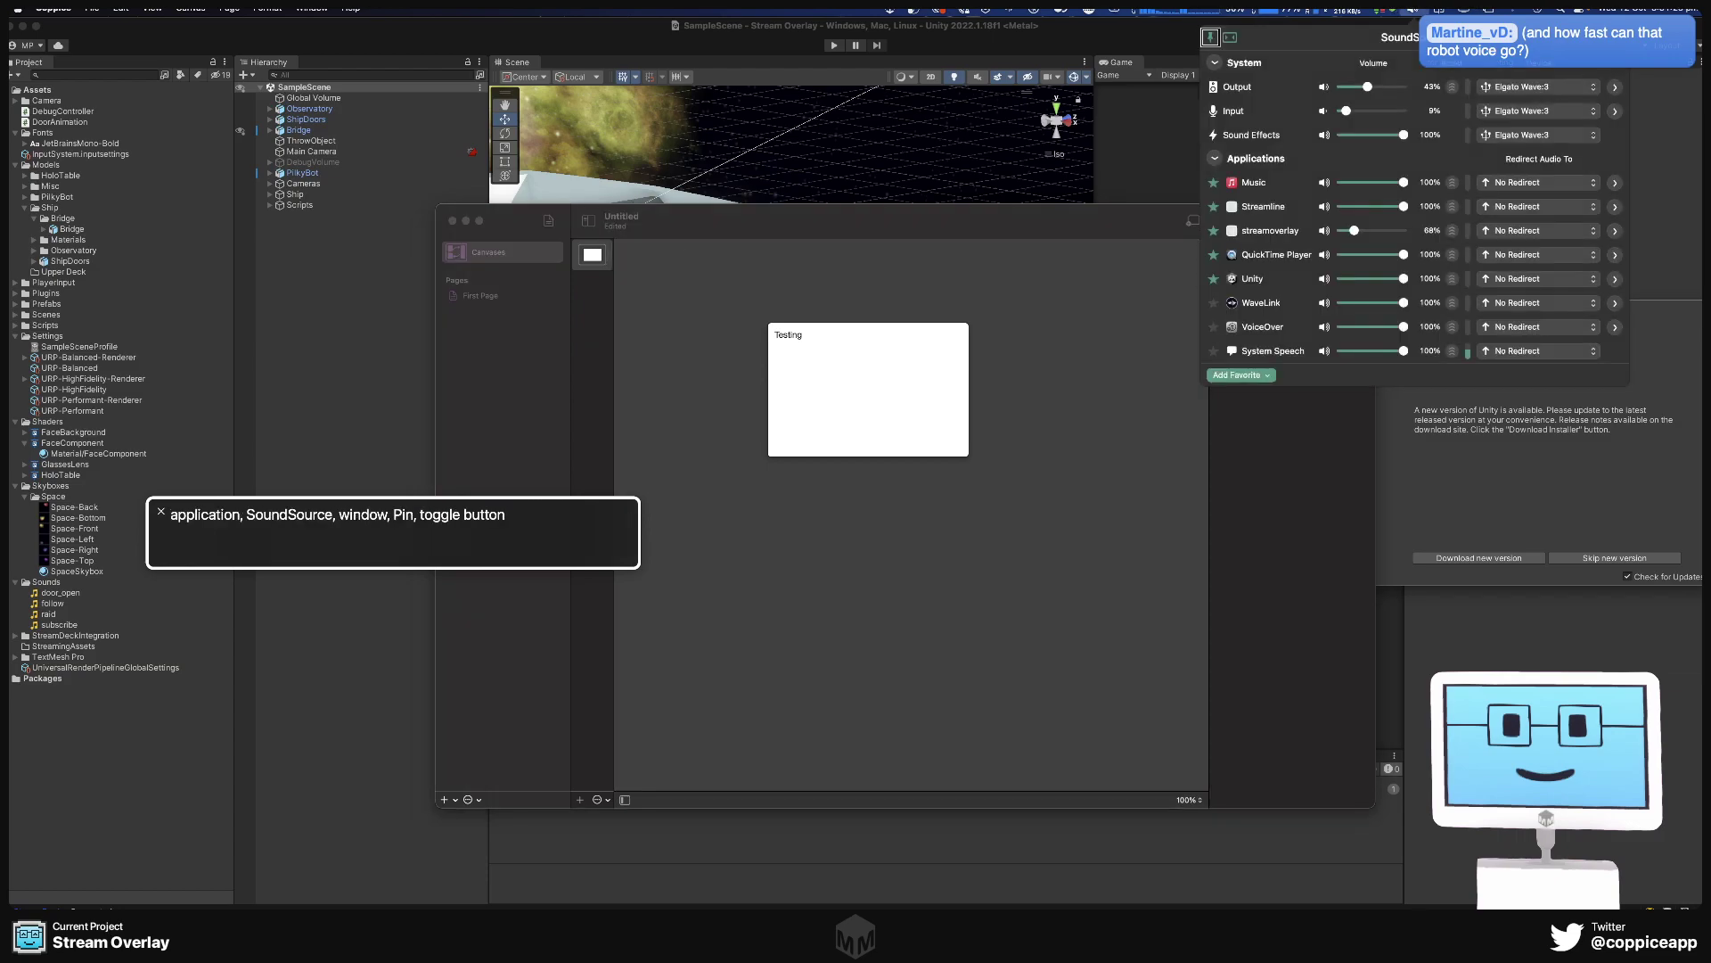
pyautogui.click(1548, 322)
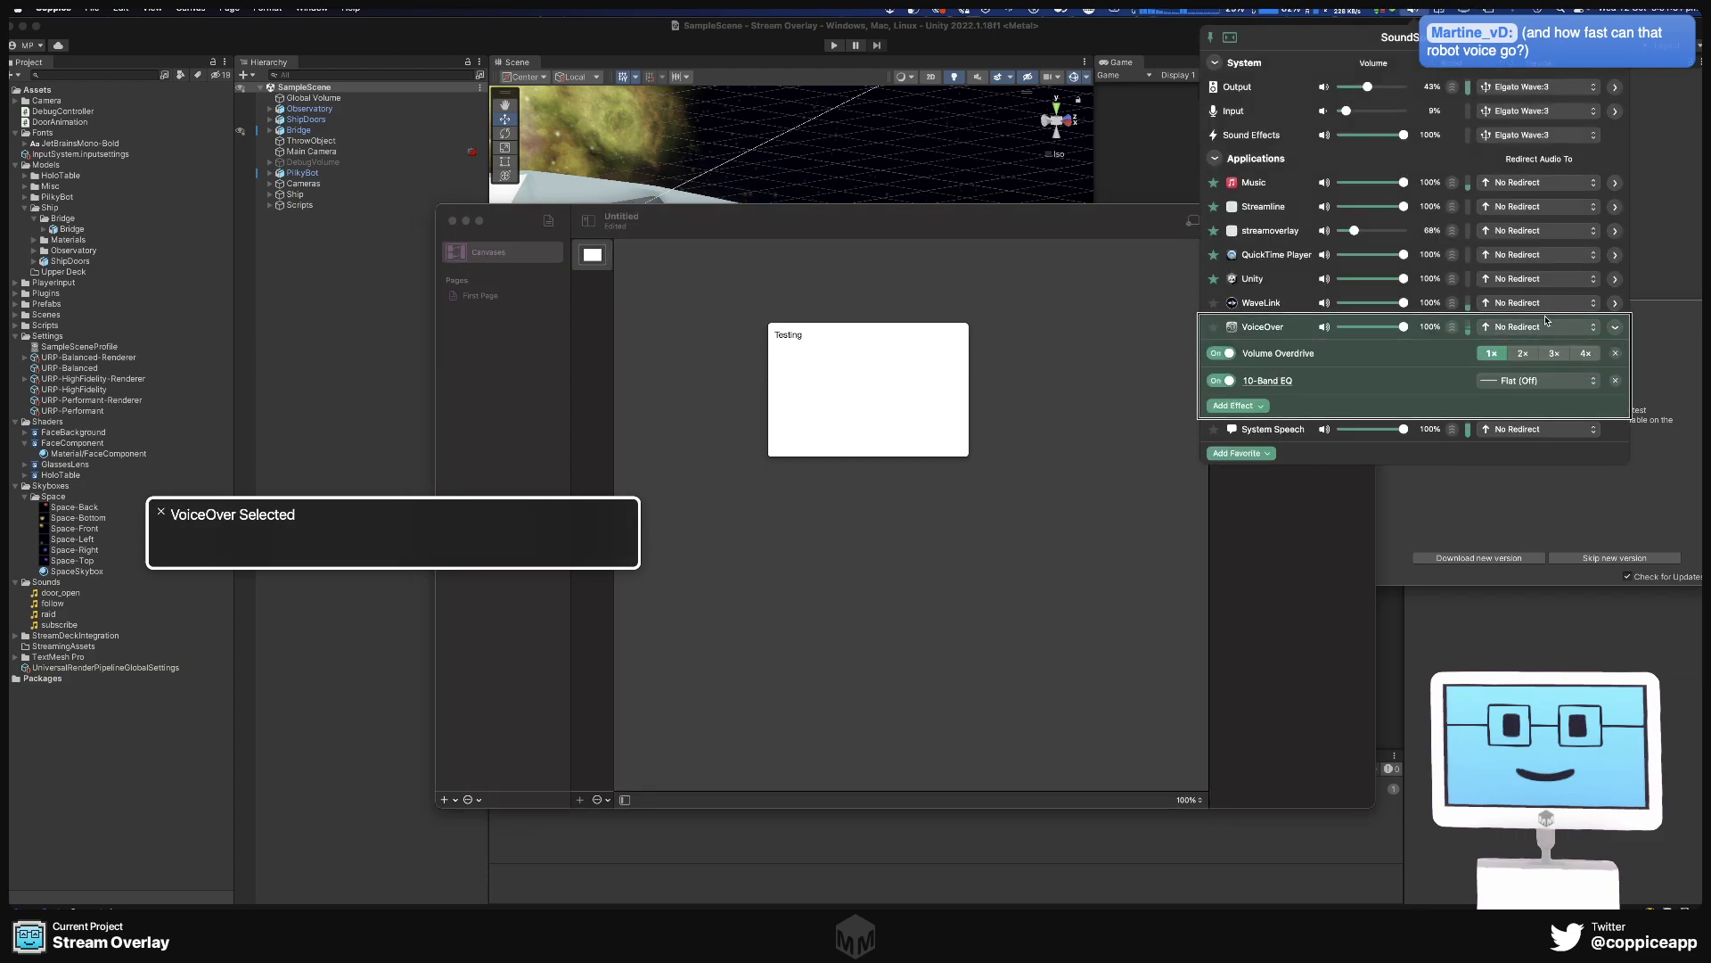
pyautogui.press('Escape')
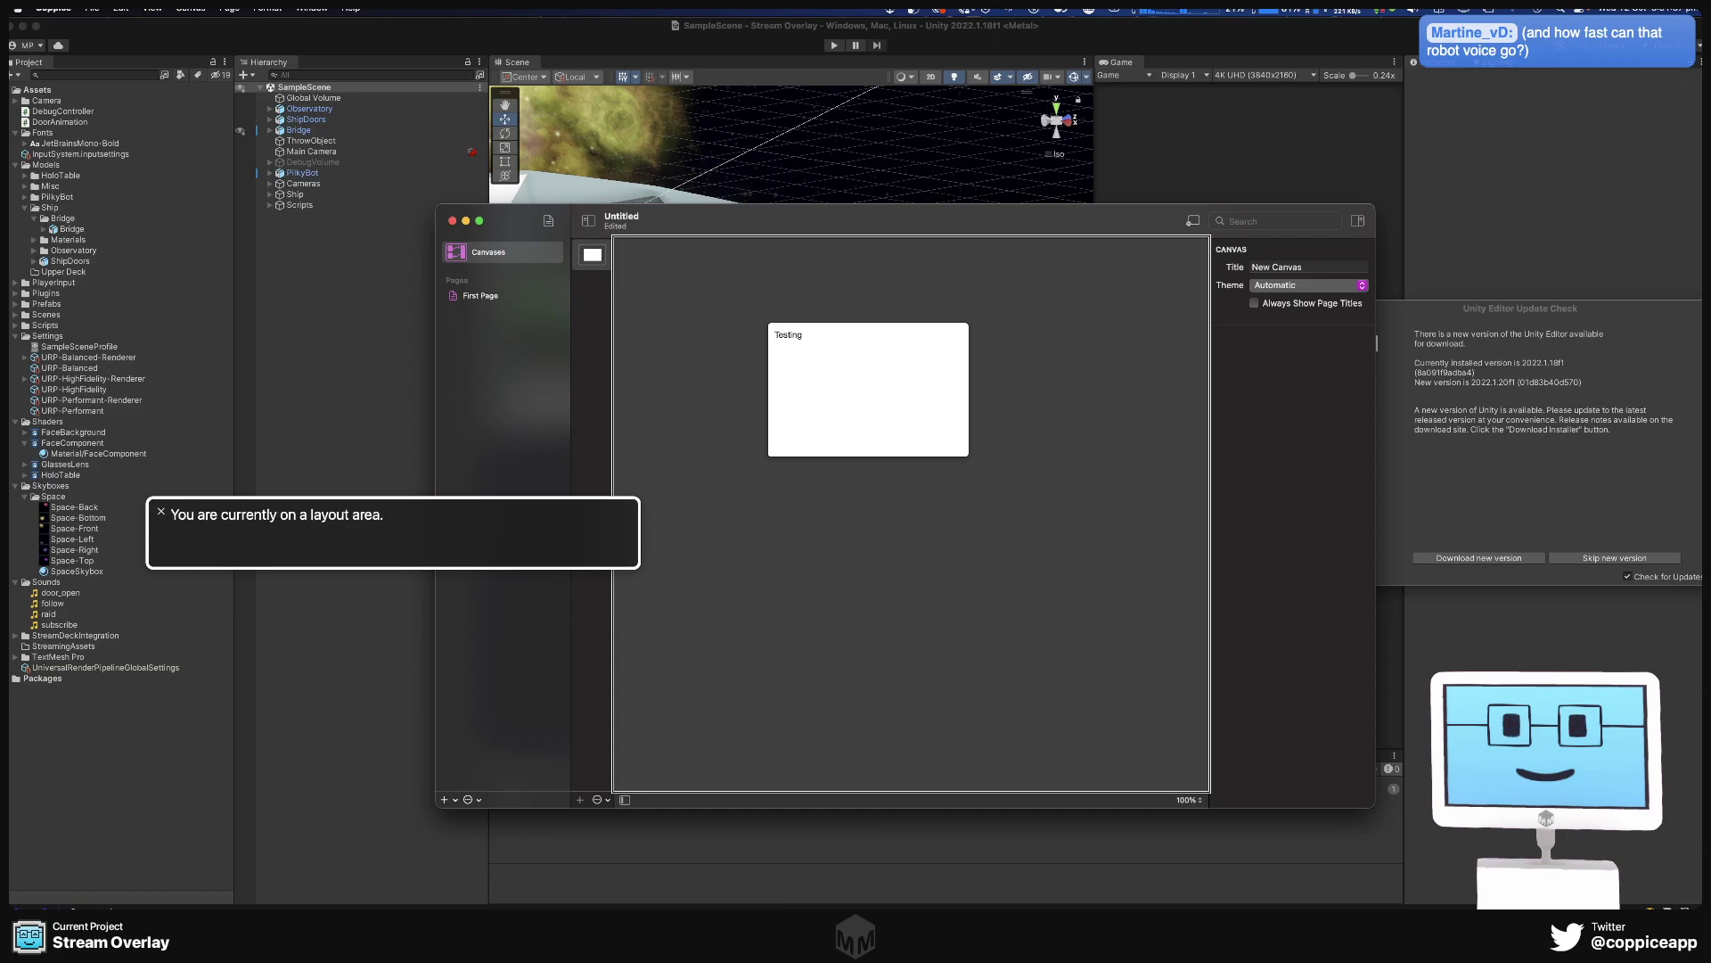
# Open Wave Link and look through the sources available as the channel 5 audio input.
pyautogui.hotkey('ctrl', 'alt', 'm')
pyautogui.hotkey('ctrl', 'alt', 'm')
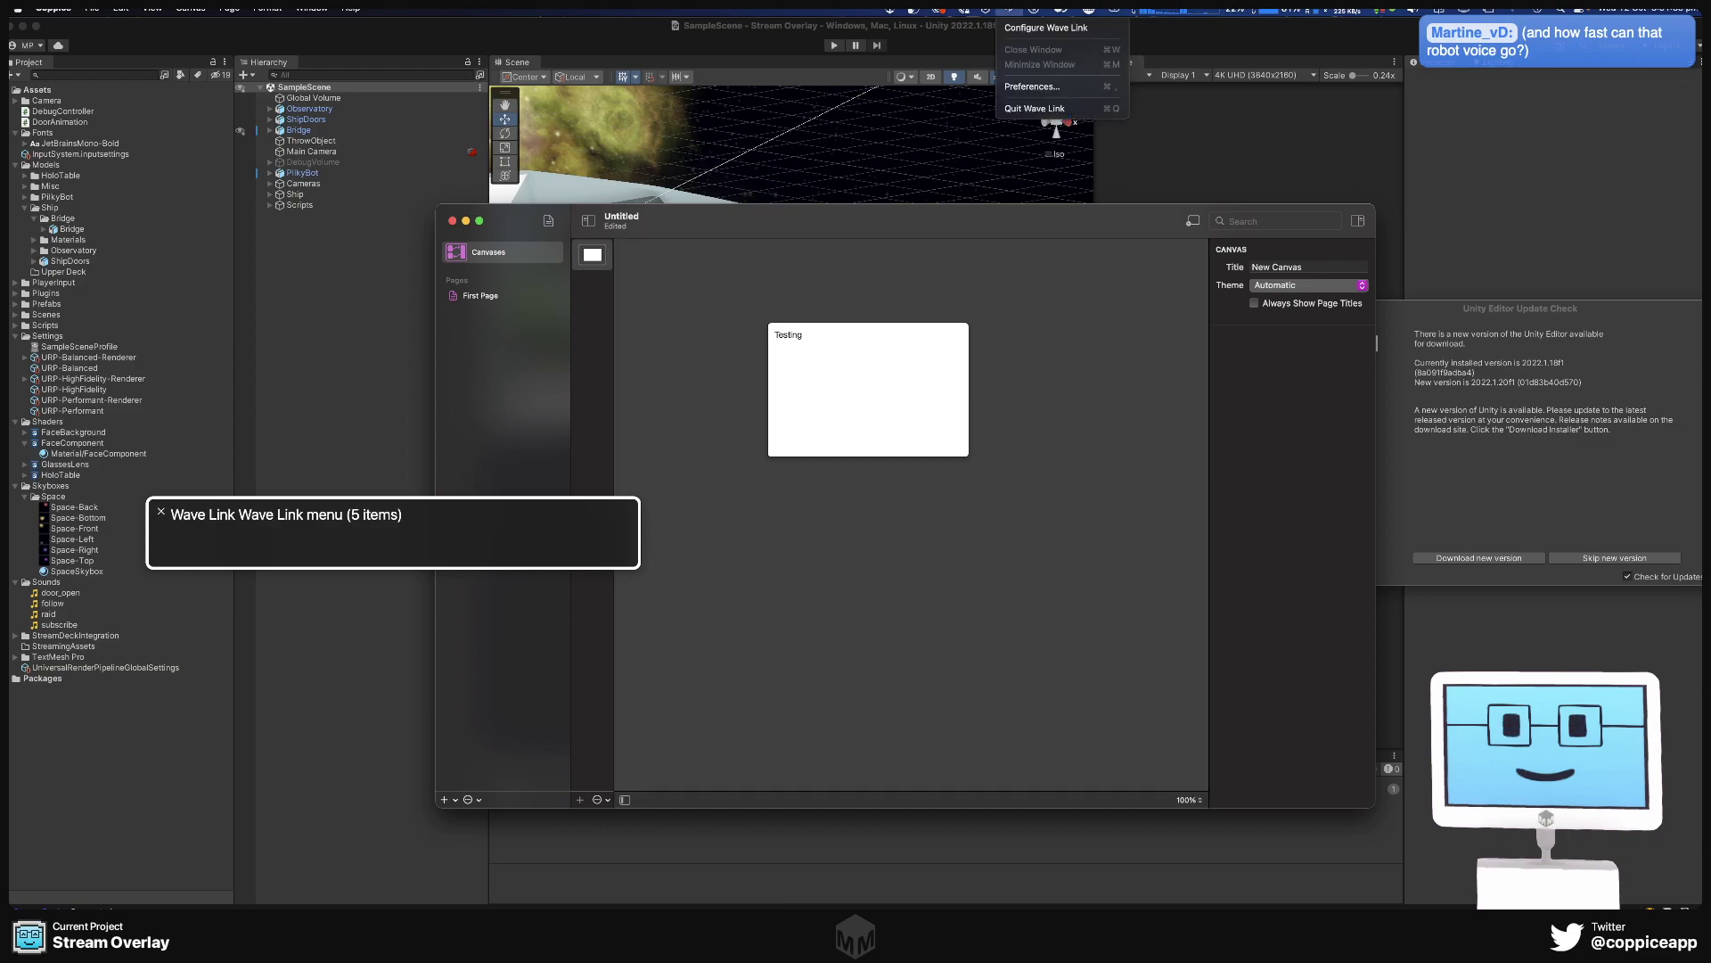
pyautogui.hotkey('ctrl', 'alt', 'space')
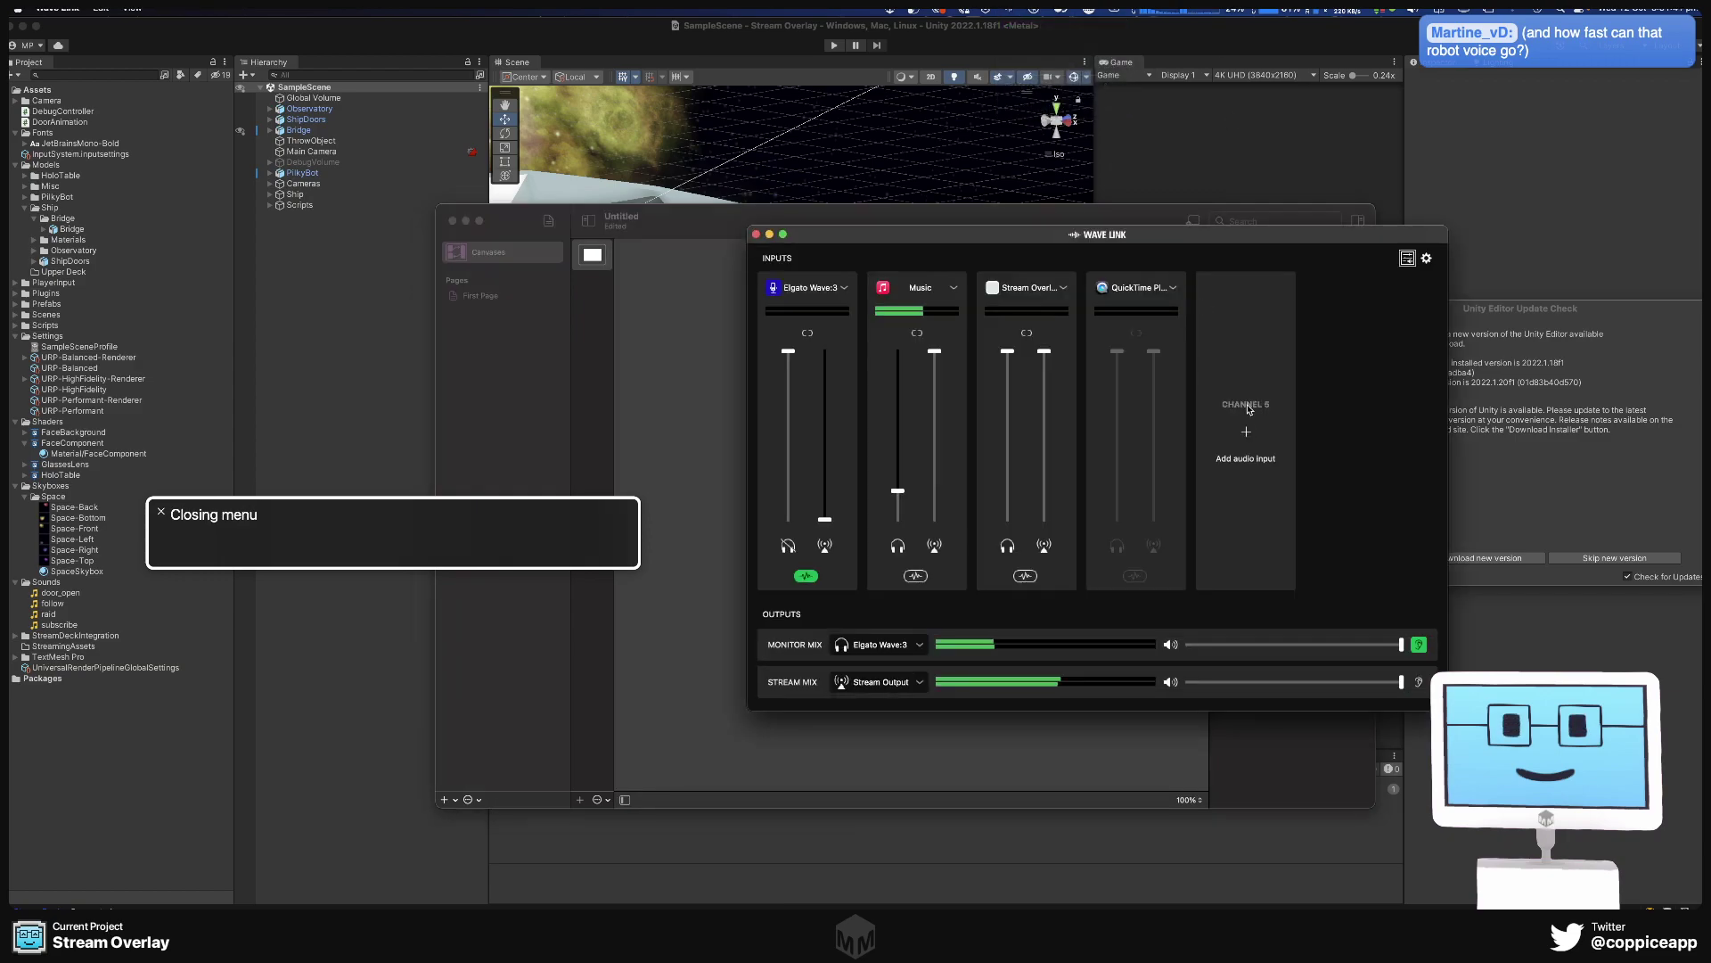
pyautogui.click(1249, 409)
pyautogui.scroll(-5, 1238, 535)
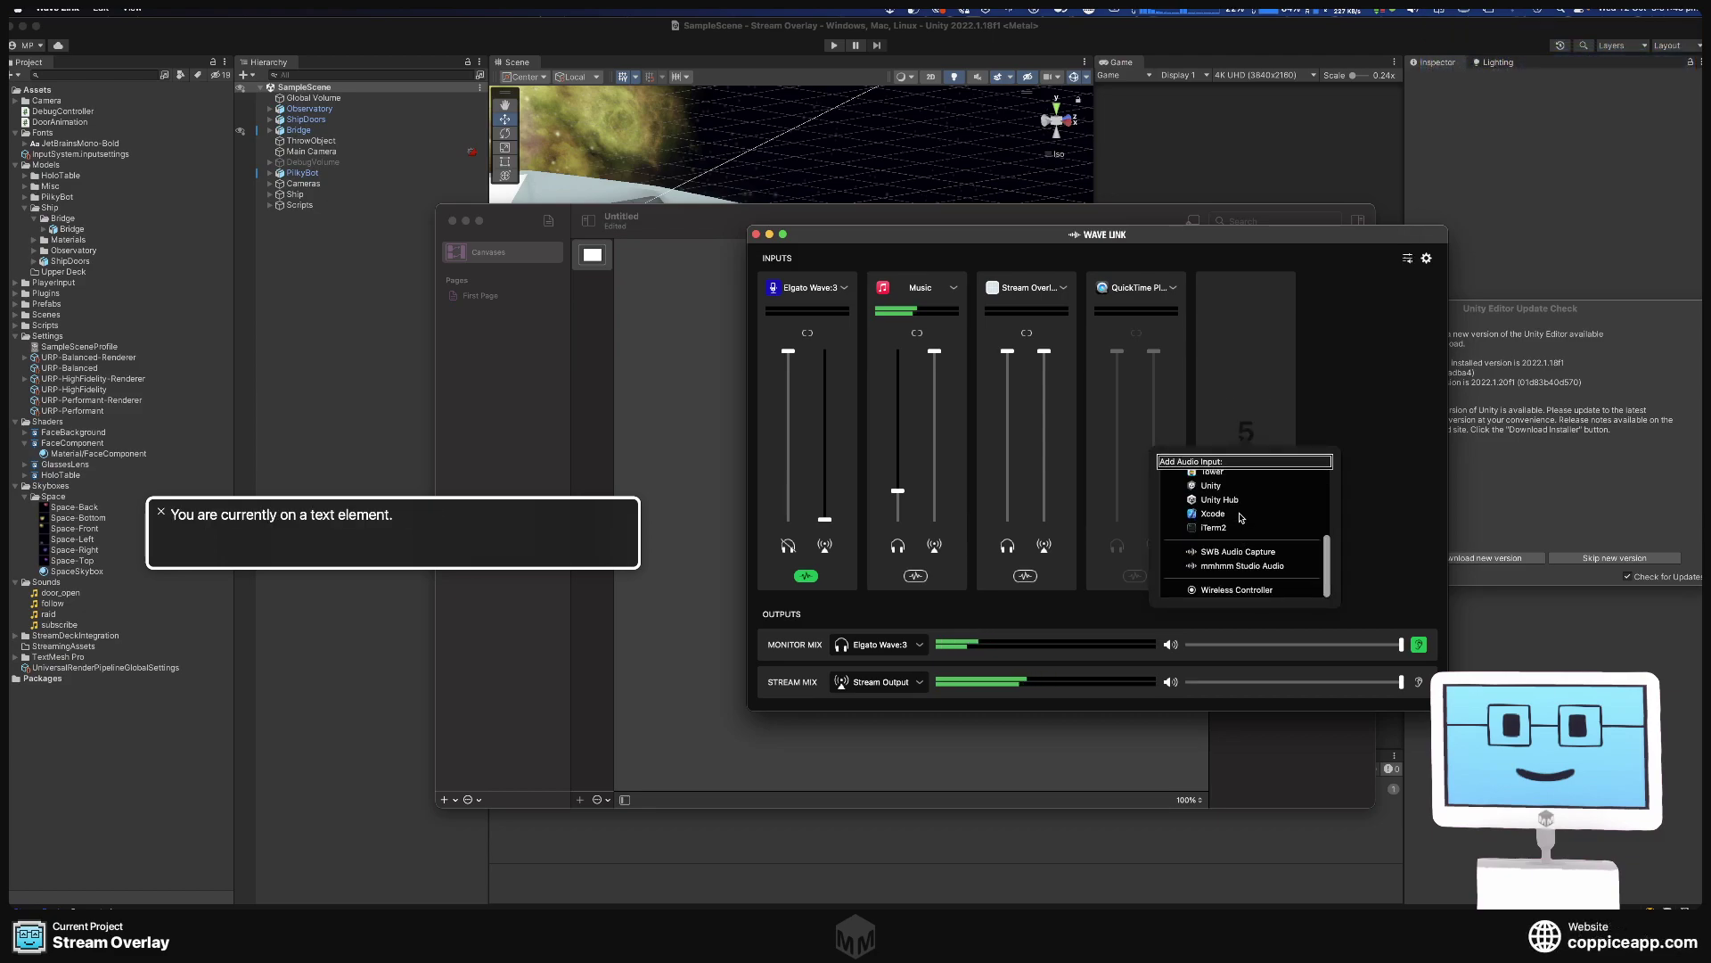
pyautogui.scroll(3, 1241, 522)
pyautogui.scroll(3, 1242, 530)
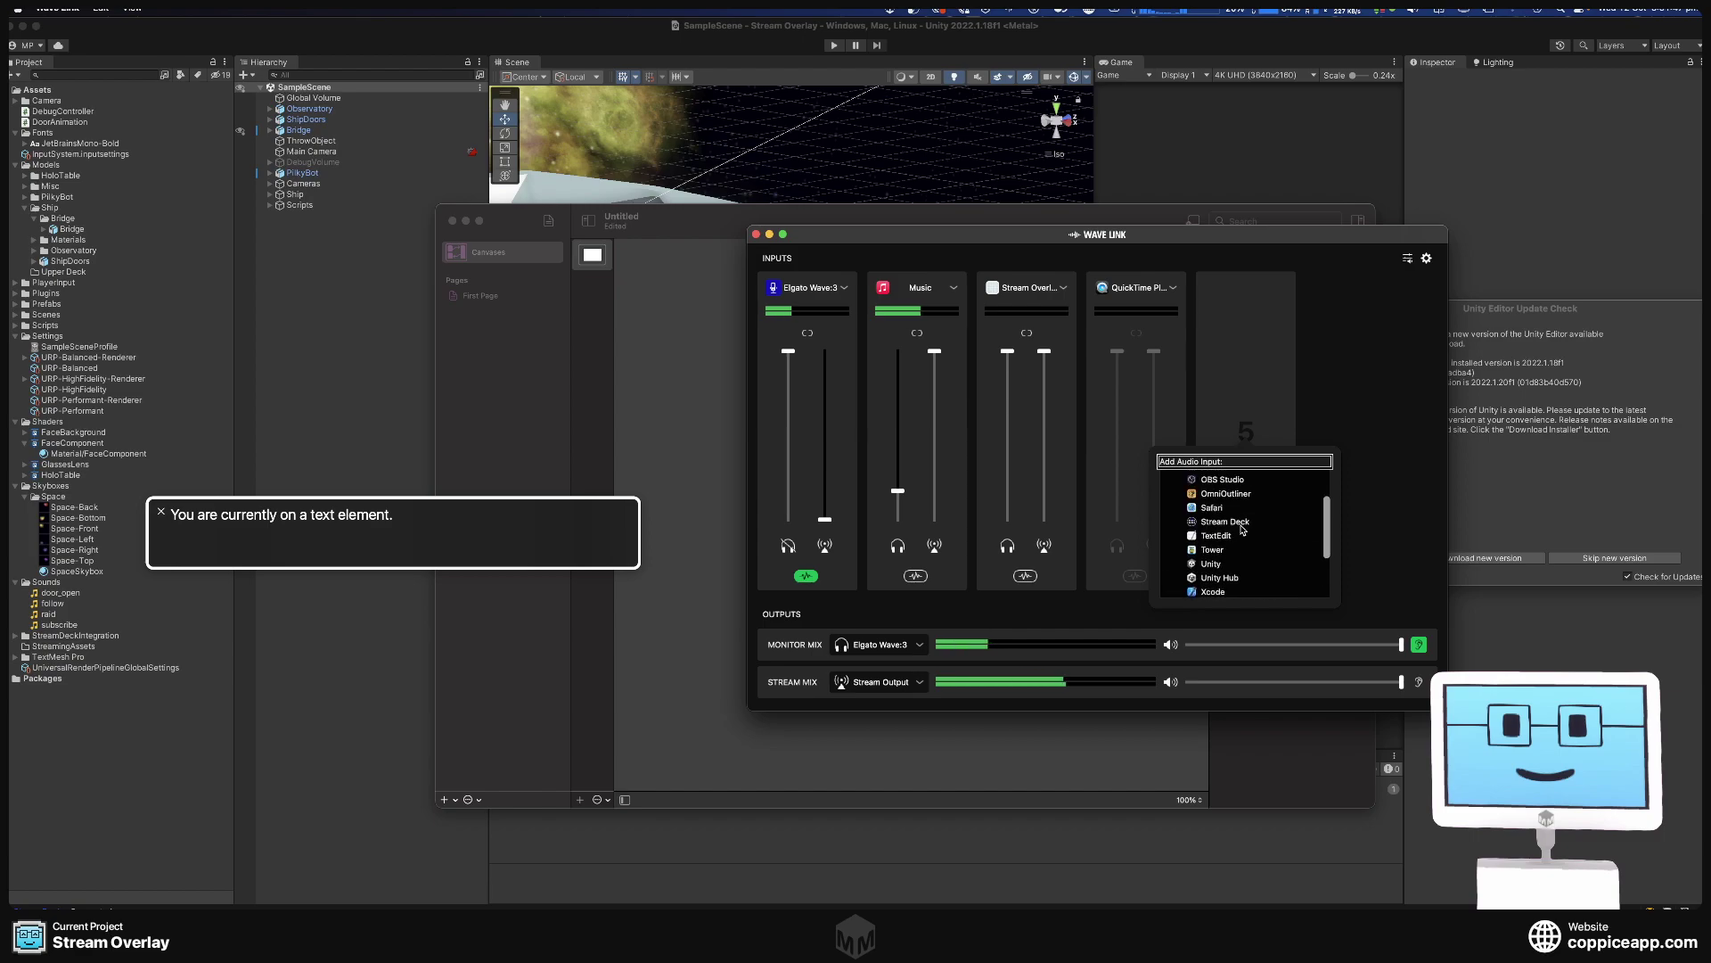
pyautogui.press('Escape')
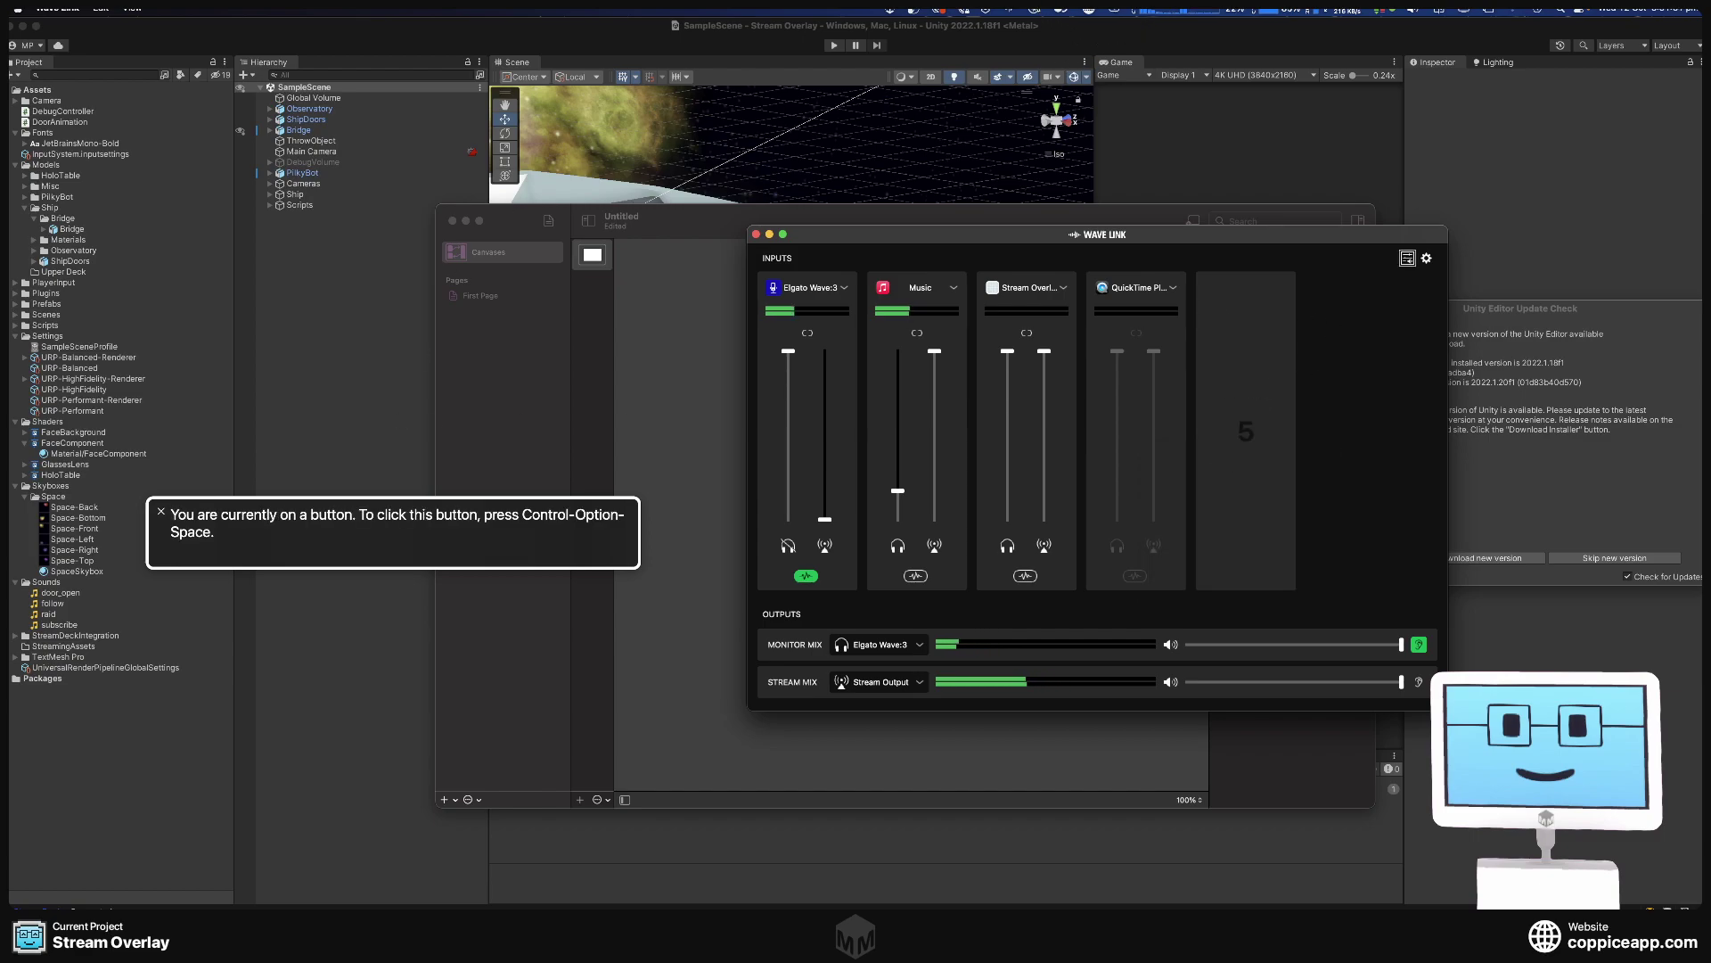
# Redirect VoiceOver's audio to SWB Audio Capture in SoundSource and close the audio settings.
pyautogui.click(1415, 9)
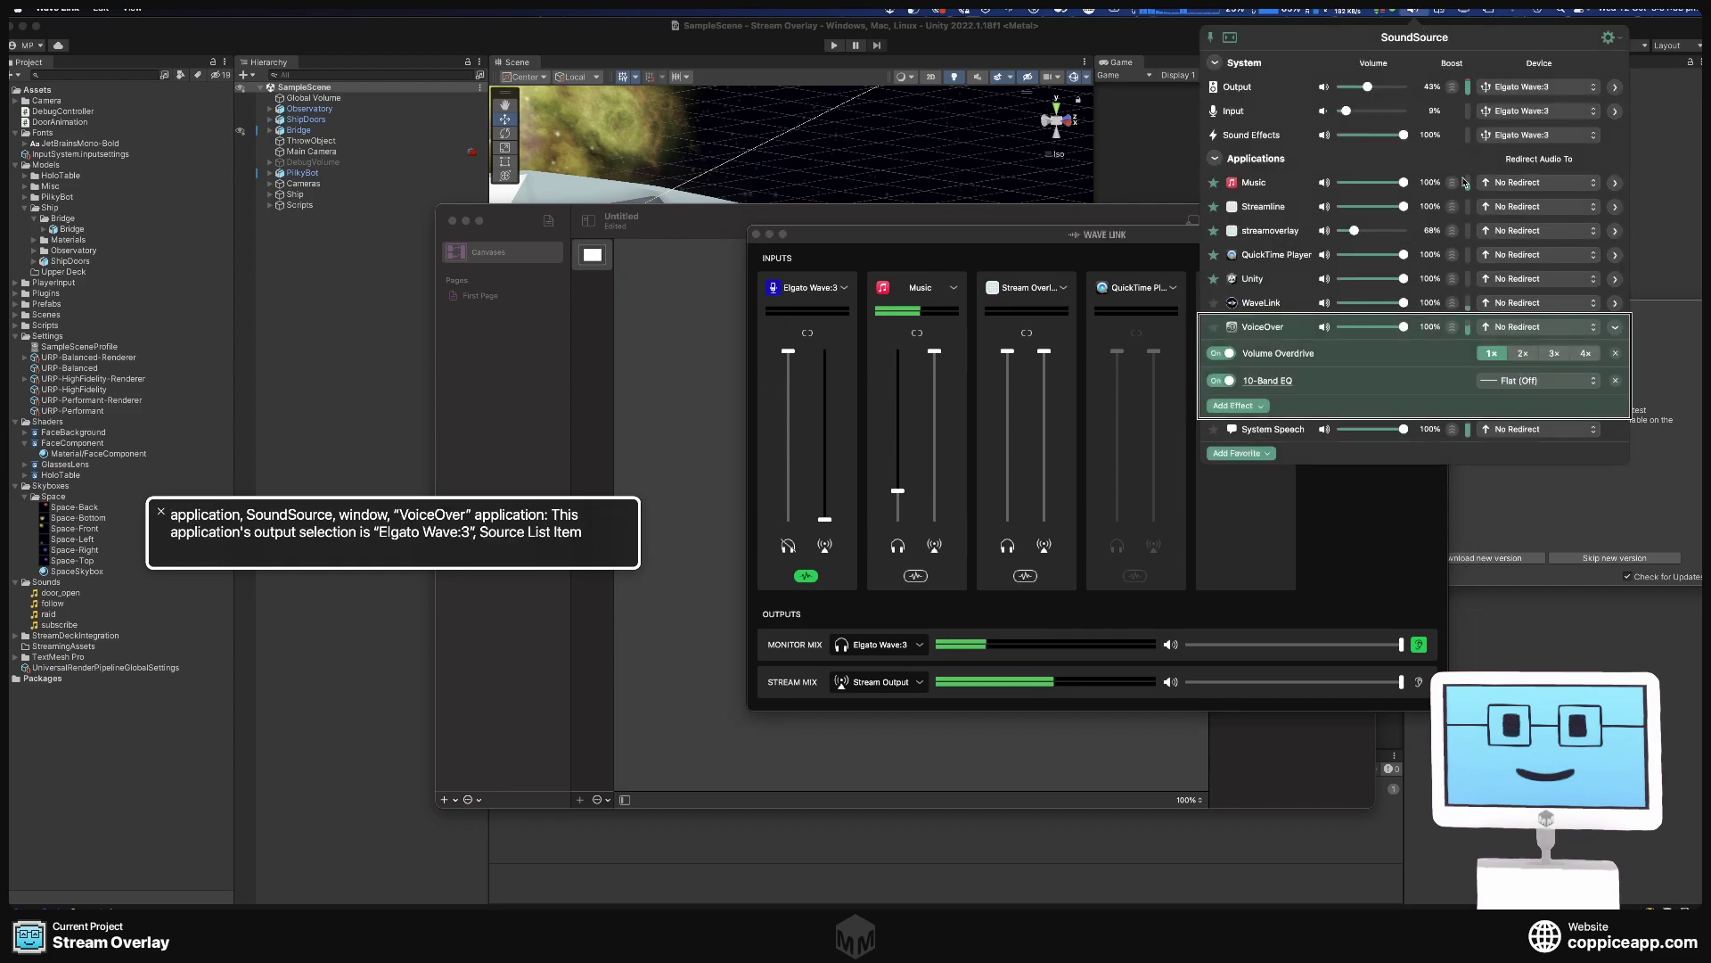
pyautogui.click(1509, 328)
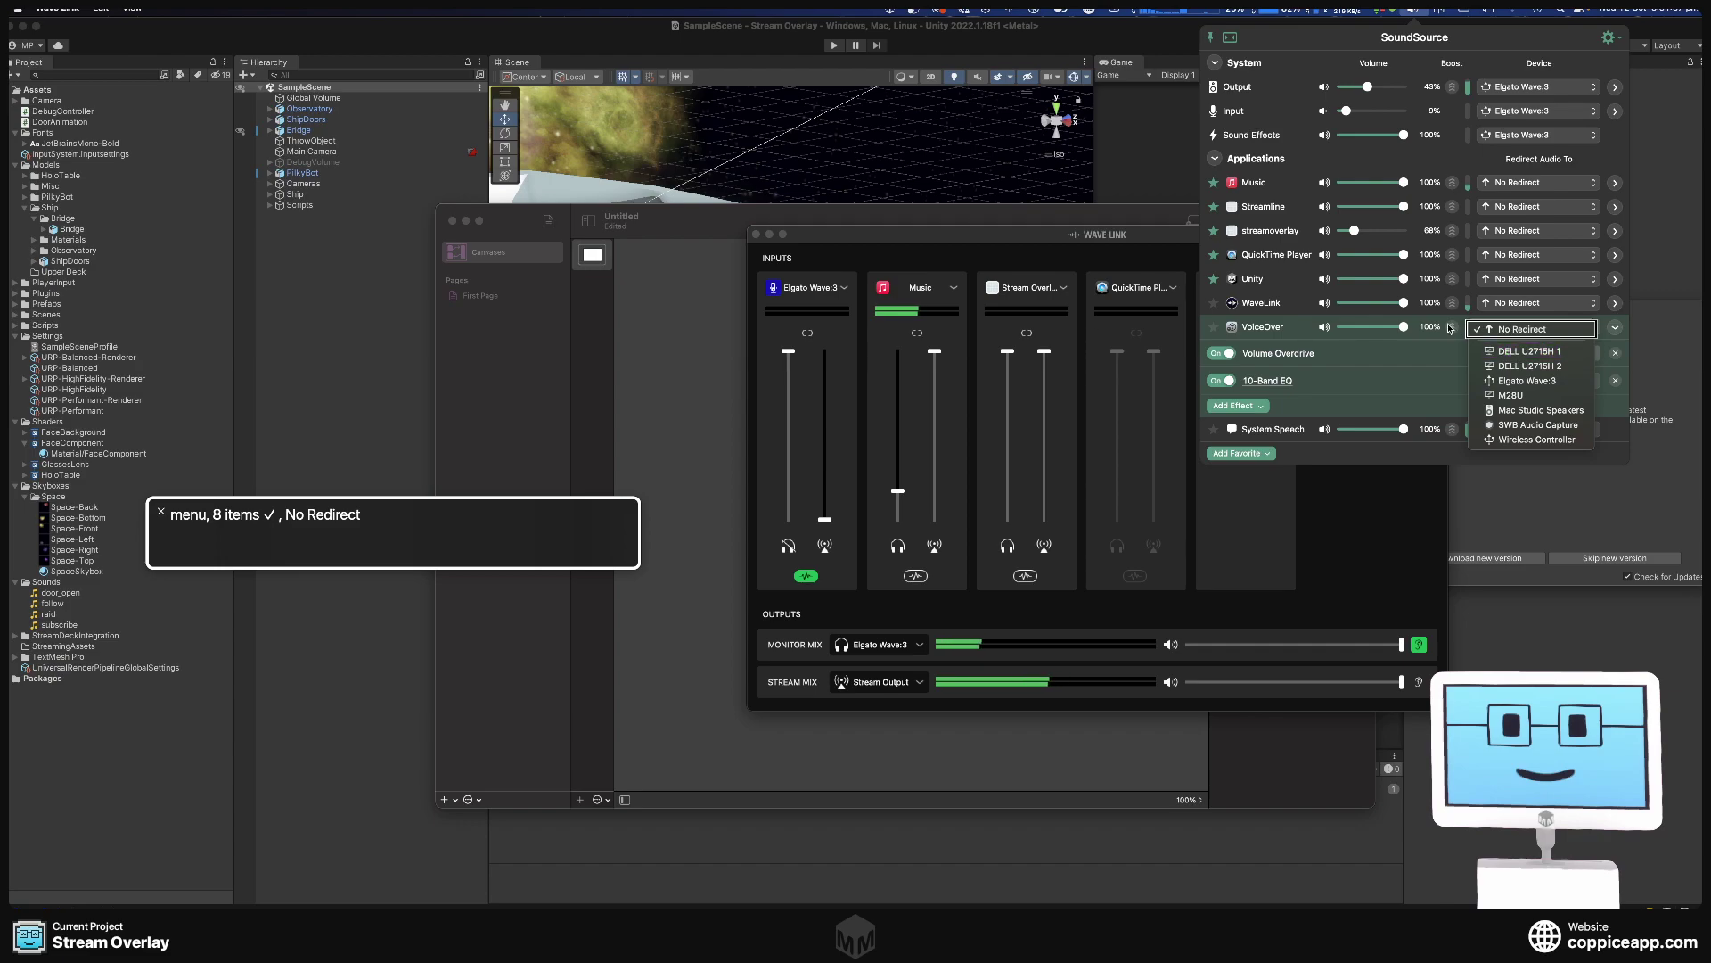
pyautogui.click(1537, 424)
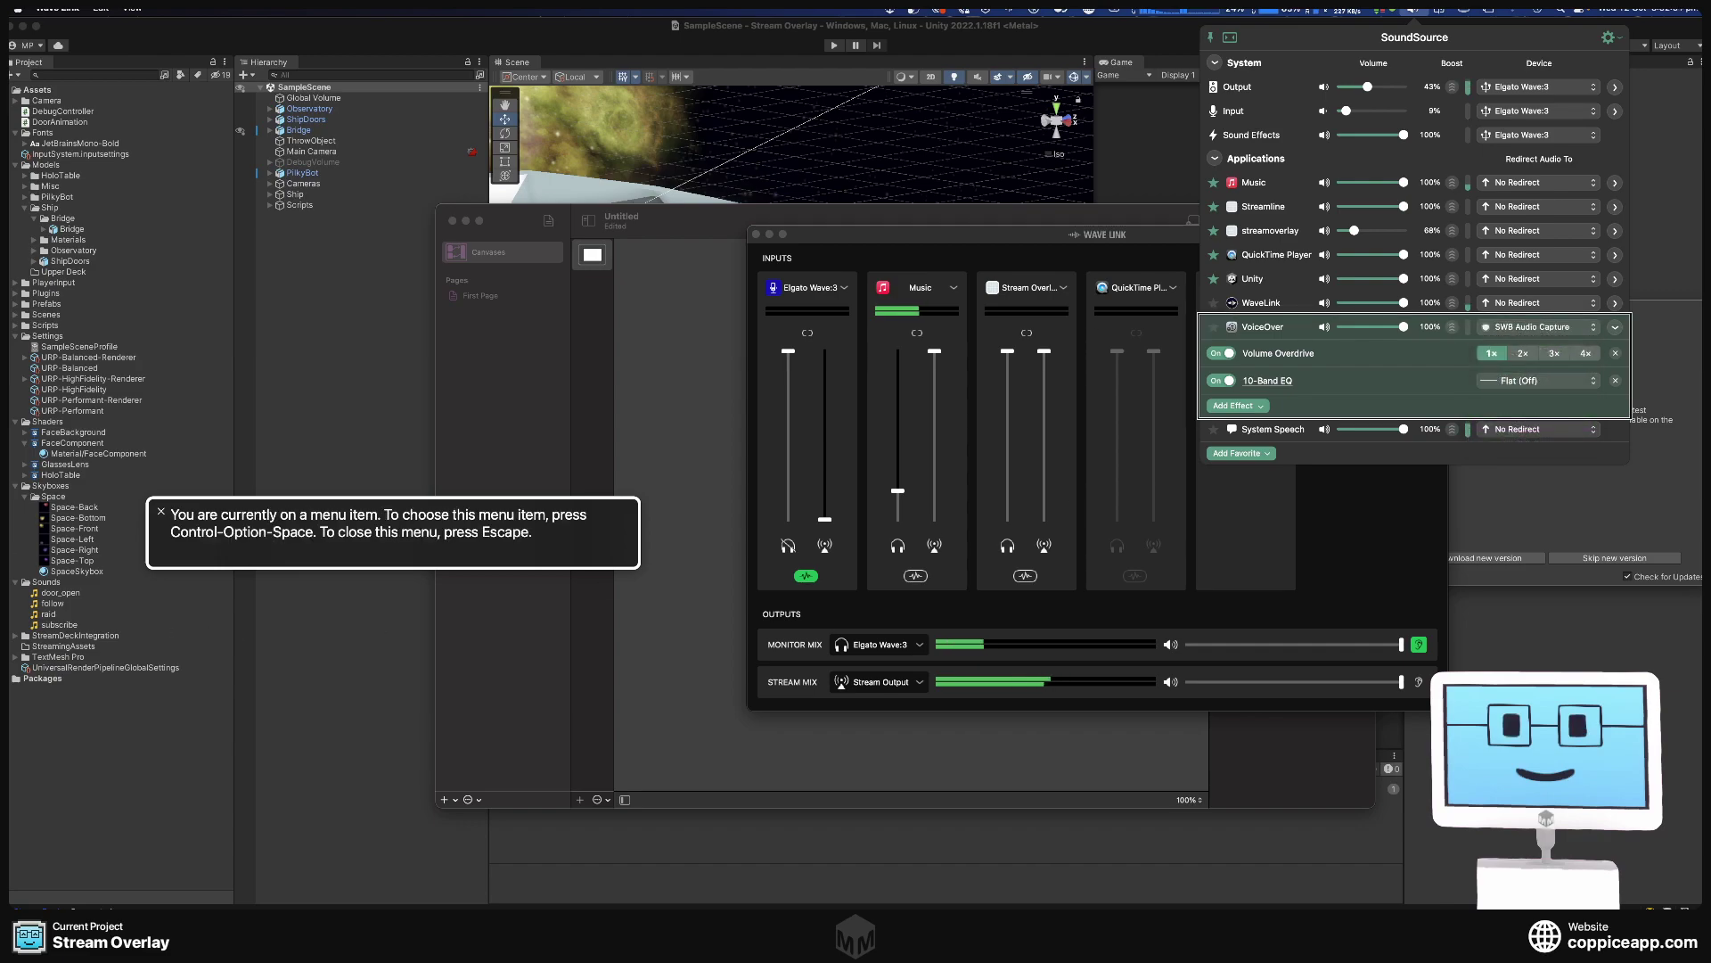
pyautogui.press('Escape')
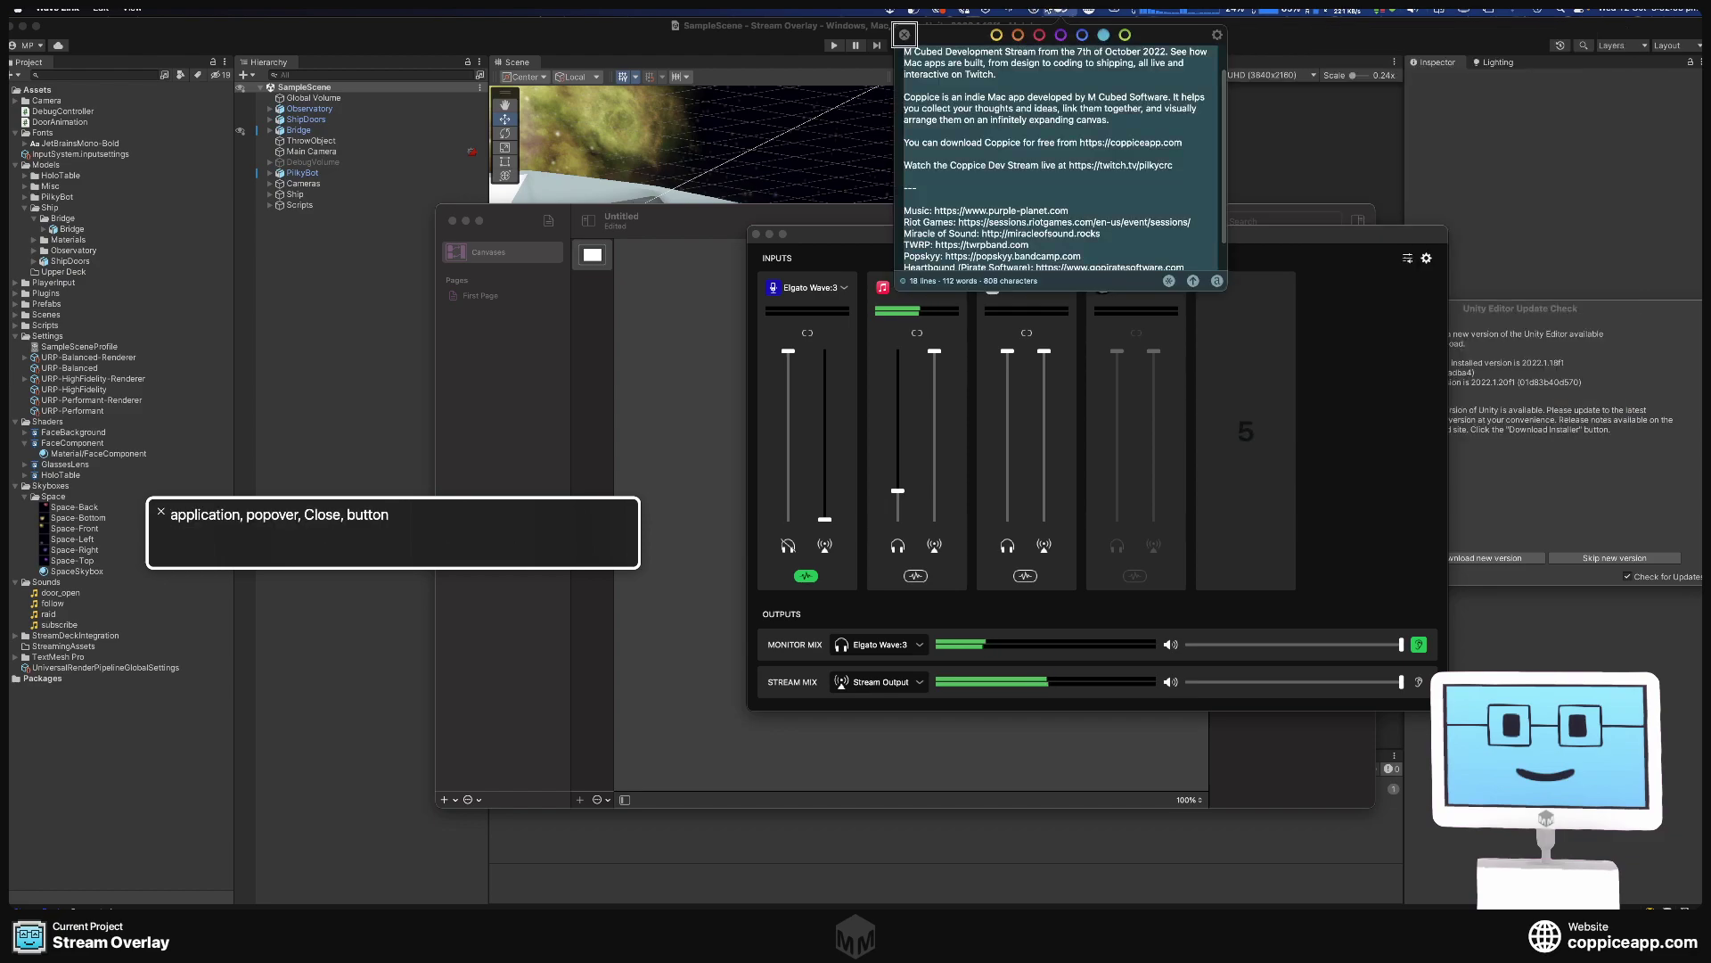
# Turn on the audio preview in SWB Audio App and close its window.
pyautogui.hotkey('ctrl', 'alt', 'space')
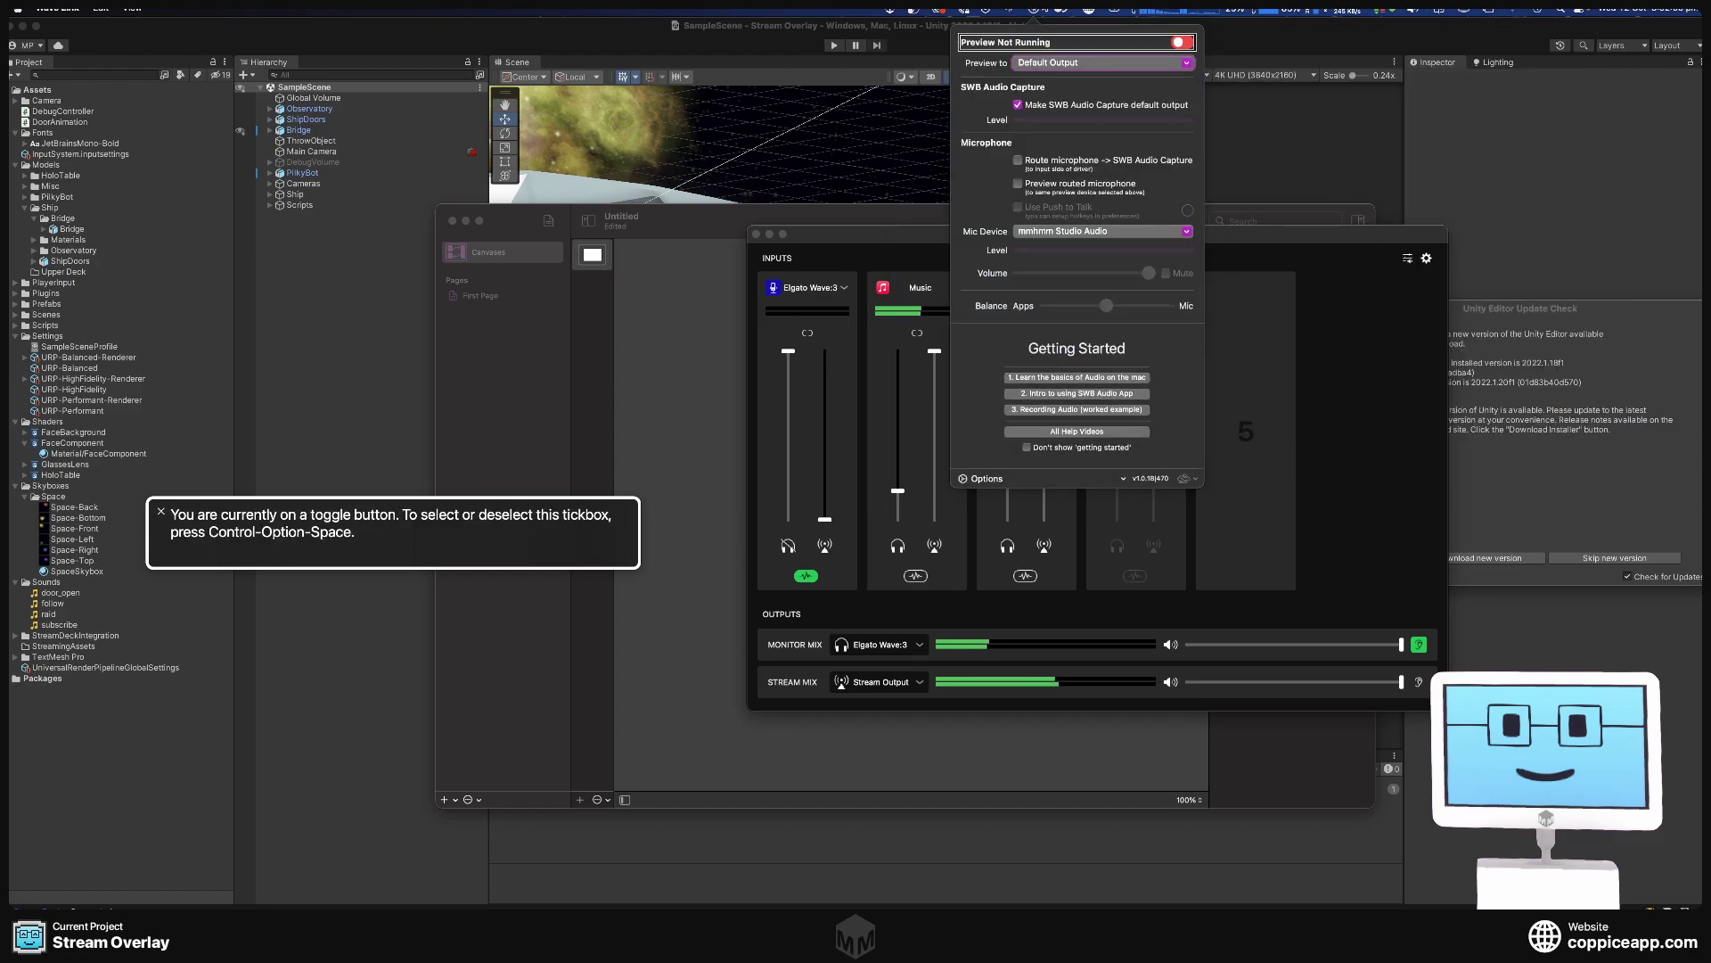
pyautogui.hotkey('ctrl', 'alt', 'space')
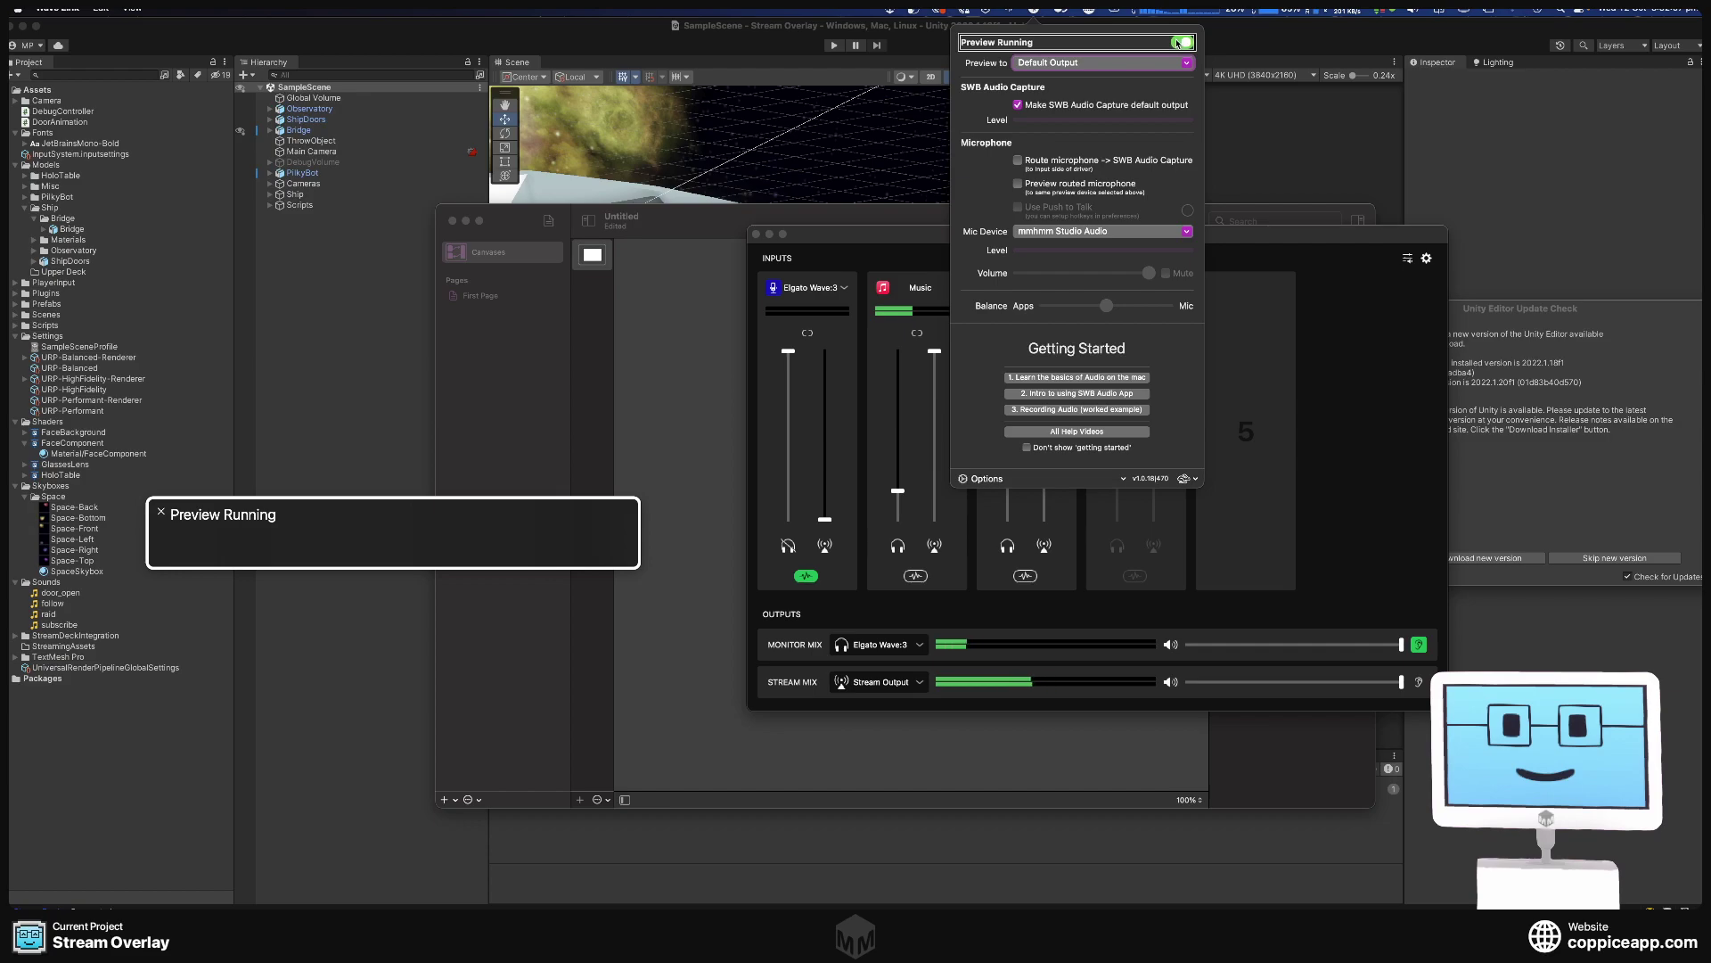
pyautogui.press('Escape')
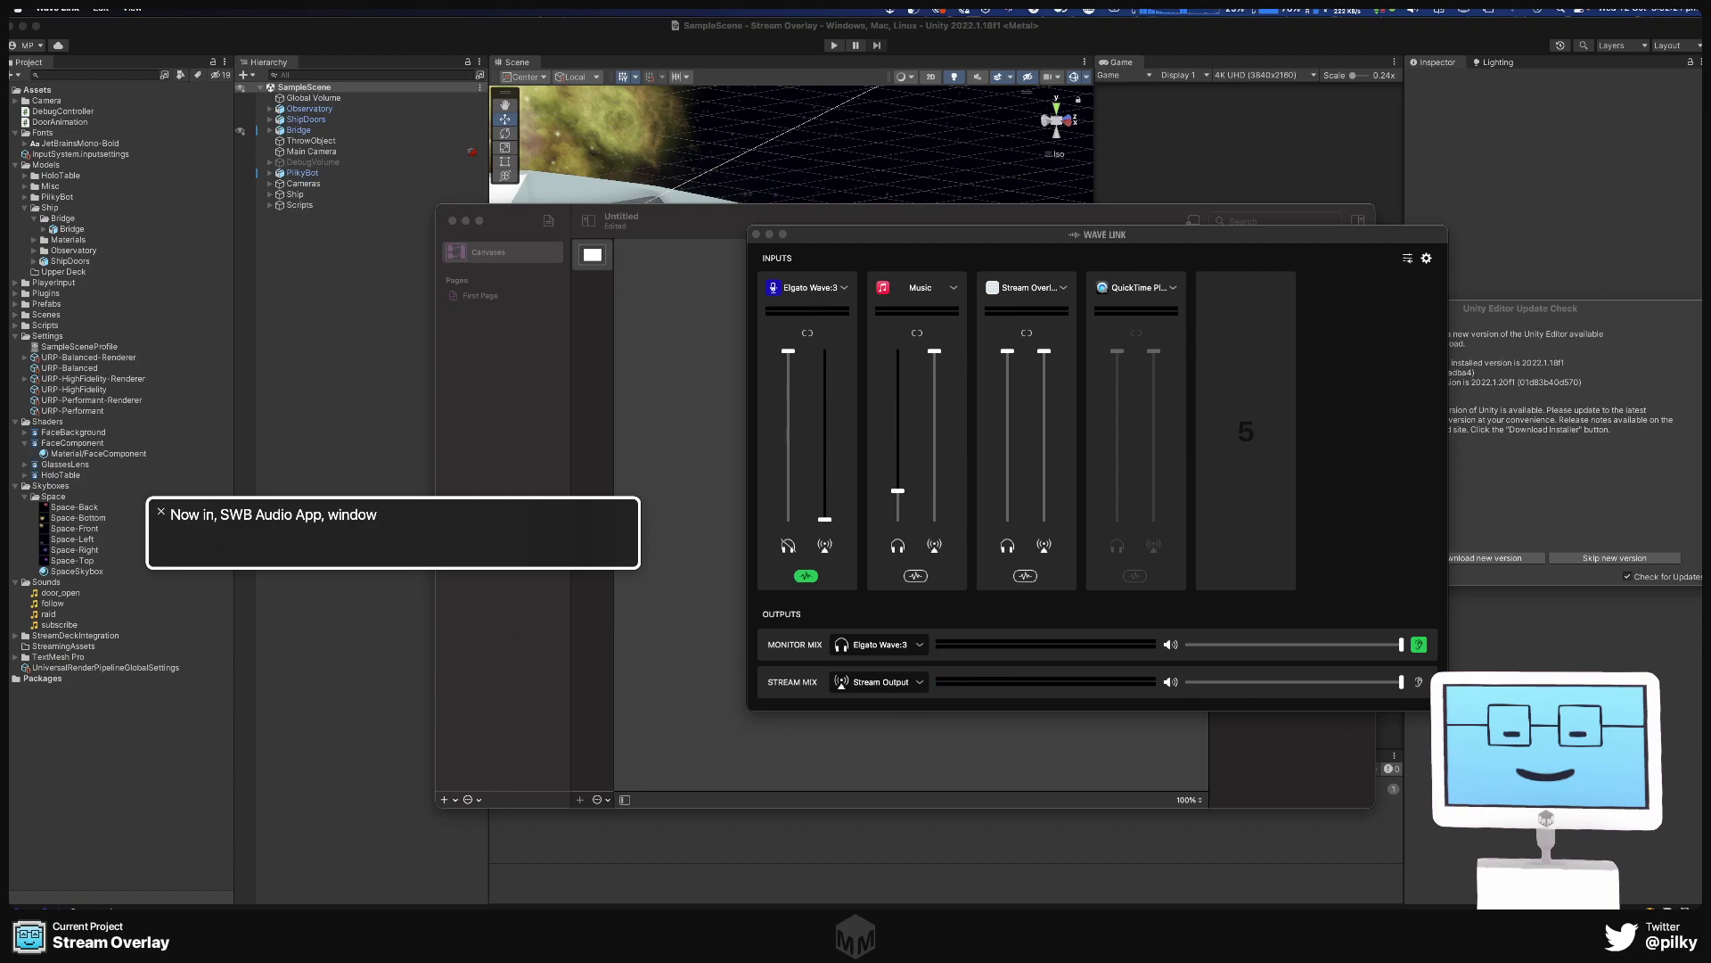
# Switch to Coppice and move the VoiceOver cursor out of the canvas editor to the sidebar group.
pyautogui.press('super+Tab')
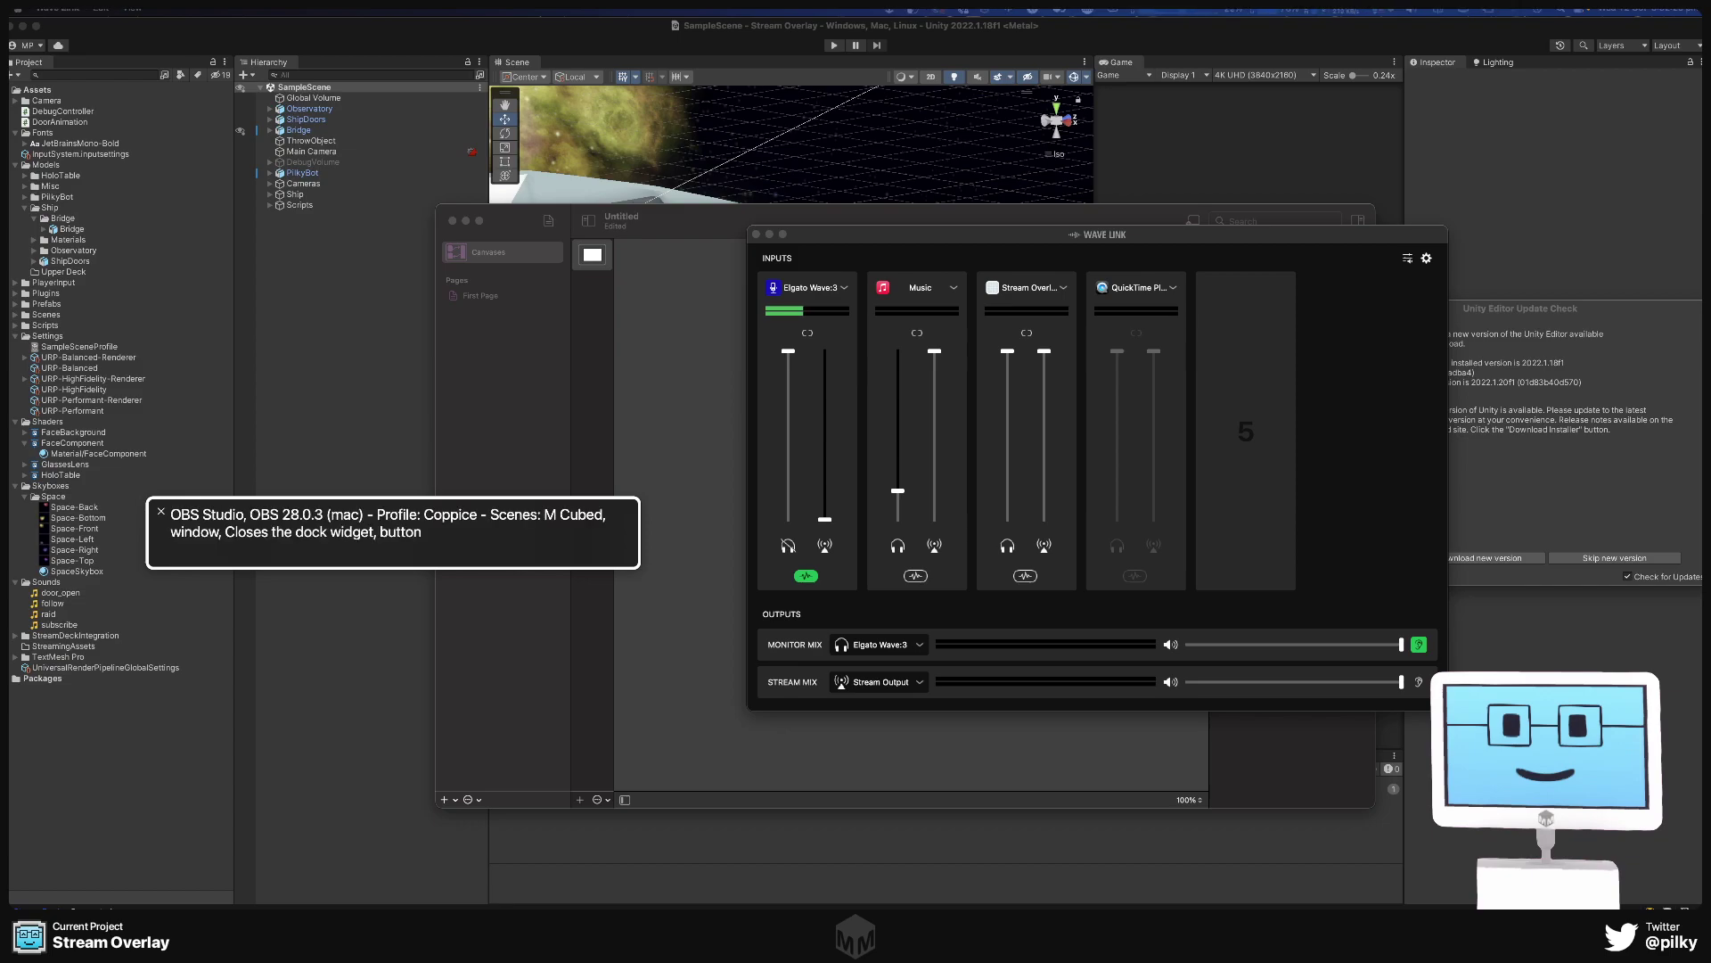
pyautogui.click(681, 218)
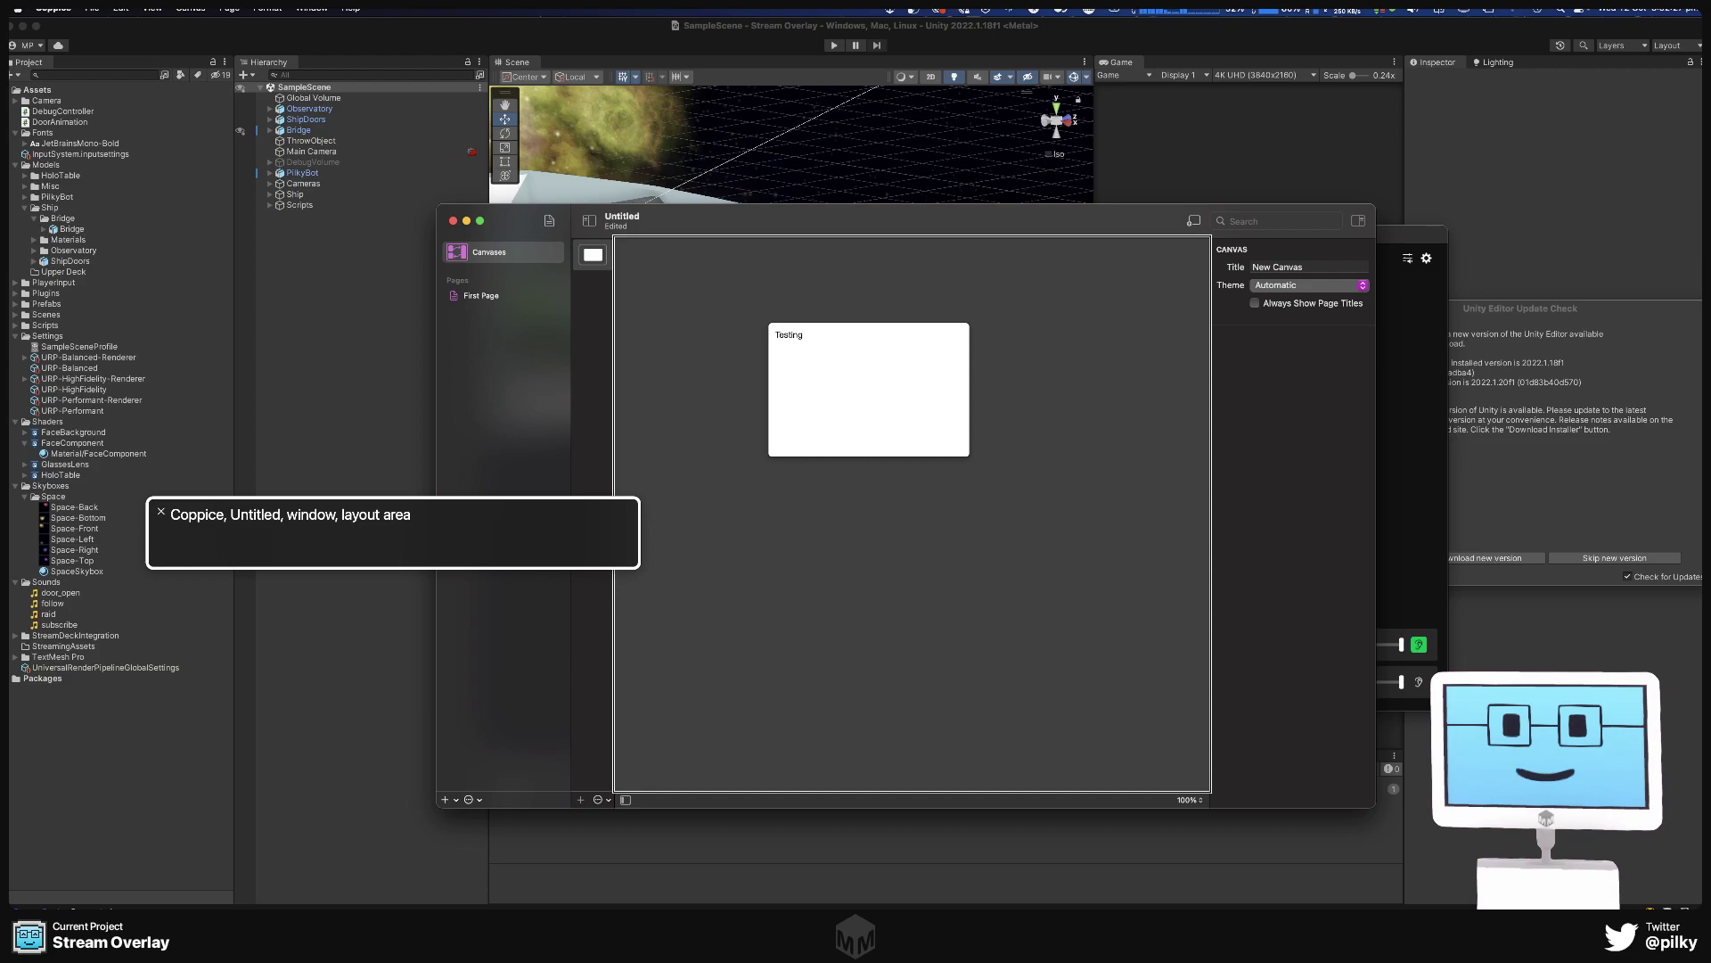
pyautogui.moveTo(862, 381)
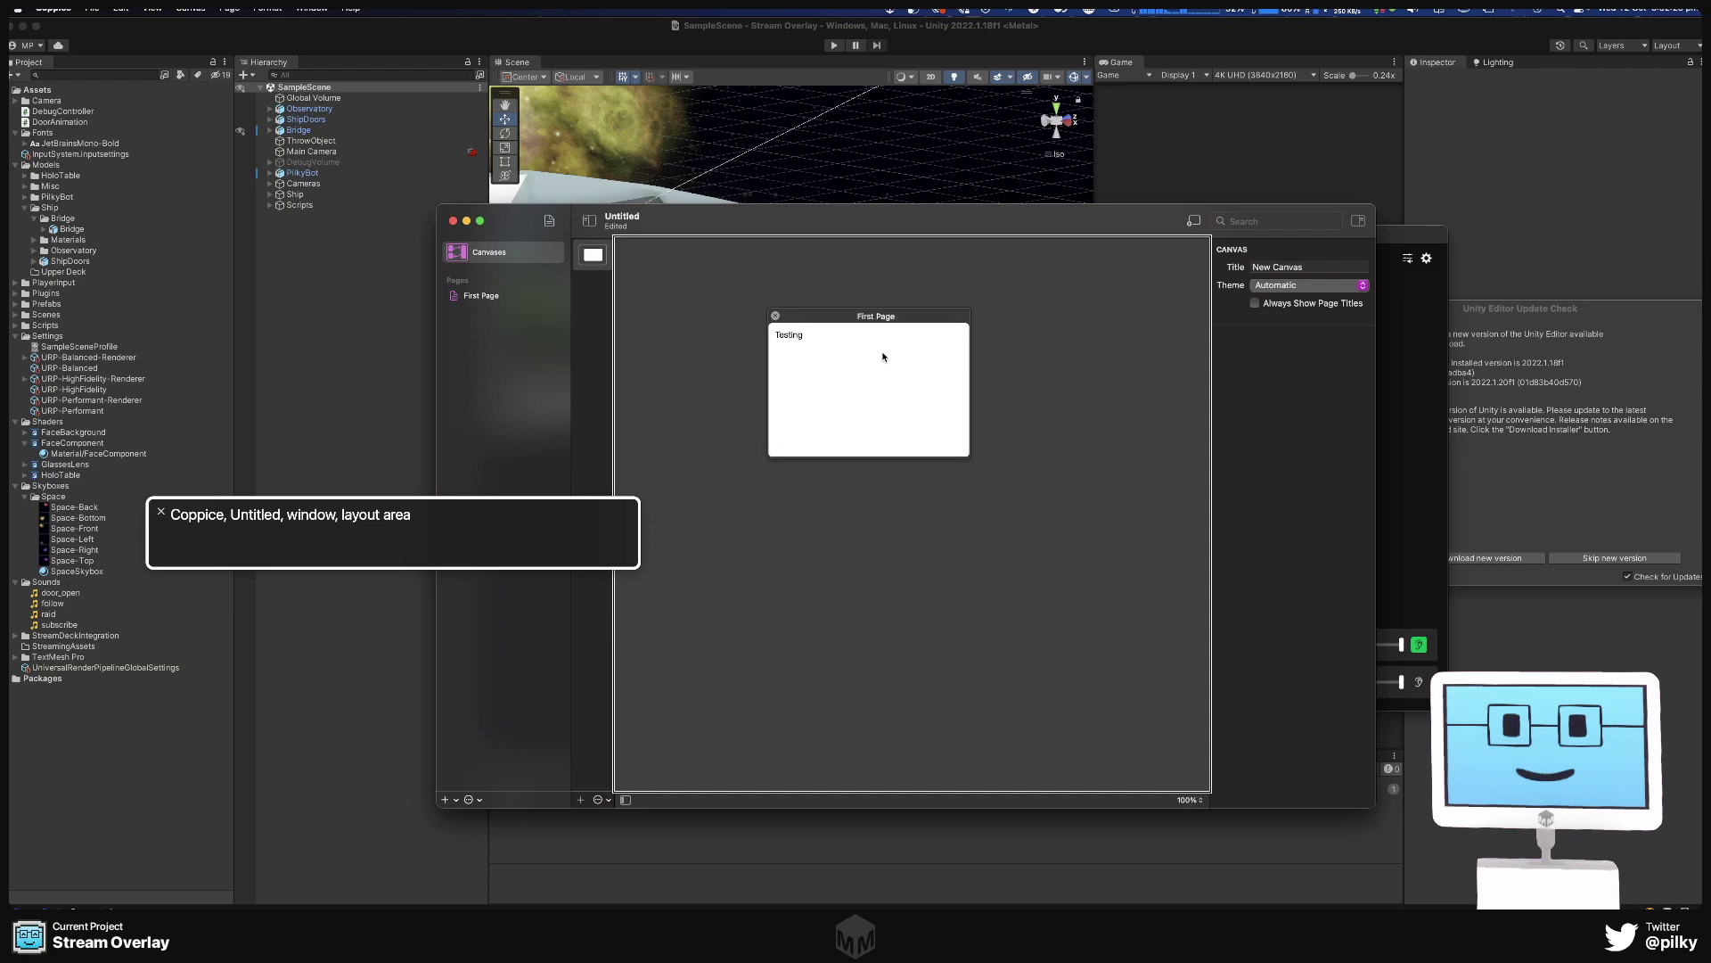
pyautogui.hotkey('ctrl', 'alt', 'shift', 'Up')
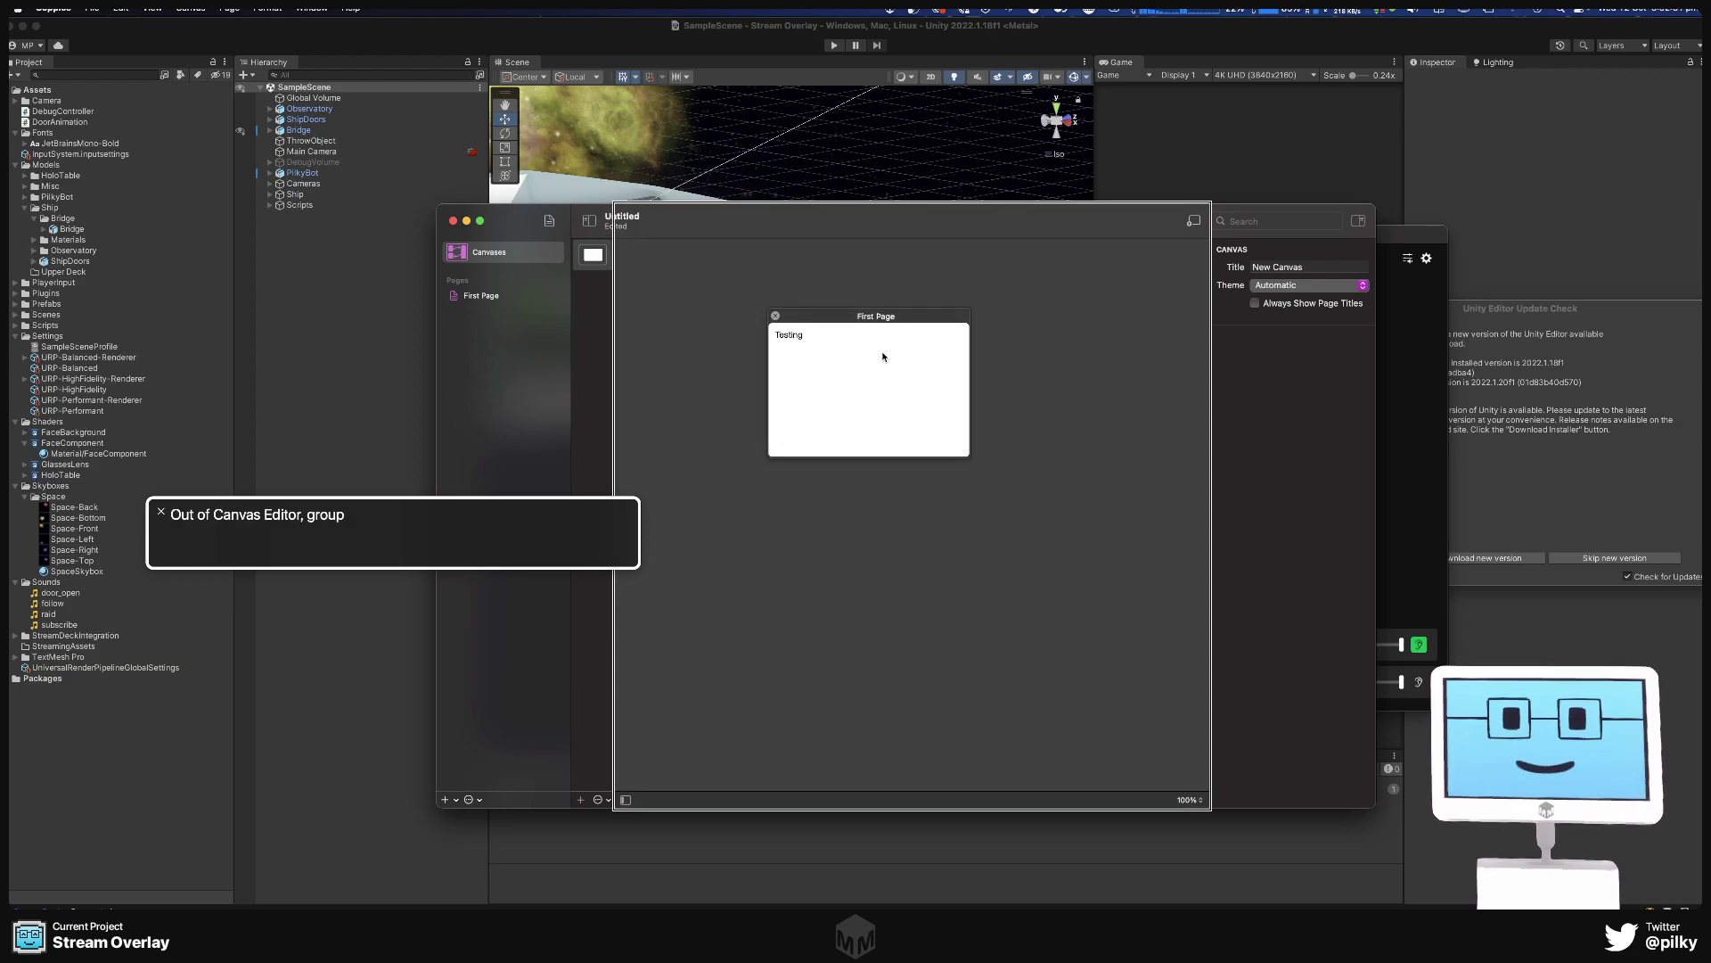
pyautogui.hotkey('ctrl', 'alt', 'Left')
pyautogui.hotkey('ctrl', 'alt', 'Left')
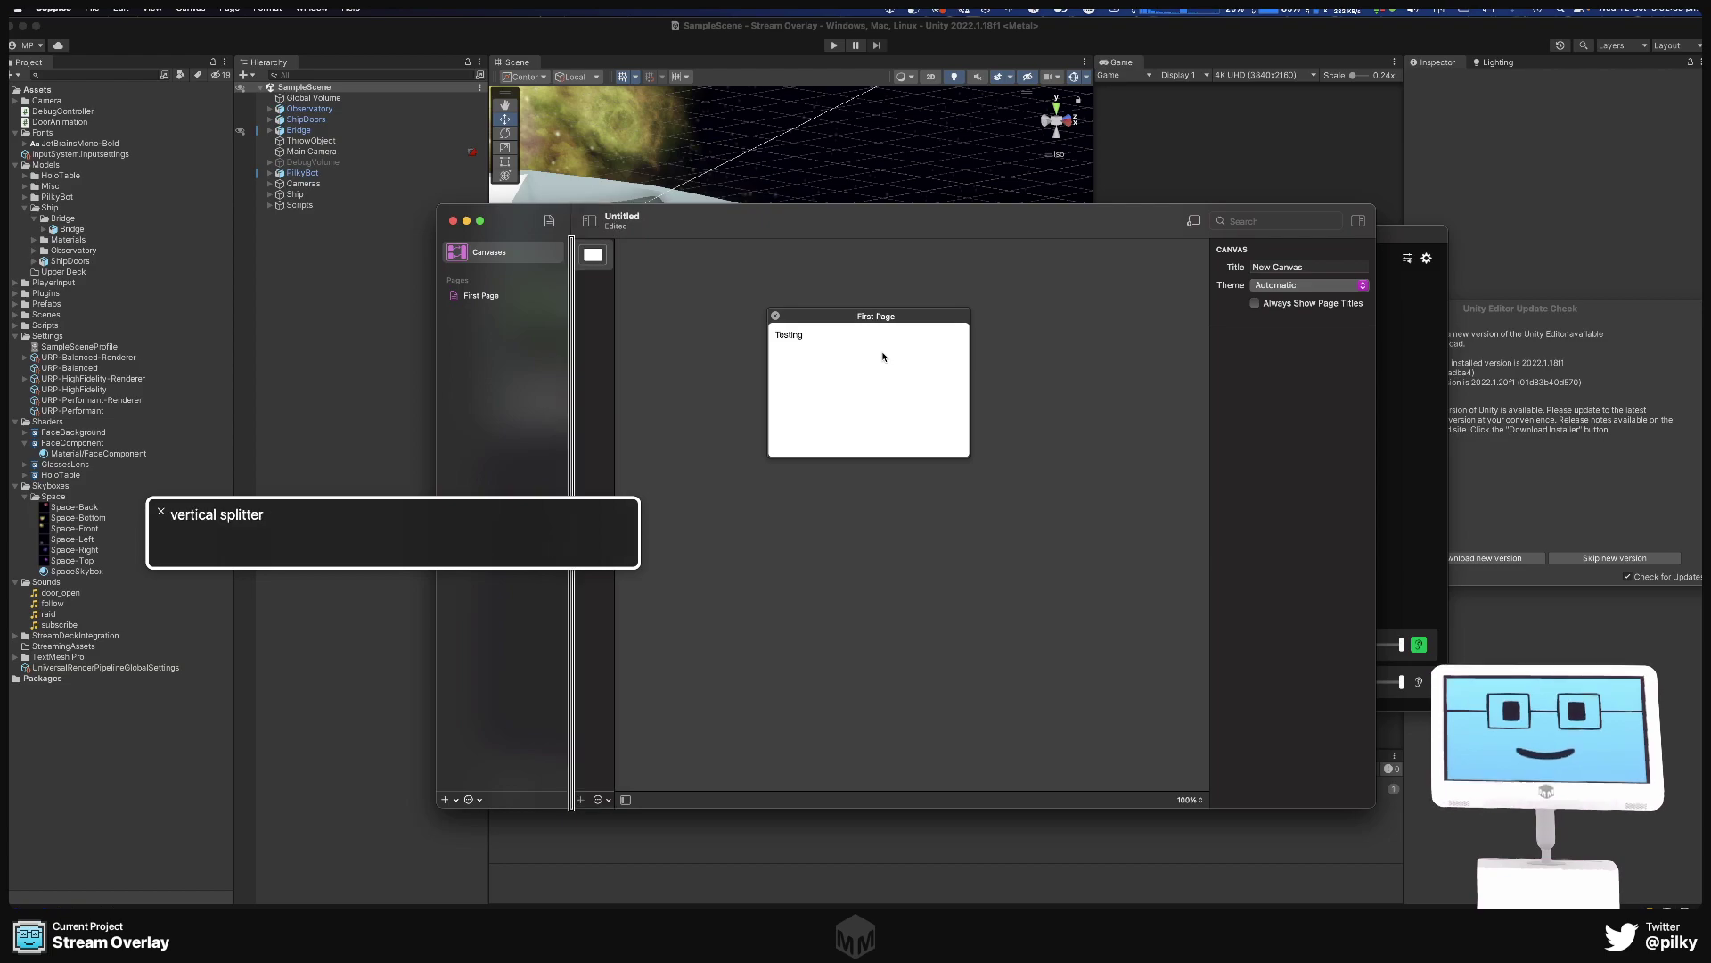
pyautogui.hotkey('ctrl', 'alt', 'Left')
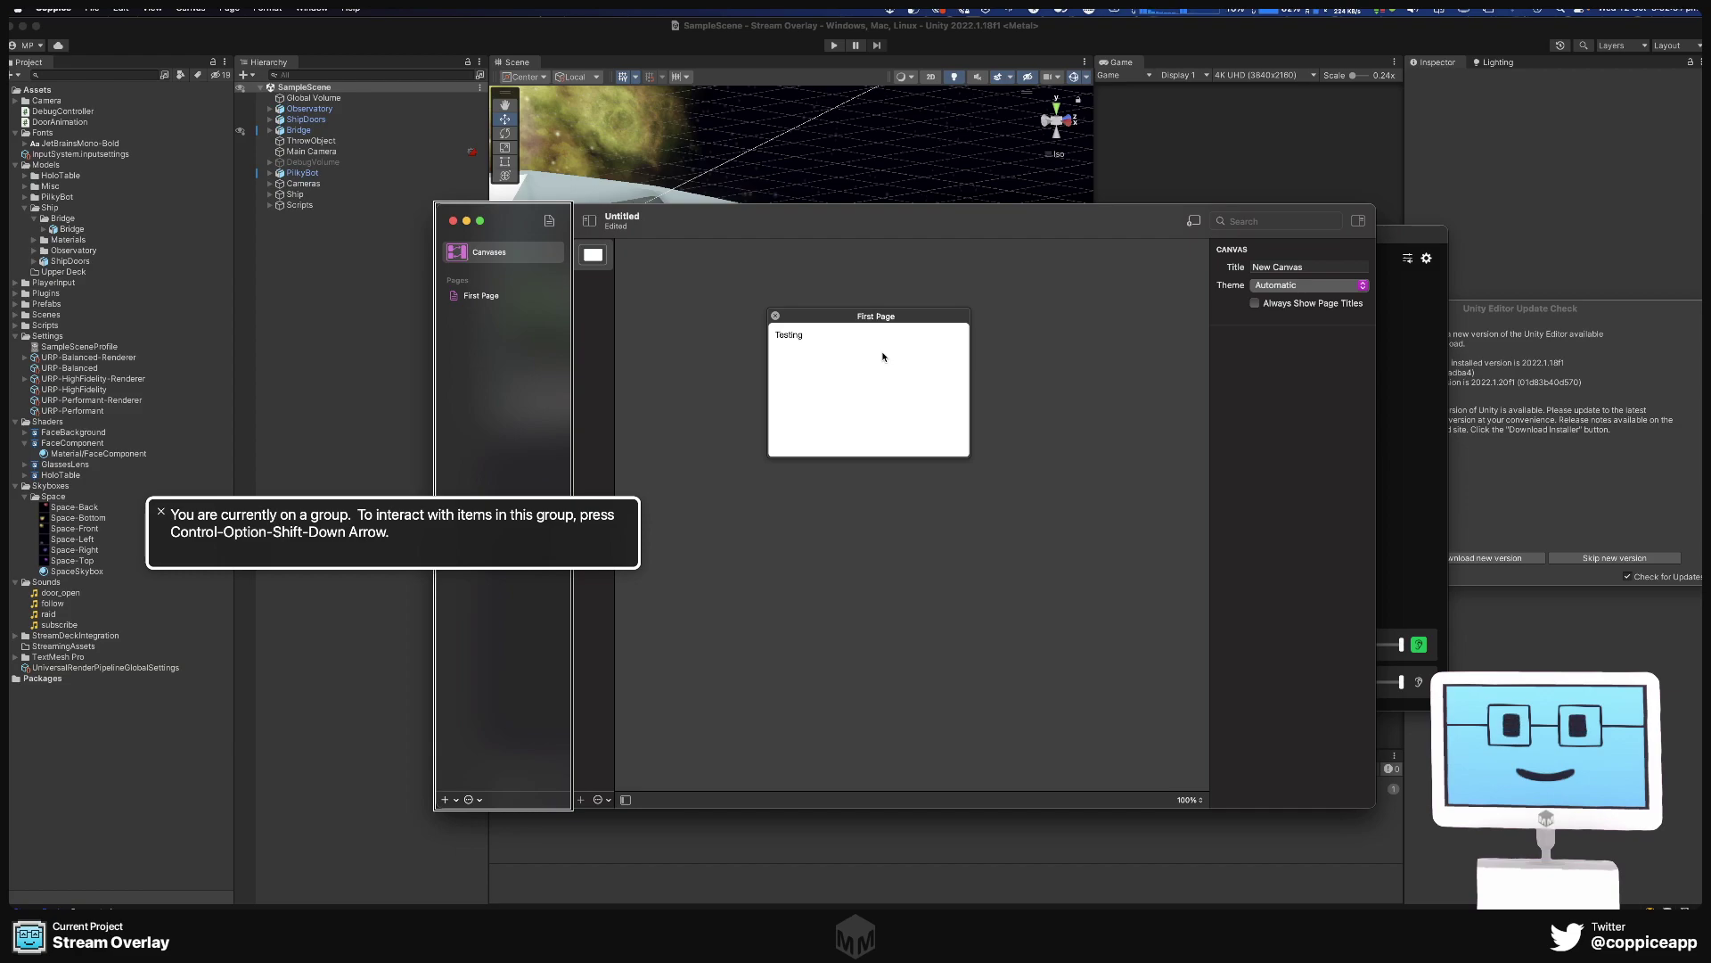
# Move the VoiceOver cursor back to the Canvas Editor group and interact with First Page on the canvas.
pyautogui.hotkey('ctrl', 'alt', 'Right')
pyautogui.hotkey('ctrl', 'alt', 'Right')
pyautogui.hotkey('ctrl', 'alt', 'Right')
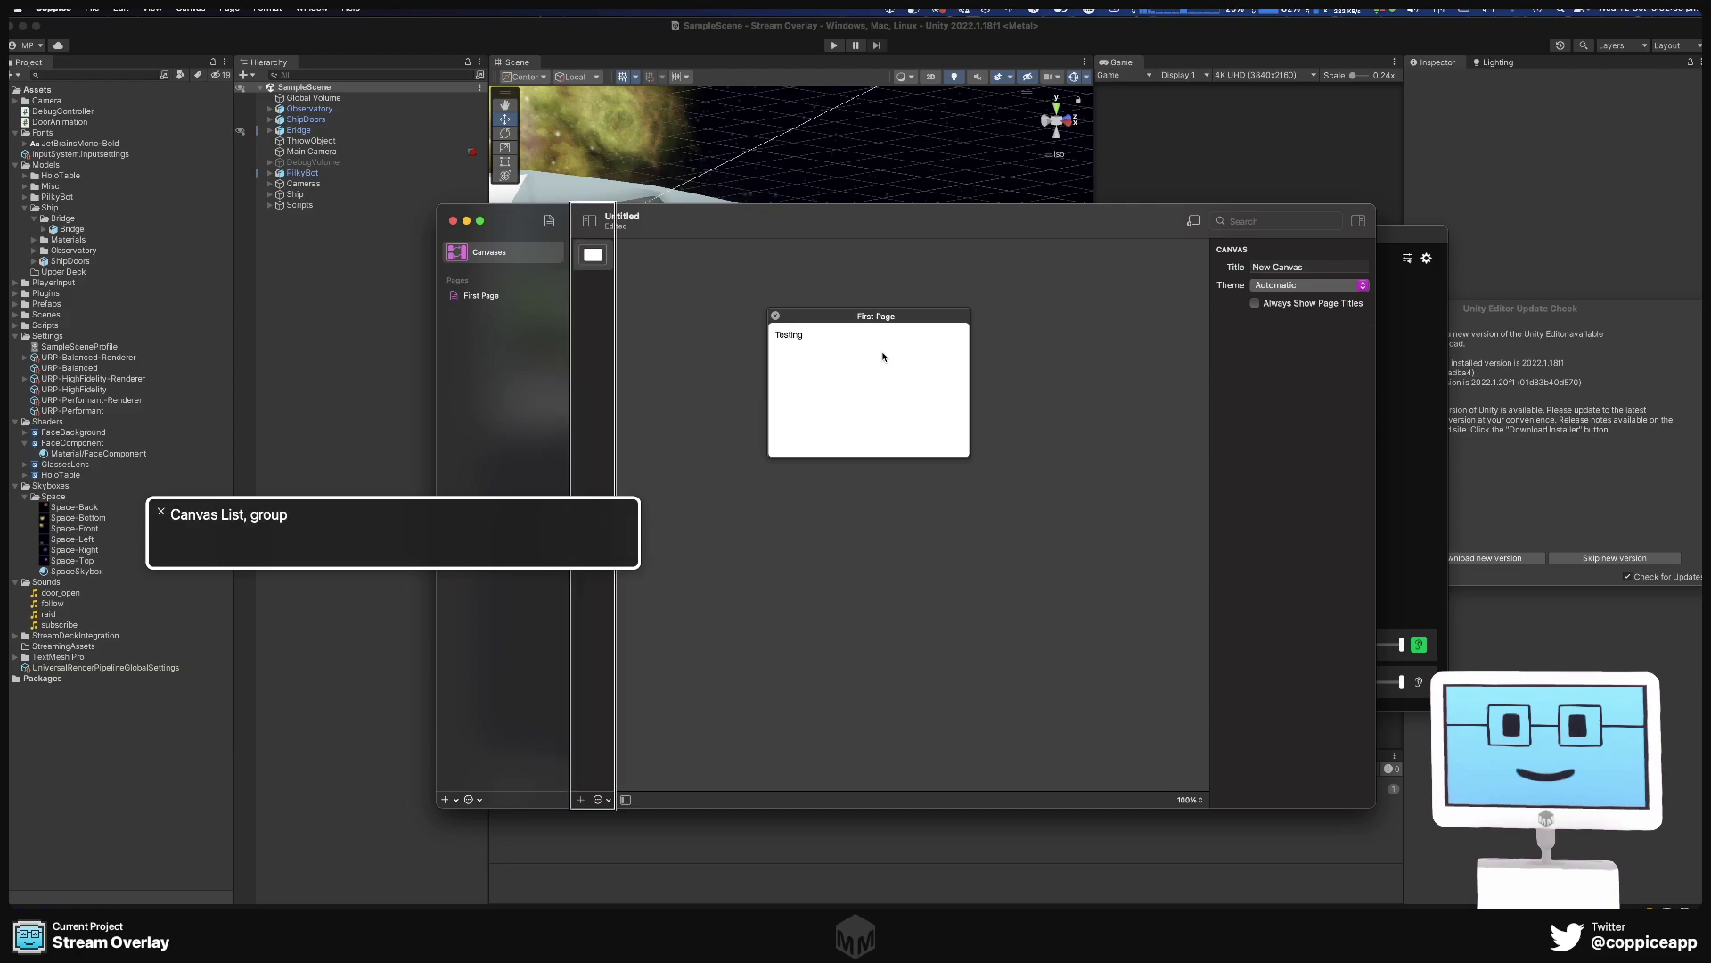
pyautogui.hotkey('ctrl', 'alt', 'shift', 'Down')
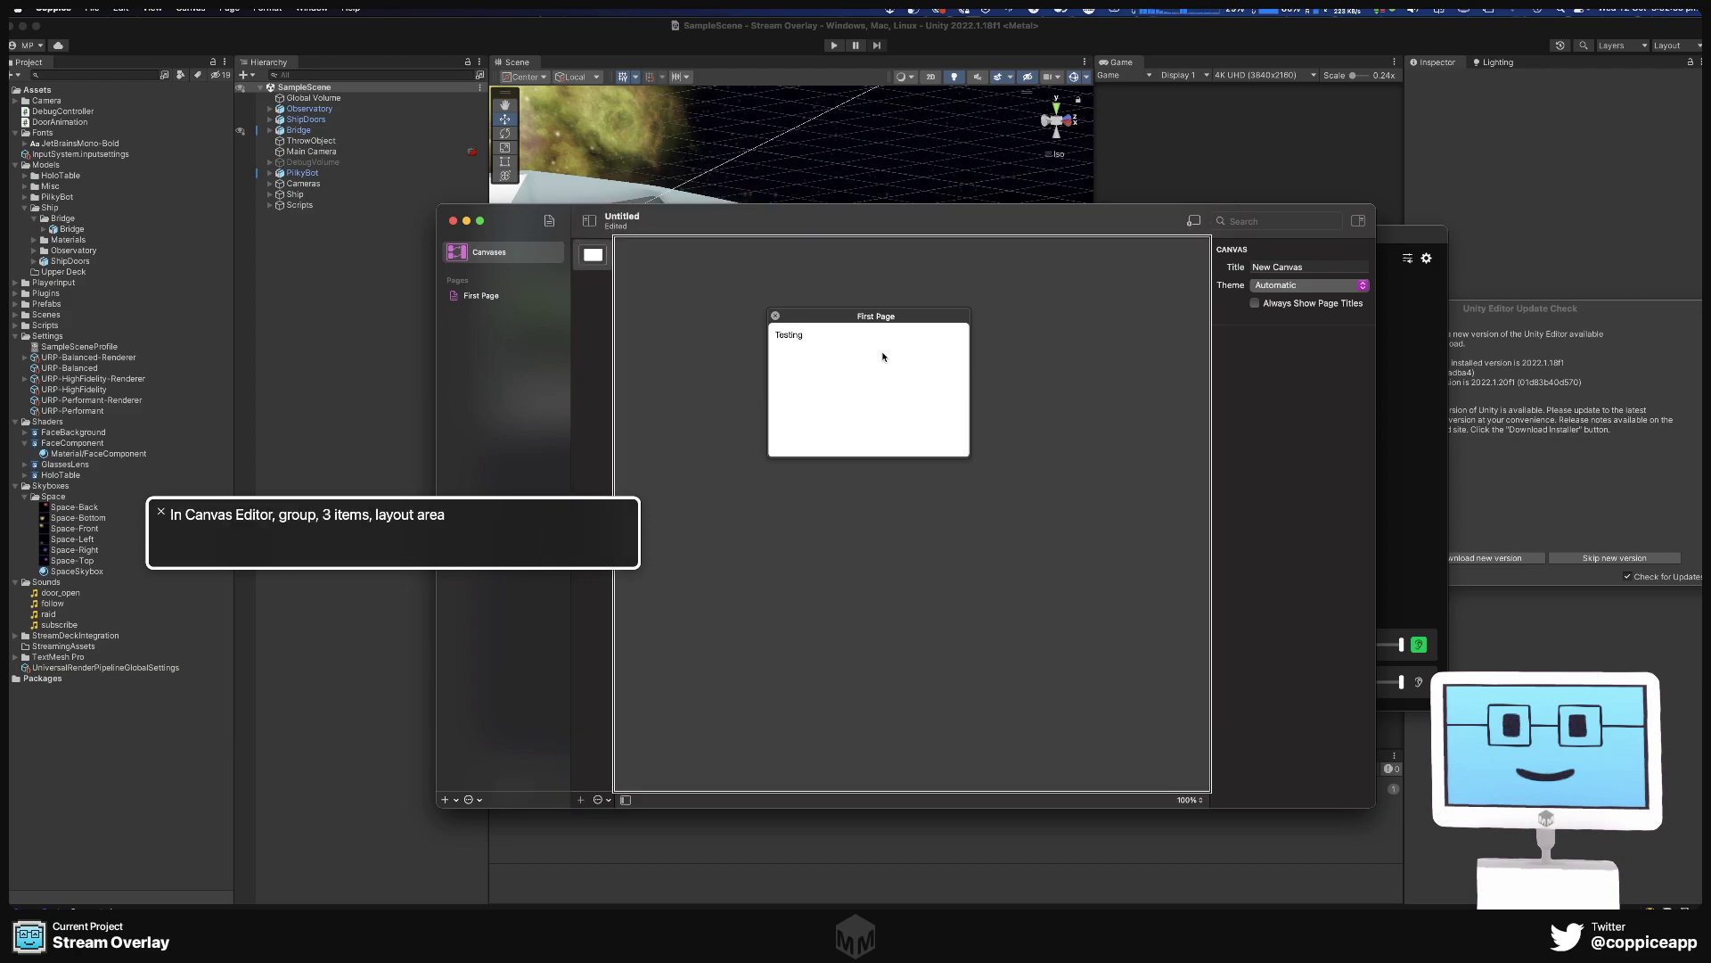
pyautogui.hotkey('ctrl', 'alt', 'shift', 'Down')
pyautogui.hotkey('ctrl', 'alt', 'shift', 'Down')
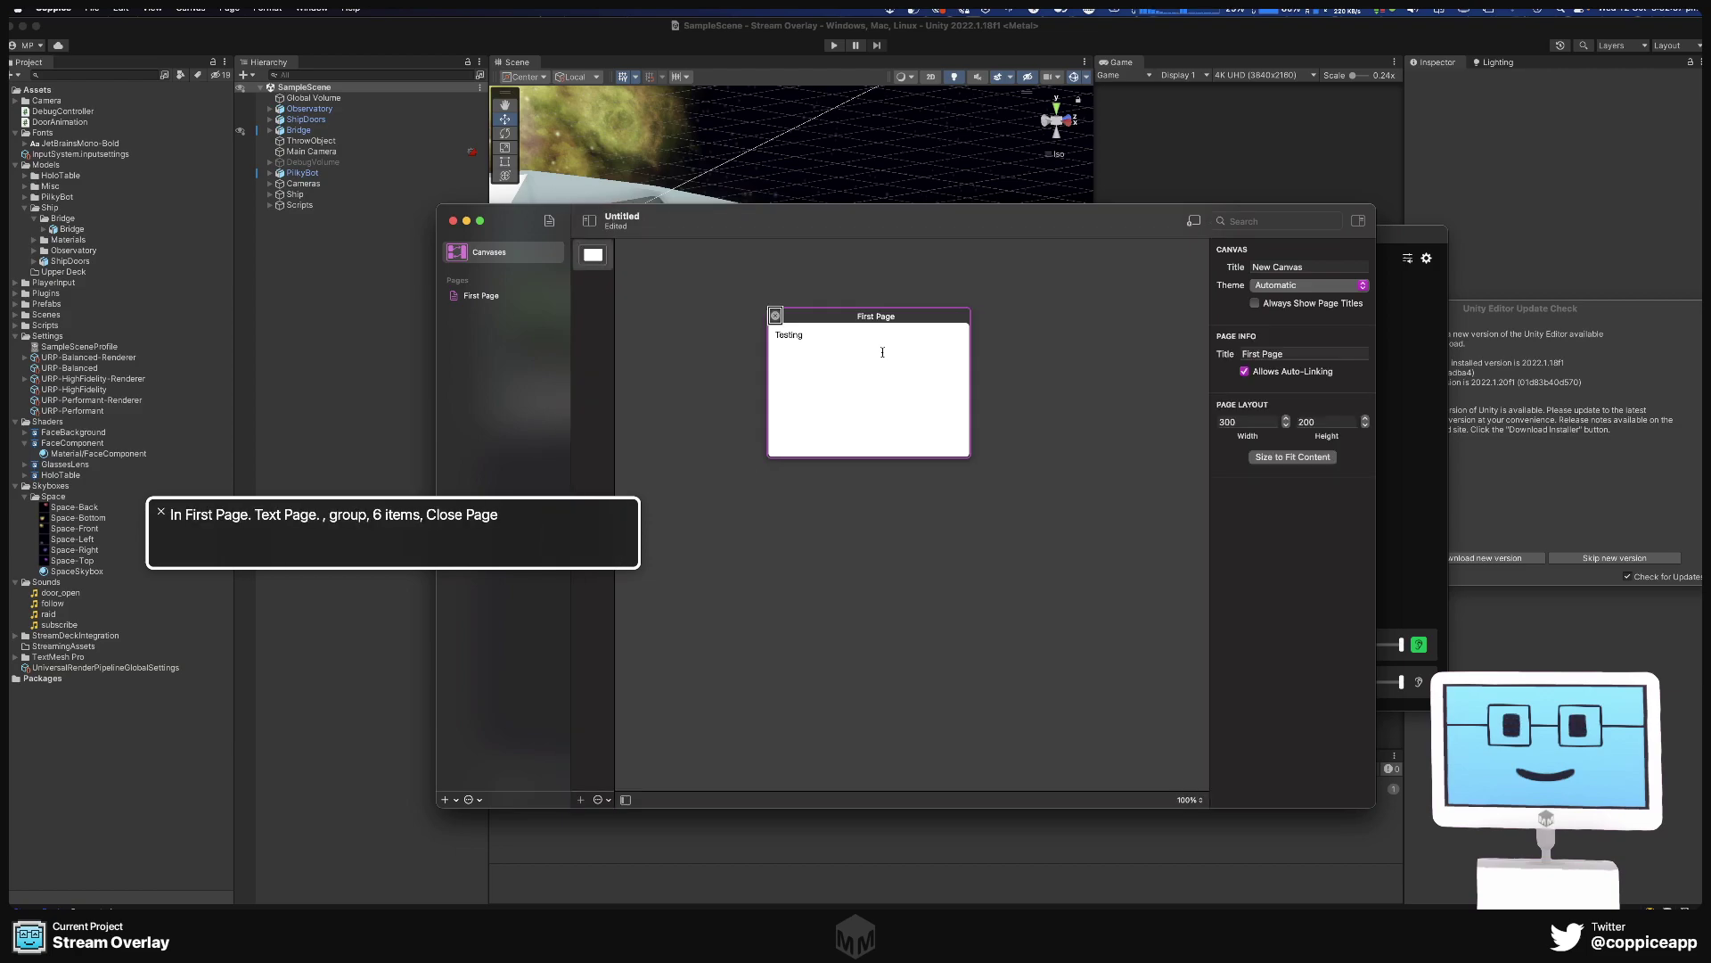
# Widen First Page to 428 with its top-right resize handle through VoiceOver and turn VoiceOver off.
pyautogui.hotkey('ctrl', 'alt', 'Right')
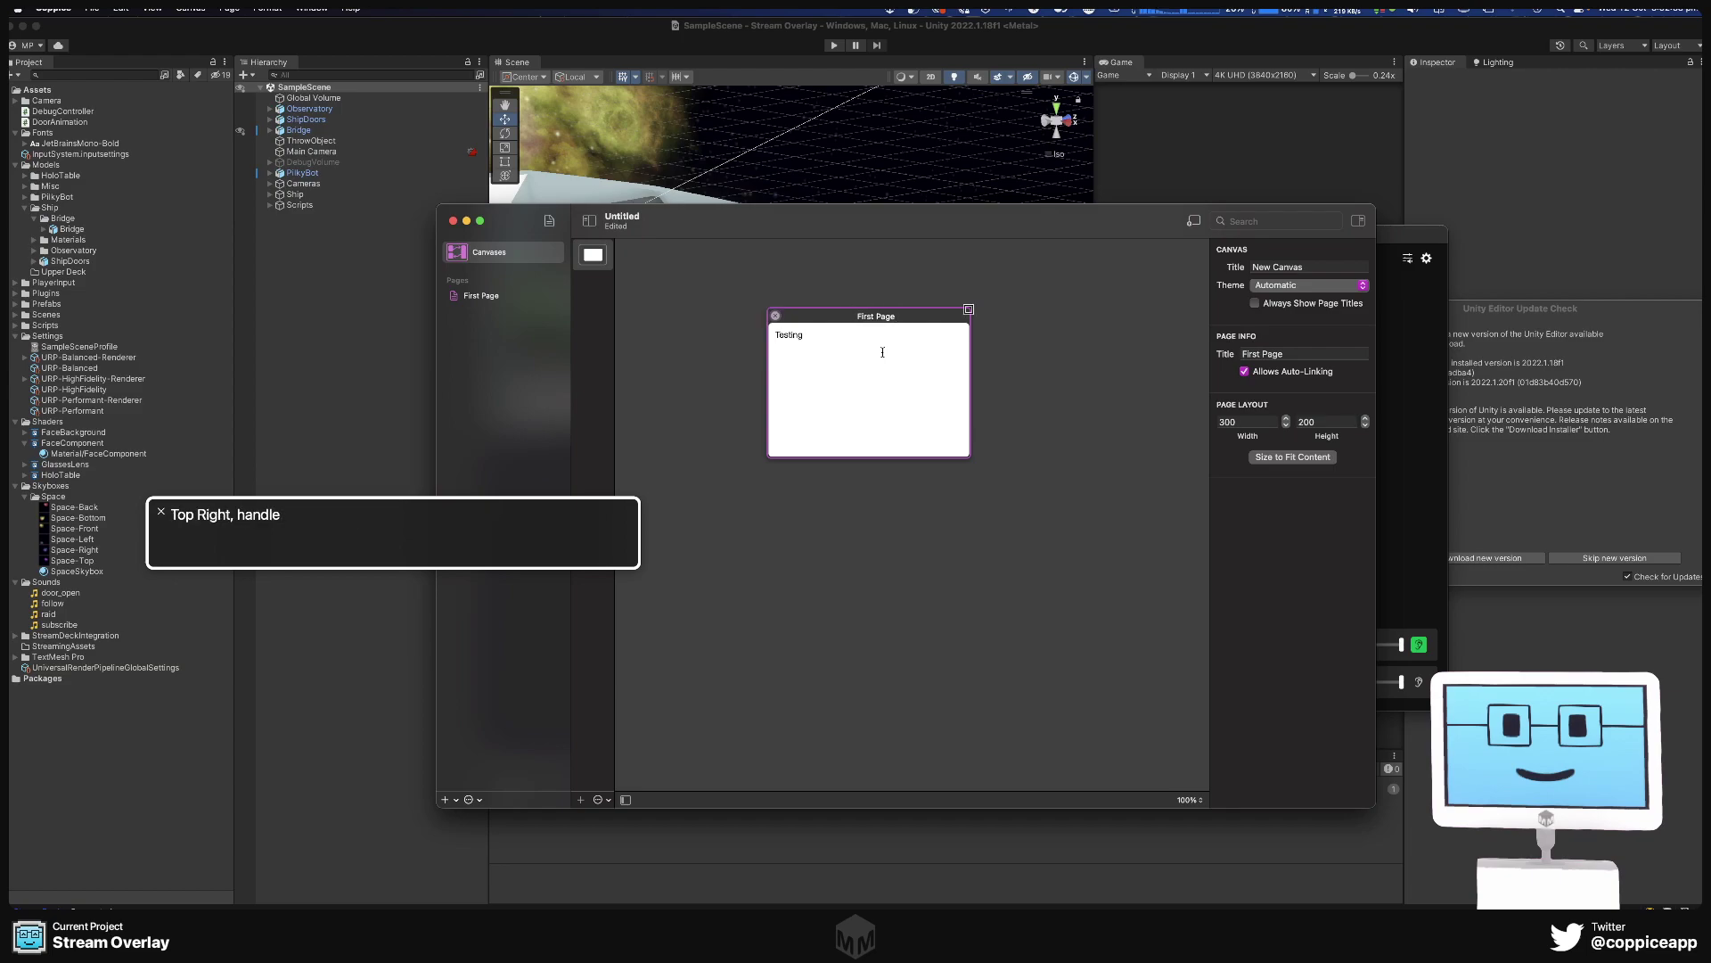
pyautogui.press('Right')
pyautogui.press('Right')
pyautogui.press('Right')
pyautogui.press('Right')
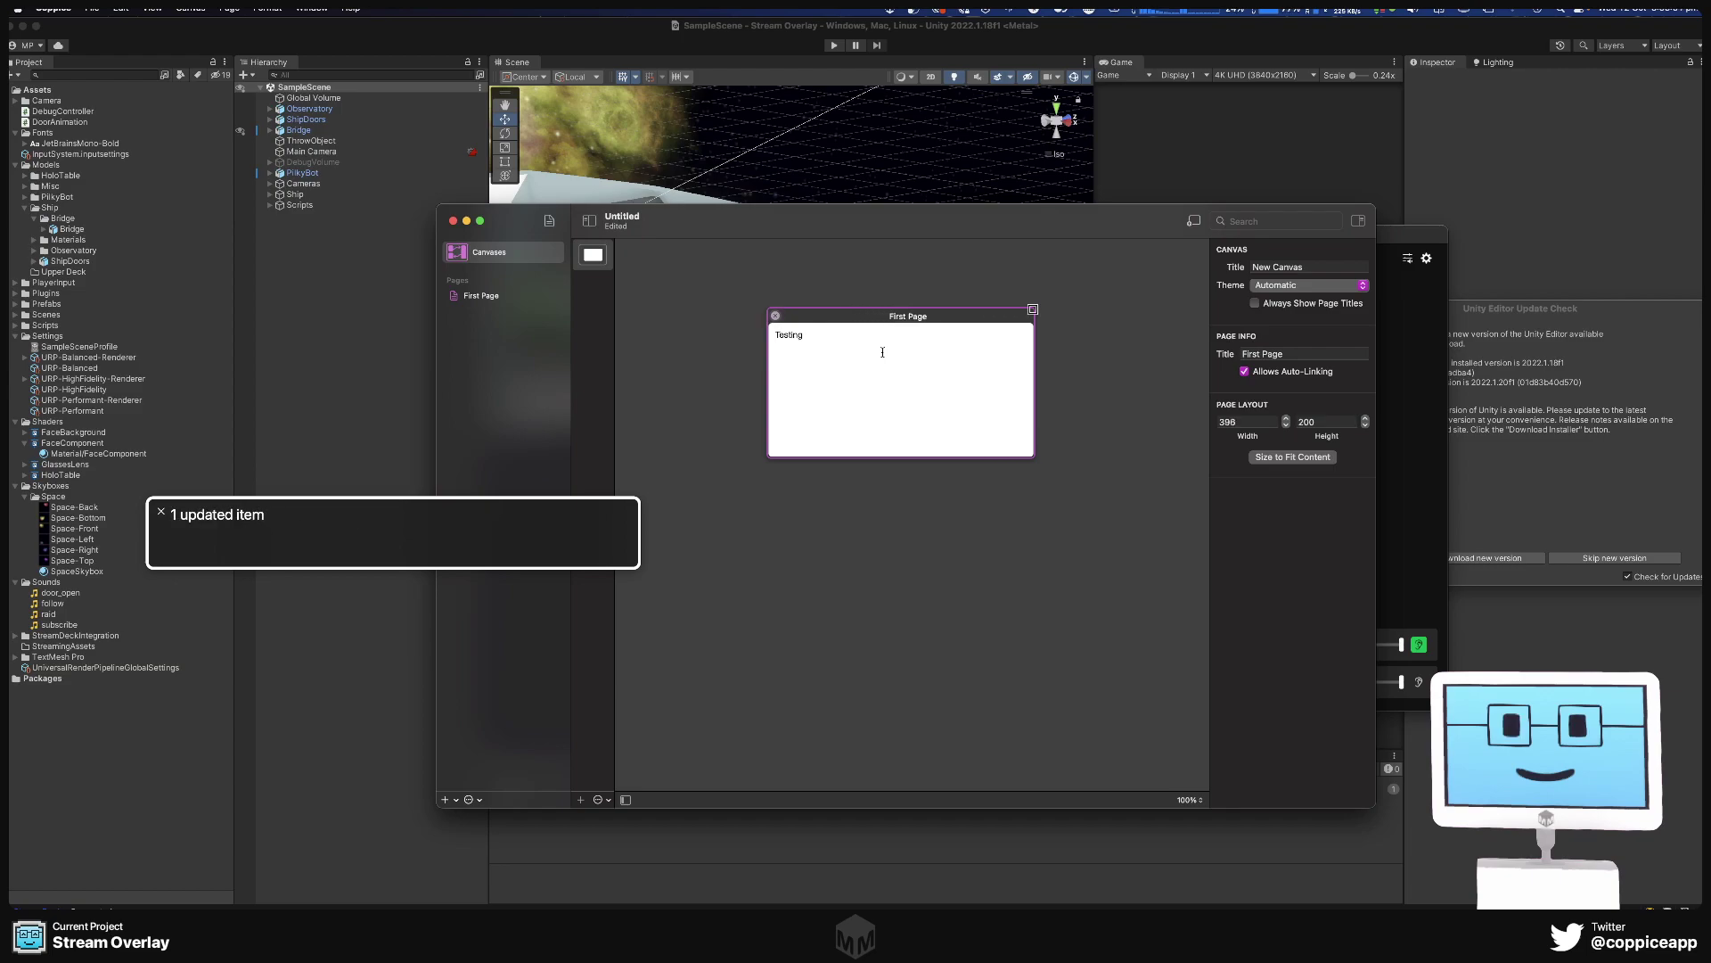
pyautogui.press('Right')
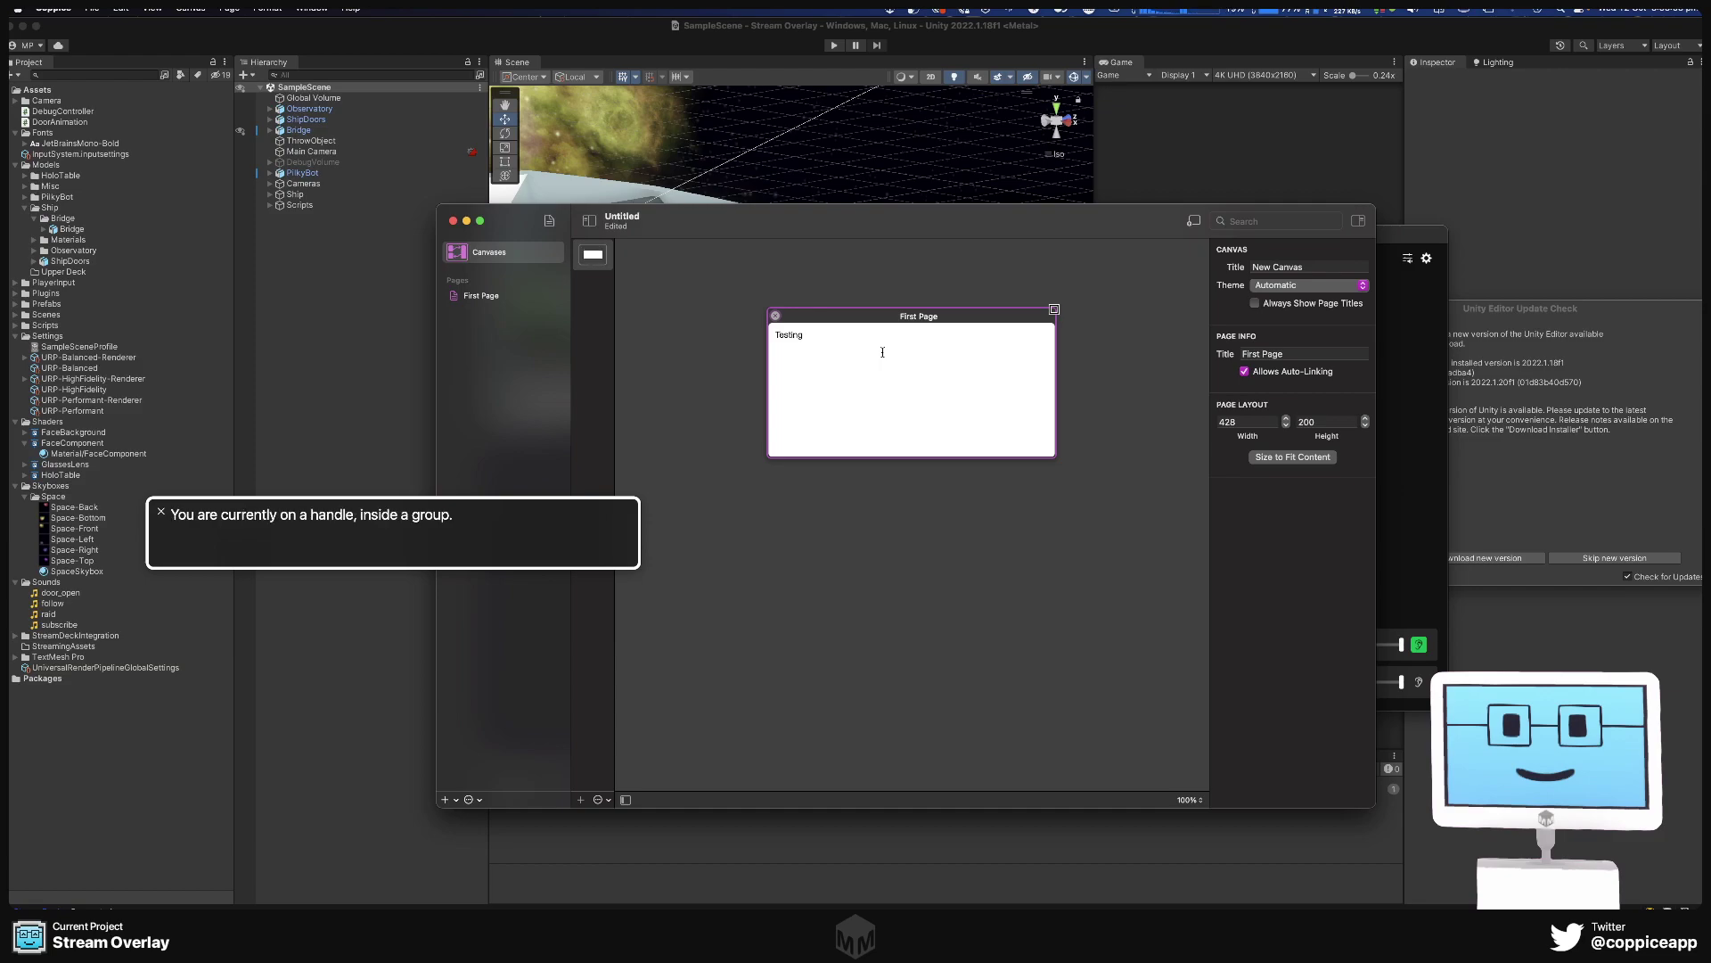
pyautogui.press('super+F5')
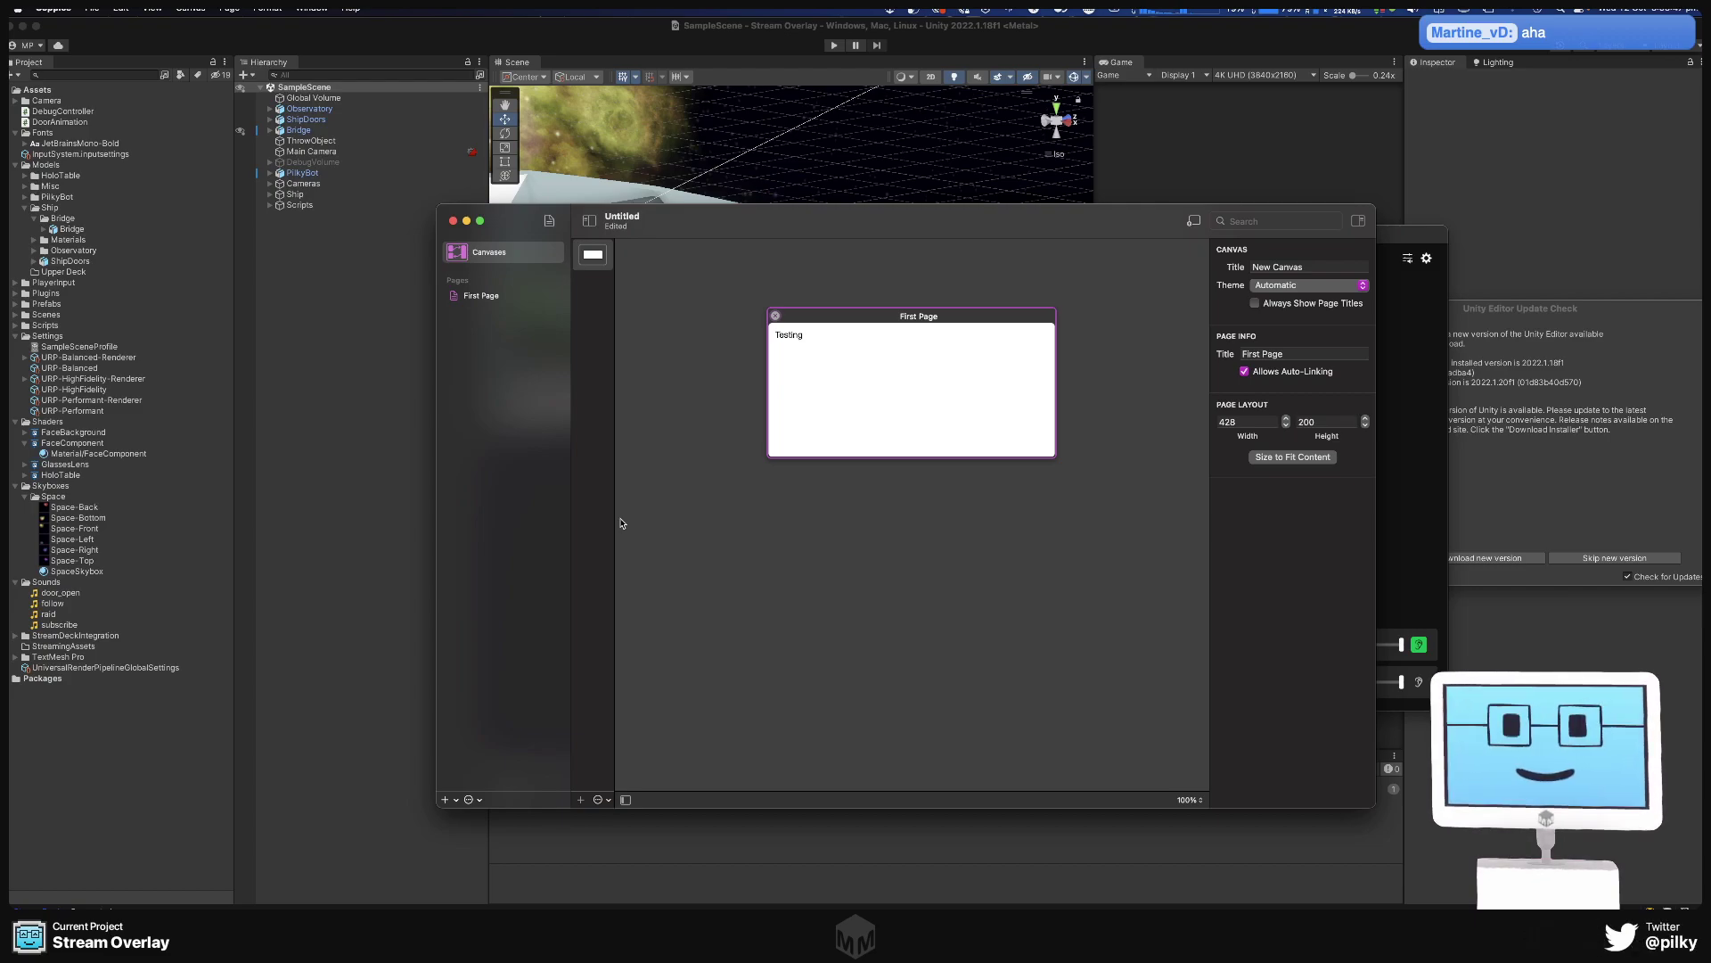
# Replace the text on First Page with "Hello World".
pyautogui.click(799, 334)
pyautogui.doubleClick(794, 333)
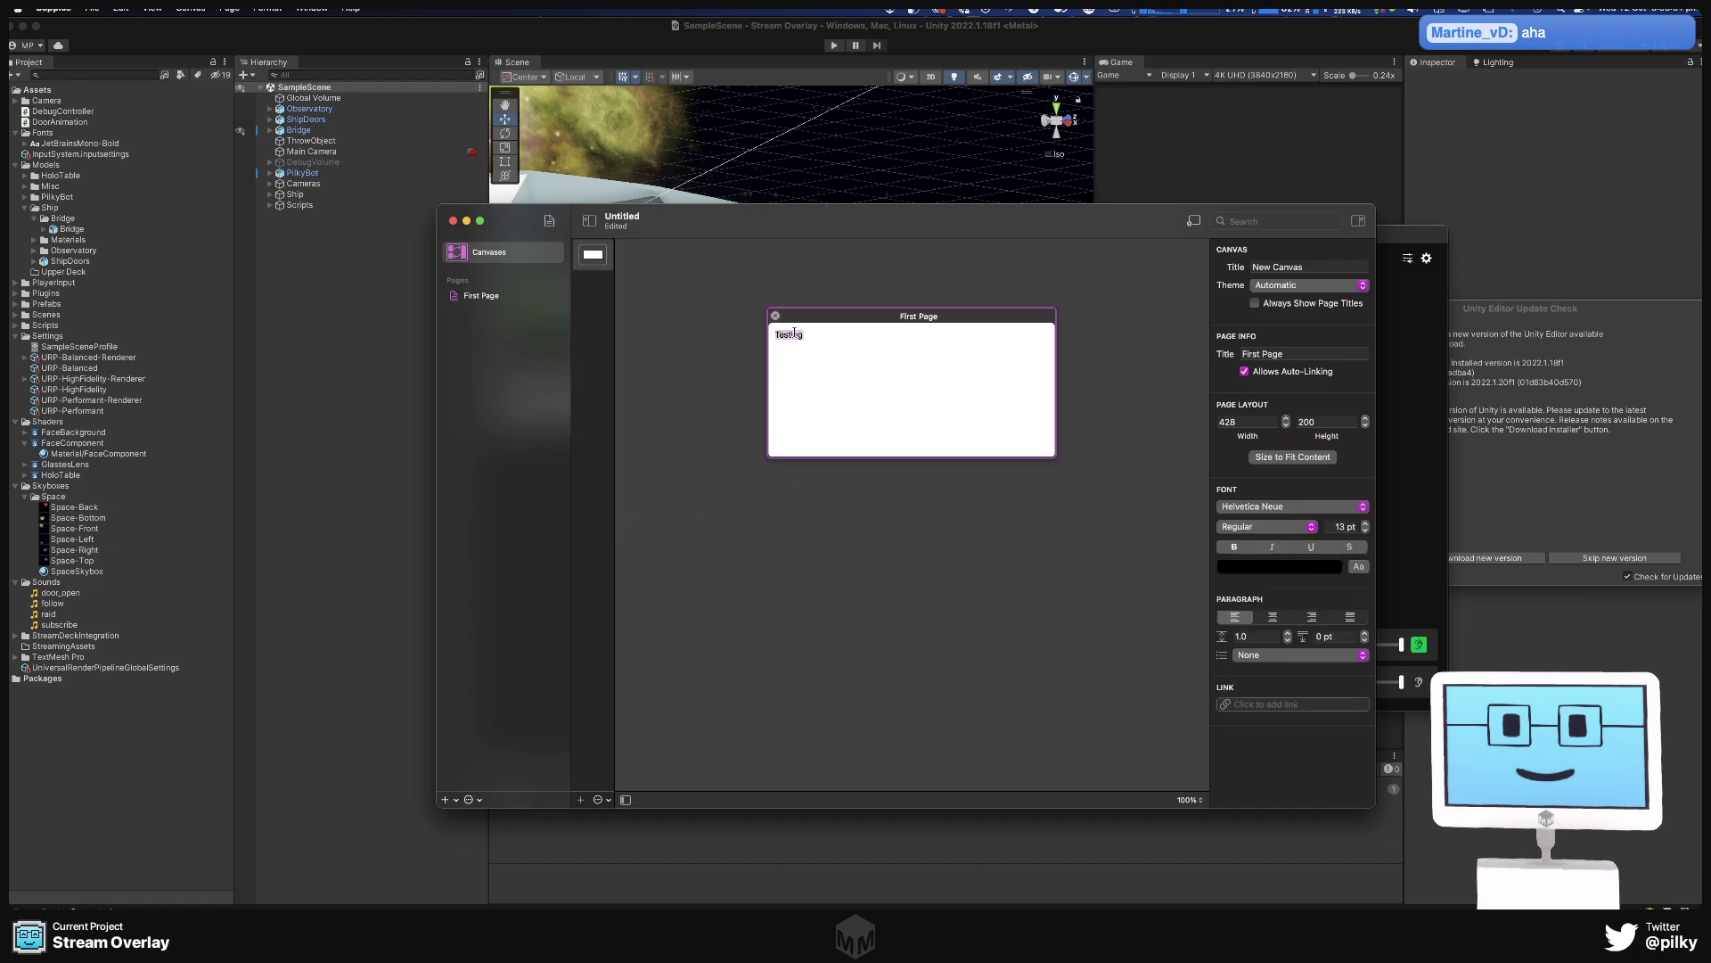
pyautogui.write('Hello World')
# Select "Hello World" and have the built-in speech feature read it aloud.
pyautogui.moveTo(775, 335); pyautogui.dragTo(853, 336)
pyautogui.rightClick(811, 334)
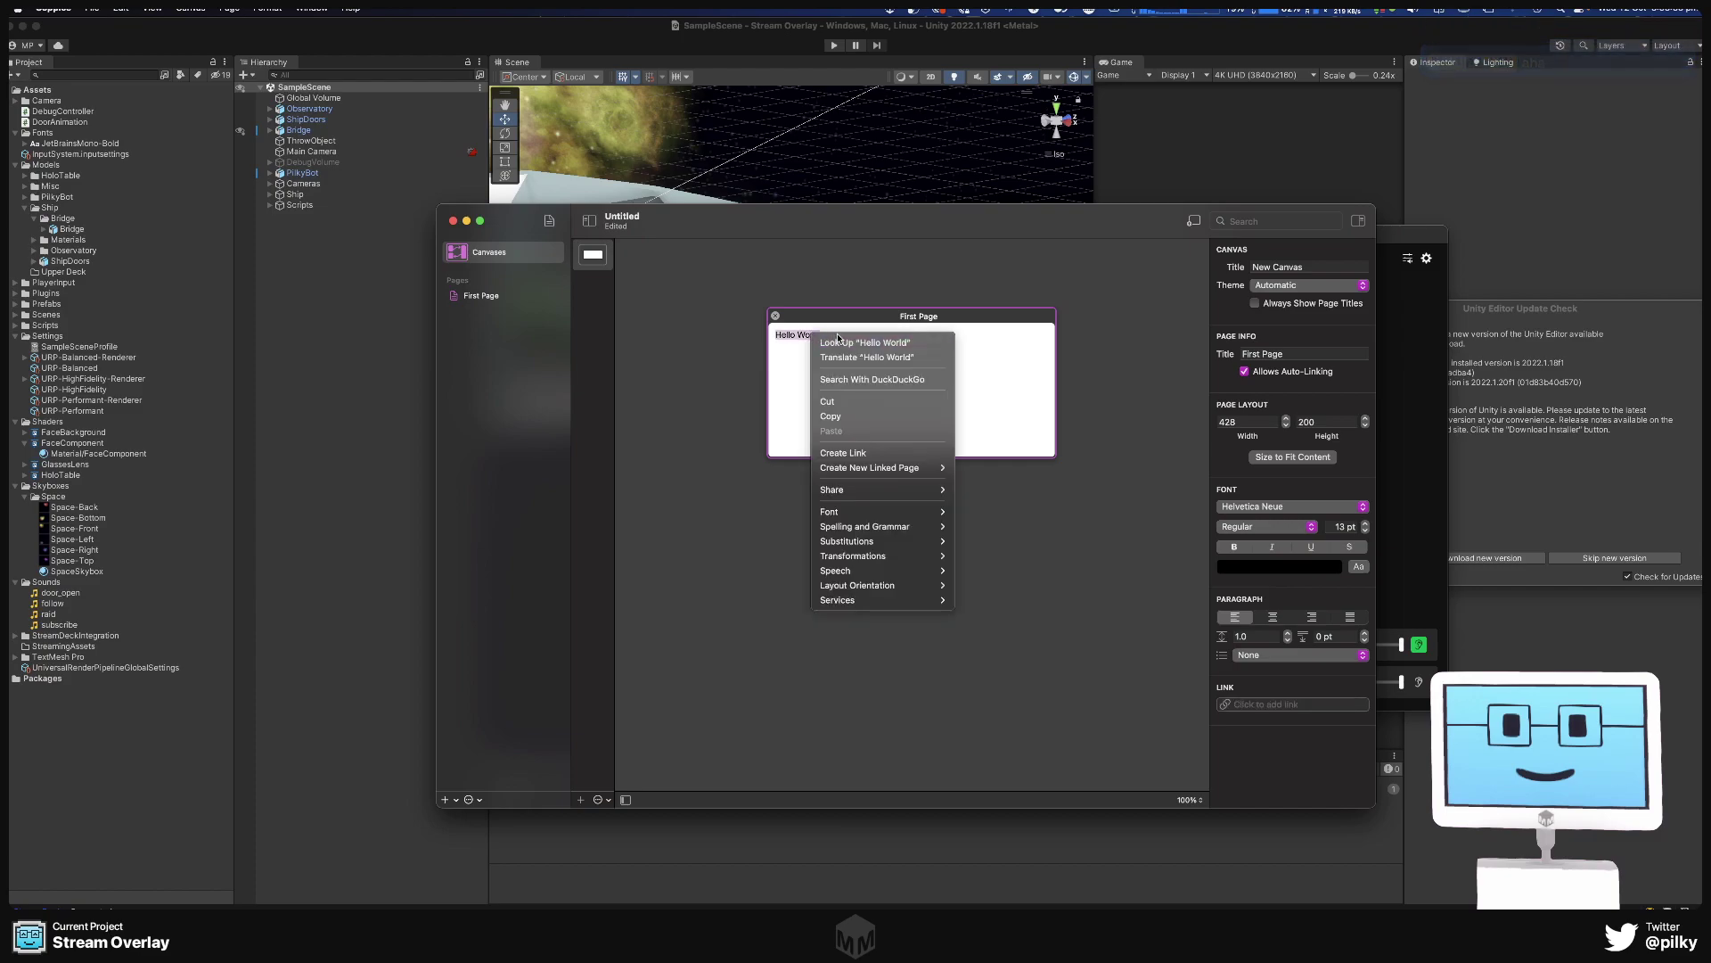
pyautogui.moveTo(862, 569)
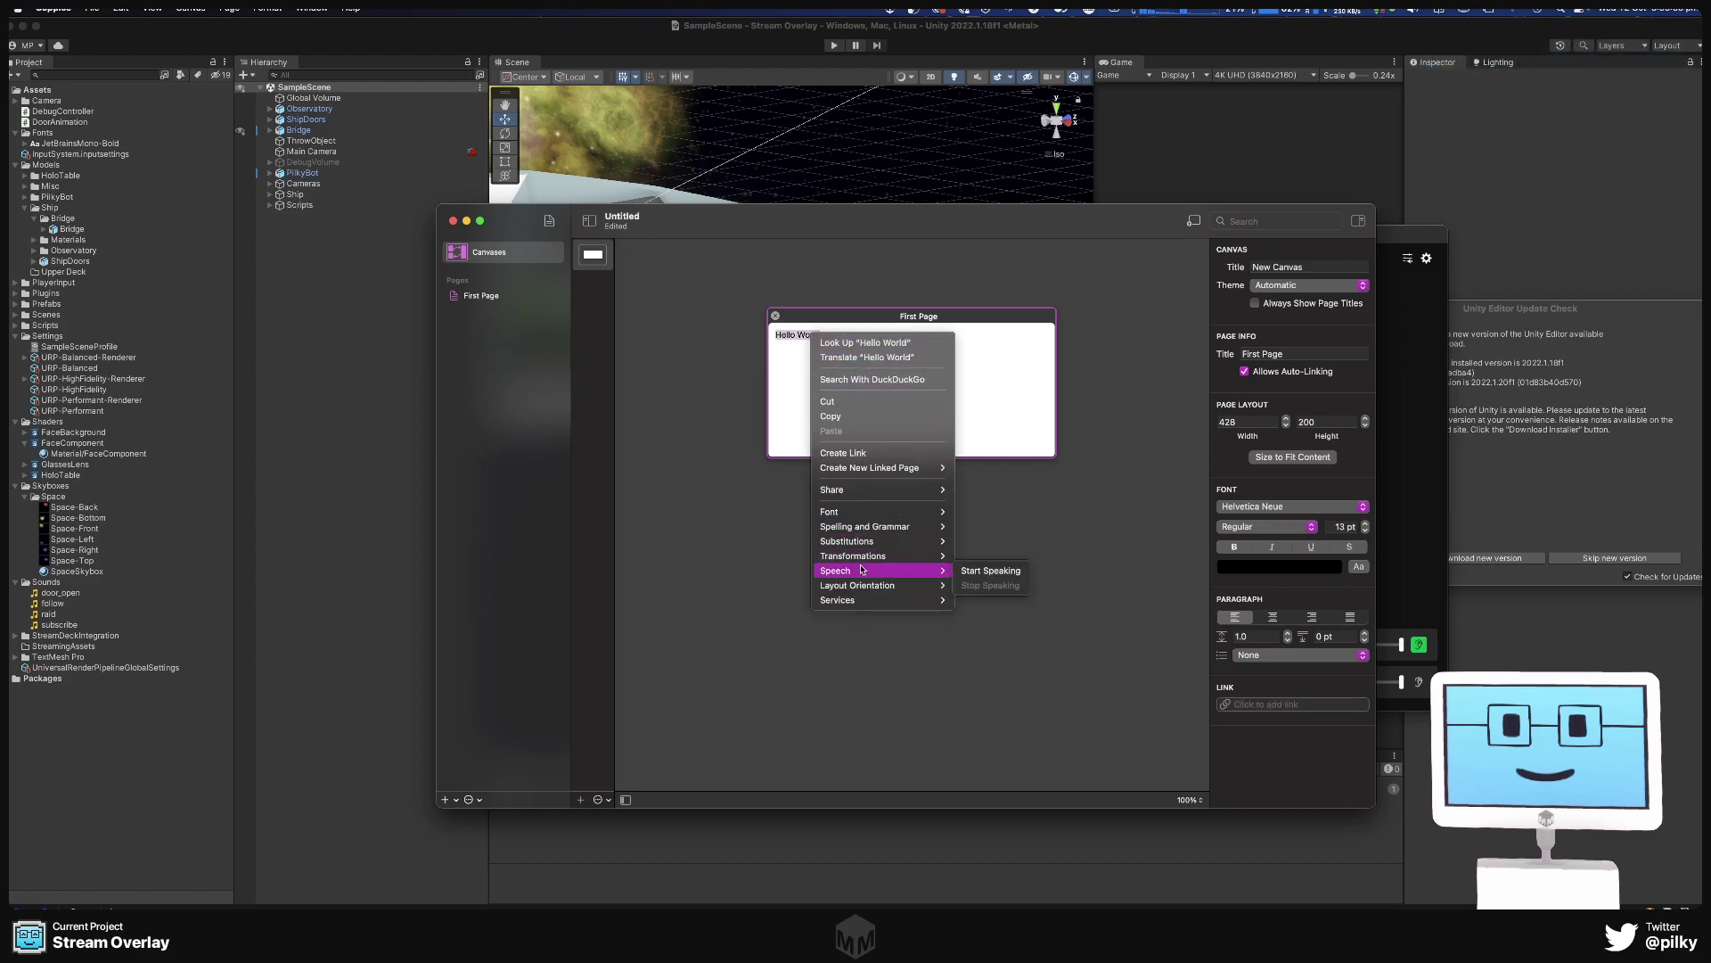
pyautogui.click(971, 570)
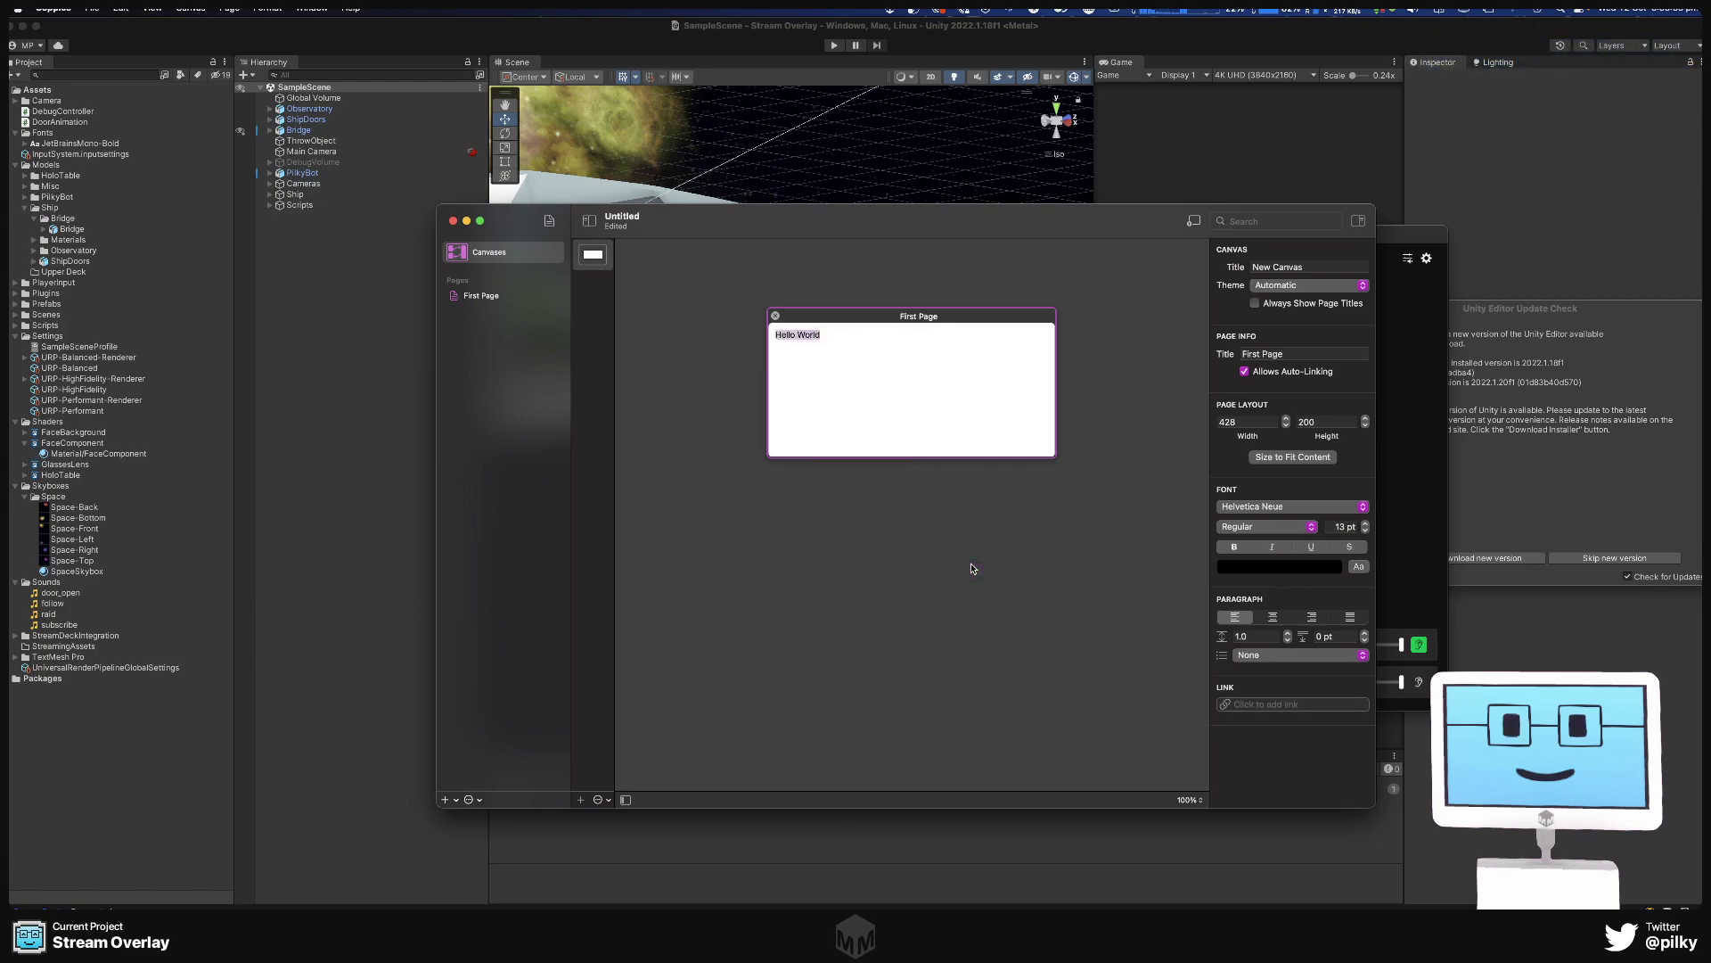
pyautogui.rightClick(789, 336)
pyautogui.moveTo(862, 569)
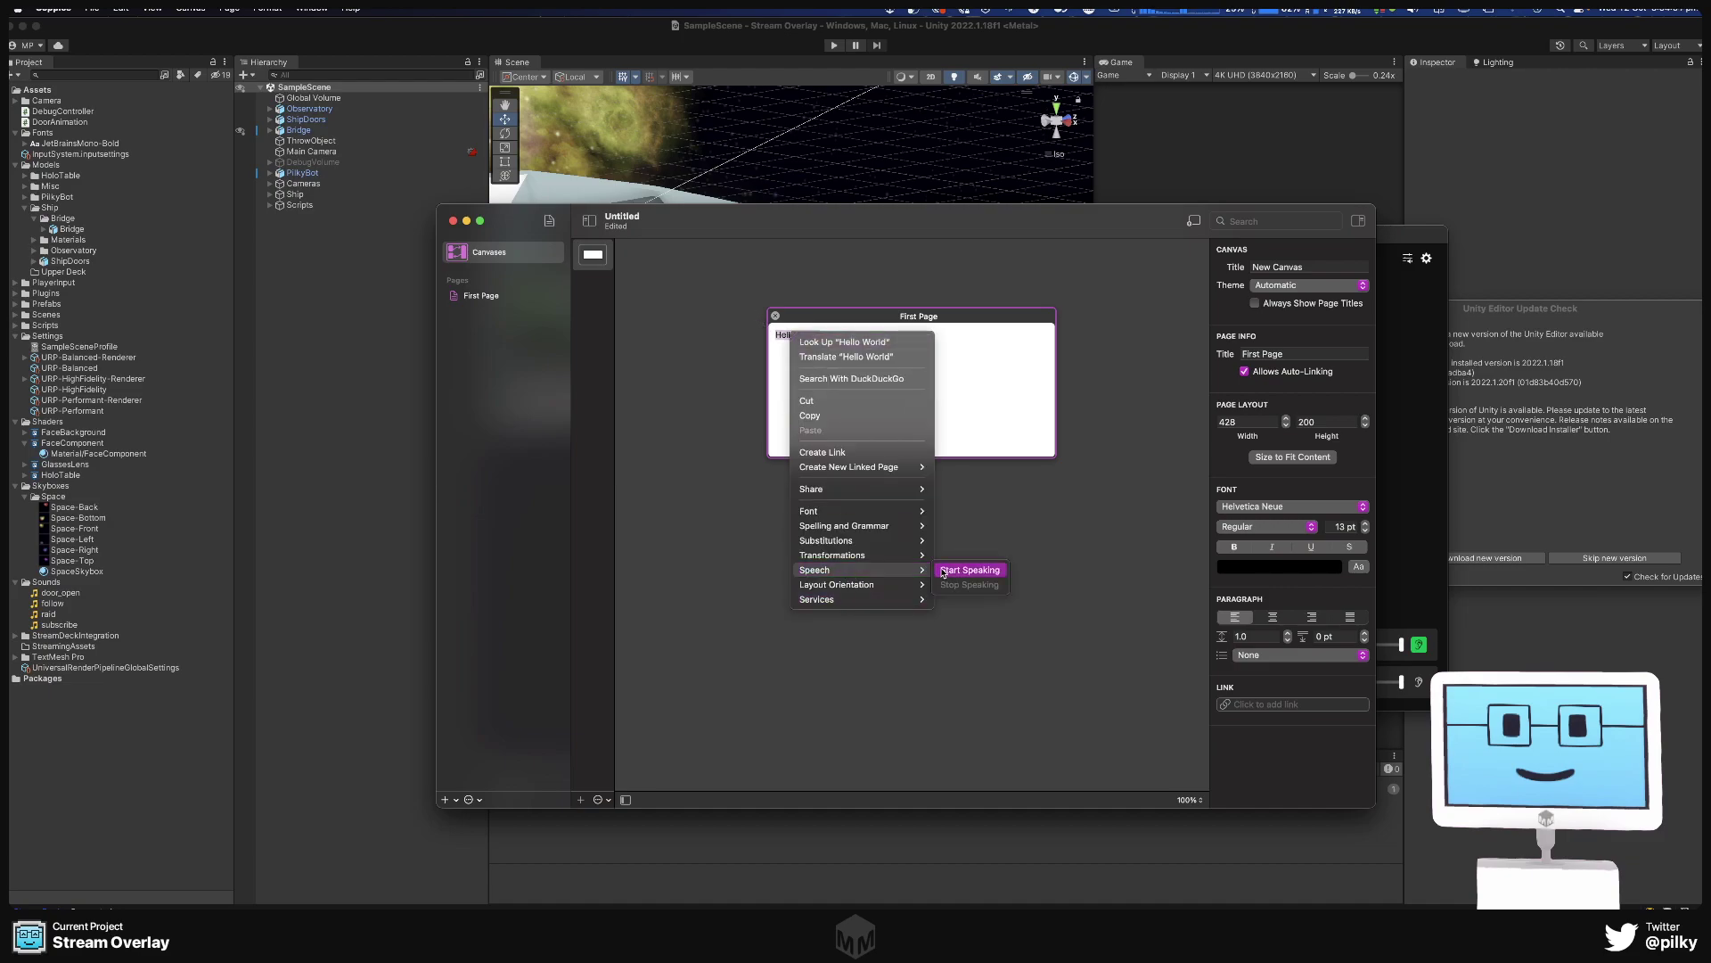
pyautogui.click(984, 418)
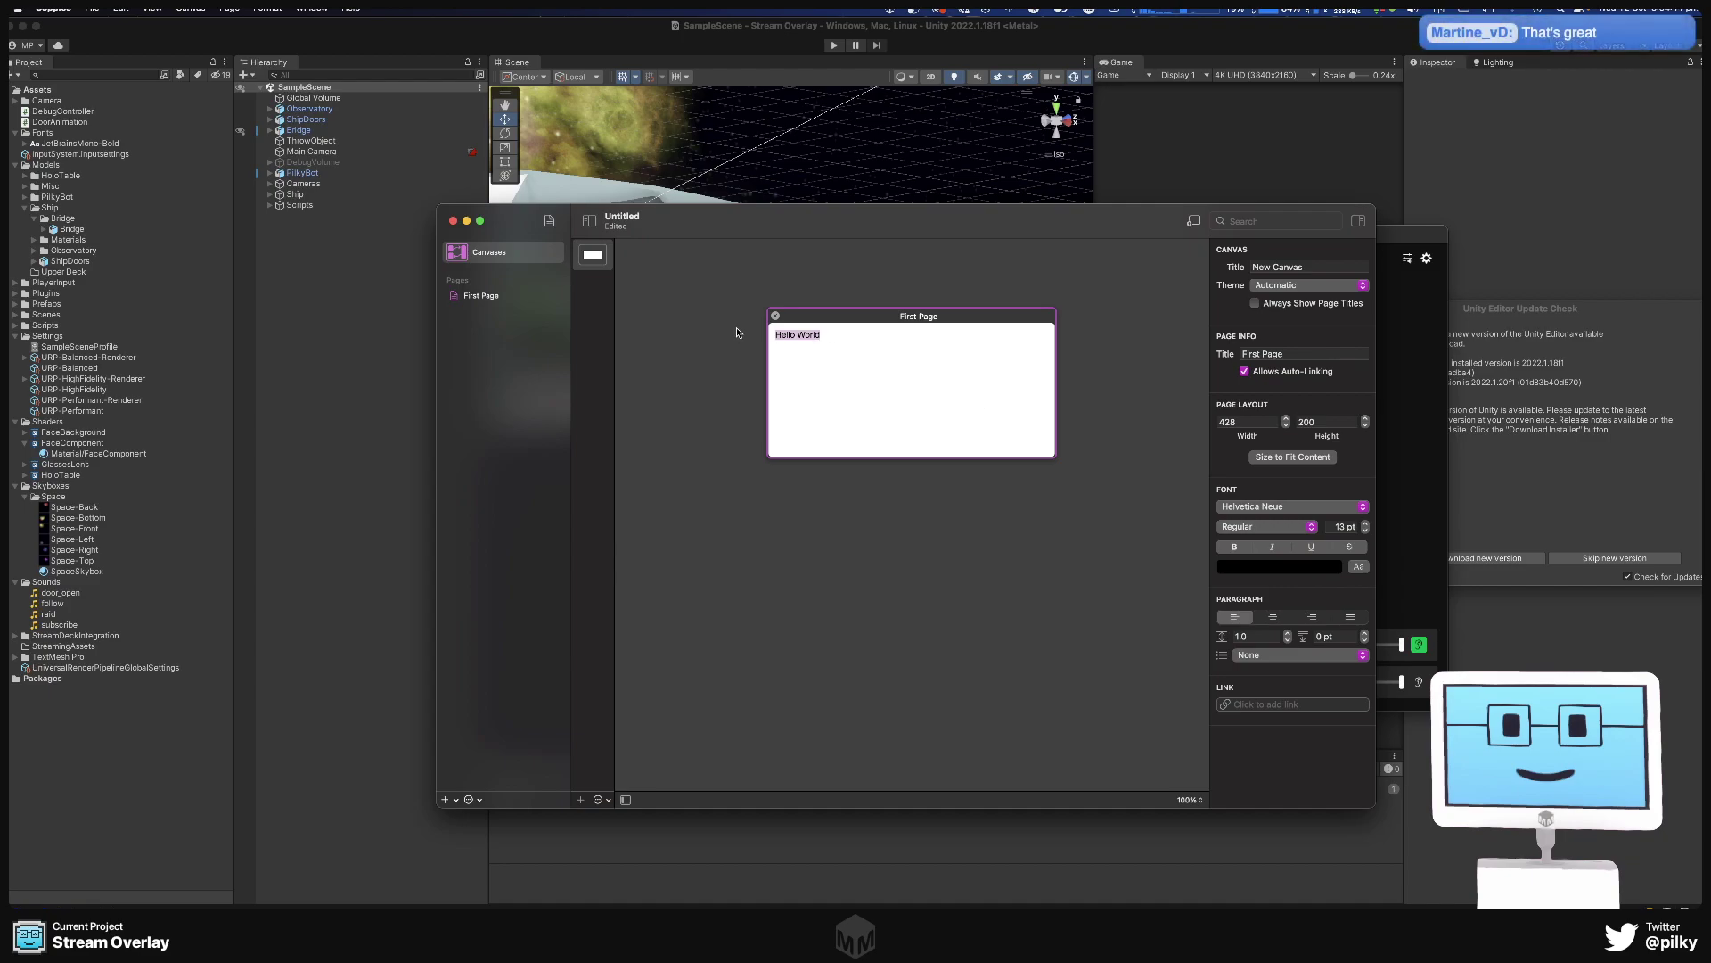
# Deselect and reselect First Page and resize it freehand to about 359 by 220.
pyautogui.click(733, 353)
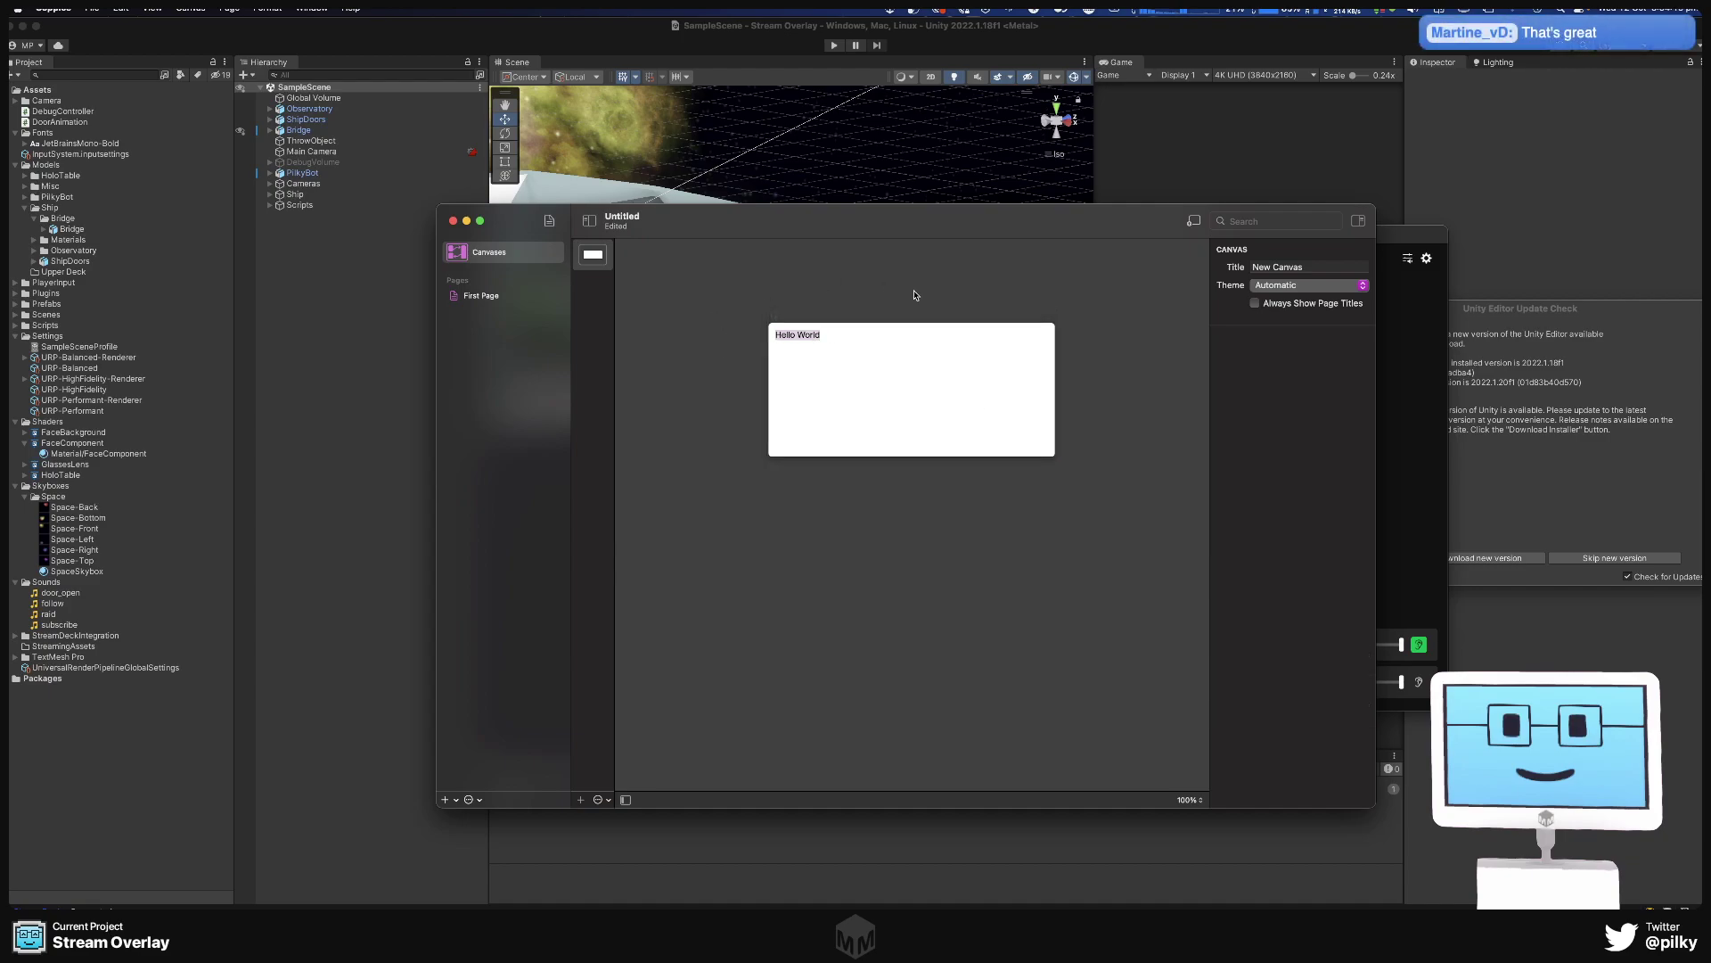
pyautogui.click(833, 321)
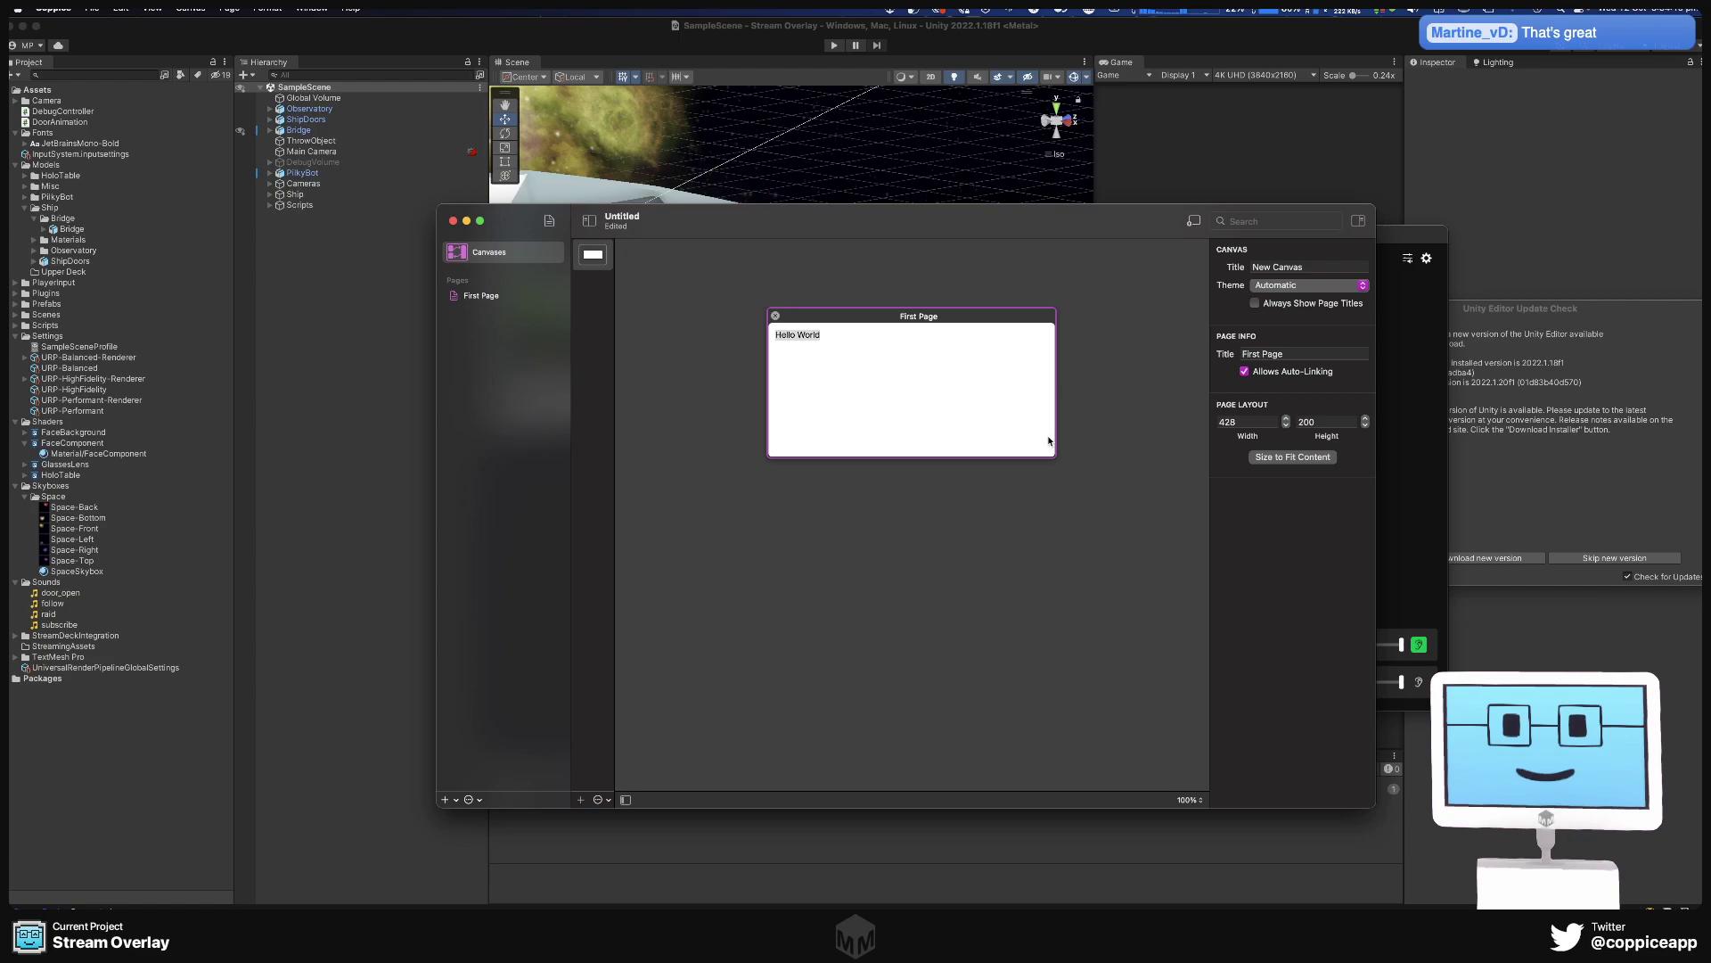
pyautogui.moveTo(1052, 453); pyautogui.dragTo(1008, 471)
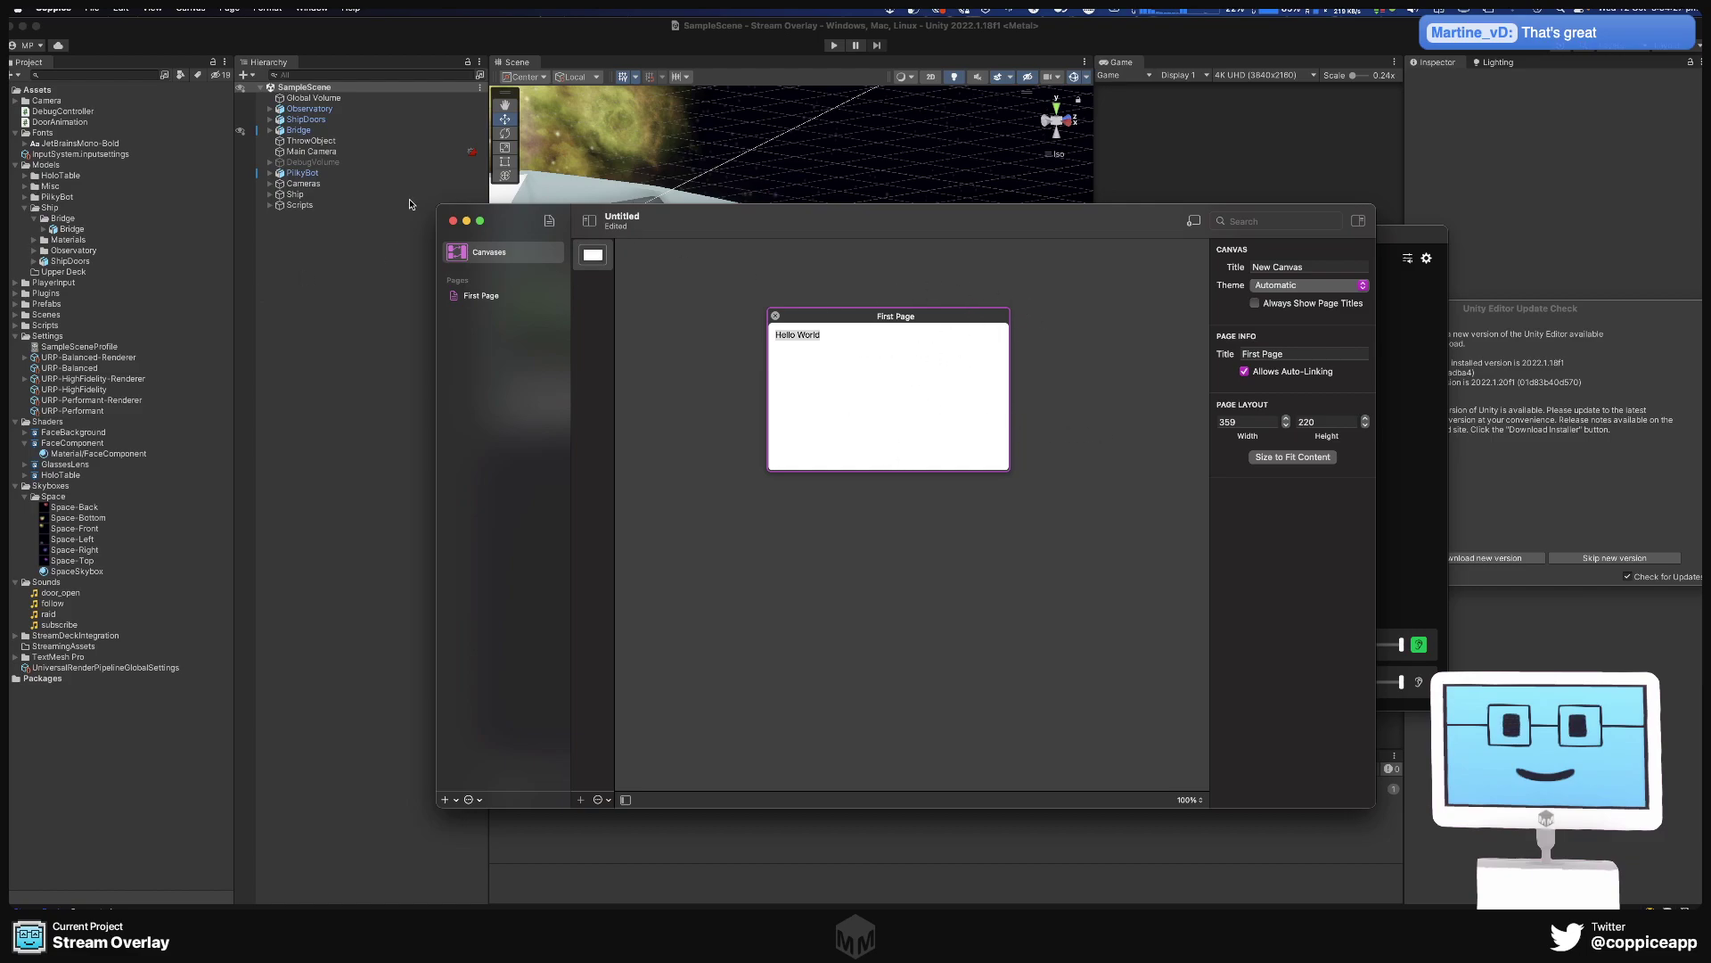
# Hide Coppice and Wave Link and skip the new version offered in the Unity Editor Update Check.
pyautogui.press('super+h')
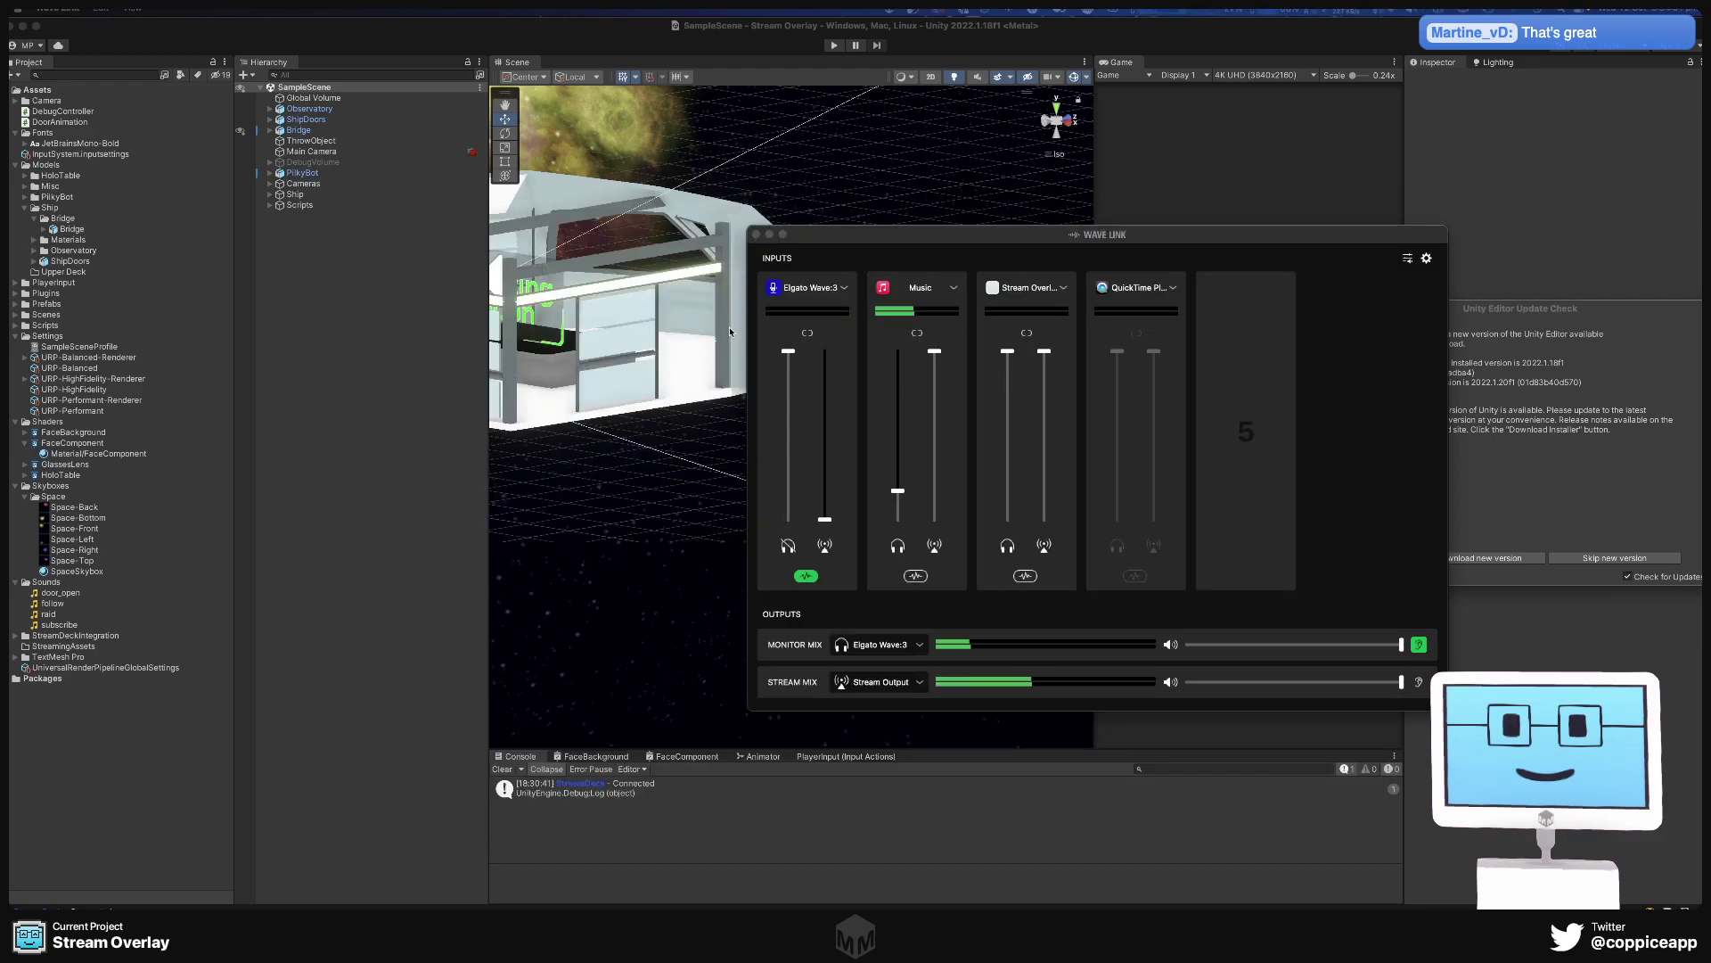
pyautogui.press('super+h')
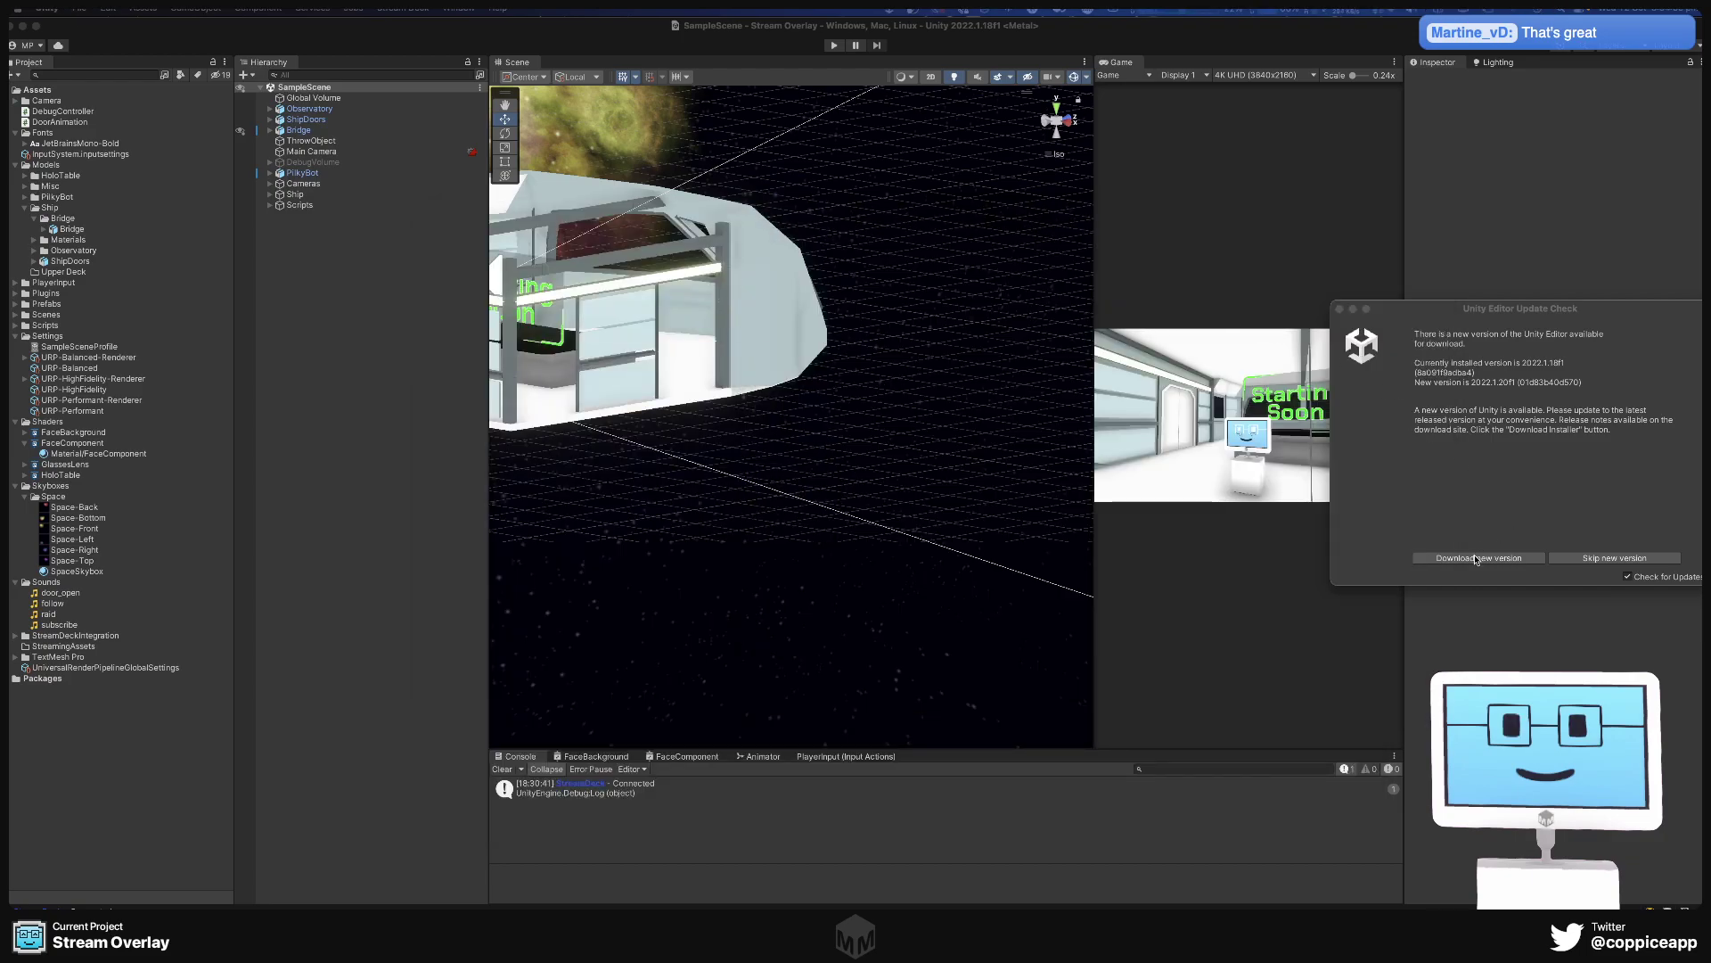
pyautogui.click(1612, 559)
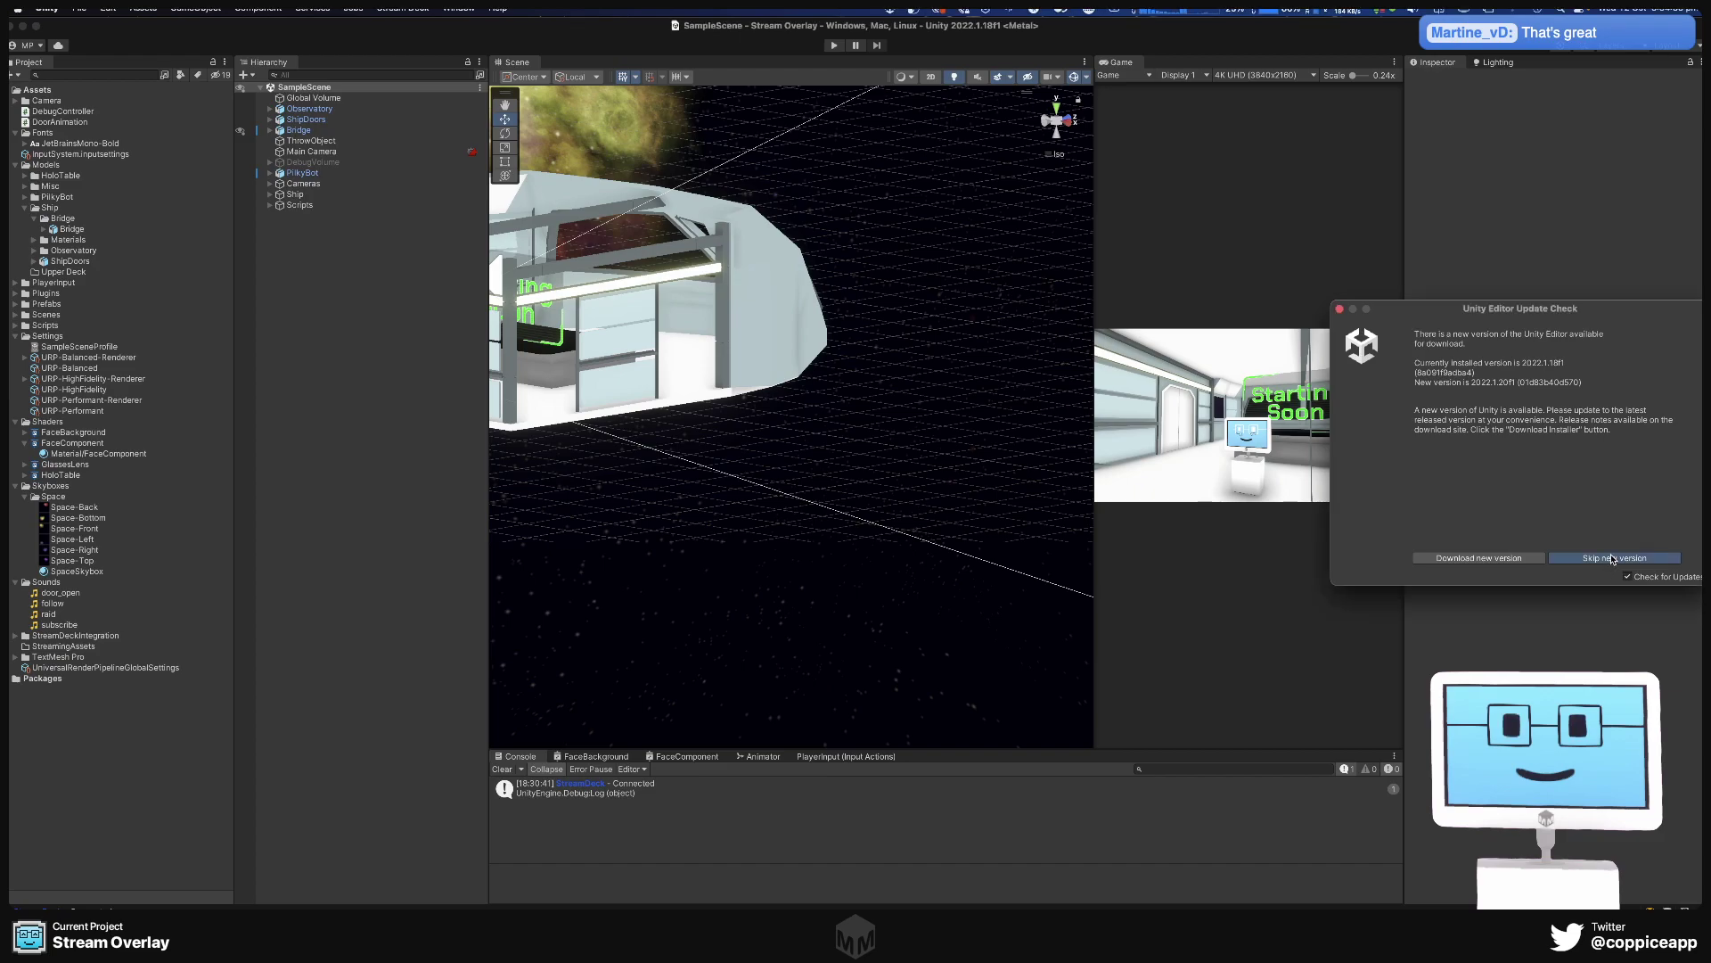
pyautogui.click(1612, 559)
# Switch to Blender and start an FBX export of Observatory.blend with Apply Scalings set to FBX All.
pyautogui.keyDown('alt'); pyautogui.moveTo(764, 420); pyautogui.dragTo(855, 425); pyautogui.keyUp('alt')
pyautogui.click(562, 931)
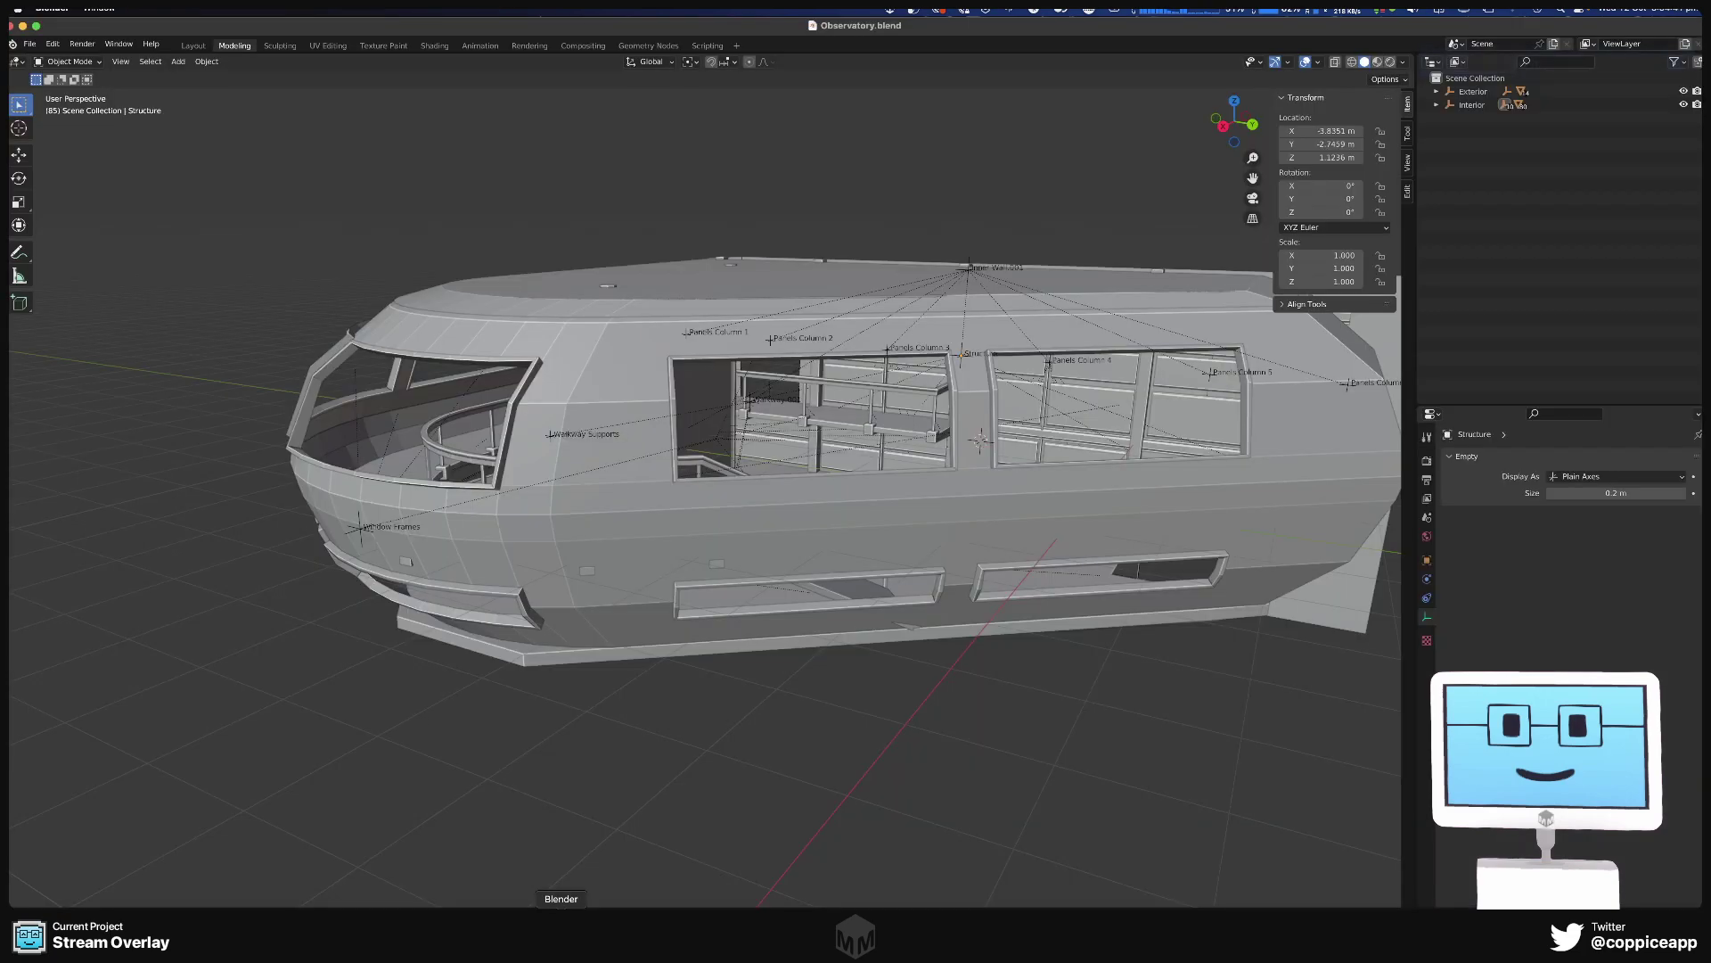
pyautogui.click(30, 44)
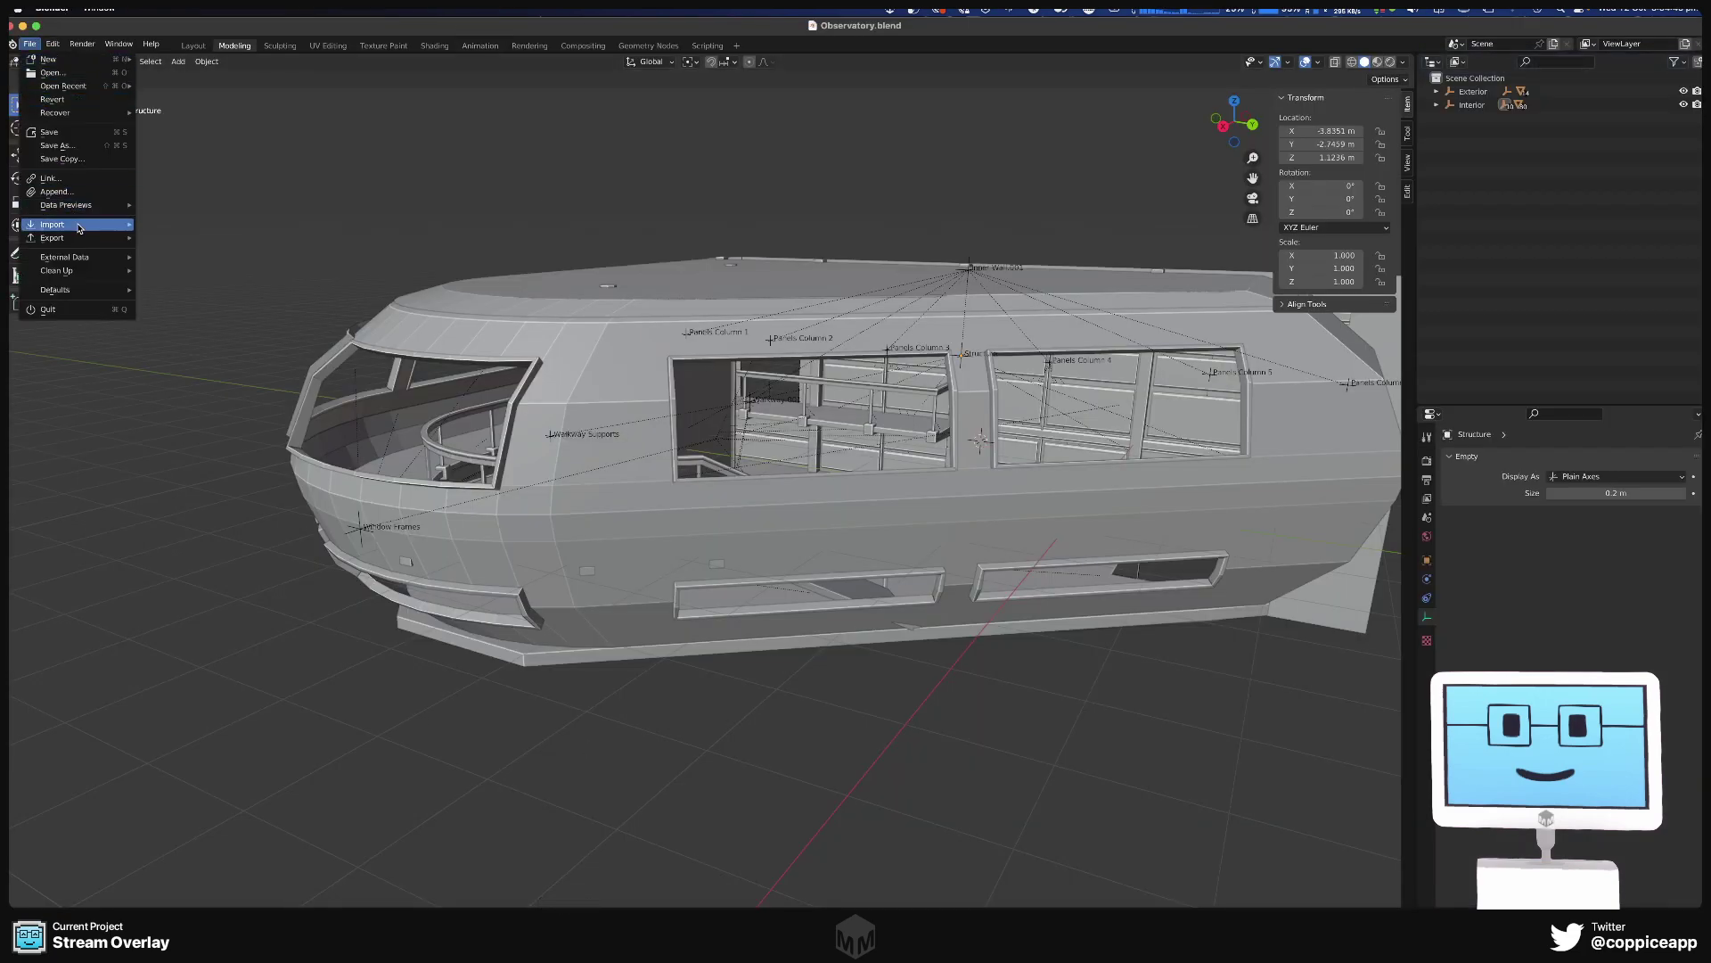
pyautogui.moveTo(81, 239)
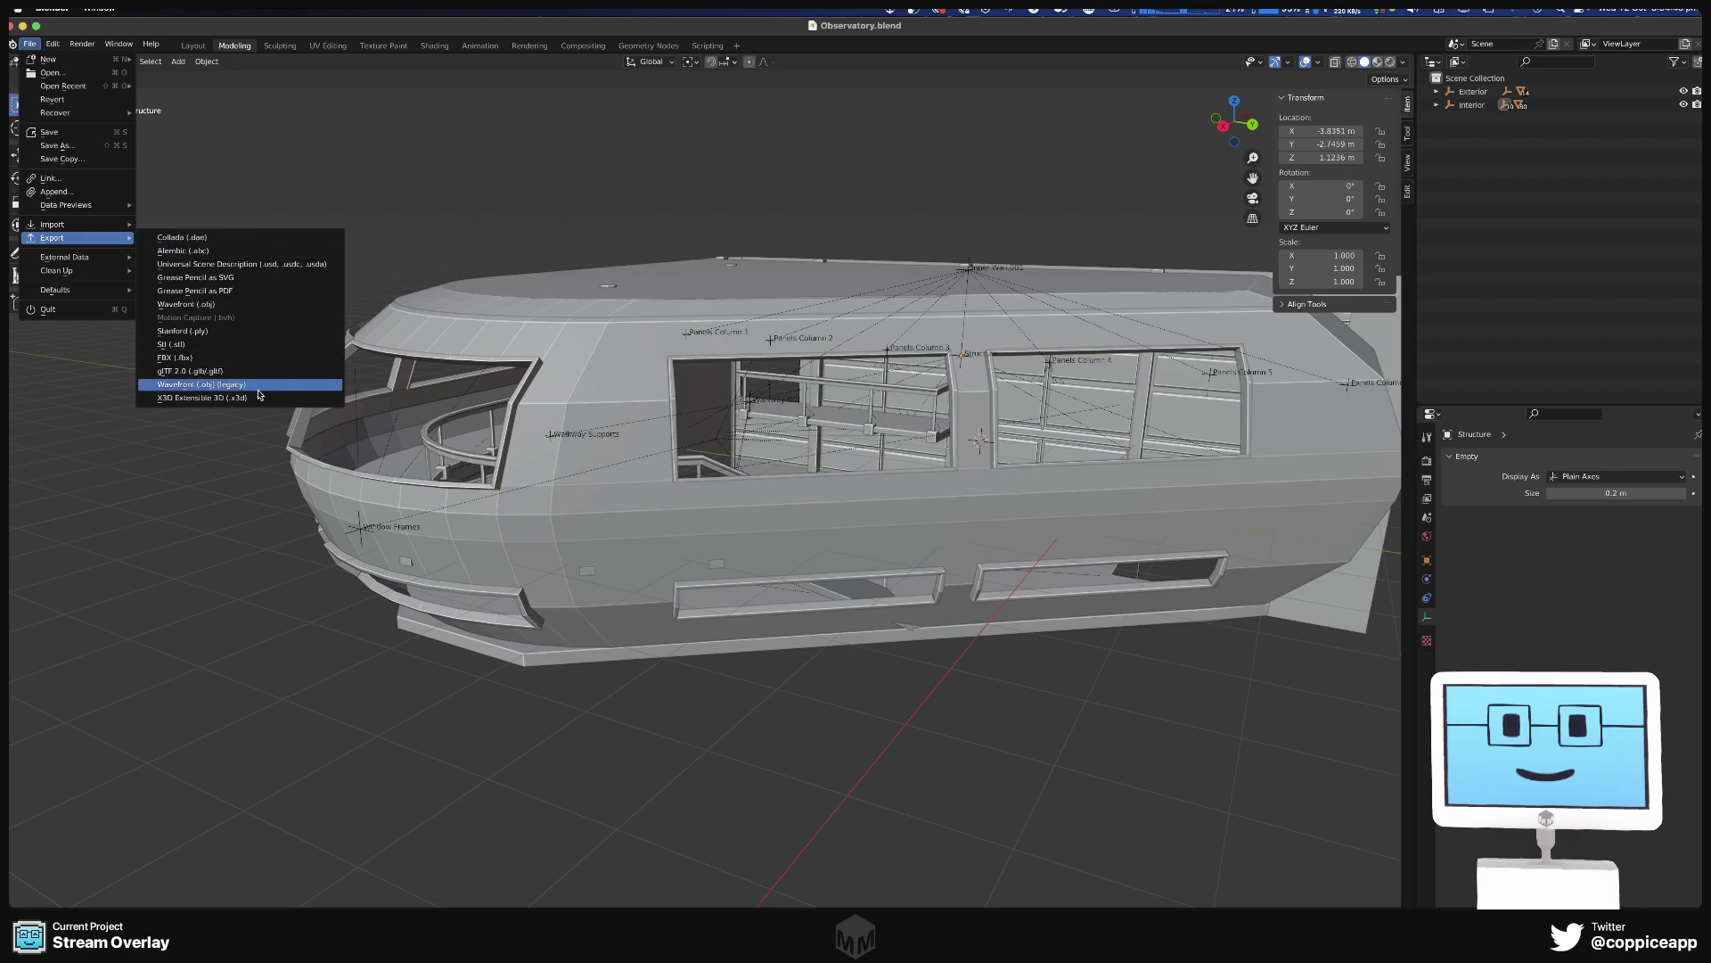
pyautogui.click(251, 357)
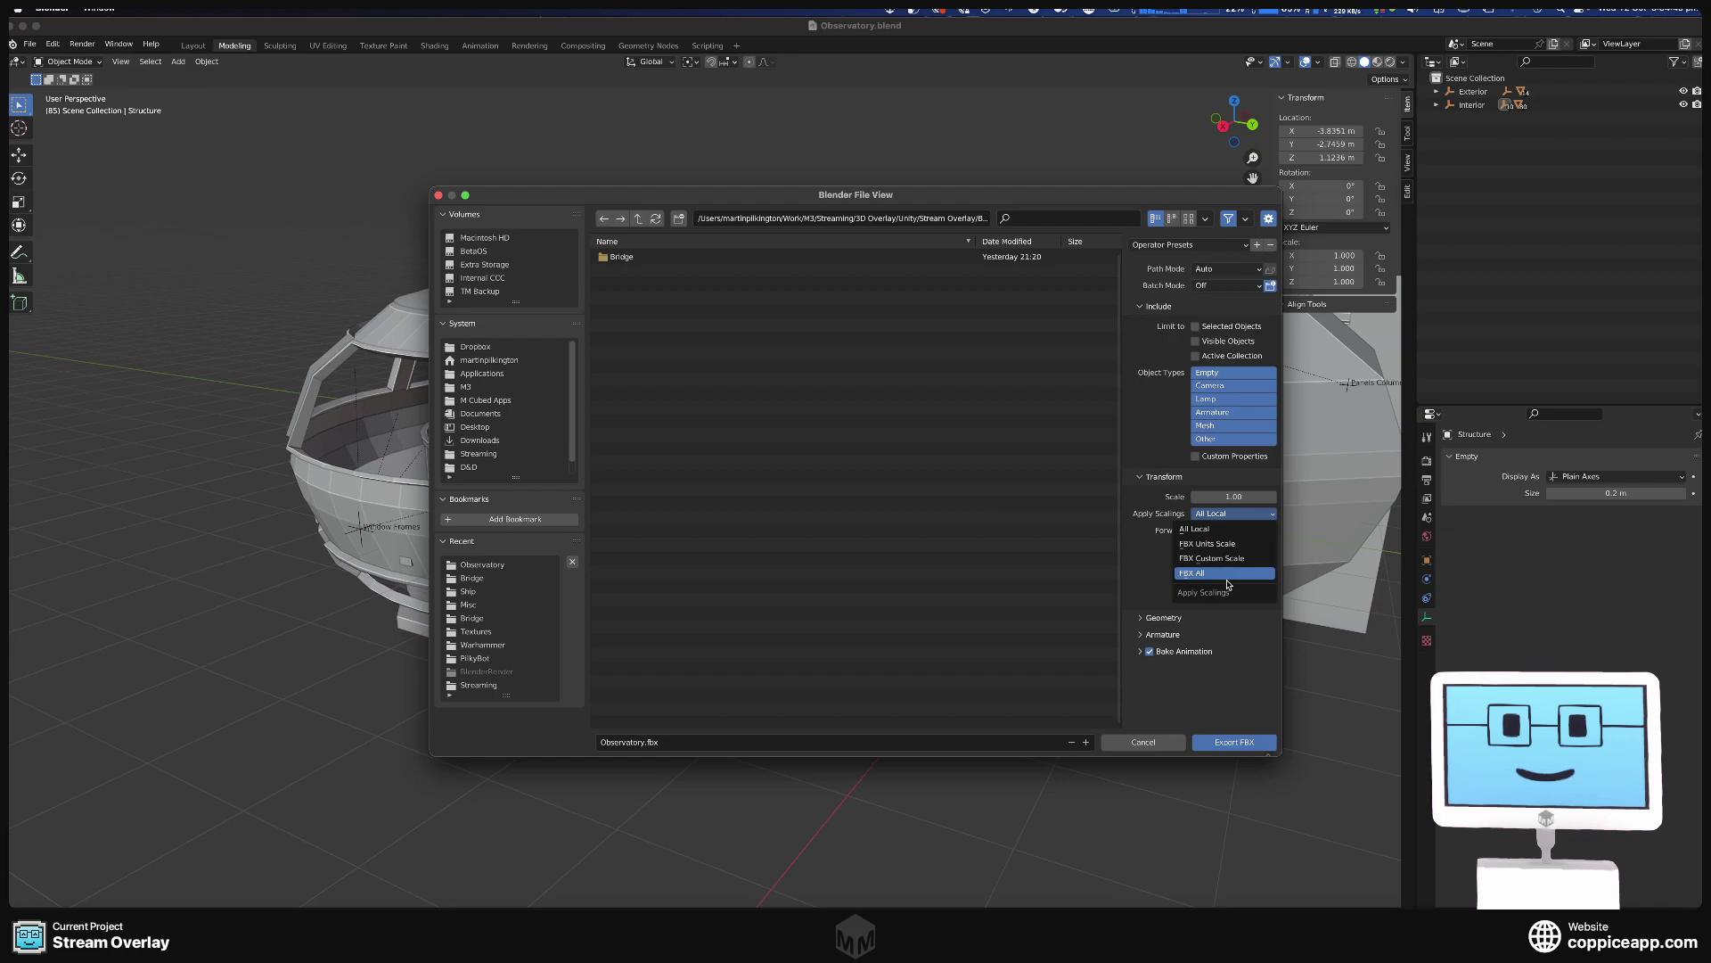
pyautogui.click(1227, 575)
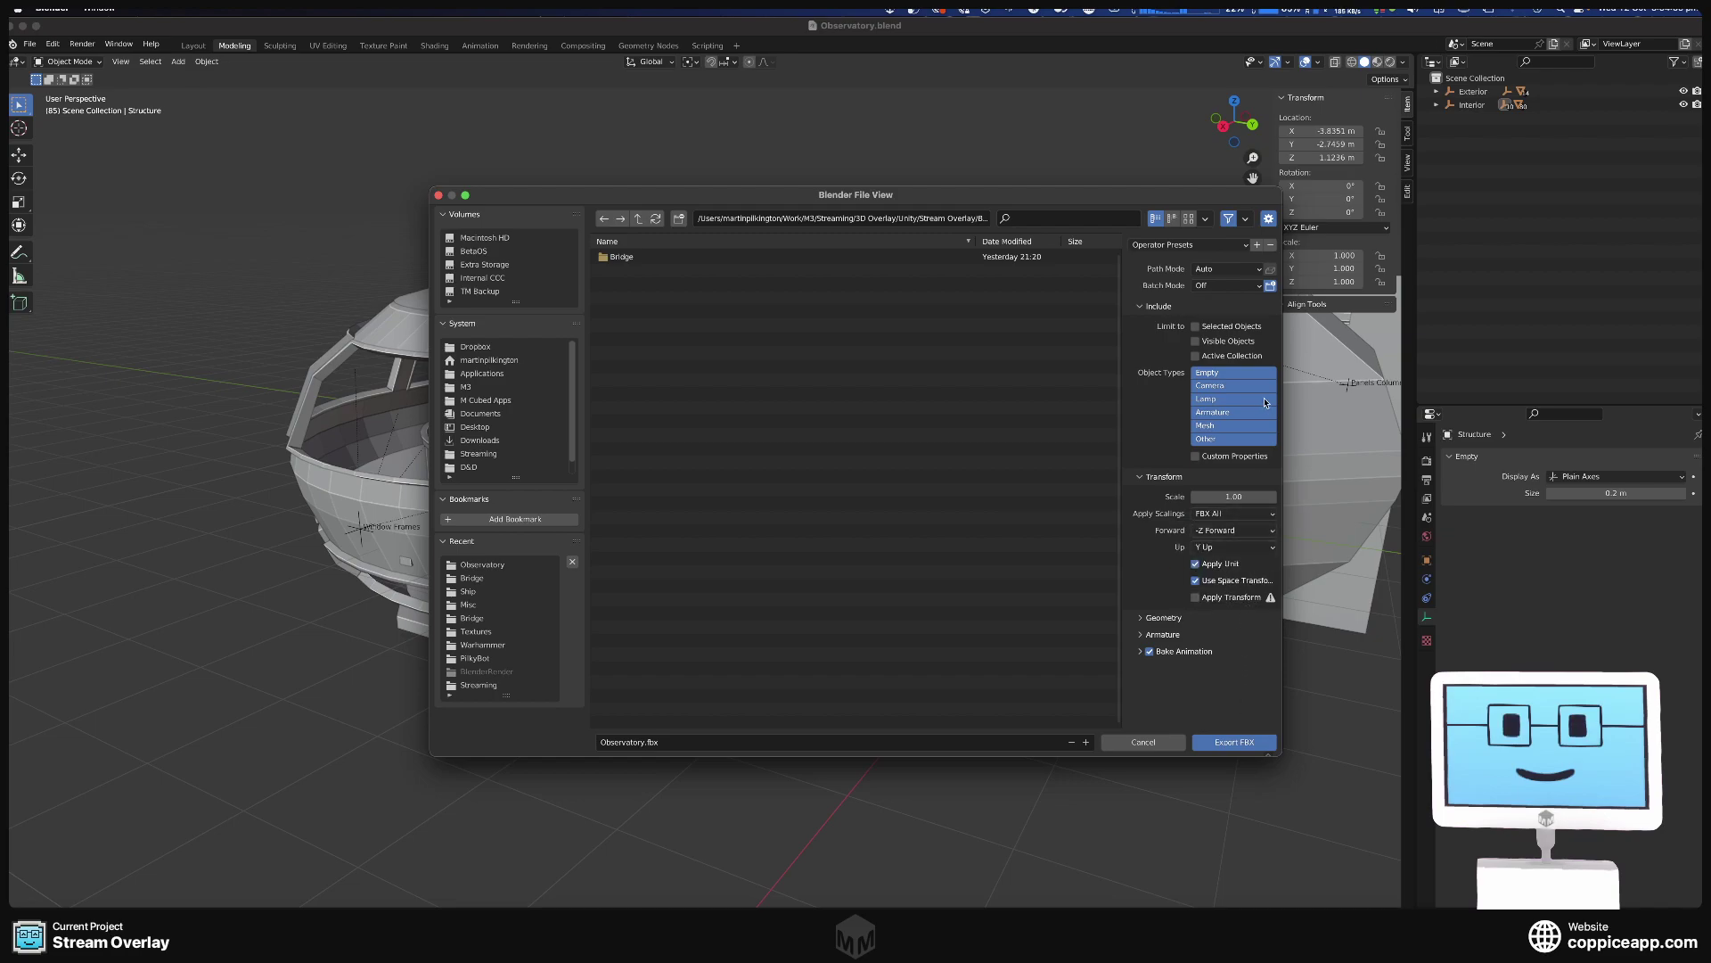
# Export the model over the existing Observatory.fbx in the Models/Ship/Observatory folder, minimise Blender and return to Unity.
pyautogui.scroll(-1, 479, 446)
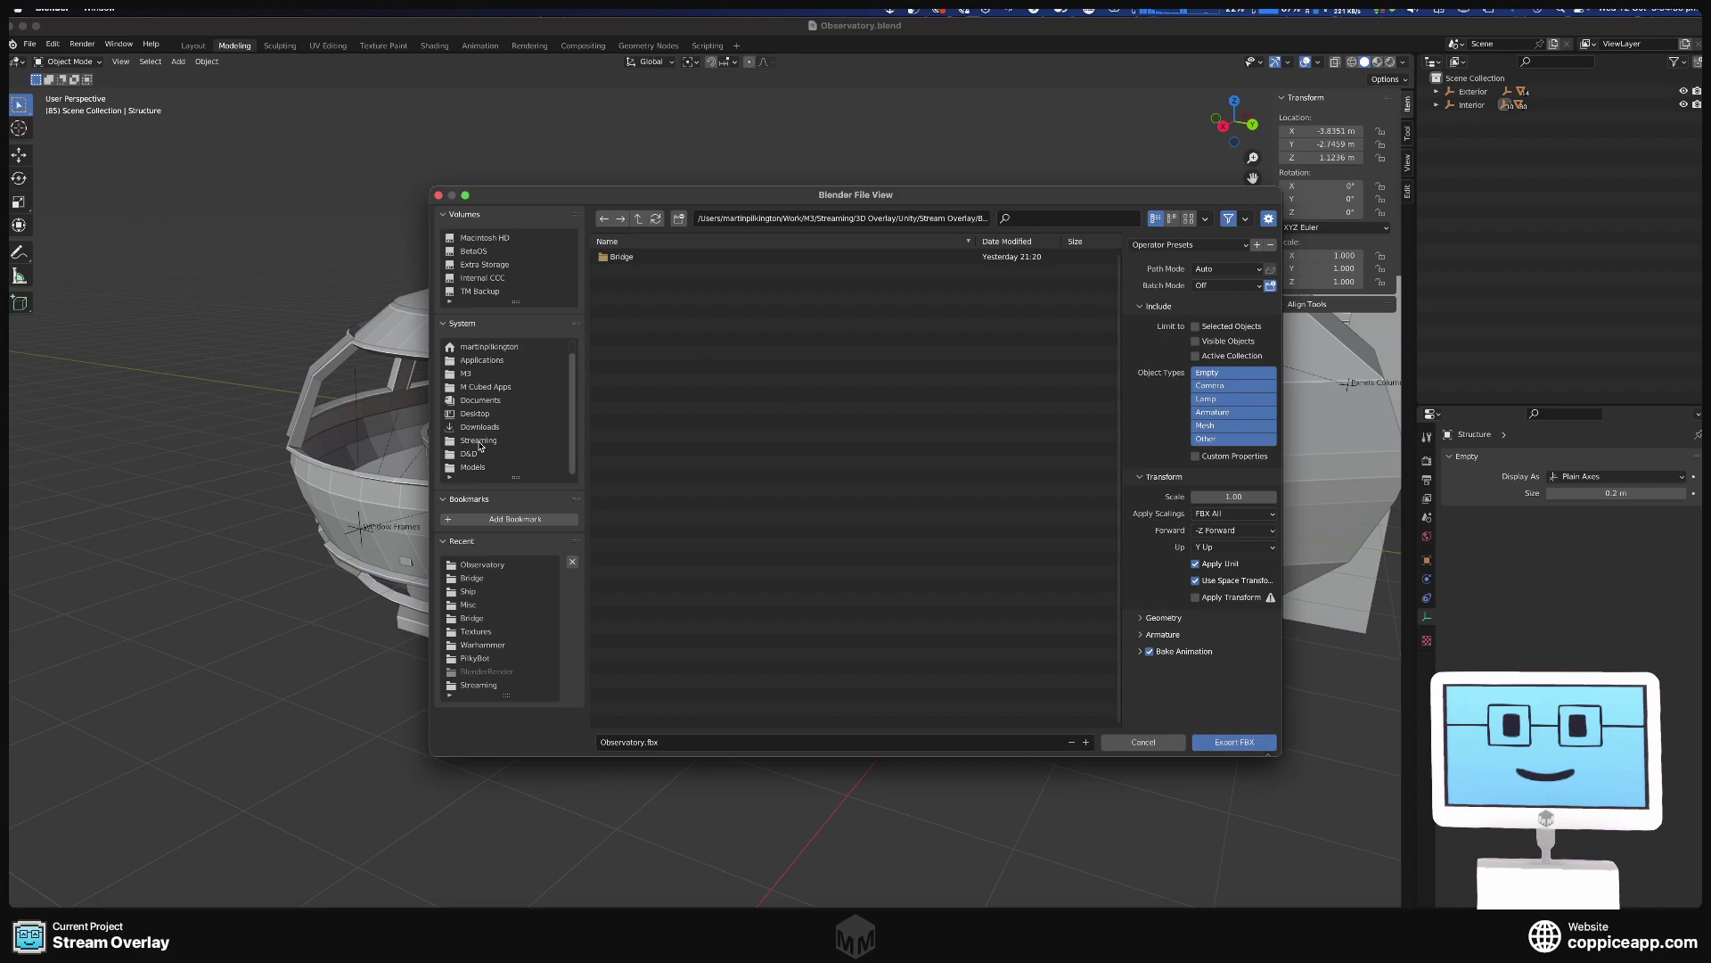
pyautogui.click(472, 468)
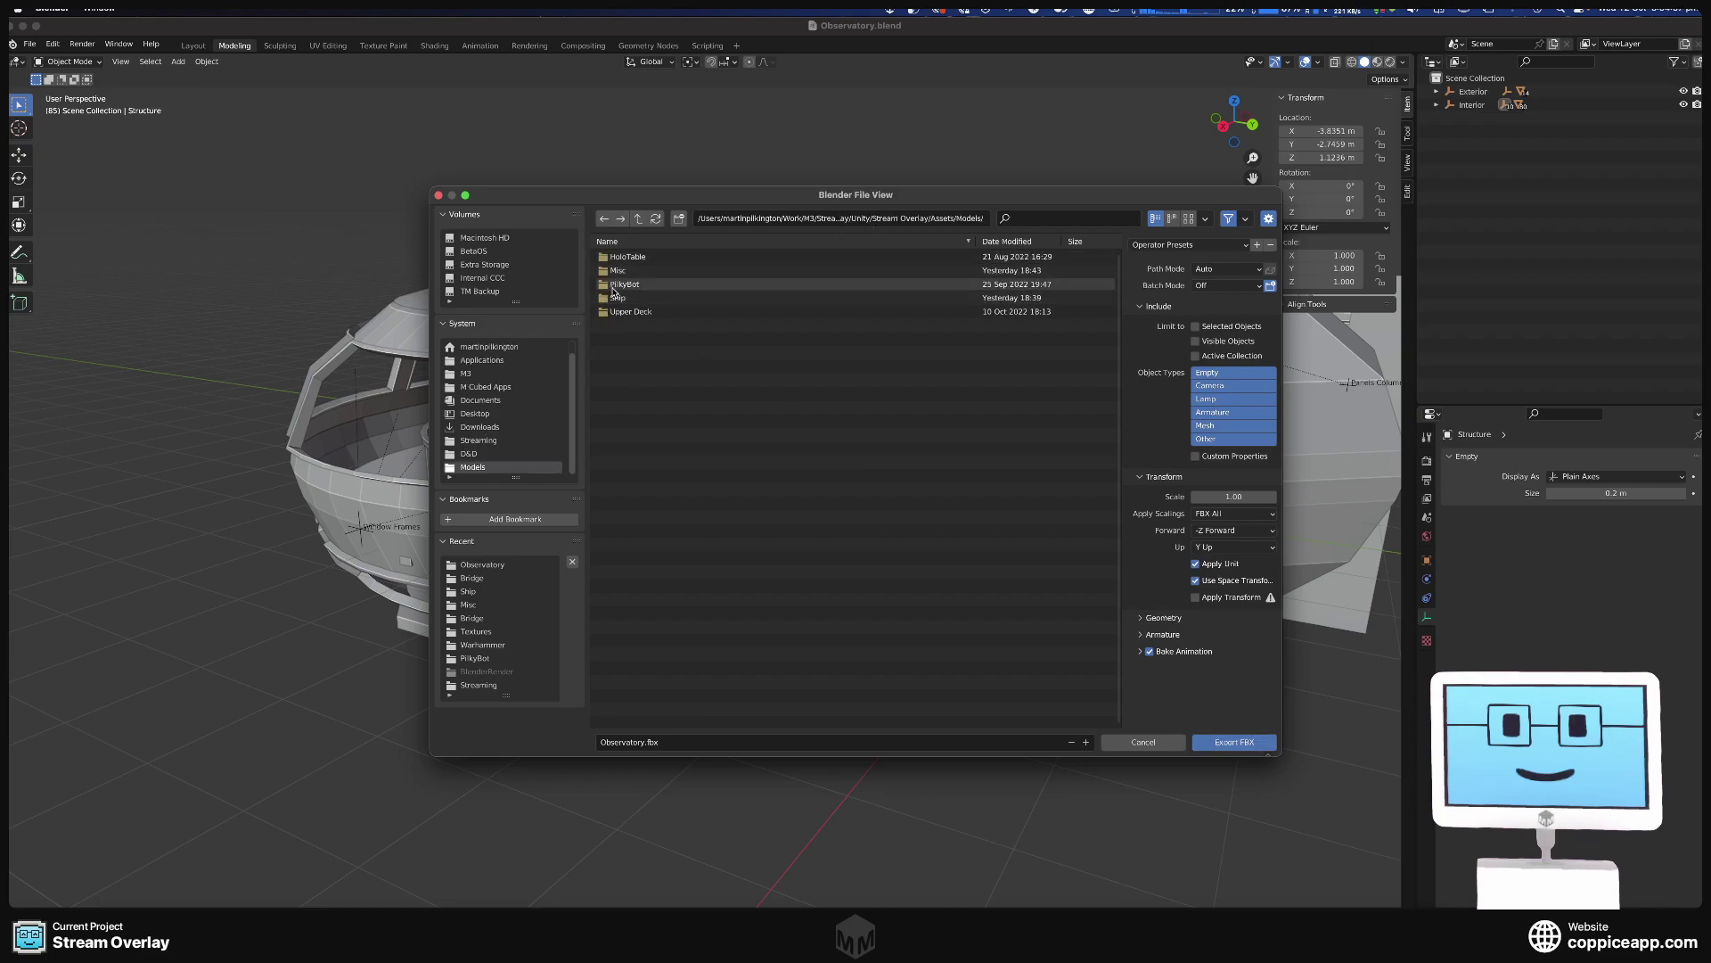
pyautogui.click(624, 273)
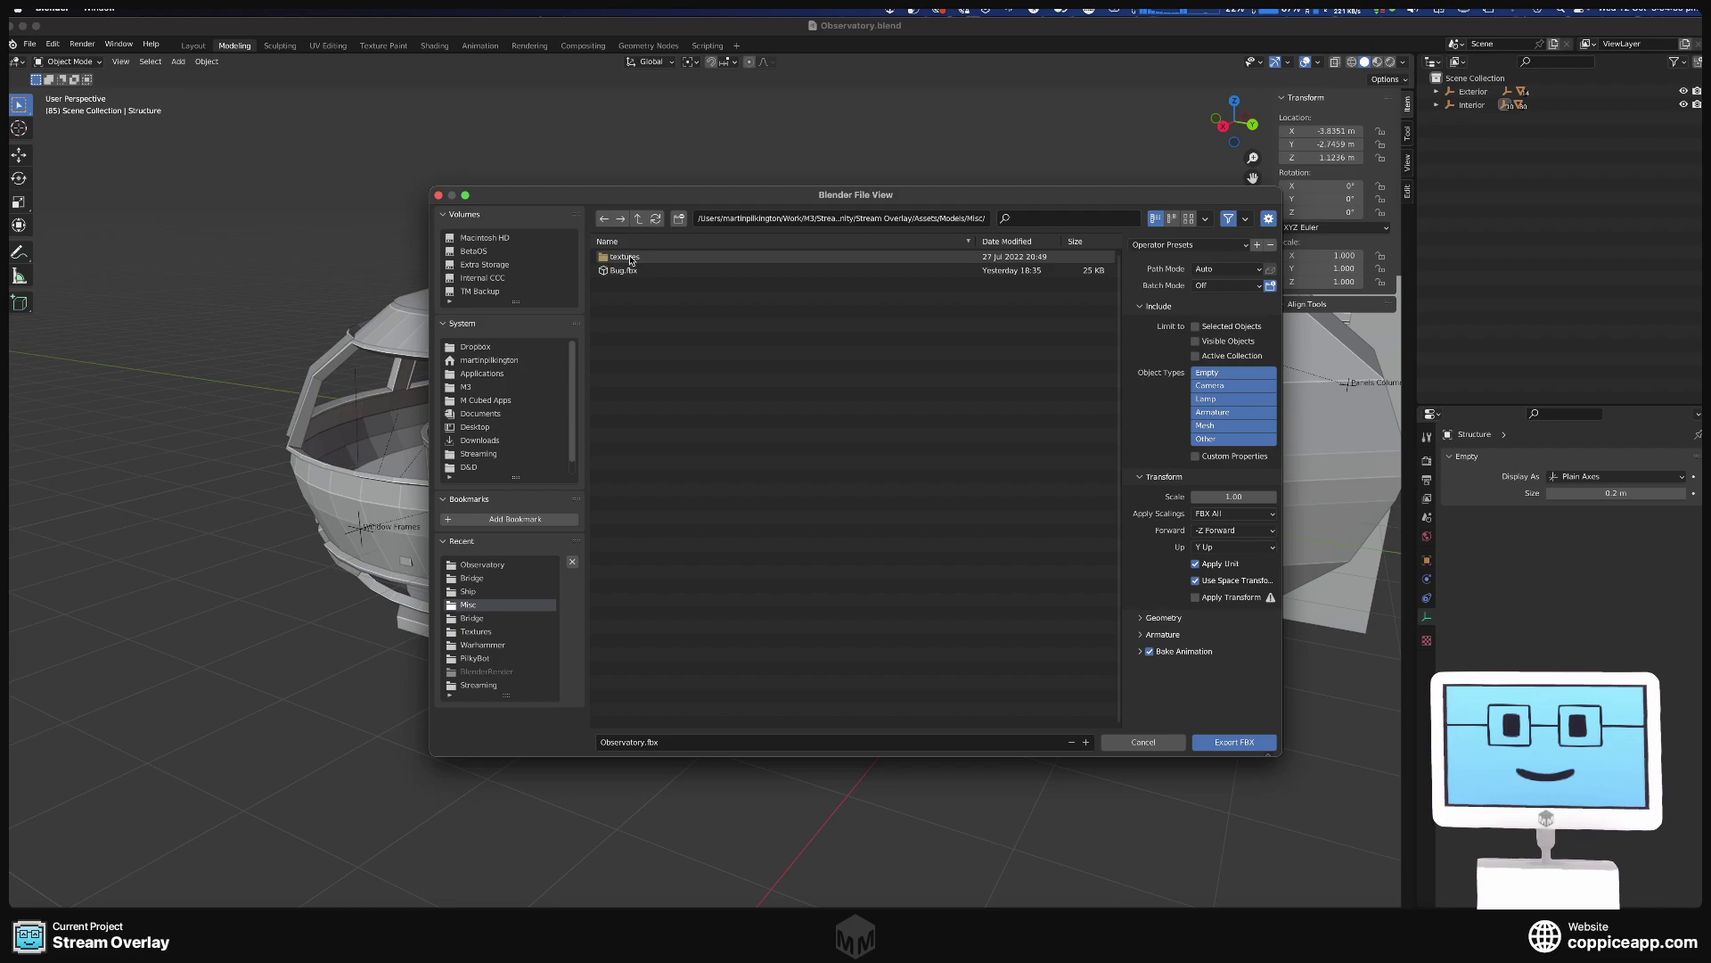
pyautogui.click(638, 219)
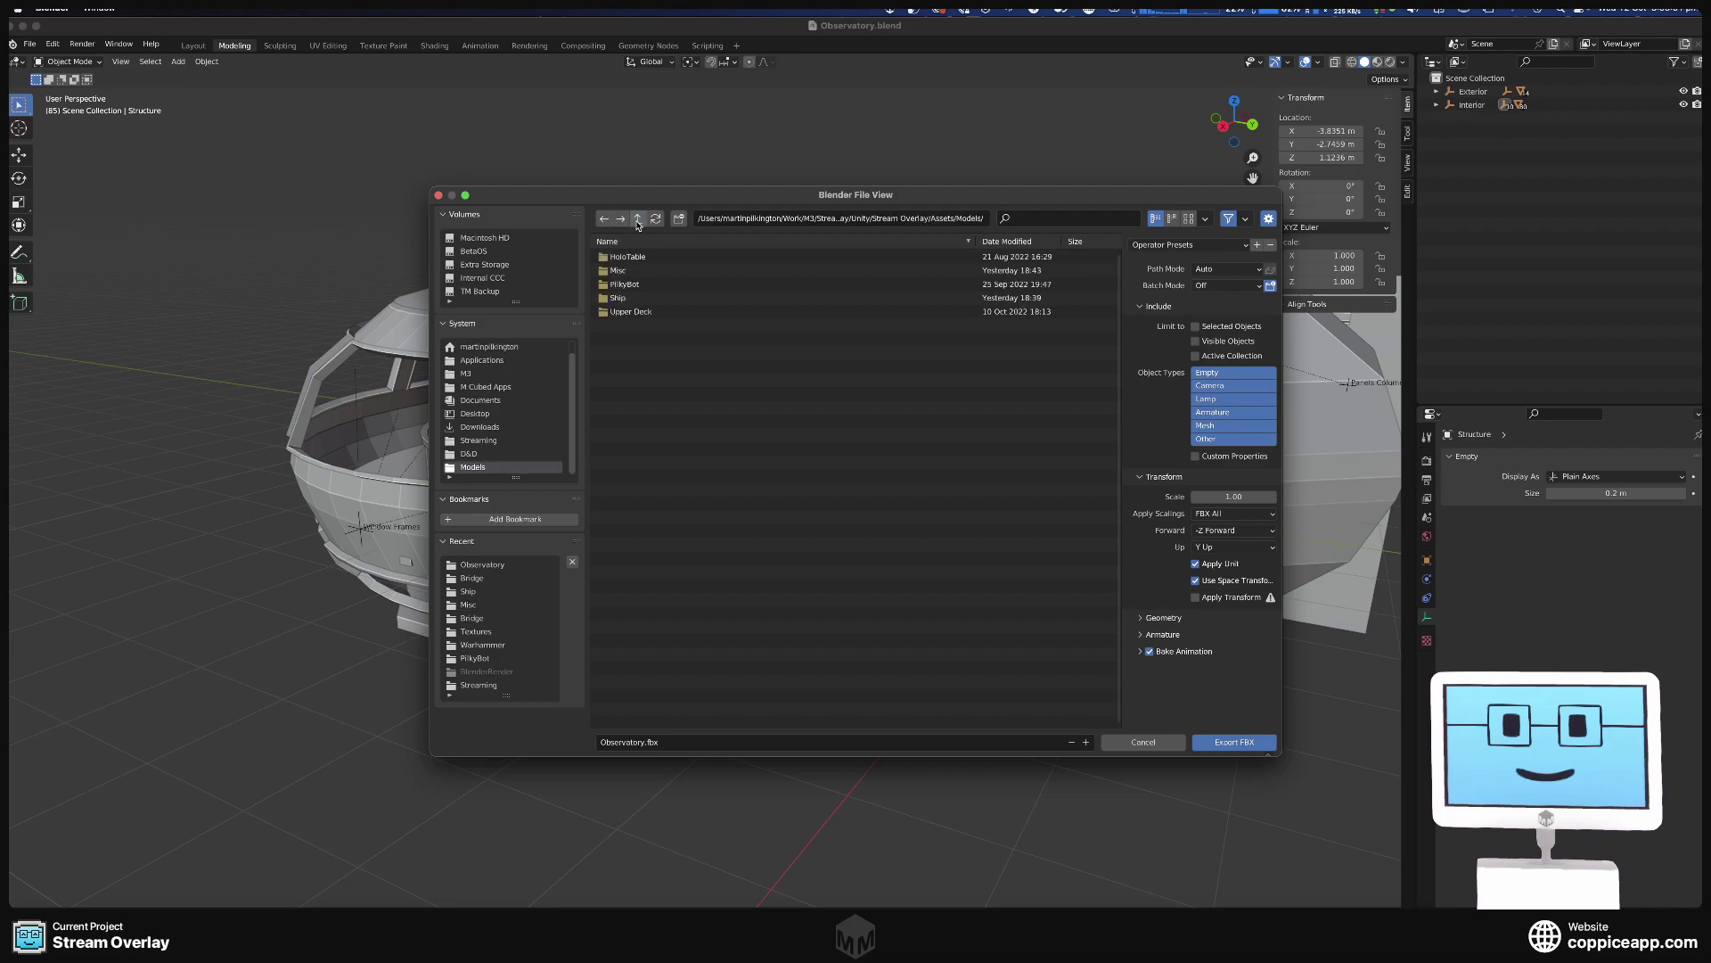
pyautogui.click(645, 324)
pyautogui.click(630, 298)
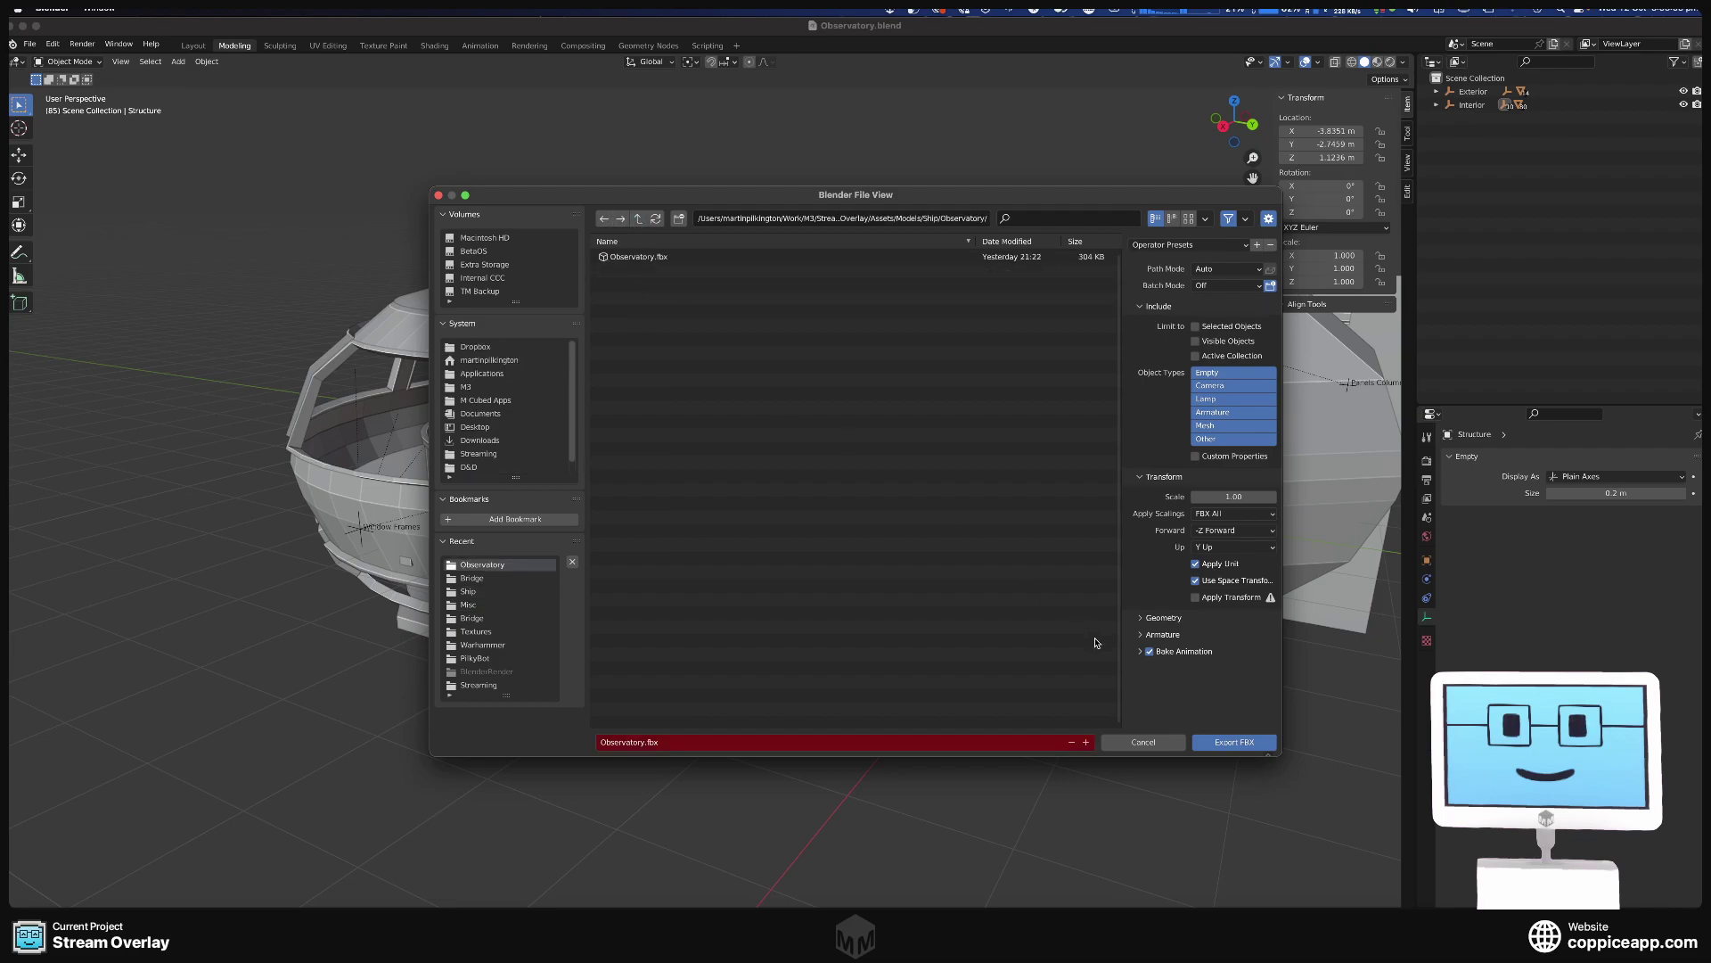
pyautogui.click(1205, 740)
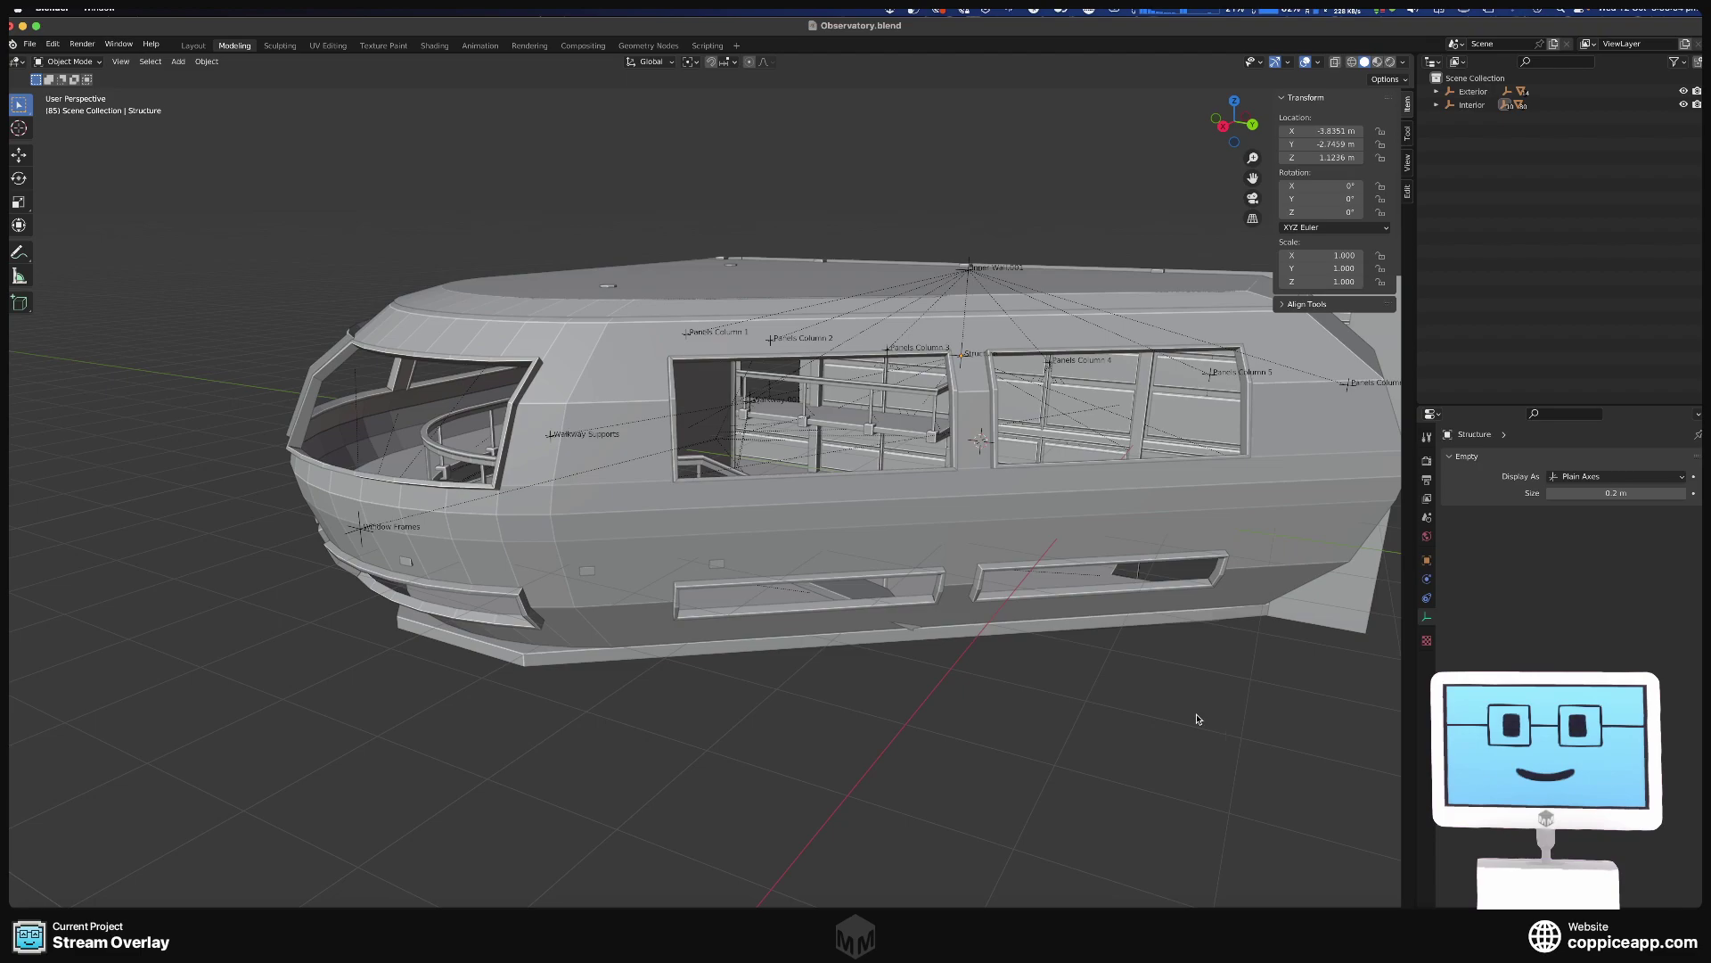
pyautogui.click(24, 28)
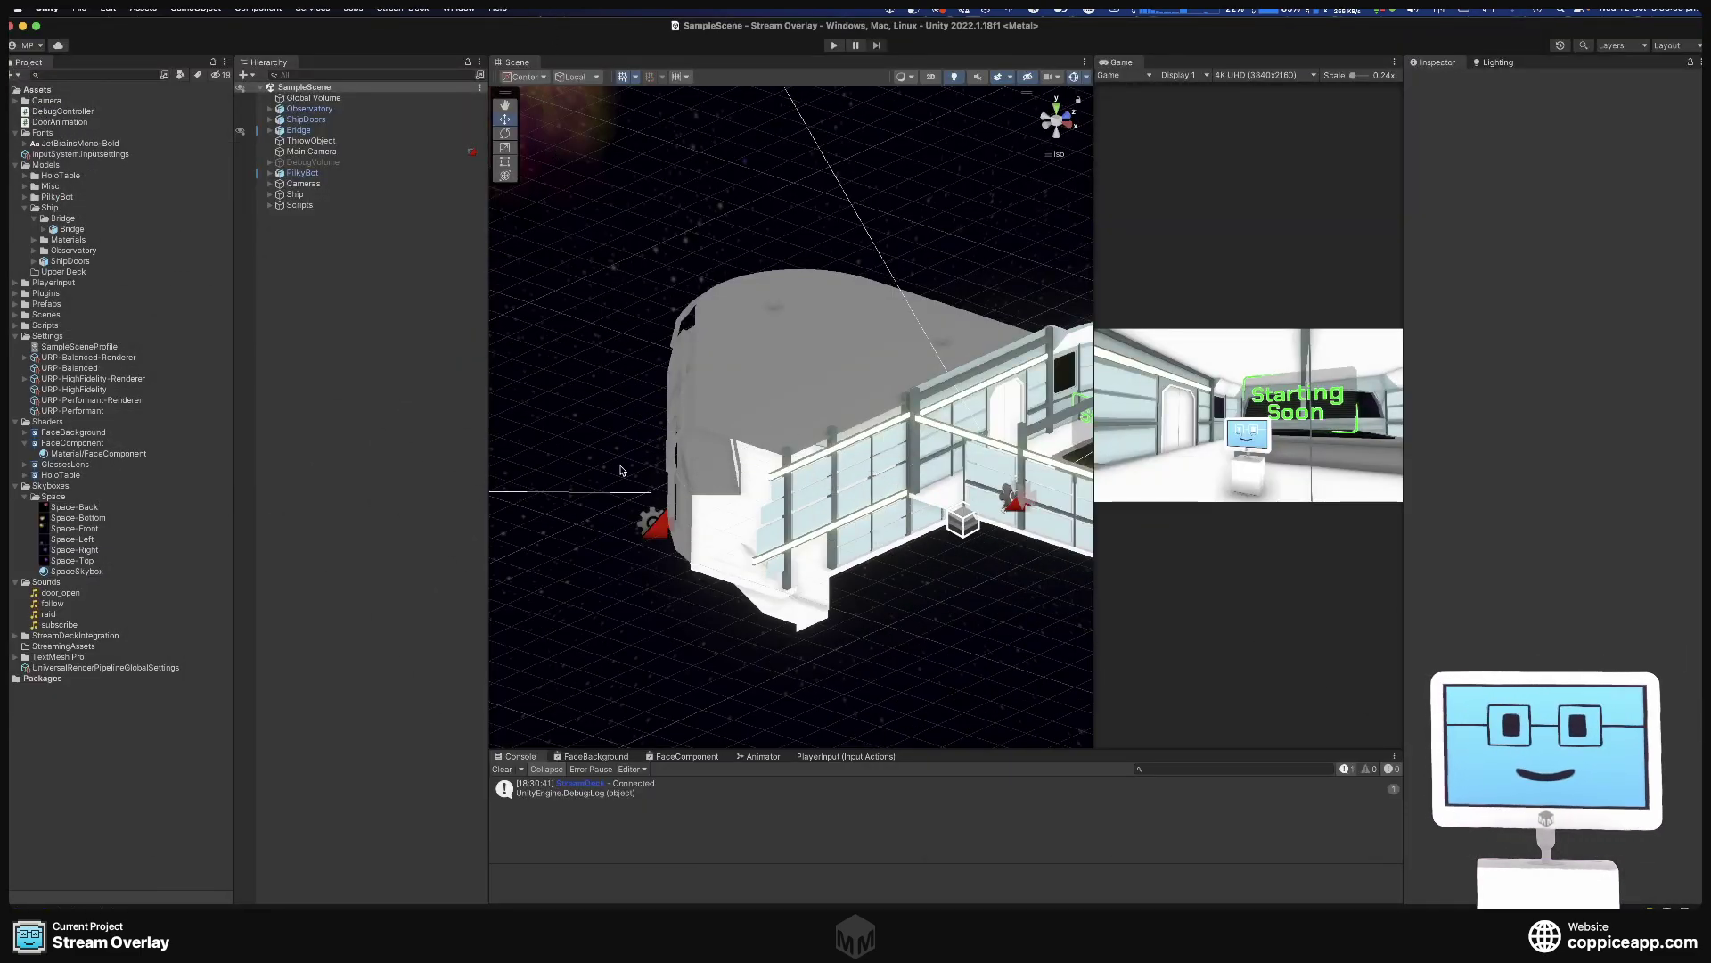
# Expand the Observatory object and its Exterior and Interior groups in the scene hierarchy.
pyautogui.keyDown('alt'); pyautogui.moveTo(615, 441); pyautogui.dragTo(902, 408); pyautogui.keyUp('alt')
pyautogui.click(270, 109)
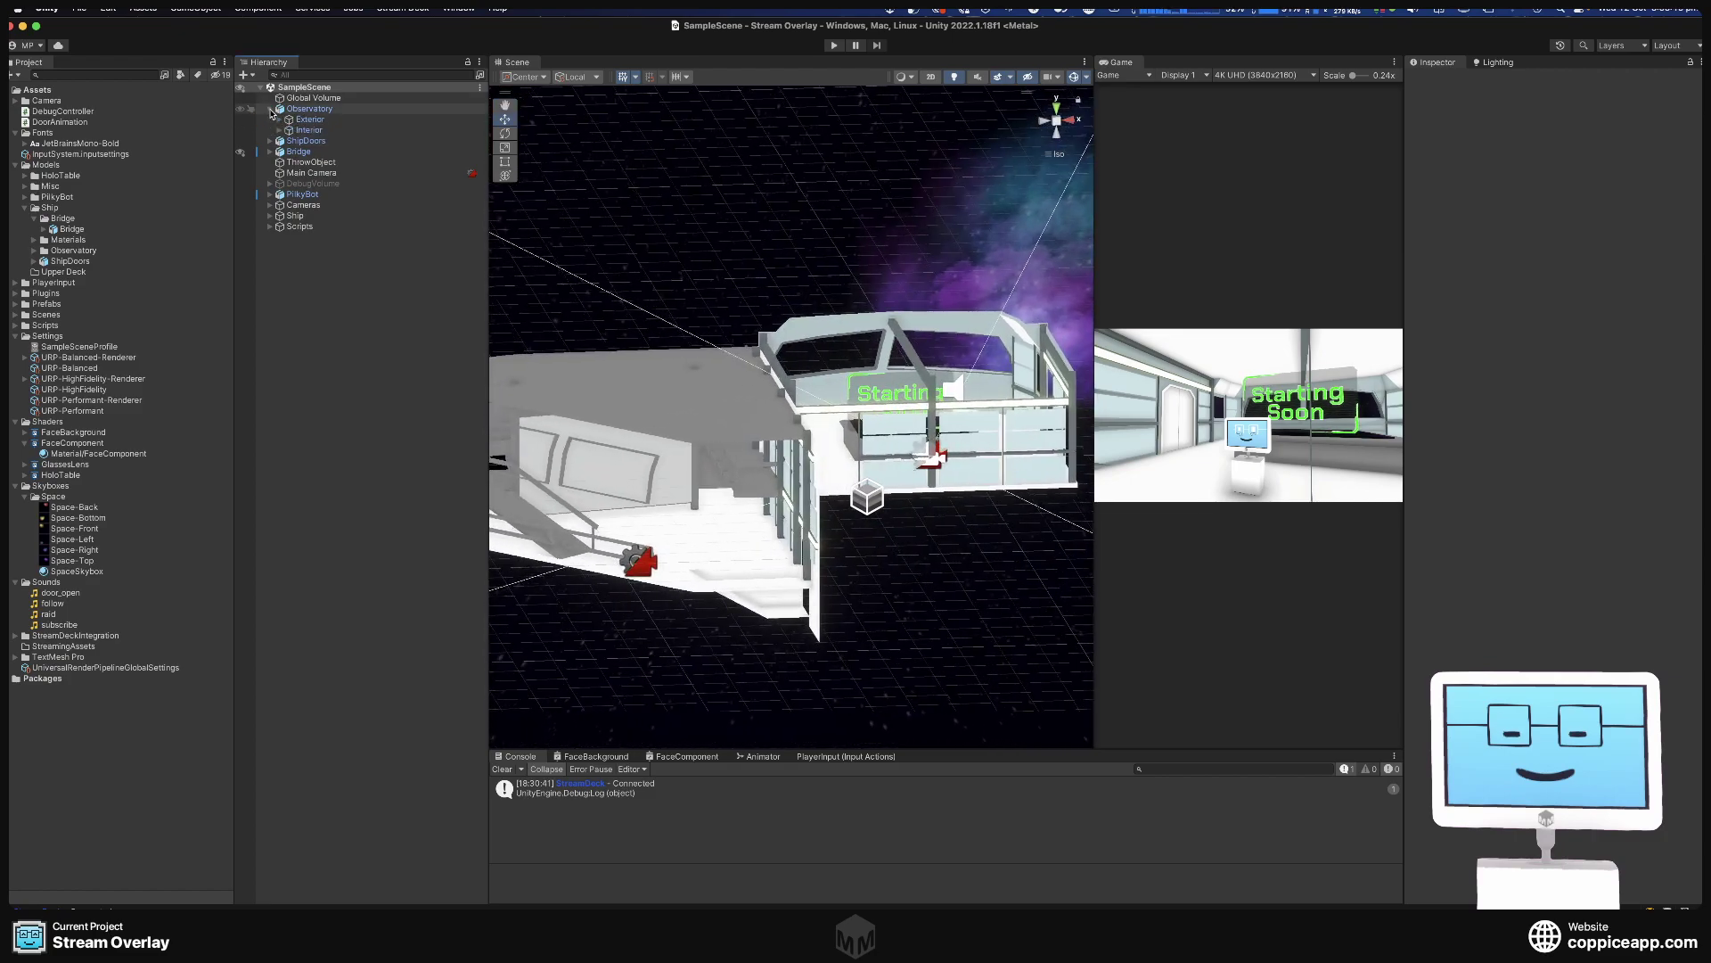
pyautogui.click(279, 130)
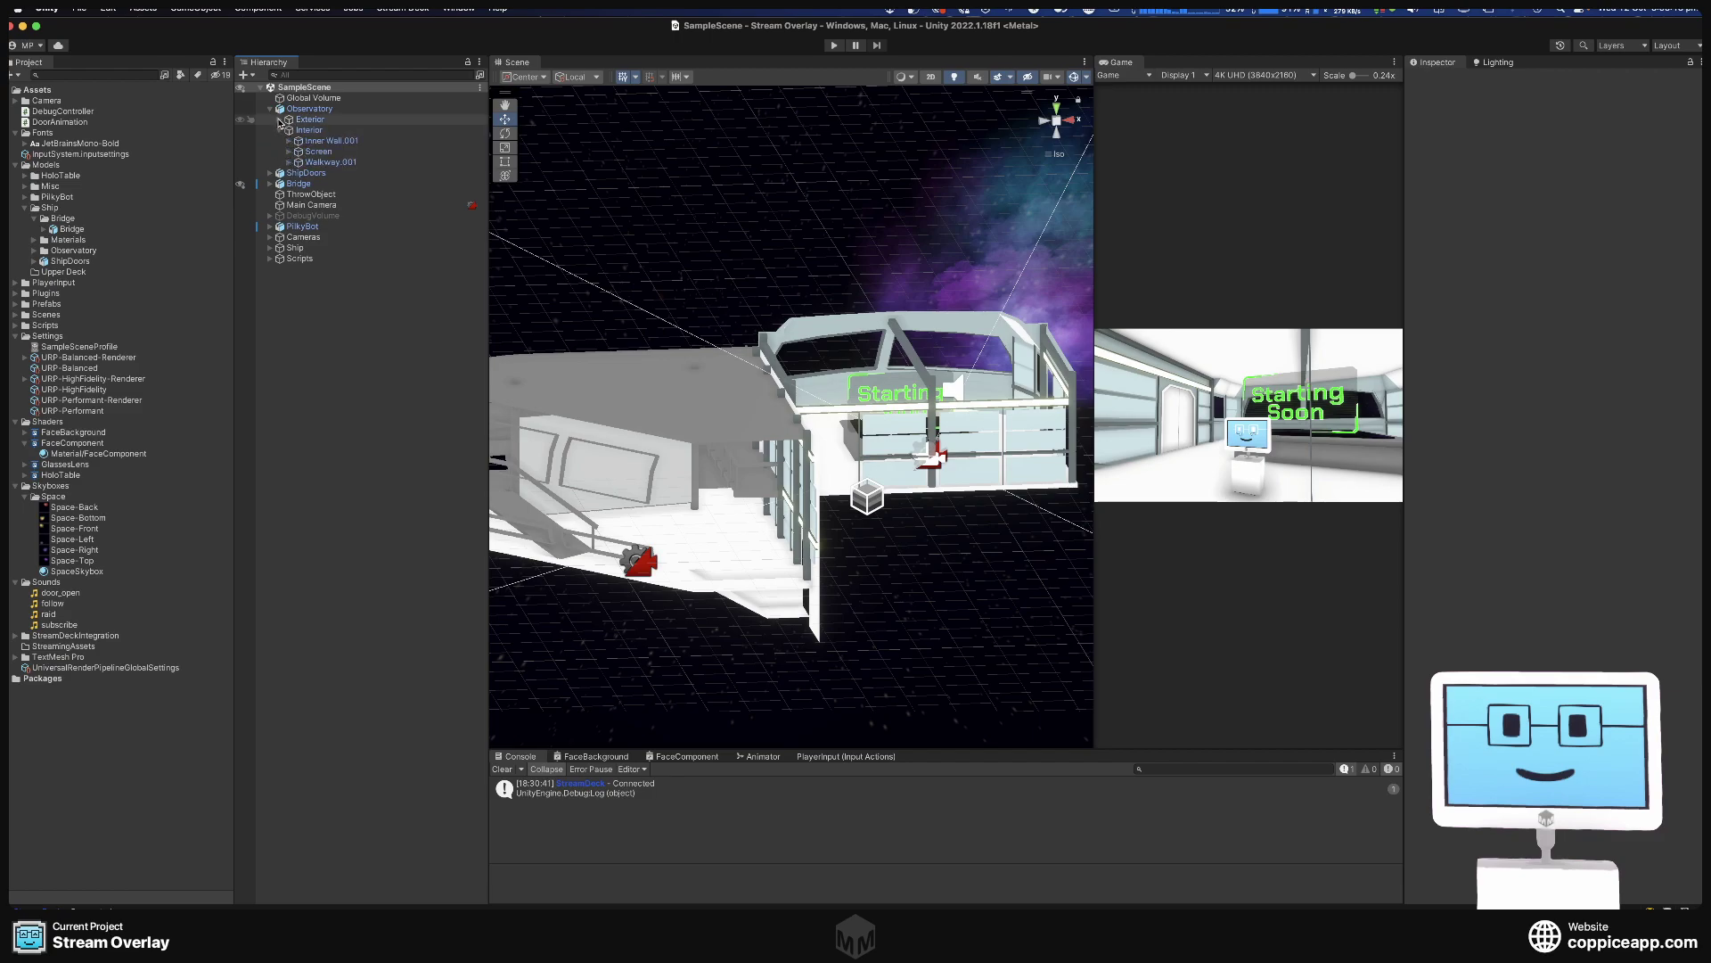
pyautogui.click(279, 119)
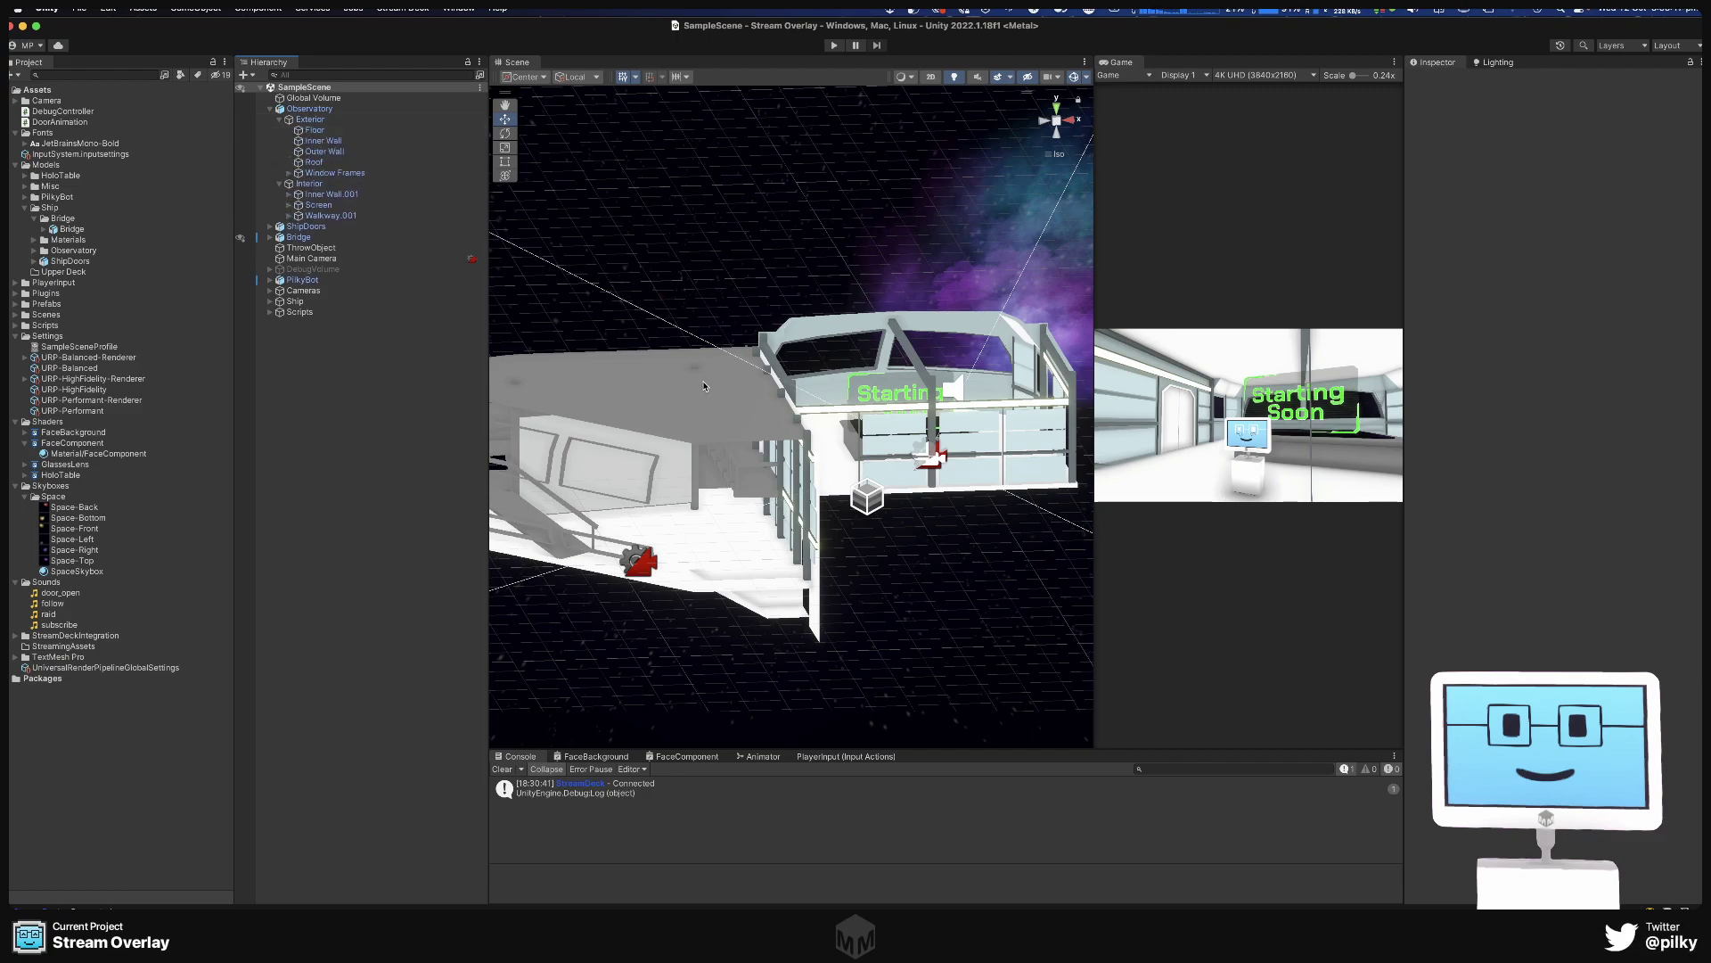
# Select the Floor mesh of the Observatory's exterior in the scene.
pyautogui.moveTo(807, 383); pyautogui.dragTo(1130, 385, button='middle')
pyautogui.keyDown('alt'); pyautogui.moveTo(964, 459); pyautogui.dragTo(781, 482); pyautogui.keyUp('alt')
pyautogui.click(803, 533)
pyautogui.scroll(5, 847, 499)
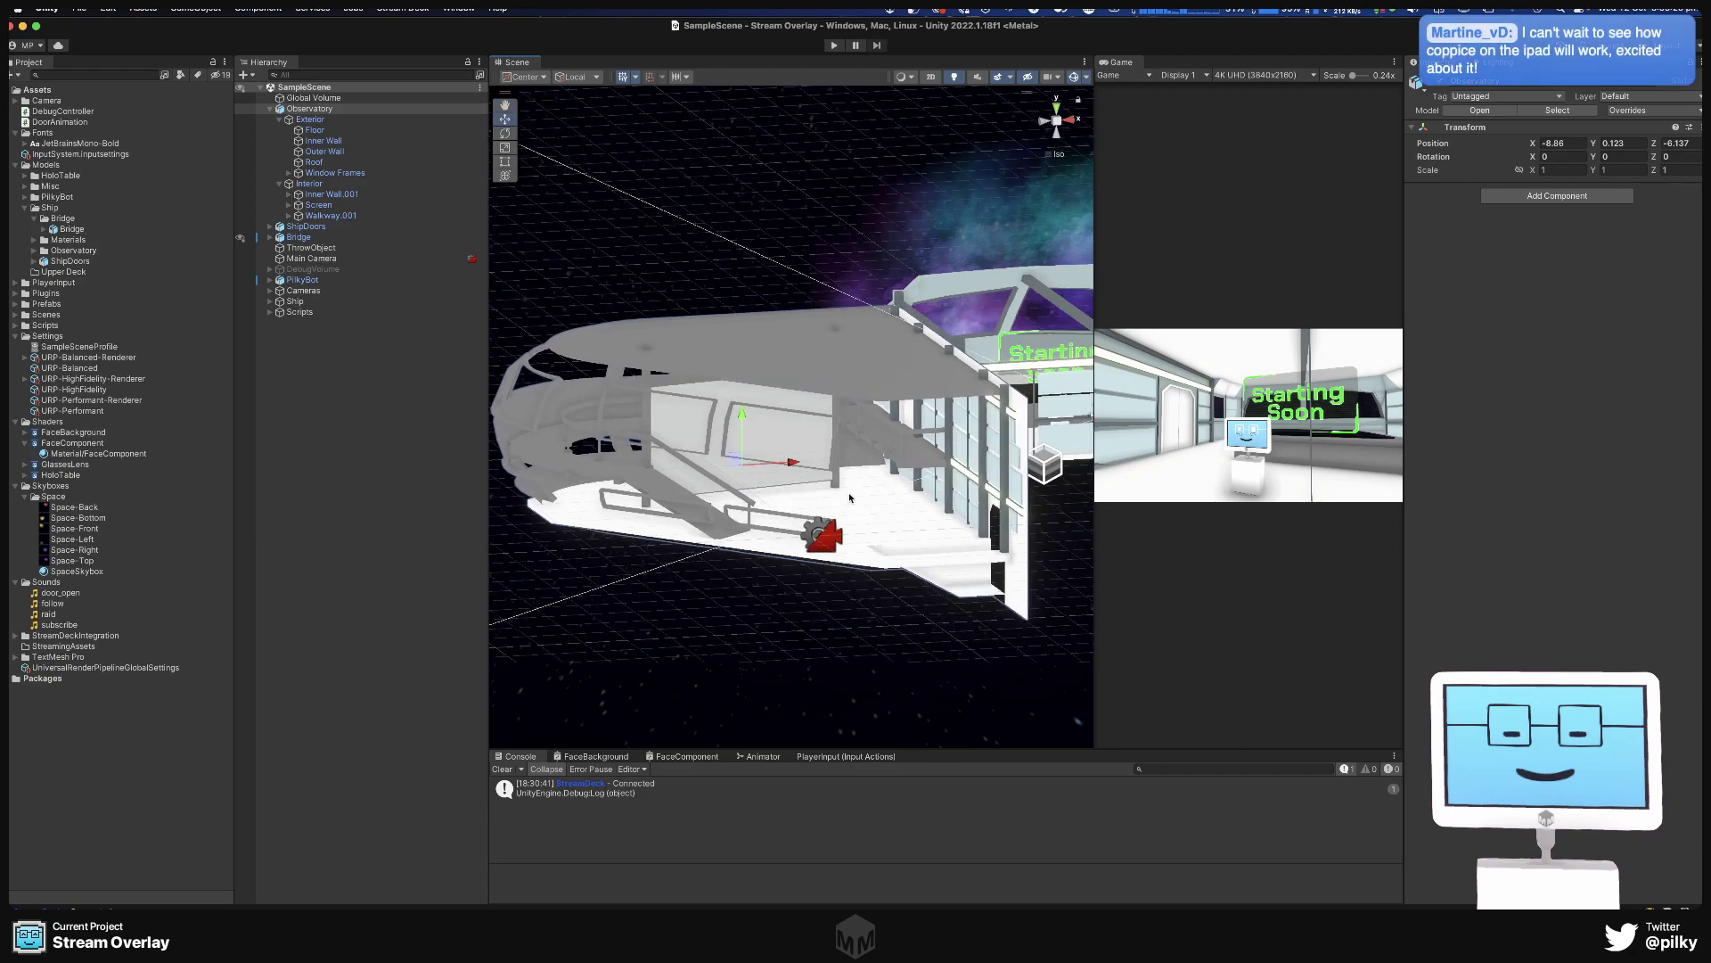
pyautogui.keyDown('alt'); pyautogui.moveTo(872, 525); pyautogui.dragTo(883, 580); pyautogui.keyUp('alt')
pyautogui.click(884, 584)
pyautogui.click(884, 584)
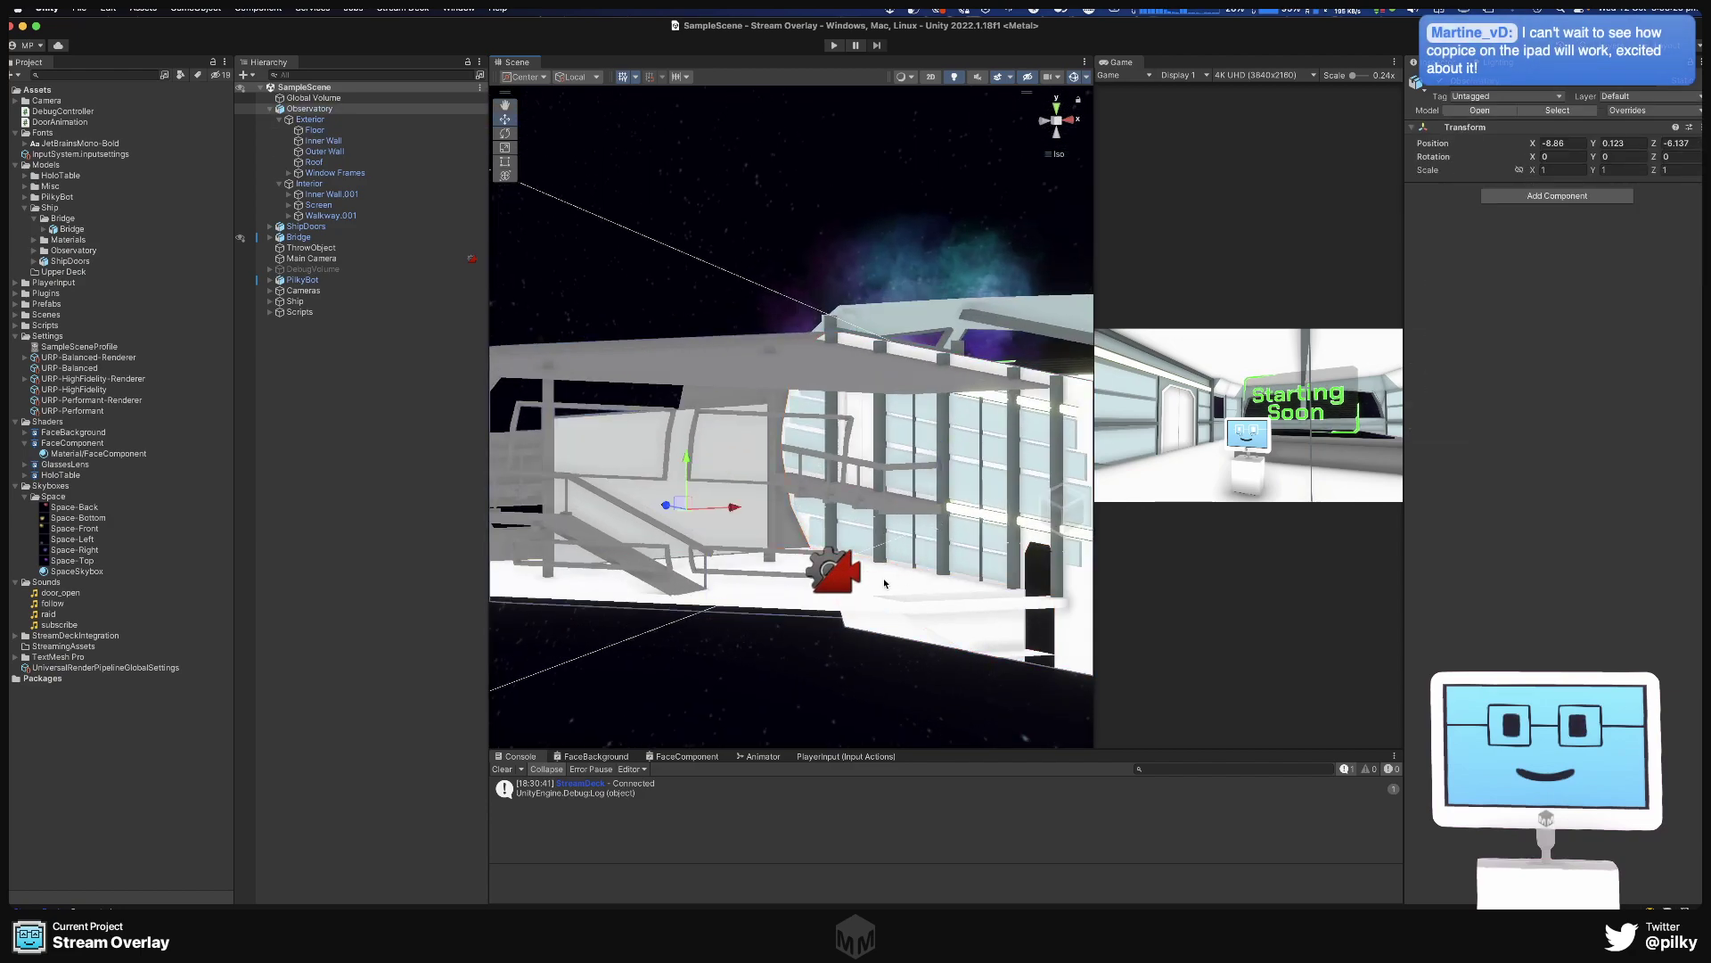
pyautogui.click(884, 584)
pyautogui.click(884, 584)
pyautogui.click(884, 584)
pyautogui.click(884, 583)
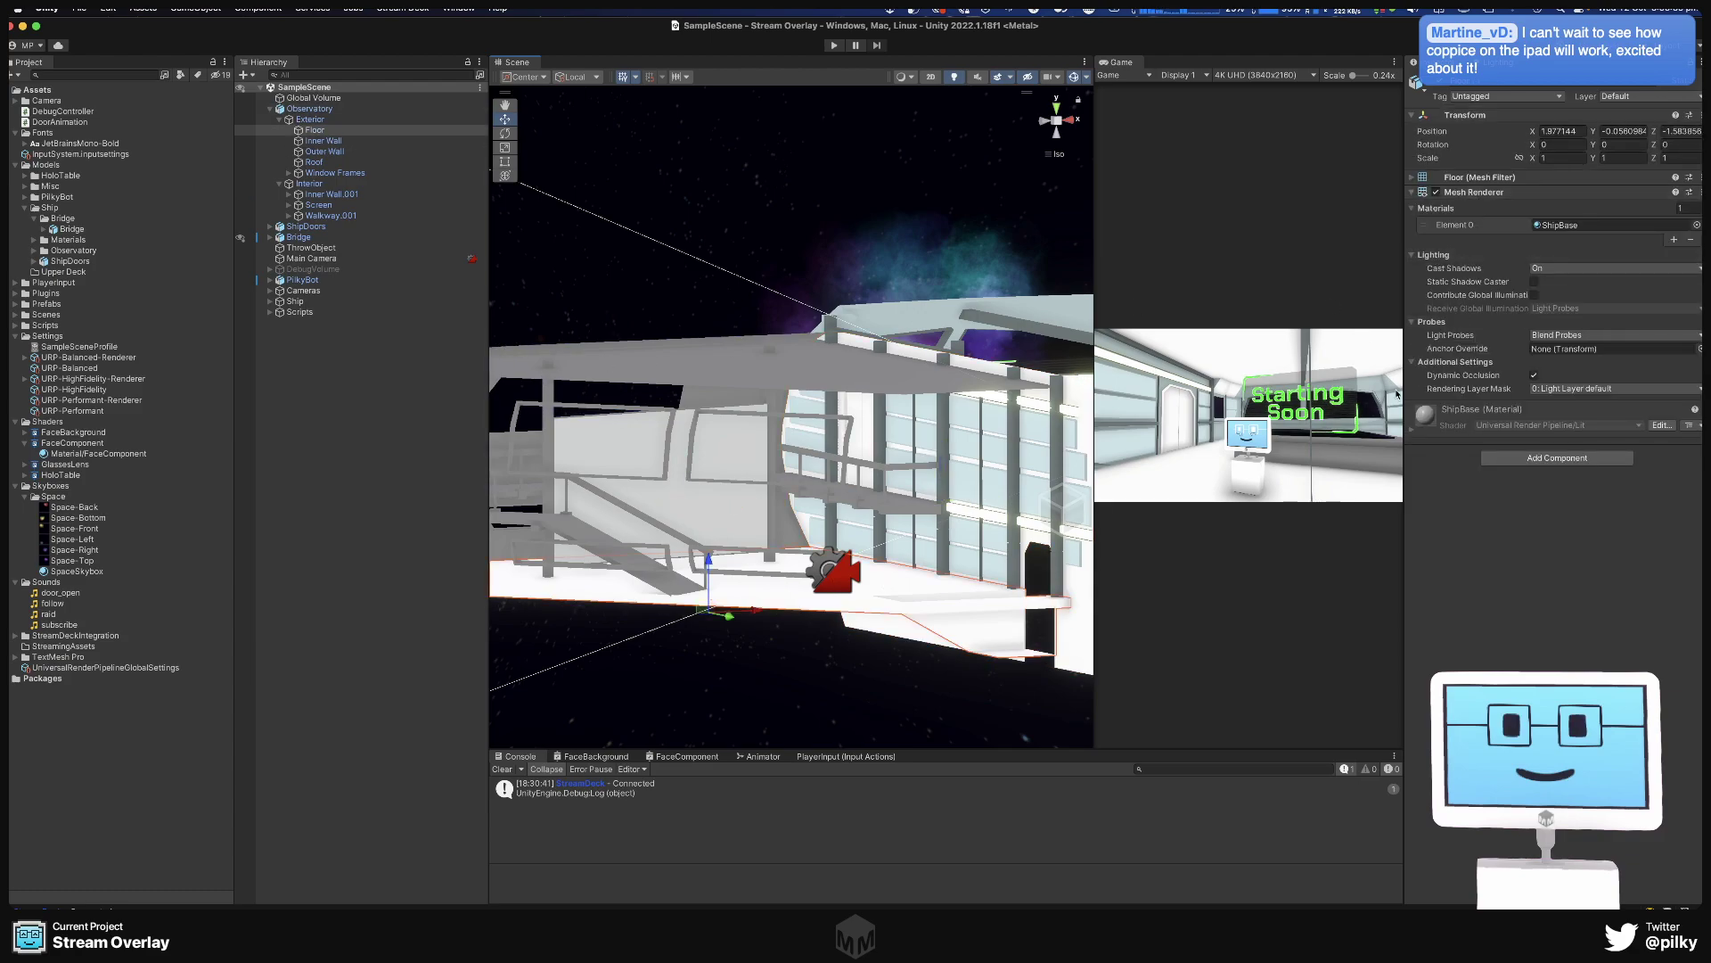
# Deselect the floor and examine how the Observatory and Bridge floors and walls meet from both sides.
pyautogui.keyDown('alt'); pyautogui.moveTo(918, 556); pyautogui.dragTo(841, 518); pyautogui.keyUp('alt')
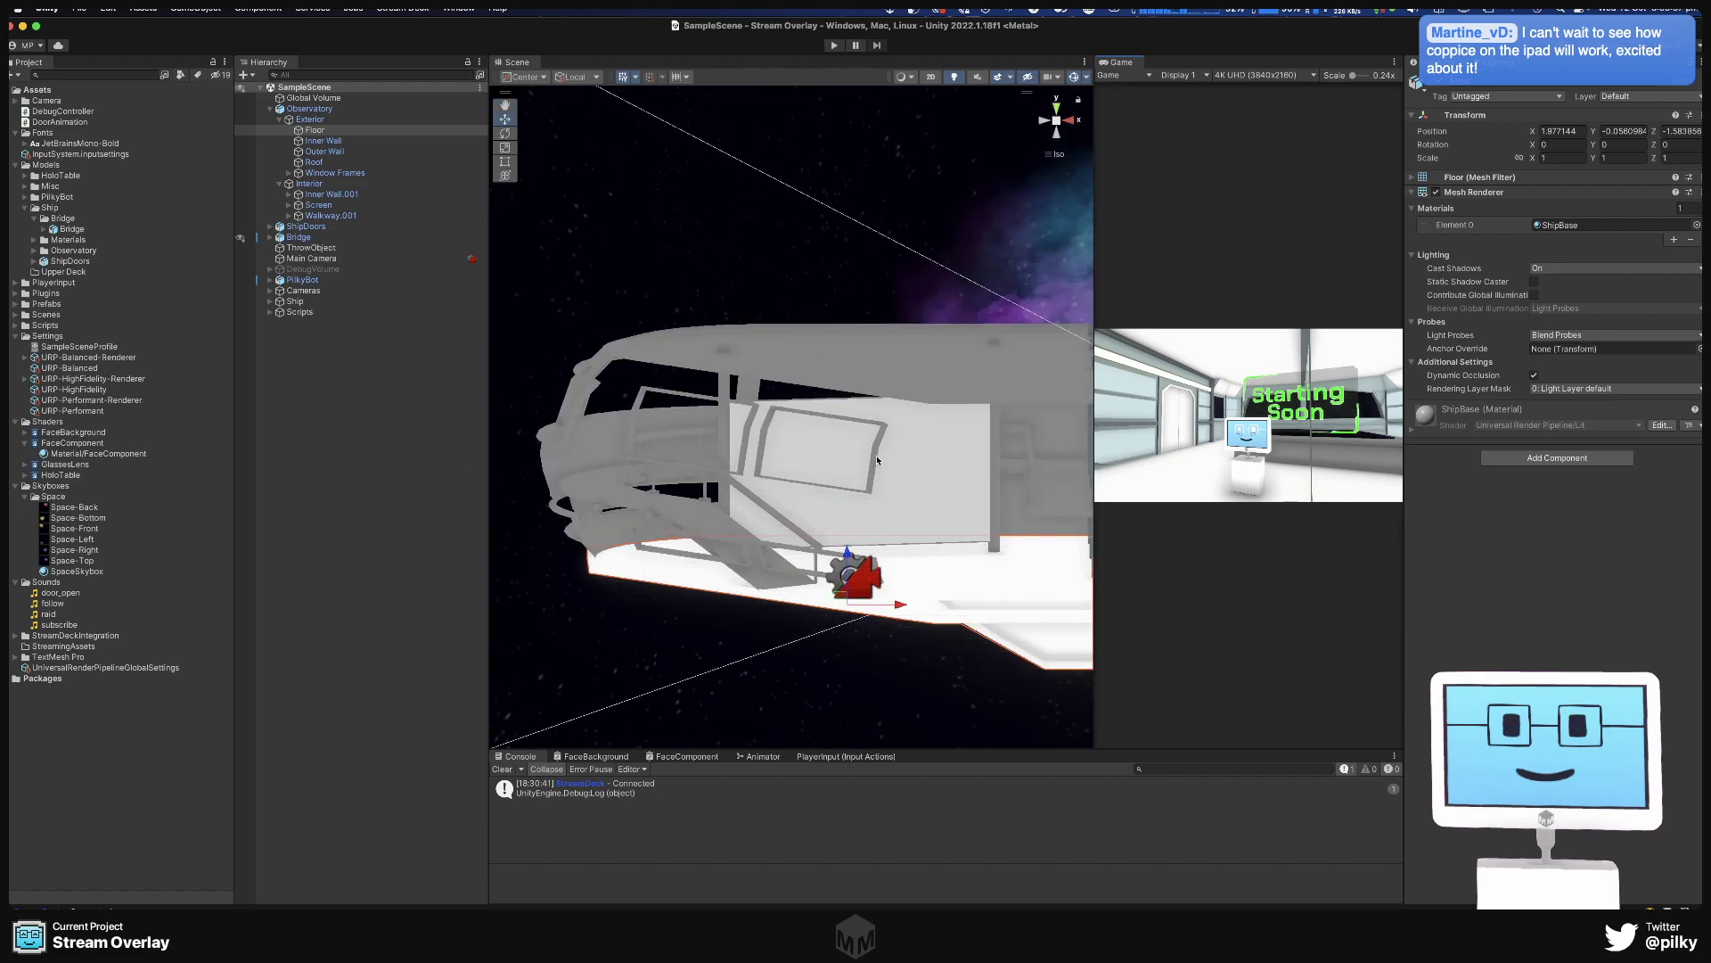
pyautogui.moveTo(877, 460); pyautogui.dragTo(644, 358, button='middle')
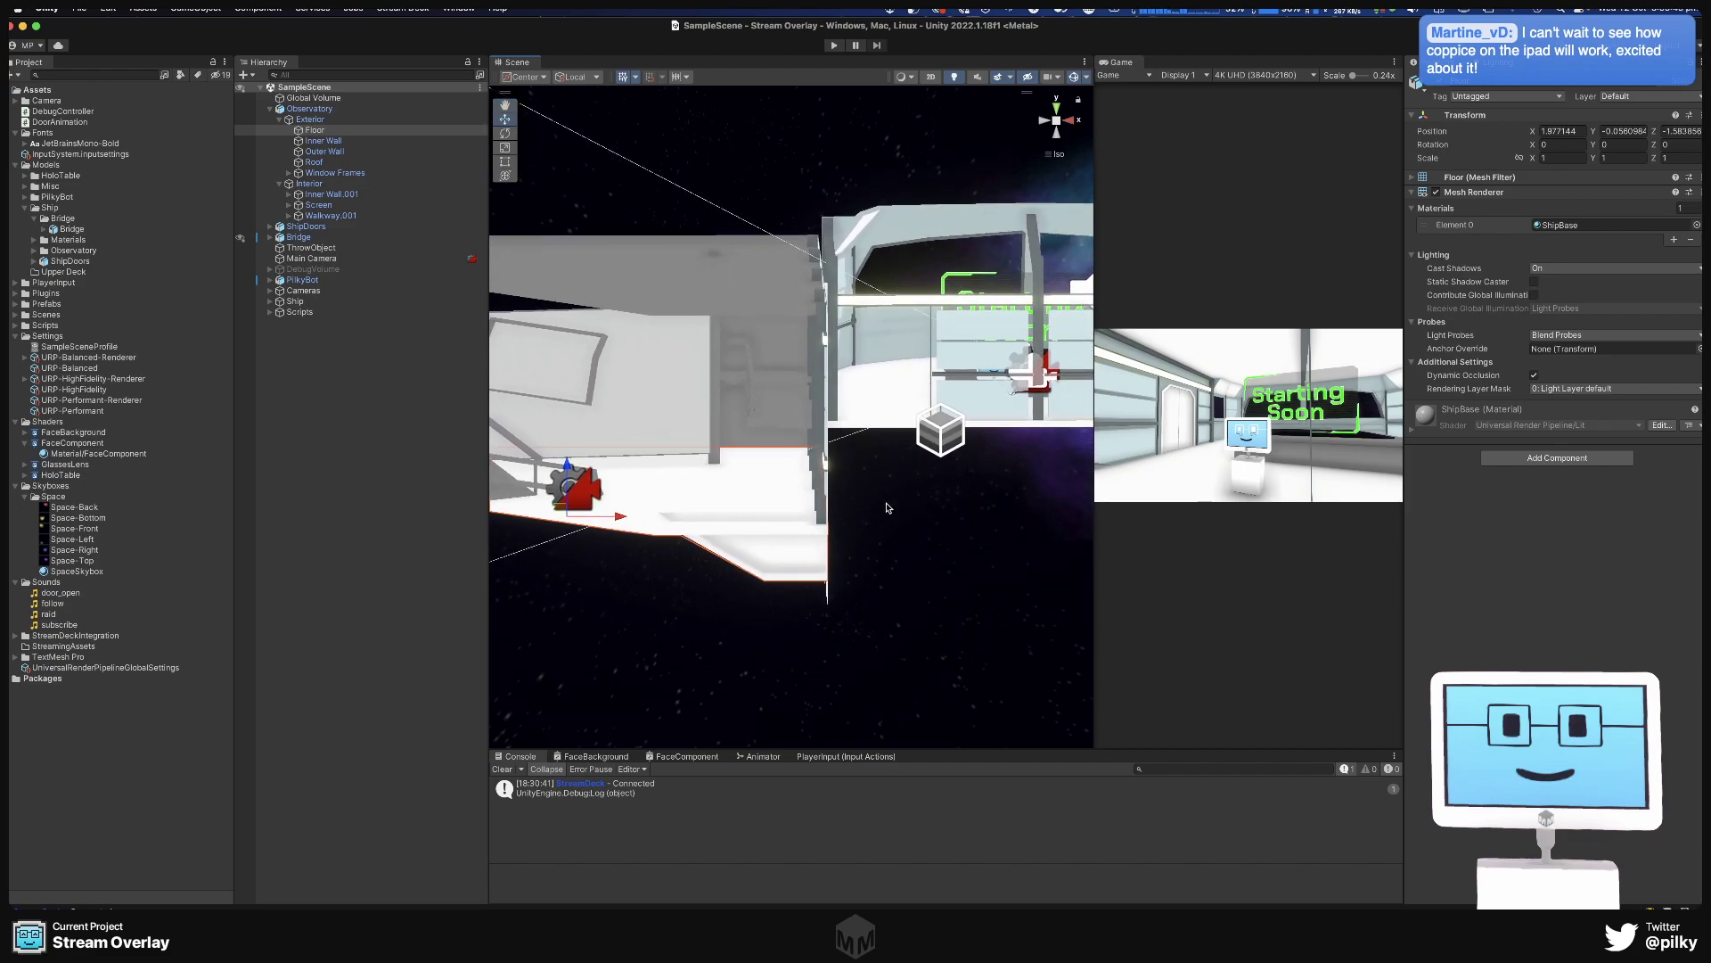
pyautogui.click(909, 535)
pyautogui.moveTo(909, 561); pyautogui.dragTo(902, 496, button='middle')
pyautogui.keyDown('alt'); pyautogui.moveTo(901, 496); pyautogui.dragTo(898, 534); pyautogui.keyUp('alt')
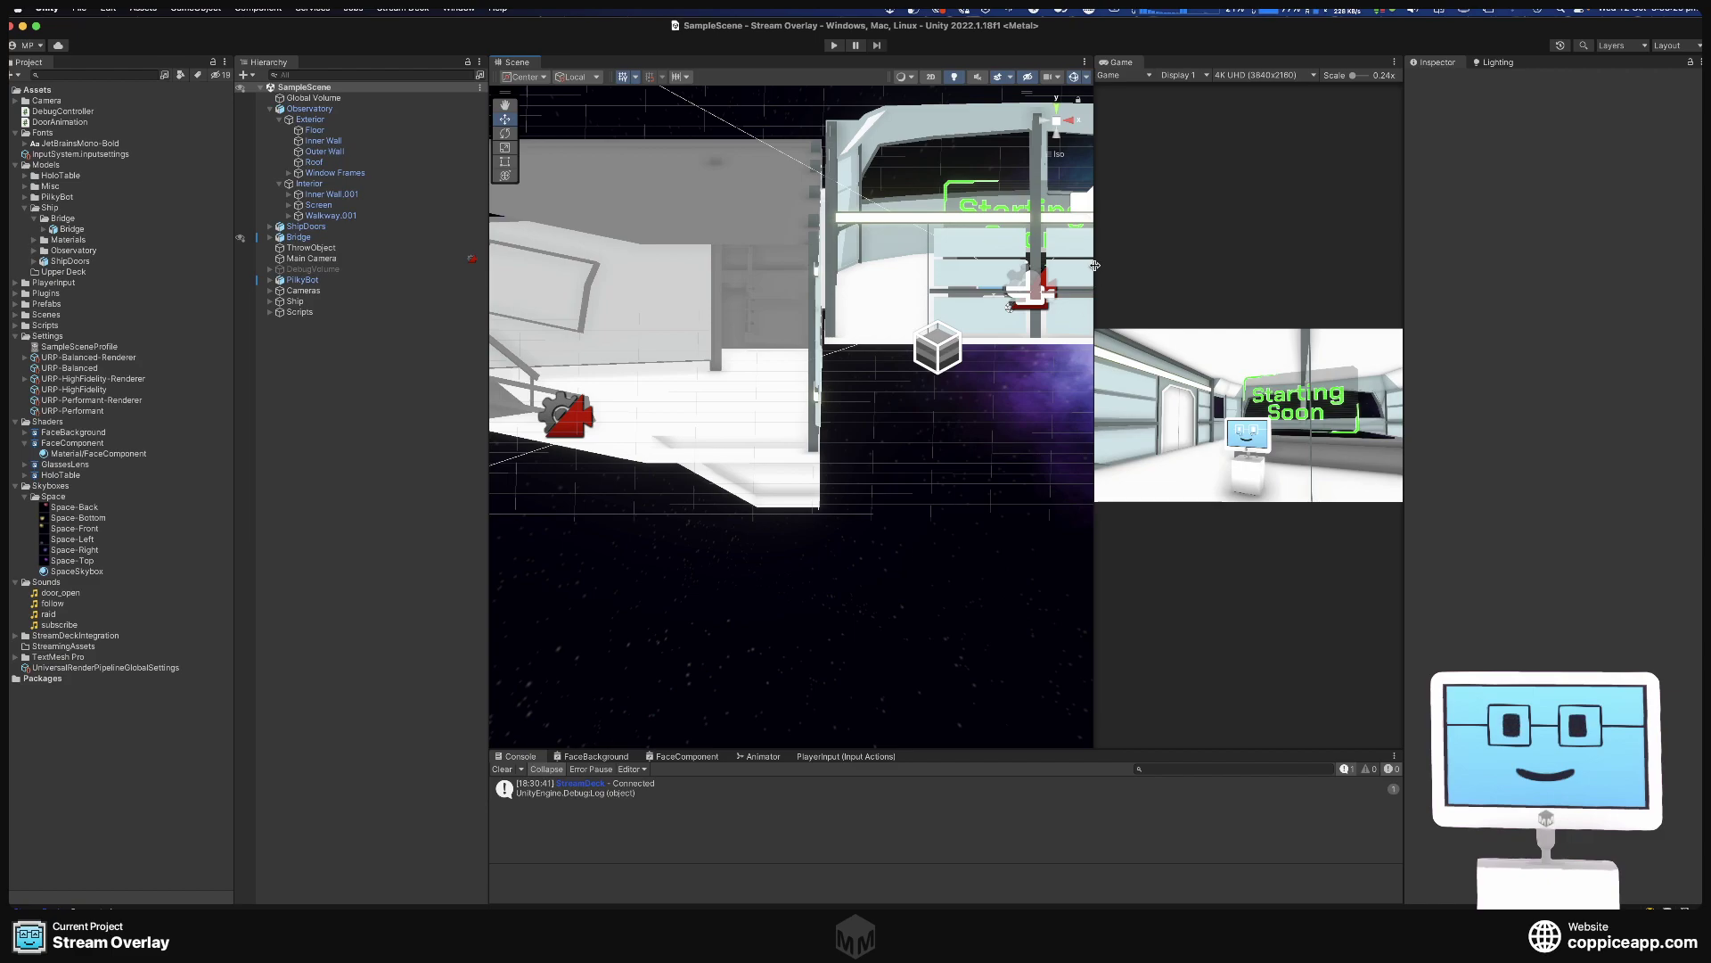
pyautogui.keyDown('alt'); pyautogui.moveTo(1031, 309); pyautogui.dragTo(465, 458); pyautogui.keyUp('alt')
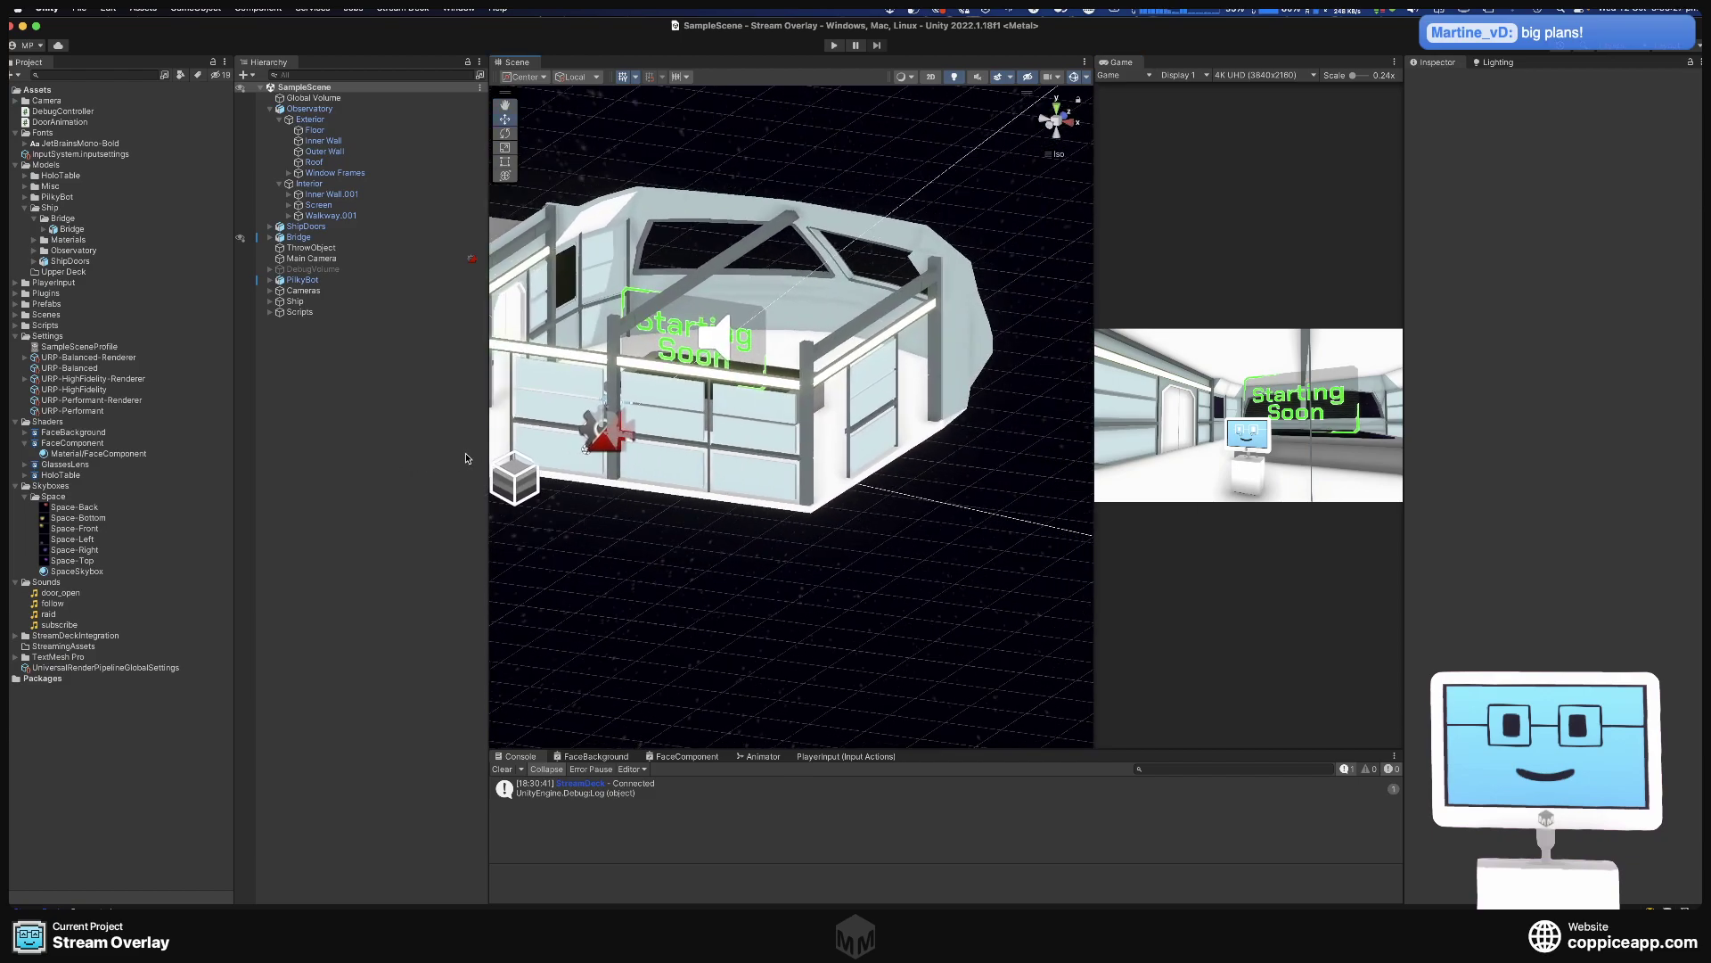
pyautogui.keyDown('alt'); pyautogui.moveTo(600, 441); pyautogui.dragTo(557, 464); pyautogui.keyUp('alt')
pyautogui.keyDown('alt'); pyautogui.moveTo(925, 458); pyautogui.dragTo(707, 456); pyautogui.keyUp('alt')
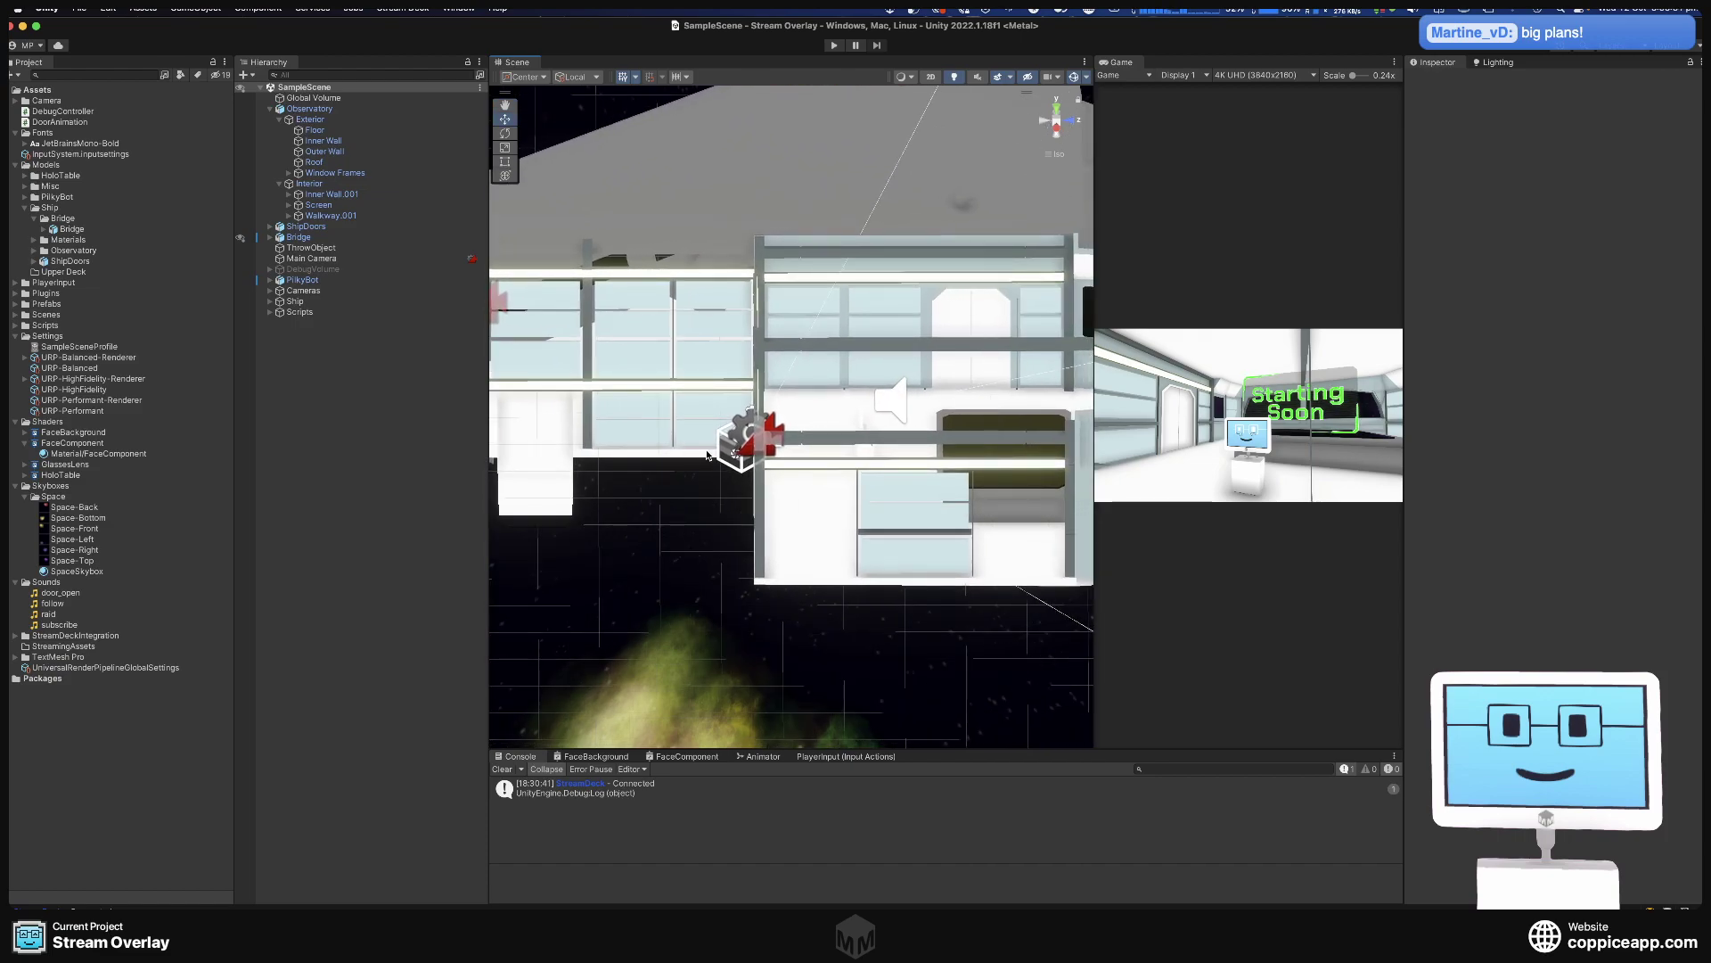
pyautogui.click(823, 503)
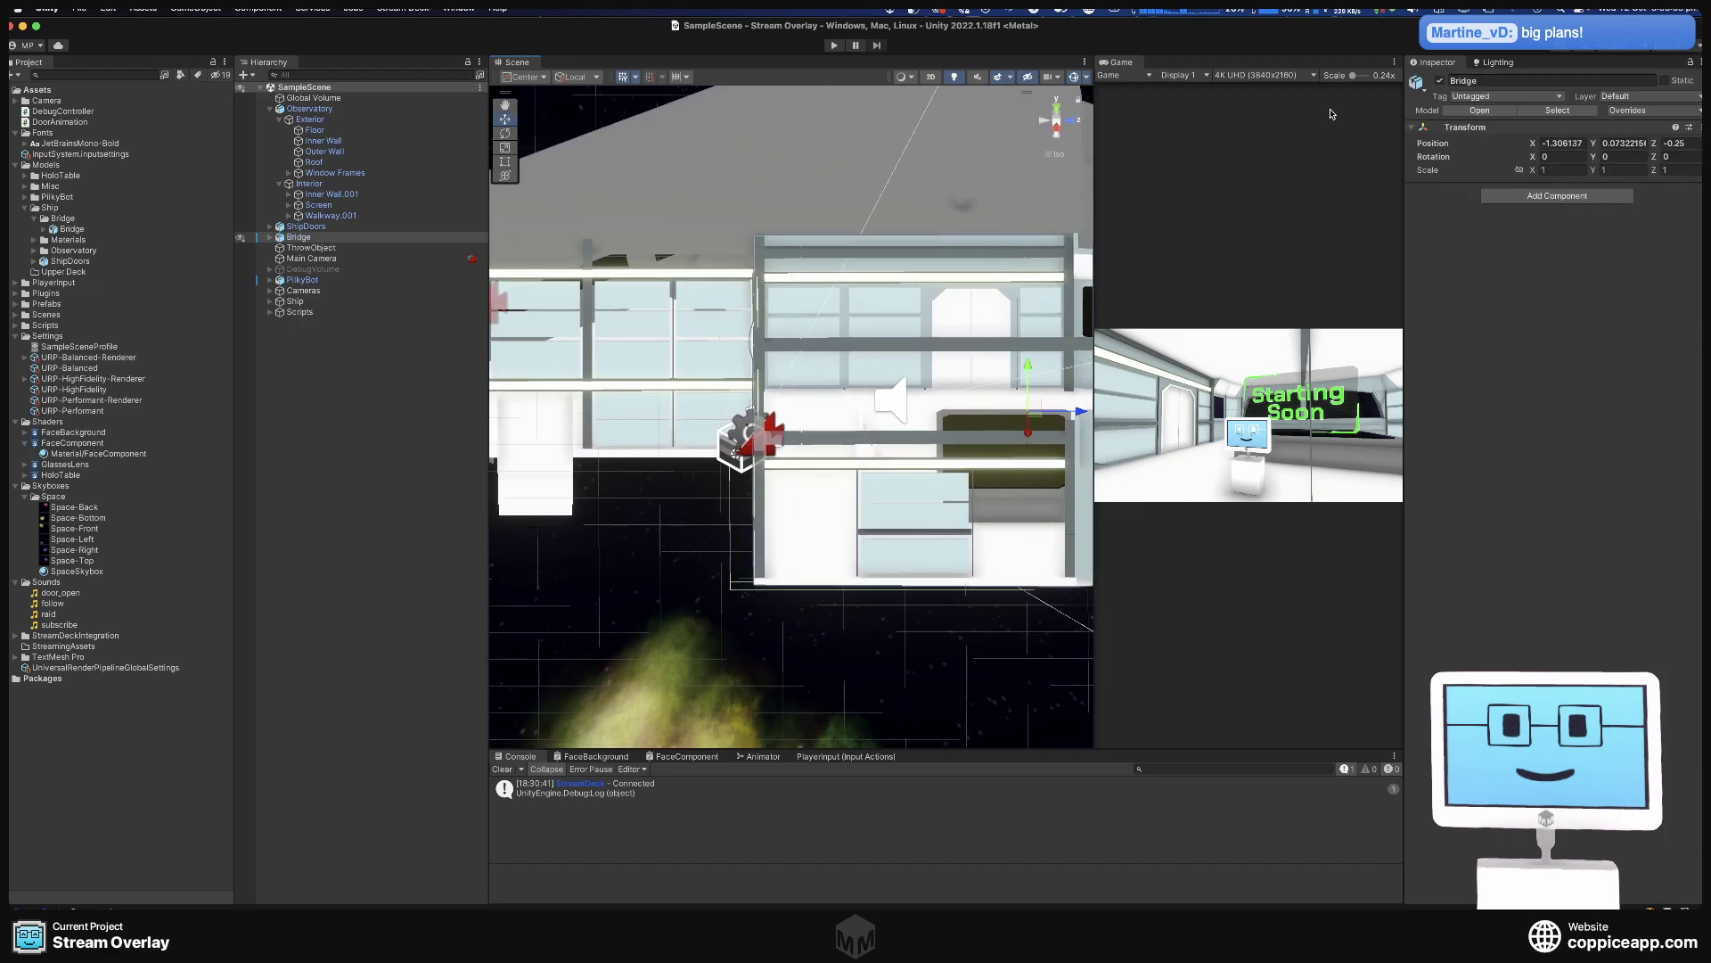
pyautogui.click(1640, 143)
pyautogui.write('0')
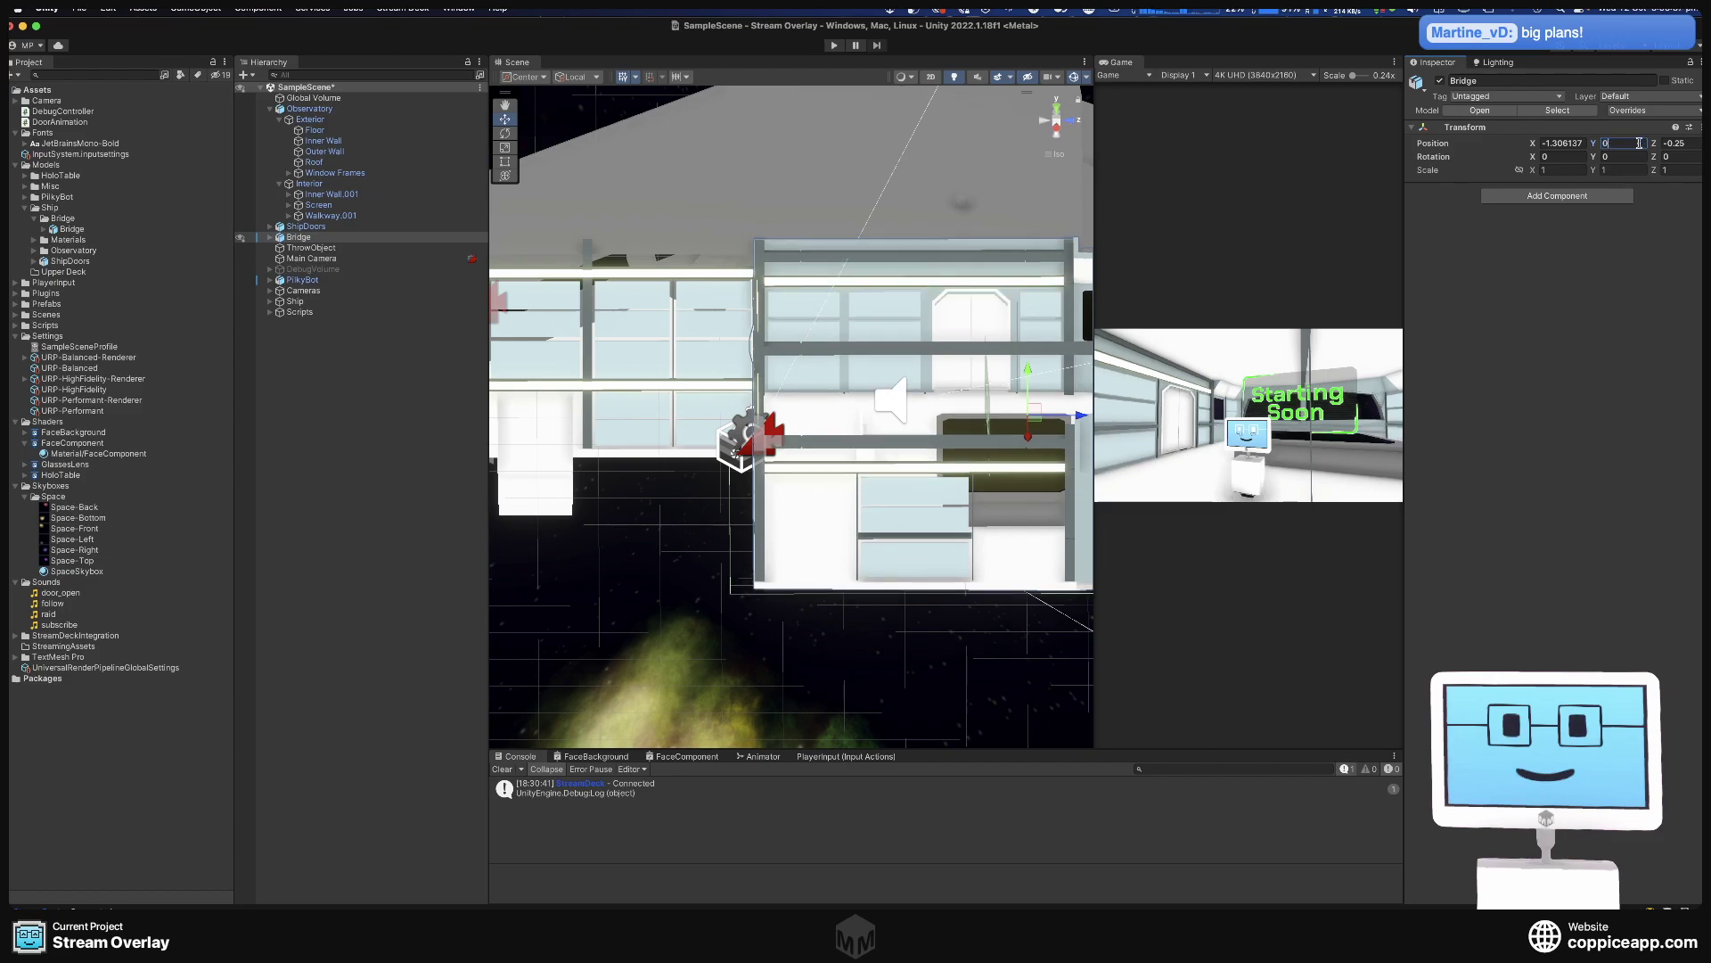
pyautogui.press('Escape')
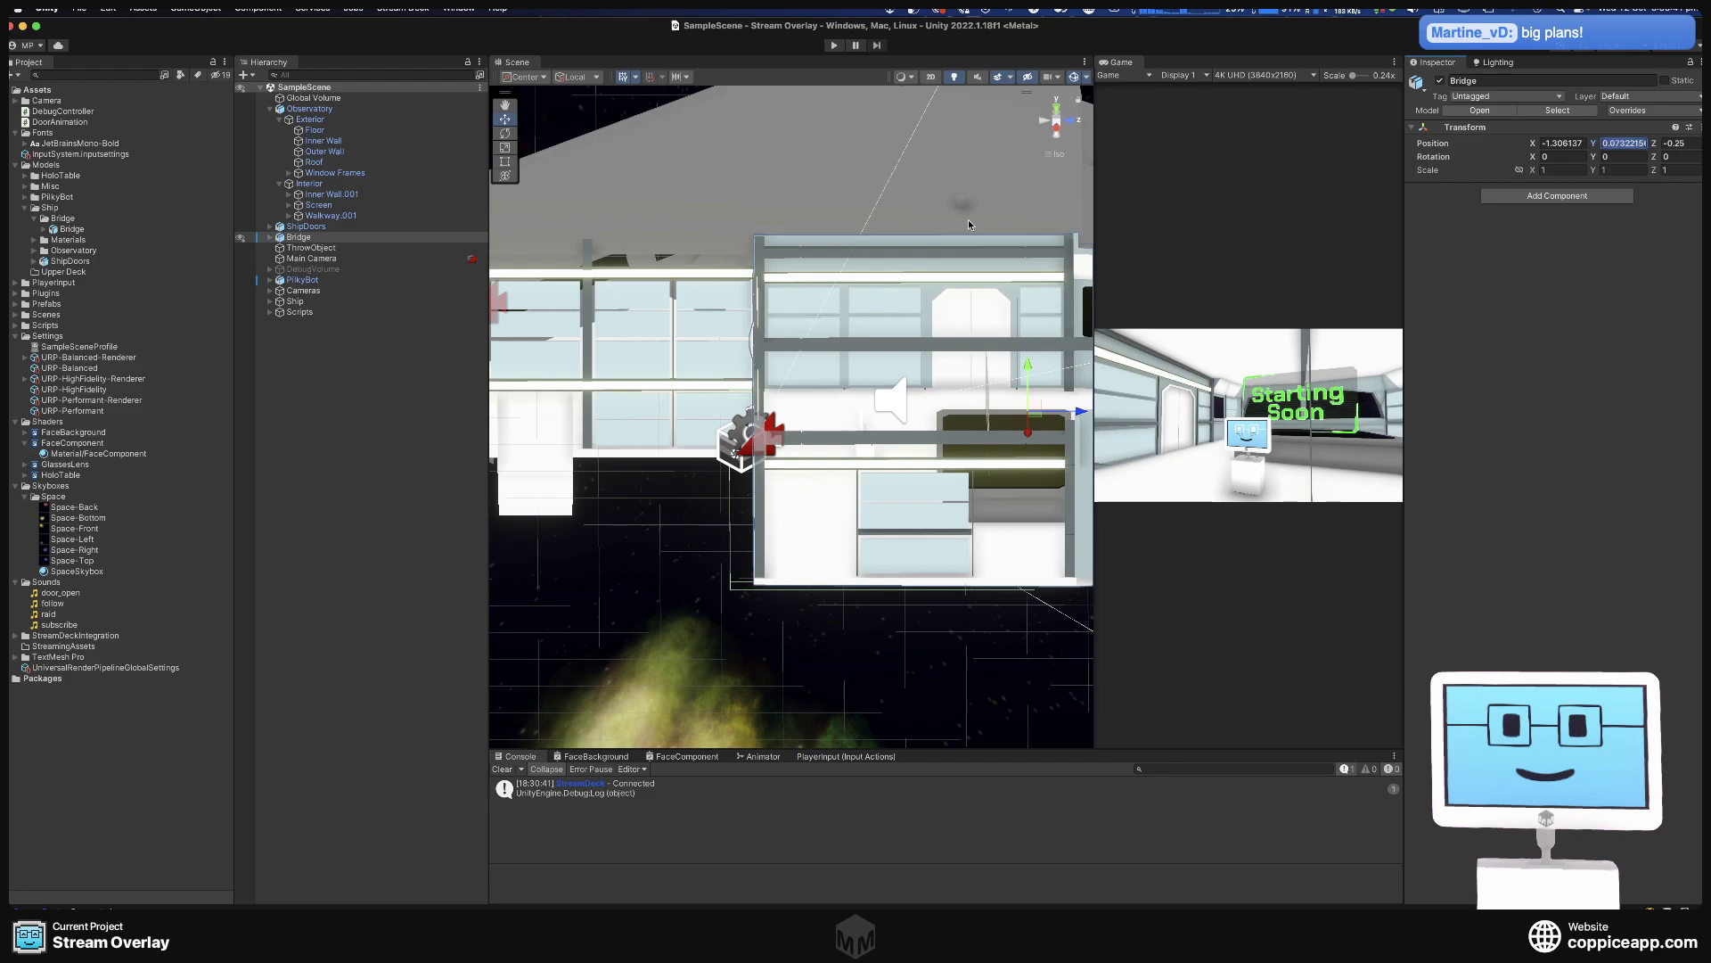
# Select the Bridge and set its X, Y and Z position to 0.
pyautogui.click(967, 194)
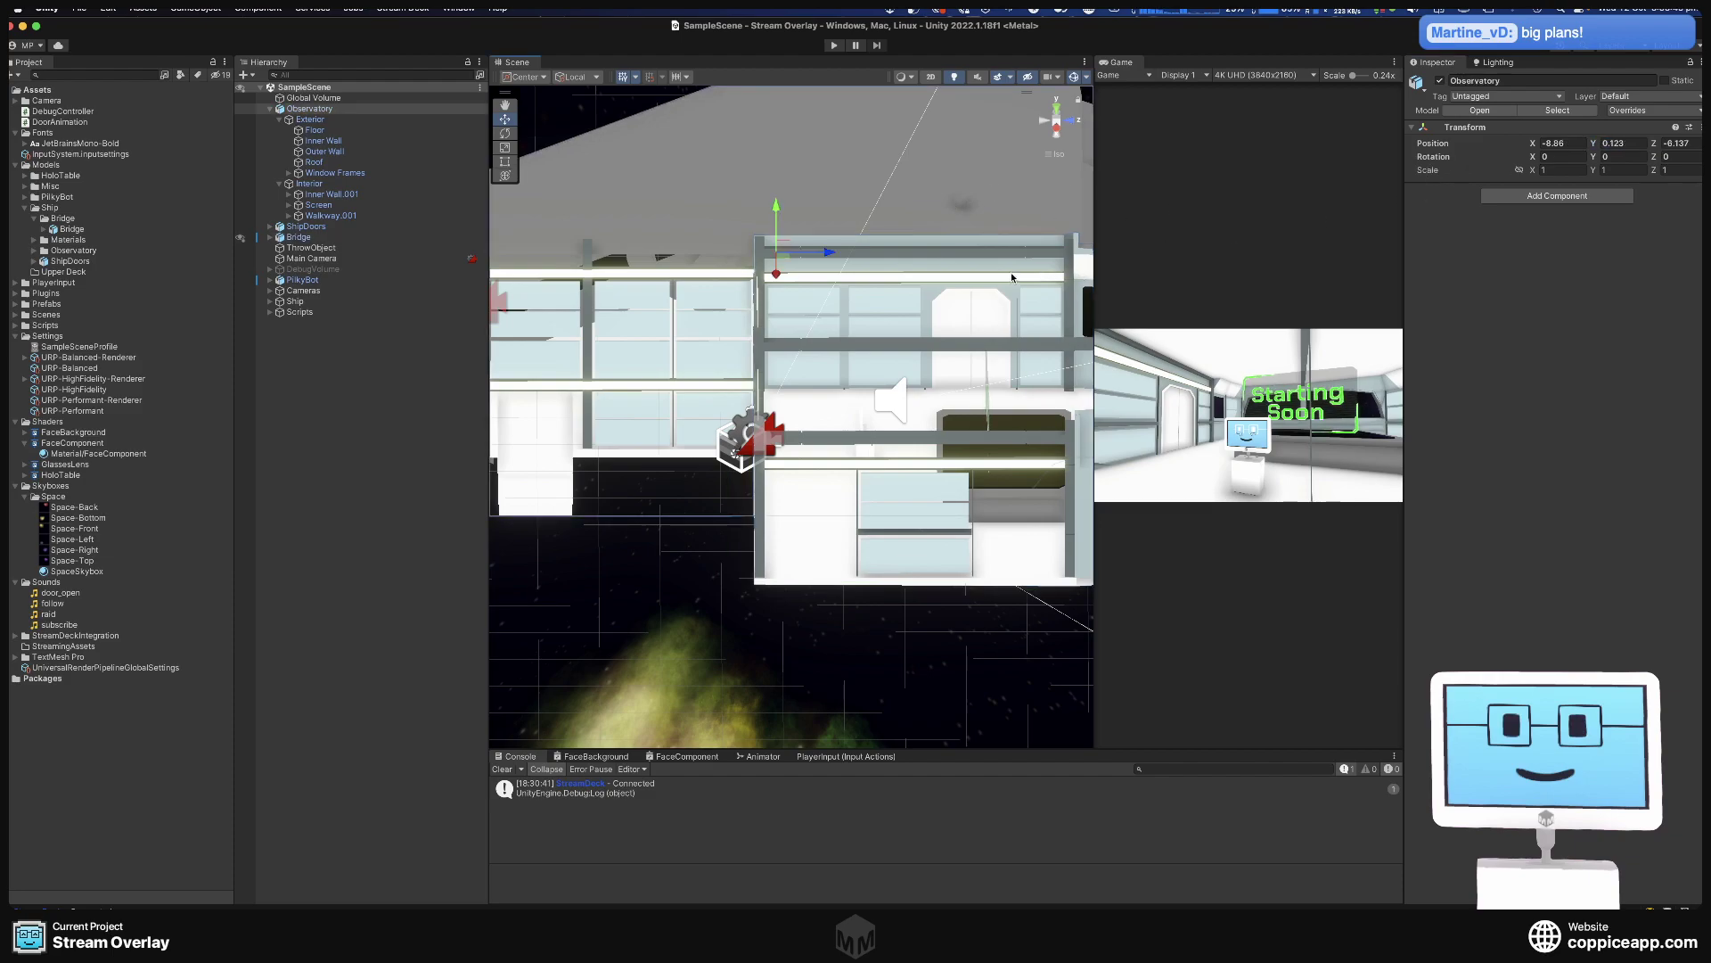
pyautogui.click(837, 325)
pyautogui.keyDown('alt'); pyautogui.moveTo(897, 470); pyautogui.dragTo(704, 522); pyautogui.keyUp('alt')
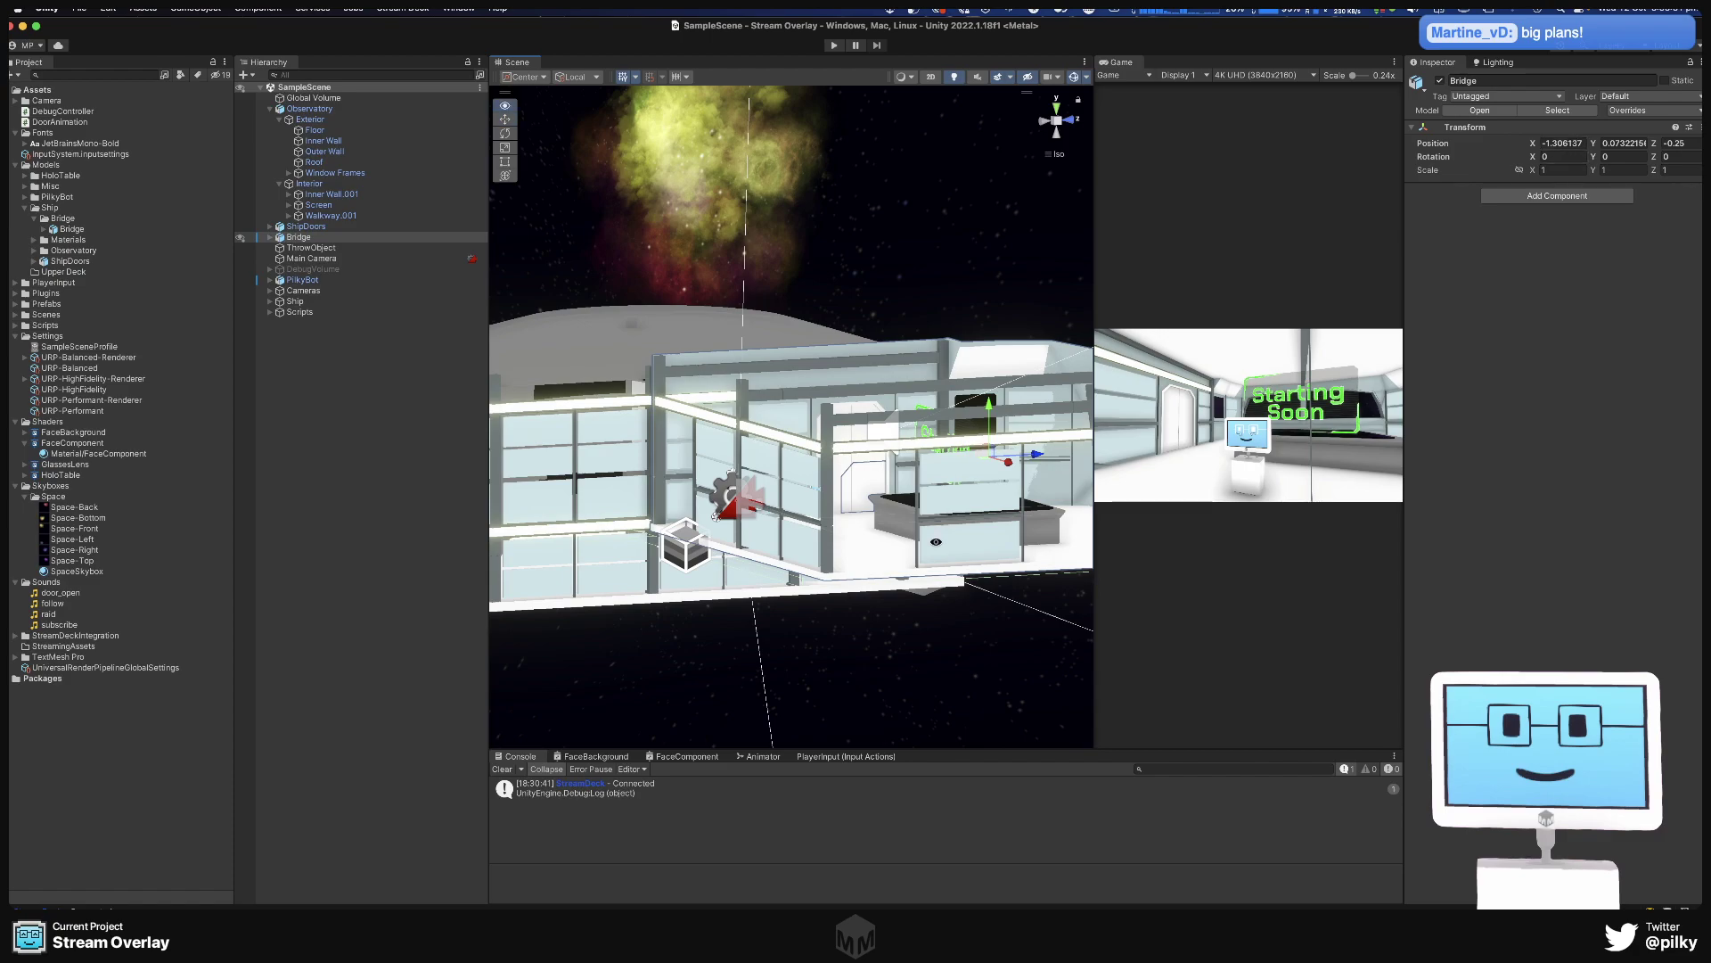
pyautogui.scroll(5, 891, 499)
pyautogui.moveTo(909, 534); pyautogui.dragTo(784, 508, button='middle')
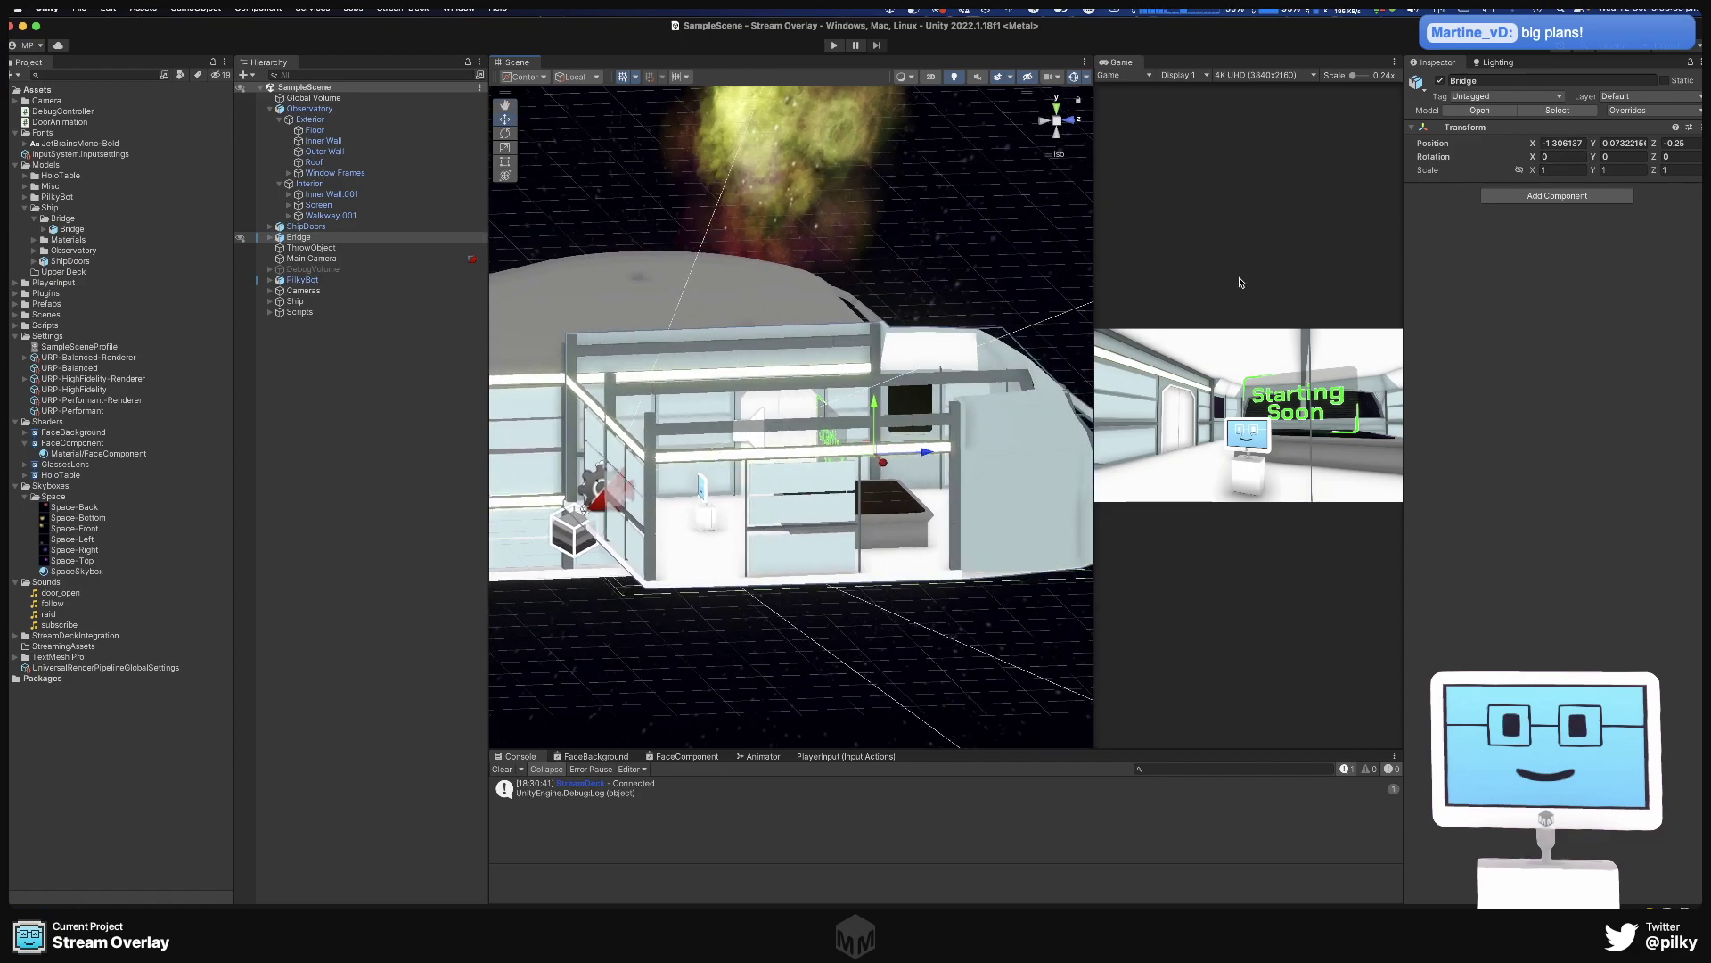
pyautogui.click(1575, 142)
pyautogui.write('0')
pyautogui.press('Tab')
pyautogui.write('0')
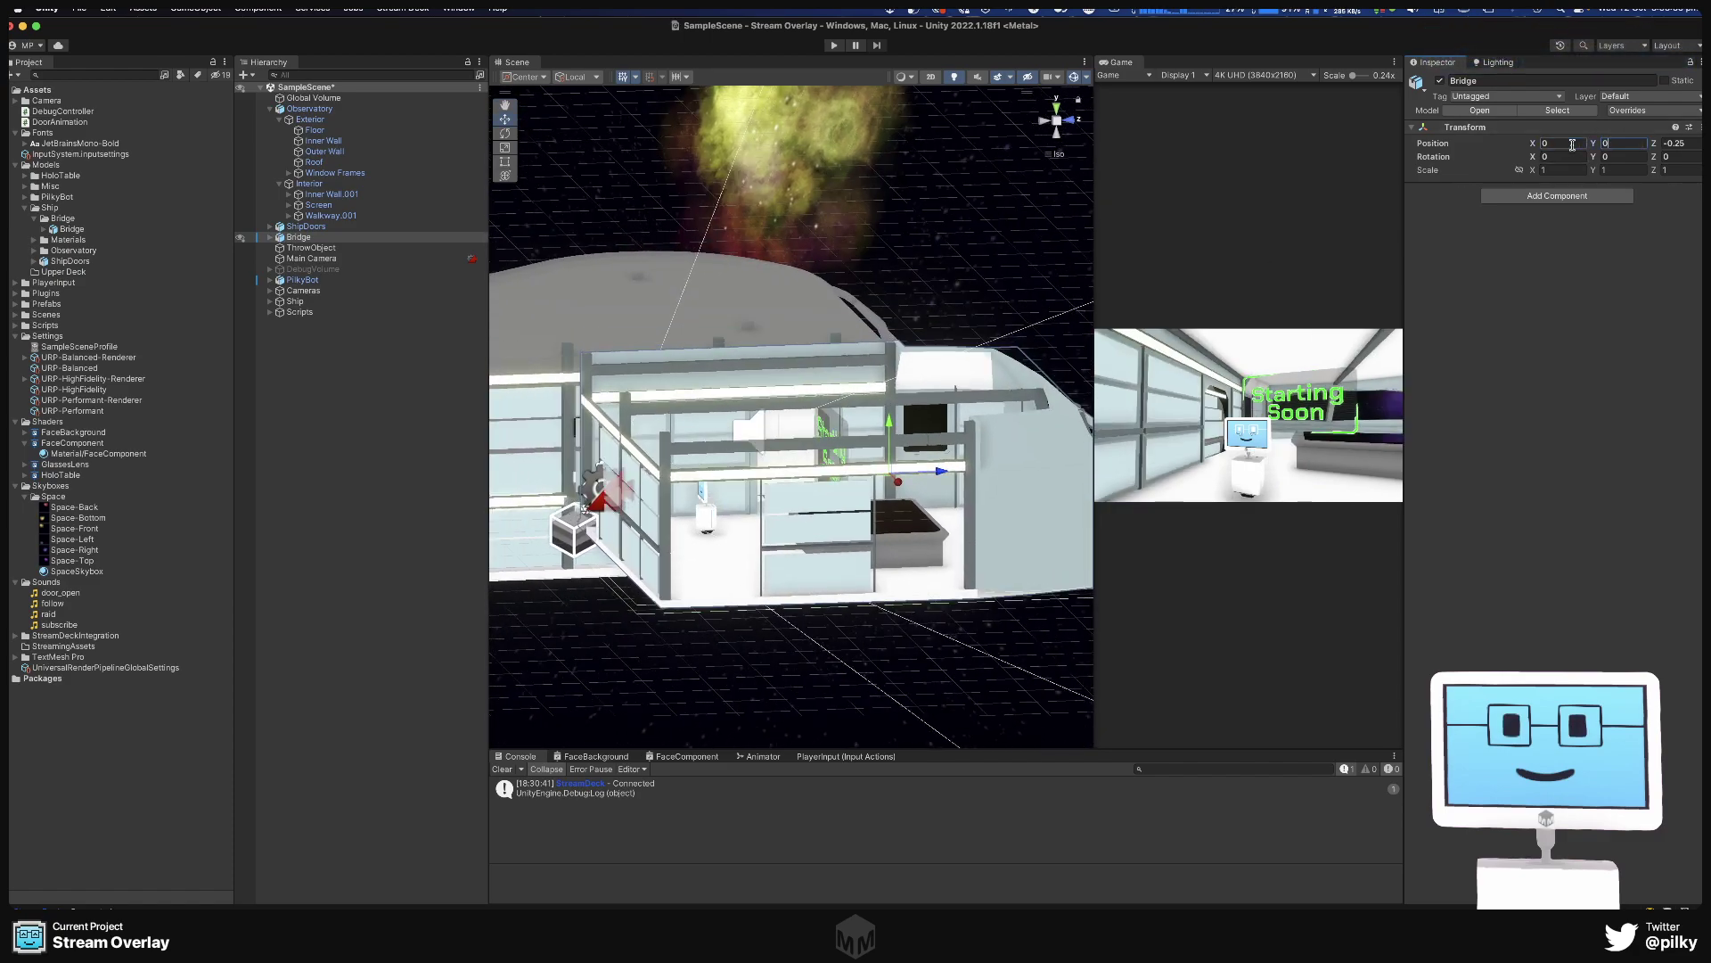
pyautogui.press('Tab')
pyautogui.write('0')
pyautogui.press('Return')
# Select the ShipDoors and Observatory objects together in the scene.
pyautogui.keyDown('alt'); pyautogui.moveTo(891, 428); pyautogui.dragTo(959, 421); pyautogui.keyUp('alt')
pyautogui.press('f')
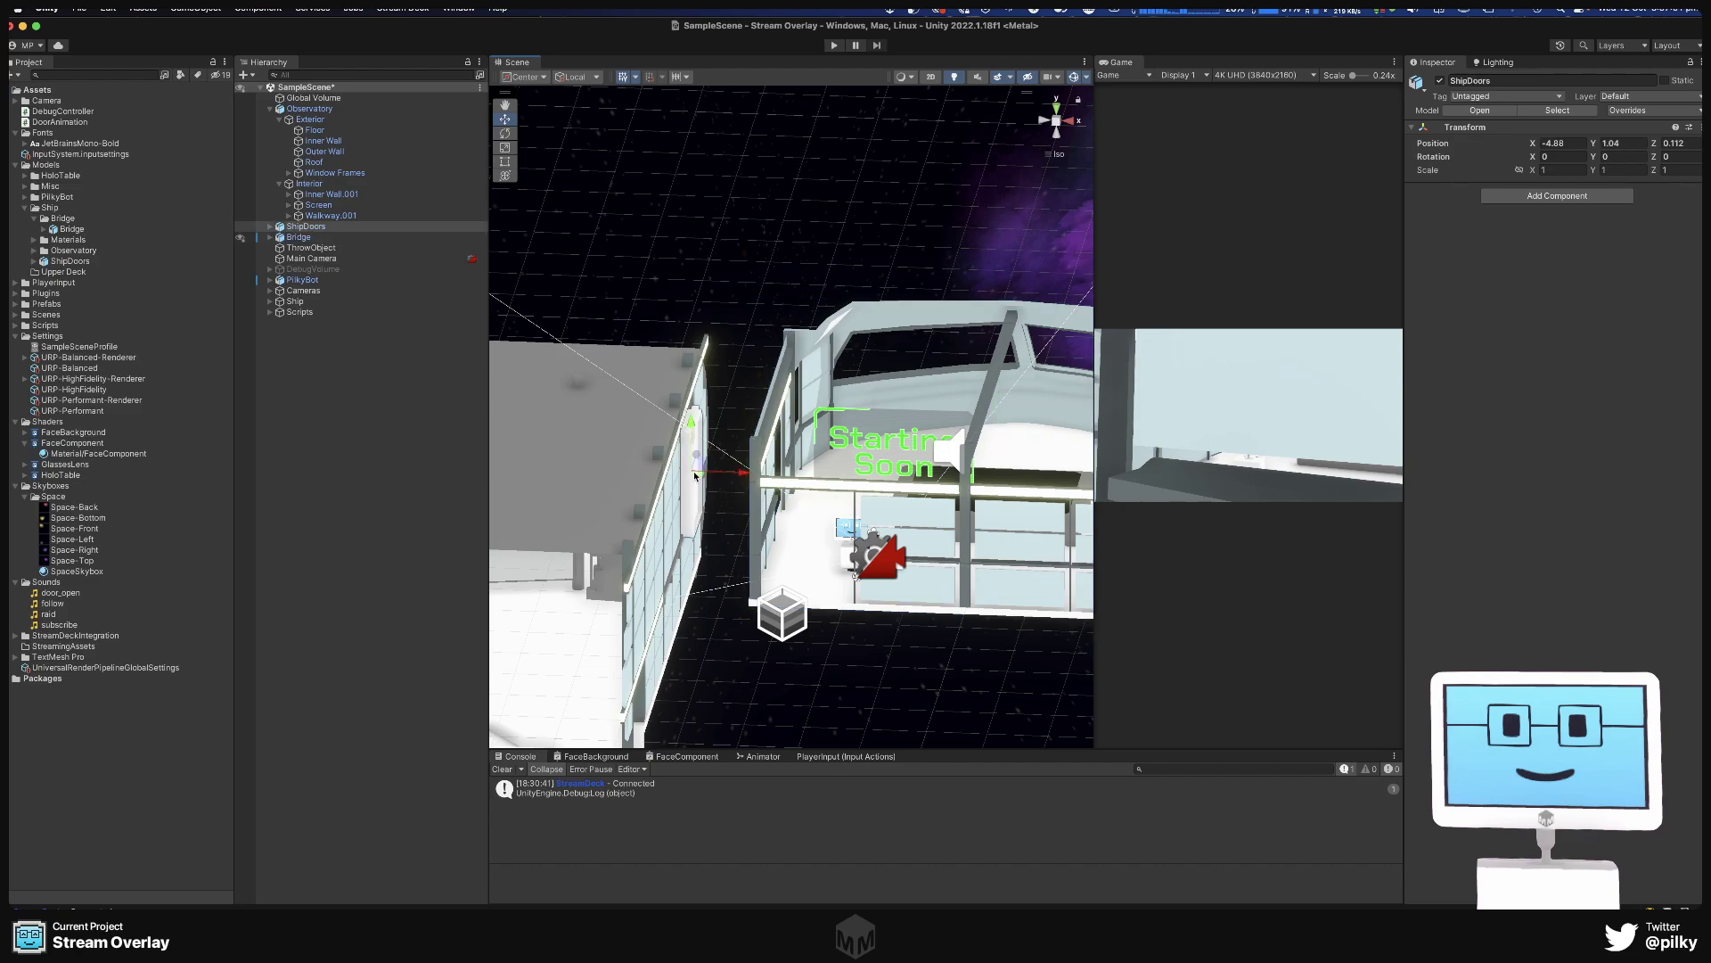
pyautogui.keyDown('shift'); pyautogui.click(642, 469); pyautogui.keyUp('shift')
pyautogui.keyDown('alt'); pyautogui.moveTo(716, 493); pyautogui.dragTo(624, 515); pyautogui.keyUp('alt')
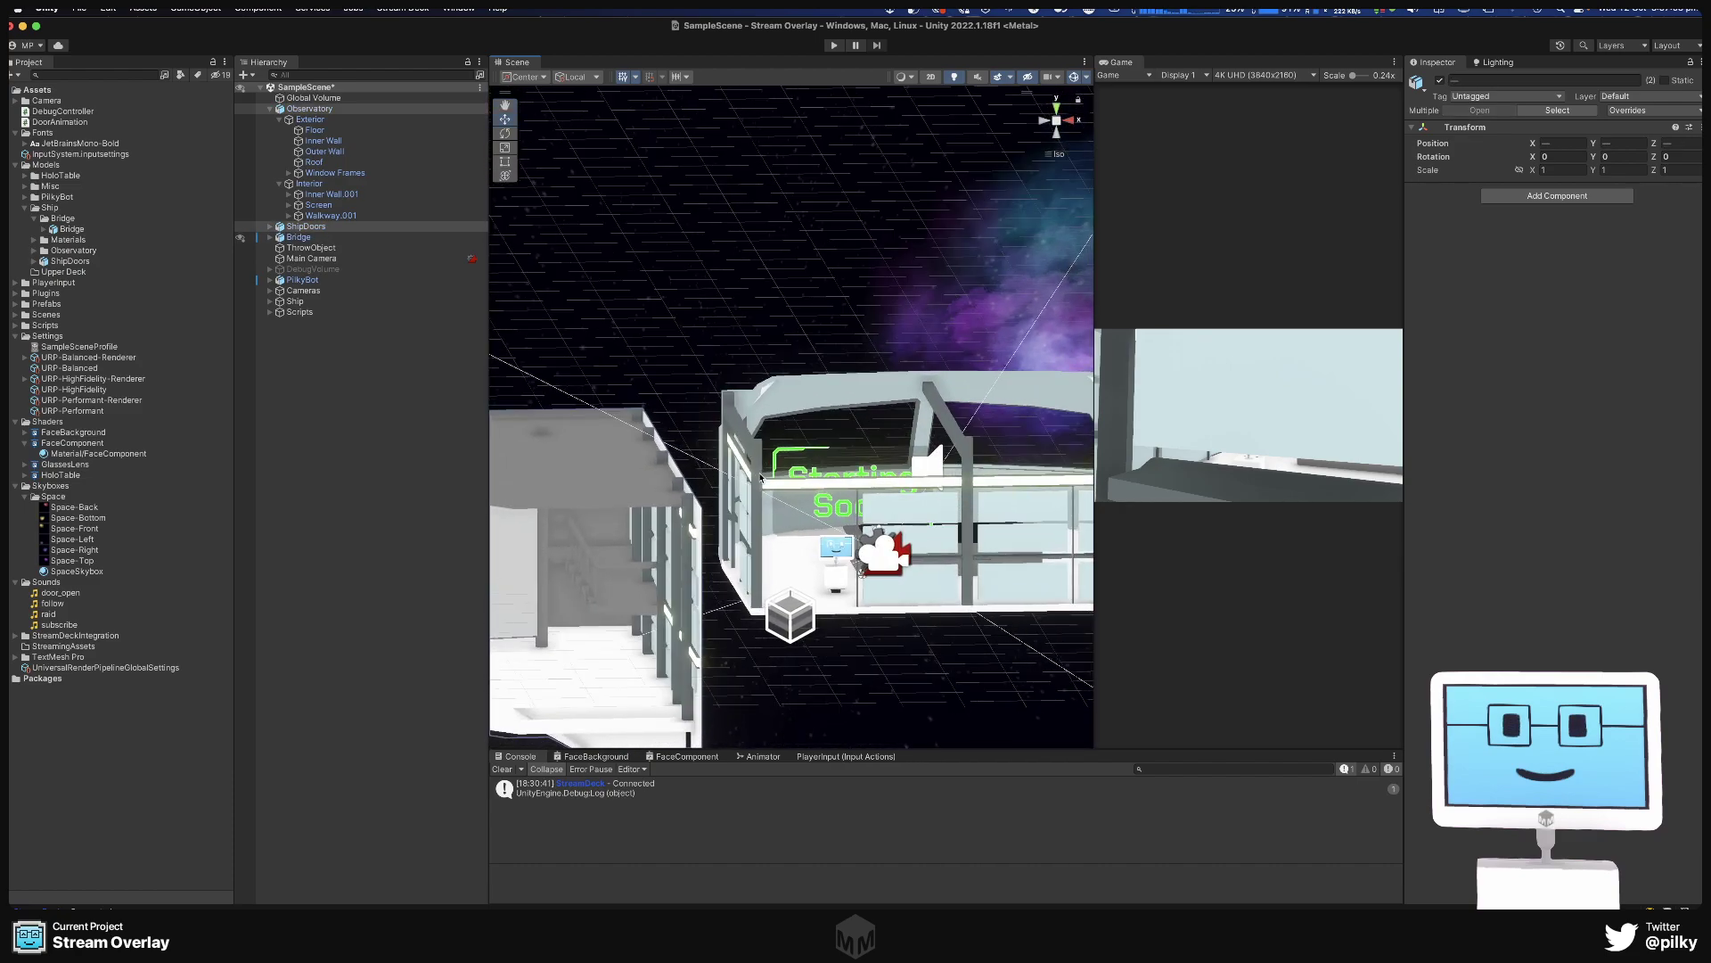
# Move the selected ShipDoors and Observatory together freehand so they line up against the Bridge.
pyautogui.moveTo(734, 519); pyautogui.dragTo(875, 468, button='middle')
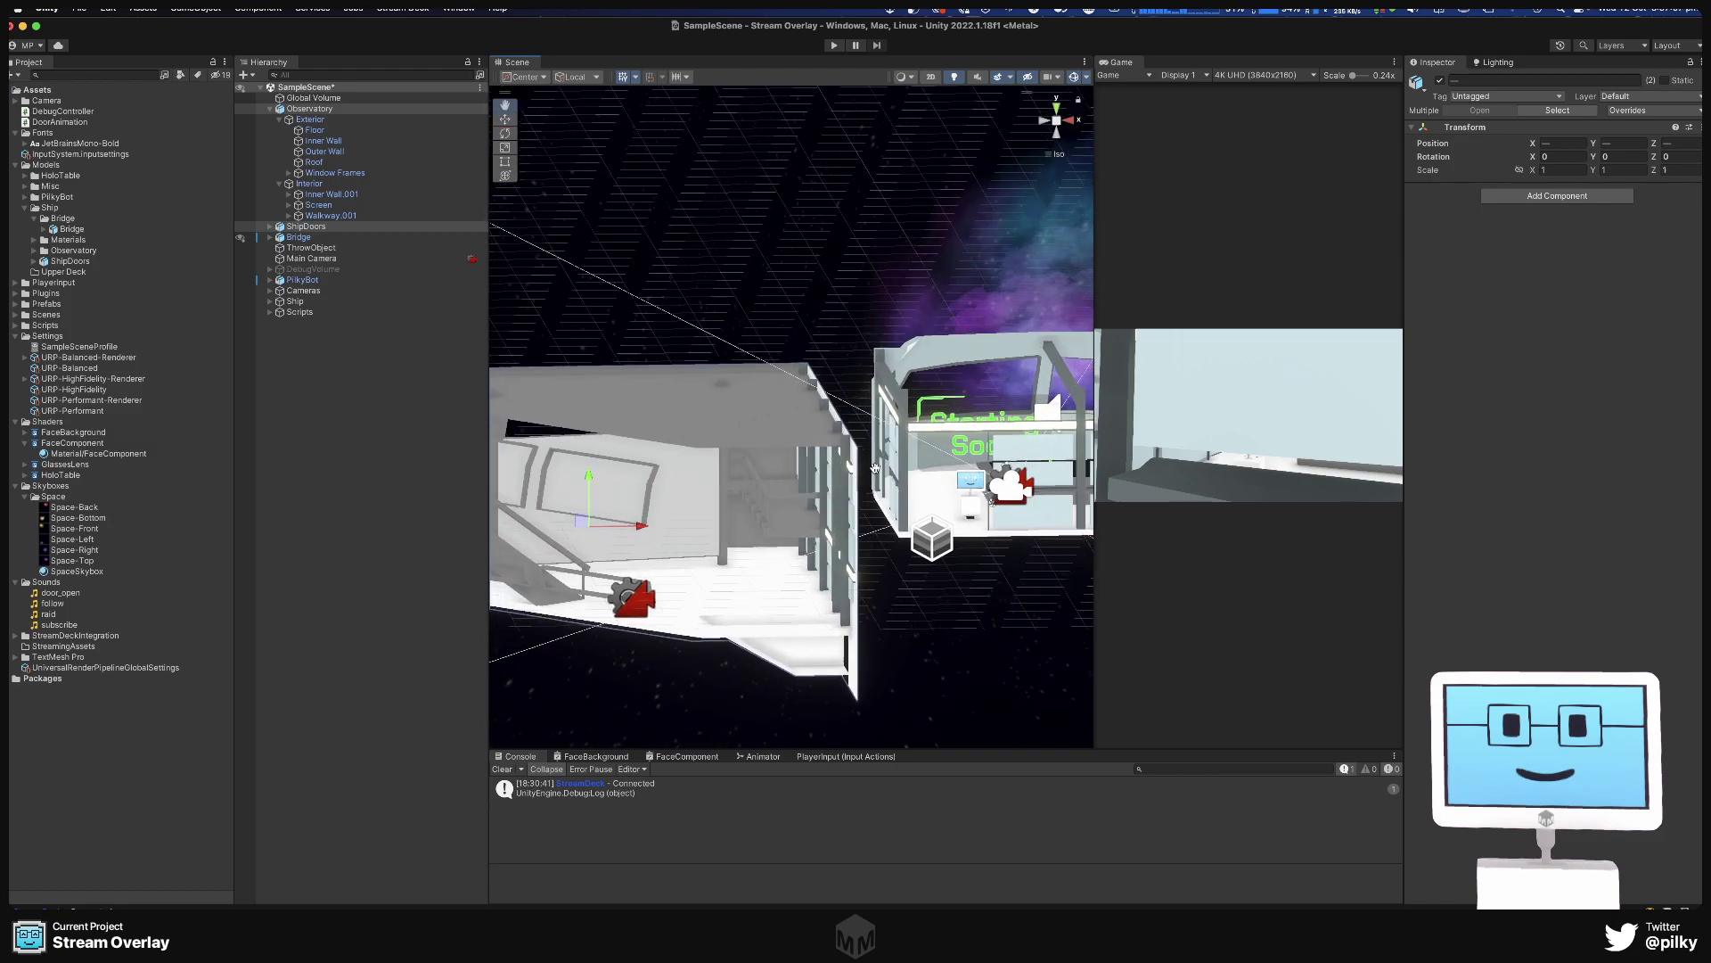
pyautogui.moveTo(630, 531); pyautogui.dragTo(701, 521, button='middle')
pyautogui.keyDown('alt'); pyautogui.moveTo(700, 522); pyautogui.dragTo(477, 588); pyautogui.keyUp('alt')
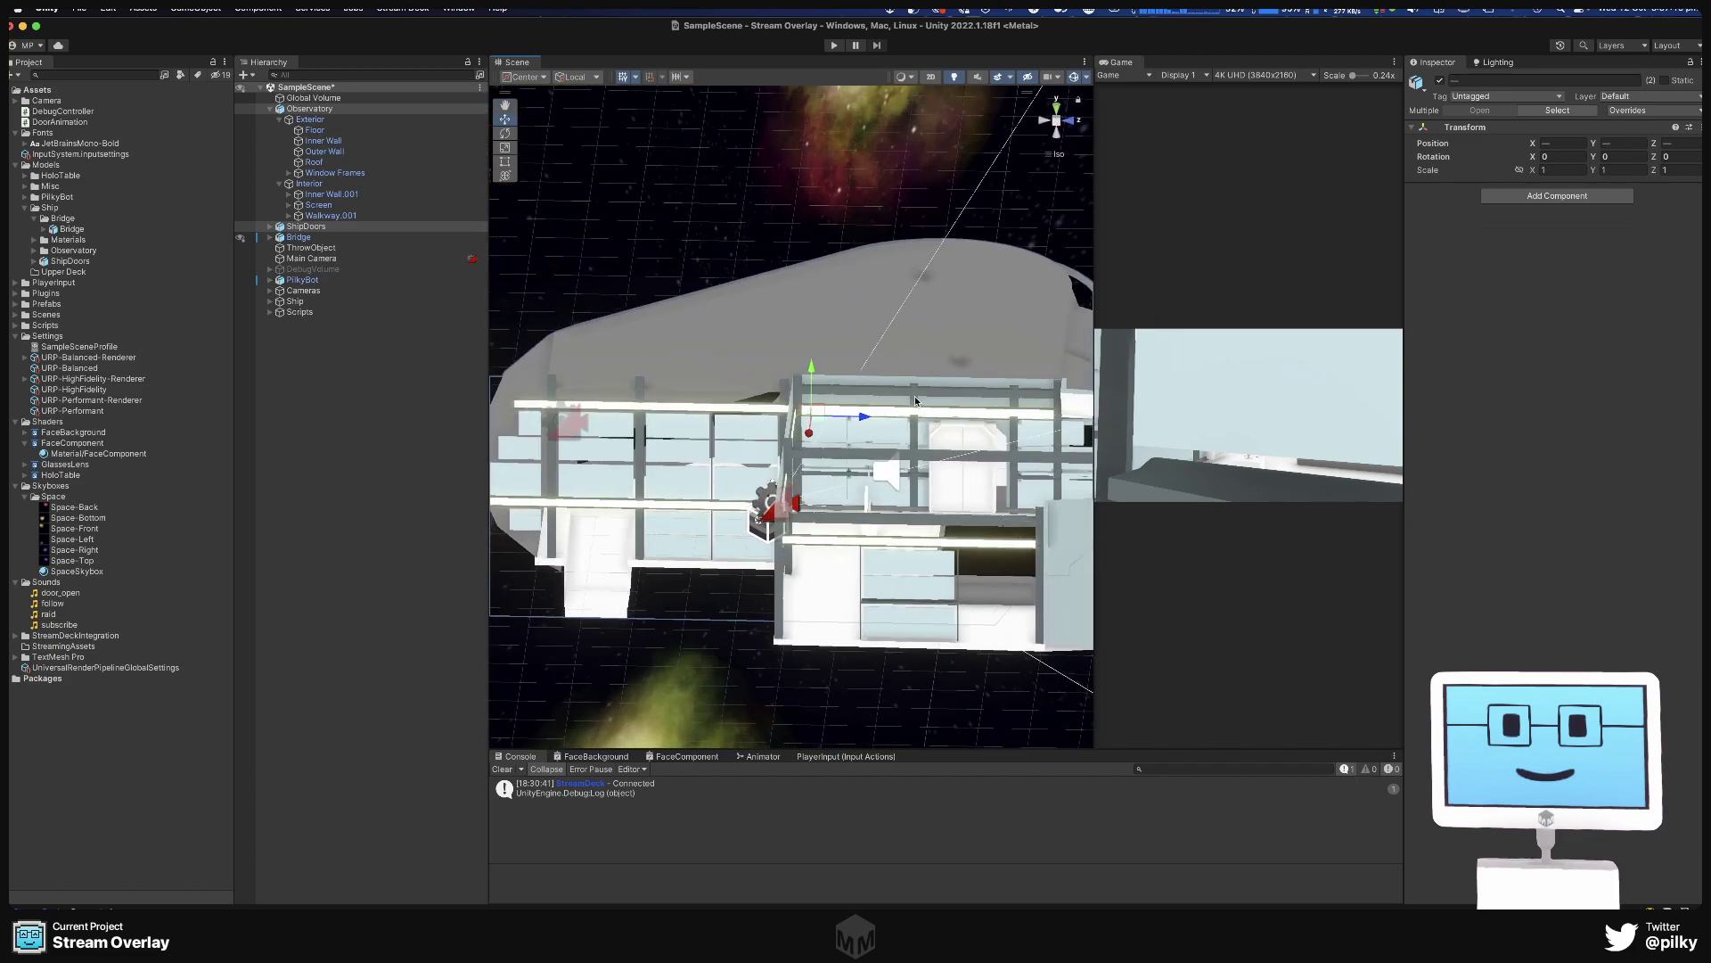
pyautogui.moveTo(863, 416); pyautogui.dragTo(909, 500)
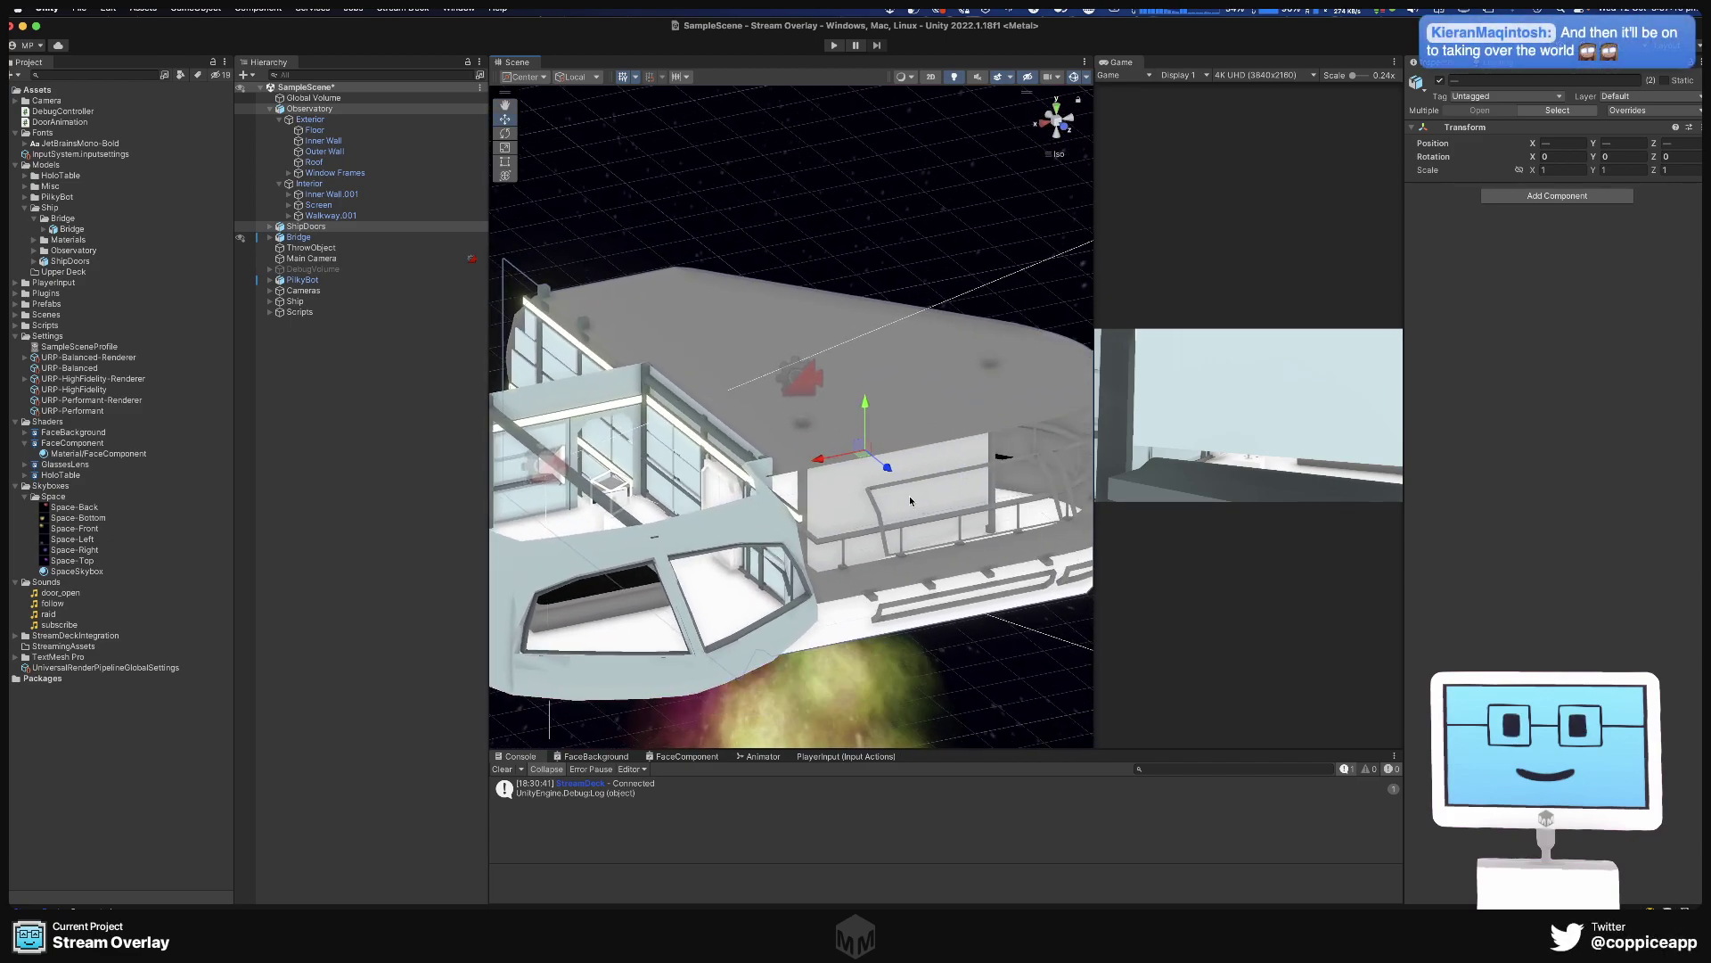
pyautogui.moveTo(817, 460); pyautogui.dragTo(829, 457)
pyautogui.keyDown('alt'); pyautogui.moveTo(803, 468); pyautogui.dragTo(254, 455); pyautogui.keyUp('alt')
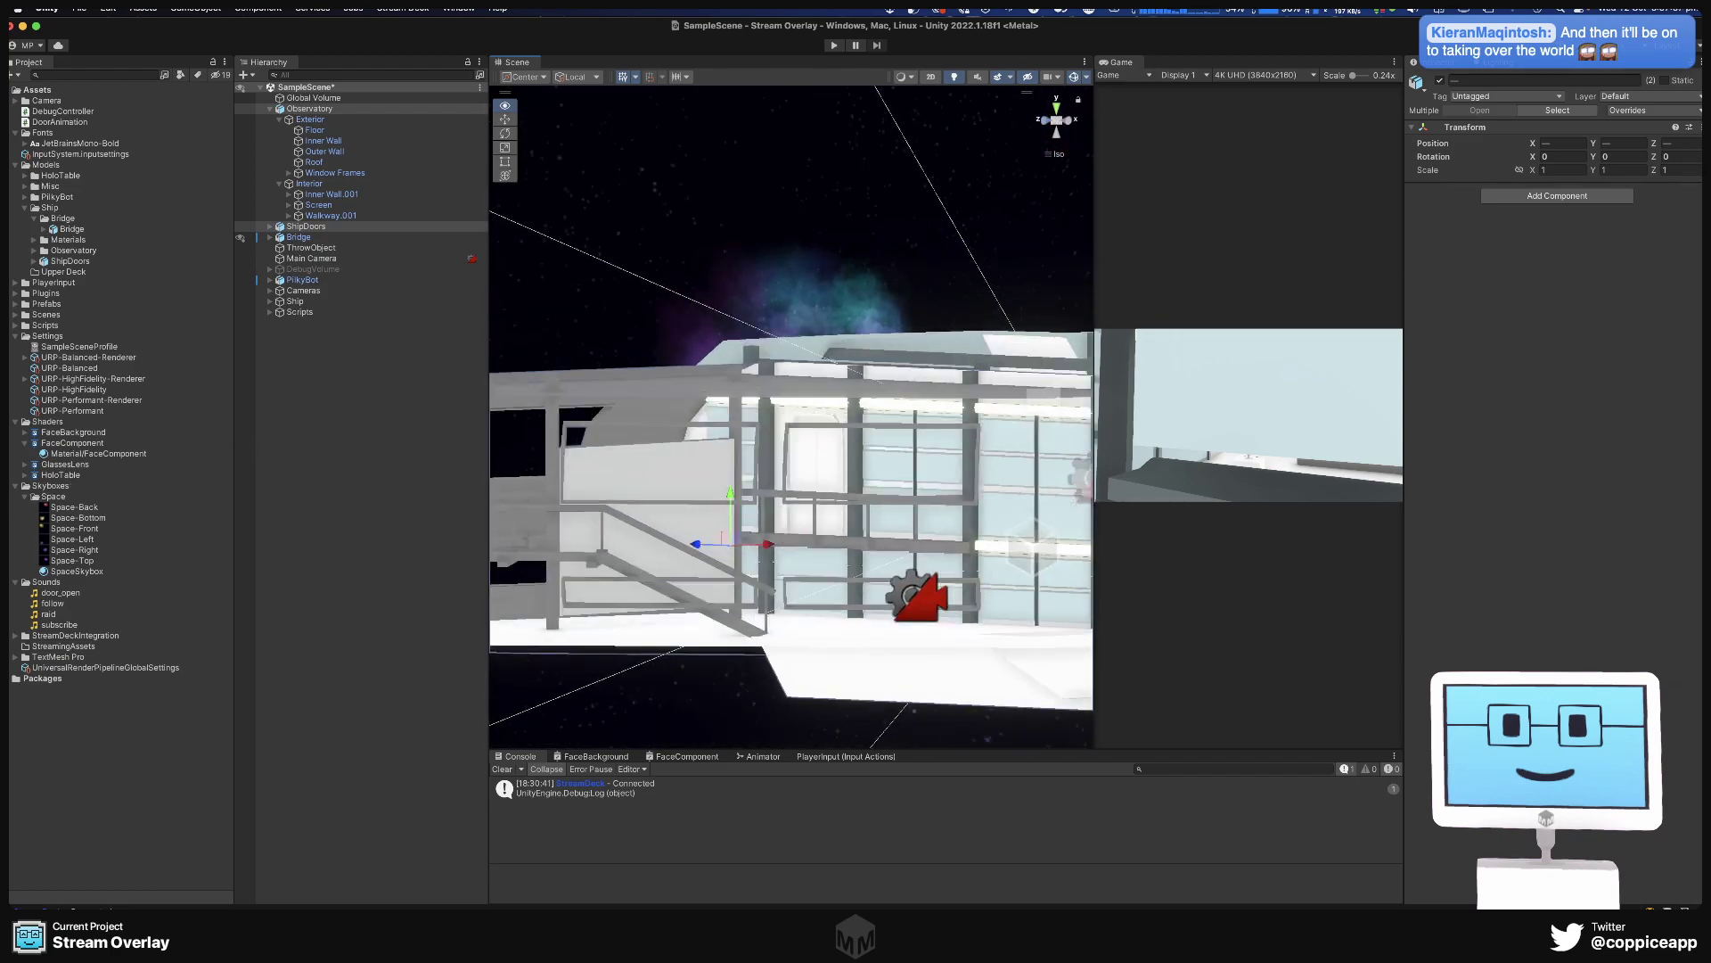
pyautogui.keyDown('alt'); pyautogui.moveTo(792, 417); pyautogui.dragTo(682, 413); pyautogui.keyUp('alt')
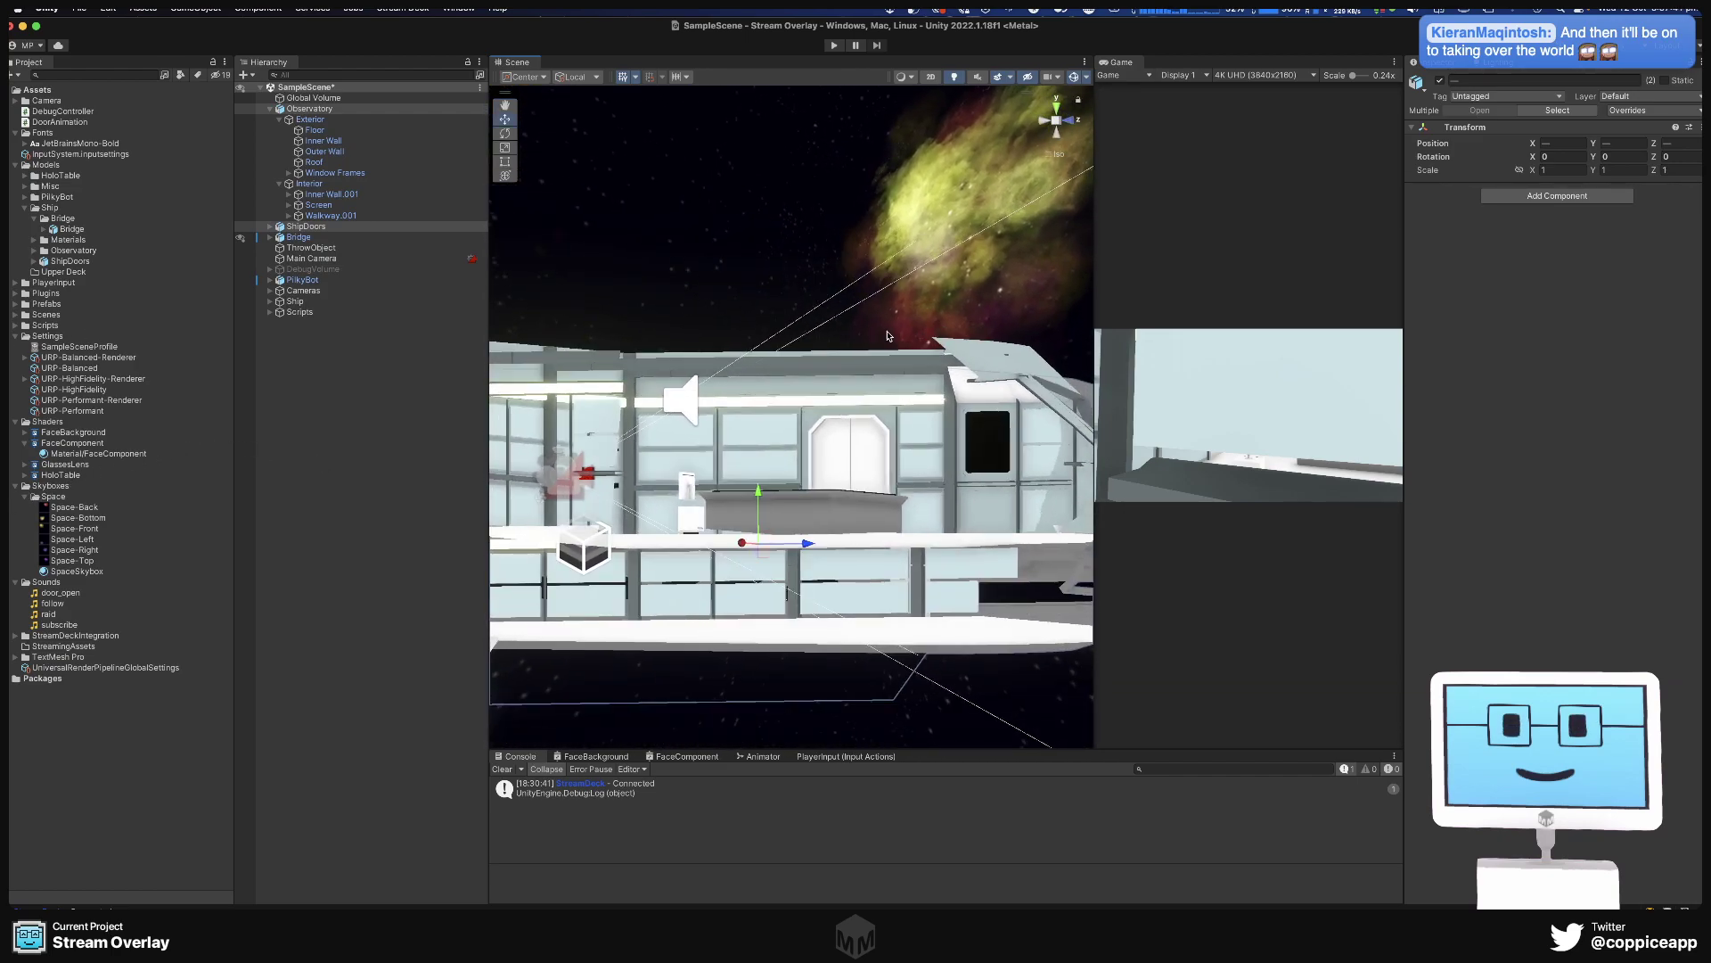
# Select the Observatory's Roof mesh and hide it in the scene view.
pyautogui.keyDown('alt'); pyautogui.moveTo(872, 353); pyautogui.dragTo(803, 475); pyautogui.keyUp('alt')
pyautogui.click(801, 473)
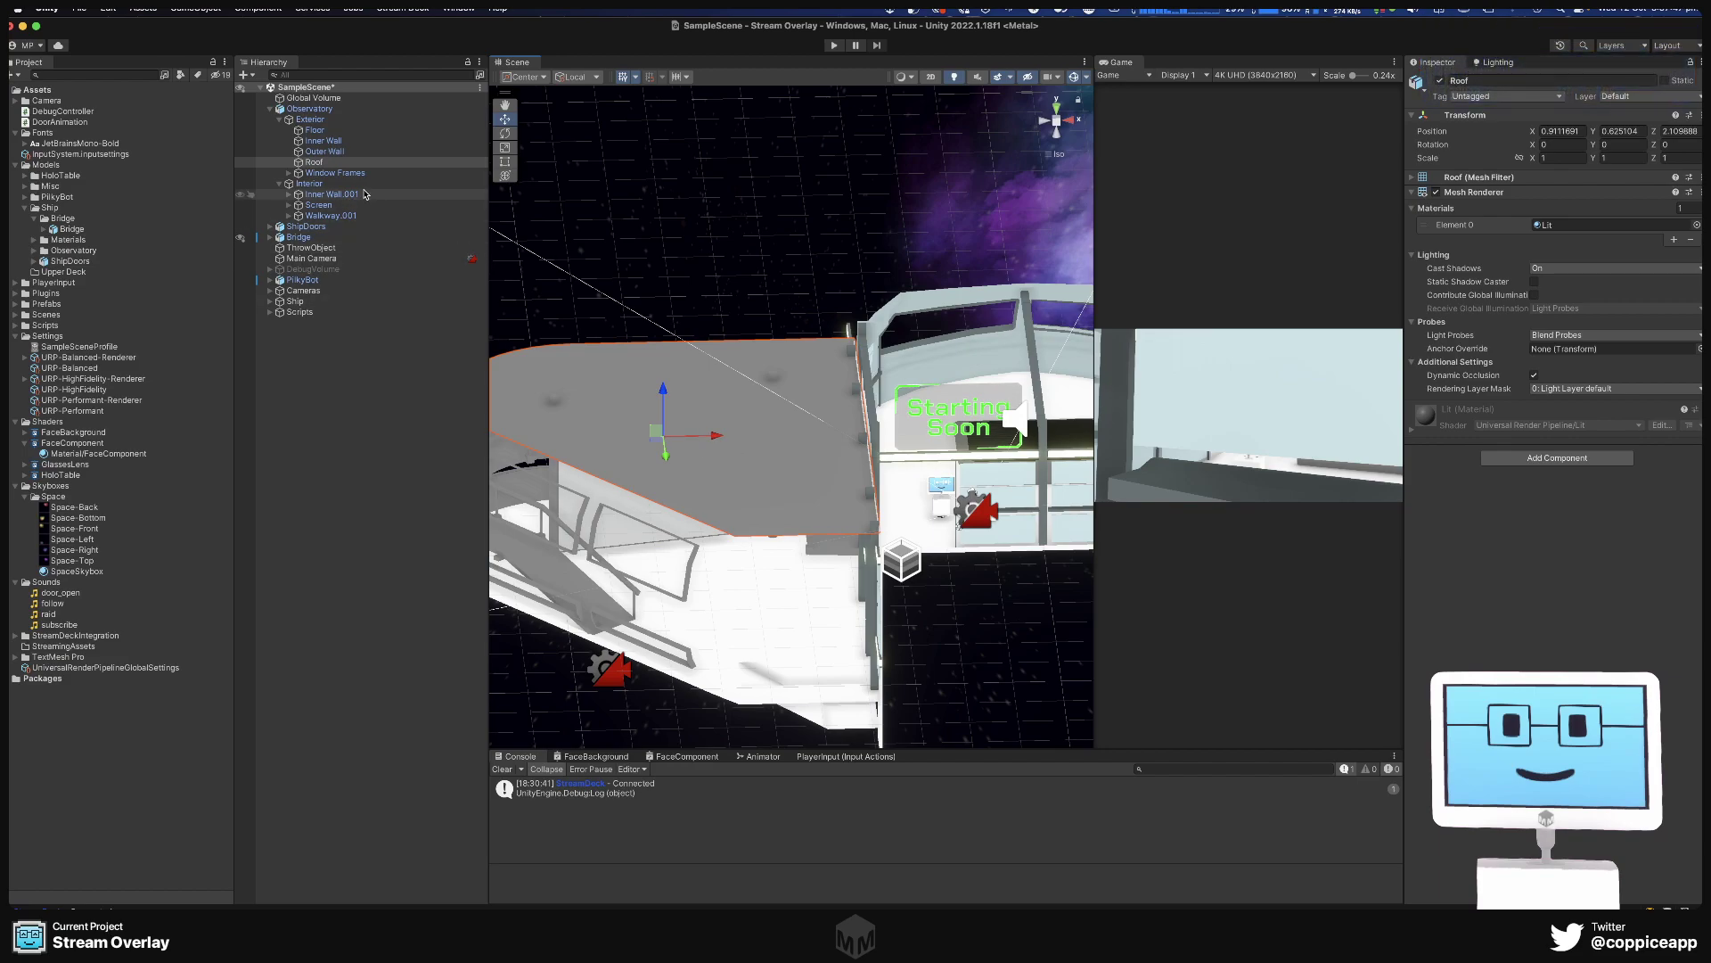
pyautogui.click(239, 161)
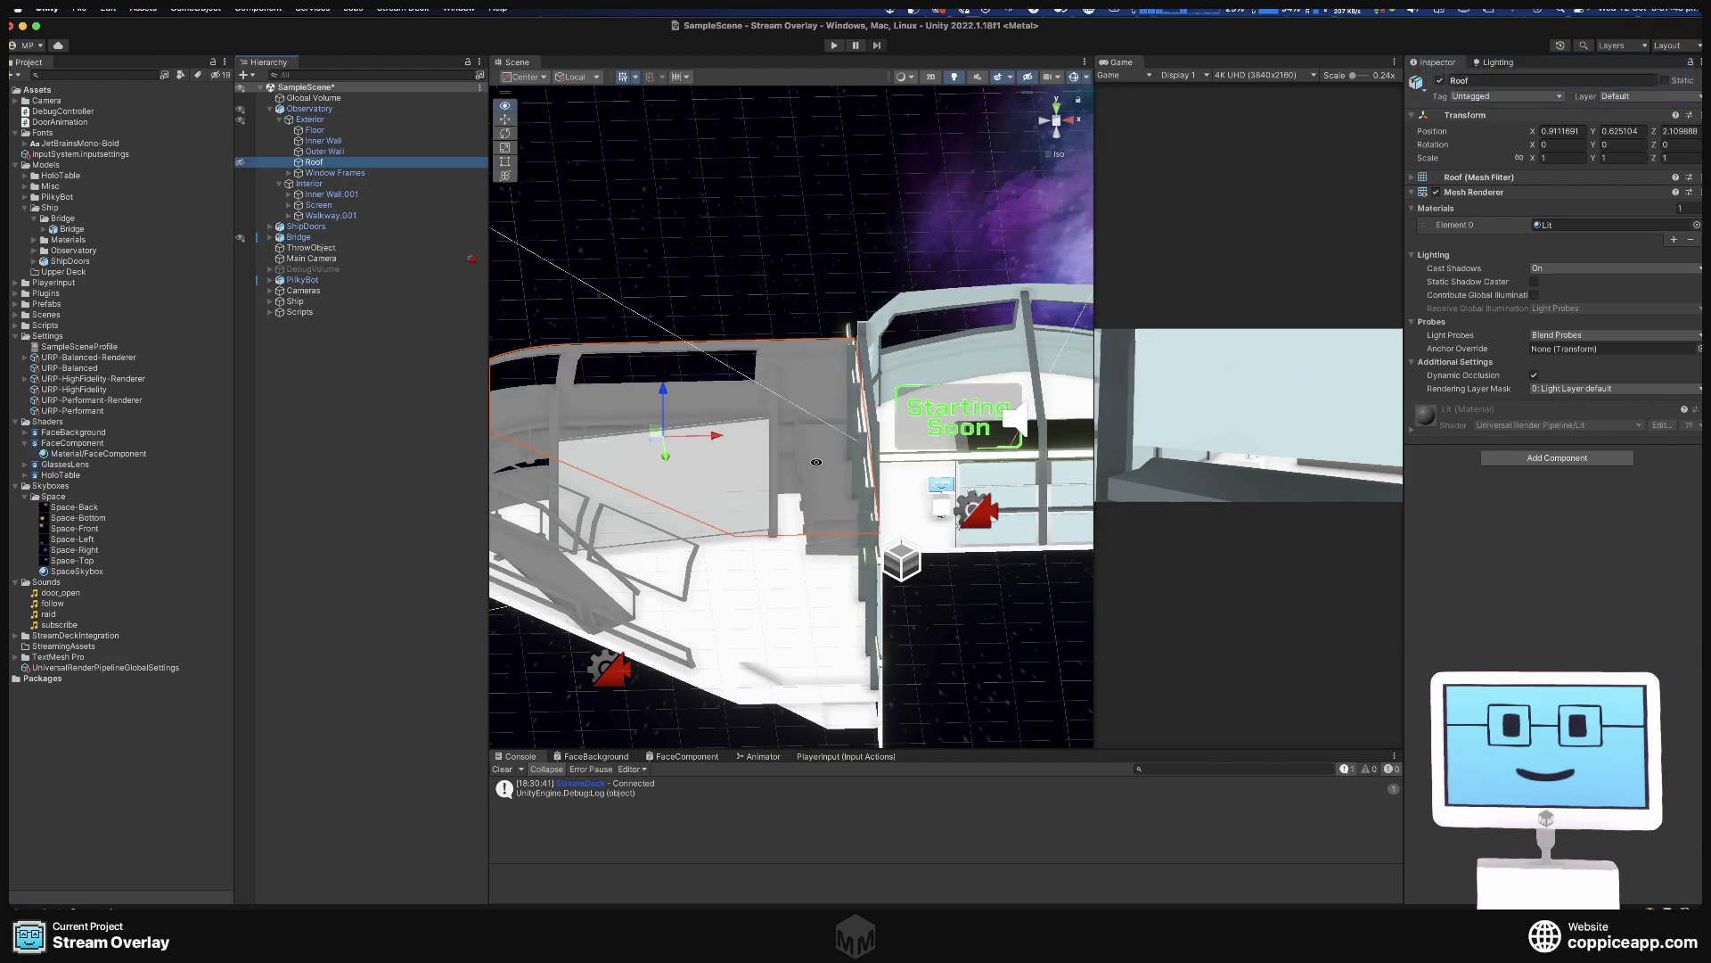
pyautogui.keyDown('alt'); pyautogui.moveTo(784, 481); pyautogui.dragTo(748, 558); pyautogui.keyUp('alt')
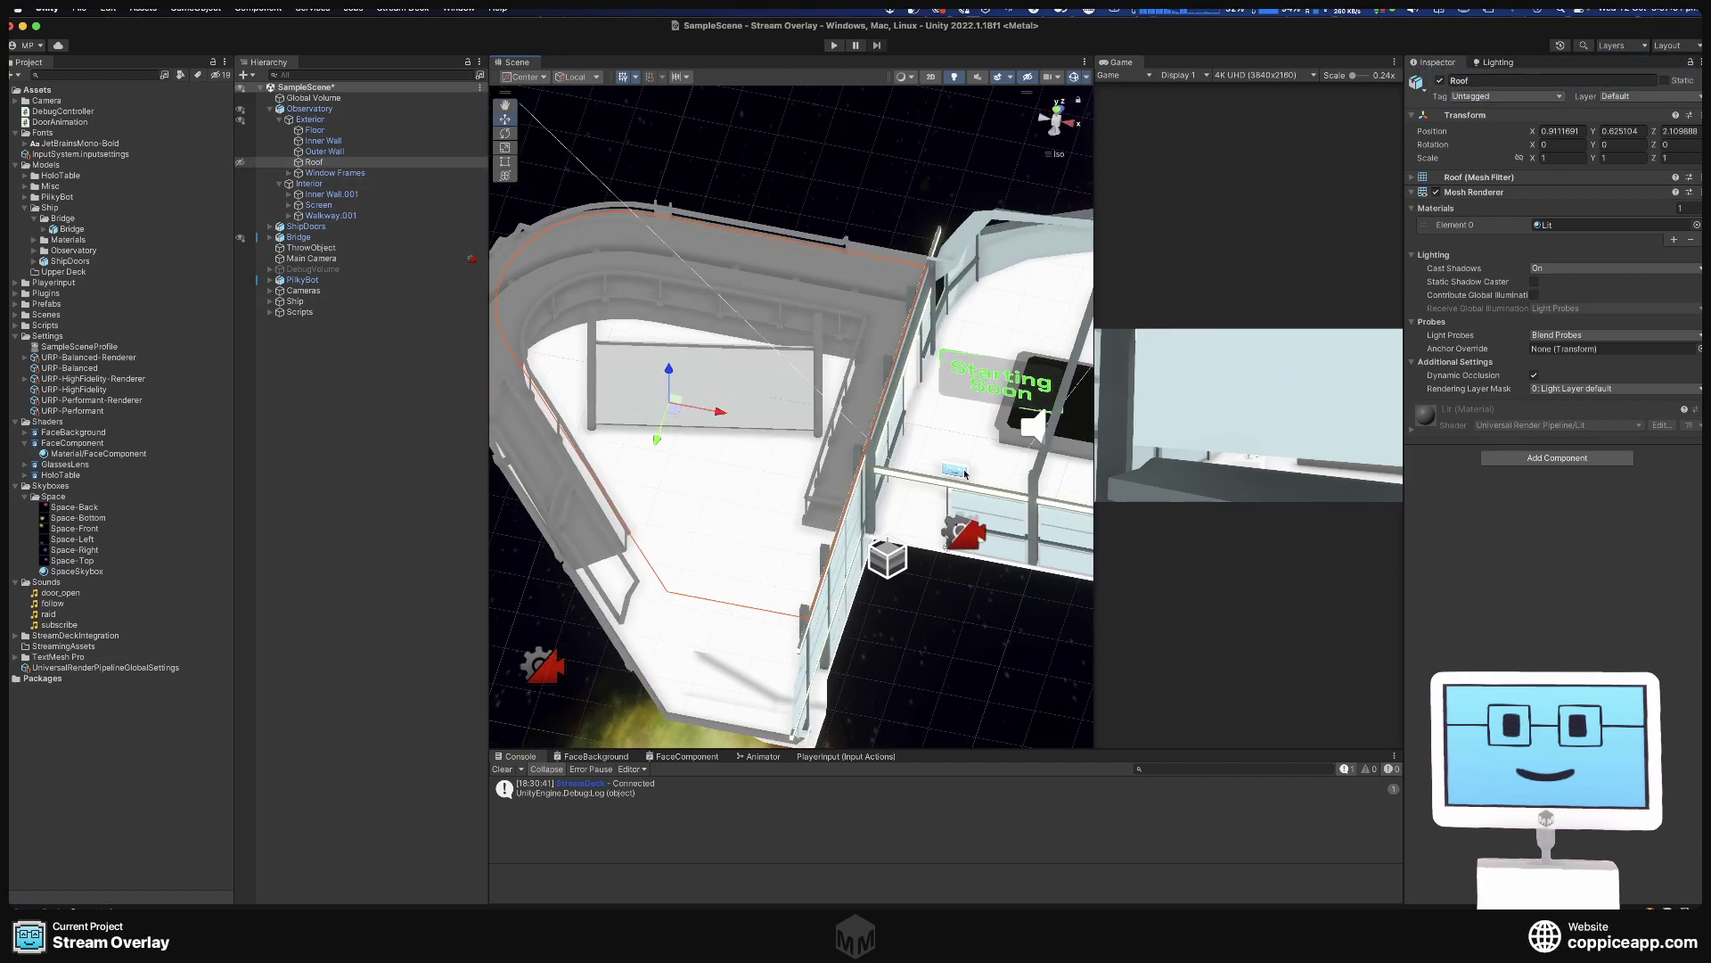
# Move the HoloScreen plane freehand onto the black table in the Bridge, at about X 1.8.
pyautogui.moveTo(965, 474); pyautogui.dragTo(813, 458, button='middle')
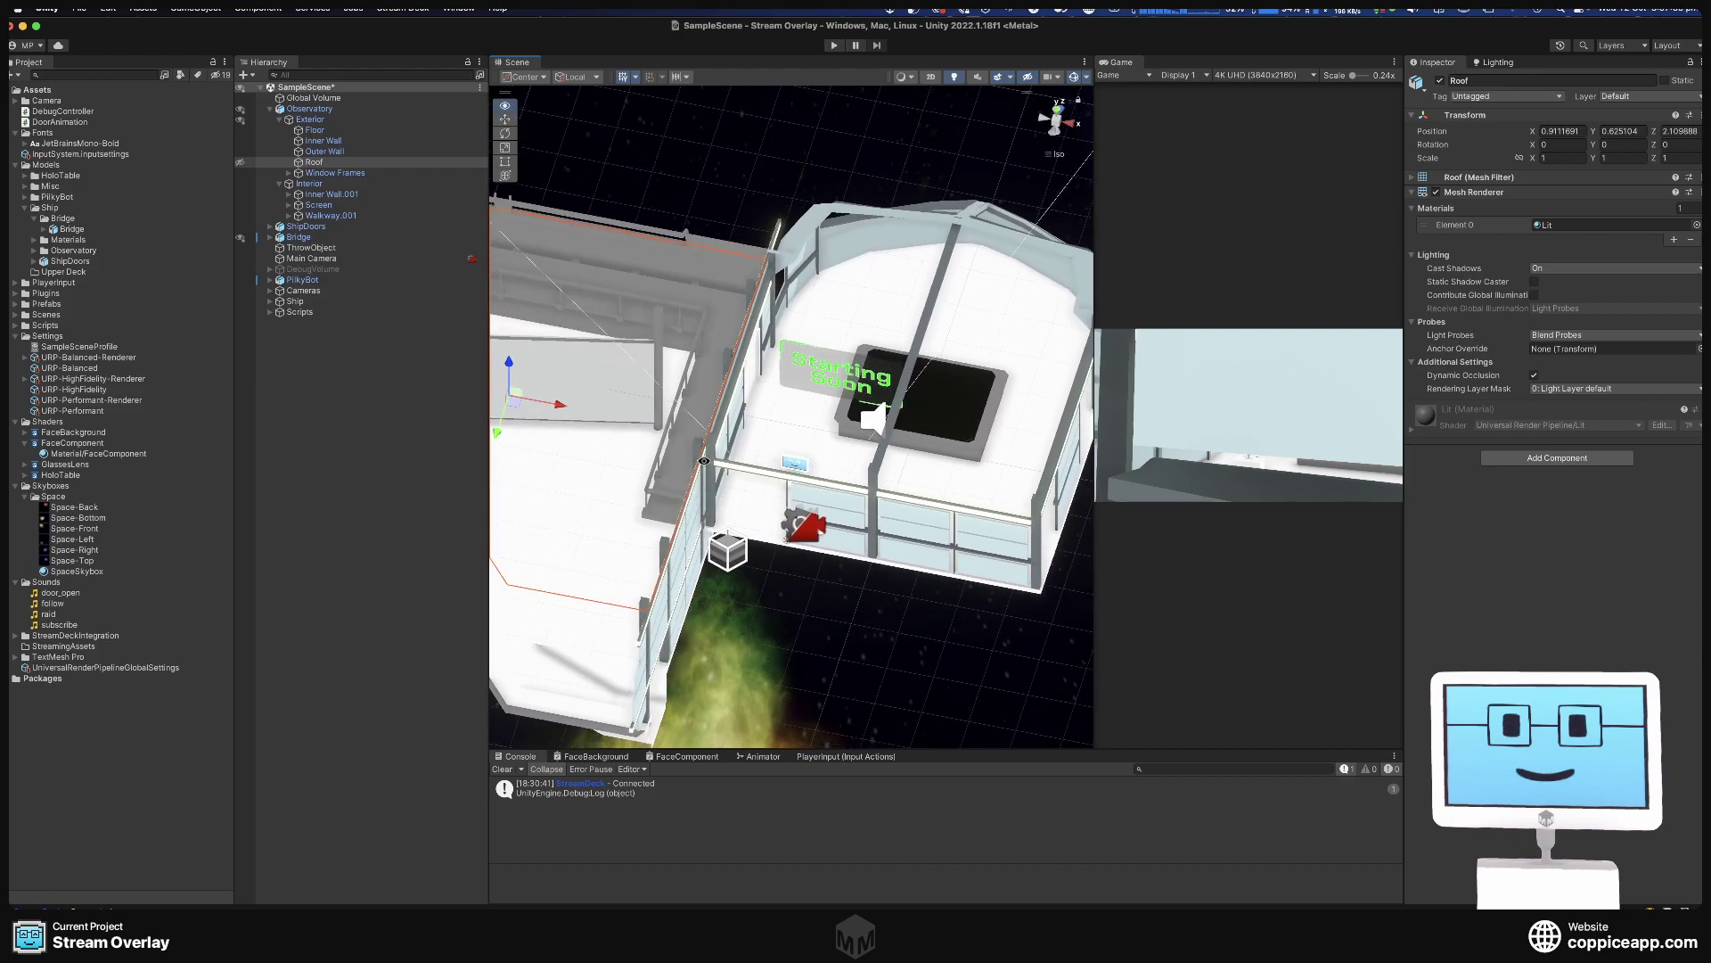
pyautogui.keyDown('alt'); pyautogui.moveTo(704, 460); pyautogui.dragTo(767, 420); pyautogui.keyUp('alt')
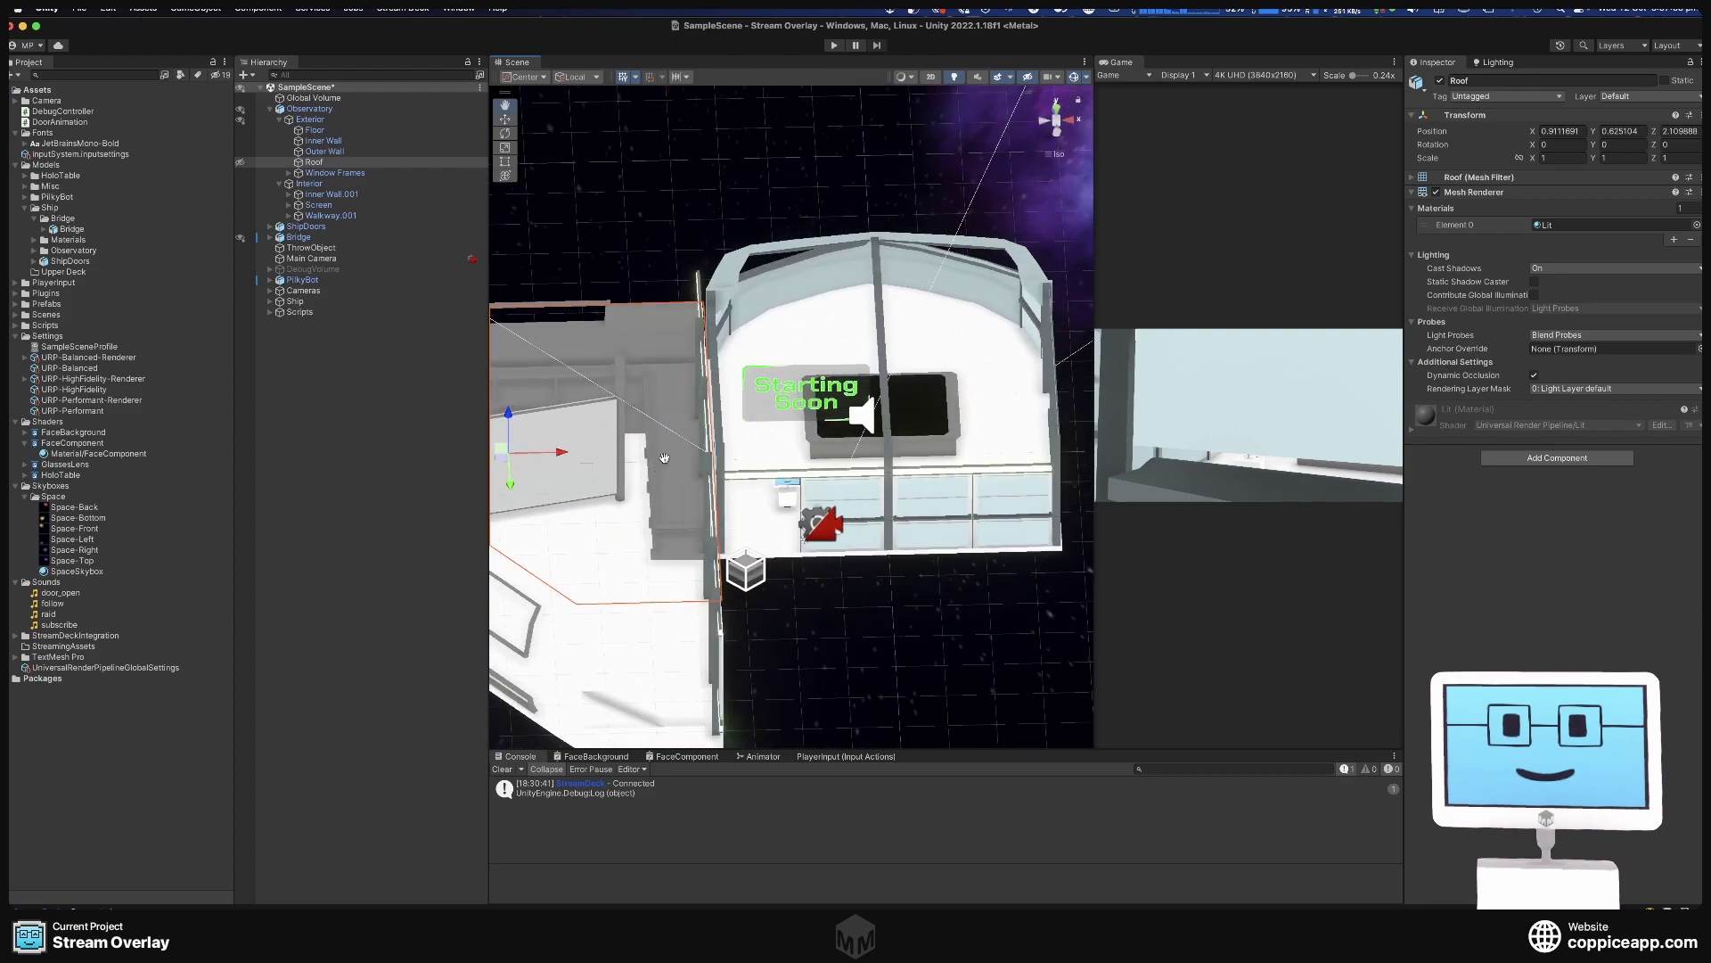
pyautogui.moveTo(664, 457); pyautogui.dragTo(688, 425, button='middle')
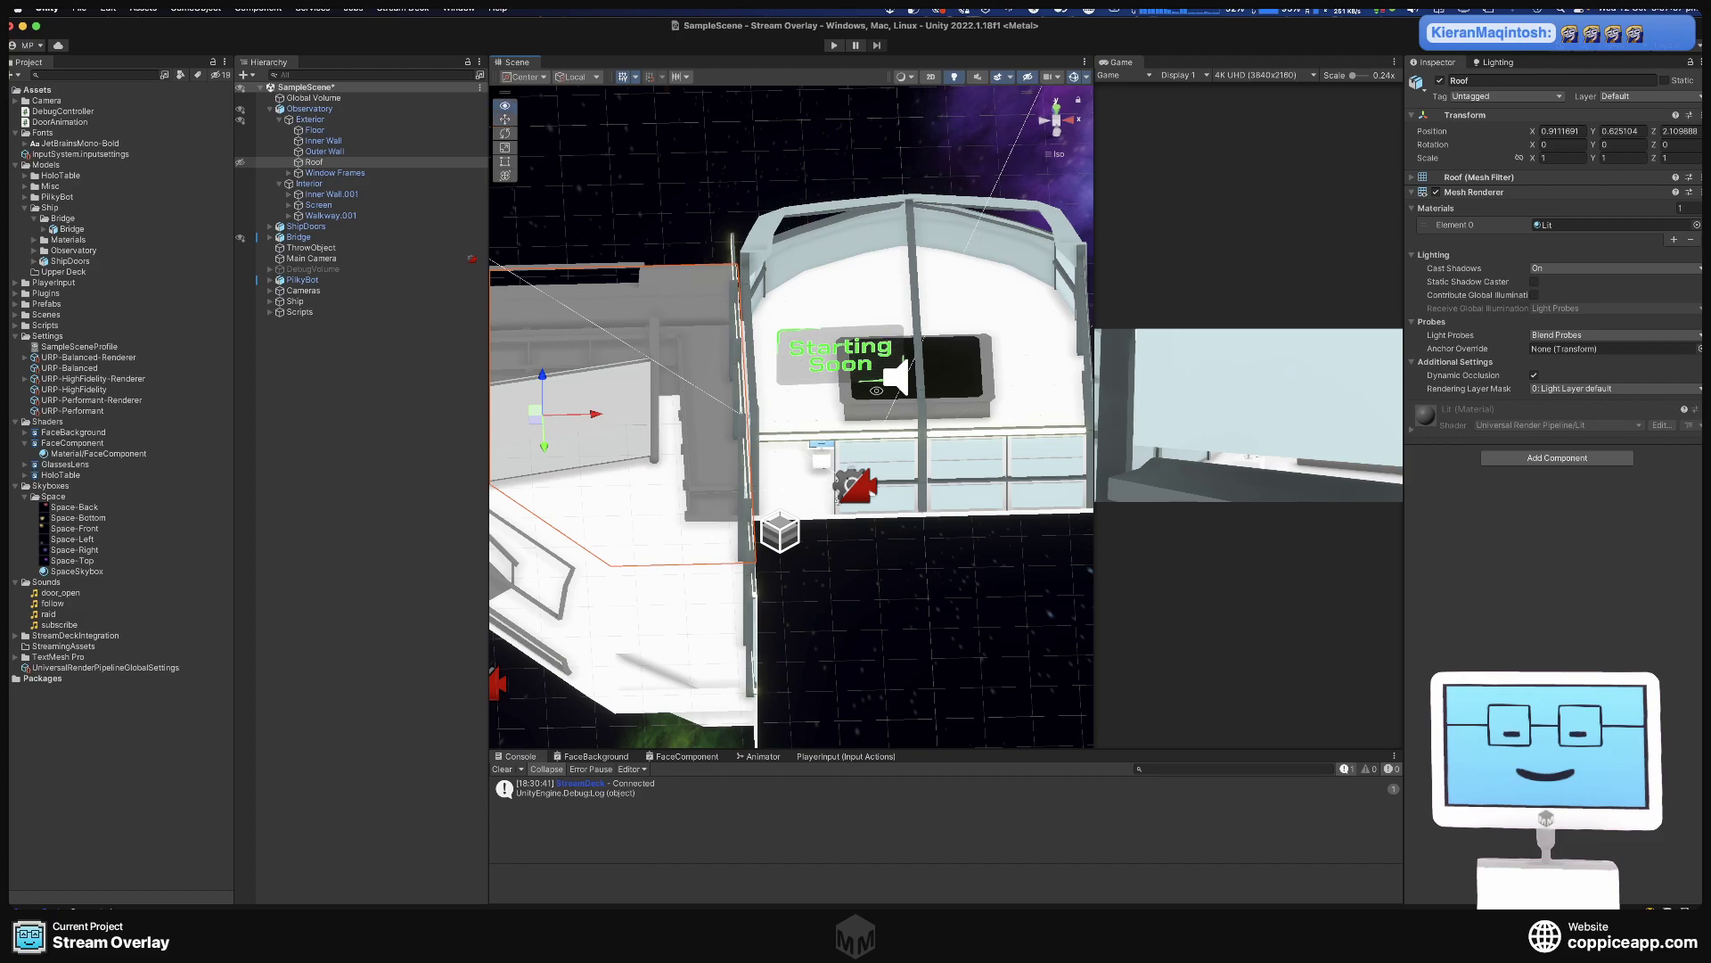
pyautogui.moveTo(876, 389); pyautogui.dragTo(738, 418, button='middle')
pyautogui.click(715, 388)
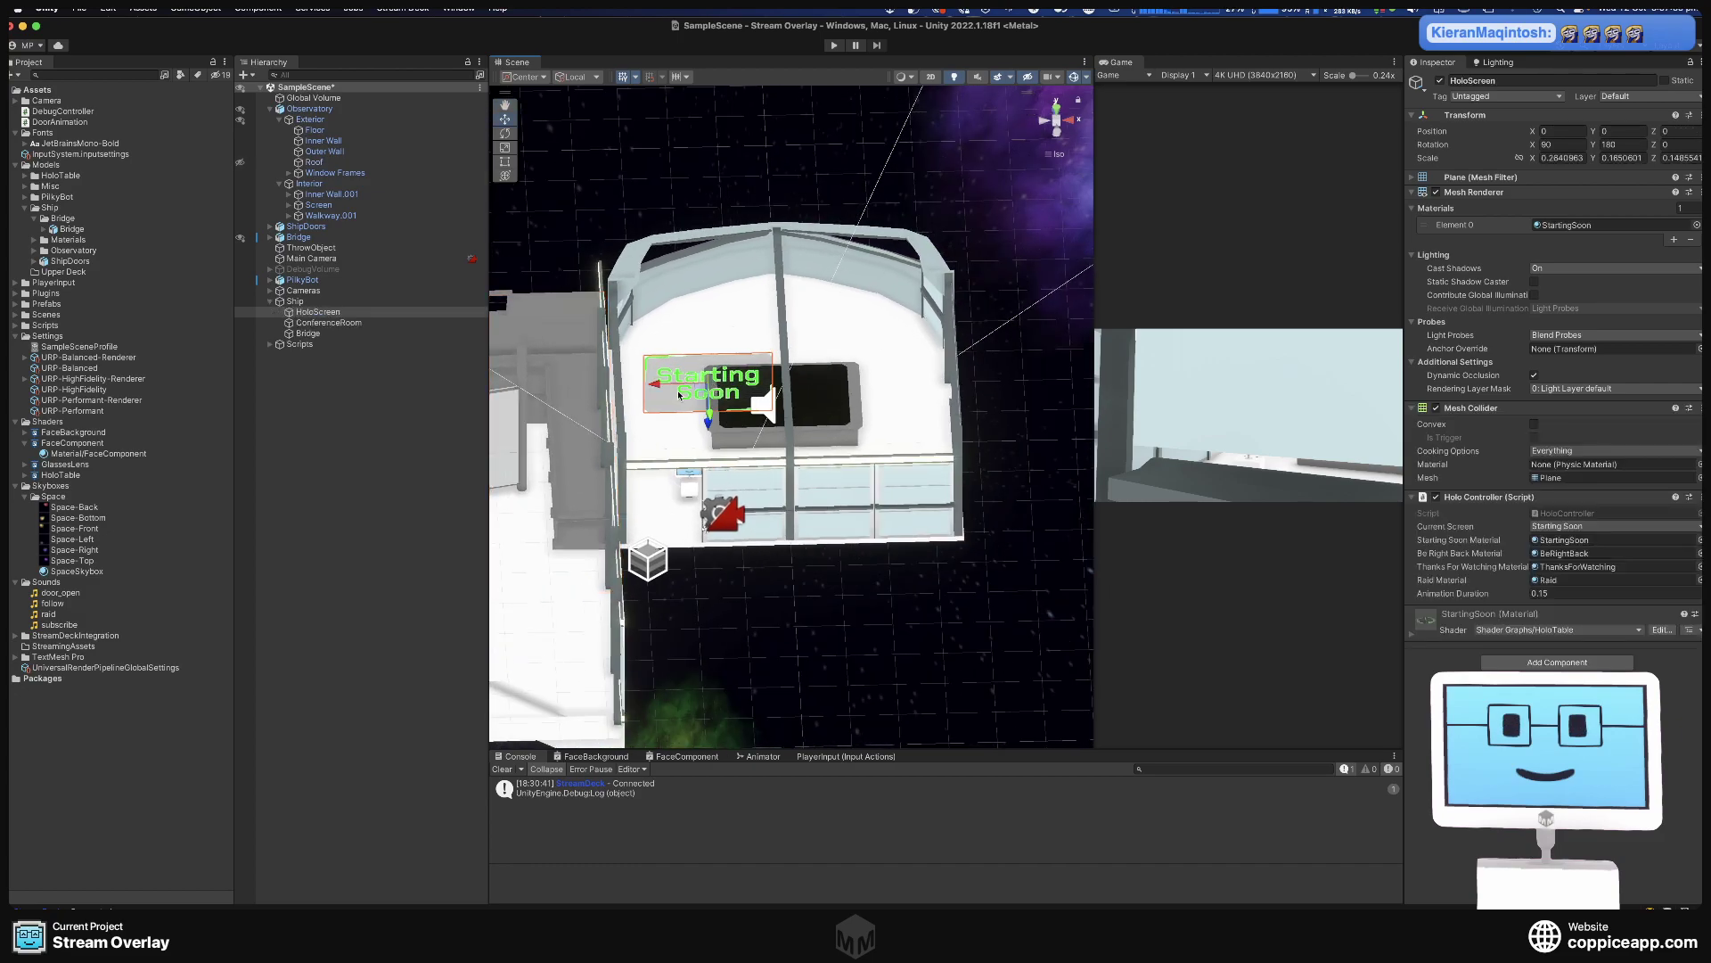
pyautogui.moveTo(657, 388); pyautogui.dragTo(785, 402)
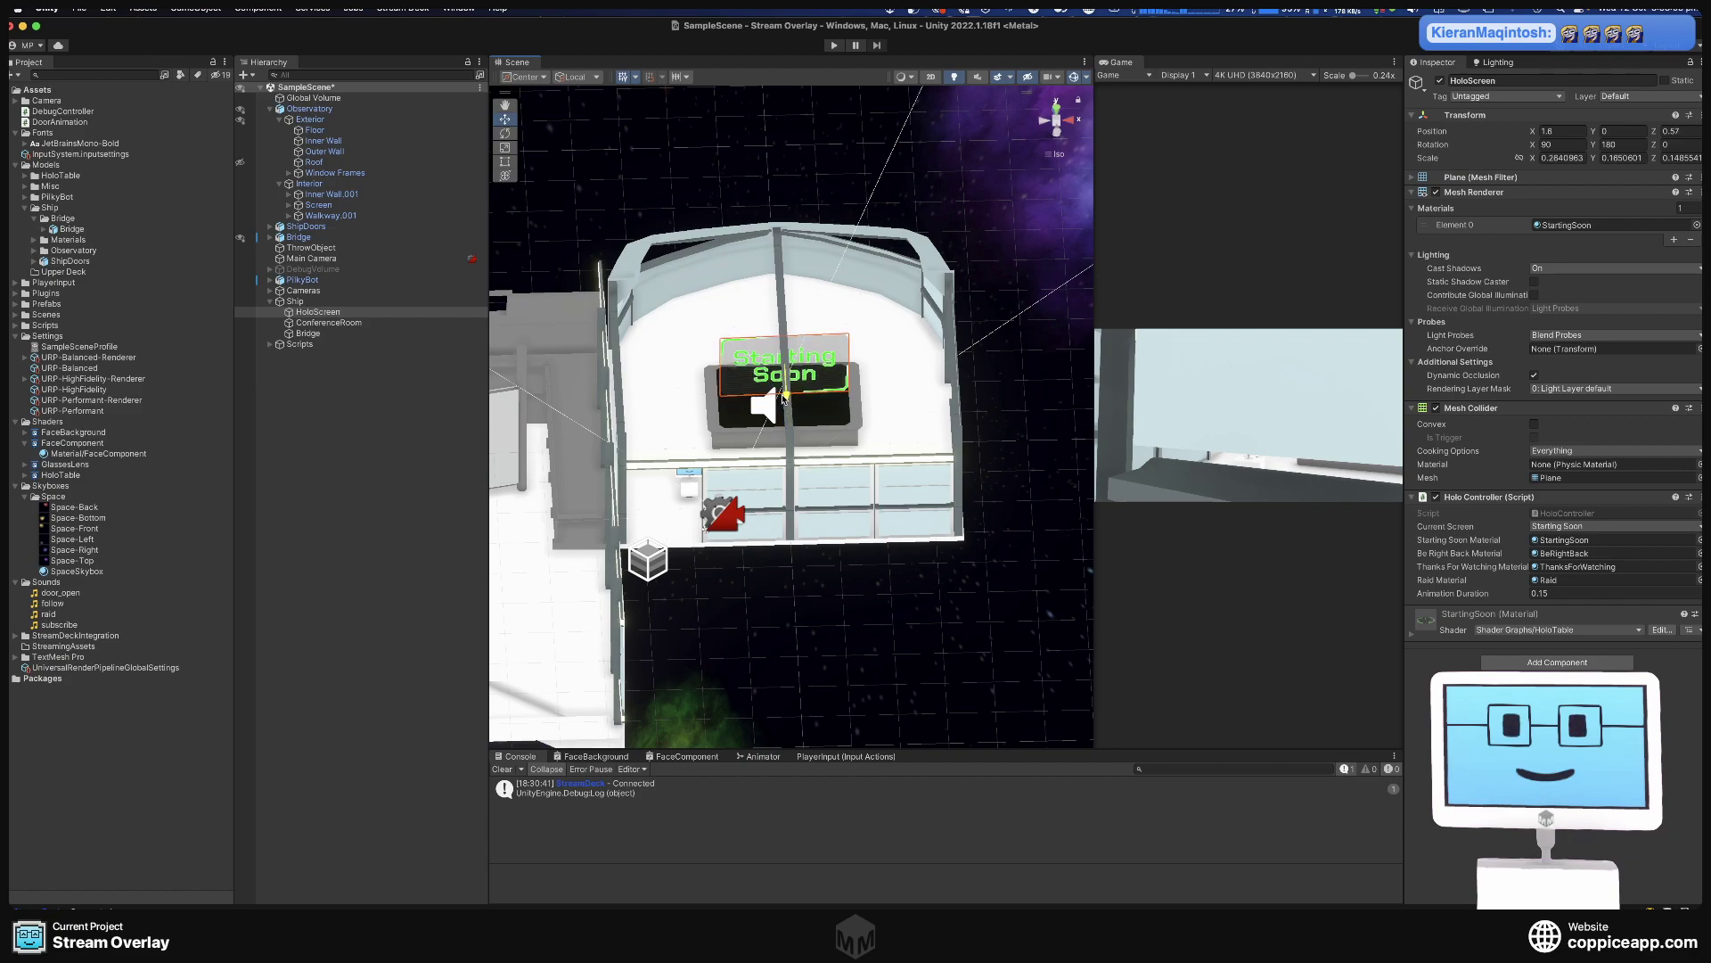
pyautogui.keyDown('alt'); pyautogui.moveTo(927, 441); pyautogui.dragTo(827, 263); pyautogui.keyUp('alt')
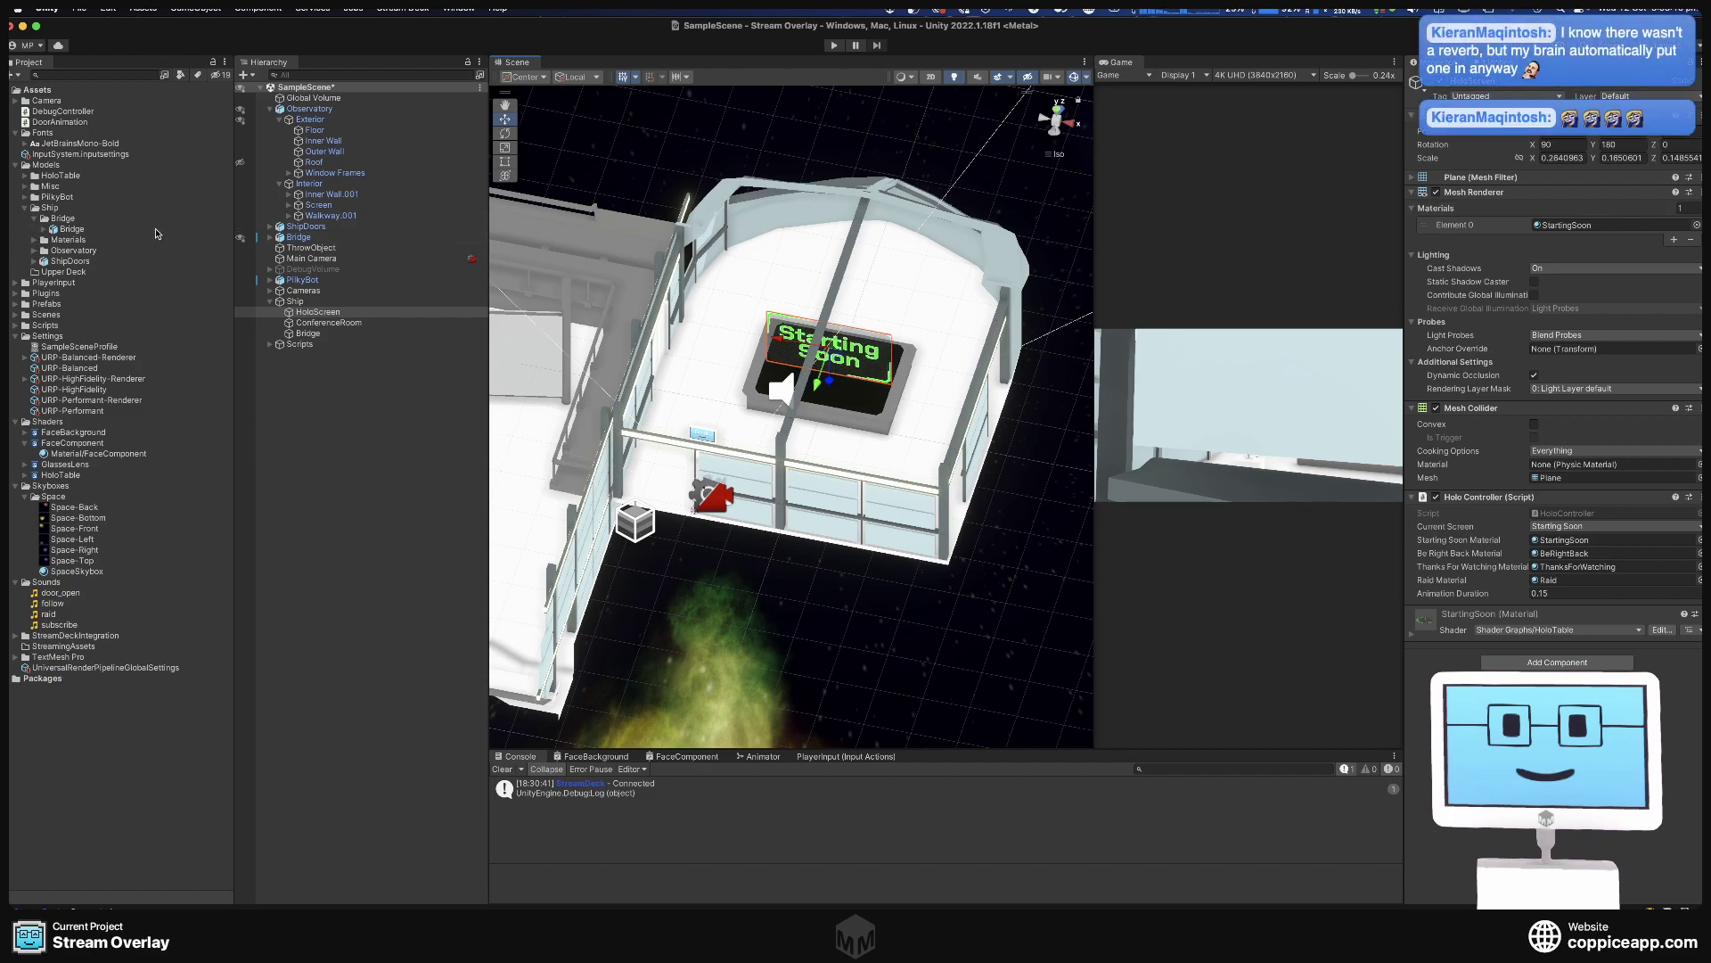
pyautogui.click(33, 239)
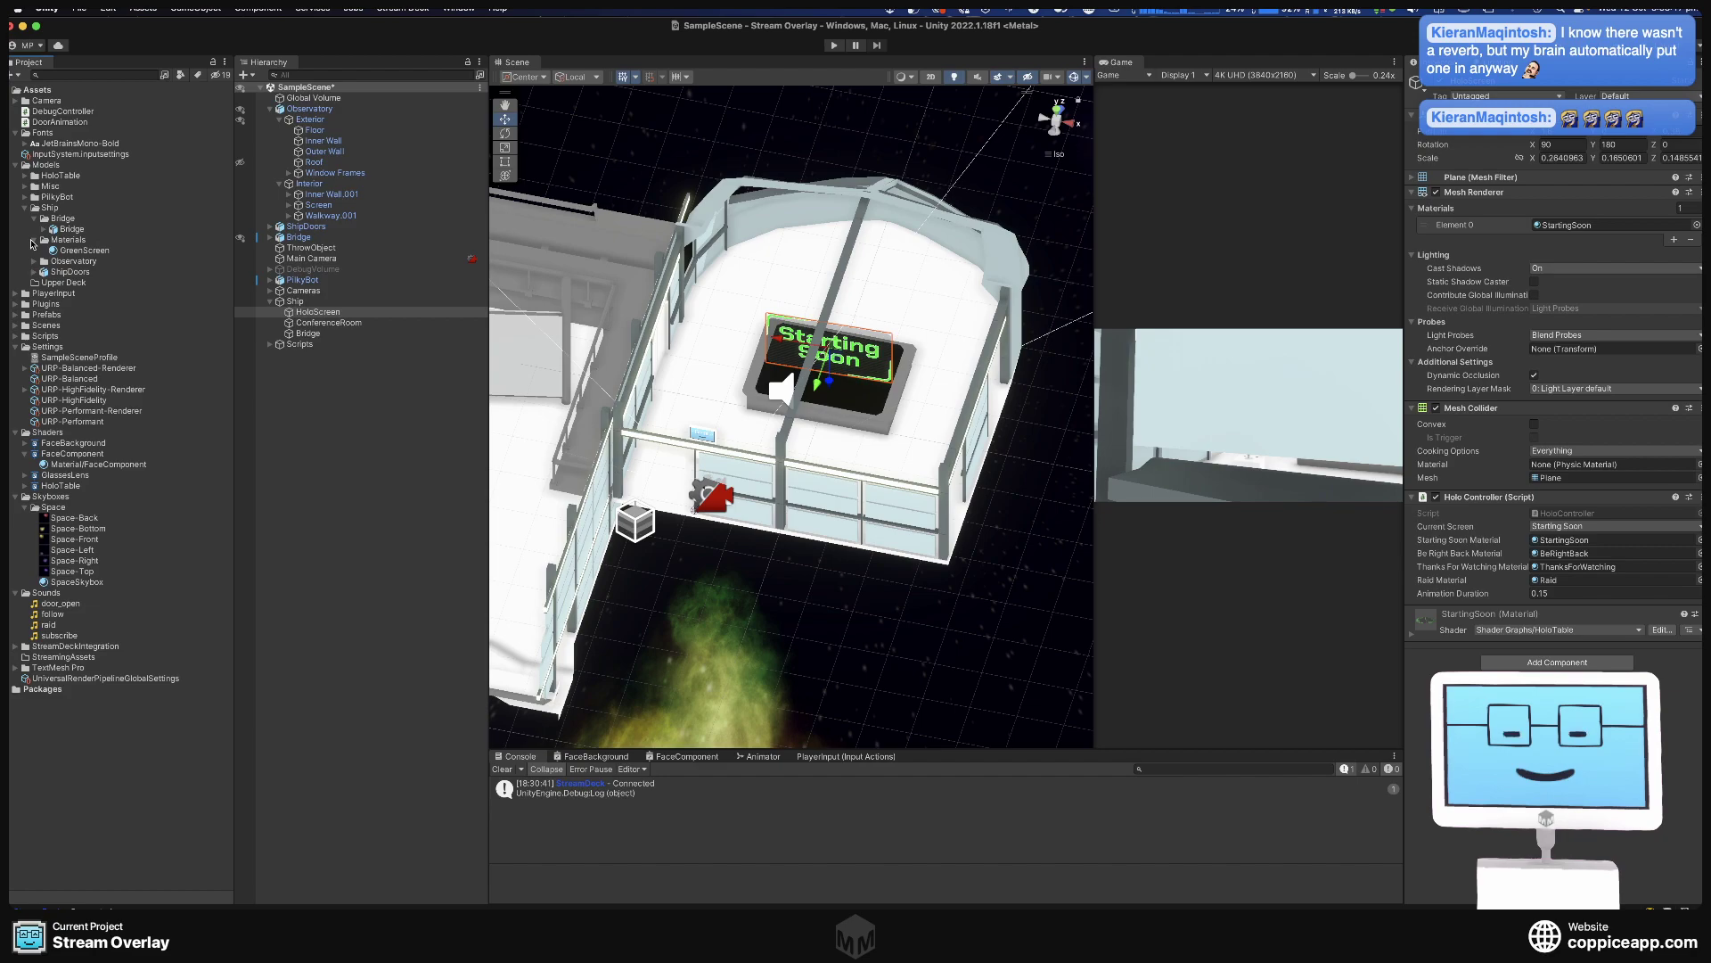
pyautogui.click(33, 240)
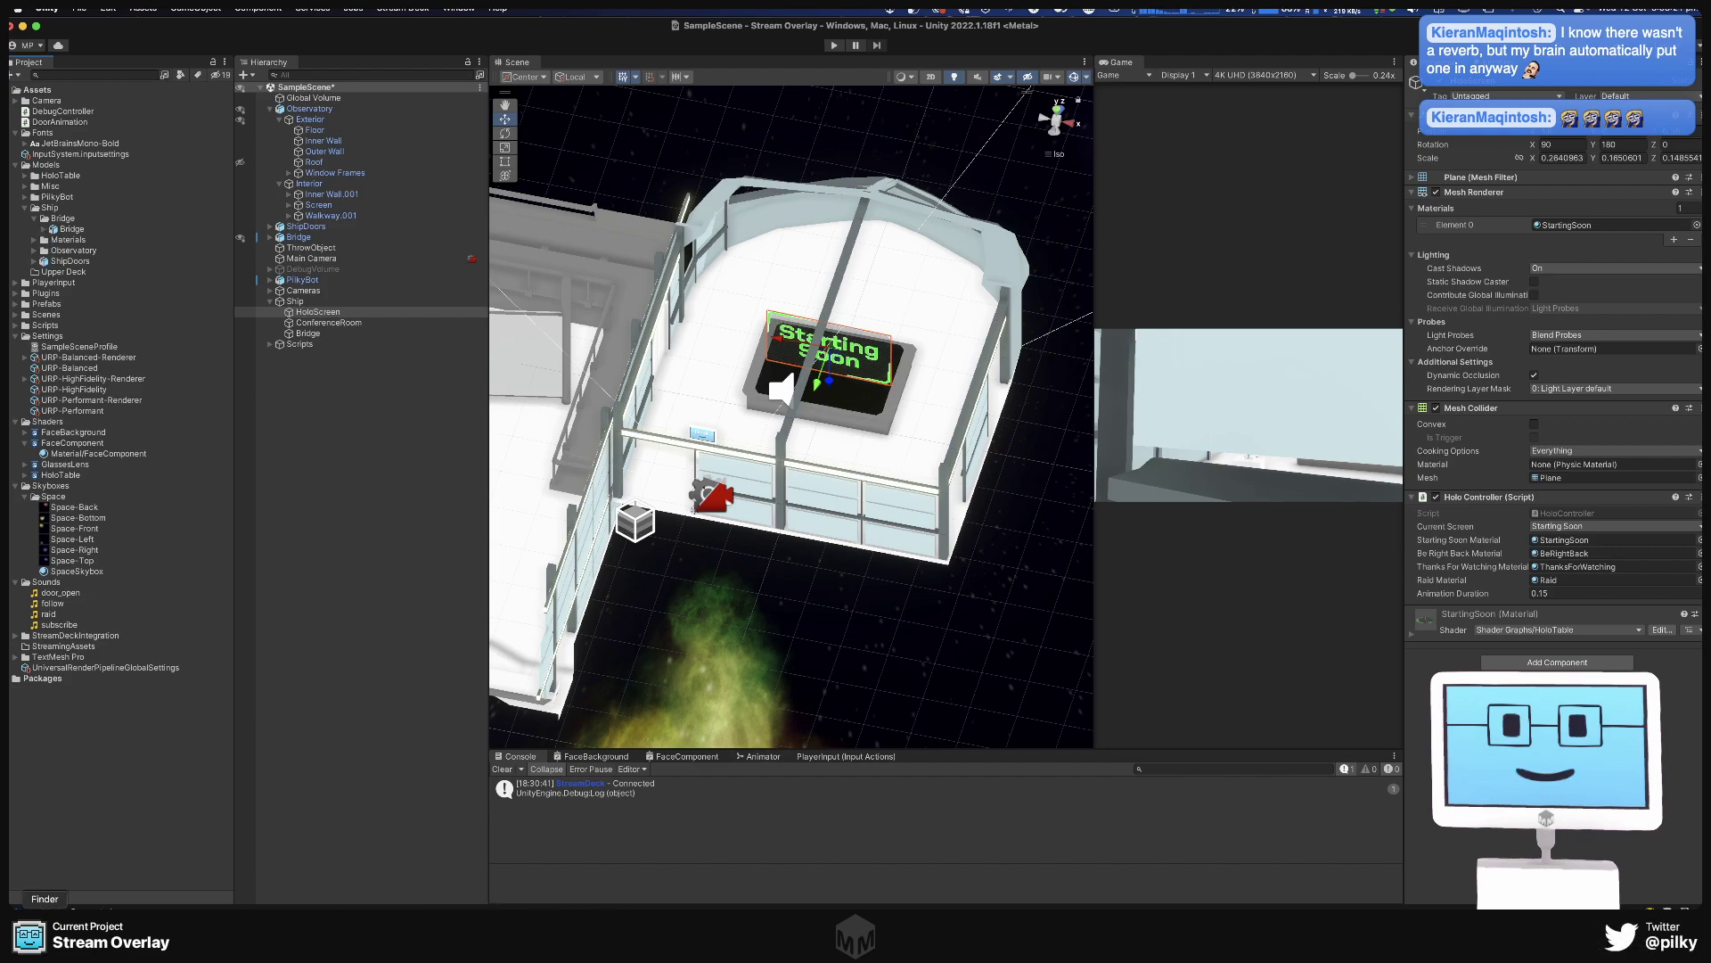
# Switch to Finder and open BridgeControls.blend in Blender from the Streaming folder's 3D Overlay/Unity/Stream Overlay/Blender/Bridge folder.
pyautogui.click(44, 931)
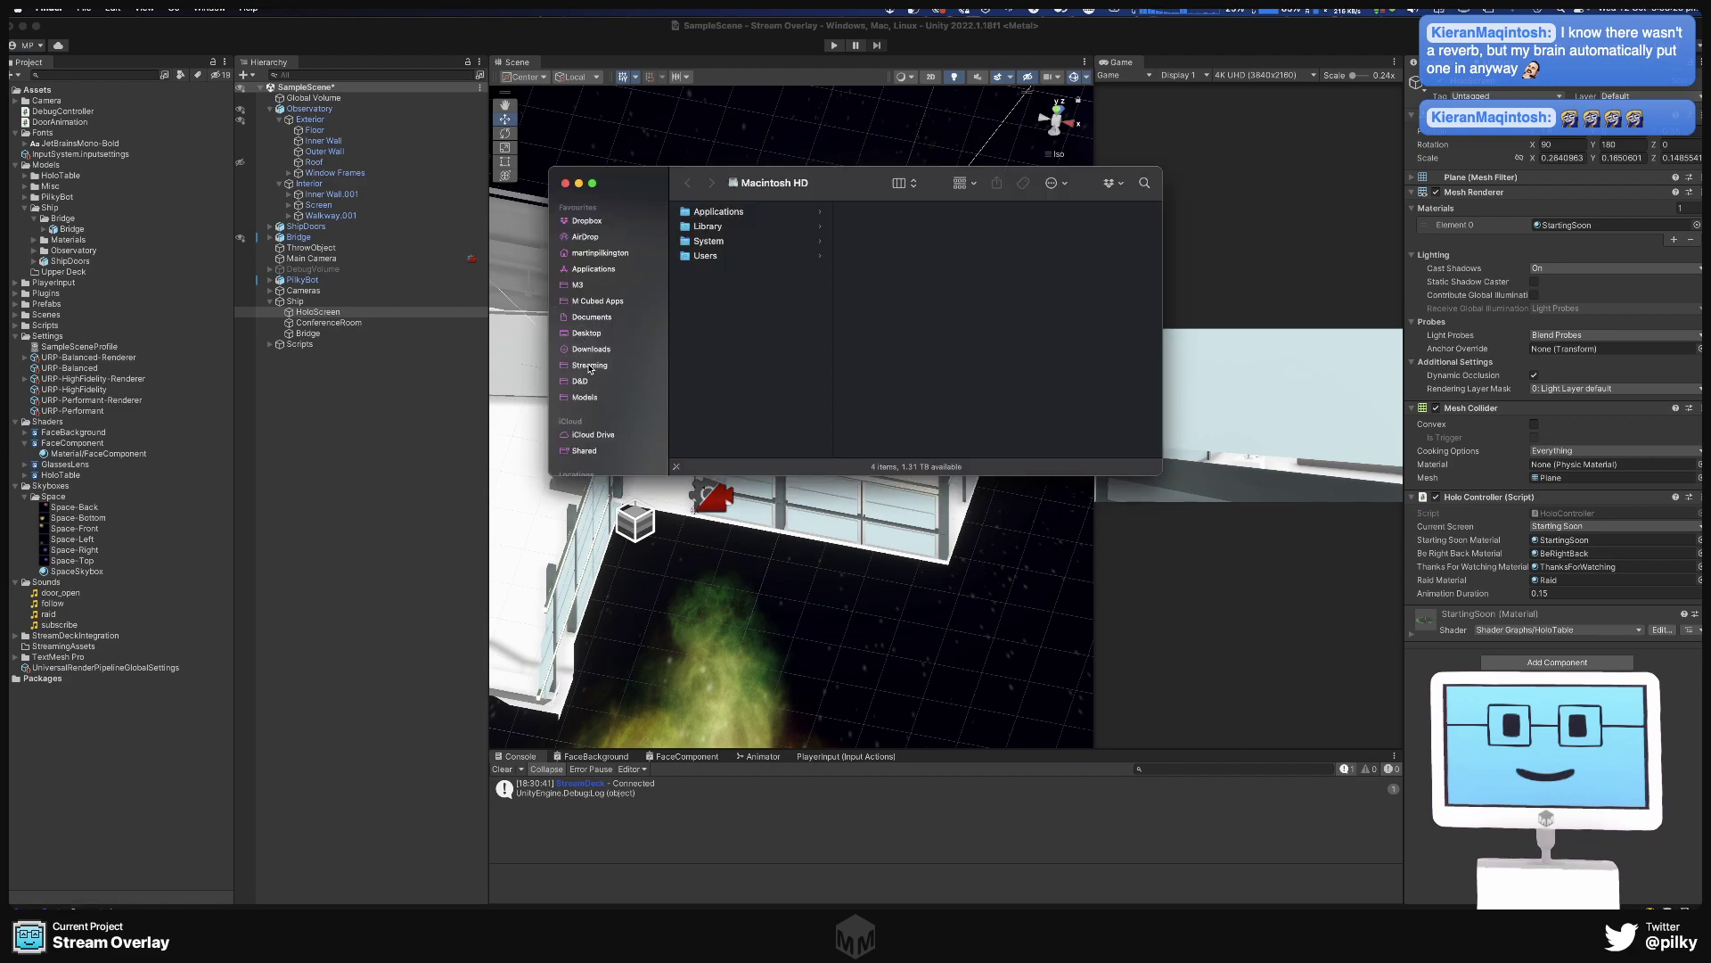
pyautogui.click(589, 366)
pyautogui.click(717, 211)
pyautogui.click(895, 285)
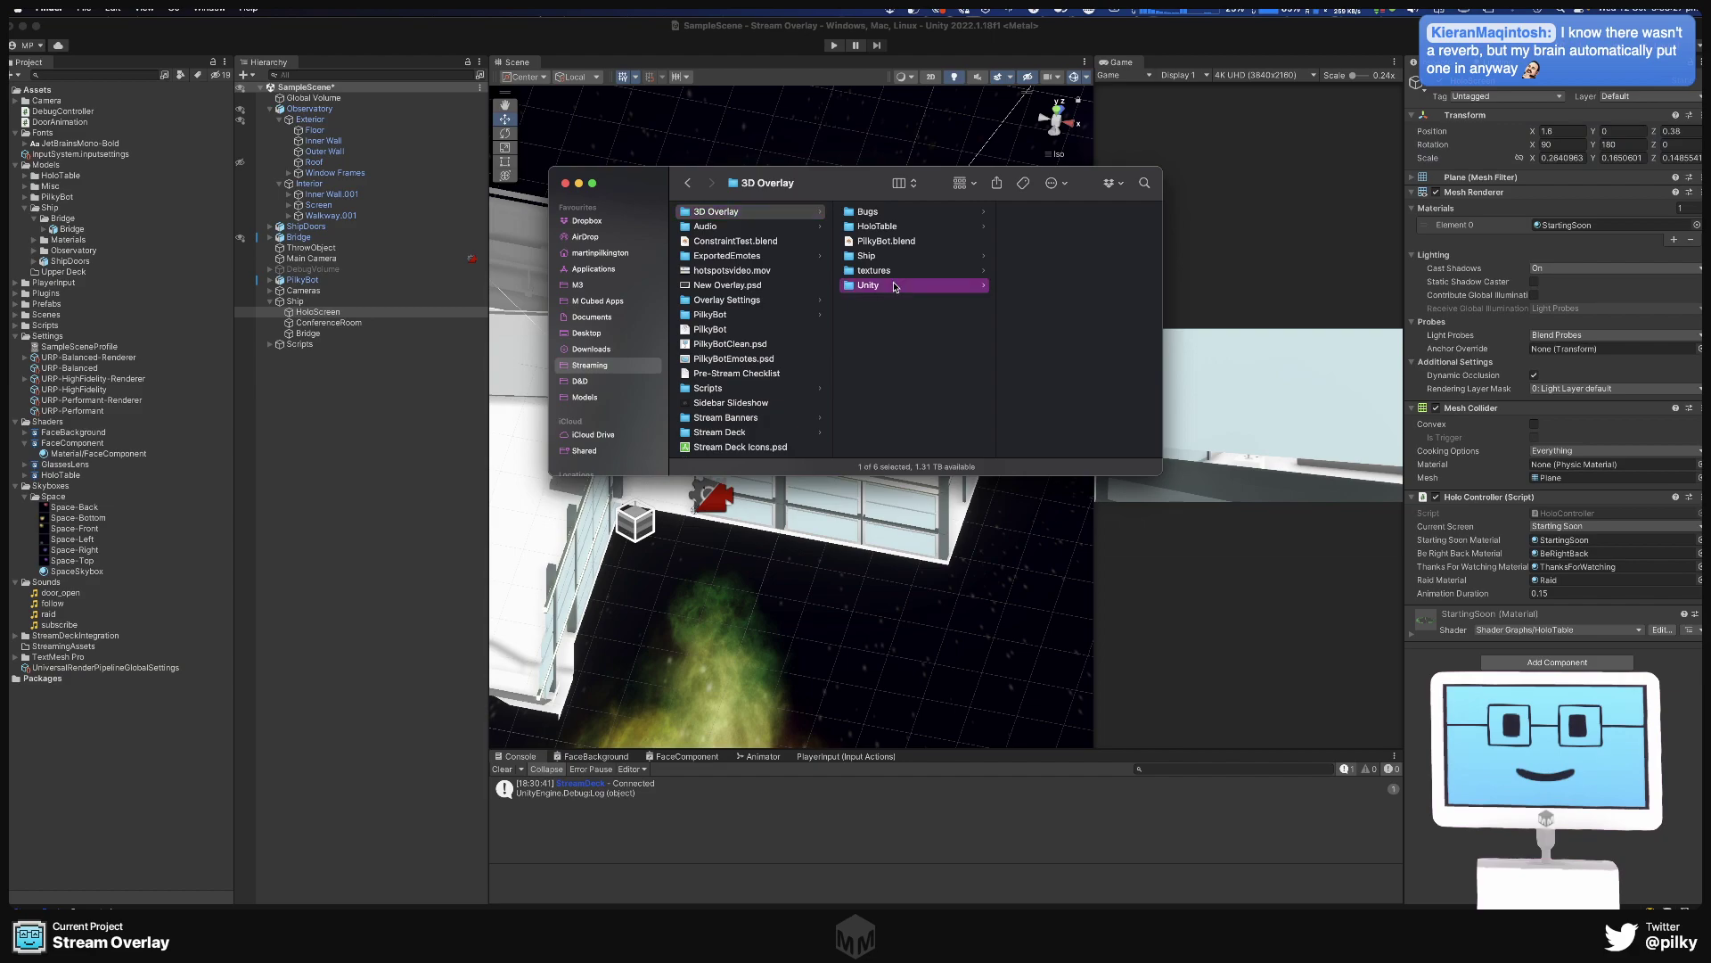
pyautogui.click(1075, 241)
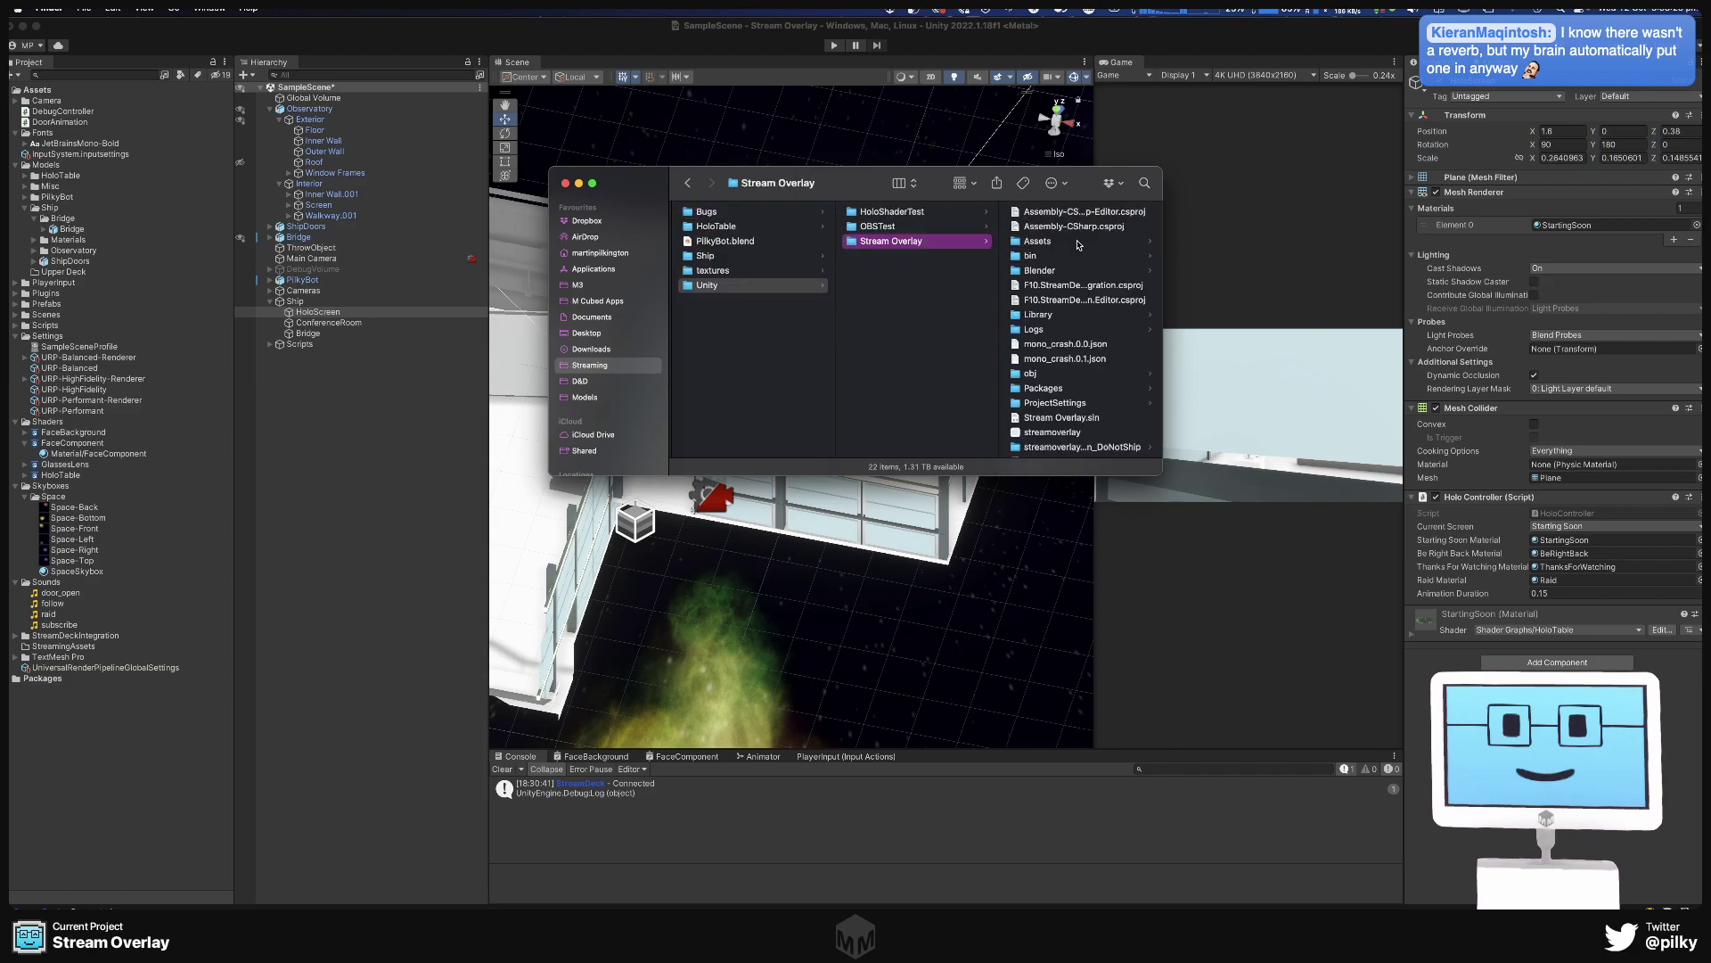
pyautogui.click(1063, 270)
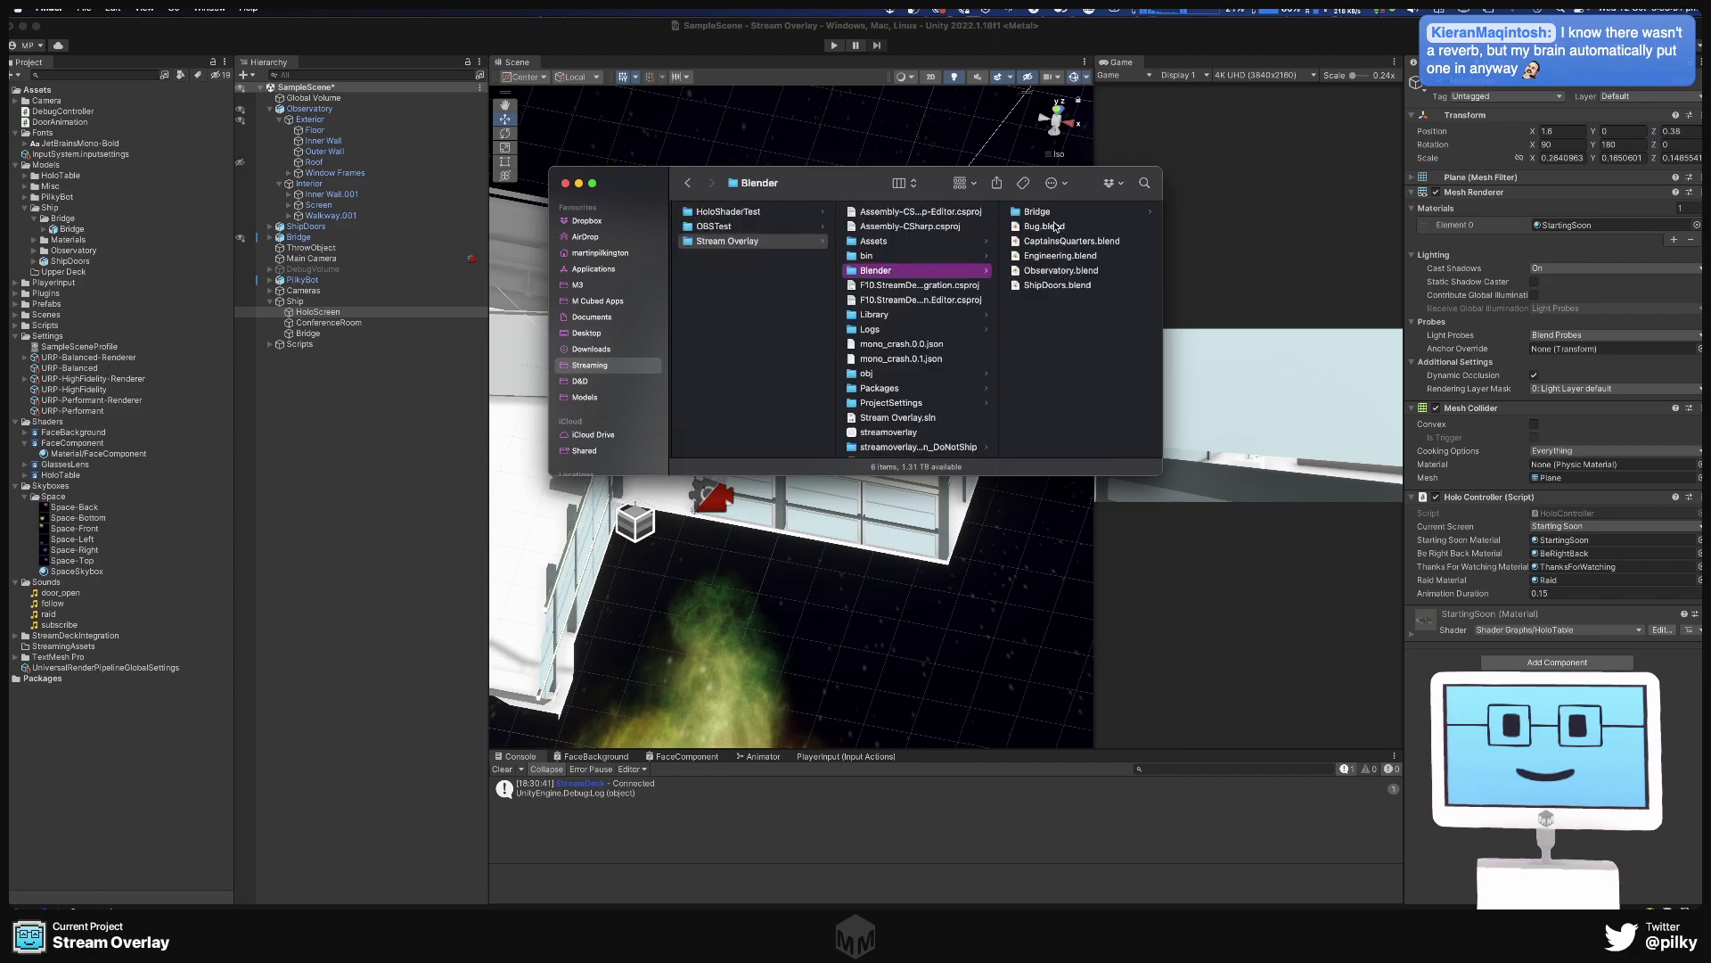
pyautogui.click(1052, 213)
pyautogui.click(1063, 227)
pyautogui.press('super+Tab')
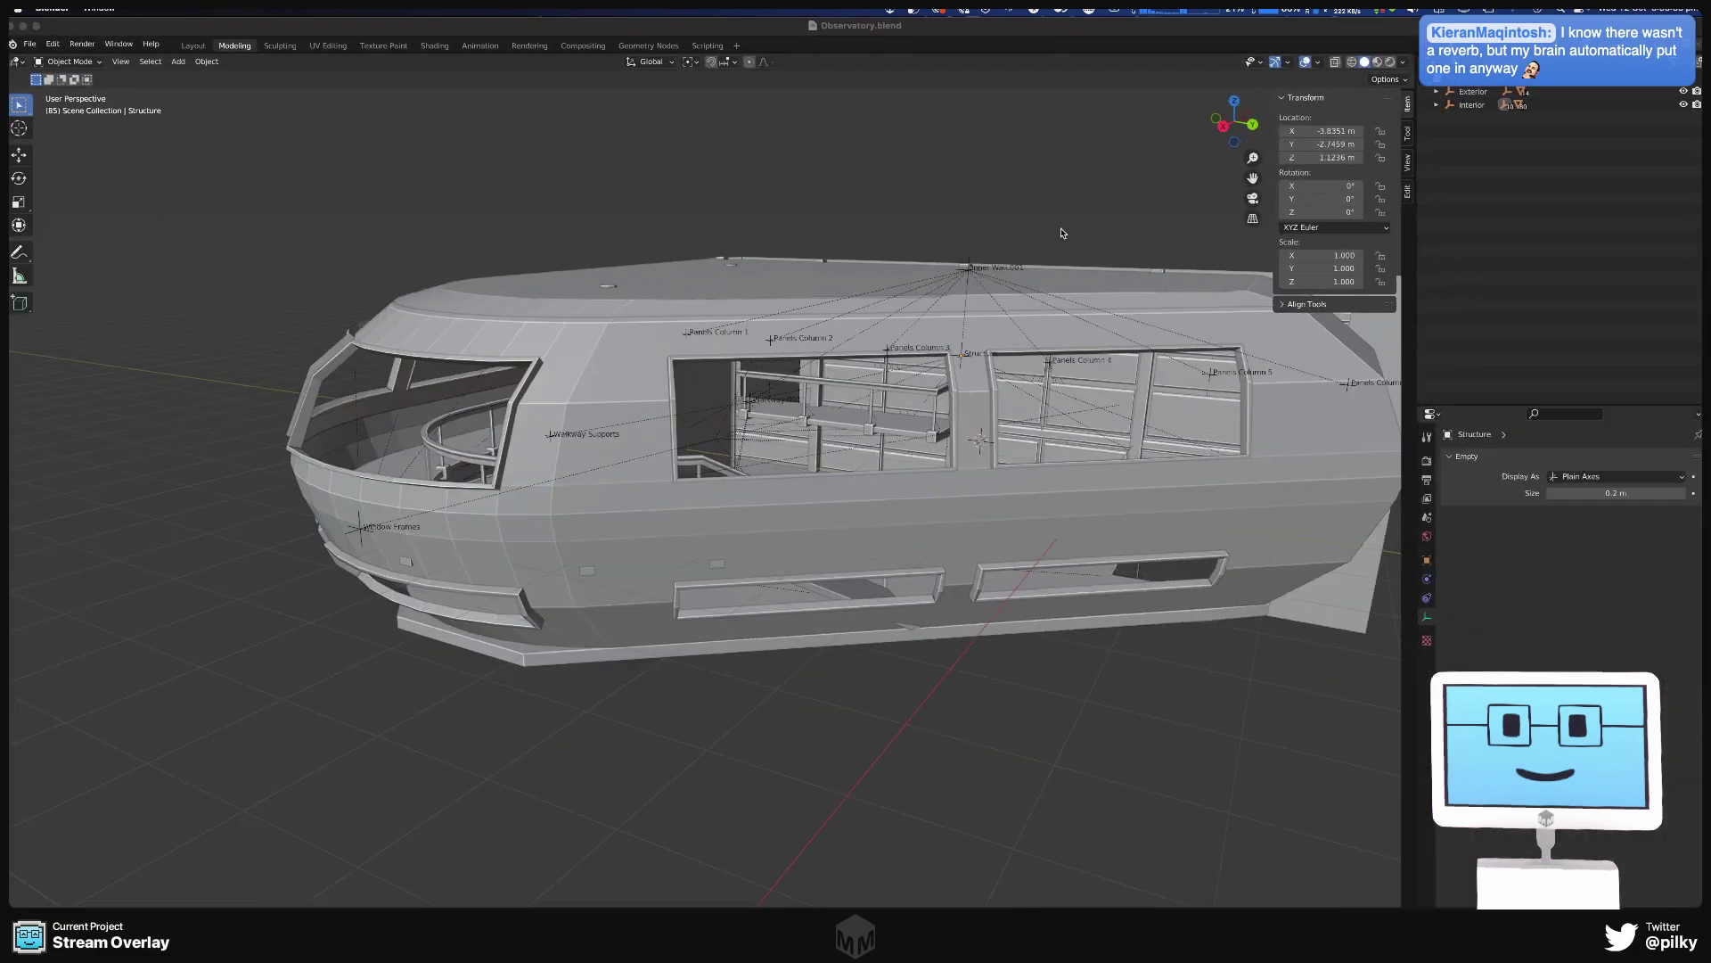
pyautogui.press('super+Tab')
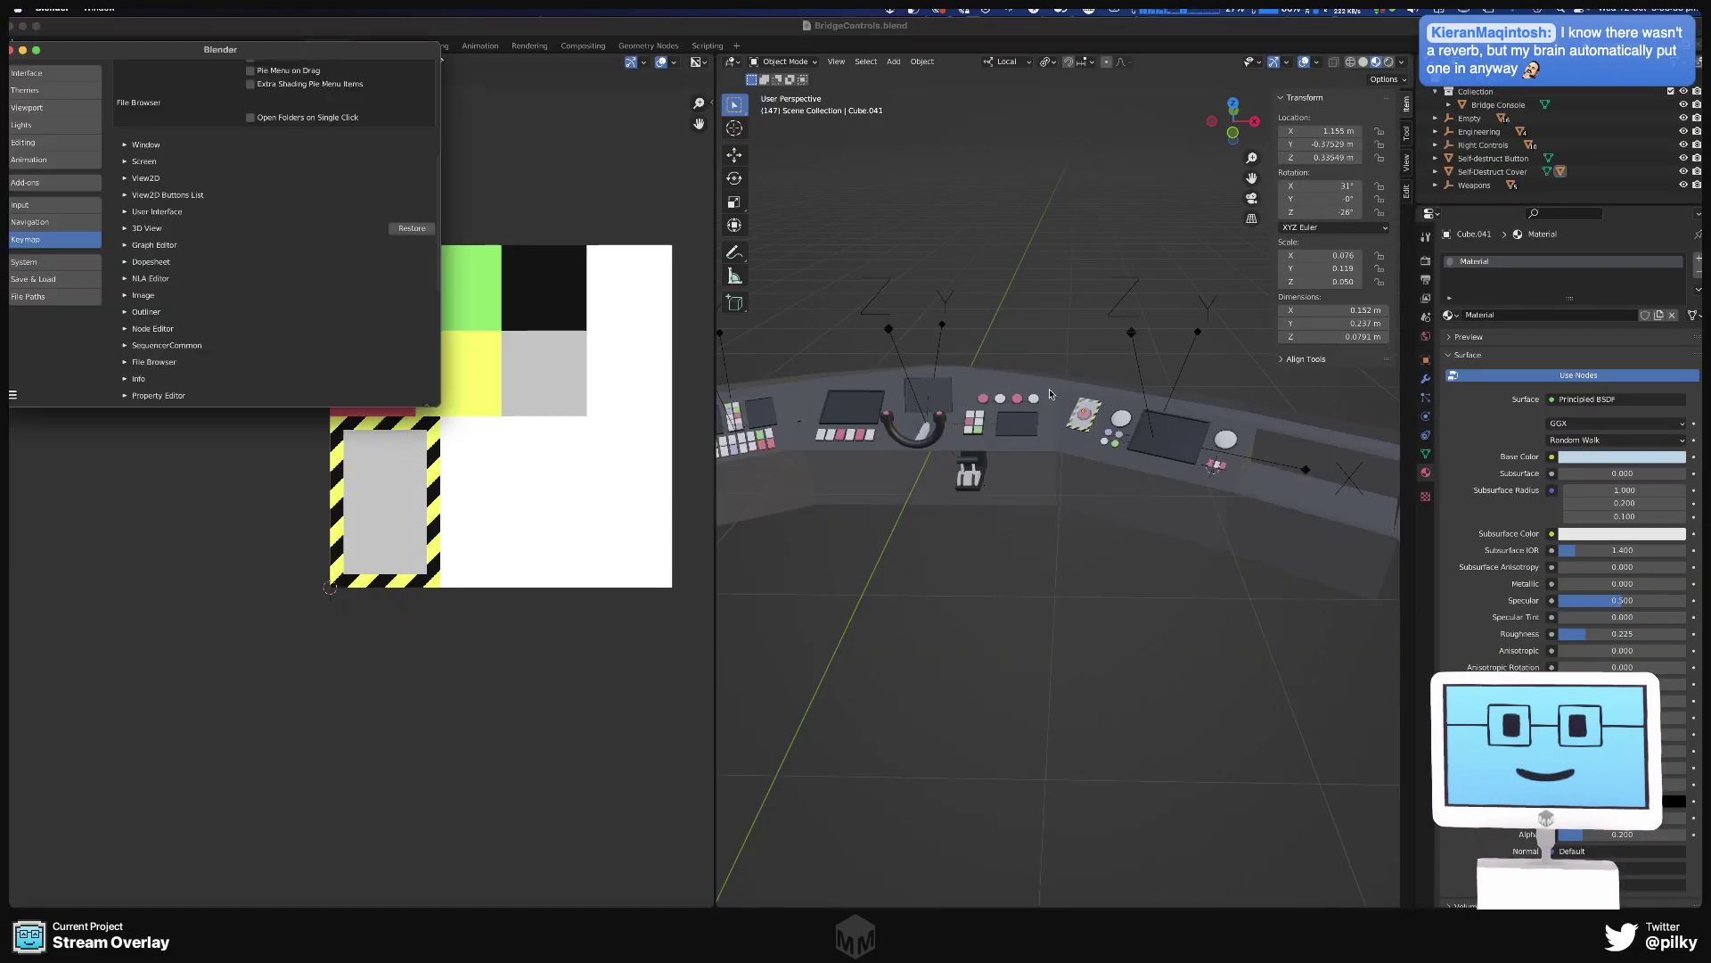
# Close the preferences window and inspect the whole bridge console model and its objects.
pyautogui.click(10, 50)
pyautogui.scroll(-3, 941, 334)
pyautogui.moveTo(977, 363); pyautogui.dragTo(992, 303, button='middle')
pyautogui.moveTo(1057, 361); pyautogui.dragTo(1001, 336, button='middle')
pyautogui.scroll(-4, 998, 335)
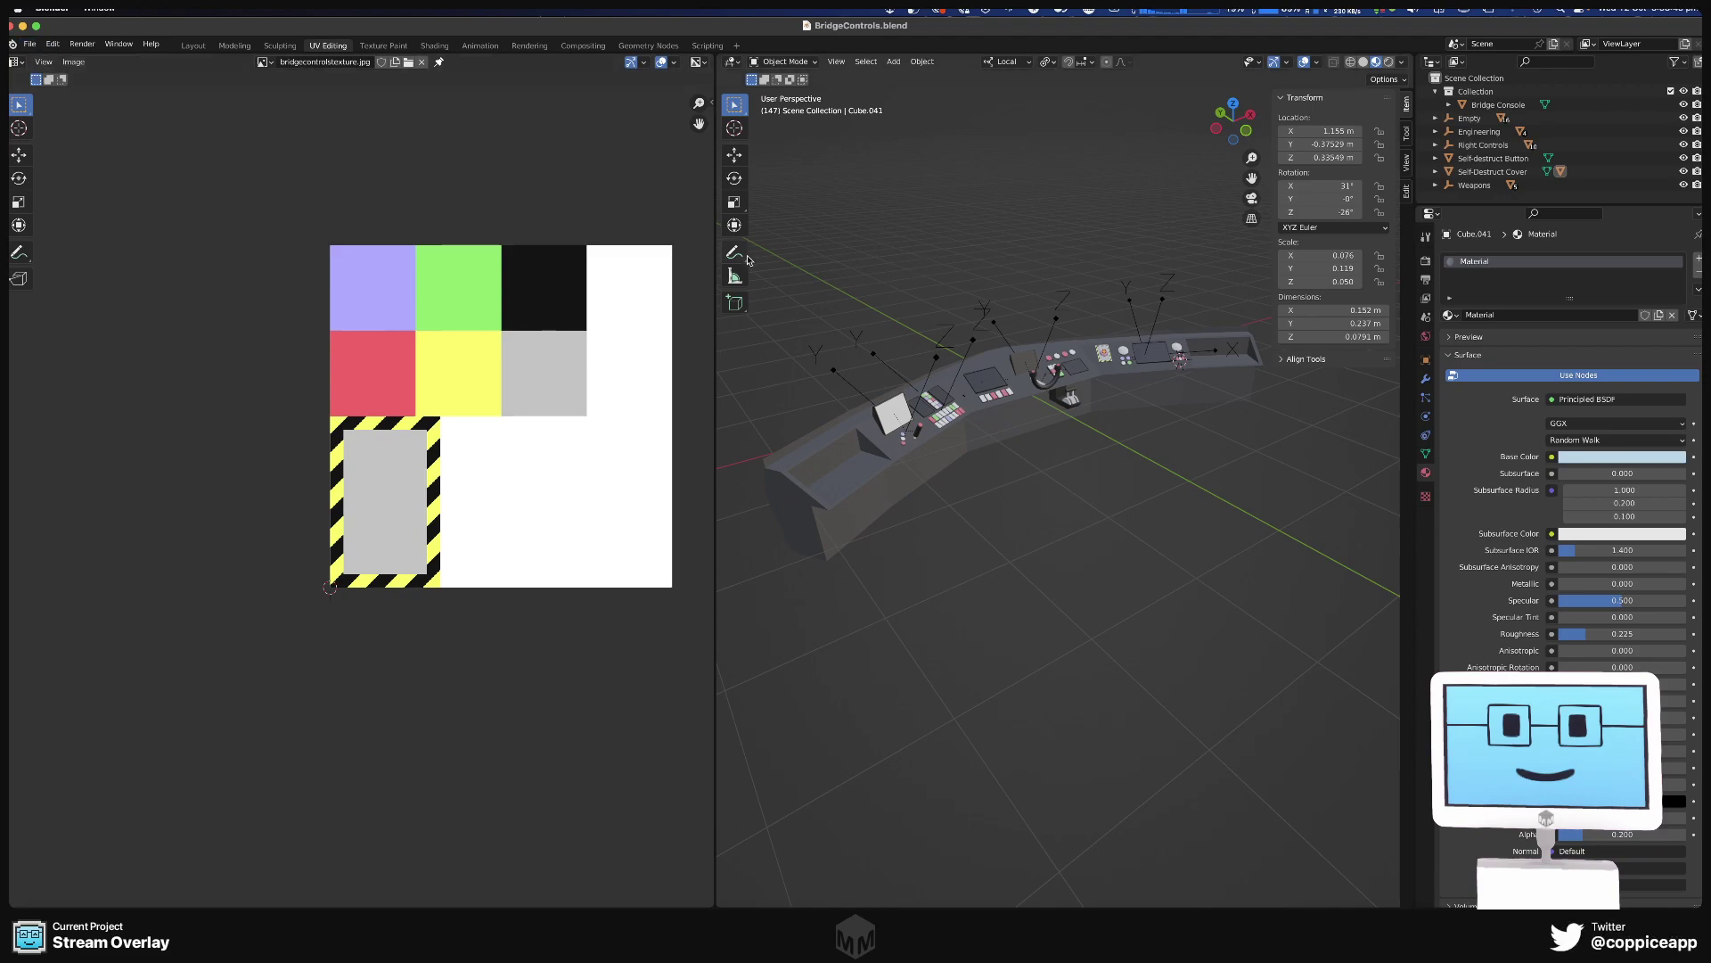
pyautogui.moveTo(770, 232); pyautogui.dragTo(1369, 642)
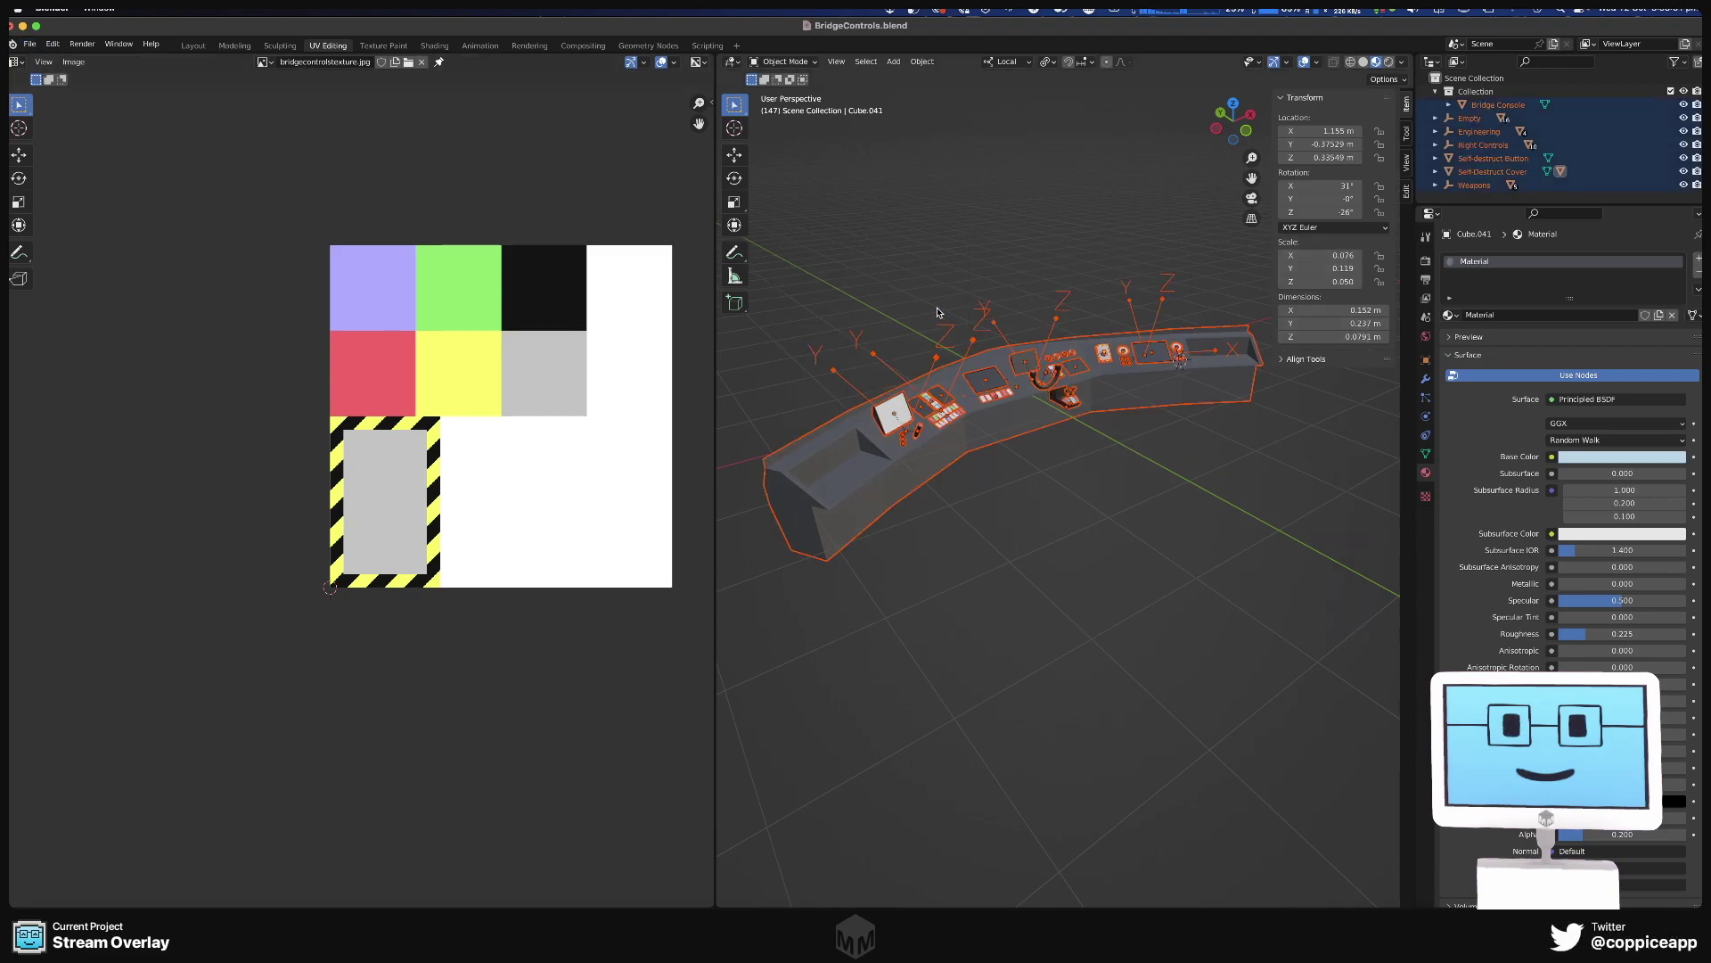
pyautogui.click(886, 286)
# Start an FBX export of the bridge console with Apply Scalings set to FBX All.
pyautogui.click(30, 44)
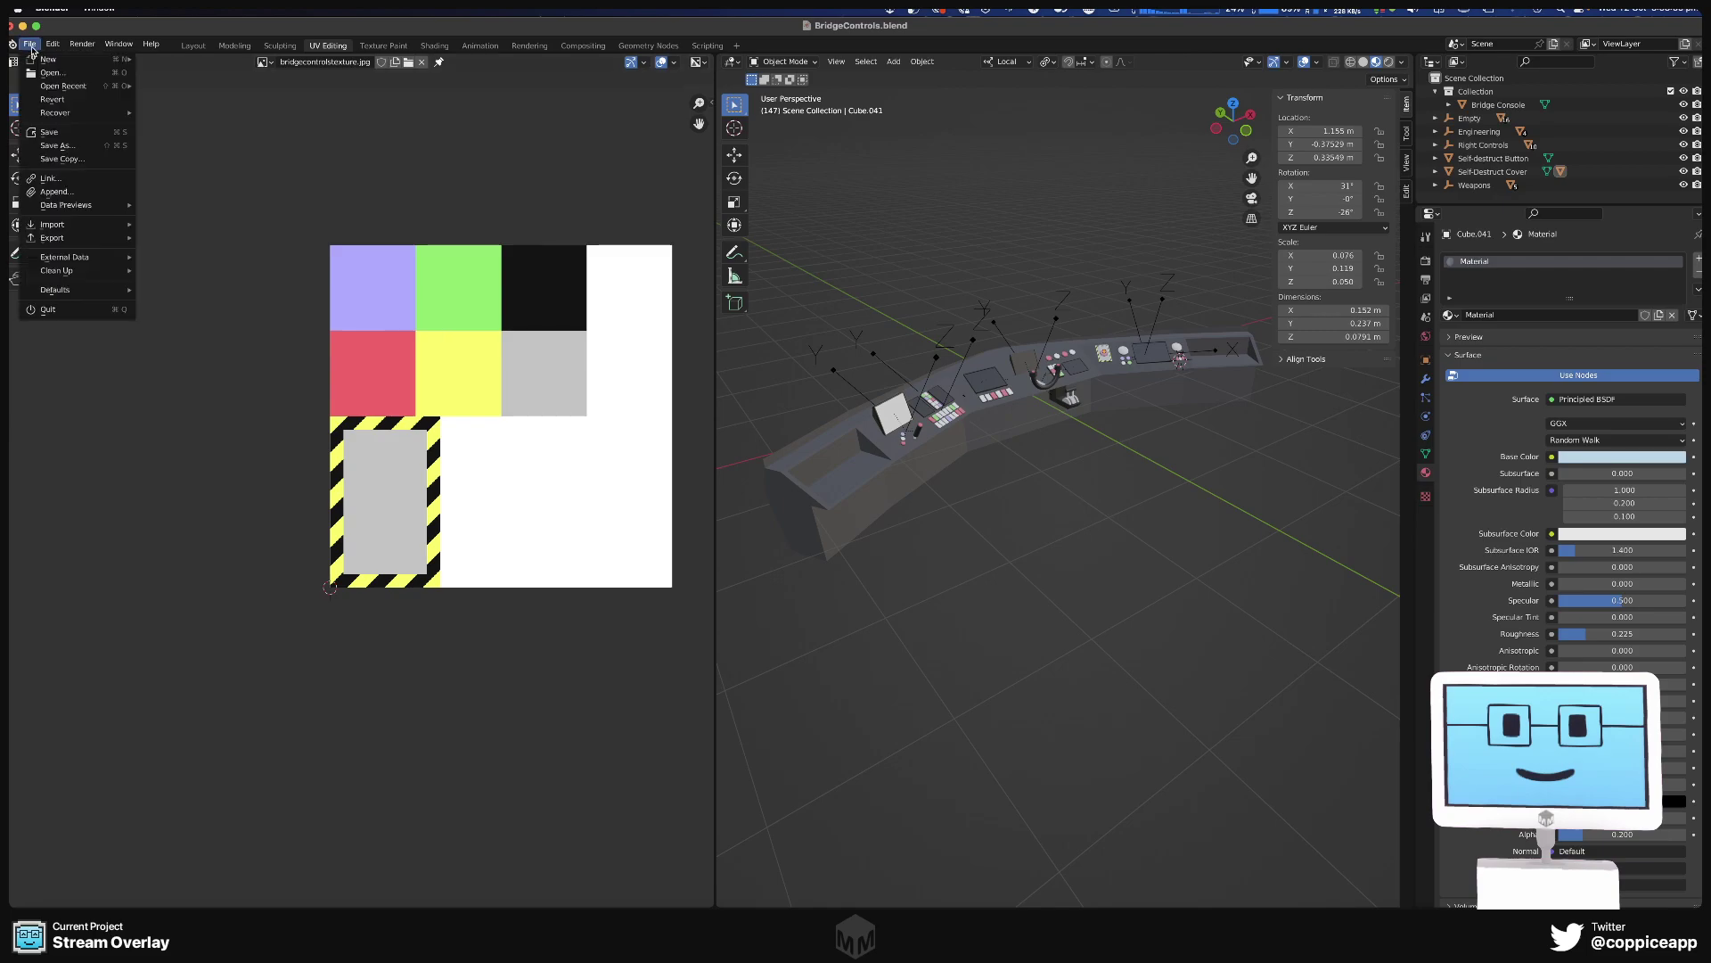
pyautogui.moveTo(75, 227)
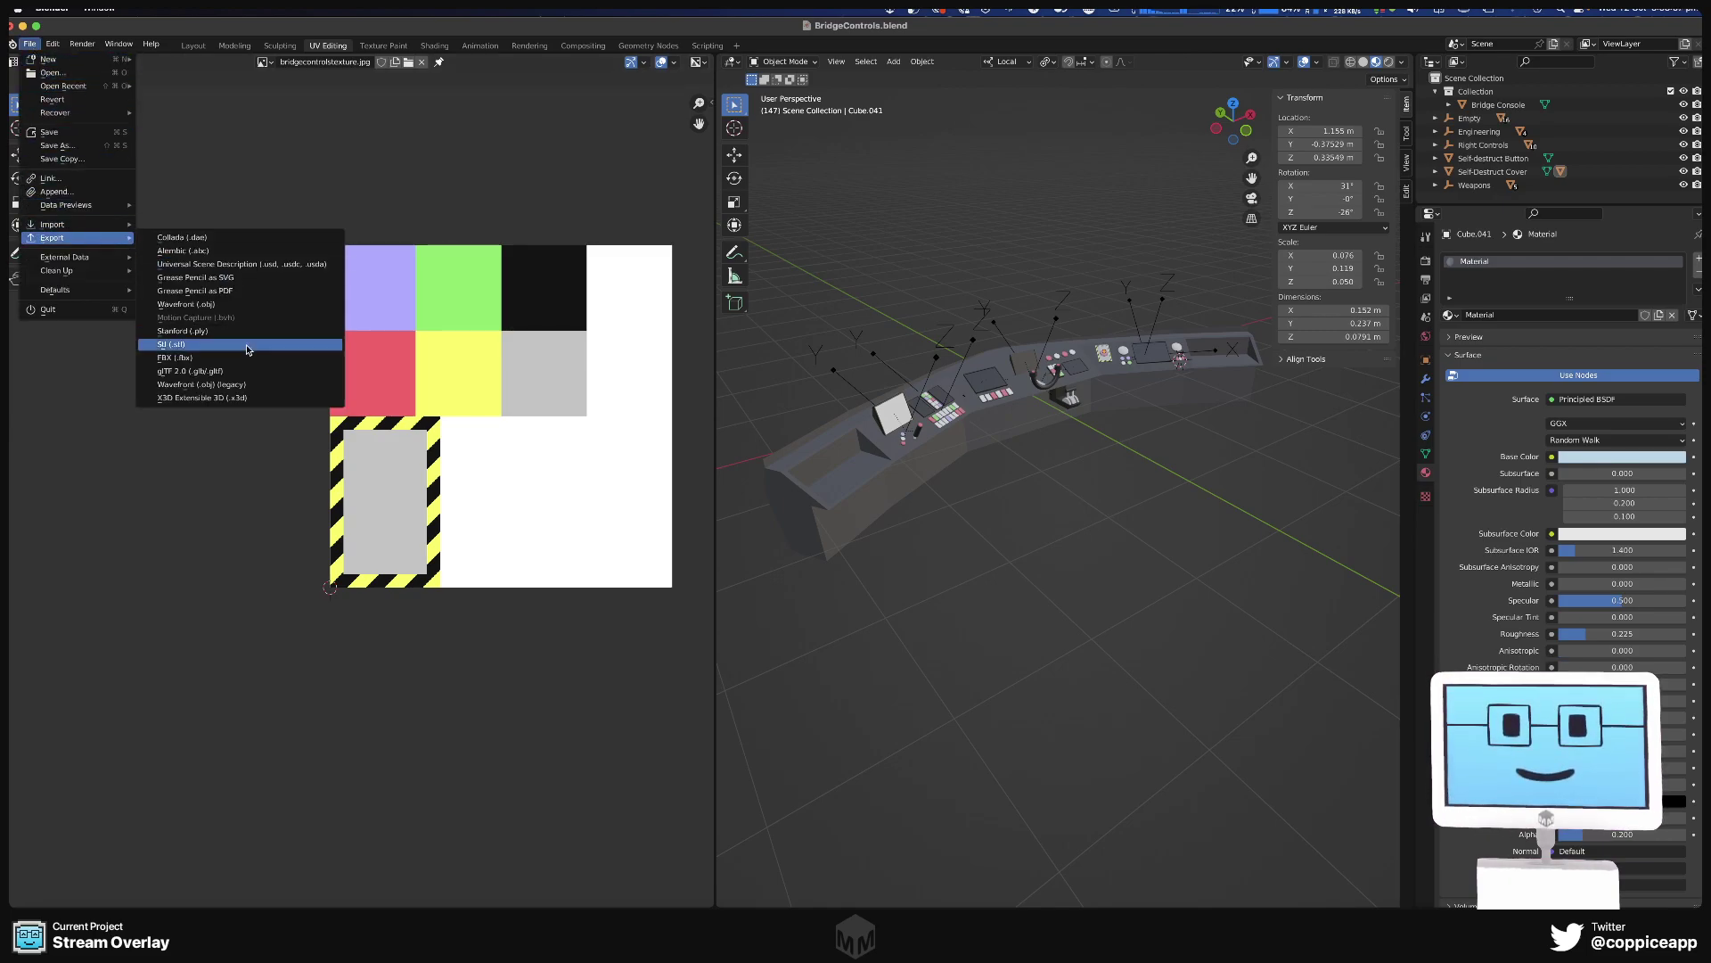
pyautogui.click(244, 357)
pyautogui.click(1264, 515)
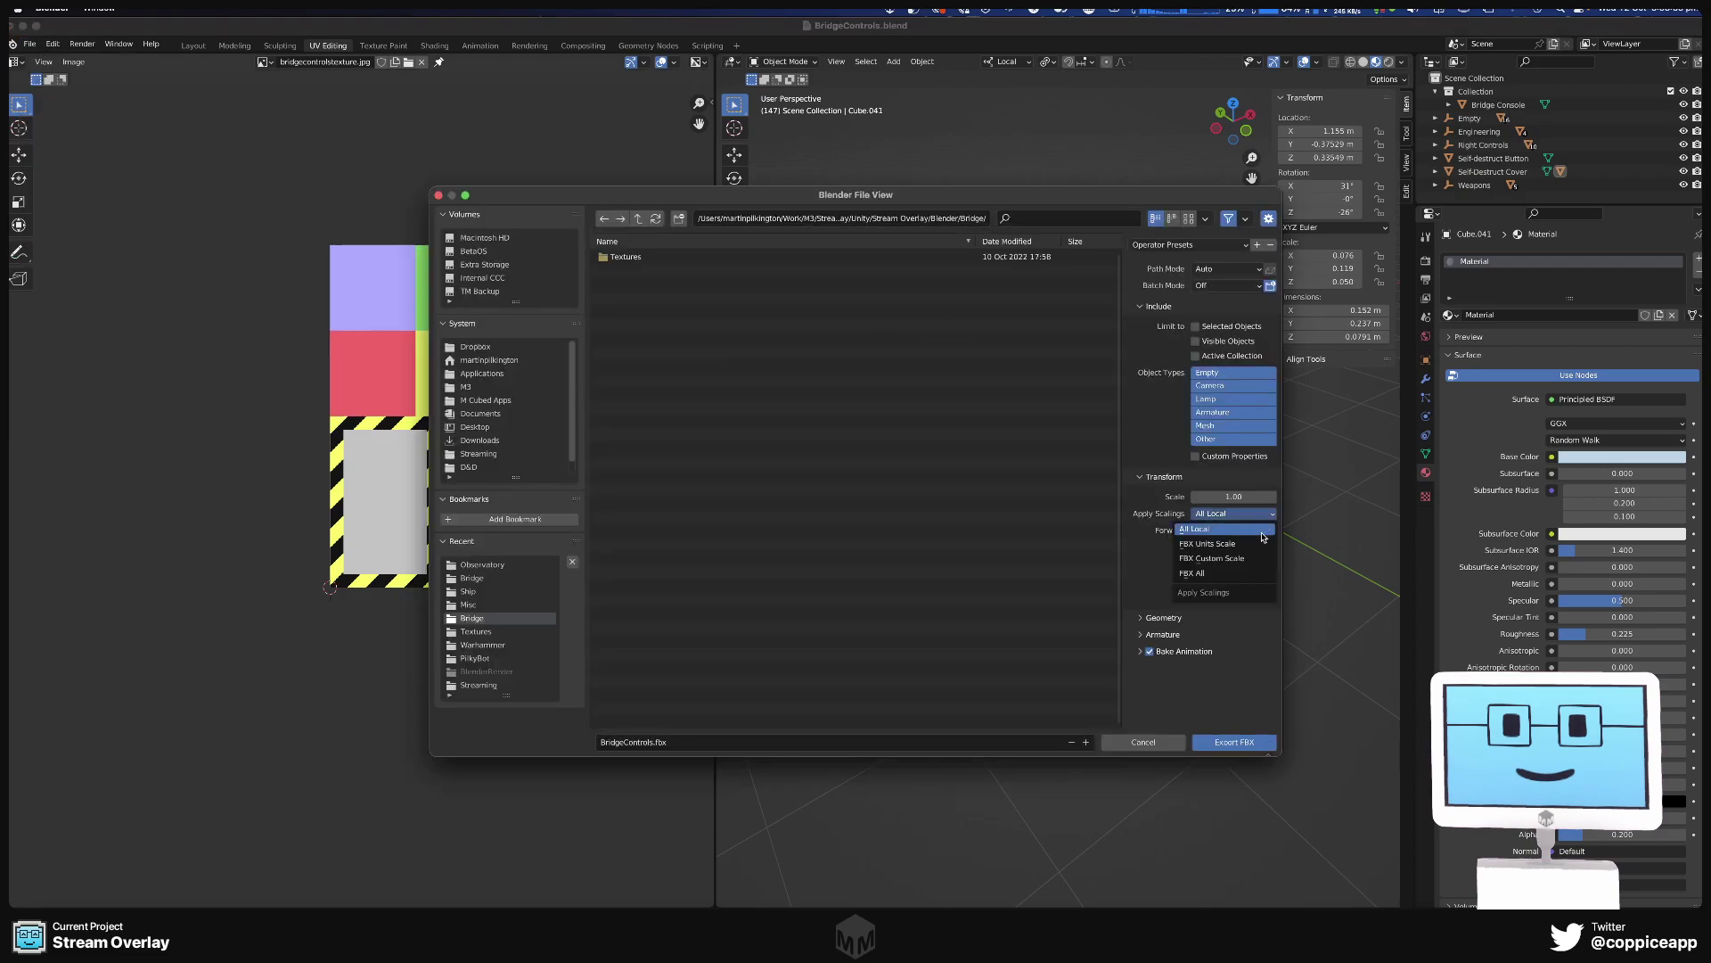
pyautogui.click(1237, 571)
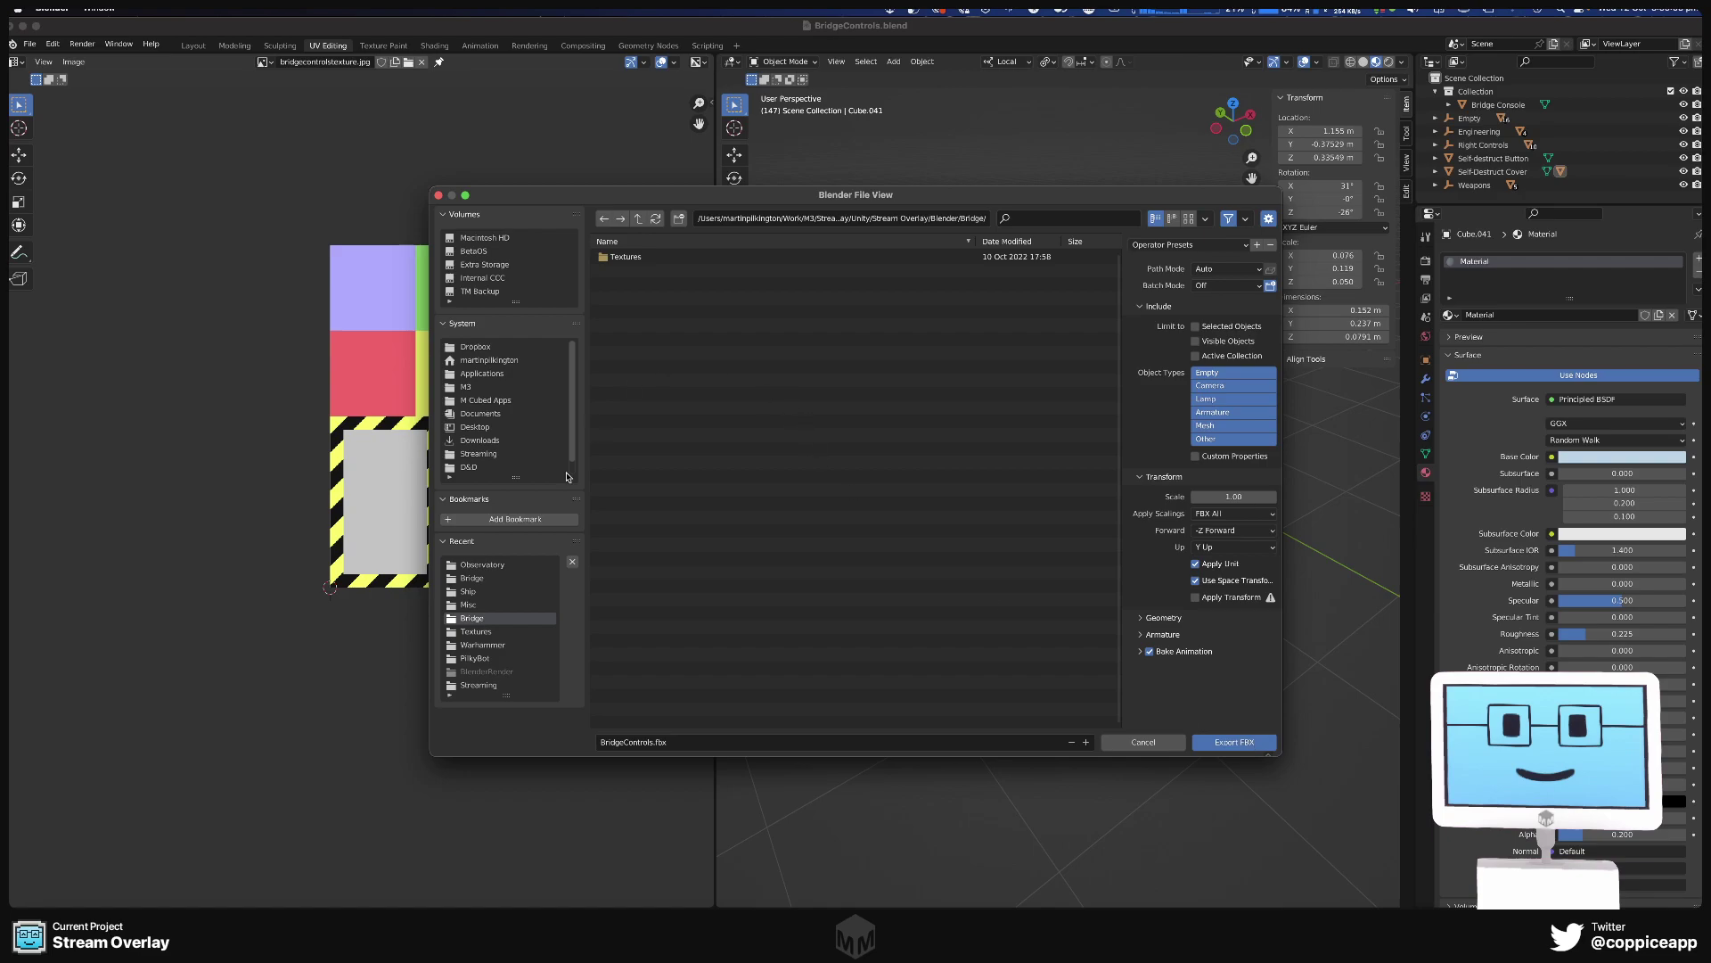
# Export the model as BridgeControls.fbx into the Unity project's Assets/Models/Ship/Bridge folder.
pyautogui.scroll(-1, 485, 437)
pyautogui.click(471, 469)
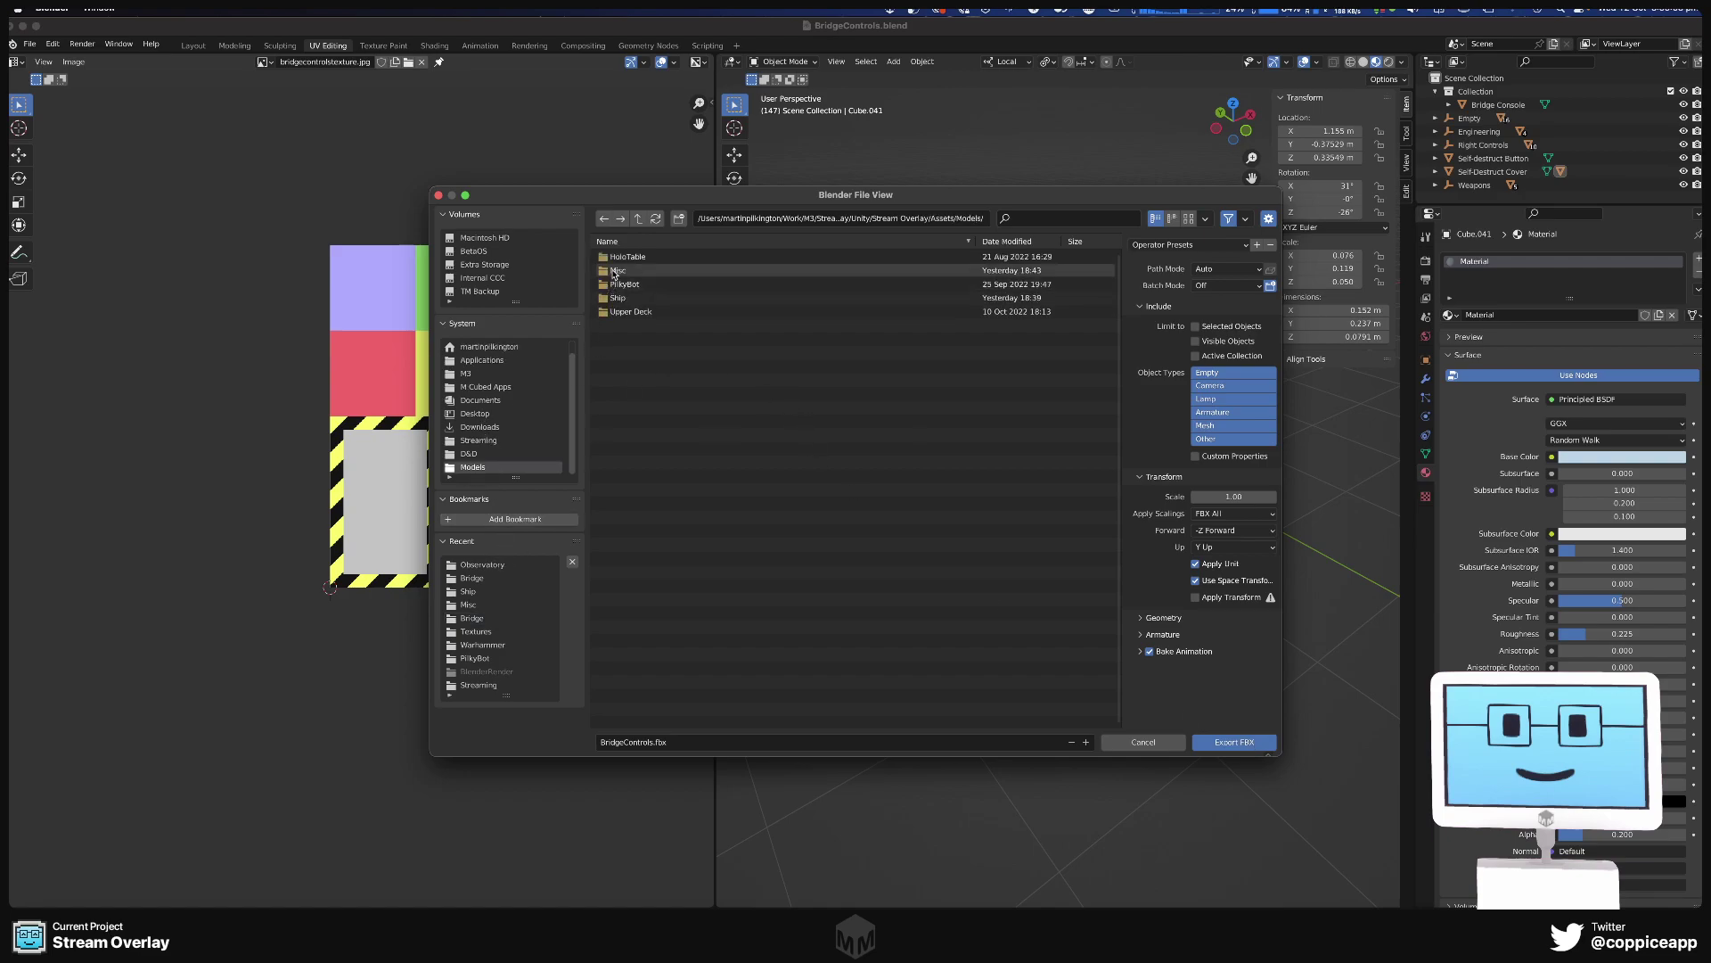
pyautogui.click(622, 300)
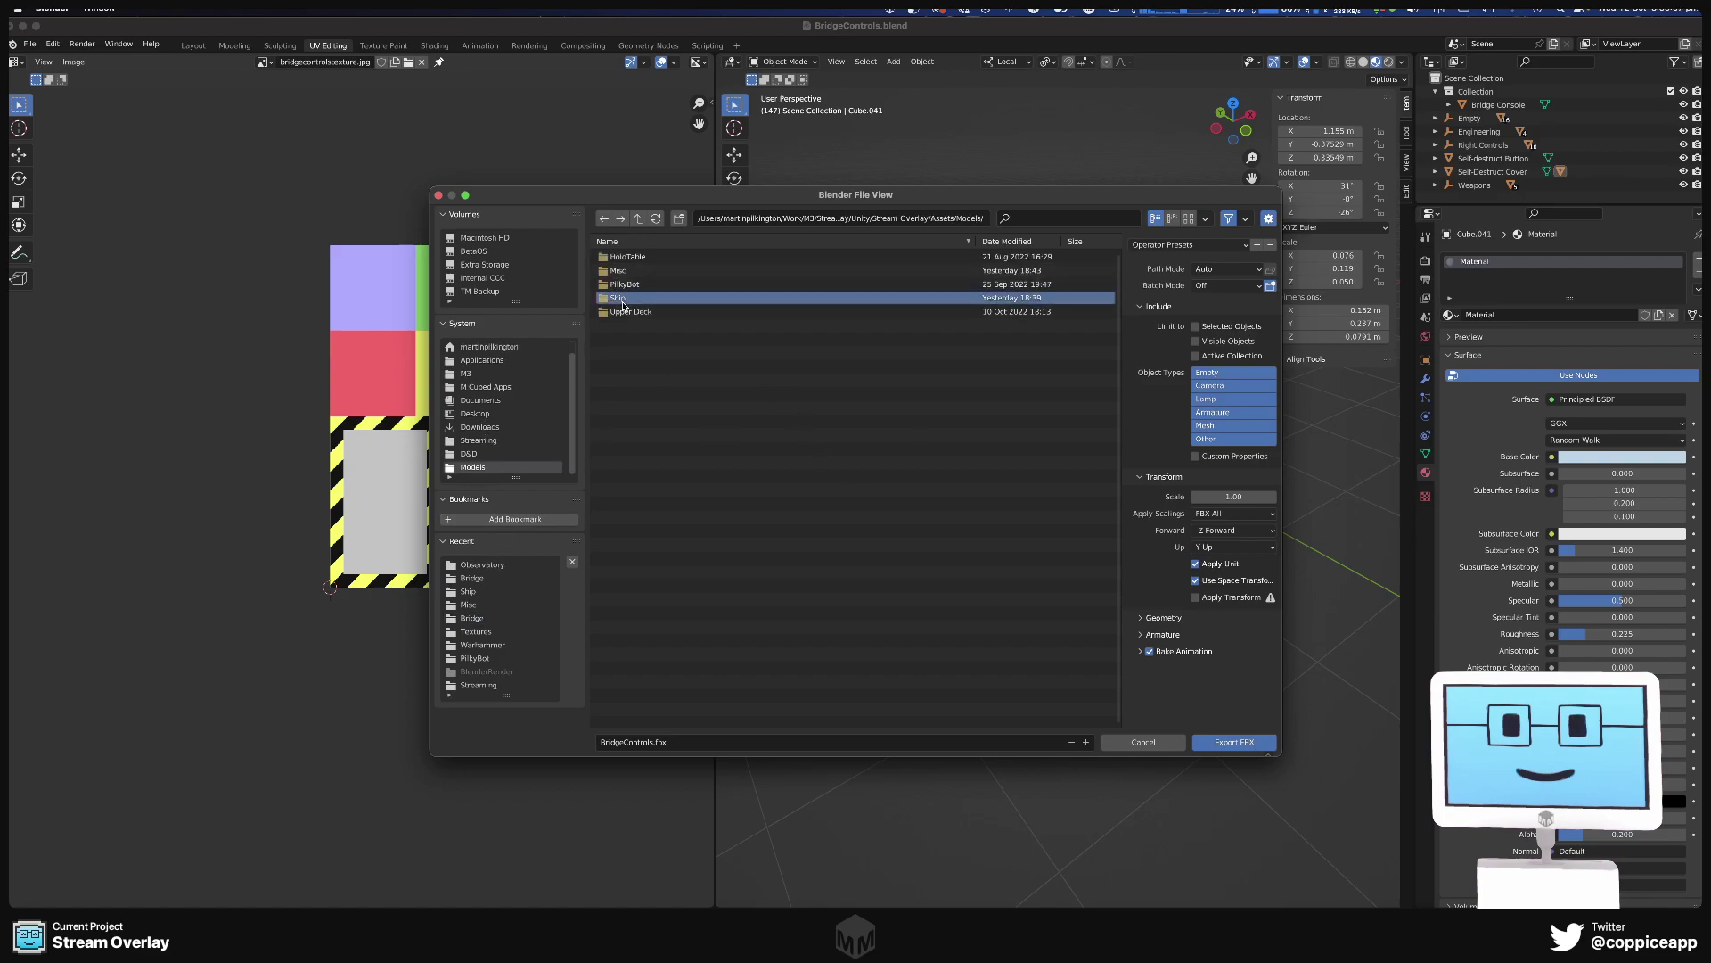
pyautogui.doubleClick(622, 301)
pyautogui.doubleClick(623, 259)
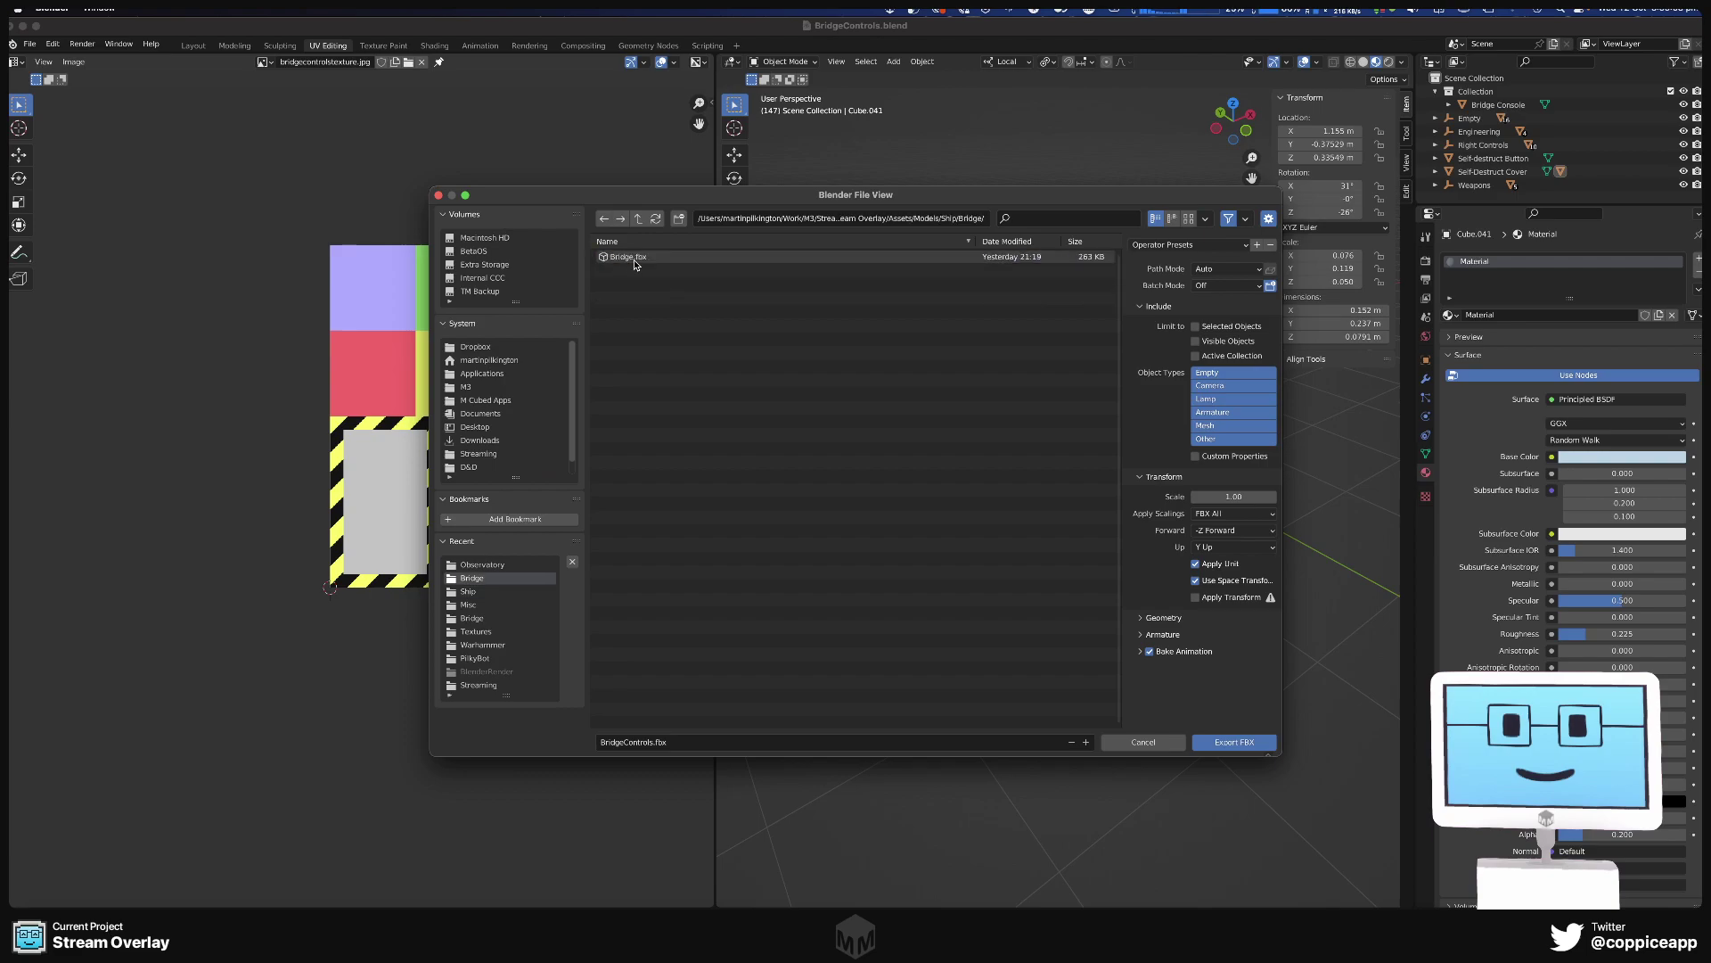
pyautogui.click(633, 261)
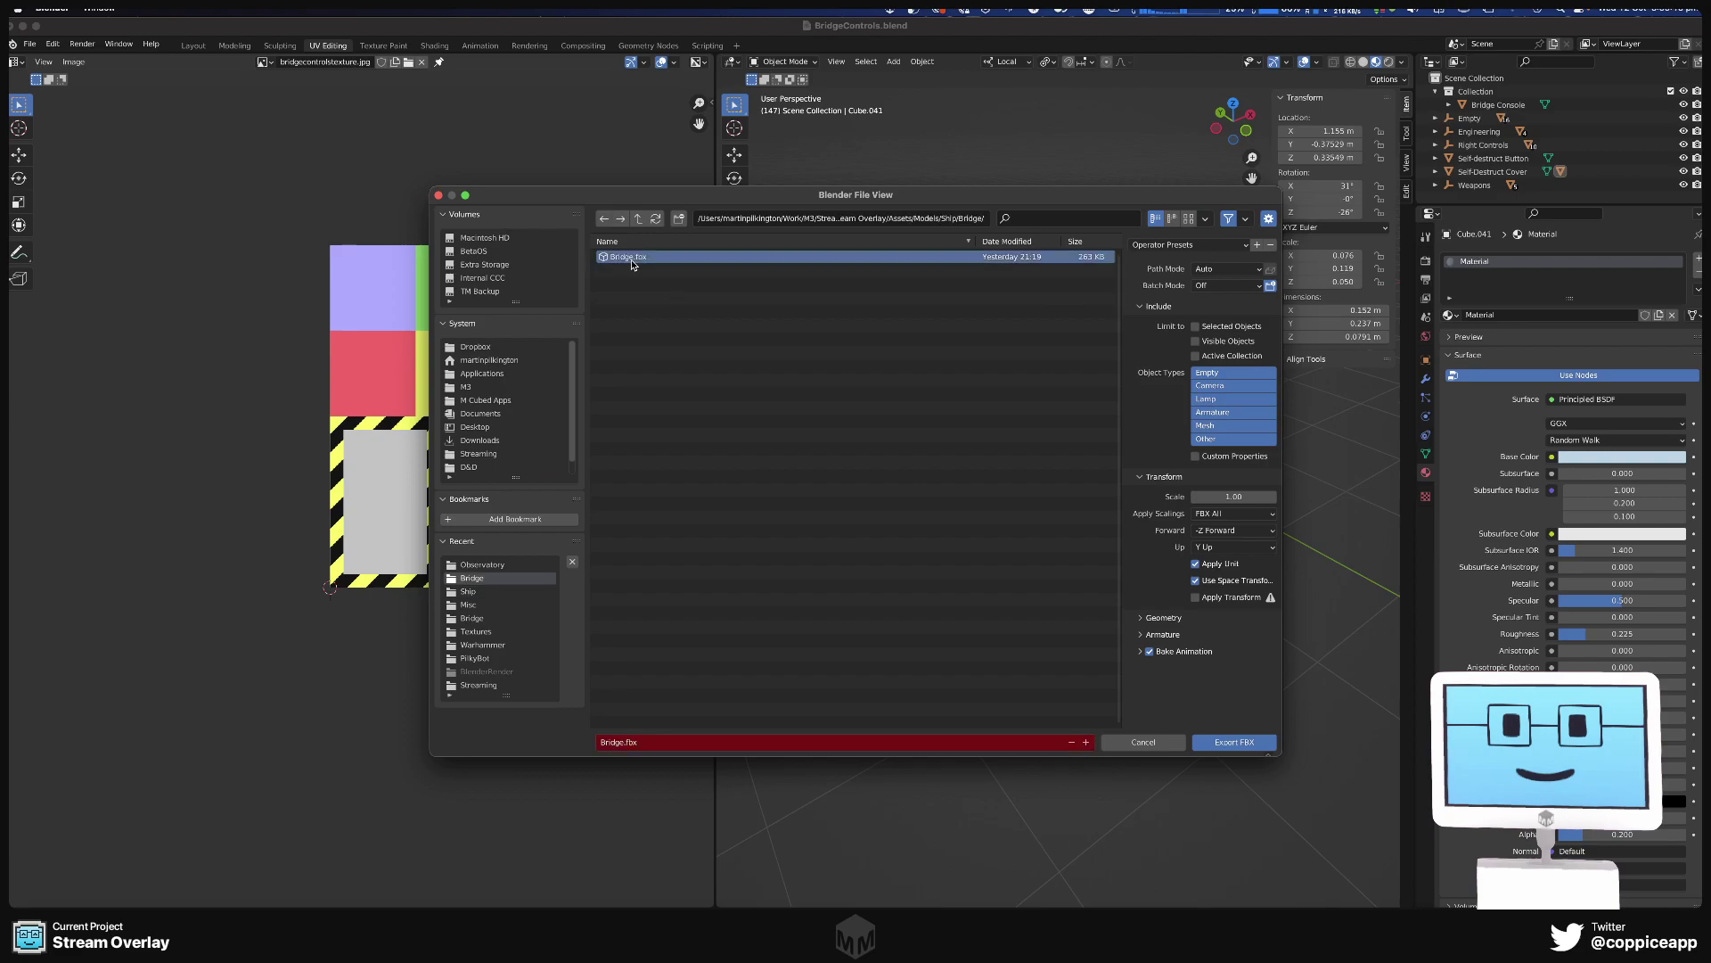
pyautogui.click(614, 741)
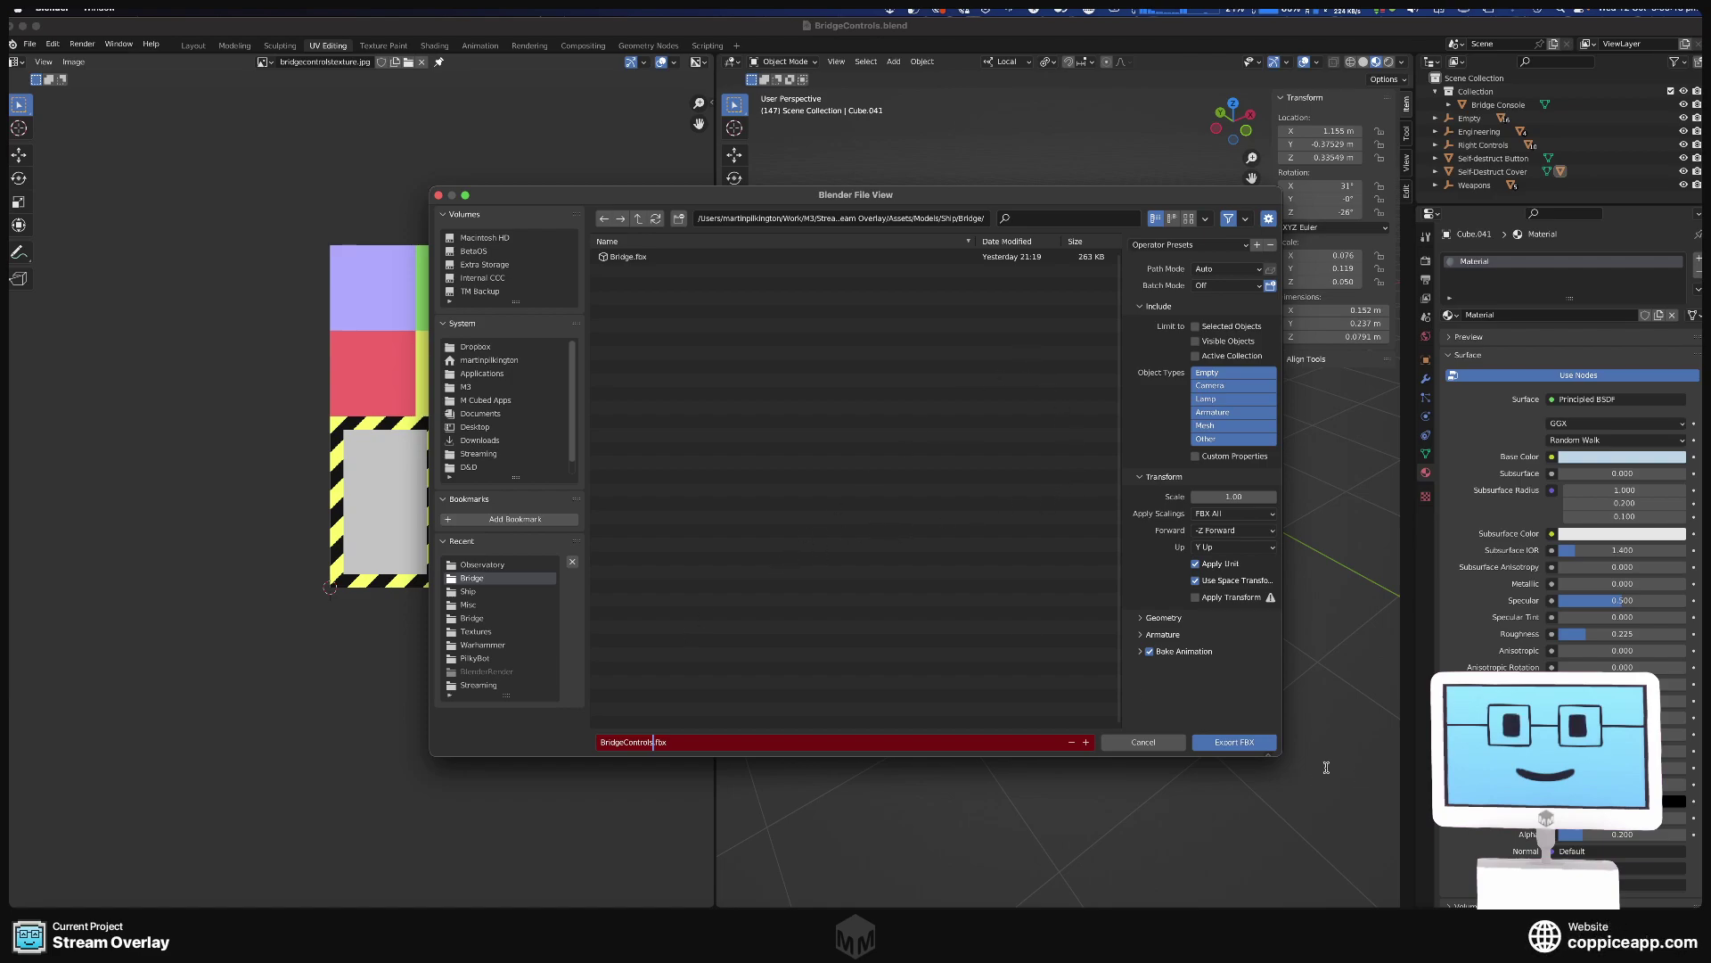
pyautogui.click(1226, 741)
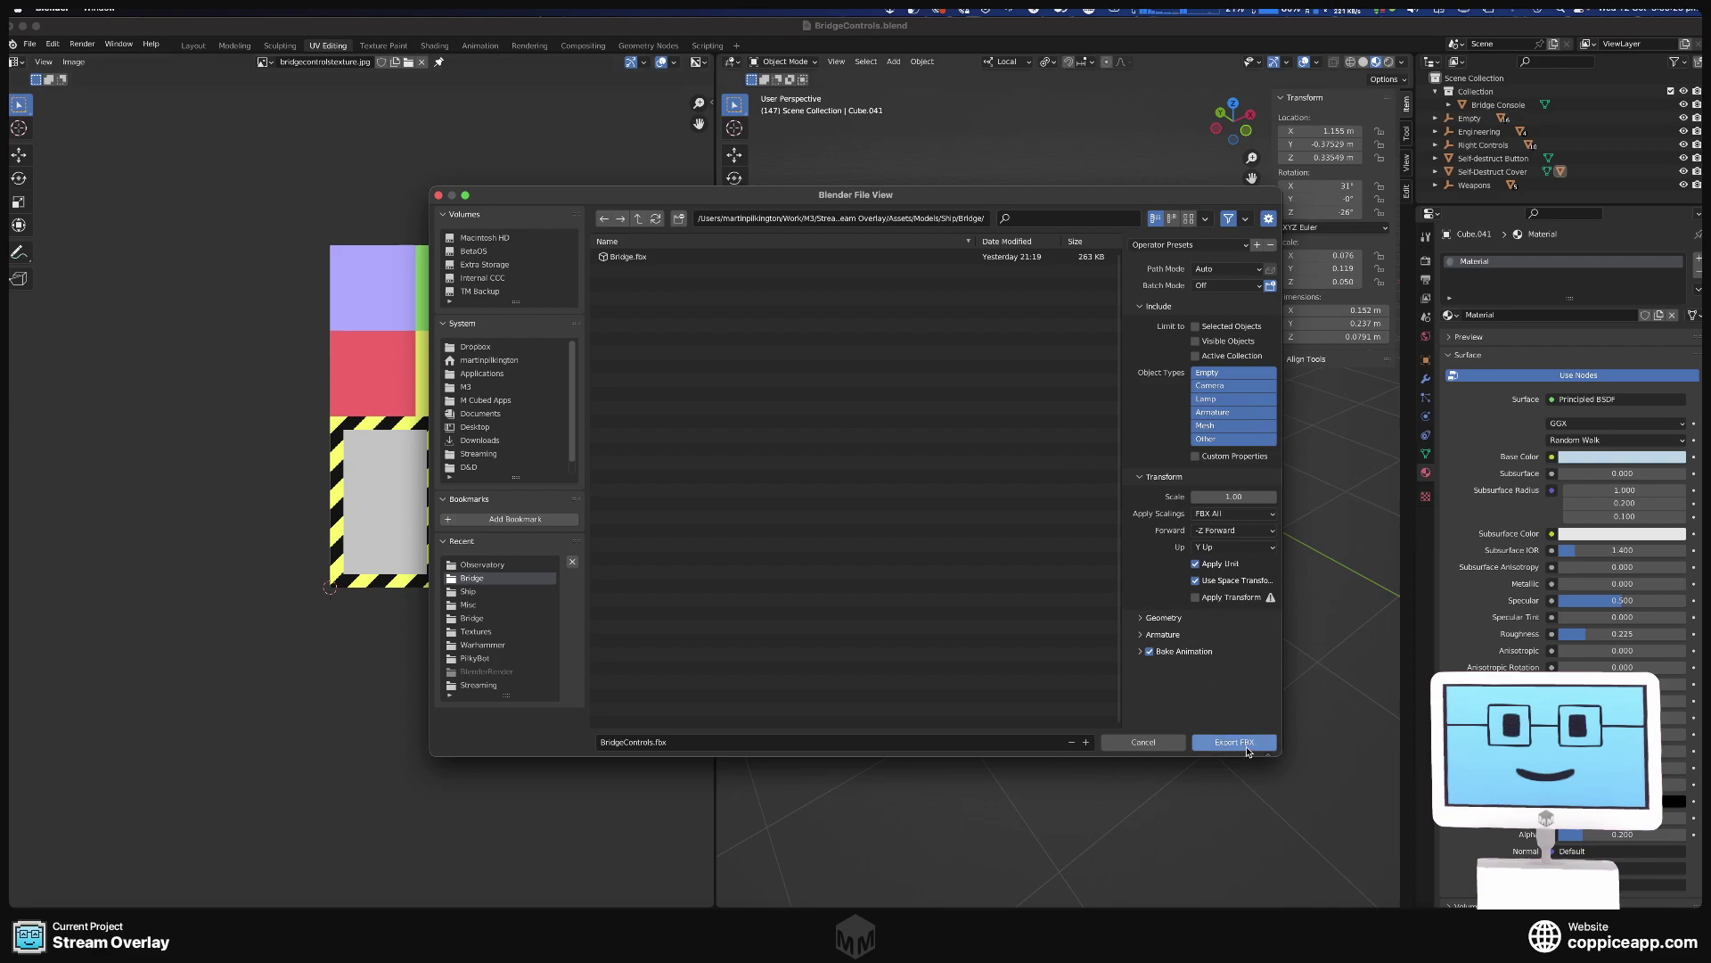
pyautogui.click(1246, 745)
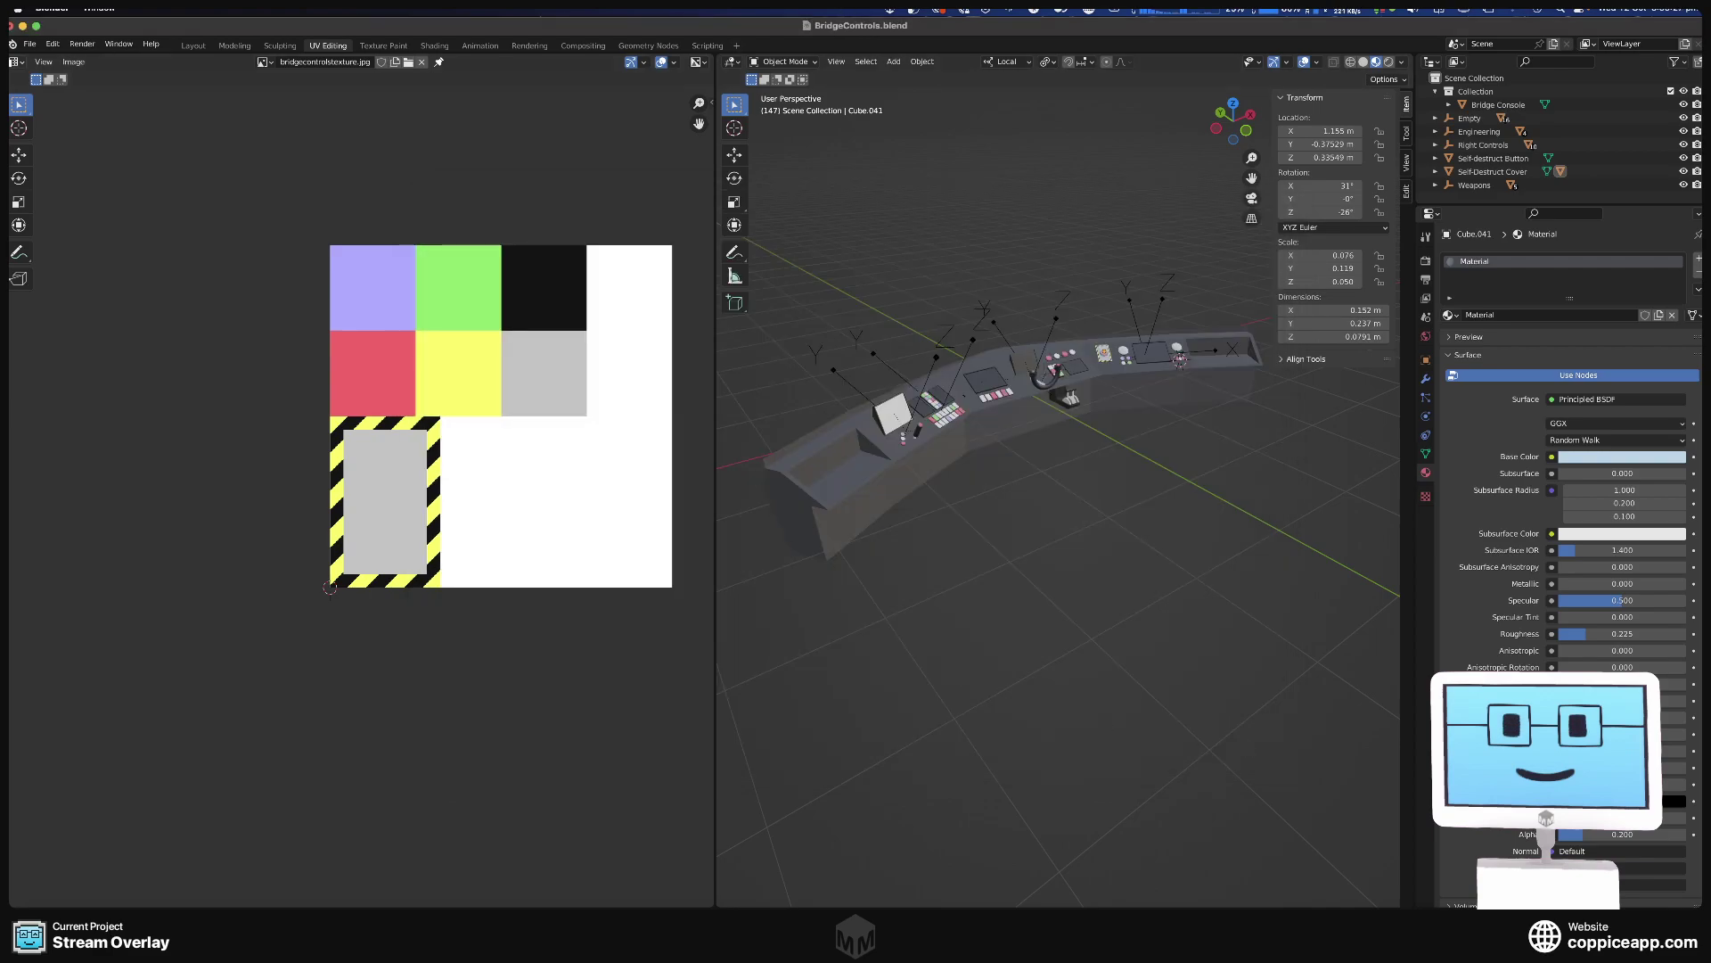
# Switch back to Unity and place the BridgeControls model in the scene beyond the Bridge's curved end, at about X -1.57, Y -0.13, Z 7.05.
pyautogui.click(21, 26)
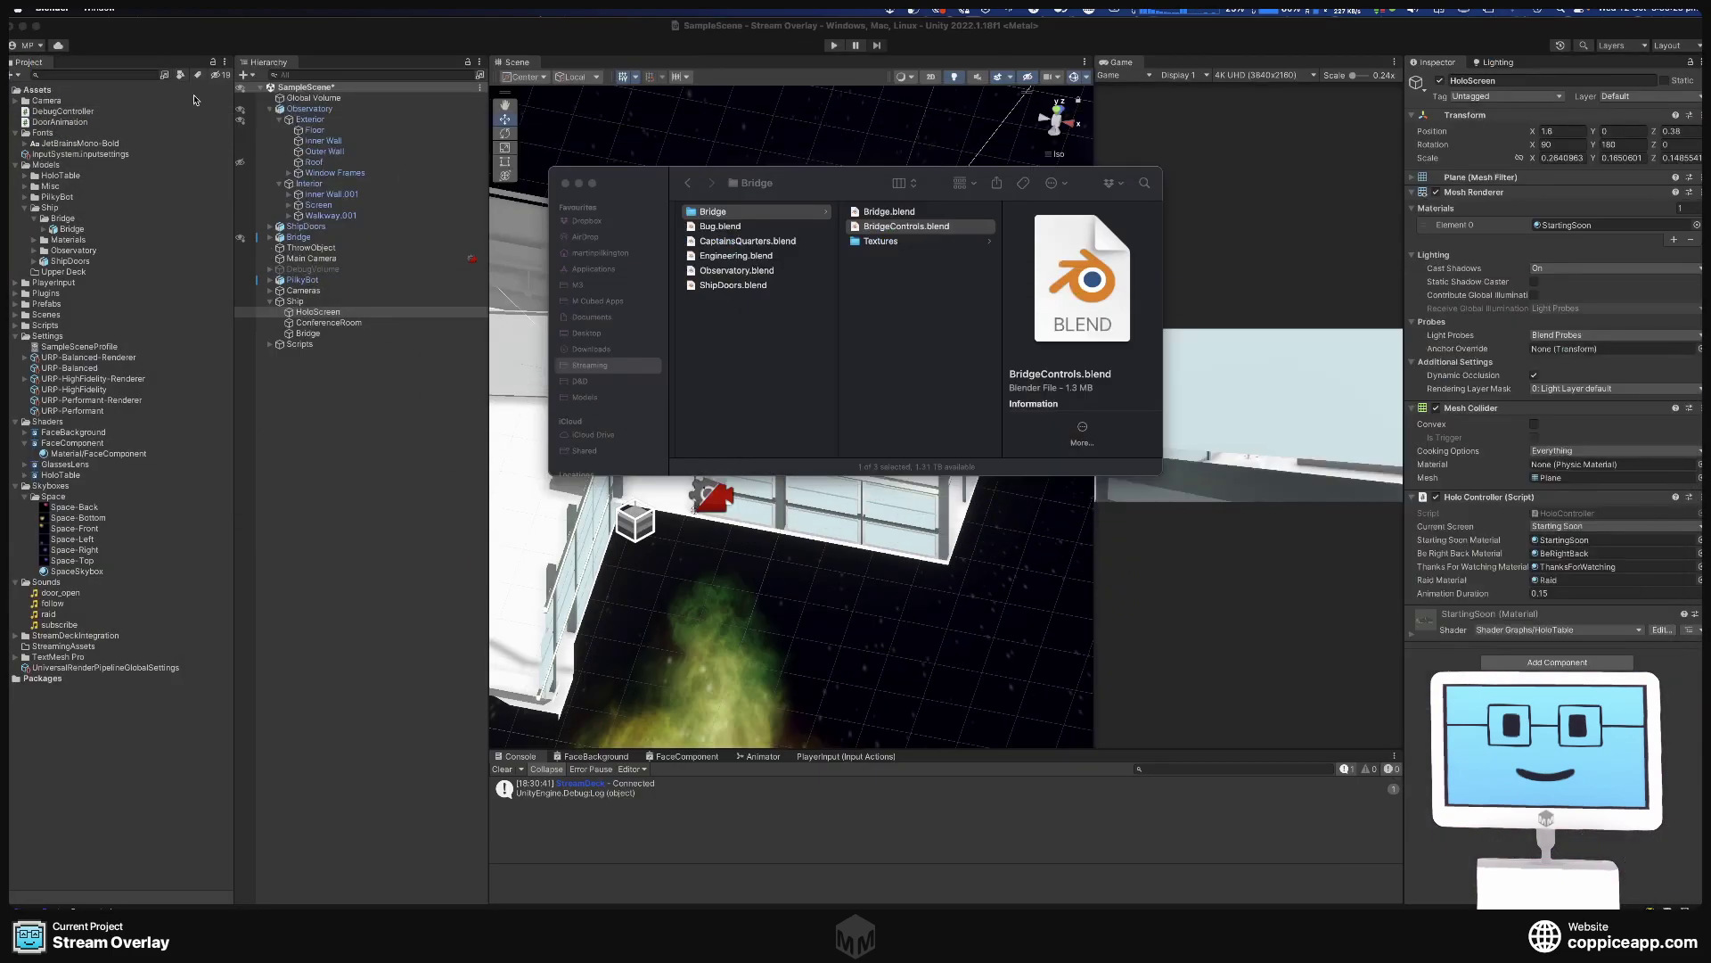
pyautogui.press('super+Tab')
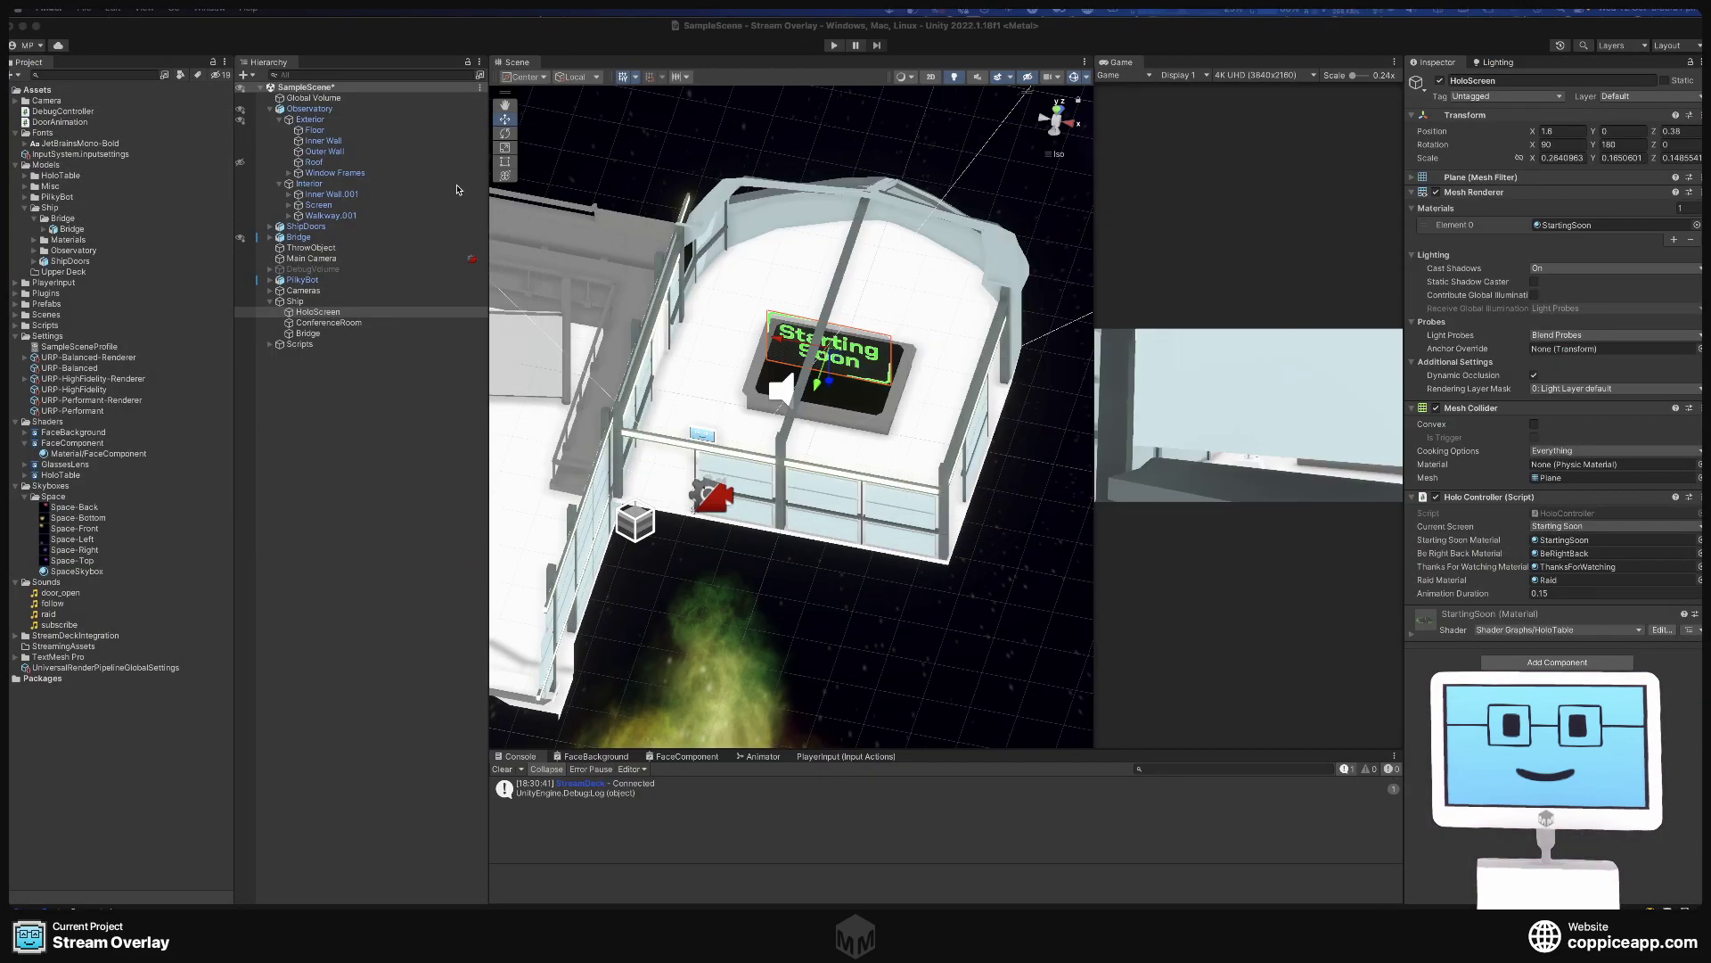
pyautogui.click(124, 238)
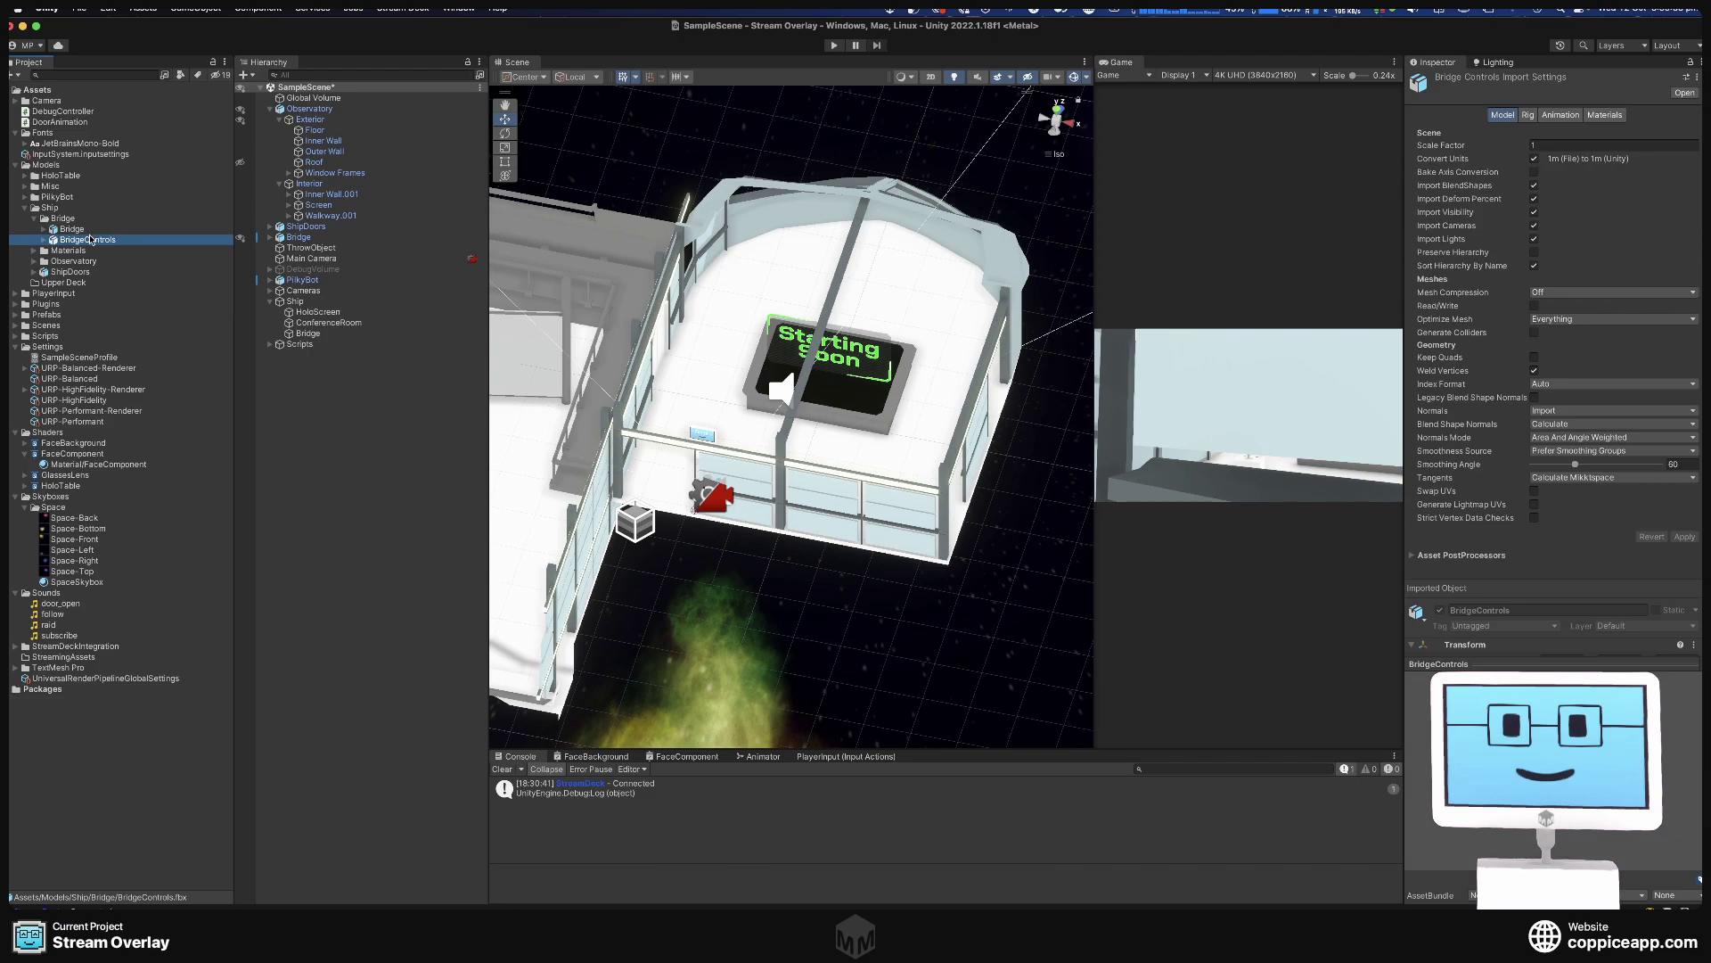
pyautogui.moveTo(840, 283); pyautogui.dragTo(829, 164)
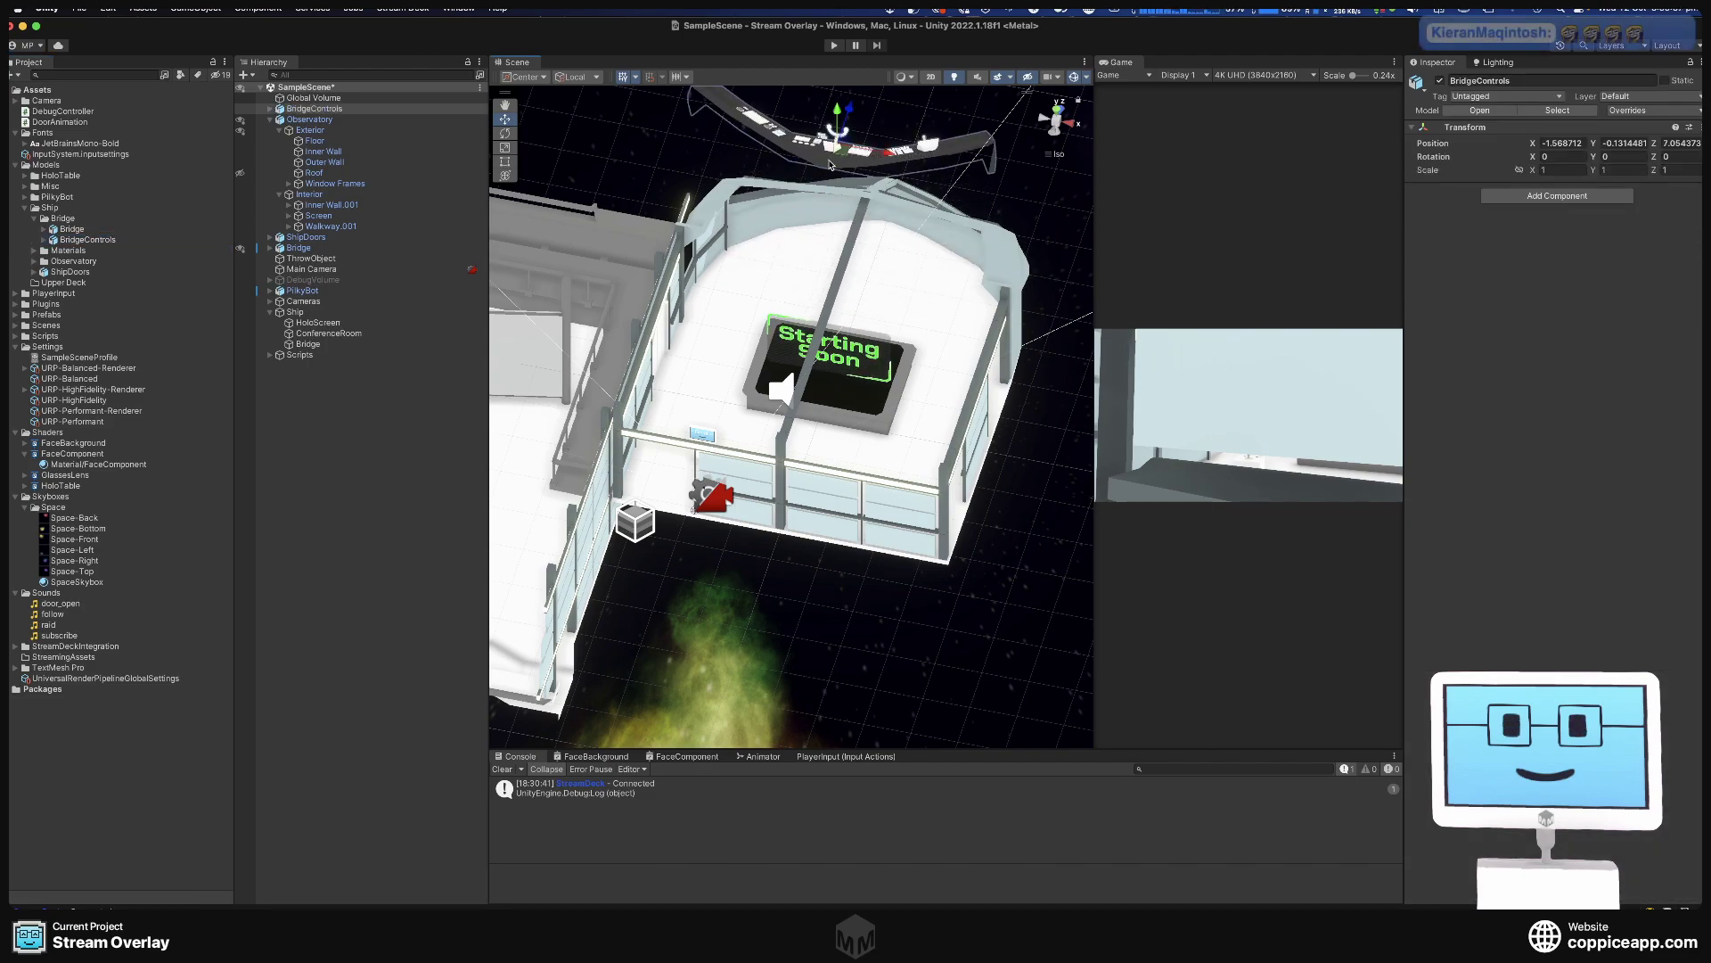
pyautogui.moveTo(829, 164); pyautogui.dragTo(748, 341, button='middle')
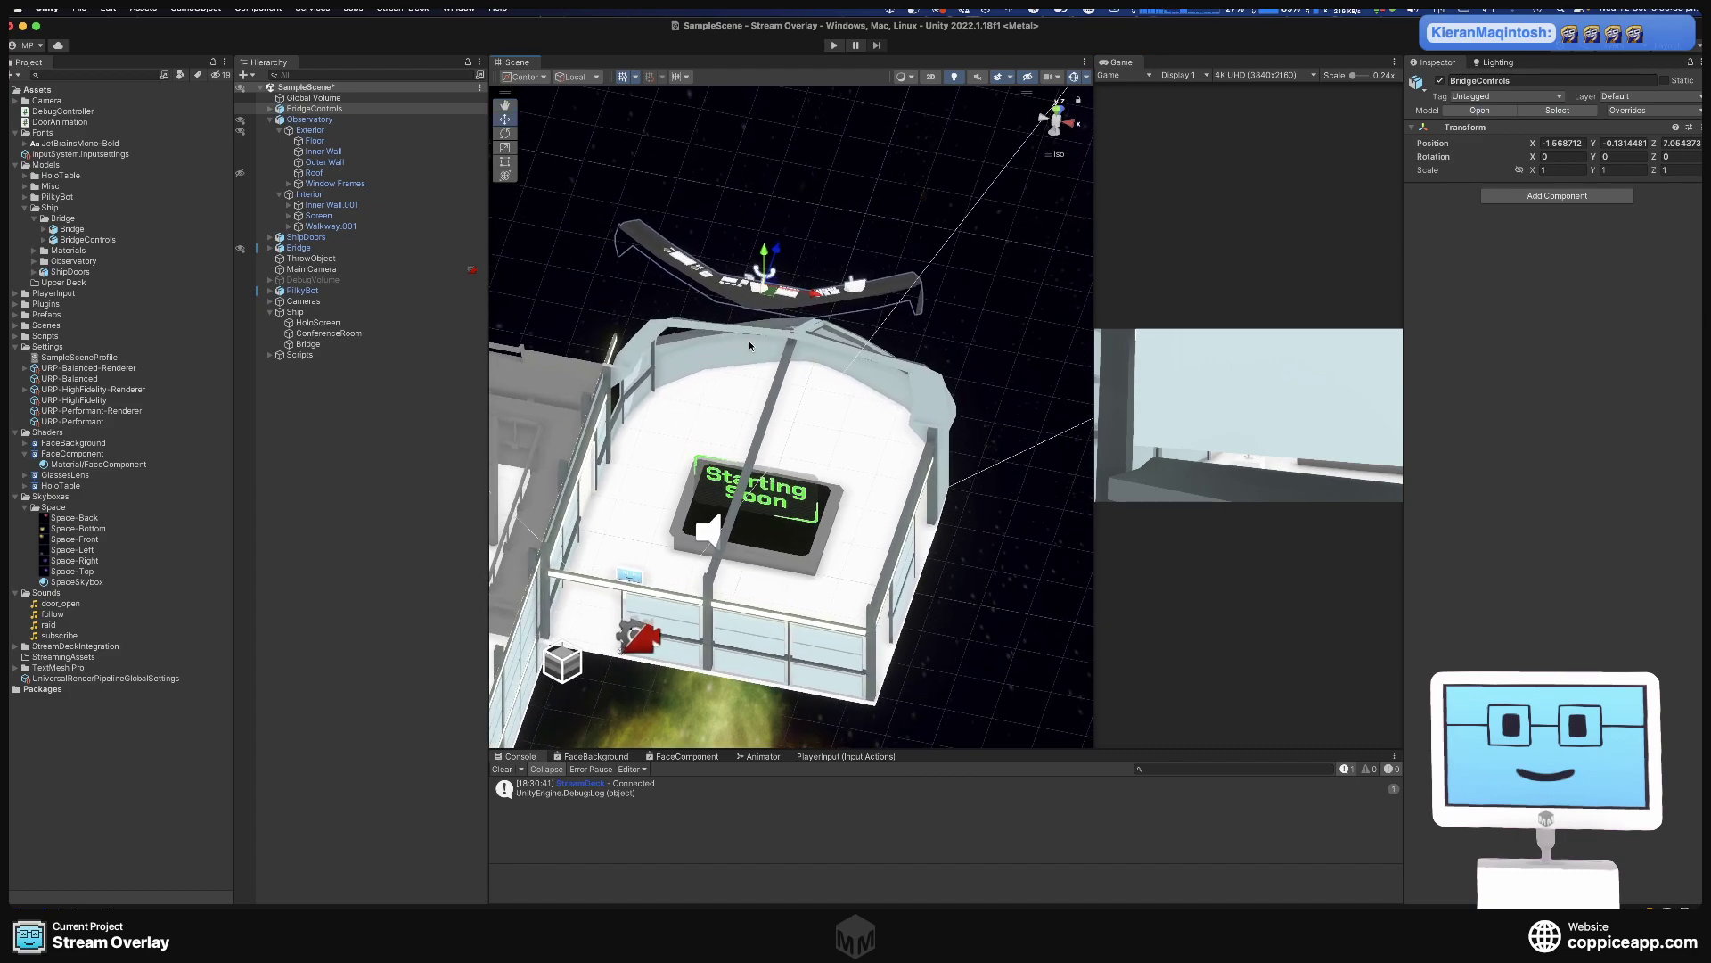
# Set the BridgeControls object's Y rotation to 180.
pyautogui.press('e')
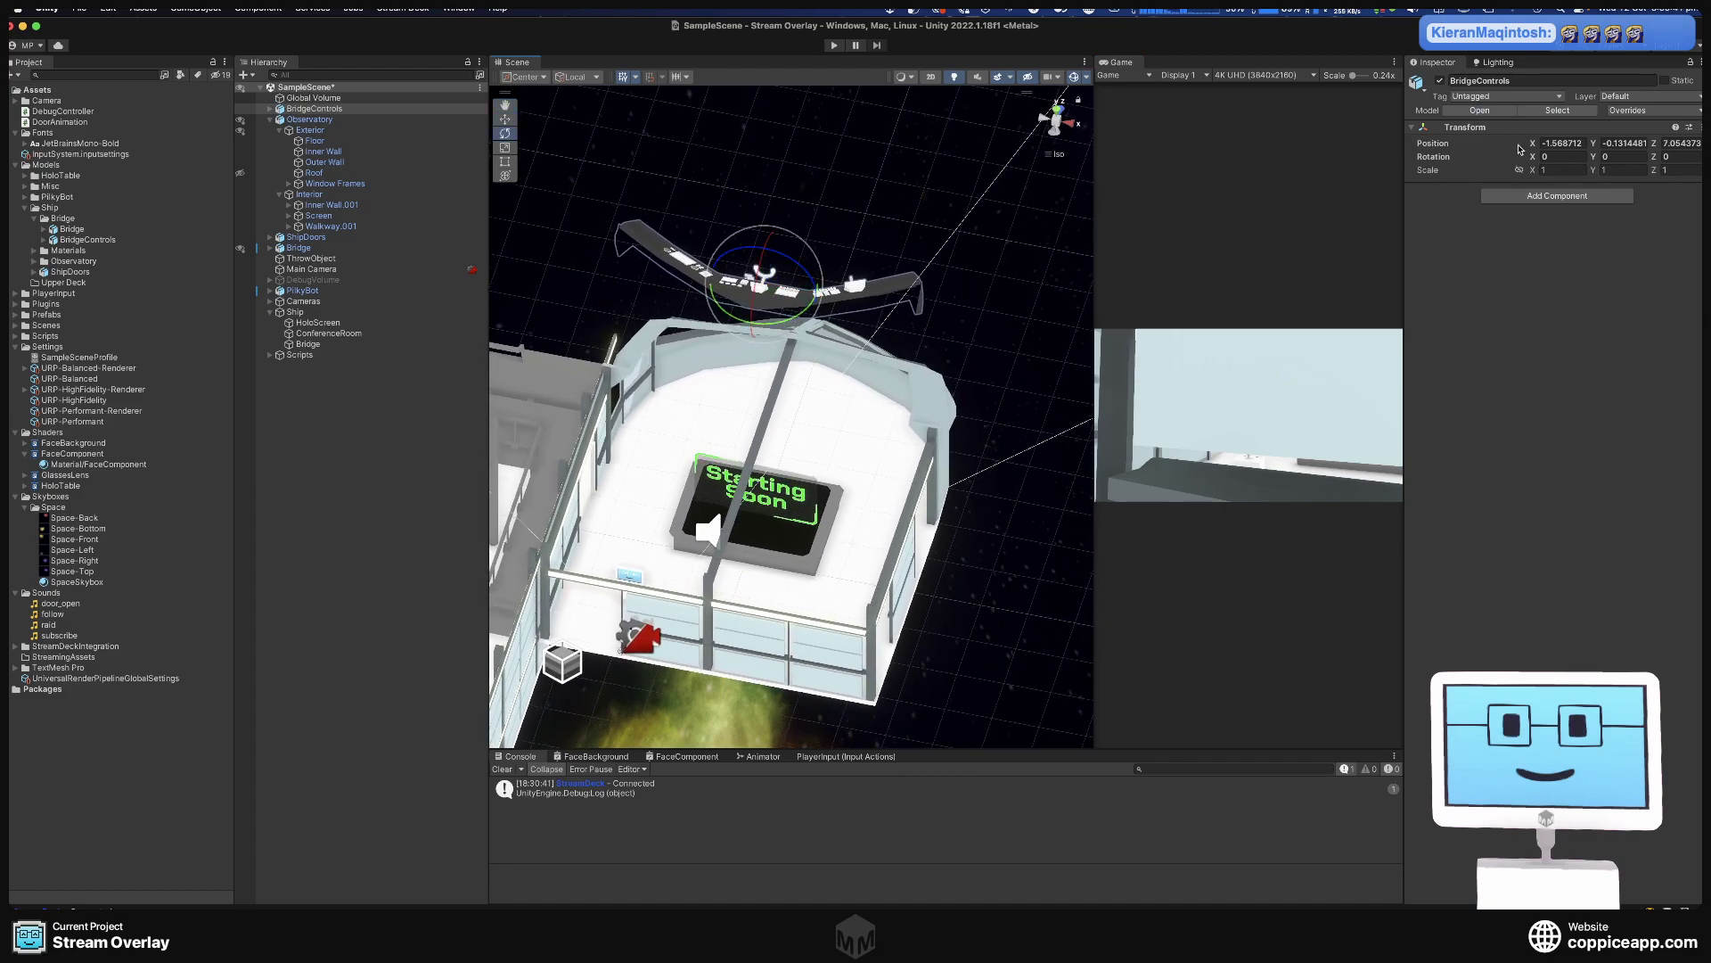
pyautogui.click(1615, 157)
pyautogui.write('100')
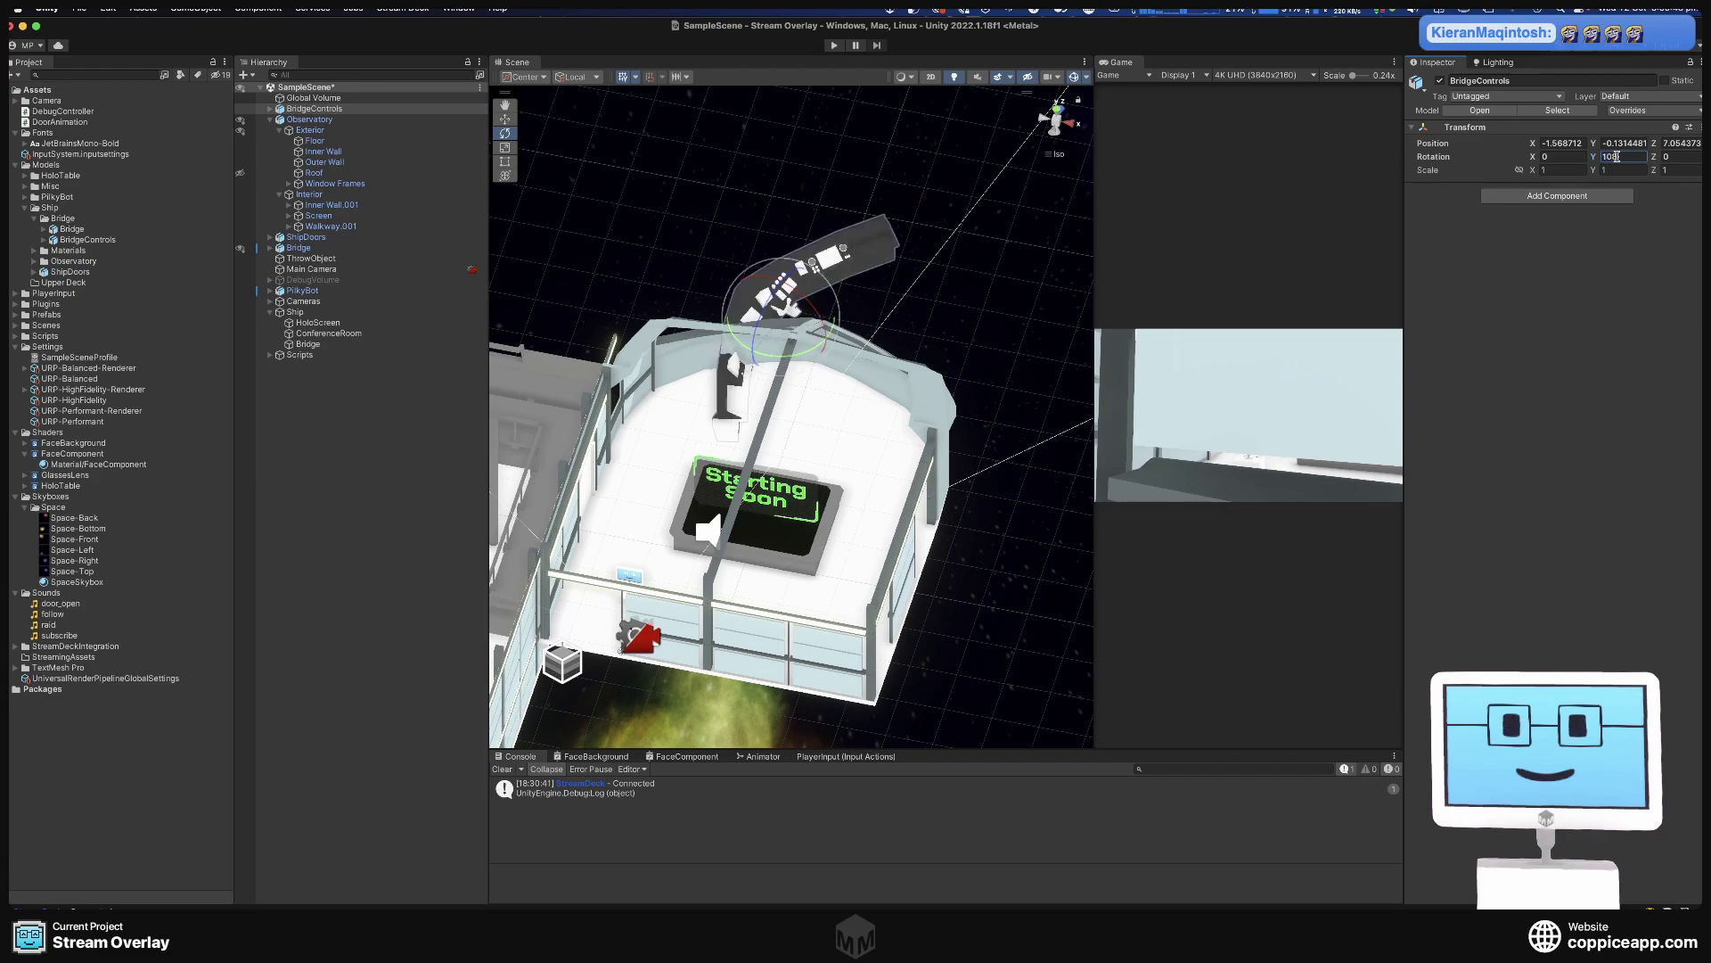
pyautogui.press('BackSpace')
pyautogui.press('BackSpace')
pyautogui.write('80')
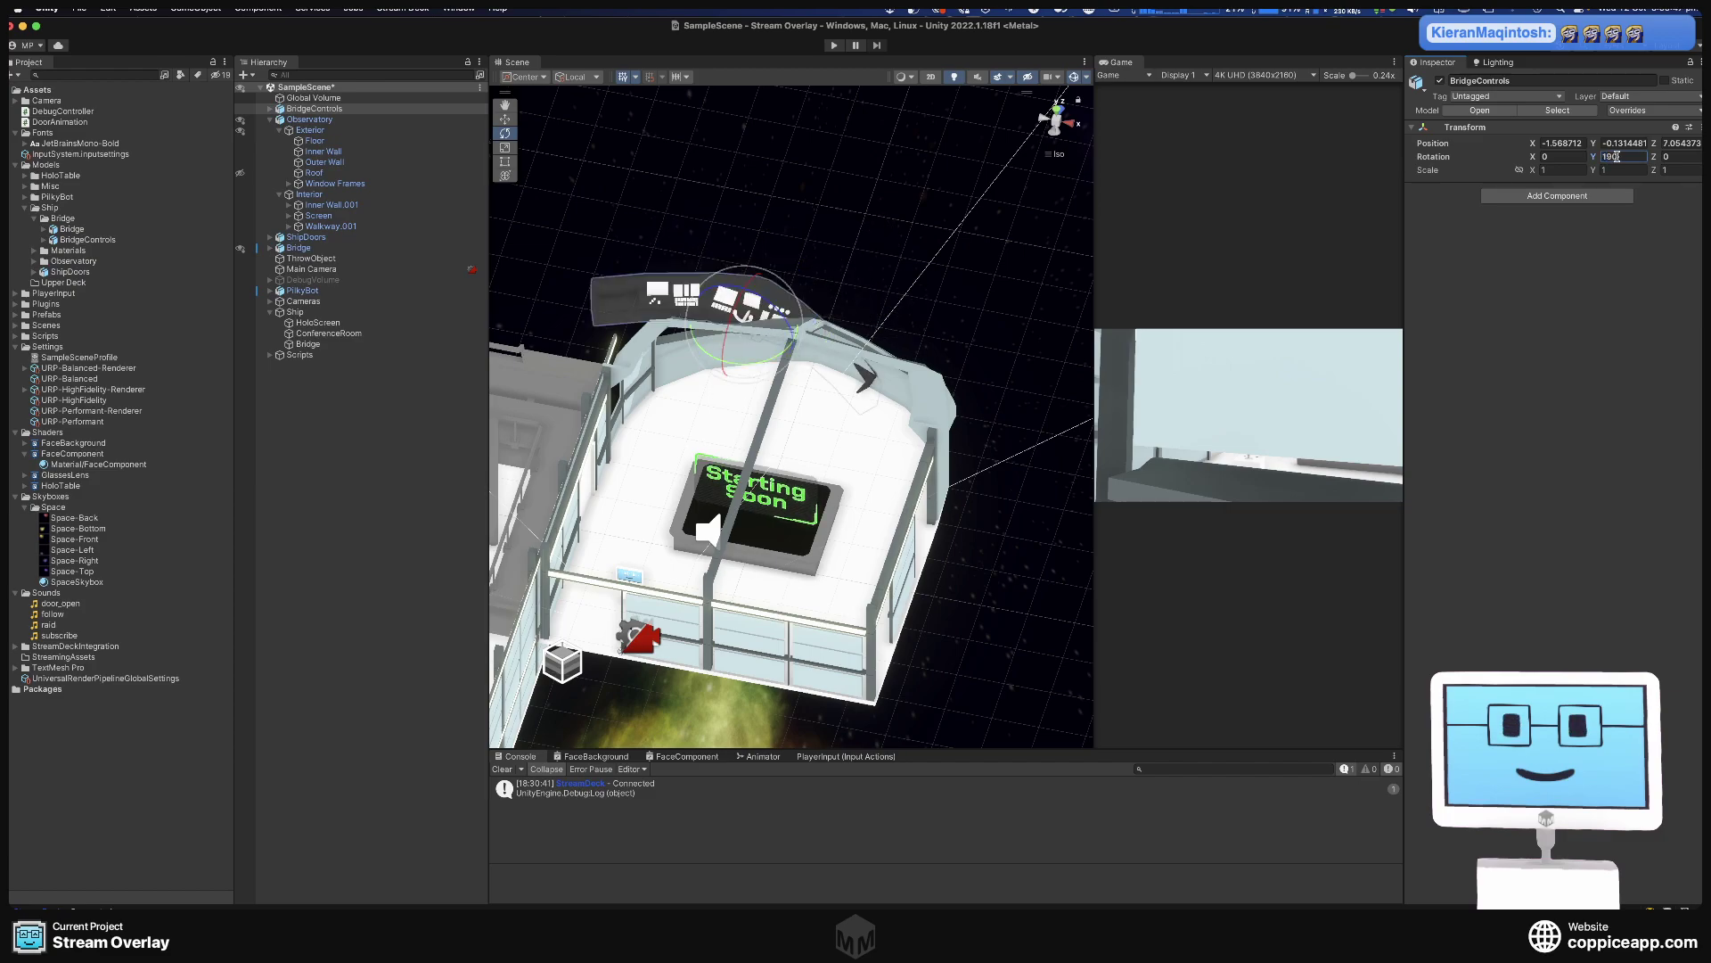
# Correct the Y rotation value of BridgeControls so that it reads 180.
pyautogui.press('BackSpace')
pyautogui.press('BackSpace')
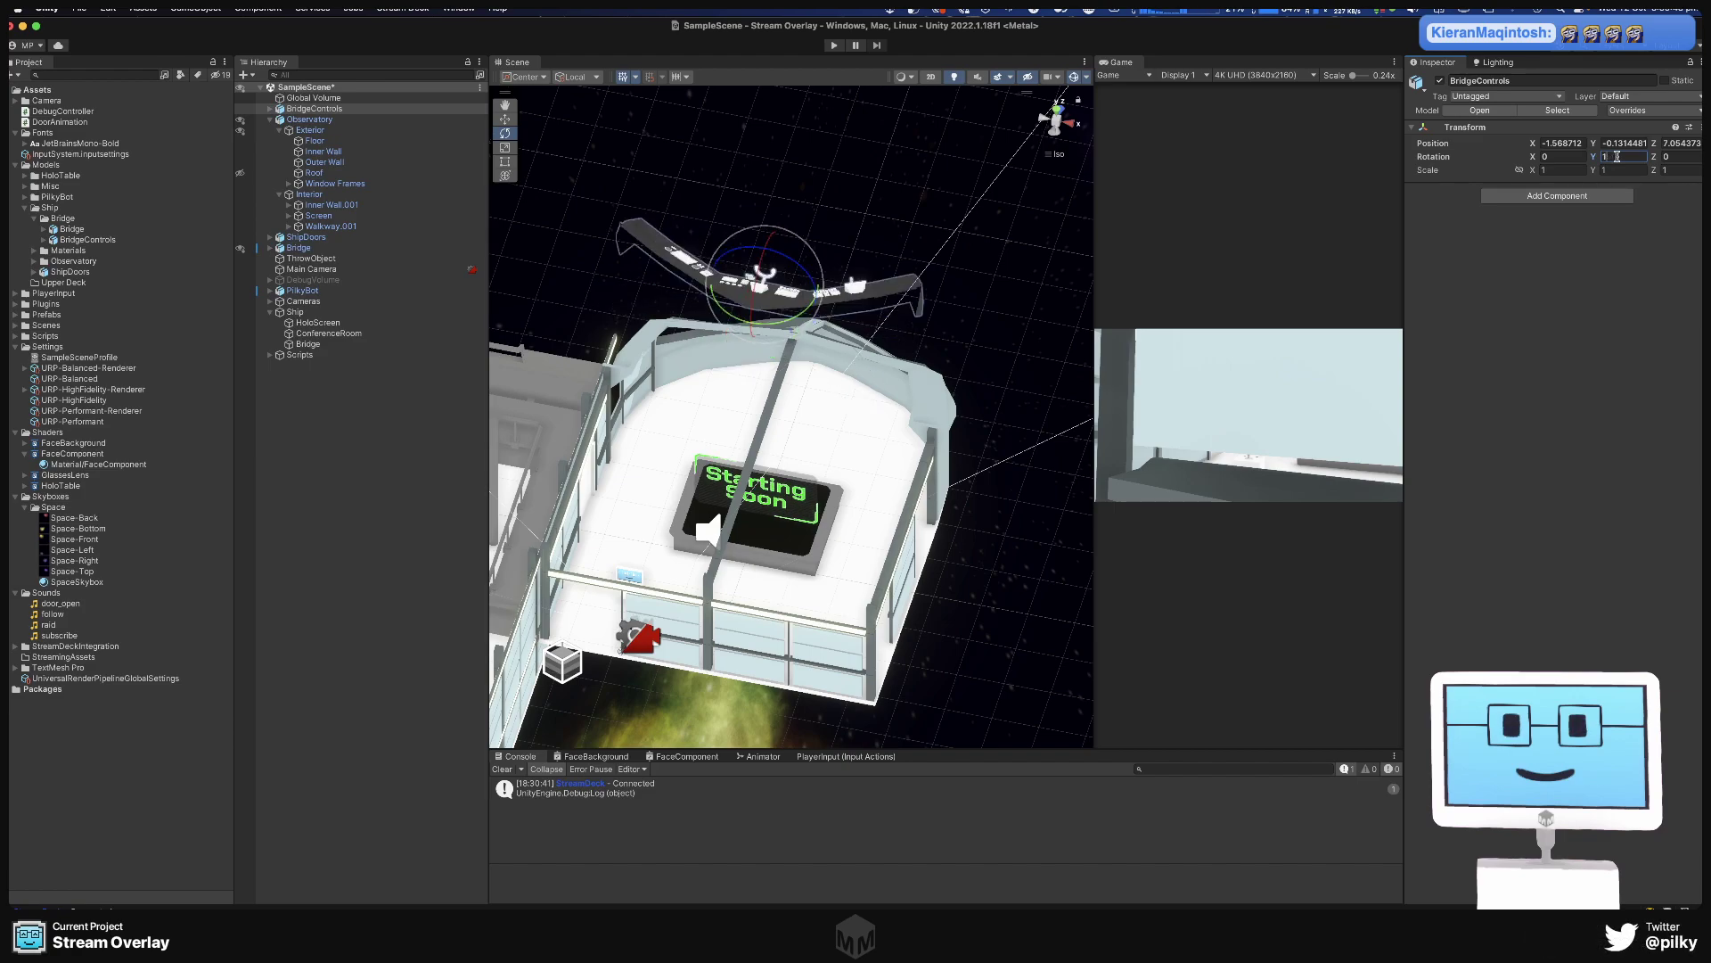
pyautogui.write('80w')
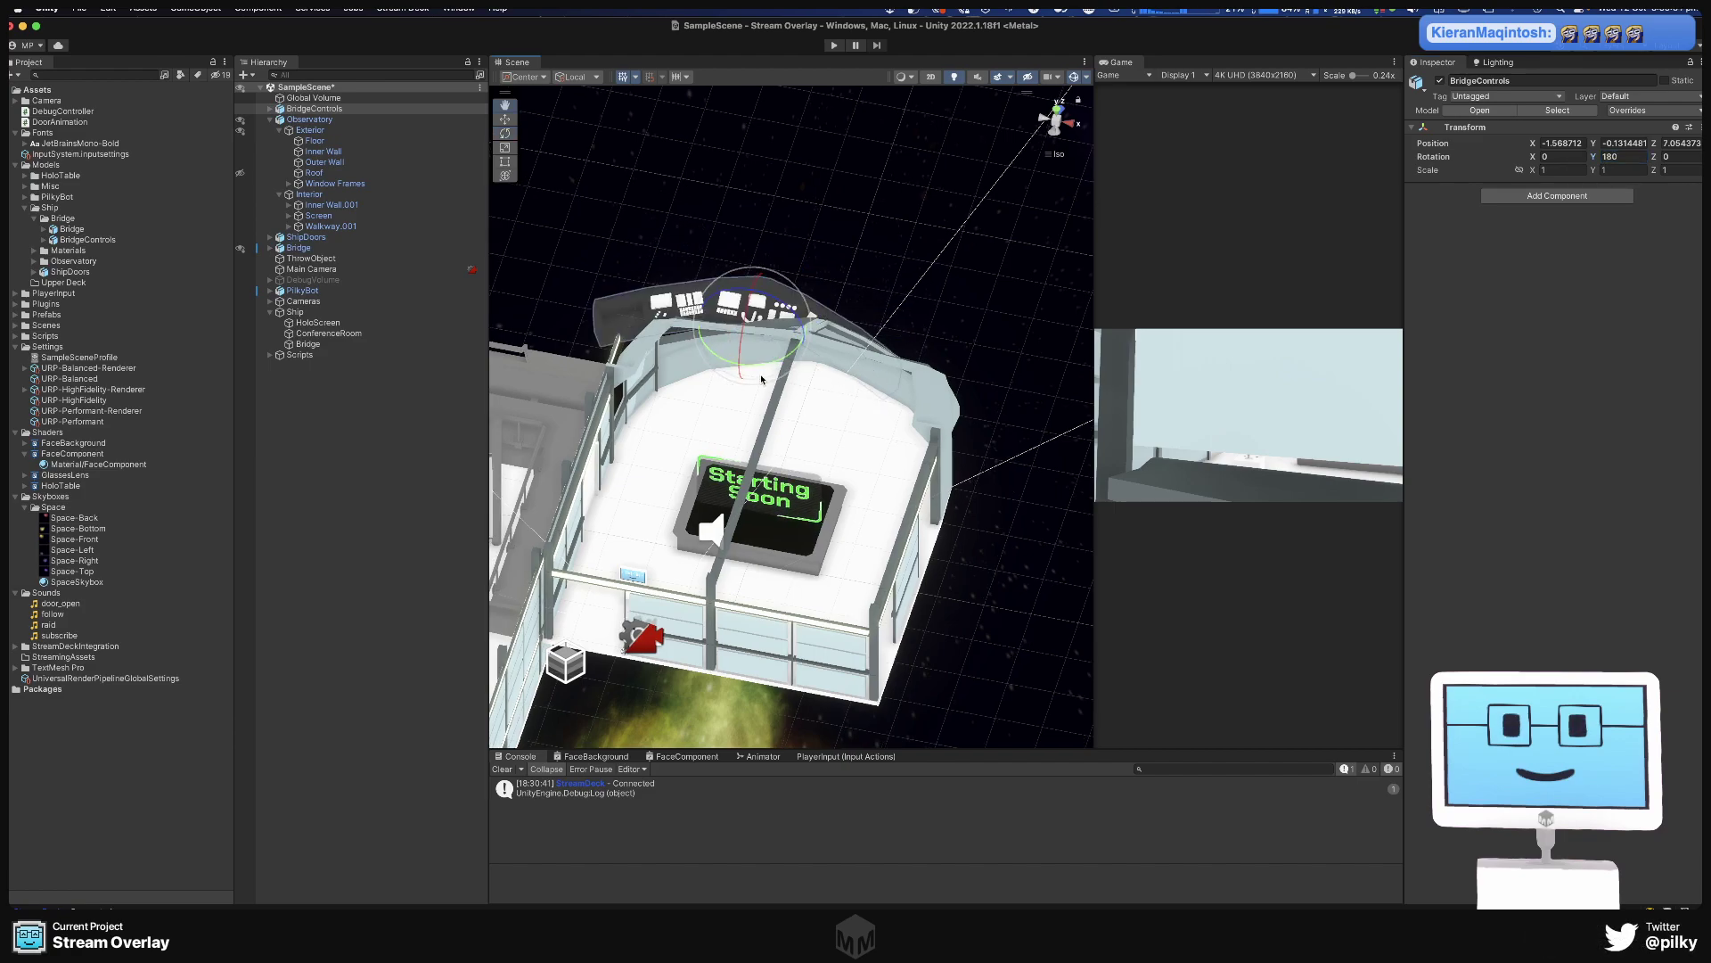
# Move BridgeControls beneath the front windows inside the Bridge's curved end, at about X 0.012, Y 0.54, Z 5.439.
pyautogui.keyDown('alt'); pyautogui.moveTo(802, 294); pyautogui.dragTo(890, 415); pyautogui.keyUp('alt')
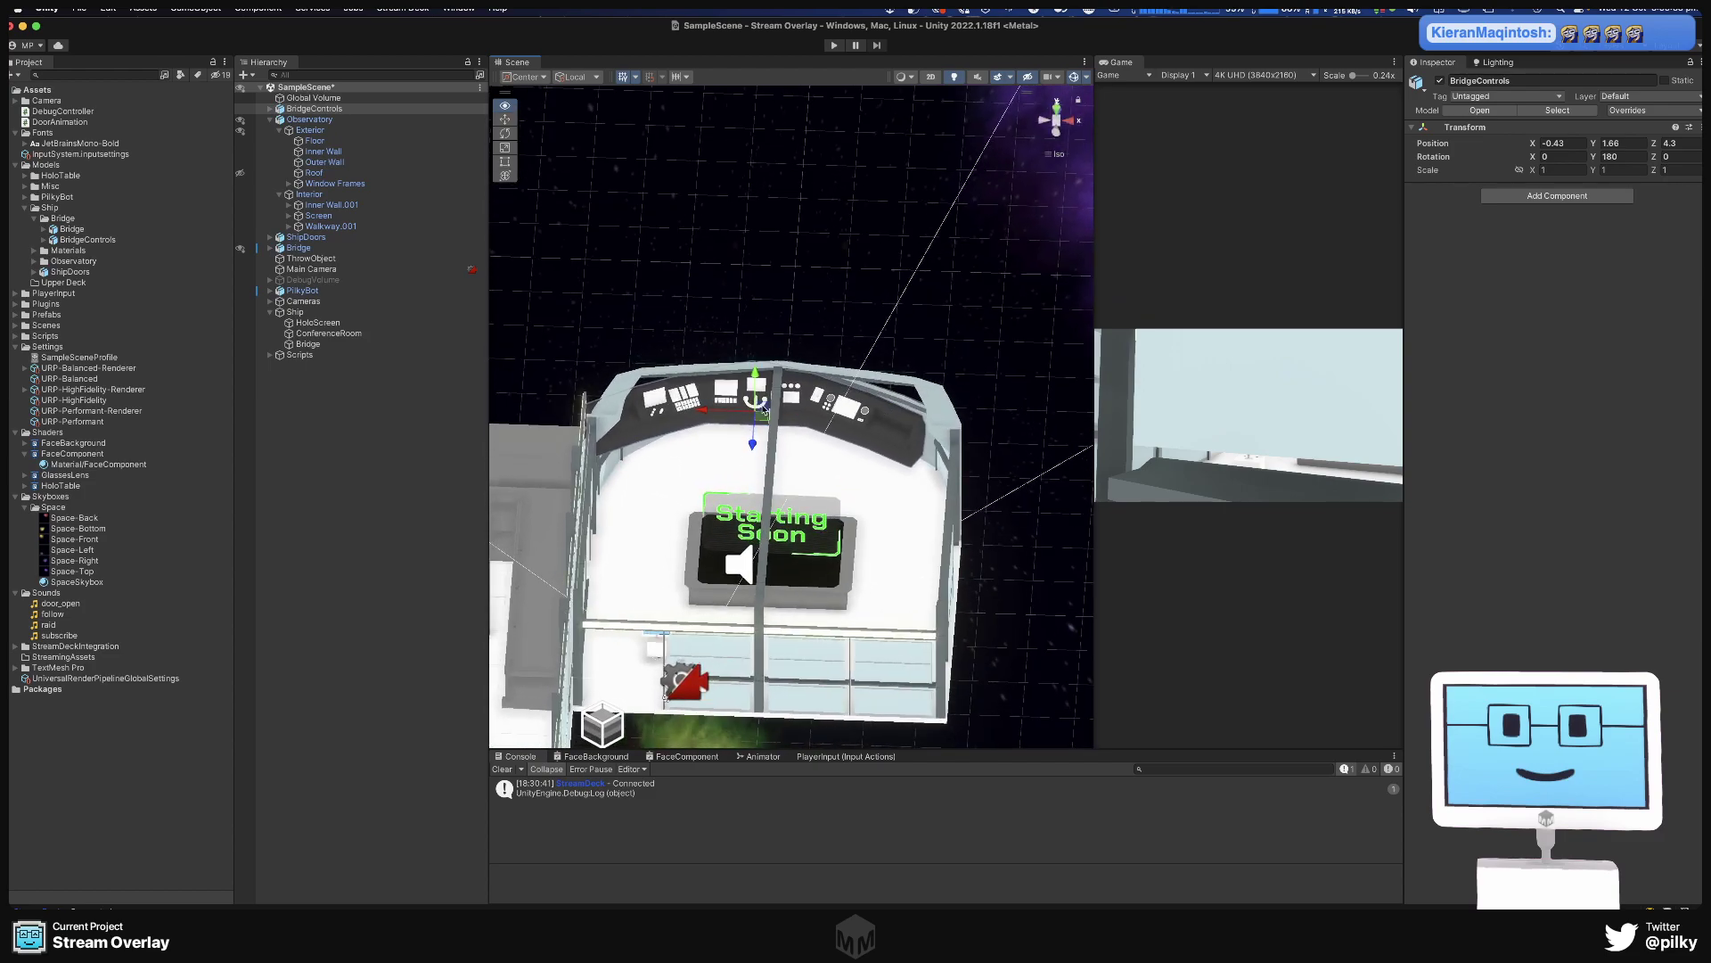
pyautogui.moveTo(704, 410); pyautogui.dragTo(782, 421)
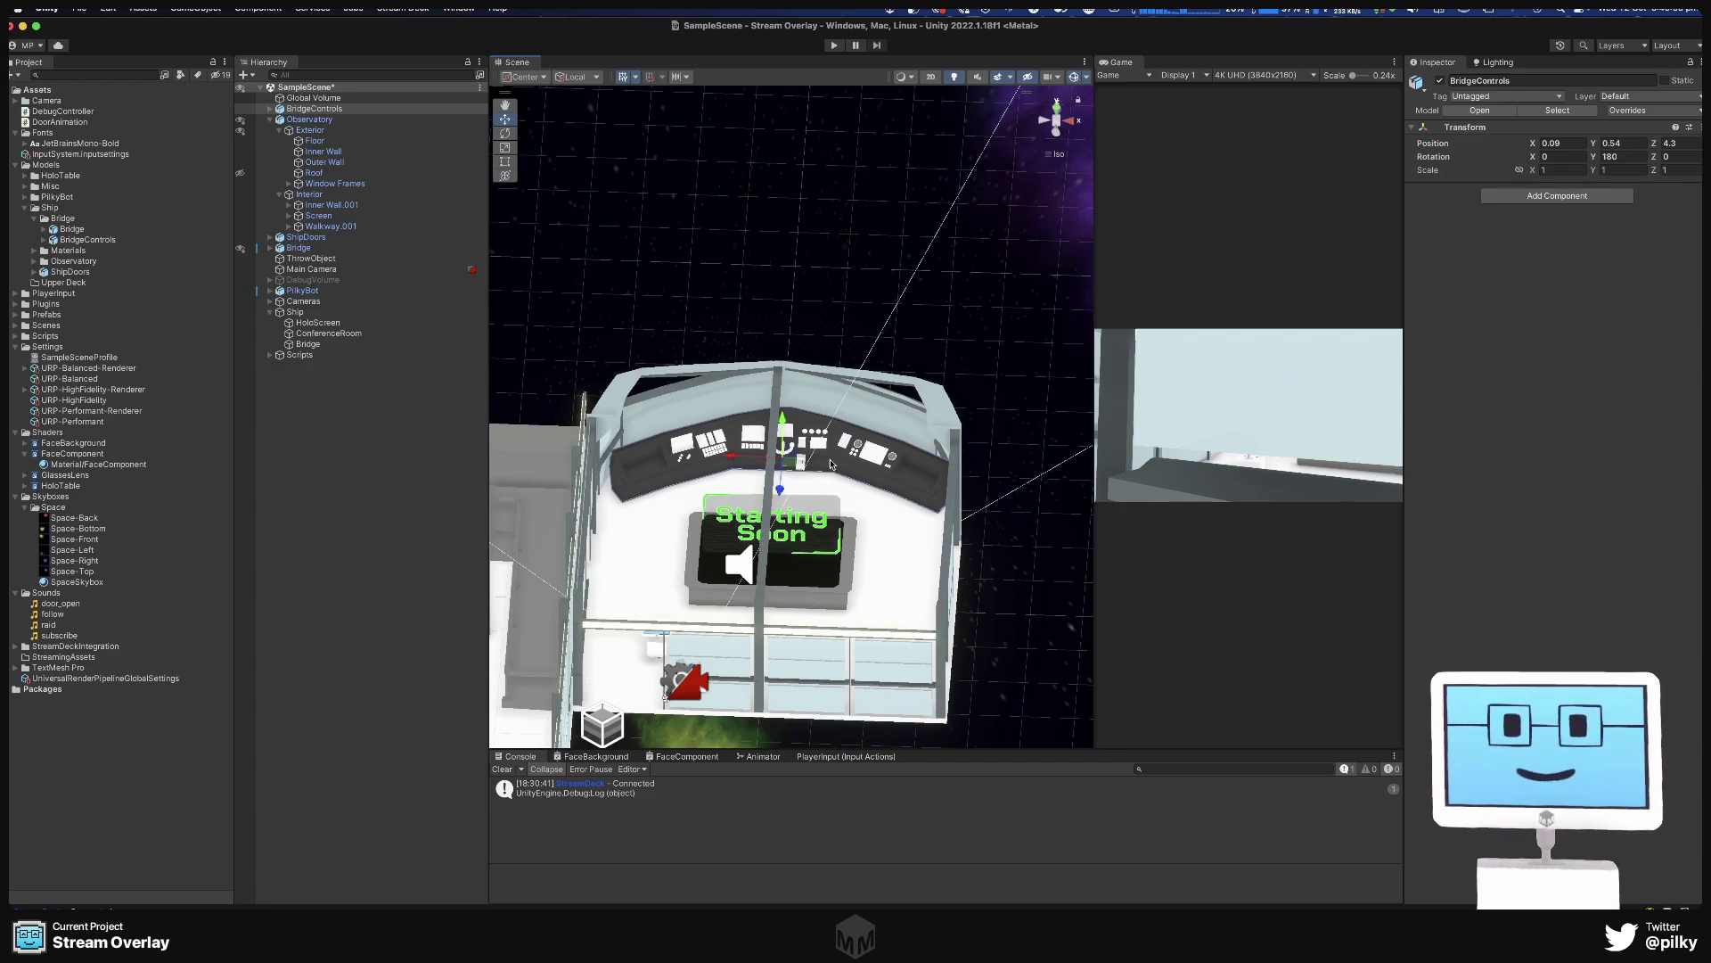
pyautogui.moveTo(792, 491); pyautogui.dragTo(748, 486, button='middle')
pyautogui.moveTo(748, 484); pyautogui.dragTo(746, 463)
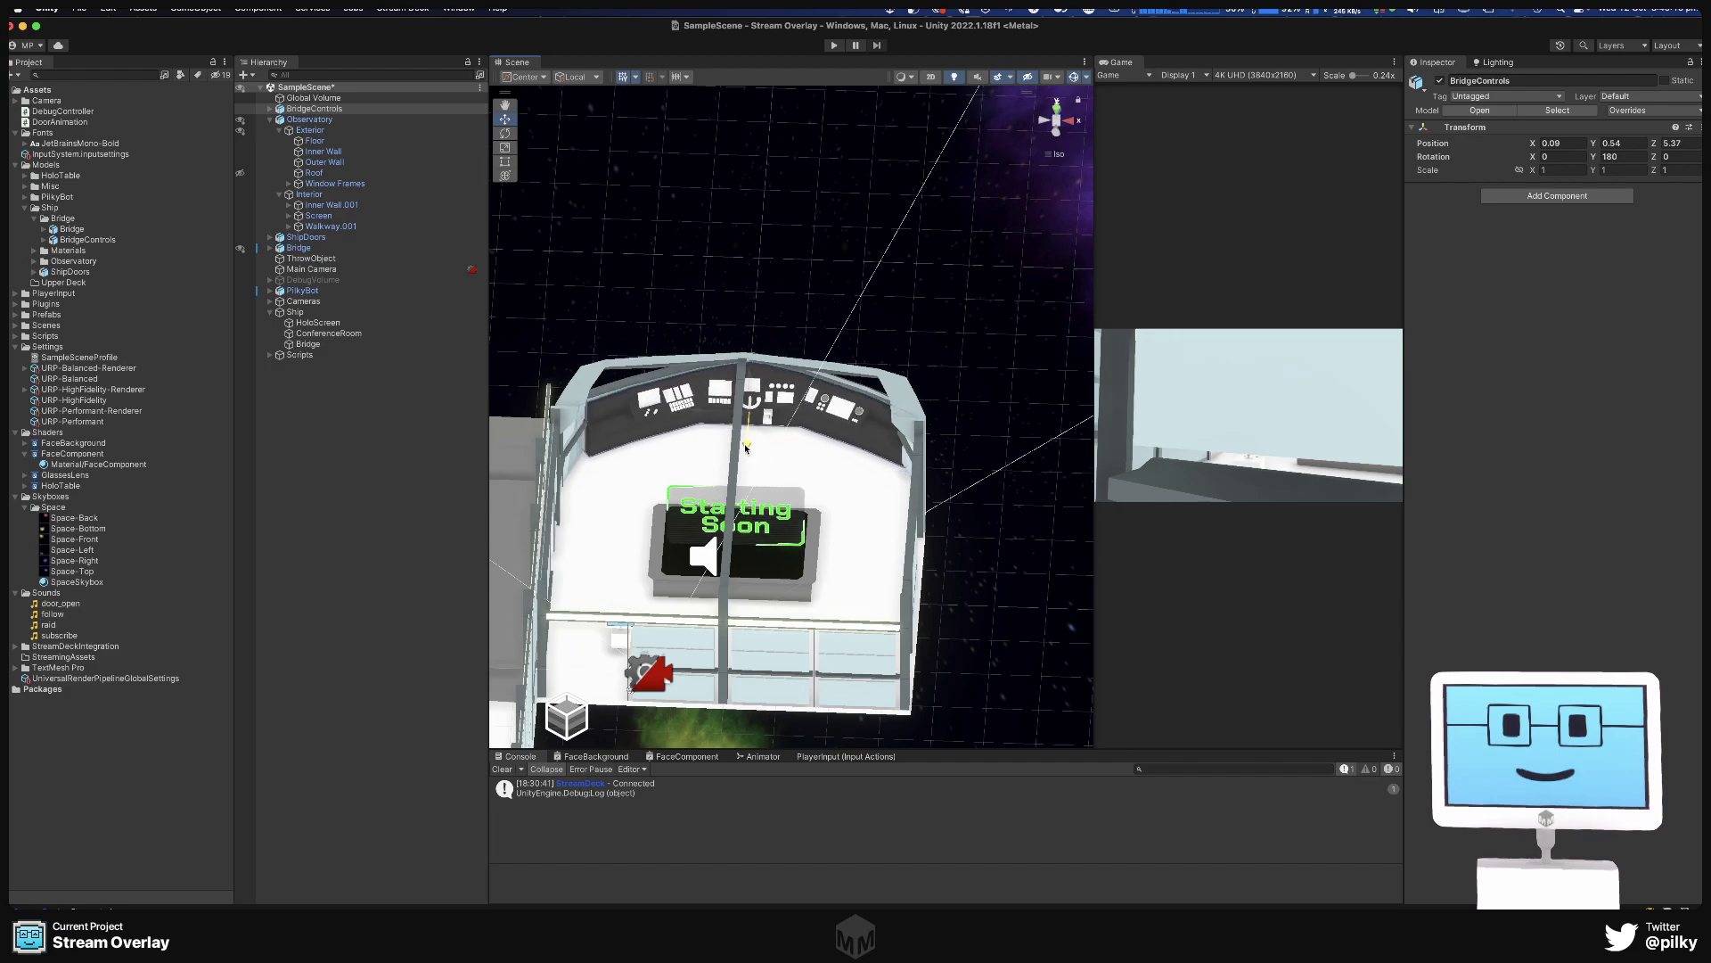
pyautogui.scroll(10, 751, 411)
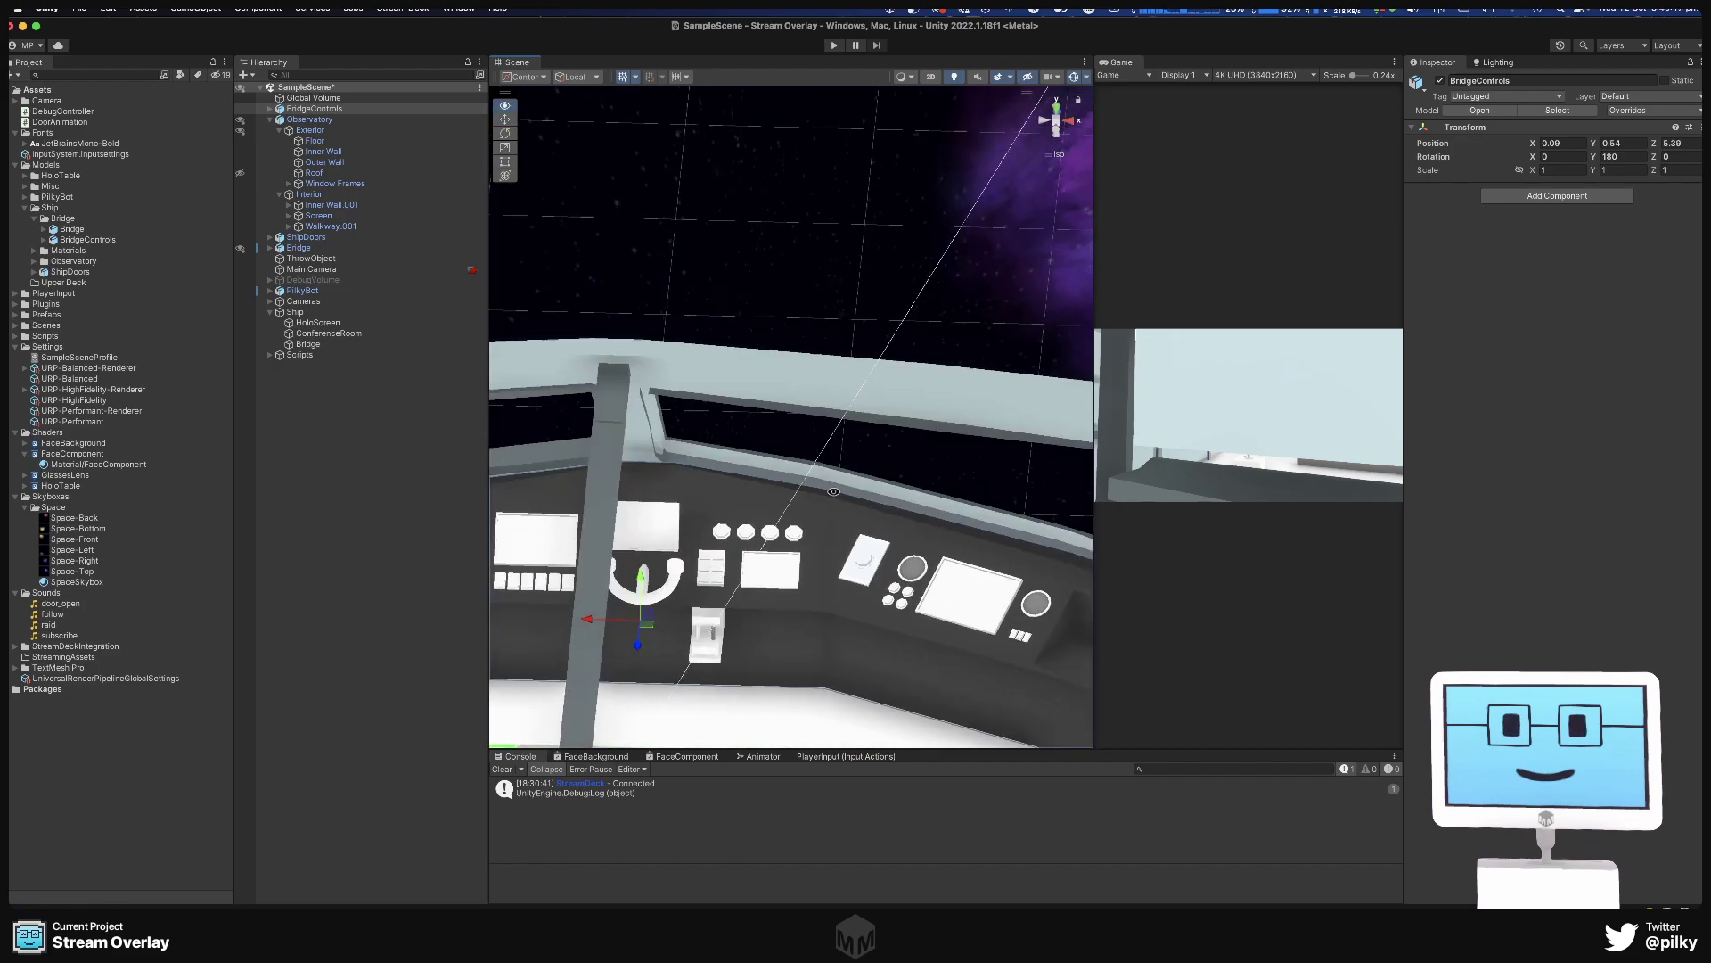
pyautogui.keyDown('alt'); pyautogui.moveTo(695, 570); pyautogui.dragTo(912, 592); pyautogui.keyUp('alt')
pyautogui.moveTo(621, 586); pyautogui.dragTo(615, 582)
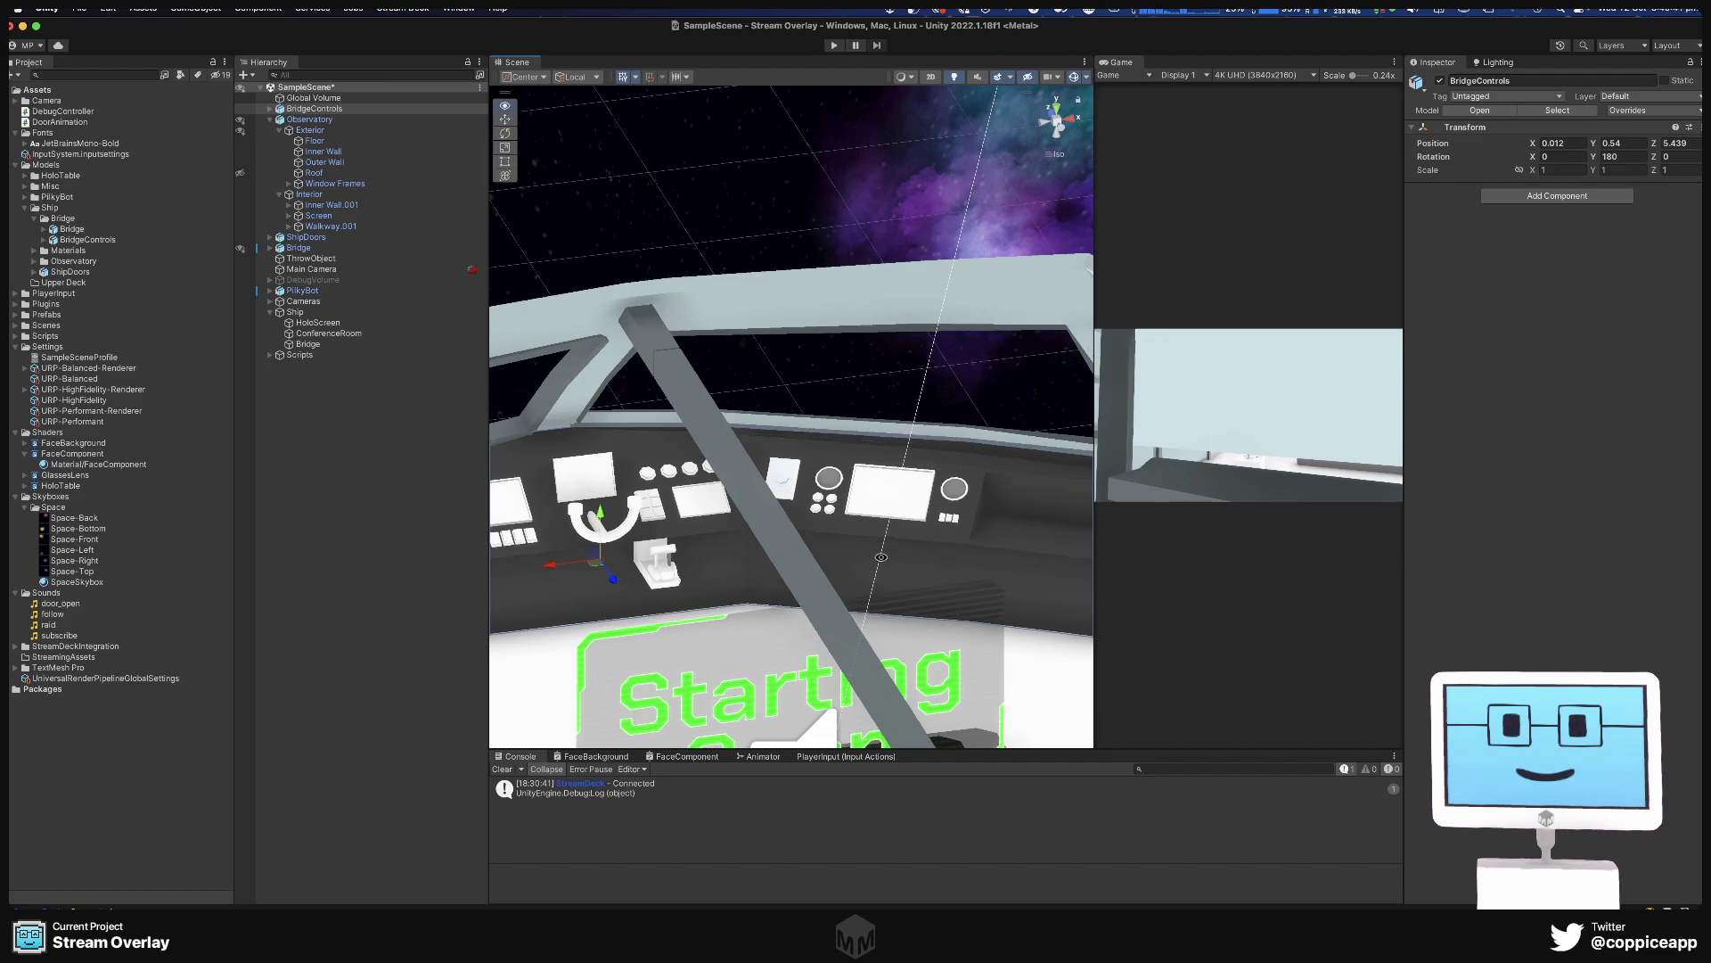
# Move the Bridge Camera from the Cameras group further into the Bridge, to about X 7.33 and Z -0.33.
pyautogui.moveTo(880, 557); pyautogui.dragTo(752, 549, button='right')
pyautogui.press('s')
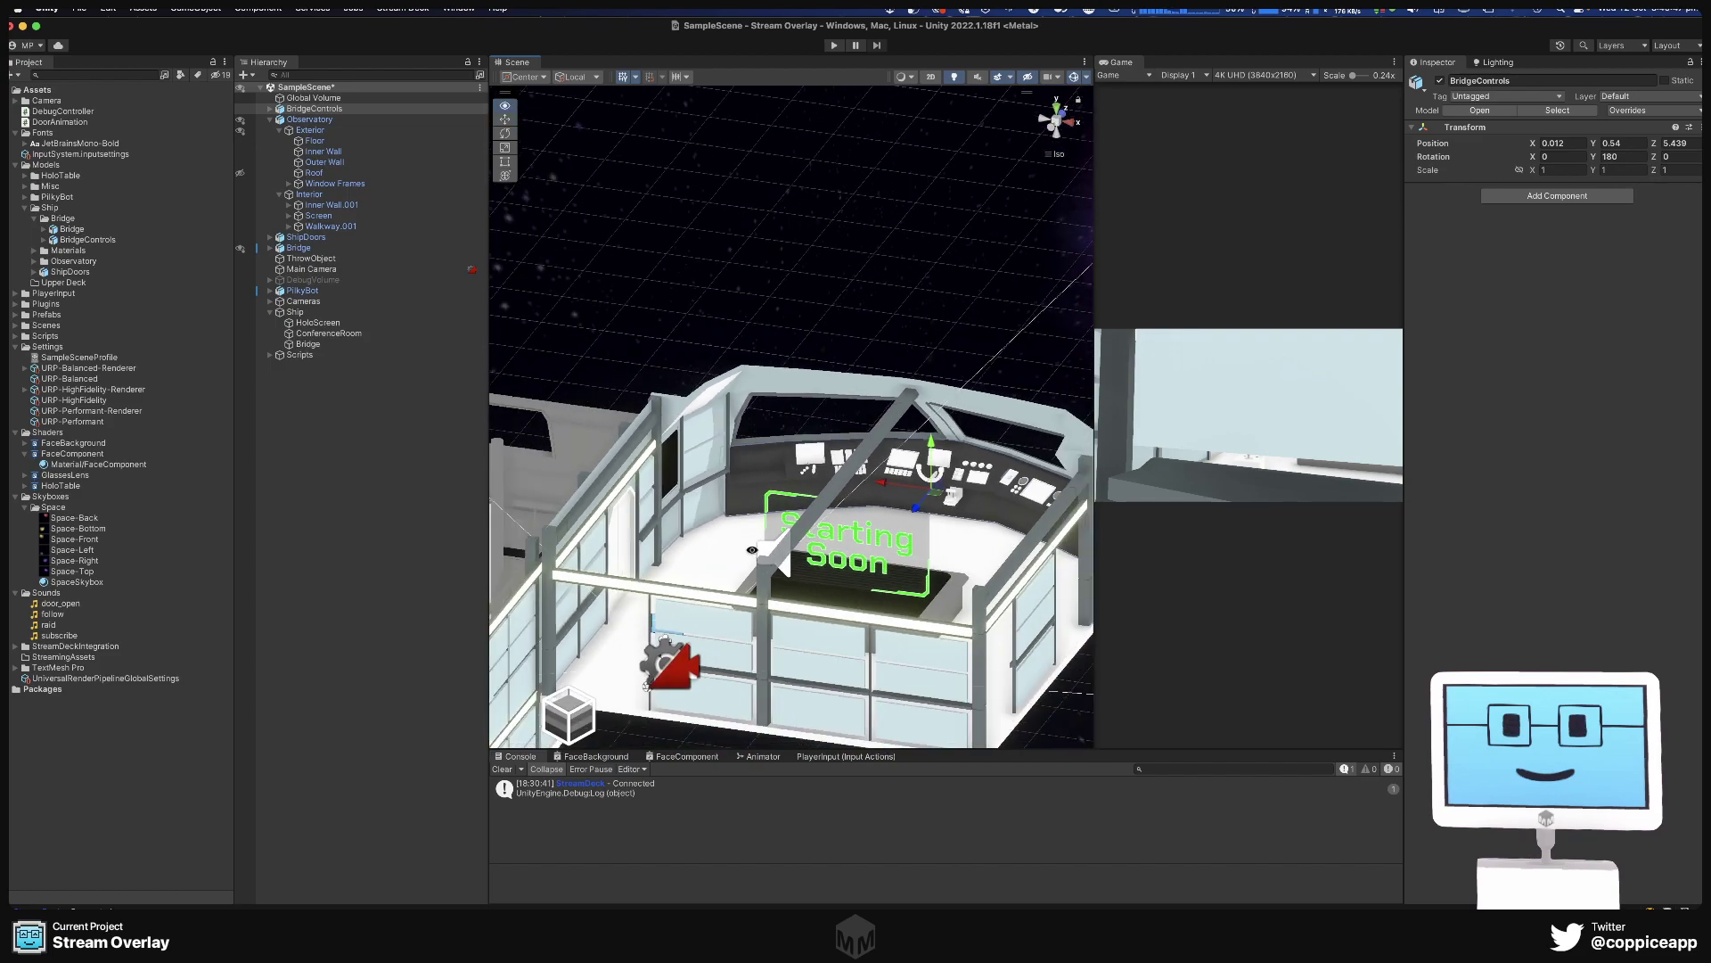
pyautogui.moveTo(640, 561); pyautogui.dragTo(866, 453, button='right')
pyautogui.scroll(5, 950, 340)
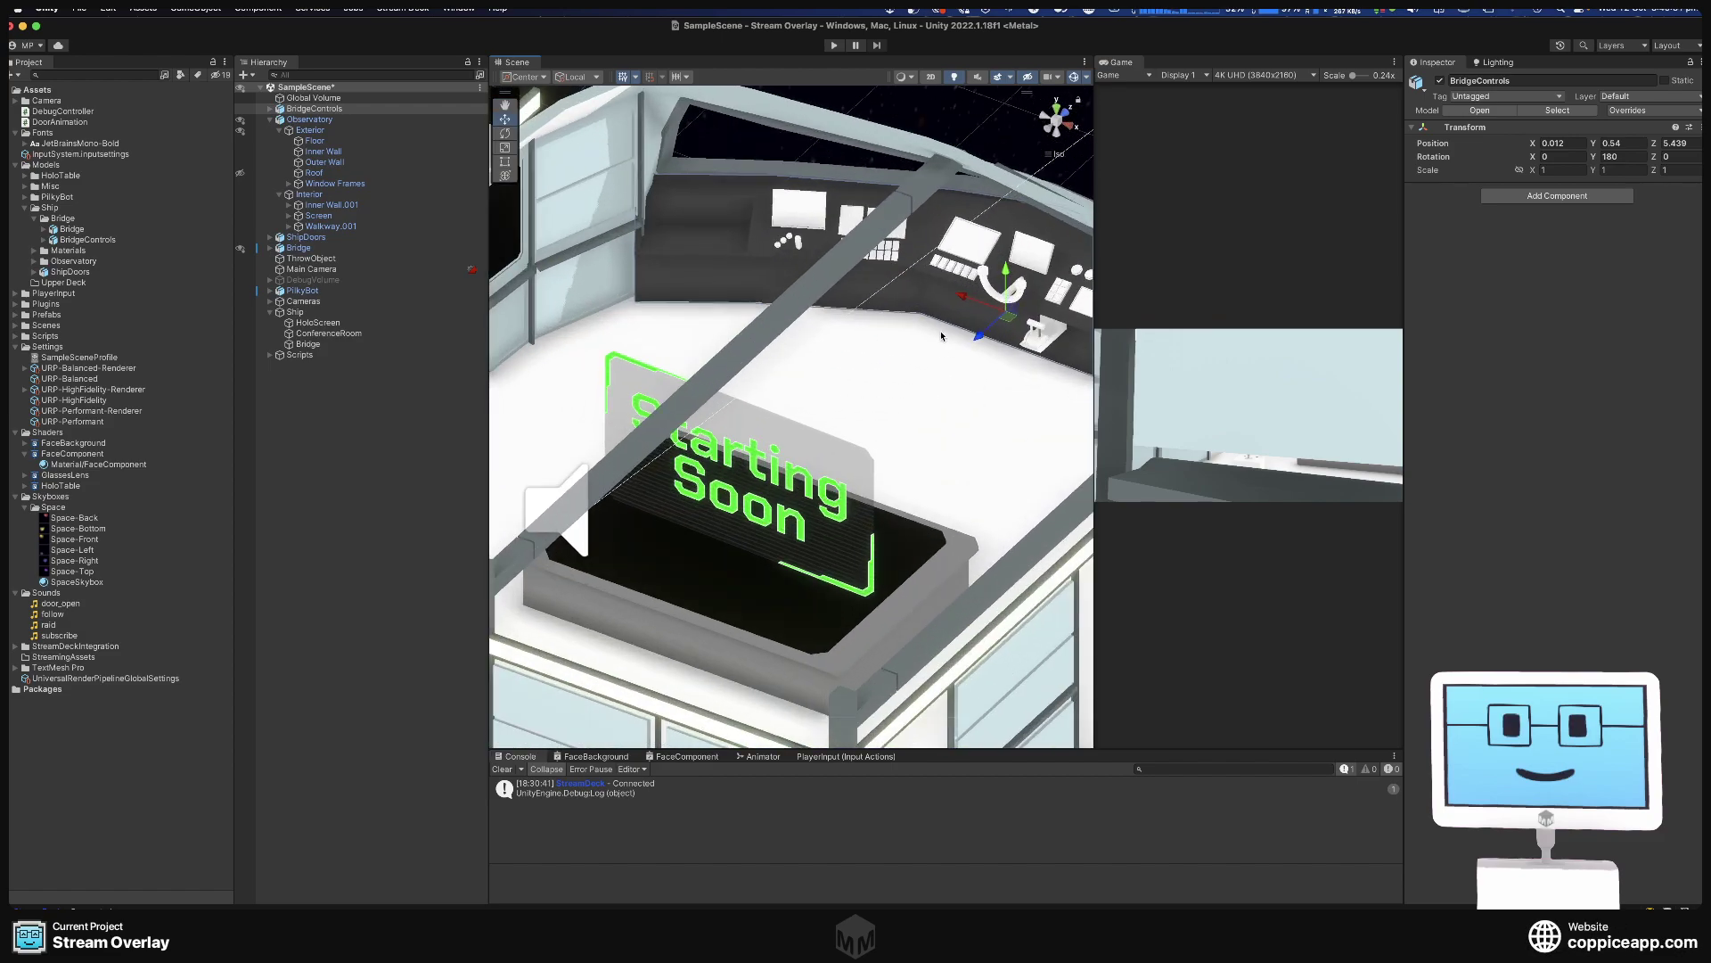
pyautogui.scroll(-3, 942, 339)
pyautogui.scroll(-3, 898, 407)
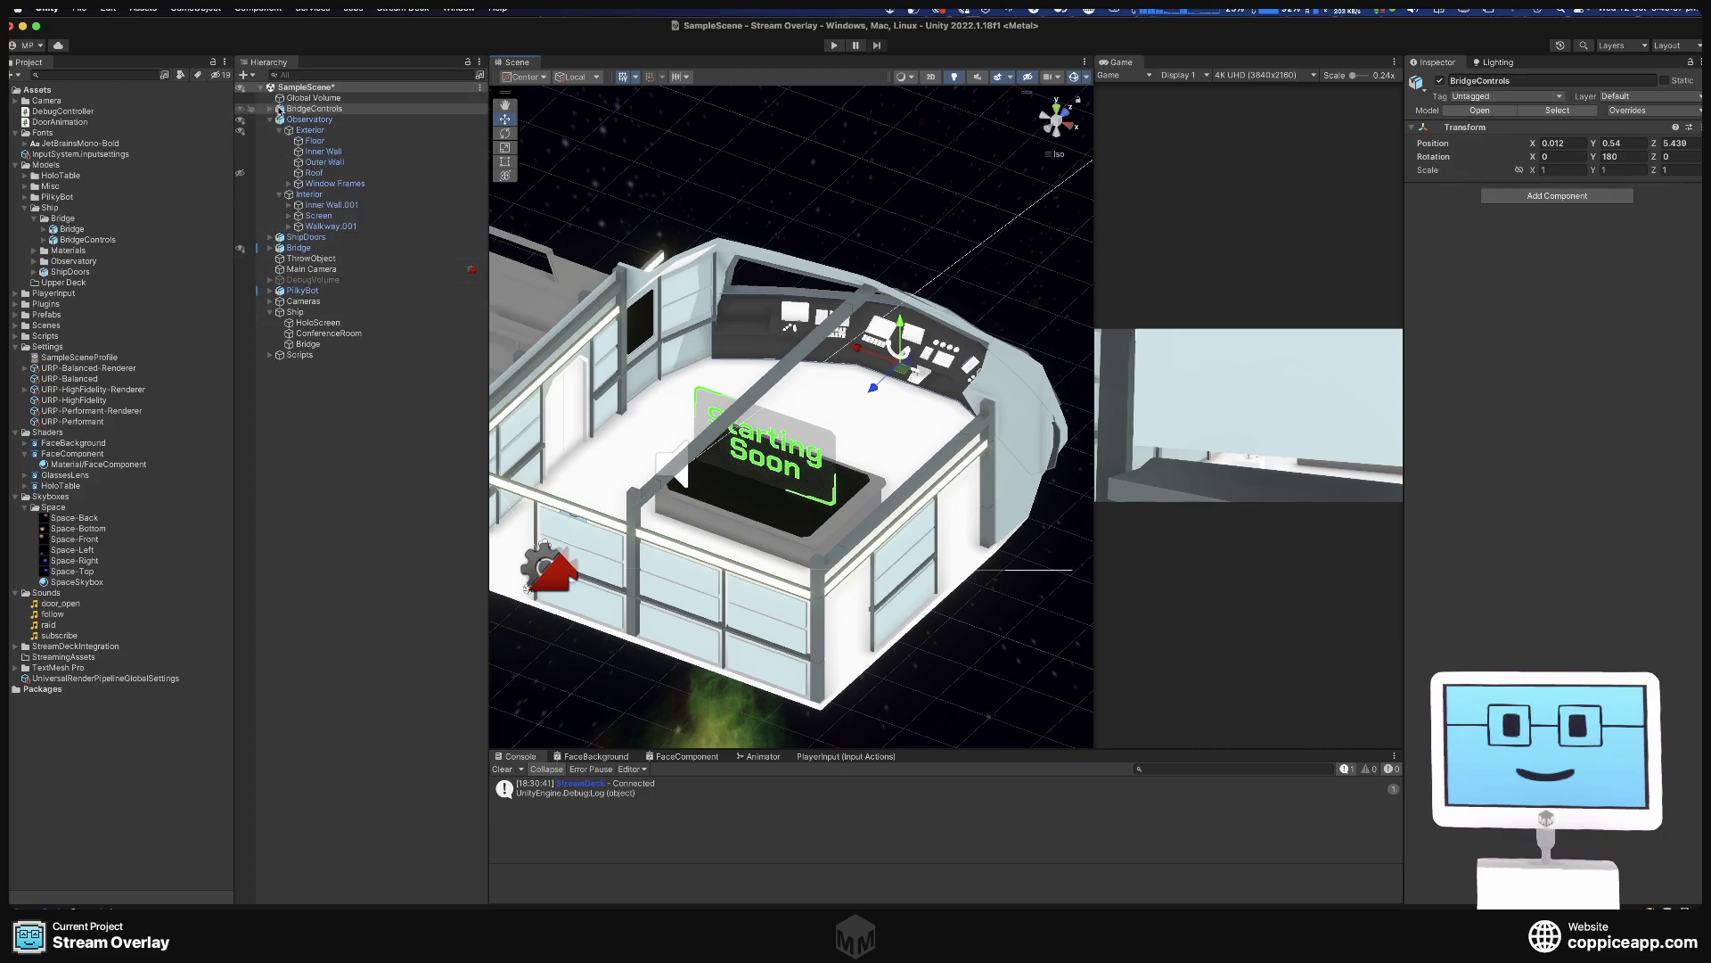
pyautogui.click(270, 302)
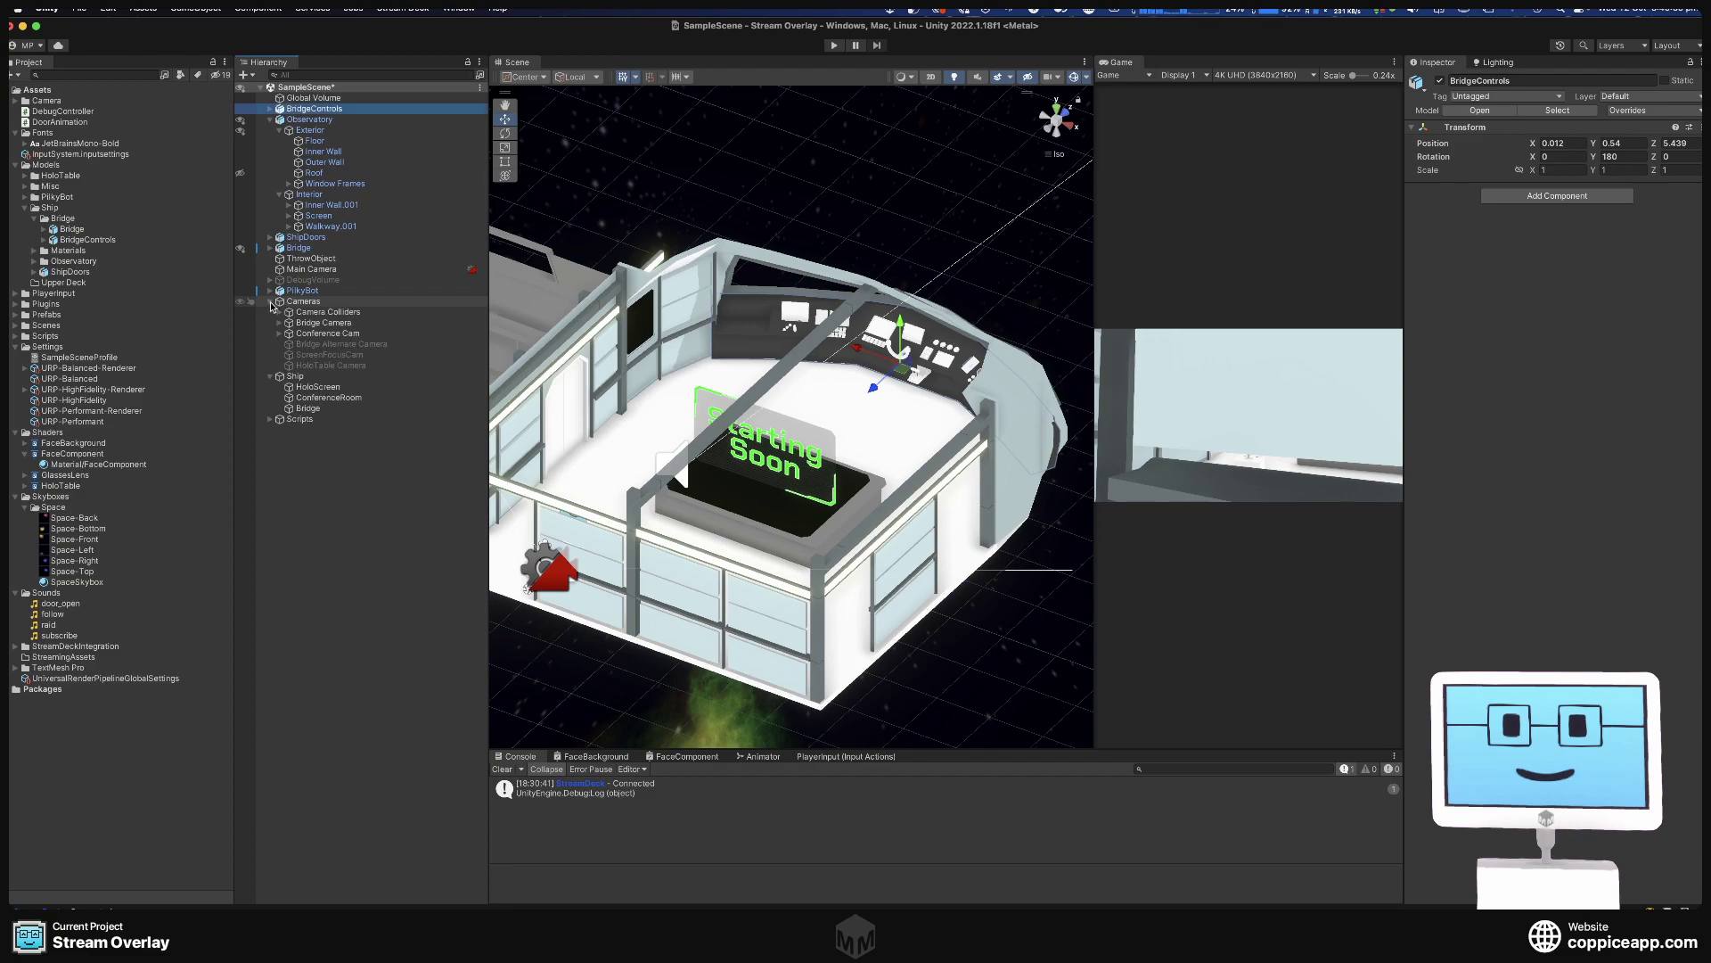
pyautogui.click(309, 323)
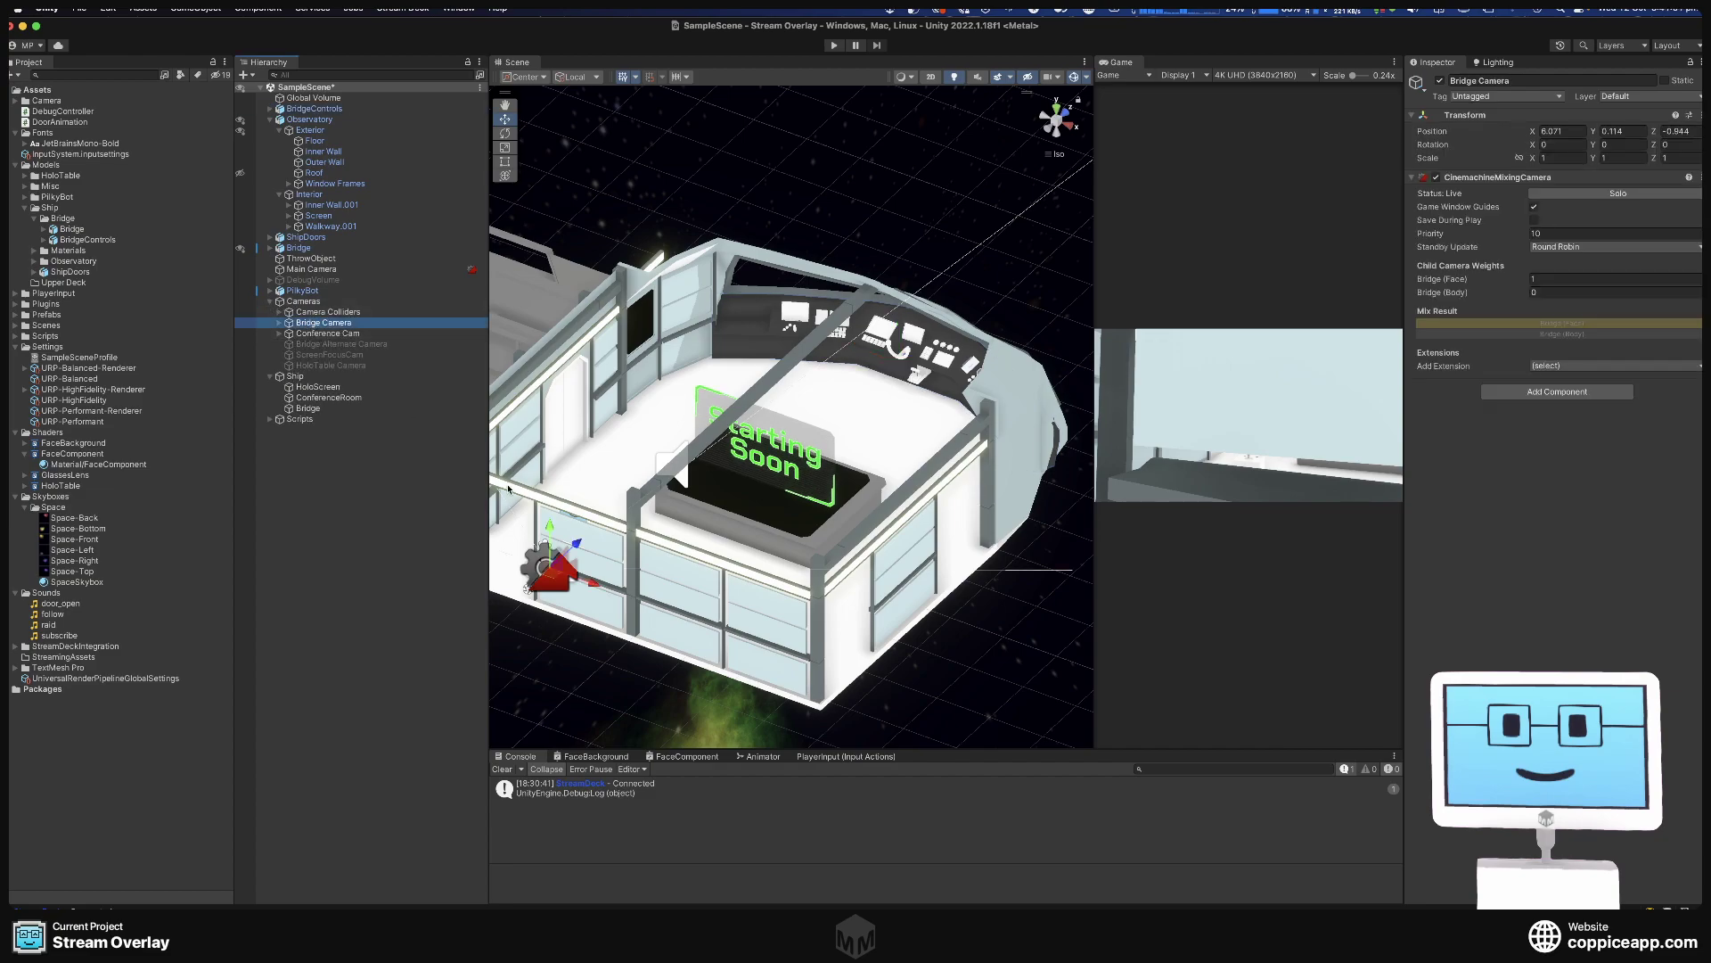
pyautogui.moveTo(577, 541); pyautogui.dragTo(682, 586)
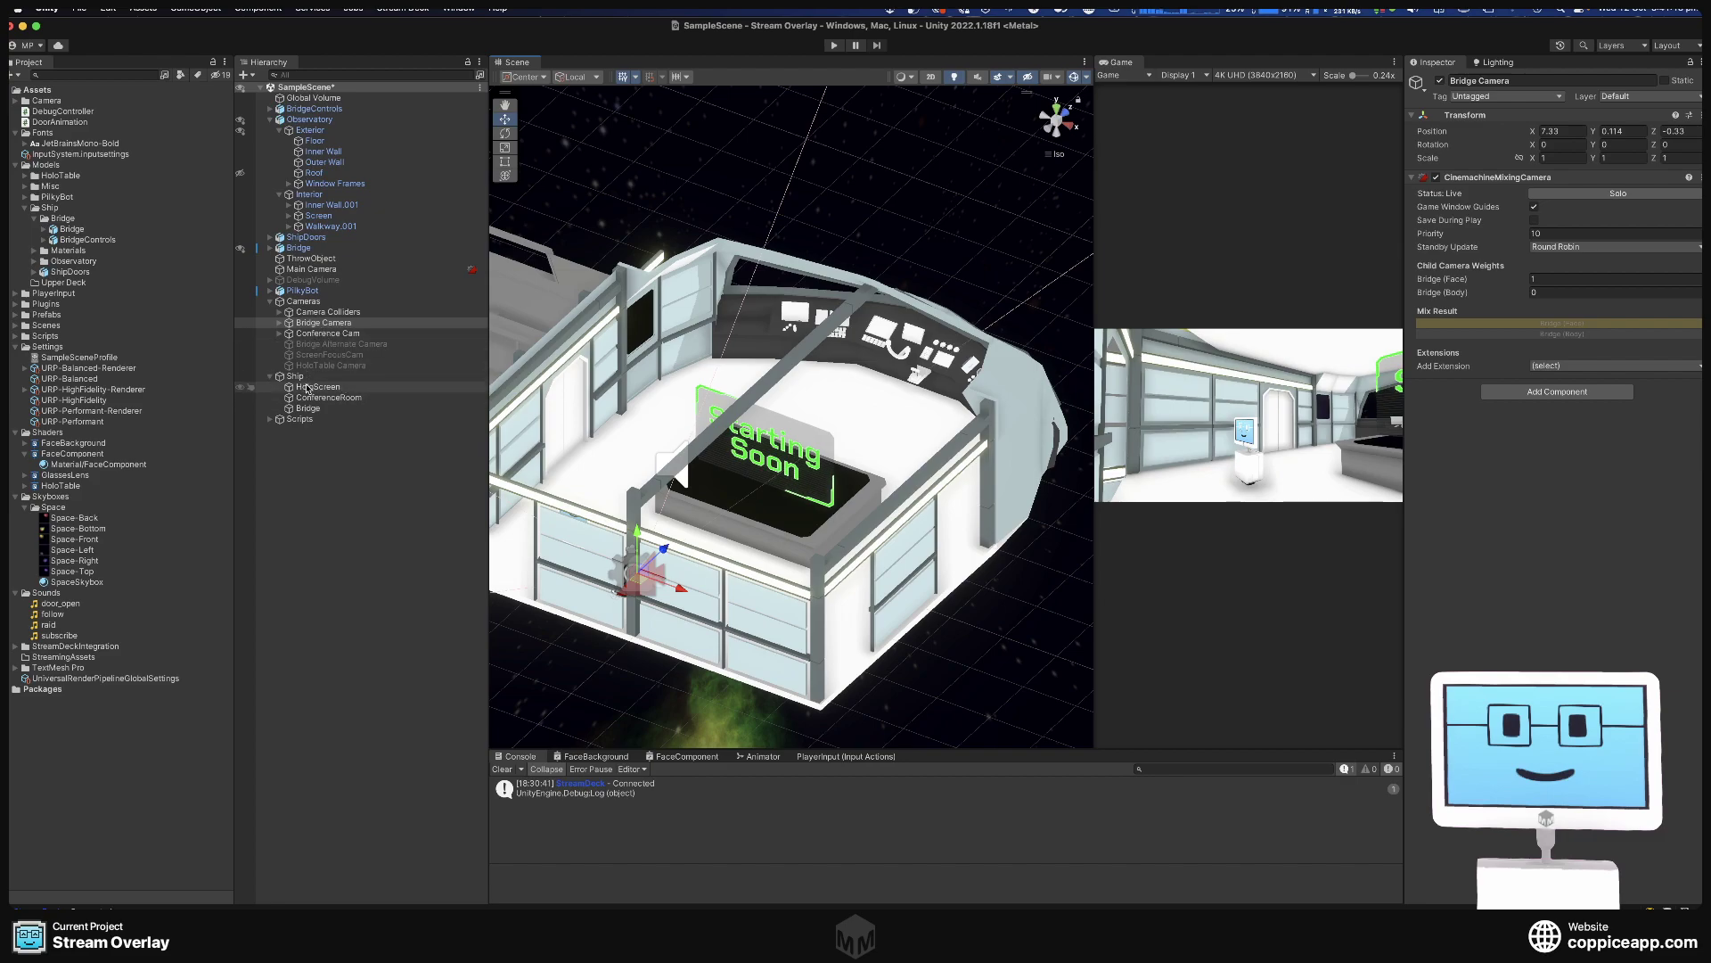
# Shift the Bridge Camera, Bridge Alternate Camera and HoloTable Camera together along X, placing the Bridge Camera at about X 7.53.
pyautogui.click(335, 344)
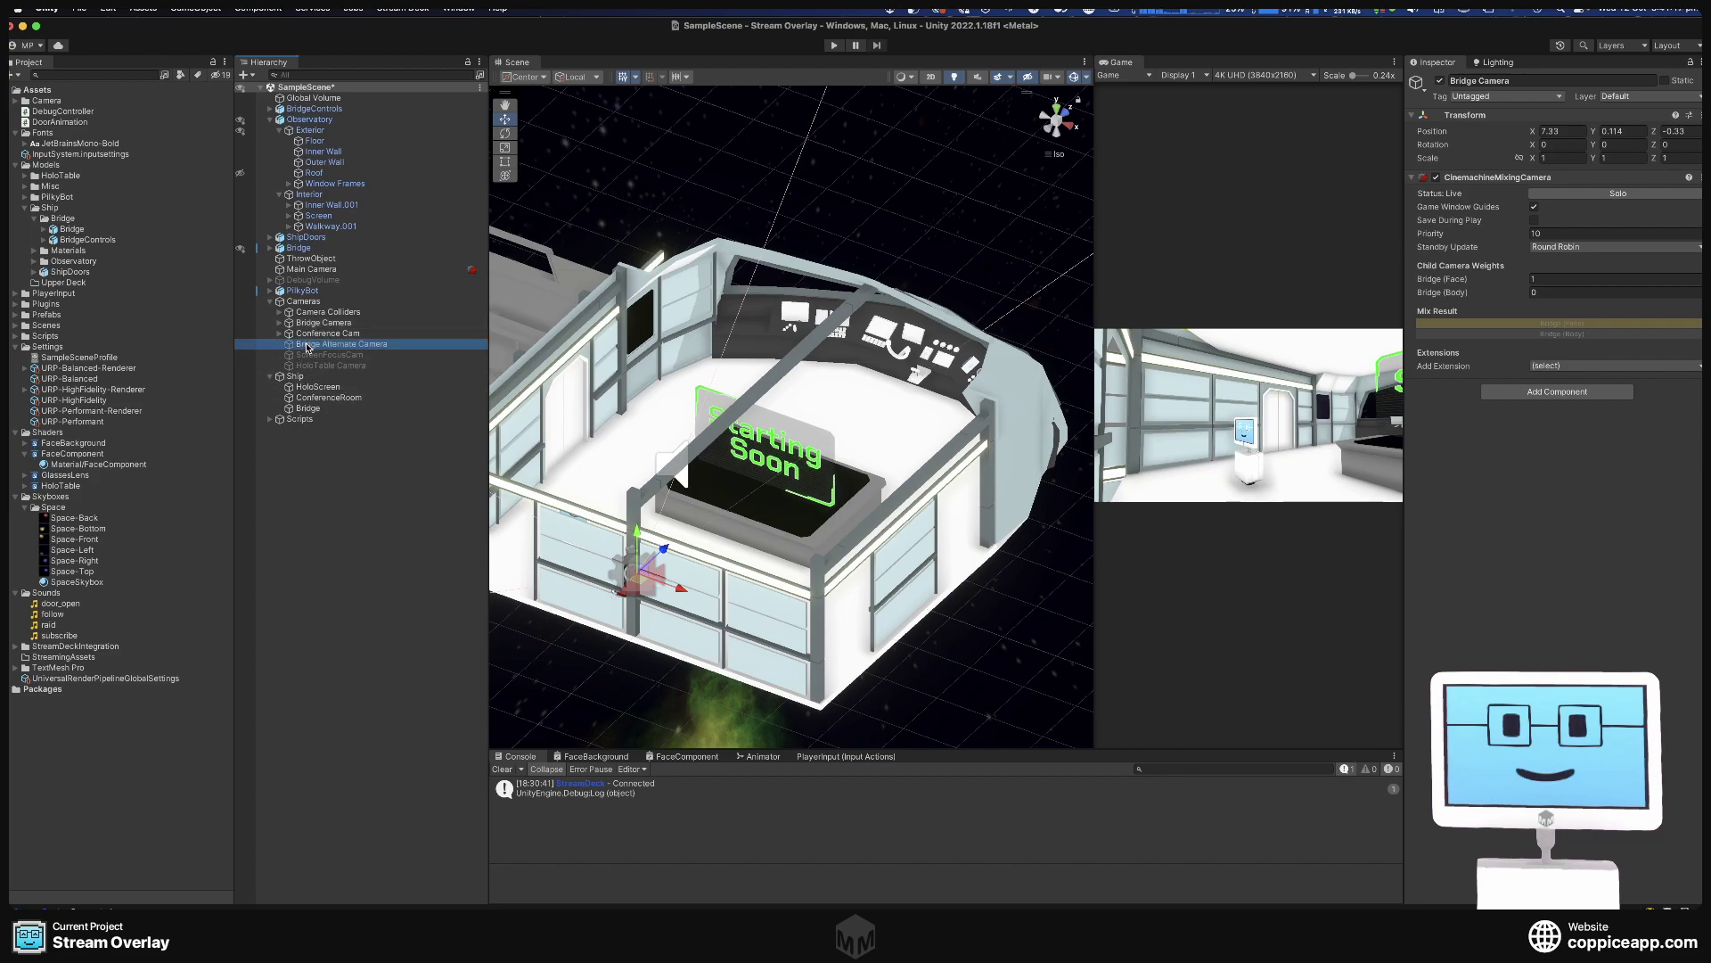
pyautogui.click(327, 323)
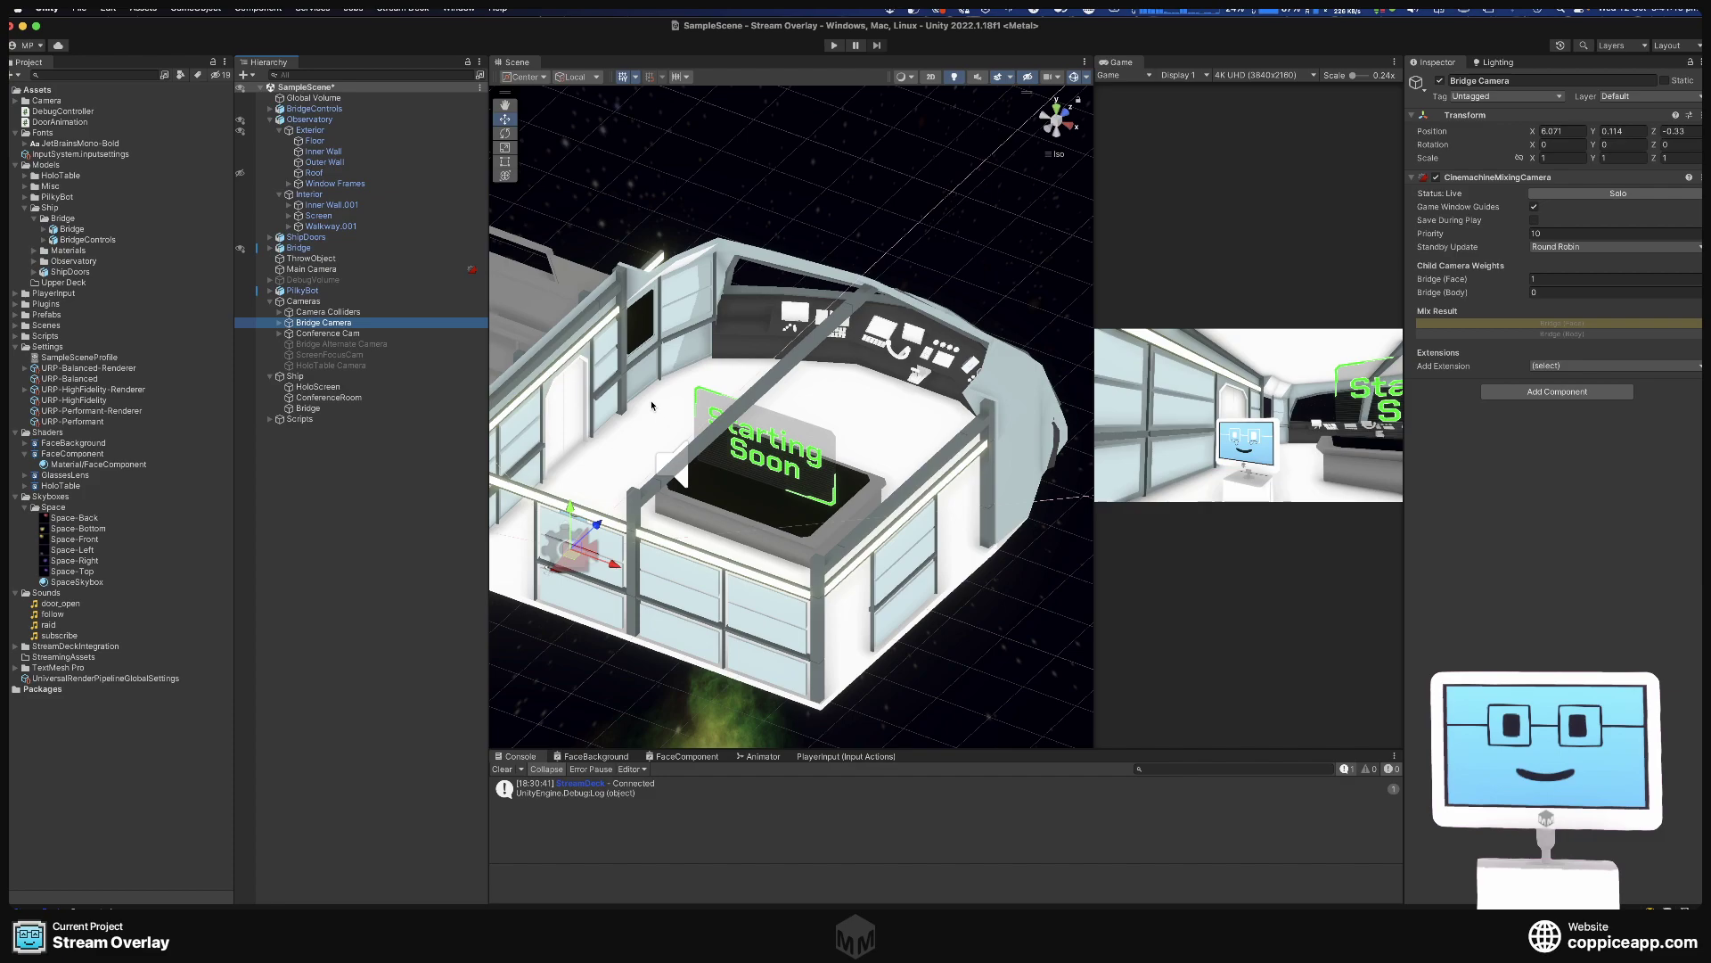
pyautogui.keyDown('super'); pyautogui.click(307, 347); pyautogui.keyUp('super')
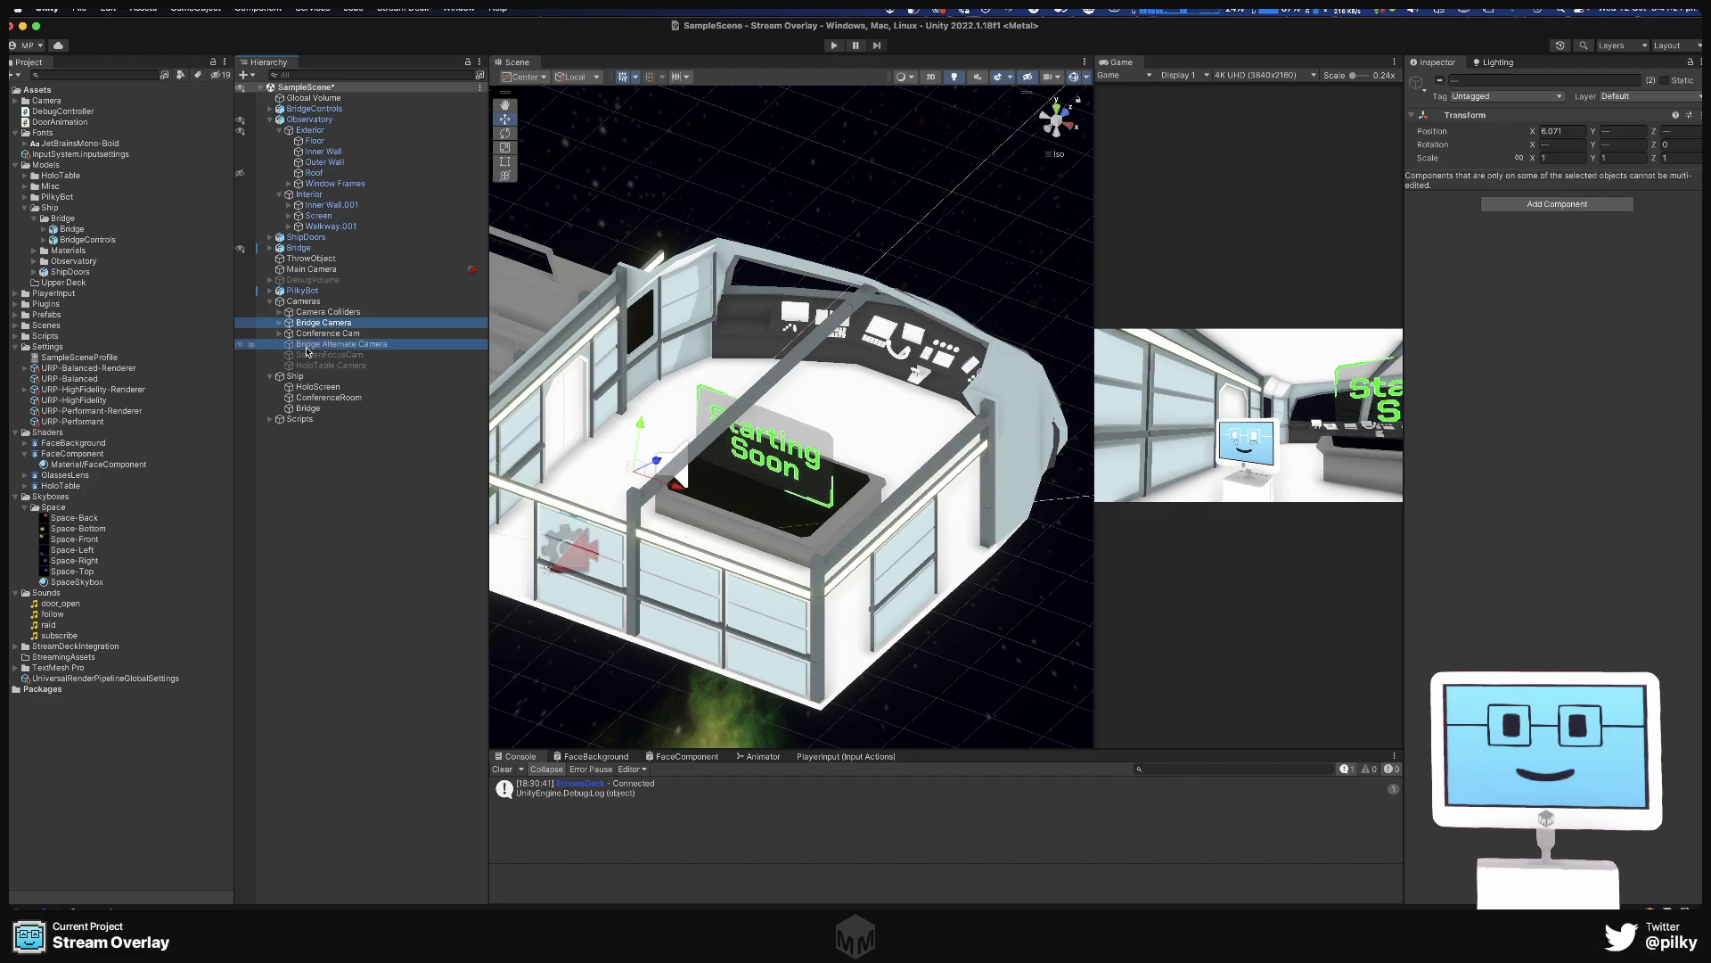
pyautogui.keyDown('super'); pyautogui.click(428, 365); pyautogui.keyUp('super')
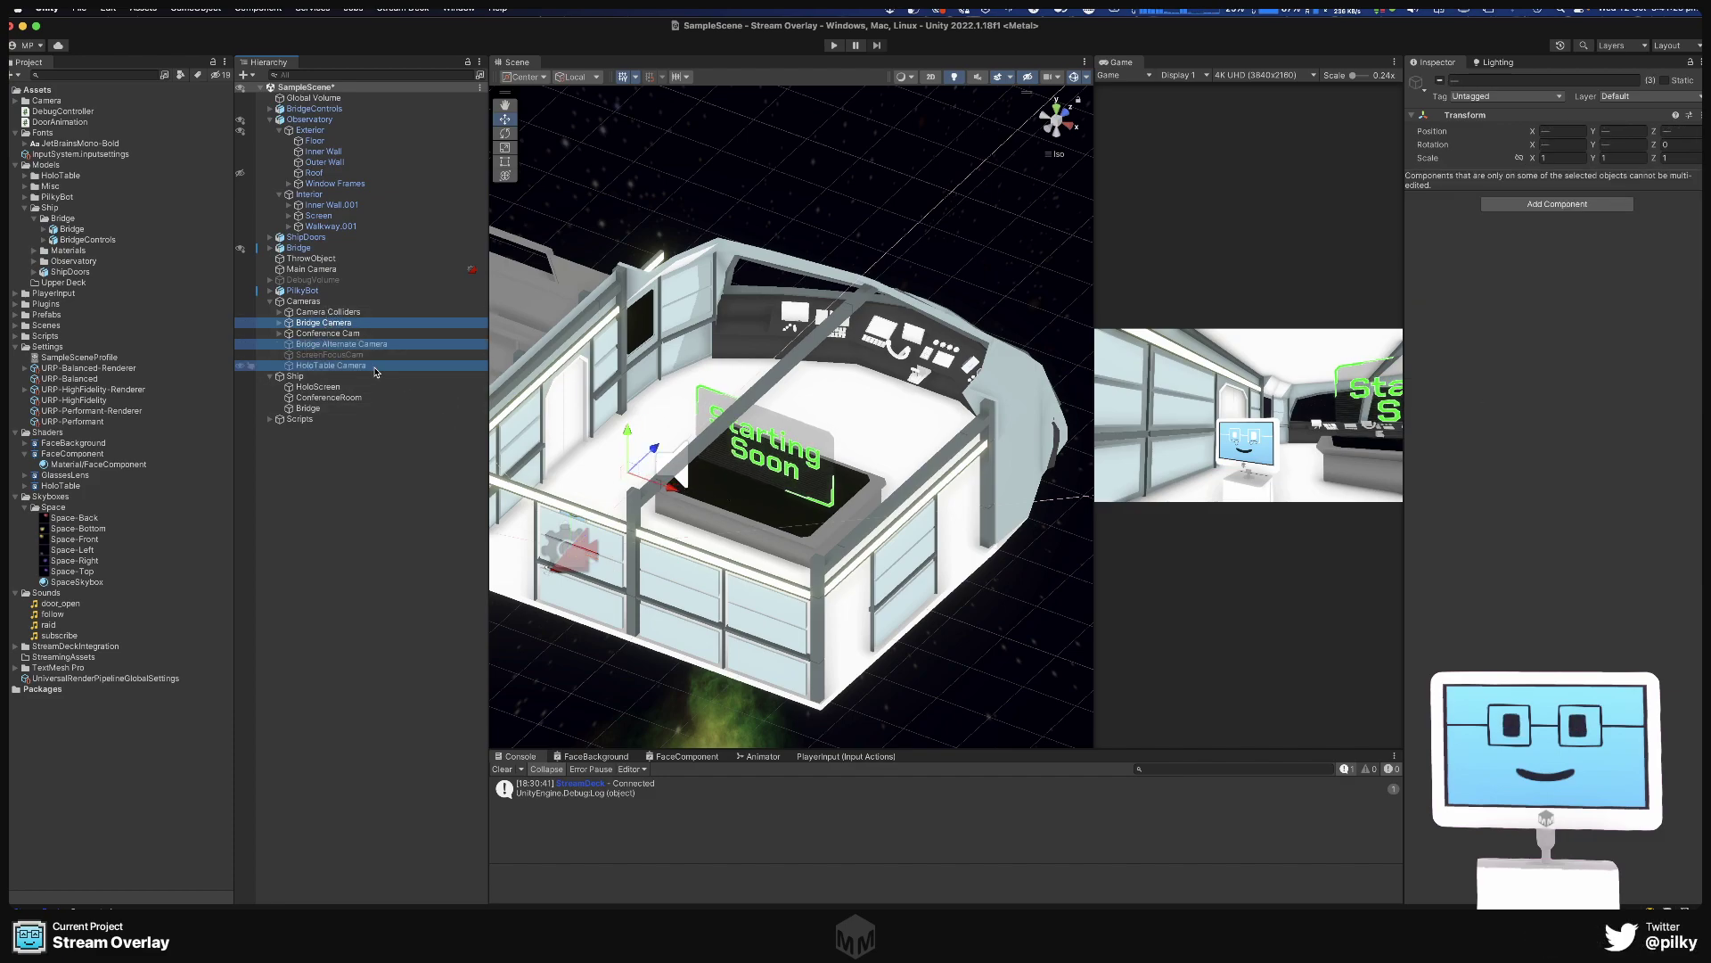
pyautogui.moveTo(657, 502); pyautogui.dragTo(849, 526)
pyautogui.keyDown('alt'); pyautogui.moveTo(833, 524); pyautogui.dragTo(774, 533); pyautogui.keyUp('alt')
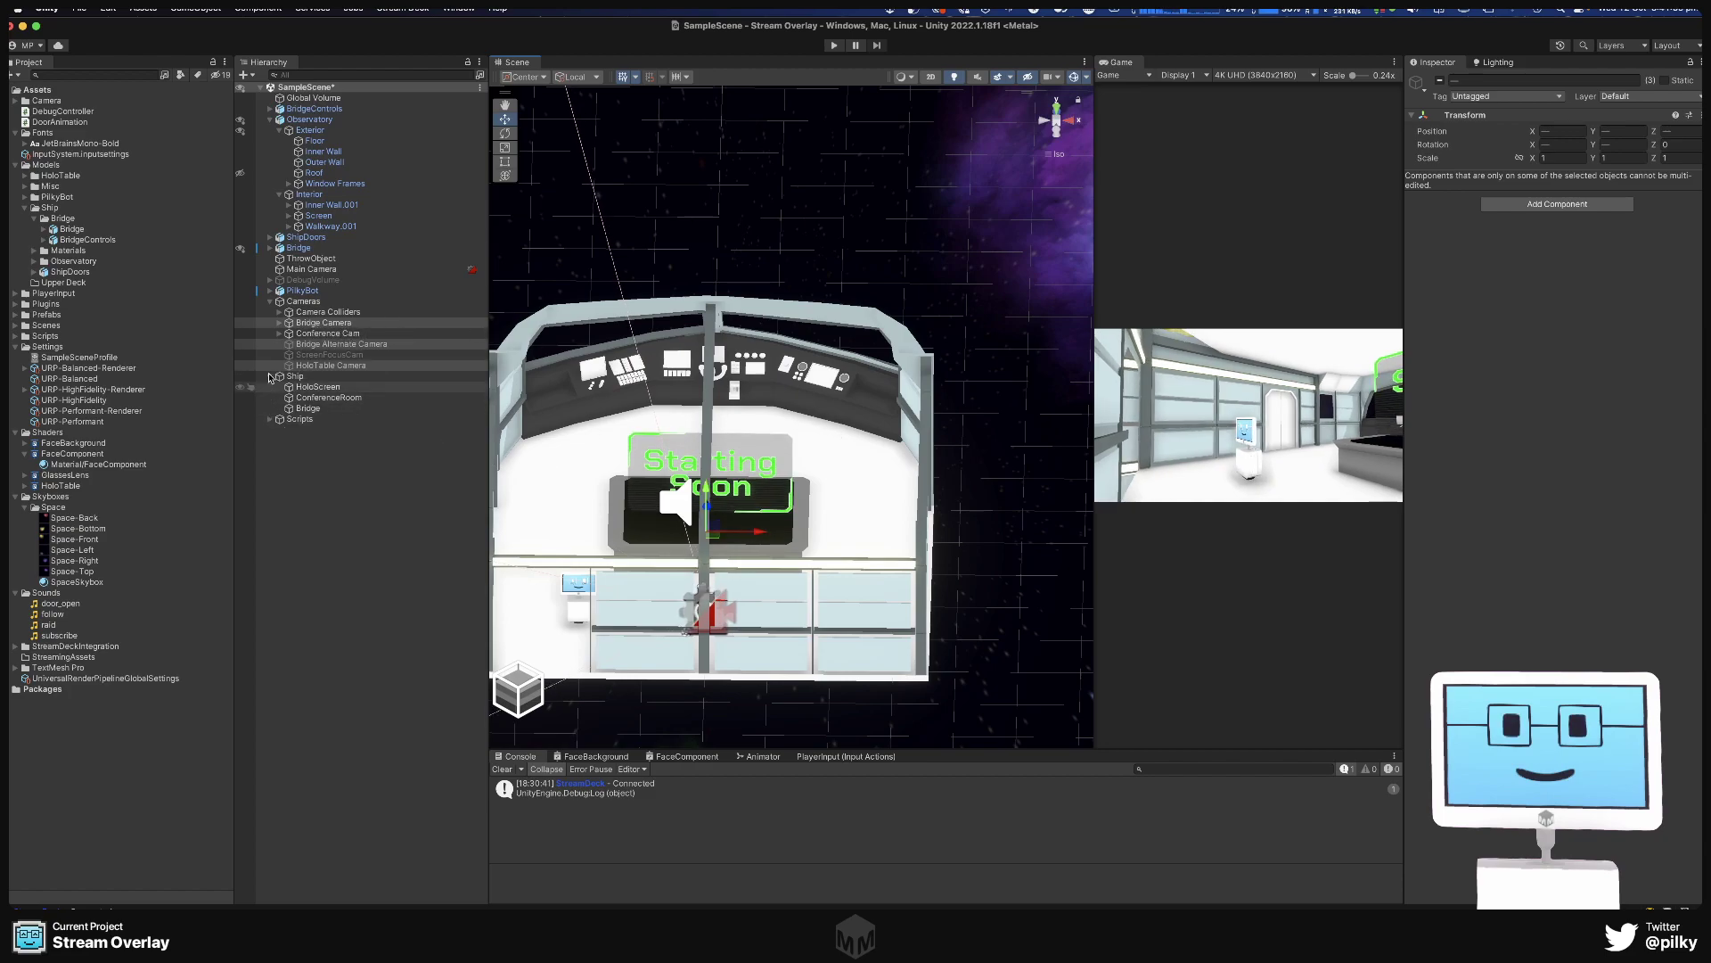
# Preview the HoloTable Camera and Bridge Alternate Camera views by briefly activating each camera and deactivating it again.
pyautogui.click(329, 365)
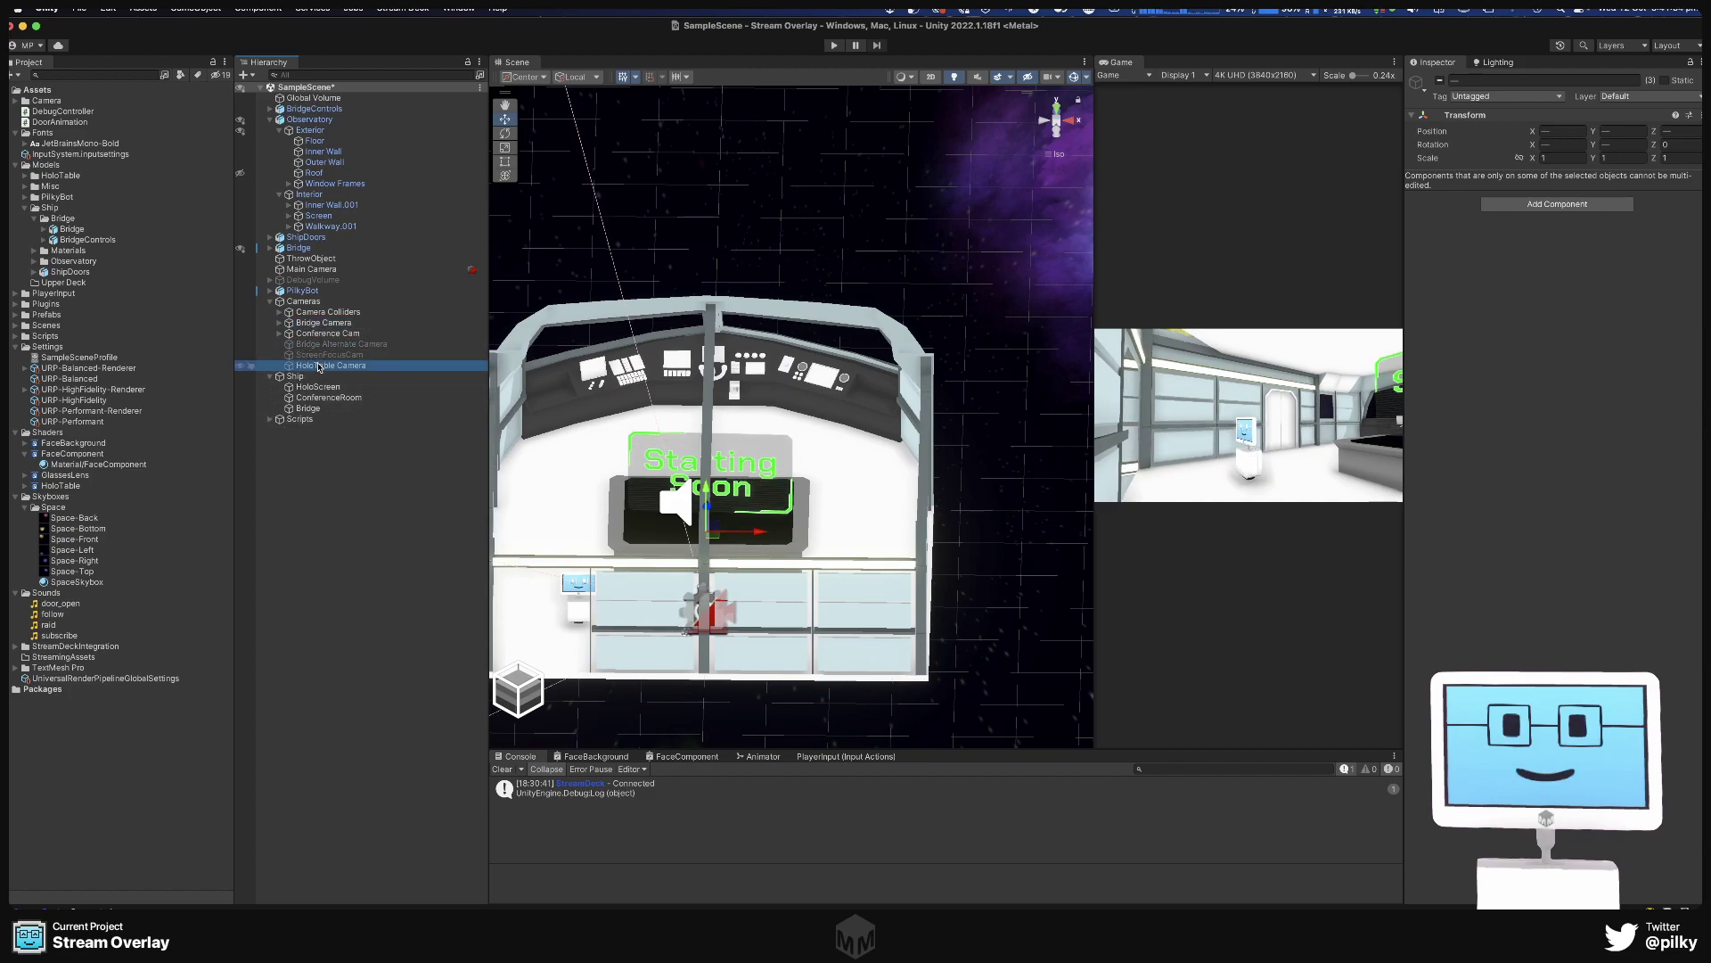
pyautogui.click(1439, 81)
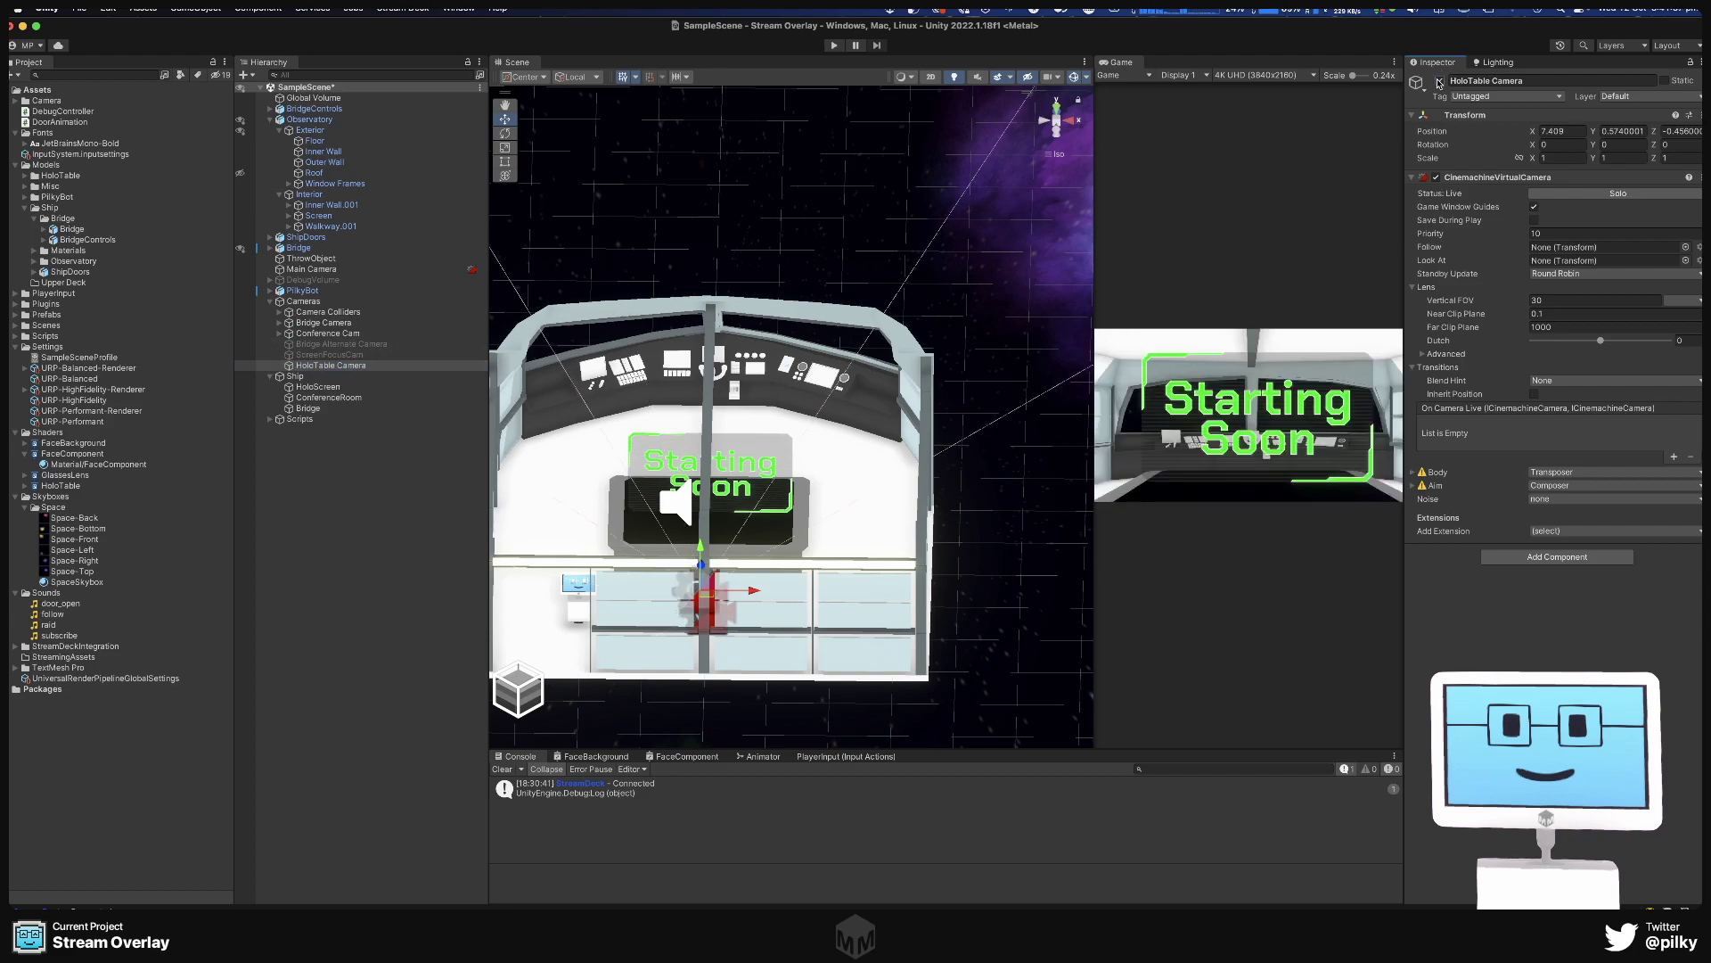
pyautogui.click(1439, 82)
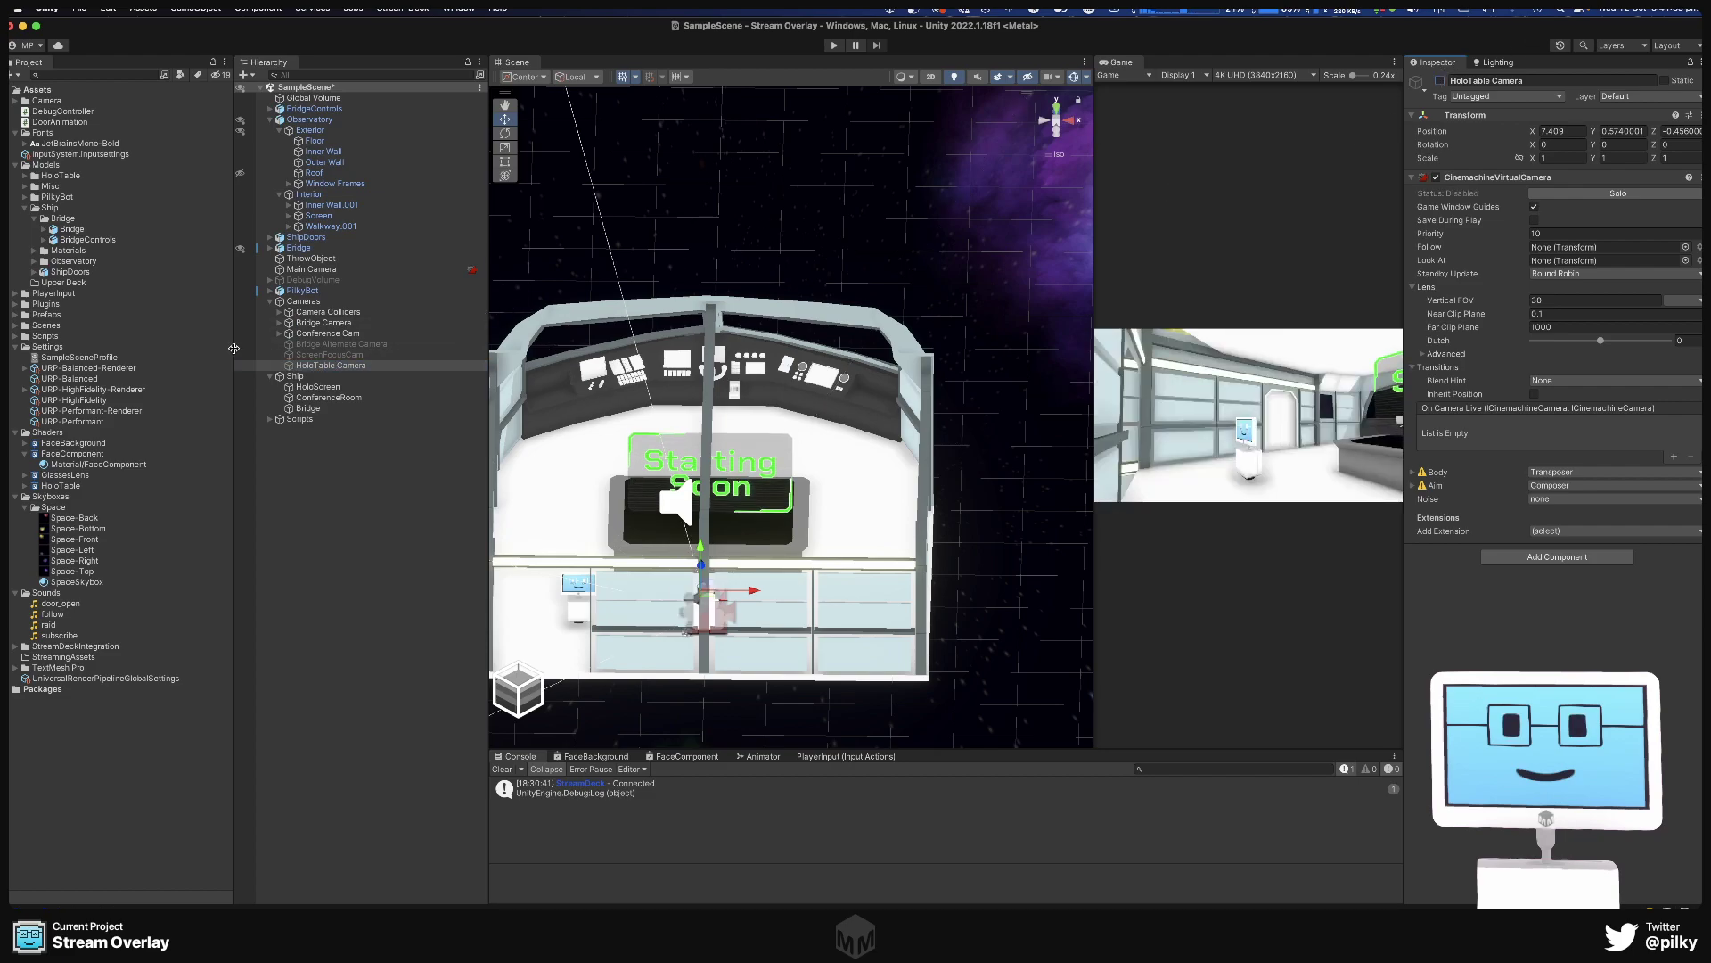
pyautogui.click(301, 314)
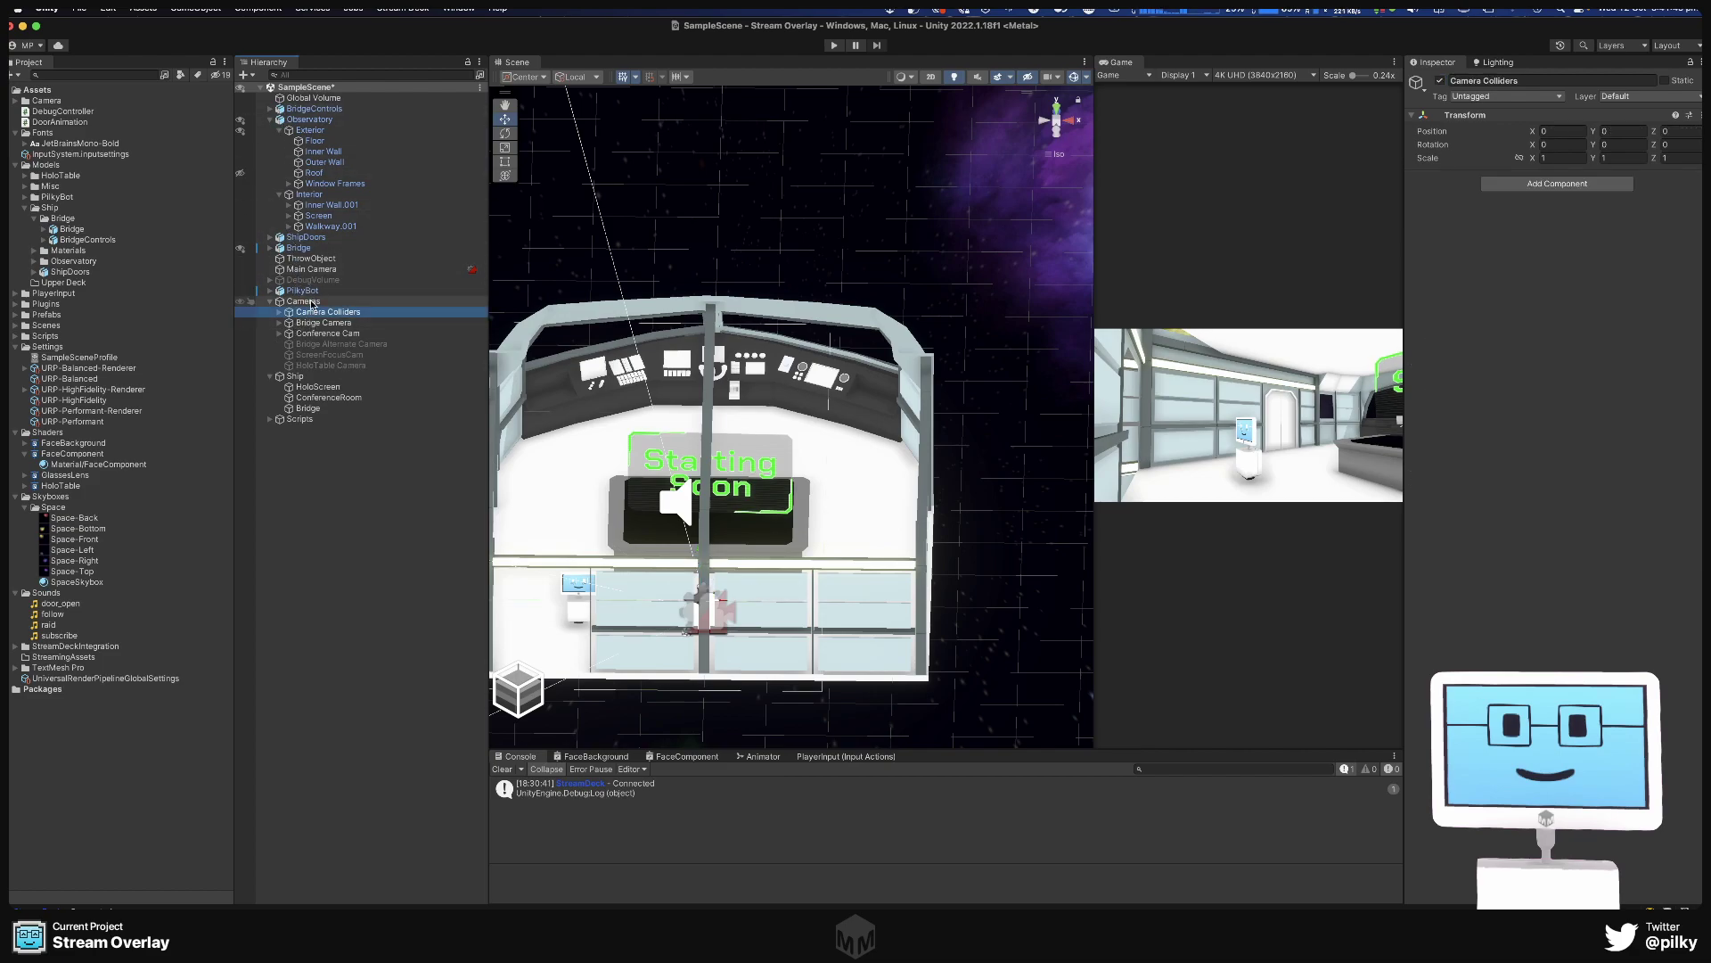
pyautogui.click(328, 324)
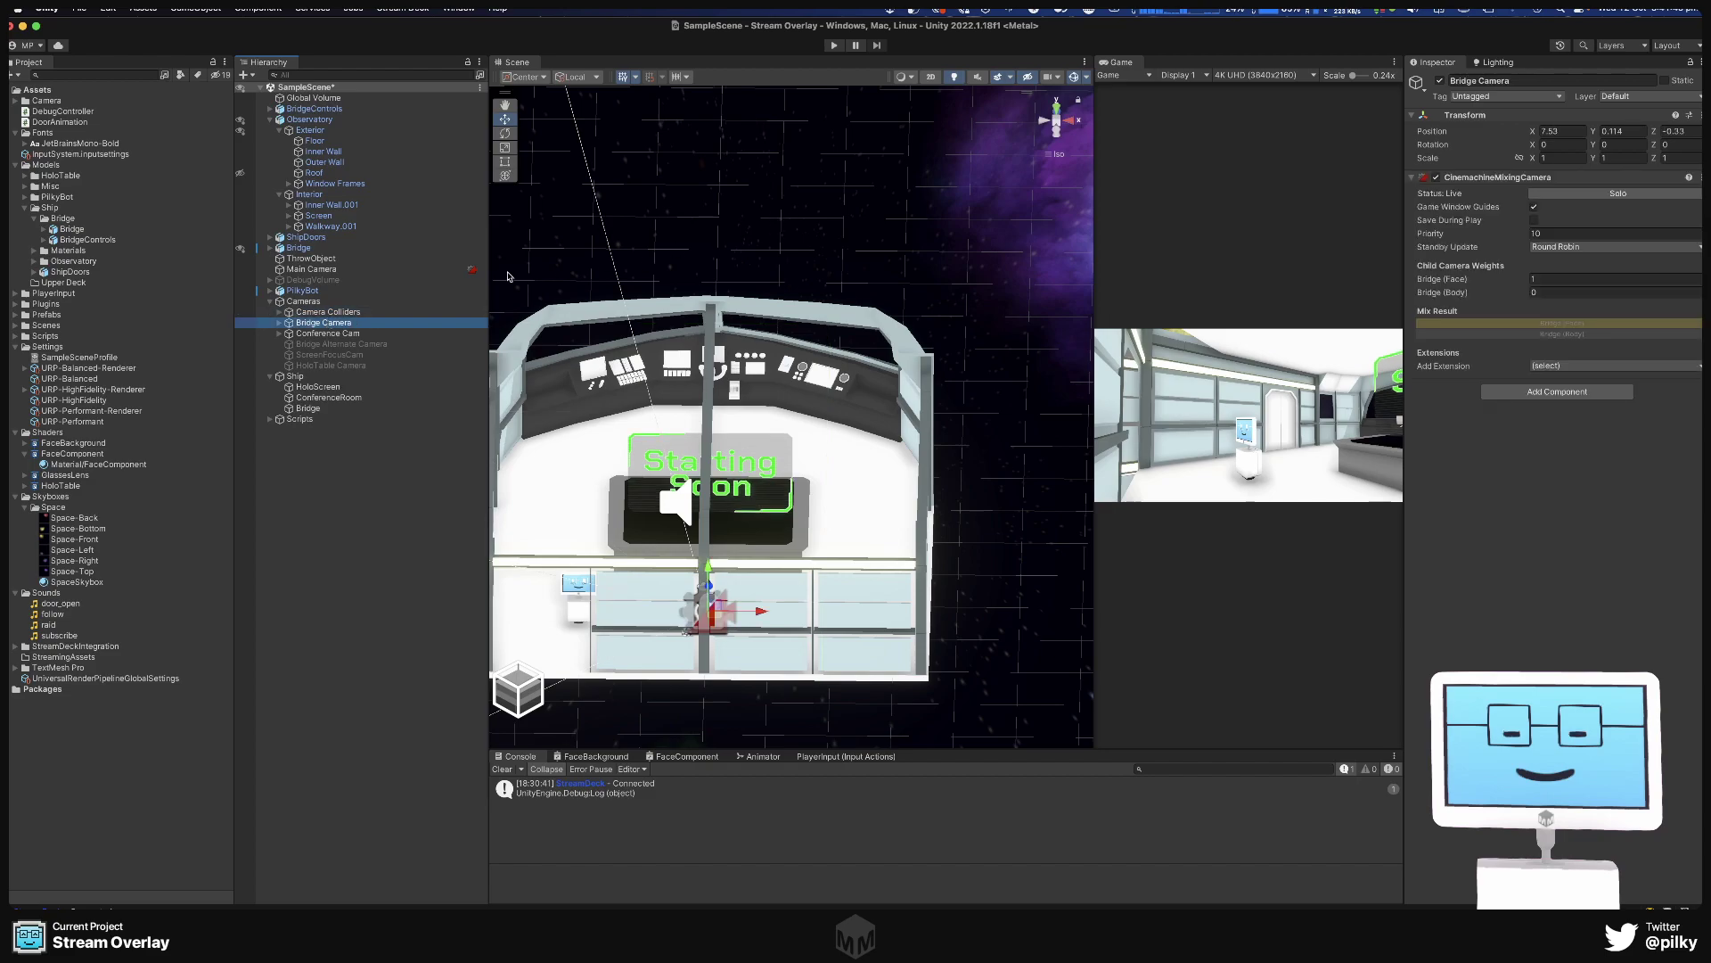
pyautogui.click(339, 344)
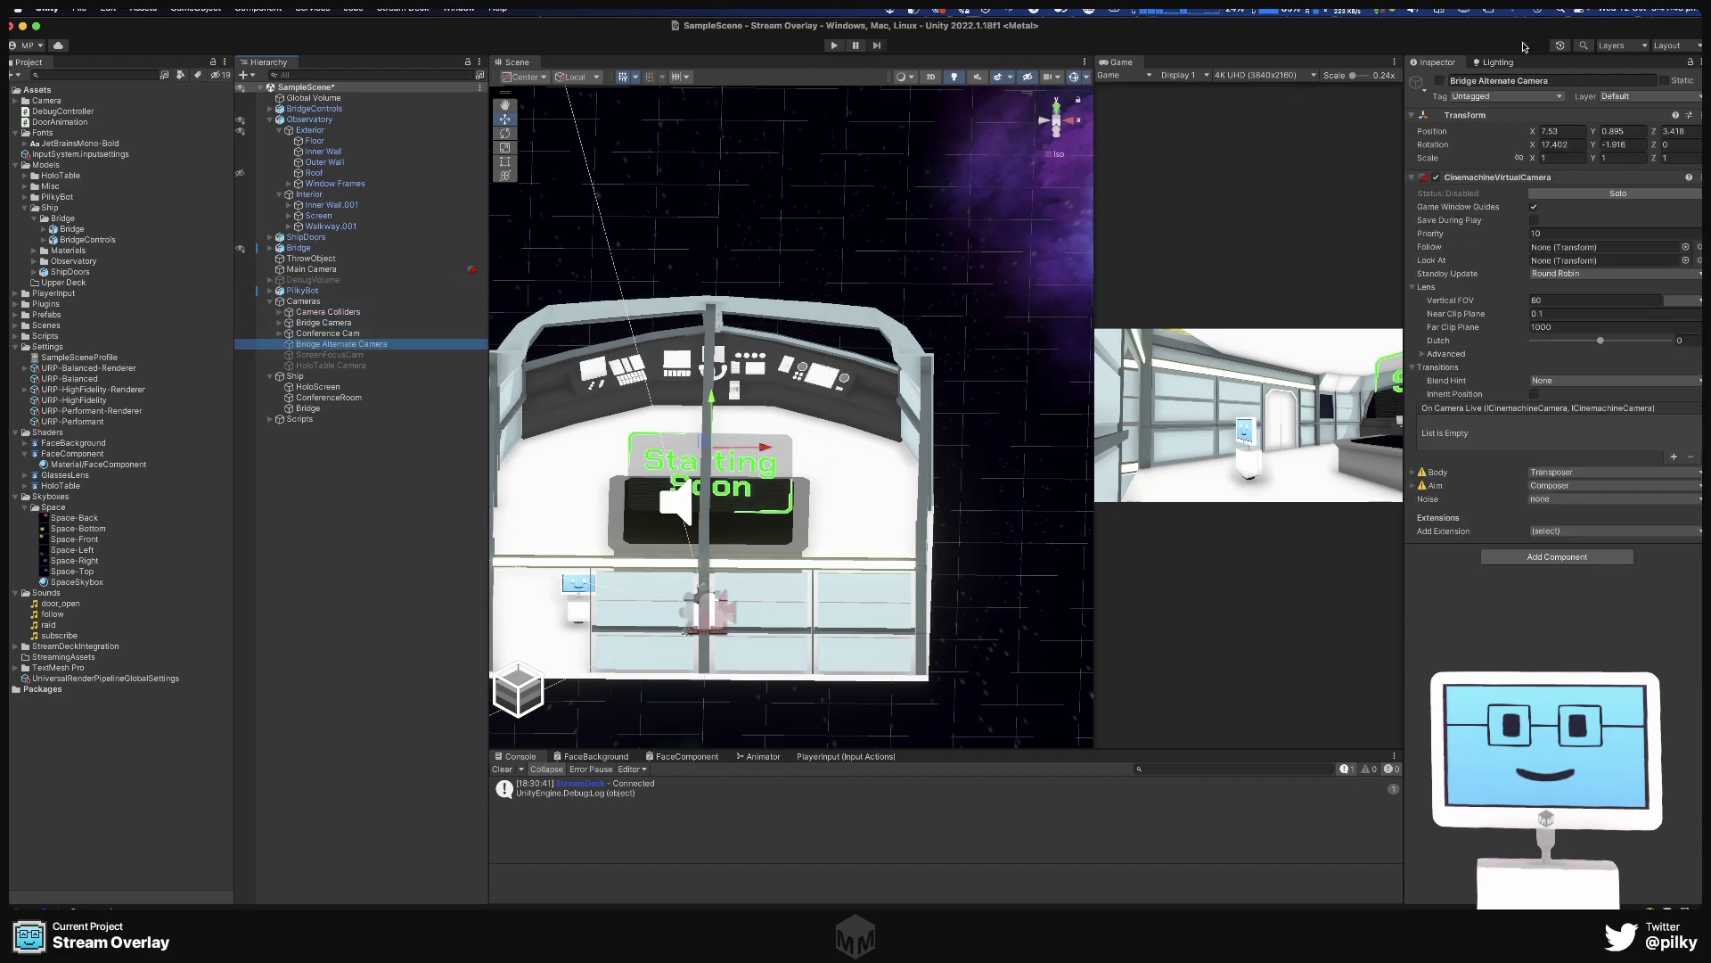
pyautogui.click(1441, 82)
pyautogui.click(1441, 82)
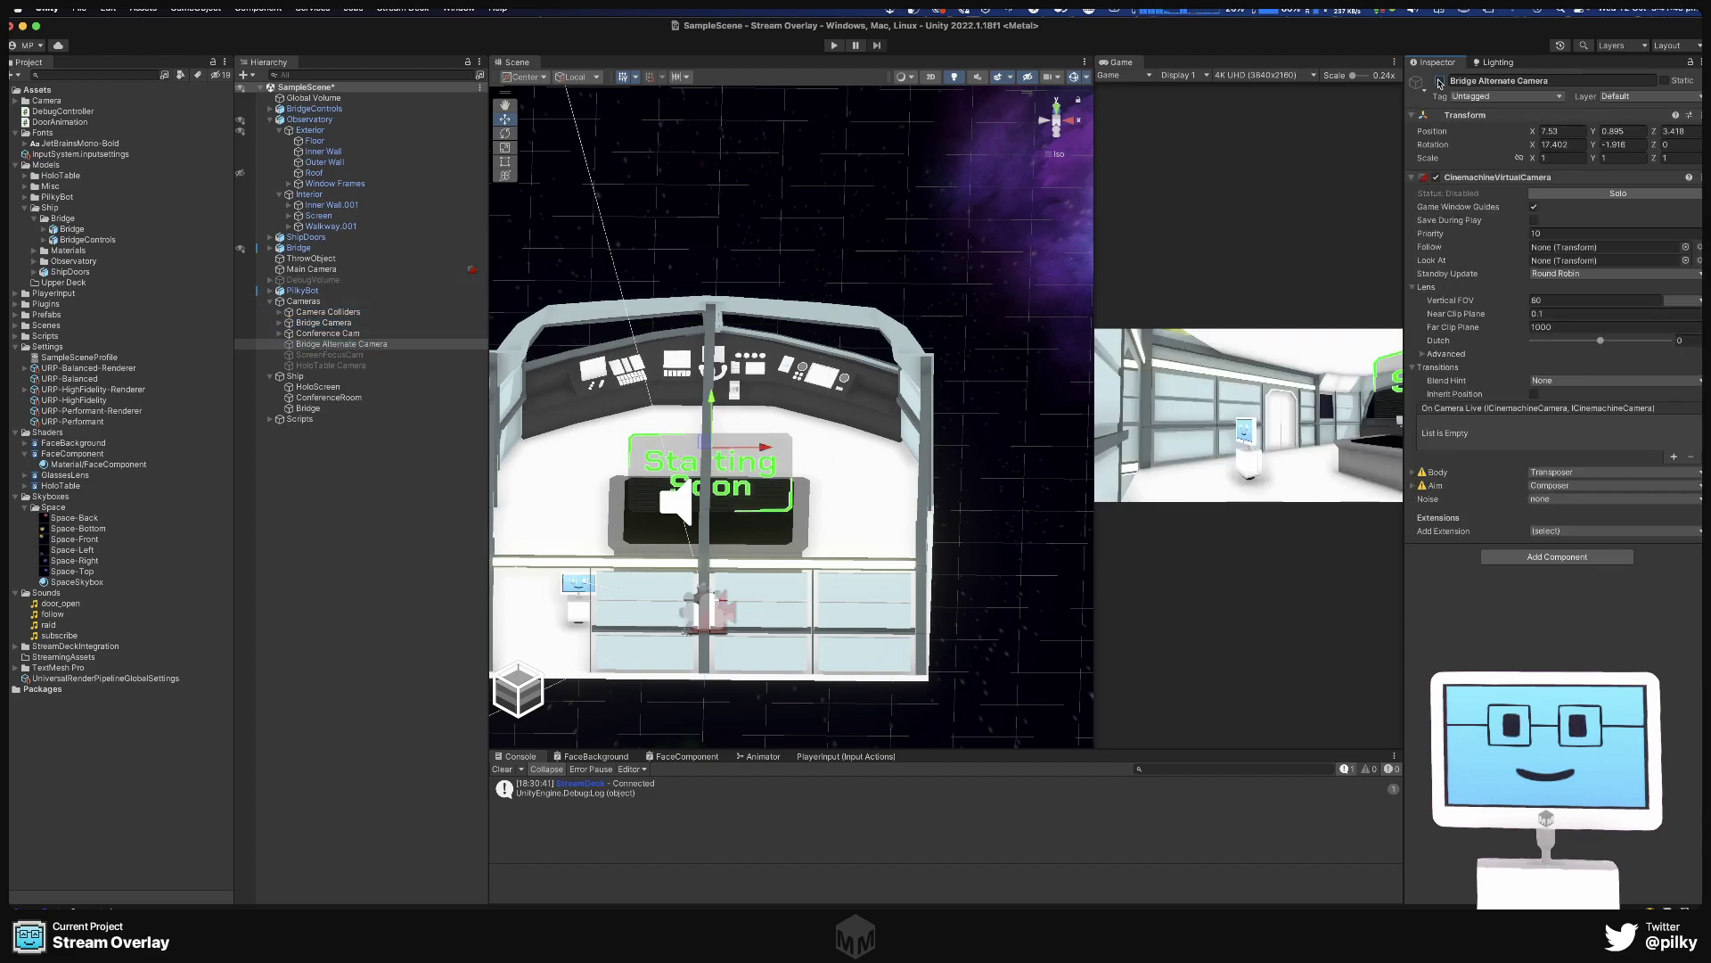
pyautogui.click(317, 322)
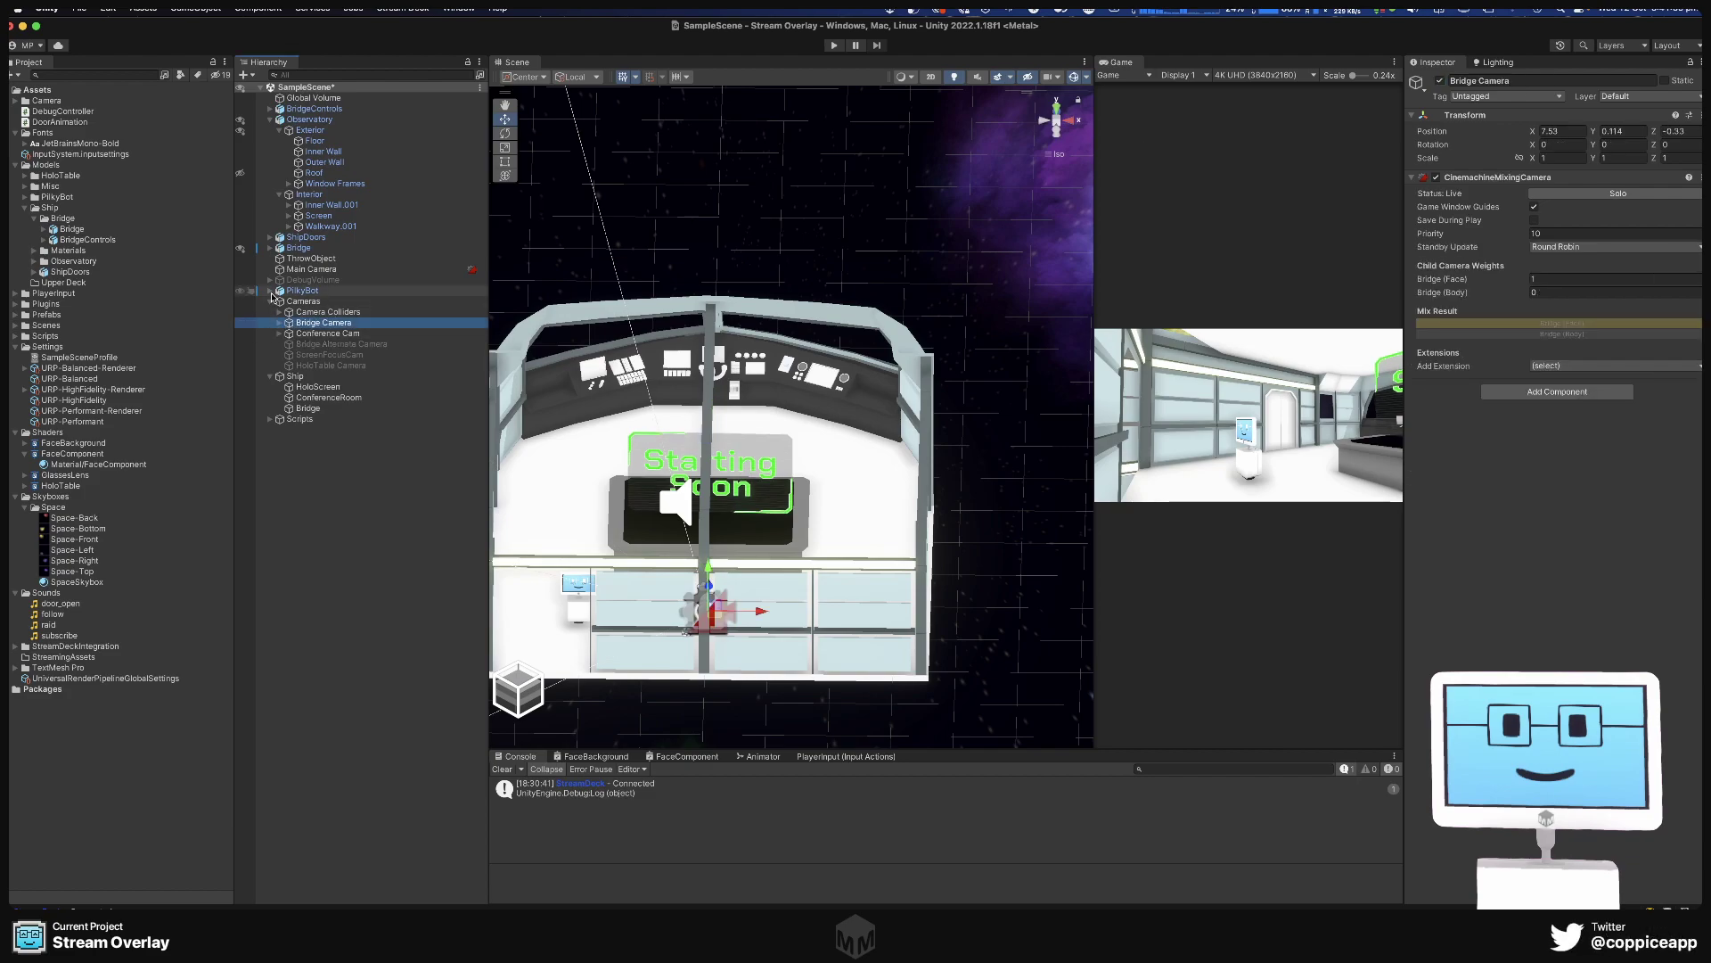
# Try to move the Bridge model into the Ship group of the scene hierarchy.
pyautogui.click(302, 249)
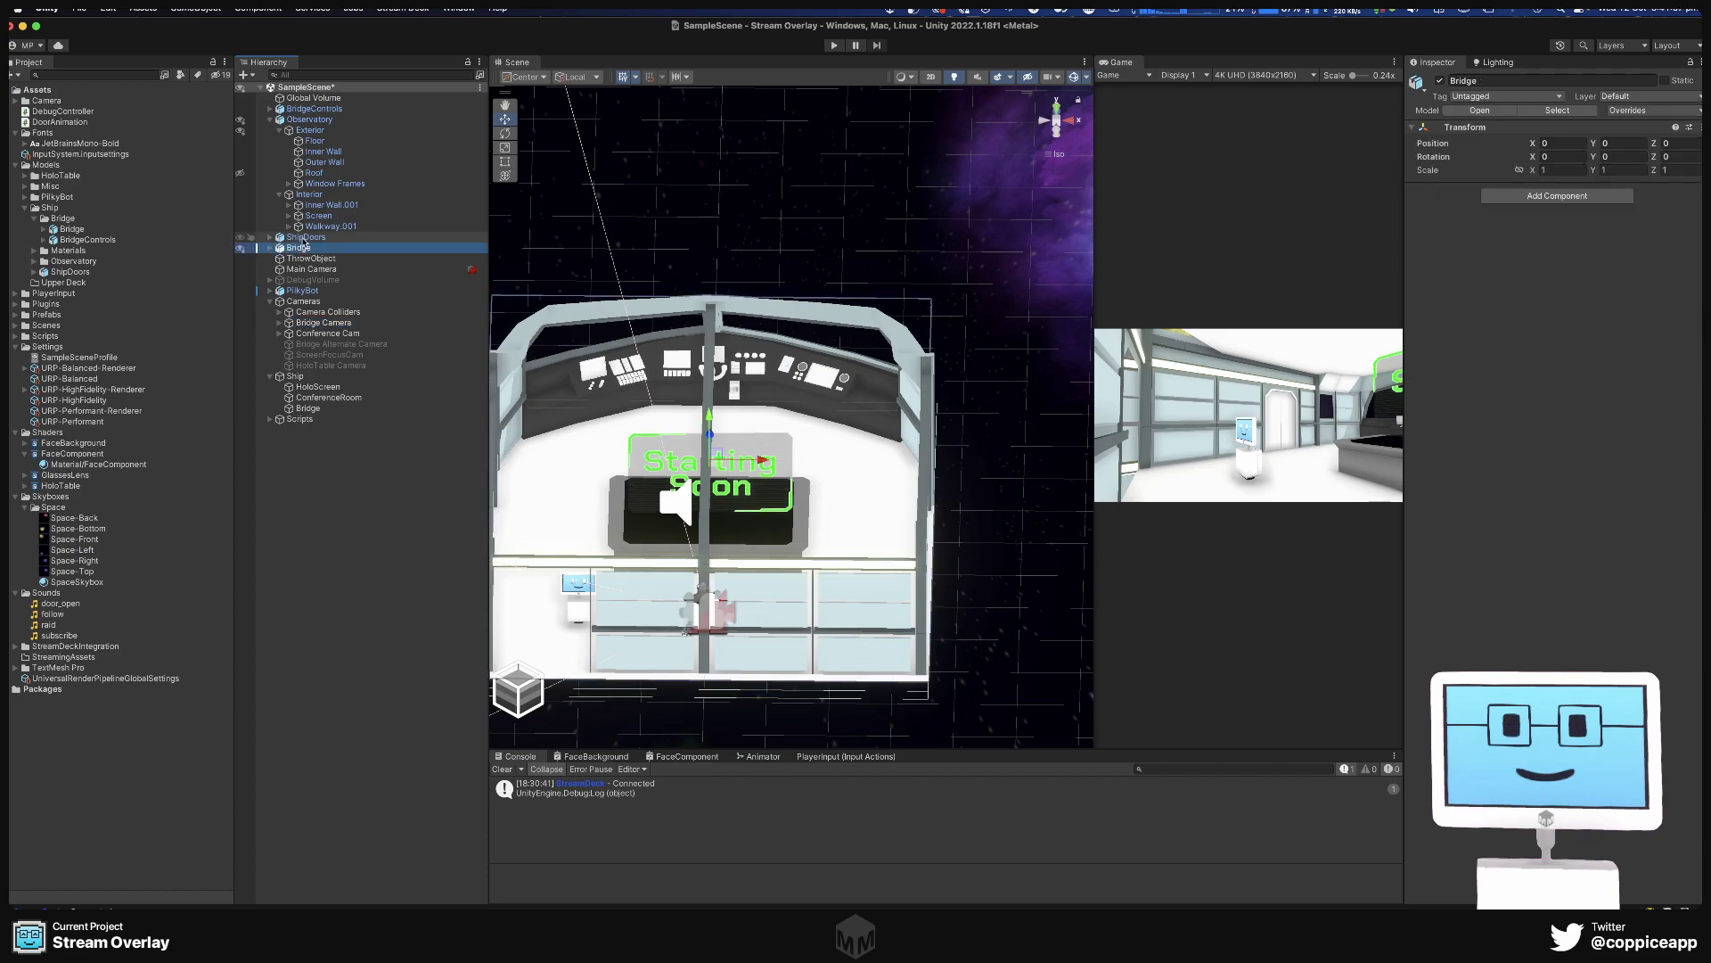
pyautogui.keyDown('shift'); pyautogui.click(306, 238); pyautogui.keyUp('shift')
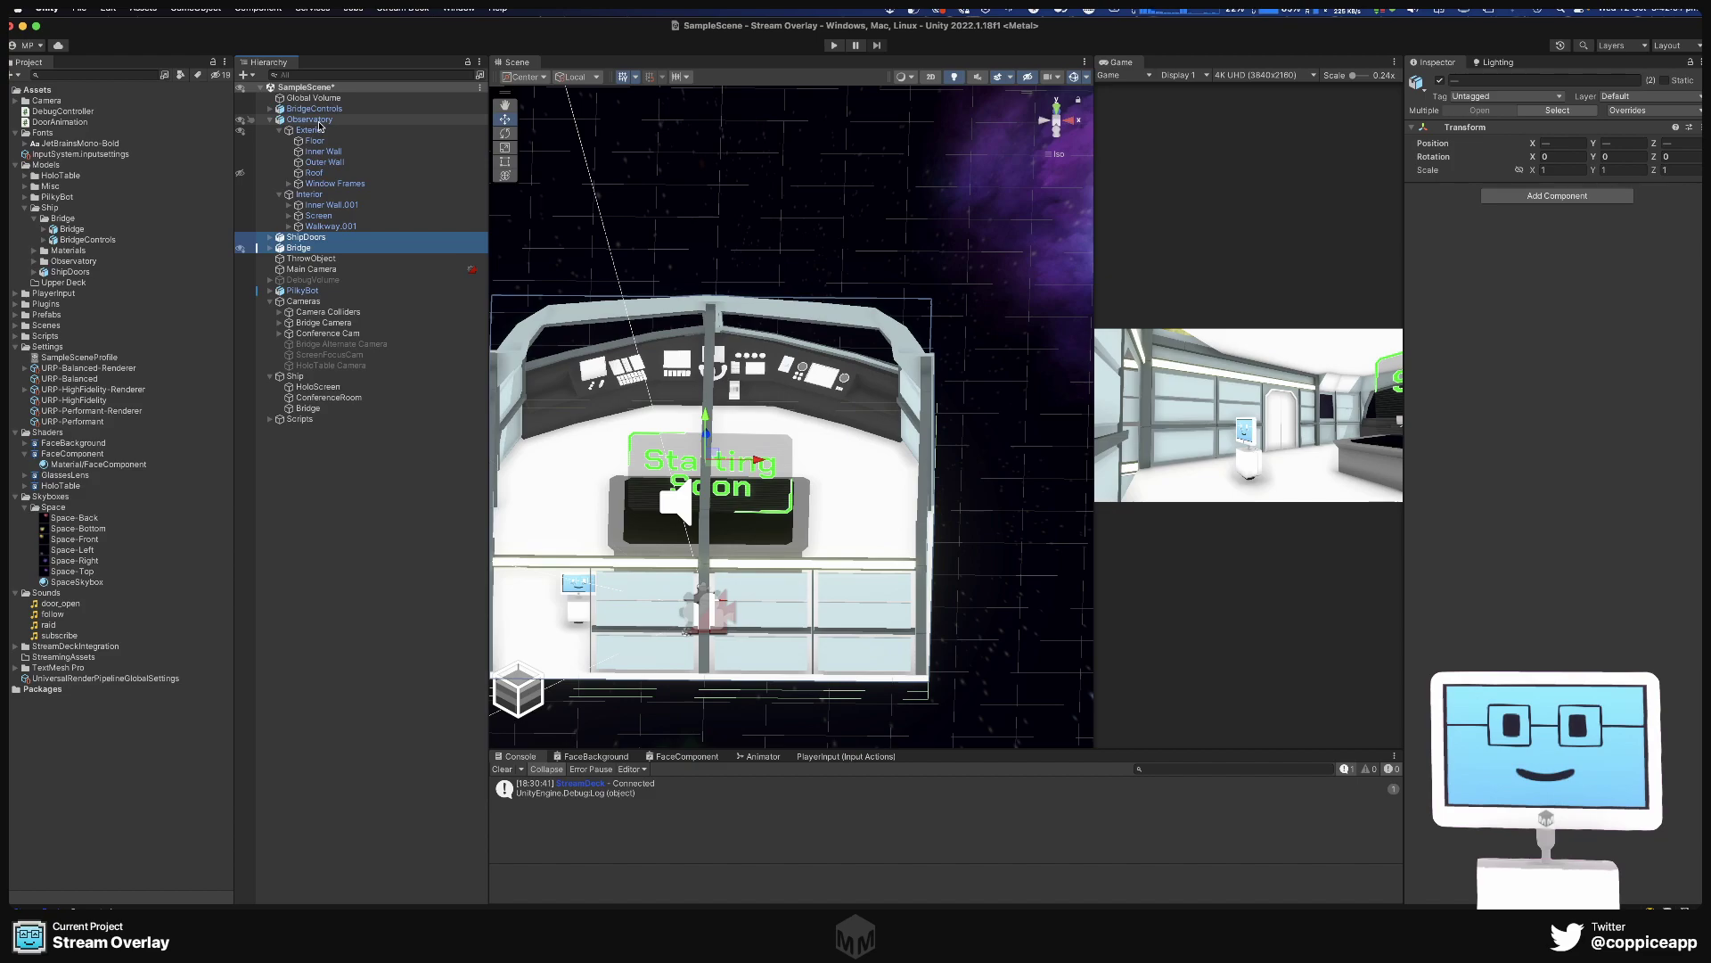
pyautogui.click(288, 250)
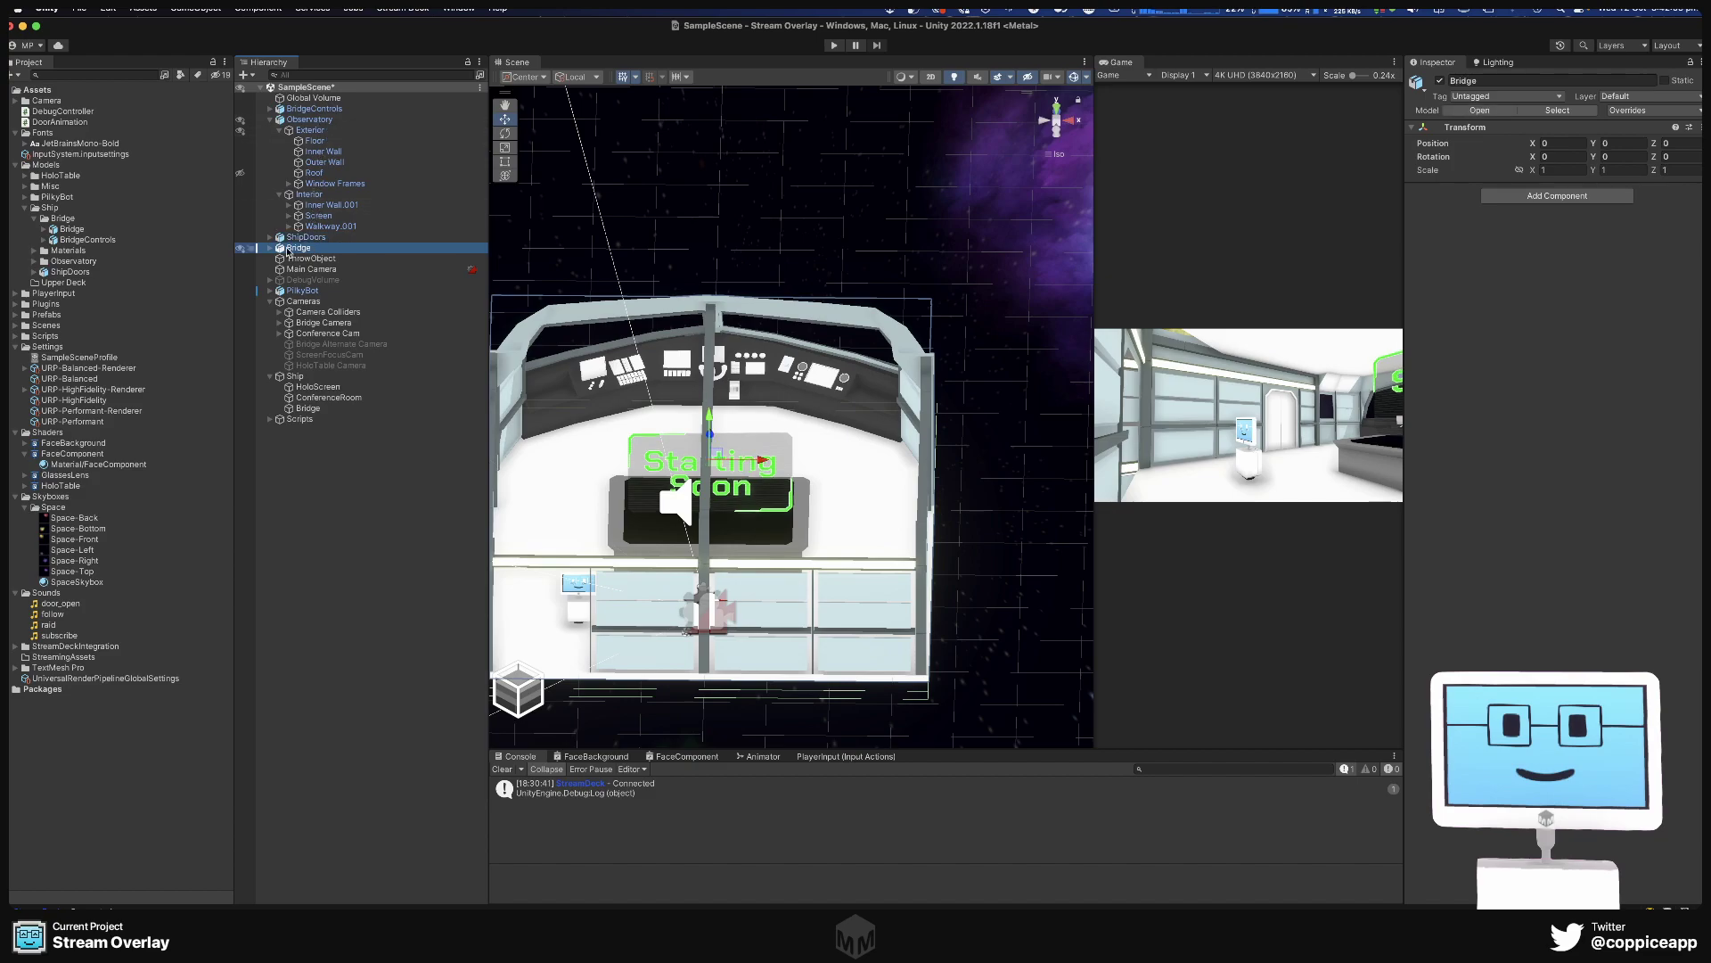
pyautogui.moveTo(279, 253); pyautogui.dragTo(301, 381)
# Check the transform values of the HoloScreen object in the Ship group, including its X scale.
pyautogui.click(317, 387)
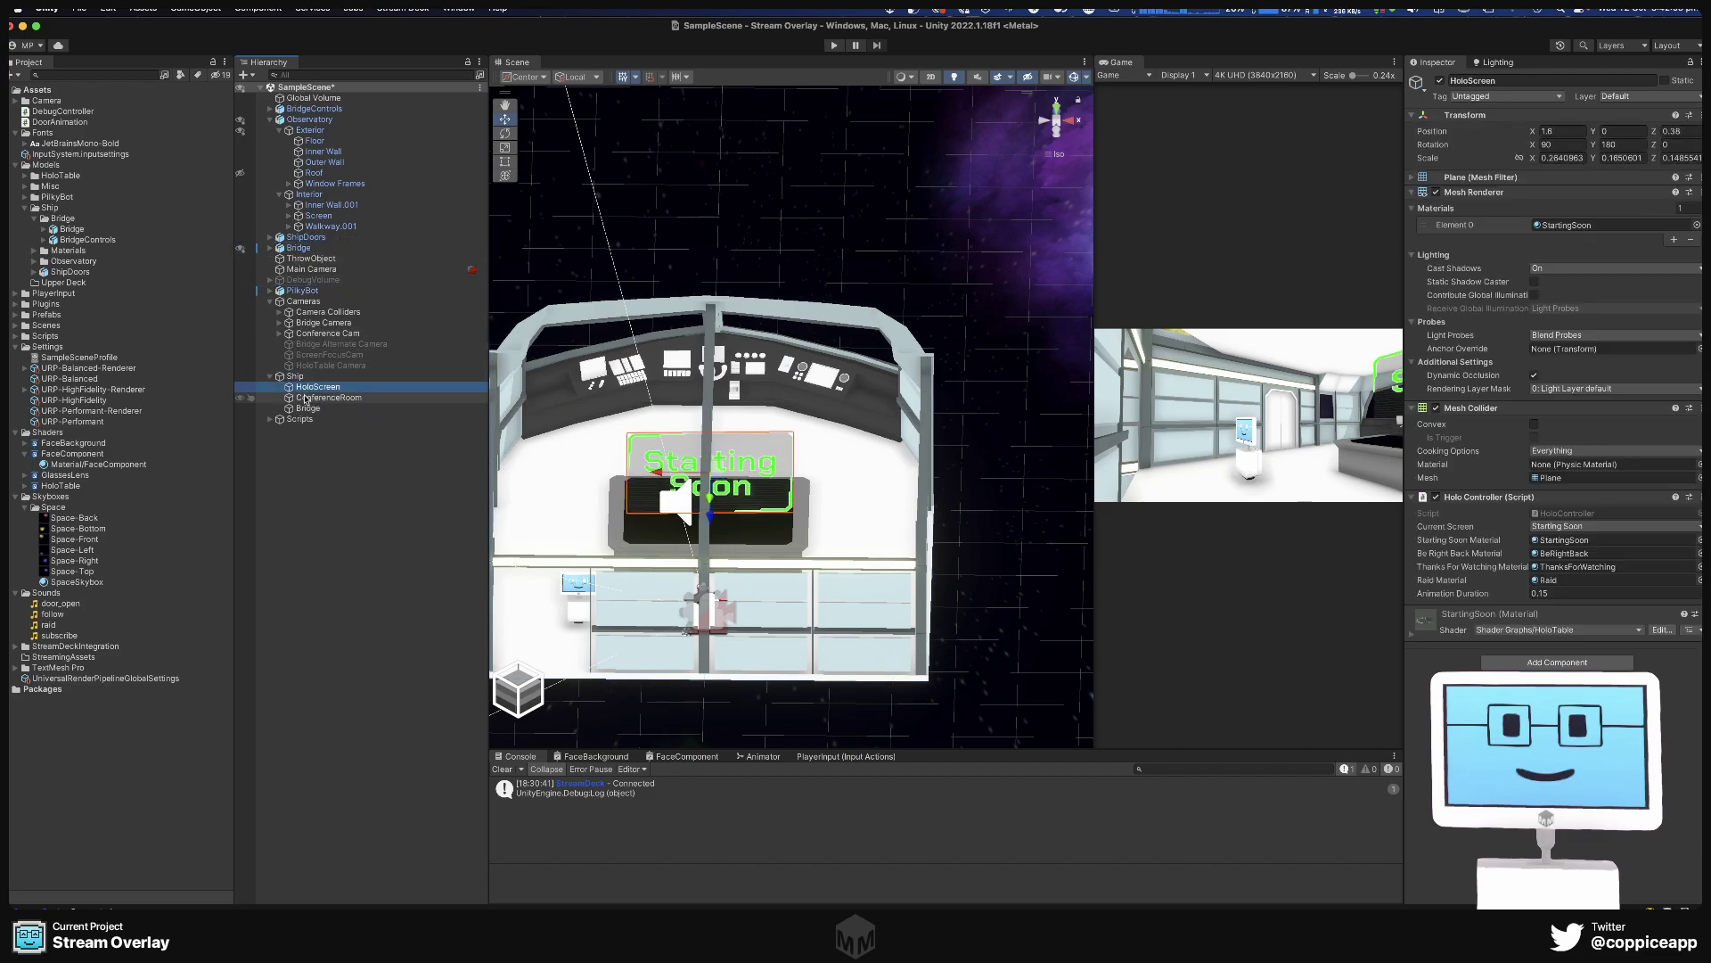
pyautogui.click(1570, 158)
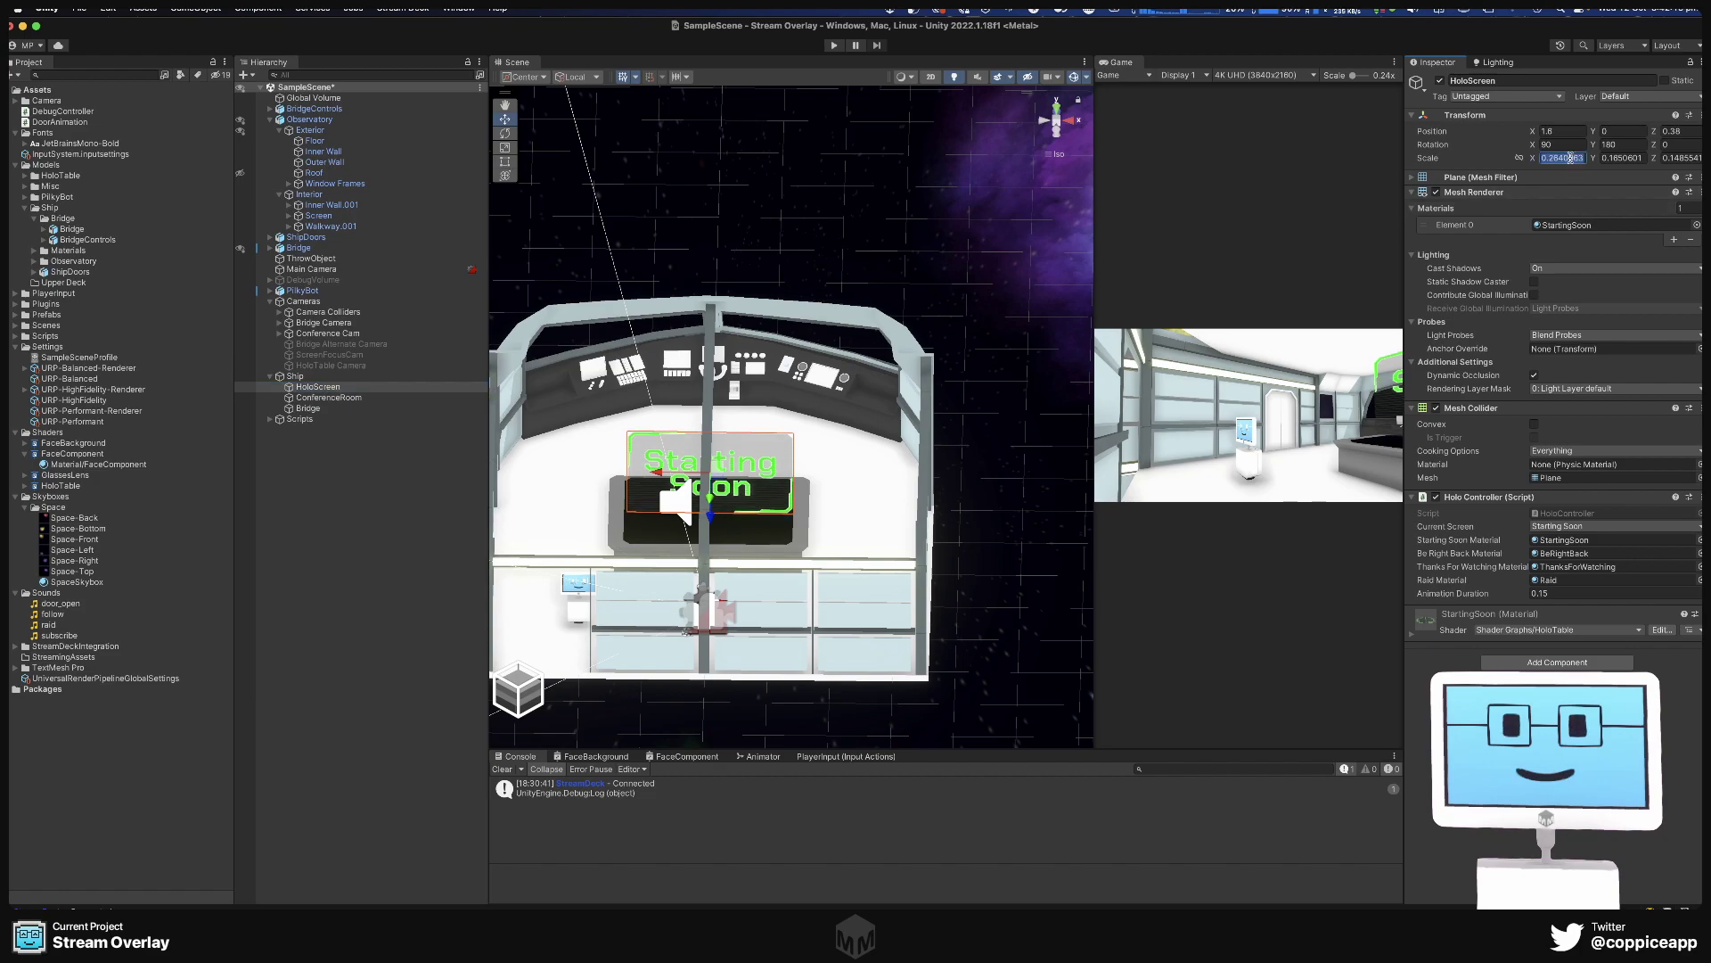
pyautogui.click(1570, 158)
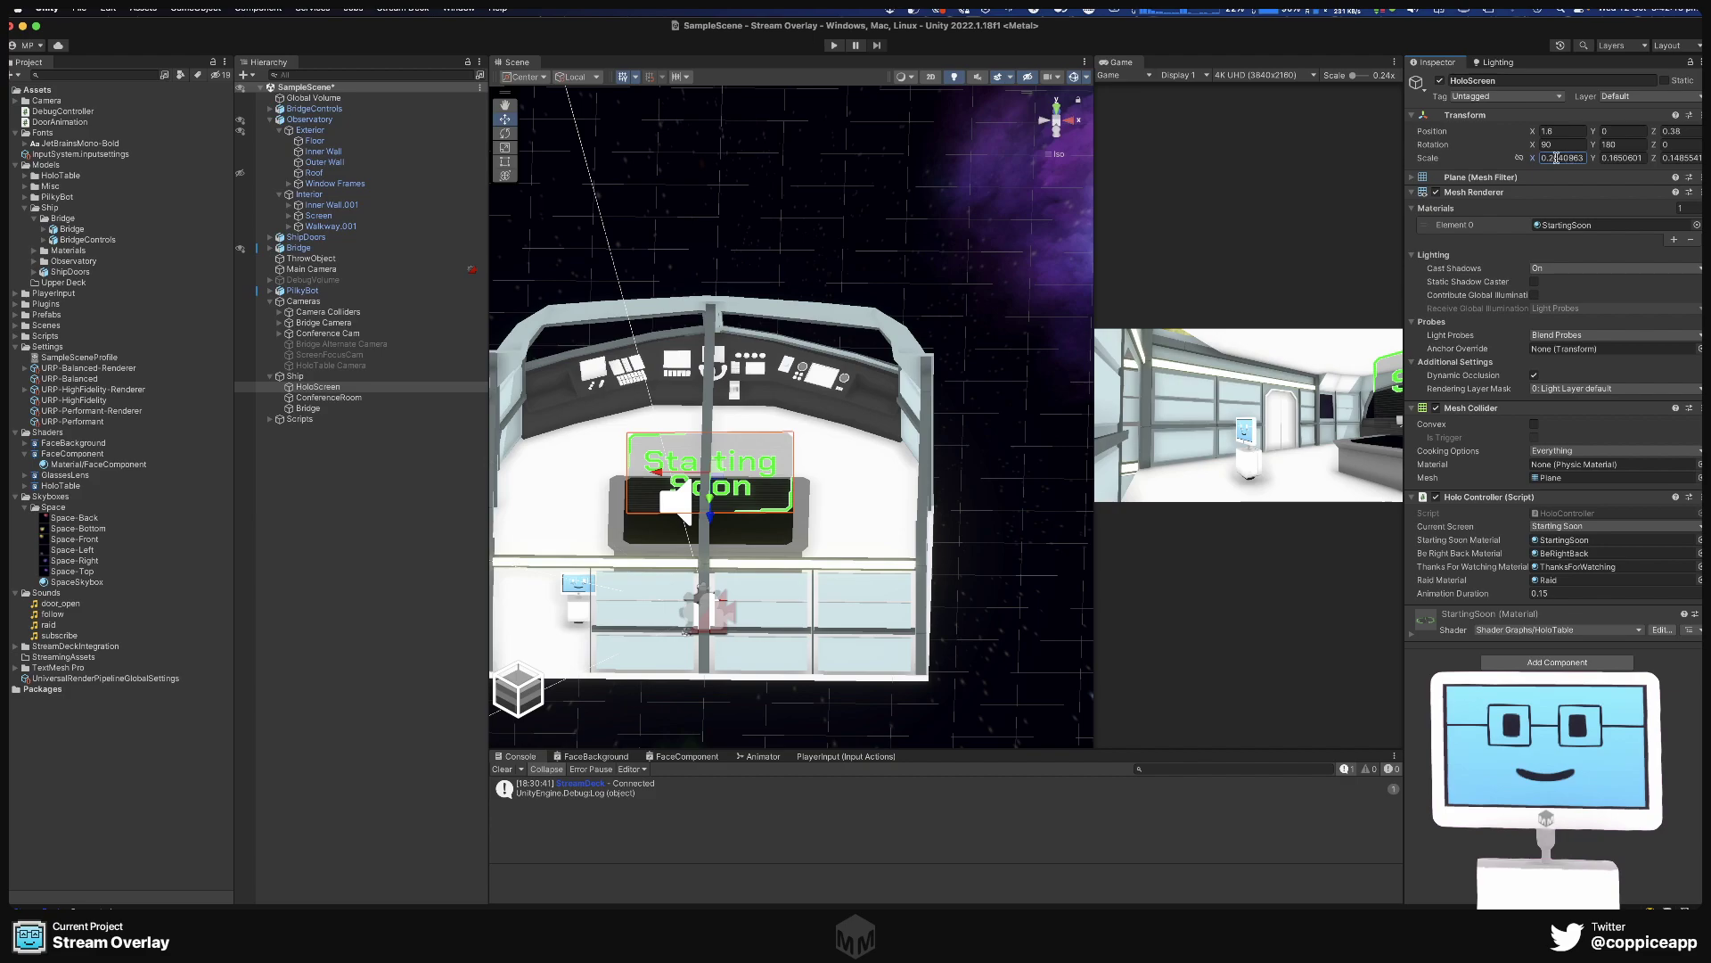
# Check the ConferenceRoom and Bridge empty objects under Ship, and nest the Bridge model inside the Bridge empty.
pyautogui.click(314, 398)
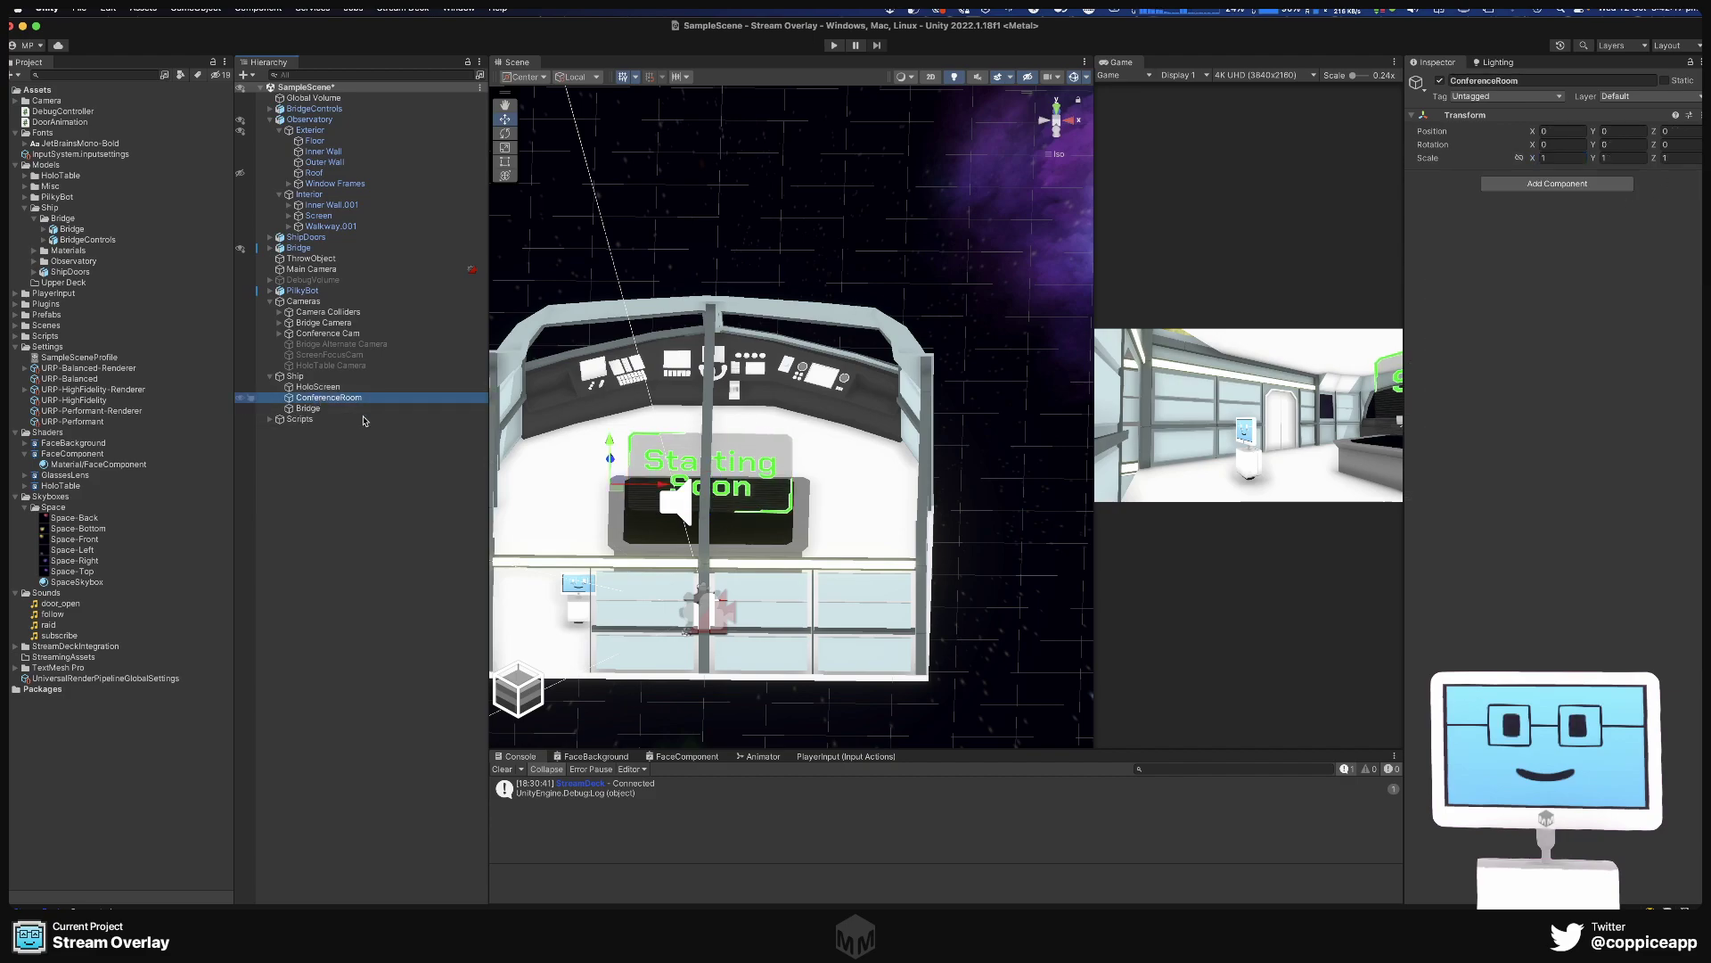
pyautogui.click(313, 409)
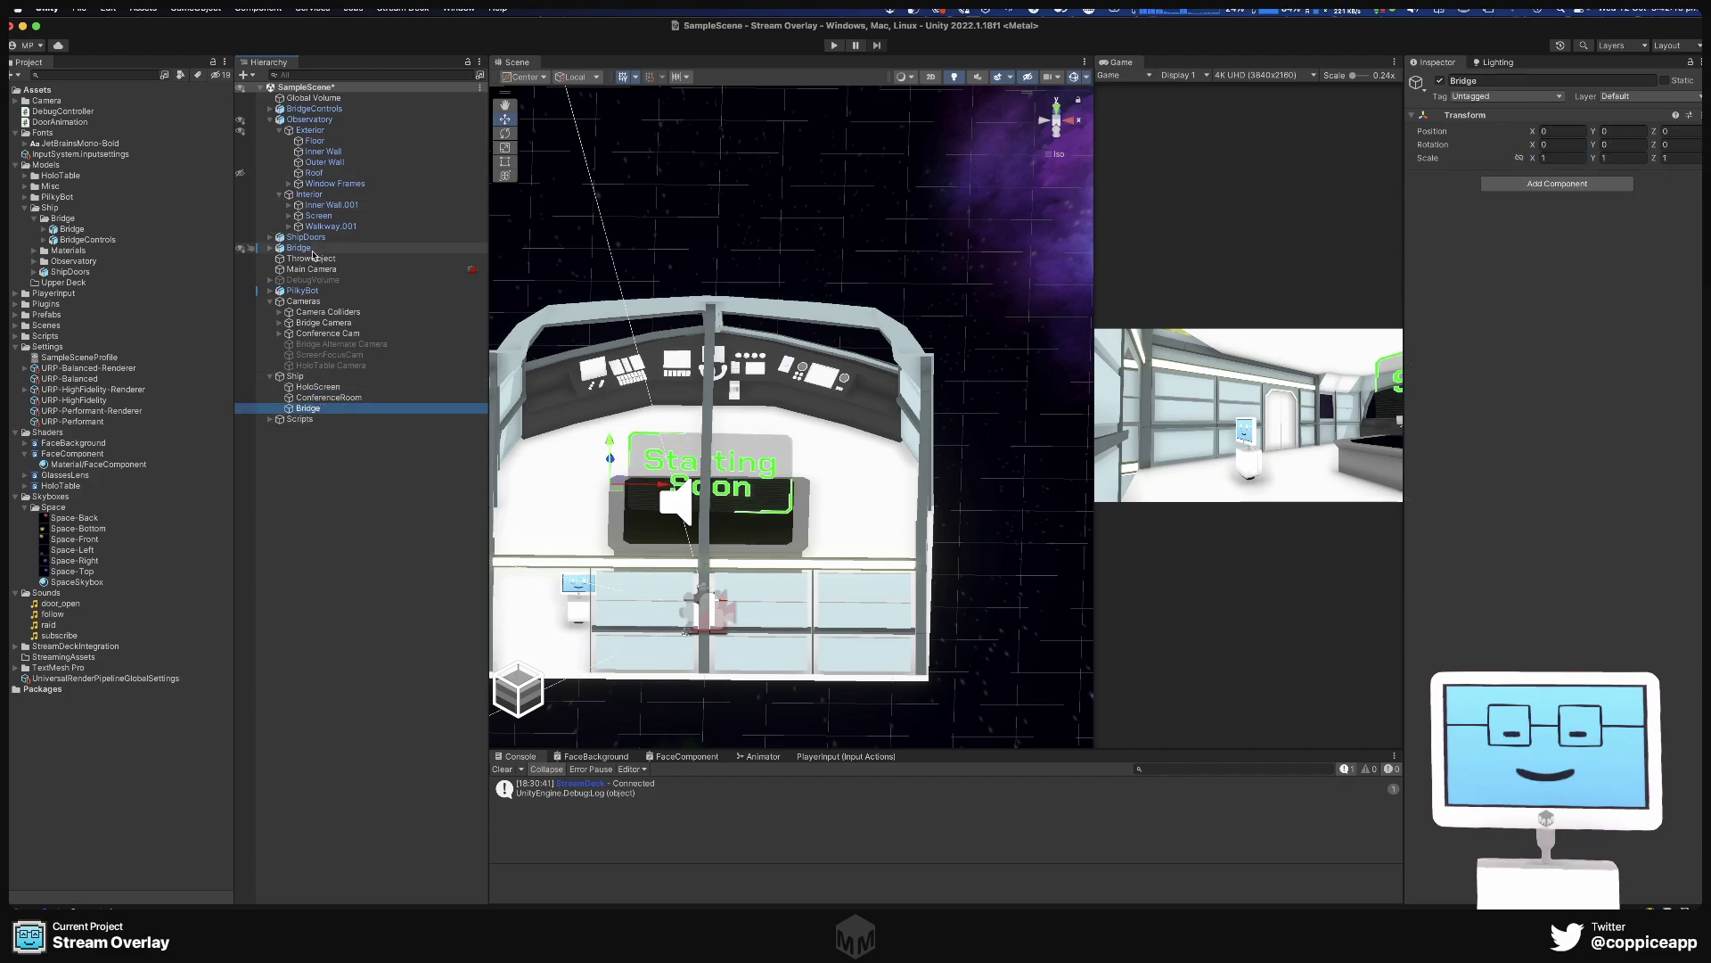
pyautogui.moveTo(298, 248); pyautogui.dragTo(310, 408)
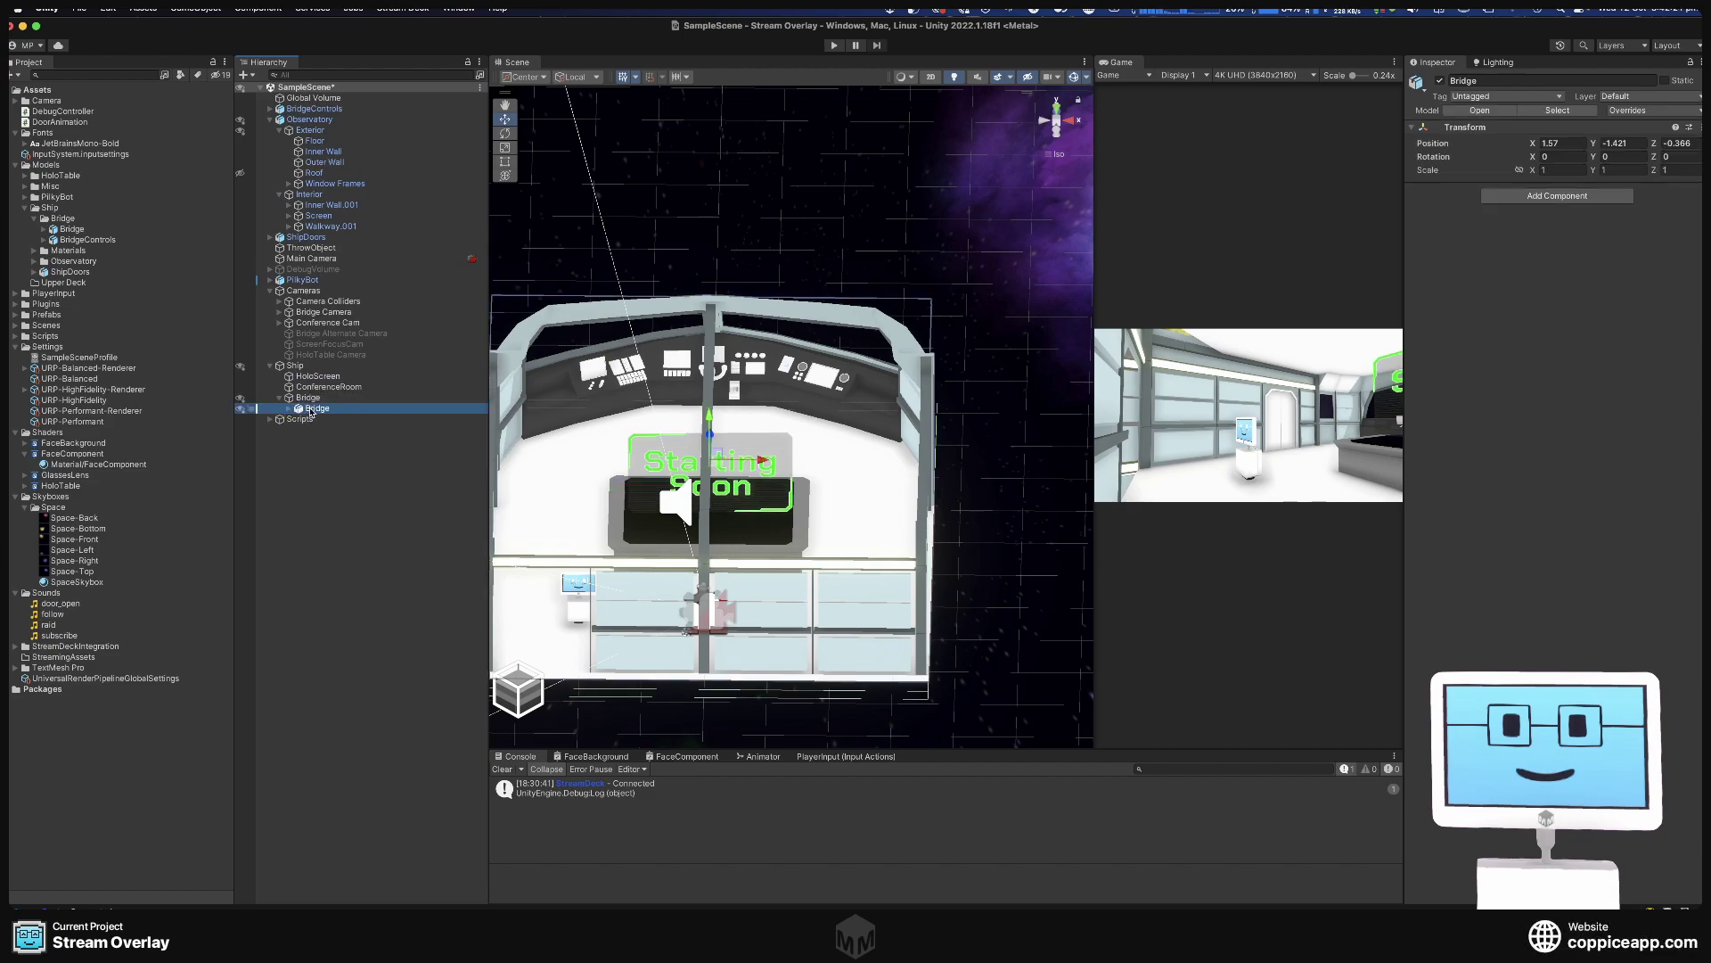
# Rename the ShipDoors object in the scene hierarchy to BridgeToObservatory.
pyautogui.click(305, 237)
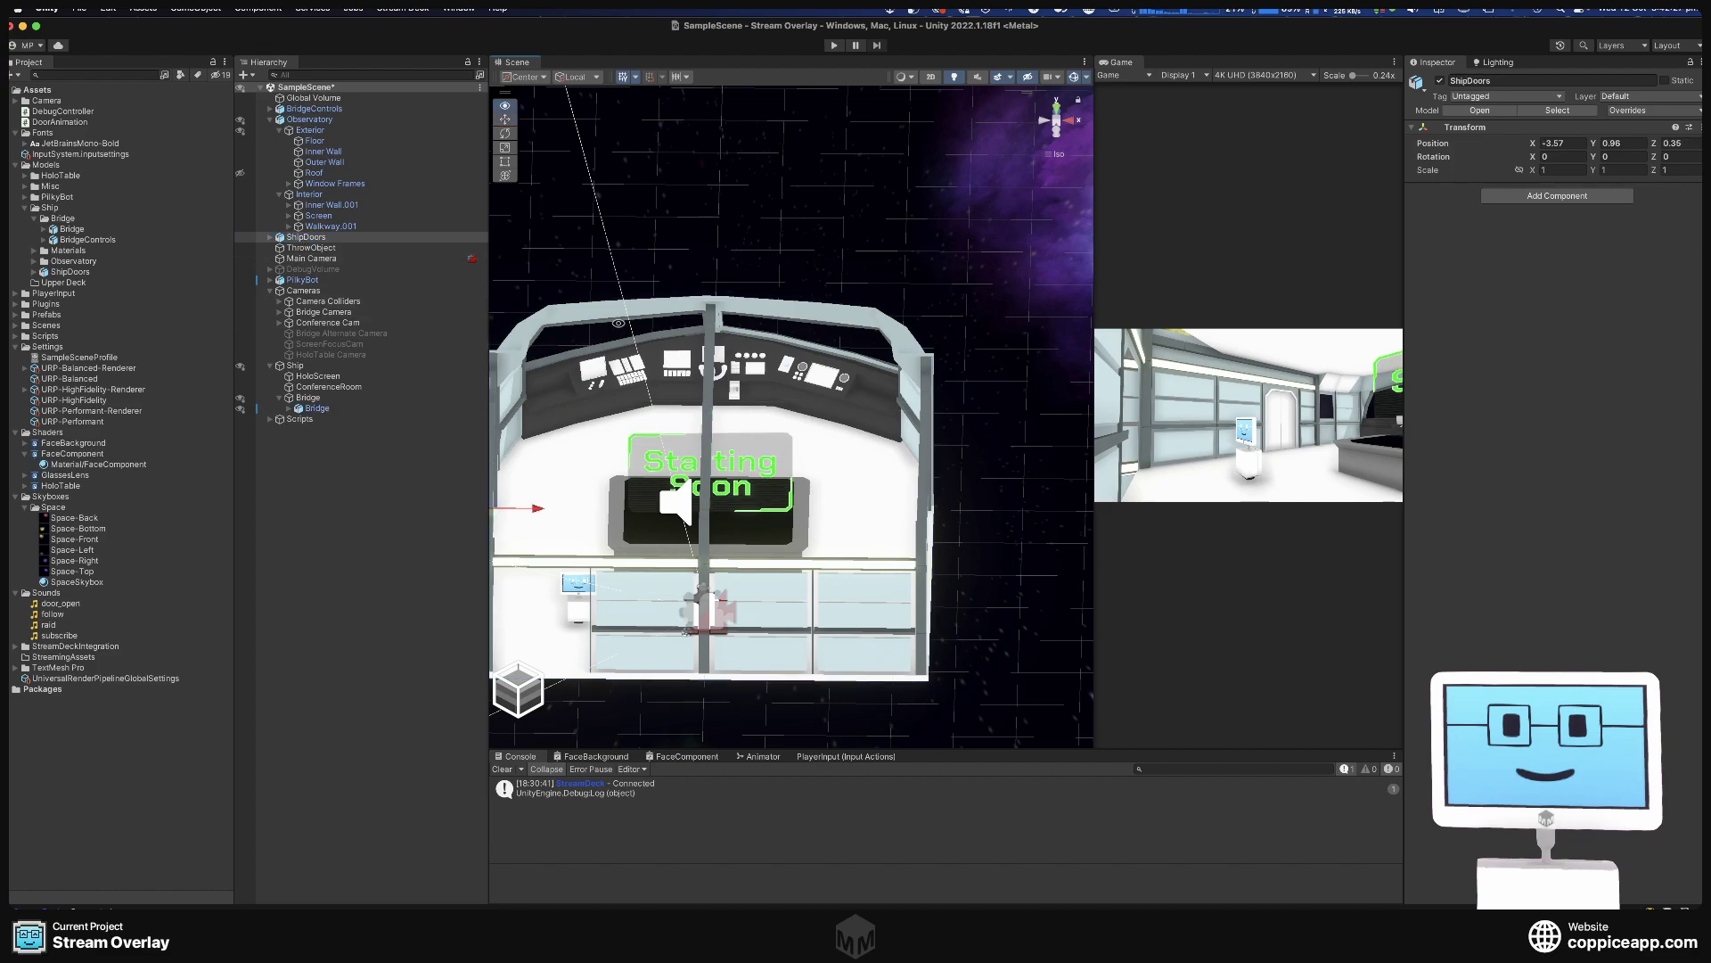
pyautogui.doubleClick(303, 238)
pyautogui.doubleClick(303, 238)
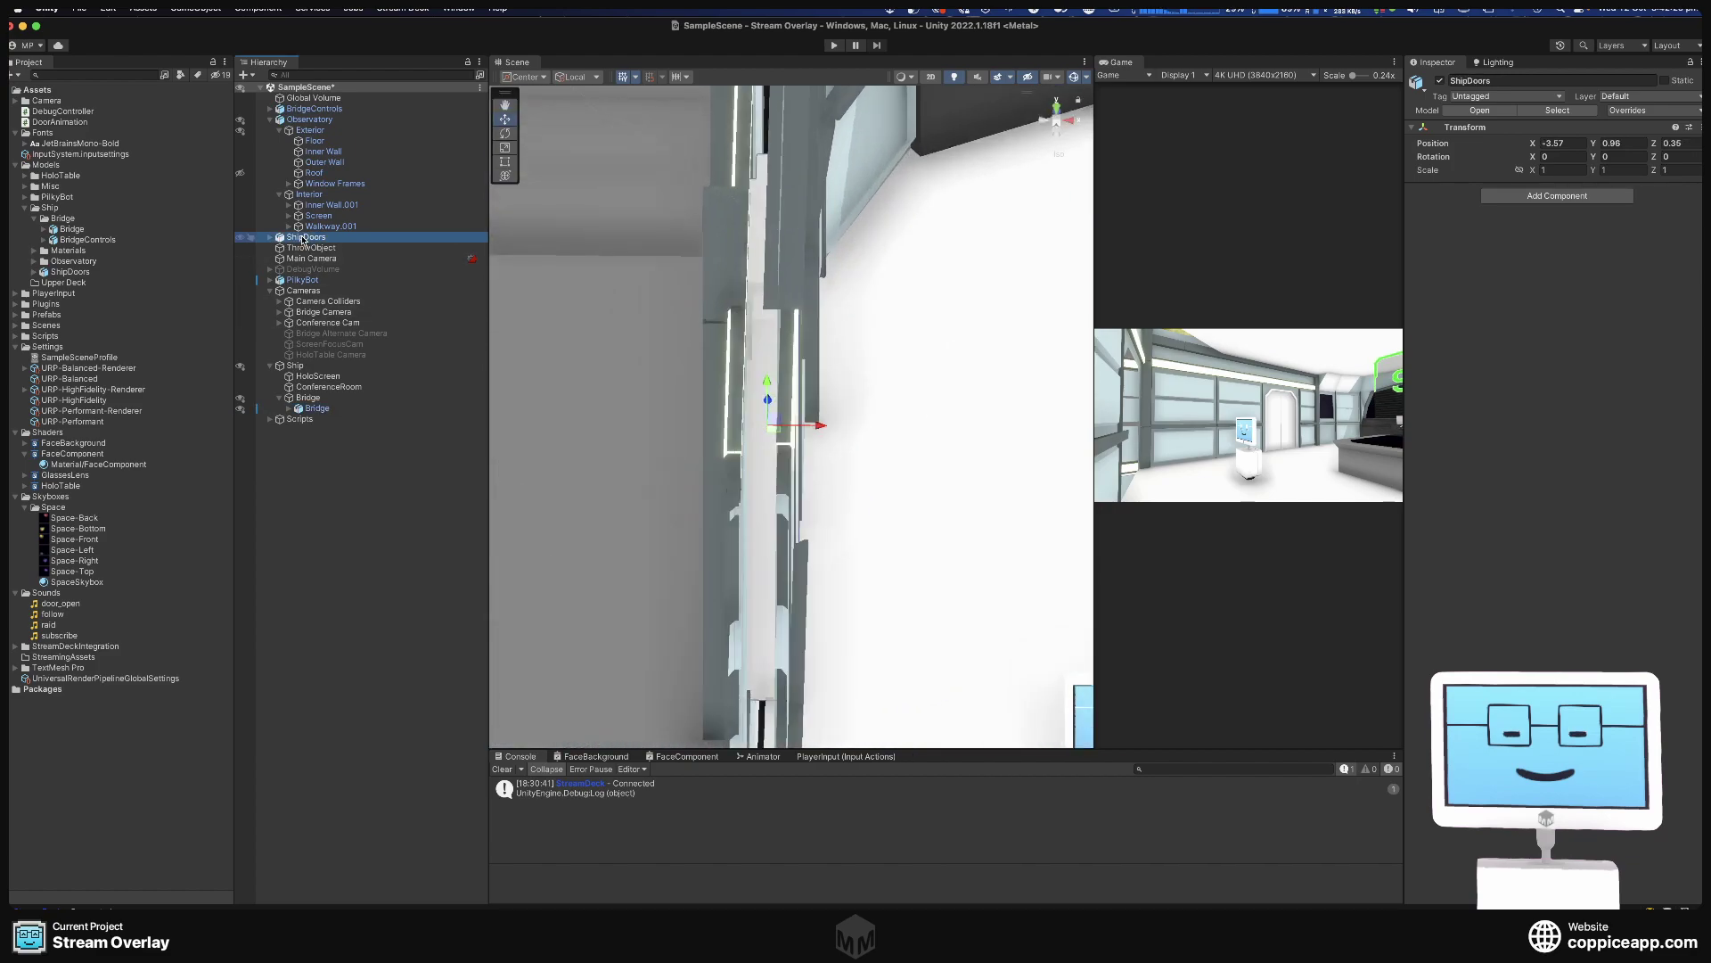
pyautogui.click(303, 238)
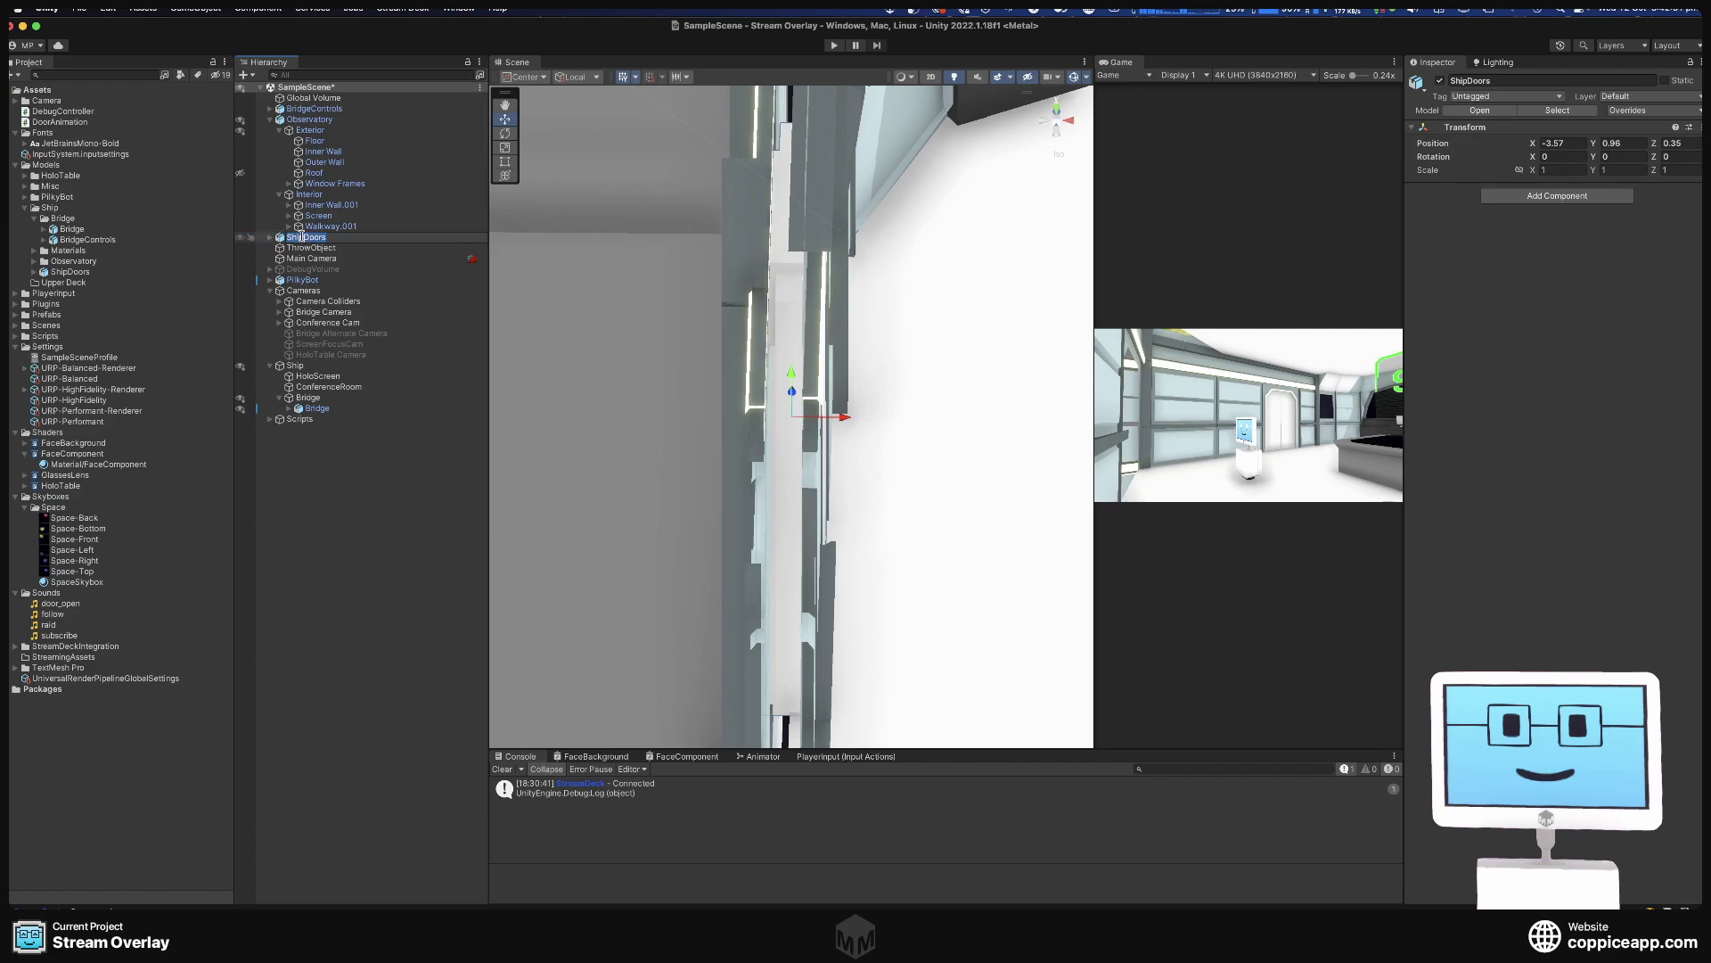
pyautogui.write('BridgeToObservatory')
pyautogui.press('Return')
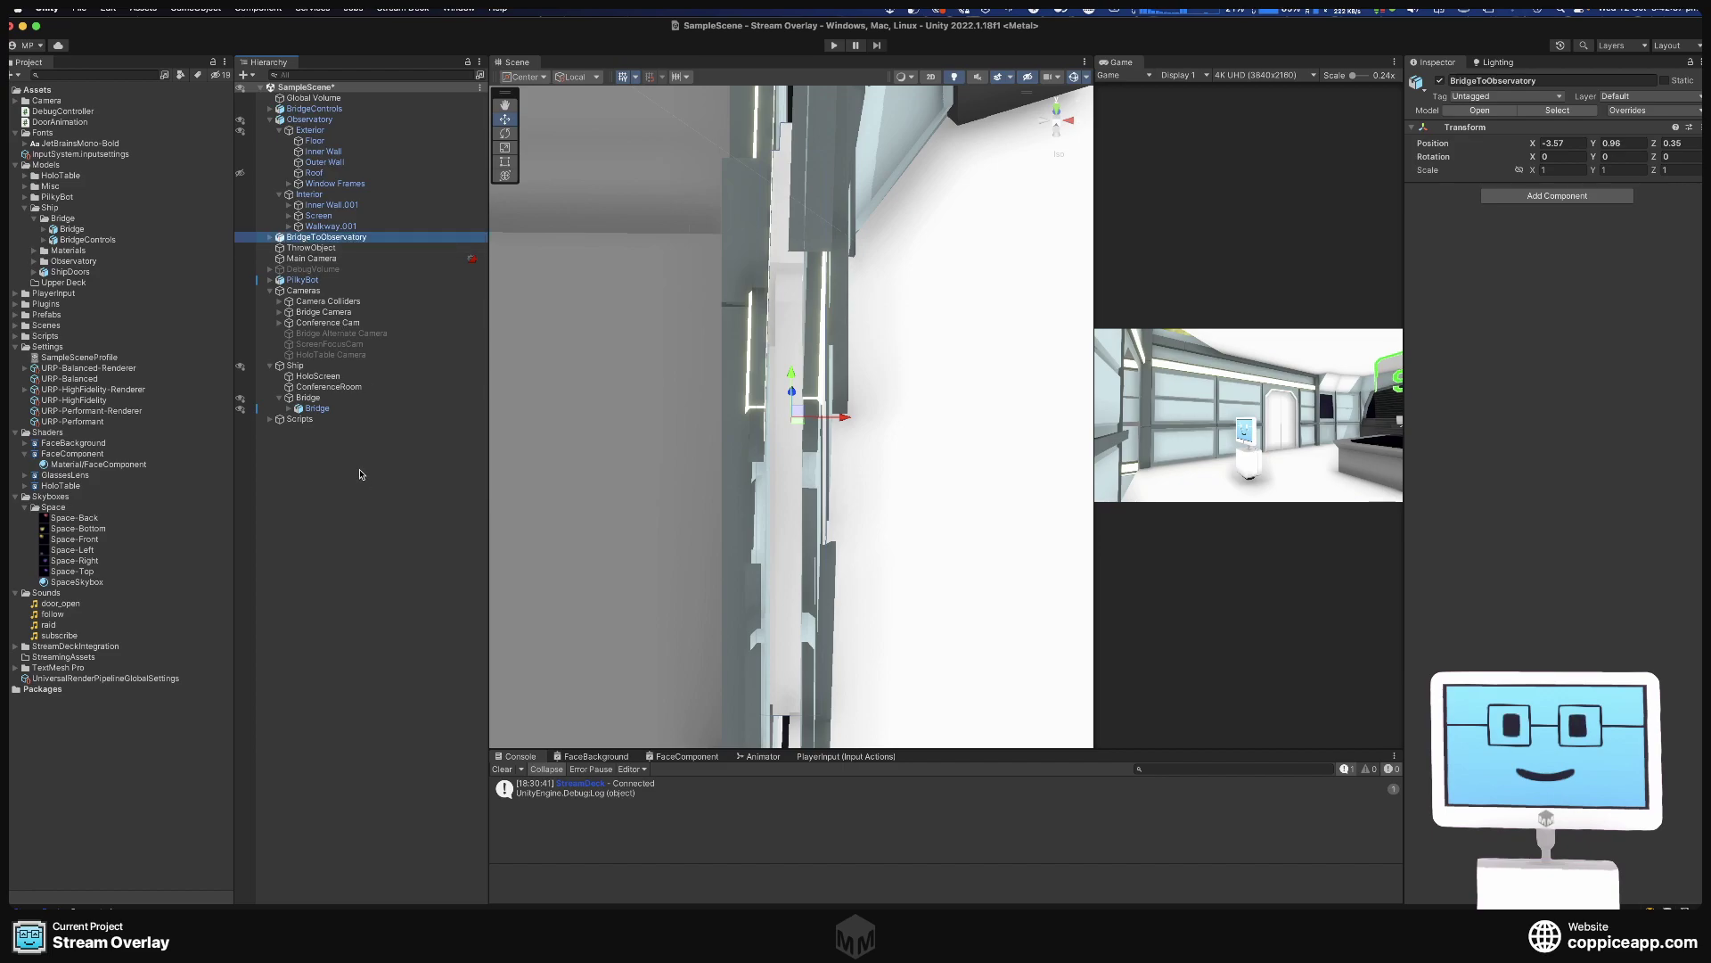
# Create an empty object named Doors under Ship's Bridge empty and nest BridgeToObservatory inside it.
pyautogui.rightClick(319, 397)
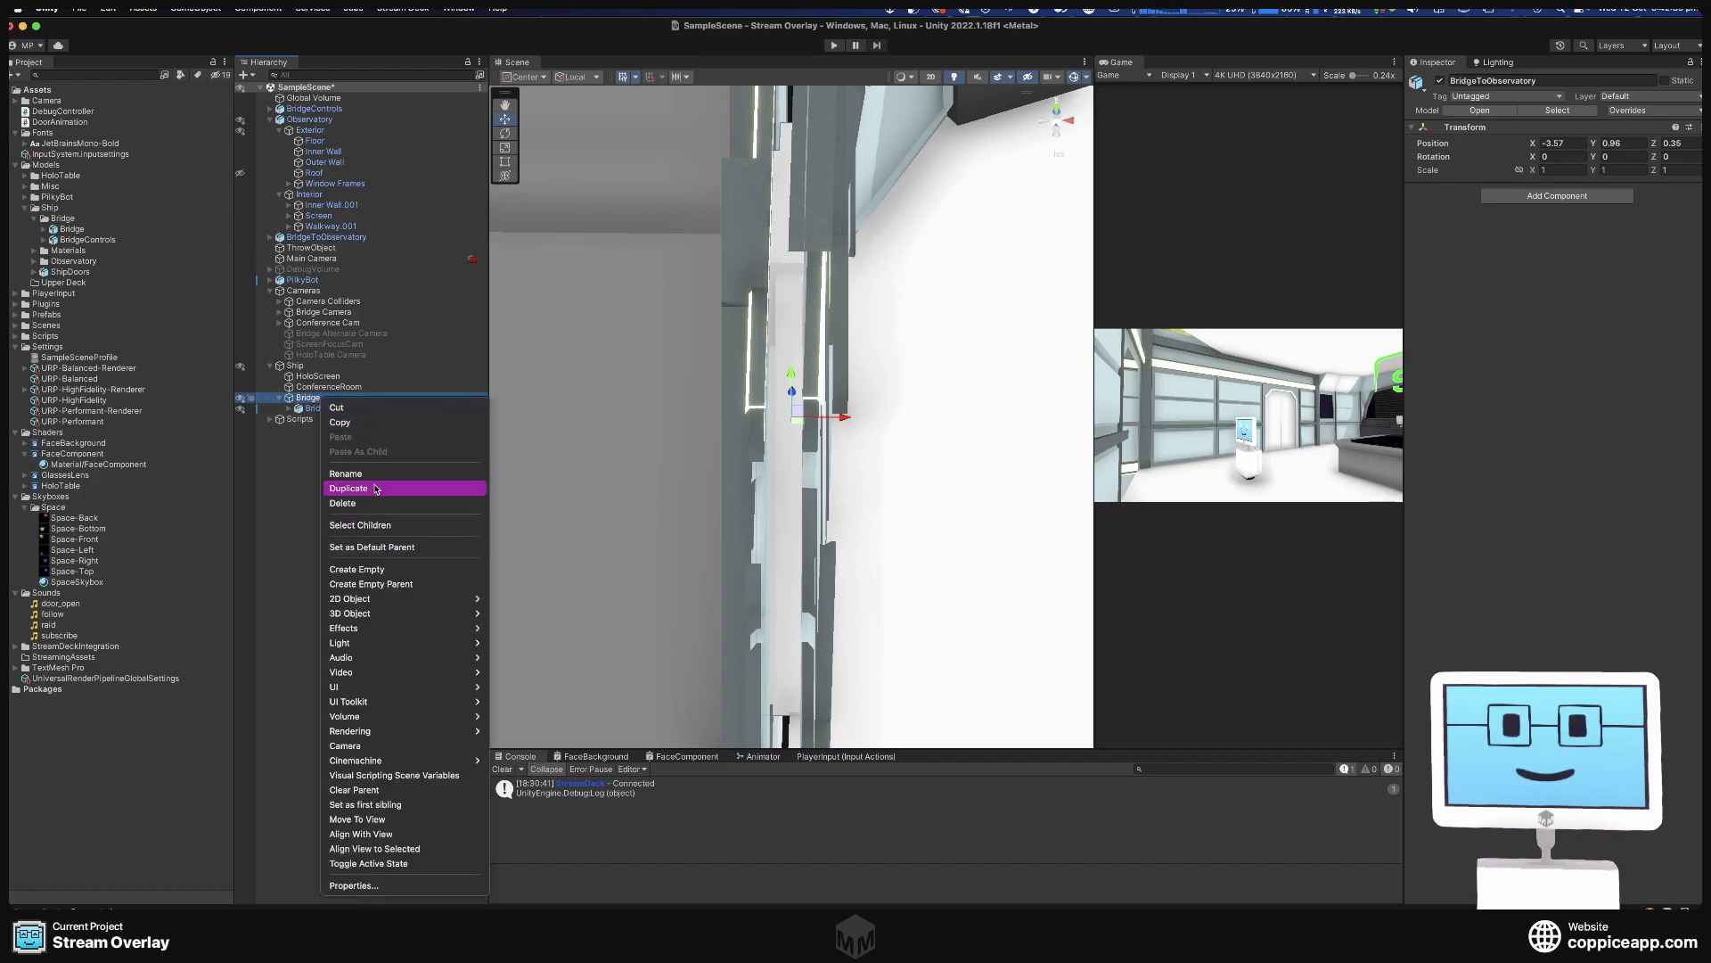
pyautogui.click(389, 569)
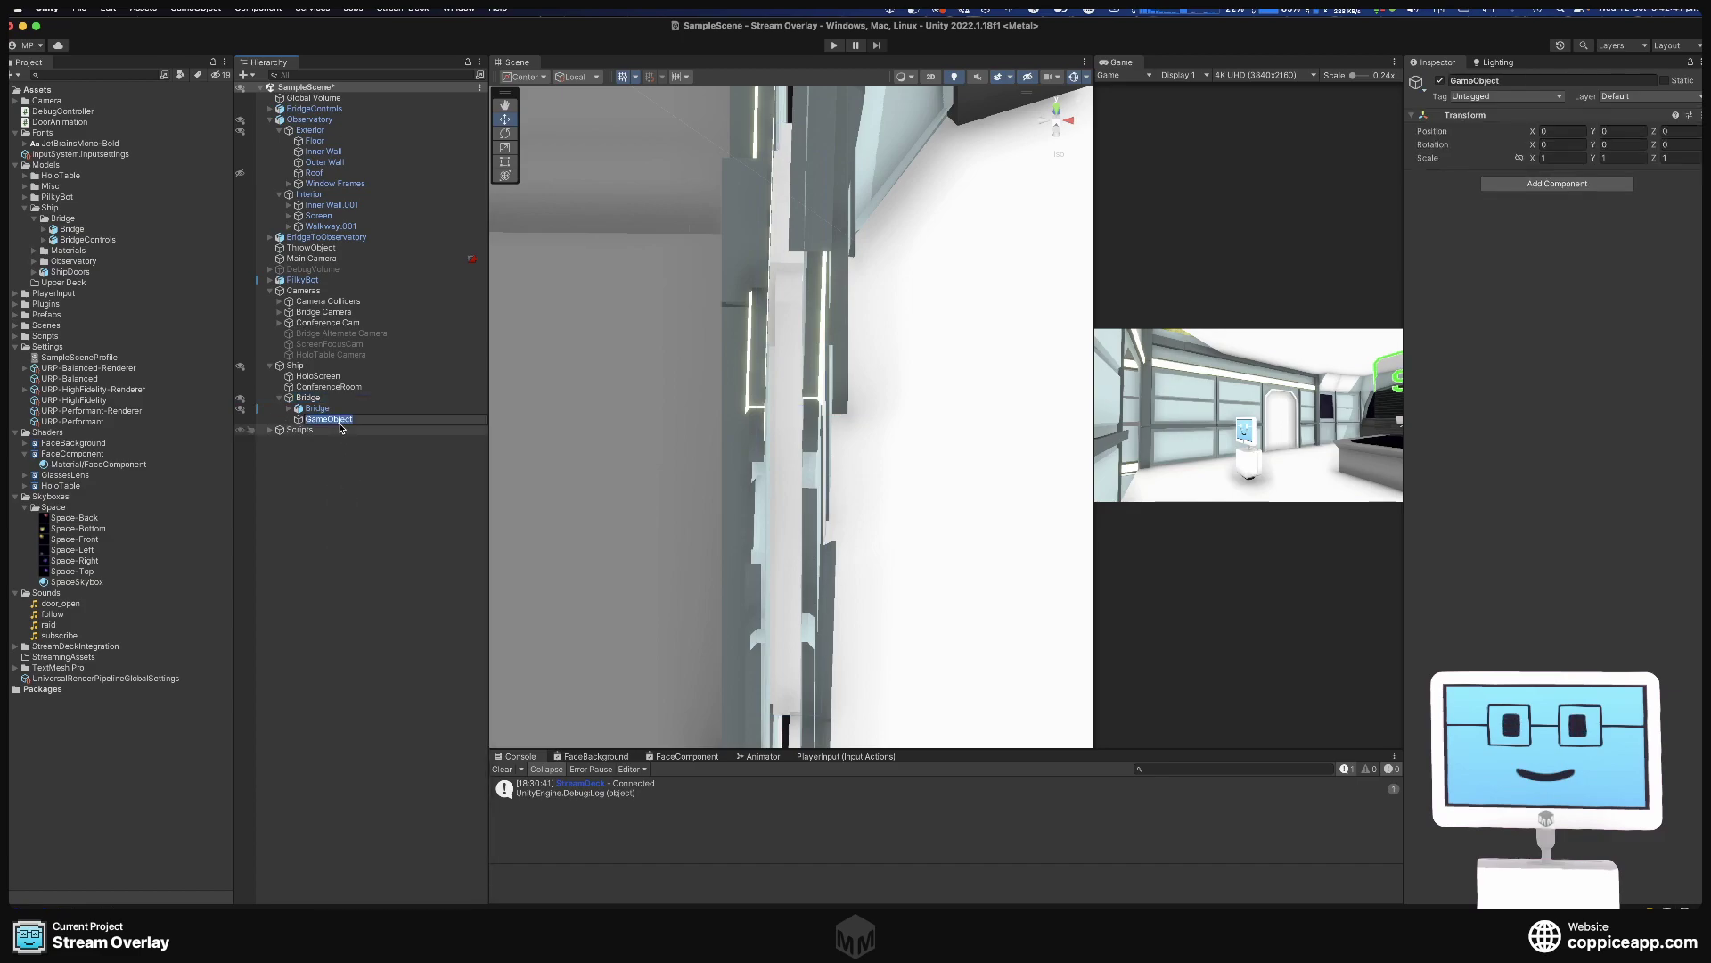
pyautogui.write('Doors')
pyautogui.press('Return')
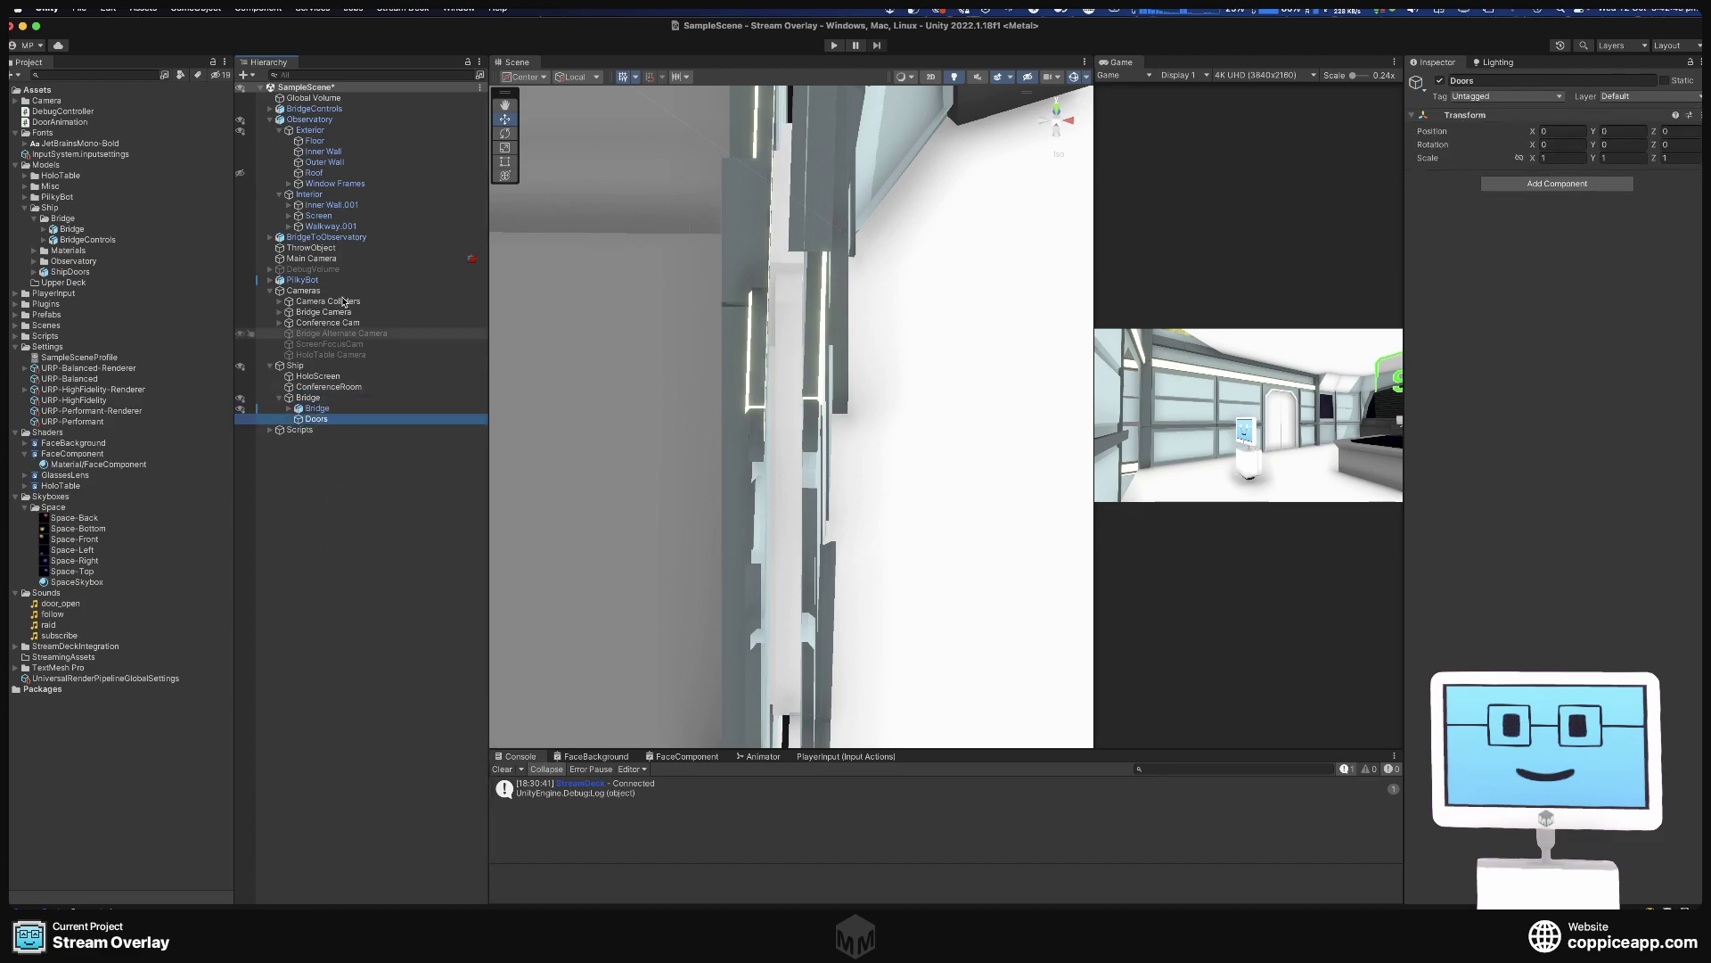
pyautogui.moveTo(326, 238); pyautogui.dragTo(317, 419)
pyautogui.scroll(-5, 850, 362)
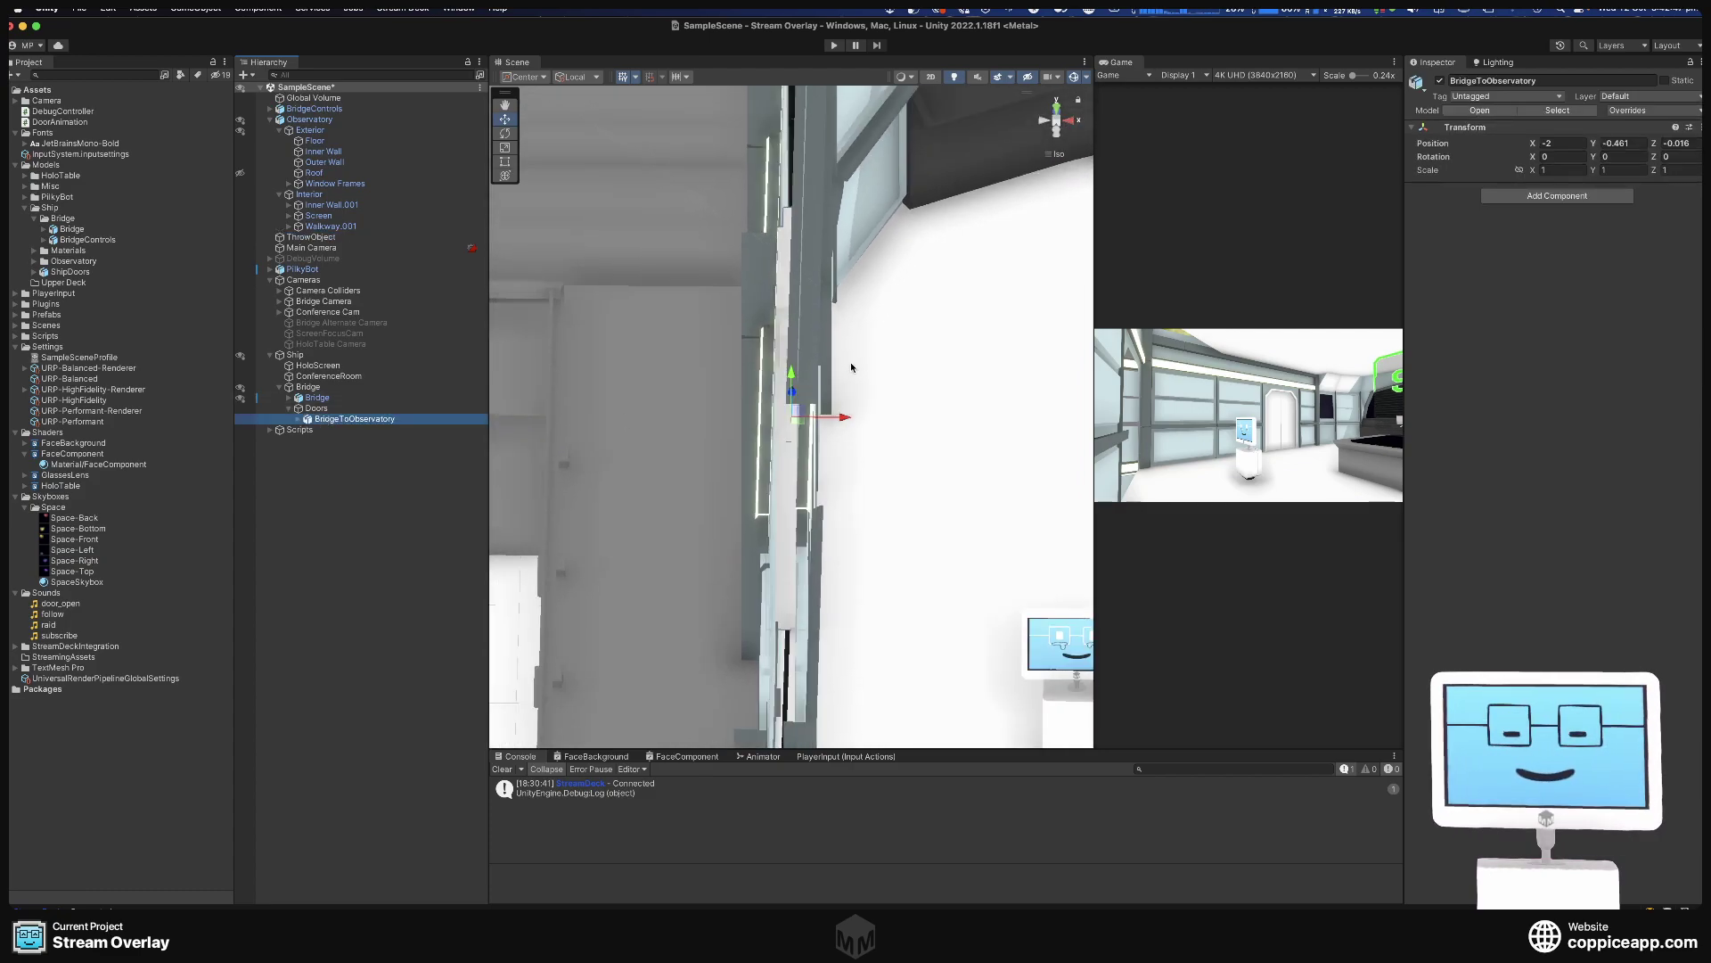
pyautogui.moveTo(850, 362); pyautogui.dragTo(813, 446, button='middle')
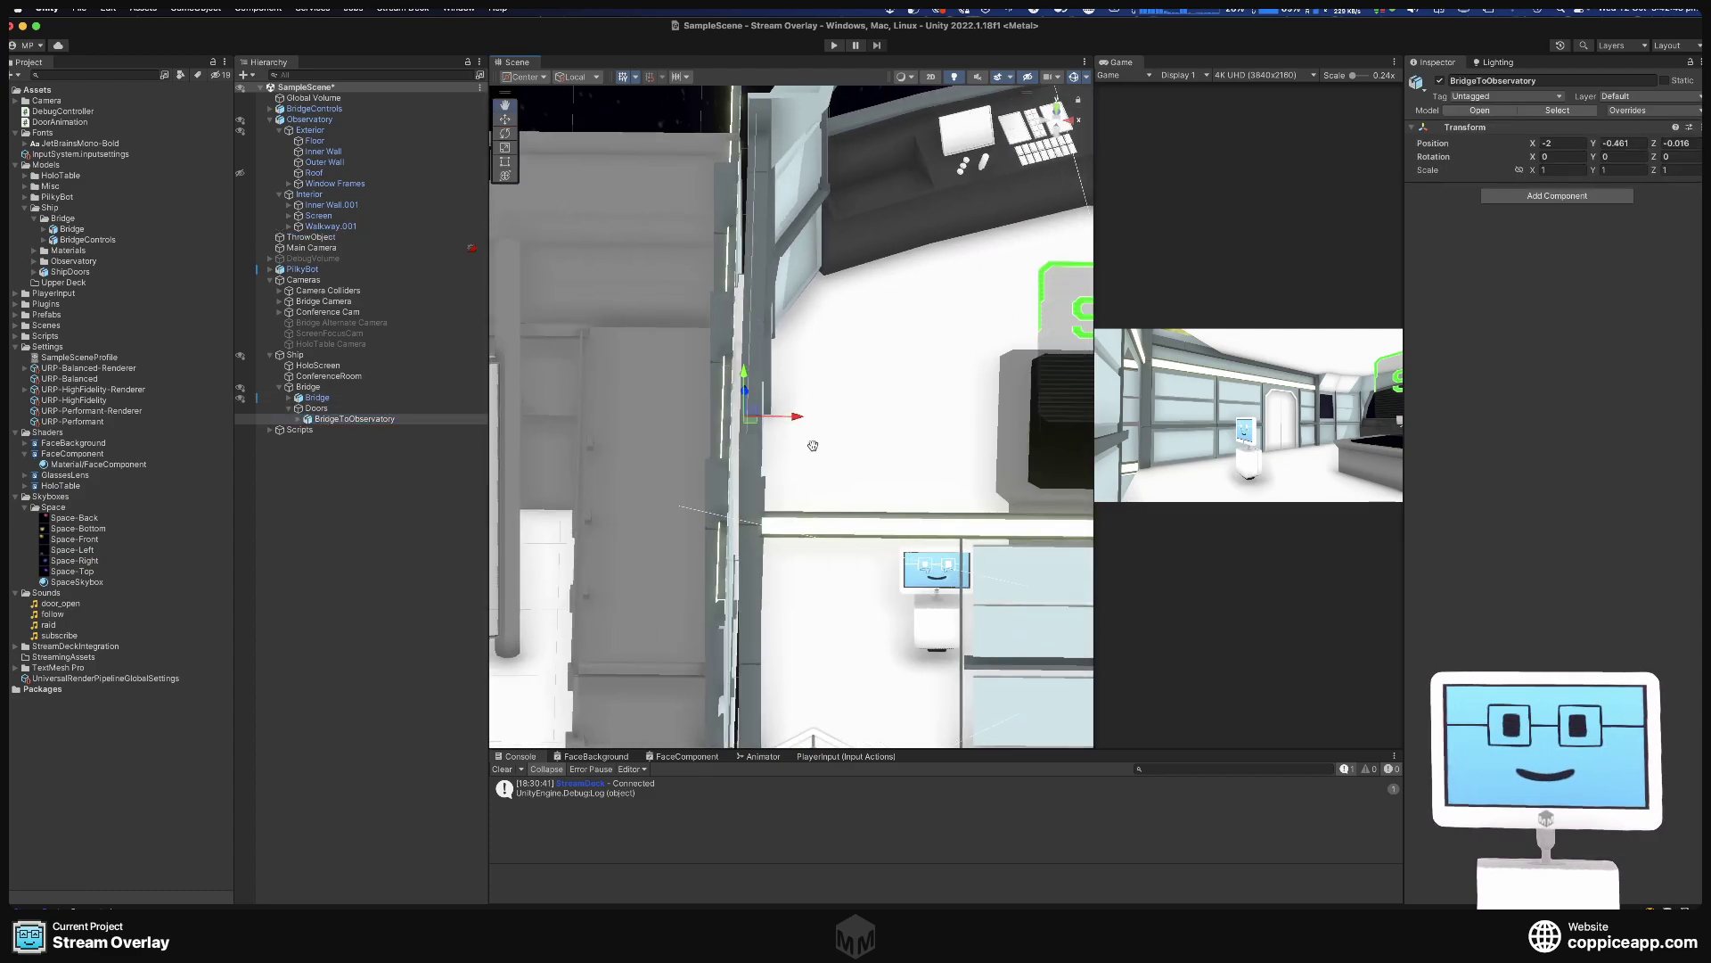
pyautogui.keyDown('alt'); pyautogui.moveTo(813, 445); pyautogui.dragTo(715, 239); pyautogui.keyUp('alt')
pyautogui.scroll(-3, 684, 317)
pyautogui.scroll(3, 718, 236)
pyautogui.scroll(2, 713, 250)
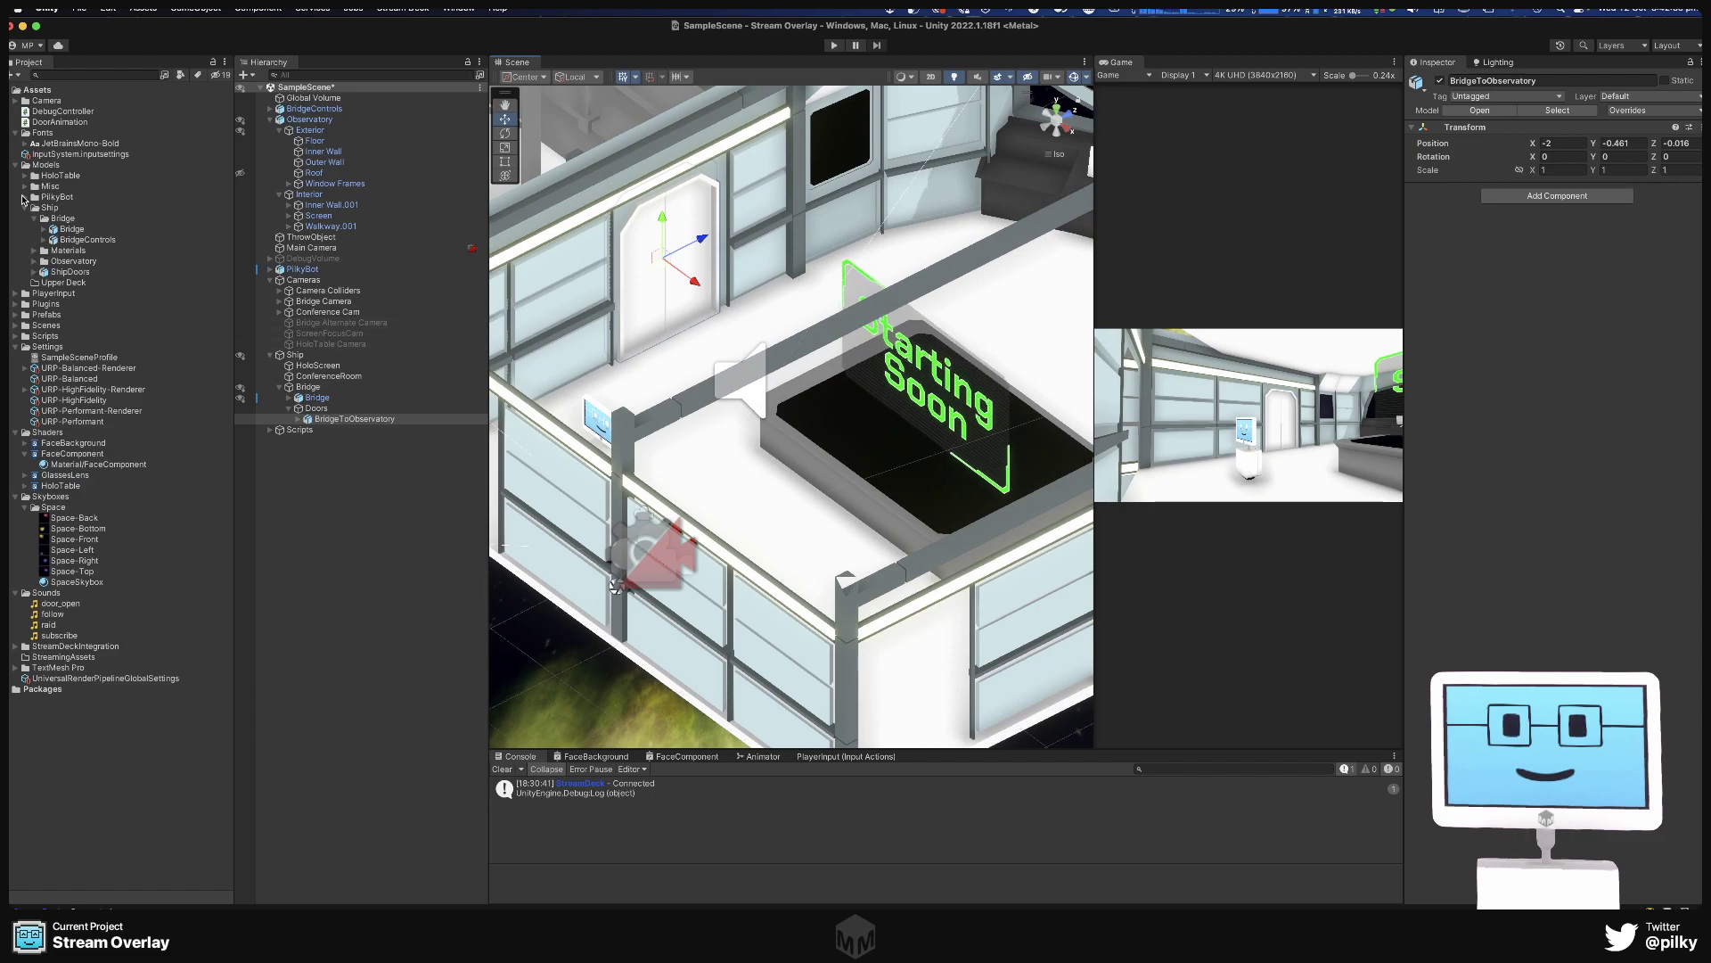
# Extract the Bridge model's embedded materials into the Materials folder of the Ship models.
pyautogui.click(17, 348)
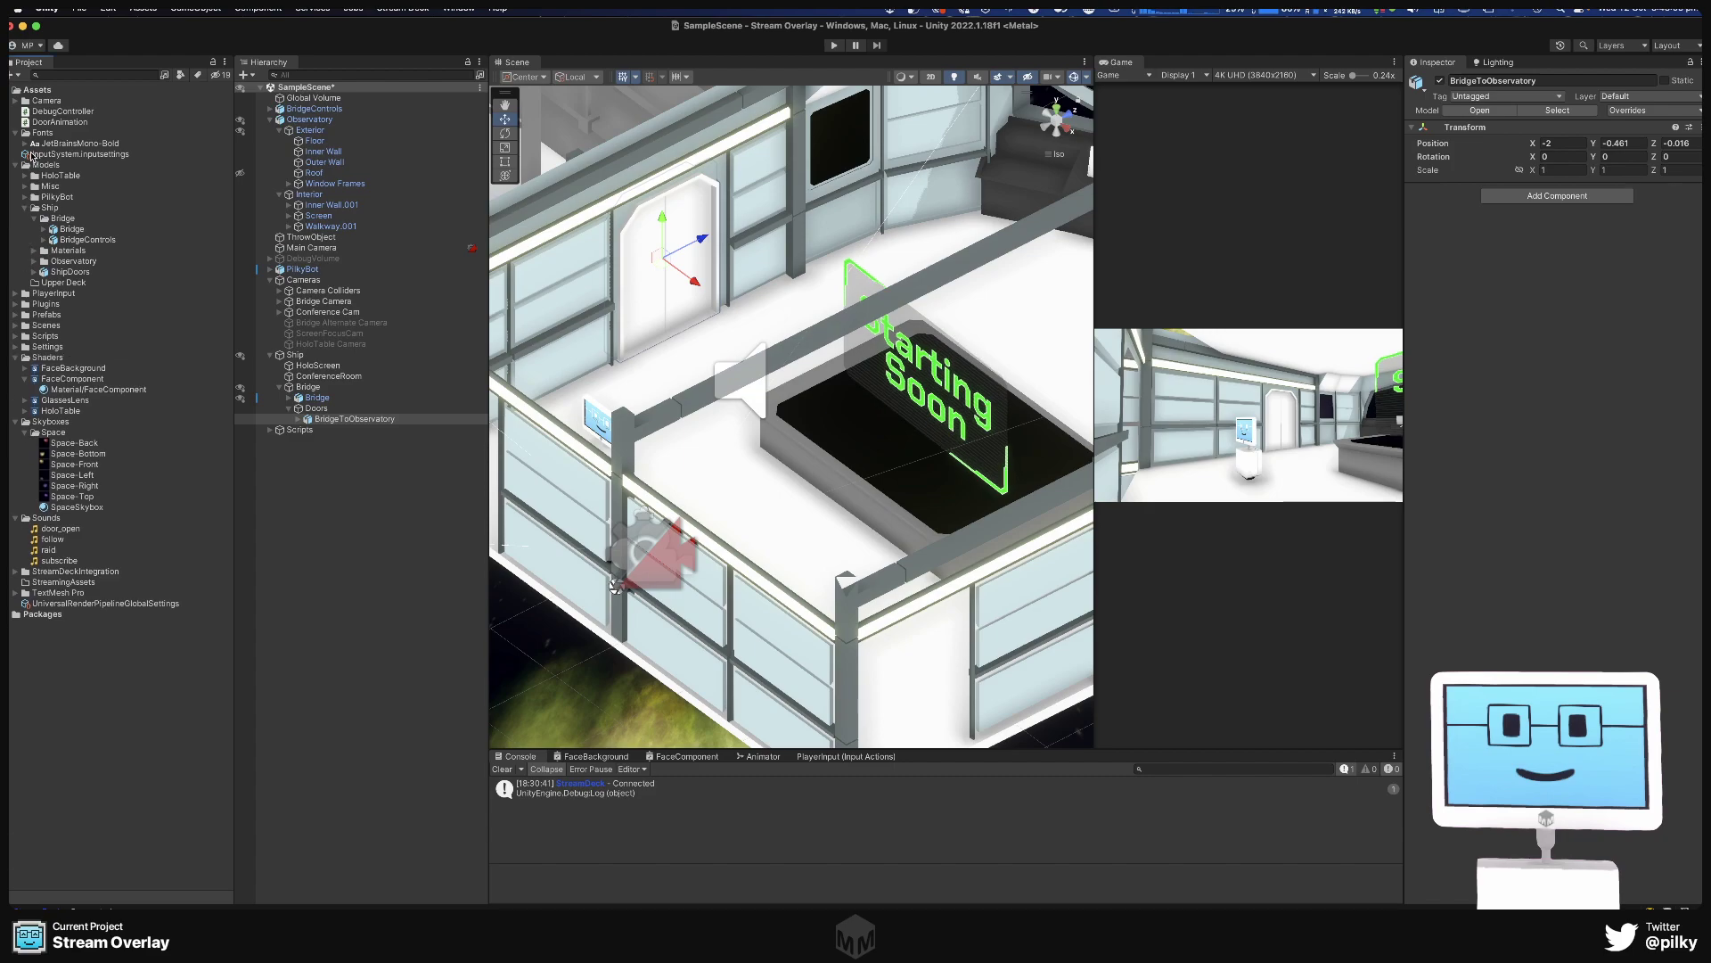
pyautogui.click(33, 252)
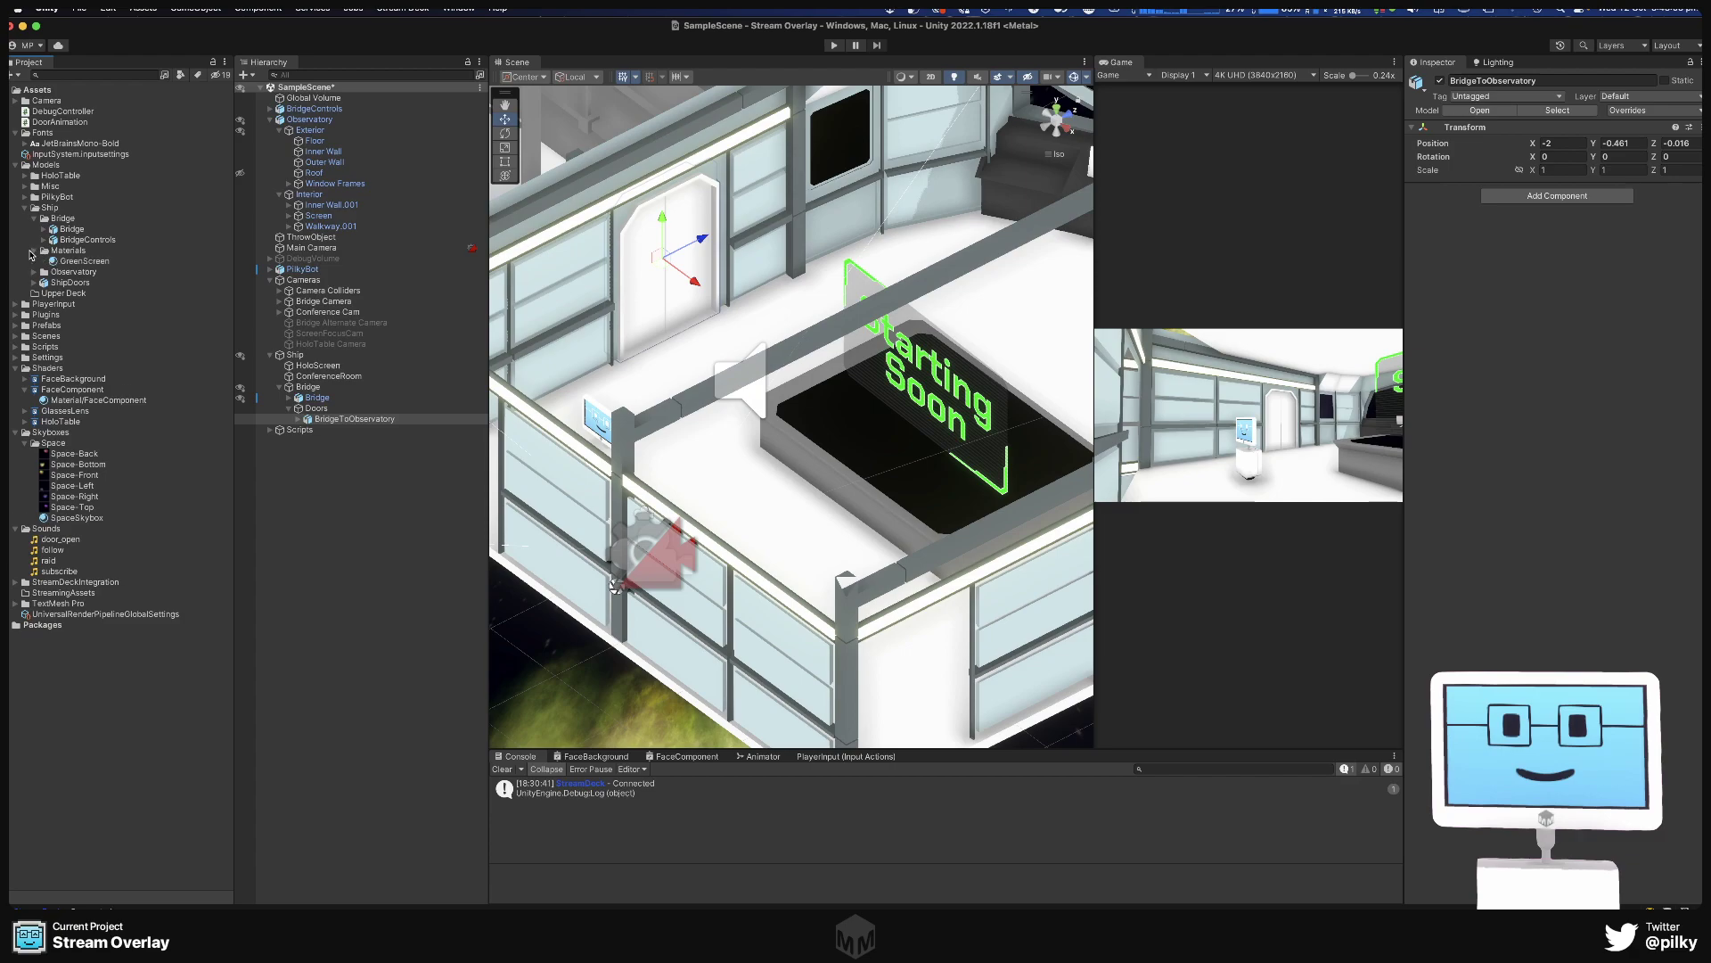
pyautogui.click(71, 229)
pyautogui.click(1608, 115)
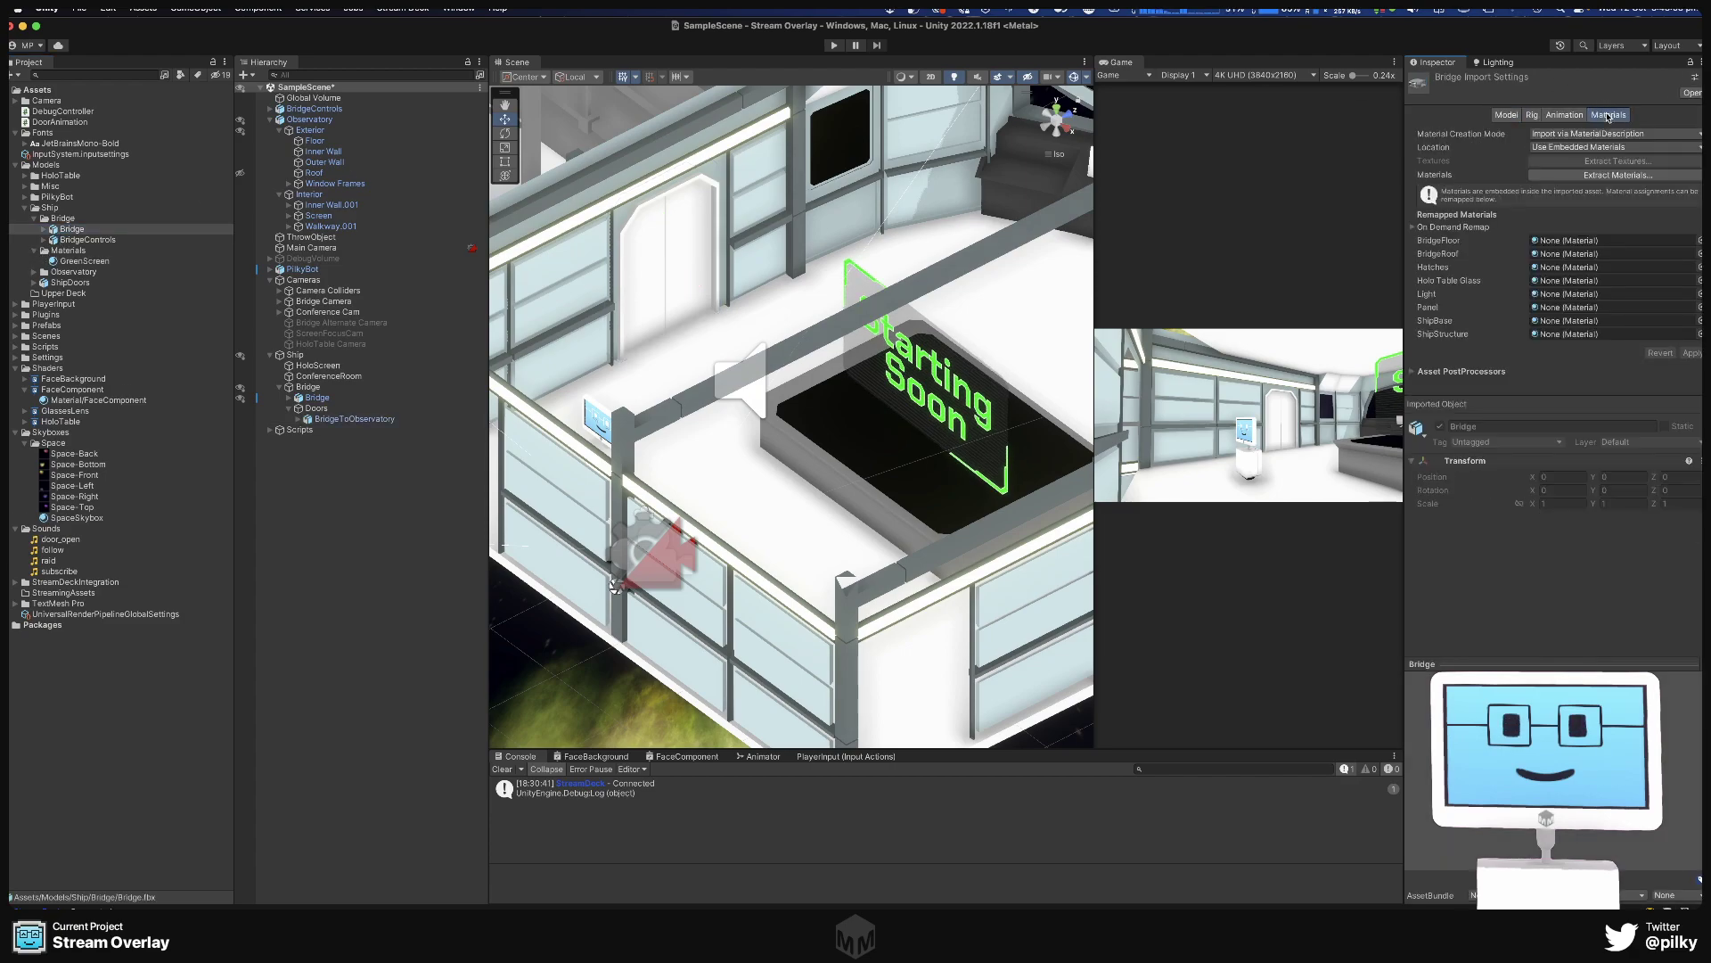
pyautogui.click(1606, 175)
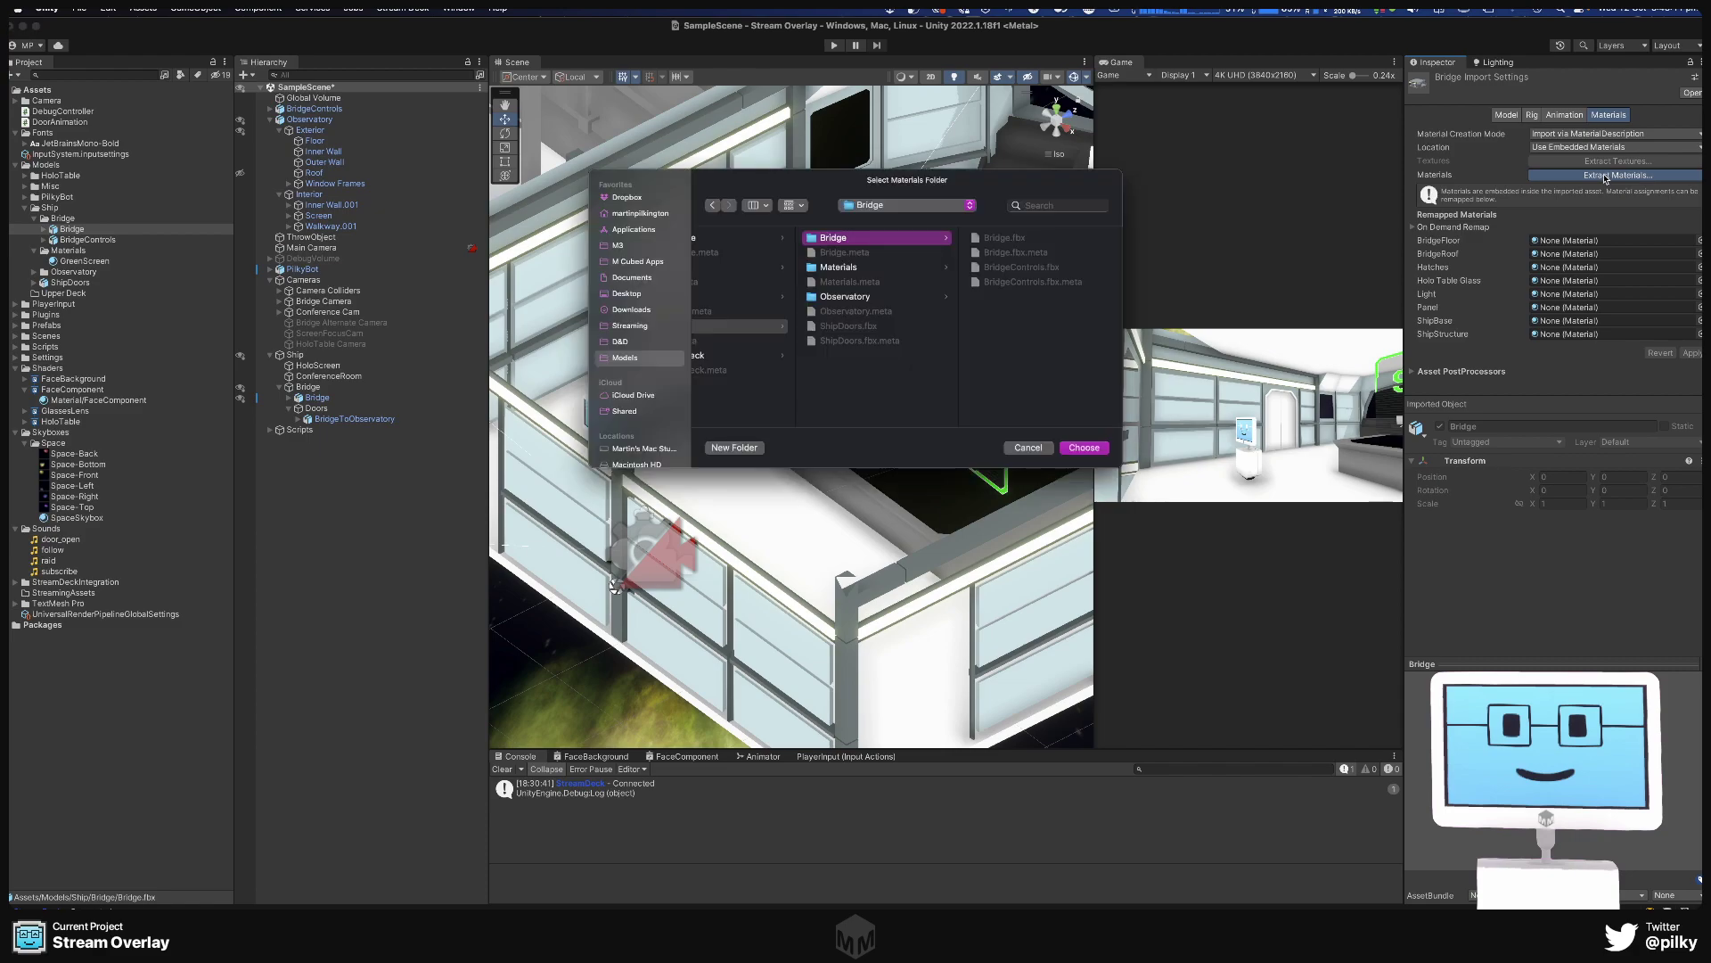
pyautogui.click(863, 266)
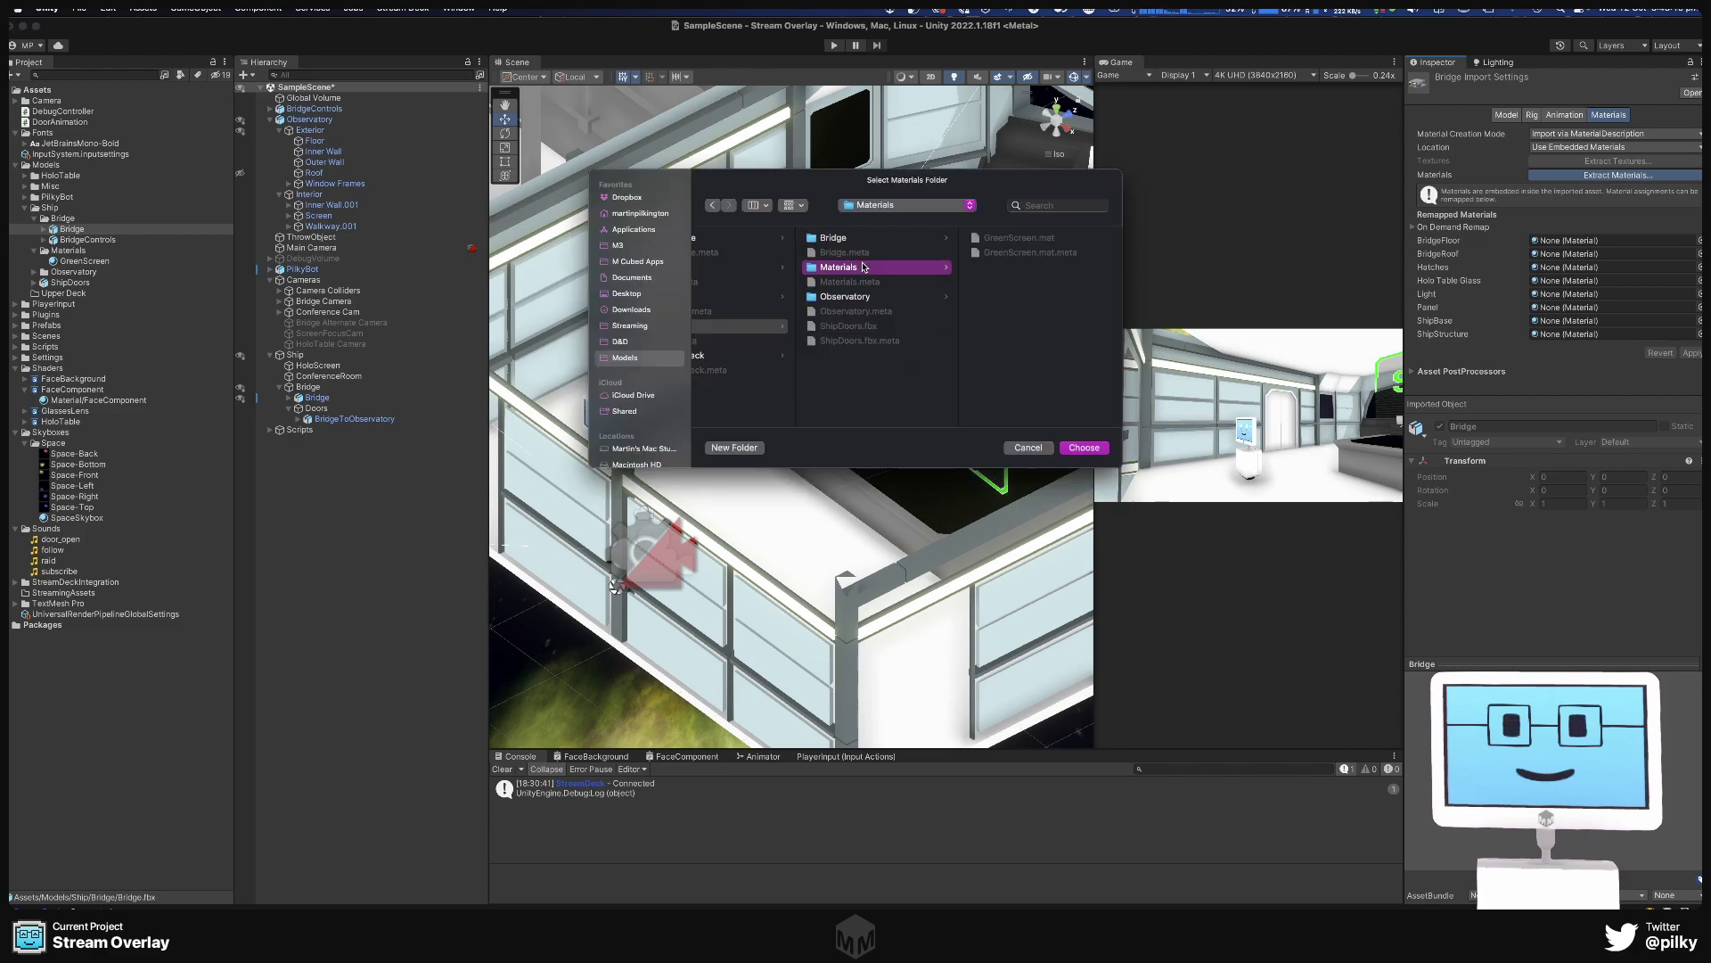
pyautogui.click(844, 239)
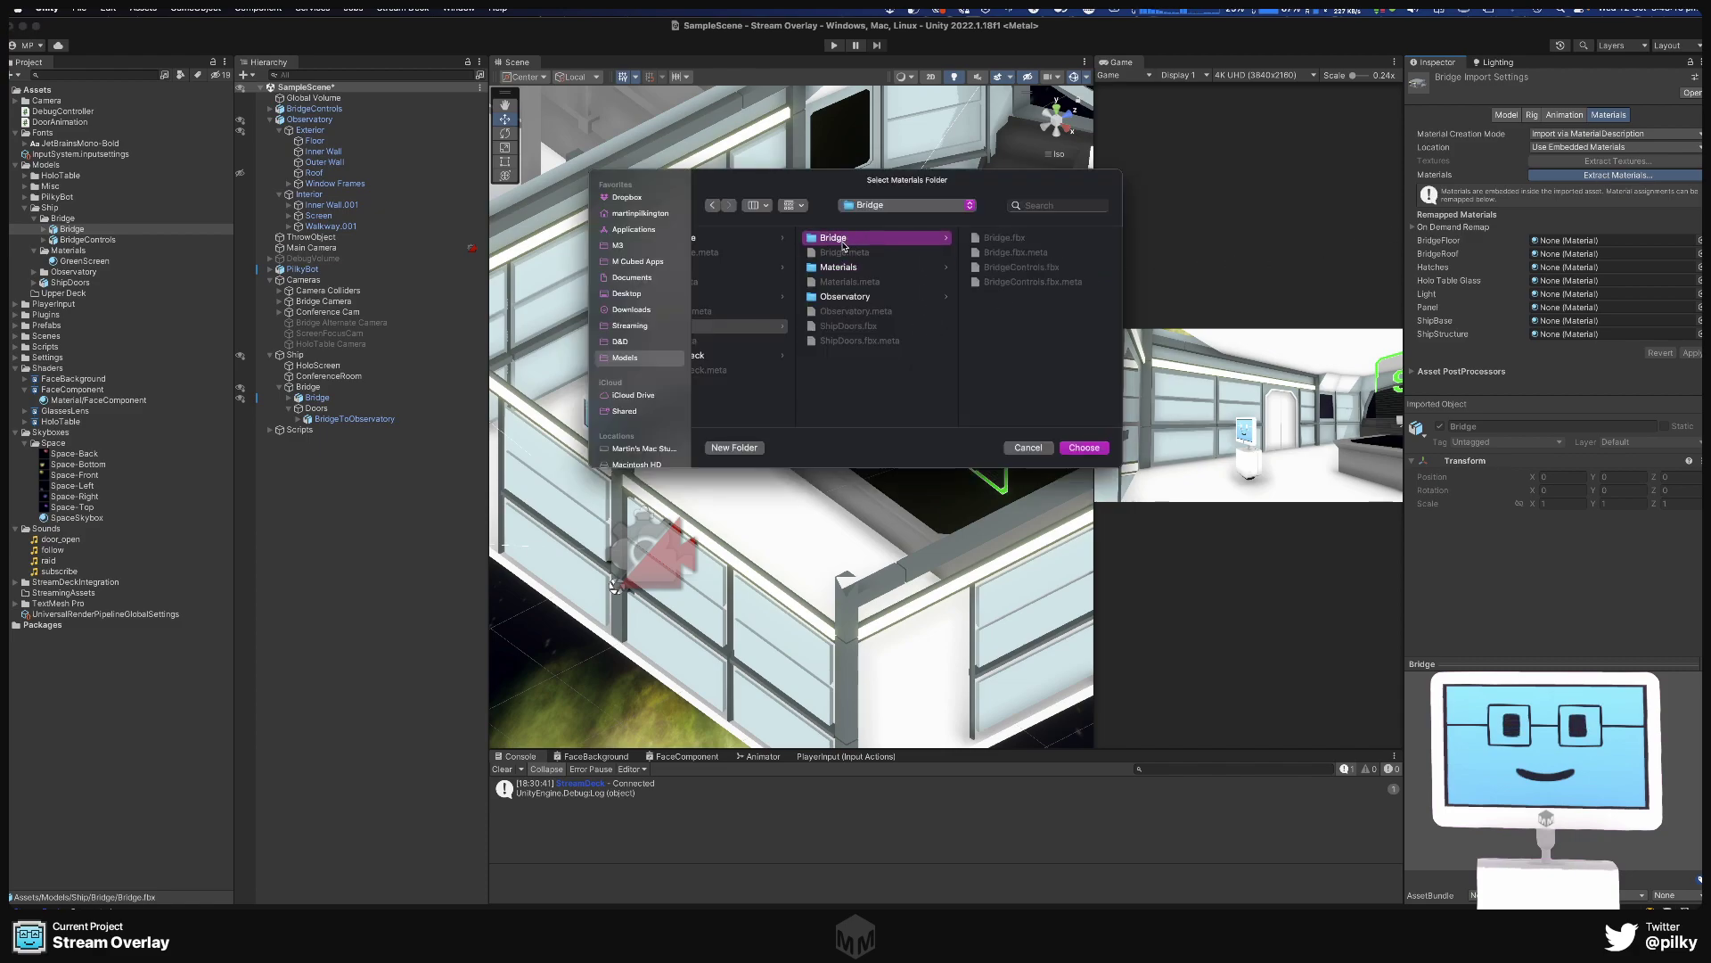
pyautogui.click(895, 265)
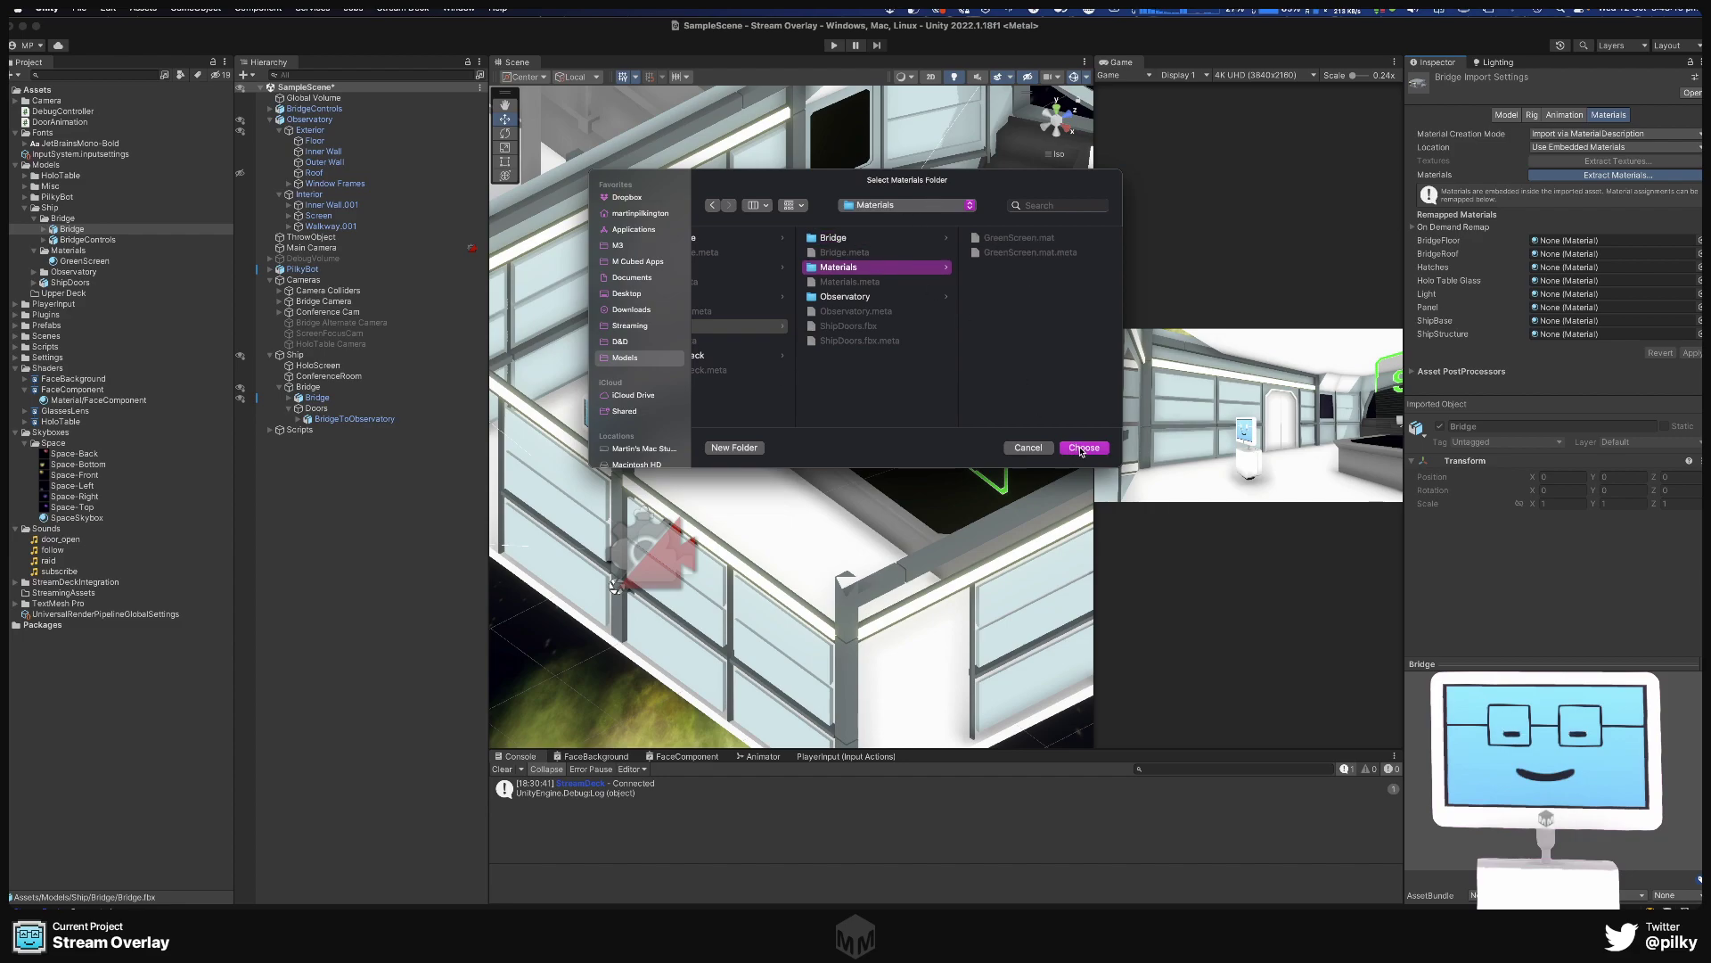
pyautogui.click(1082, 448)
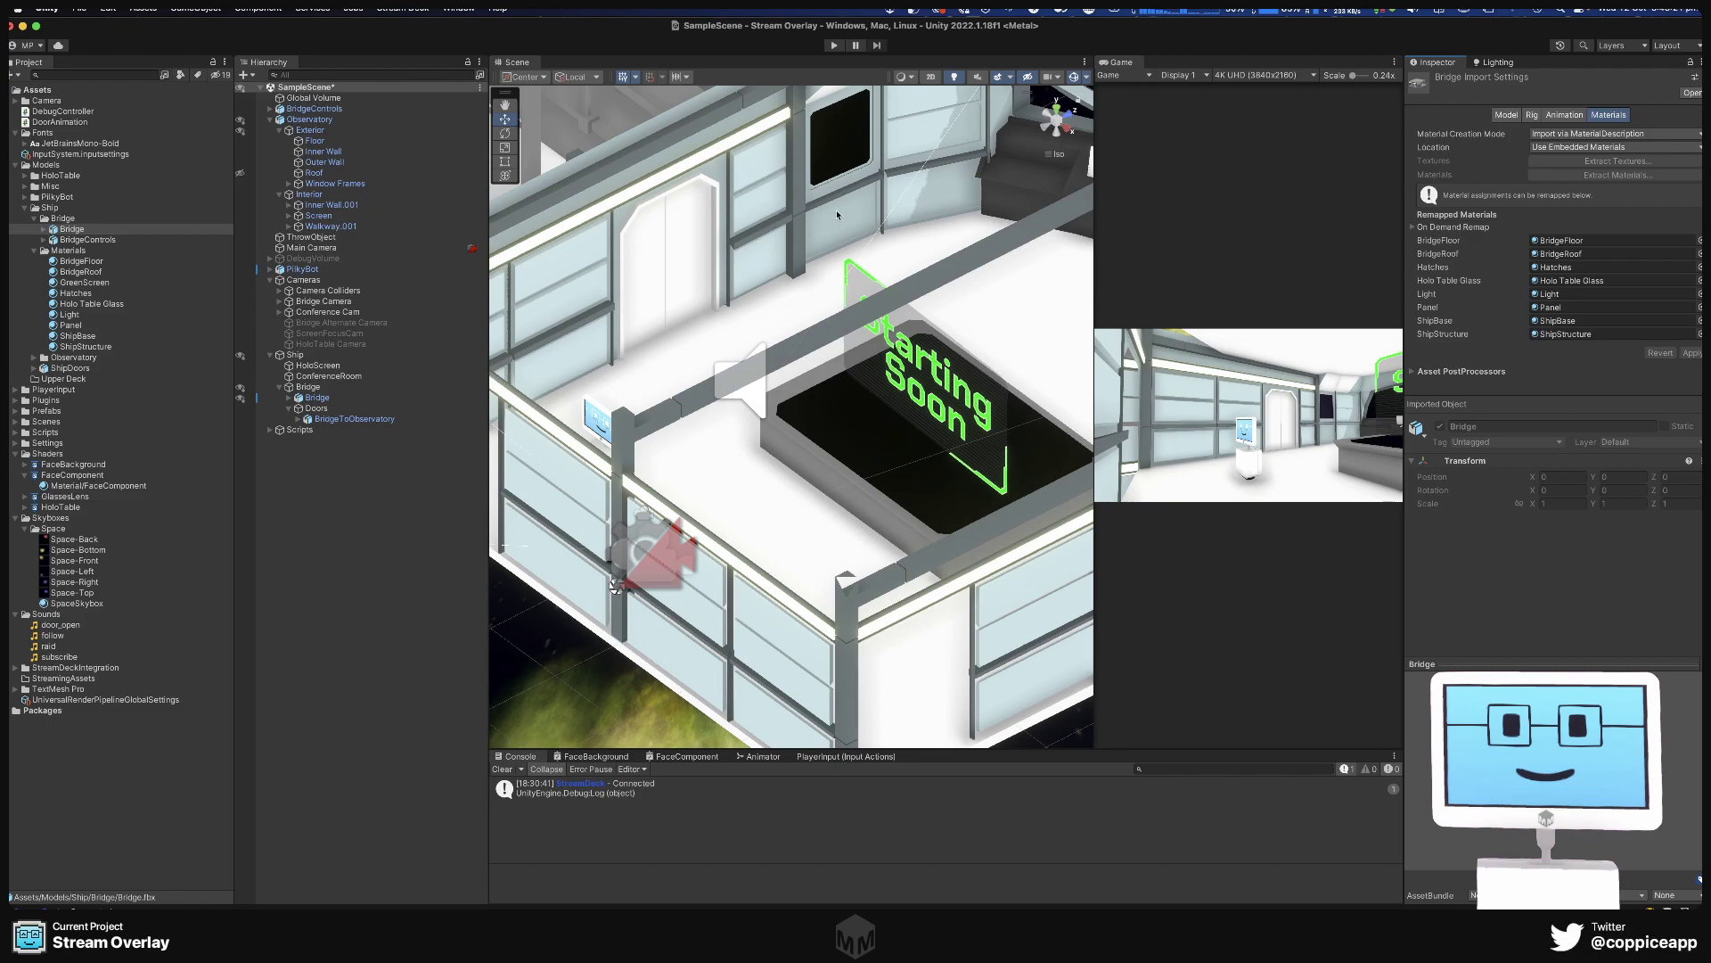
# Create a folder named Materials inside the Bridge folder of the Ship models.
pyautogui.moveTo(835, 226); pyautogui.dragTo(840, 316, button='middle')
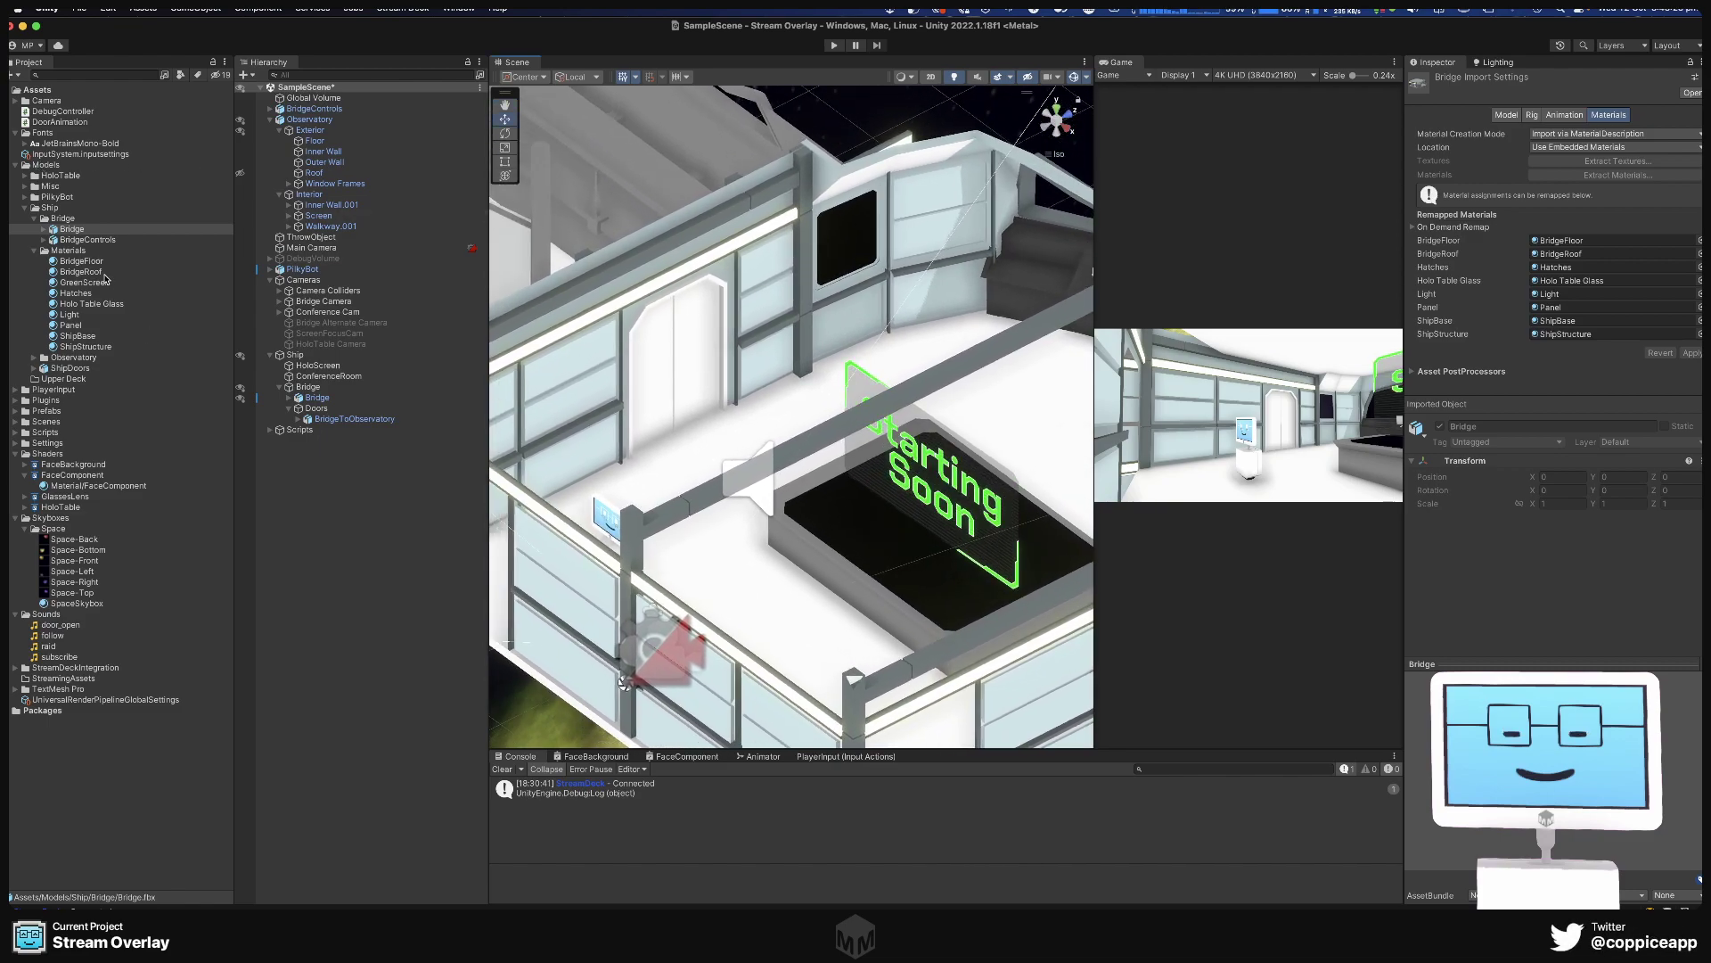
pyautogui.click(80, 293)
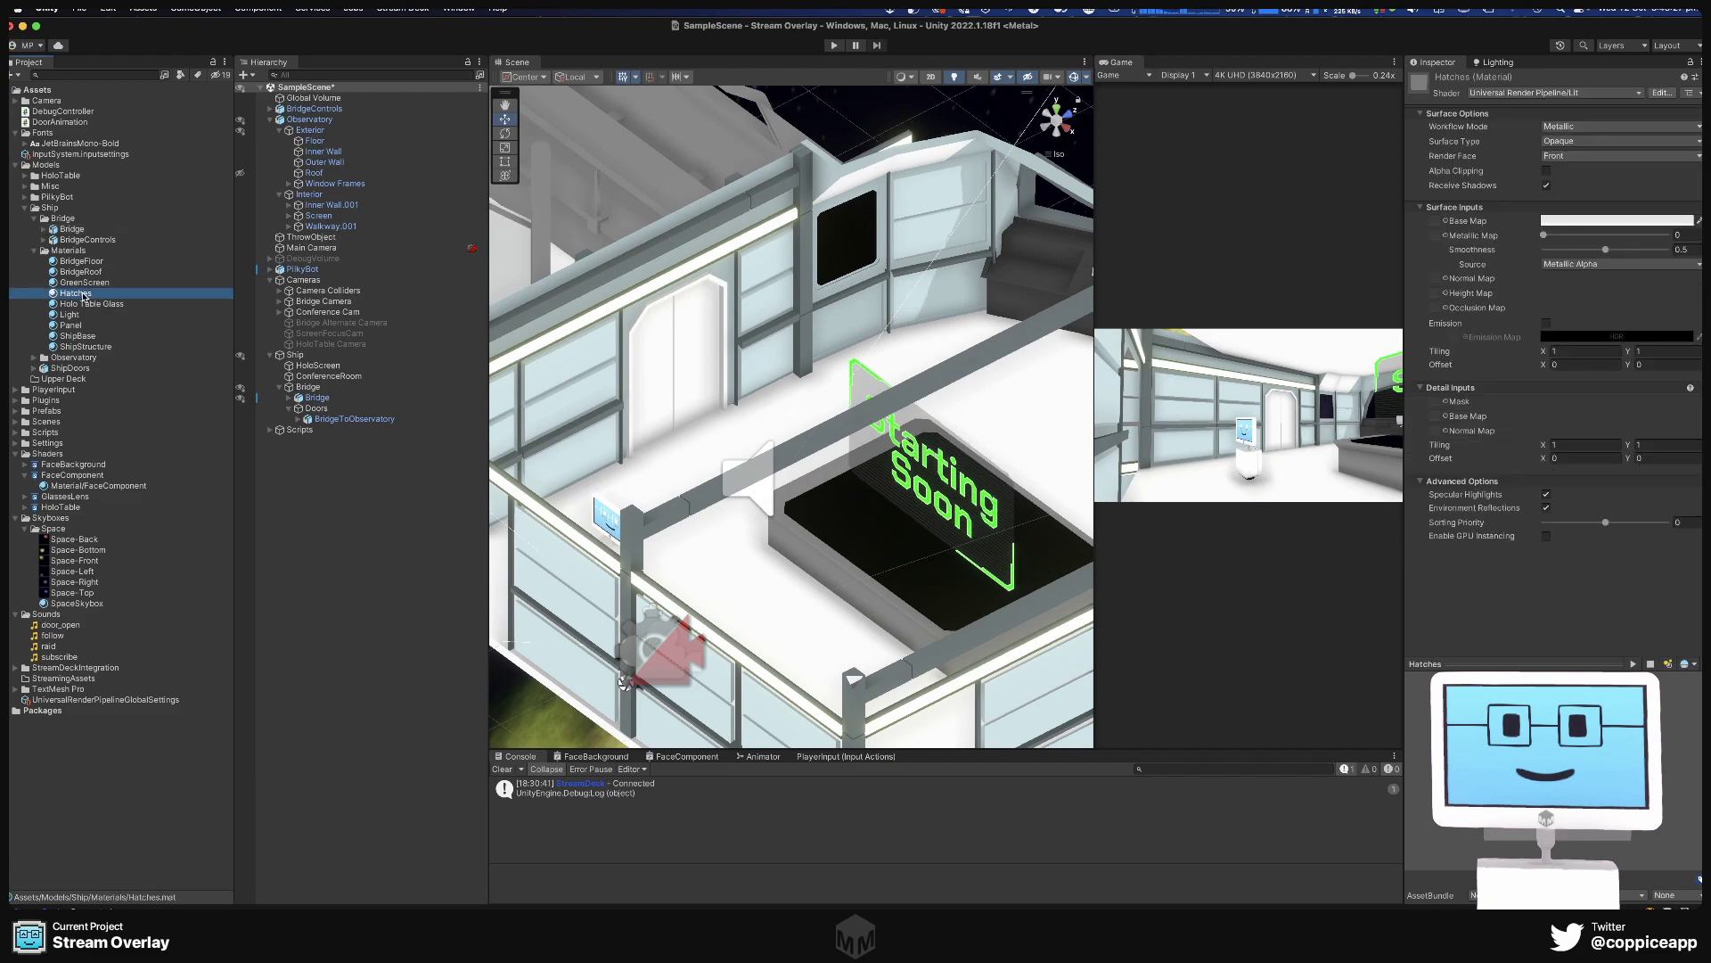
pyautogui.rightClick(64, 219)
pyautogui.moveTo(160, 227)
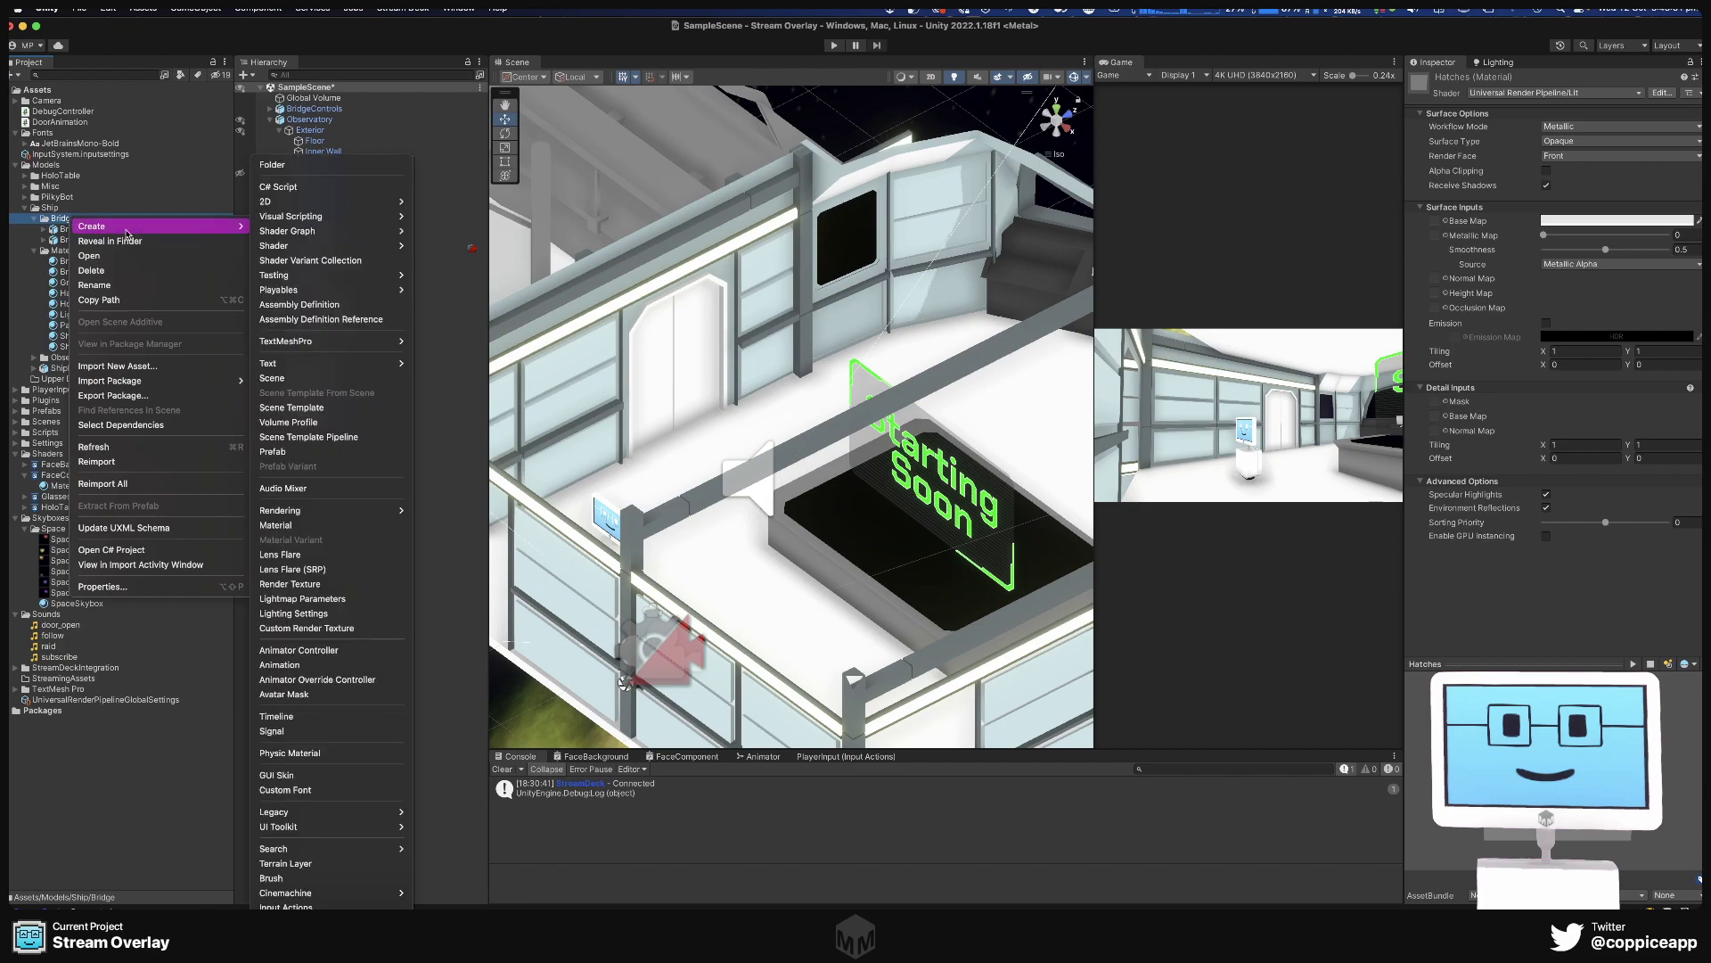
pyautogui.click(362, 165)
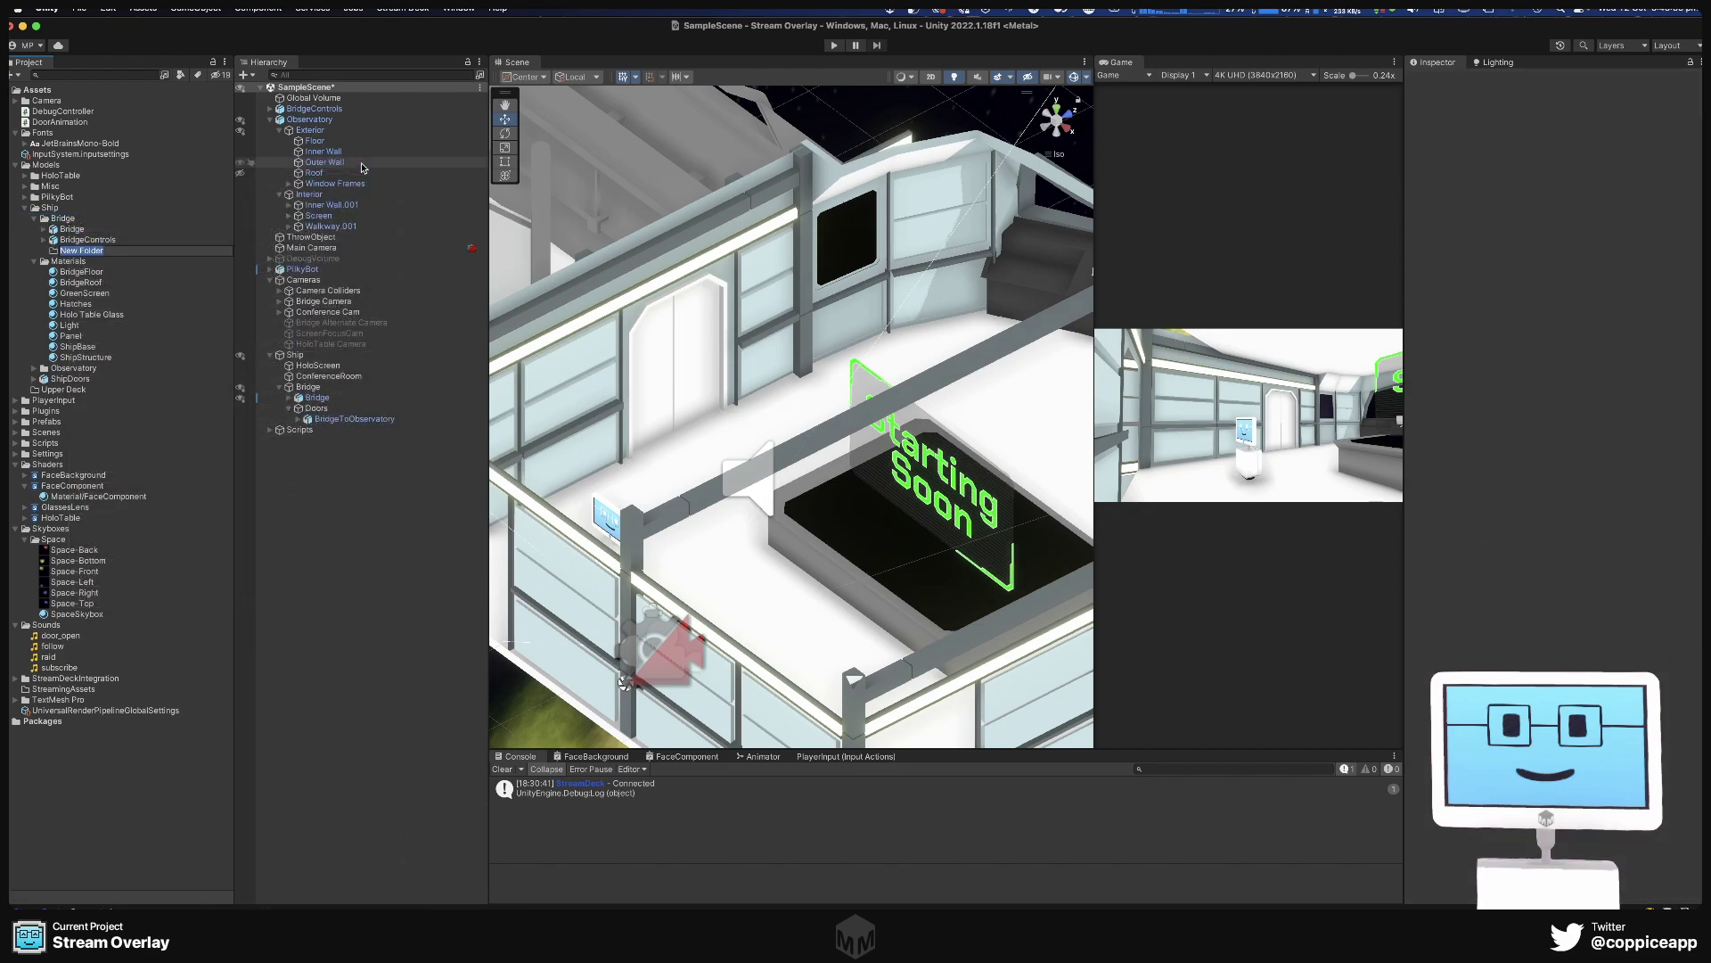
pyautogui.write('Materials')
pyautogui.press('Return')
# Move the Hatches, BridgeFloor and BridgeRoof materials from Ship's Materials folder into the Bridge folder's Materials folder.
pyautogui.click(83, 304)
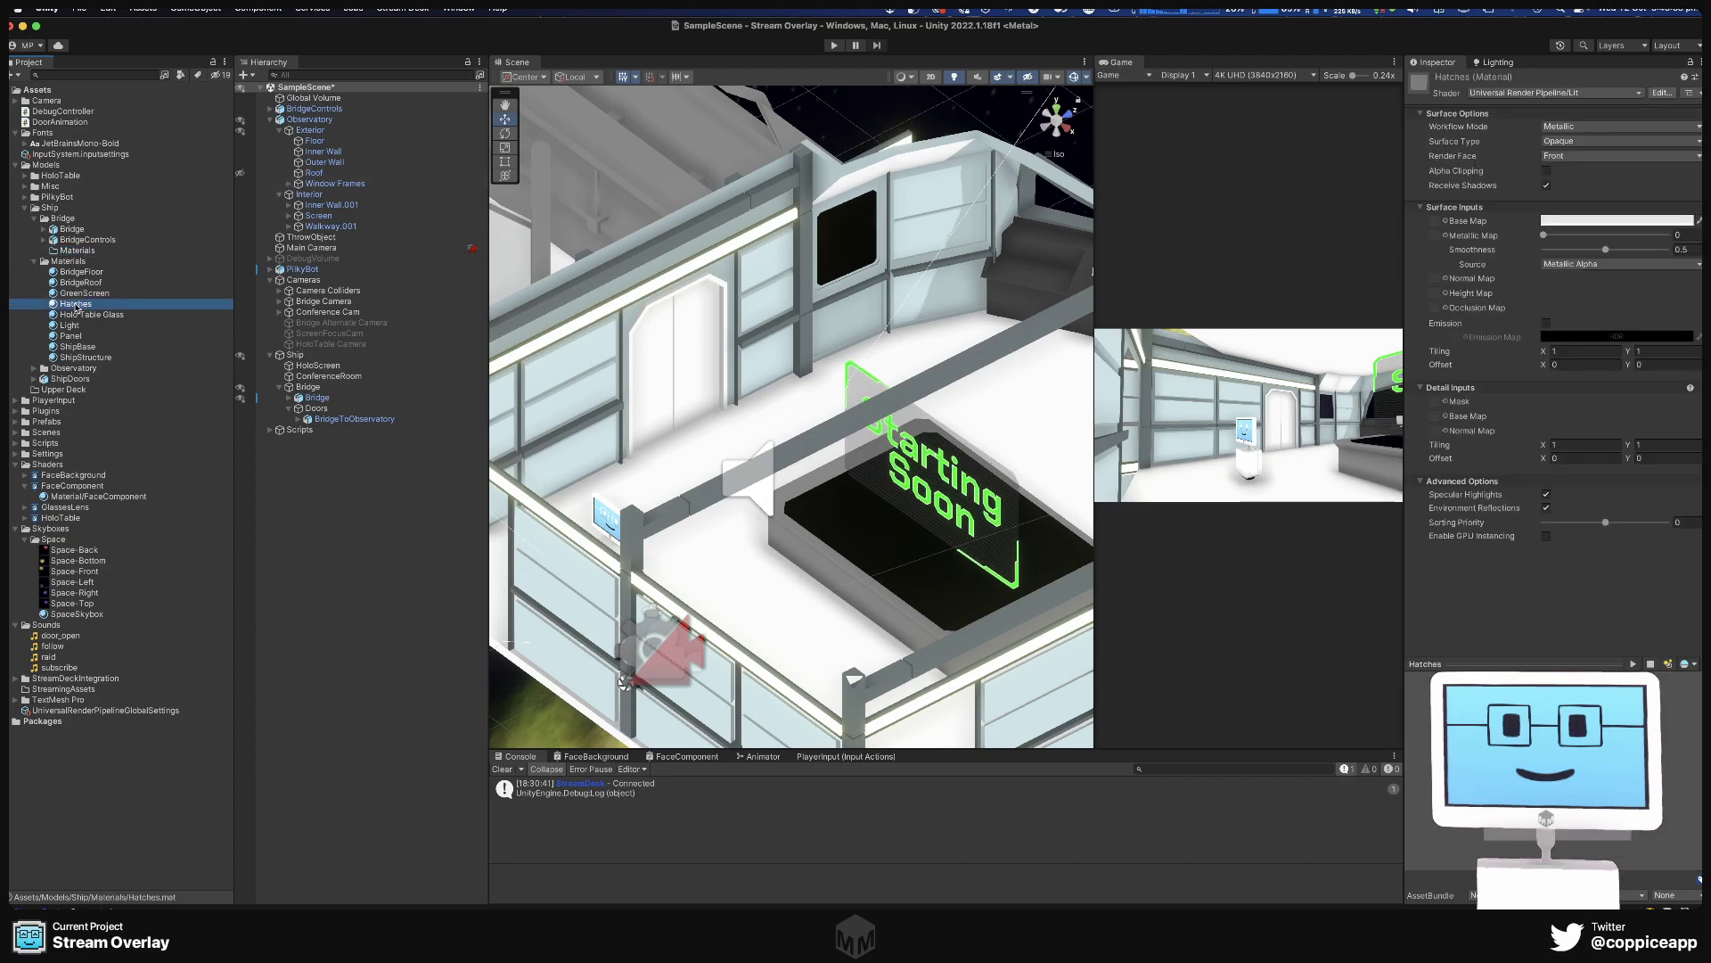
pyautogui.moveTo(76, 306); pyautogui.dragTo(72, 256)
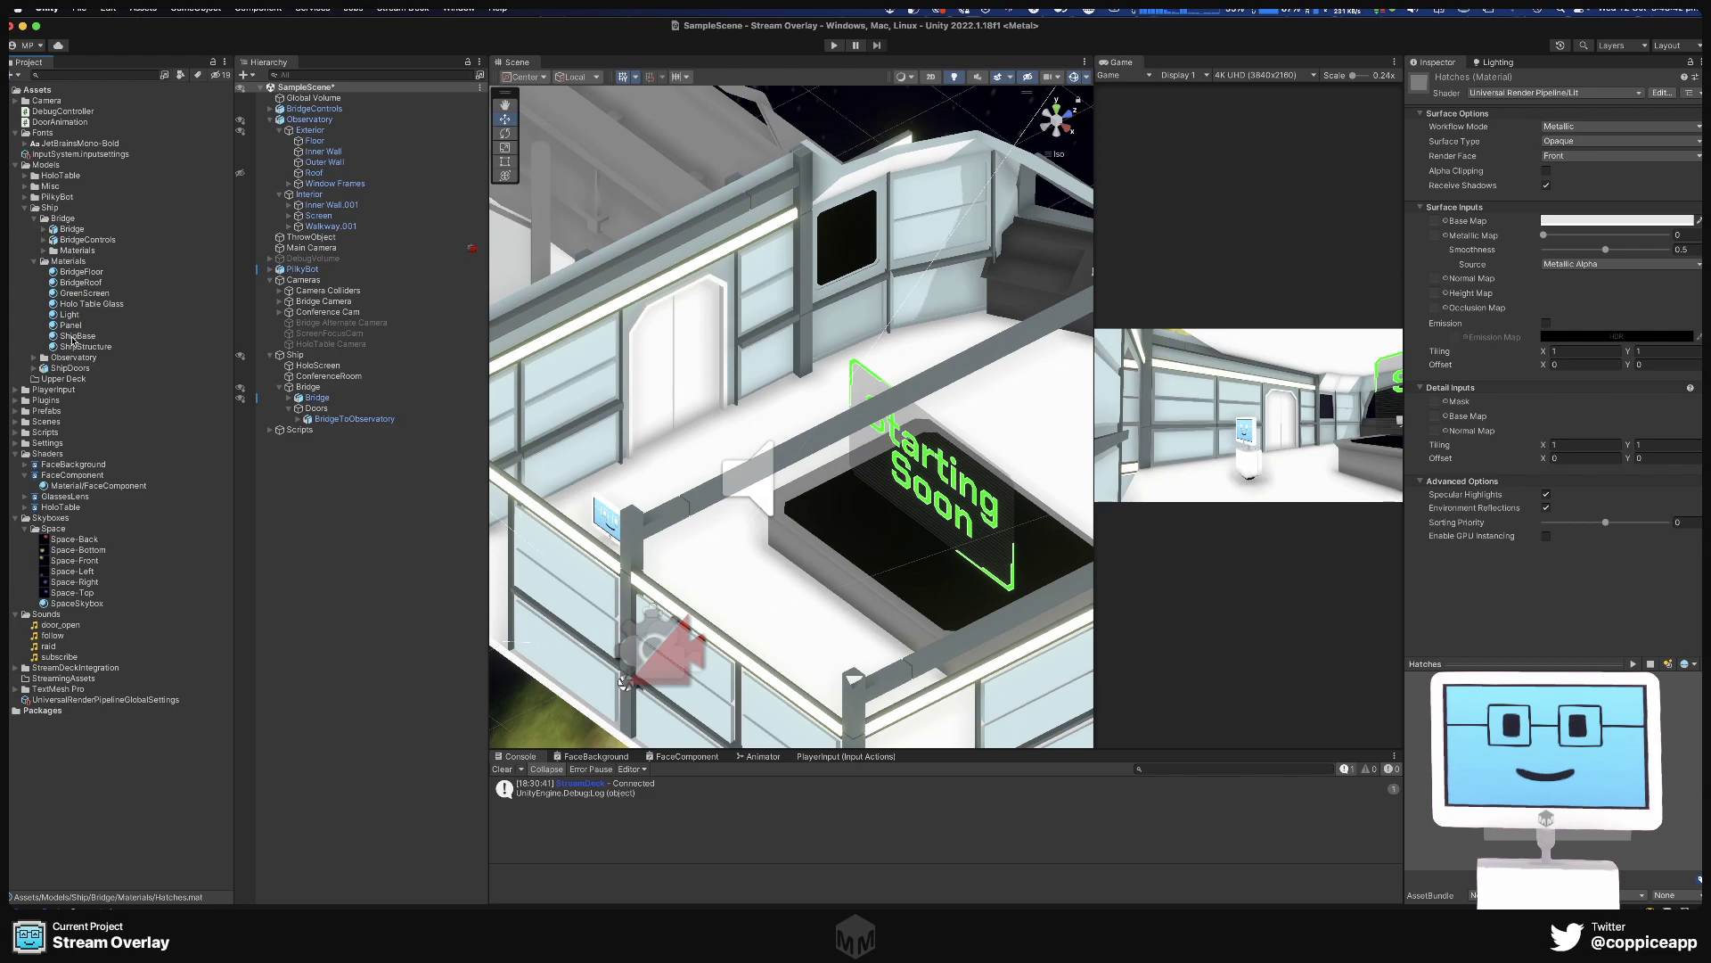
pyautogui.click(81, 272)
pyautogui.keyDown('shift'); pyautogui.click(83, 282); pyautogui.keyUp('shift')
pyautogui.moveTo(84, 282); pyautogui.dragTo(77, 253)
pyautogui.click(45, 251)
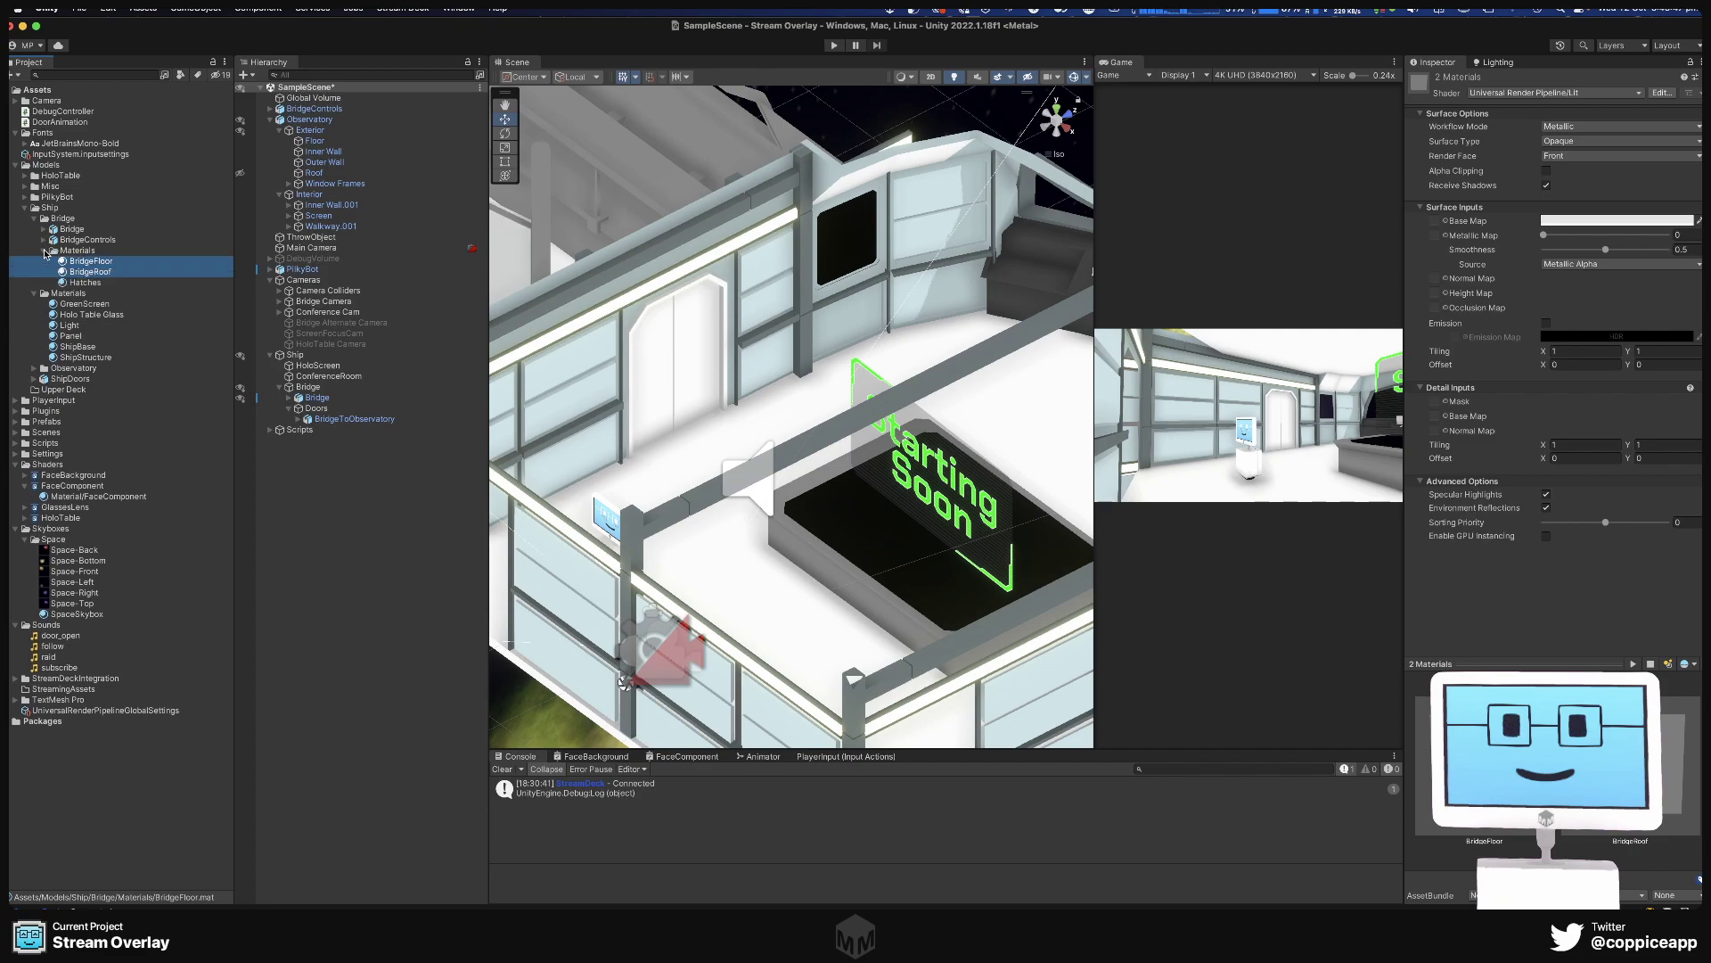
pyautogui.click(88, 262)
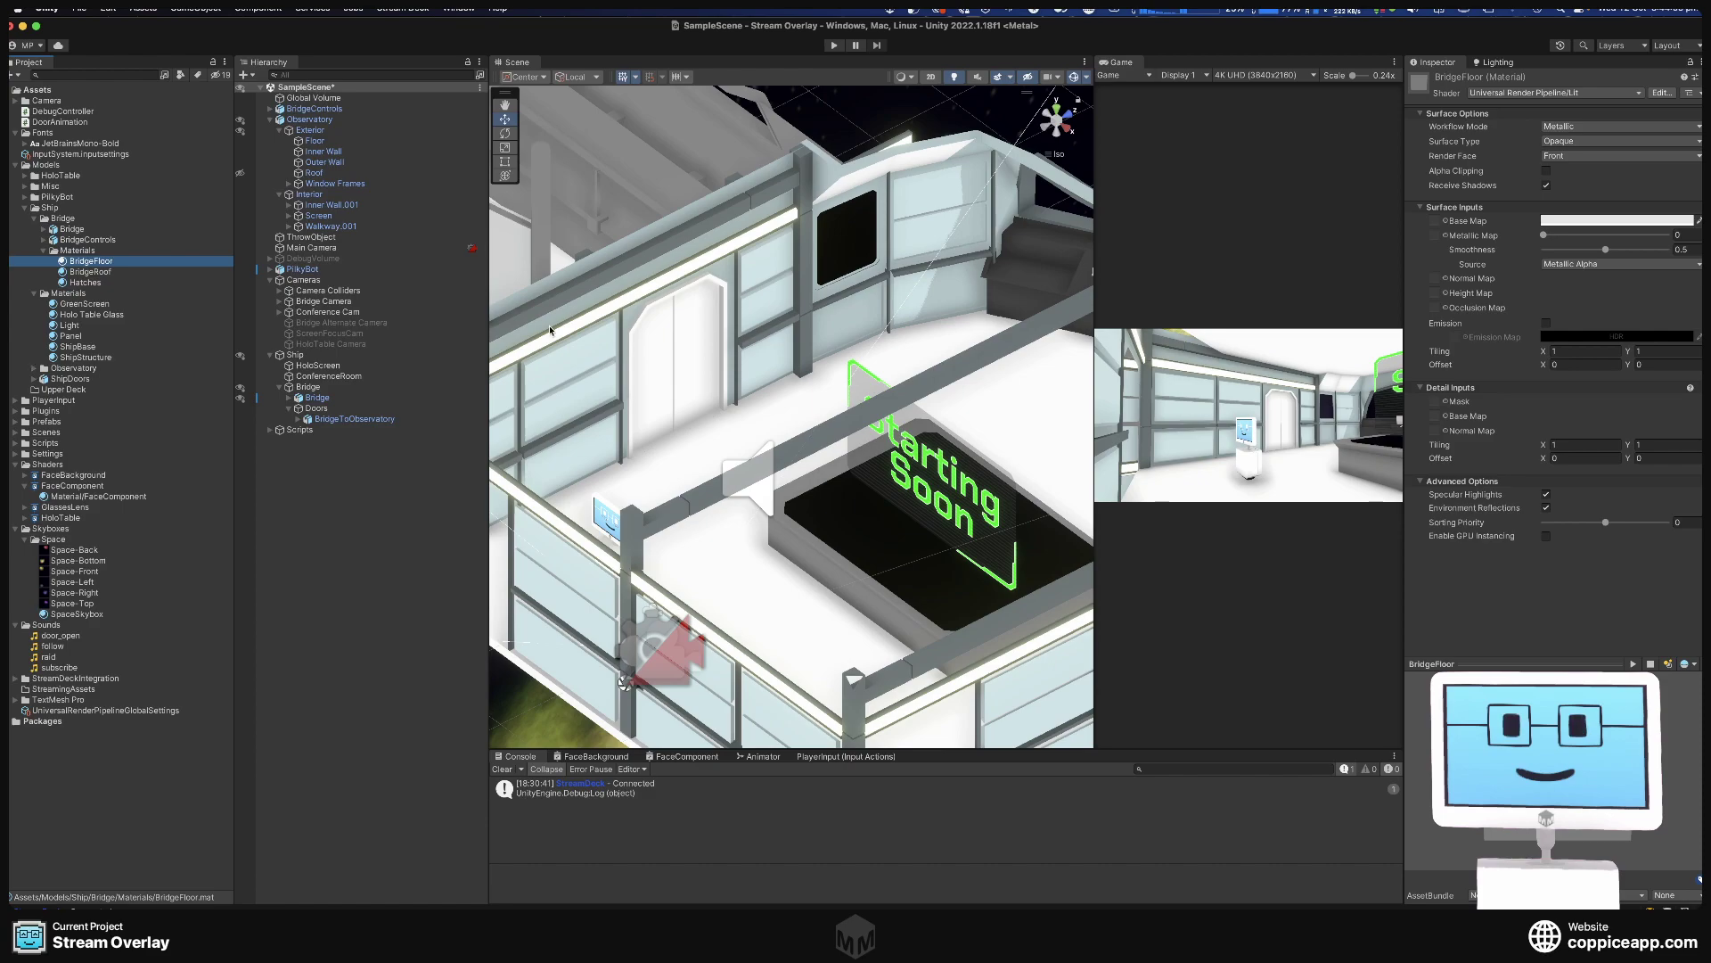
# Switch to Blender and pack the external resources into BridgeControls.blend.
pyautogui.click(553, 927)
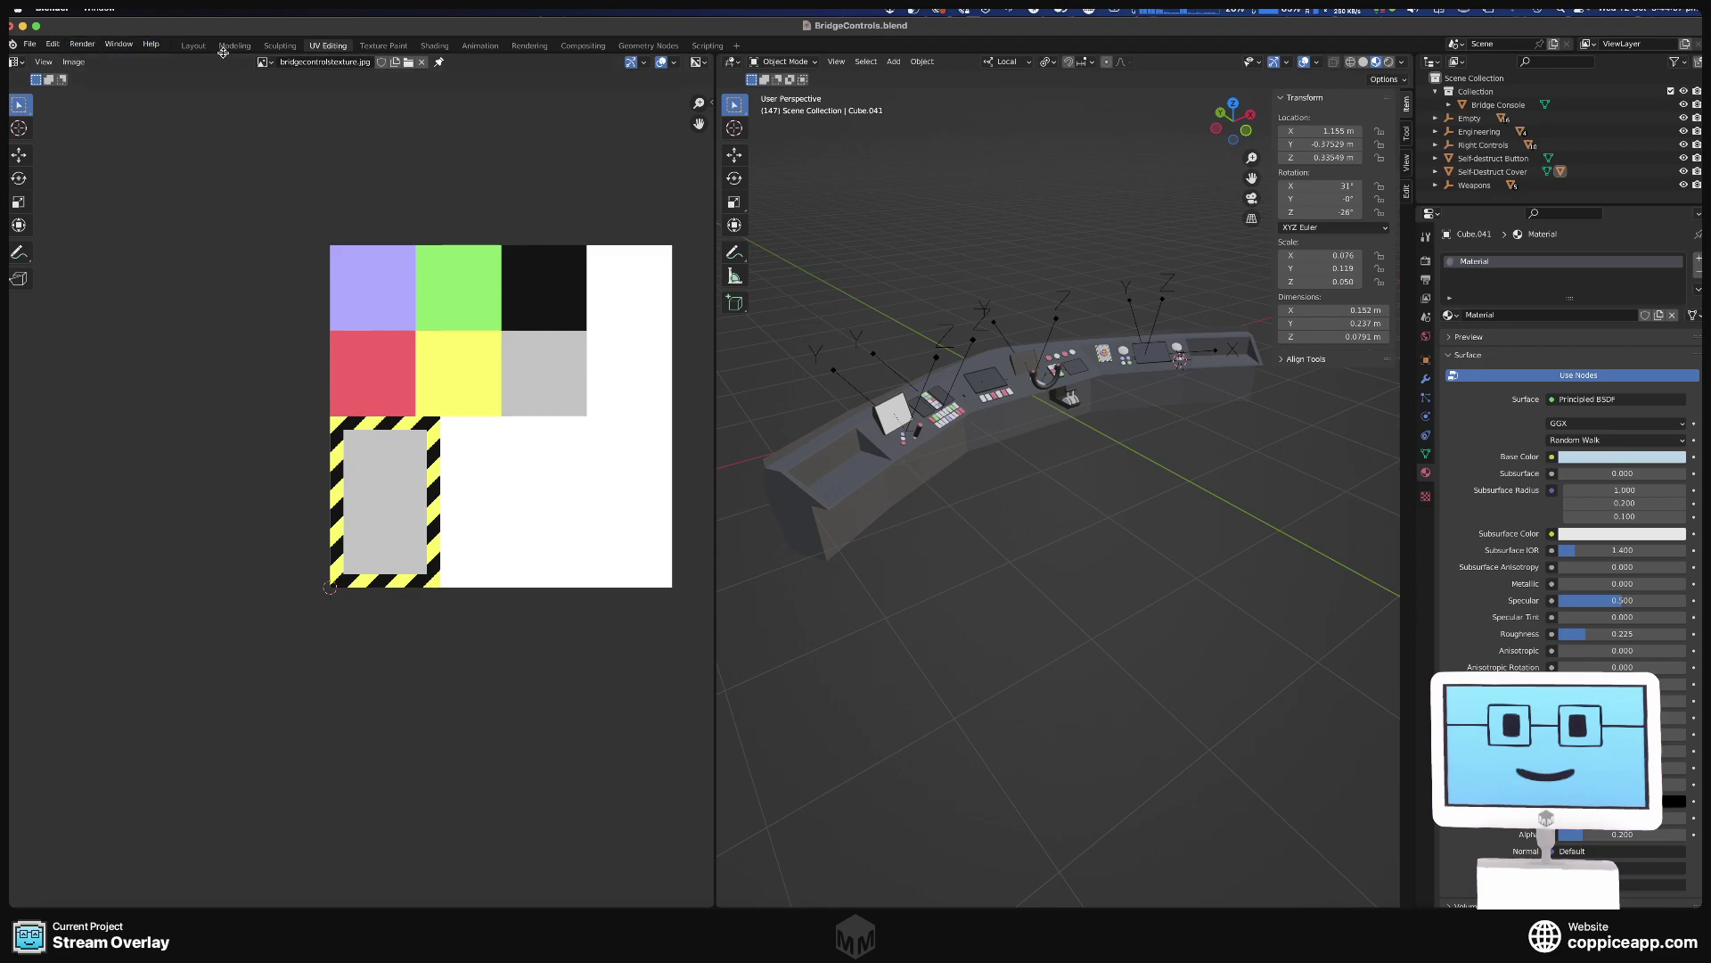
pyautogui.click(29, 44)
pyautogui.moveTo(65, 255)
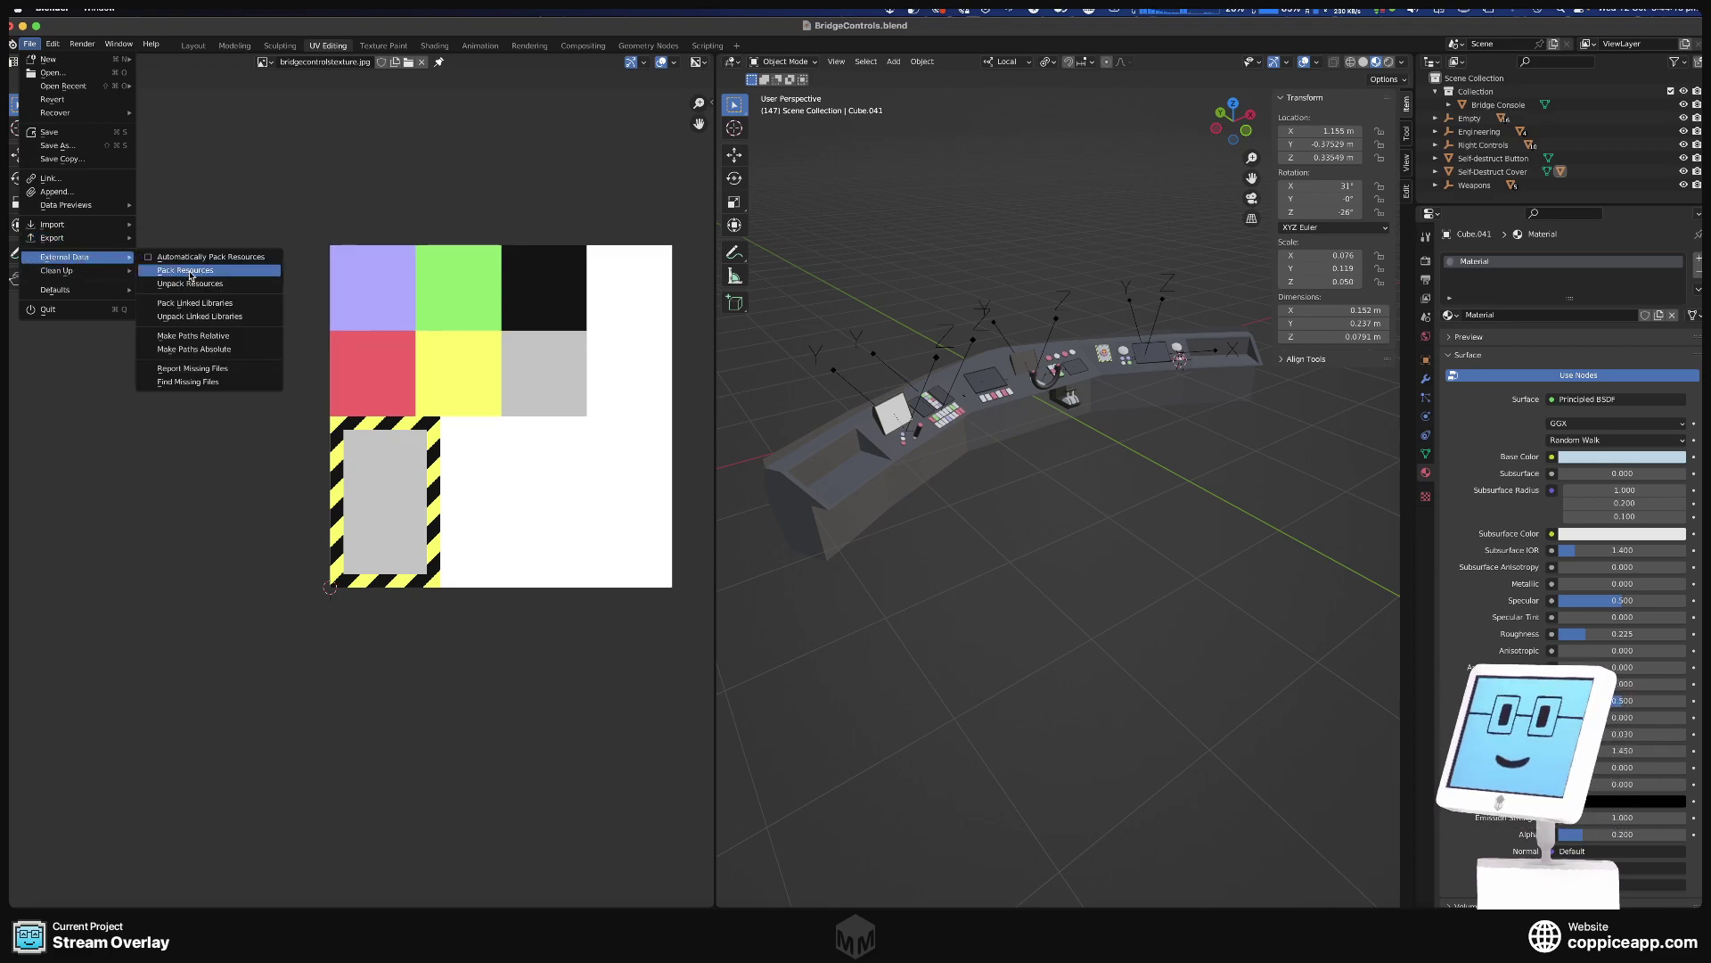
pyautogui.click(189, 273)
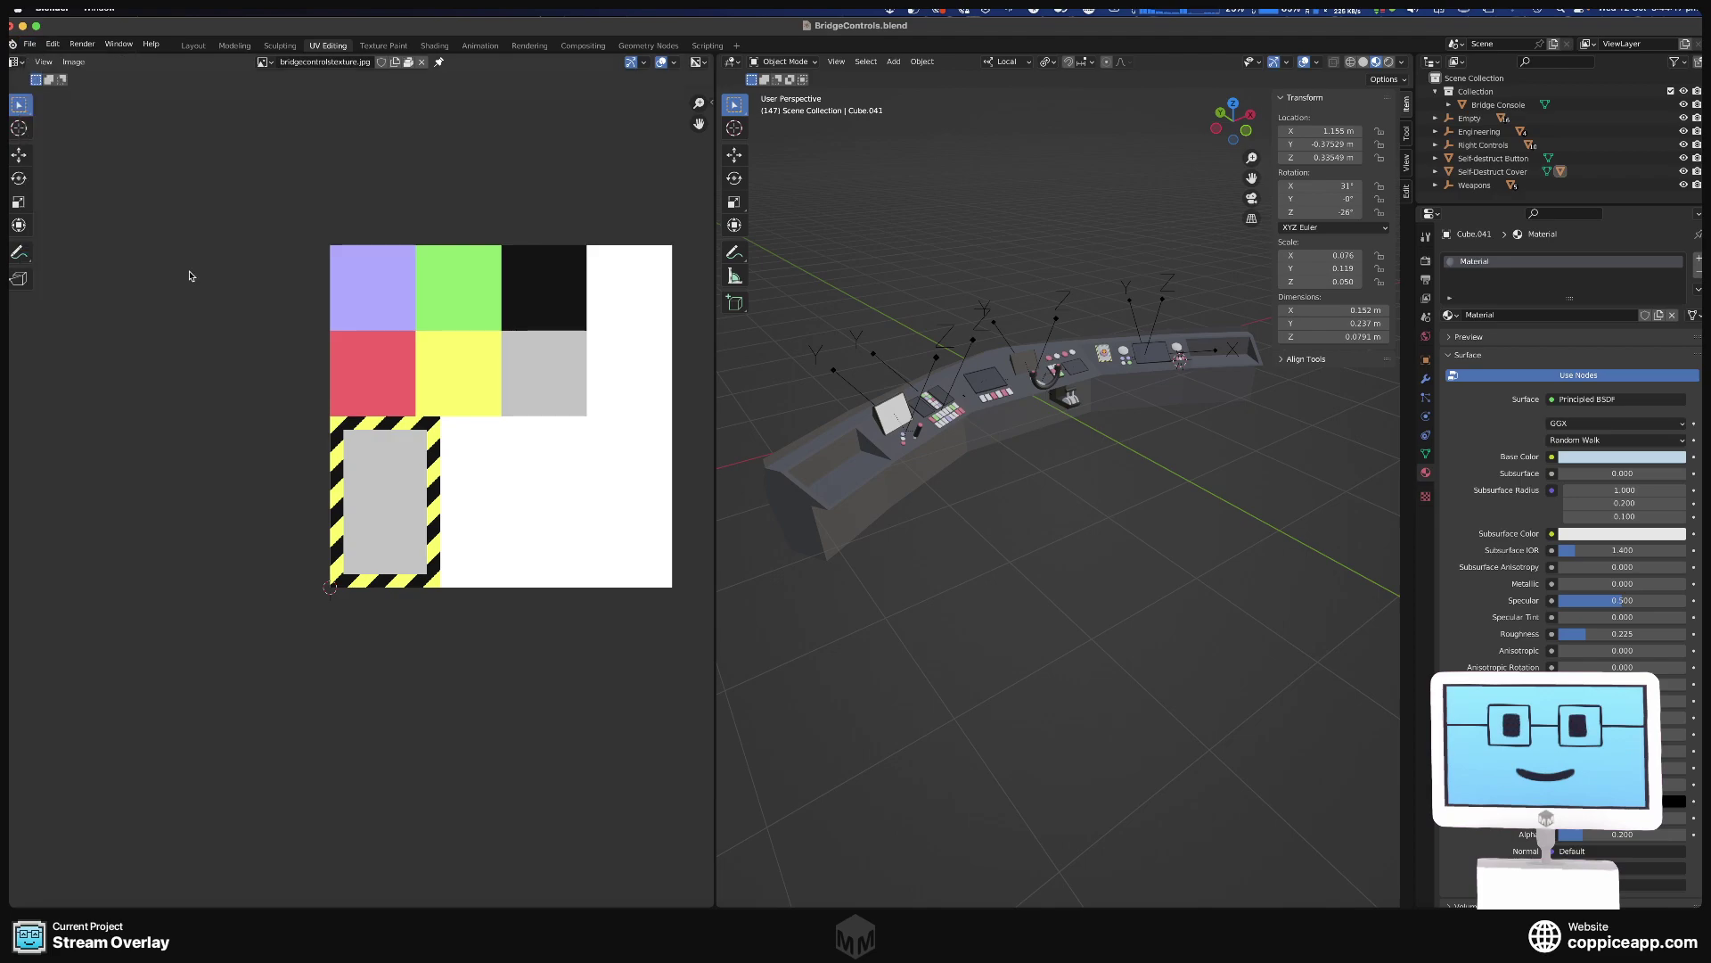
# Unpack the packed resources of BridgeControls.blend into files in the current directory.
pyautogui.click(29, 44)
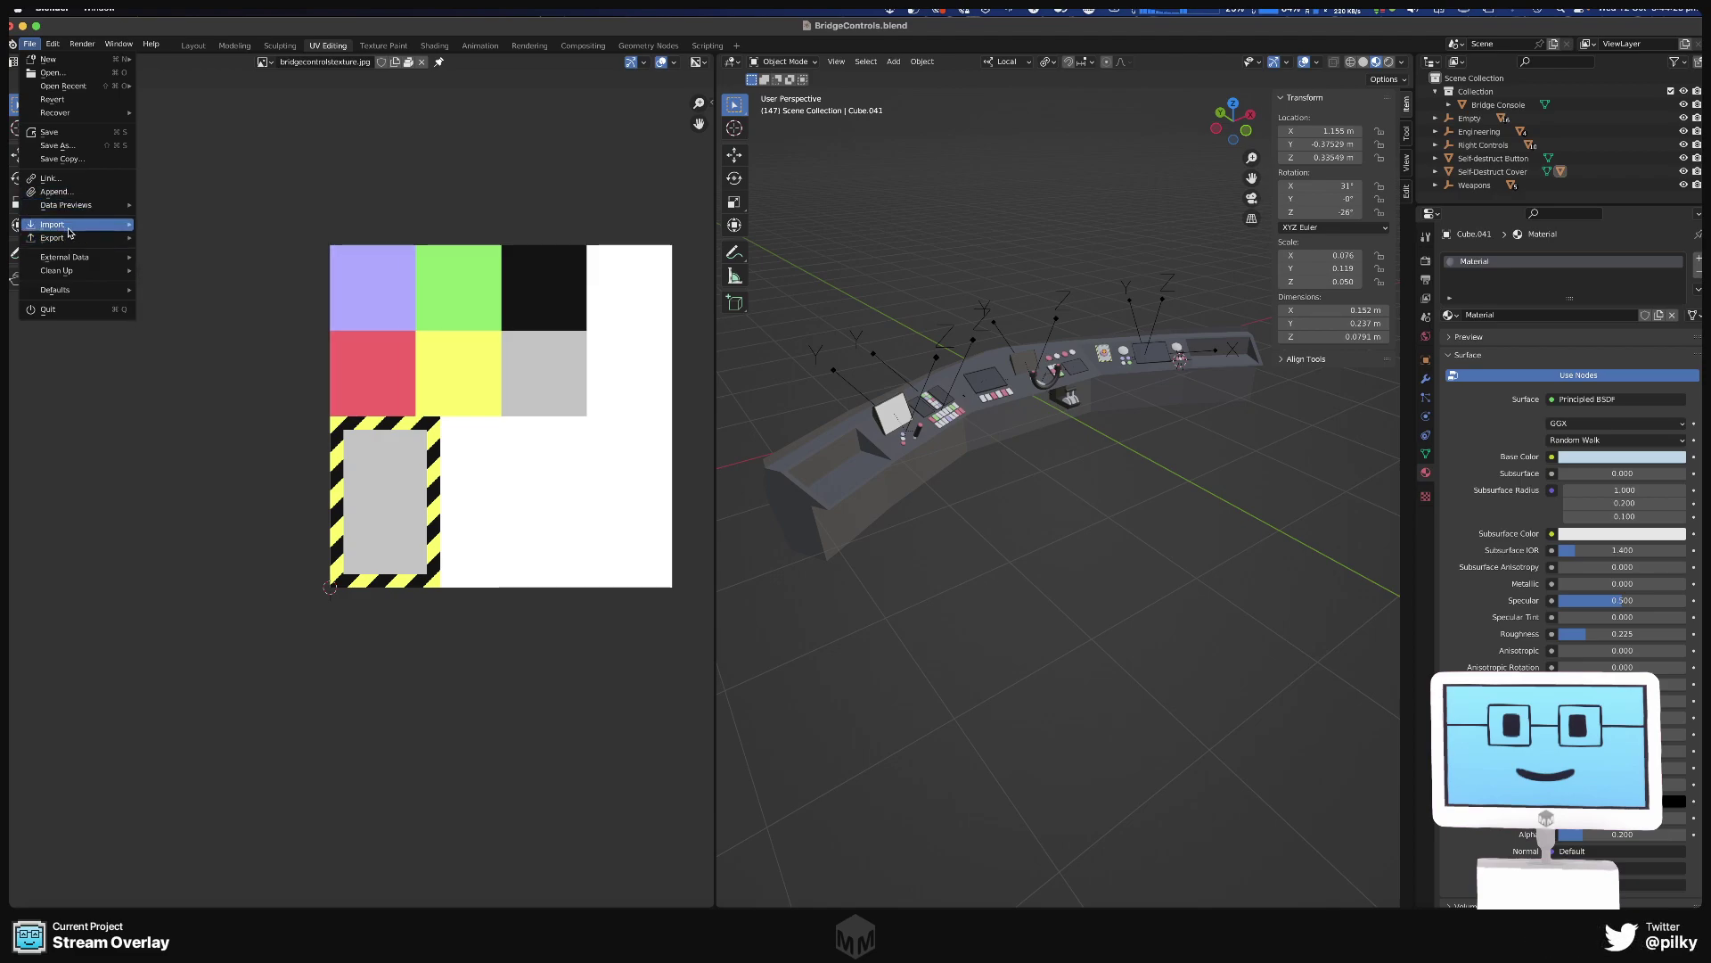
pyautogui.moveTo(85, 257)
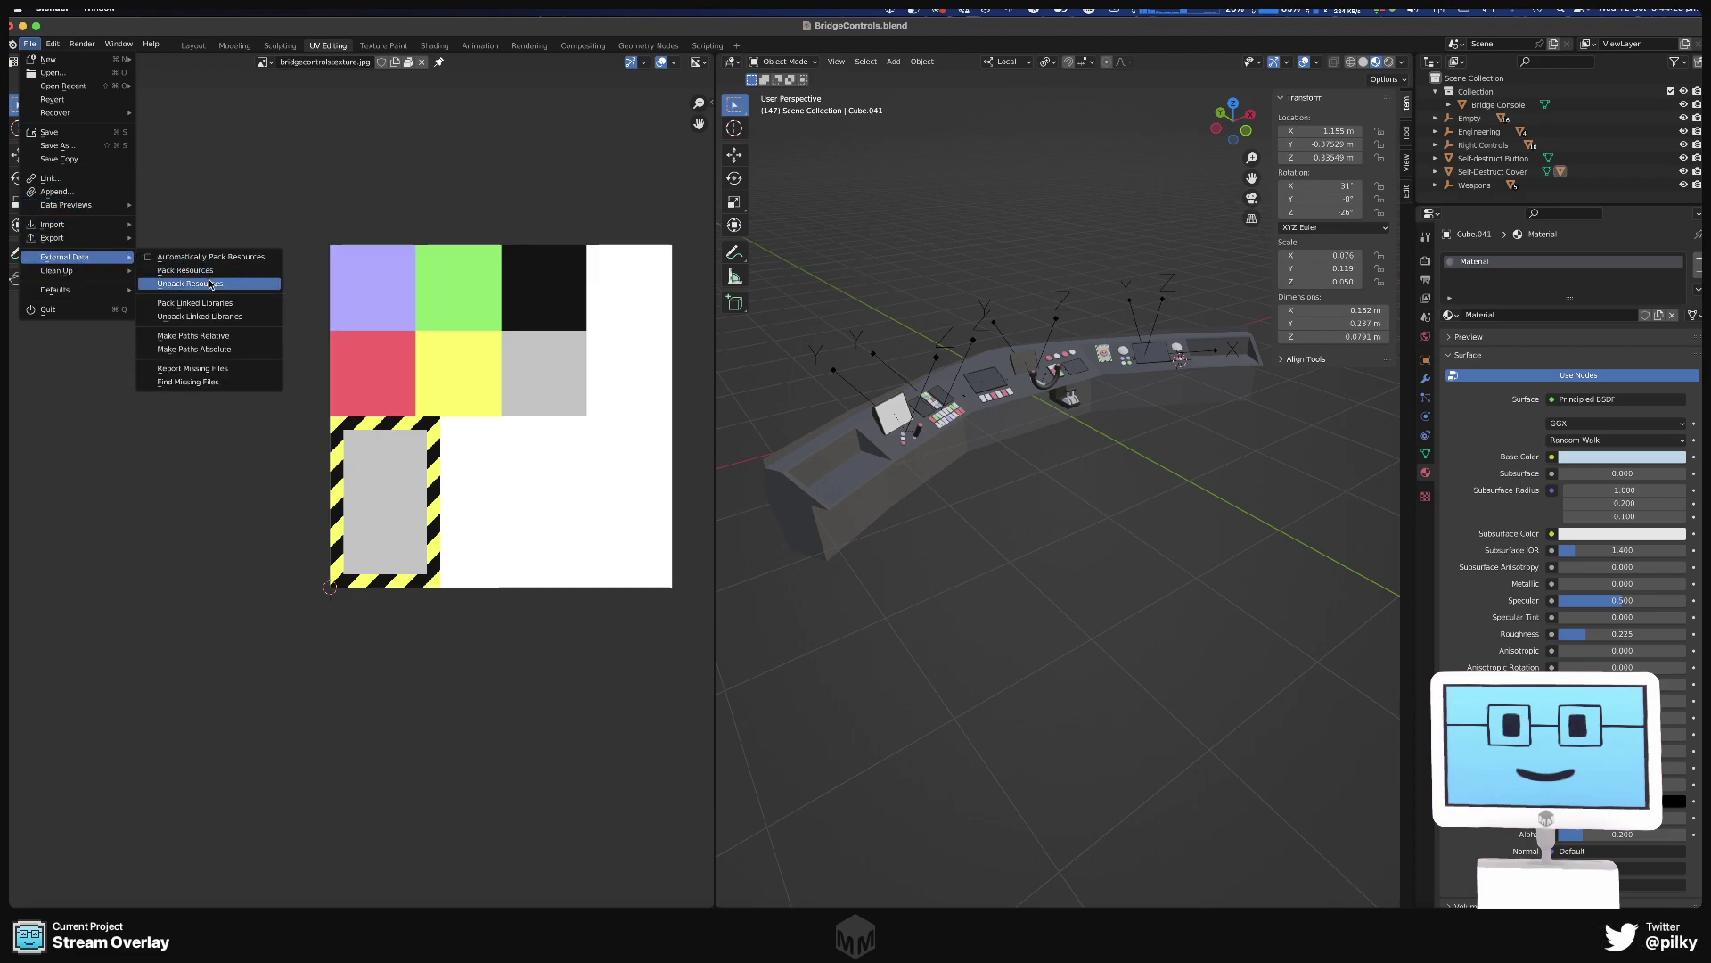
pyautogui.click(210, 283)
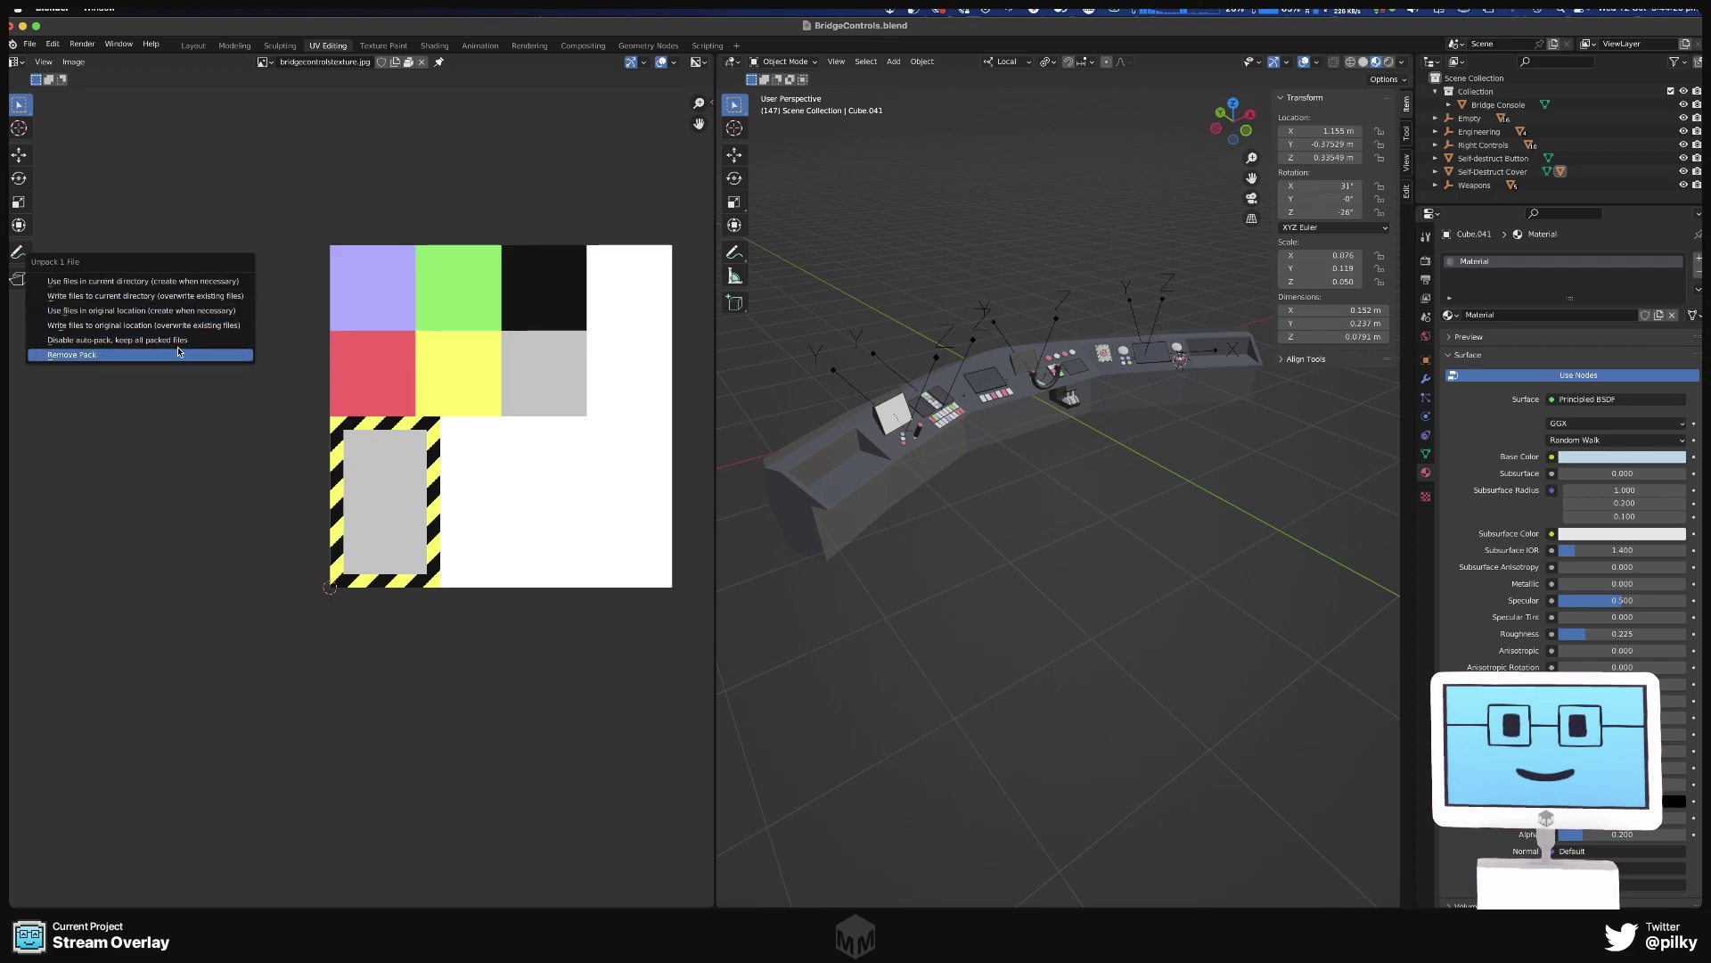
pyautogui.click(176, 287)
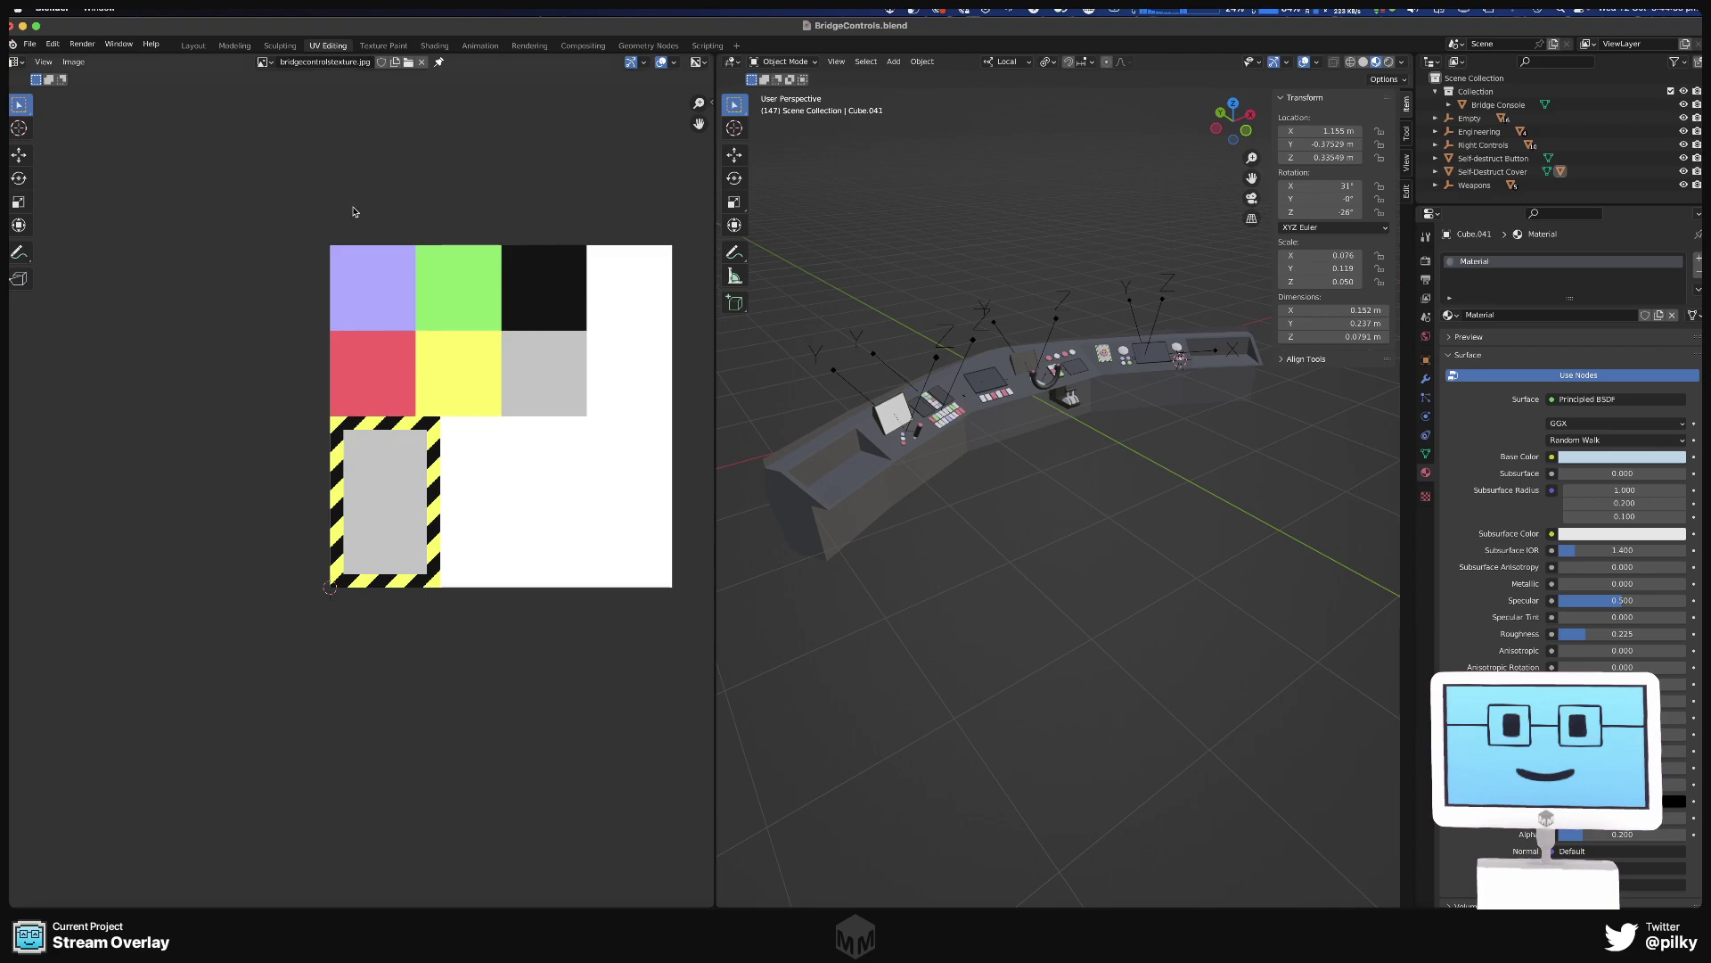
# Open the folder containing BridgeControls.blend and bring up the Bridge.blend scene.
pyautogui.keyDown('super'); pyautogui.click(808, 31); pyautogui.keyUp('super')
pyautogui.click(805, 50)
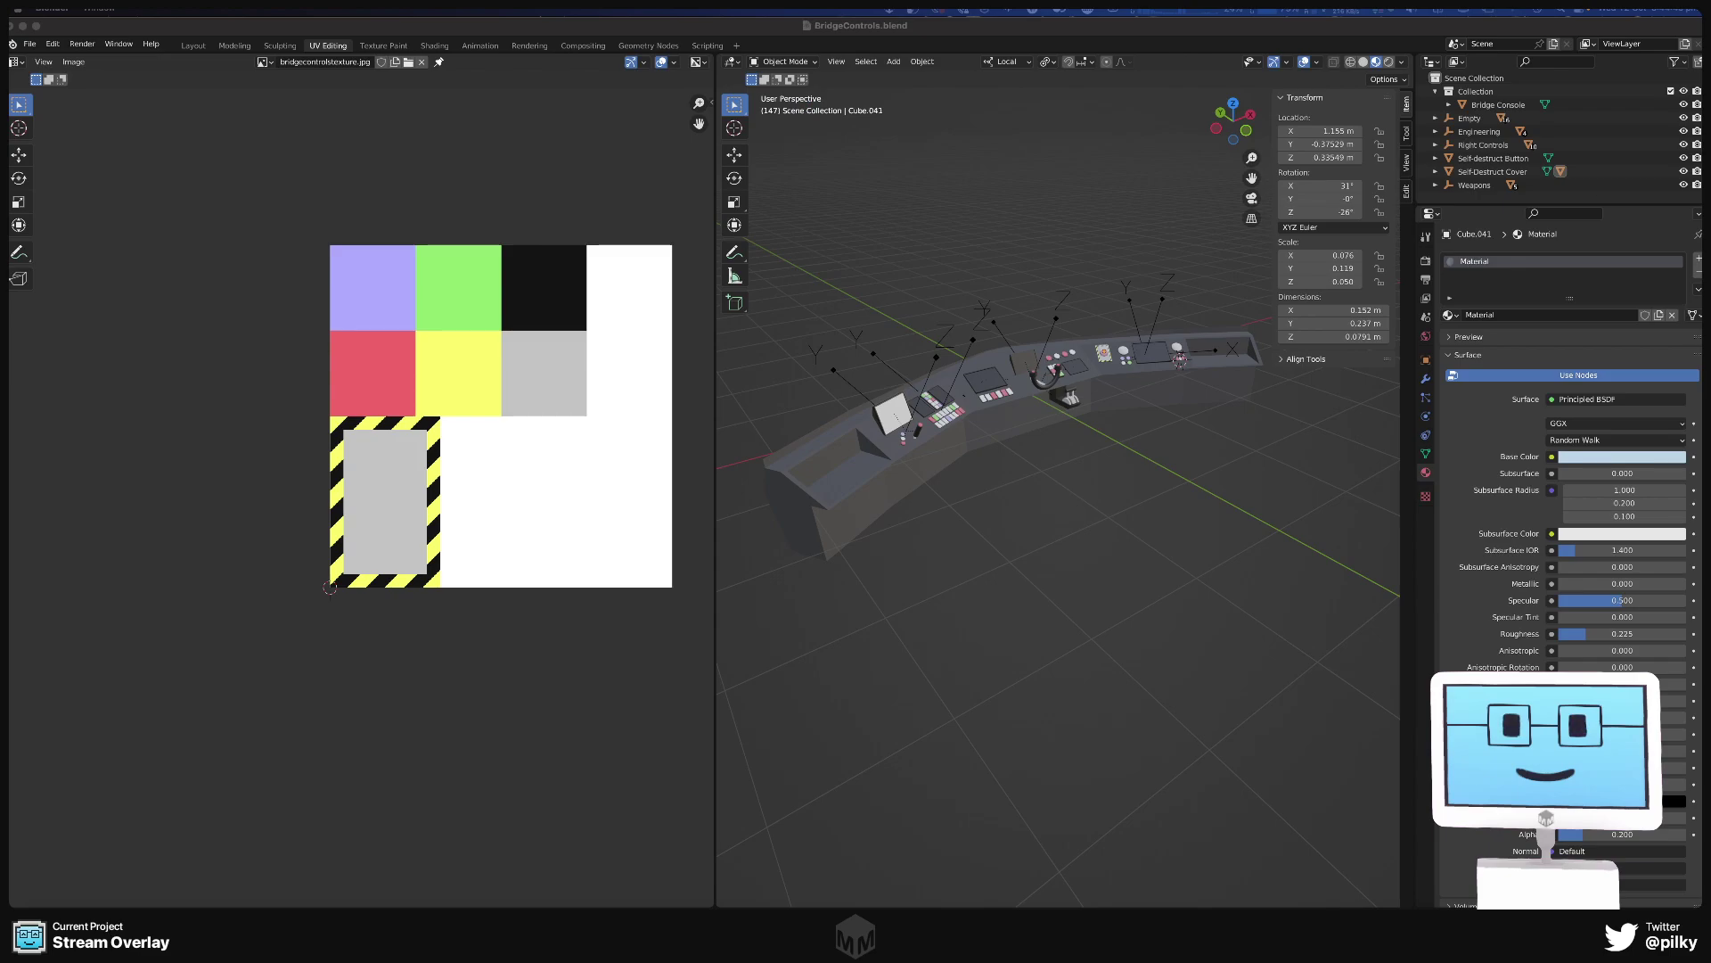
pyautogui.click(757, 371)
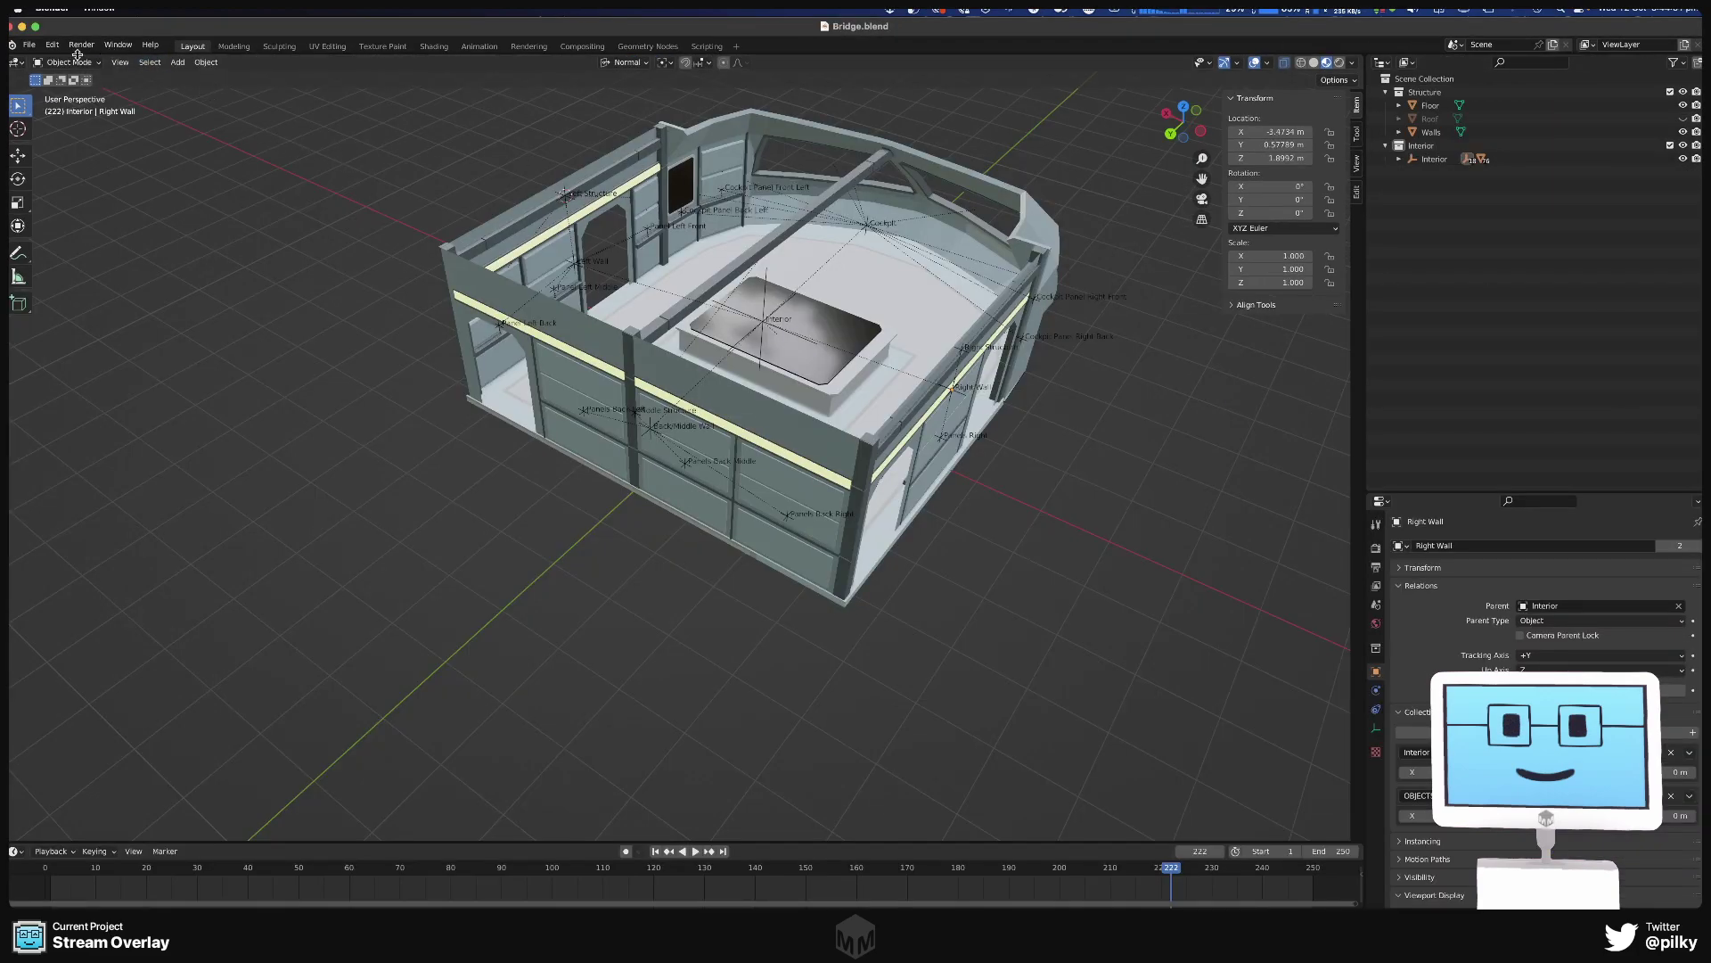
# Pack the external resources into Bridge.blend.
pyautogui.click(29, 44)
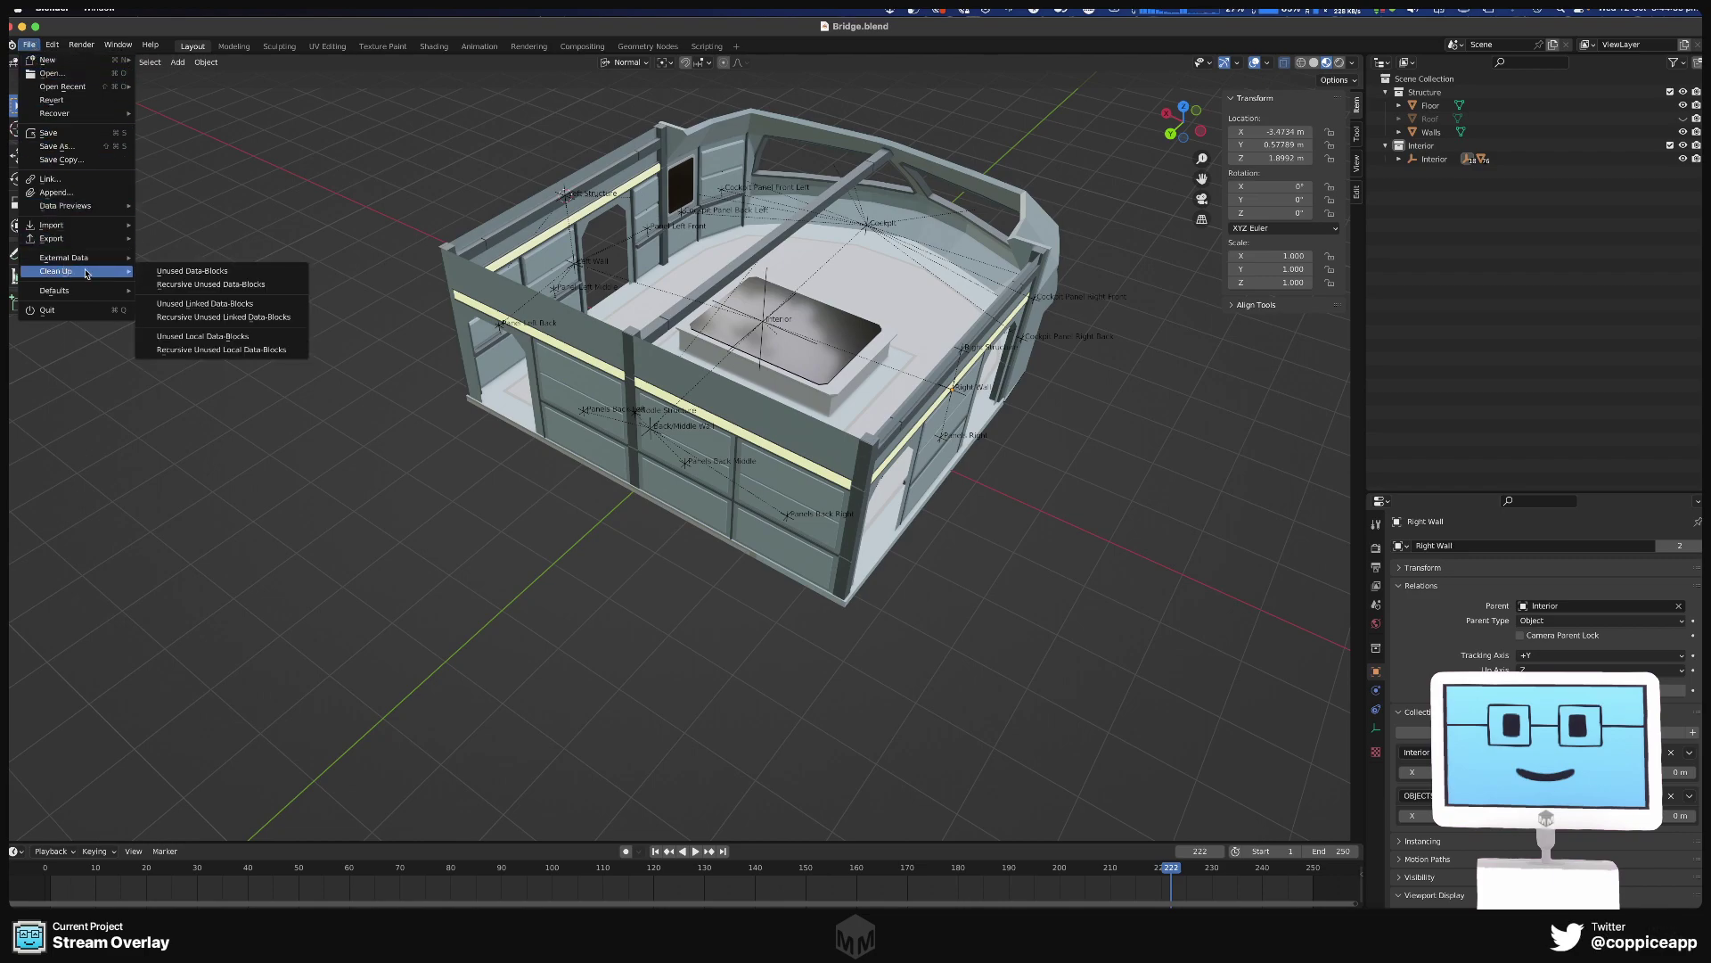
pyautogui.moveTo(98, 259)
pyautogui.click(173, 270)
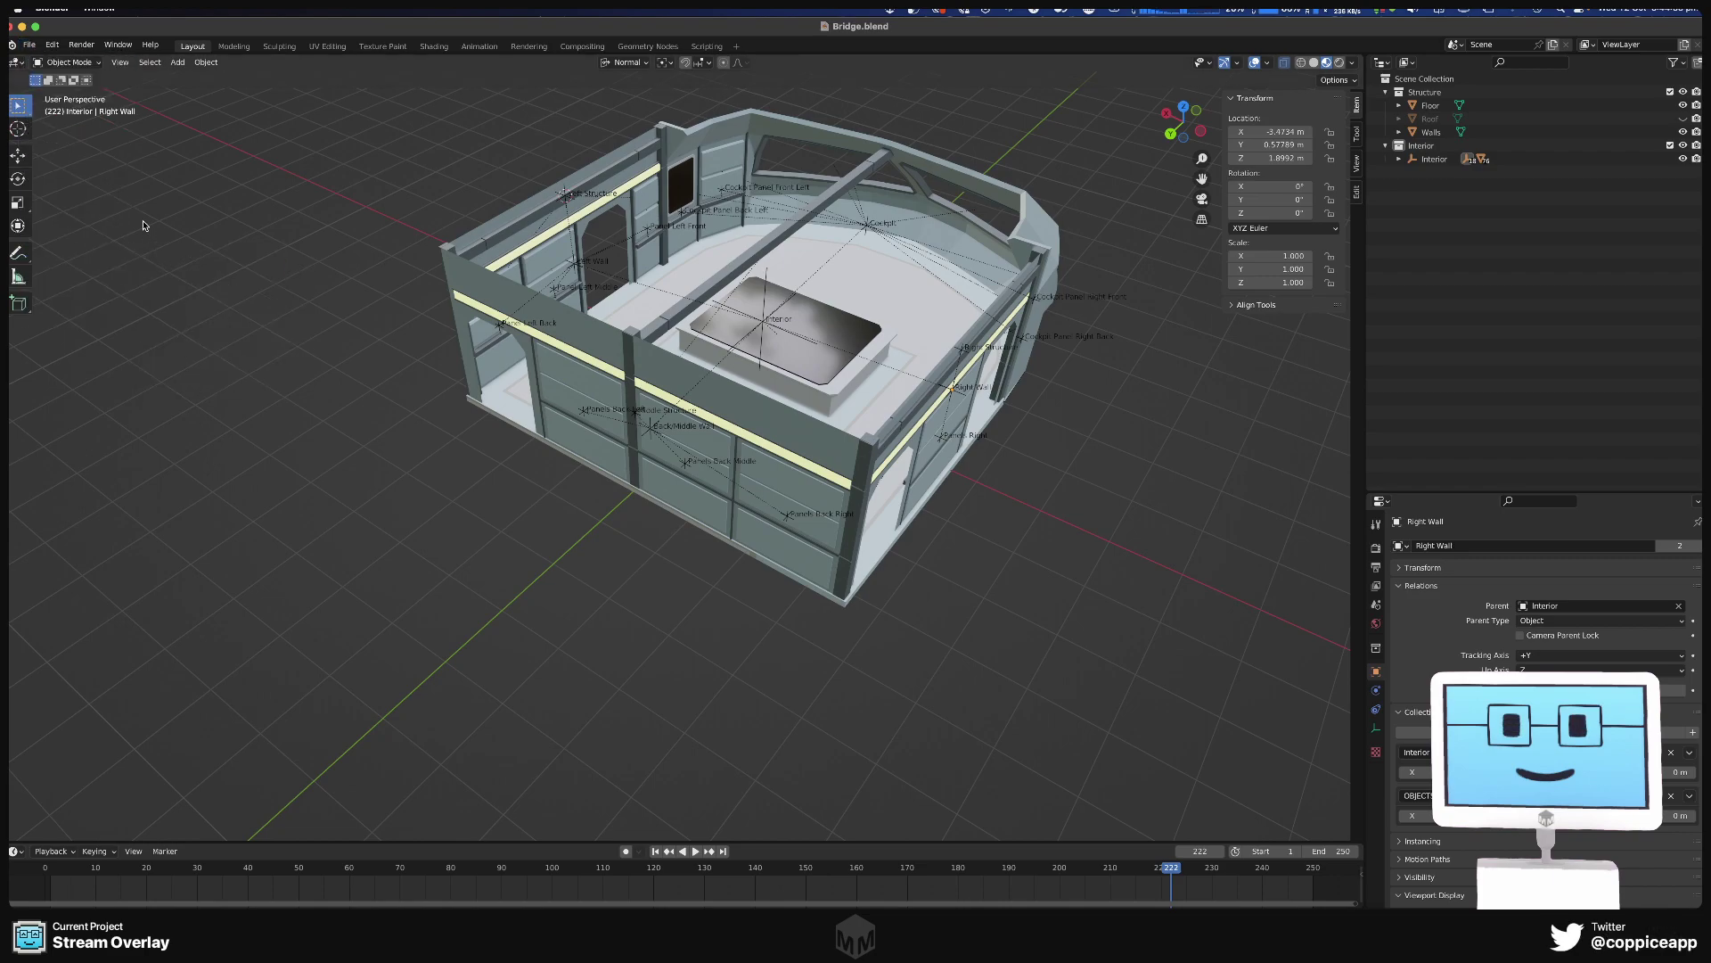
# Unpack the packed resources of Bridge.blend.
pyautogui.click(32, 44)
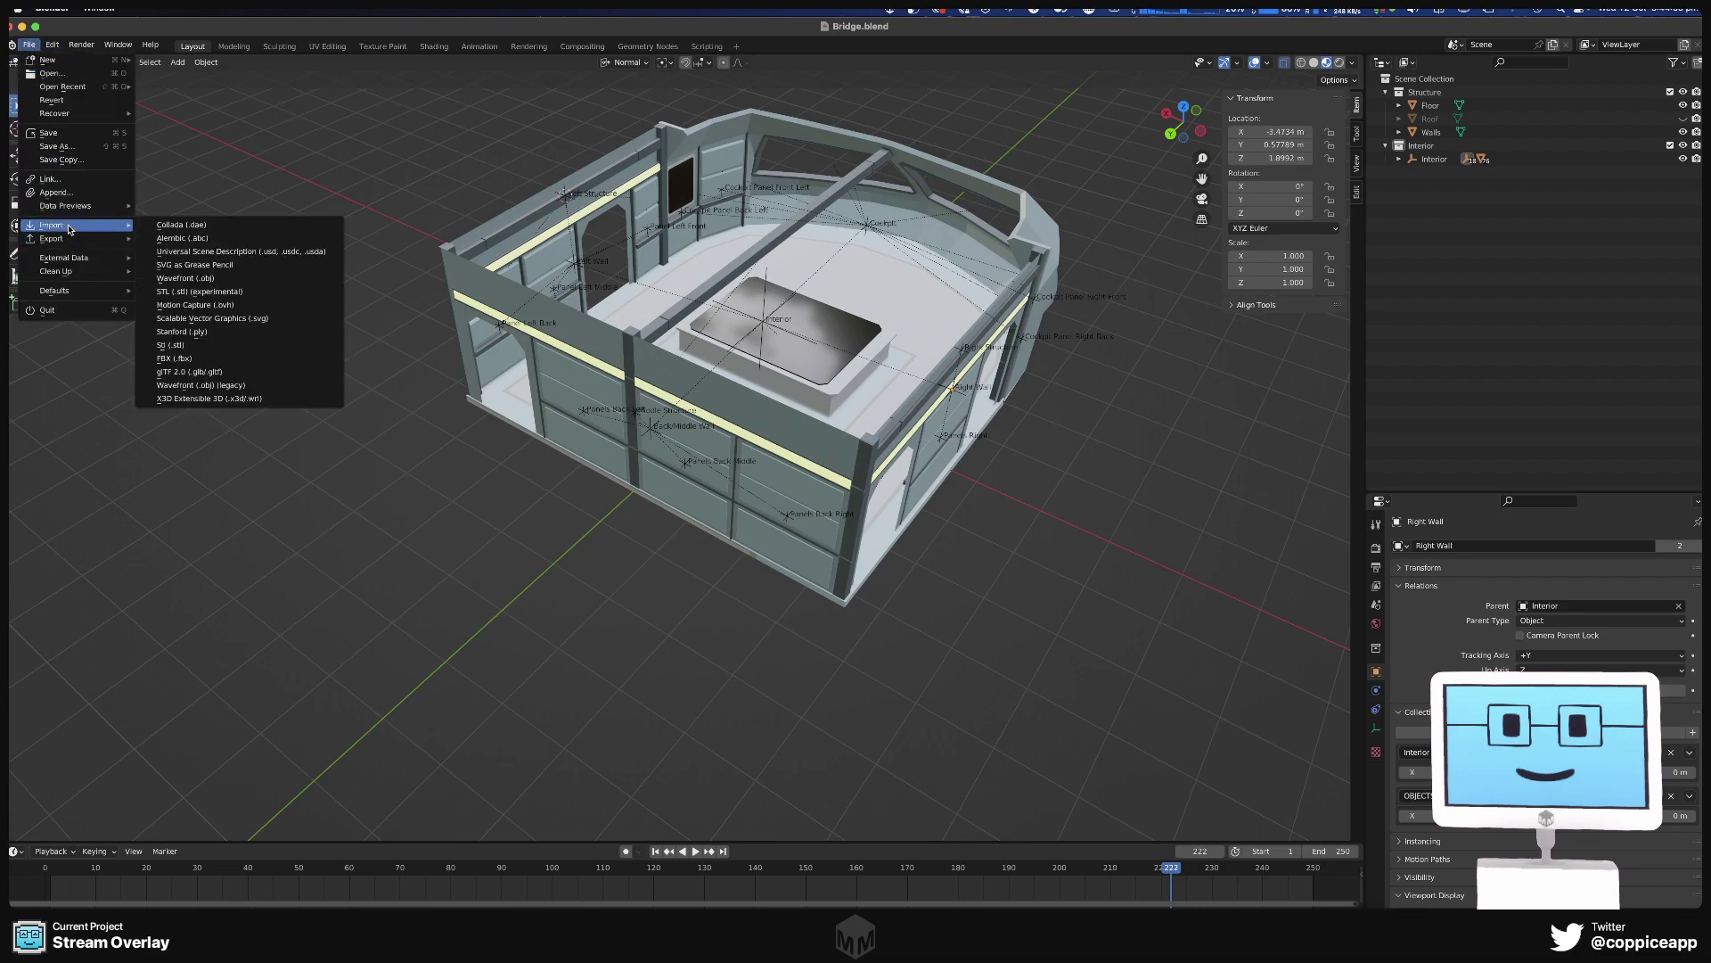
pyautogui.moveTo(85, 257)
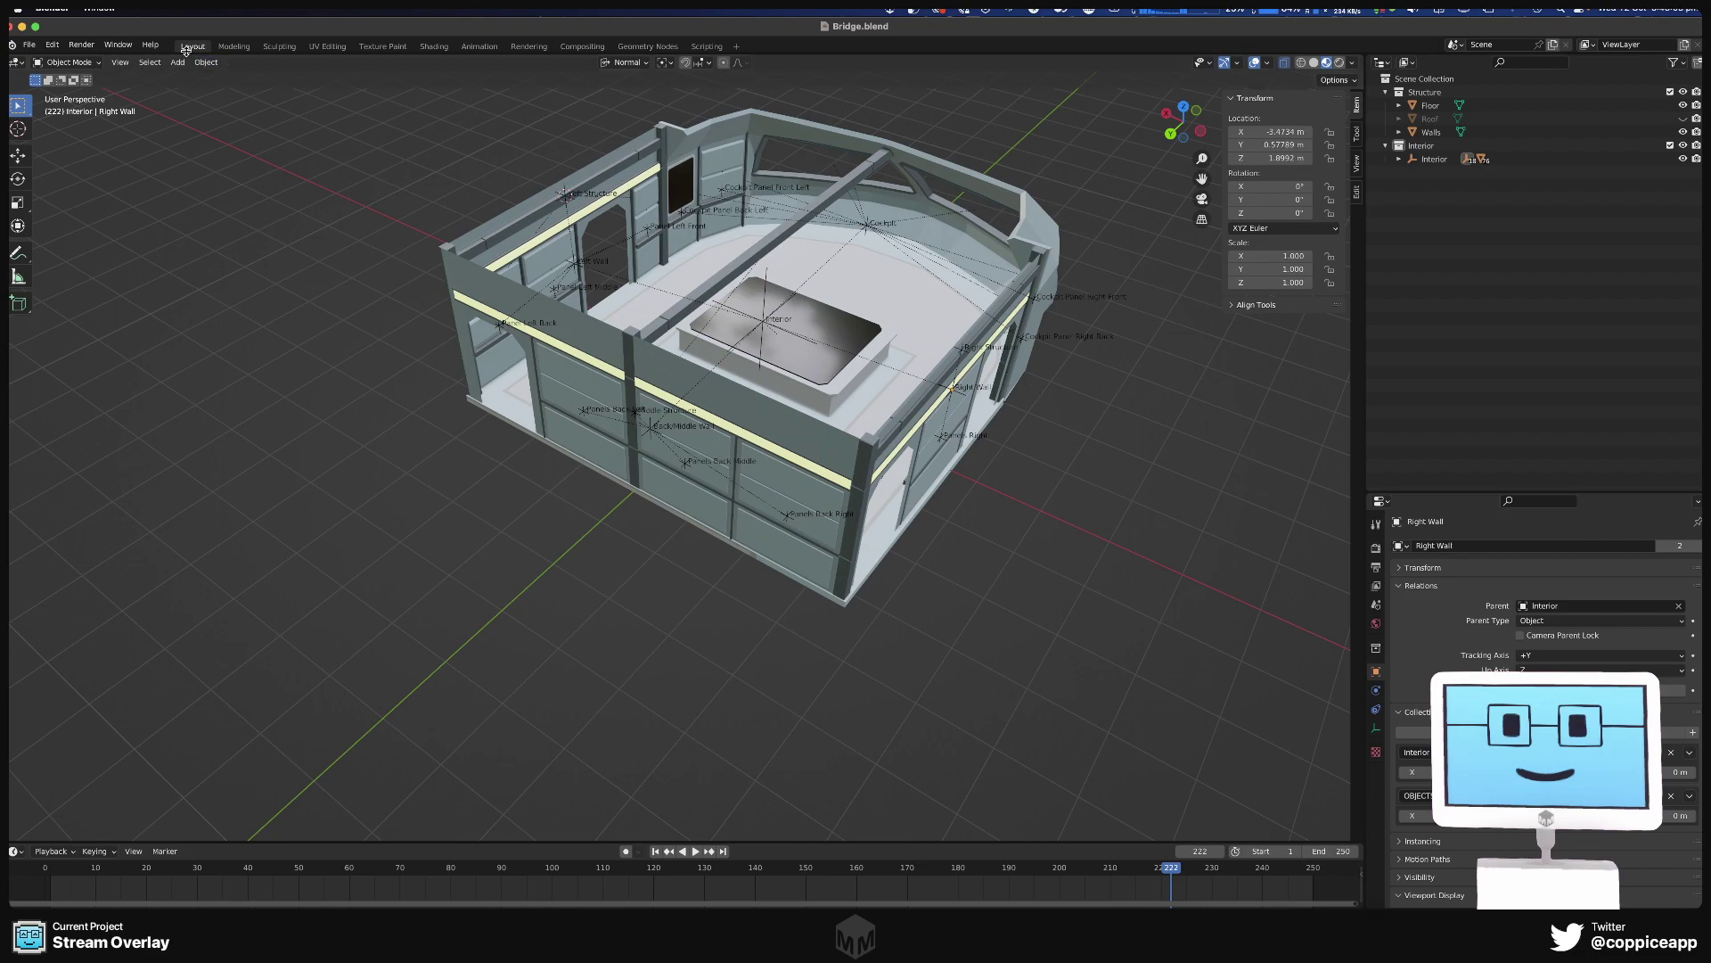
pyautogui.click(30, 44)
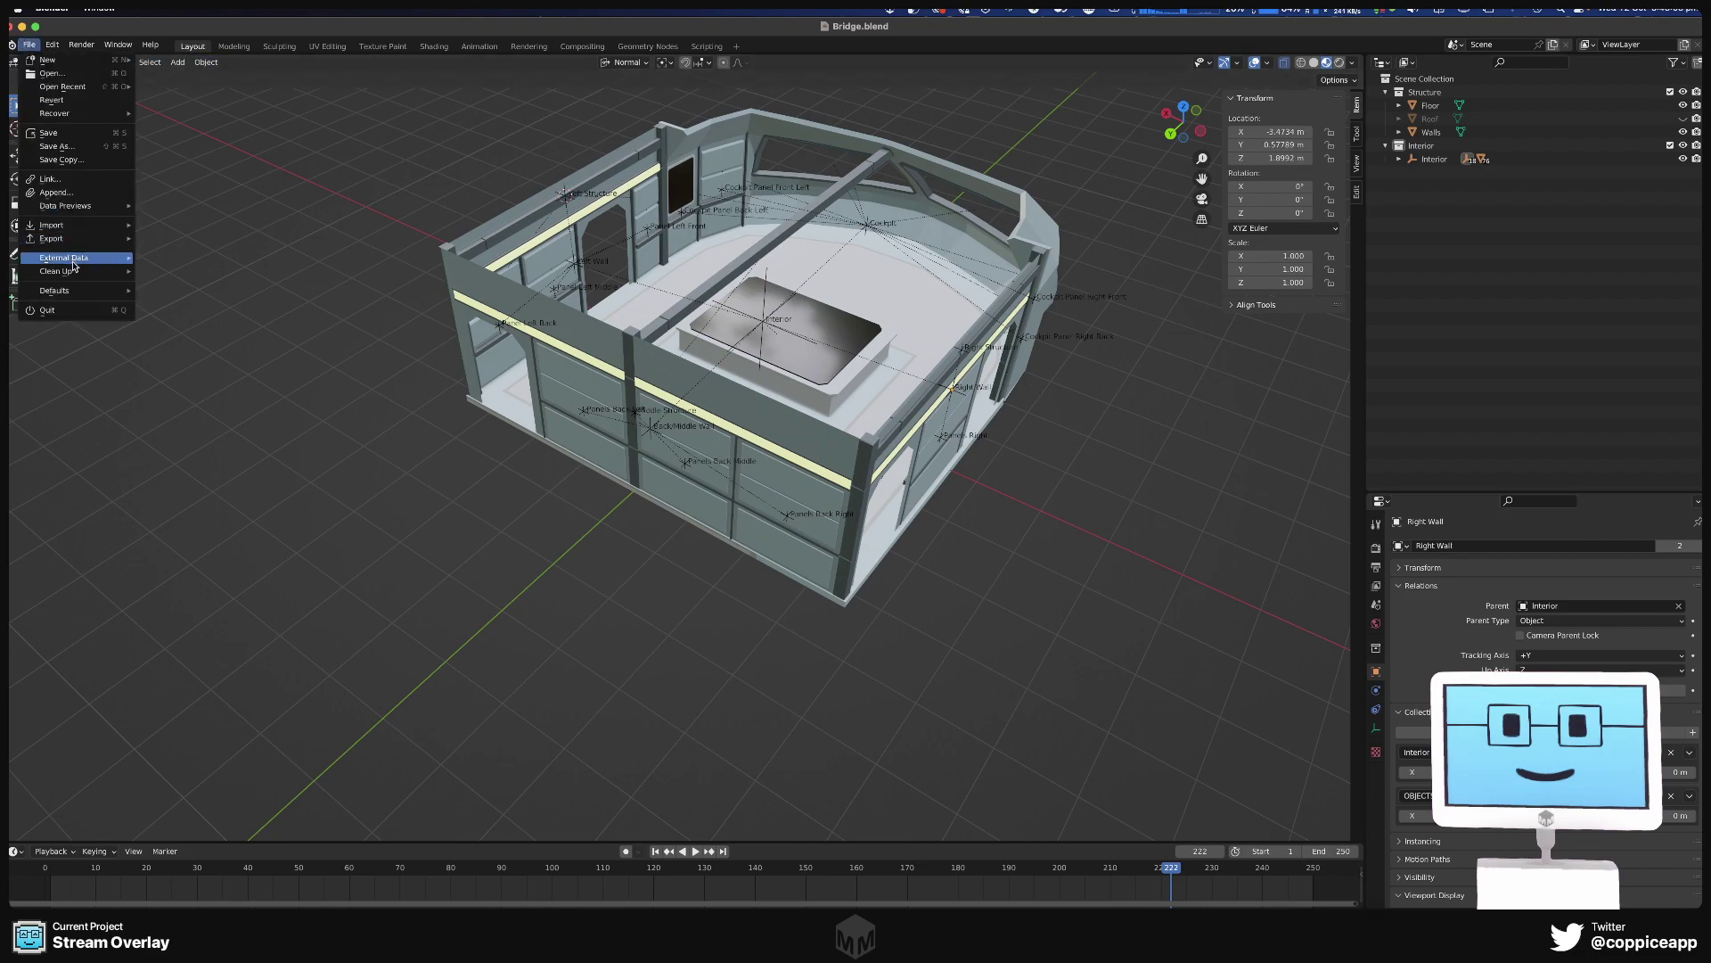
pyautogui.moveTo(77, 261)
pyautogui.click(192, 318)
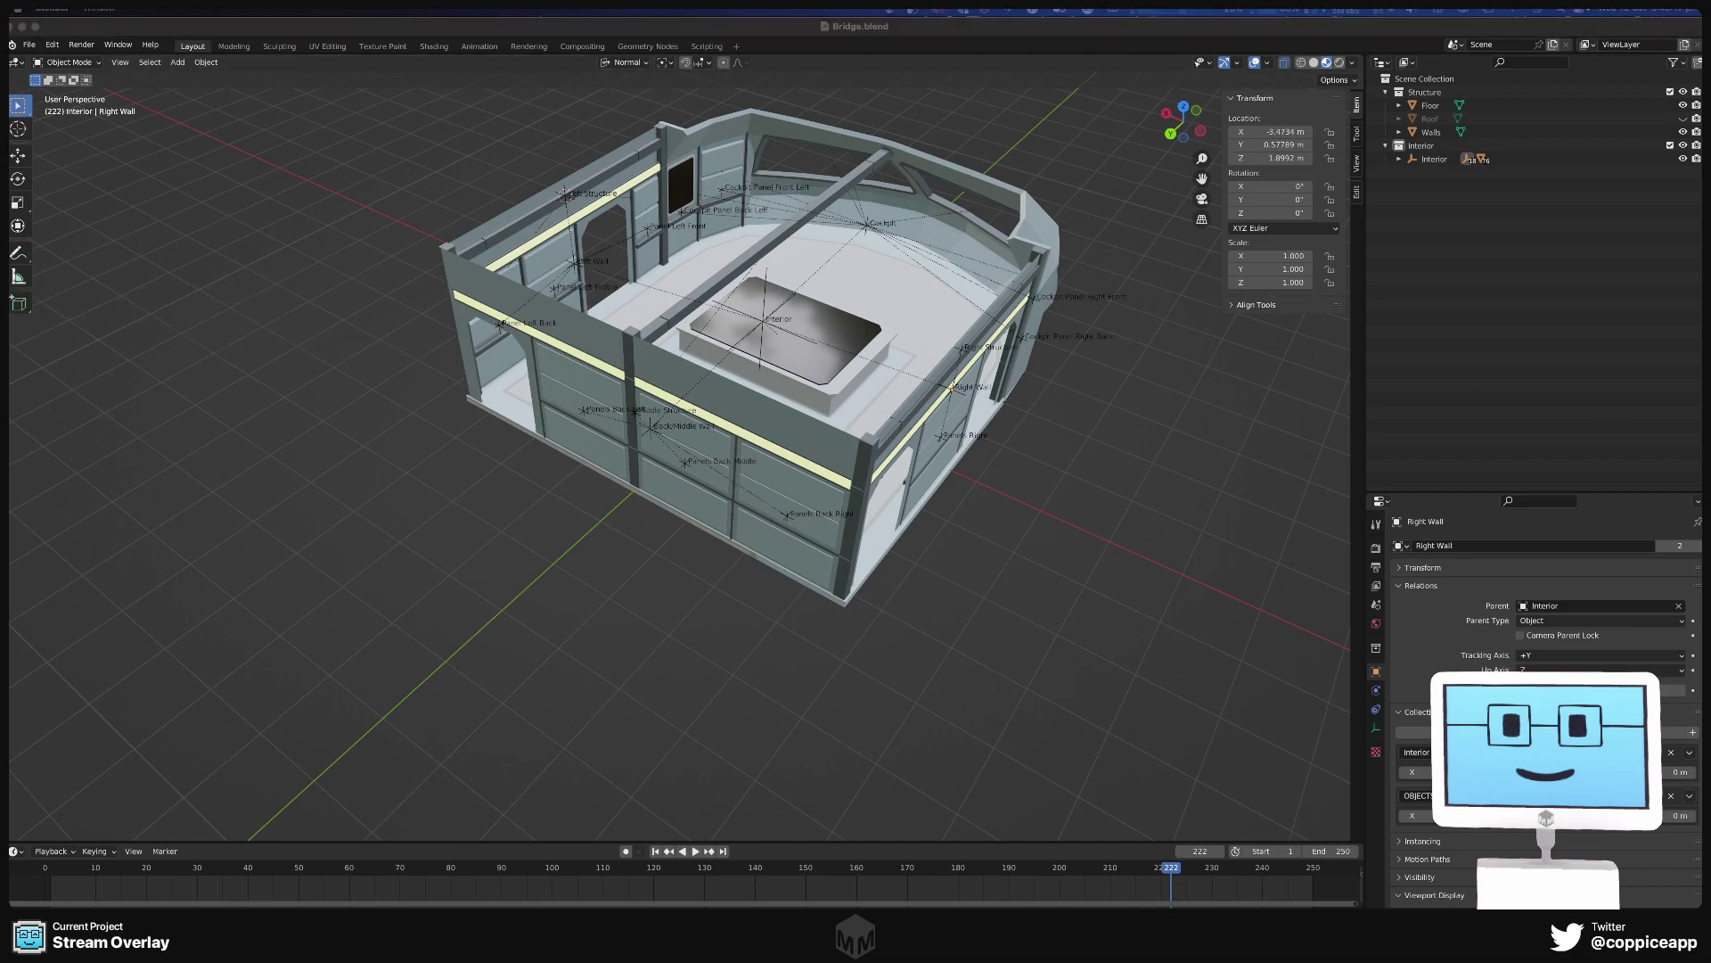
pyautogui.click(30, 44)
pyautogui.moveTo(111, 266)
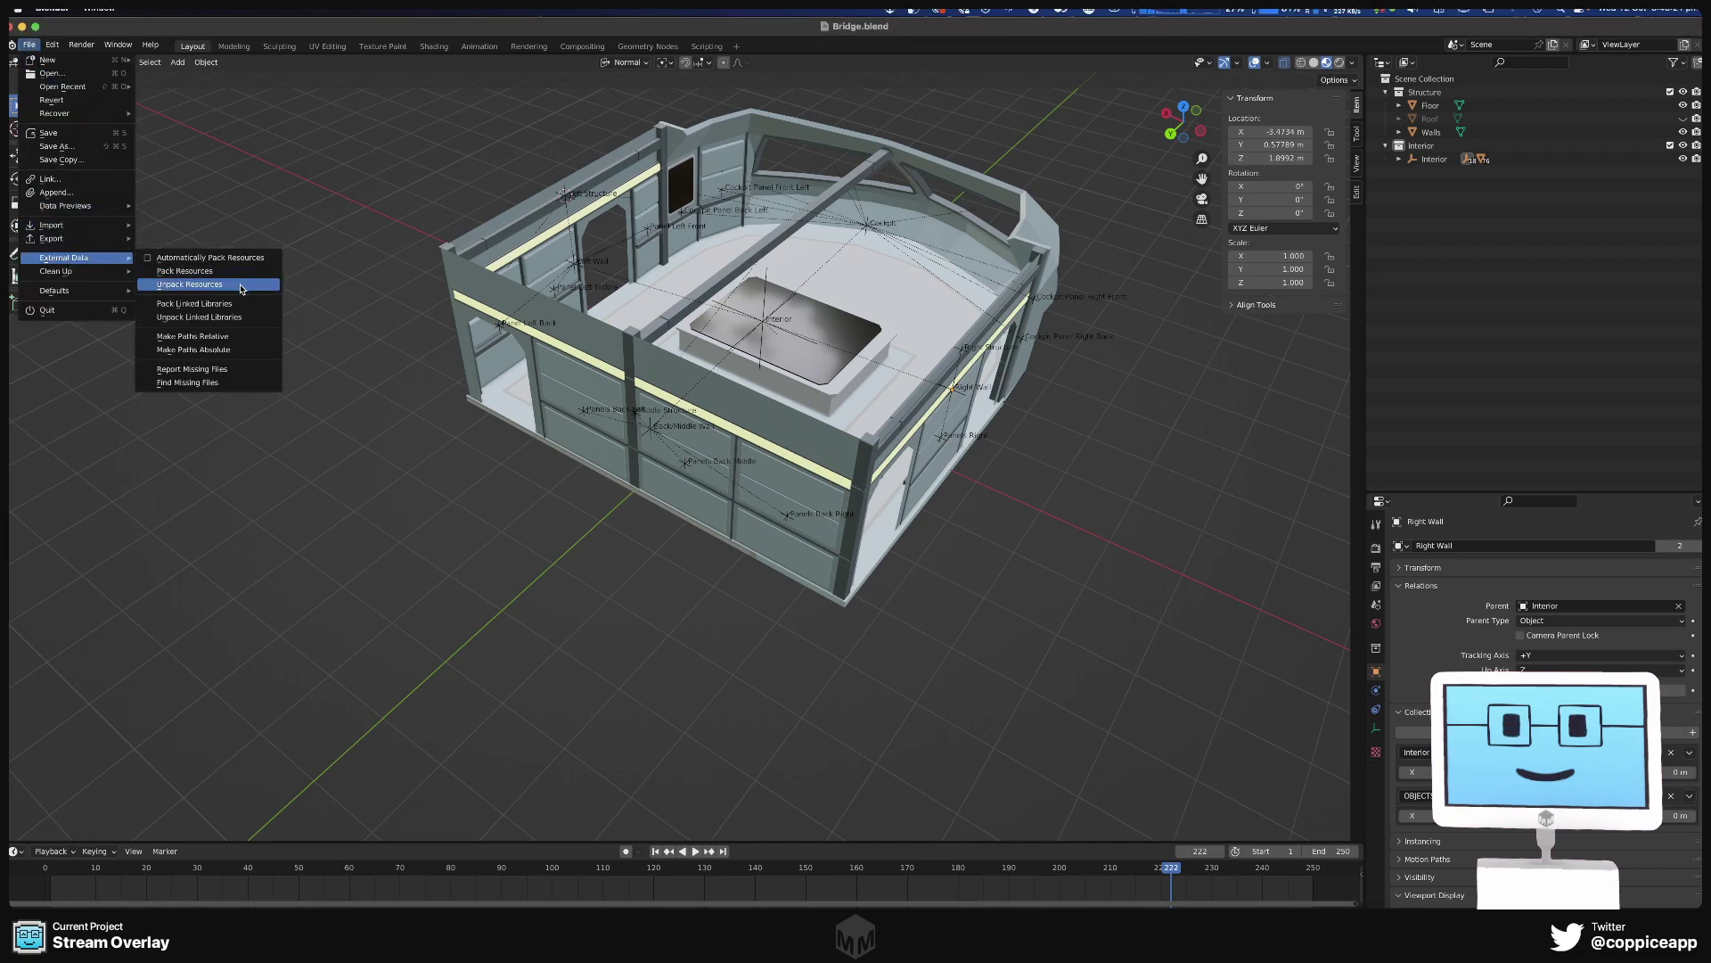
pyautogui.click(188, 284)
pyautogui.click(242, 291)
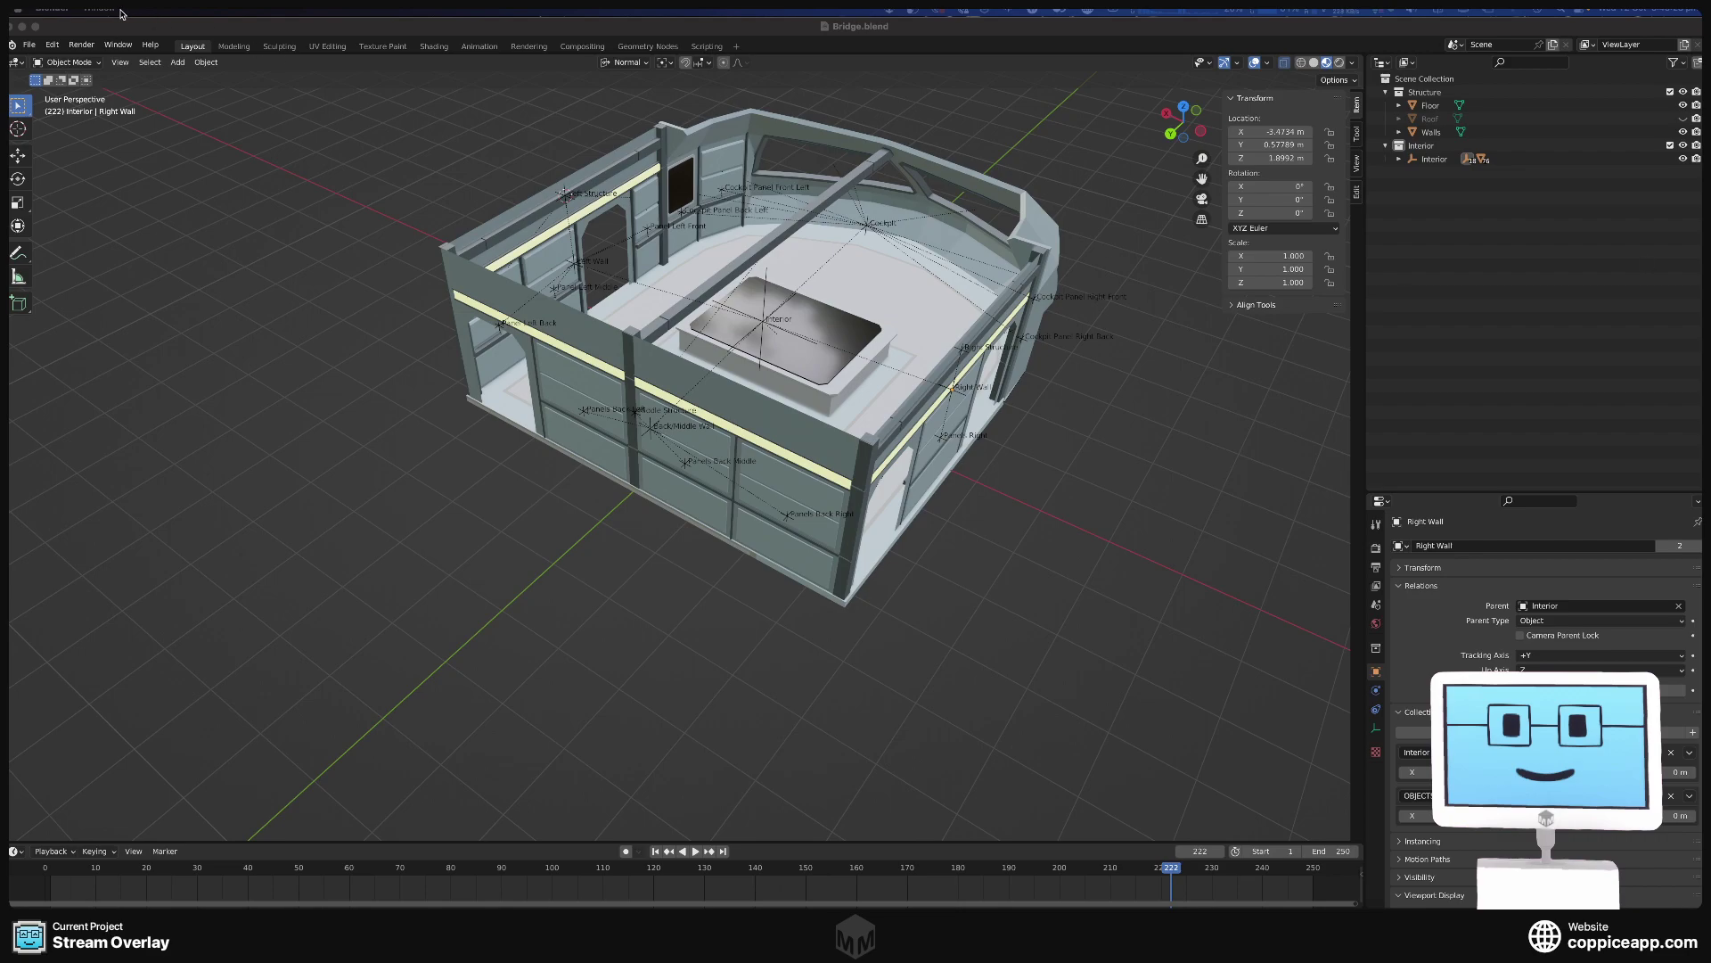
pyautogui.click(30, 44)
pyautogui.moveTo(73, 243)
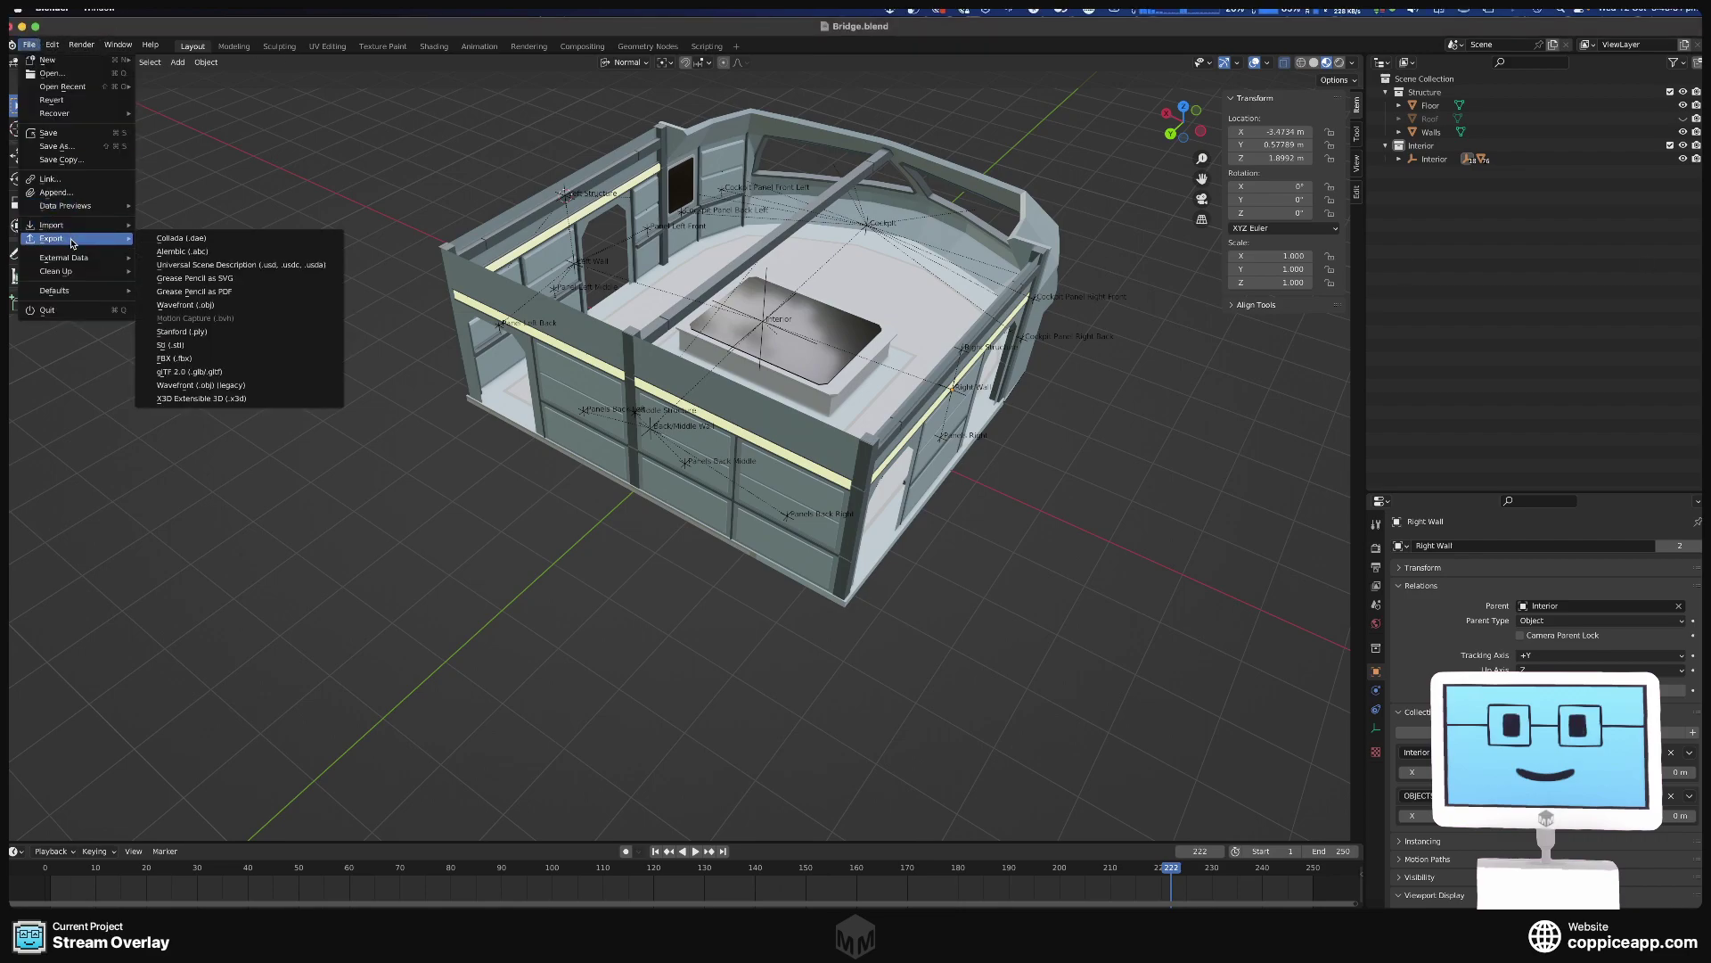
pyautogui.press('Escape')
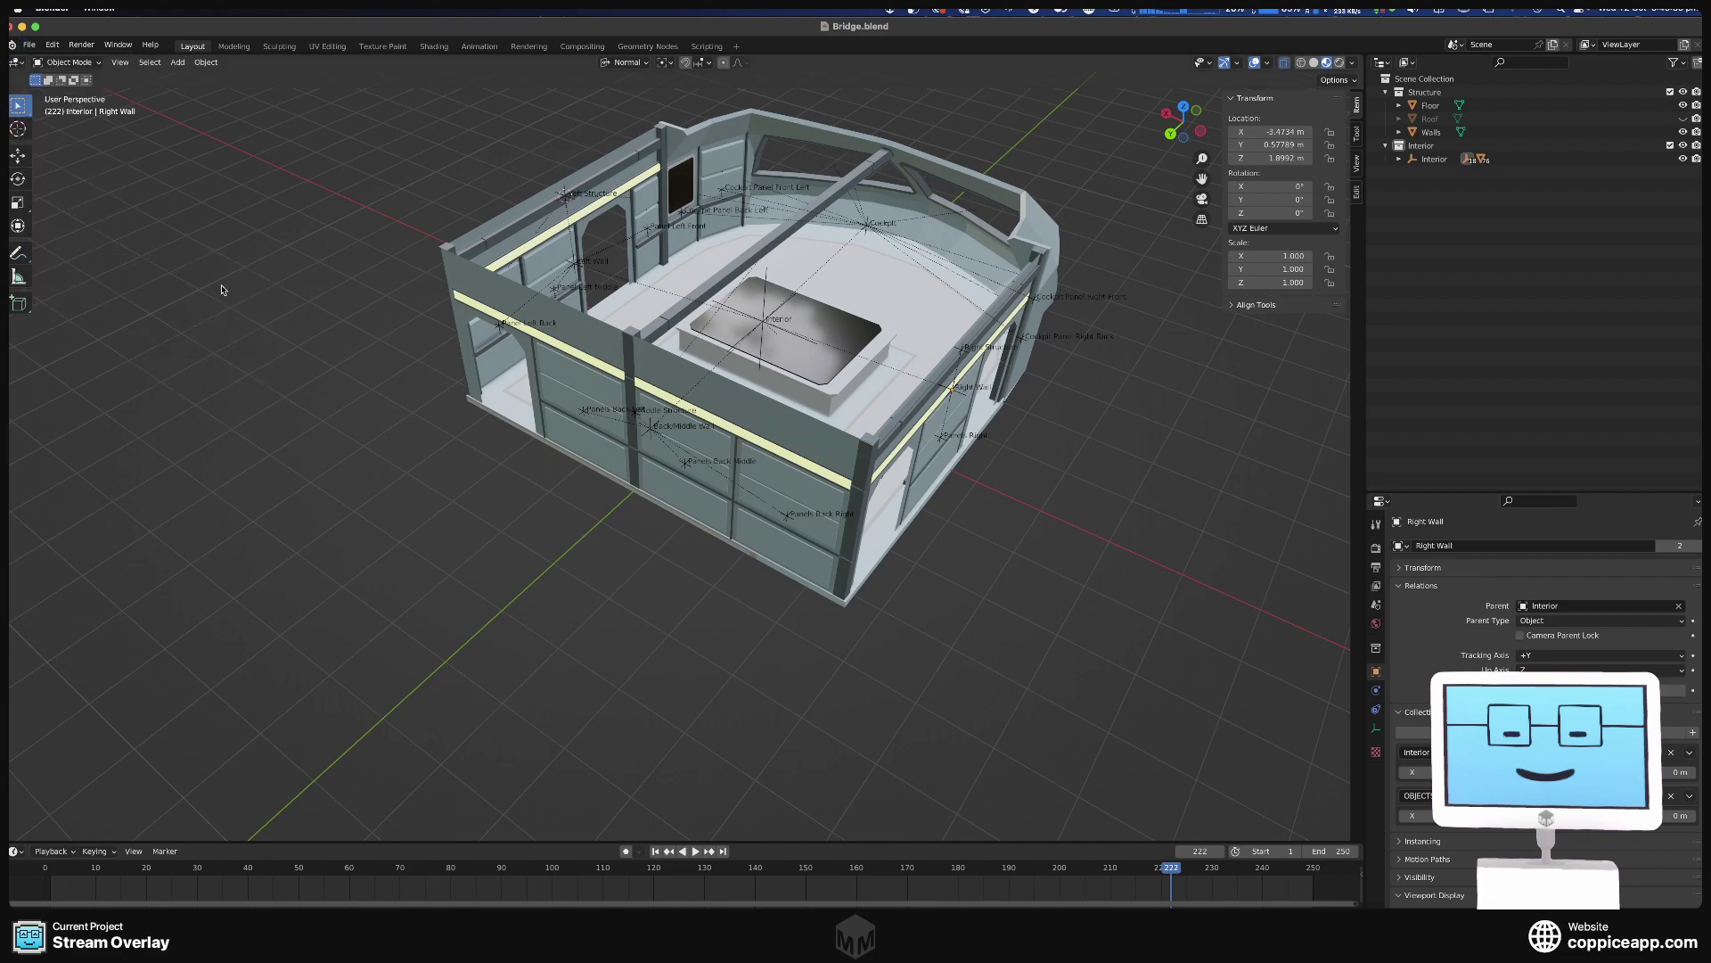
pyautogui.click(30, 45)
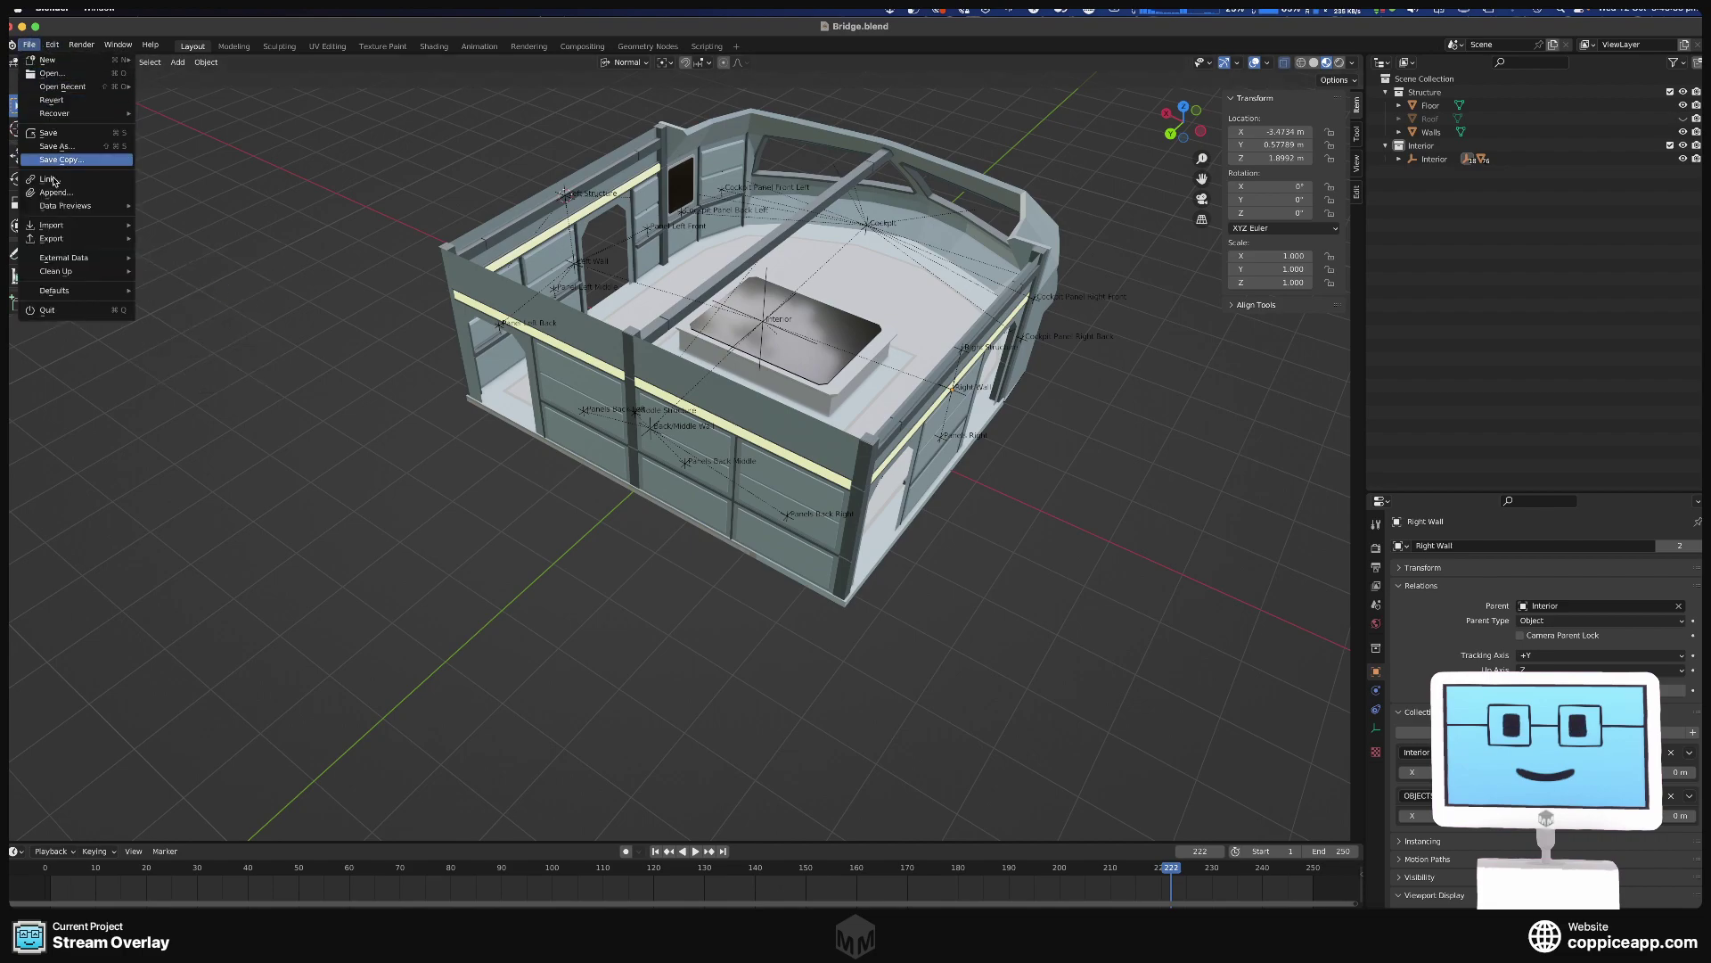
pyautogui.moveTo(71, 238)
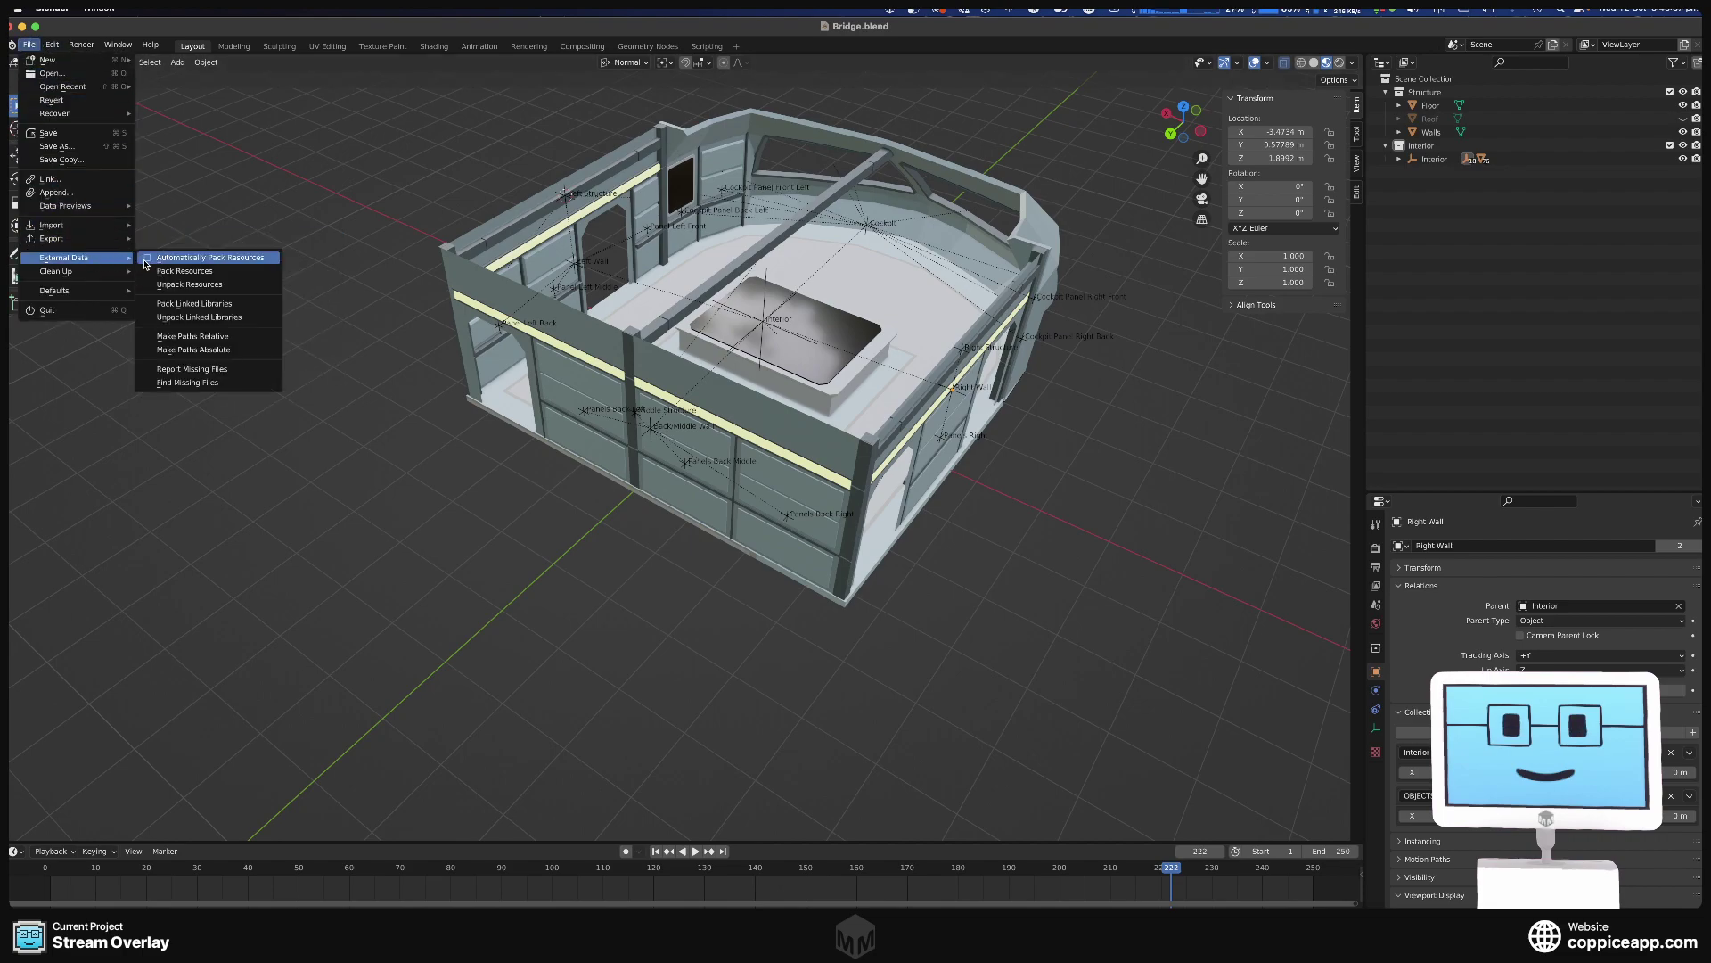
pyautogui.press('Escape')
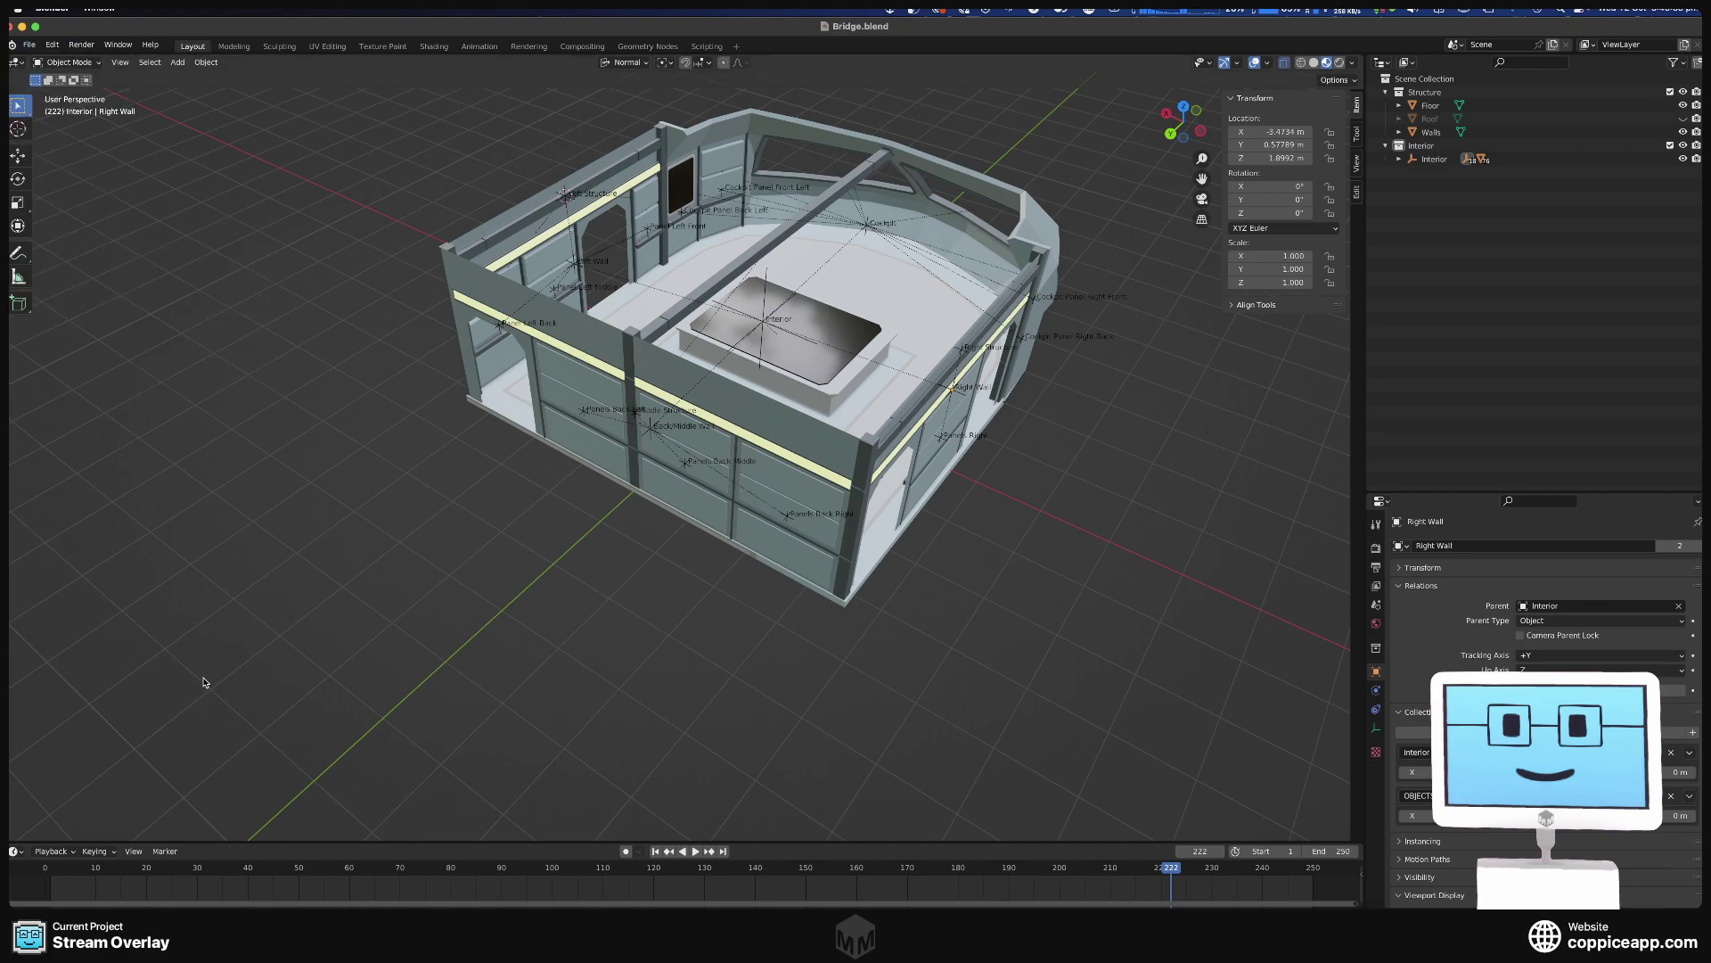
# Pack the external resources of Bridge.blend into the file again.
pyautogui.click(29, 44)
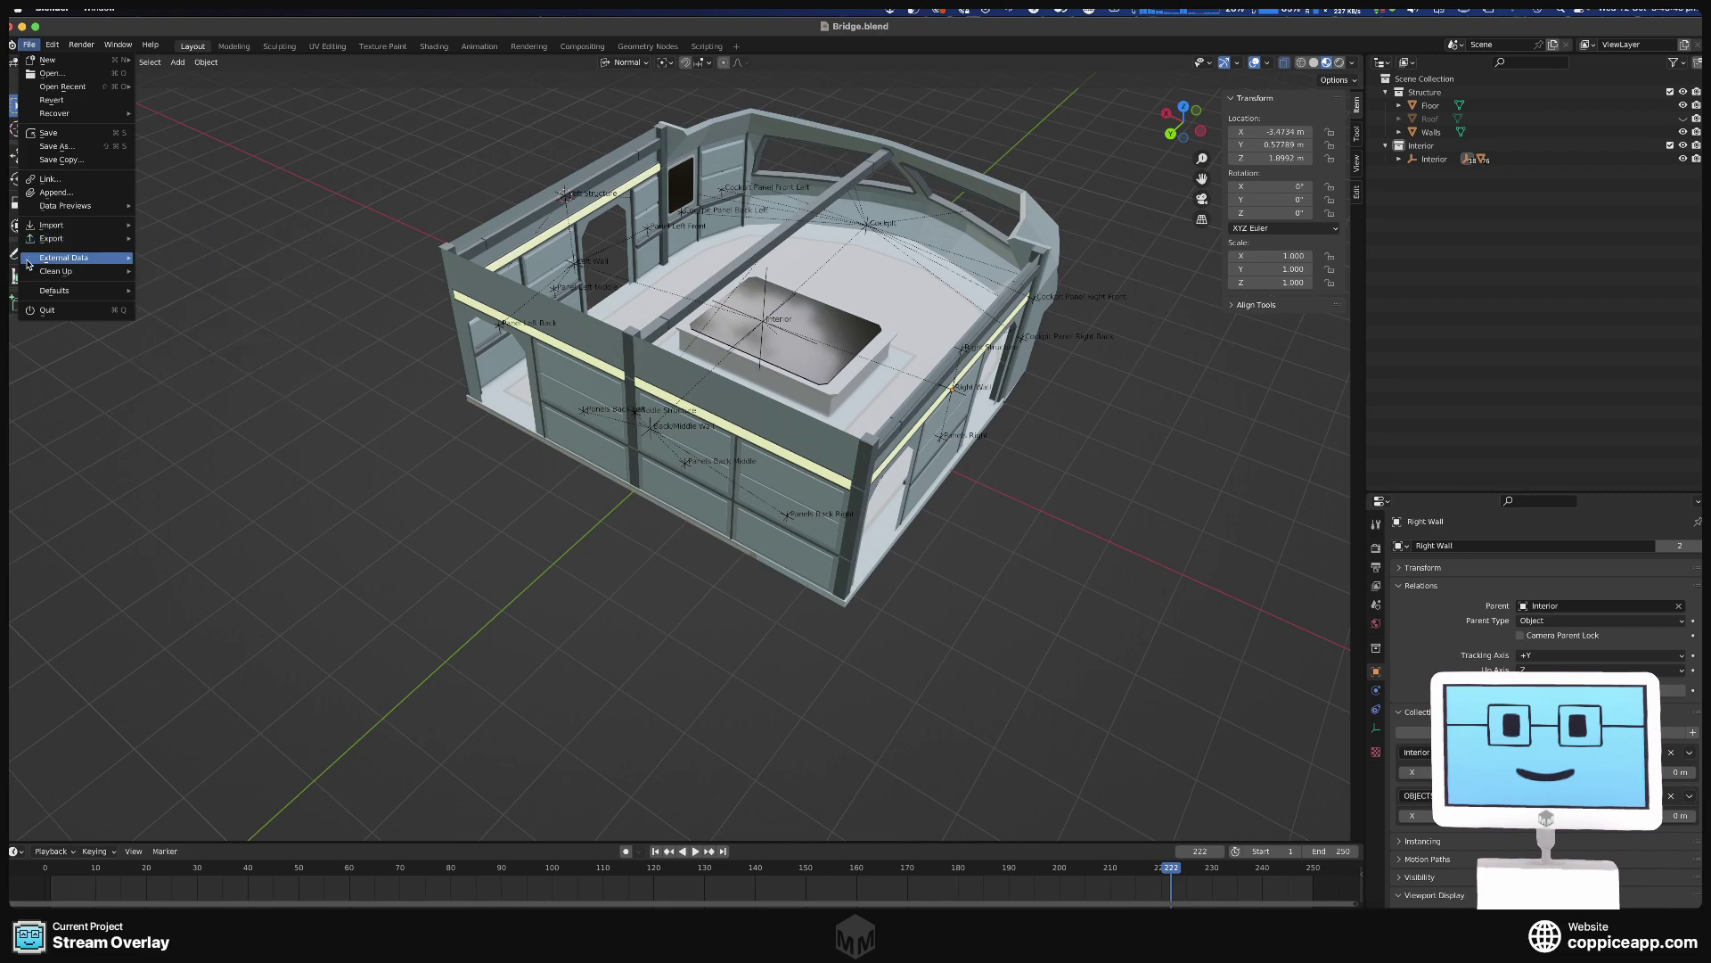
pyautogui.moveTo(89, 257)
pyautogui.click(166, 271)
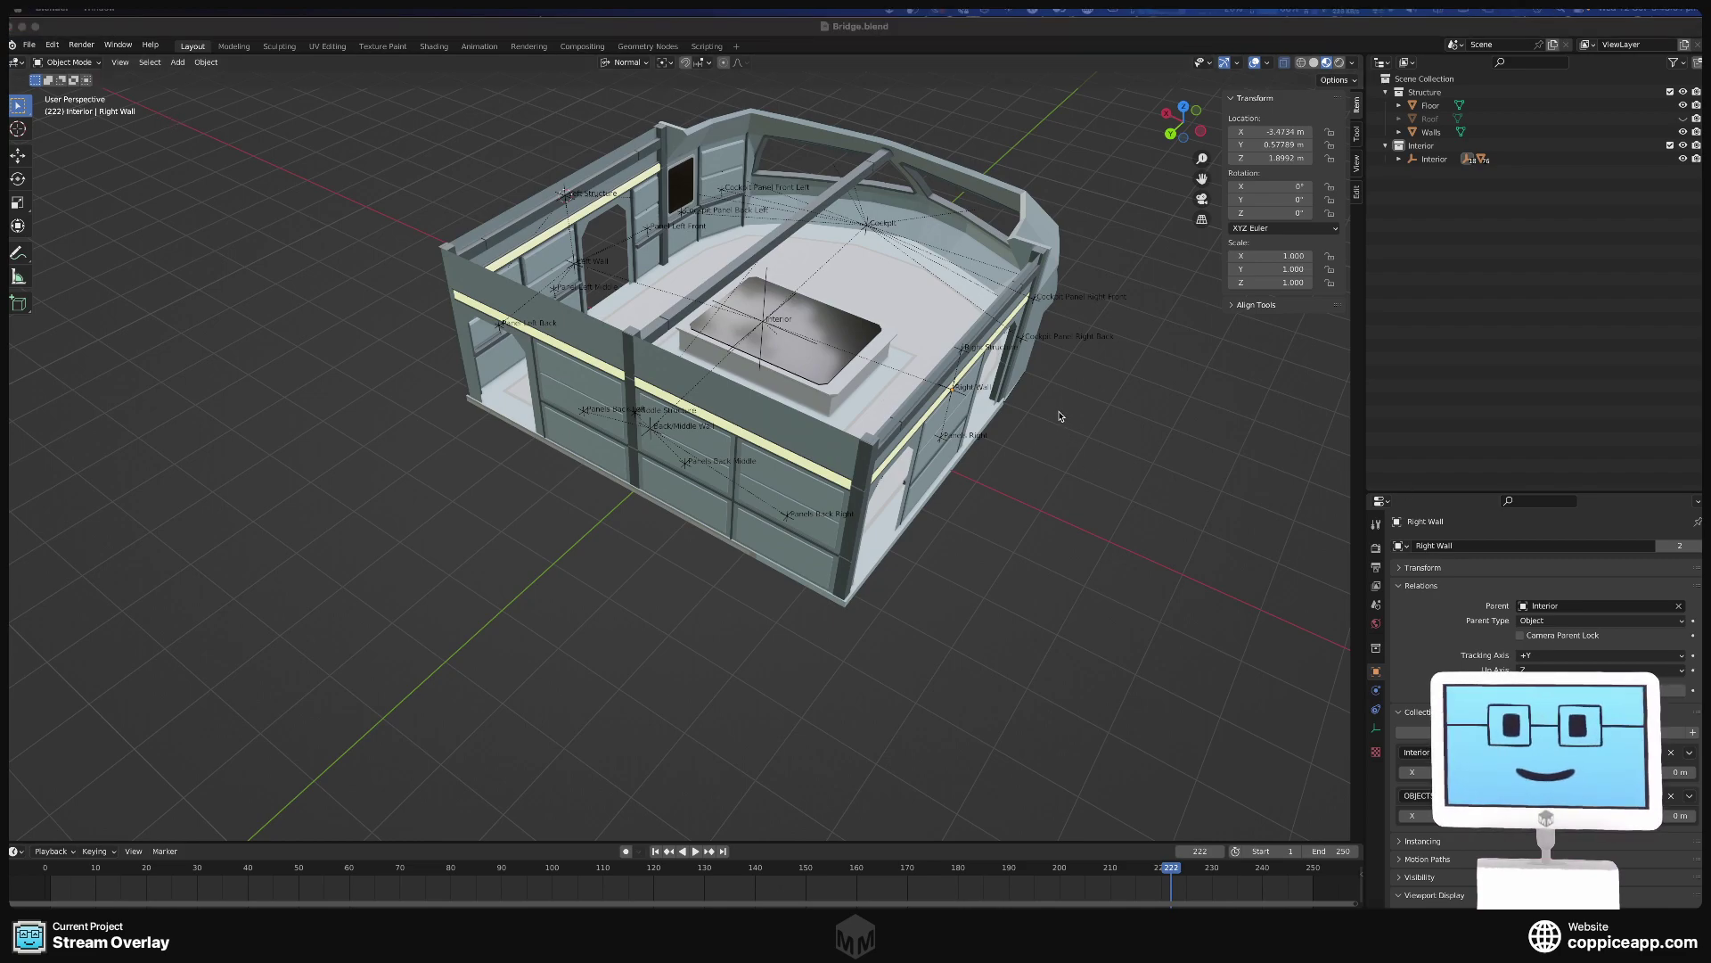
pyautogui.moveTo(1056, 414); pyautogui.dragTo(1014, 387, button='middle')
pyautogui.click(30, 44)
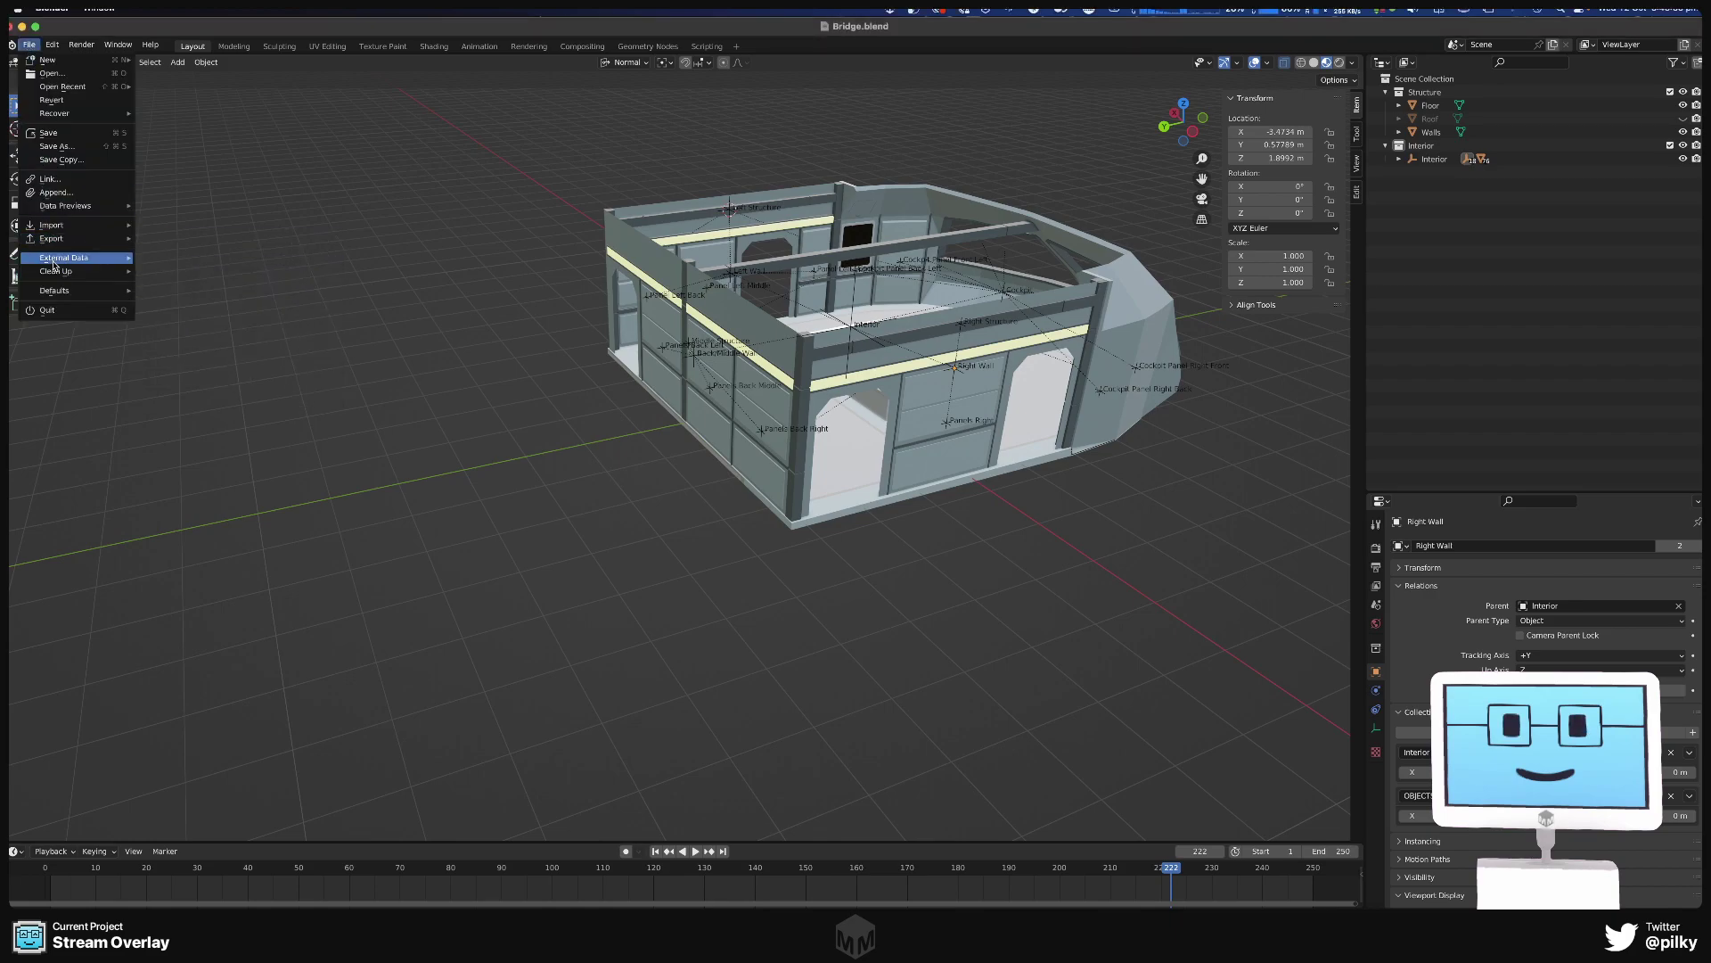
pyautogui.moveTo(52, 260)
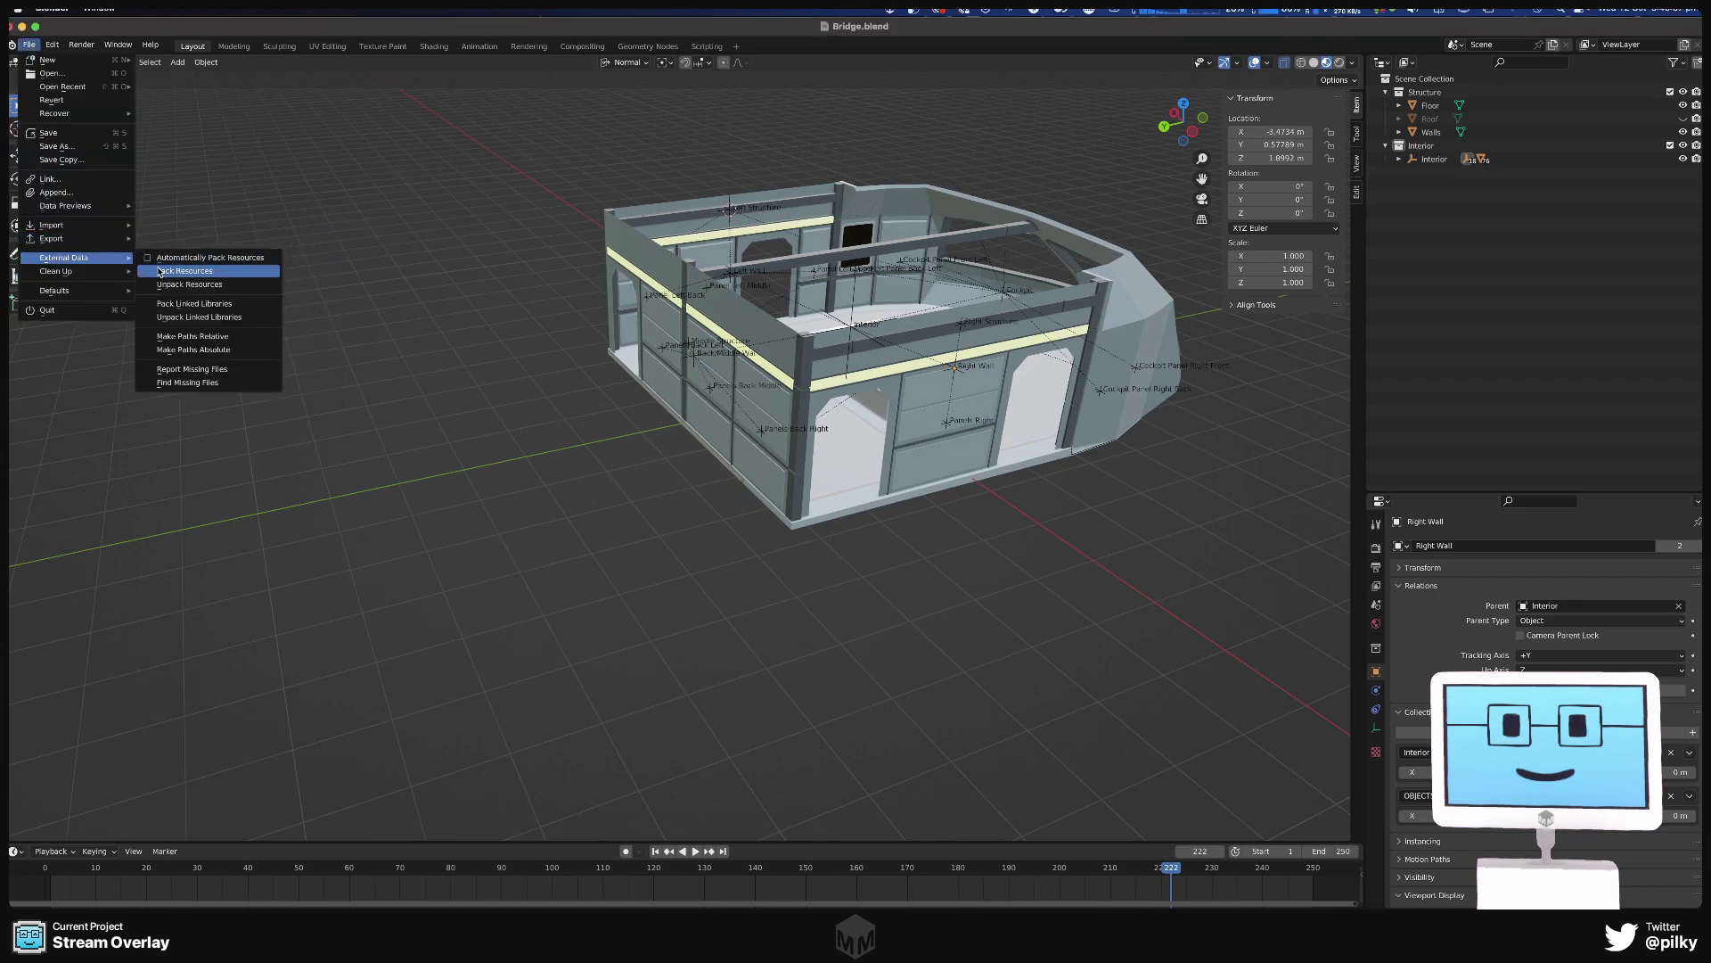
pyautogui.click(159, 271)
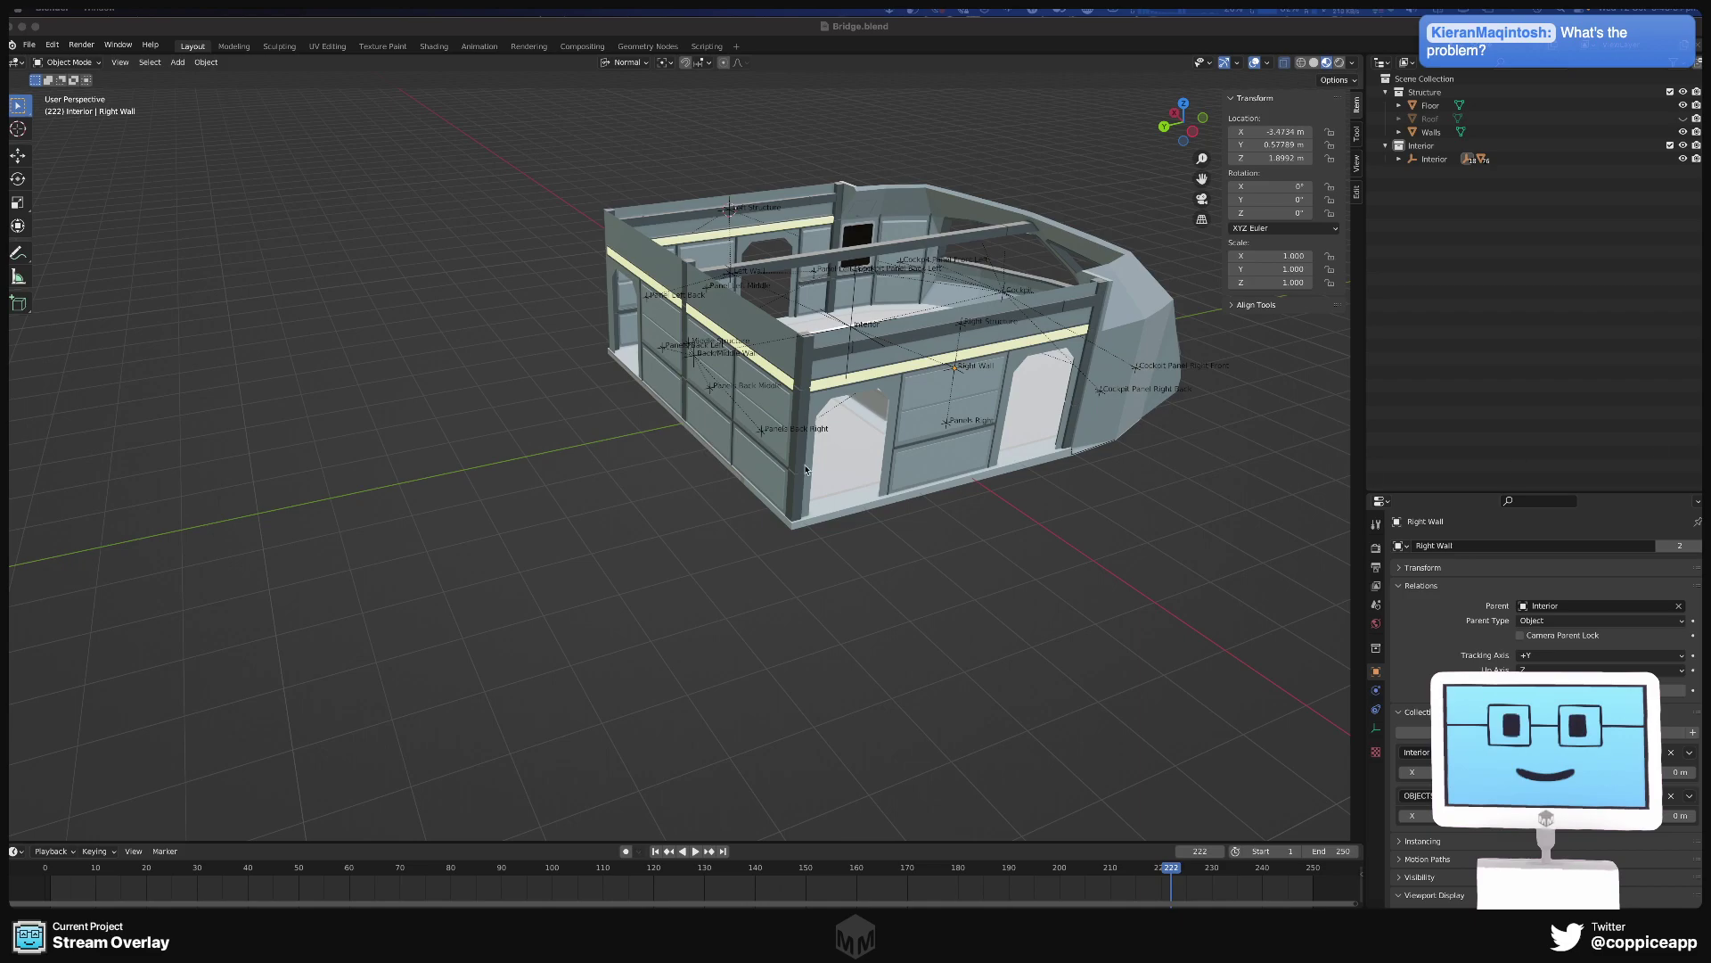
# Switch to Unity and assign the BridgeFloor texture from the Bridge's Textures folder as the BridgeFloor material's base map.
pyautogui.moveTo(637, 278); pyautogui.dragTo(615, 232, button='middle')
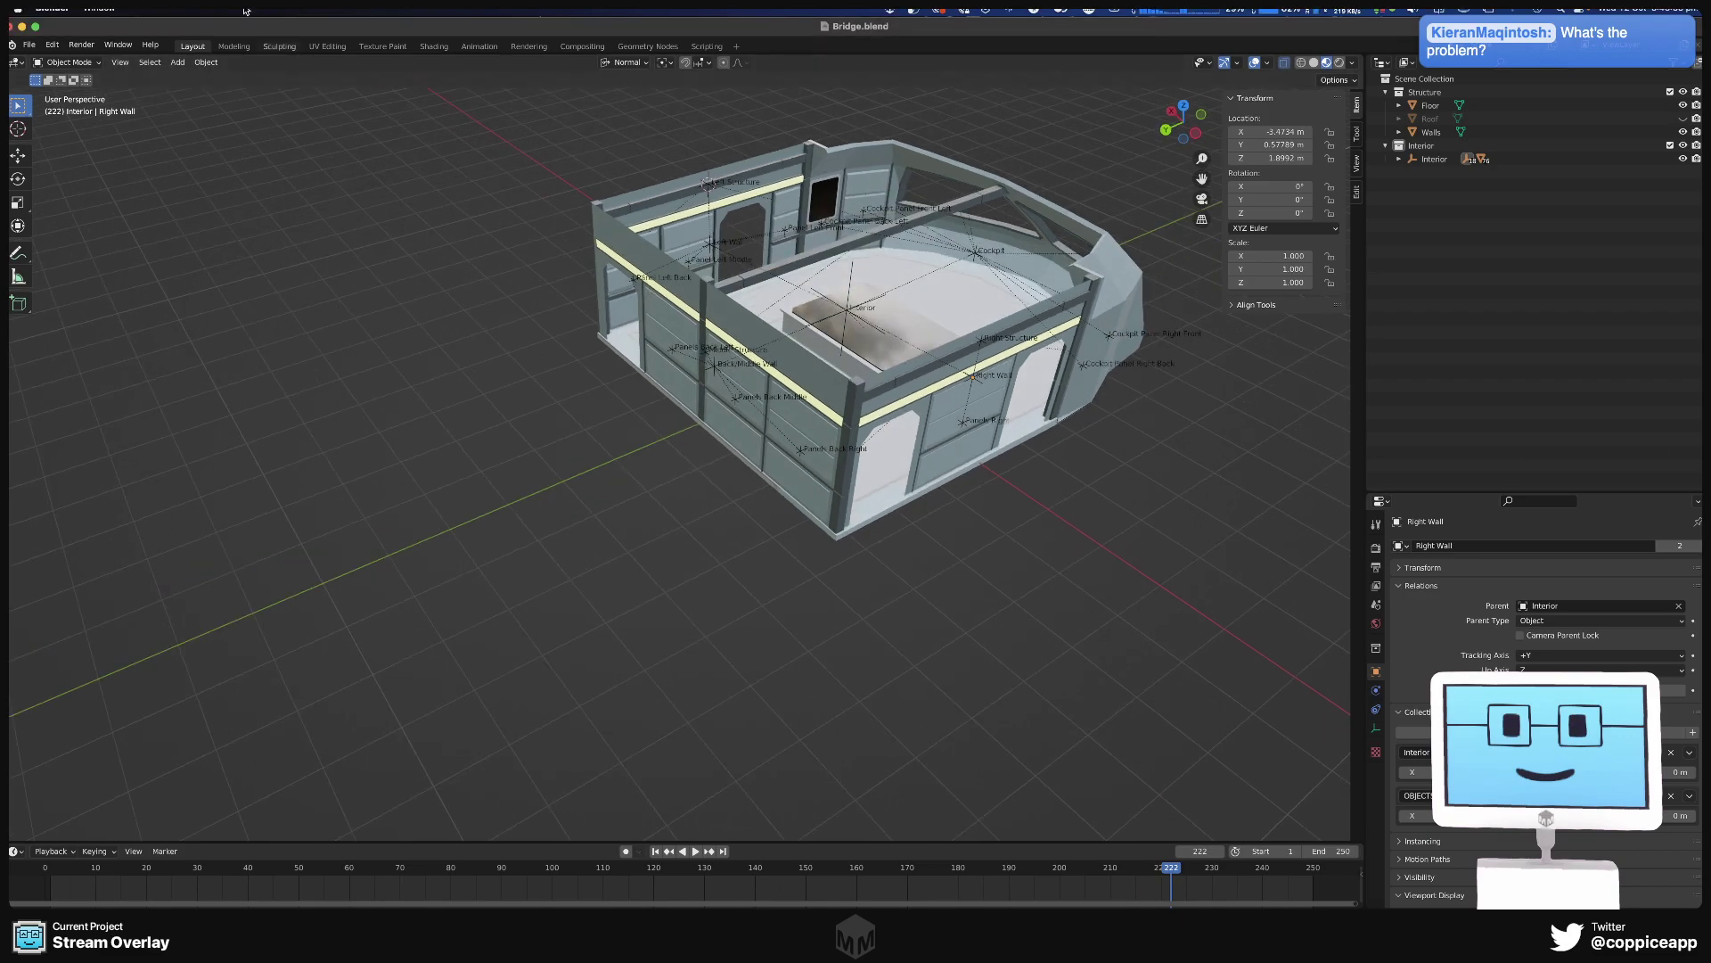
pyautogui.moveTo(247, 27); pyautogui.dragTo(337, 258)
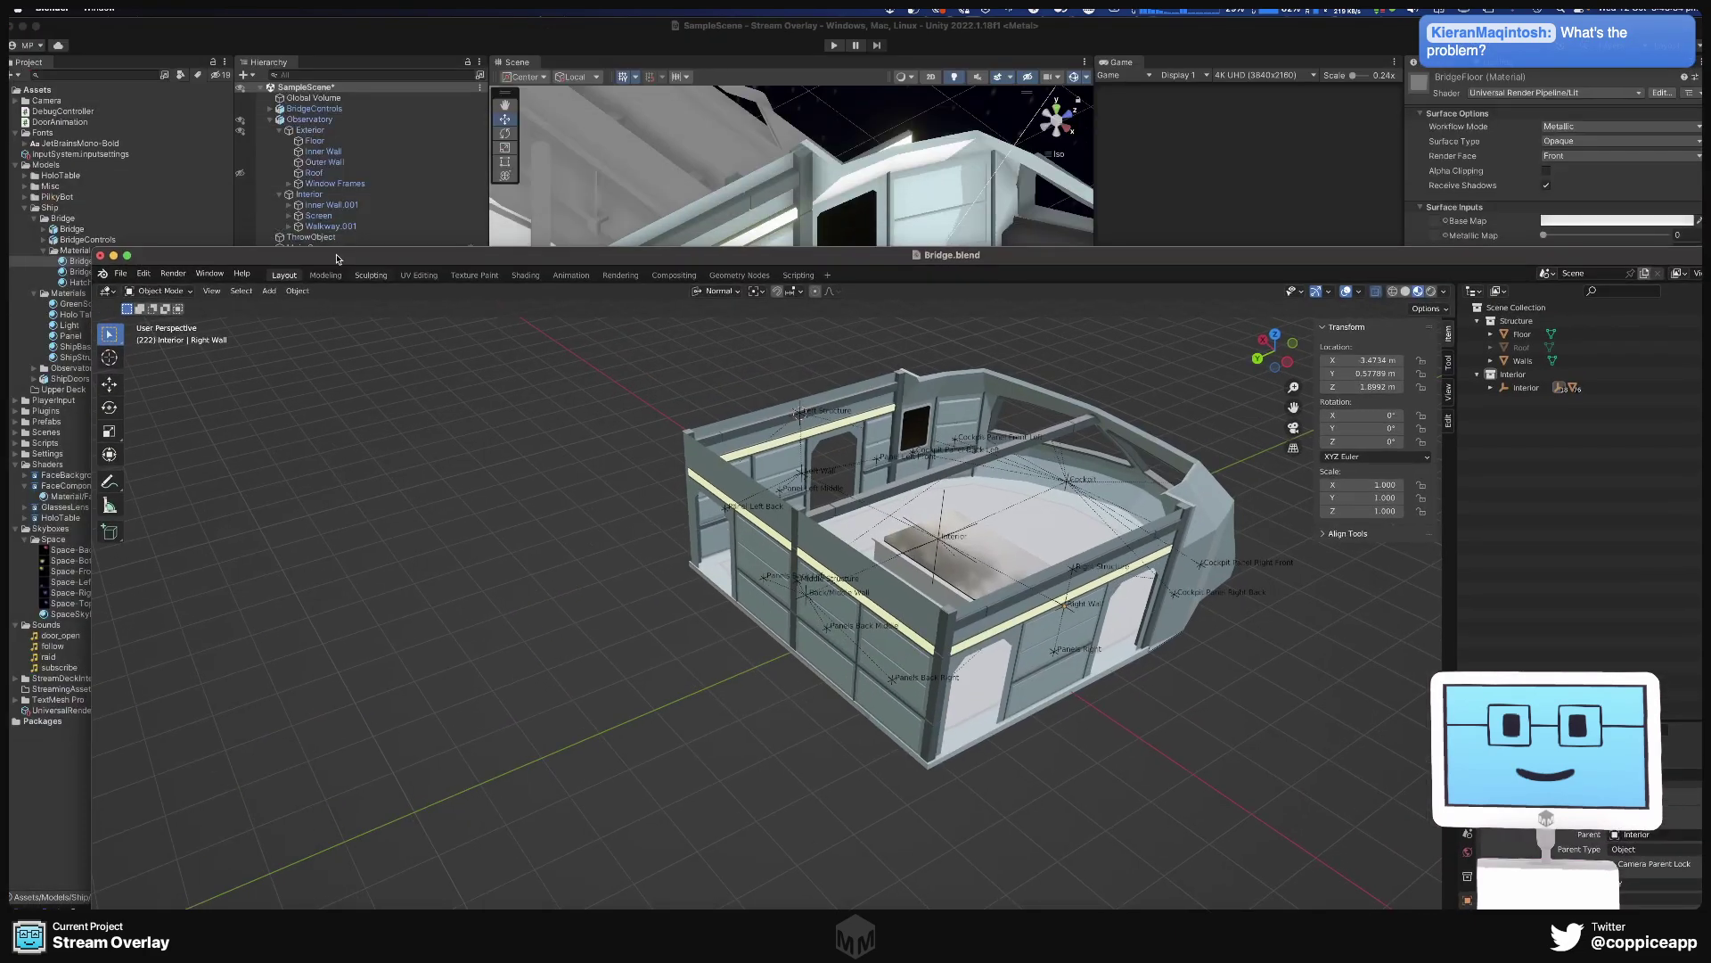
pyautogui.click(399, 40)
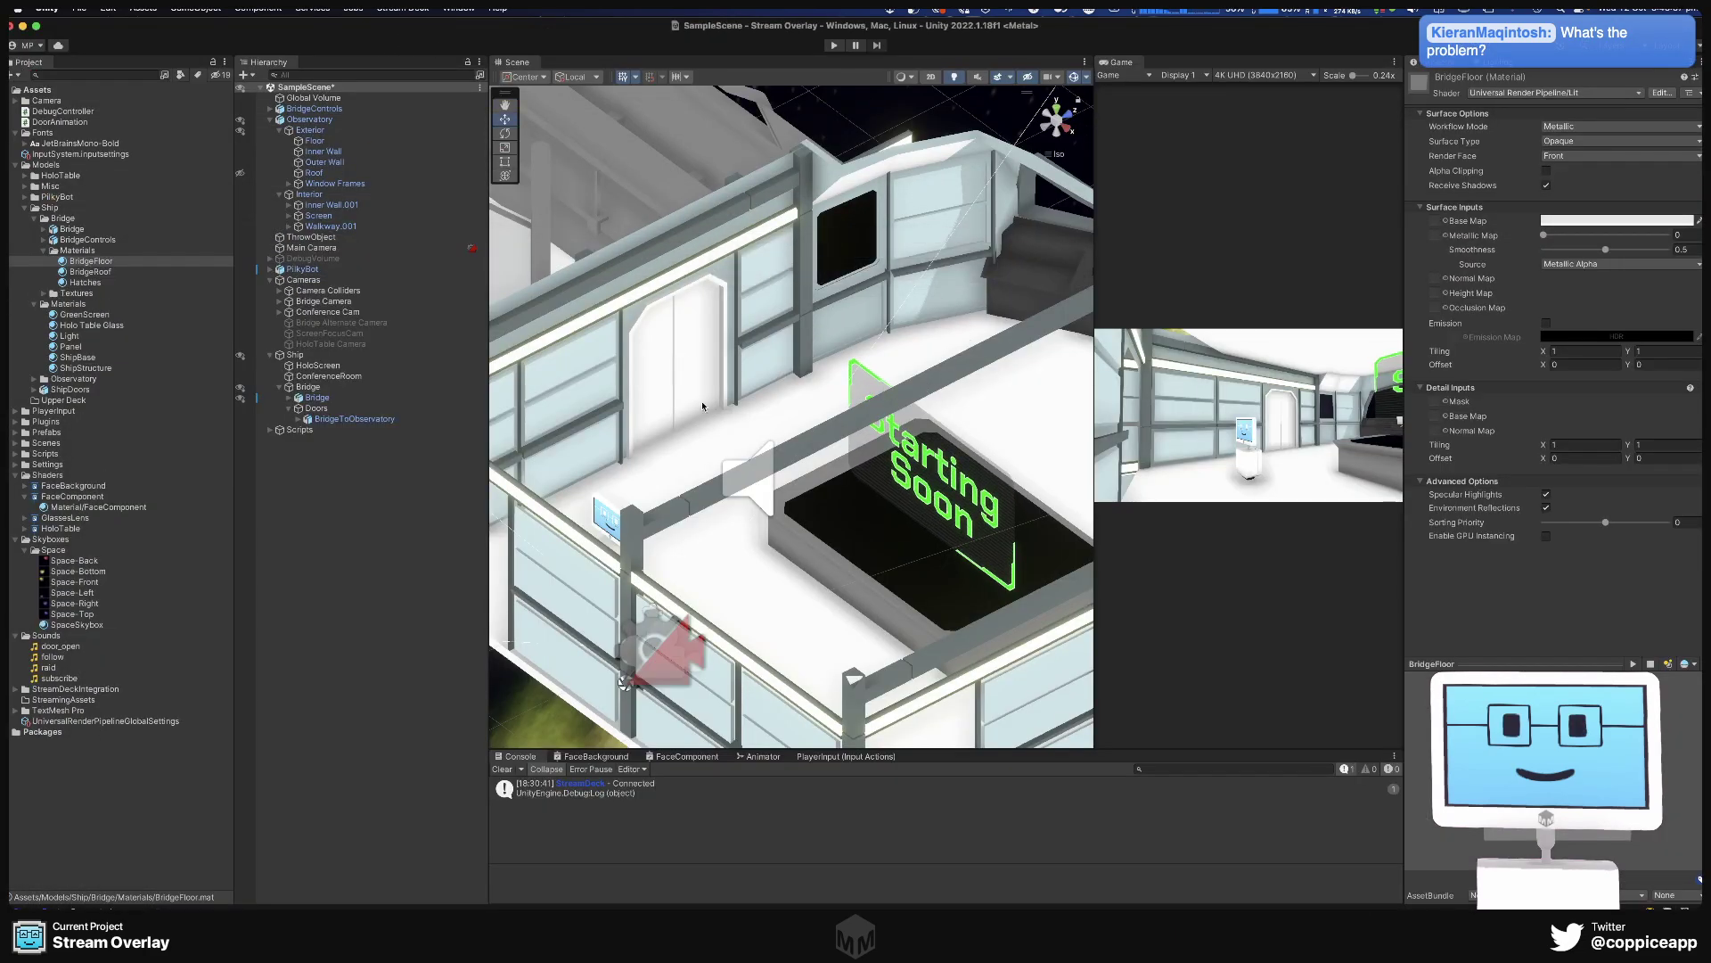
pyautogui.moveTo(703, 406)
pyautogui.keyDown('alt'); pyautogui.mouseDown()
pyautogui.moveTo(715, 390)
pyautogui.moveTo(695, 385)
pyautogui.mouseUp(); pyautogui.keyUp('alt')
pyautogui.click(43, 294)
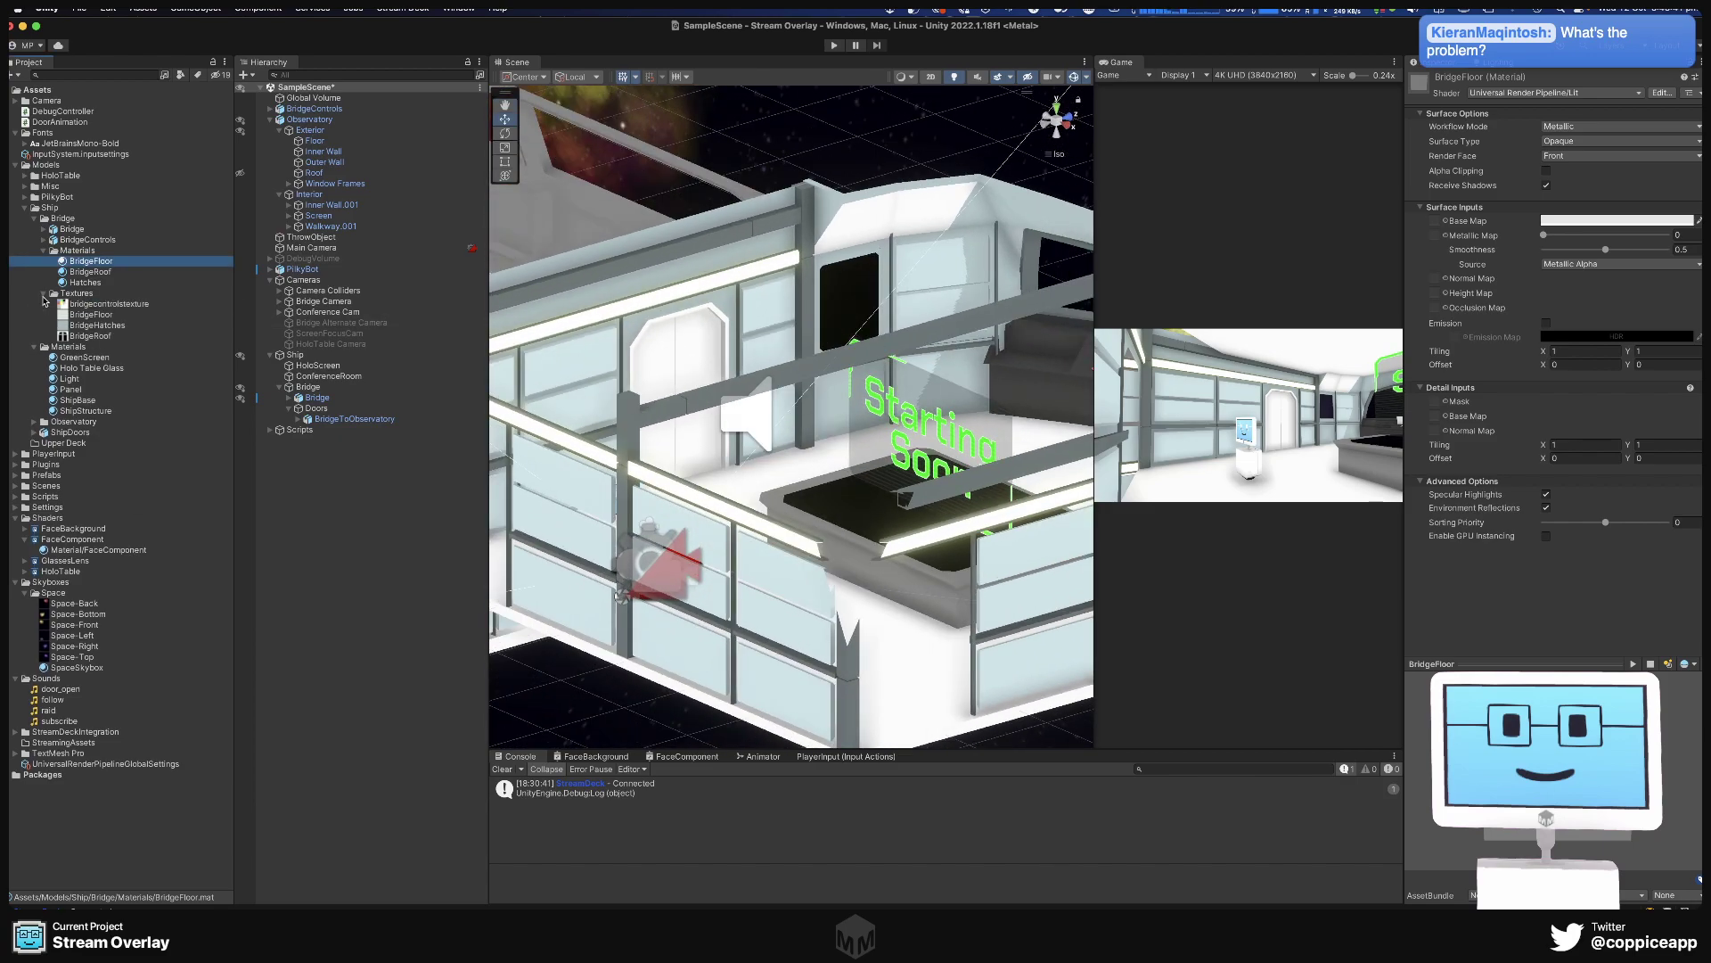
pyautogui.press('Return')
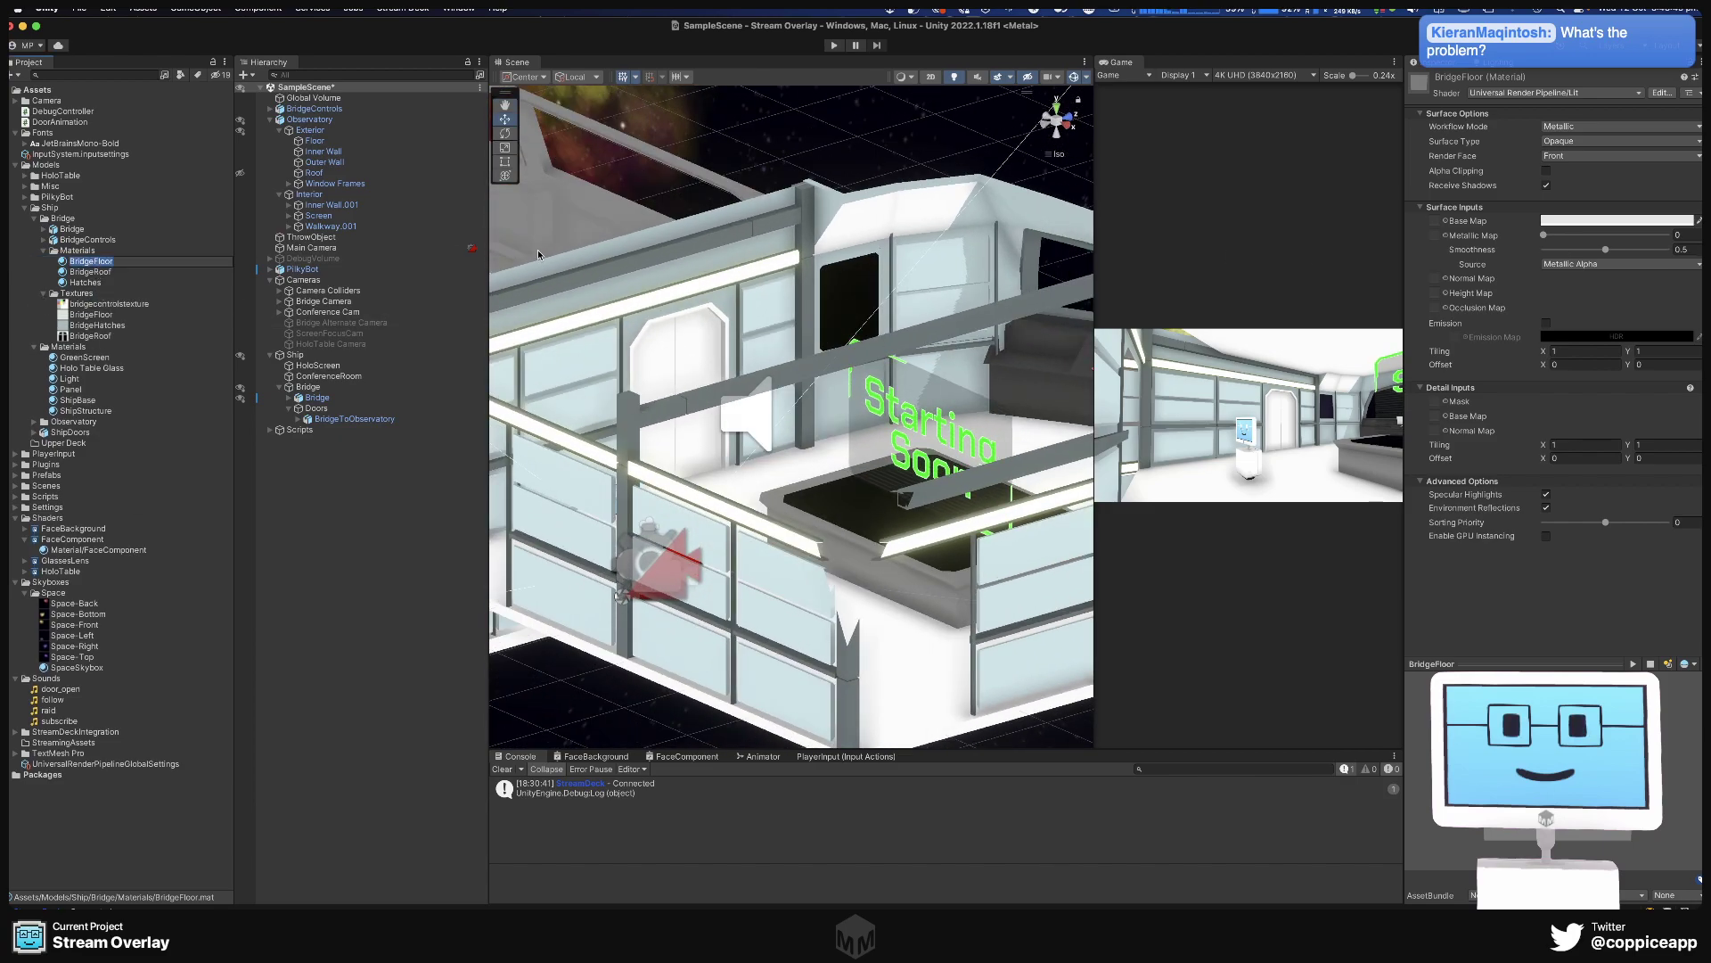
pyautogui.moveTo(75, 319); pyautogui.dragTo(1440, 224)
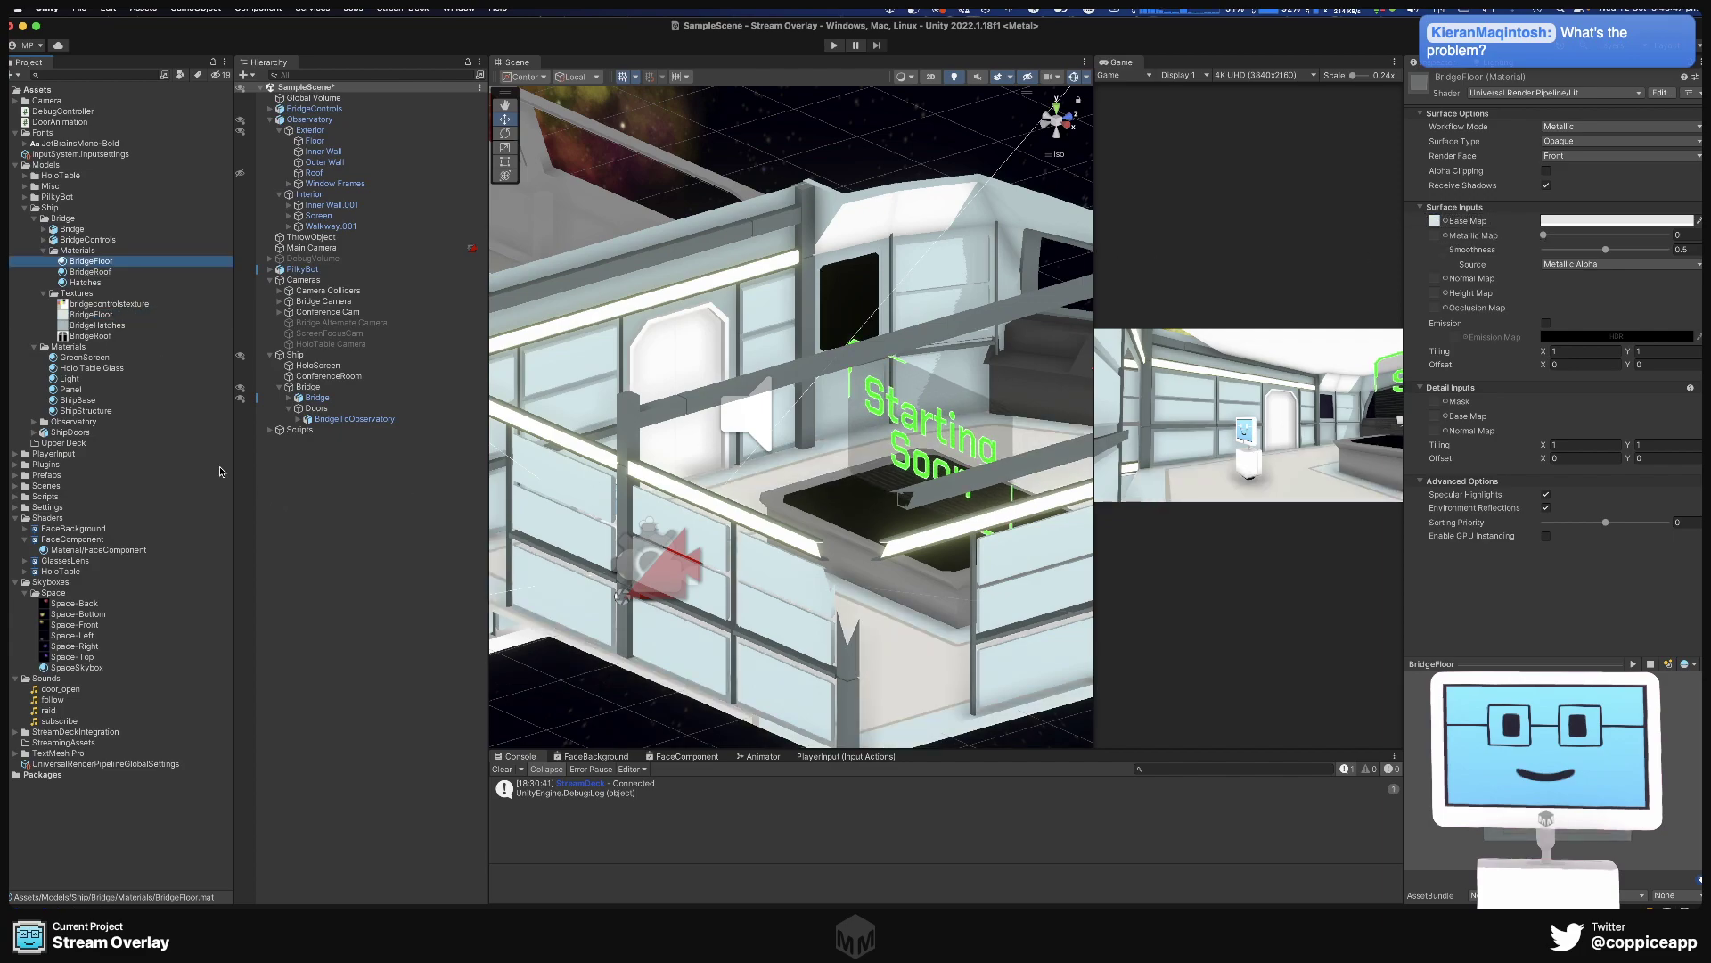
# Try the BridgeRoof texture as the BridgeRoof material's base map, clear it, and assign the texture as the normal map instead.
pyautogui.click(93, 271)
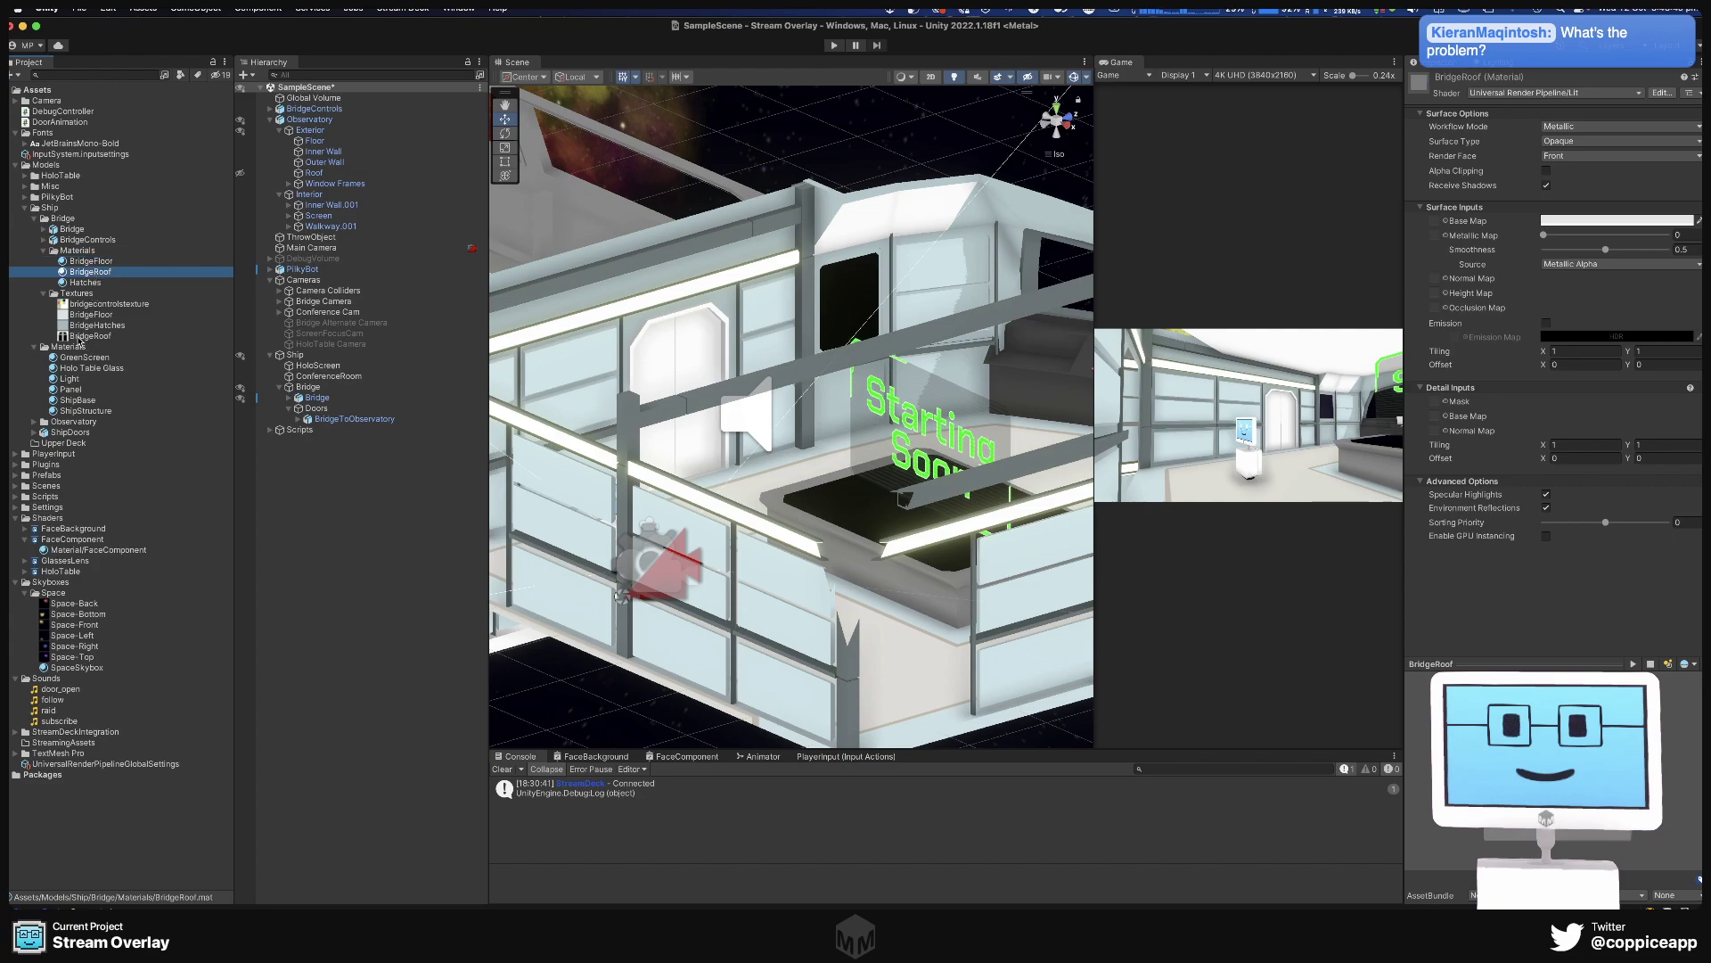
pyautogui.moveTo(85, 337); pyautogui.dragTo(1439, 224)
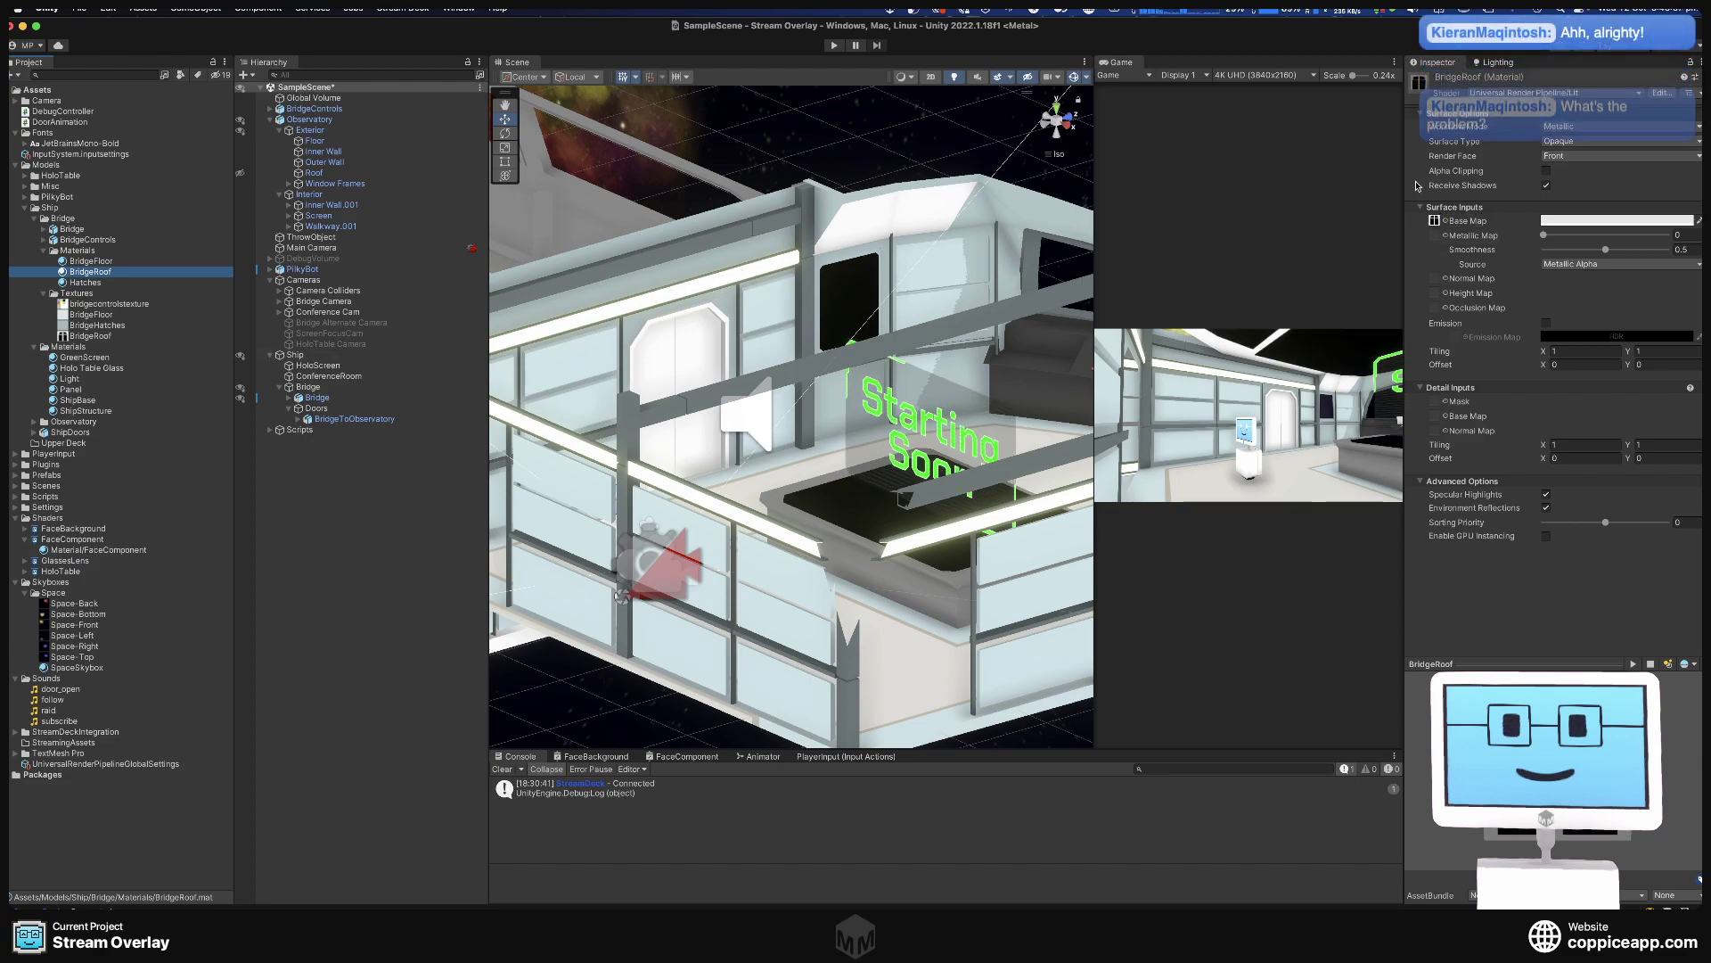
pyautogui.click(1434, 221)
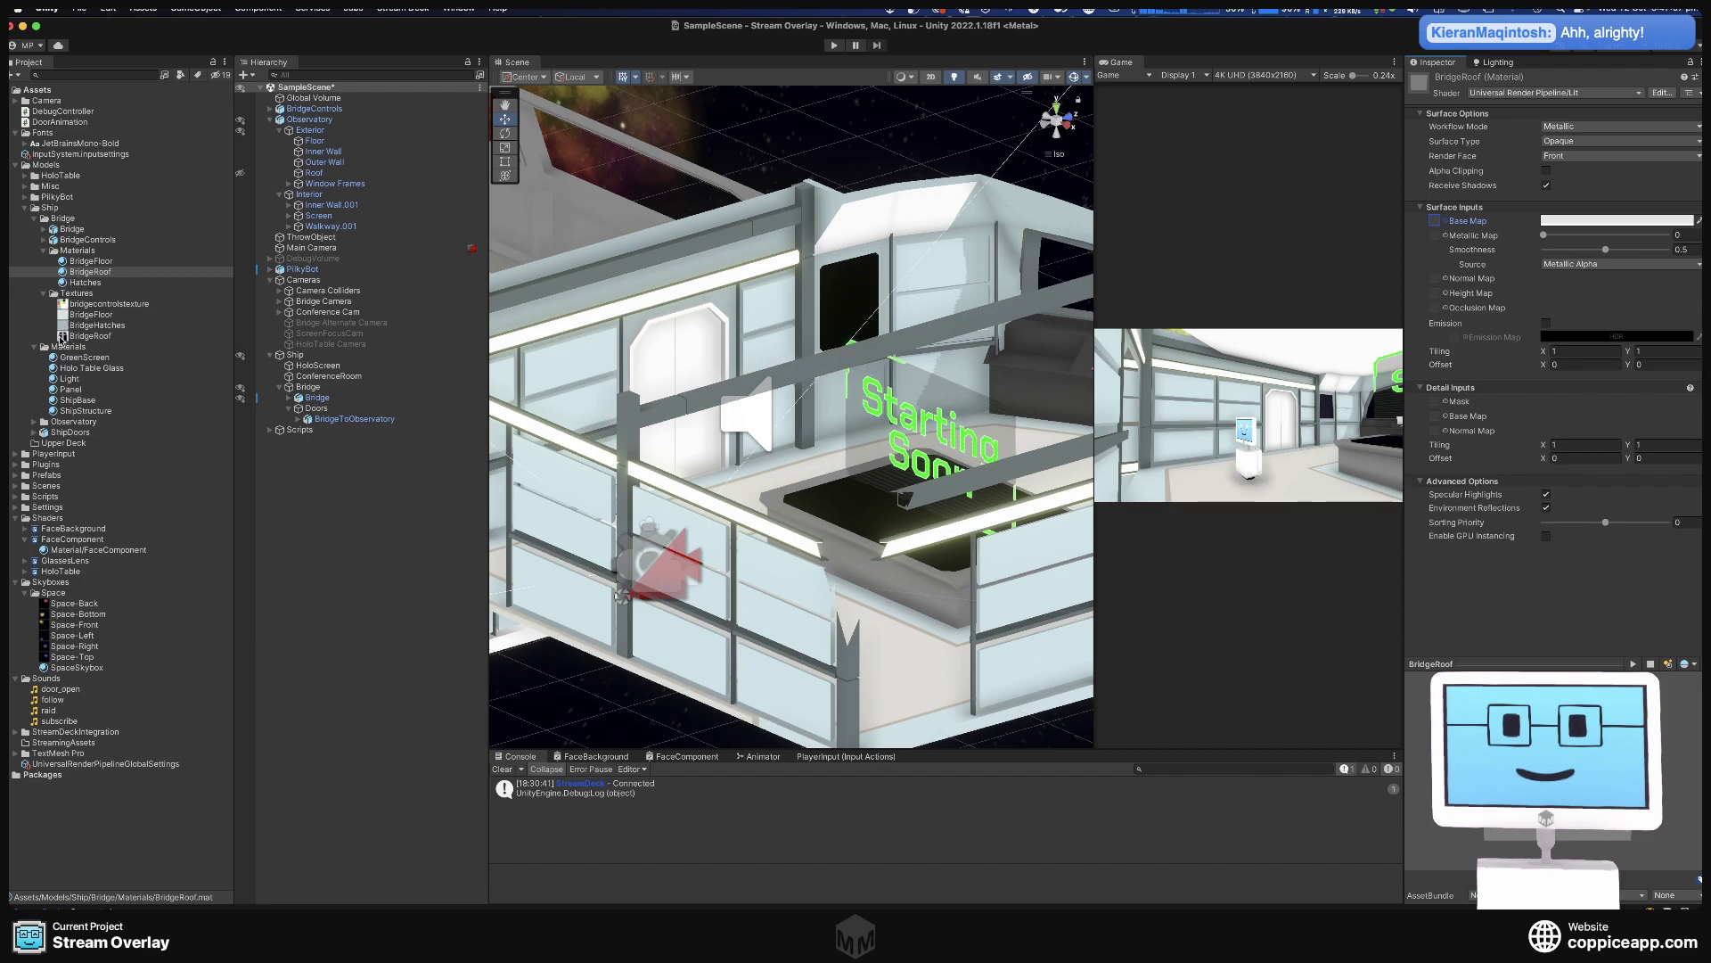
pyautogui.moveTo(62, 336); pyautogui.dragTo(1444, 285)
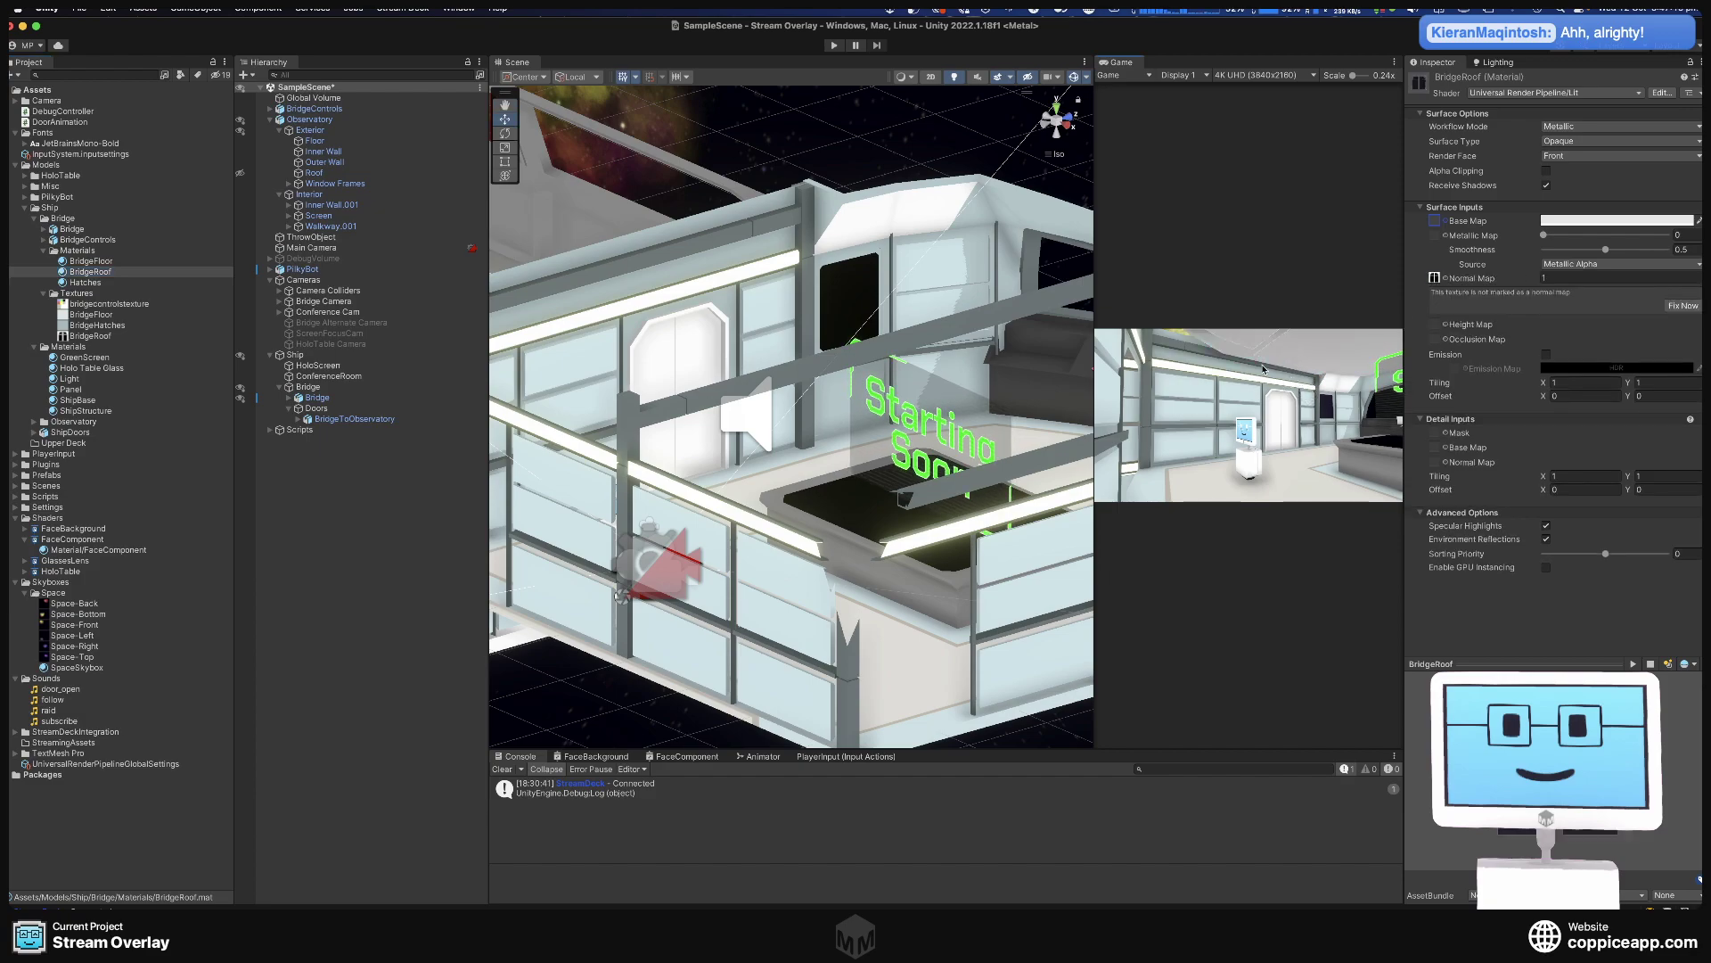
# Select the Roof object inside the ship's Bridge model in the scene.
pyautogui.scroll(-3, 808, 373)
pyautogui.scroll(-5, 809, 372)
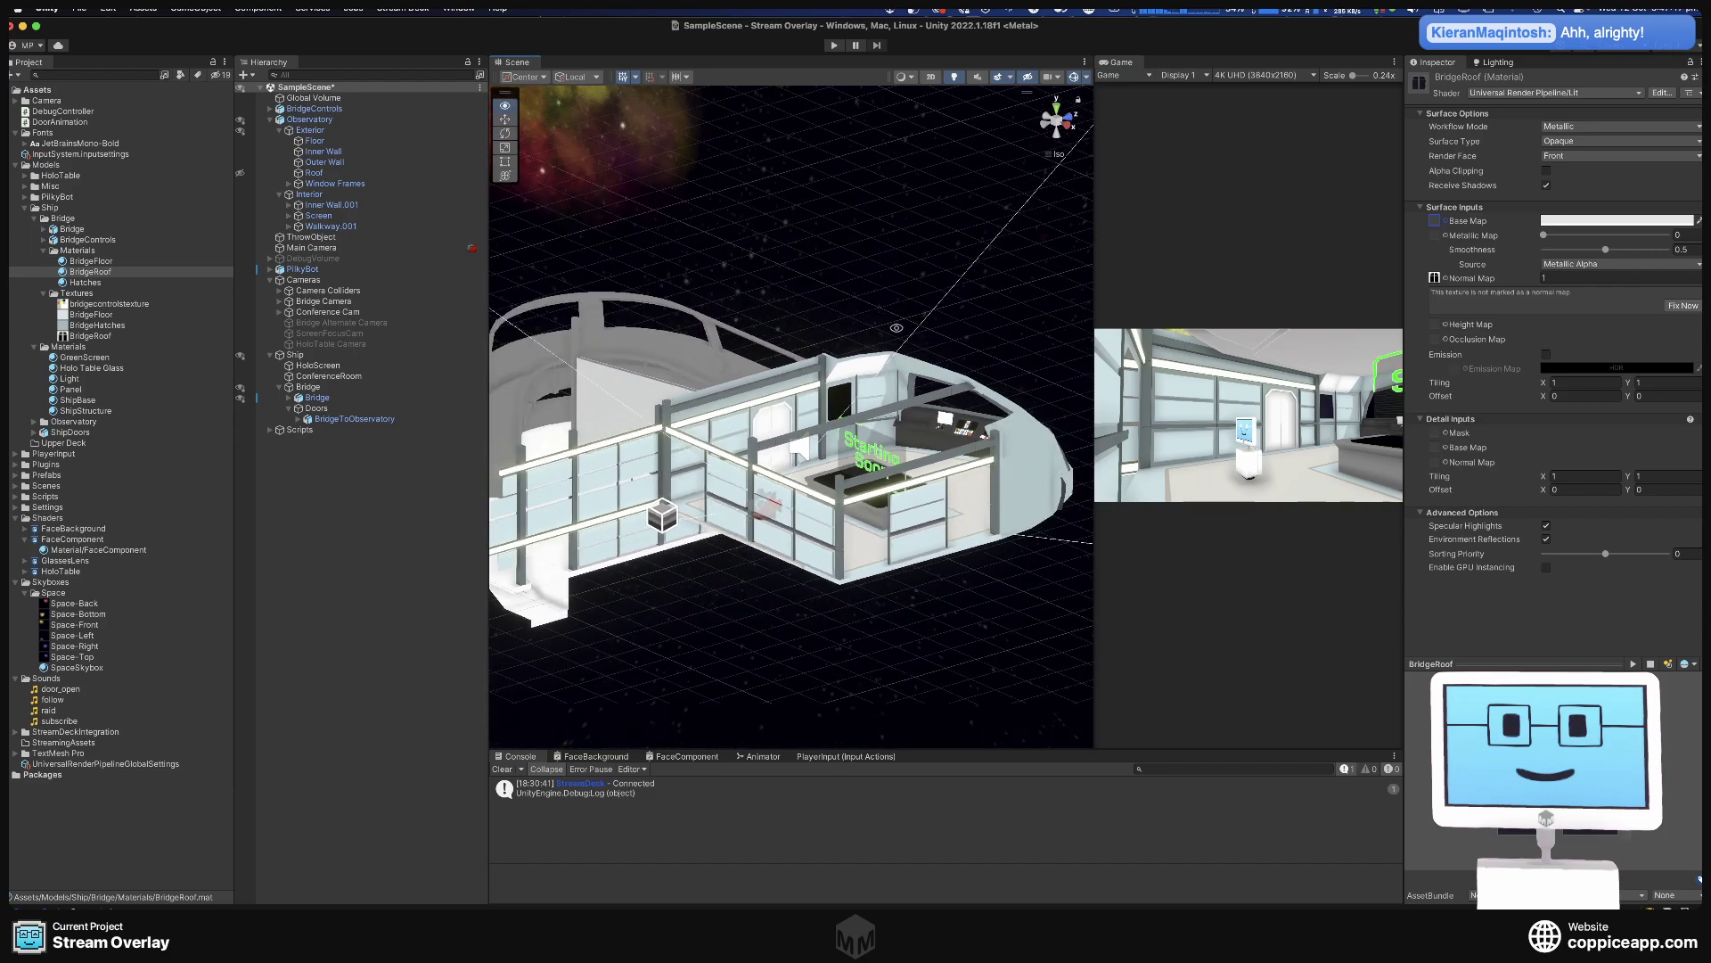
pyautogui.keyDown('alt'); pyautogui.moveTo(897, 326); pyautogui.dragTo(842, 343); pyautogui.keyUp('alt')
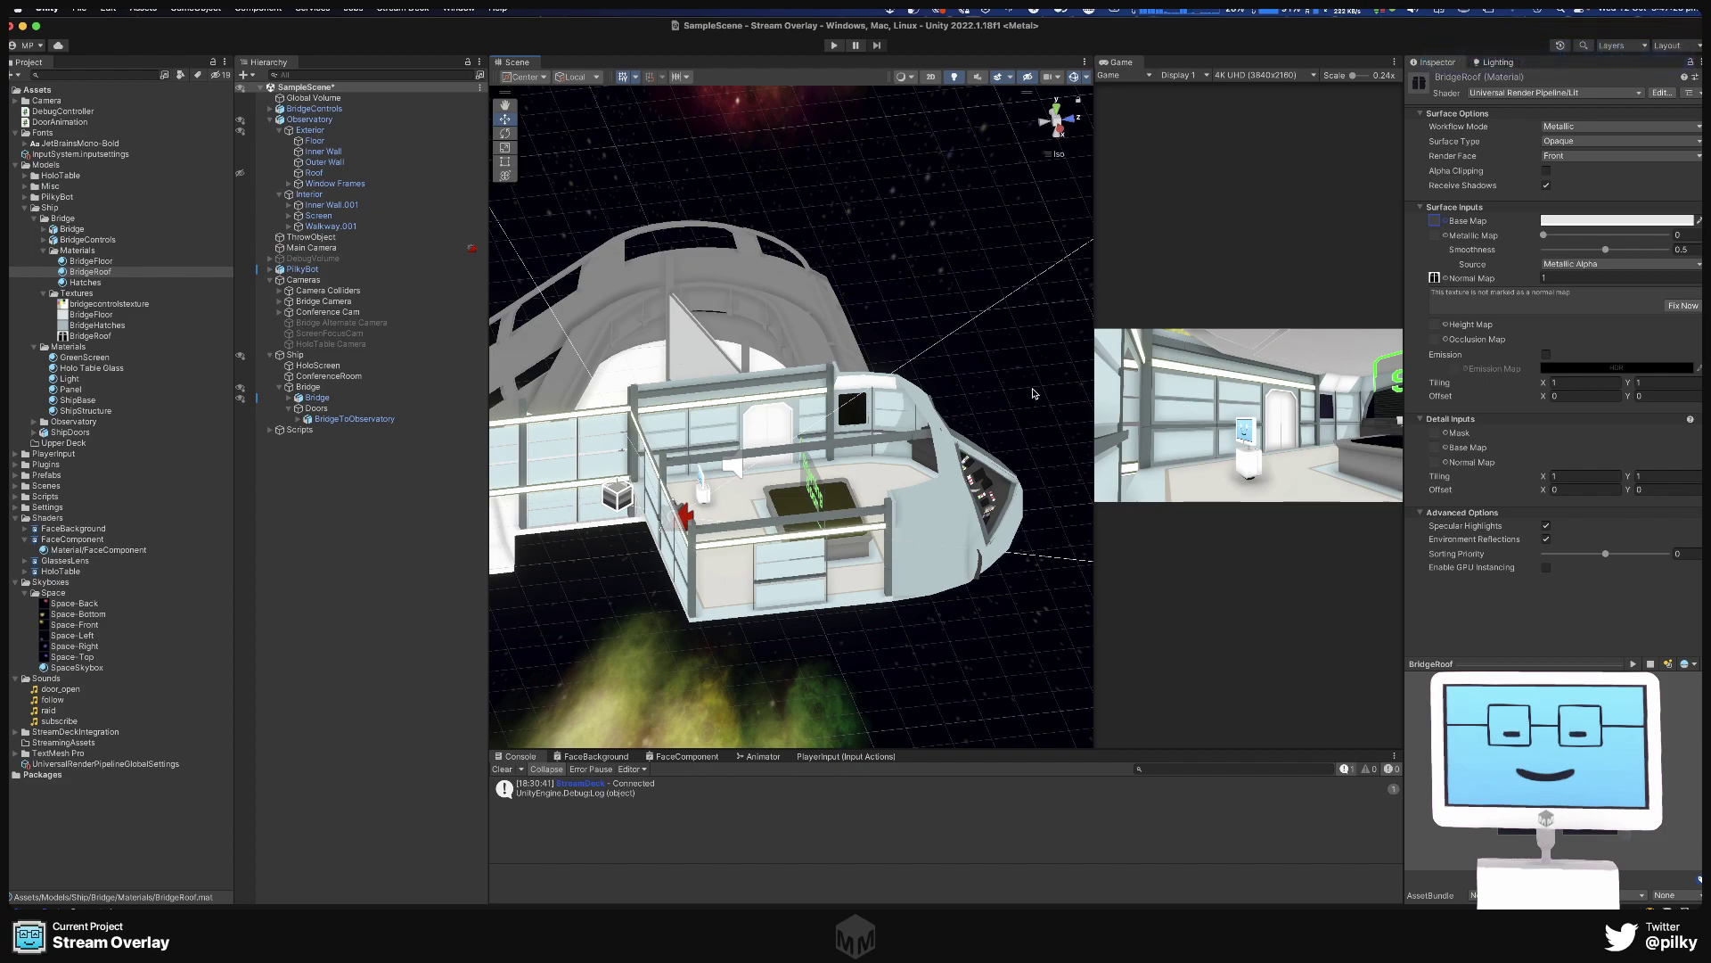
pyautogui.click(290, 398)
pyautogui.click(321, 430)
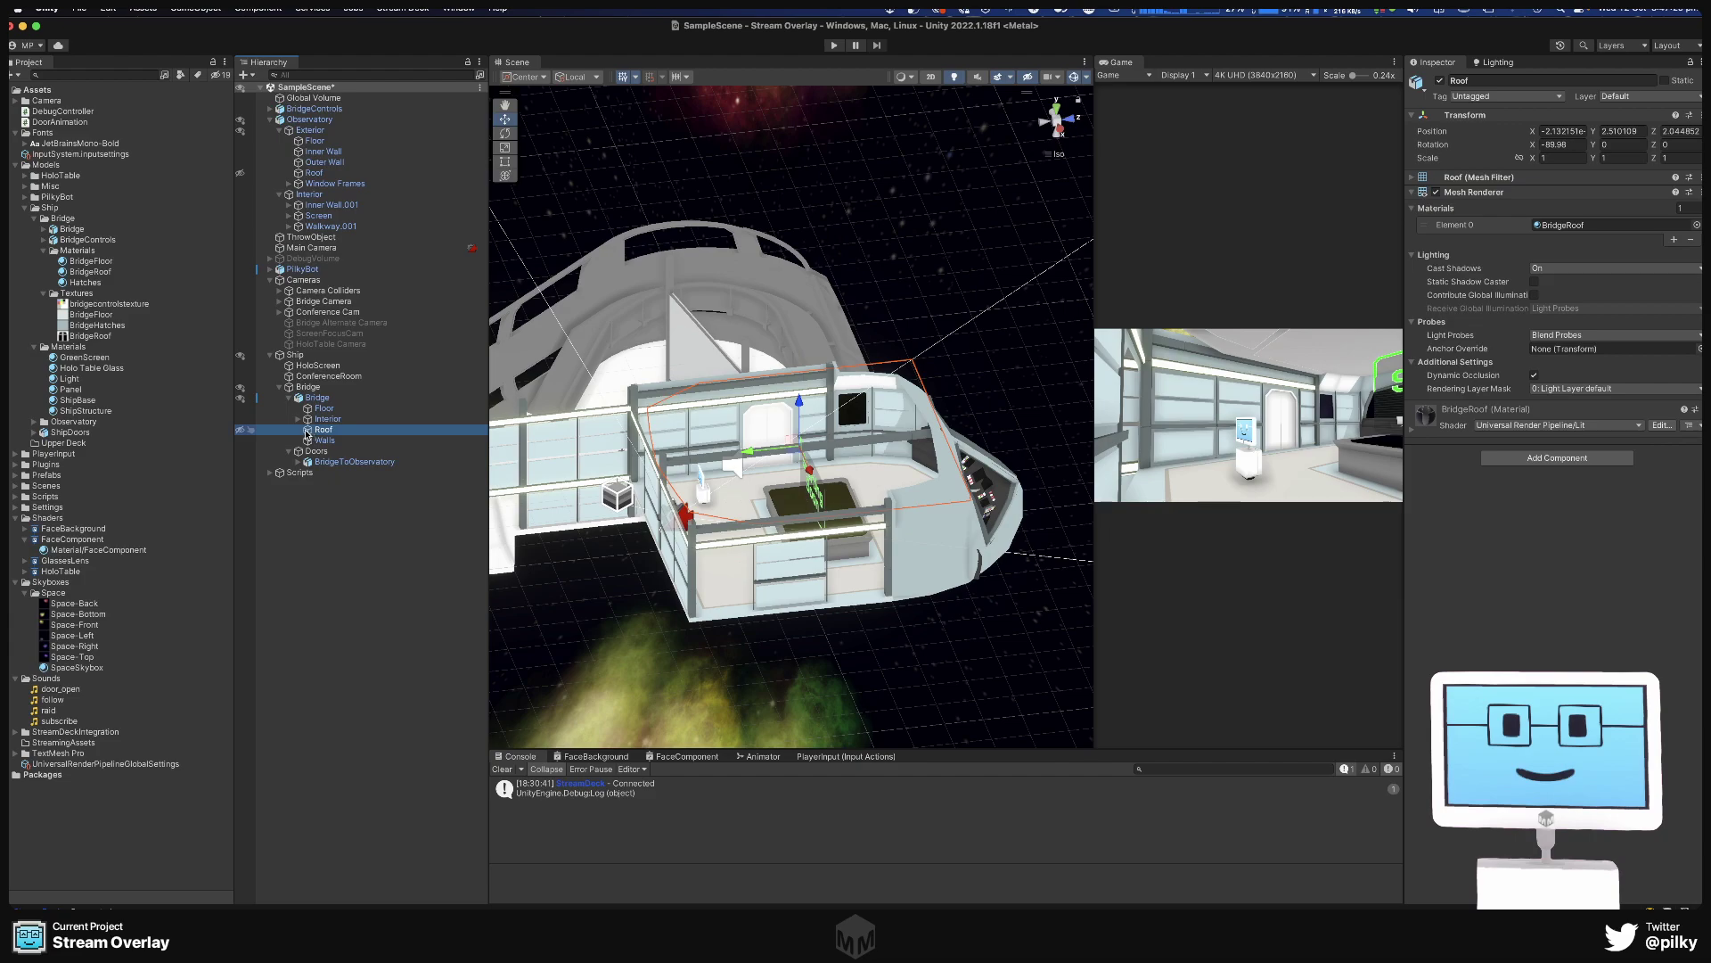
pyautogui.click(1554, 144)
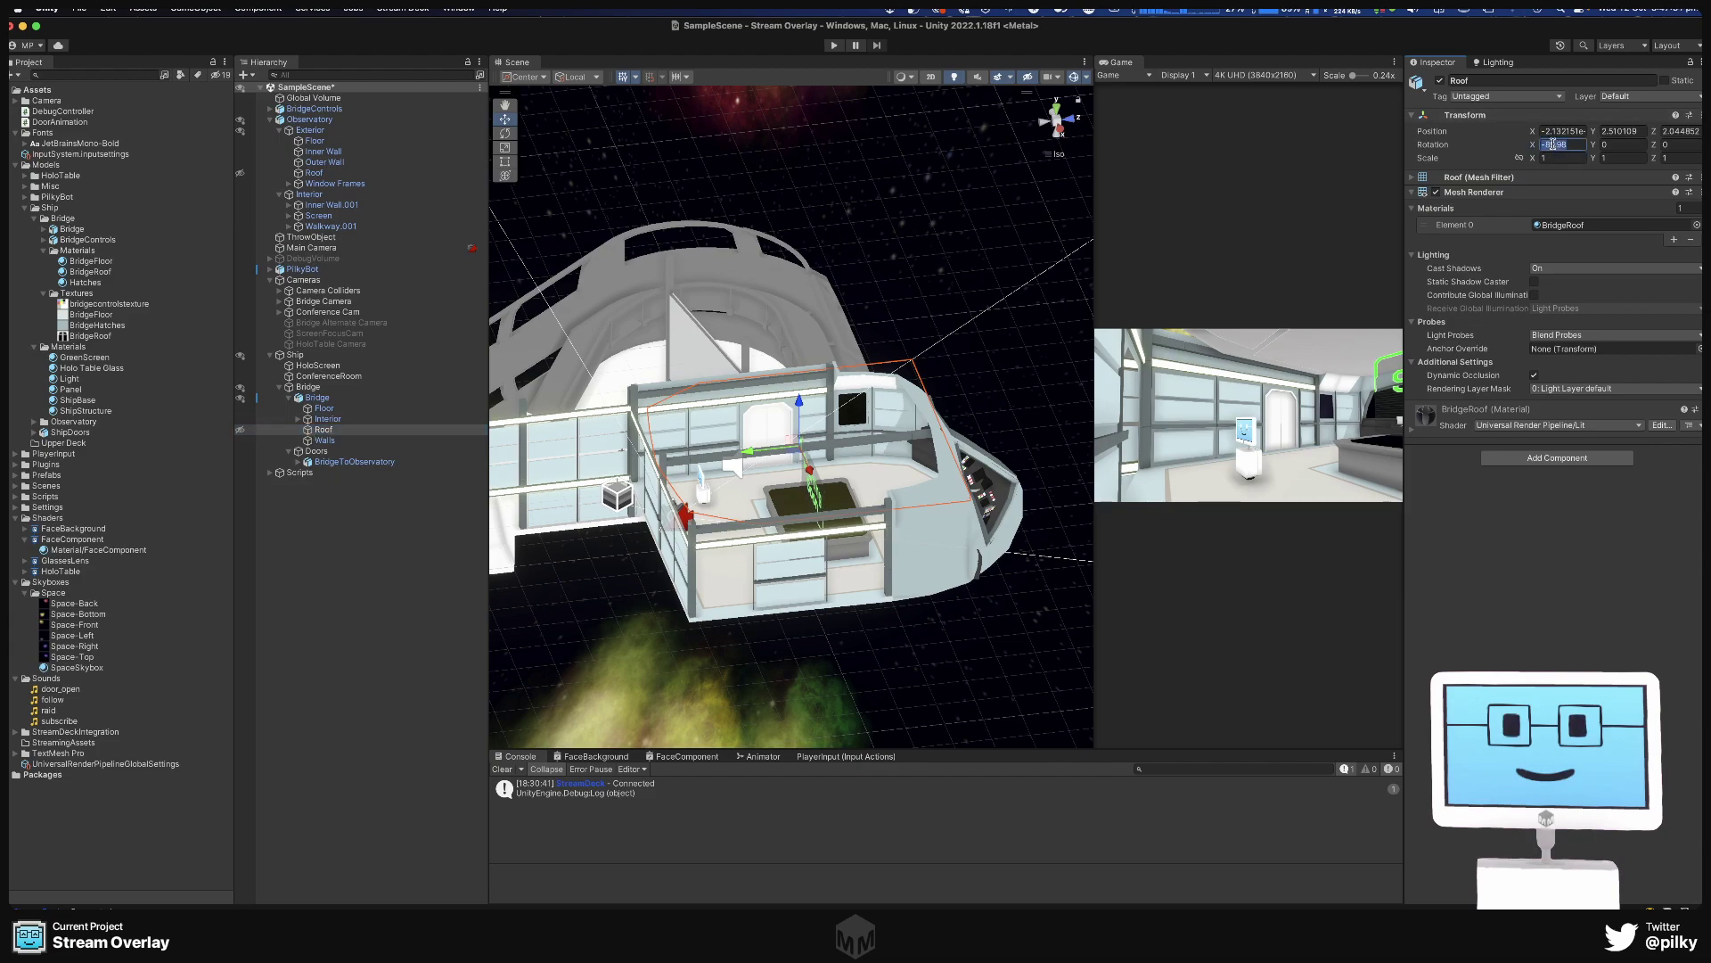
pyautogui.write('0')
pyautogui.press('Escape')
# Set the bridge Roof's Y rotation to 180 and move it back over the bridge to about -1.07 on Z.
pyautogui.click(1611, 143)
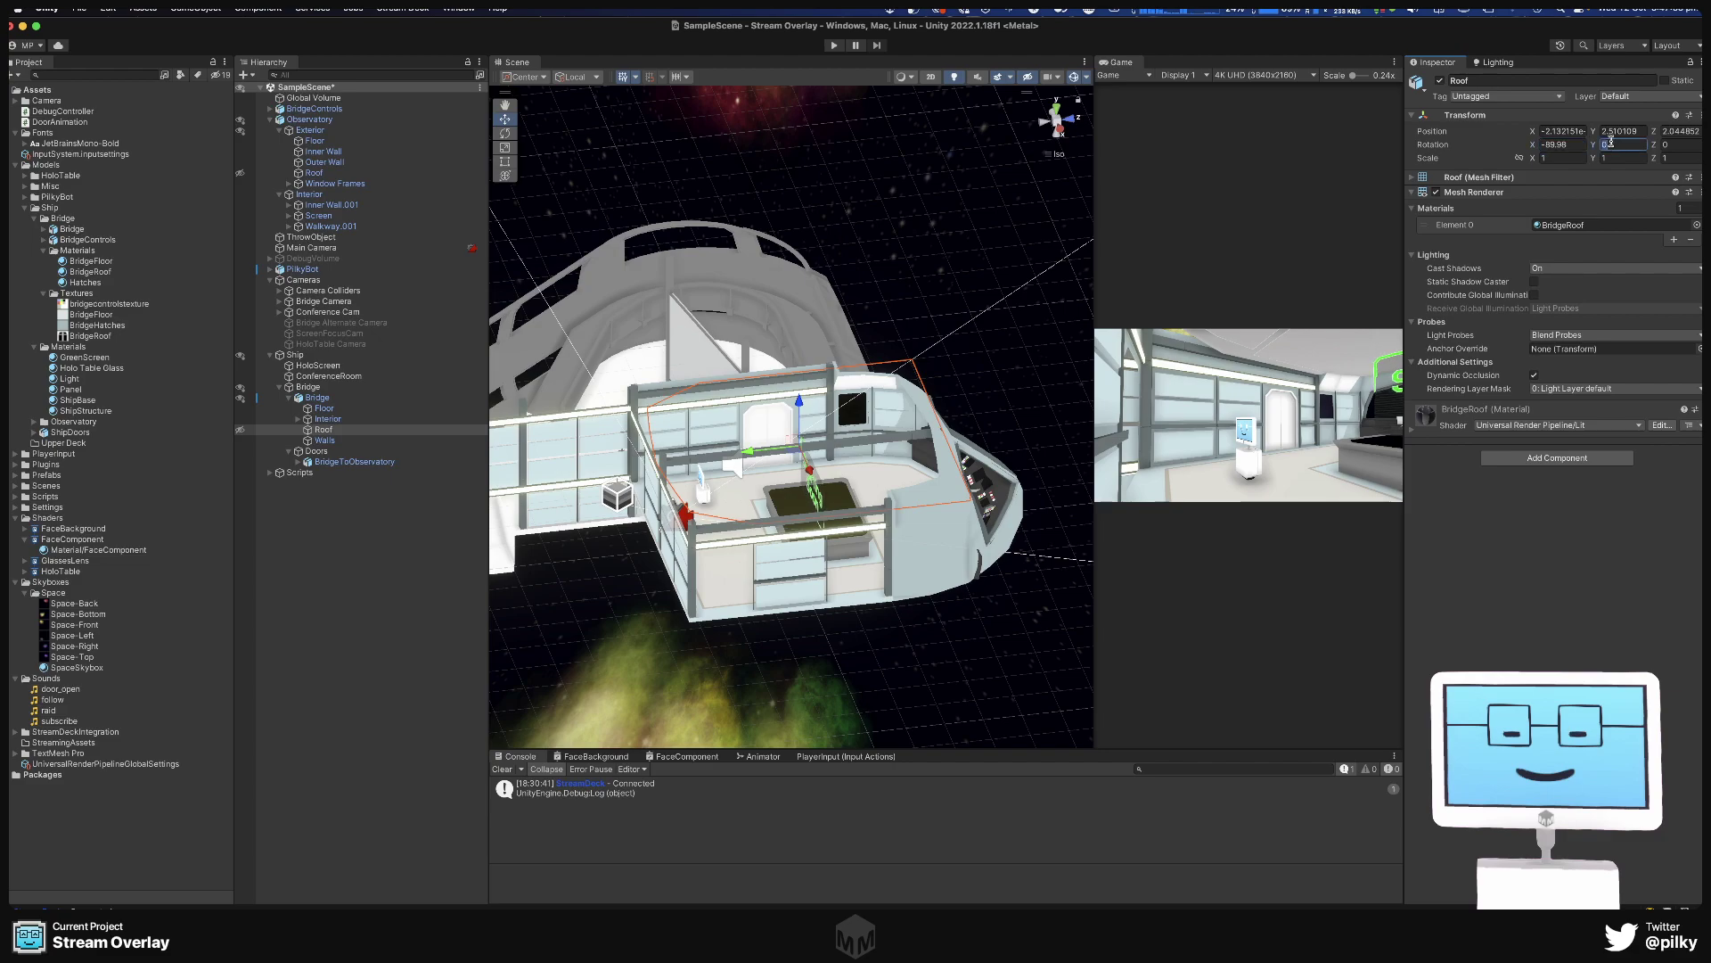
pyautogui.write('180')
pyautogui.press('Return')
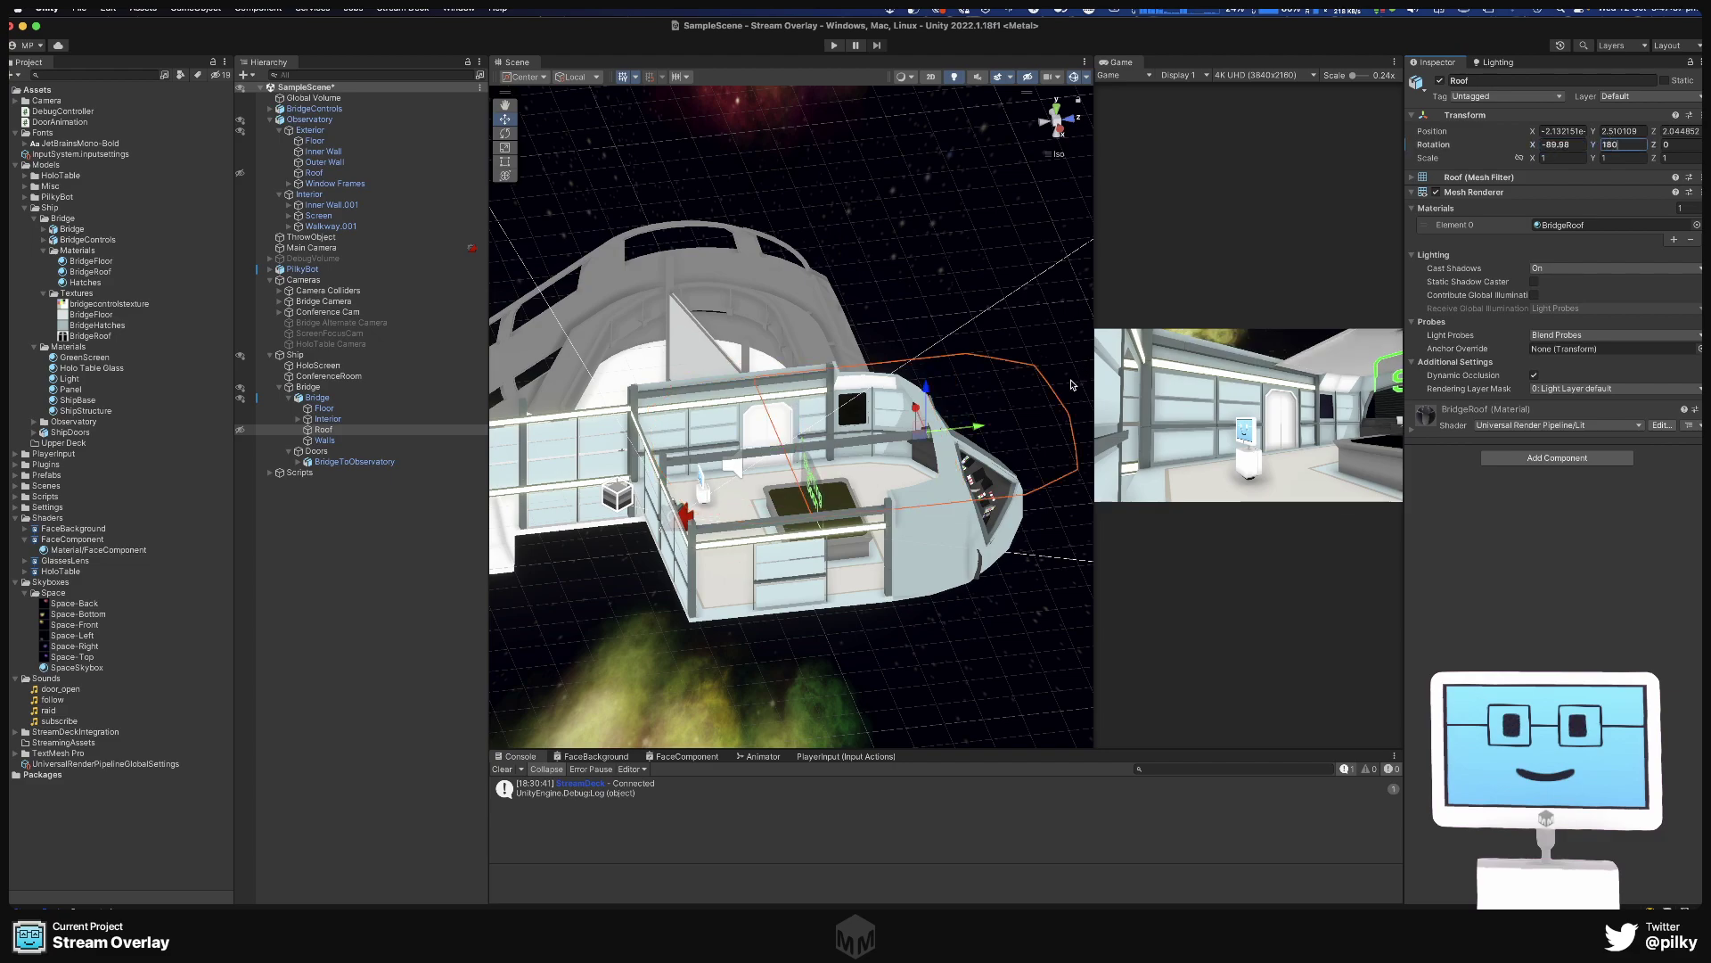
pyautogui.moveTo(976, 426); pyautogui.dragTo(842, 526)
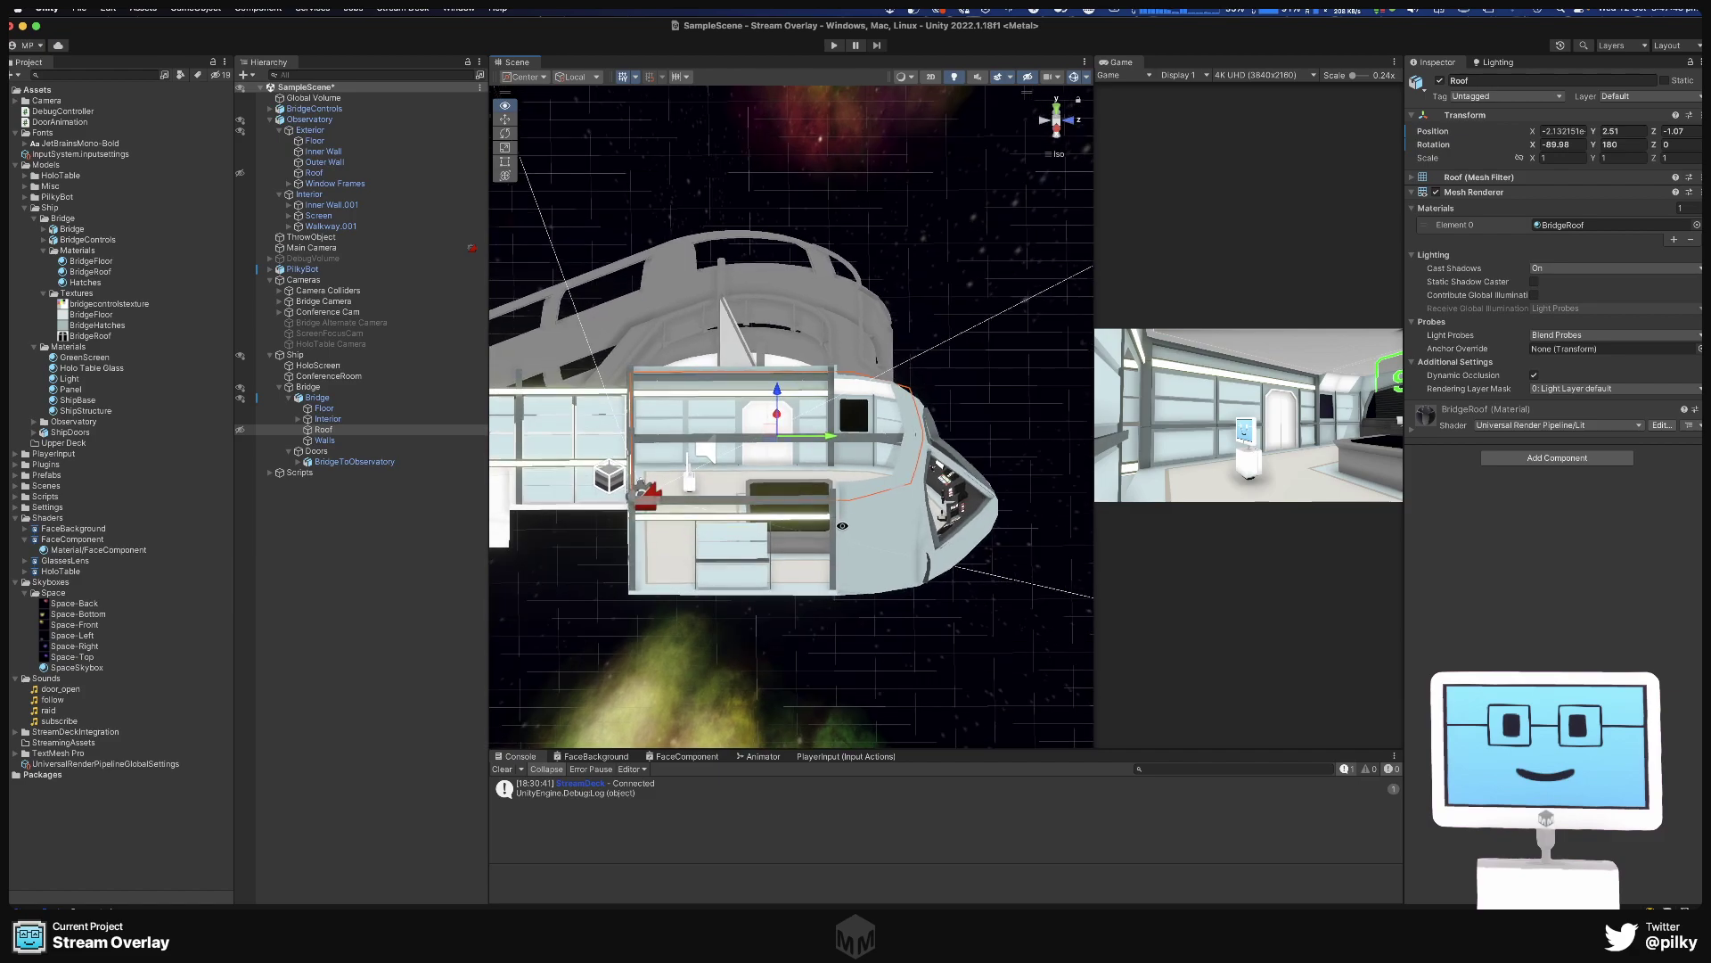
# Nudge the bridge Roof to -1.12 on Z, checking its fit by showing it in the scene and hiding it again.
pyautogui.moveTo(829, 438); pyautogui.dragTo(829, 439)
pyautogui.click(239, 429)
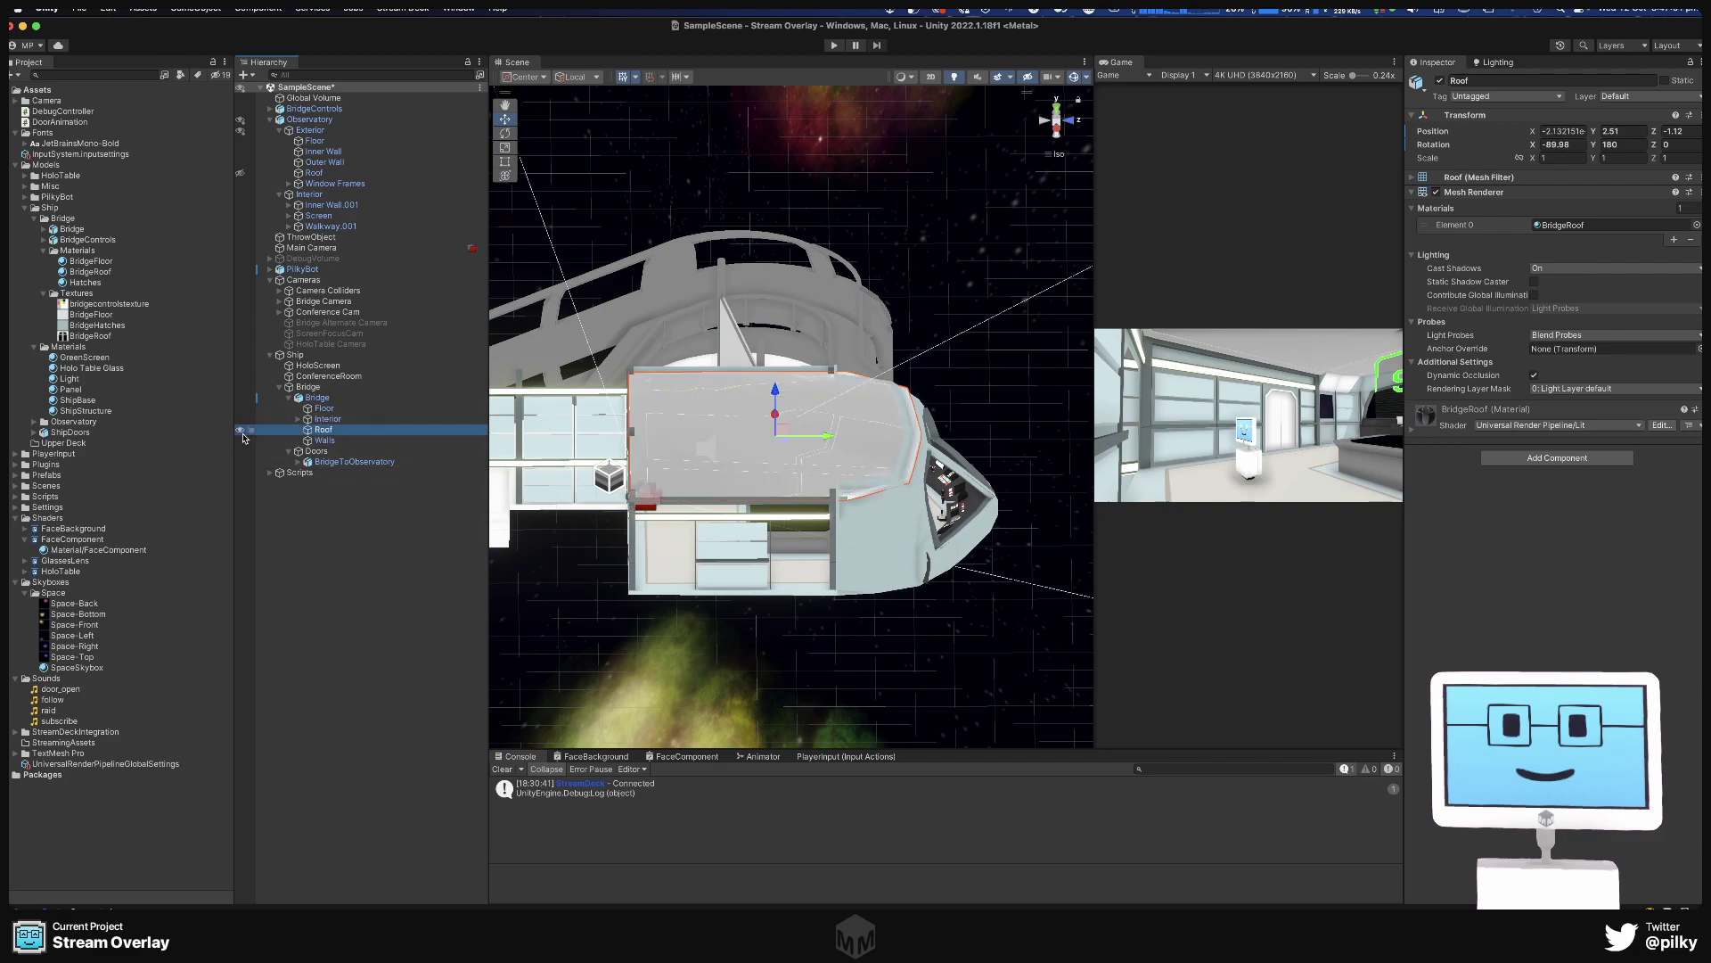
pyautogui.click(238, 431)
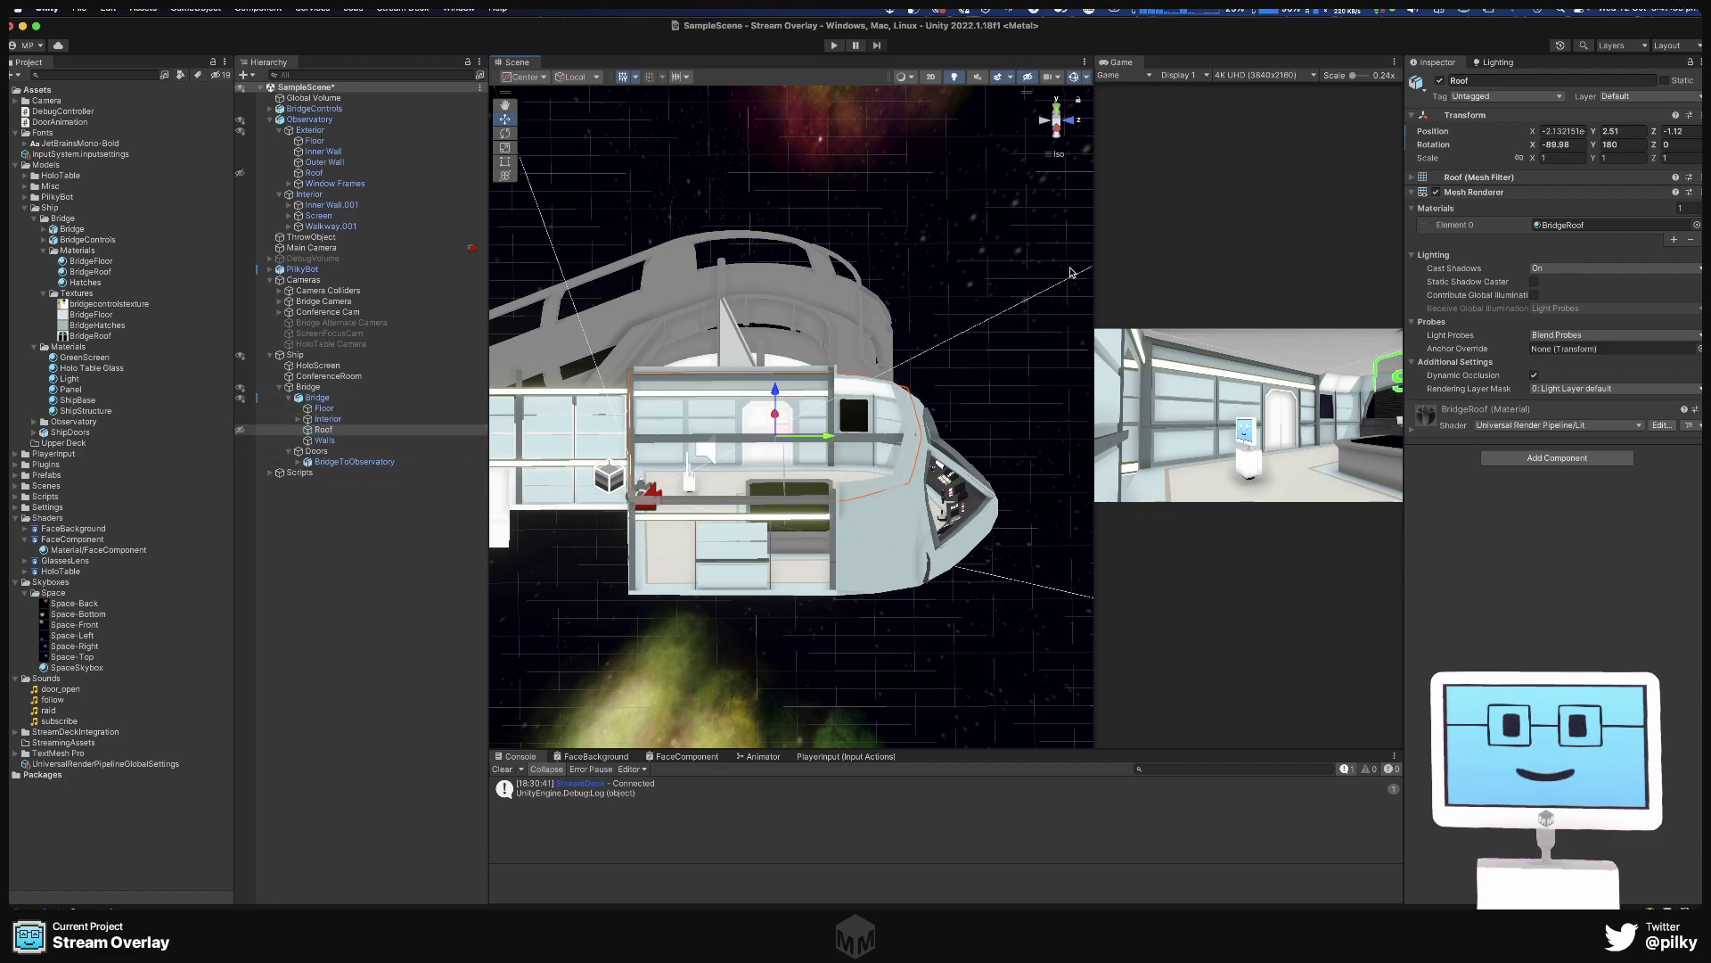
# Assign the BridgeHatches texture from the Bridge's Textures folder as the Hatches material's base map.
pyautogui.click(1051, 294)
pyautogui.keyDown('alt'); pyautogui.moveTo(1052, 294); pyautogui.dragTo(1083, 333); pyautogui.keyUp('alt')
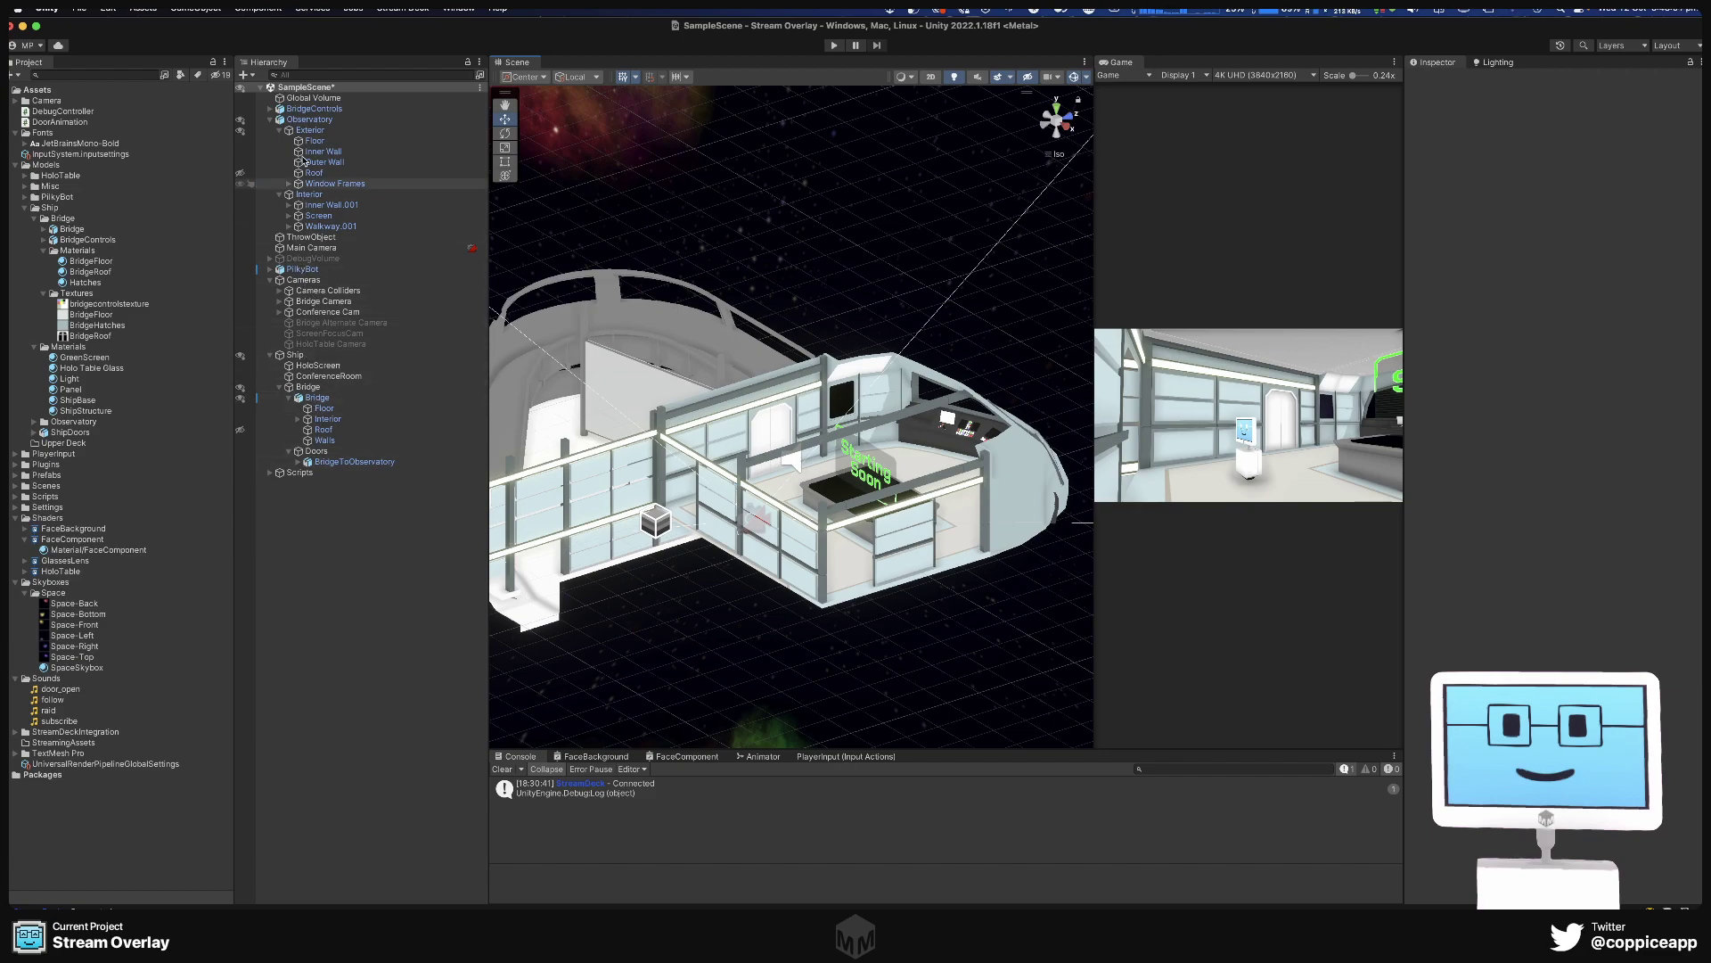
pyautogui.click(87, 283)
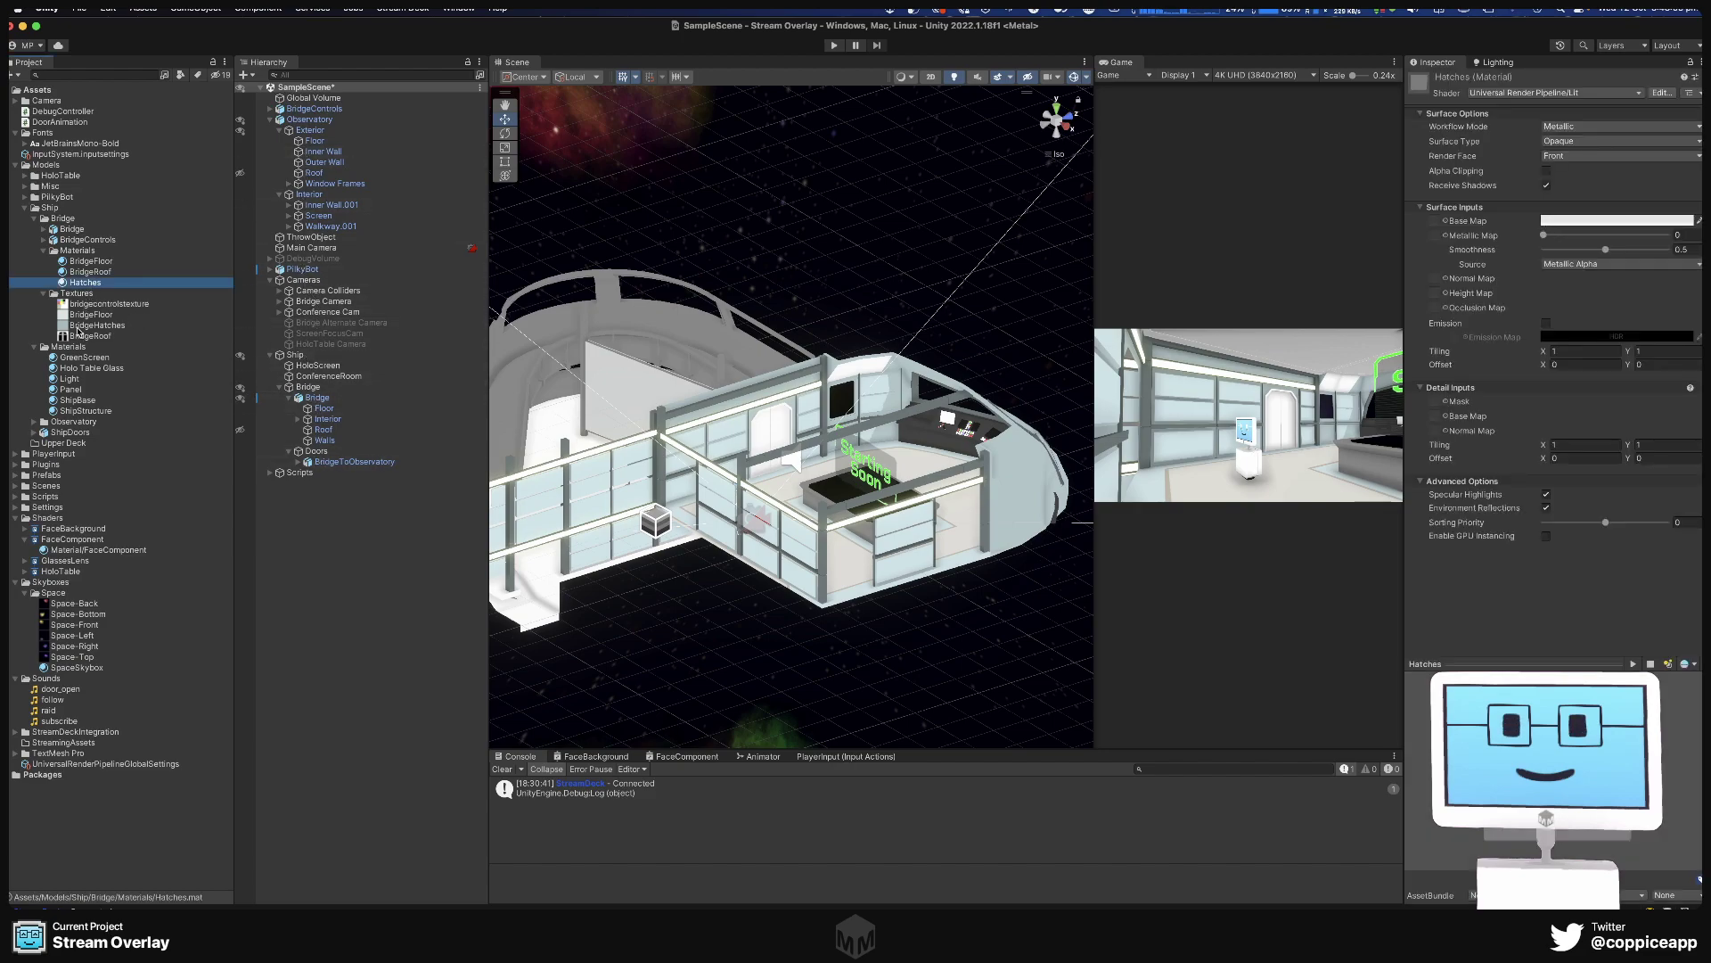
pyautogui.moveTo(78, 332)
pyautogui.mouseDown()
pyautogui.moveTo(1470, 233)
pyautogui.moveTo(1436, 226)
pyautogui.mouseUp()
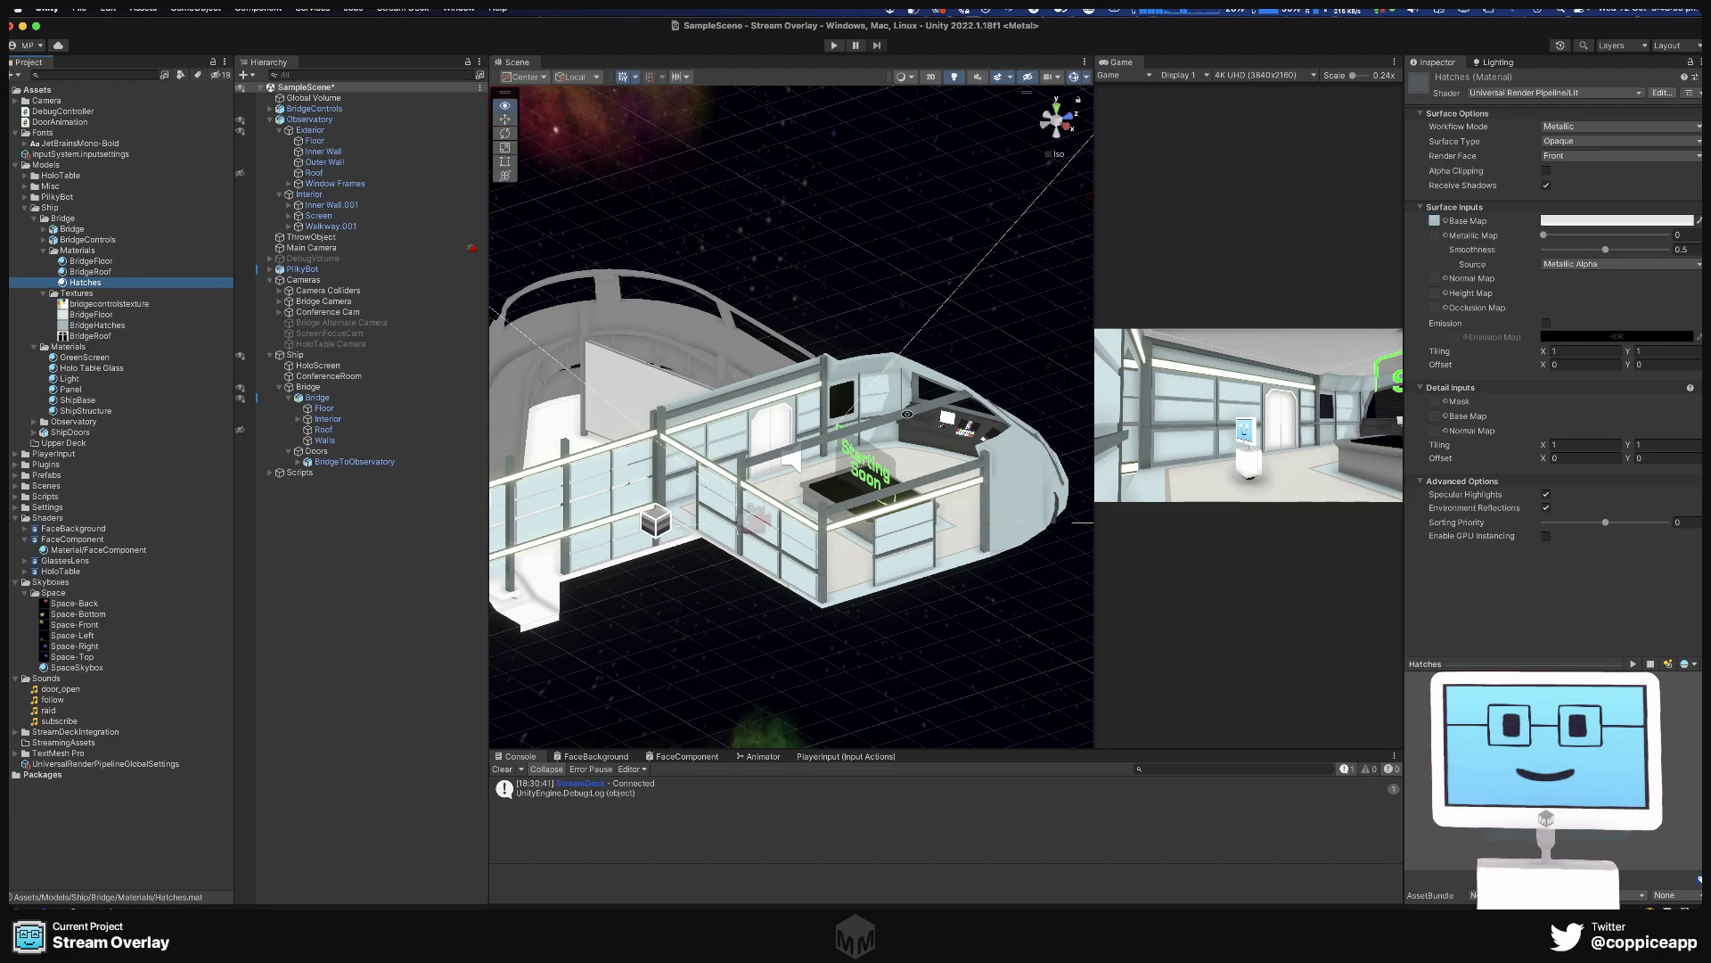
# Examine the shading of the bridge's interior wall panels up close near the cockpit.
pyautogui.scroll(3, 911, 414)
pyautogui.click(937, 403)
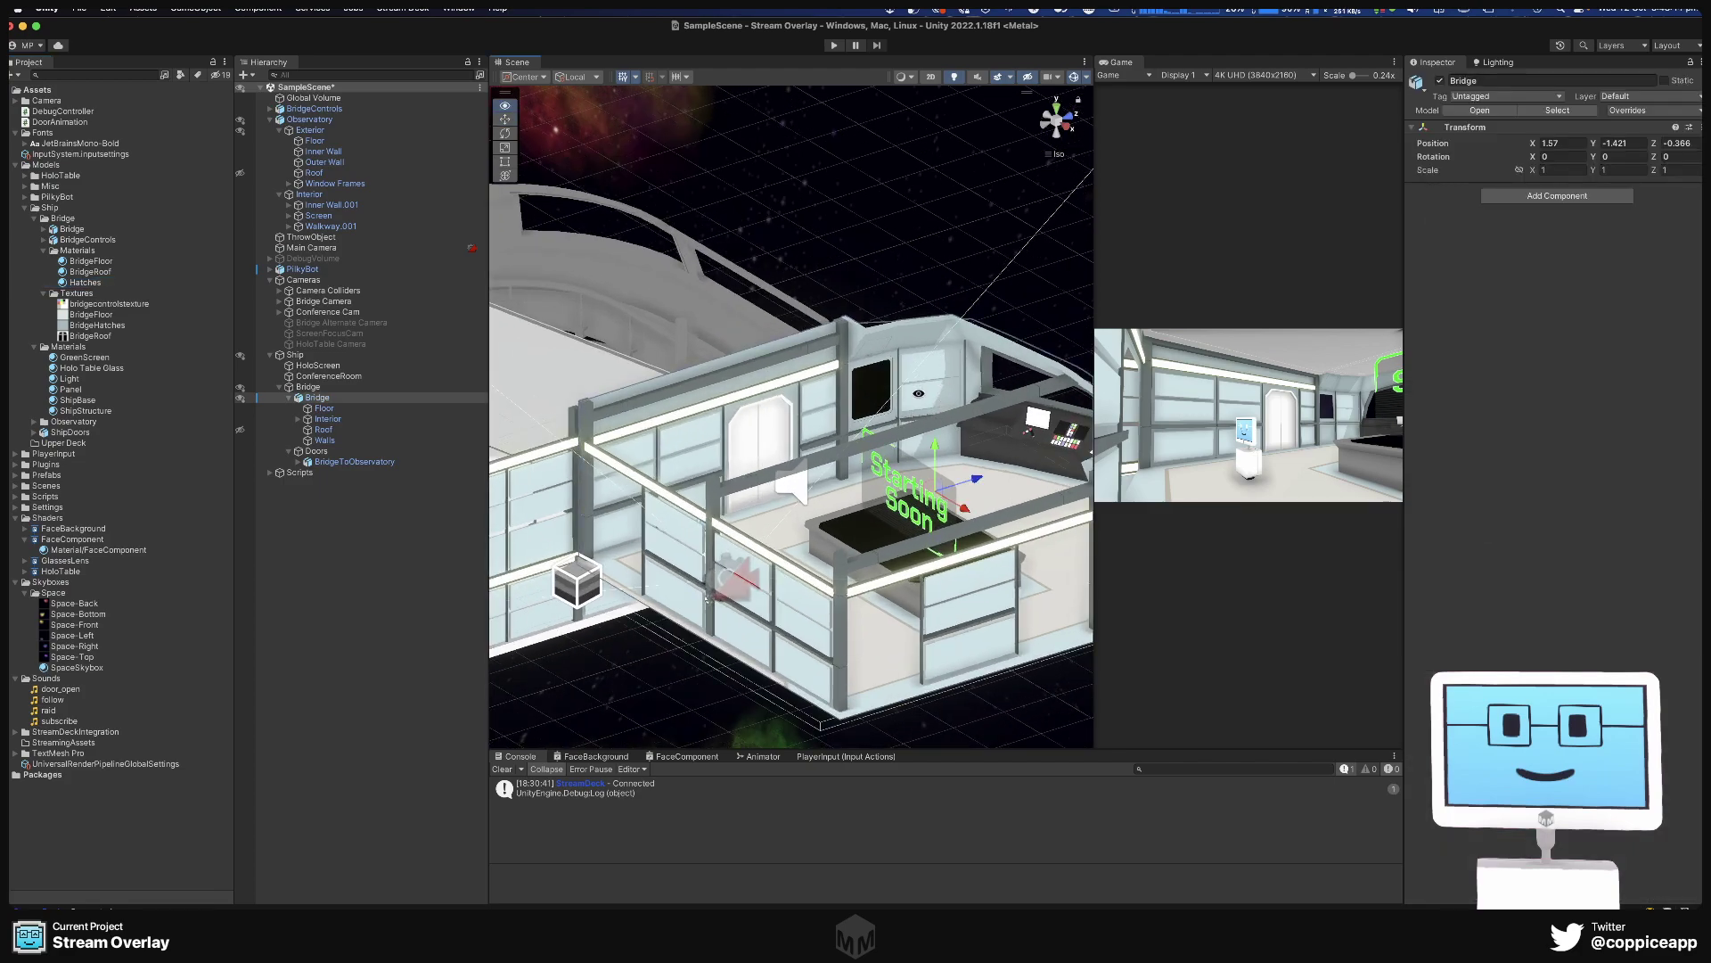
pyautogui.keyDown('alt'); pyautogui.moveTo(937, 403); pyautogui.dragTo(1034, 447); pyautogui.keyUp('alt')
pyautogui.scroll(5, 921, 337)
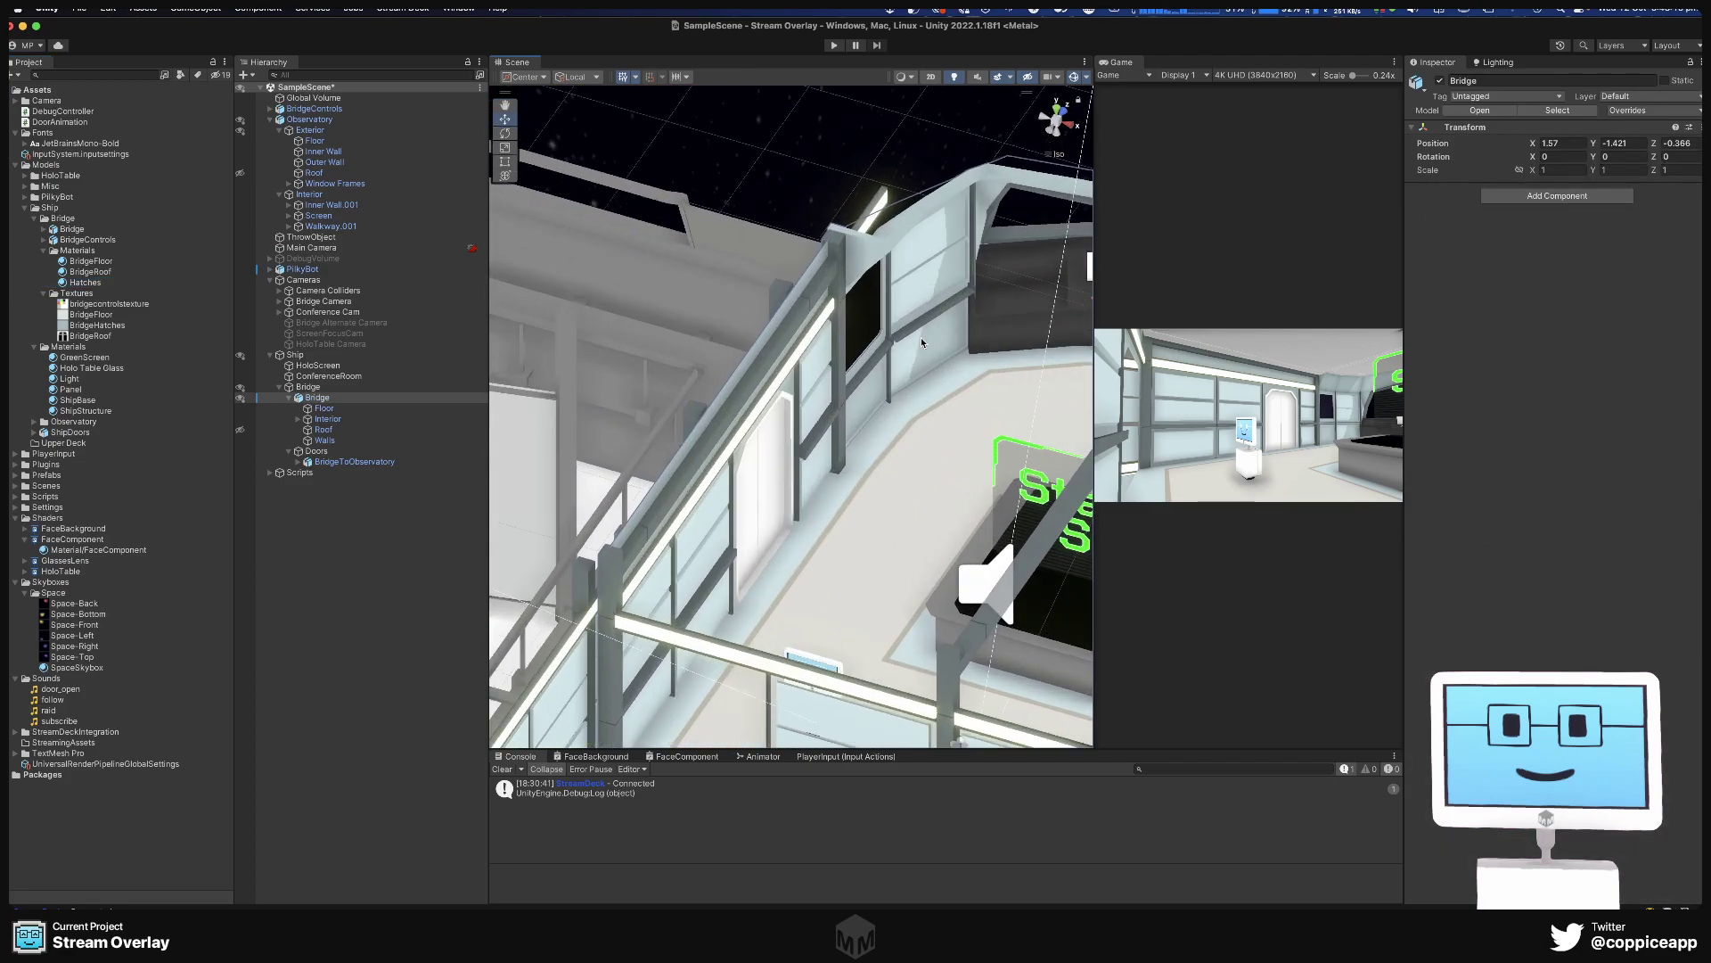
pyautogui.scroll(3, 973, 207)
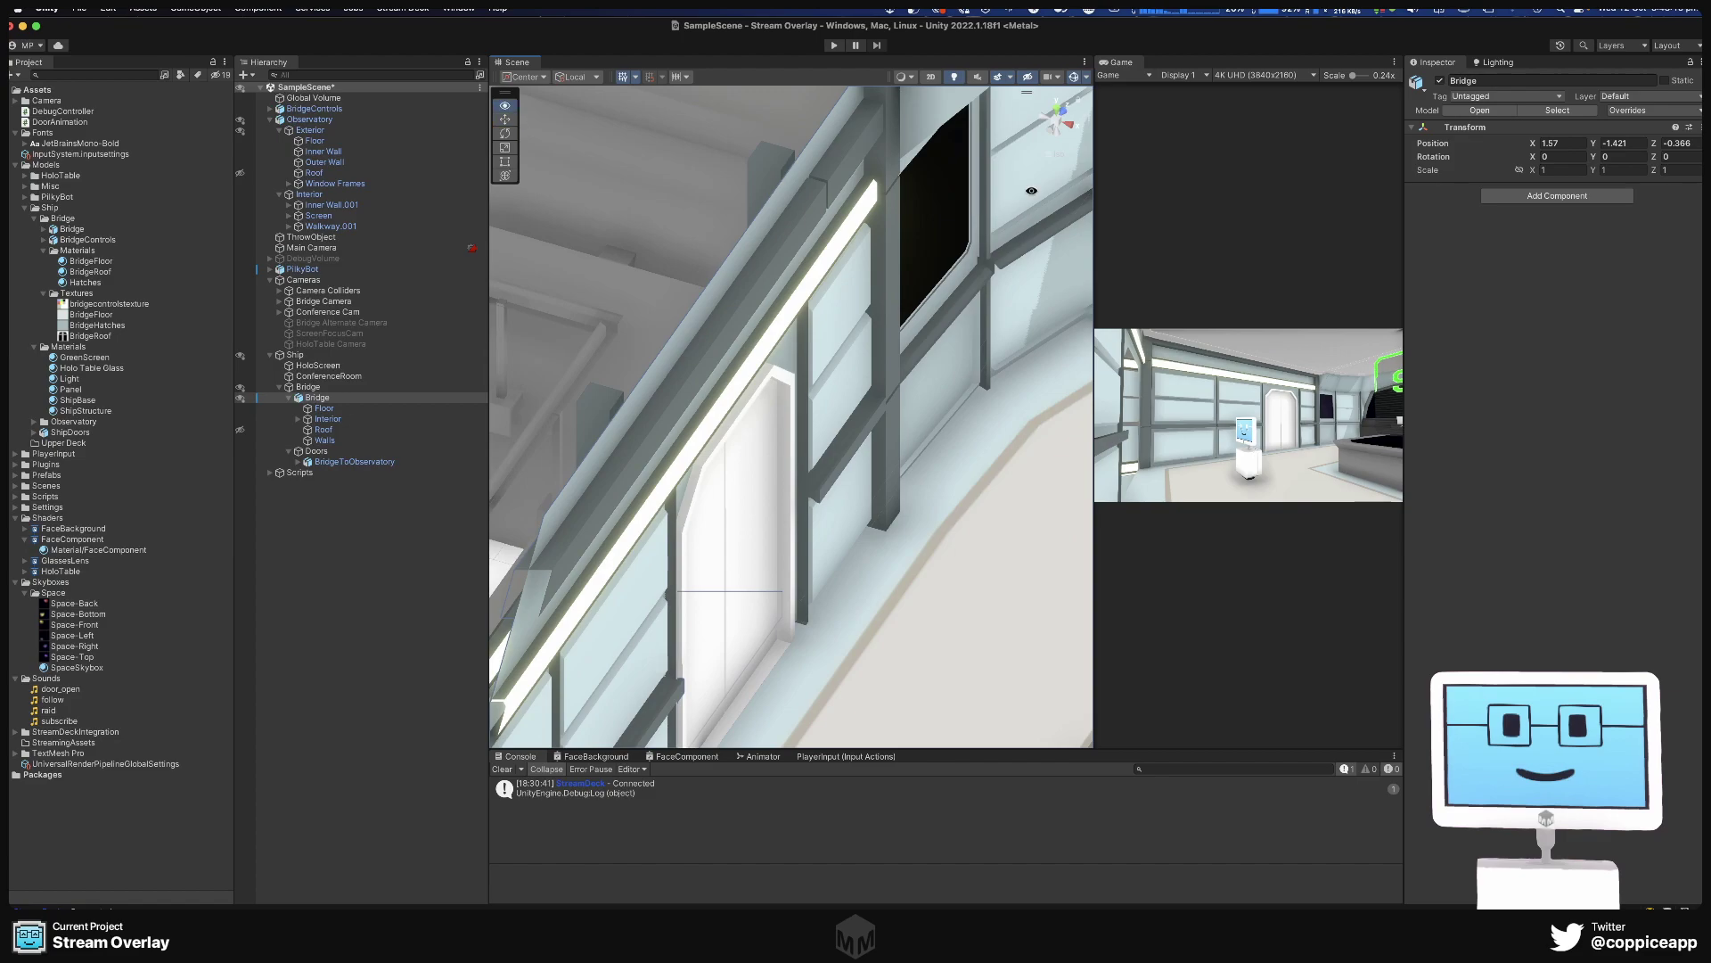
pyautogui.keyDown('alt'); pyautogui.moveTo(1031, 191); pyautogui.dragTo(759, 505); pyautogui.keyUp('alt')
pyautogui.scroll(5, 653, 498)
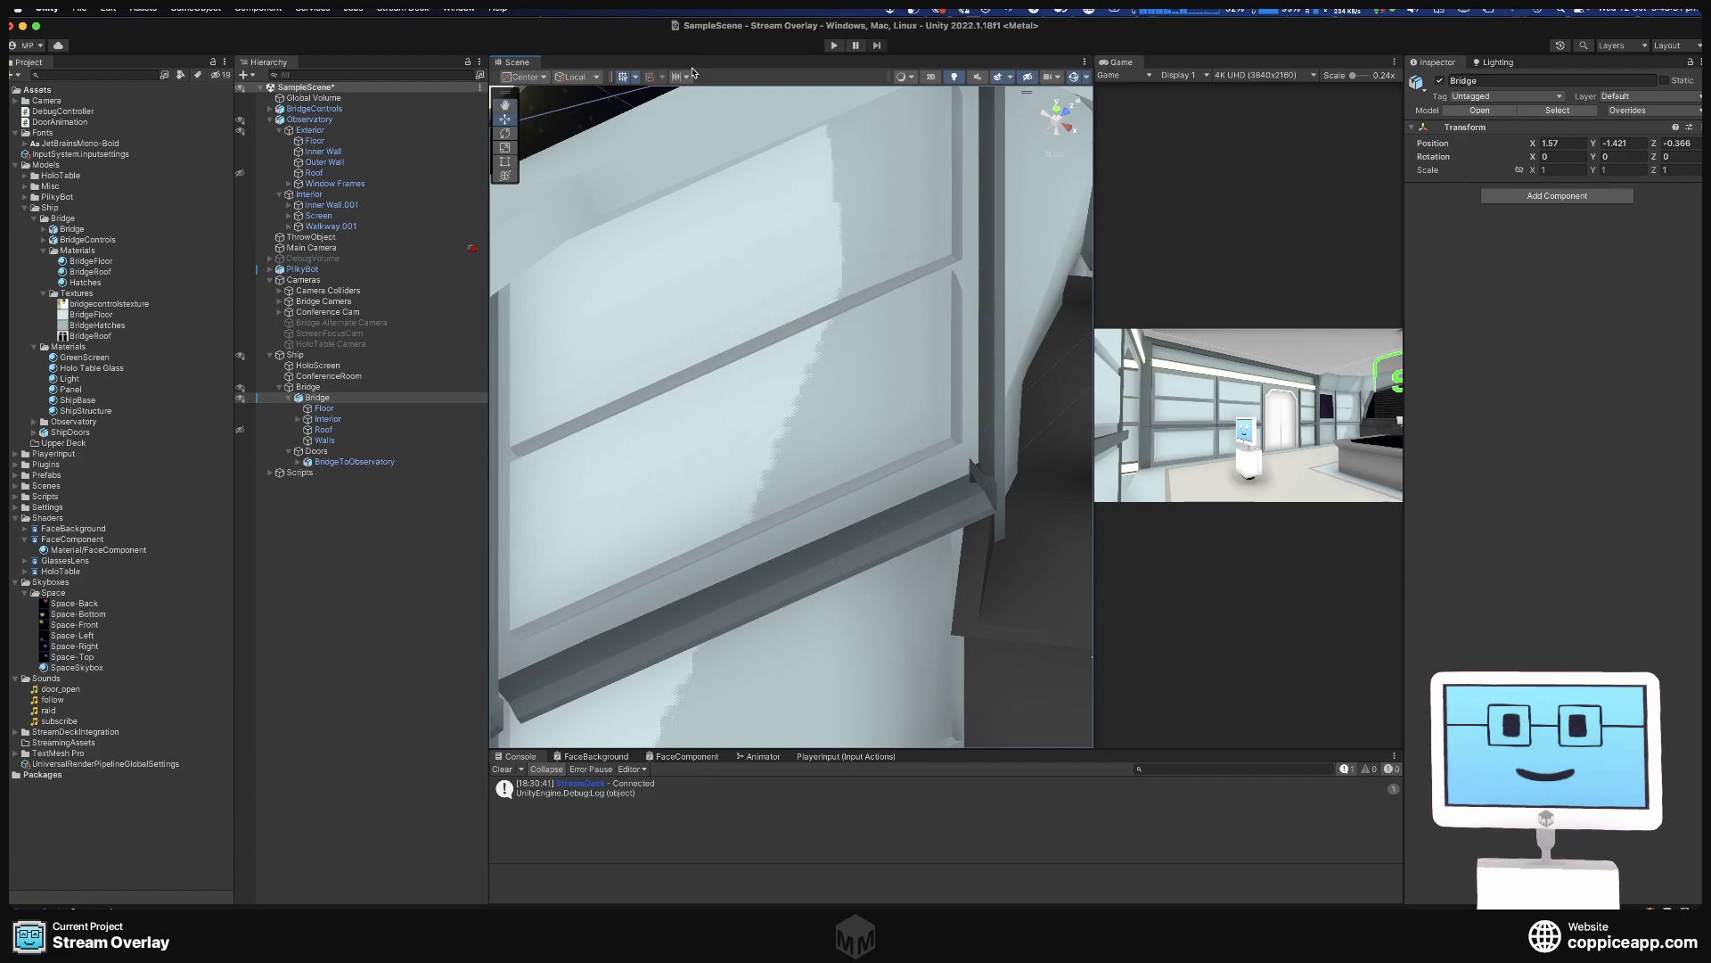
# Save the scene and fix the BridgeRoof texture's import settings so it is marked as a normal map.
pyautogui.press('super+s')
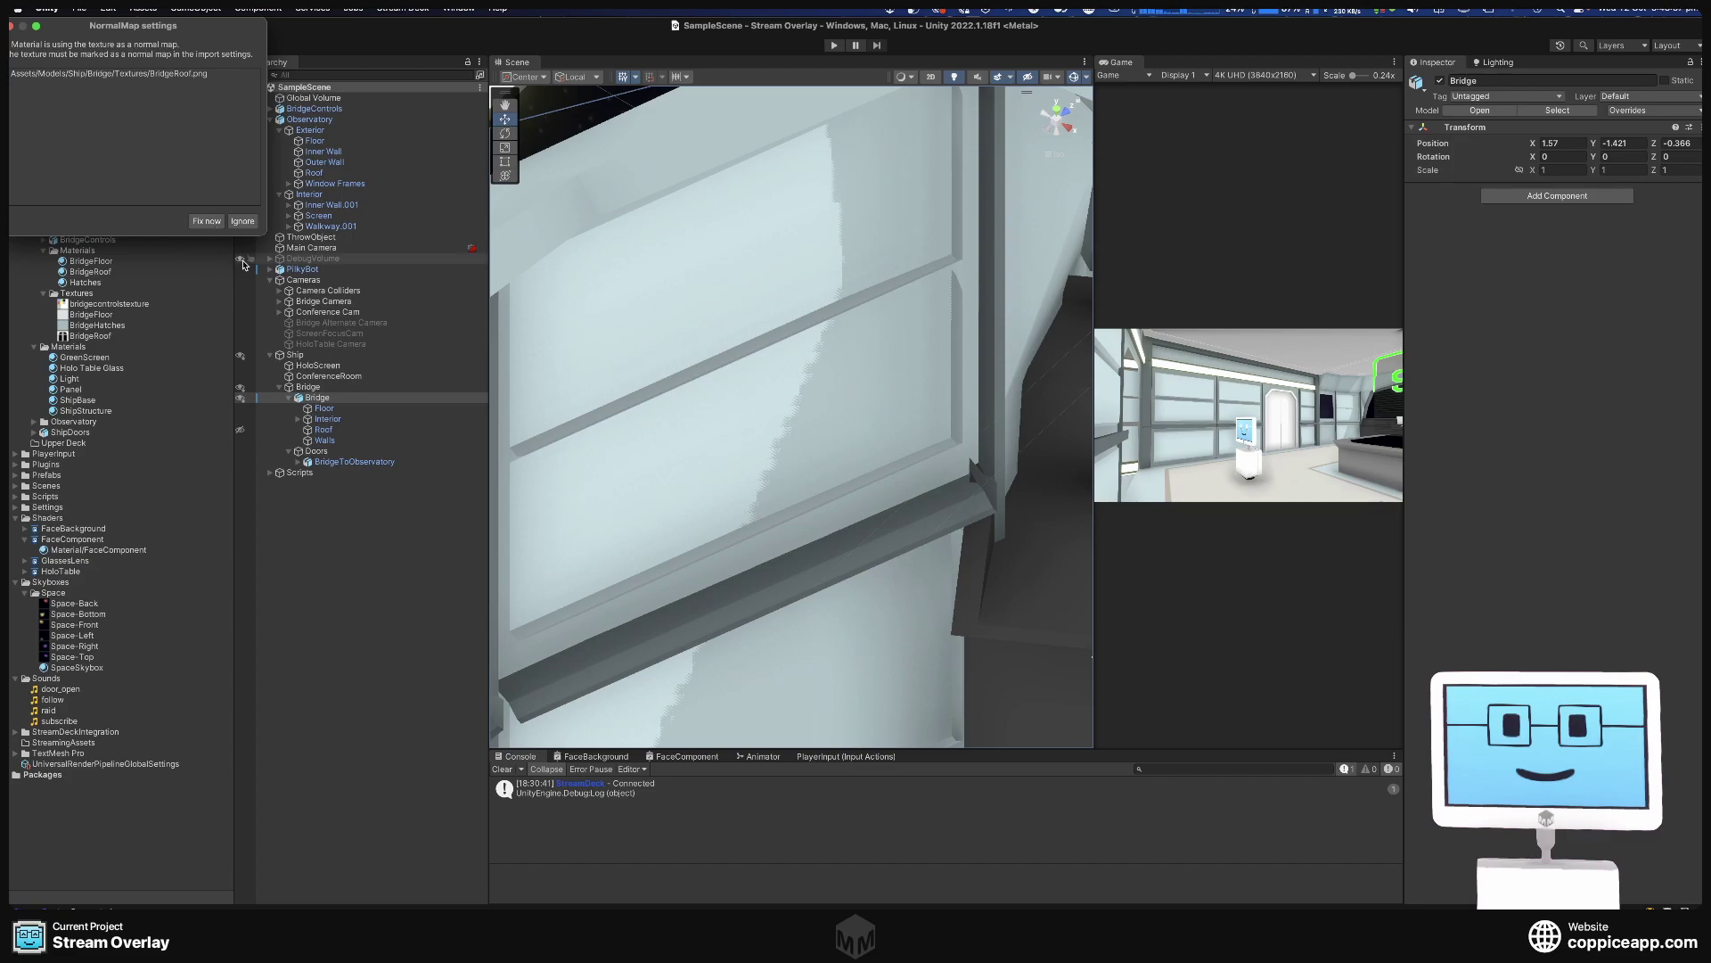
pyautogui.click(206, 221)
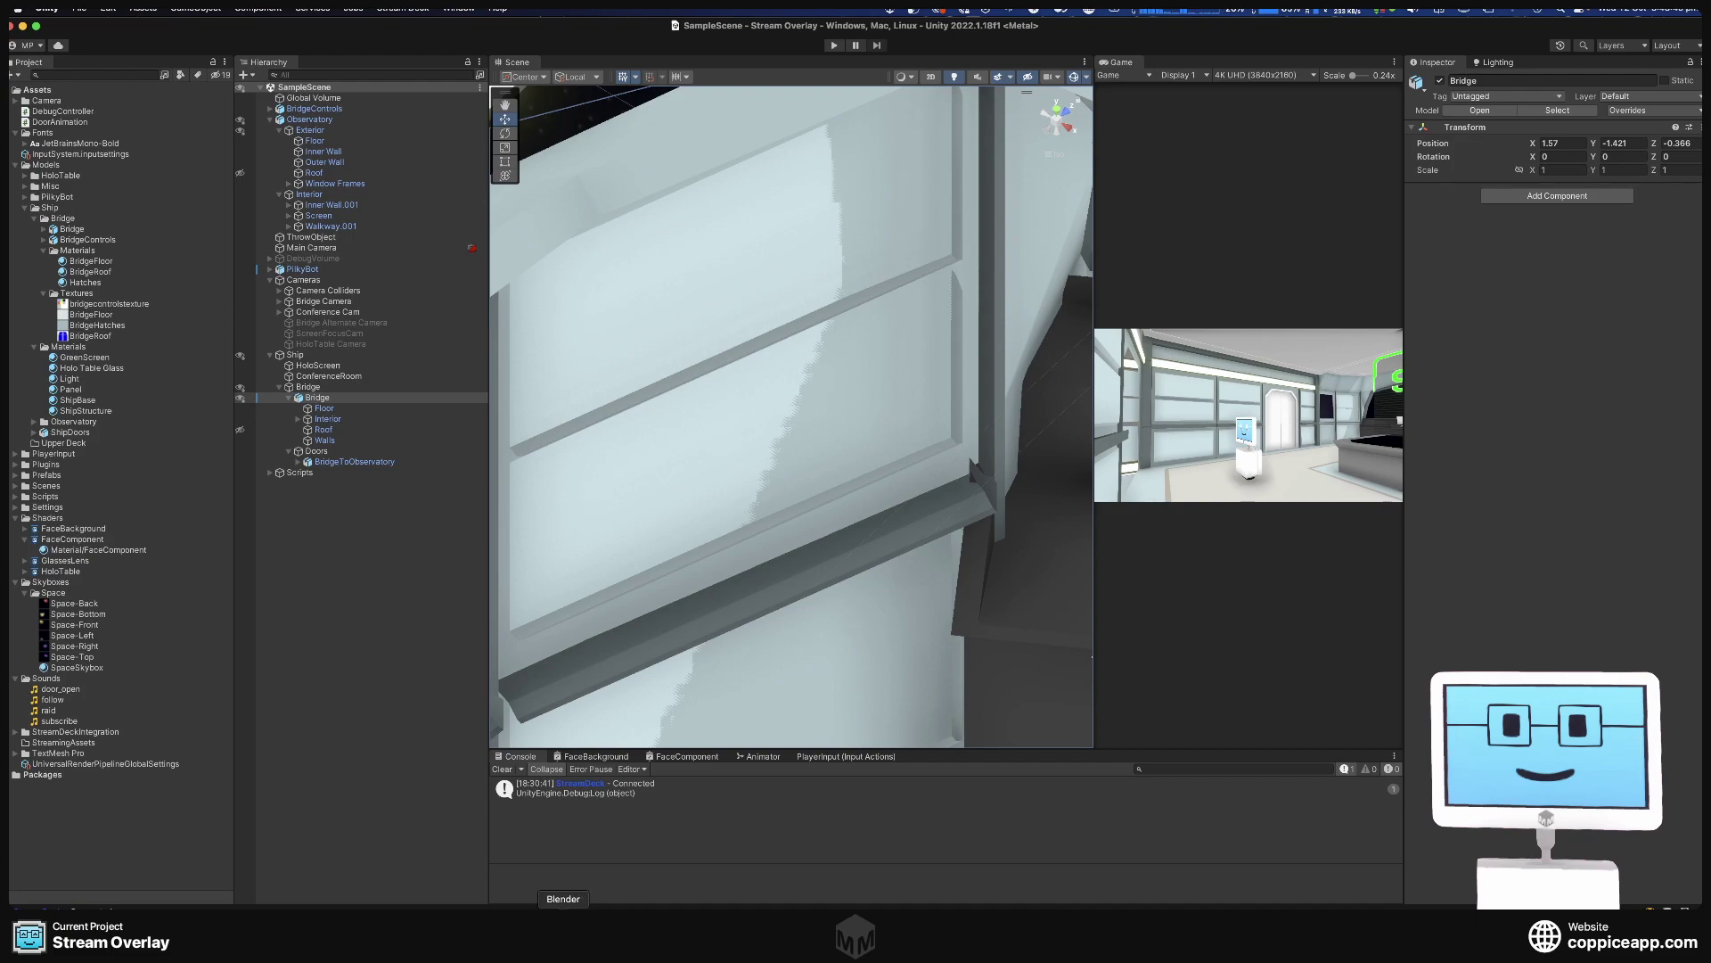
# Switch to Bridge.blend in Blender and select the middle wall panel of the front left cockpit section.
pyautogui.click(563, 932)
pyautogui.scroll(6, 992, 456)
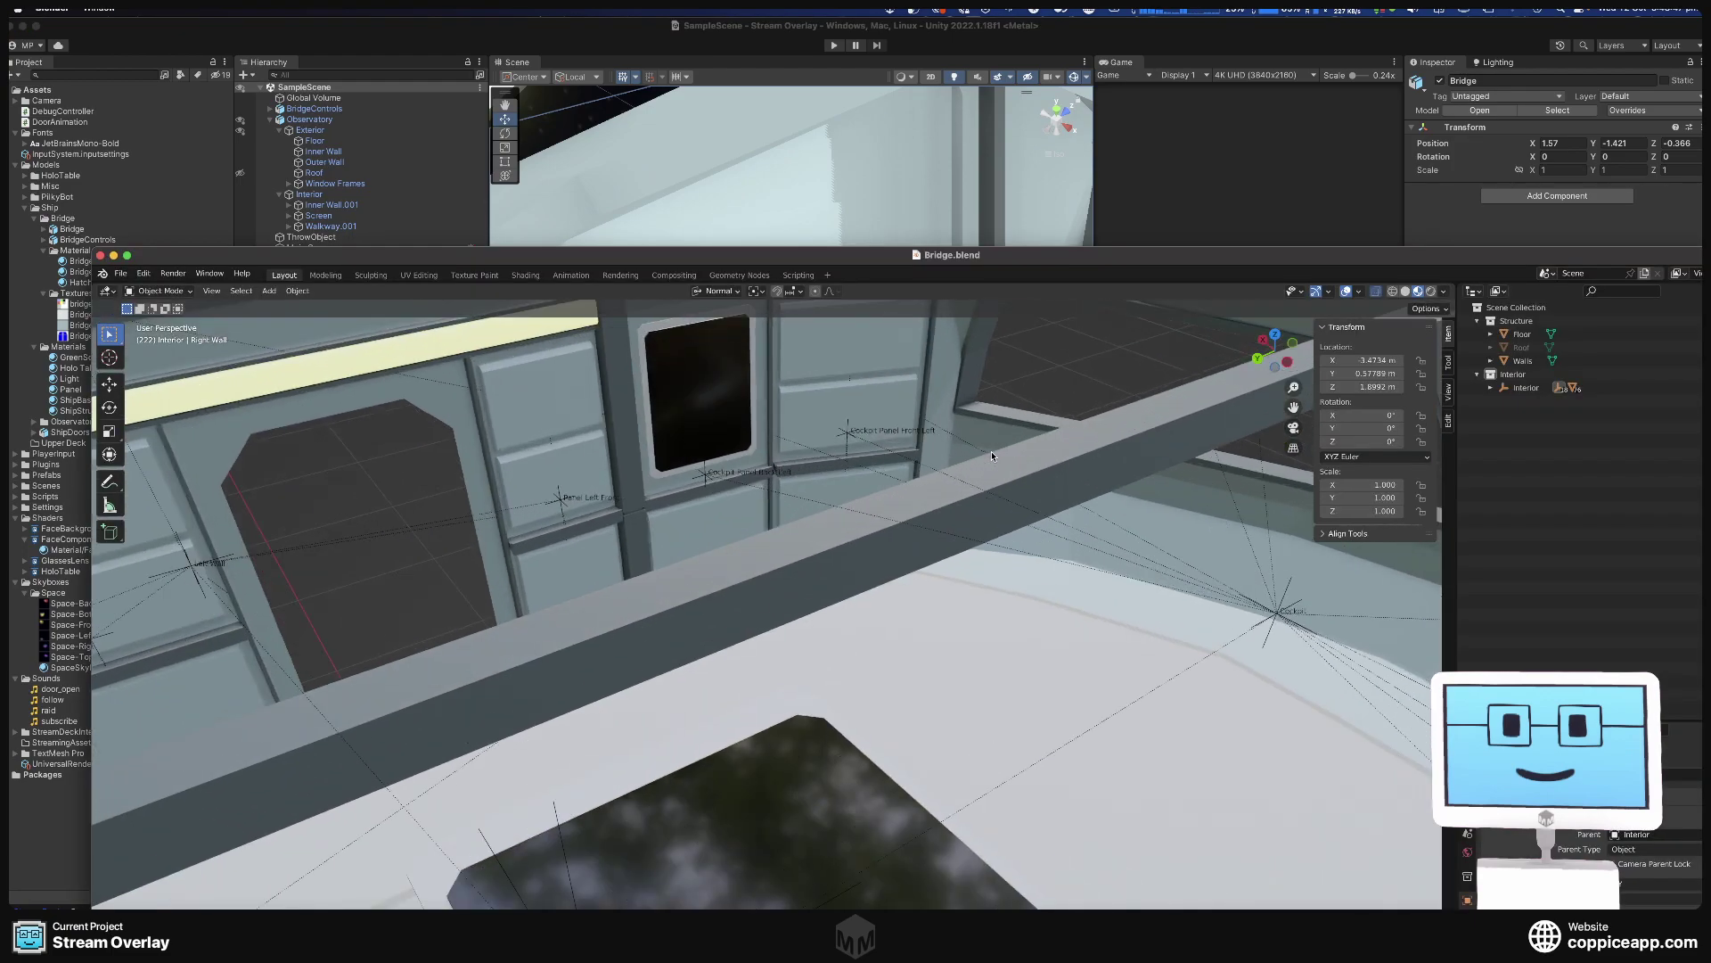
pyautogui.click(782, 442)
pyautogui.moveTo(782, 443); pyautogui.dragTo(981, 383, button='middle')
# Look through the viewport overlay and gizmo options and switch the viewport to solid shading.
pyautogui.click(1362, 291)
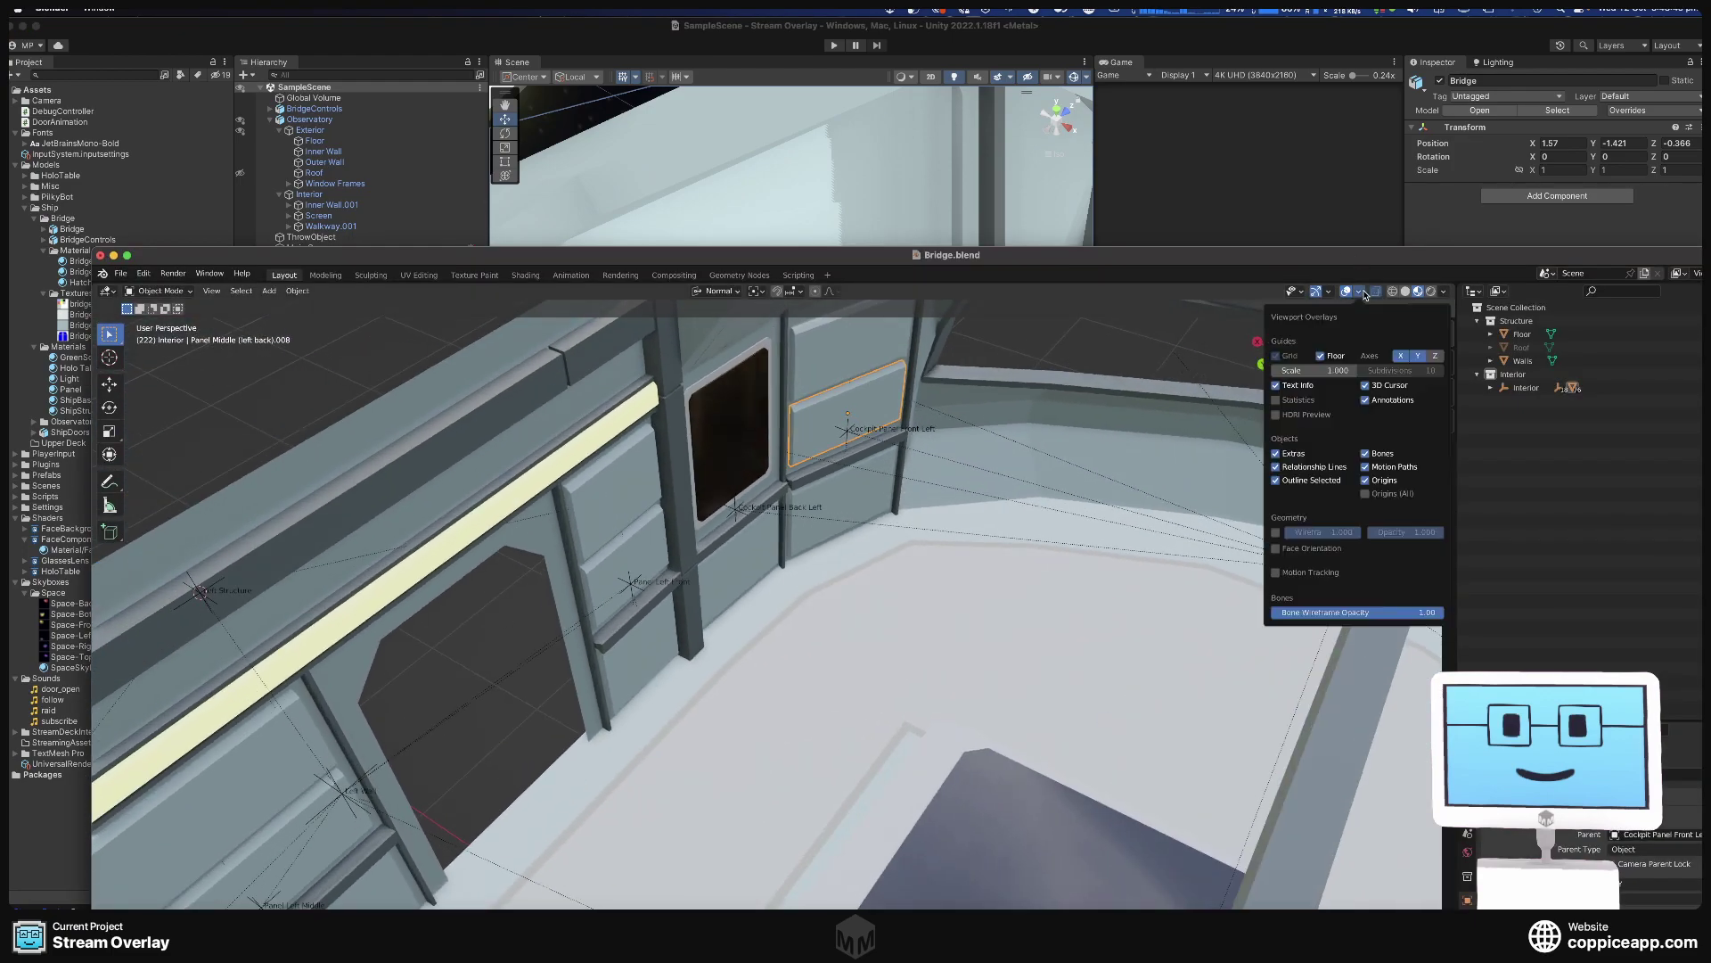
pyautogui.click(1361, 292)
pyautogui.click(1360, 293)
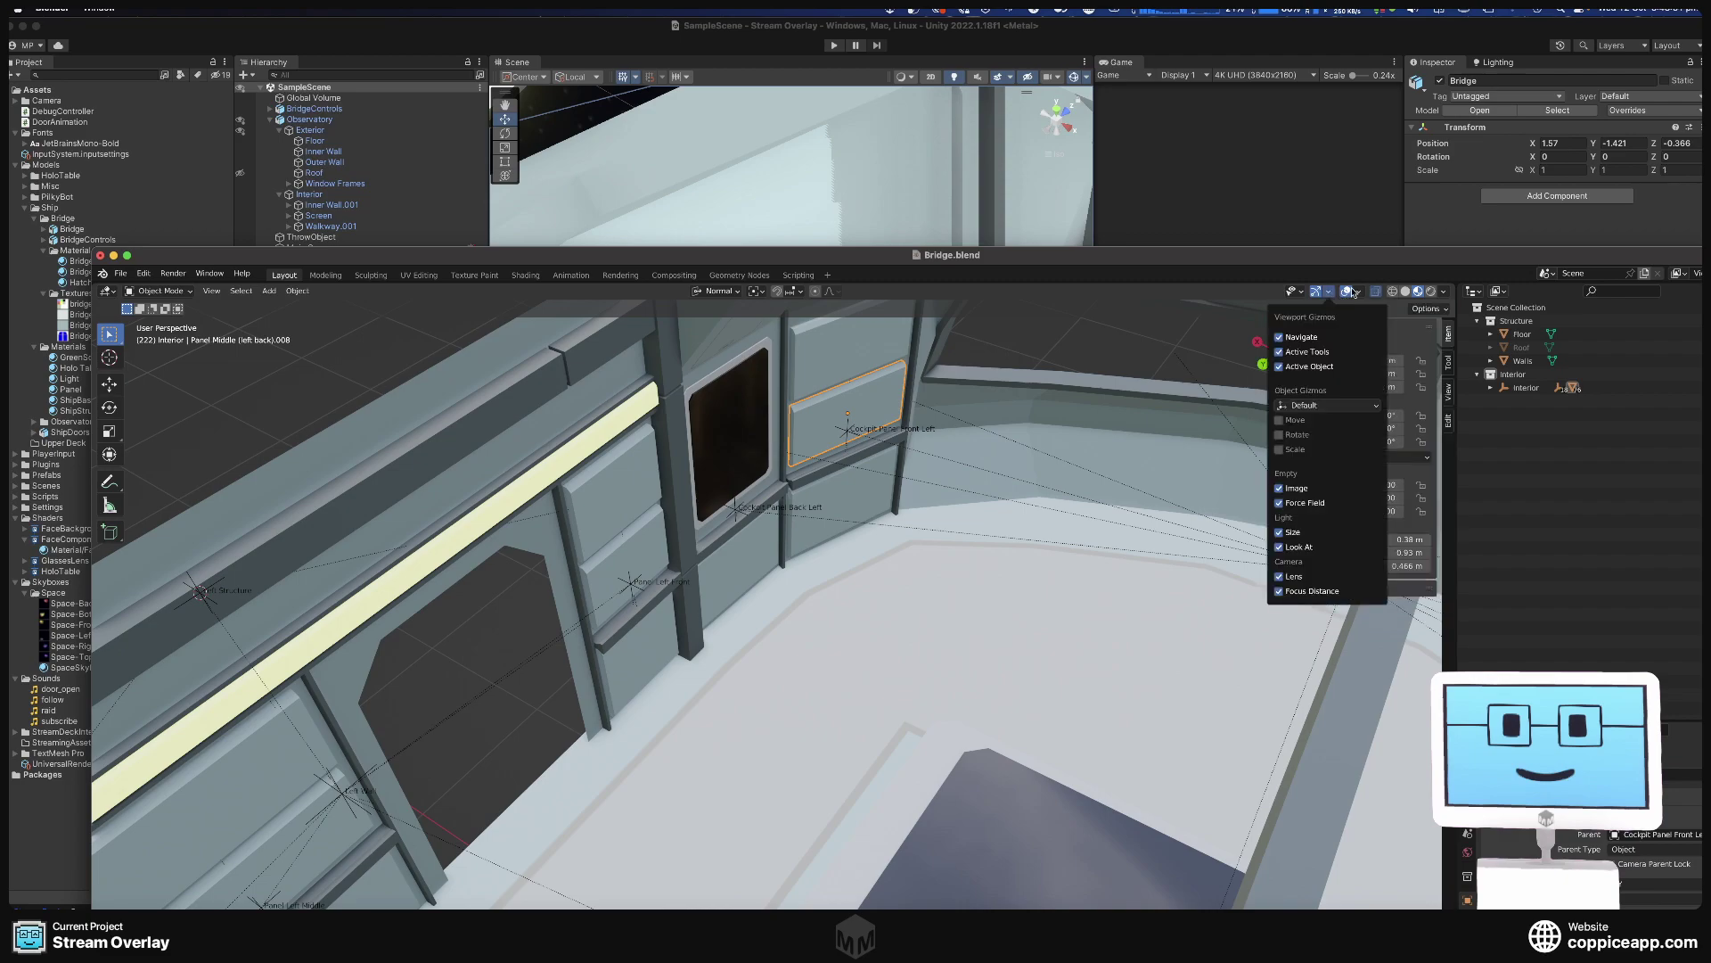
pyautogui.click(1358, 291)
pyautogui.click(1358, 292)
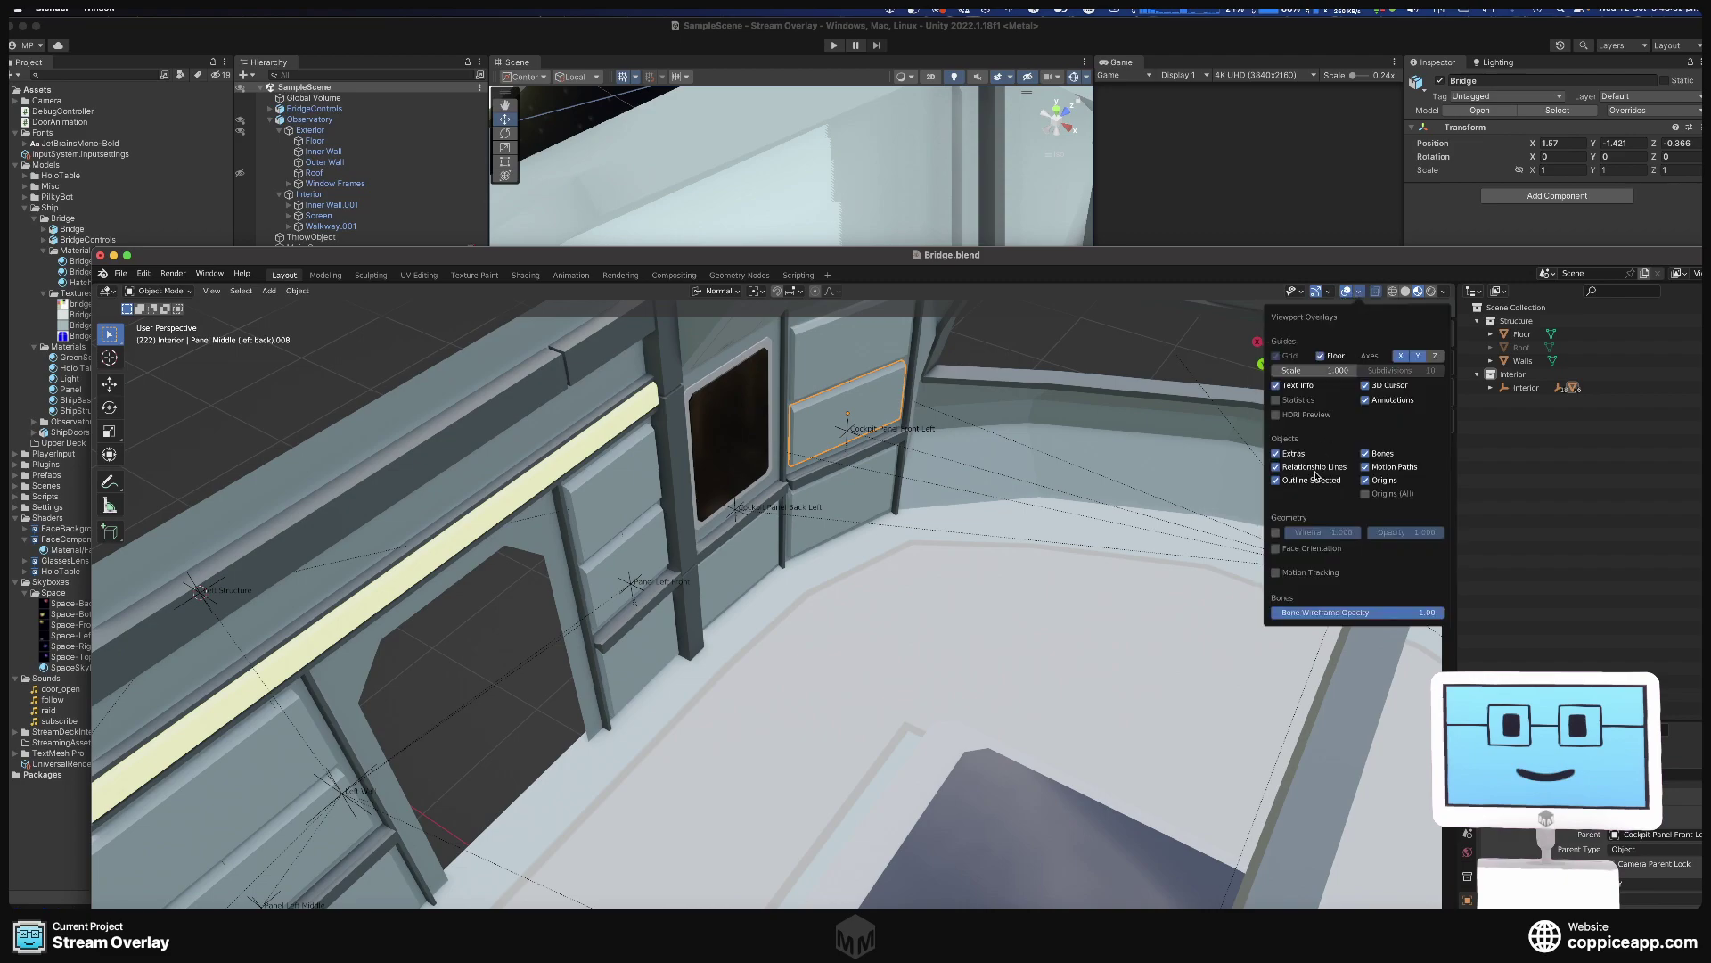
pyautogui.click(1358, 291)
pyautogui.click(1394, 292)
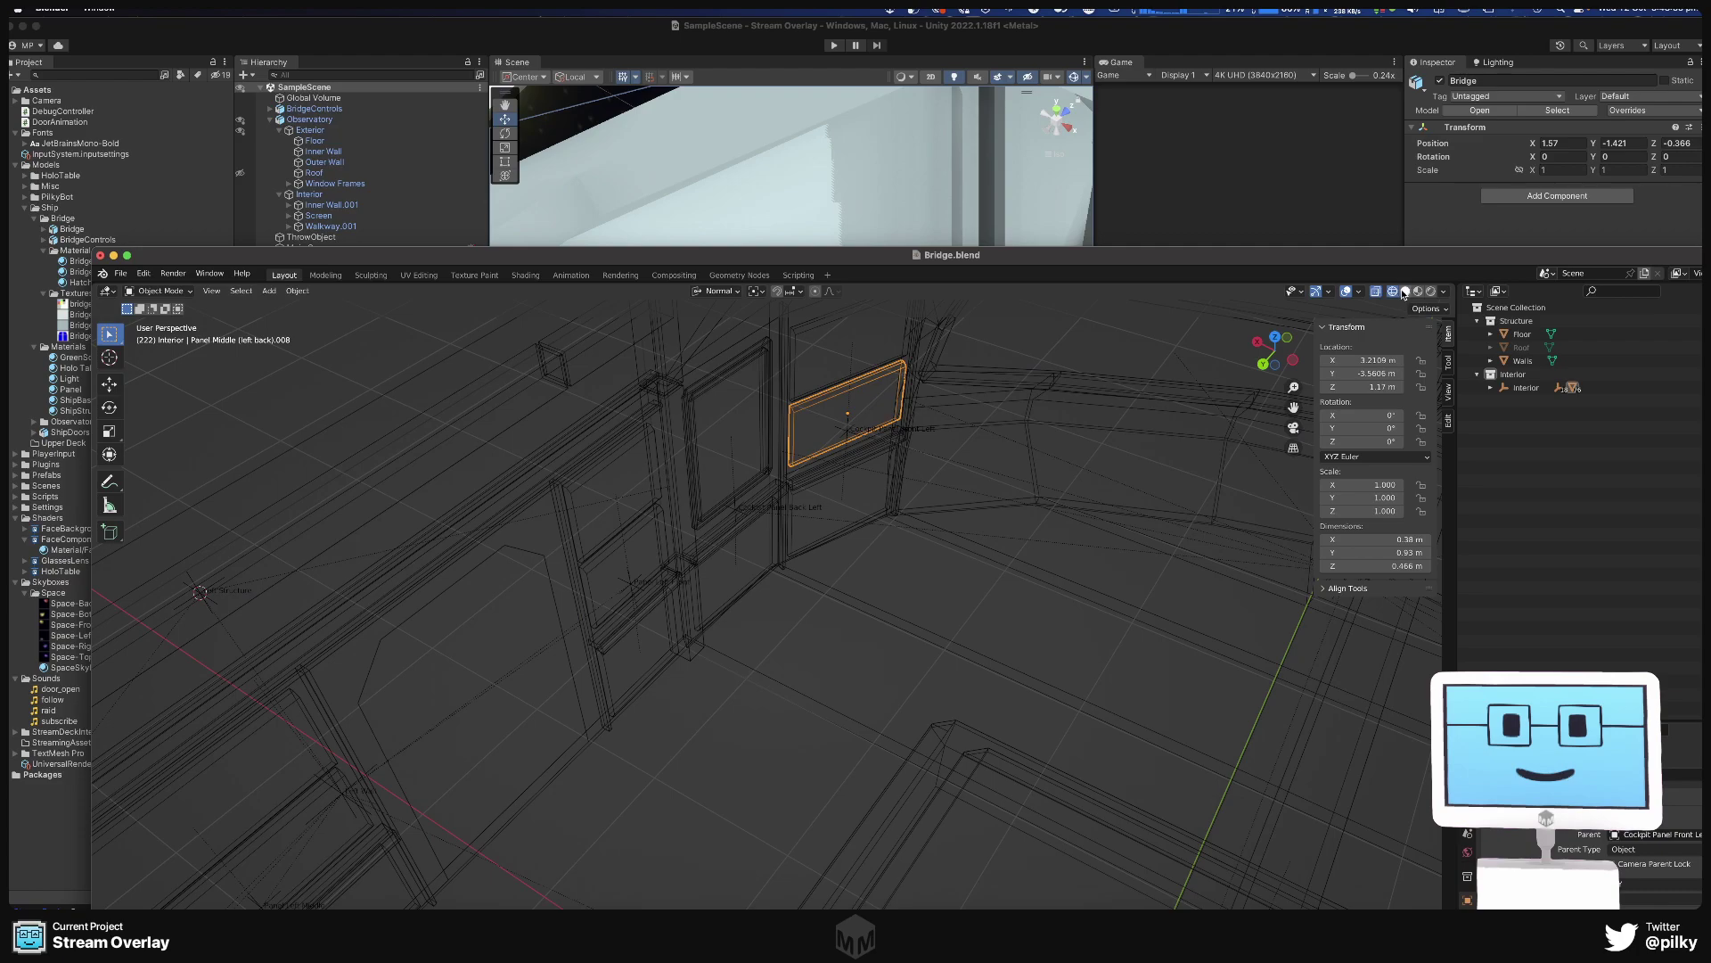
pyautogui.click(1405, 292)
pyautogui.click(1358, 292)
pyautogui.click(1359, 292)
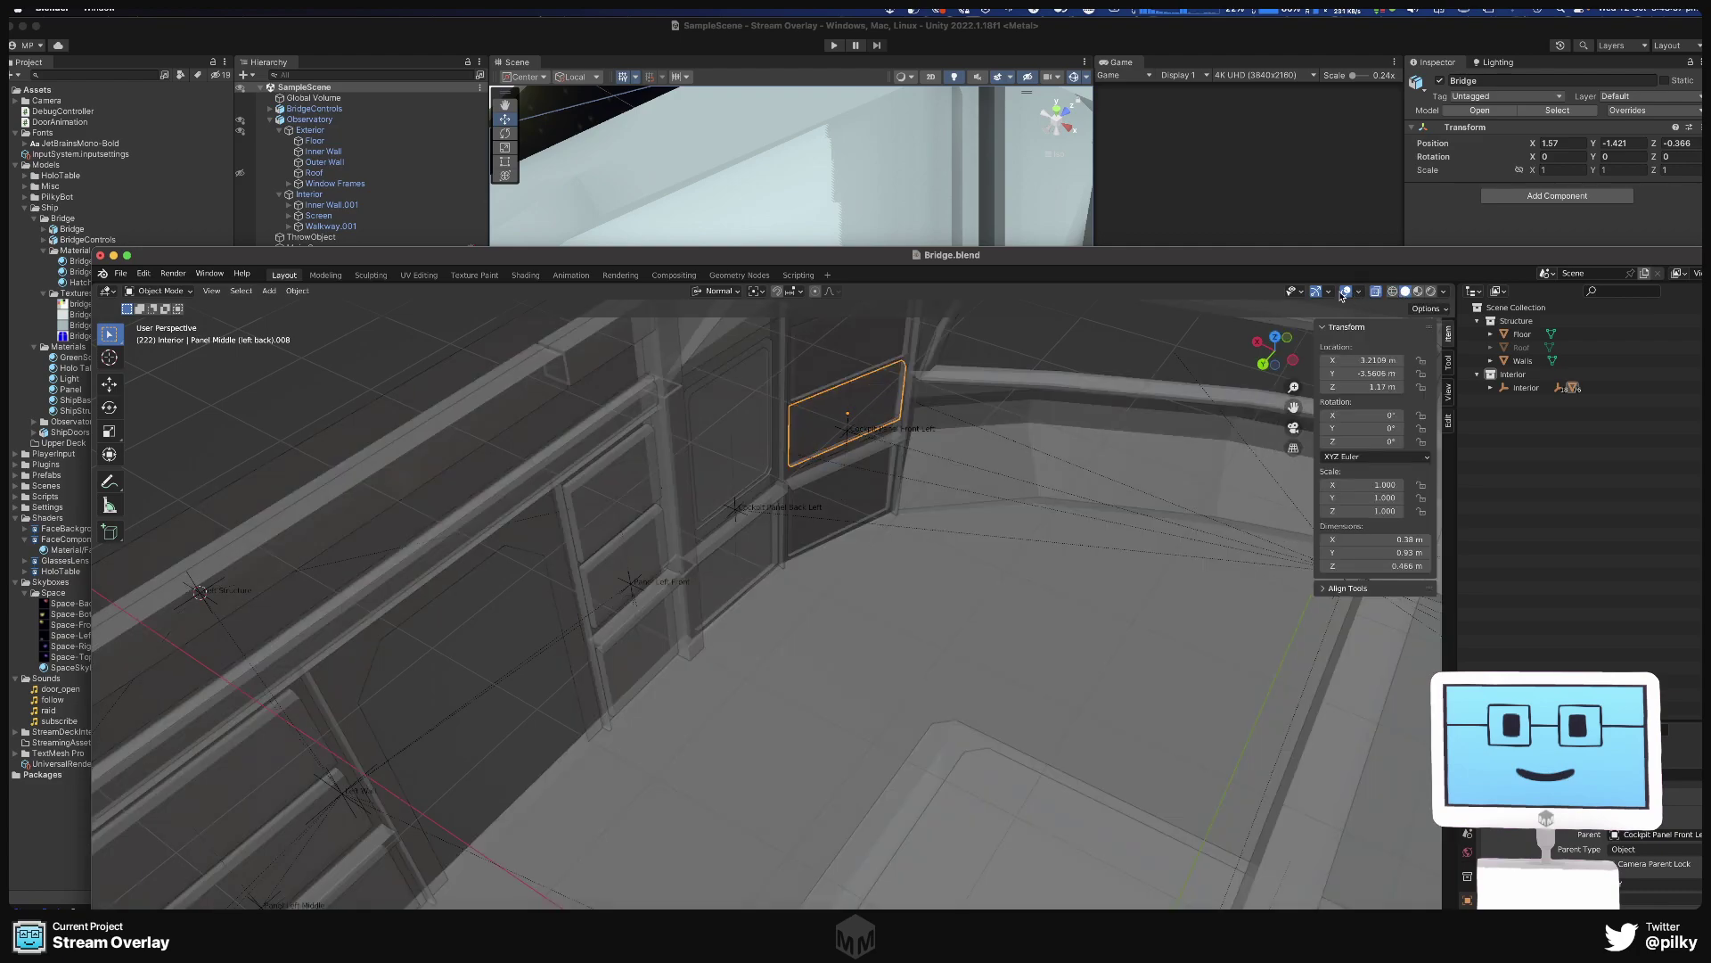
# Check the viewport display options and view the selected cockpit panel's normals in Edit Mode.
pyautogui.click(1294, 291)
pyautogui.click(1331, 291)
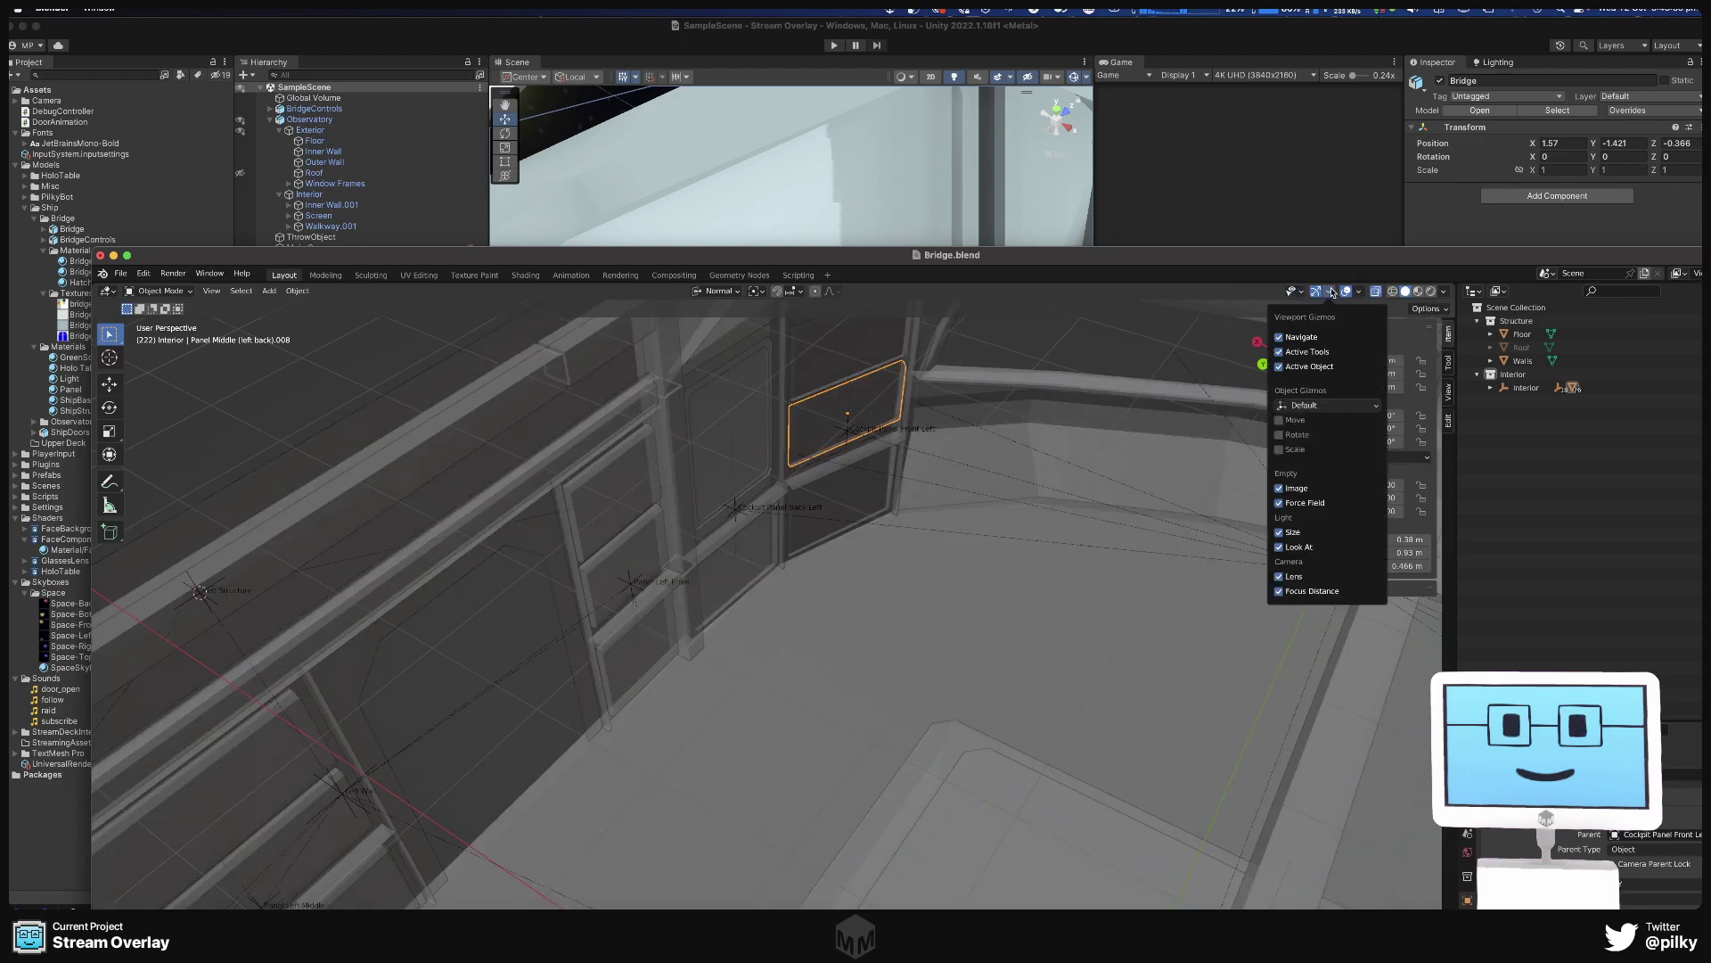
pyautogui.click(1358, 292)
pyautogui.click(1358, 293)
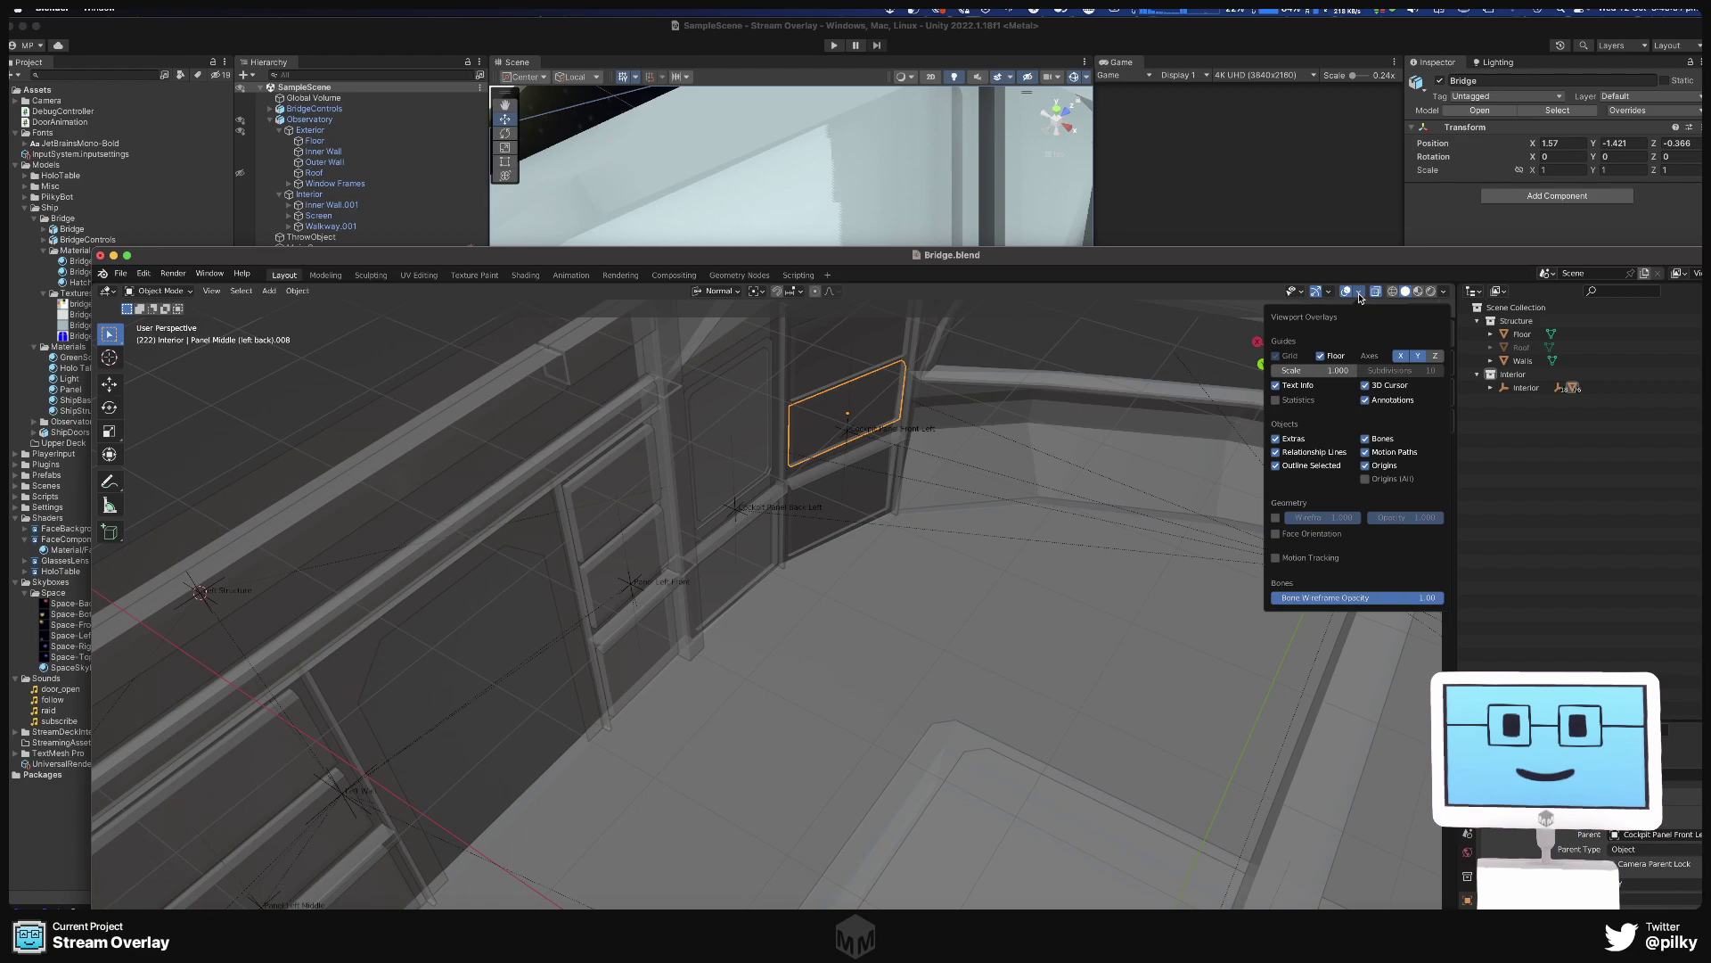
pyautogui.press('n')
pyautogui.press('Tab')
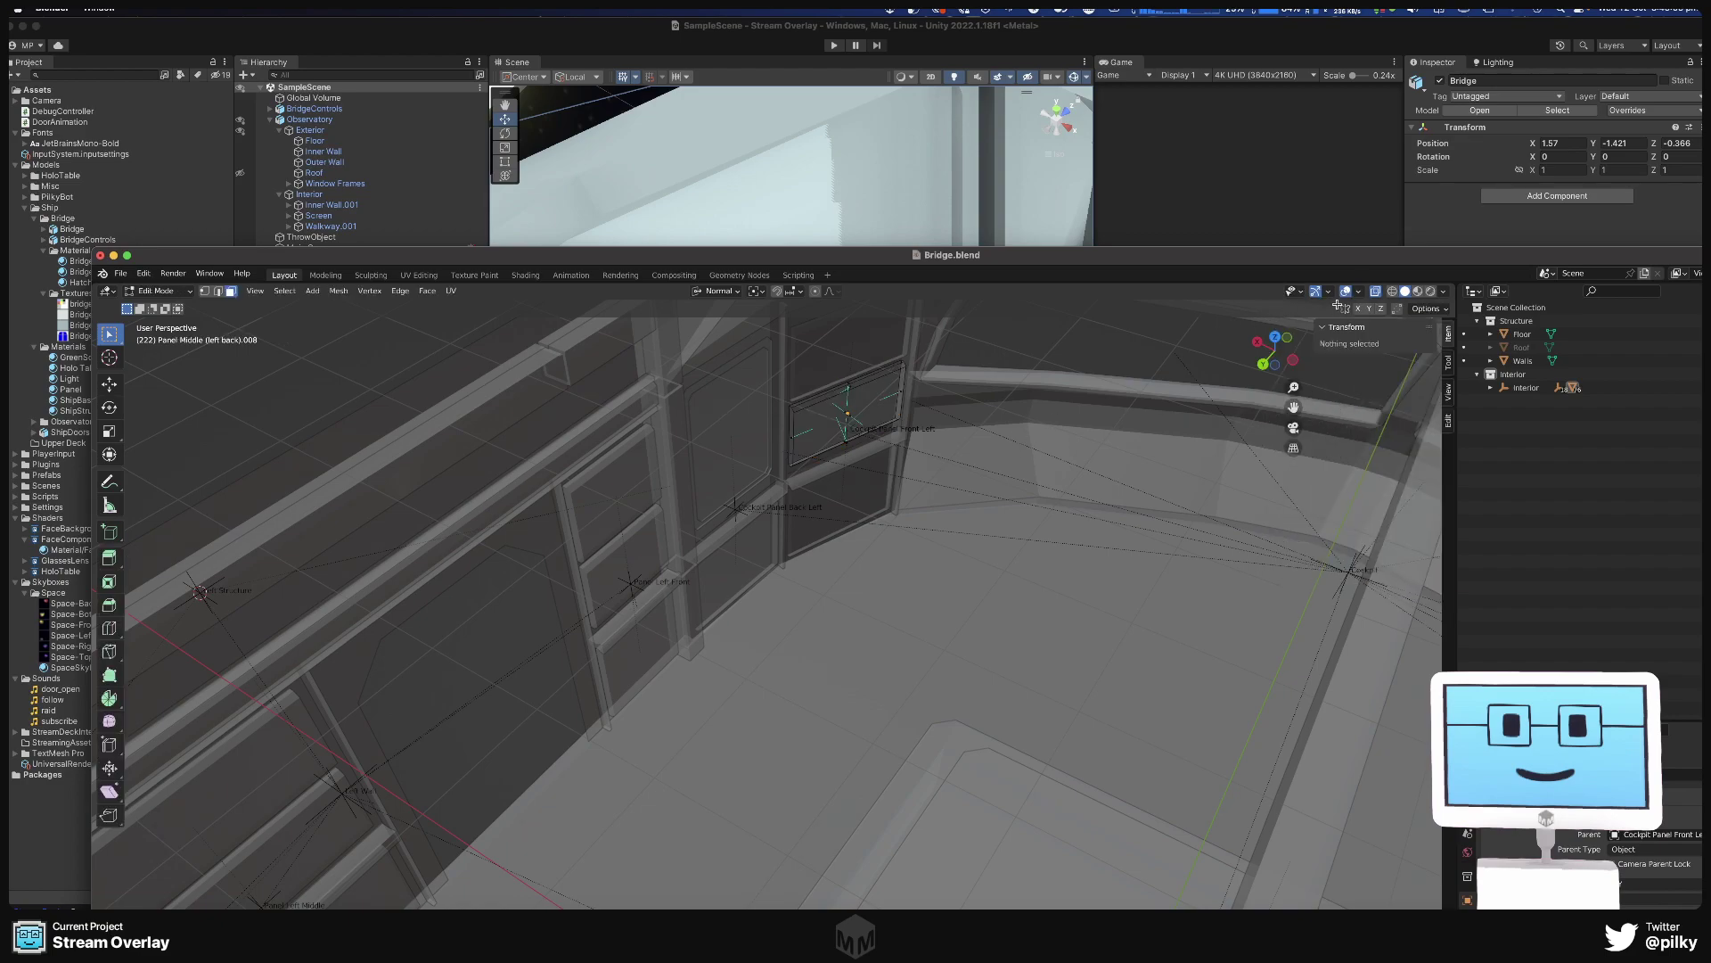
pyautogui.click(1359, 293)
pyautogui.press('Tab')
# Select the three front left cockpit panels and the bottom back left one, and select all their faces in Edit Mode.
pyautogui.keyDown('shift'); pyautogui.click(845, 429); pyautogui.keyUp('shift')
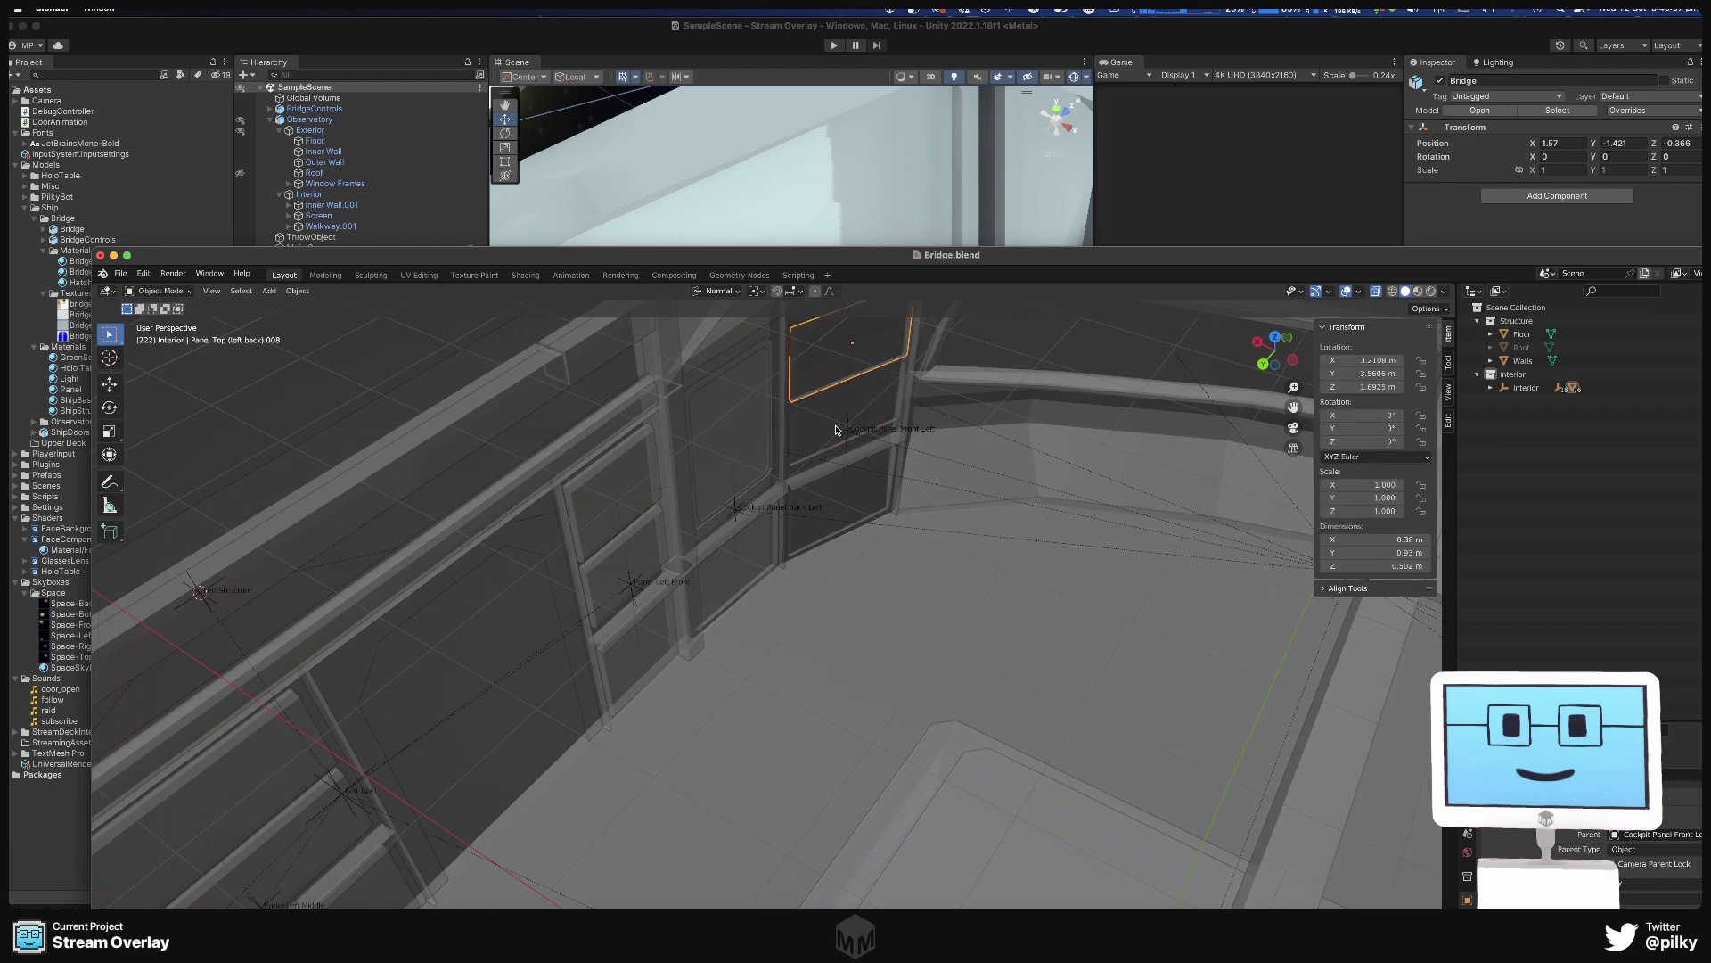
pyautogui.click(800, 414)
pyautogui.keyDown('shift'); pyautogui.click(811, 377); pyautogui.keyUp('shift')
pyautogui.keyDown('shift'); pyautogui.click(812, 525); pyautogui.keyUp('shift')
pyautogui.keyDown('shift'); pyautogui.click(765, 559); pyautogui.keyUp('shift')
pyautogui.press('Tab')
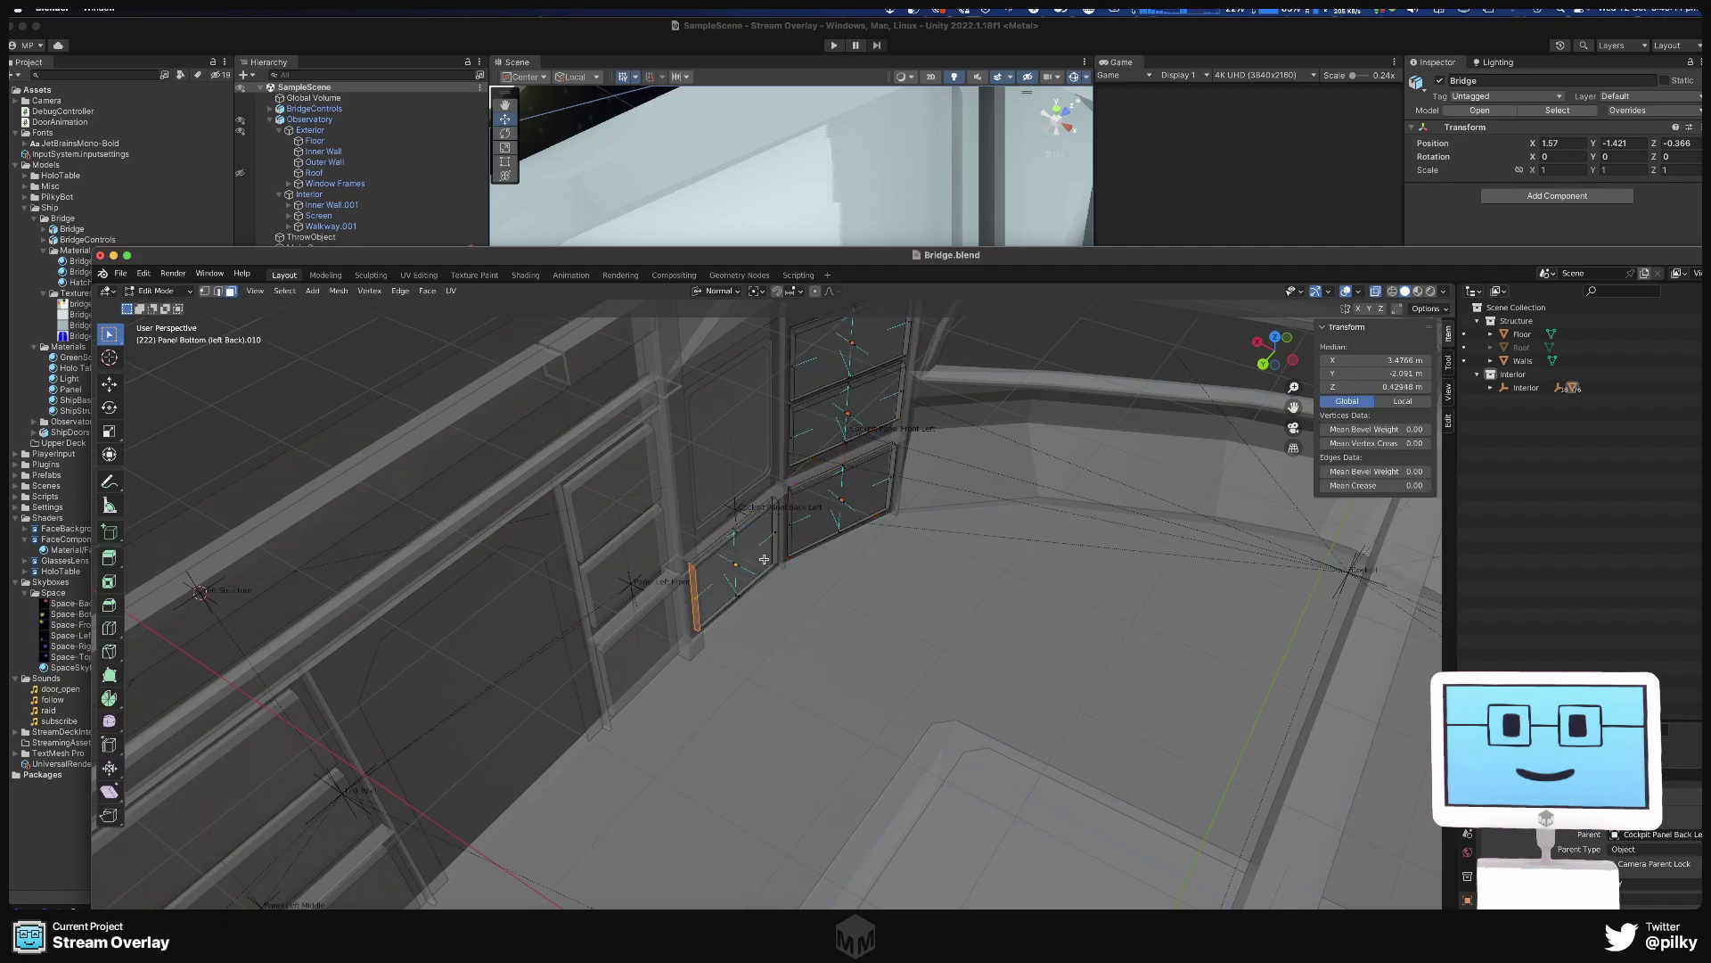
pyautogui.press('a')
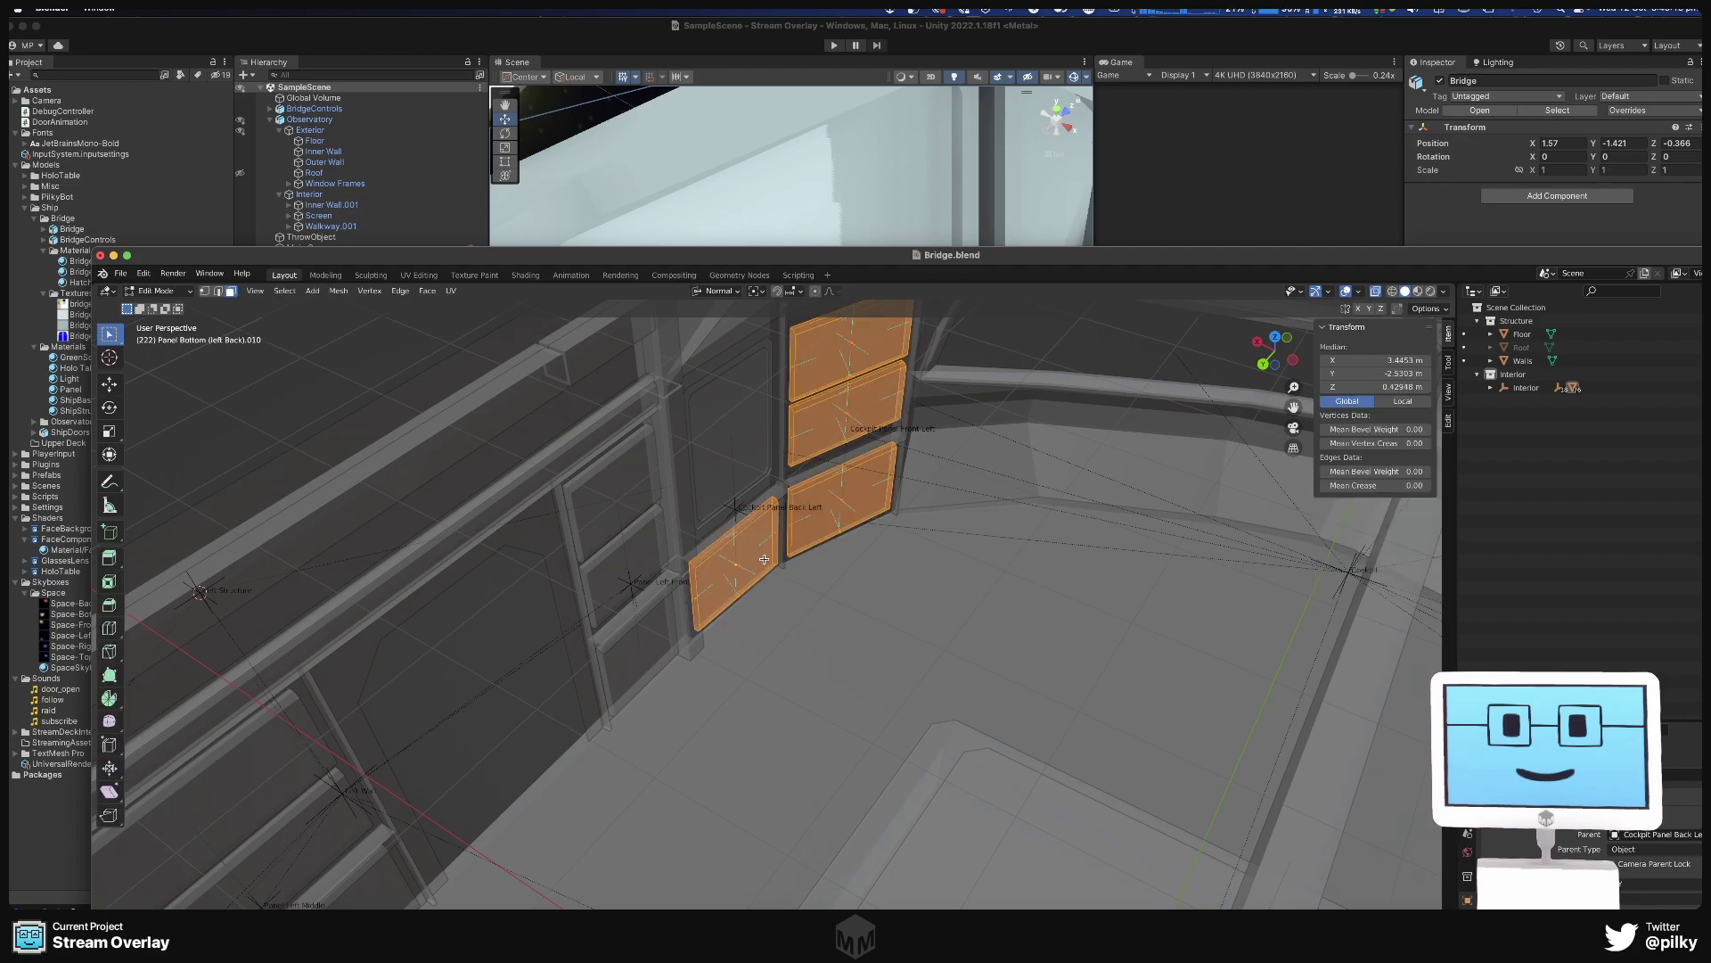
# Enlarge the Blender window and recalculate the selected panels' normals, toggling the Inside option, then return to Object Mode.
pyautogui.doubleClick(571, 255)
pyautogui.hotkey('ctrl', 'shift', 'n')
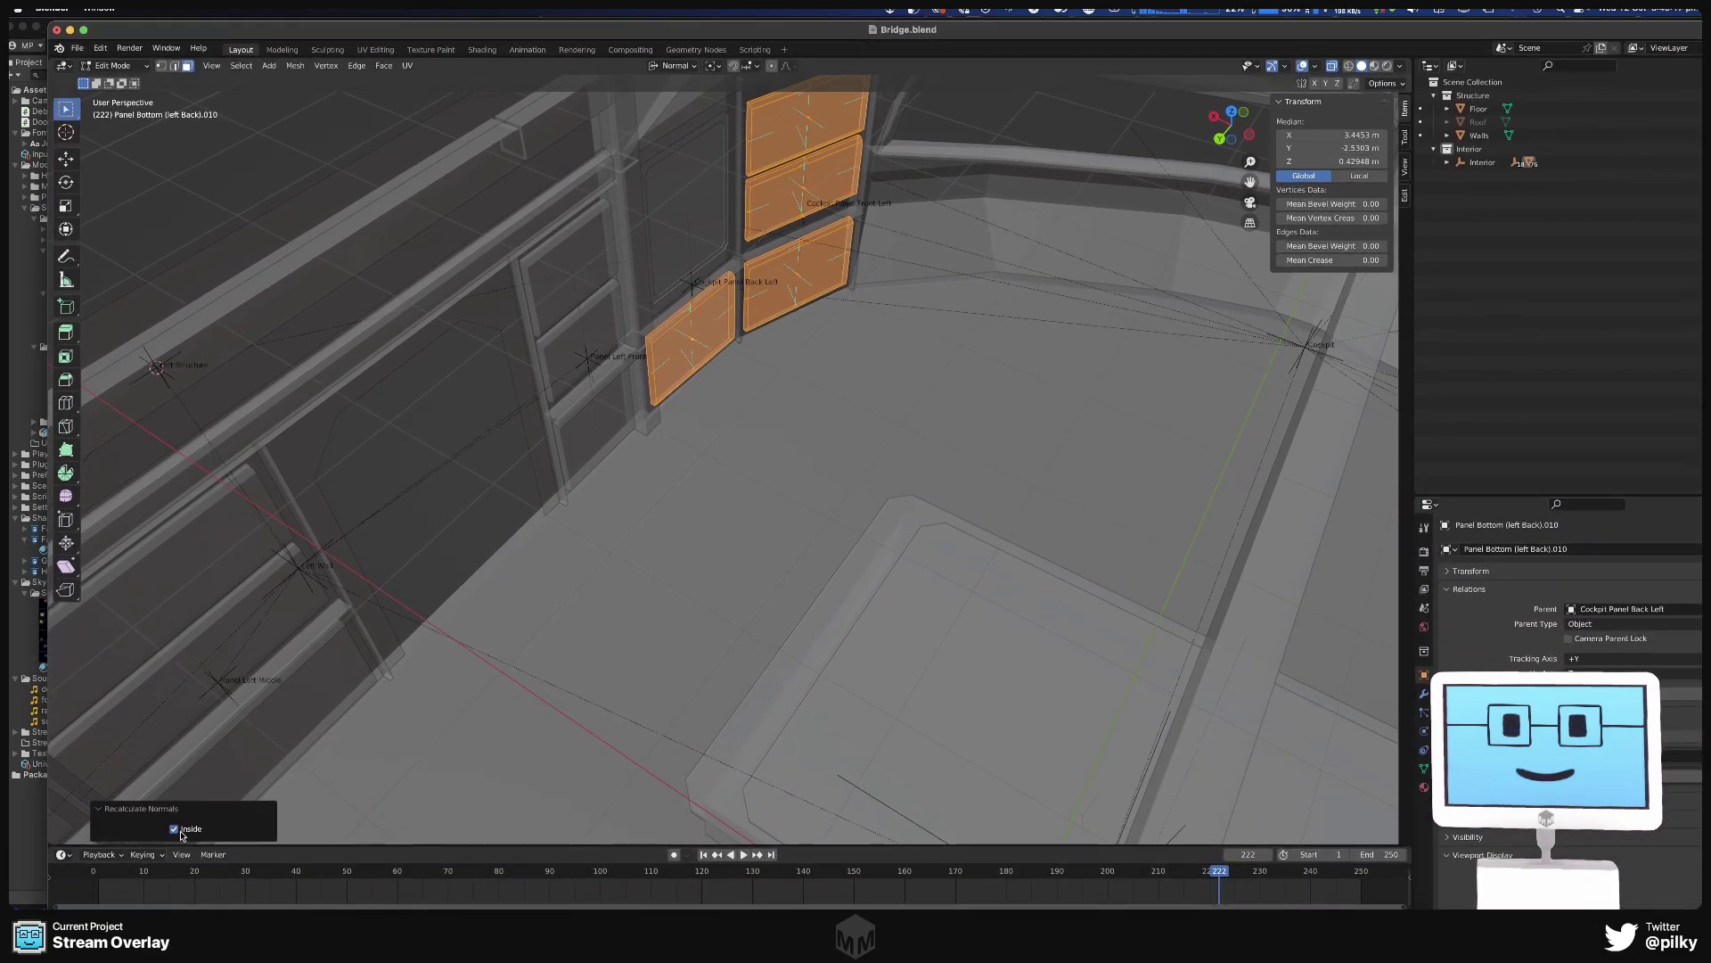
pyautogui.click(178, 832)
pyautogui.hotkey('alt', 'a')
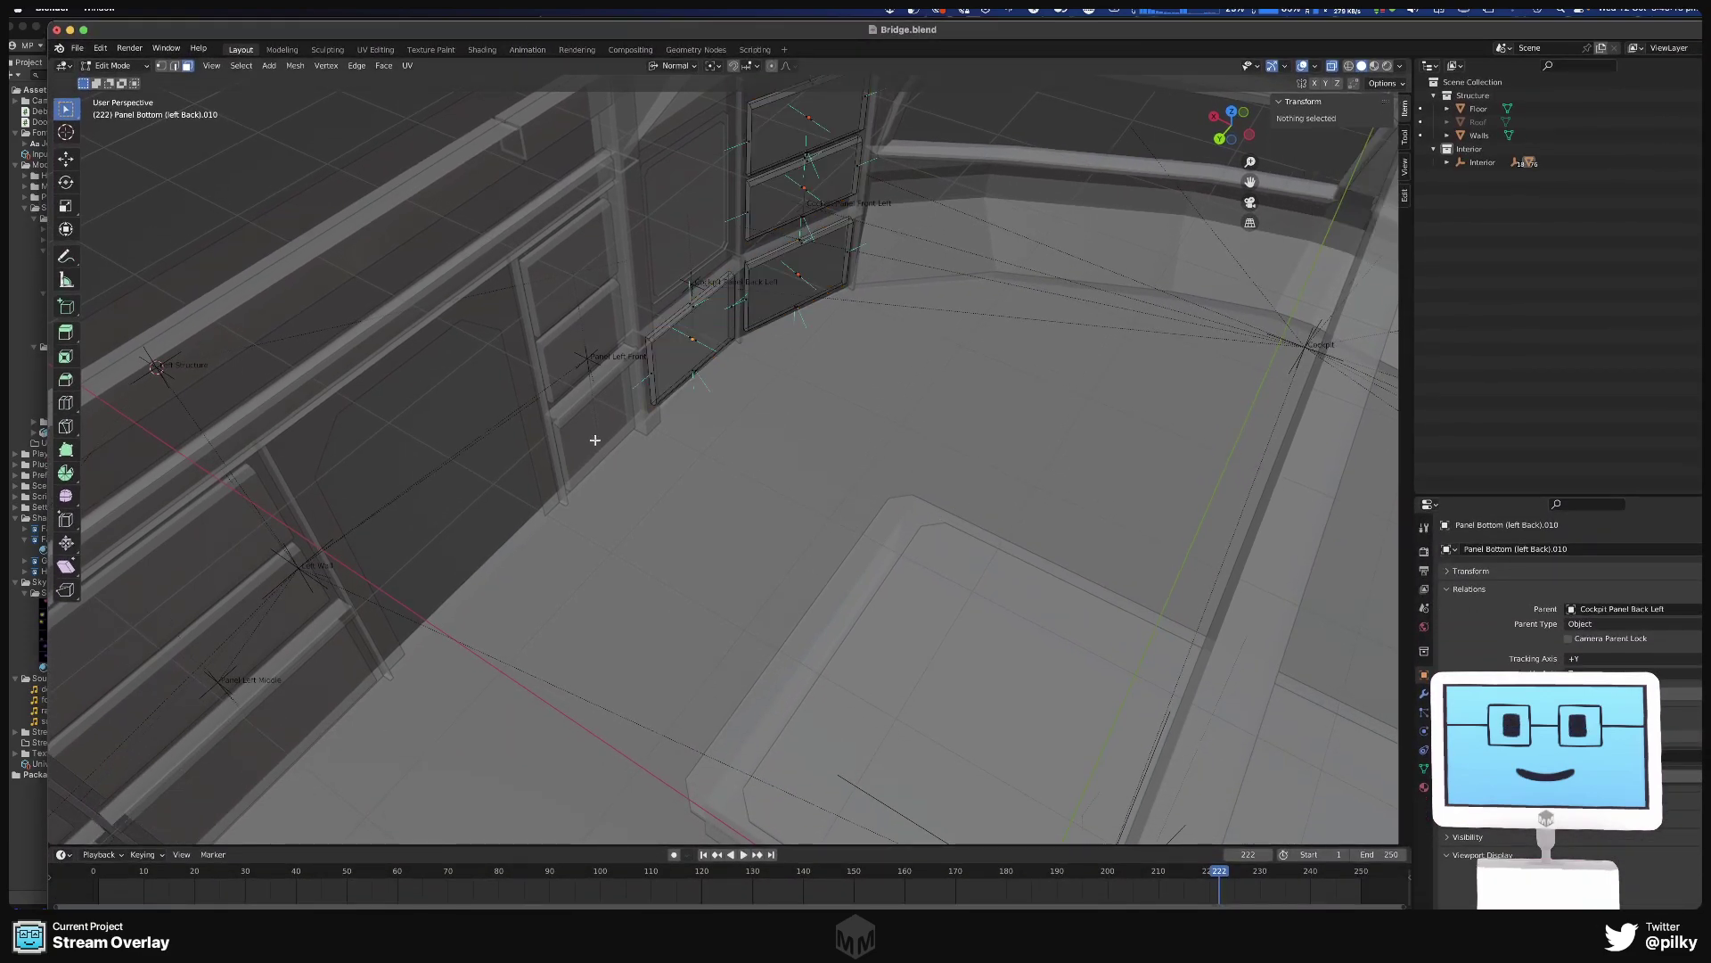
pyautogui.press('Tab')
# Check the normals of the top and middle front right cockpit panels in Edit Mode.
pyautogui.click(601, 415)
pyautogui.moveTo(772, 458); pyautogui.dragTo(905, 180, button='middle')
pyautogui.scroll(-3, 897, 433)
pyautogui.click(905, 178)
pyautogui.press('Tab')
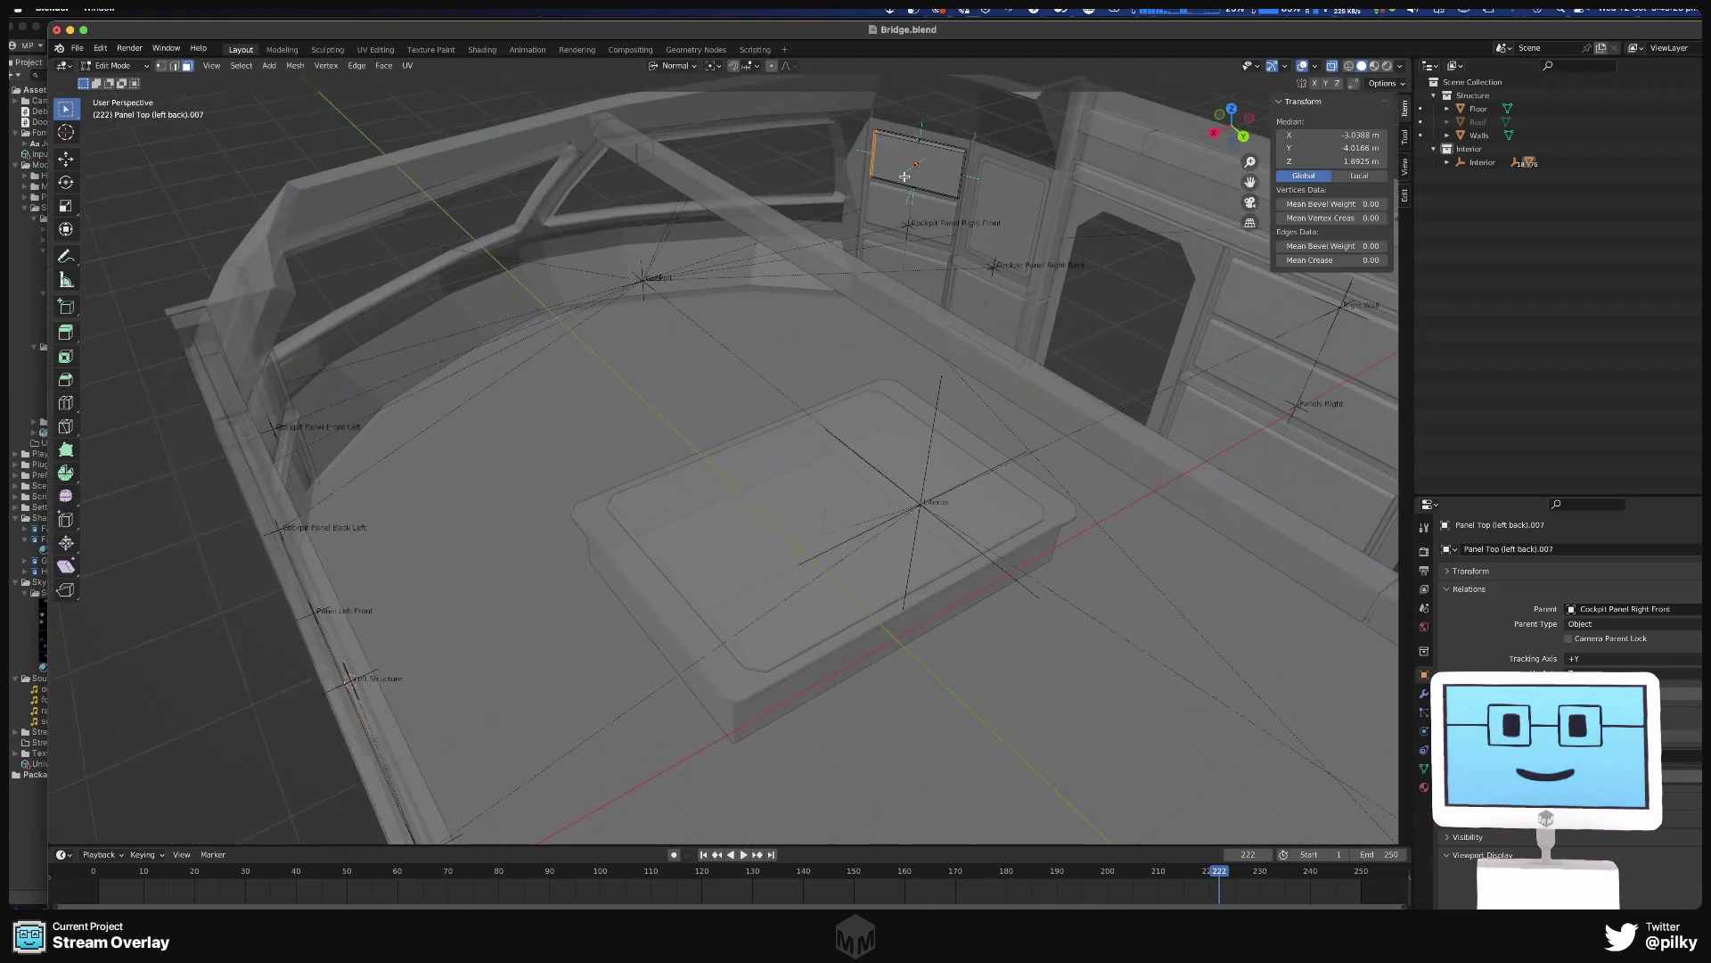
pyautogui.press('Tab')
pyautogui.click(936, 266)
pyautogui.press('Tab')
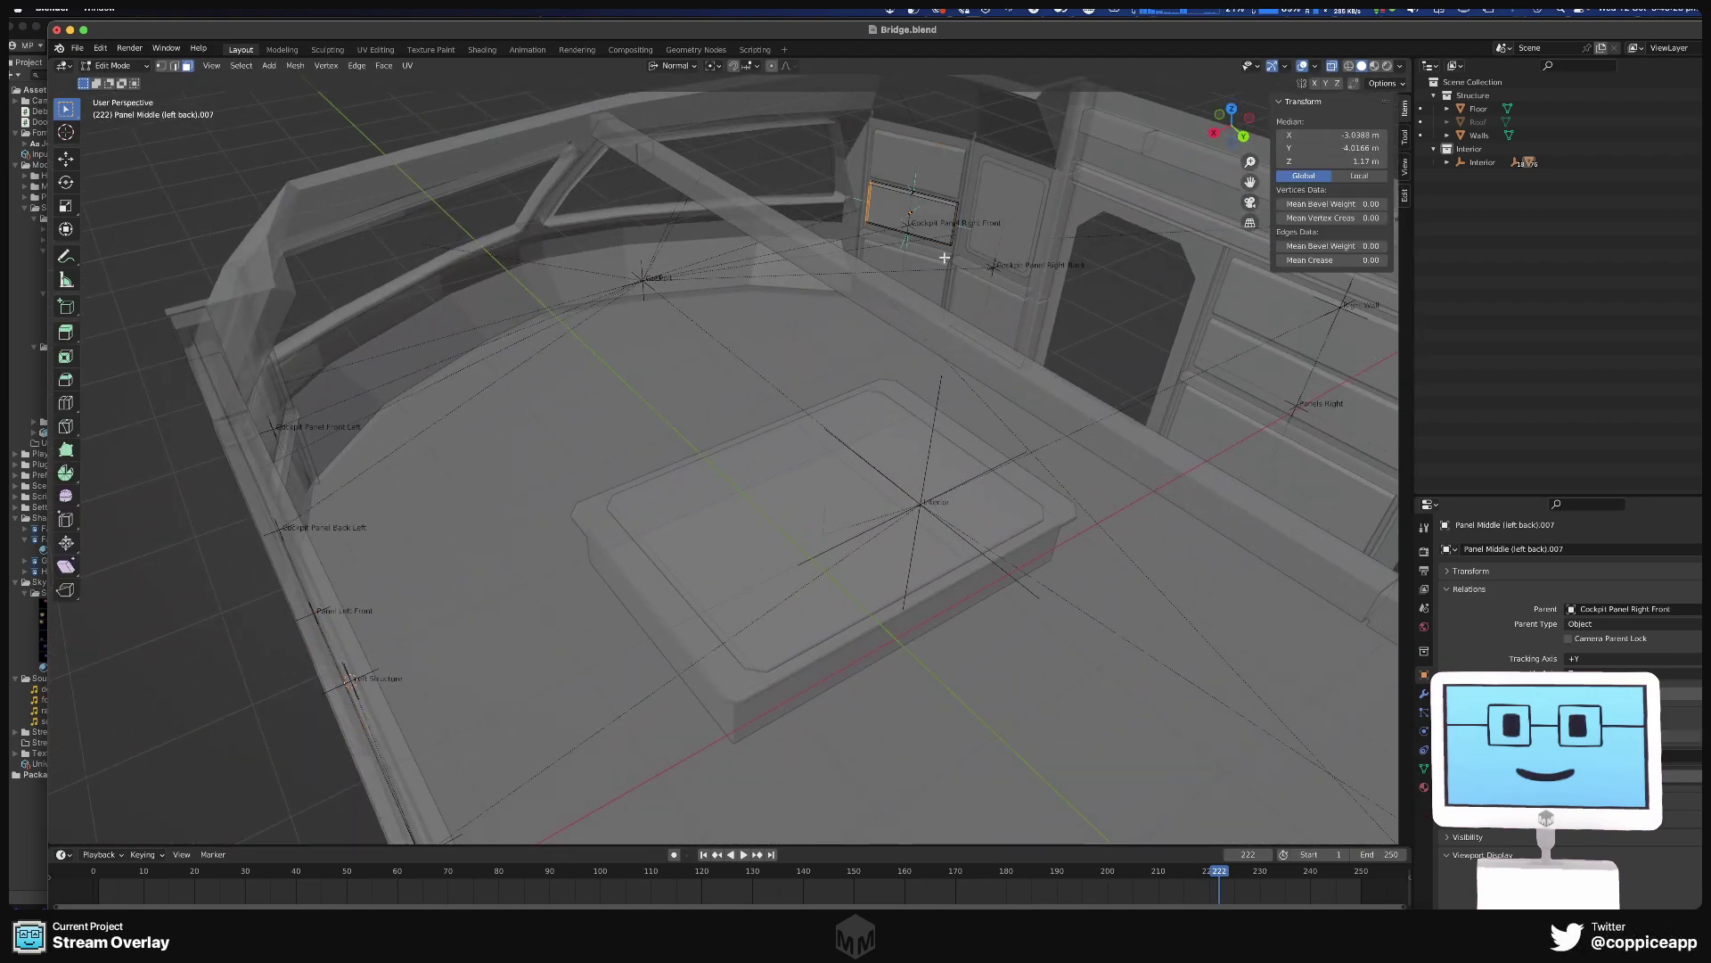
pyautogui.press('Tab')
pyautogui.press('Tab')
pyautogui.press('Tab')
# Check the normals of the bottom back right cockpit panel and view the bridge from behind.
pyautogui.click(987, 308)
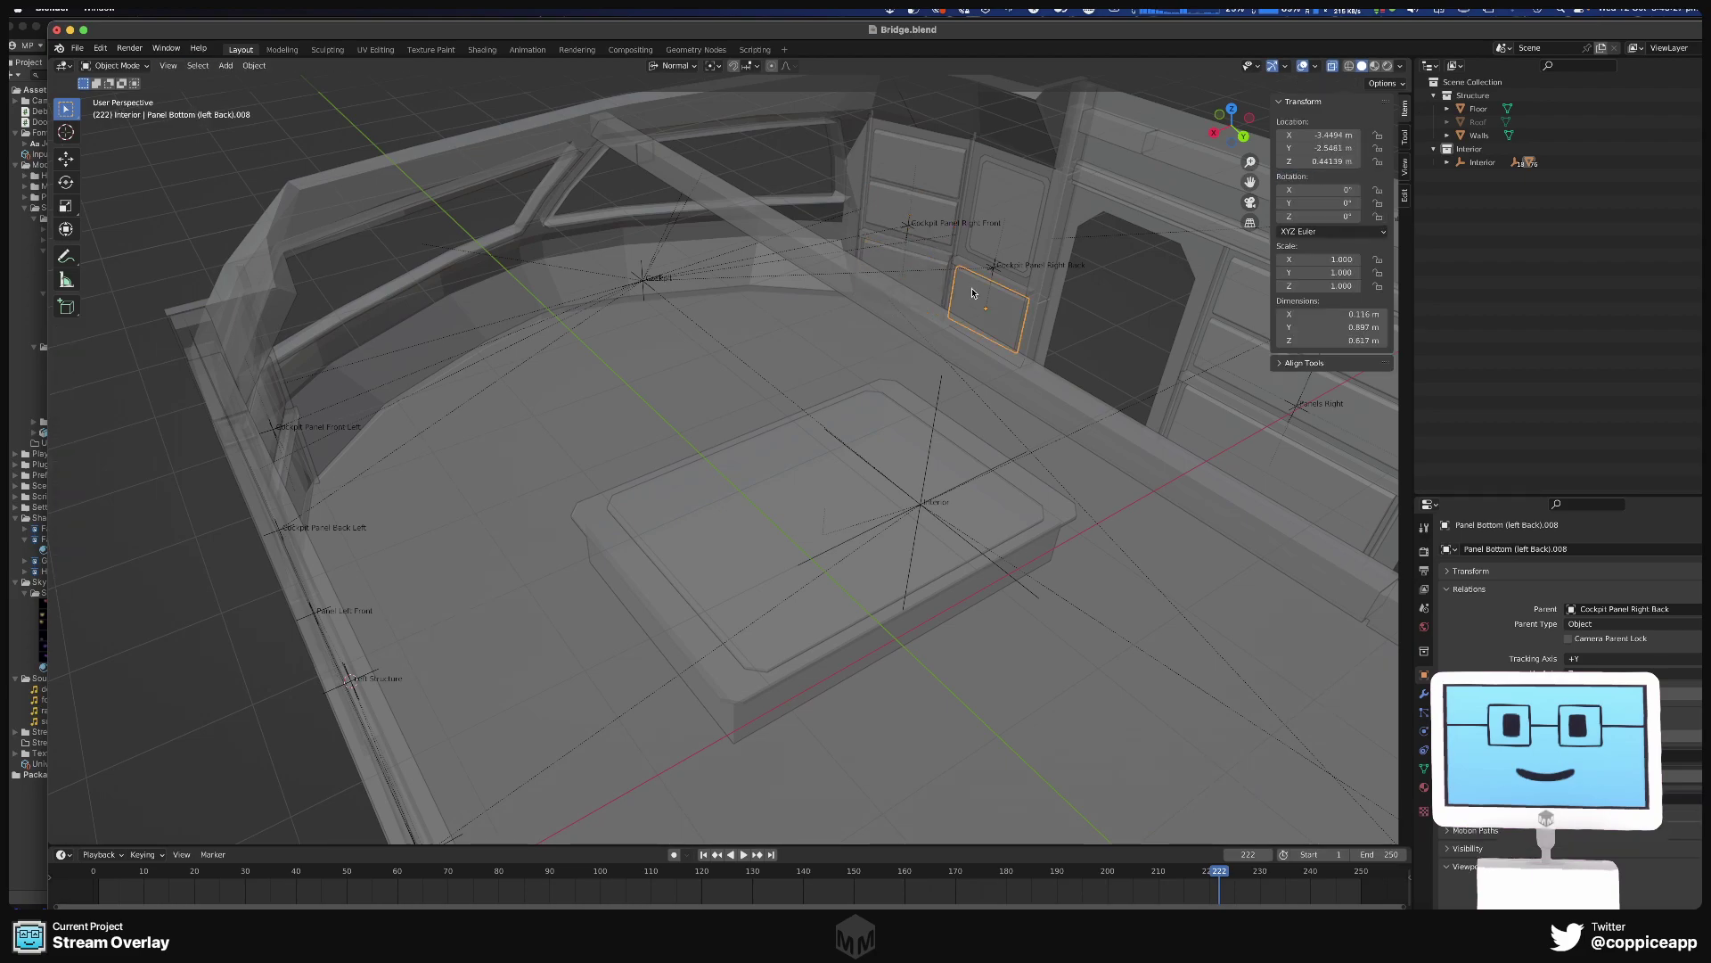
pyautogui.press('Tab')
pyautogui.press('Tab')
pyautogui.moveTo(814, 295); pyautogui.dragTo(646, 57, button='middle')
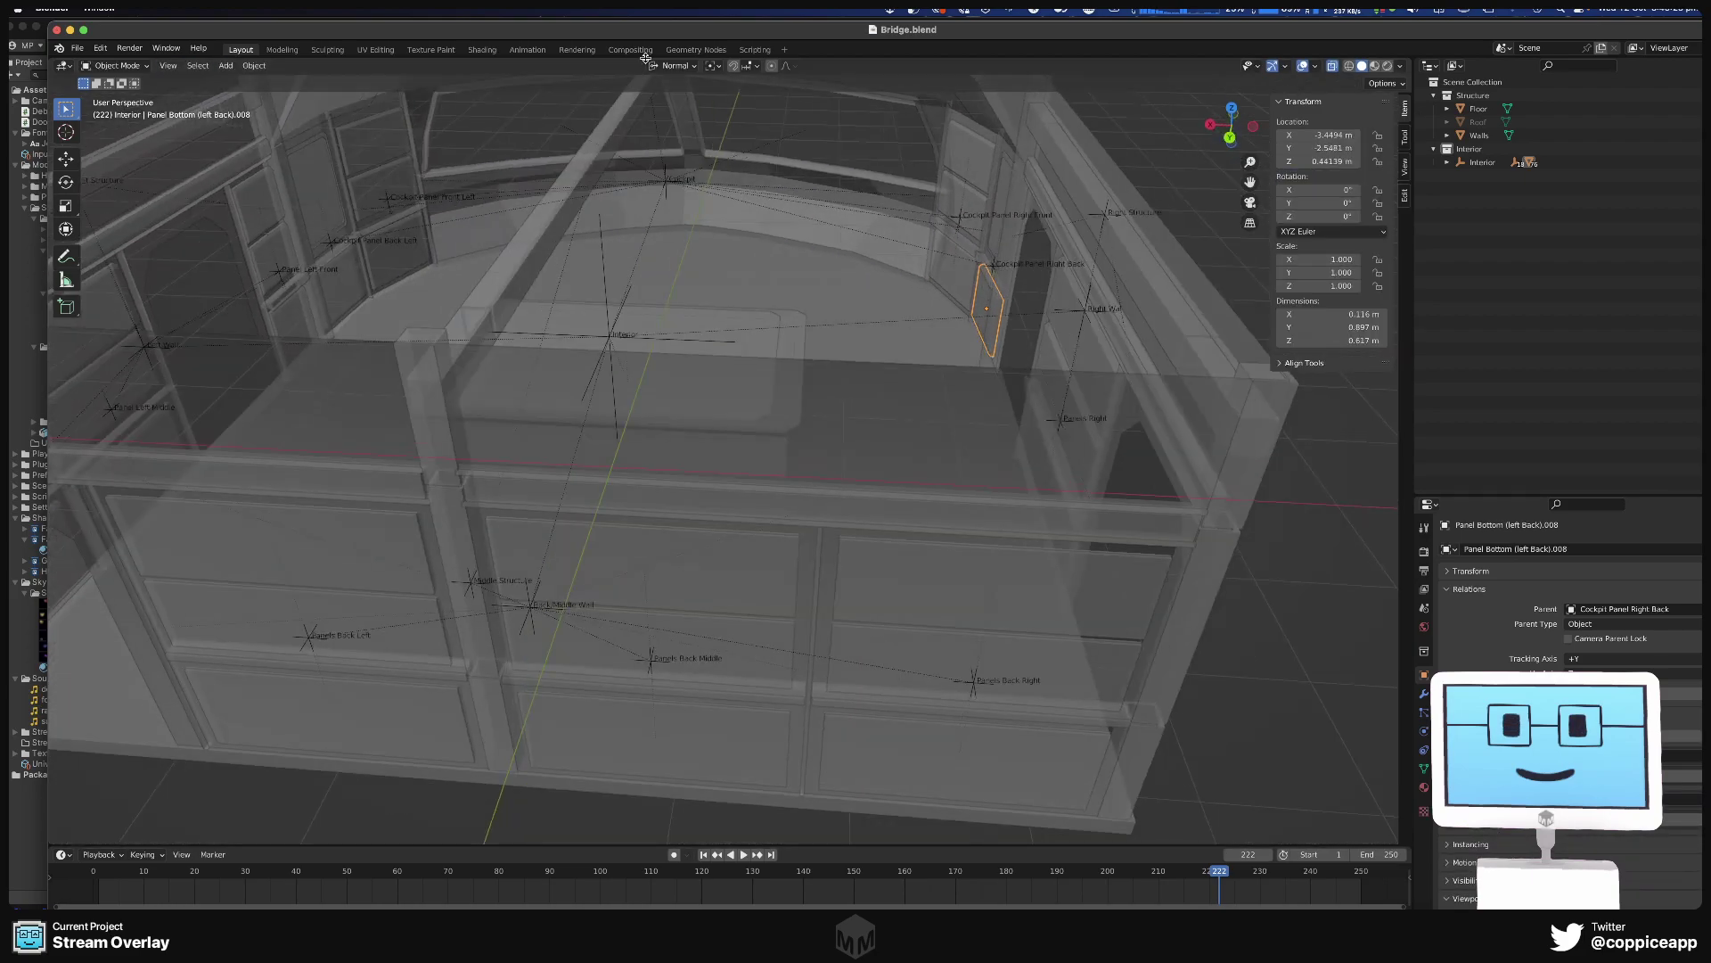
# Switch back to Unity, select the bridge Walls and examine the whole bridge interior in the scene view.
pyautogui.press('super+Tab')
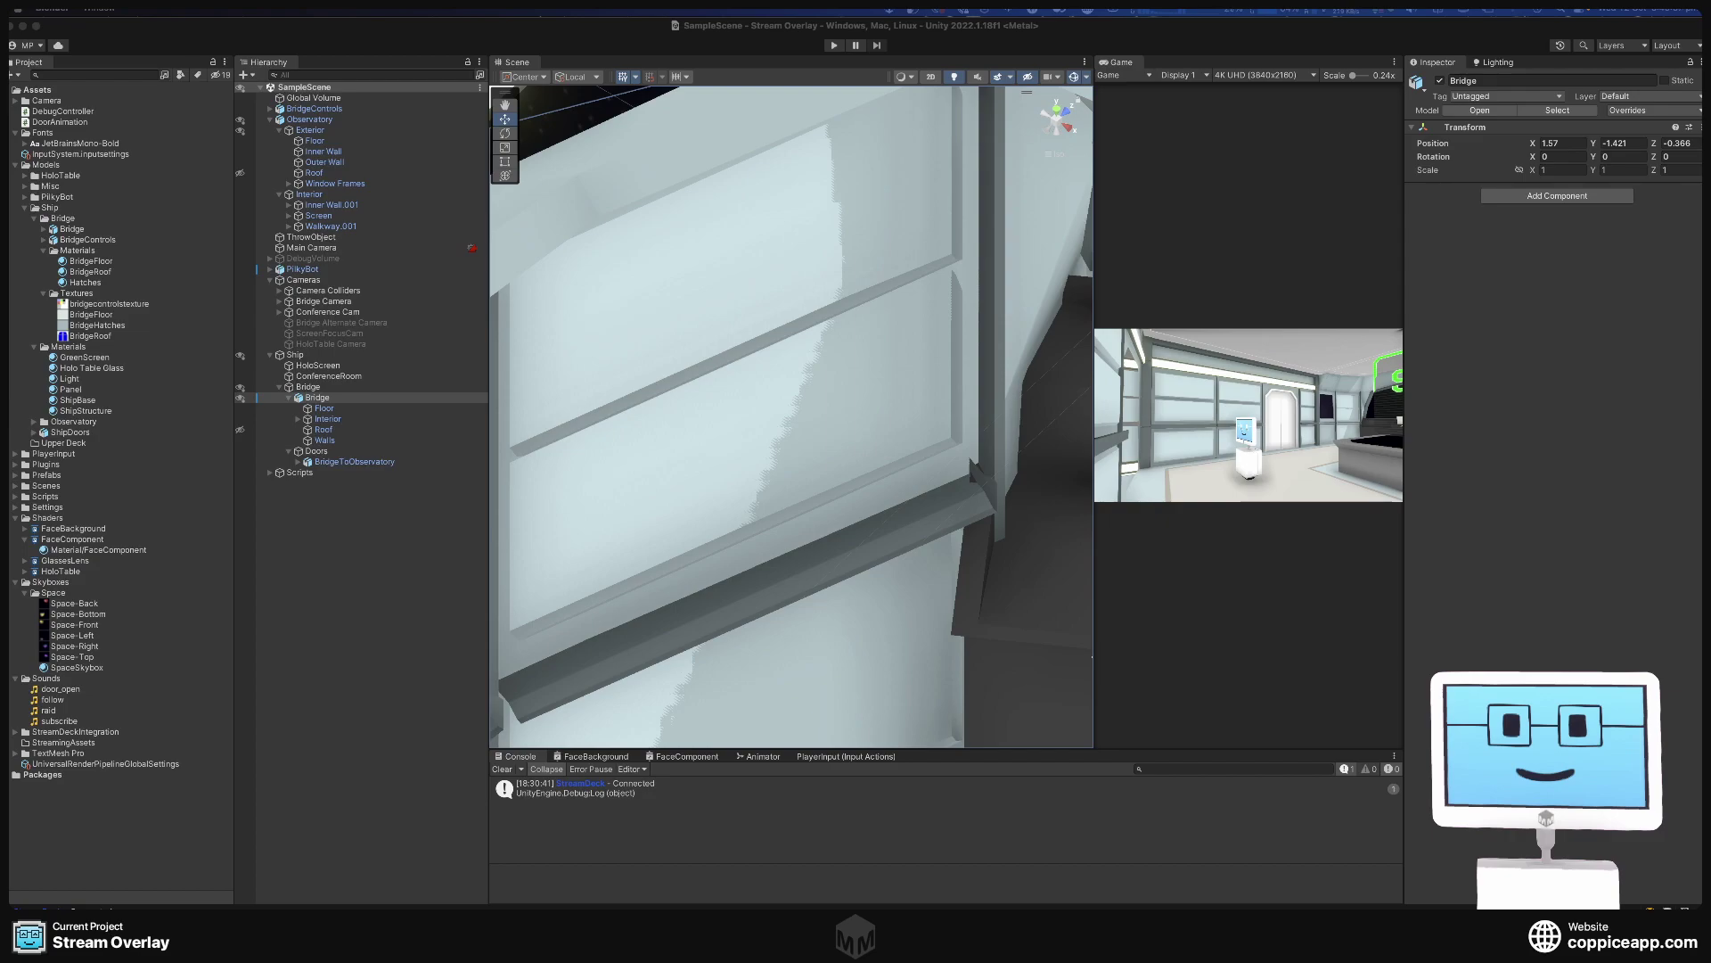
pyautogui.click(1021, 399)
pyautogui.press('f')
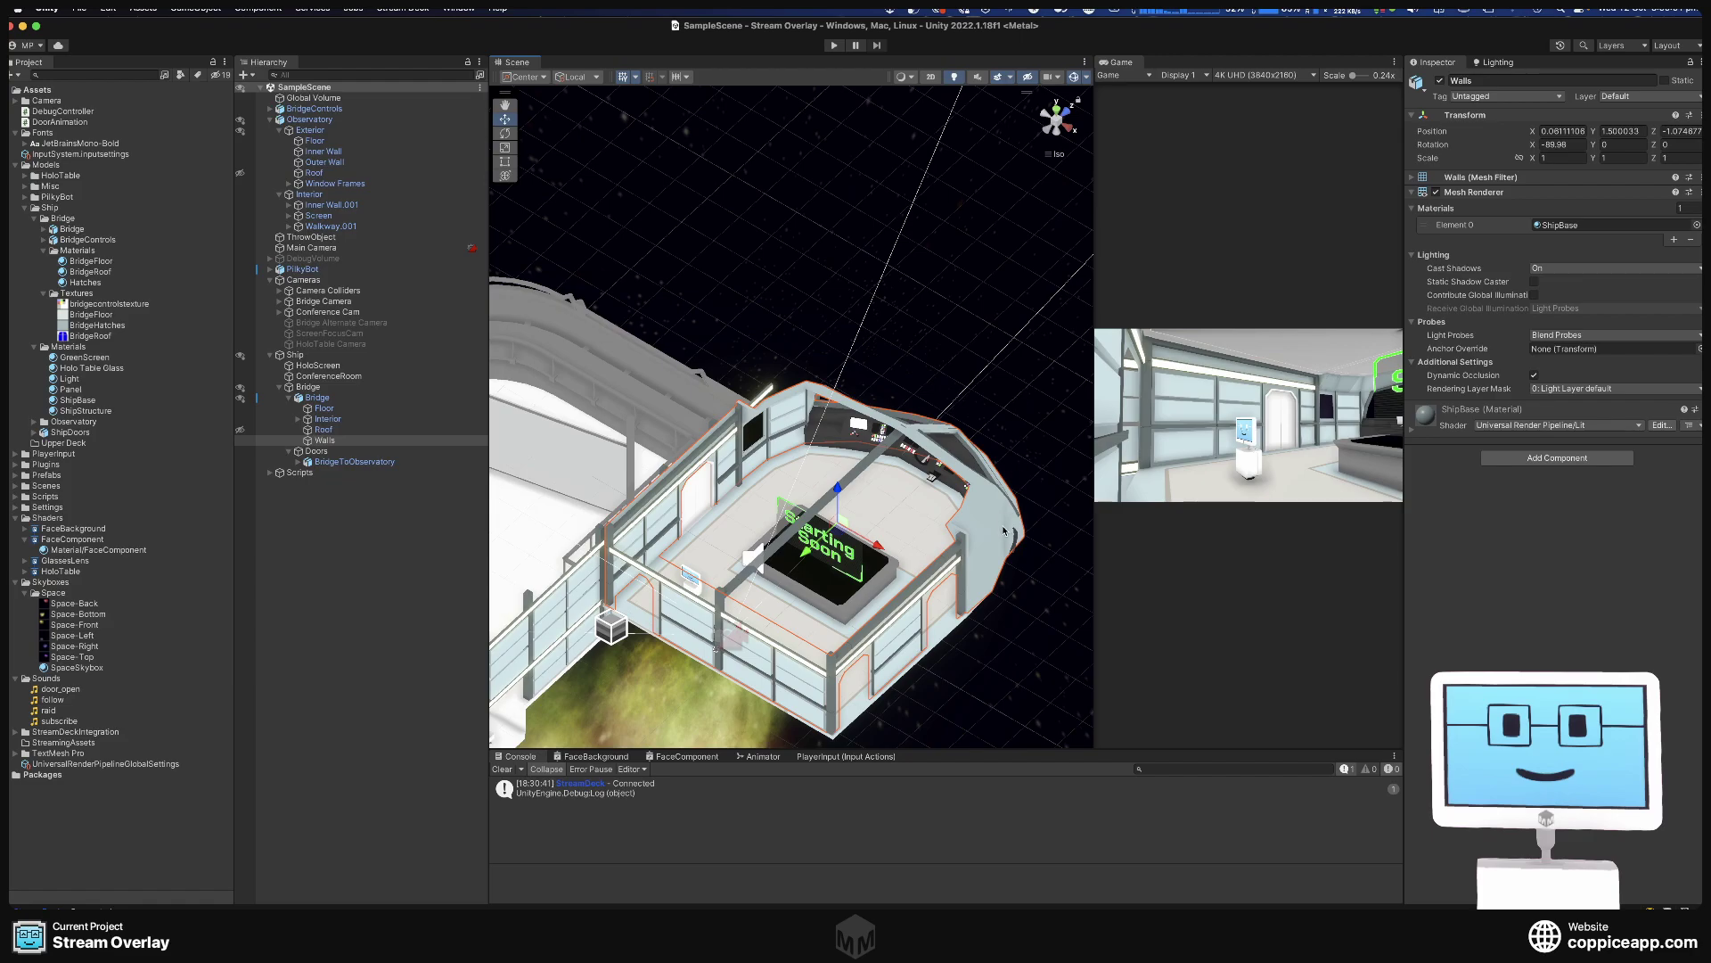
pyautogui.keyDown('alt'); pyautogui.moveTo(1003, 531); pyautogui.dragTo(826, 380); pyautogui.keyUp('alt')
pyautogui.scroll(5, 883, 487)
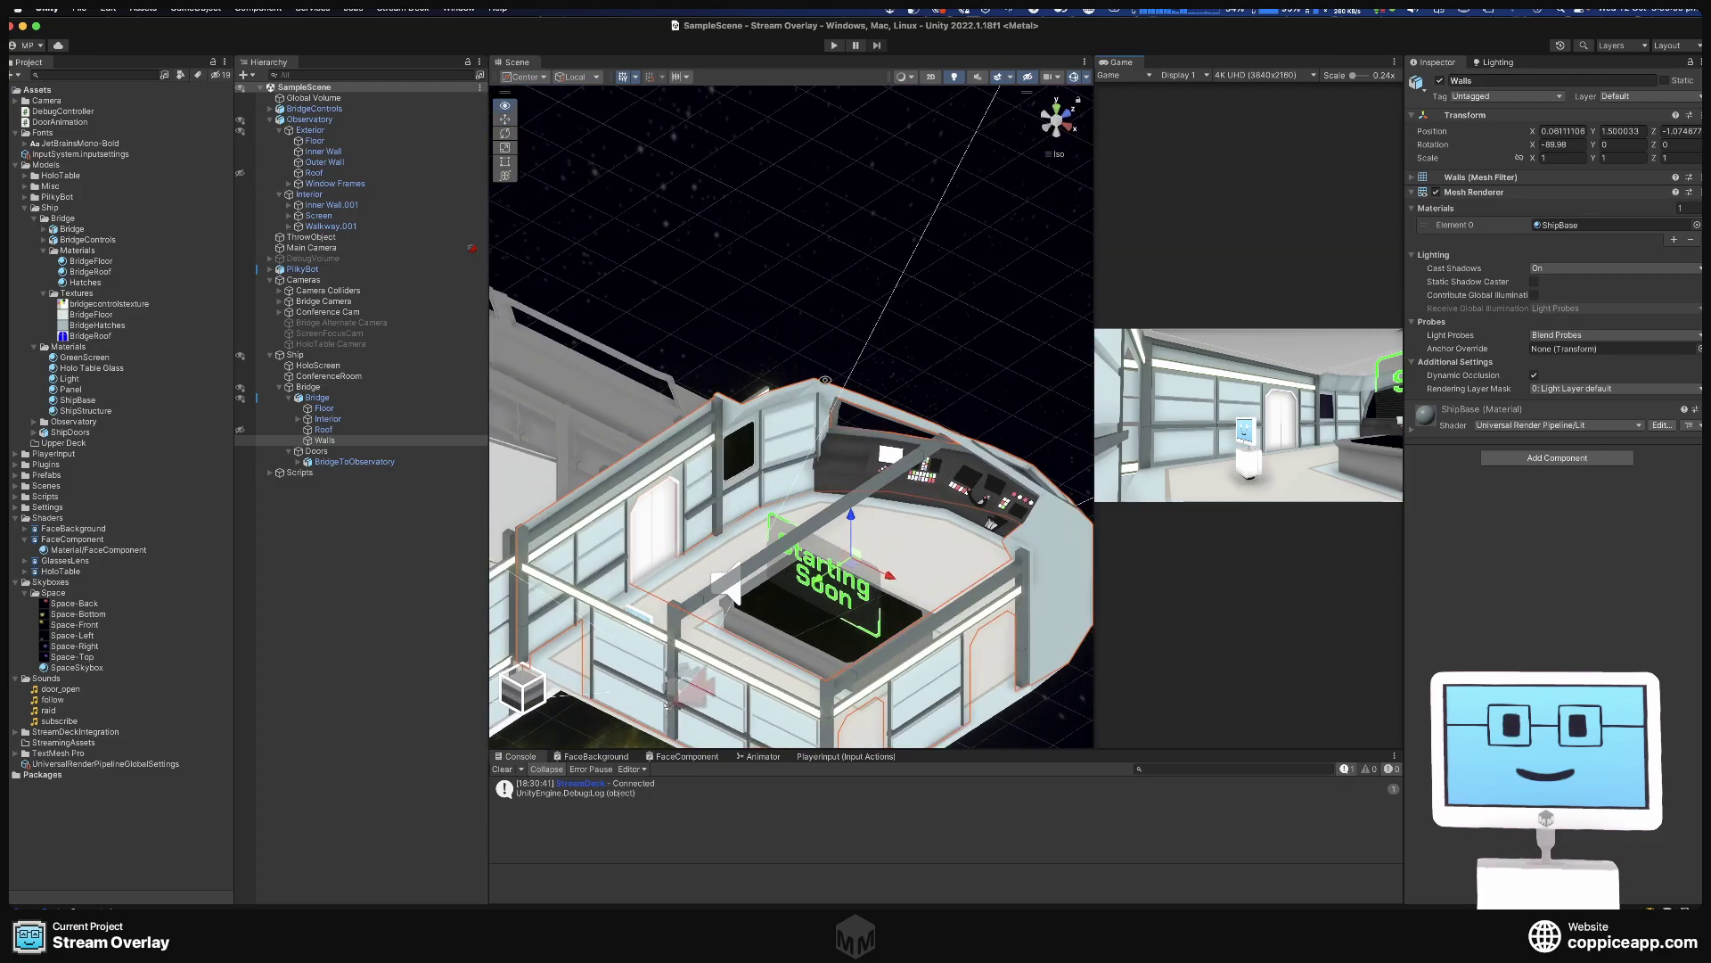
pyautogui.moveTo(790, 490); pyautogui.dragTo(922, 429, button='middle')
pyautogui.scroll(2, 922, 429)
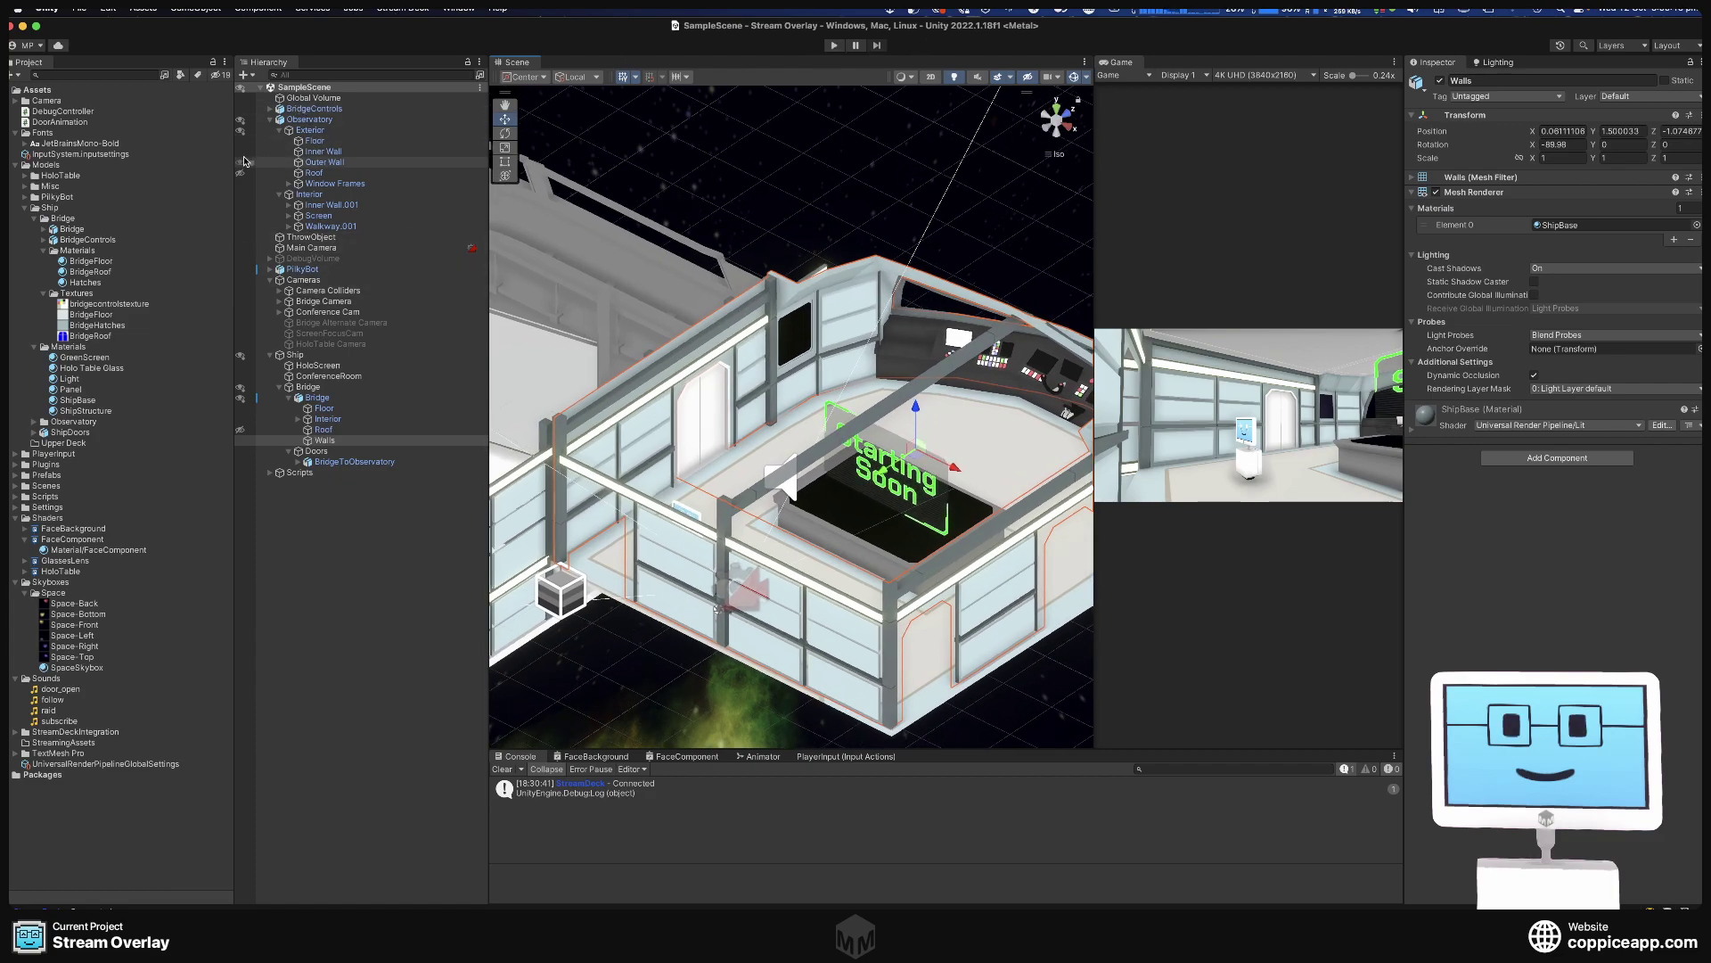
# Narrow the Project and Hierarchy areas to widen the scene view, and run the scene in play mode.
pyautogui.moveTo(233, 154); pyautogui.dragTo(190, 156)
pyautogui.moveTo(485, 219); pyautogui.dragTo(399, 212)
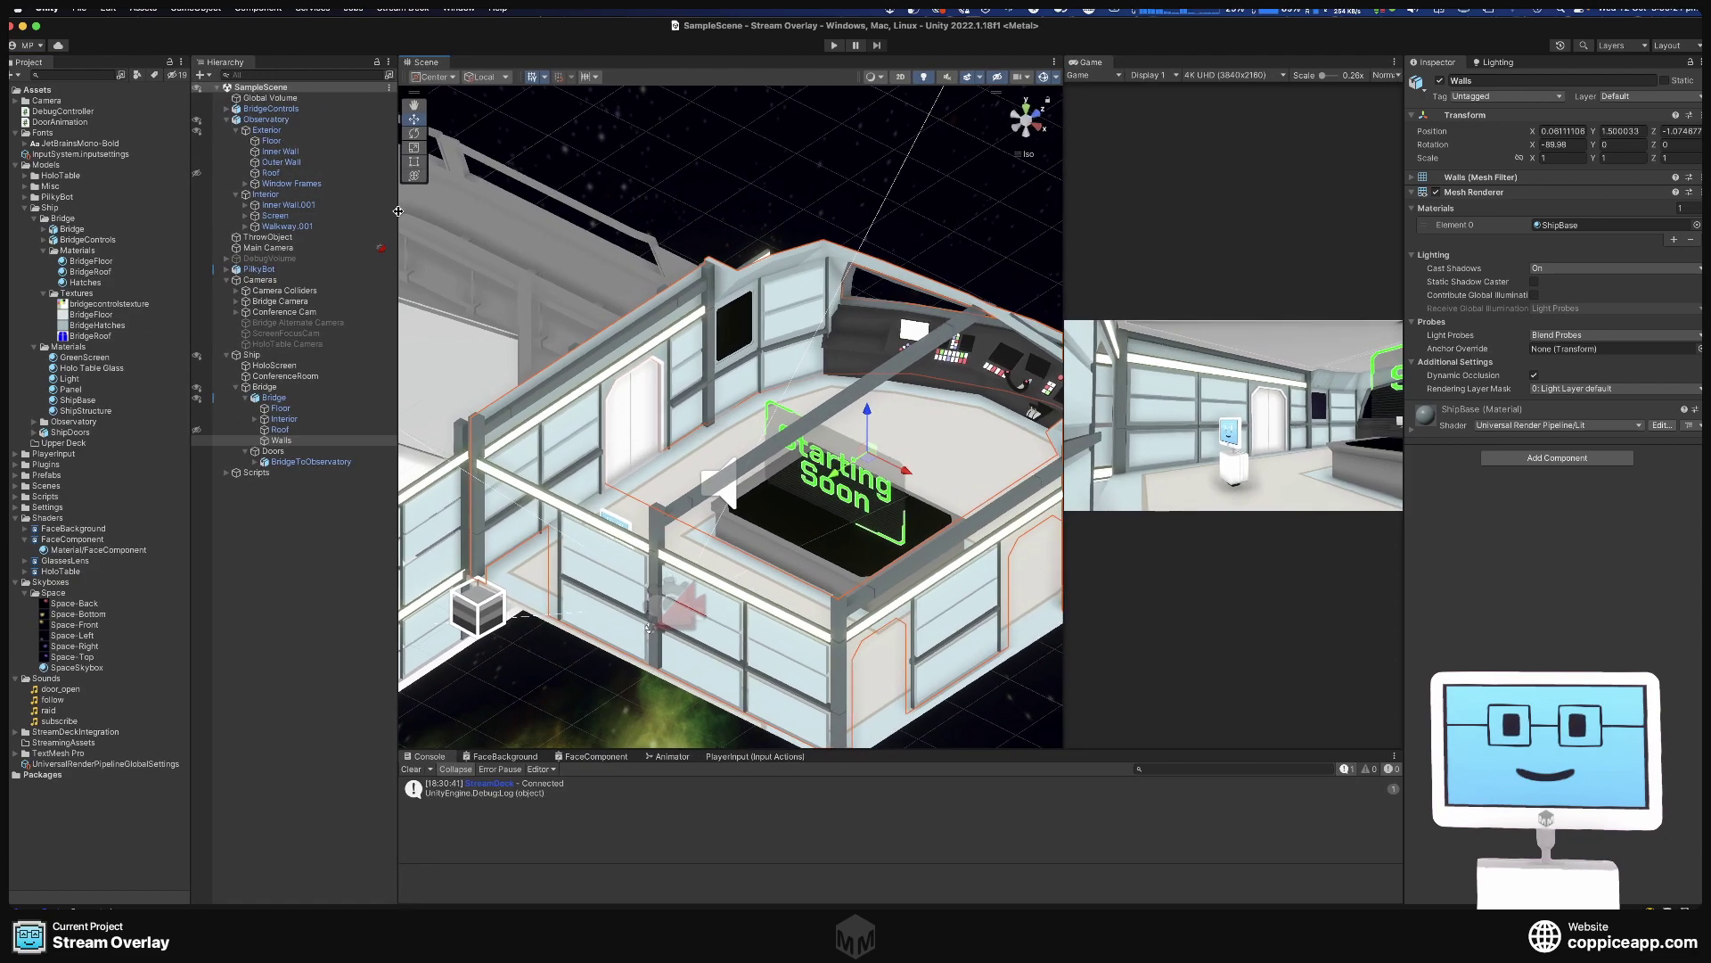
pyautogui.click(833, 46)
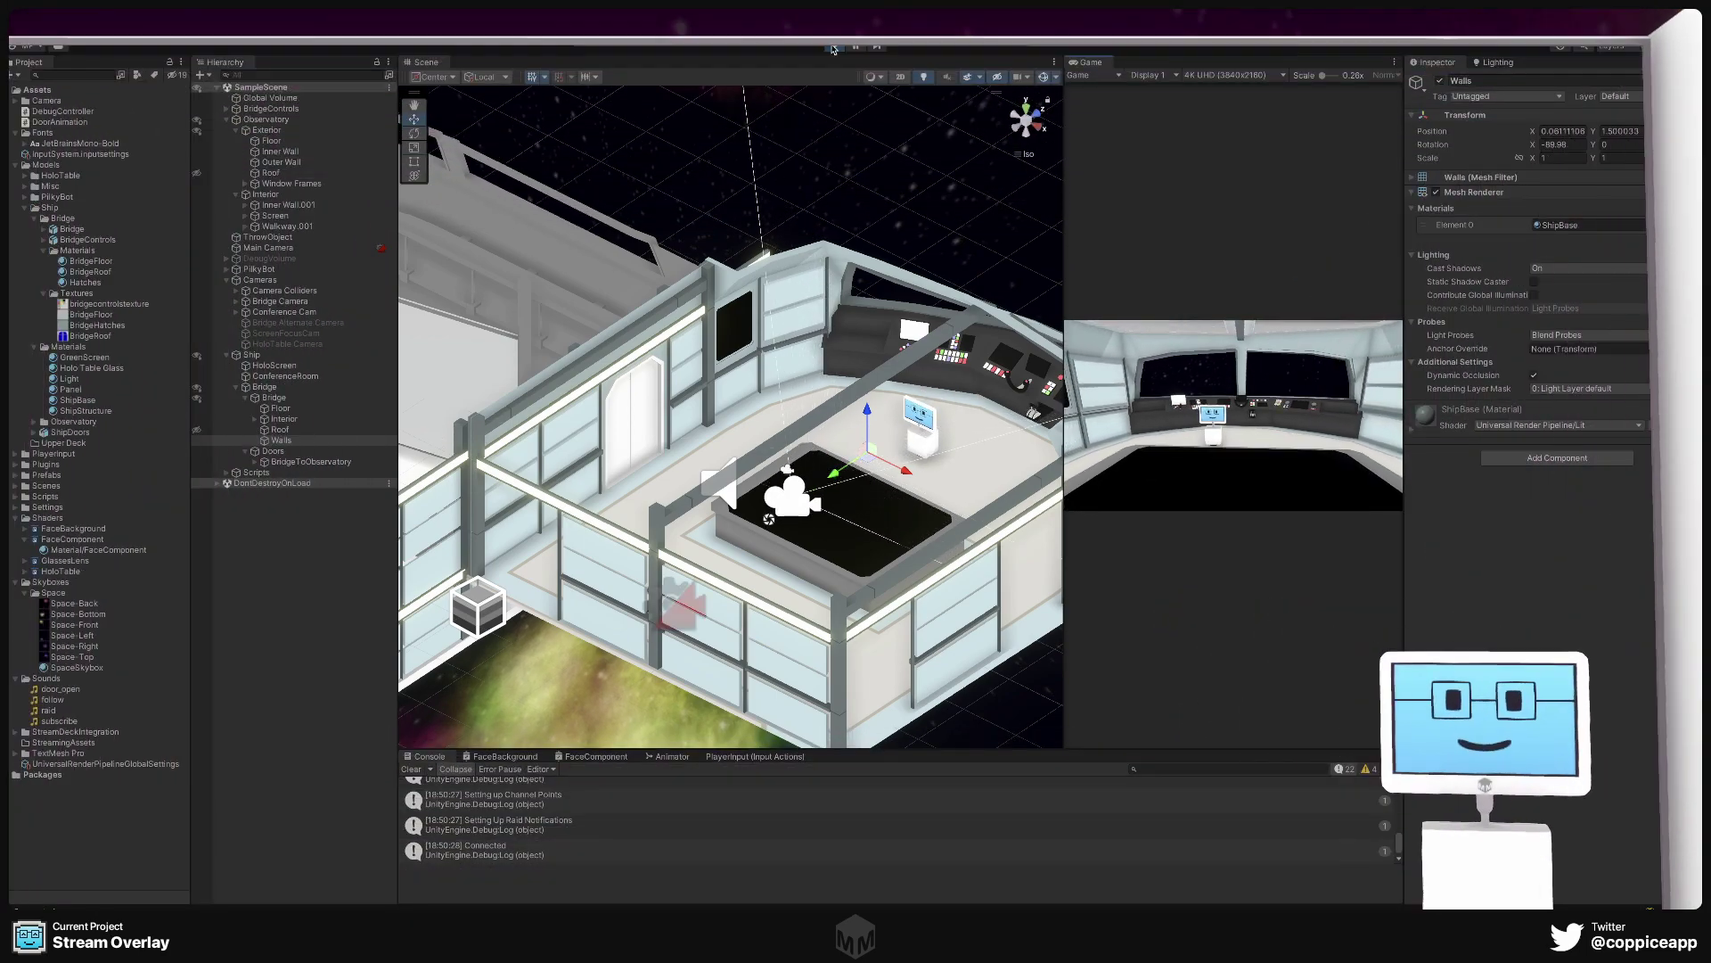
# Watch the Starting Soon hologram in play mode, stop the run and inspect the HoloScreen's Holo Controller settings.
pyautogui.click(833, 45)
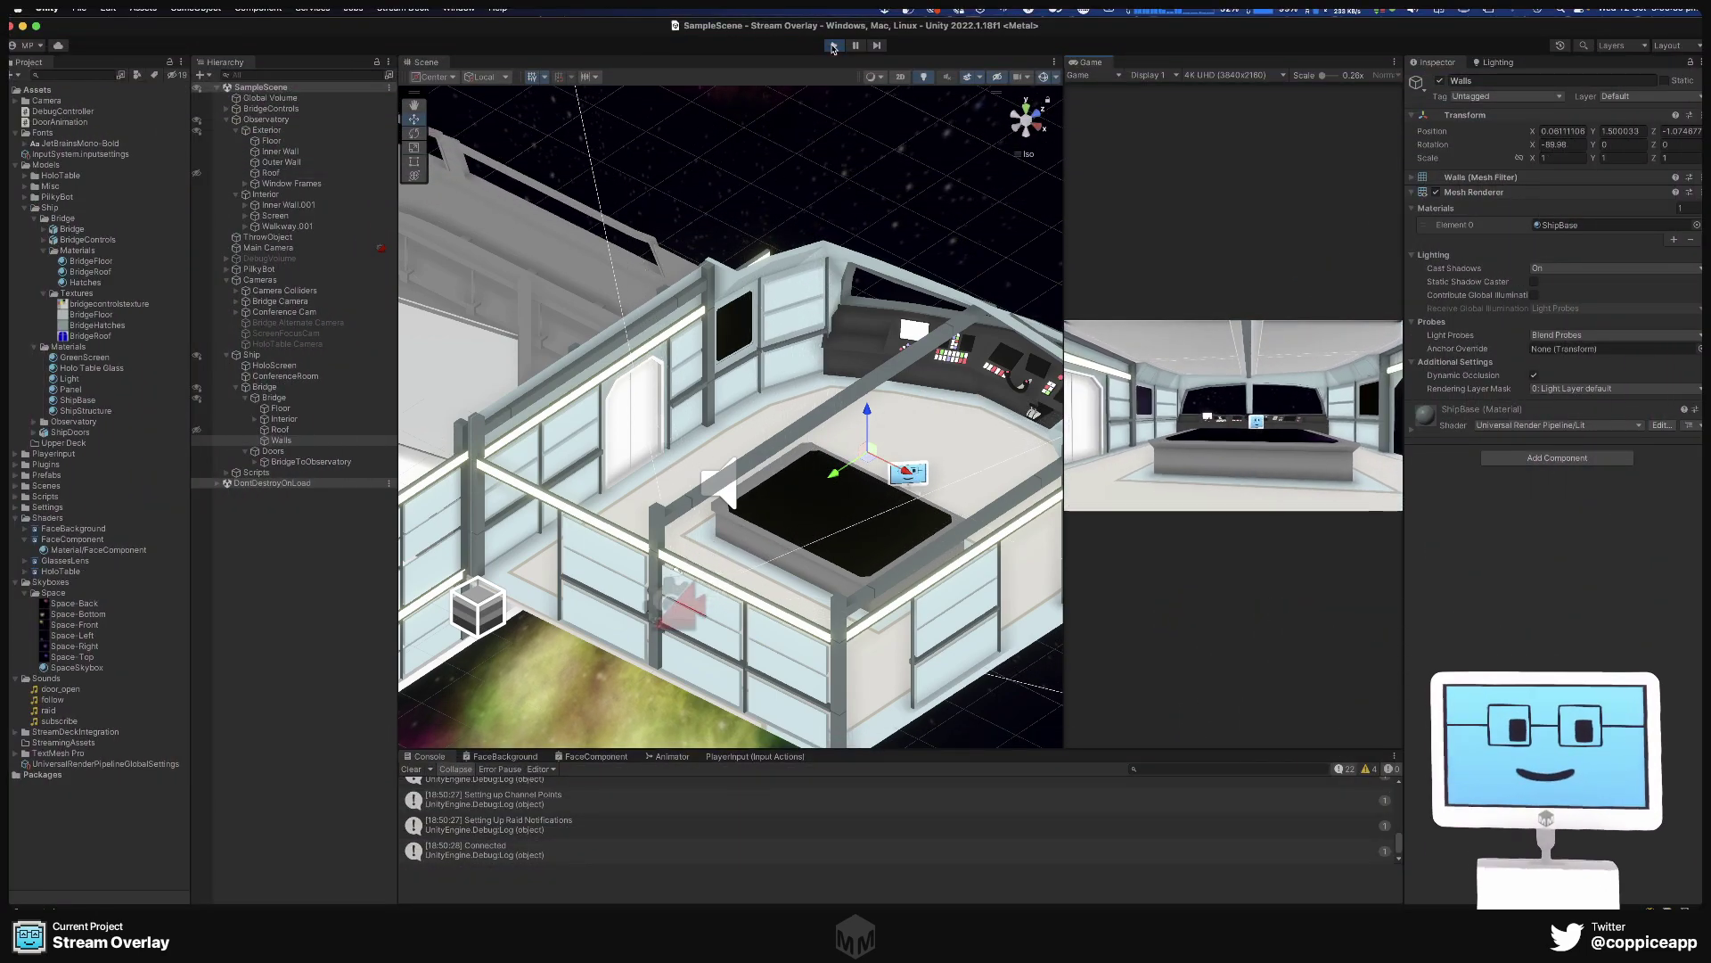
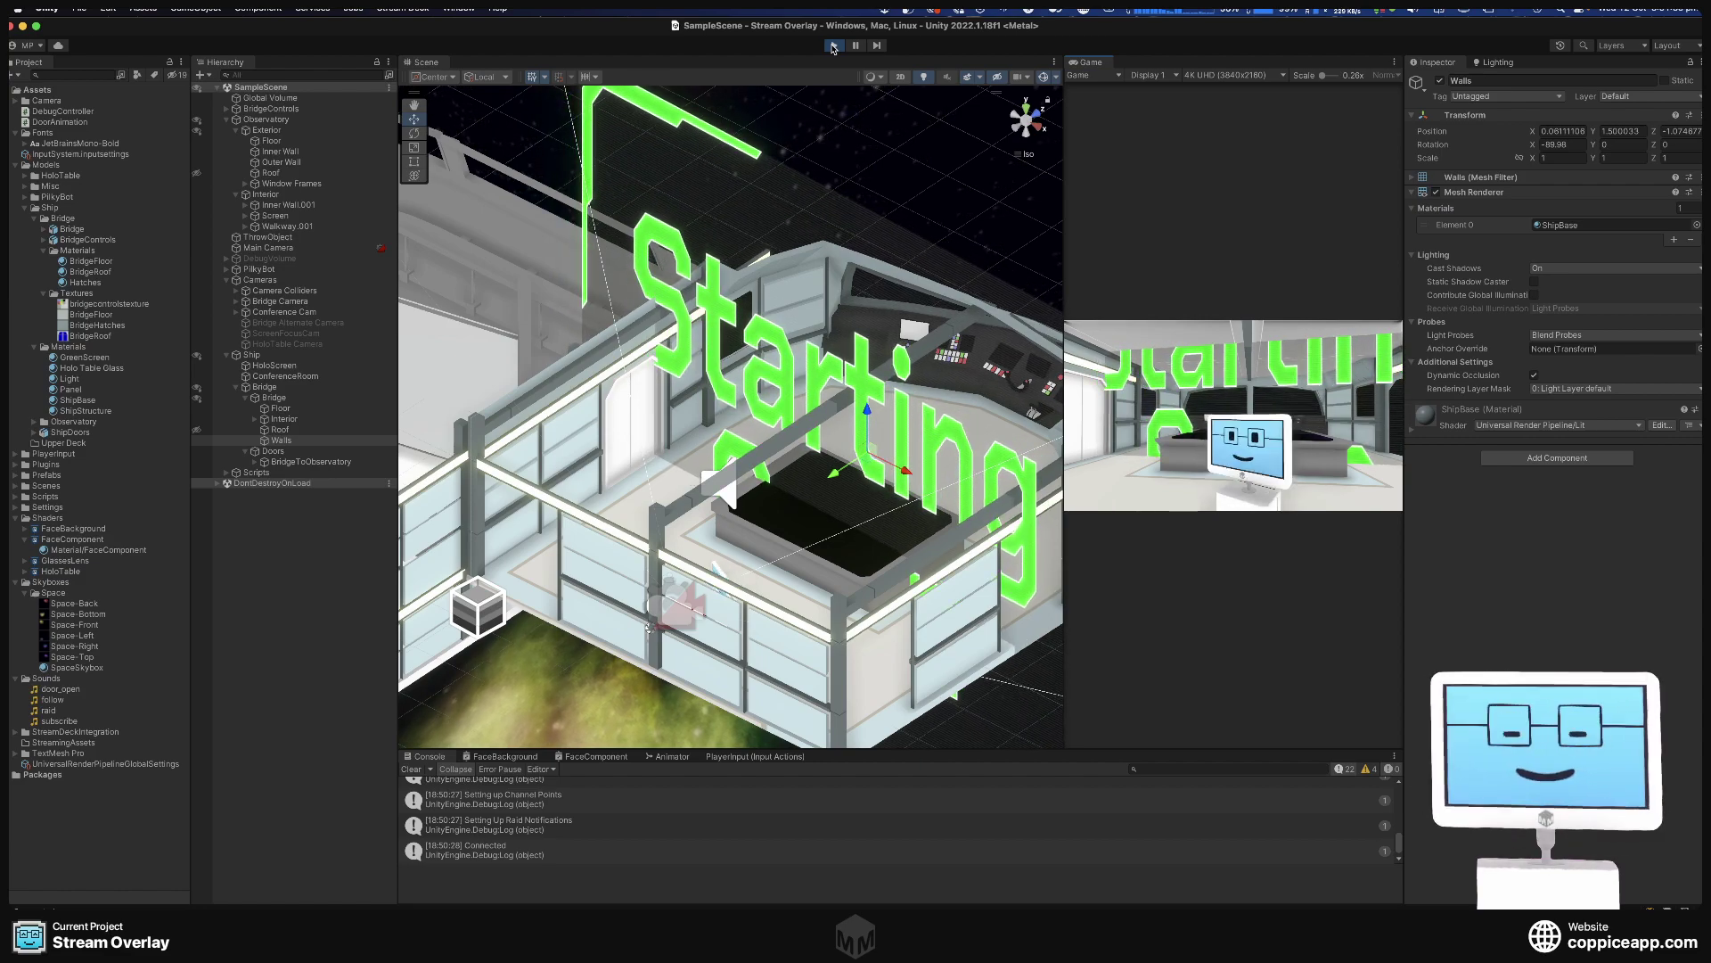
pyautogui.click(834, 45)
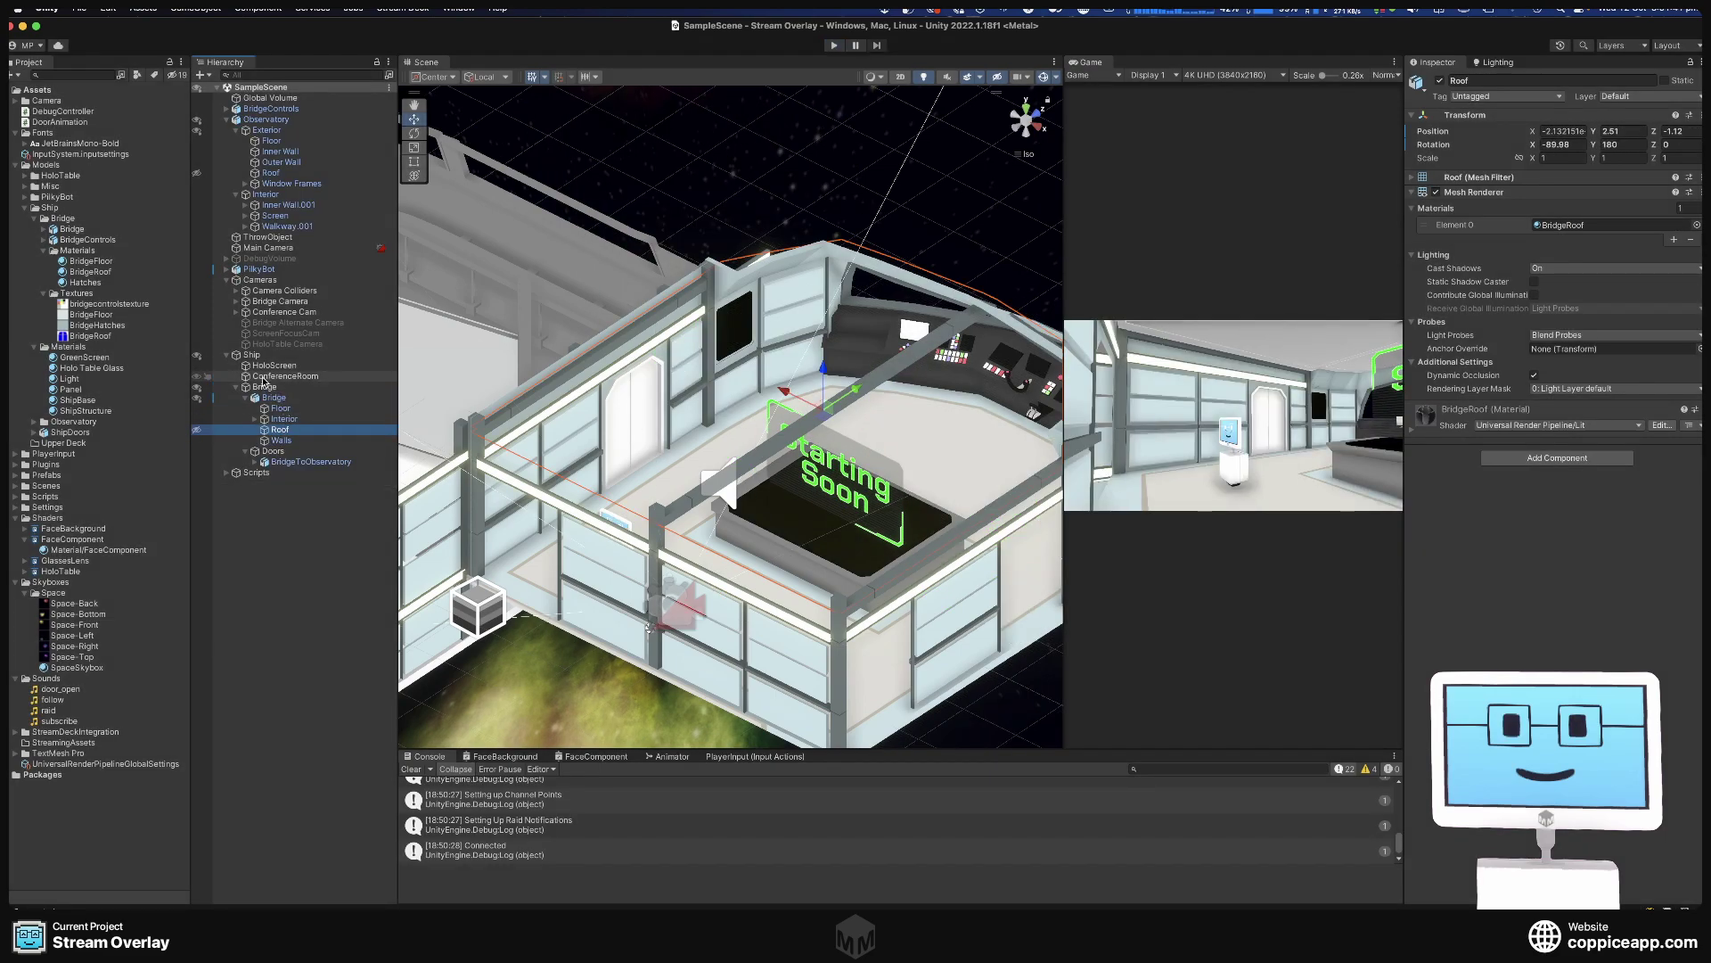
pyautogui.click(267, 366)
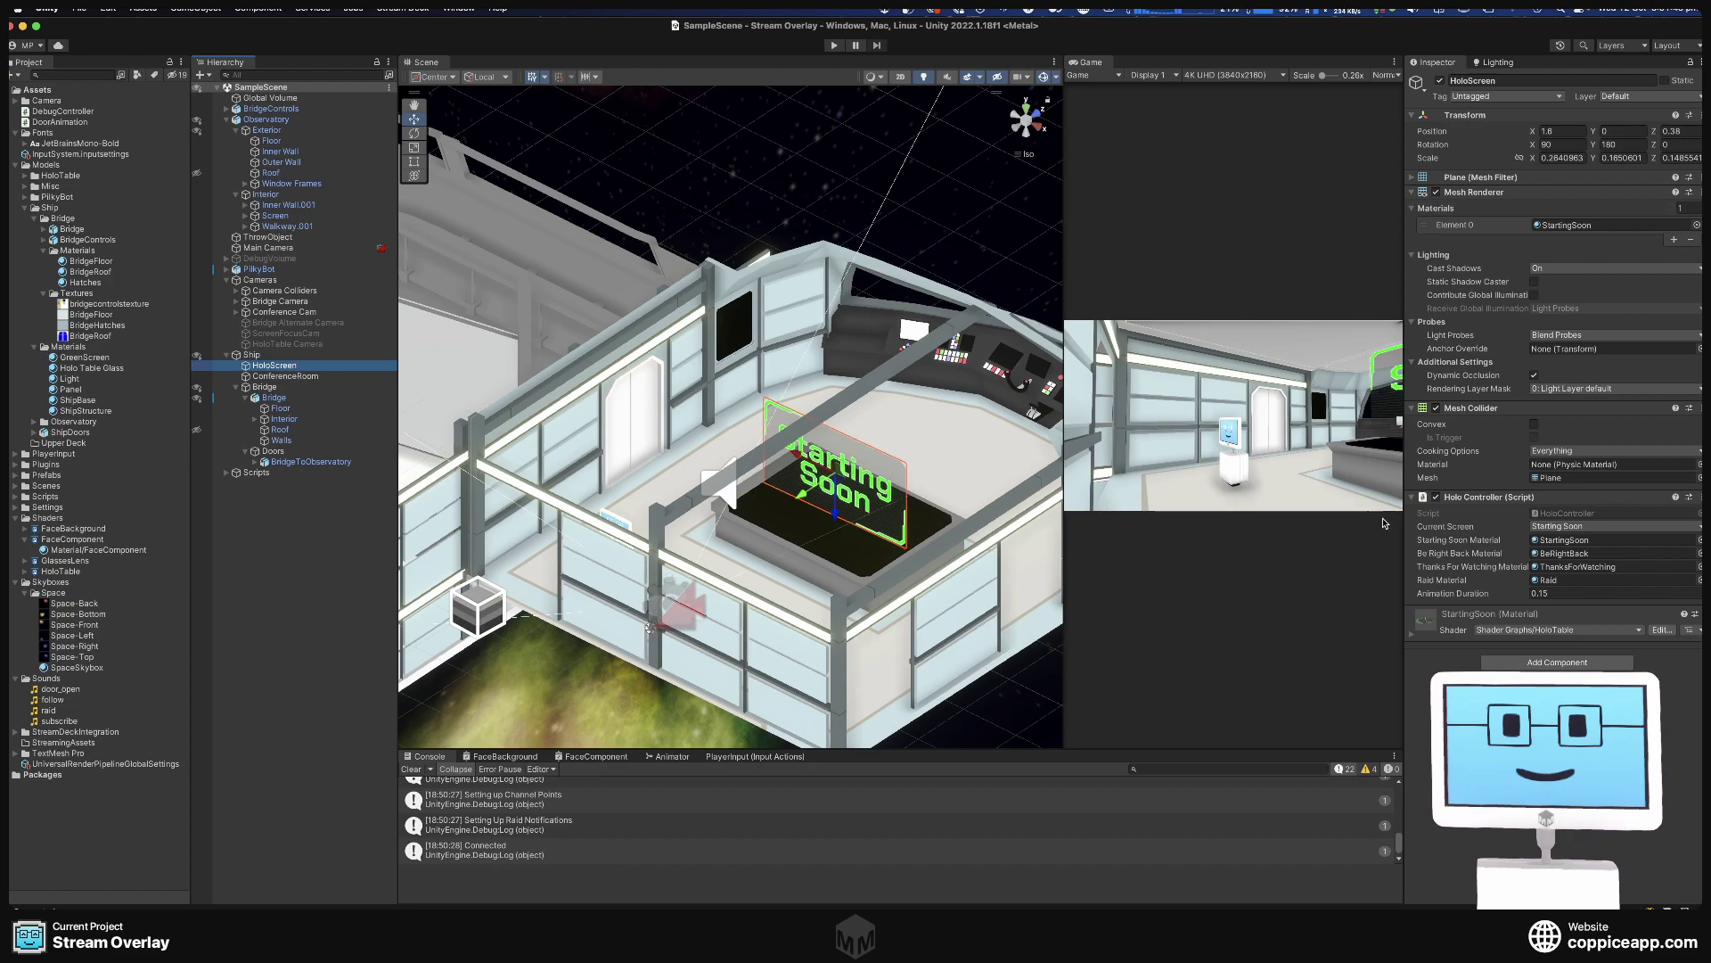
pyautogui.click(1560, 551)
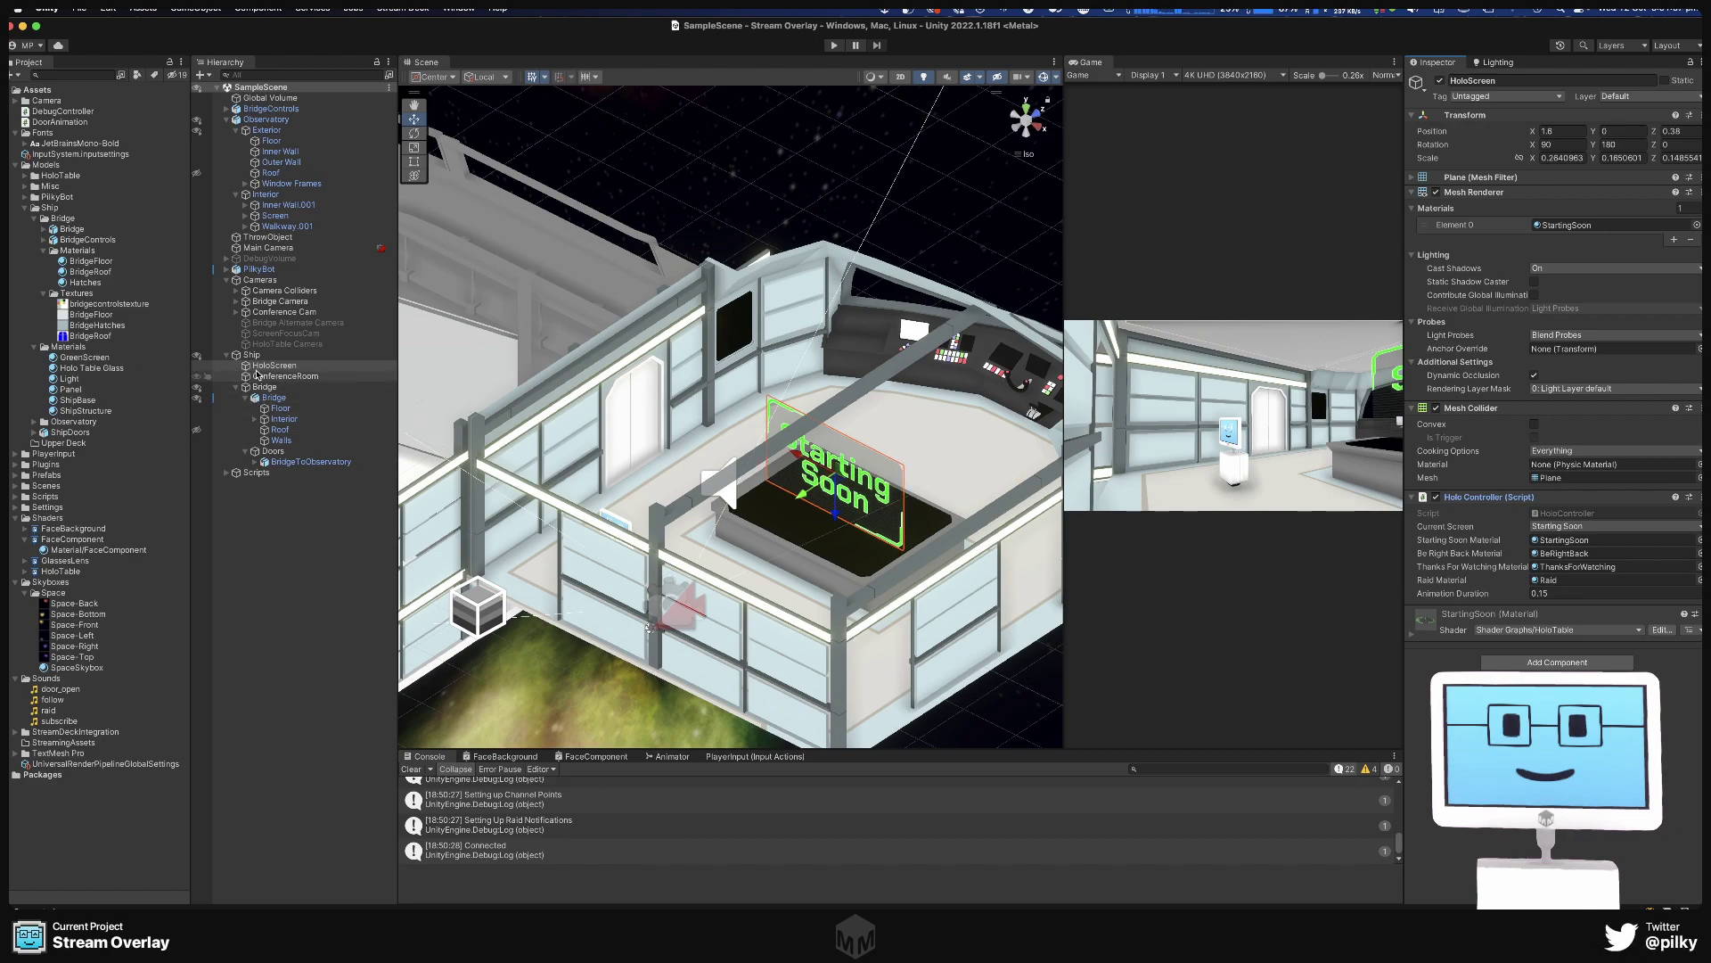
# Open the C# project in Visual Studio, look through the script list, dismiss the SDK message and clear the window out of the way.
pyautogui.rightClick(78, 402)
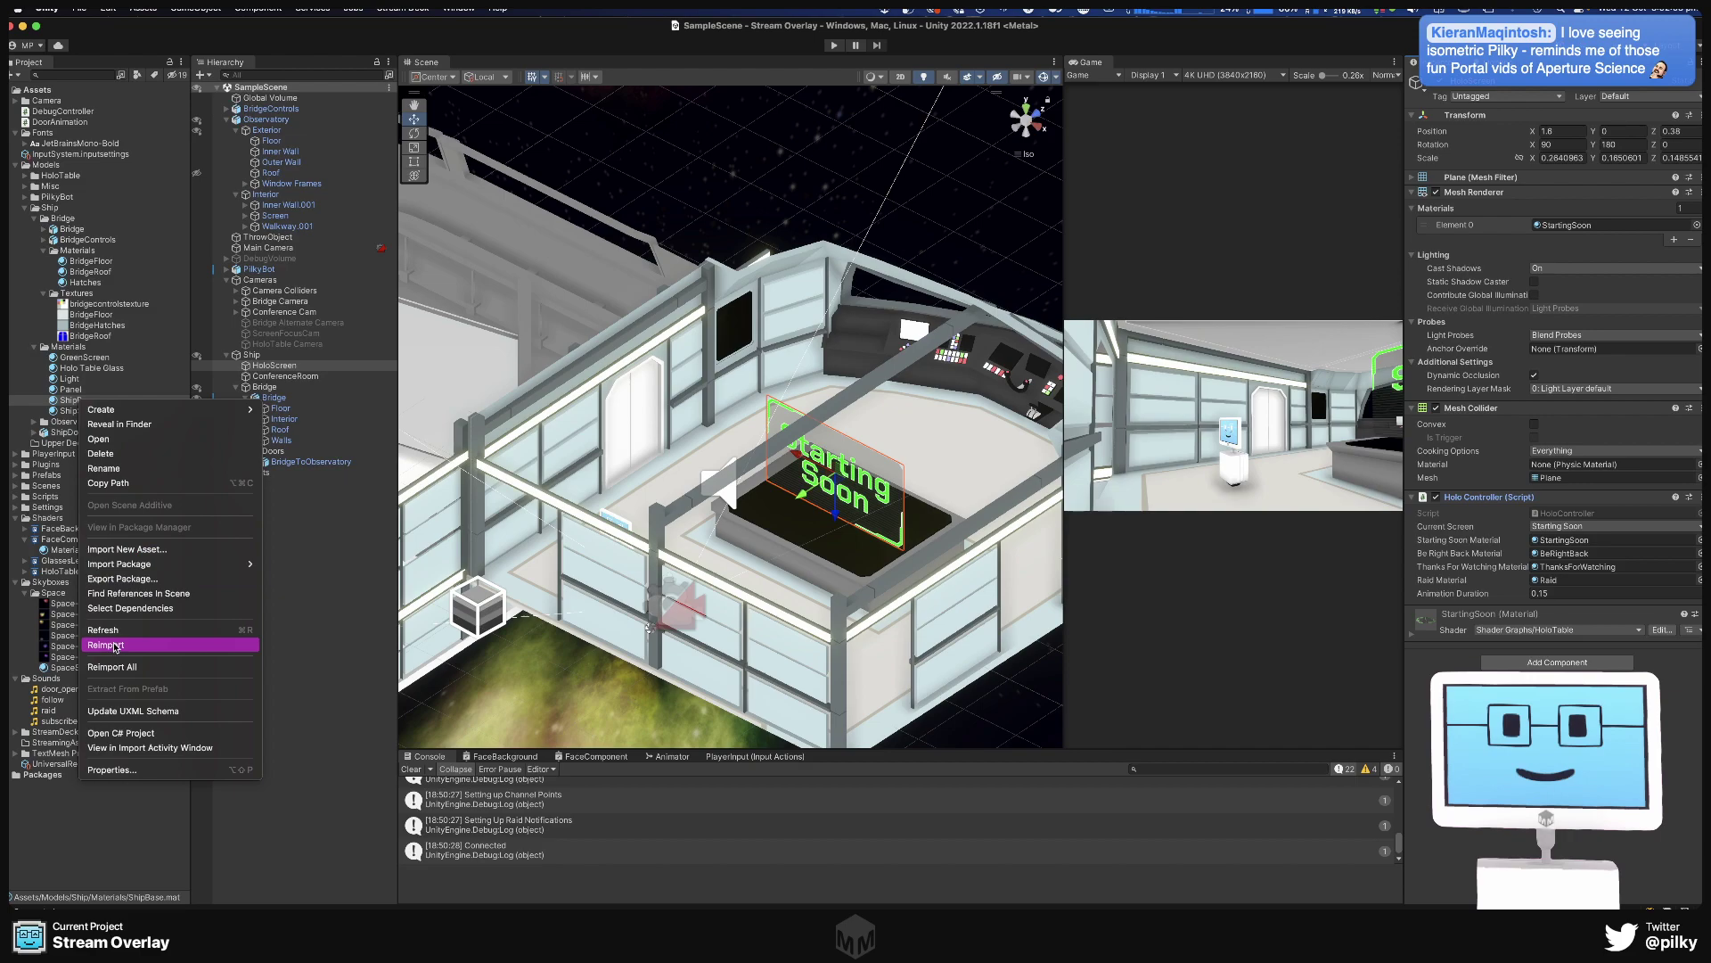
pyautogui.click(125, 734)
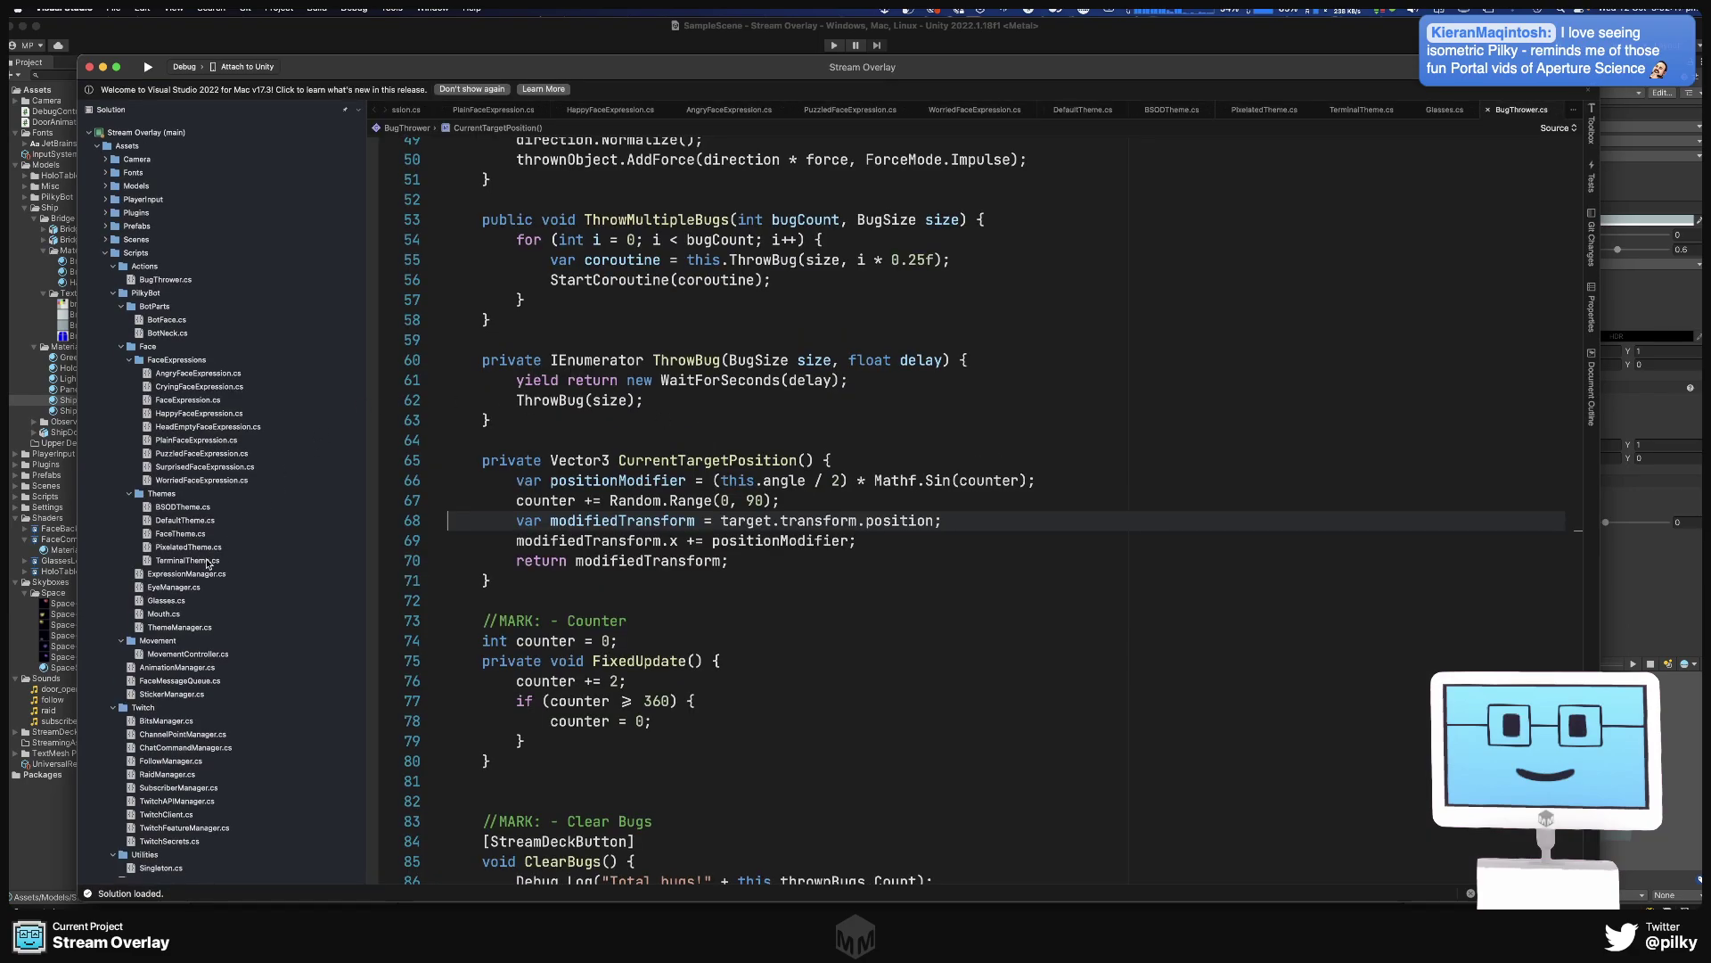
pyautogui.scroll(-5, 207, 563)
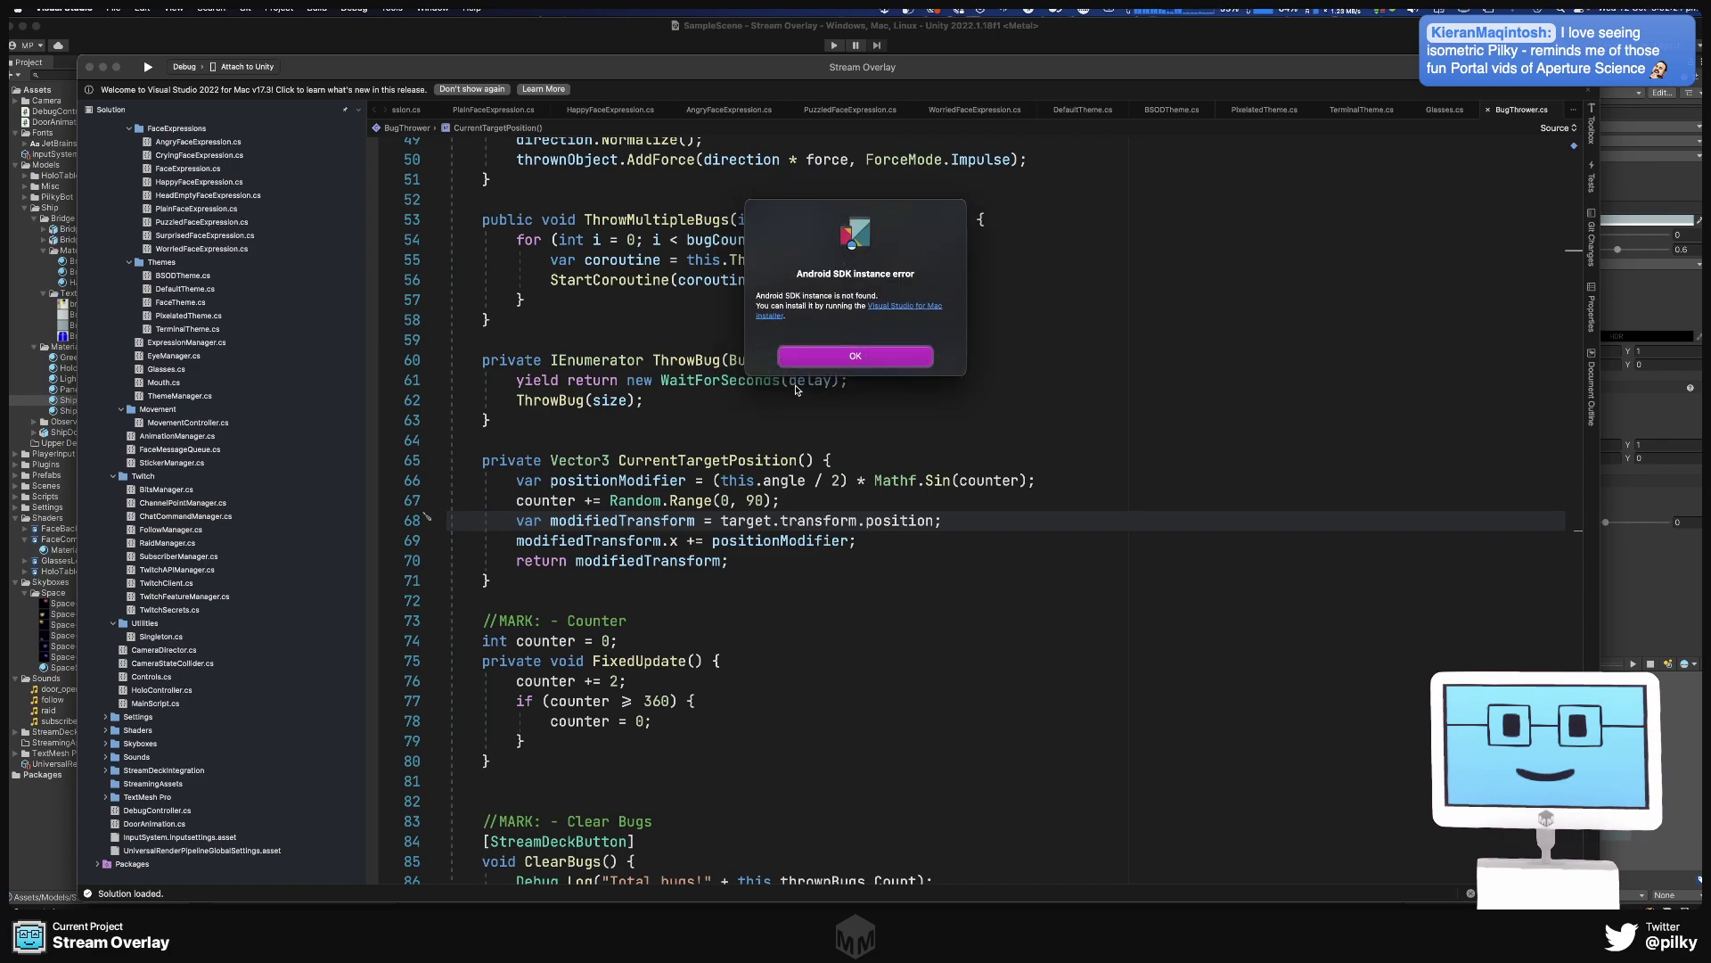
pyautogui.click(810, 358)
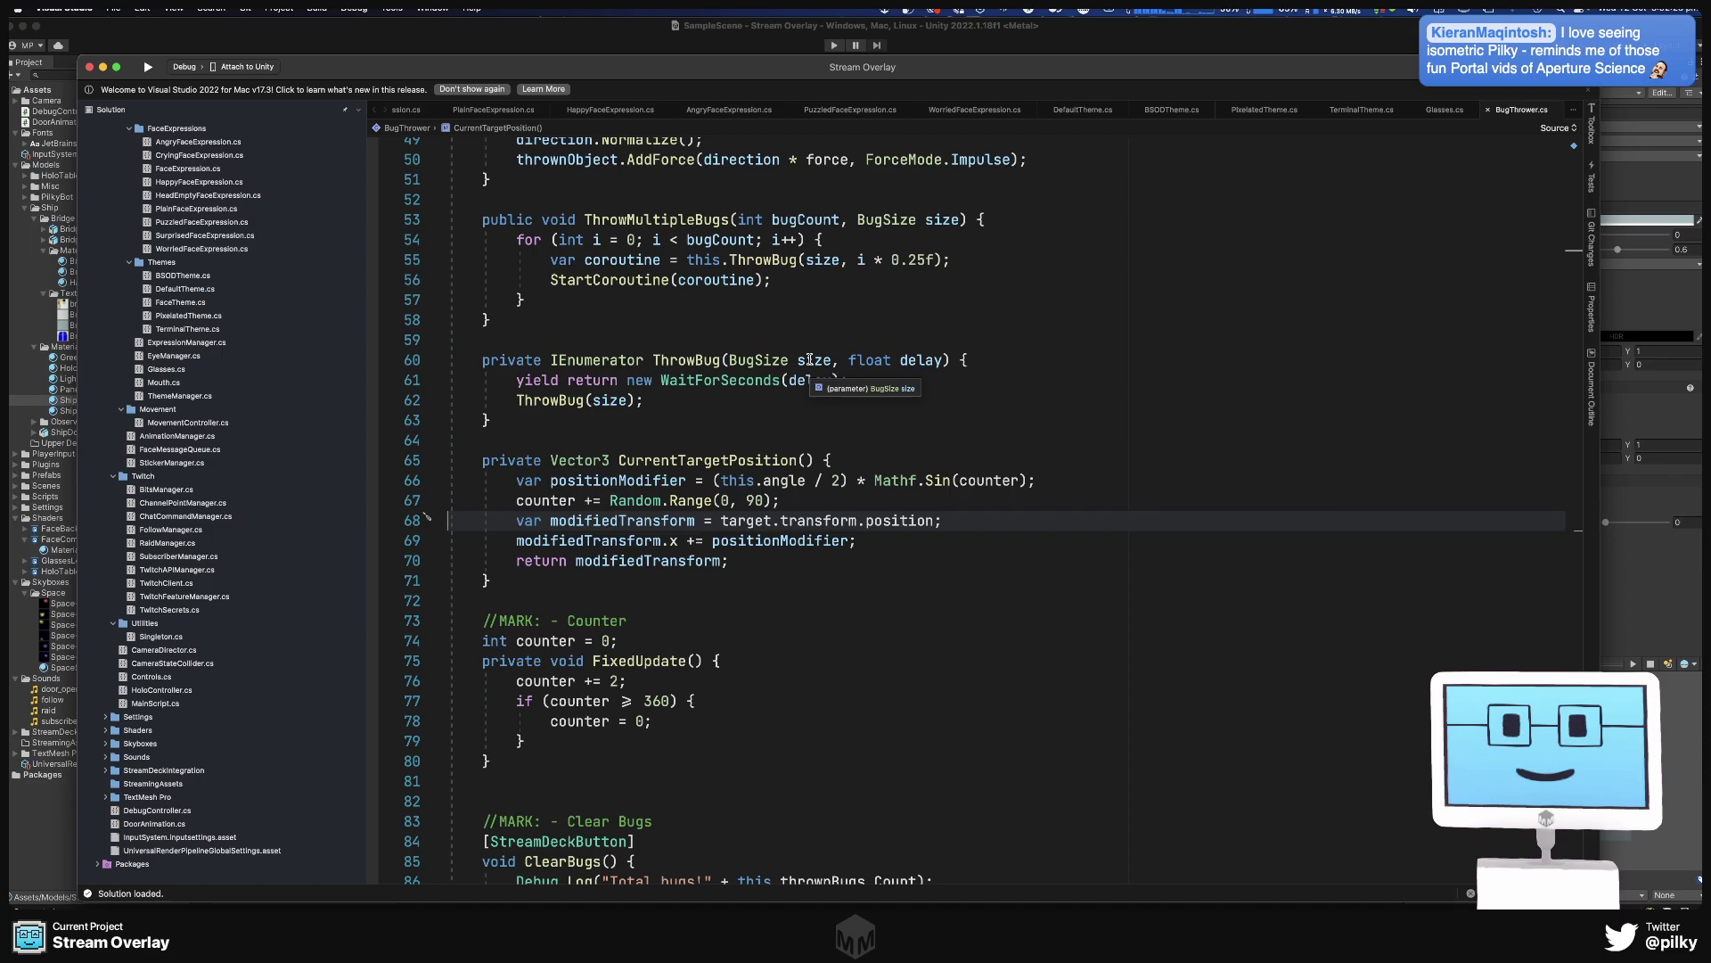
pyautogui.moveTo(695, 69); pyautogui.dragTo(725, 715)
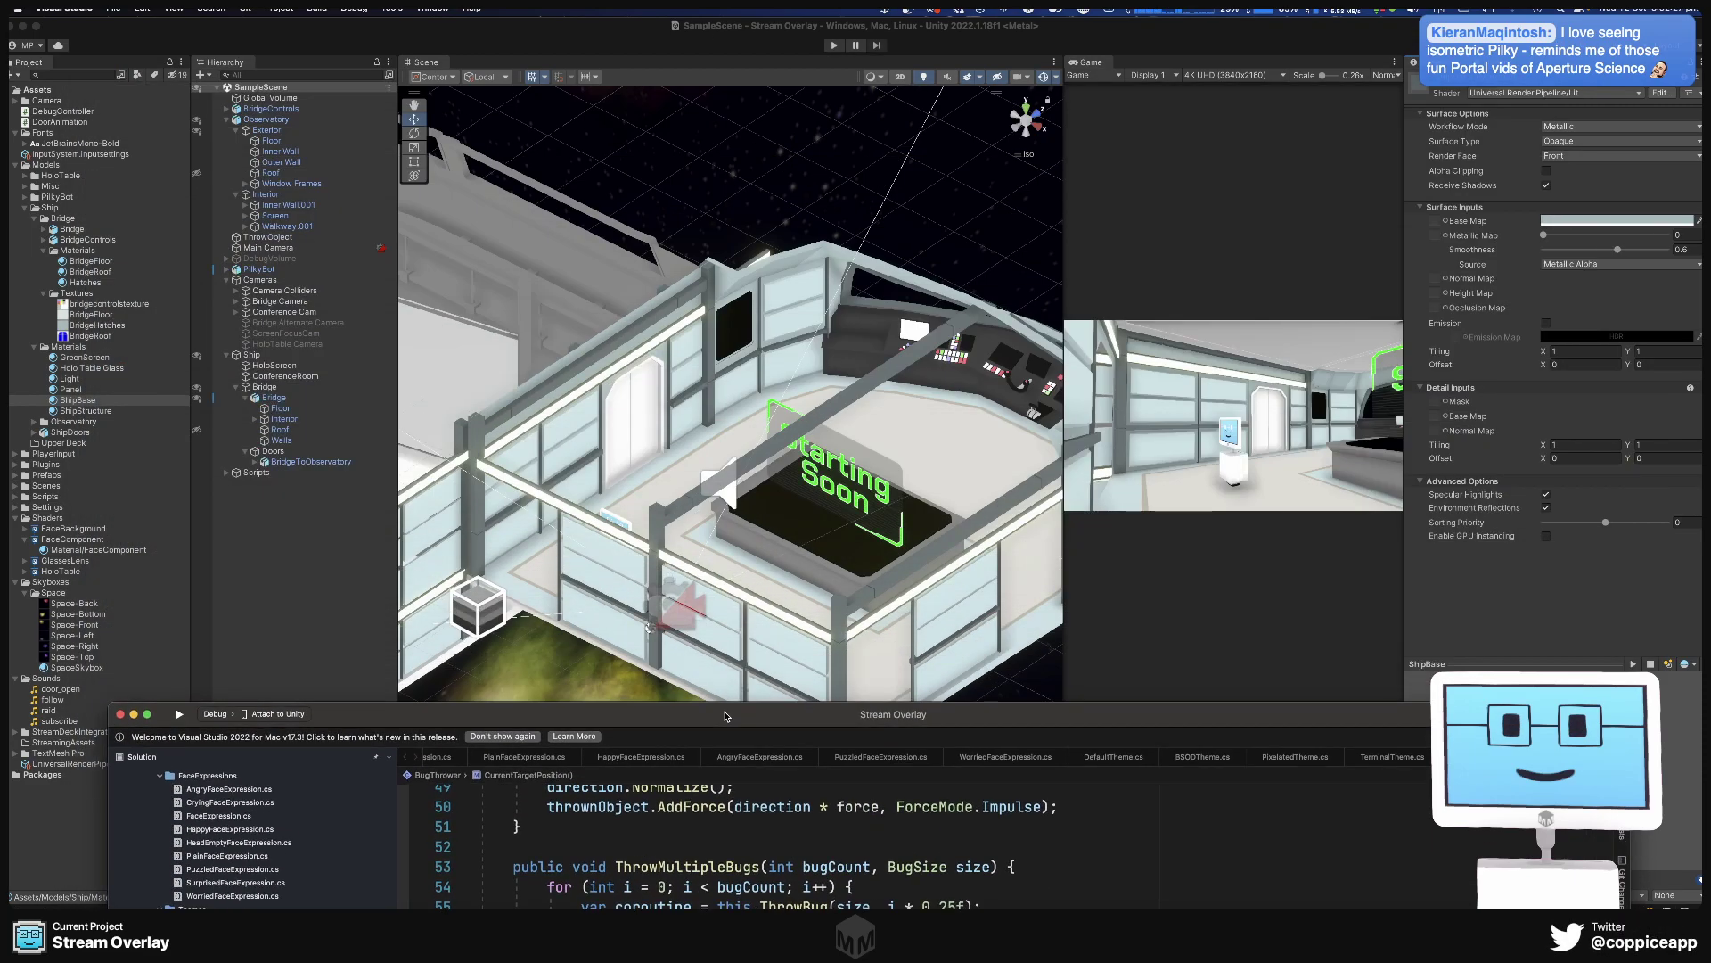
pyautogui.doubleClick(725, 715)
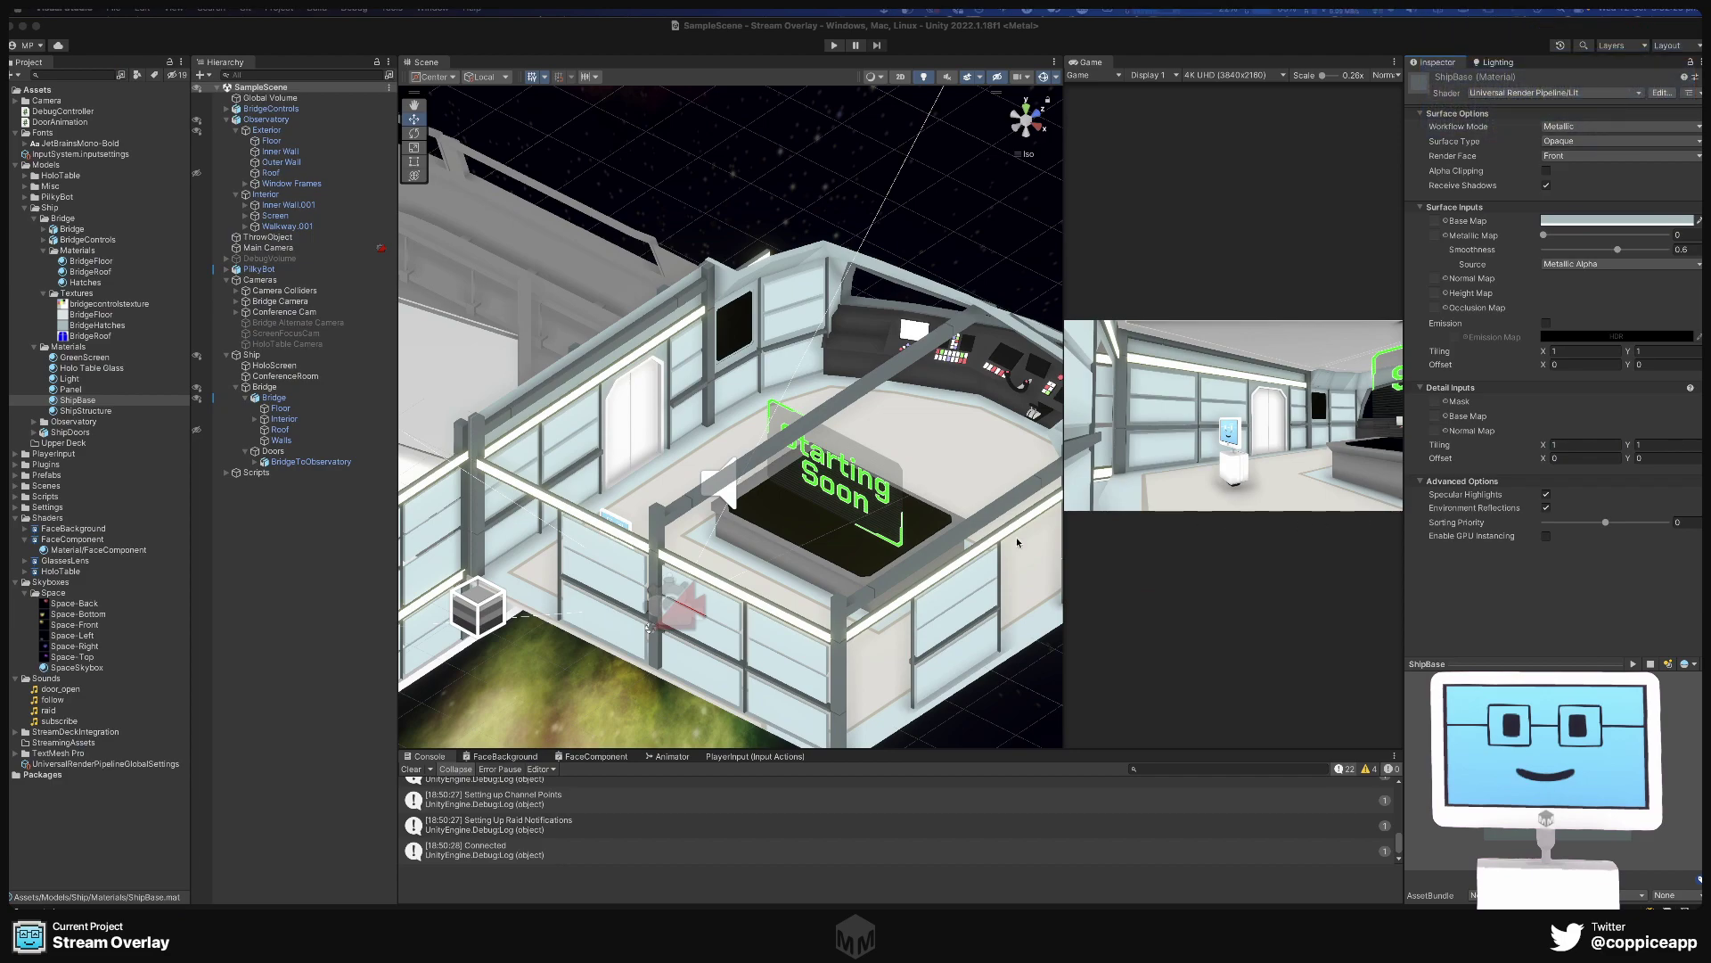
# Select the HoloScreen and create an empty parent object for it under Ship.
pyautogui.click(837, 482)
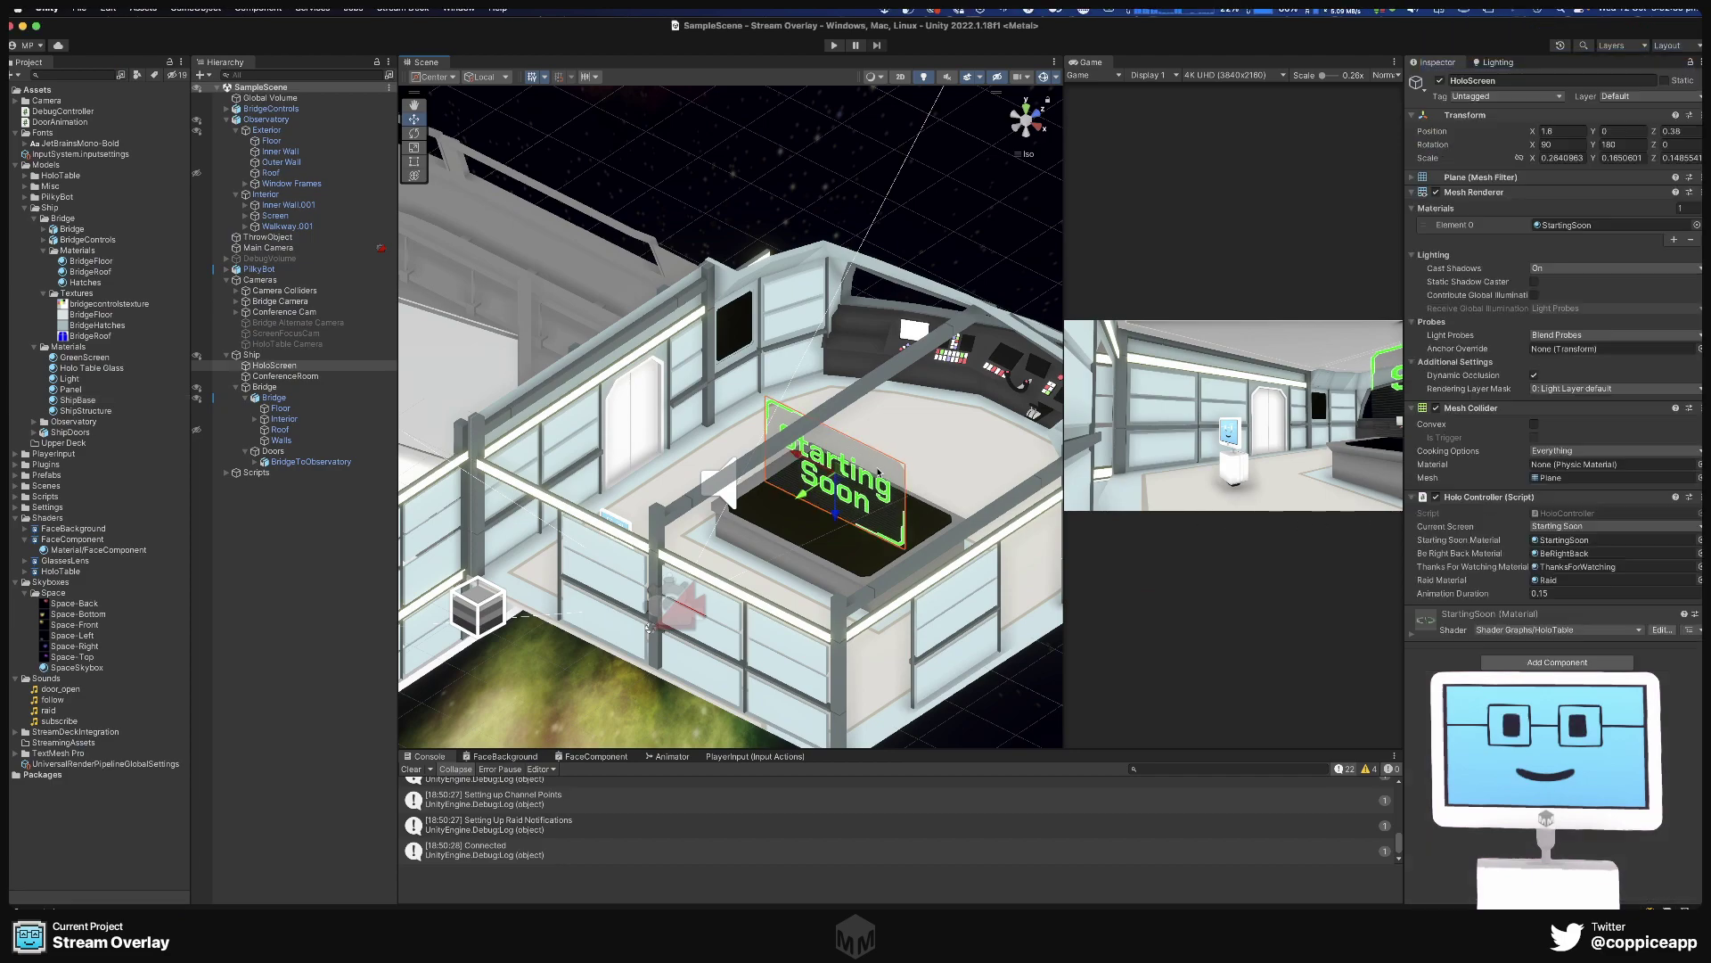
pyautogui.rightClick(285, 368)
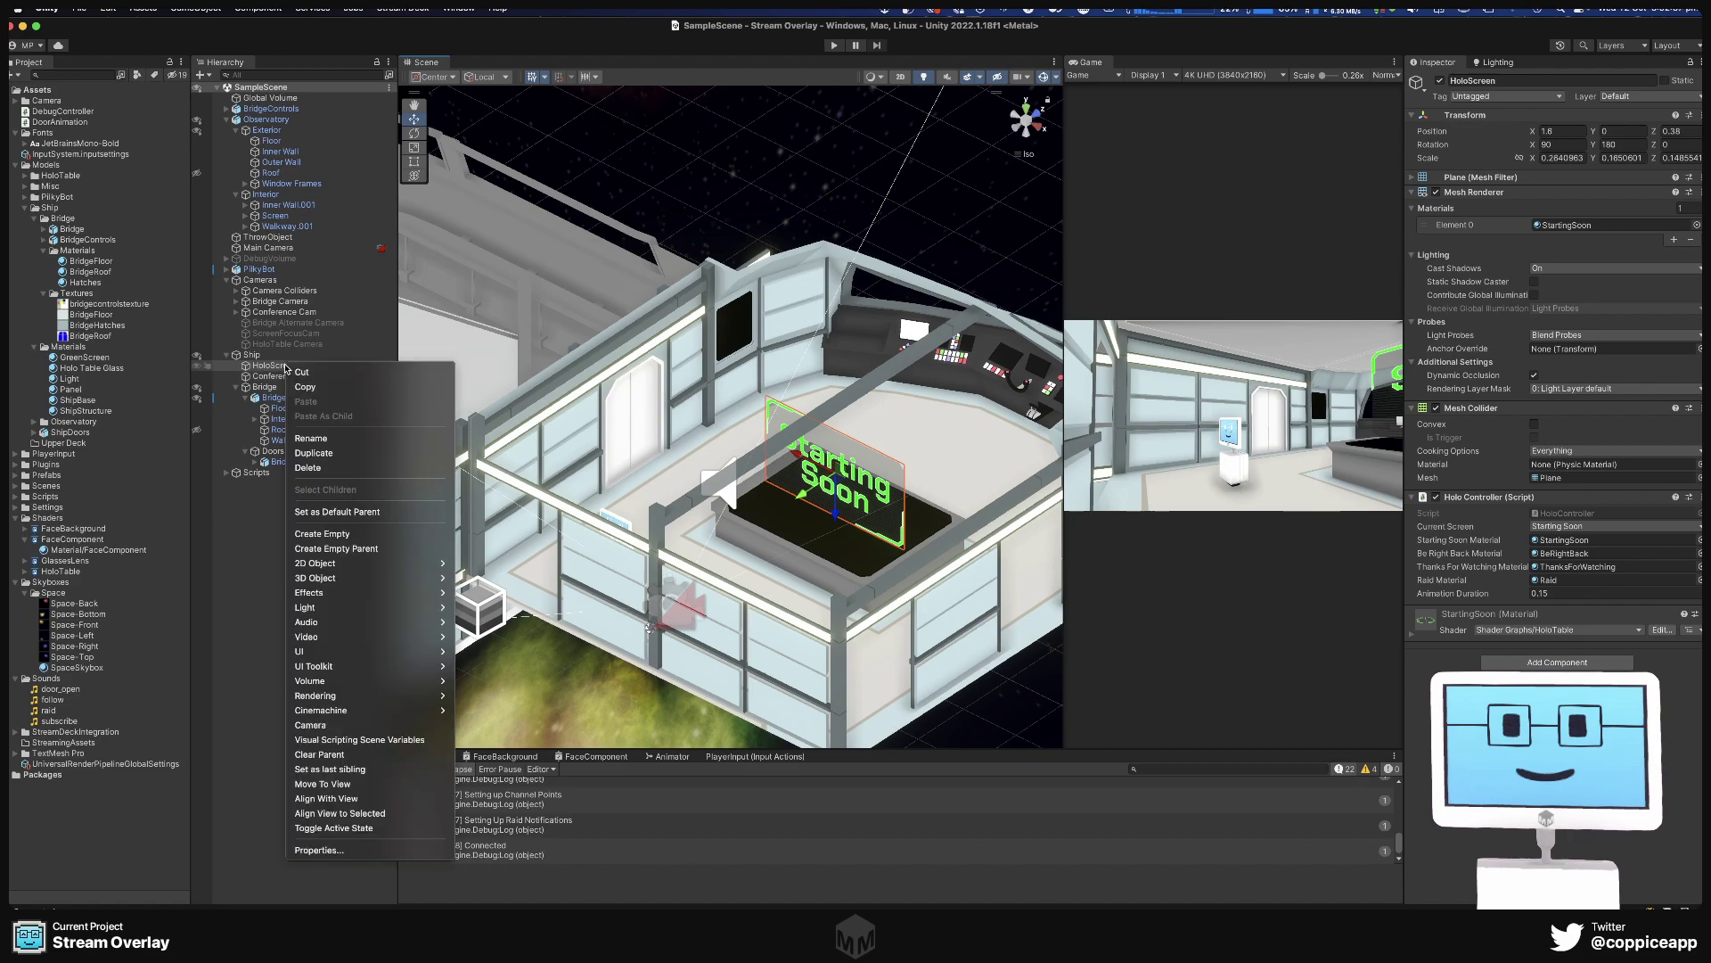
pyautogui.click(337, 548)
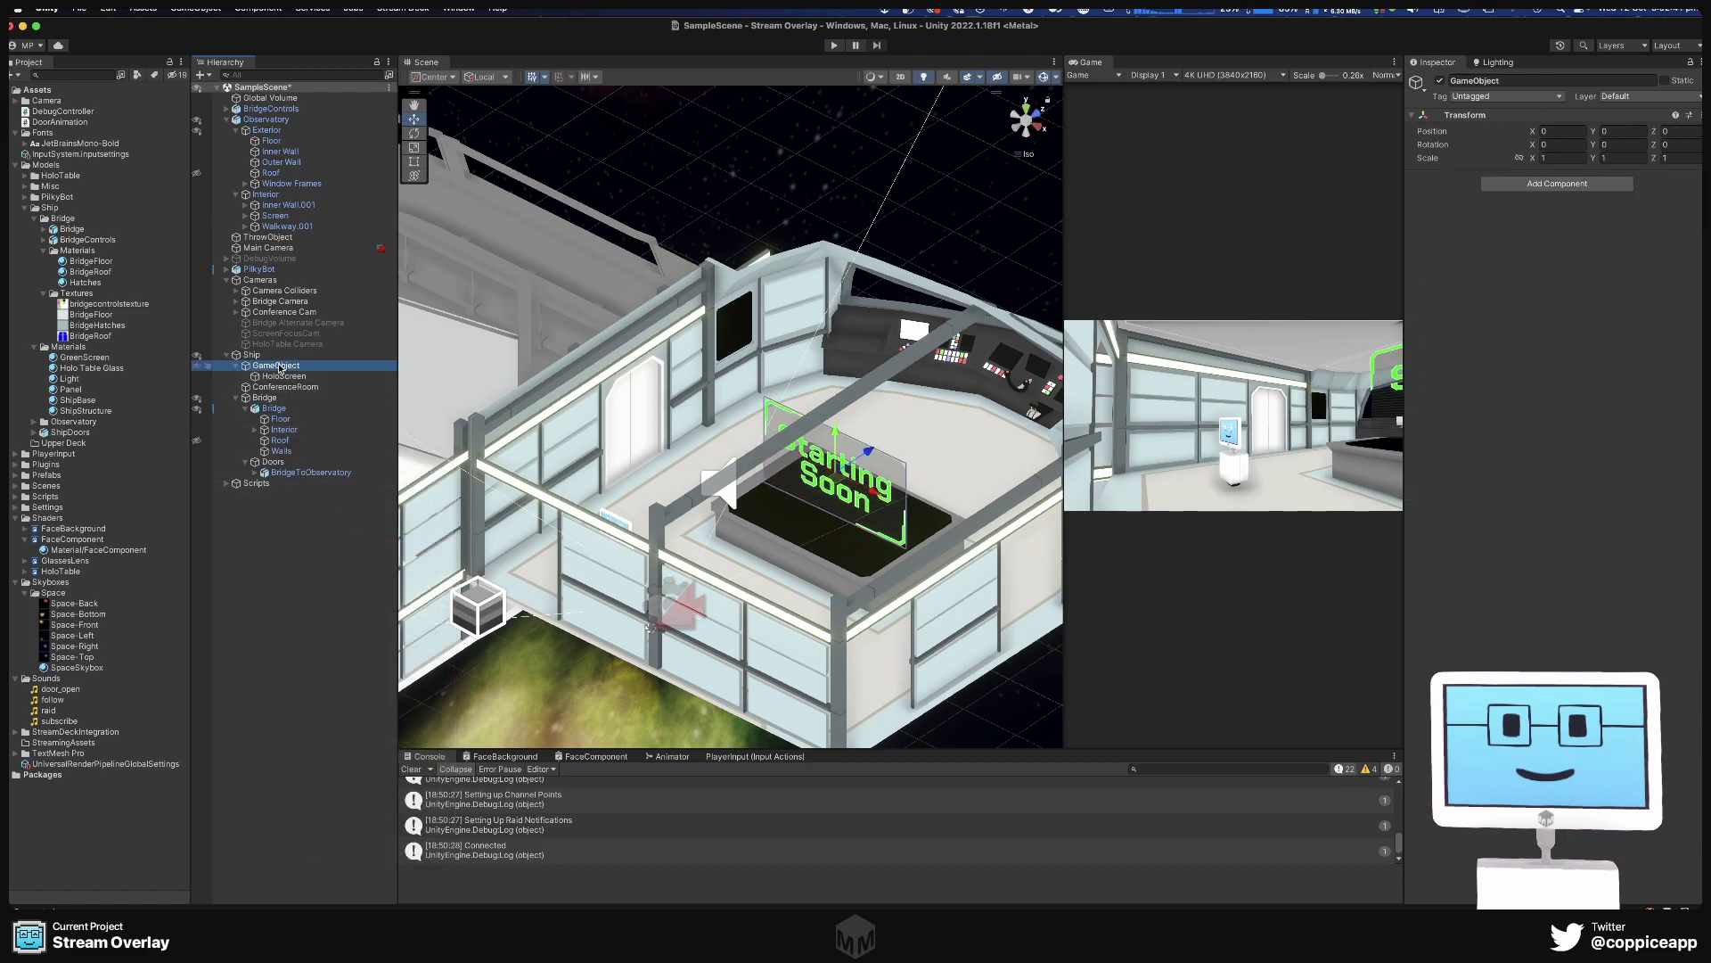
# Copy the HoloScreen's X scale to the X scale of its parent GameObject.
pyautogui.click(286, 377)
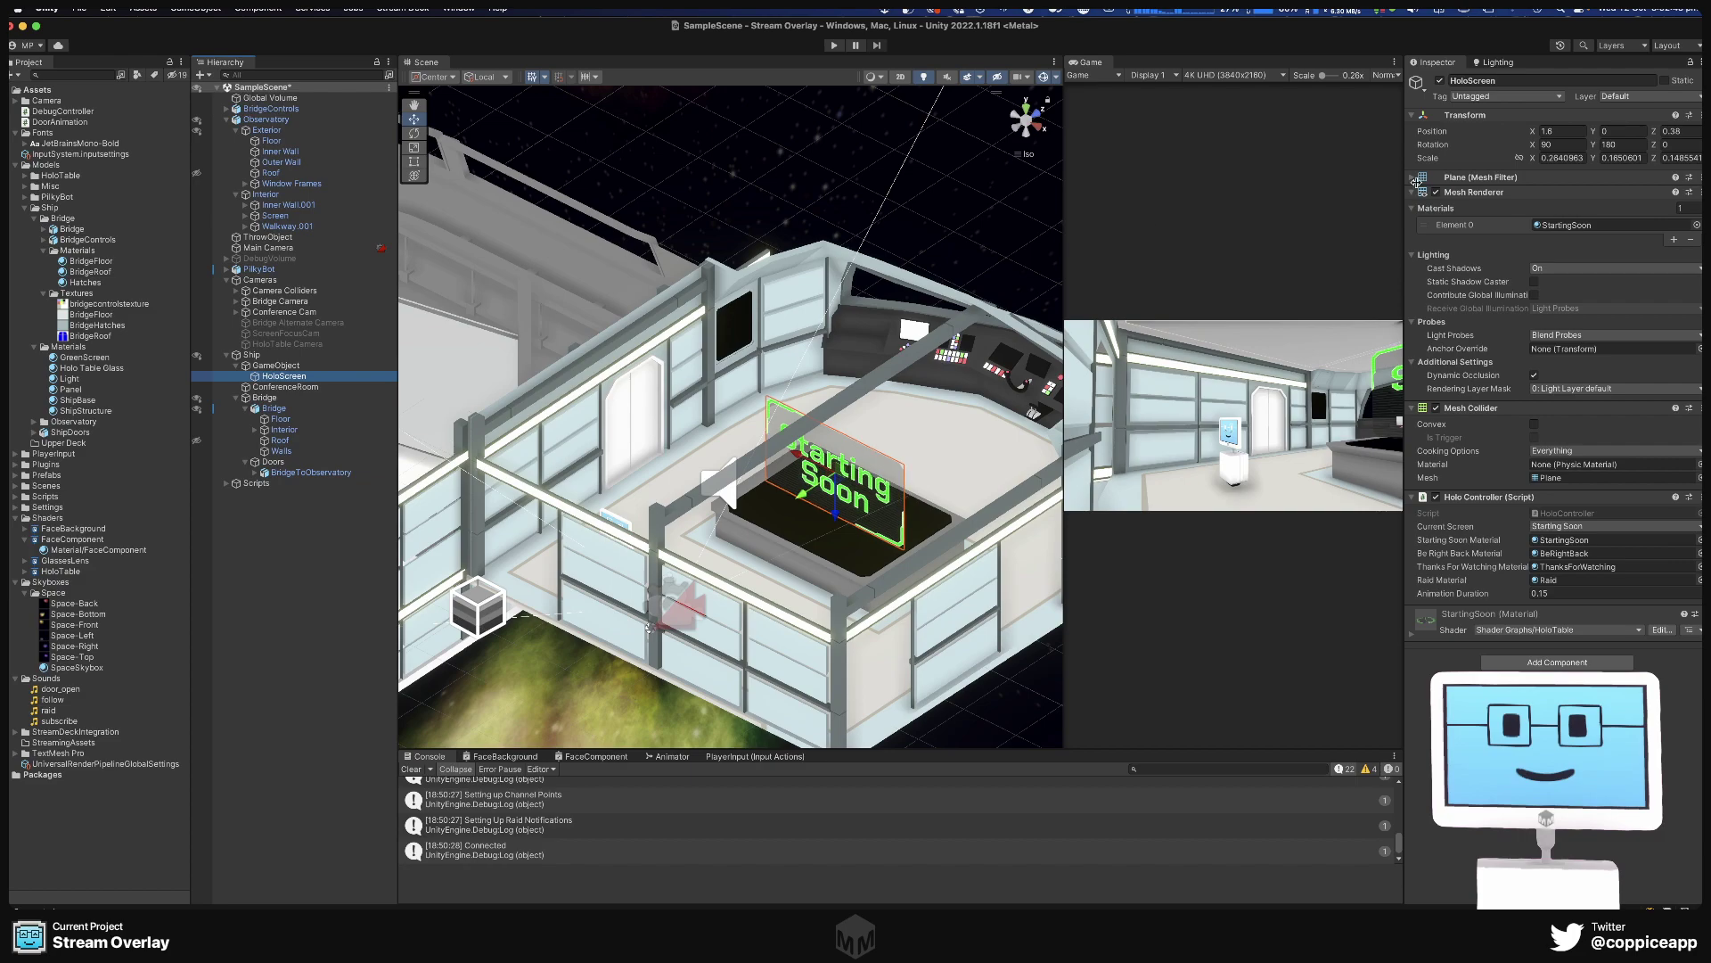
pyautogui.click(1560, 158)
pyautogui.hotkey('ctrl', 'c')
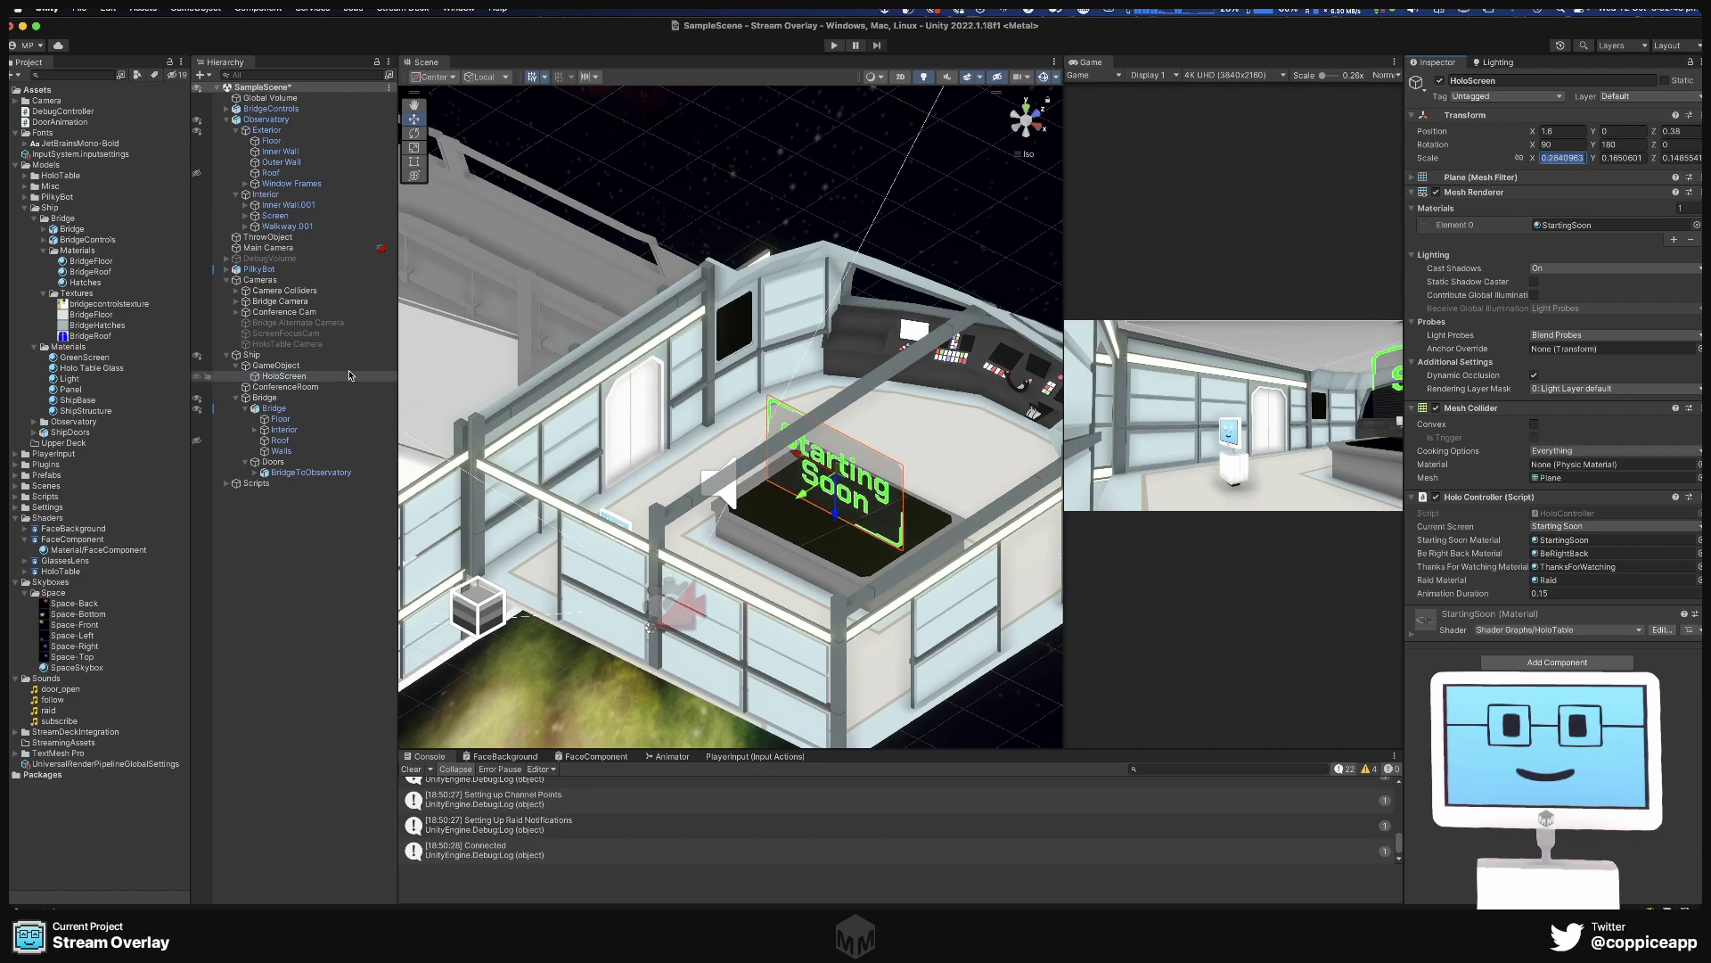
pyautogui.click(284, 365)
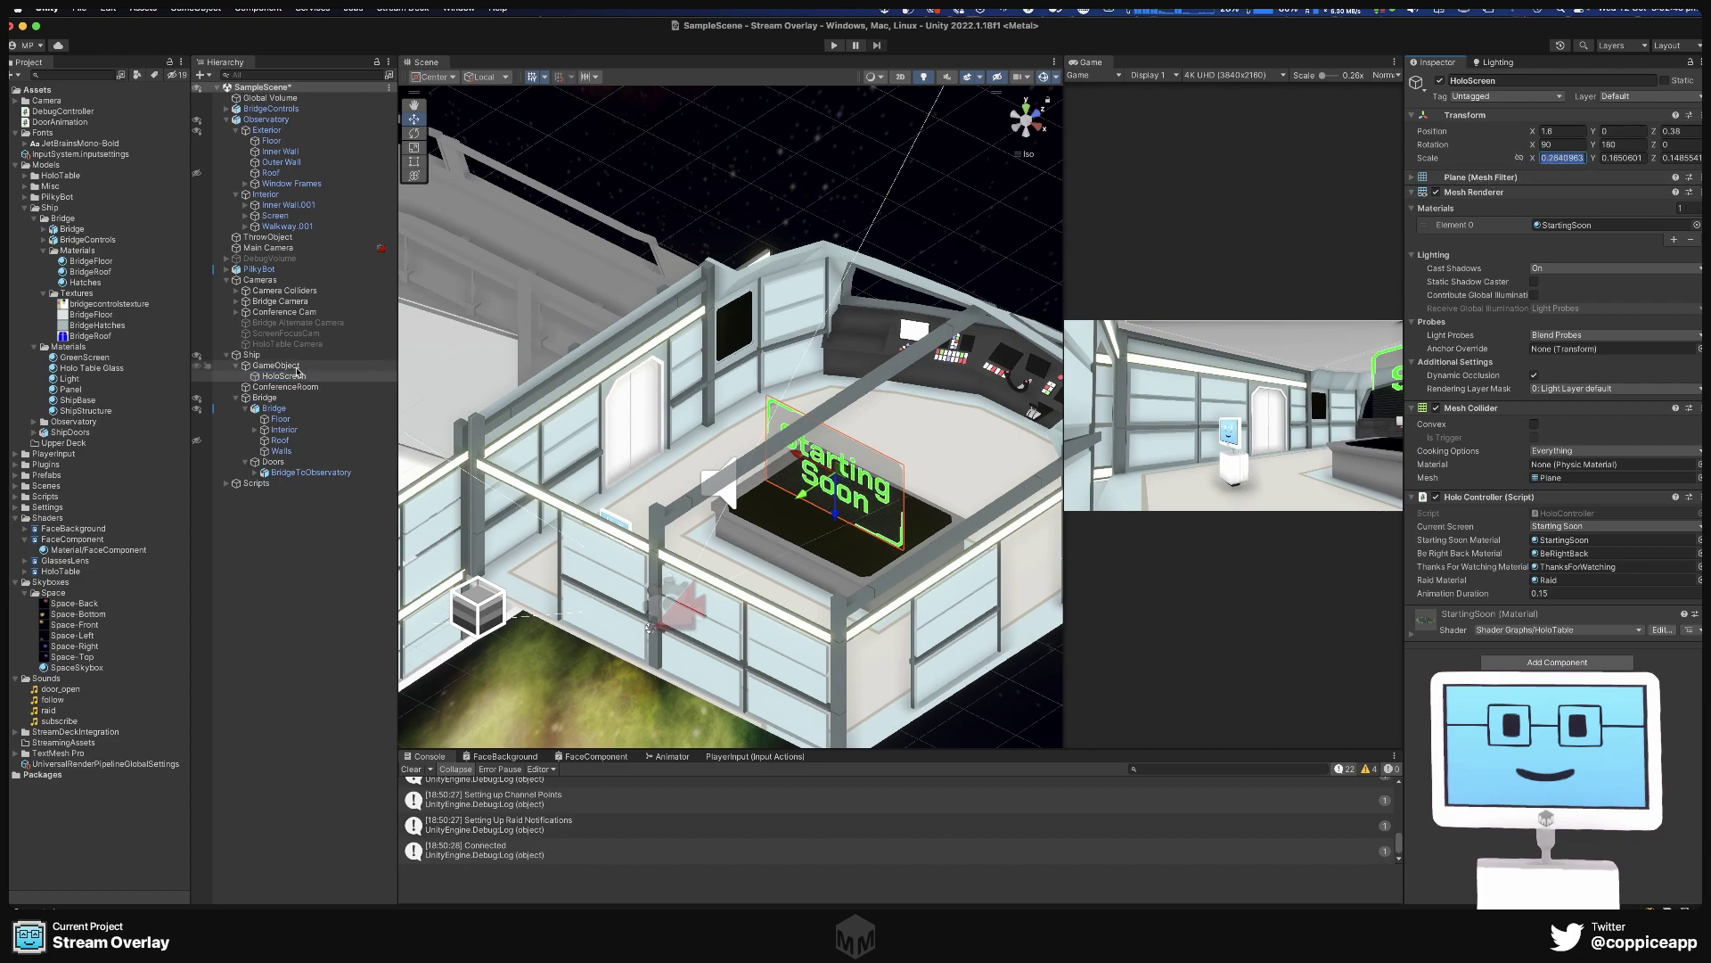
pyautogui.click(1561, 158)
pyautogui.hotkey('ctrl', 'v')
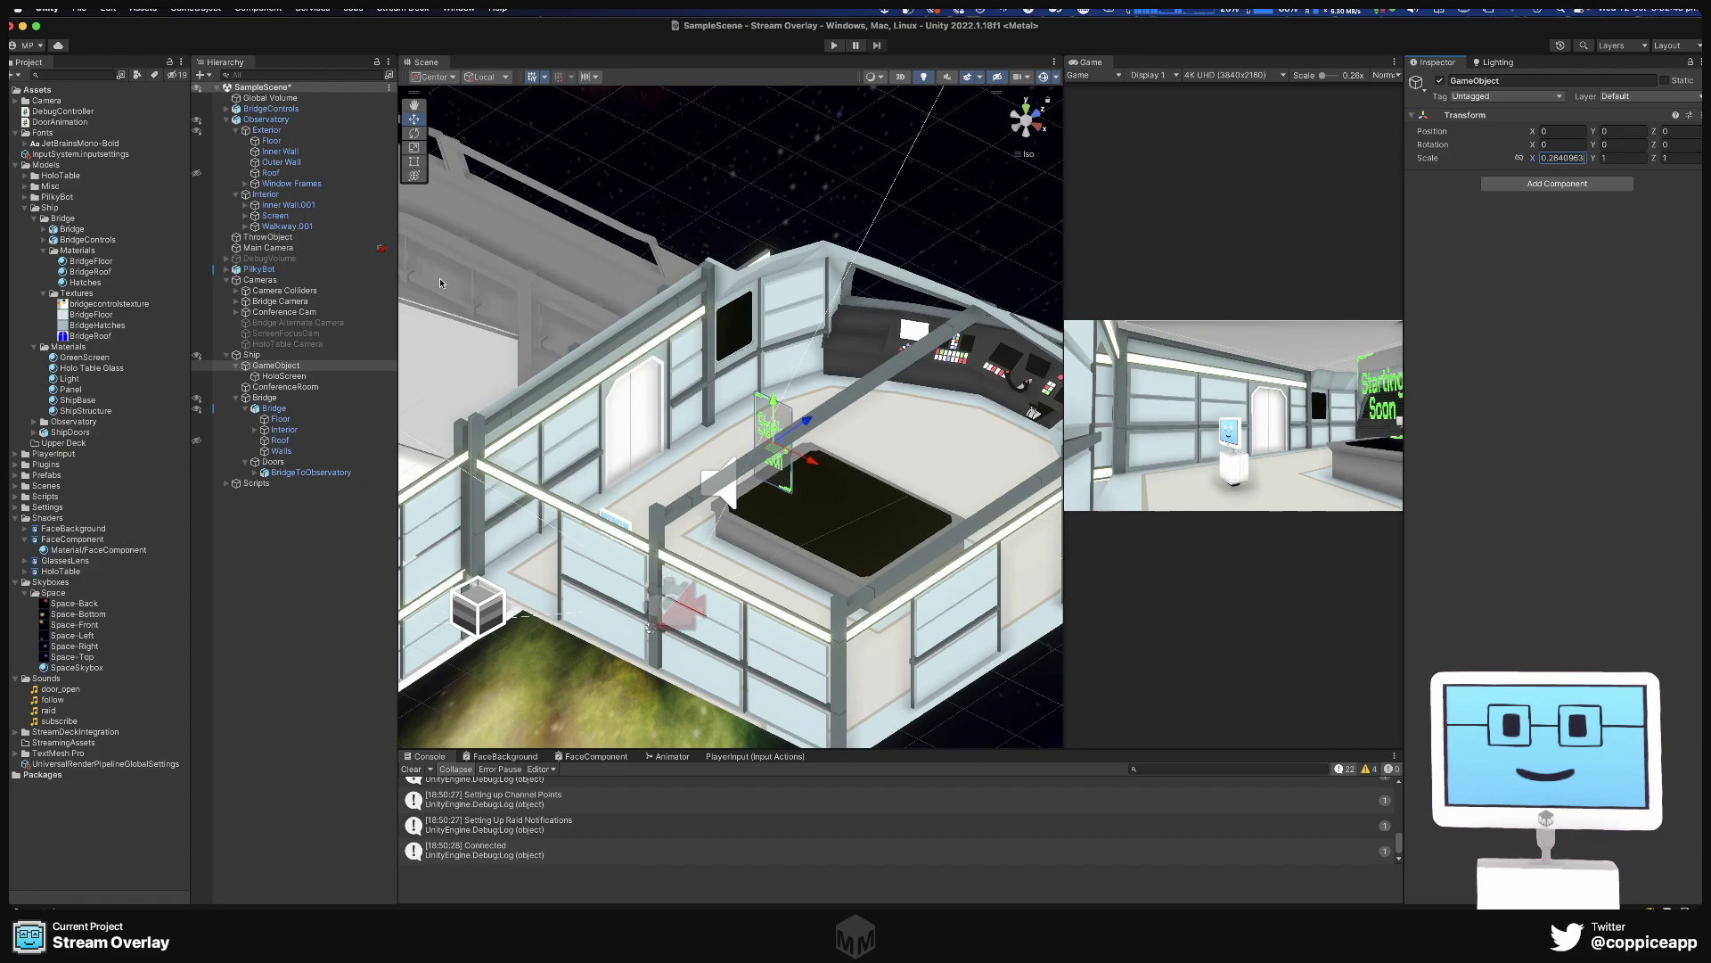
# Copy the HoloScreen's Y scale to the Y scale of its parent GameObject.
pyautogui.click(294, 376)
pyautogui.click(1620, 157)
pyautogui.press('super+c')
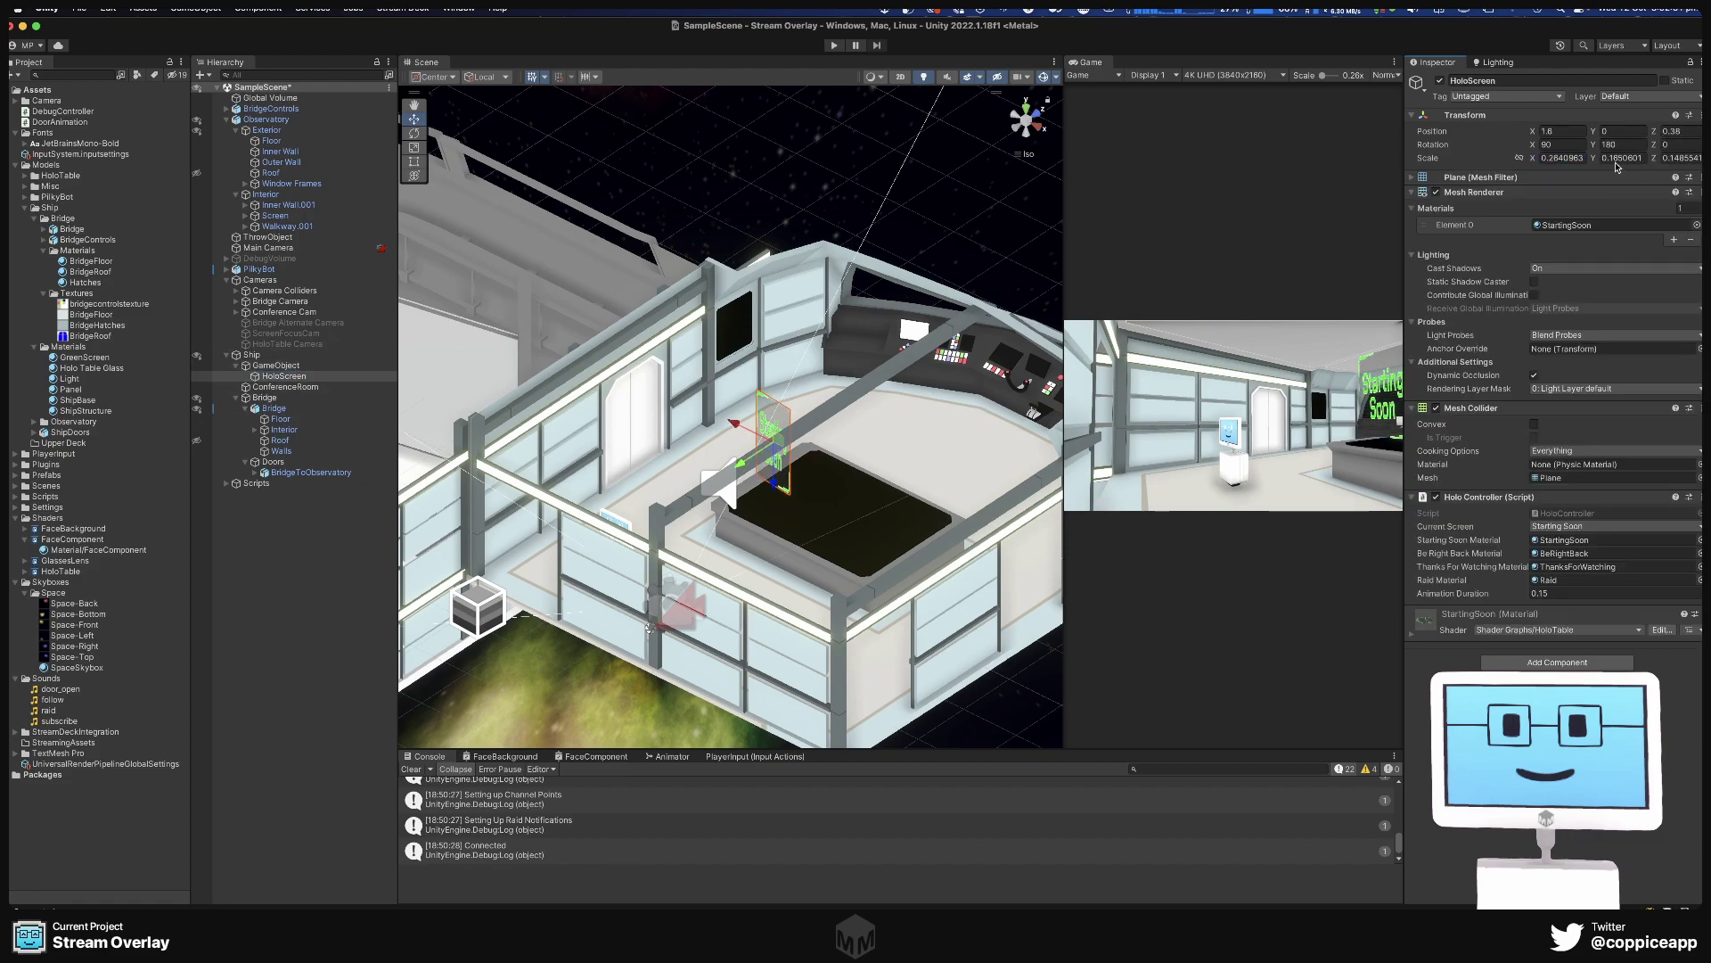
pyautogui.click(340, 365)
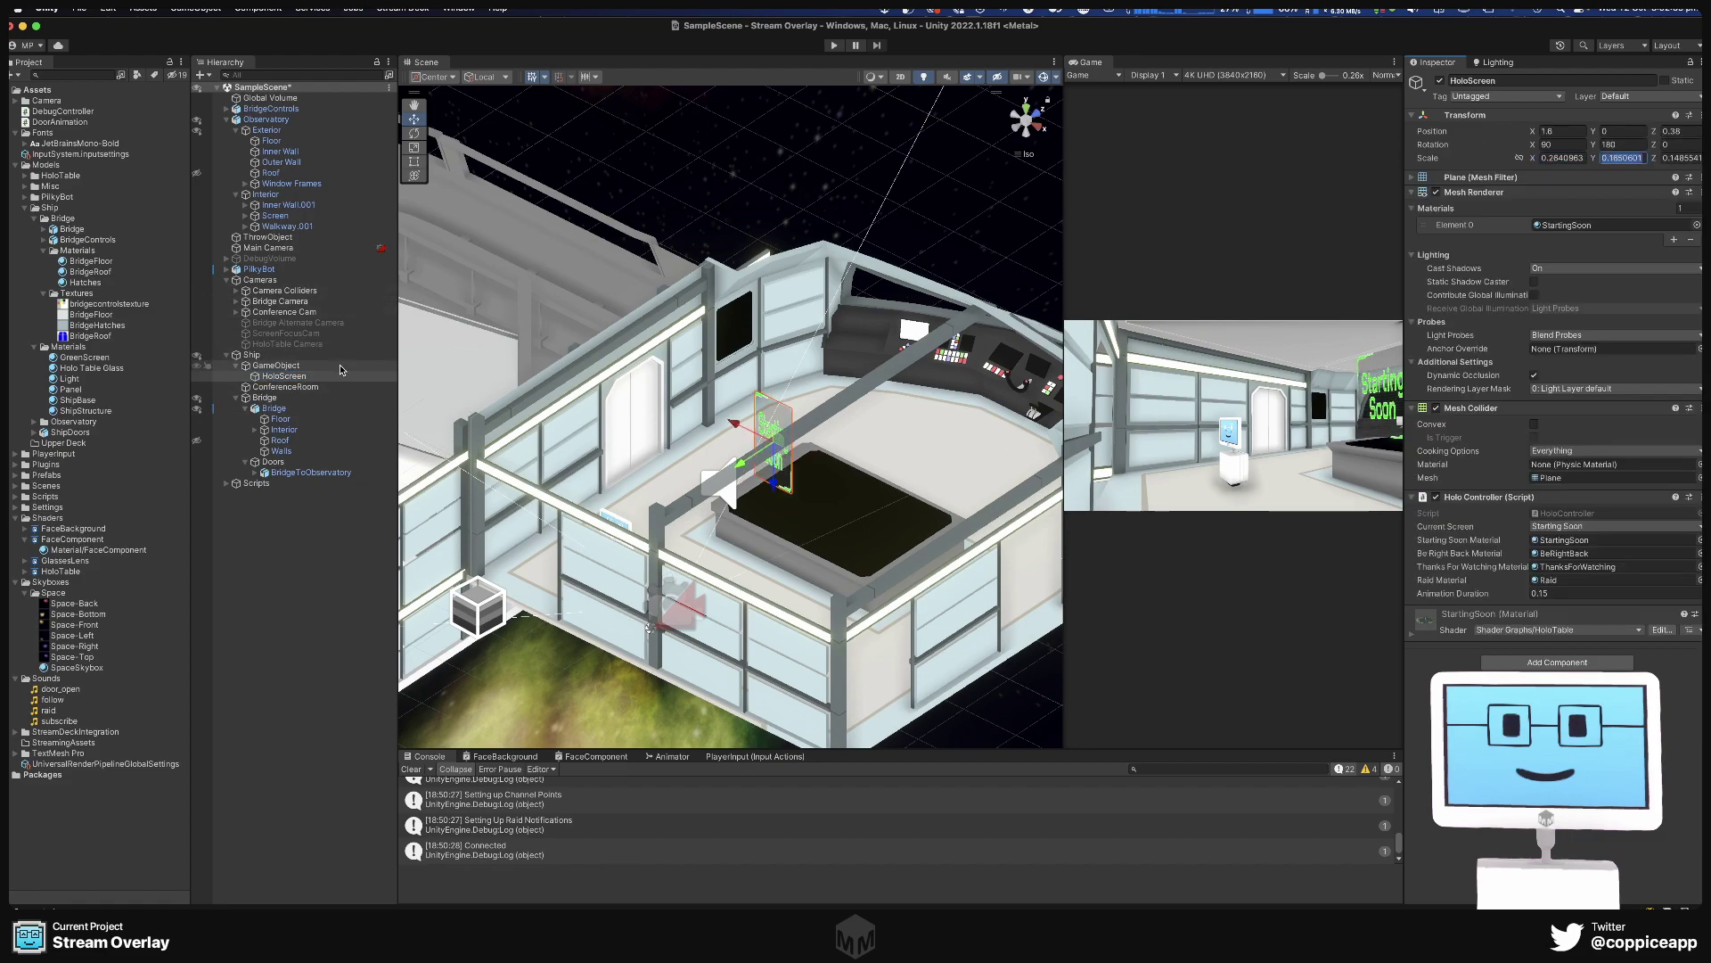
pyautogui.click(1629, 159)
pyautogui.press('super+v')
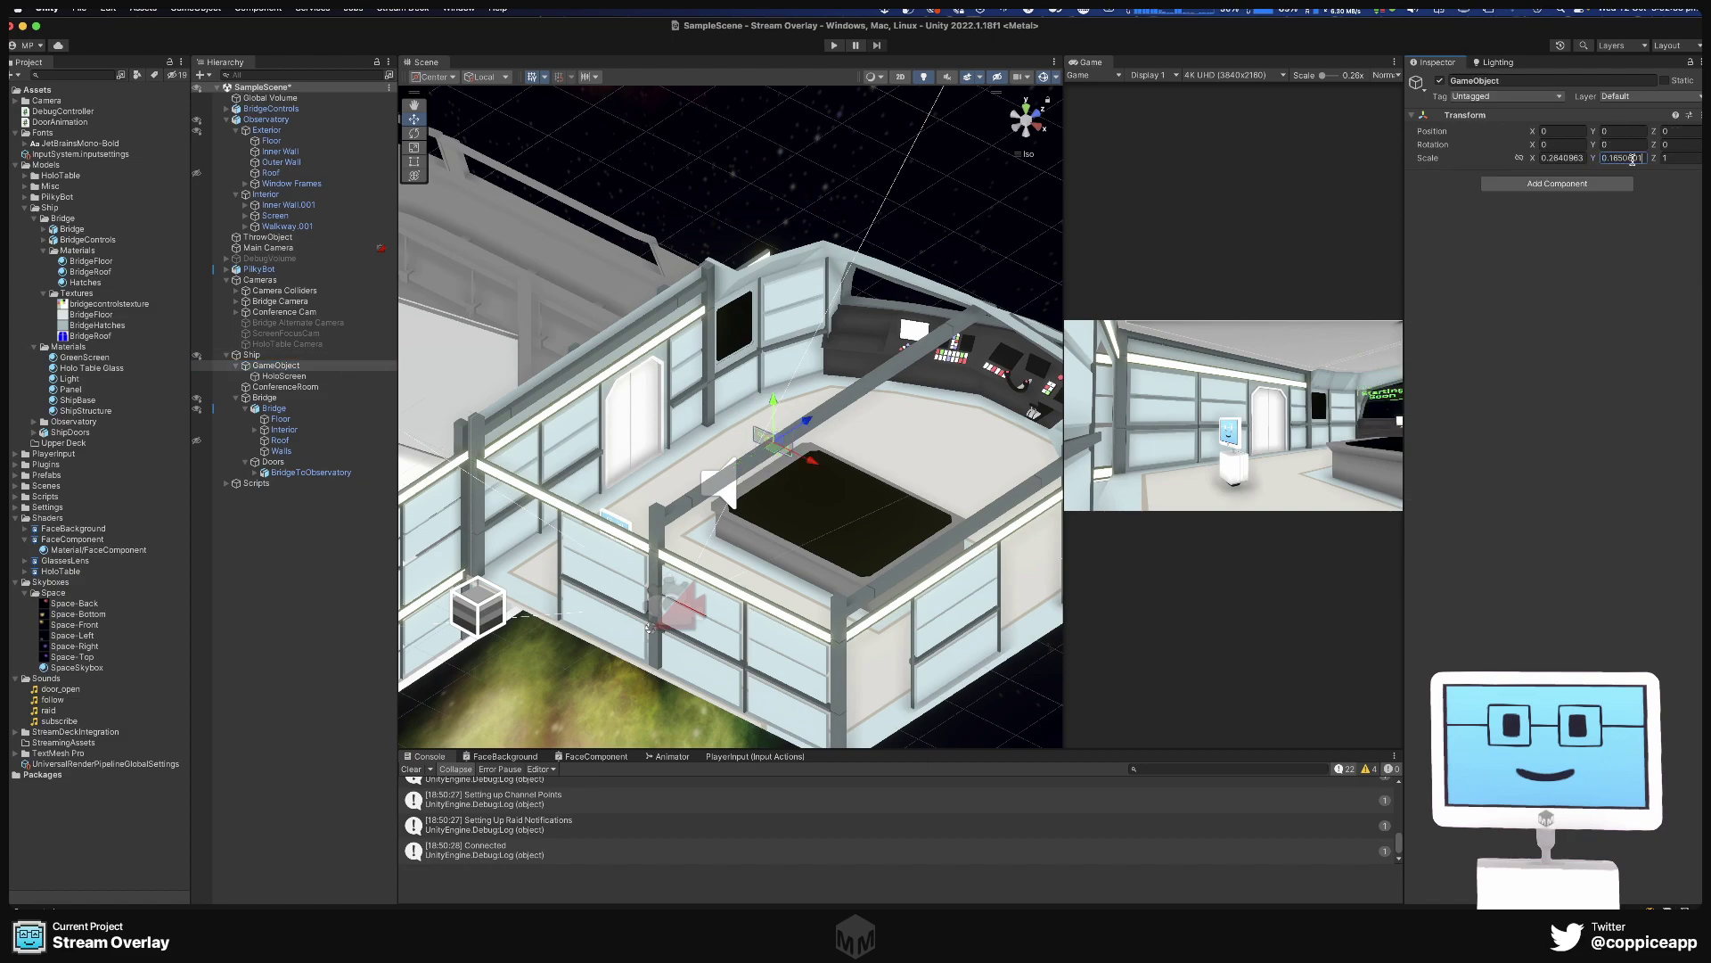
# Copy the HoloScreen's Z scale to the Z scale of its parent GameObject.
pyautogui.click(284, 377)
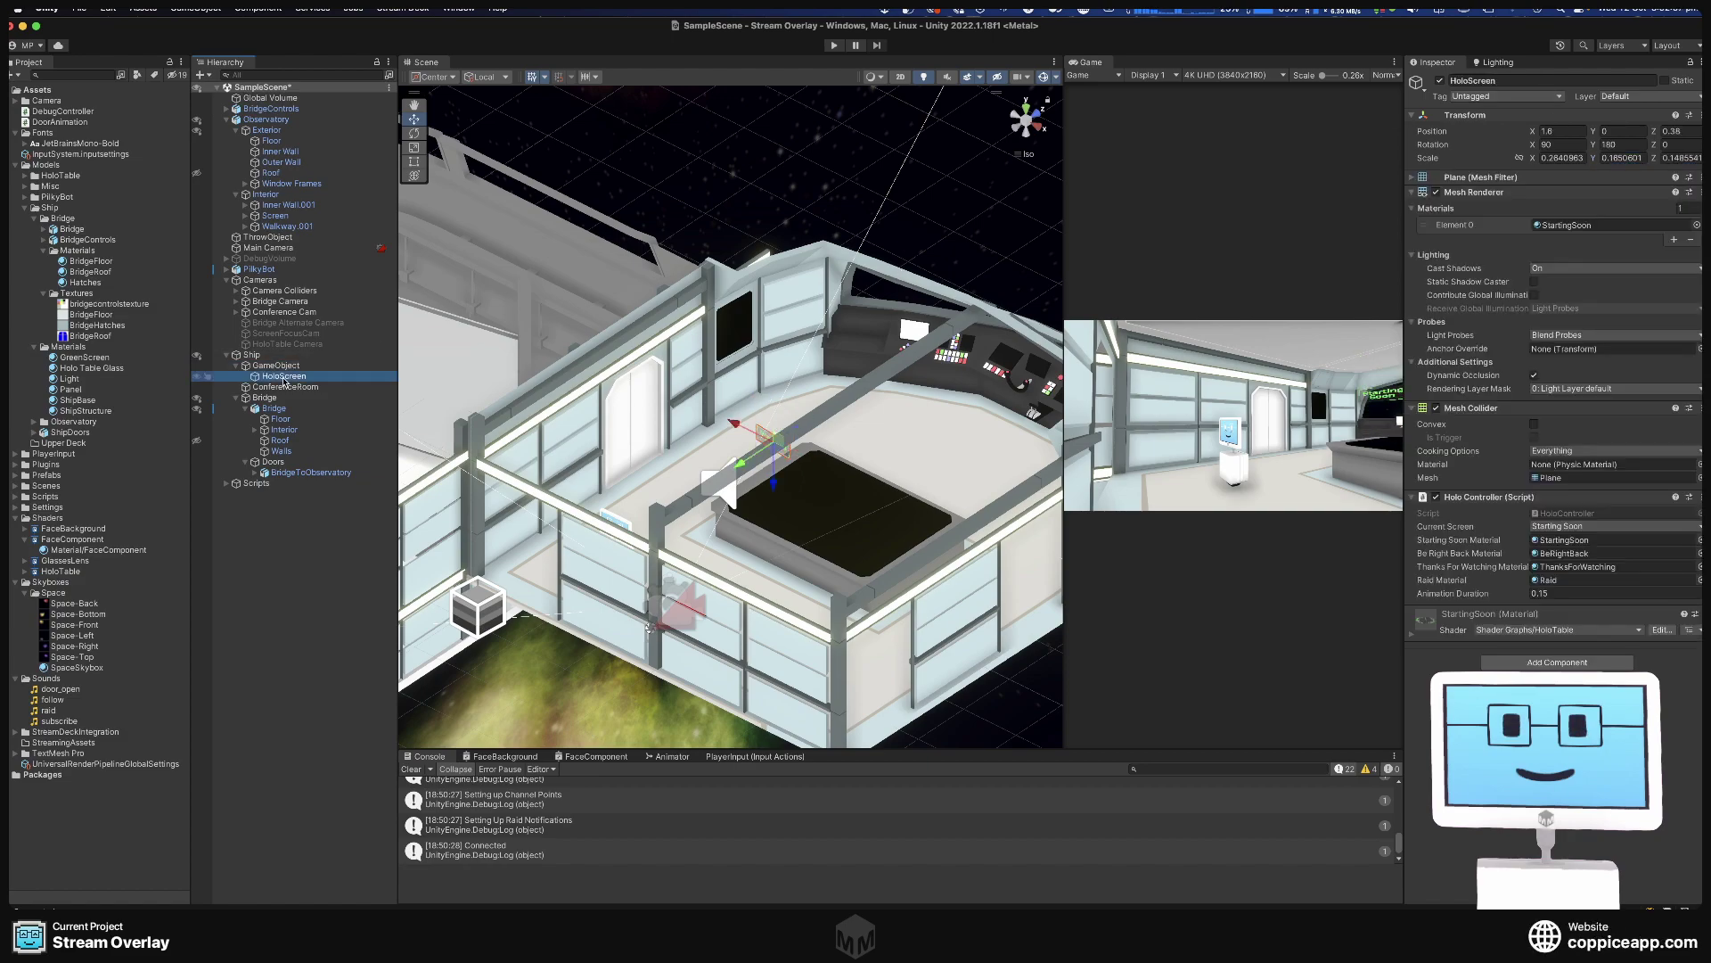
pyautogui.click(1680, 158)
pyautogui.press('super+c')
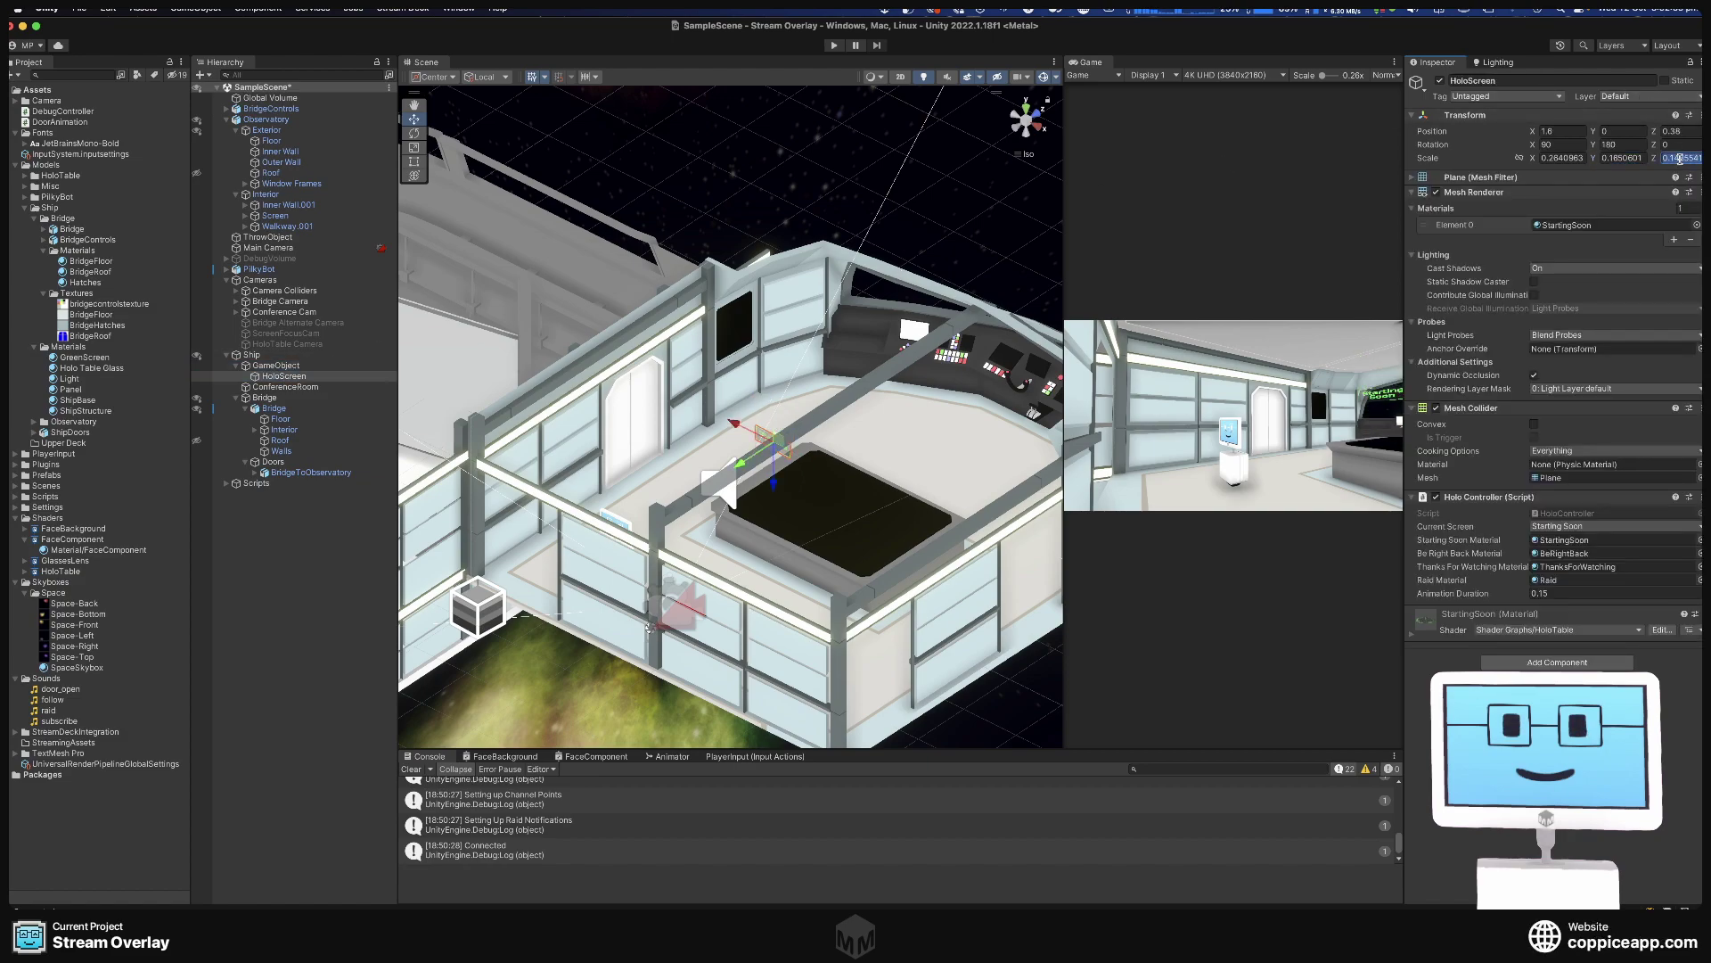
pyautogui.click(276, 366)
pyautogui.click(1673, 155)
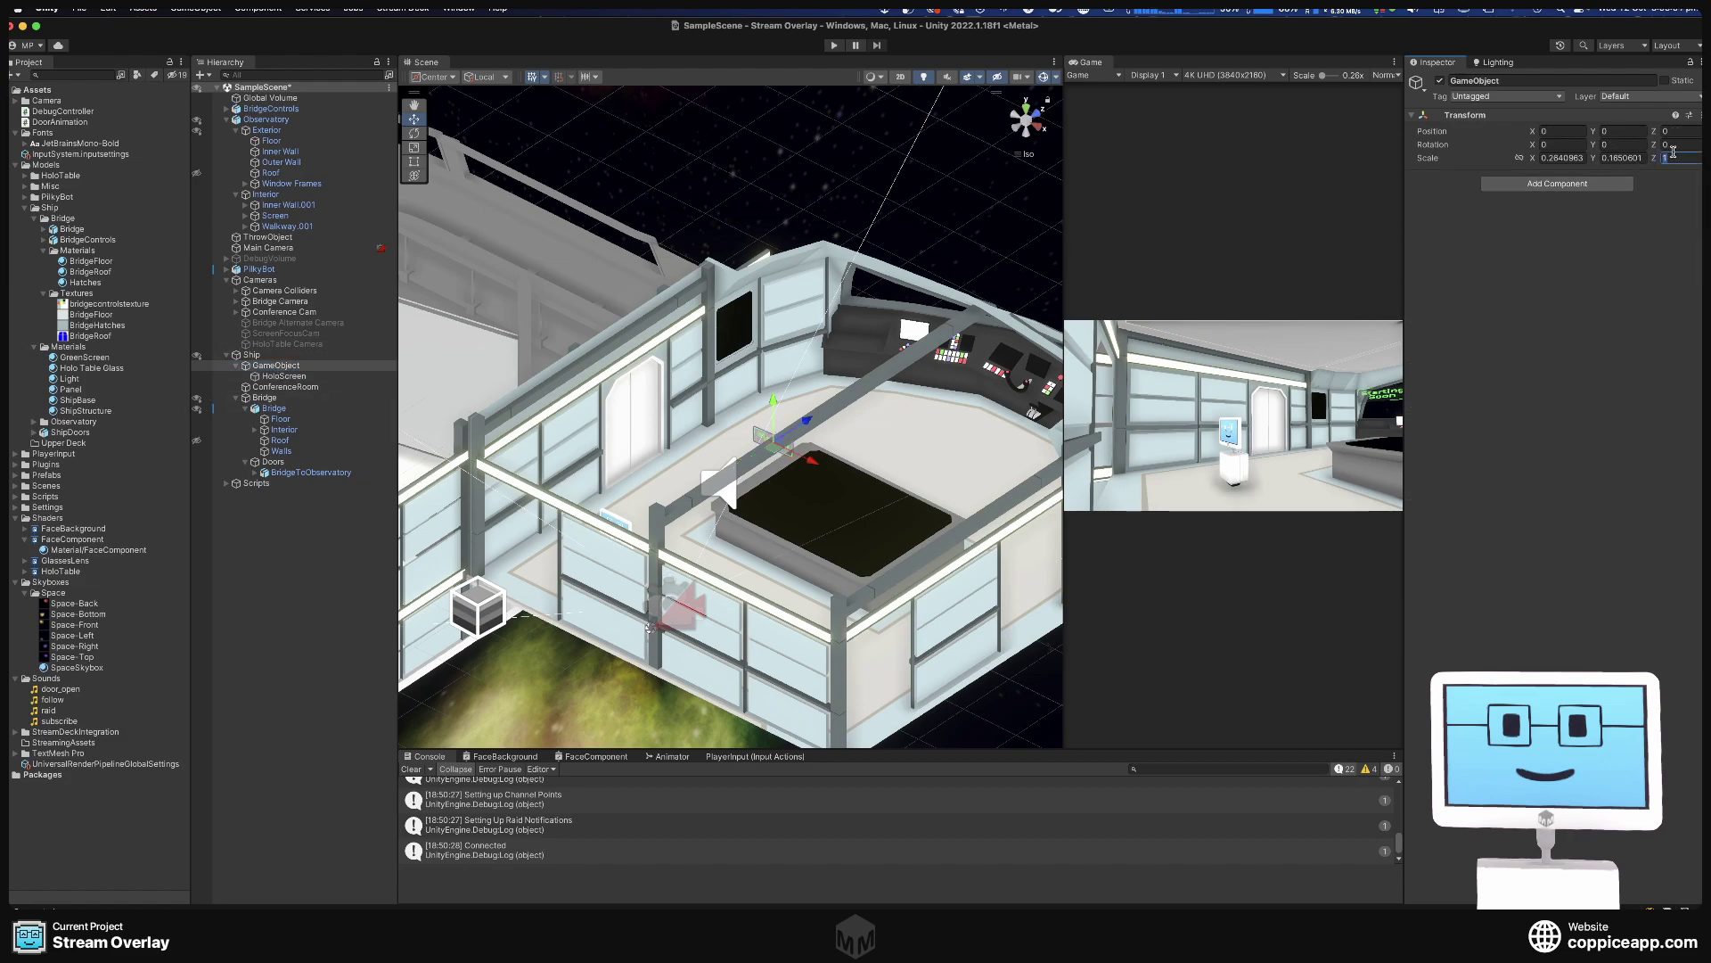
pyautogui.press('super+v')
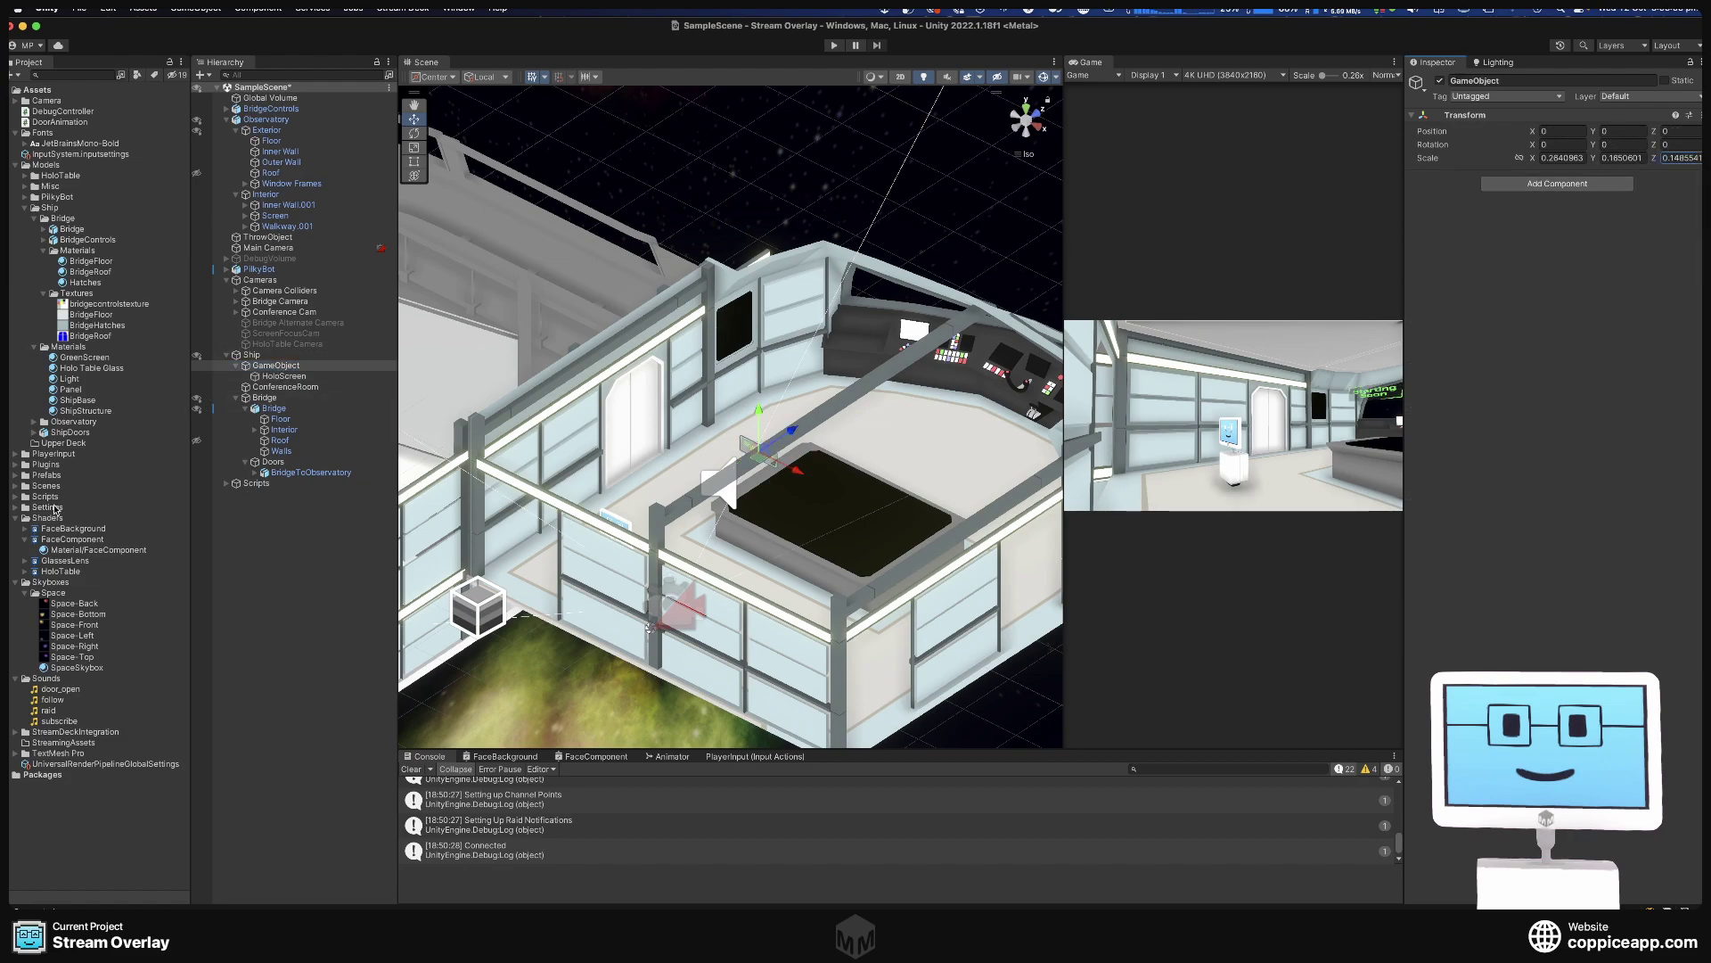
# Copy the HoloScreen's whole position and paste it as the position of its parent GameObject.
pyautogui.click(285, 376)
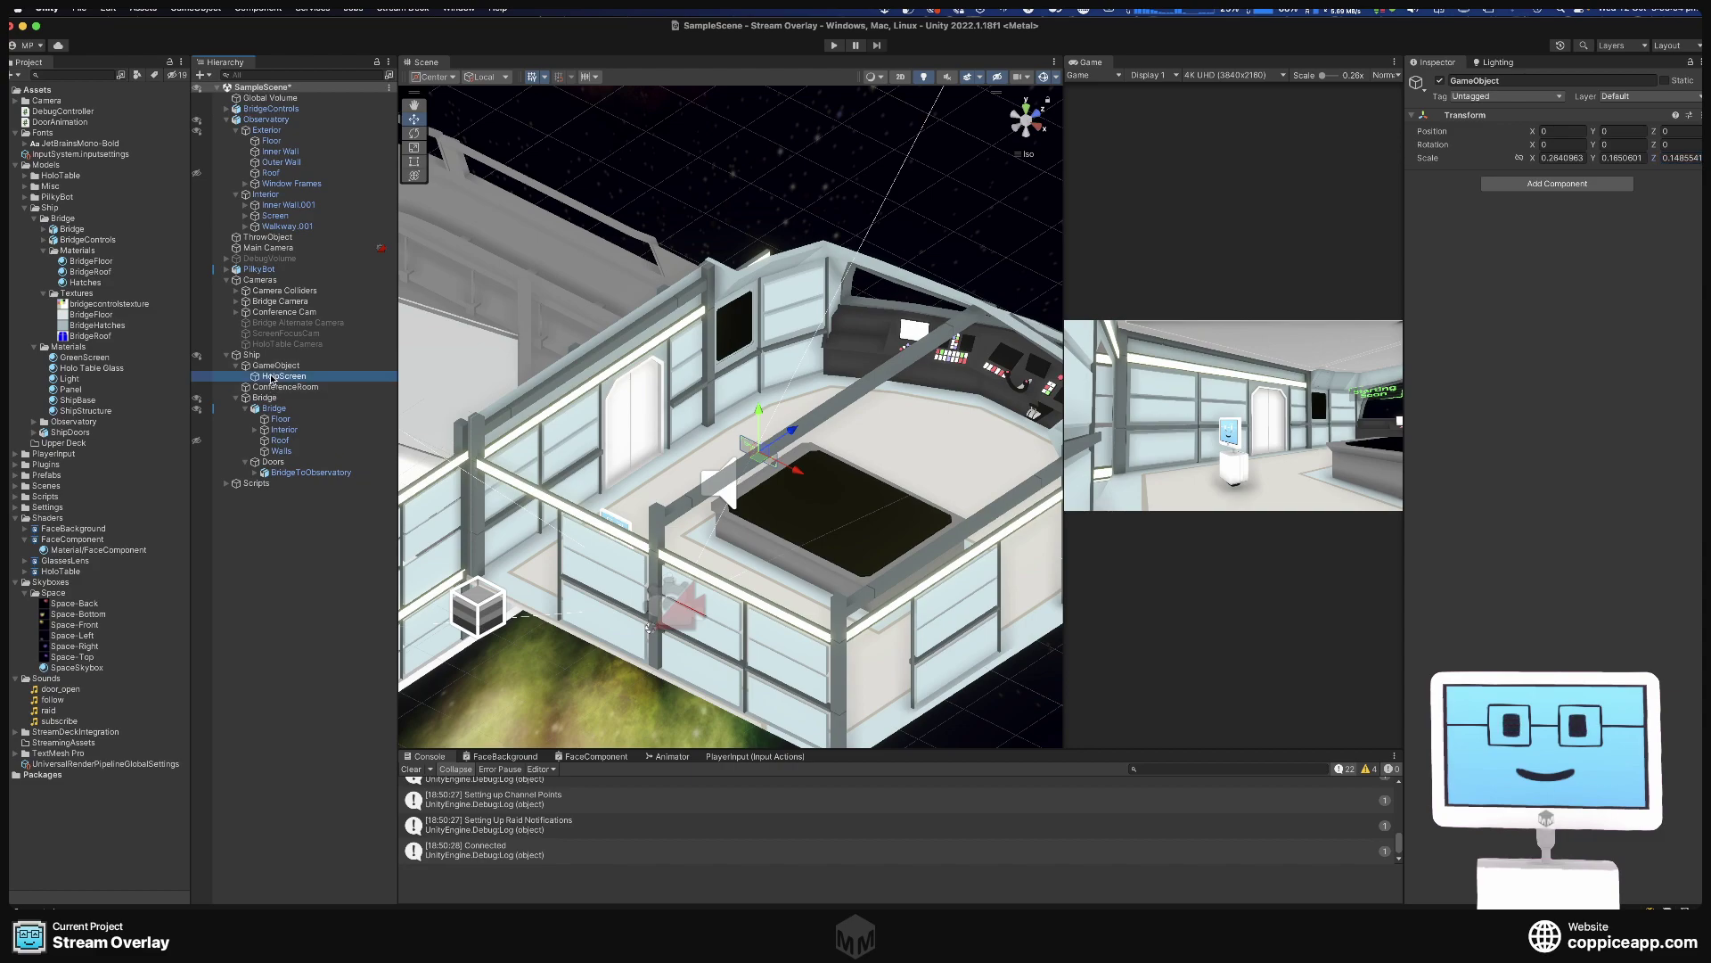
pyautogui.rightClick(1534, 129)
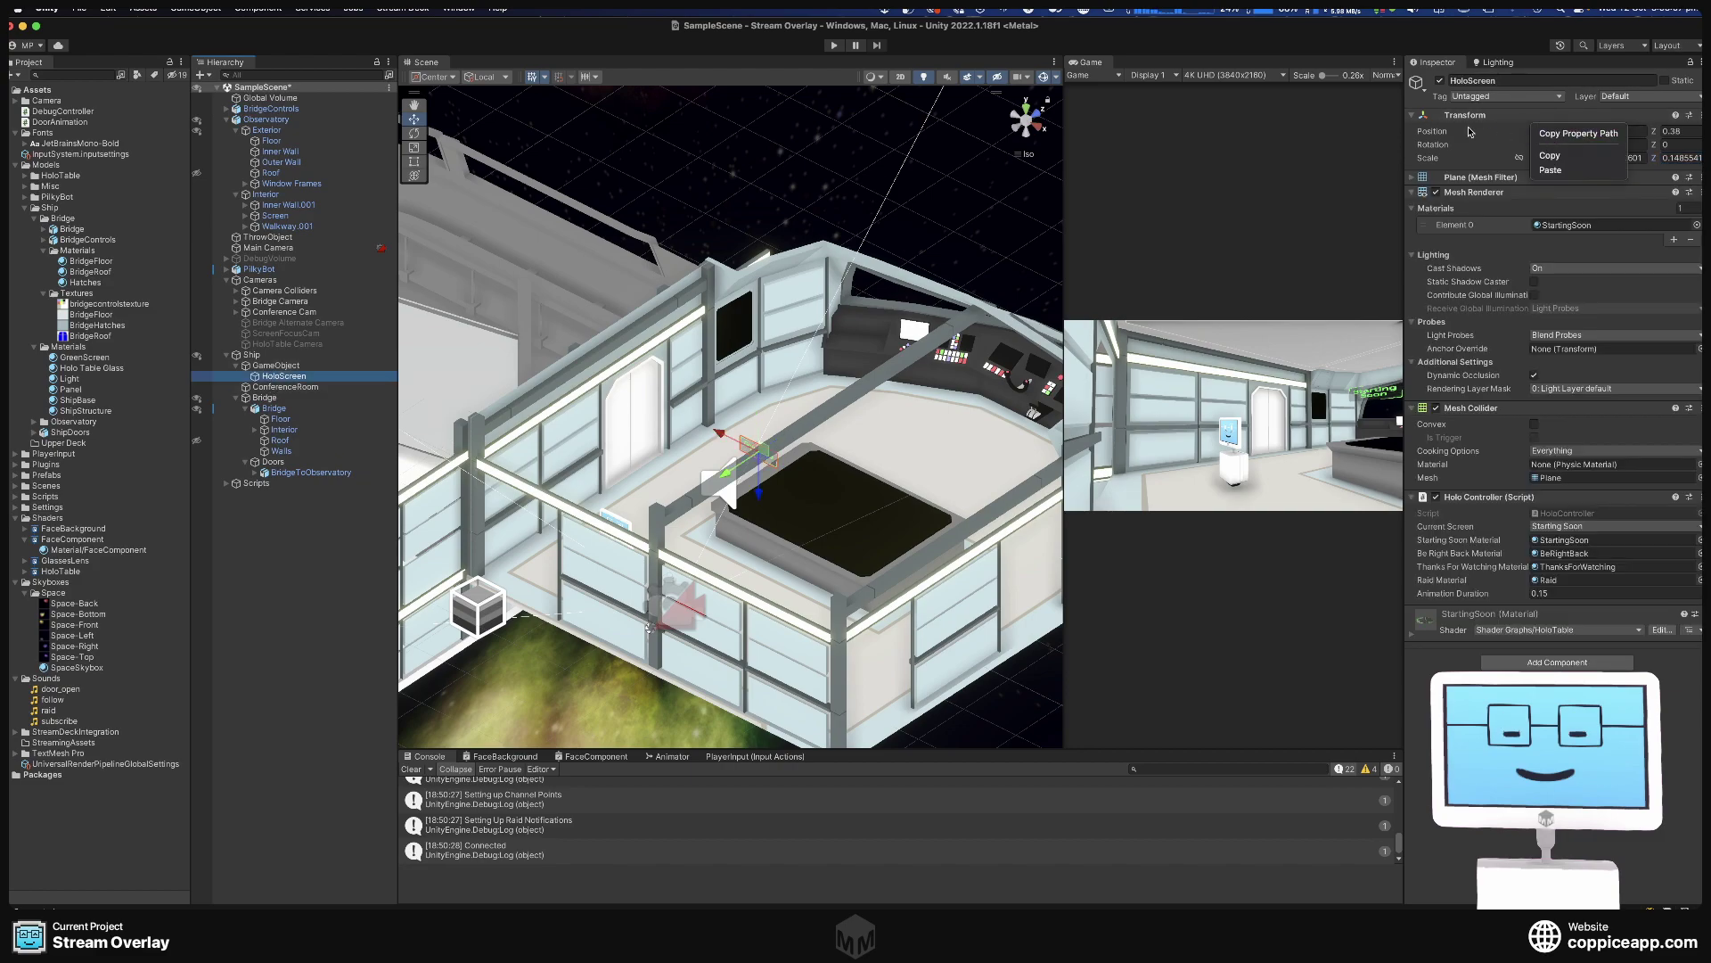
pyautogui.click(1437, 132)
pyautogui.rightClick(1437, 132)
pyautogui.click(1463, 163)
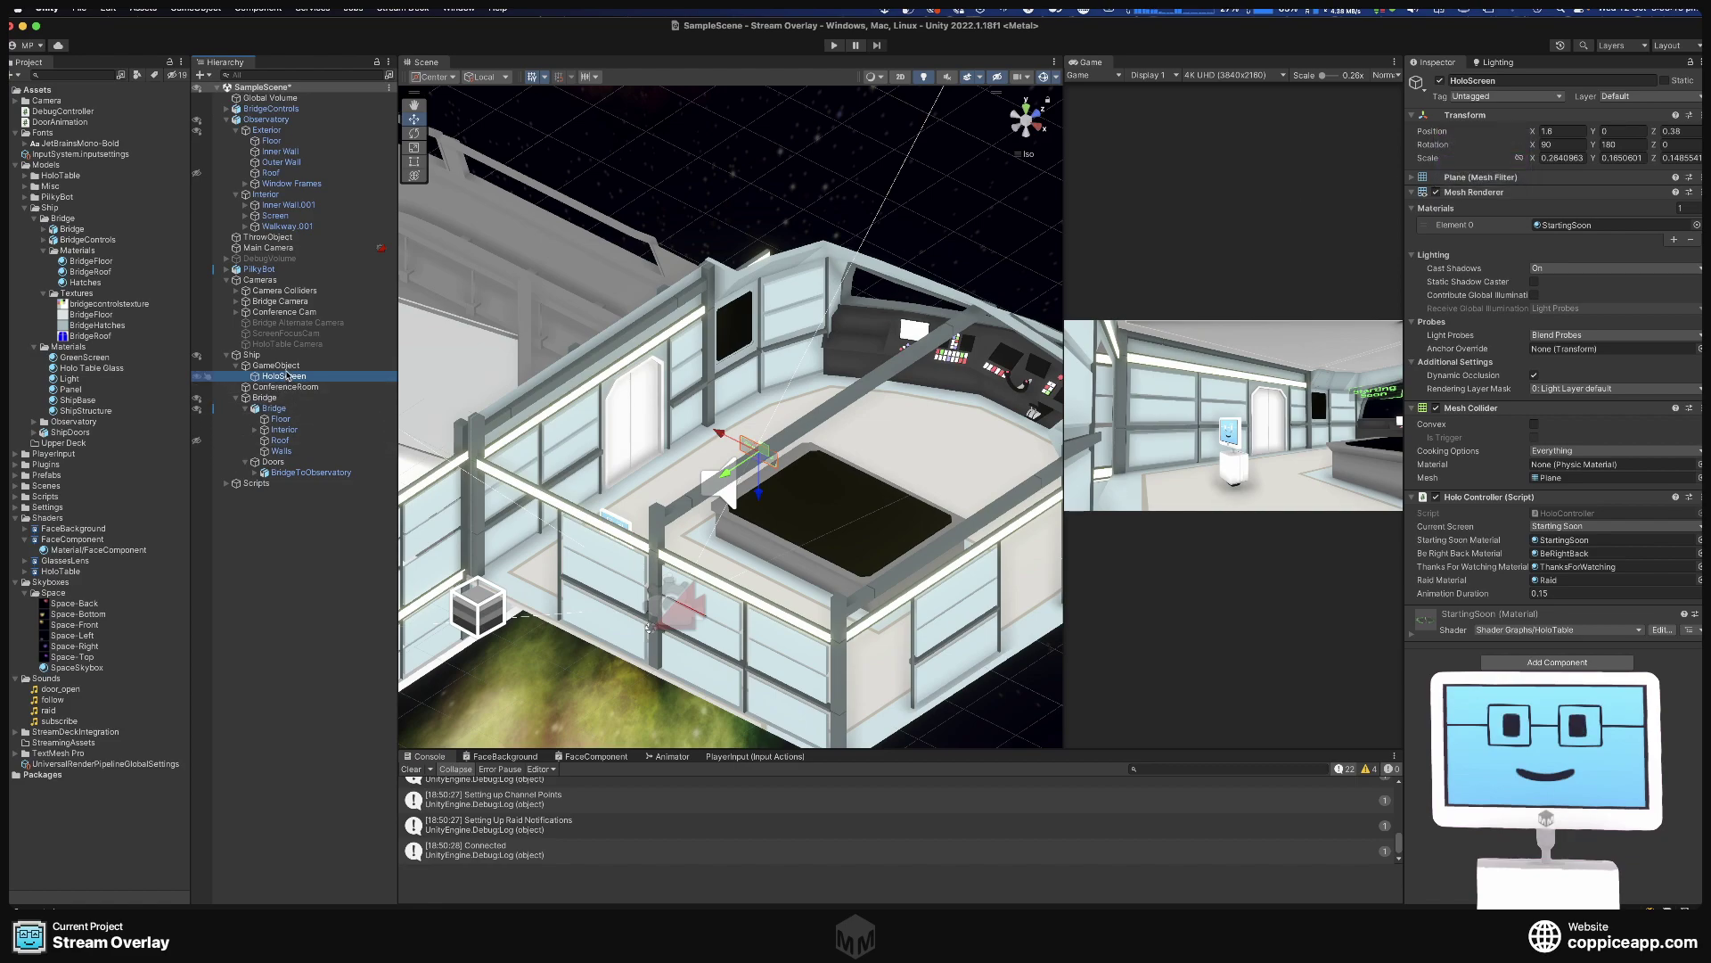
pyautogui.click(287, 366)
pyautogui.rightClick(1451, 136)
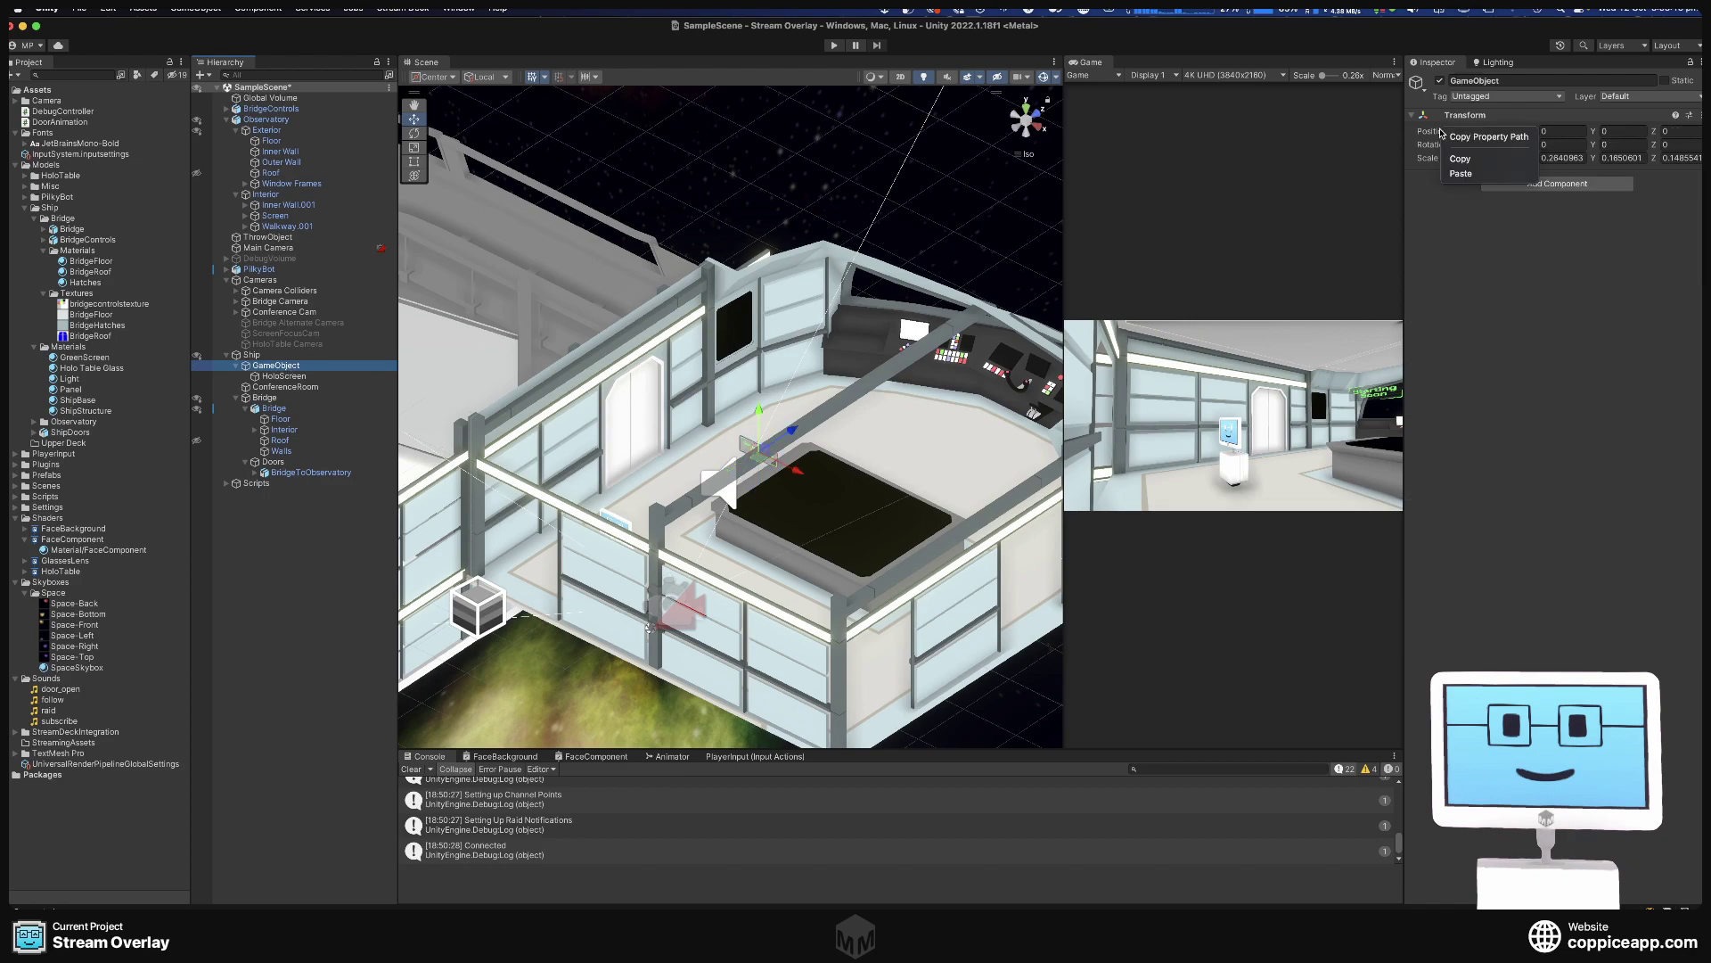
pyautogui.click(1462, 174)
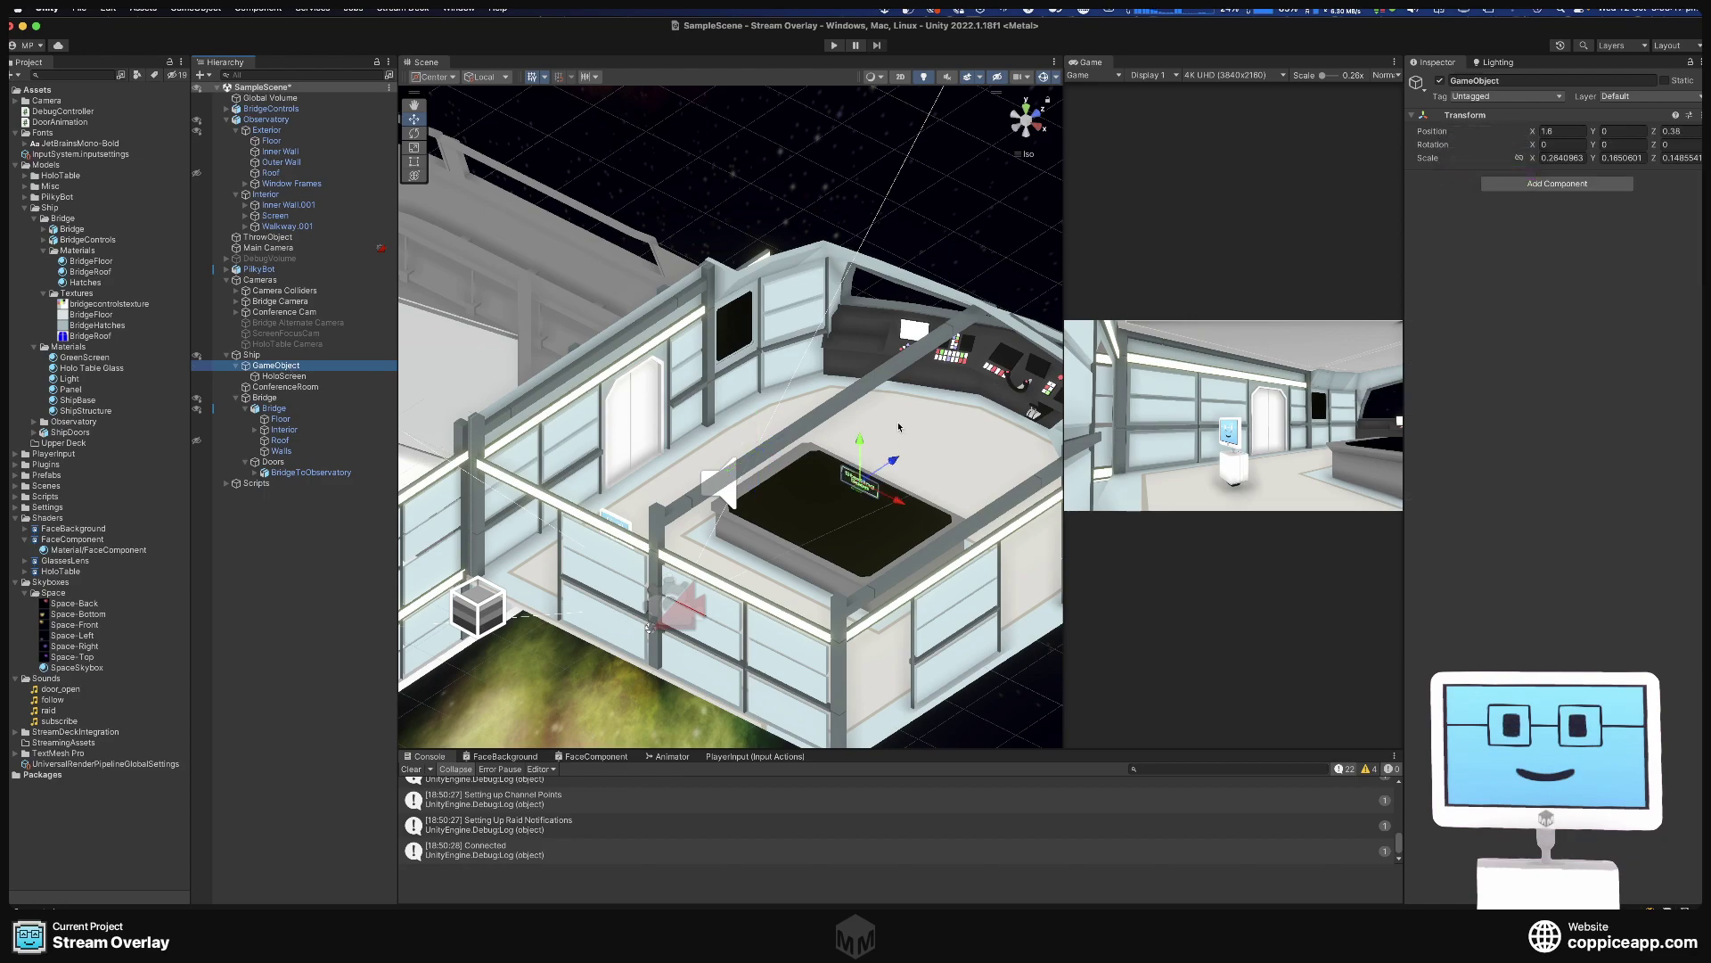
# Set the HoloScreen's local X and Z position to 0.
pyautogui.click(283, 375)
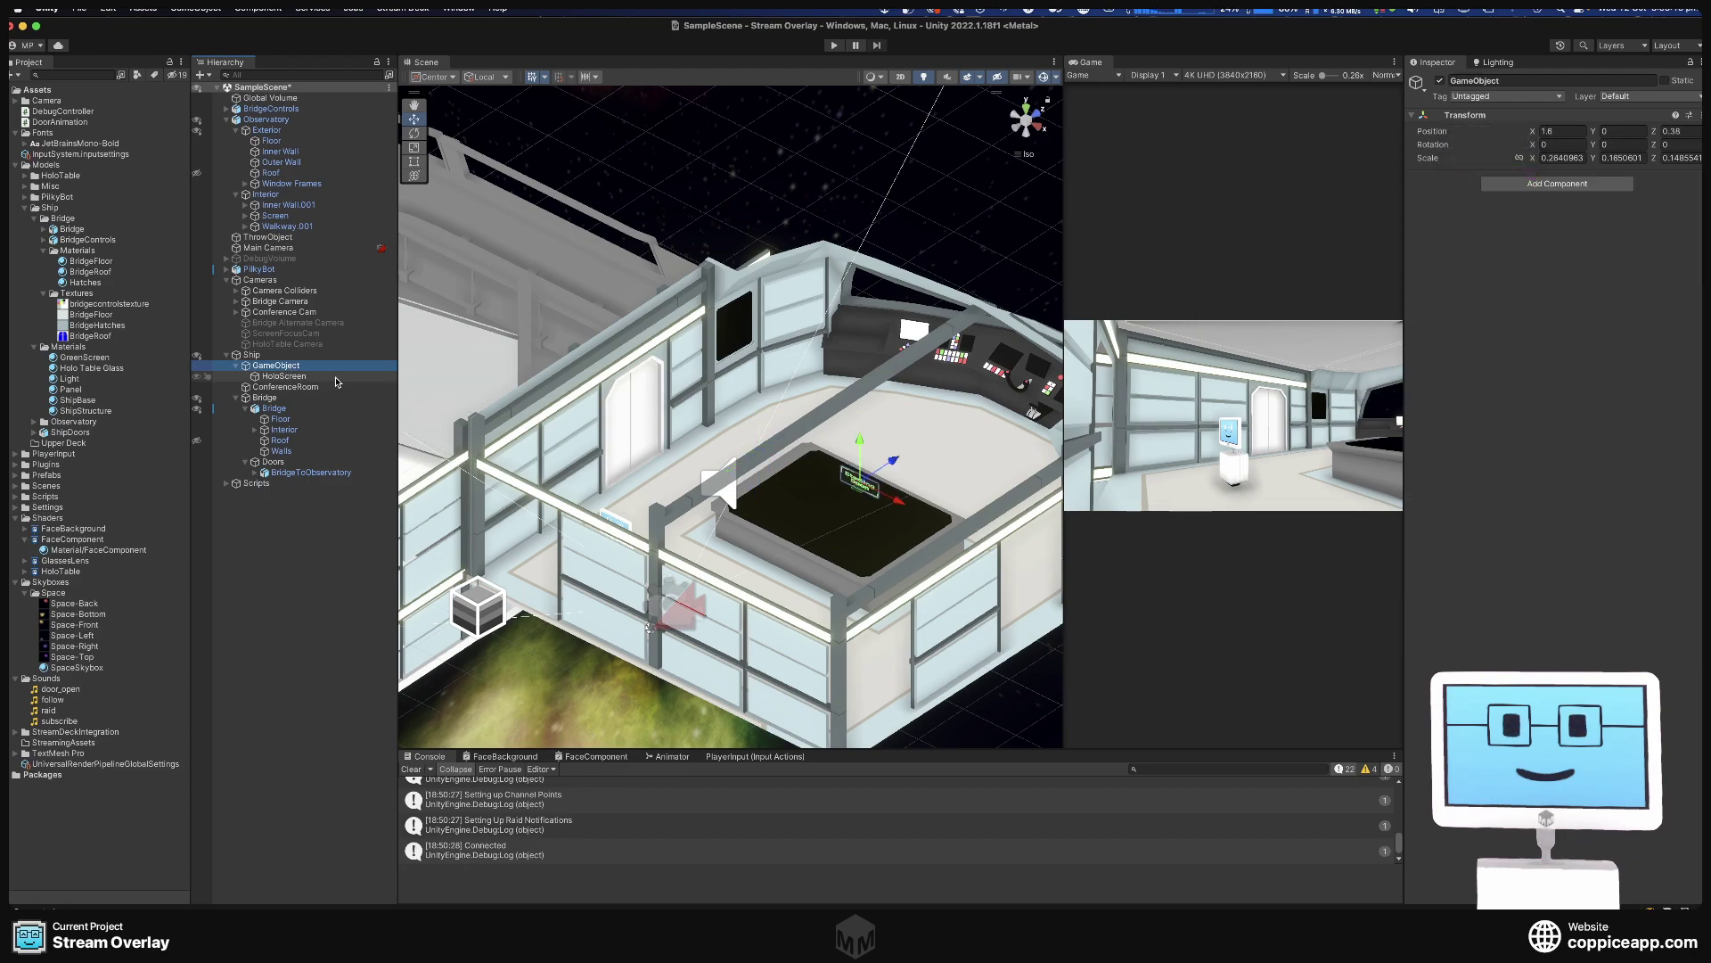
pyautogui.click(1560, 131)
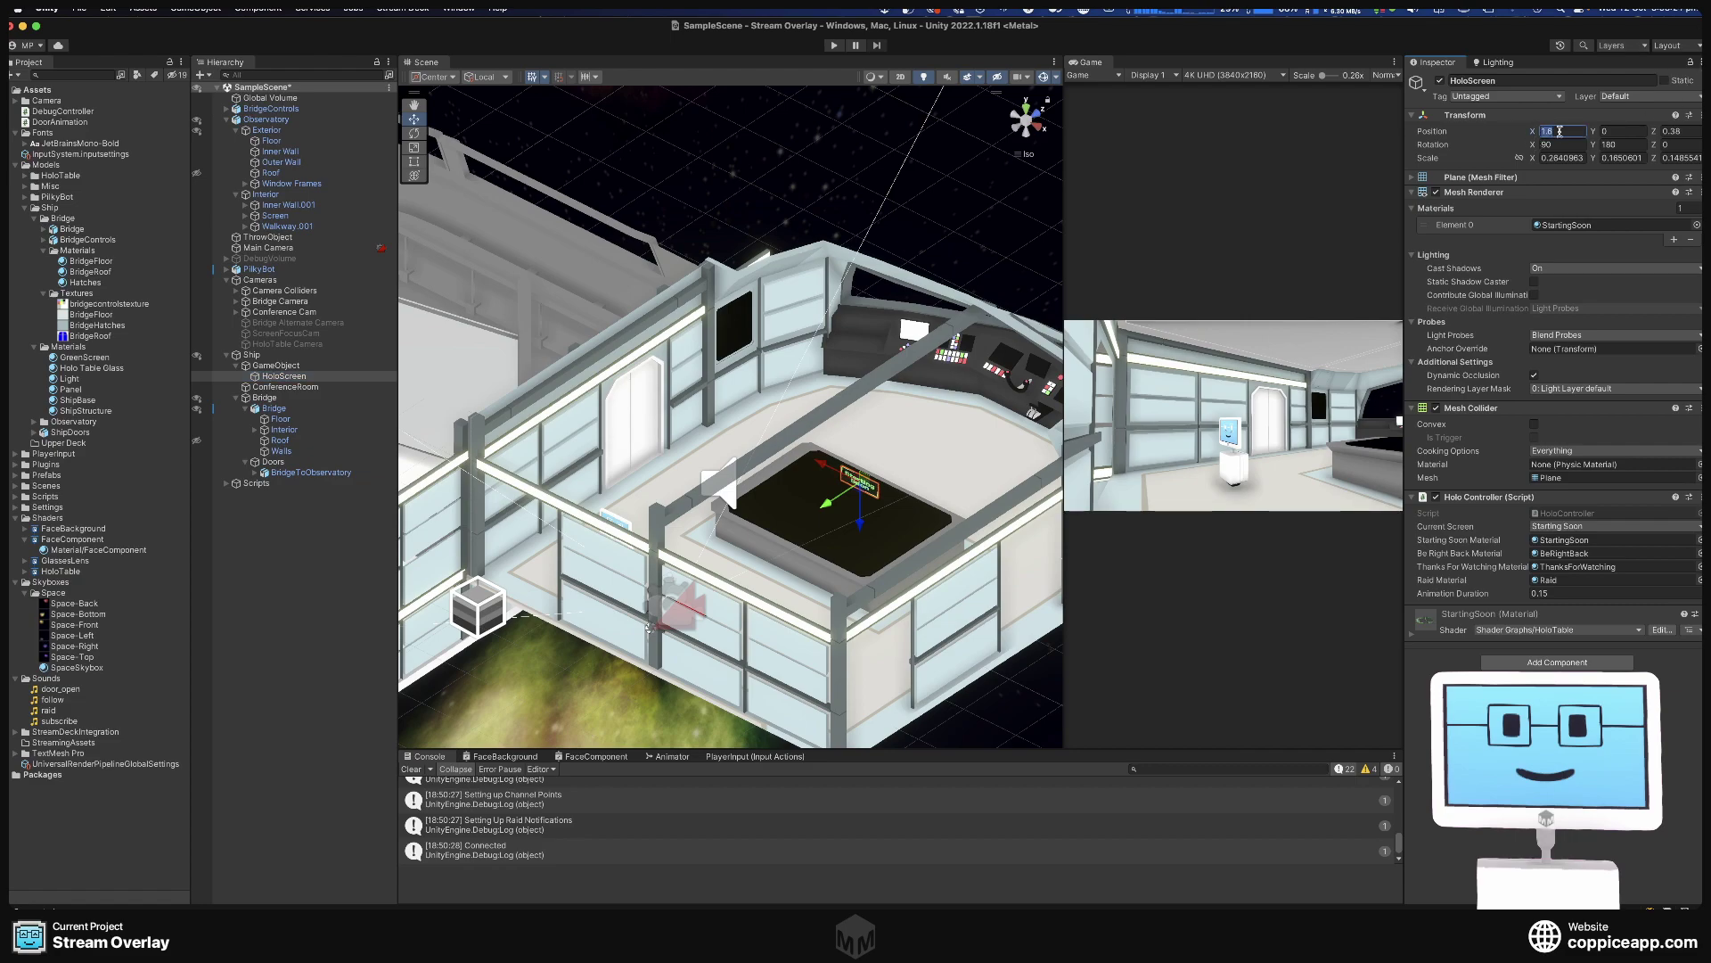
pyautogui.write('0')
pyautogui.press('Tab')
pyautogui.press('Tab')
pyautogui.write('0')
pyautogui.press('Tab')
pyautogui.press('Tab')
pyautogui.press('Tab')
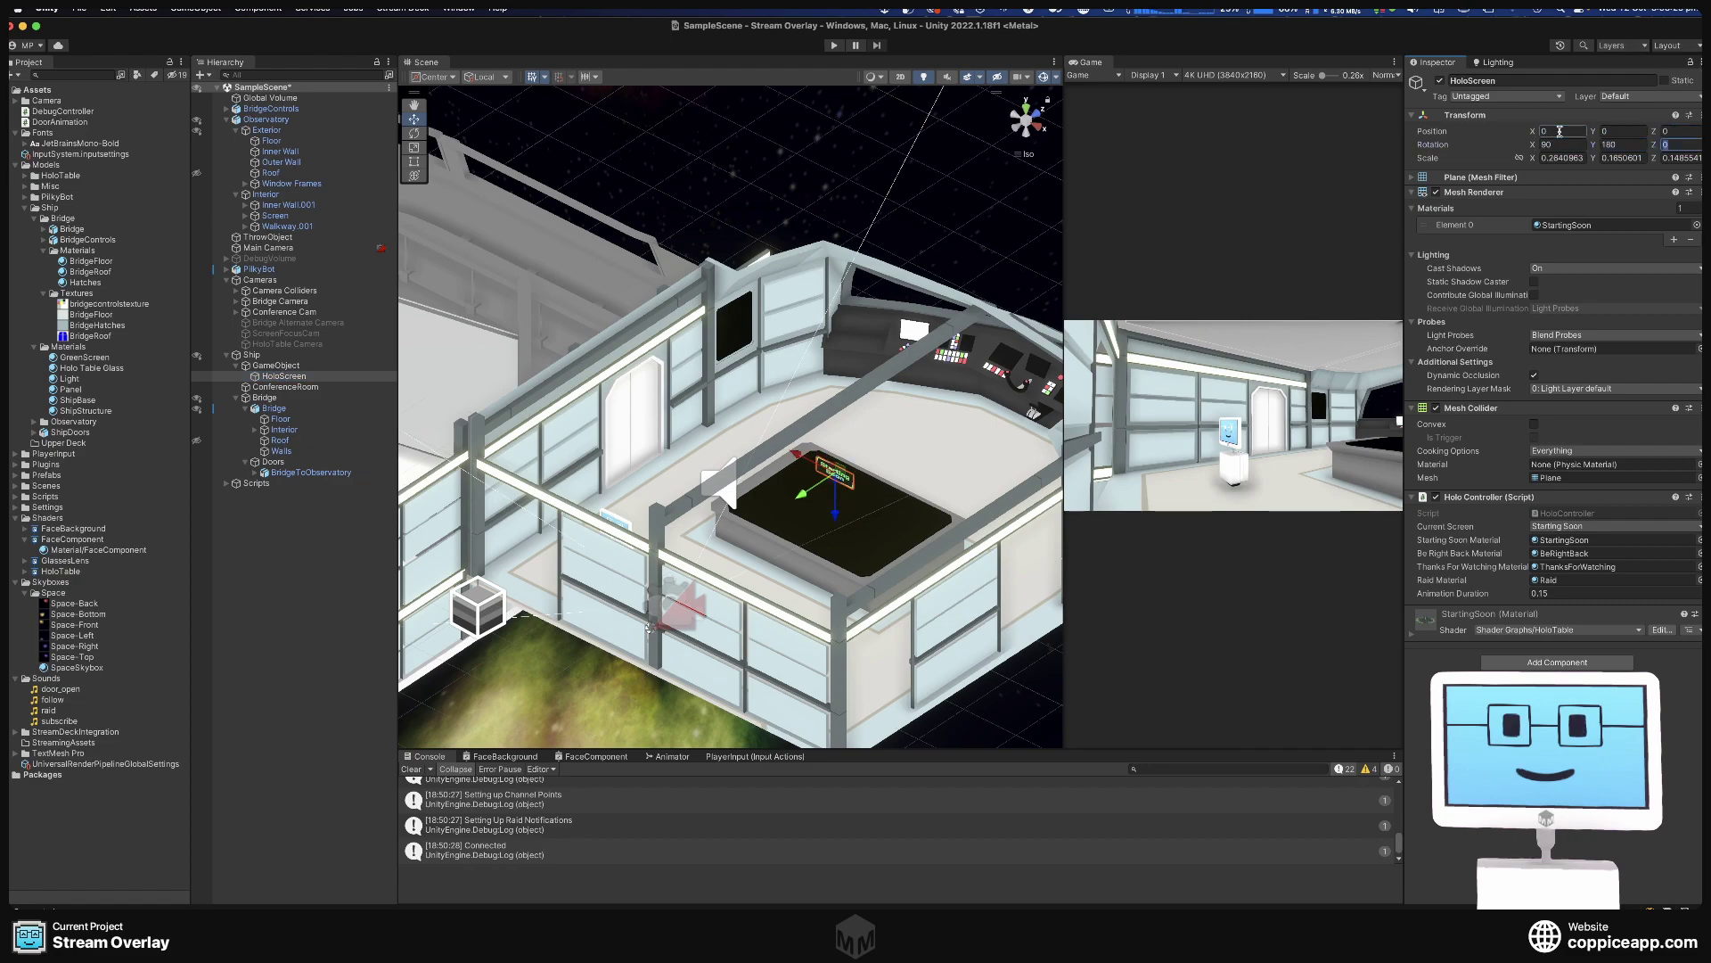
# Set the HoloScreen's X, Y and Z scale to 1 and select its parent GameObject.
pyautogui.press('Tab')
pyautogui.write('1')
pyautogui.press('Tab')
pyautogui.write('1')
pyautogui.press('Tab')
pyautogui.write('1')
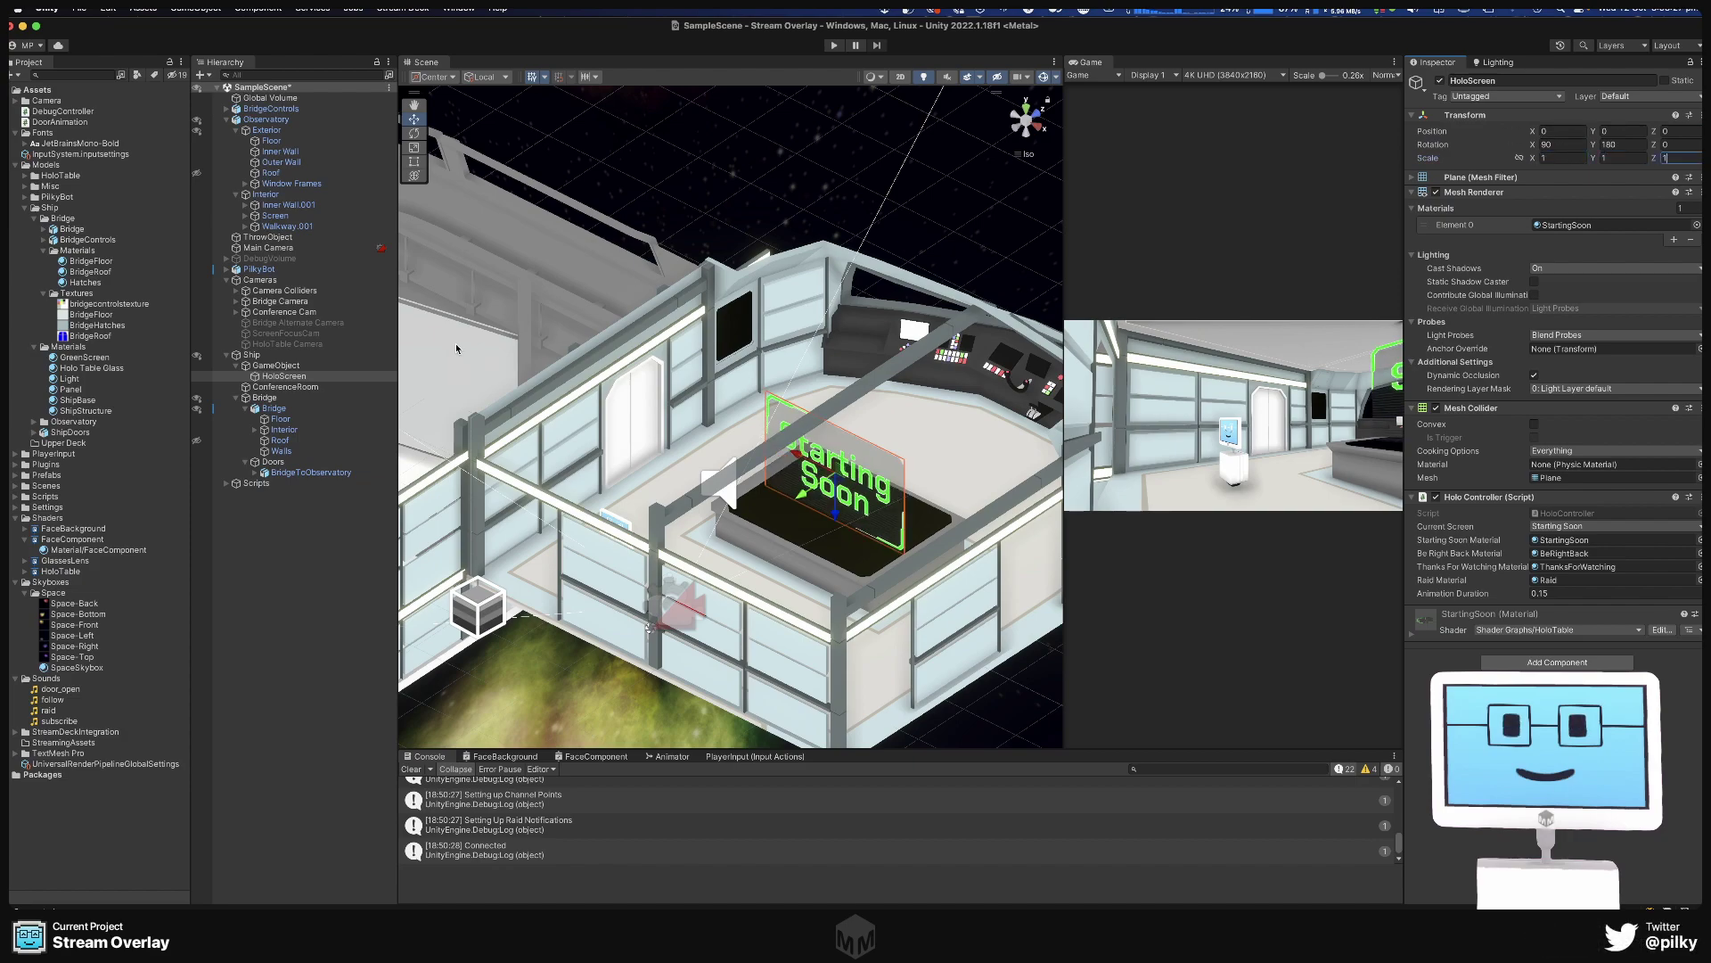
pyautogui.click(252, 366)
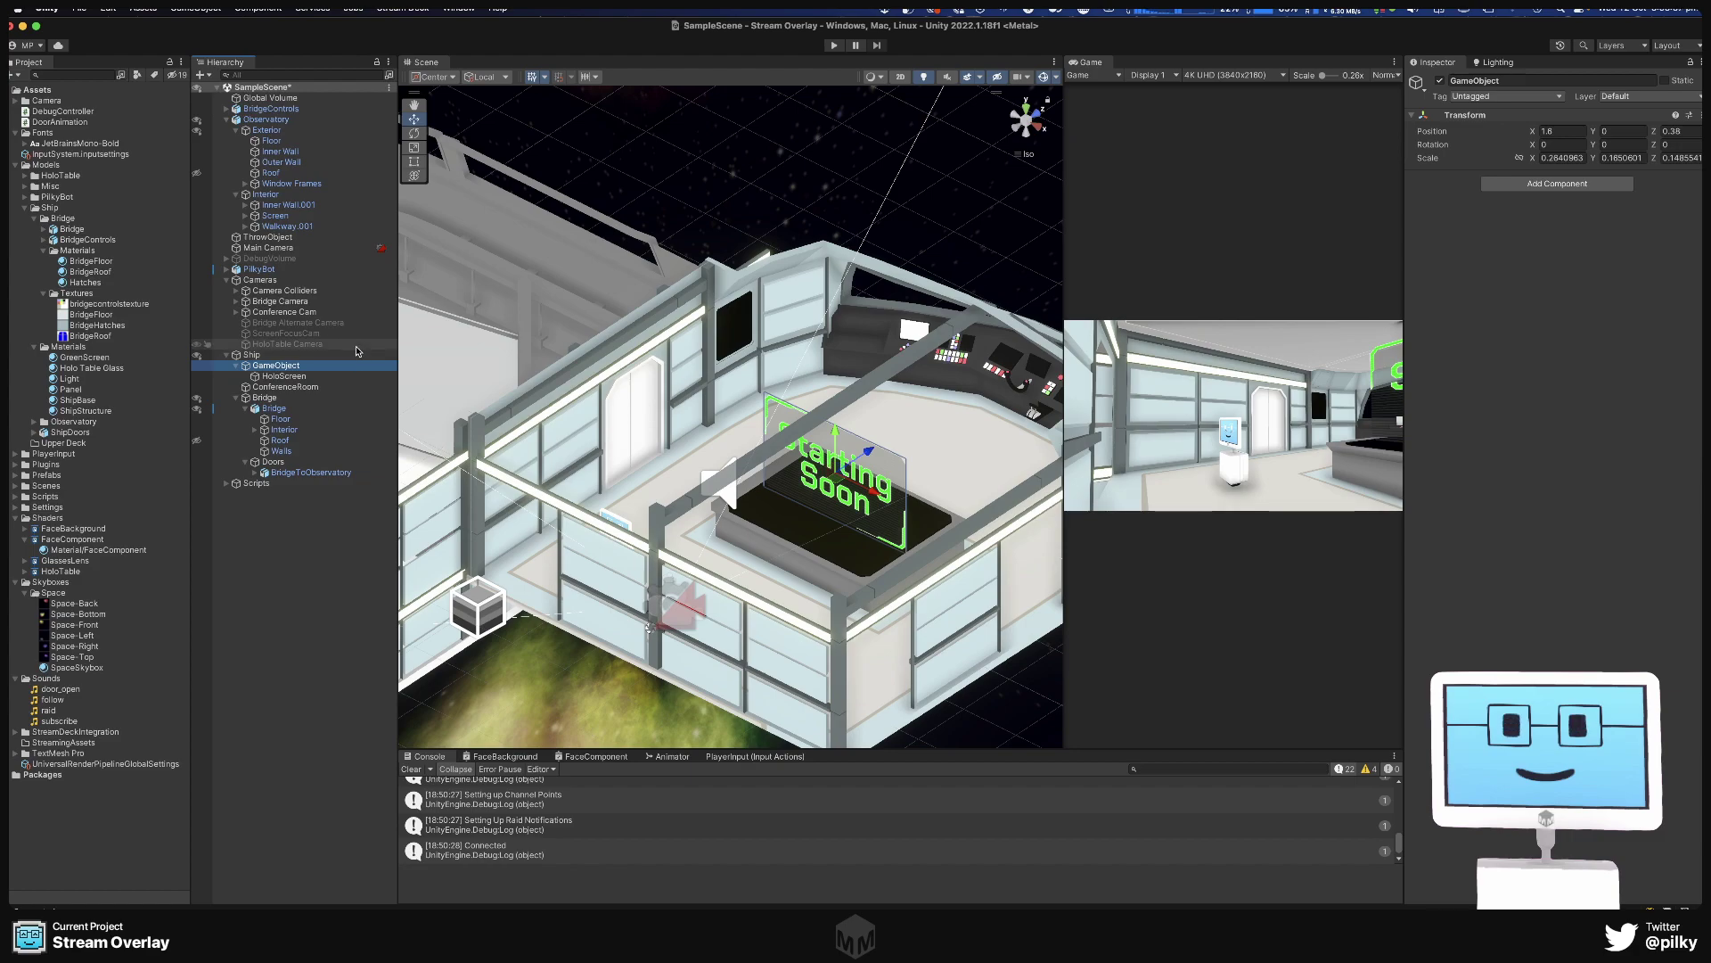
# Rename the HoloScreen's parent GameObject to "HoloScreen Container".
pyautogui.rightClick(289, 365)
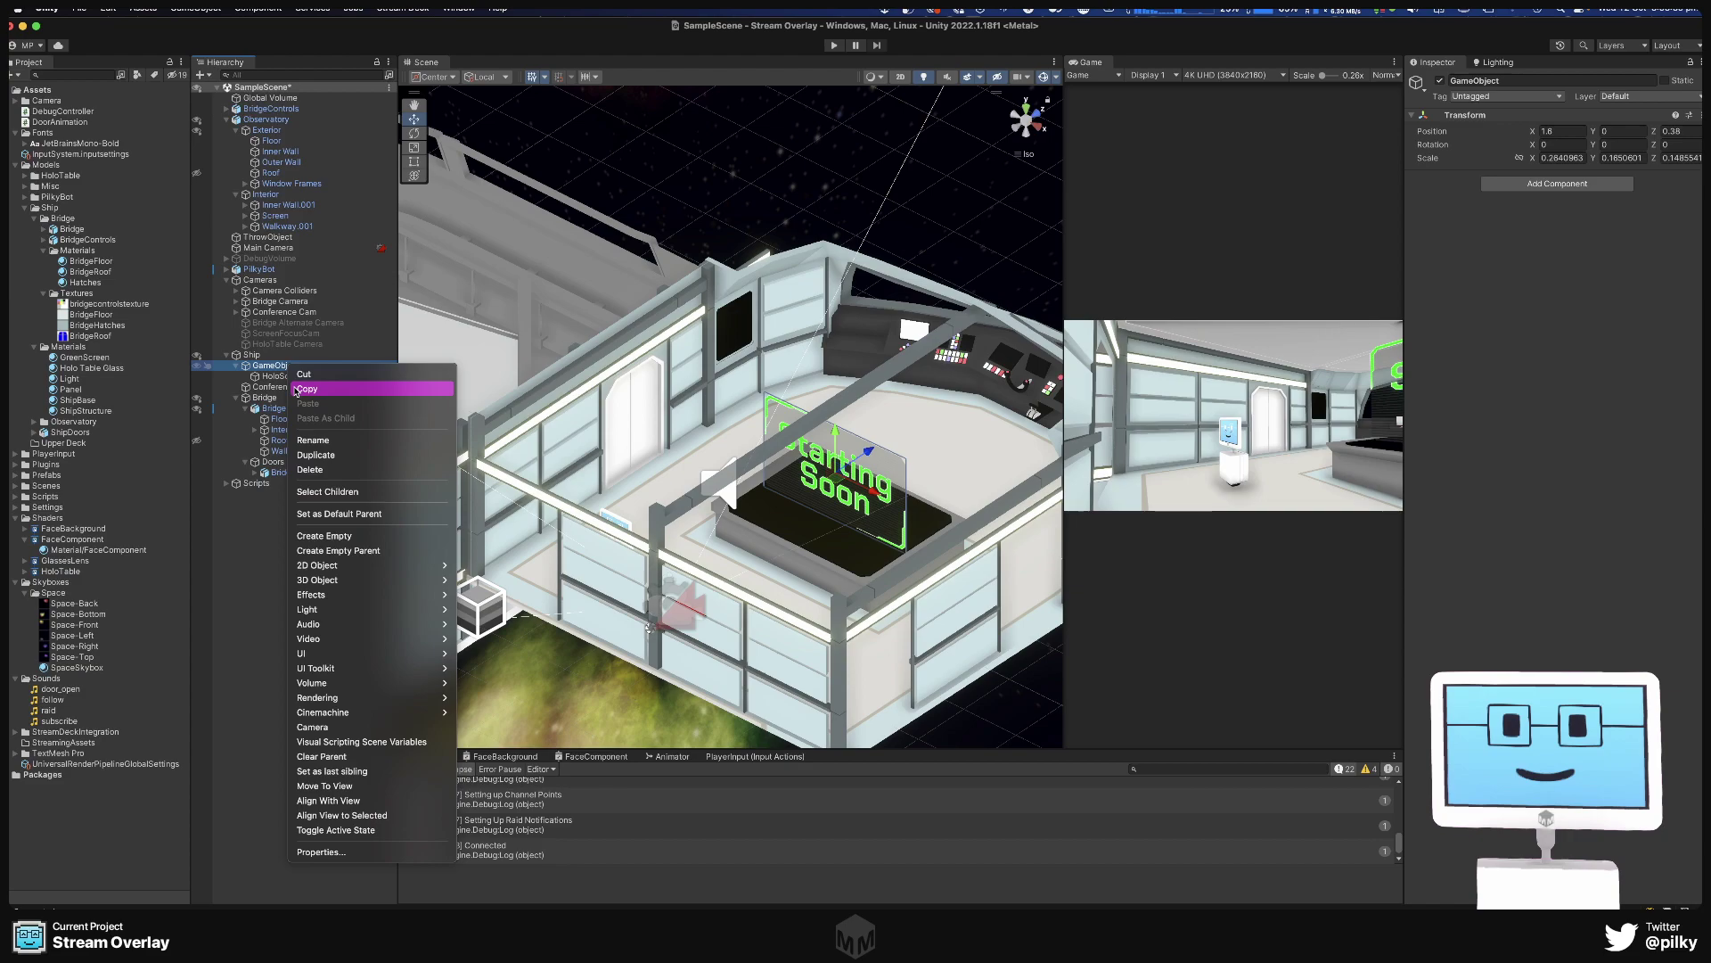
pyautogui.click(338, 440)
pyautogui.write('Holo')
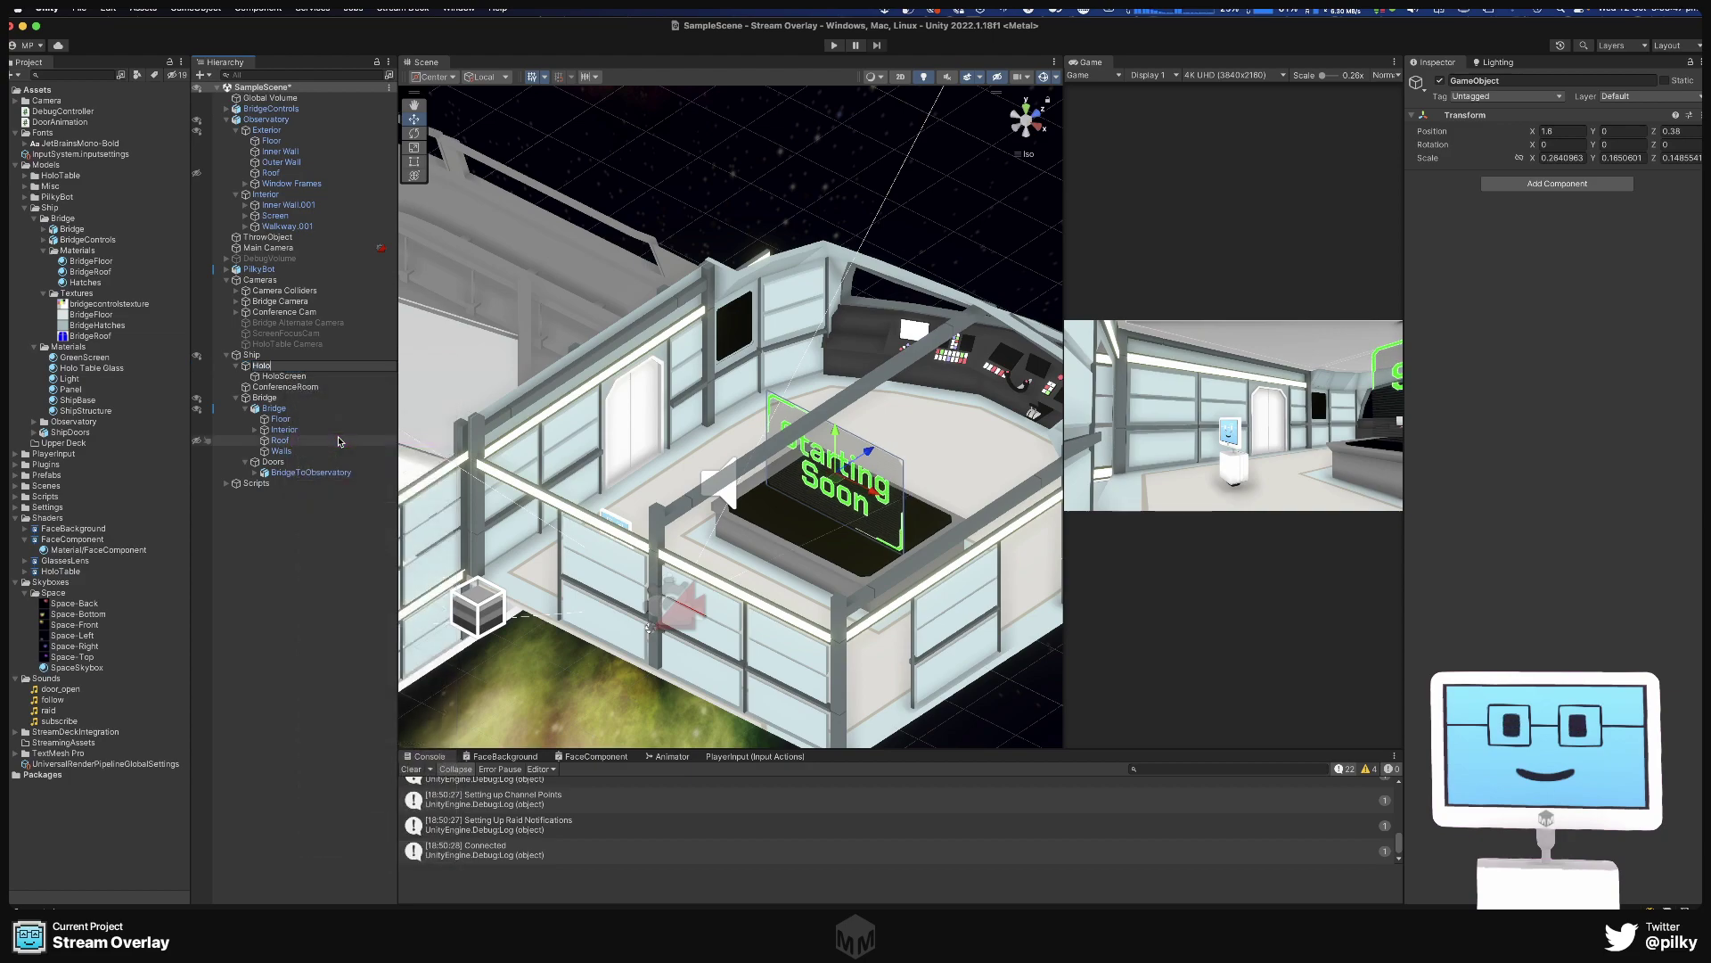
pyautogui.write('Screen Container')
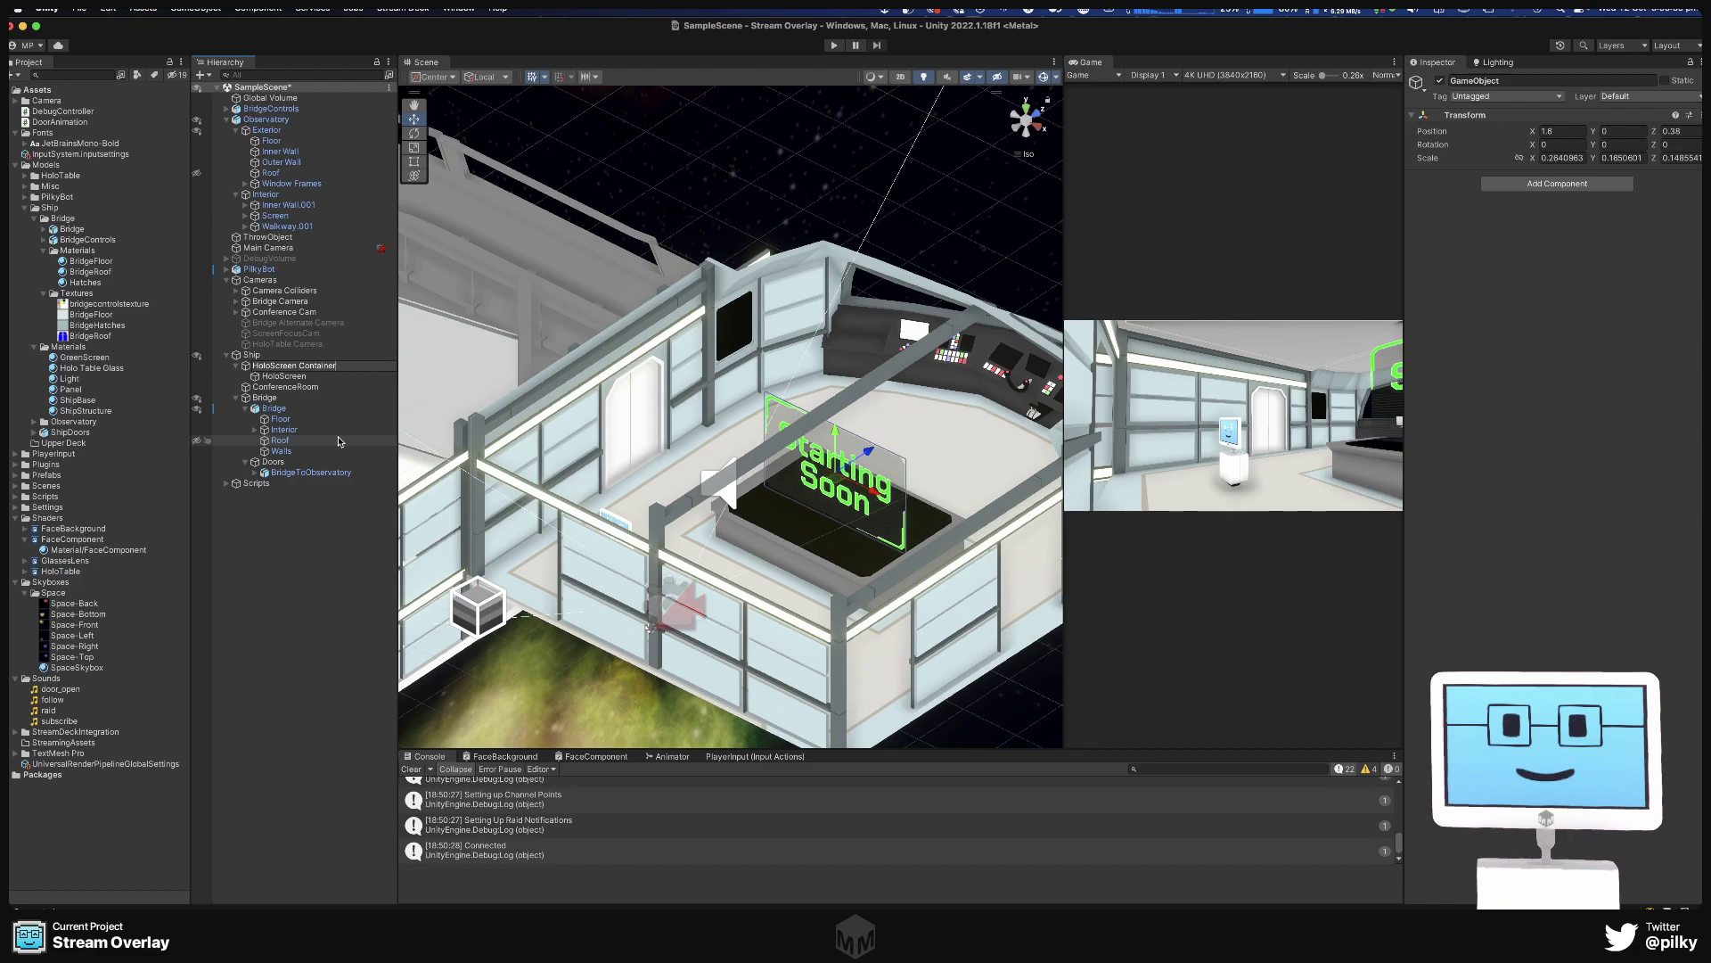
pyautogui.press('Return')
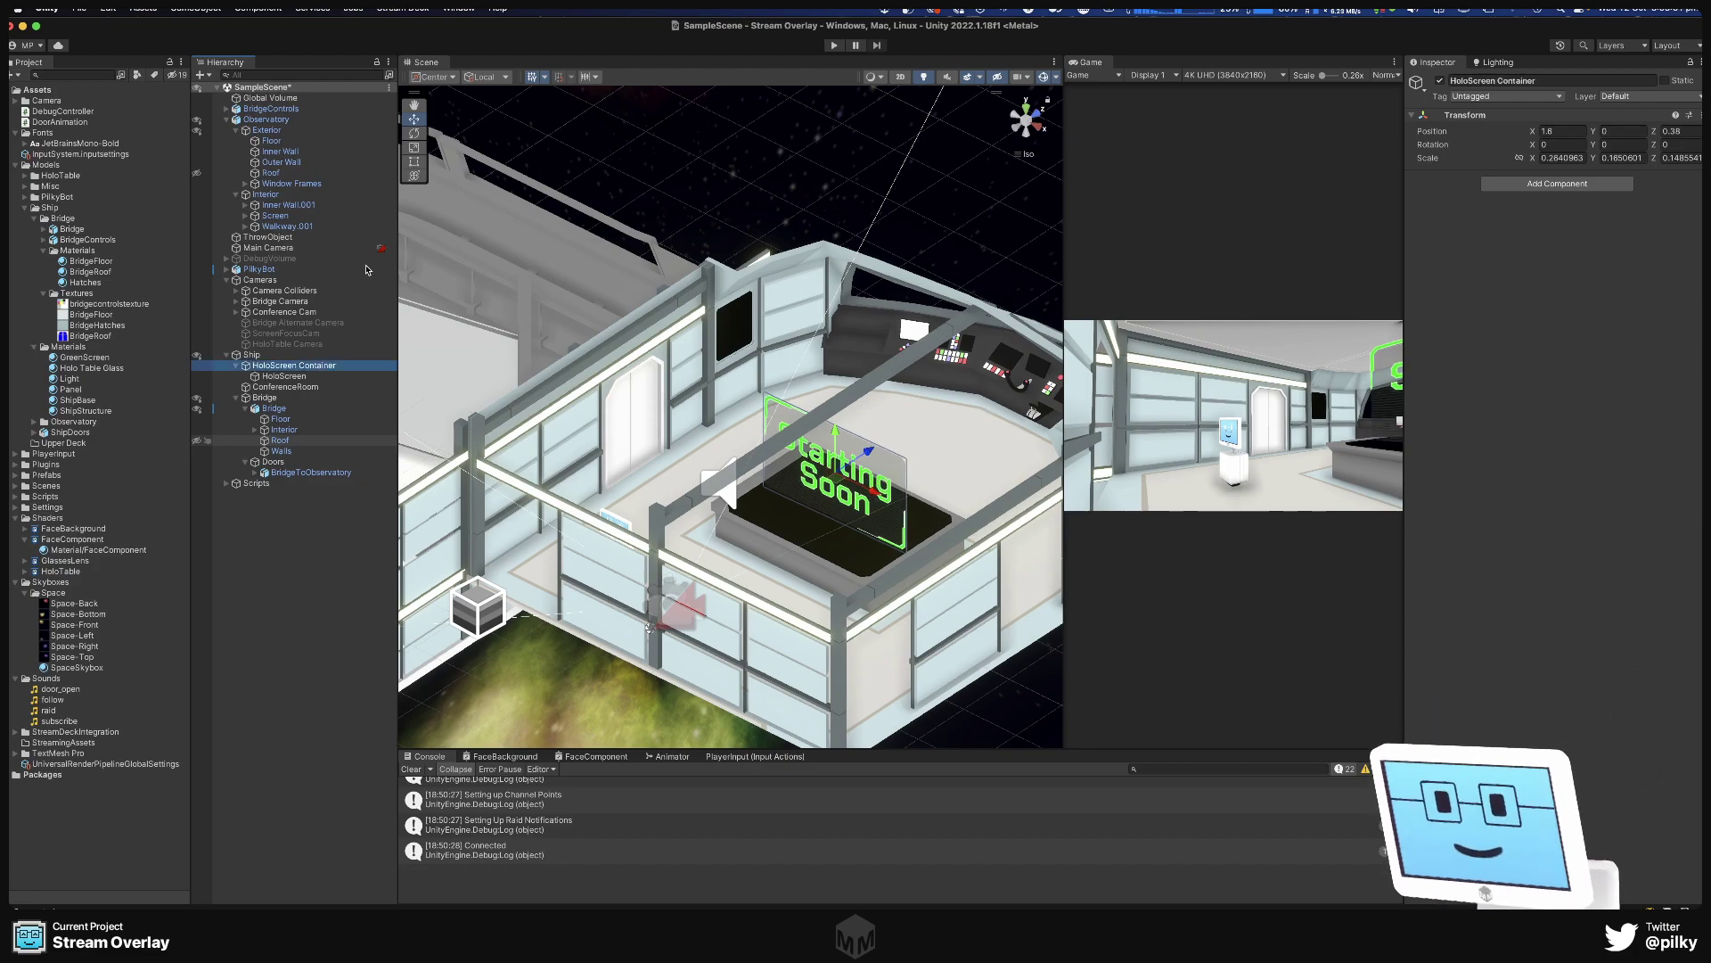
# Test the hologram by running and stopping the scene, and raise the HoloScreen Container to a Y position of about 0.137.
pyautogui.click(836, 45)
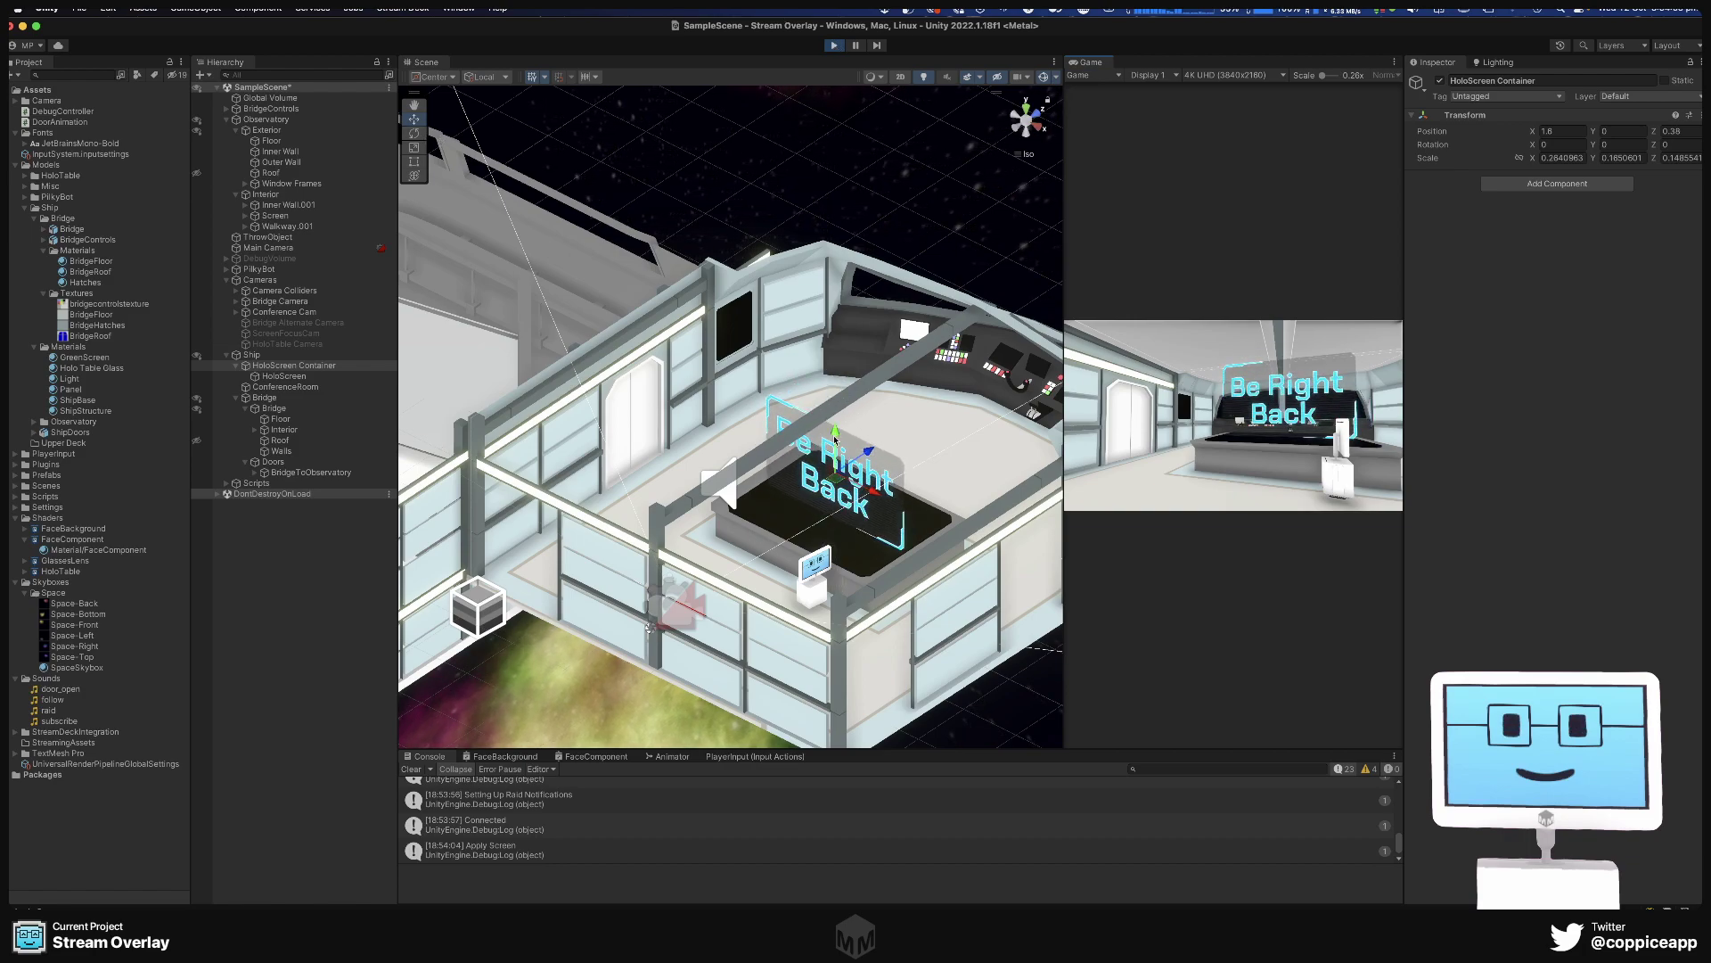
pyautogui.click(834, 45)
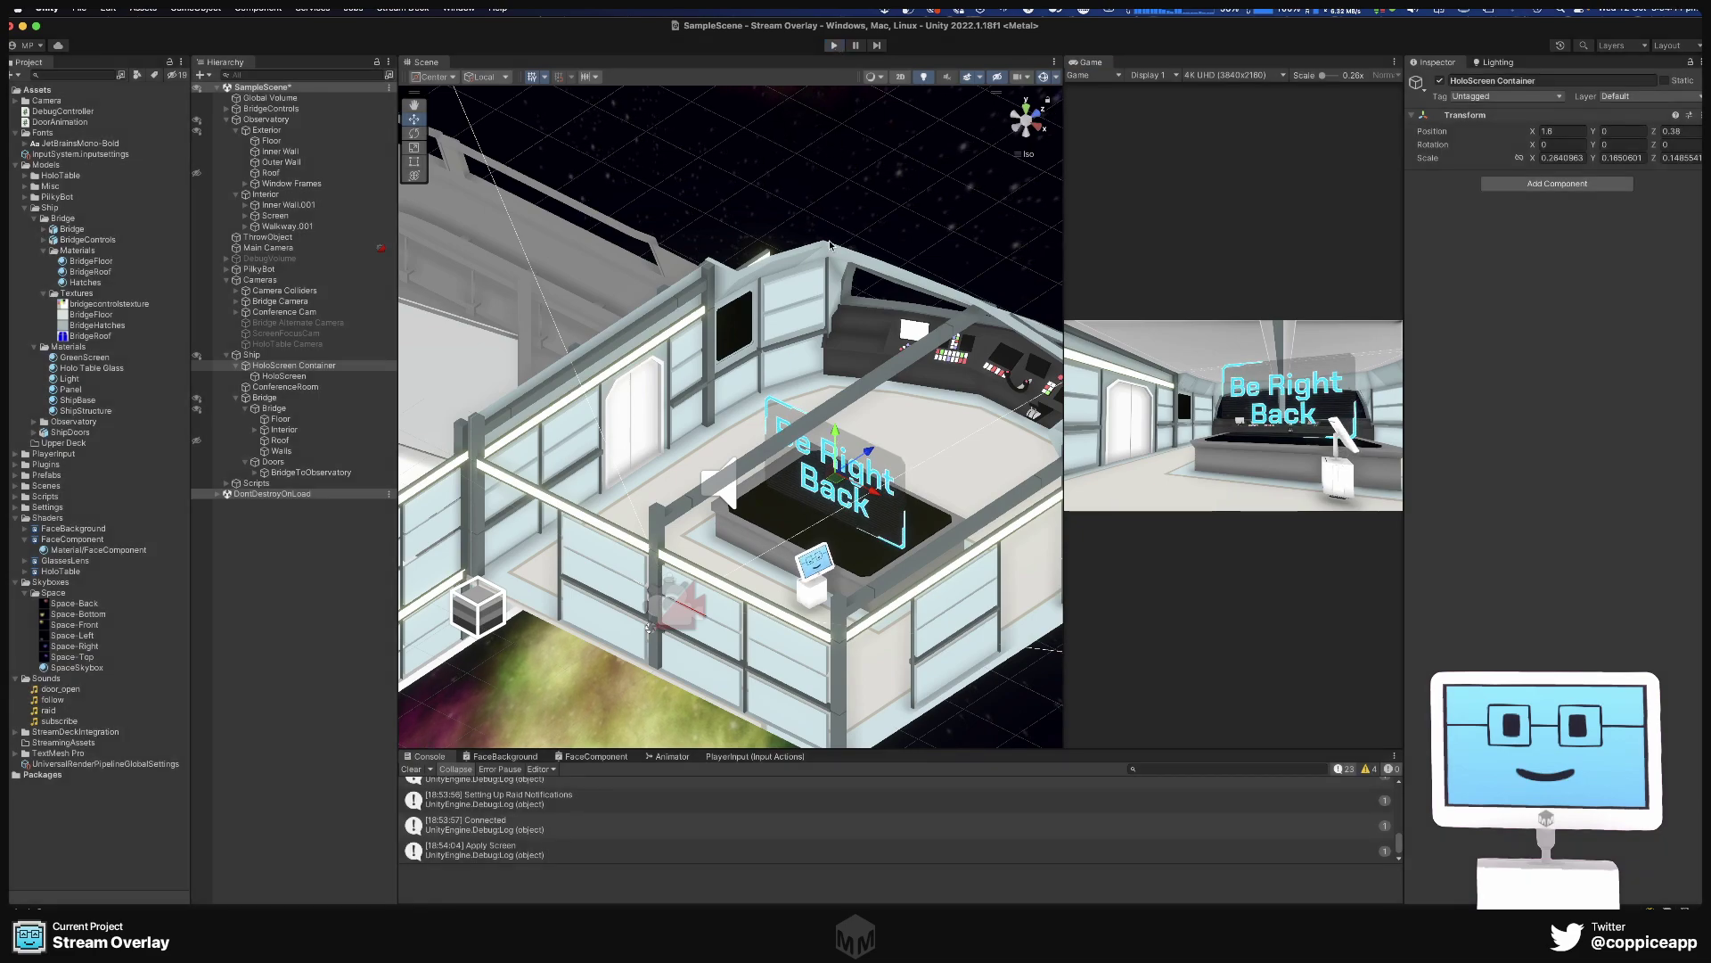
pyautogui.moveTo(834, 430); pyautogui.dragTo(835, 425)
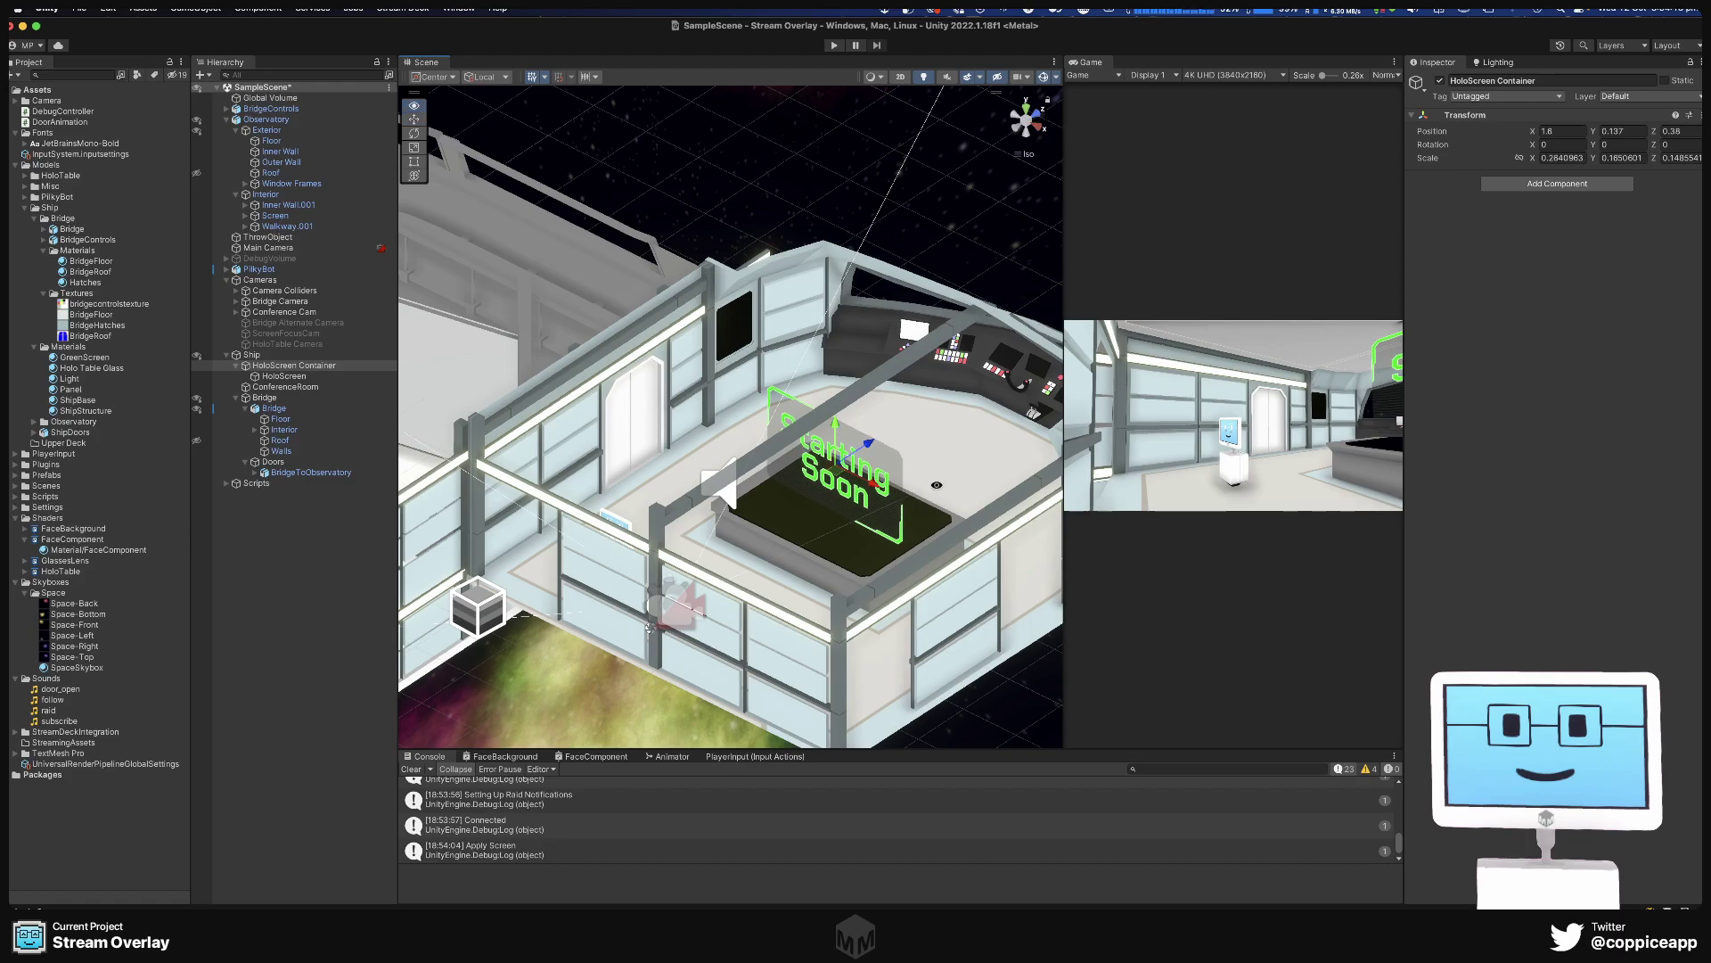
# Apply the ShipStructure material to the frame of the BridgeToObservatory door in the bridge wall.
pyautogui.keyDown('alt'); pyautogui.moveTo(880, 533); pyautogui.dragTo(987, 477); pyautogui.keyUp('alt')
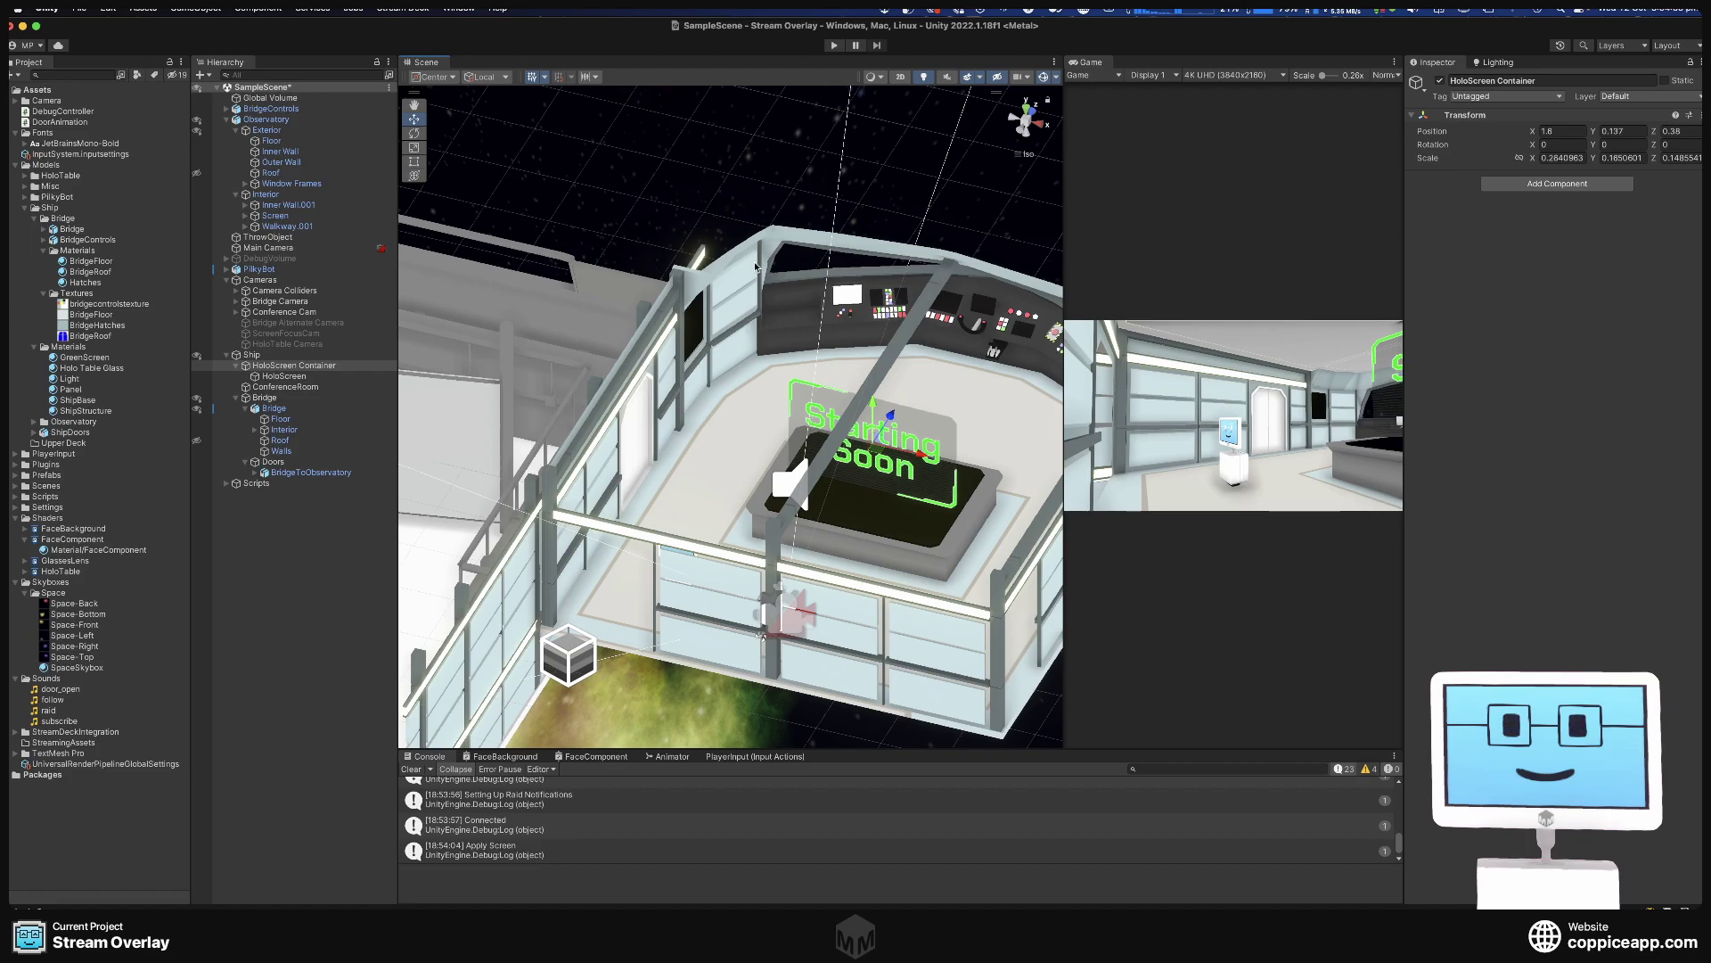
pyautogui.keyDown('alt'); pyautogui.moveTo(894, 378); pyautogui.dragTo(731, 410); pyautogui.keyUp('alt')
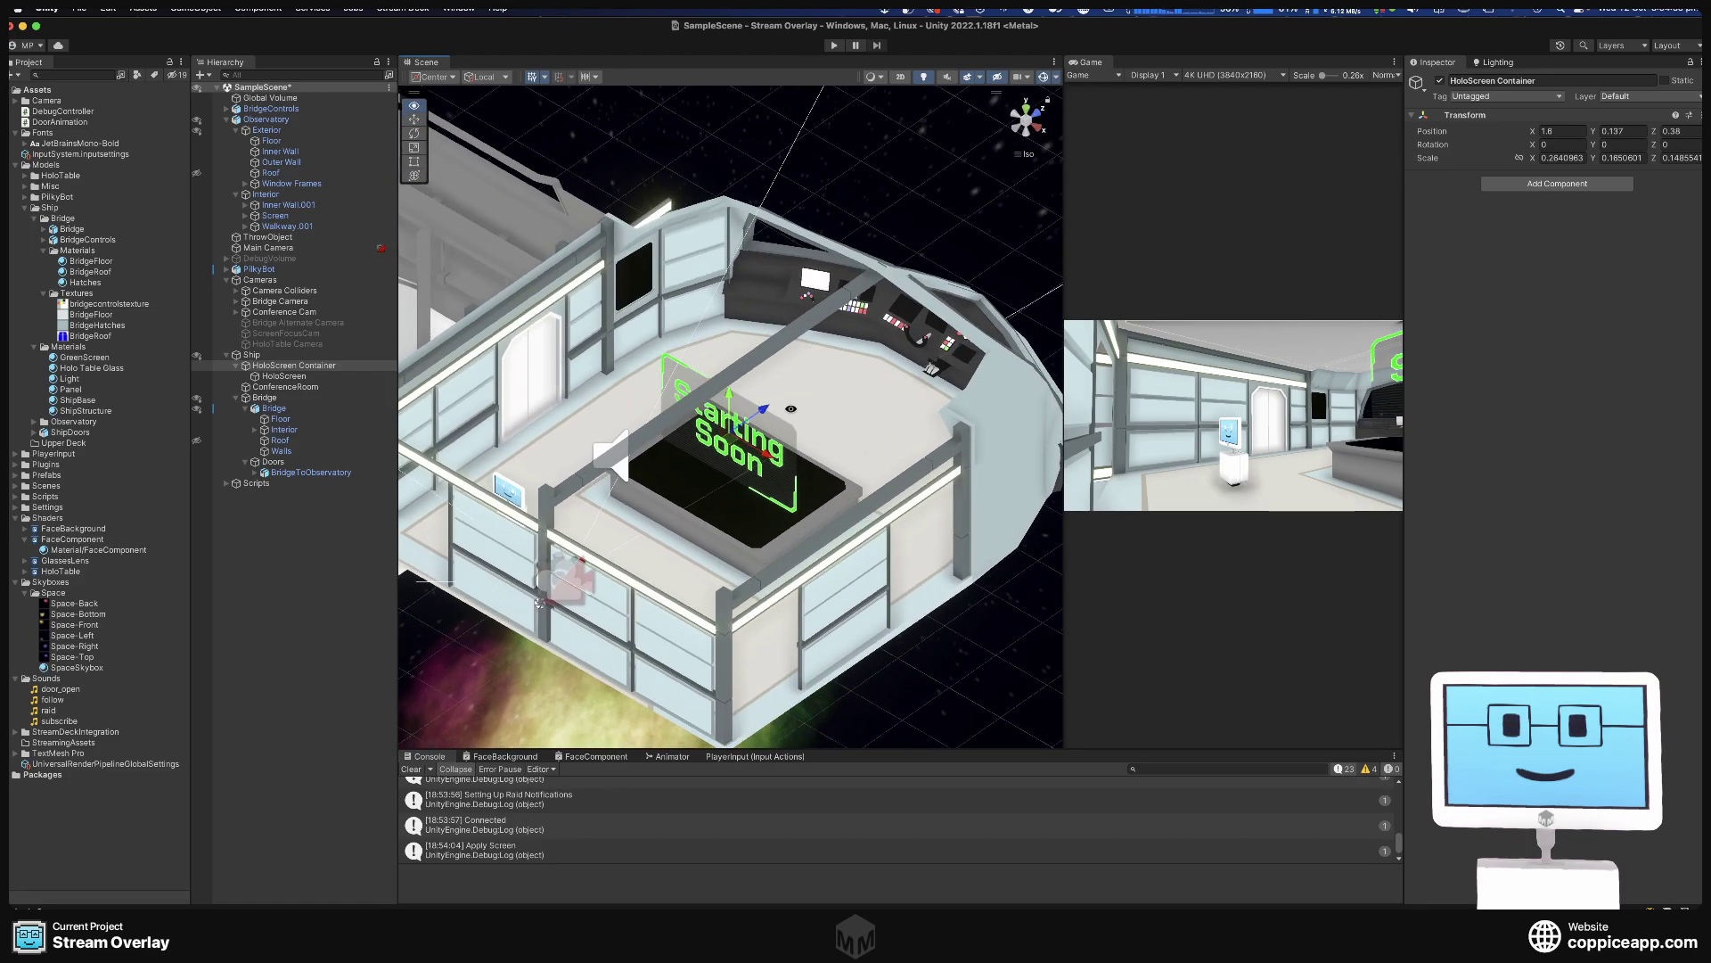
pyautogui.moveTo(573, 376); pyautogui.dragTo(698, 327, button='middle')
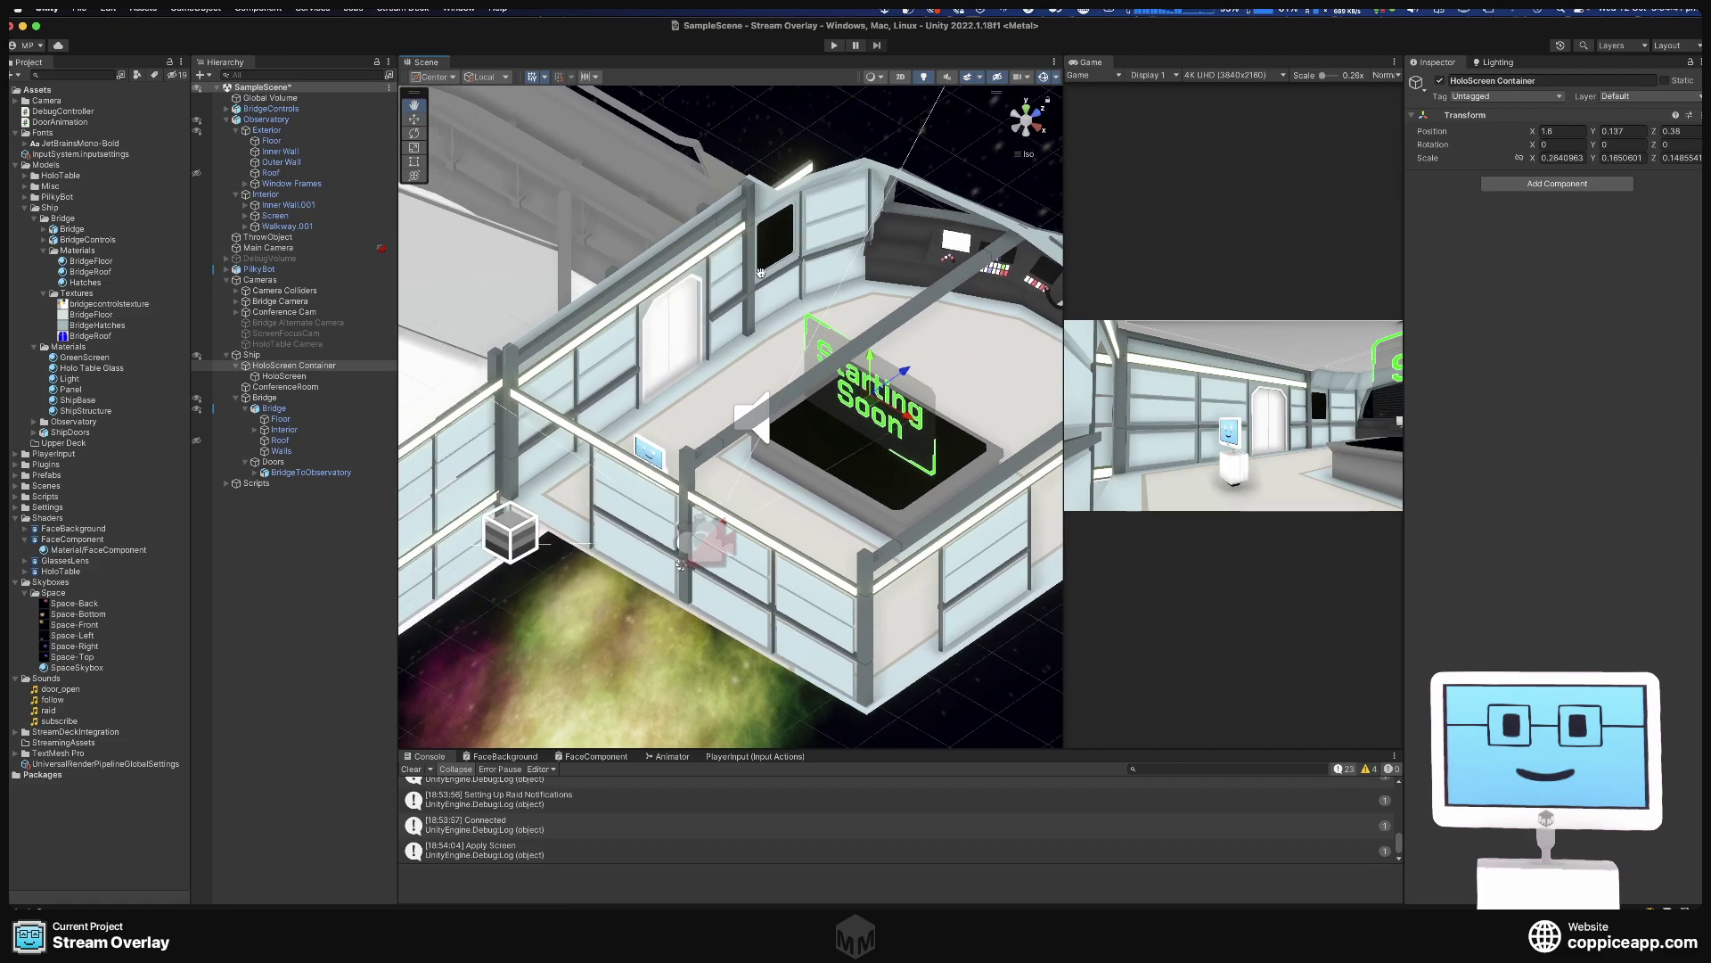
pyautogui.keyDown('alt'); pyautogui.moveTo(698, 327); pyautogui.dragTo(660, 344); pyautogui.keyUp('alt')
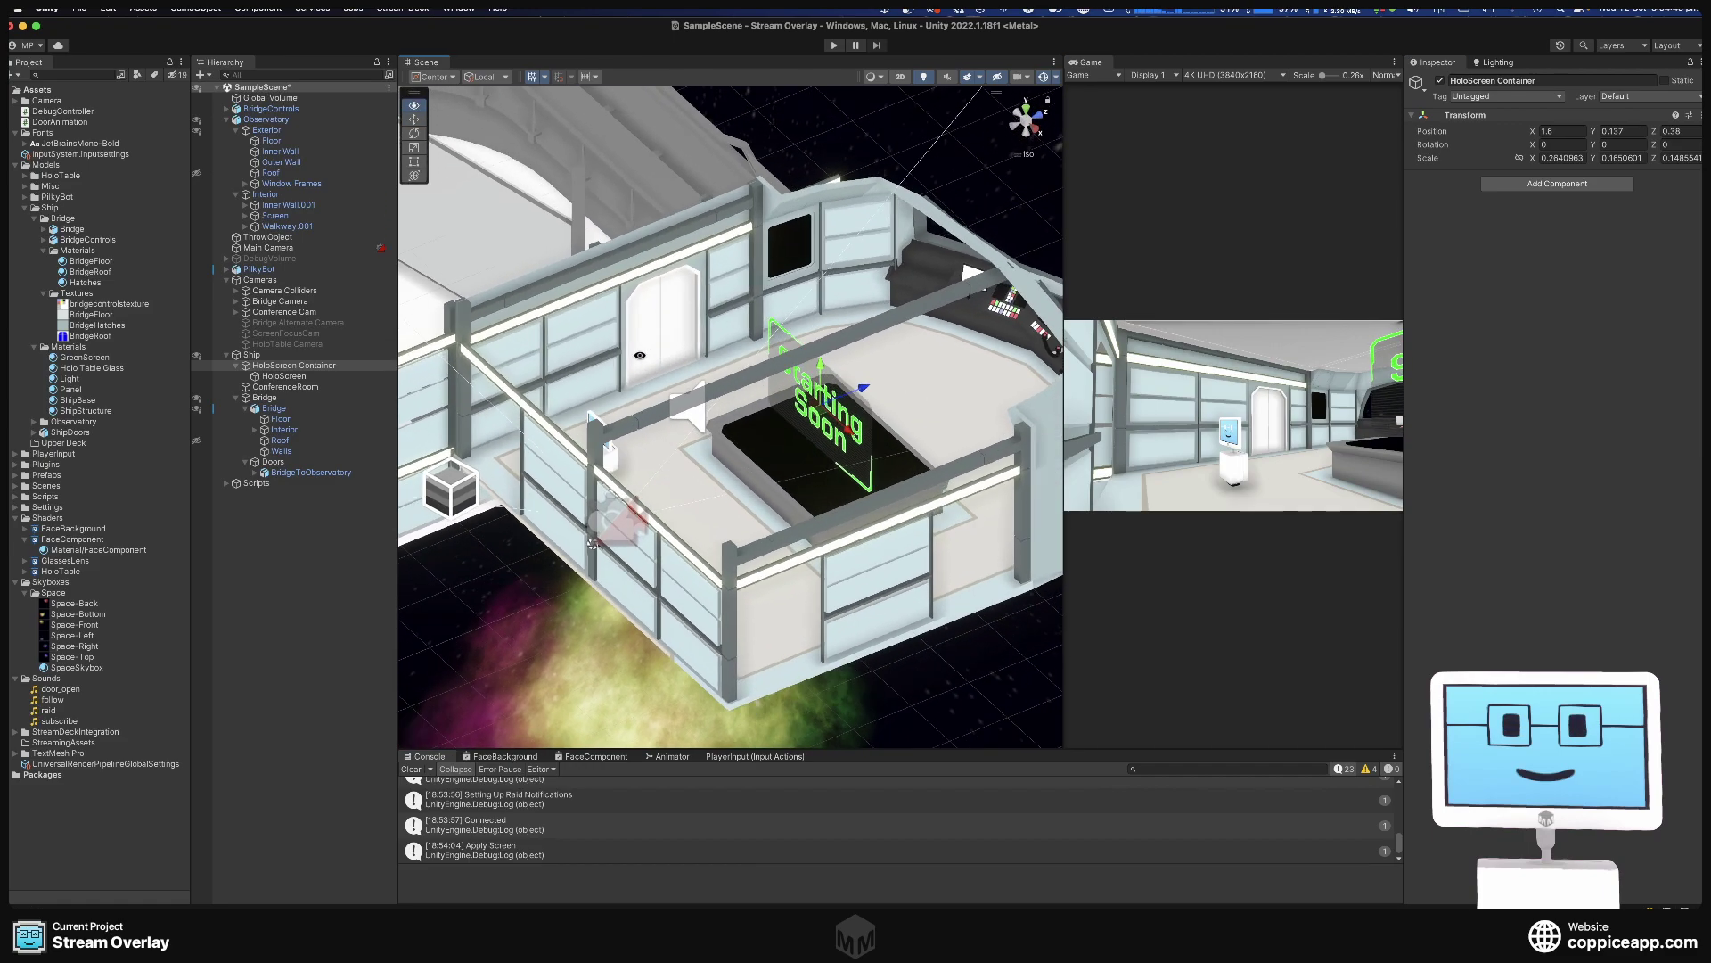
pyautogui.click(655, 345)
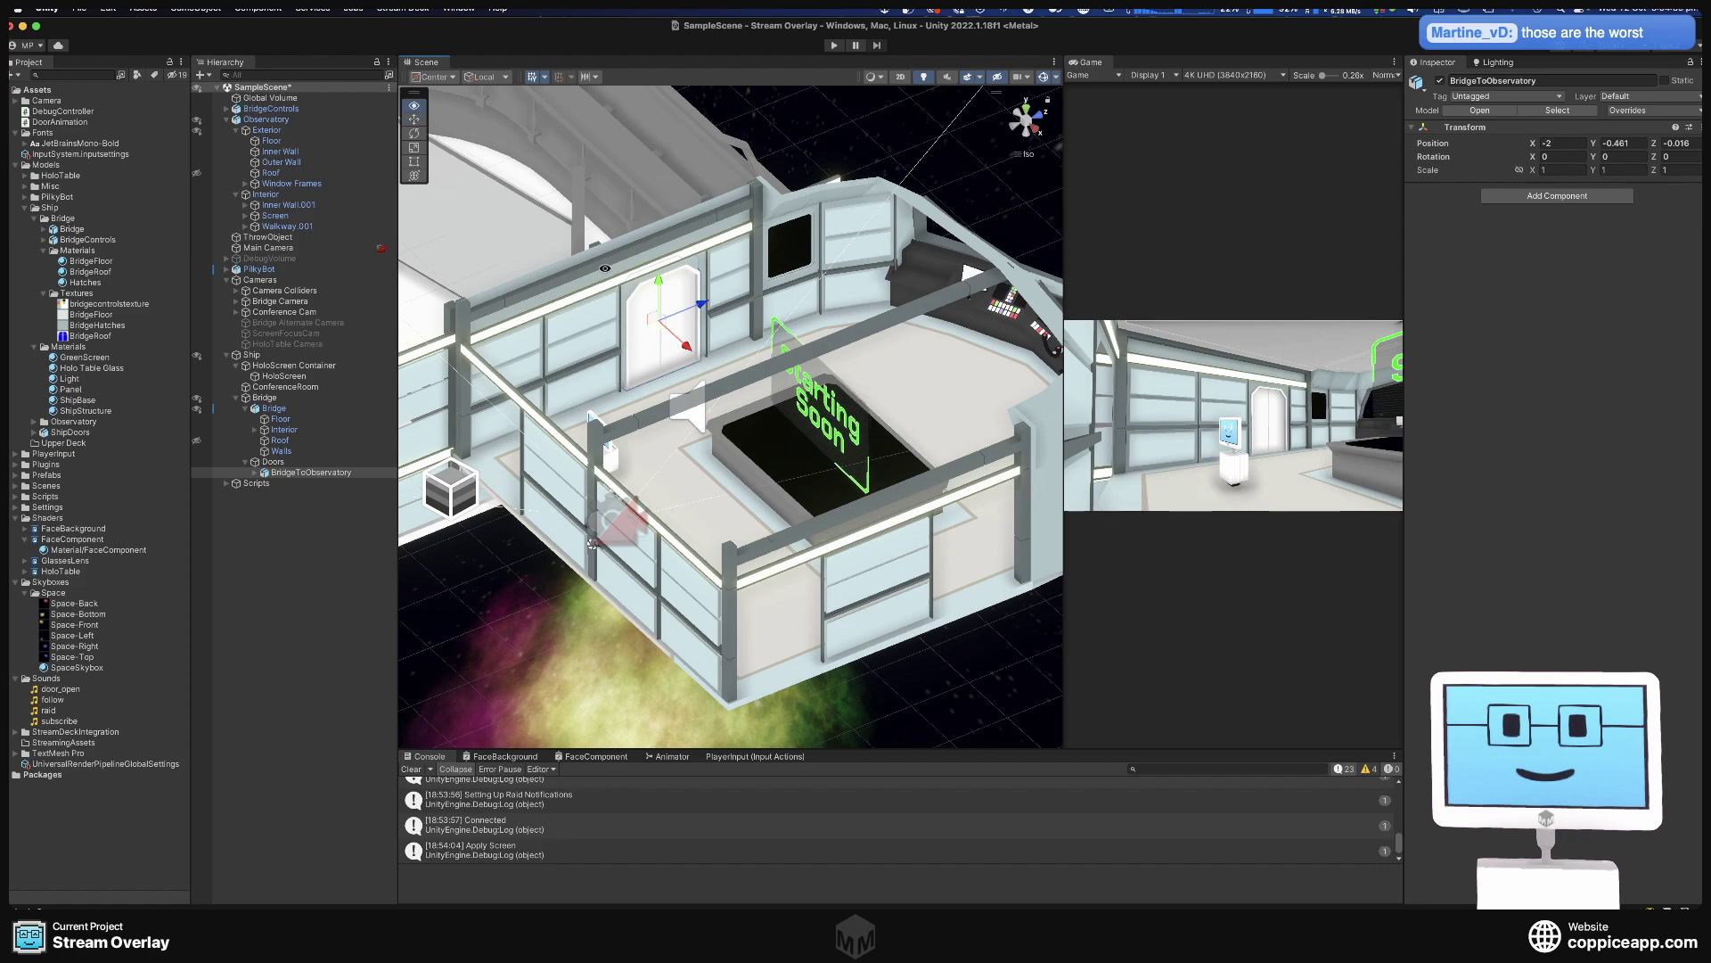
pyautogui.moveTo(603, 343); pyautogui.dragTo(667, 380, button='middle')
pyautogui.scroll(3, 666, 380)
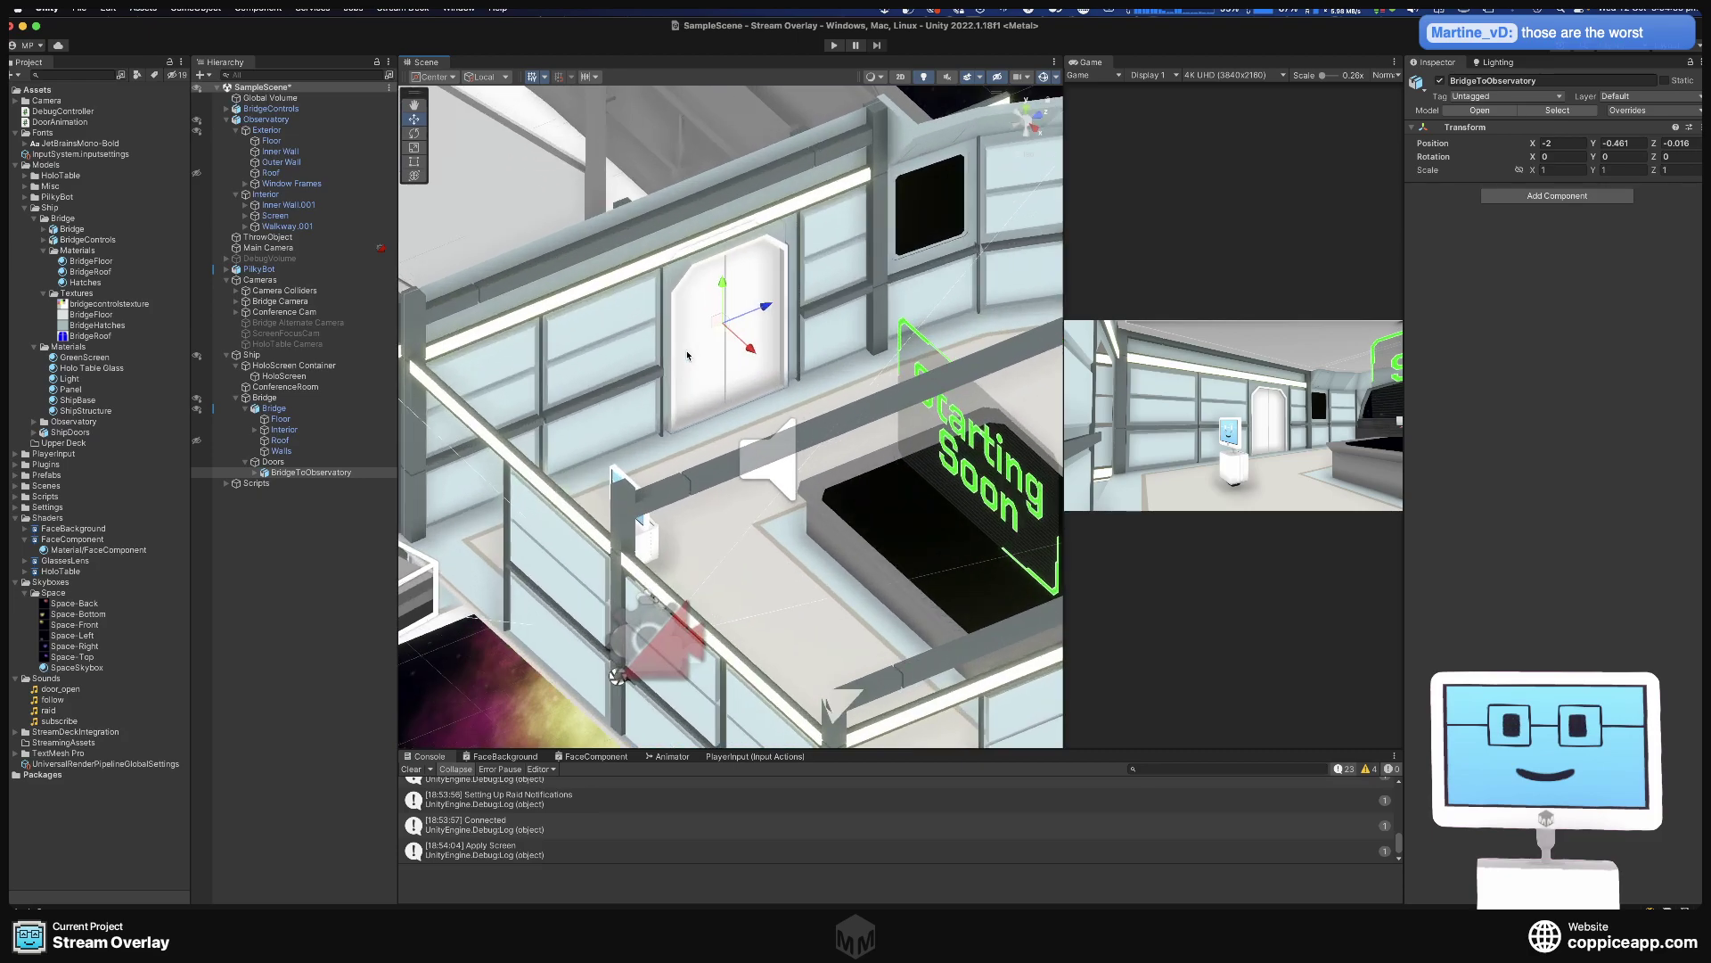
pyautogui.moveTo(811, 394); pyautogui.dragTo(845, 491, button='middle')
pyautogui.moveTo(845, 491)
pyautogui.keyDown('alt'); pyautogui.mouseDown()
pyautogui.moveTo(794, 428)
pyautogui.moveTo(843, 478)
pyautogui.mouseUp(); pyautogui.keyUp('alt')
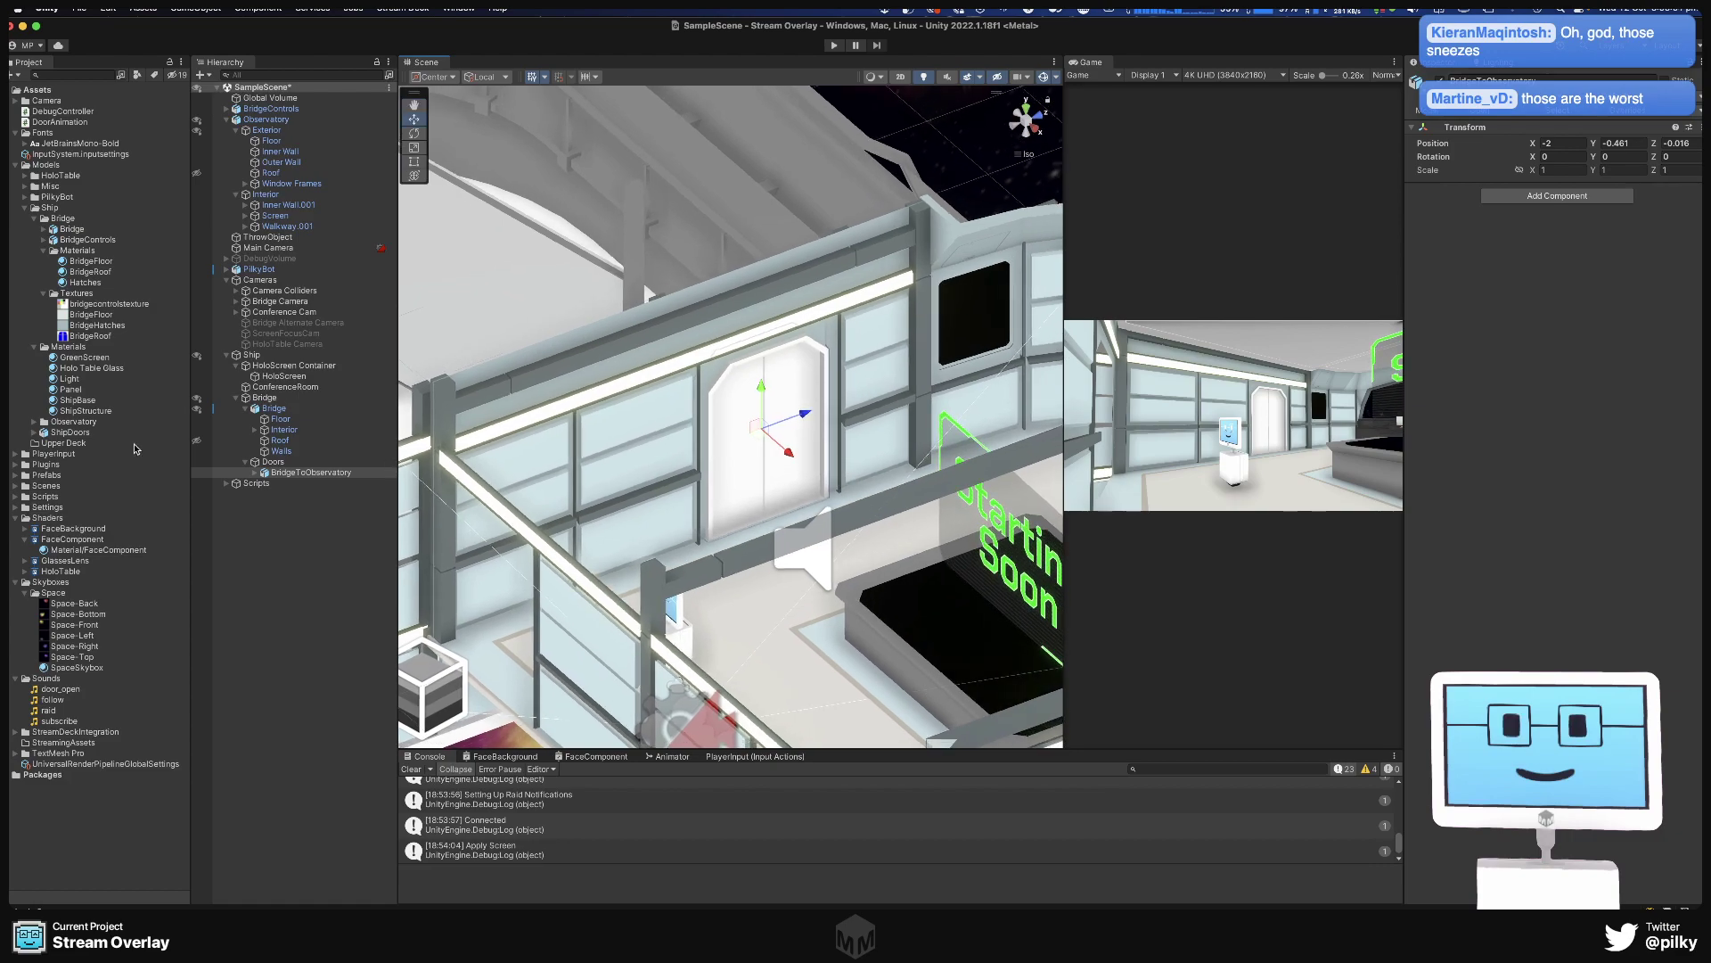
pyautogui.click(78, 401)
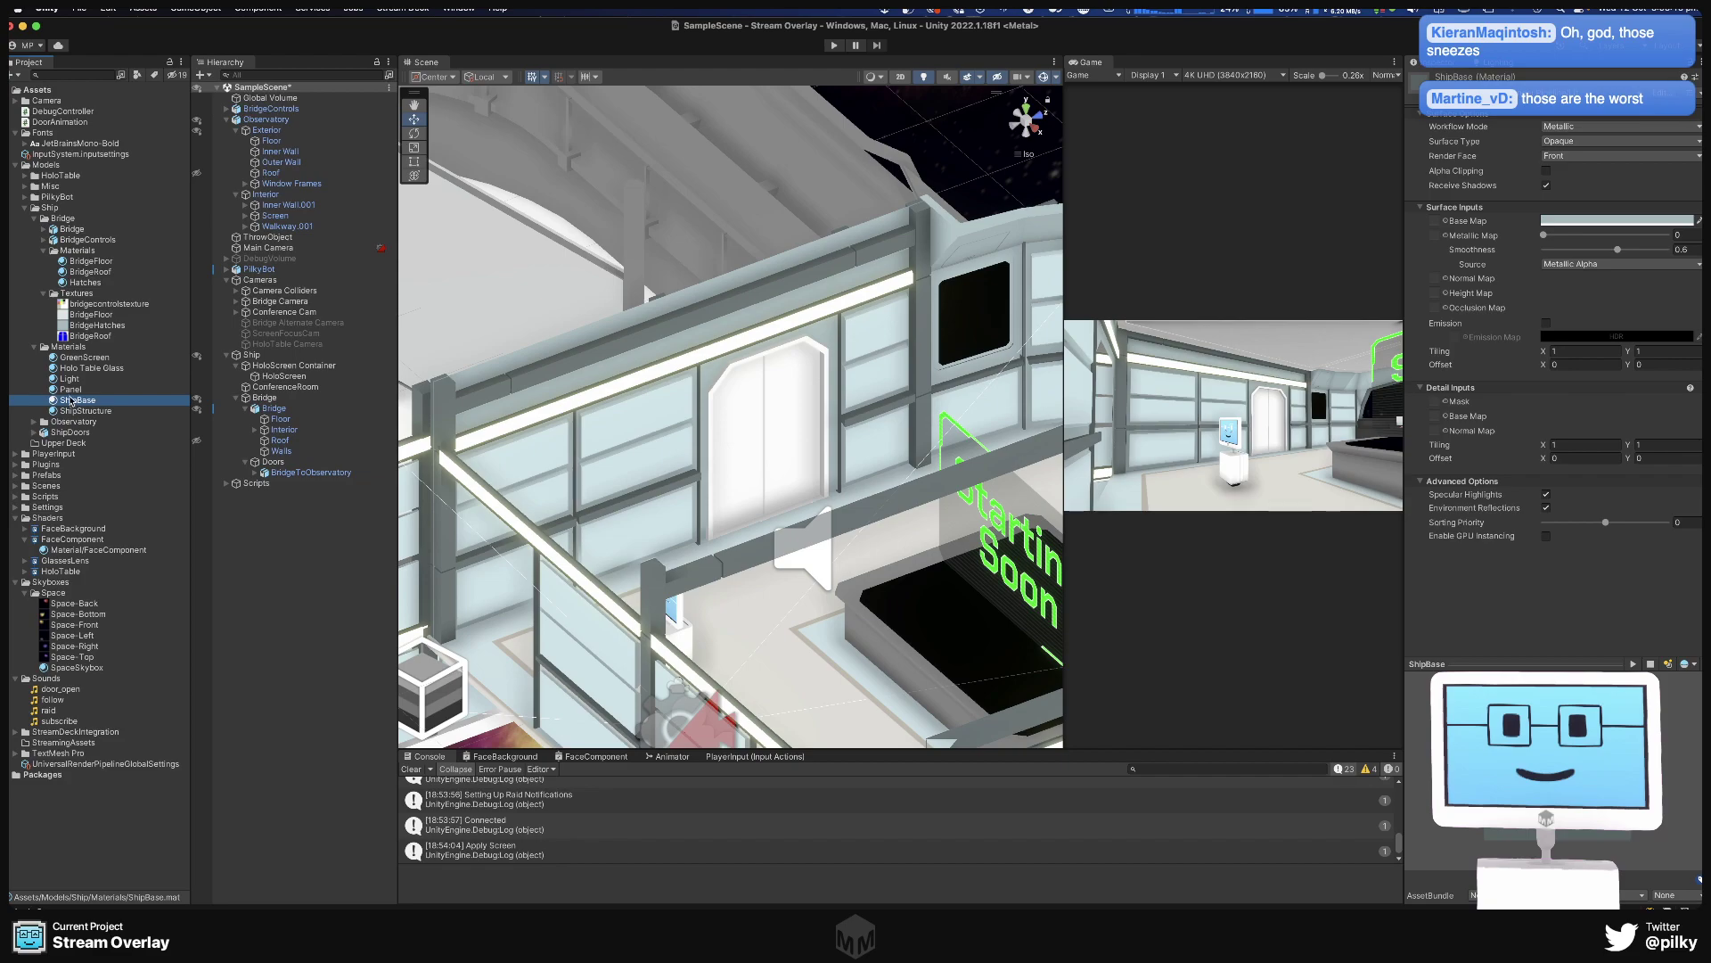
pyautogui.moveTo(113, 414); pyautogui.dragTo(727, 376)
pyautogui.click(90, 411)
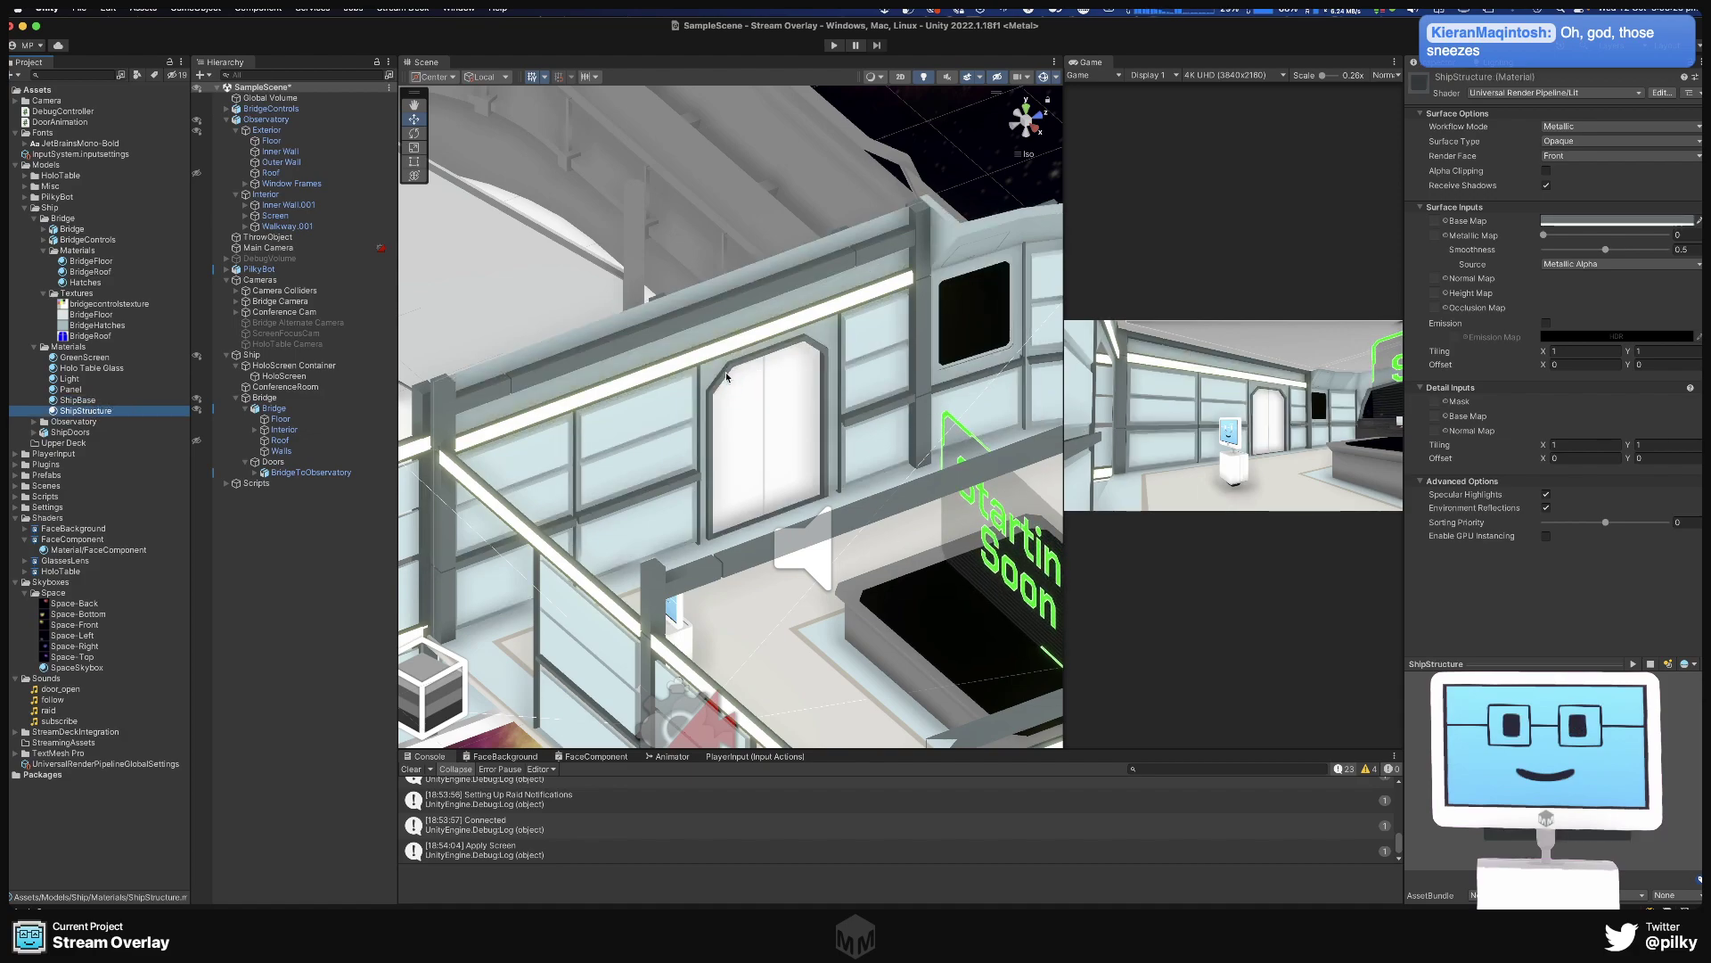
# Apply the Panel material to the leaves inside the BridgeToObservatory door's frame.
pyautogui.click(76, 392)
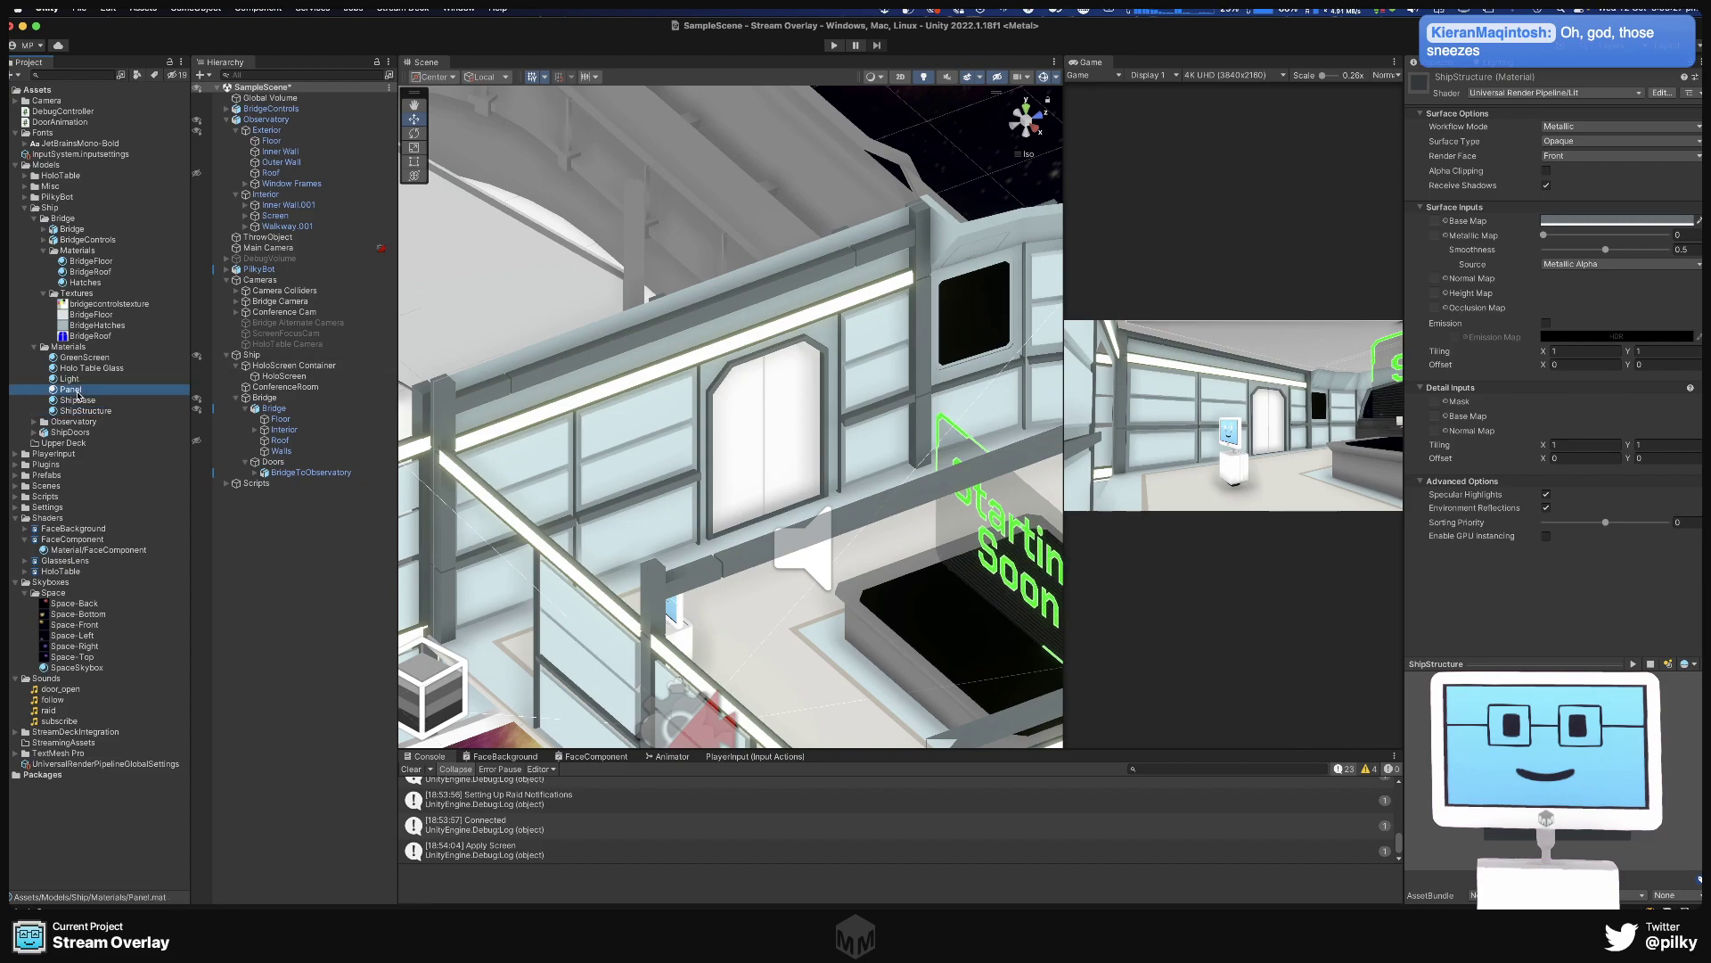
pyautogui.moveTo(77, 392); pyautogui.dragTo(760, 449)
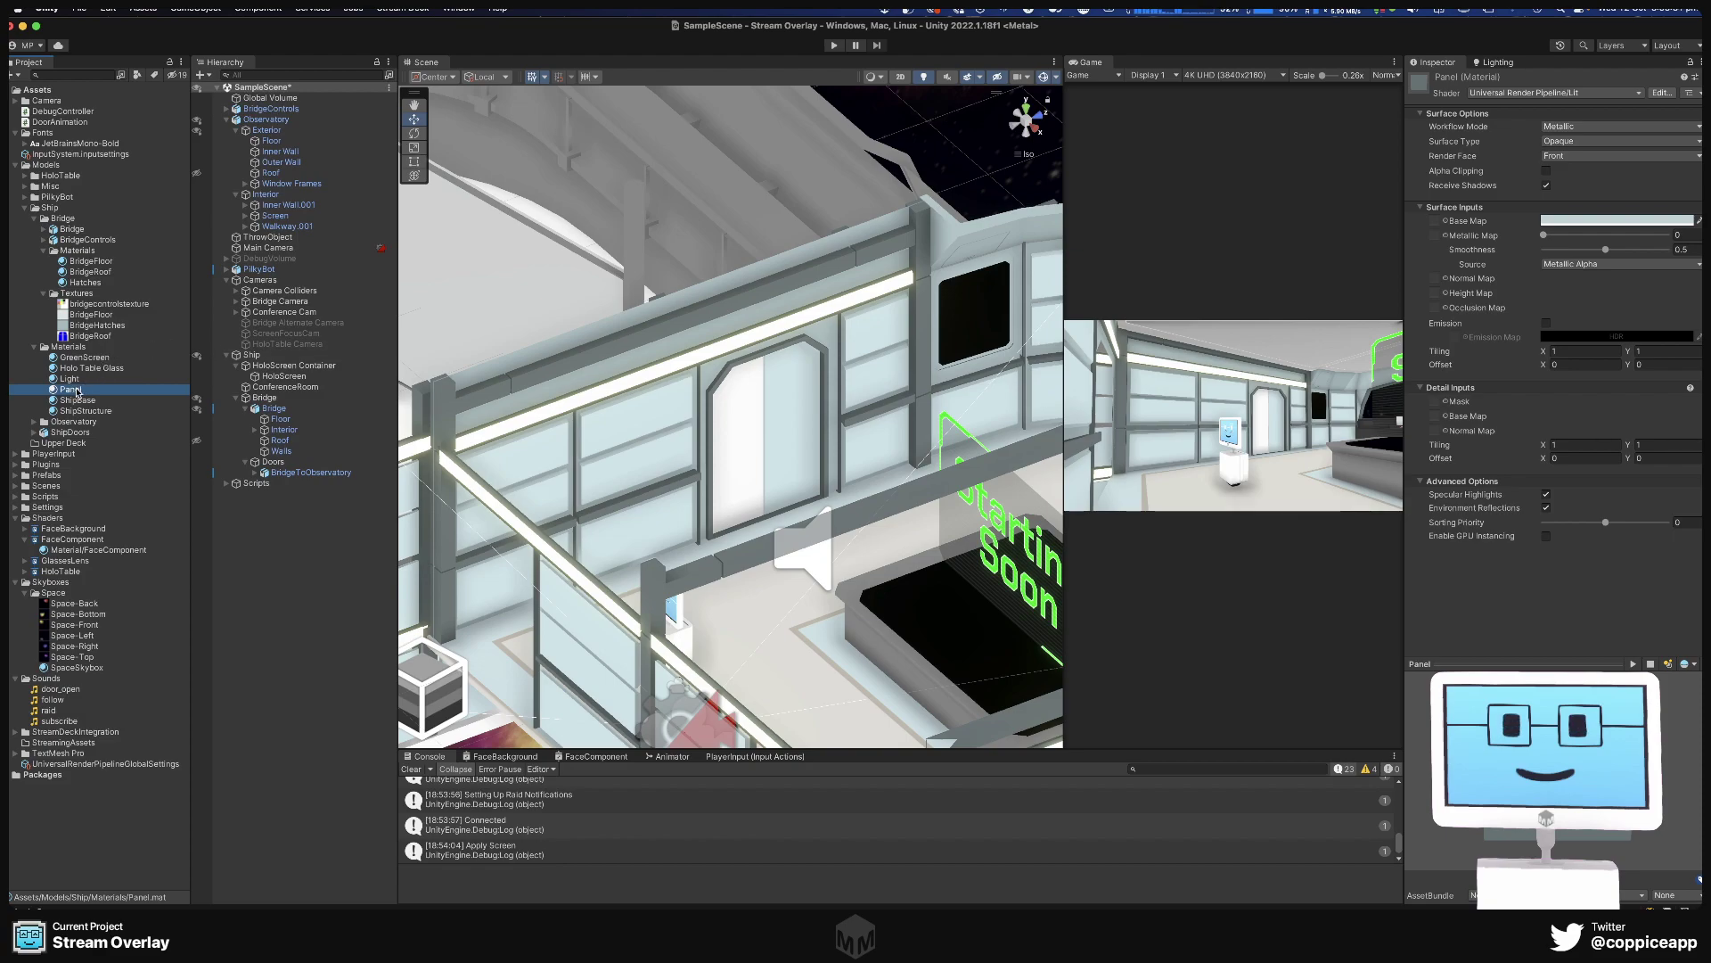
# Apply the Panel material to the plain white door in the bridge's side wall.
pyautogui.moveTo(76, 391); pyautogui.dragTo(742, 433)
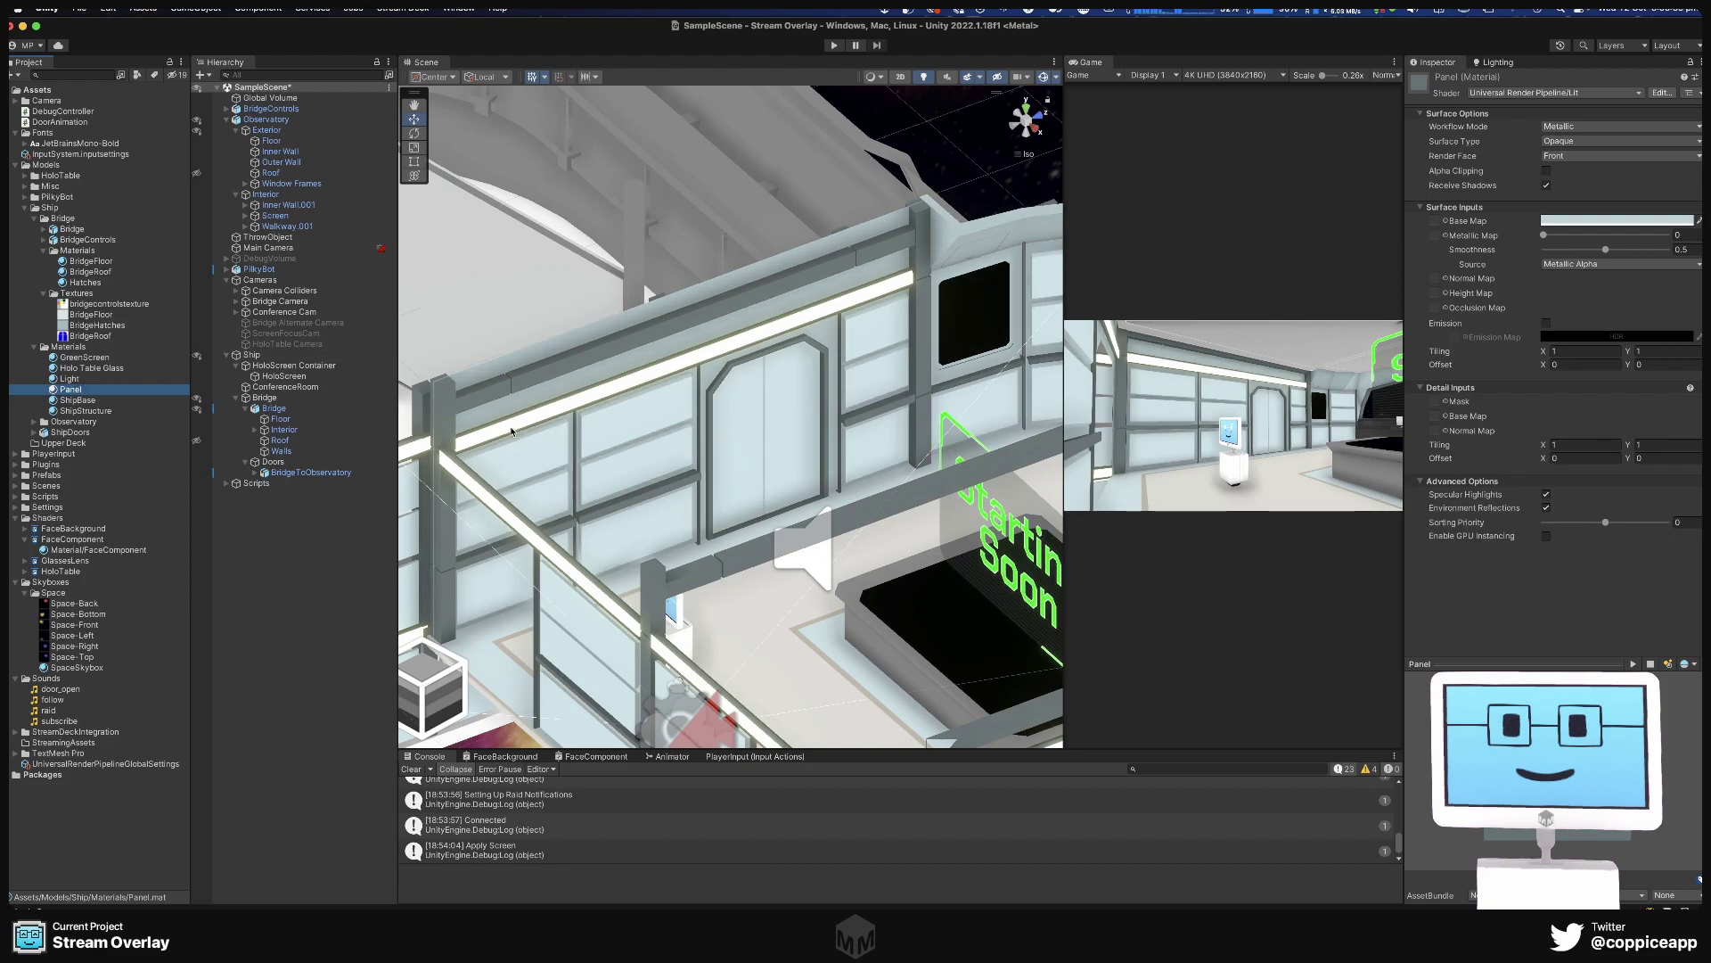
pyautogui.moveTo(511, 431); pyautogui.dragTo(943, 428, button='right')
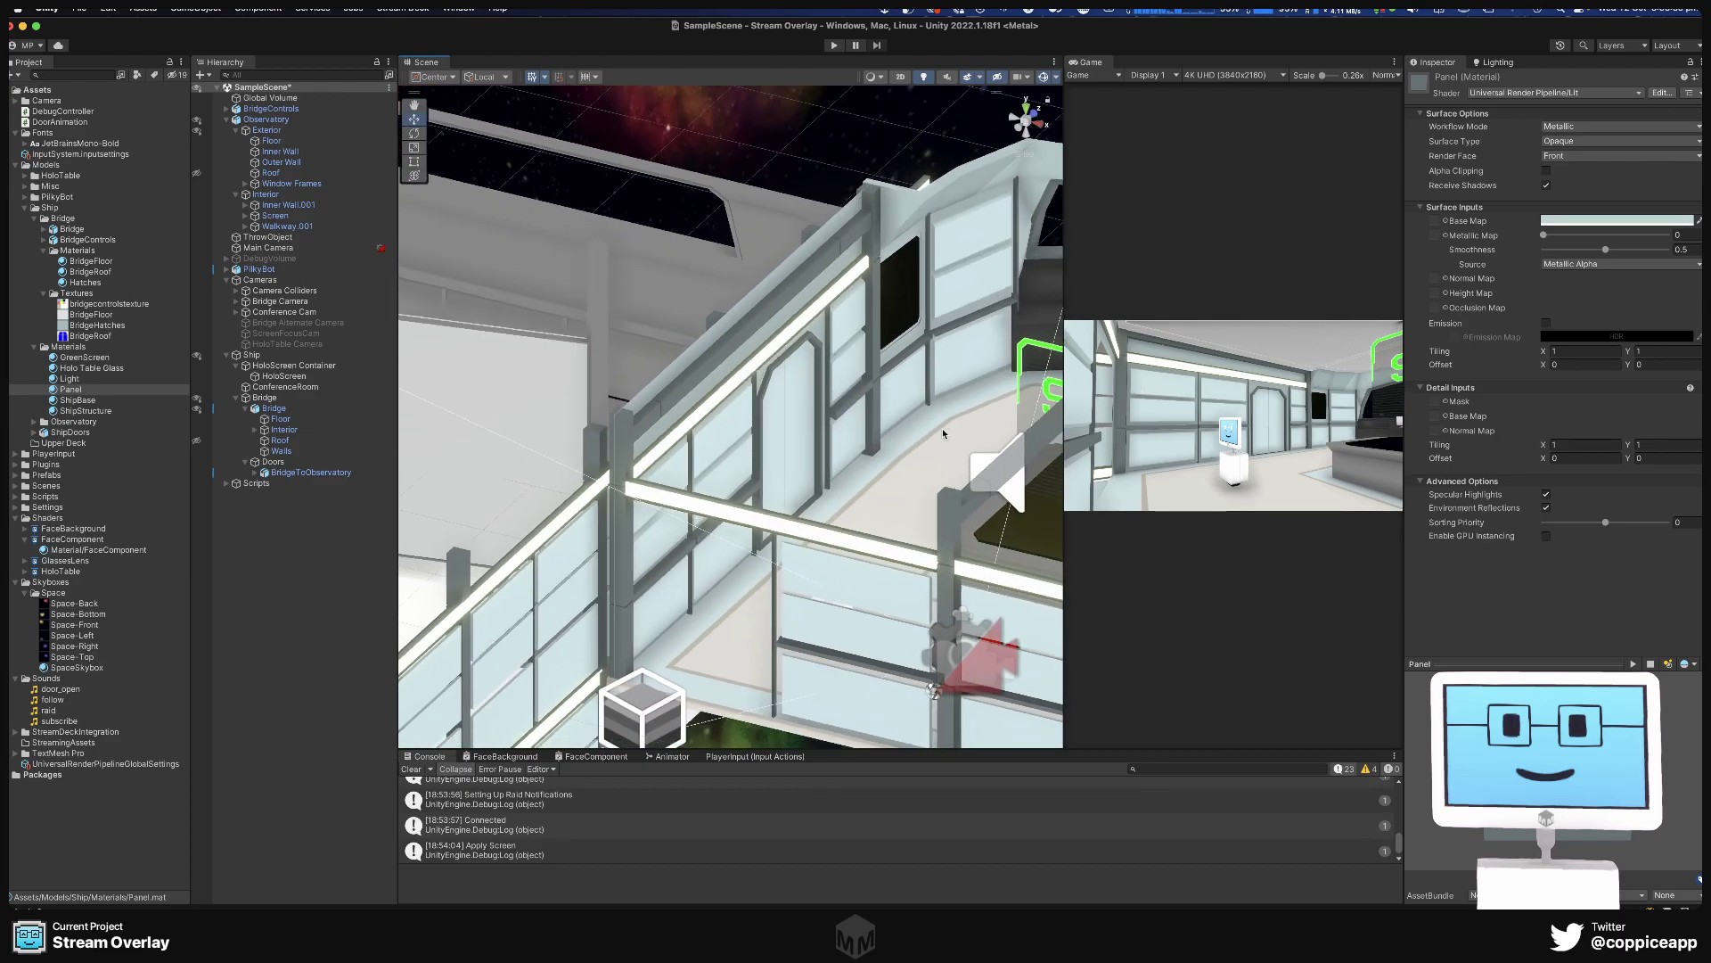
pyautogui.scroll(-3, 943, 434)
# Duplicate the BridgeToObservatory door to make three additional copies under Doors.
pyautogui.click(794, 400)
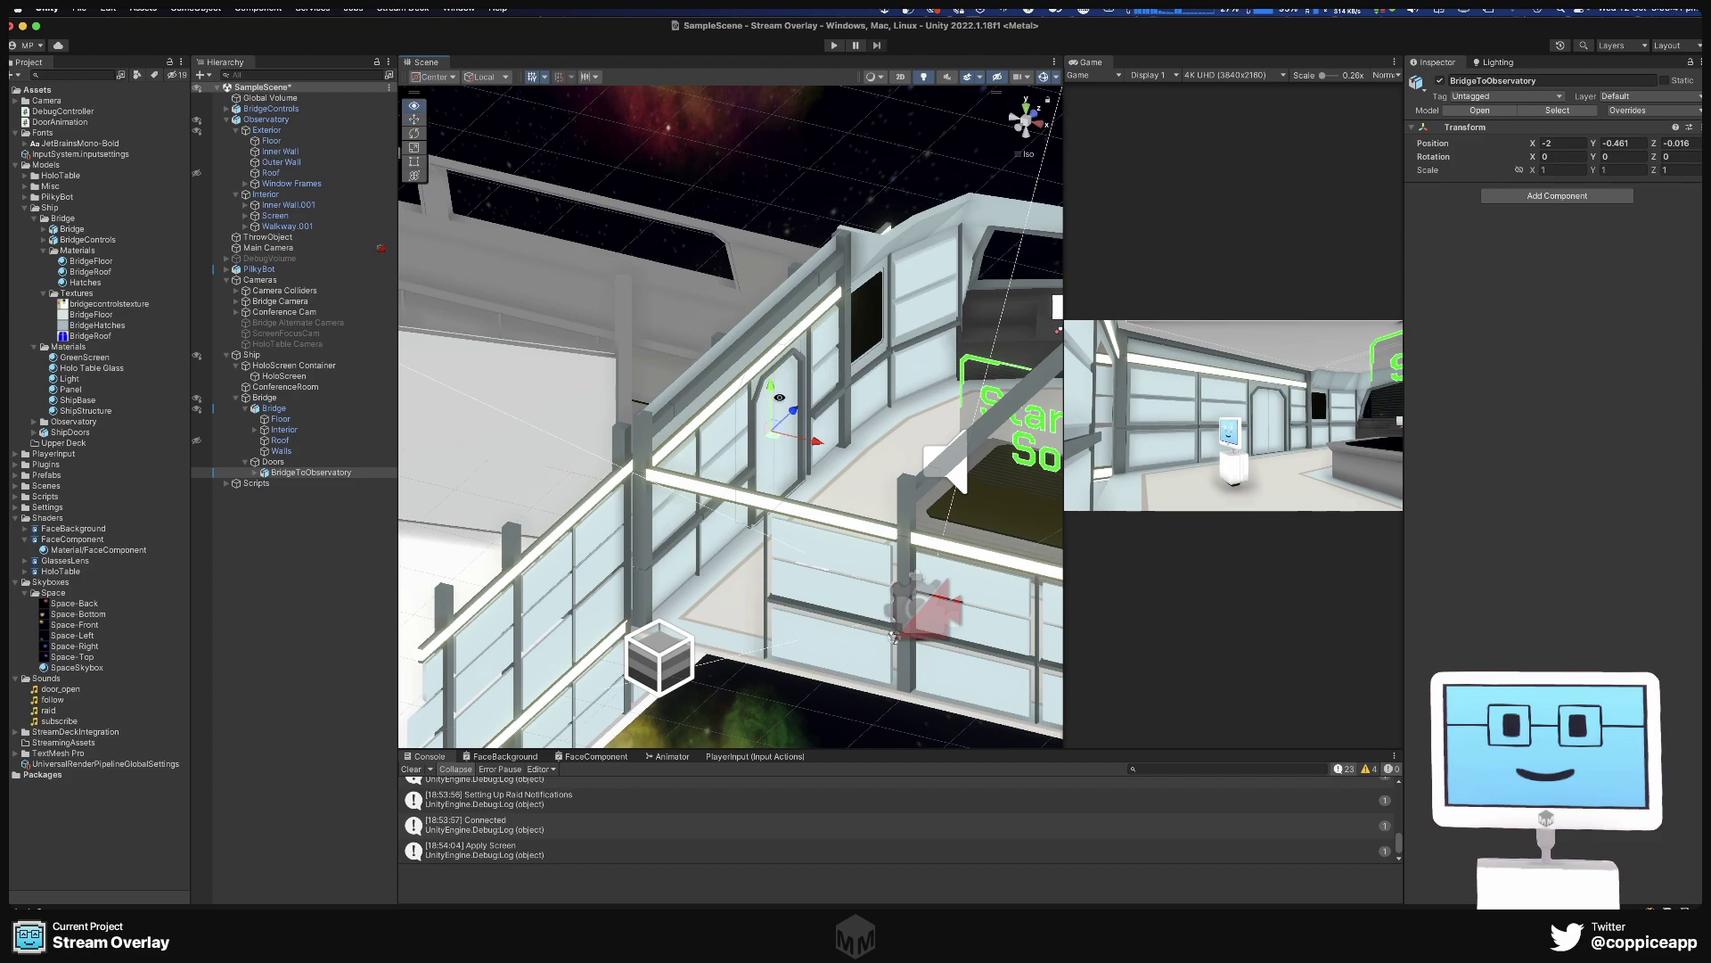
pyautogui.moveTo(780, 396); pyautogui.dragTo(617, 386, button='middle')
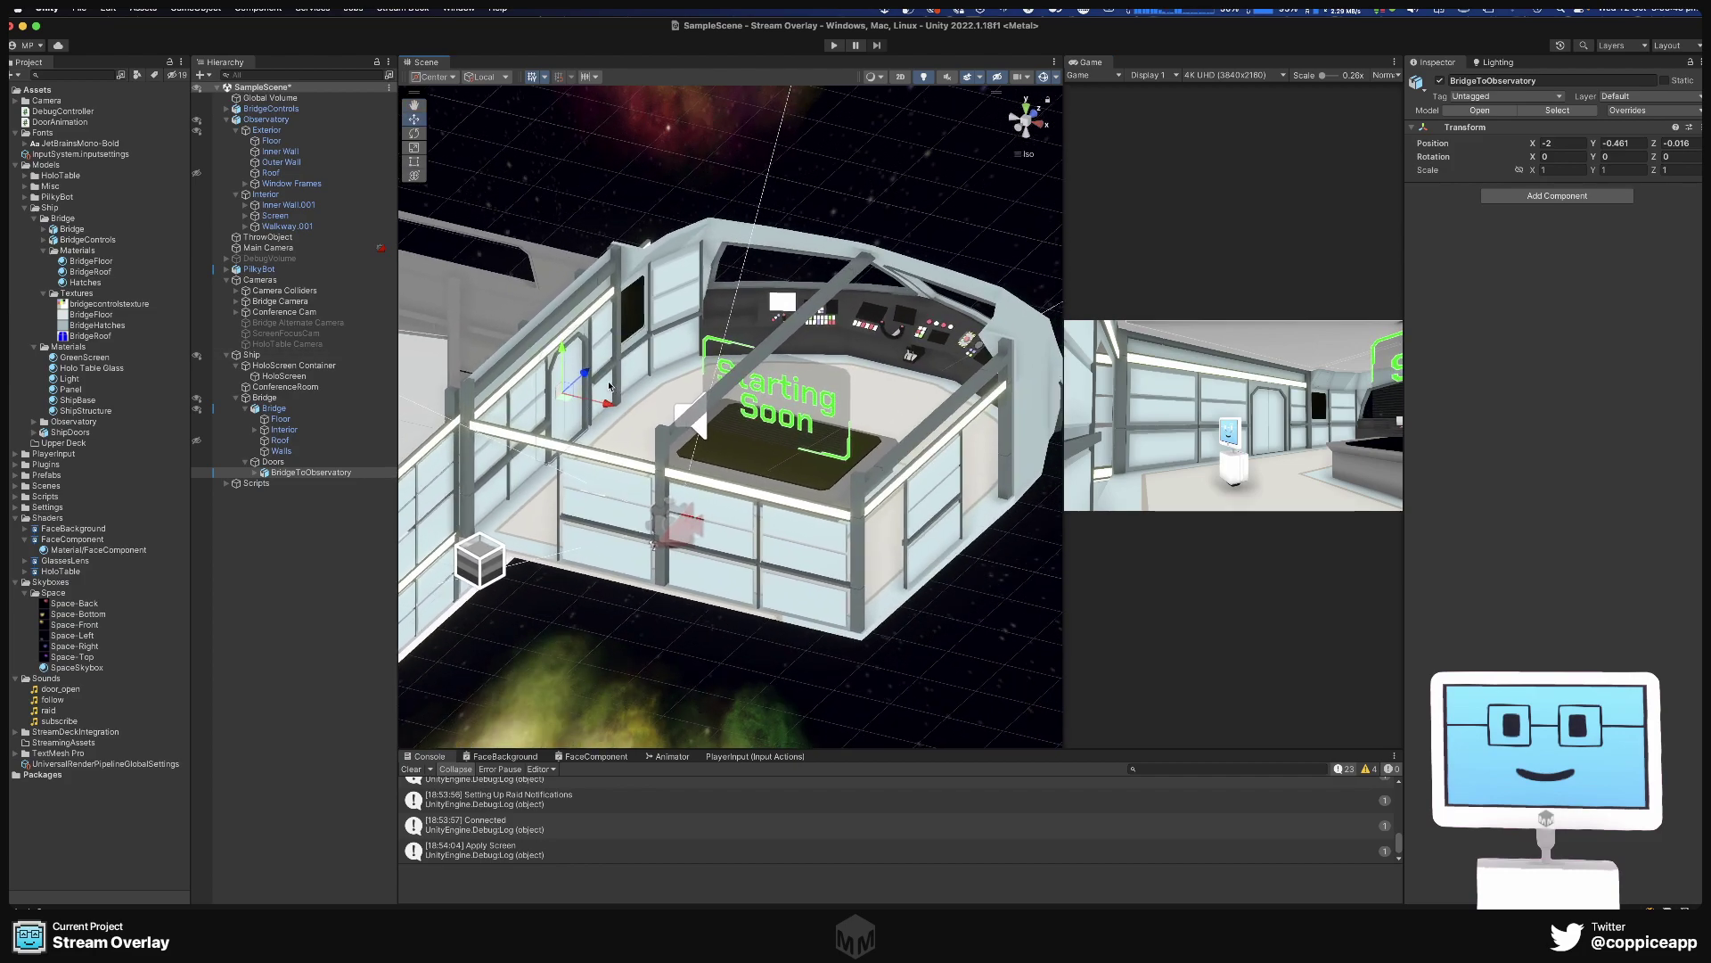
pyautogui.rightClick(299, 475)
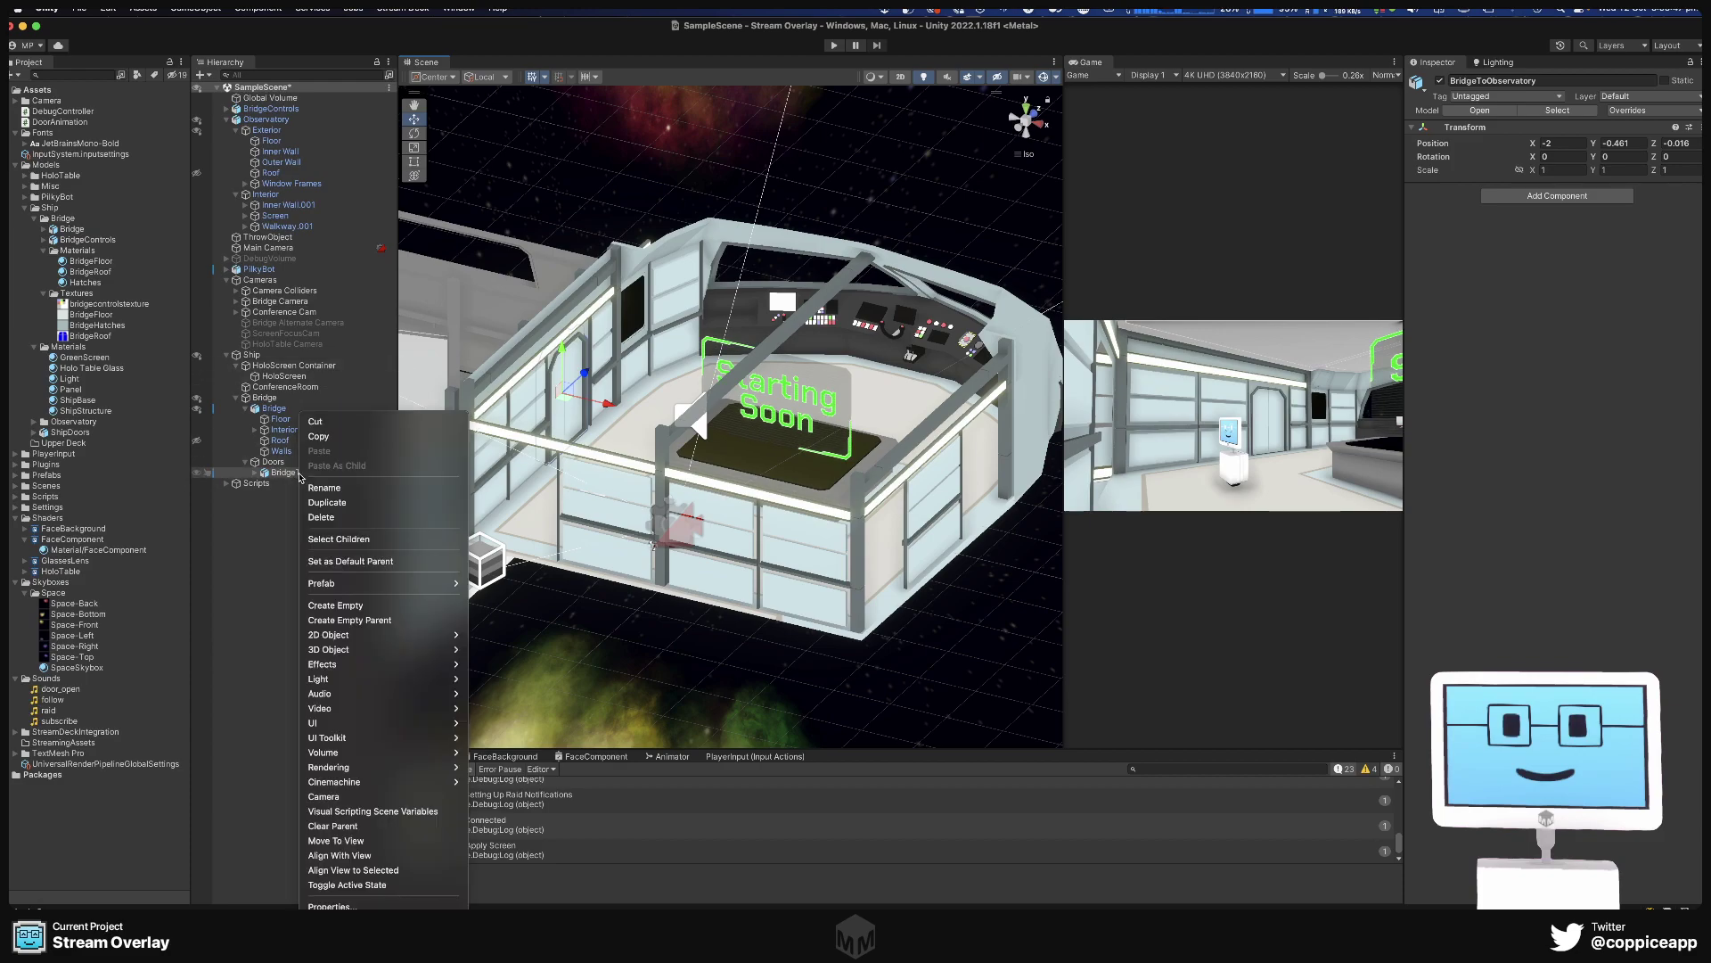
pyautogui.click(321, 504)
pyautogui.rightClick(292, 481)
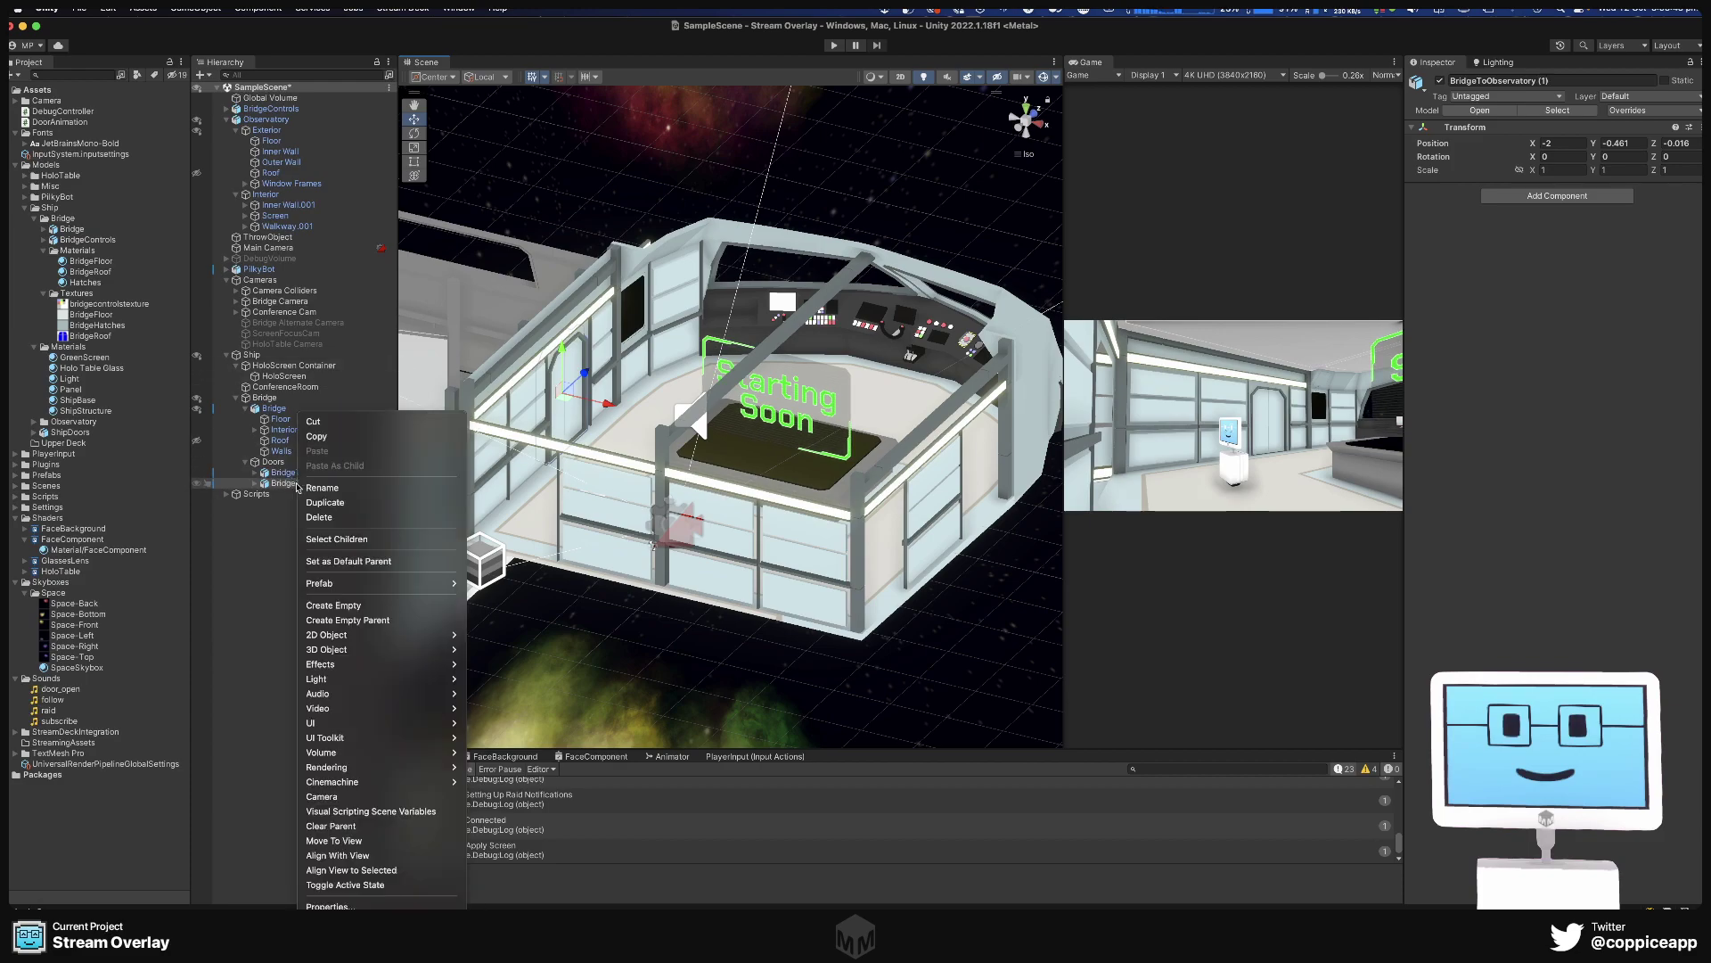
pyautogui.click(308, 505)
pyautogui.rightClick(288, 501)
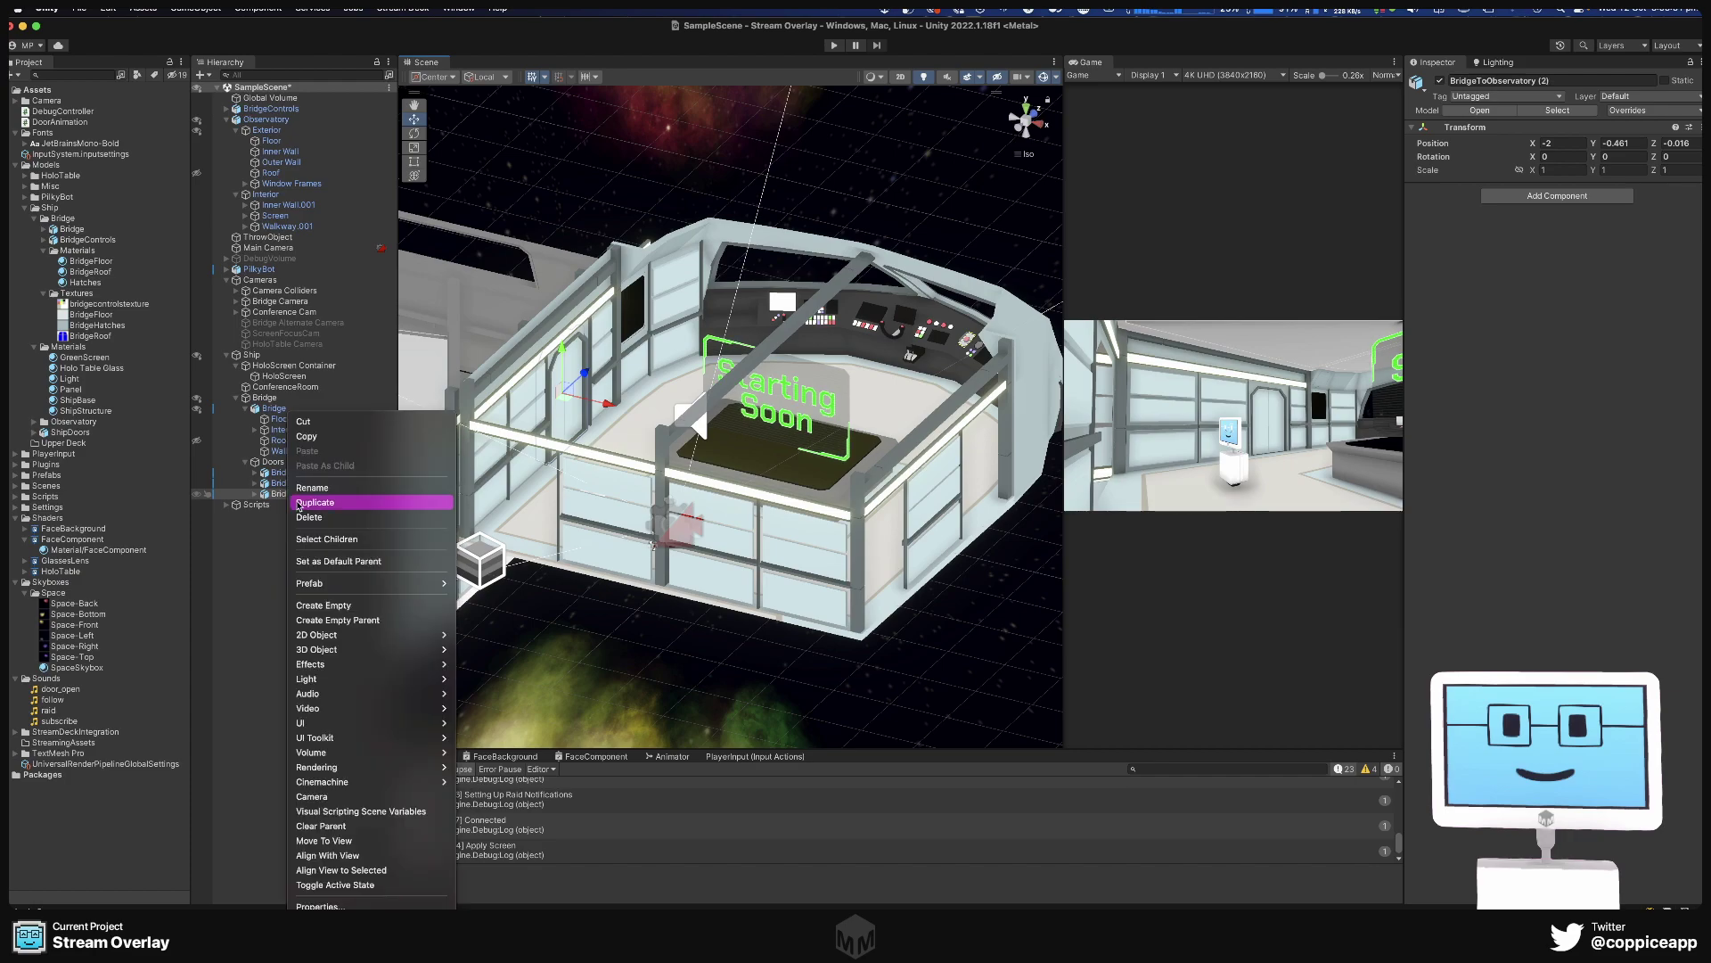
pyautogui.click(293, 490)
# Rename the first copy of the BridgeToObservatory door to BridgeToLift.
pyautogui.doubleClick(293, 484)
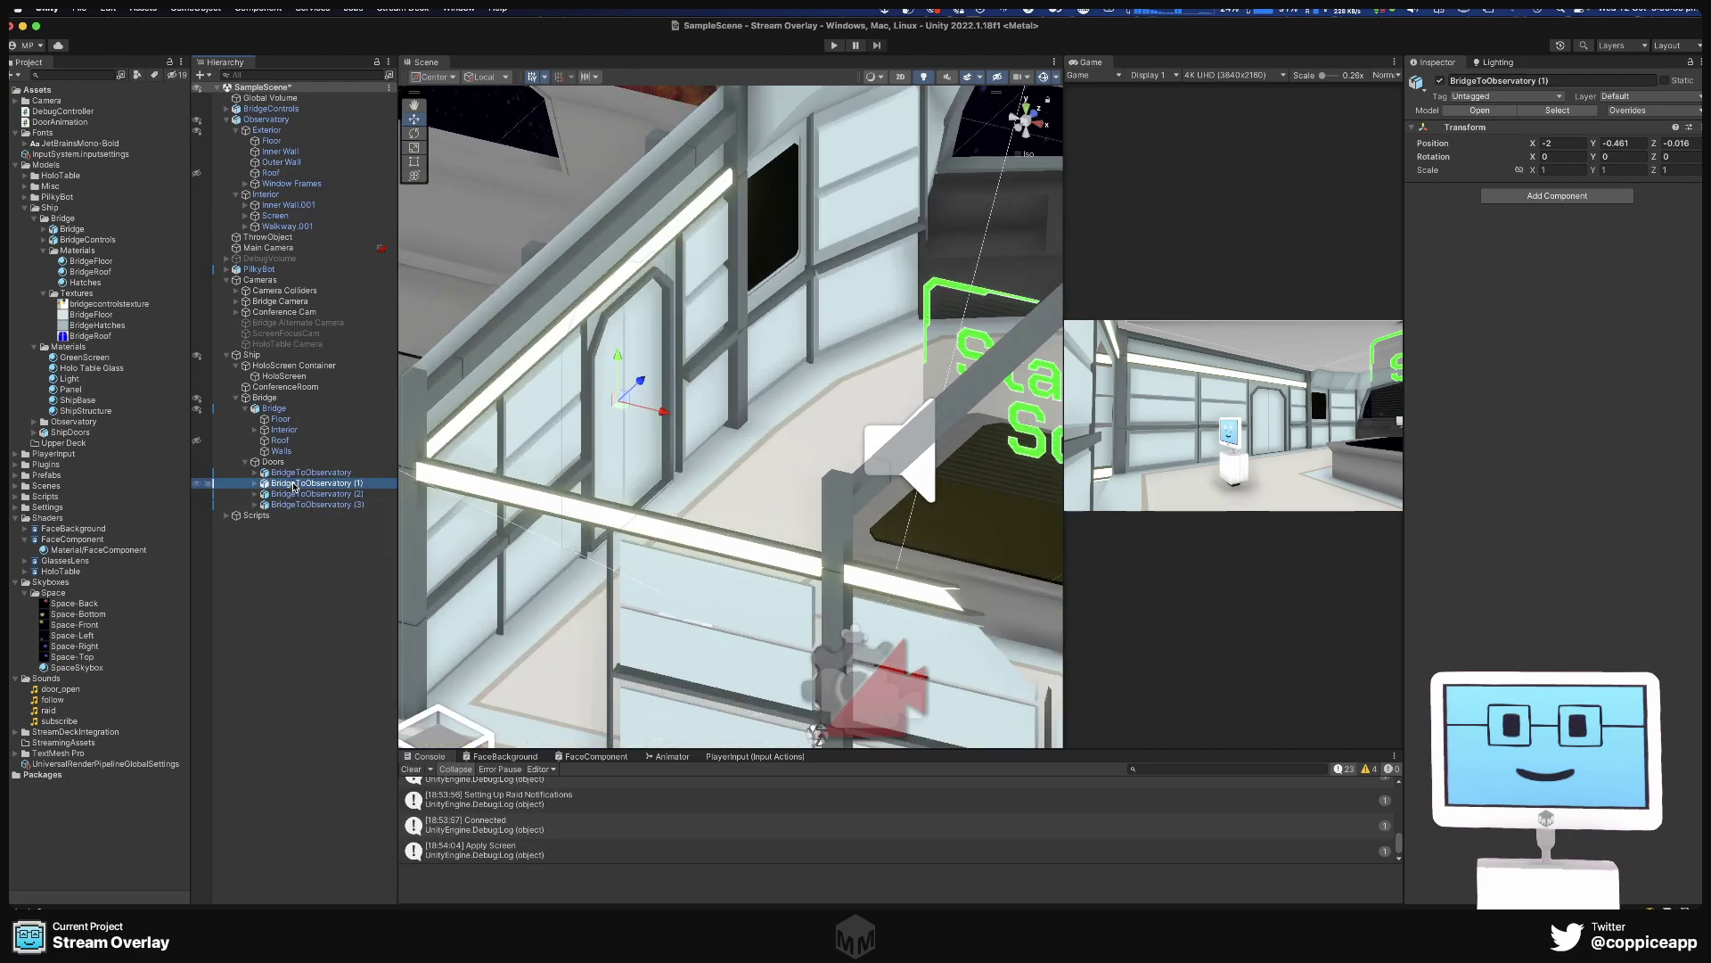
pyautogui.moveTo(798, 451); pyautogui.dragTo(547, 440, button='middle')
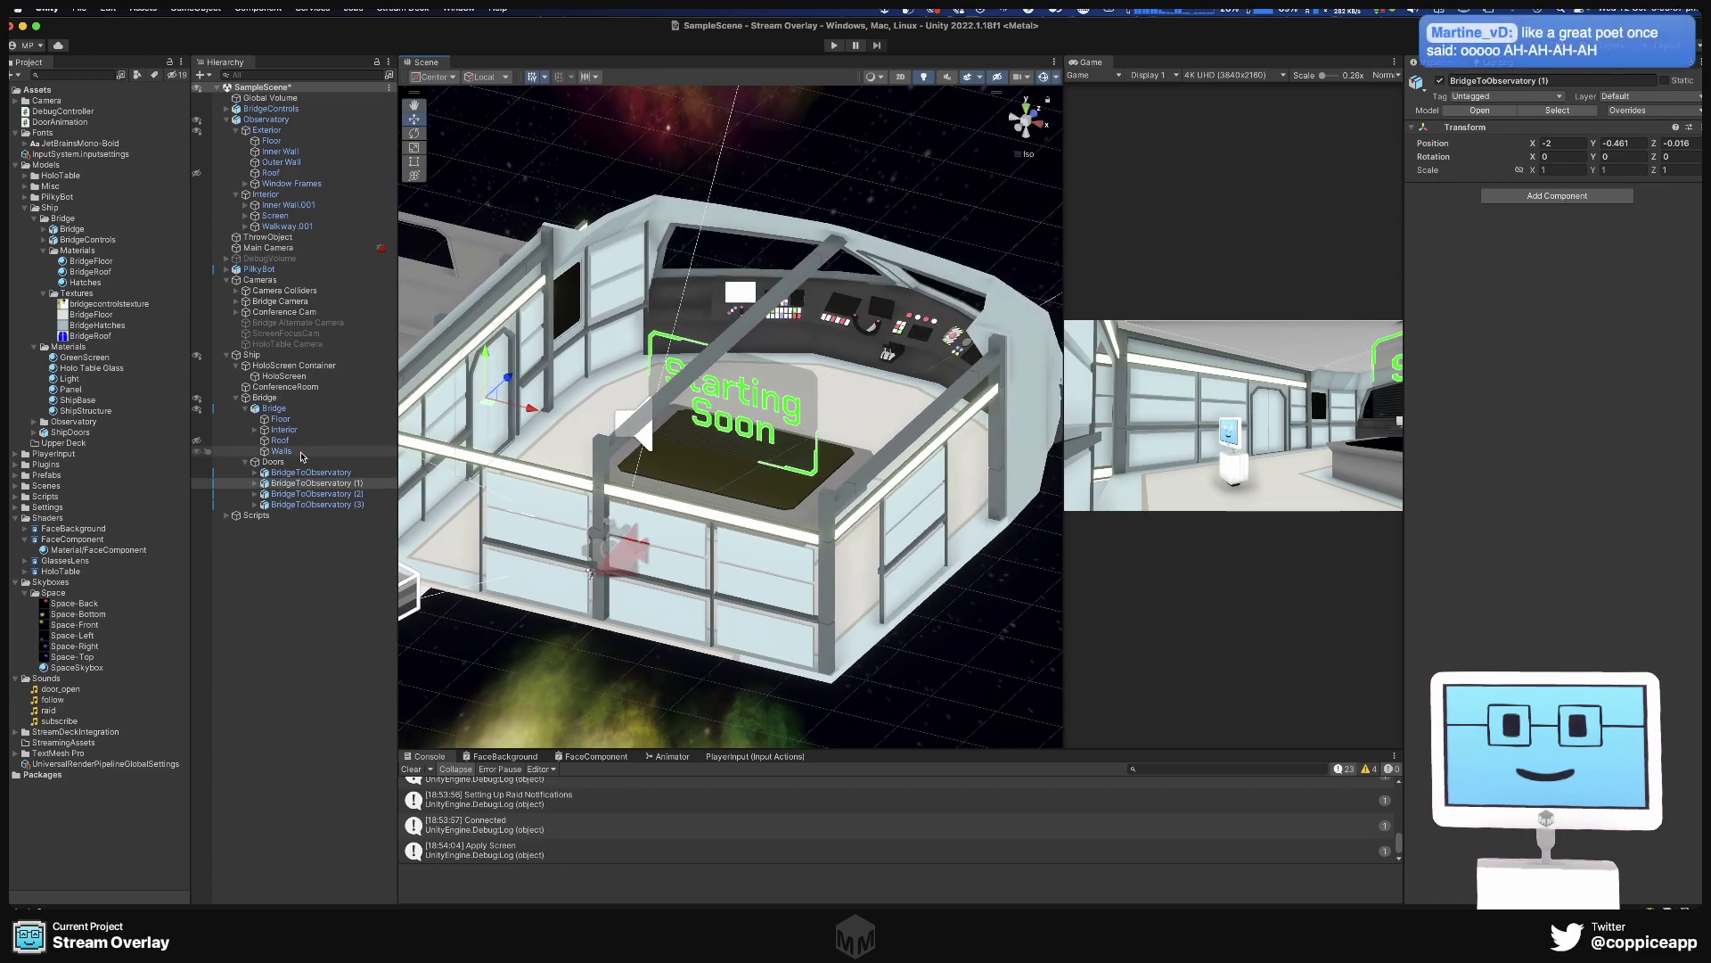
pyautogui.click(308, 486)
pyautogui.press('f')
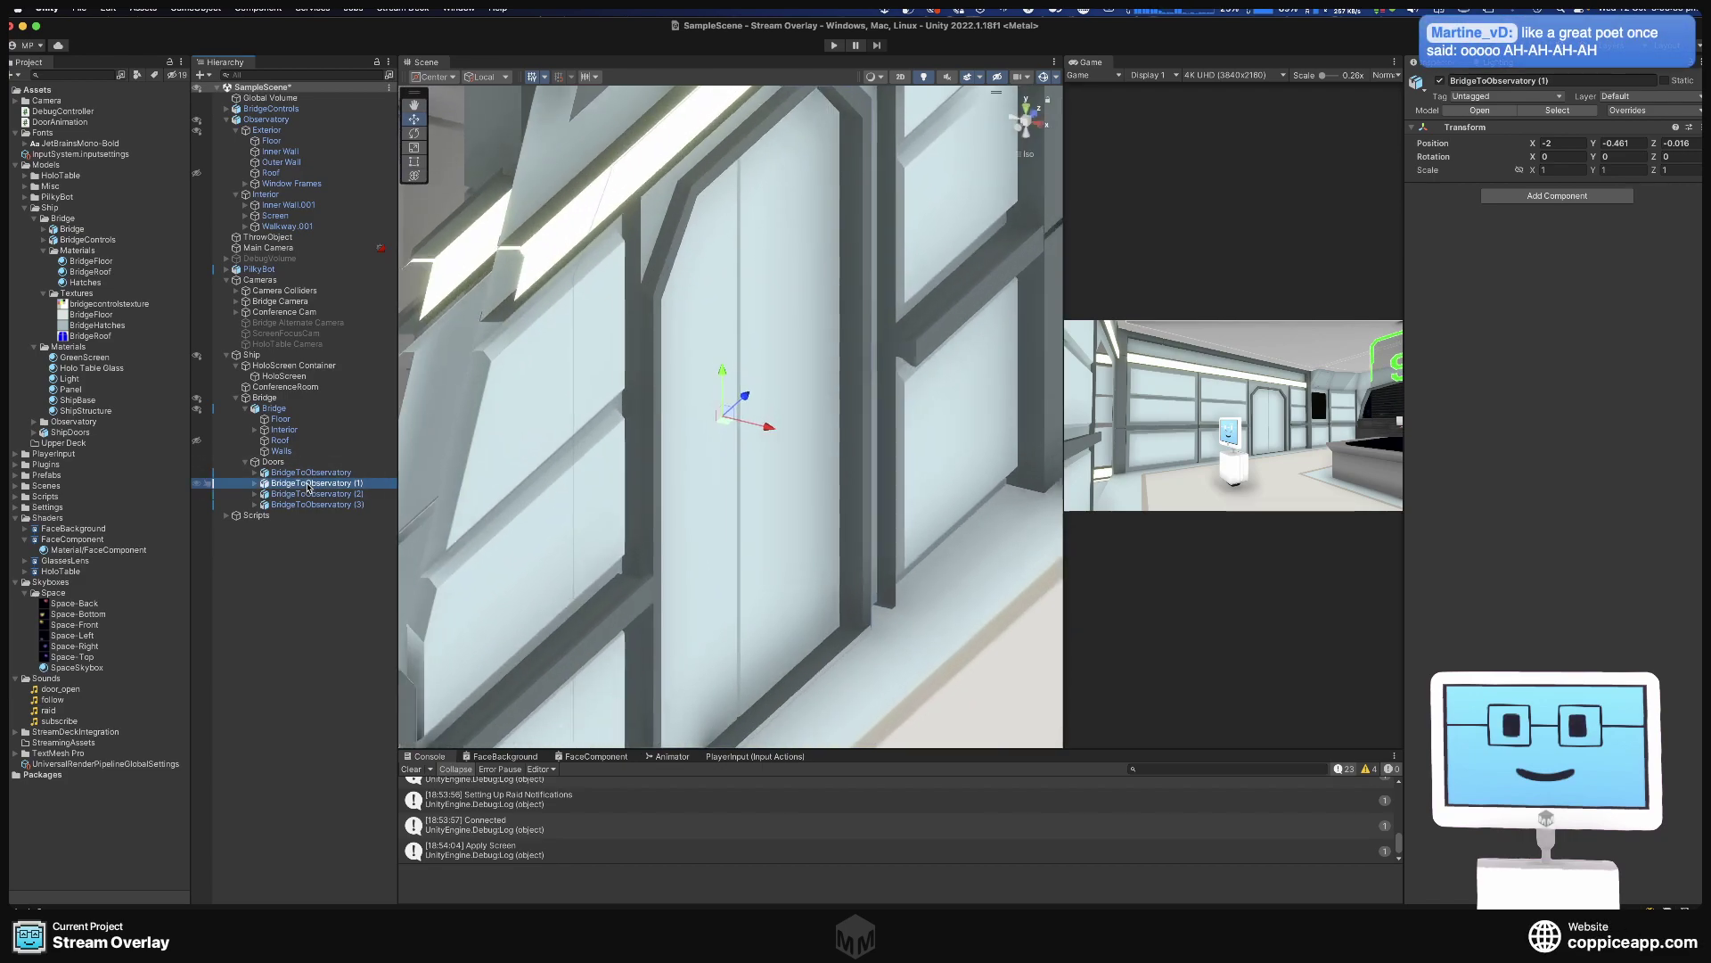
pyautogui.scroll(-3, 826, 481)
pyautogui.scroll(-5, 826, 485)
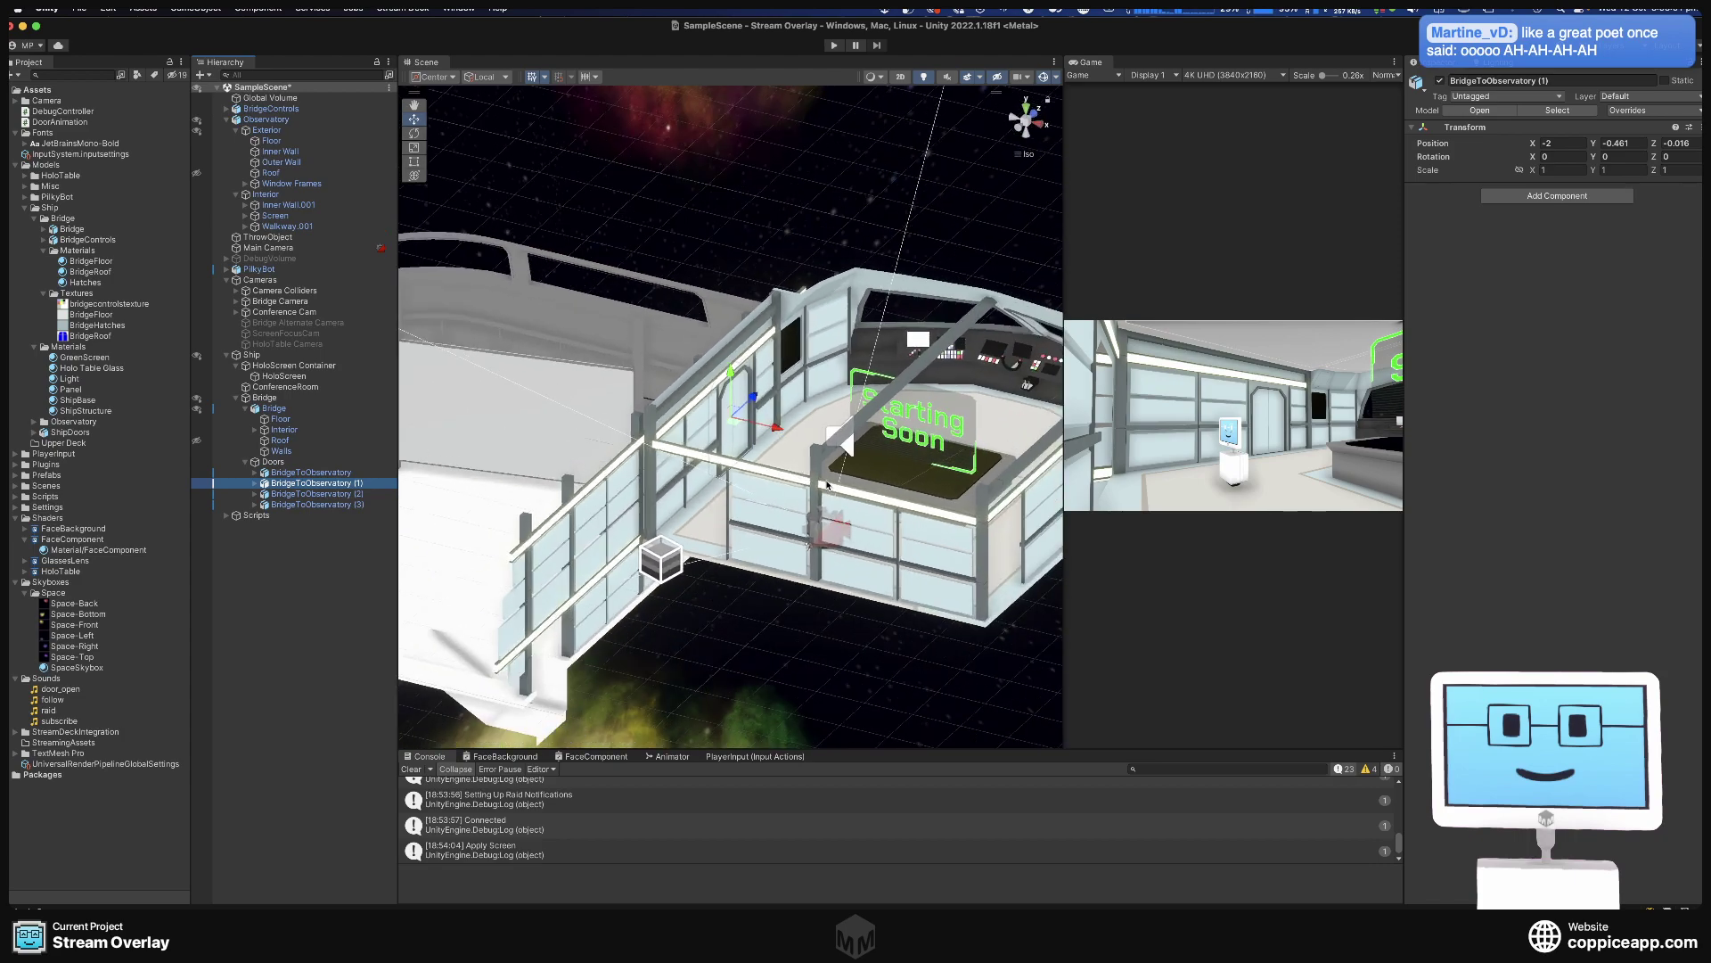
pyautogui.click(349, 482)
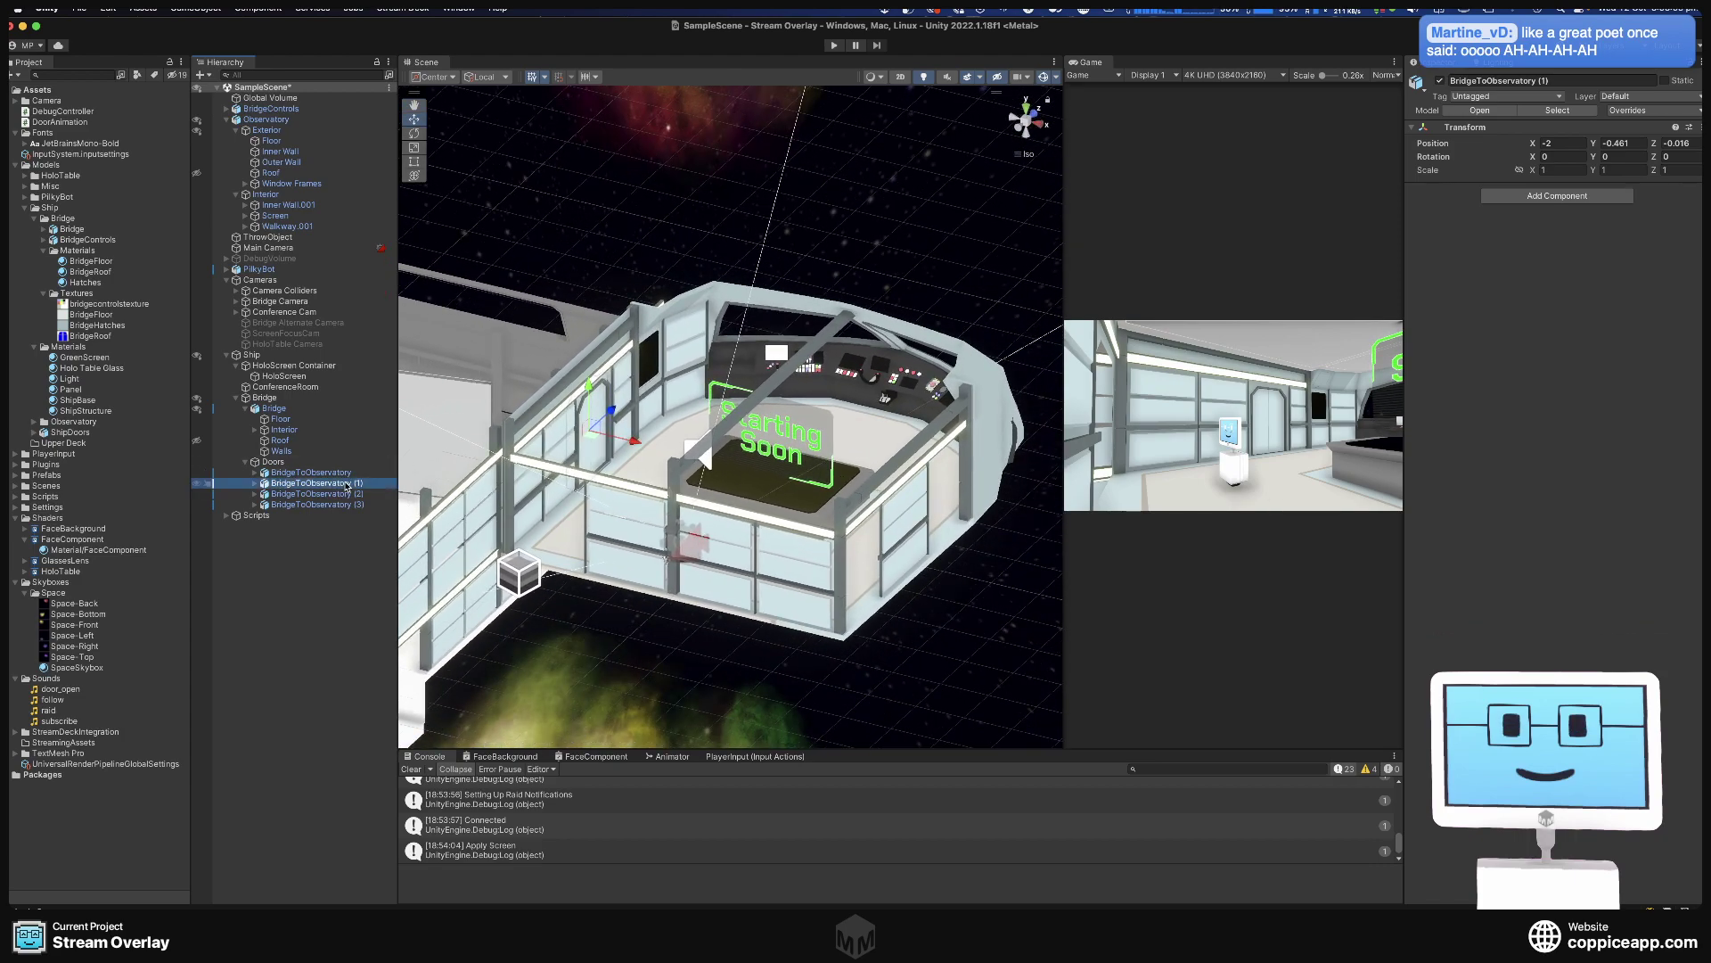
pyautogui.click(346, 484)
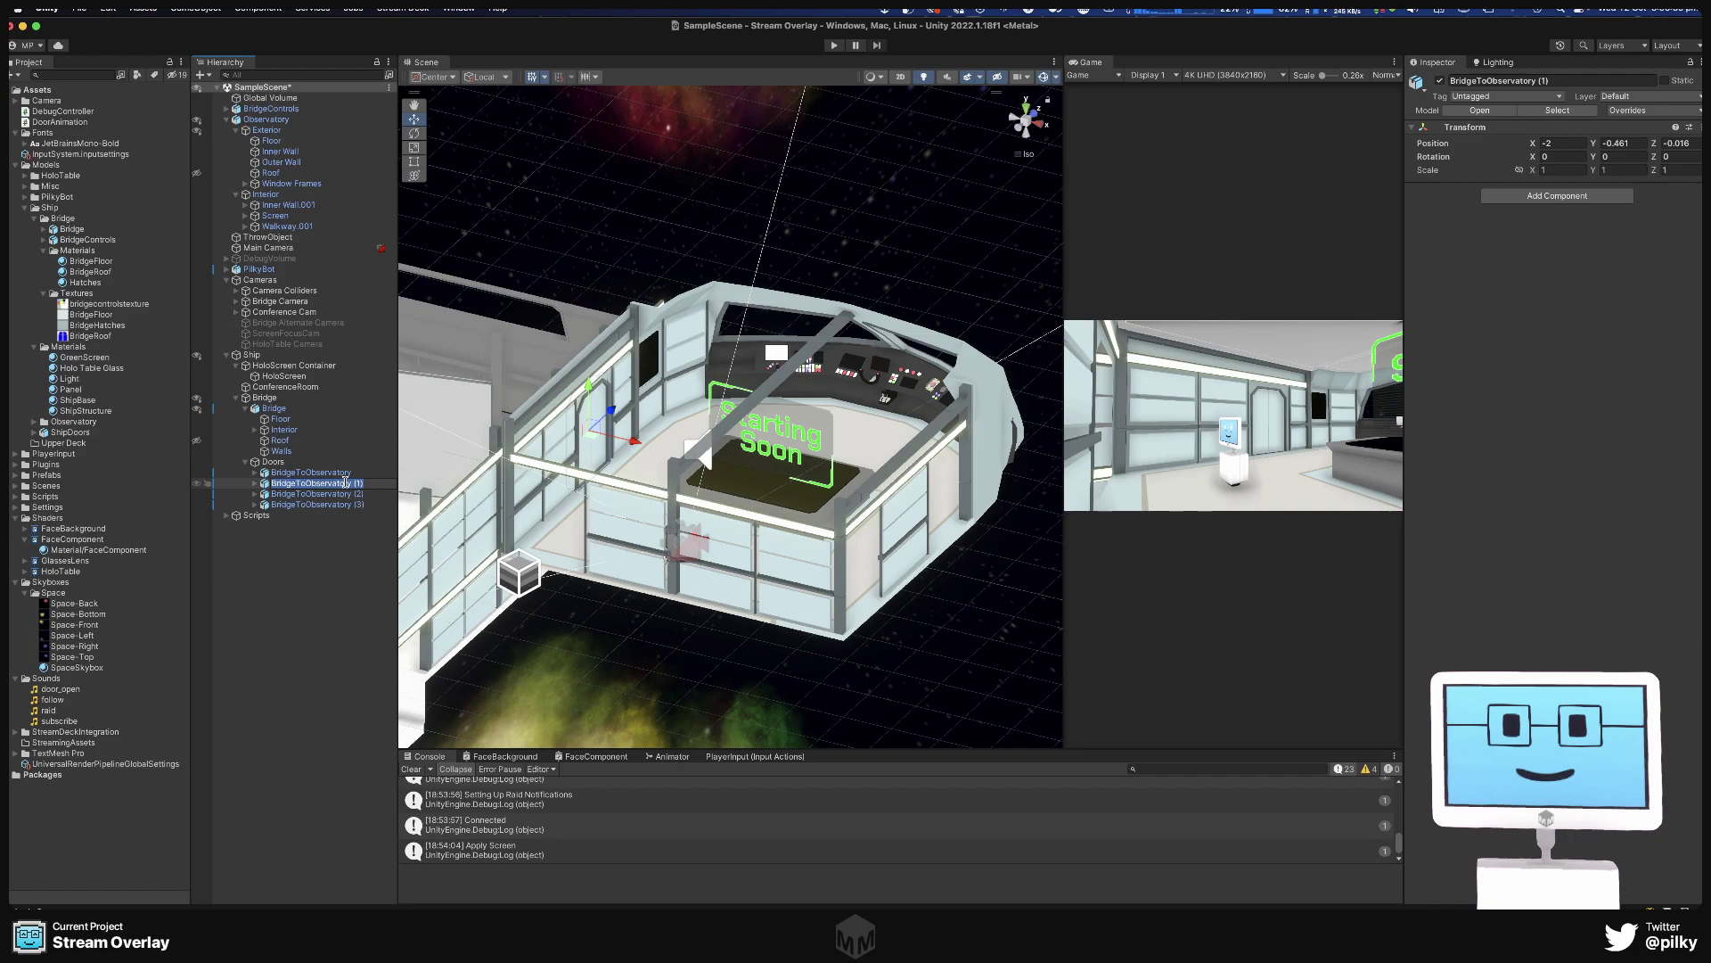
pyautogui.write('BridgeToLift')
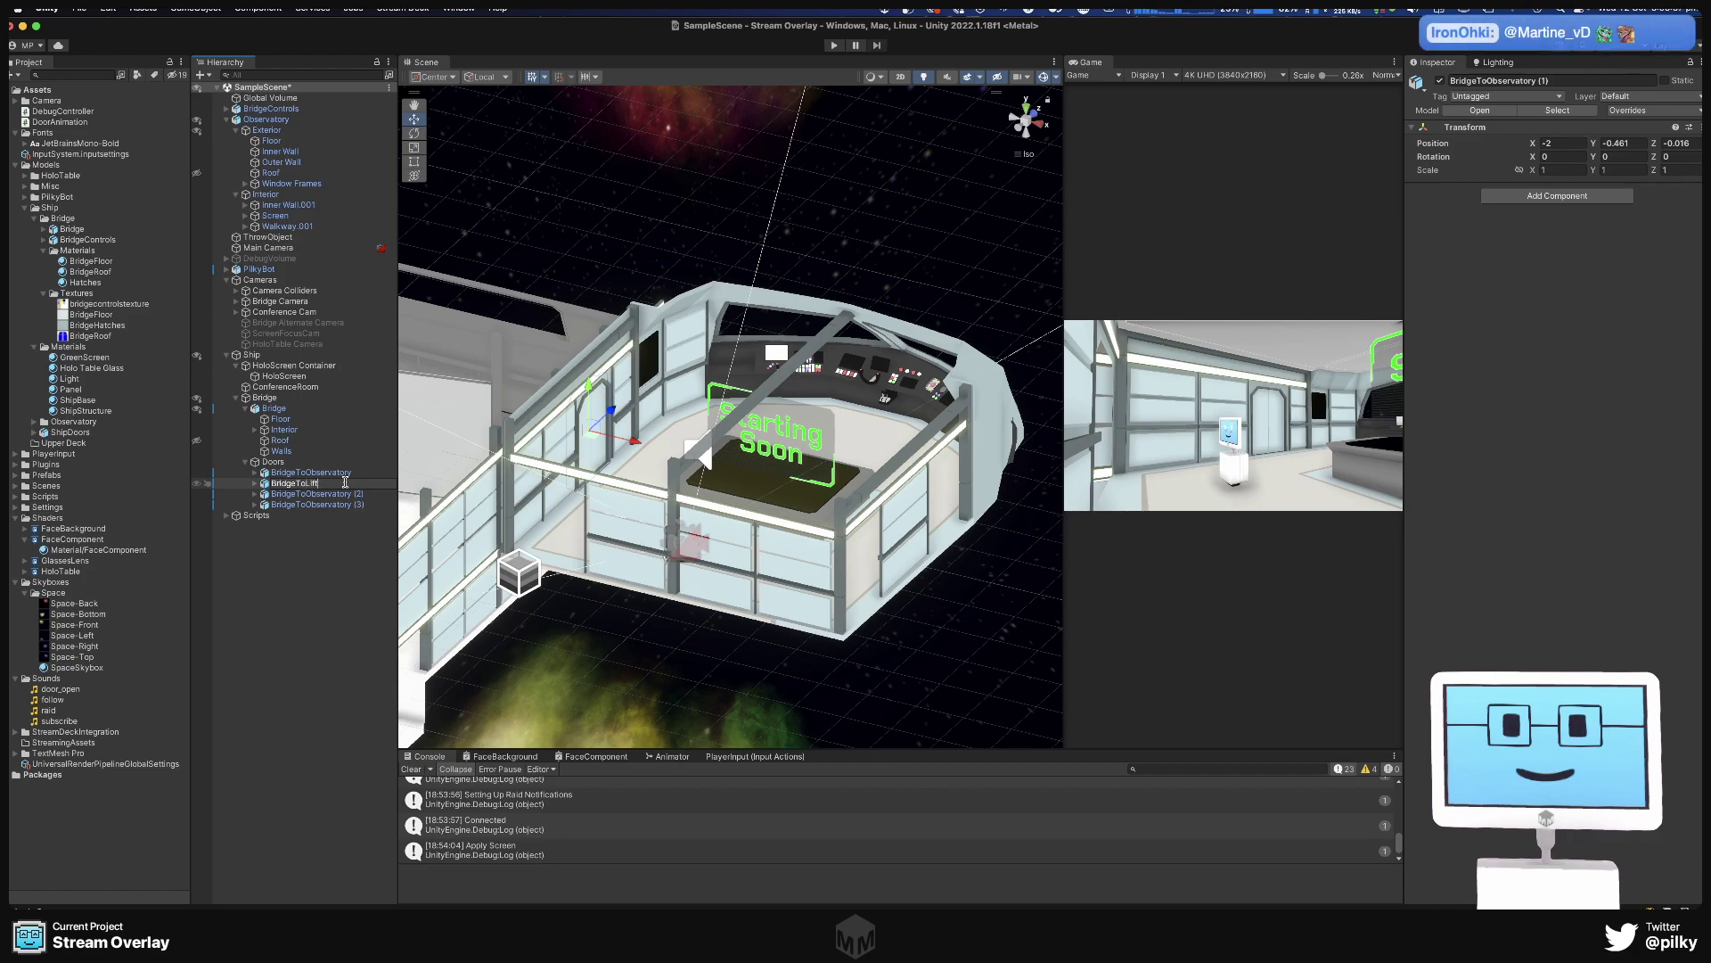
pyautogui.press('Return')
# Rename the second copy of the BridgeToObservatory door to BridgeToCrewQuarters.
pyautogui.click(332, 493)
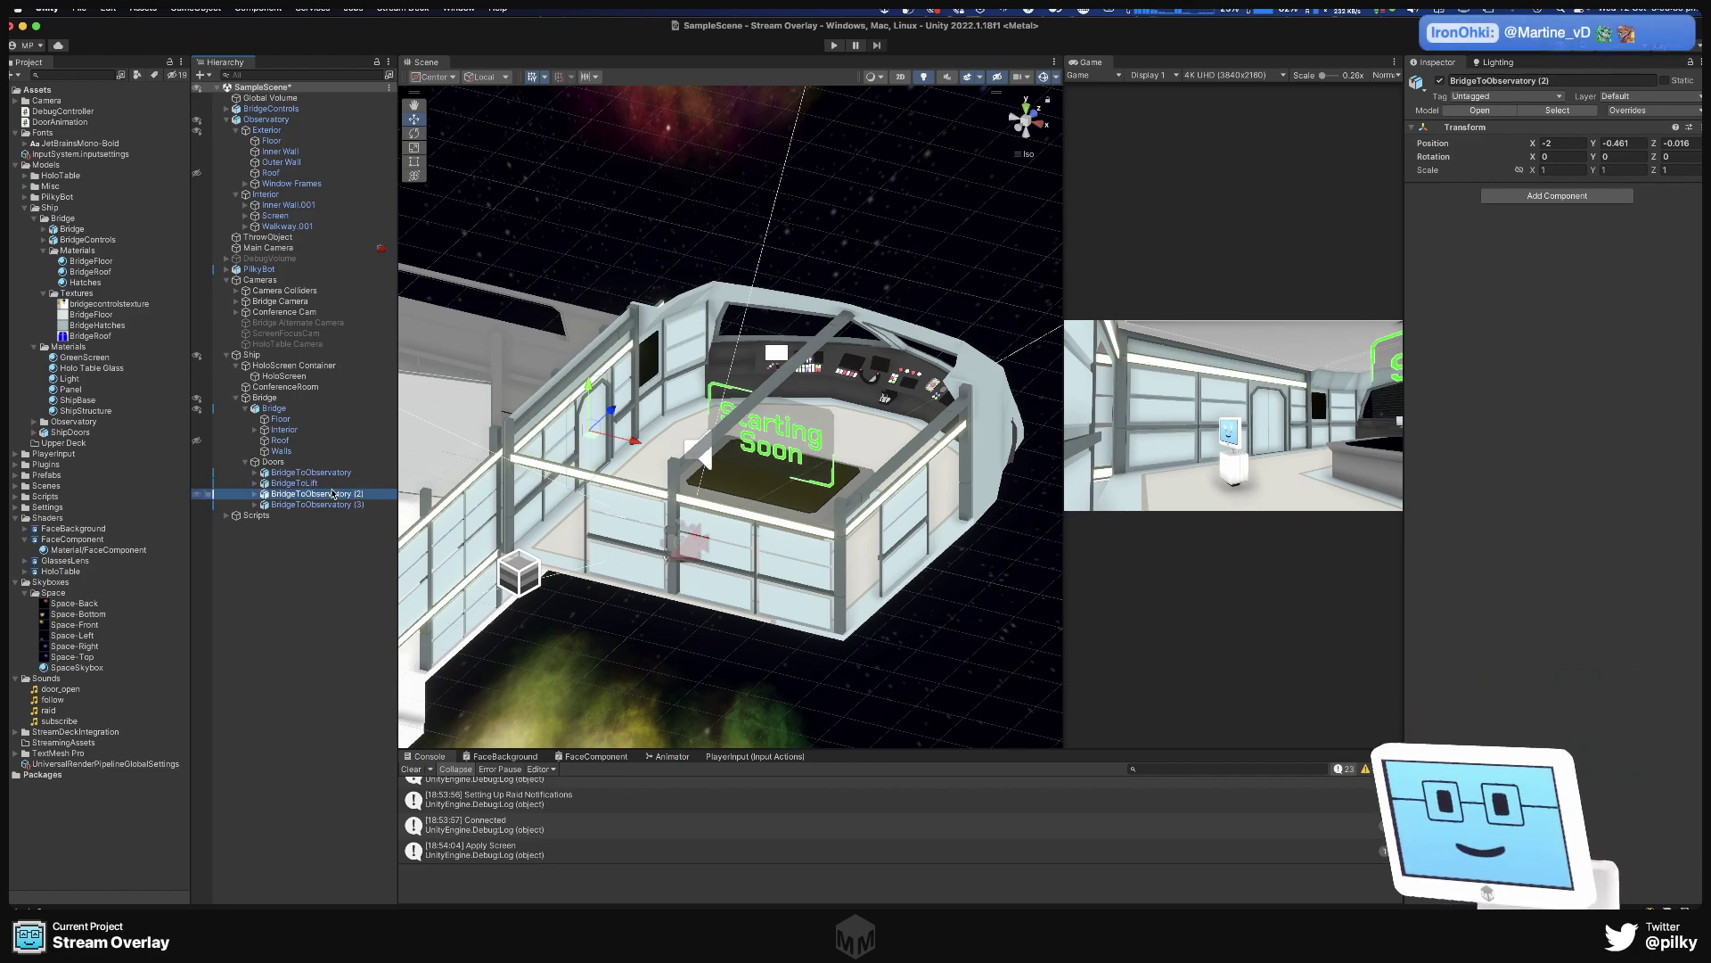
pyautogui.press('Return')
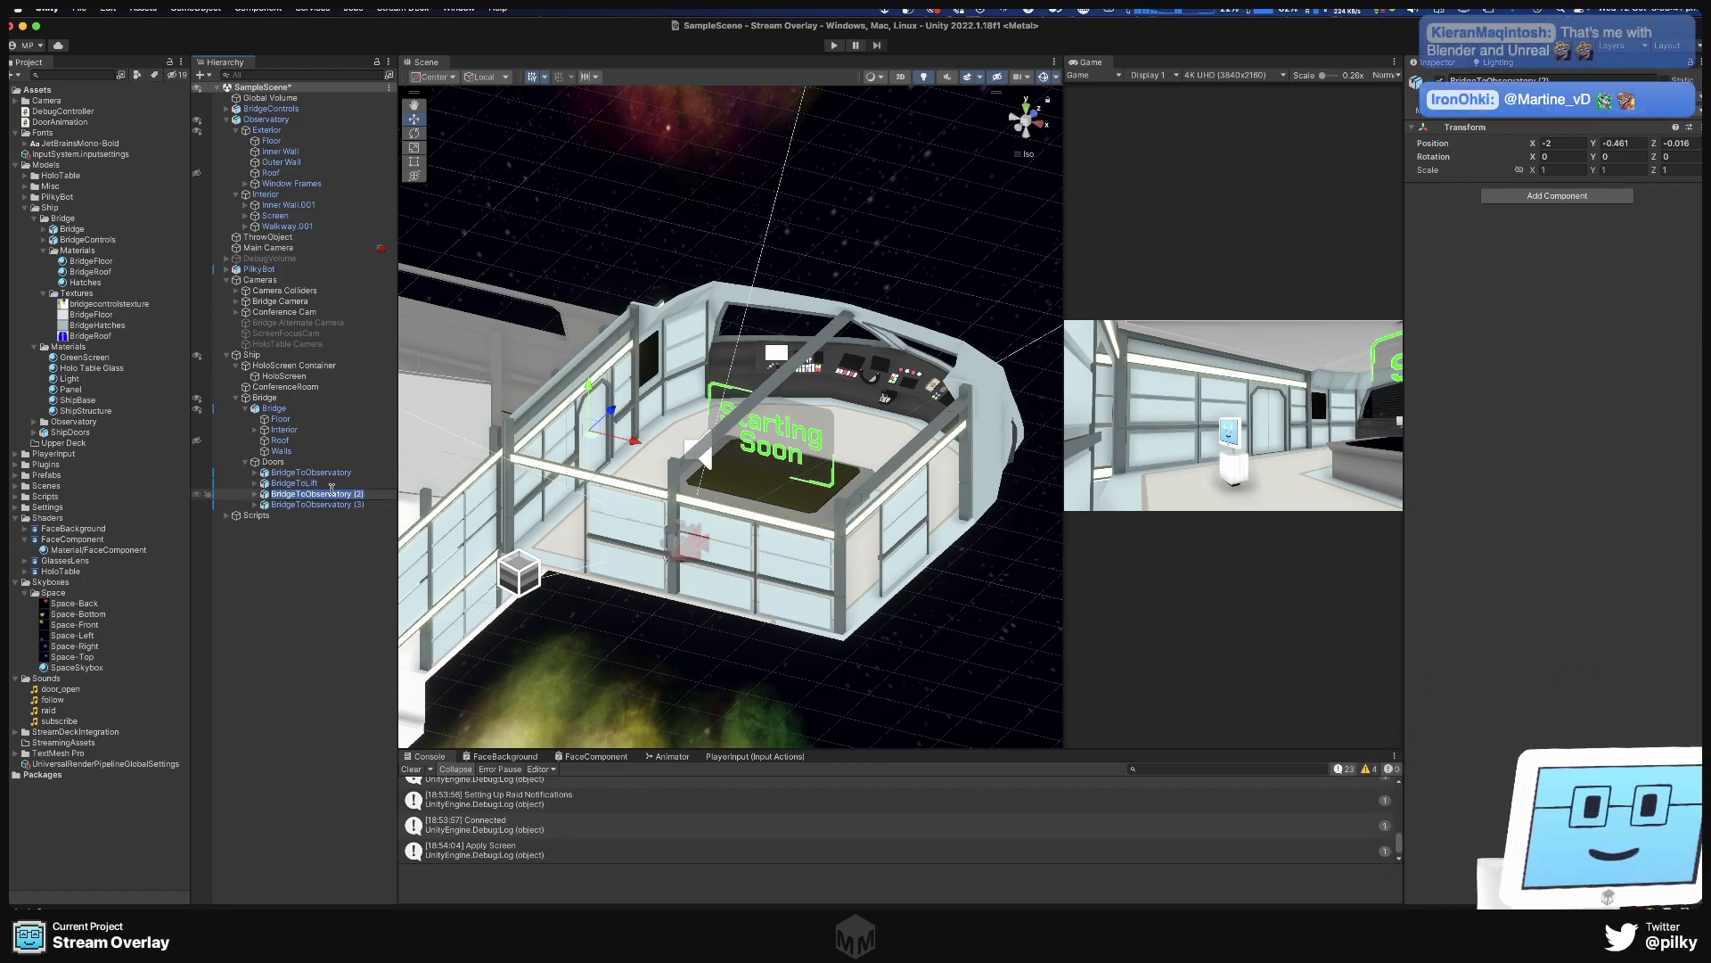
pyautogui.write('BridgeT')
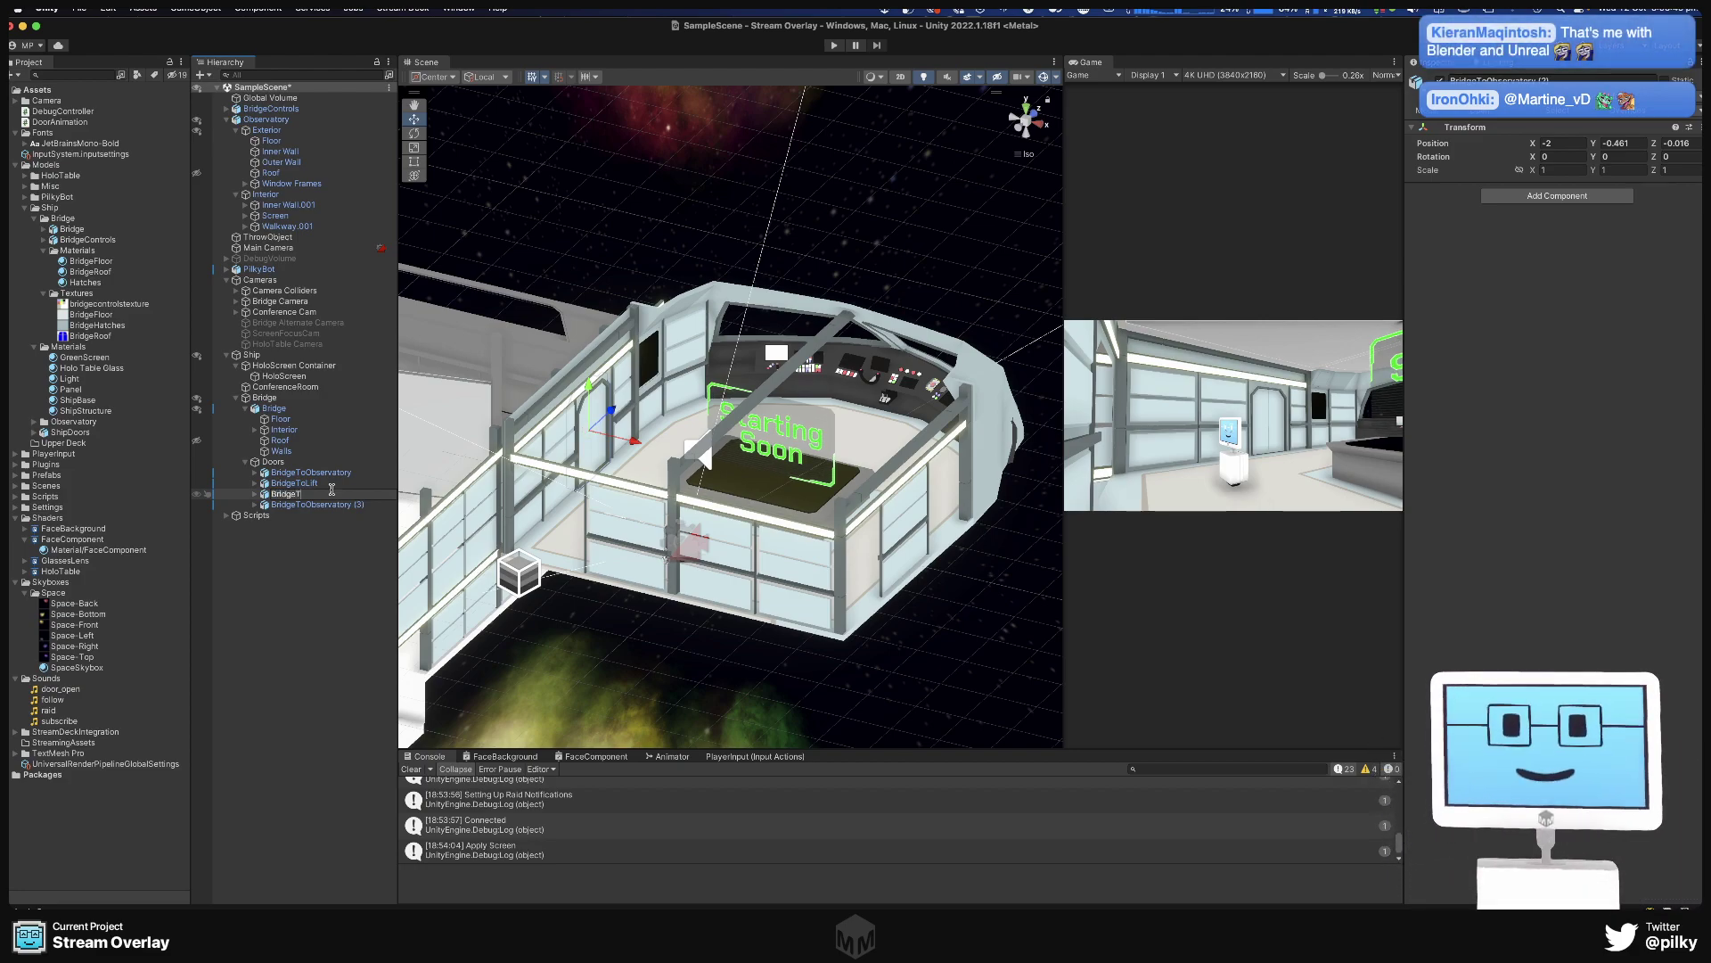
pyautogui.write('oCrewQuarters')
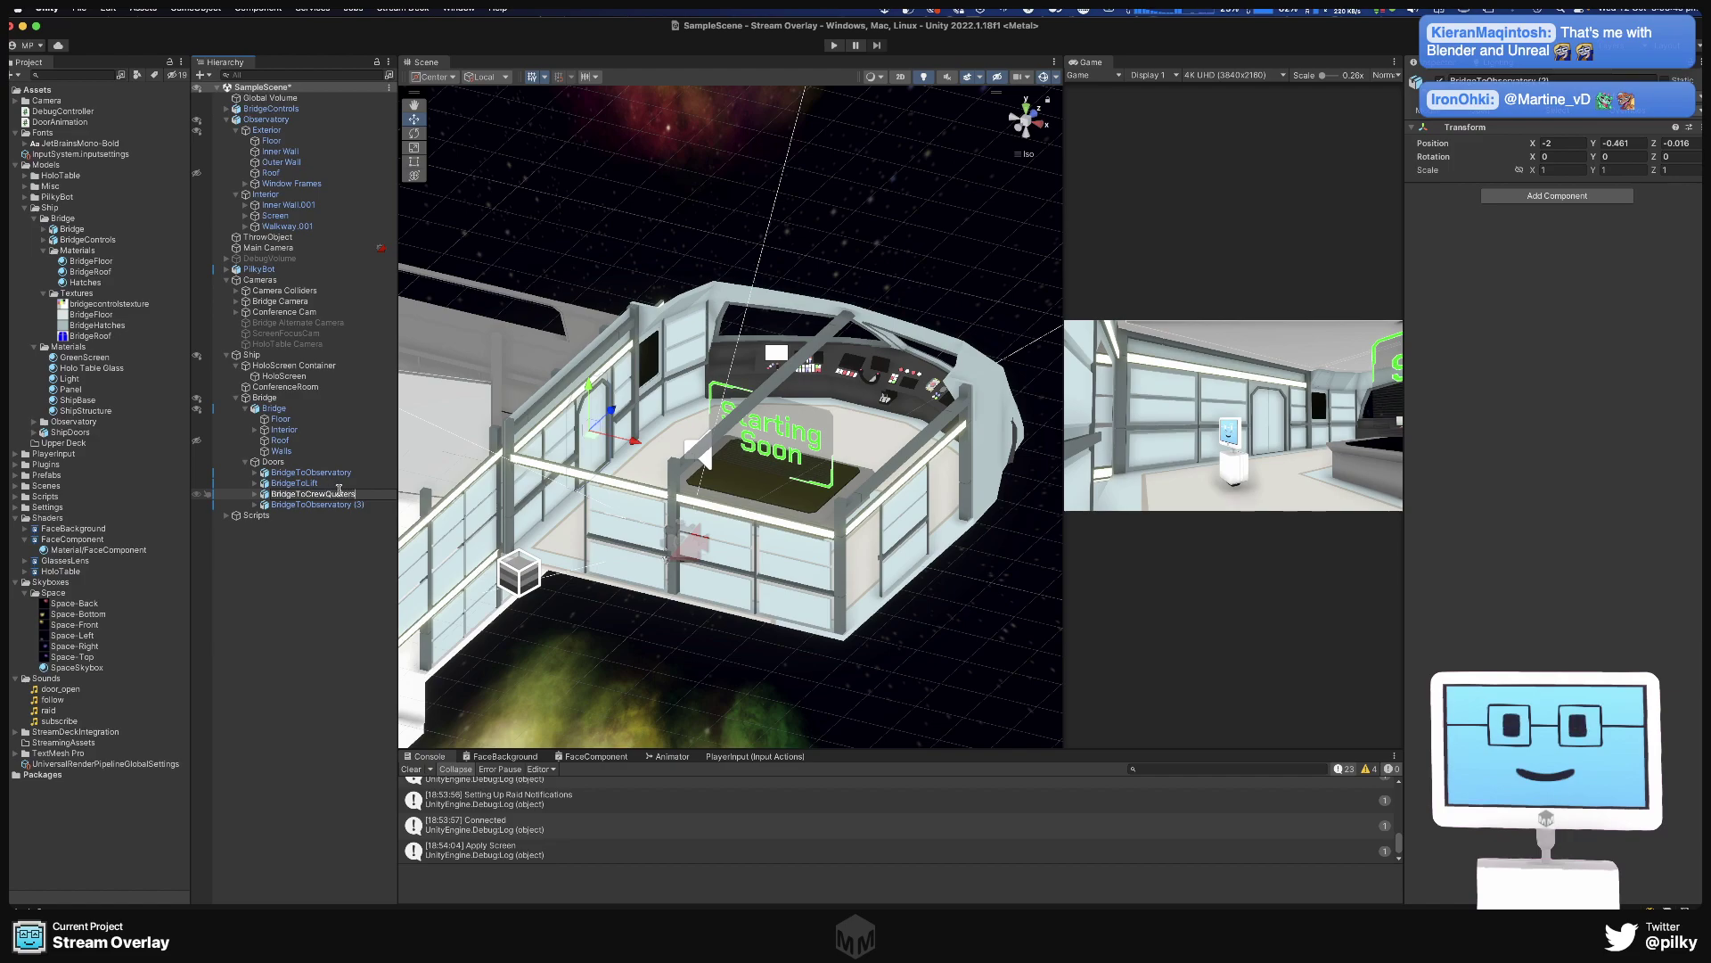
pyautogui.press('super+a')
pyautogui.write('B')
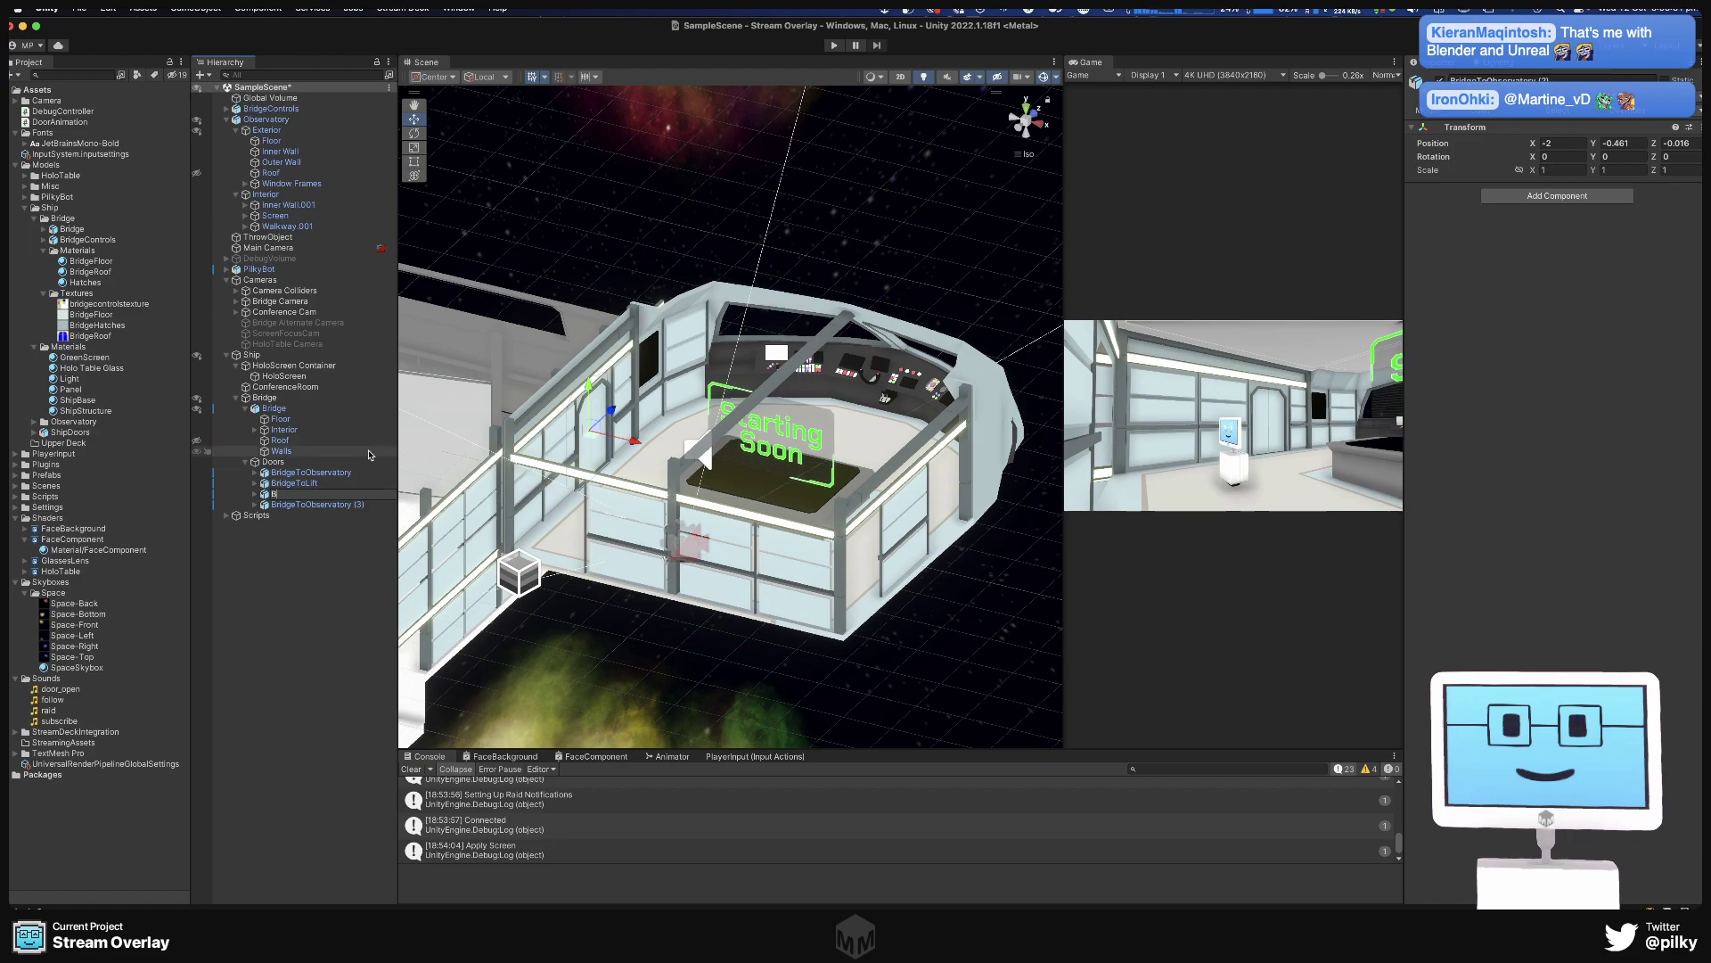
pyautogui.write('ridgeToCrewQuarters')
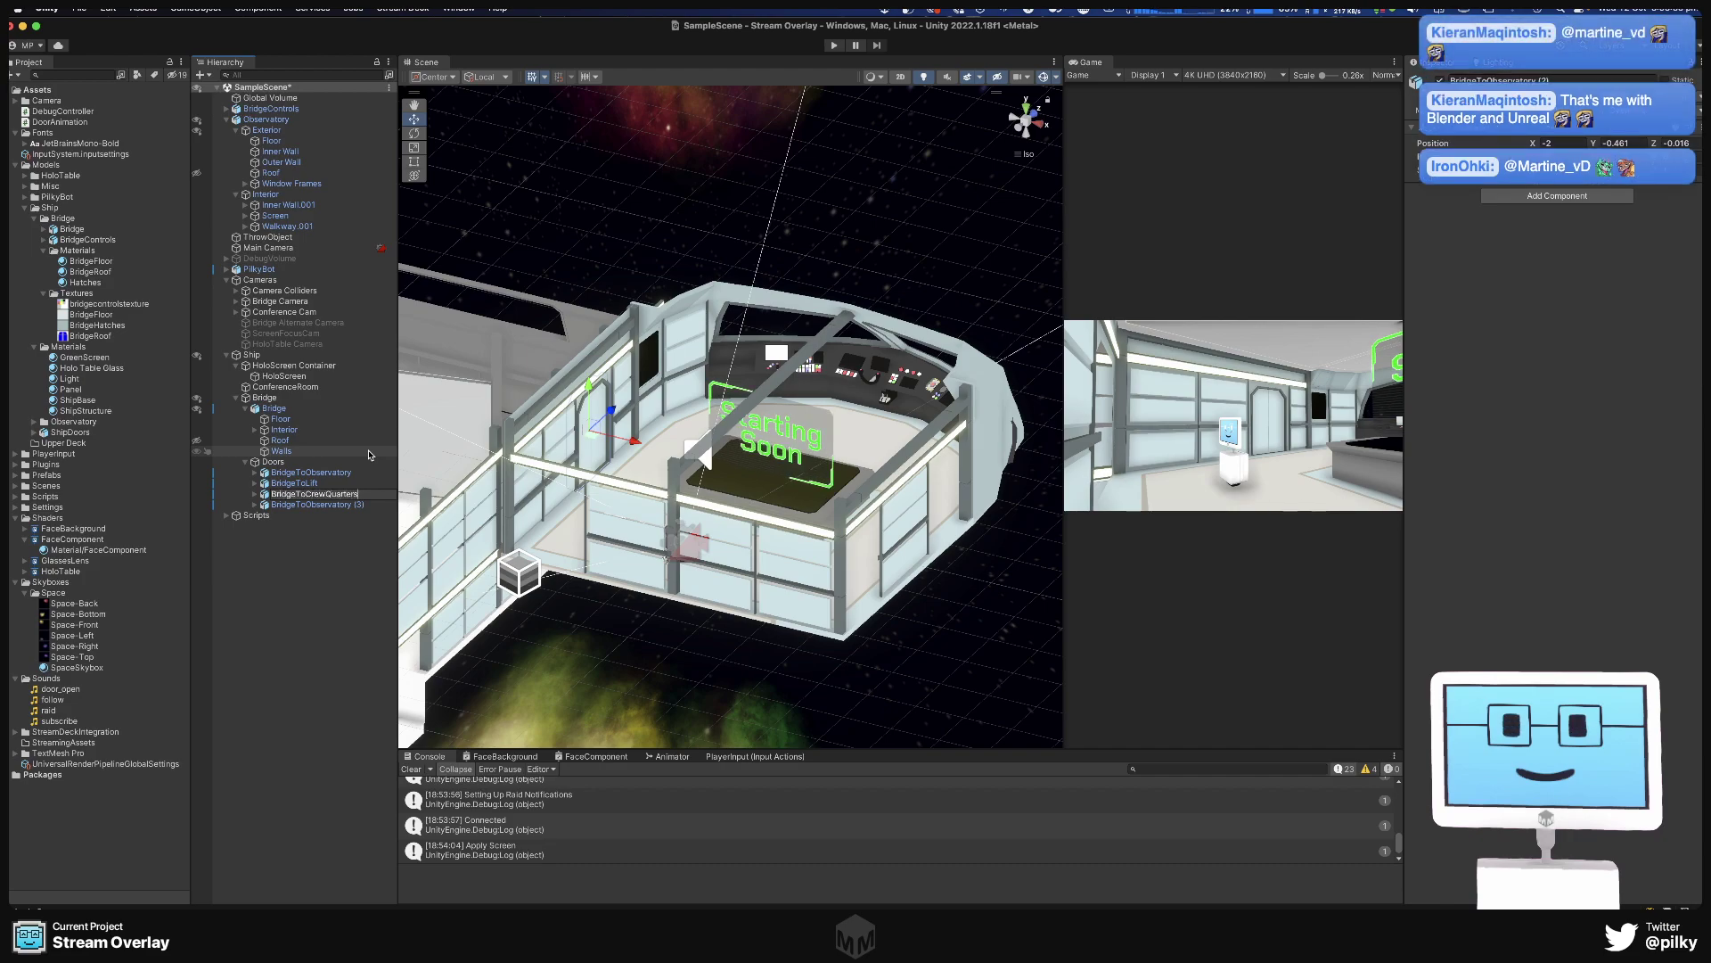
pyautogui.press('Return')
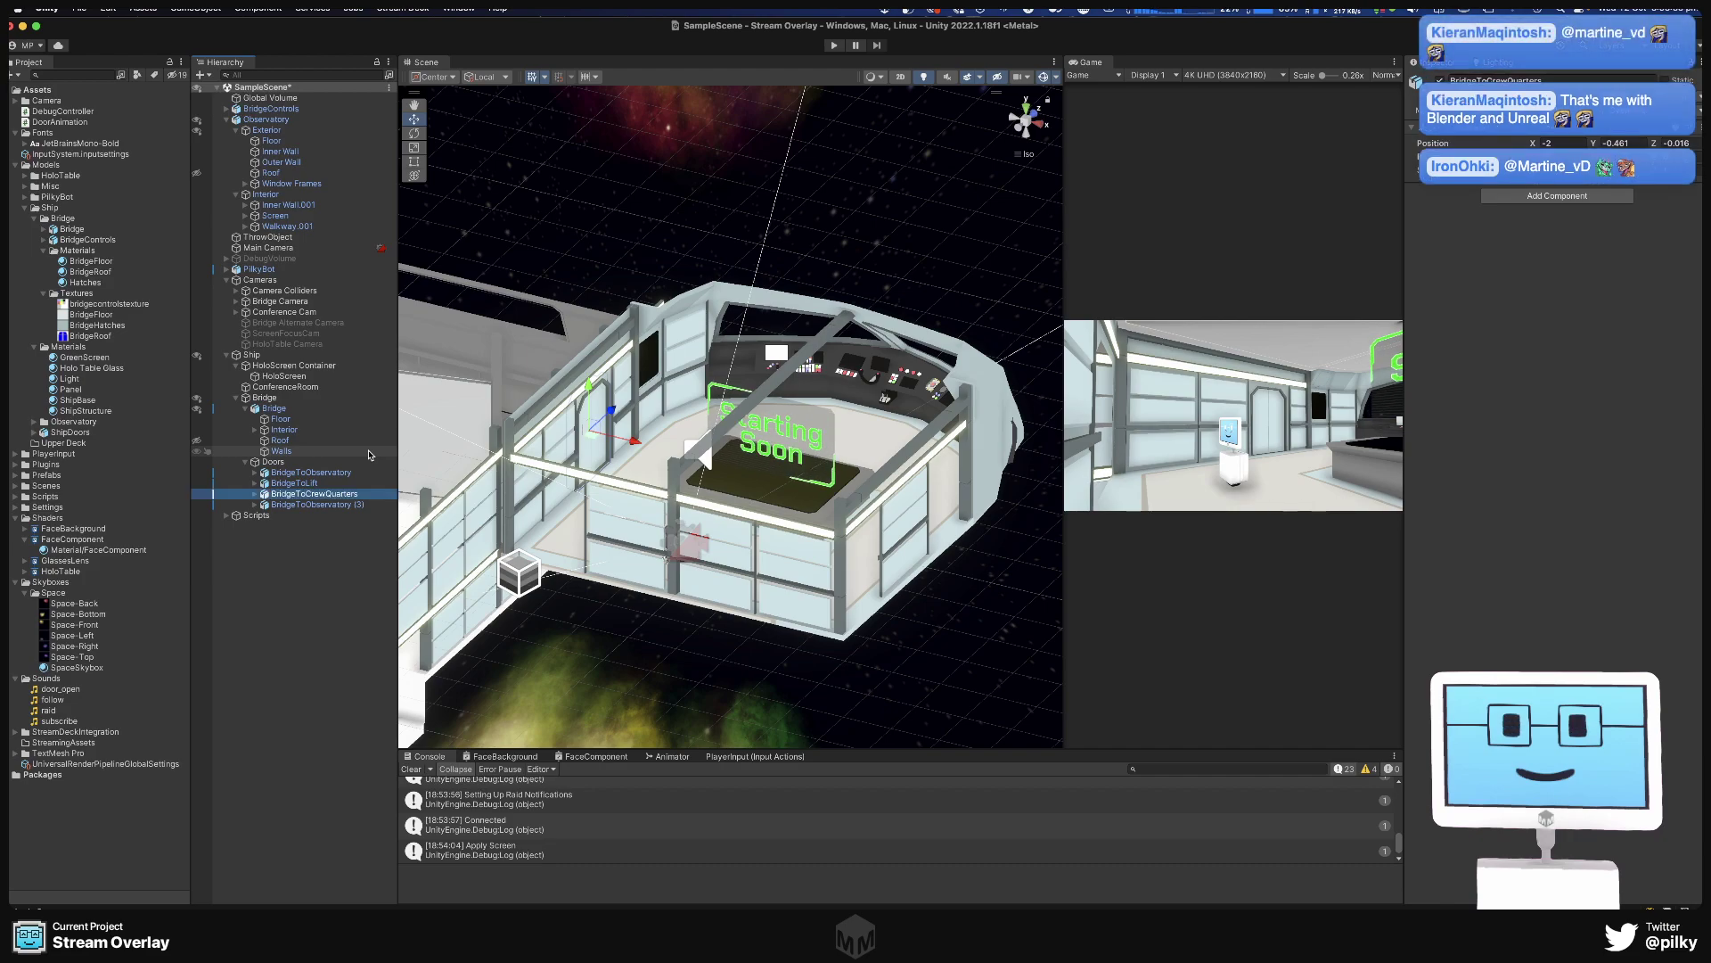
# Rename the third copy of the BridgeToObservatory door to BridgeToLab.
pyautogui.click(336, 504)
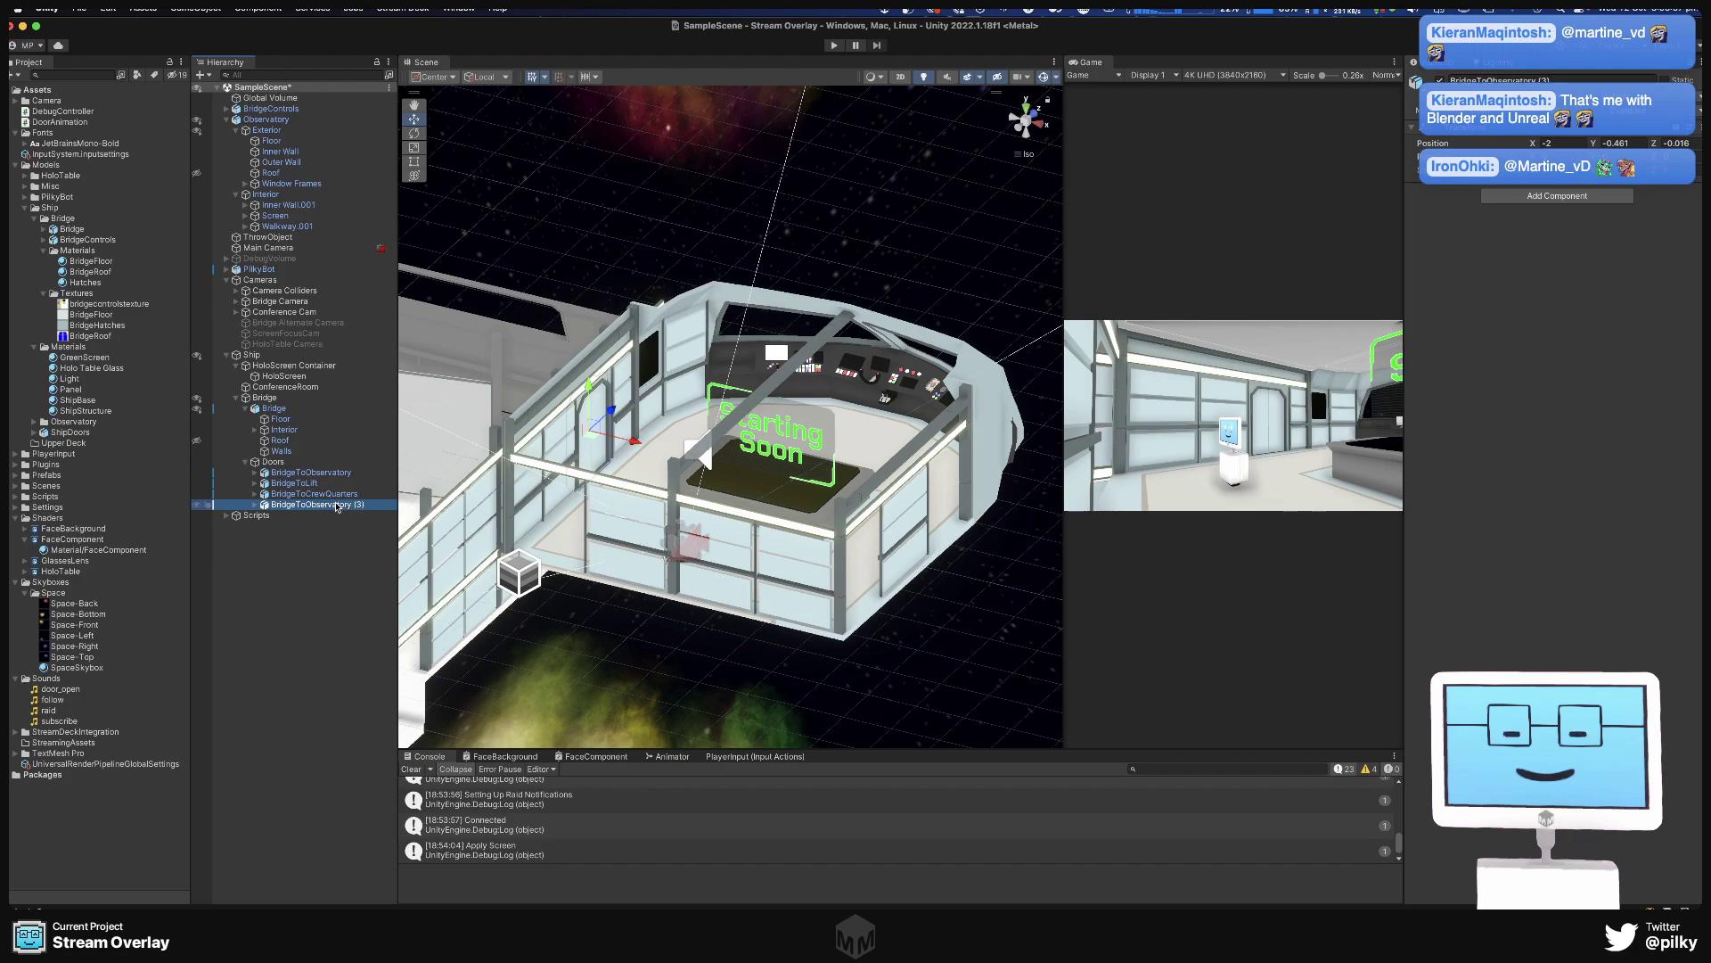
pyautogui.press('Return')
pyautogui.write('BridgeTo')
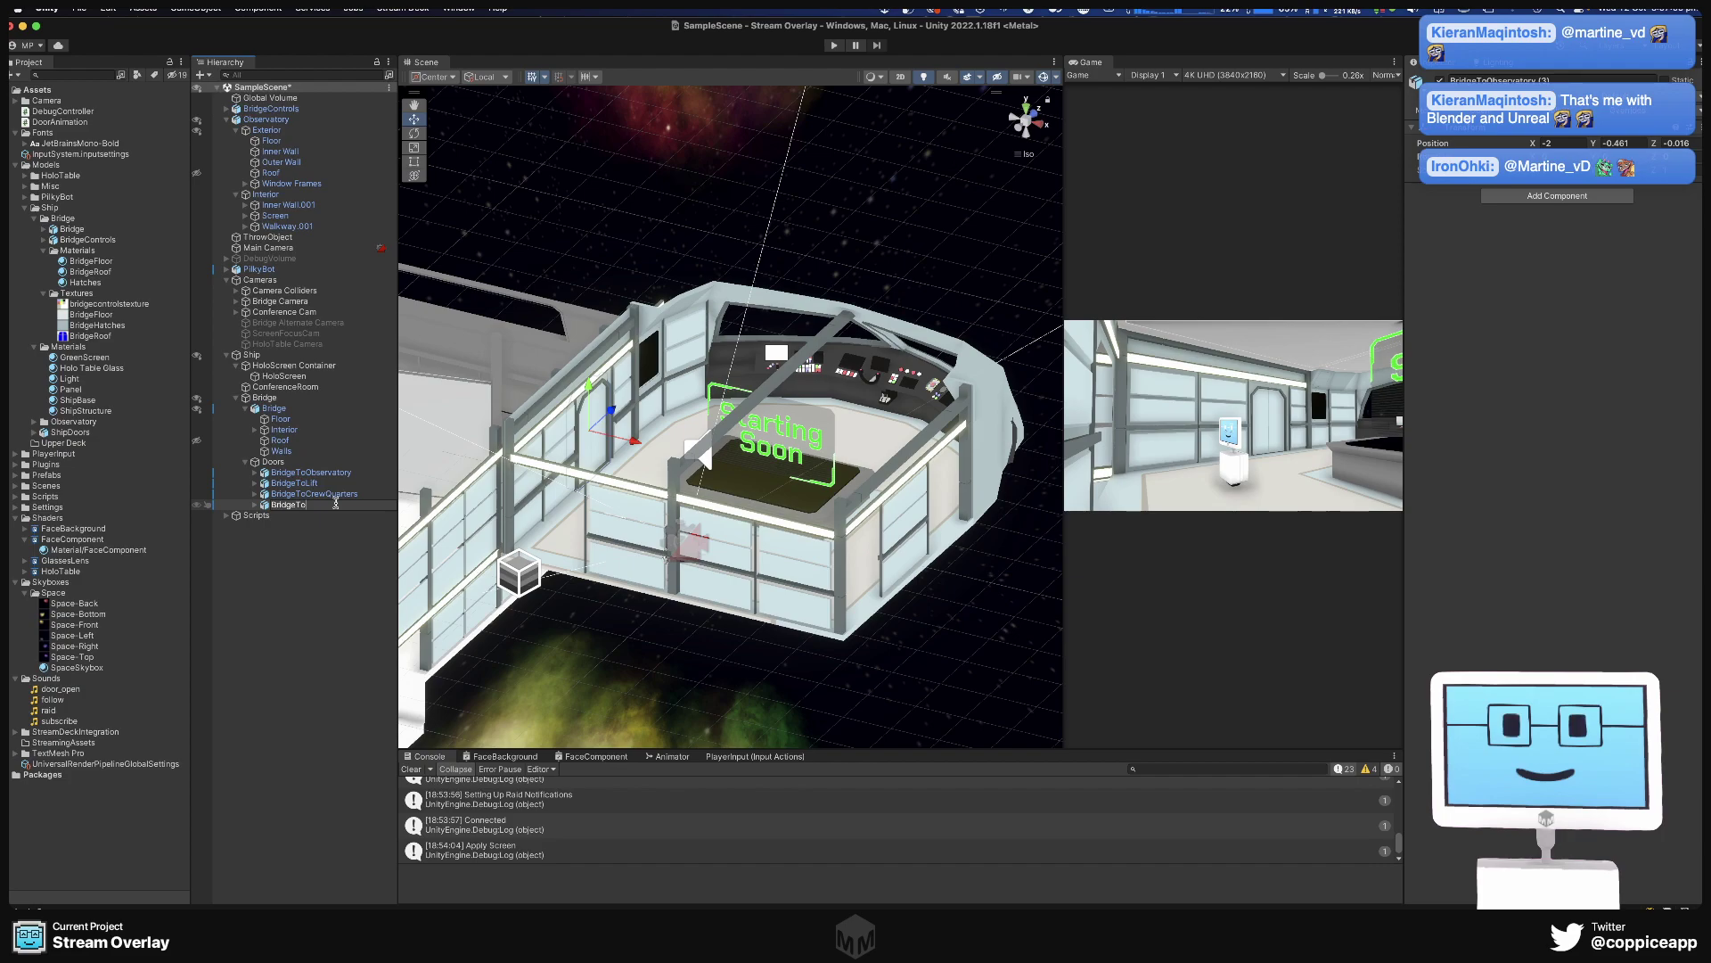
pyautogui.write('Lab')
pyautogui.press('Return')
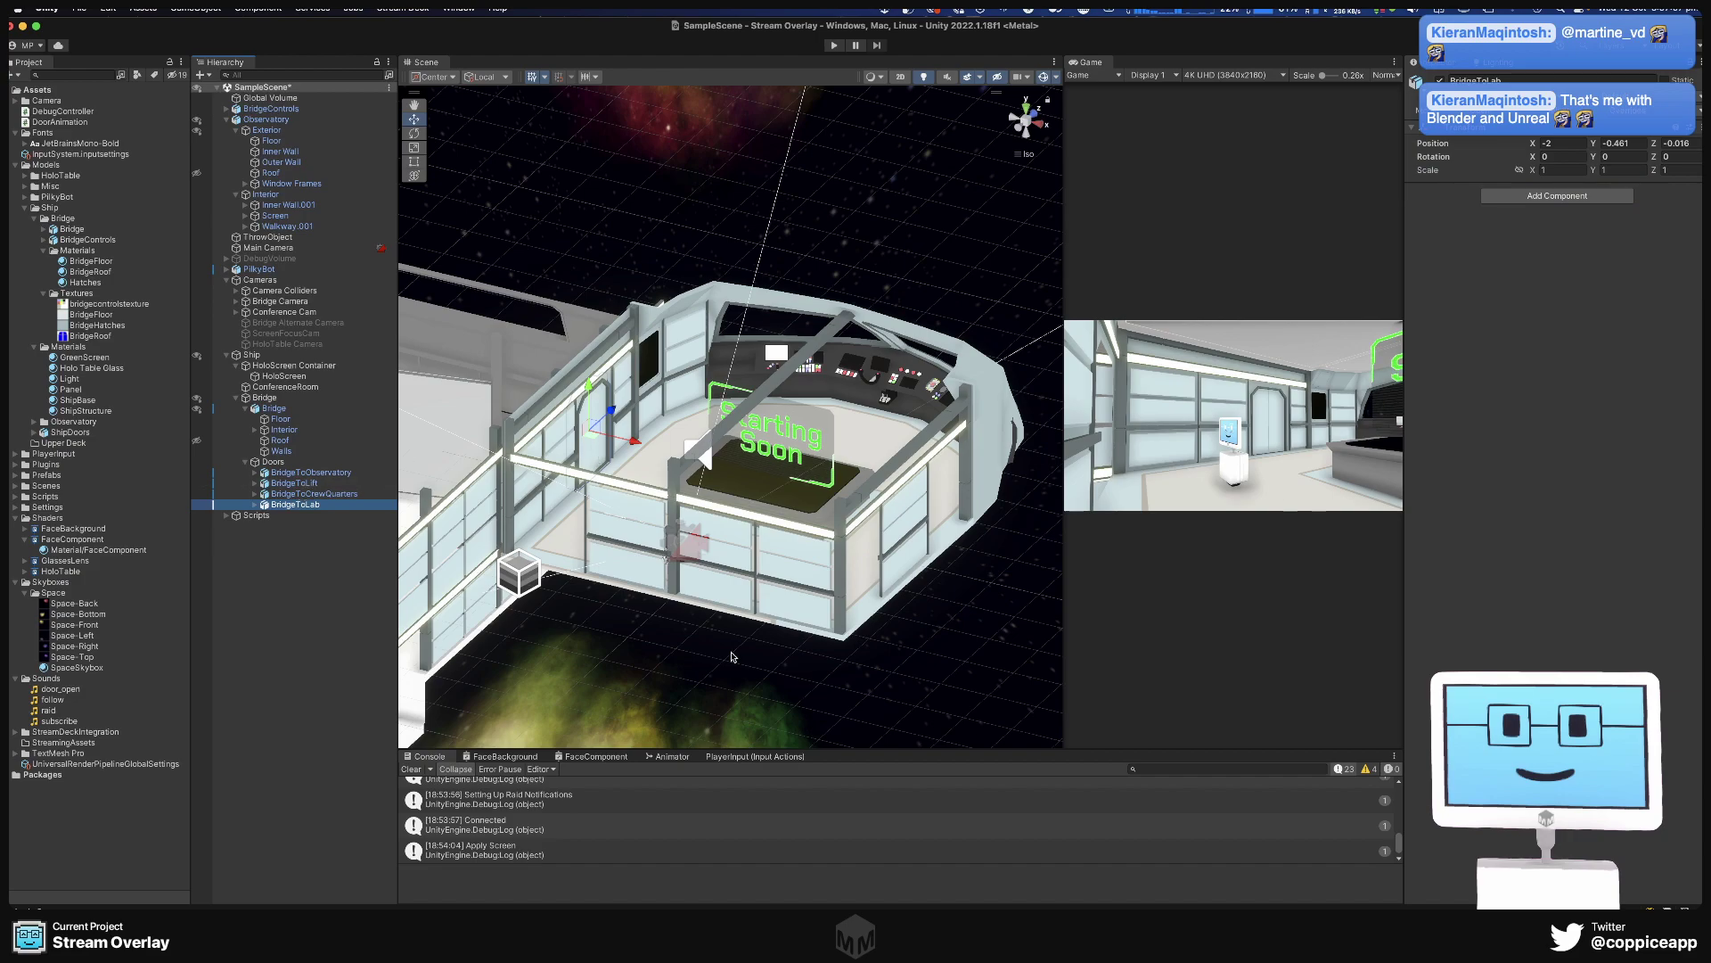
# Duplicate the BridgeToLab door and rename the copy ObservatoryToEngineering.
pyautogui.moveTo(557, 603); pyautogui.dragTo(449, 510, button='right')
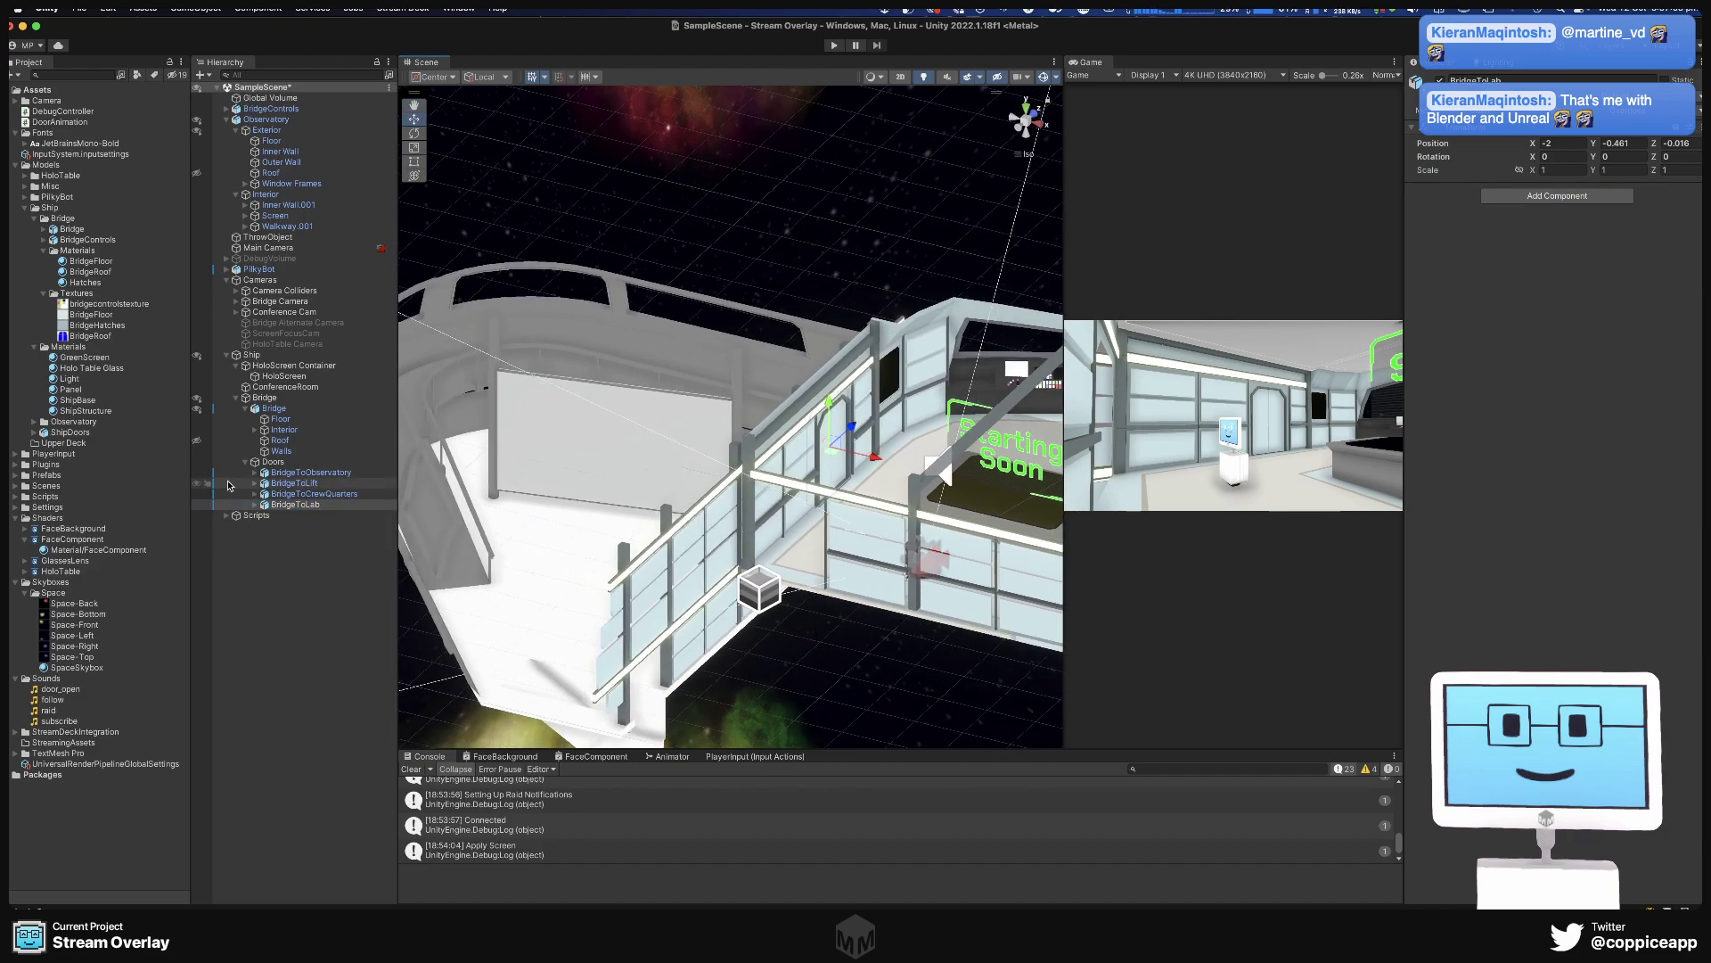
pyautogui.rightClick(303, 505)
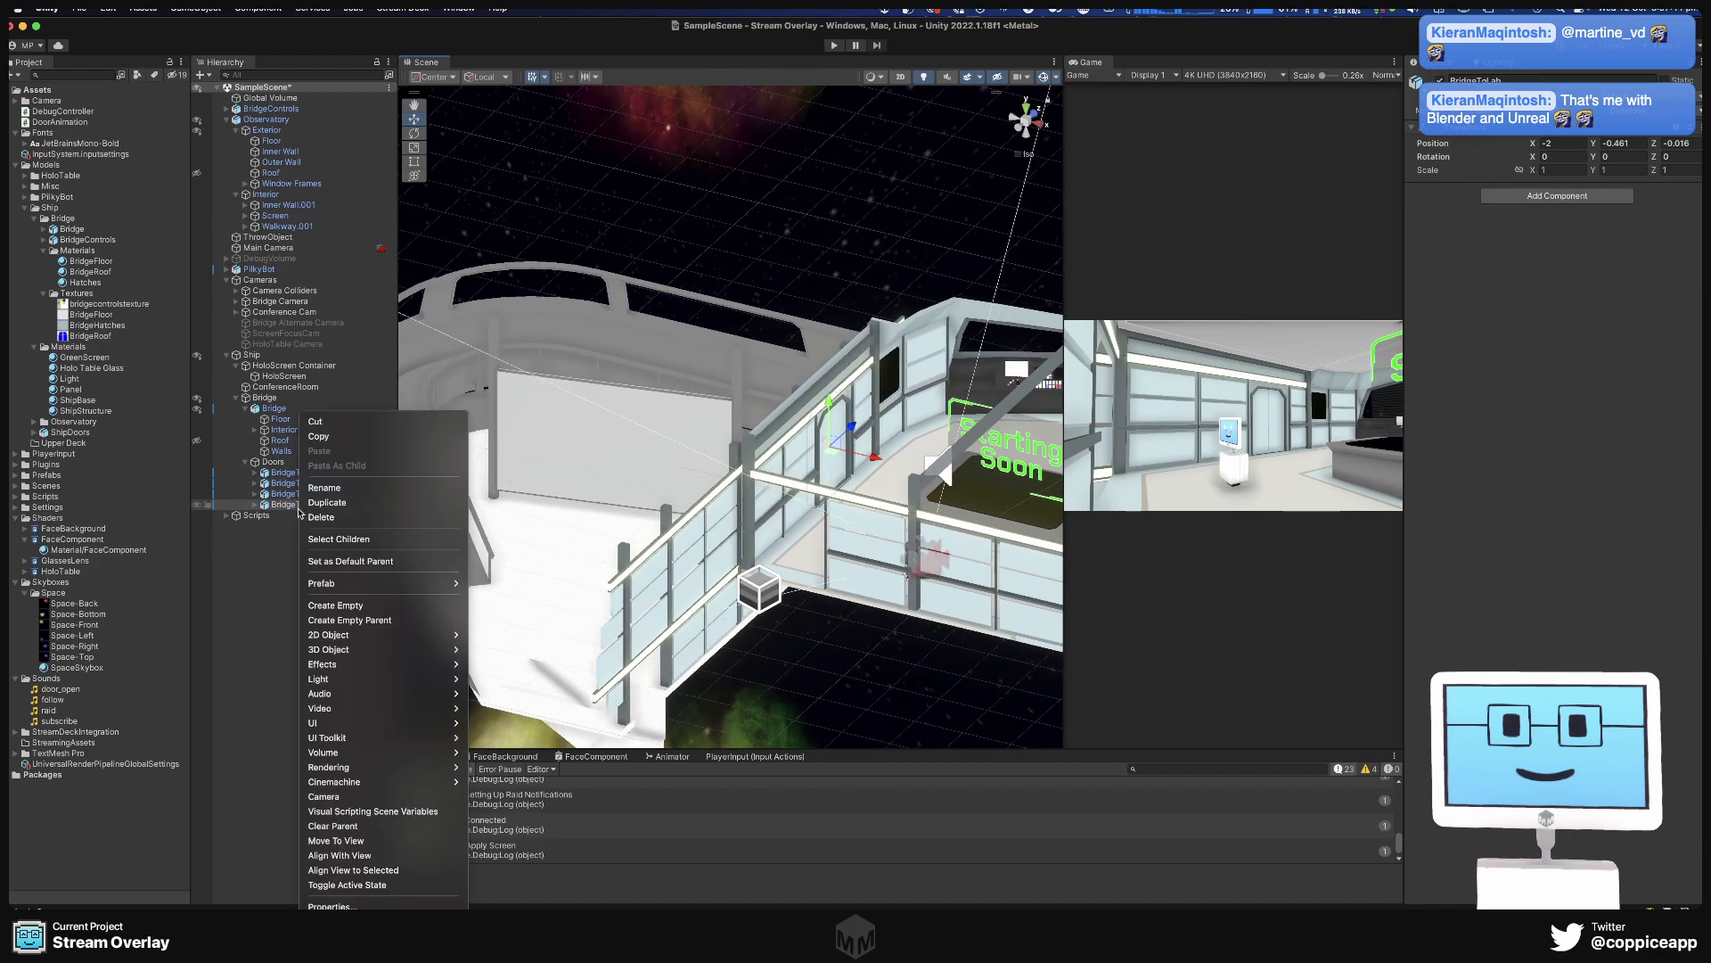
pyautogui.click(368, 504)
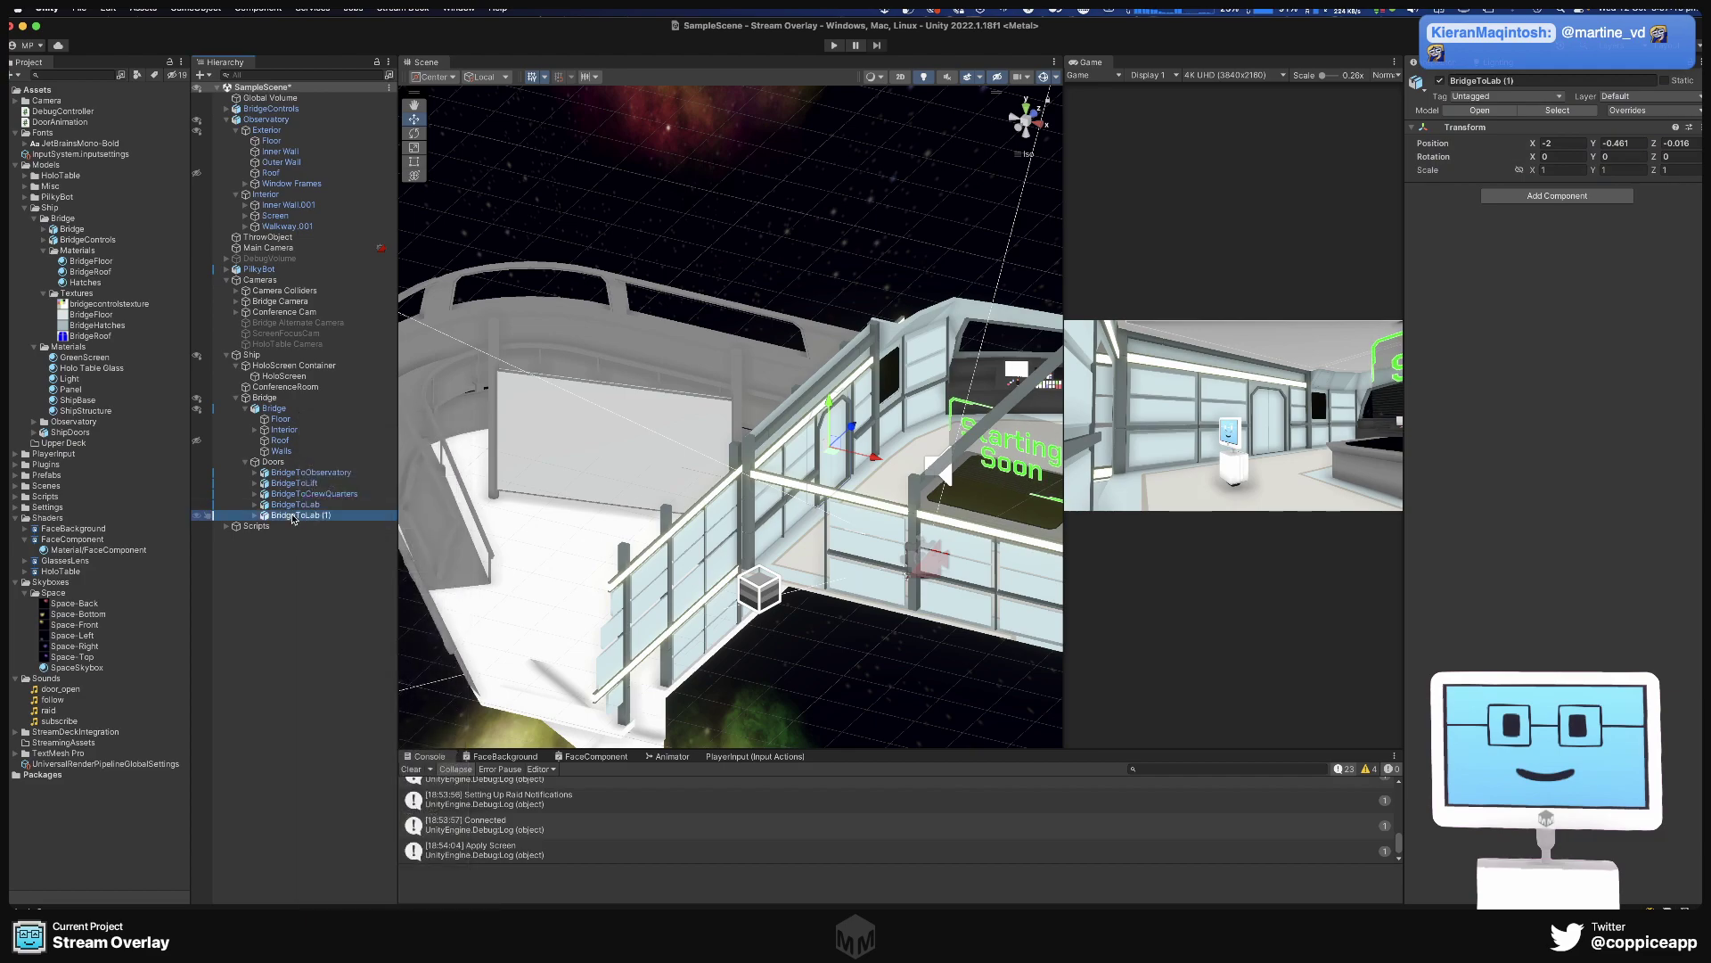
pyautogui.doubleClick(293, 519)
pyautogui.scroll(-3, 580, 500)
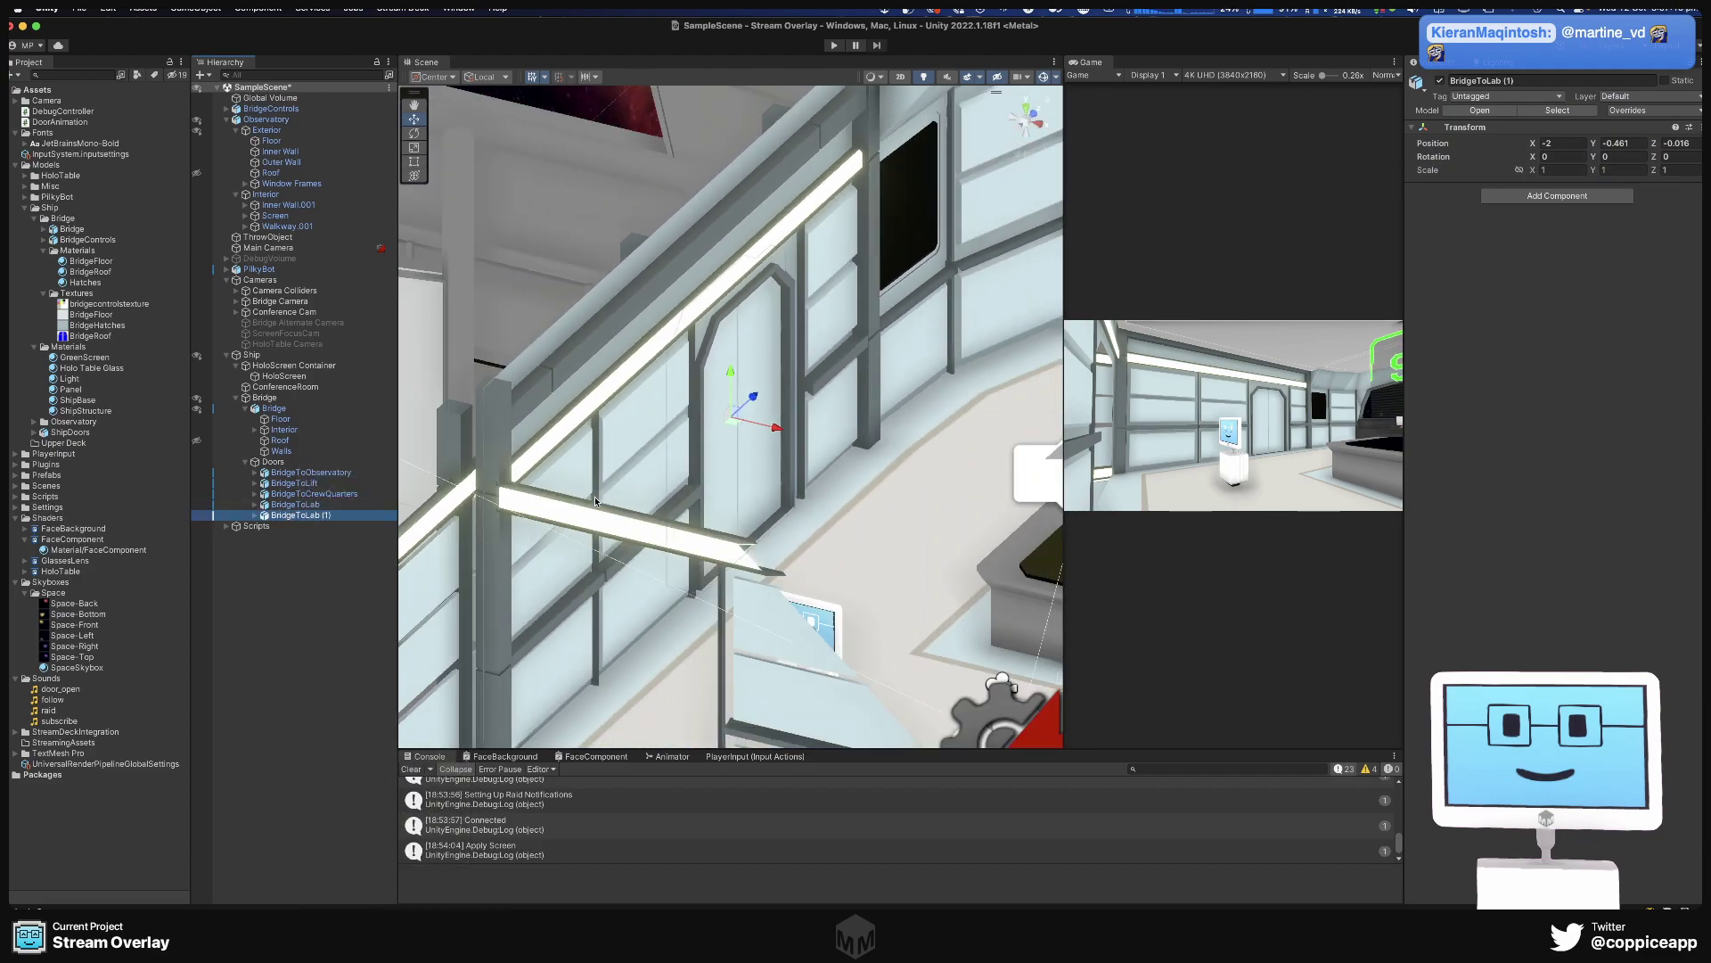
pyautogui.click(318, 515)
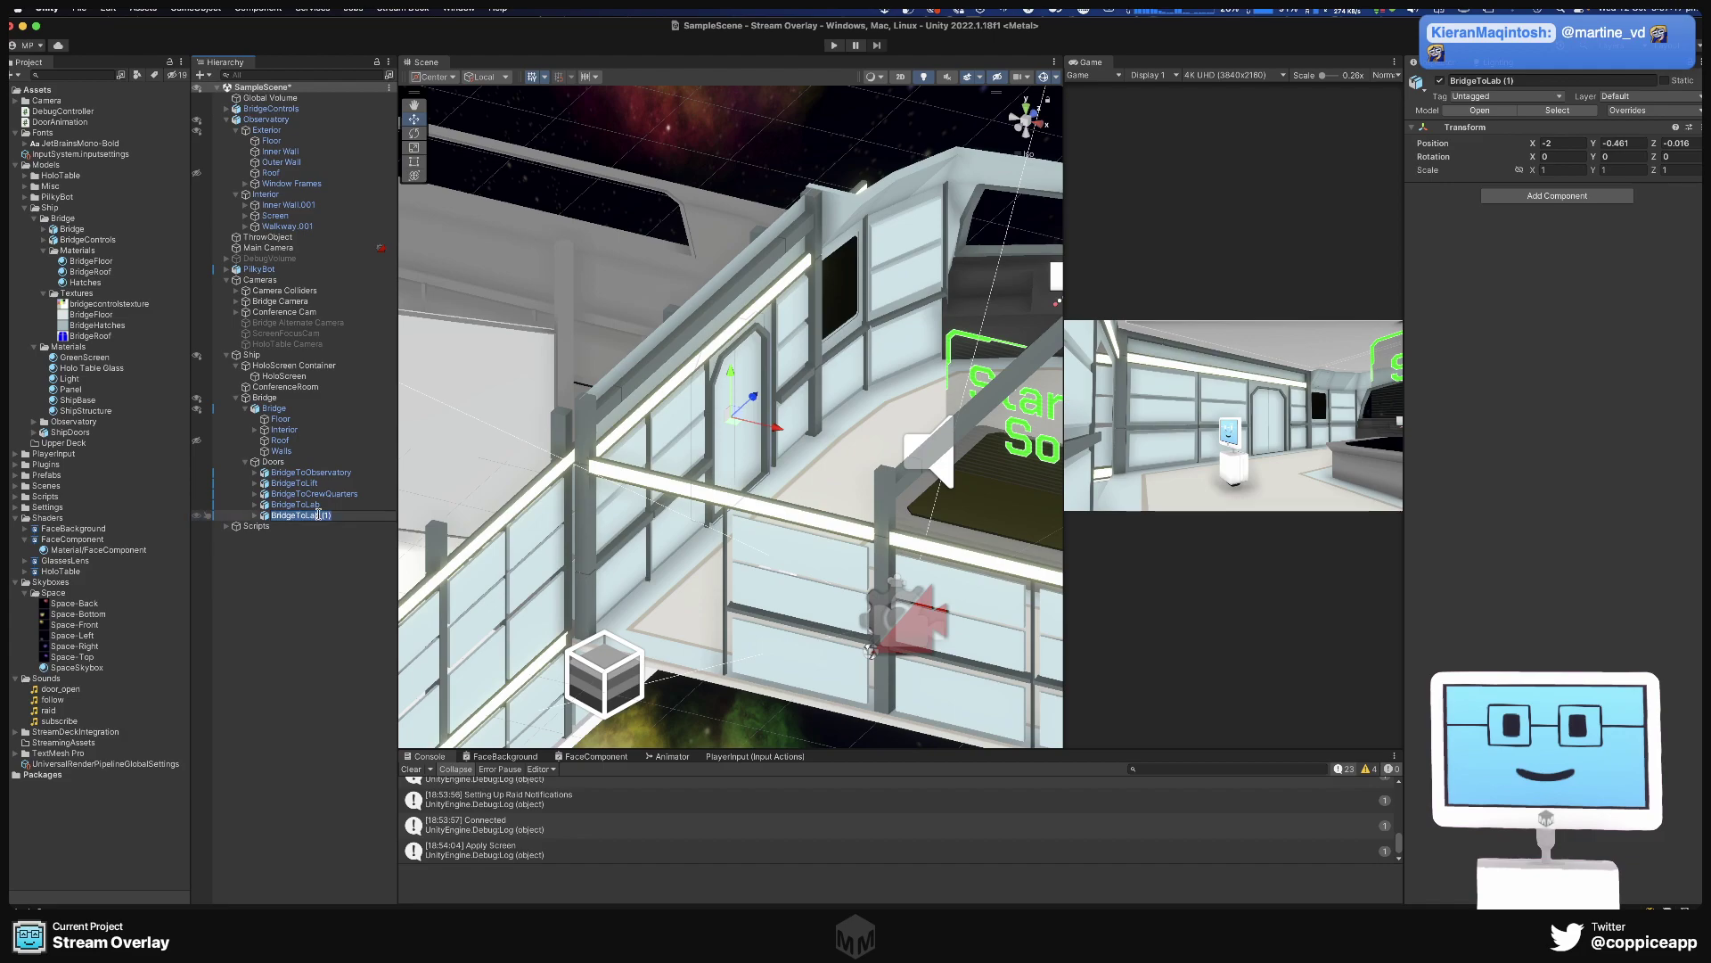
pyautogui.write('Observator')
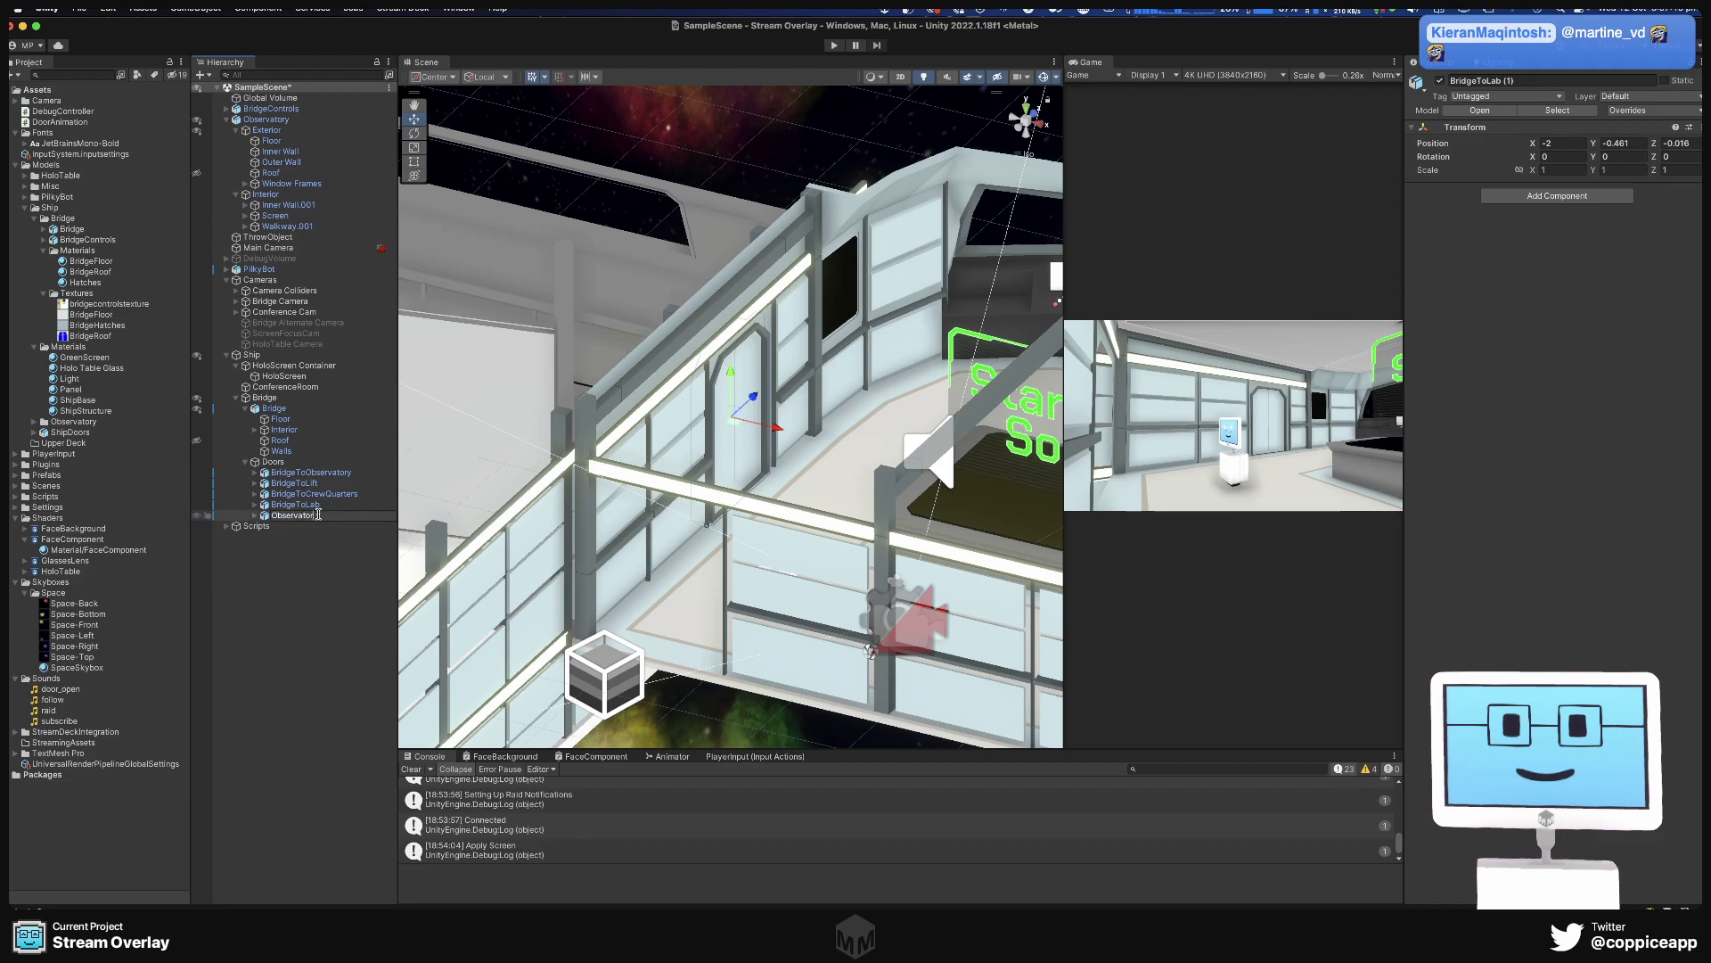
pyautogui.write('yToEngineering')
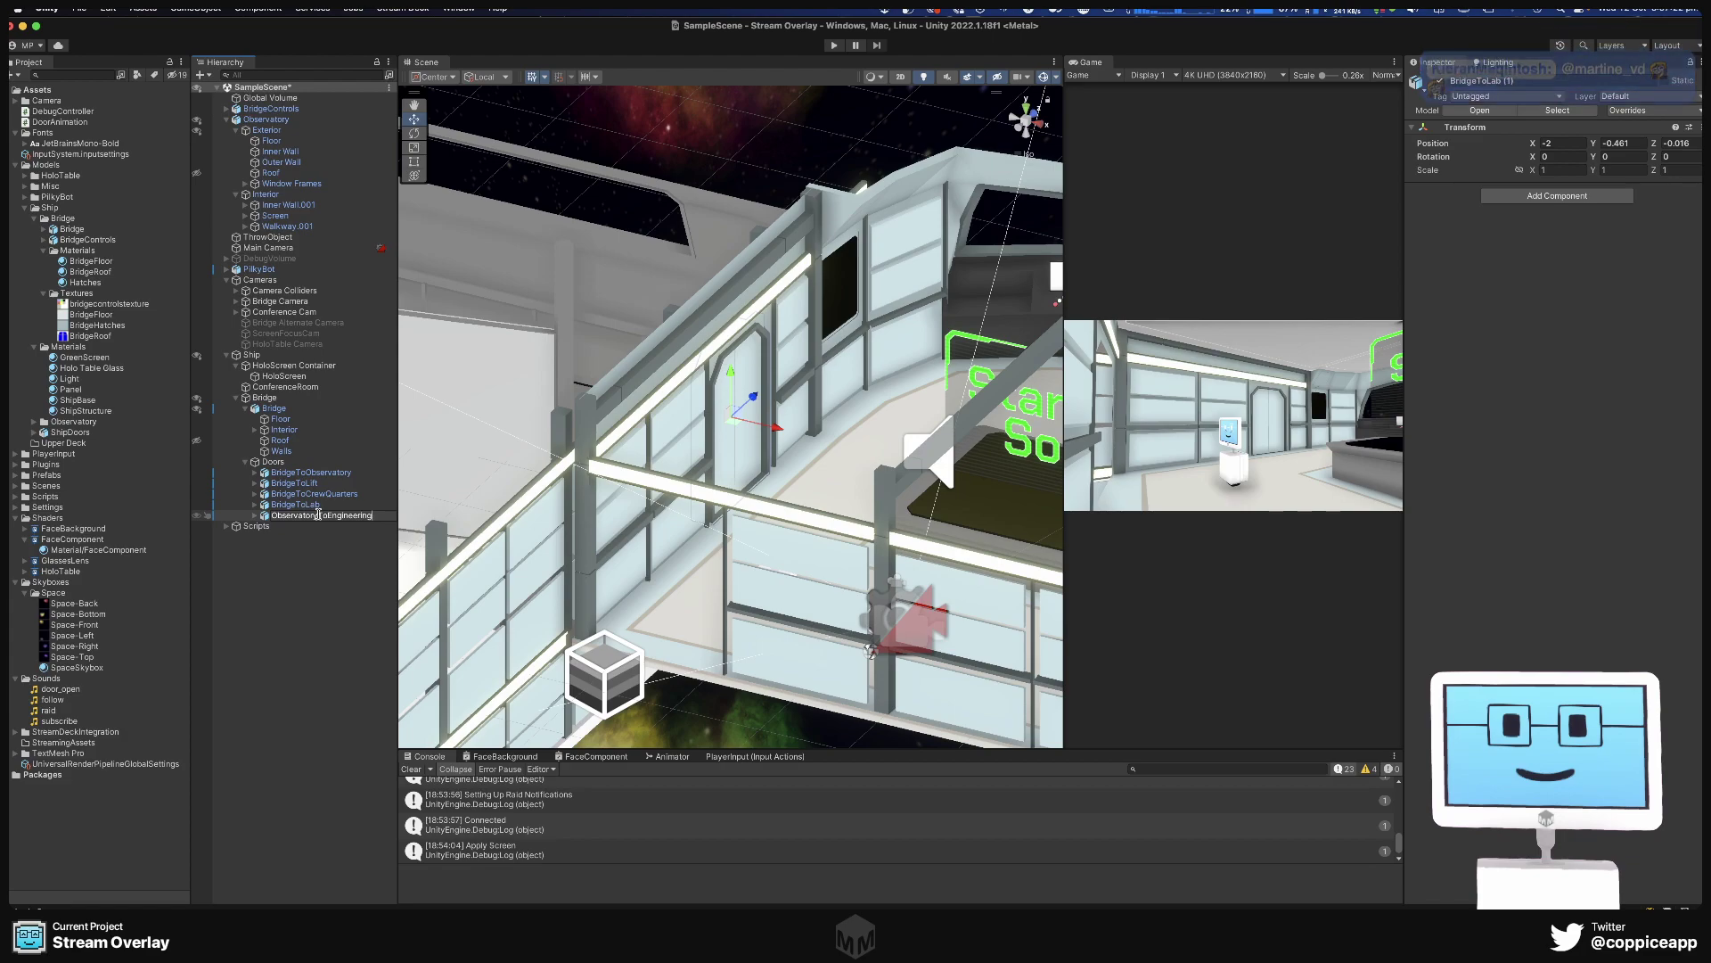
pyautogui.press('Return')
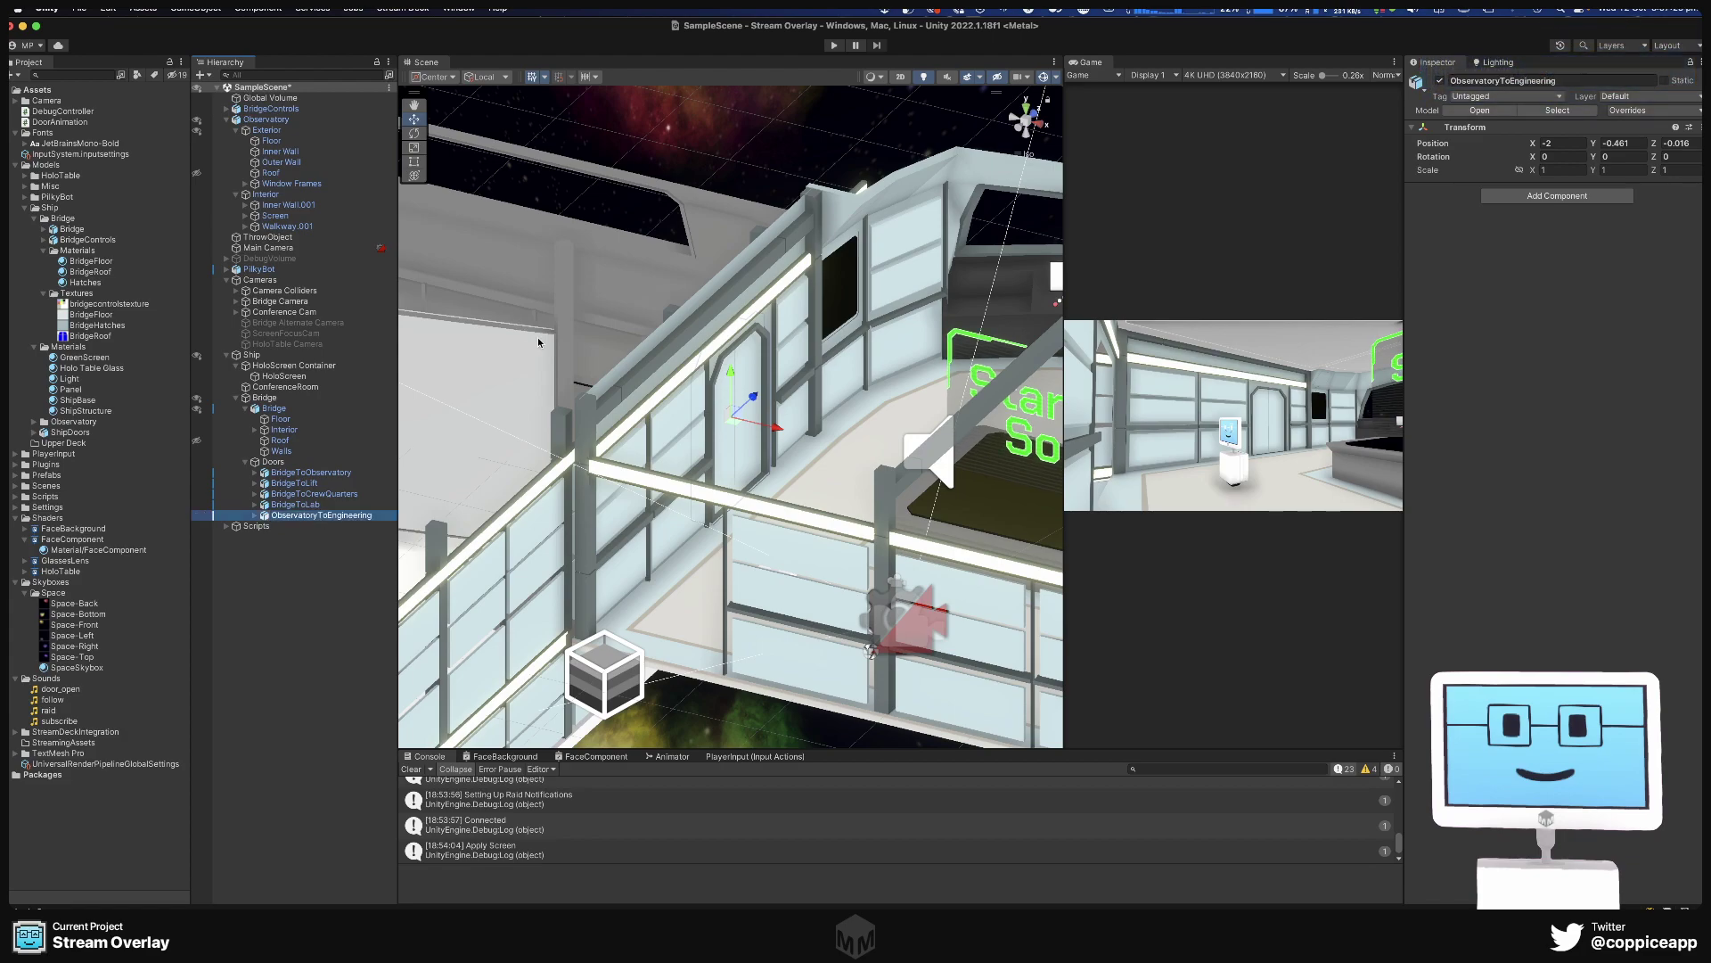
# Move the BridgeToLift and BridgeToCrewQuarters doors together across the bridge to the opposite side wall at about X 5.15.
pyautogui.press('f')
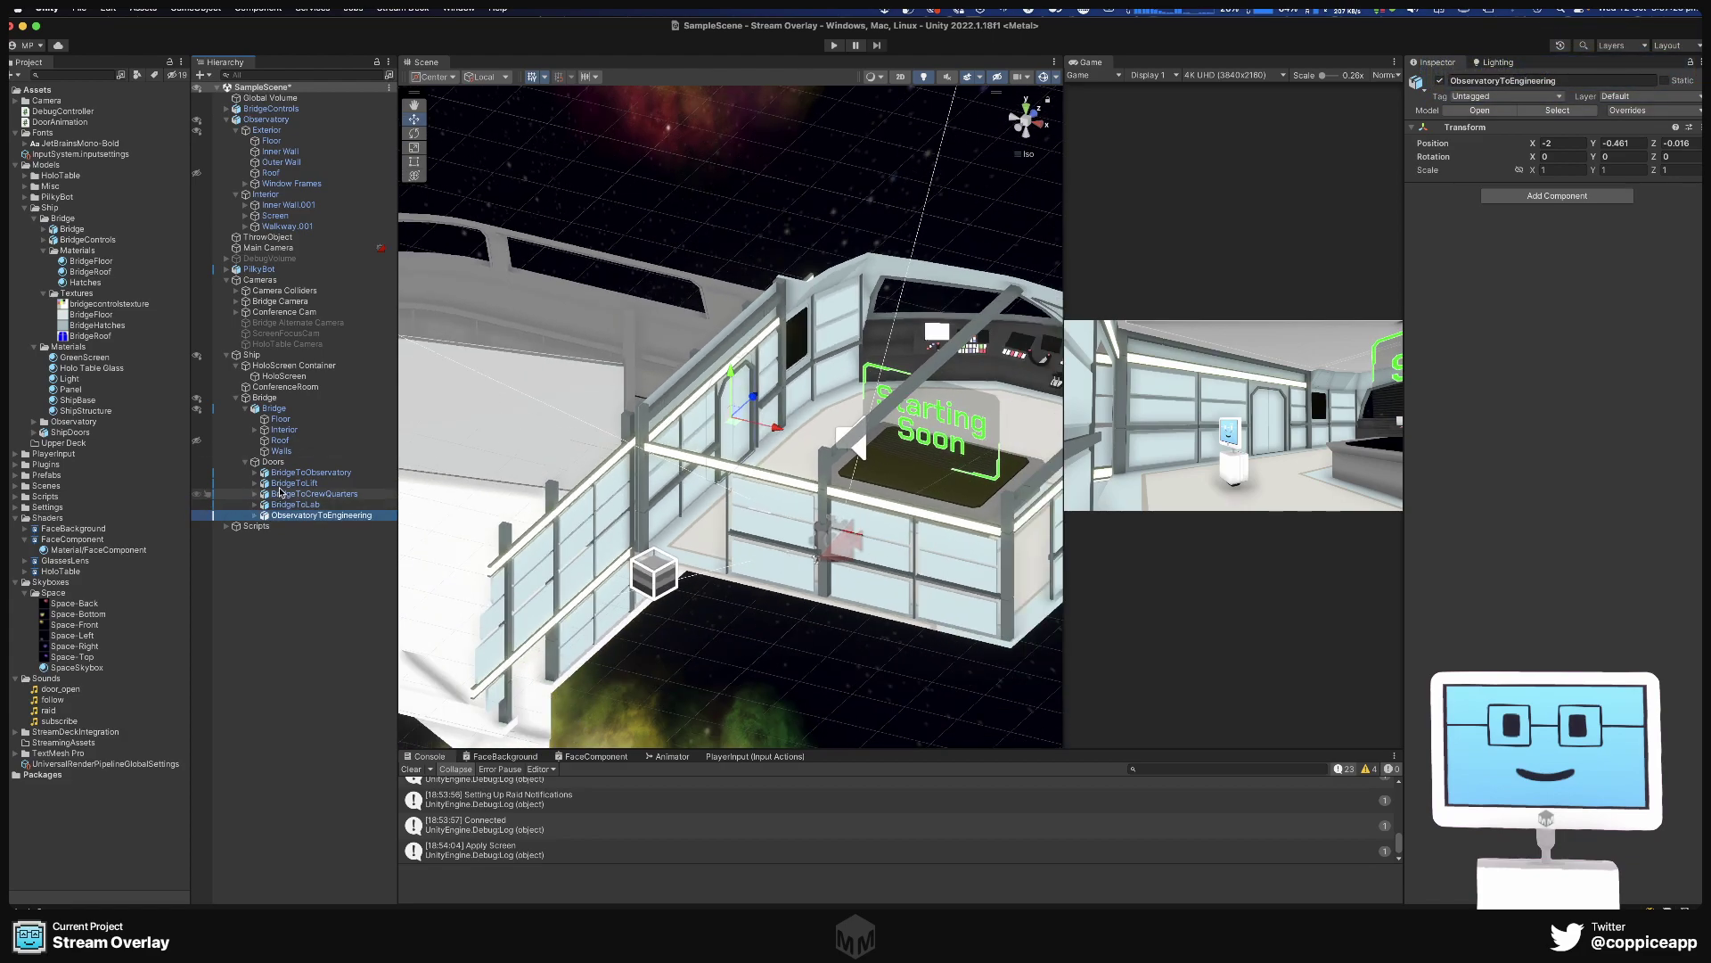
pyautogui.click(278, 483)
pyautogui.press('f')
pyautogui.keyDown('alt'); pyautogui.moveTo(928, 514); pyautogui.dragTo(1153, 498); pyautogui.keyUp('alt')
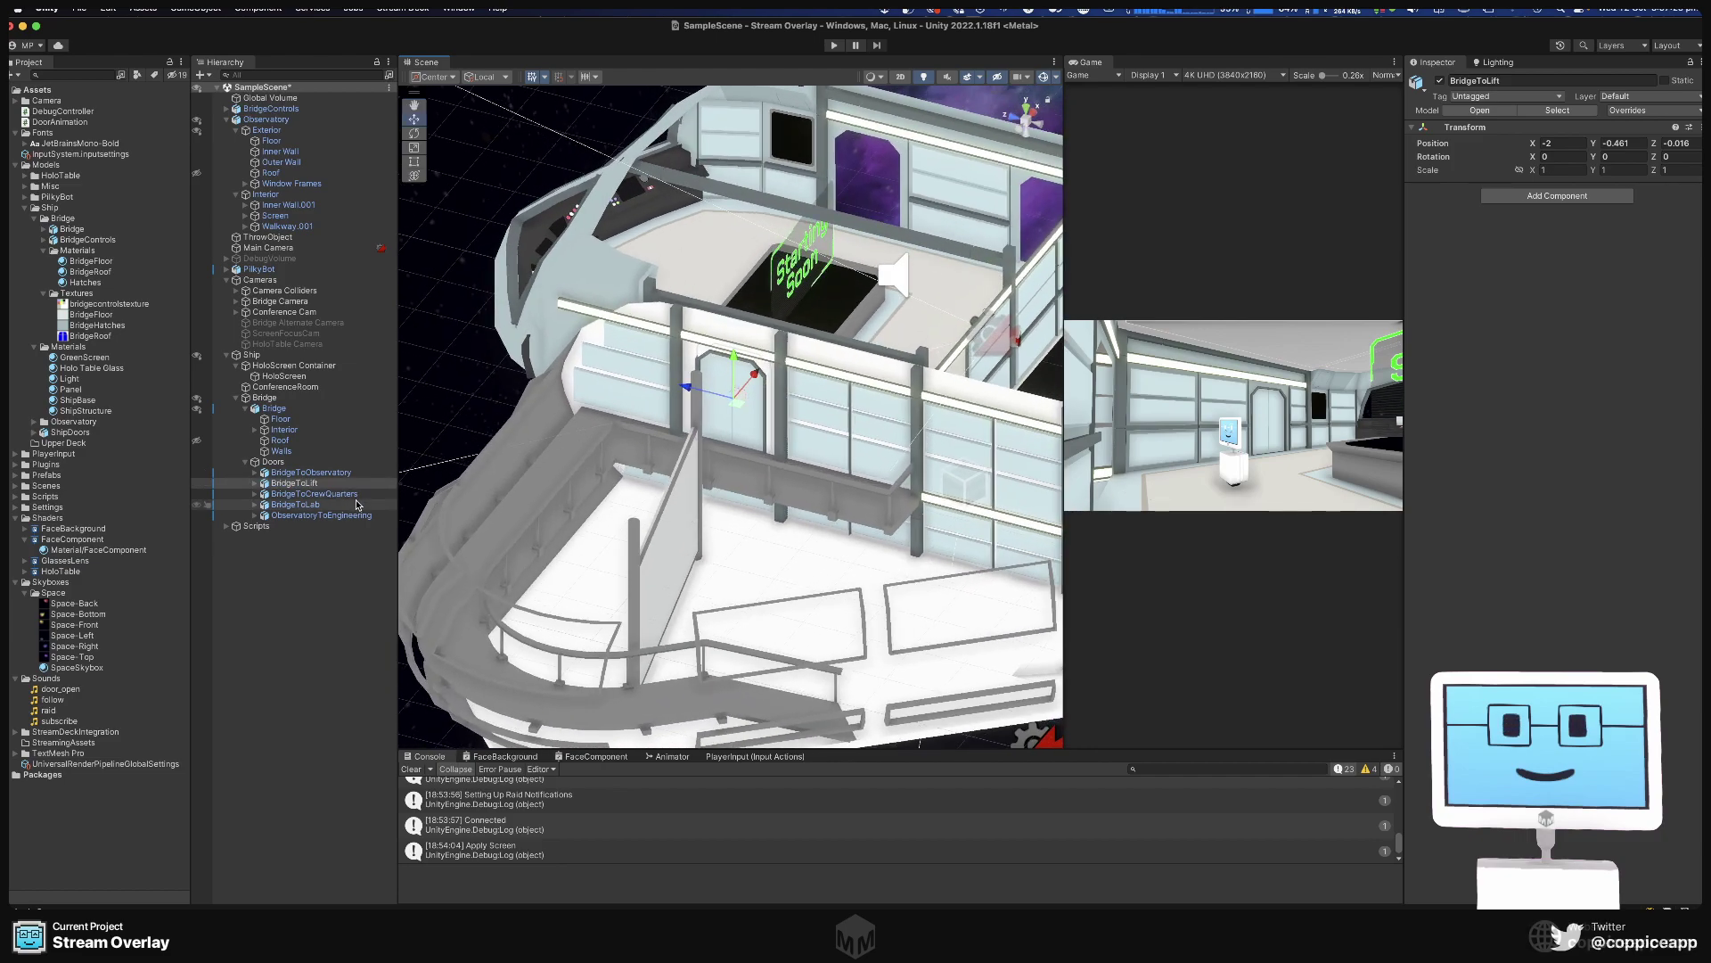
pyautogui.keyDown('shift'); pyautogui.click(314, 493); pyautogui.keyUp('shift')
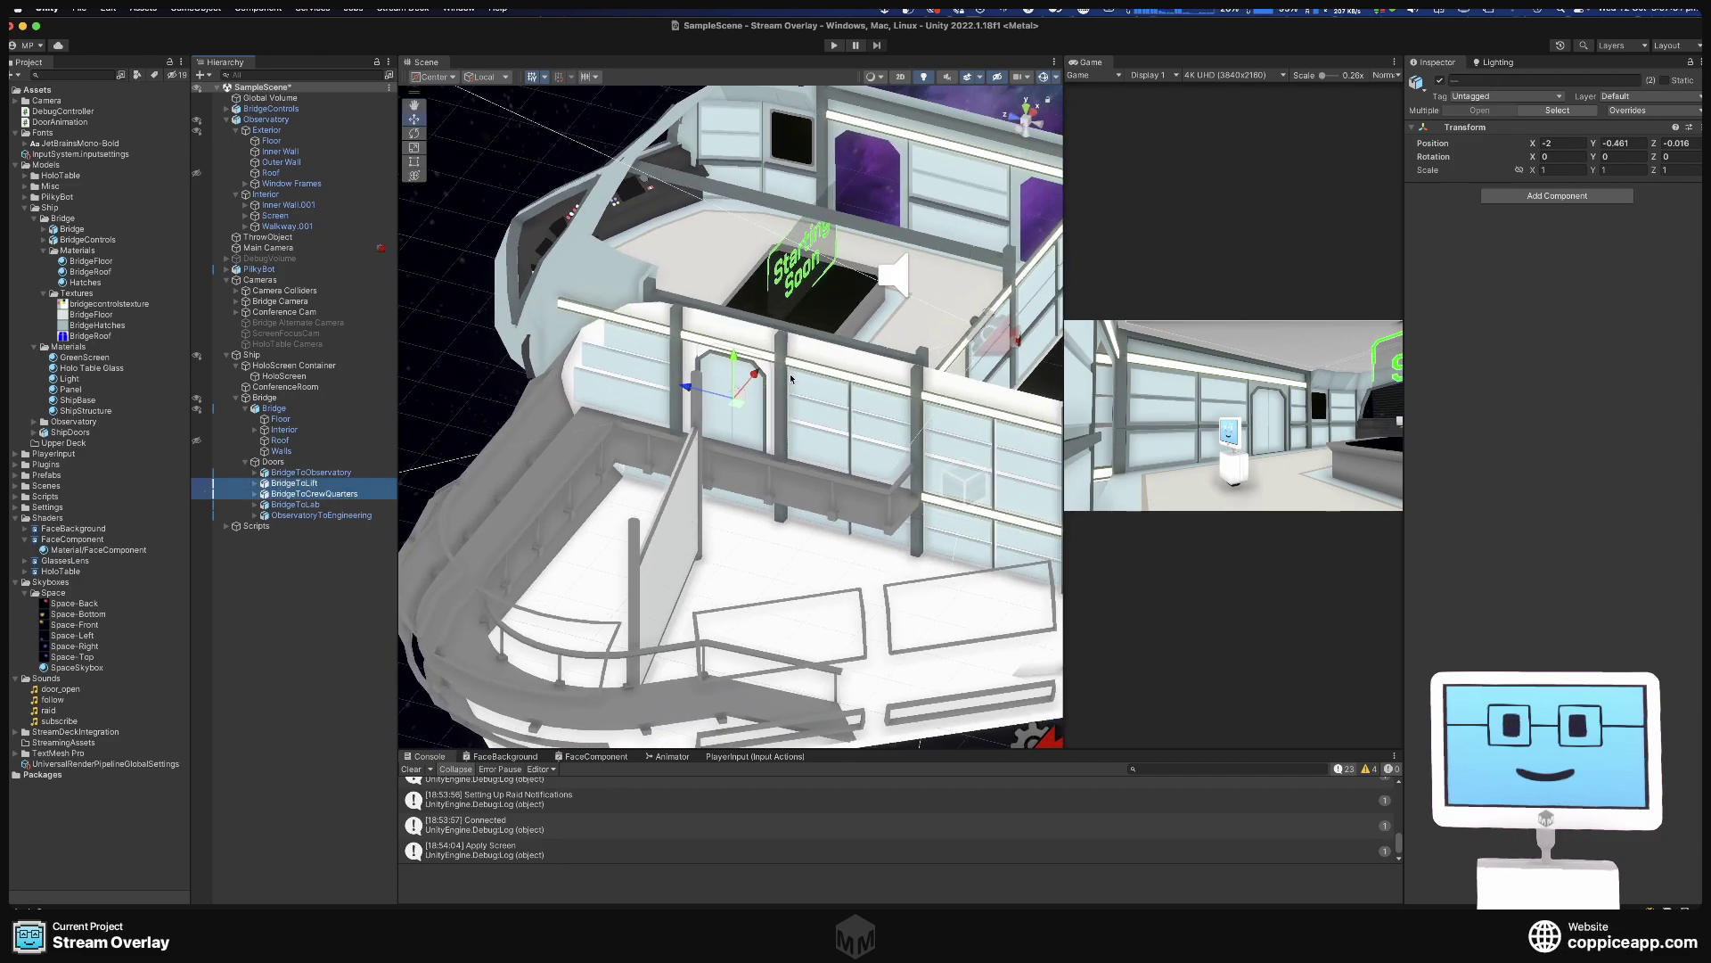
pyautogui.moveTo(756, 373); pyautogui.dragTo(461, 529)
pyautogui.press('alt')
# Space the doors along the opposite bridge wall, placing BridgeToCrewQuarters at about Z -2.658 and BridgeToLift at about Z 0.783.
pyautogui.click(316, 486)
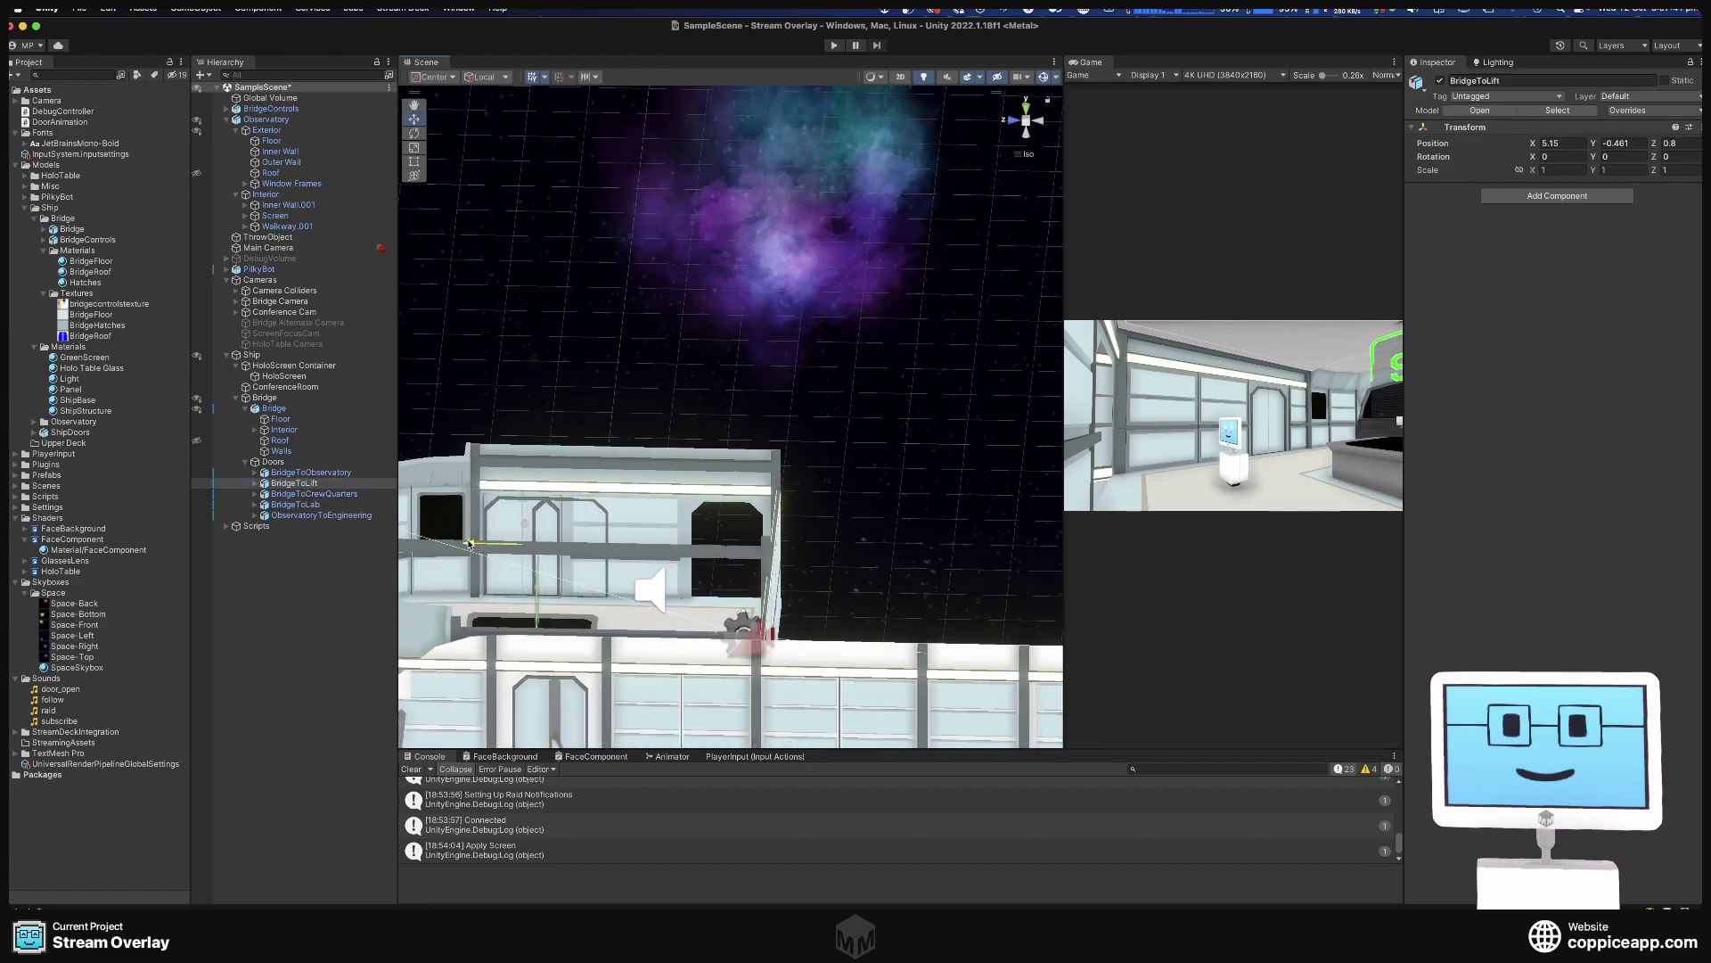
pyautogui.click(600, 571)
pyautogui.moveTo(523, 553); pyautogui.dragTo(778, 280)
pyautogui.moveTo(777, 280); pyautogui.dragTo(768, 163, button='middle')
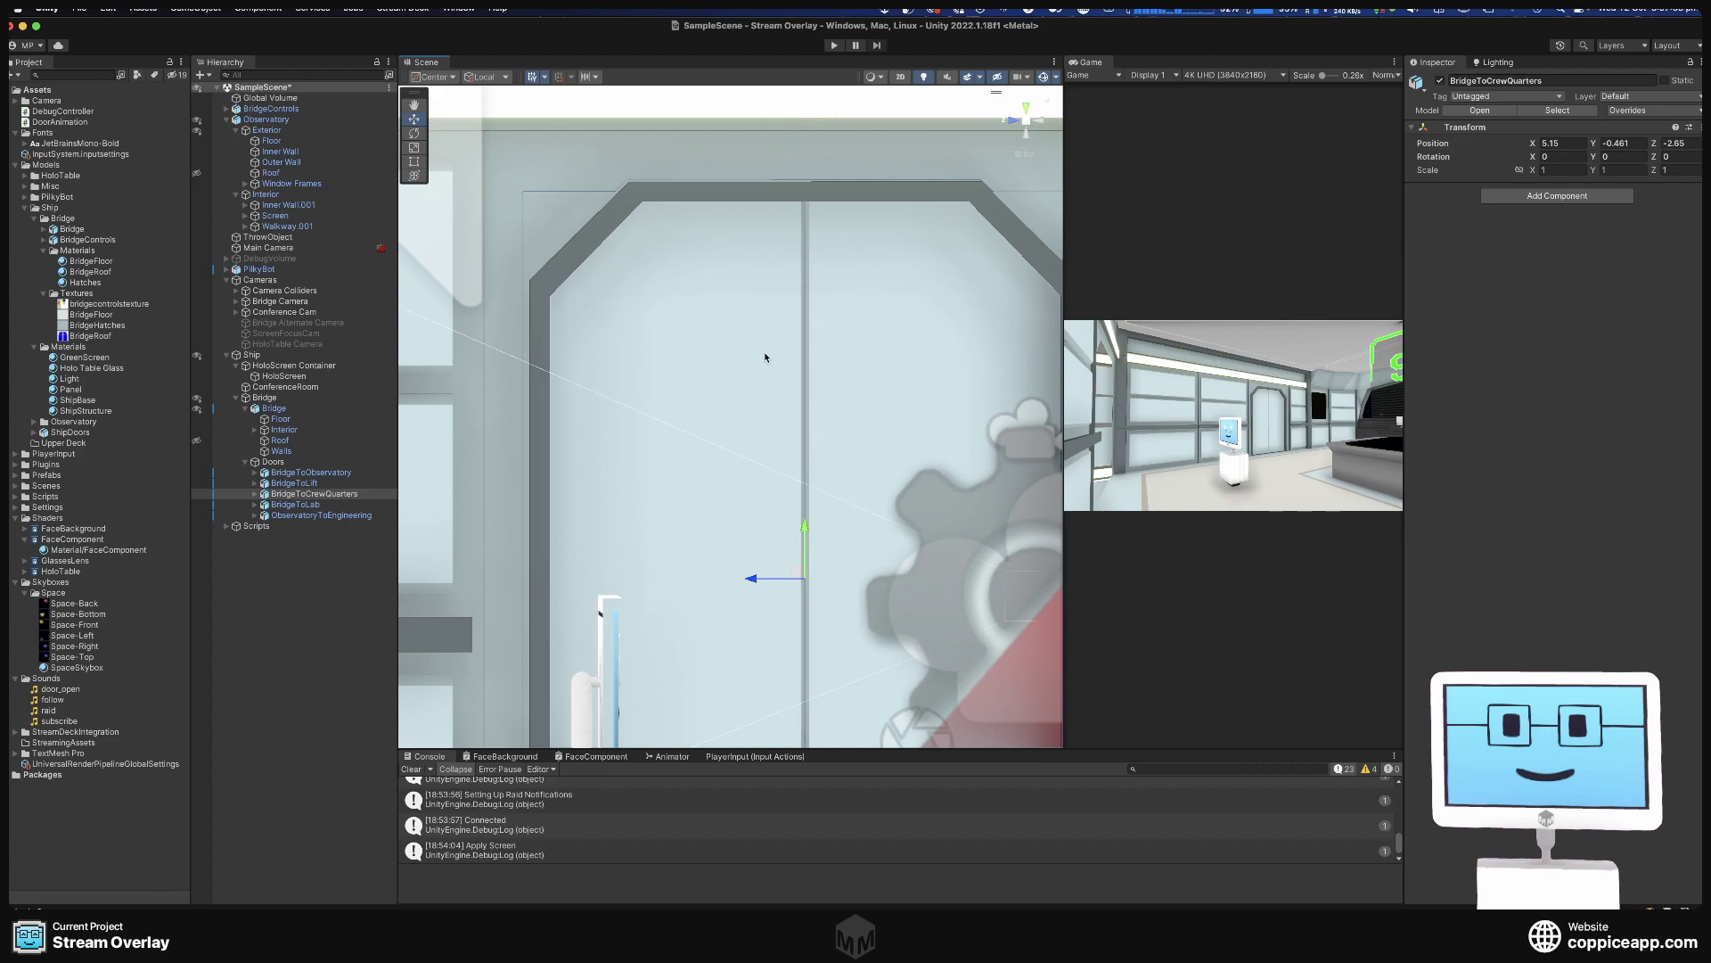
pyautogui.moveTo(751, 579)
pyautogui.mouseDown()
pyautogui.moveTo(727, 581)
pyautogui.moveTo(761, 580)
pyautogui.mouseUp()
pyautogui.moveTo(505, 510); pyautogui.dragTo(565, 524, button='middle')
pyautogui.scroll(1, 1234, 564)
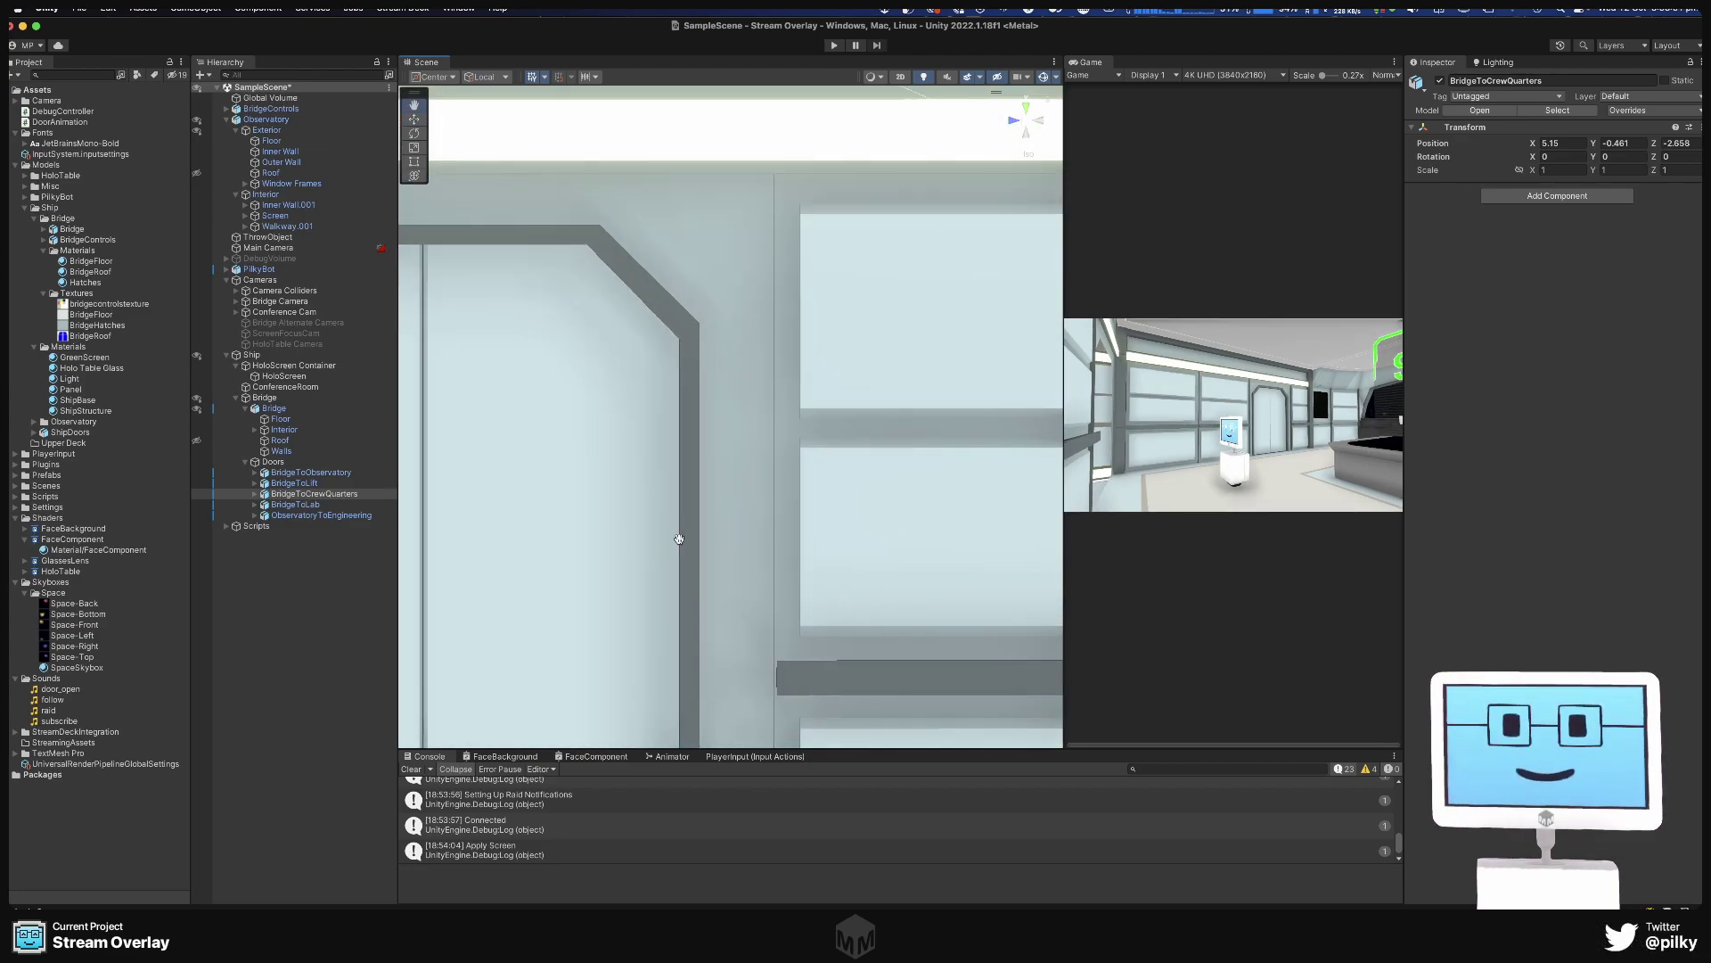
pyautogui.moveTo(679, 539); pyautogui.dragTo(973, 518, button='middle')
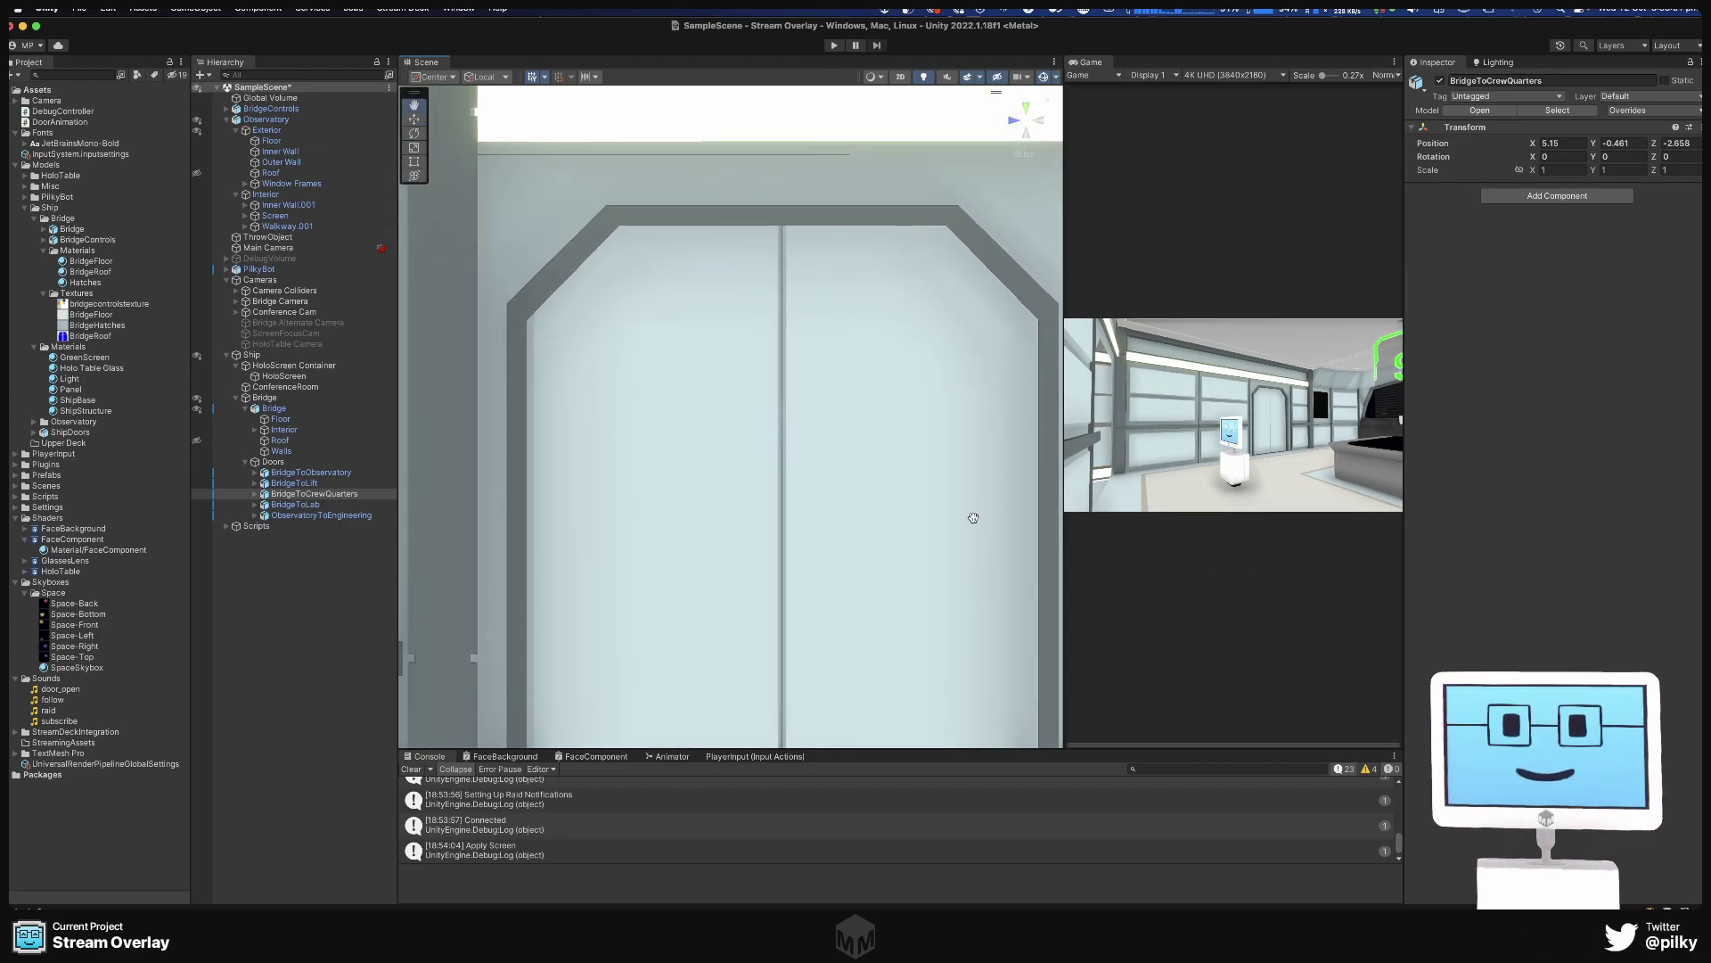
pyautogui.click(514, 444)
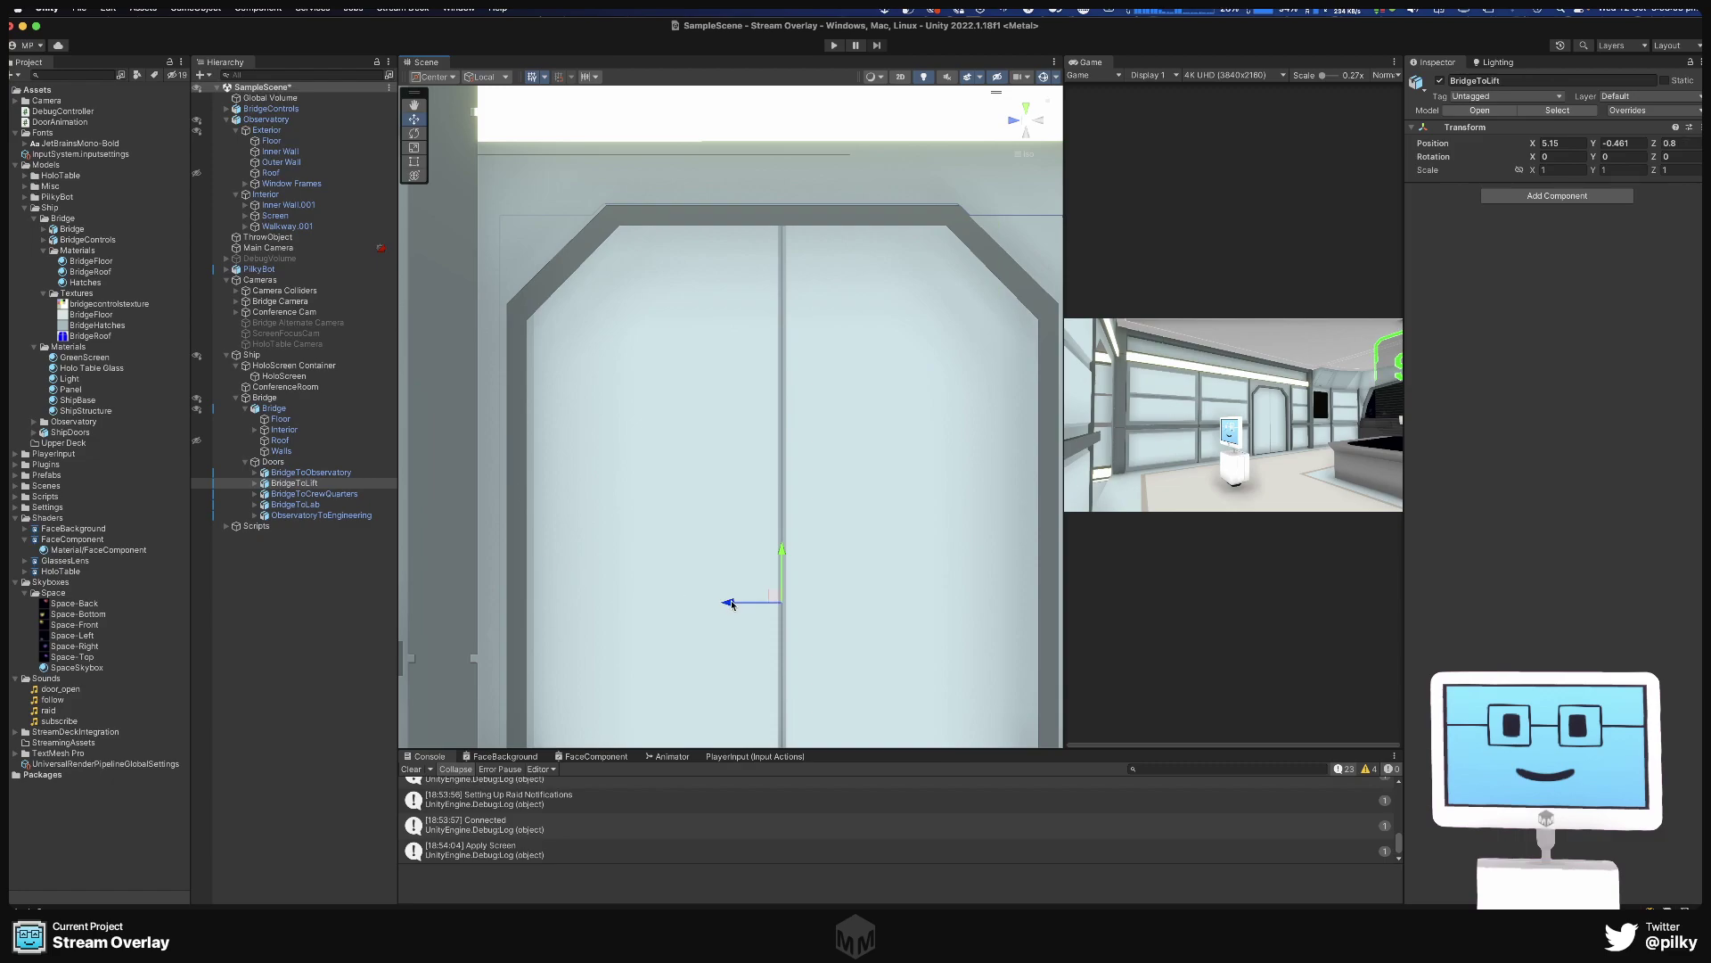
pyautogui.moveTo(726, 599); pyautogui.dragTo(735, 604)
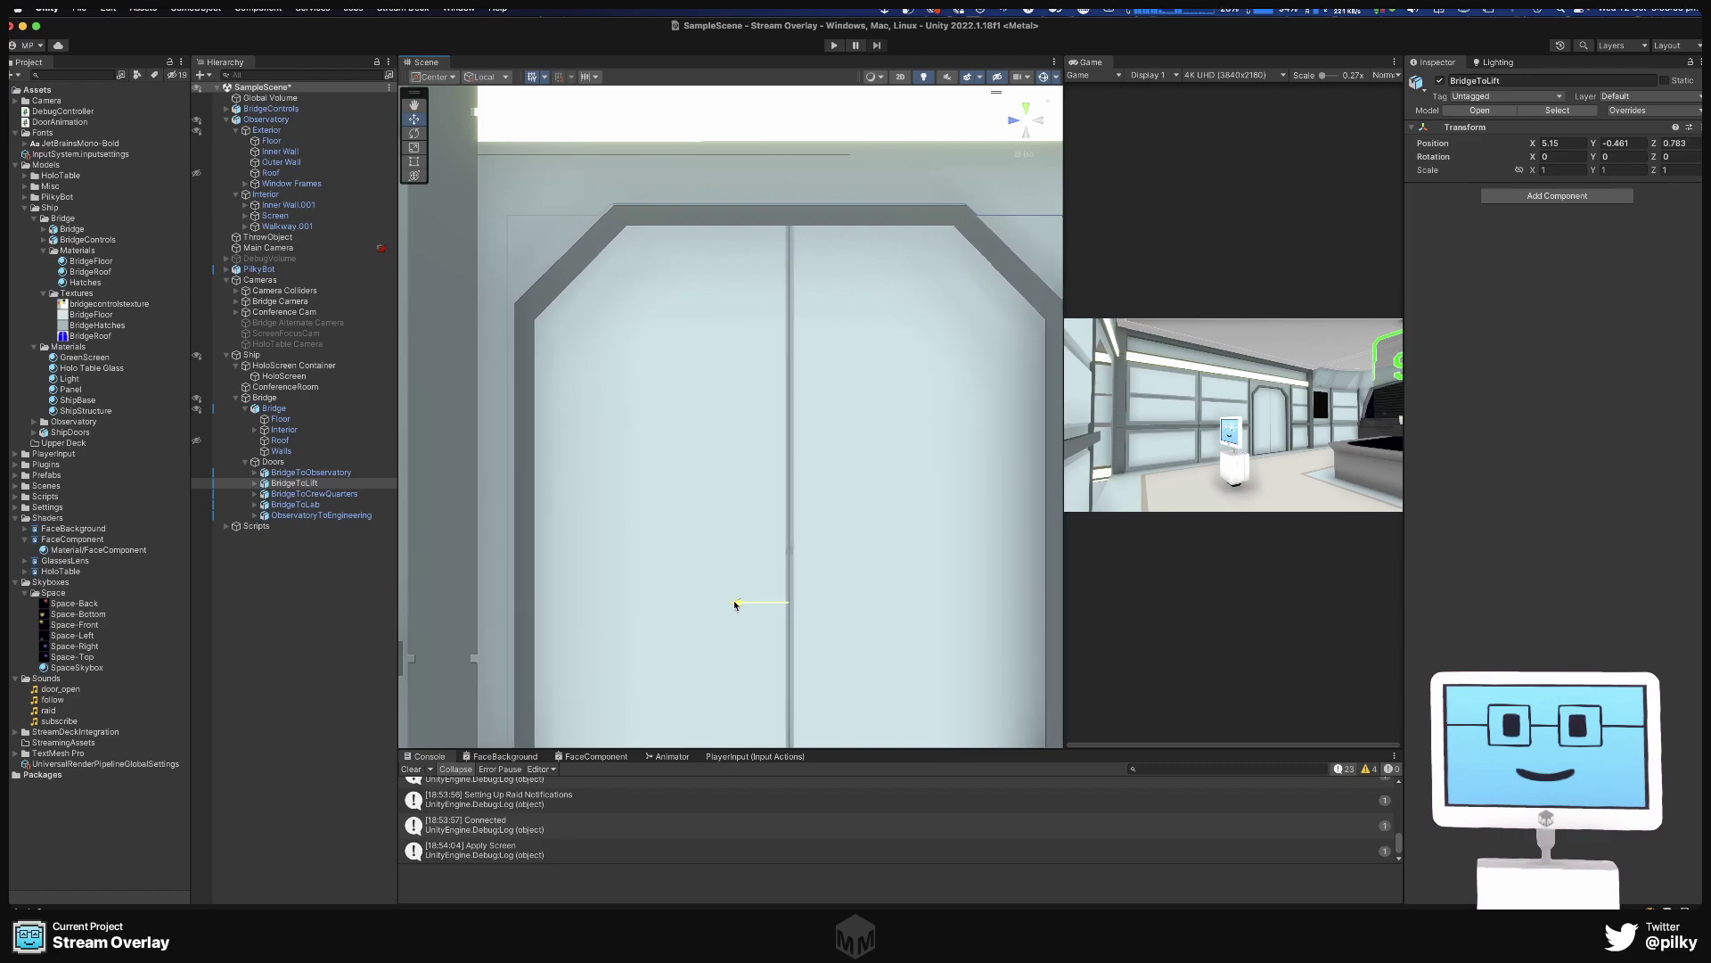
# Move the ObservatoryToEngineering door down into the observatory's lower doorway, at about Y -2.63 and Z -7.155.
pyautogui.scroll(-10, 740, 589)
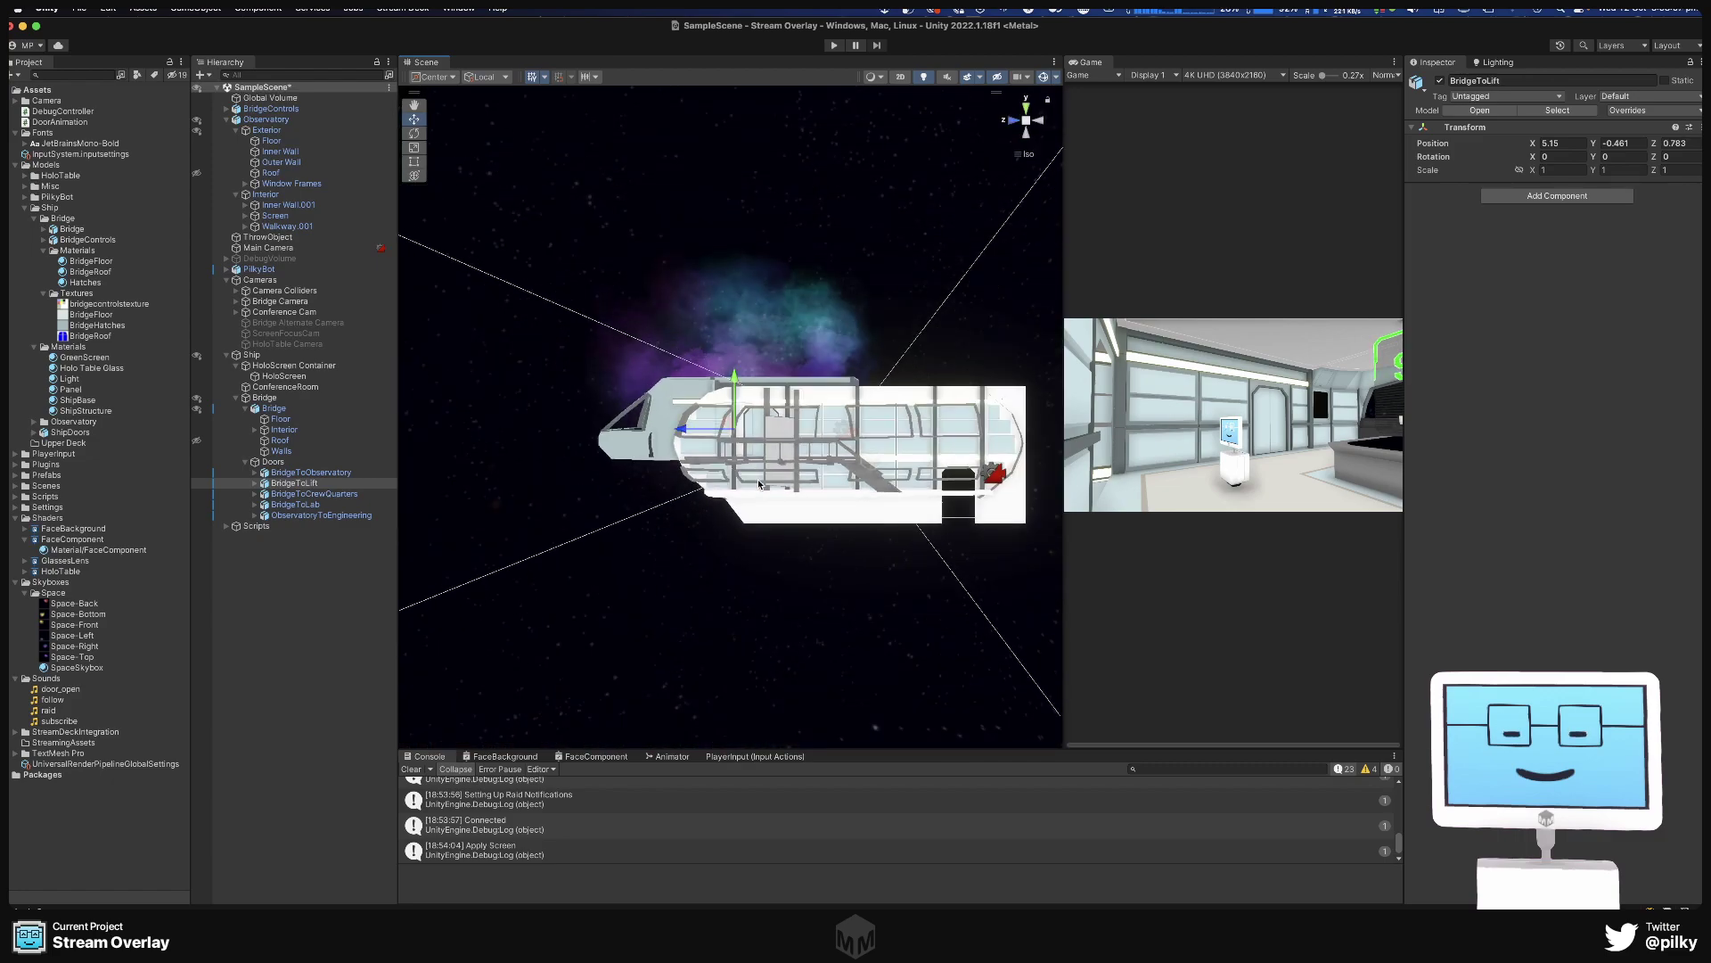
pyautogui.keyDown('alt'); pyautogui.moveTo(757, 478); pyautogui.dragTo(763, 523); pyautogui.keyUp('alt')
pyautogui.keyDown('alt'); pyautogui.moveTo(647, 629); pyautogui.dragTo(464, 688); pyautogui.keyUp('alt')
pyautogui.keyDown('alt'); pyautogui.moveTo(582, 505); pyautogui.dragTo(808, 539); pyautogui.keyUp('alt')
pyautogui.click(576, 543)
pyautogui.moveTo(868, 489); pyautogui.dragTo(867, 546)
pyautogui.scroll(4, 910, 619)
pyautogui.keyDown('alt'); pyautogui.moveTo(949, 631); pyautogui.dragTo(726, 446); pyautogui.keyUp('alt')
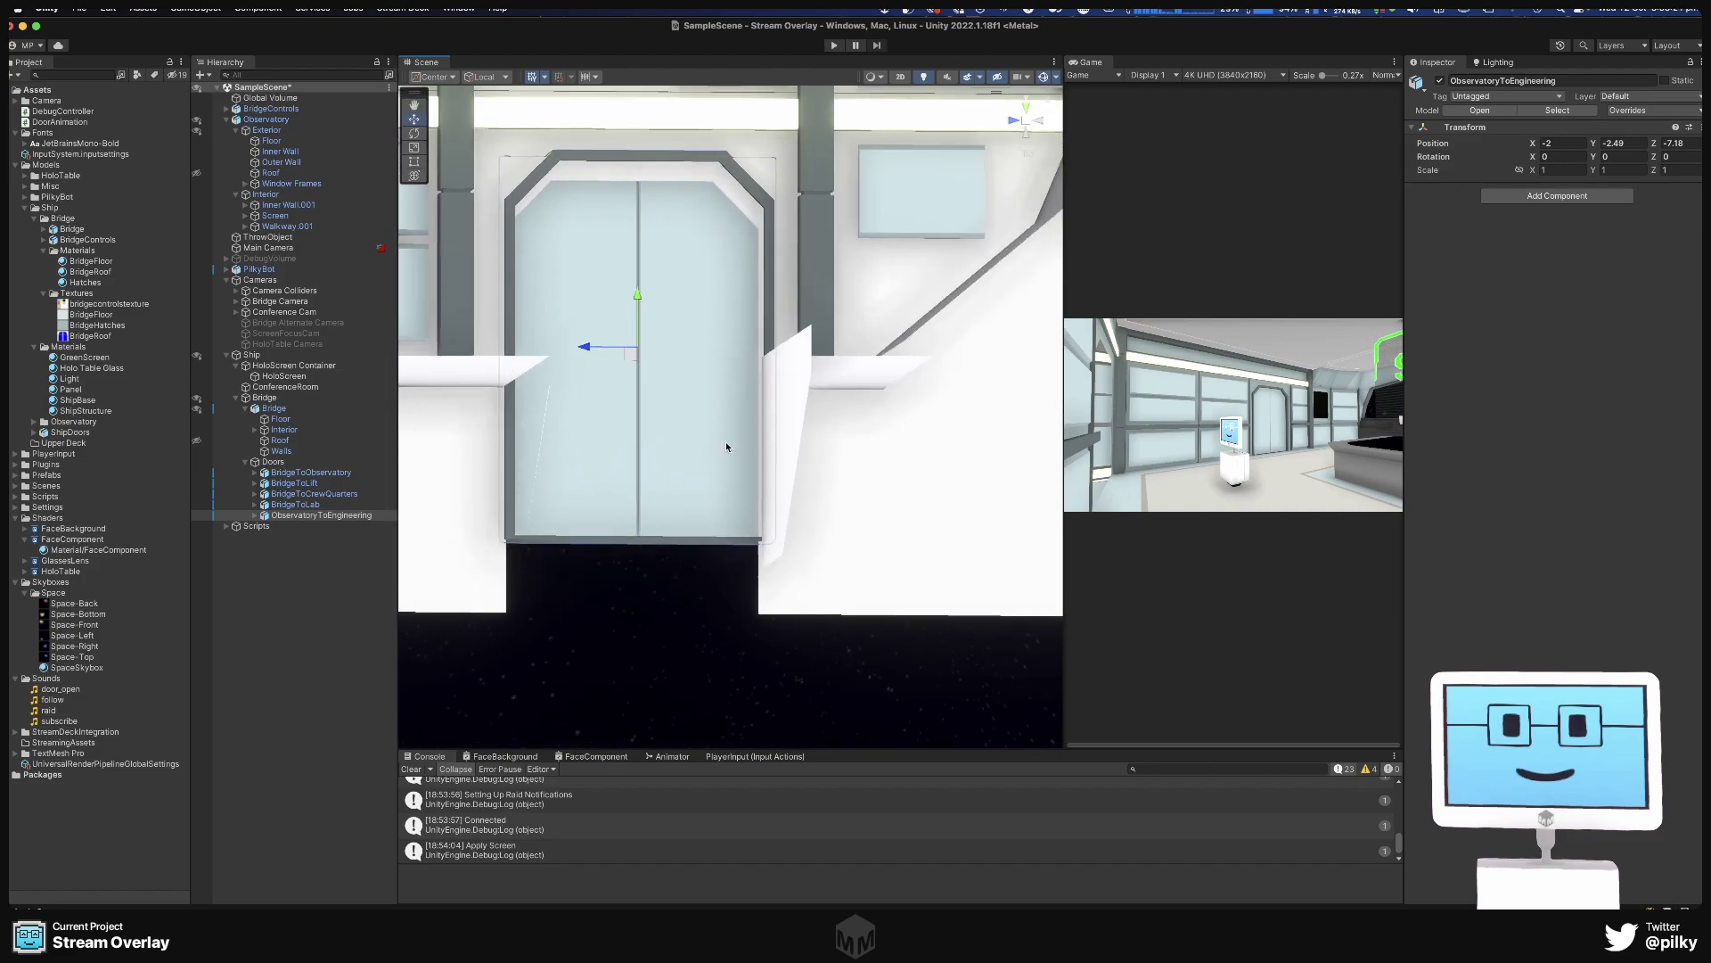
pyautogui.keyDown('alt'); pyautogui.moveTo(778, 386); pyautogui.dragTo(614, 386); pyautogui.keyUp('alt')
pyautogui.moveTo(661, 333); pyautogui.dragTo(662, 343)
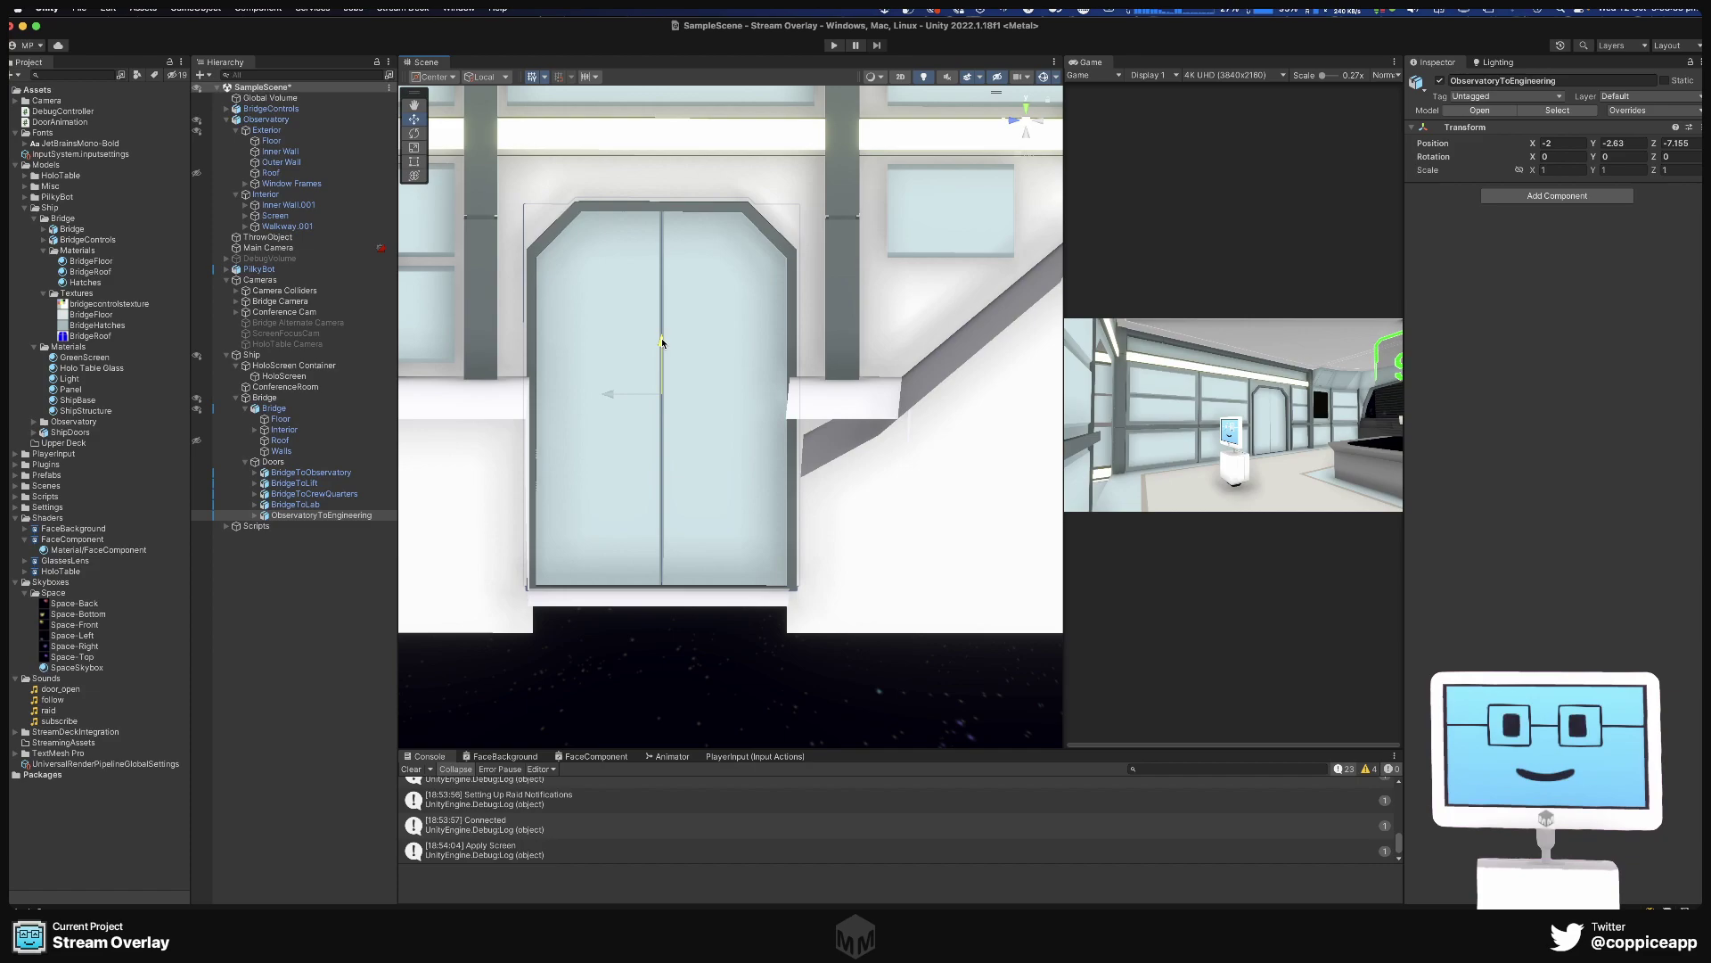
# Shift the Observatory model slightly along Z to about -5.88 to line it up with the bridge door.
pyautogui.scroll(-5, 661, 338)
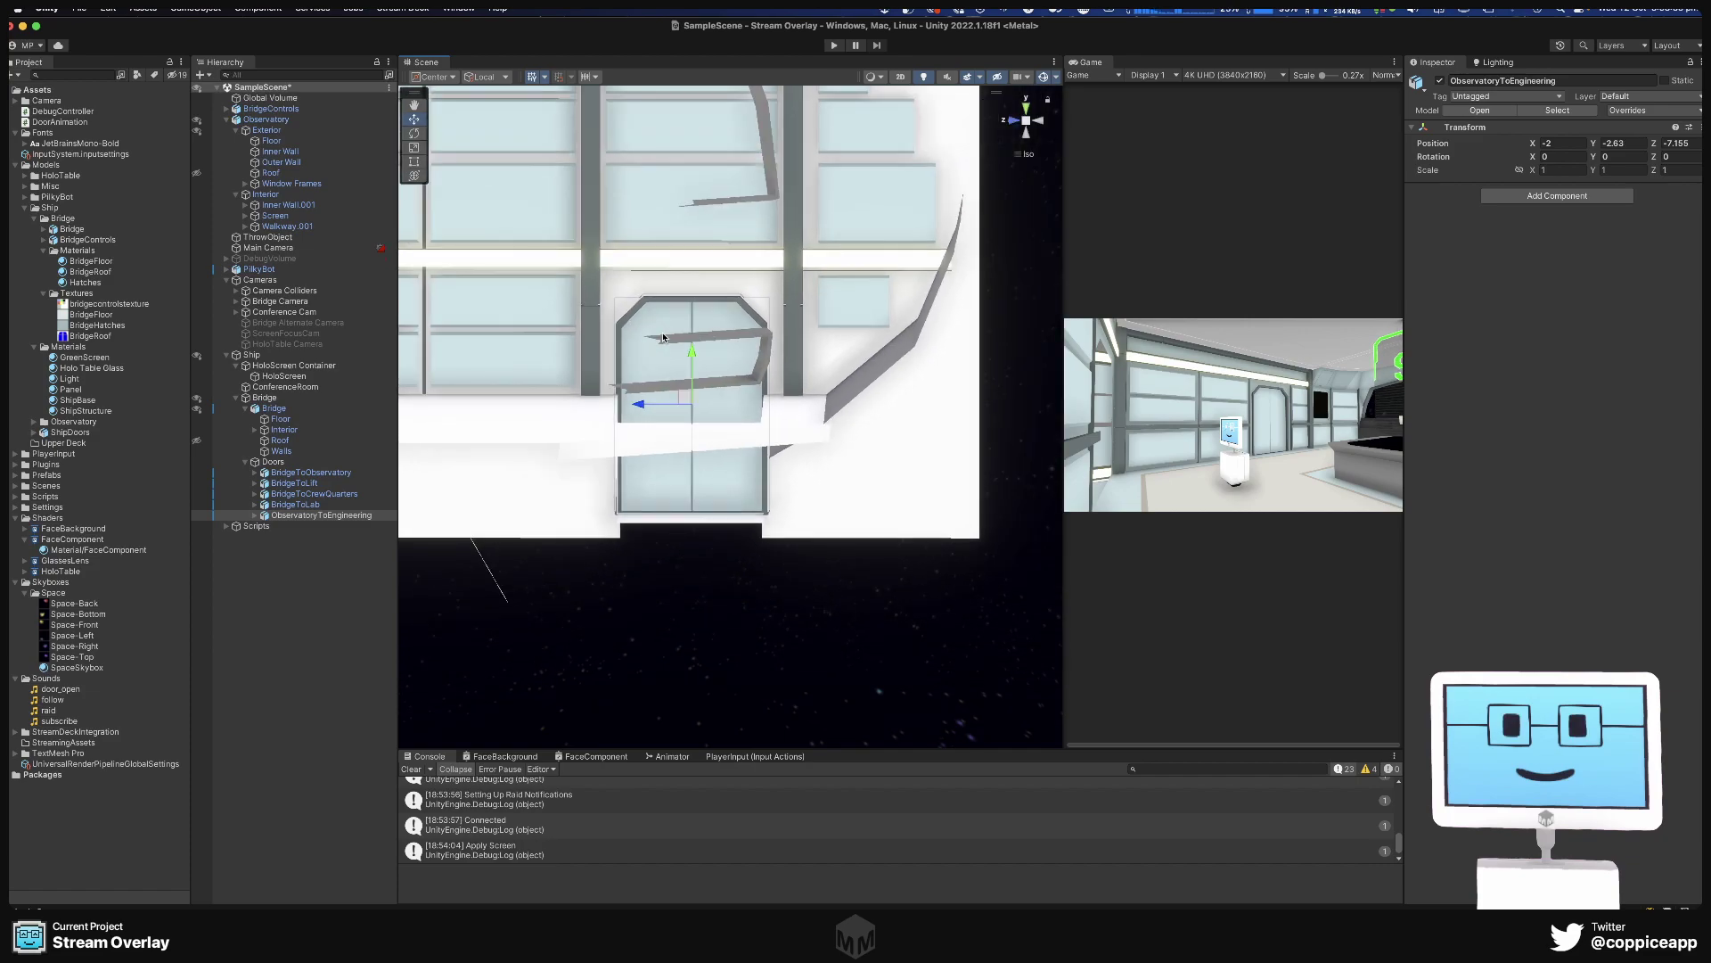
pyautogui.moveTo(663, 337); pyautogui.dragTo(992, 432, button='middle')
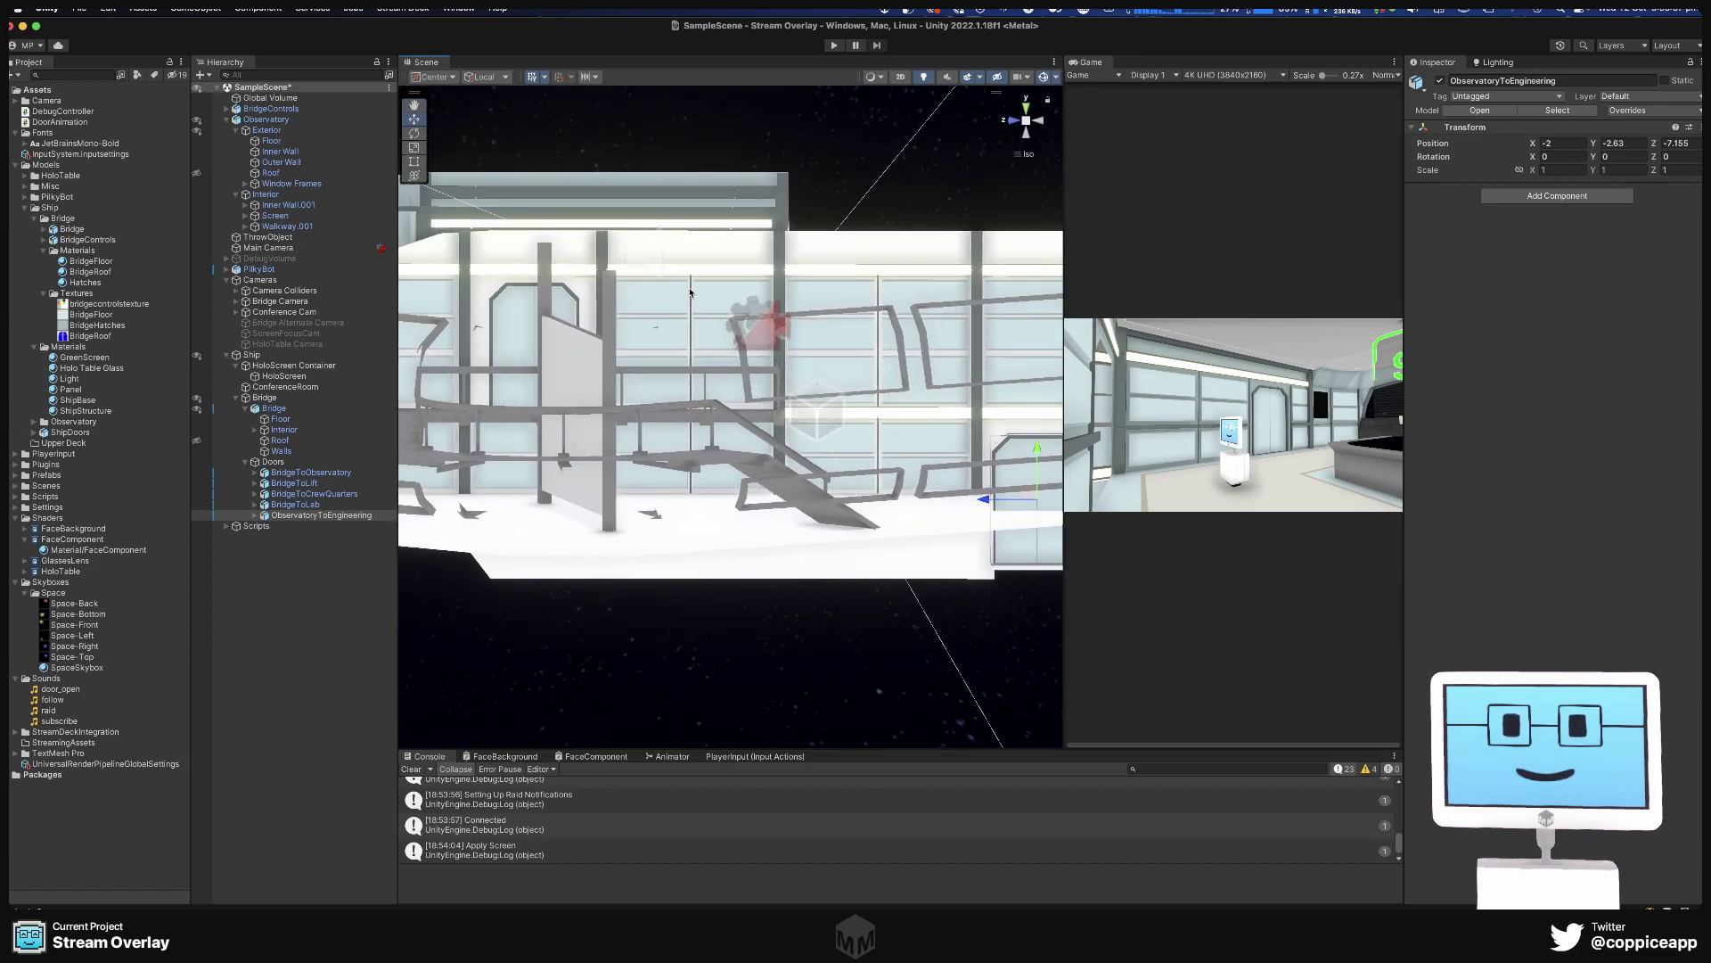
pyautogui.keyDown('alt'); pyautogui.moveTo(690, 291); pyautogui.dragTo(684, 413); pyautogui.keyUp('alt')
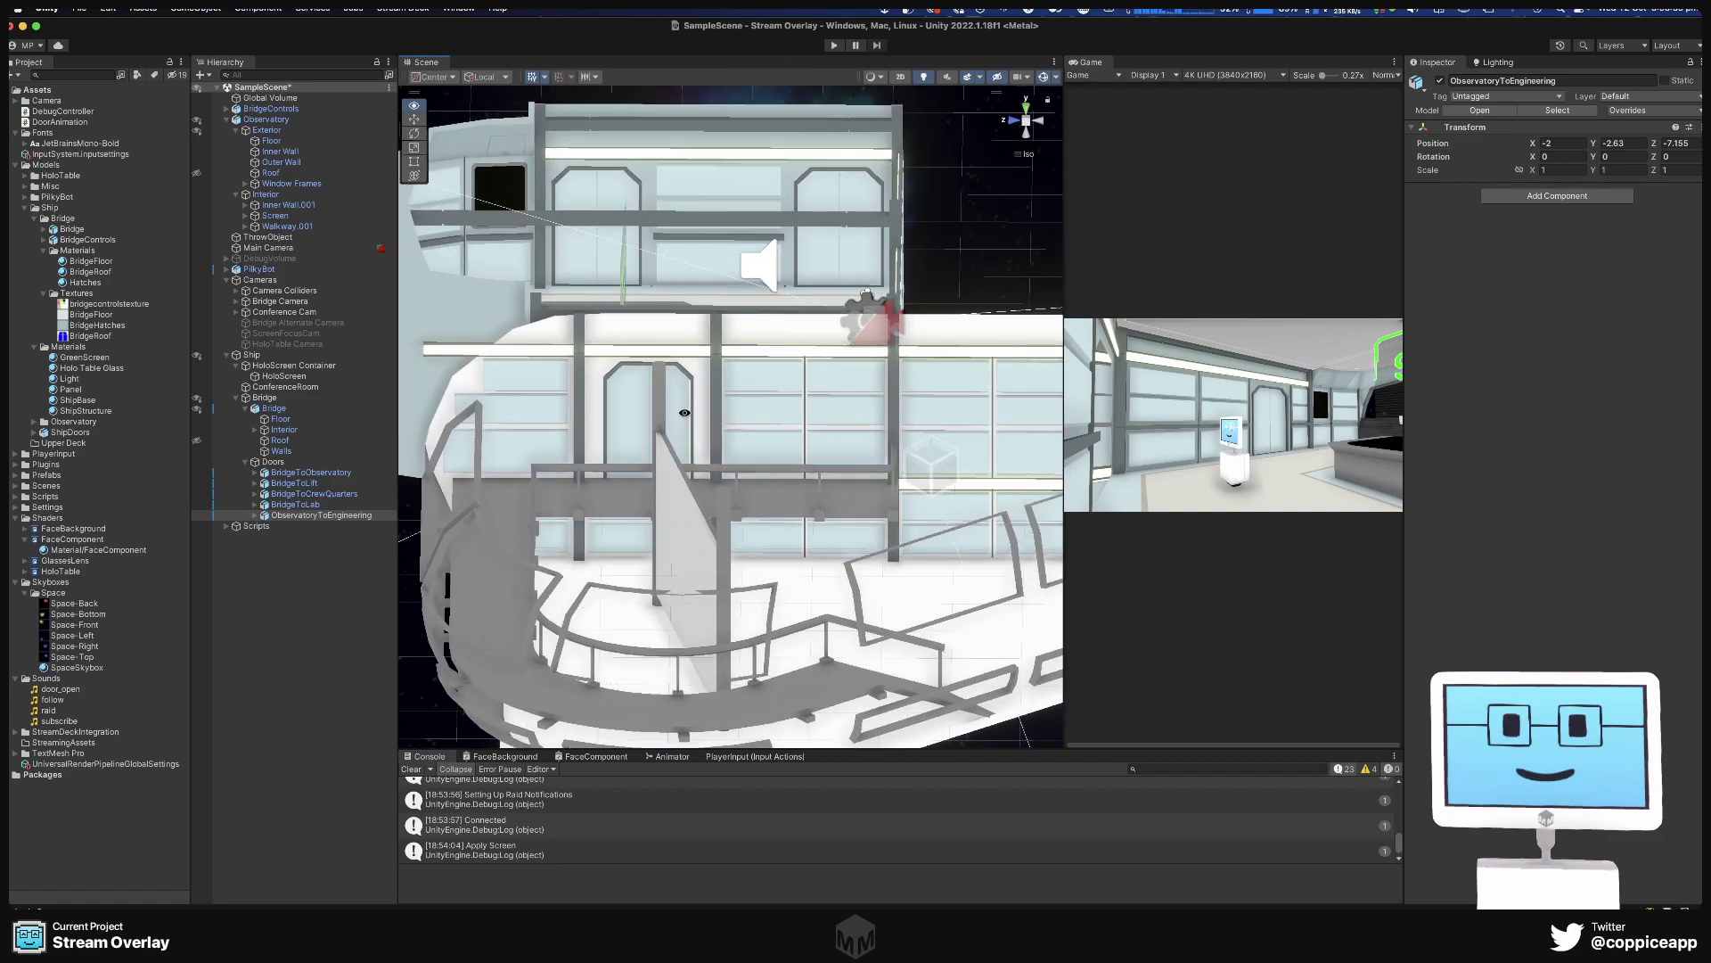
pyautogui.click(688, 398)
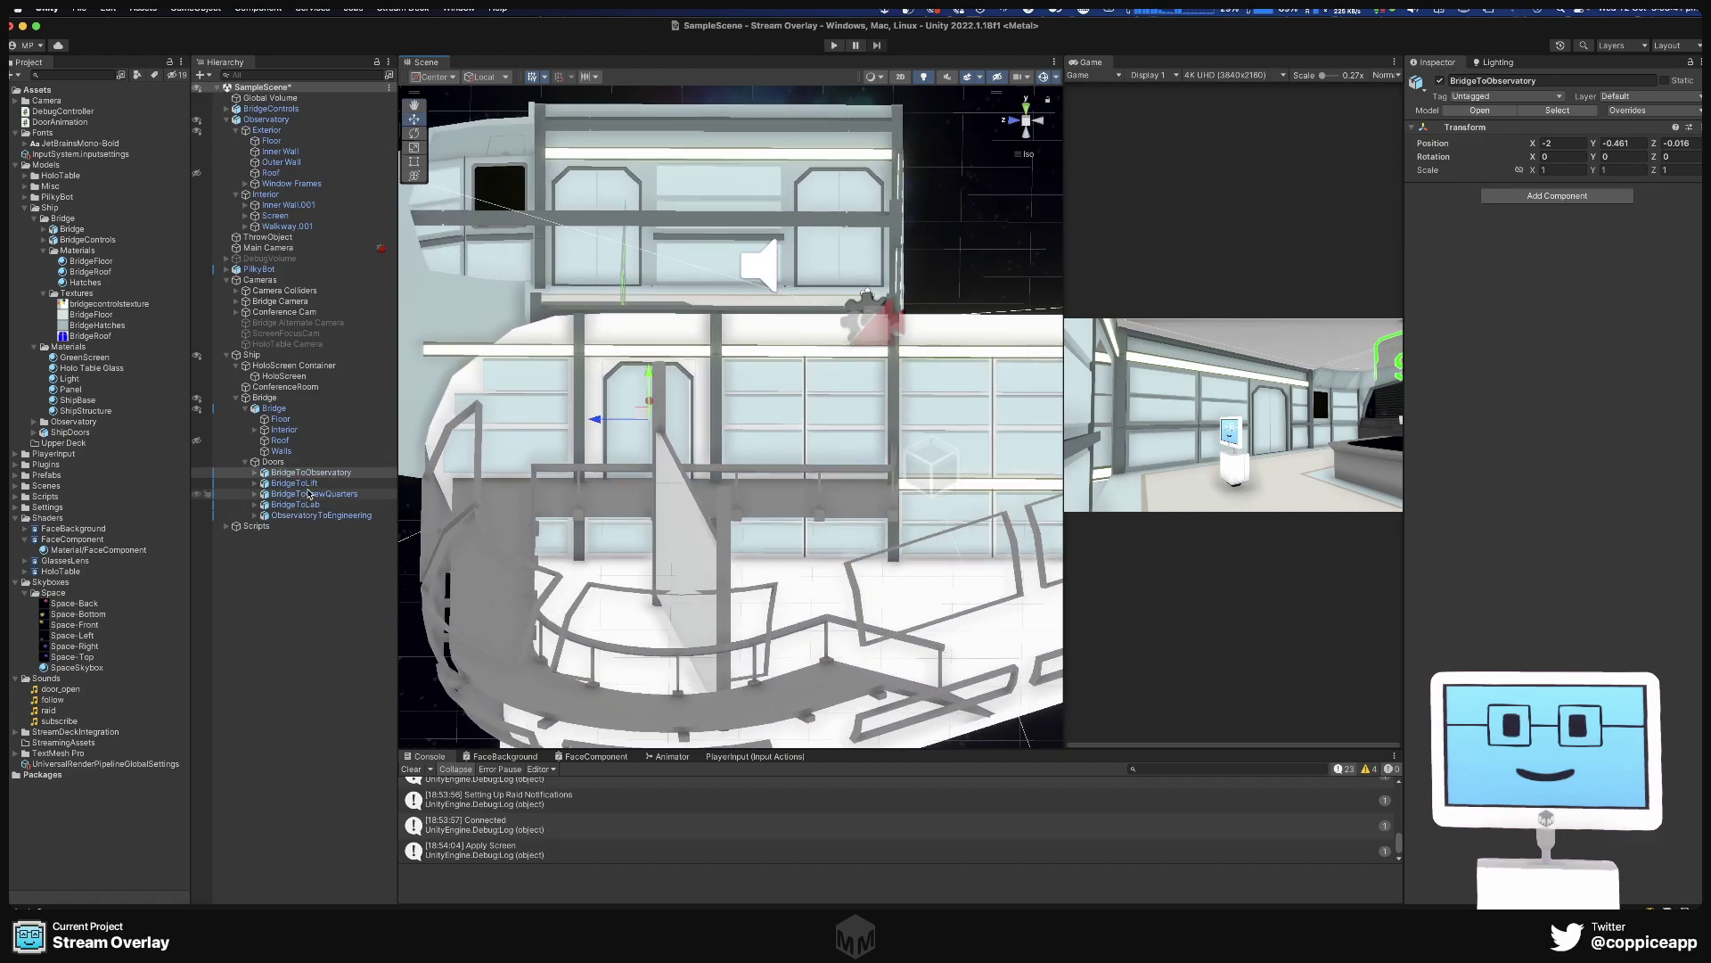
pyautogui.moveTo(481, 487); pyautogui.dragTo(513, 548, button='middle')
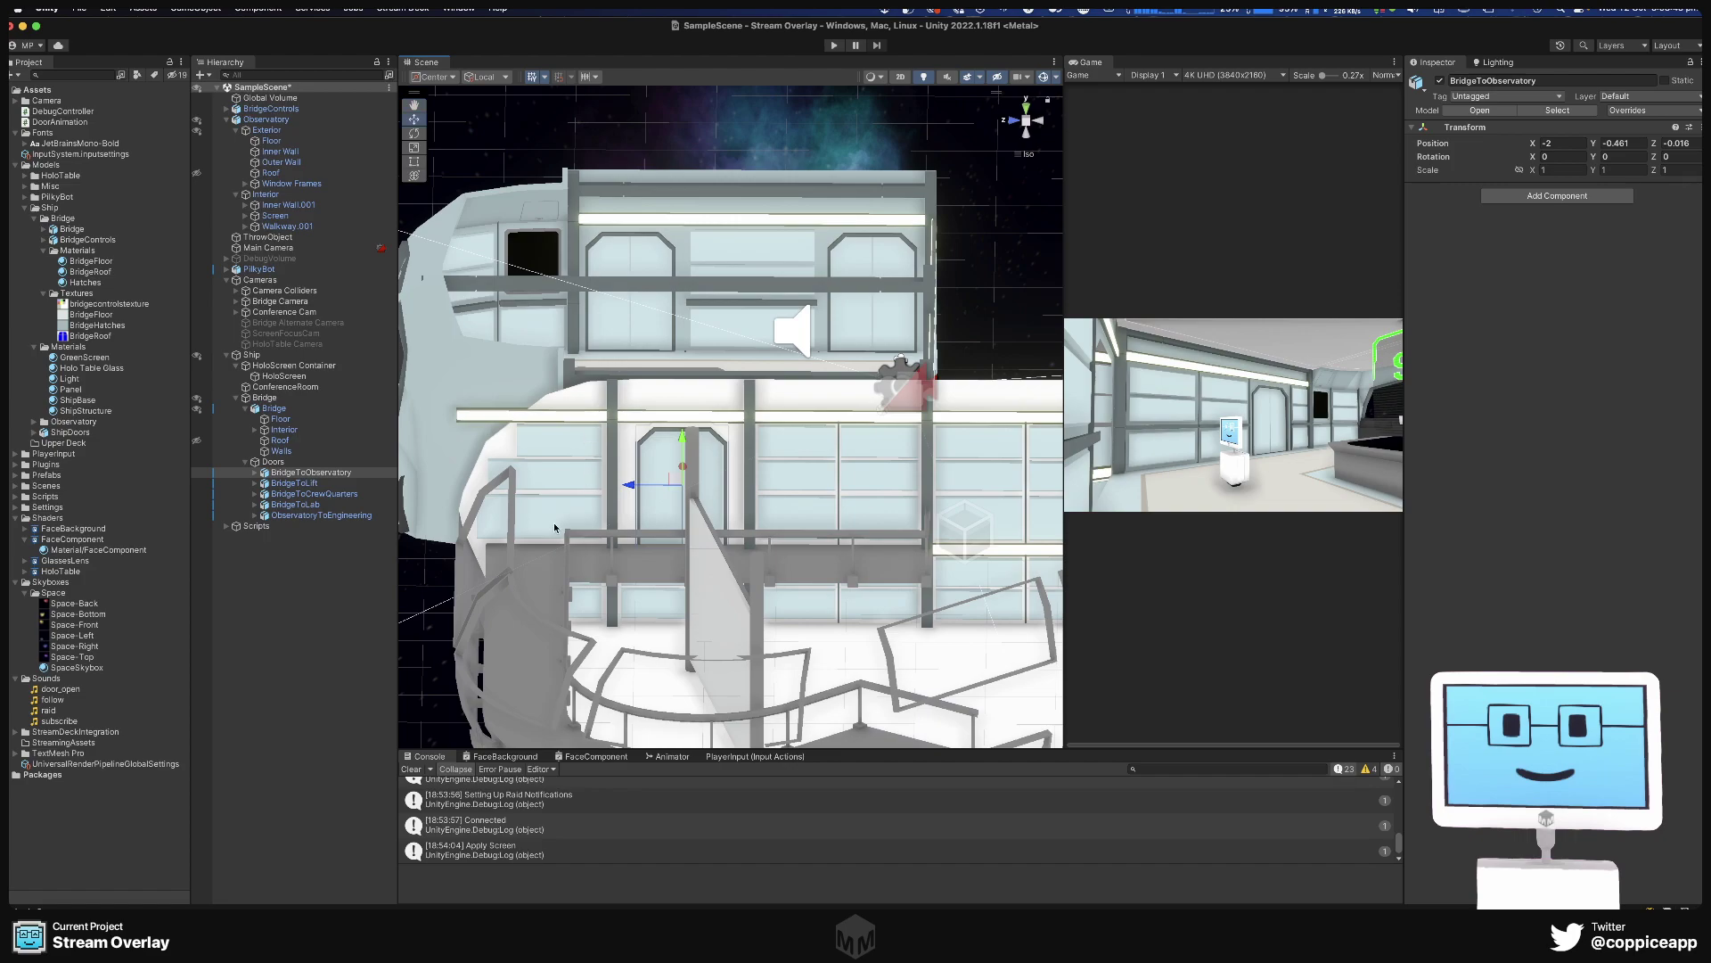
pyautogui.click(513, 548)
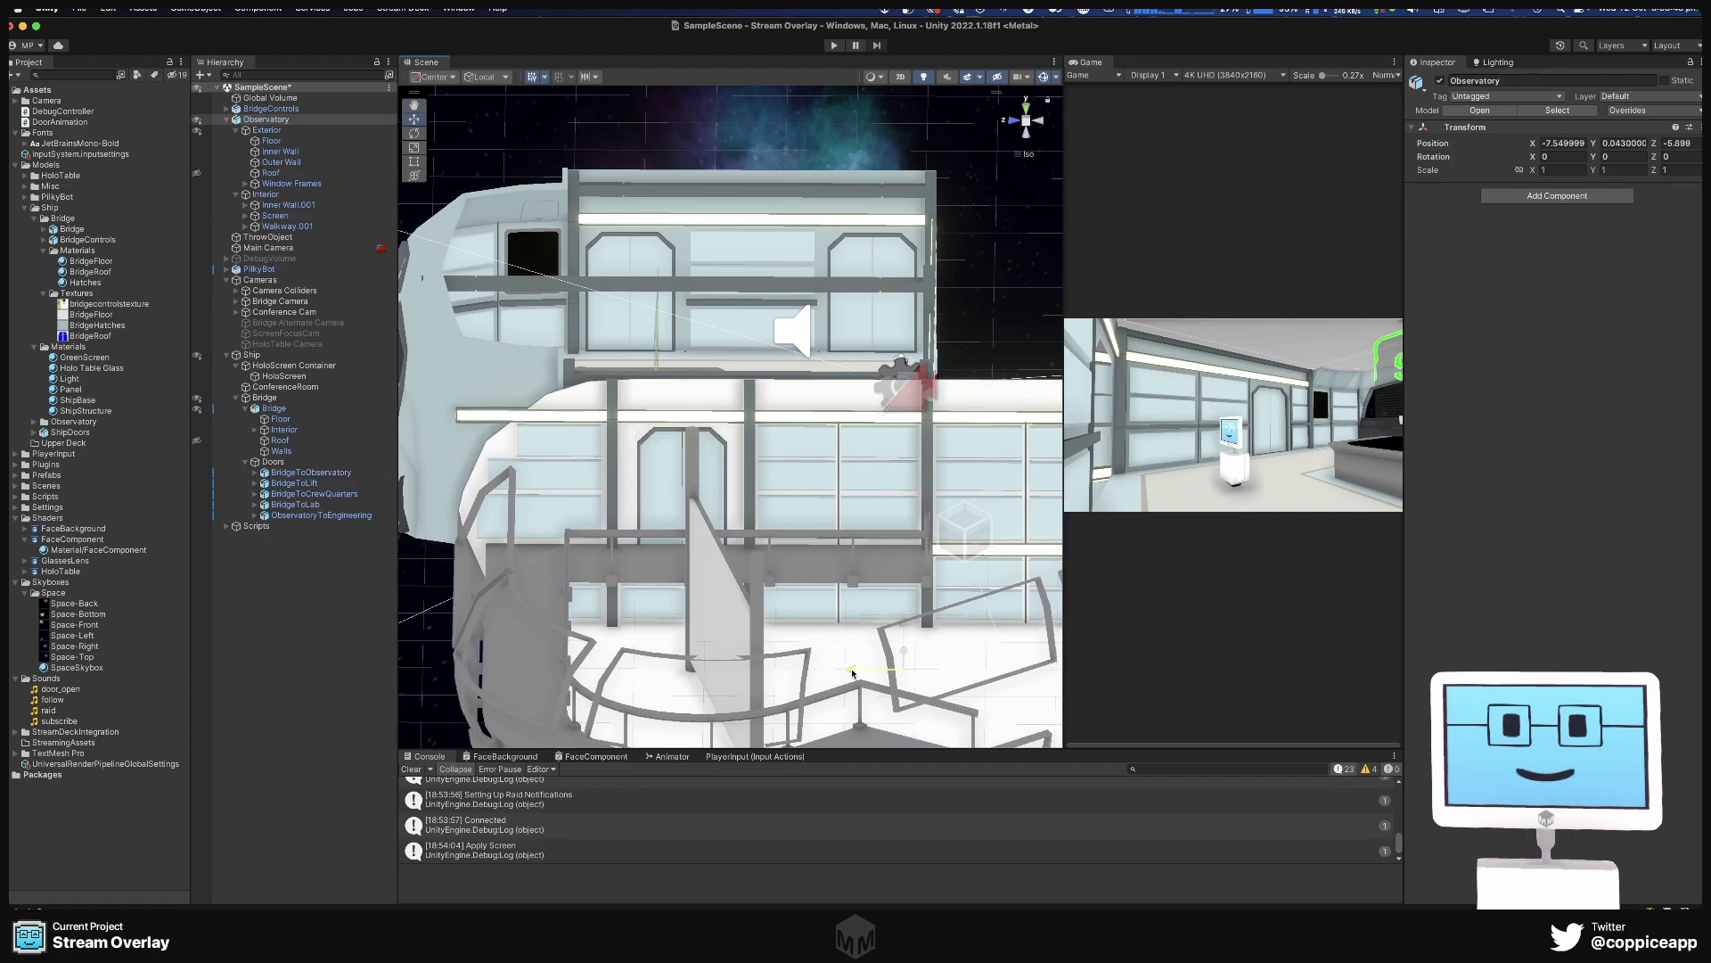
pyautogui.moveTo(856, 669); pyautogui.dragTo(851, 674)
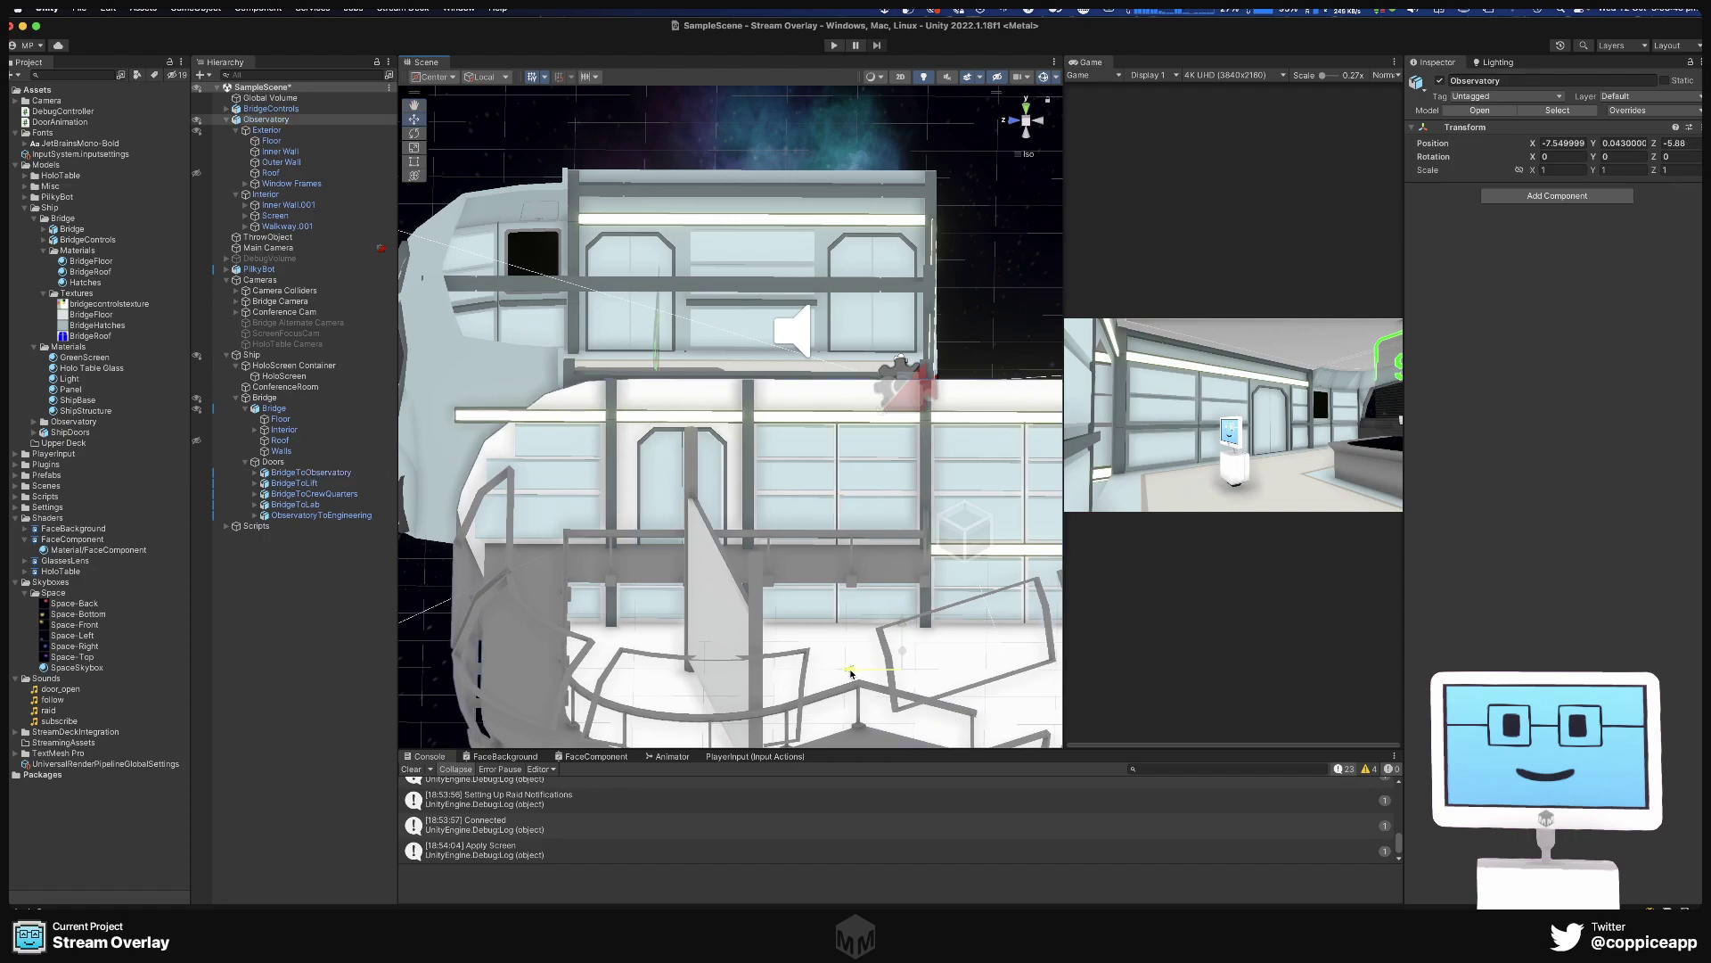
# Move the BridgeToLab door to the bridge's rear wall, at about X 0.648 and Z -4.26.
pyautogui.click(306, 495)
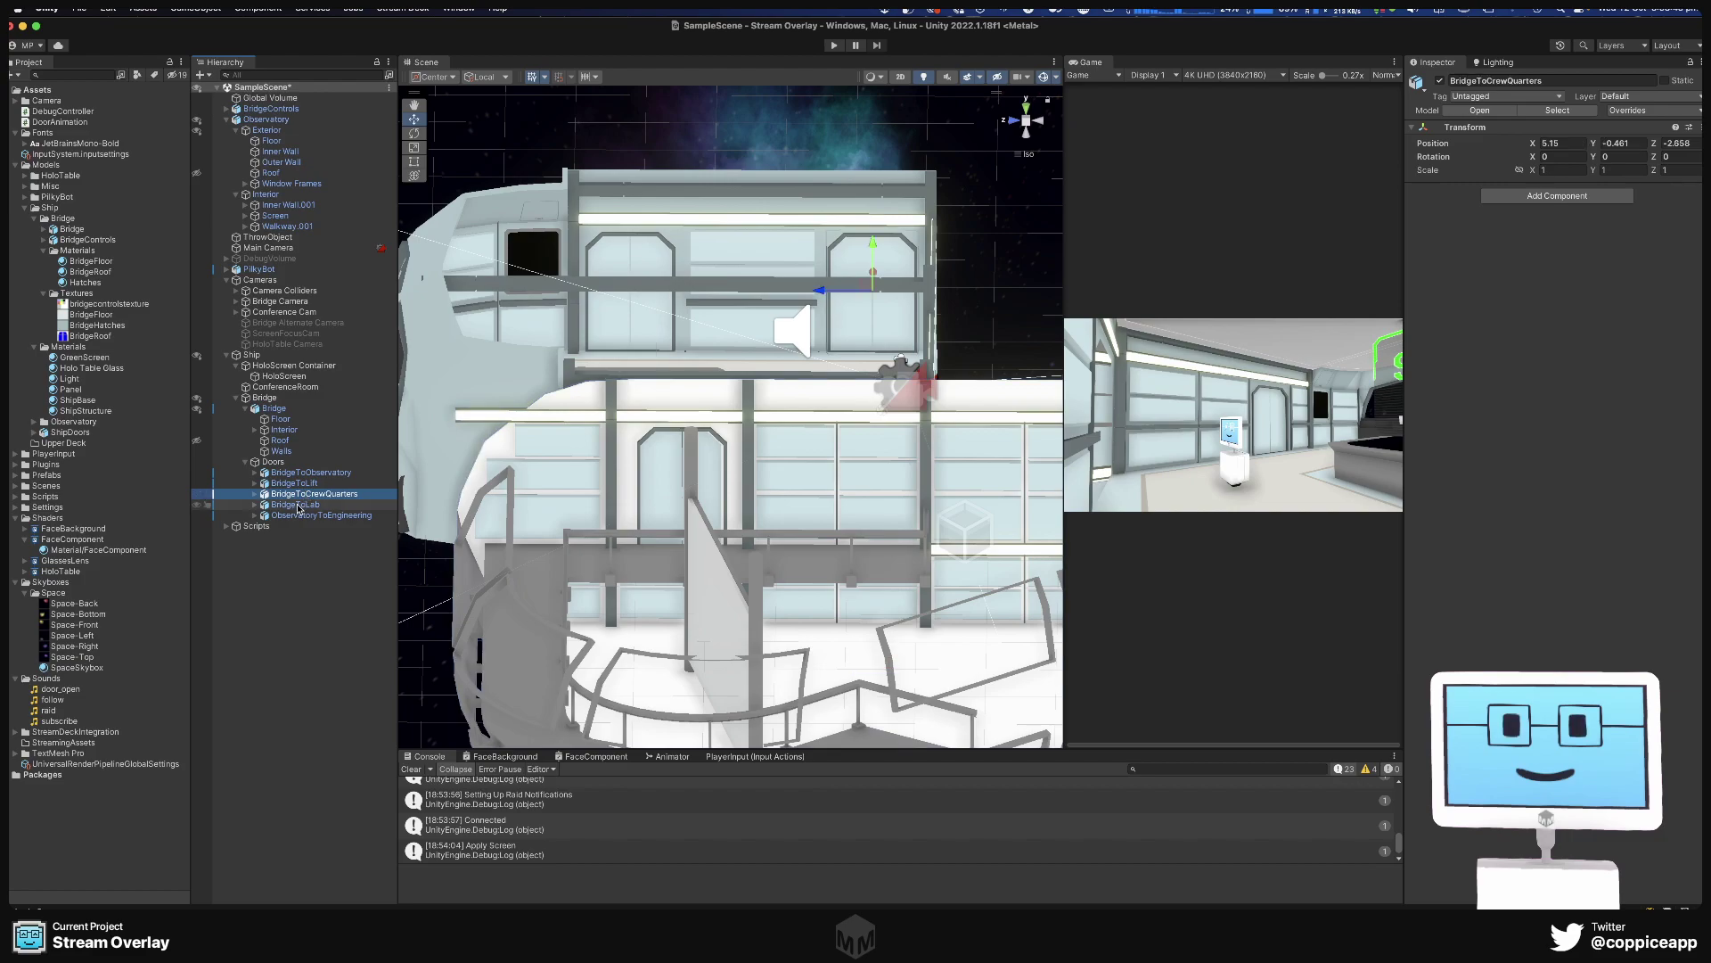
pyautogui.click(297, 505)
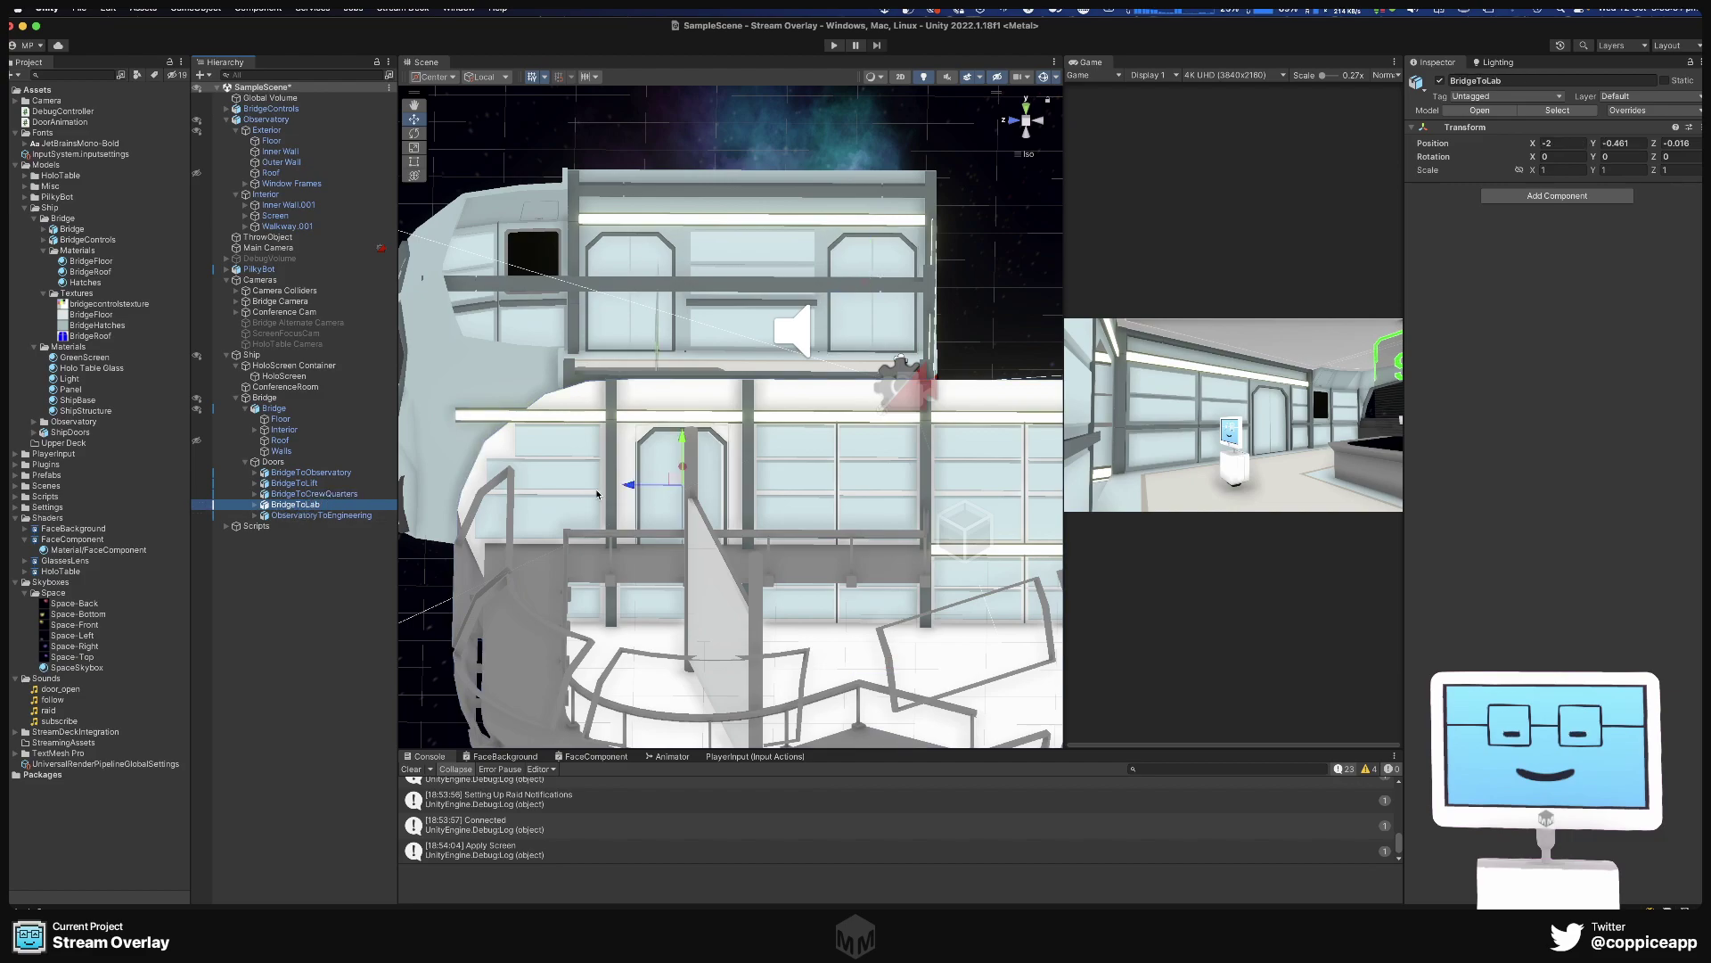
pyautogui.moveTo(867, 497); pyautogui.dragTo(943, 488)
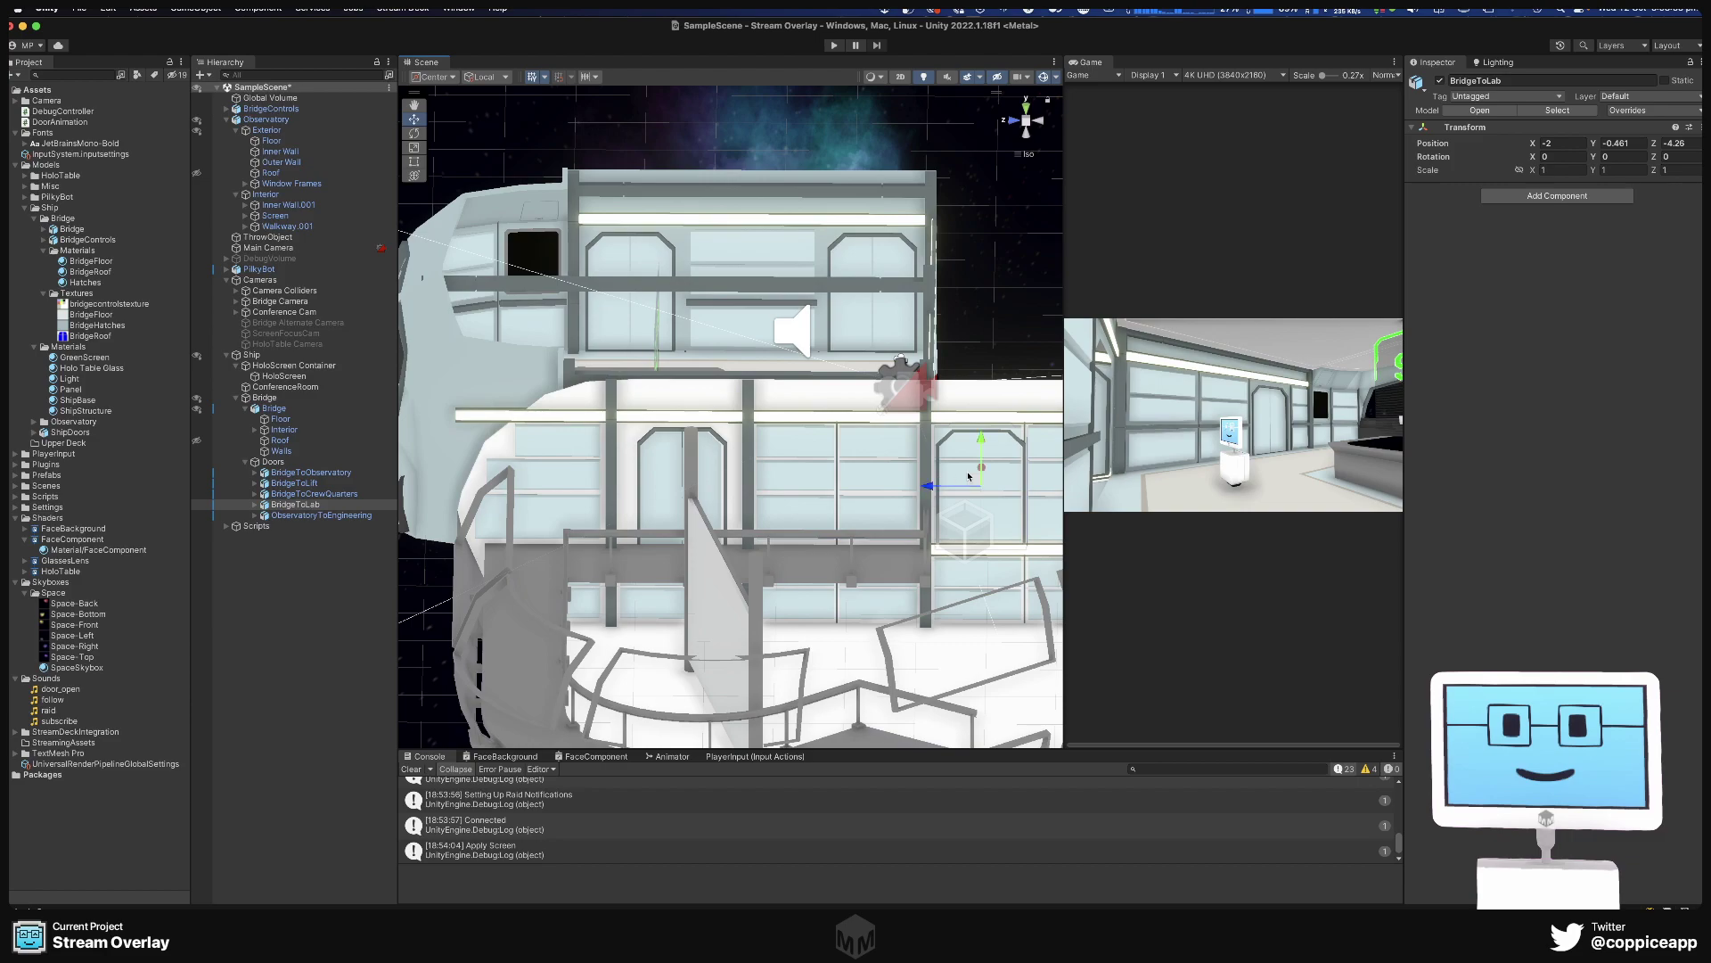
pyautogui.moveTo(977, 426); pyautogui.dragTo(969, 406)
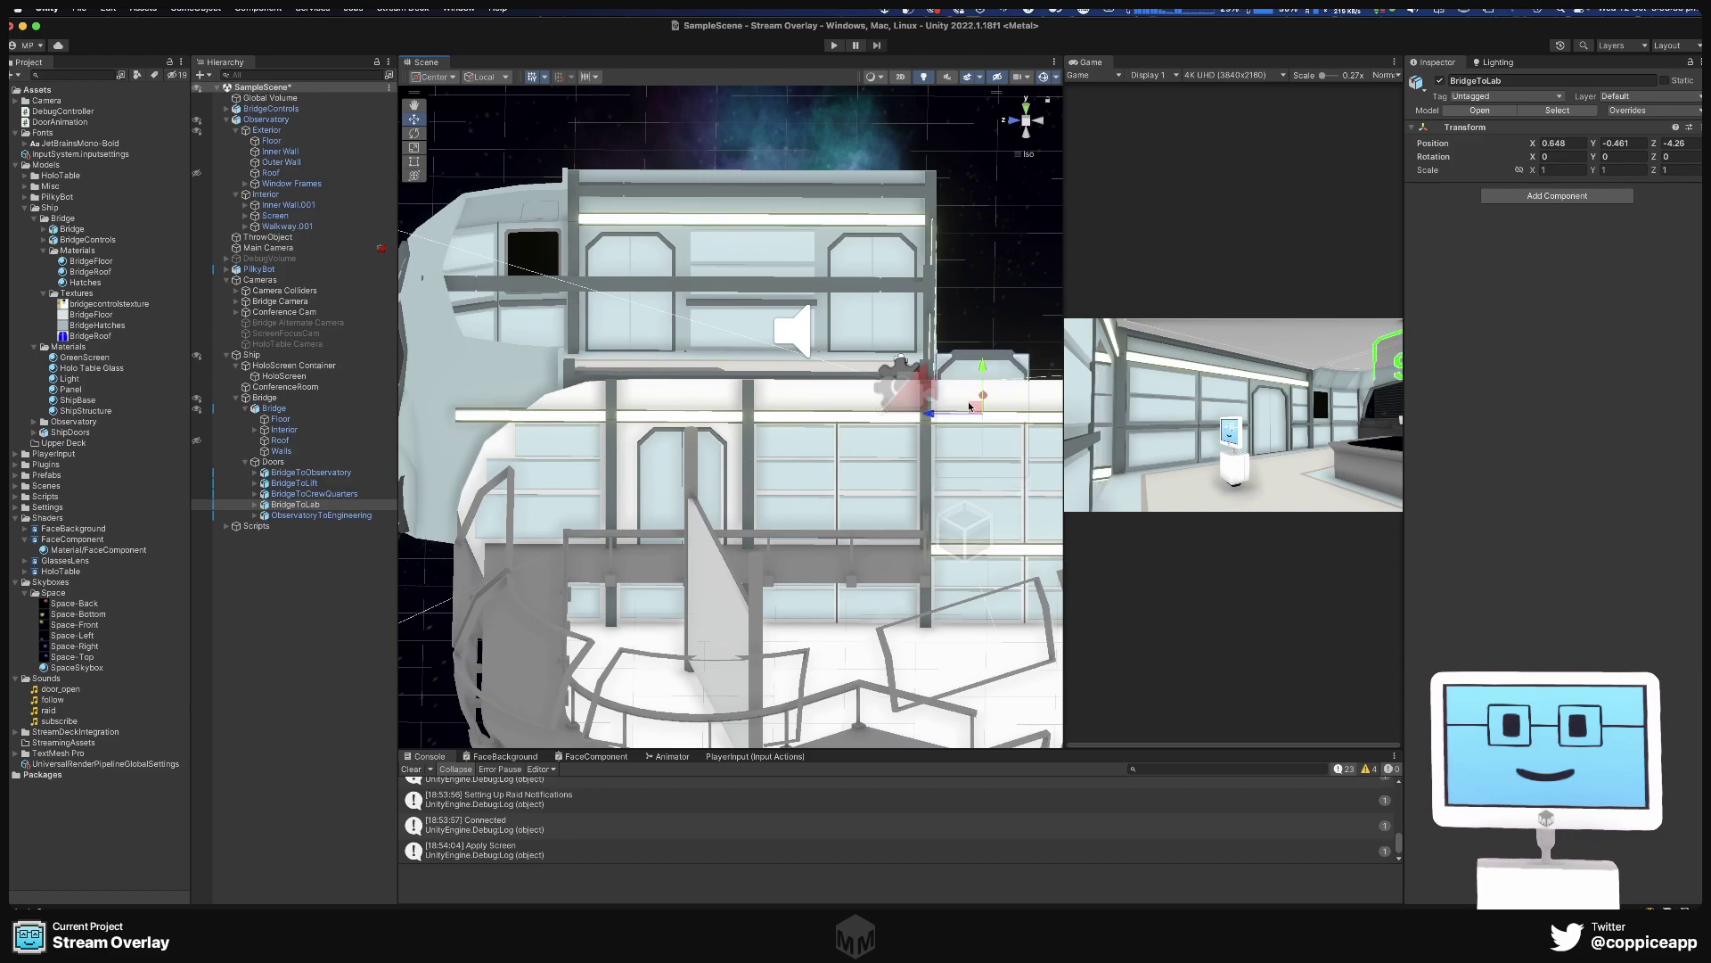
# Shift the Observatory to about Z -5.927 and adjust the ObservatoryToEngineering door along Z to match its doorway.
pyautogui.click(756, 470)
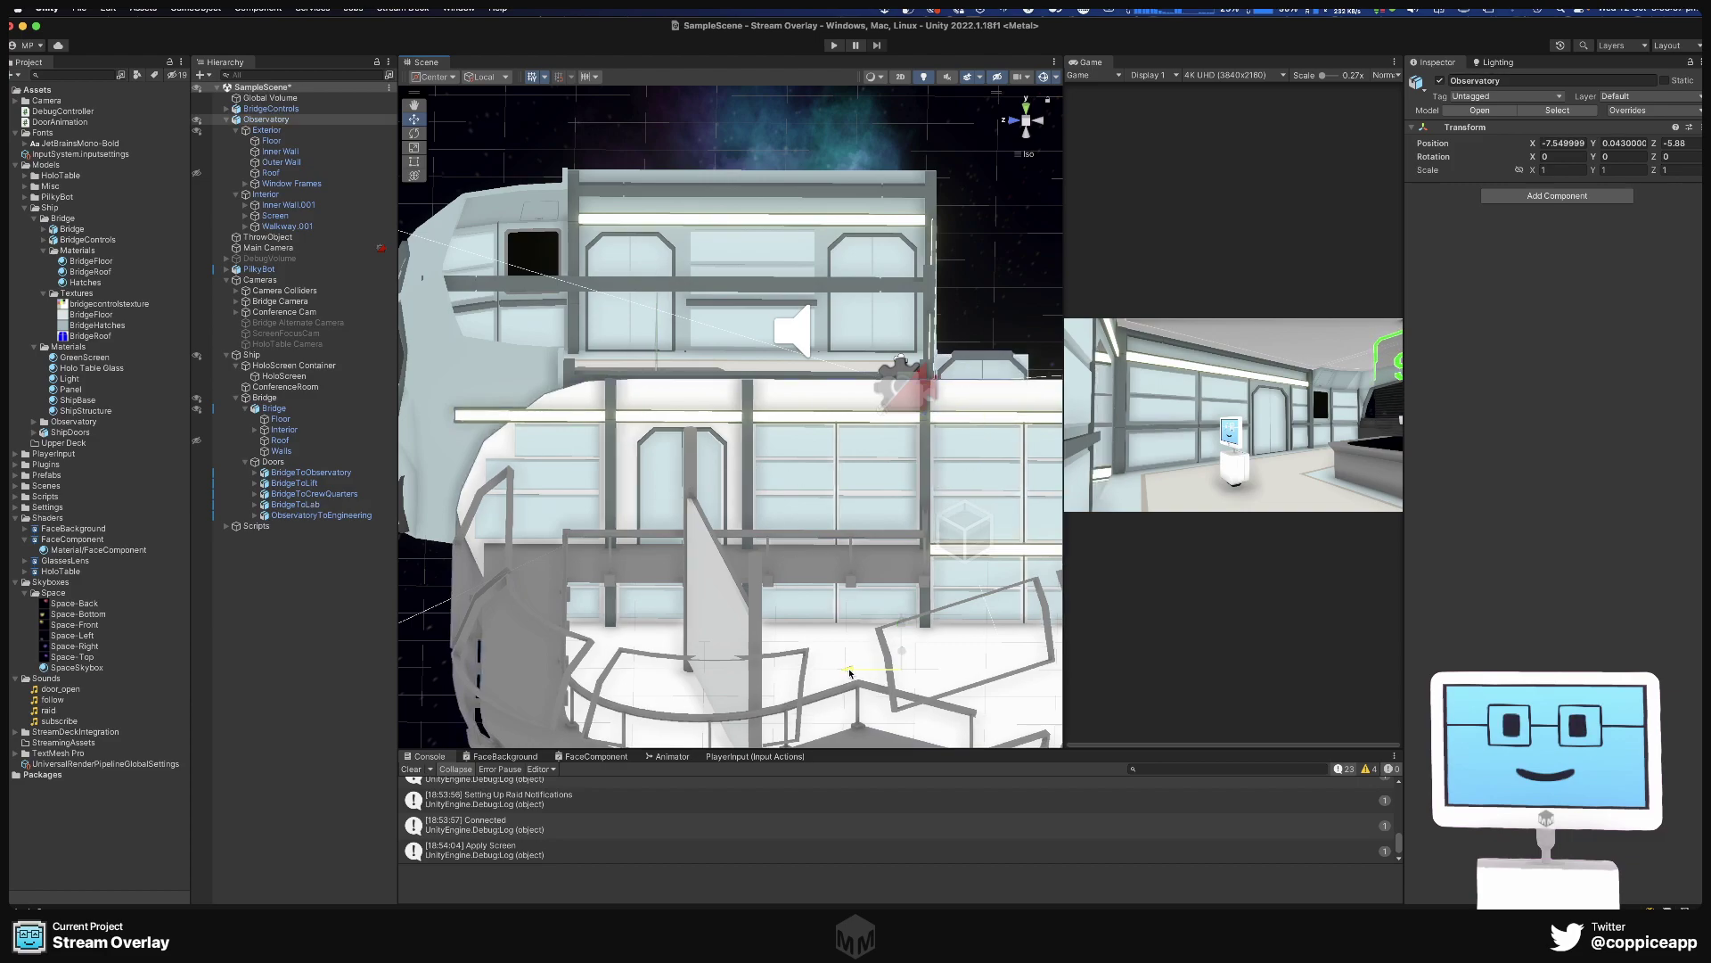
pyautogui.moveTo(849, 673); pyautogui.dragTo(514, 512)
pyautogui.click(915, 590)
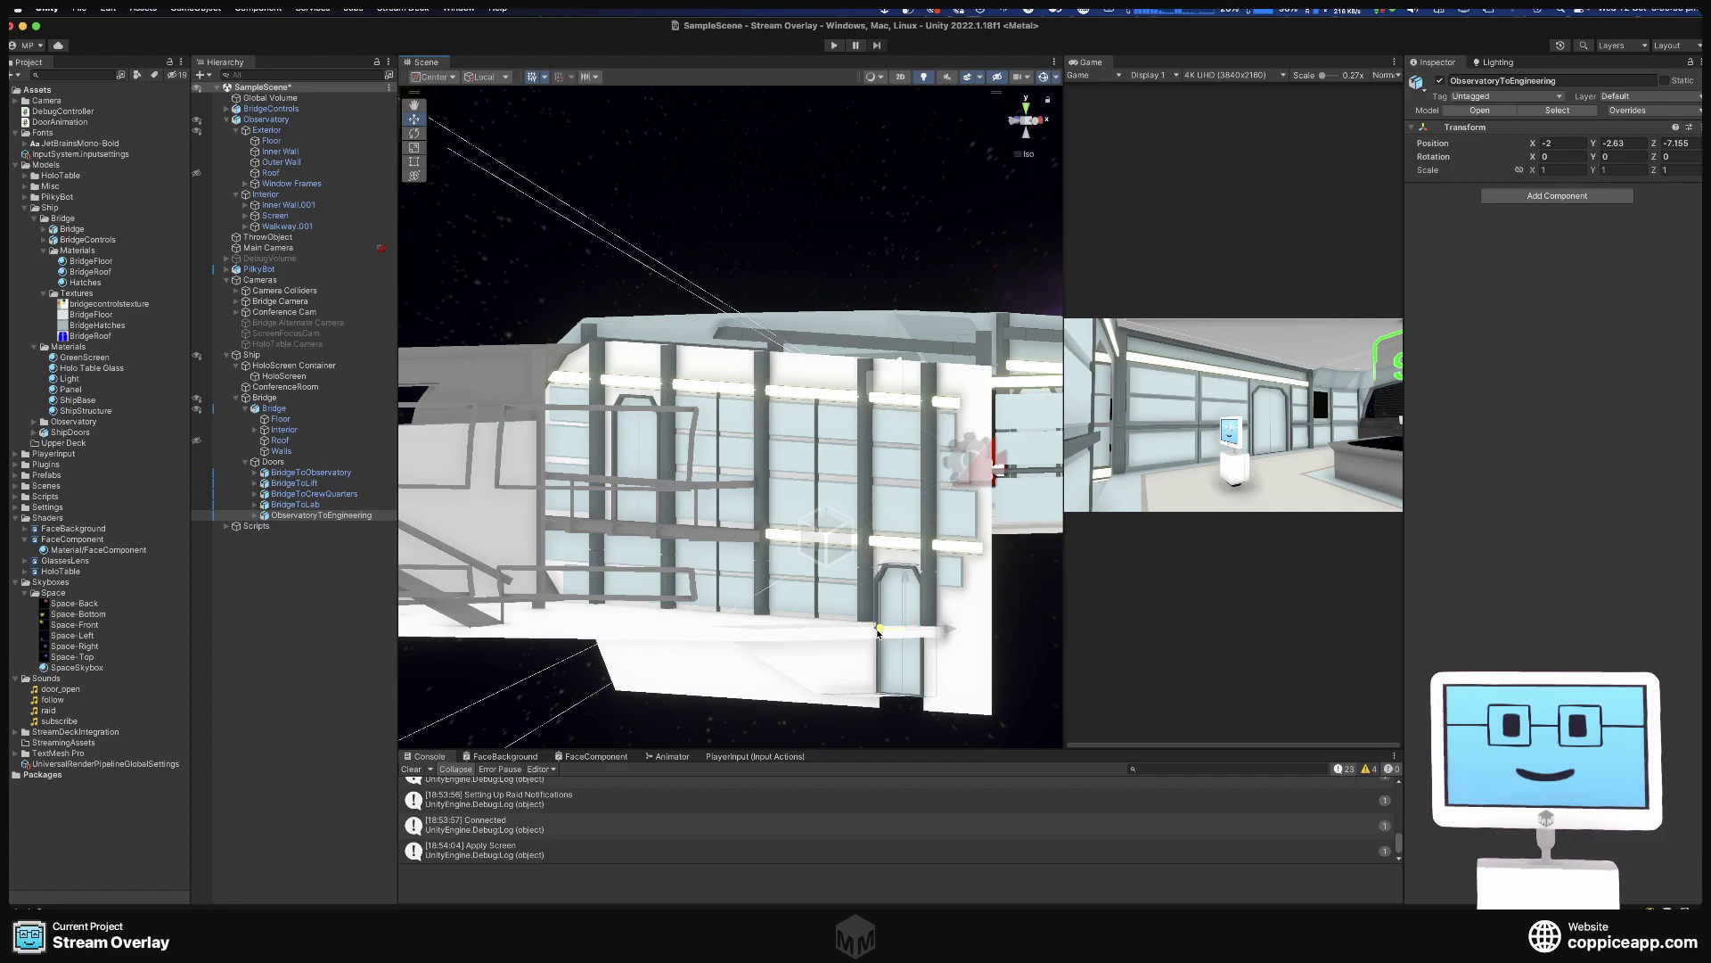
pyautogui.moveTo(879, 628); pyautogui.dragTo(620, 650)
# Rotate the BridgeToLab door 90 degrees about Y and fit it into the bridge's rear wall beside the observatory.
pyautogui.click(623, 599)
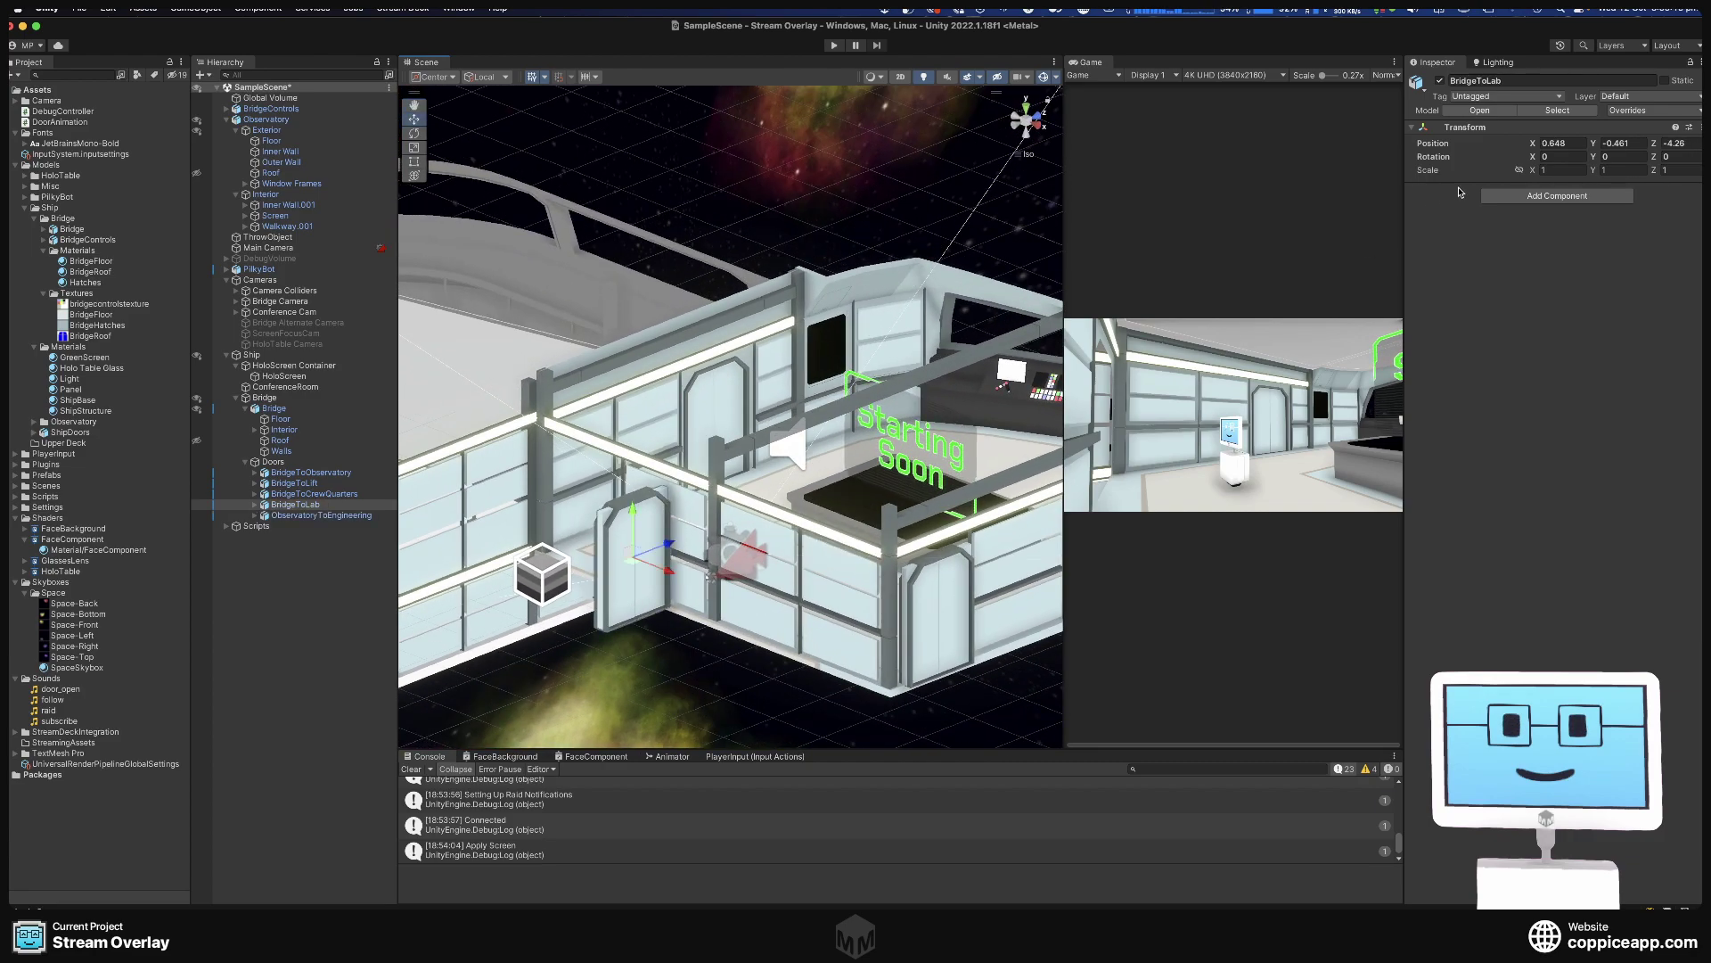
pyautogui.click(1617, 156)
pyautogui.write('90')
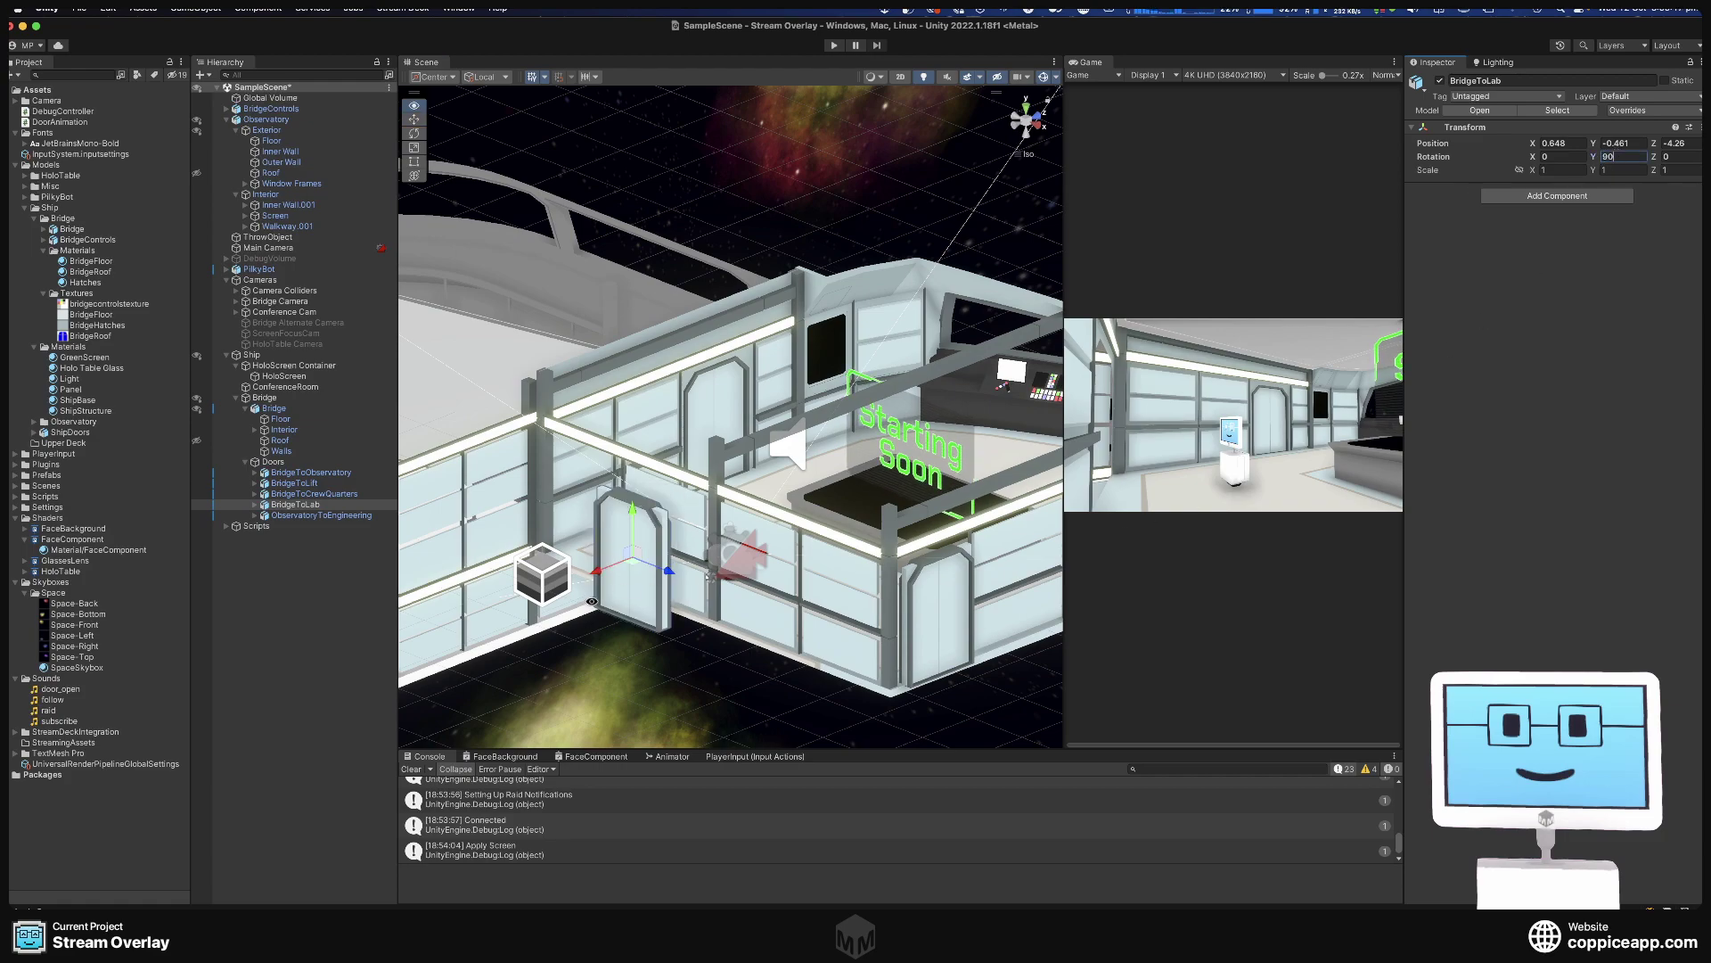
pyautogui.keyDown('alt'); pyautogui.moveTo(695, 615); pyautogui.dragTo(615, 562); pyautogui.keyUp('alt')
pyautogui.keyDown('alt'); pyautogui.moveTo(615, 561); pyautogui.dragTo(767, 535); pyautogui.keyUp('alt')
pyautogui.scroll(3, 641, 349)
pyautogui.scroll(3, 641, 349)
# Examine the observatory's walkway and the placed doors where the observatory meets the bridge.
pyautogui.click(487, 474)
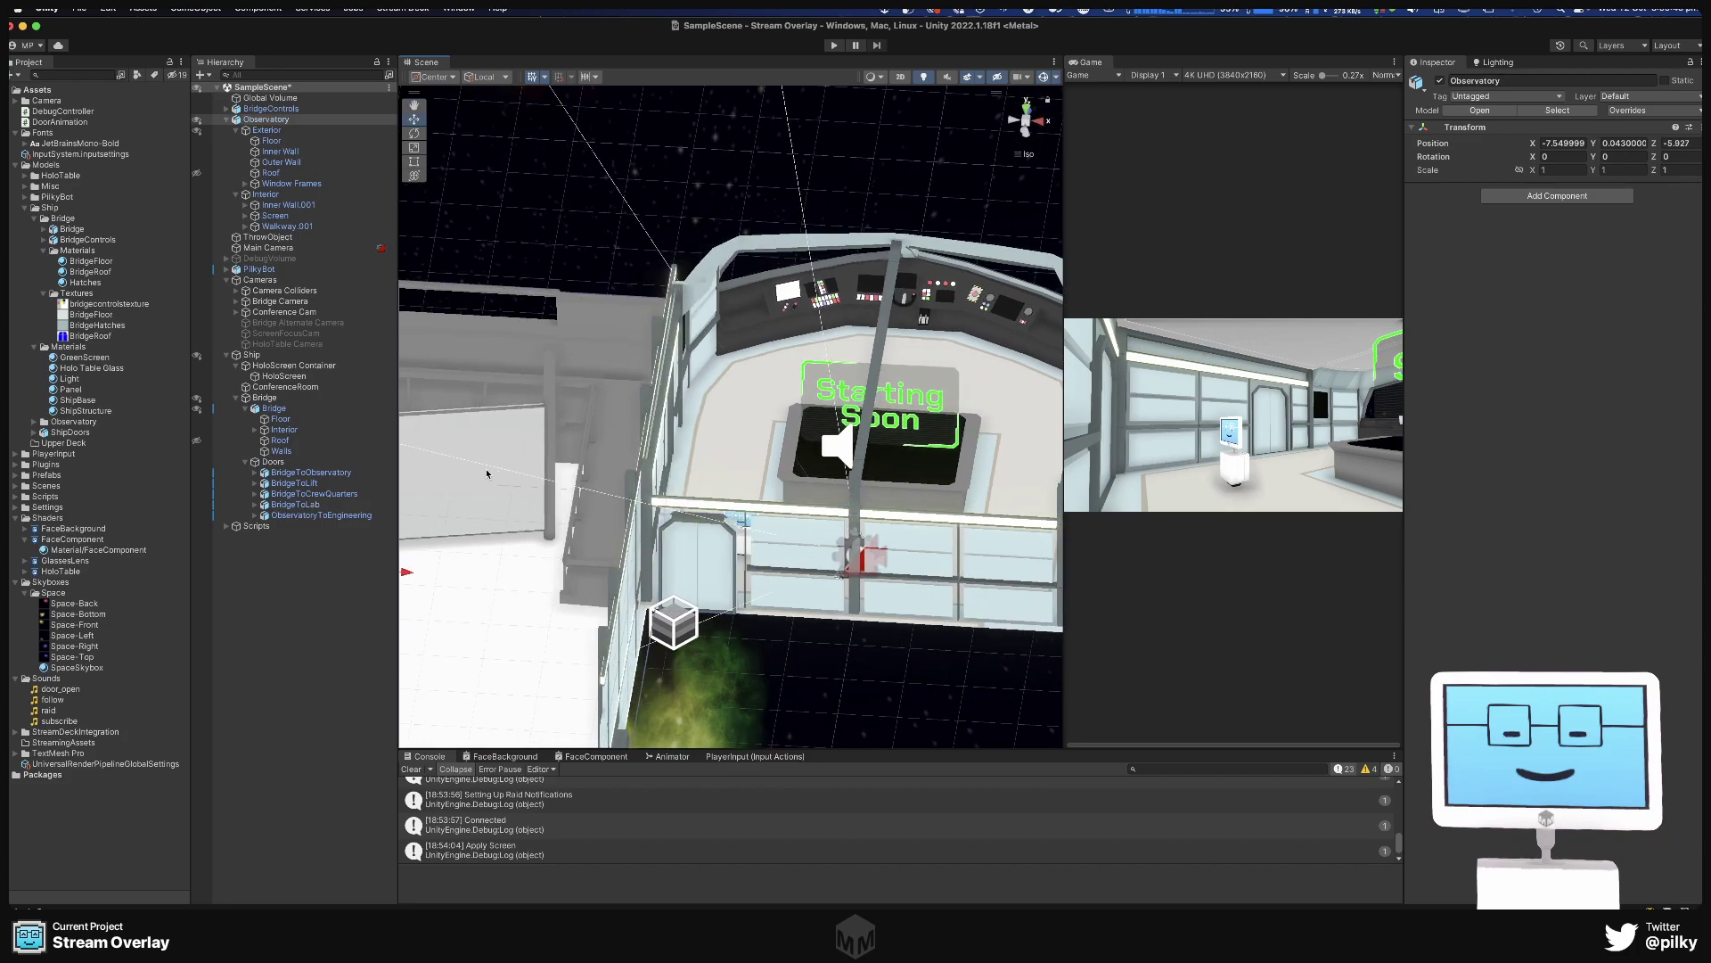
pyautogui.press('f')
pyautogui.keyDown('alt'); pyautogui.moveTo(781, 538); pyautogui.dragTo(949, 513); pyautogui.keyUp('alt')
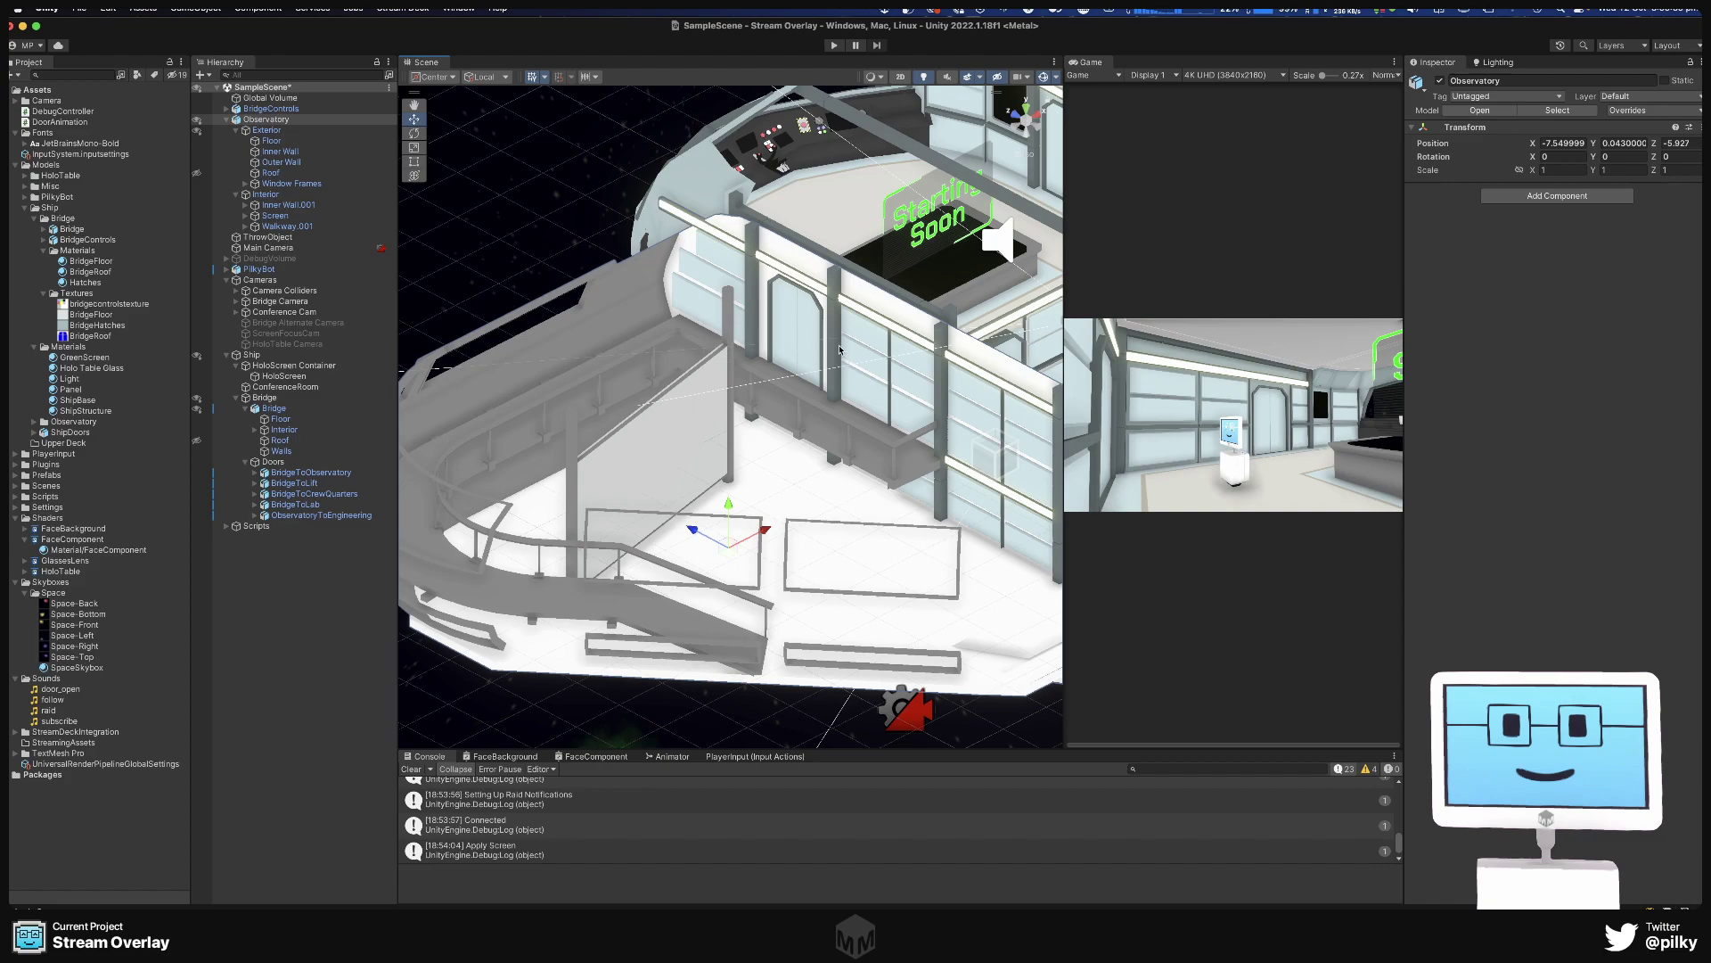
pyautogui.moveTo(889, 380); pyautogui.dragTo(719, 399, button='middle')
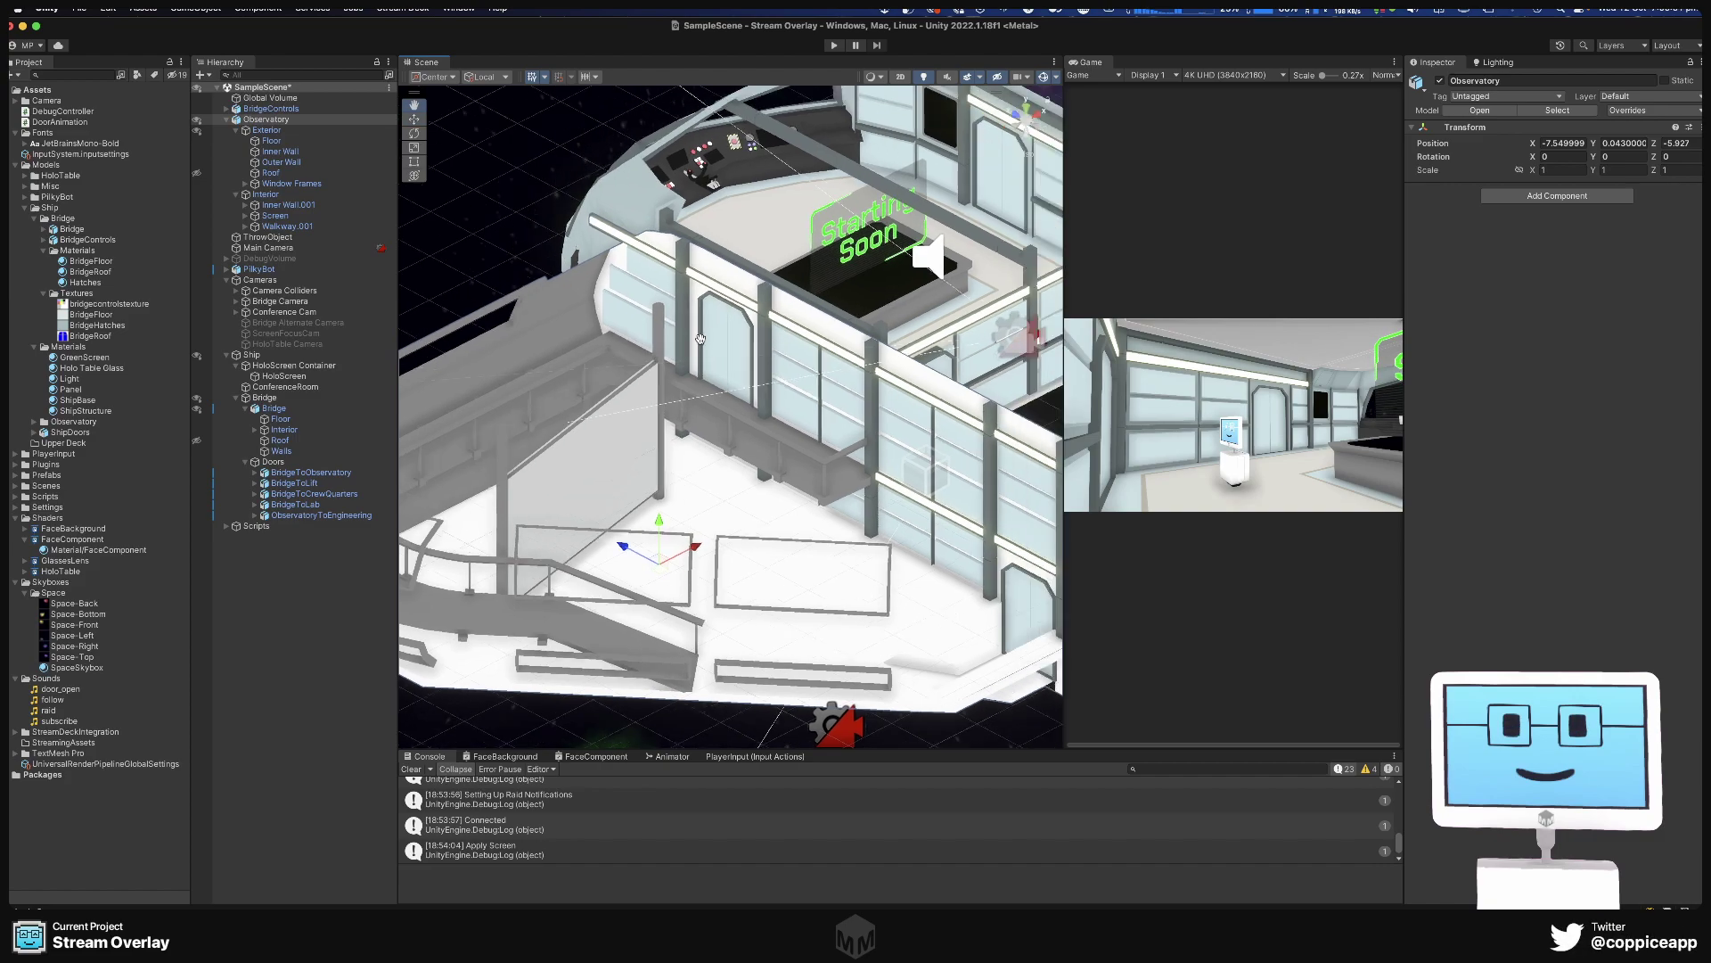
pyautogui.moveTo(719, 399); pyautogui.dragTo(684, 412, button='right')
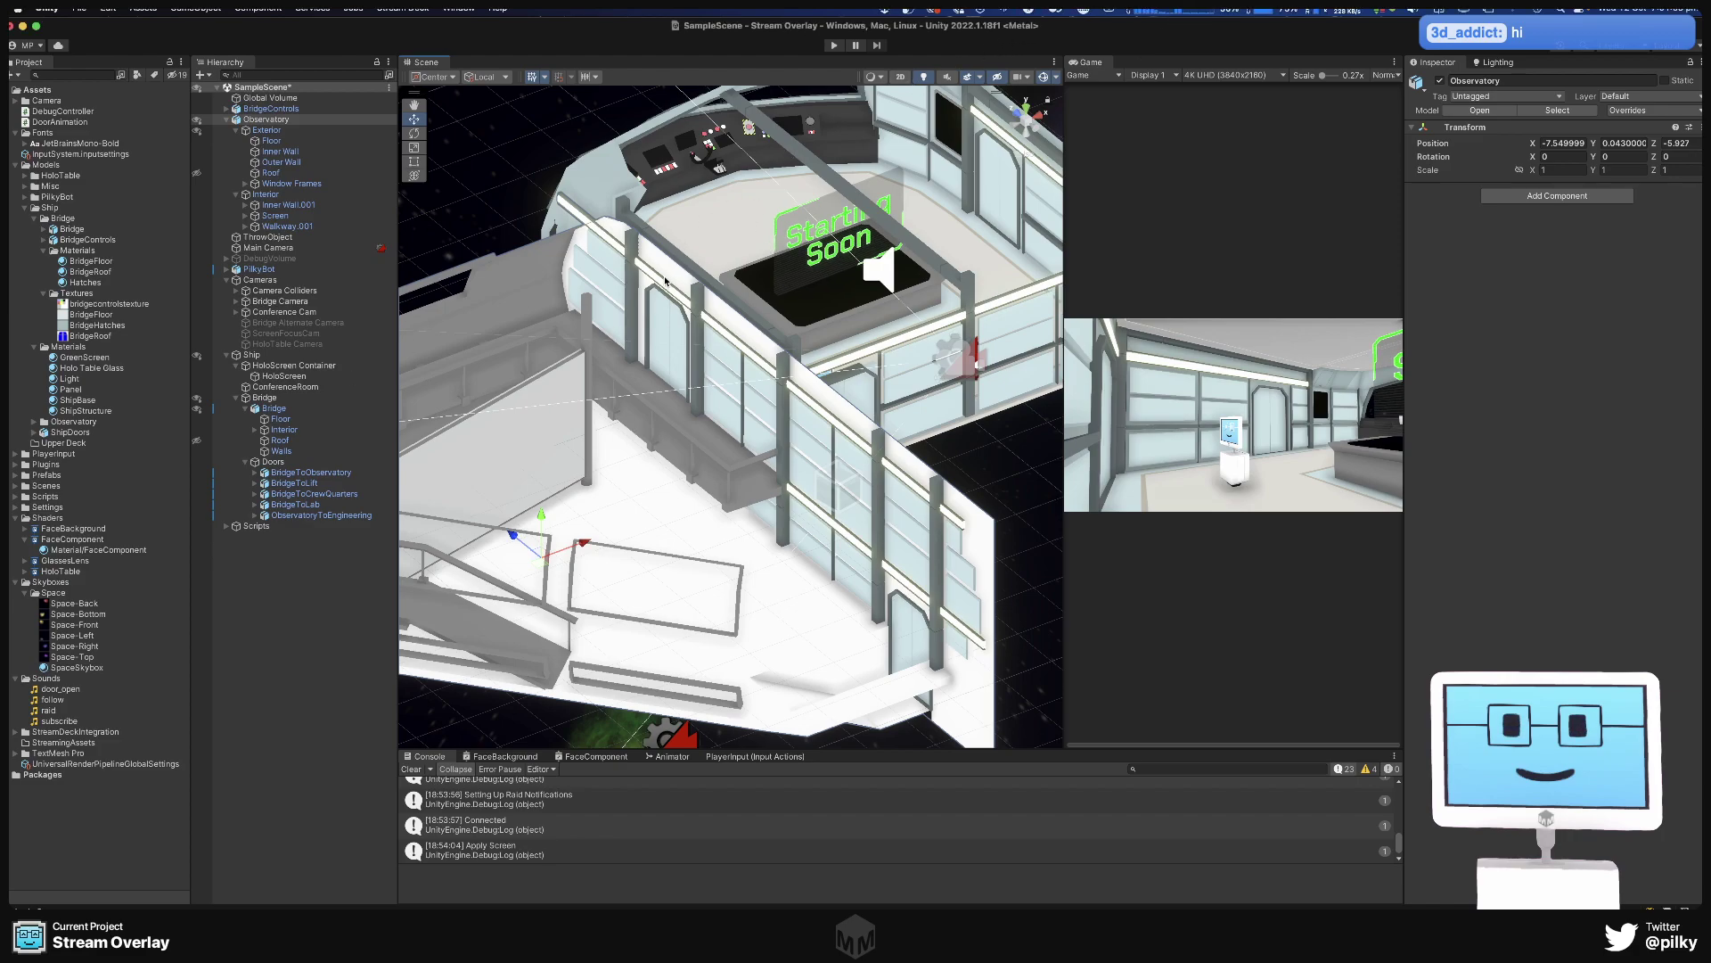
pyautogui.keyDown('alt'); pyautogui.moveTo(728, 367); pyautogui.dragTo(861, 345); pyautogui.keyUp('alt')
pyautogui.scroll(5, 730, 440)
# Add a Mesh Collider component to the observatory's Walkway object.
pyautogui.click(832, 407)
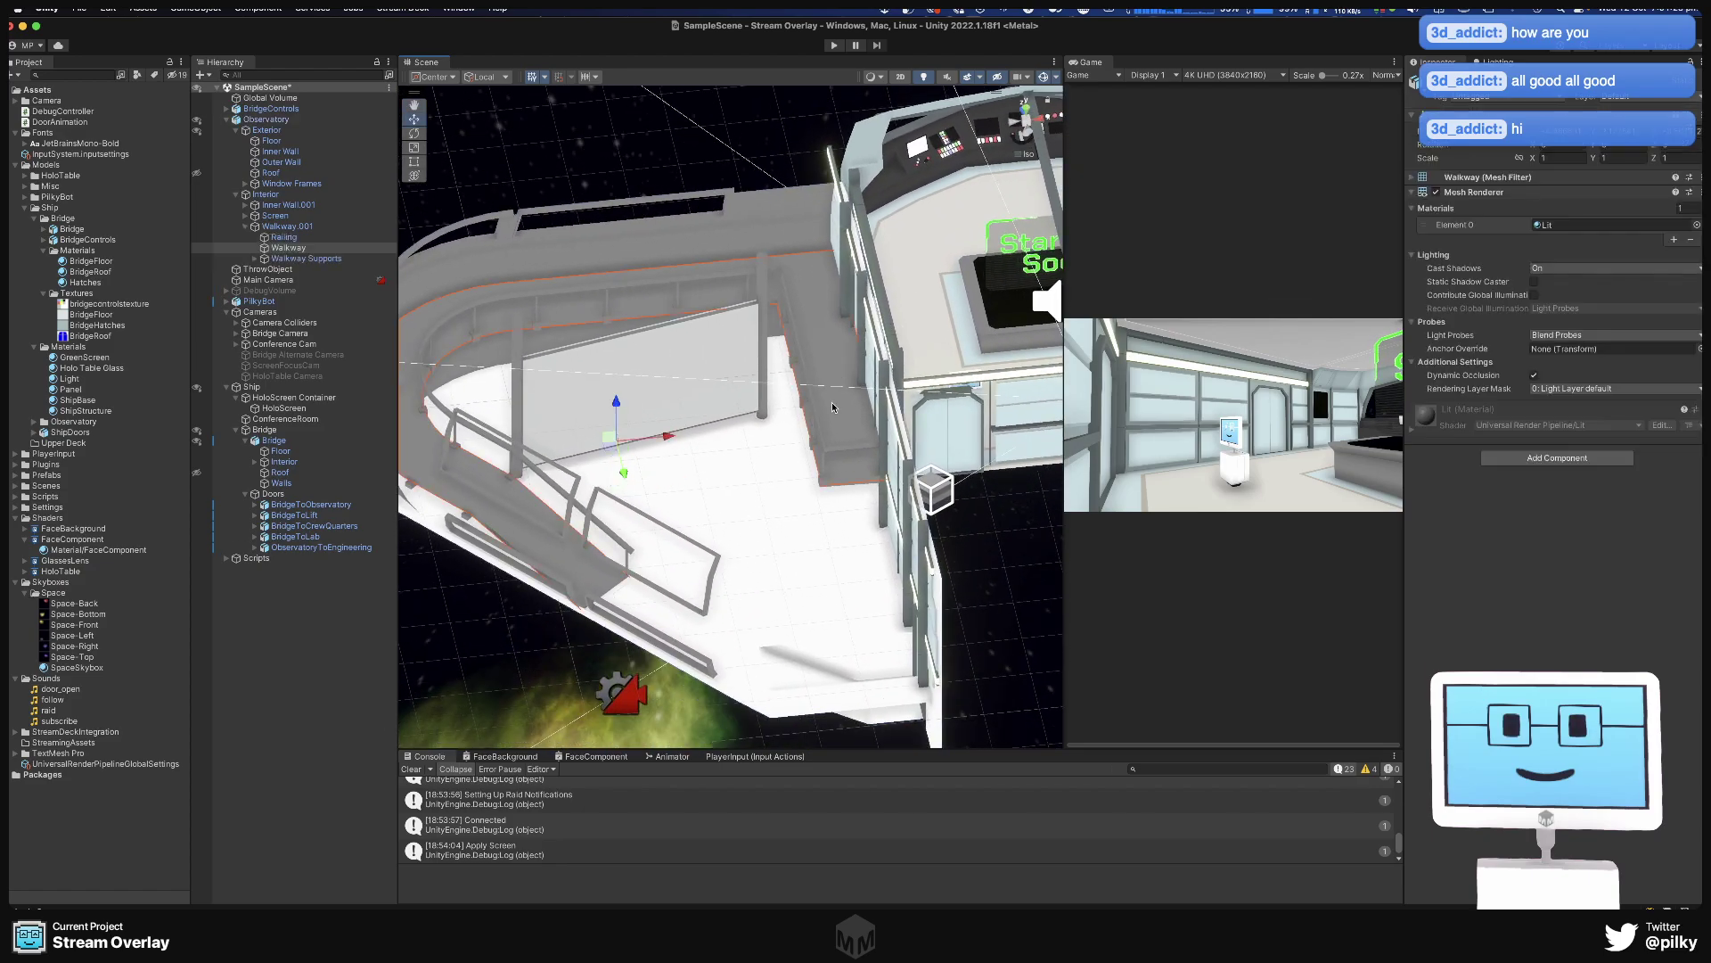
pyautogui.click(1512, 457)
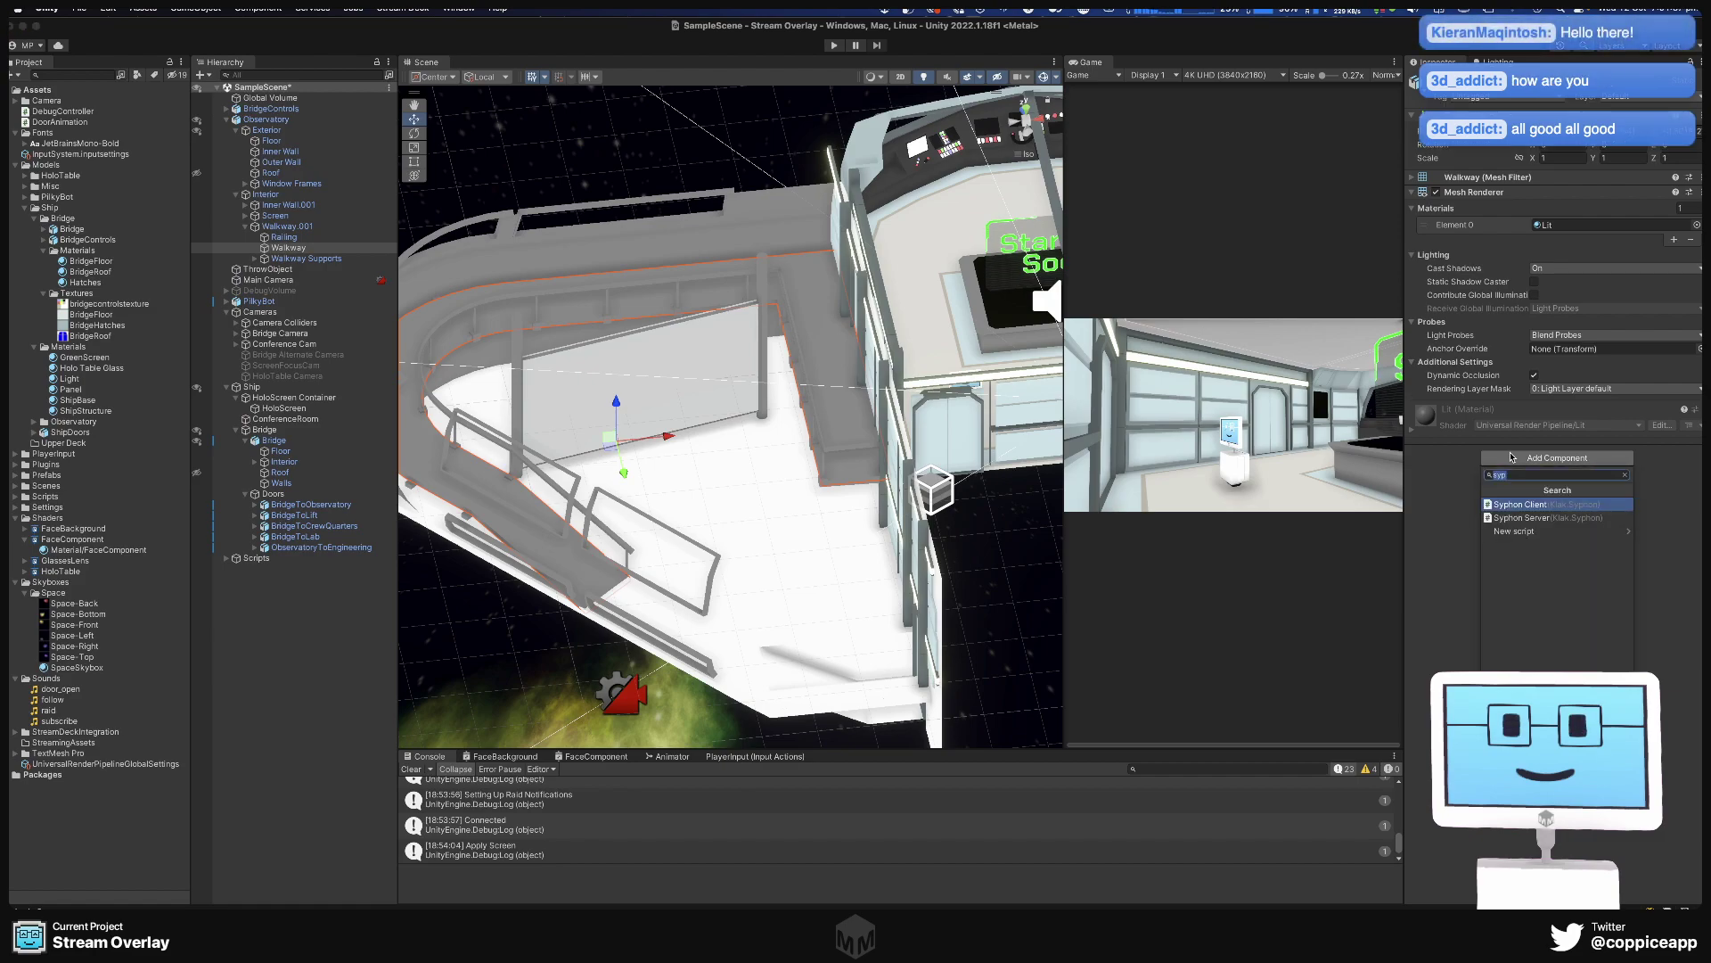
pyautogui.write('c')
pyautogui.press('BackSpace')
pyautogui.write('mesh')
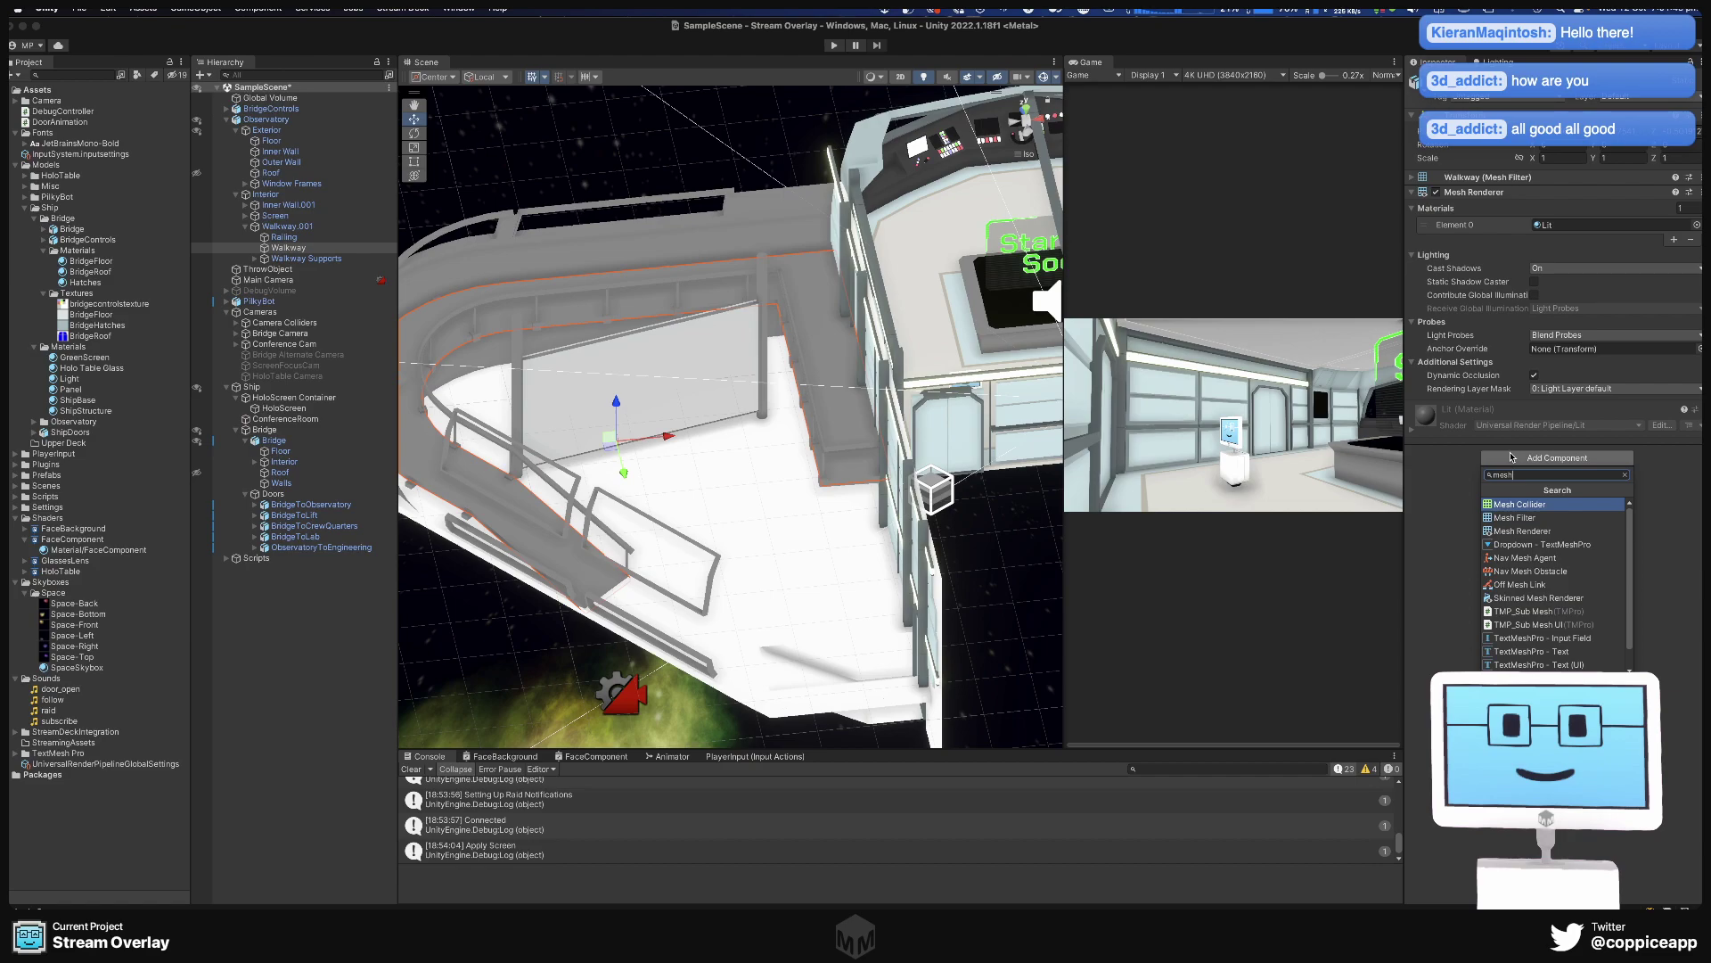
pyautogui.press('Return')
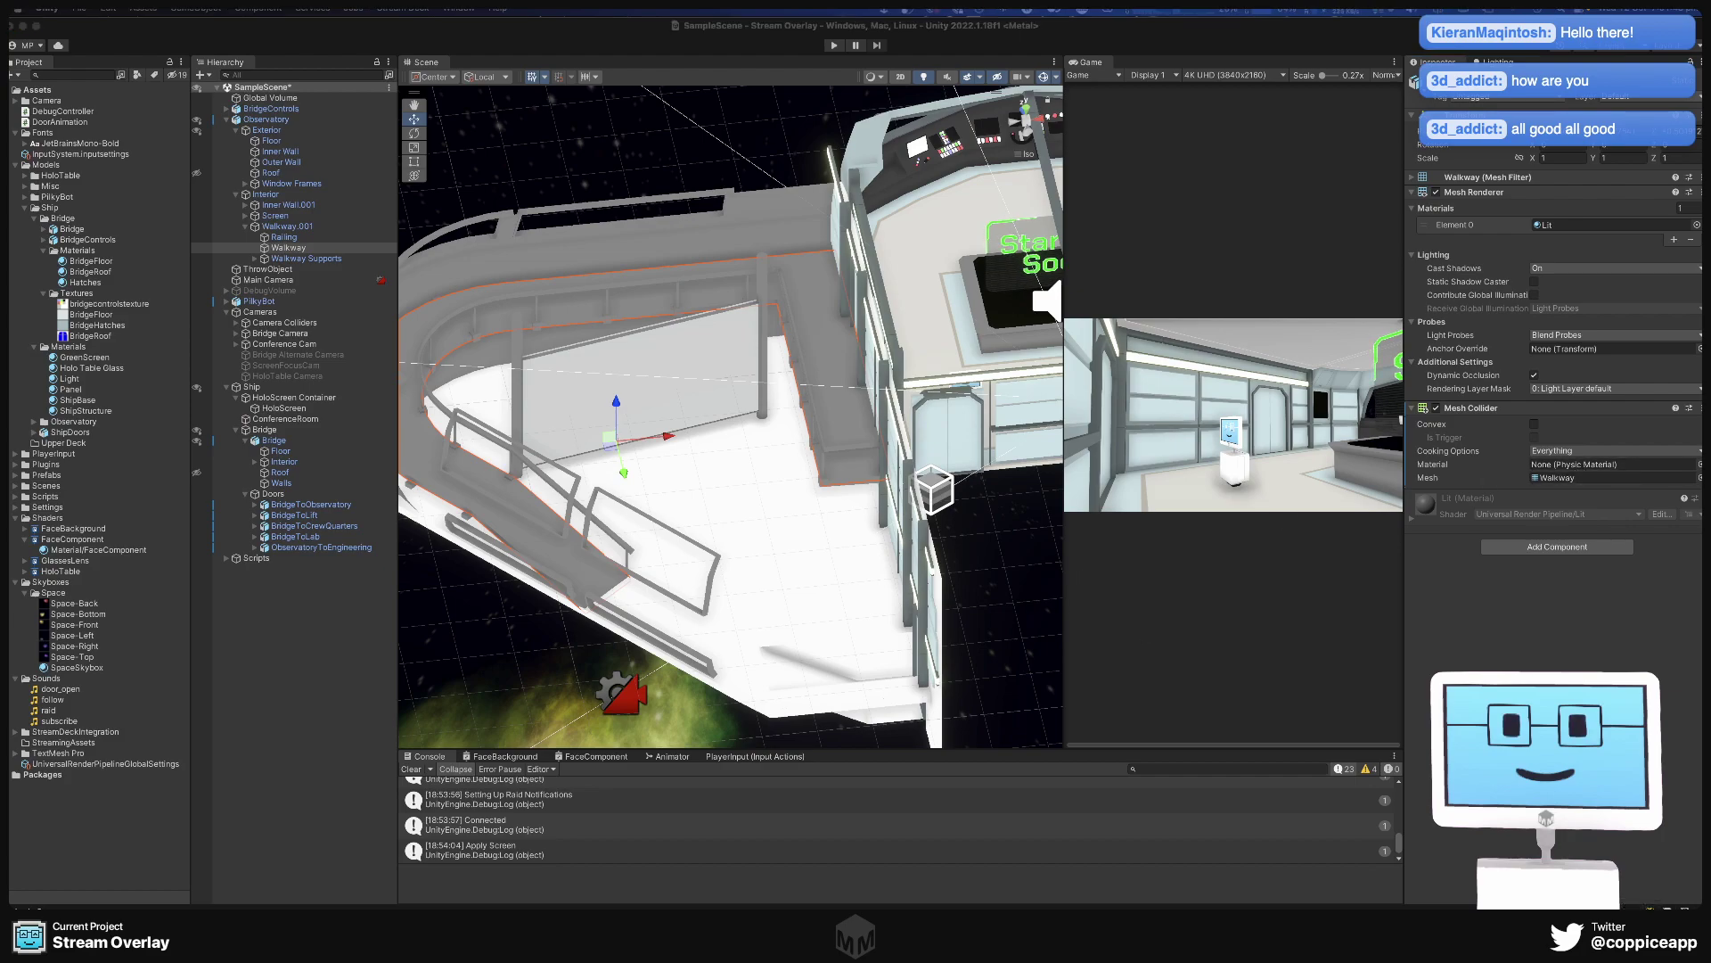
# Add a Mesh Collider component to the Floor object of the Observatory's exterior.
pyautogui.click(789, 578)
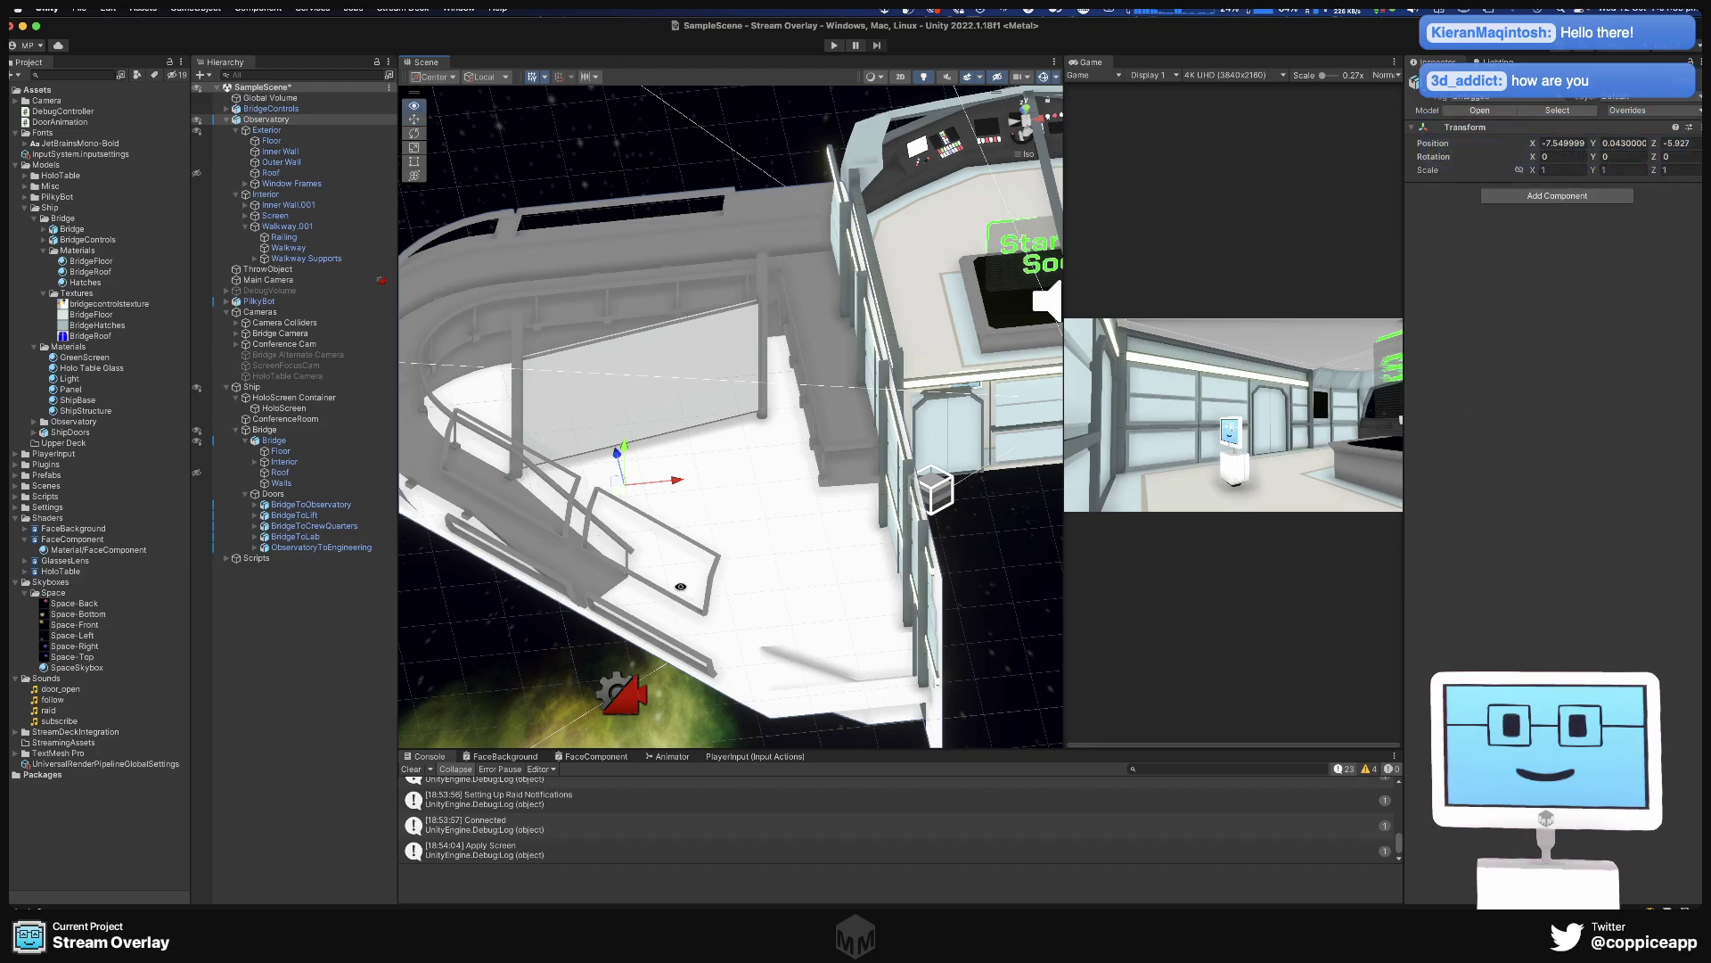
pyautogui.keyDown('alt'); pyautogui.moveTo(785, 481); pyautogui.dragTo(878, 537); pyautogui.keyUp('alt')
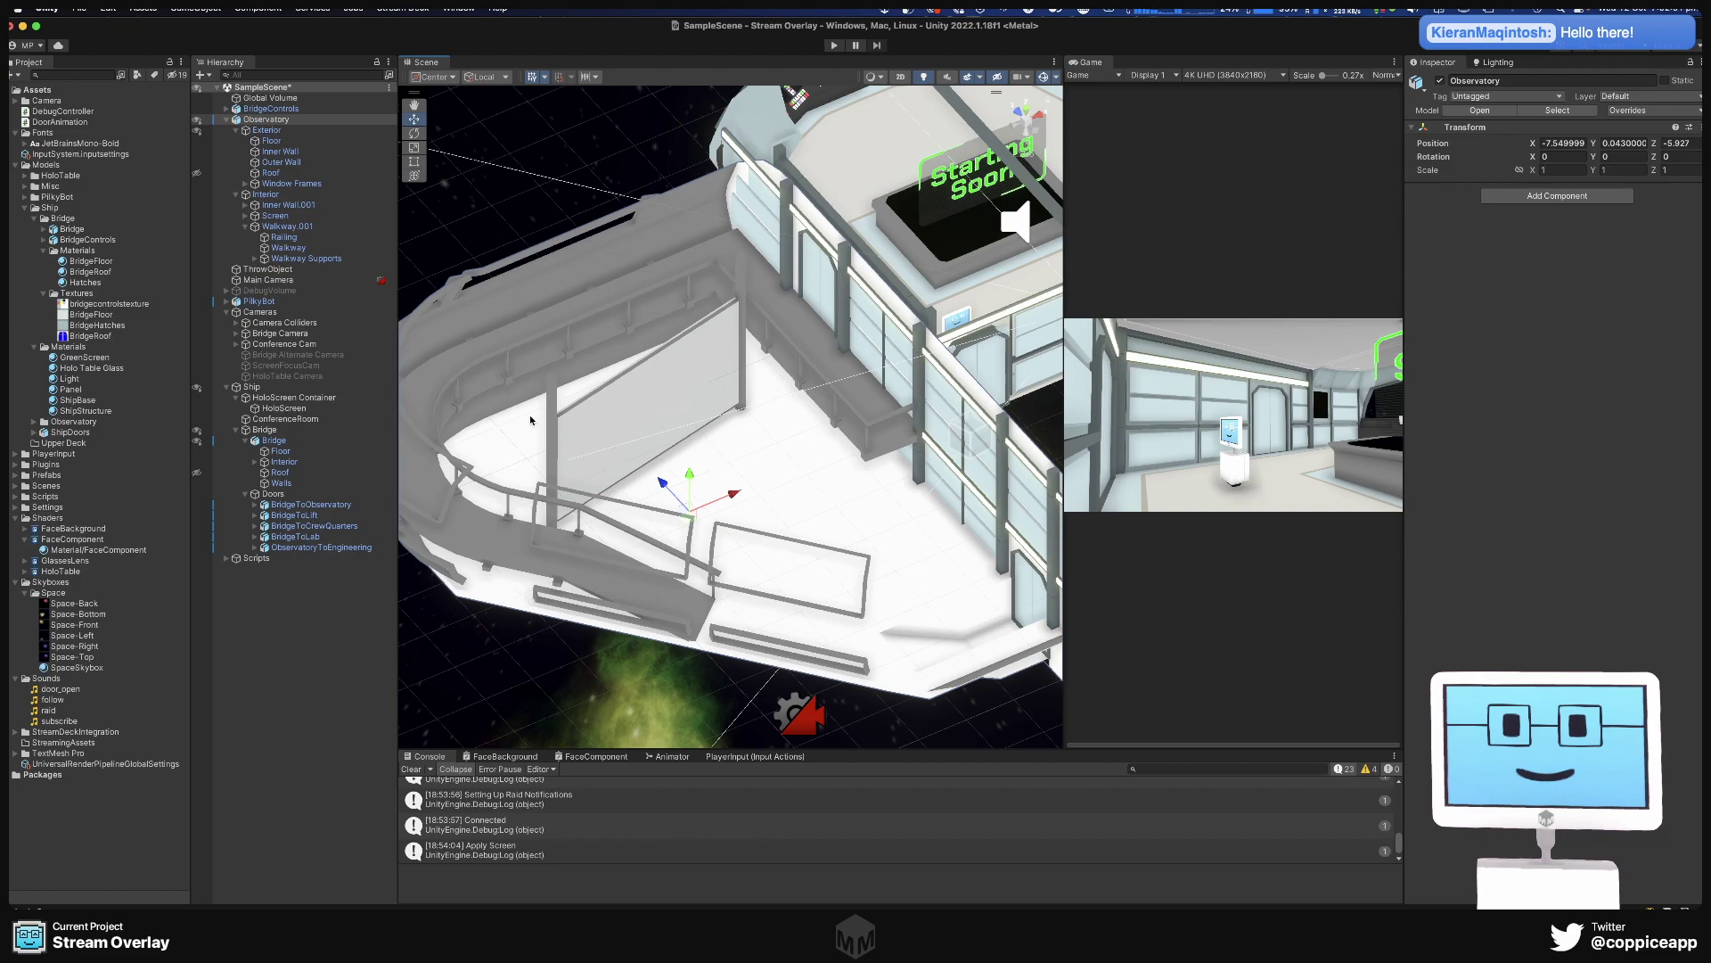
pyautogui.click(814, 552)
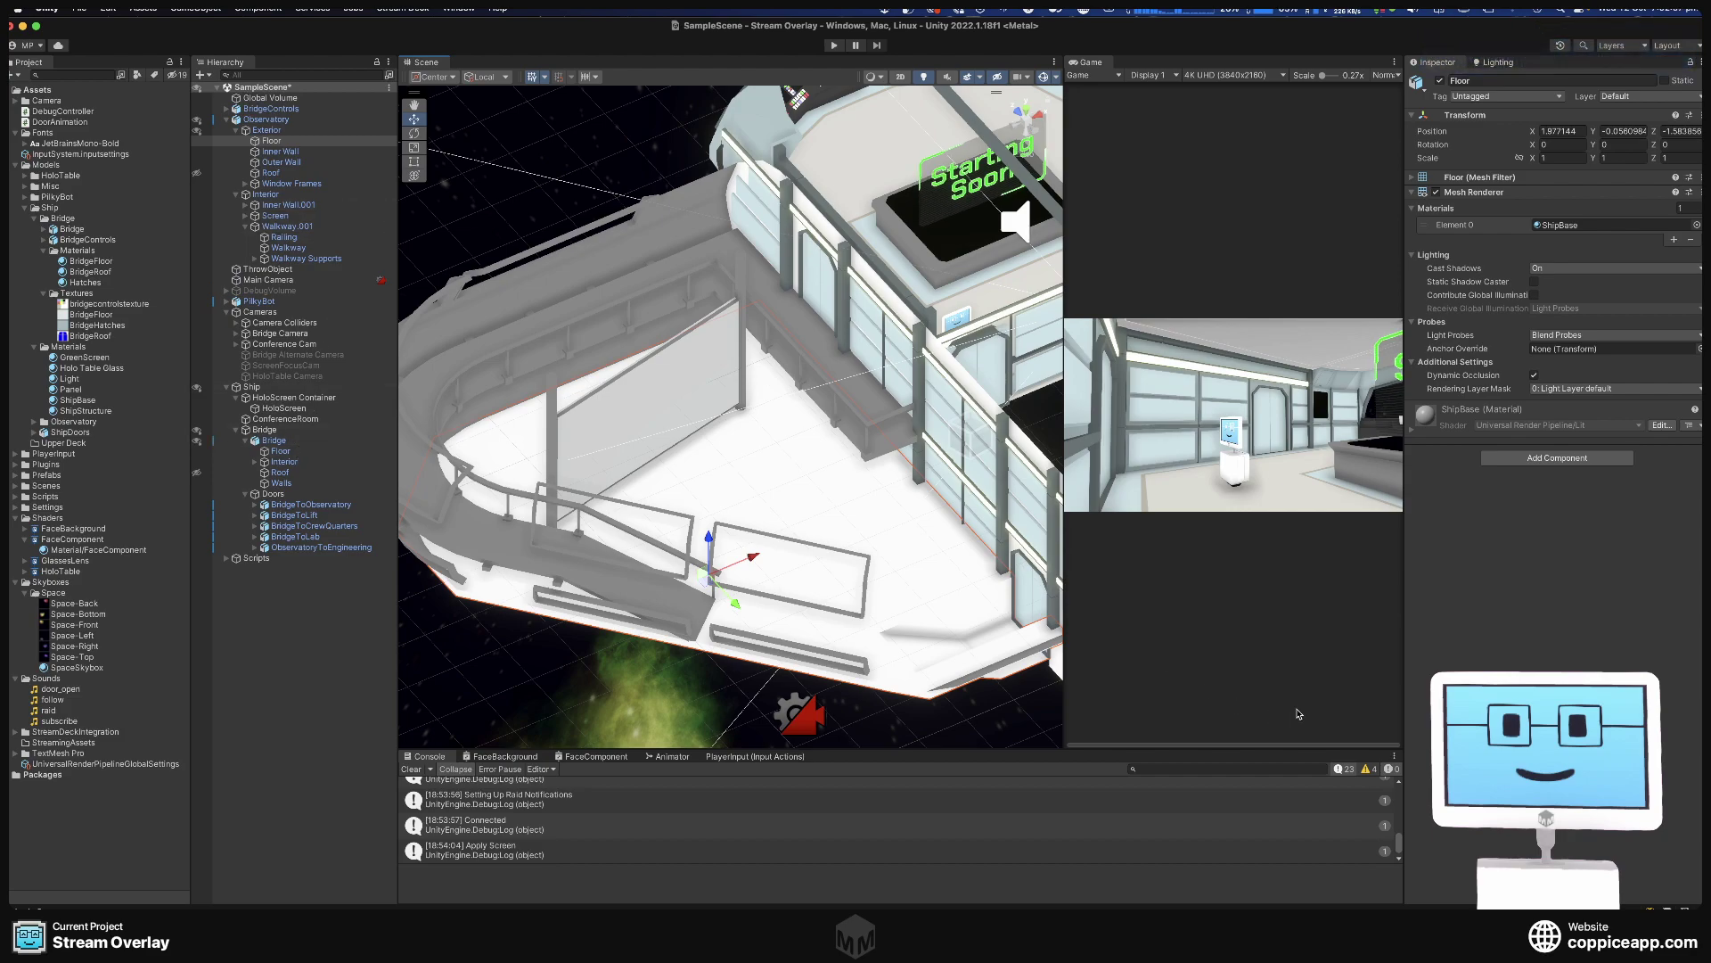
pyautogui.click(1518, 459)
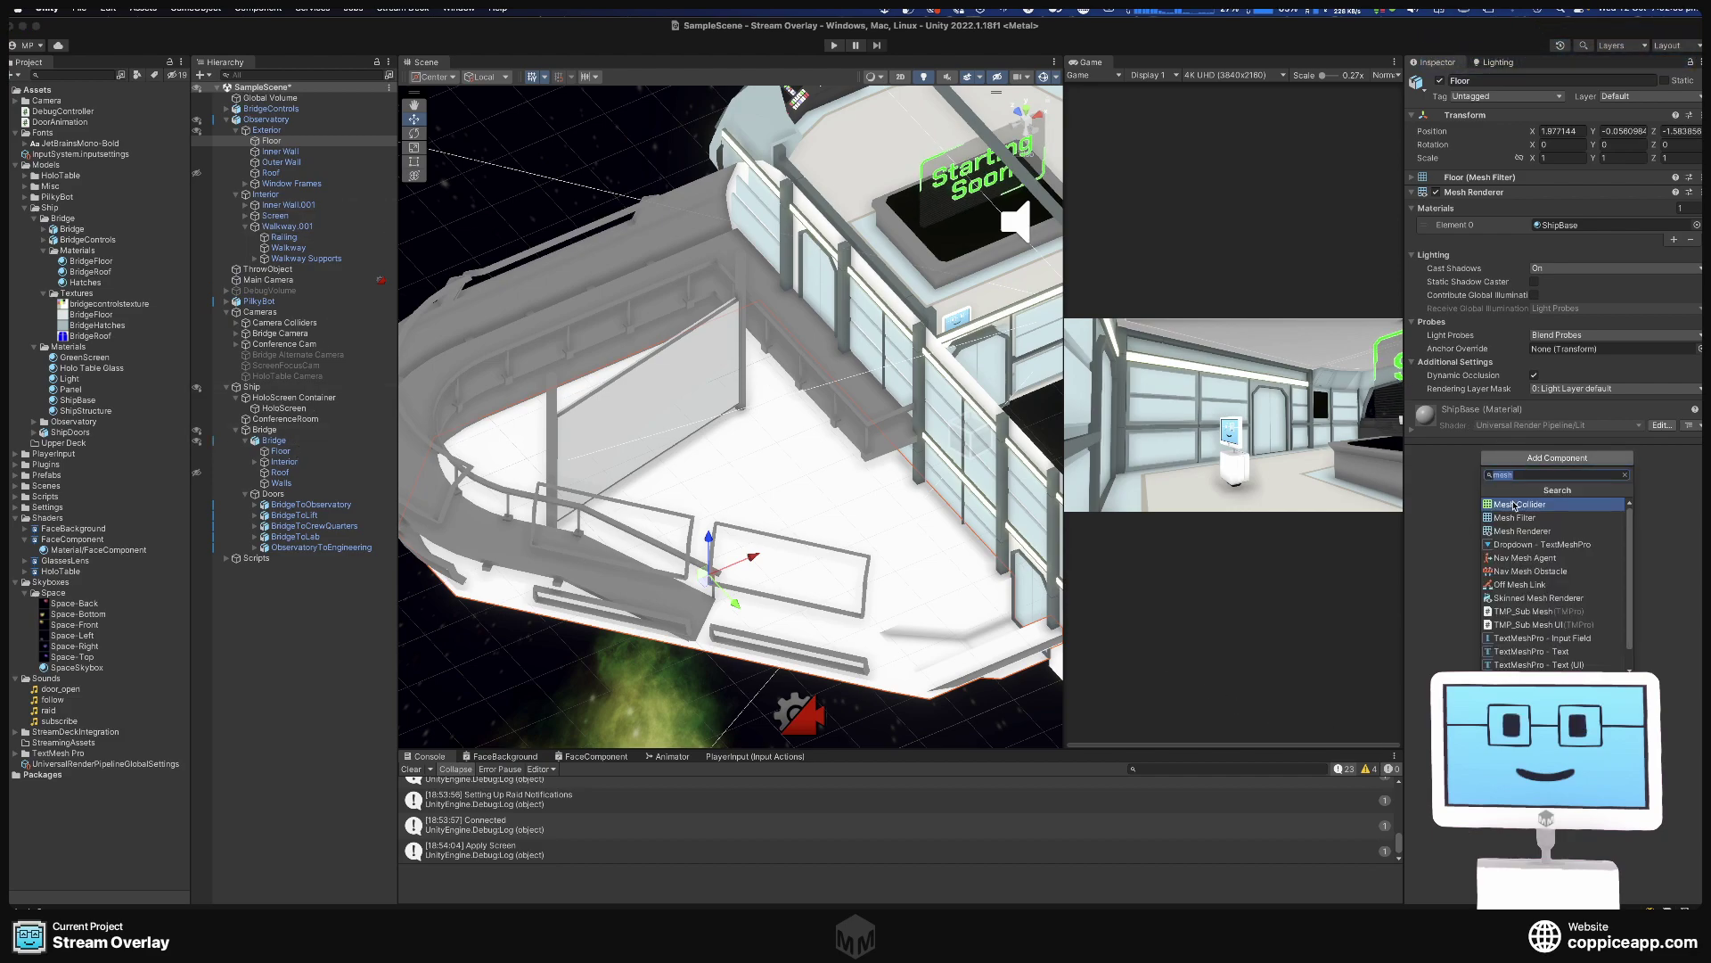
pyautogui.click(1514, 507)
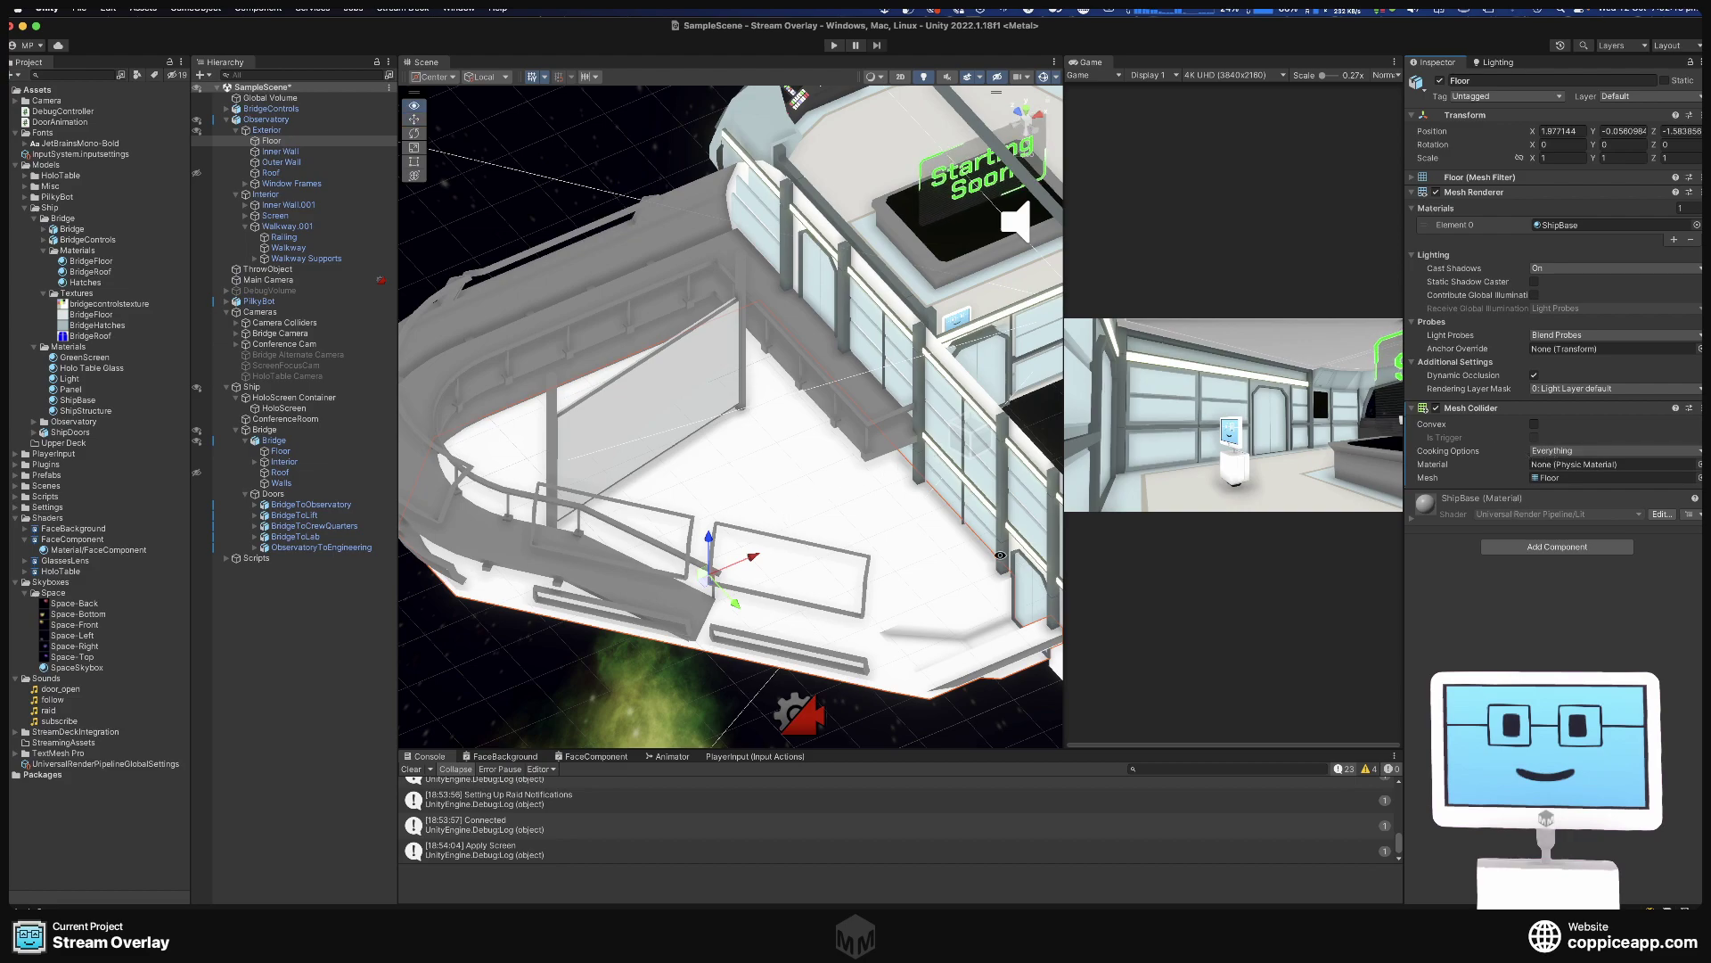
# Move Conference Cam and ScreenFocusCam together onto the observatory floor, placing Conference Cam at about X 1.89, Z -3.71.
pyautogui.moveTo(942, 565); pyautogui.dragTo(678, 490, button='right')
pyautogui.scroll(-3, 549, 421)
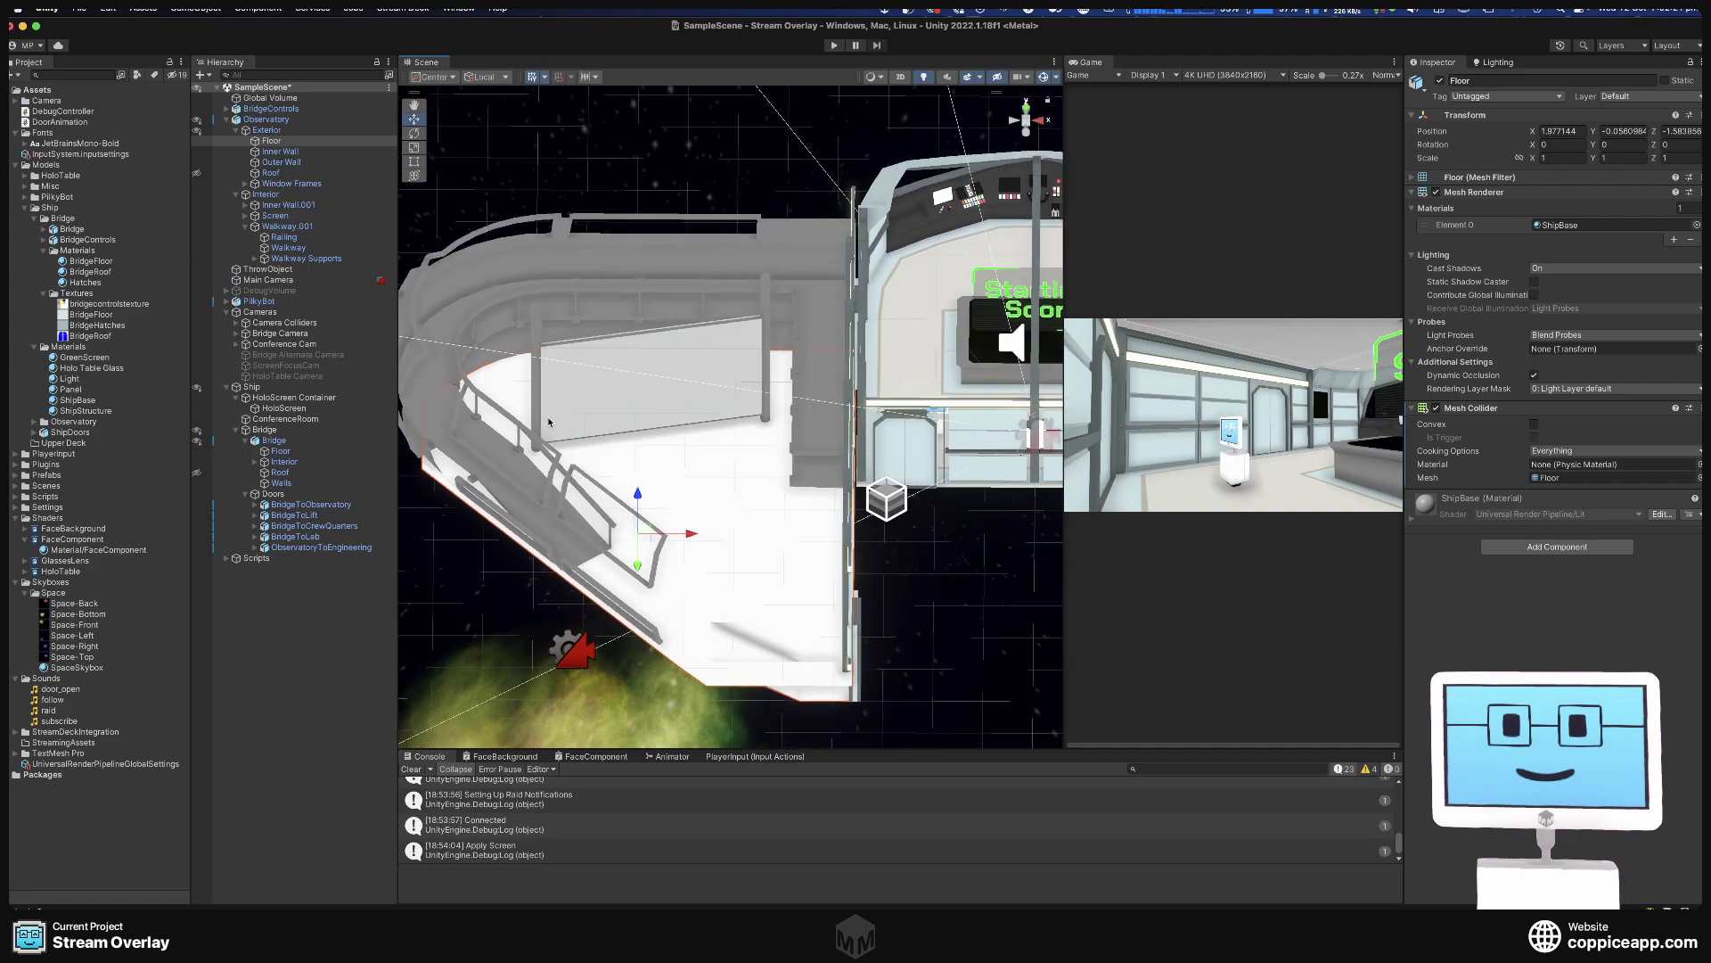
pyautogui.click(298, 354)
pyautogui.click(309, 345)
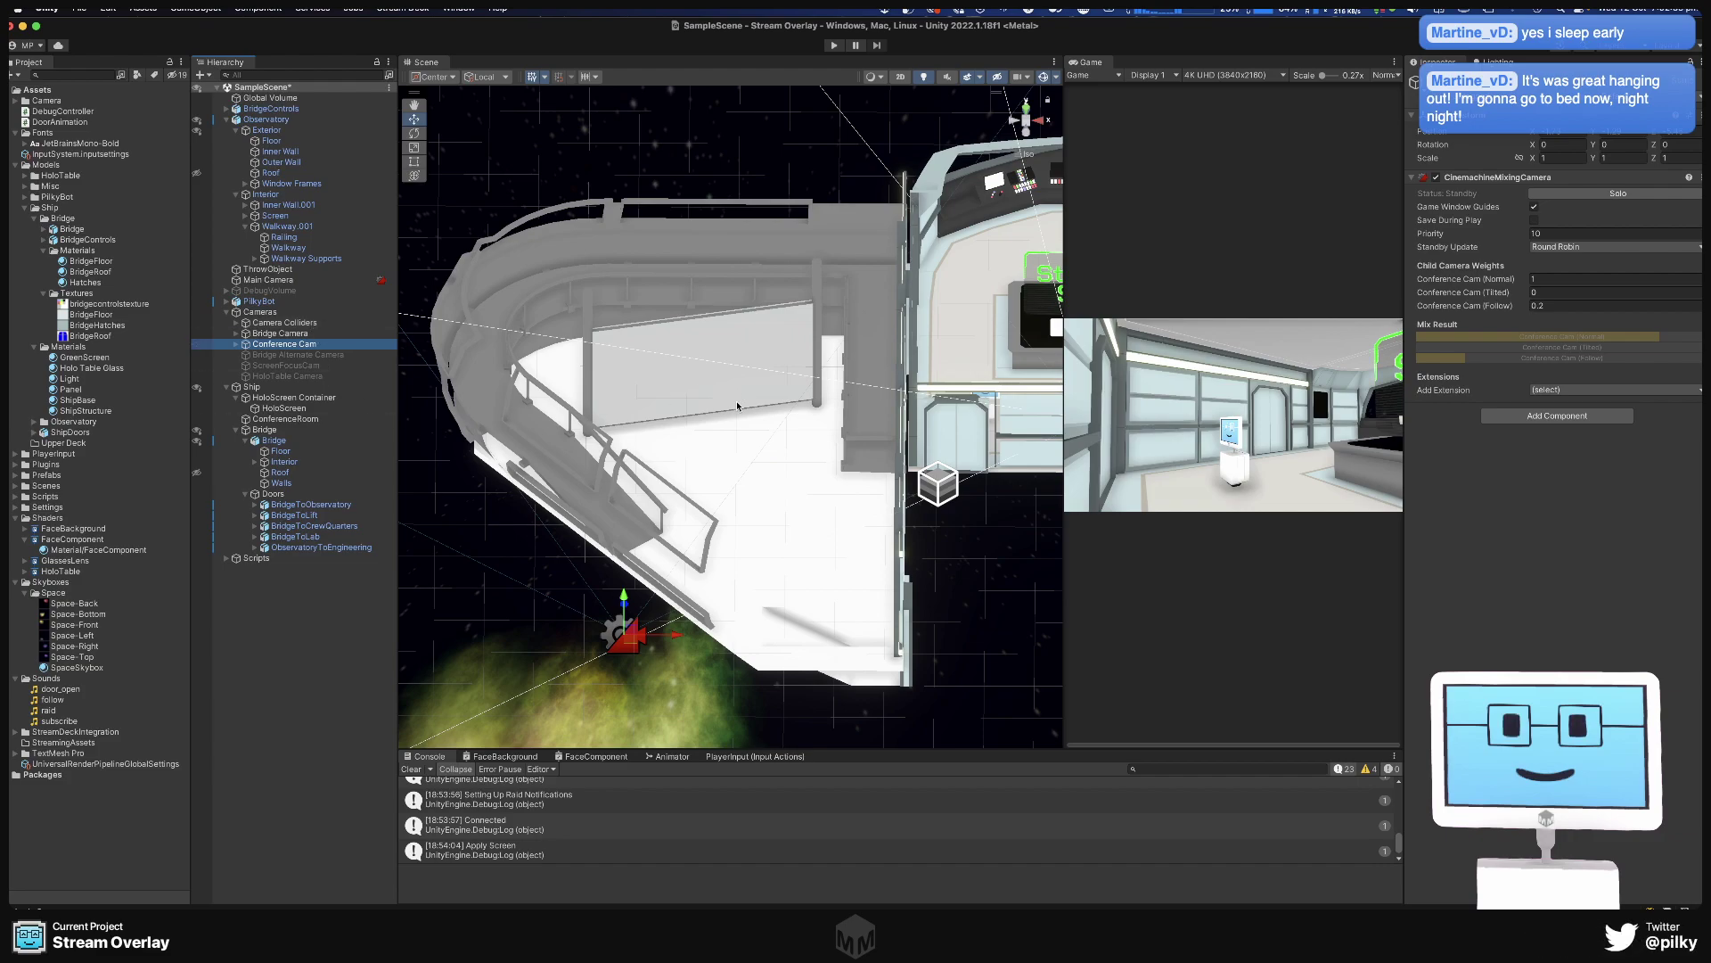
pyautogui.moveTo(738, 424); pyautogui.dragTo(738, 460, button='middle')
pyautogui.keyDown('alt'); pyautogui.moveTo(738, 460); pyautogui.dragTo(691, 371); pyautogui.keyUp('alt')
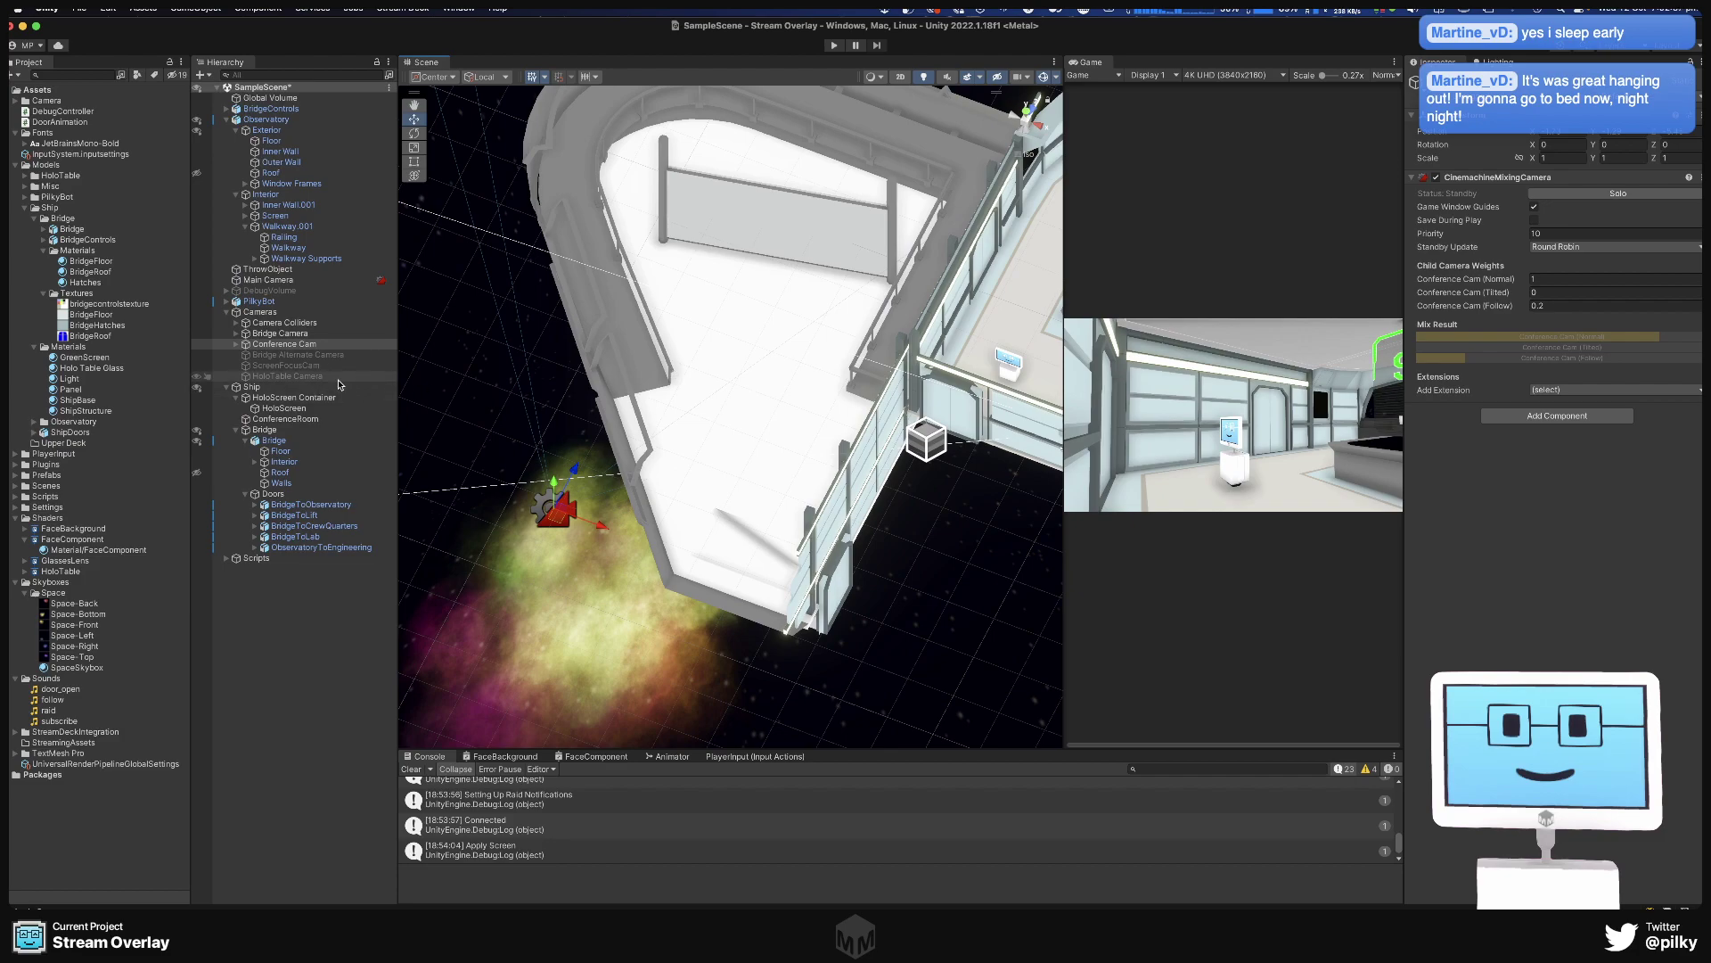
pyautogui.moveTo(649, 355); pyautogui.dragTo(769, 347, button='middle')
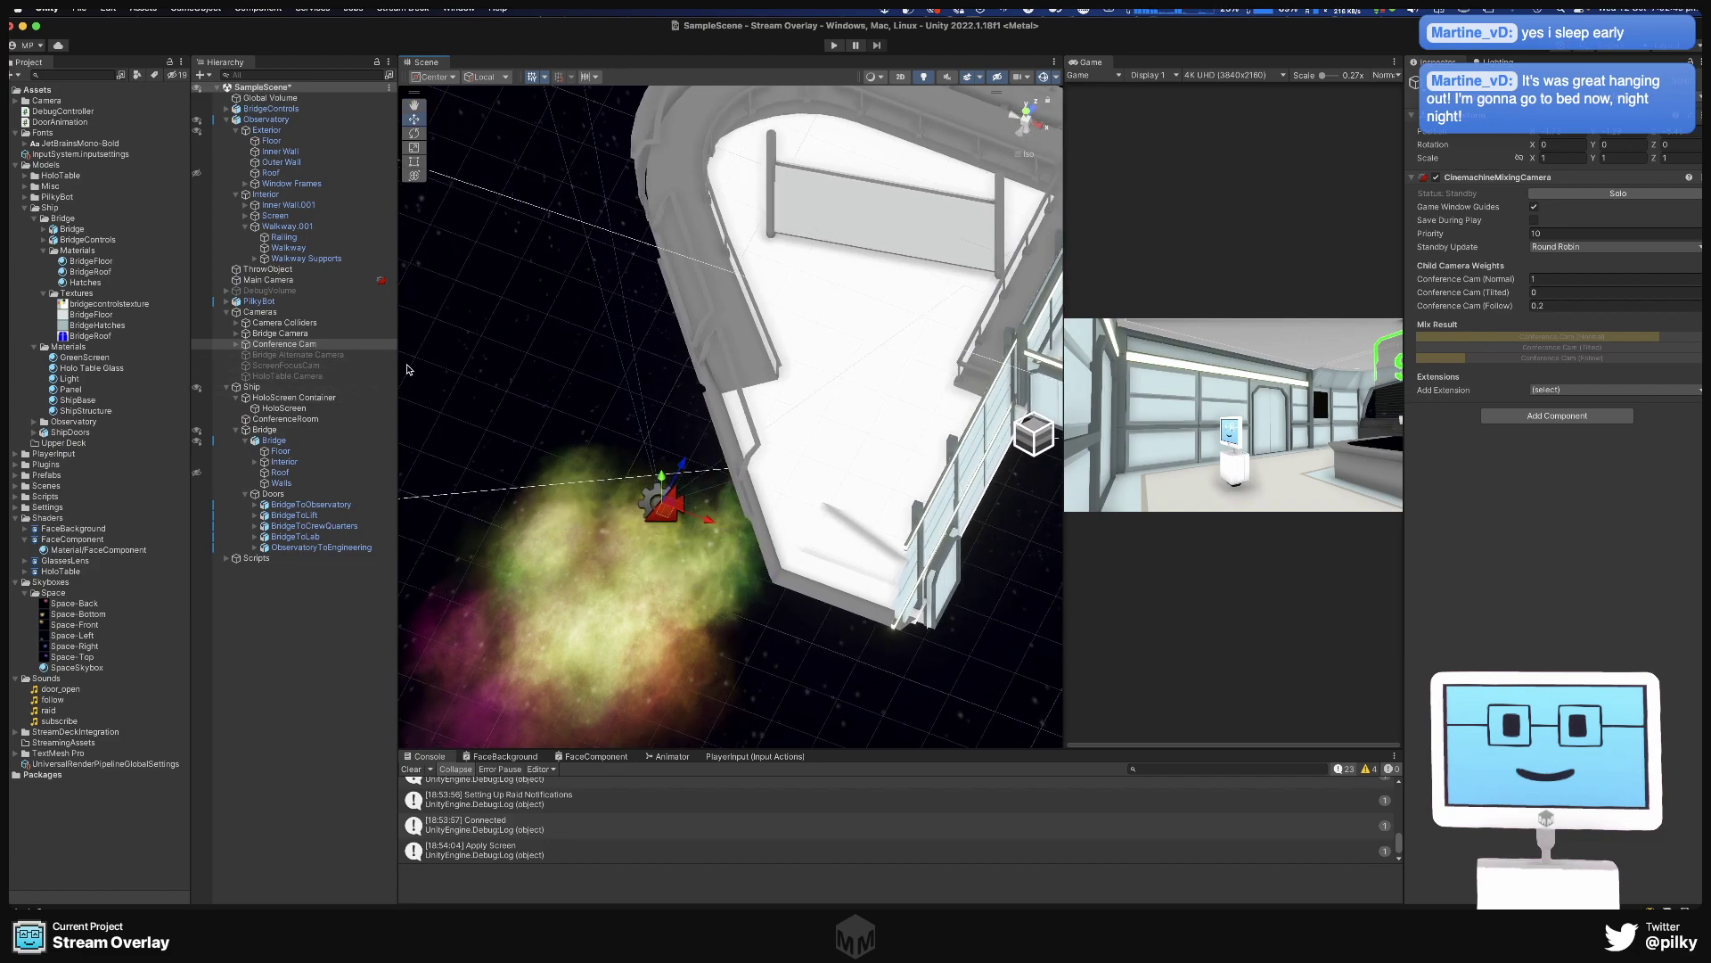
pyautogui.click(278, 365)
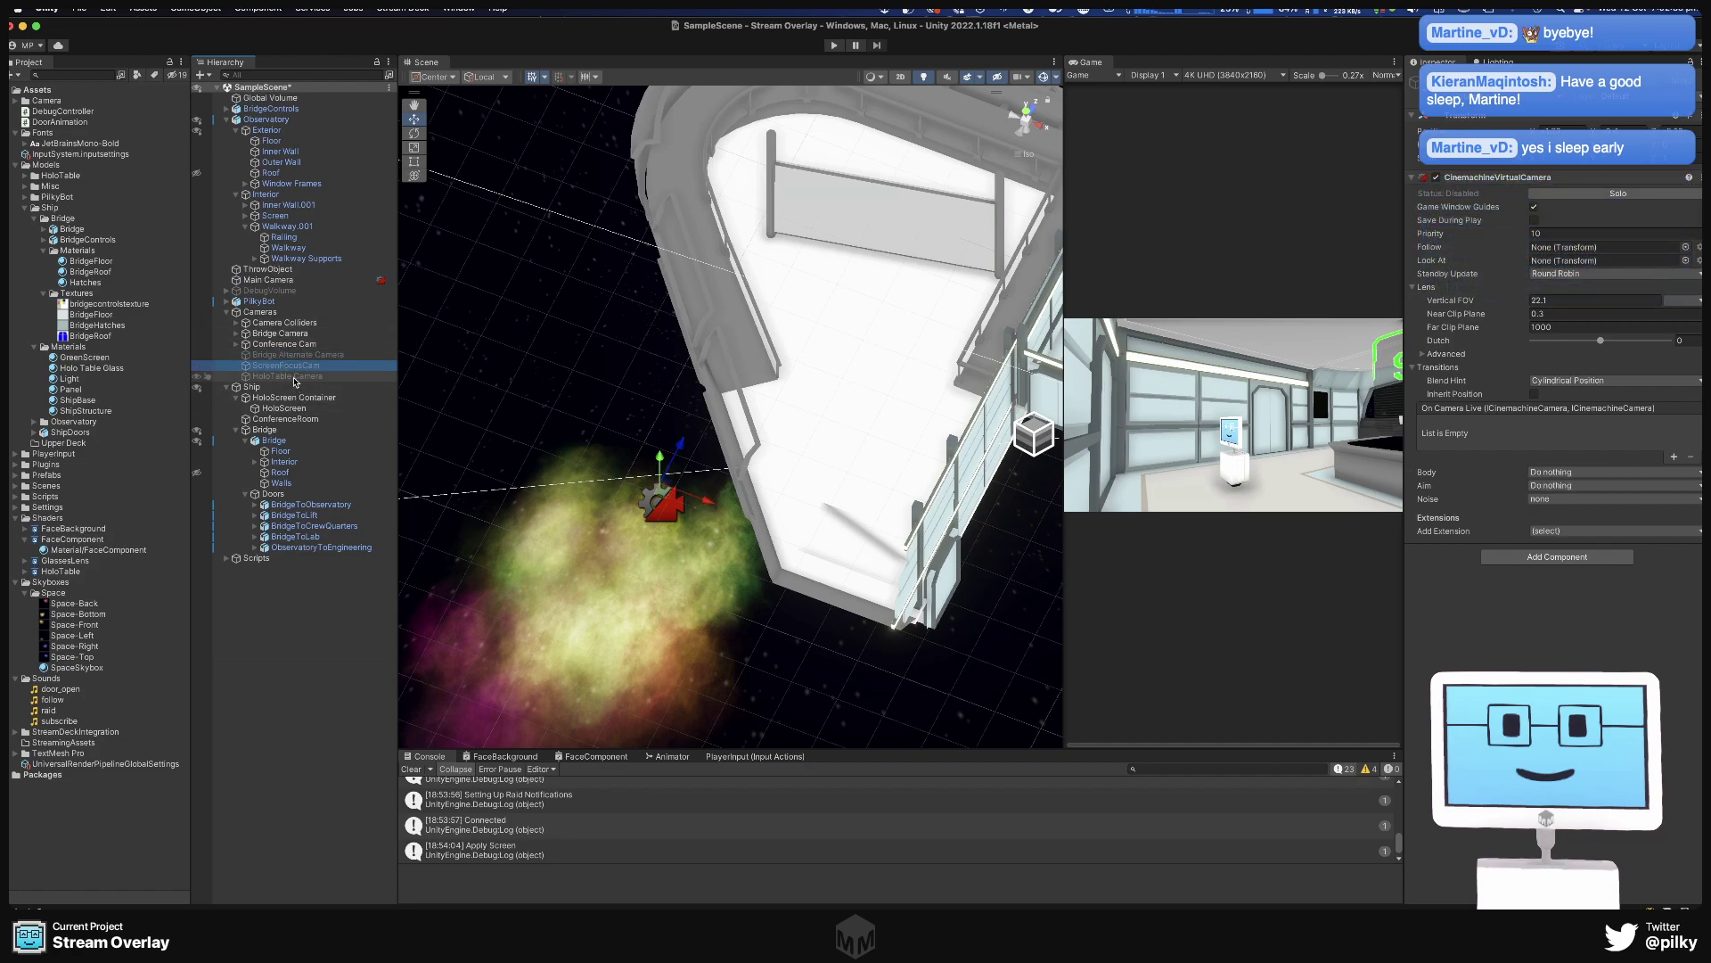
pyautogui.keyDown('super'); pyautogui.click(284, 344); pyautogui.keyUp('super')
pyautogui.moveTo(710, 509); pyautogui.dragTo(873, 452)
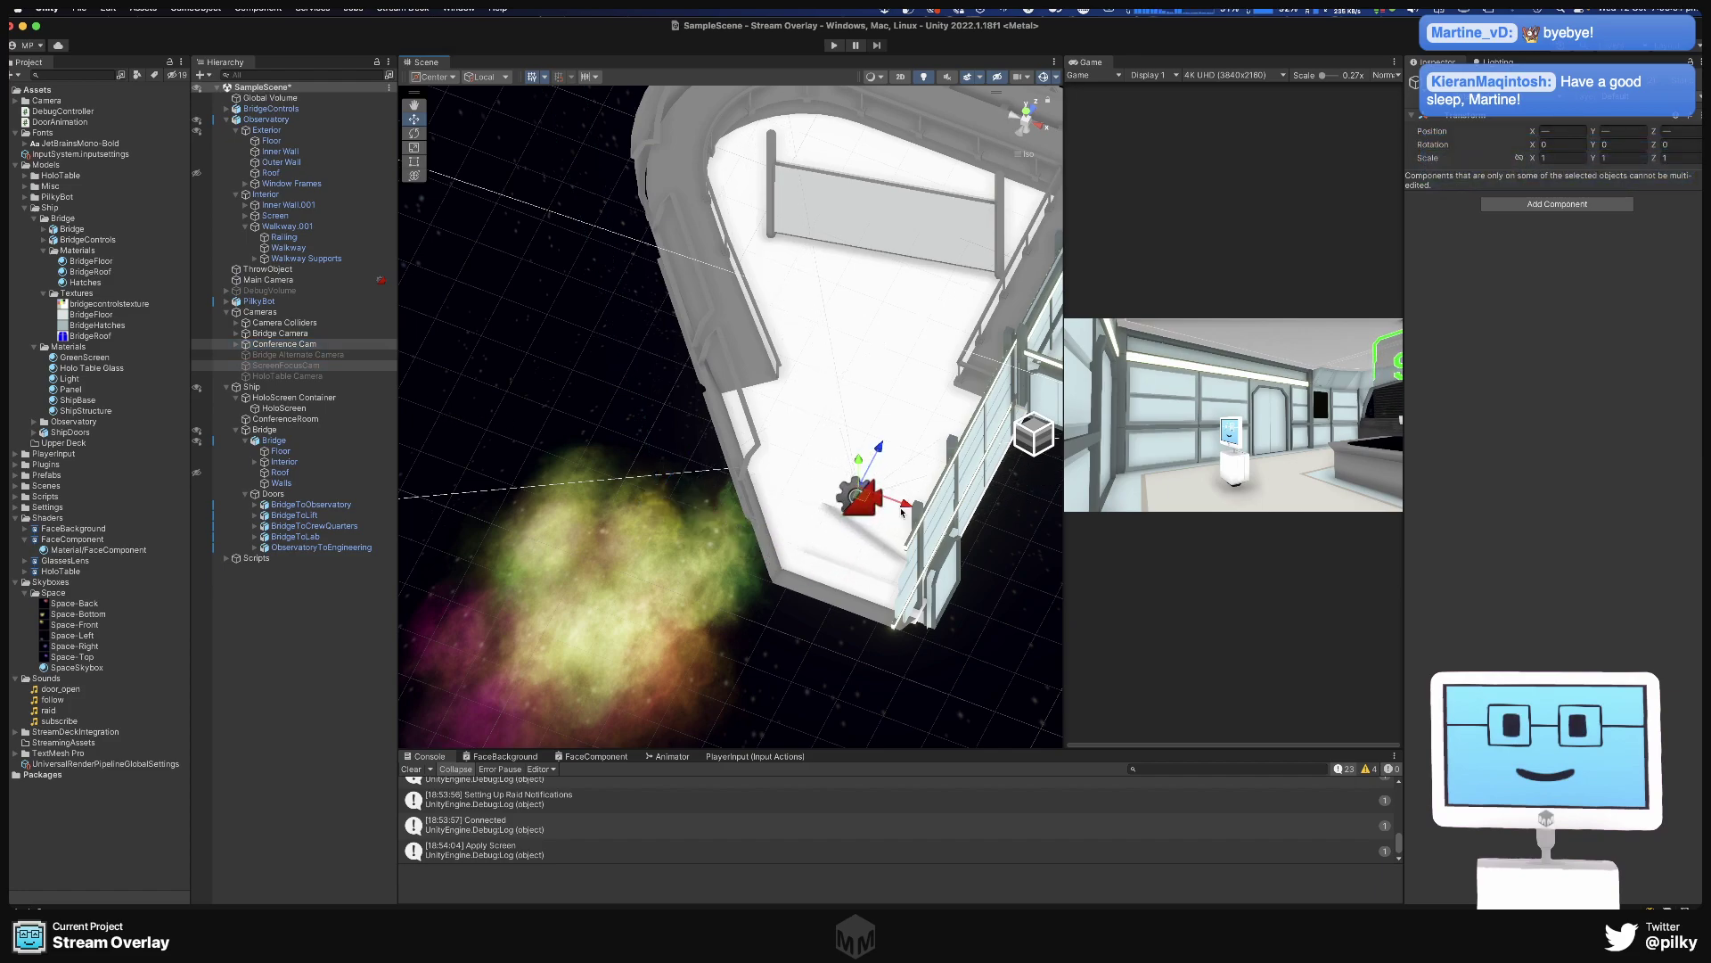
pyautogui.click(364, 347)
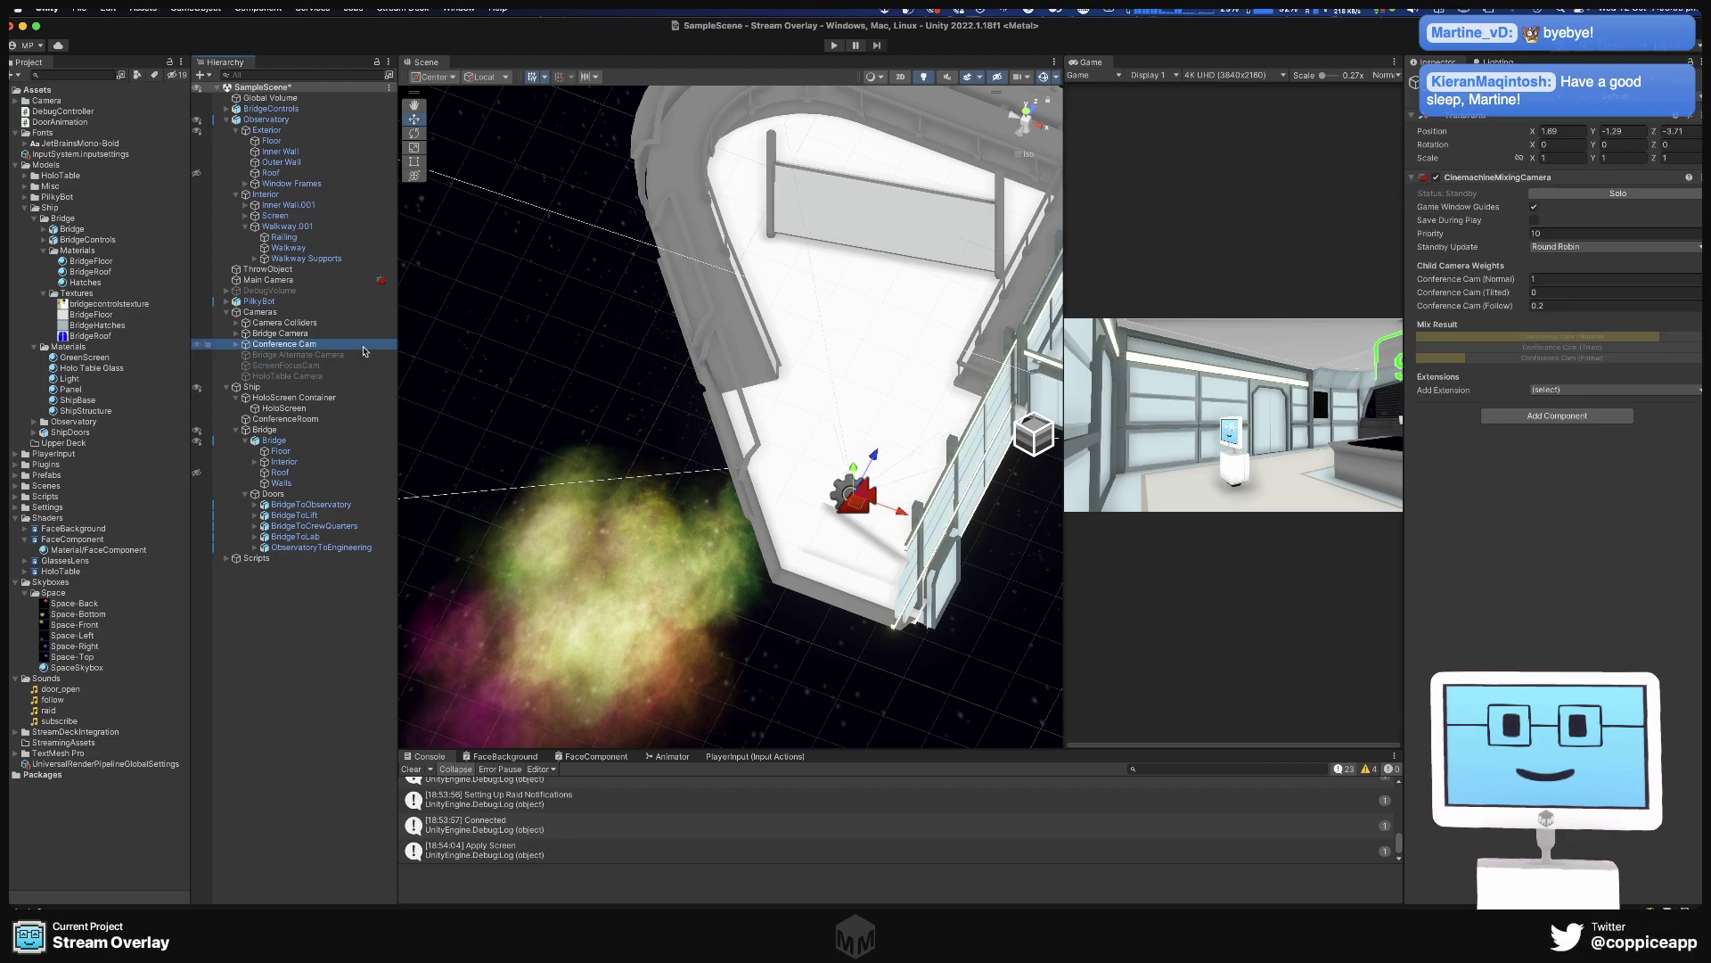
# Move the ConferenceRoom camera collider over the observatory, to about X 0.13, Z 1.65.
pyautogui.moveTo(1063, 546)
pyautogui.mouseDown()
pyautogui.moveTo(794, 545)
pyautogui.moveTo(1082, 539)
pyautogui.mouseUp()
pyautogui.moveTo(987, 546); pyautogui.dragTo(711, 540, button='middle')
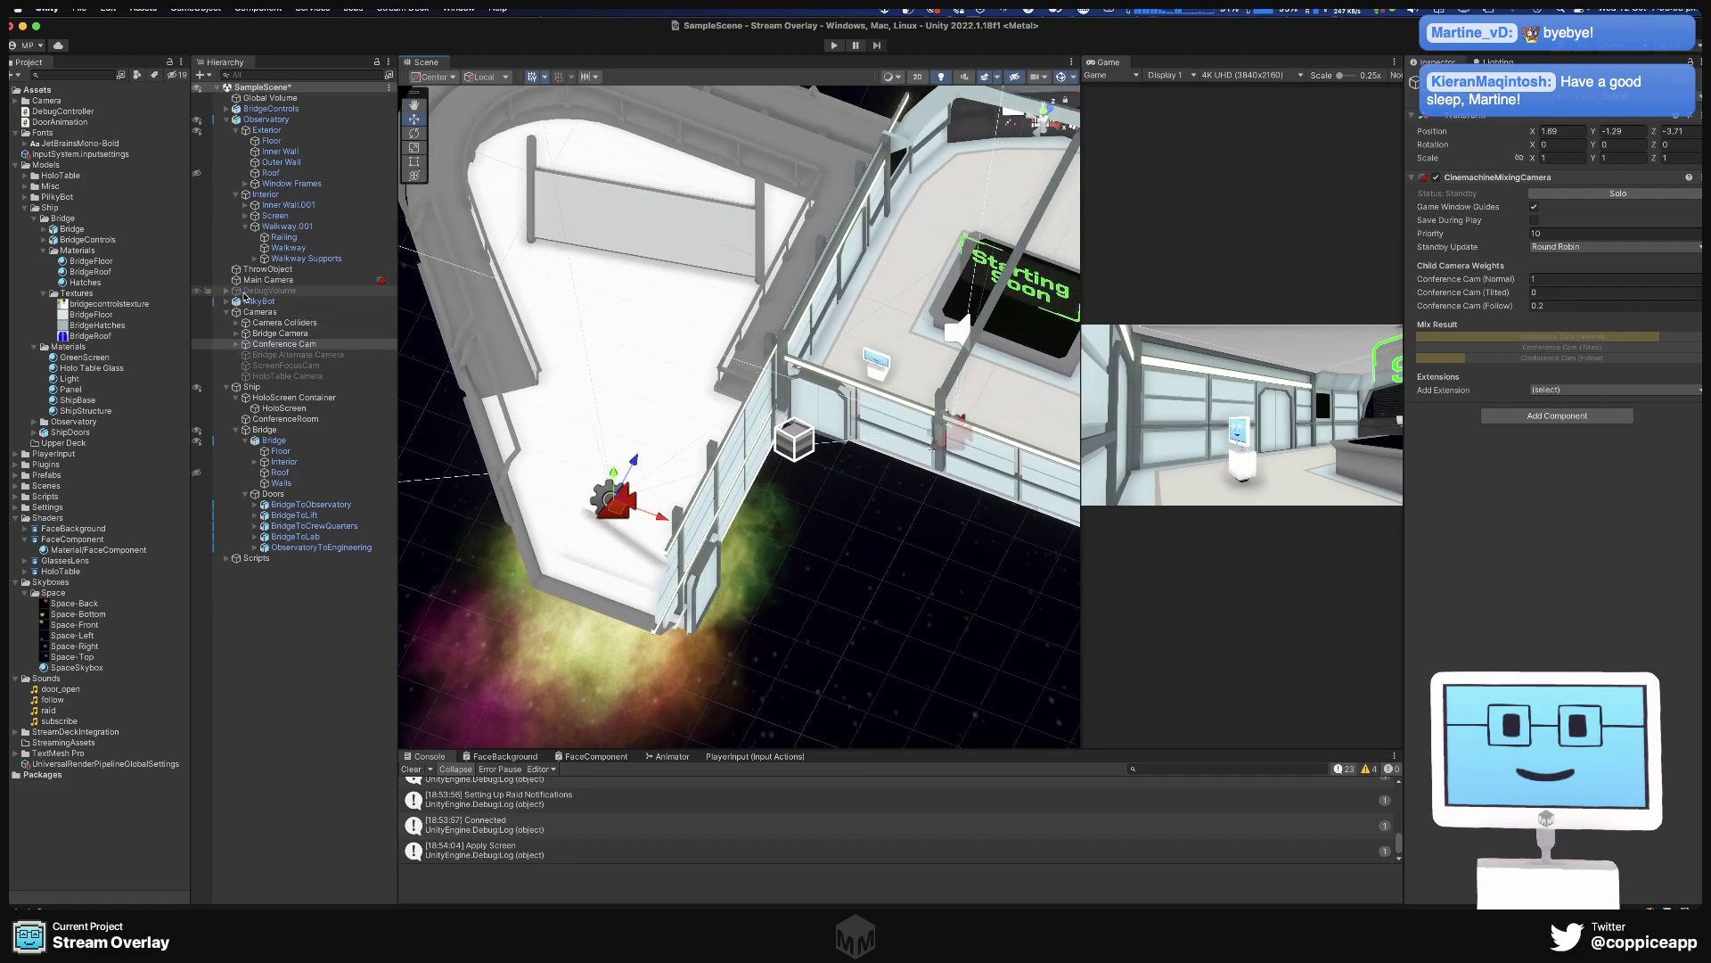
pyautogui.click(237, 323)
pyautogui.click(281, 333)
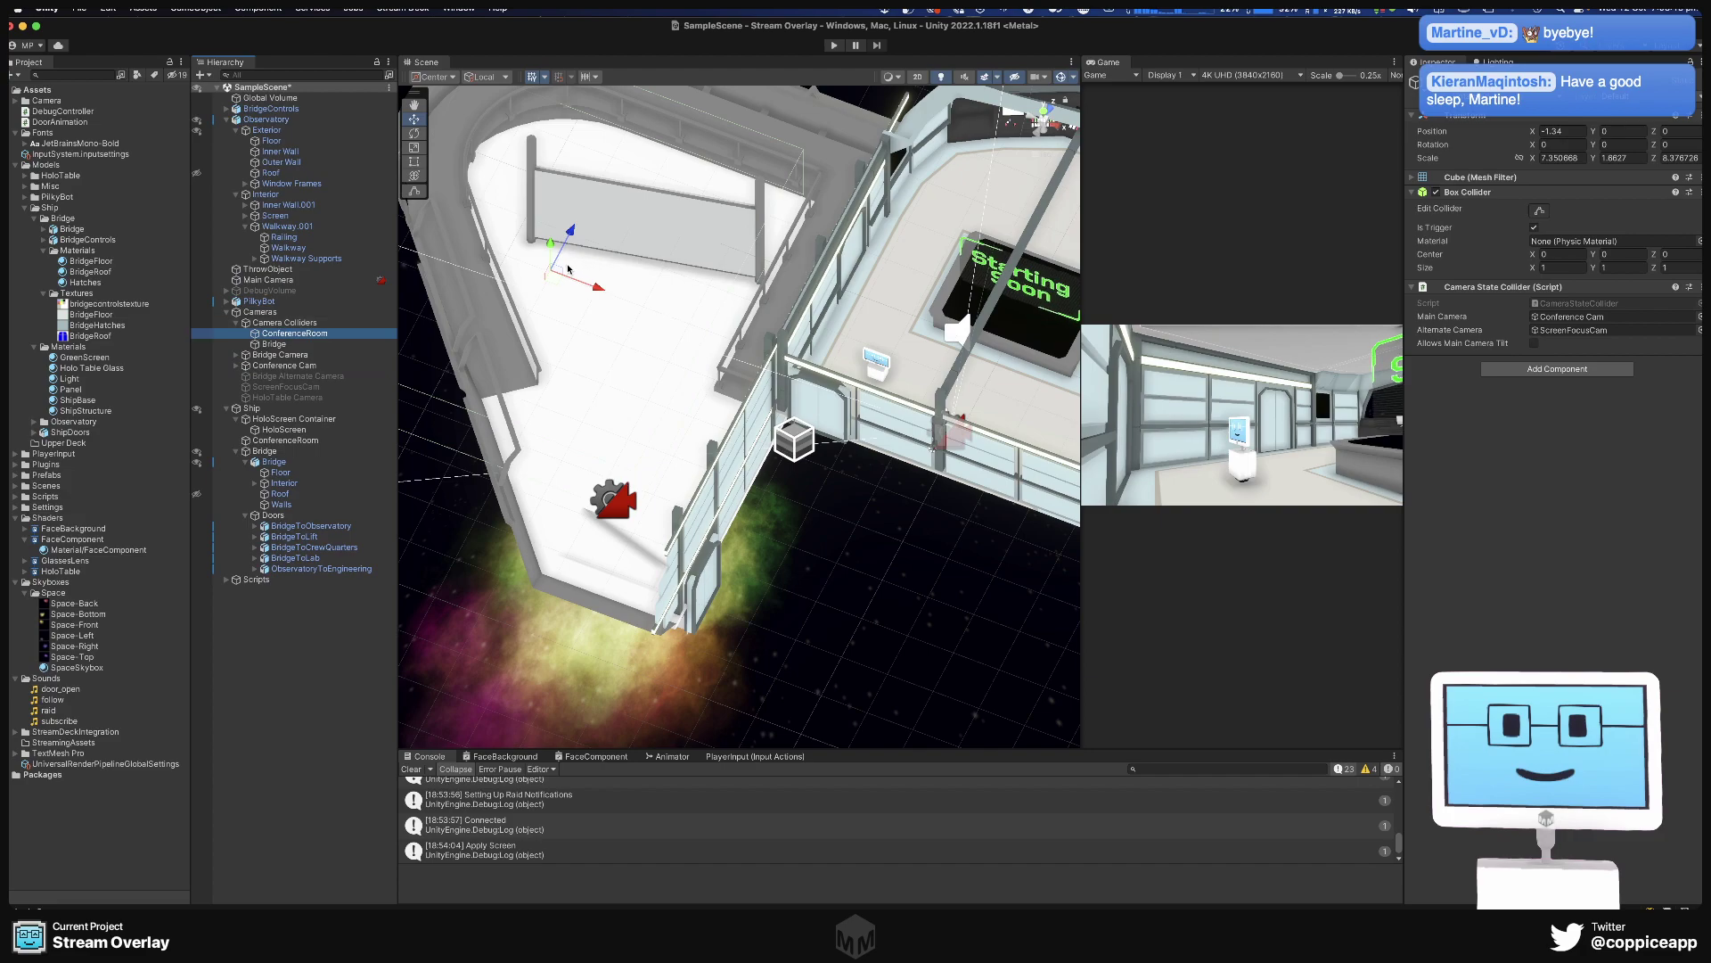
pyautogui.scroll(-3, 568, 267)
pyautogui.moveTo(629, 281); pyautogui.dragTo(859, 330)
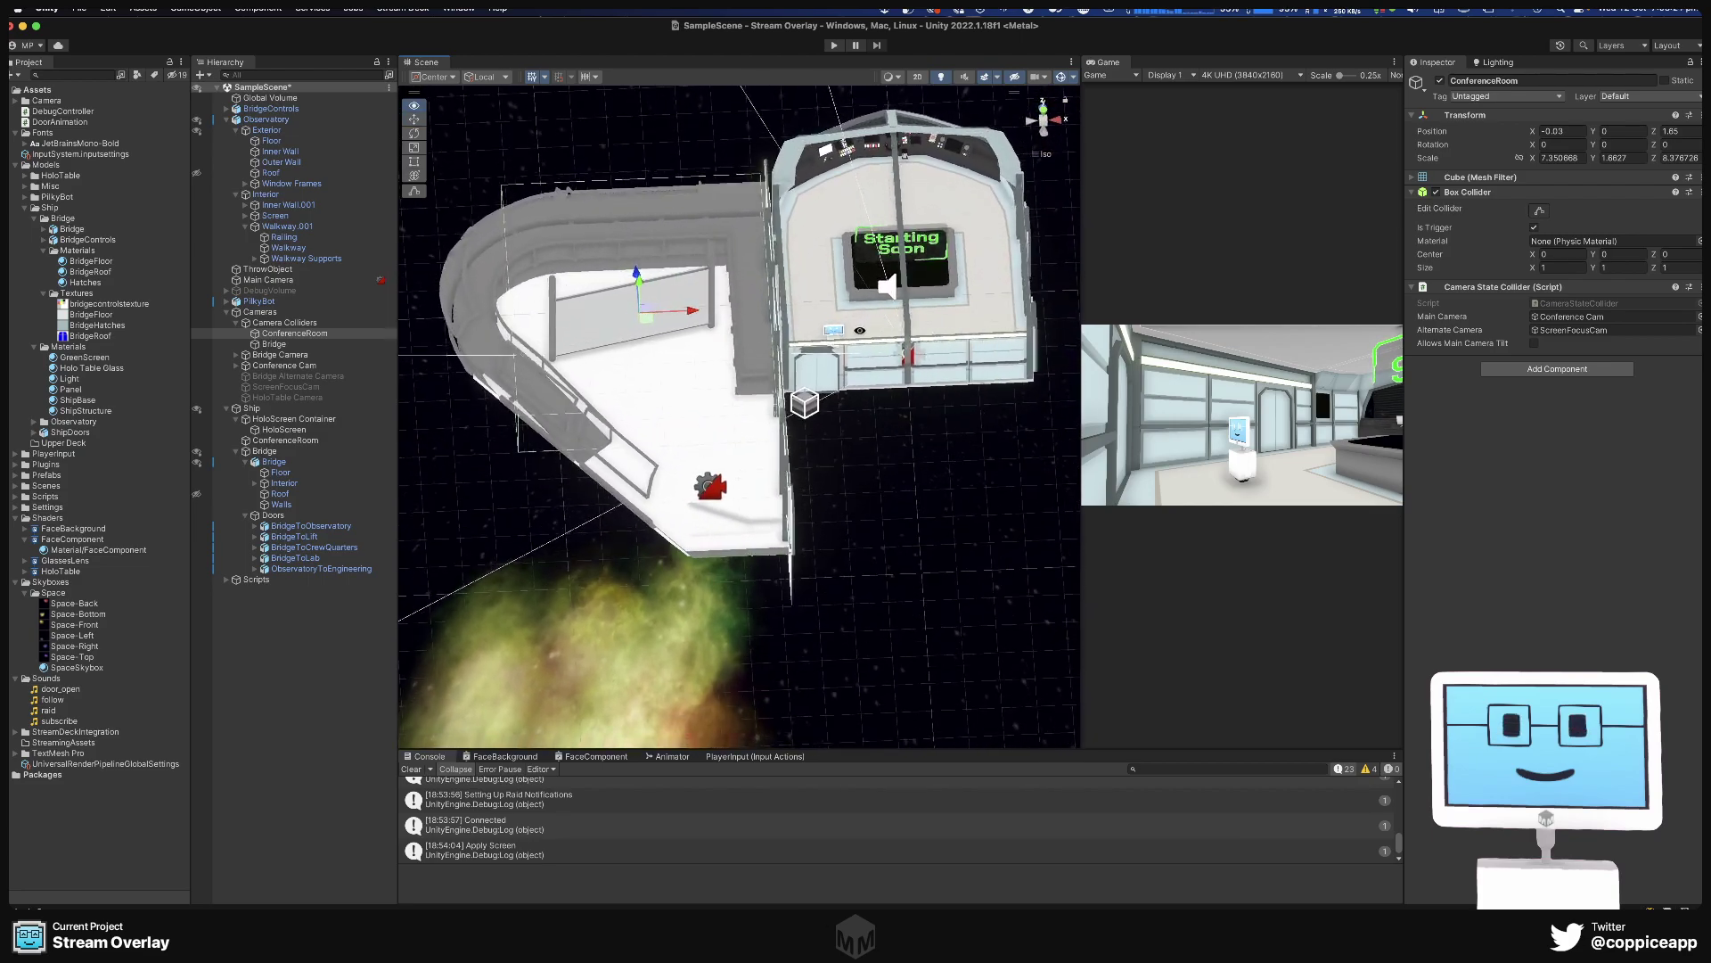
pyautogui.moveTo(696, 310); pyautogui.dragTo(701, 310)
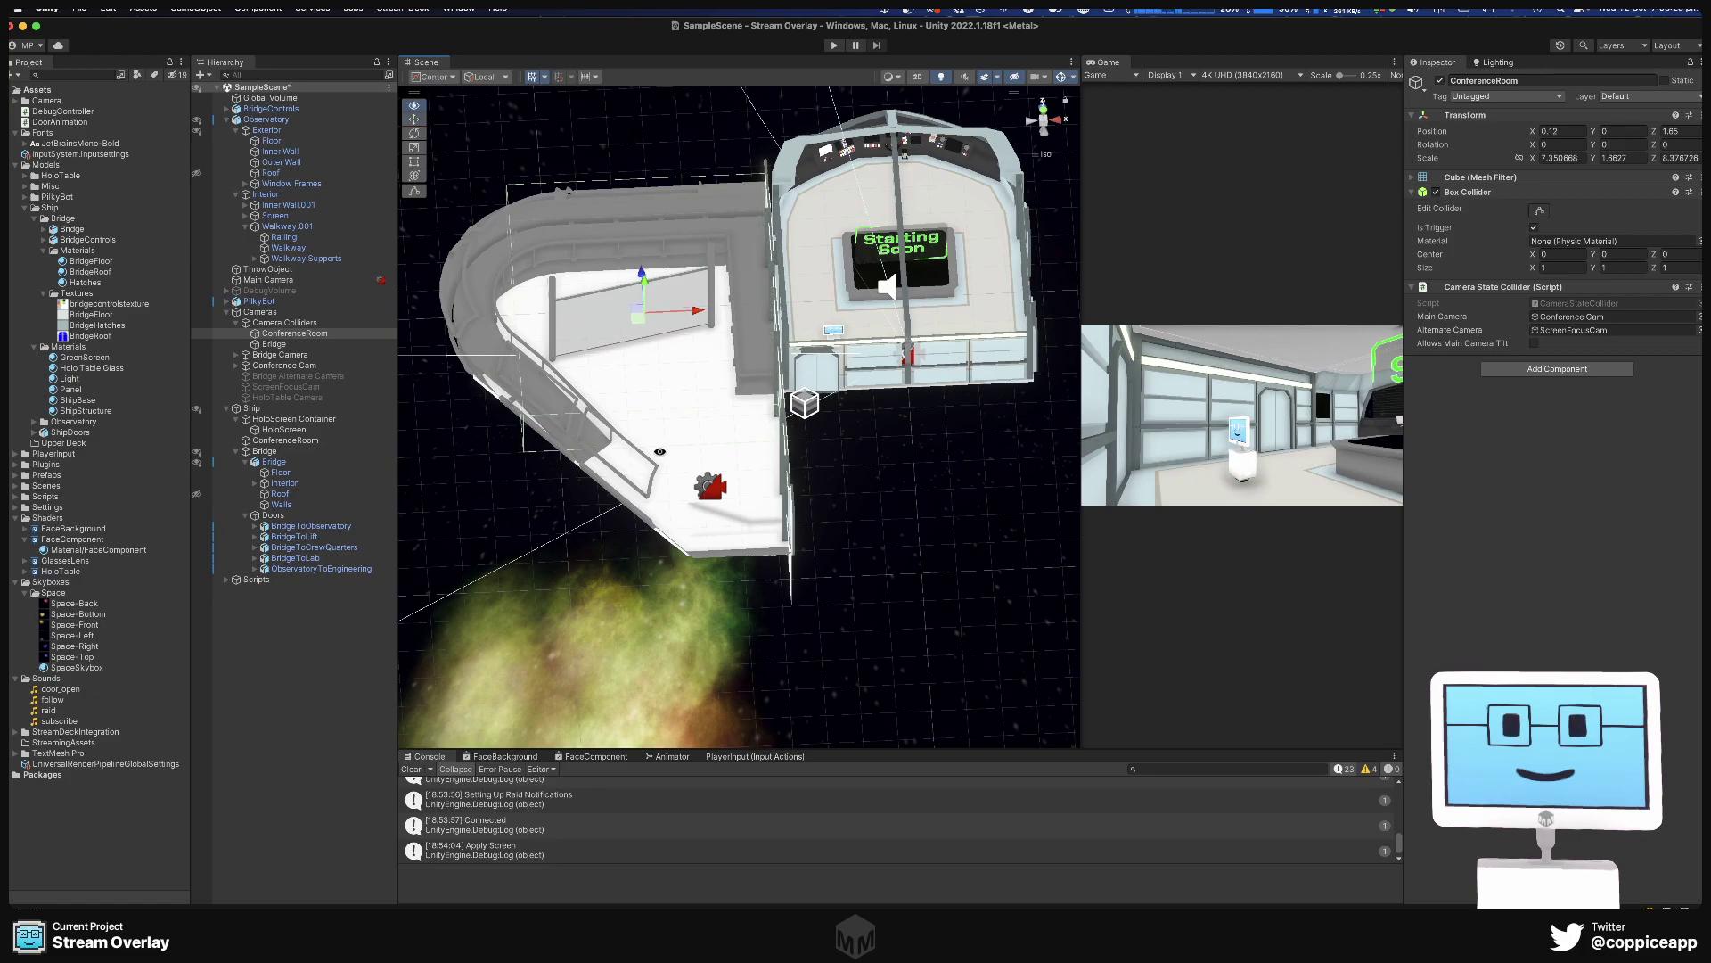
pyautogui.keyDown('alt'); pyautogui.moveTo(660, 451); pyautogui.dragTo(789, 266); pyautogui.keyUp('alt')
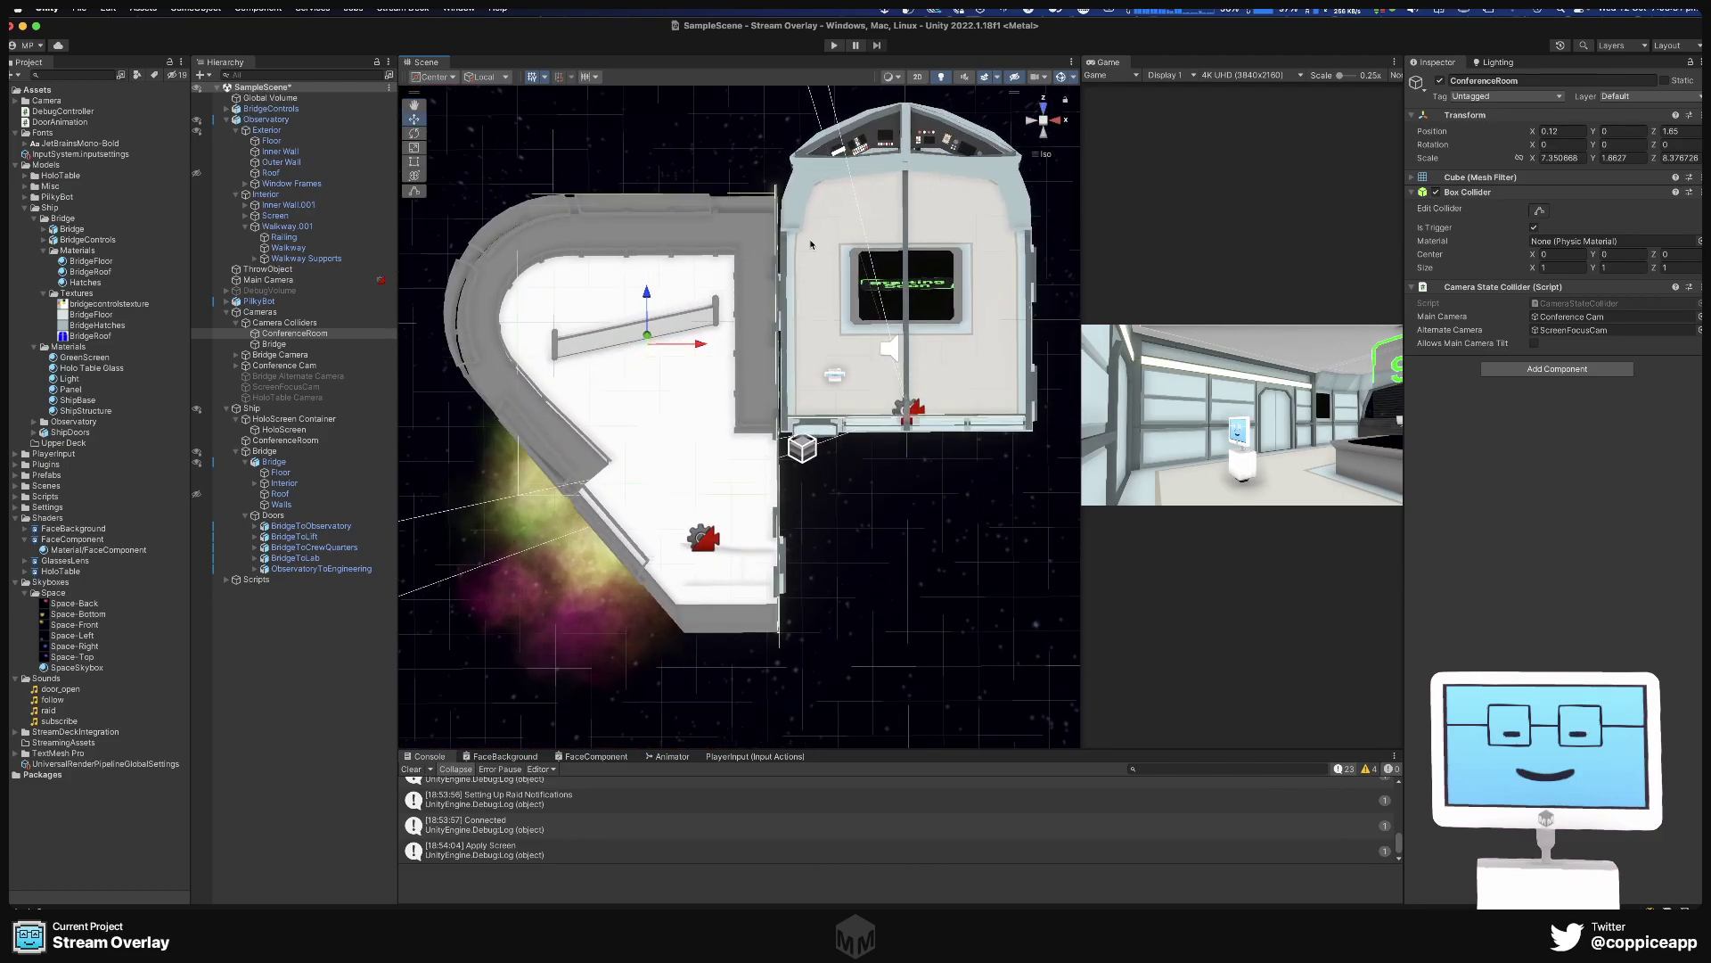
pyautogui.scroll(3, 811, 244)
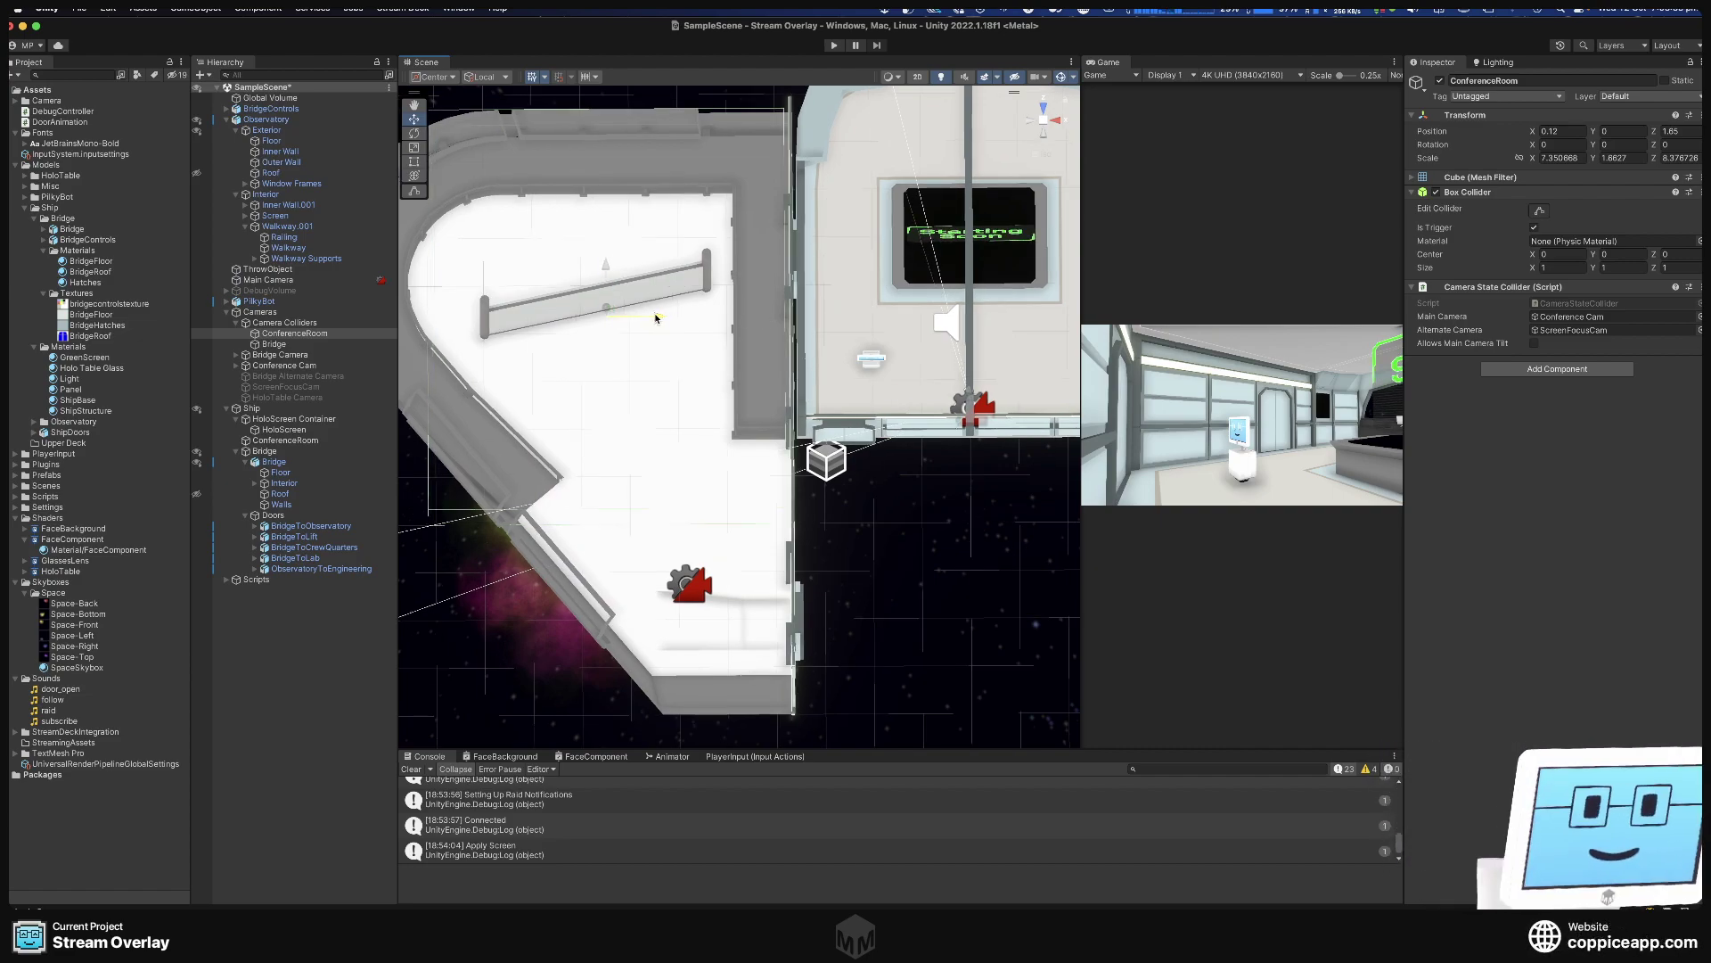
pyautogui.moveTo(656, 317); pyautogui.dragTo(649, 317)
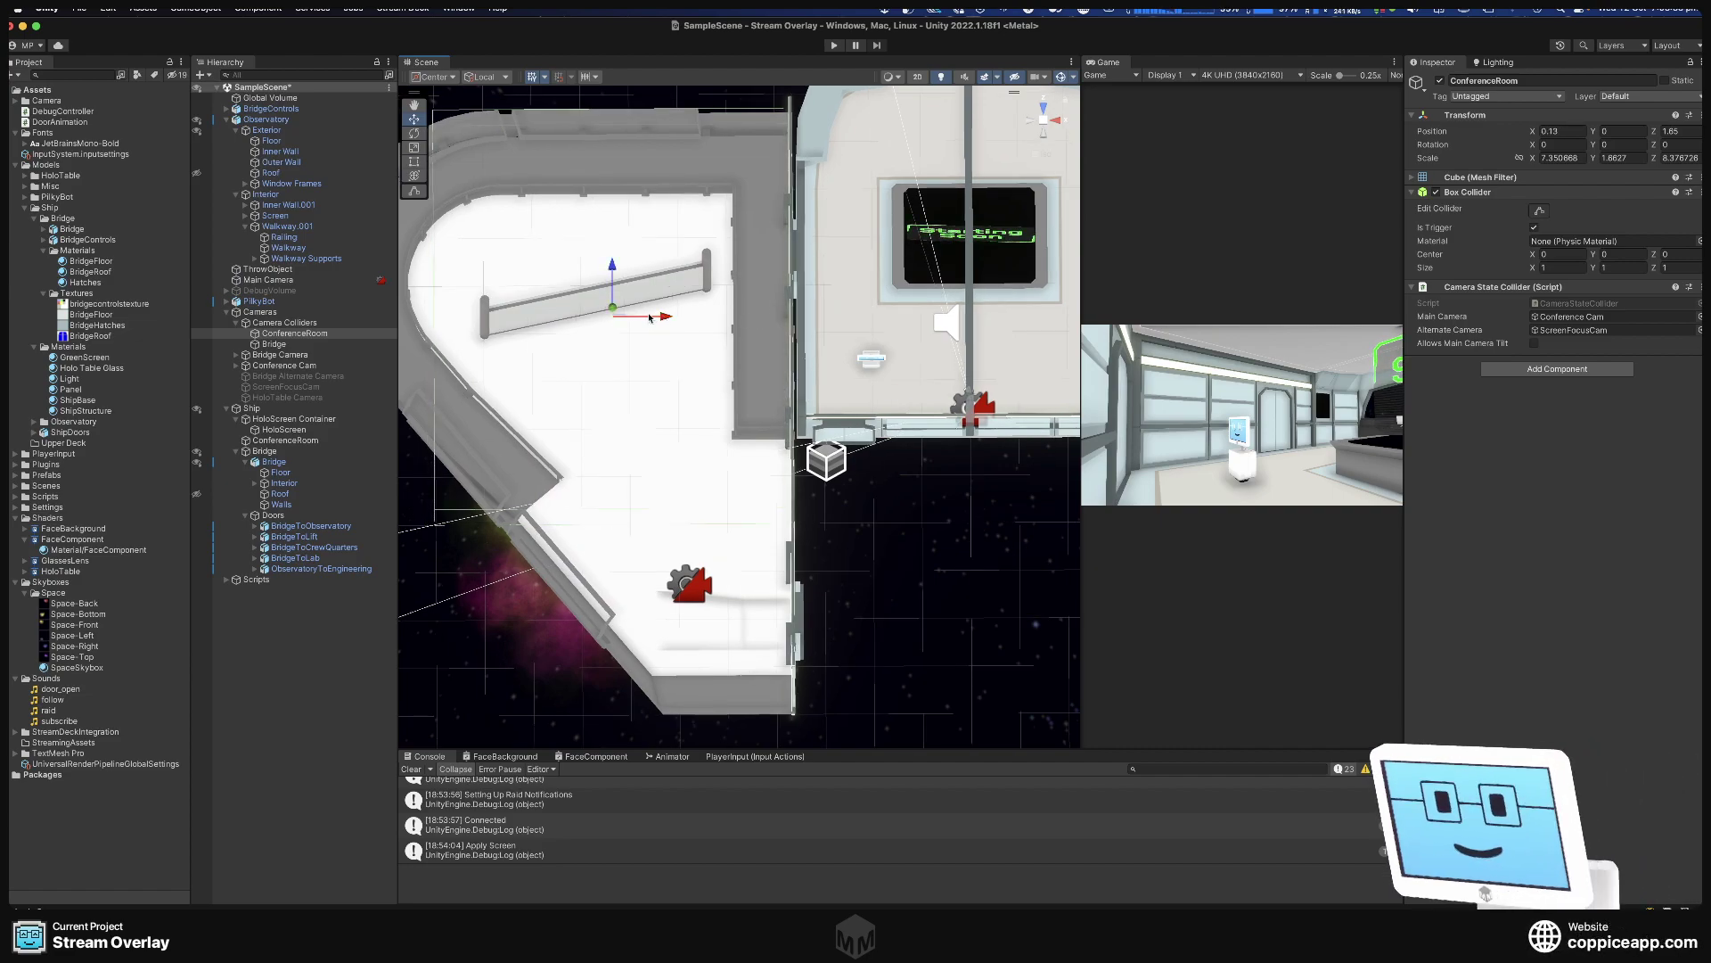
# Move the Bridge camera collider along X to about 7.46 so it covers the bridge, and compare it with the ConferenceRoom collider.
pyautogui.click(303, 345)
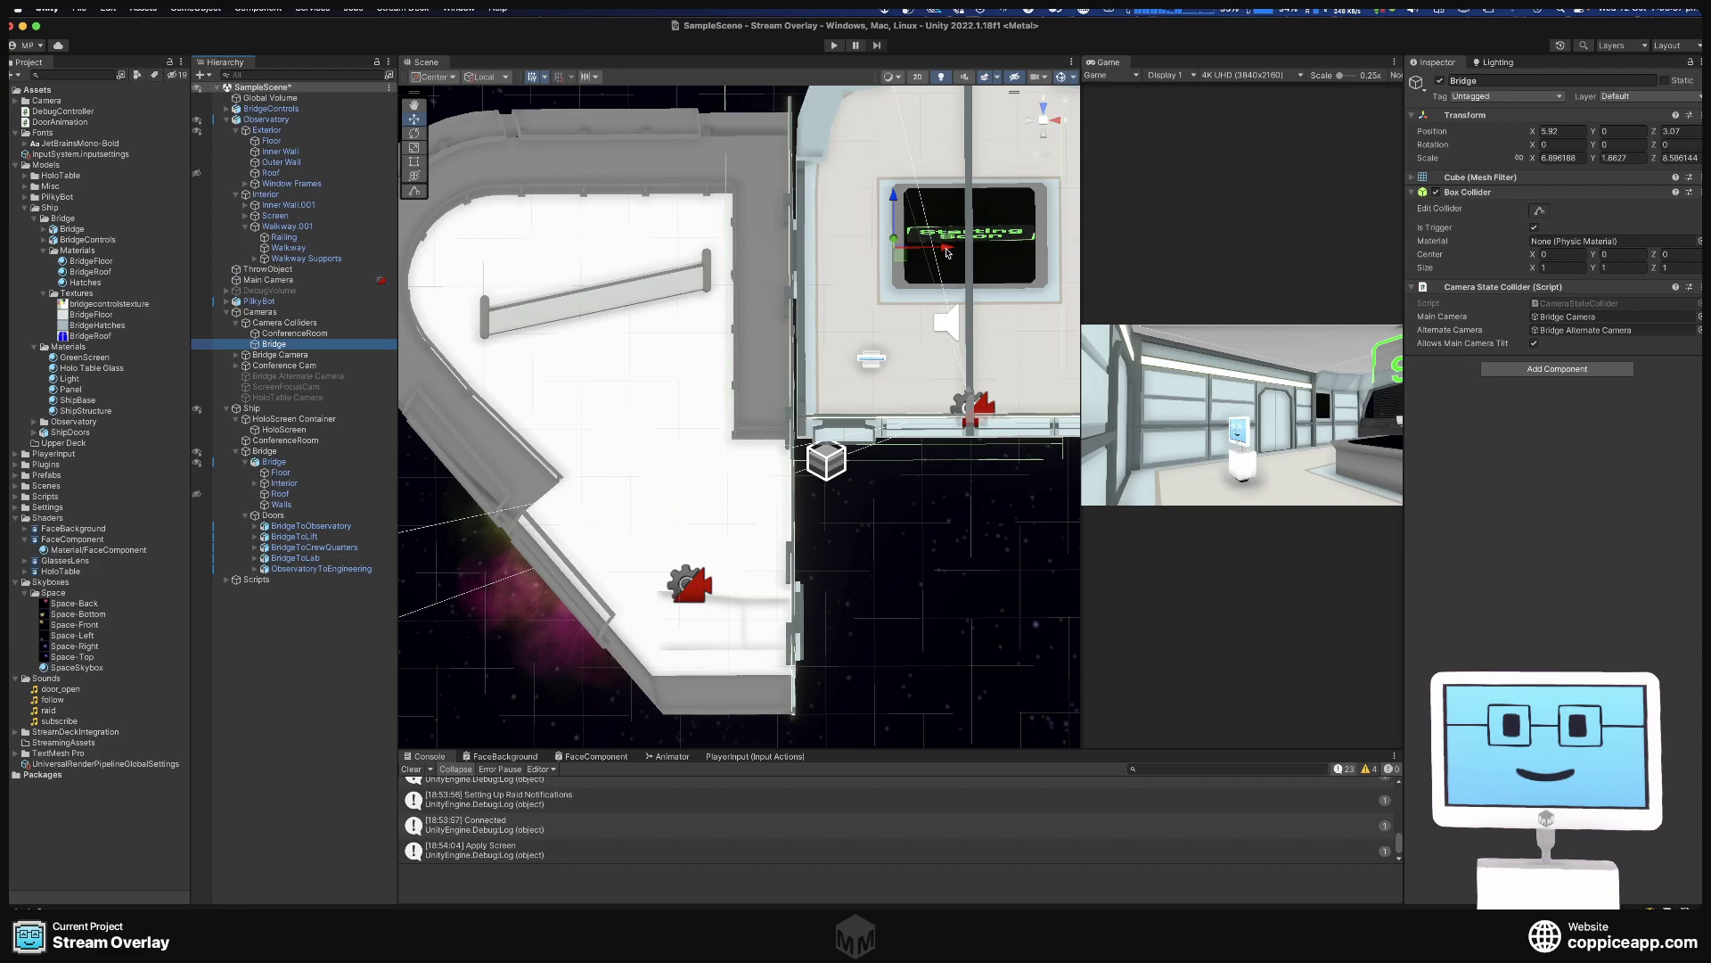
pyautogui.moveTo(947, 252); pyautogui.dragTo(1018, 257)
pyautogui.scroll(-4, 1016, 267)
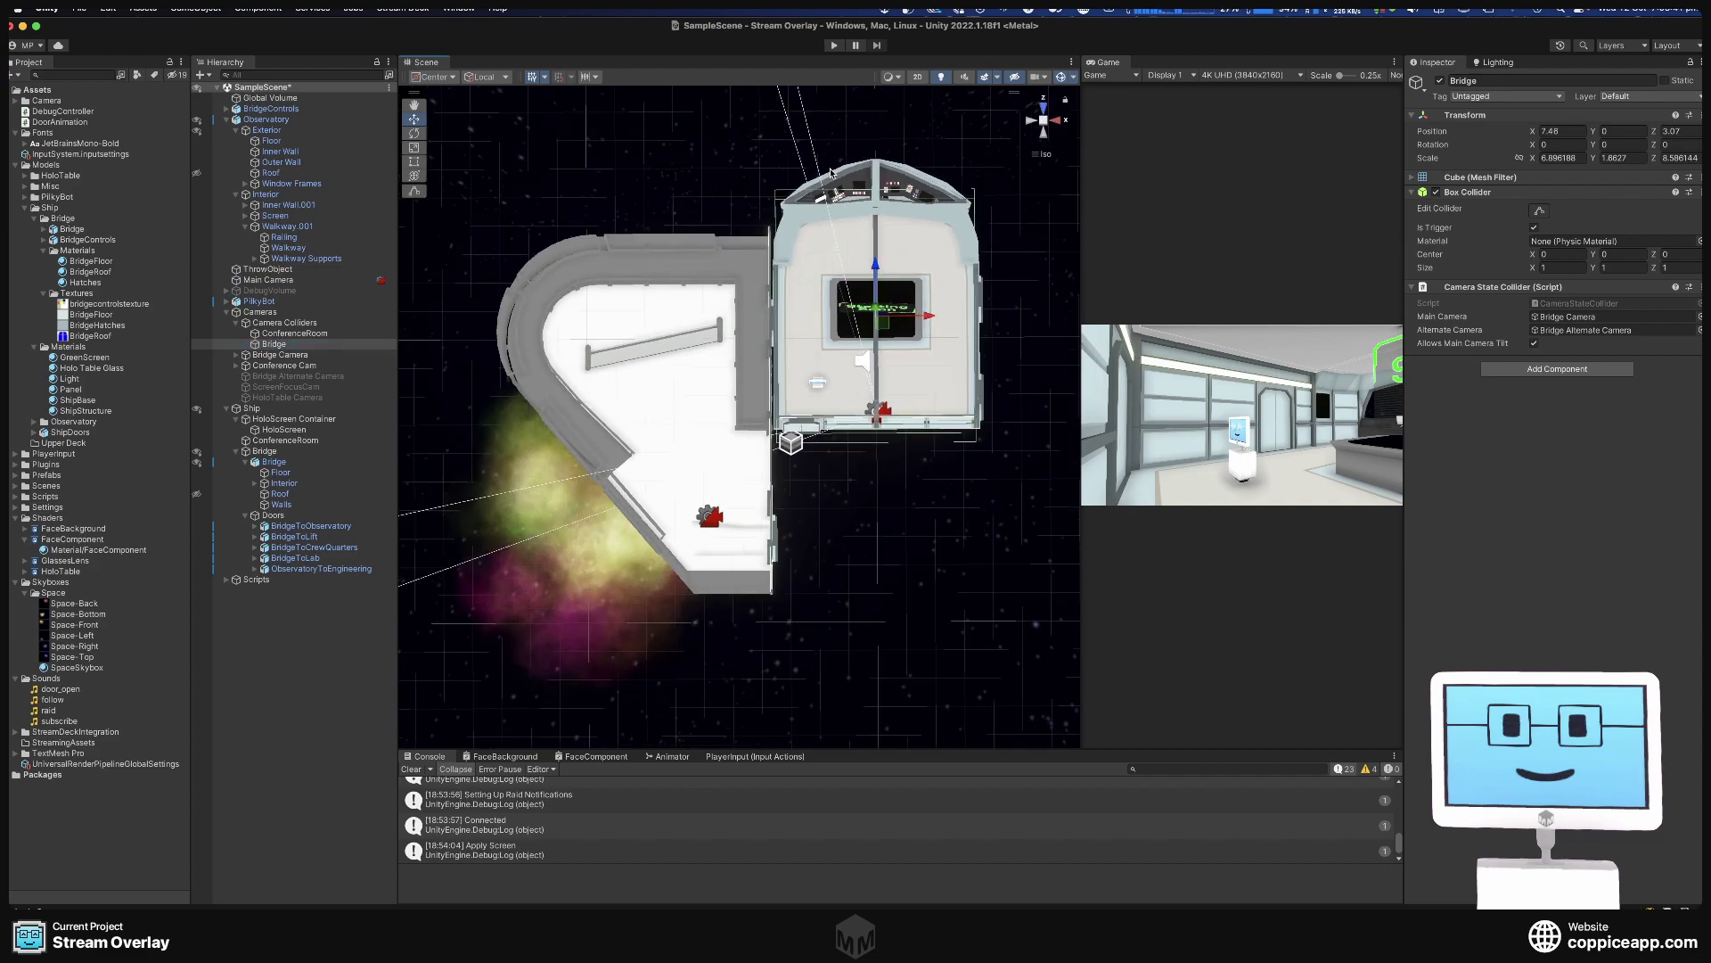
pyautogui.click(305, 333)
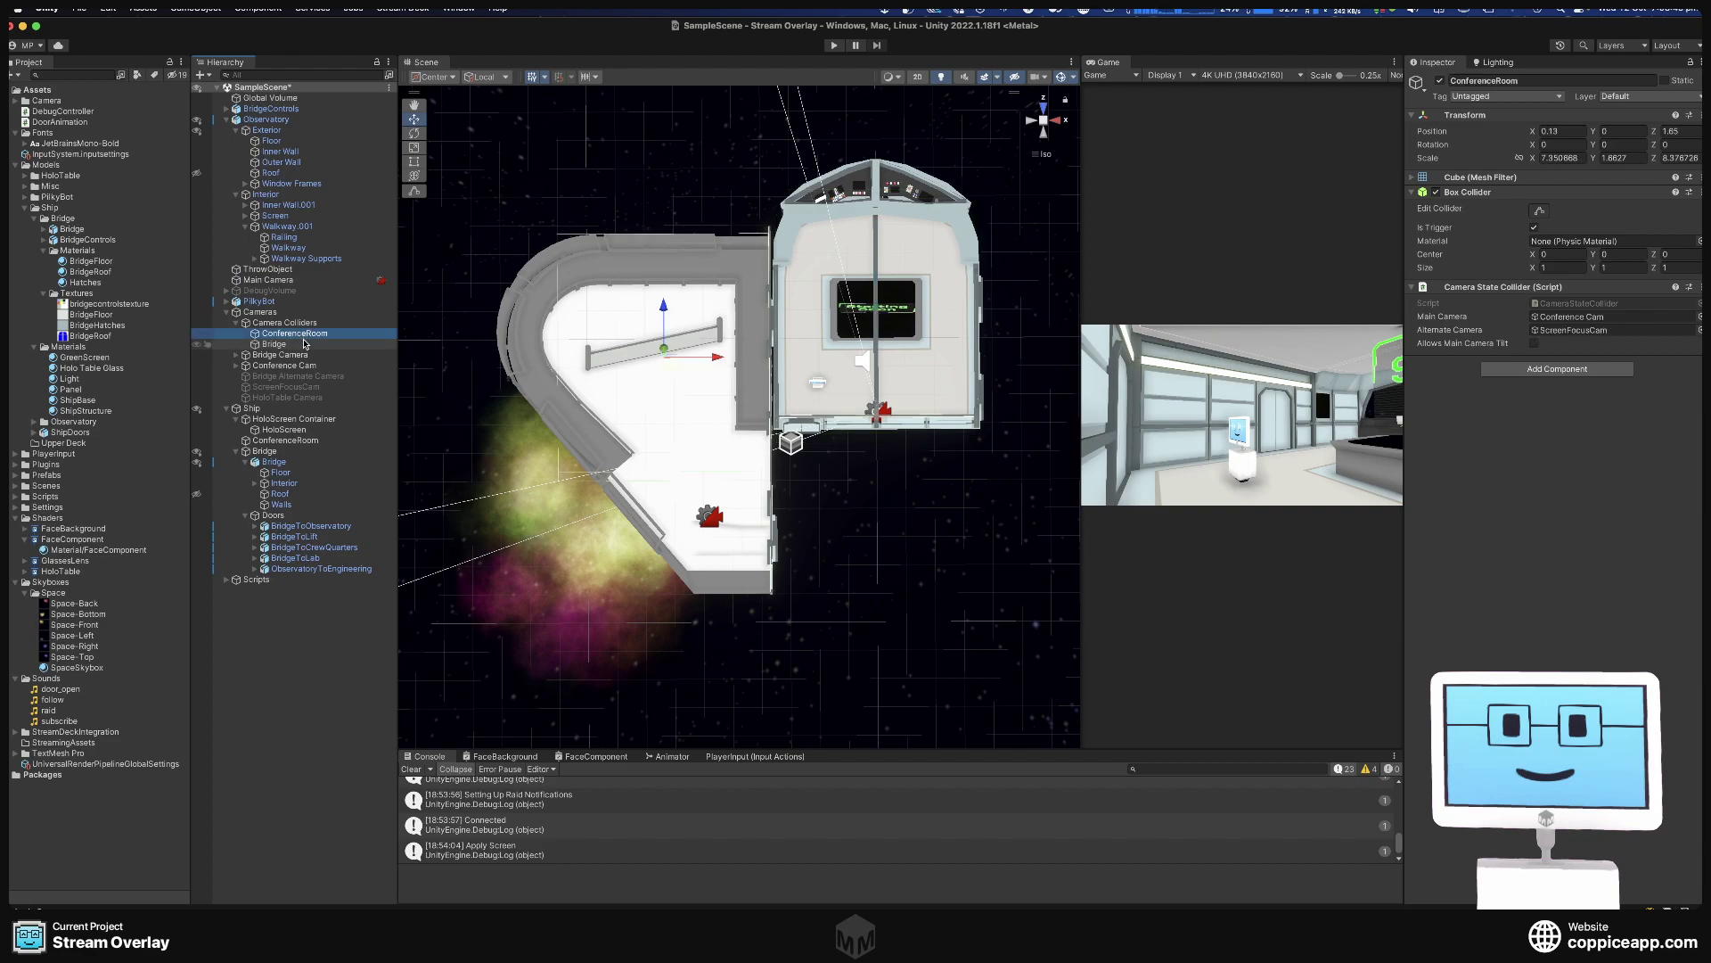
pyautogui.click(305, 344)
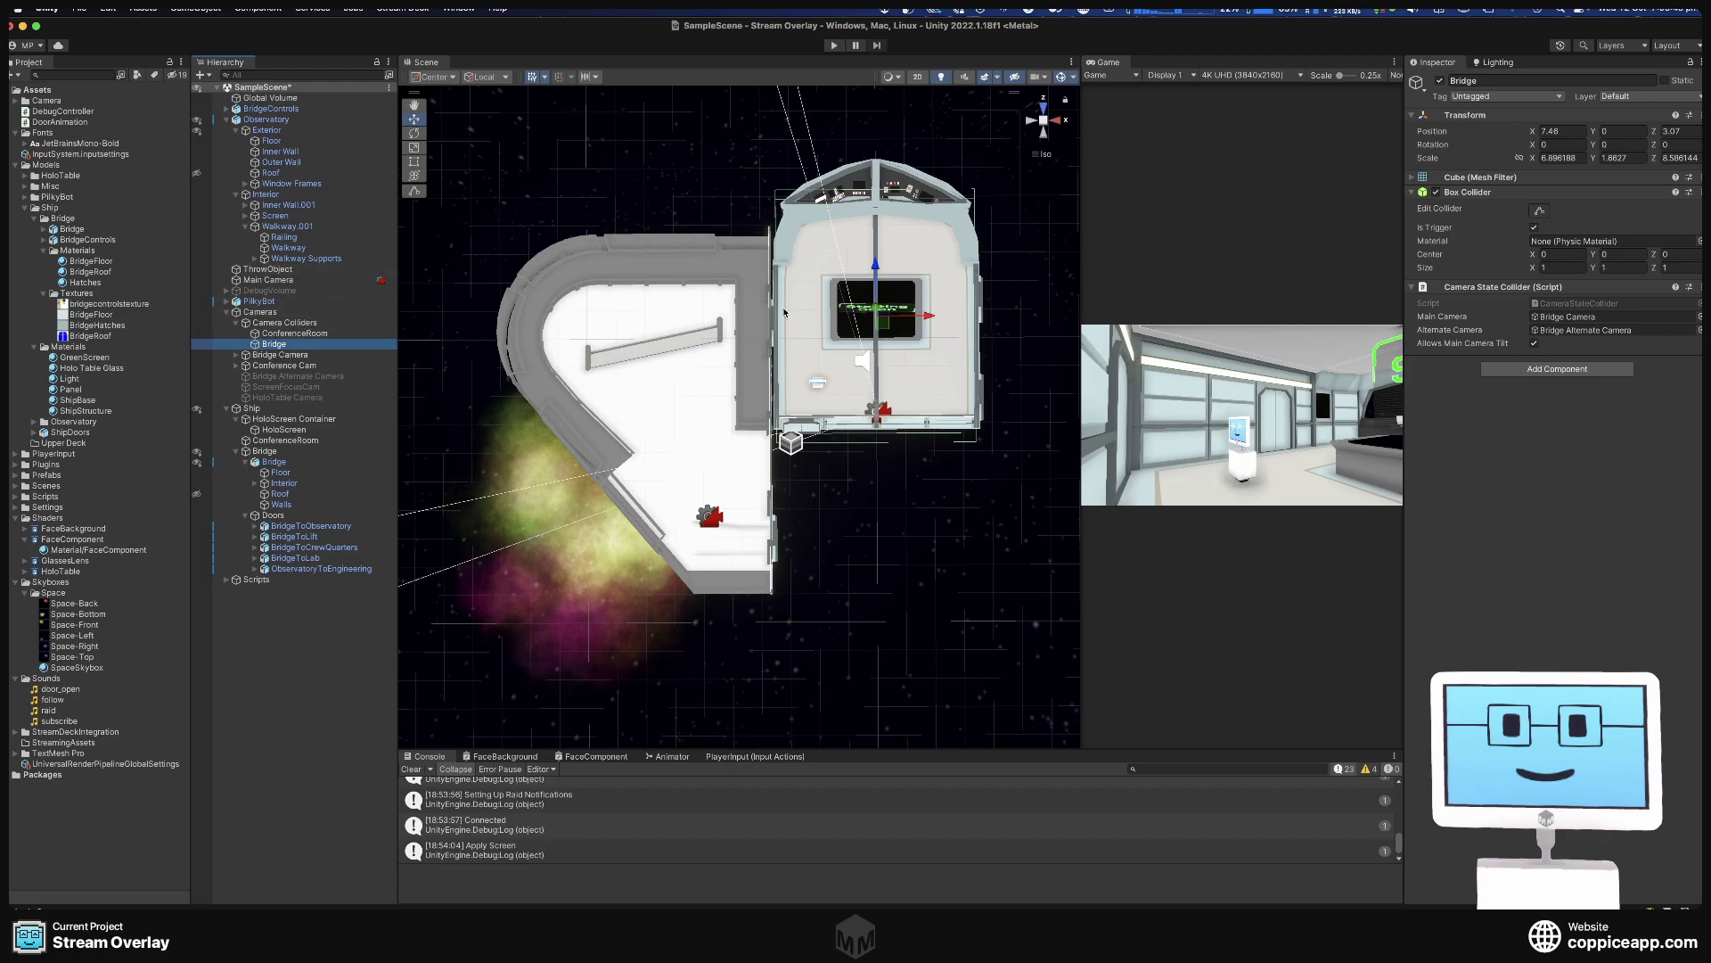
# Deactivate the Screen object inside the observatory's interior and save the scene.
pyautogui.click(678, 351)
pyautogui.click(663, 341)
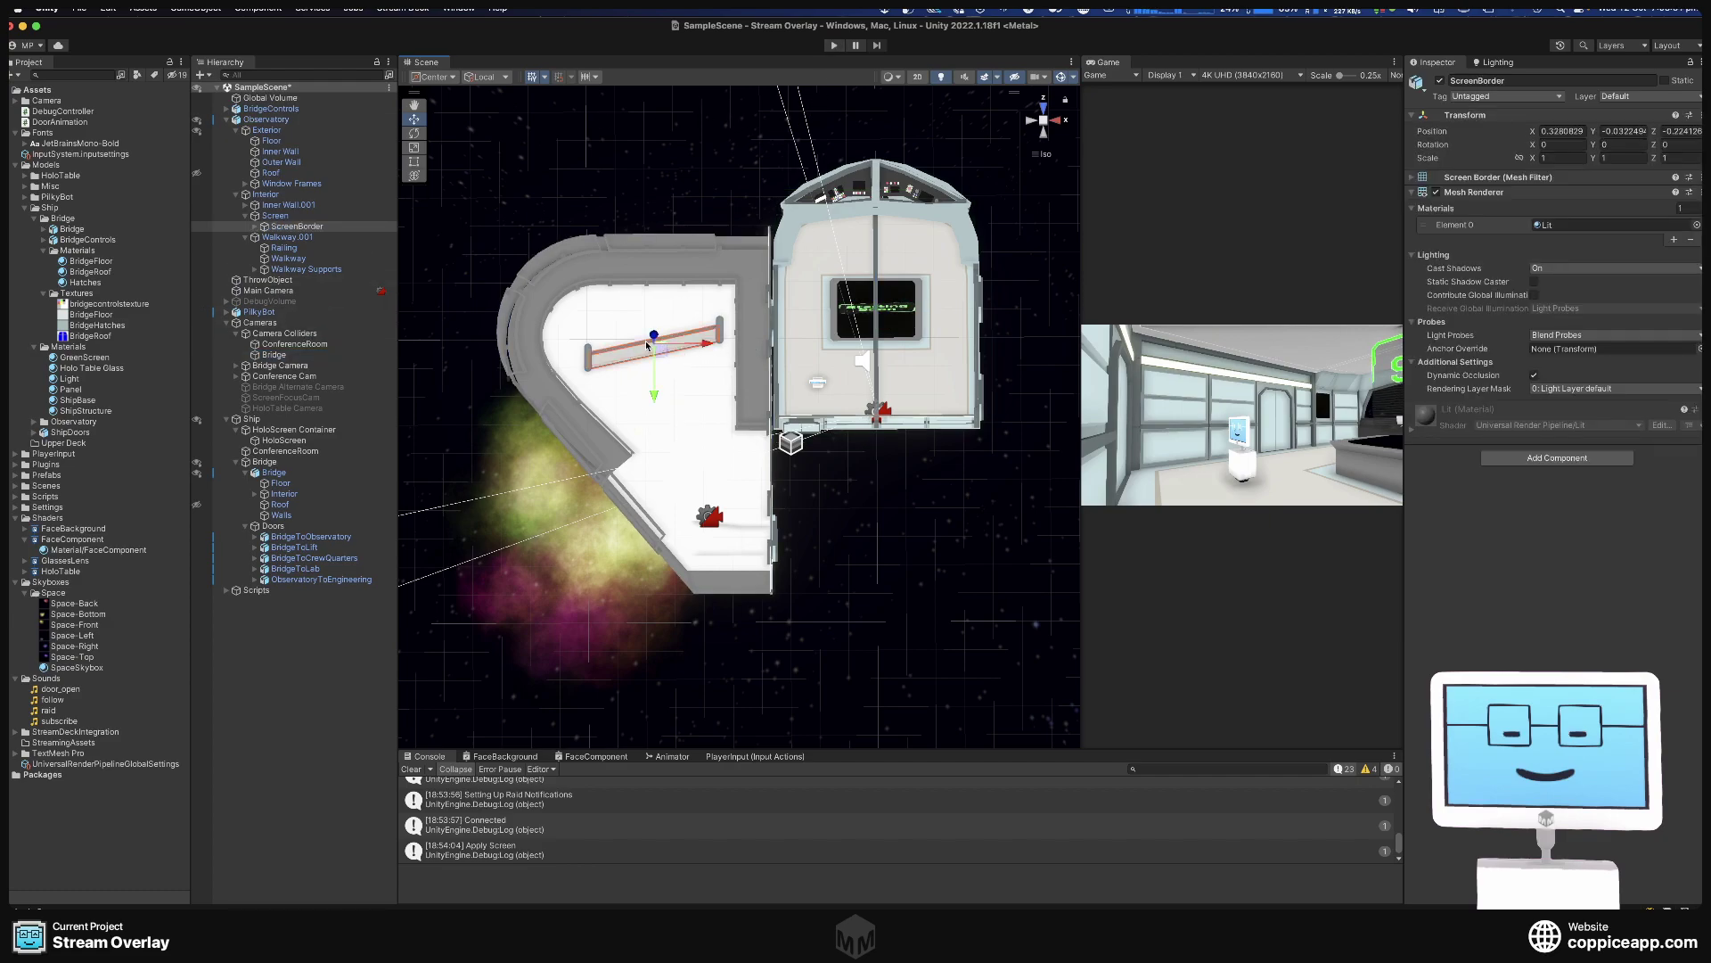
pyautogui.keyDown('alt'); pyautogui.moveTo(662, 341); pyautogui.dragTo(586, 225); pyautogui.keyUp('alt')
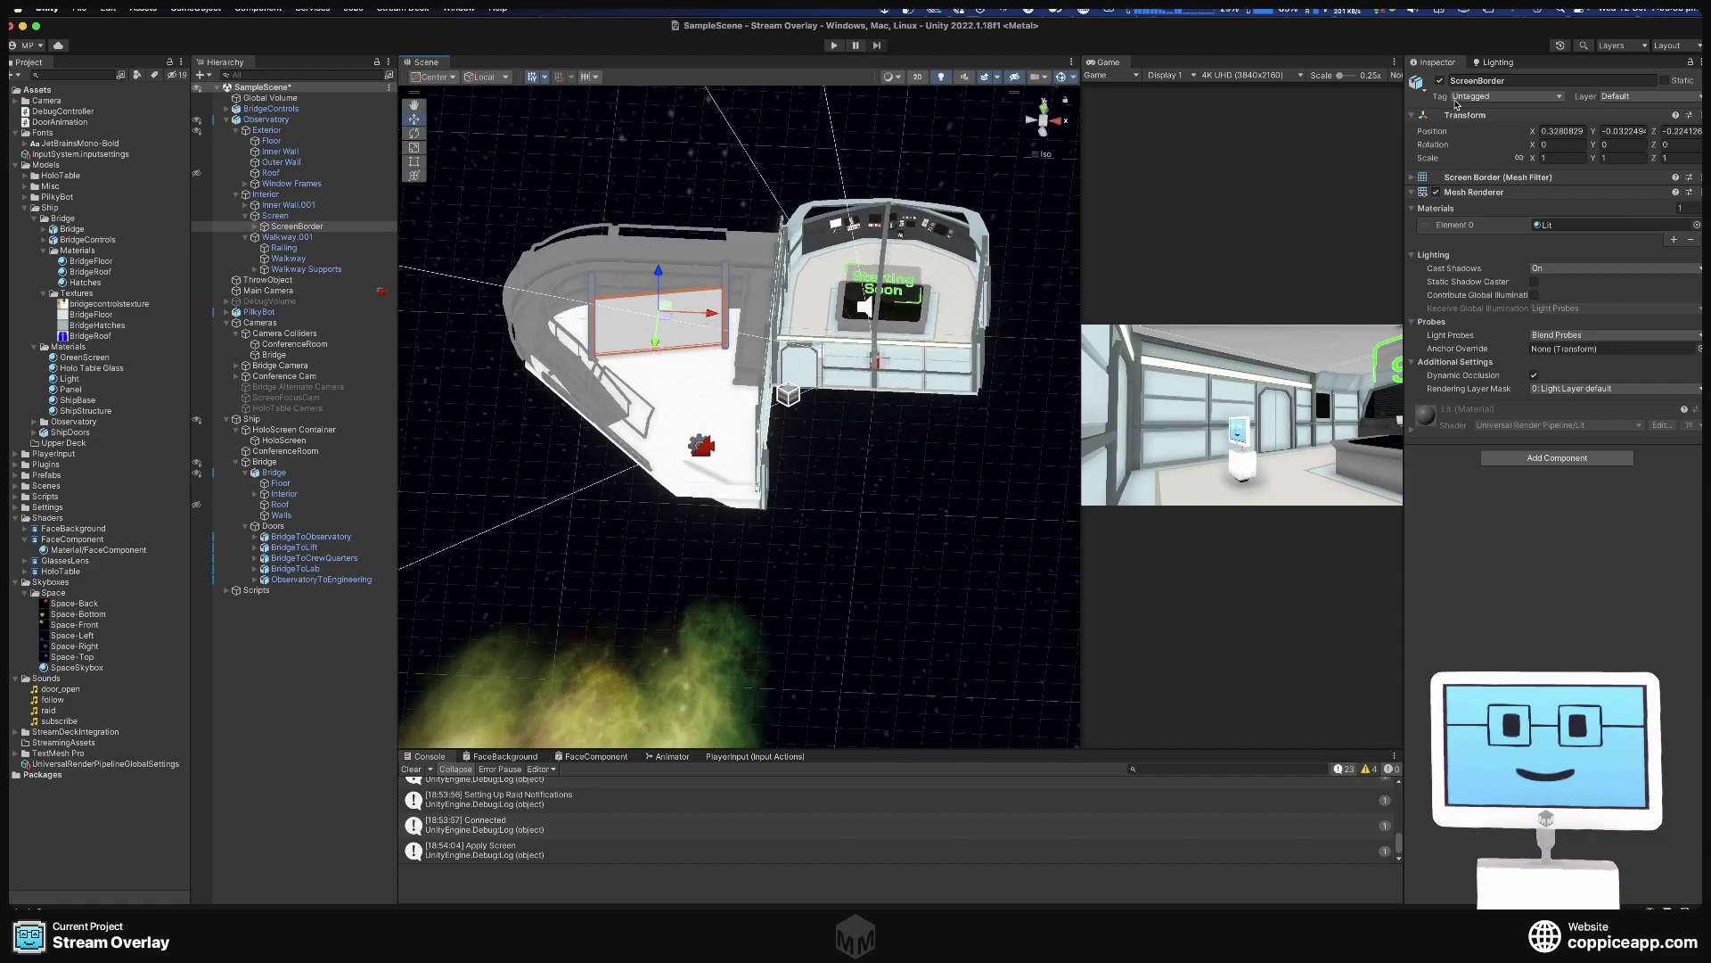
pyautogui.click(611, 304)
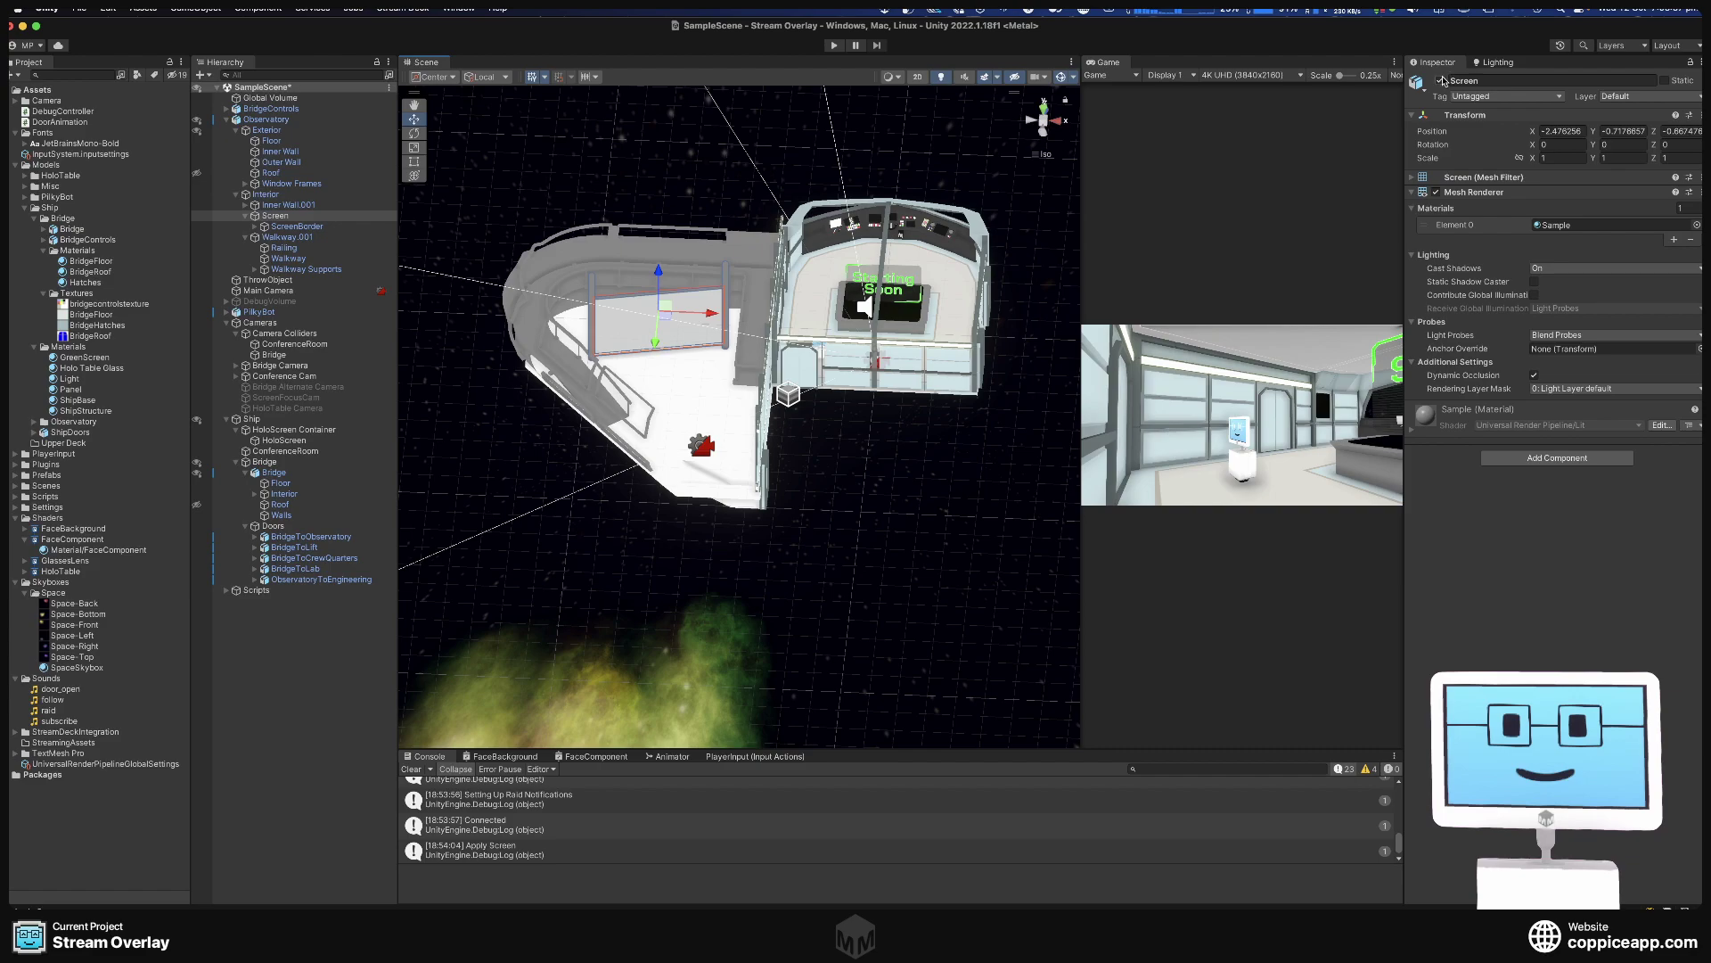
pyautogui.click(1441, 81)
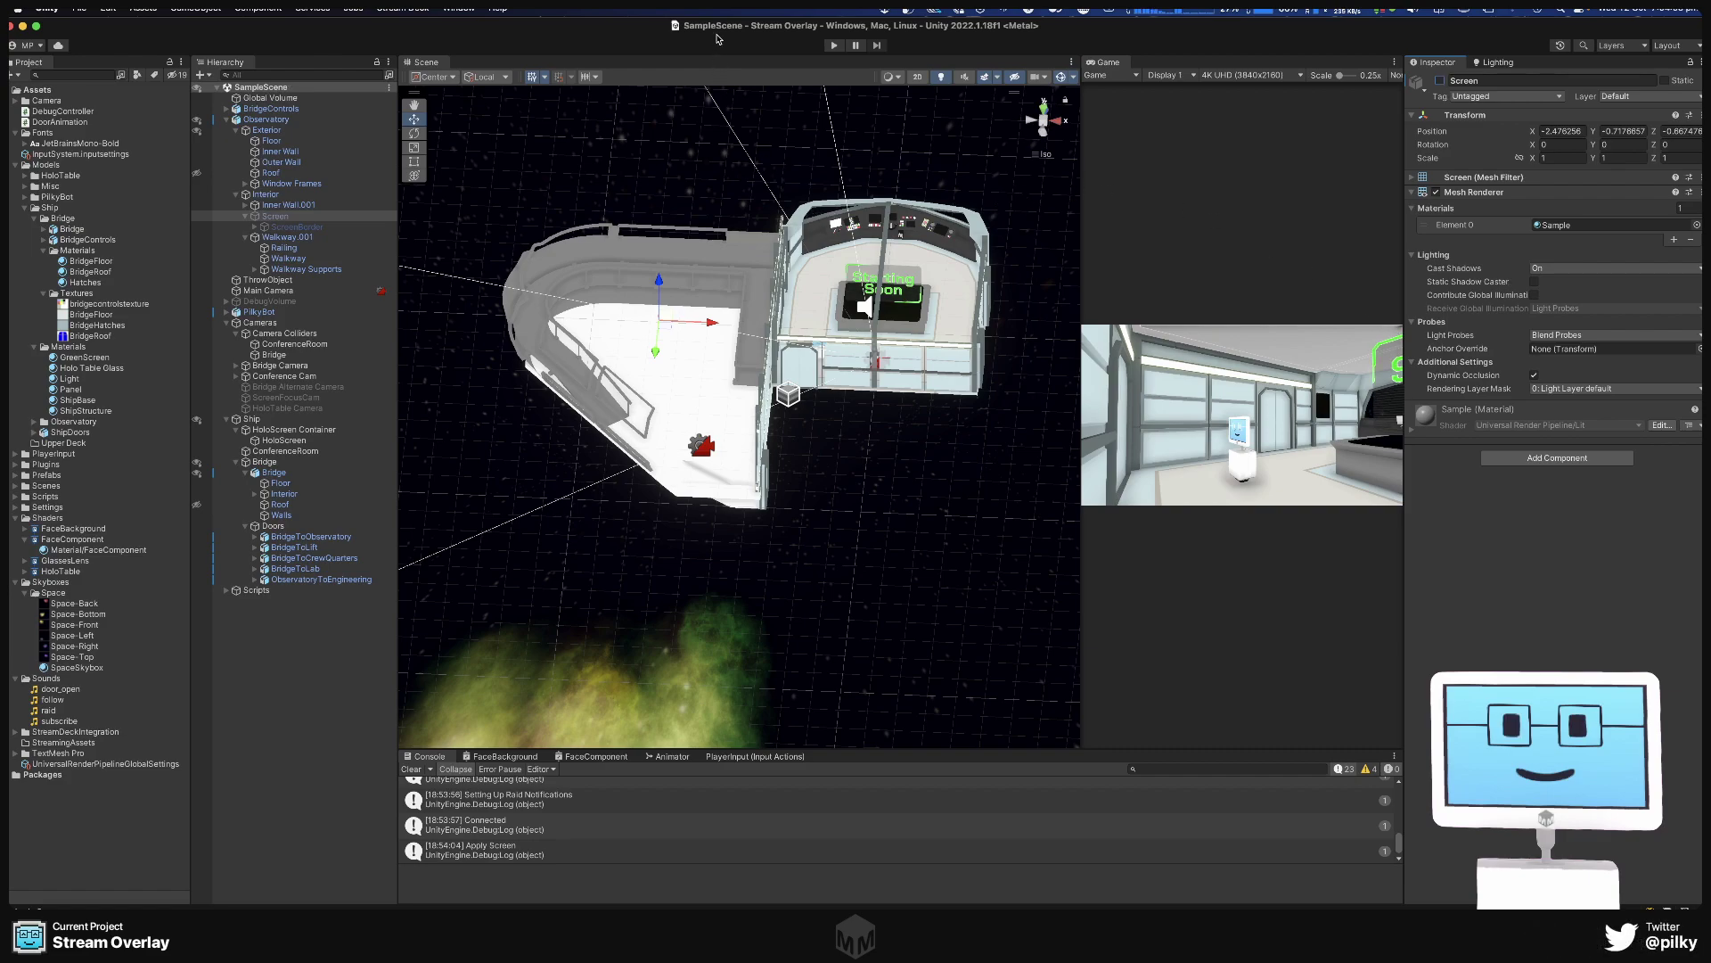
# Enter Play mode and dock the Game view alongside the Scene view for a larger preview.
pyautogui.keyDown('alt'); pyautogui.moveTo(755, 305); pyautogui.dragTo(759, 80); pyautogui.keyUp('alt')
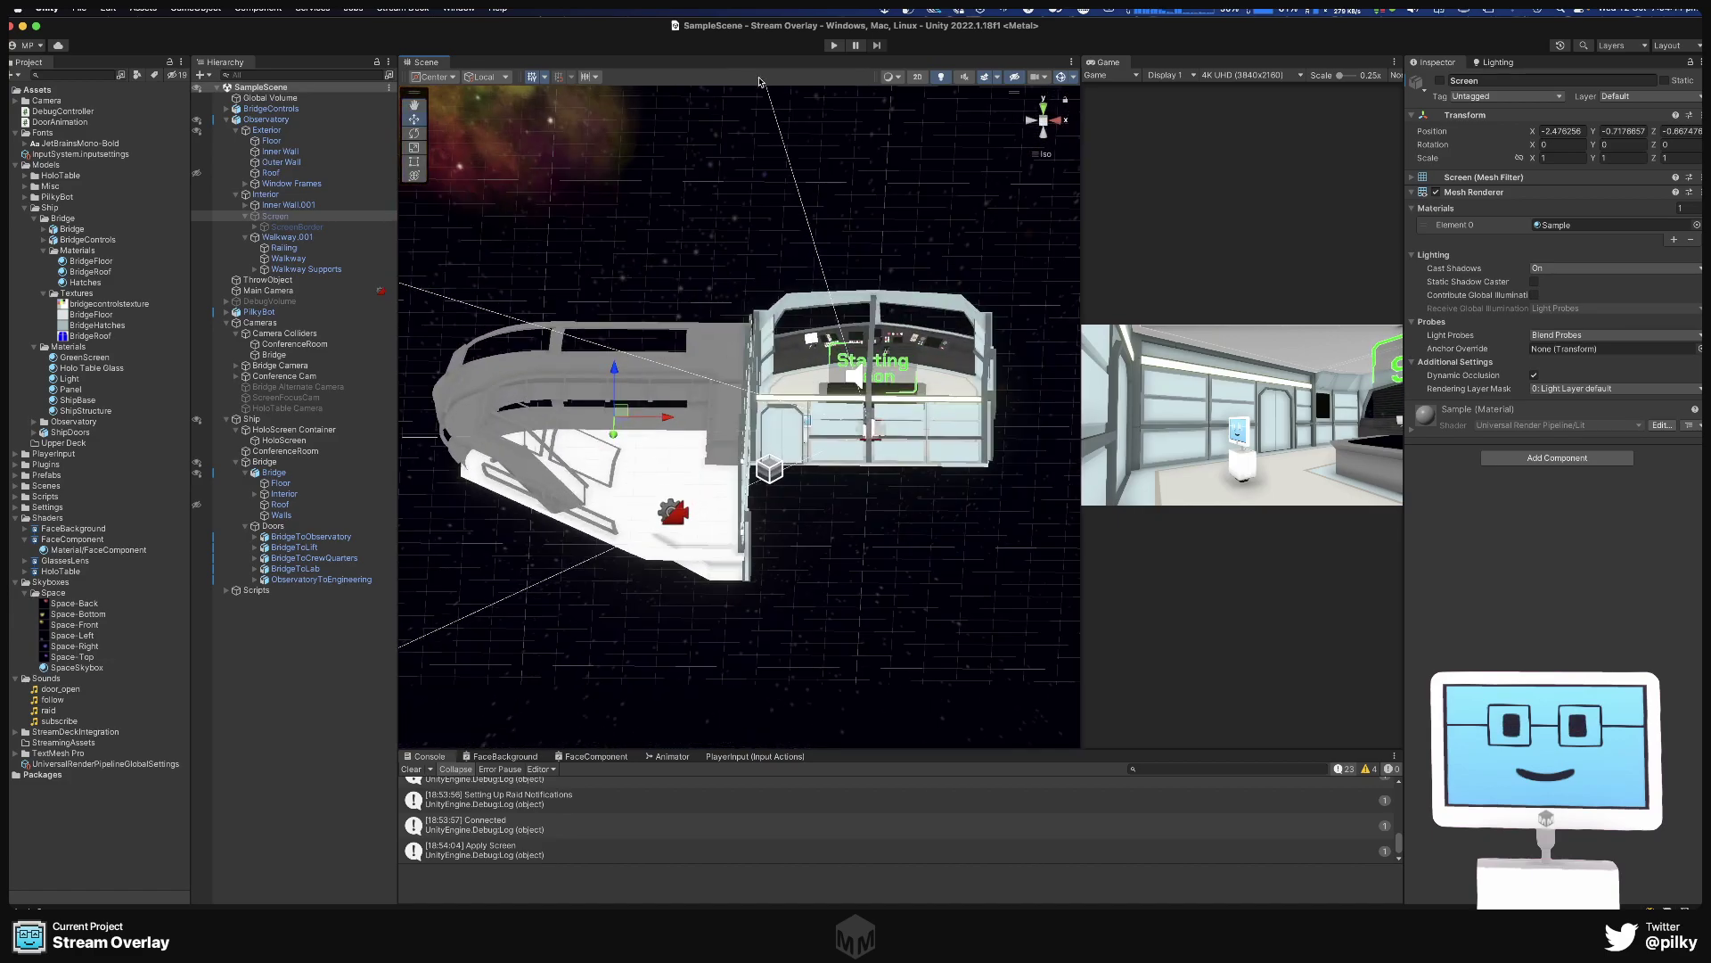
pyautogui.click(835, 45)
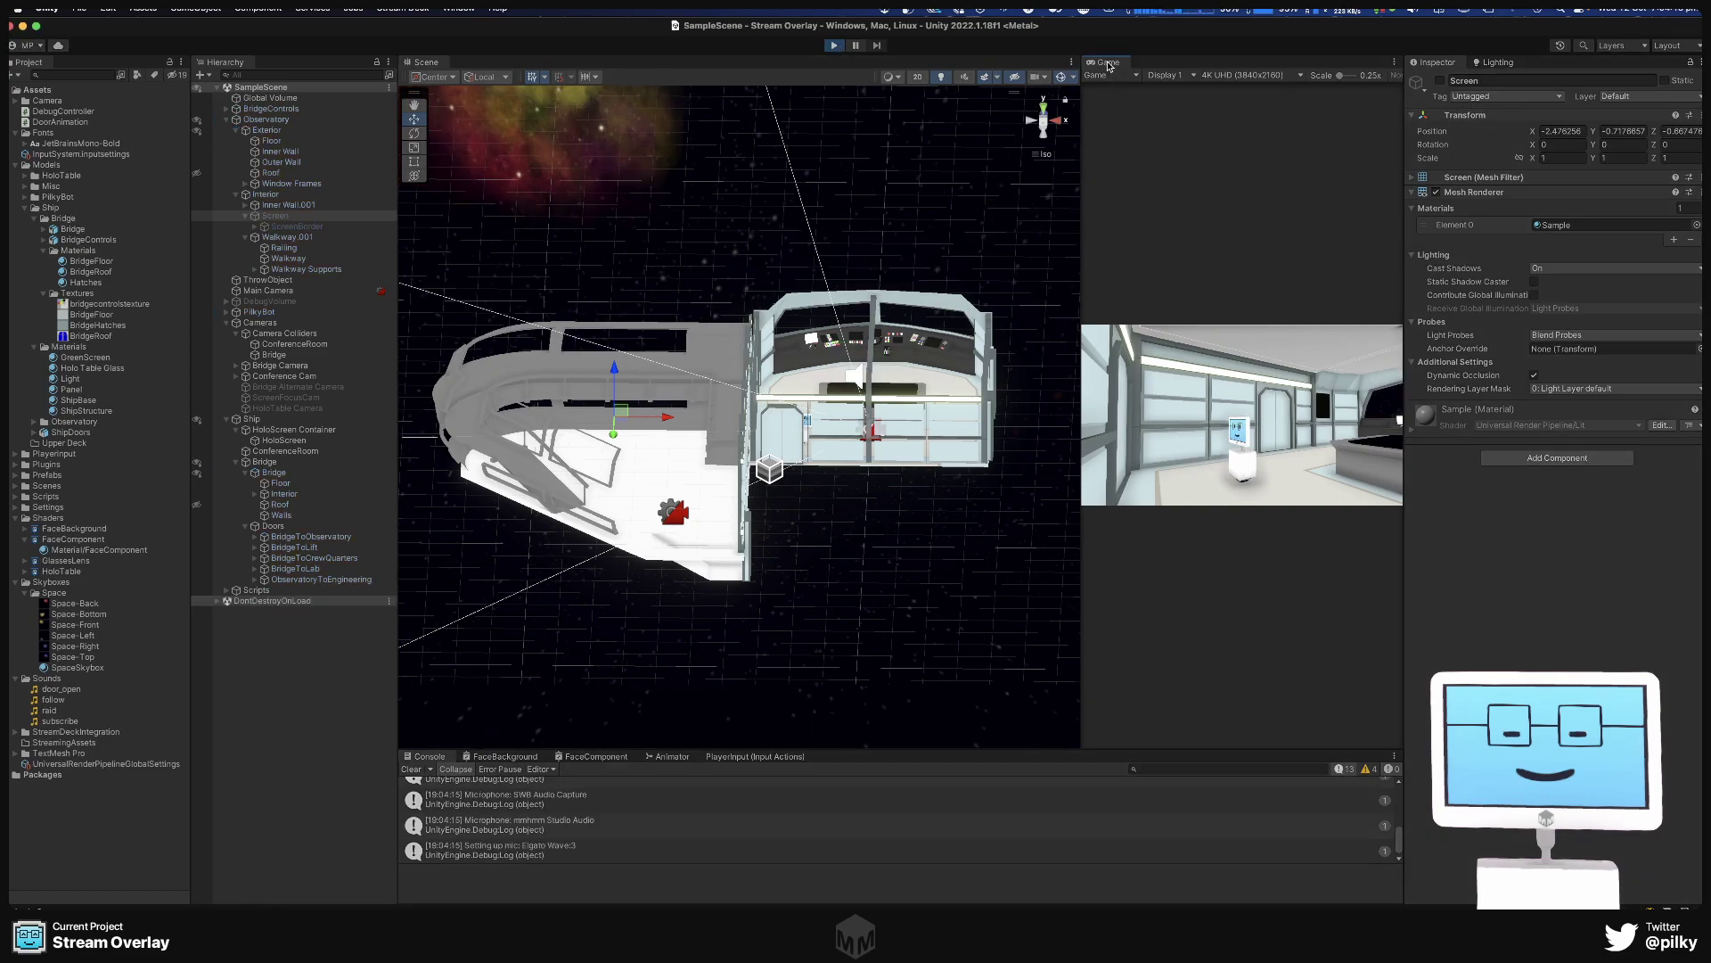
pyautogui.moveTo(1109, 64); pyautogui.dragTo(570, 65)
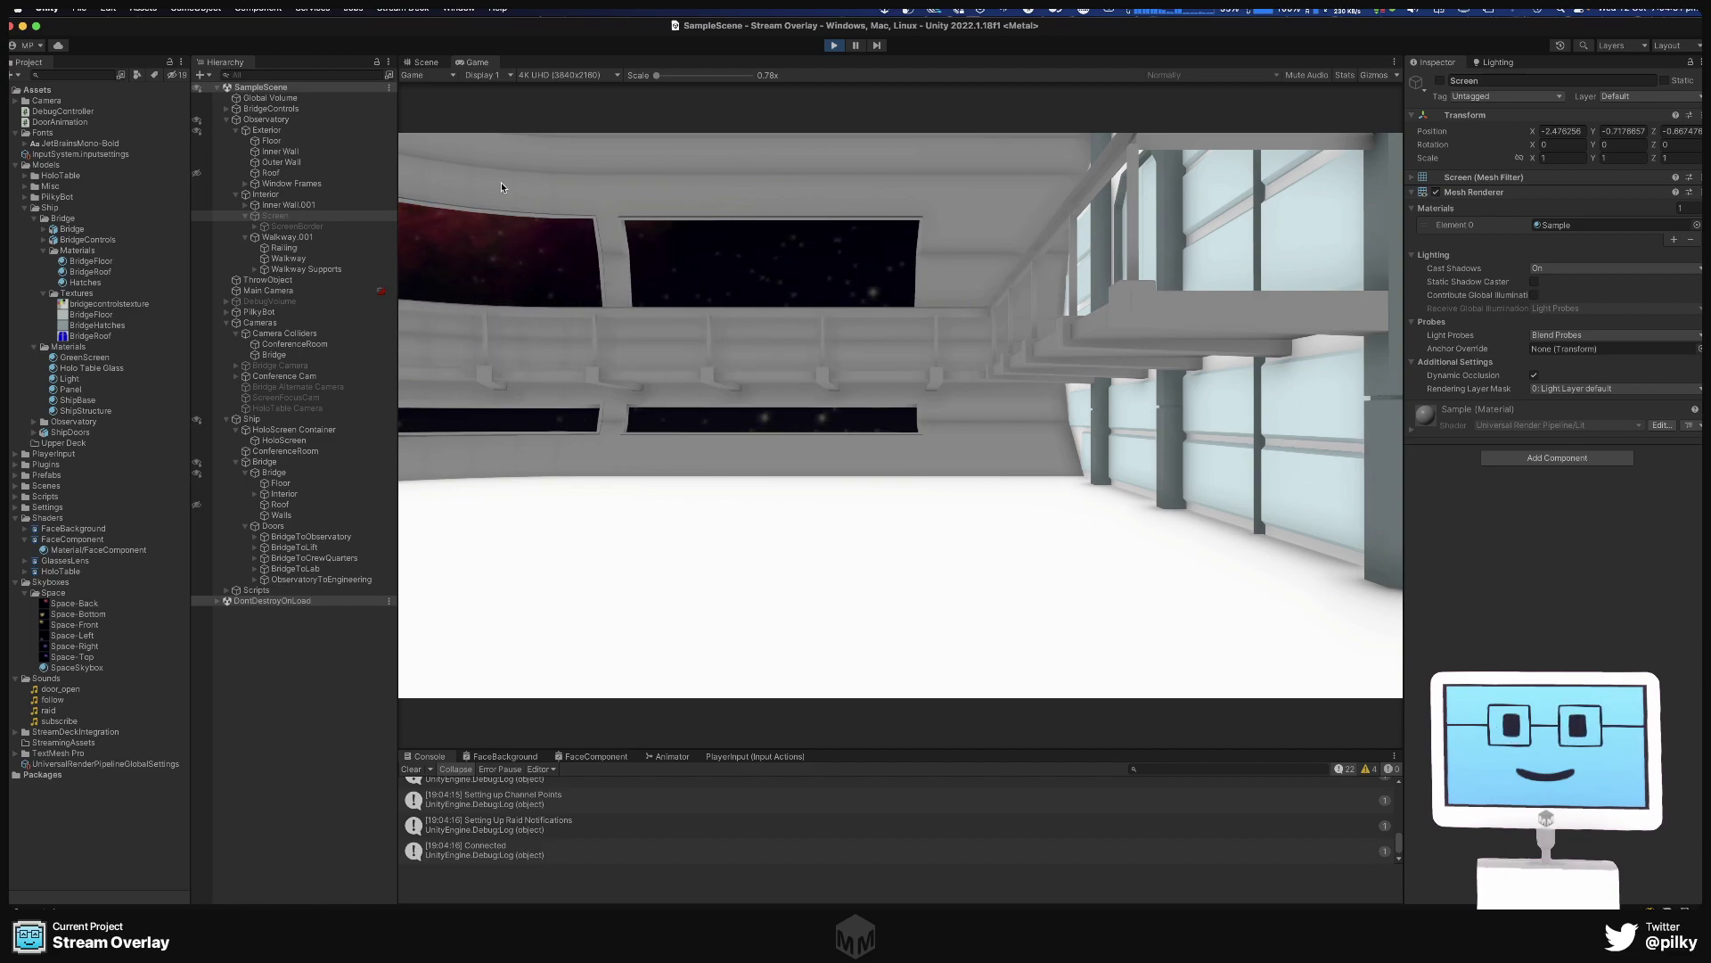
# Set Conference Cam's child camera weights to 1 for Follow and 0 for Normal.
pyautogui.click(241, 377)
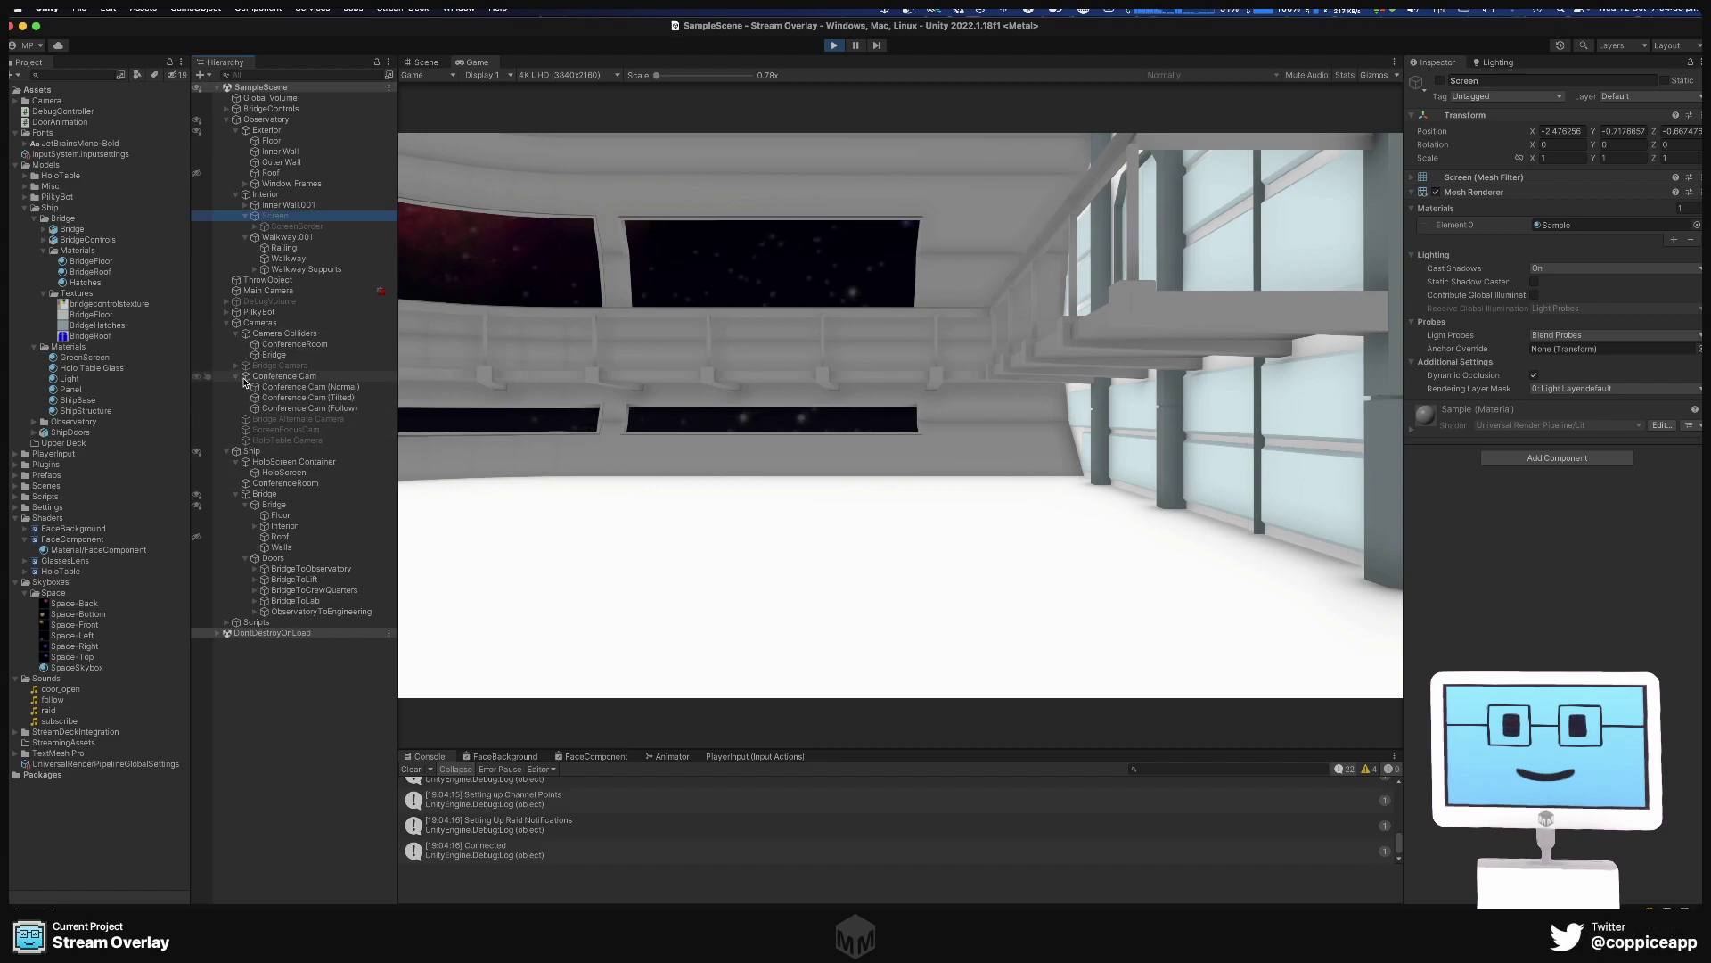
pyautogui.click(254, 378)
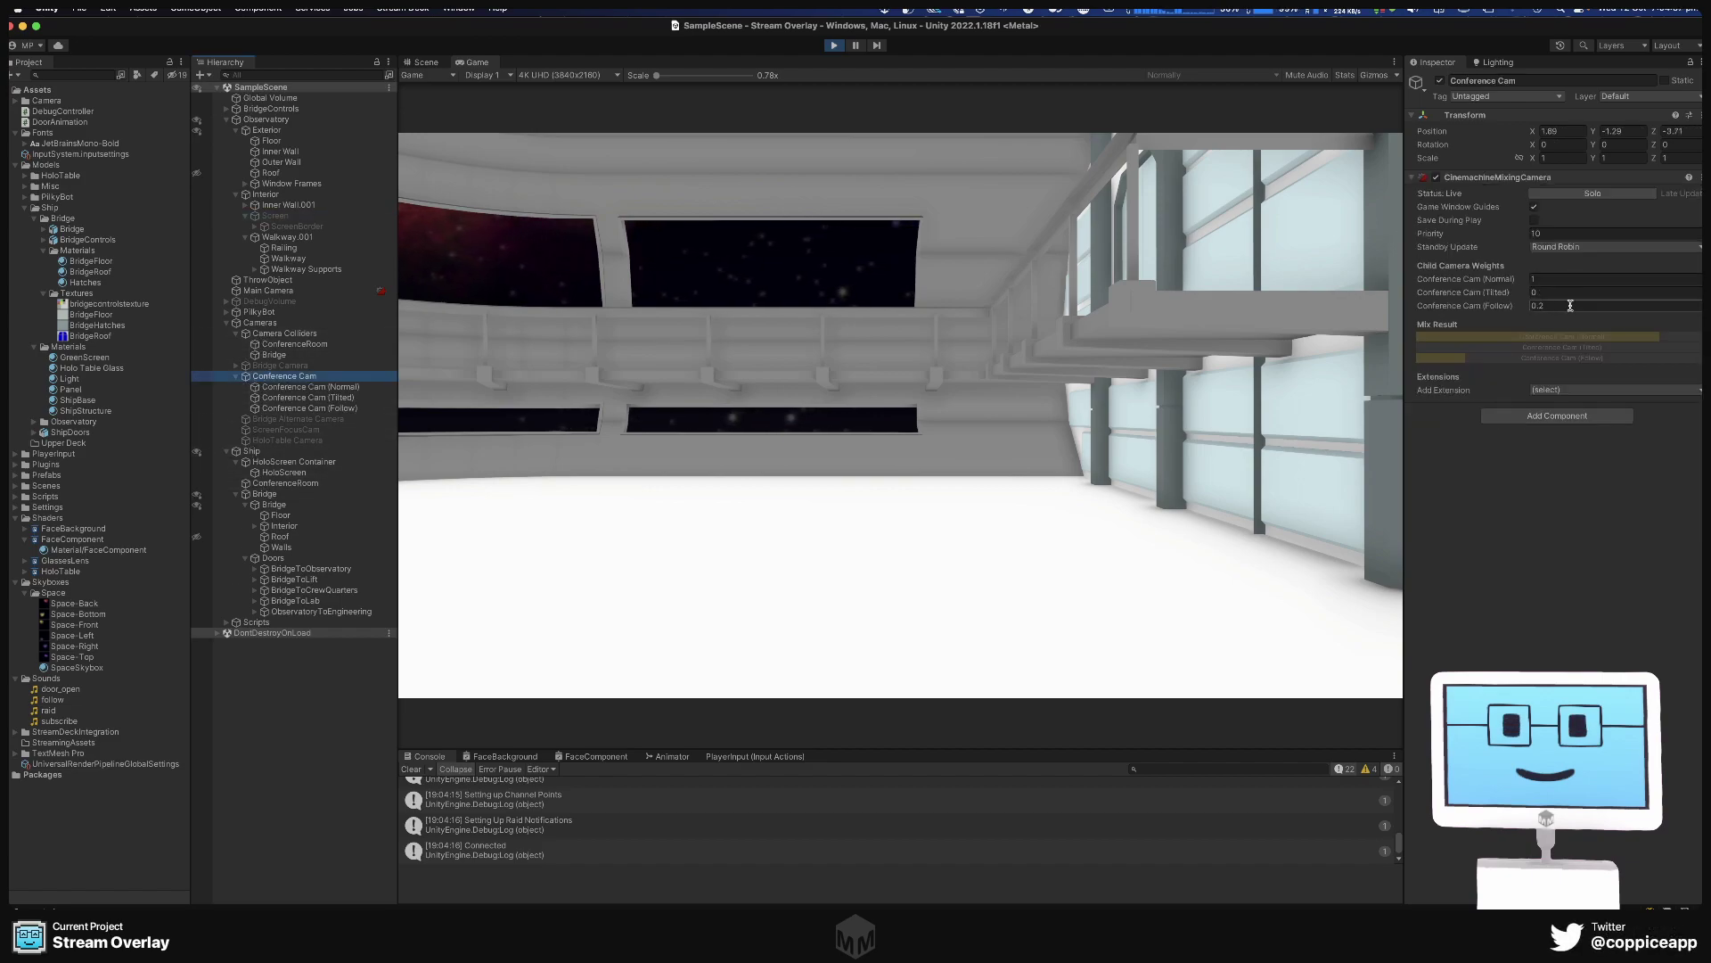
pyautogui.write('1')
pyautogui.click(1451, 278)
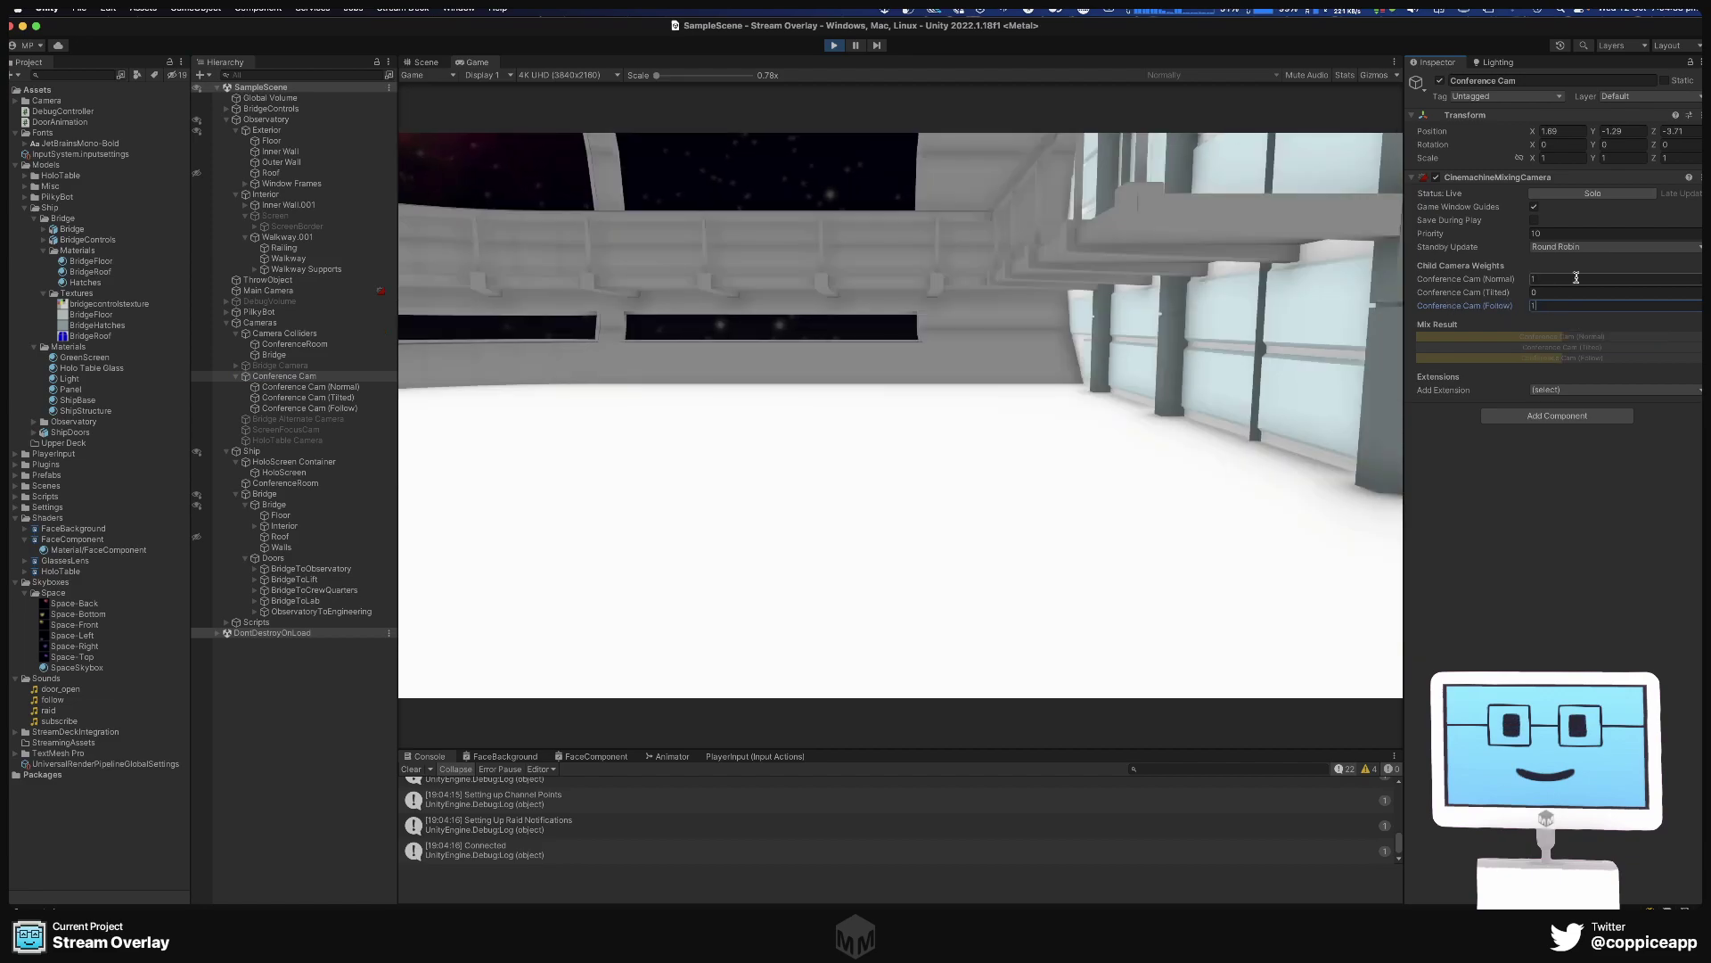
pyautogui.write('0')
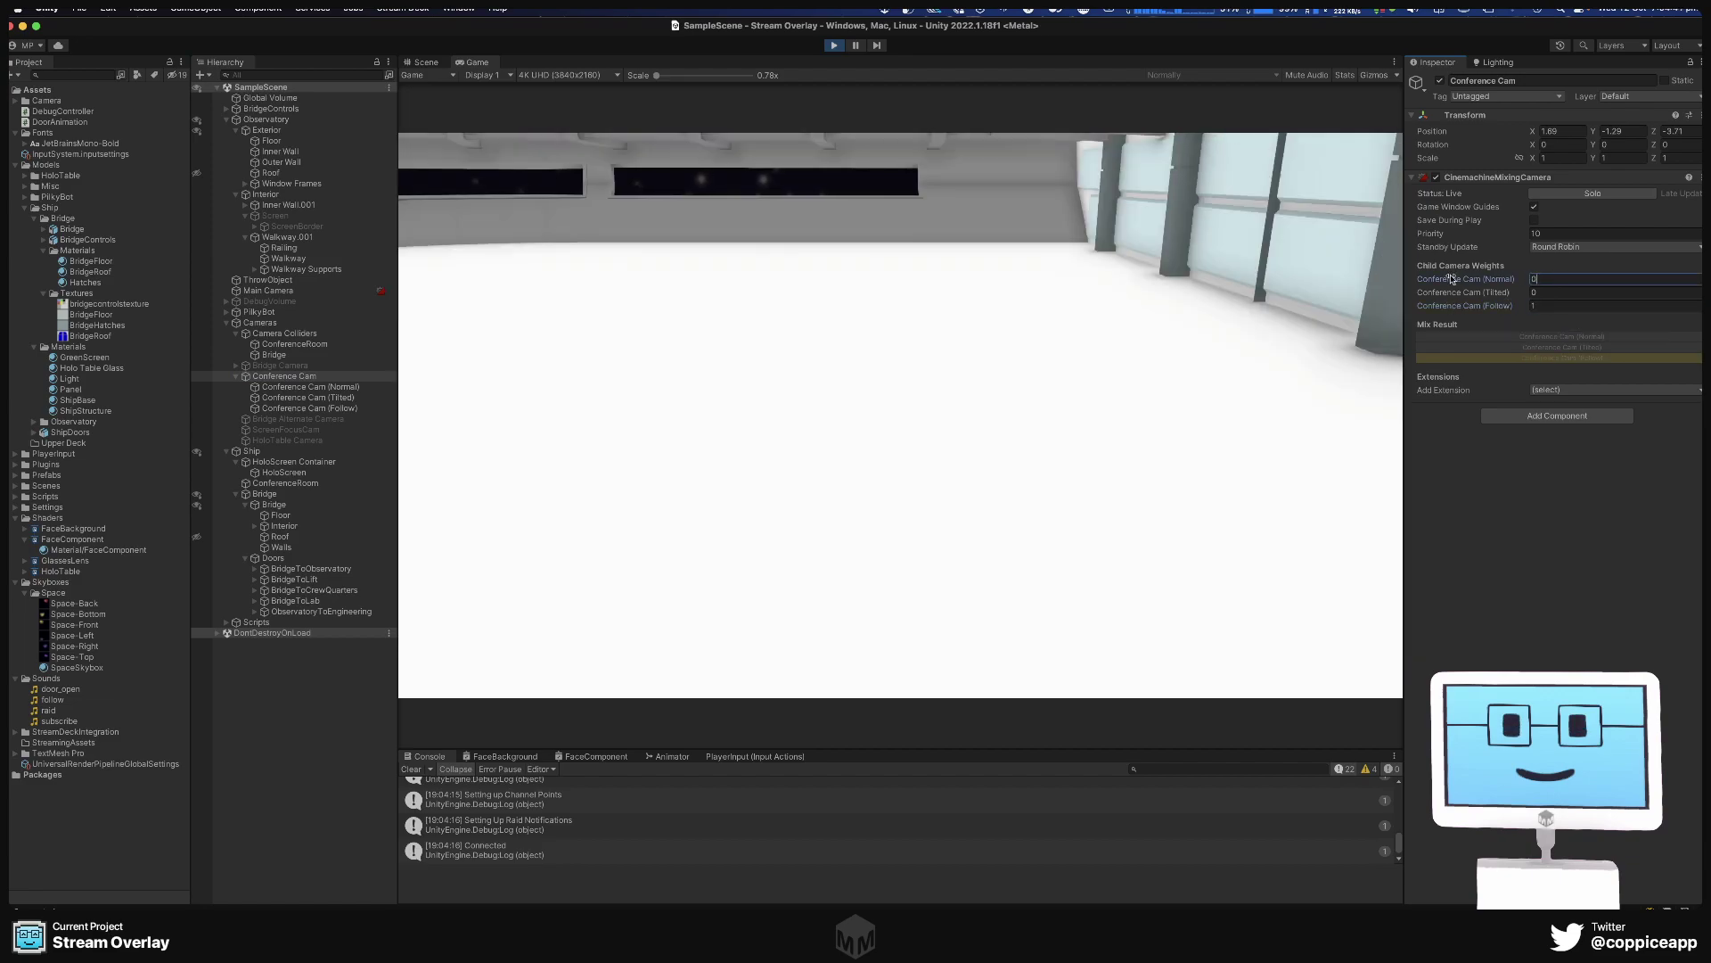
pyautogui.click(1470, 305)
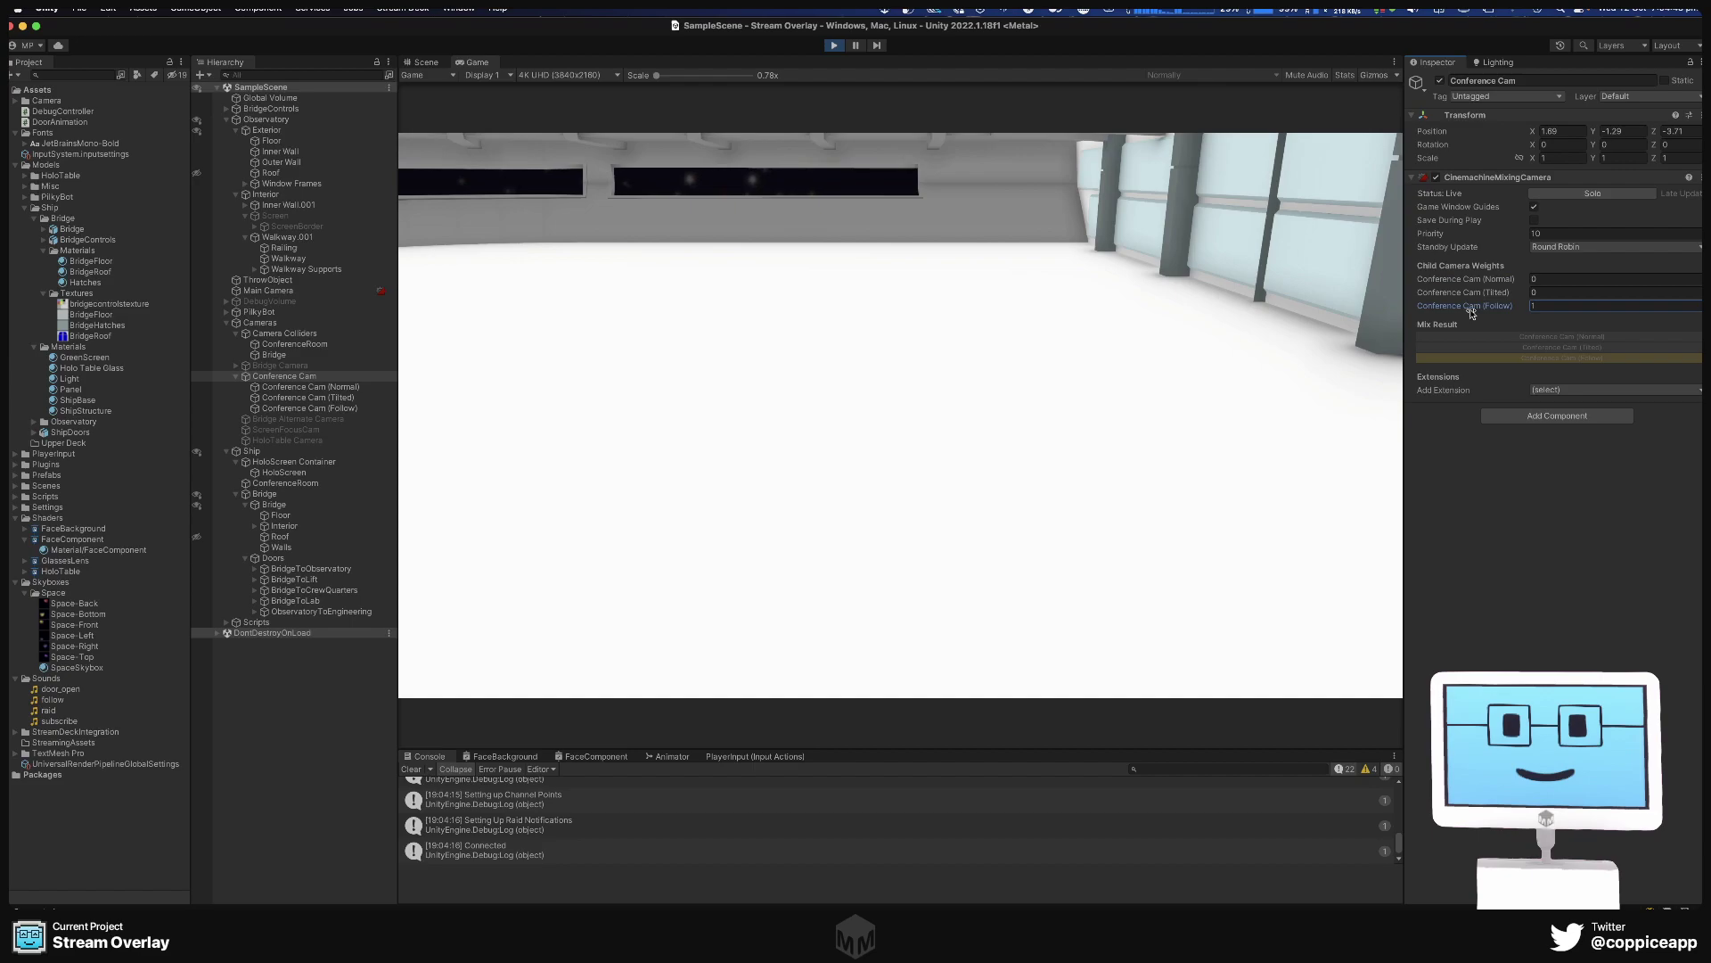
# Try an X rotation of 0 and the Composer aim on Conference Cam (Follow) while in Play mode.
pyautogui.click(309, 408)
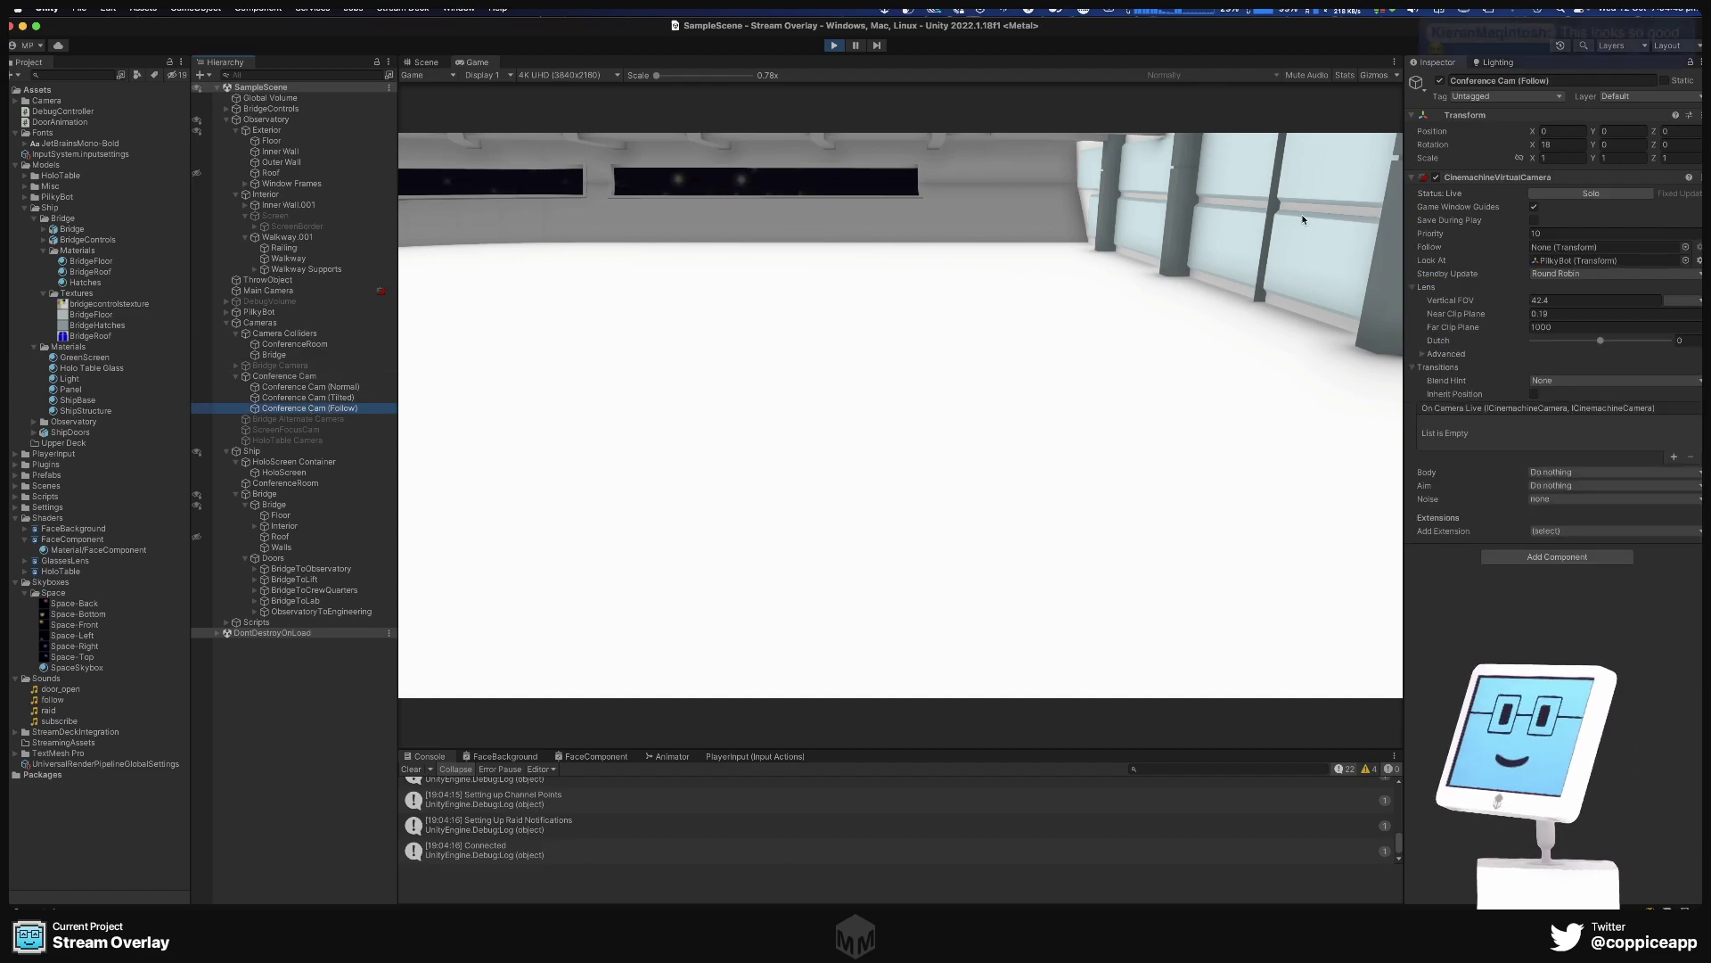
pyautogui.click(1558, 144)
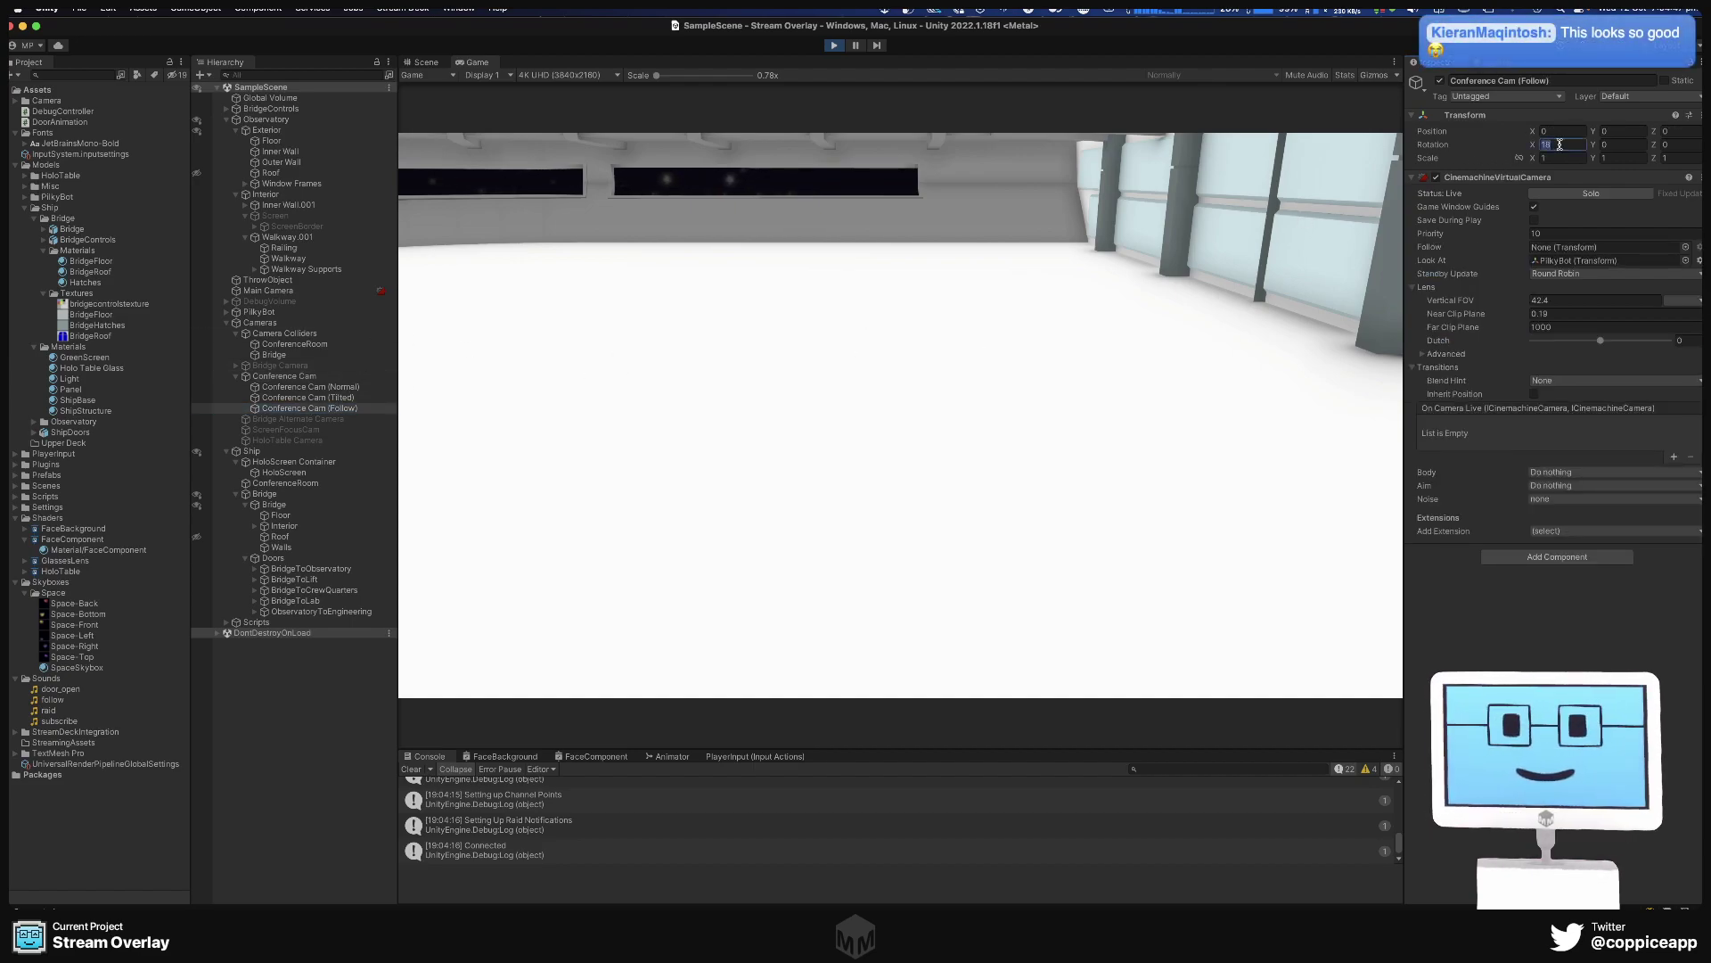
pyautogui.write('0')
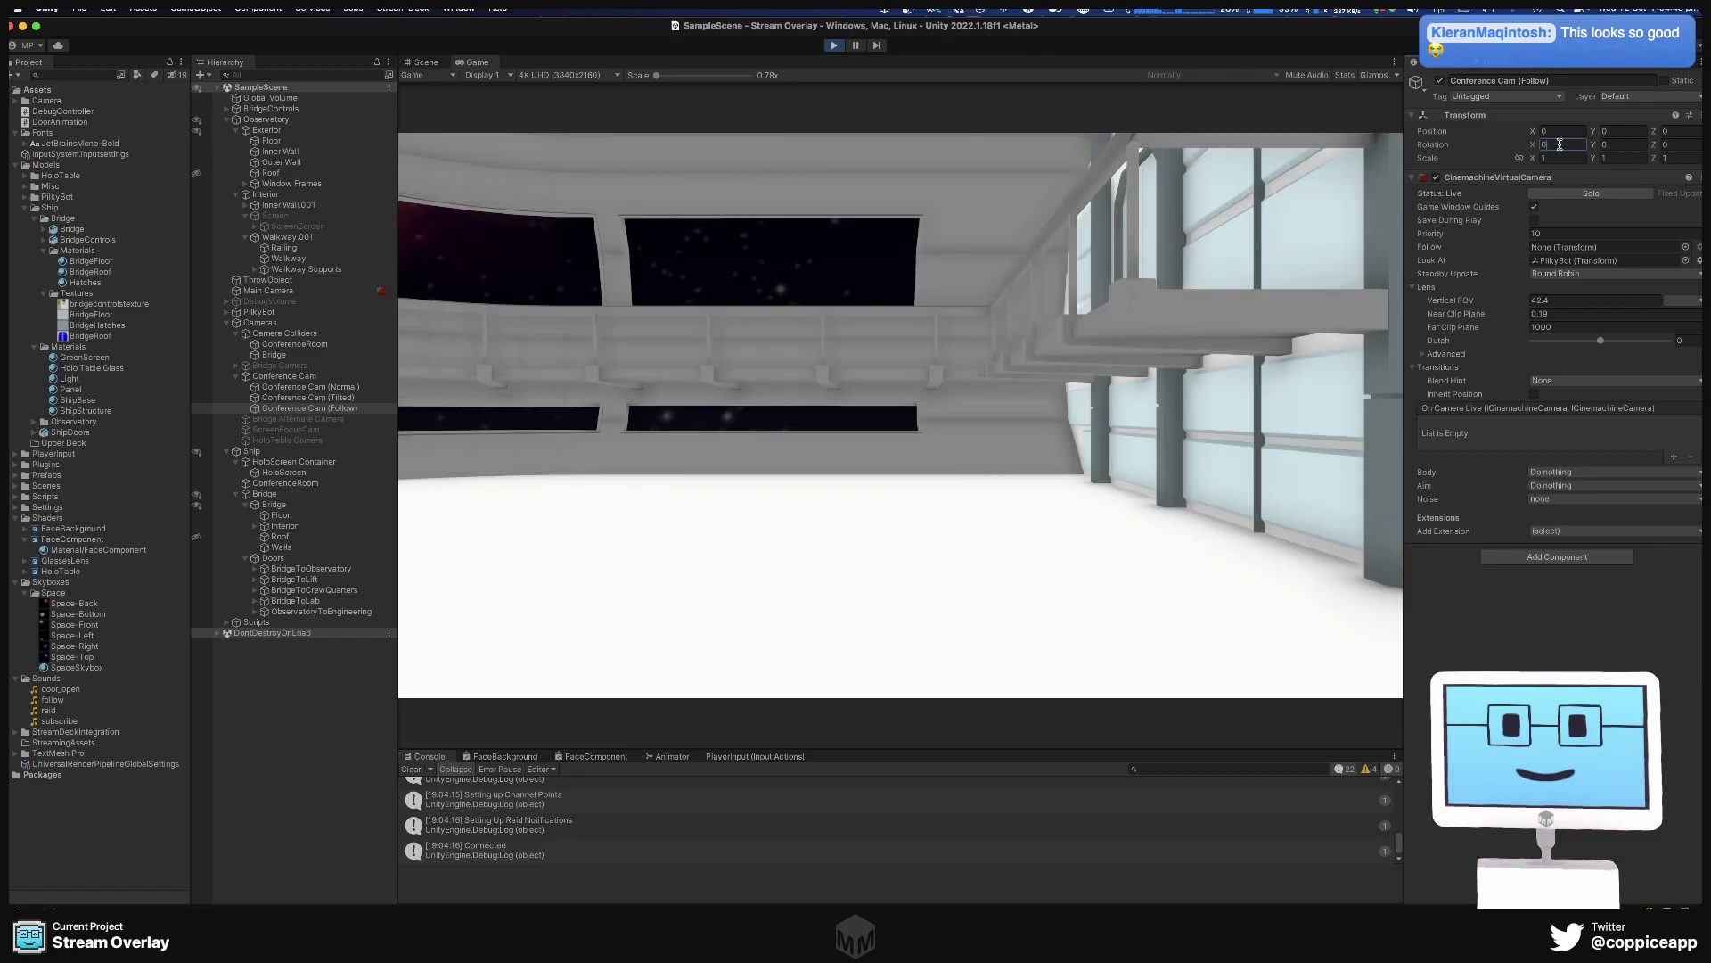
pyautogui.click(1557, 484)
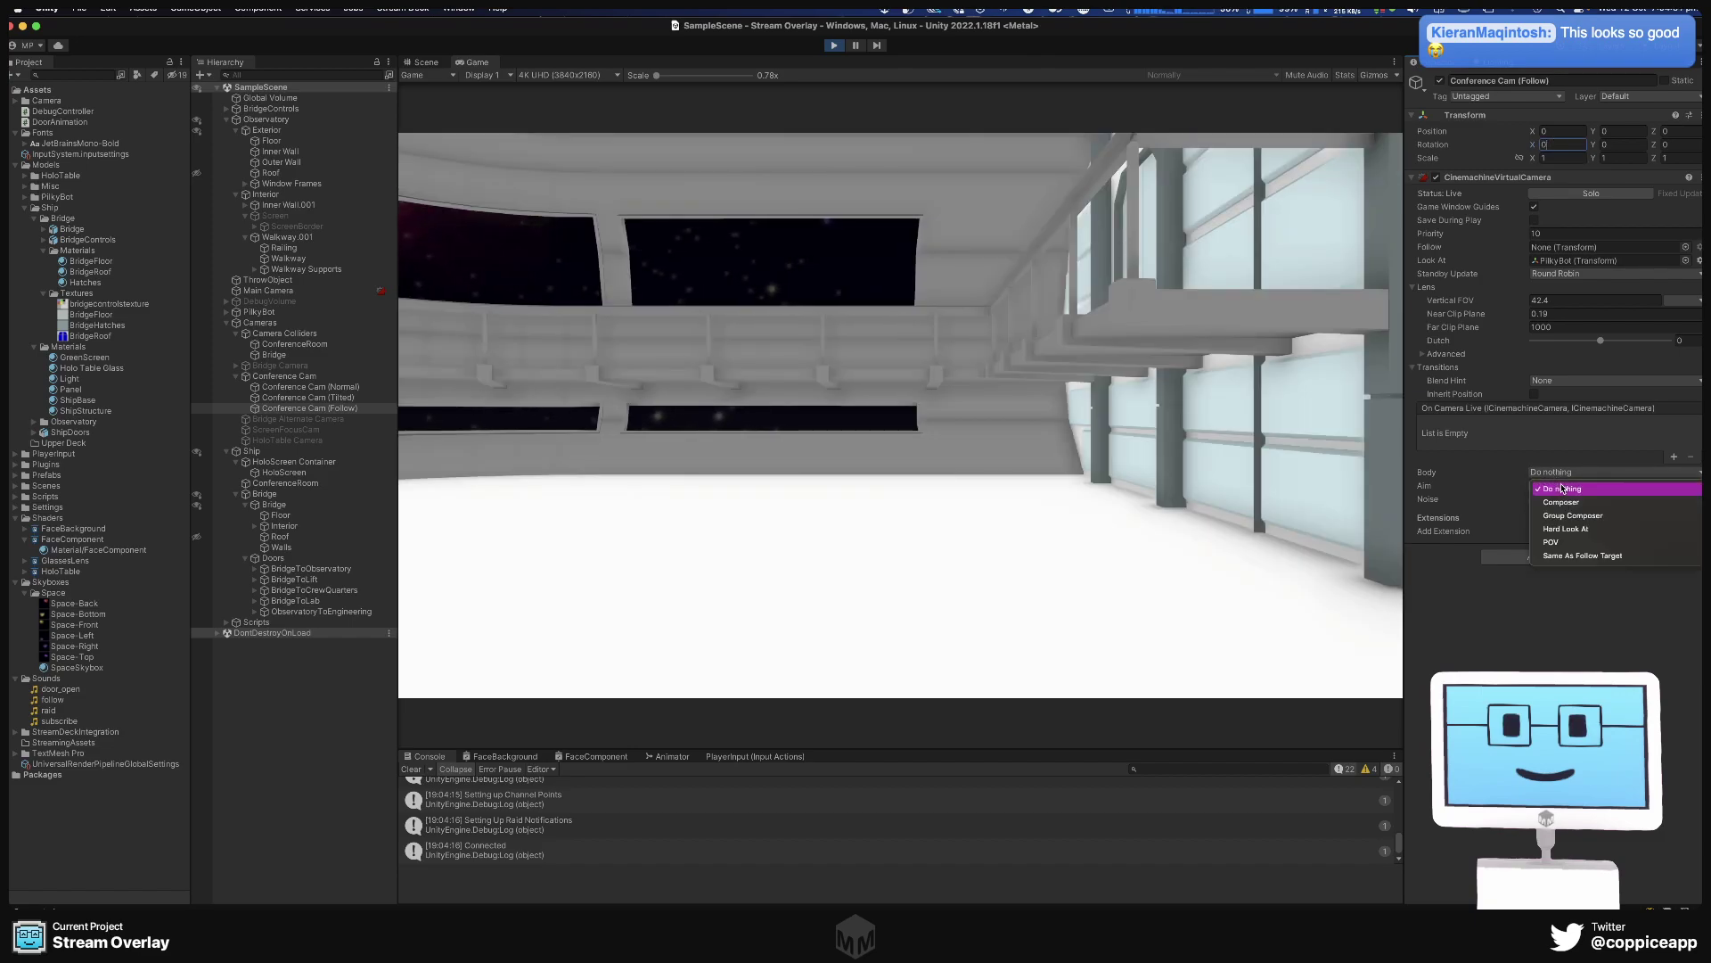
pyautogui.click(1570, 504)
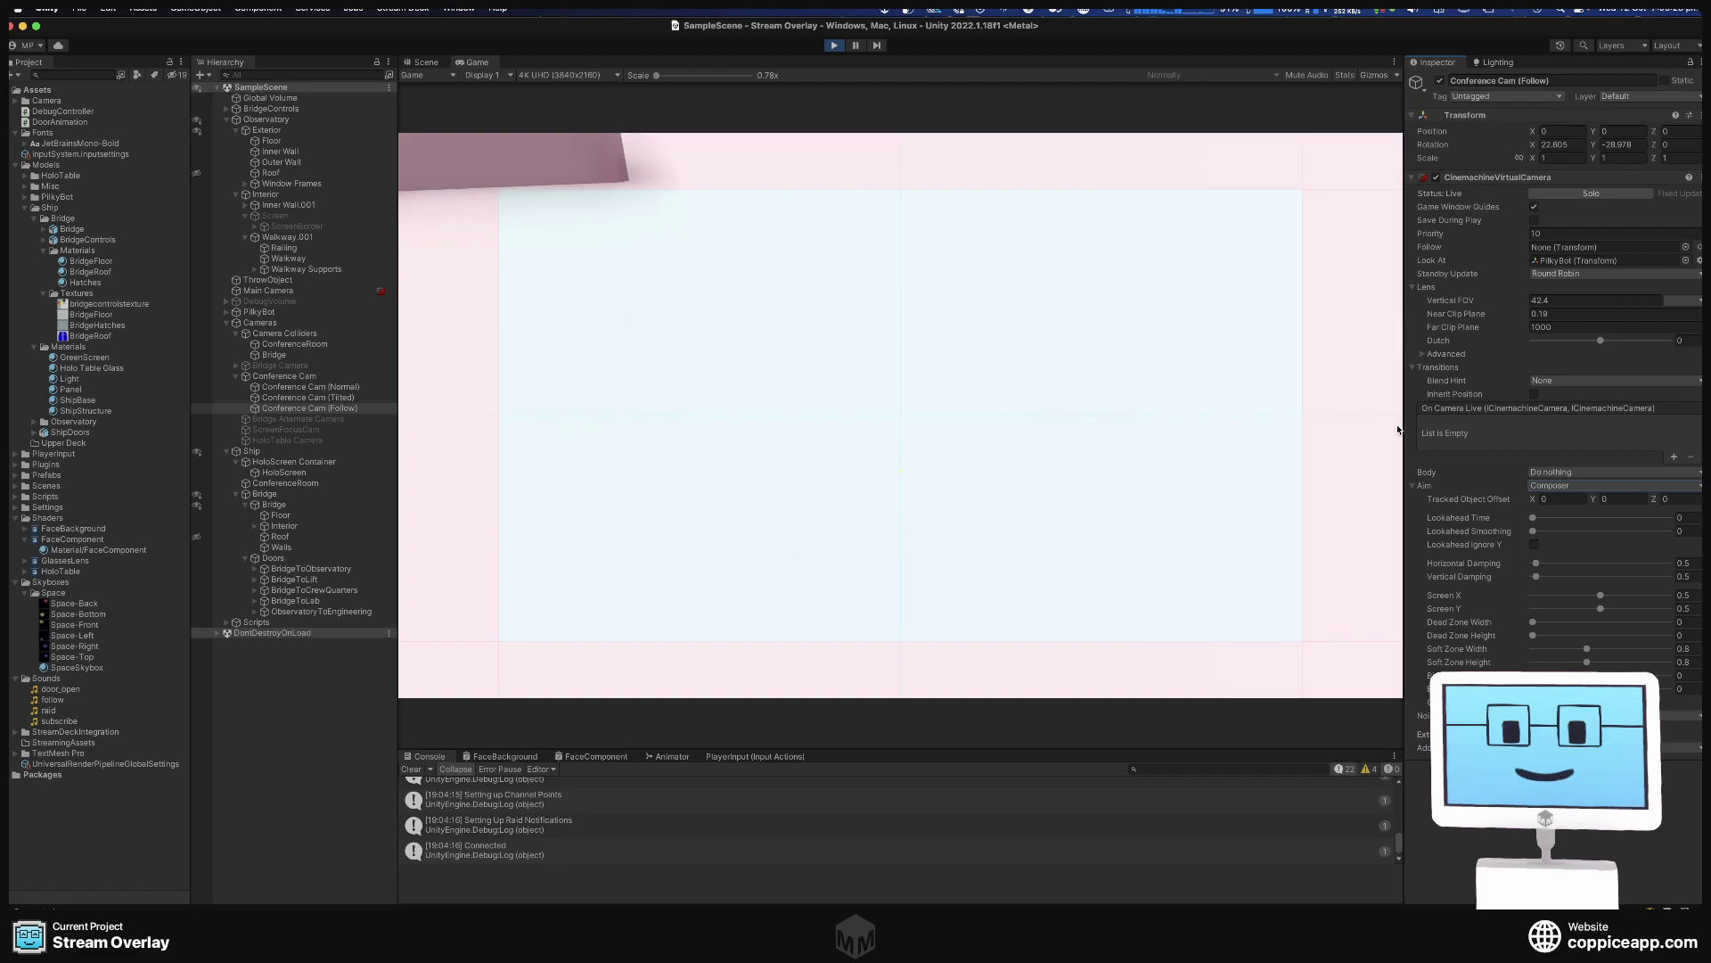
# Restart Play mode to test the robot's movement and the camera on the bridge, and stop it.
pyautogui.click(836, 46)
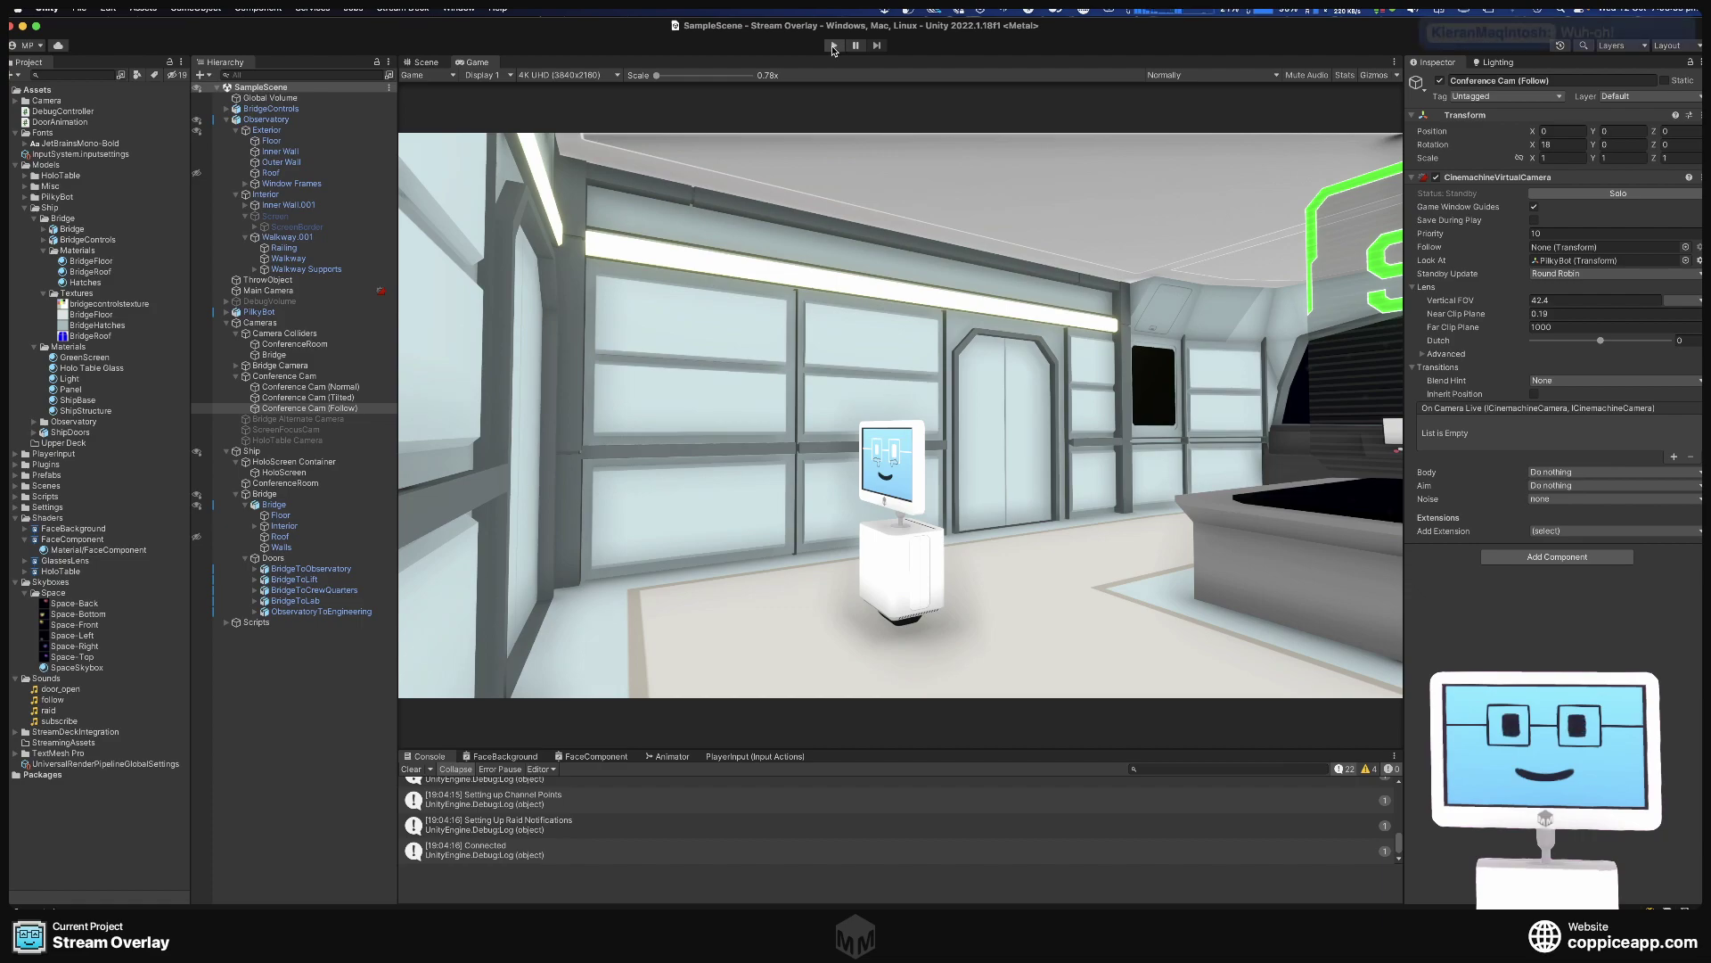
pyautogui.click(835, 45)
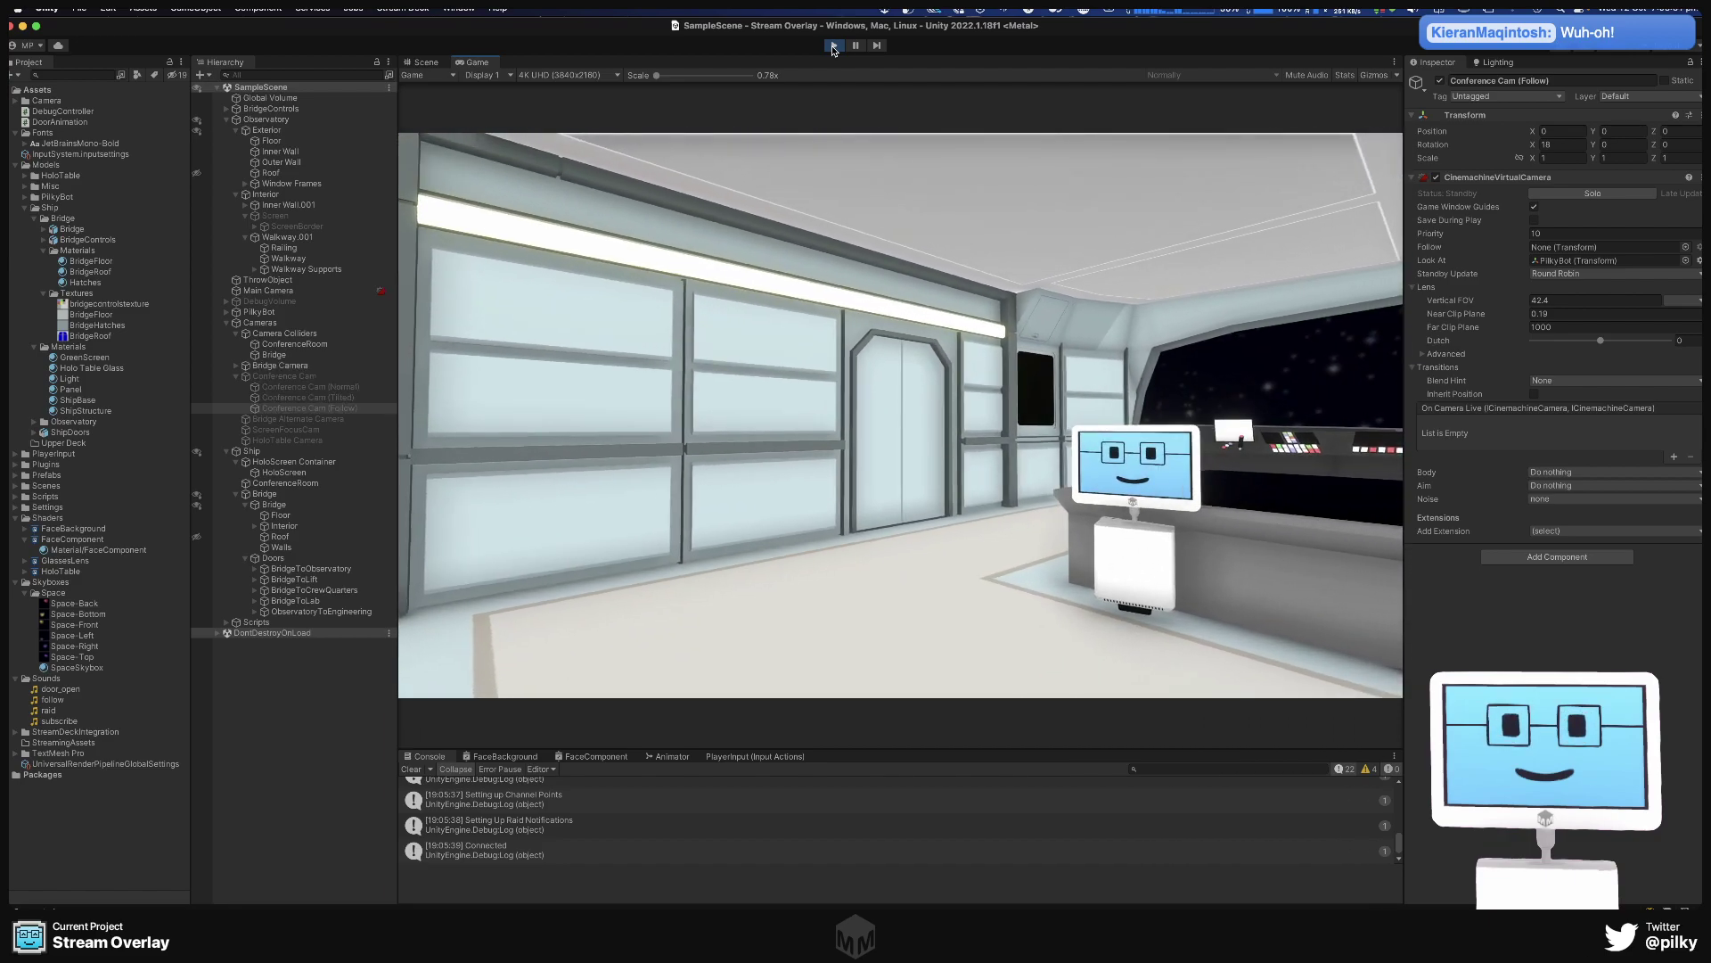
pyautogui.click(833, 45)
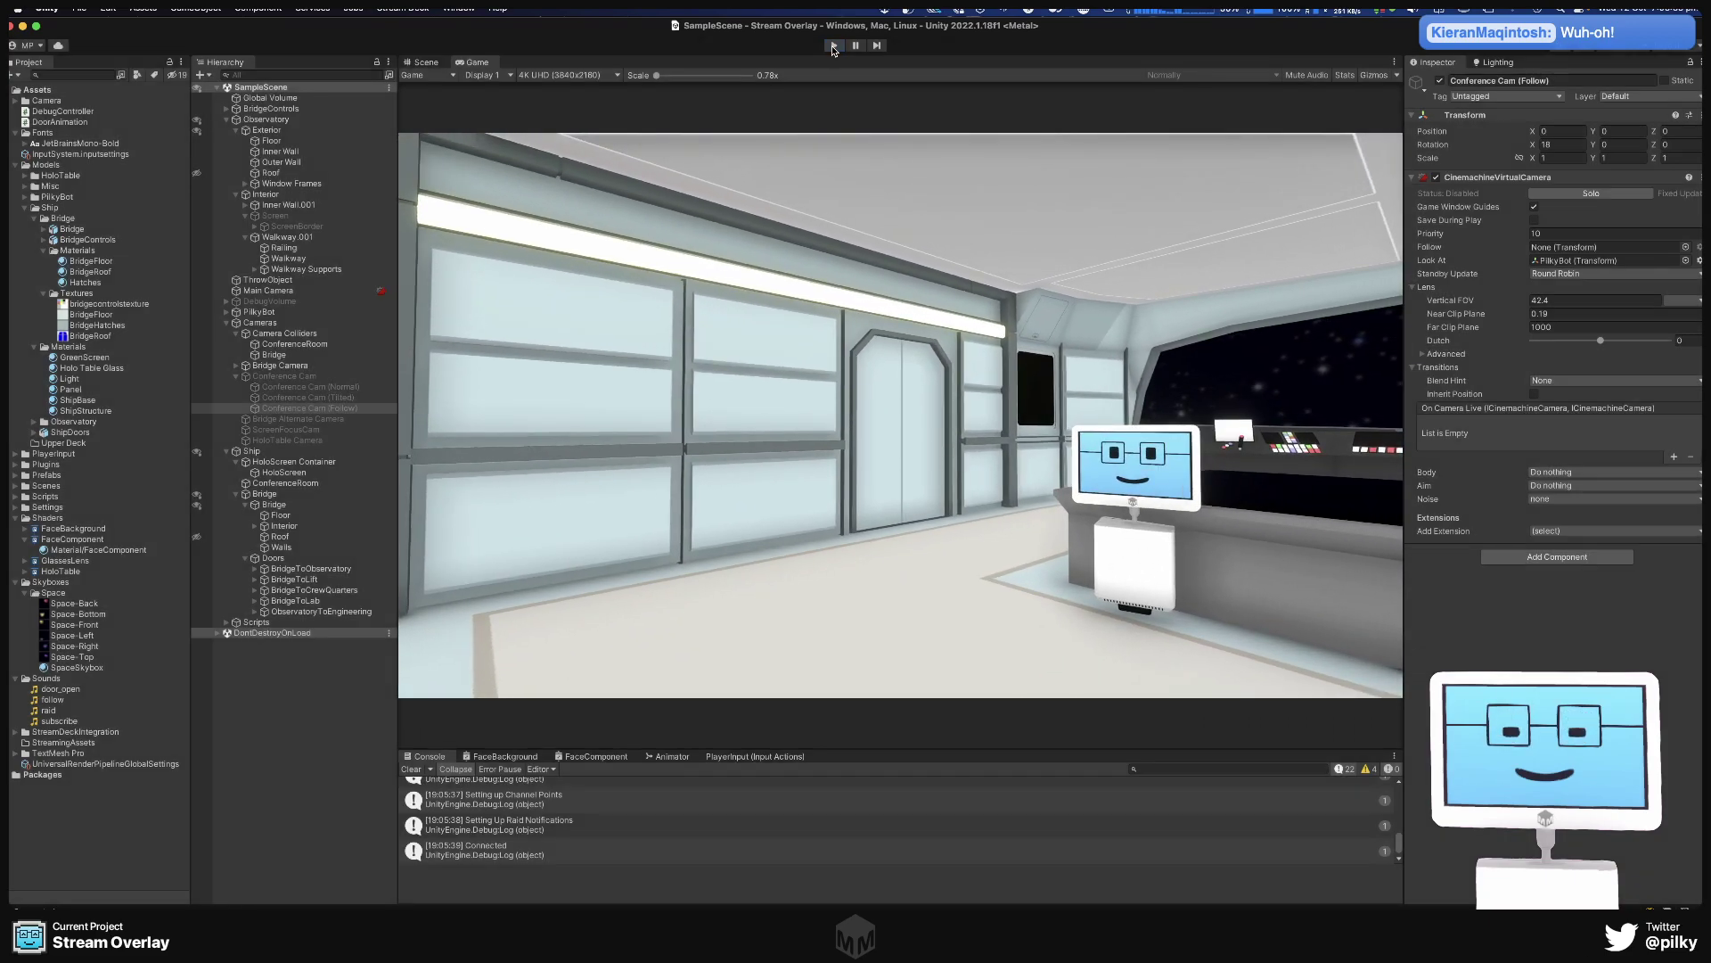
# Create an empty child object under Ship in the Scene view and name it Colliders.
pyautogui.click(428, 62)
pyautogui.keyDown('alt'); pyautogui.moveTo(1158, 404); pyautogui.dragTo(767, 589); pyautogui.keyUp('alt')
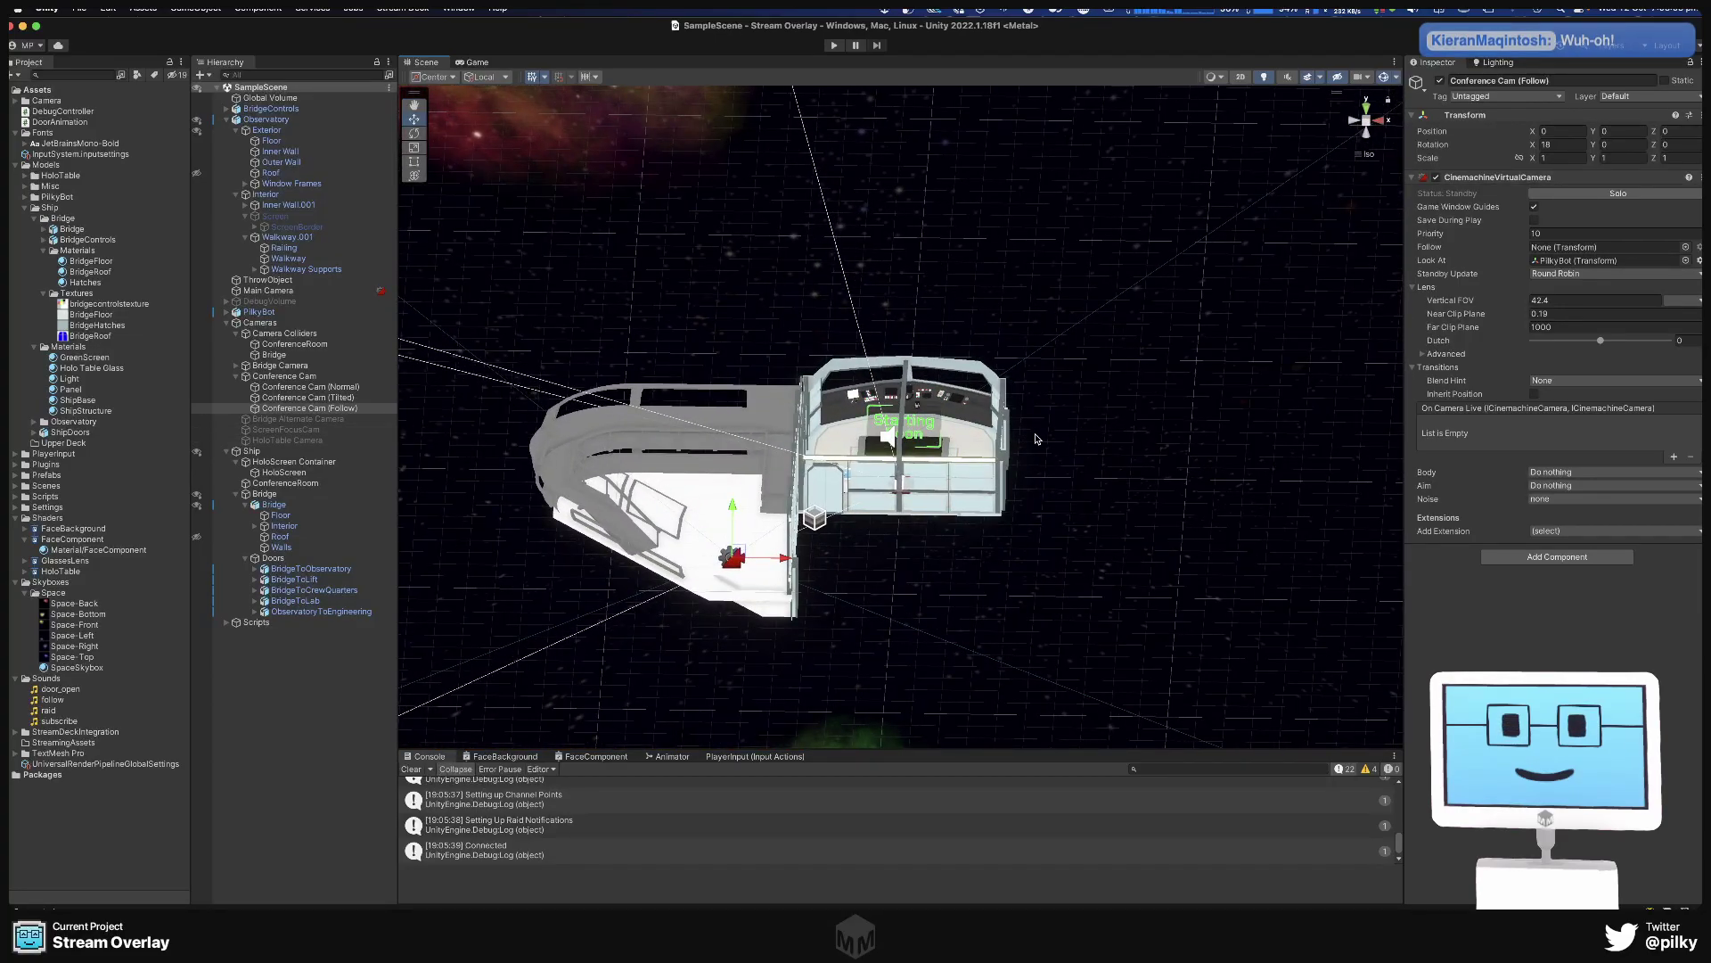
pyautogui.keyDown('alt'); pyautogui.moveTo(1031, 439); pyautogui.dragTo(1039, 455); pyautogui.keyUp('alt')
pyautogui.keyDown('alt'); pyautogui.moveTo(850, 451); pyautogui.dragTo(978, 466); pyautogui.keyUp('alt')
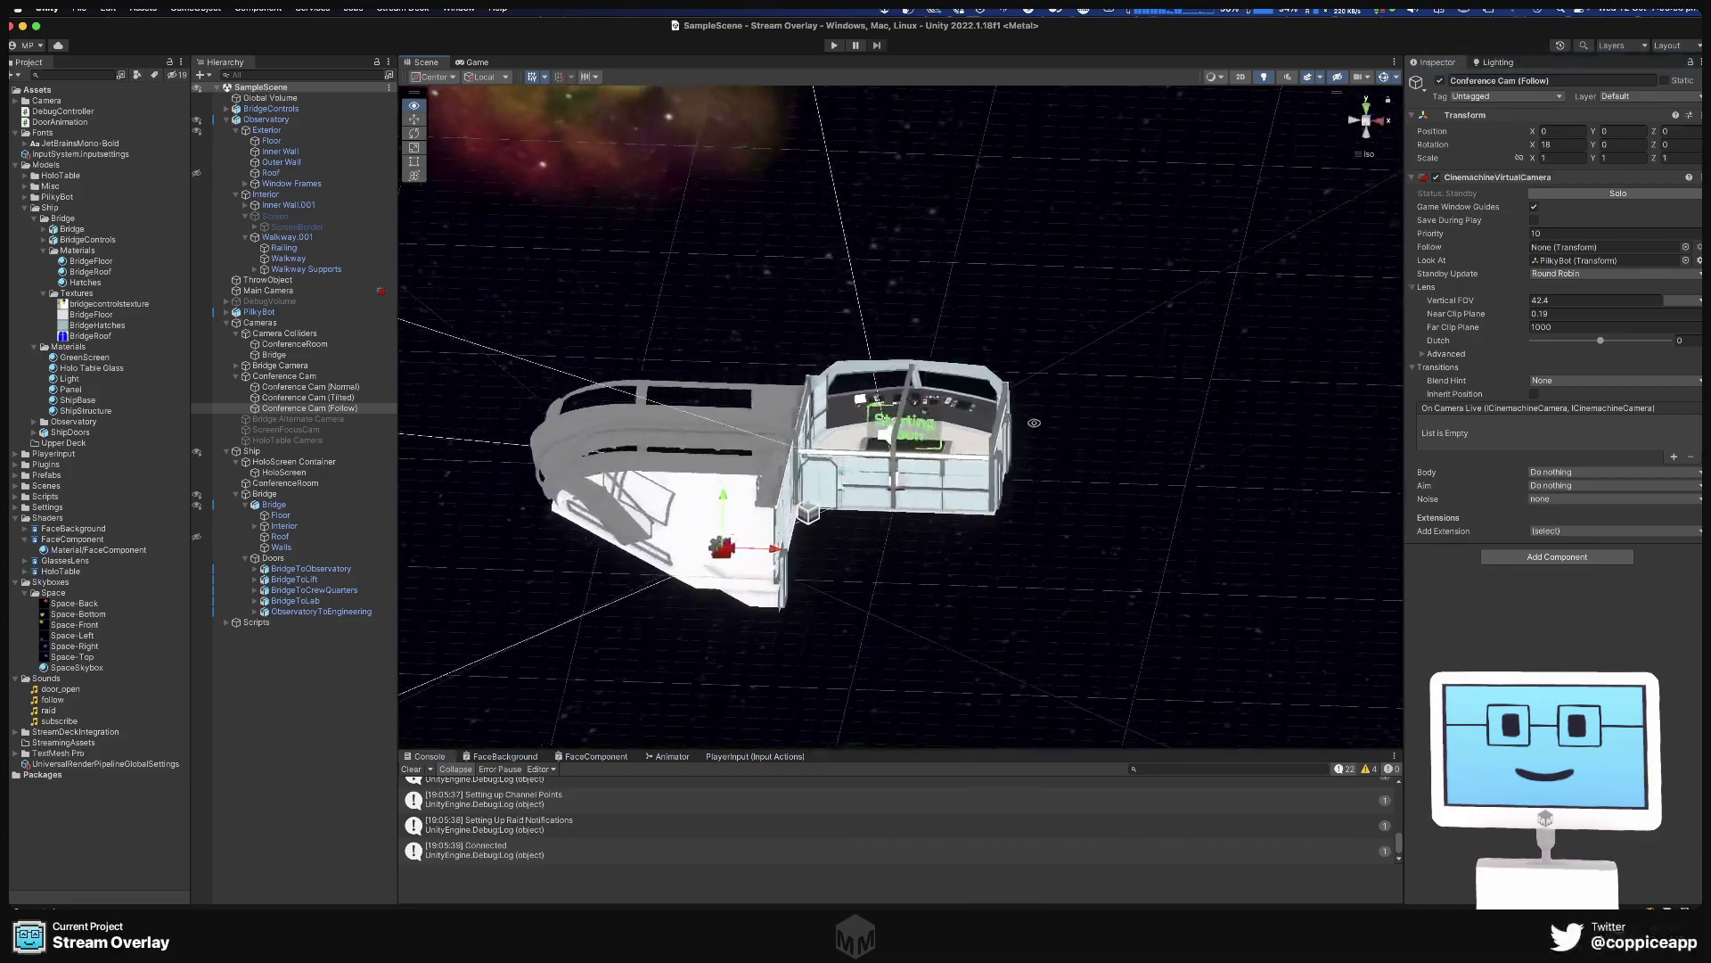
pyautogui.keyDown('alt'); pyautogui.moveTo(868, 484); pyautogui.dragTo(992, 467); pyautogui.keyUp('alt')
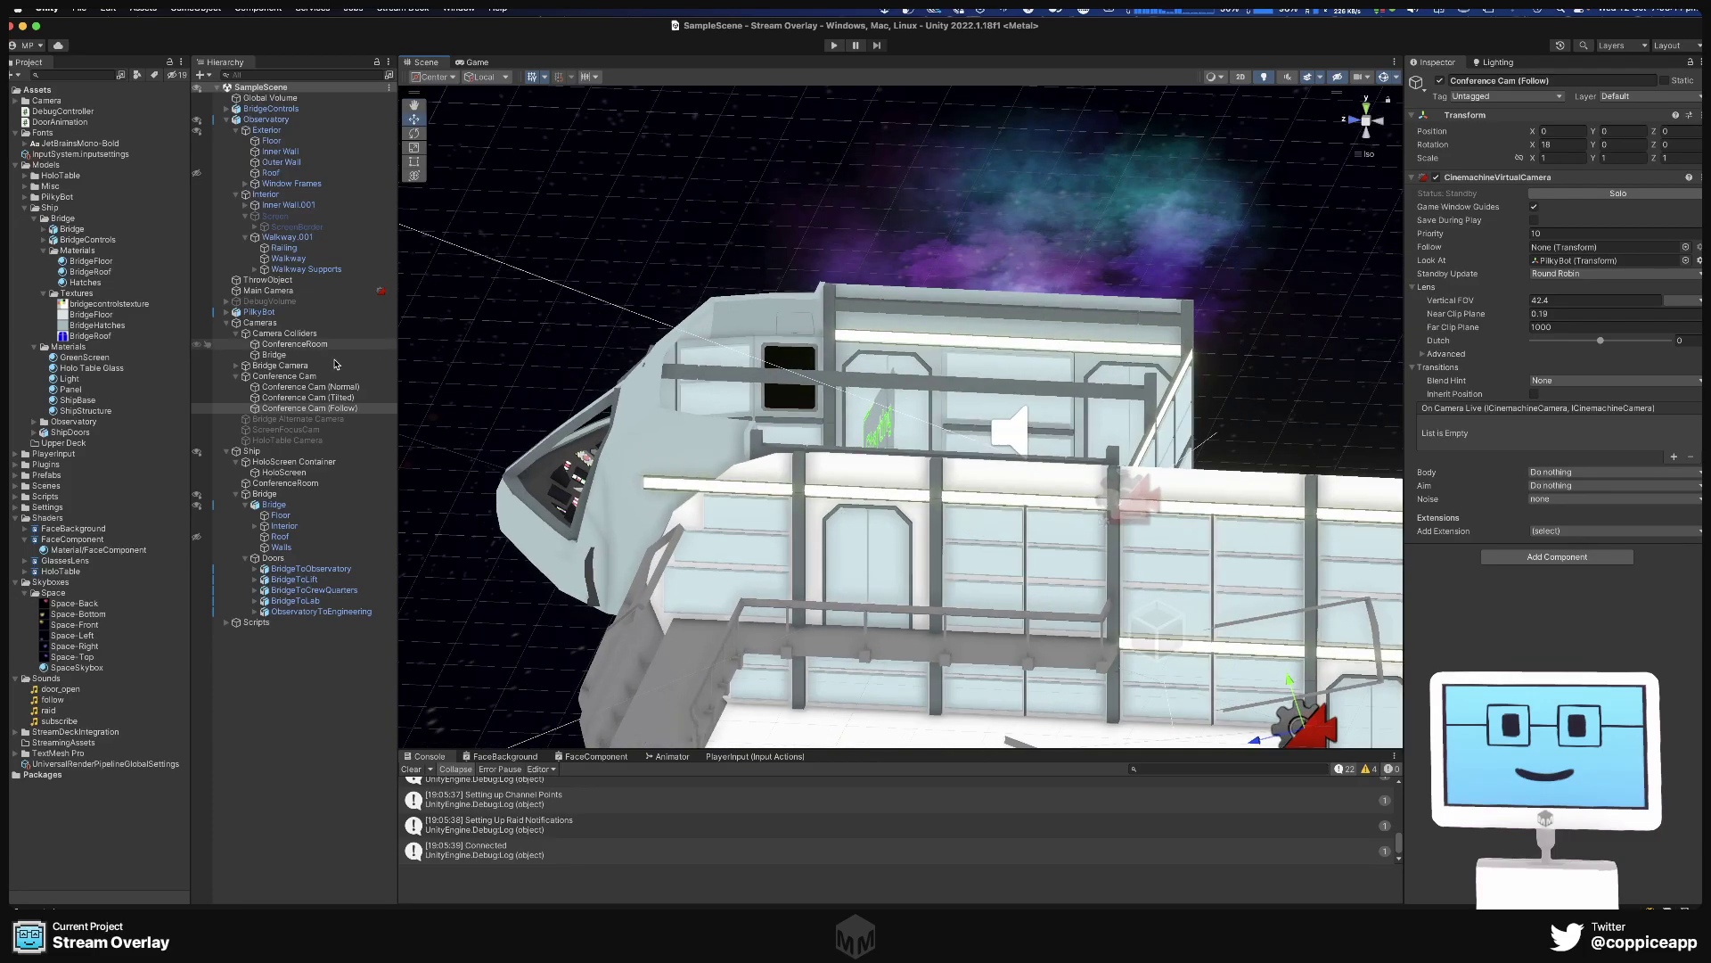
pyautogui.keyDown('alt'); pyautogui.moveTo(1172, 535); pyautogui.dragTo(589, 577); pyautogui.keyUp('alt')
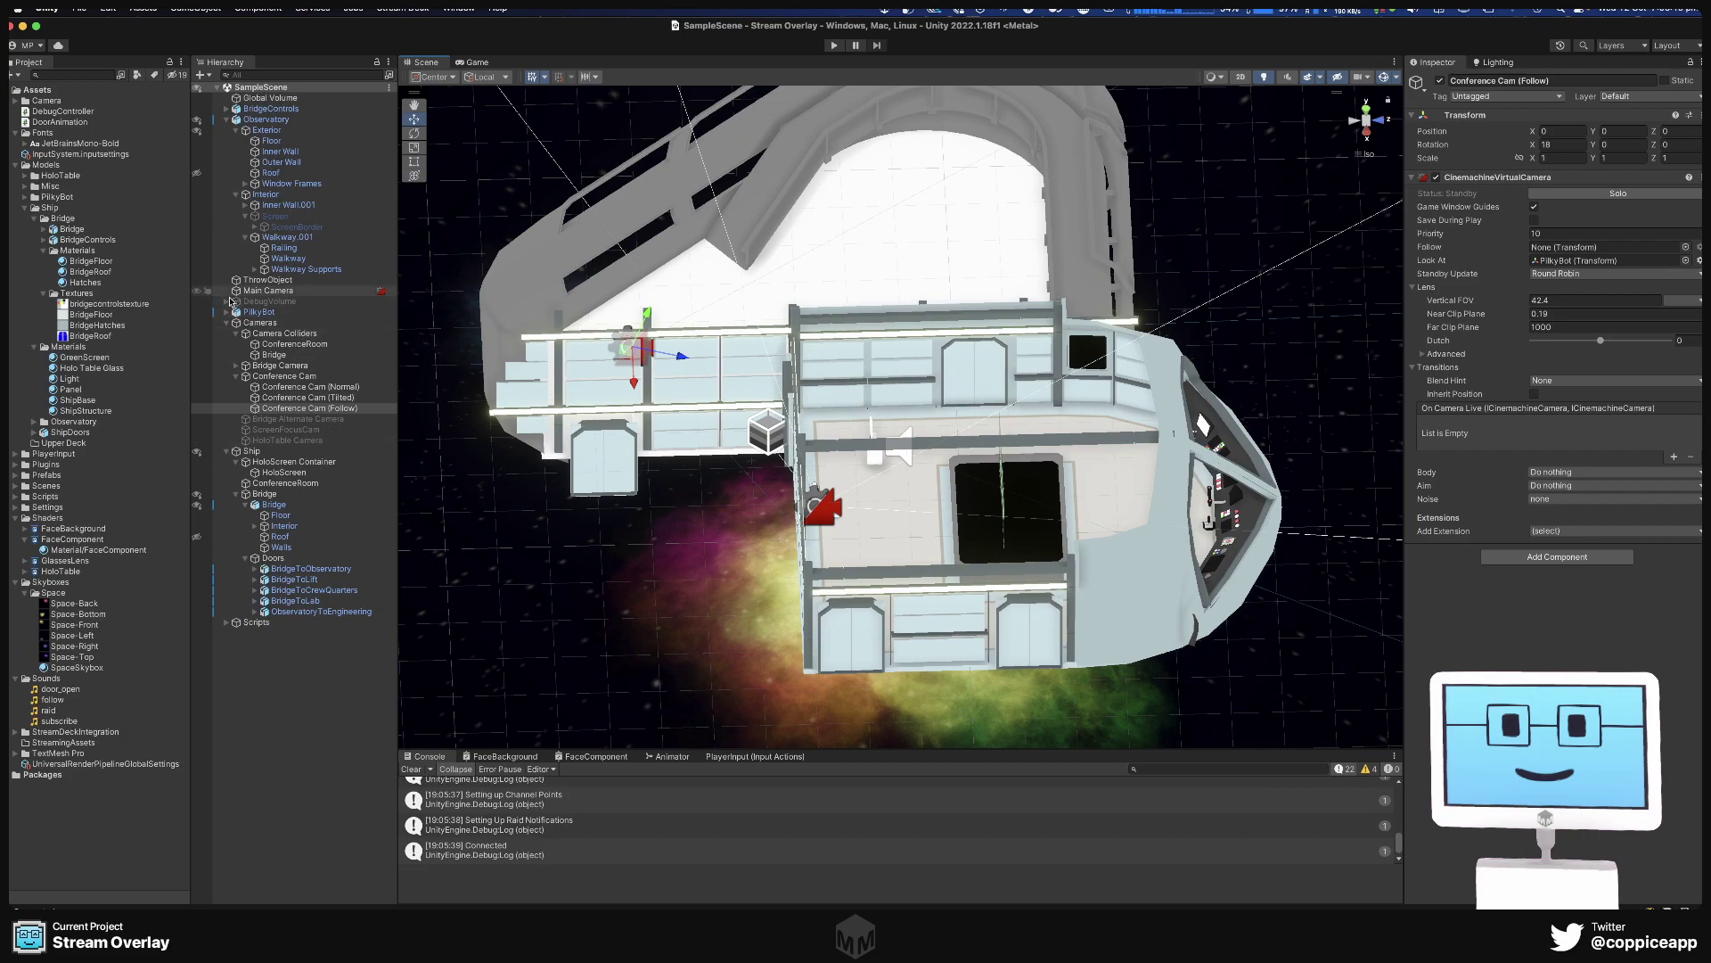
pyautogui.rightClick(250, 453)
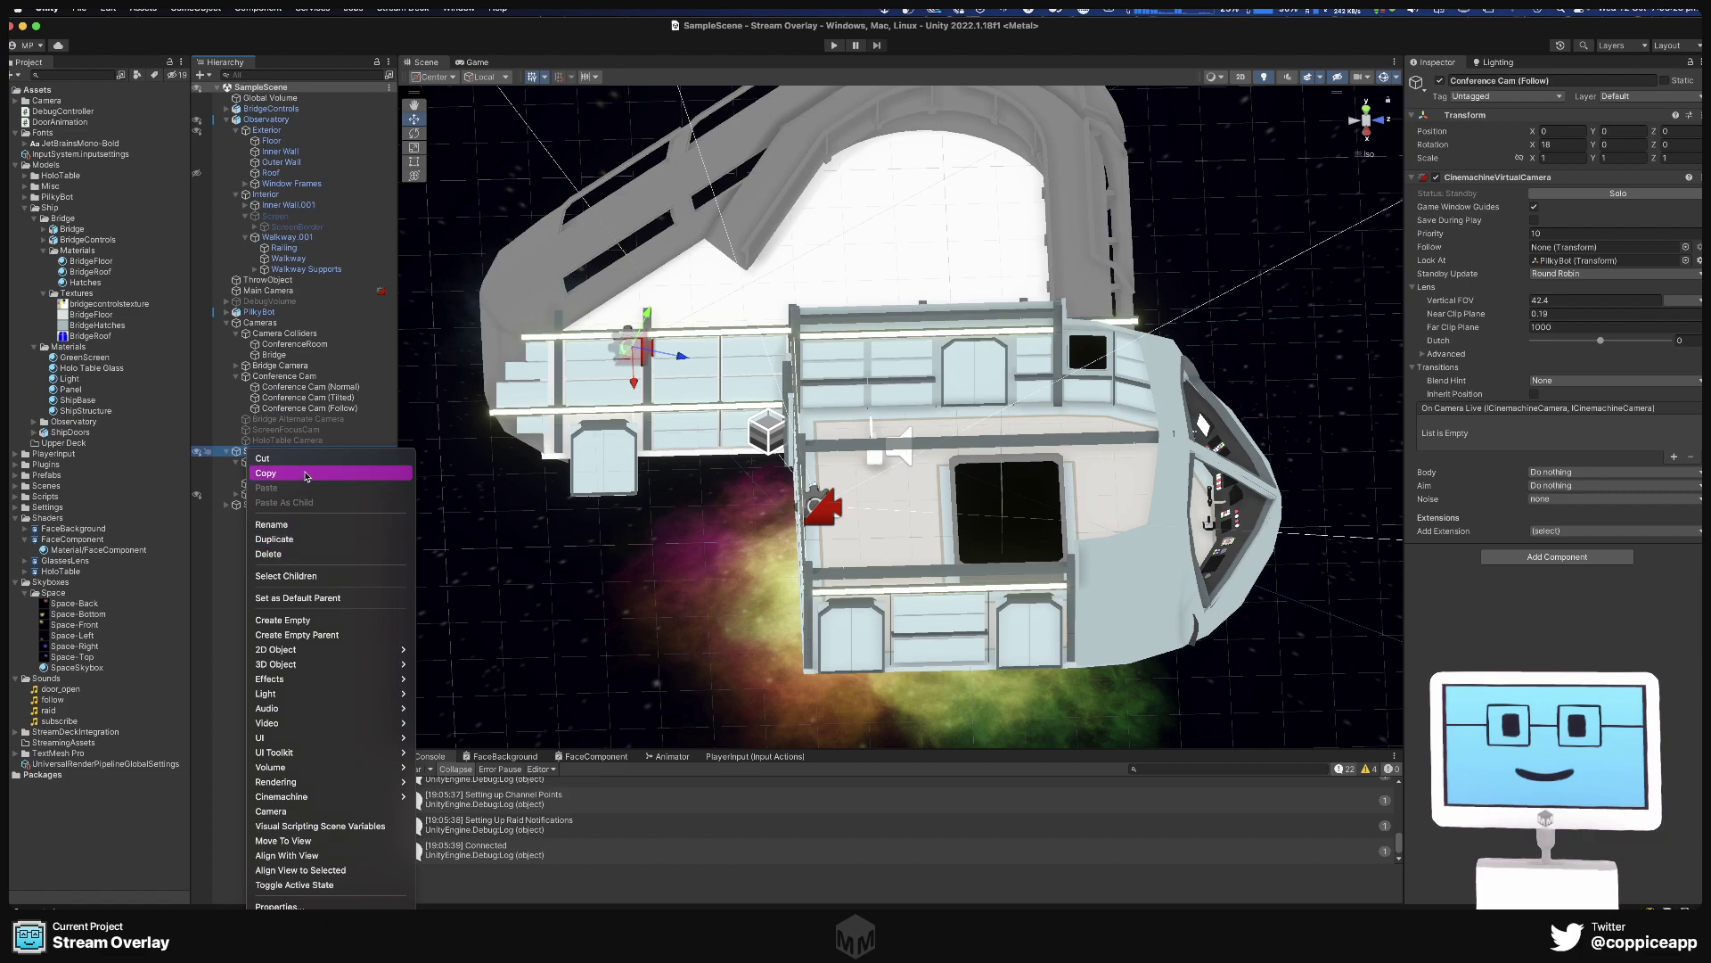
pyautogui.click(306, 621)
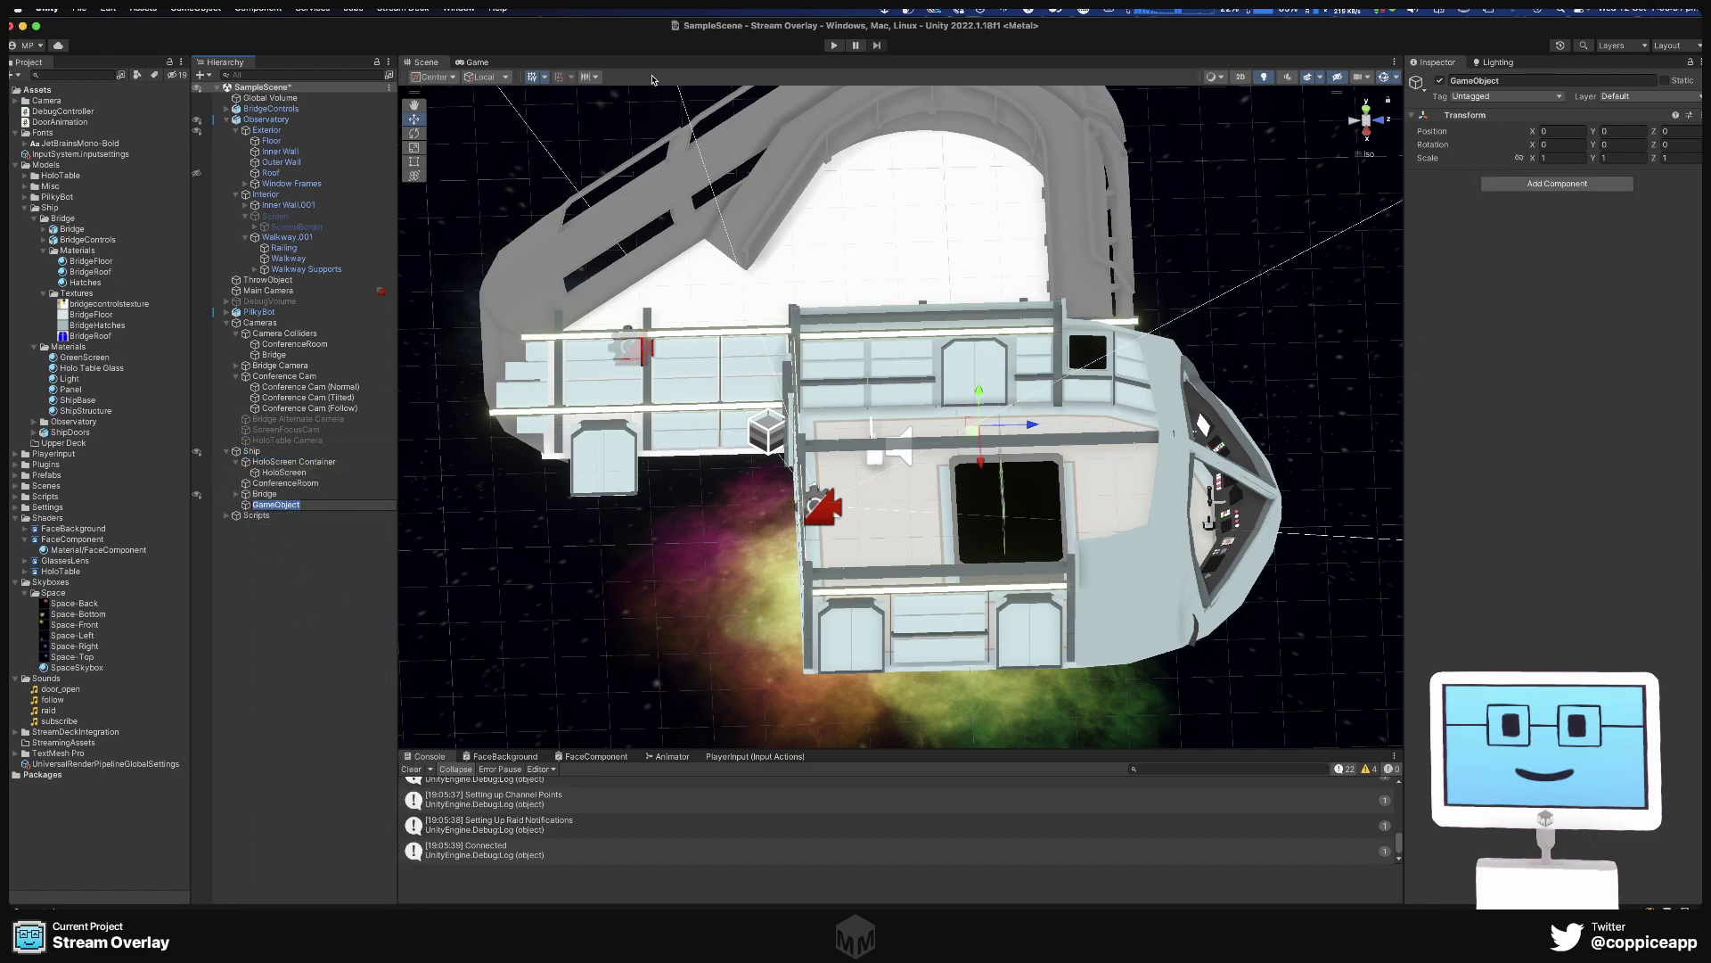
pyautogui.write('Colliders')
pyautogui.press('Return')
# Set Conference Cam (Follow)'s X rotation to 0 and its Aim to Composer in Edit mode.
pyautogui.moveTo(674, 466); pyautogui.dragTo(990, 477, button='right')
pyautogui.moveTo(856, 499); pyautogui.dragTo(1069, 391, button='middle')
pyautogui.click(921, 443)
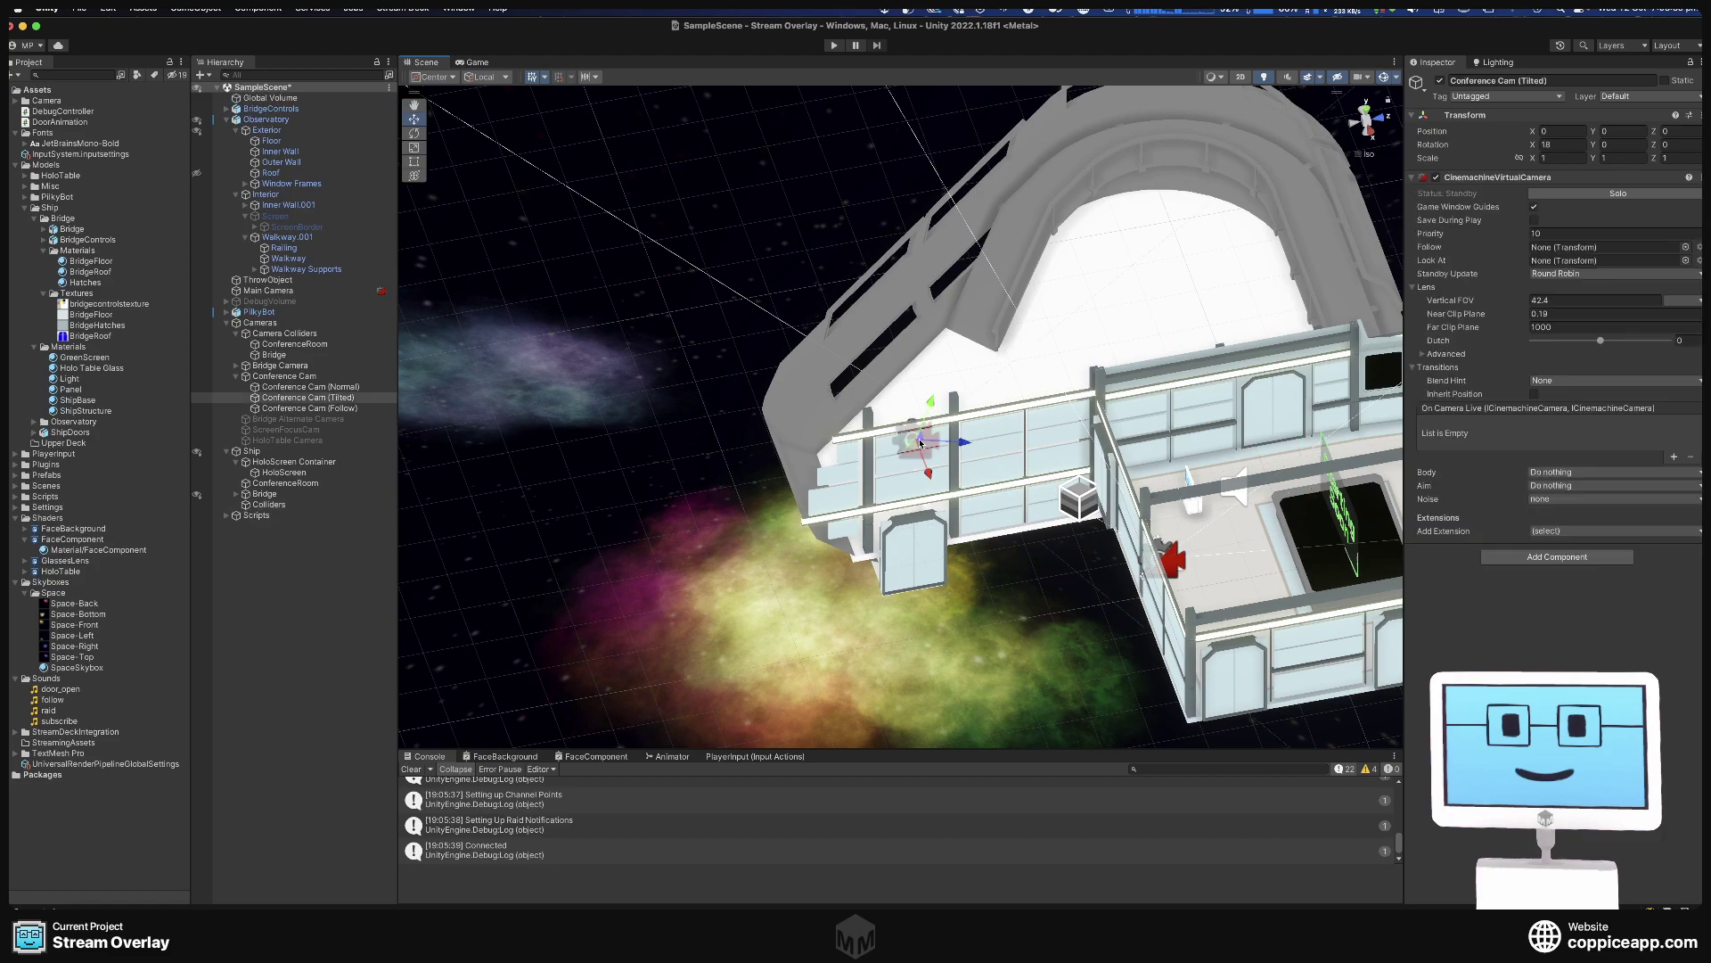
pyautogui.click(287, 409)
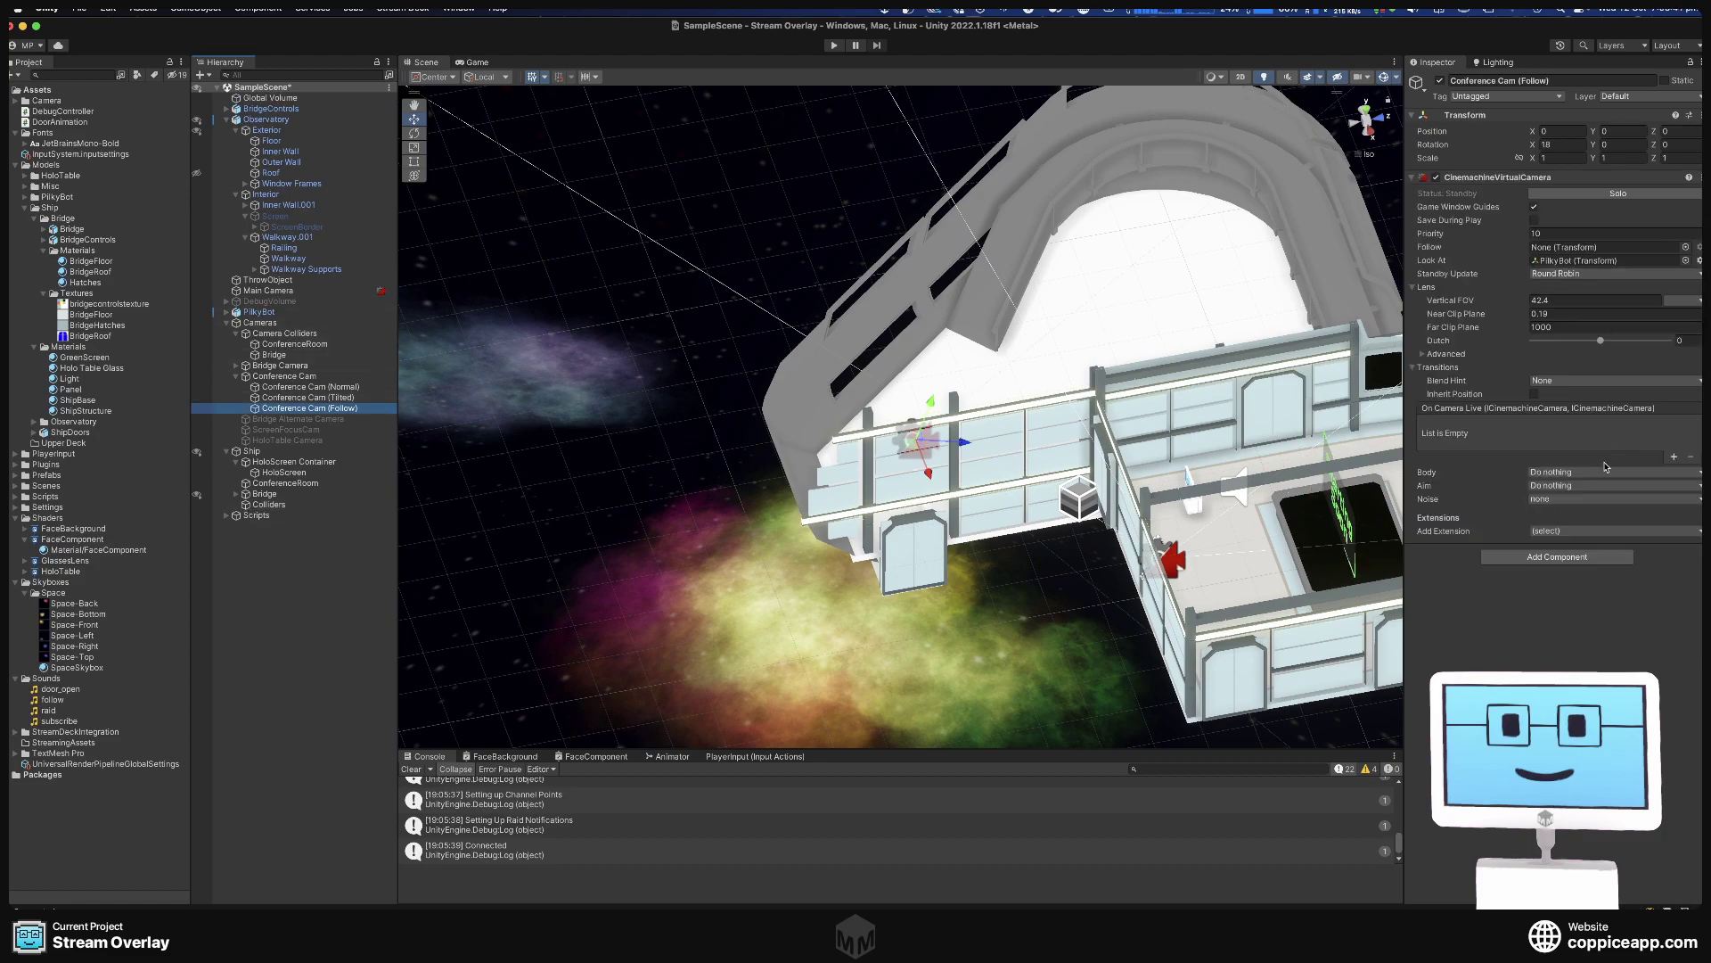
pyautogui.click(1549, 144)
pyautogui.write('0')
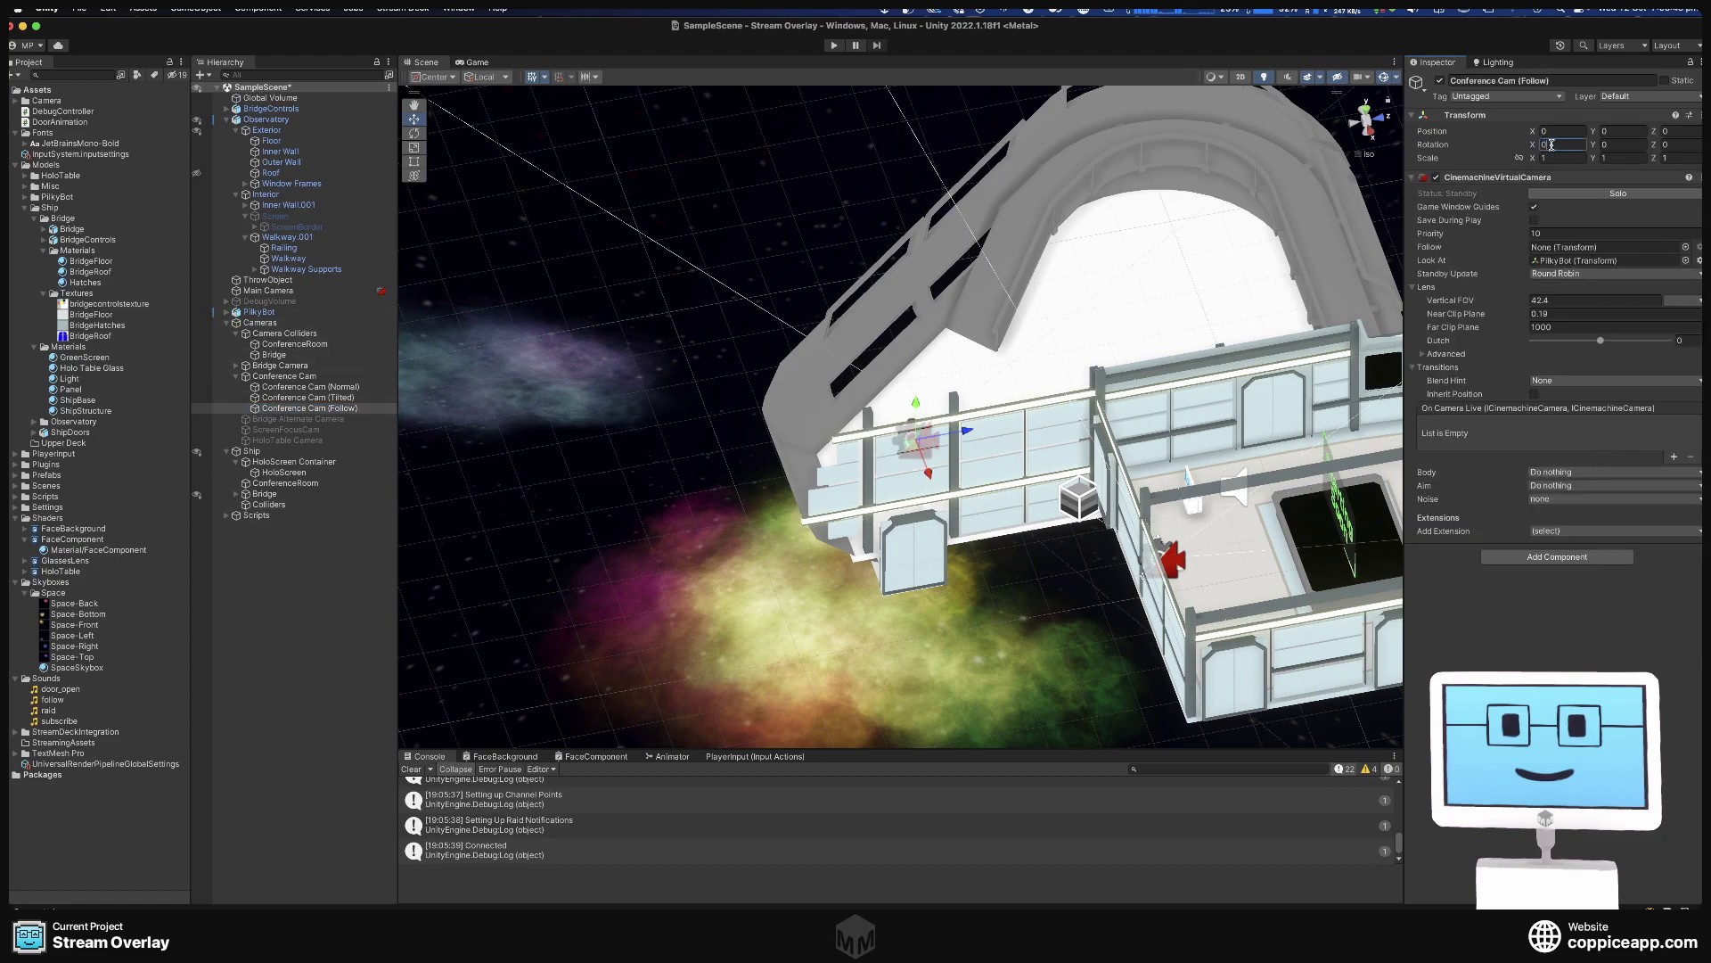
pyautogui.click(1560, 485)
pyautogui.click(1565, 496)
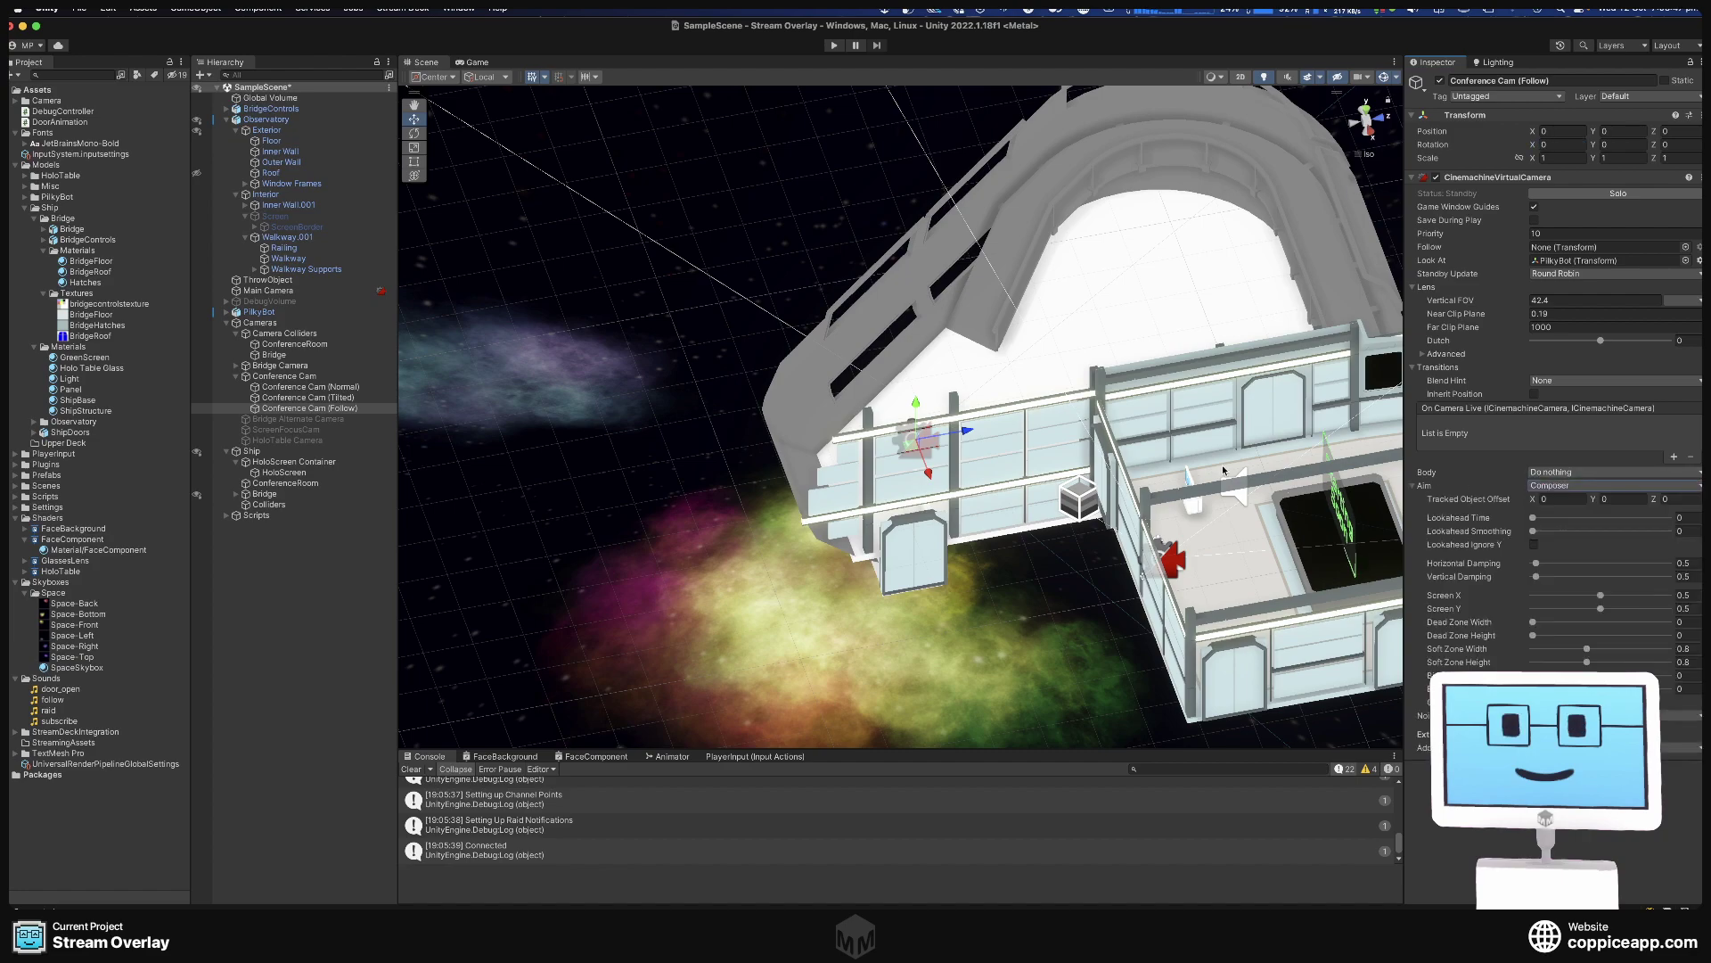
# Change Conference Cam (Follow)'s Look At target to the Upper Neck_end transform and save the scene.
pyautogui.keyDown('alt'); pyautogui.moveTo(1223, 471); pyautogui.dragTo(935, 325); pyautogui.keyUp('alt')
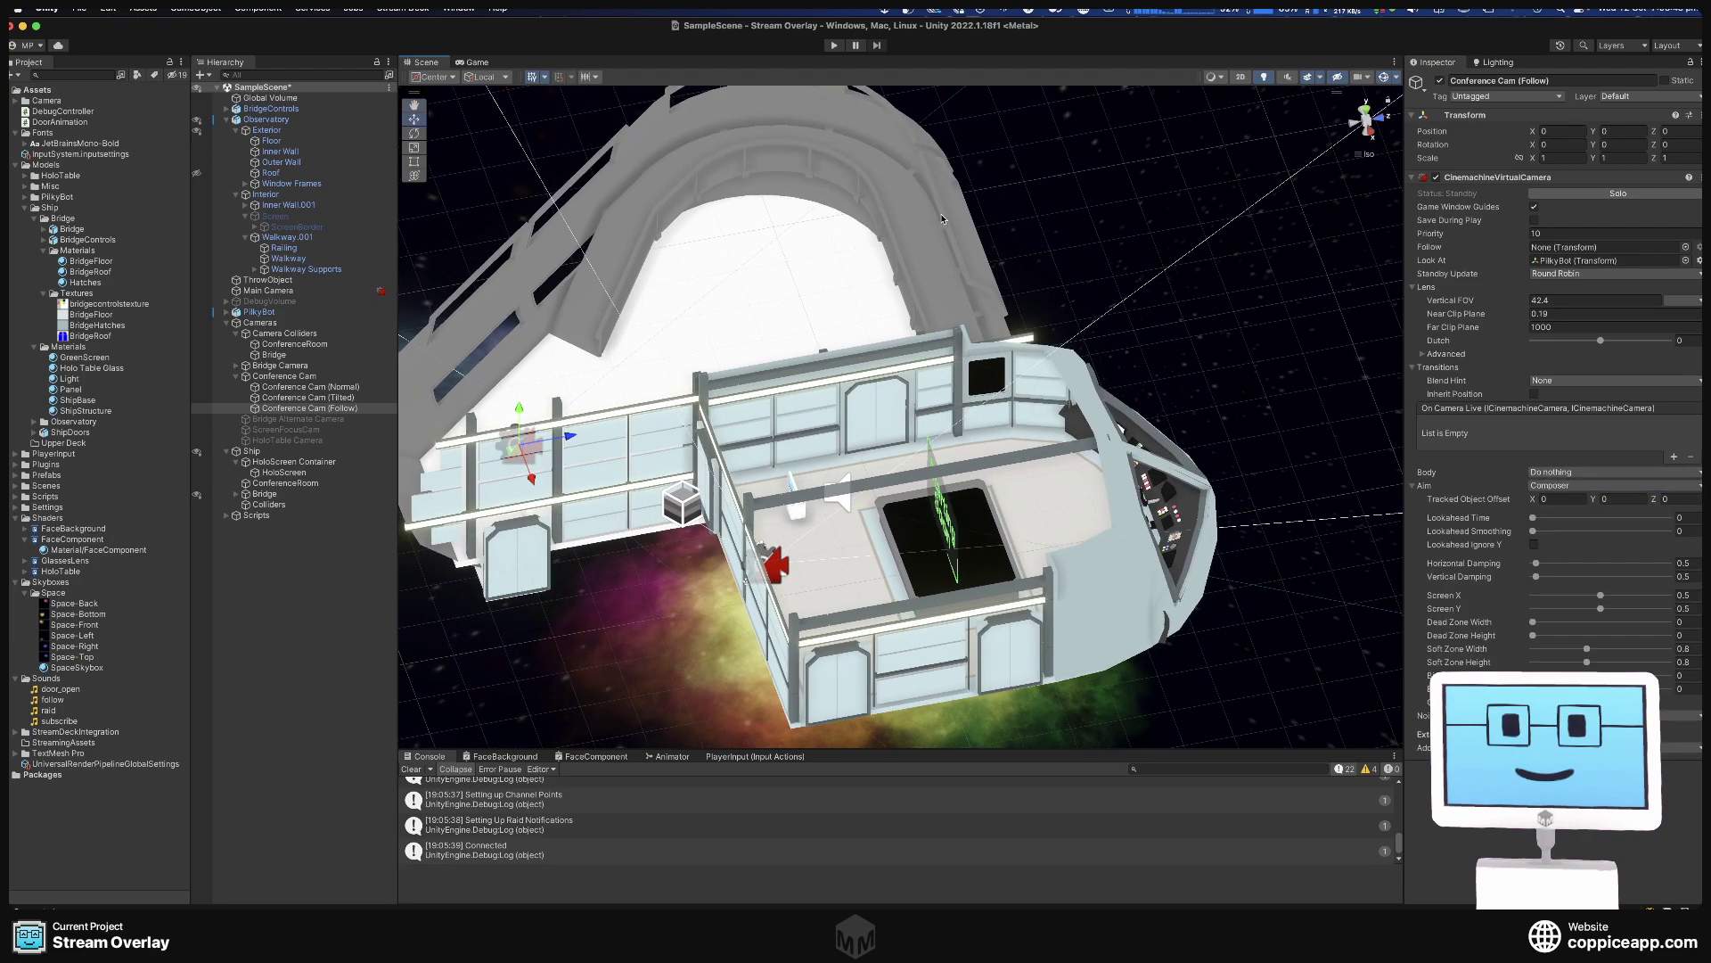
pyautogui.click(1672, 262)
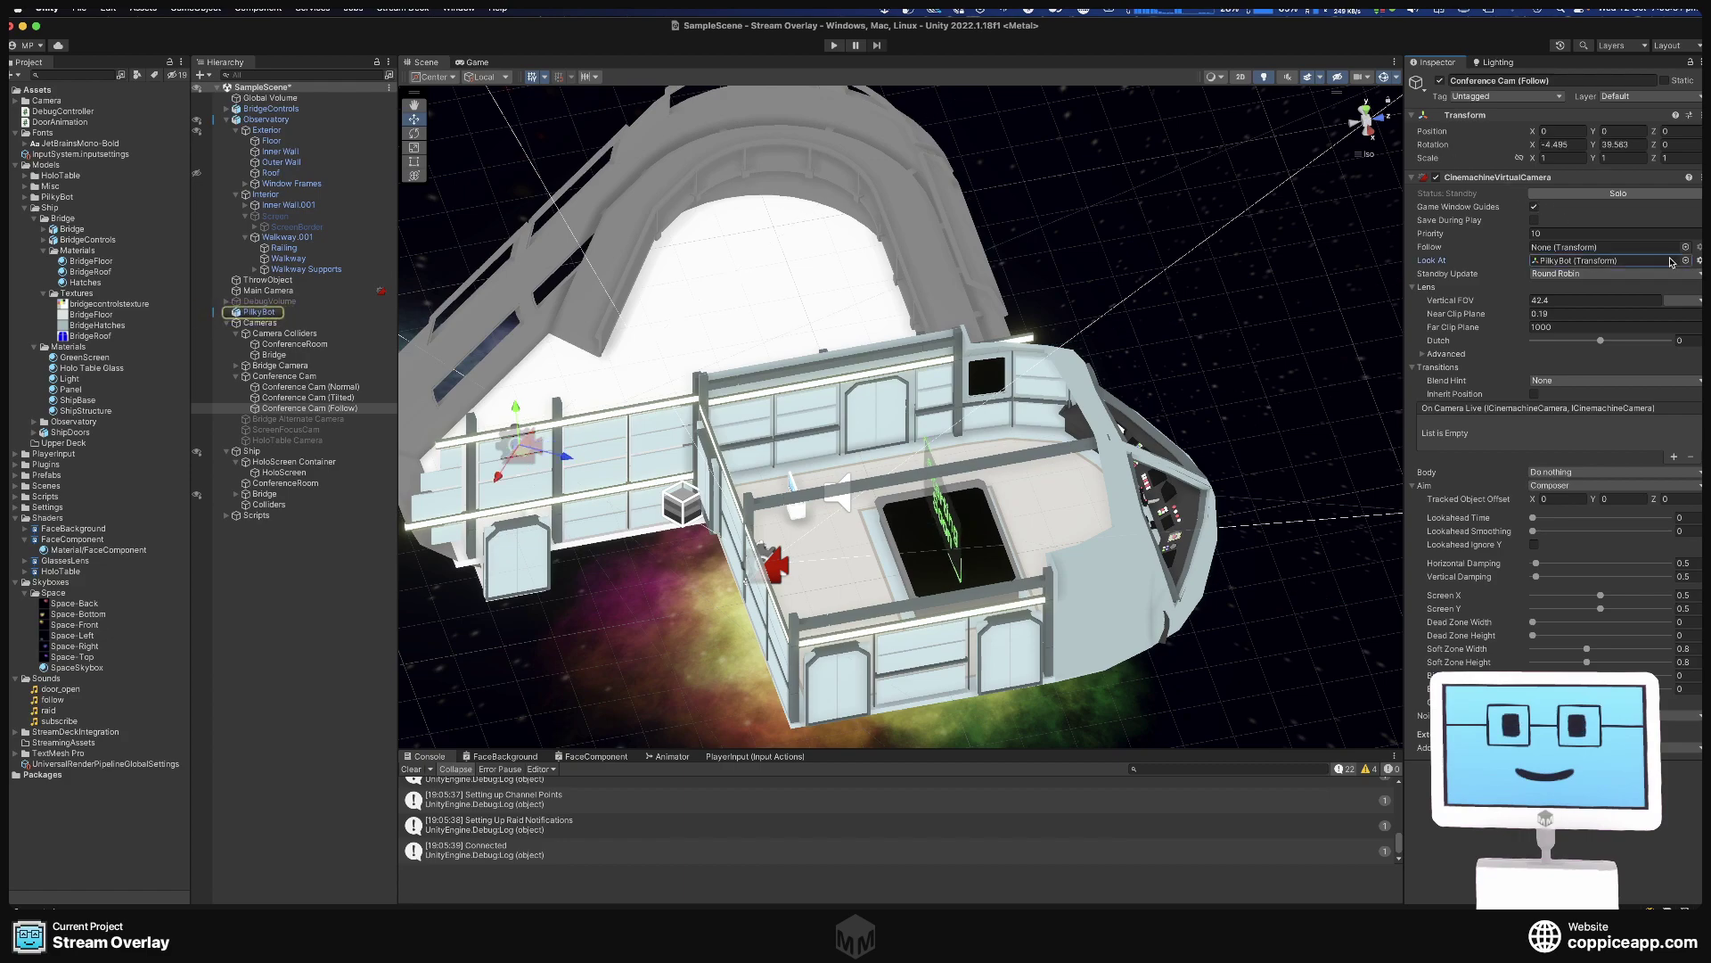
pyautogui.click(1684, 260)
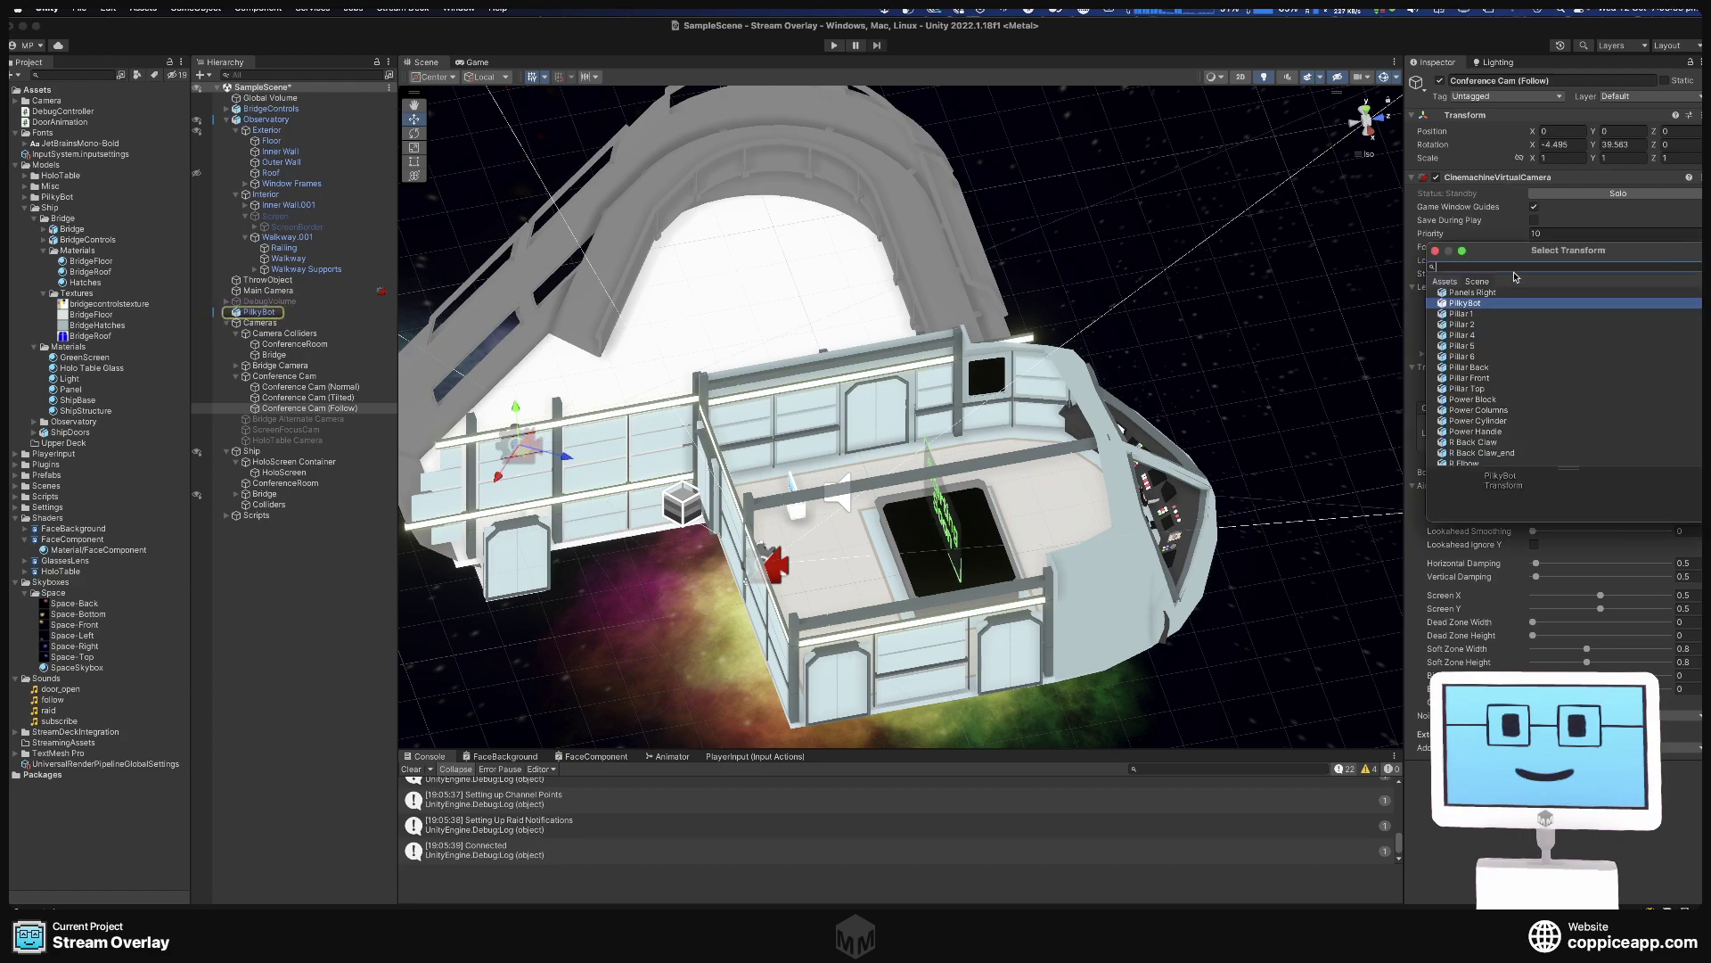
pyautogui.write('upperdec')
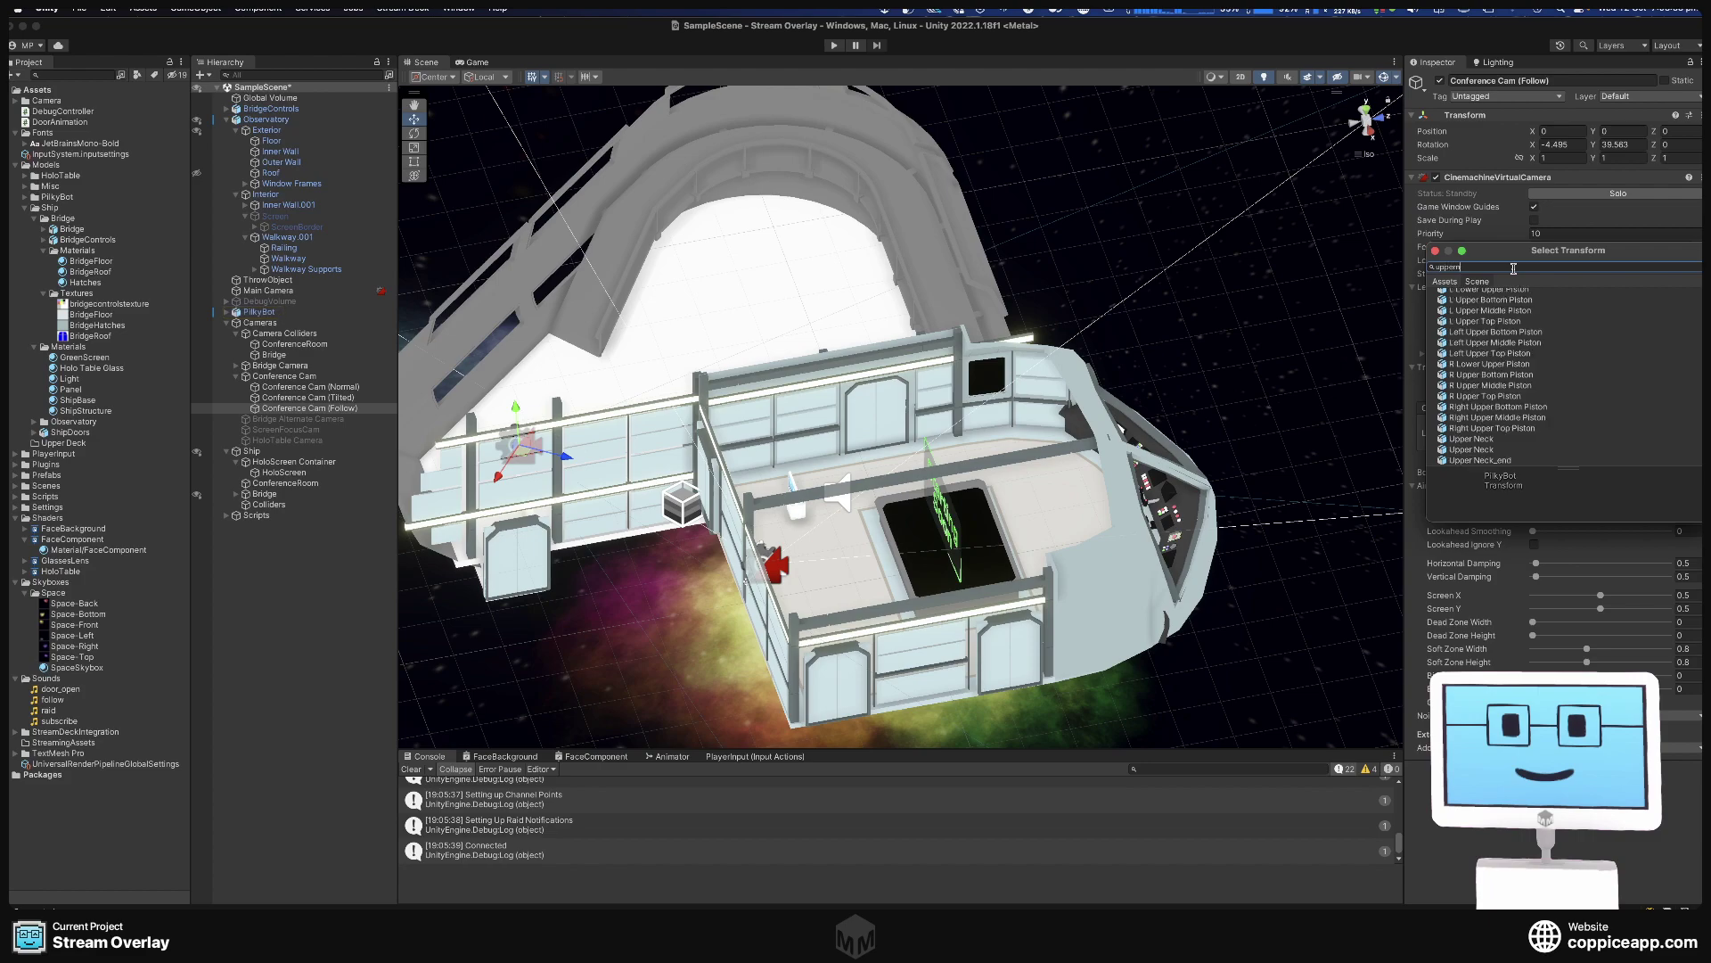
pyautogui.press('BackSpace')
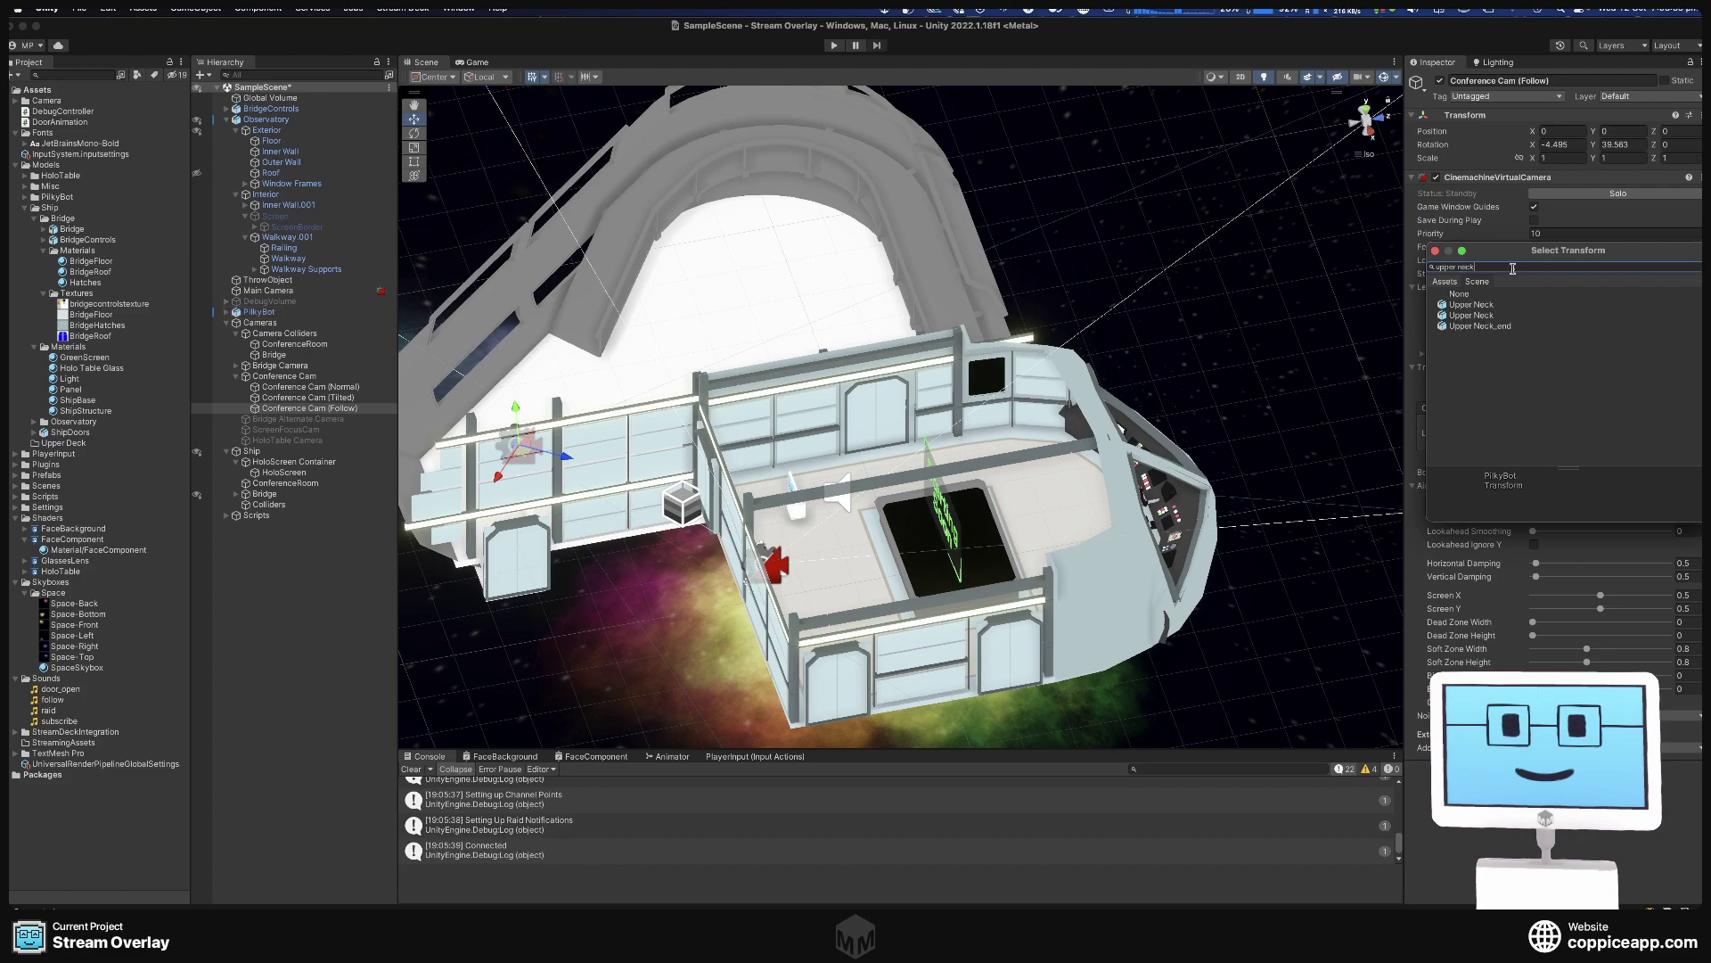
pyautogui.click(1487, 326)
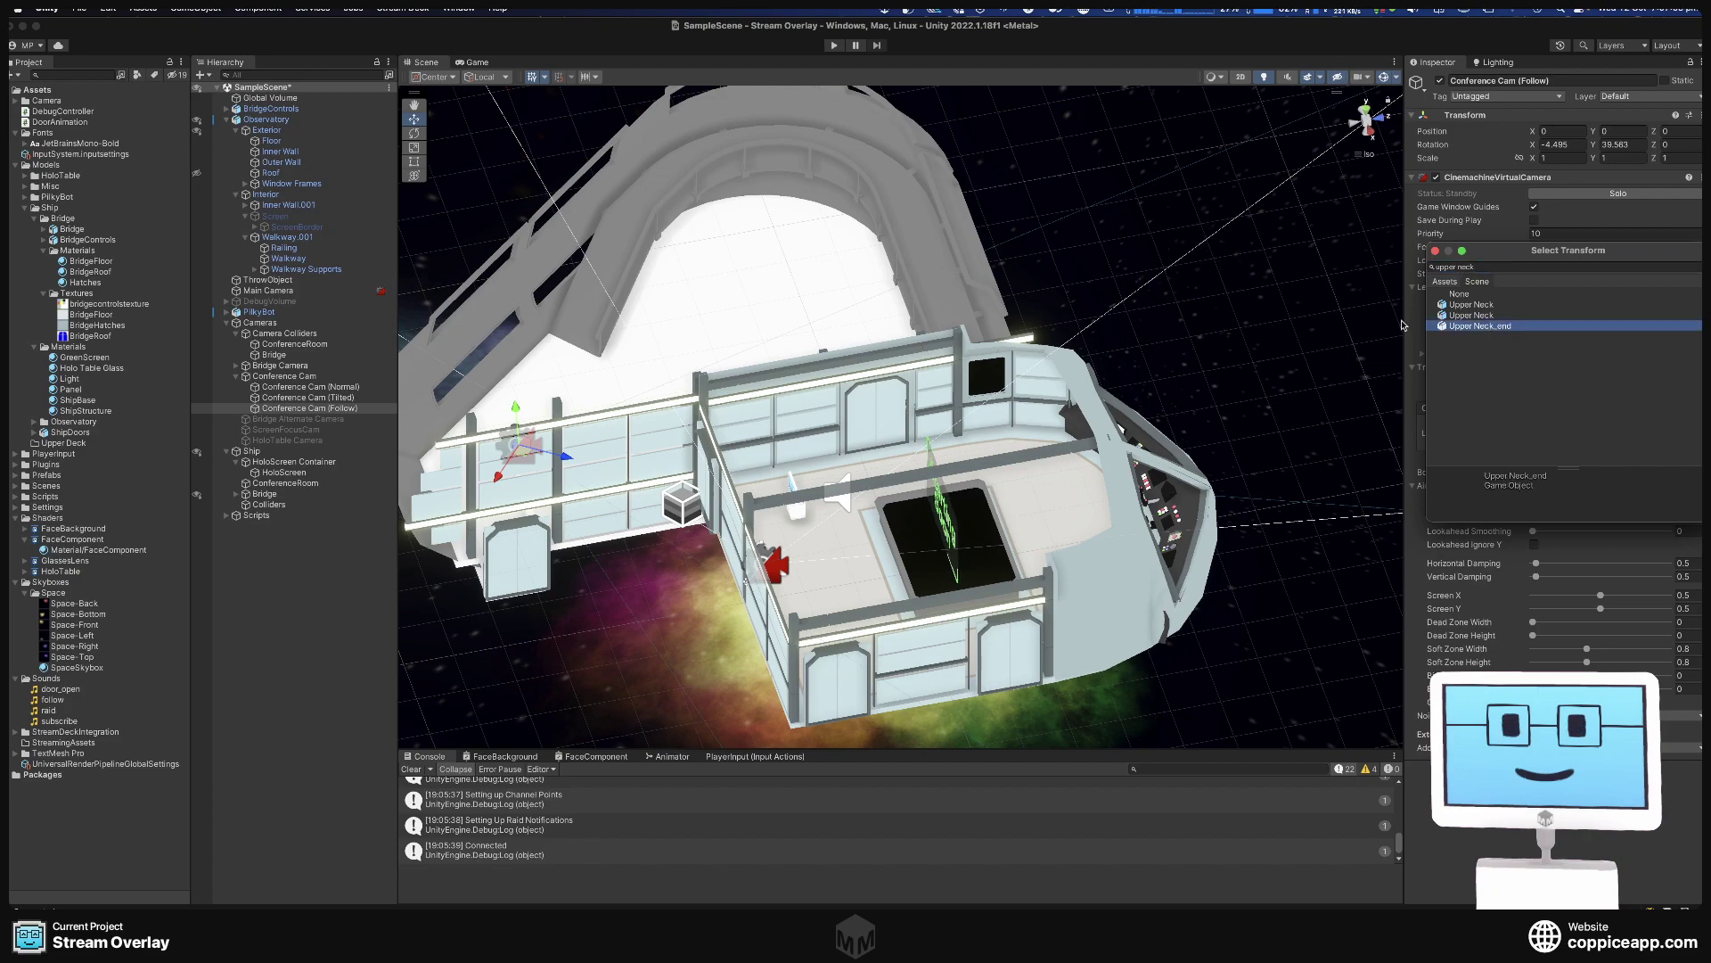
pyautogui.click(1435, 251)
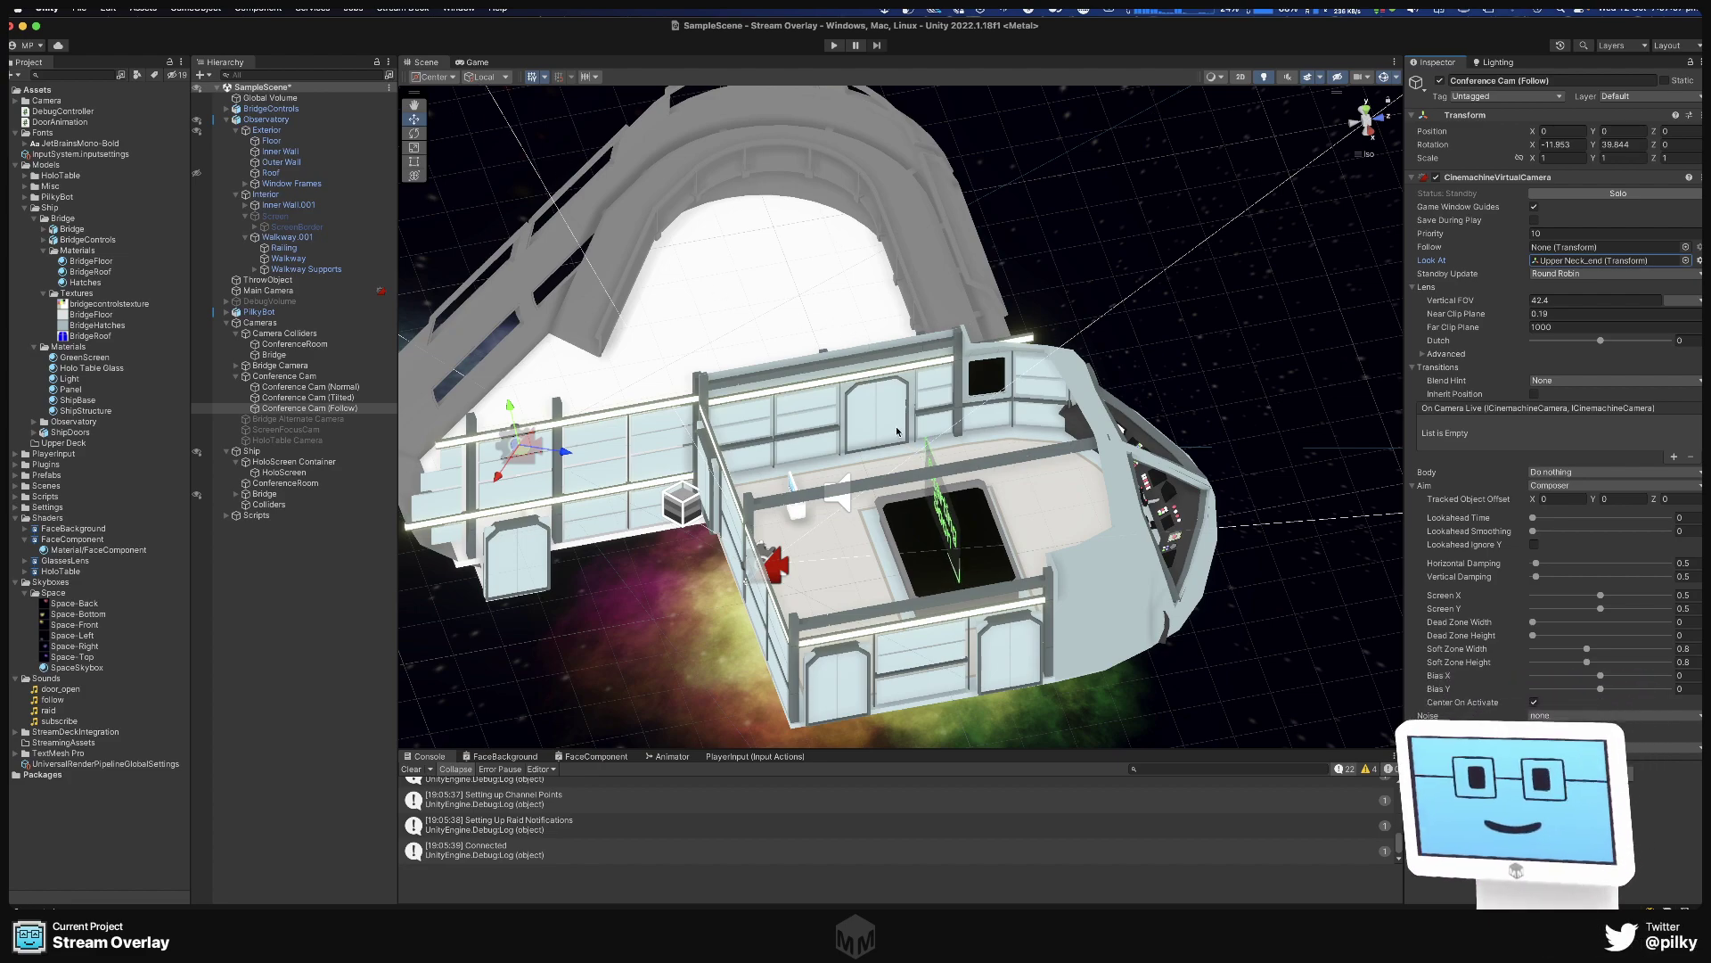
pyautogui.moveTo(1025, 477); pyautogui.dragTo(1049, 430, button='middle')
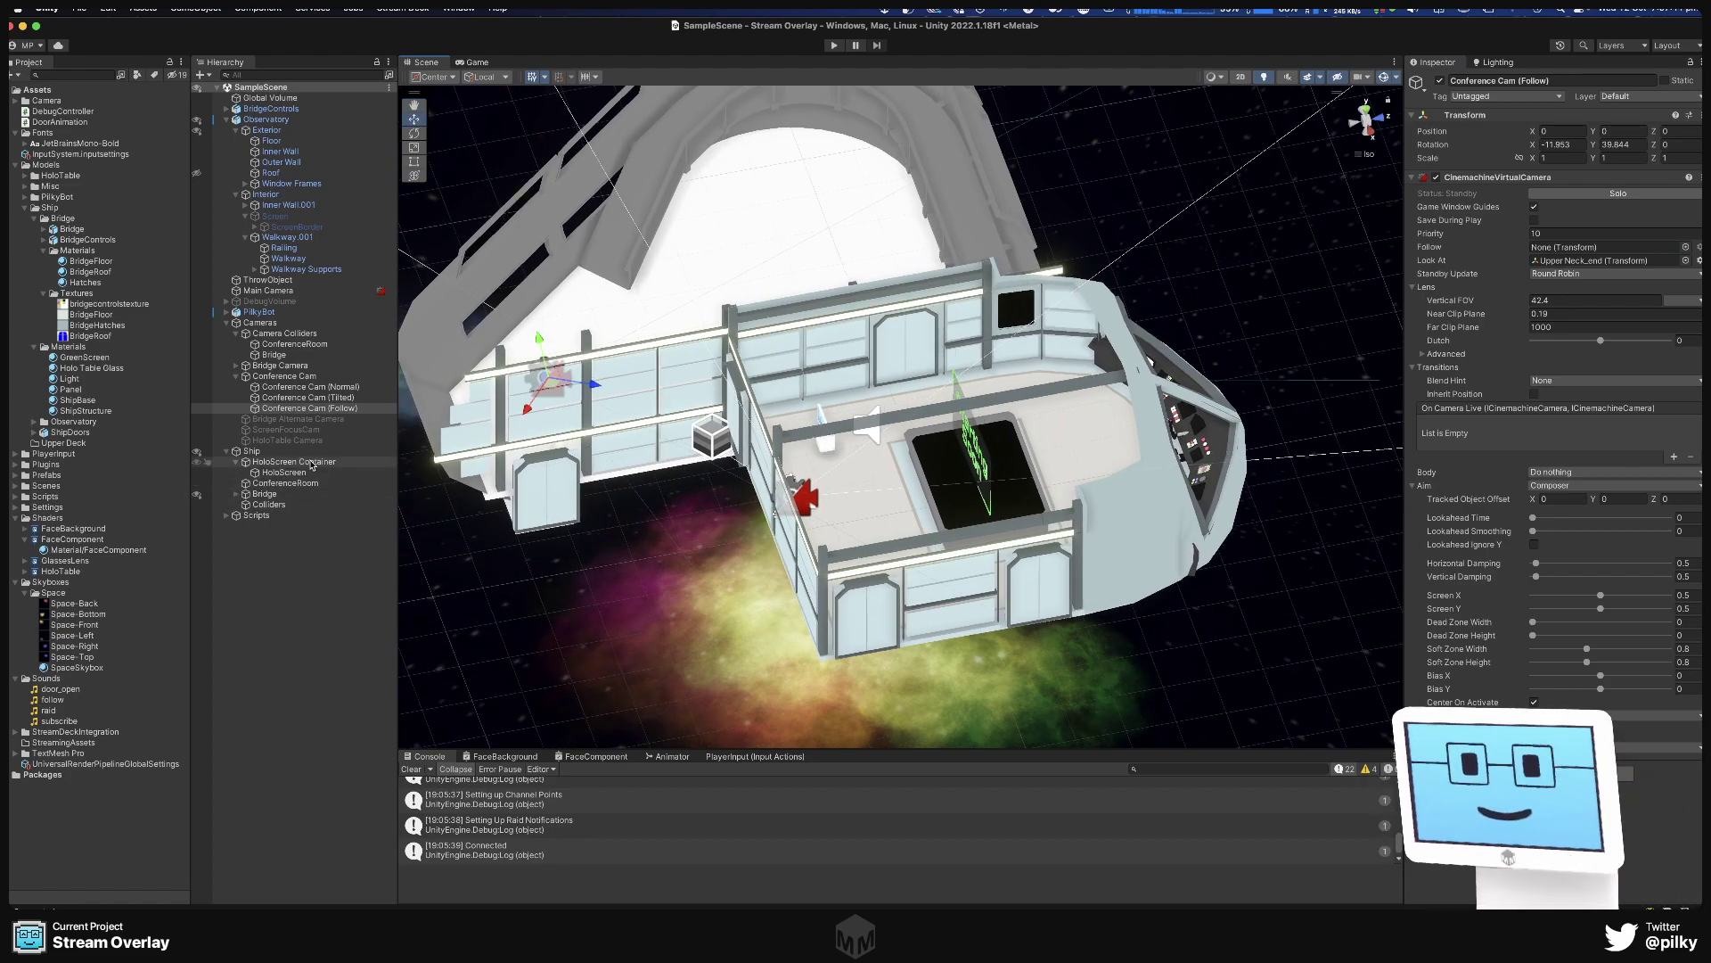
pyautogui.click(267, 505)
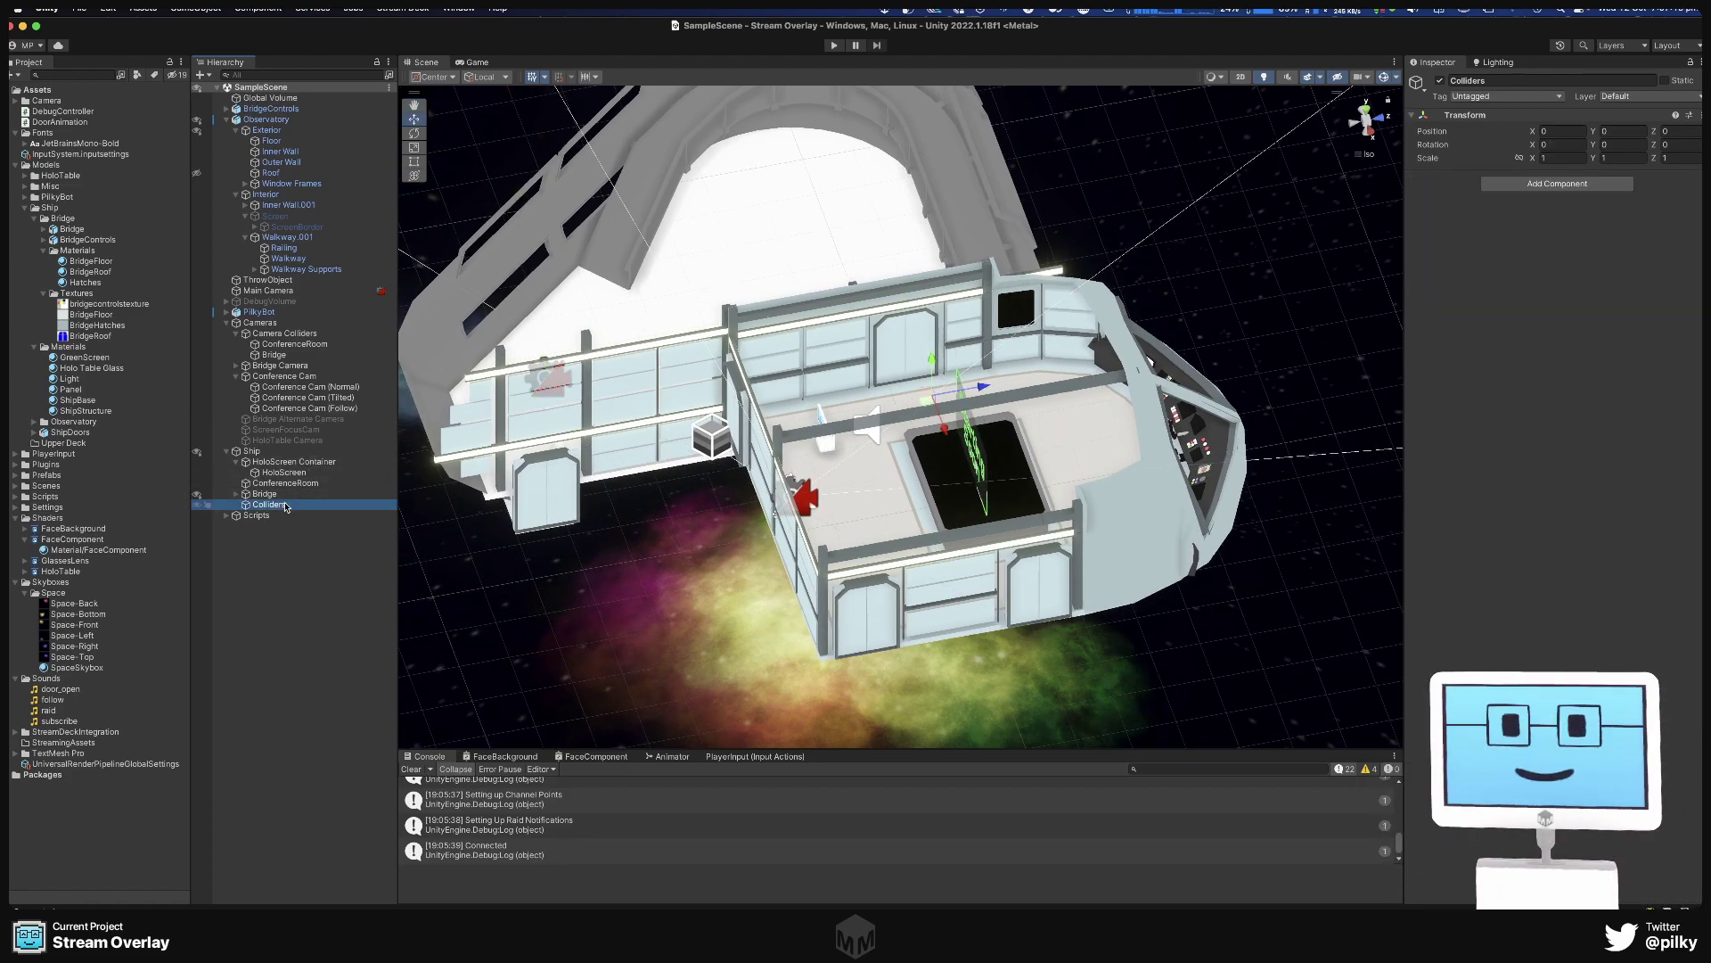
pyautogui.press('f')
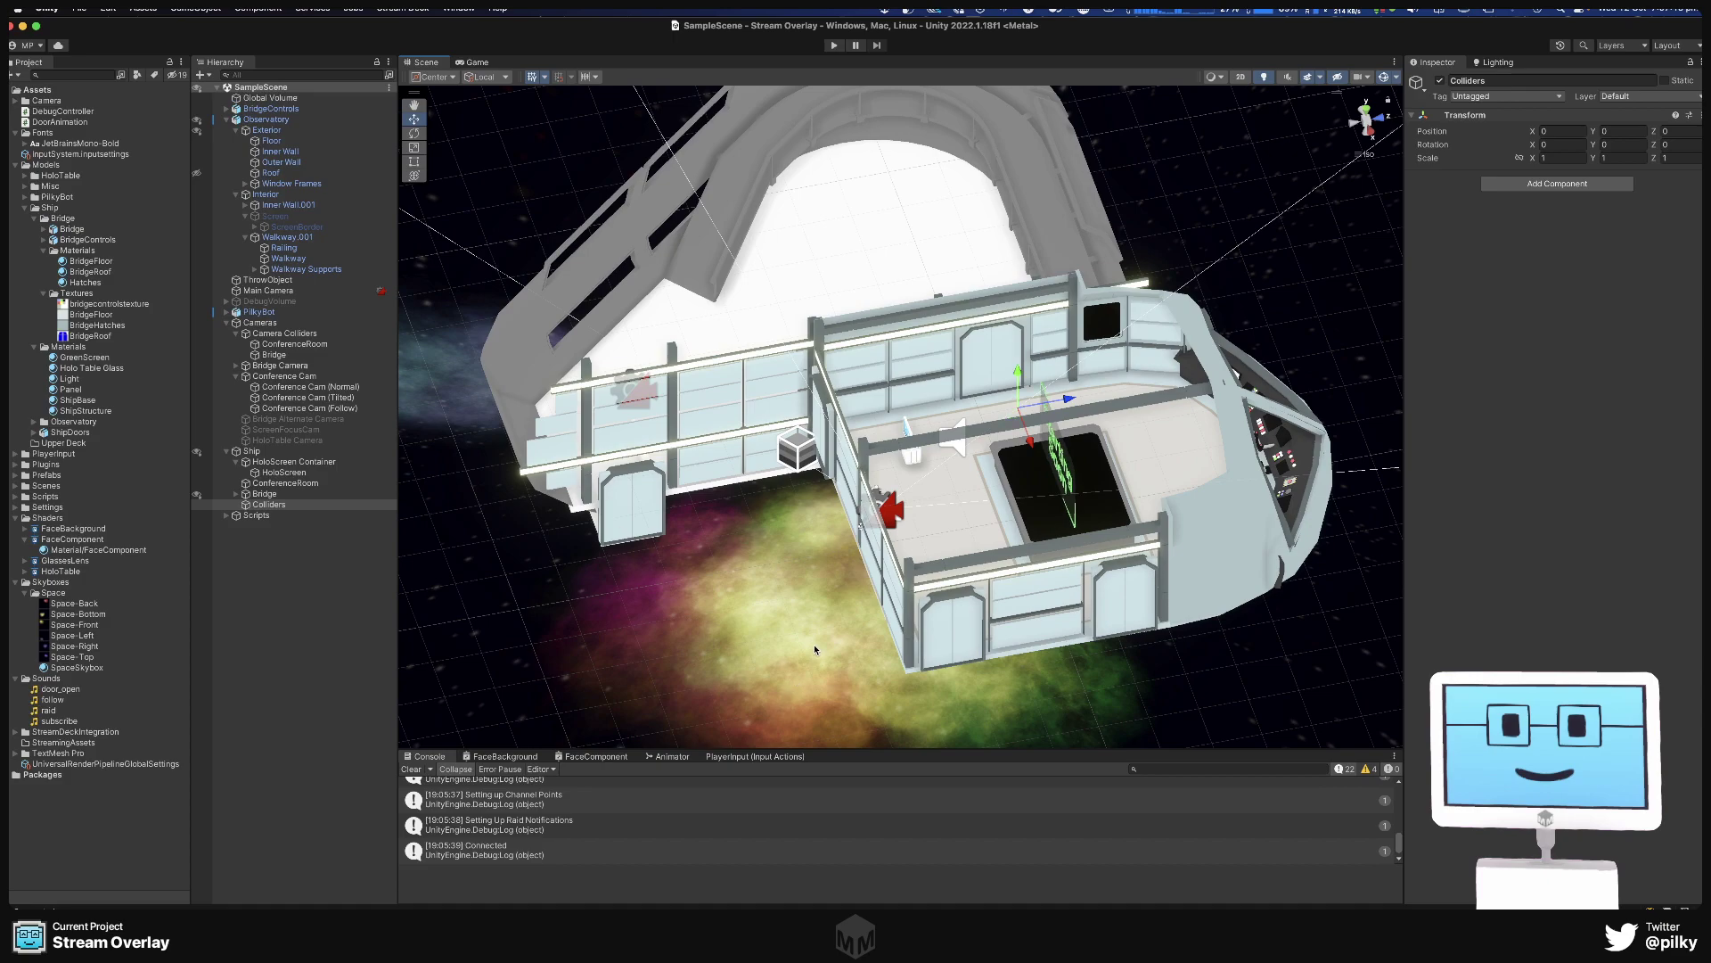
pyautogui.click(726, 581)
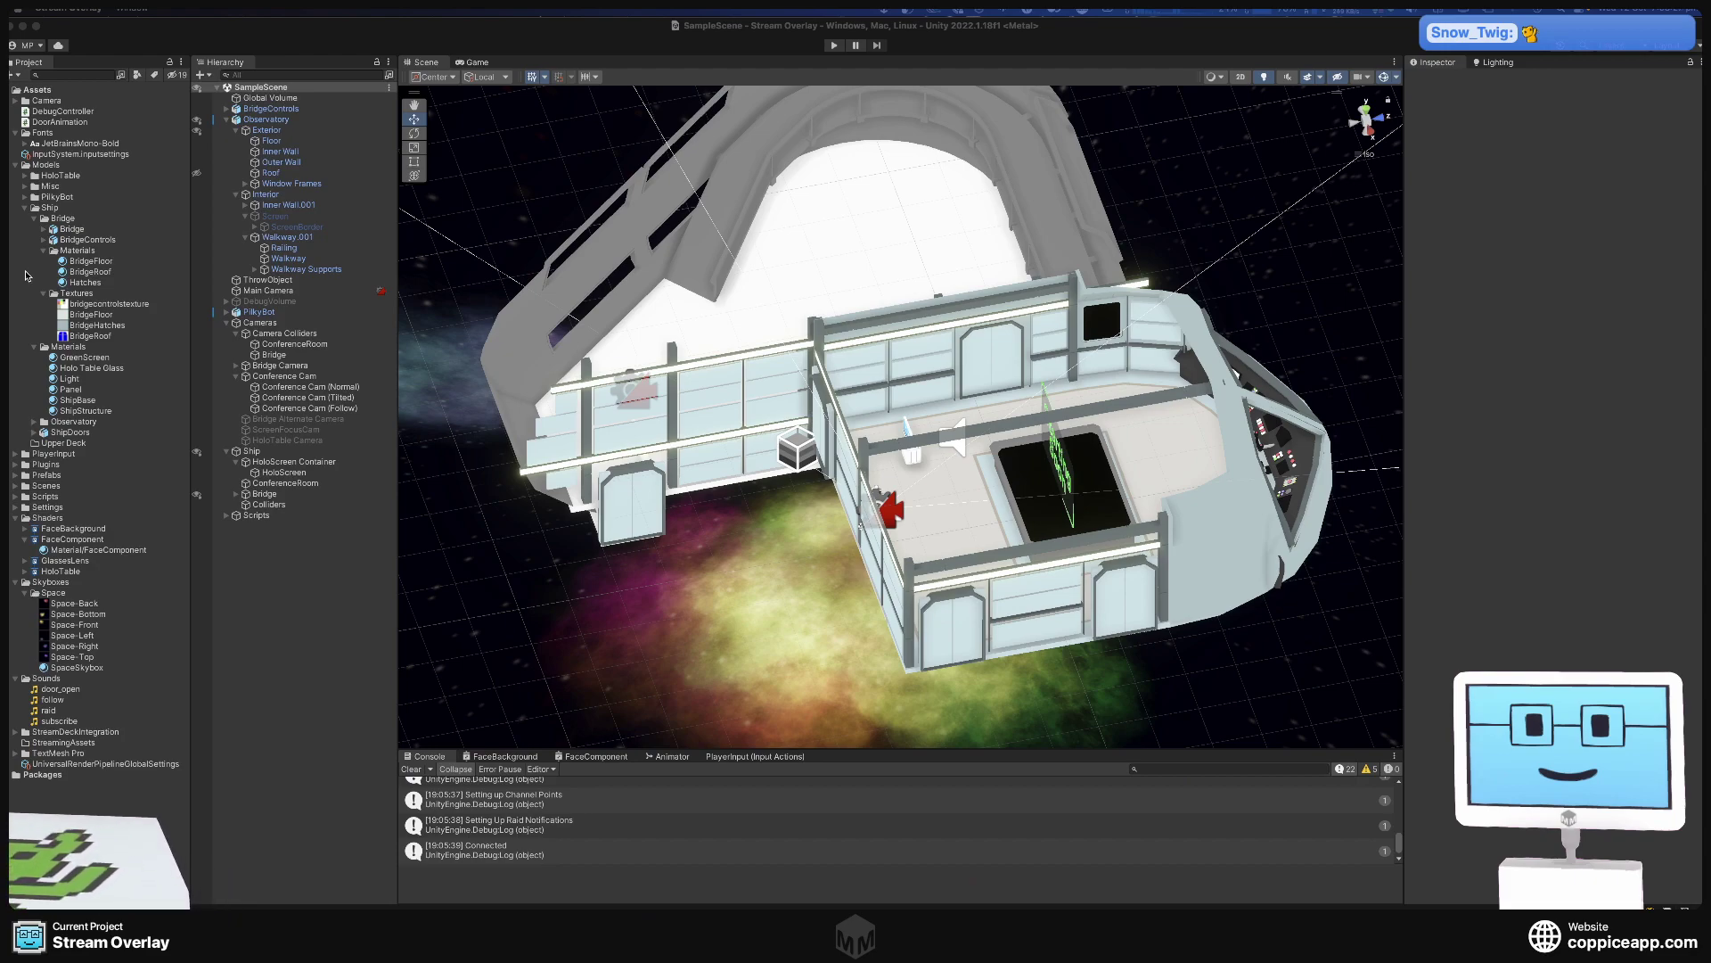
pyautogui.click(853, 26)
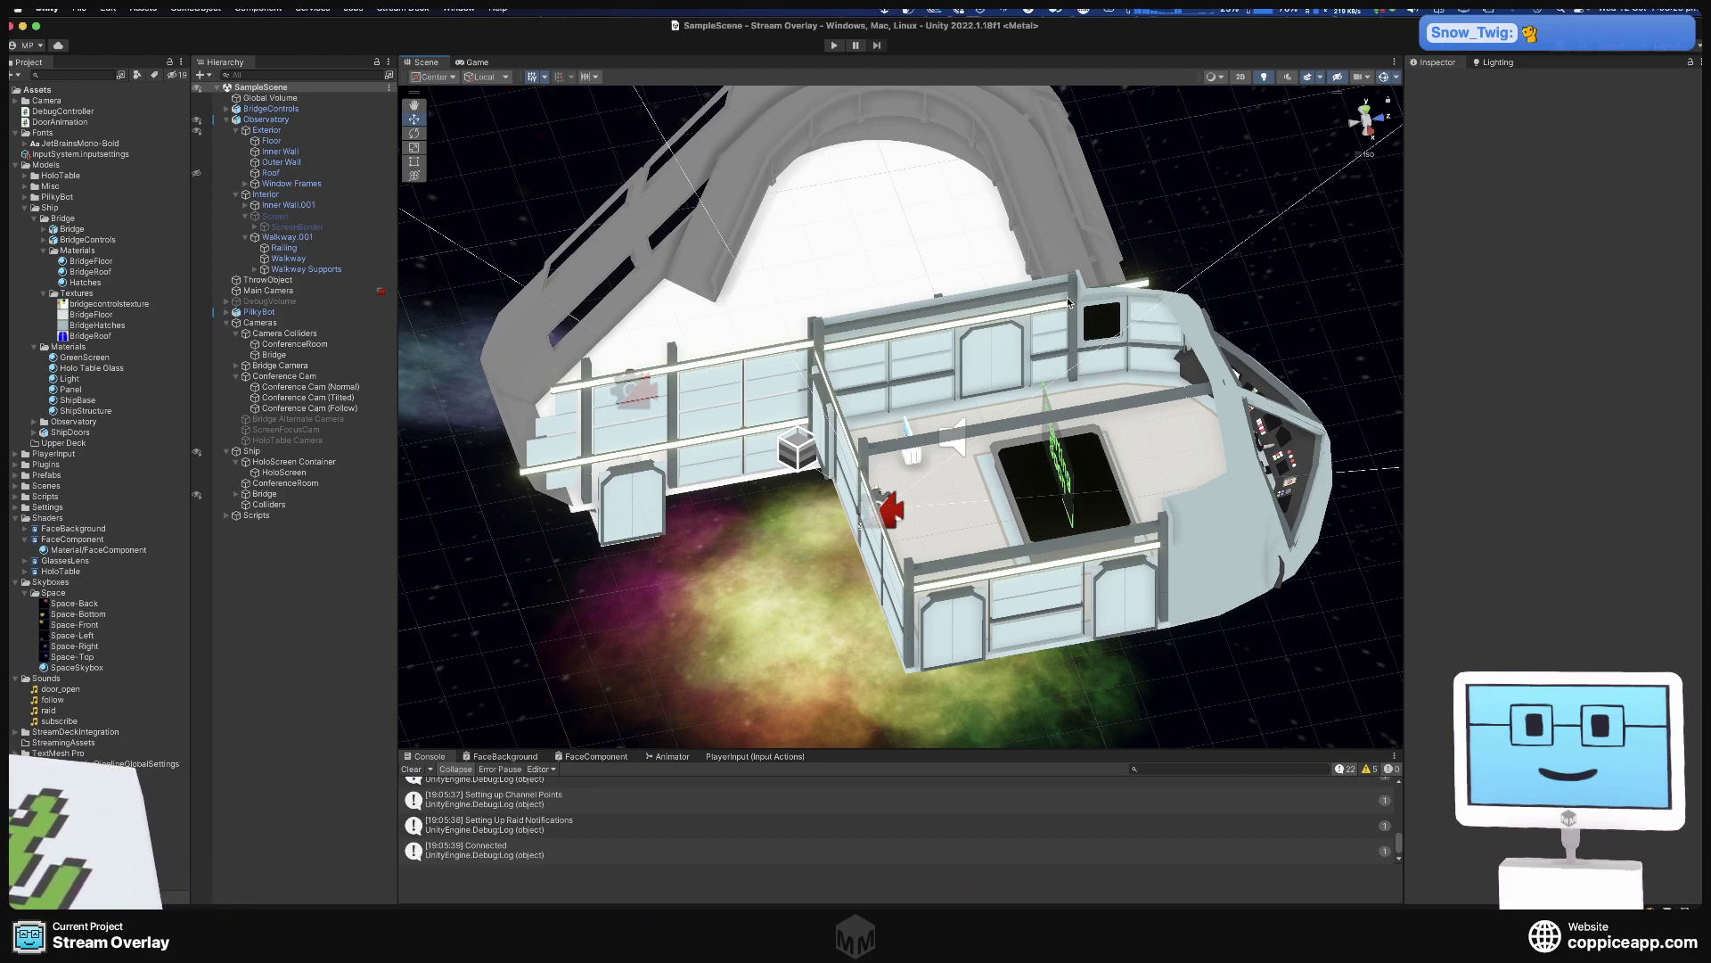
# Add a Cube as a child of the Colliders object under Ship.
pyautogui.keyDown('alt'); pyautogui.moveTo(881, 393); pyautogui.dragTo(624, 392); pyautogui.keyUp('alt')
pyautogui.click(290, 462)
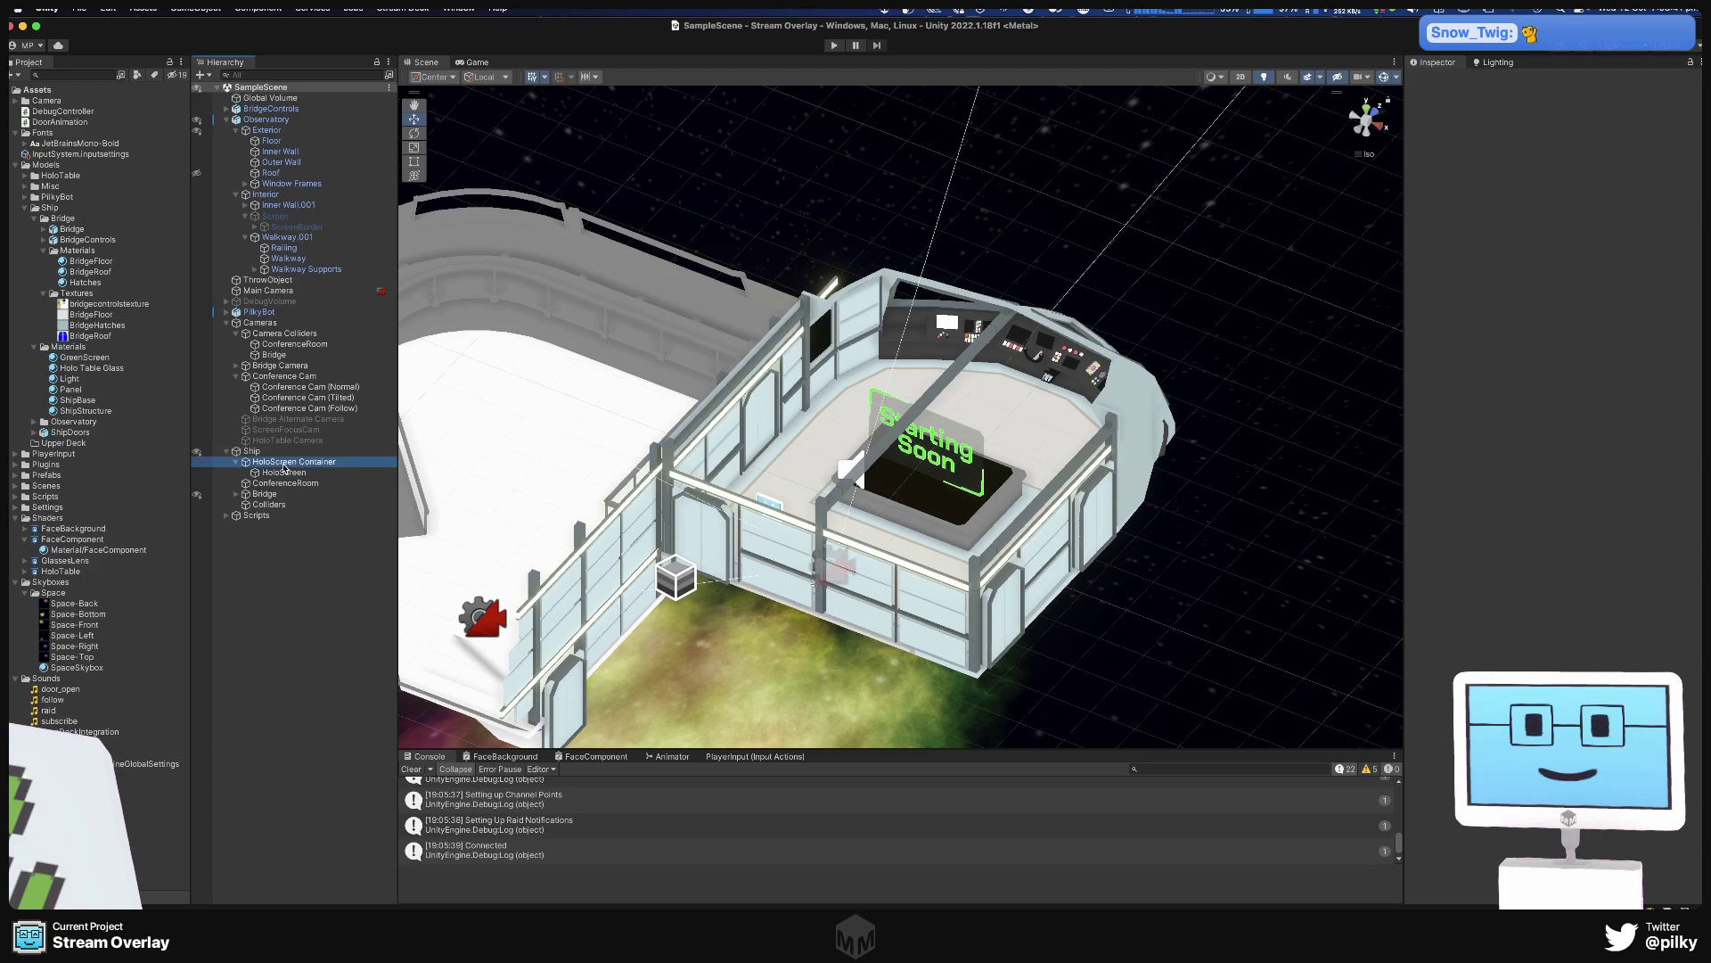
pyautogui.click(283, 505)
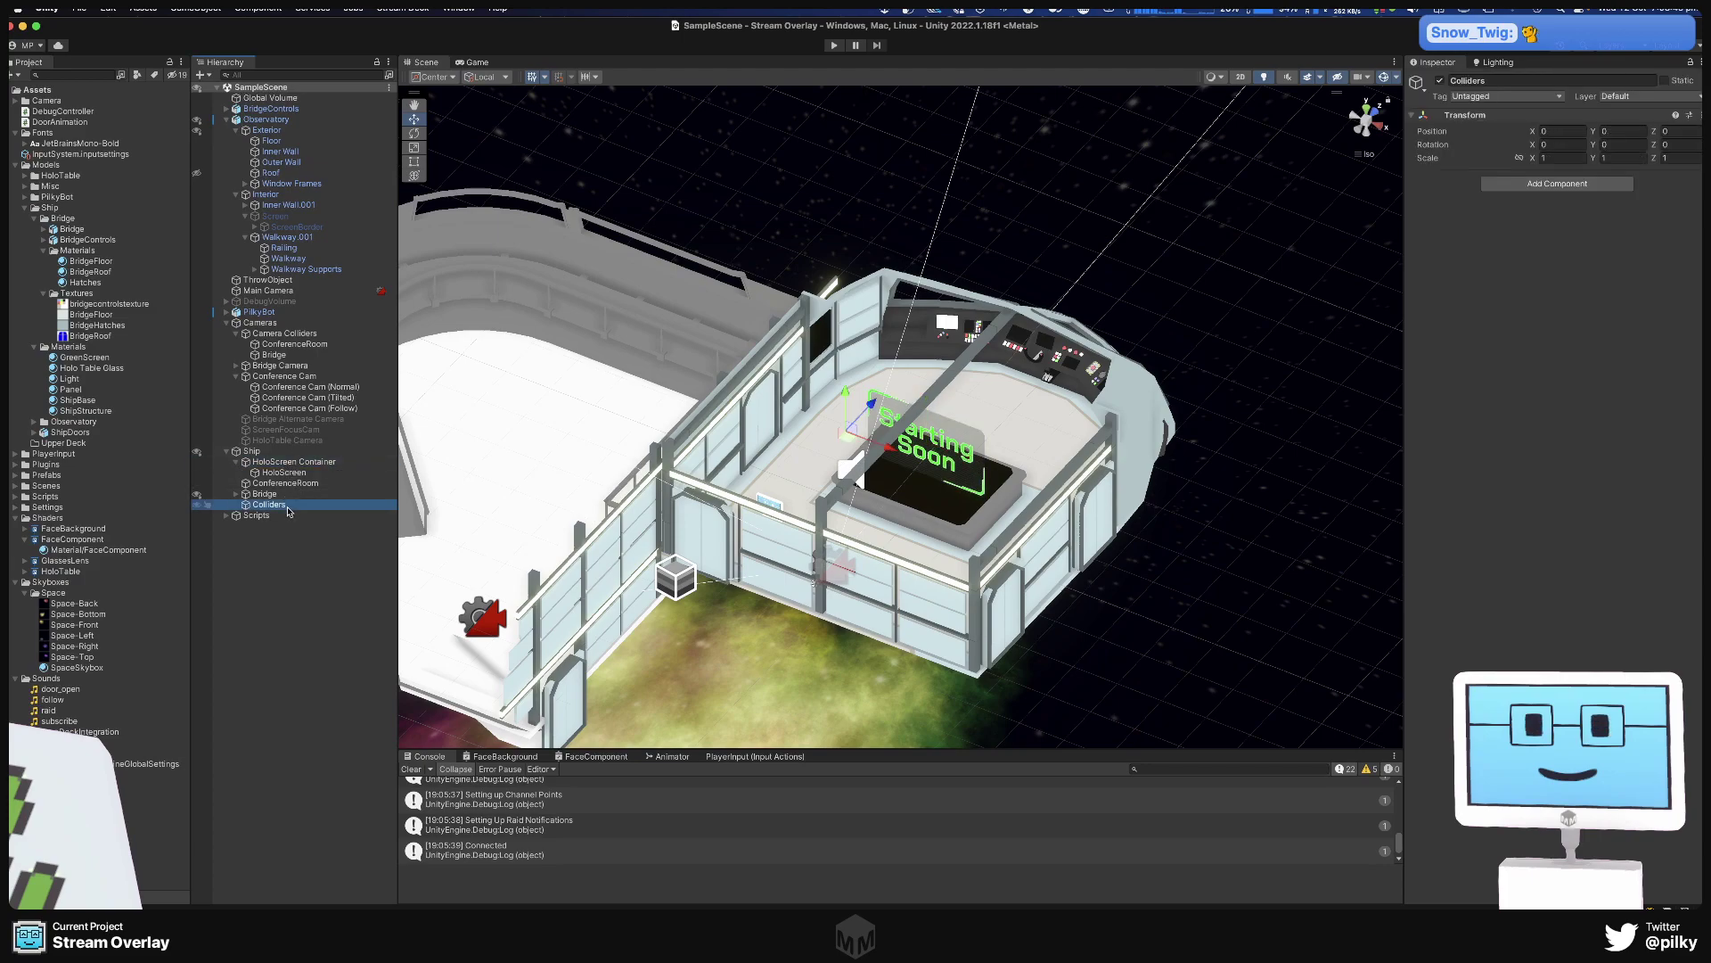
pyautogui.rightClick(288, 512)
pyautogui.moveTo(372, 635)
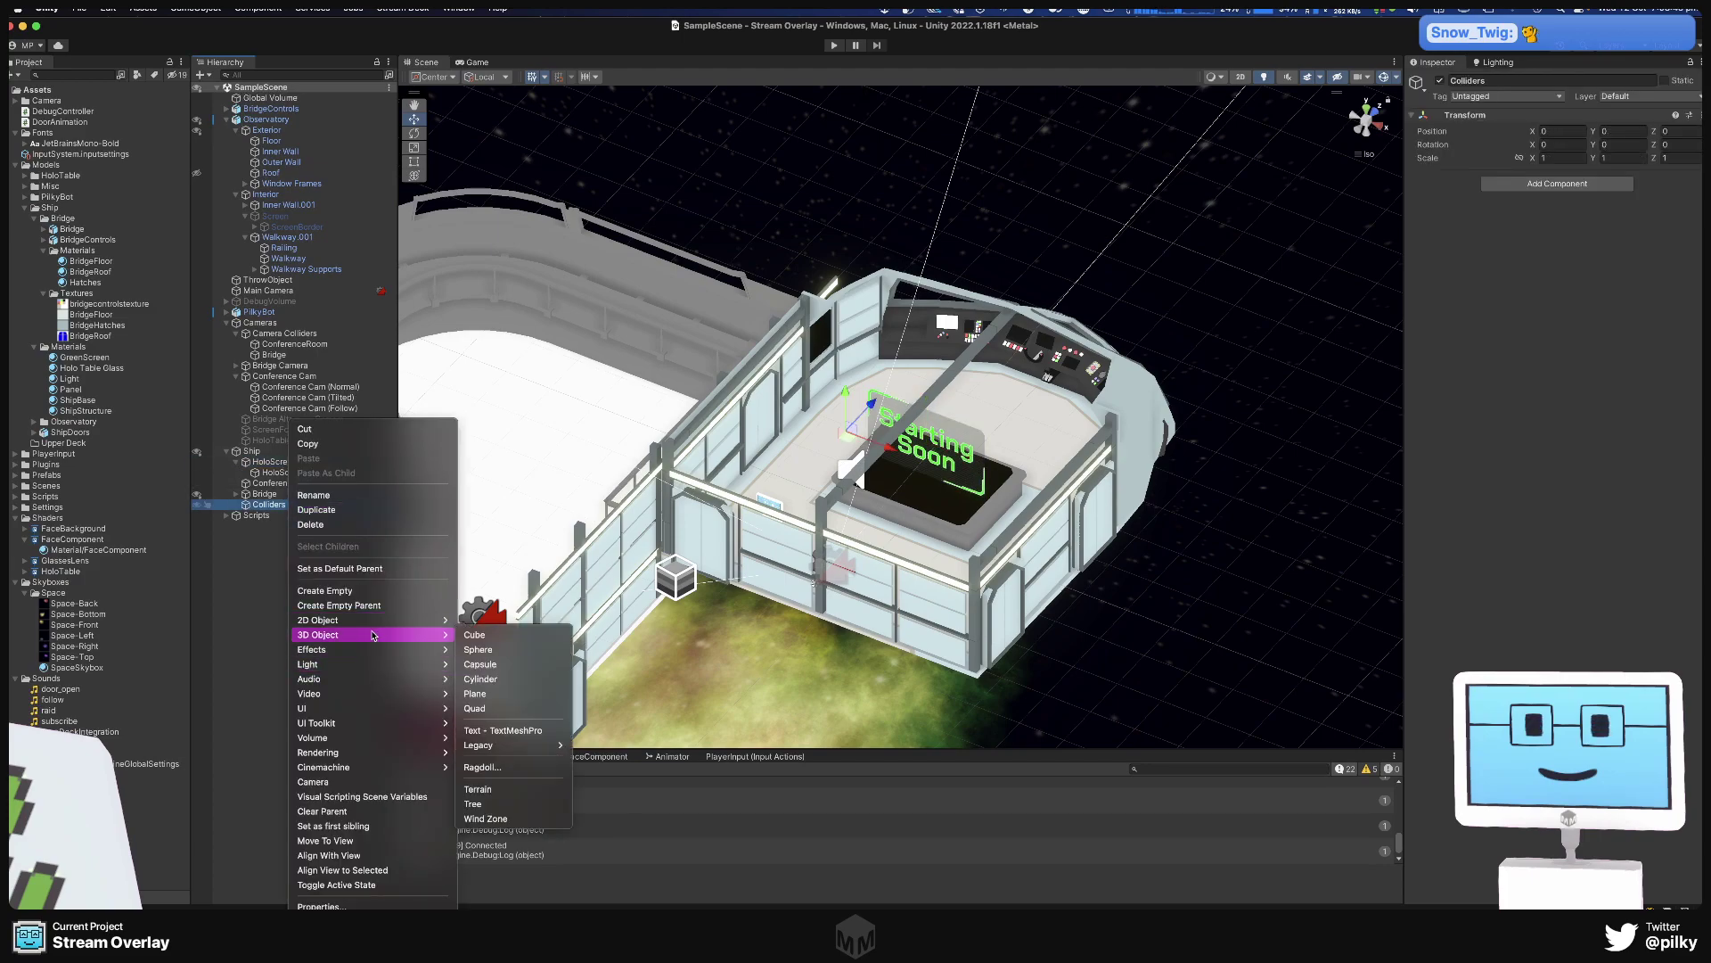
pyautogui.click(490, 638)
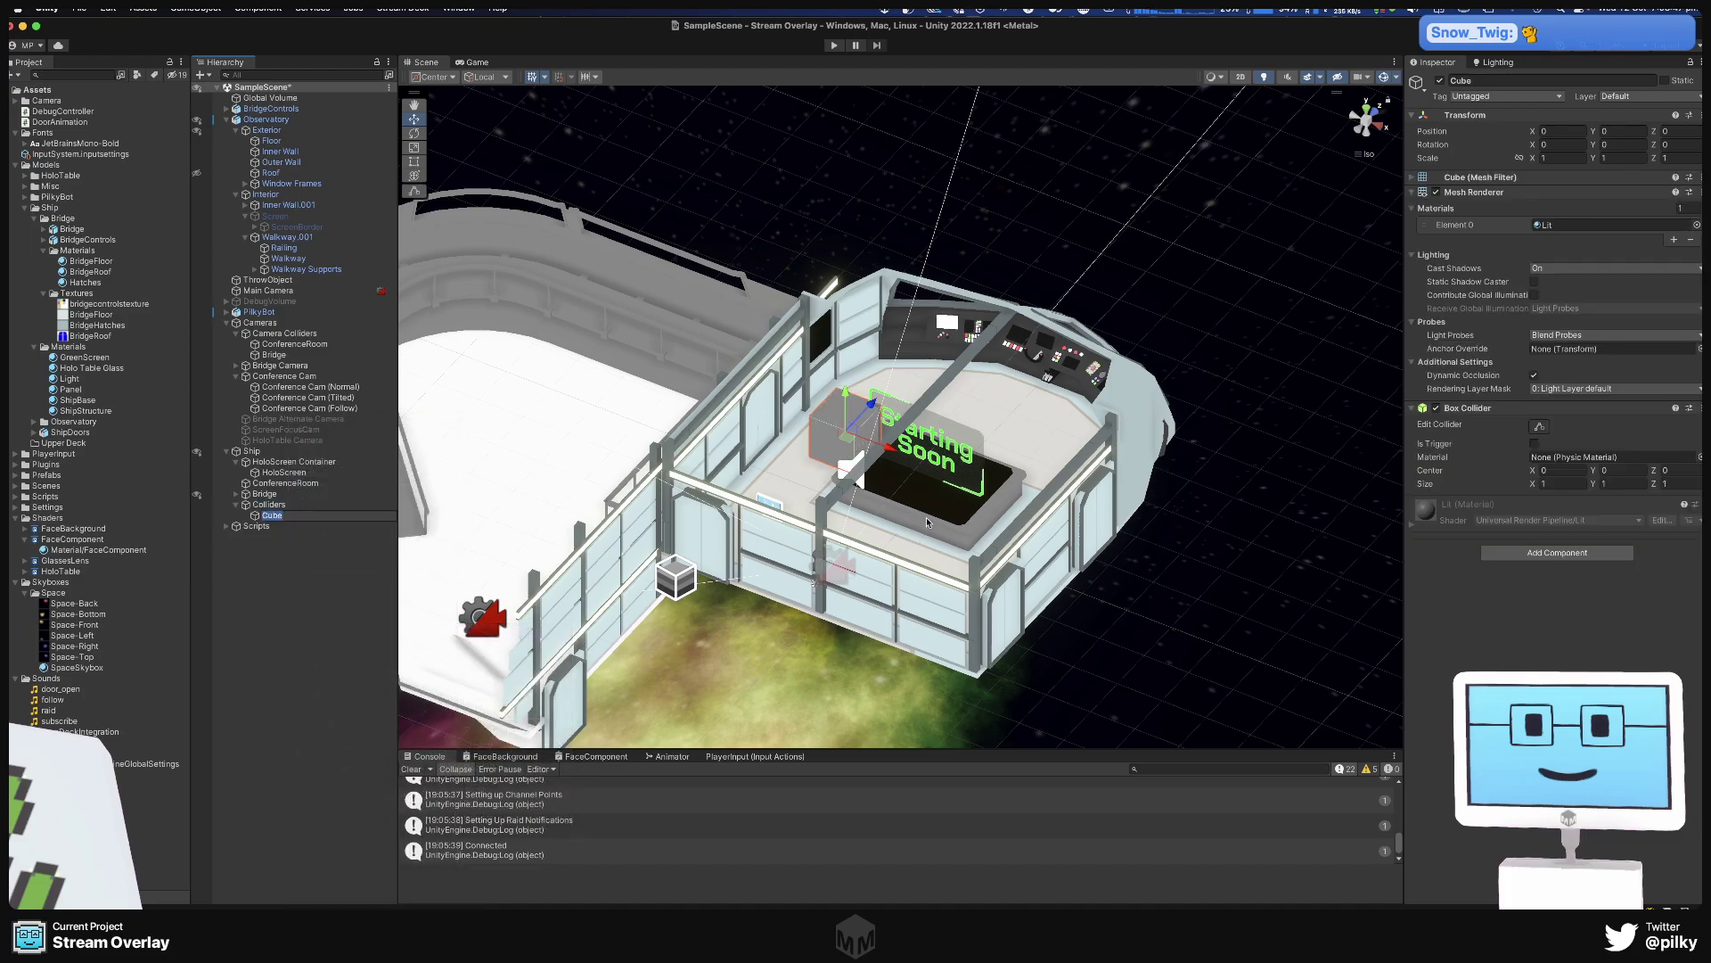
pyautogui.moveTo(943, 478); pyautogui.dragTo(986, 468, button='middle')
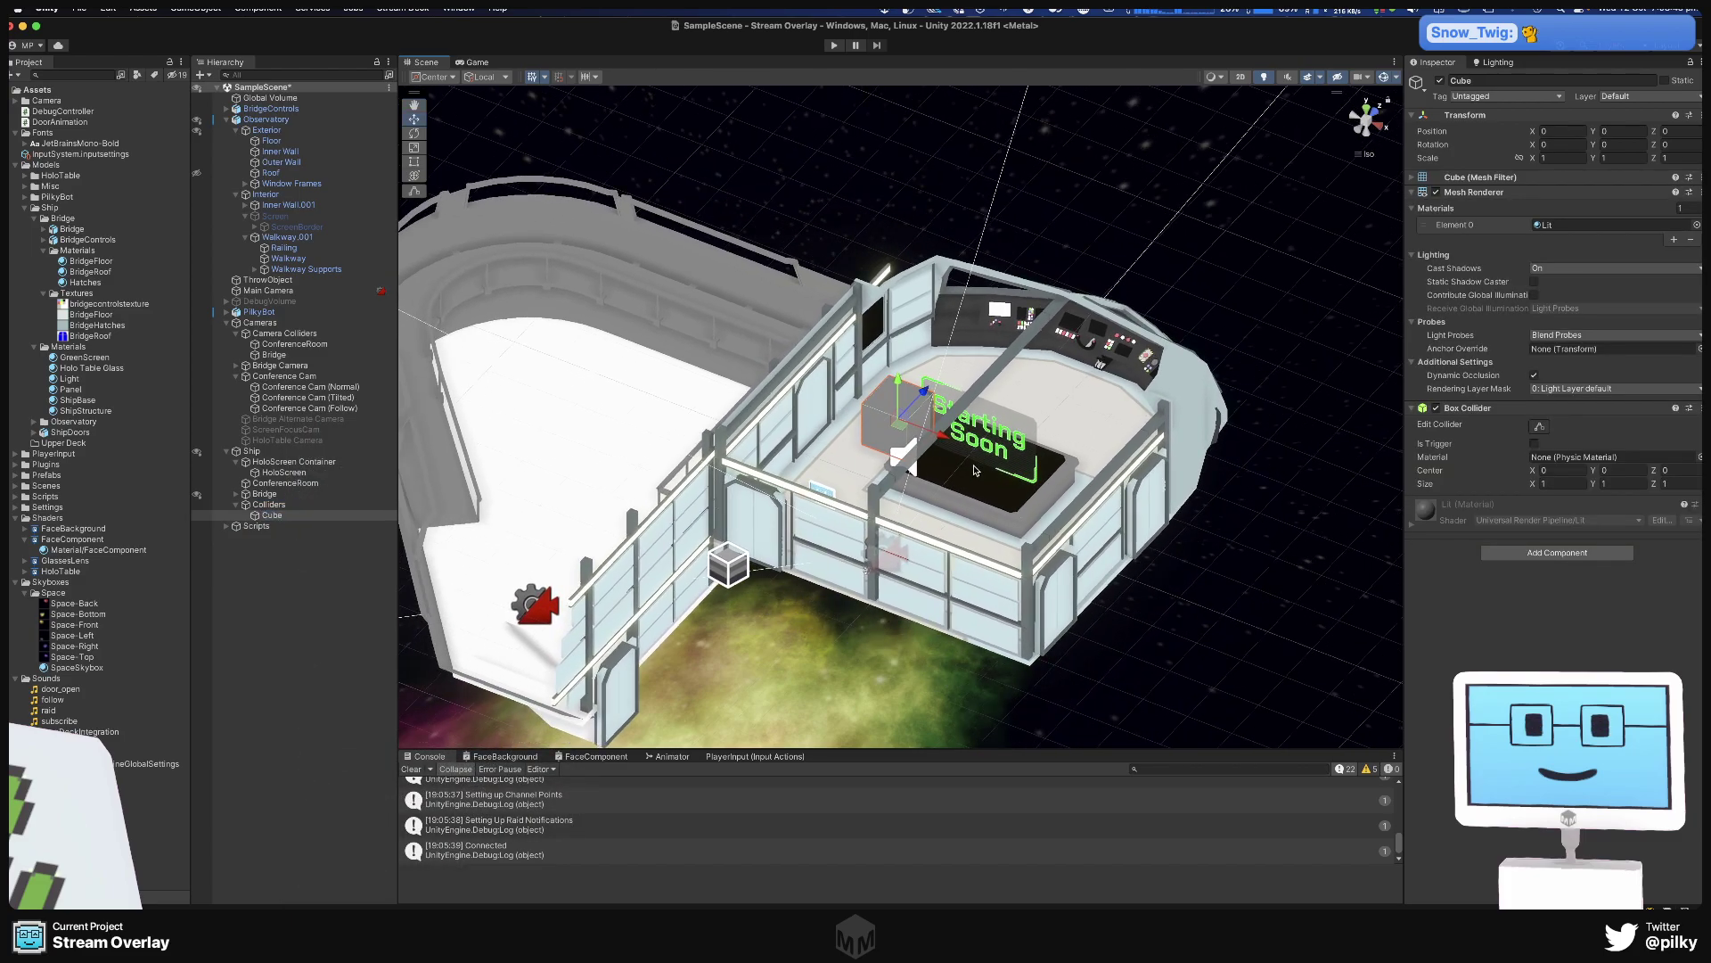
# Move the Cube under Colliders to X -2.01 by the bridge's side wall and thin its X scale to about 0.3.
pyautogui.keyDown('alt'); pyautogui.moveTo(974, 470); pyautogui.dragTo(984, 499); pyautogui.keyUp('alt')
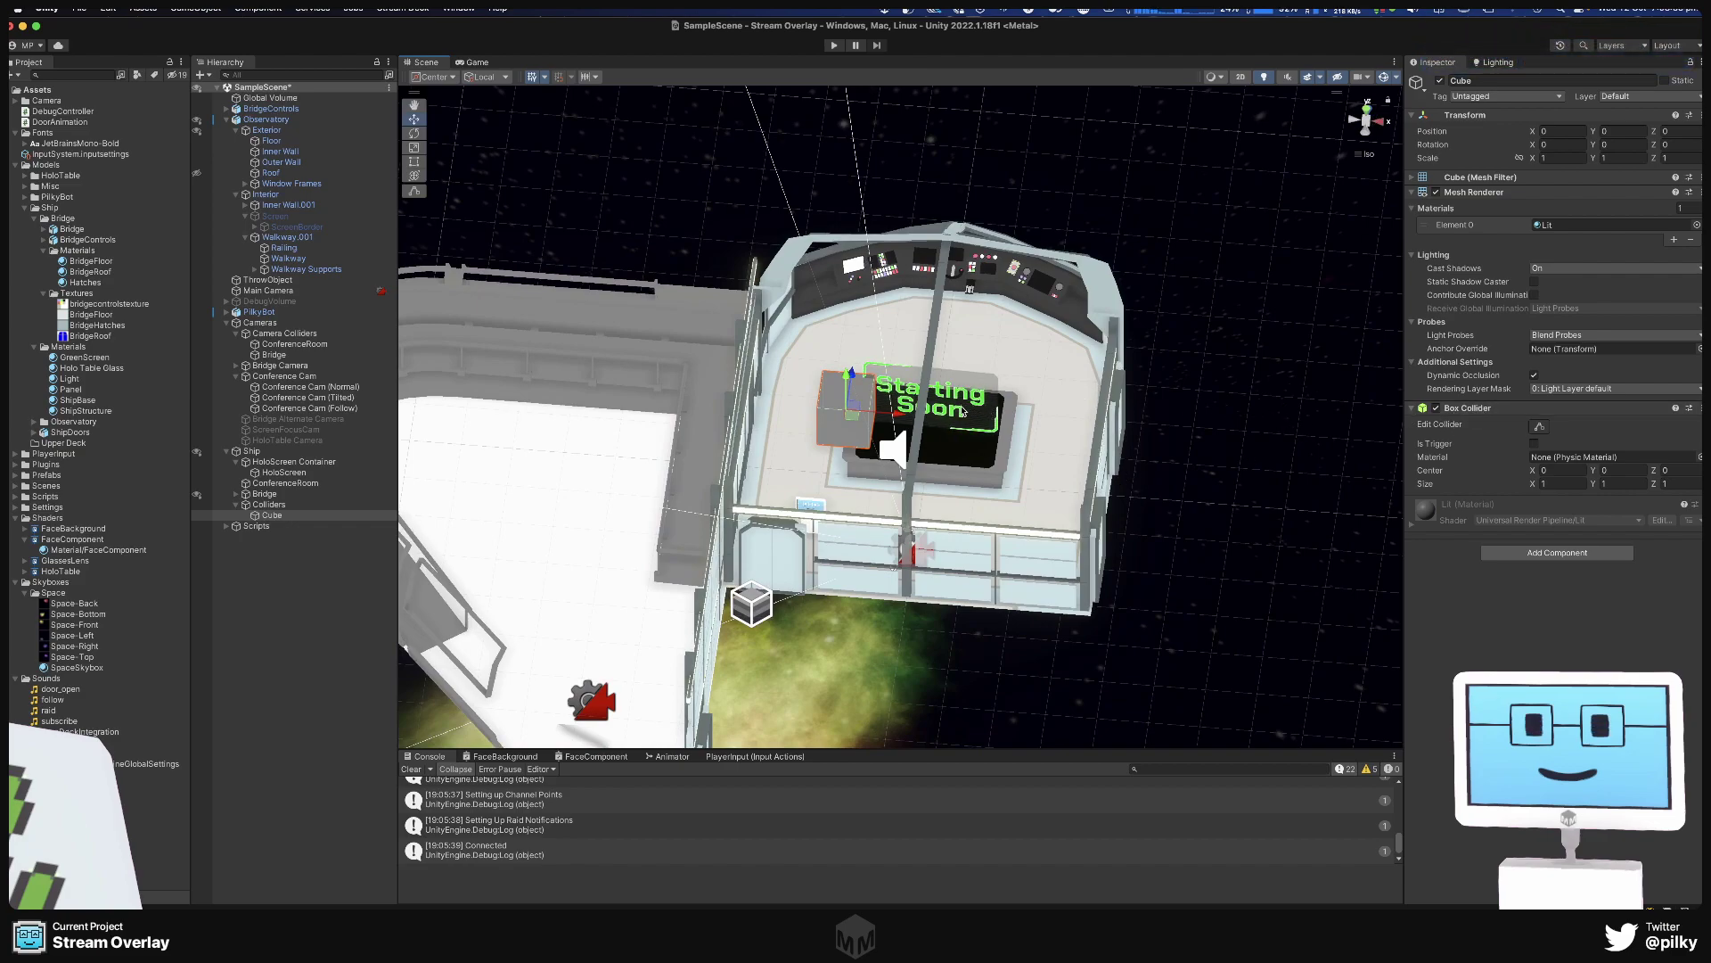
pyautogui.moveTo(906, 414); pyautogui.dragTo(761, 404)
pyautogui.press('r')
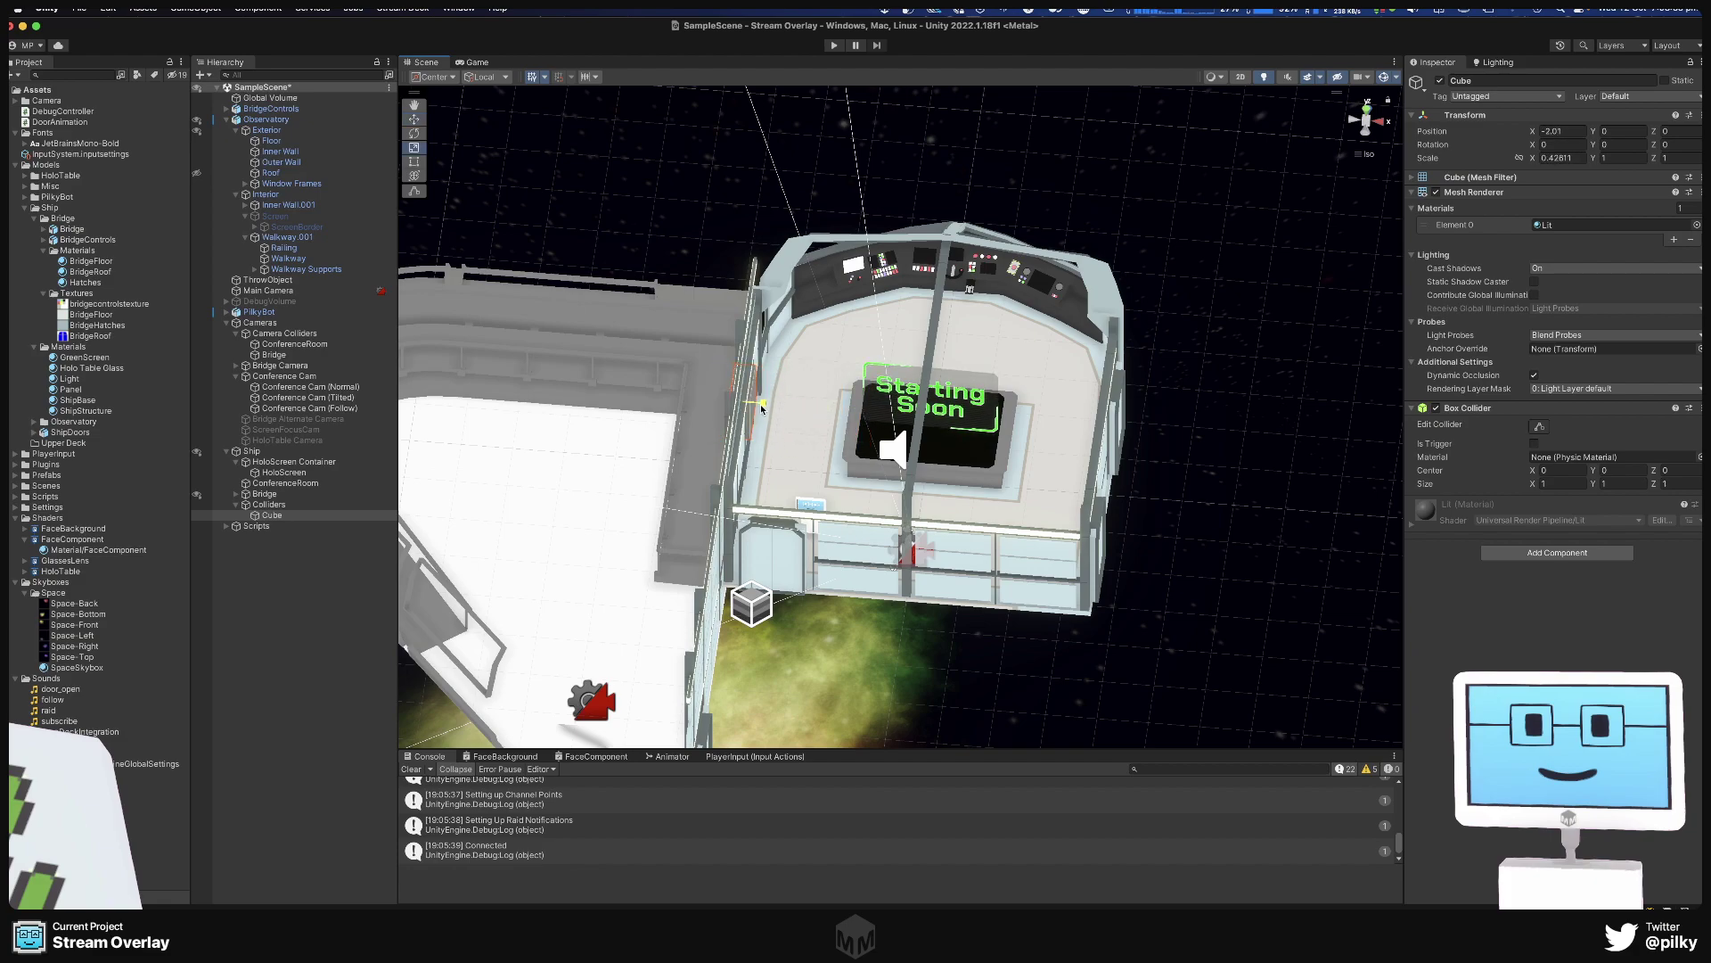
pyautogui.moveTo(754, 405); pyautogui.dragTo(835, 424, button='middle')
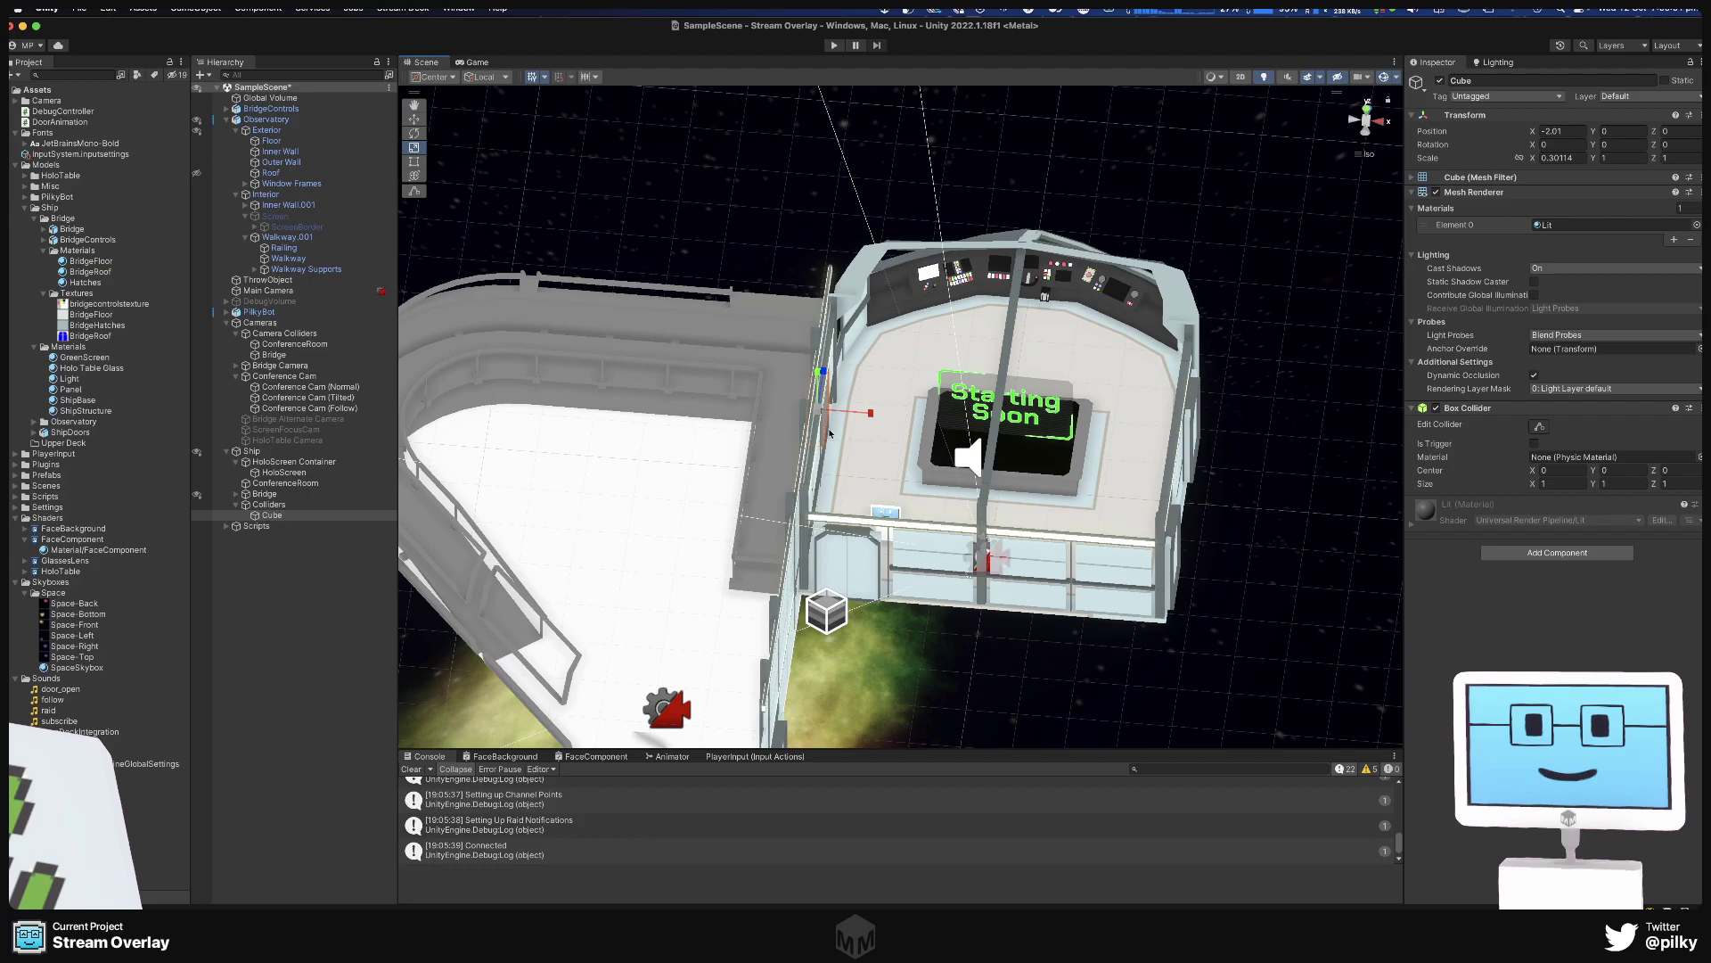
# Shift the Cube to about Z -0.87 beside the door, narrow its Z scale to about 0.51 and raise its Y scale to about 2.54.
pyautogui.keyDown('alt'); pyautogui.moveTo(829, 432); pyautogui.dragTo(773, 392); pyautogui.keyUp('alt')
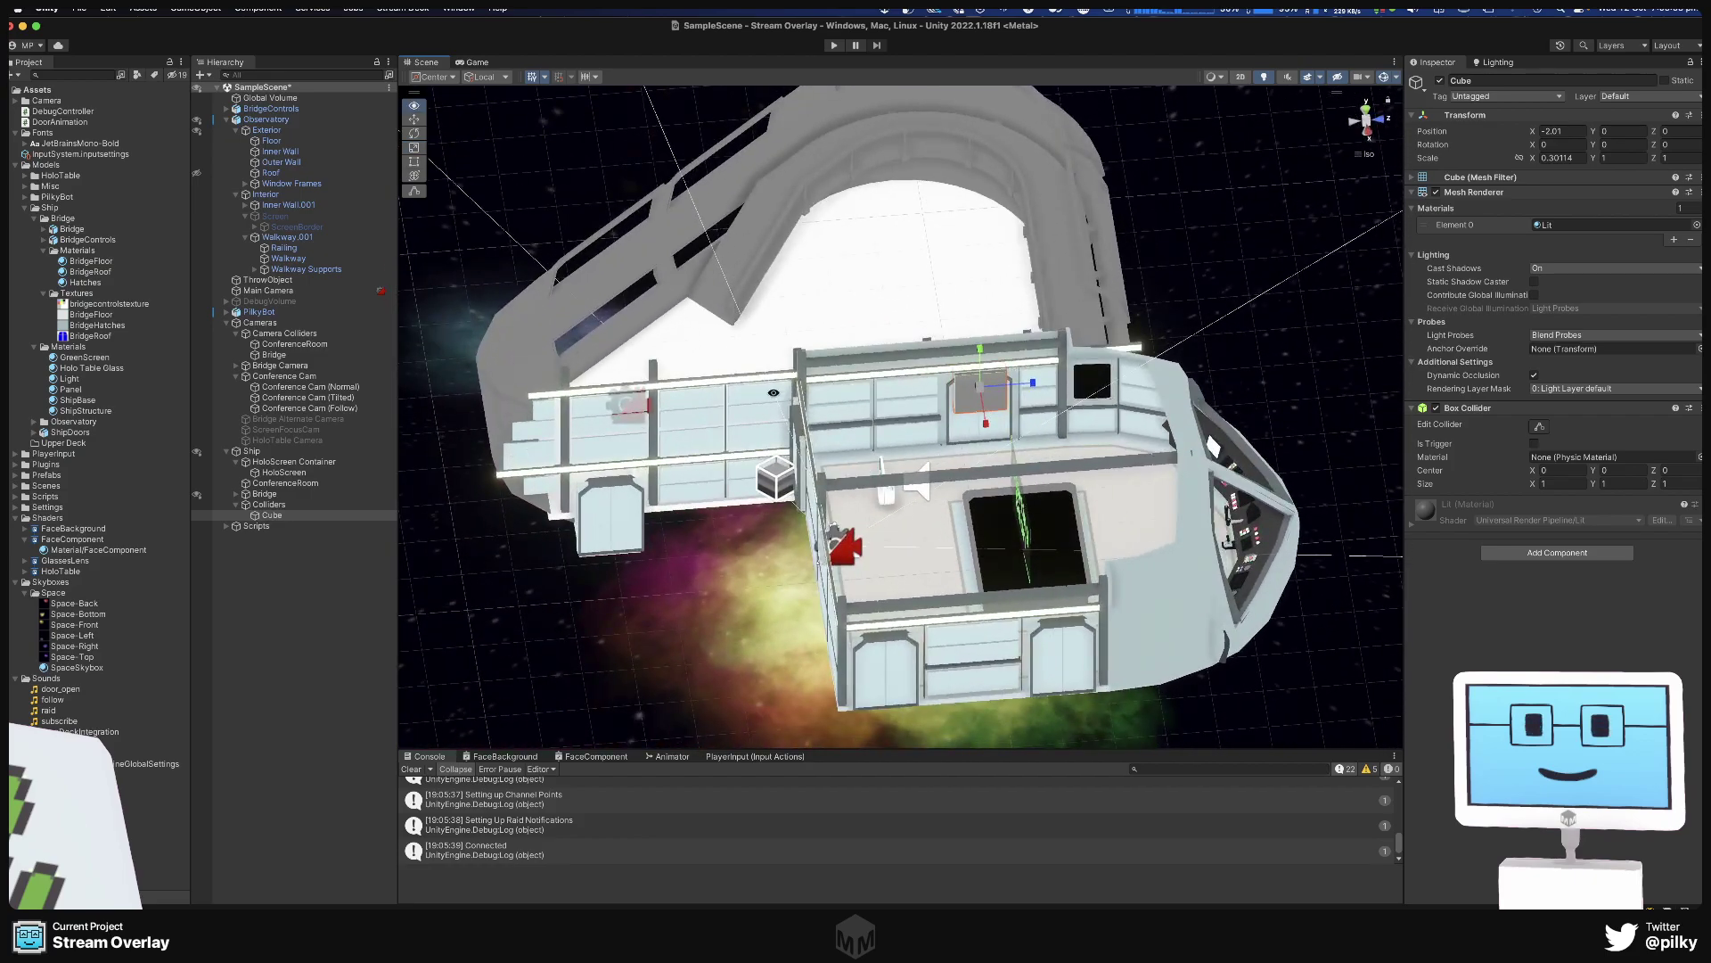
pyautogui.moveTo(1032, 382); pyautogui.dragTo(984, 388)
pyautogui.press('w')
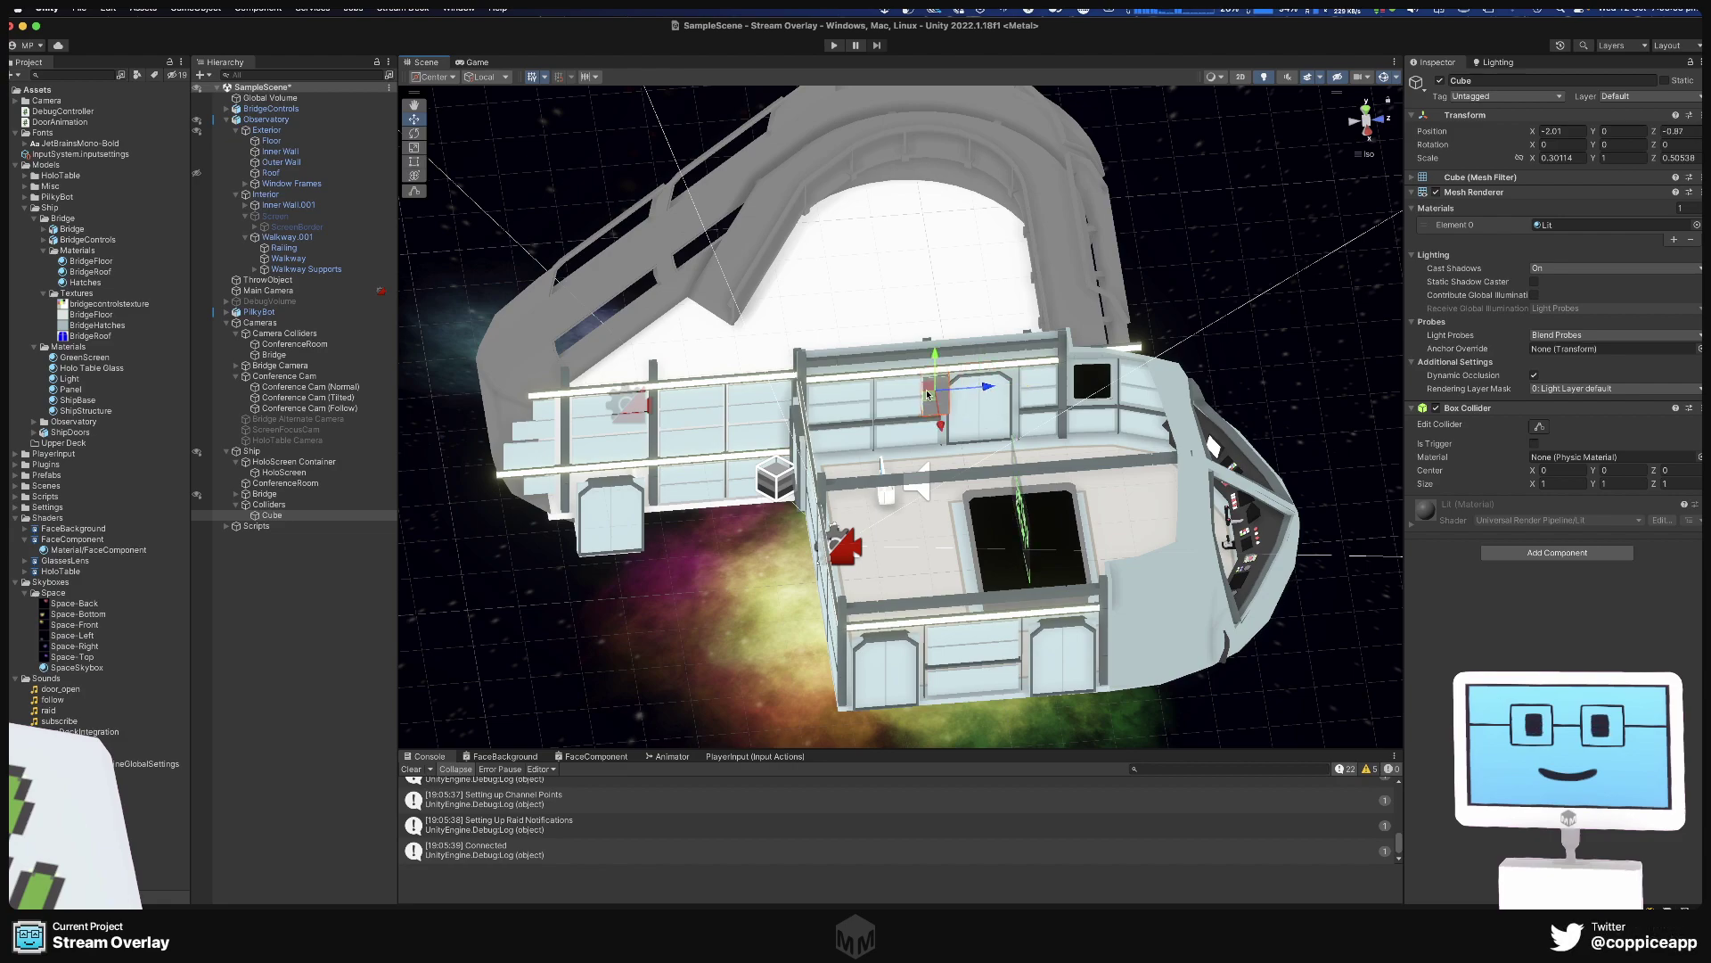
pyautogui.press('w')
pyautogui.moveTo(983, 388); pyautogui.dragTo(1011, 406, button='right')
pyautogui.press('r')
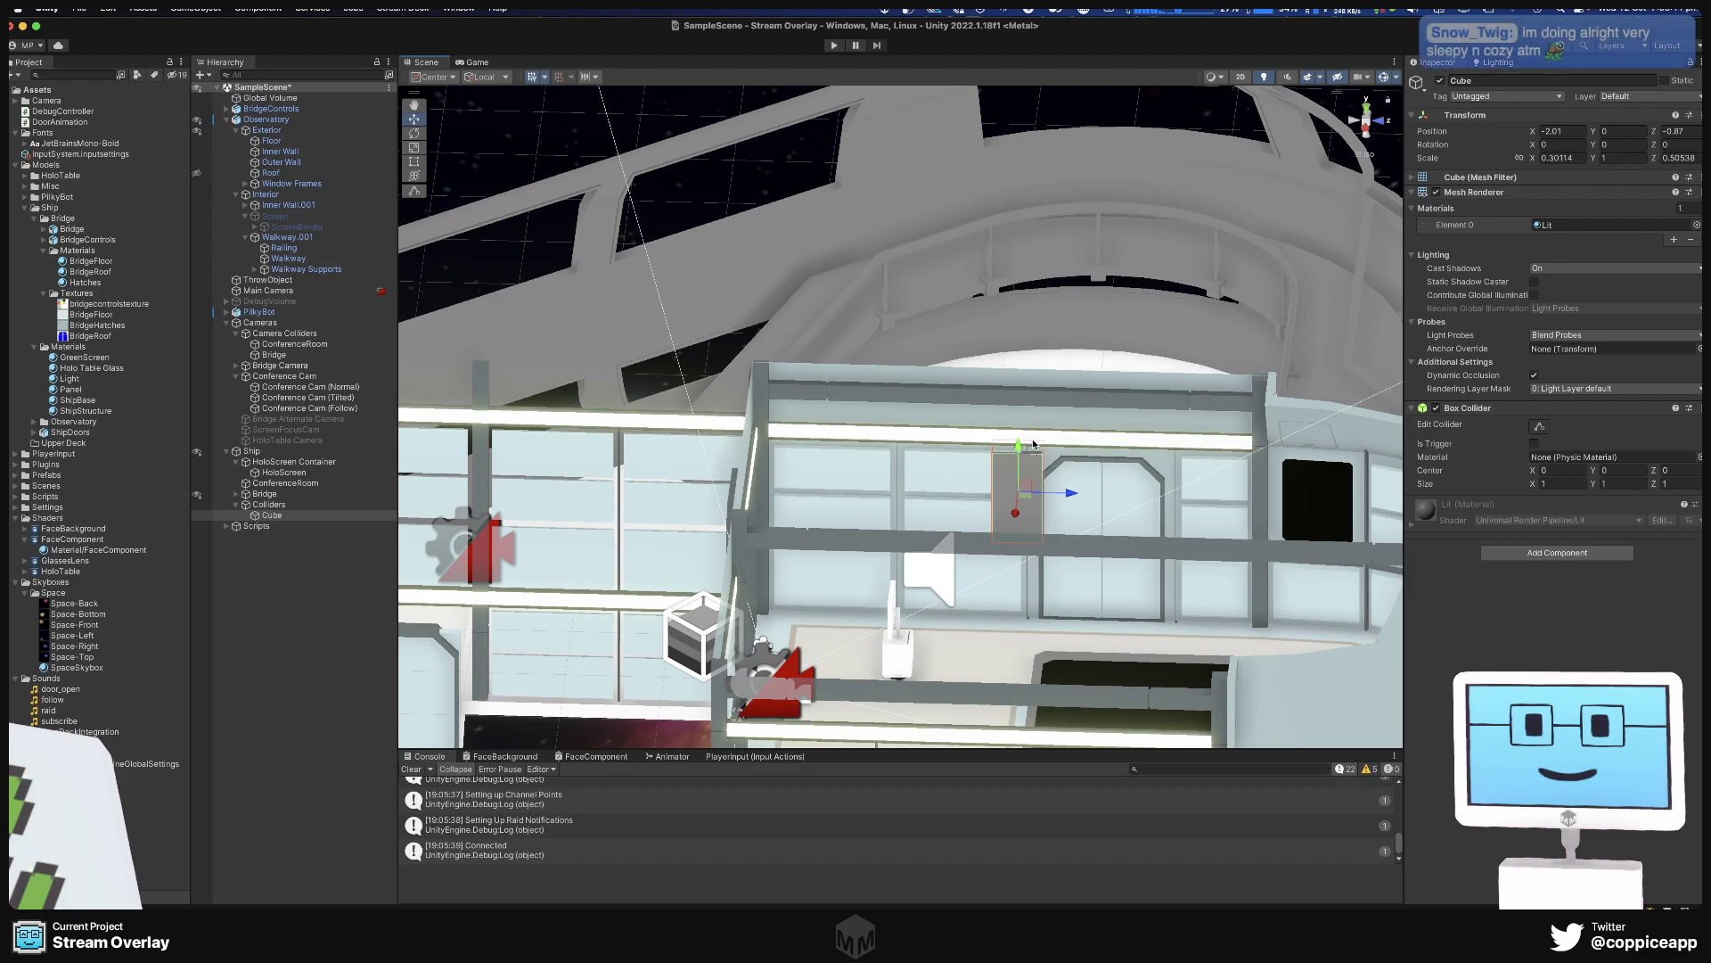
pyautogui.moveTo(1018, 444); pyautogui.dragTo(1016, 372)
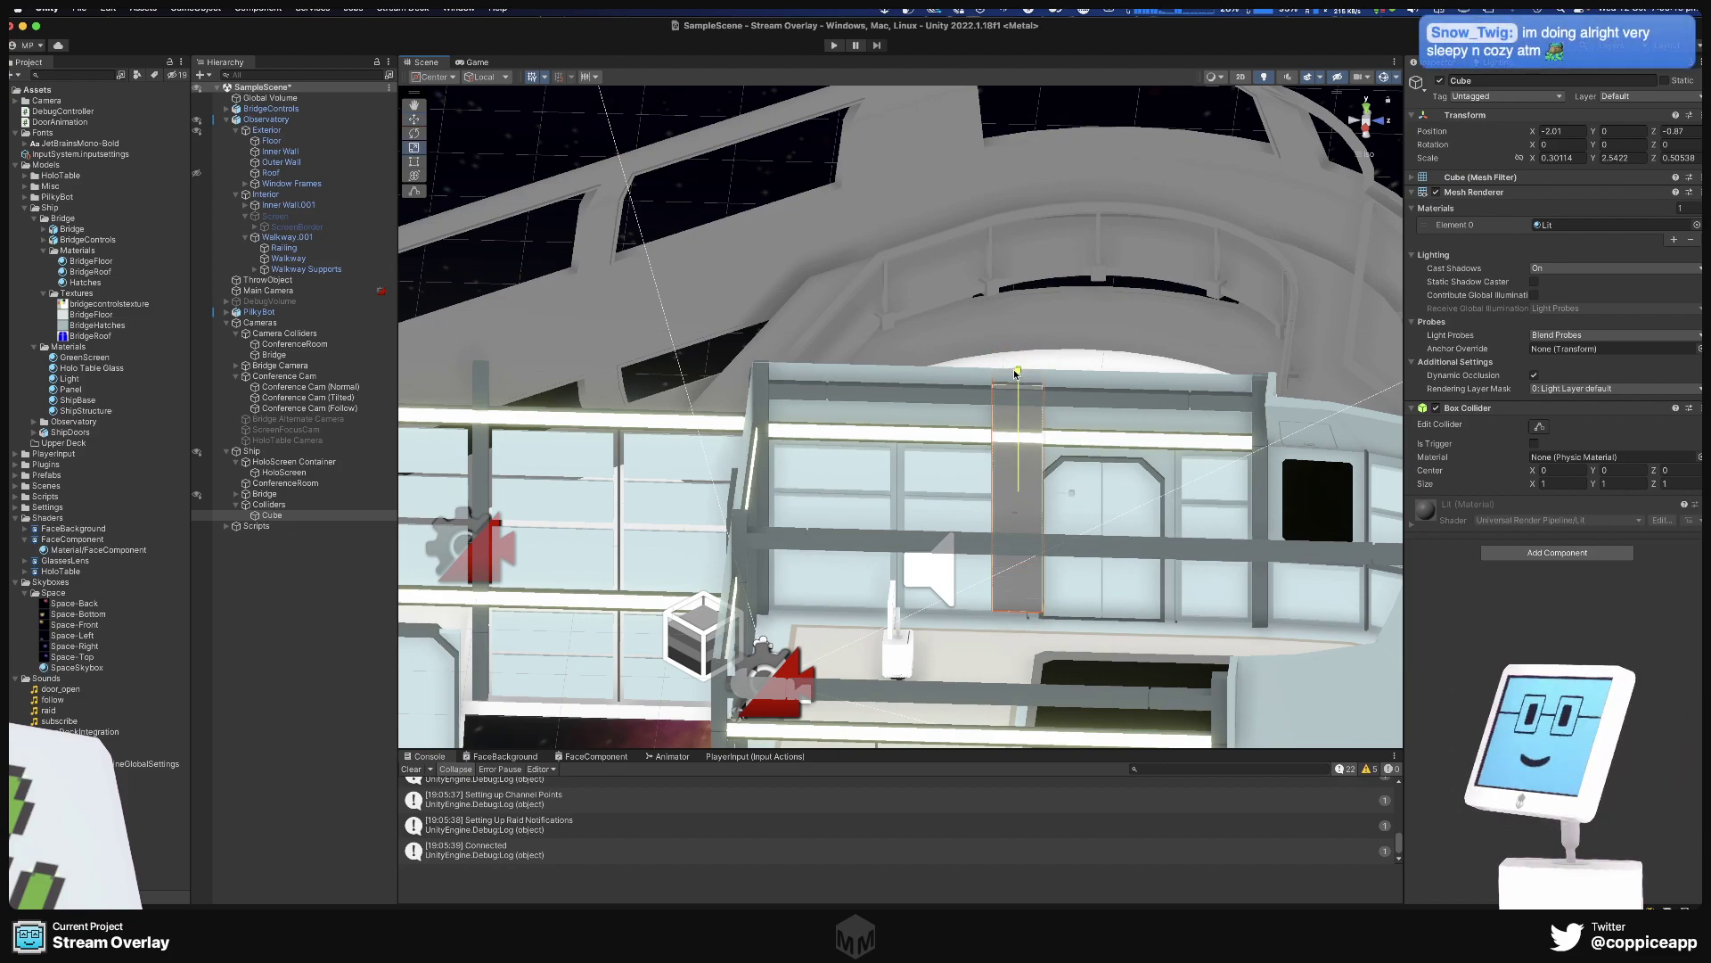
# Lengthen the Cube along the wall away from the door to a Z scale of about 9.12.
pyautogui.scroll(-5, 1074, 495)
pyautogui.press('w')
pyautogui.moveTo(1069, 465); pyautogui.dragTo(1265, 481)
pyautogui.moveTo(1445, 496); pyautogui.dragTo(1448, 495)
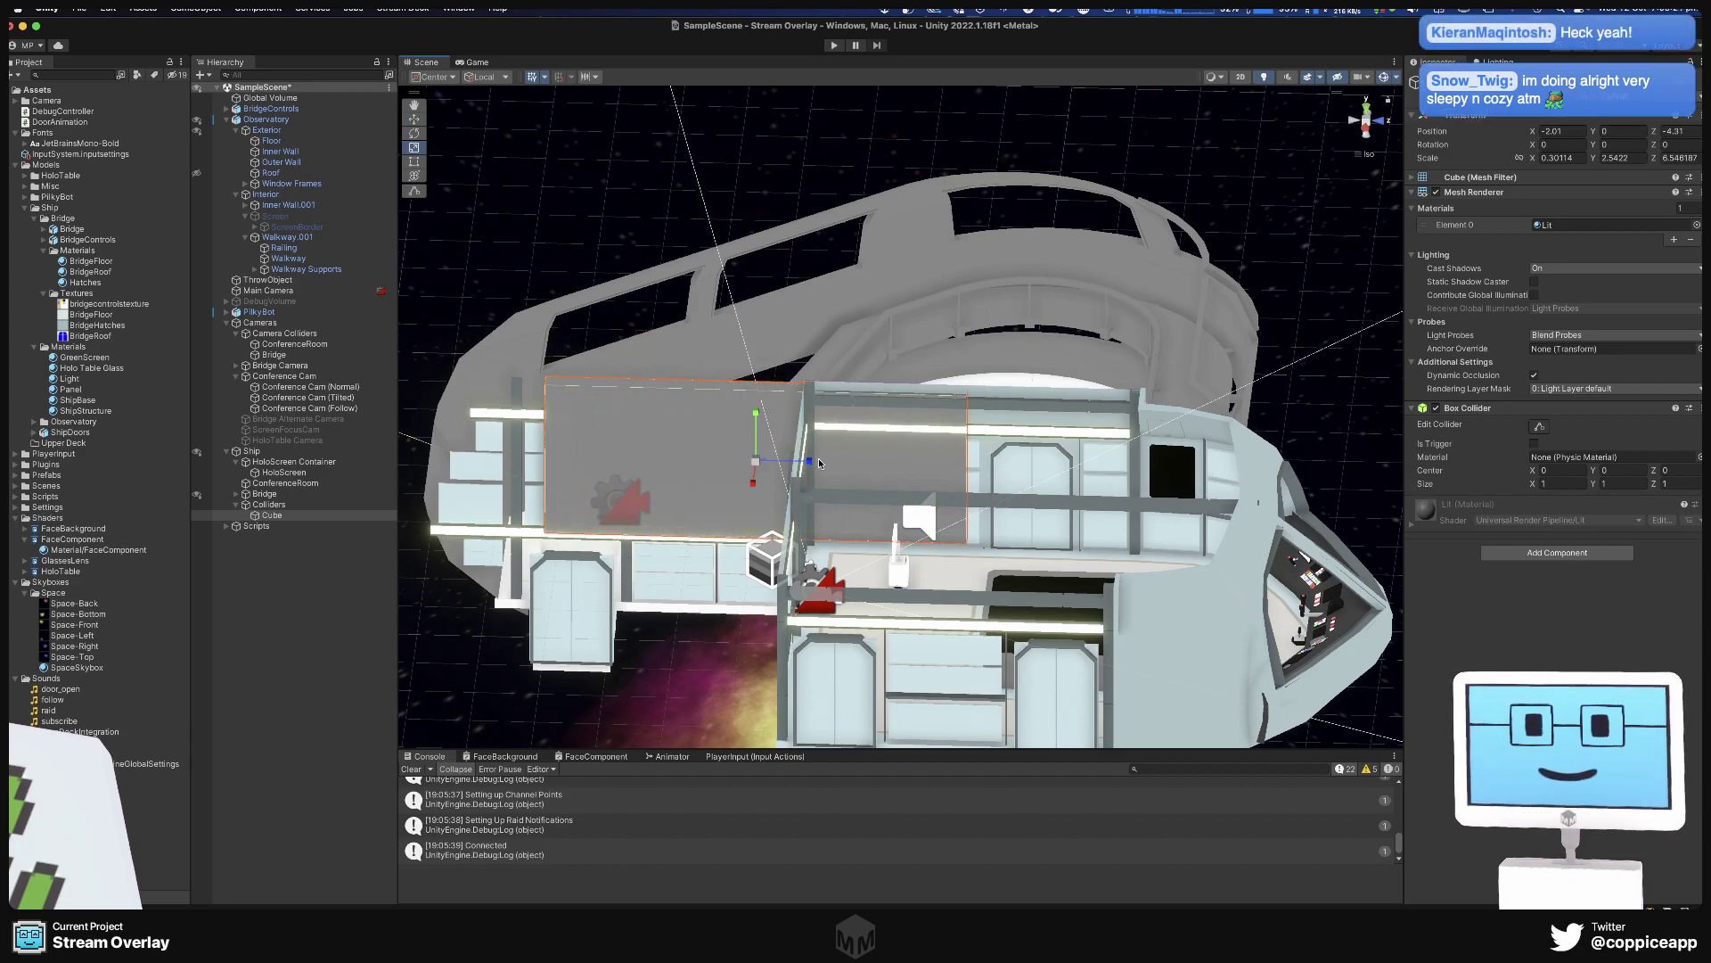
pyautogui.moveTo(809, 461); pyautogui.dragTo(631, 424)
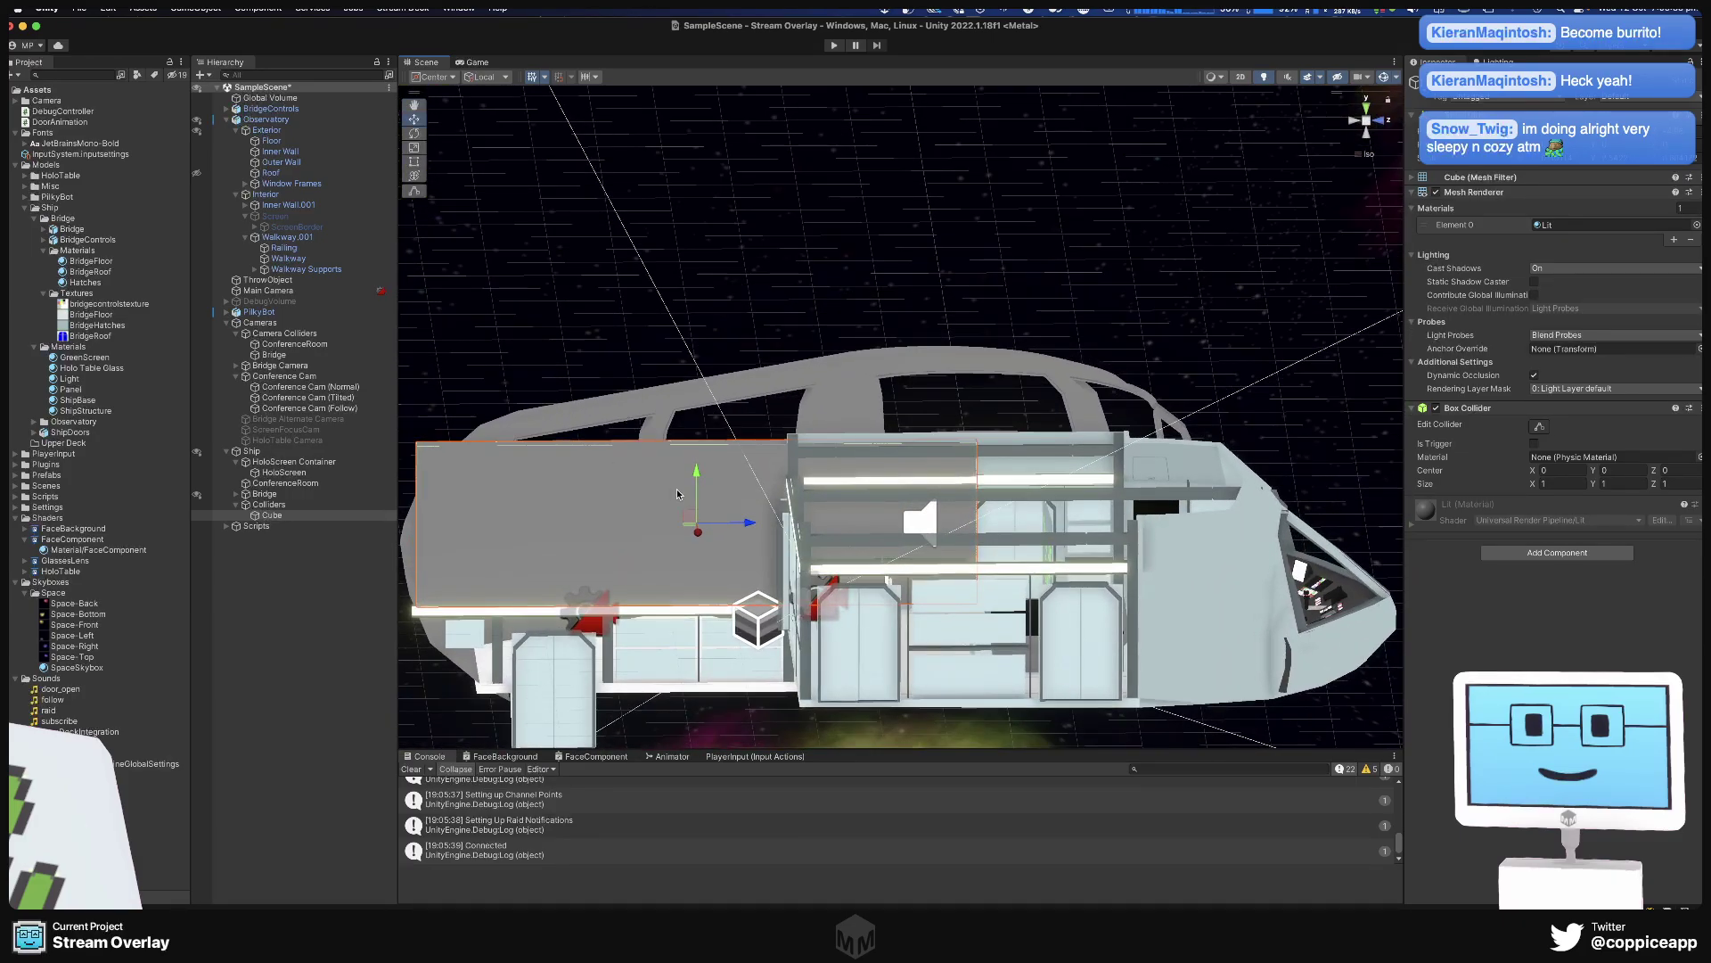
pyautogui.moveTo(744, 528); pyautogui.dragTo(969, 619)
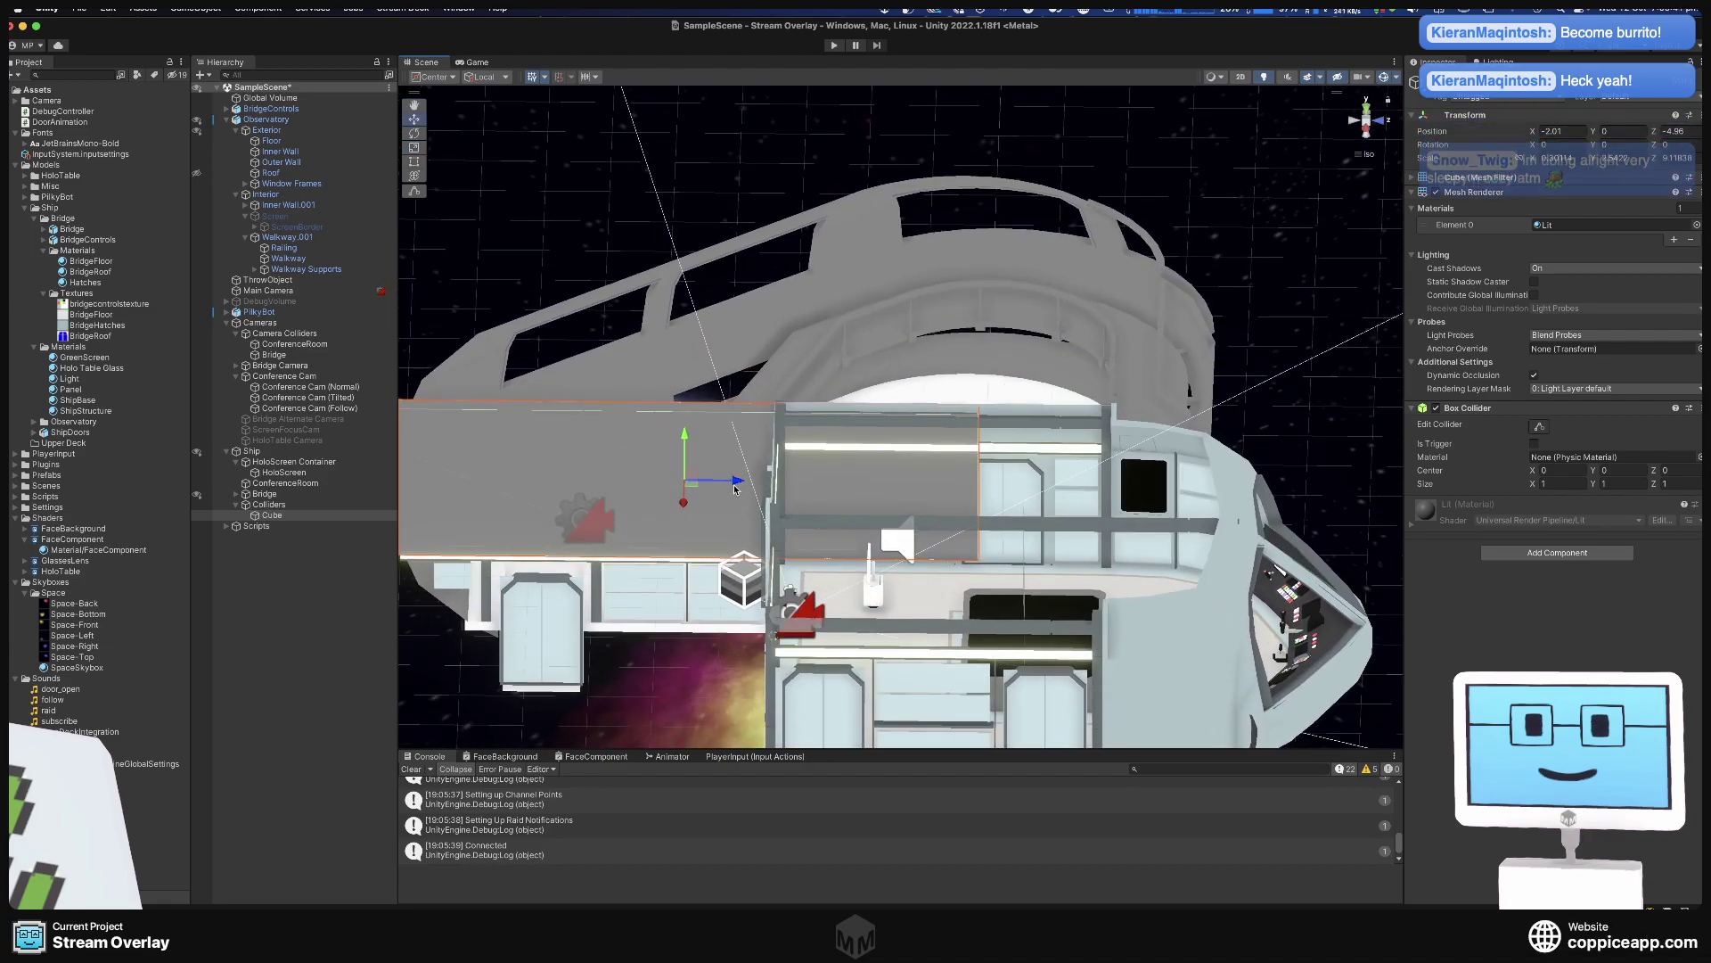
# Fit the Cube to the wall's full height with Y scale about 4.77, placing it at about Y -1.22 and Z -5.2.
pyautogui.moveTo(738, 480); pyautogui.dragTo(668, 482)
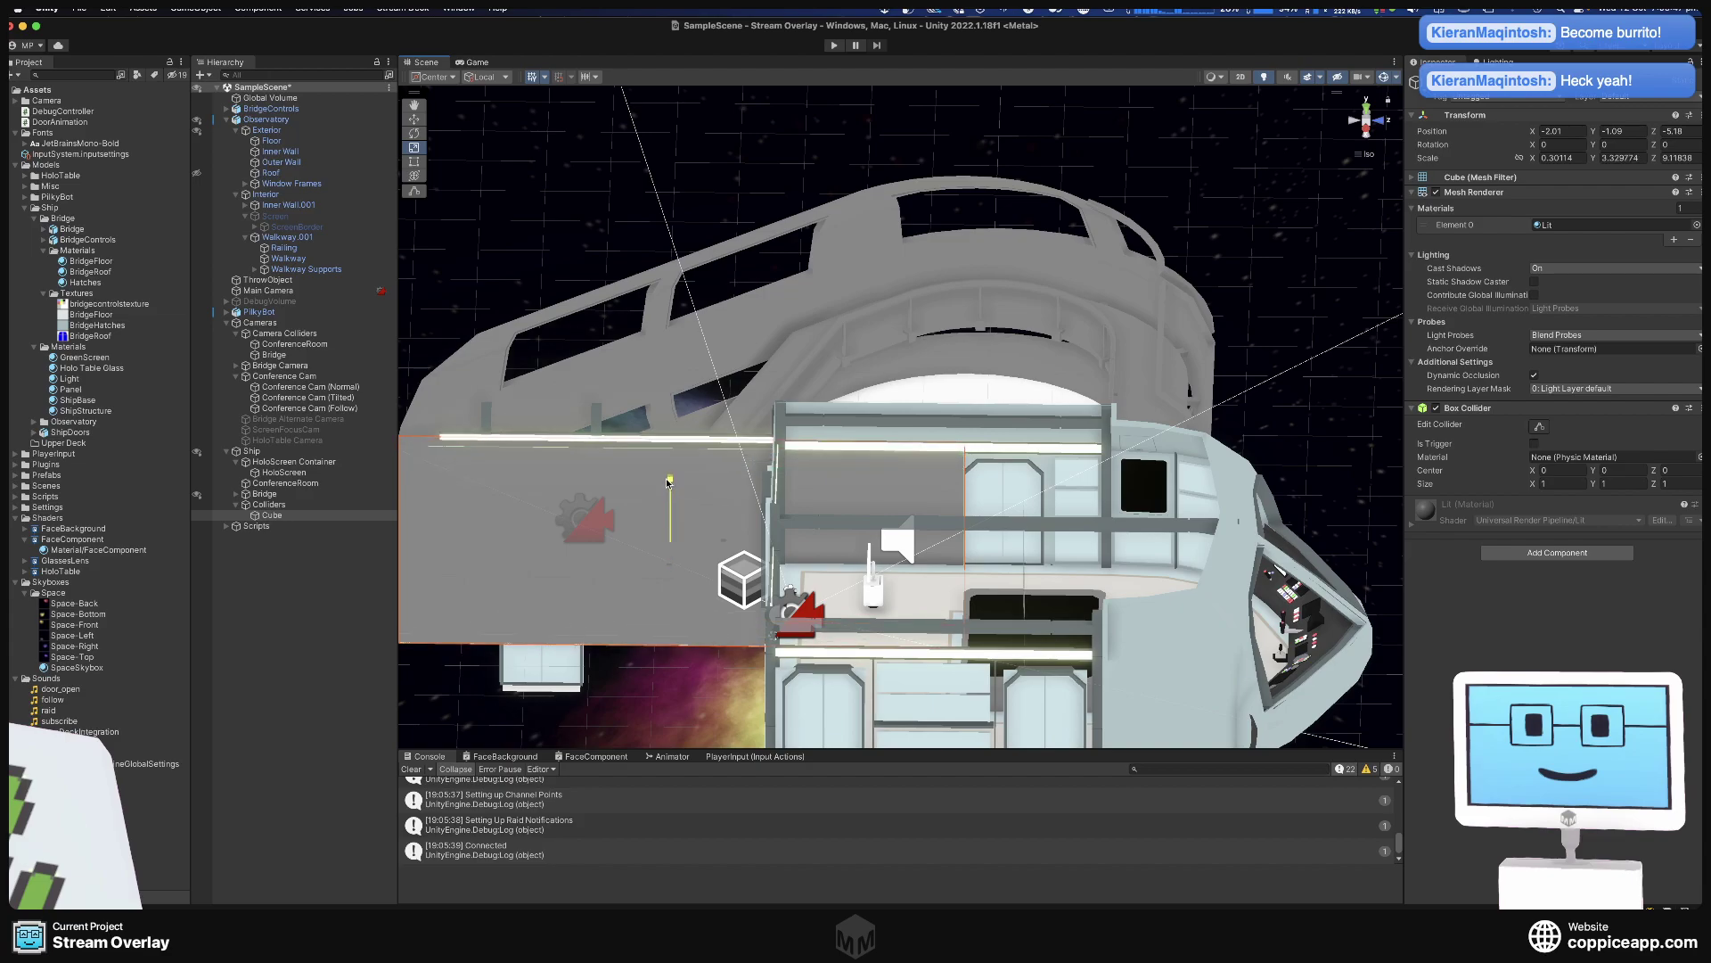
pyautogui.keyDown('alt'); pyautogui.moveTo(620, 552); pyautogui.dragTo(884, 510); pyautogui.keyUp('alt')
pyautogui.press('w')
pyautogui.keyDown('alt'); pyautogui.moveTo(1044, 461); pyautogui.dragTo(1133, 491); pyautogui.keyUp('alt')
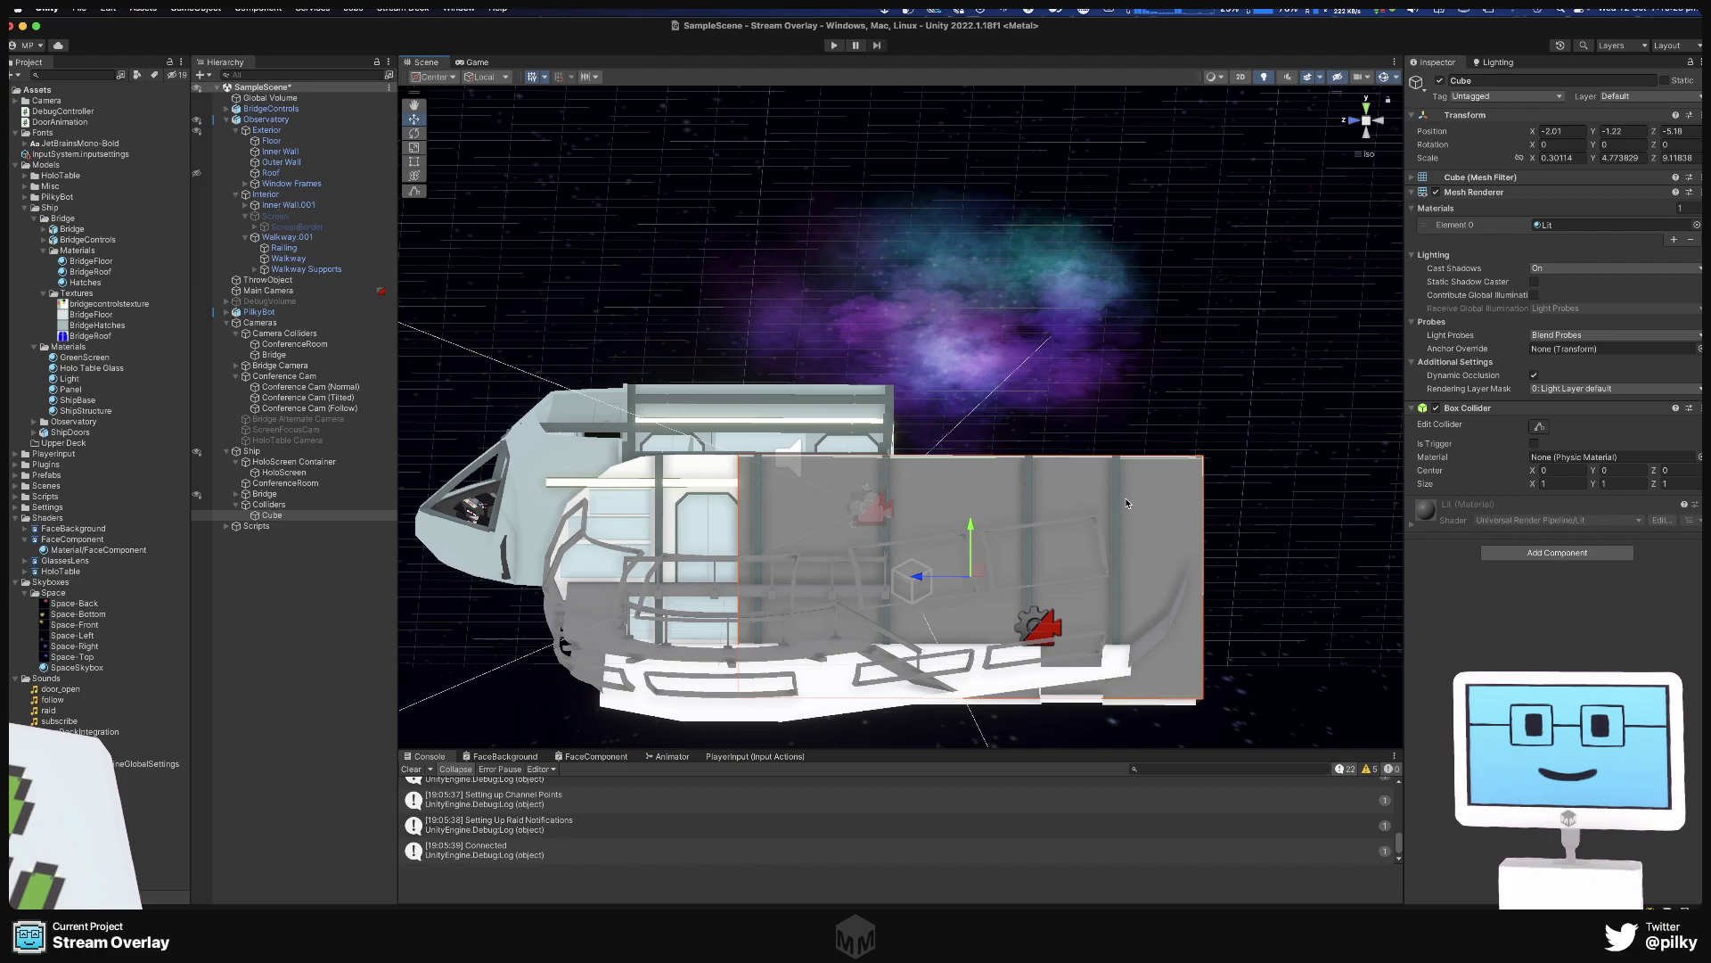
pyautogui.moveTo(1015, 526); pyautogui.dragTo(847, 525, button='right')
pyautogui.scroll(2, 869, 513)
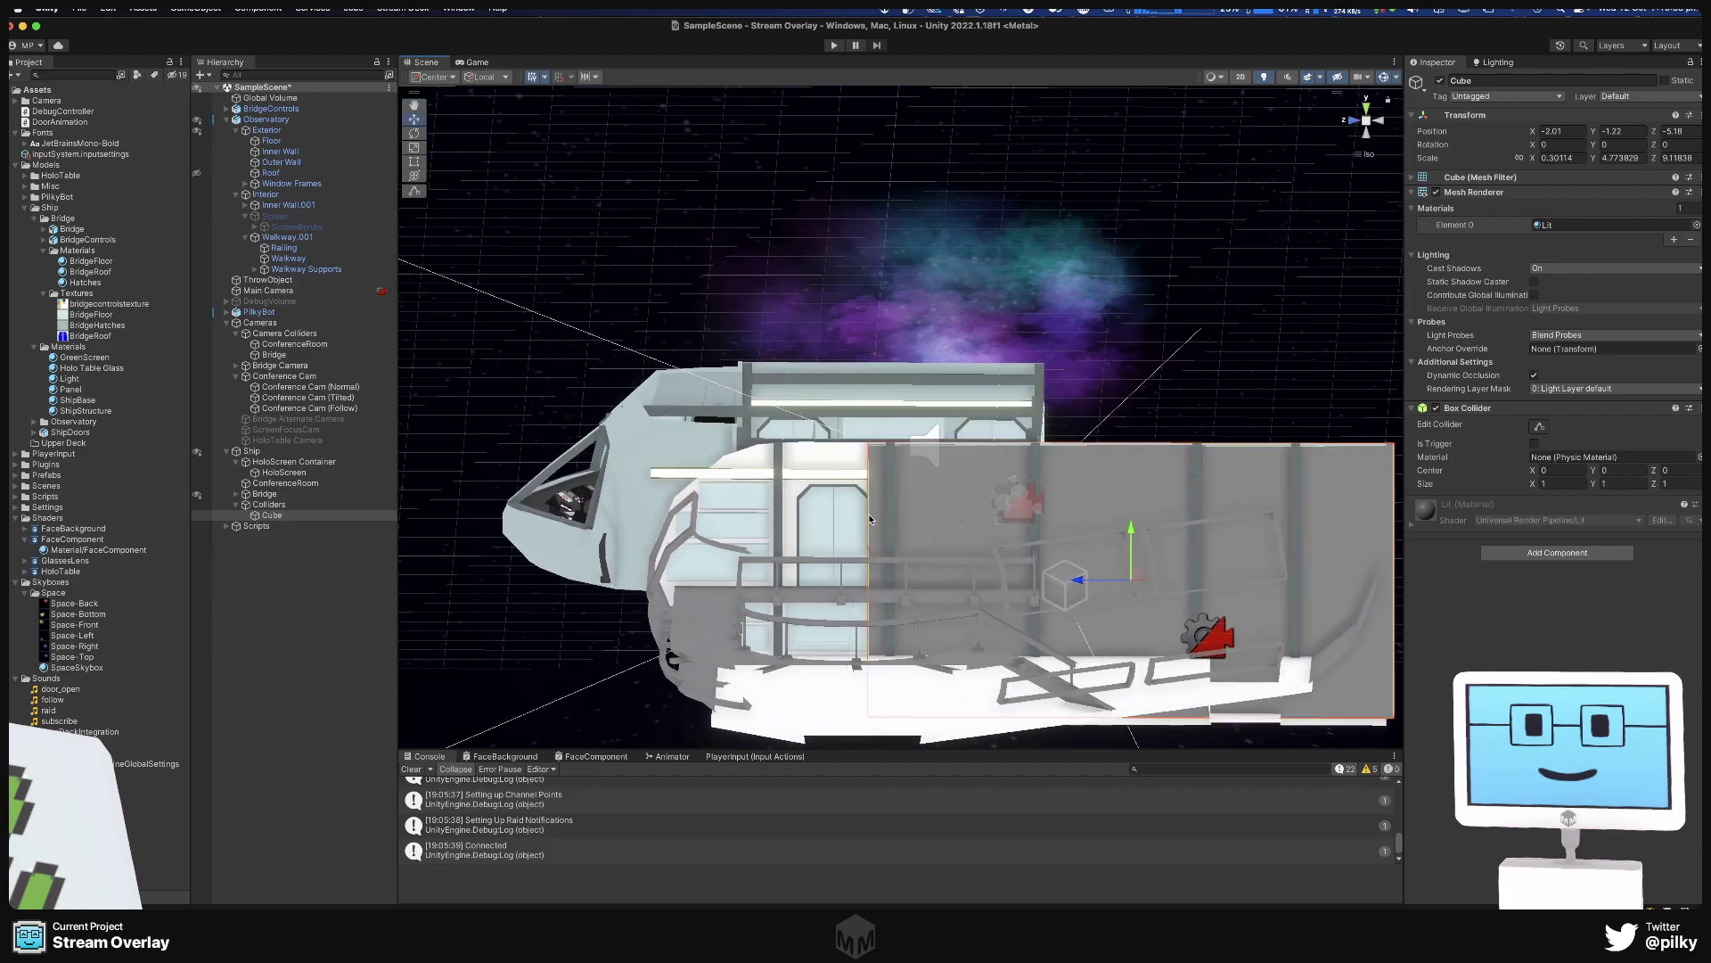
pyautogui.moveTo(1098, 595); pyautogui.dragTo(1096, 595)
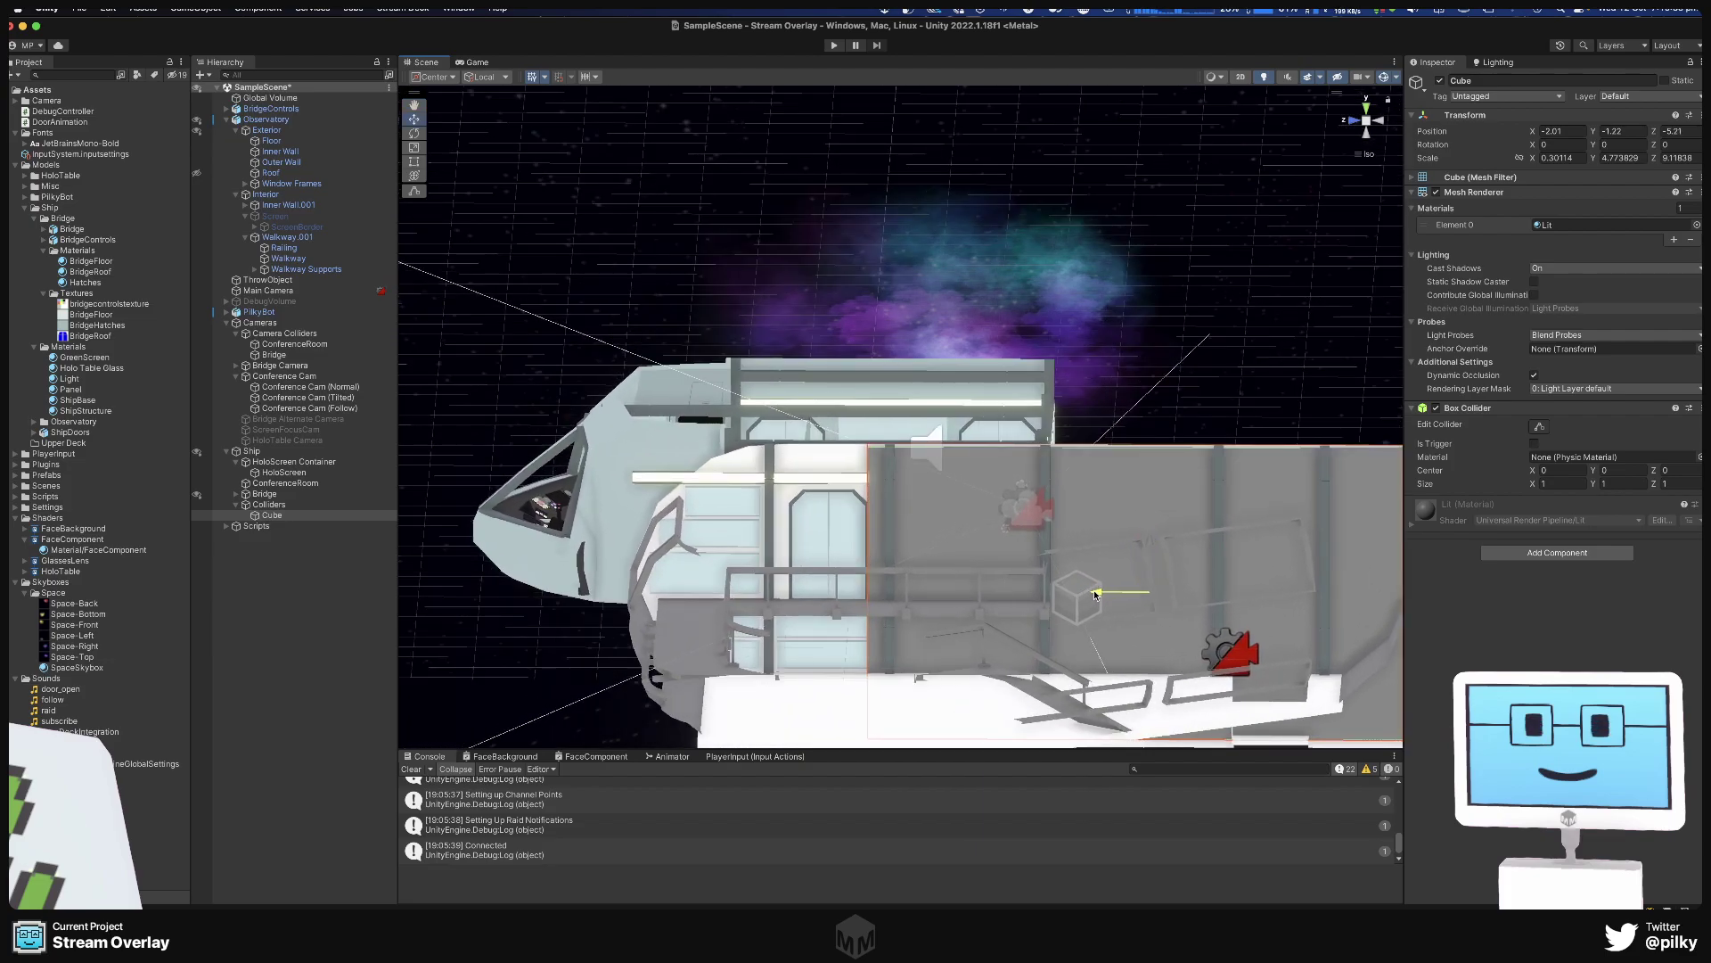
# Match the Cube's thickness to the dividing wall with X scale about 0.24 and X position -2.
pyautogui.moveTo(972, 361); pyautogui.dragTo(633, 390, button='right')
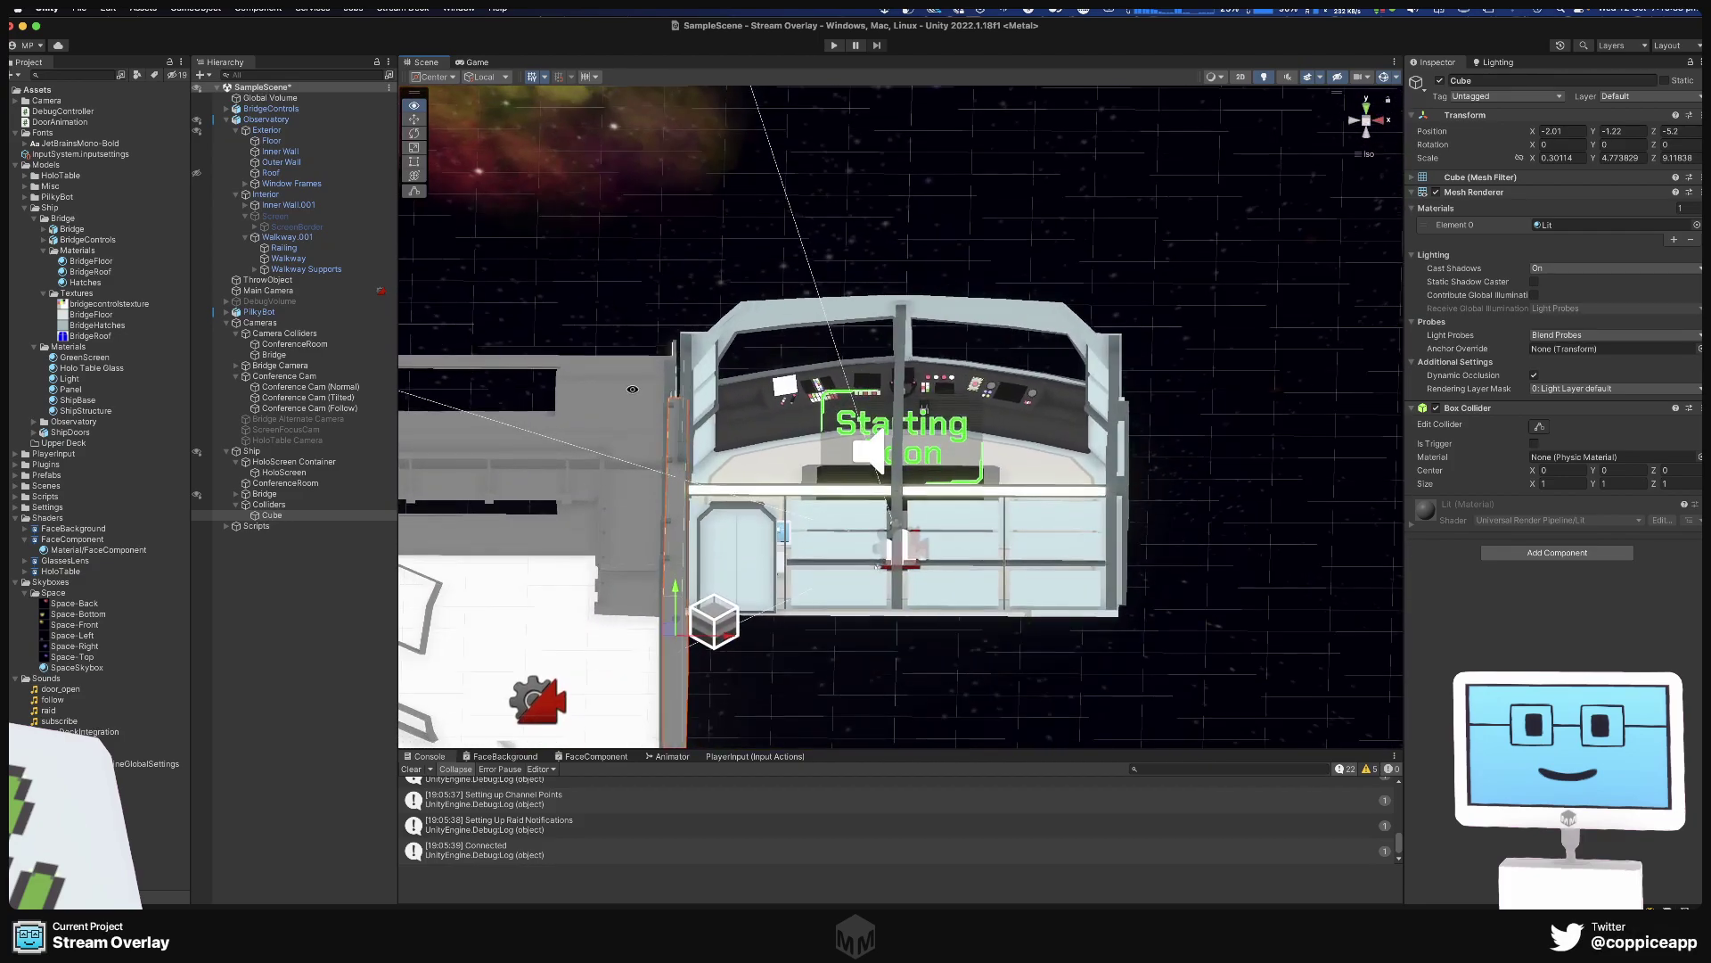
pyautogui.moveTo(732, 638); pyautogui.dragTo(700, 640)
pyautogui.click(701, 579)
pyautogui.moveTo(701, 579); pyautogui.dragTo(709, 675, button='right')
pyautogui.click(675, 553)
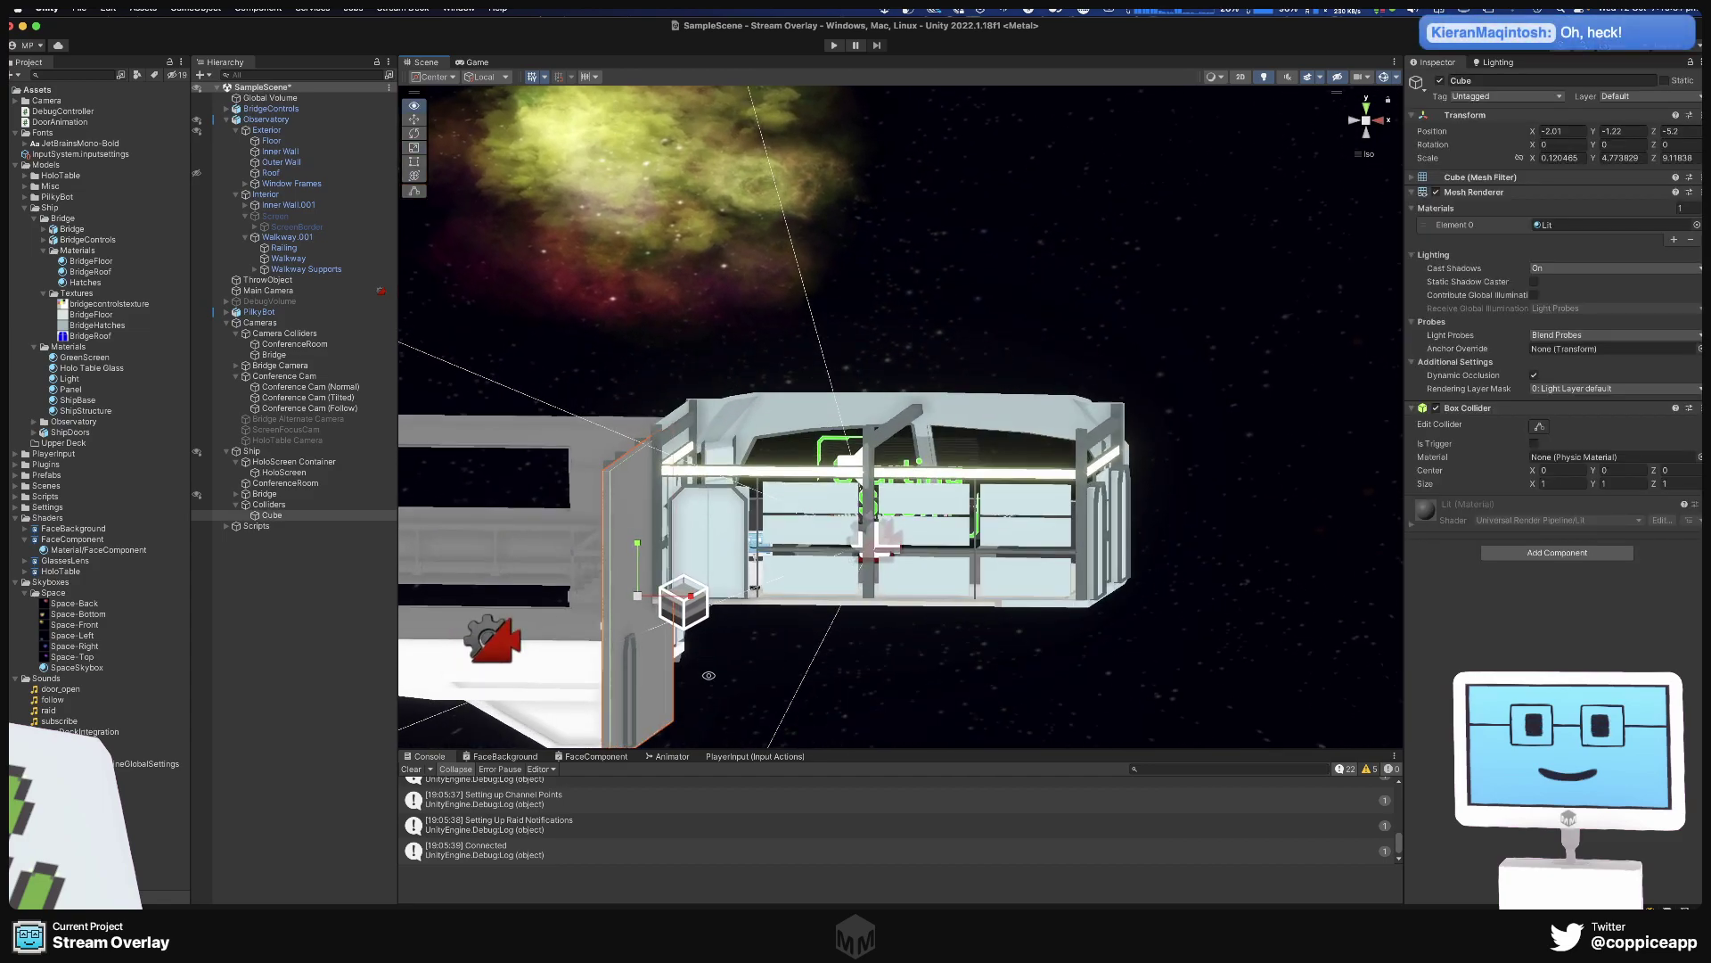
pyautogui.keyDown('alt'); pyautogui.moveTo(762, 613); pyautogui.dragTo(694, 637); pyautogui.keyUp('alt')
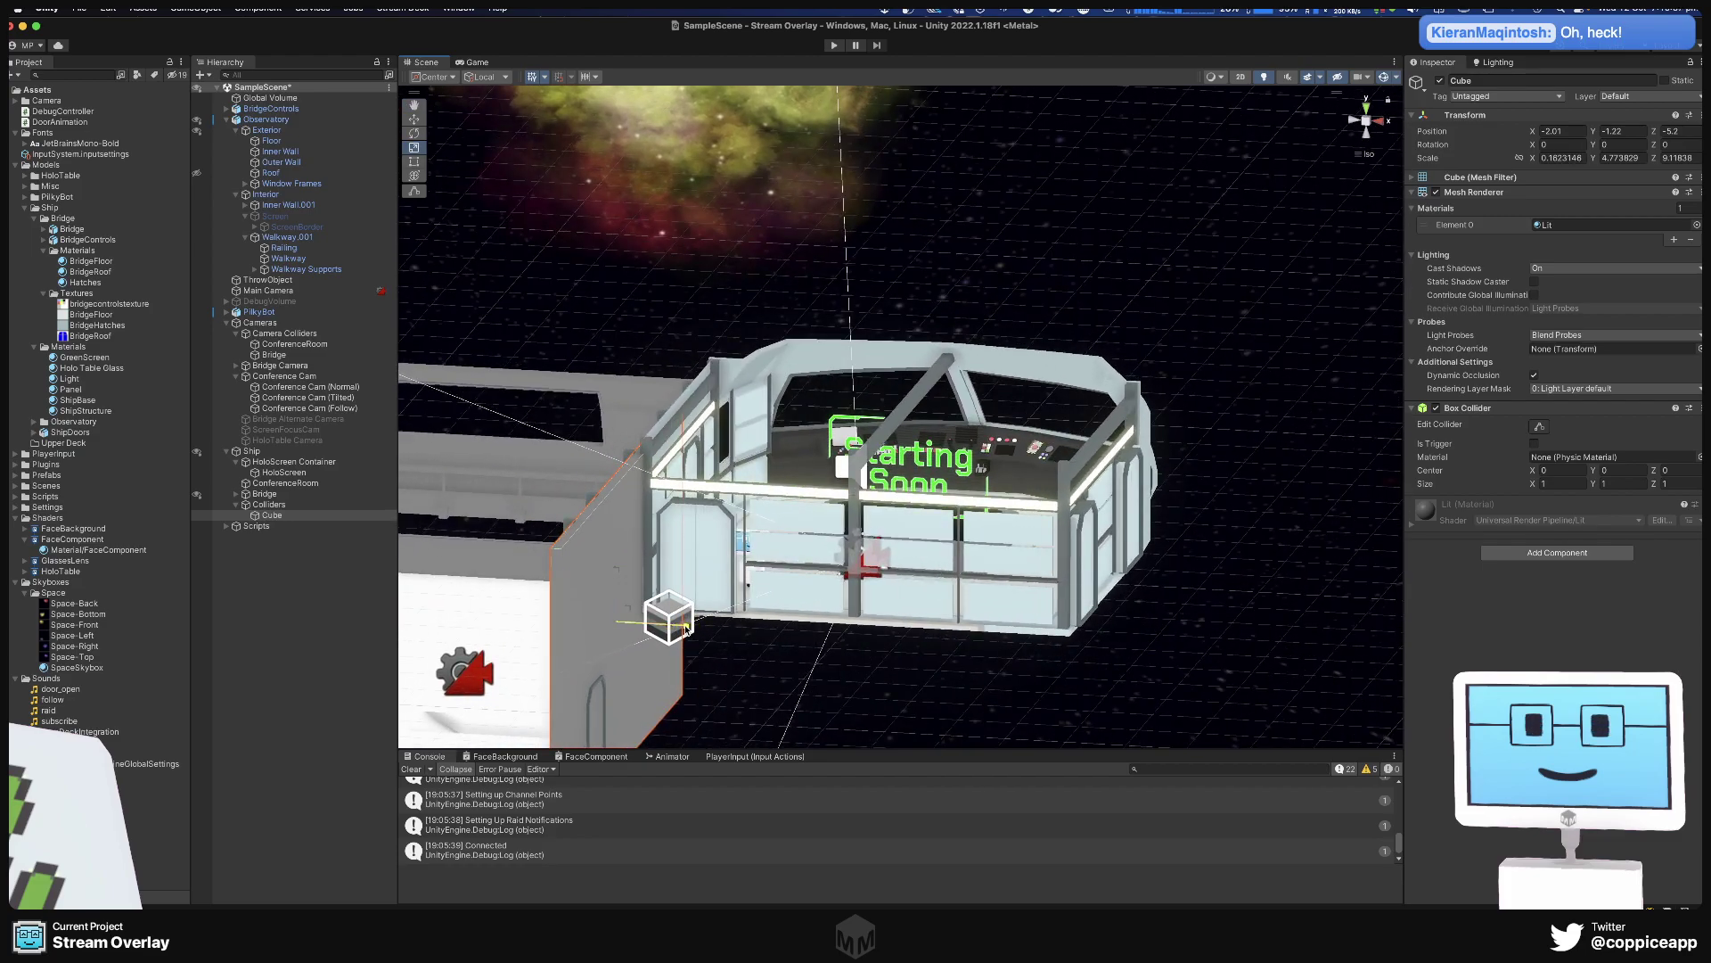
pyautogui.moveTo(588, 584); pyautogui.dragTo(613, 639, button='right')
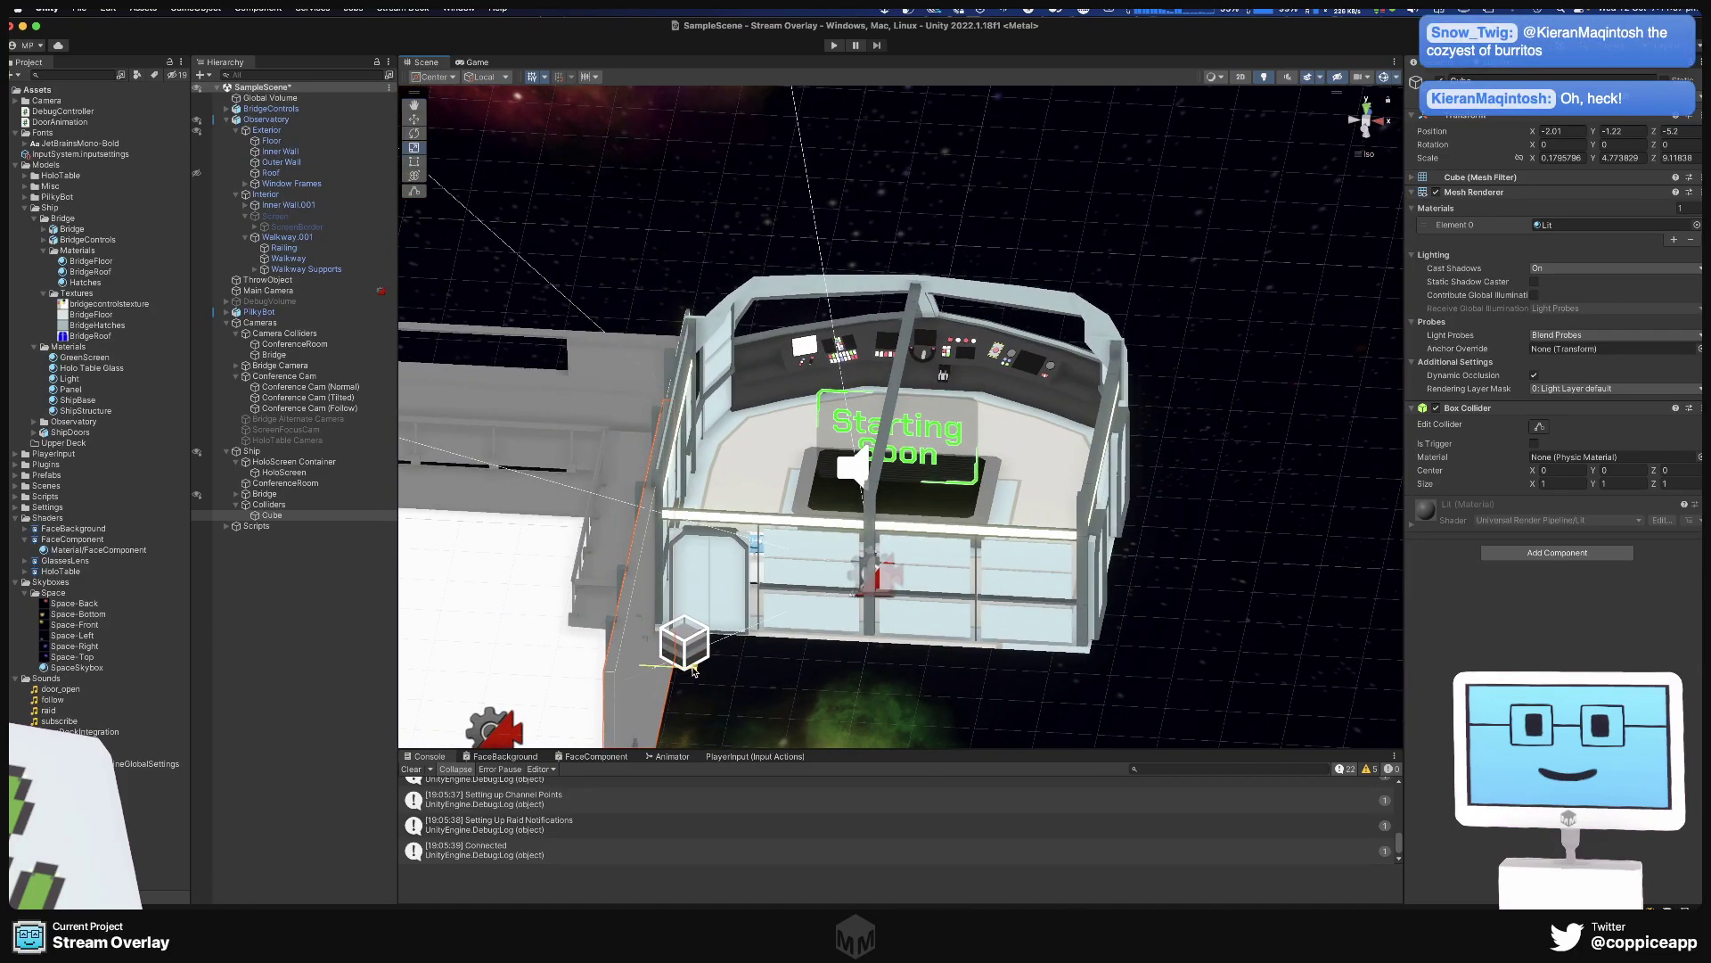
pyautogui.moveTo(694, 670); pyautogui.dragTo(664, 651)
pyautogui.moveTo(664, 650); pyautogui.dragTo(782, 615, button='right')
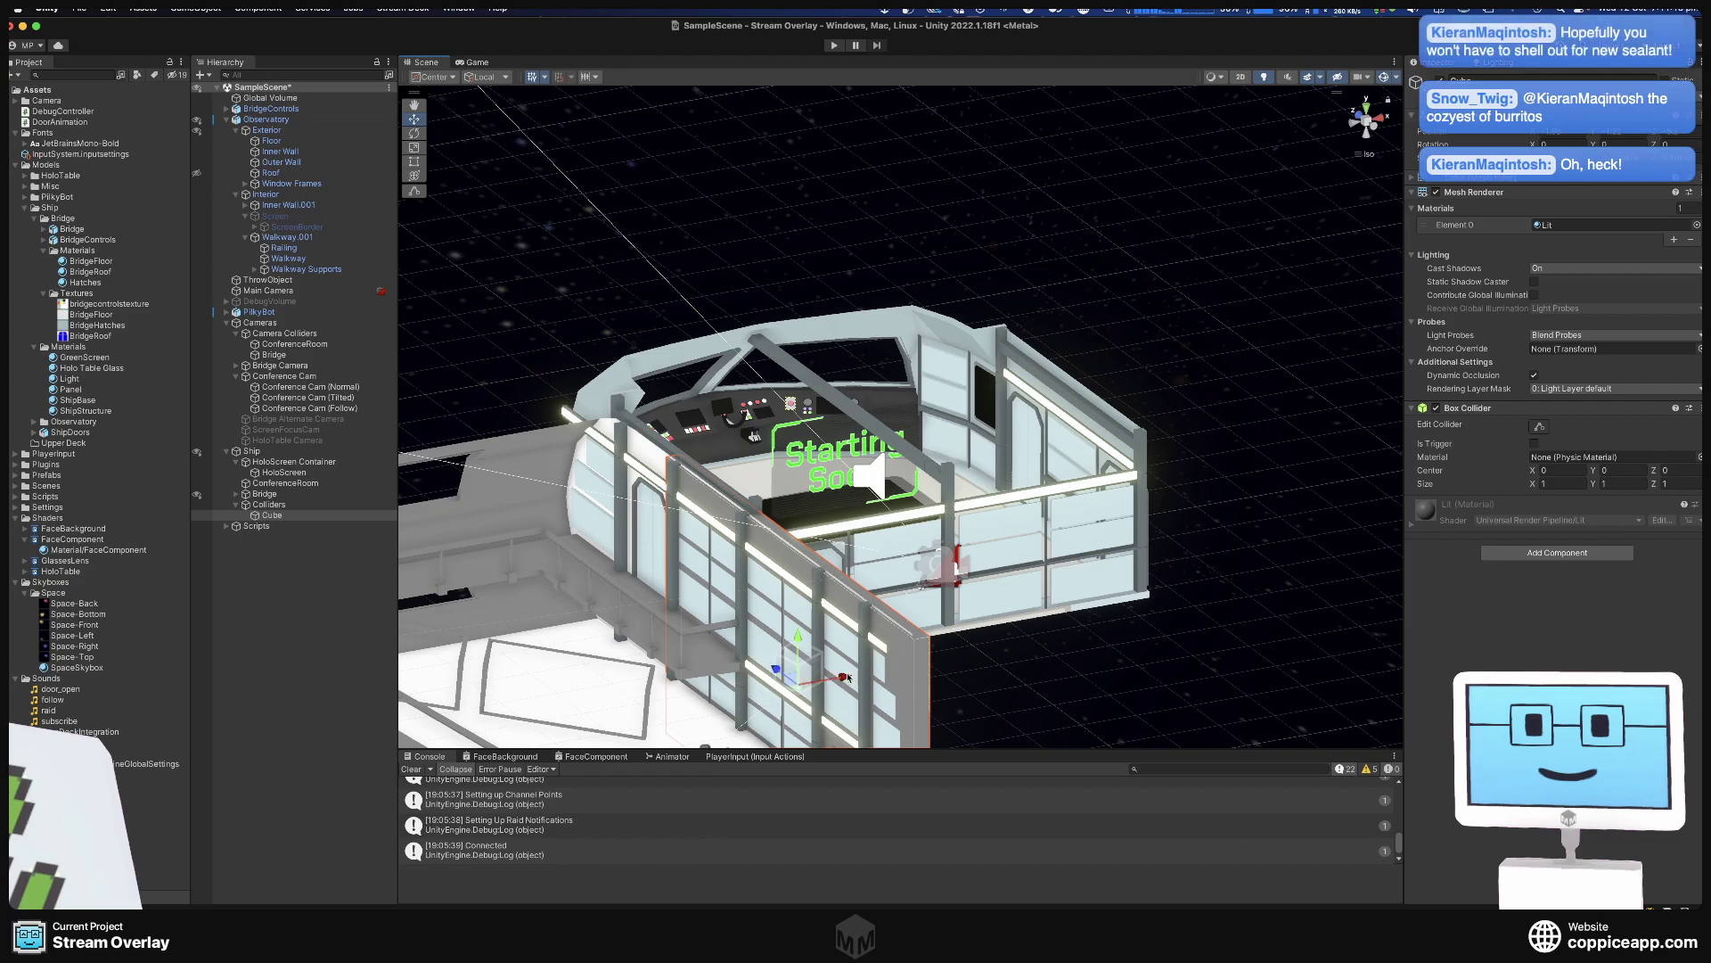
pyautogui.moveTo(843, 681); pyautogui.dragTo(731, 664, button='right')
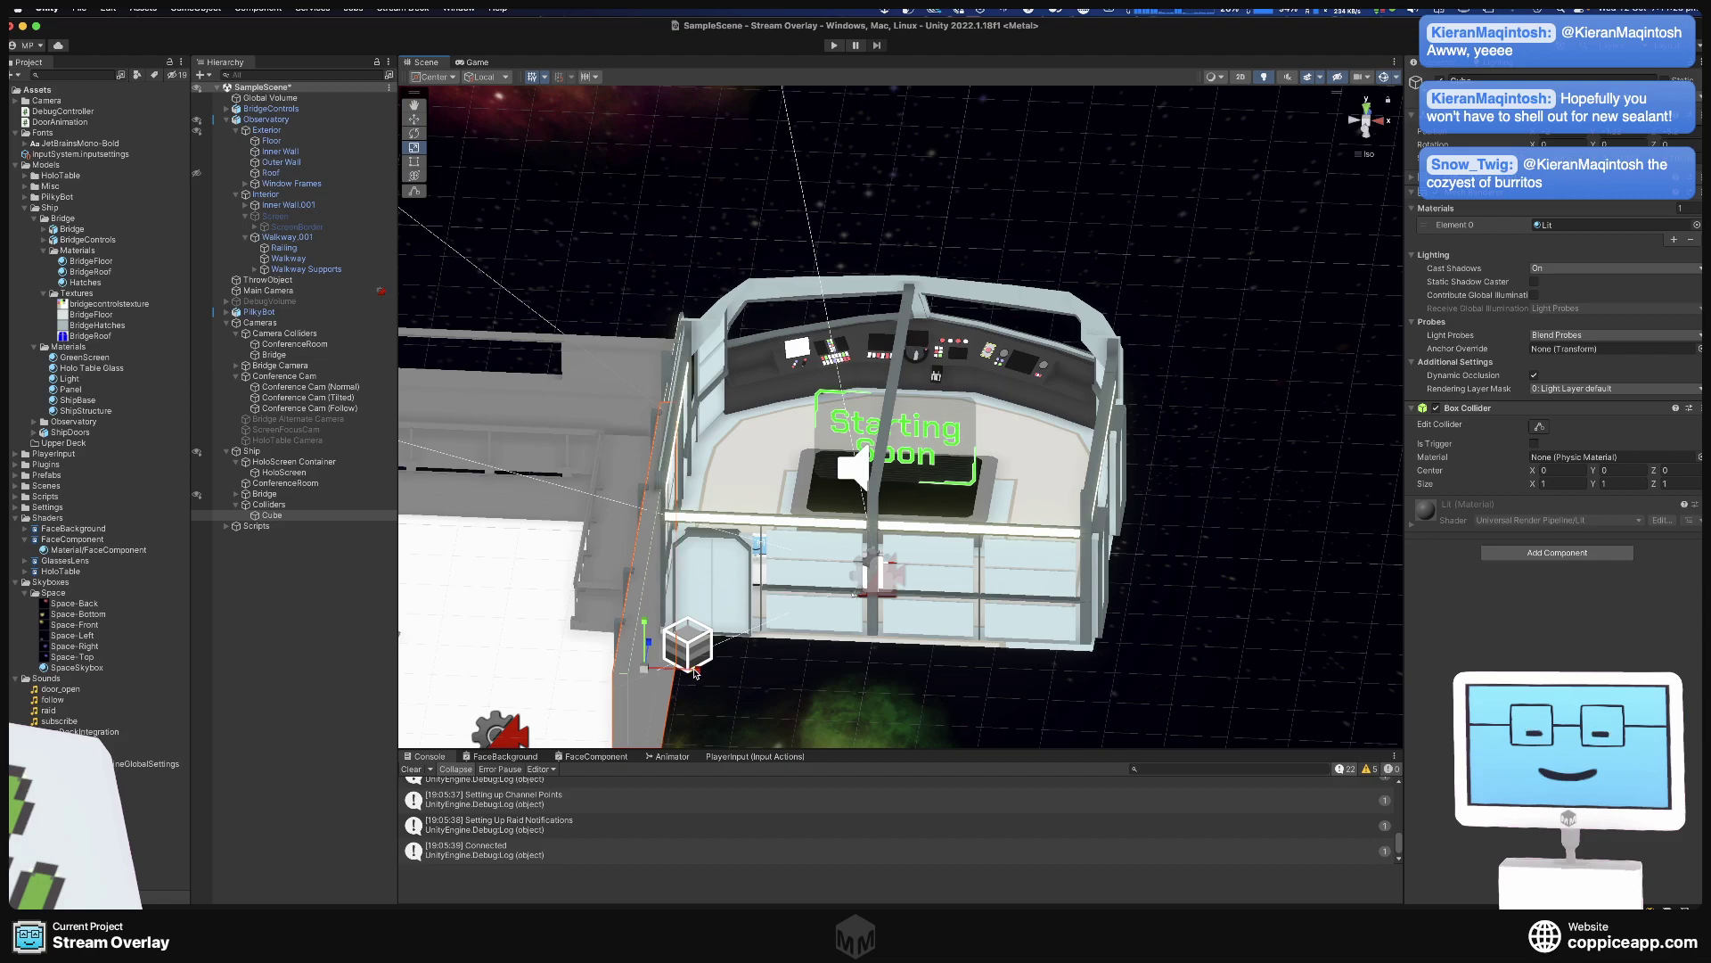
pyautogui.moveTo(696, 673); pyautogui.dragTo(840, 668, button='right')
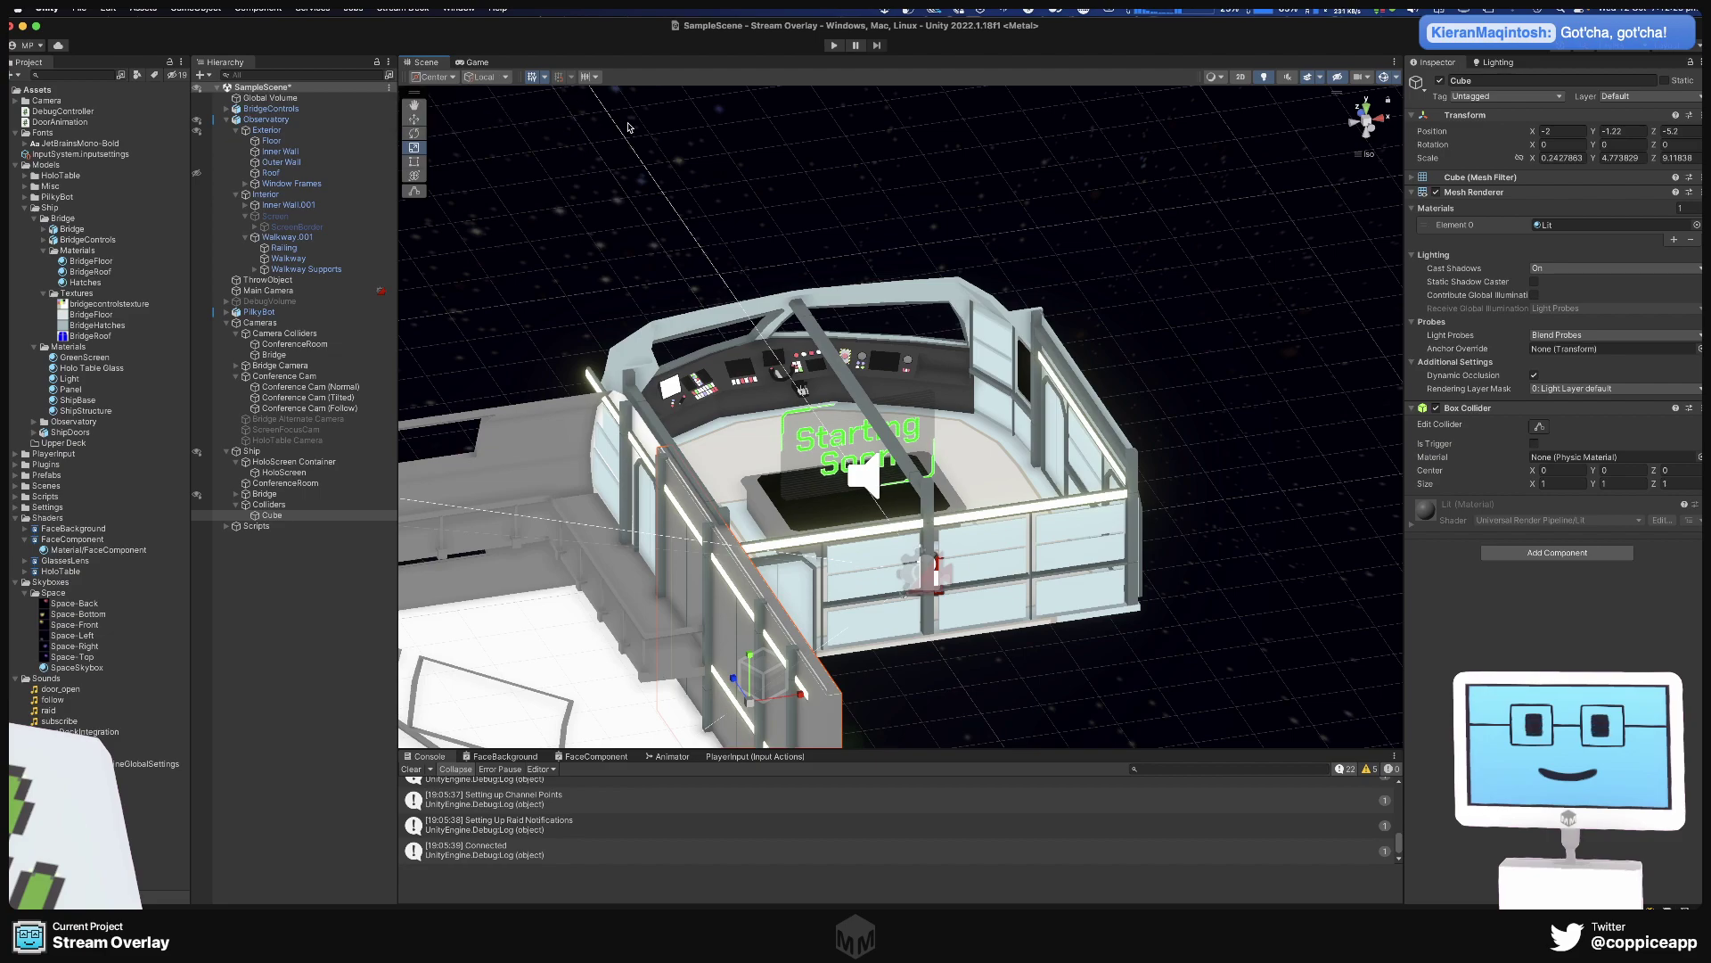
# Examine from several angles how the collider Cube fits the wall between the bridge and the observatory.
pyautogui.moveTo(776, 432); pyautogui.dragTo(748, 348, button='middle')
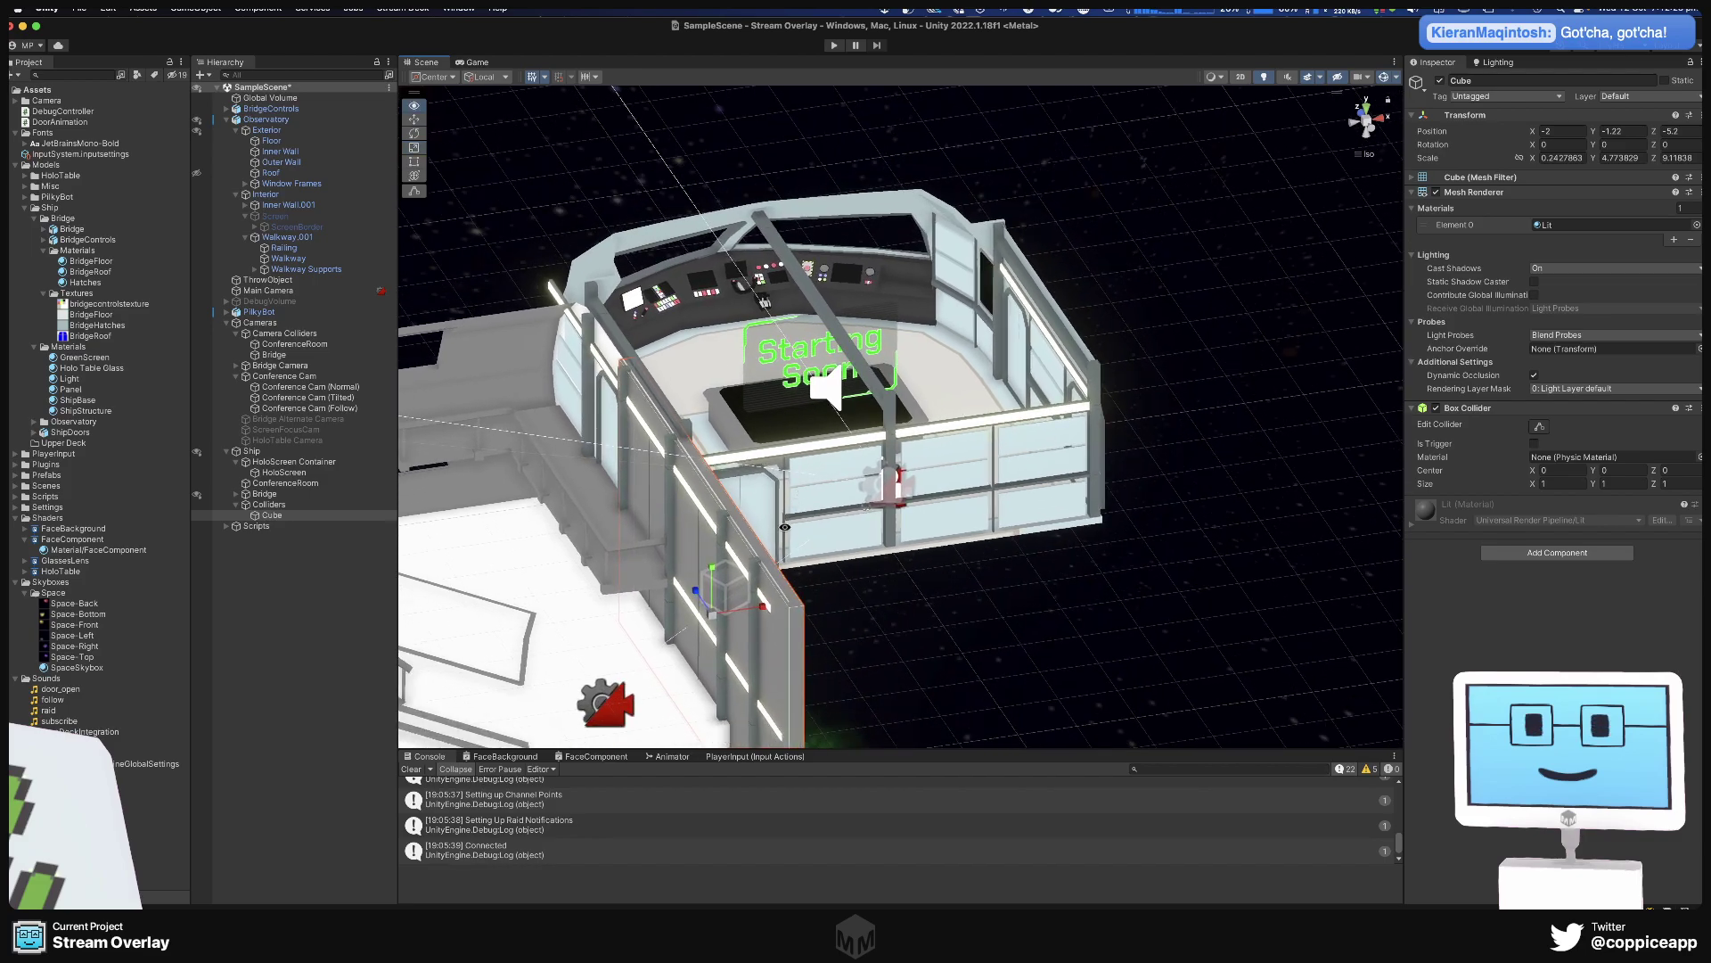
pyautogui.keyDown('alt'); pyautogui.moveTo(825, 538); pyautogui.dragTo(727, 484); pyautogui.keyUp('alt')
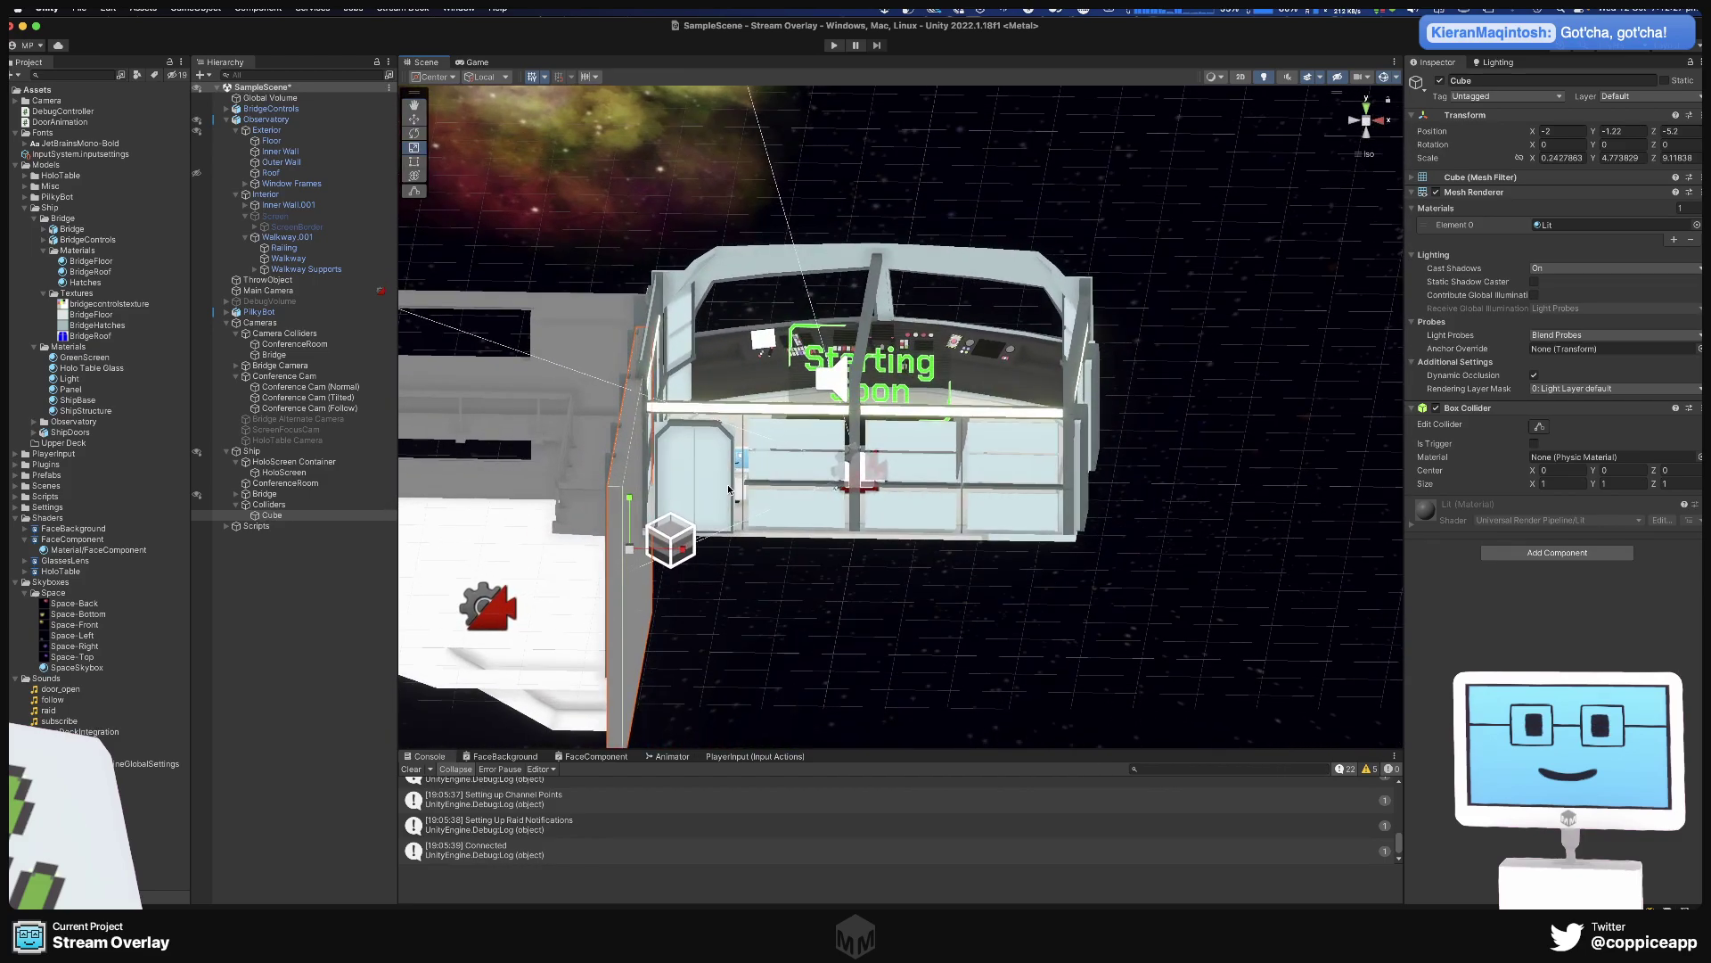
pyautogui.keyDown('alt'); pyautogui.moveTo(662, 433); pyautogui.dragTo(670, 498); pyautogui.keyUp('alt')
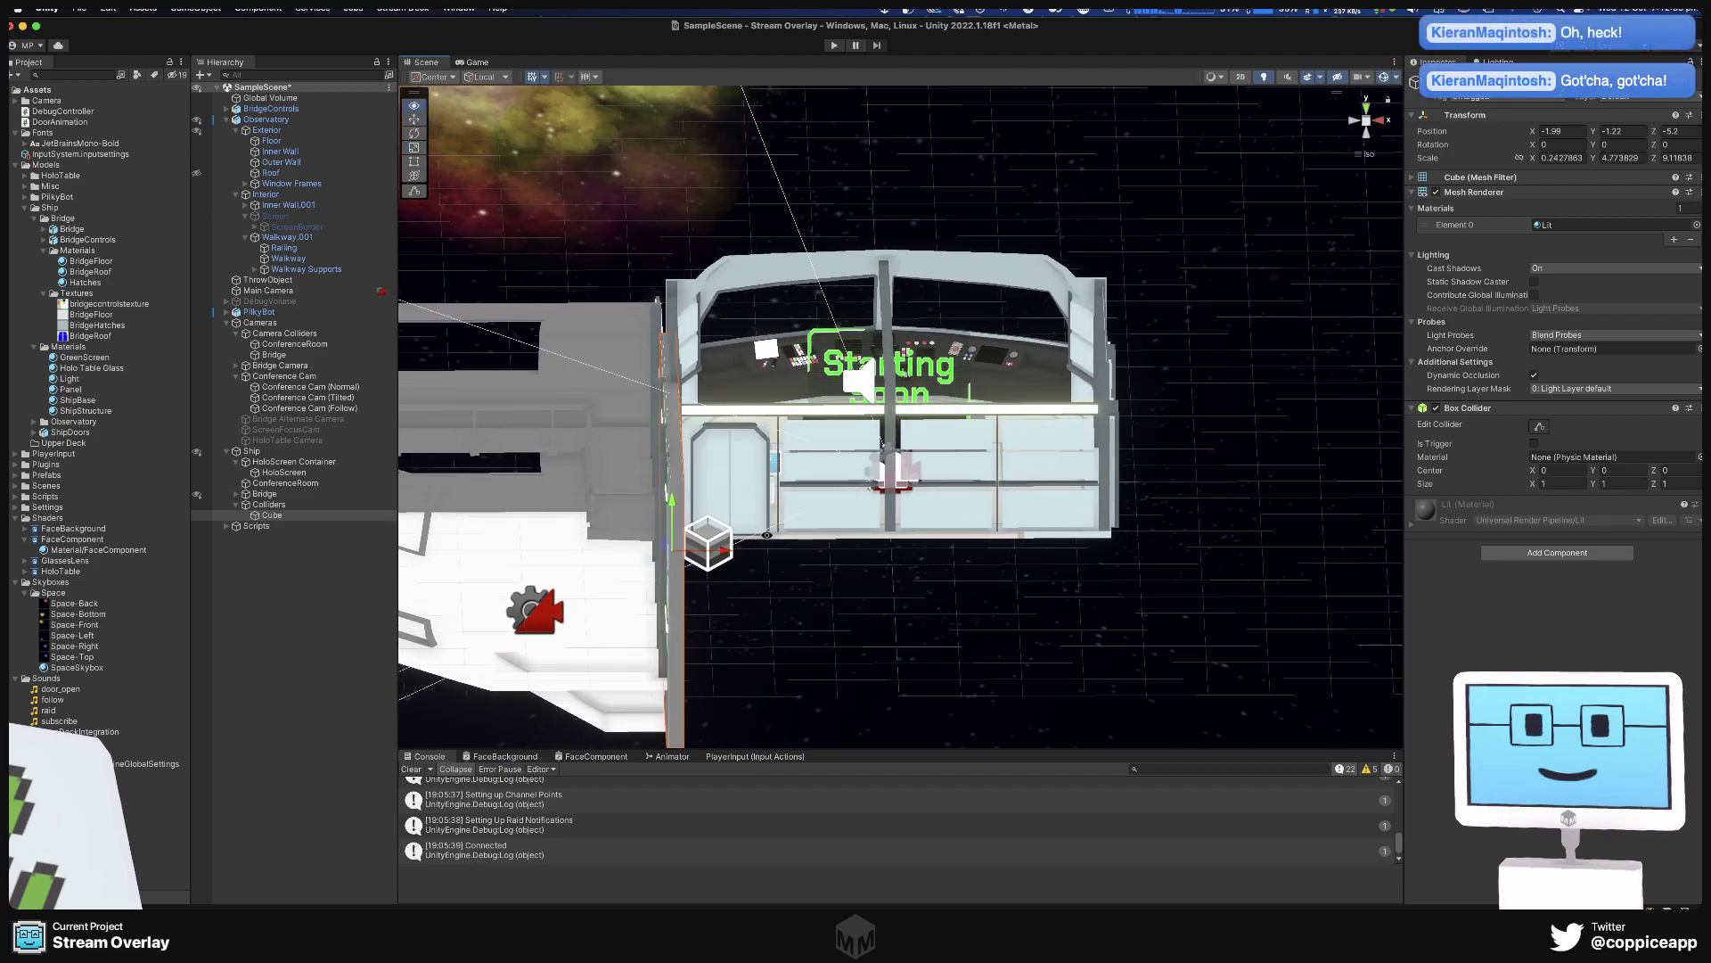
pyautogui.keyDown('alt'); pyautogui.moveTo(713, 541); pyautogui.dragTo(843, 550); pyautogui.keyUp('alt')
pyautogui.moveTo(480, 356); pyautogui.dragTo(615, 313, button='middle')
pyautogui.keyDown('alt'); pyautogui.moveTo(615, 314); pyautogui.dragTo(927, 313); pyautogui.keyUp('alt')
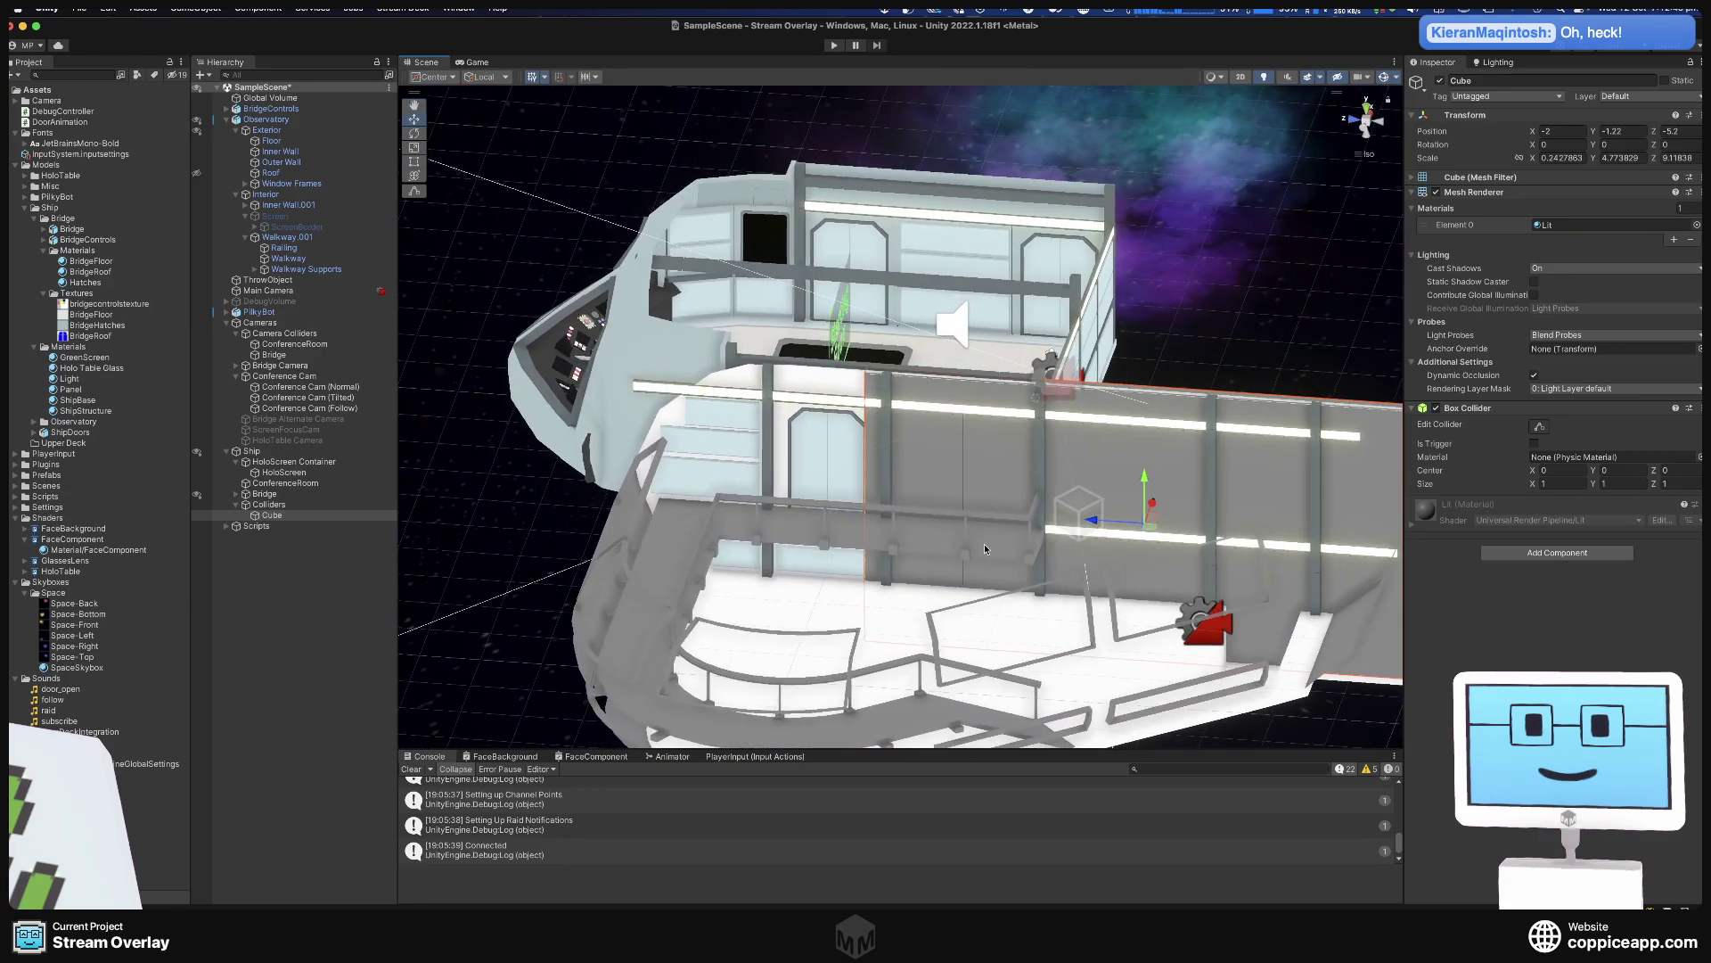
pyautogui.click(796, 89)
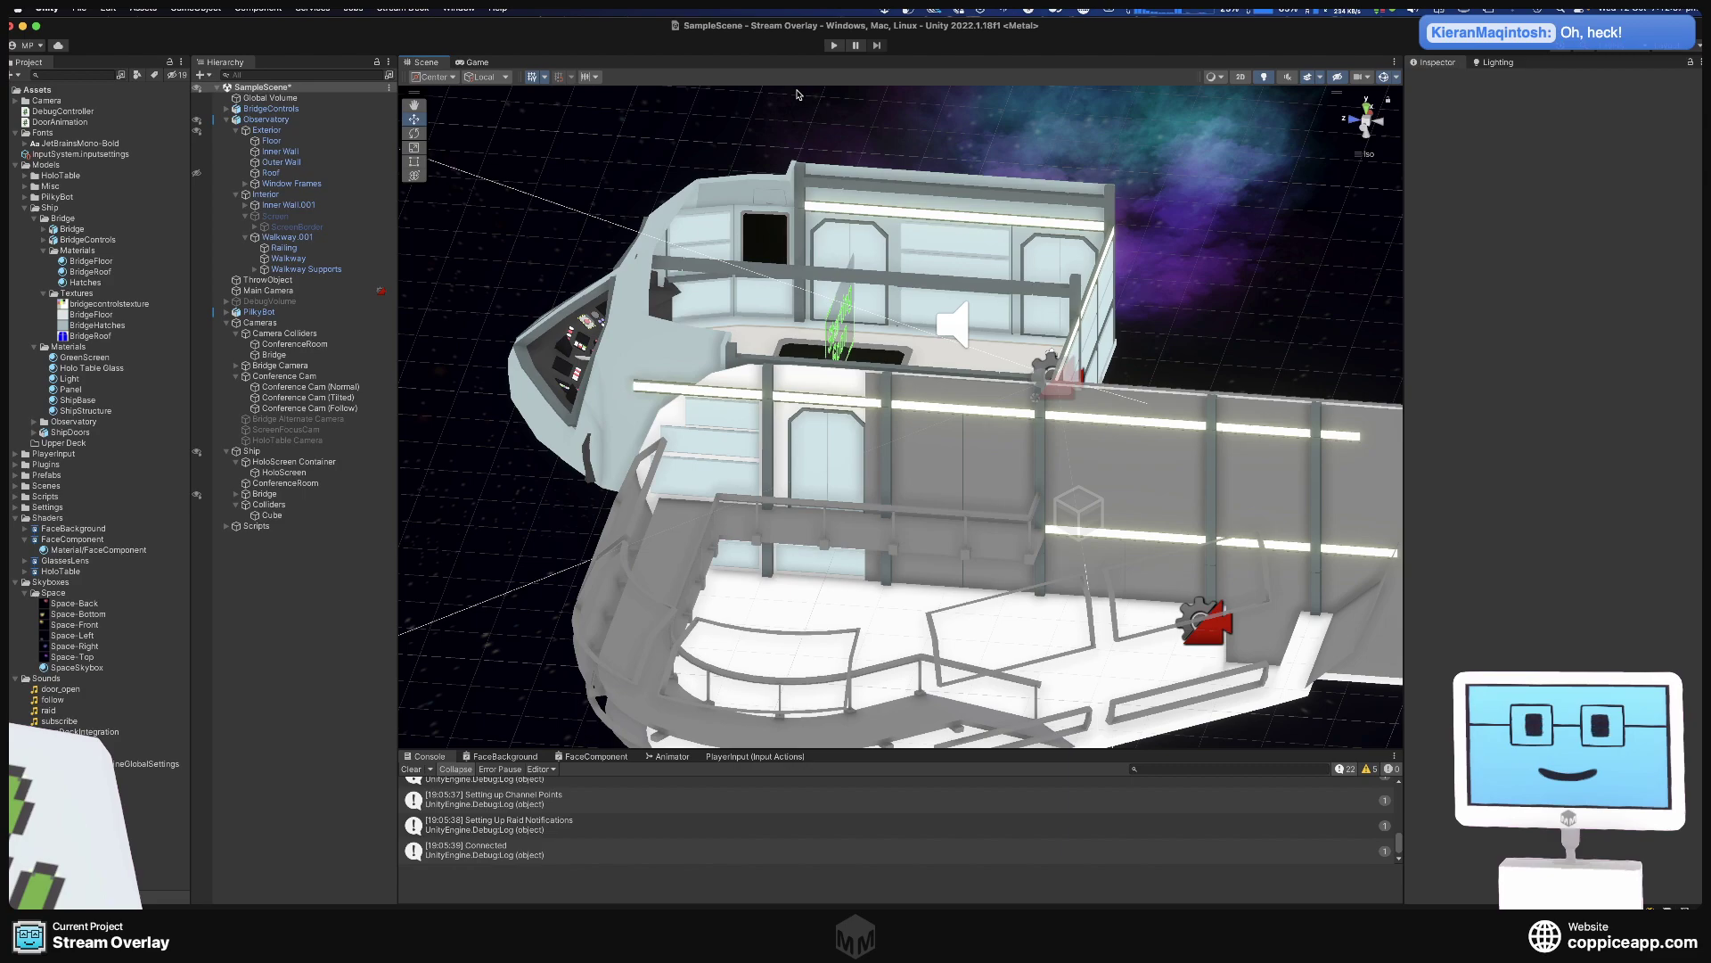
pyautogui.scroll(-5, 798, 98)
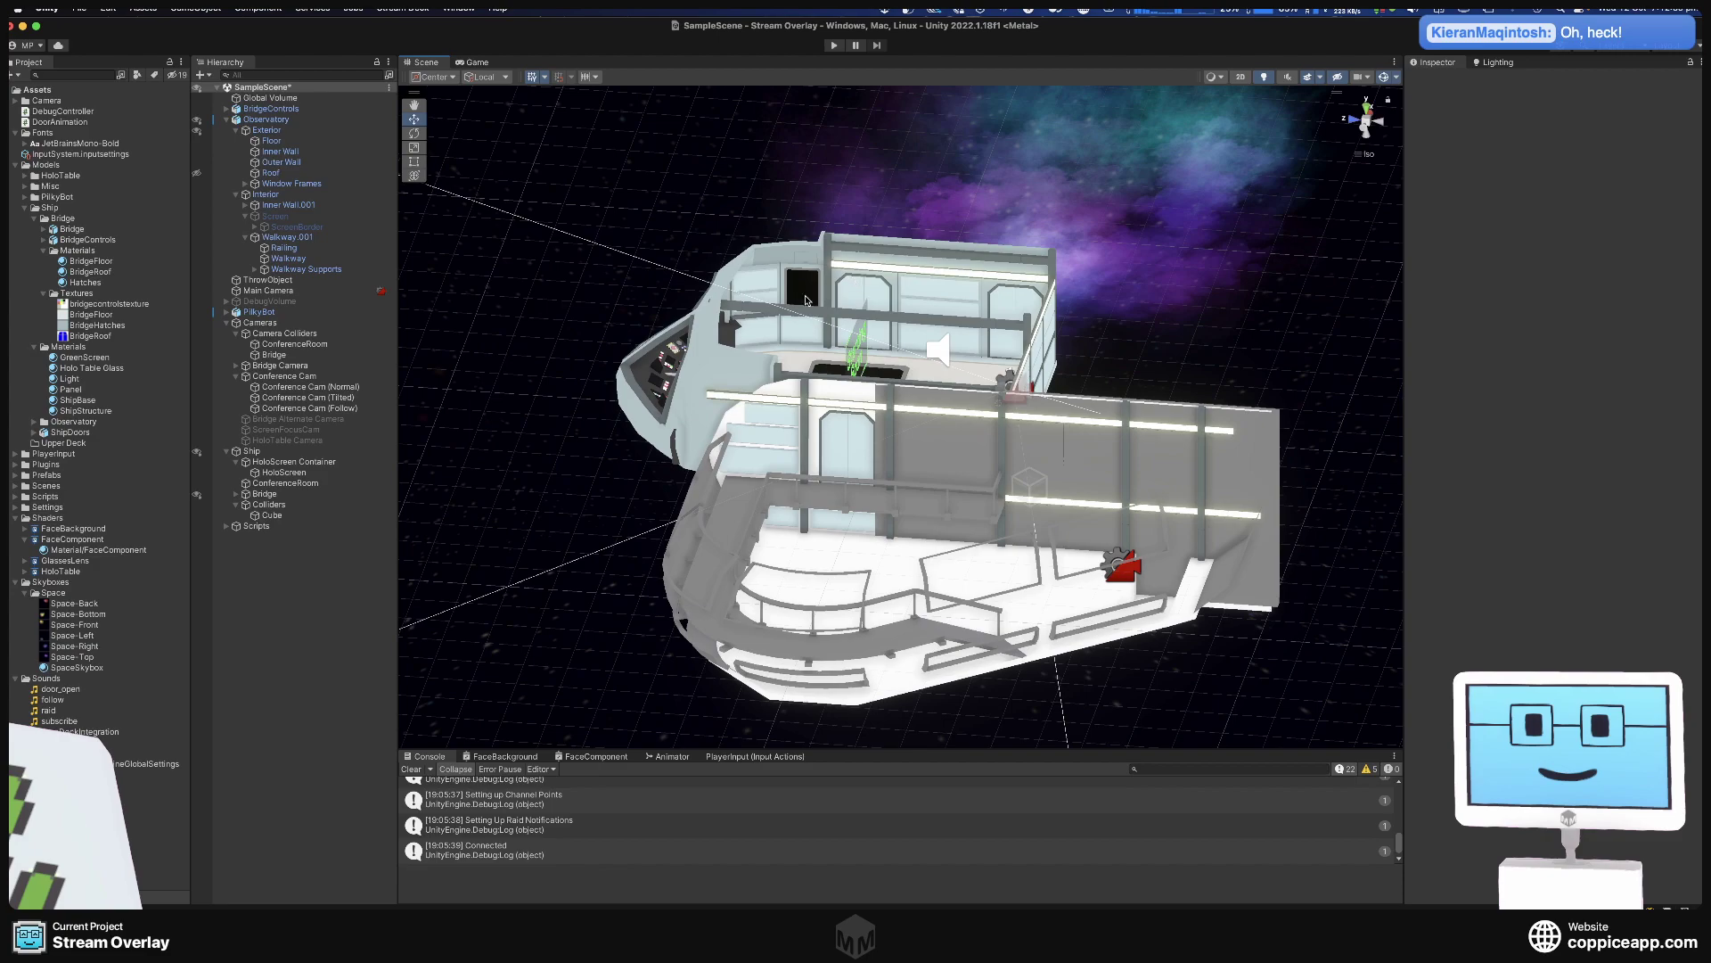
# Frame the Cube under Colliders in the Scene view and rename it Overlay.
pyautogui.click(277, 516)
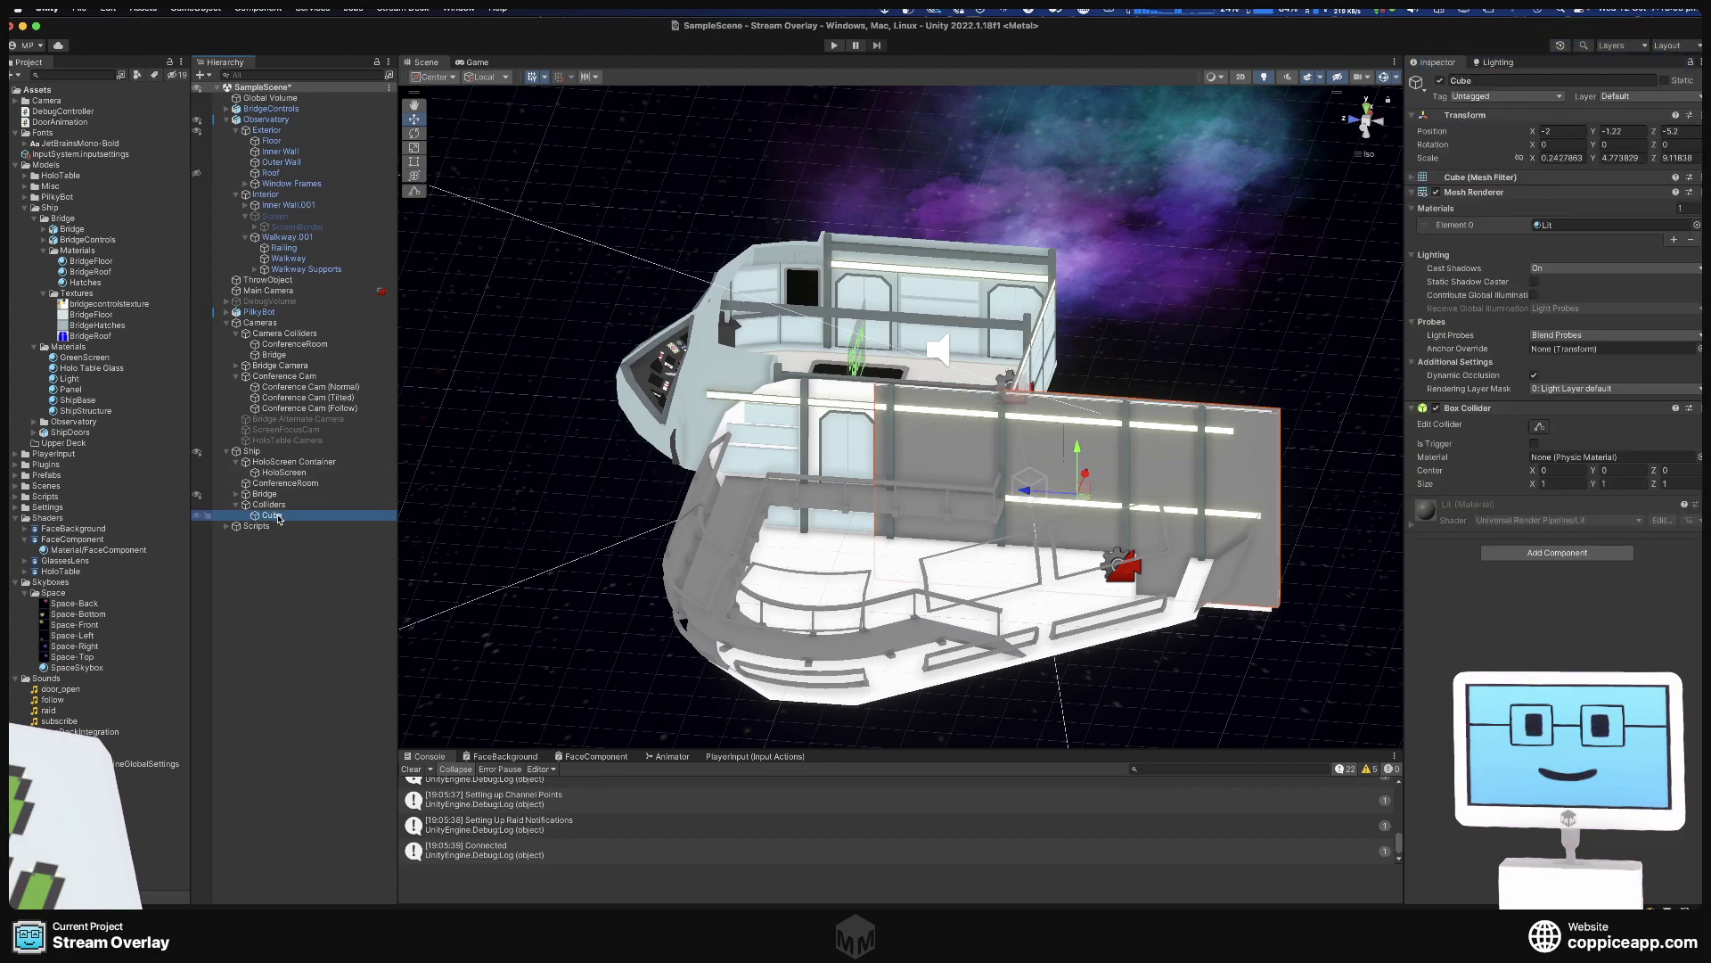
pyautogui.press('f')
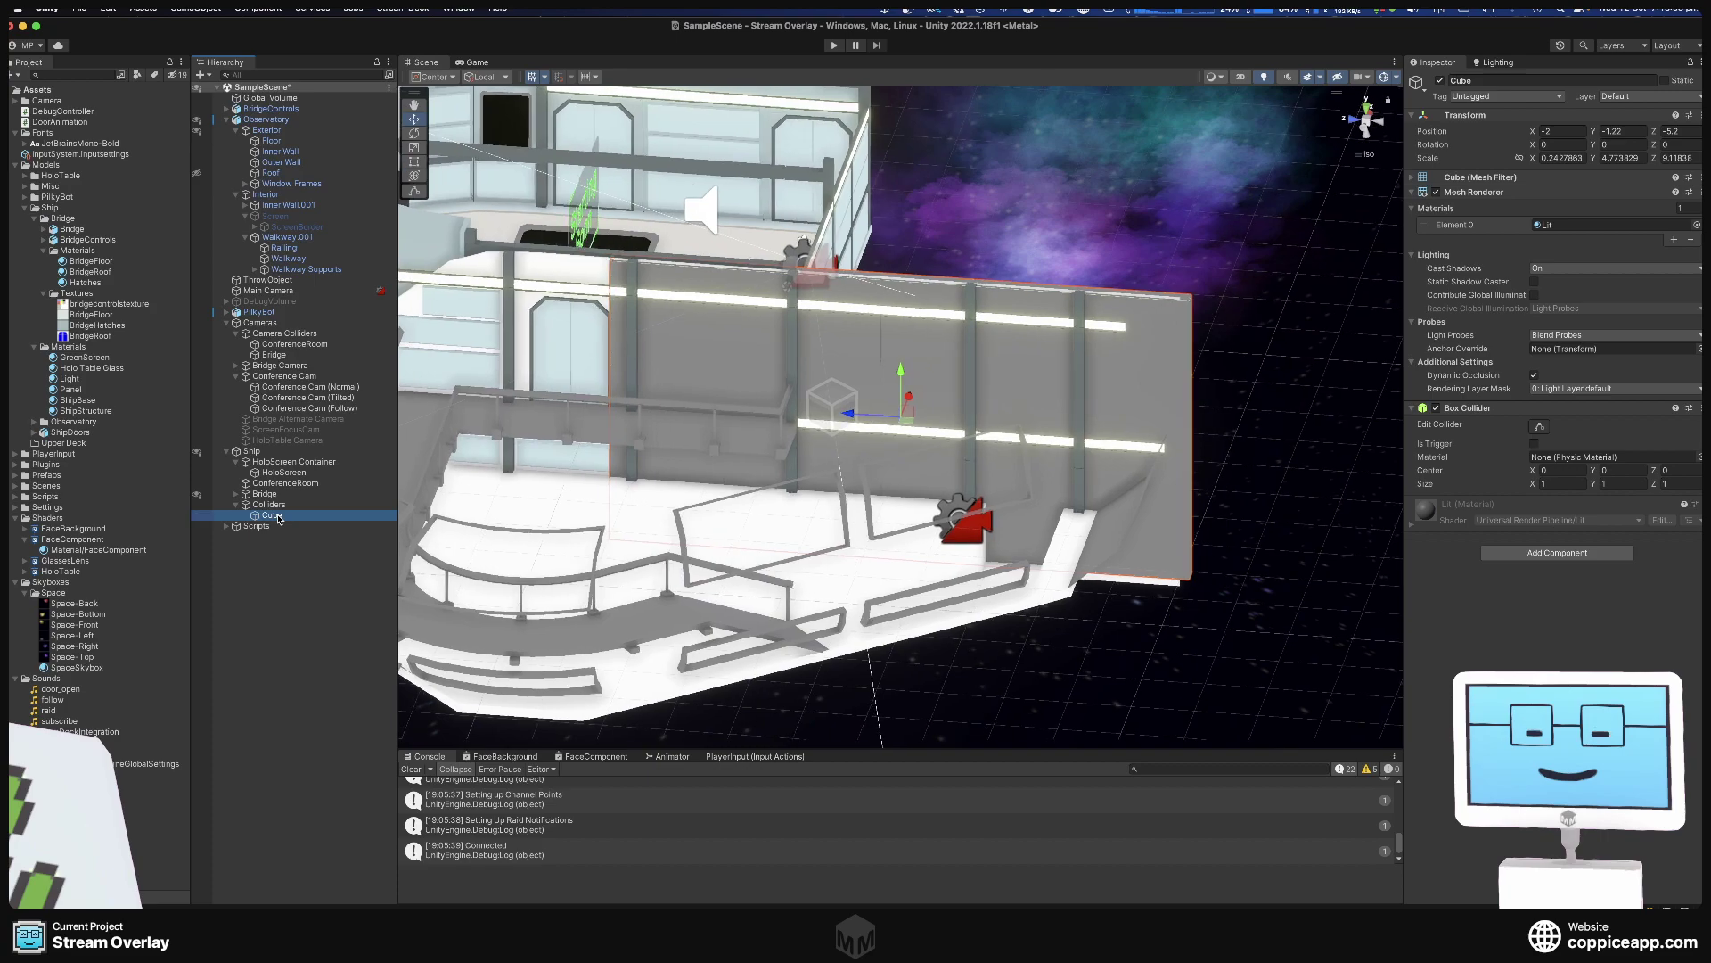
pyautogui.click(276, 516)
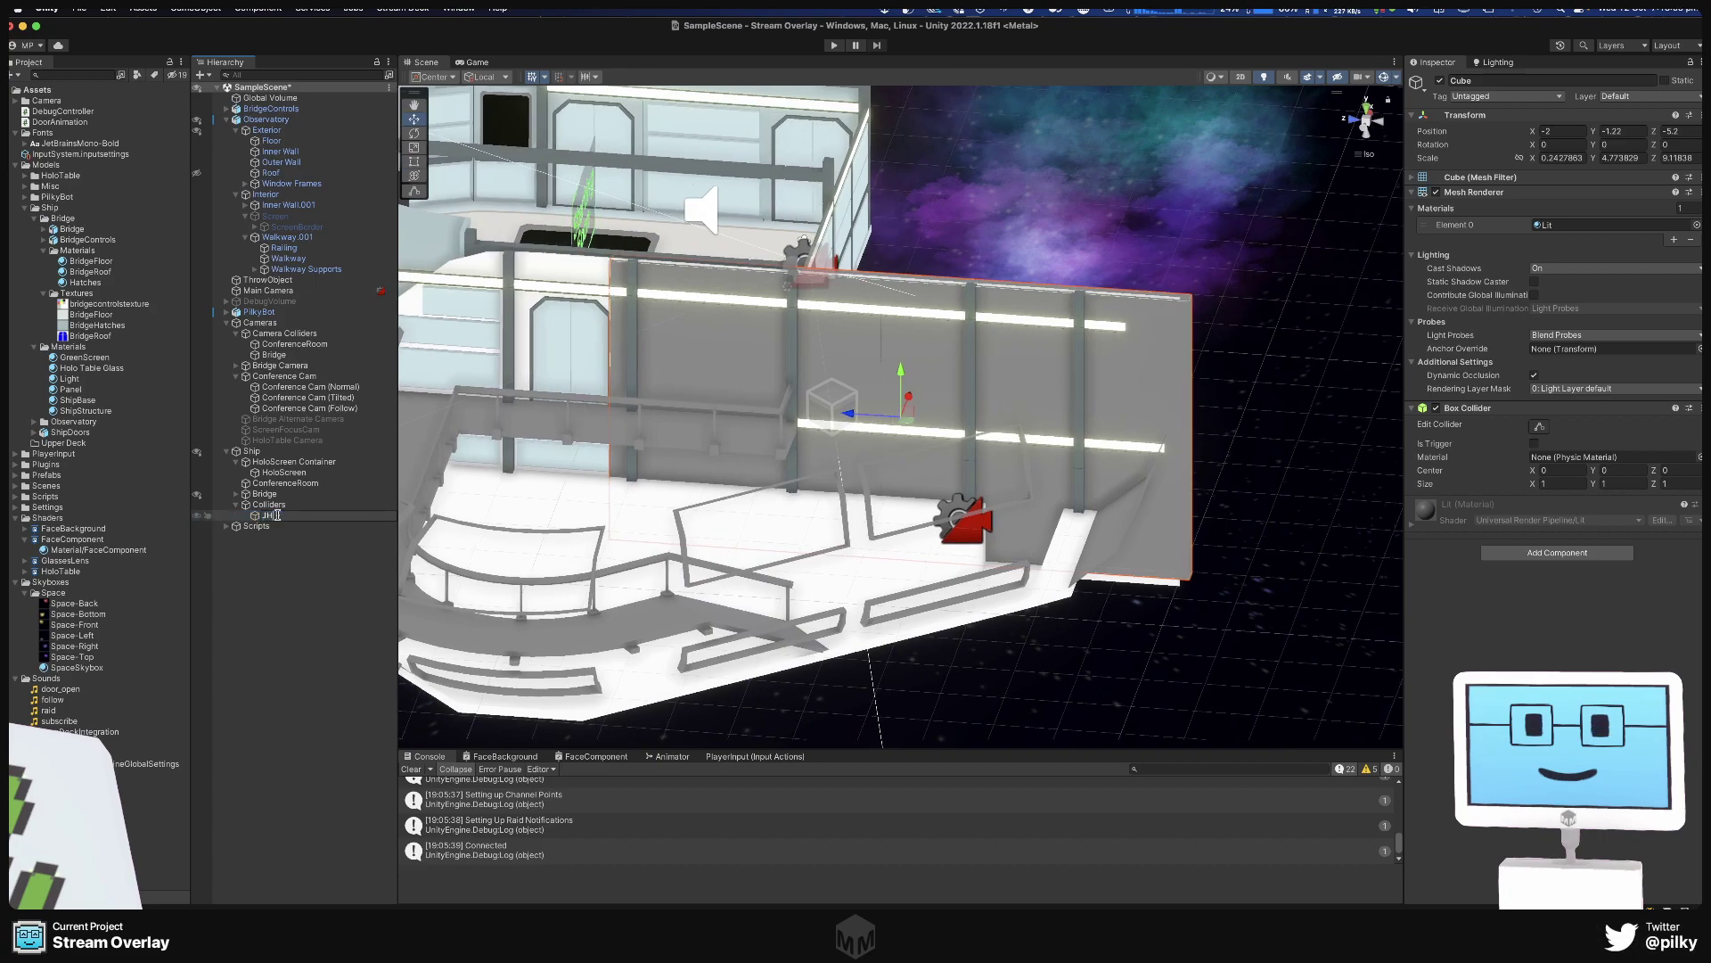
pyautogui.write('Ove')
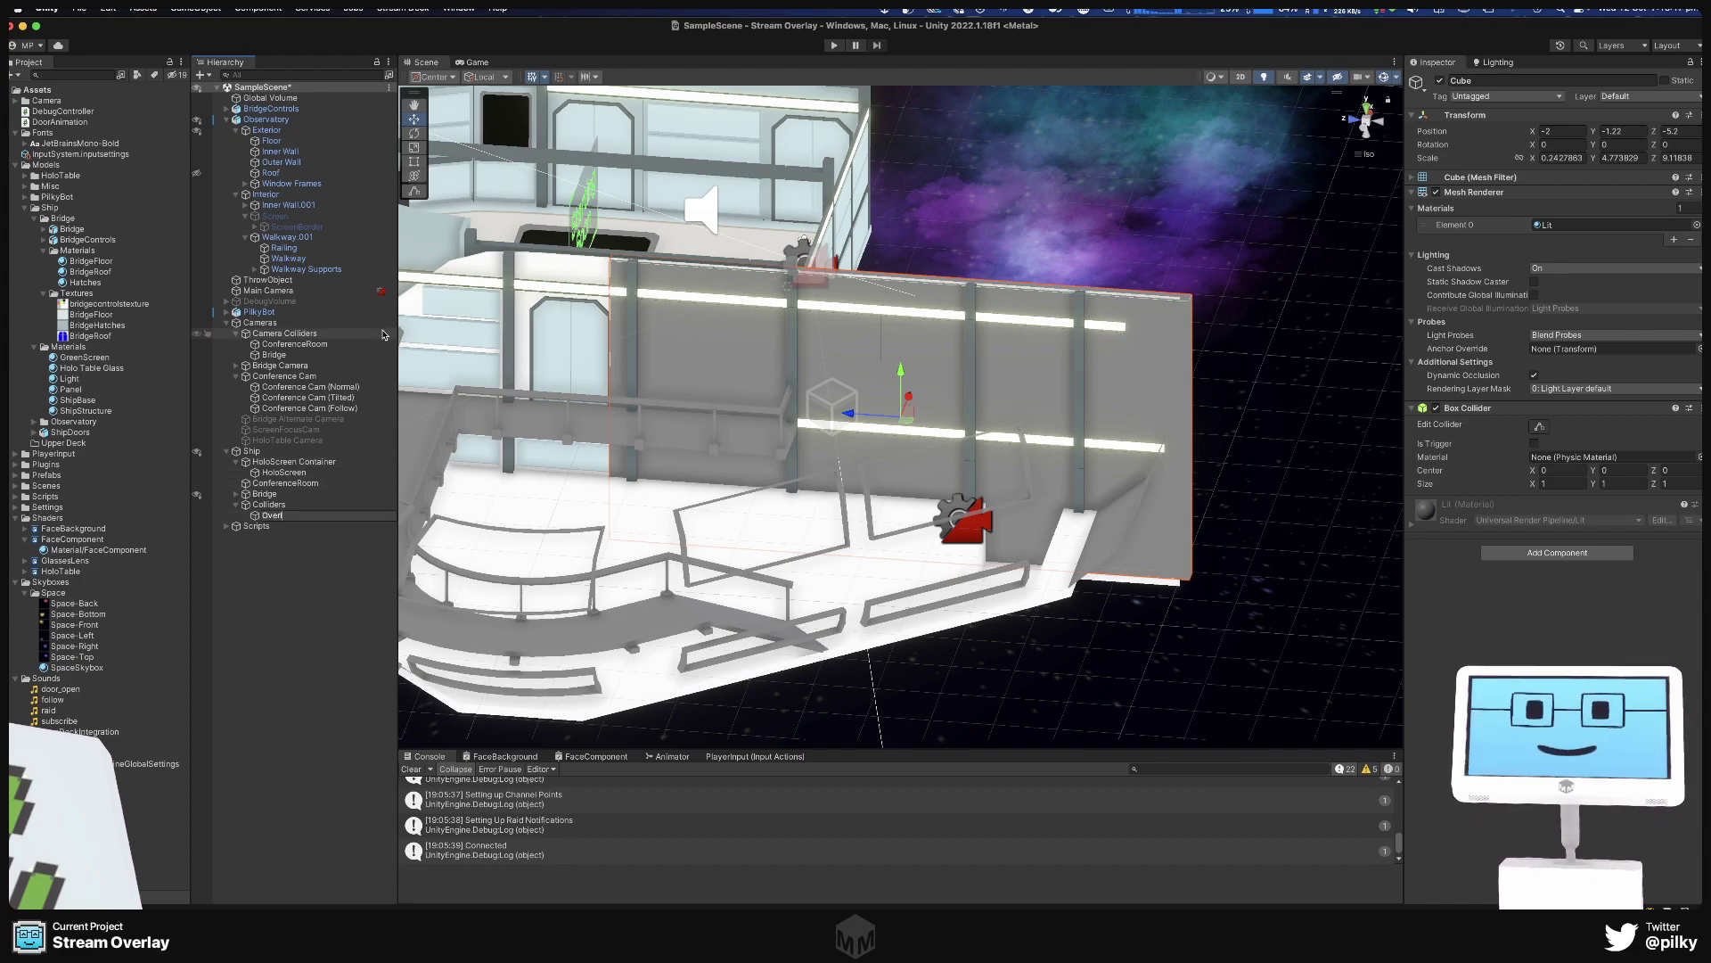
pyautogui.write('rlay')
pyautogui.press('BackSpace')
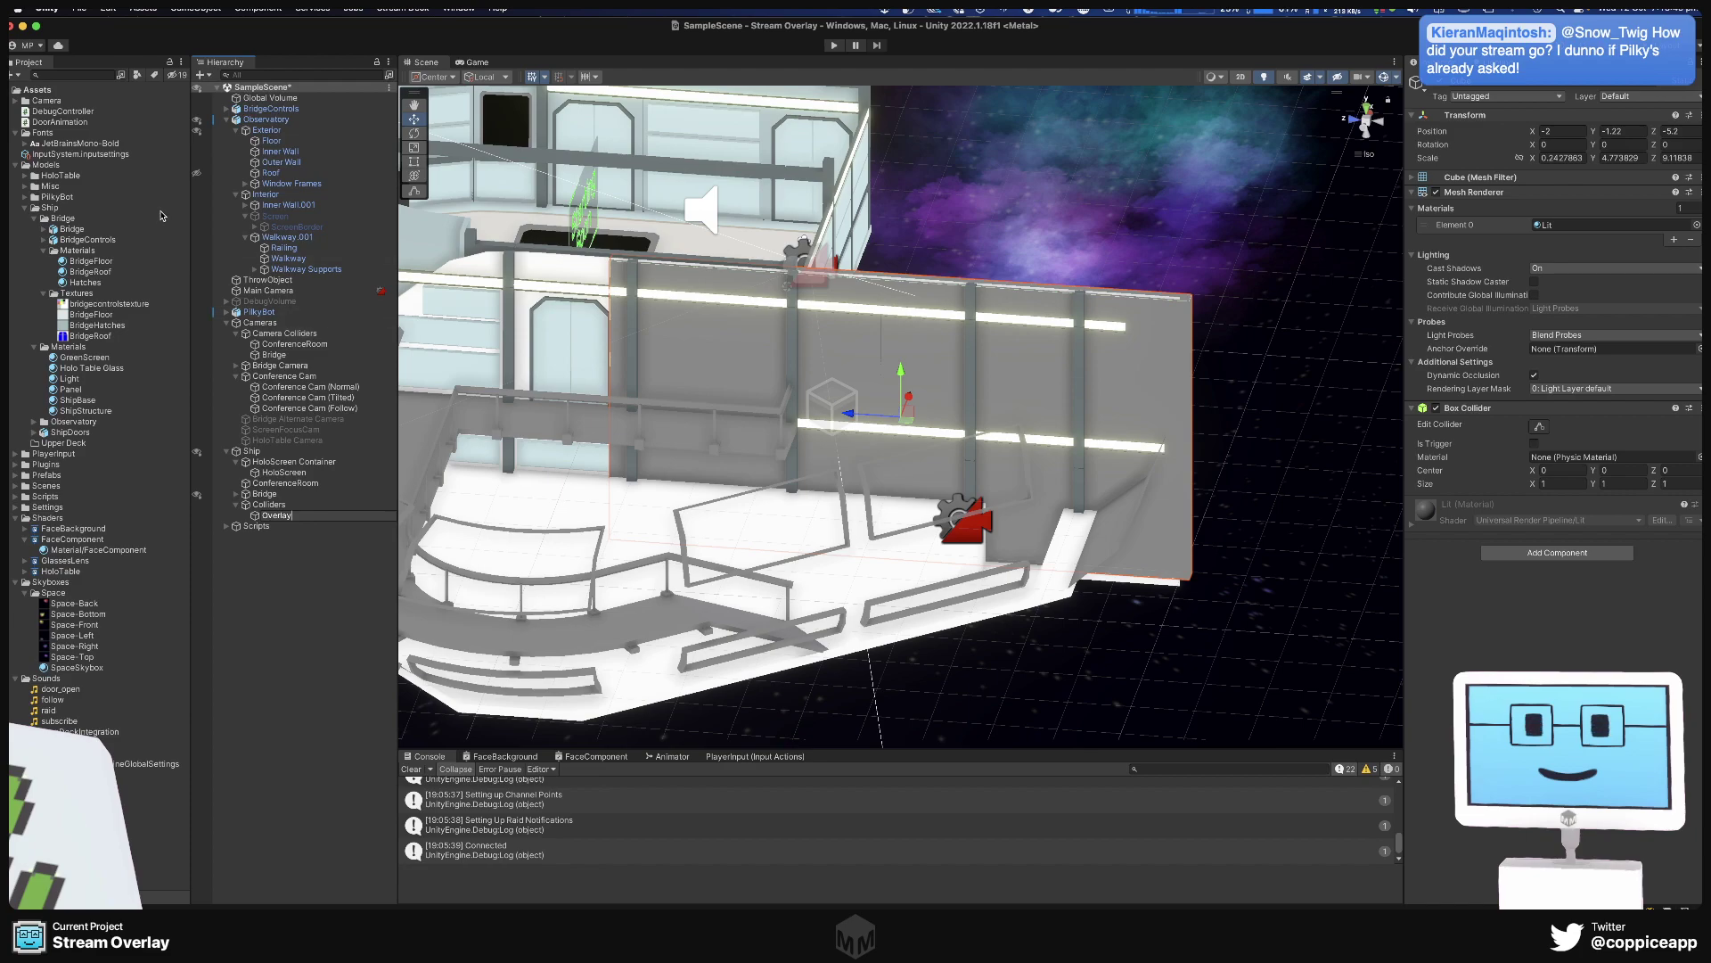
pyautogui.press('Return')
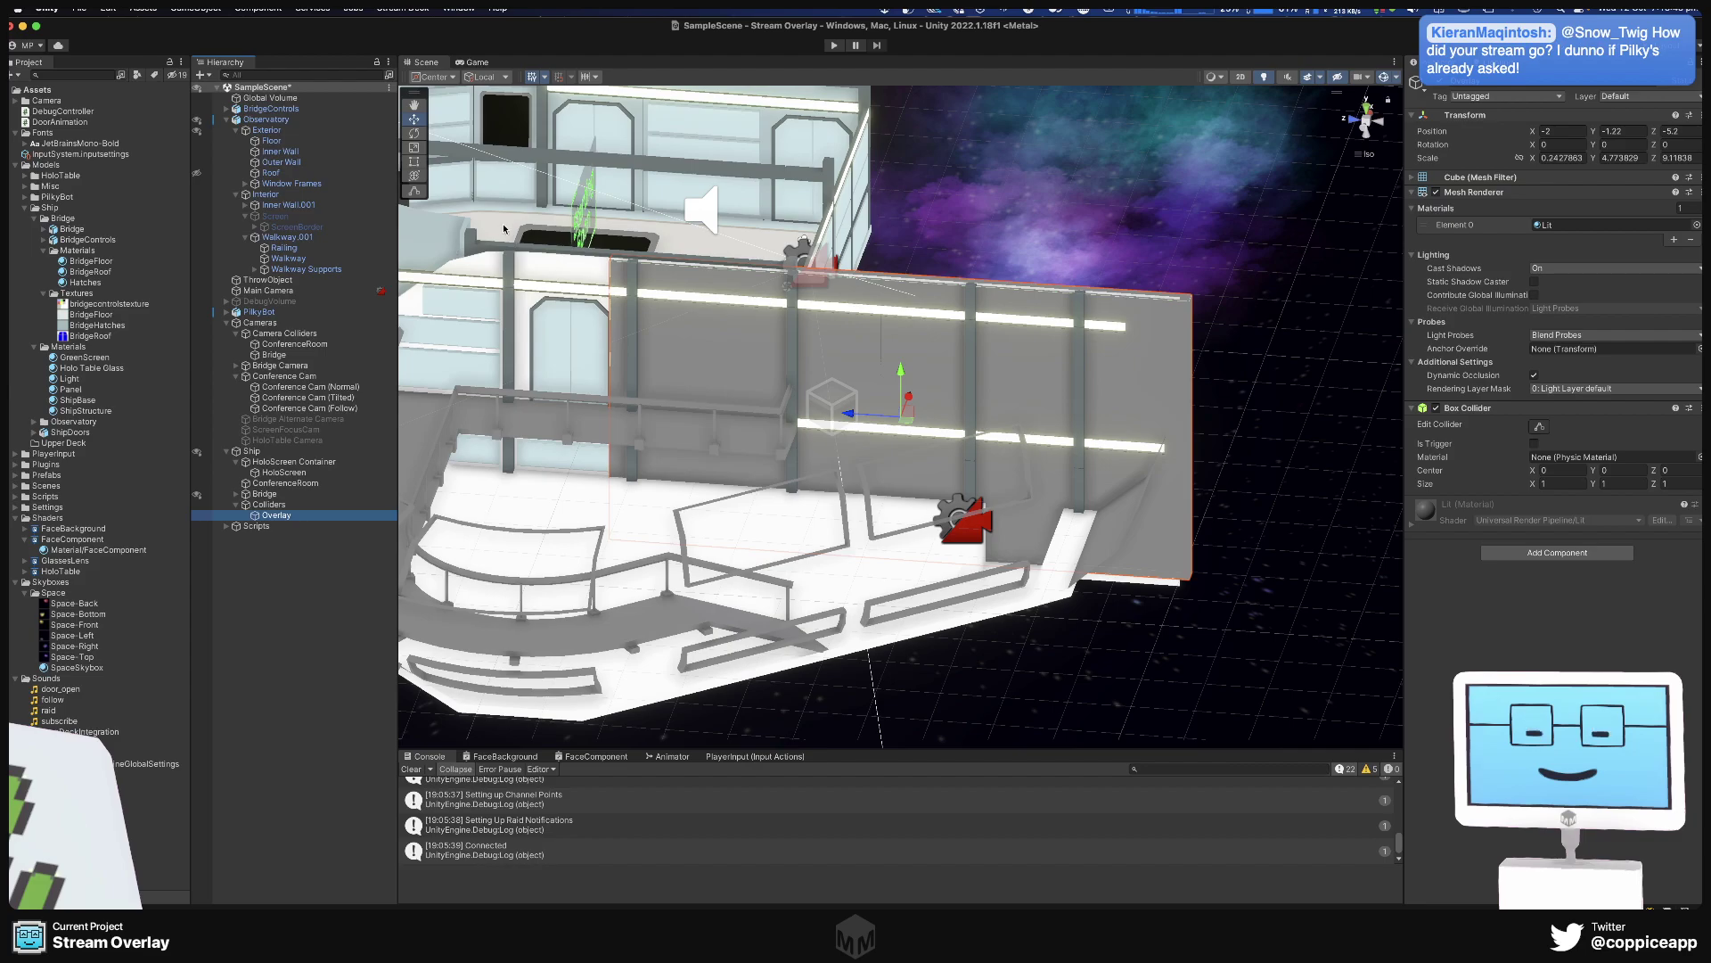
pyautogui.keyDown('alt'); pyautogui.moveTo(450, 250); pyautogui.dragTo(534, 335); pyautogui.keyUp('alt')
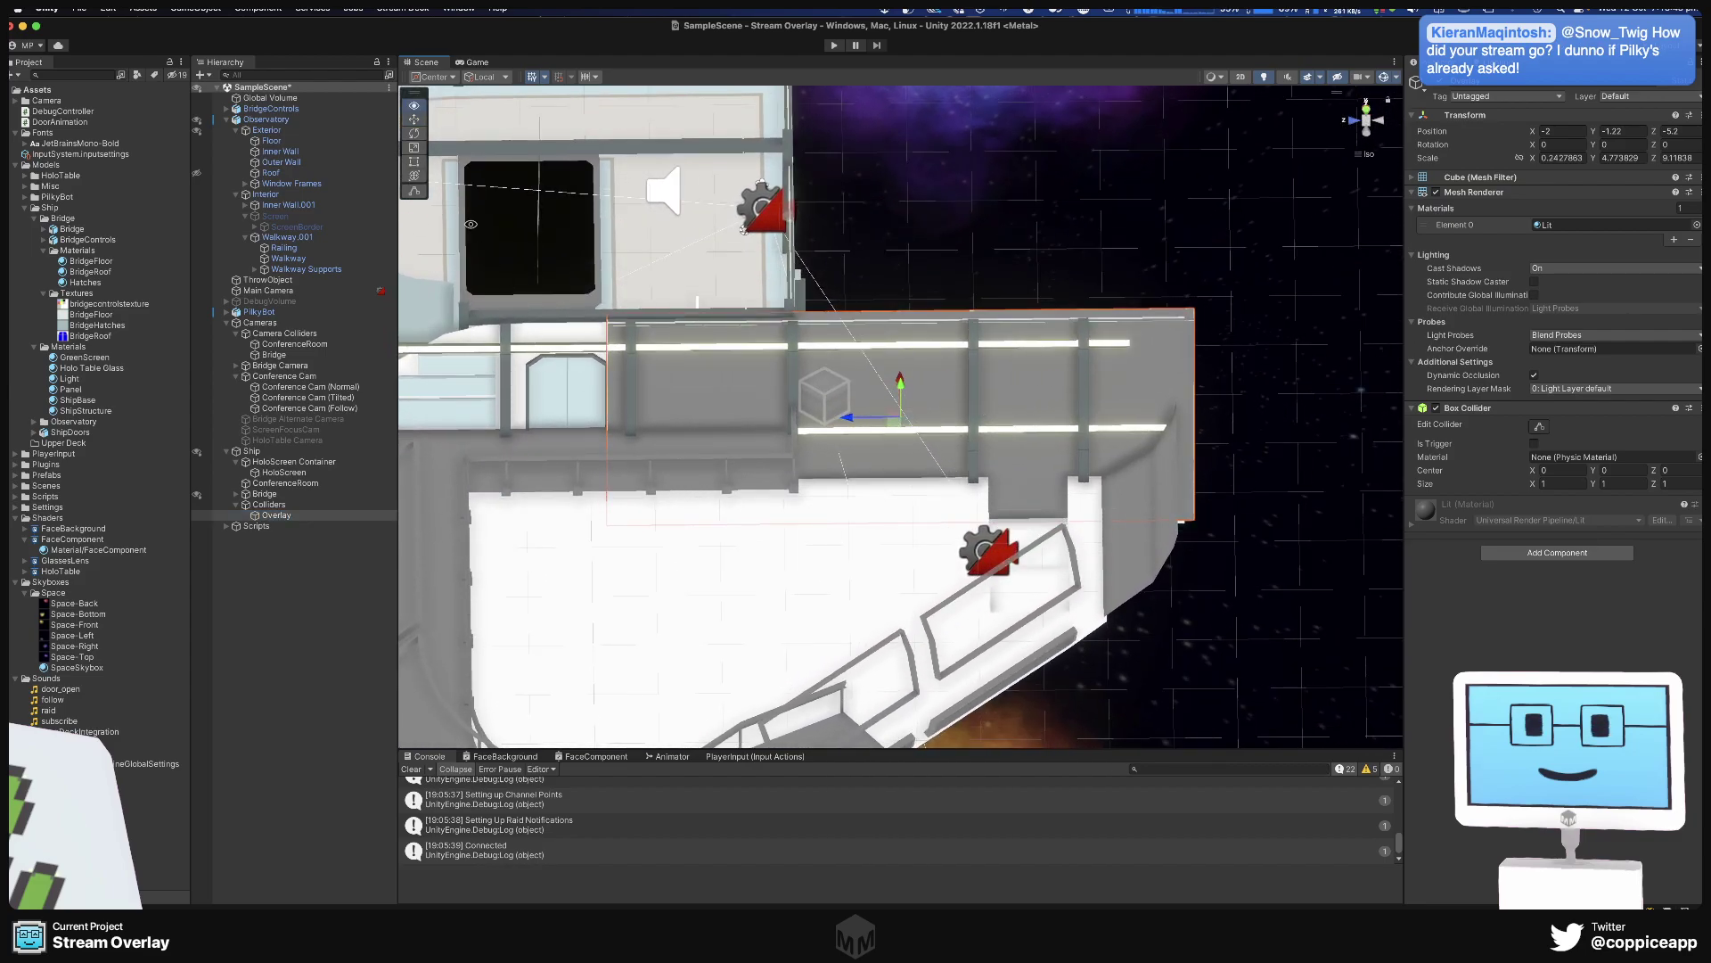
pyautogui.moveTo(467, 217); pyautogui.dragTo(693, 251)
pyautogui.keyDown('alt'); pyautogui.moveTo(803, 294); pyautogui.dragTo(1341, 466); pyautogui.keyUp('alt')
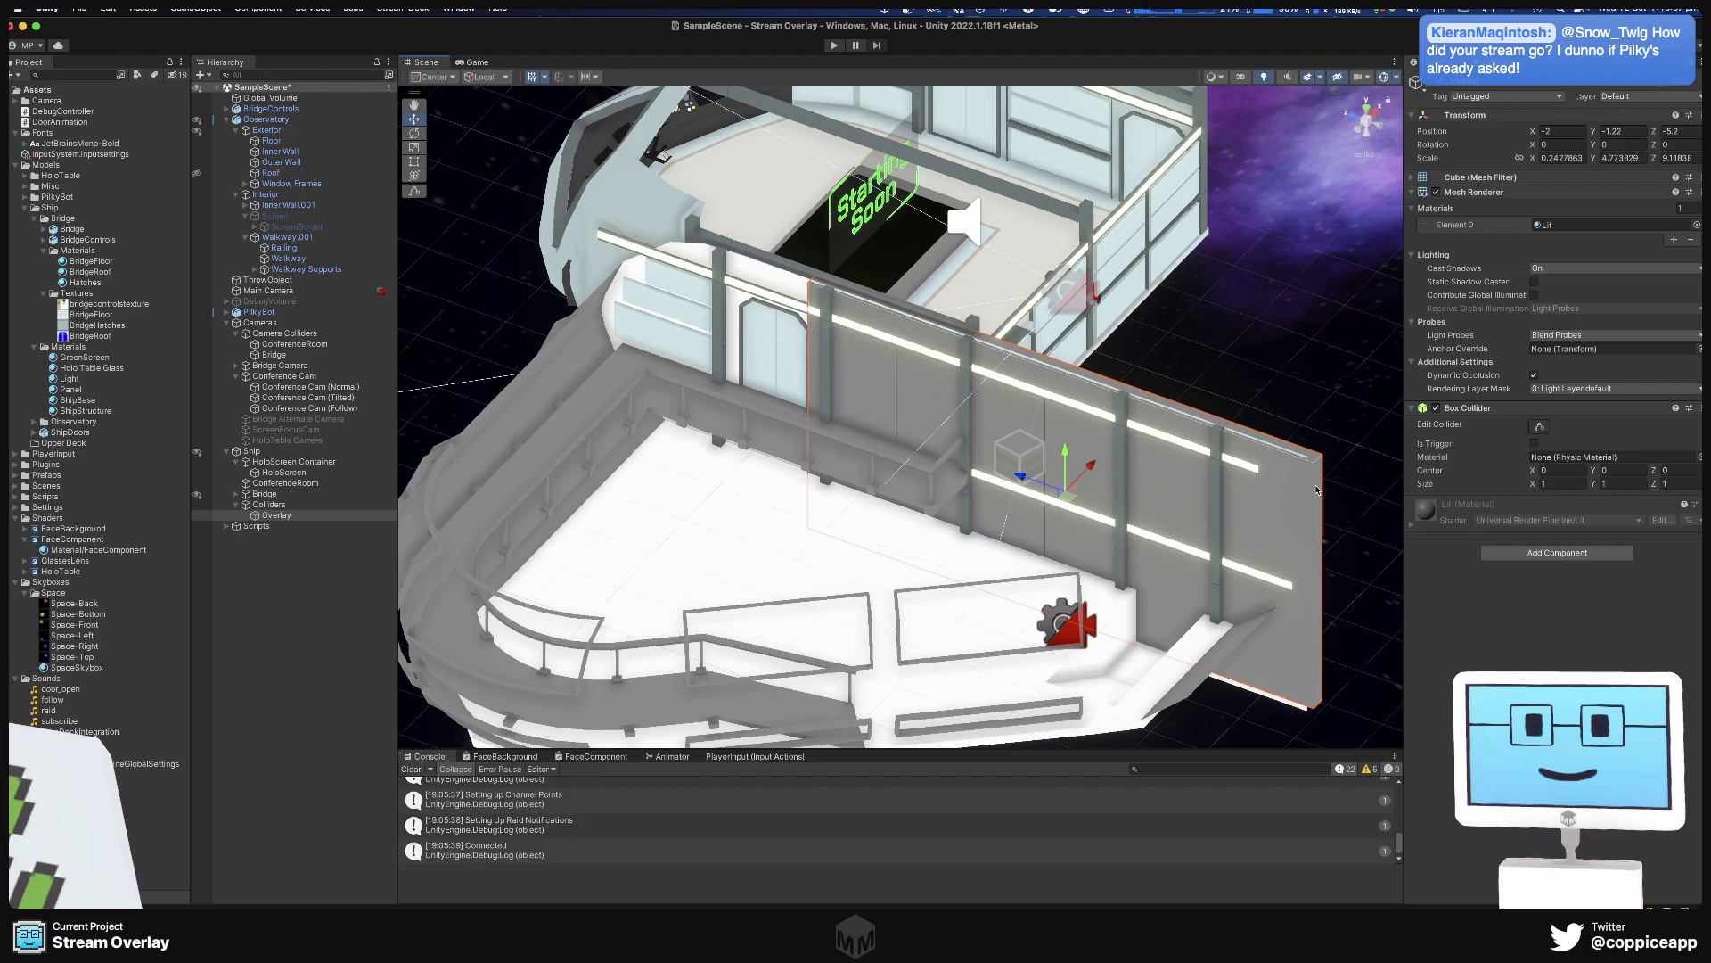
# Duplicate the Overlay collider and fit the copy to the wall section forward of the upper doorway, at Z 2.24 with Z scale about 3.3.
pyautogui.keyDown('alt'); pyautogui.moveTo(1316, 490); pyautogui.dragTo(1266, 495); pyautogui.keyUp('alt')
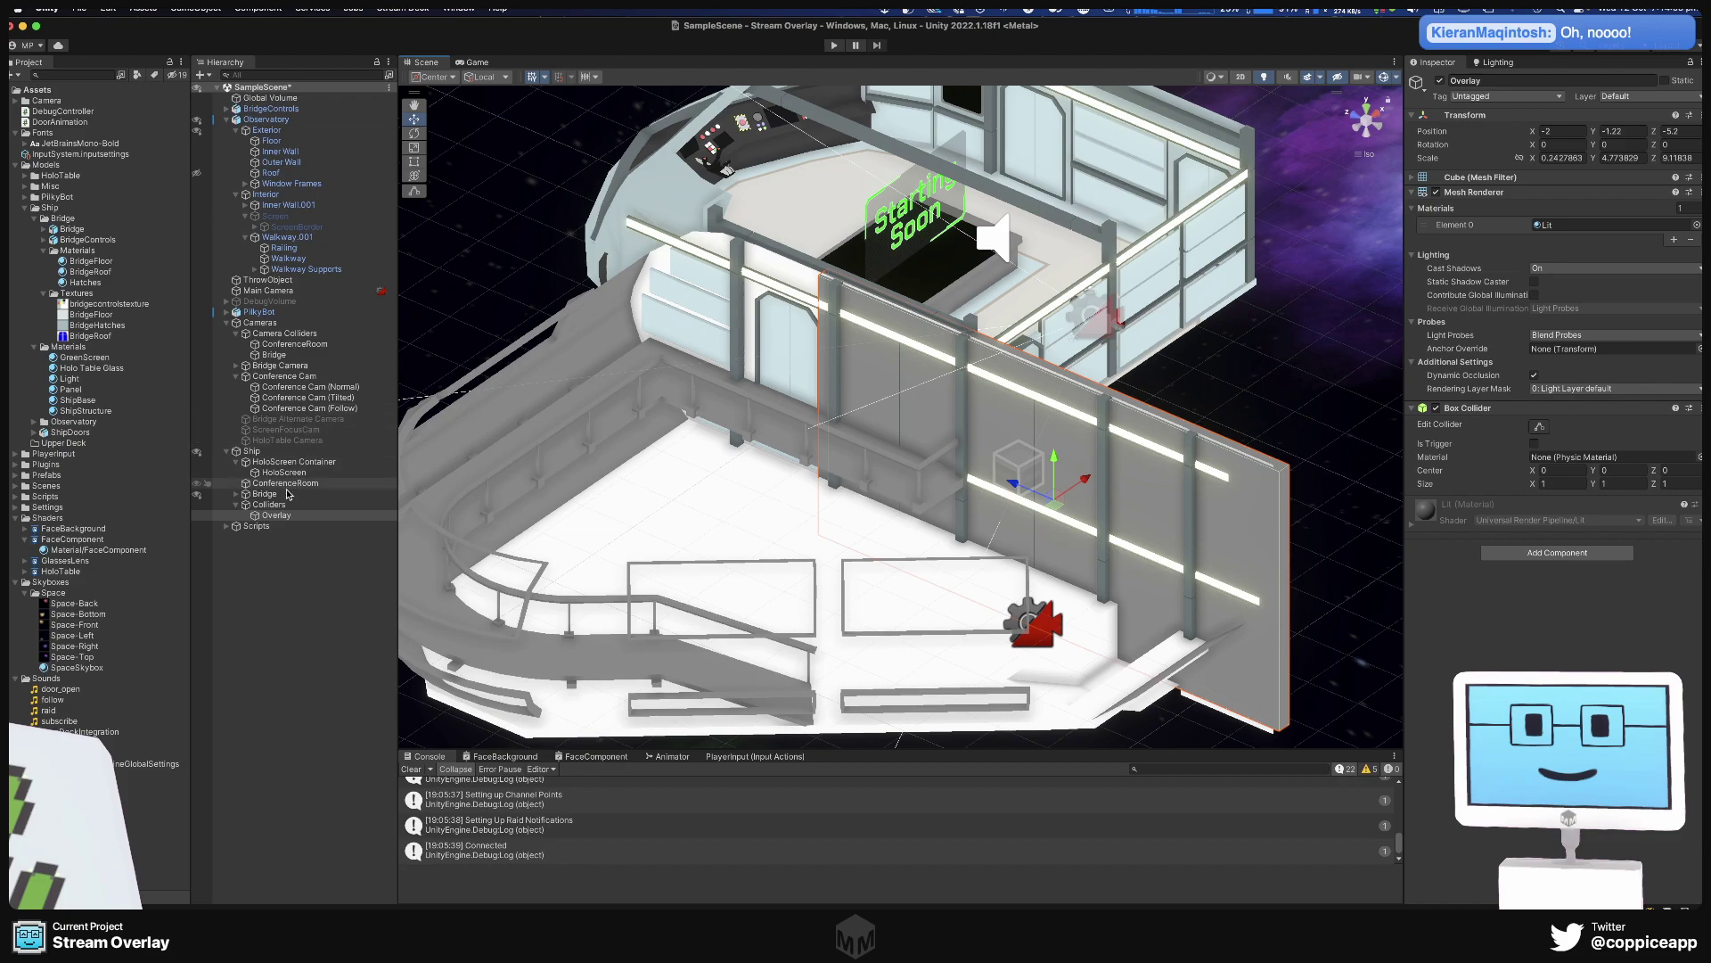
pyautogui.rightClick(282, 517)
pyautogui.click(303, 524)
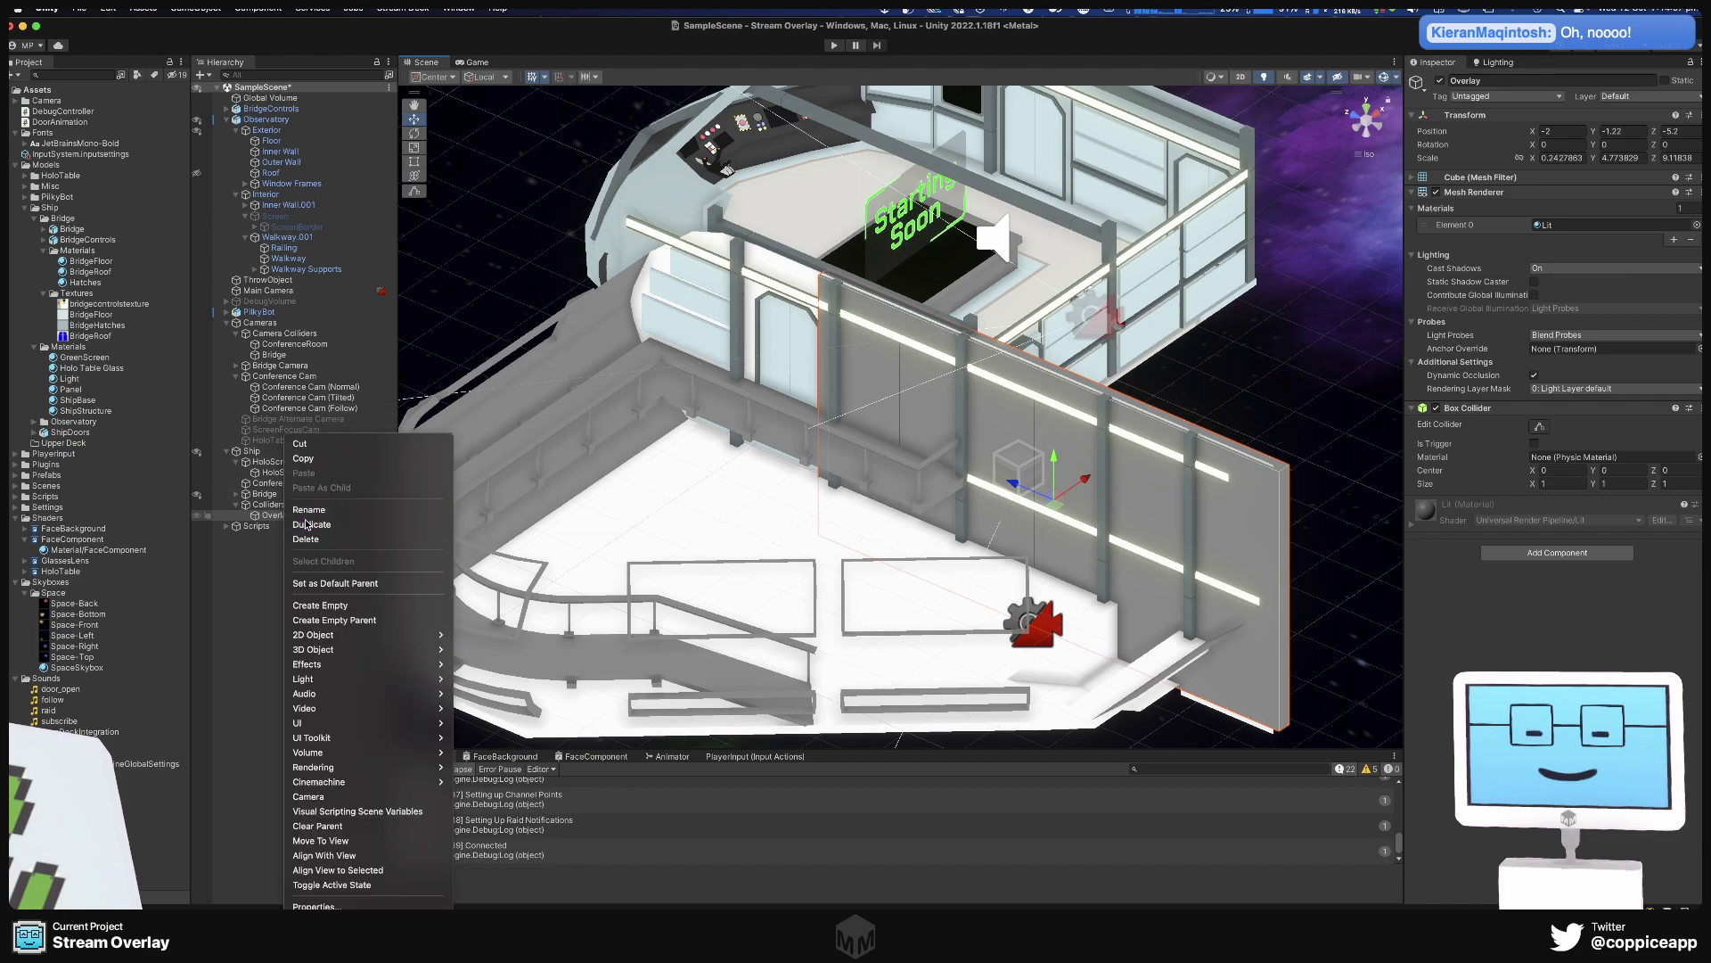
pyautogui.moveTo(517, 409); pyautogui.dragTo(602, 417, button='middle')
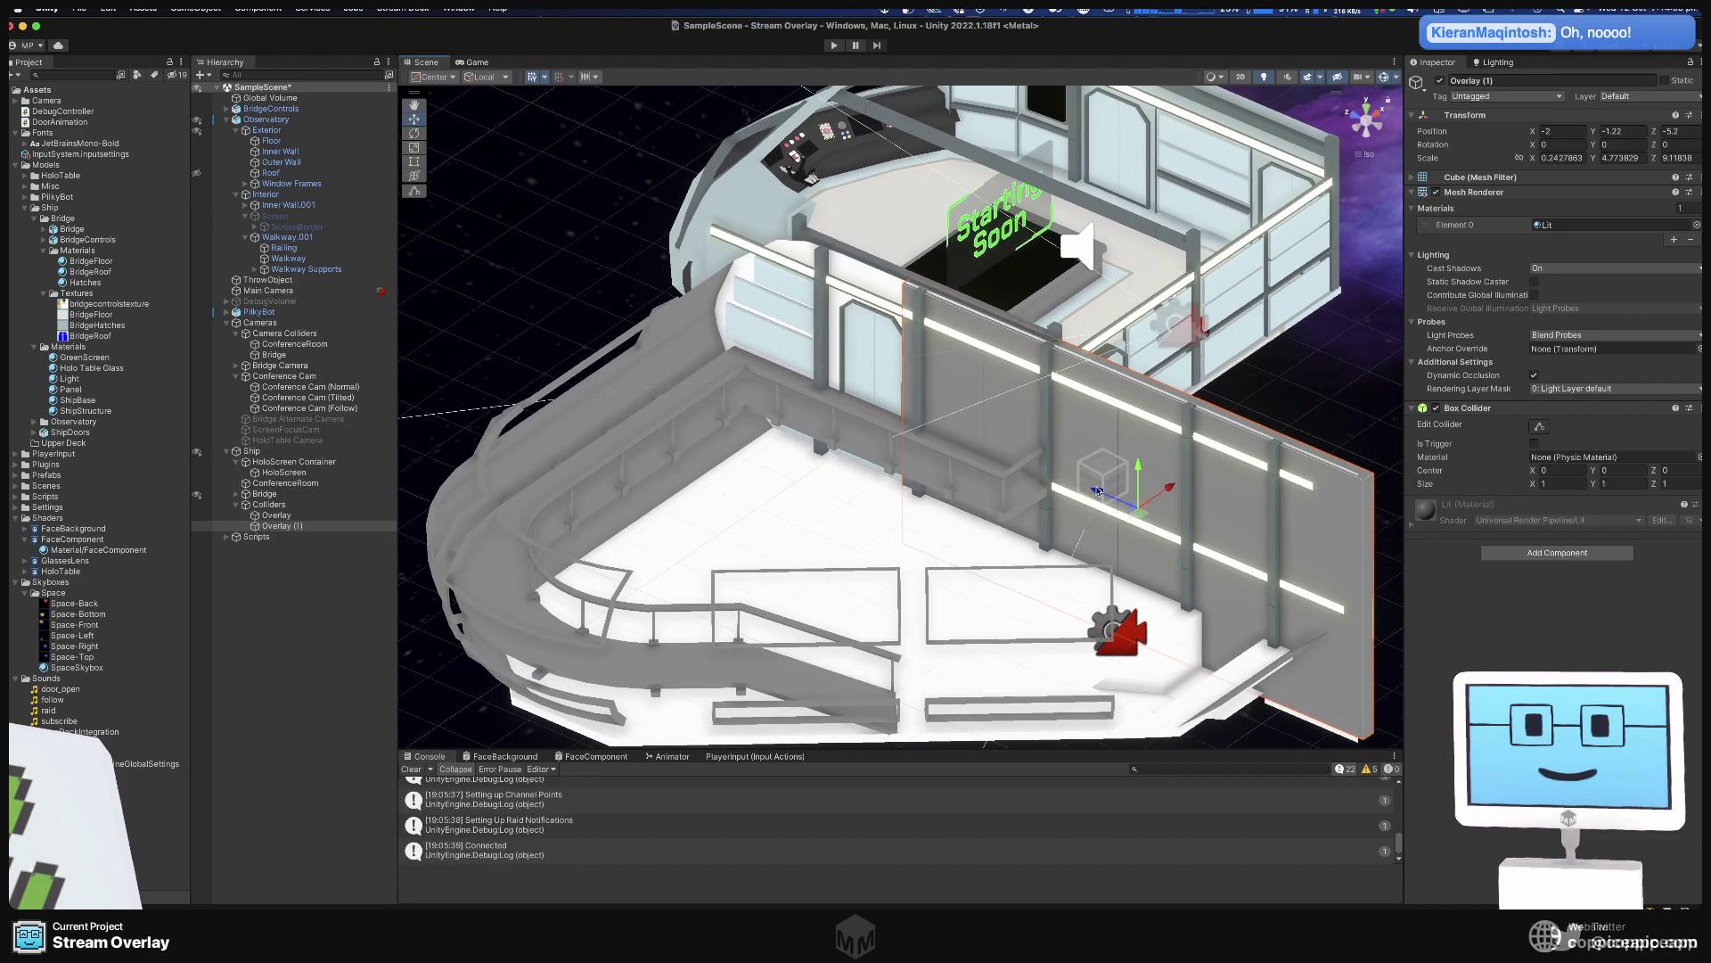
pyautogui.moveTo(1099, 493); pyautogui.dragTo(538, 358)
pyautogui.keyDown('alt'); pyautogui.moveTo(677, 361); pyautogui.dragTo(828, 424); pyautogui.keyUp('alt')
pyautogui.scroll(-3, 901, 364)
pyautogui.press('r')
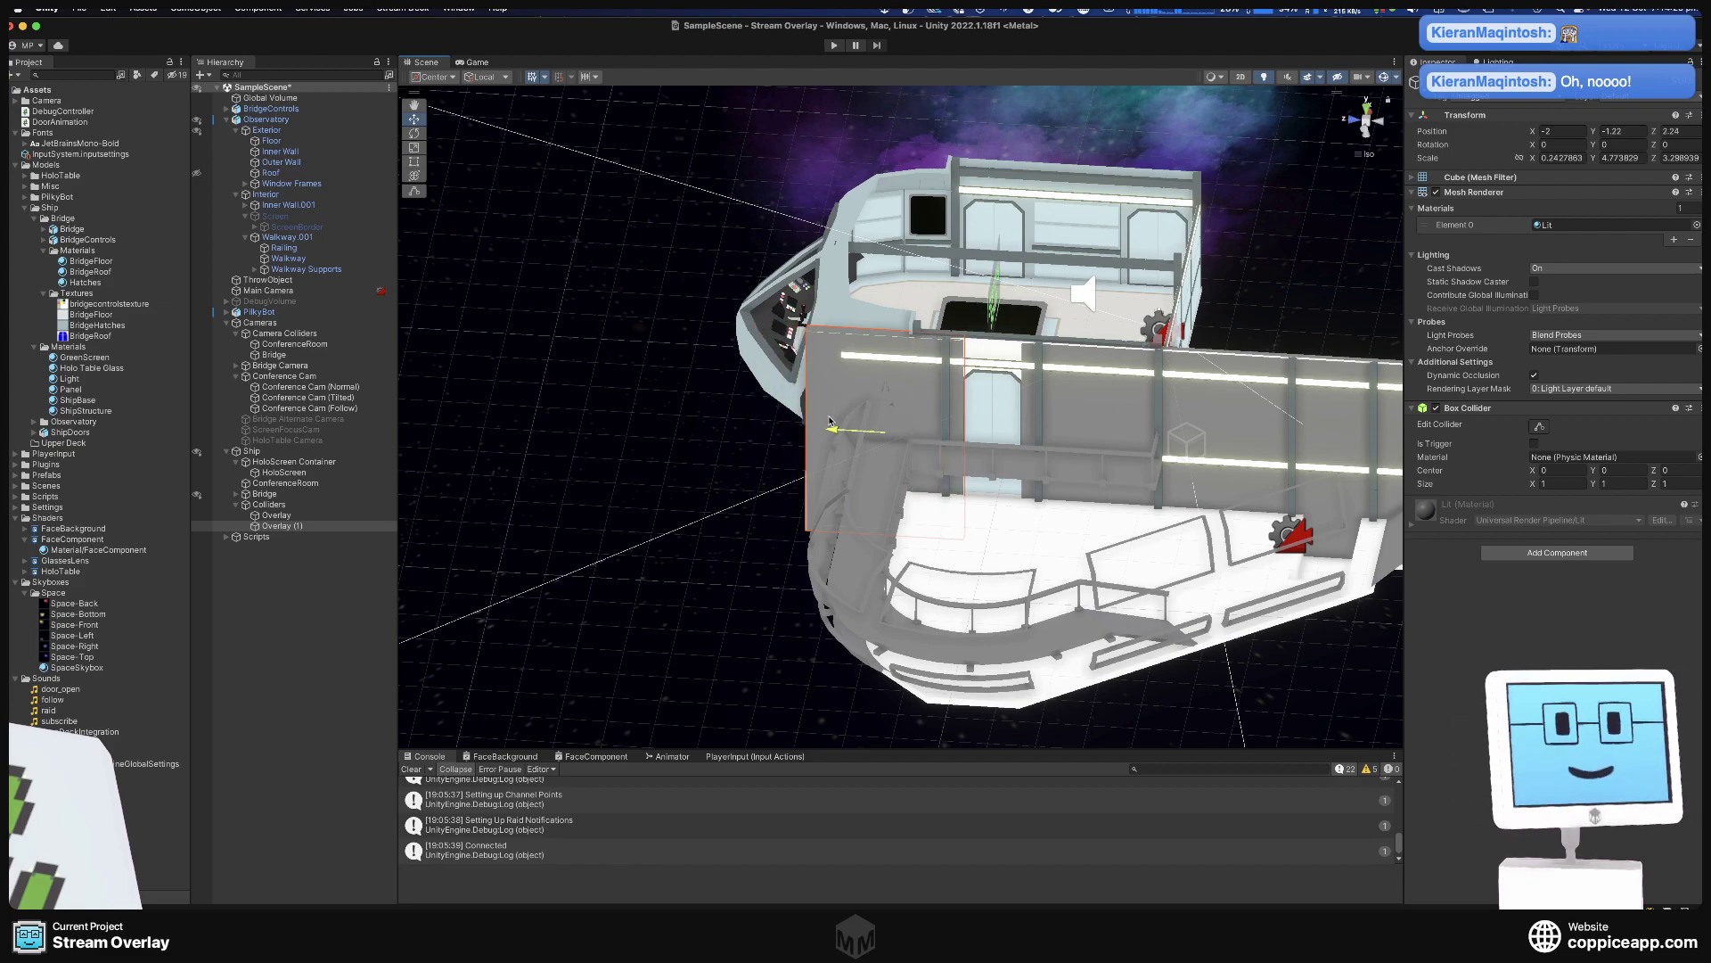
# Shrink both Overlay colliders together to cover only the upper wall, with Y scale about 2.89 and Y position about -0.09.
pyautogui.scroll(5, 1102, 318)
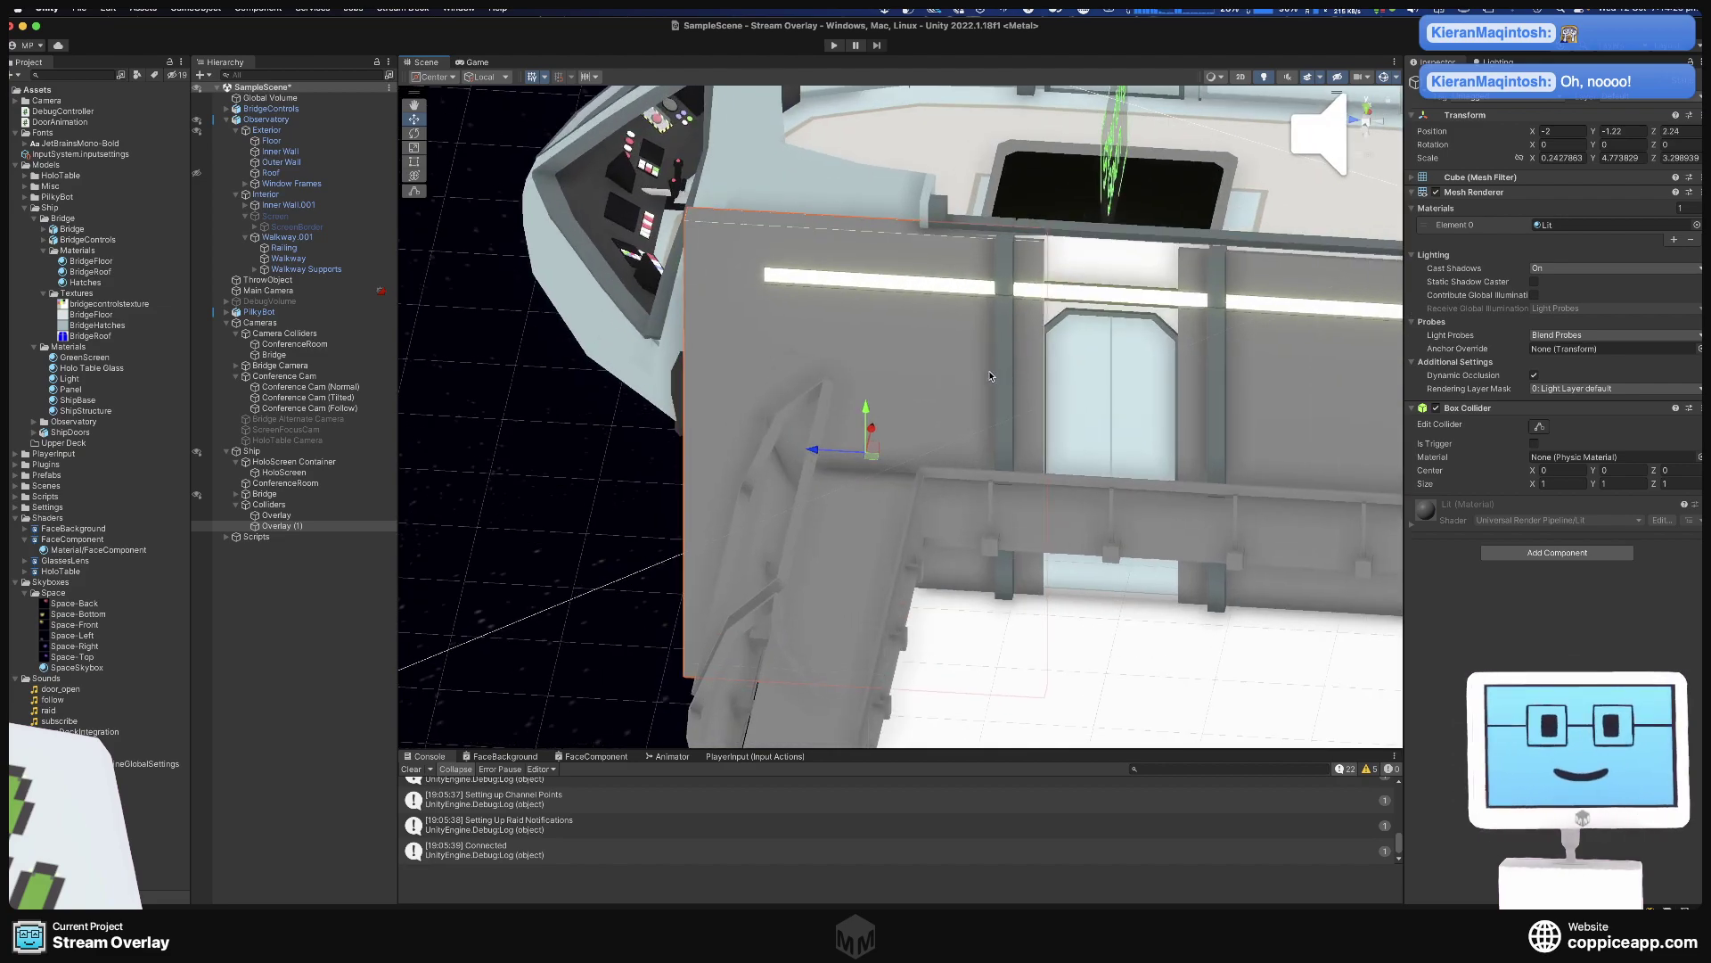
pyautogui.keyDown('alt'); pyautogui.moveTo(1080, 395); pyautogui.dragTo(811, 617); pyautogui.keyUp('alt')
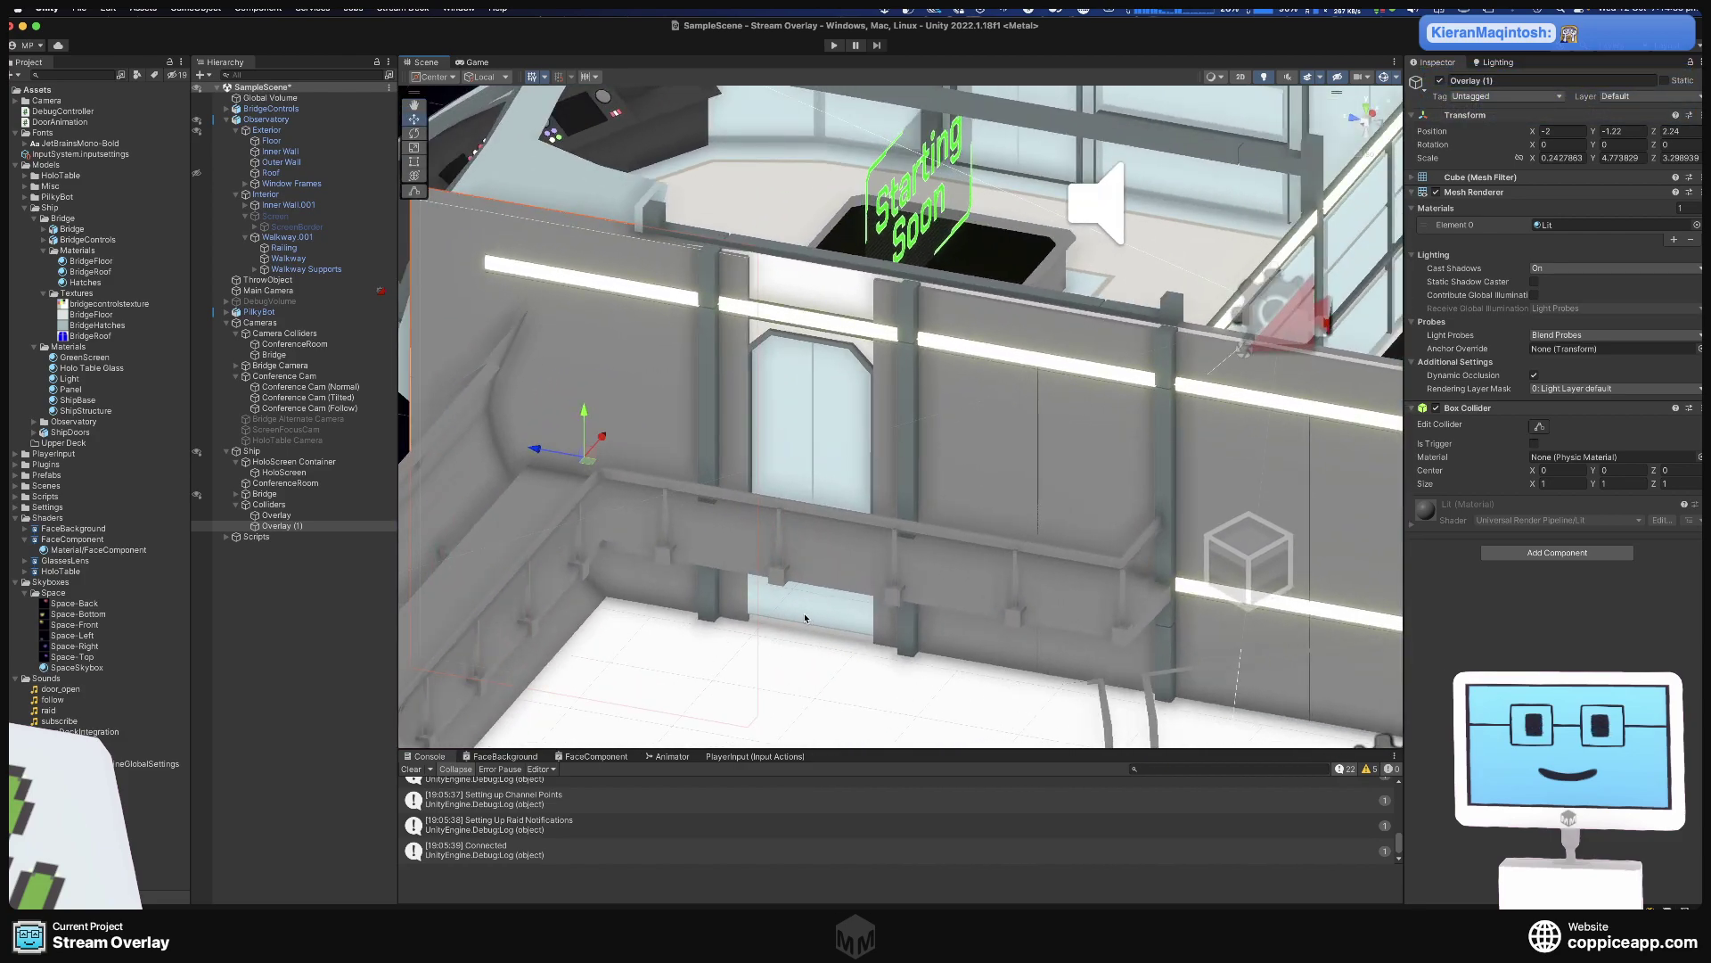
pyautogui.moveTo(783, 592)
pyautogui.keyDown('alt'); pyautogui.mouseDown()
pyautogui.moveTo(1004, 558)
pyautogui.moveTo(776, 587)
pyautogui.mouseUp(); pyautogui.keyUp('alt')
pyautogui.scroll(-5, 777, 586)
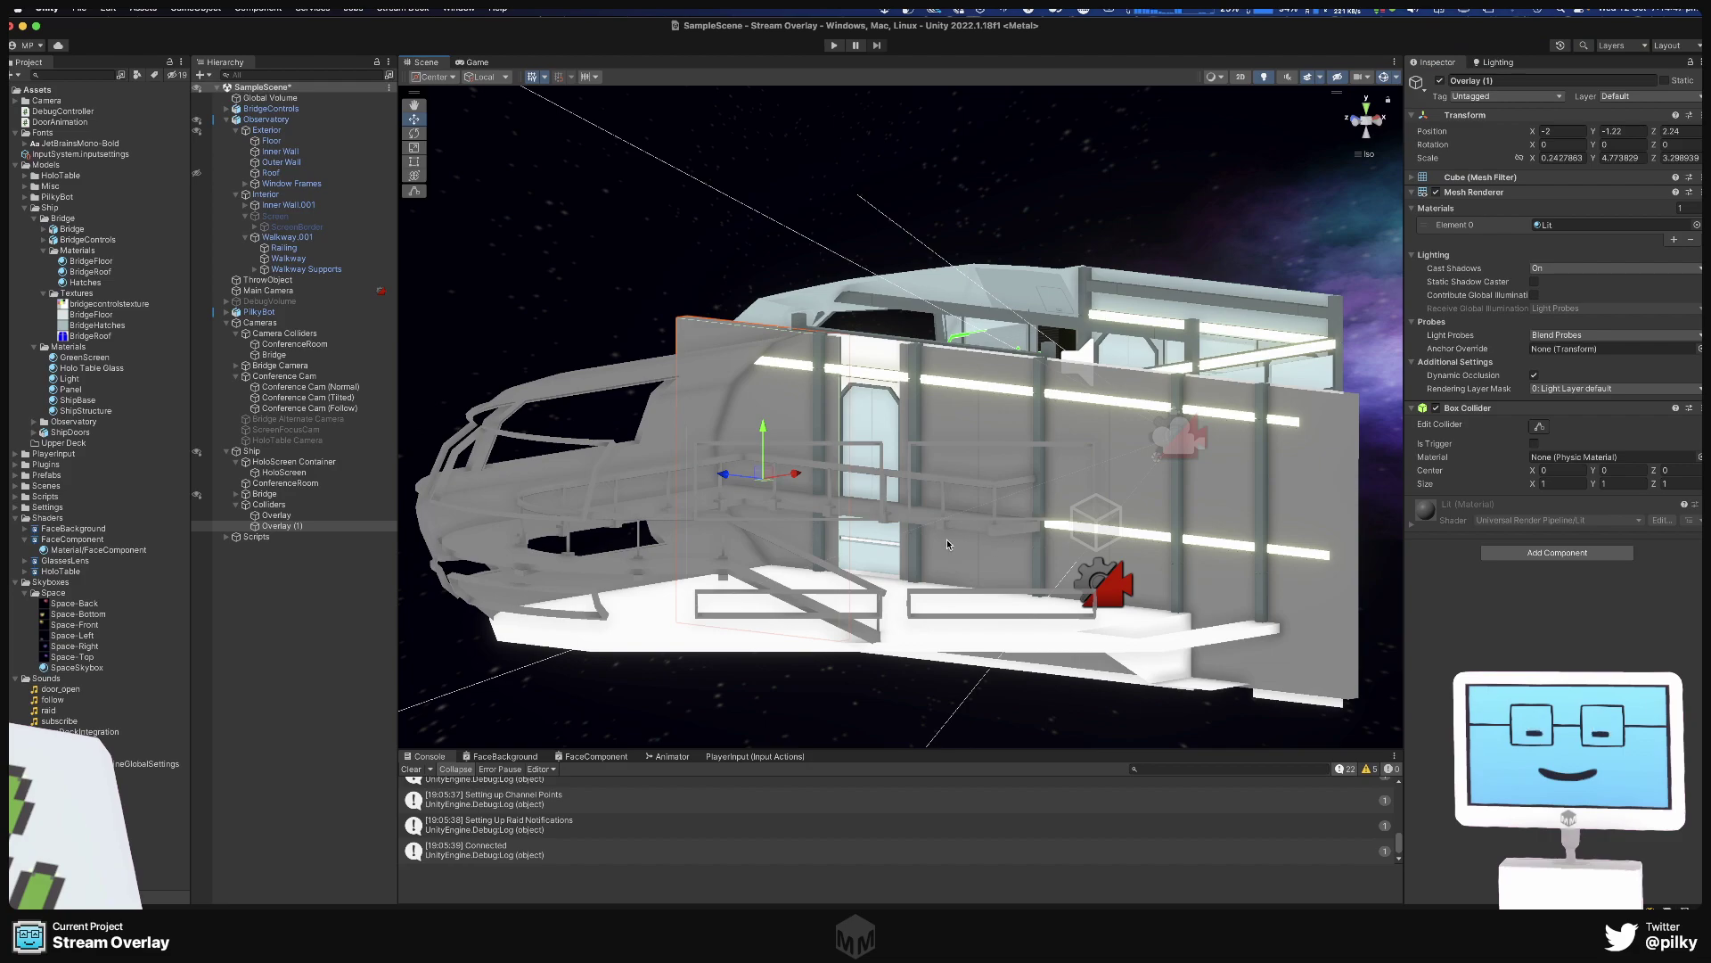
pyautogui.press('r')
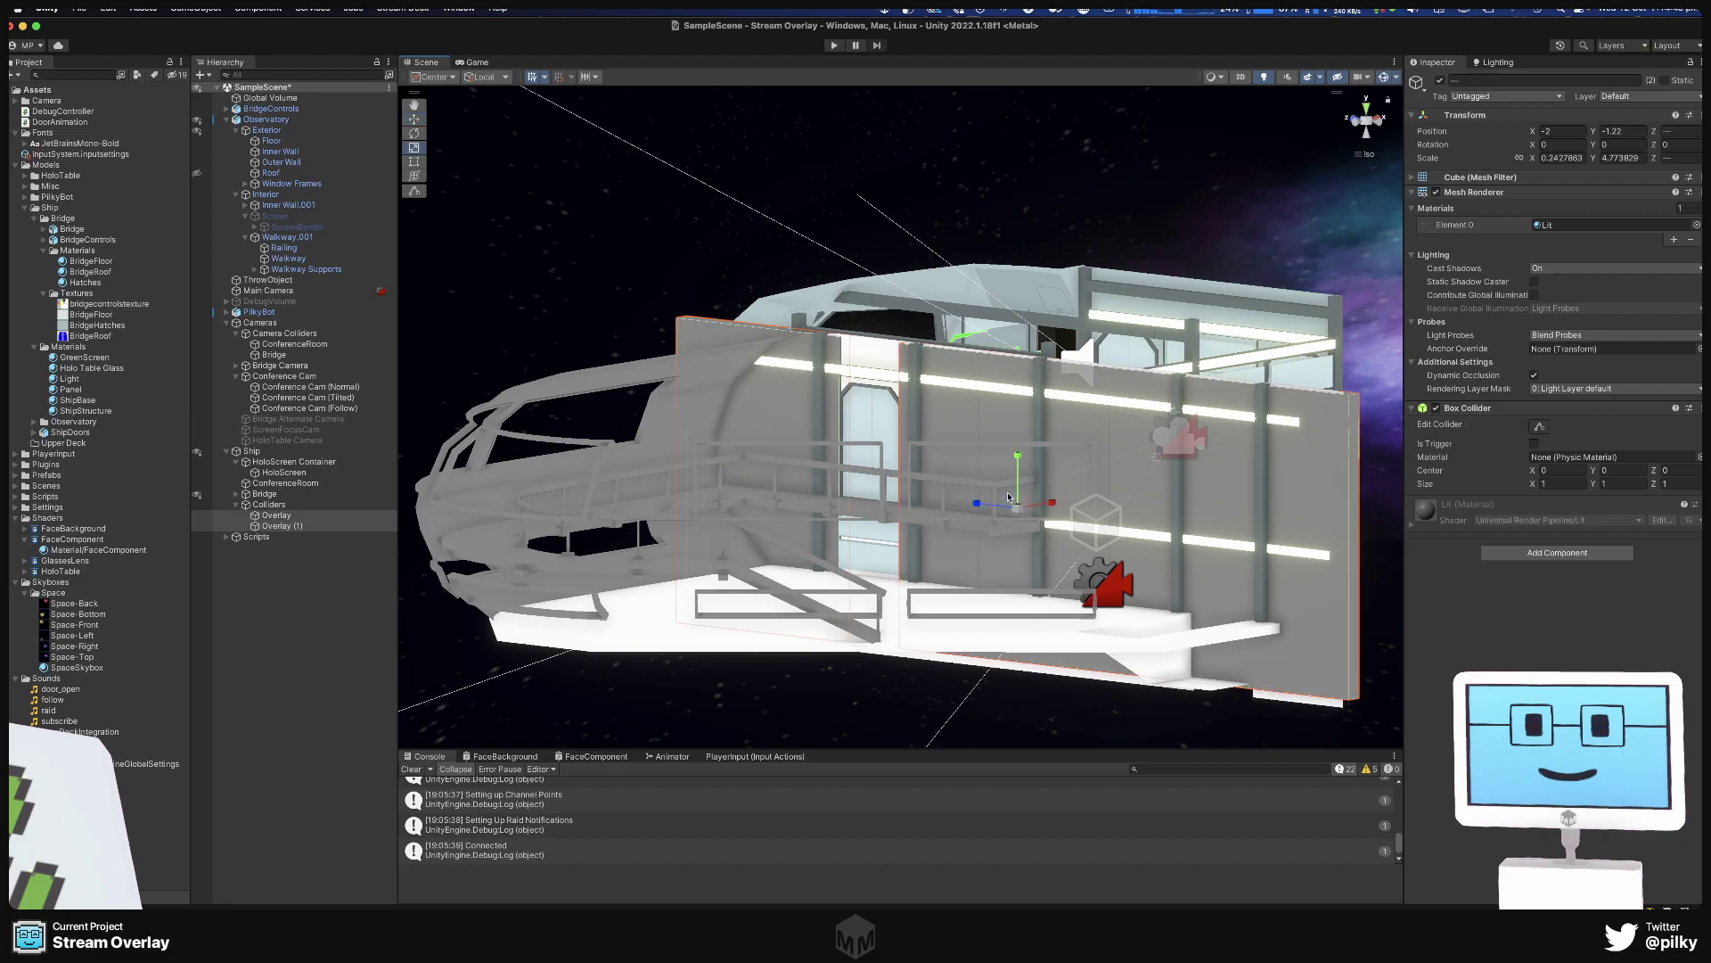
pyautogui.moveTo(1017, 456); pyautogui.dragTo(1018, 385)
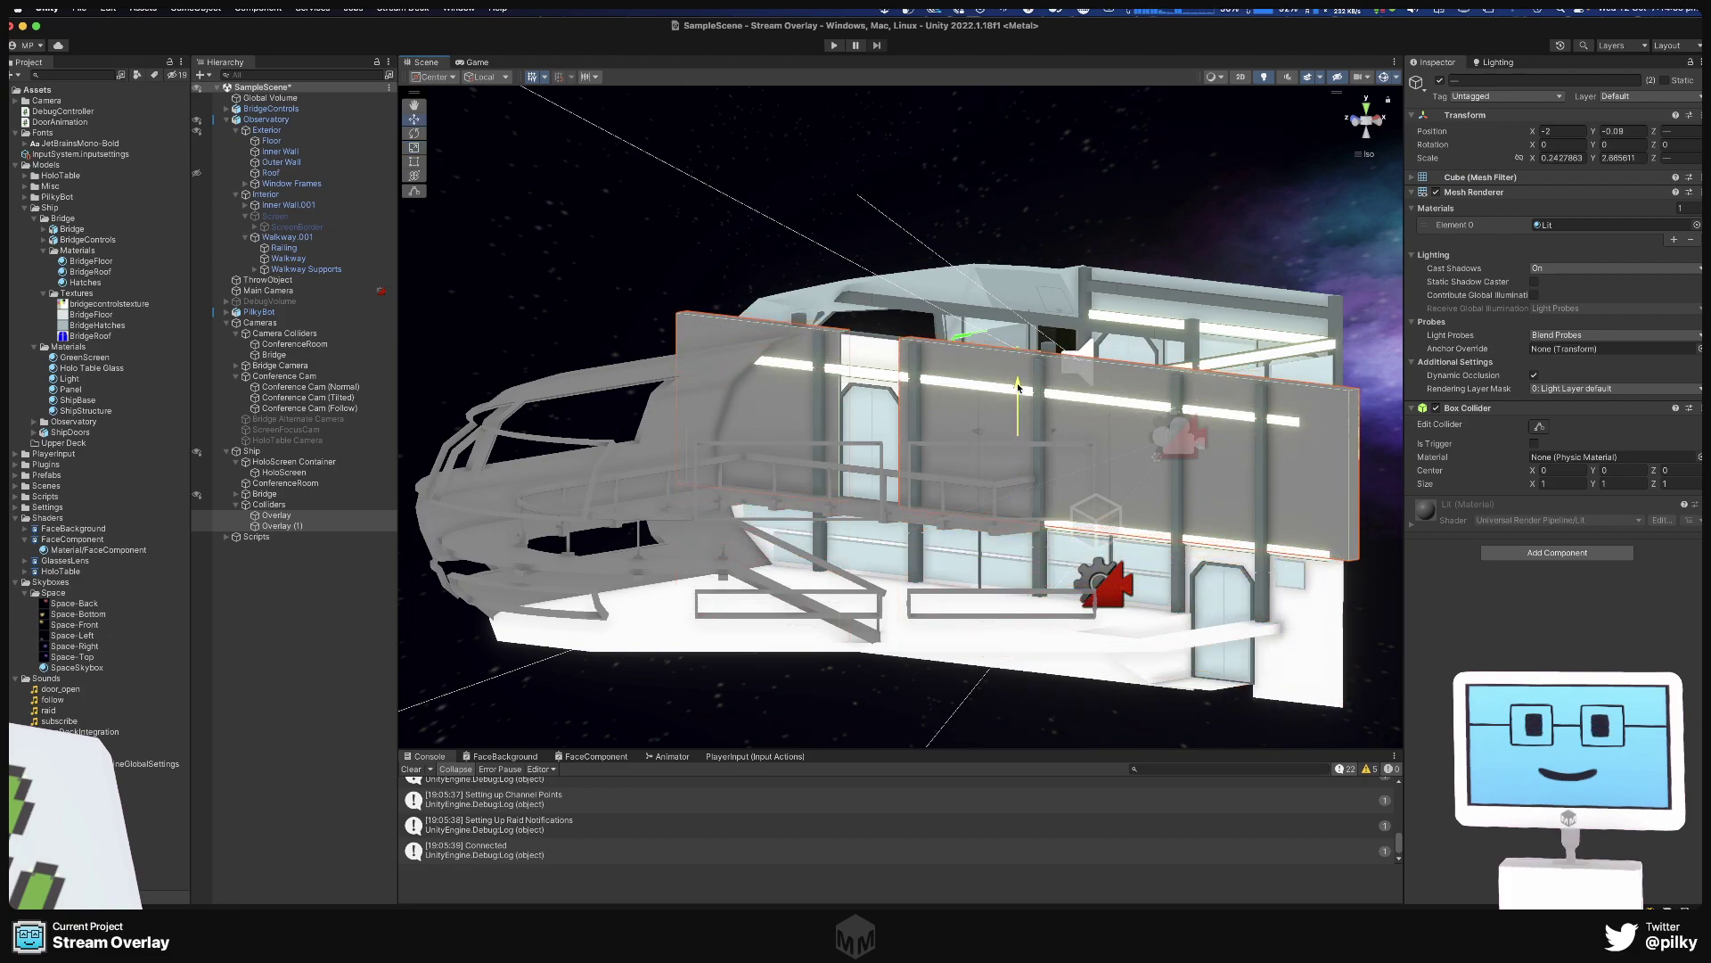
# Rename the Overlay collider behind the upper doorway as Observatory Back Upper.
pyautogui.click(277, 516)
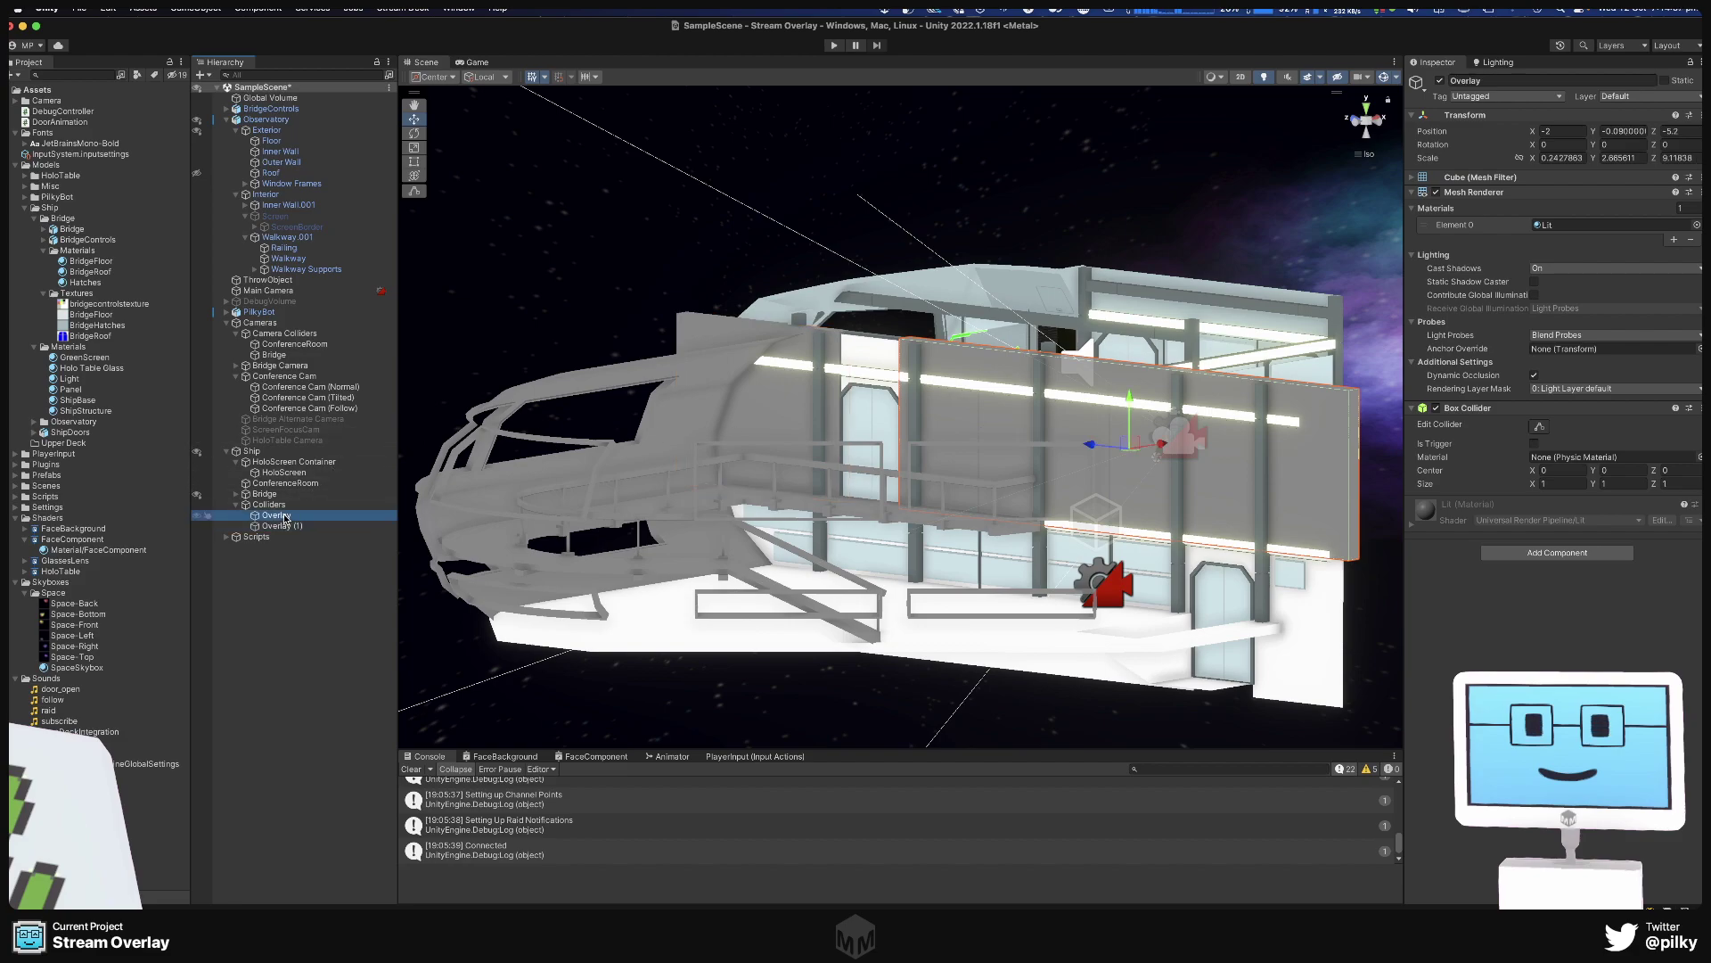
pyautogui.press('f')
pyautogui.click(279, 517)
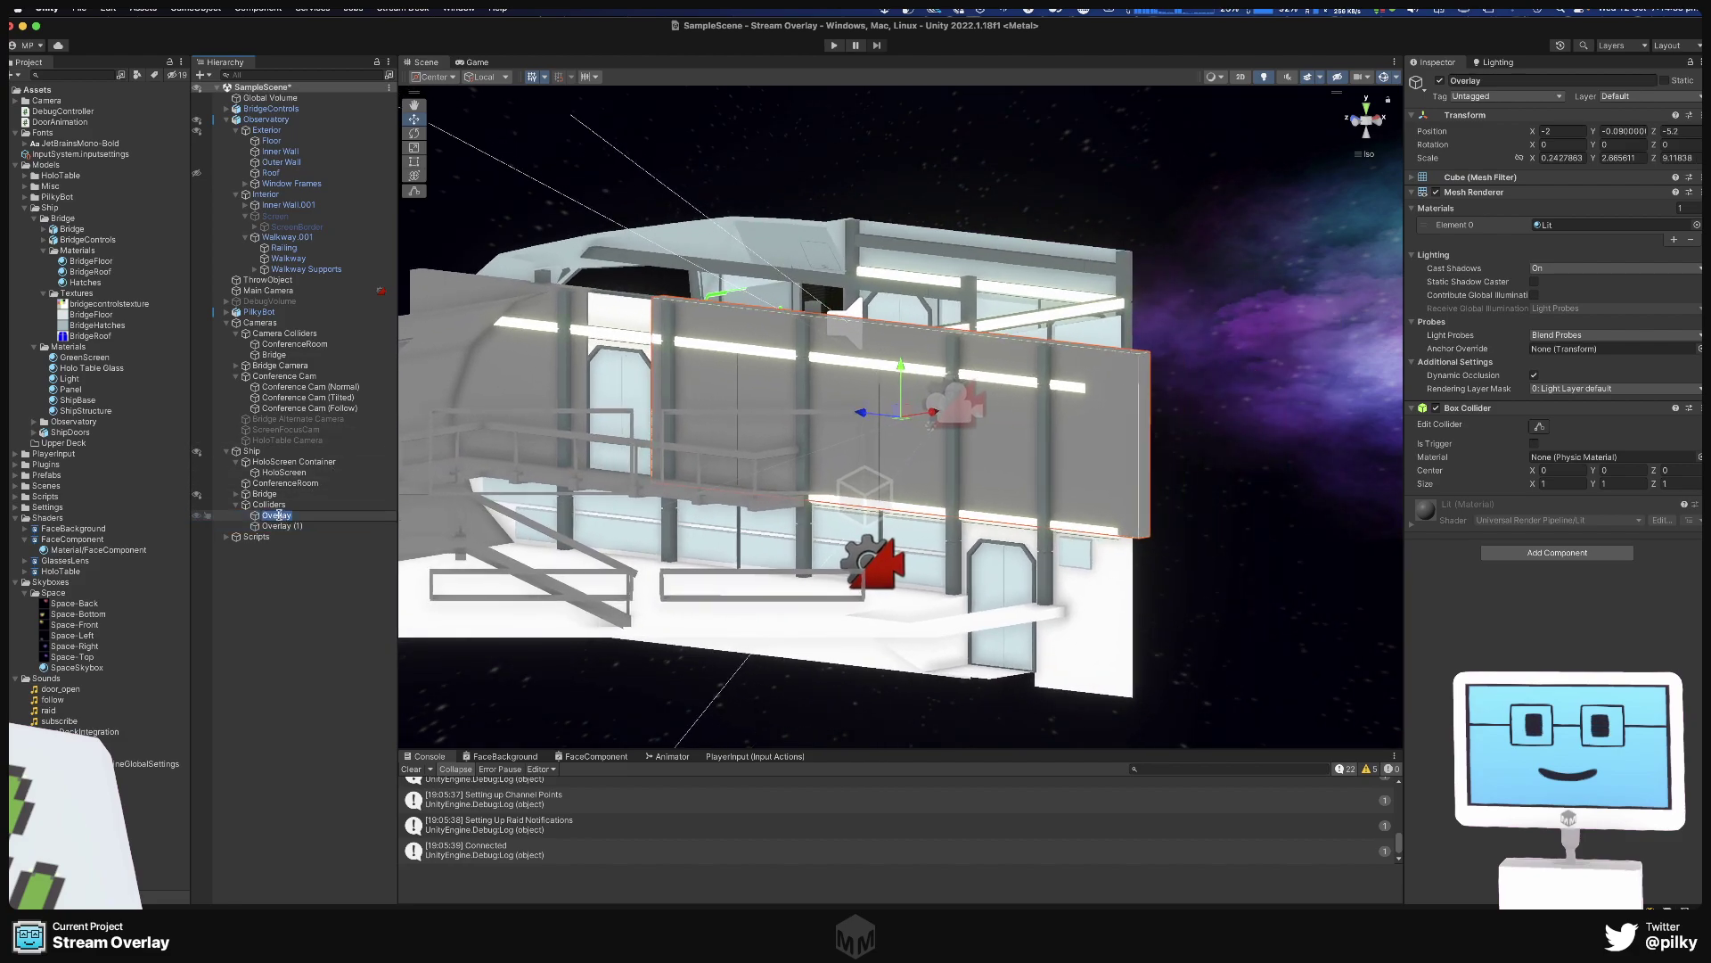
pyautogui.write('Over')
pyautogui.write('Upper')
pyautogui.press('Return')
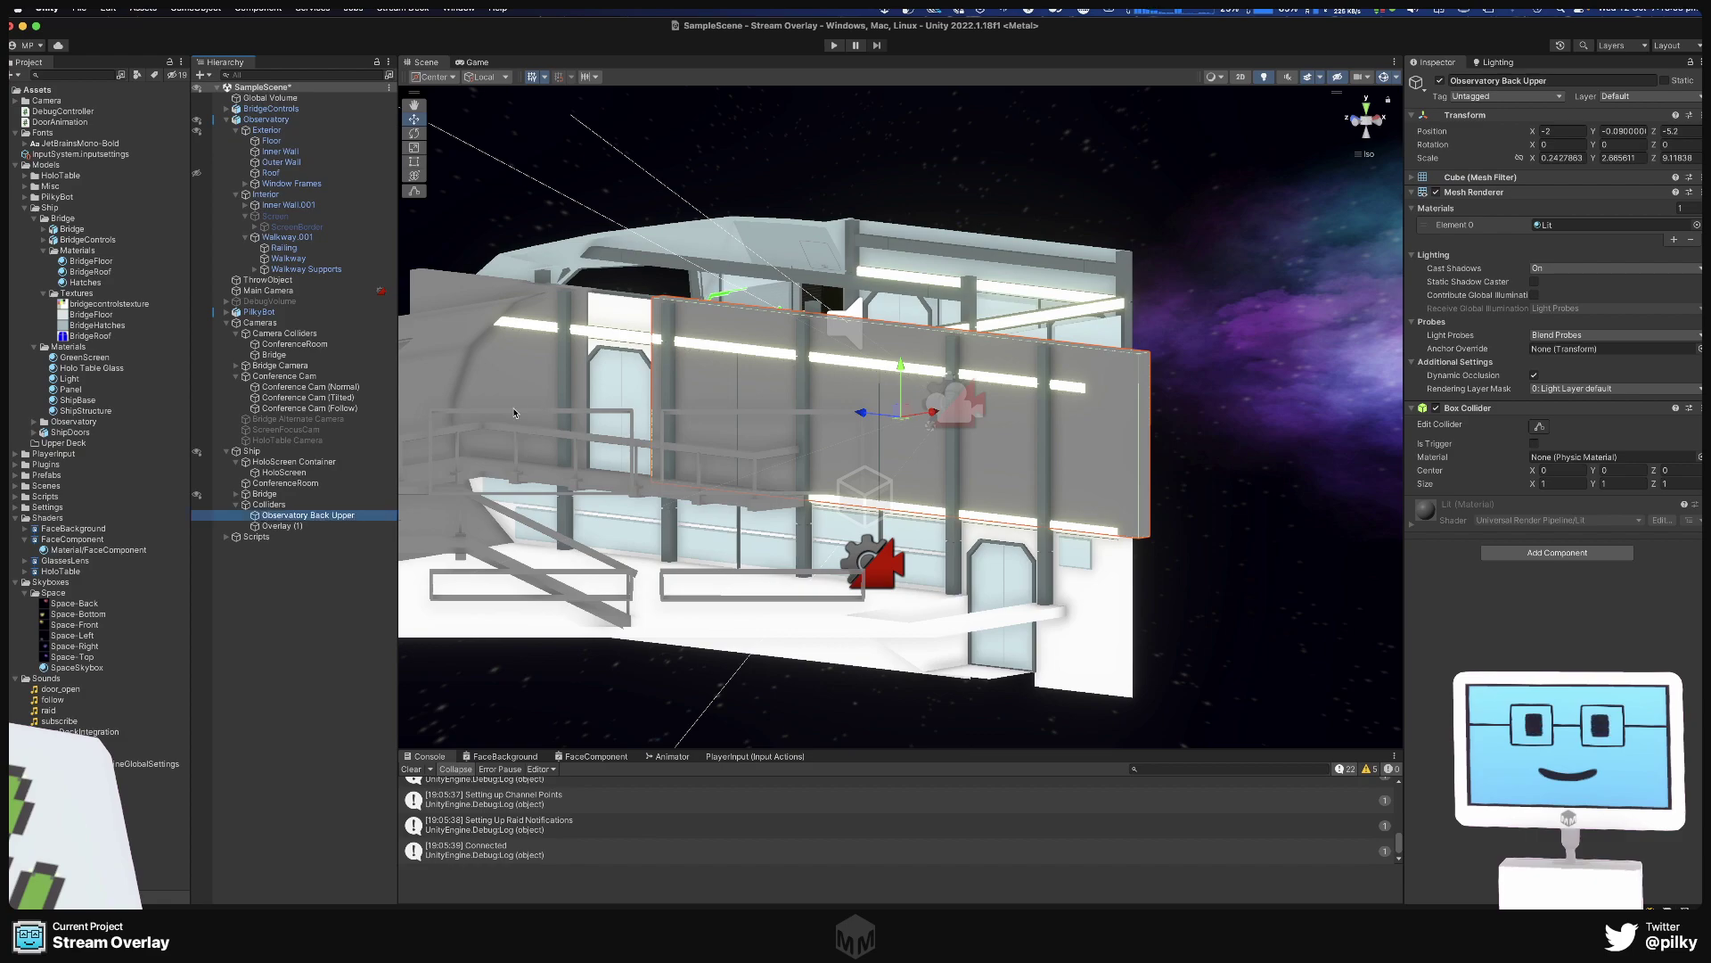
# Rename the duplicated Overlay collider forward of the doorway as Observatory Front Upper.
pyautogui.click(272, 527)
pyautogui.click(272, 528)
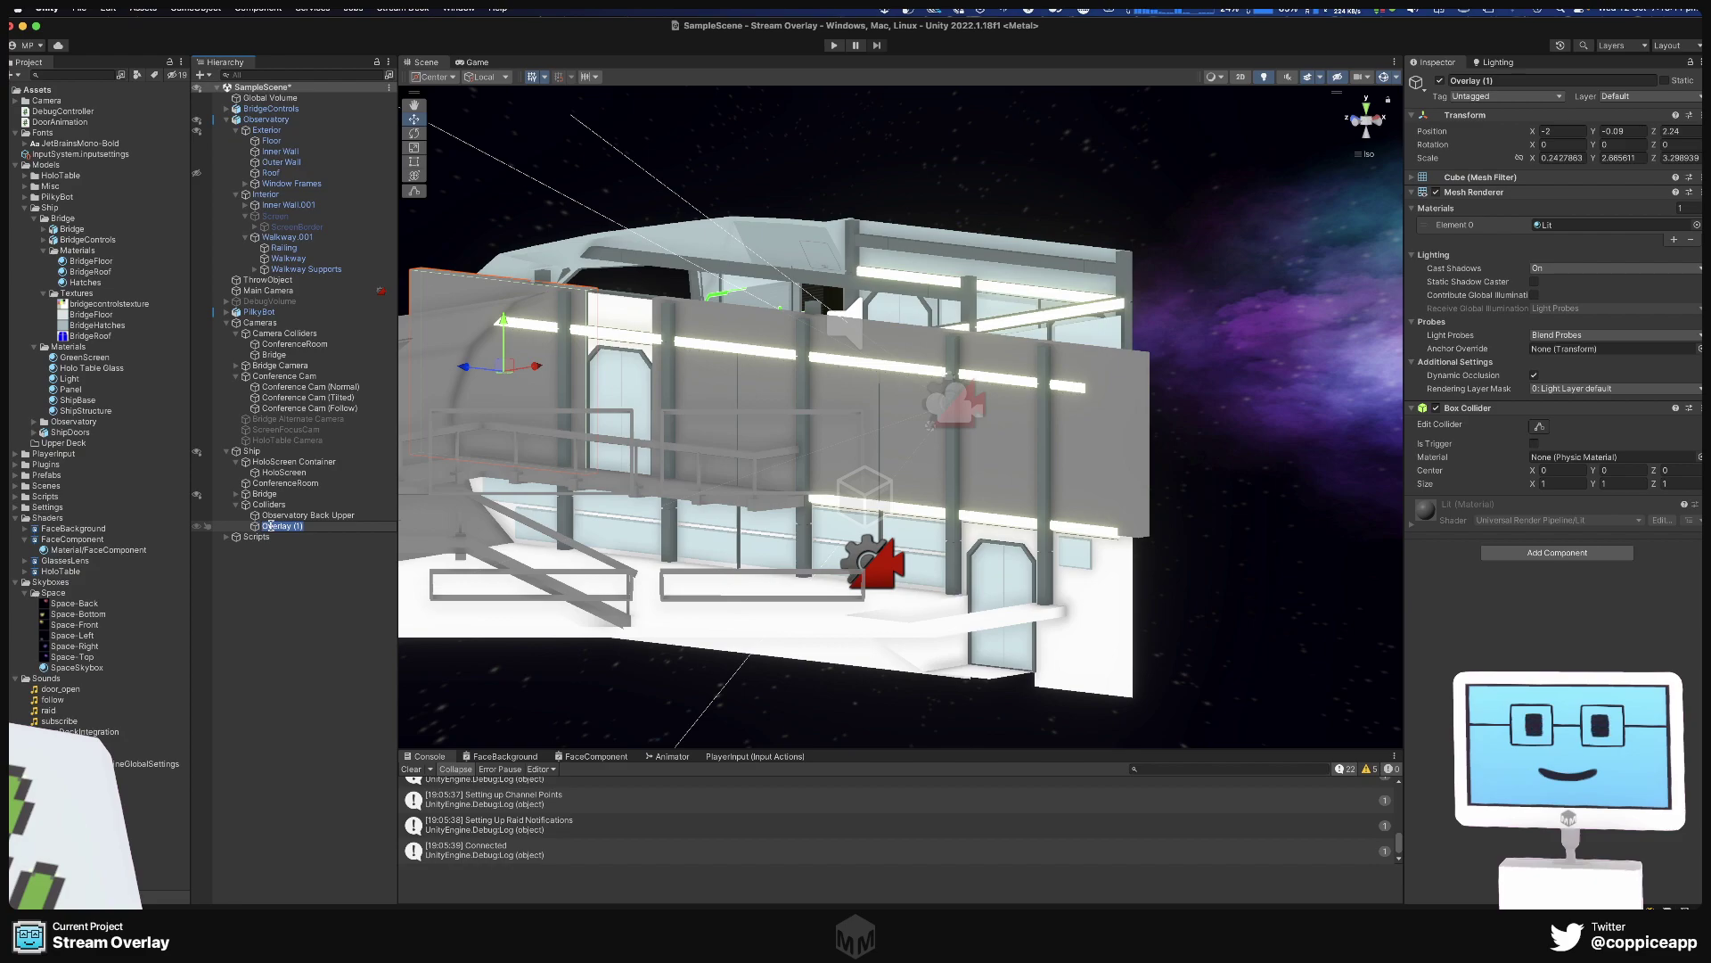
pyautogui.write('Observatory Back L')
pyautogui.press('Return')
# Duplicate the Observatory Back Upper and Observatory Front Upper colliders together.
pyautogui.moveTo(677, 524); pyautogui.dragTo(626, 465, button='right')
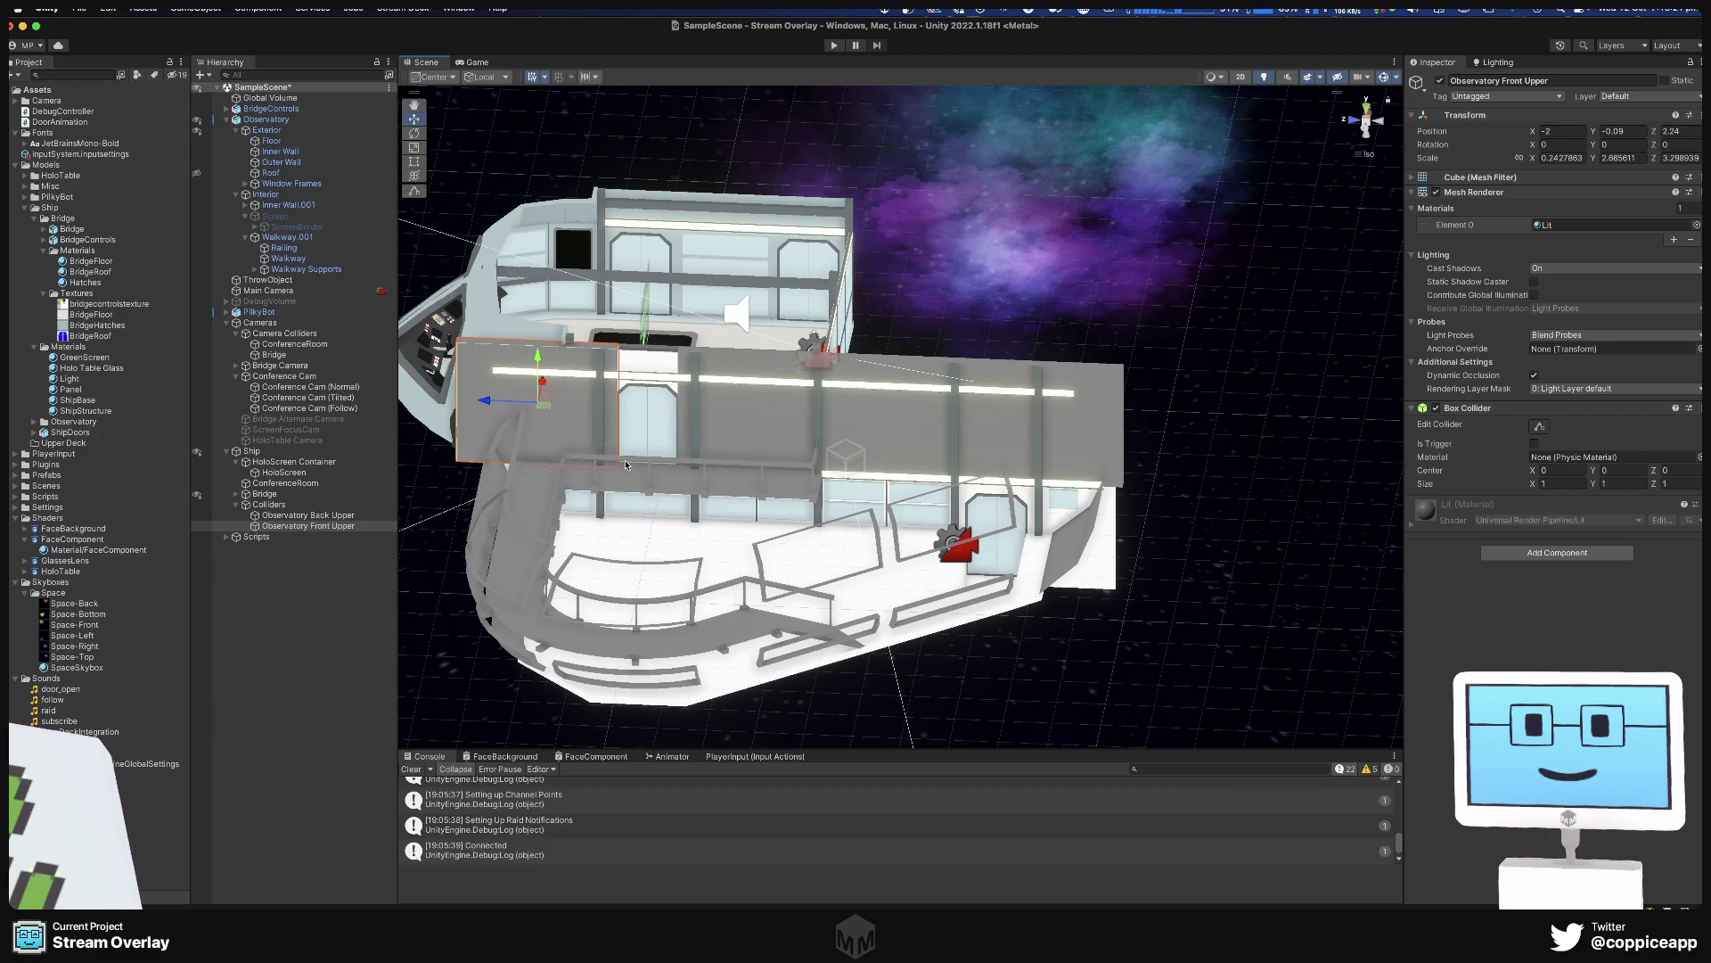
pyautogui.click(556, 408)
pyautogui.click(491, 361)
pyautogui.keyDown('shift'); pyautogui.click(768, 398); pyautogui.keyUp('shift')
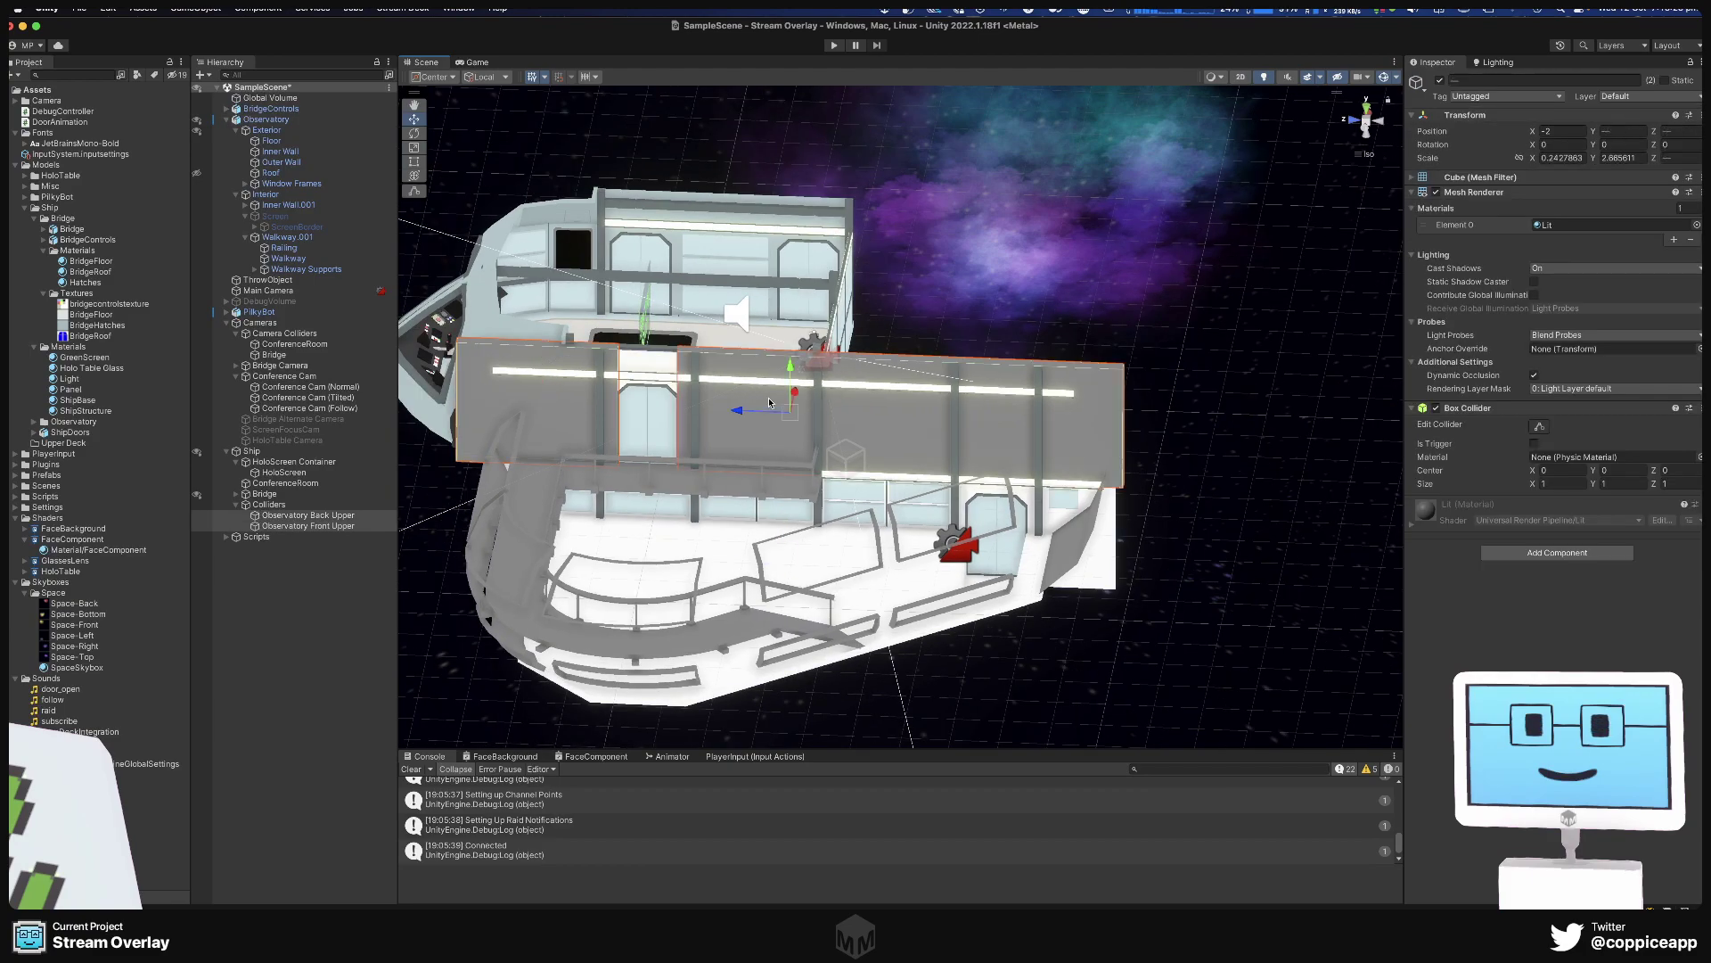
pyautogui.rightClick(327, 523)
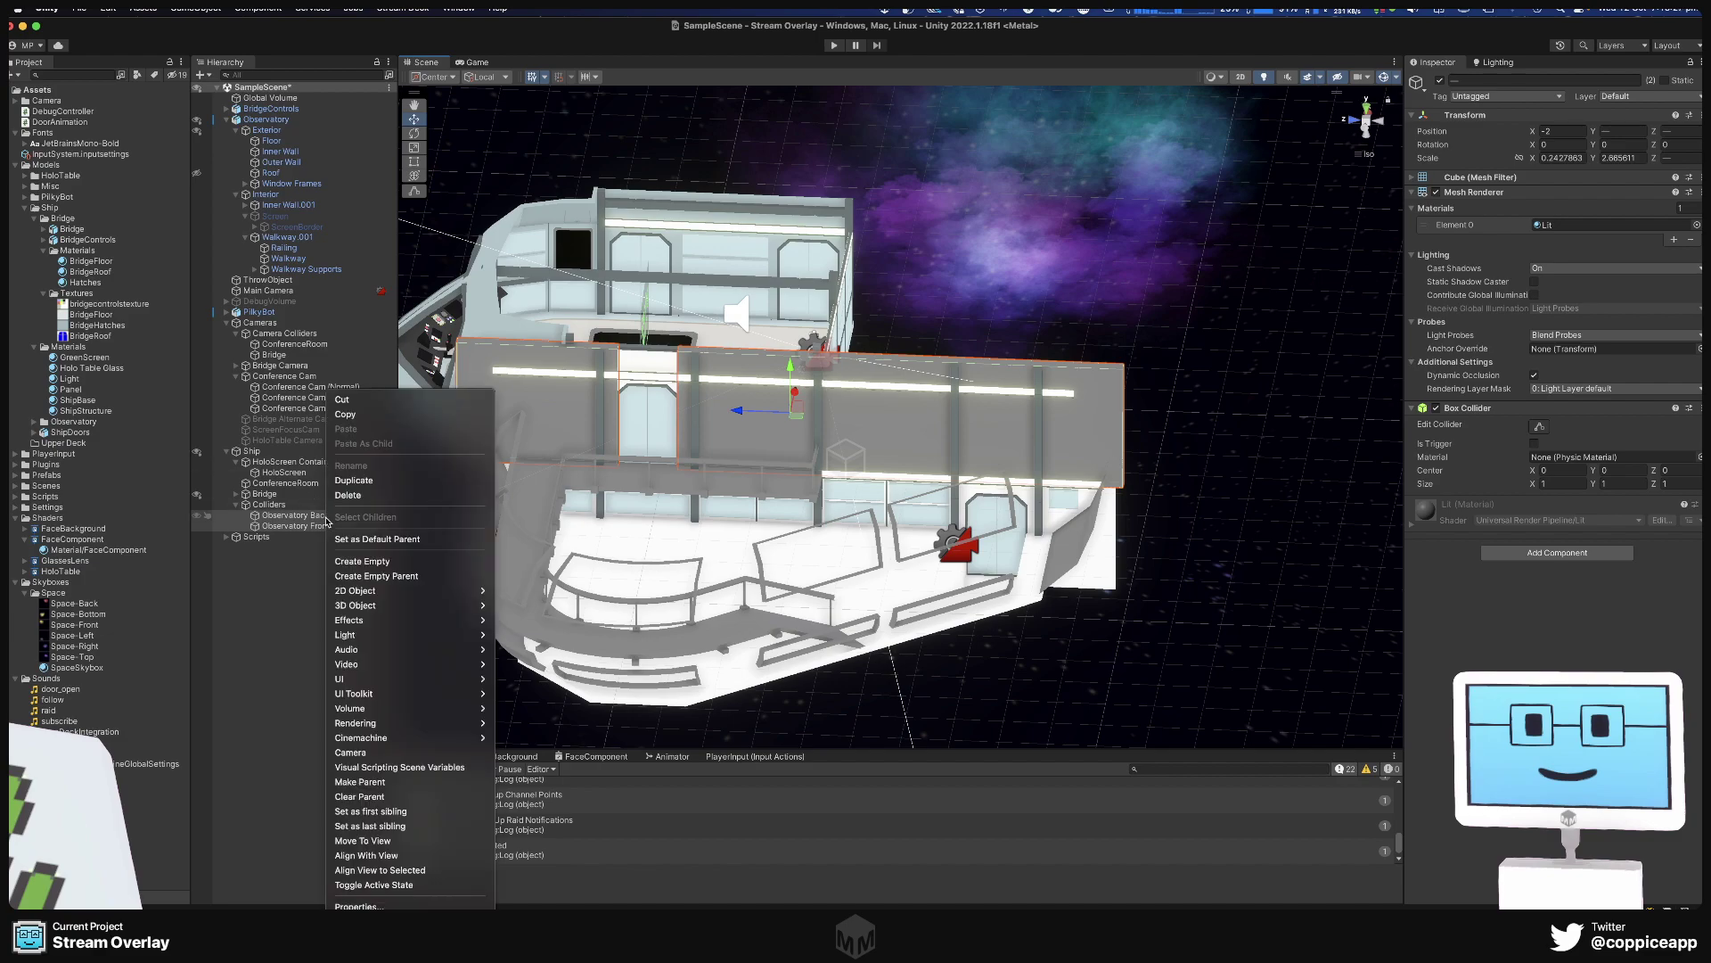
pyautogui.click(350, 479)
# Rename the copy of Observatory Back Upper as Observatory Back Lower.
pyautogui.click(347, 538)
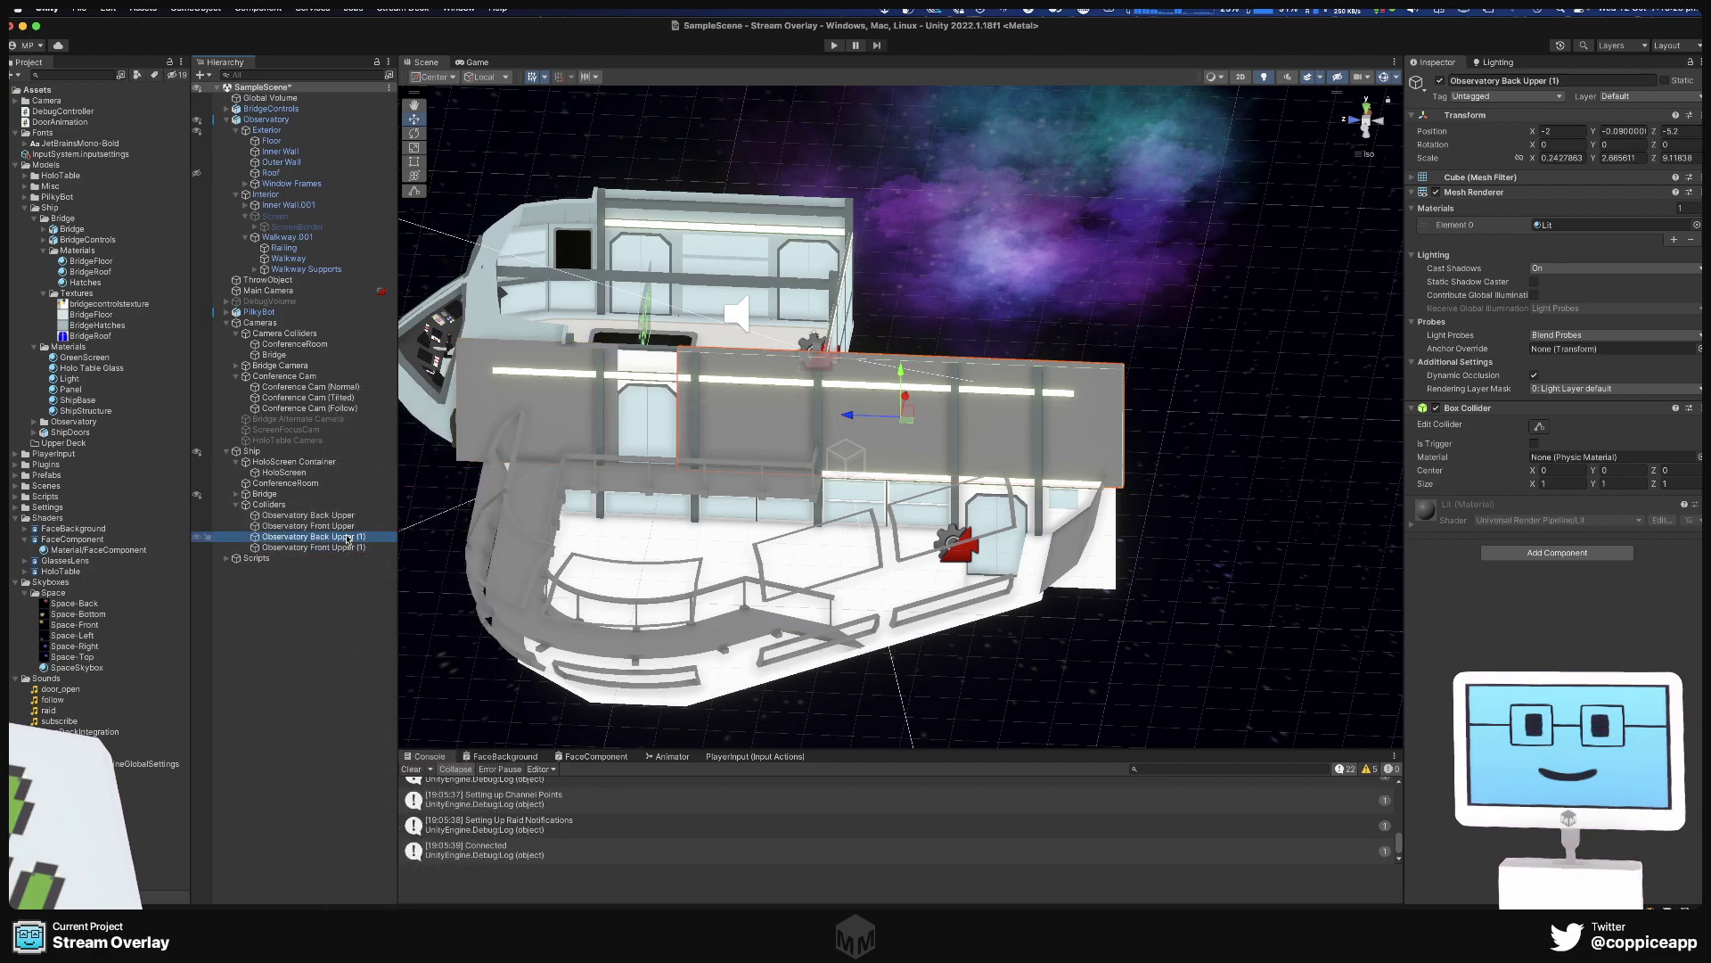
pyautogui.click(347, 538)
pyautogui.doubleClick(348, 537)
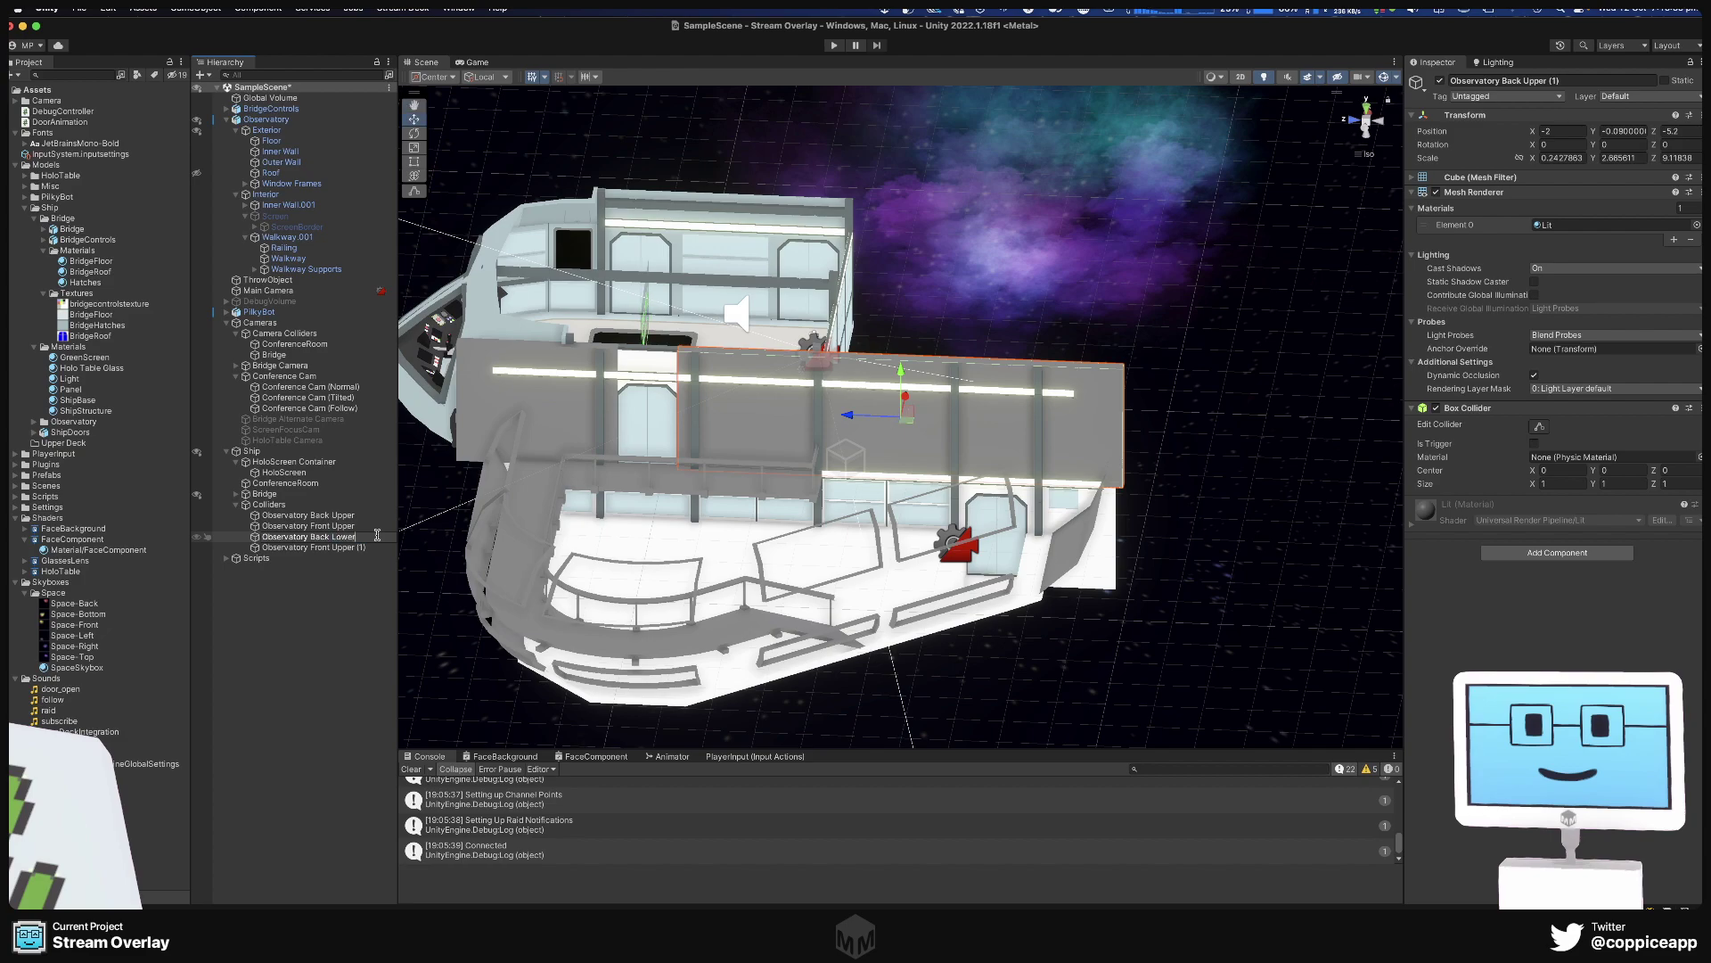
pyautogui.press('Return')
# Rename the copy of Observatory Front Upper as Observatory Front Lower.
pyautogui.click(349, 547)
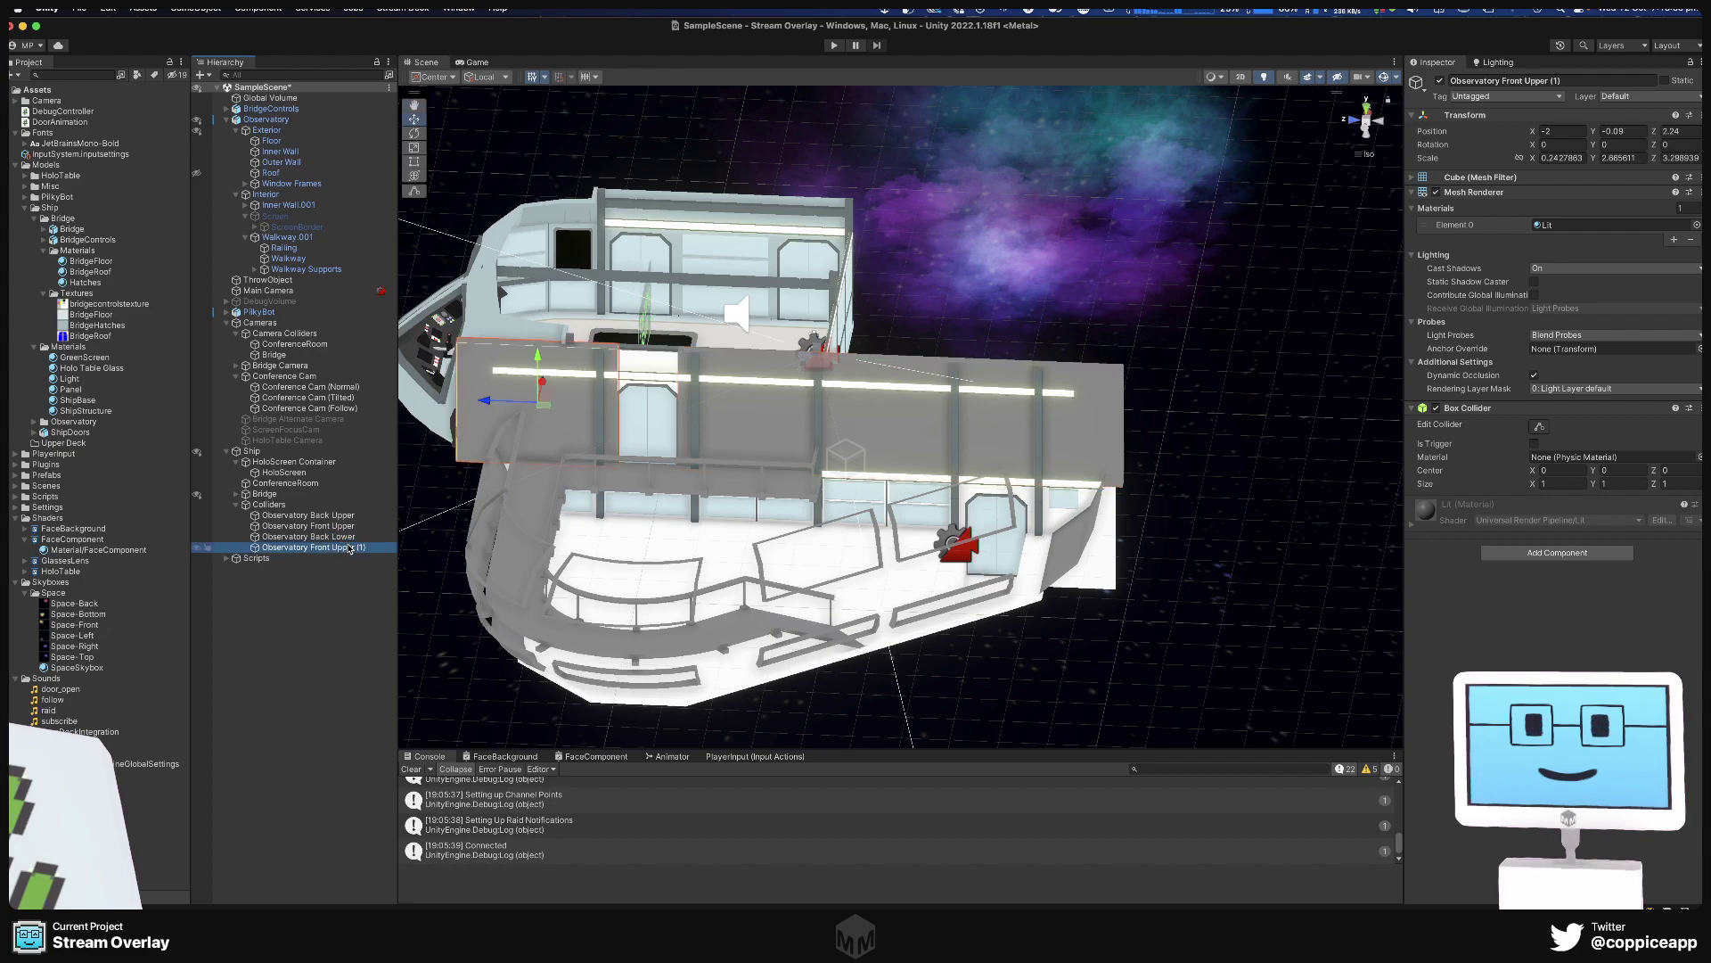
pyautogui.click(350, 548)
pyautogui.doubleClick(360, 547)
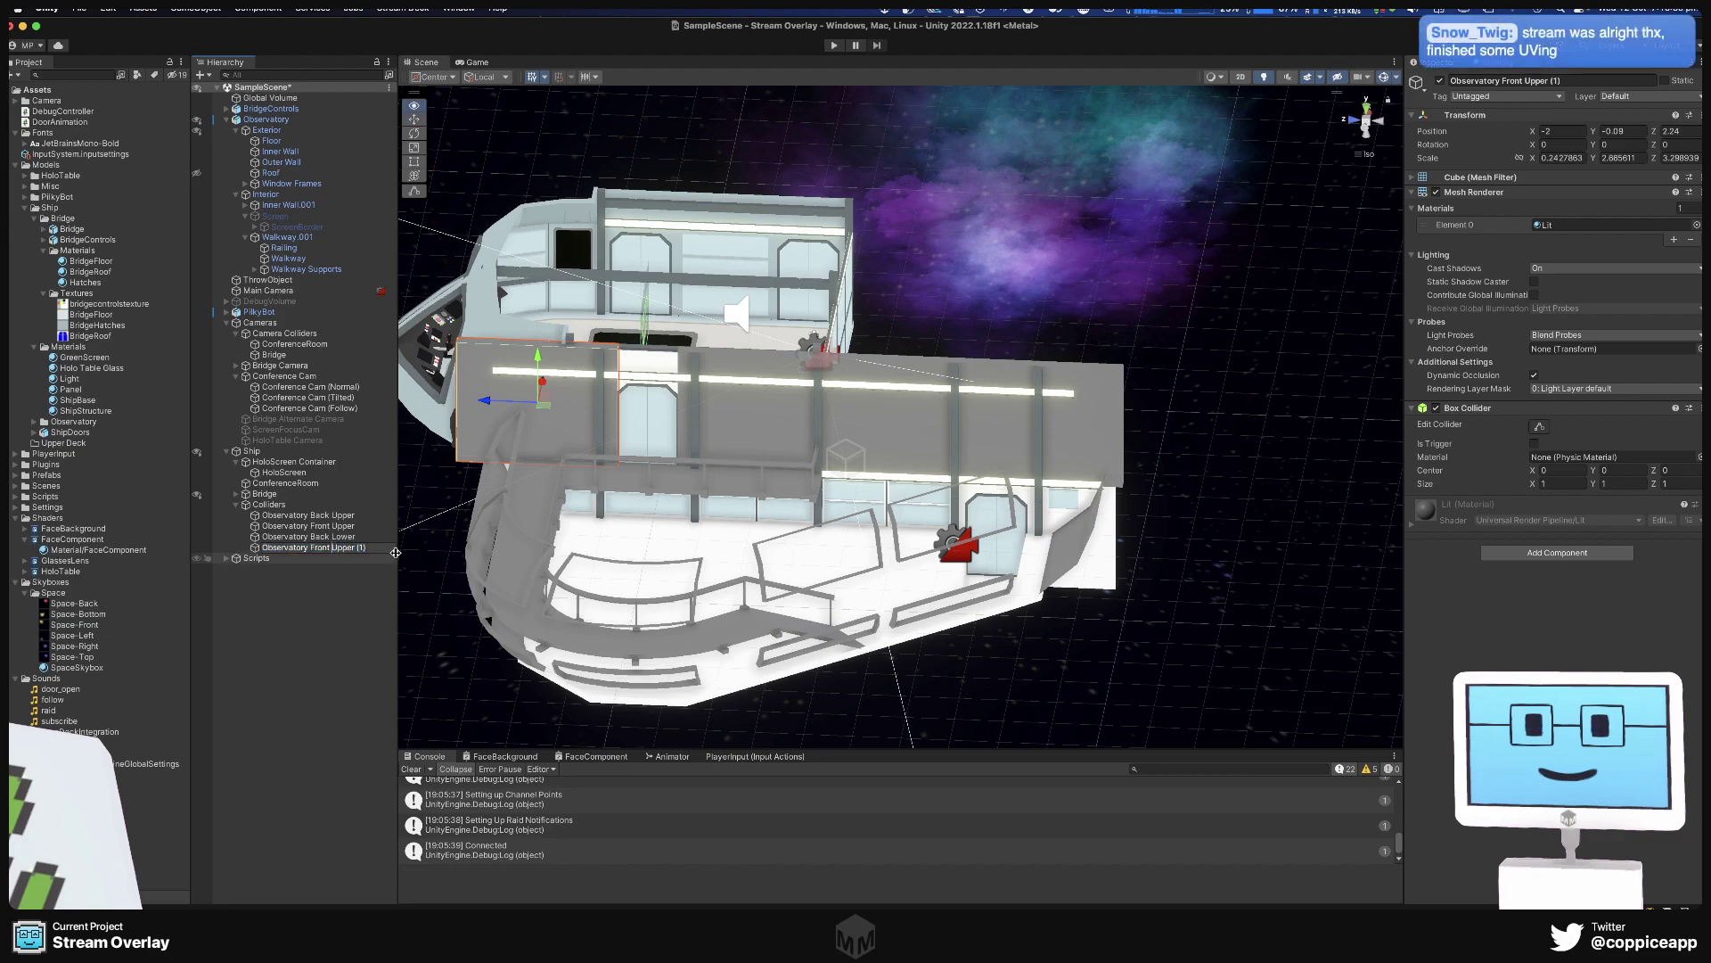
pyautogui.hotkey('shift', 'alt', 'Left')
pyautogui.write('Lo')
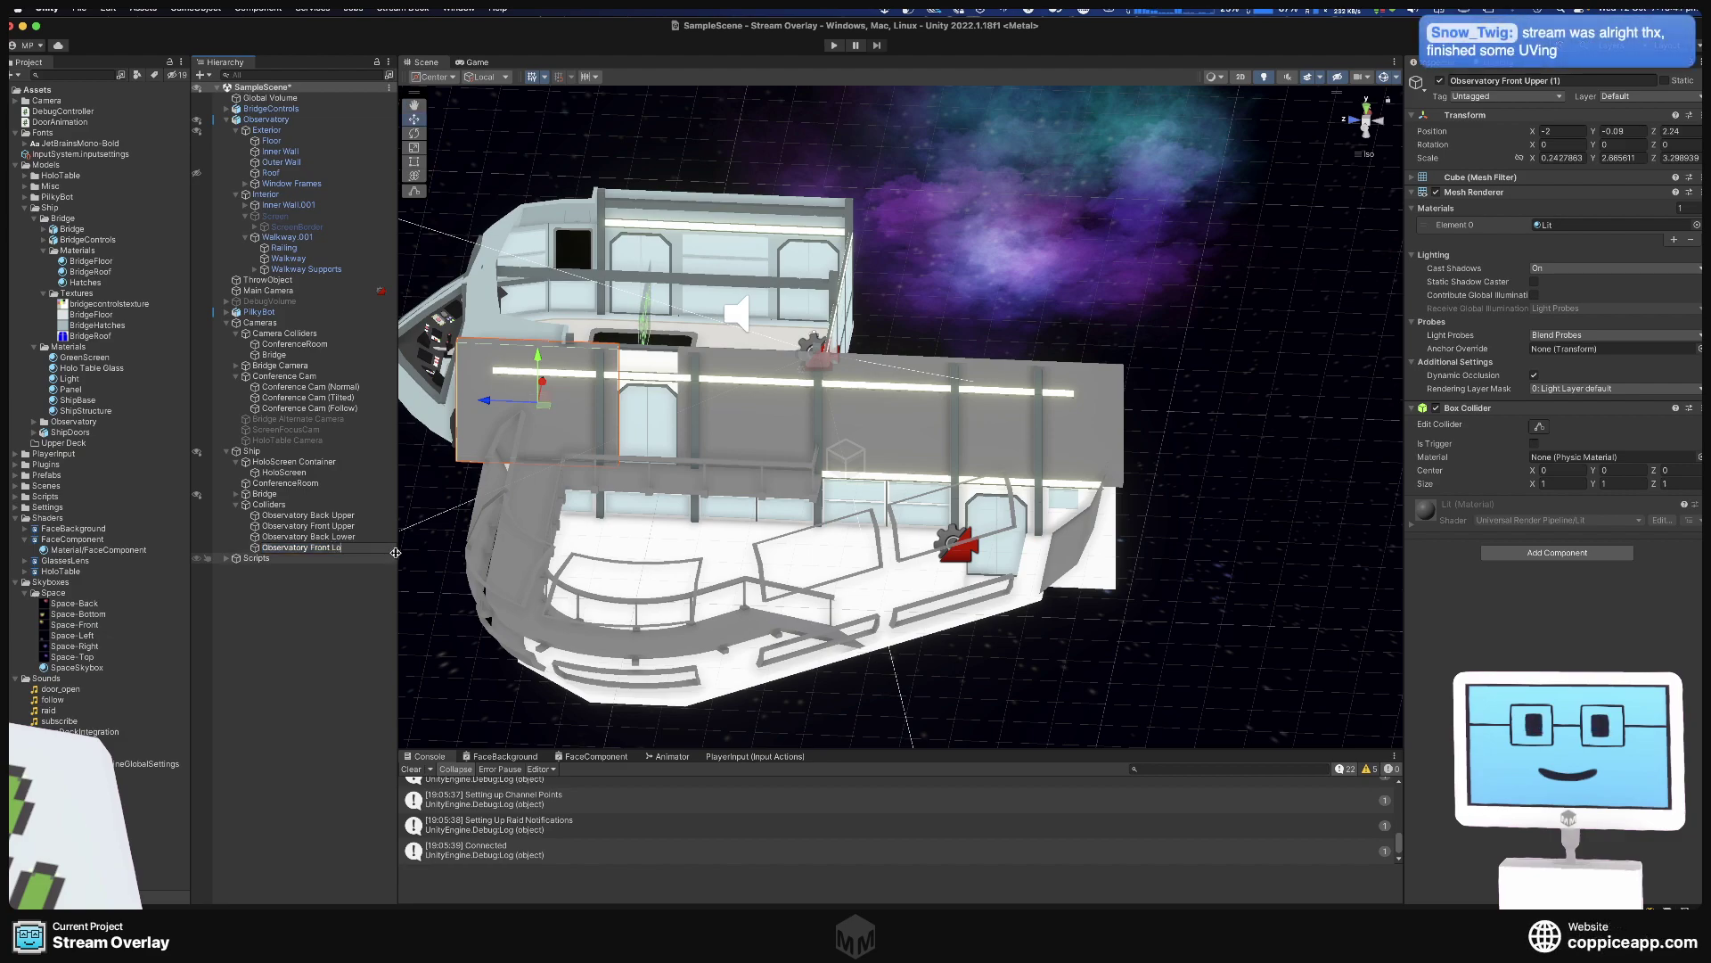
pyautogui.write('wer')
pyautogui.press('Return')
# Move Observatory Front Lower to the lower wall behind the lower doorway, at about Y -2.86 and Z -9.445.
pyautogui.keyDown('alt'); pyautogui.moveTo(640, 474); pyautogui.dragTo(1055, 437); pyautogui.keyUp('alt')
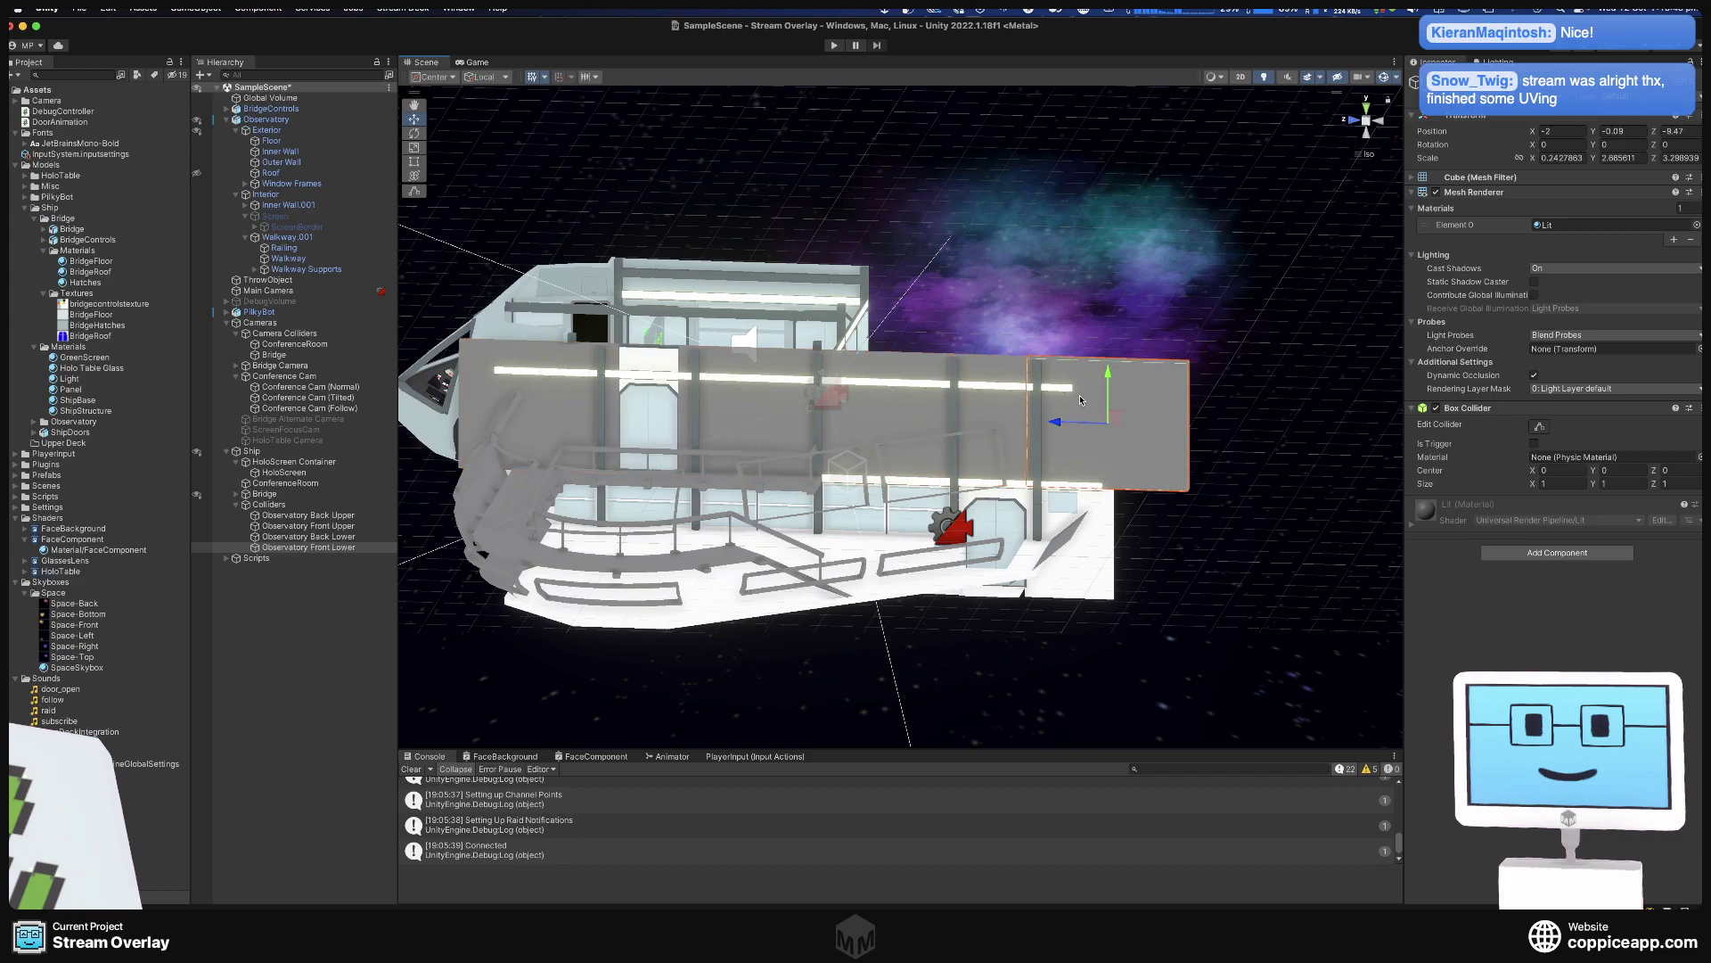
pyautogui.moveTo(1106, 372); pyautogui.dragTo(994, 428)
pyautogui.scroll(5, 1168, 606)
# Move Observatory Back Lower down to the lower wall forward of the lower doorway, at about Y -2.8 and Z -1.98.
pyautogui.click(993, 418)
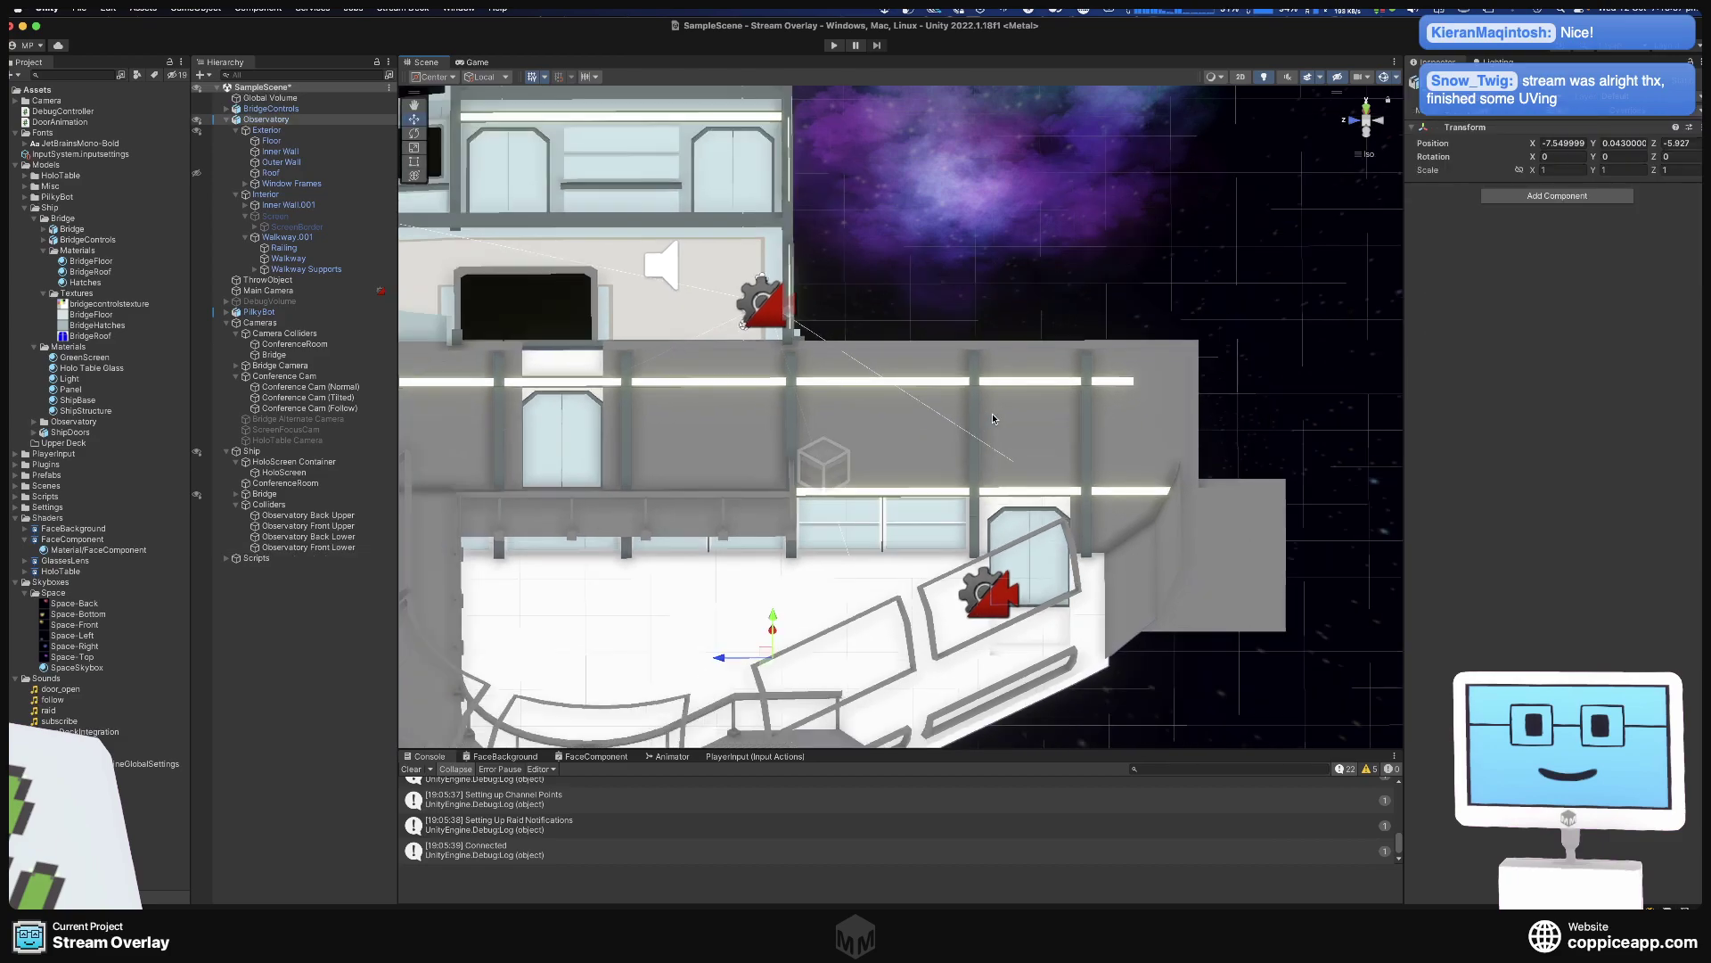
pyautogui.scroll(-2, 993, 418)
pyautogui.click(777, 420)
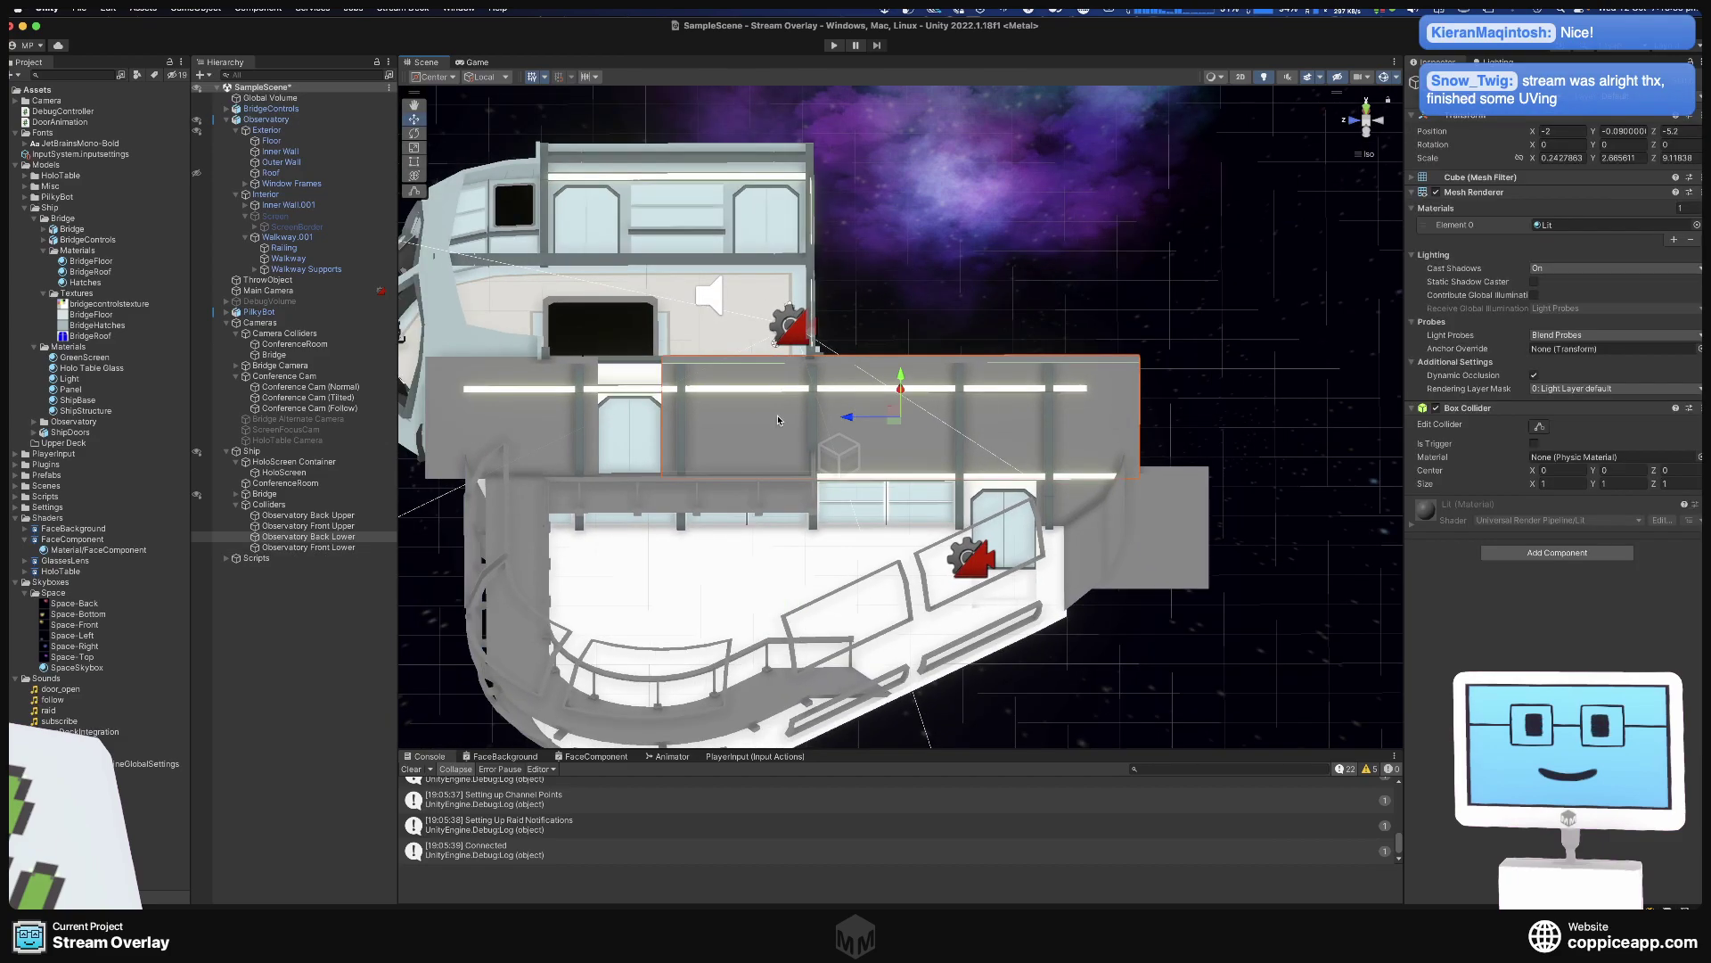
pyautogui.moveTo(853, 421); pyautogui.dragTo(735, 439)
pyautogui.moveTo(691, 368); pyautogui.dragTo(688, 501)
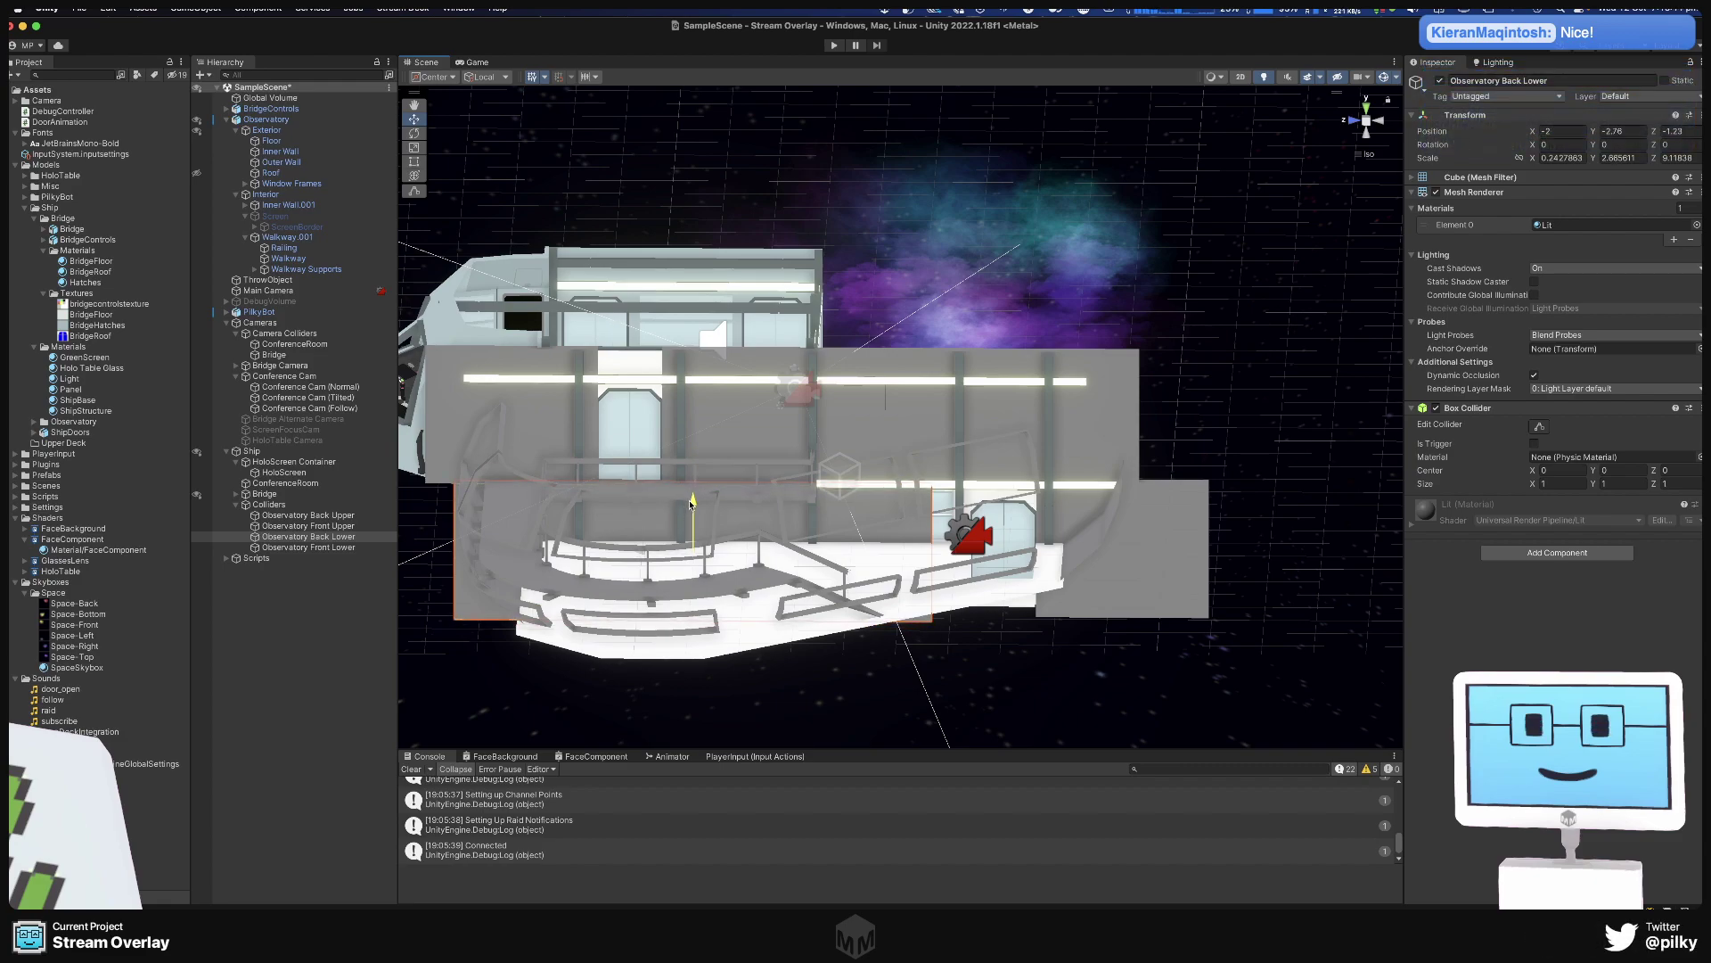
pyautogui.moveTo(690, 501); pyautogui.dragTo(546, 563)
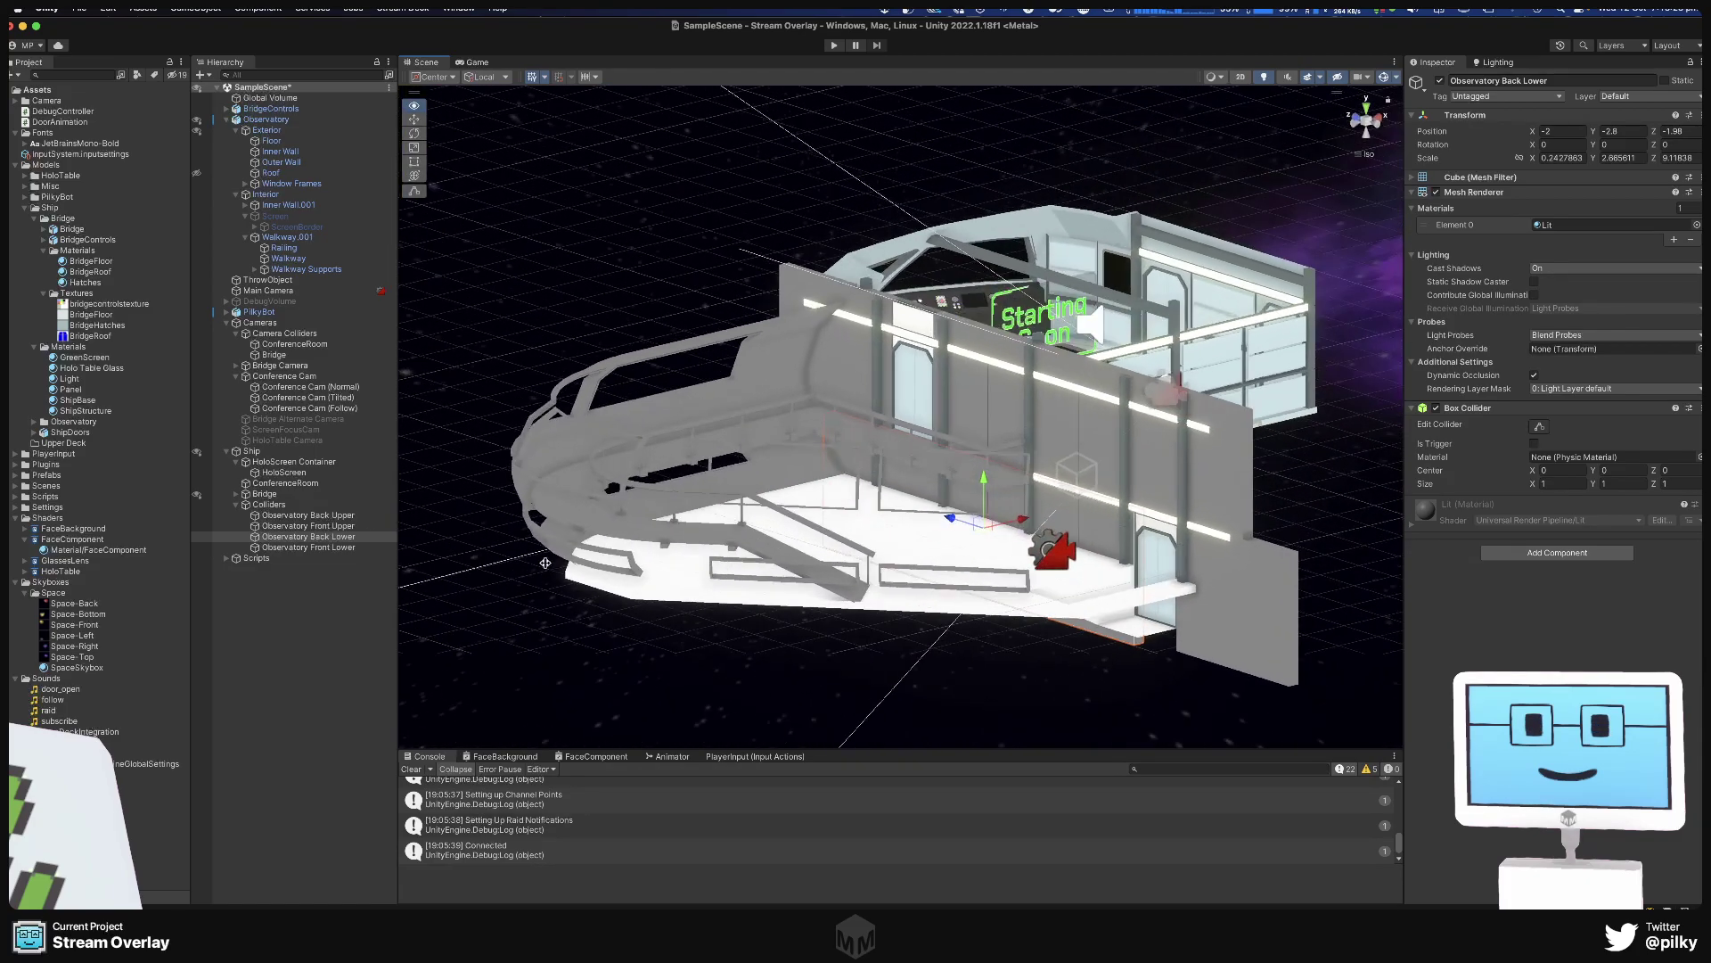
# Duplicate Observatory Front Lower and move the copy out beyond the observatory's curved front, to about X -8.08 and Z 5.23.
pyautogui.click(1253, 588)
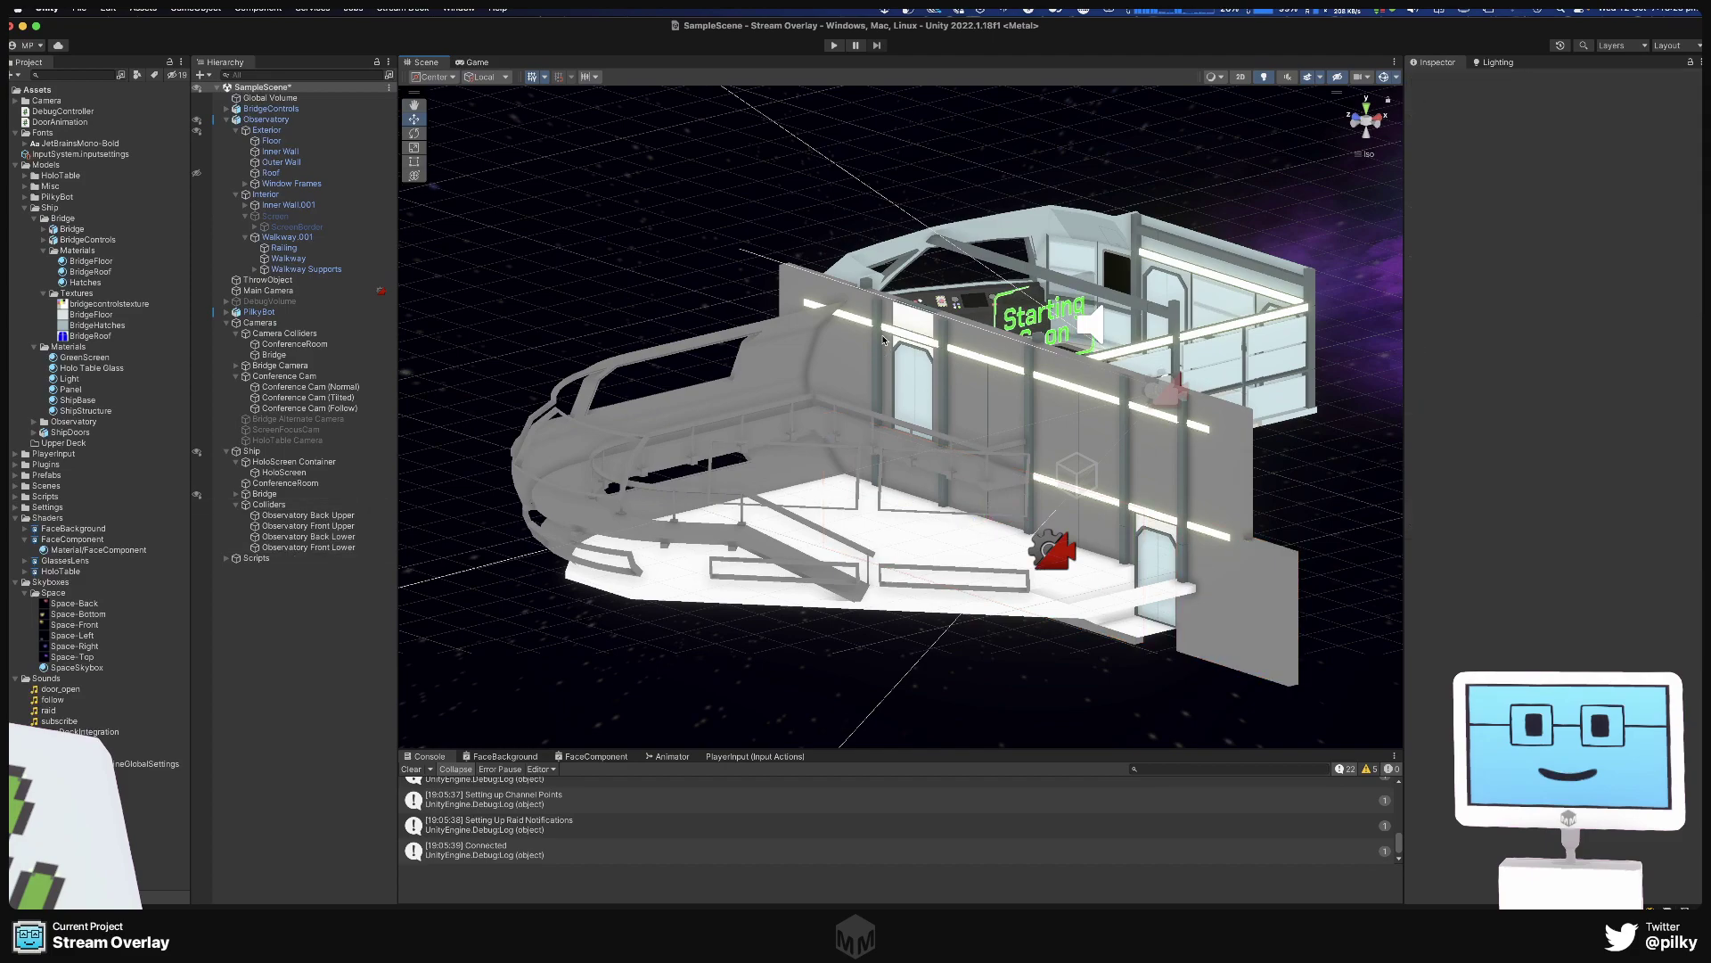
pyautogui.click(312, 549)
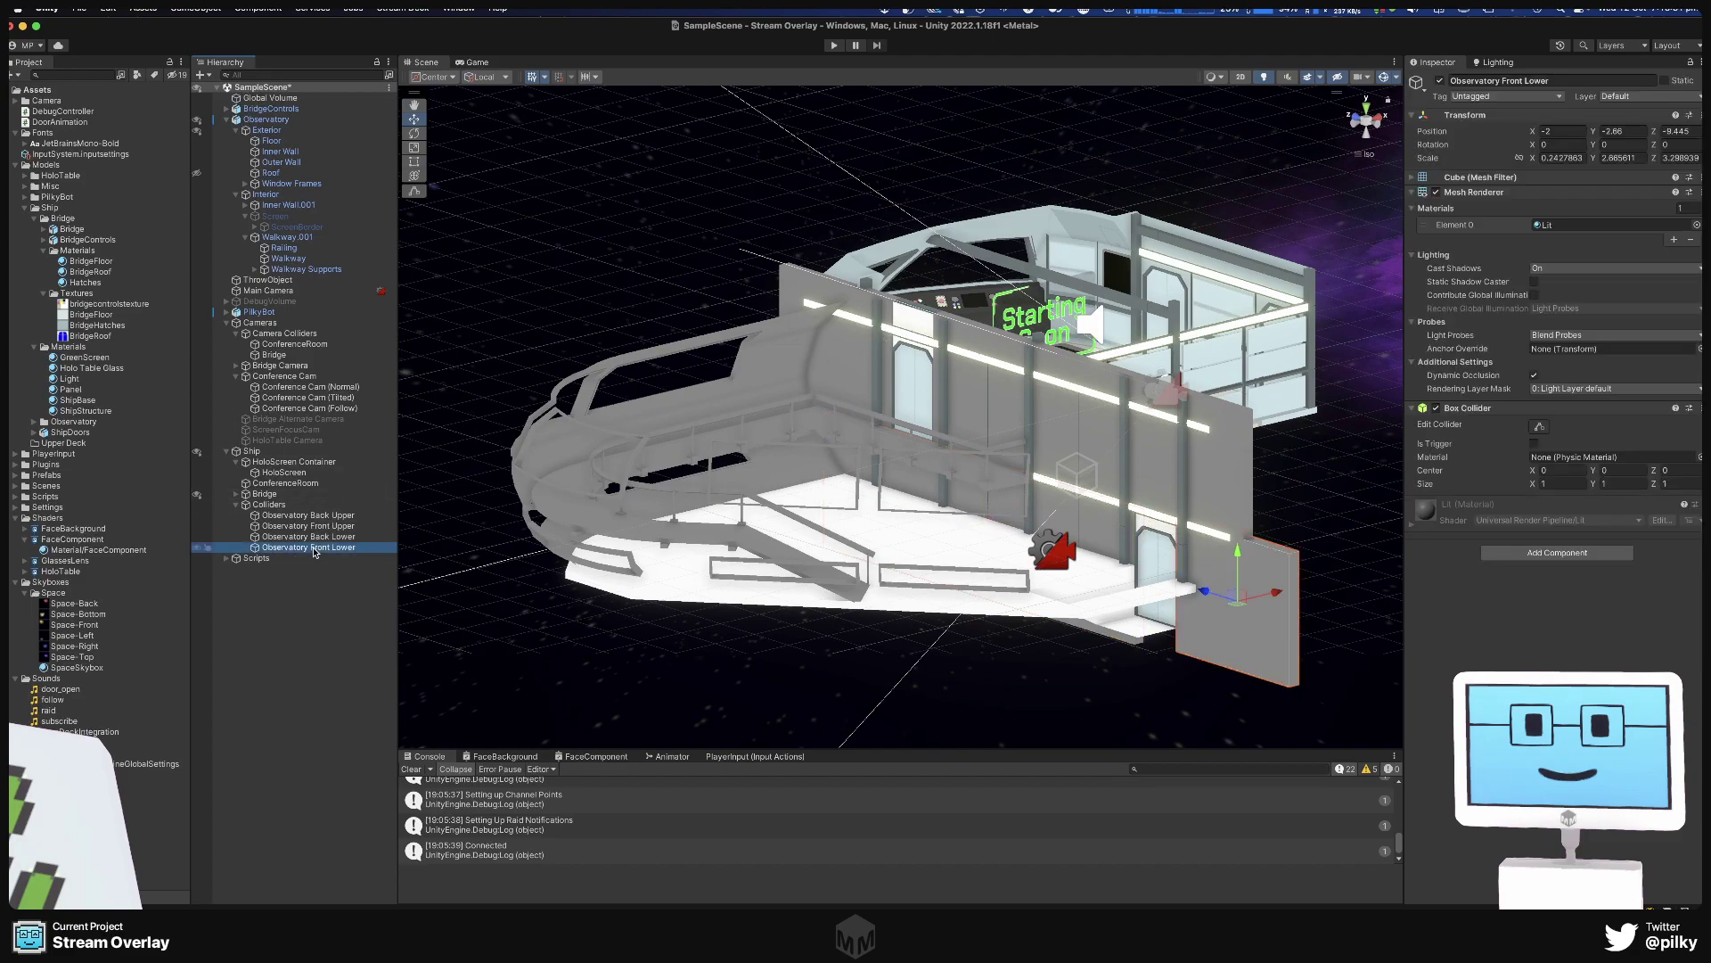
pyautogui.rightClick(314, 550)
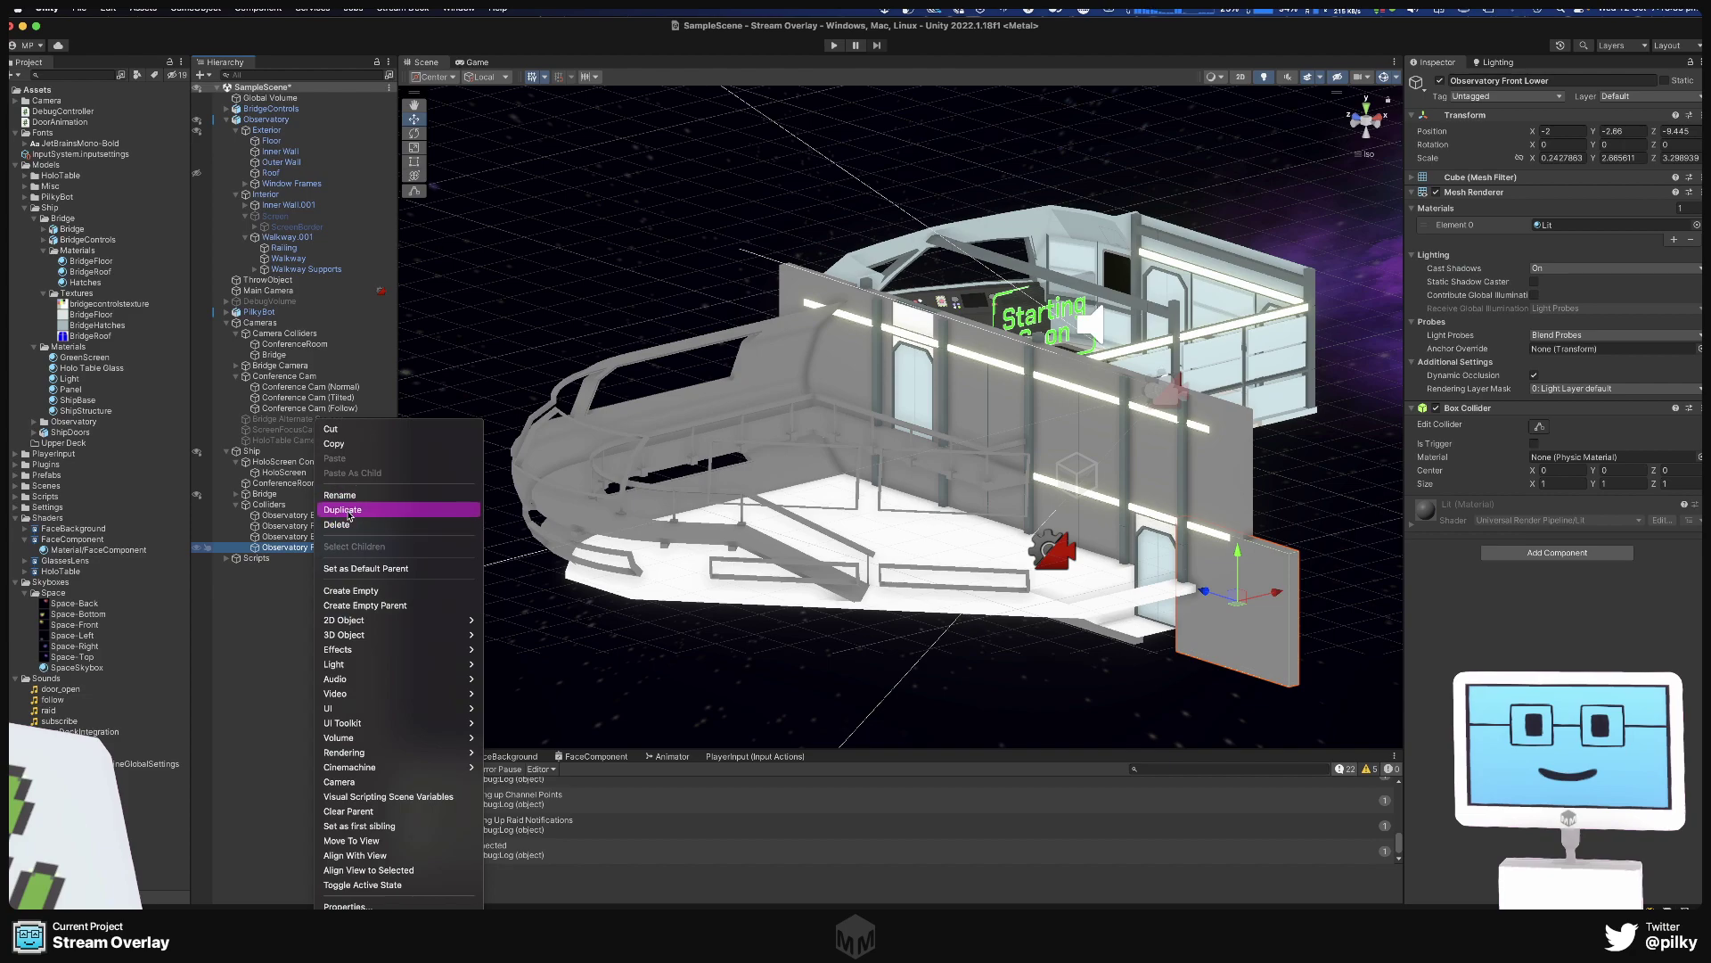
pyautogui.click(1148, 589)
pyautogui.press('super+d')
pyautogui.moveTo(1276, 592); pyautogui.dragTo(500, 452)
pyautogui.click(484, 419)
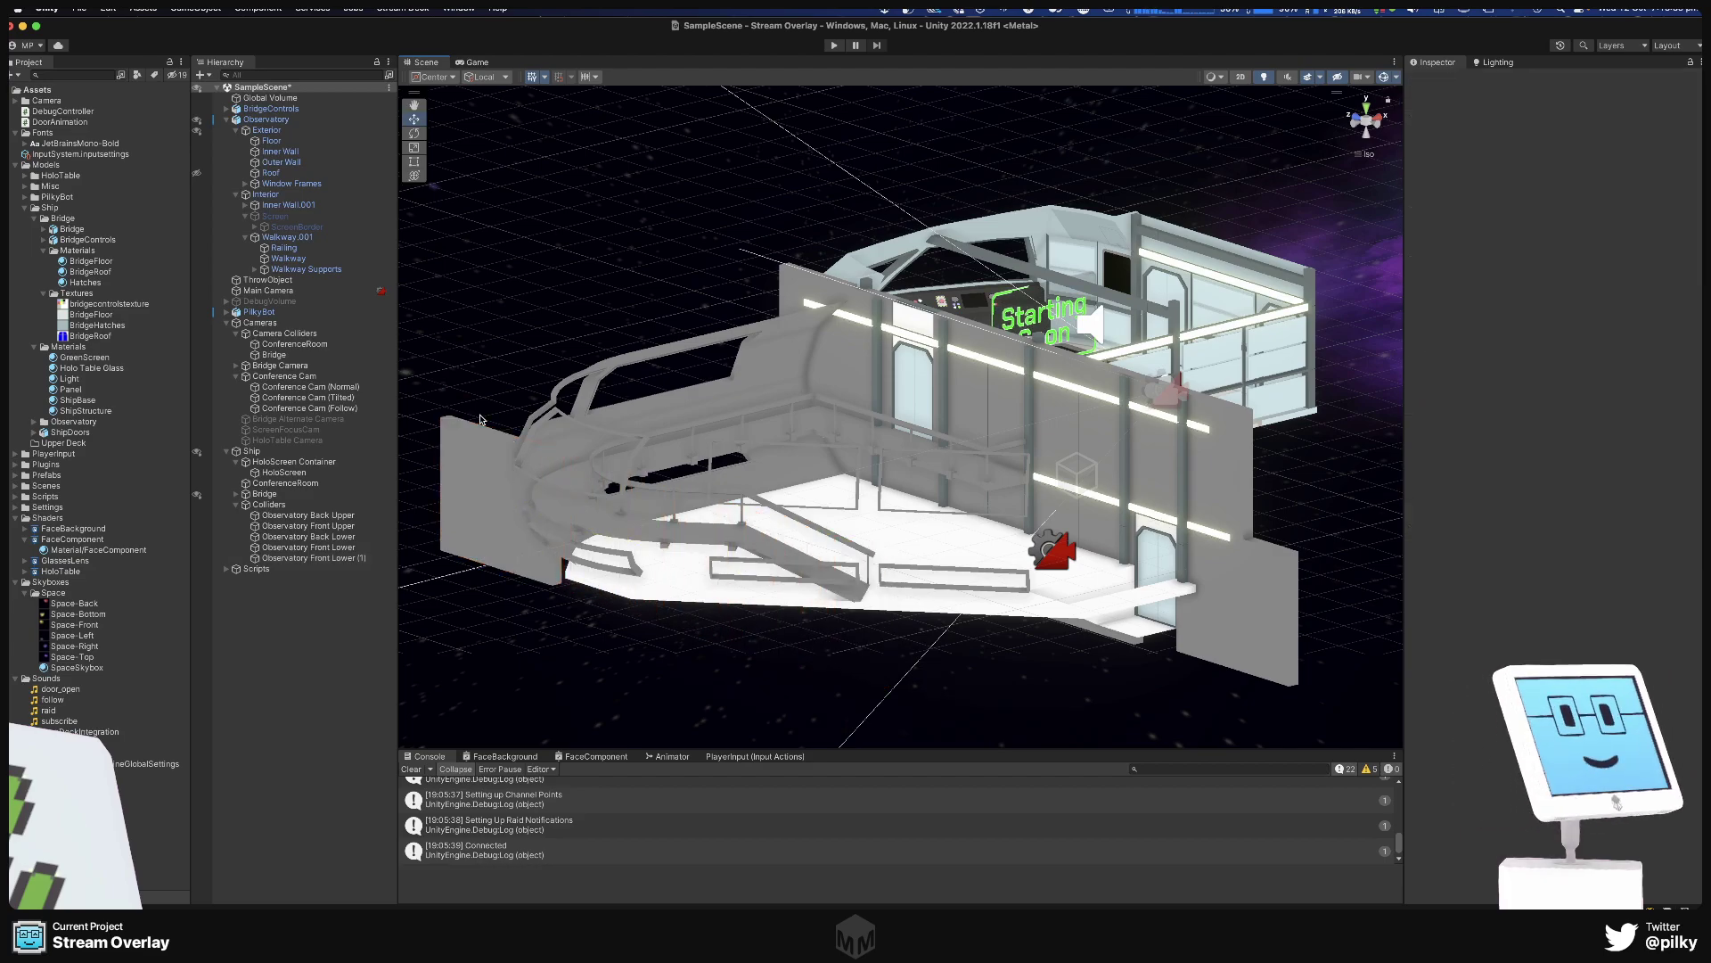
pyautogui.moveTo(484, 419); pyautogui.dragTo(636, 432, button='middle')
pyautogui.keyDown('alt'); pyautogui.moveTo(637, 433); pyautogui.dragTo(828, 387); pyautogui.keyUp('alt')
pyautogui.click(760, 515)
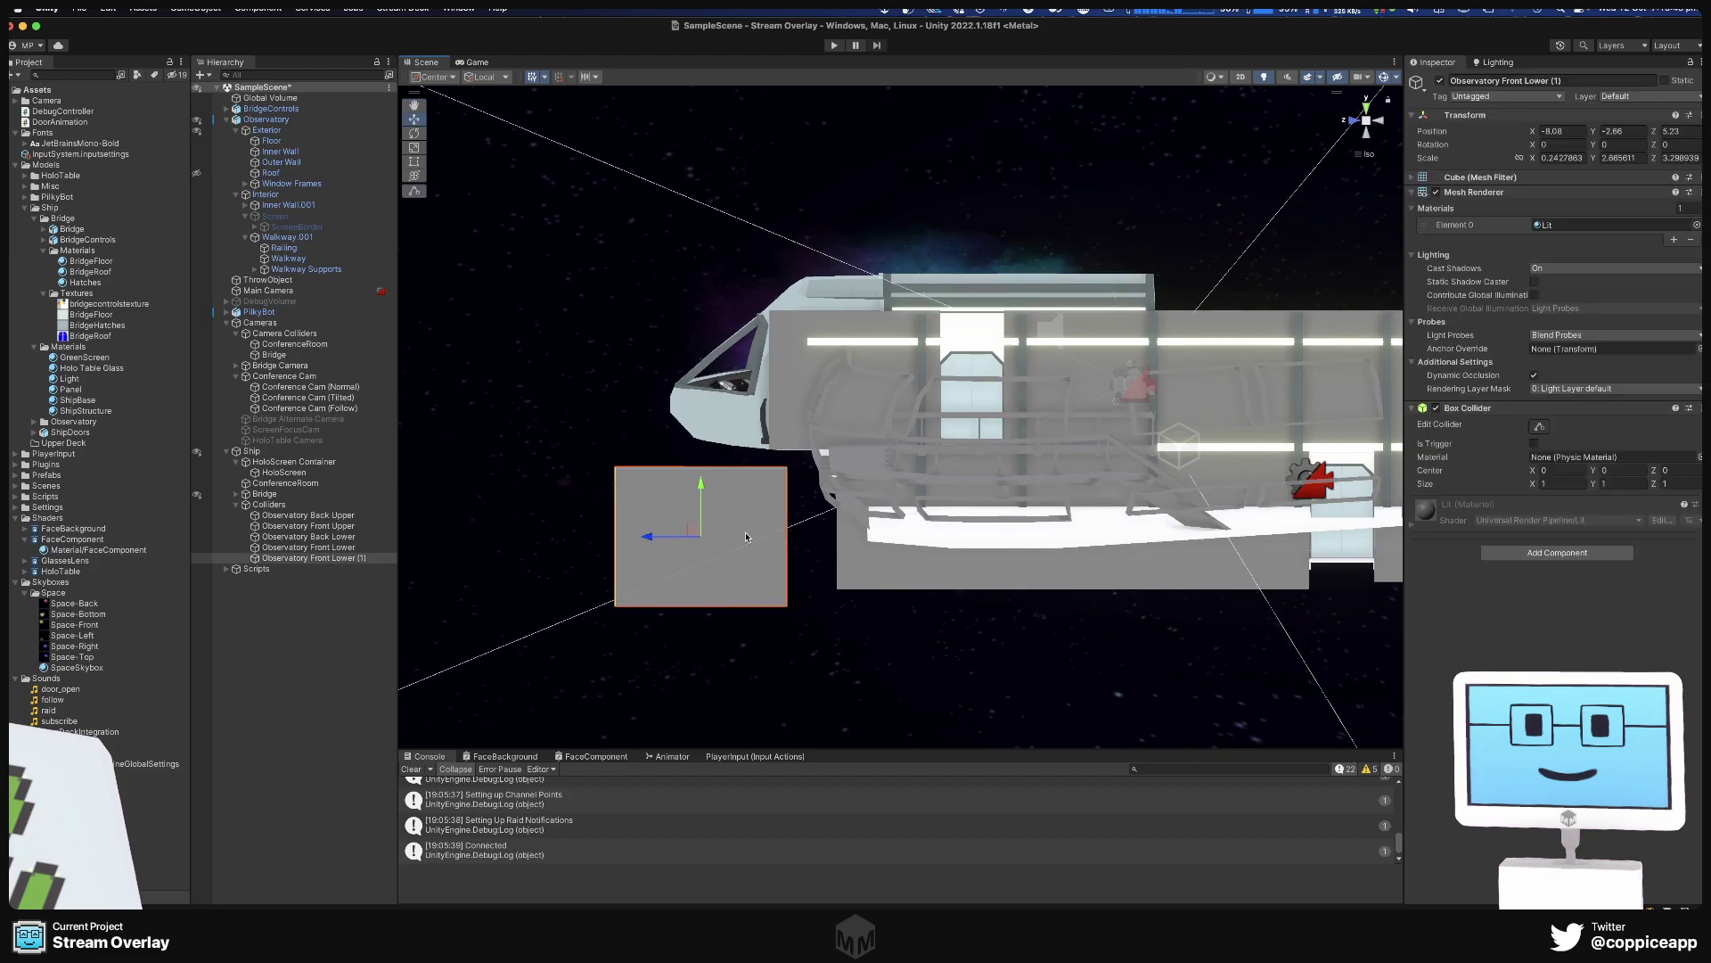
# Try a 90-degree Y rotation on the copied Observatory Front Lower collider and return its Y rotation to 0.
pyautogui.press('e')
pyautogui.moveTo(726, 541); pyautogui.dragTo(706, 541)
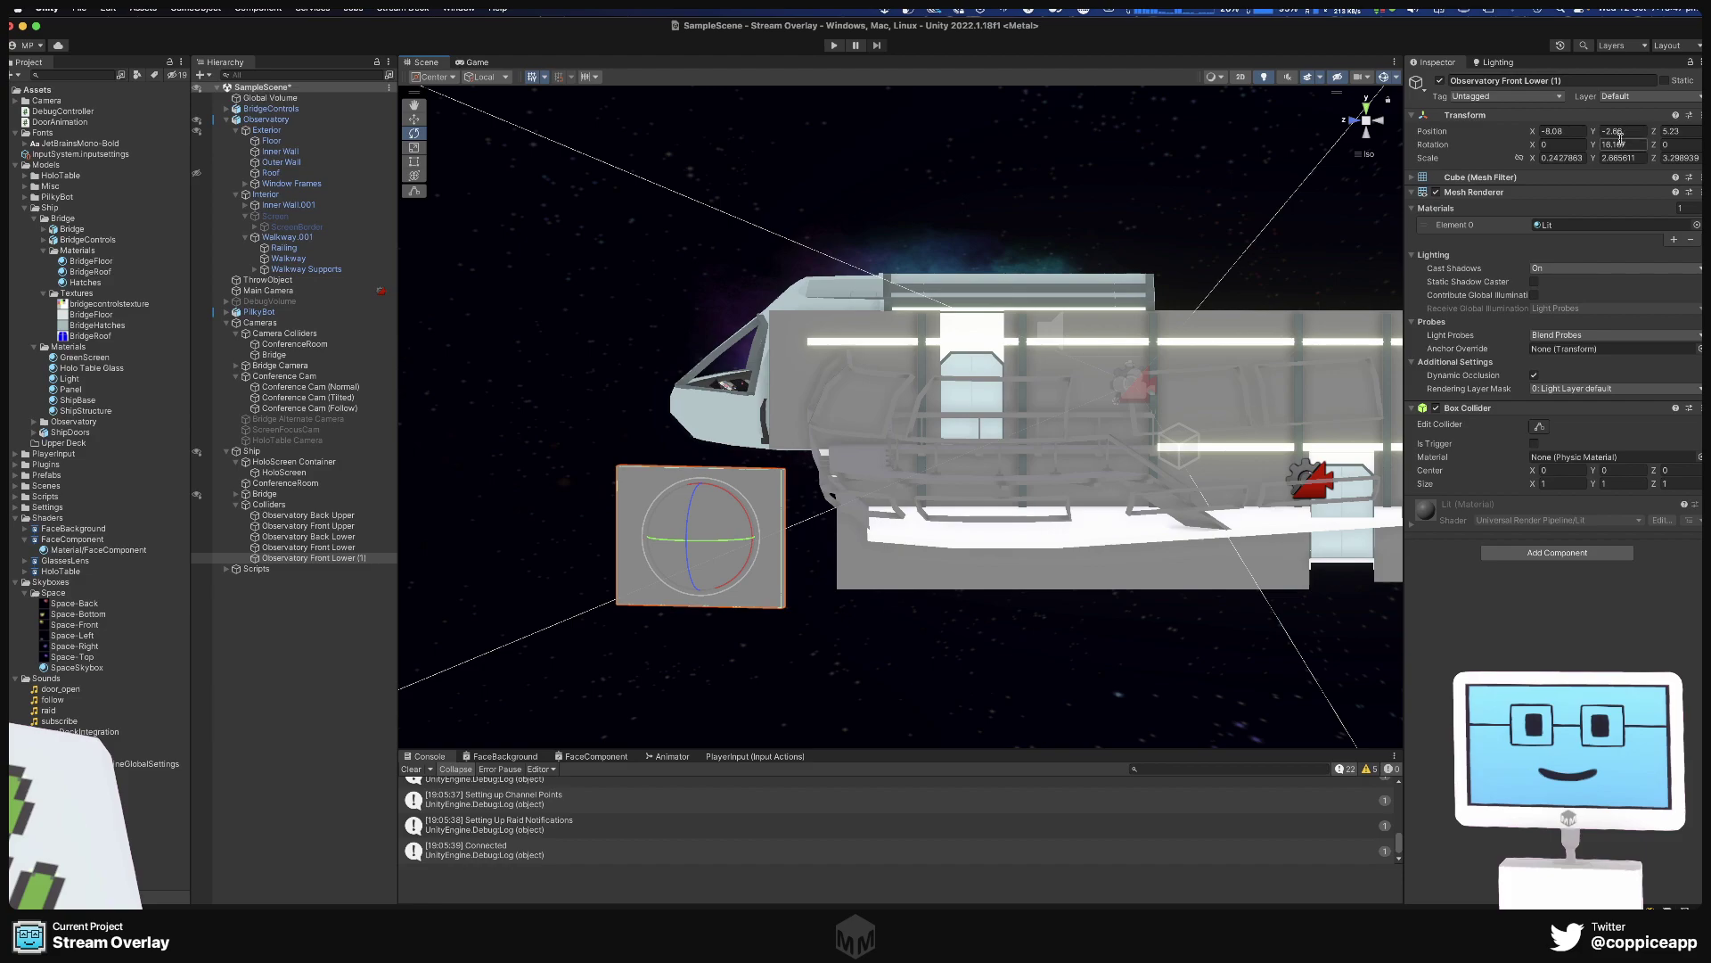
pyautogui.write('90')
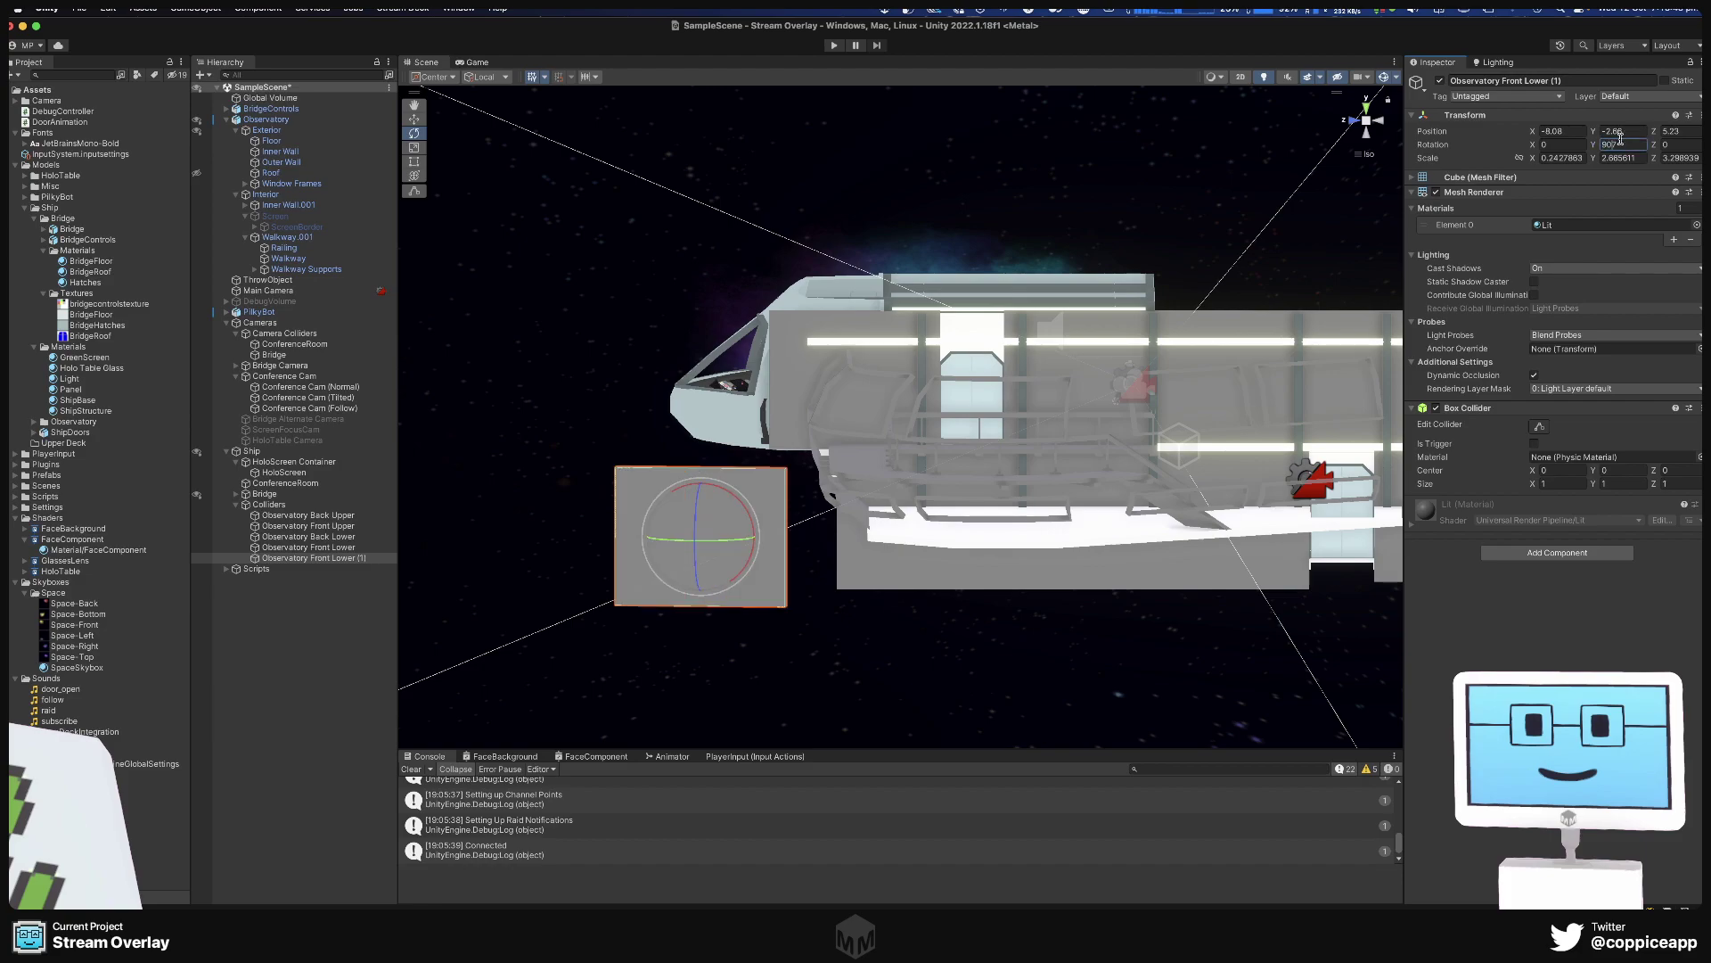
pyautogui.press('BackSpace')
pyautogui.press('BackSpace')
pyautogui.write('0')
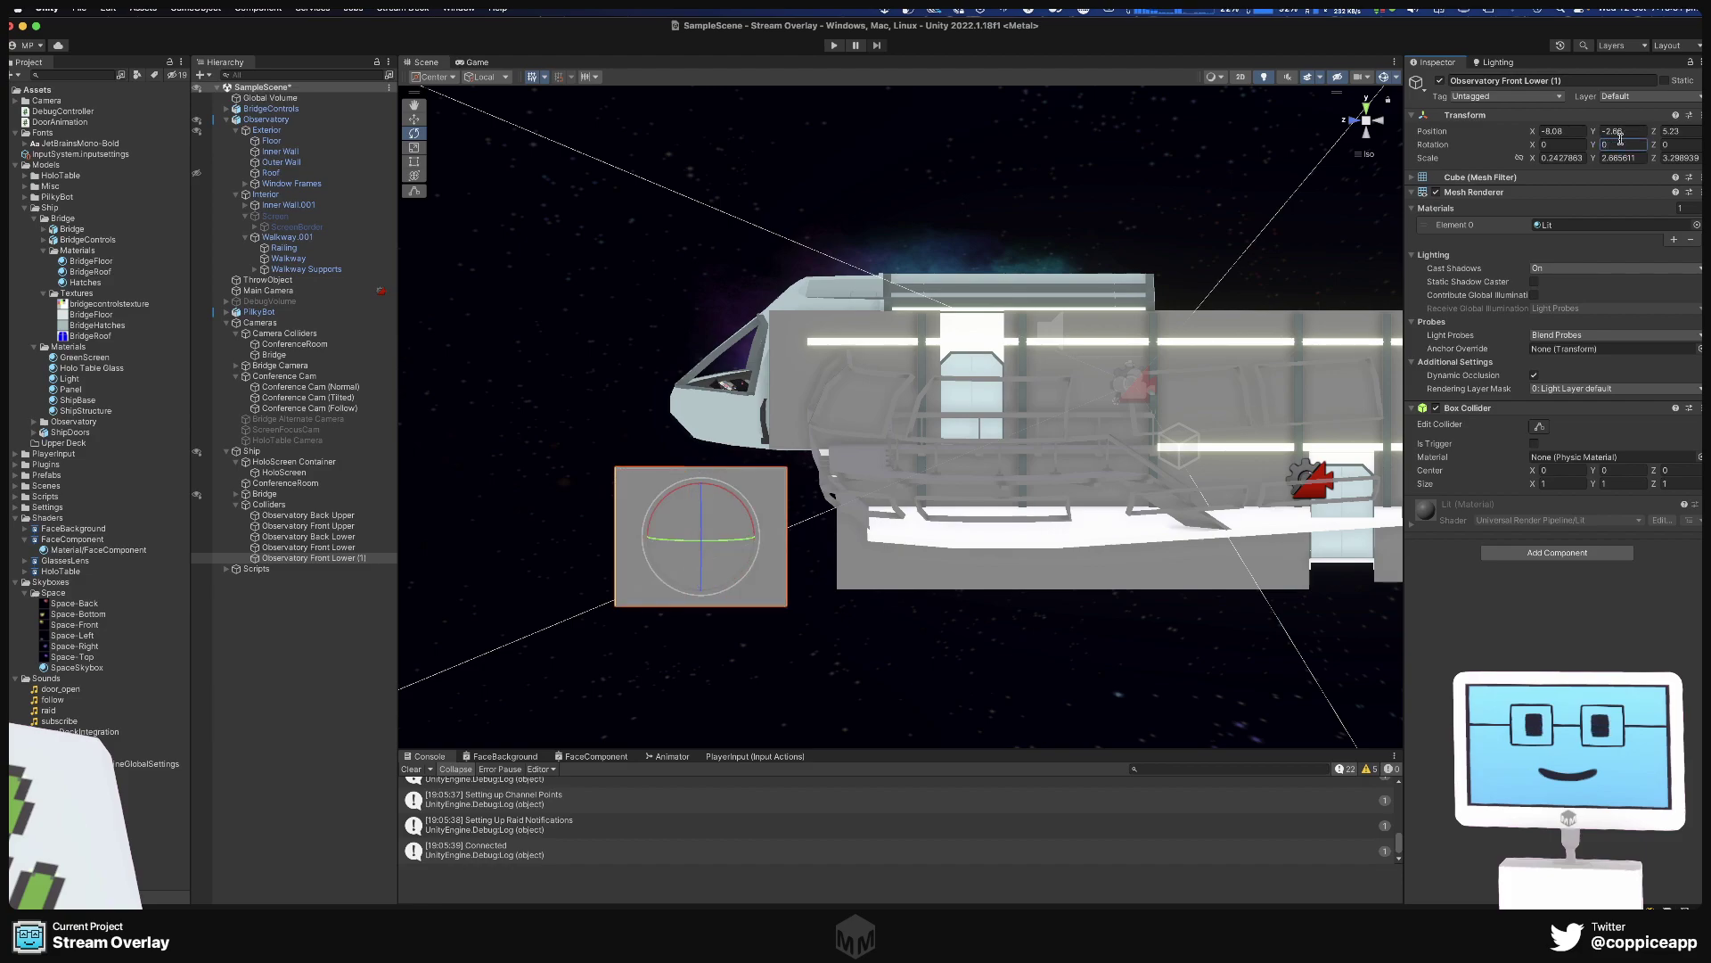
# Rescale the copied Observatory Front Lower collider into a long thin wall, about 8.88 along X and 0.247 along Z.
pyautogui.write('r')
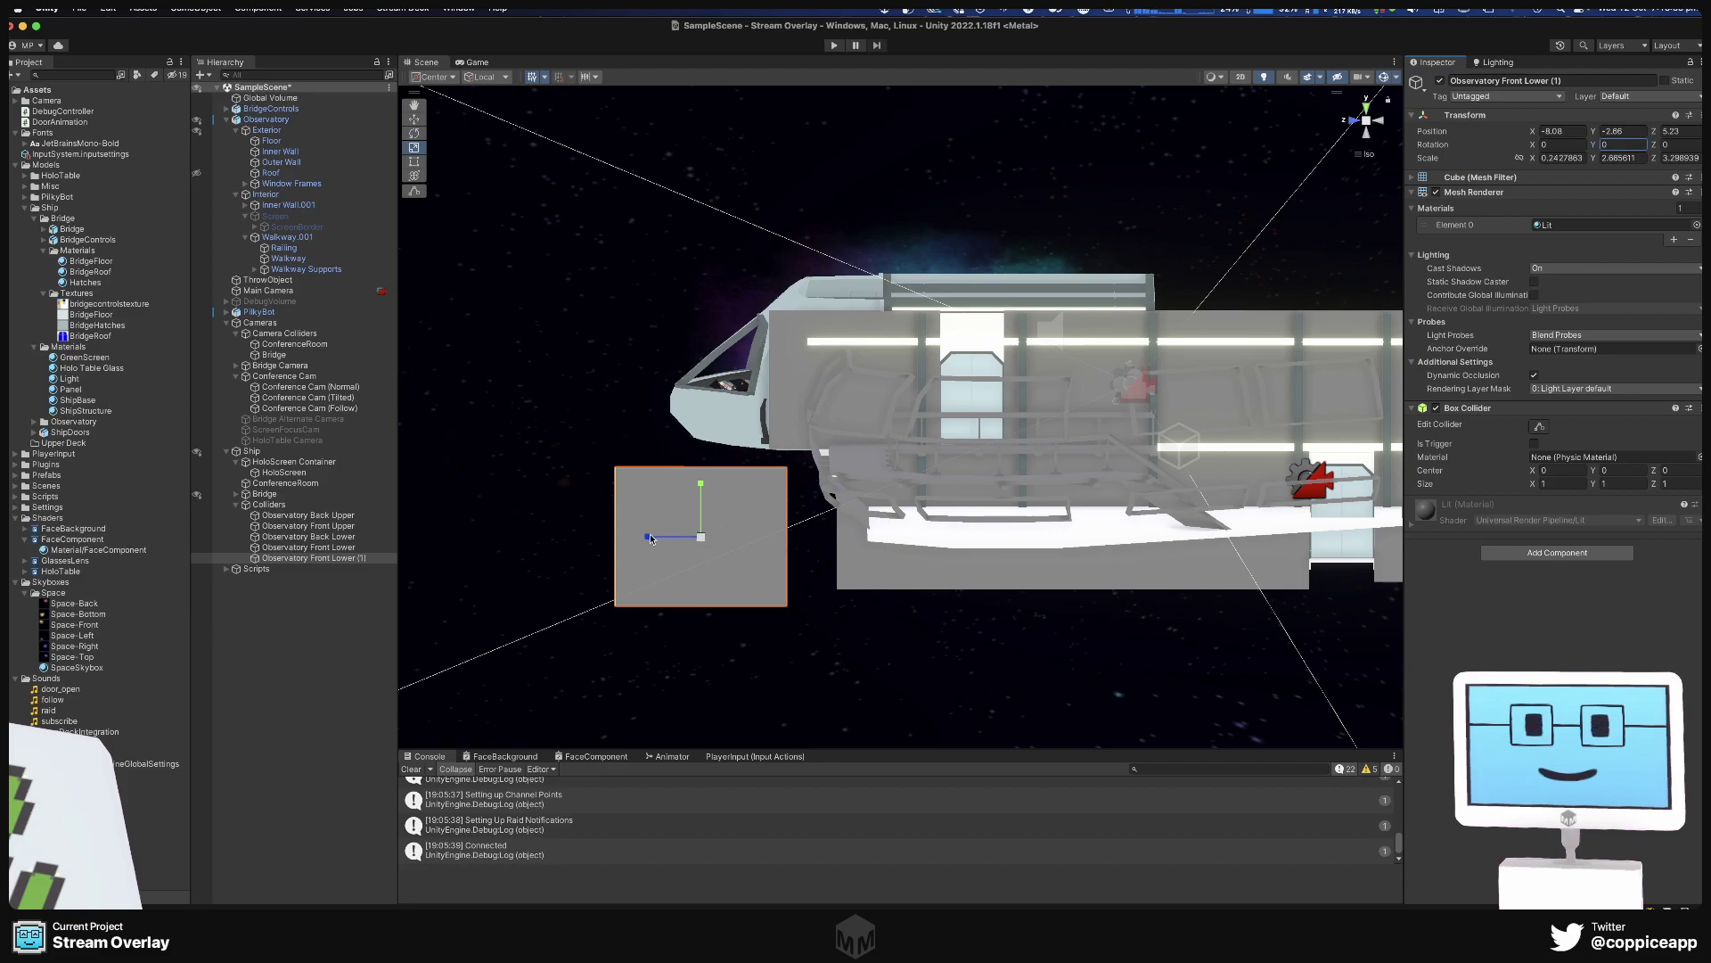
pyautogui.moveTo(648, 539); pyautogui.dragTo(1198, 190)
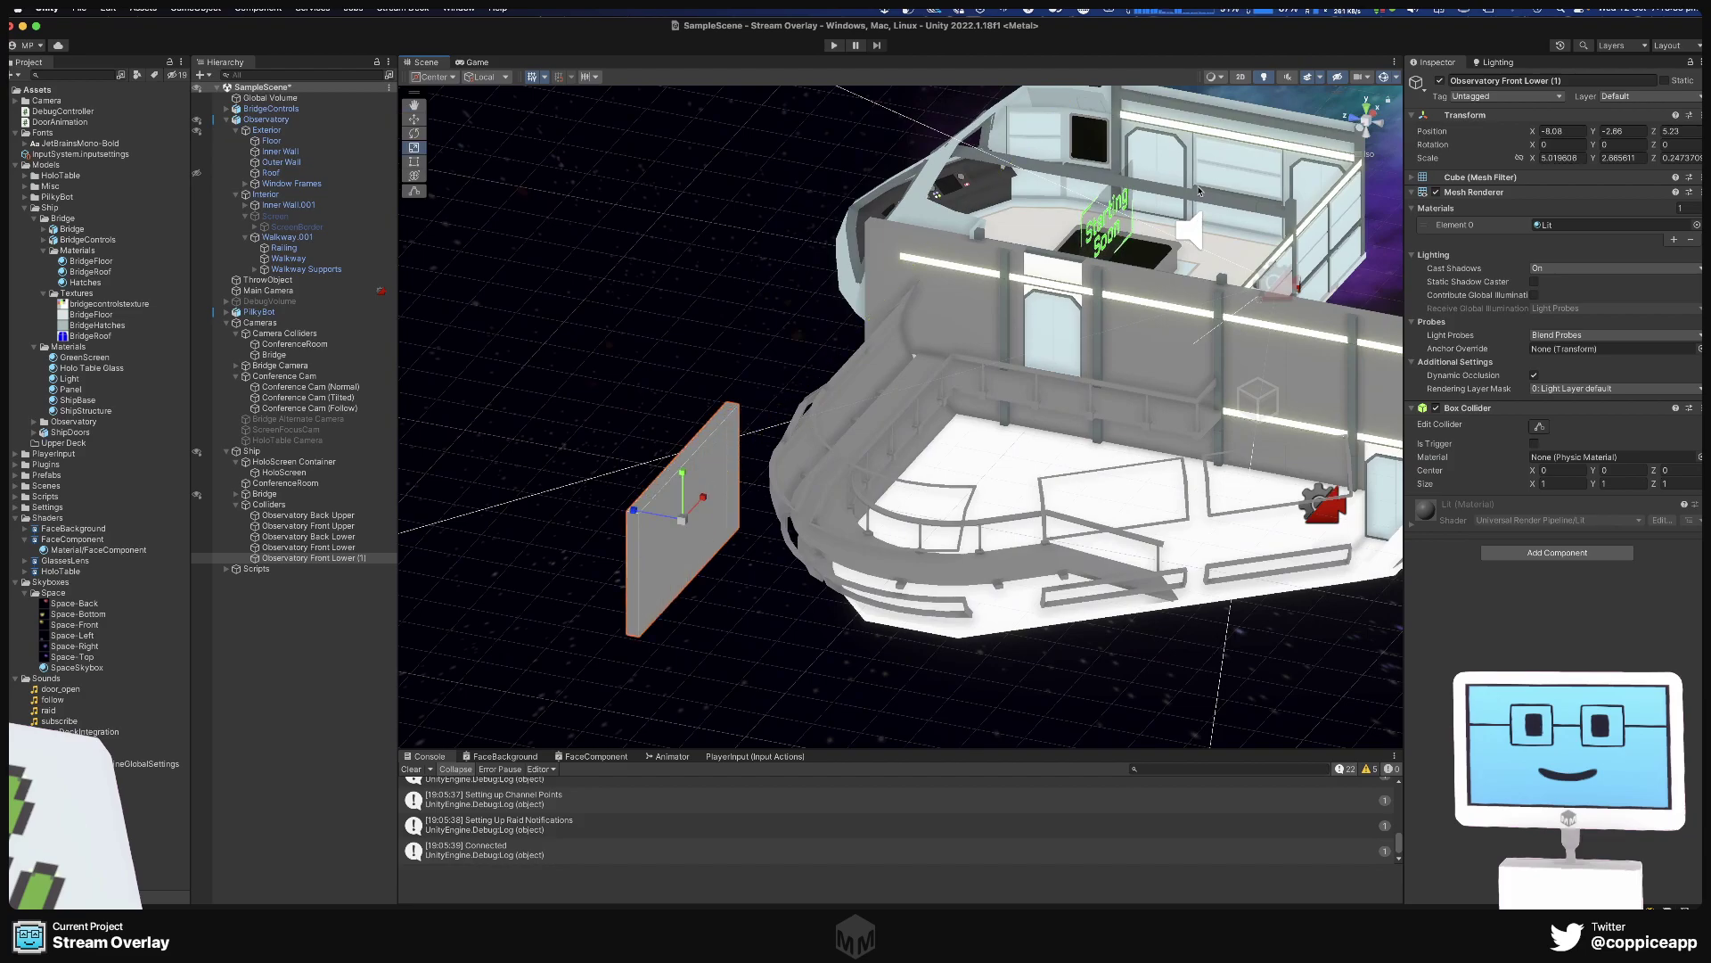
pyautogui.moveTo(706, 501); pyautogui.dragTo(720, 491)
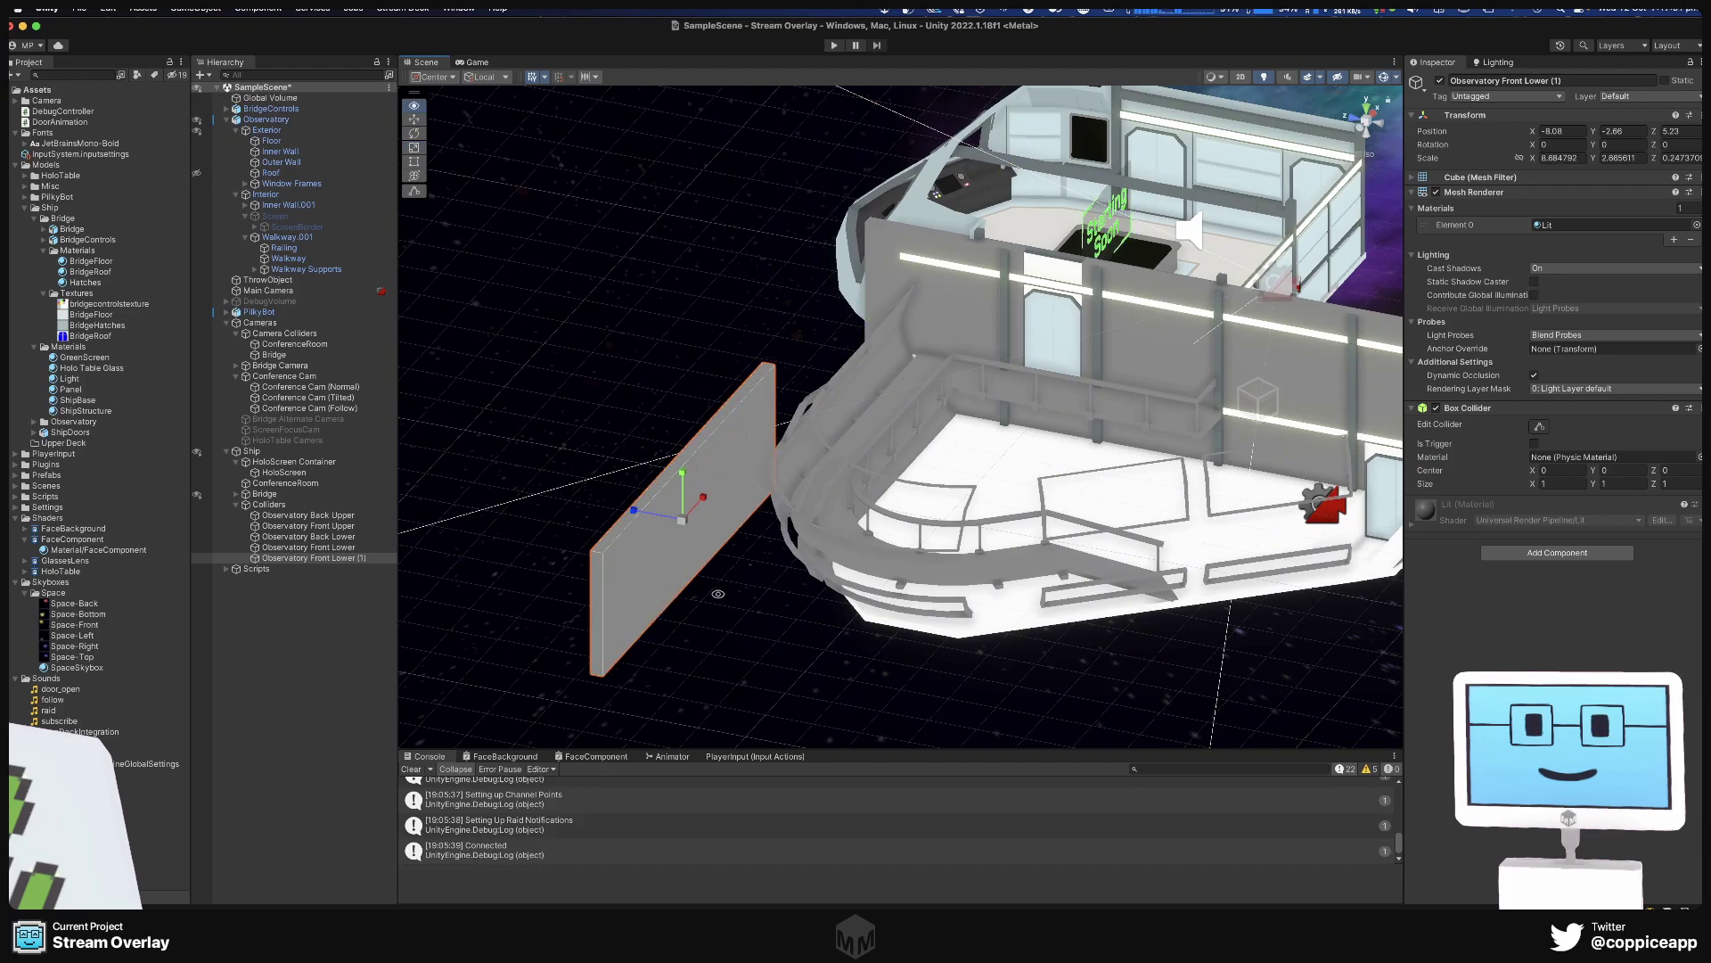
# Fit the copied collider under the upper walkway: Z about 2.16, Y scale about 1.29 and Y position about -2.09.
pyautogui.keyDown('alt'); pyautogui.moveTo(718, 594); pyautogui.dragTo(792, 510); pyautogui.keyUp('alt')
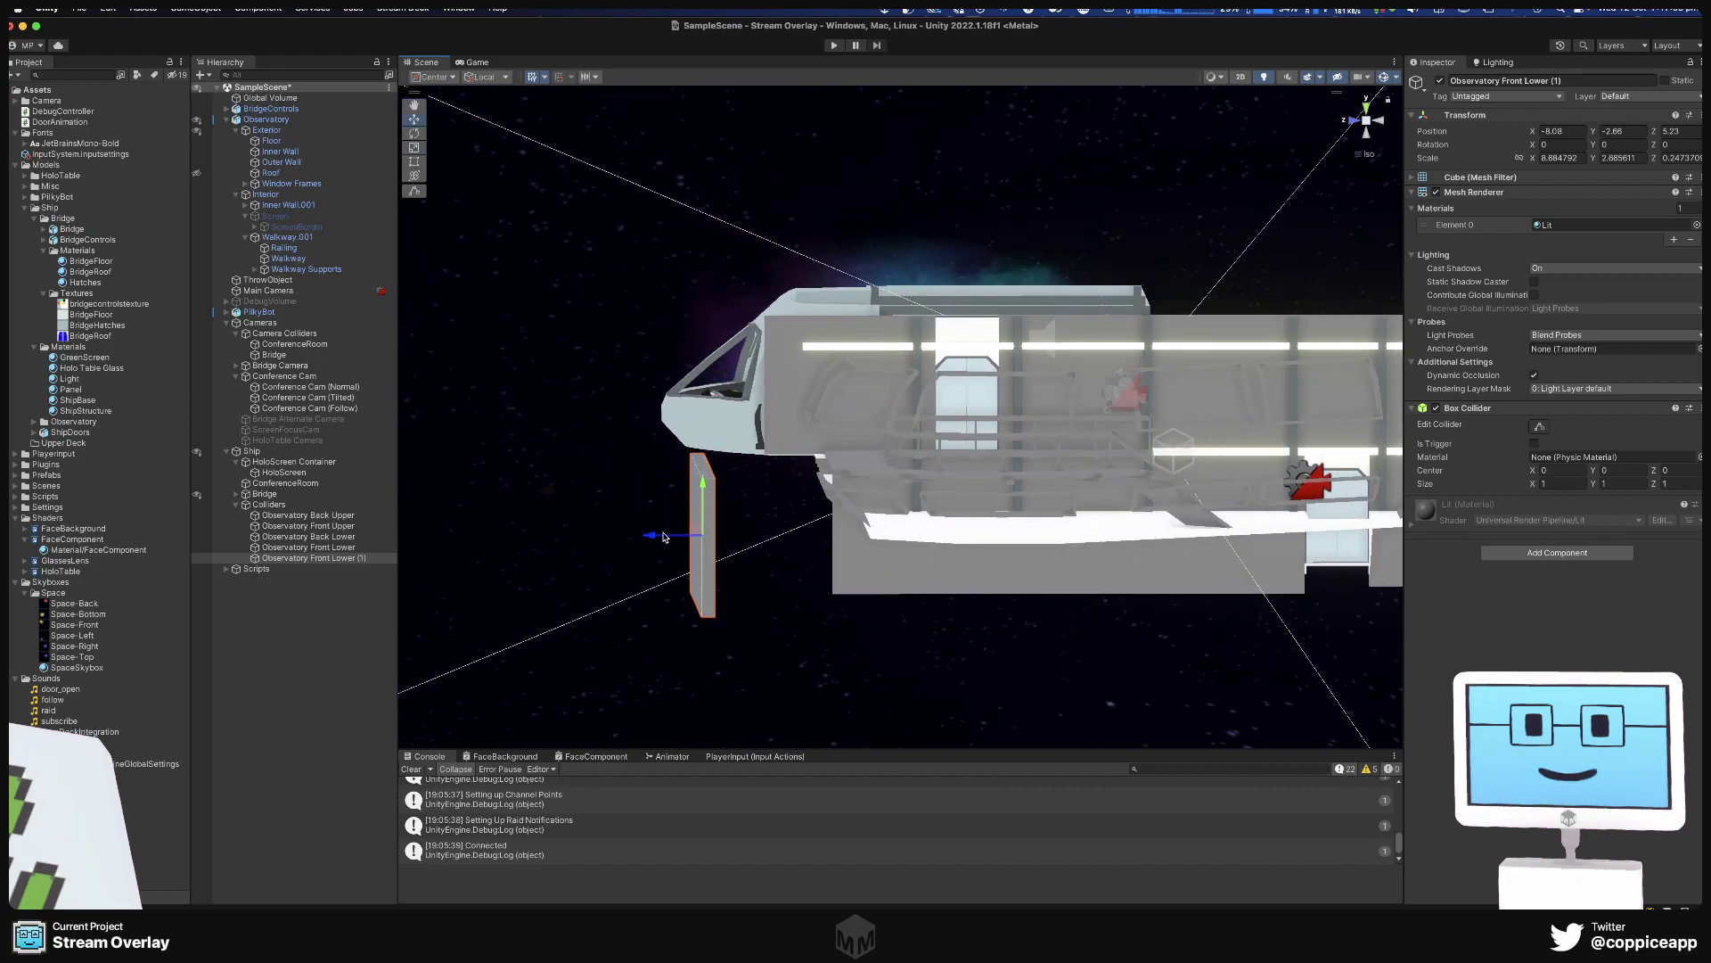
pyautogui.moveTo(664, 536); pyautogui.dragTo(929, 616)
pyautogui.scroll(3, 901, 517)
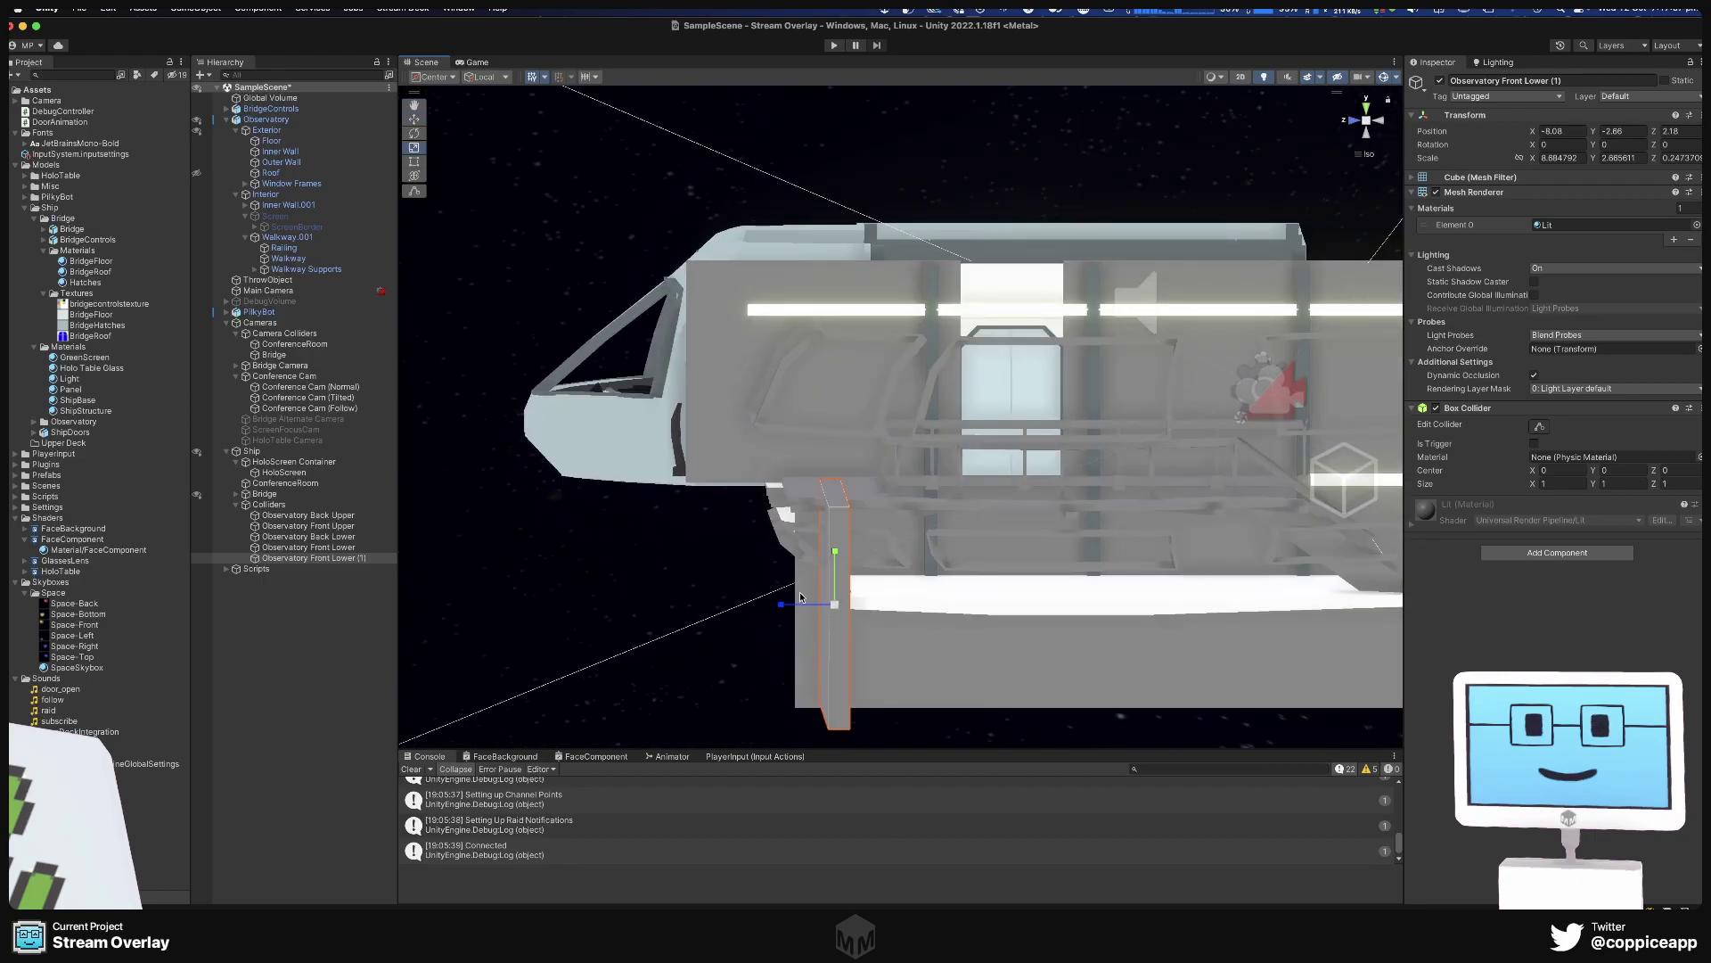
pyautogui.moveTo(831, 571); pyautogui.dragTo(836, 571)
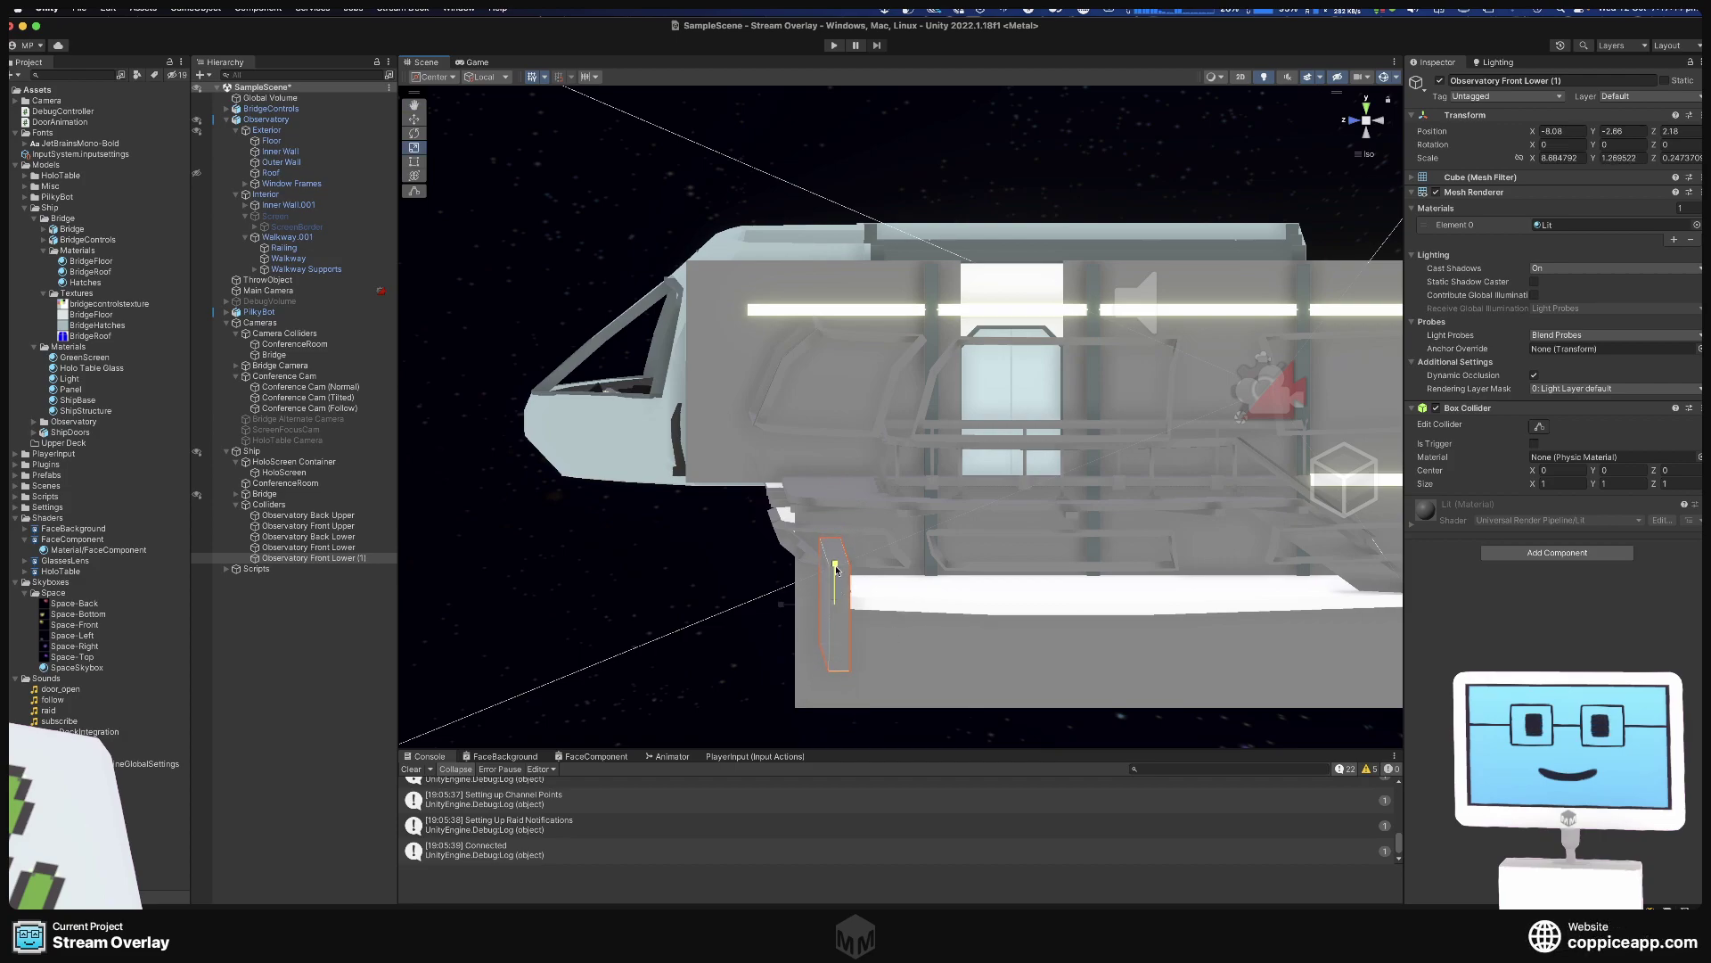
pyautogui.keyDown('alt'); pyautogui.moveTo(935, 663); pyautogui.dragTo(935, 656); pyautogui.keyUp('alt')
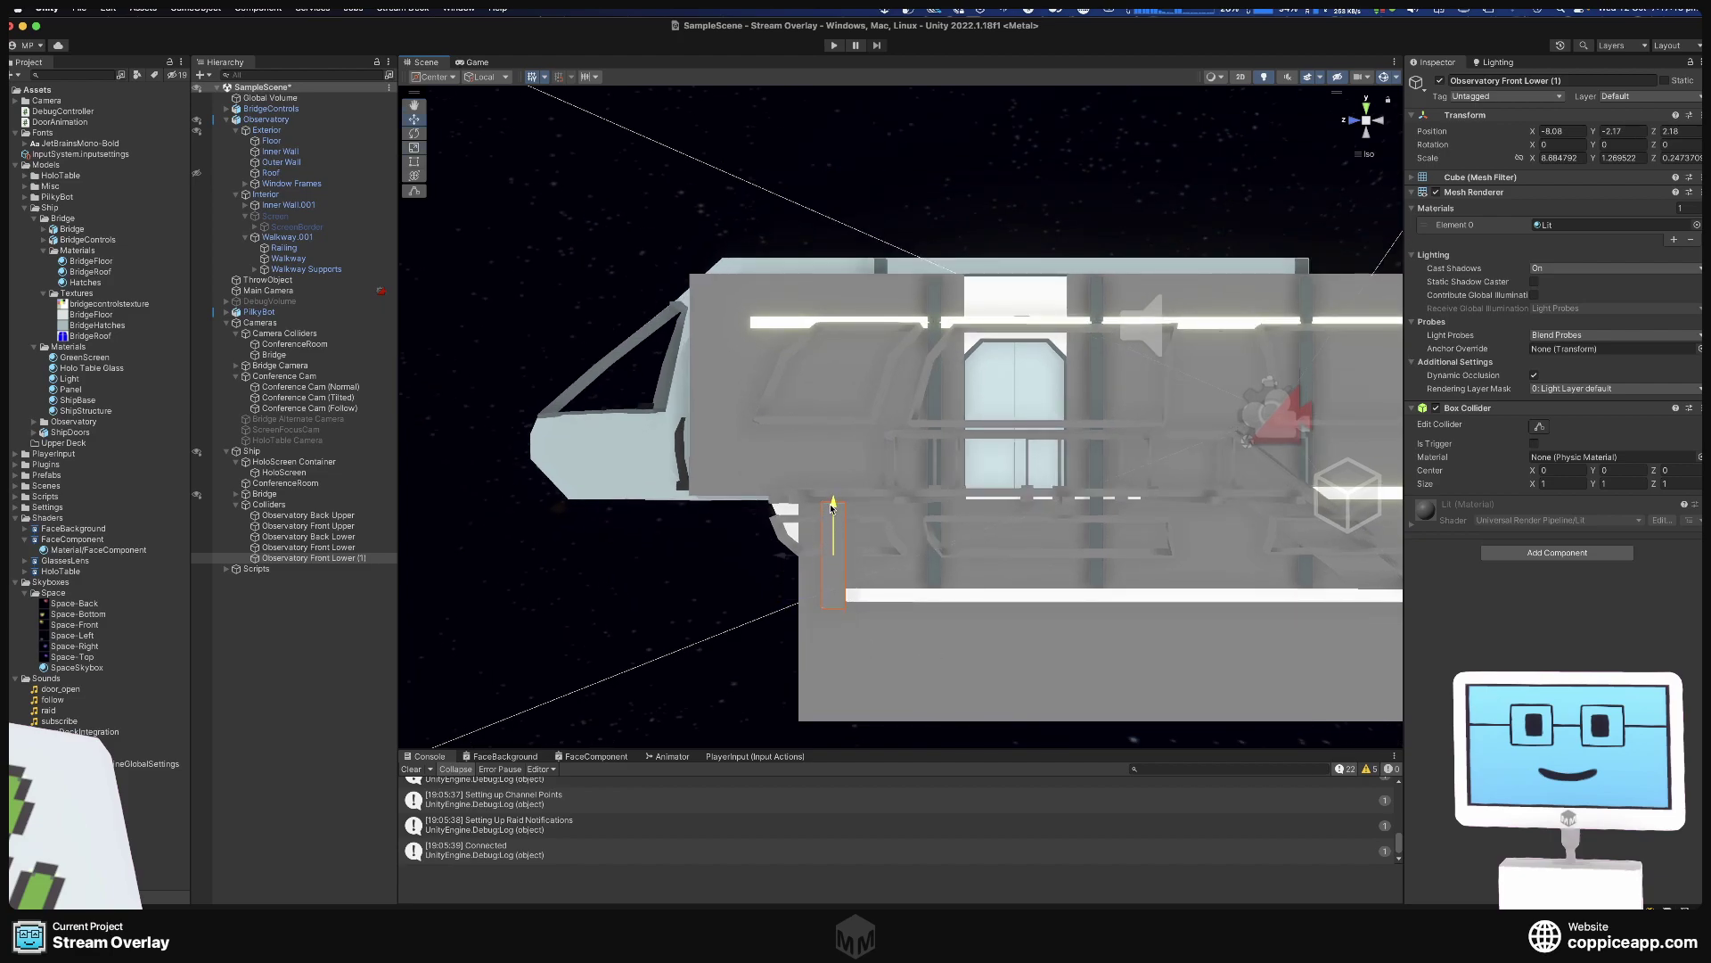
pyautogui.moveTo(831, 505); pyautogui.dragTo(831, 497)
# Align the copied collider with the observatory's straight outer wall at X -5.528, Z 2.115, and shorten its X scale to about 7.08.
pyautogui.keyDown('alt'); pyautogui.moveTo(831, 497); pyautogui.dragTo(781, 600); pyautogui.keyUp('alt')
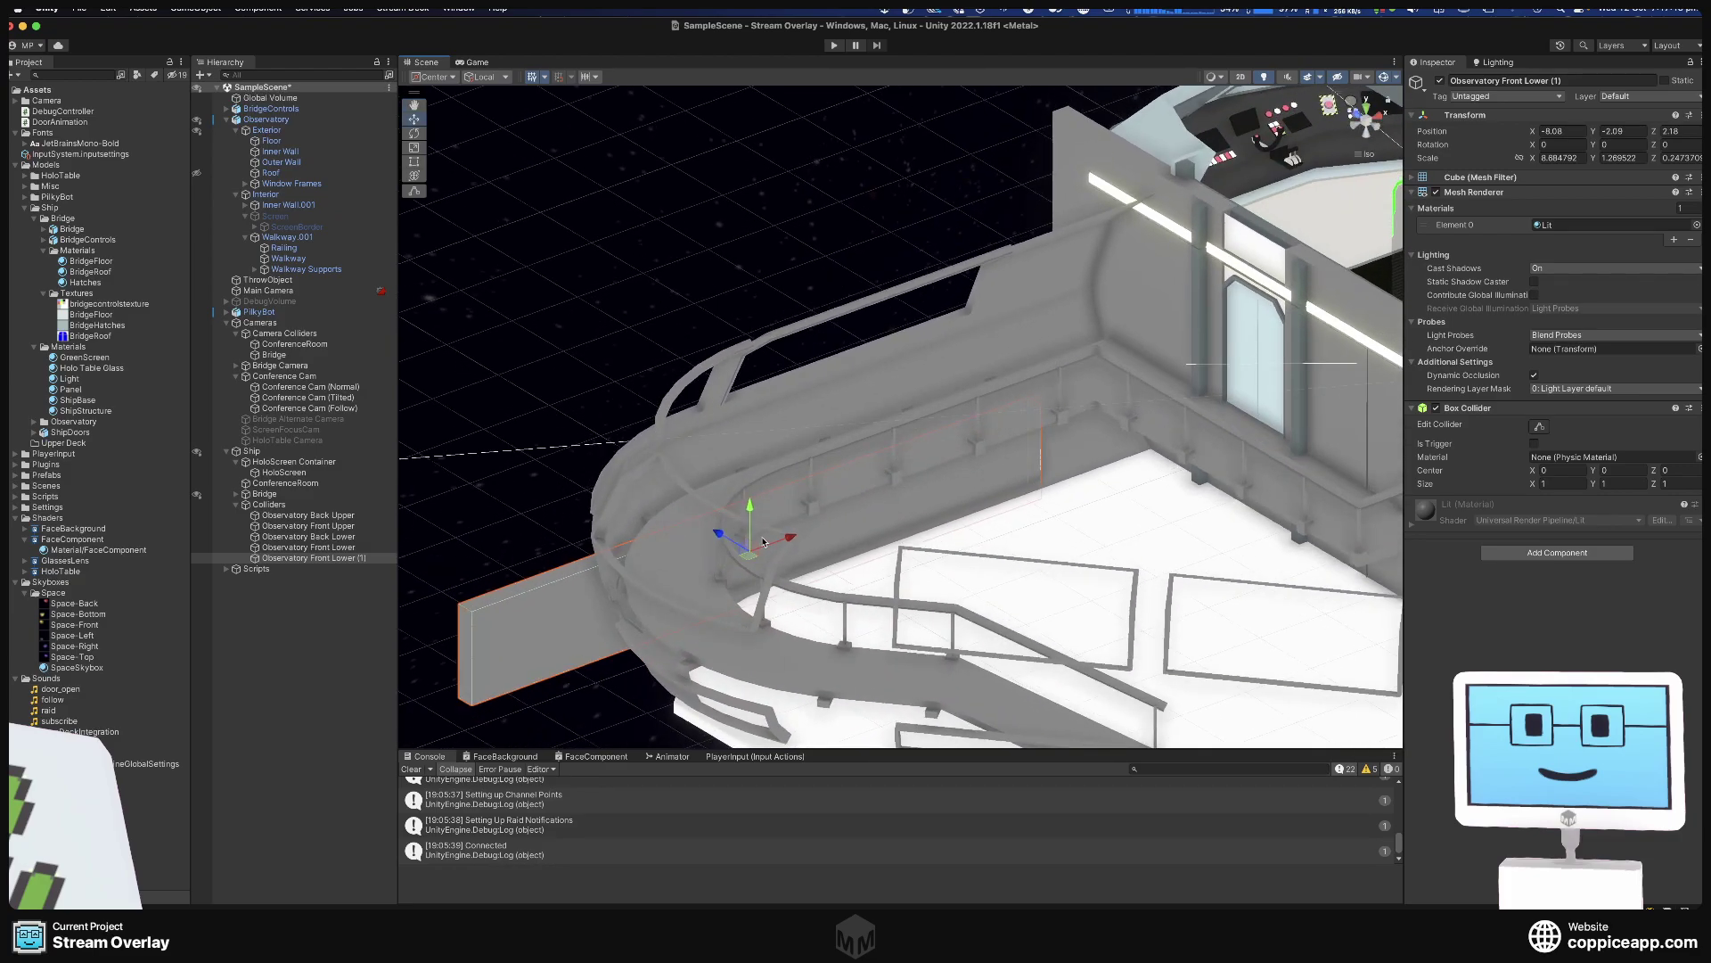
pyautogui.moveTo(720, 533); pyautogui.dragTo(899, 664)
pyautogui.scroll(3, 875, 559)
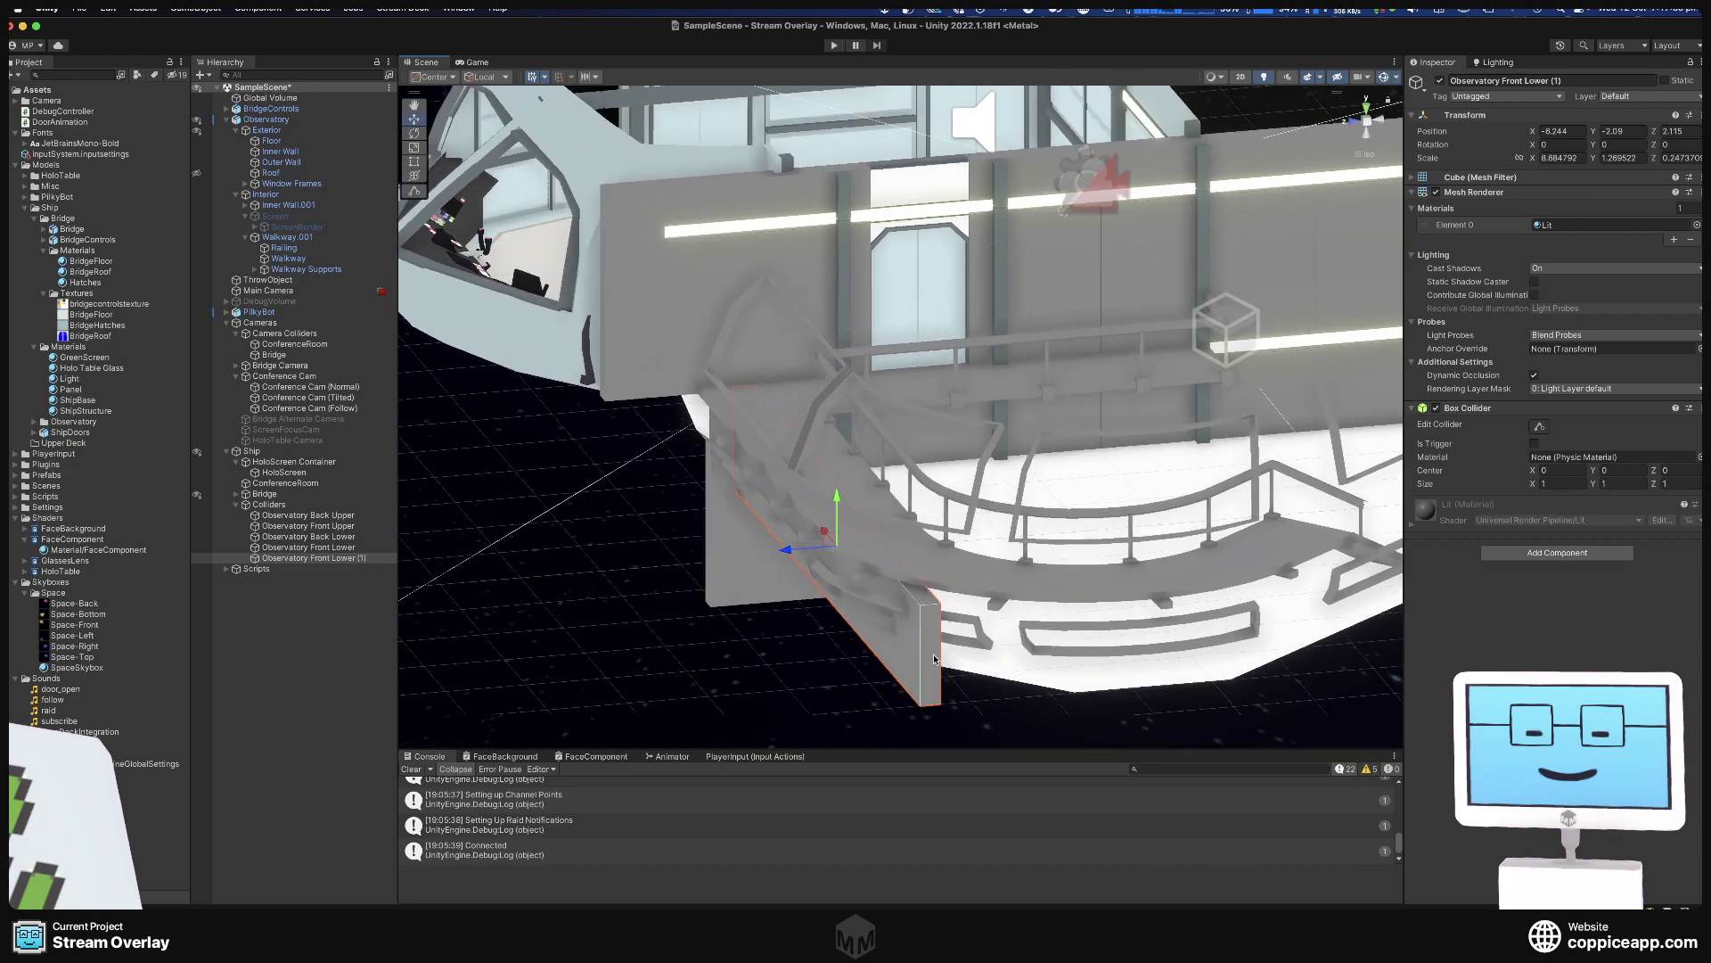
pyautogui.keyDown('alt'); pyautogui.moveTo(824, 685); pyautogui.dragTo(762, 554); pyautogui.keyUp('alt')
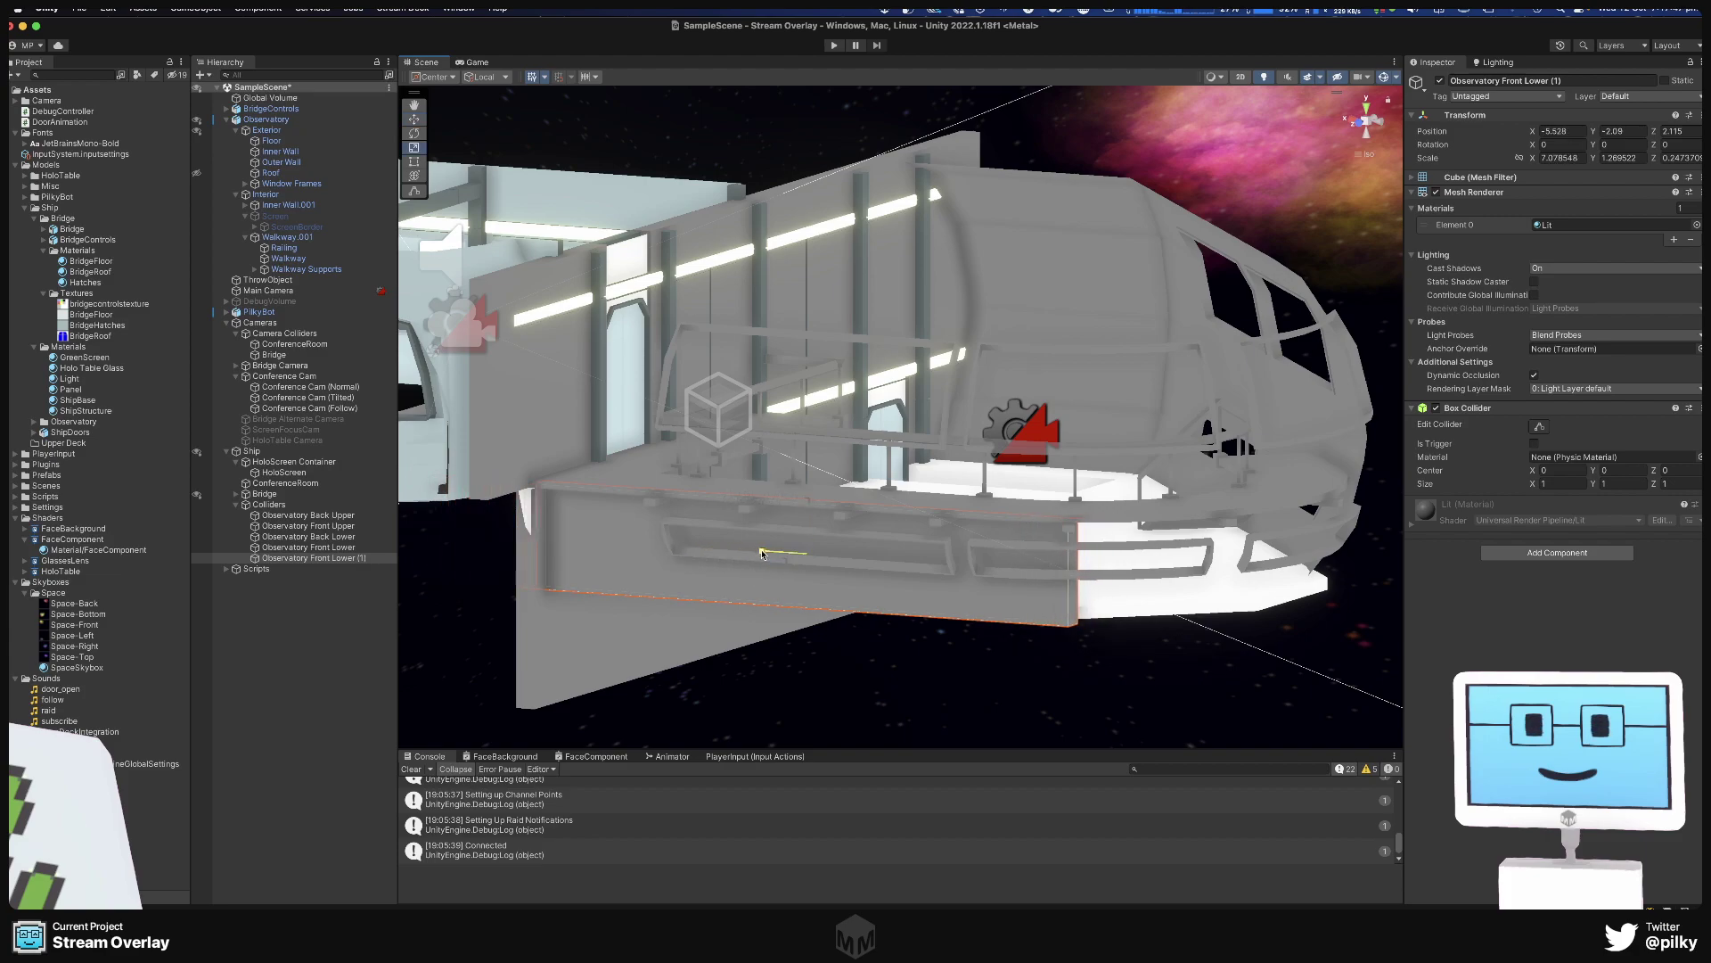
pyautogui.keyDown('alt'); pyautogui.moveTo(1220, 642); pyautogui.dragTo(602, 796); pyautogui.keyUp('alt')
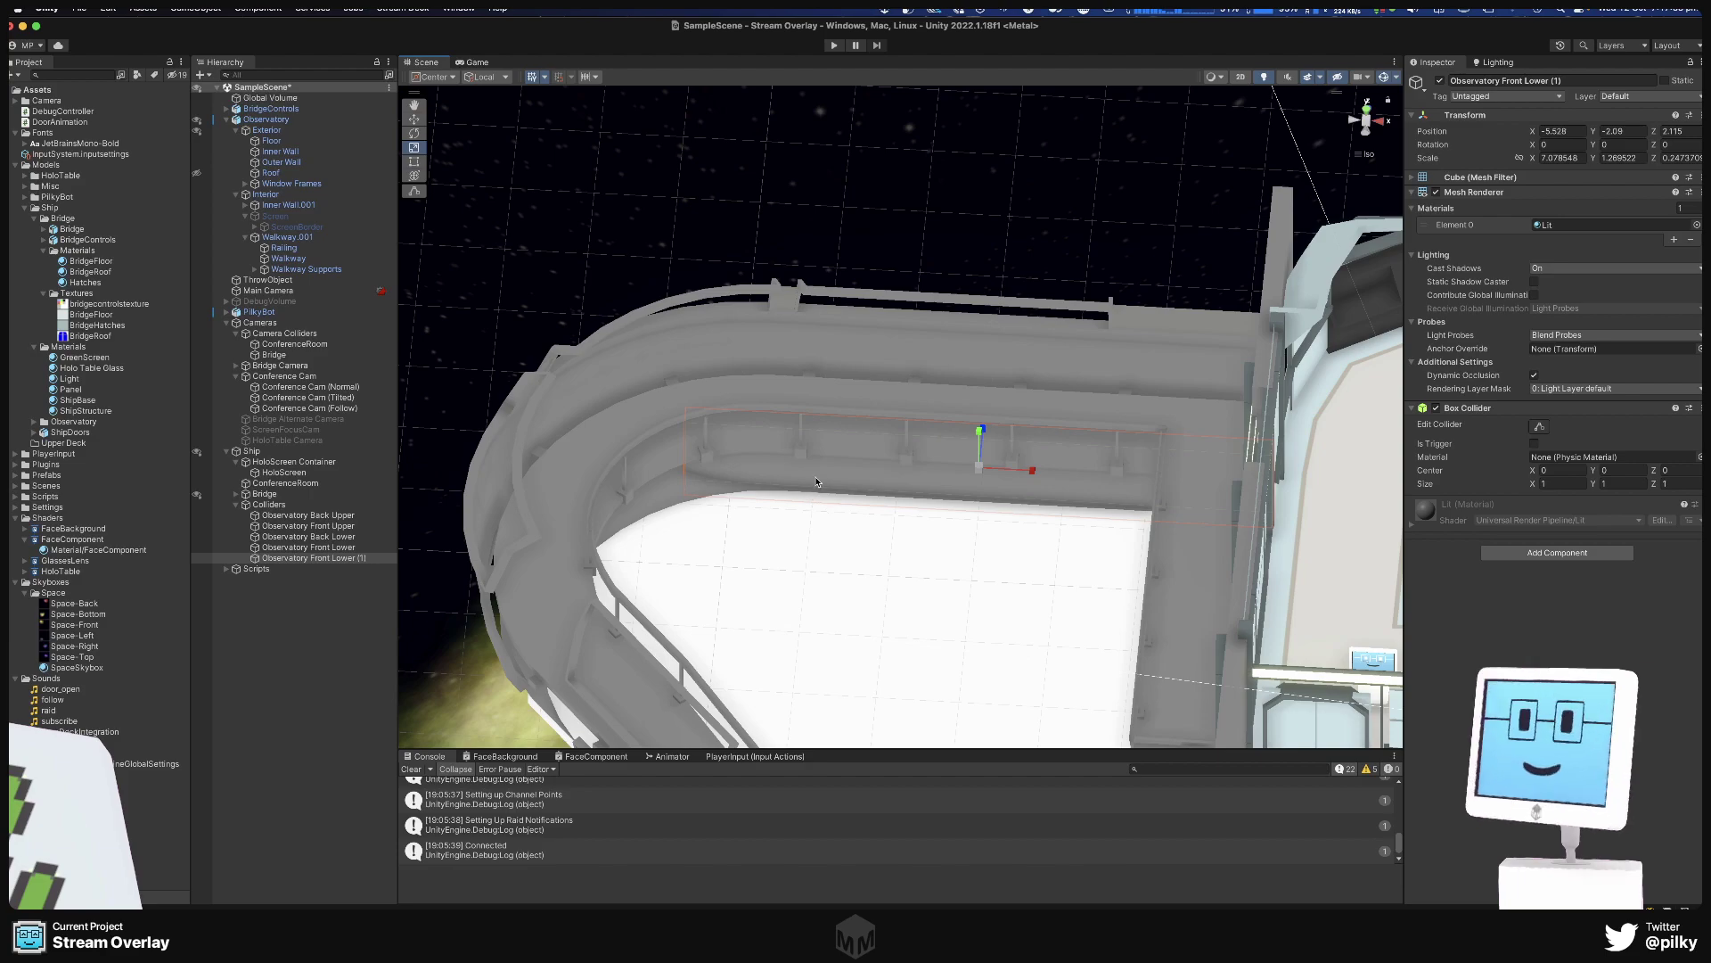
# Rename the Observatory Back Upper collider as Observatory Inner Back Upper.
pyautogui.click(324, 558)
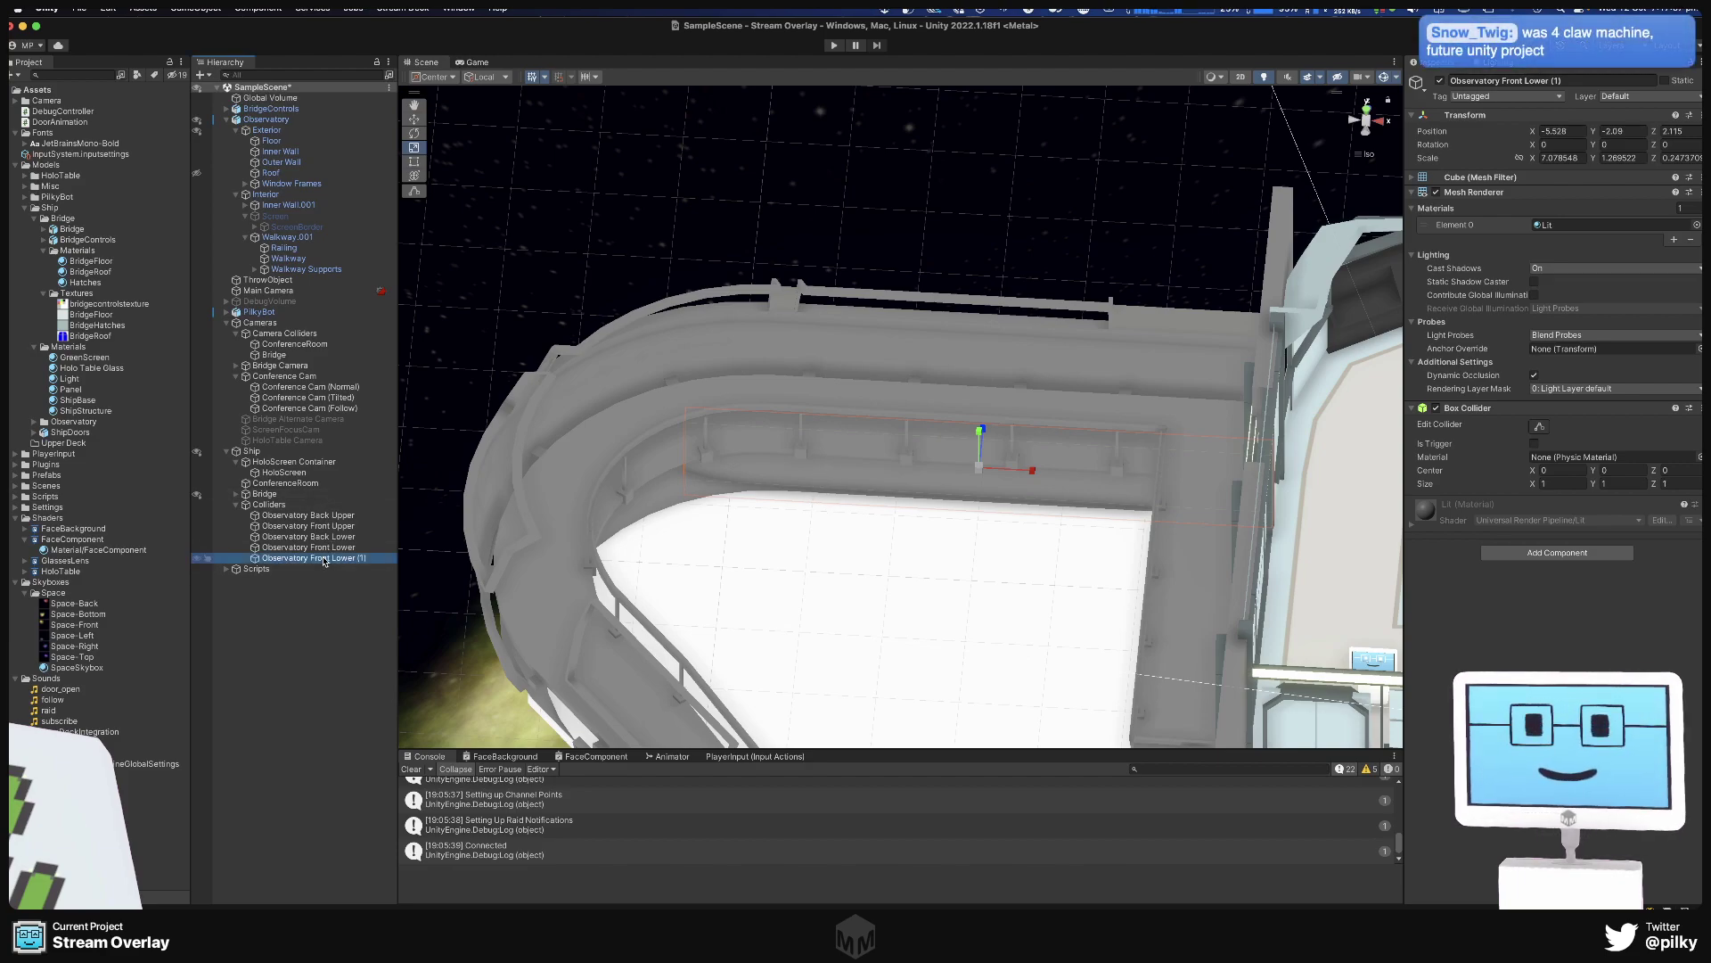
pyautogui.doubleClick(324, 558)
pyautogui.click(304, 515)
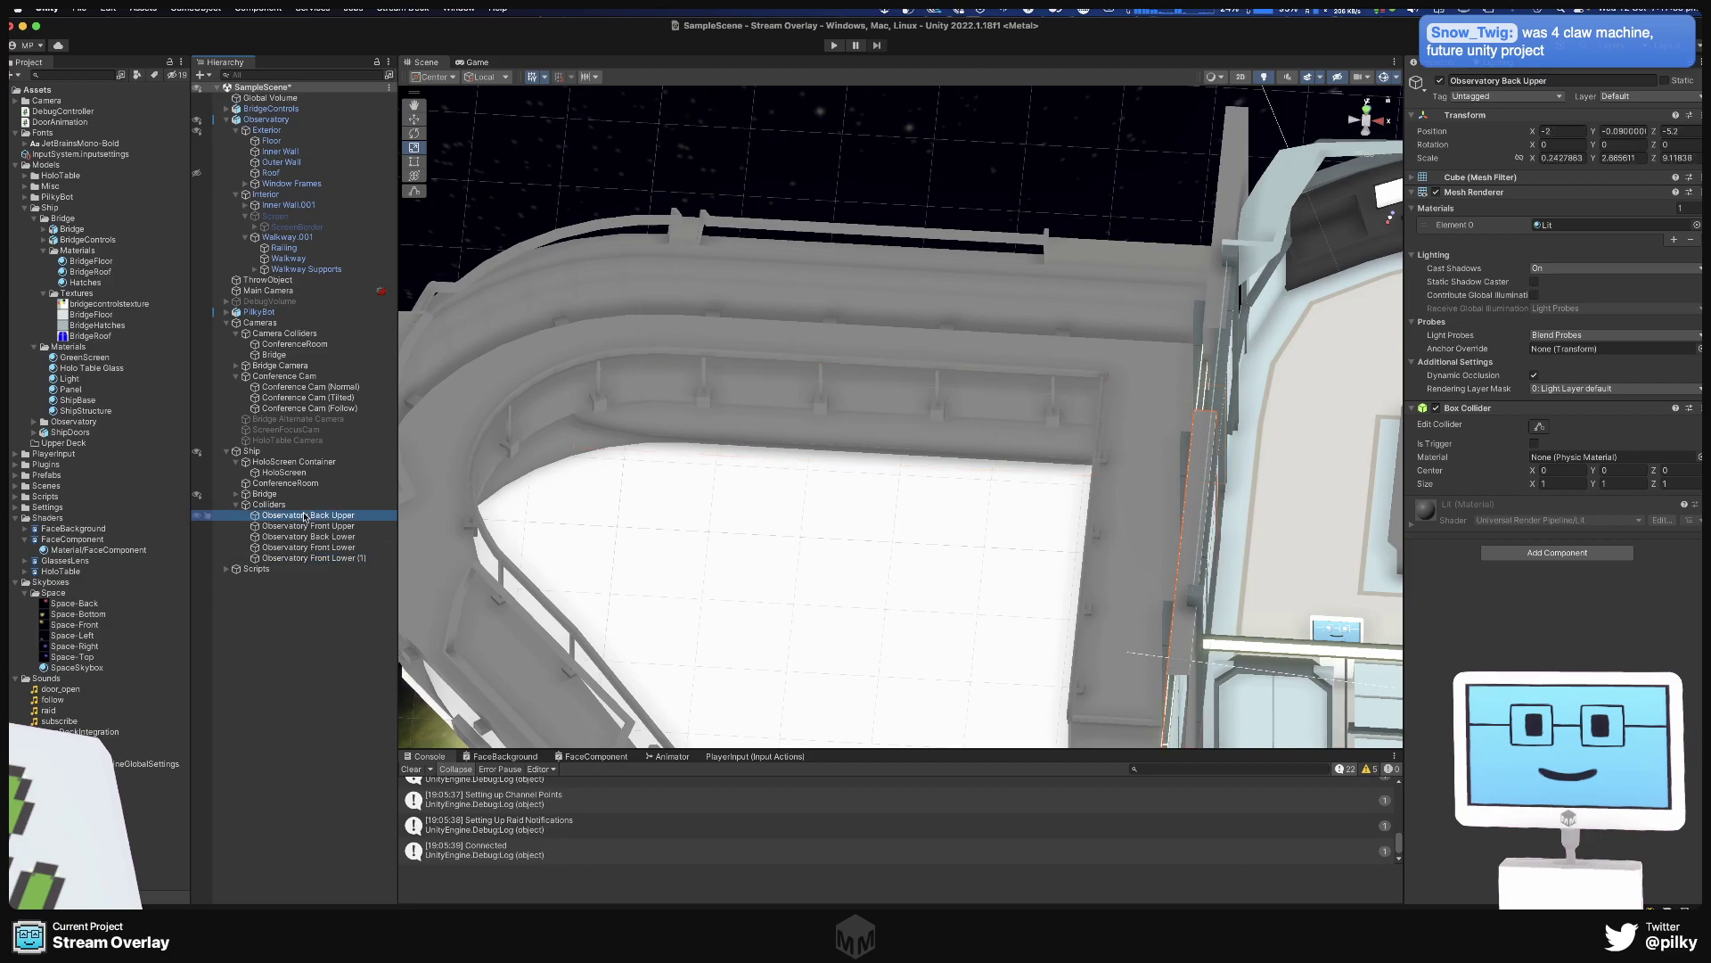
pyautogui.click(304, 515)
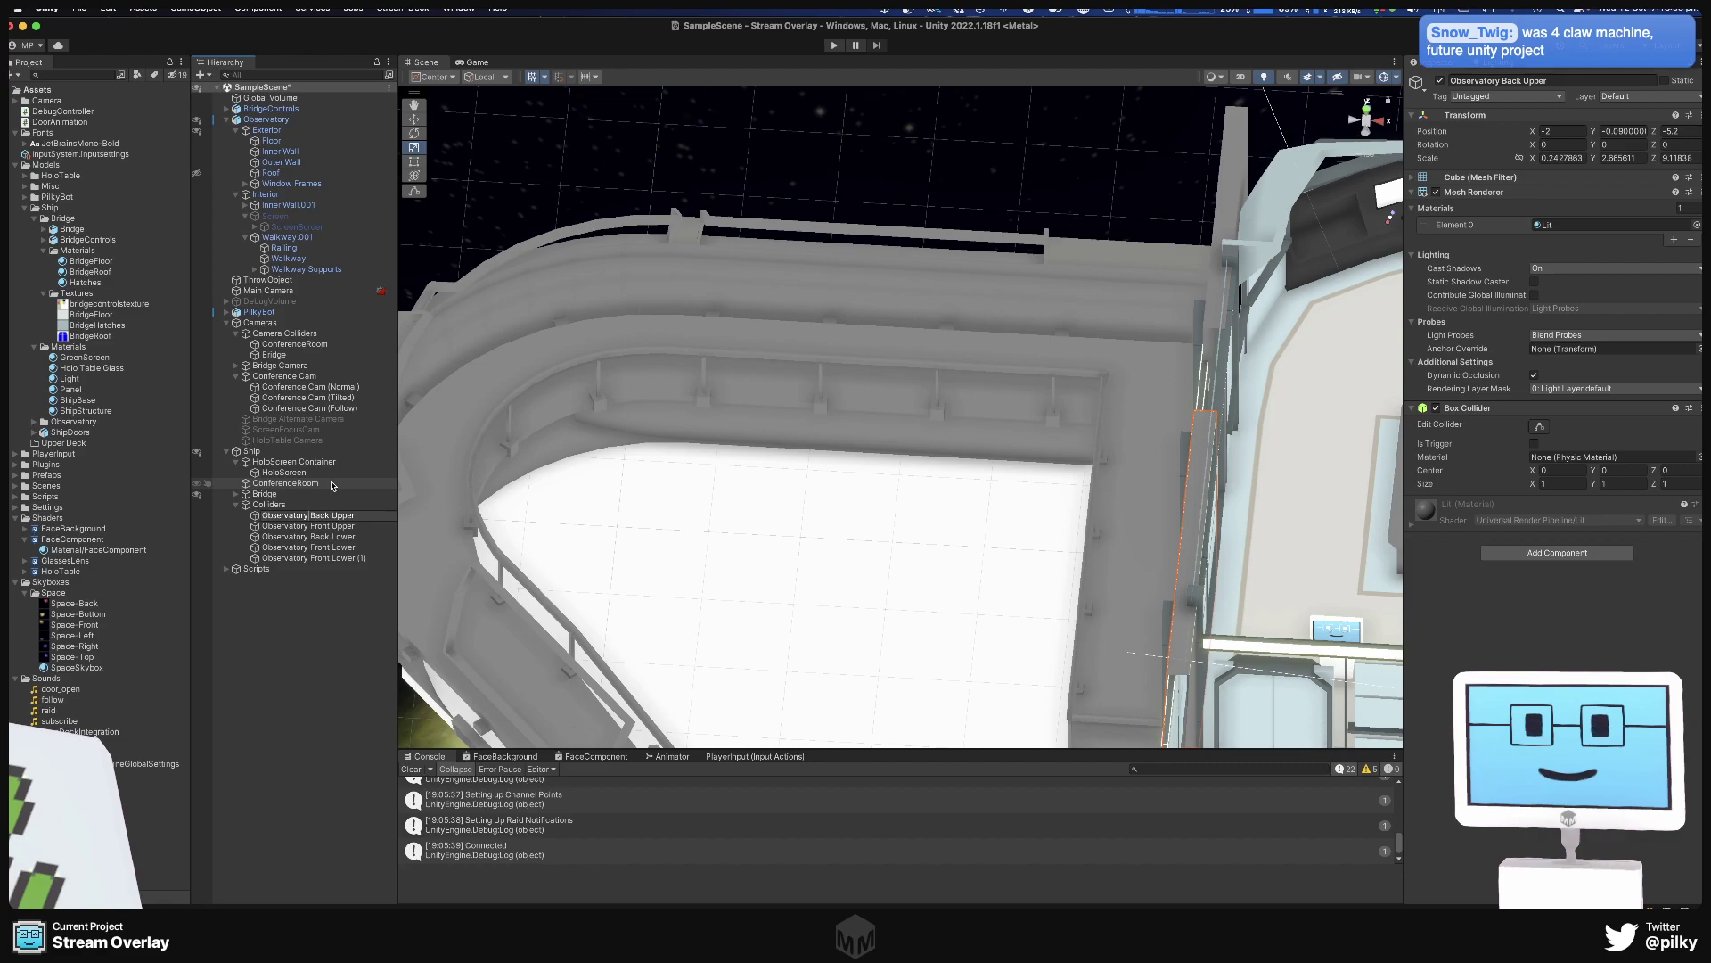
pyautogui.write('-Bridge')
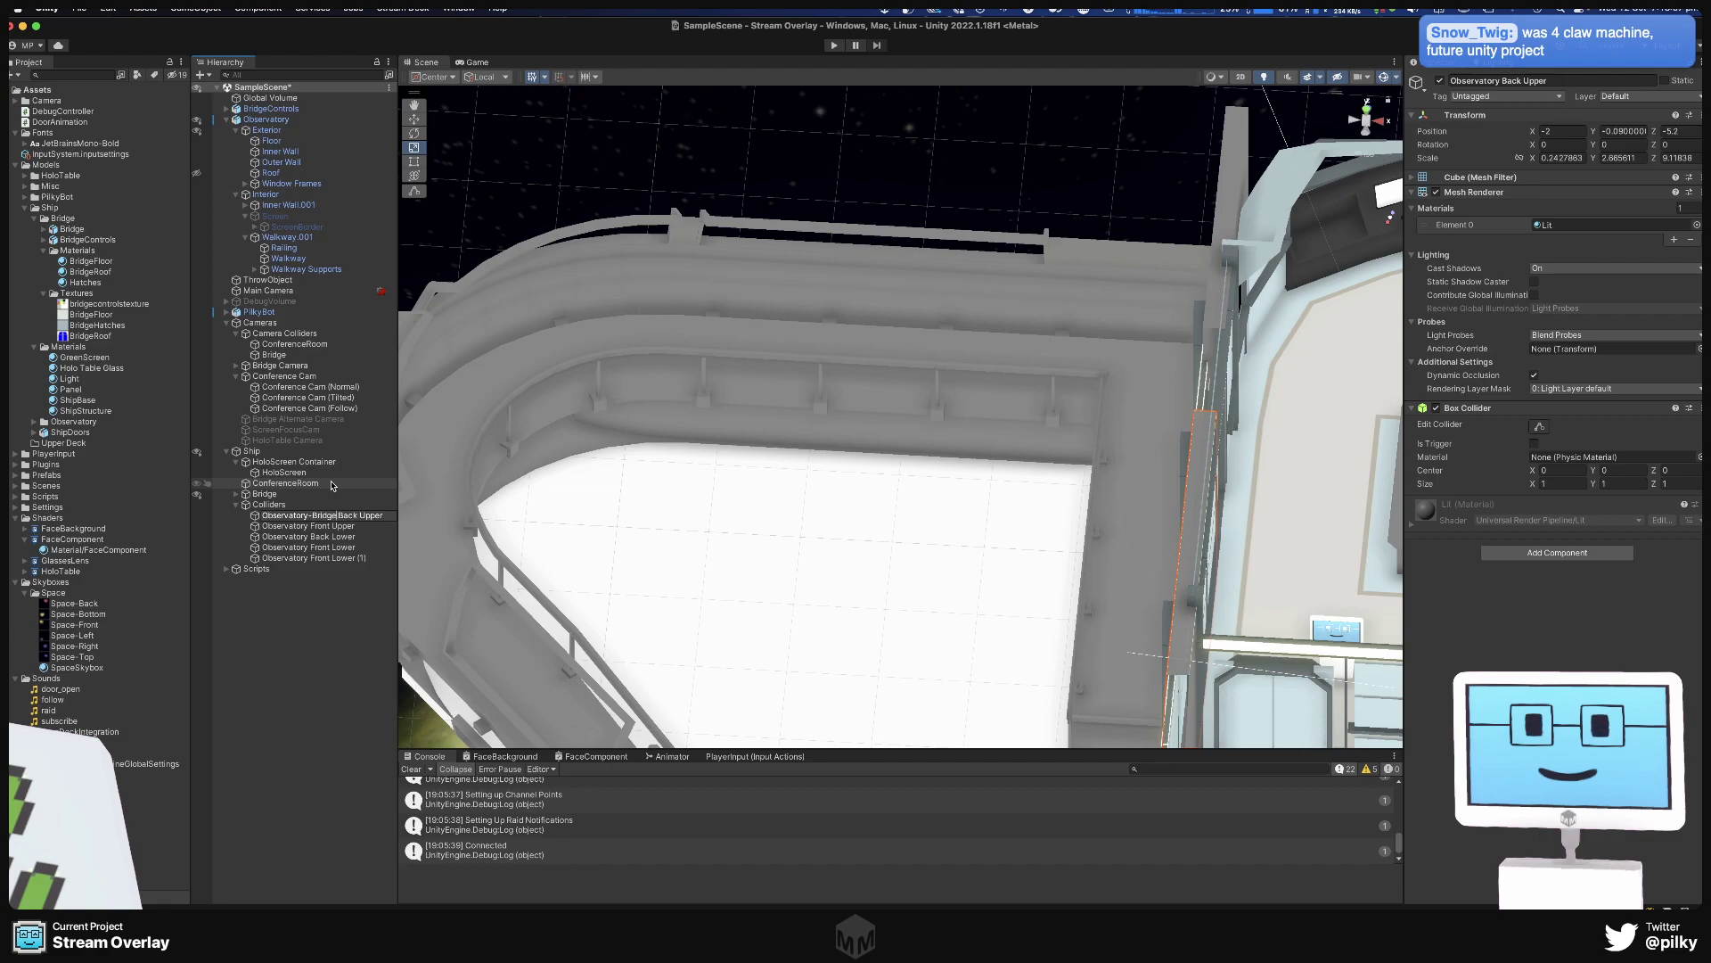
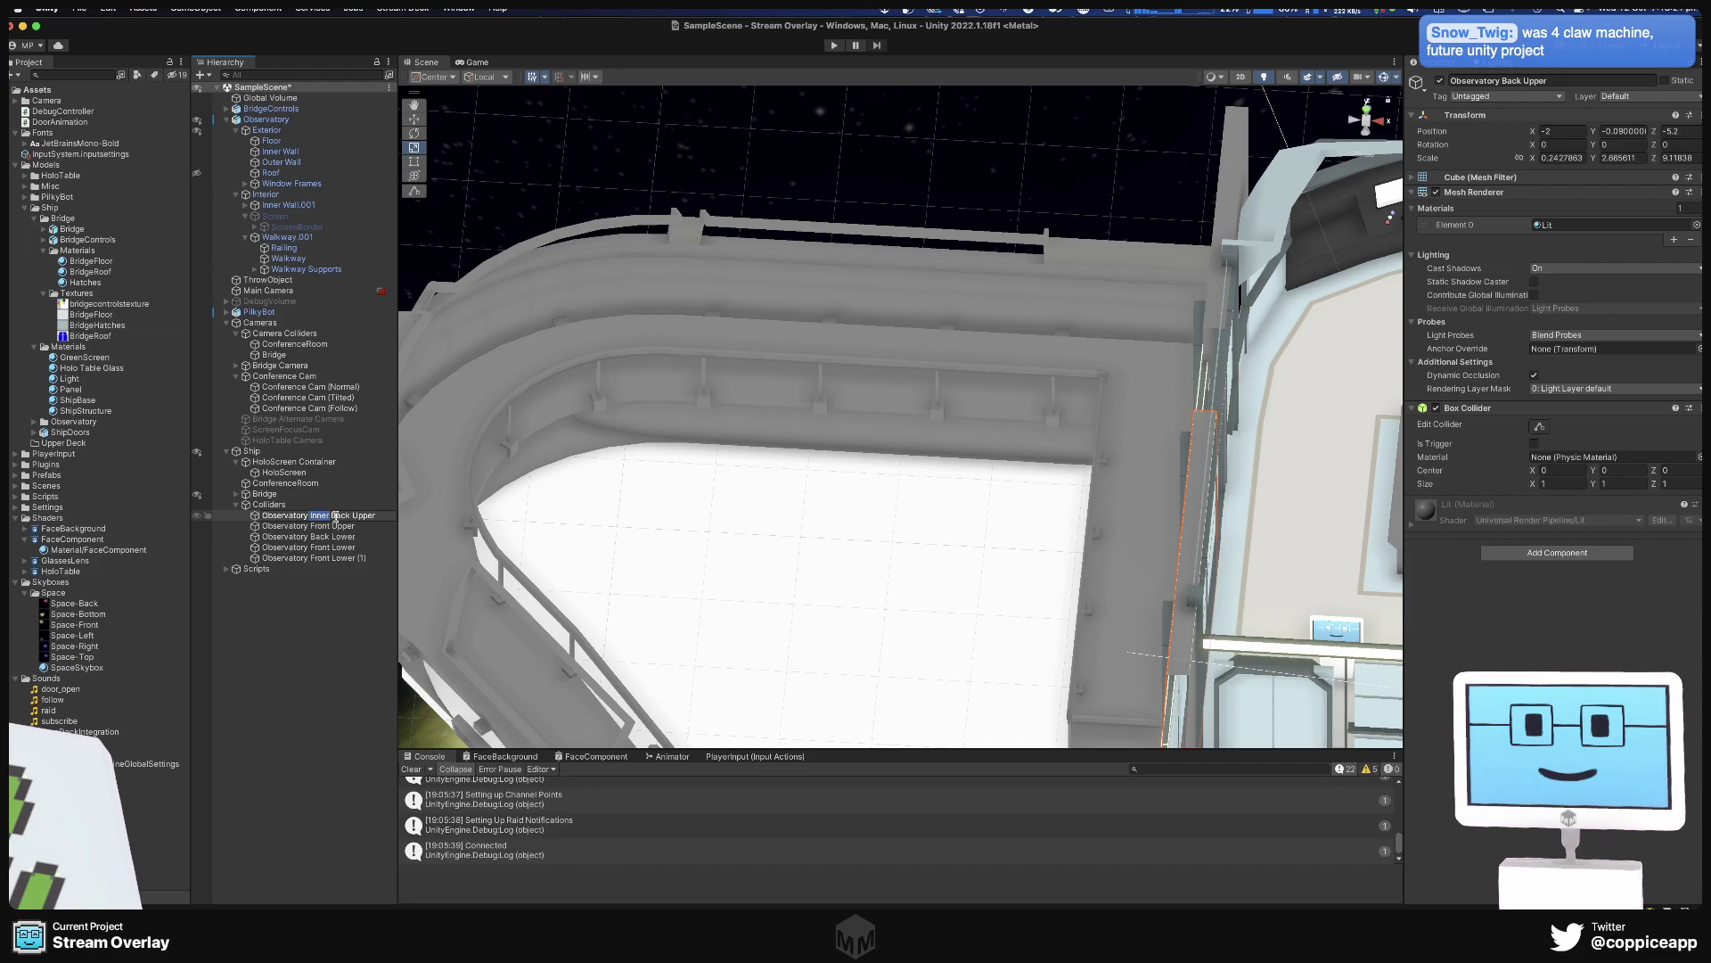
# Rename the Observatory Front Upper collider as Observatory Inner Front Upper.
pyautogui.click(303, 527)
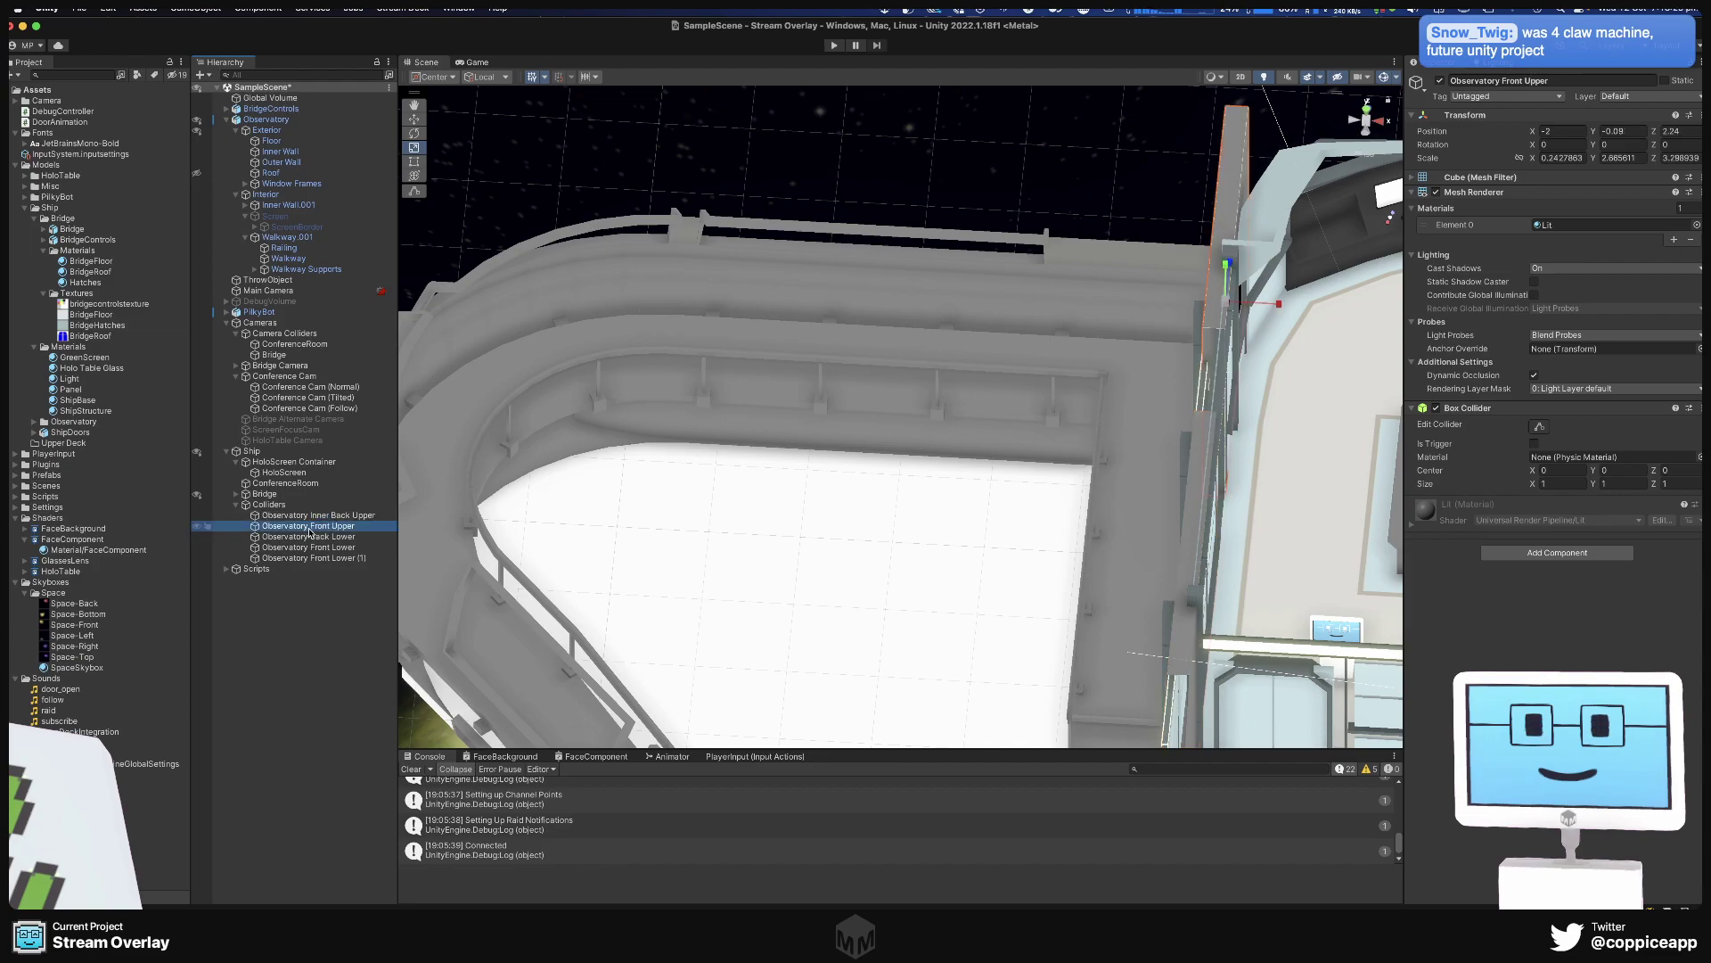
pyautogui.click(309, 527)
pyautogui.click(309, 528)
pyautogui.write('Inner')
# Rename the two lower wall colliders as Observatory Inner Back Lower and Observatory Inner Front Lower.
pyautogui.click(307, 538)
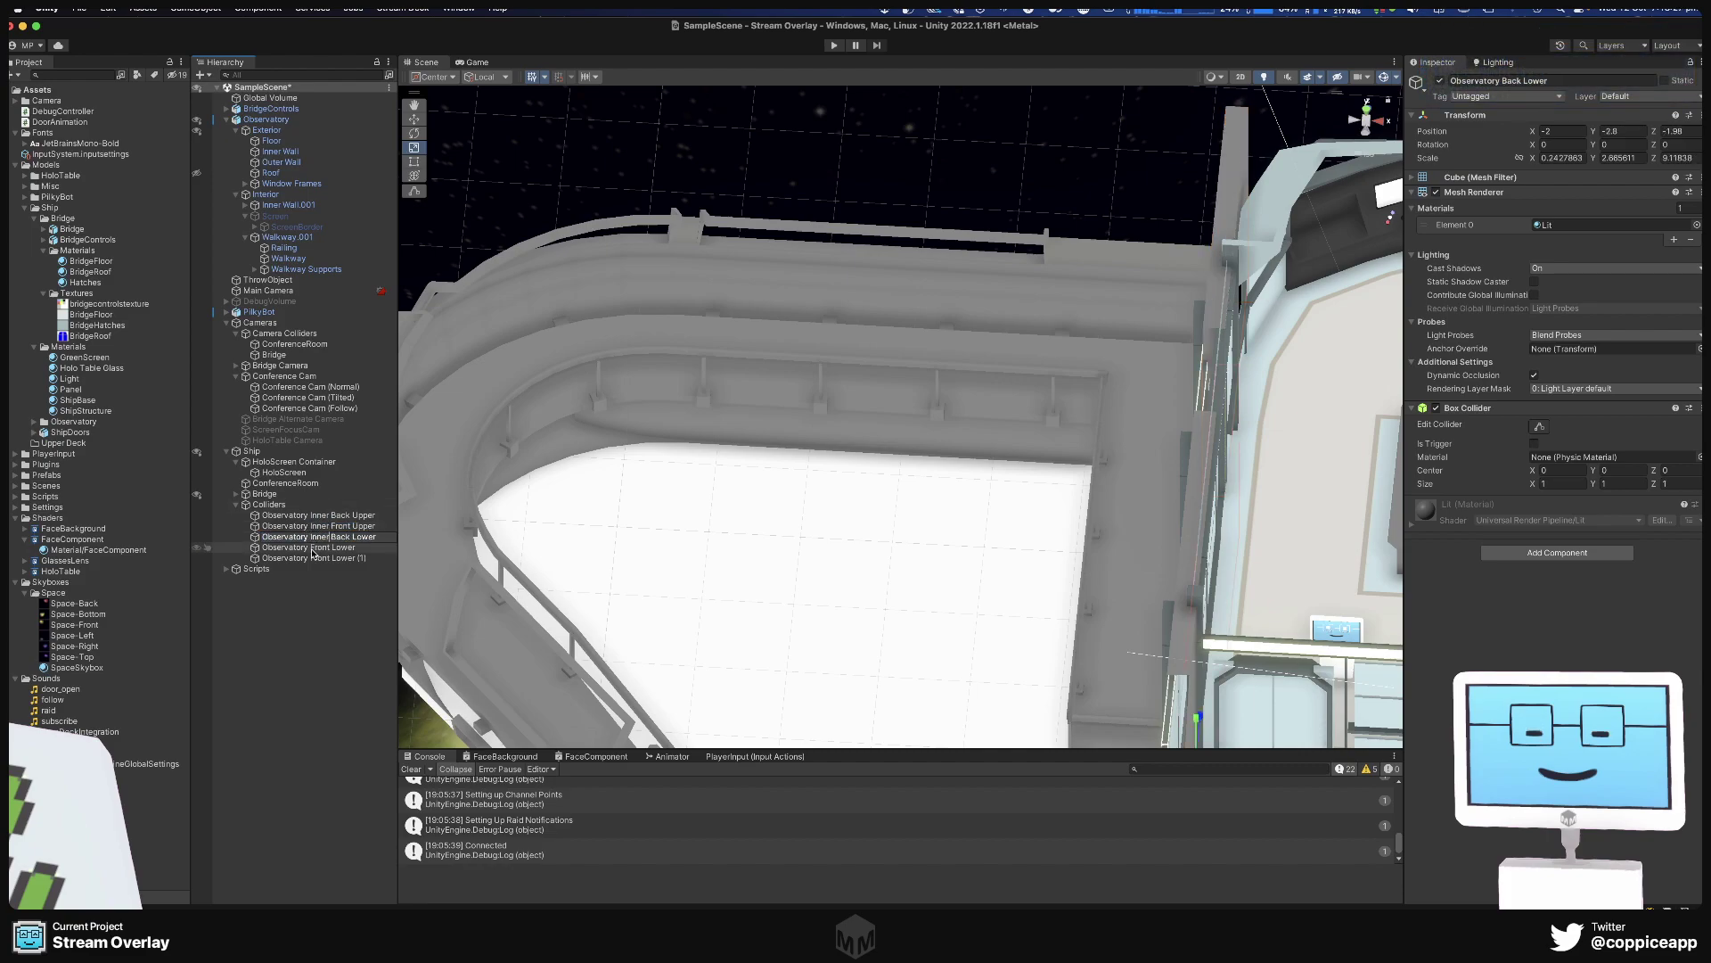
pyautogui.write('Inner')
pyautogui.click(307, 548)
pyautogui.click(306, 548)
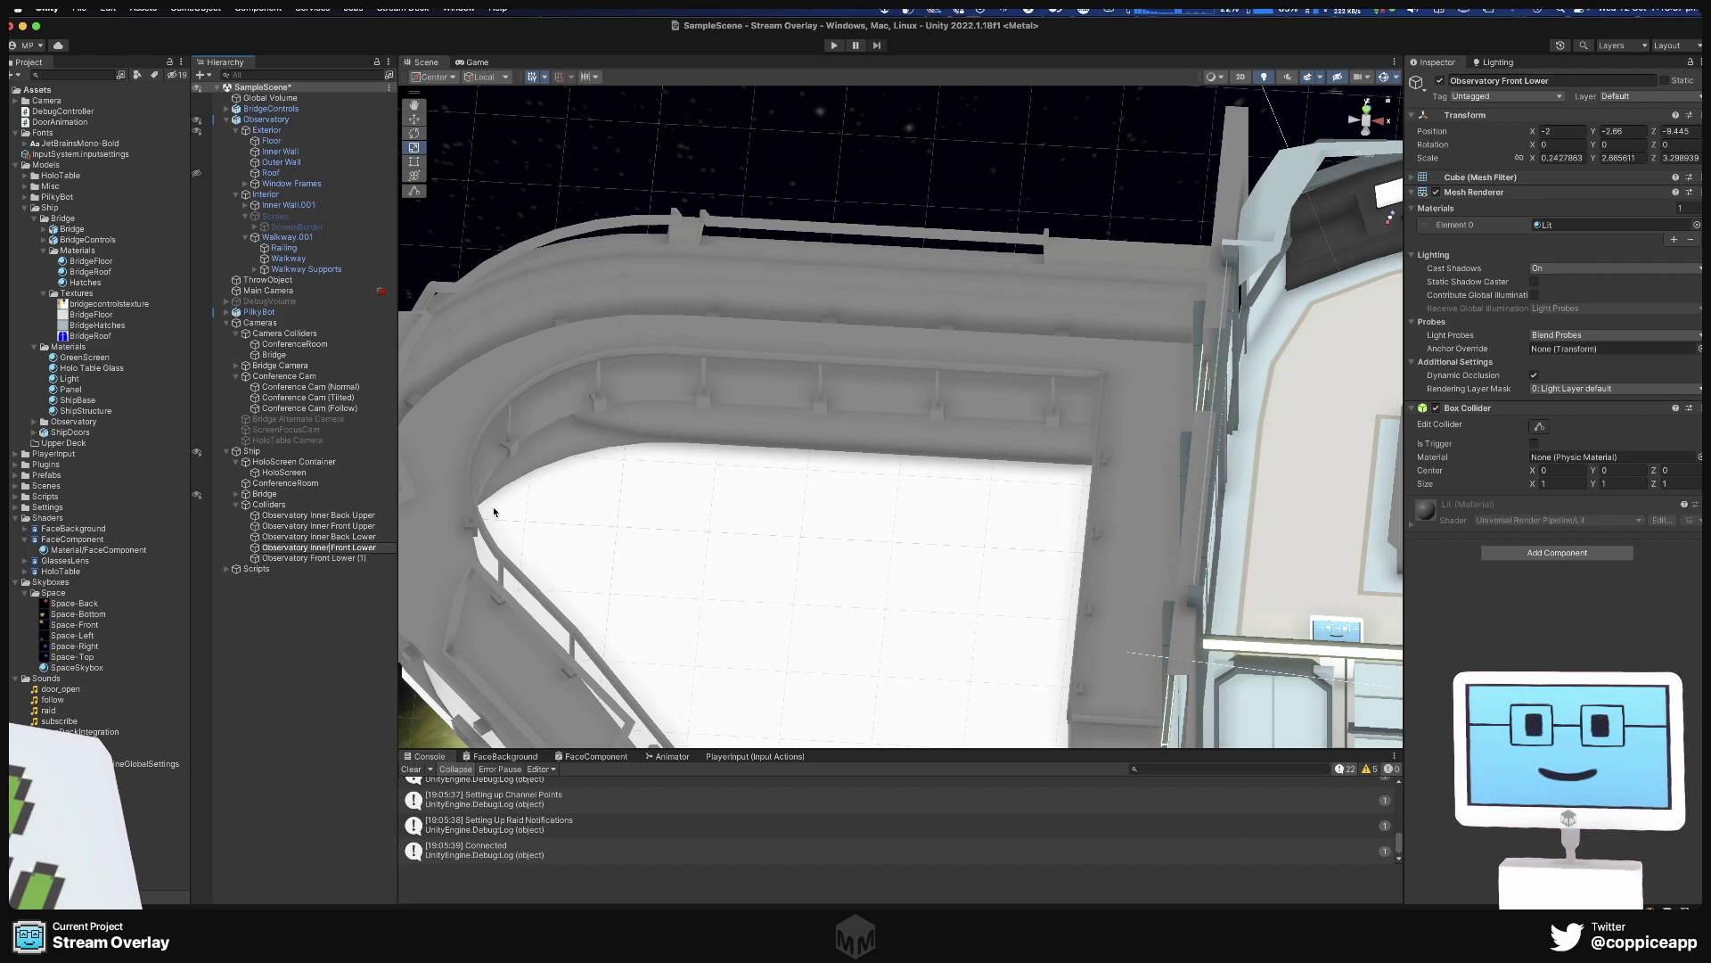
# Rename Observatory Front Lower (1) as Observatory Outer Front Lower.
pyautogui.keyDown('alt'); pyautogui.moveTo(667, 497); pyautogui.dragTo(819, 371); pyautogui.keyUp('alt')
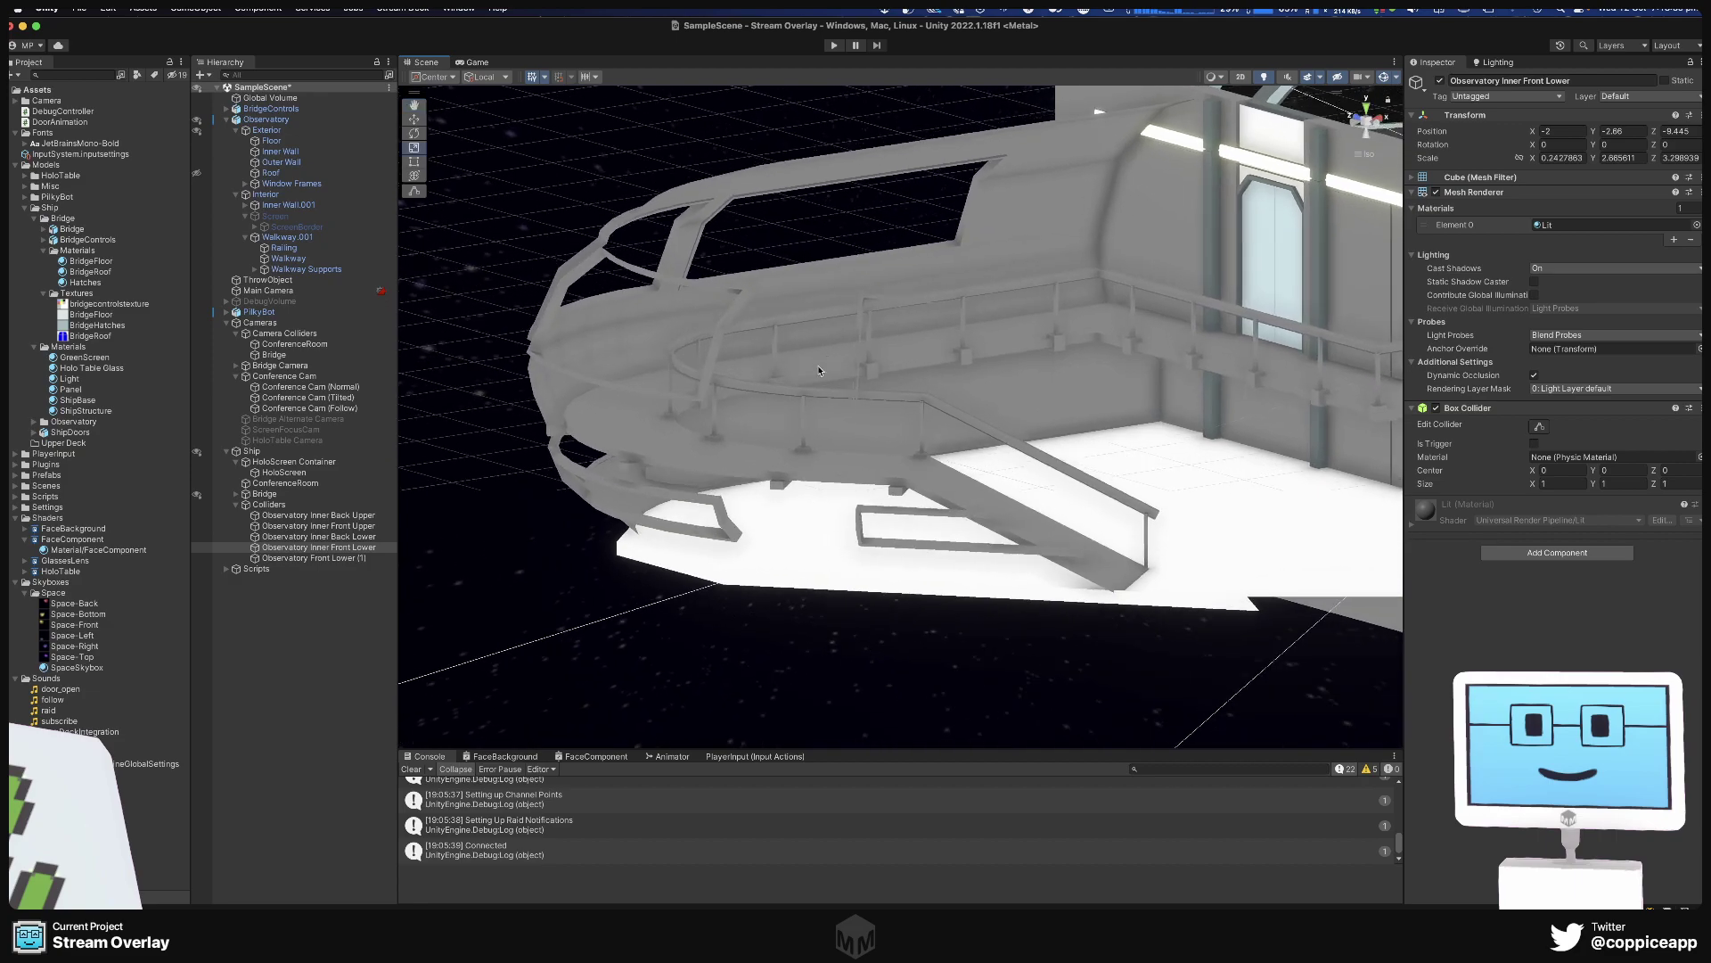
pyautogui.keyDown('alt'); pyautogui.moveTo(1025, 416); pyautogui.dragTo(972, 432); pyautogui.keyUp('alt')
pyautogui.click(357, 558)
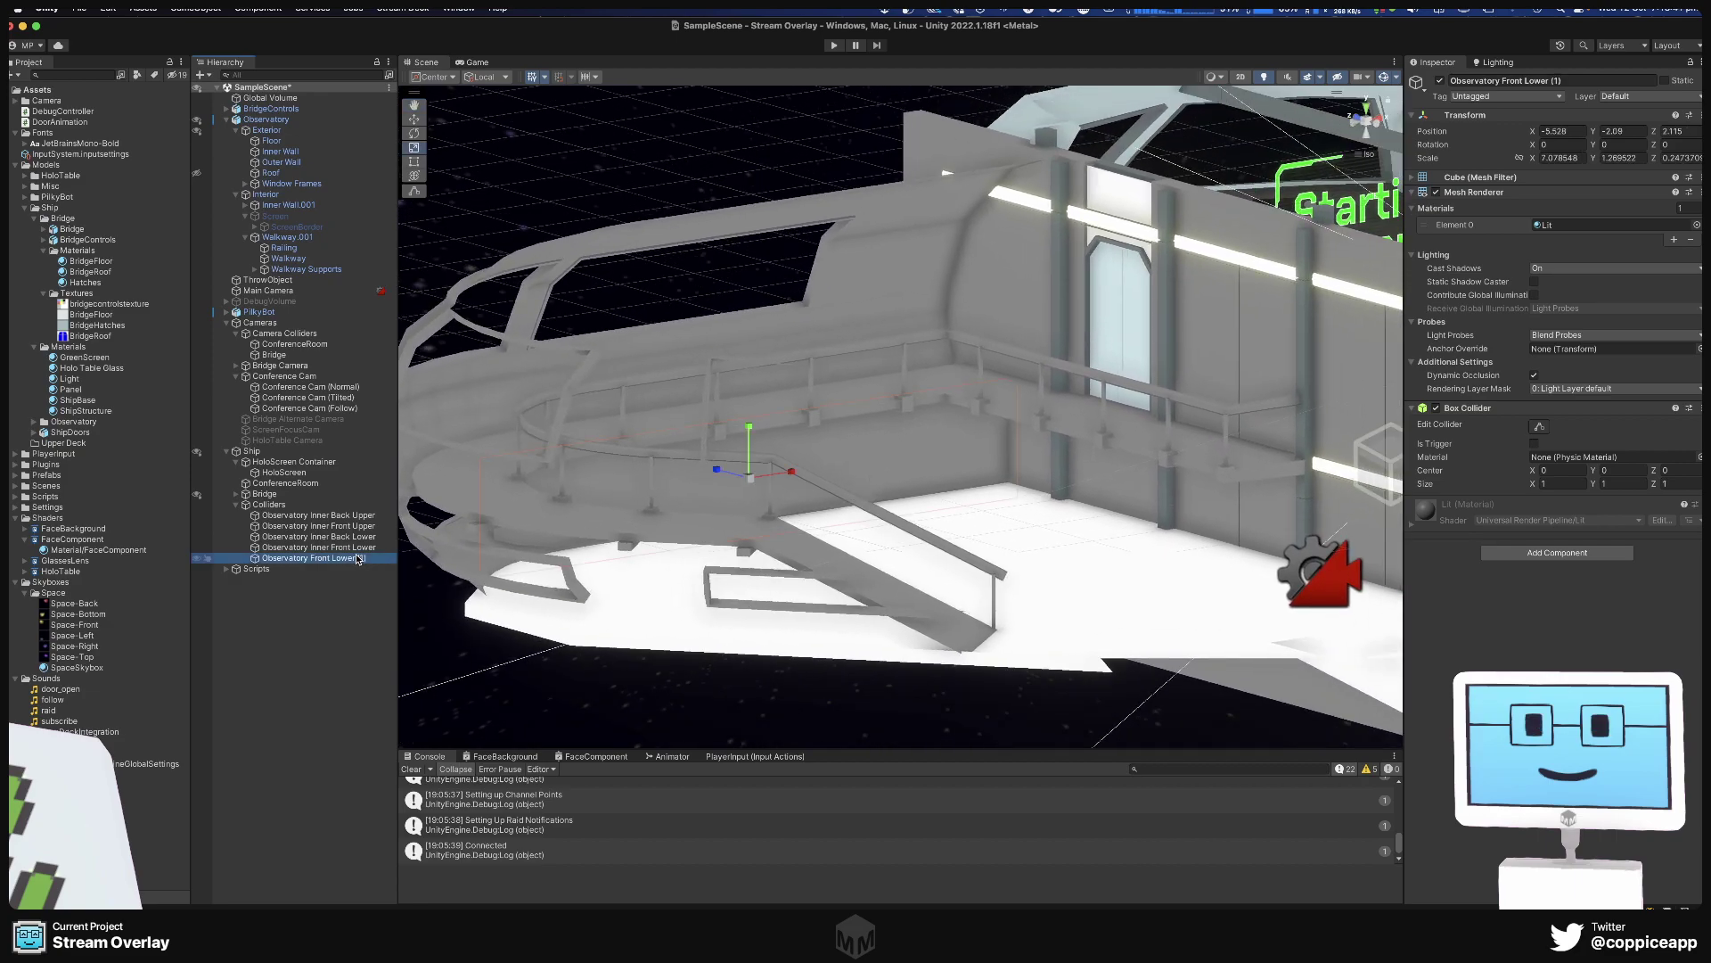
pyautogui.keyDown('alt'); pyautogui.moveTo(767, 535); pyautogui.dragTo(667, 528); pyautogui.keyUp('alt')
pyautogui.click(349, 559)
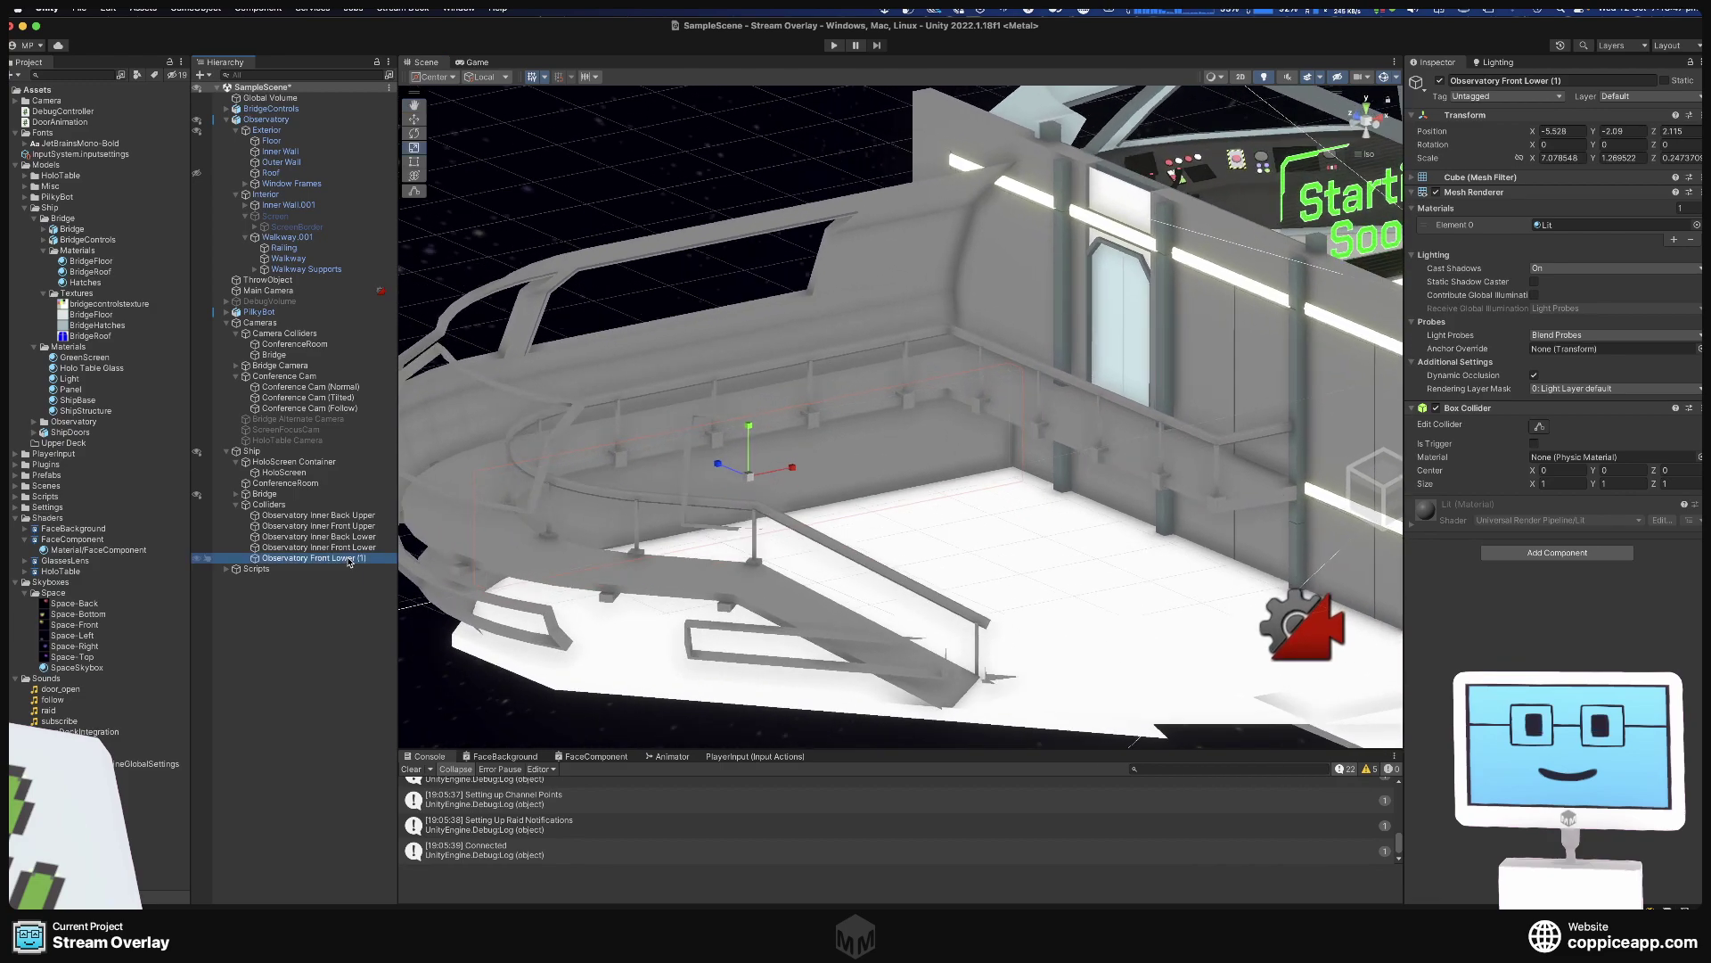
pyautogui.click(328, 559)
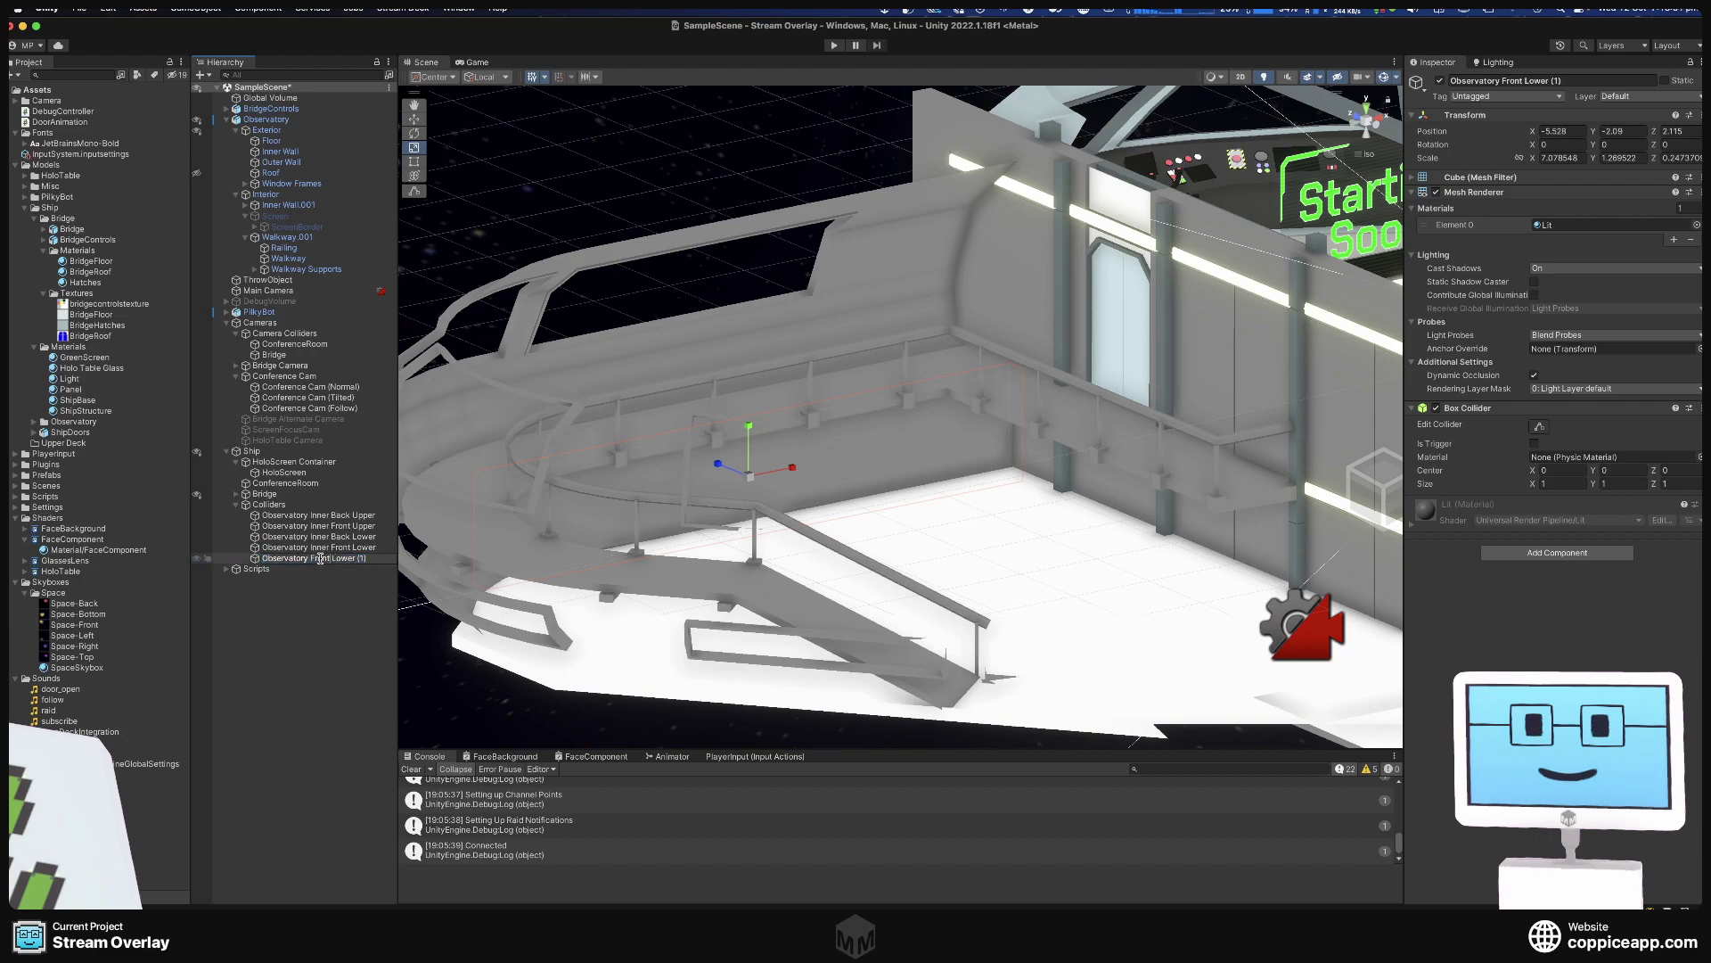
pyautogui.write('Outer')
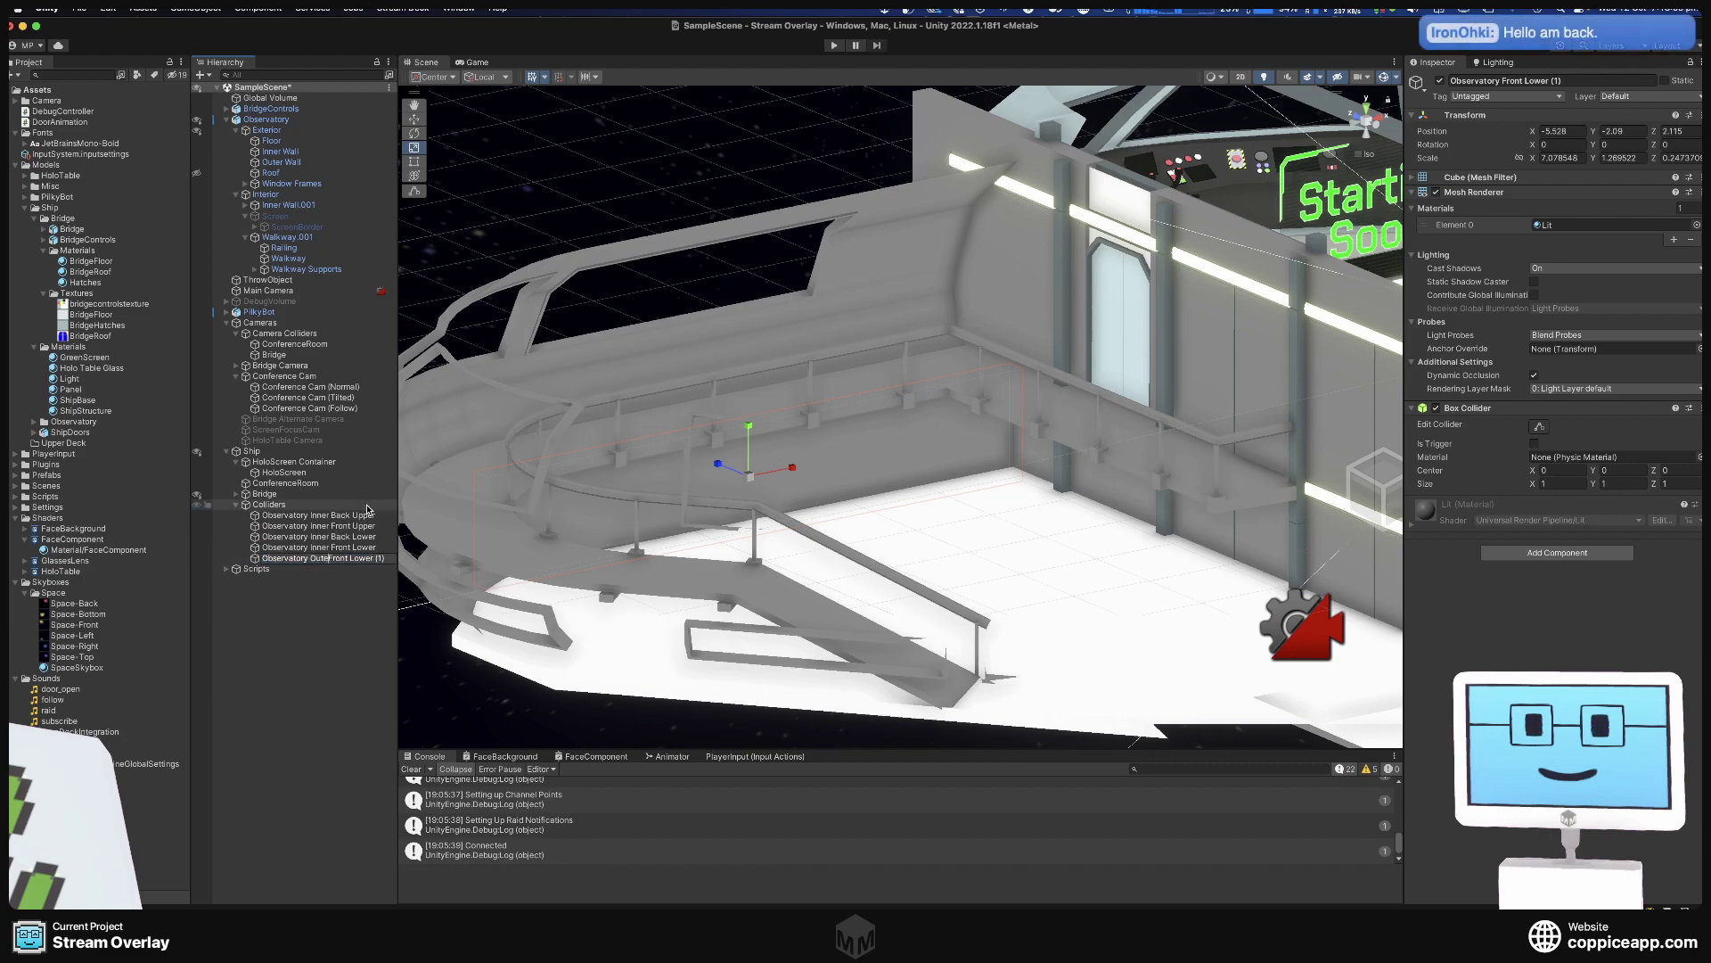
pyautogui.press('Return')
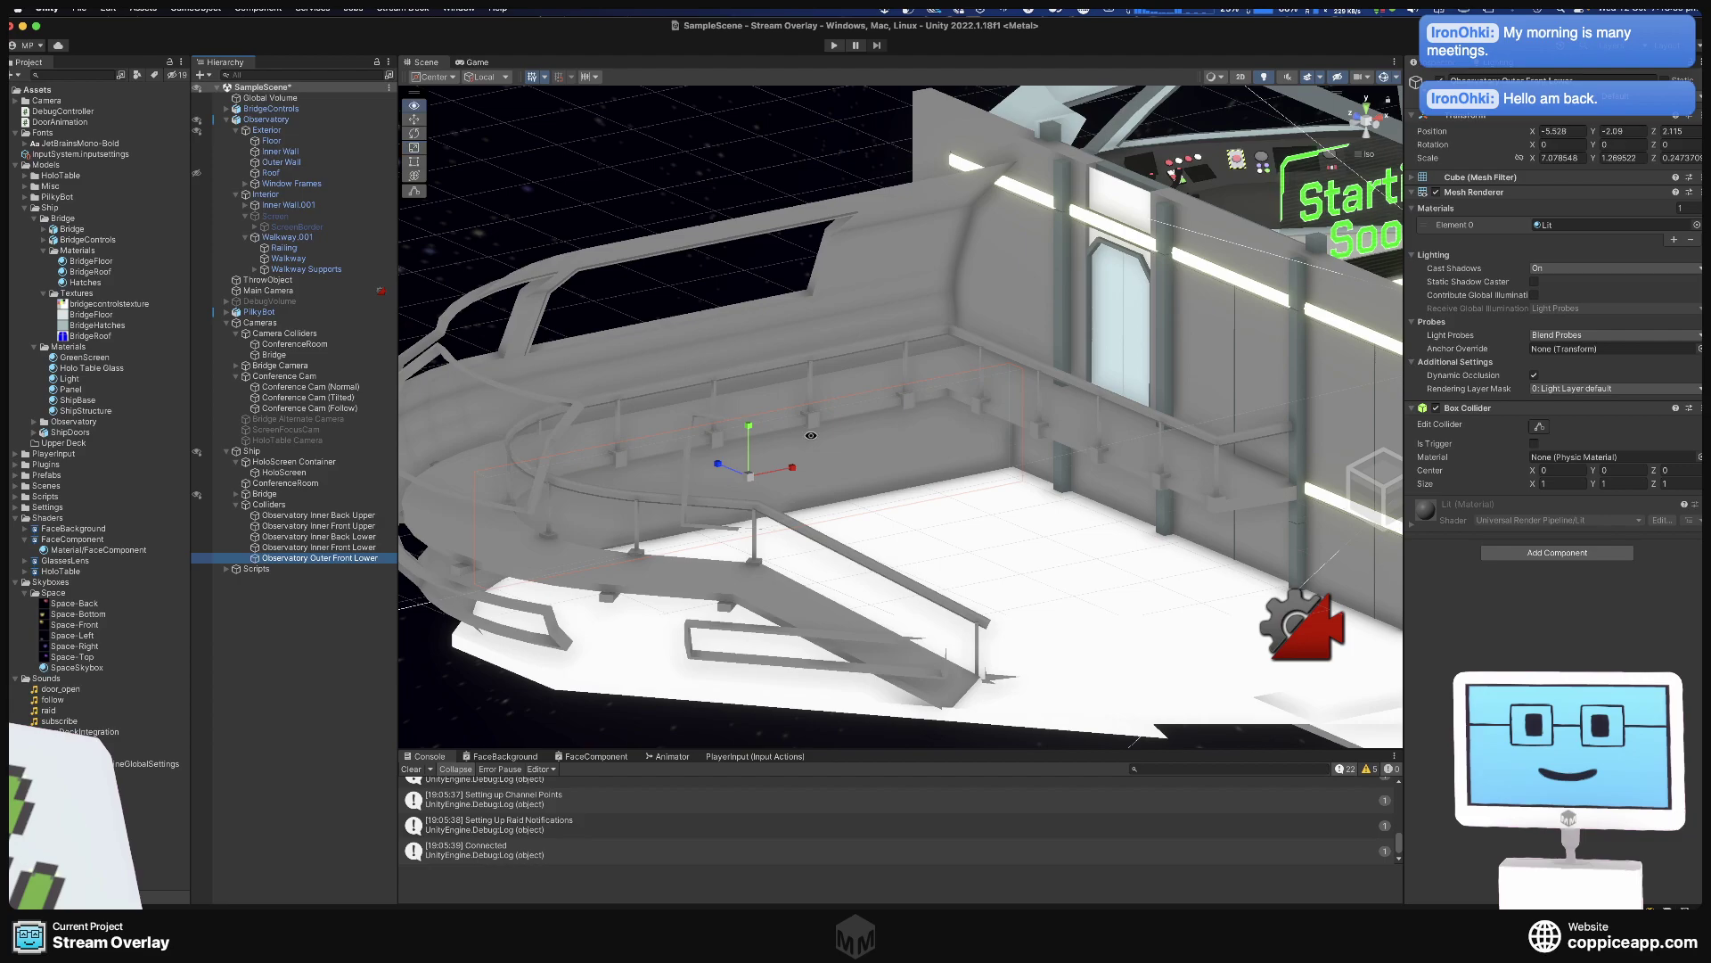
# Duplicate Observatory Outer Front Lower and slide the copy along its length towards the observatory's curved end.
pyautogui.keyDown('alt'); pyautogui.moveTo(713, 482); pyautogui.dragTo(1016, 526); pyautogui.keyUp('alt')
pyautogui.keyDown('alt'); pyautogui.moveTo(963, 610); pyautogui.dragTo(891, 580); pyautogui.keyUp('alt')
pyautogui.moveTo(891, 579); pyautogui.dragTo(820, 579, button='middle')
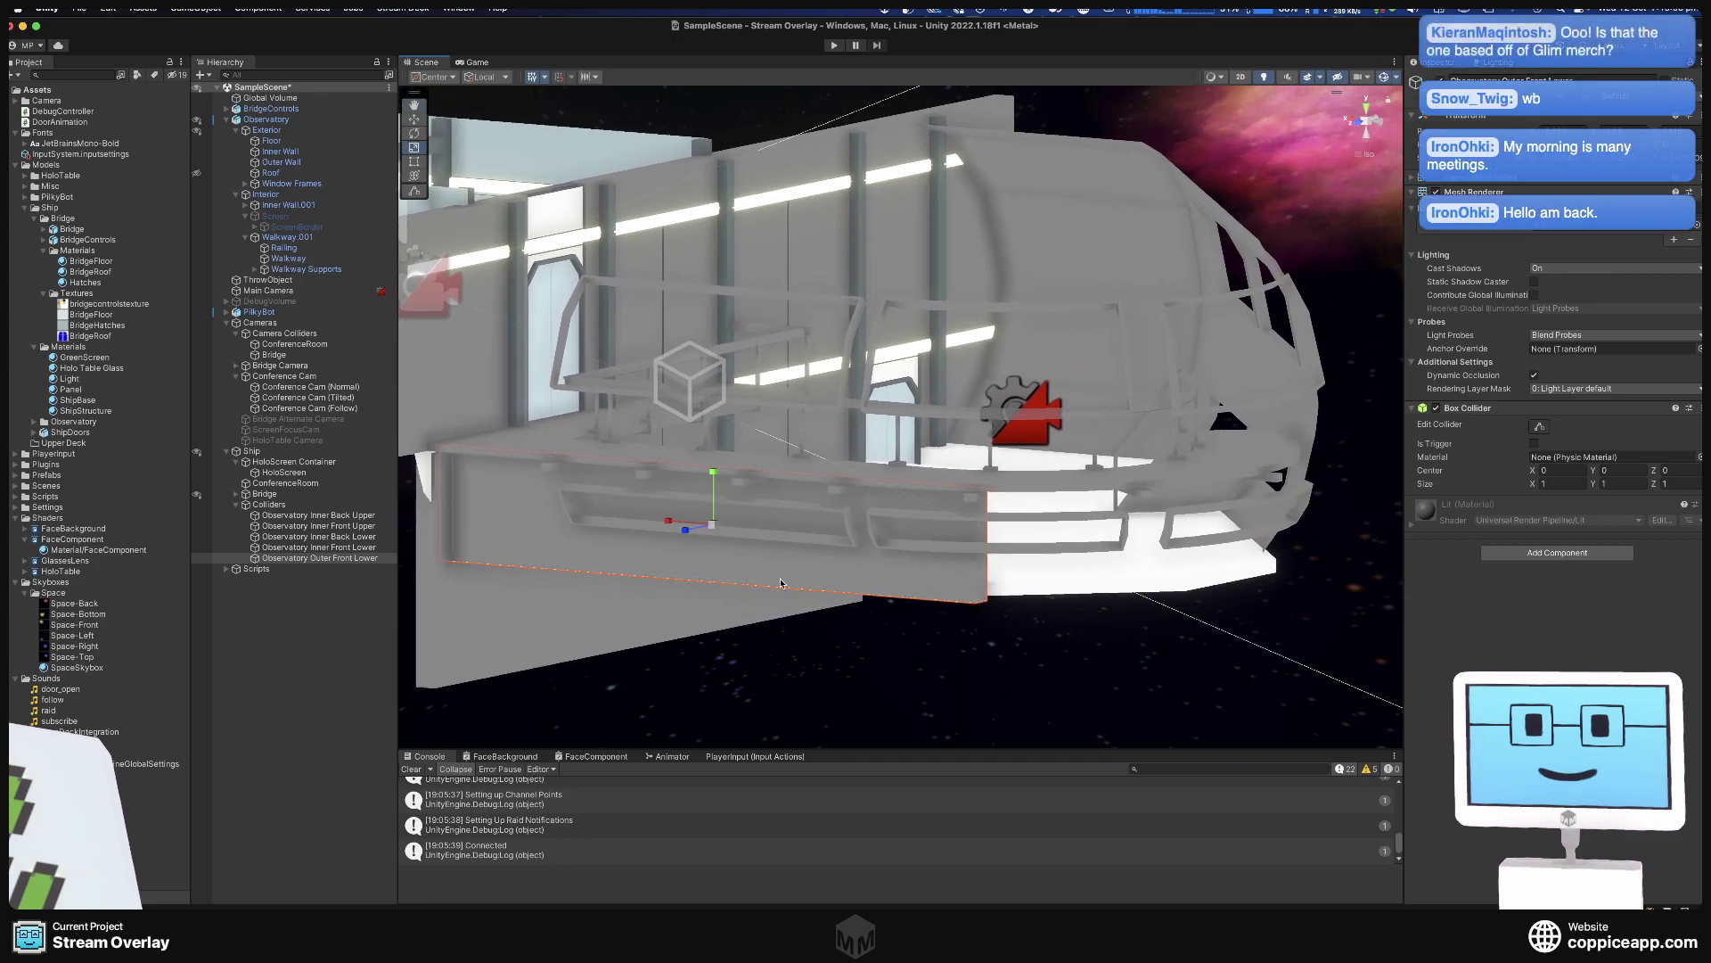
pyautogui.keyDown('alt'); pyautogui.moveTo(820, 580); pyautogui.dragTo(757, 618); pyautogui.keyUp('alt')
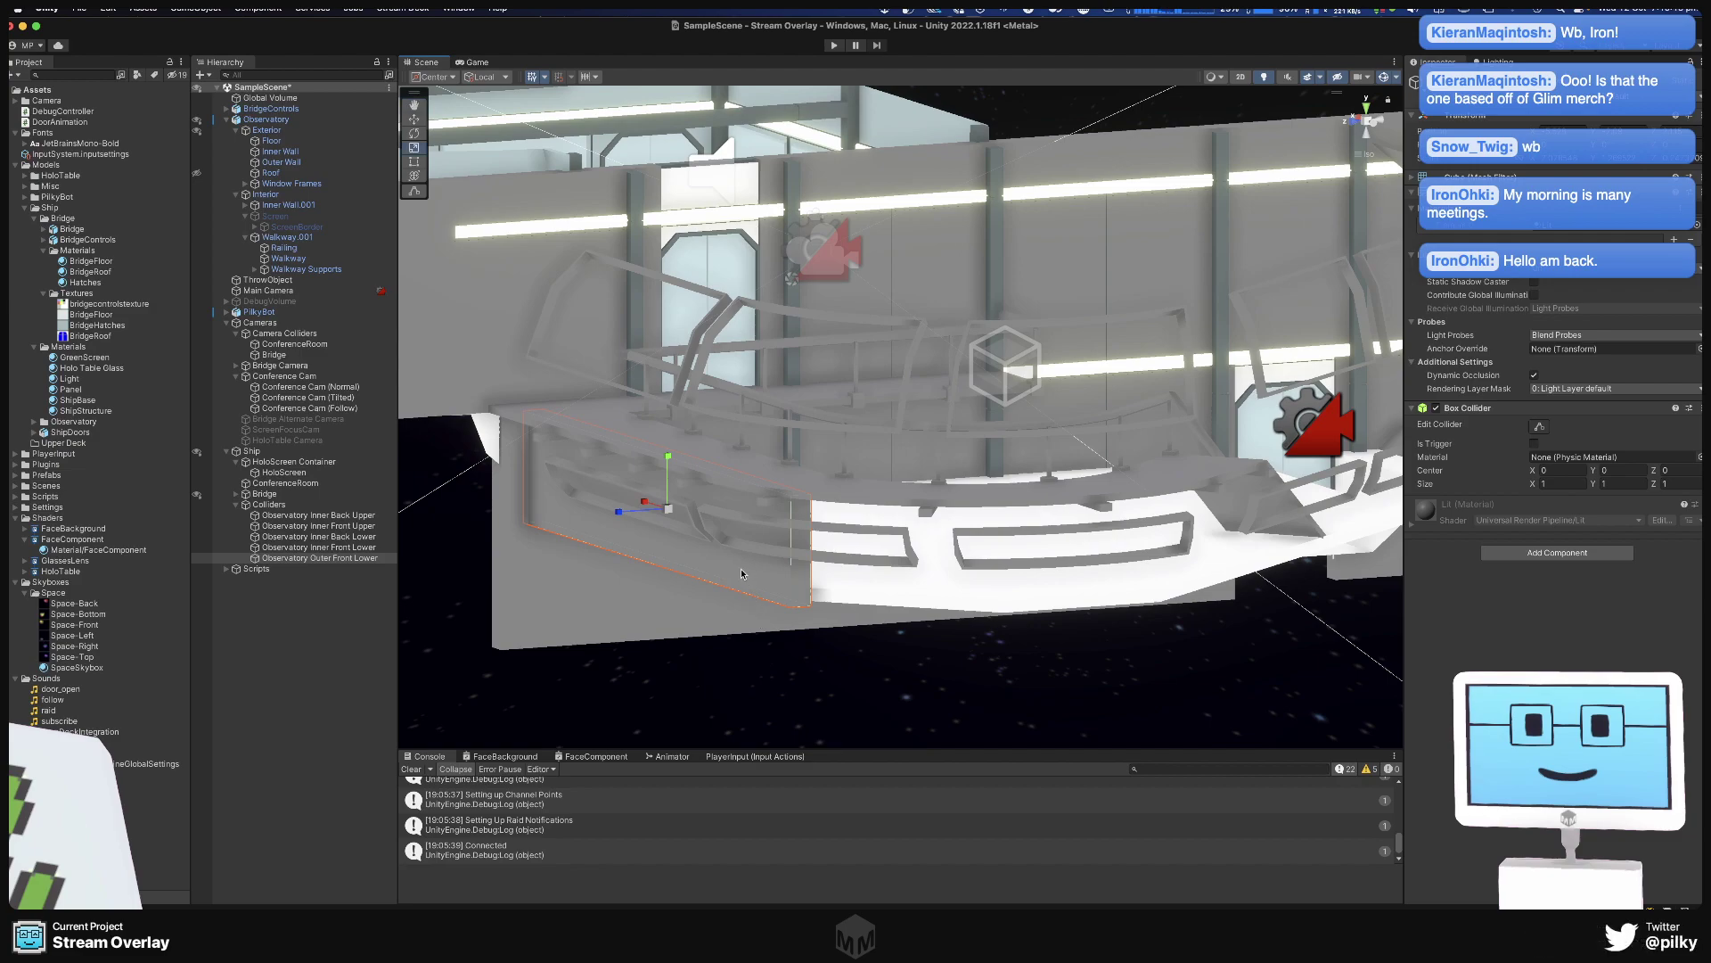
pyautogui.rightClick(370, 559)
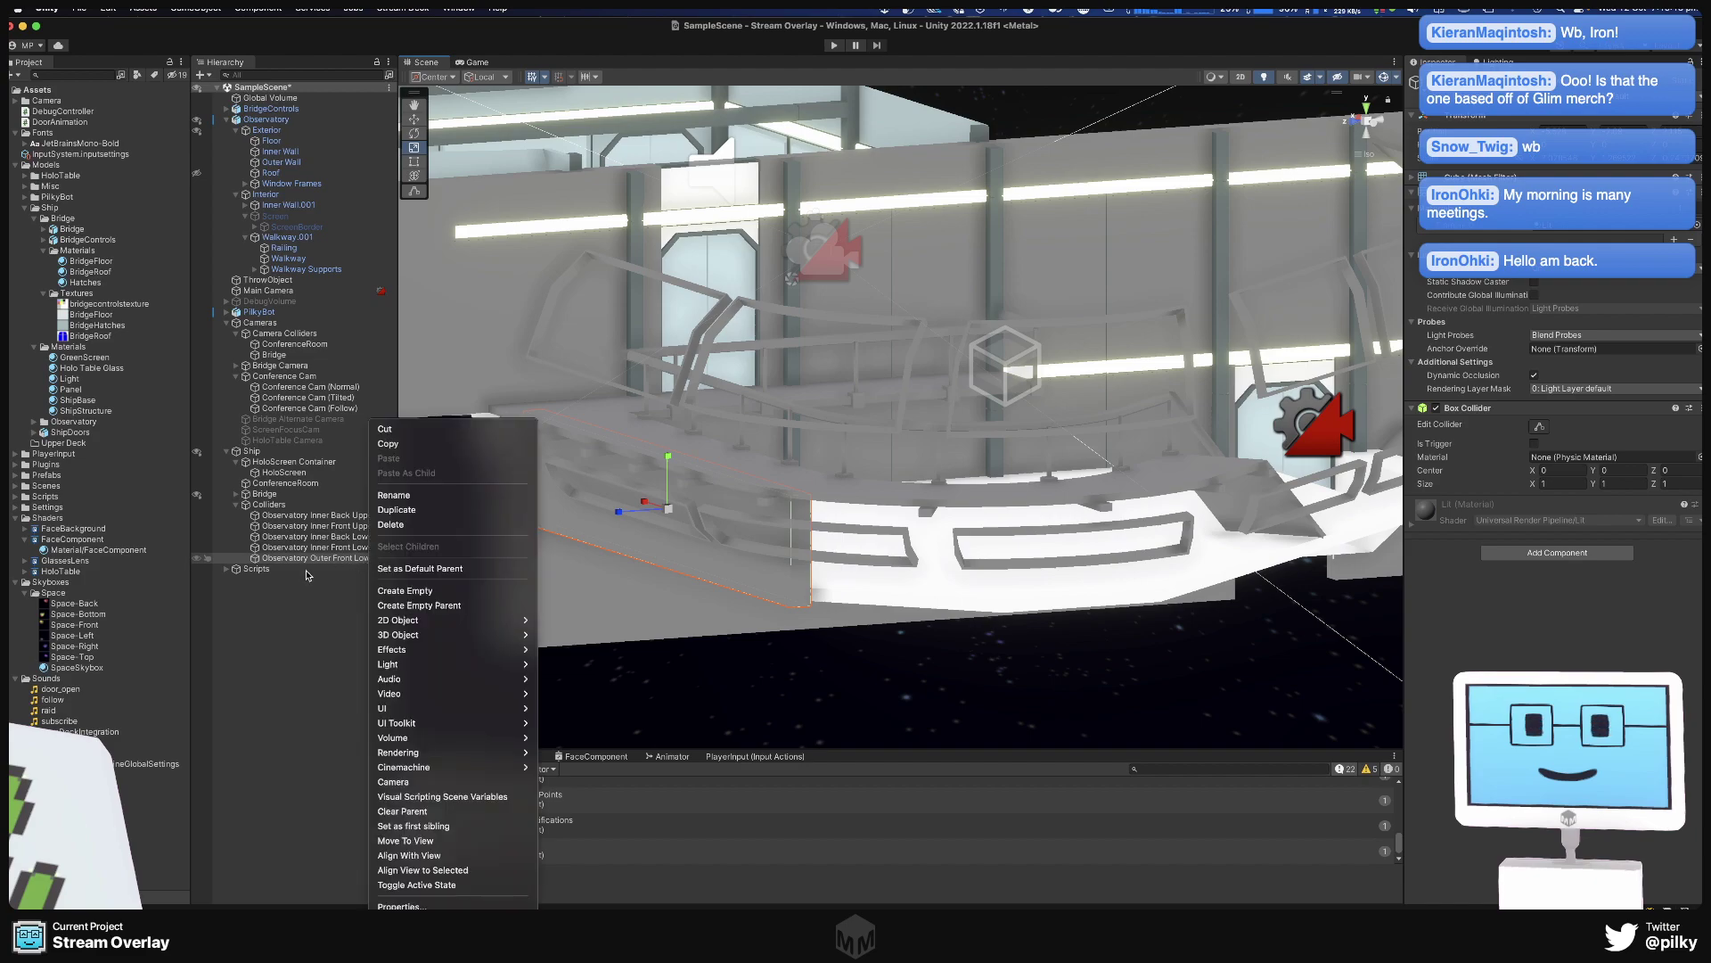
pyautogui.moveTo(389, 615)
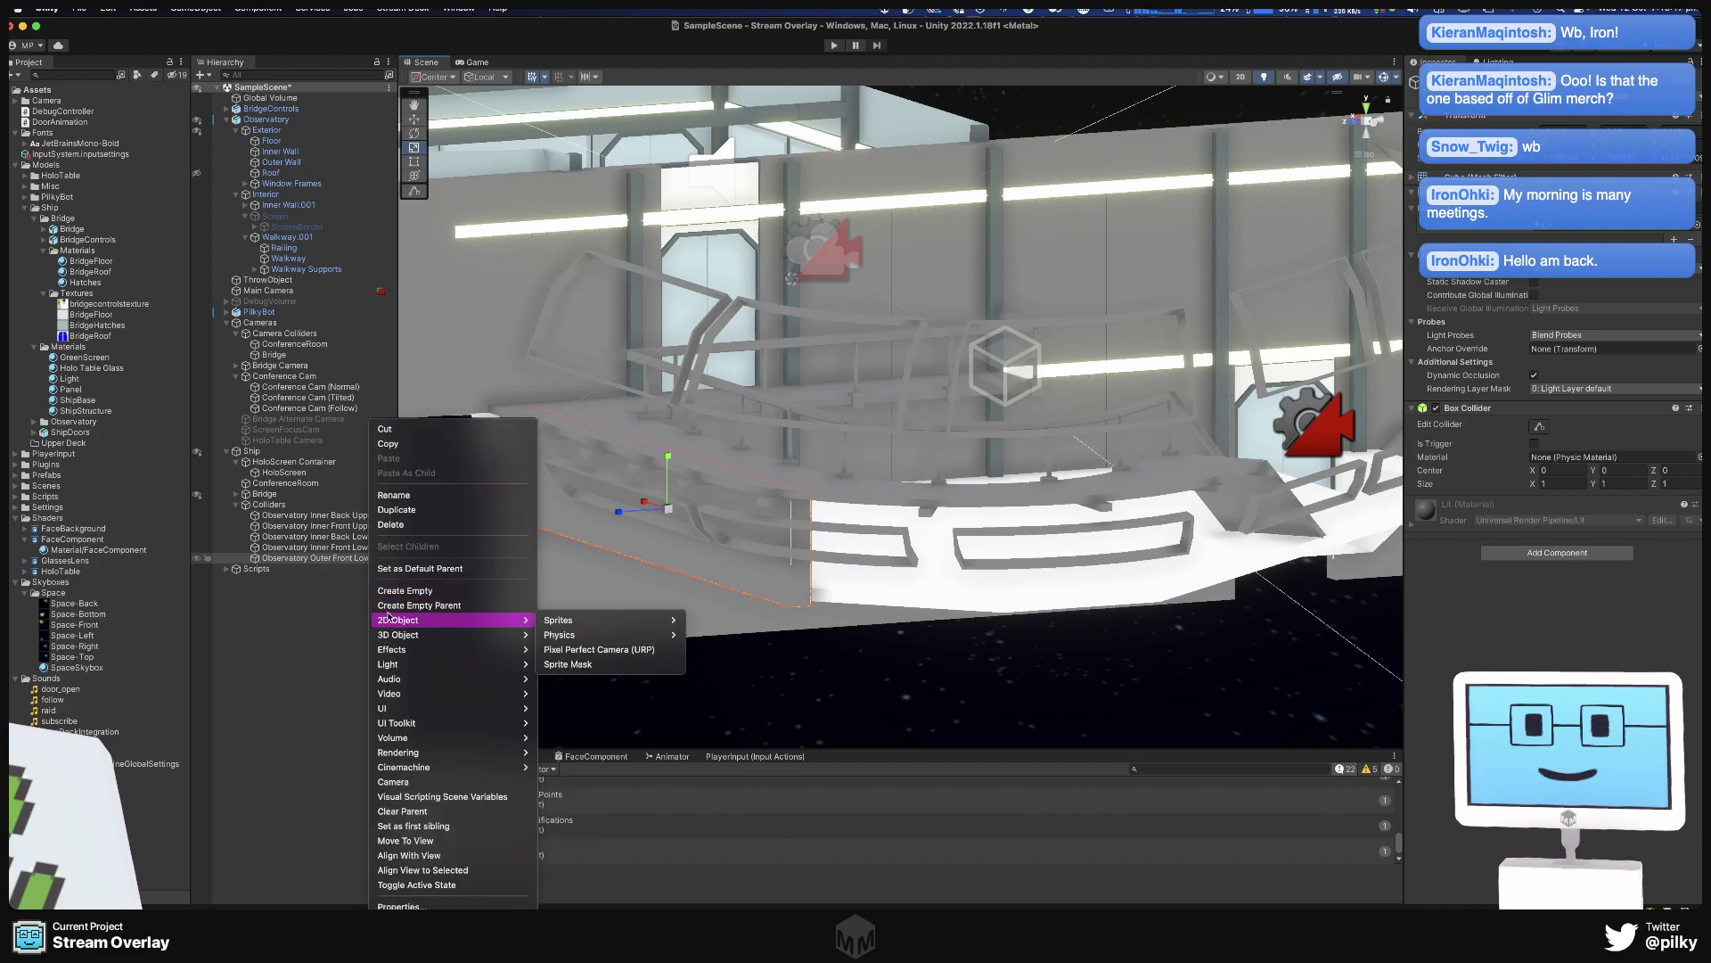
pyautogui.click(457, 510)
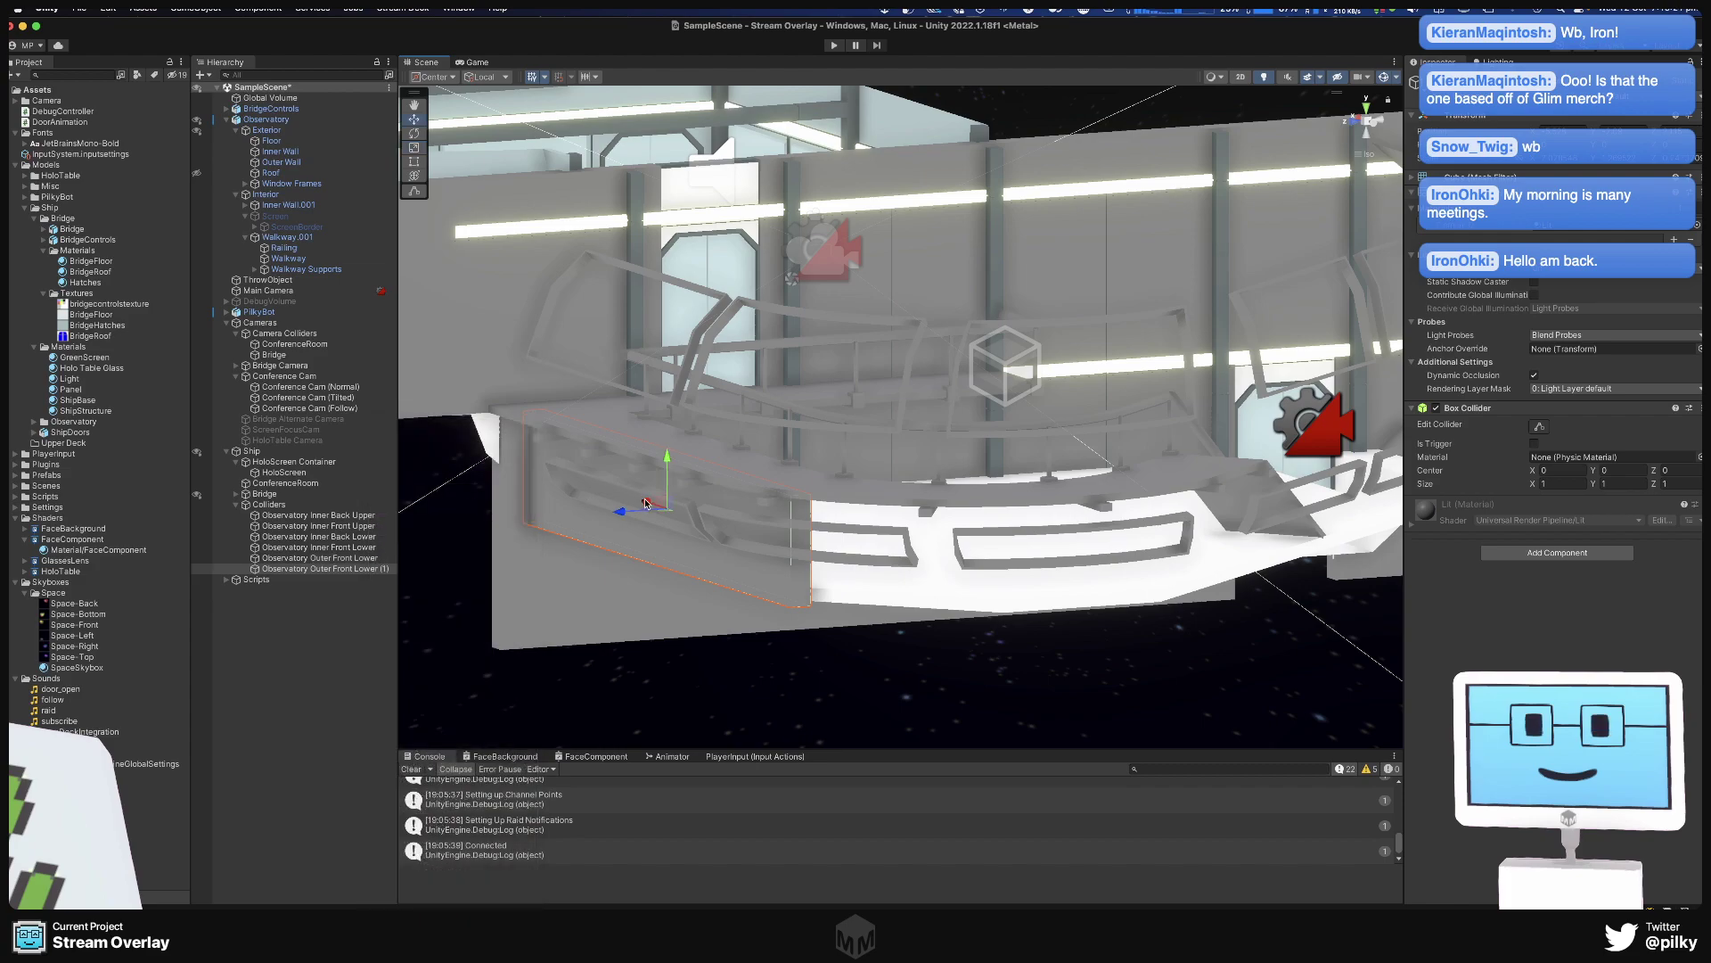
pyautogui.moveTo(645, 503); pyautogui.dragTo(802, 551)
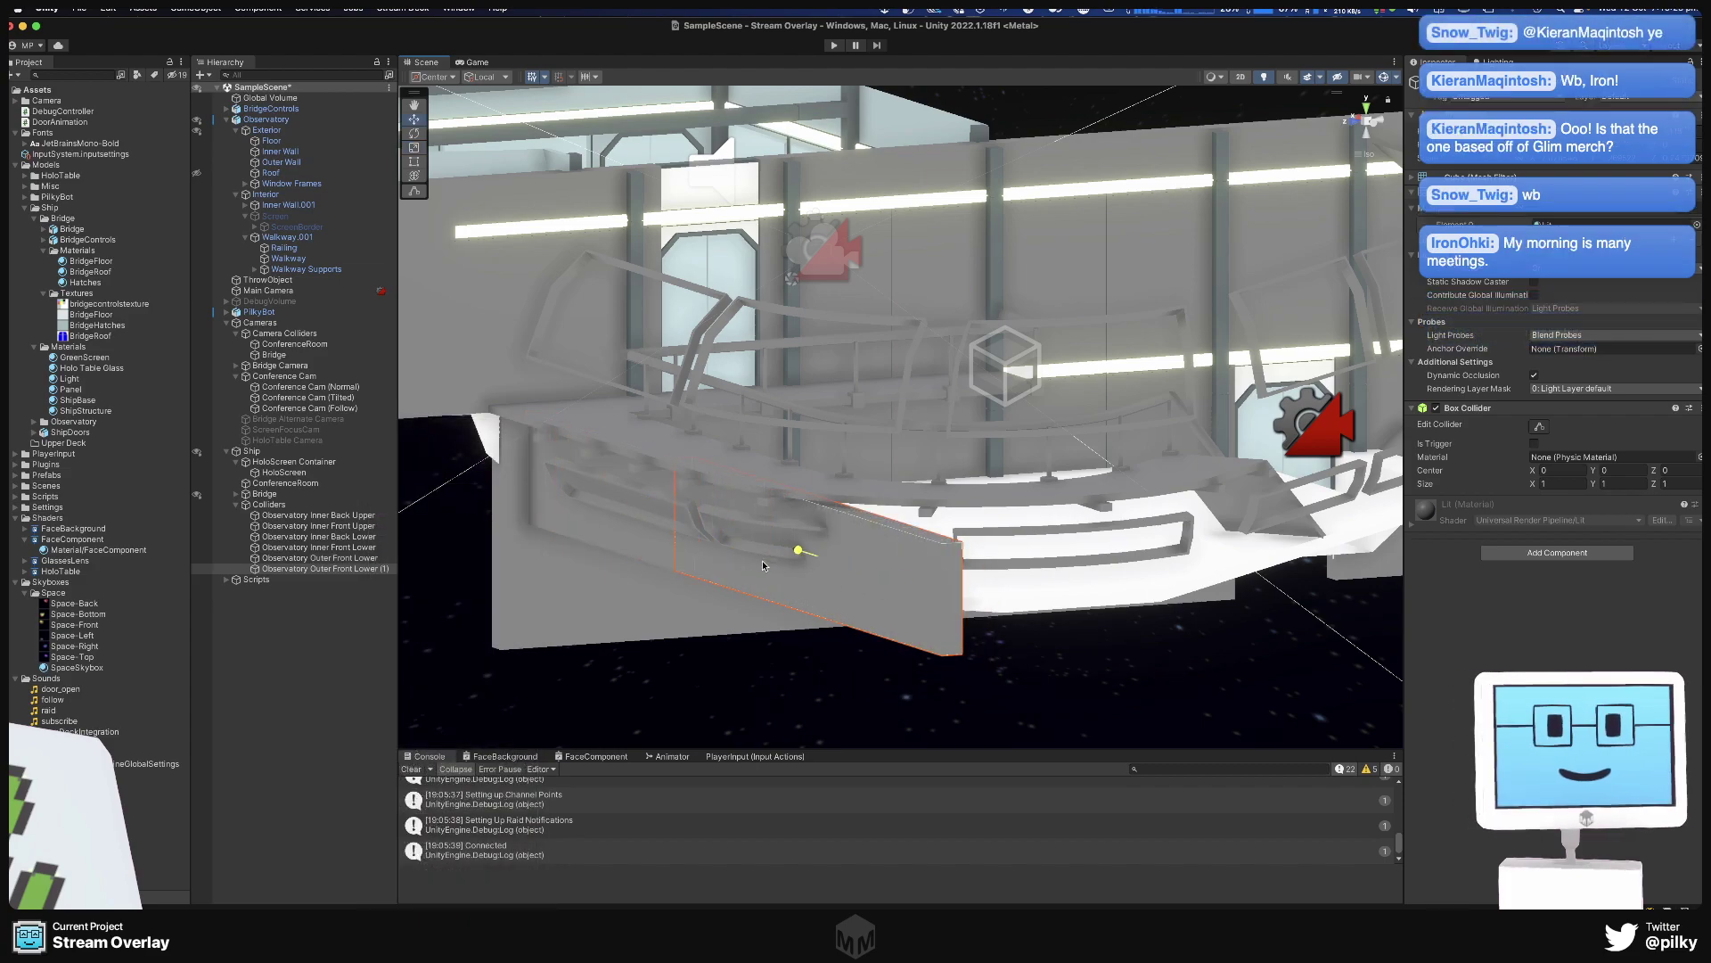
# Turn the duplicated outer wall collider about its vertical axis and move it to the curved corner of the lower walkway.
pyautogui.moveTo(1003, 581); pyautogui.dragTo(547, 710, button='right')
pyautogui.moveTo(638, 532); pyautogui.dragTo(909, 419, button='right')
pyautogui.press('e')
pyautogui.moveTo(874, 387); pyautogui.dragTo(933, 371)
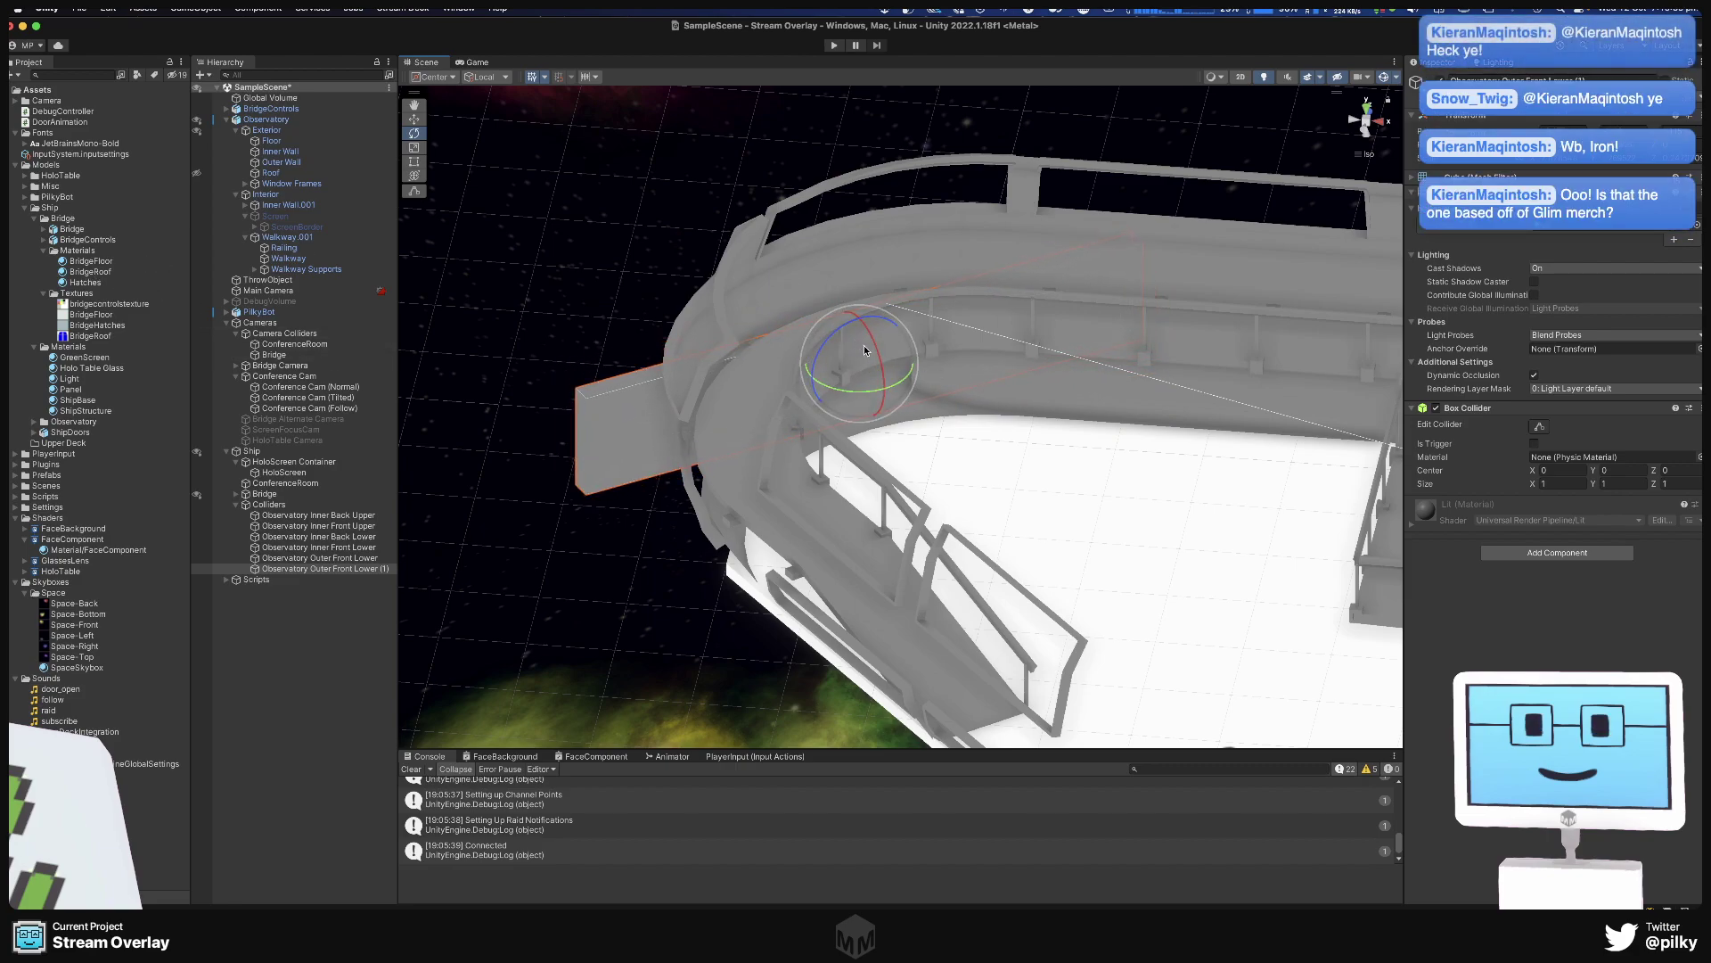
pyautogui.press('w')
pyautogui.moveTo(844, 348); pyautogui.dragTo(929, 538)
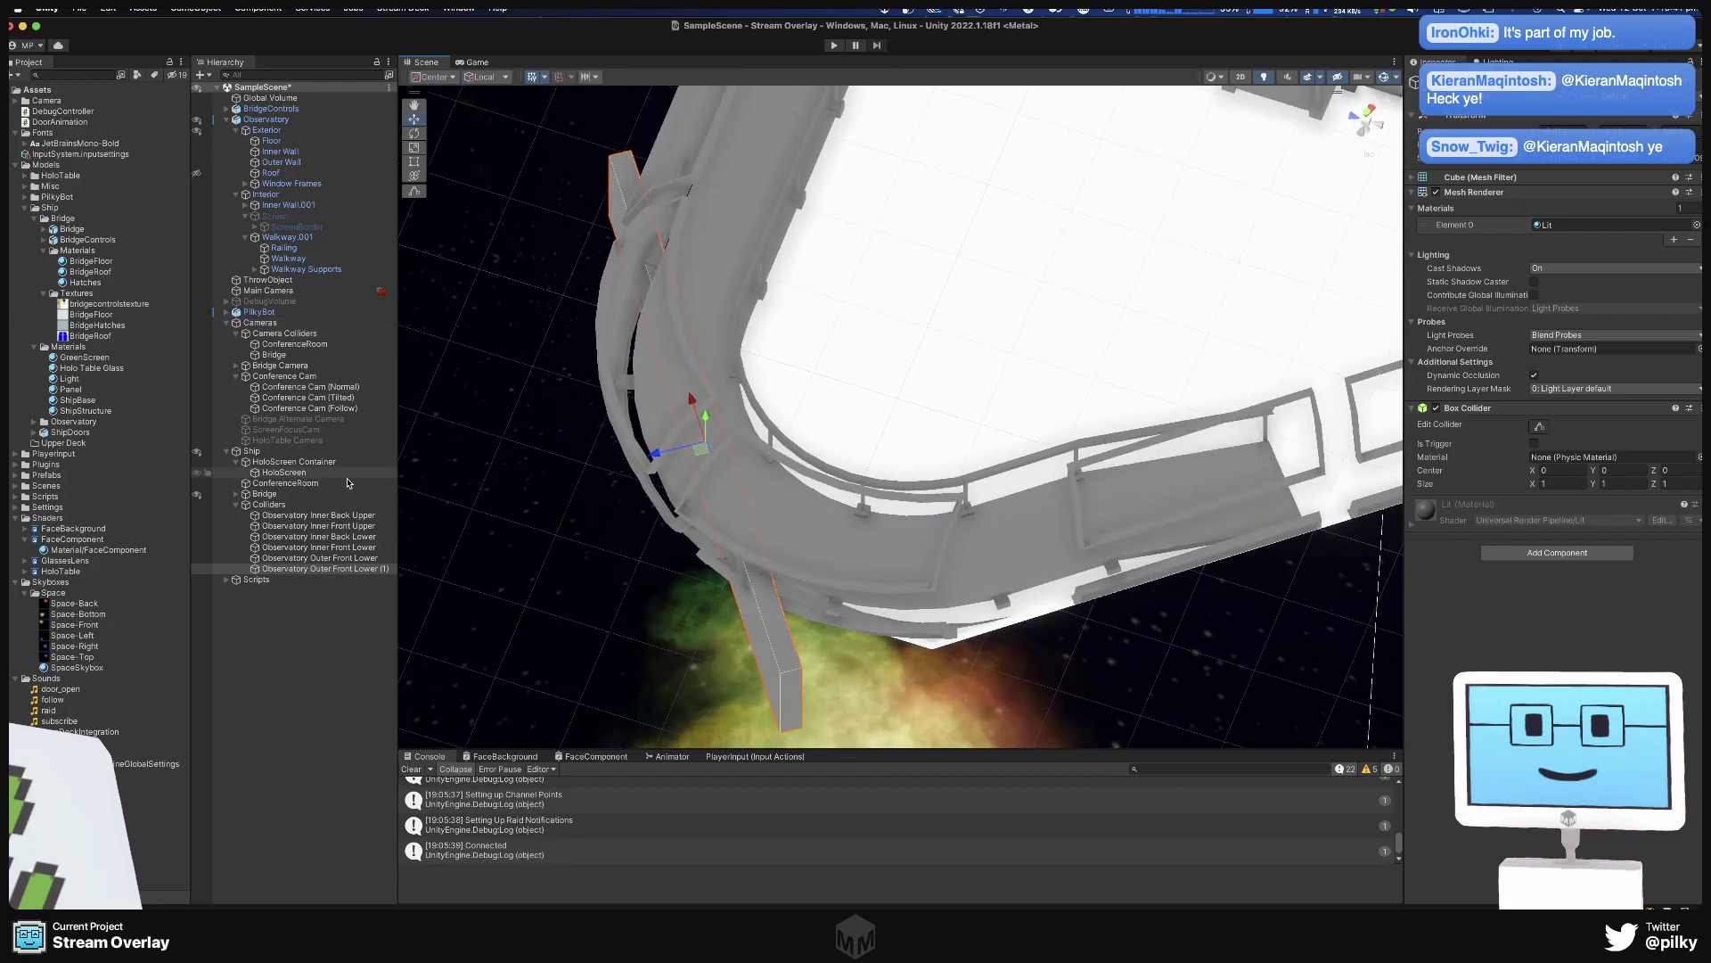
# Align Observatory Outer Front Lower (1) with the floor's inner edge at the curved corner and shorten it to an X scale of about 2.86.
pyautogui.keyDown('alt'); pyautogui.moveTo(731, 622); pyautogui.dragTo(861, 218); pyautogui.keyUp('alt')
pyautogui.press('e')
pyautogui.keyDown('alt'); pyautogui.moveTo(936, 389); pyautogui.dragTo(937, 387); pyautogui.keyUp('alt')
pyautogui.press('w')
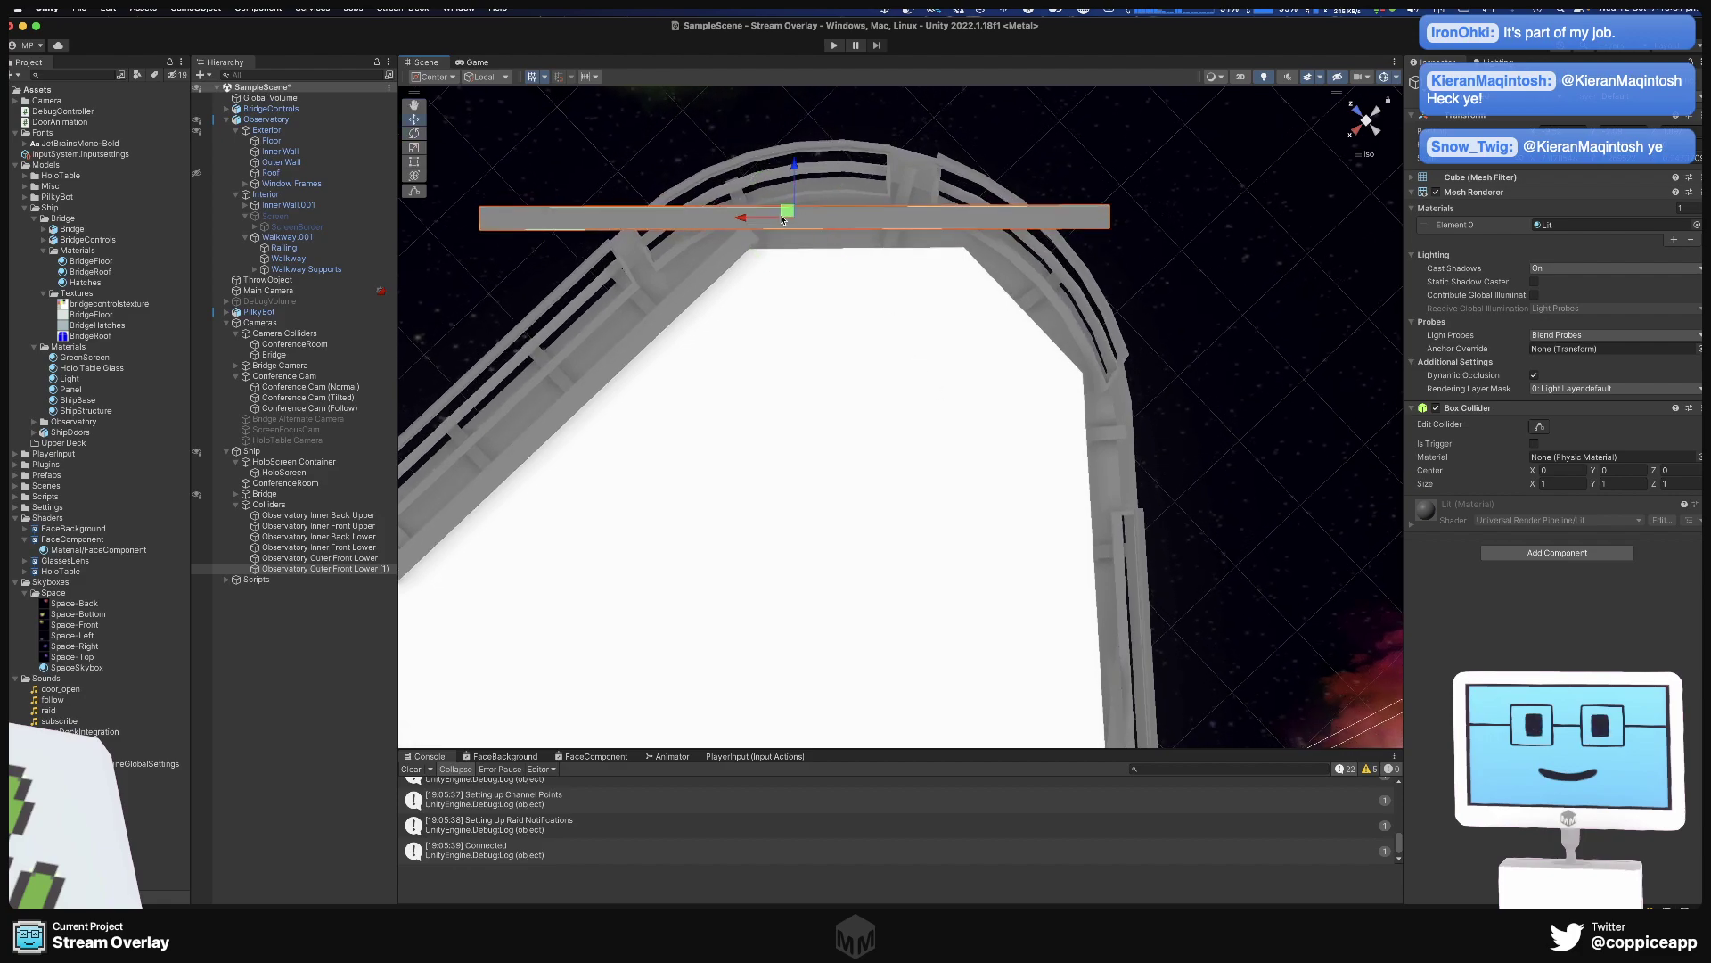
pyautogui.moveTo(794, 165); pyautogui.dragTo(795, 184)
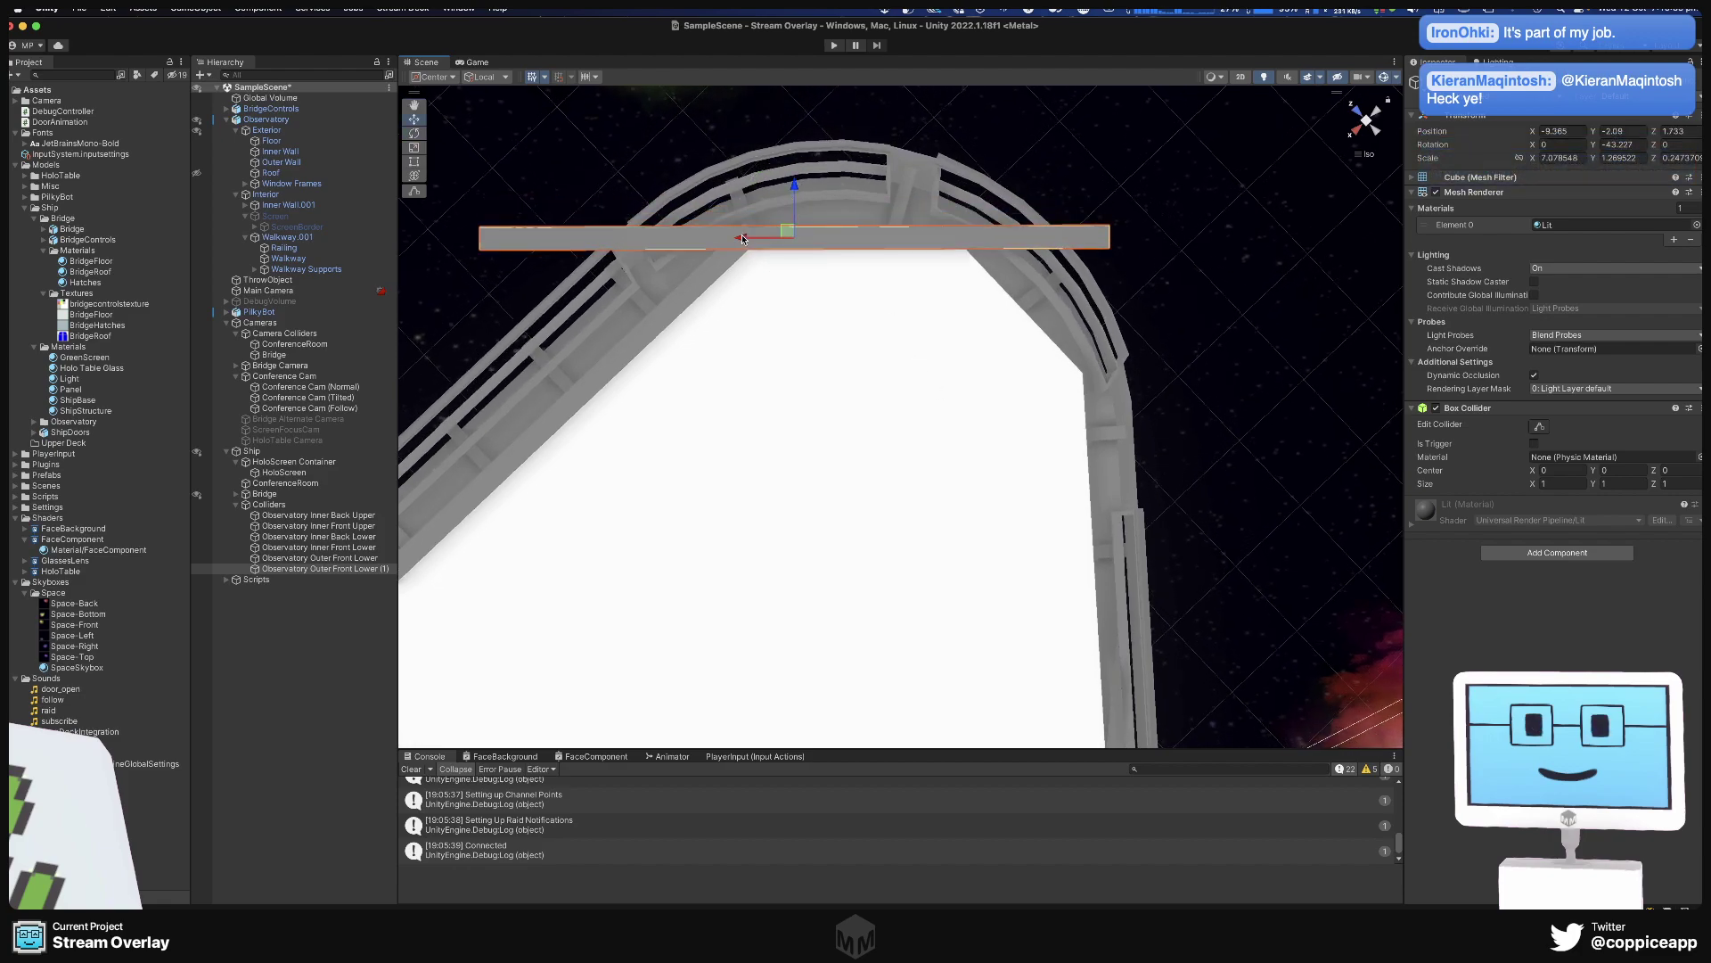
pyautogui.moveTo(743, 239); pyautogui.dragTo(834, 243)
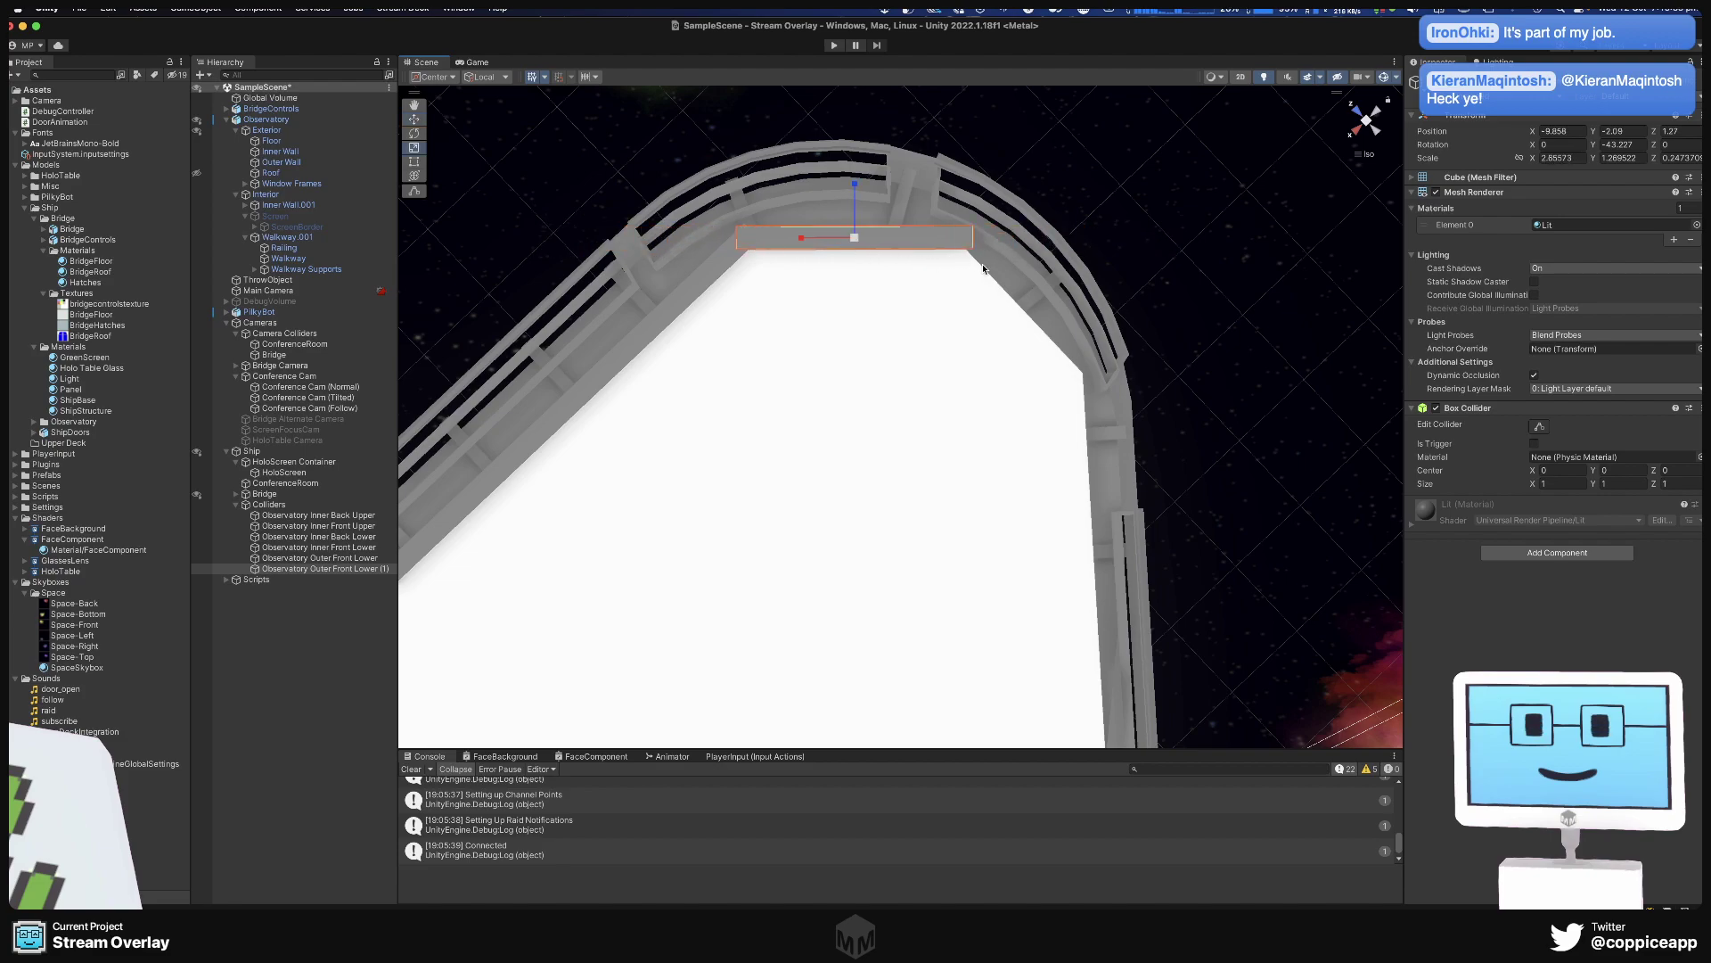
pyautogui.keyDown('alt'); pyautogui.moveTo(1028, 265); pyautogui.dragTo(606, 290); pyautogui.keyUp('alt')
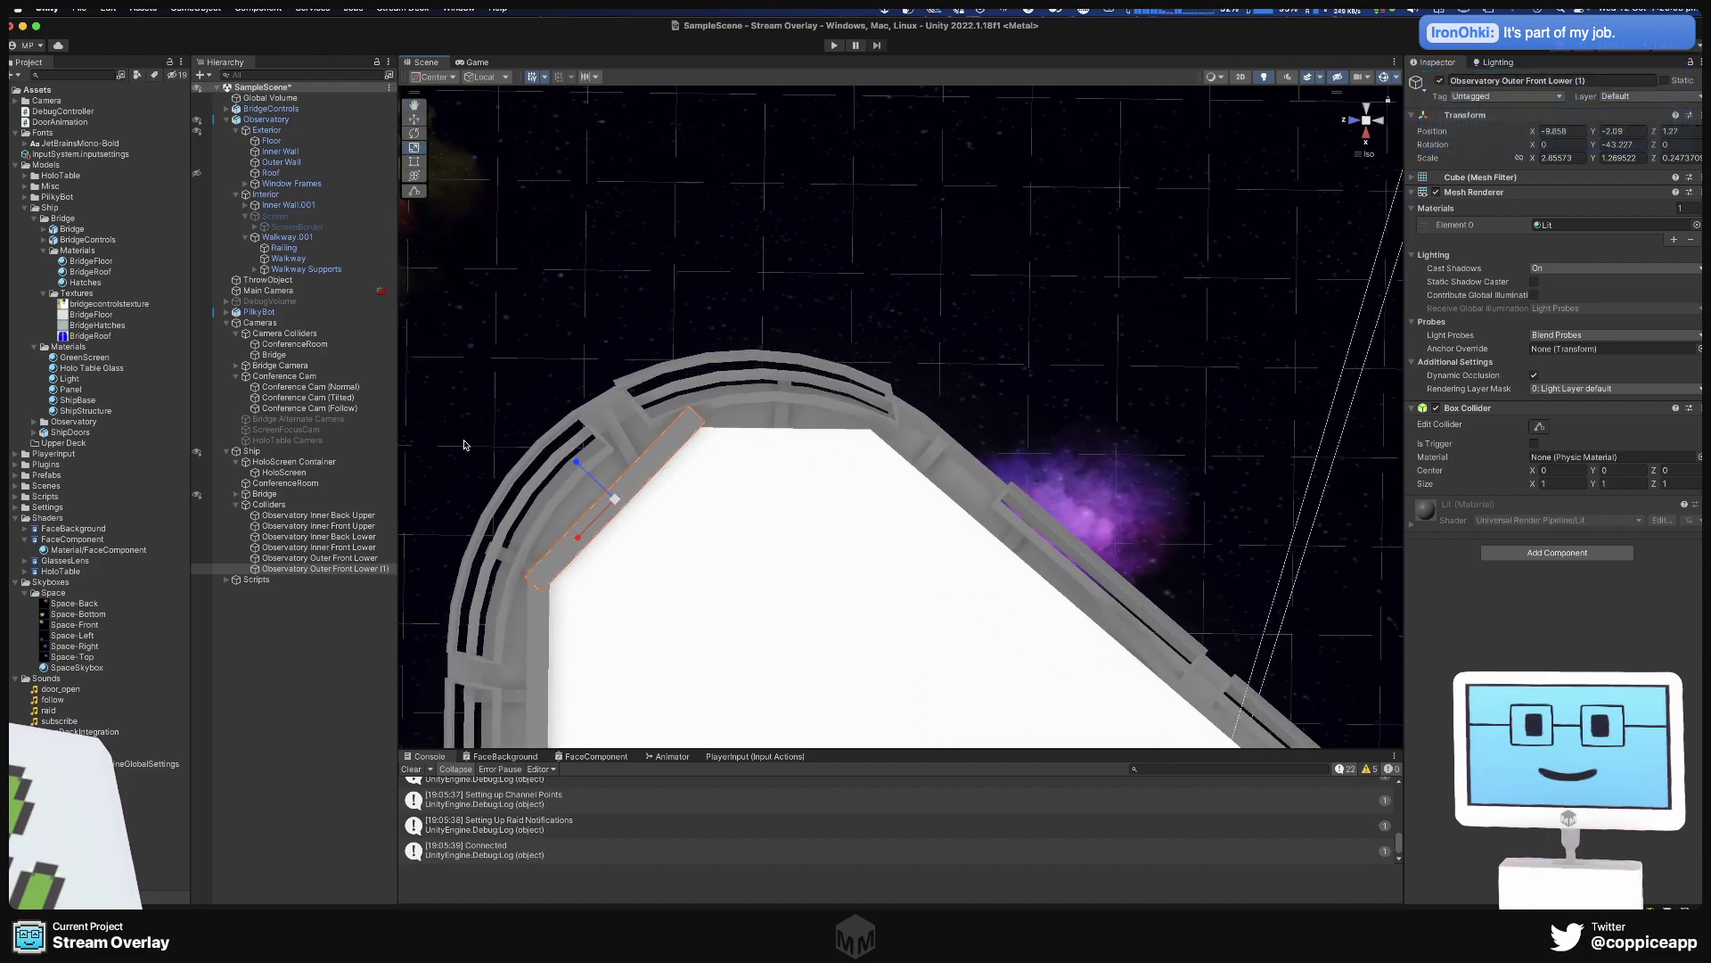
# Duplicate the shortened corner collider, slide the copy along its length past the corner, and set its Y rotation to 90.
pyautogui.rightClick(361, 569)
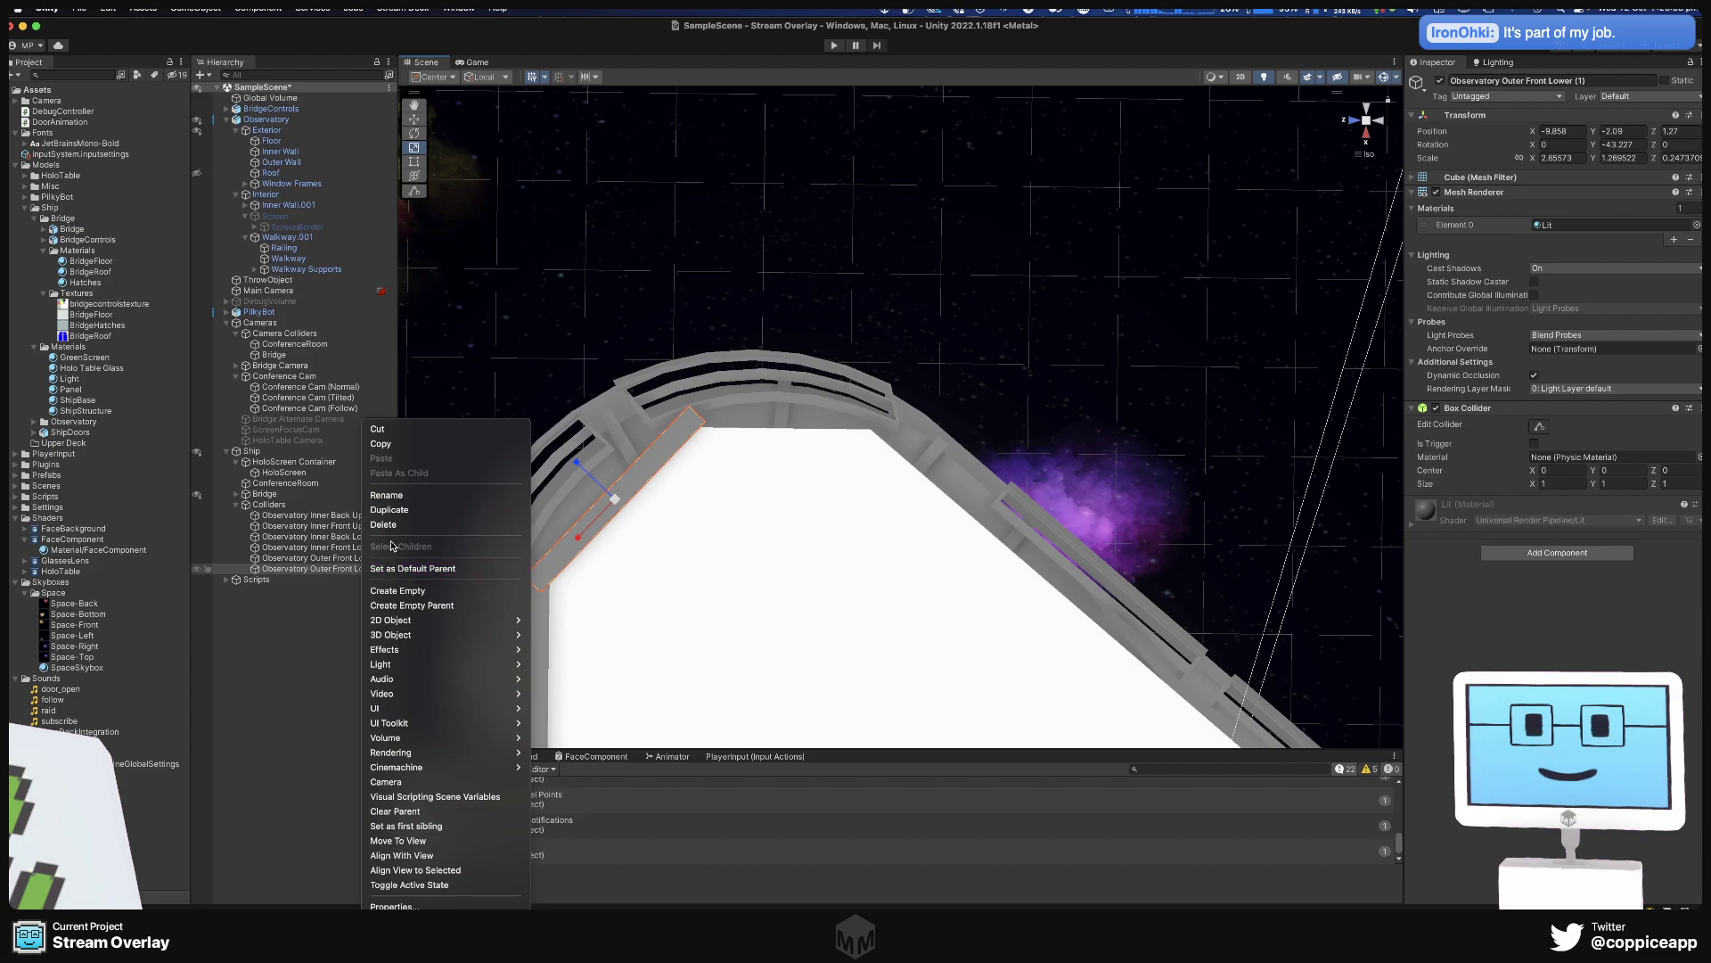
pyautogui.click(408, 518)
pyautogui.press('w')
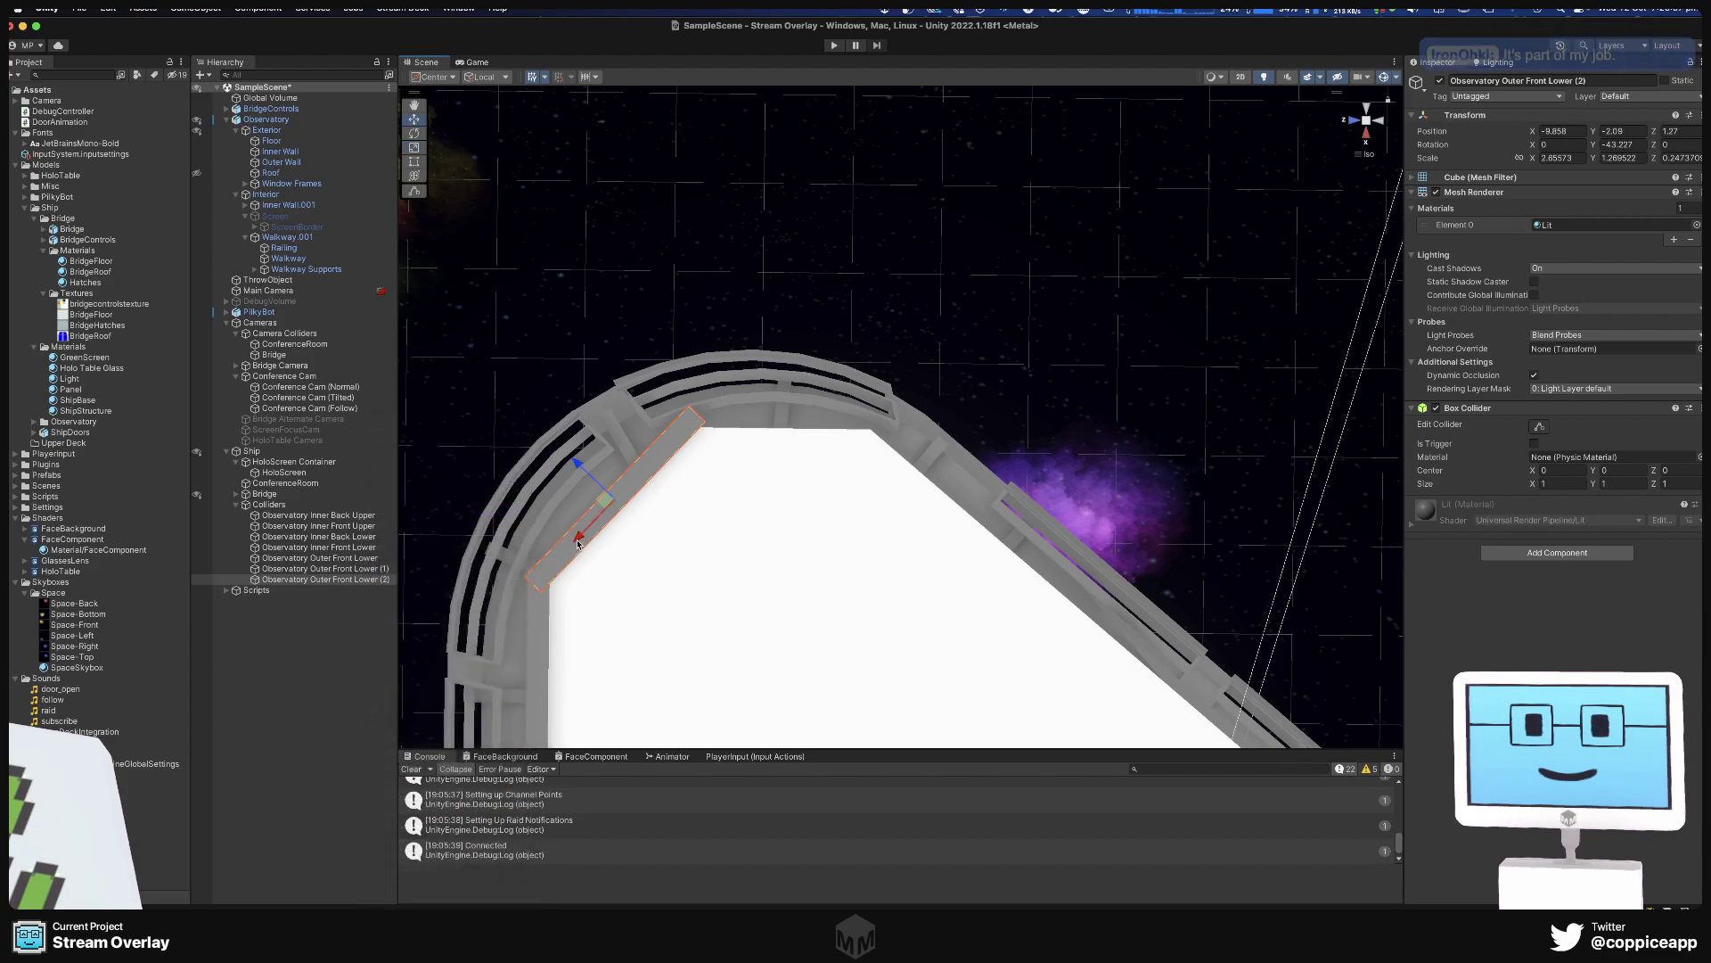
pyautogui.moveTo(581, 542); pyautogui.dragTo(744, 391)
pyautogui.press('e')
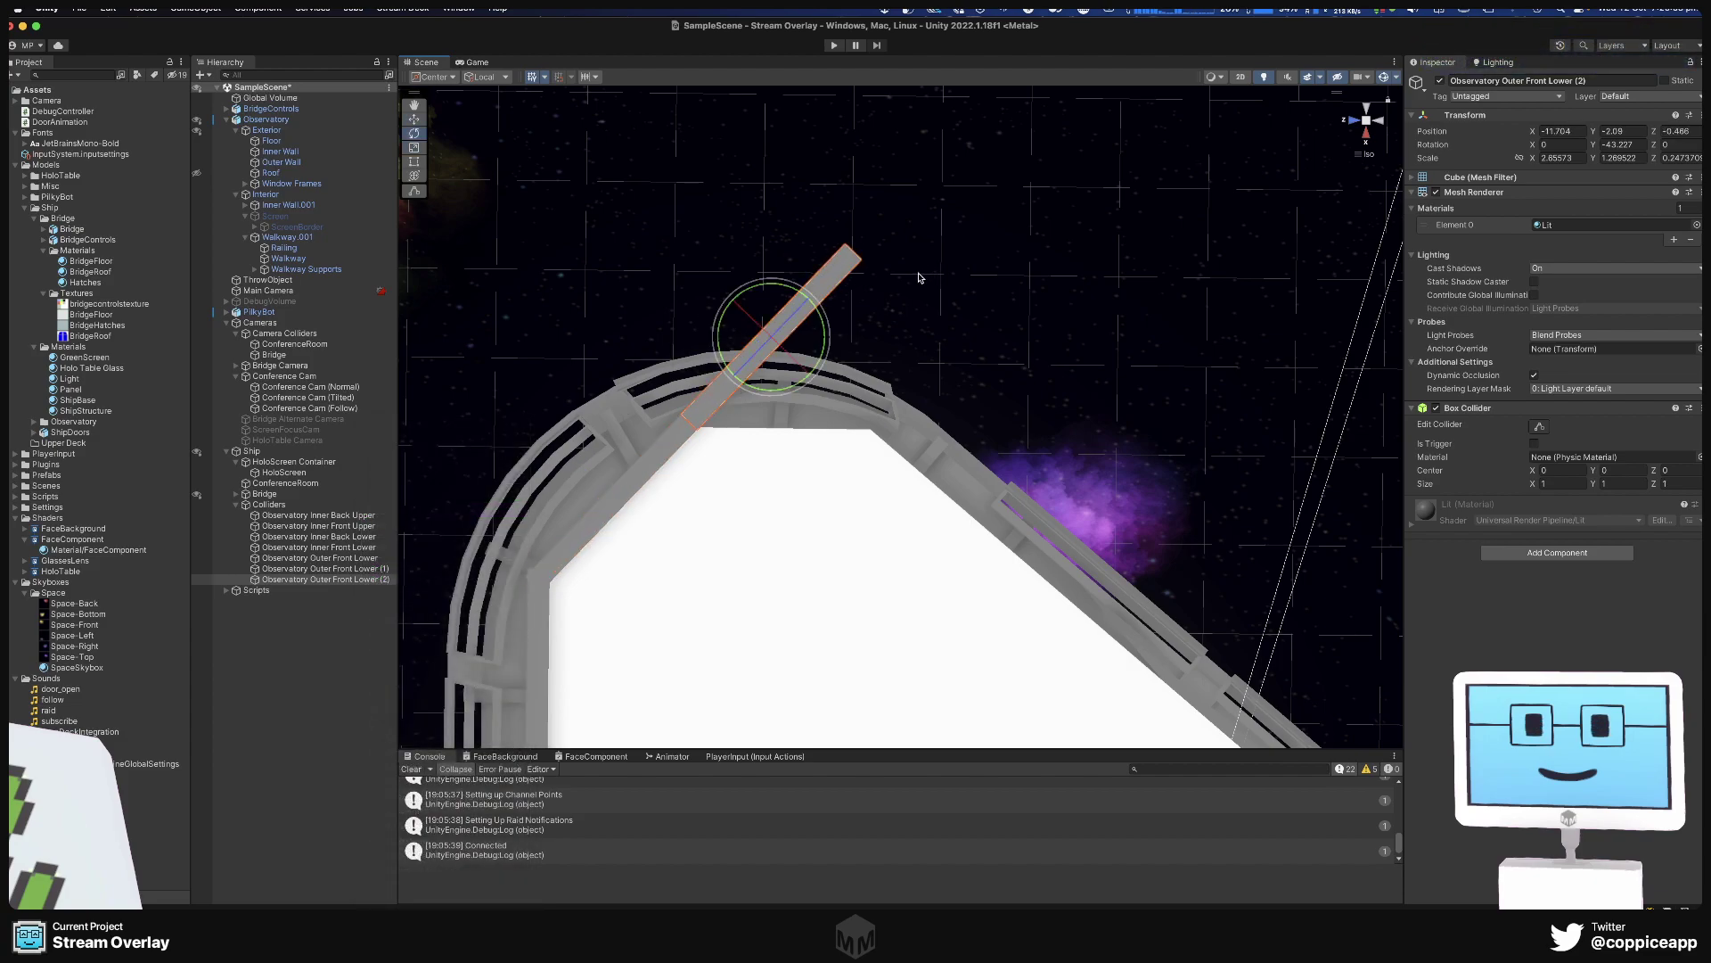
pyautogui.click(1620, 143)
pyautogui.write('90')
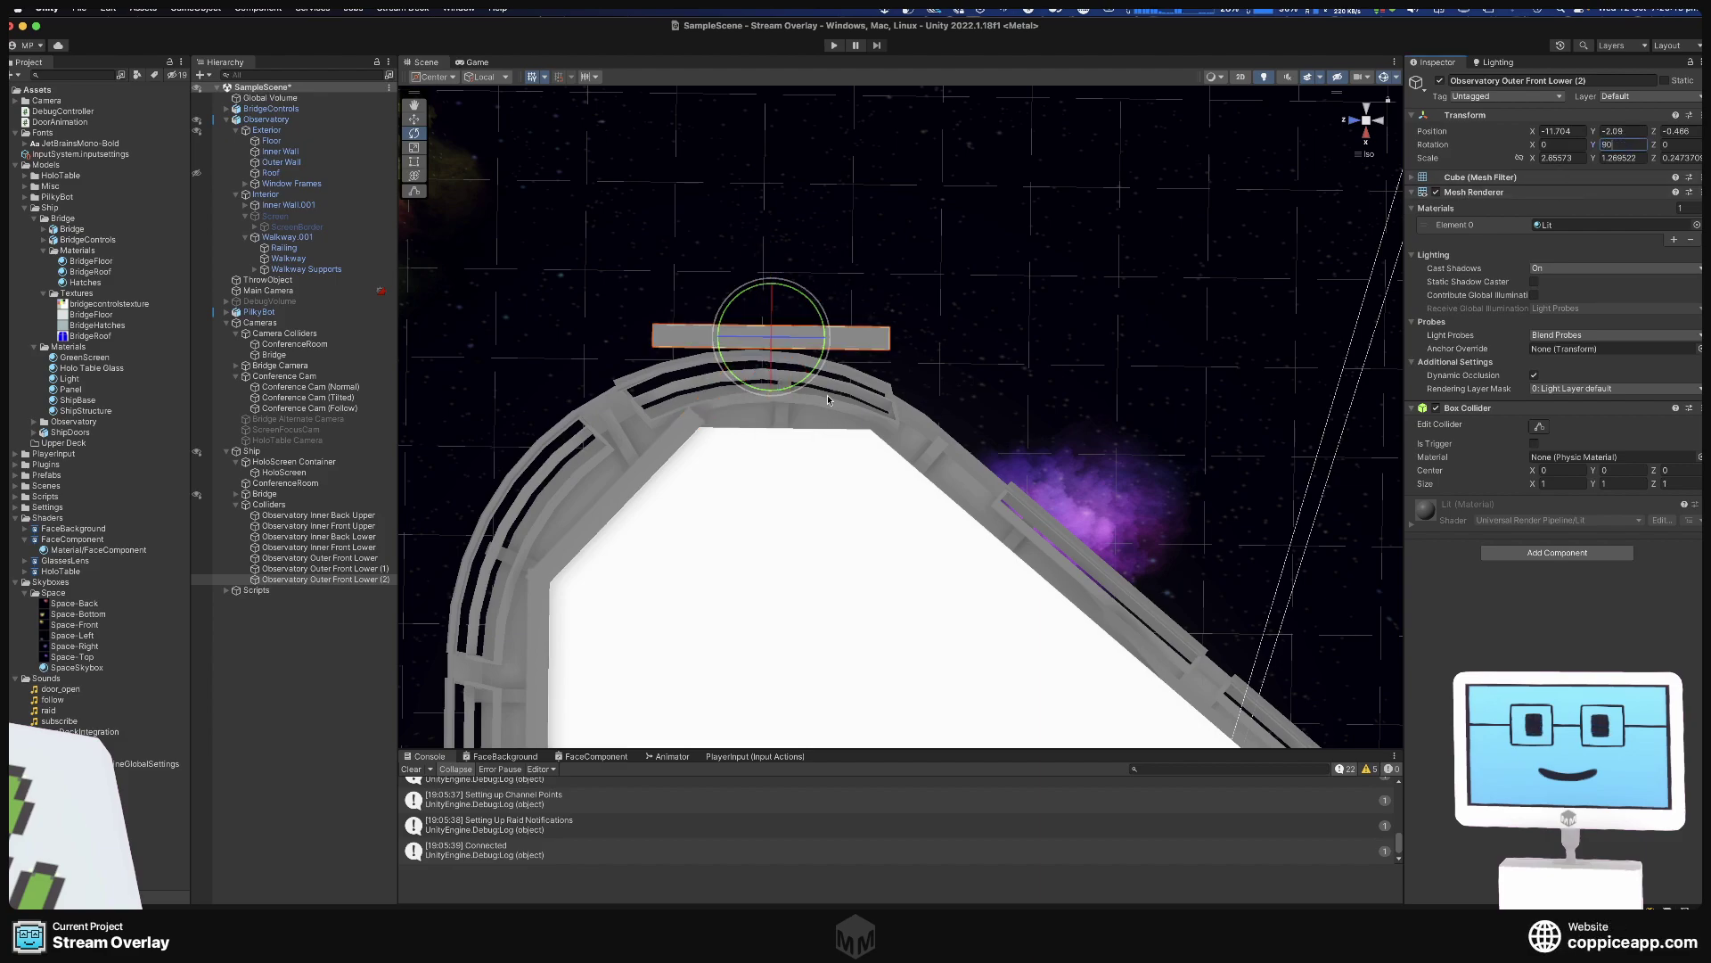
# Move the rotated copy against the floor's short straight edge at the observatory's curved end.
pyautogui.click(795, 319)
pyautogui.click(800, 340)
pyautogui.press('w')
pyautogui.moveTo(779, 385); pyautogui.dragTo(754, 474)
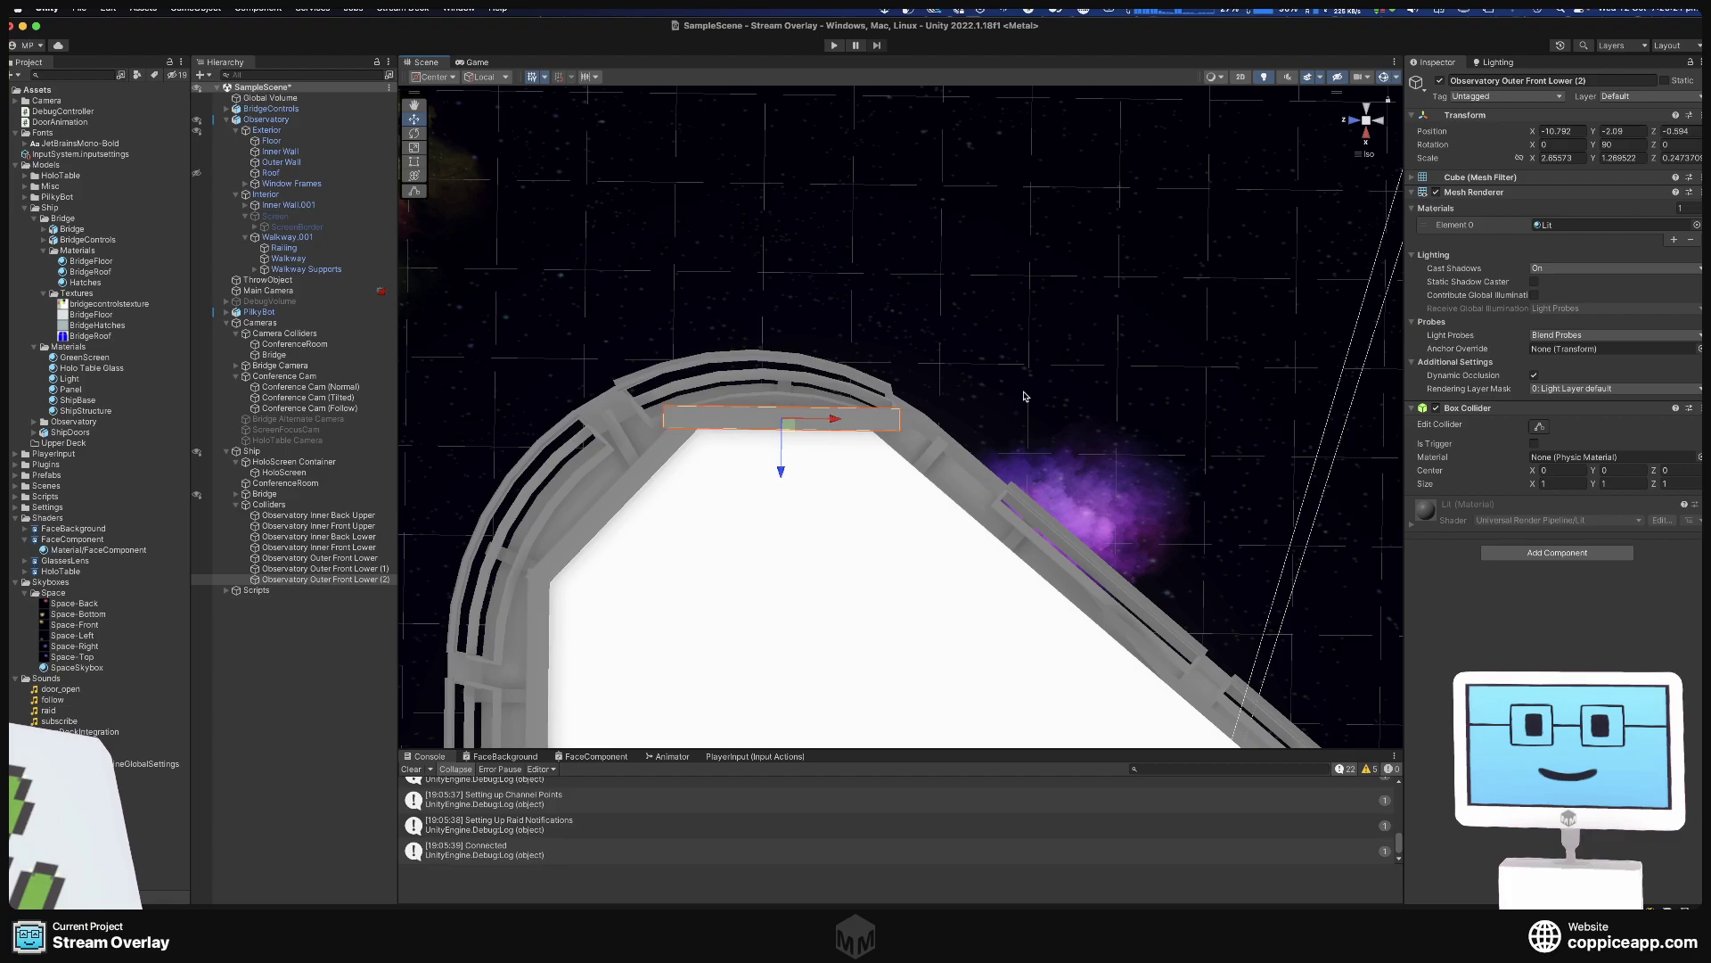
# Nudge the end-wall collider and the adjoining corner collider until they line up with the floor's edge.
pyautogui.keyDown('alt'); pyautogui.moveTo(1024, 396); pyautogui.dragTo(636, 760); pyautogui.keyUp('alt')
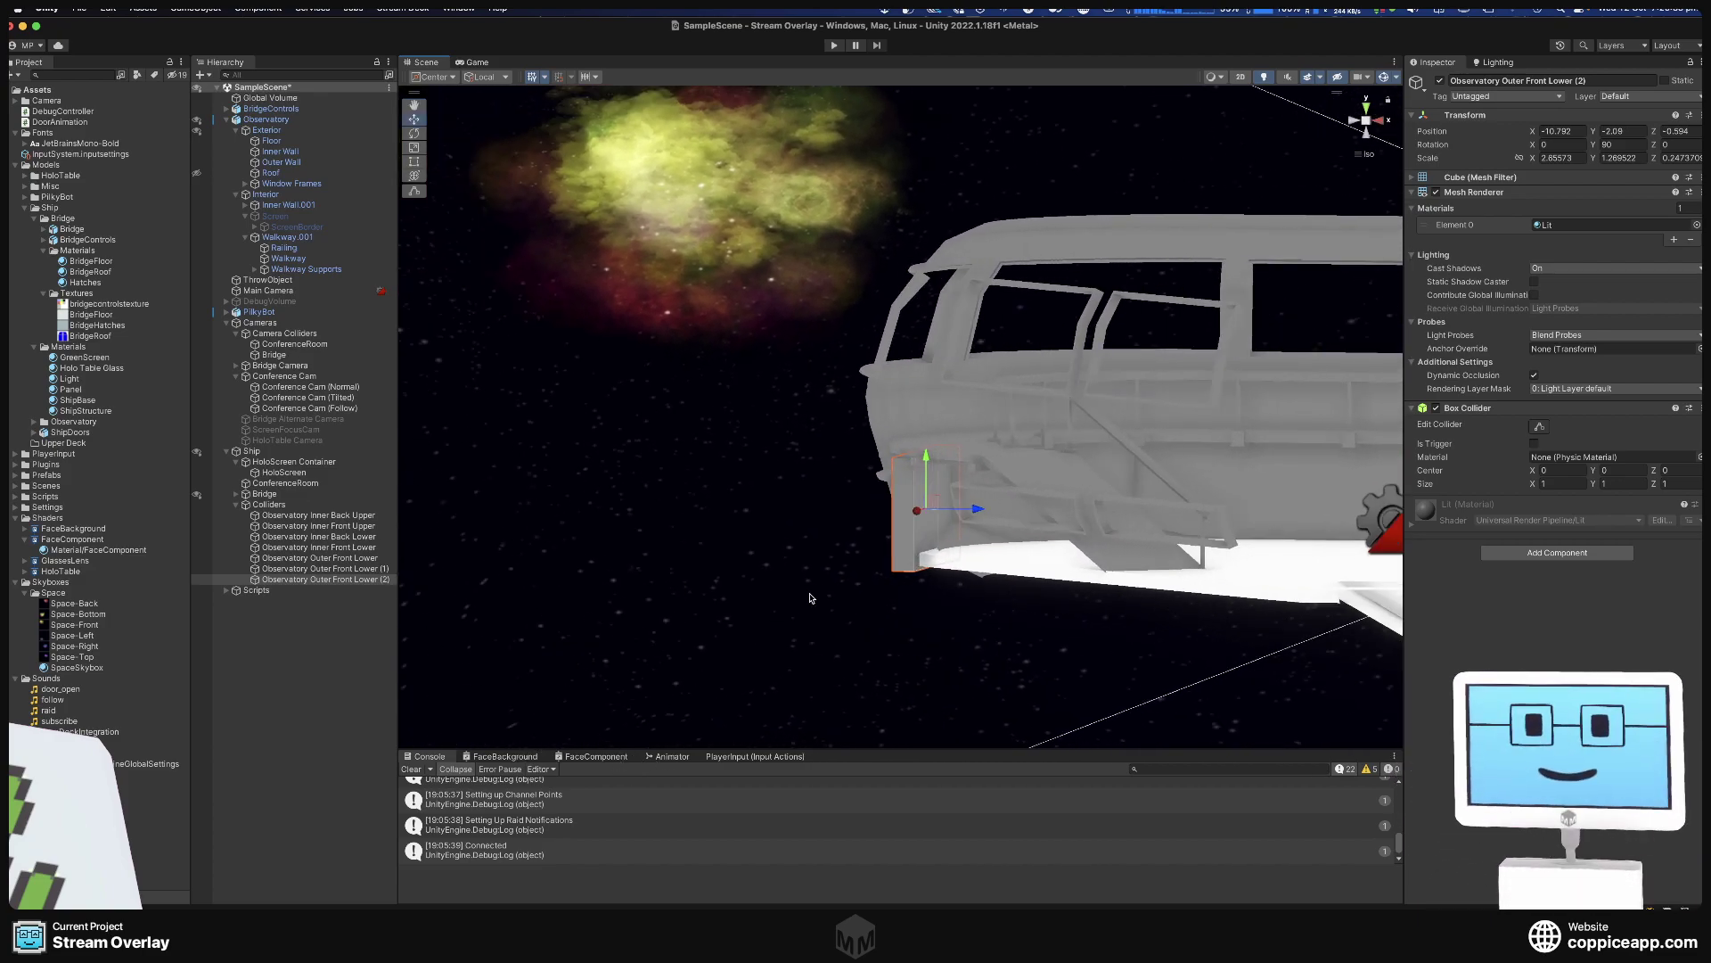
pyautogui.keyDown('alt'); pyautogui.moveTo(897, 624); pyautogui.dragTo(967, 505); pyautogui.keyUp('alt')
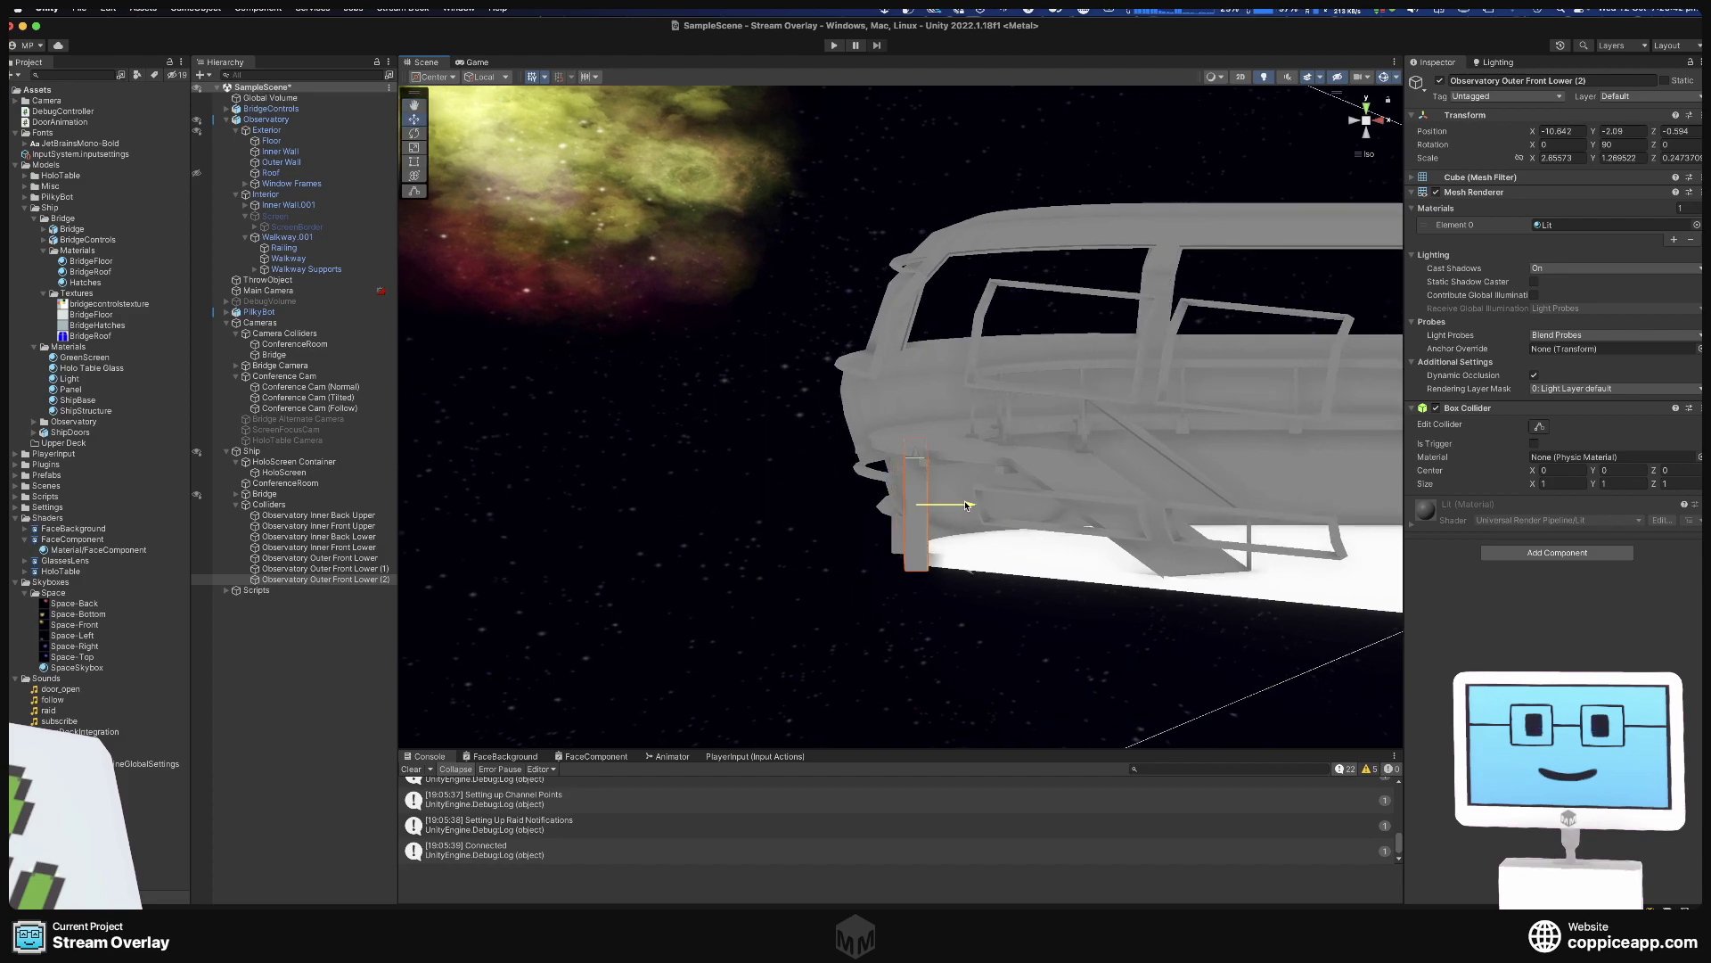
pyautogui.click(896, 537)
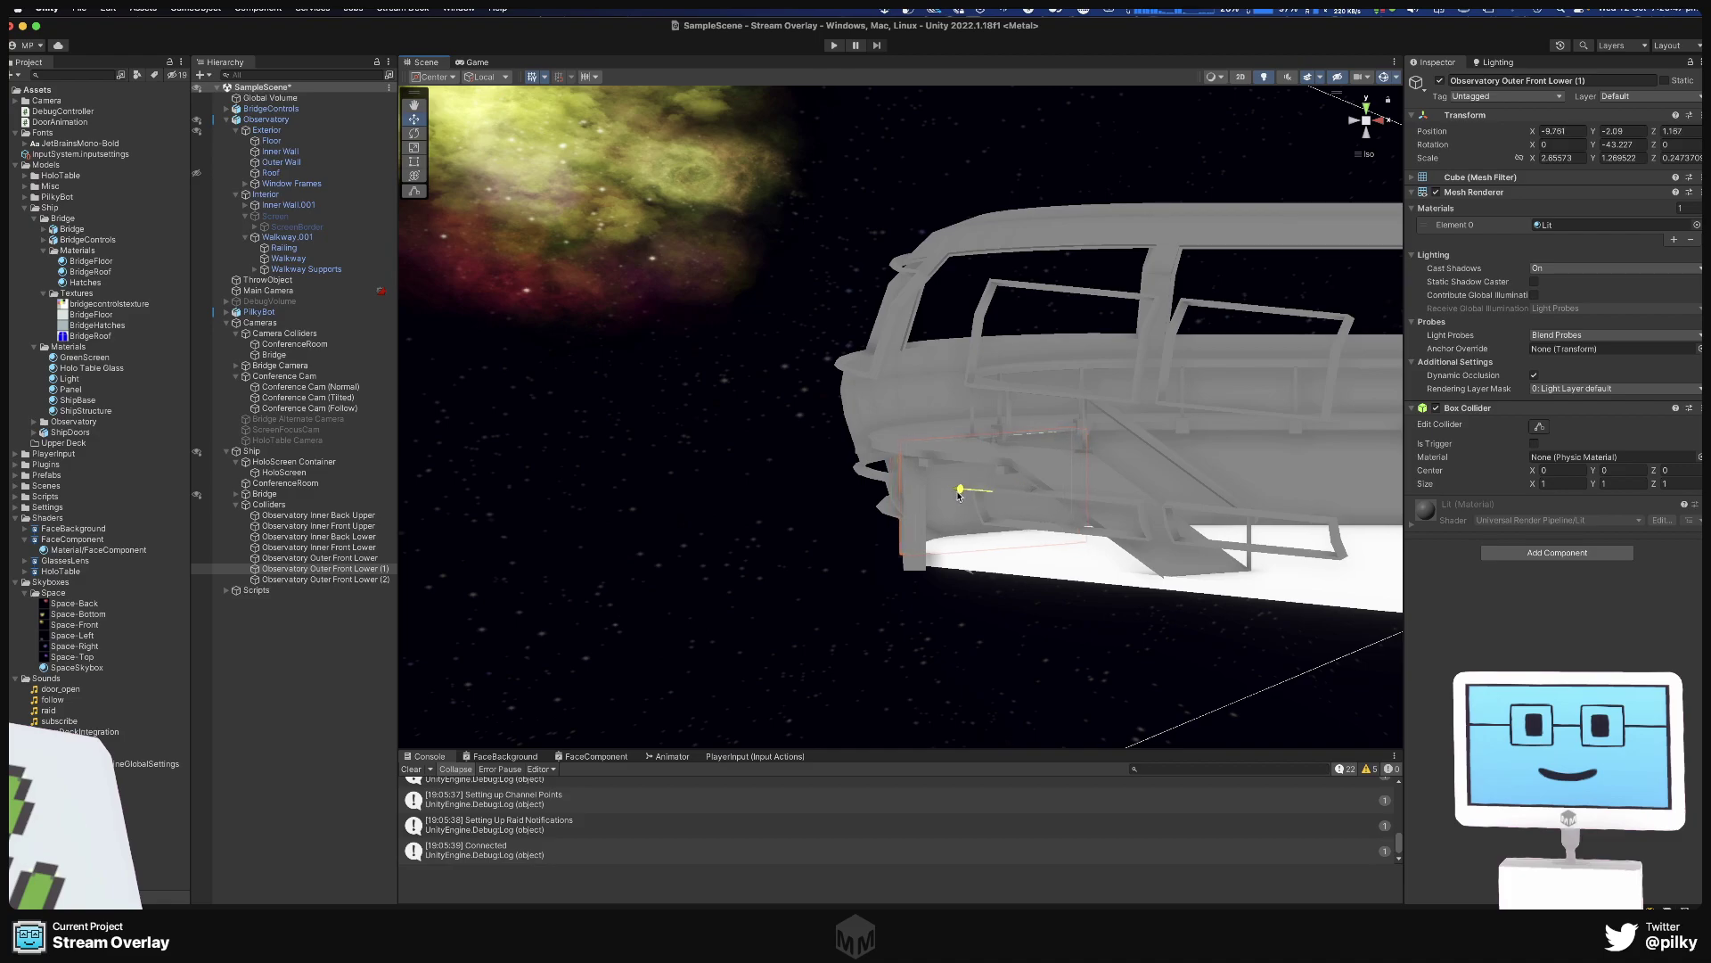
pyautogui.keyDown('alt'); pyautogui.moveTo(959, 496); pyautogui.dragTo(899, 555); pyautogui.keyUp('alt')
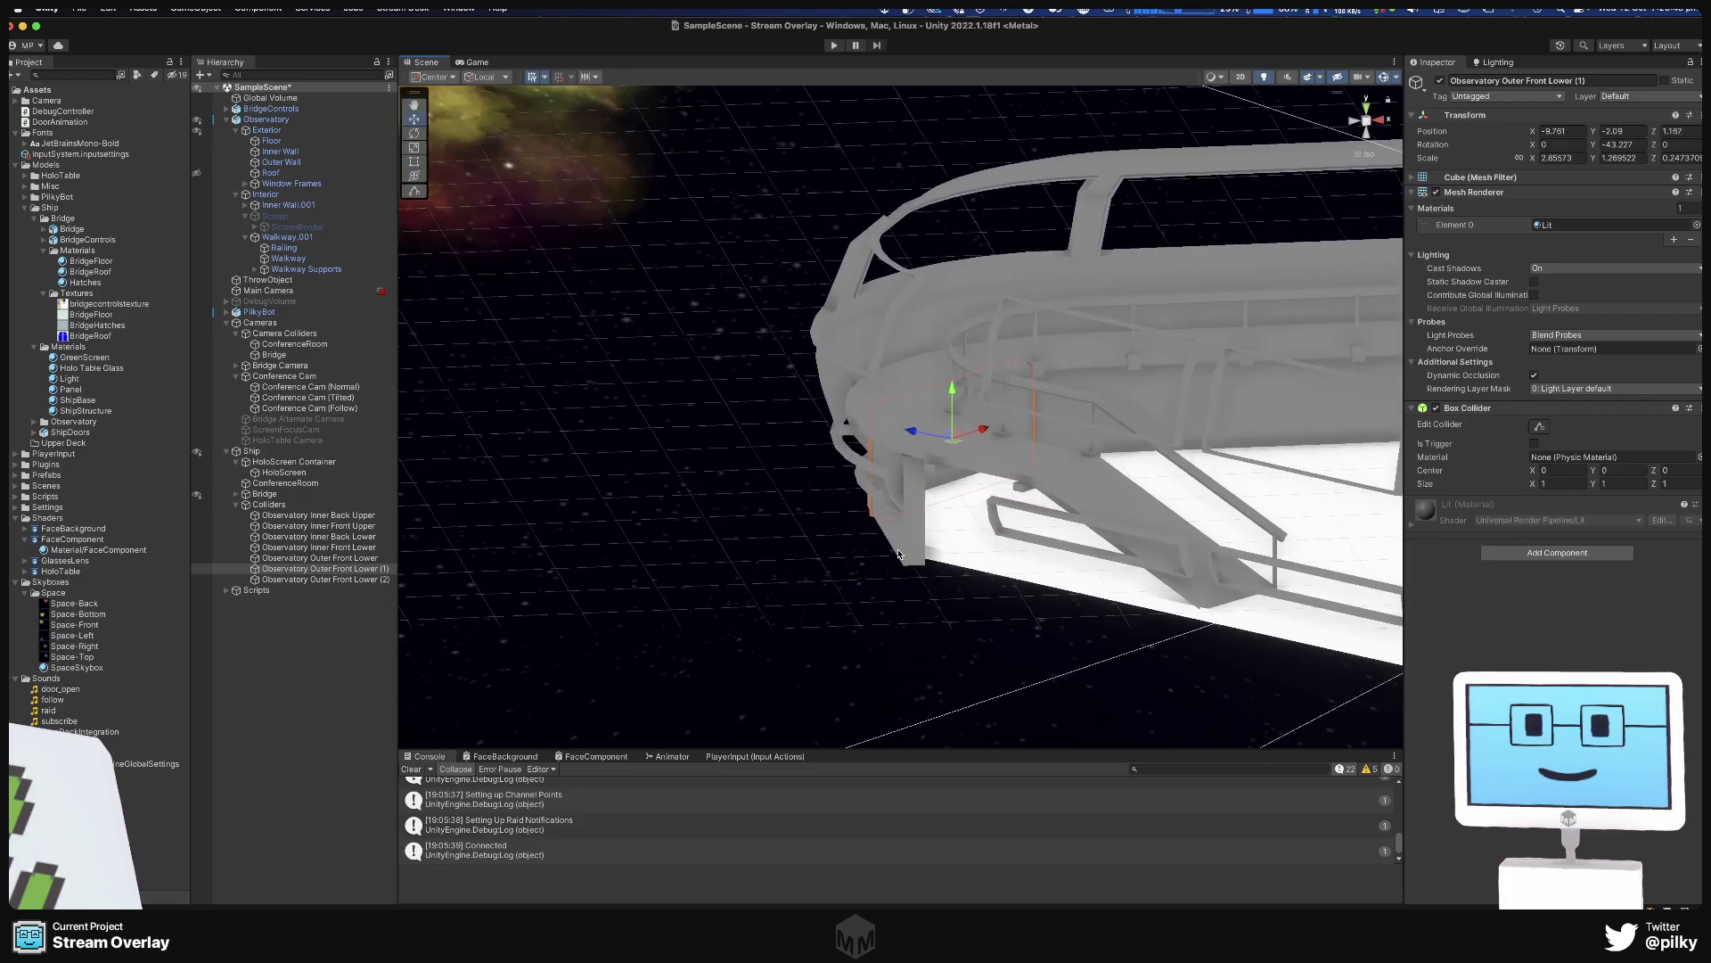
# Duplicate Observatory Outer Front Lower (2), turn the copy to about 50° on Y, and stretch it along the floor's long slanted side to an X scale of about 7.47.
pyautogui.click(903, 534)
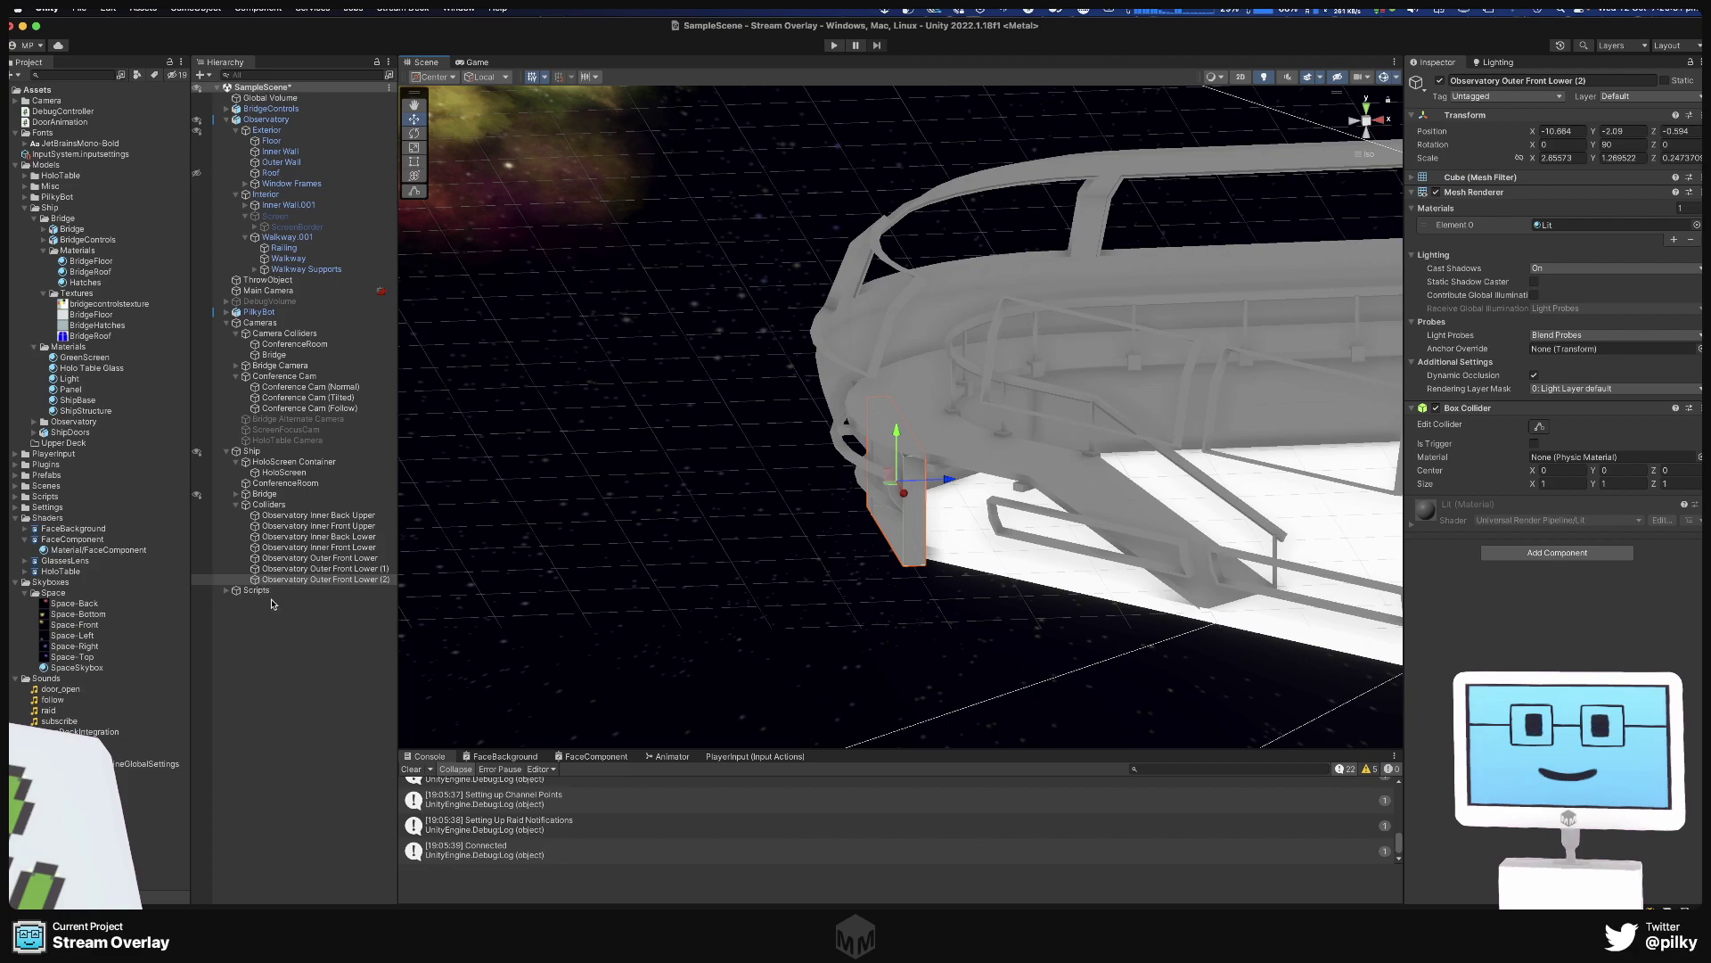
pyautogui.rightClick(305, 580)
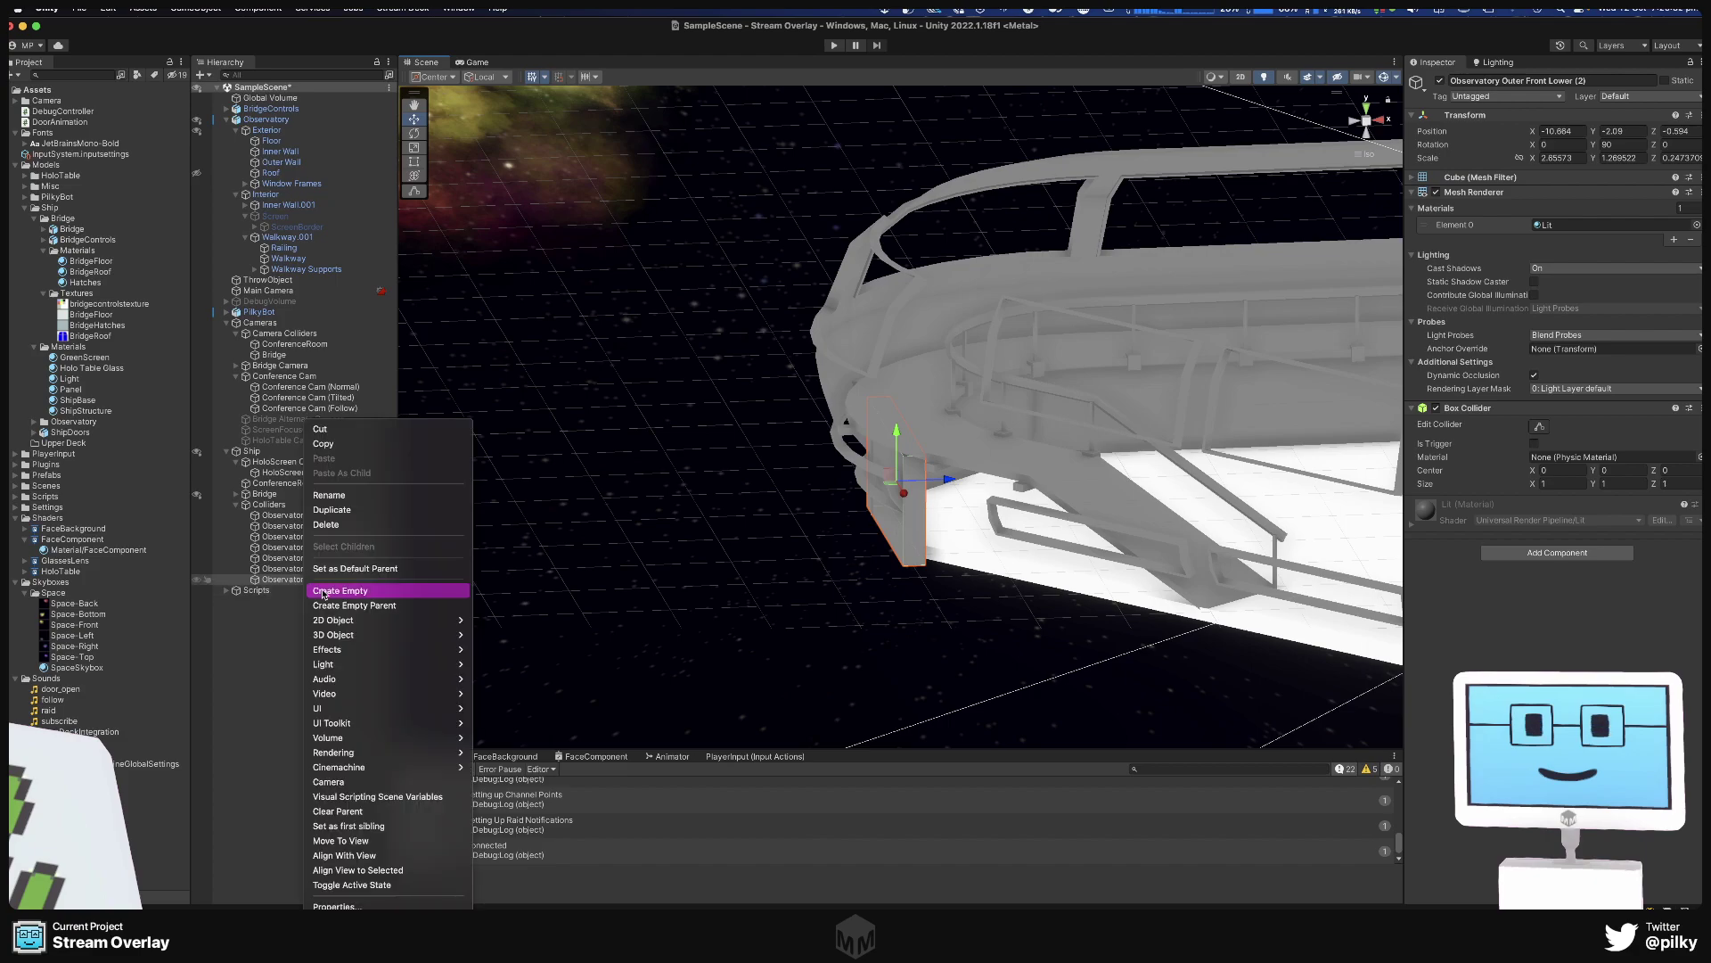
pyautogui.click(352, 510)
pyautogui.keyDown('alt'); pyautogui.moveTo(909, 486); pyautogui.dragTo(757, 314); pyautogui.keyUp('alt')
pyautogui.press('e')
pyautogui.press('w')
pyautogui.press('e')
pyautogui.press('w')
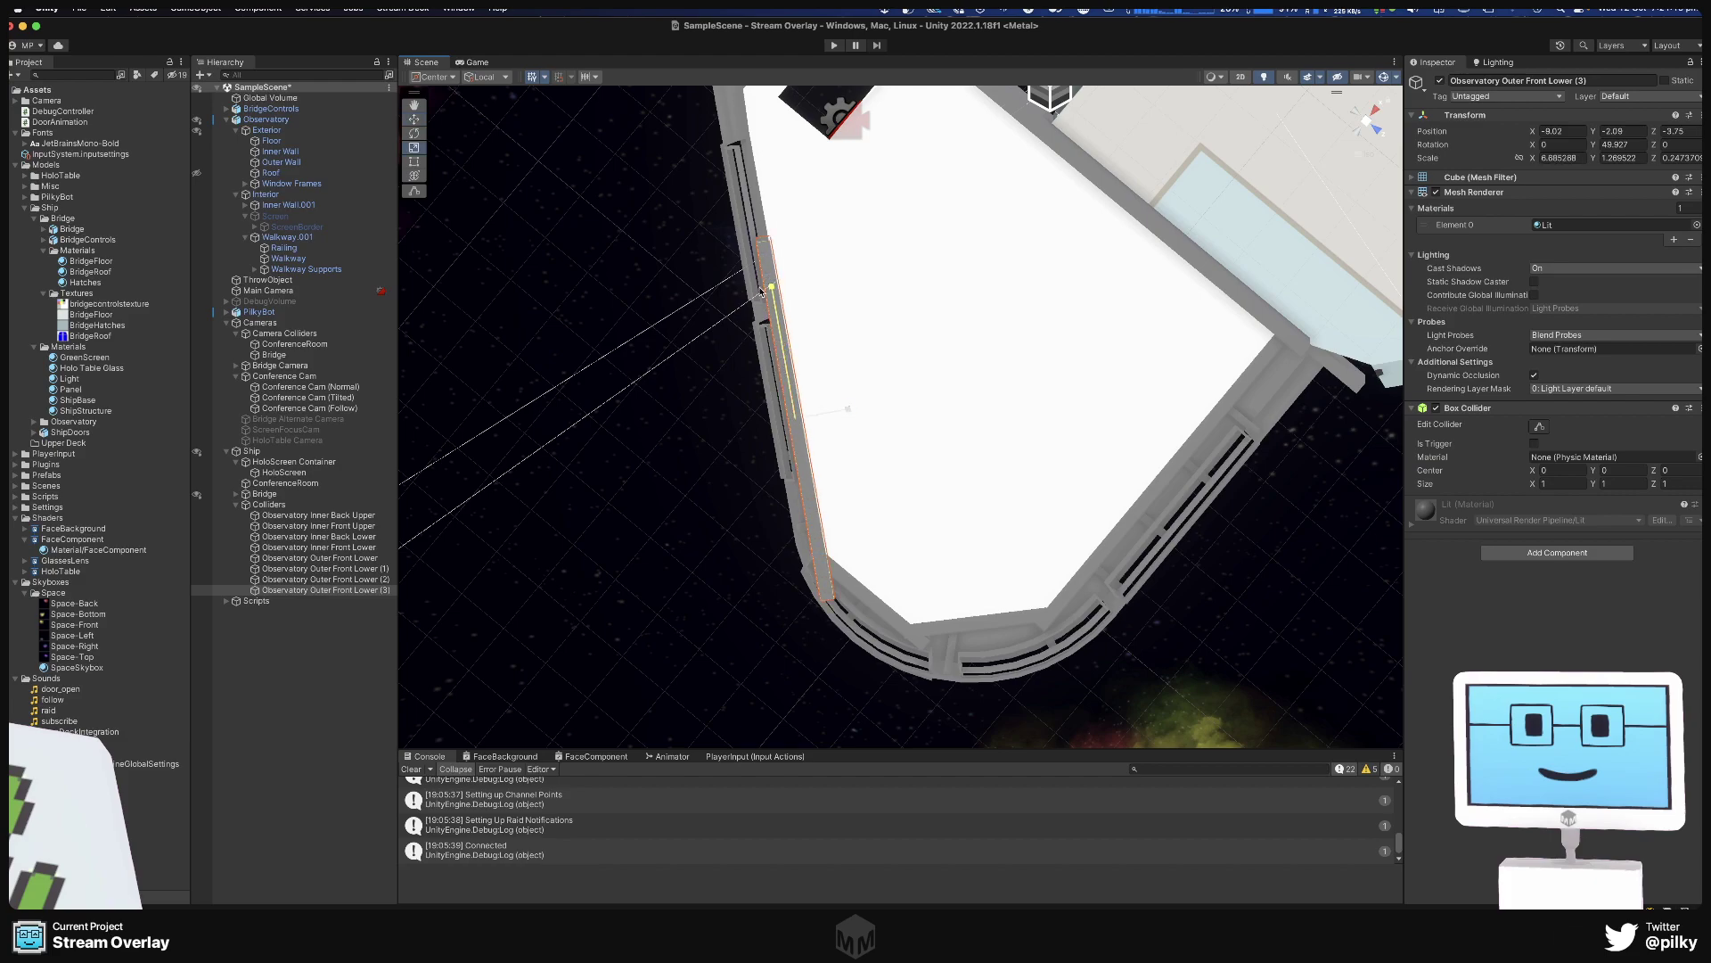
pyautogui.moveTo(757, 313); pyautogui.dragTo(794, 415, button='middle')
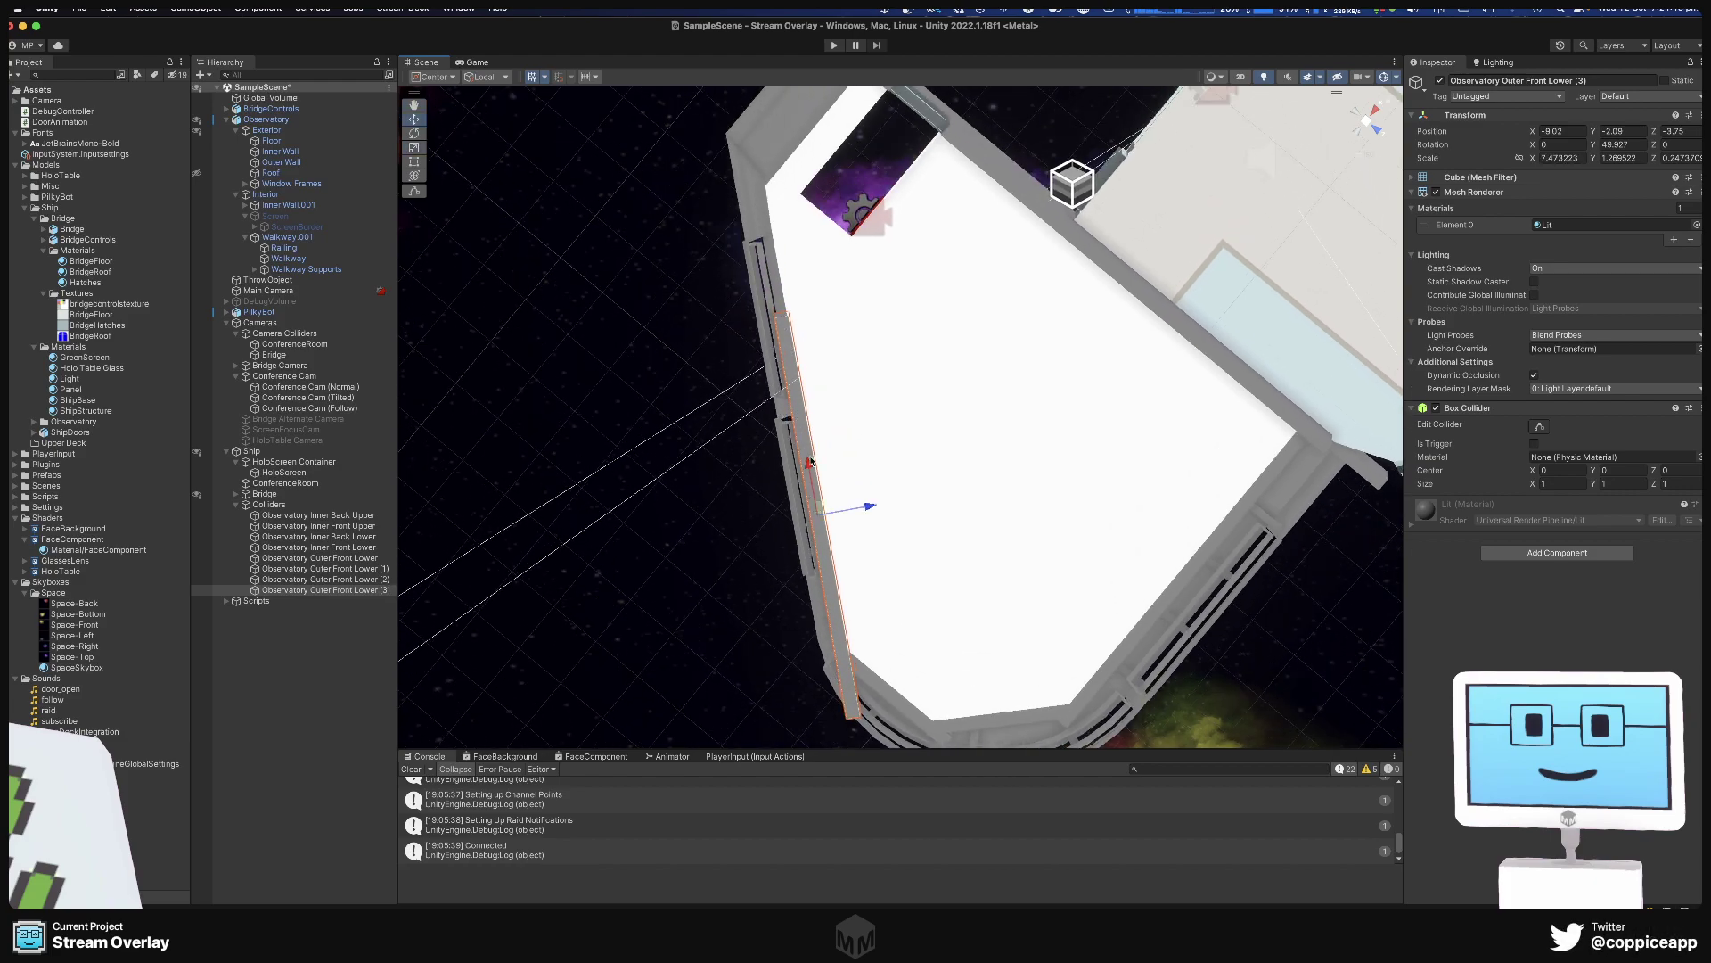
pyautogui.moveTo(808, 463); pyautogui.dragTo(713, 838)
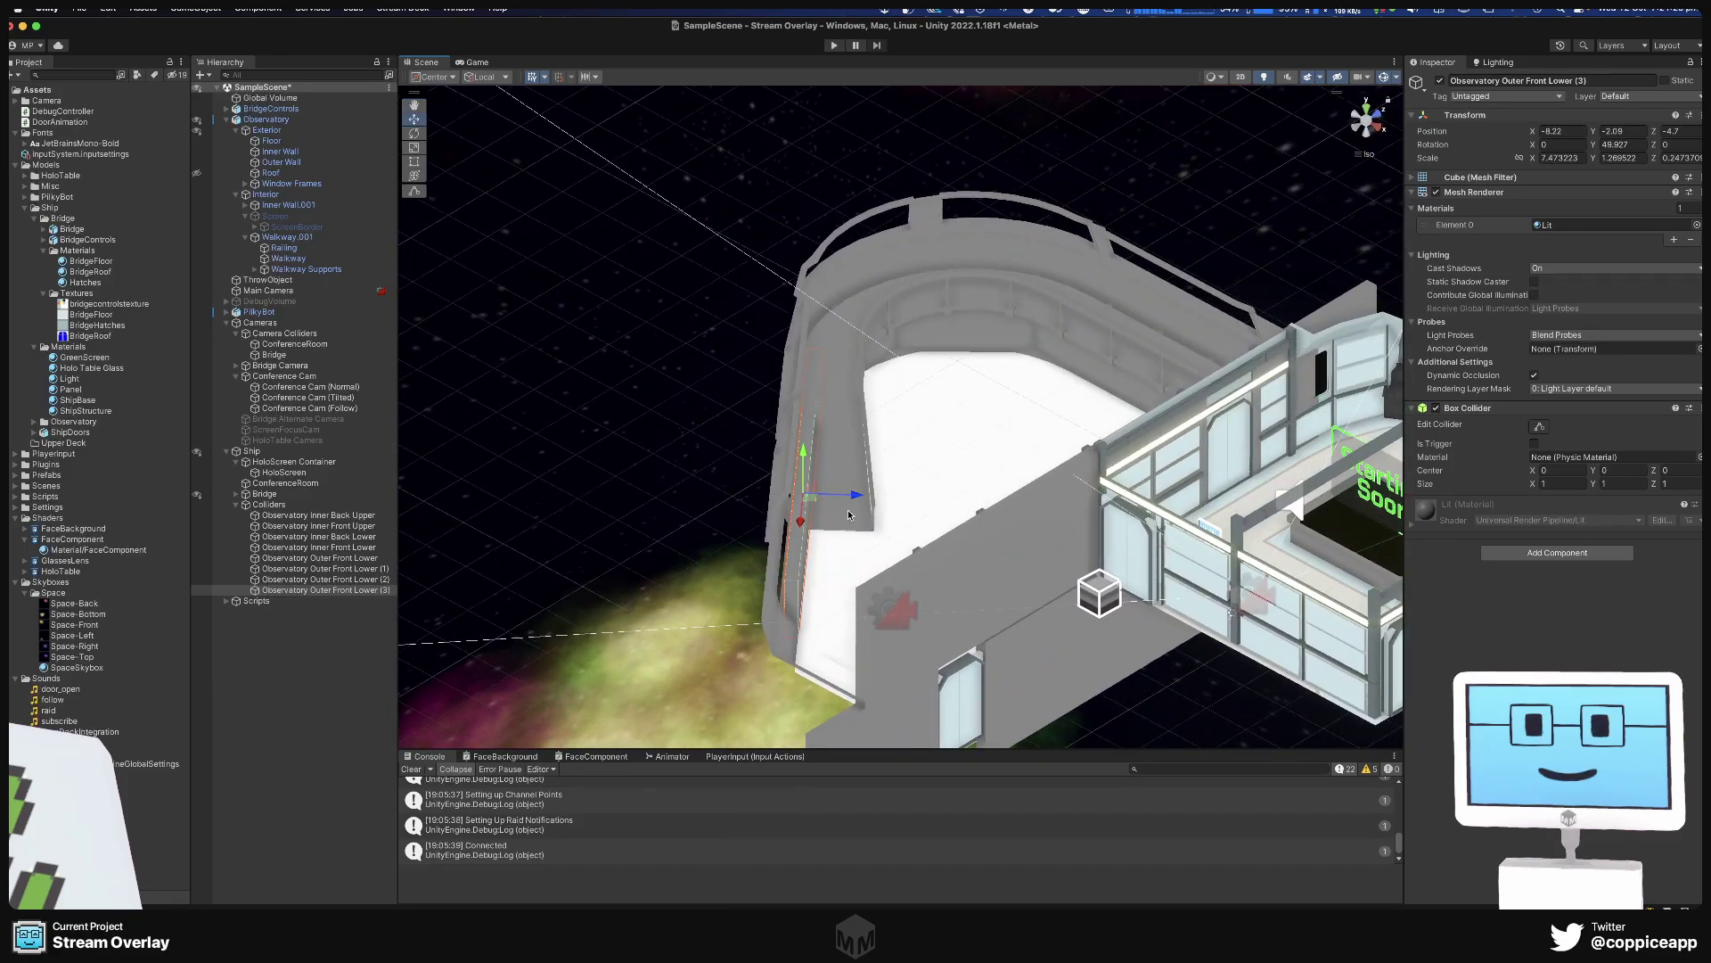
pyautogui.click(884, 298)
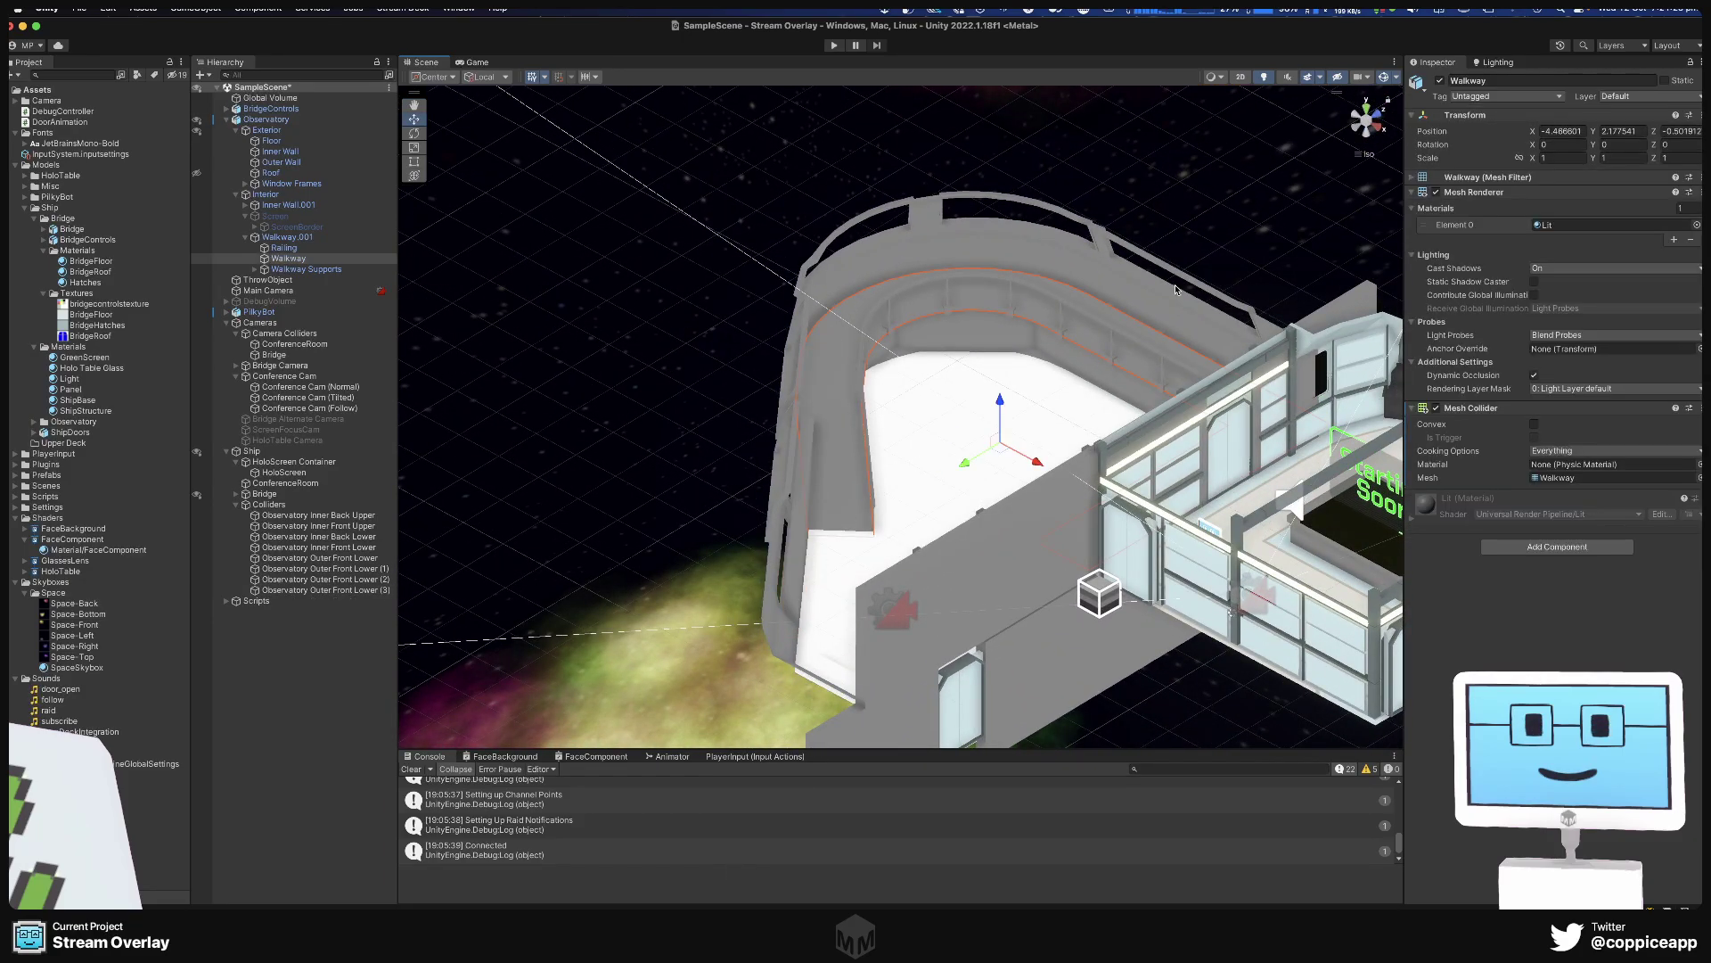
pyautogui.click(1436, 193)
pyautogui.click(1436, 193)
# Tilt Observatory Outer Front Lower (3) outward to an X rotation of about -23° to follow the sloping hull.
pyautogui.keyDown('alt'); pyautogui.moveTo(627, 539); pyautogui.dragTo(682, 484); pyautogui.keyUp('alt')
pyautogui.scroll(3, 867, 586)
pyautogui.scroll(2, 867, 586)
pyautogui.click(713, 570)
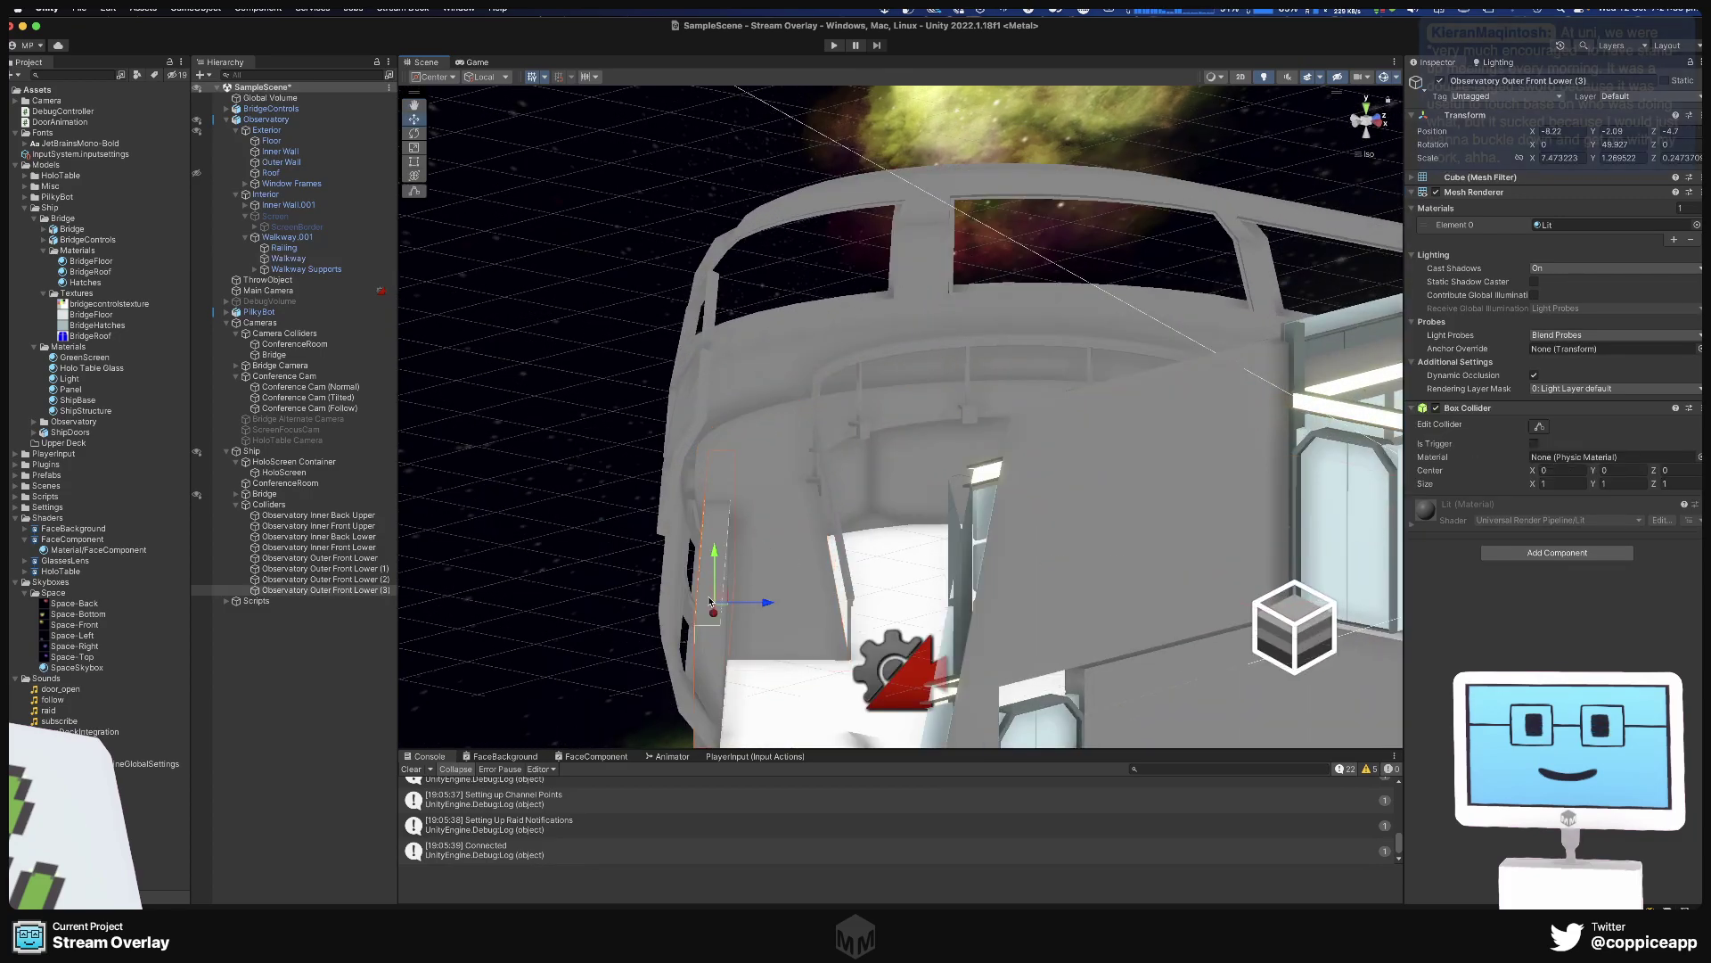
pyautogui.press('e')
pyautogui.moveTo(759, 574)
pyautogui.mouseDown()
pyautogui.moveTo(713, 560)
pyautogui.moveTo(727, 592)
pyautogui.moveTo(753, 594)
pyautogui.mouseUp()
# Reposition the tilted long wall collider against the floor's edge and lengthen it to an X scale of about 8.32.
pyautogui.press('w')
pyautogui.keyDown('alt'); pyautogui.moveTo(785, 704); pyautogui.dragTo(704, 670); pyautogui.keyUp('alt')
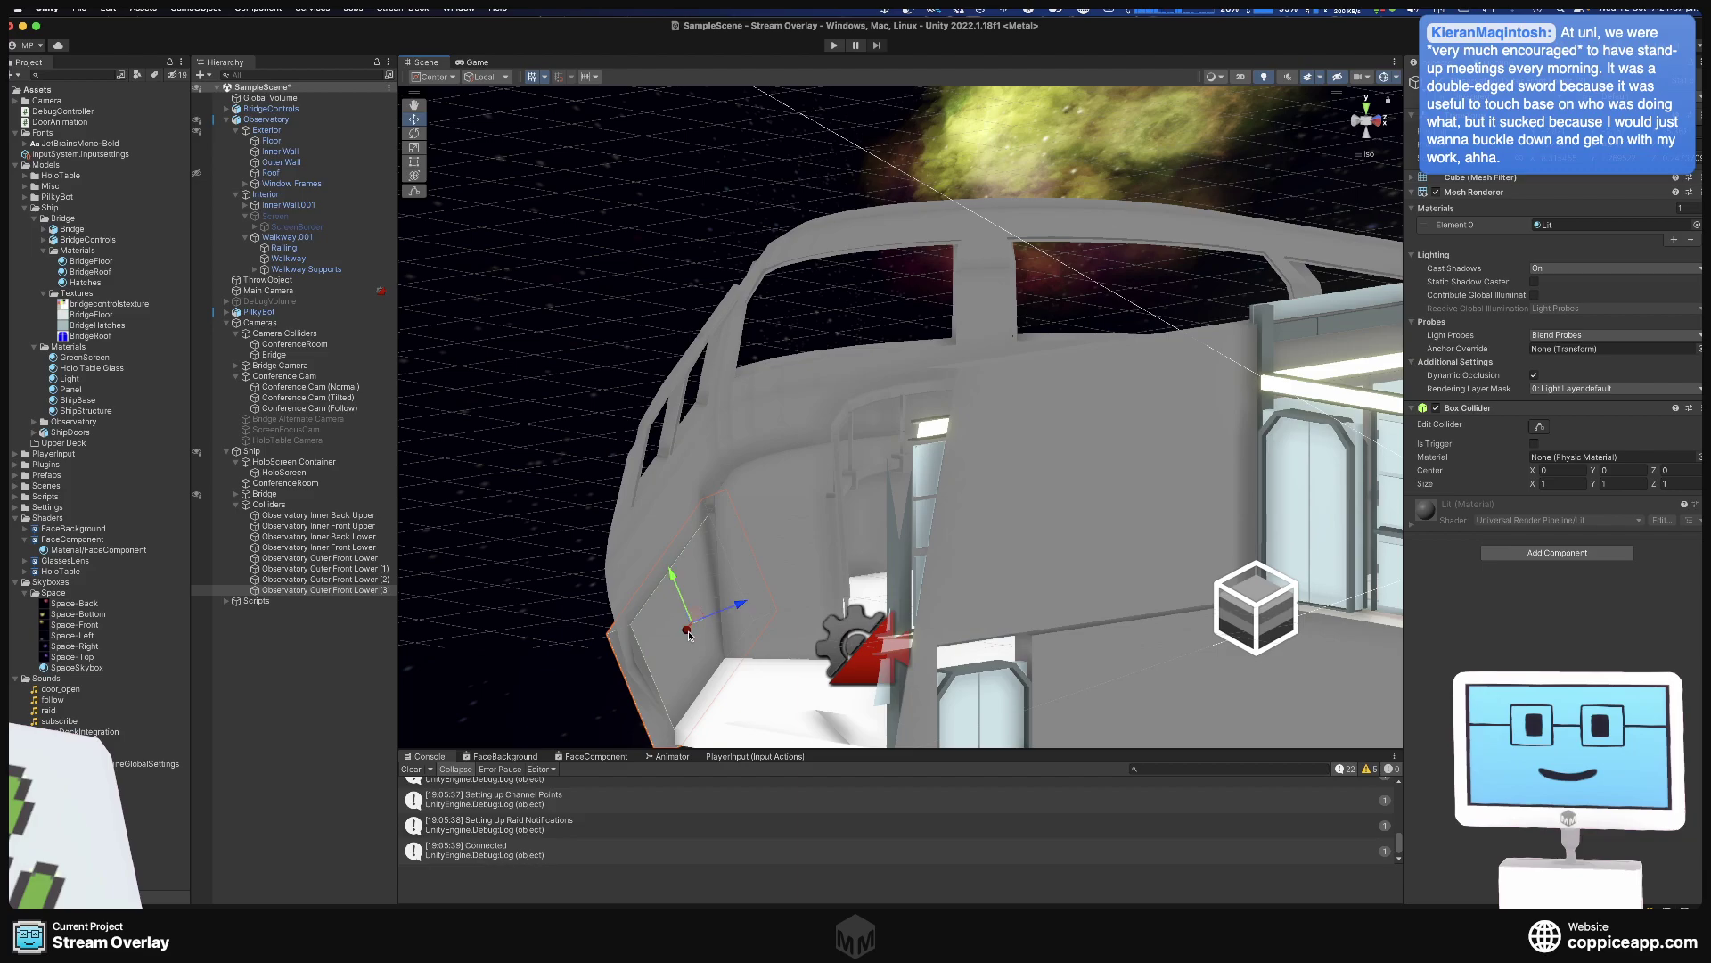
pyautogui.keyDown('alt'); pyautogui.moveTo(689, 634); pyautogui.dragTo(758, 642); pyautogui.keyUp('alt')
pyautogui.scroll(-5, 861, 217)
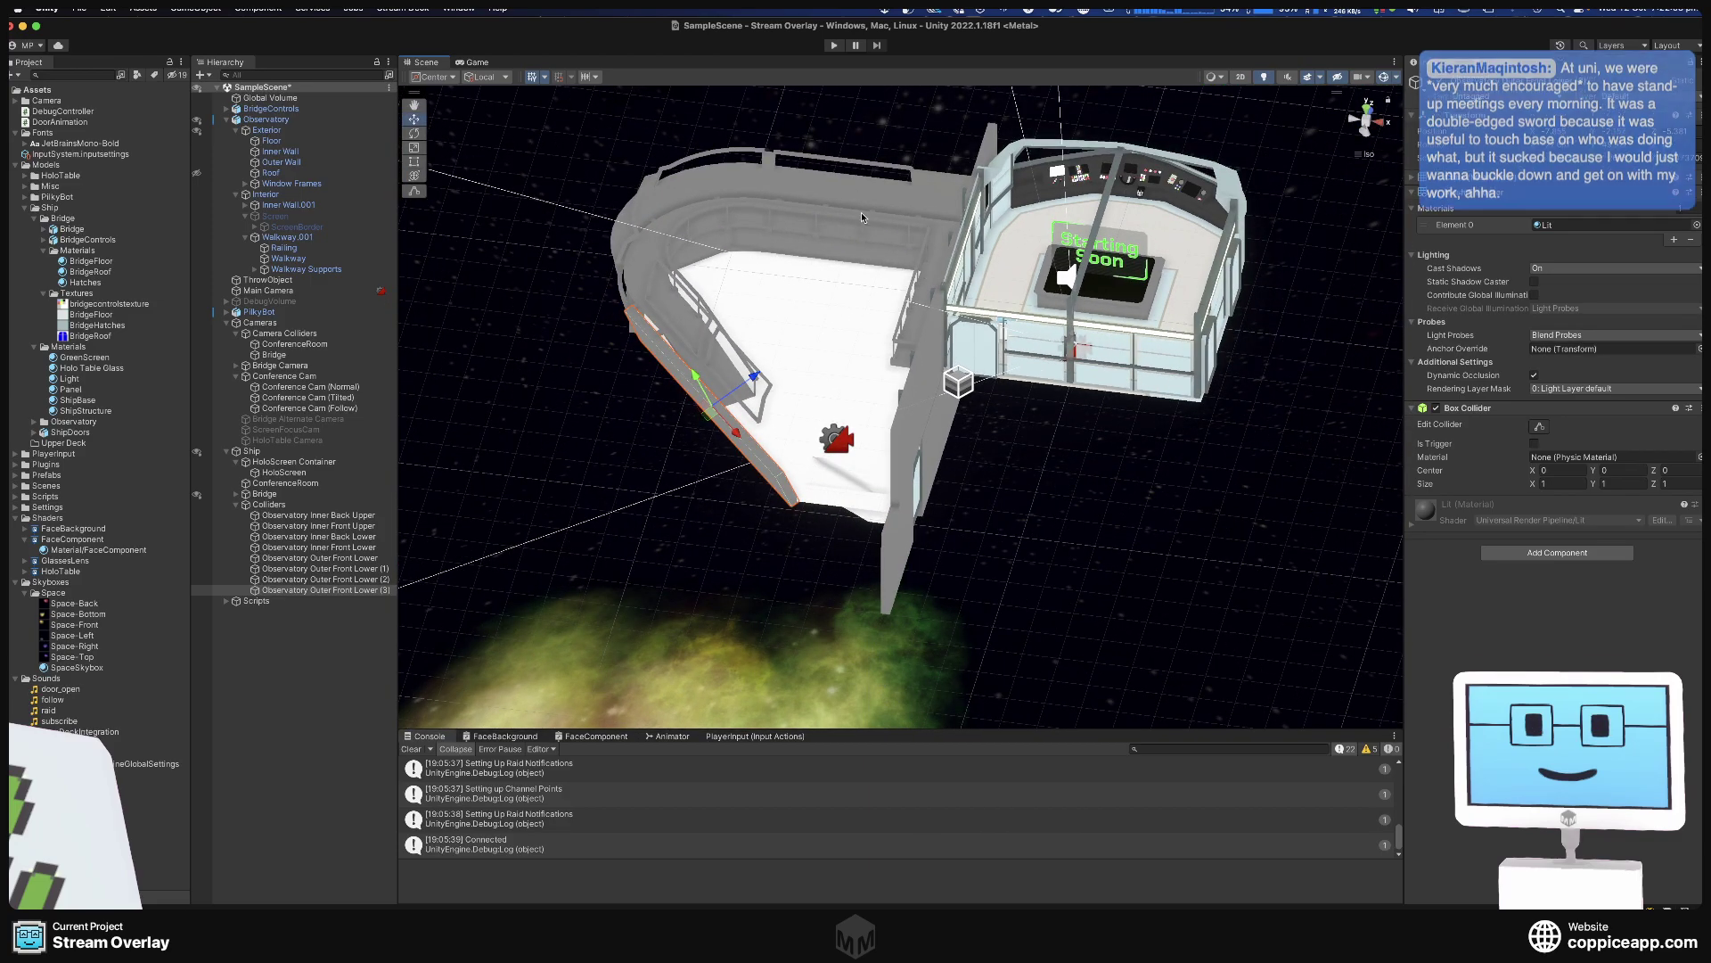
# Duplicate Observatory Outer Front Lower (2), move the copy outside the observatory's door end, and set its Y rotation to 0.
pyautogui.keyDown('alt'); pyautogui.moveTo(861, 216); pyautogui.dragTo(1017, 517); pyautogui.keyUp('alt')
pyautogui.click(1025, 525)
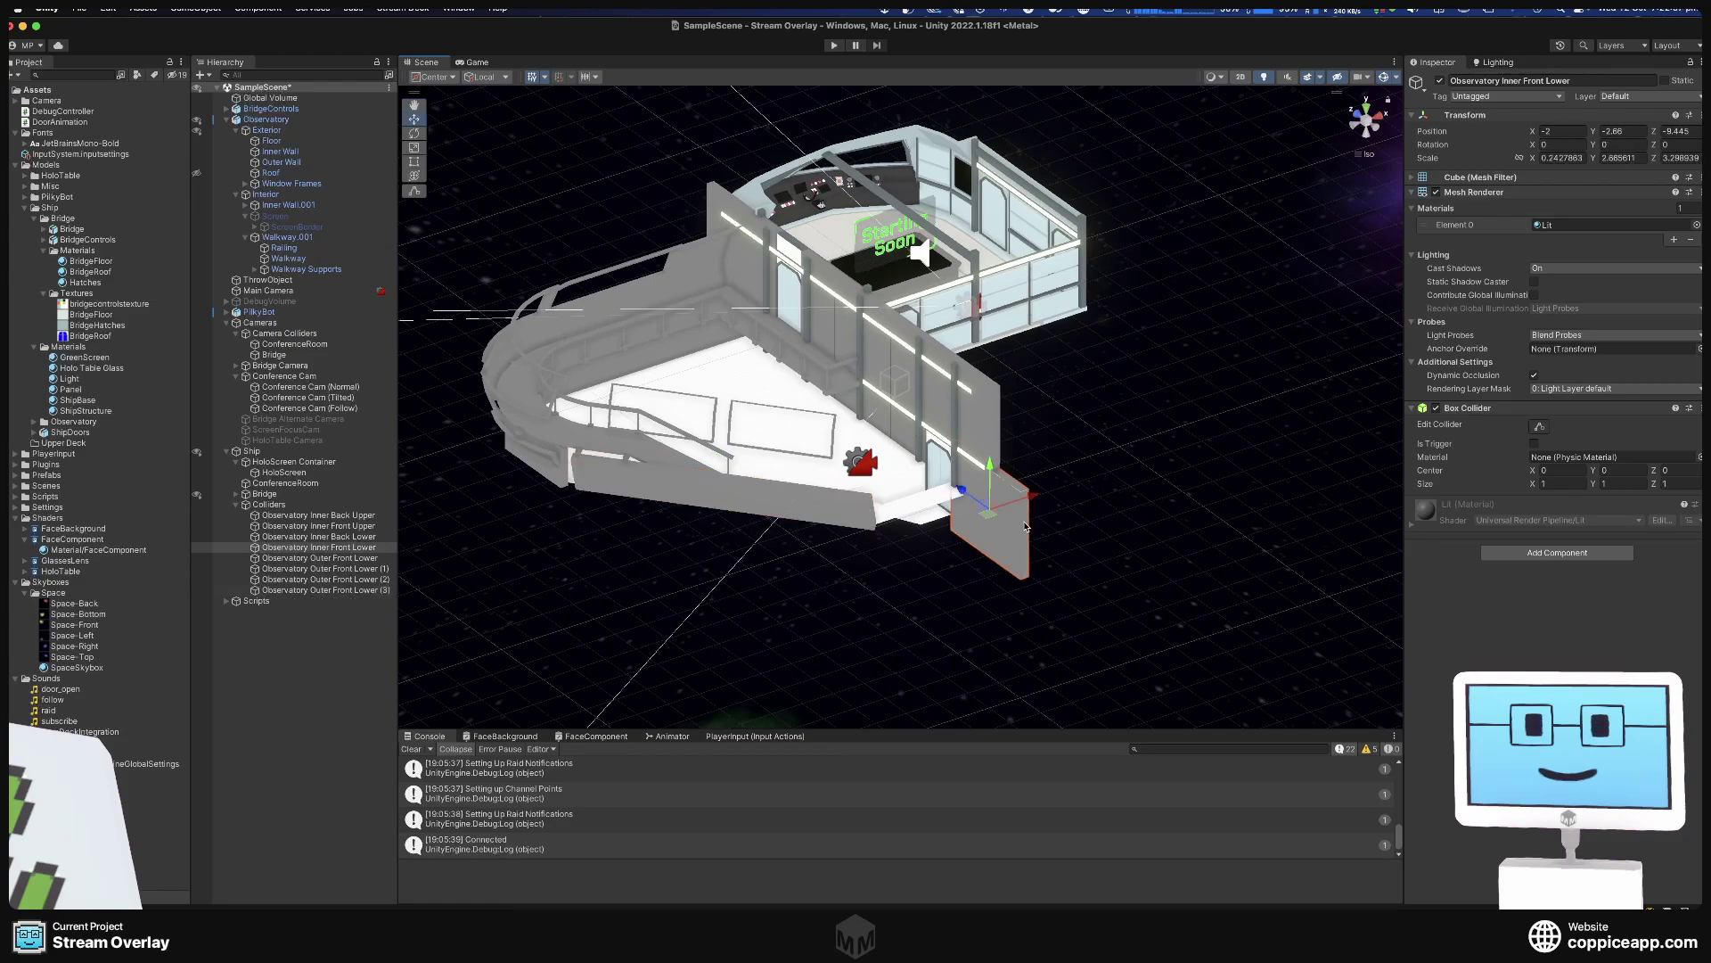
pyautogui.click(552, 478)
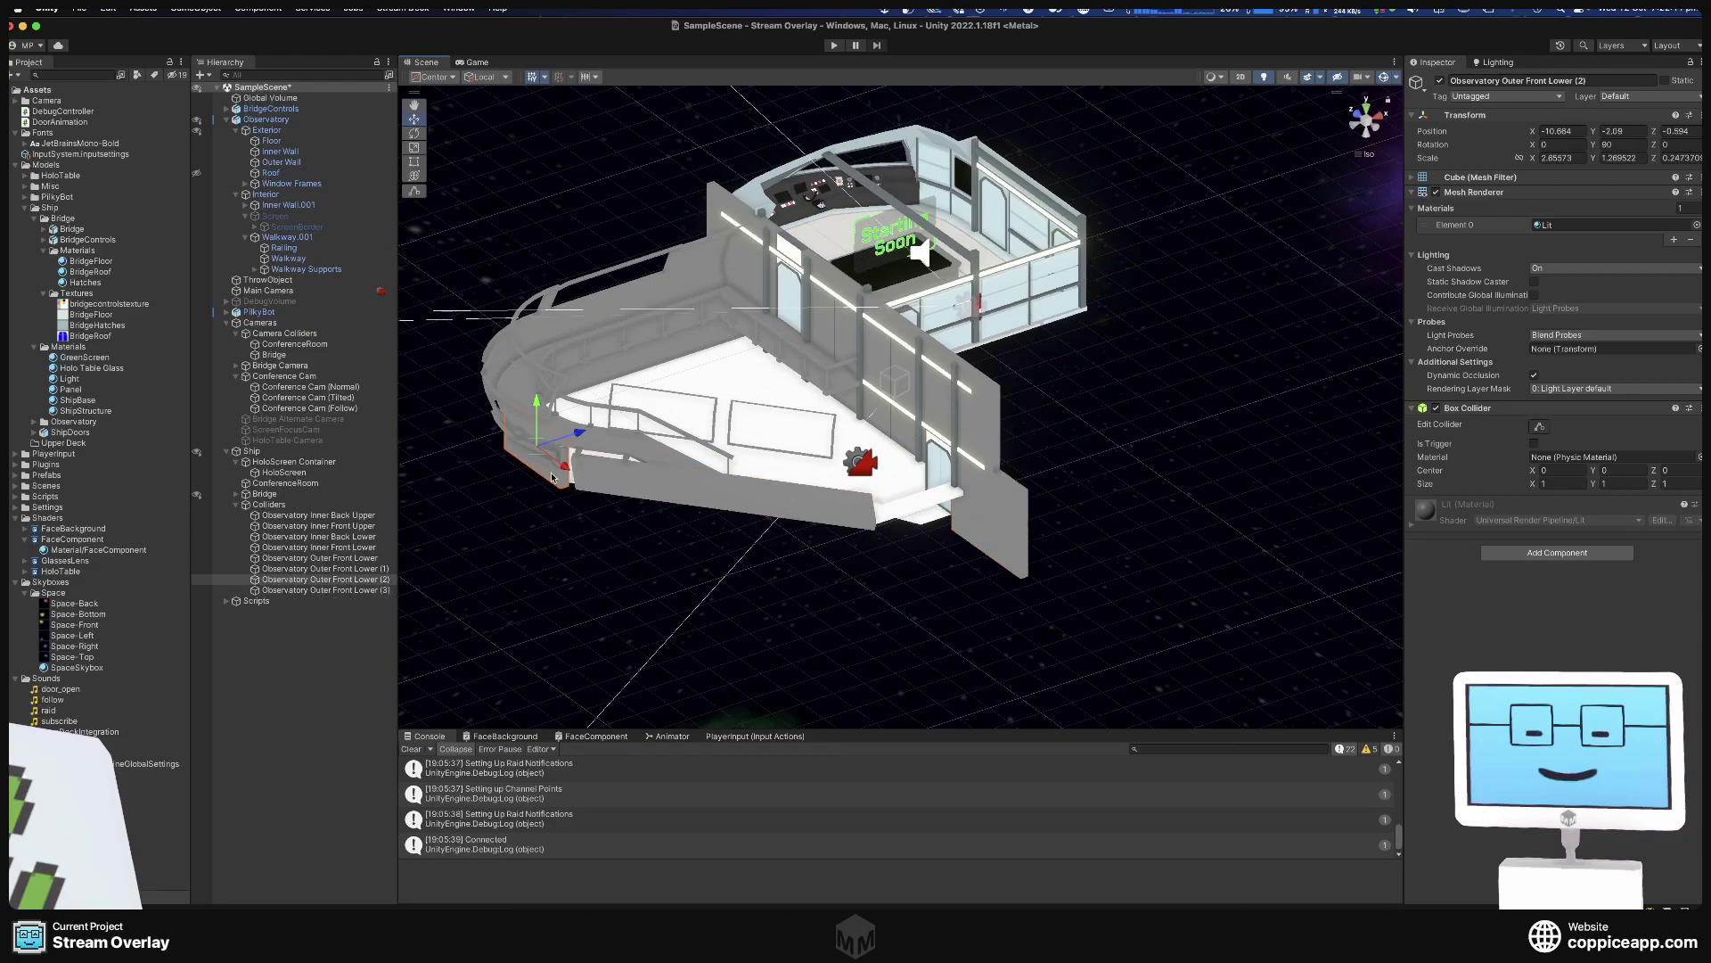
pyautogui.rightClick(367, 579)
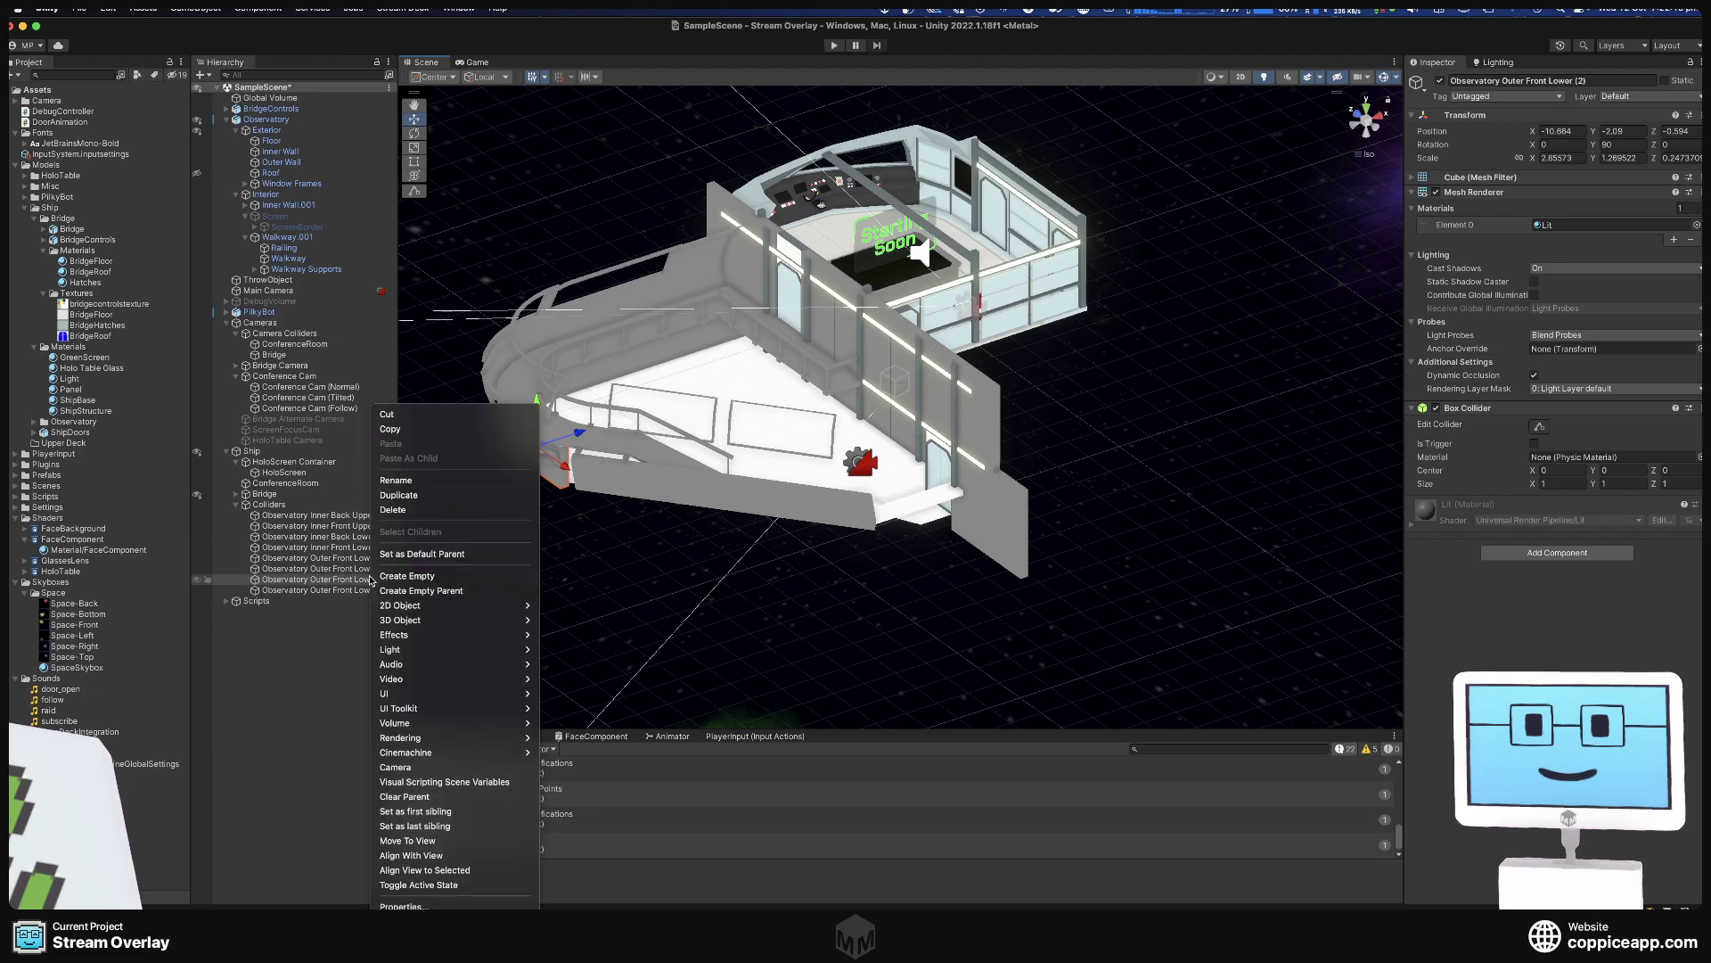
pyautogui.click(399, 494)
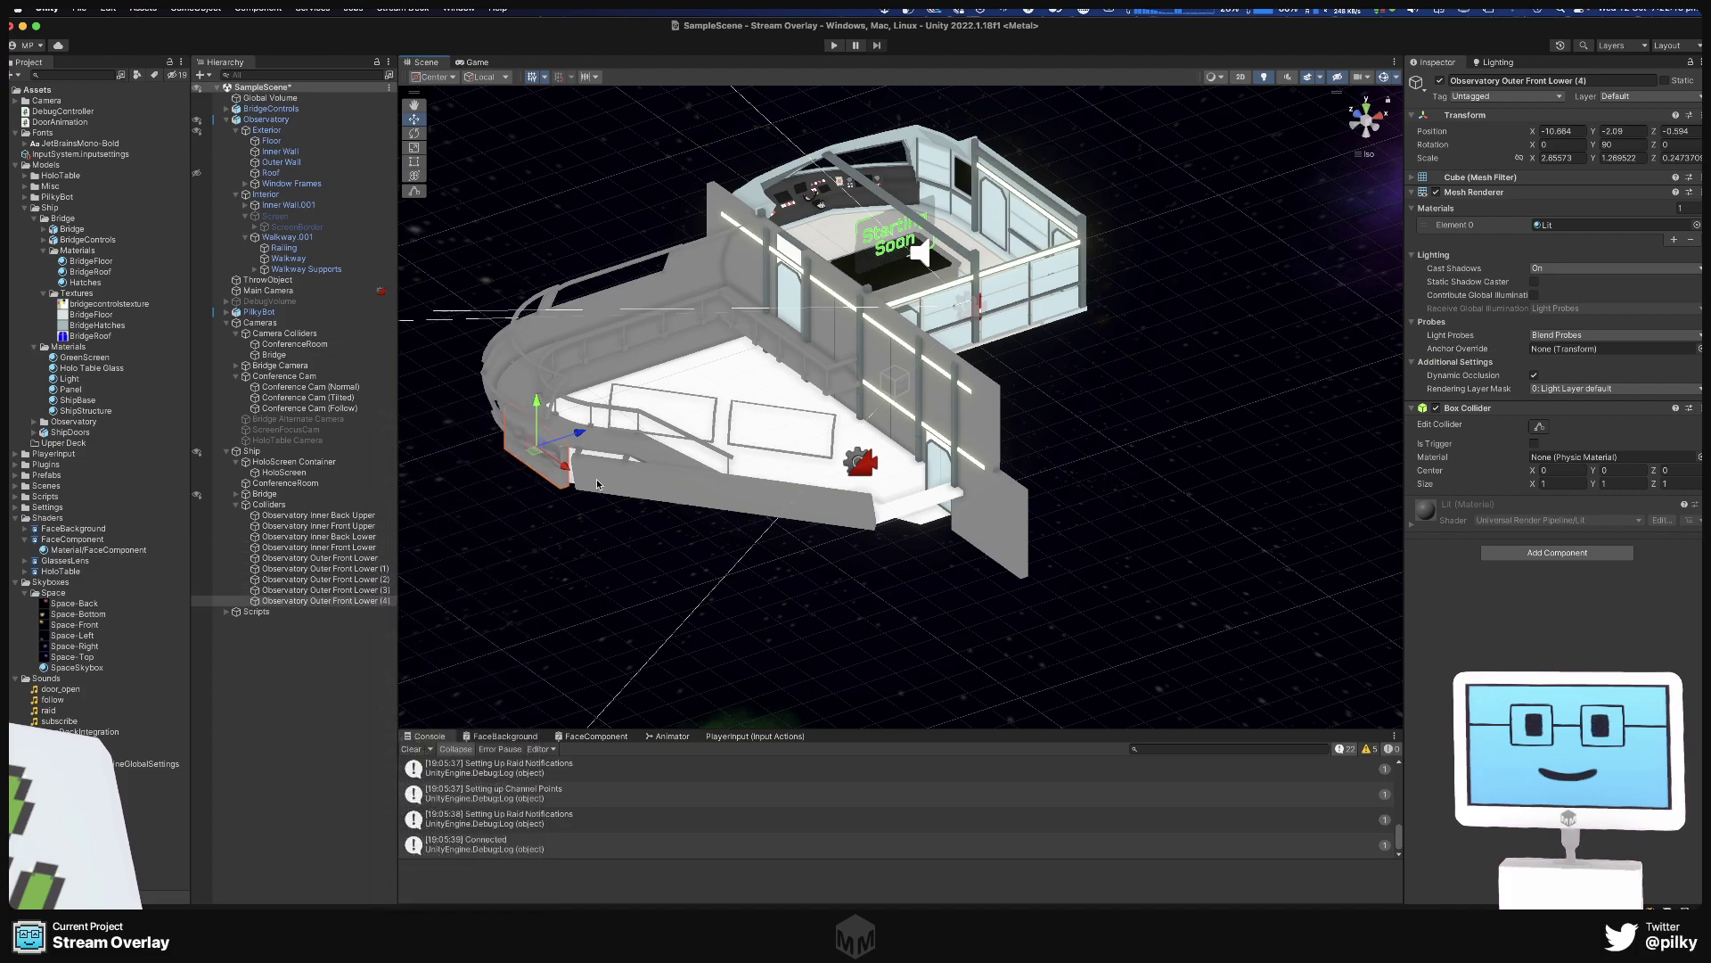
pyautogui.moveTo(571, 467); pyautogui.dragTo(916, 612)
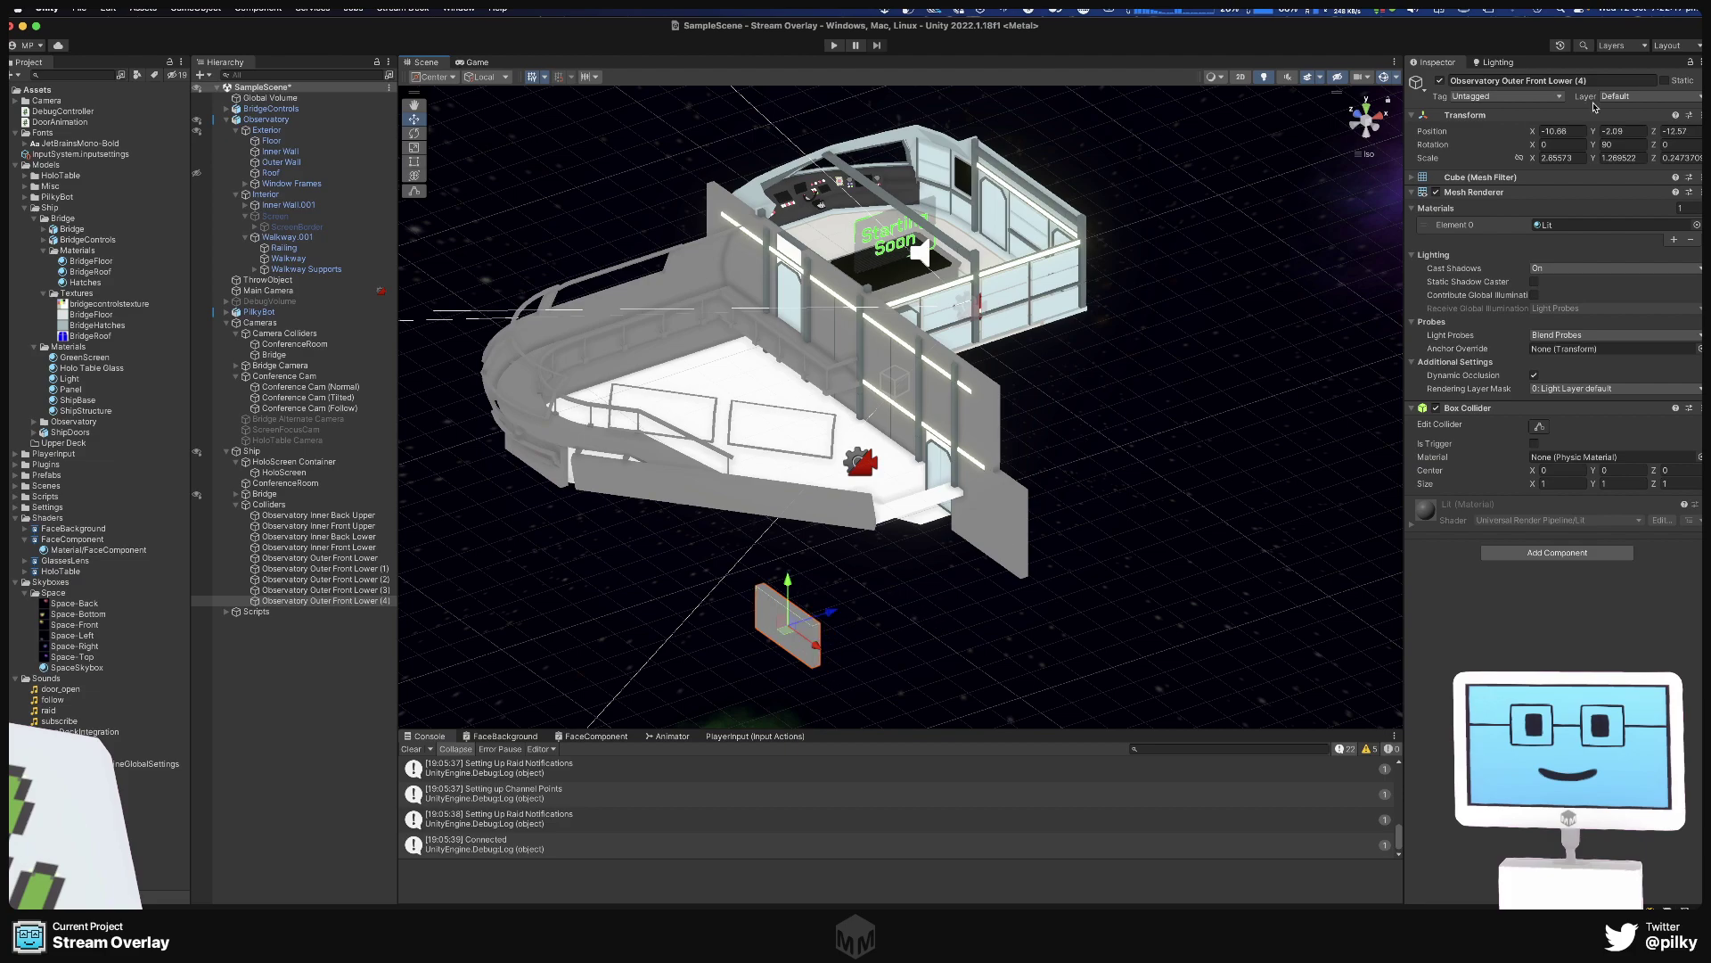
pyautogui.write('0')
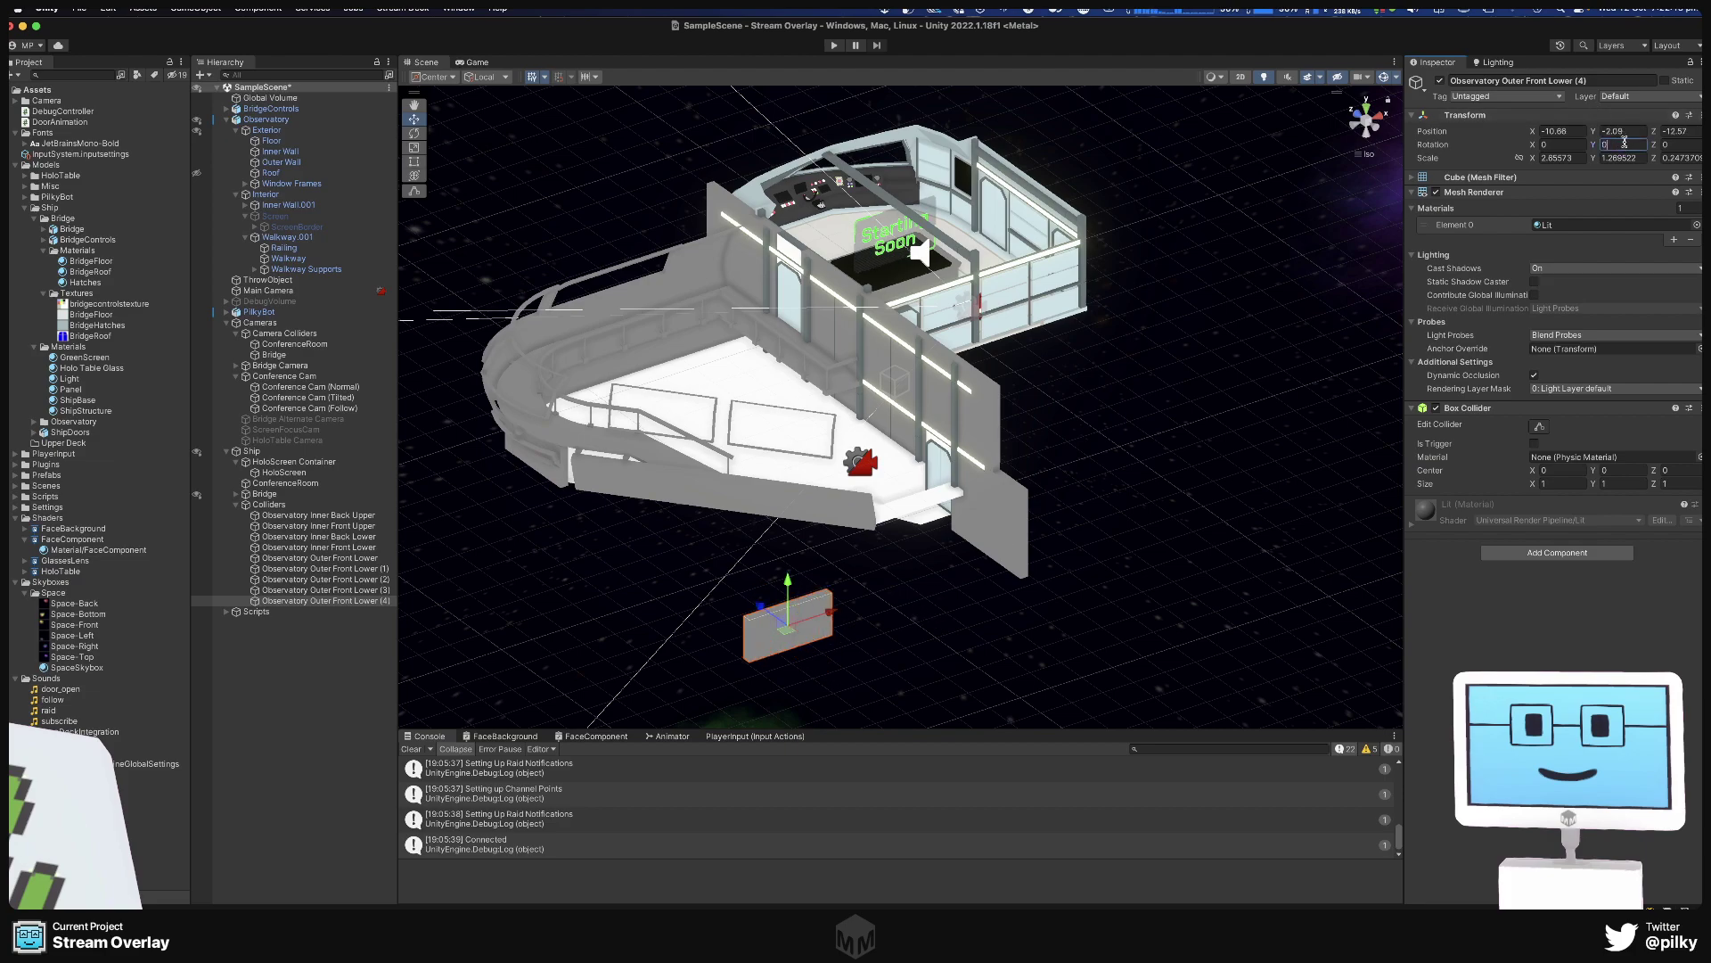
# Place the new collider across the floor's door end and stretch it to an X scale of about 3.72 to span the gap.
pyautogui.moveTo(833, 615); pyautogui.dragTo(768, 652)
pyautogui.scroll(4, 768, 652)
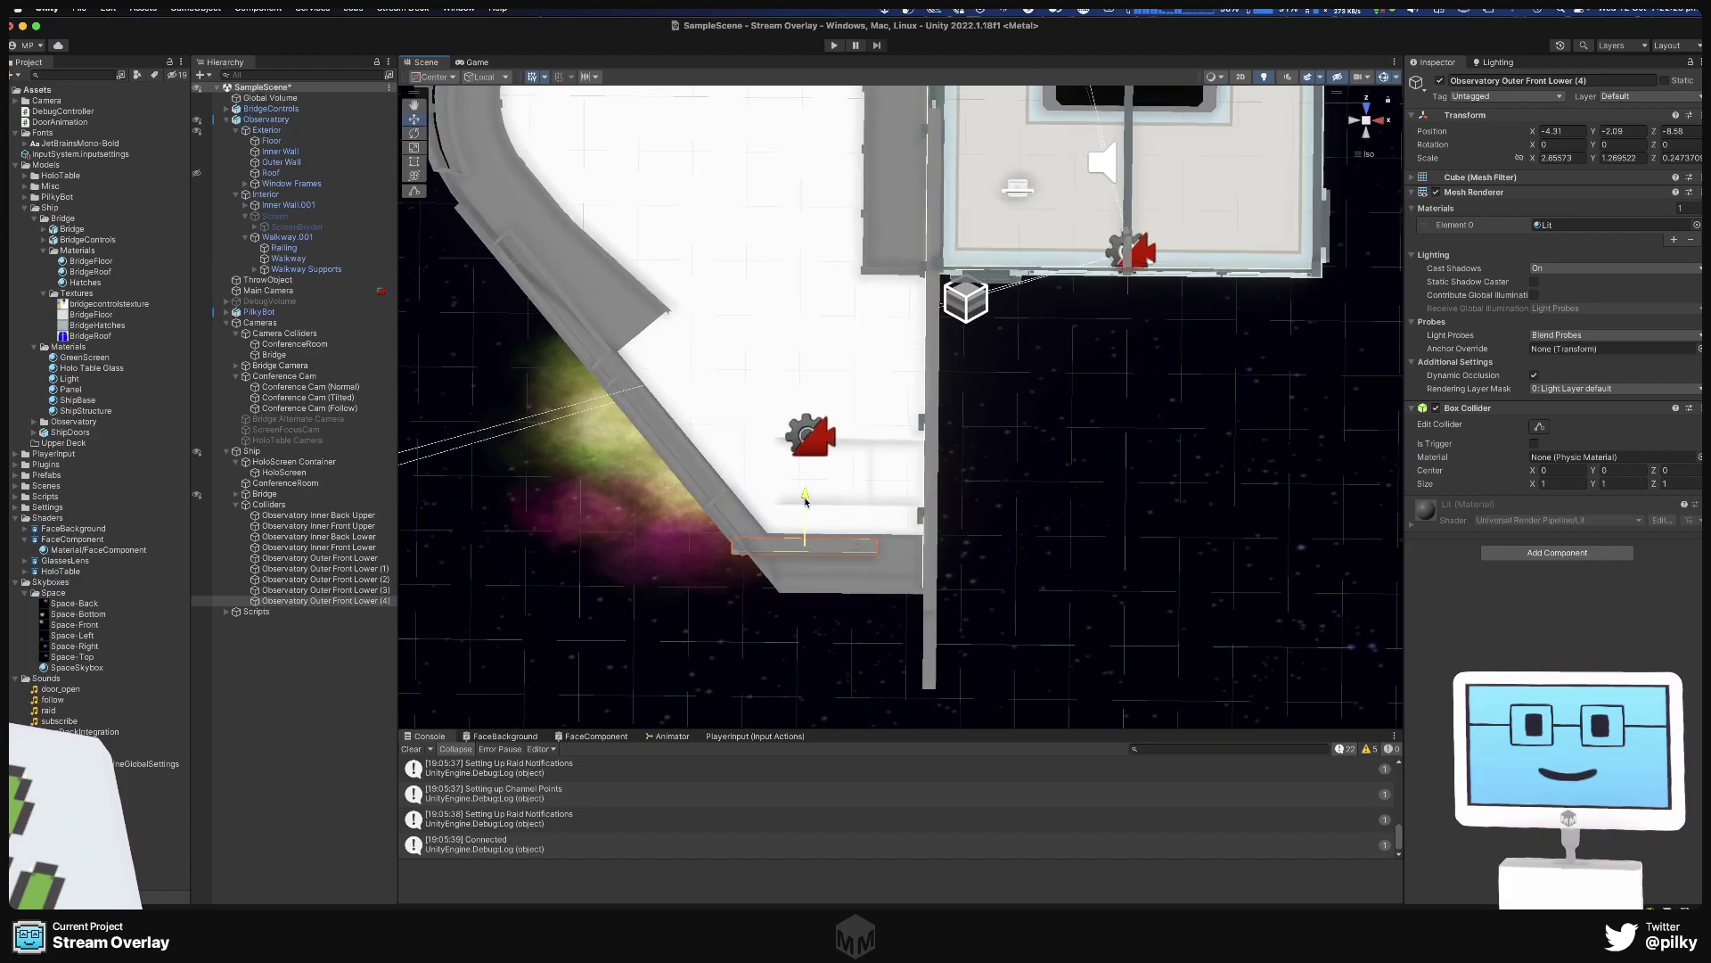
pyautogui.moveTo(805, 501); pyautogui.dragTo(903, 546)
pyautogui.press('r')
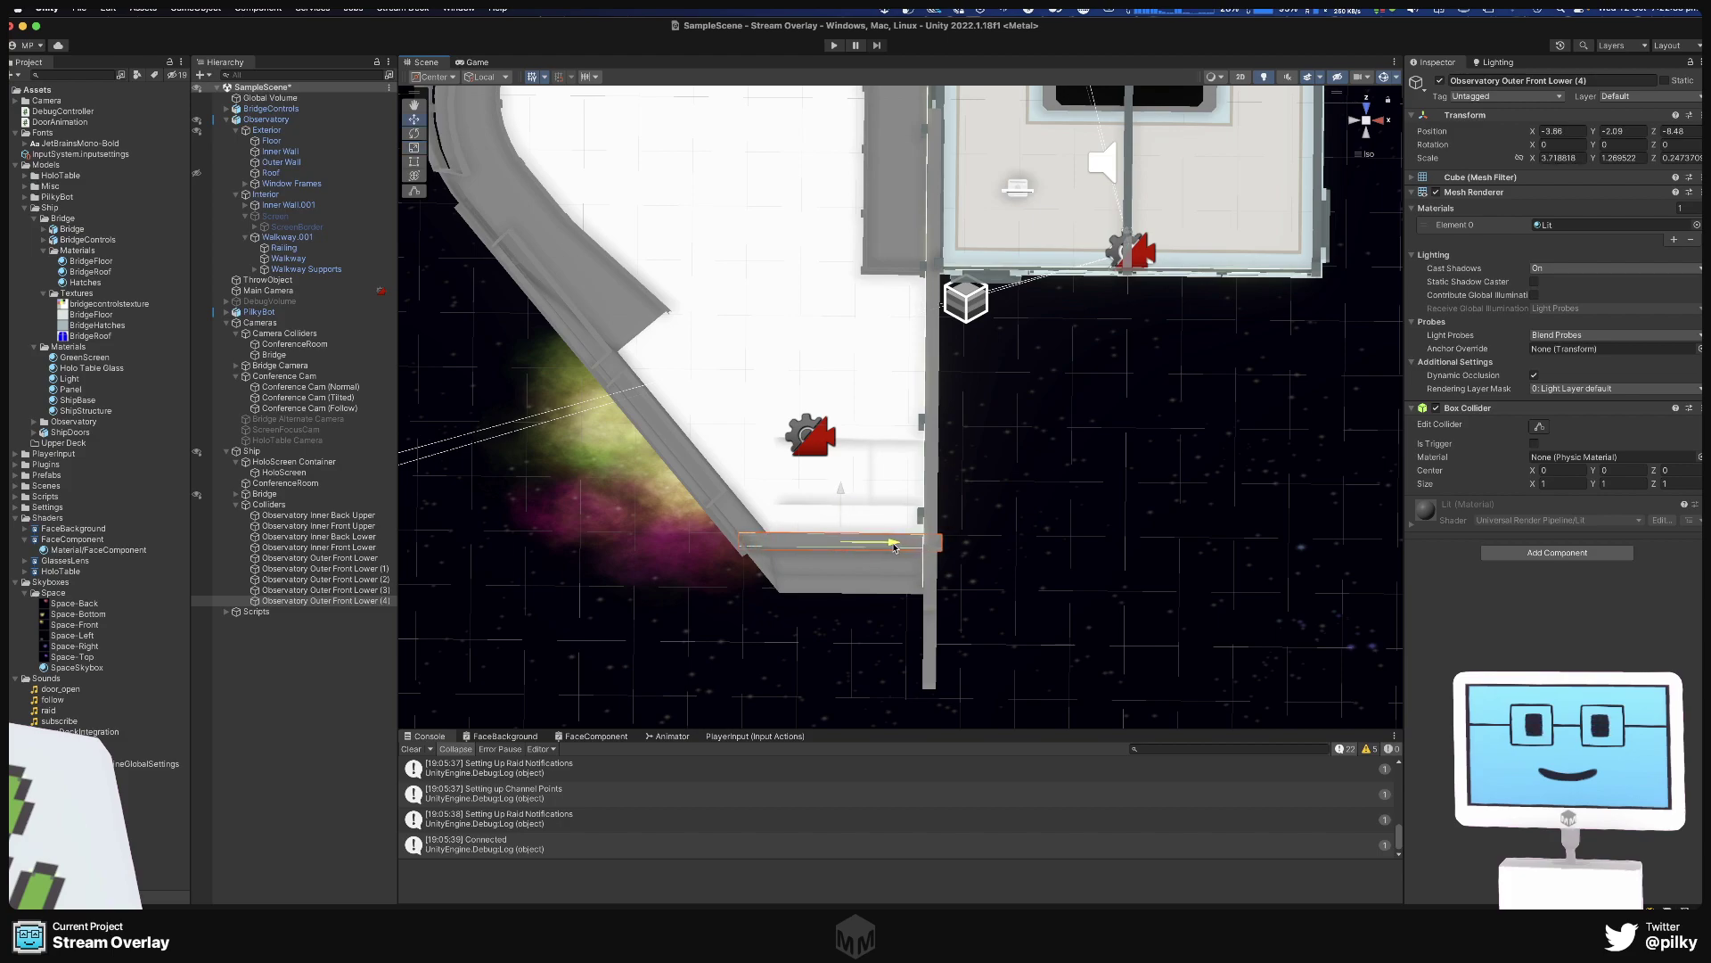
pyautogui.keyDown('alt'); pyautogui.moveTo(820, 647); pyautogui.dragTo(1176, 453); pyautogui.keyUp('alt')
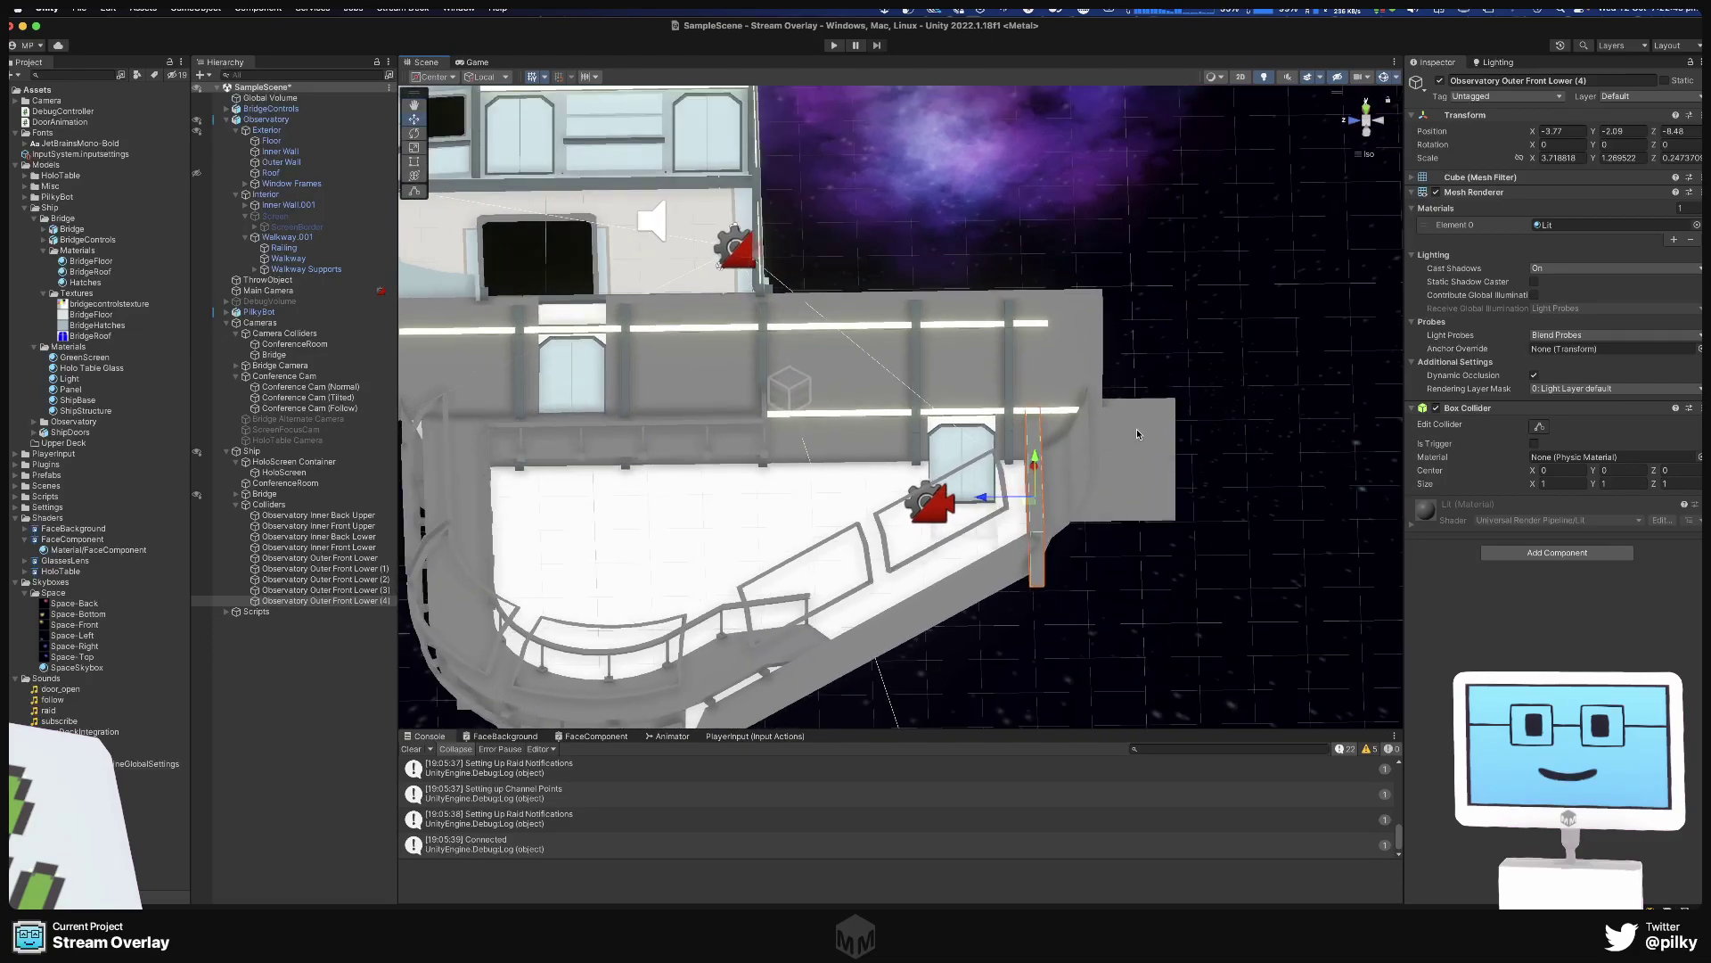
# Slide Observatory Inner Front Lower along its length to a Z position of about -8.17, towards the door-end wall.
pyautogui.click(1137, 434)
pyautogui.moveTo(1034, 465); pyautogui.dragTo(571, 562)
pyautogui.scroll(5, 565, 575)
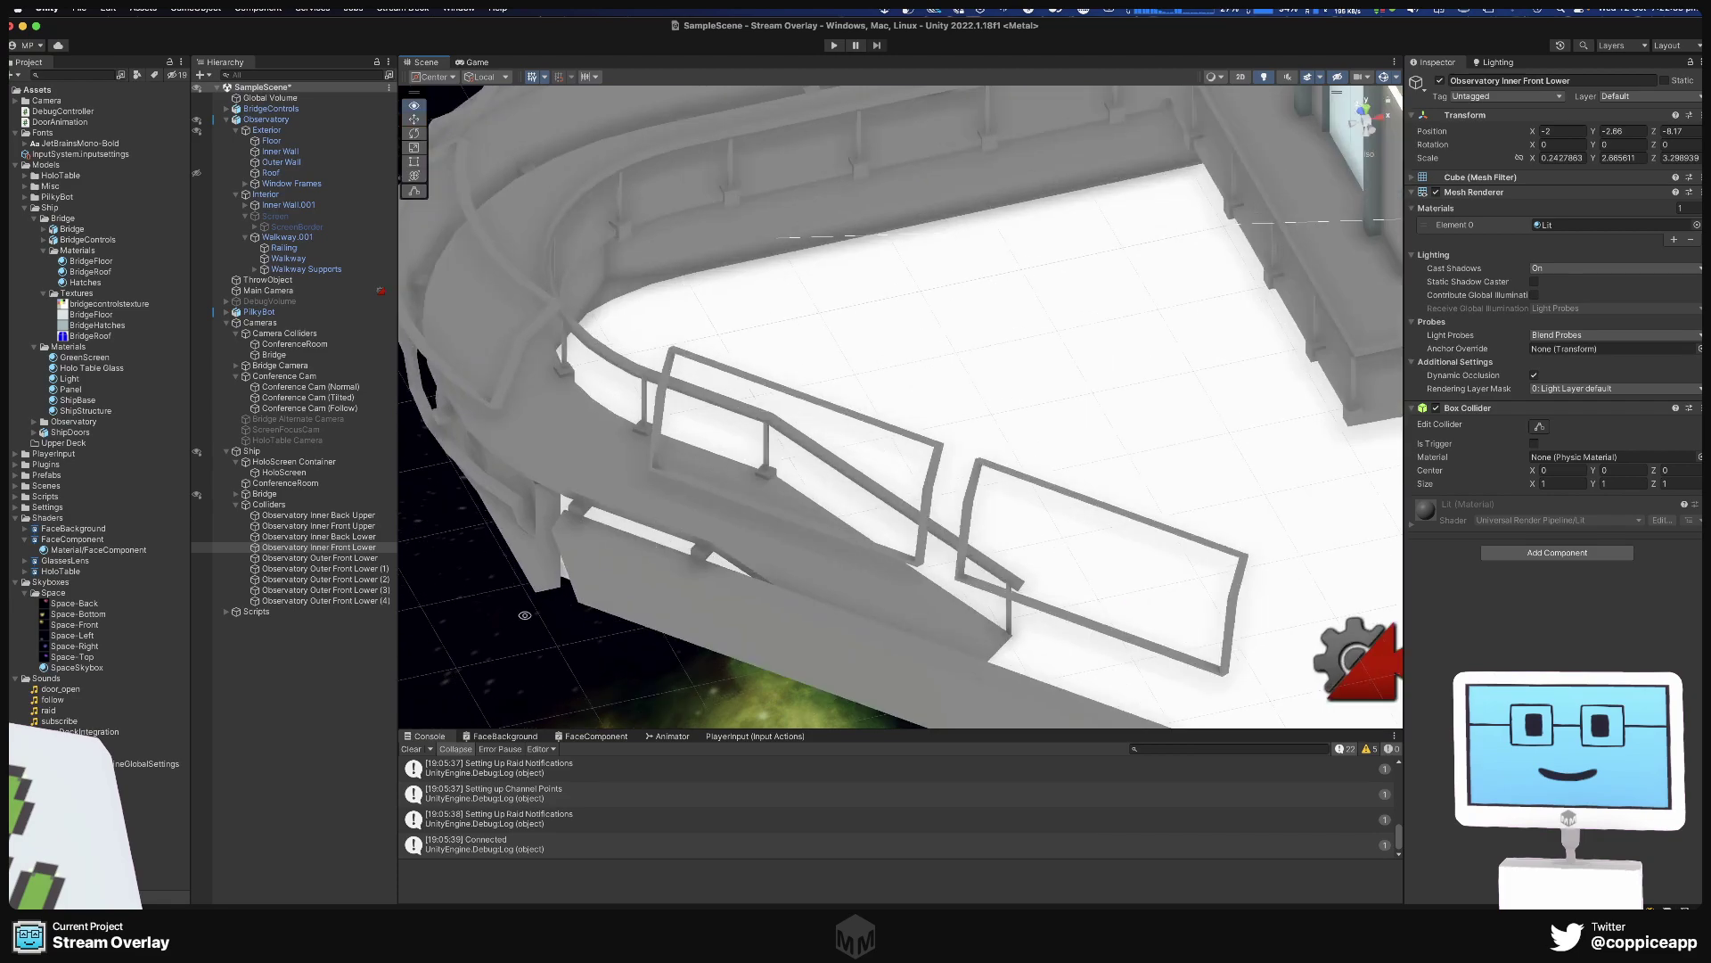
# Shift the tilted long collider, Observatory Outer Front Lower (3), along its length towards the curved end to close the gap there.
pyautogui.keyDown('alt'); pyautogui.moveTo(525, 615); pyautogui.dragTo(727, 489); pyautogui.keyUp('alt')
pyautogui.click(814, 617)
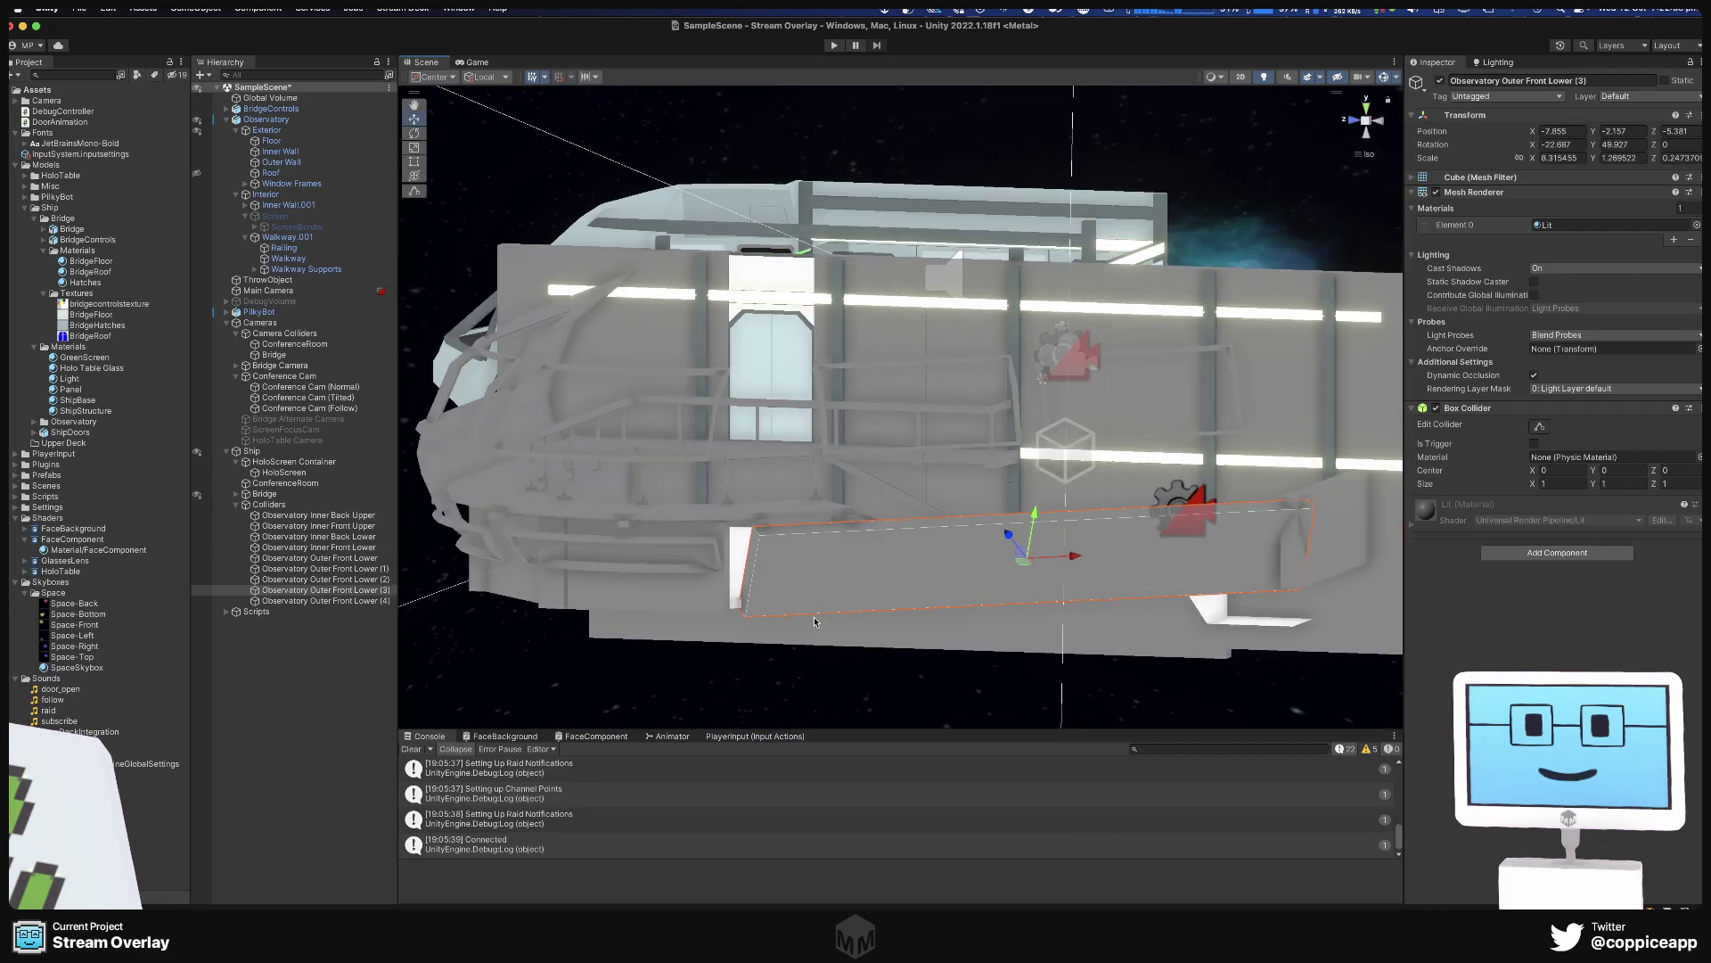
pyautogui.keyDown('alt'); pyautogui.moveTo(814, 621); pyautogui.dragTo(1048, 554); pyautogui.keyUp('alt')
pyautogui.press('r')
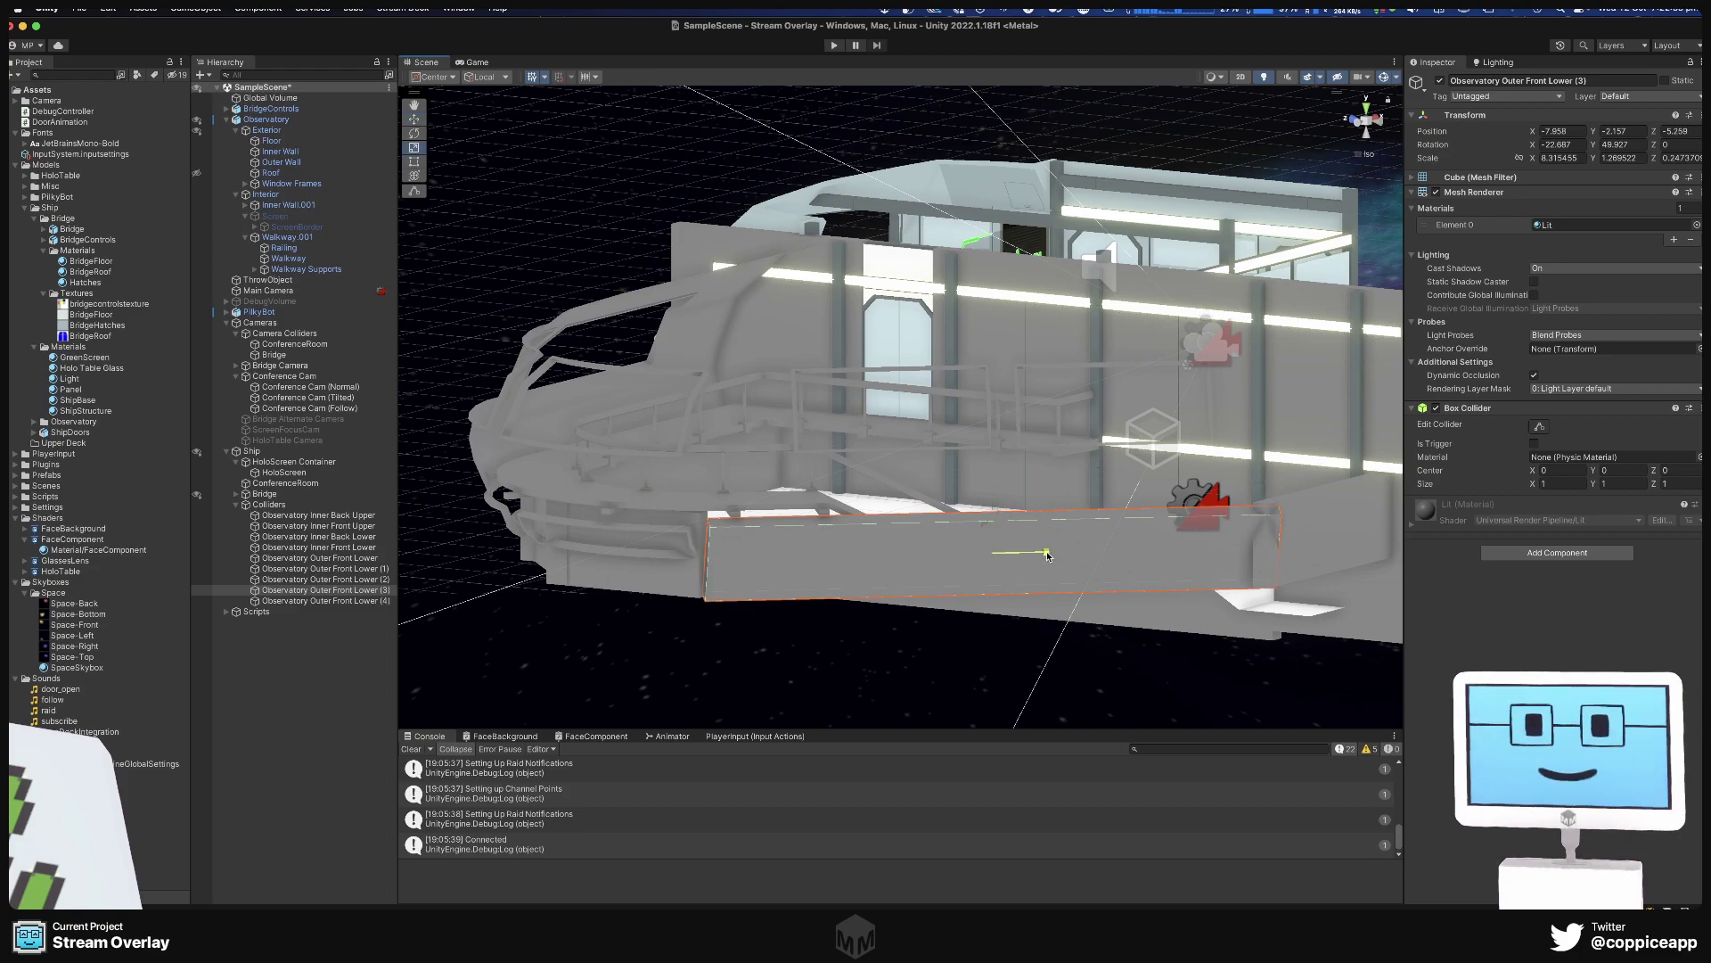
pyautogui.press('w')
# Copy the X rotation of Observatory Outer Front Lower (3) onto Observatory Outer Front Lower (2), setting it to -22.687.
pyautogui.keyDown('alt'); pyautogui.moveTo(663, 638); pyautogui.dragTo(1150, 630); pyautogui.keyUp('alt')
pyautogui.click(1079, 575)
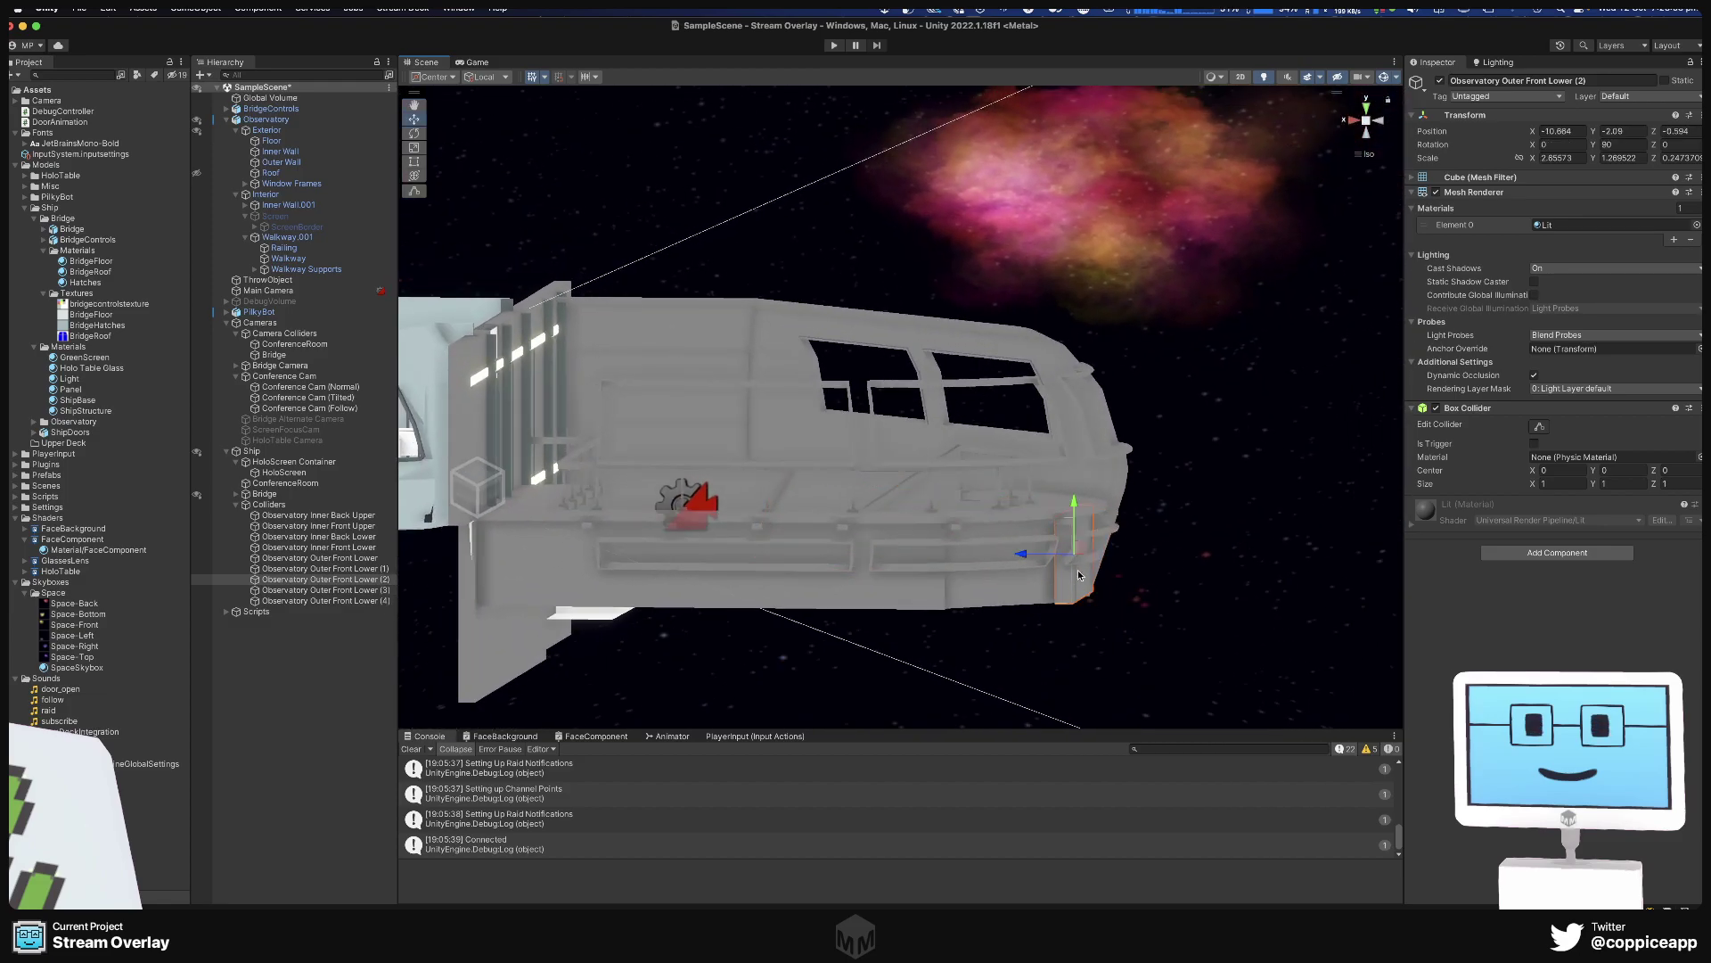
pyautogui.click(1108, 559)
pyautogui.click(1108, 559)
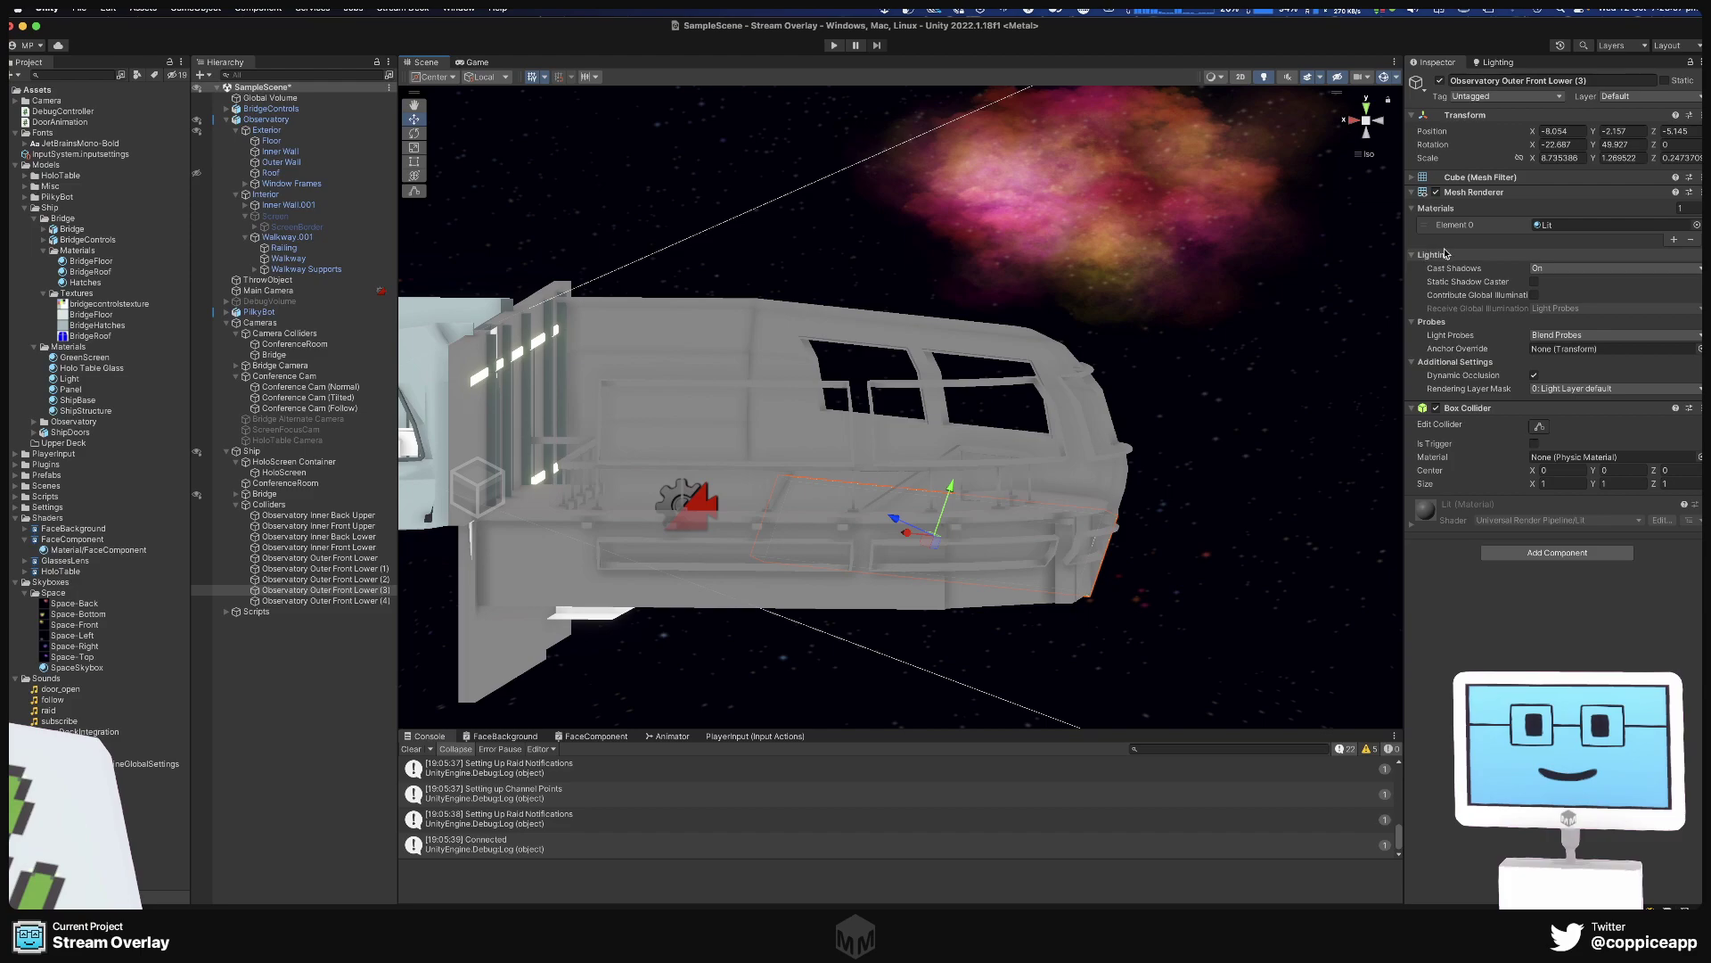
pyautogui.click(1556, 143)
pyautogui.press('super+c')
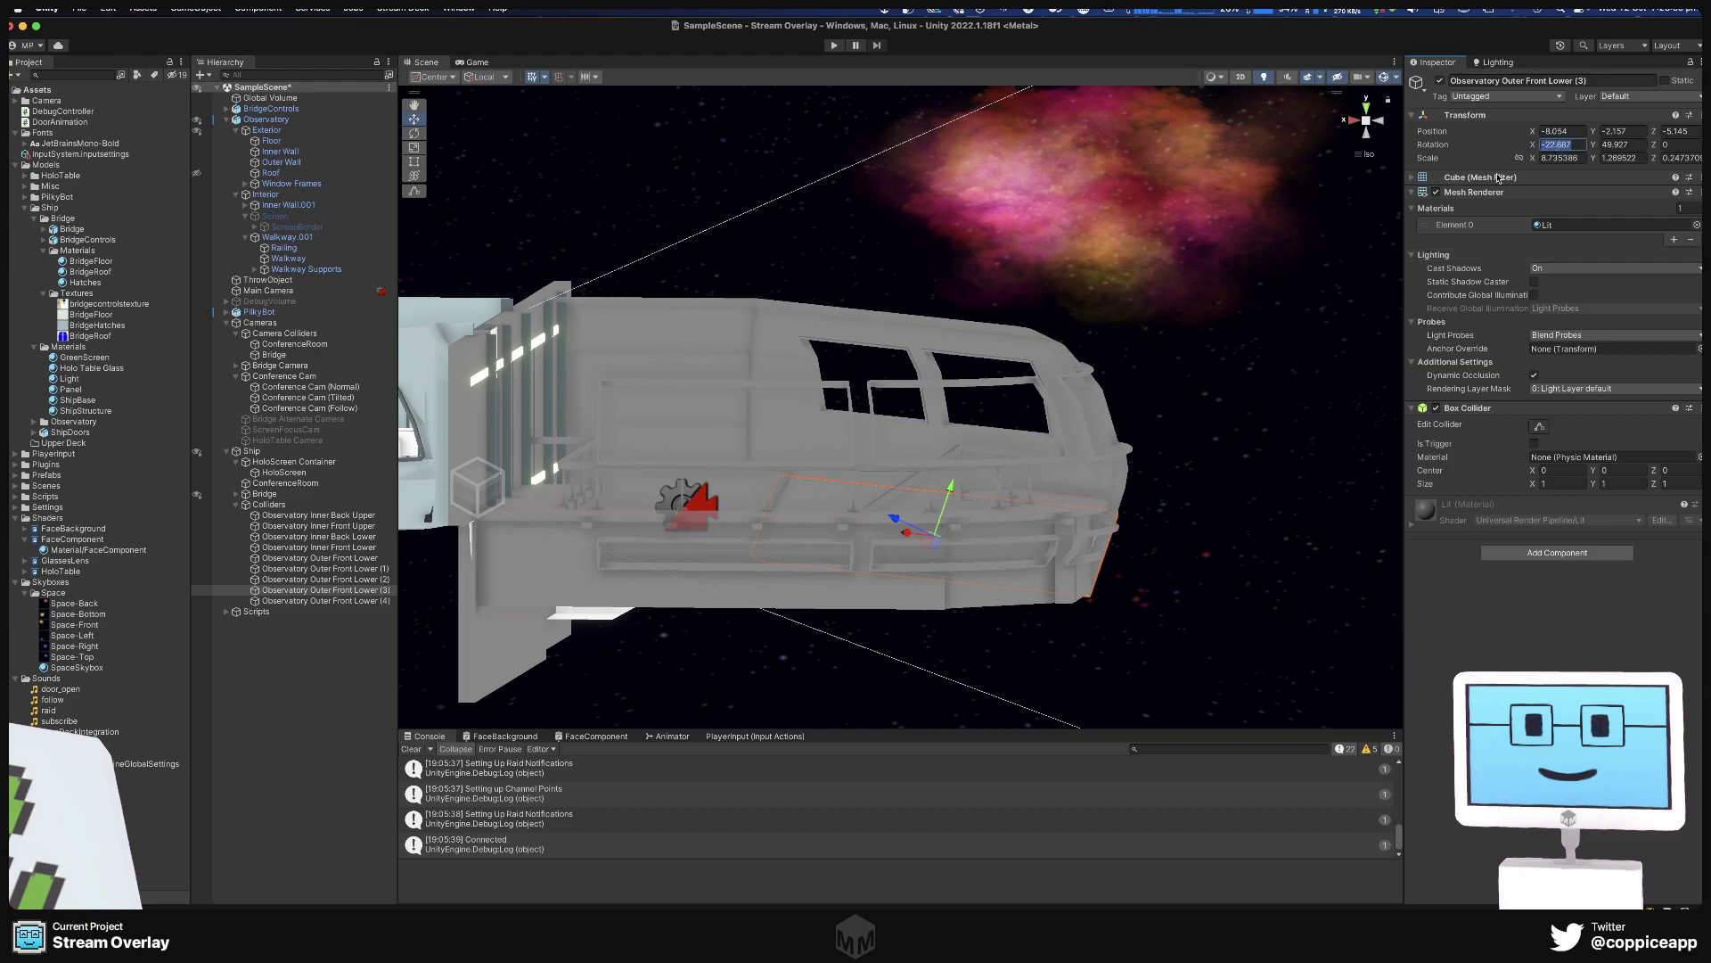
pyautogui.click(1074, 575)
pyautogui.press('super+v')
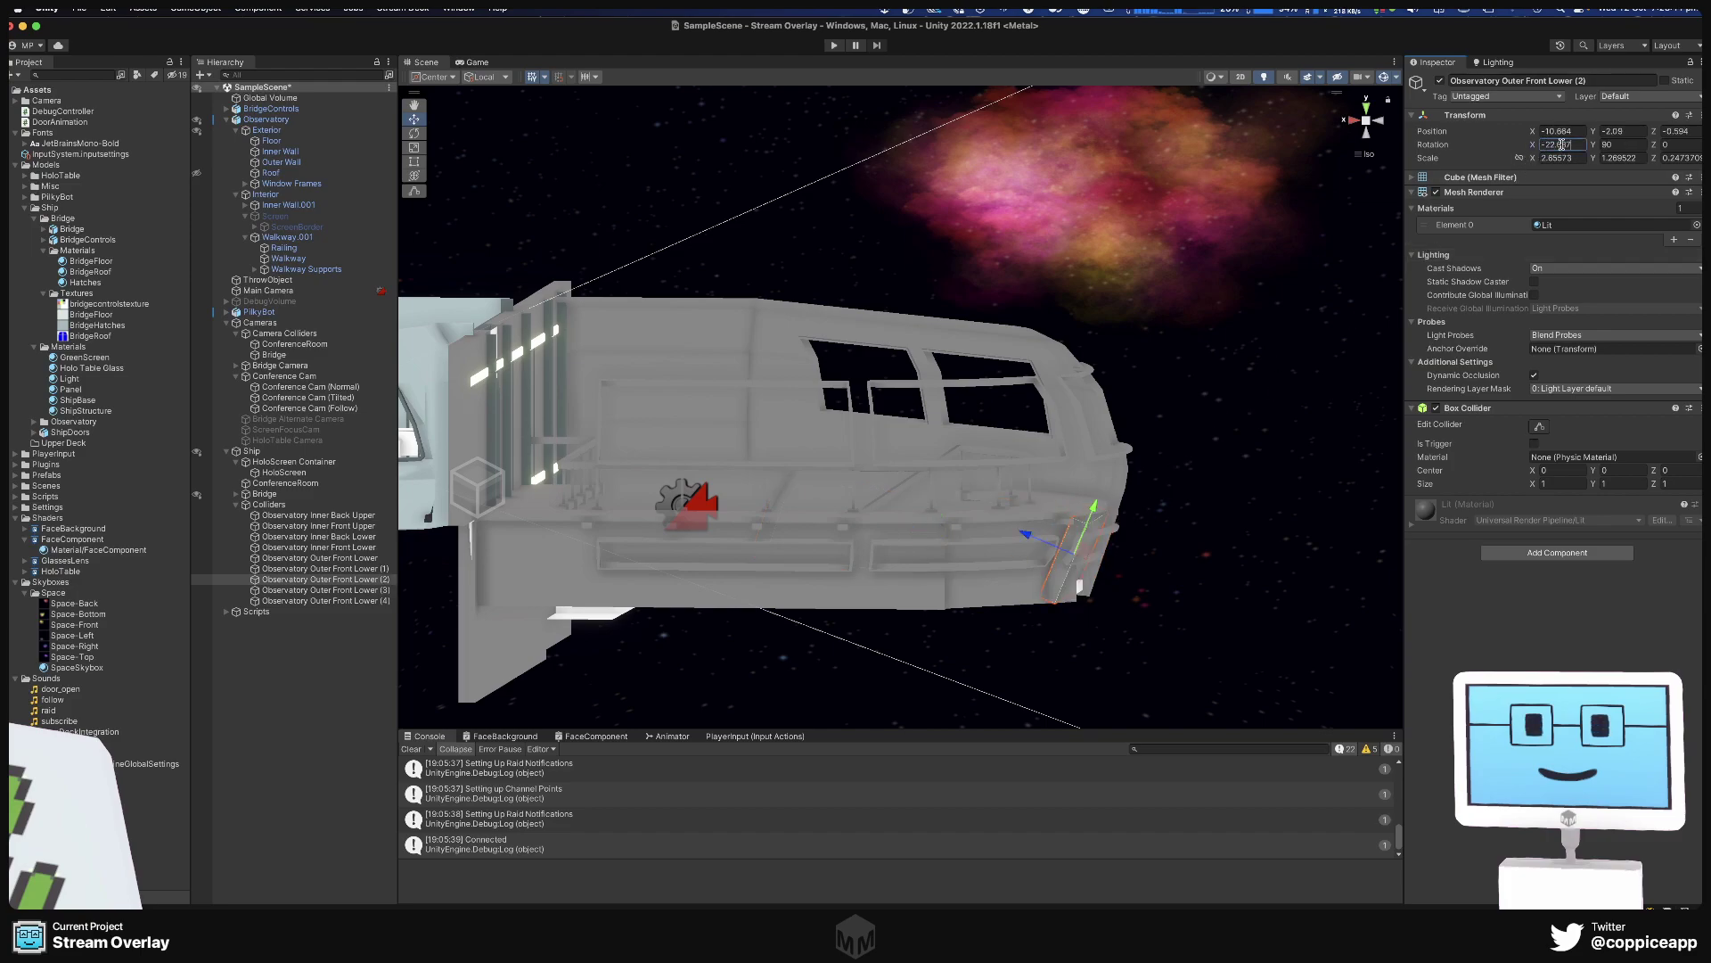
# Set the X rotation of Observatory Outer Front Lower and Observatory Outer Front Lower (1) to 22.687 so they tilt with the hull.
pyautogui.click(1017, 583)
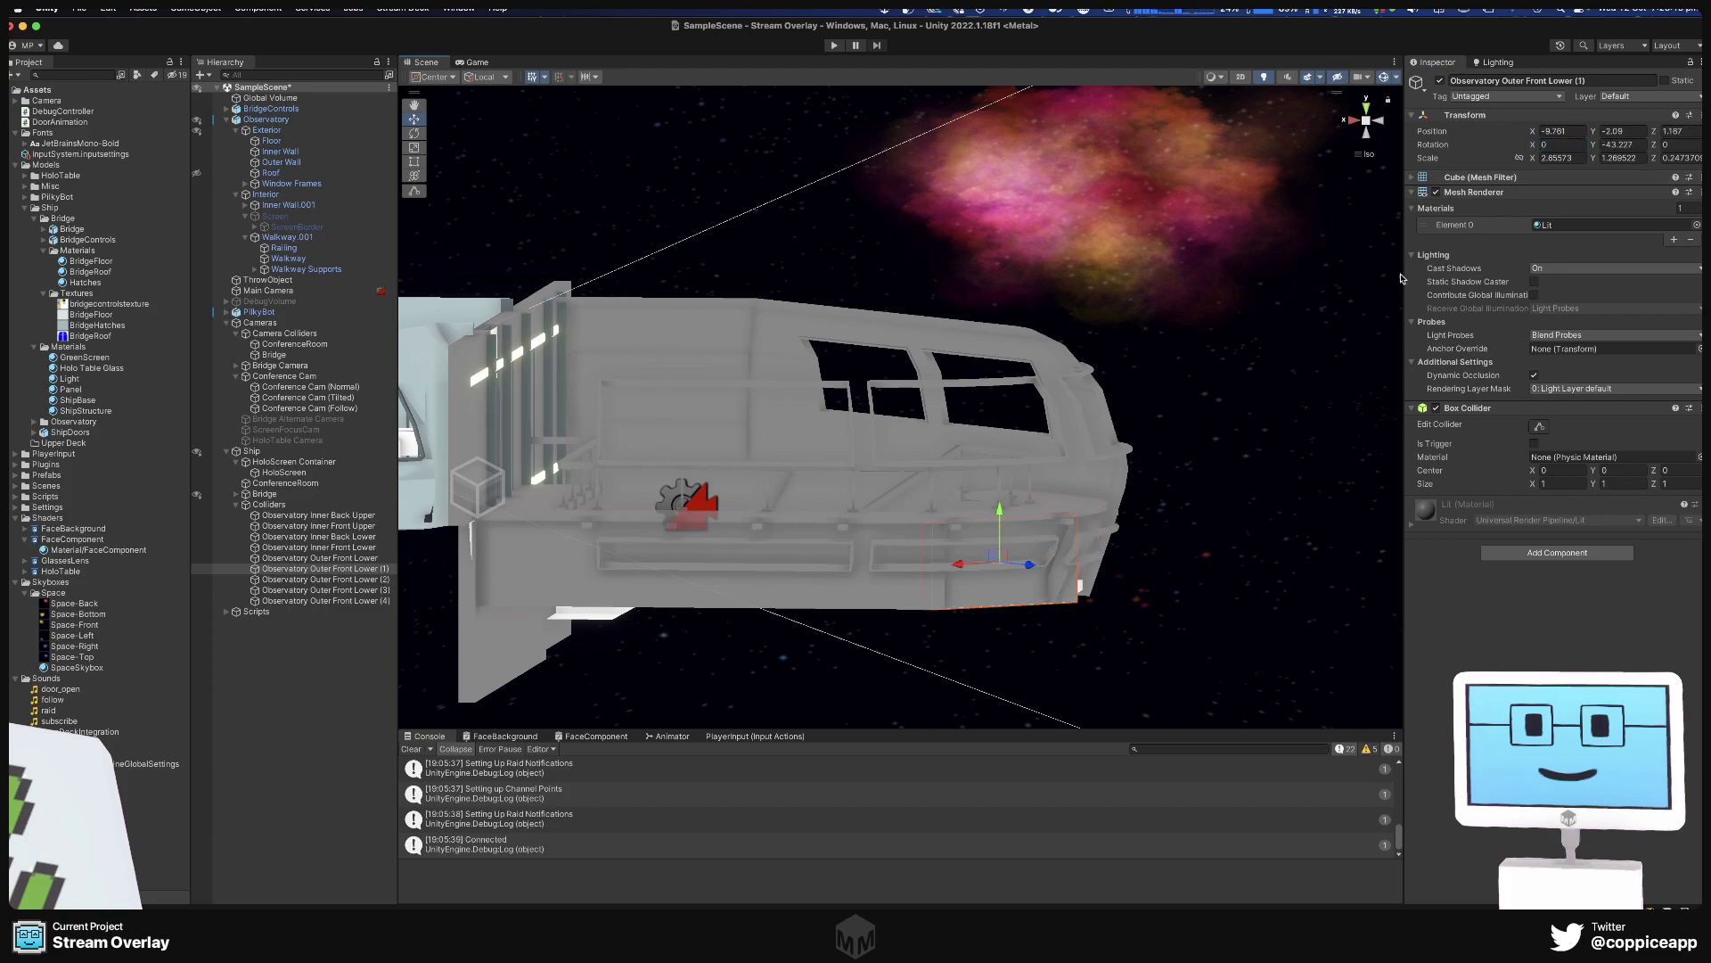
pyautogui.press('super+v')
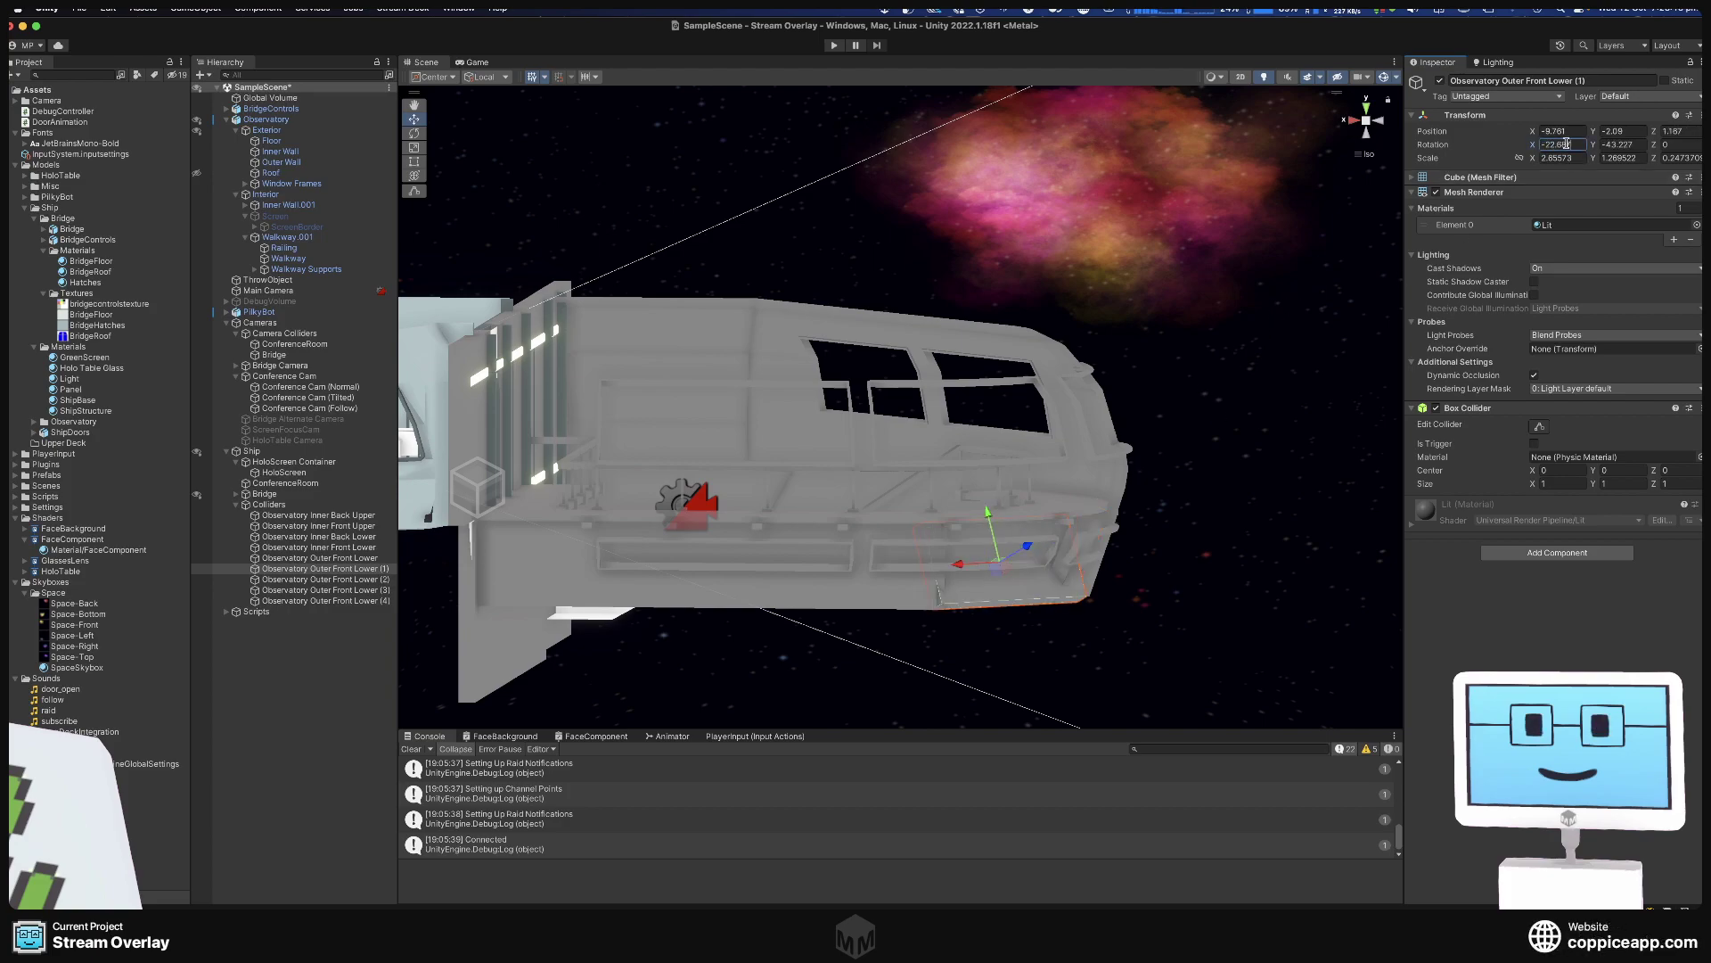
pyautogui.click(862, 591)
pyautogui.click(1556, 145)
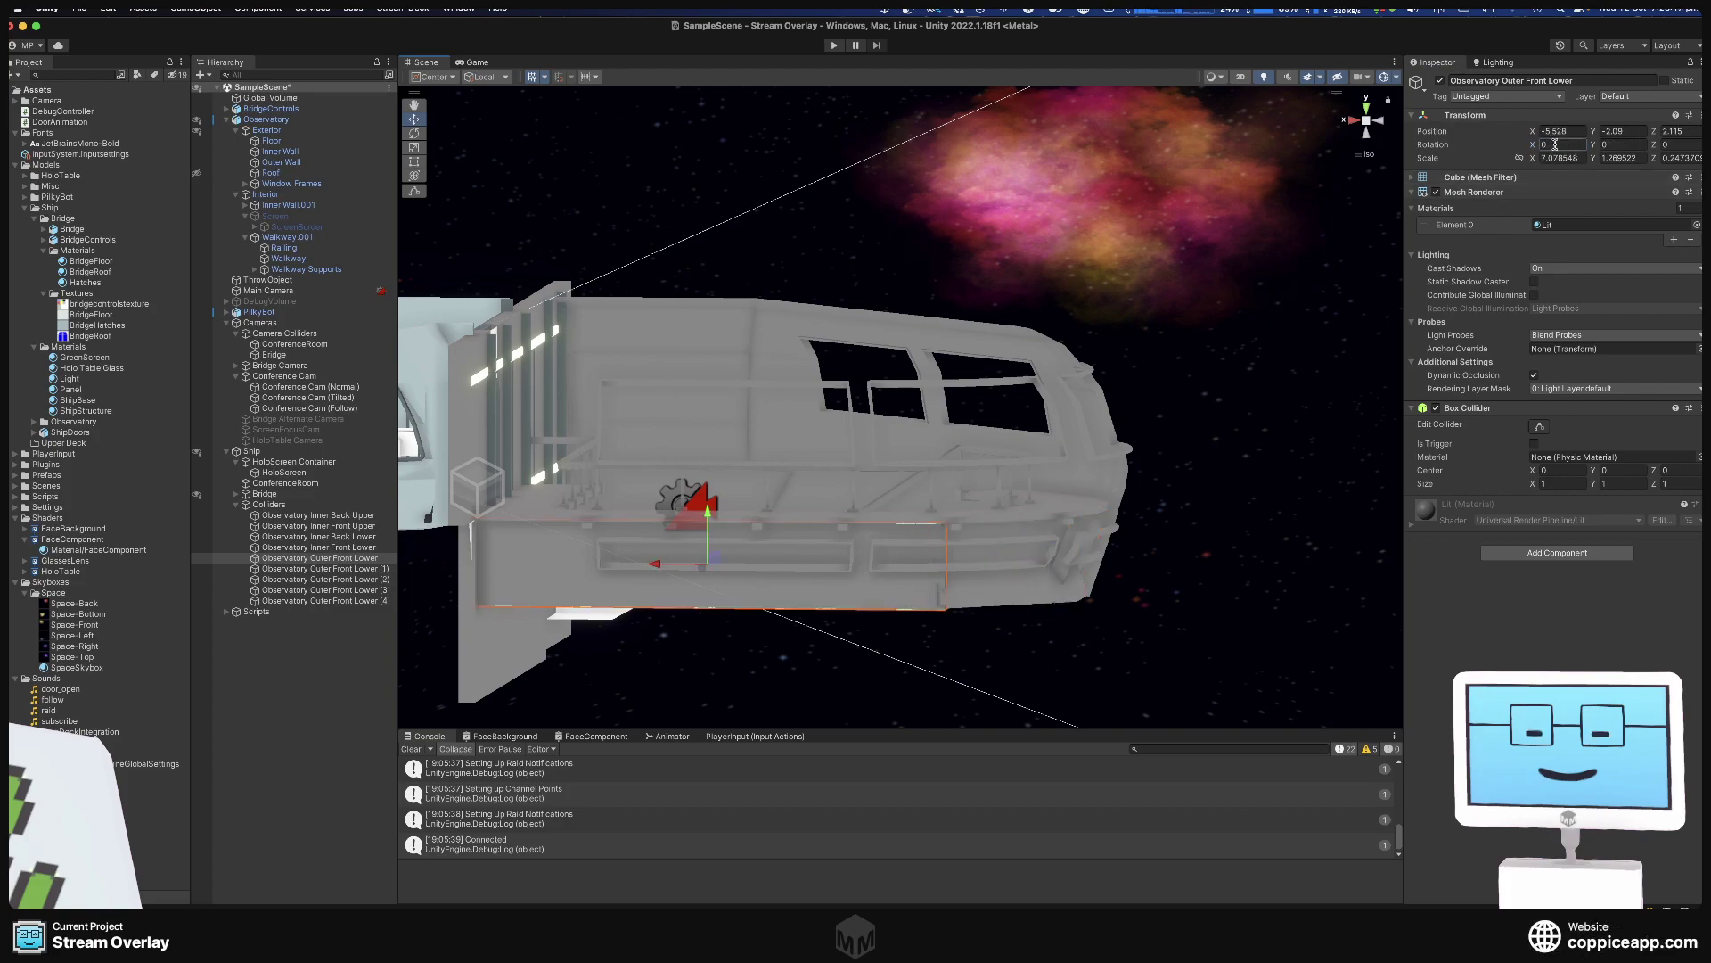
pyautogui.press('super+v')
pyautogui.keyDown('alt'); pyautogui.moveTo(1347, 385); pyautogui.dragTo(1321, 299); pyautogui.keyUp('alt')
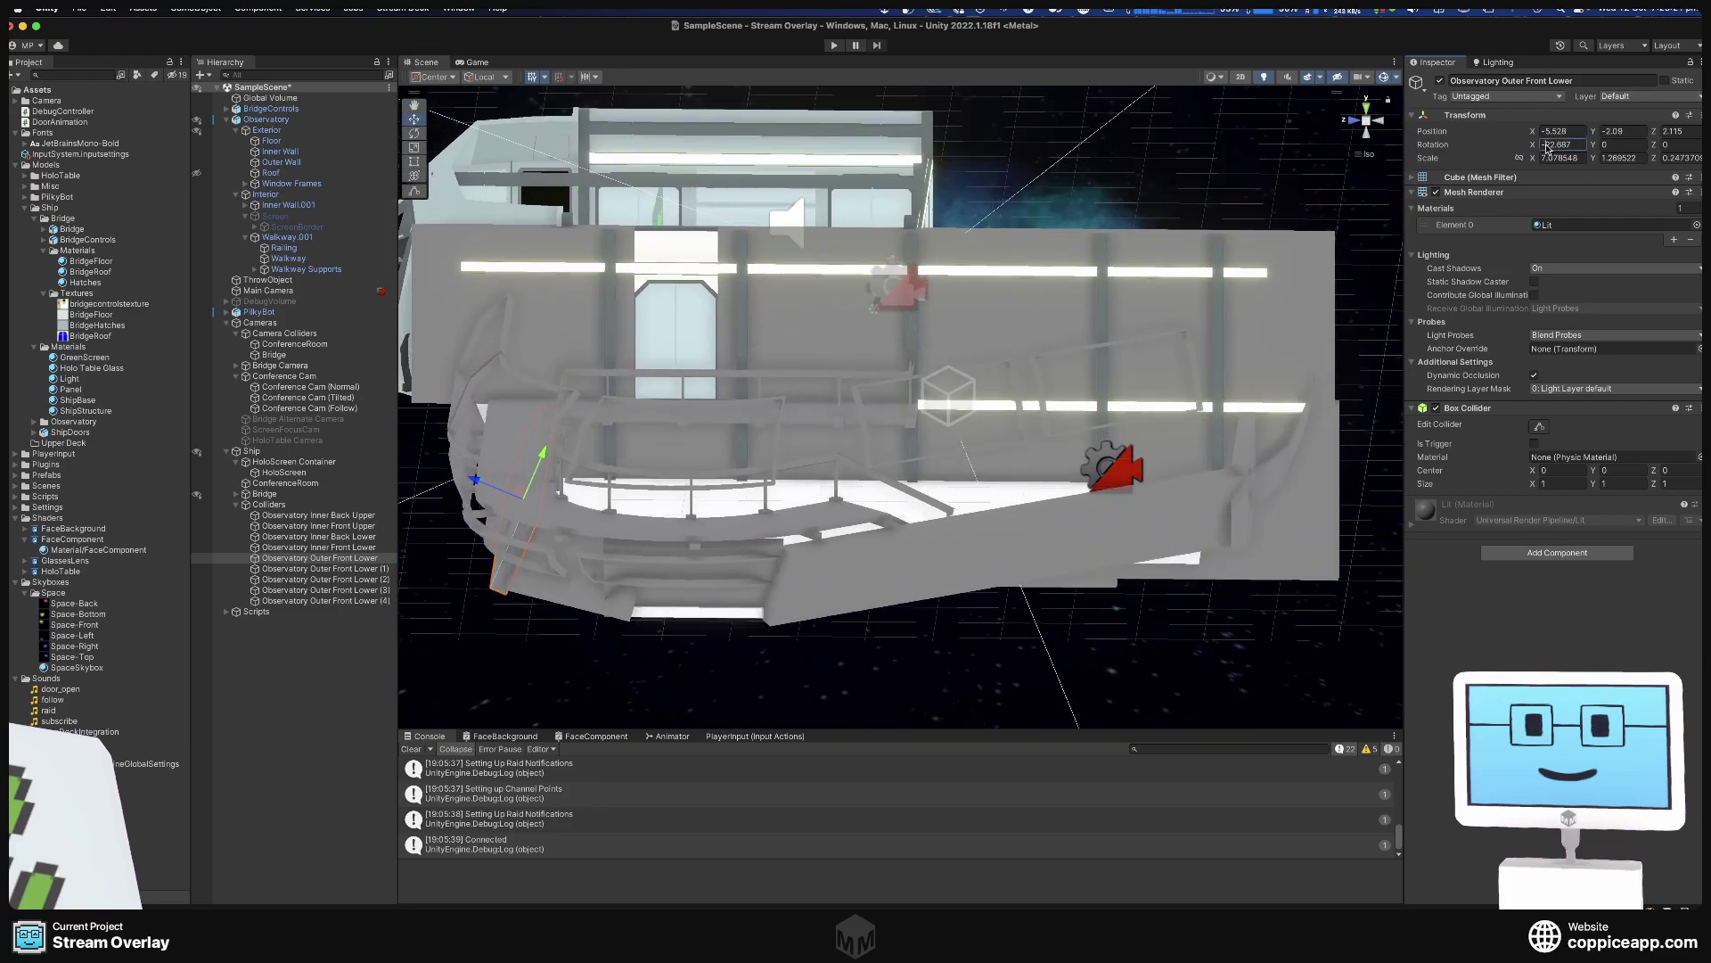
pyautogui.press('BackSpace')
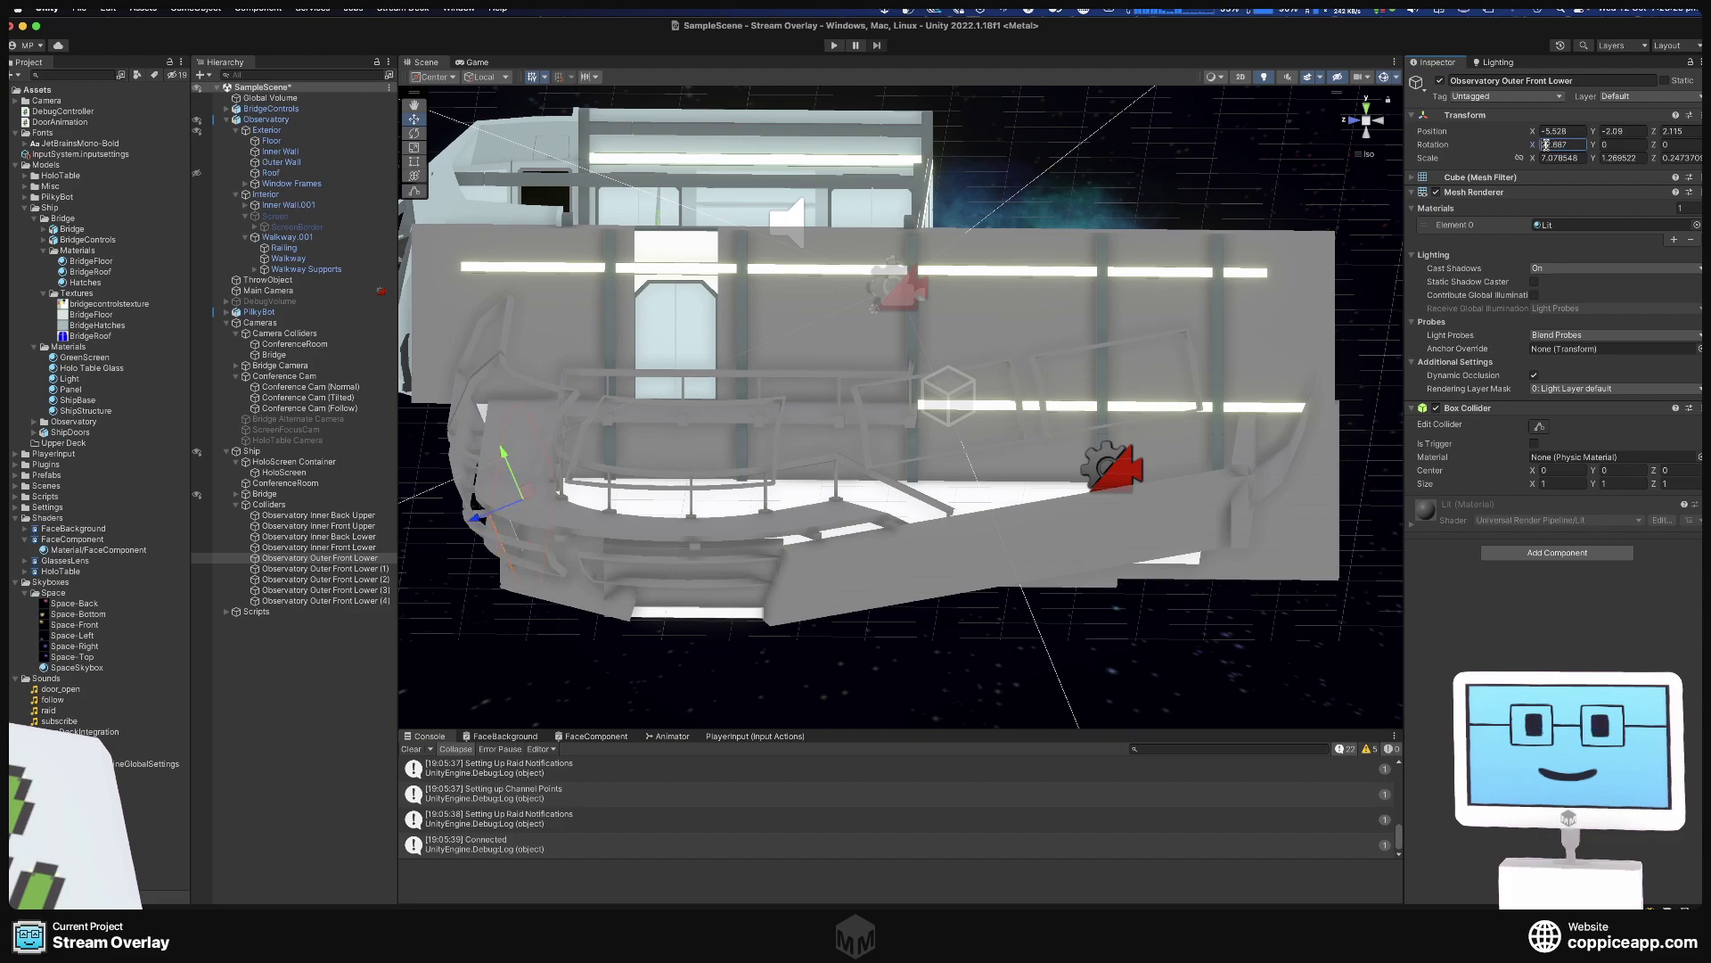
pyautogui.click(589, 594)
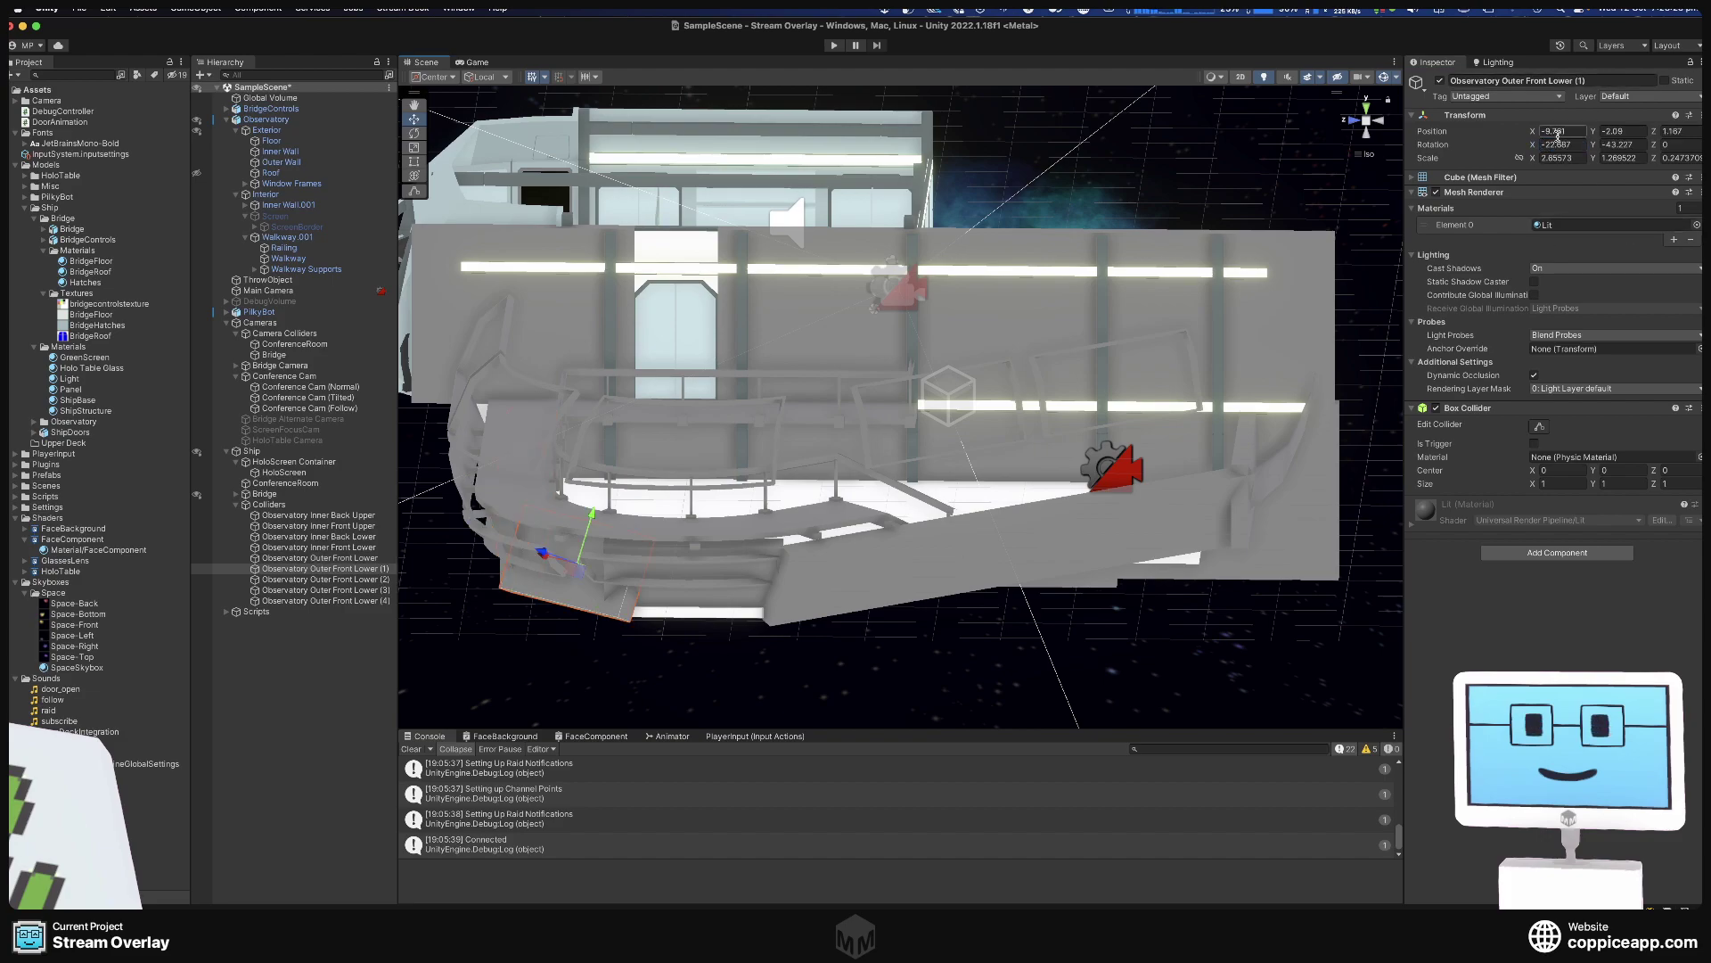
pyautogui.press('Delete')
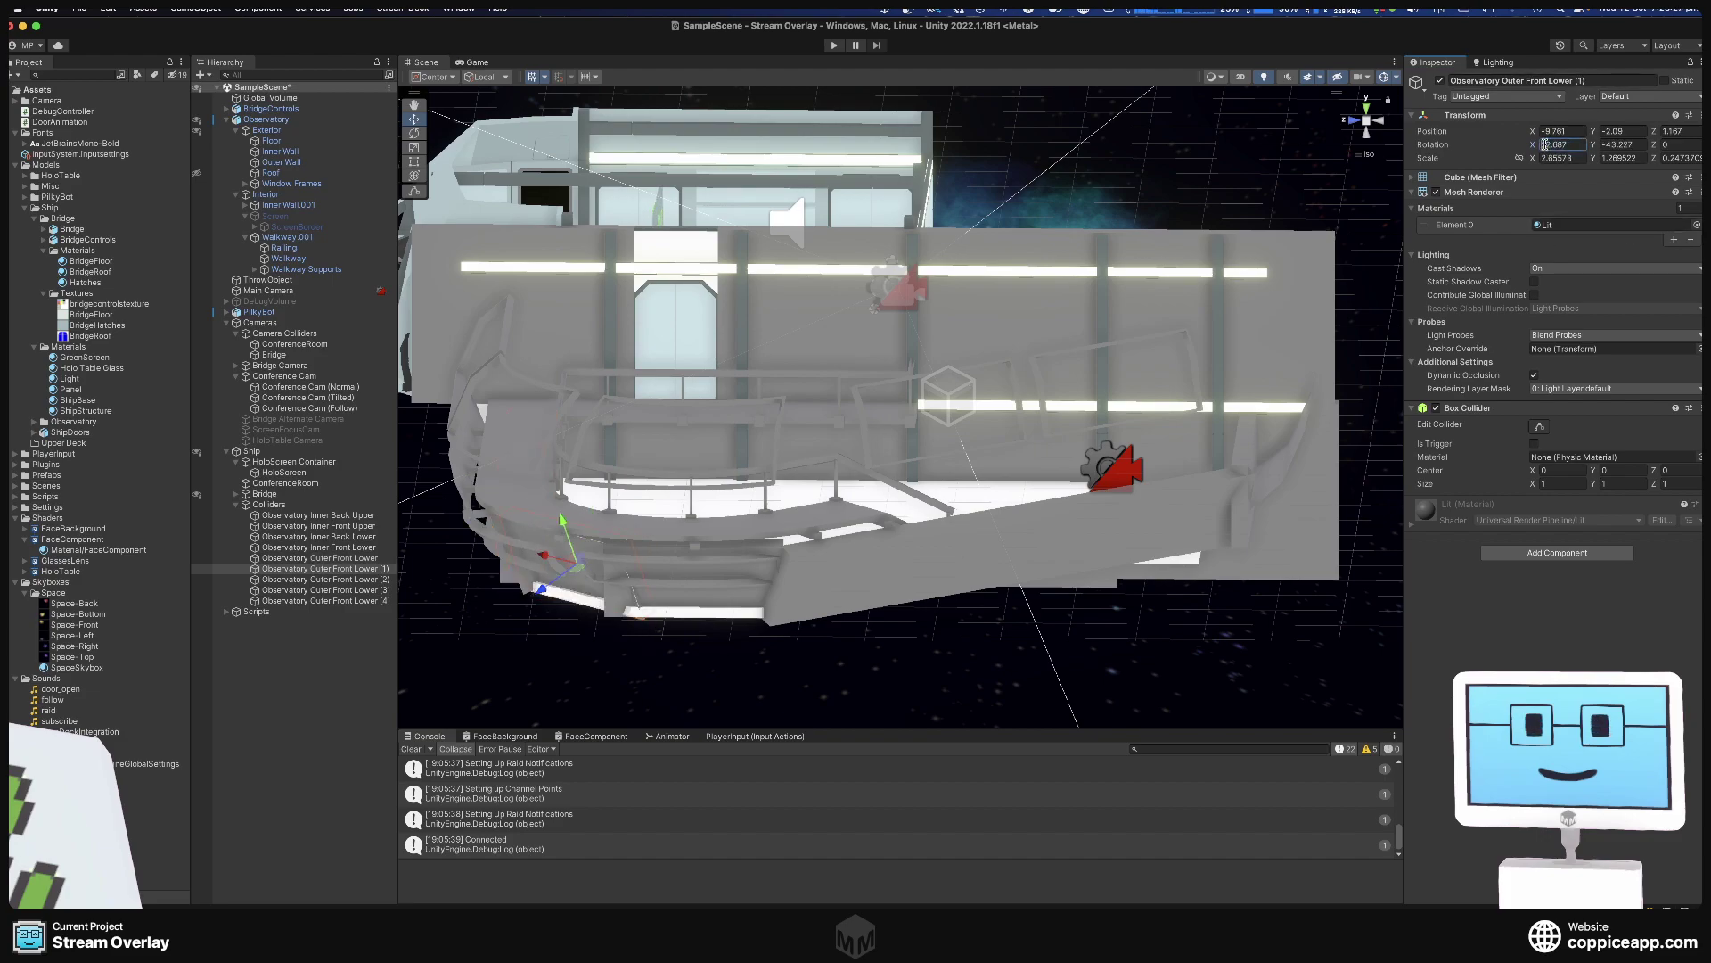
# Move Observatory Outer Front Lower (1) outward to about X -9.889, Y -2.097, Z 1.304 against the hull.
pyautogui.moveTo(871, 529)
pyautogui.keyDown('alt'); pyautogui.mouseDown()
pyautogui.moveTo(598, 598)
pyautogui.moveTo(872, 544)
pyautogui.moveTo(929, 564)
pyautogui.moveTo(844, 558)
pyautogui.moveTo(856, 549)
pyautogui.mouseUp(); pyautogui.keyUp('alt')
pyautogui.click(865, 589)
pyautogui.click(753, 564)
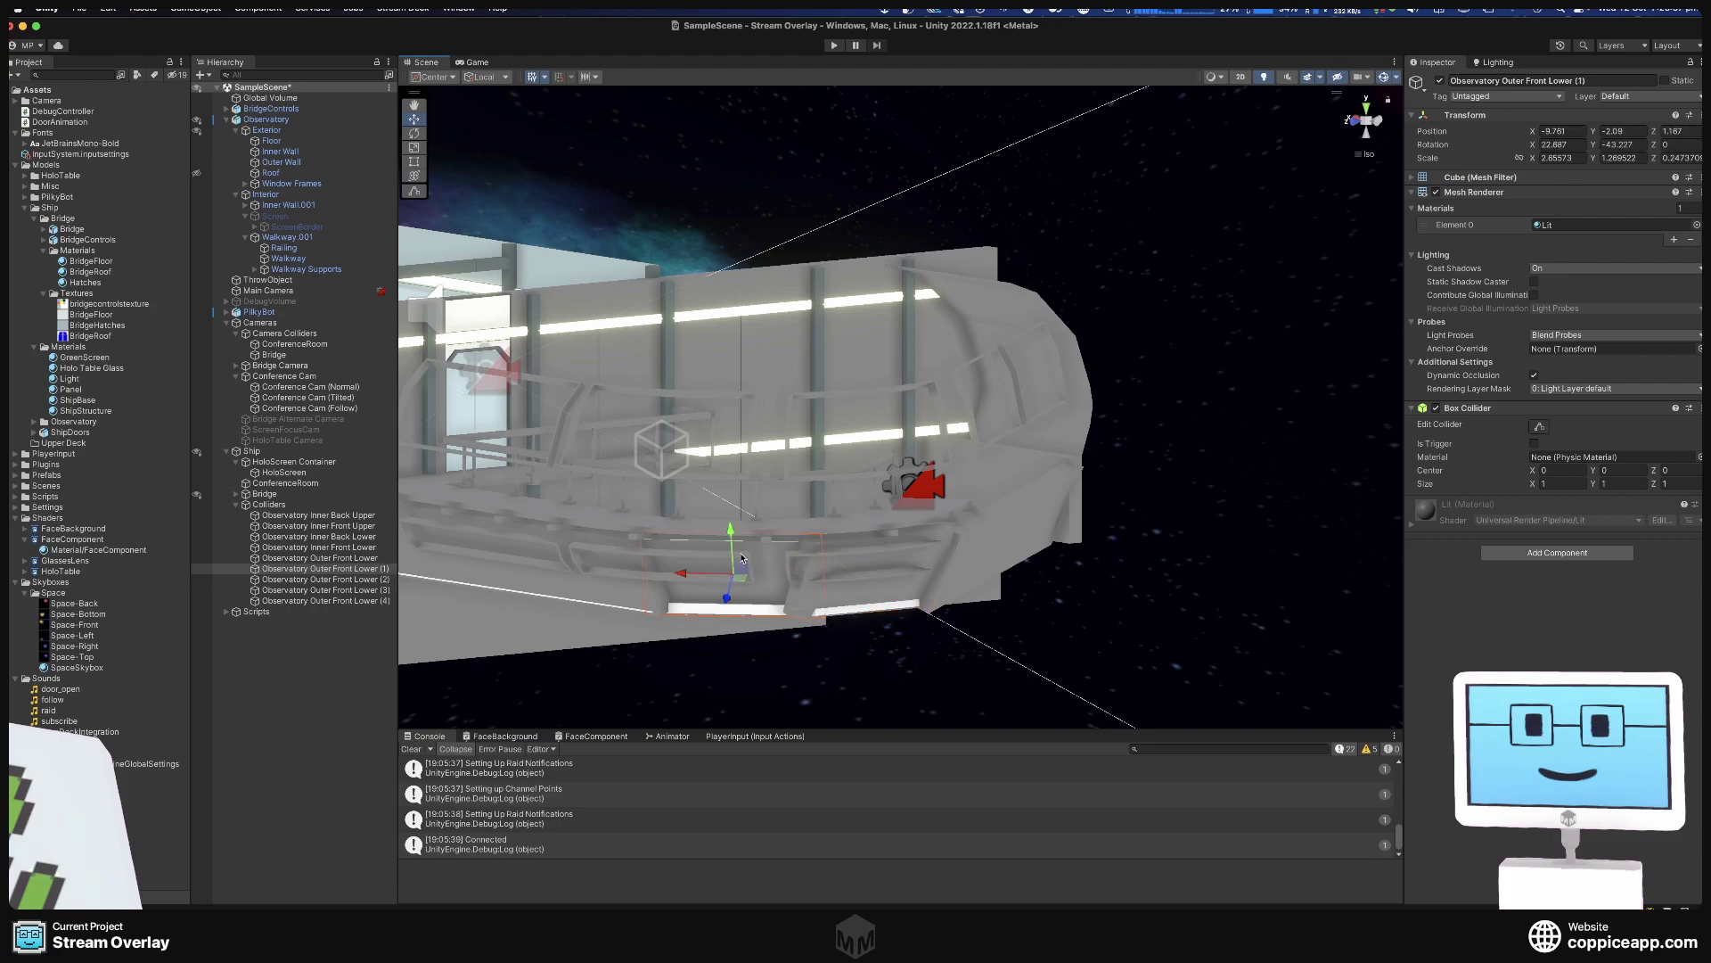
pyautogui.moveTo(728, 606); pyautogui.dragTo(727, 609)
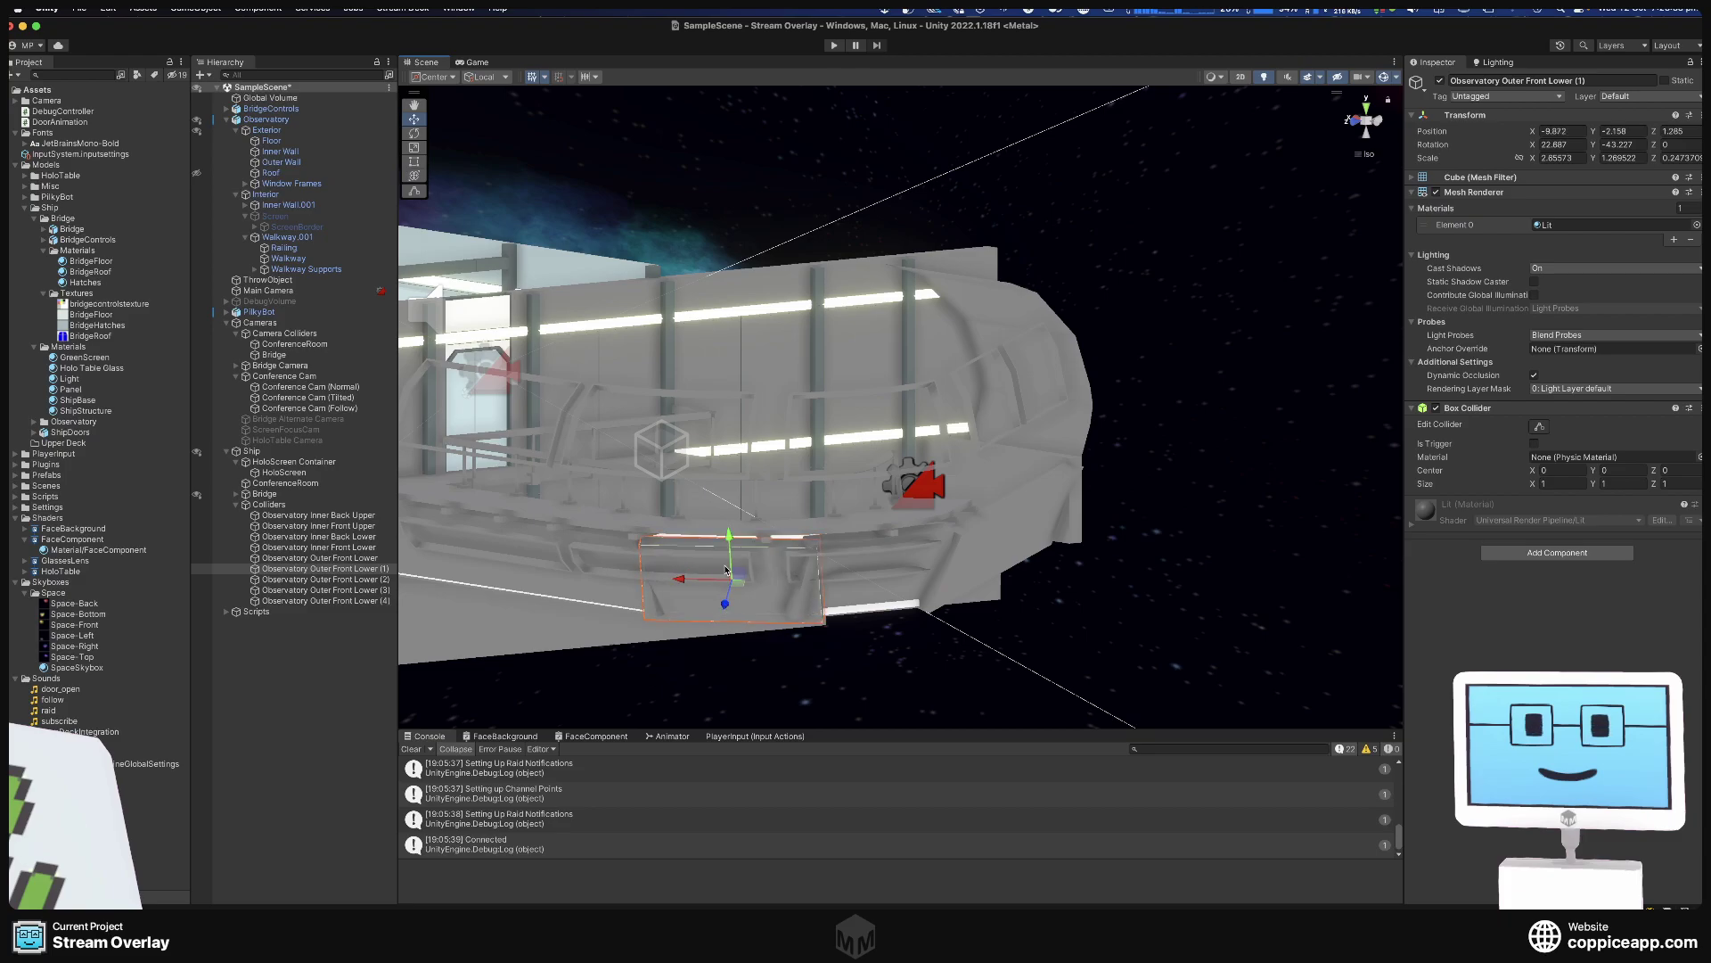
pyautogui.moveTo(728, 545); pyautogui.dragTo(394, 552)
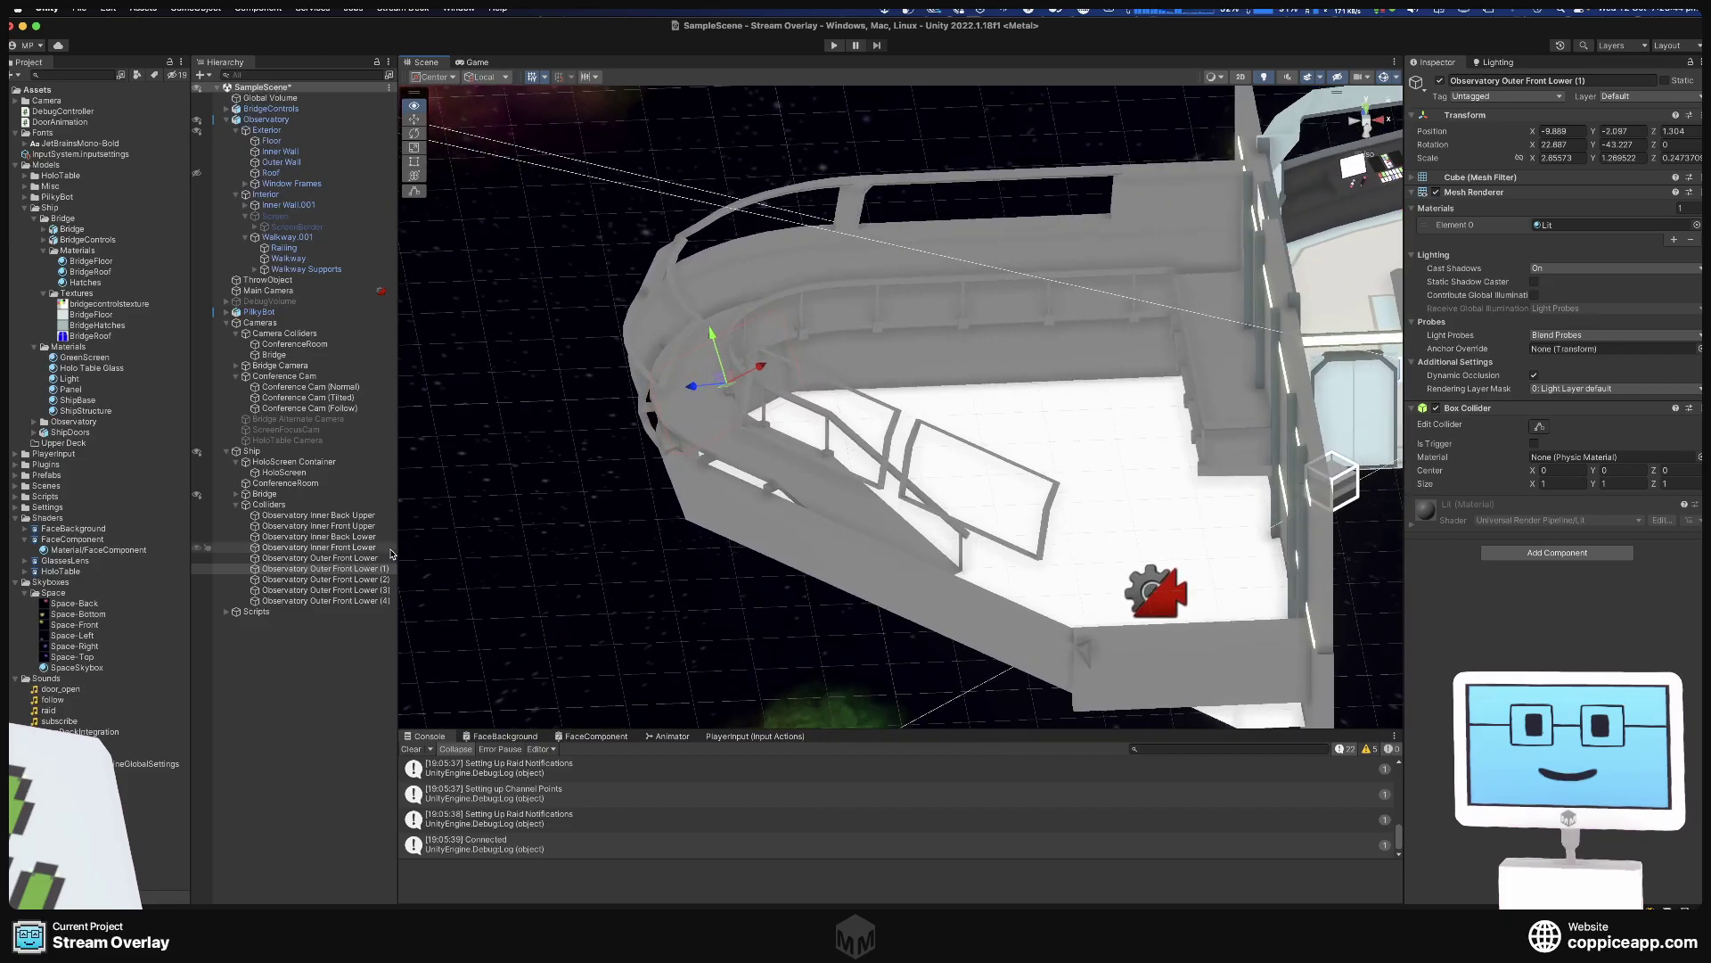
# Hide the Observatory model and fit Observatory Outer Front Lower (2) between its neighbouring colliders with an X scale of about 2.755.
pyautogui.click(197, 118)
pyautogui.keyDown('alt'); pyautogui.moveTo(677, 499); pyautogui.dragTo(1048, 278); pyautogui.keyUp('alt')
pyautogui.click(1109, 298)
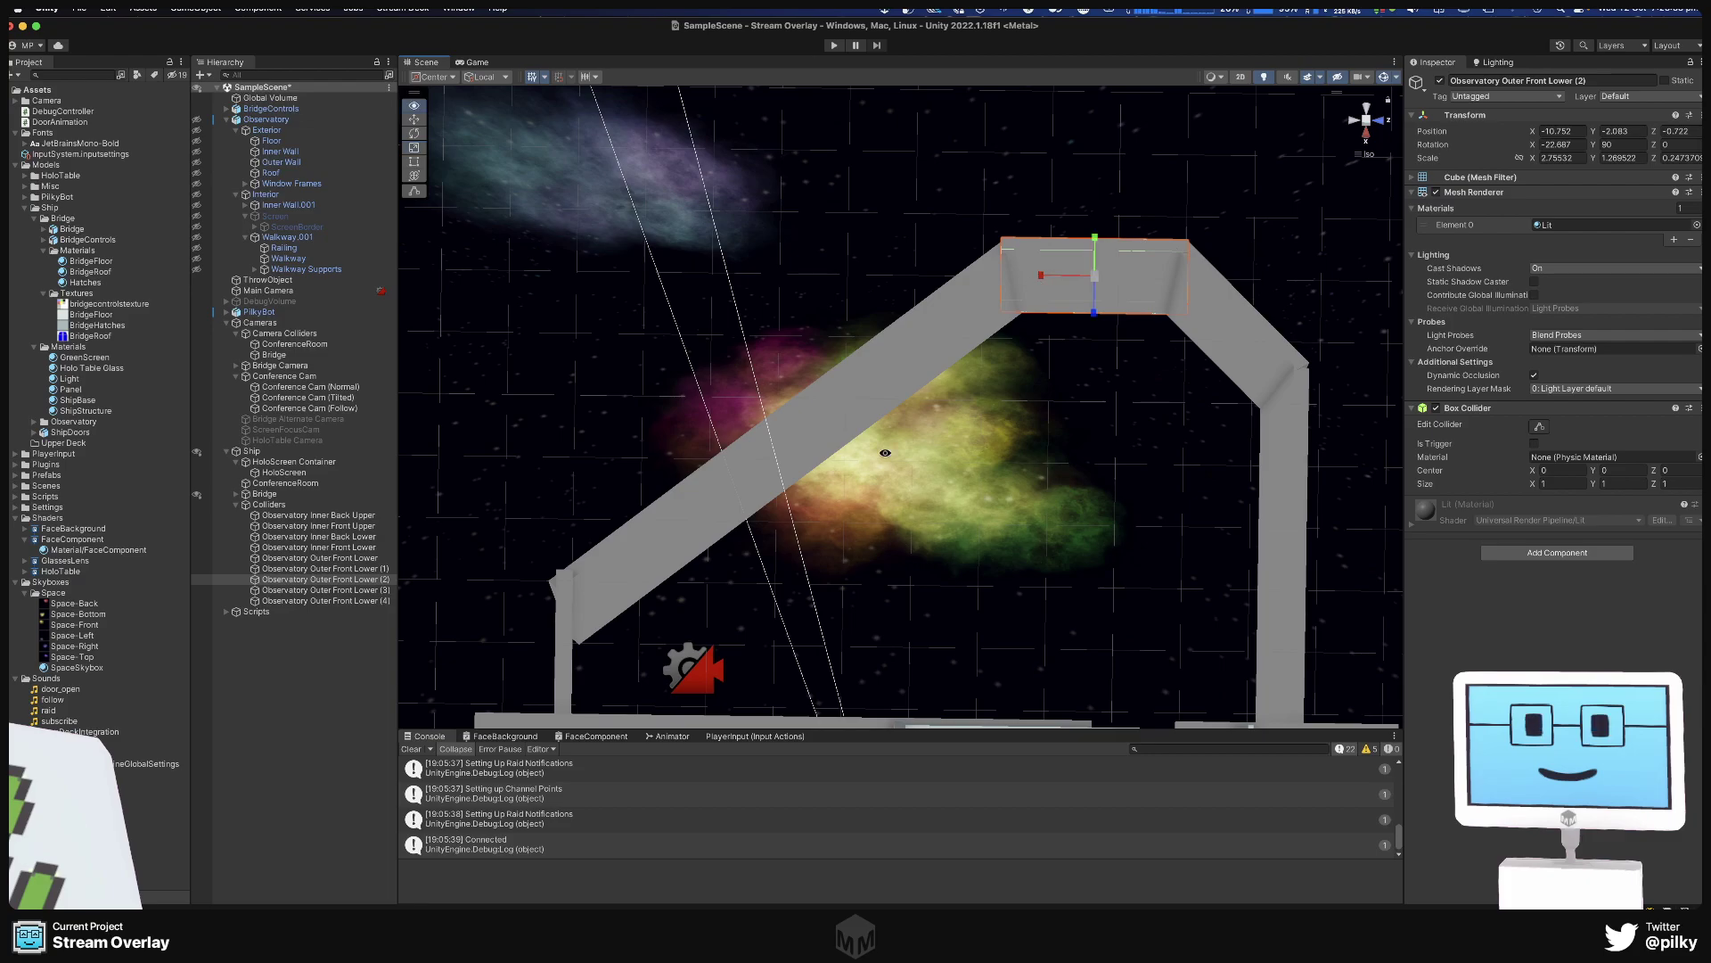
pyautogui.keyDown('alt'); pyautogui.moveTo(1039, 276); pyautogui.dragTo(1649, 287); pyautogui.keyUp('alt')
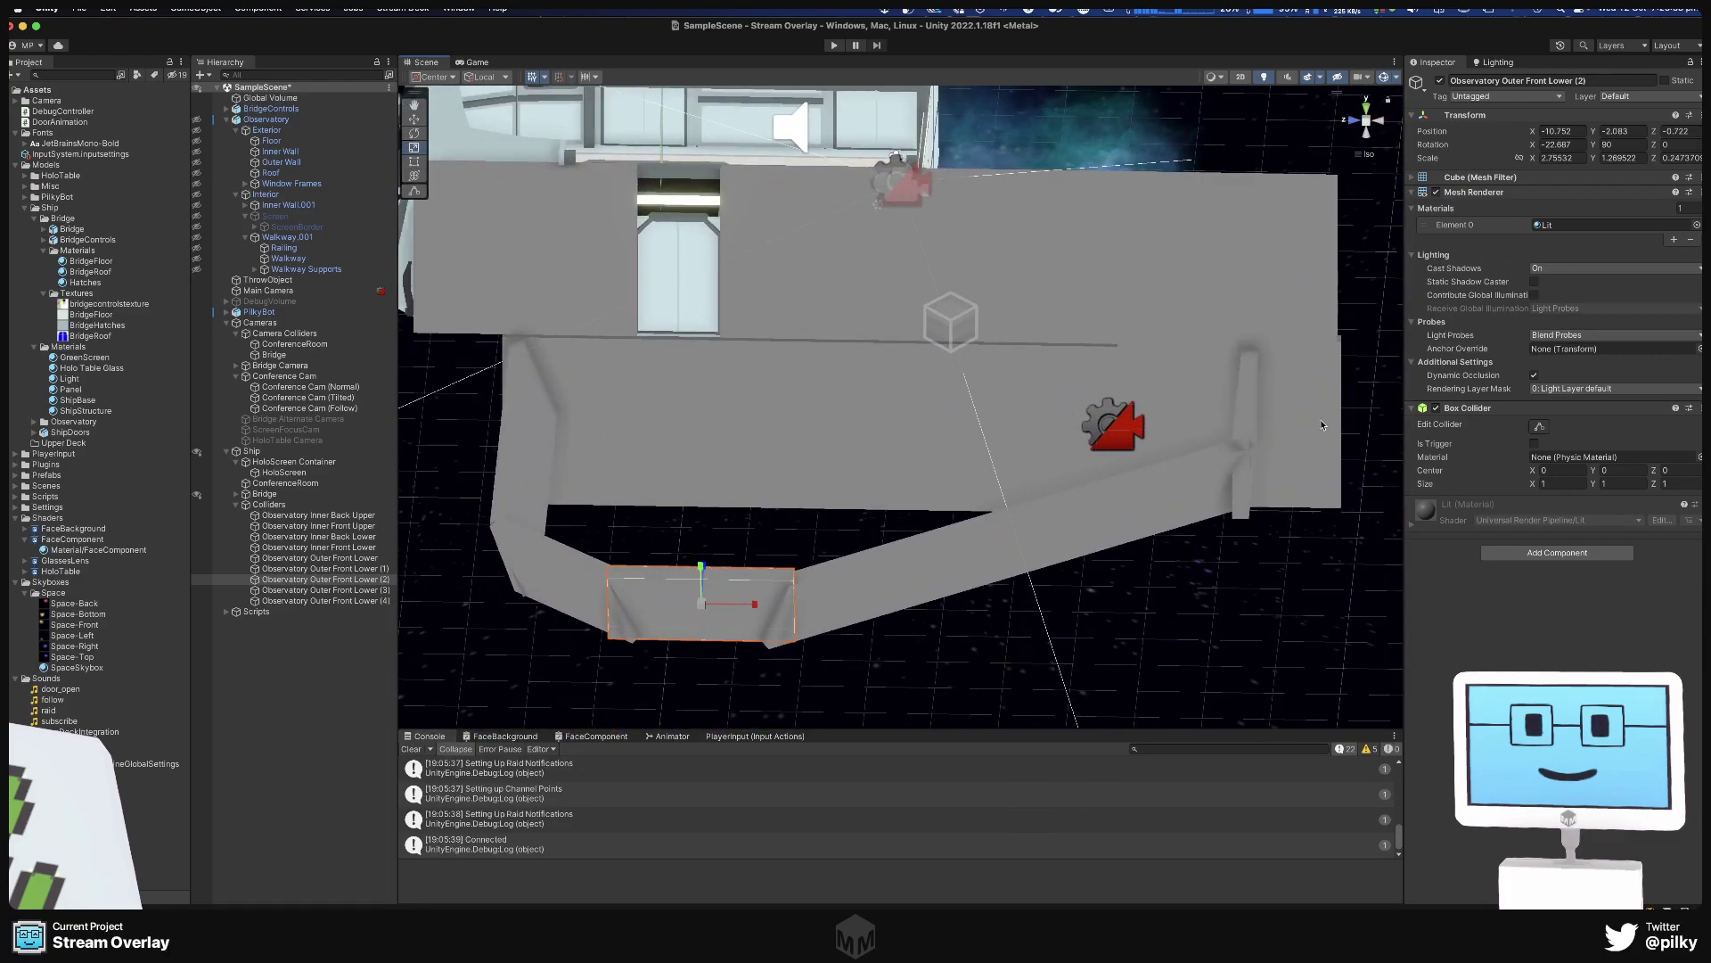
pyautogui.press('r')
# Set the X rotation of Observatory Outer Front Lower (4), the collider at the door end, to -22.687.
pyautogui.click(1250, 425)
pyautogui.click(1249, 425)
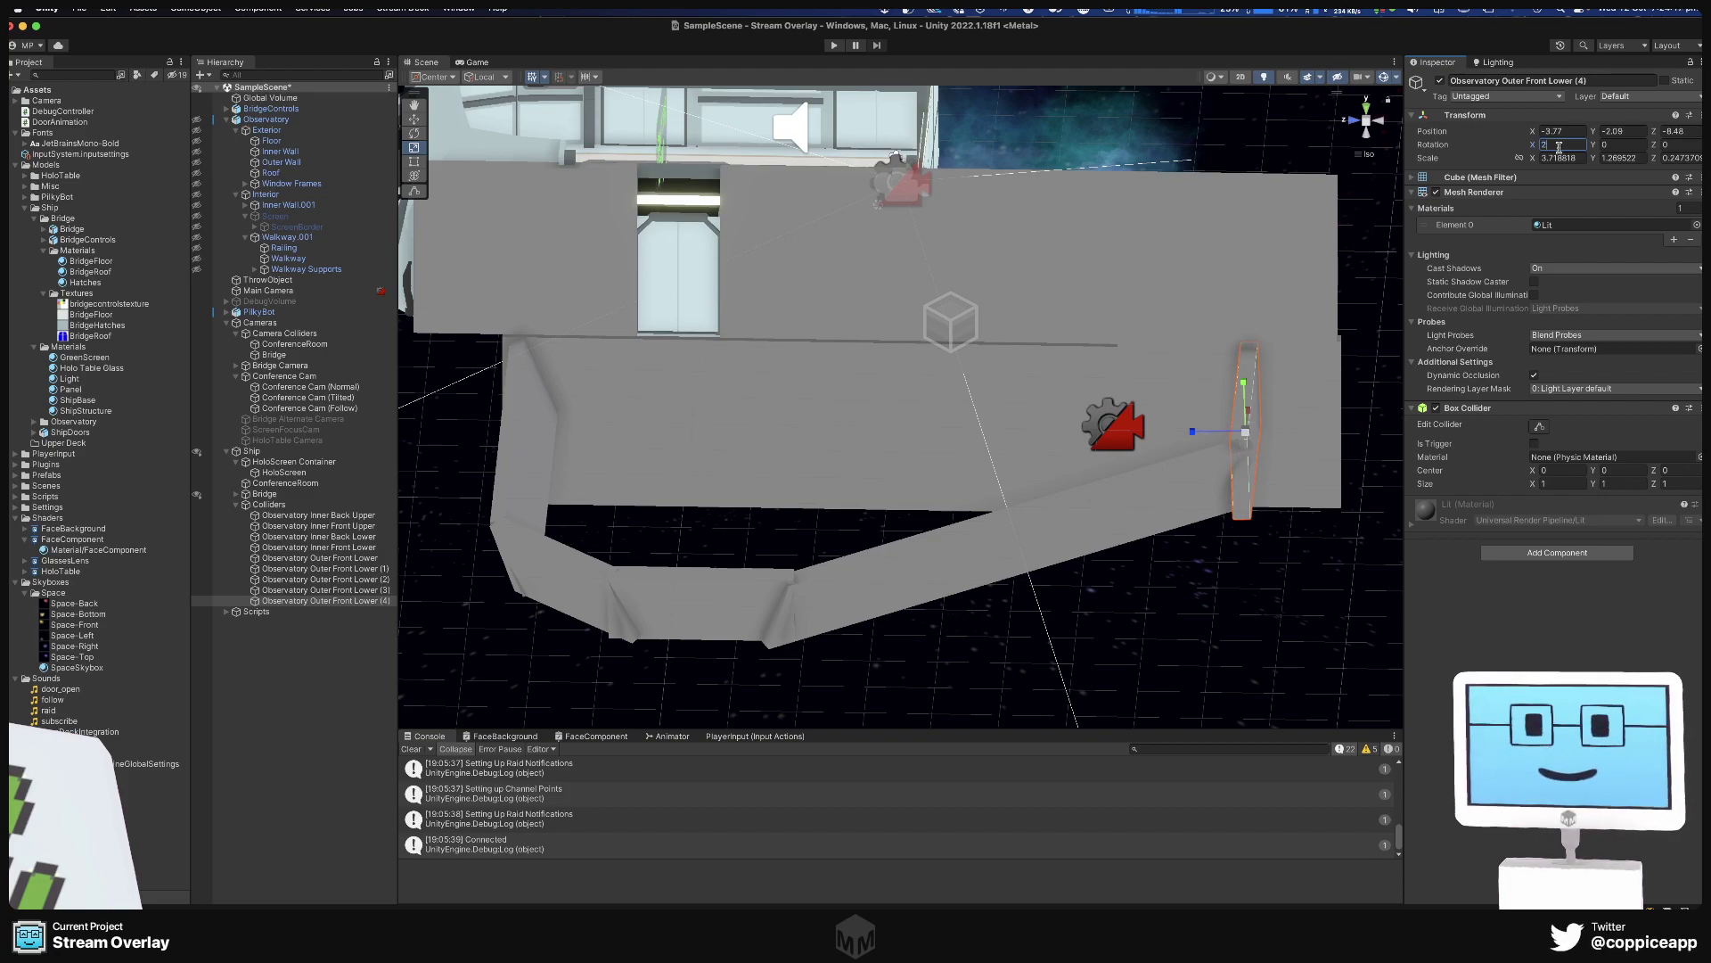
pyautogui.write('2.687')
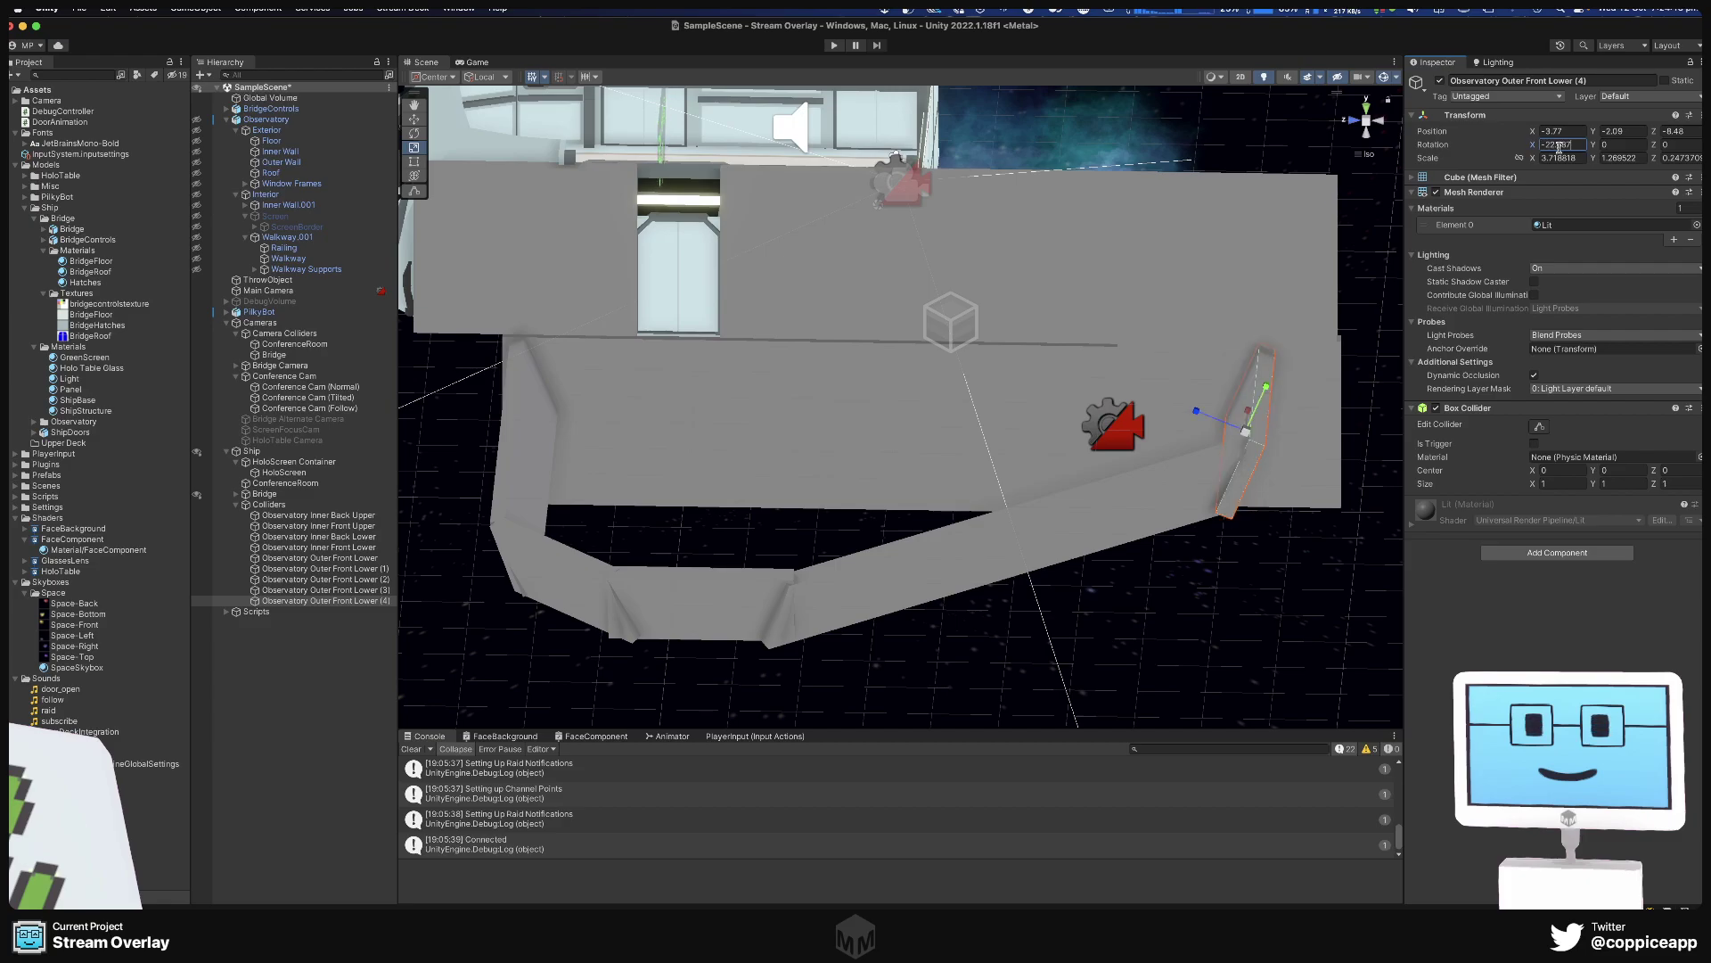
# Show the Observatory model again and stretch Observatory Outer Front Lower (3) to an X scale of about 9.28 to meet the door-end collider.
pyautogui.keyDown('alt'); pyautogui.moveTo(1305, 447); pyautogui.dragTo(1100, 595); pyautogui.keyUp('alt')
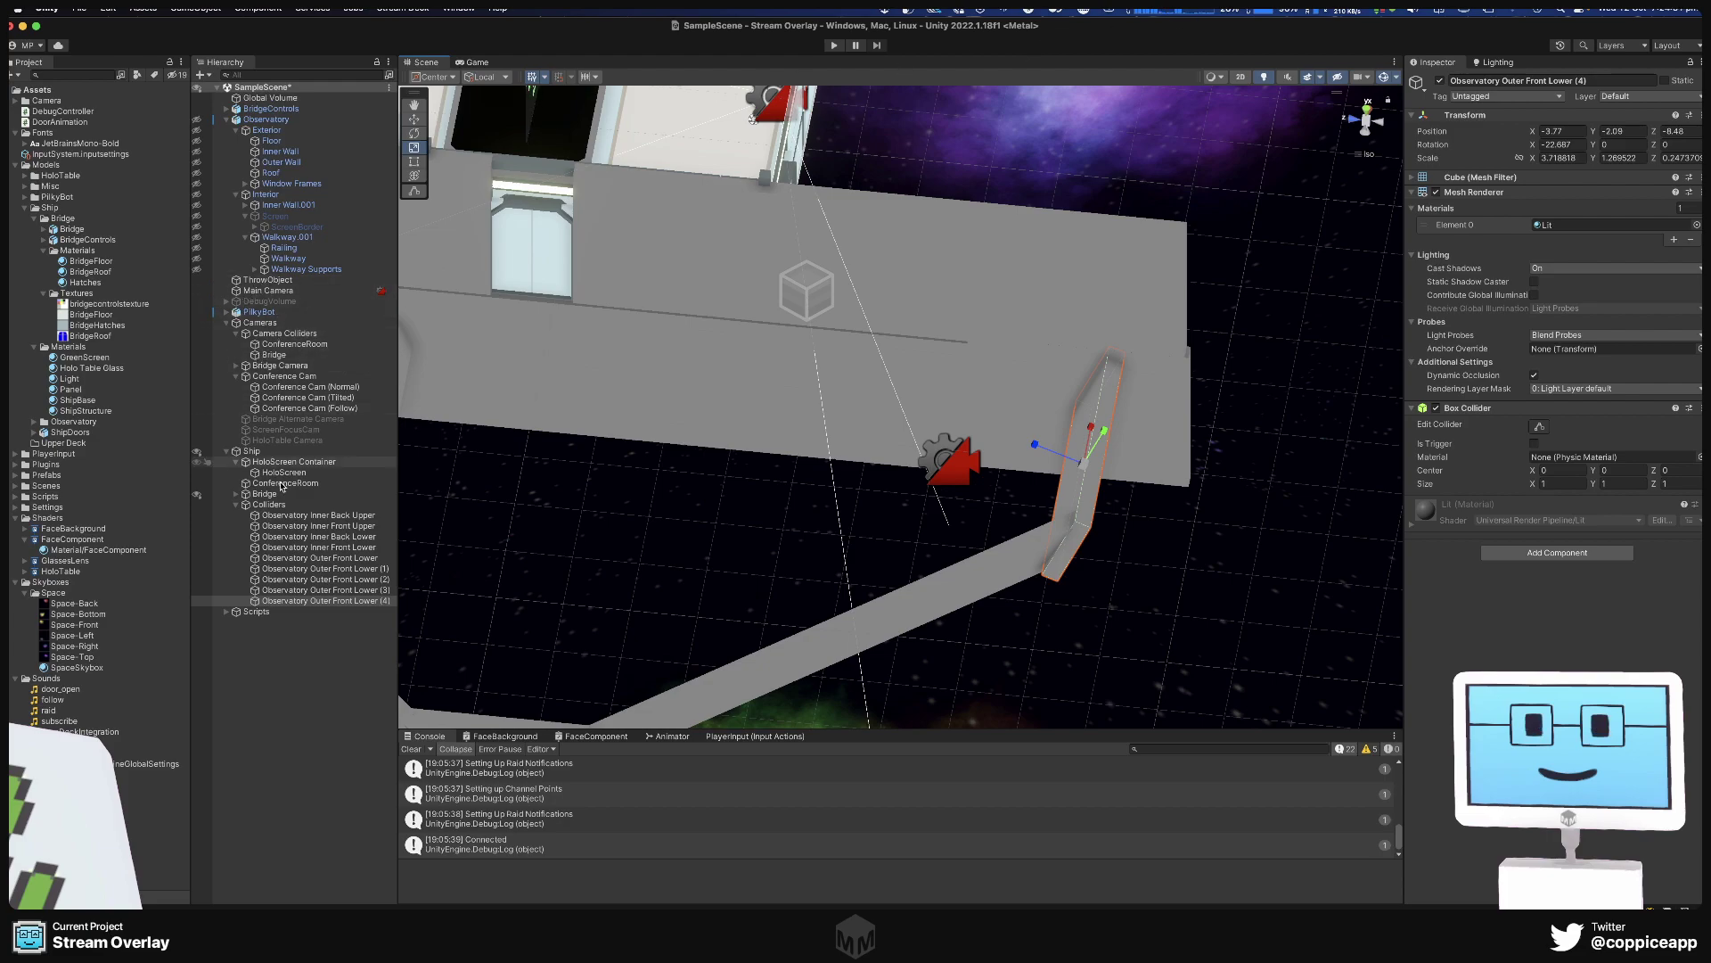
pyautogui.click(197, 451)
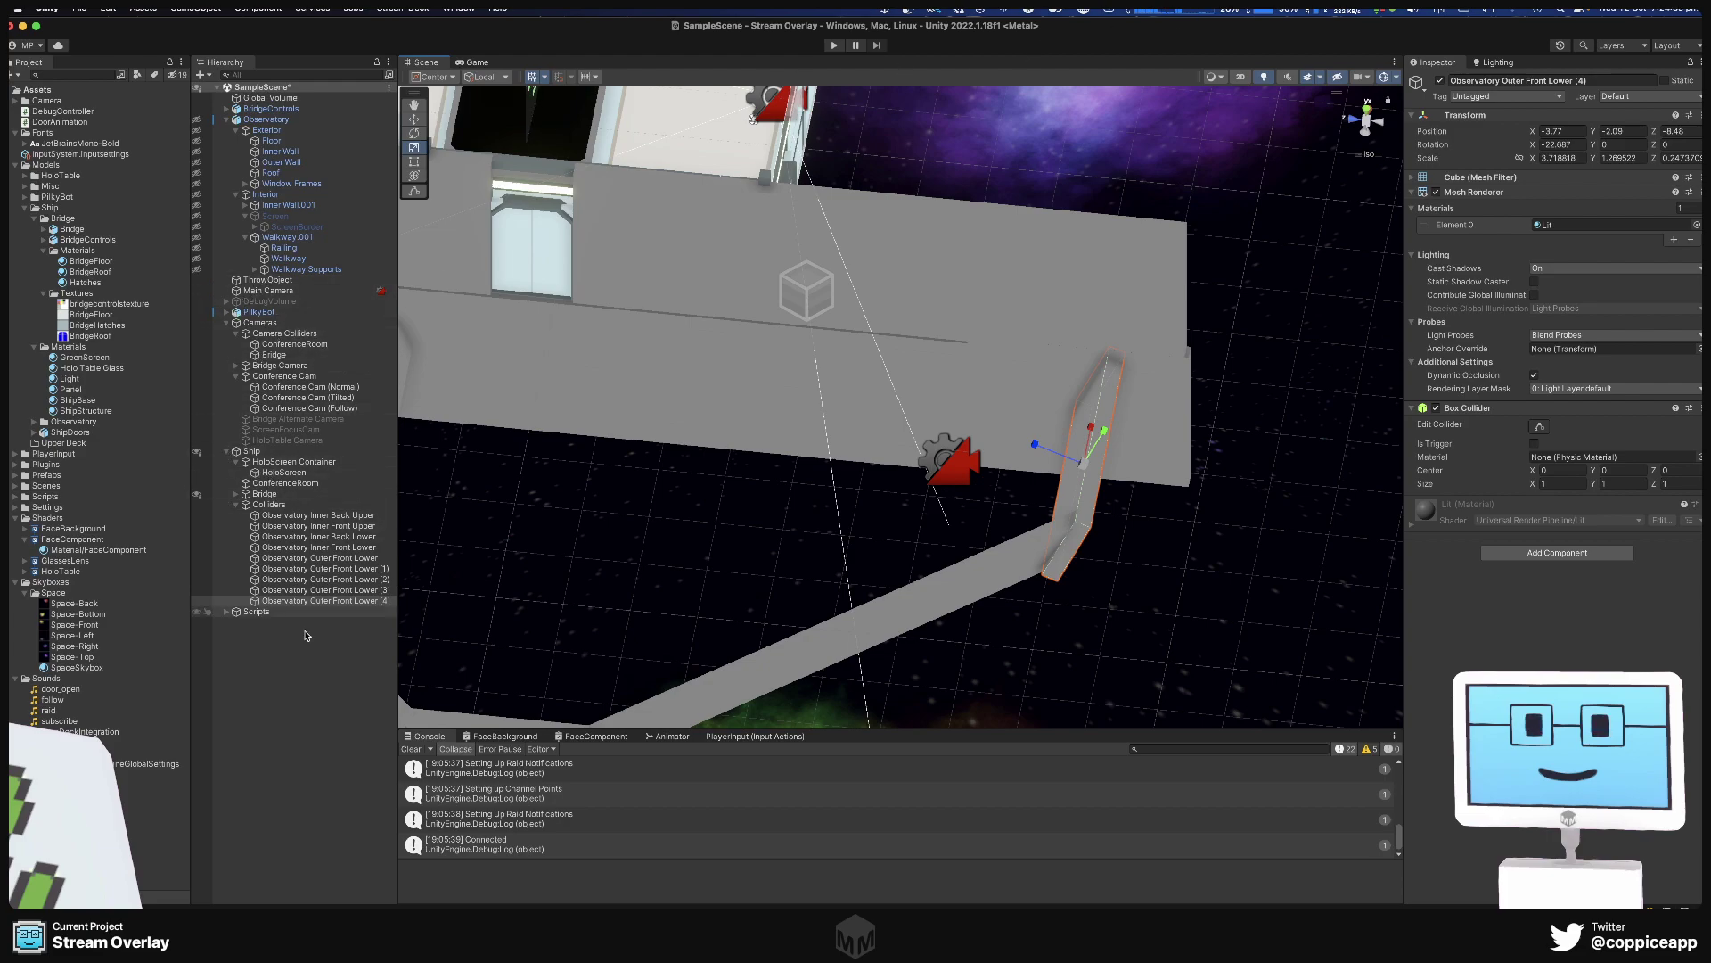
pyautogui.click(197, 120)
pyautogui.keyDown('alt'); pyautogui.moveTo(1064, 471); pyautogui.dragTo(1100, 384); pyautogui.keyUp('alt')
pyautogui.press('w')
pyautogui.click(1017, 617)
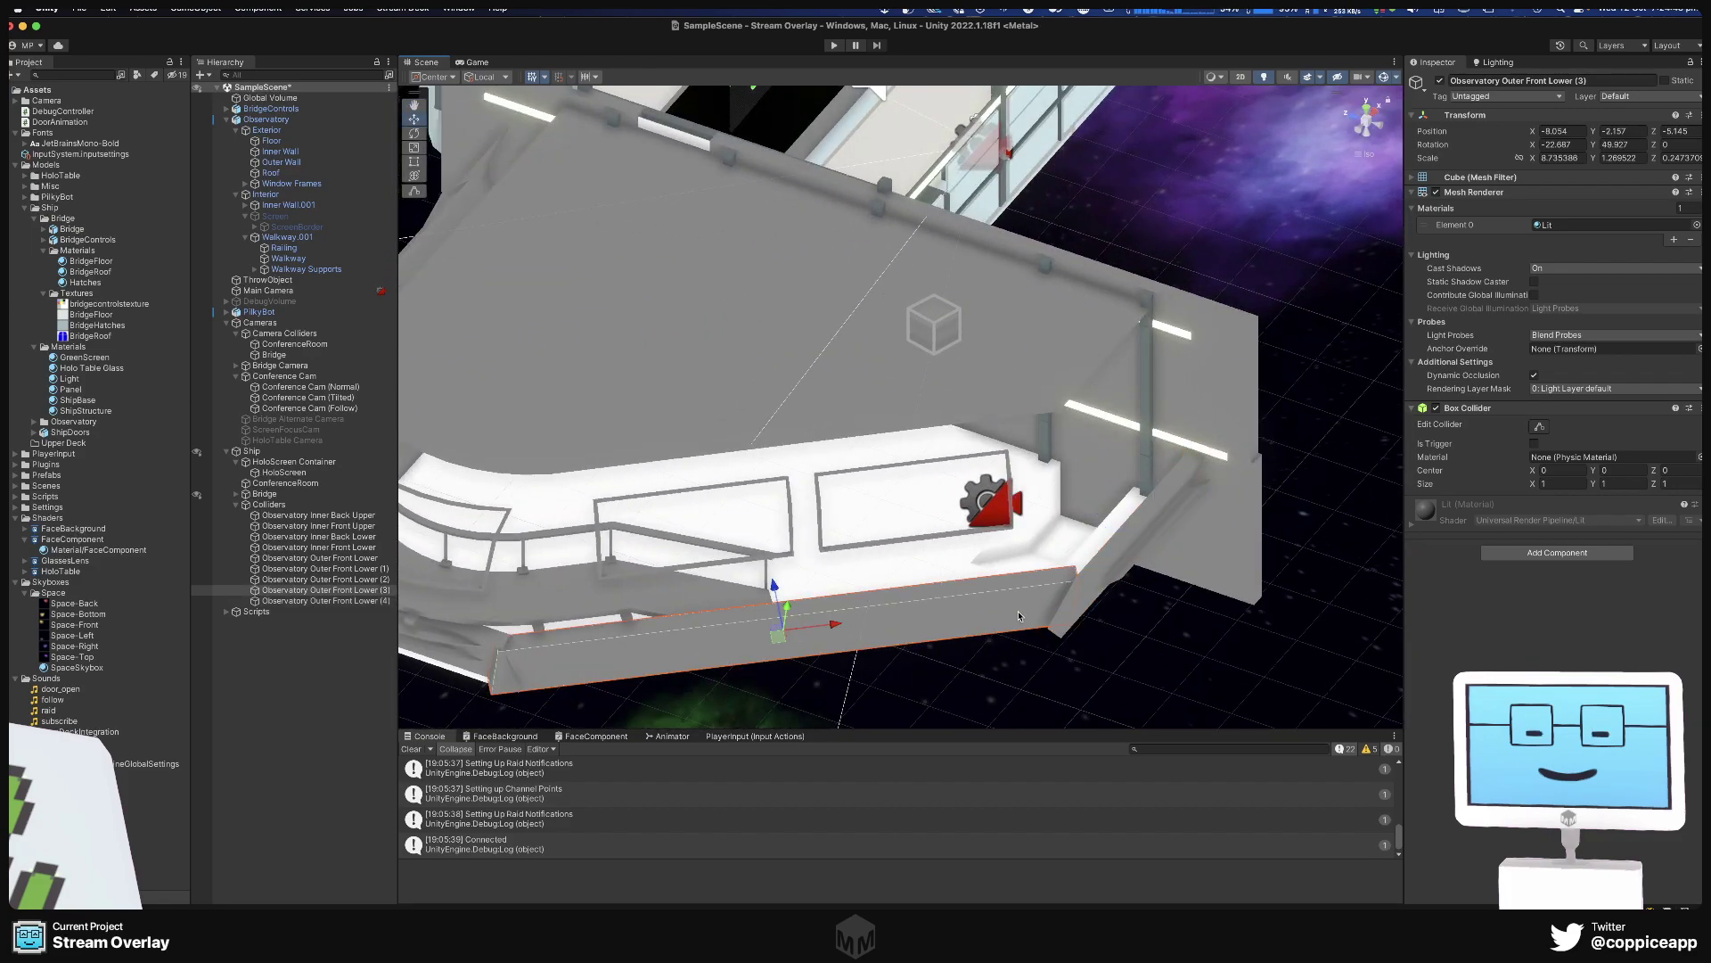
pyautogui.moveTo(838, 631); pyautogui.dragTo(844, 624)
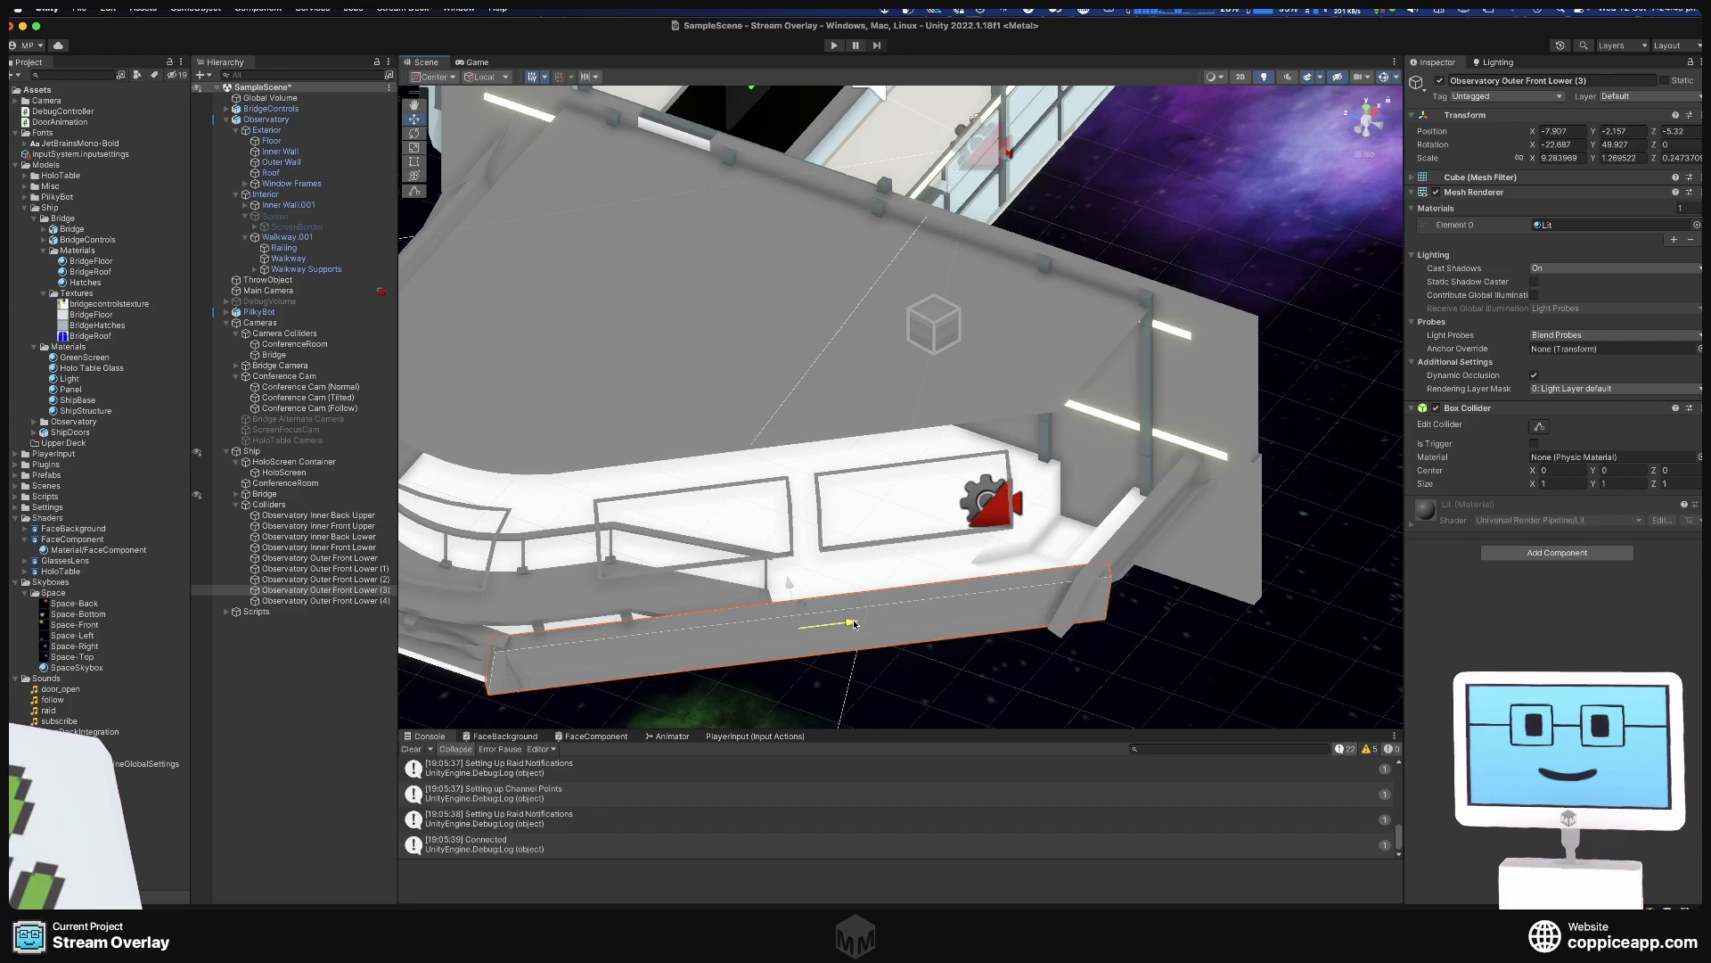
# Examine the tilted outer colliders around the observatory's curved end for remaining gaps.
pyautogui.keyDown('alt'); pyautogui.moveTo(837, 607); pyautogui.dragTo(872, 420); pyautogui.keyUp('alt')
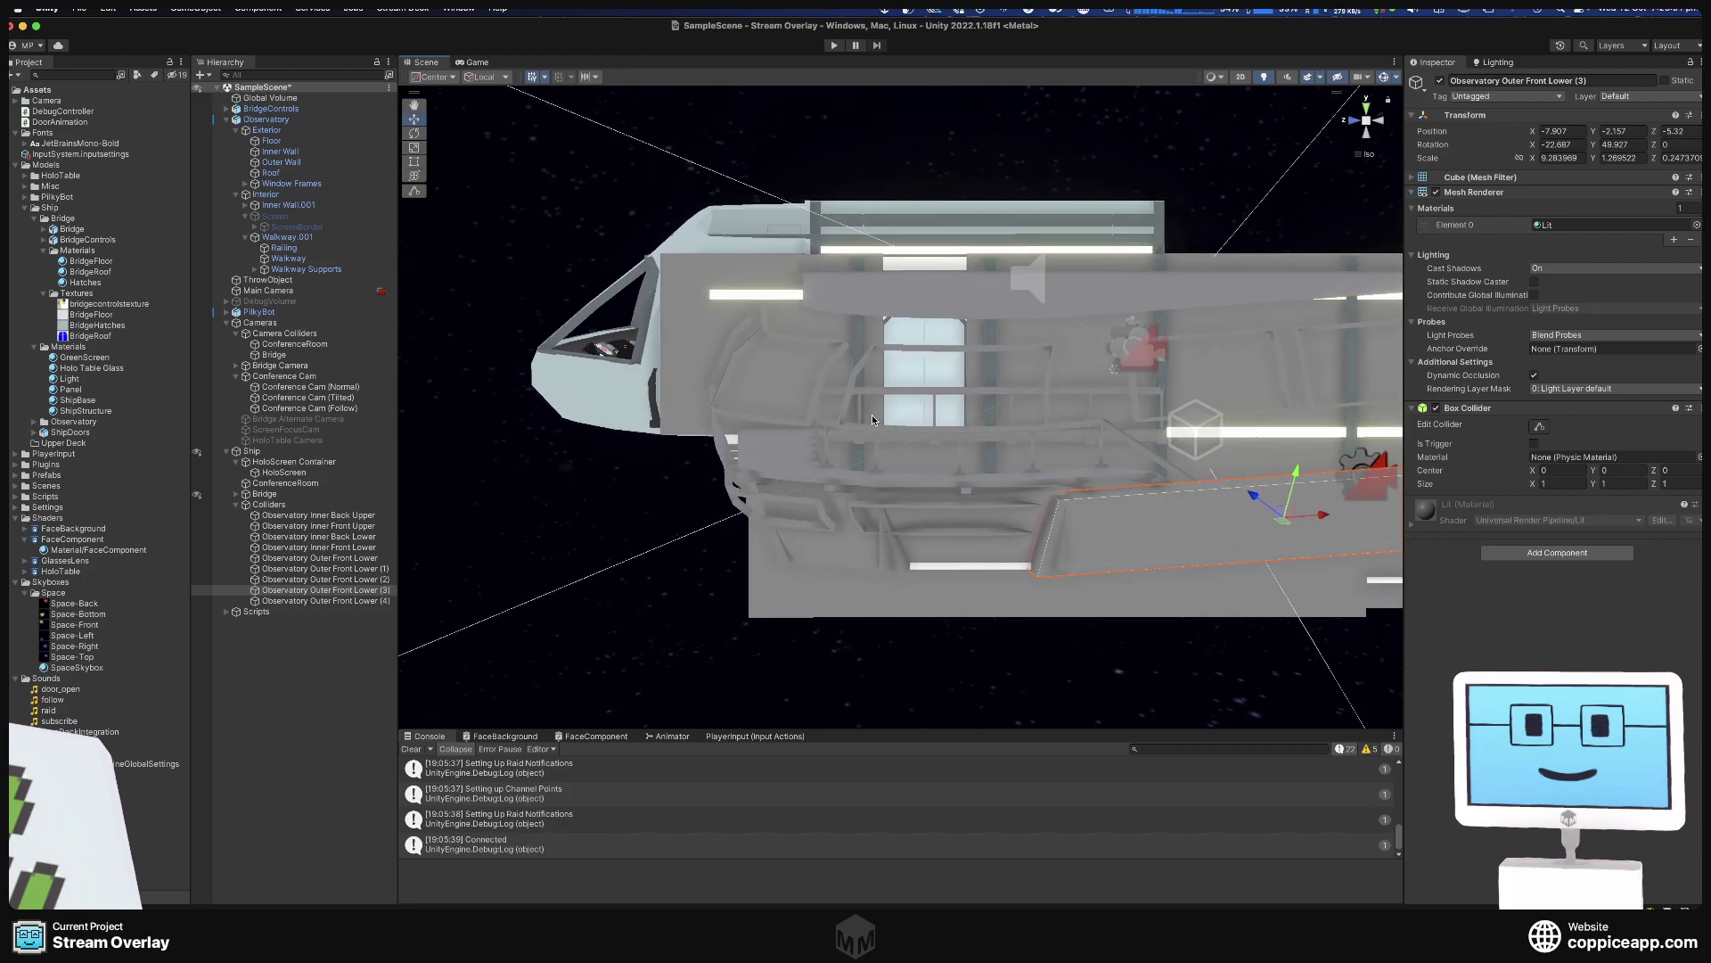
pyautogui.scroll(-3, 695, 358)
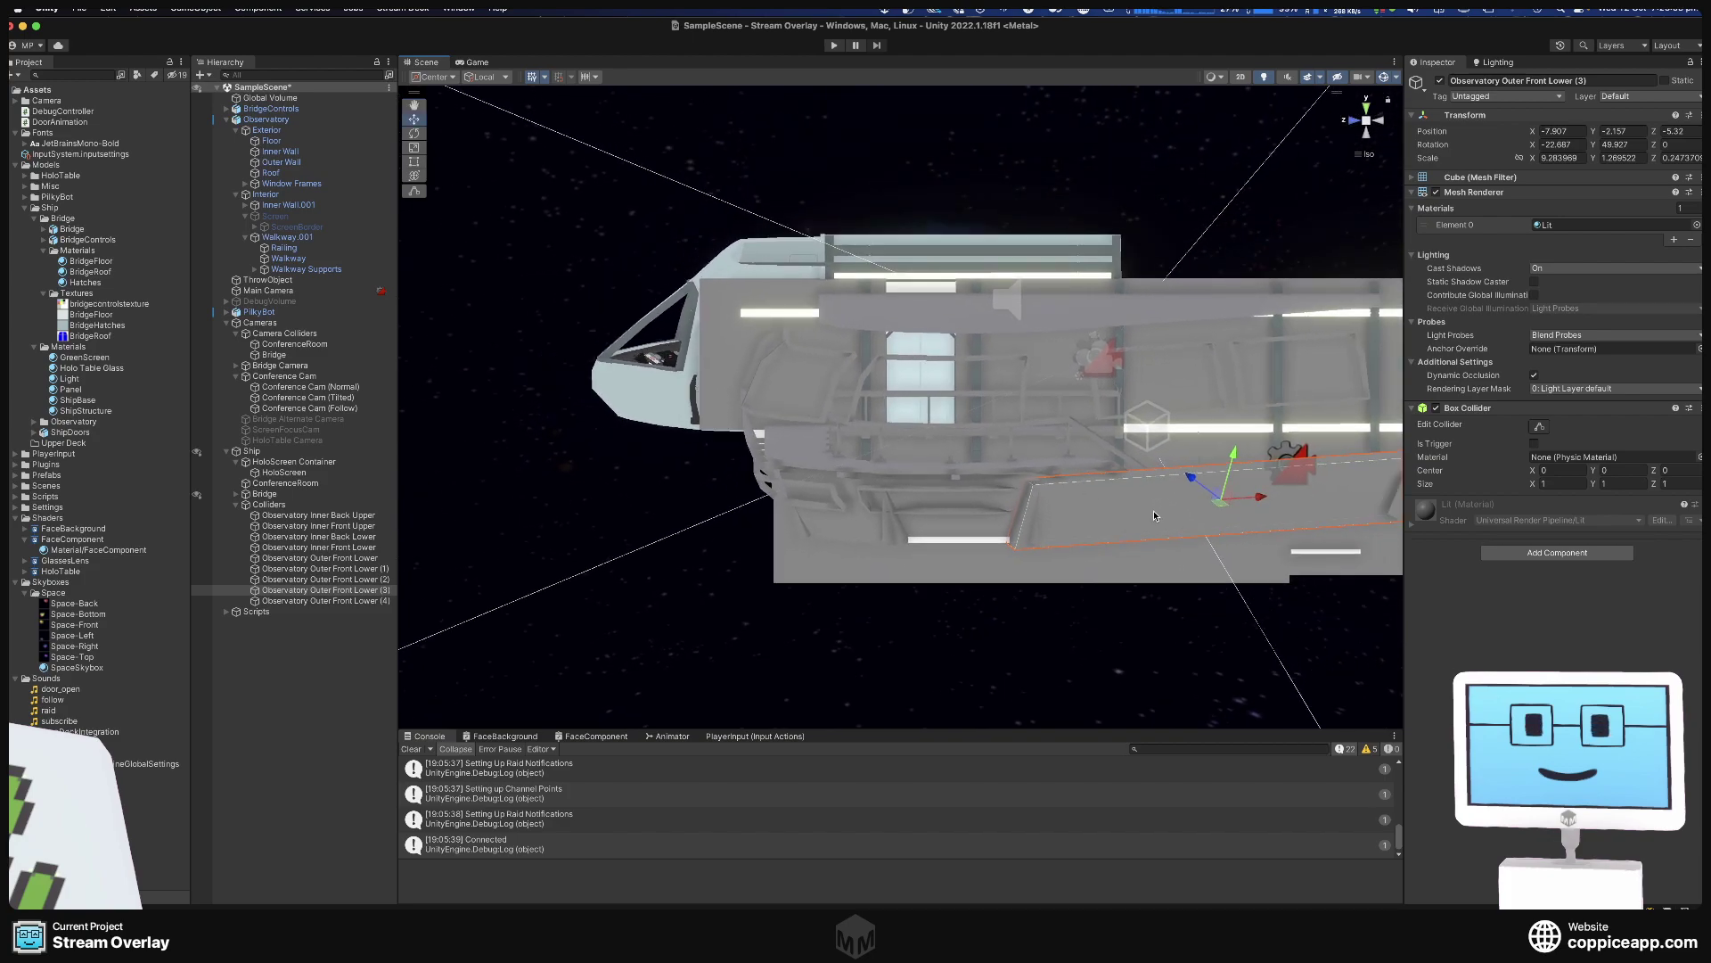
pyautogui.keyDown('alt'); pyautogui.moveTo(1147, 536); pyautogui.dragTo(1003, 587); pyautogui.keyUp('alt')
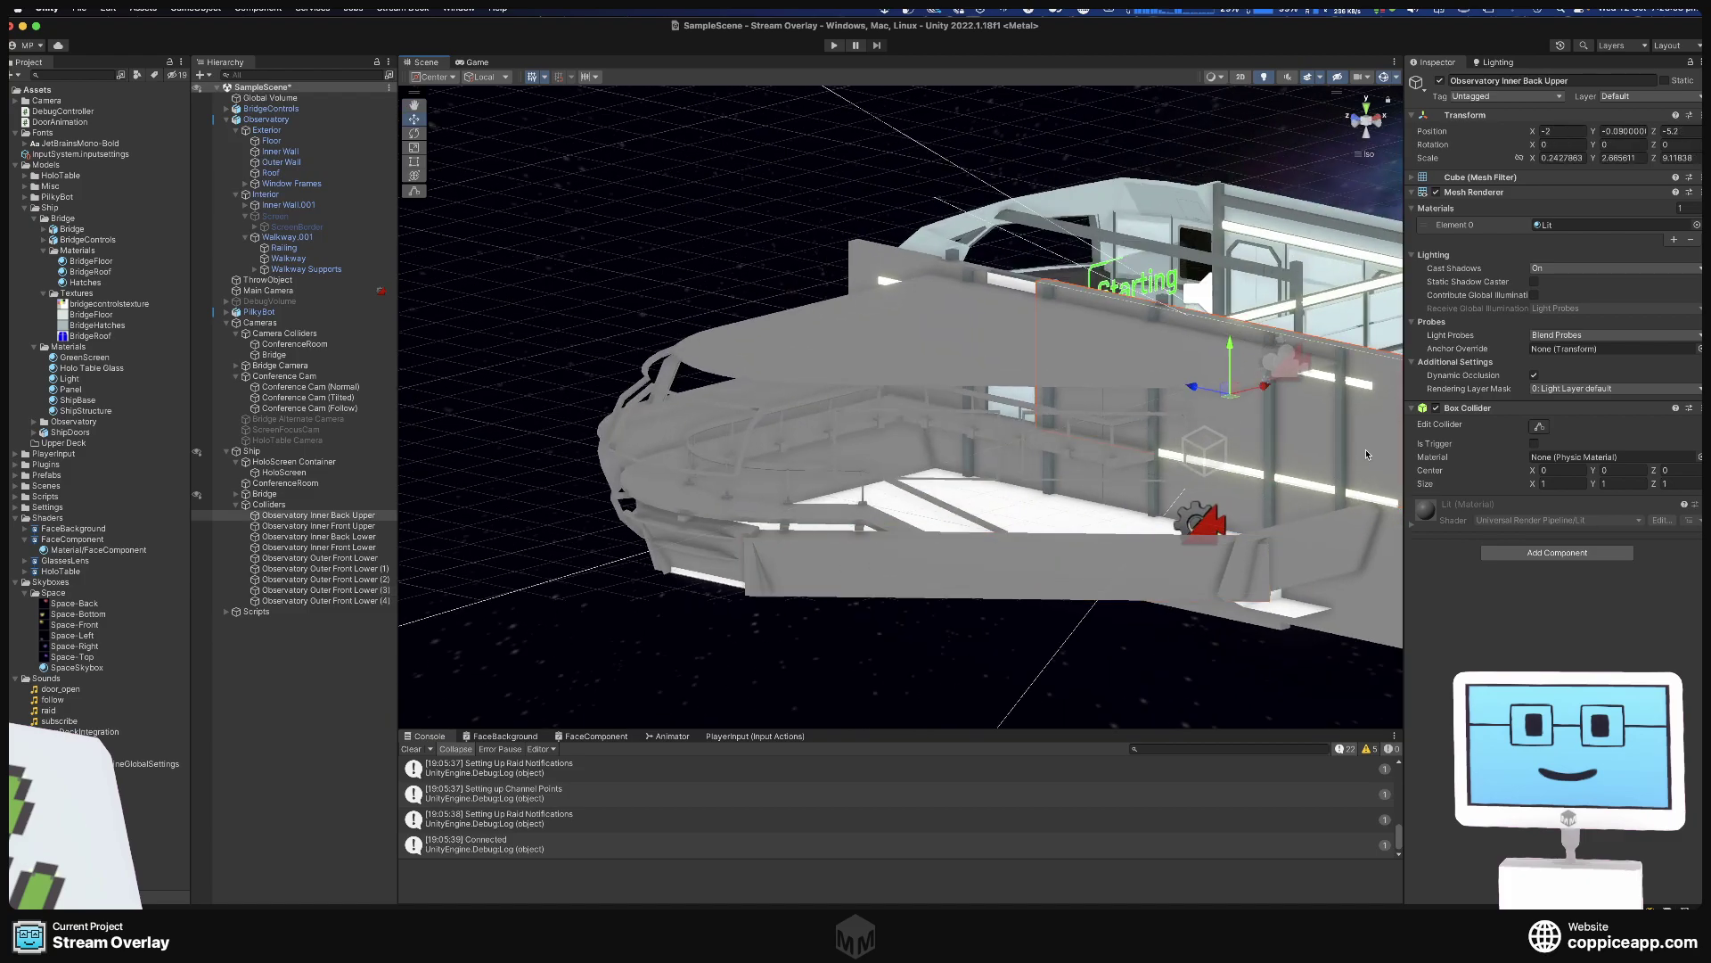
pyautogui.moveTo(779, 513); pyautogui.dragTo(878, 506, button='middle')
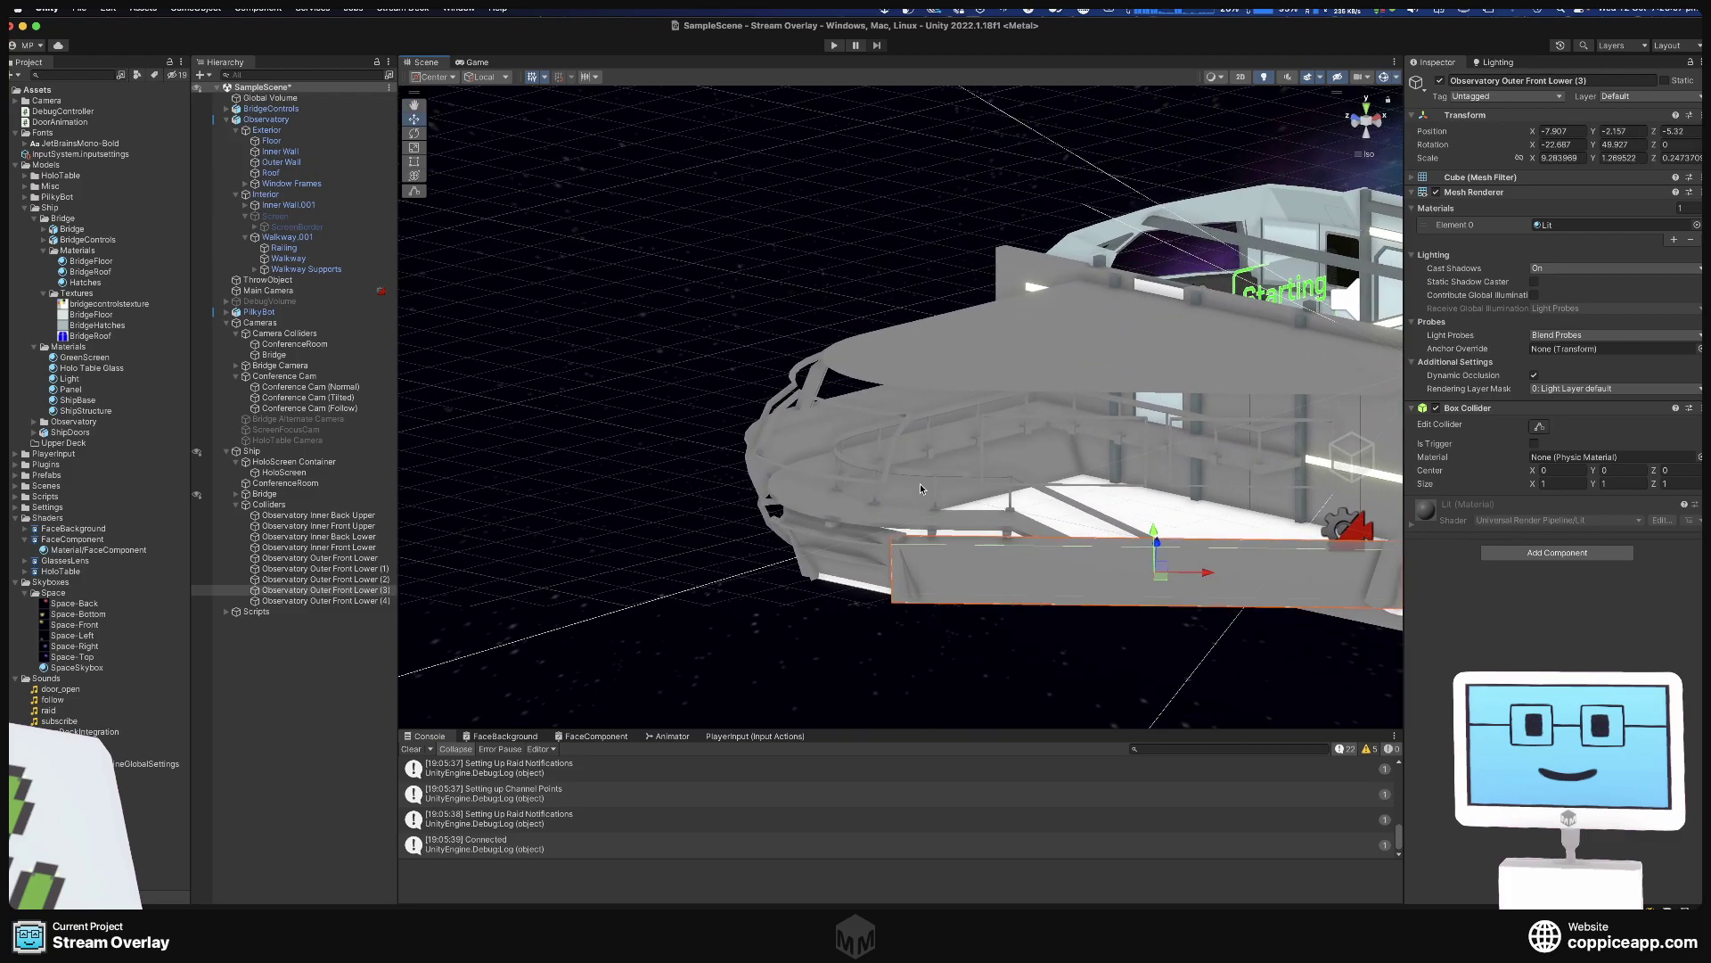
pyautogui.click(920, 490)
pyautogui.keyDown('alt'); pyautogui.moveTo(786, 546); pyautogui.dragTo(950, 541); pyautogui.keyUp('alt')
pyautogui.click(937, 539)
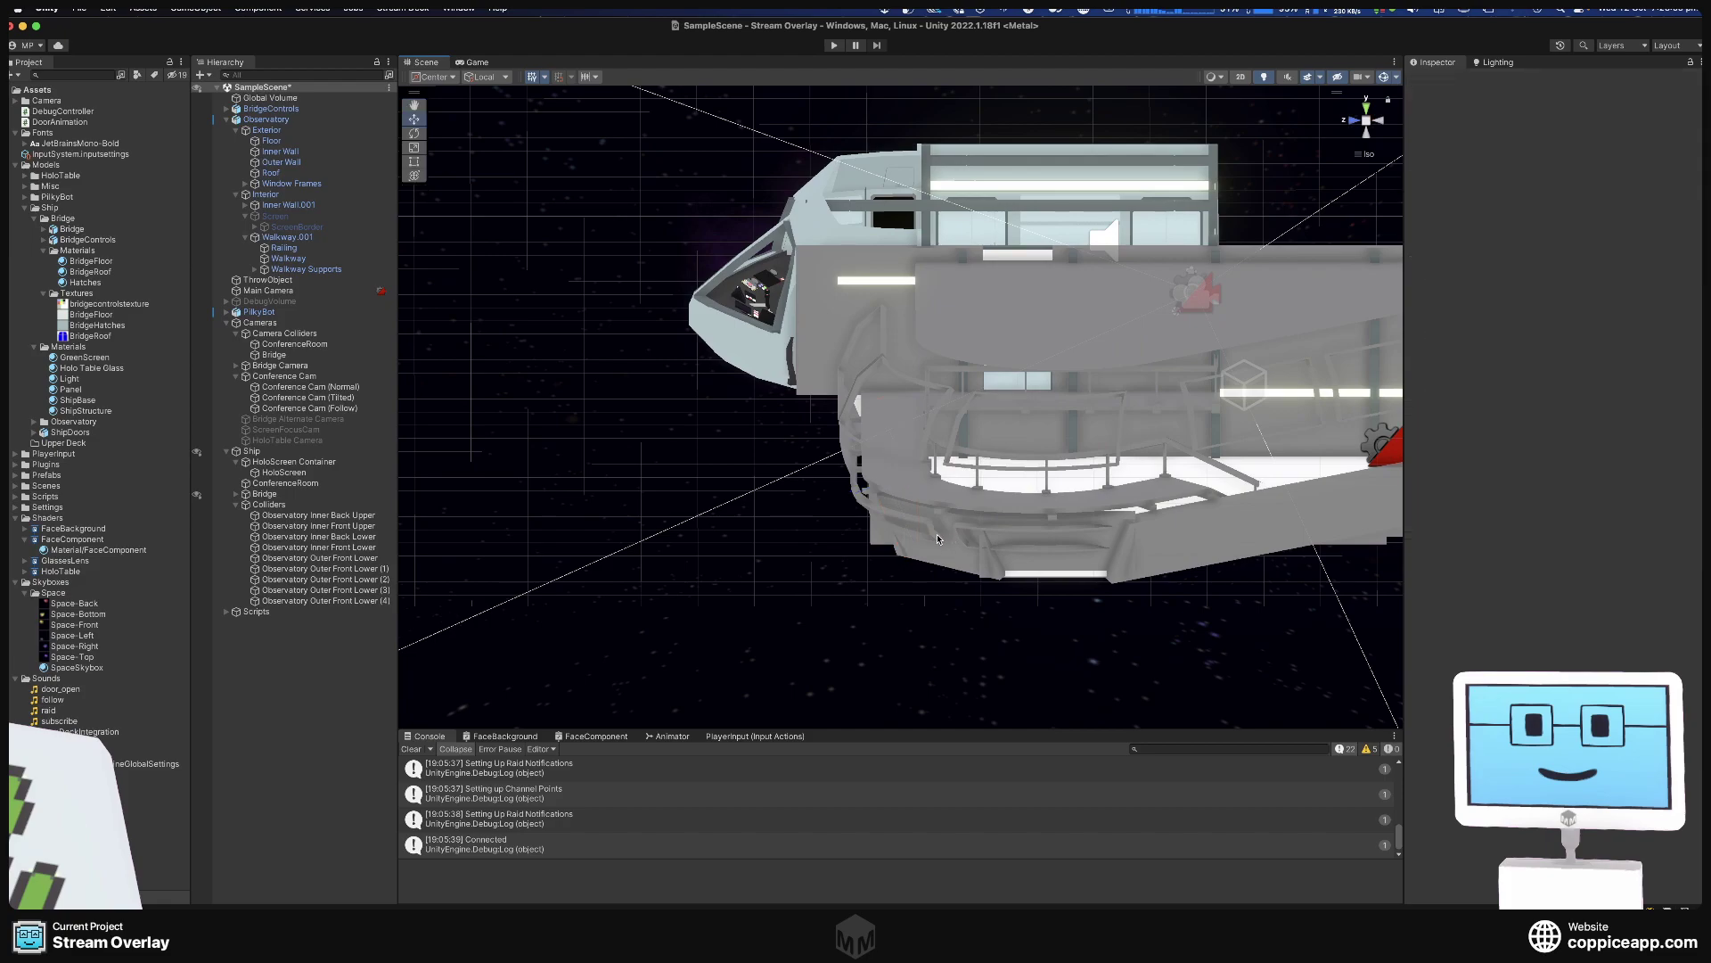
# Rename Observatory Outer Front Lower (1) as Observatory Outer Side Lower.
pyautogui.click(268, 504)
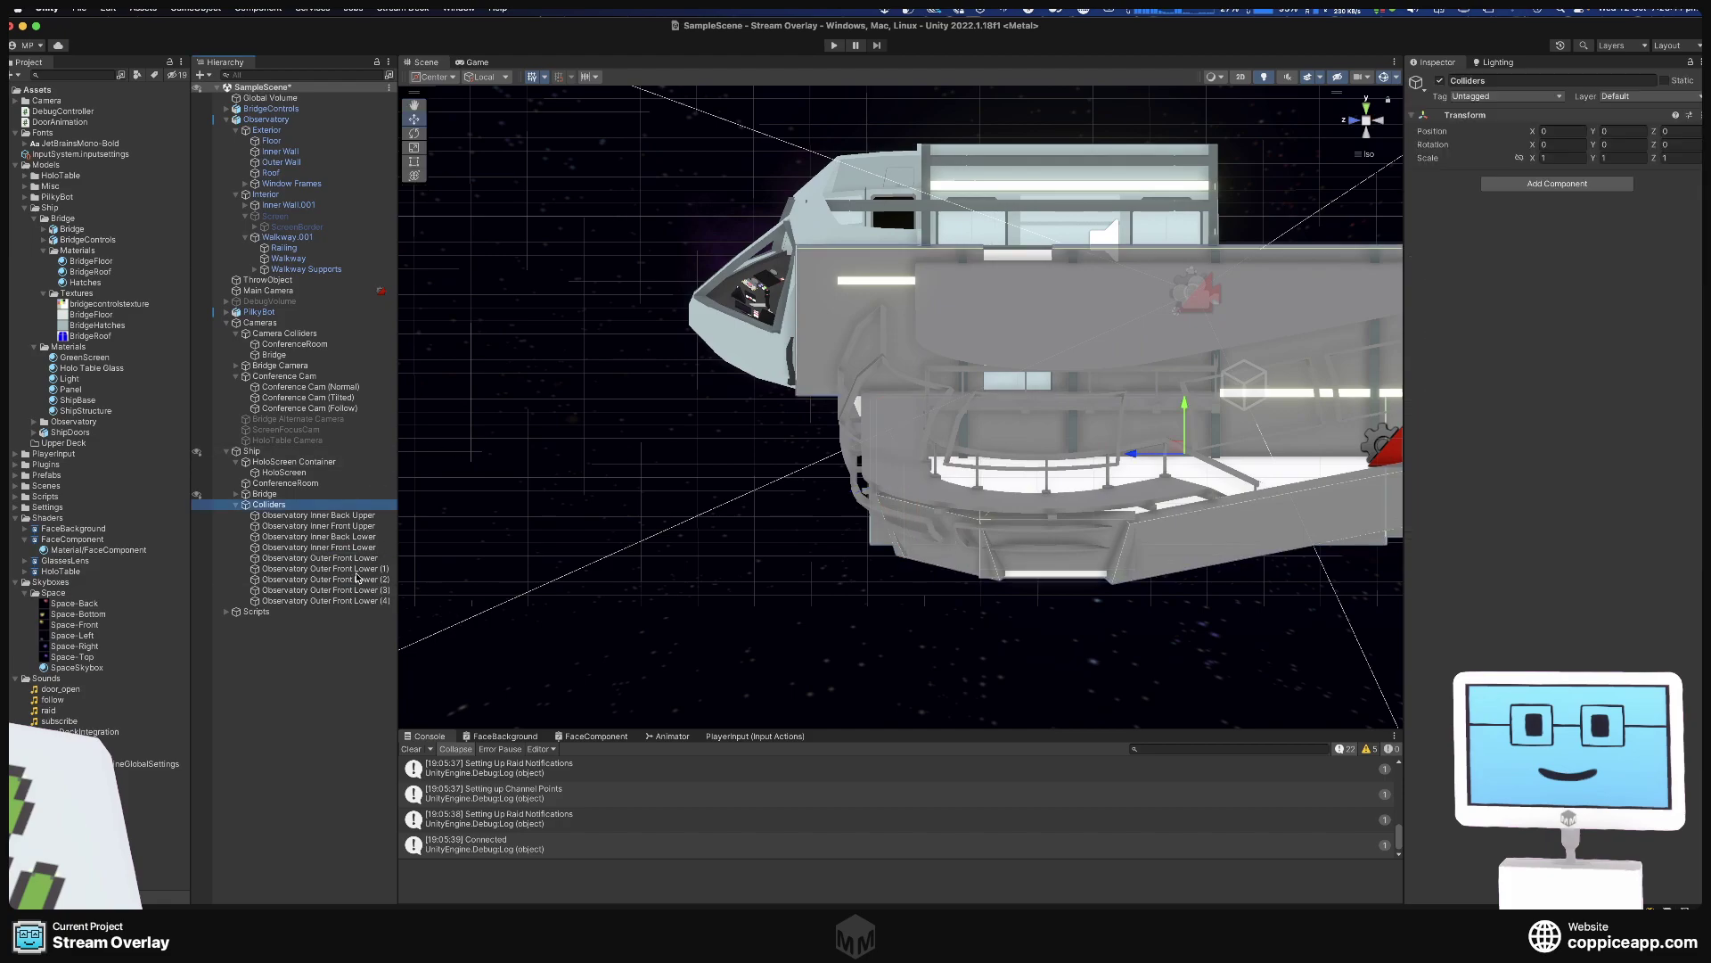
pyautogui.click(356, 558)
pyautogui.click(361, 570)
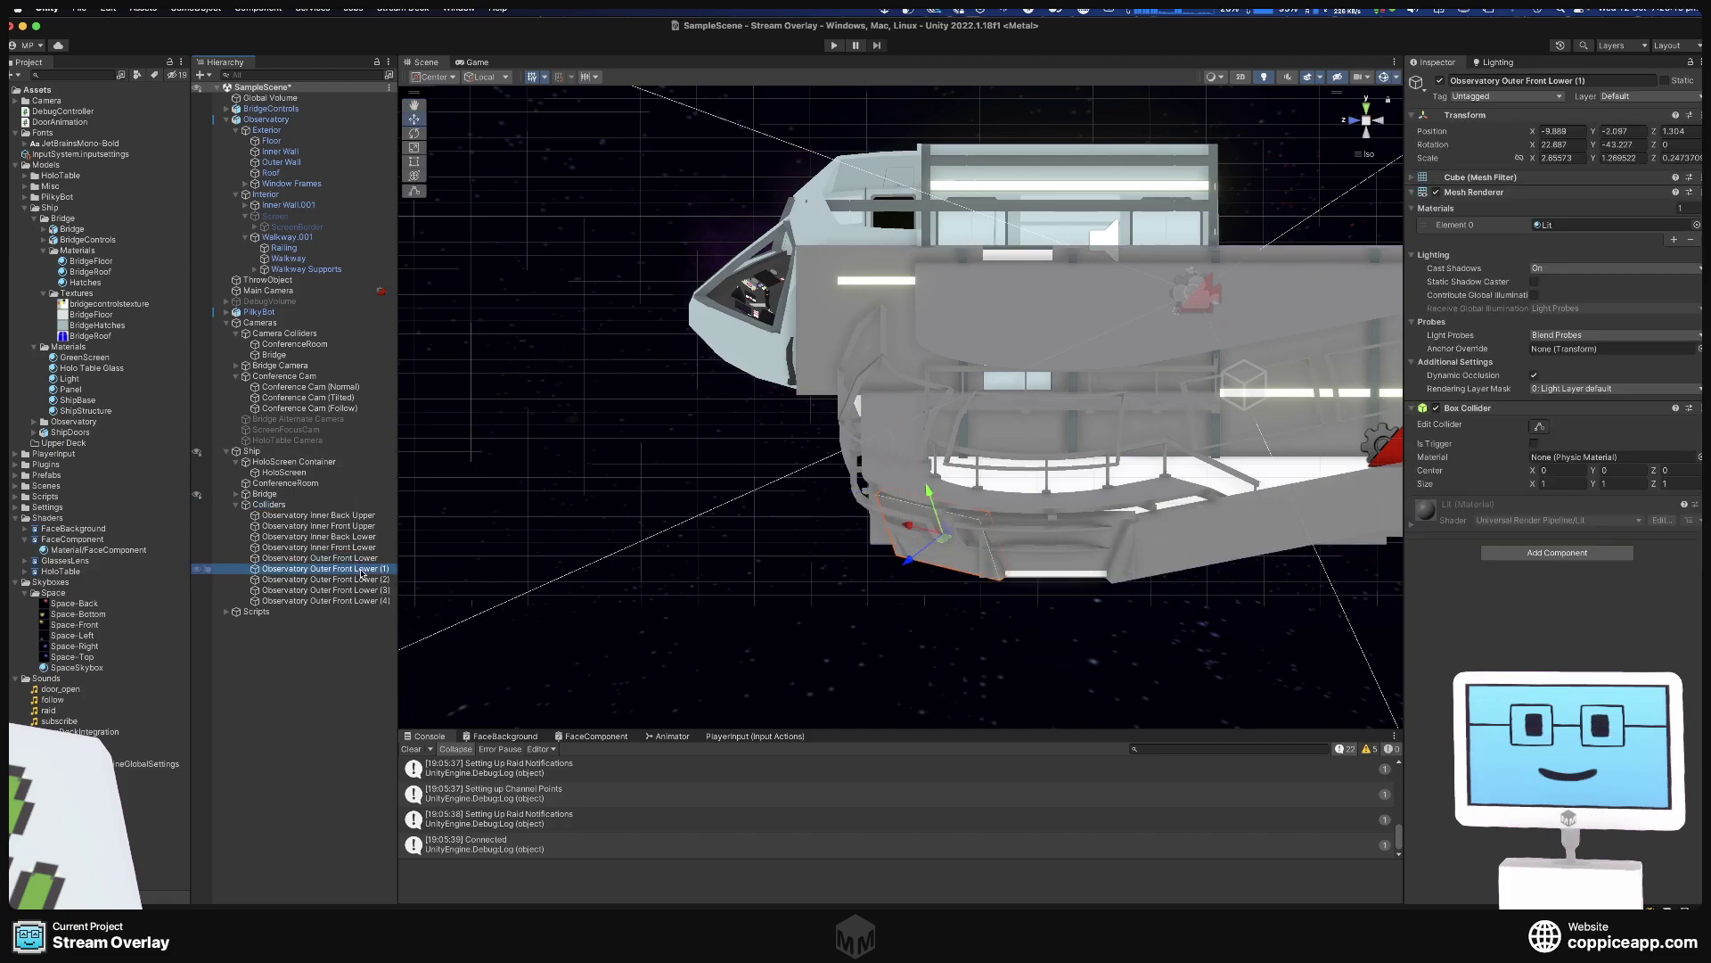
pyautogui.press('f')
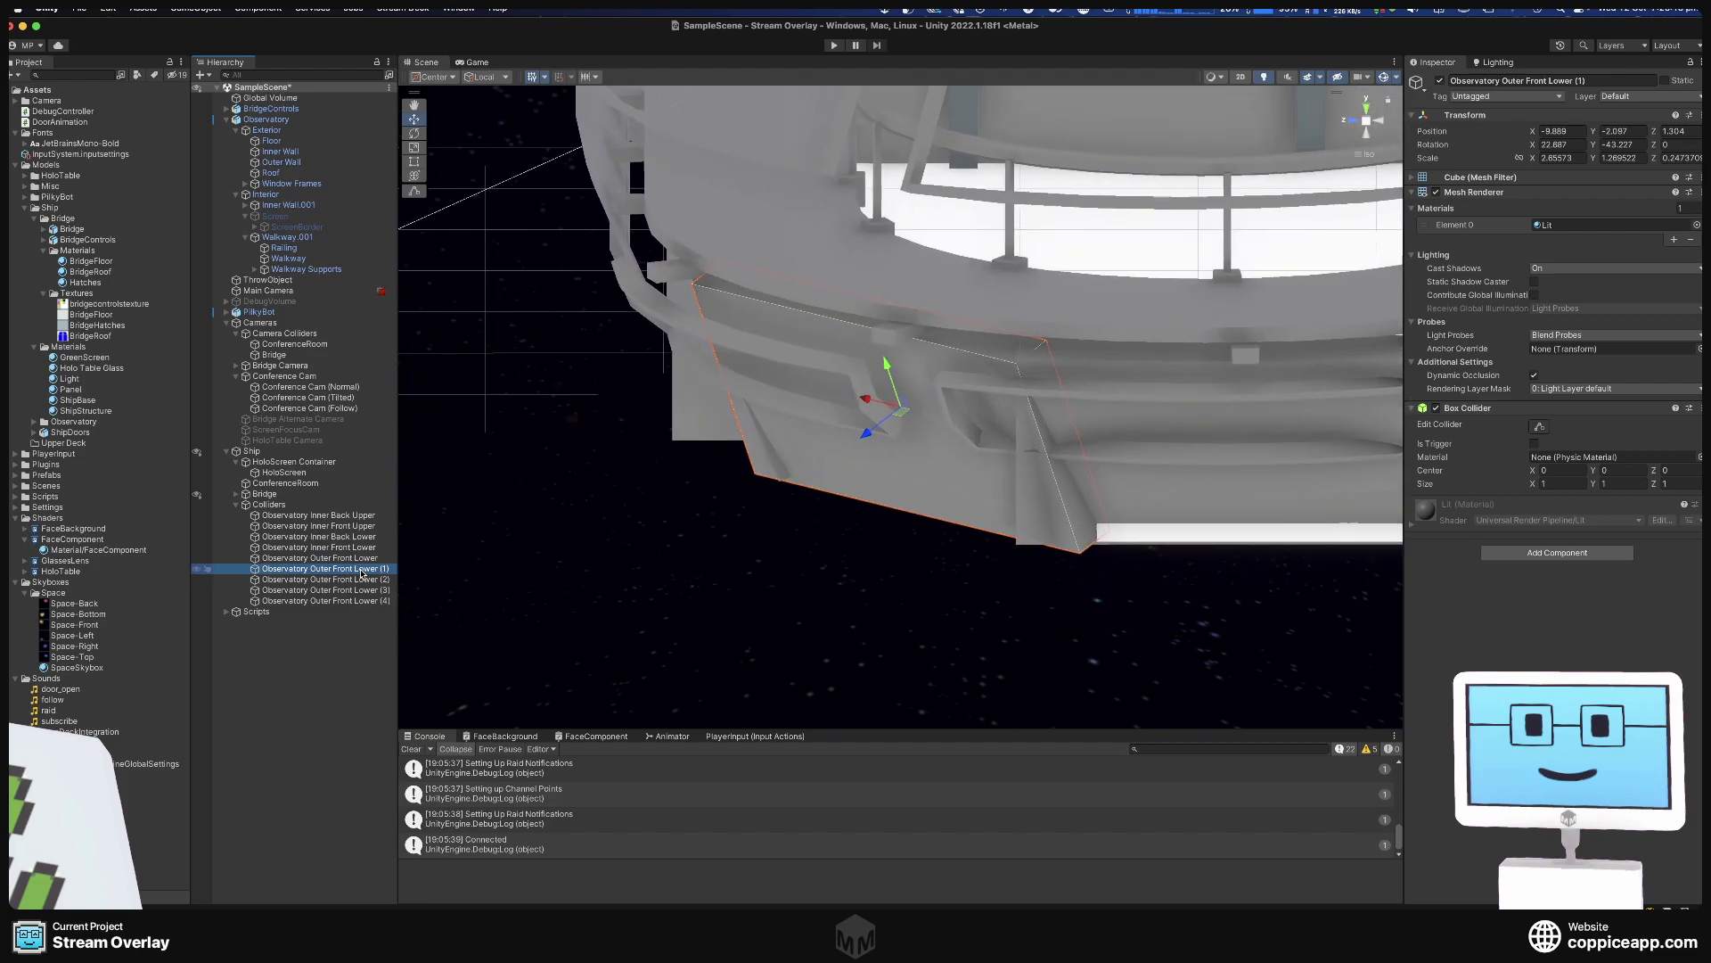
pyautogui.click(361, 574)
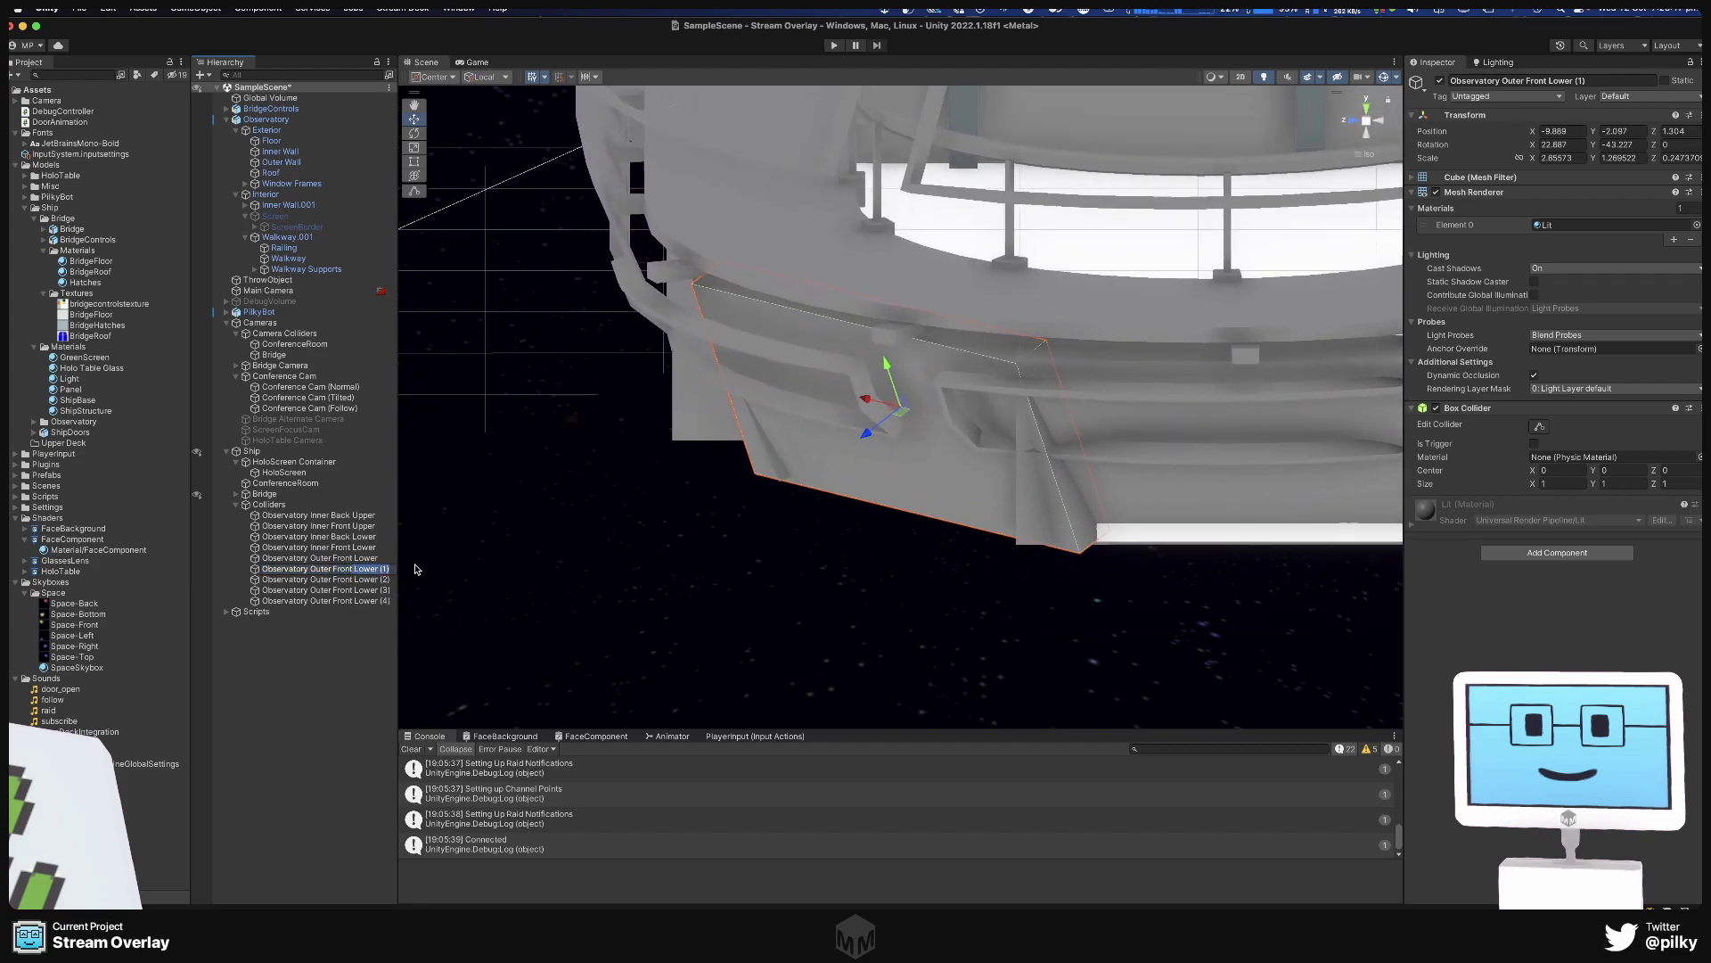
pyautogui.press('alt')
# Rename Observatory Outer Front Lower (2) as Observatory Outer Side Lower.
pyautogui.click(365, 580)
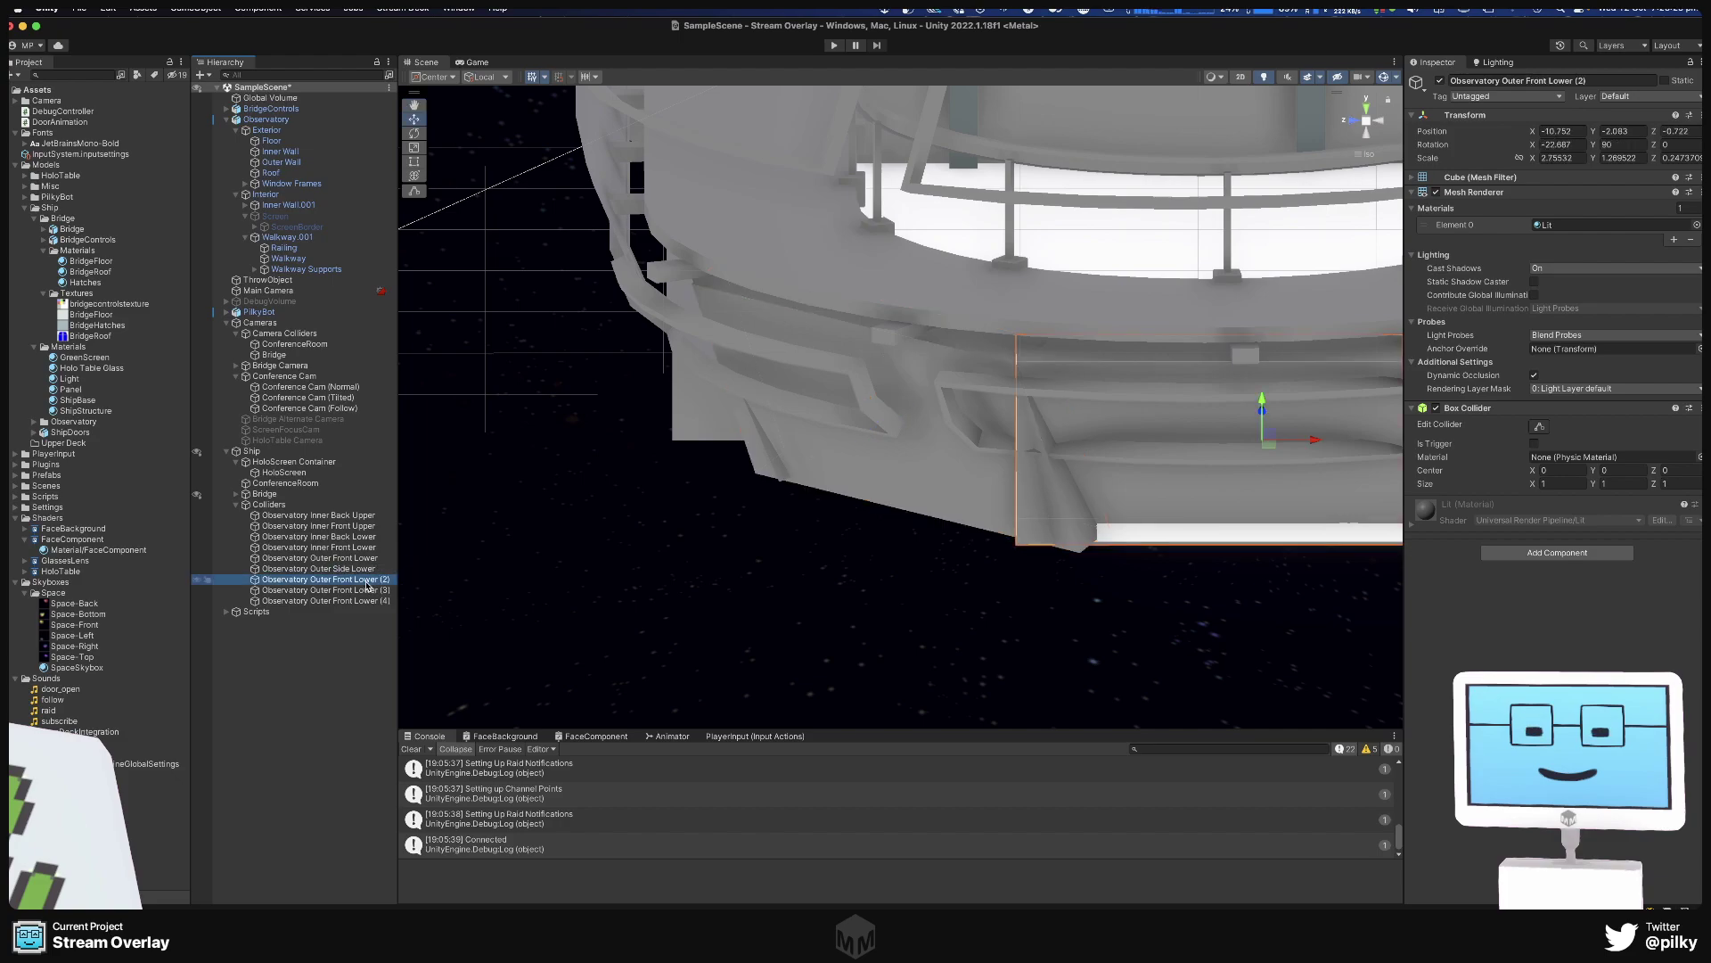
pyautogui.click(365, 581)
pyautogui.doubleClick(346, 580)
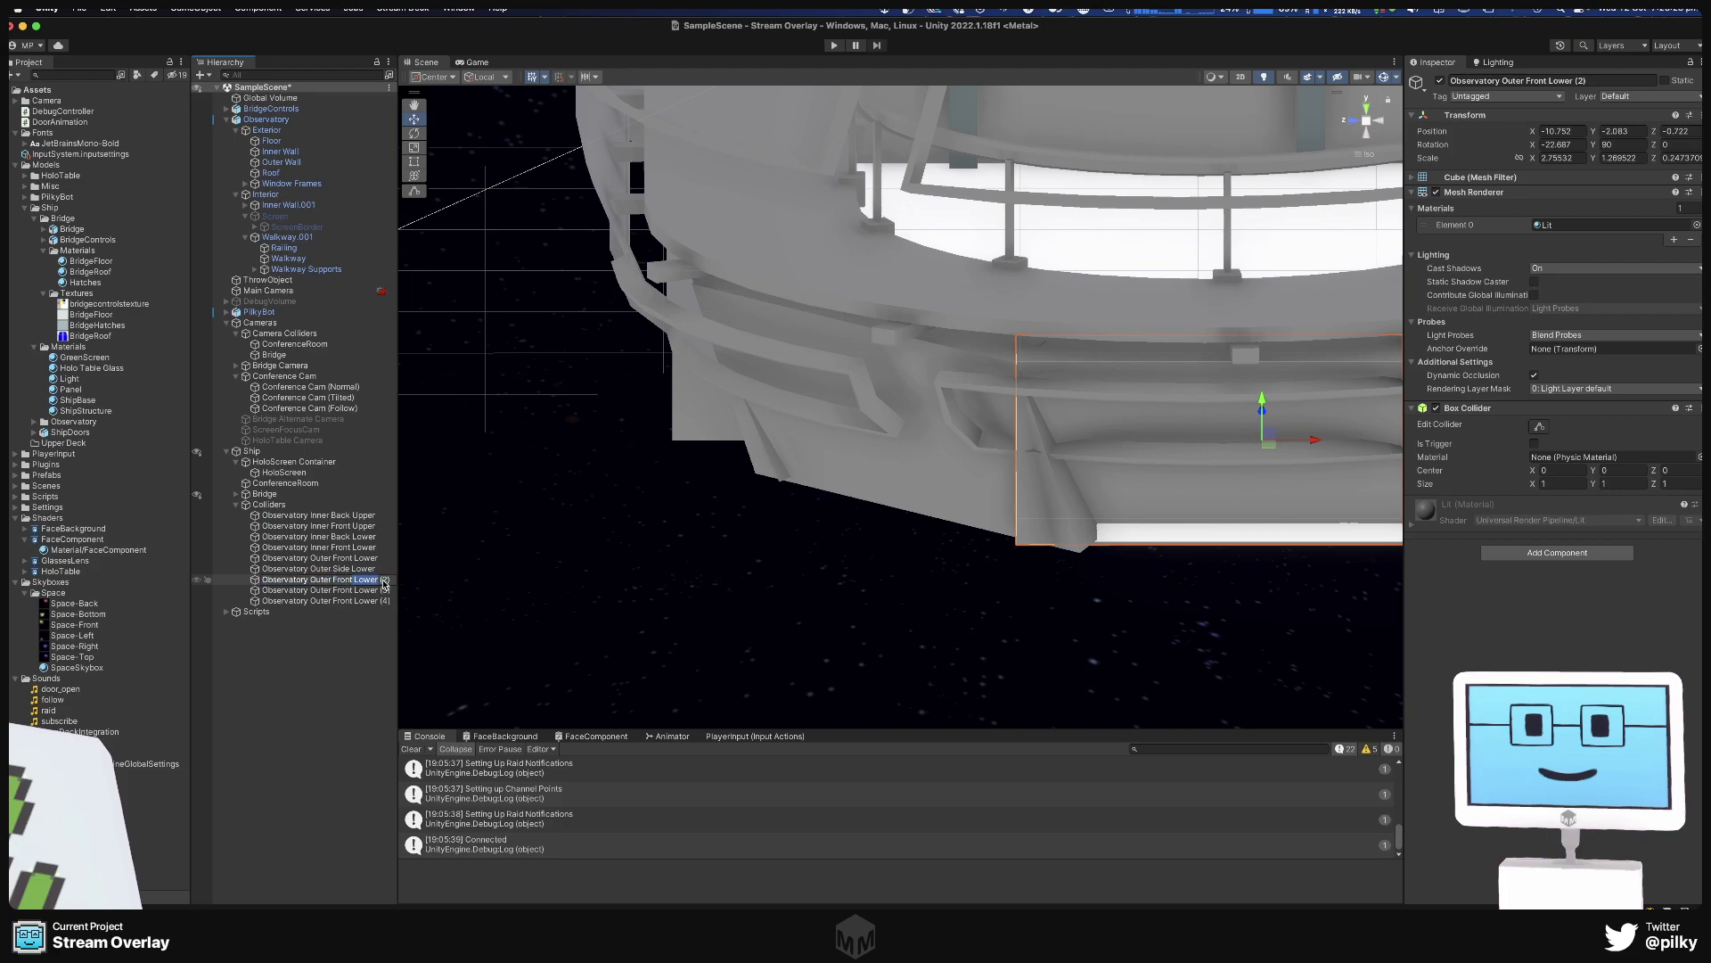
pyautogui.press('Return')
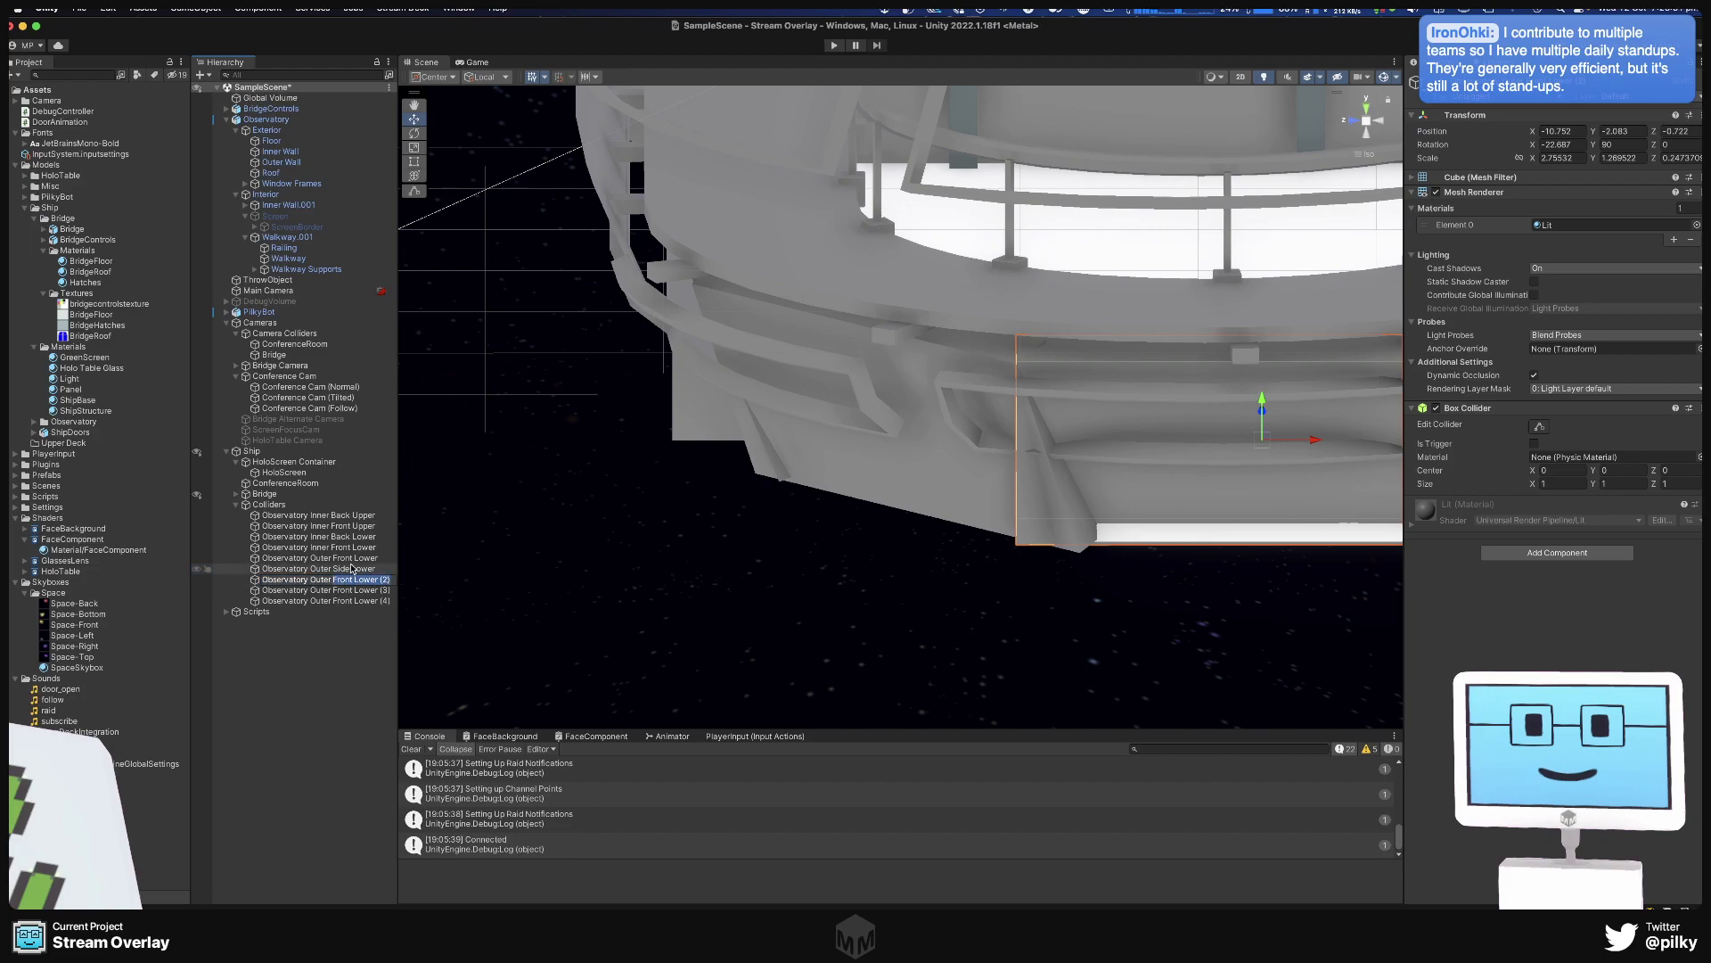
pyautogui.write('Side')
pyautogui.press('Return')
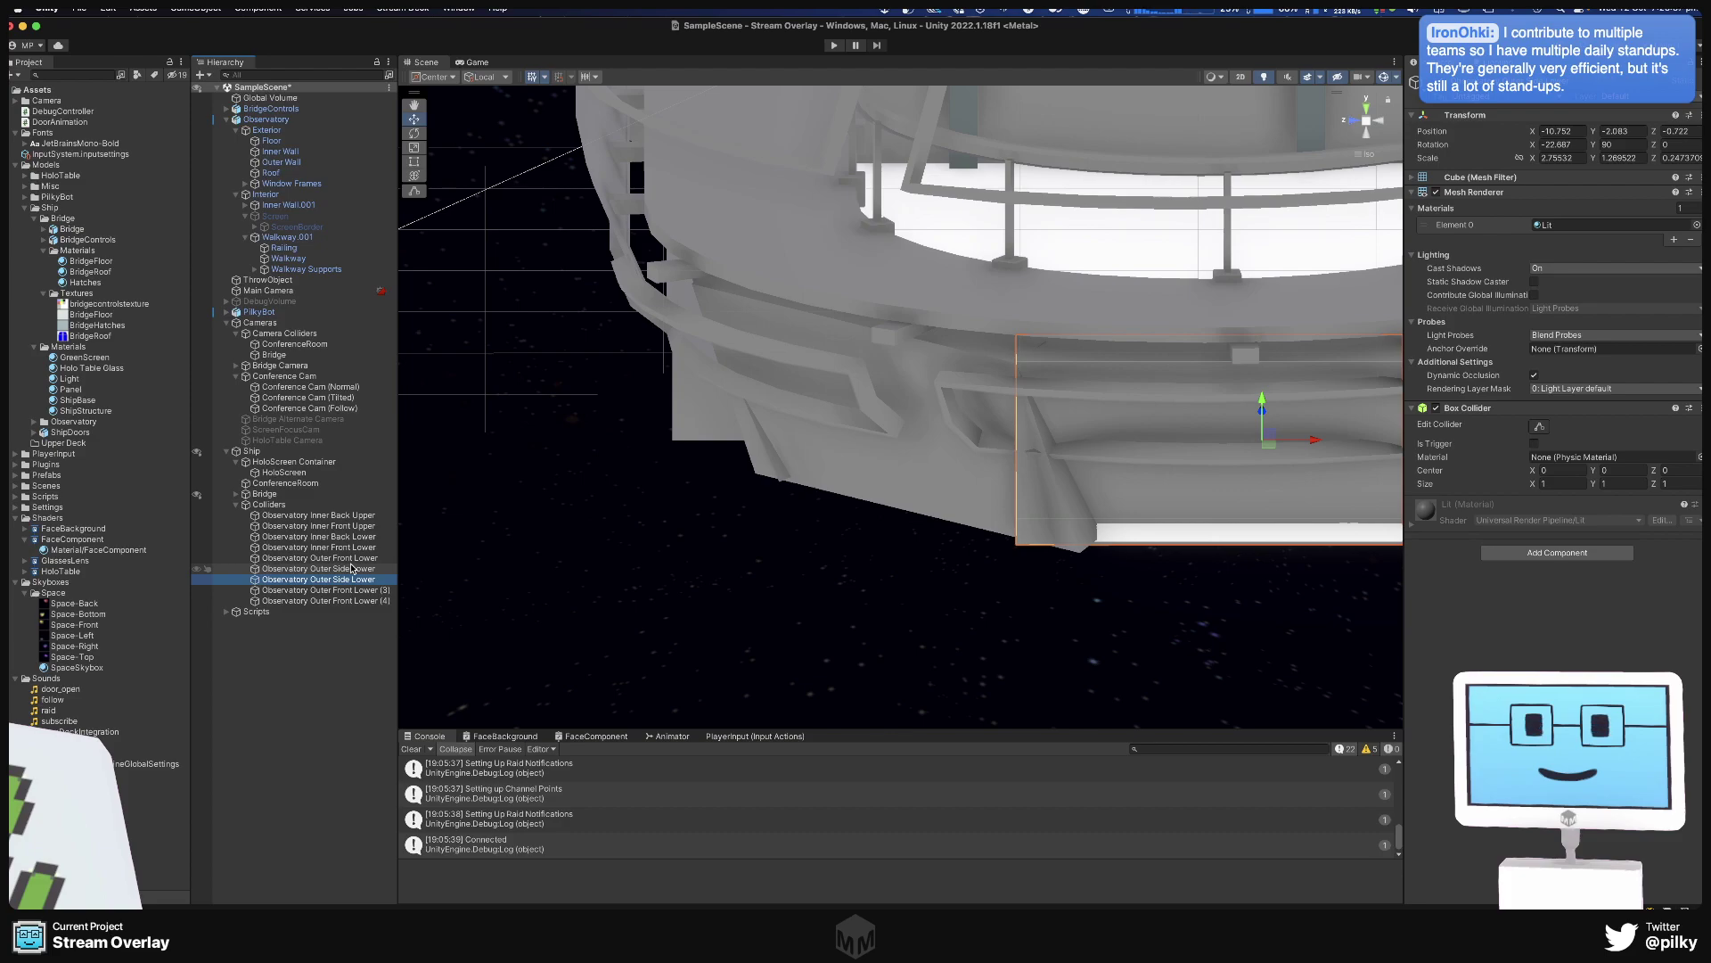
# Rename Observatory Outer Front Lower (3) as Observatory Outer Side Lower.
pyautogui.click(353, 590)
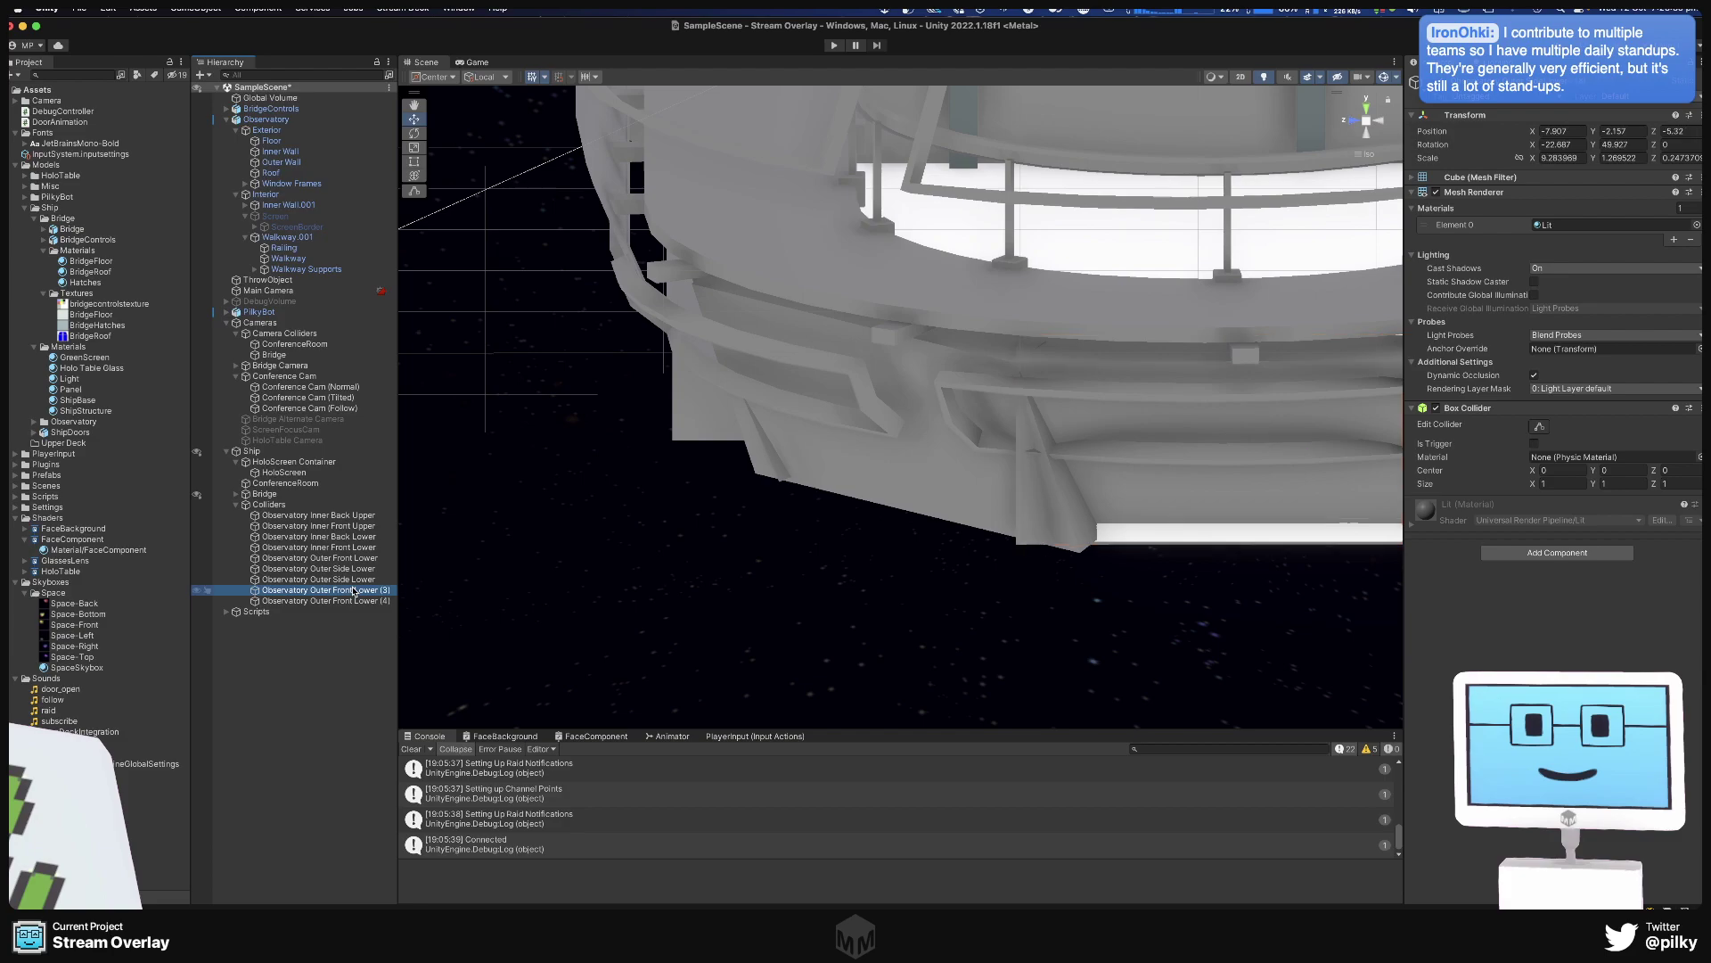
pyautogui.press('f')
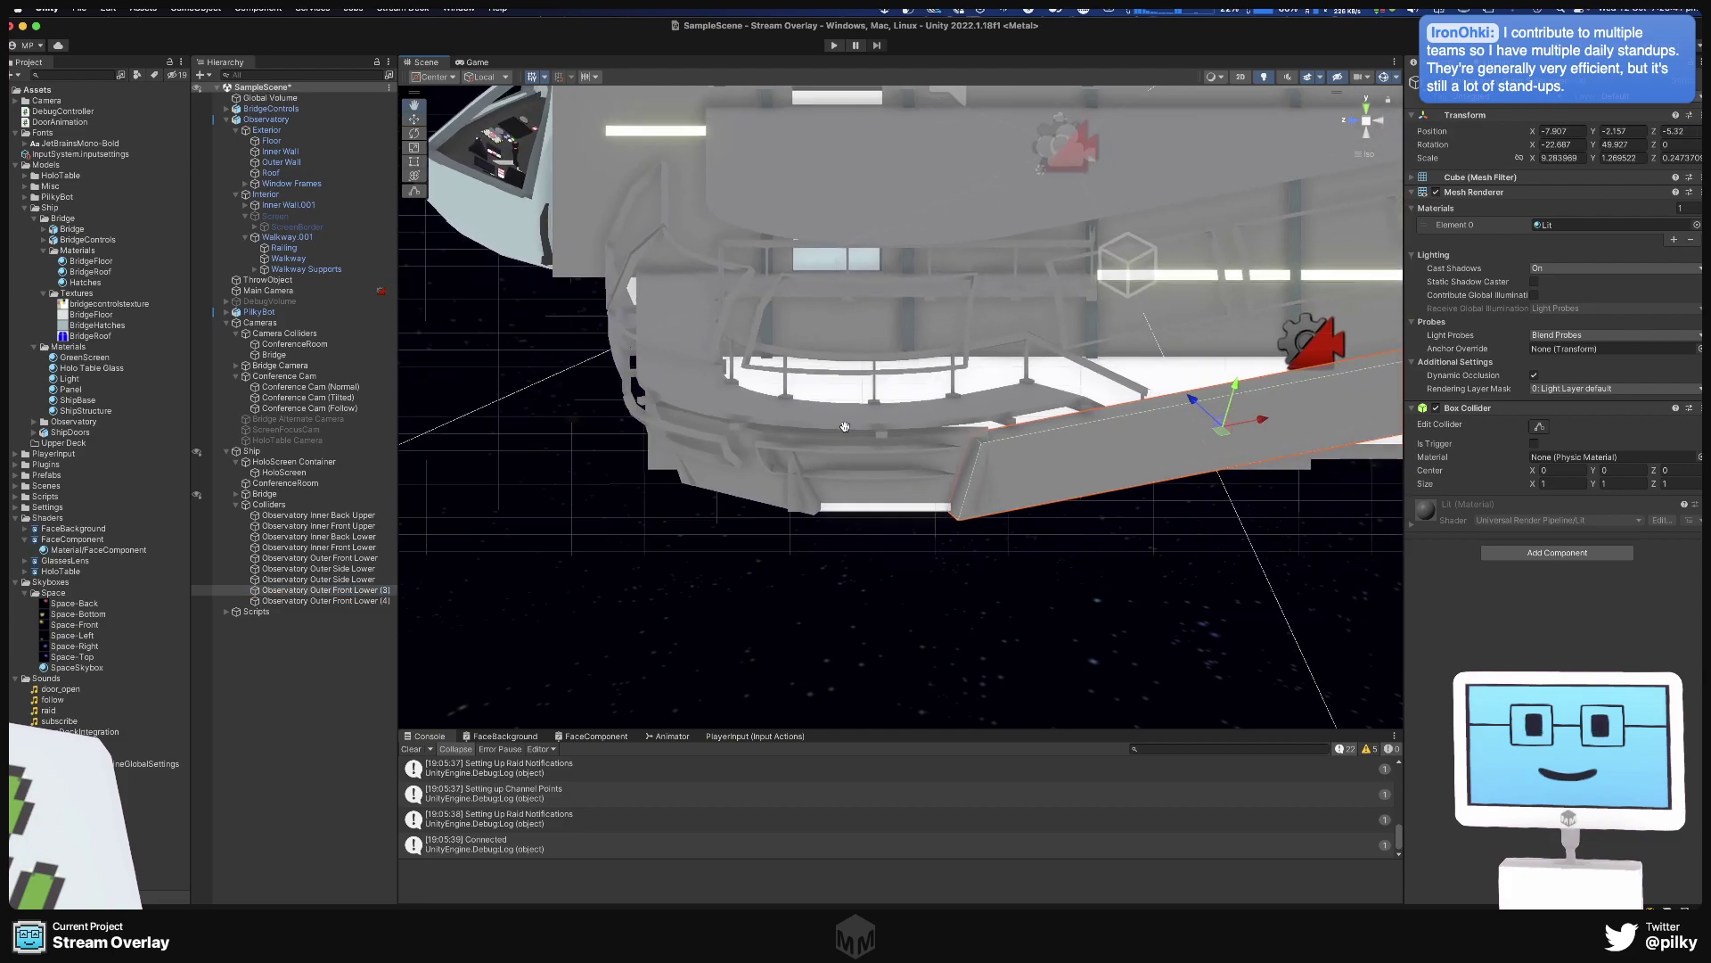
pyautogui.click(339, 590)
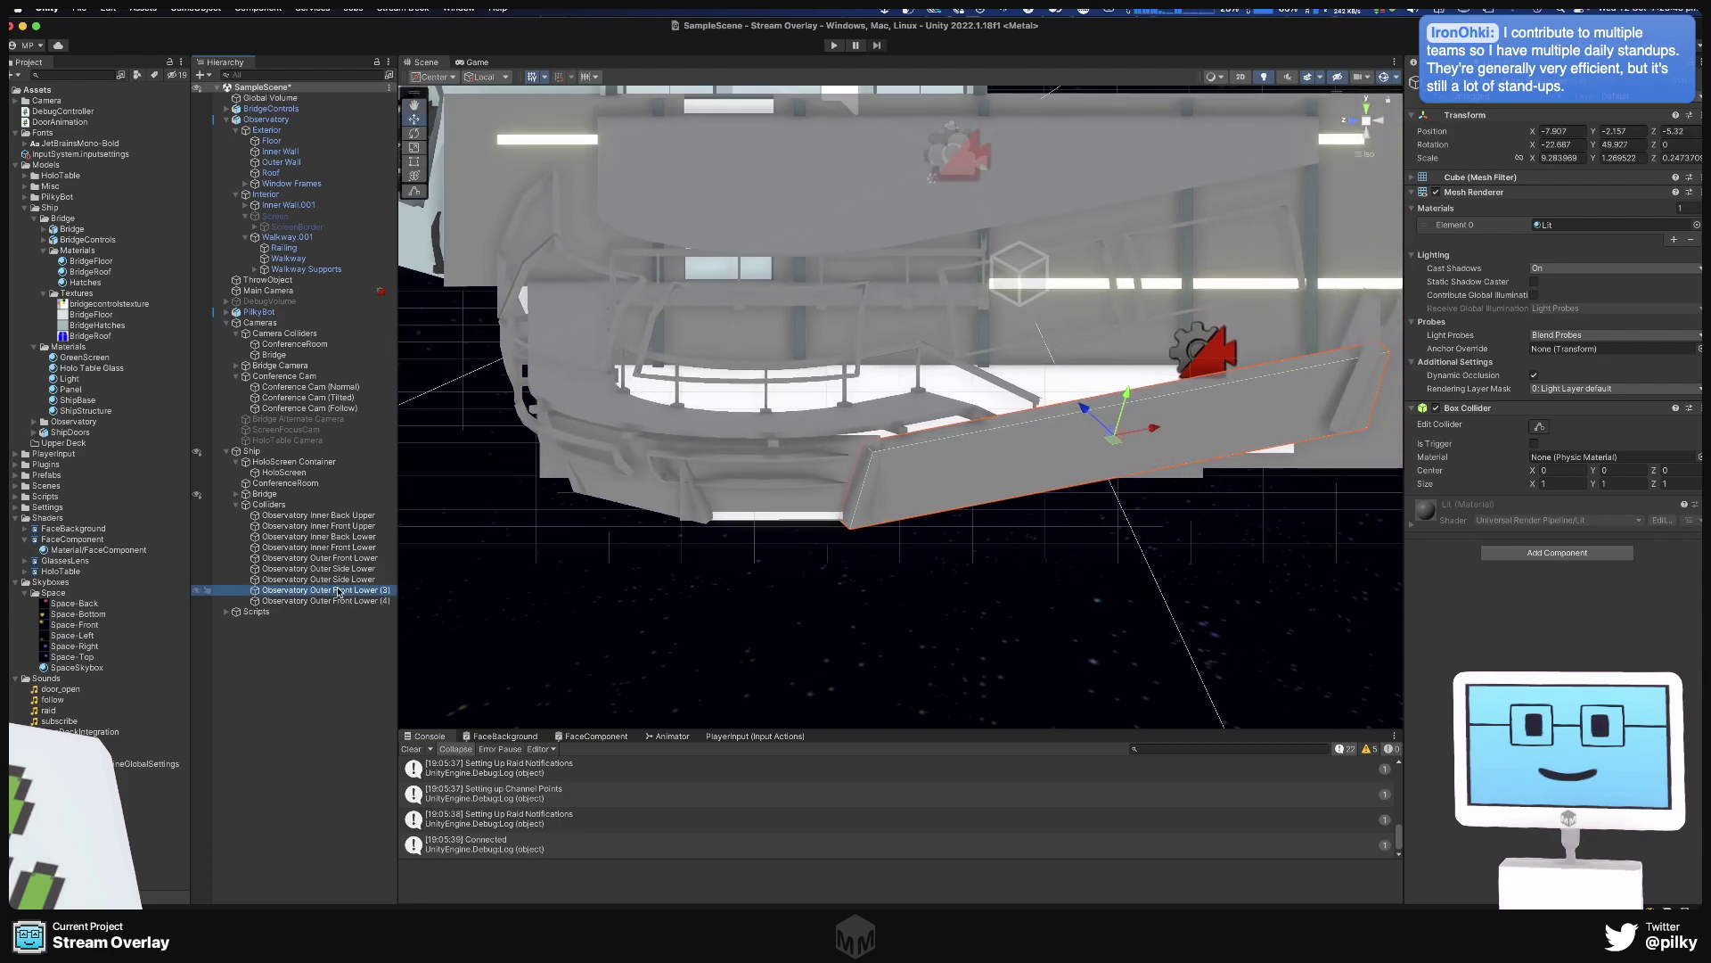
pyautogui.doubleClick(341, 590)
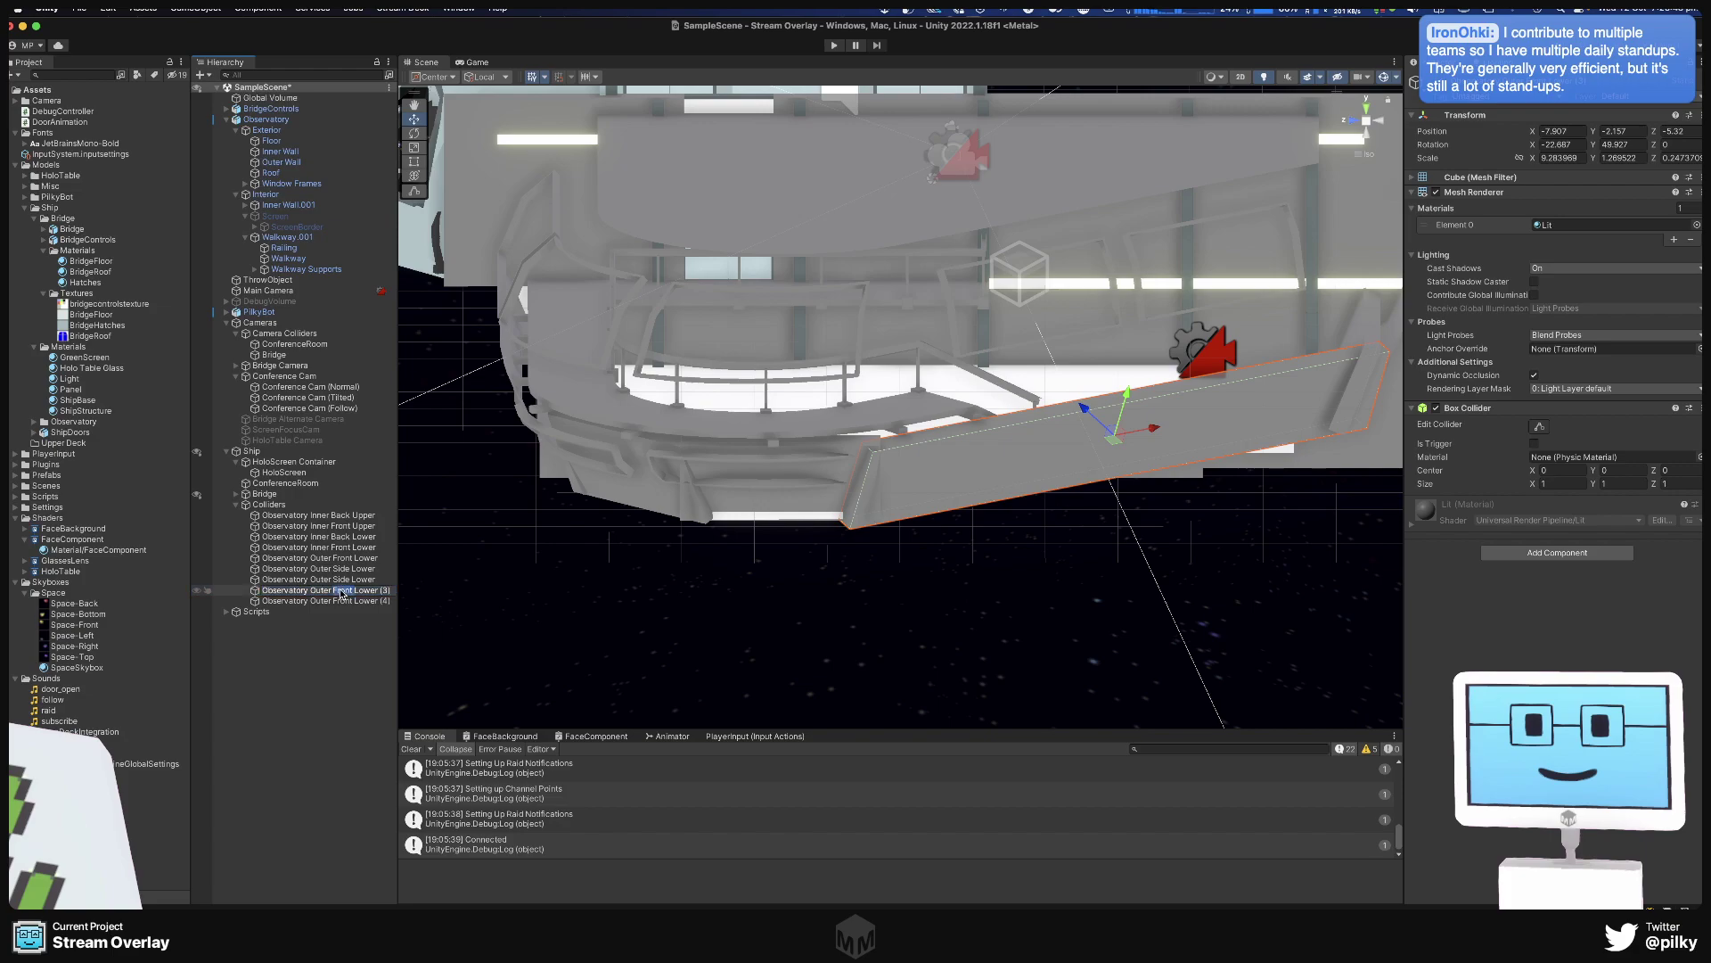
pyautogui.hotkey('shift', 'End')
pyautogui.write('Si')
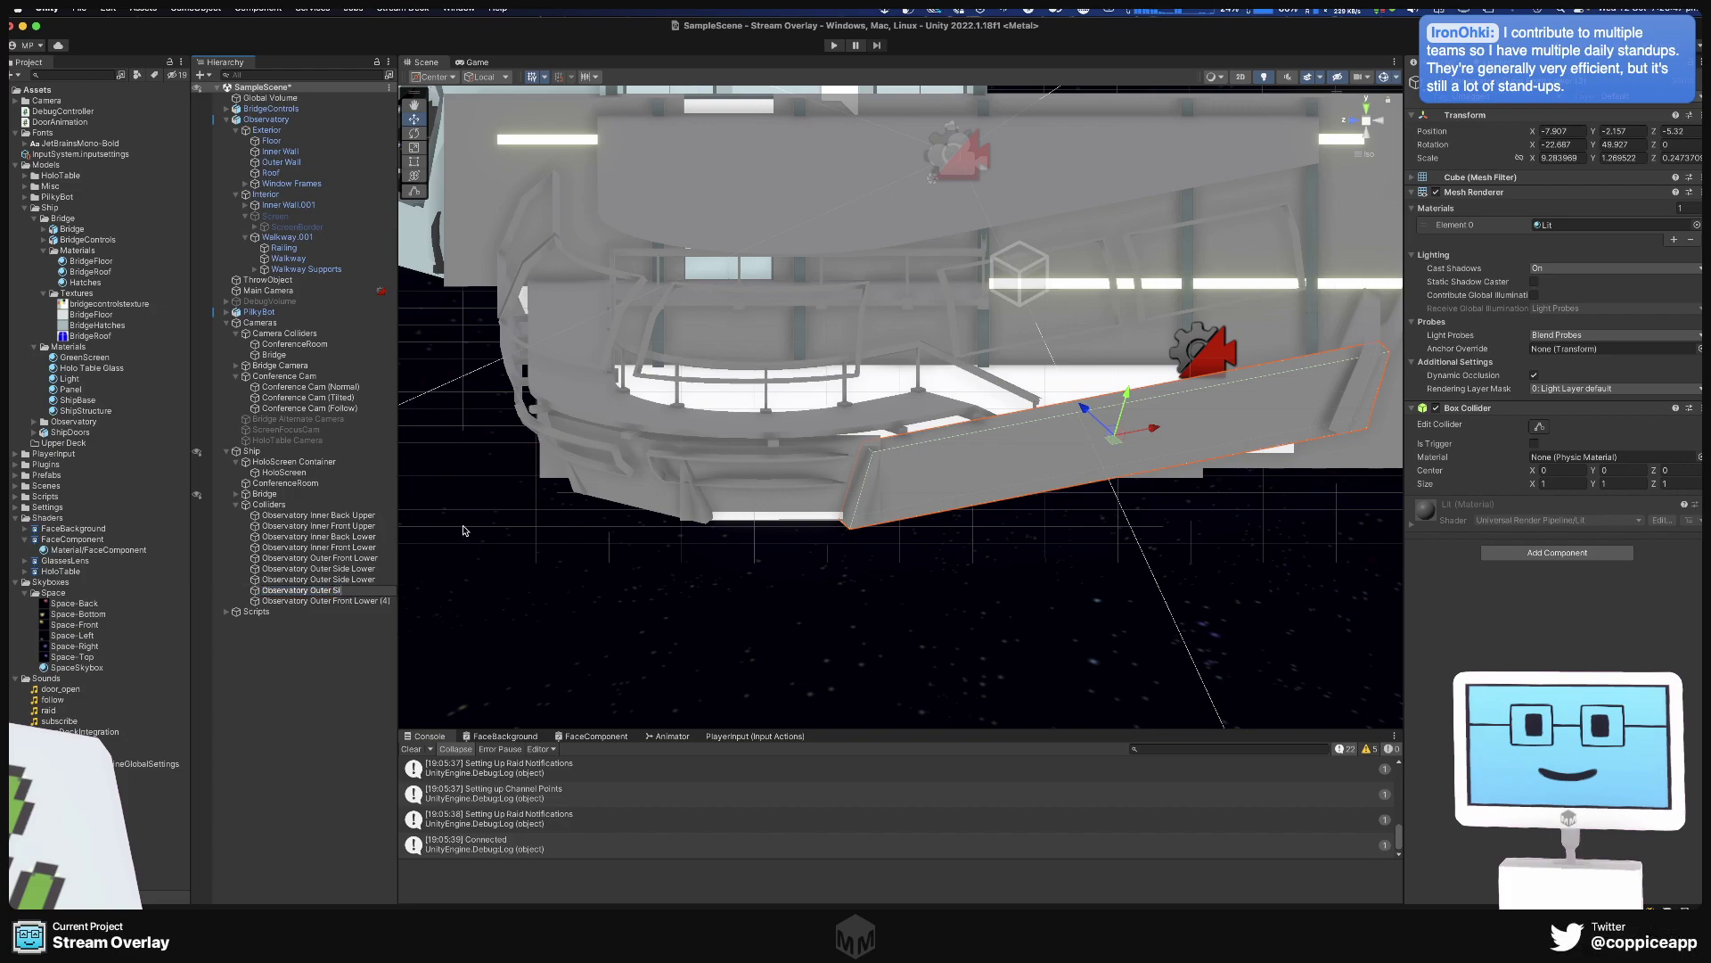
pyautogui.write('de Lower')
pyautogui.press('Return')
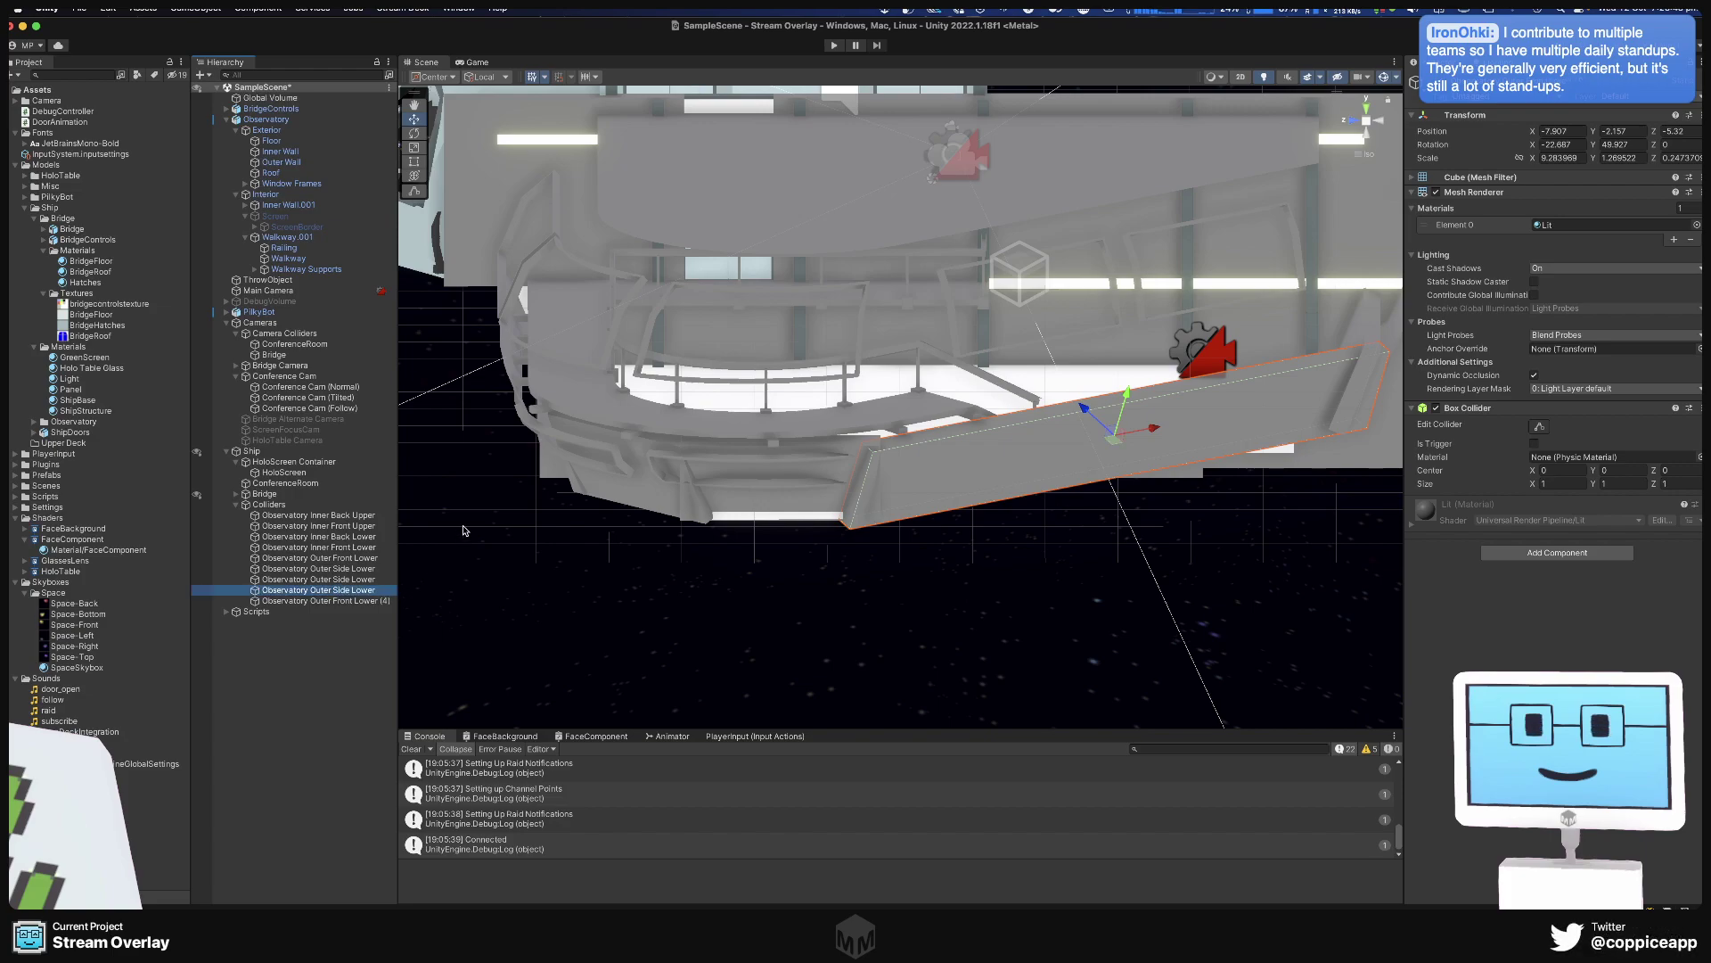
# Rename Observatory Outer Front Lower (4) as Observatory Outer Back Lower.
pyautogui.click(346, 602)
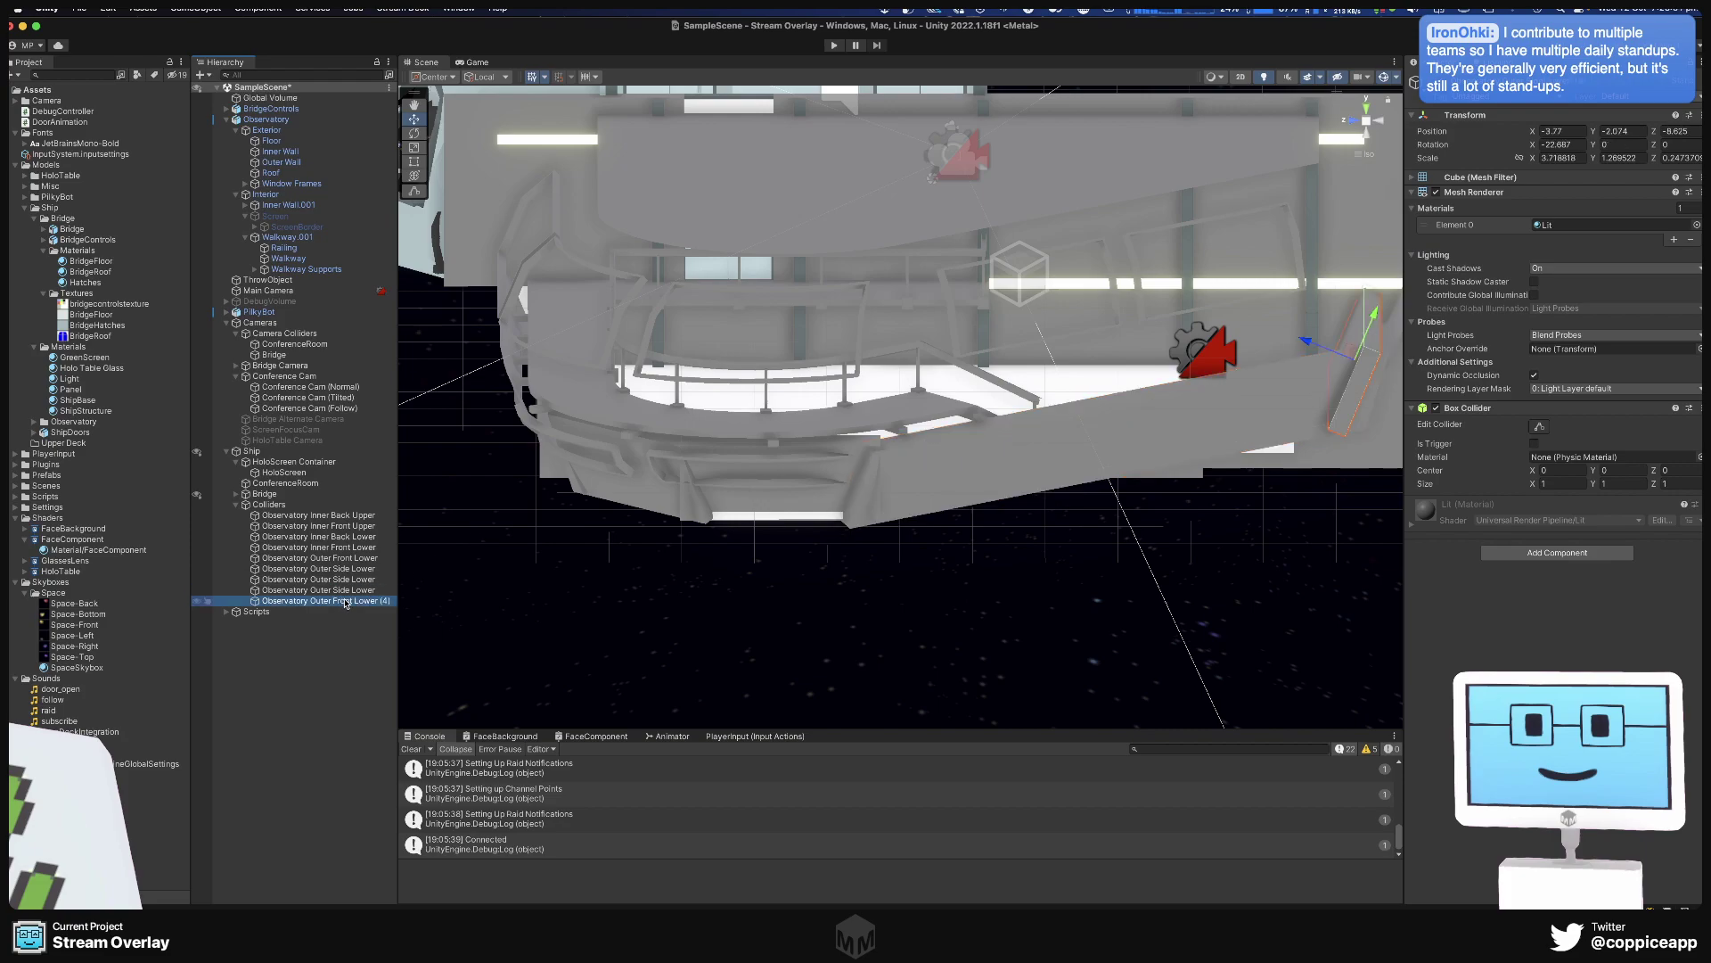
pyautogui.click(346, 602)
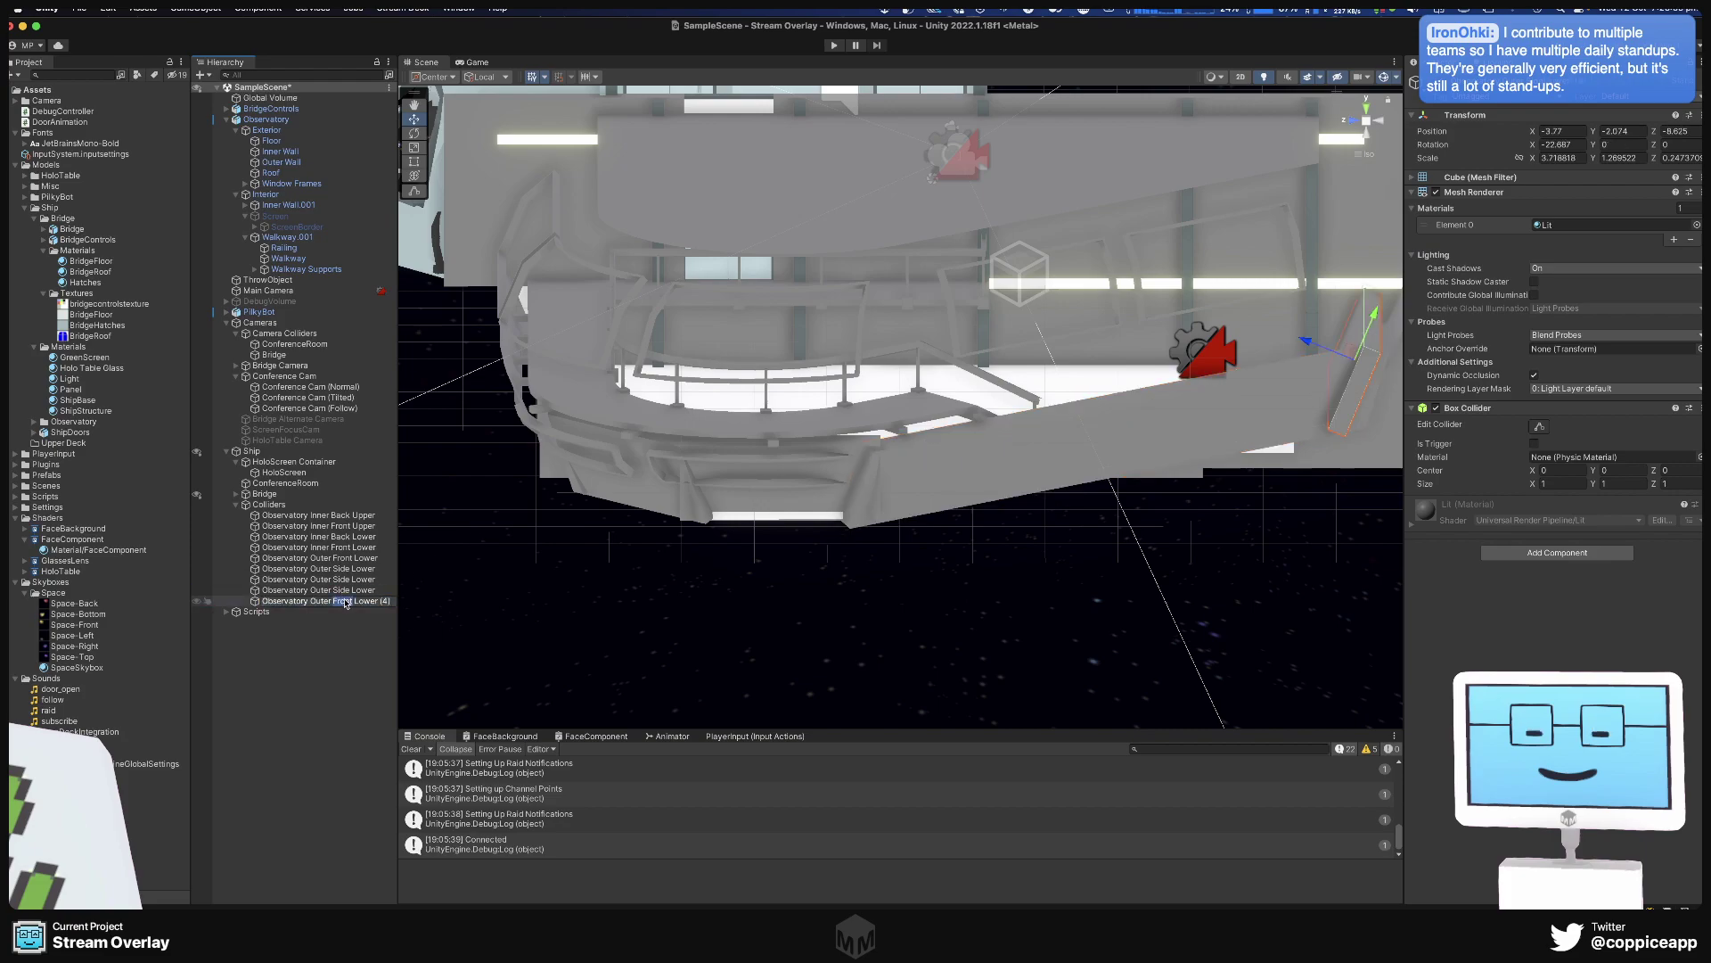
pyautogui.moveTo(355, 602); pyautogui.dragTo(396, 603)
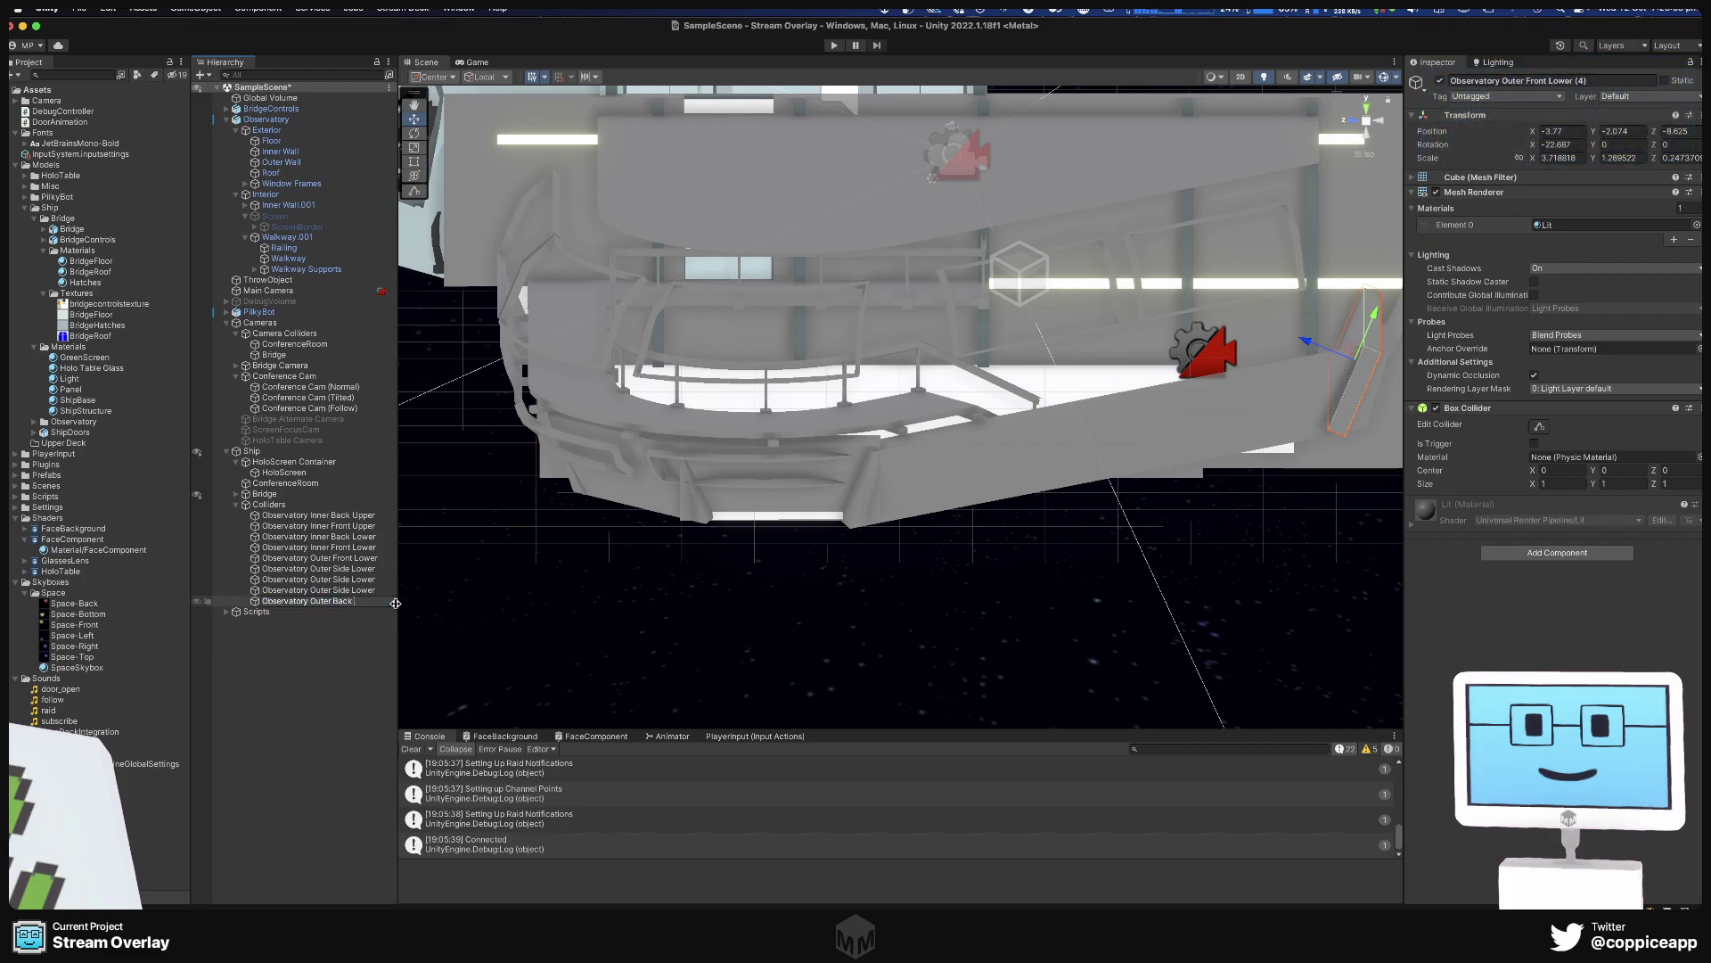
pyautogui.write('Back Lower')
pyautogui.press('Return')
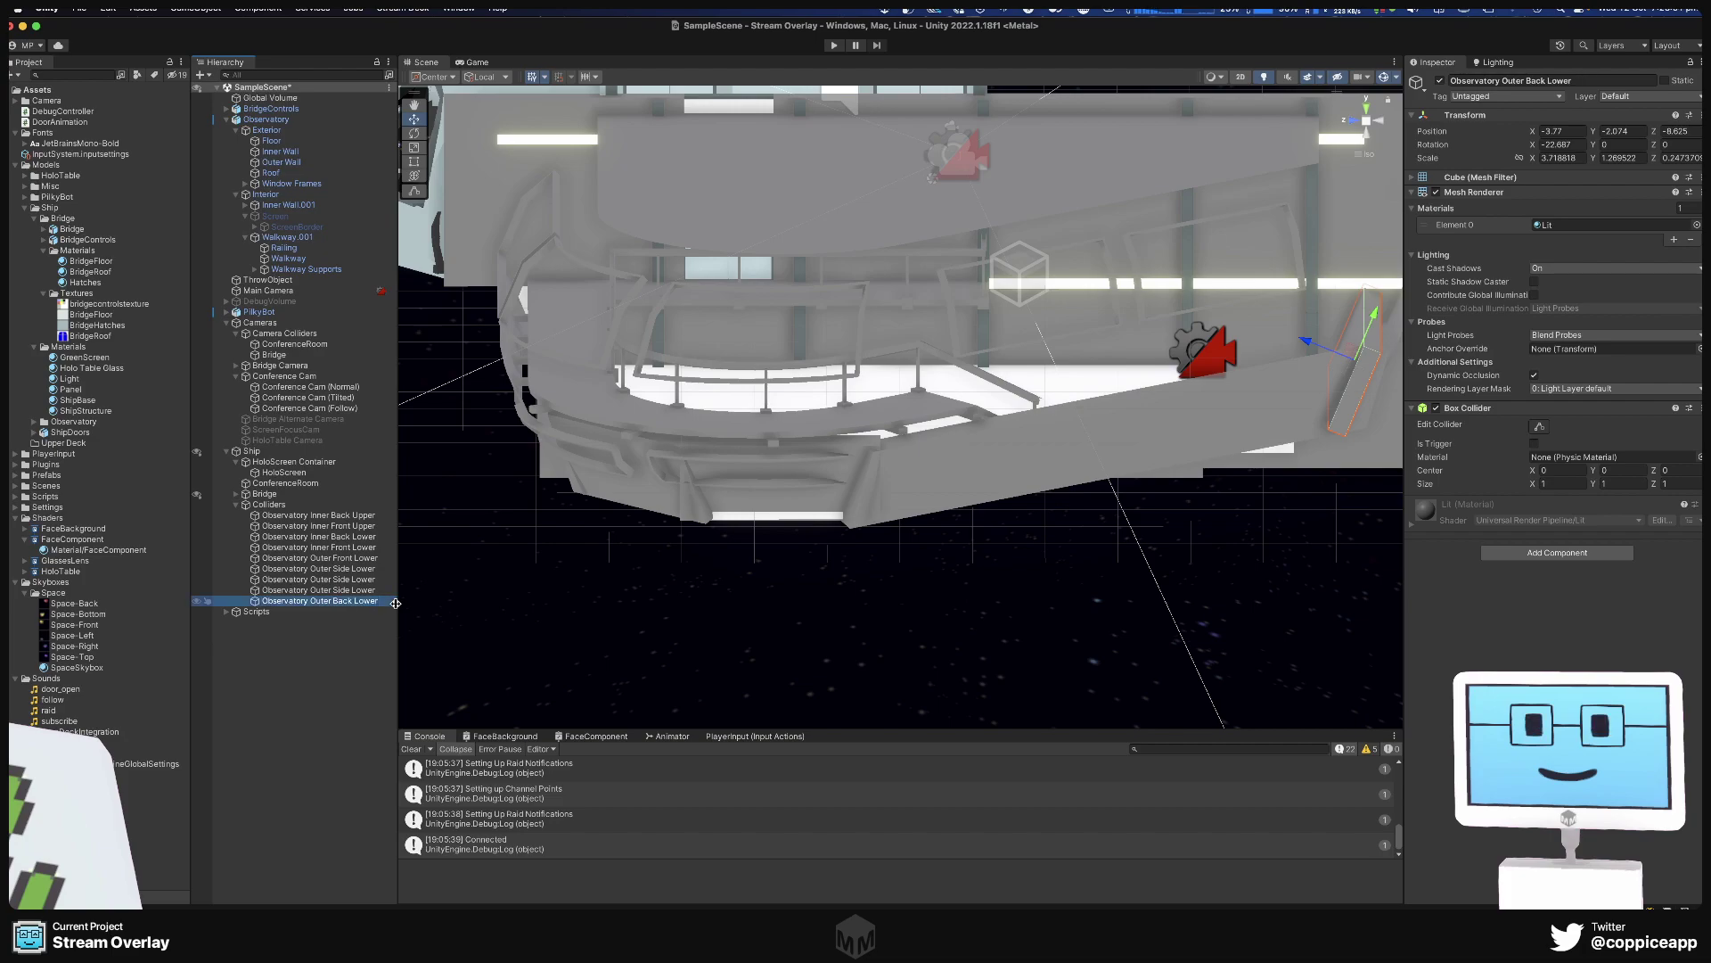
# Nudge the tilted Observatory Outer Front Lower collider outward and slightly up, to about Y -2.078 and Z 2.199.
pyautogui.keyDown('alt'); pyautogui.moveTo(1072, 499); pyautogui.dragTo(1113, 485); pyautogui.keyUp('alt')
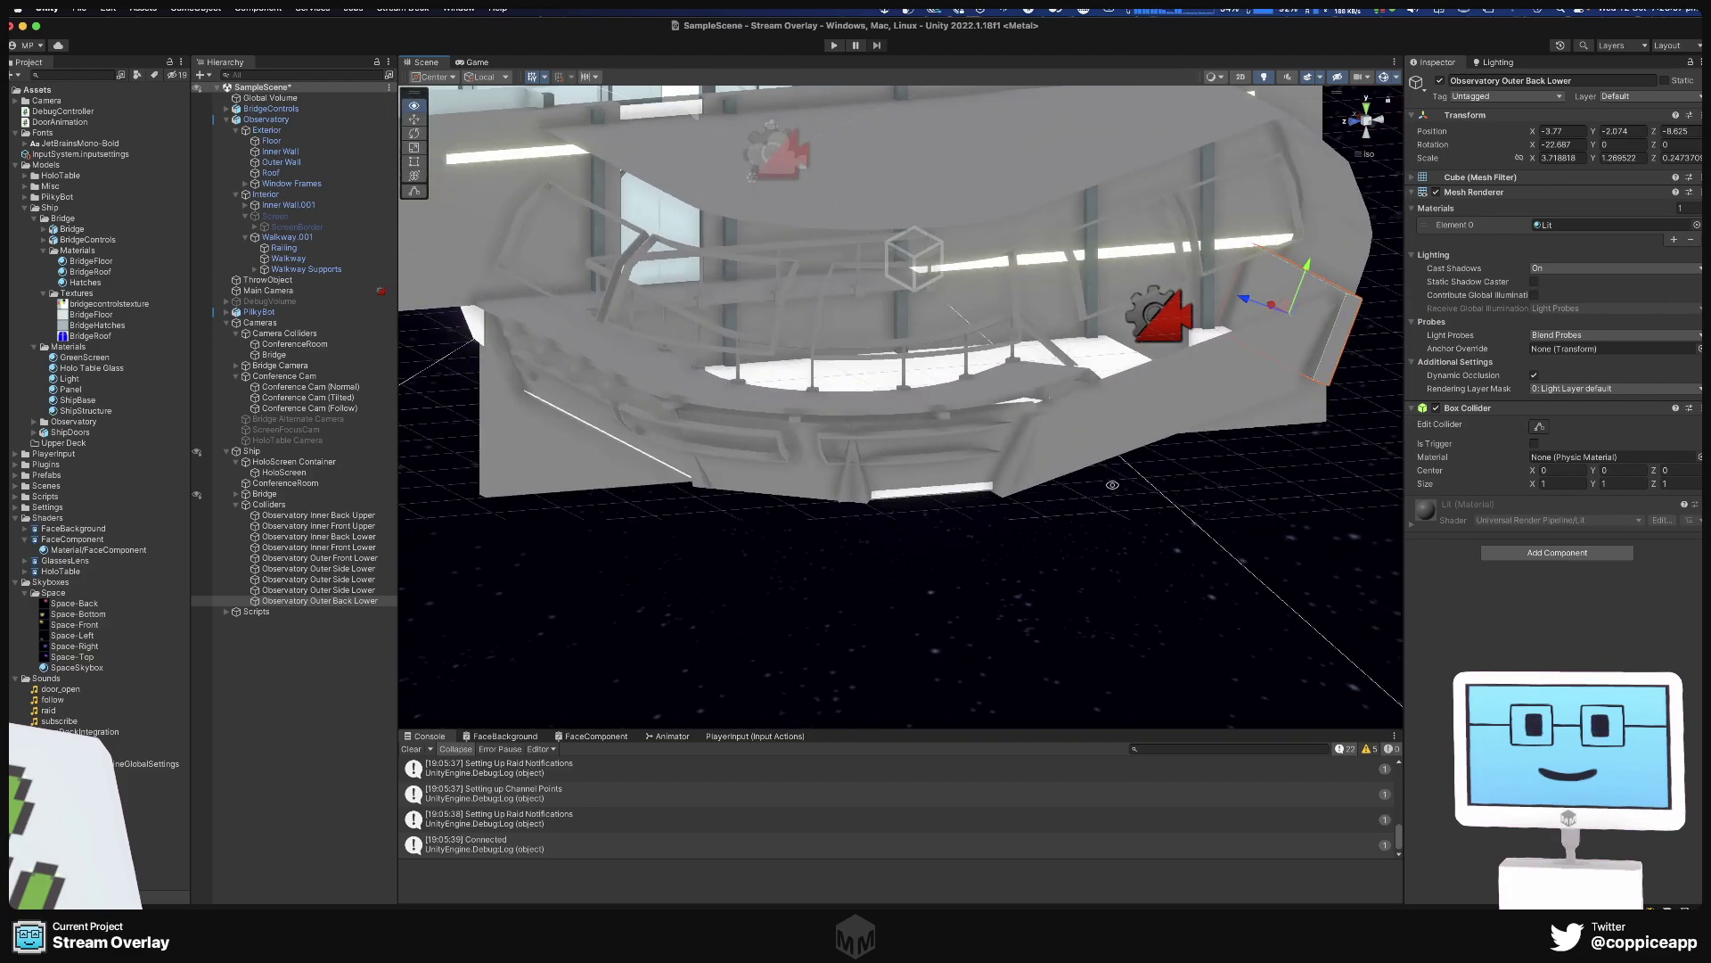
pyautogui.click(598, 430)
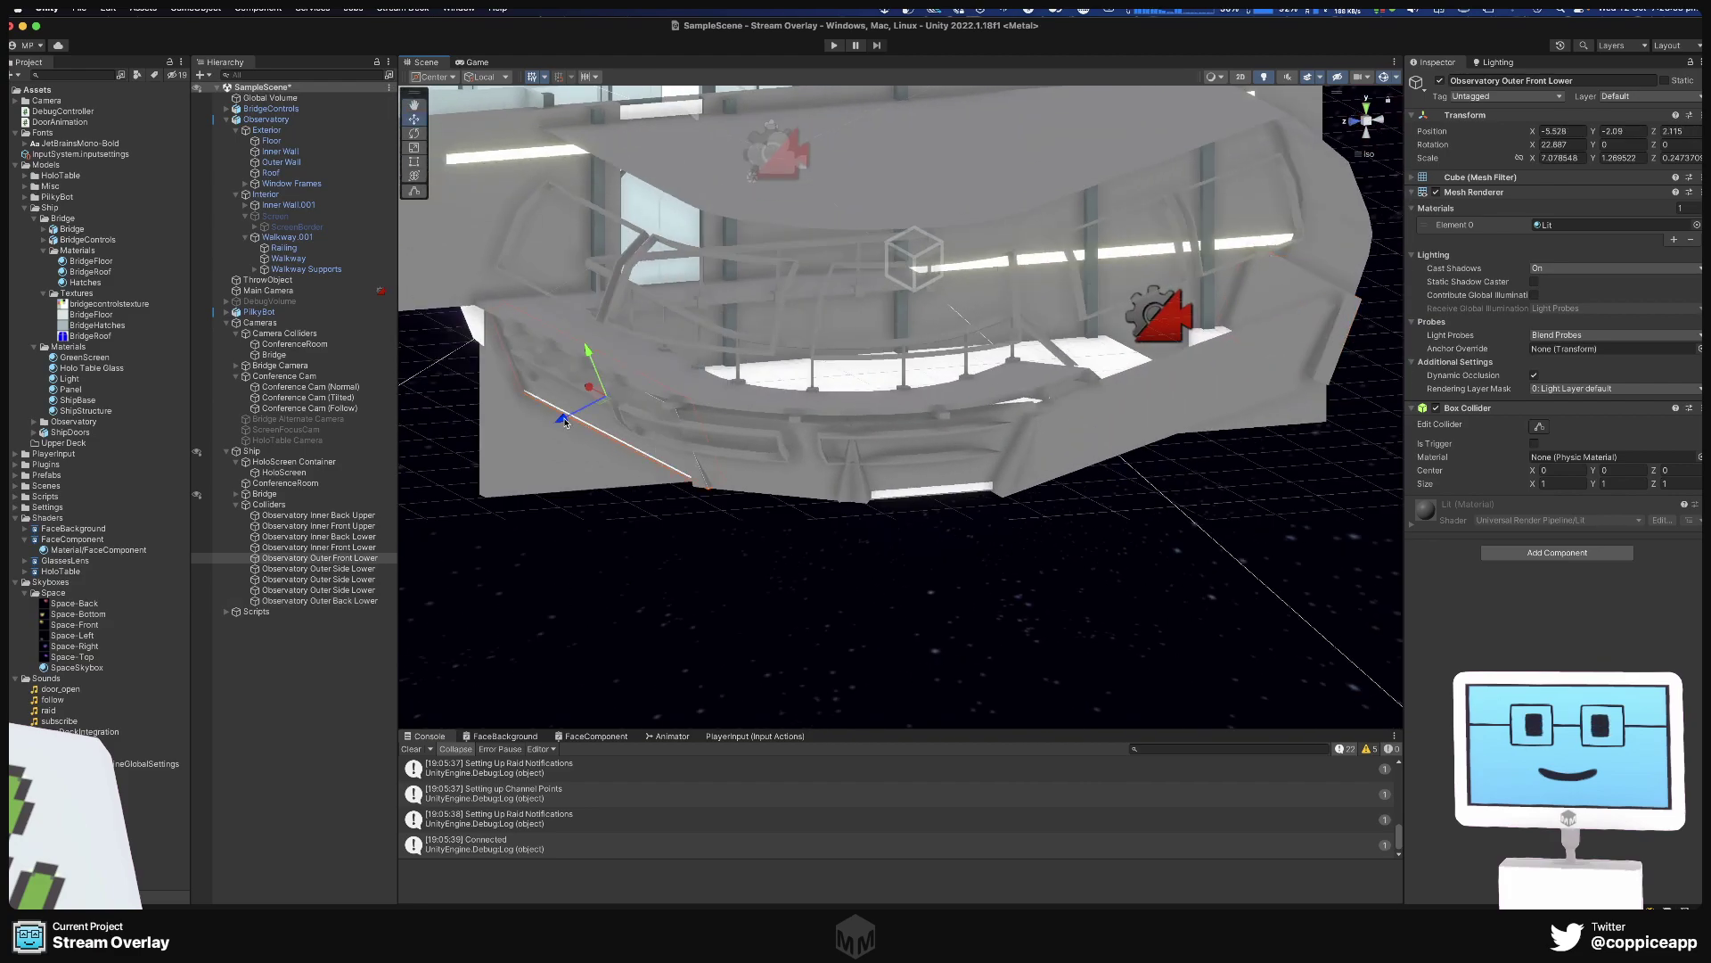
pyautogui.moveTo(565, 422); pyautogui.dragTo(558, 422)
pyautogui.moveTo(581, 362); pyautogui.dragTo(580, 359)
pyautogui.keyDown('alt'); pyautogui.moveTo(815, 443); pyautogui.dragTo(653, 436); pyautogui.keyUp('alt')
pyautogui.scroll(-5, 624, 446)
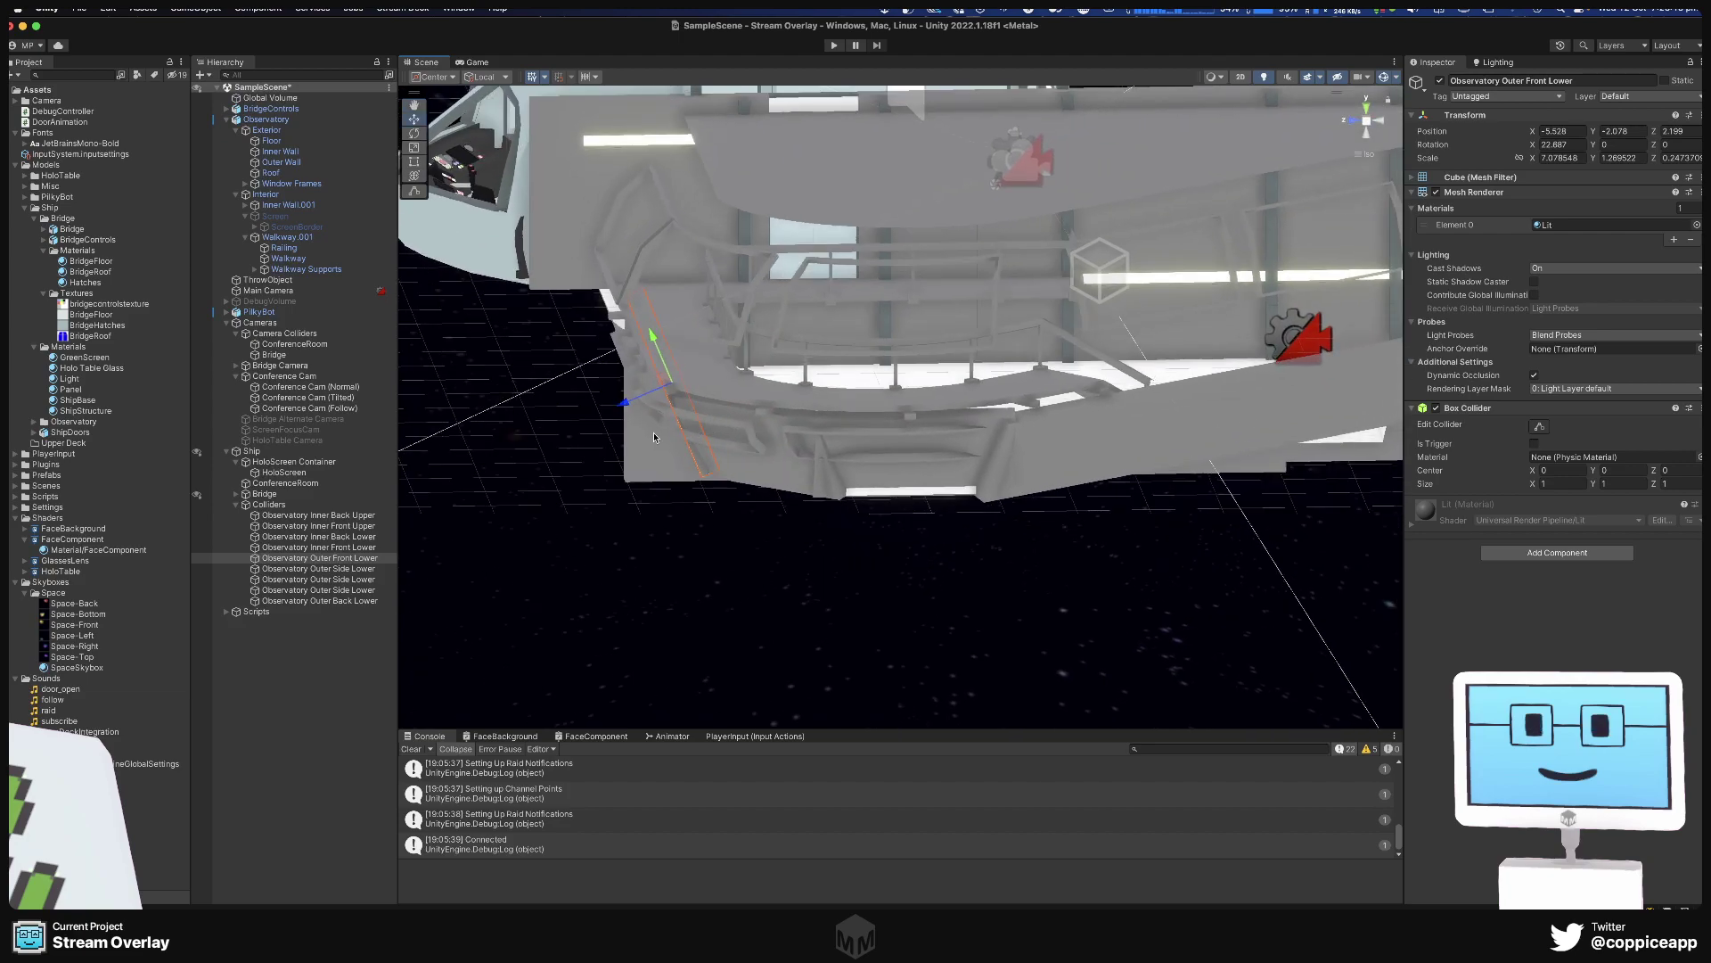
# Duplicate Observatory Outer Front Lower as an upright collider above it, with X rotation 0, Y position about -0.584 and Y scale about 1.81.
pyautogui.rightClick(325, 558)
pyautogui.click(381, 496)
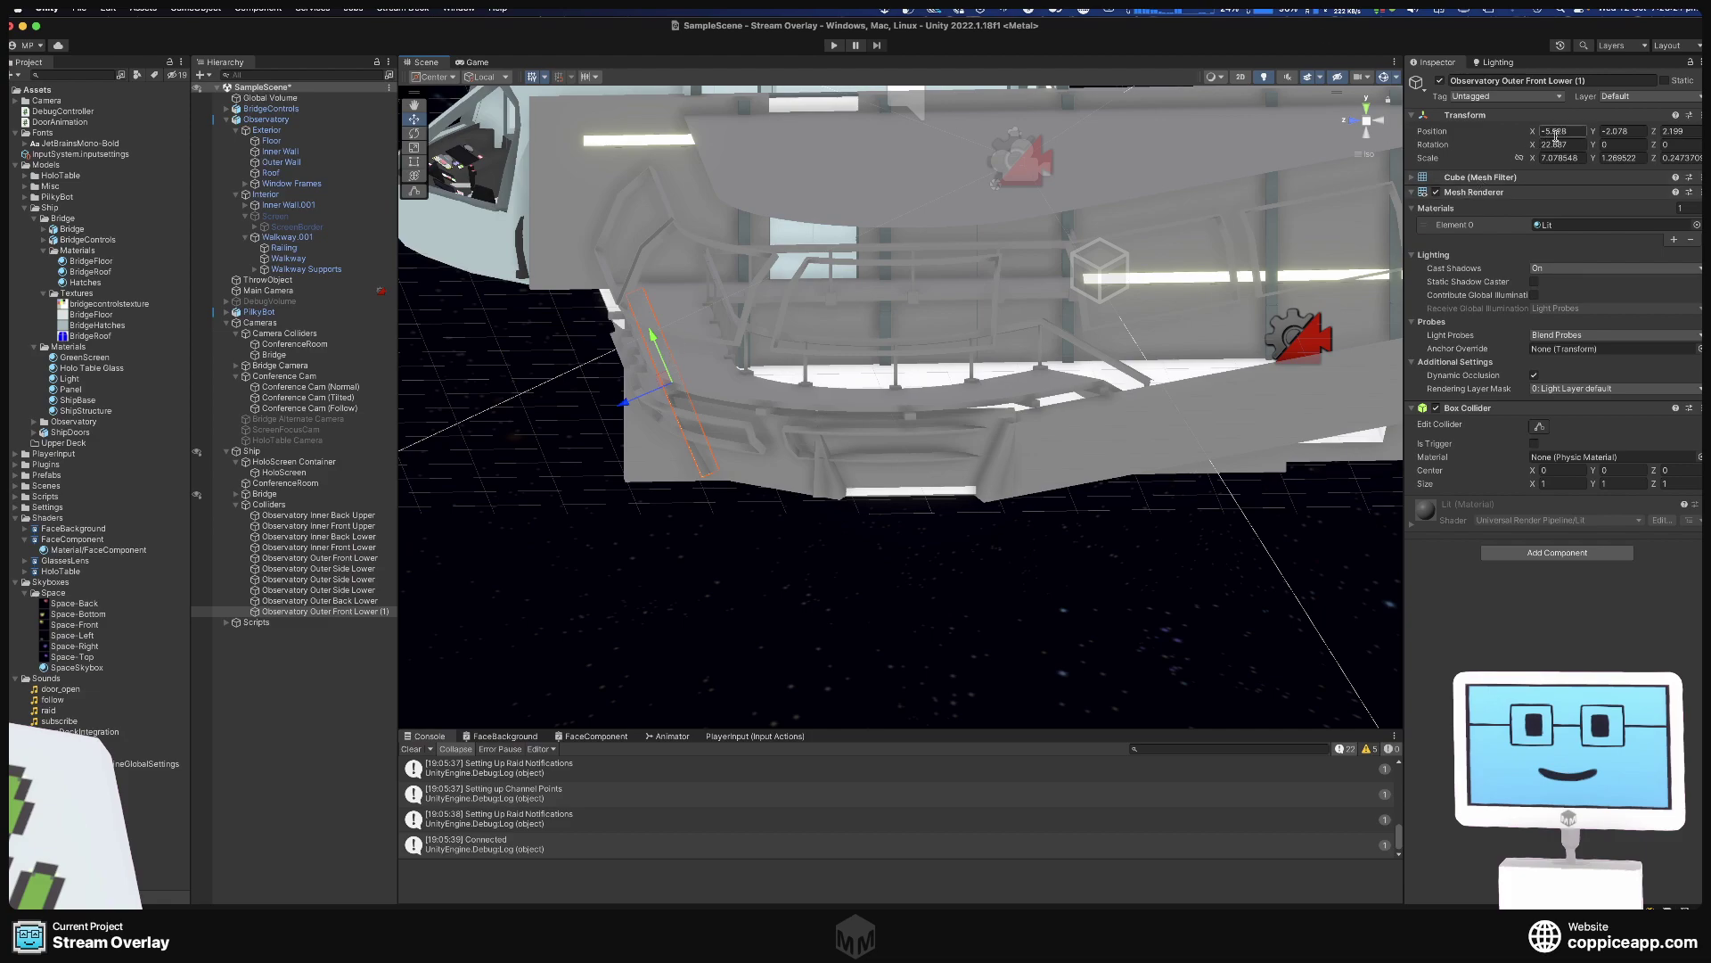
pyautogui.write('0')
pyautogui.moveTo(674, 341); pyautogui.dragTo(704, 436)
pyautogui.press('w')
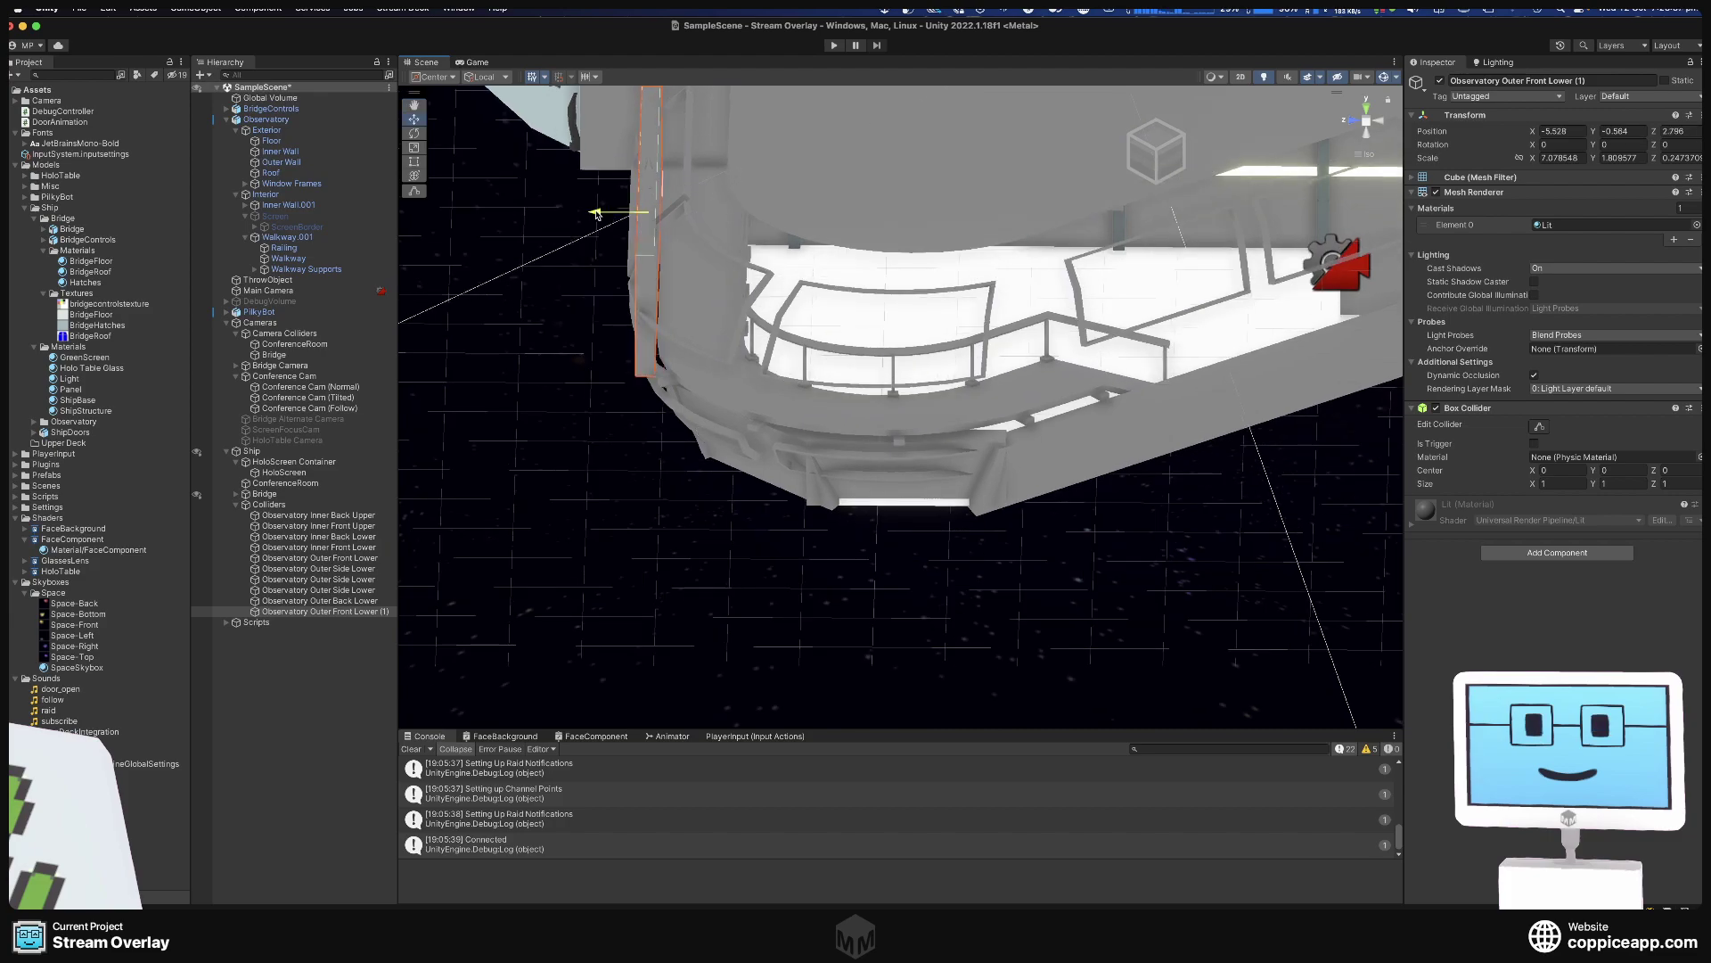
# Move the upright front collider along Z to about 2.852 to line up with the observatory's outer wall.
pyautogui.moveTo(598, 217); pyautogui.dragTo(602, 218)
pyautogui.moveTo(716, 371); pyautogui.dragTo(697, 486, button='right')
pyautogui.scroll(5, 663, 391)
pyautogui.moveTo(585, 373); pyautogui.dragTo(588, 364)
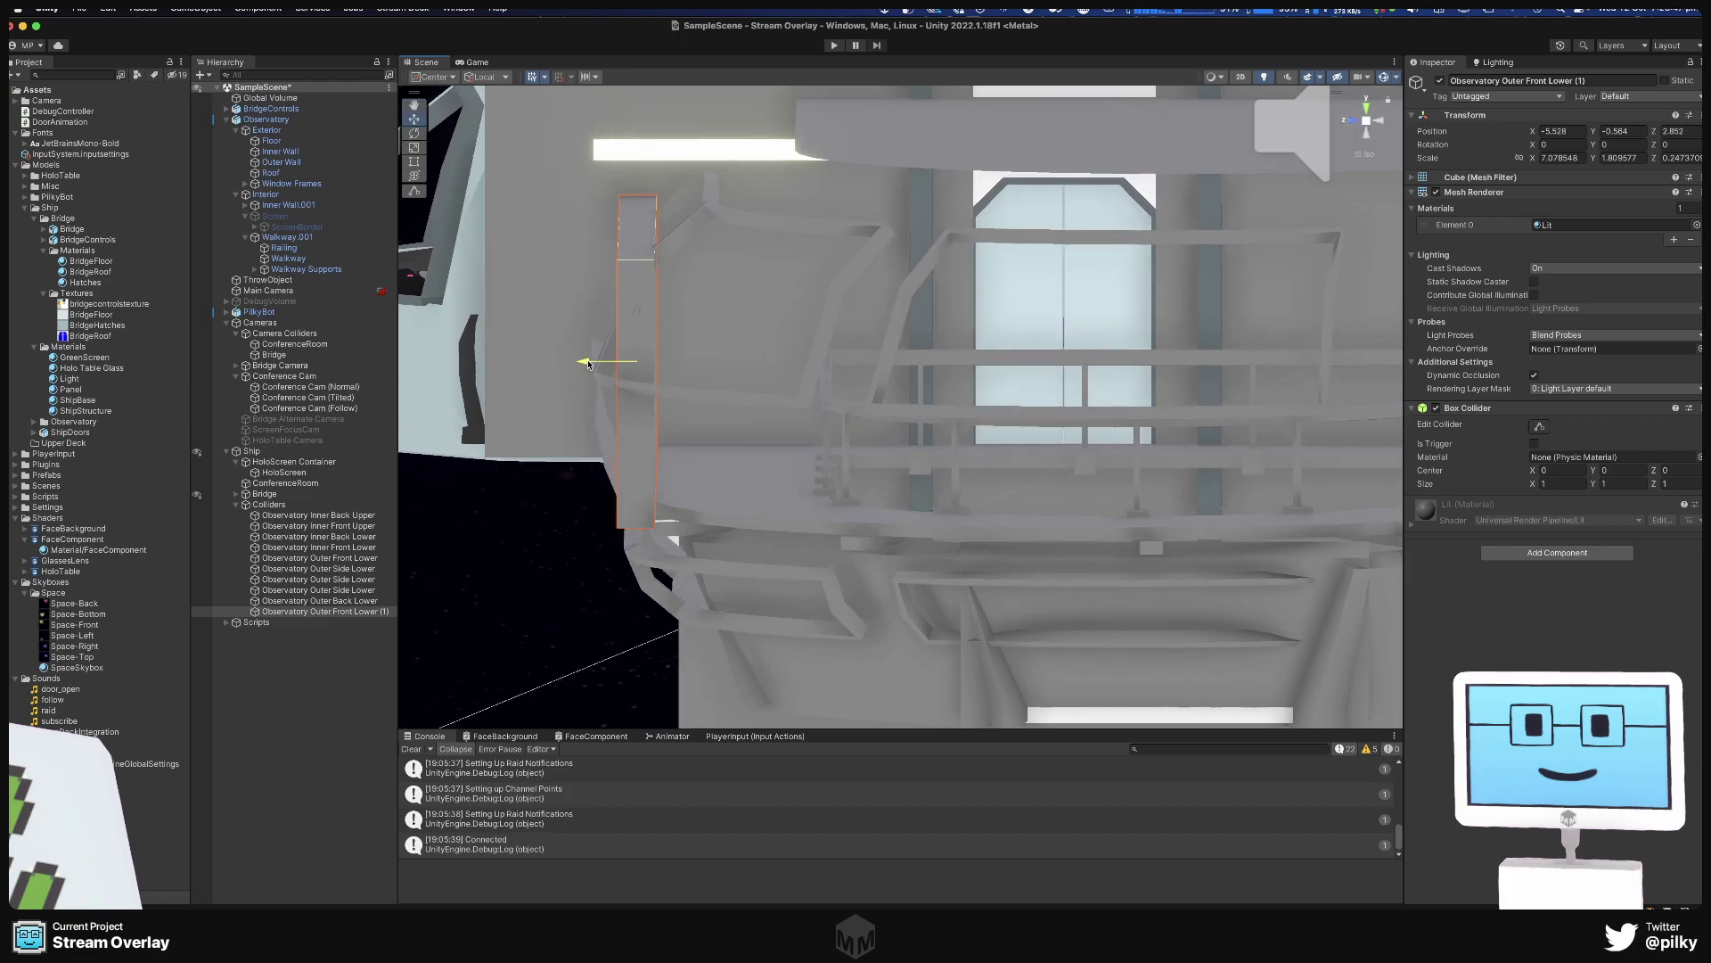
# Shorten the upright front collider at its curved end to an X scale of about 6.46, centred at X about -5.309.
pyautogui.scroll(-3, 740, 495)
pyautogui.moveTo(861, 487); pyautogui.dragTo(1165, 636, button='right')
pyautogui.press('r')
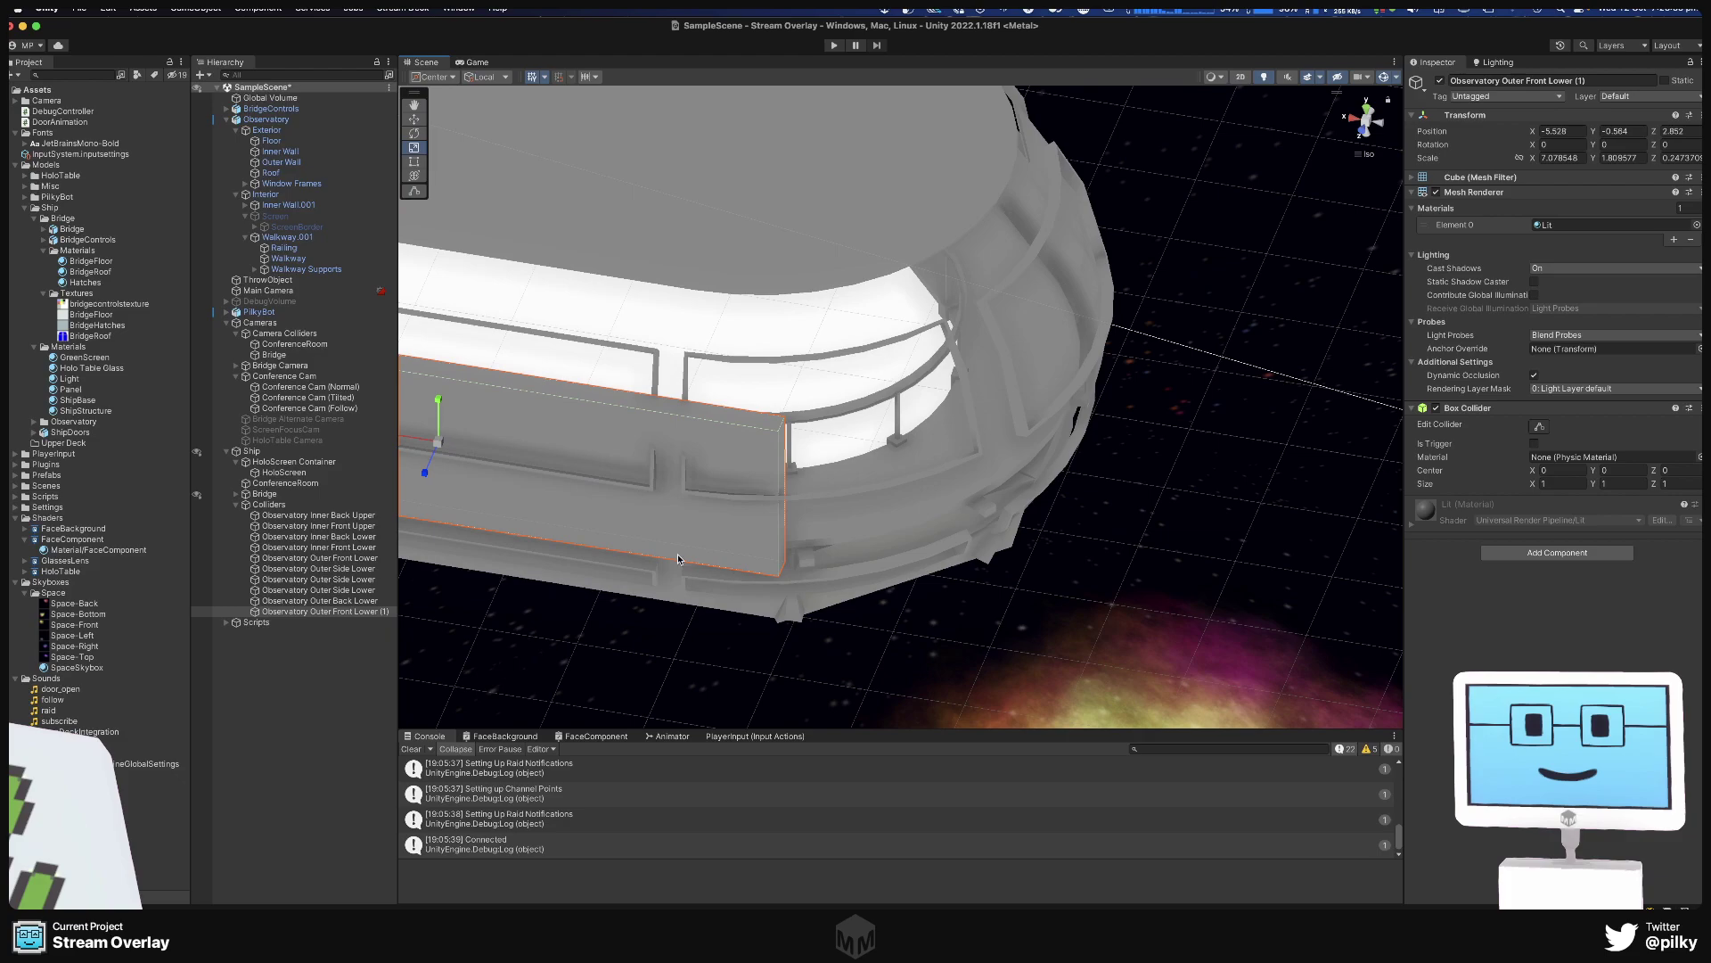
pyautogui.press('f')
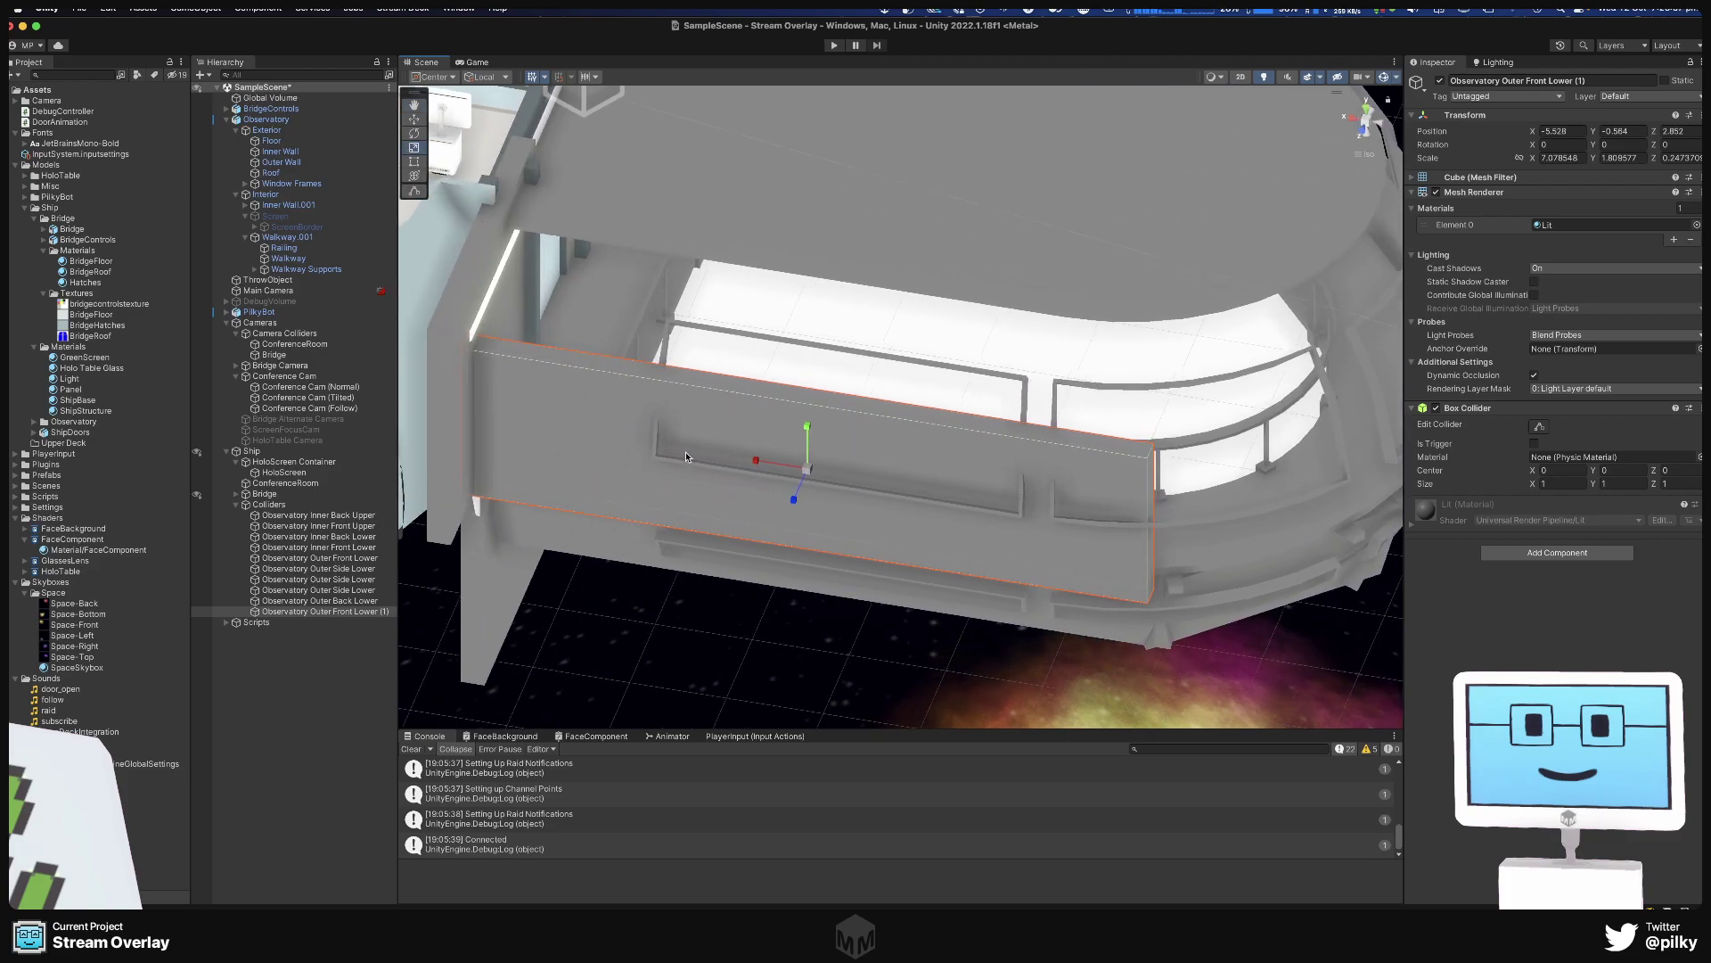
pyautogui.moveTo(752, 460)
pyautogui.mouseDown()
pyautogui.moveTo(776, 462)
pyautogui.moveTo(734, 458)
pyautogui.mouseUp()
pyautogui.press('w')
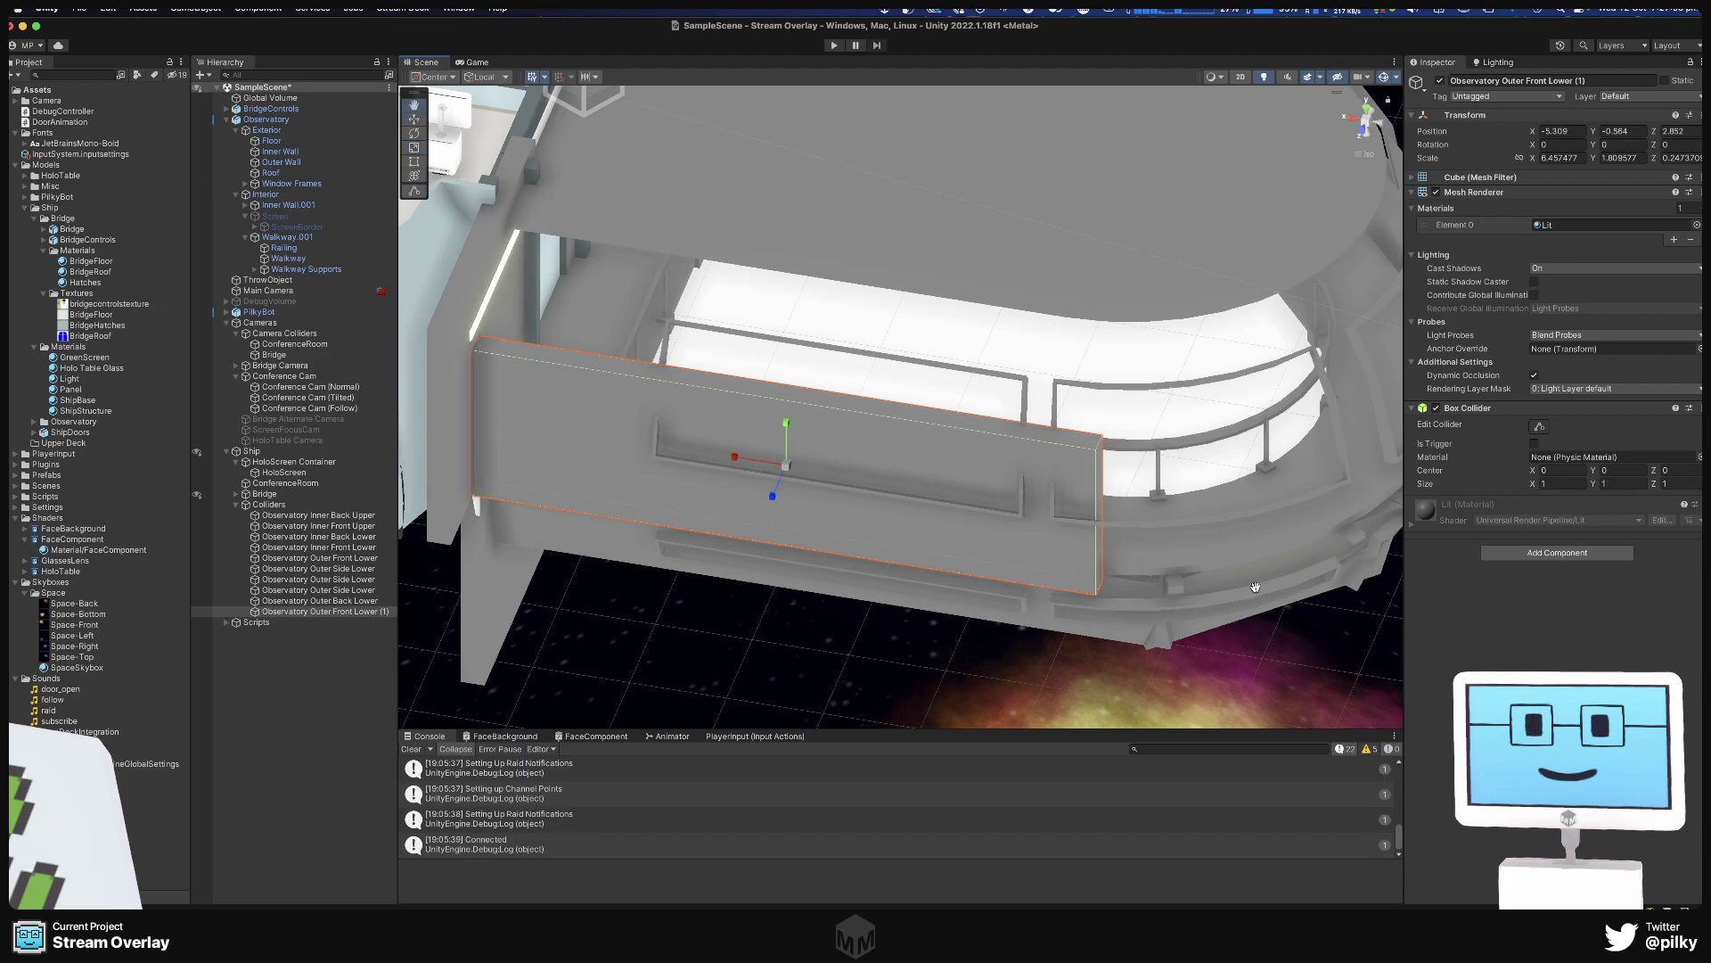
# Rename the upright collider Observatory Outer Front Lower (1) to identify it as the upper front wall.
pyautogui.keyDown('alt'); pyautogui.moveTo(1260, 620); pyautogui.dragTo(759, 484); pyautogui.keyUp('alt')
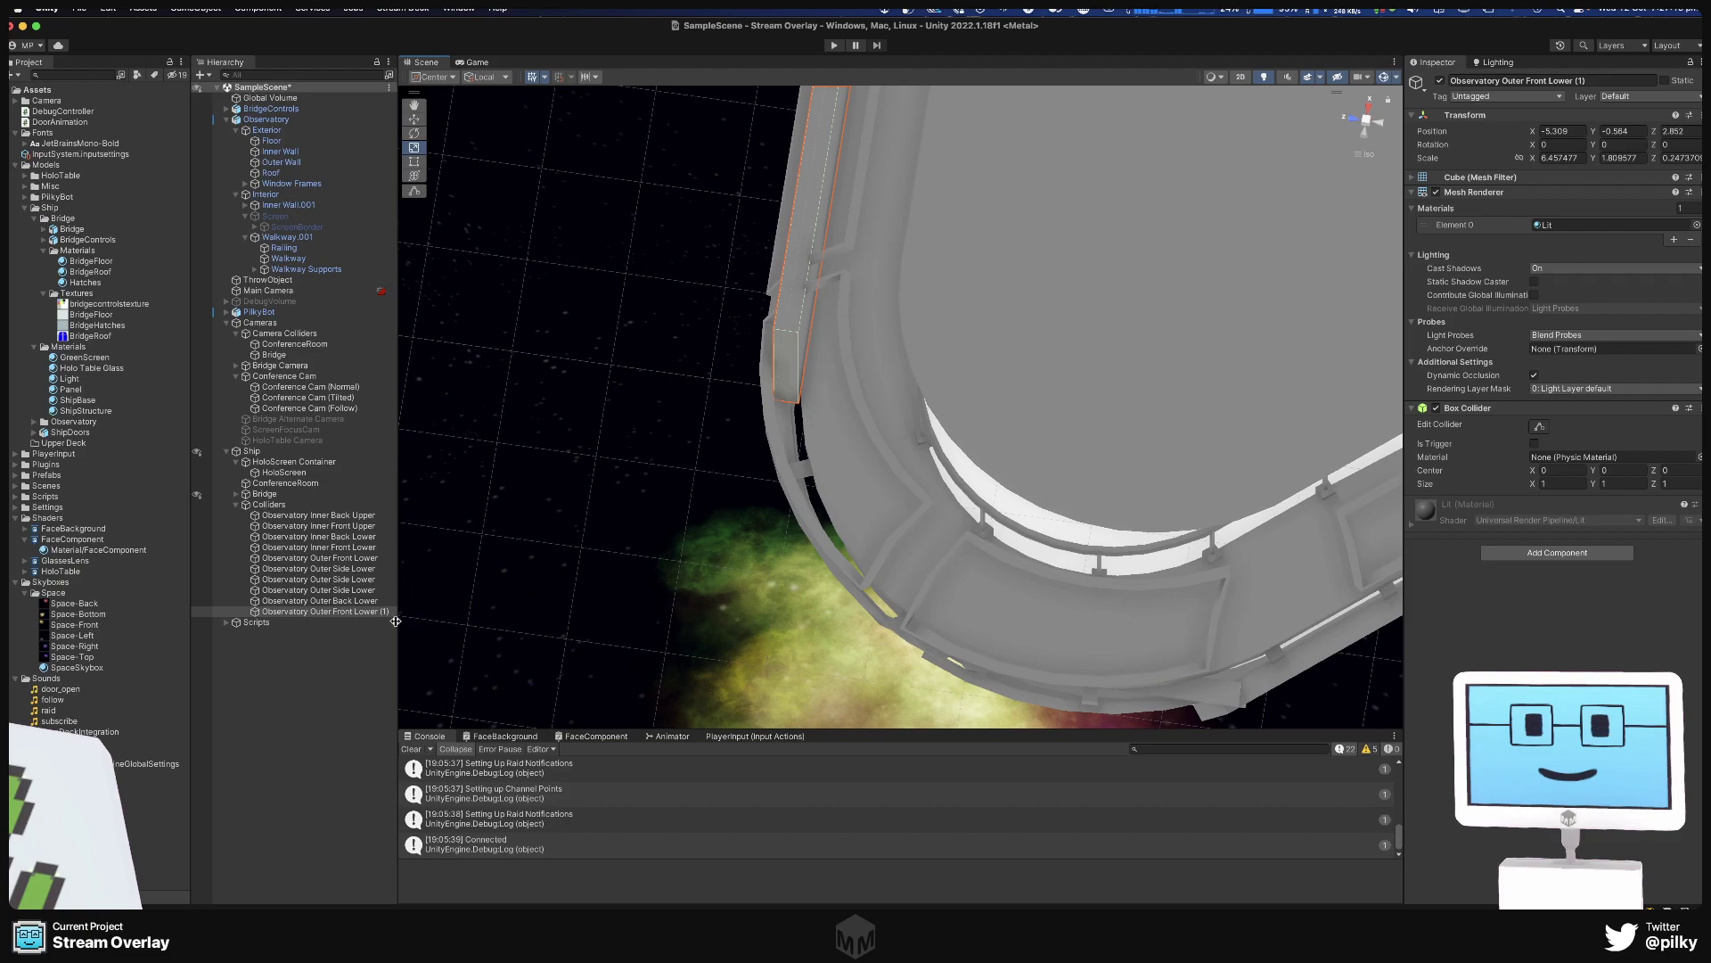
pyautogui.click(356, 613)
pyautogui.click(363, 612)
pyautogui.moveTo(351, 611); pyautogui.dragTo(407, 618)
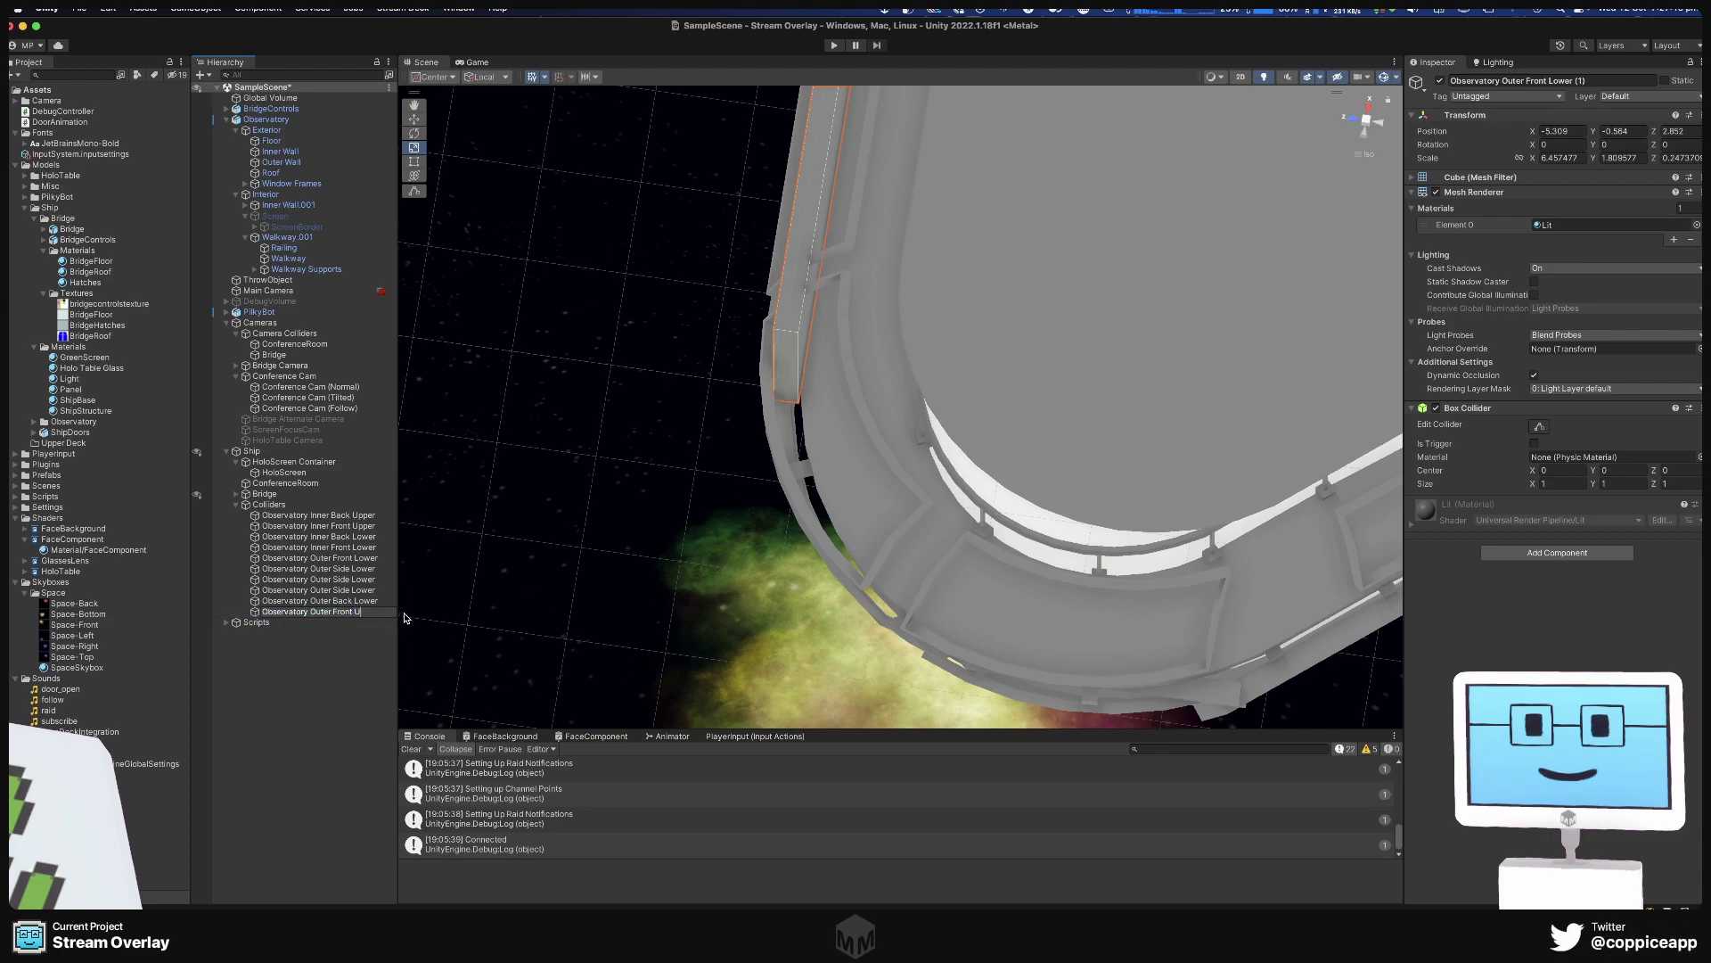
# Name the new collider Observatory Outer Front Upper and duplicate it.
pyautogui.press('Return')
pyautogui.rightClick(385, 619)
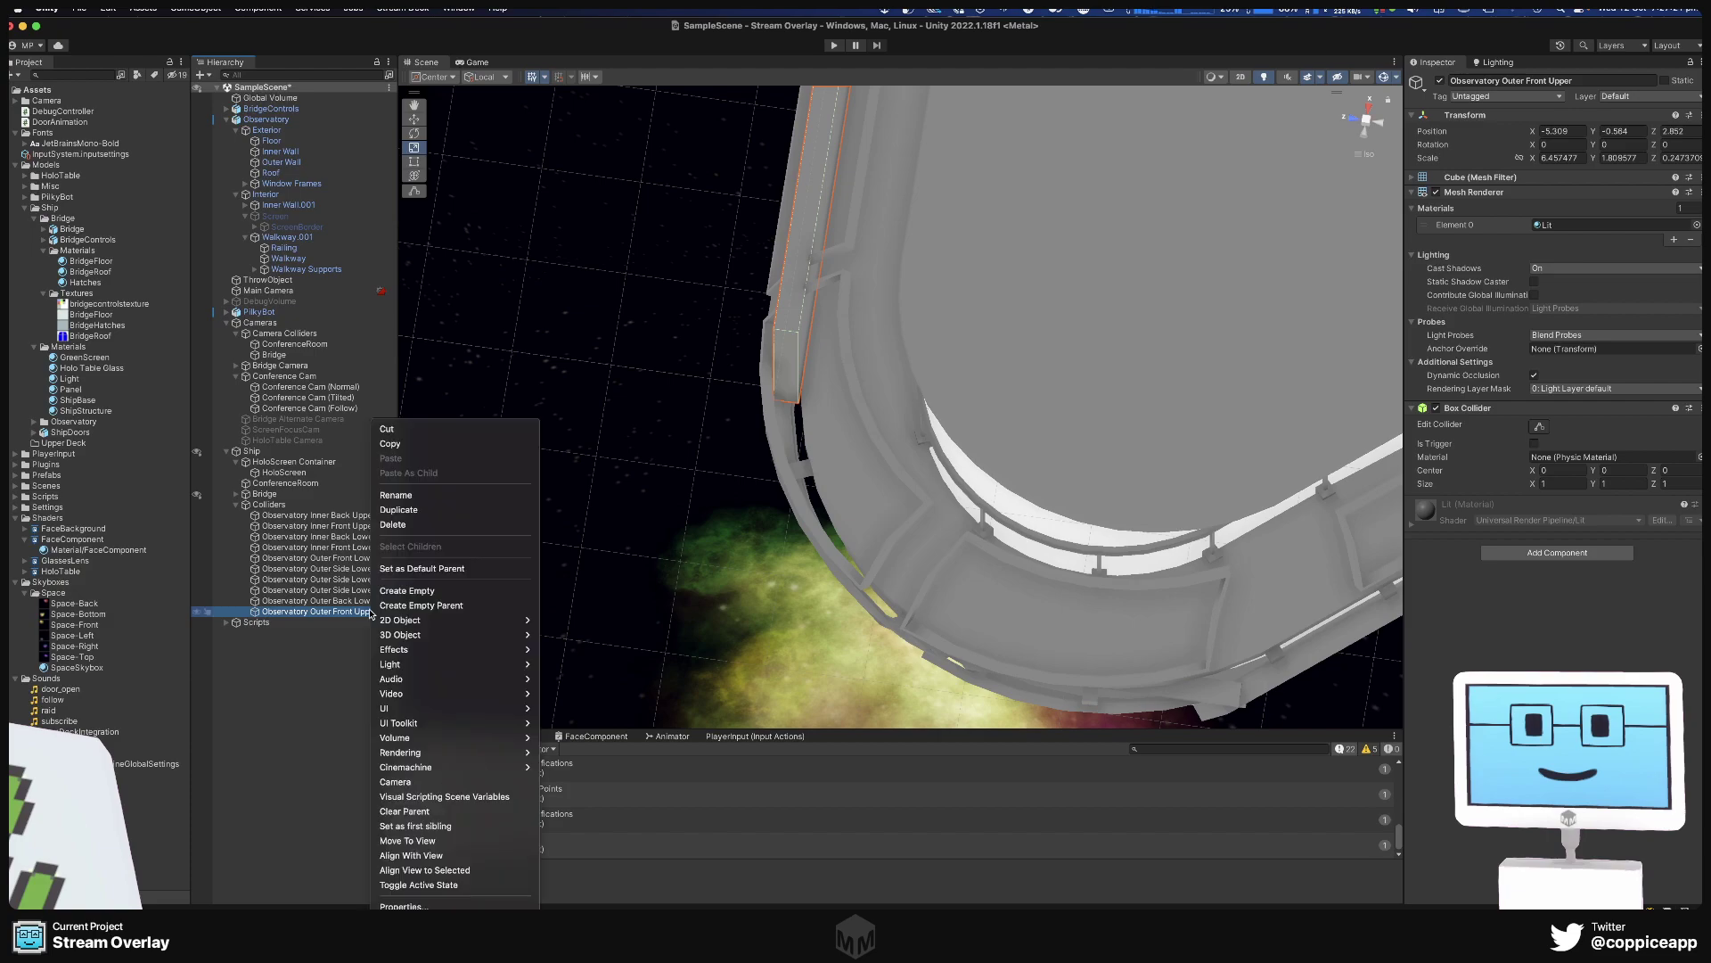
pyautogui.click(466, 495)
# Shorten the duplicated collider to an X scale of about 1.2185 and place it at the start of the curve, at about X -8.609.
pyautogui.moveTo(466, 495); pyautogui.dragTo(895, 54, button='right')
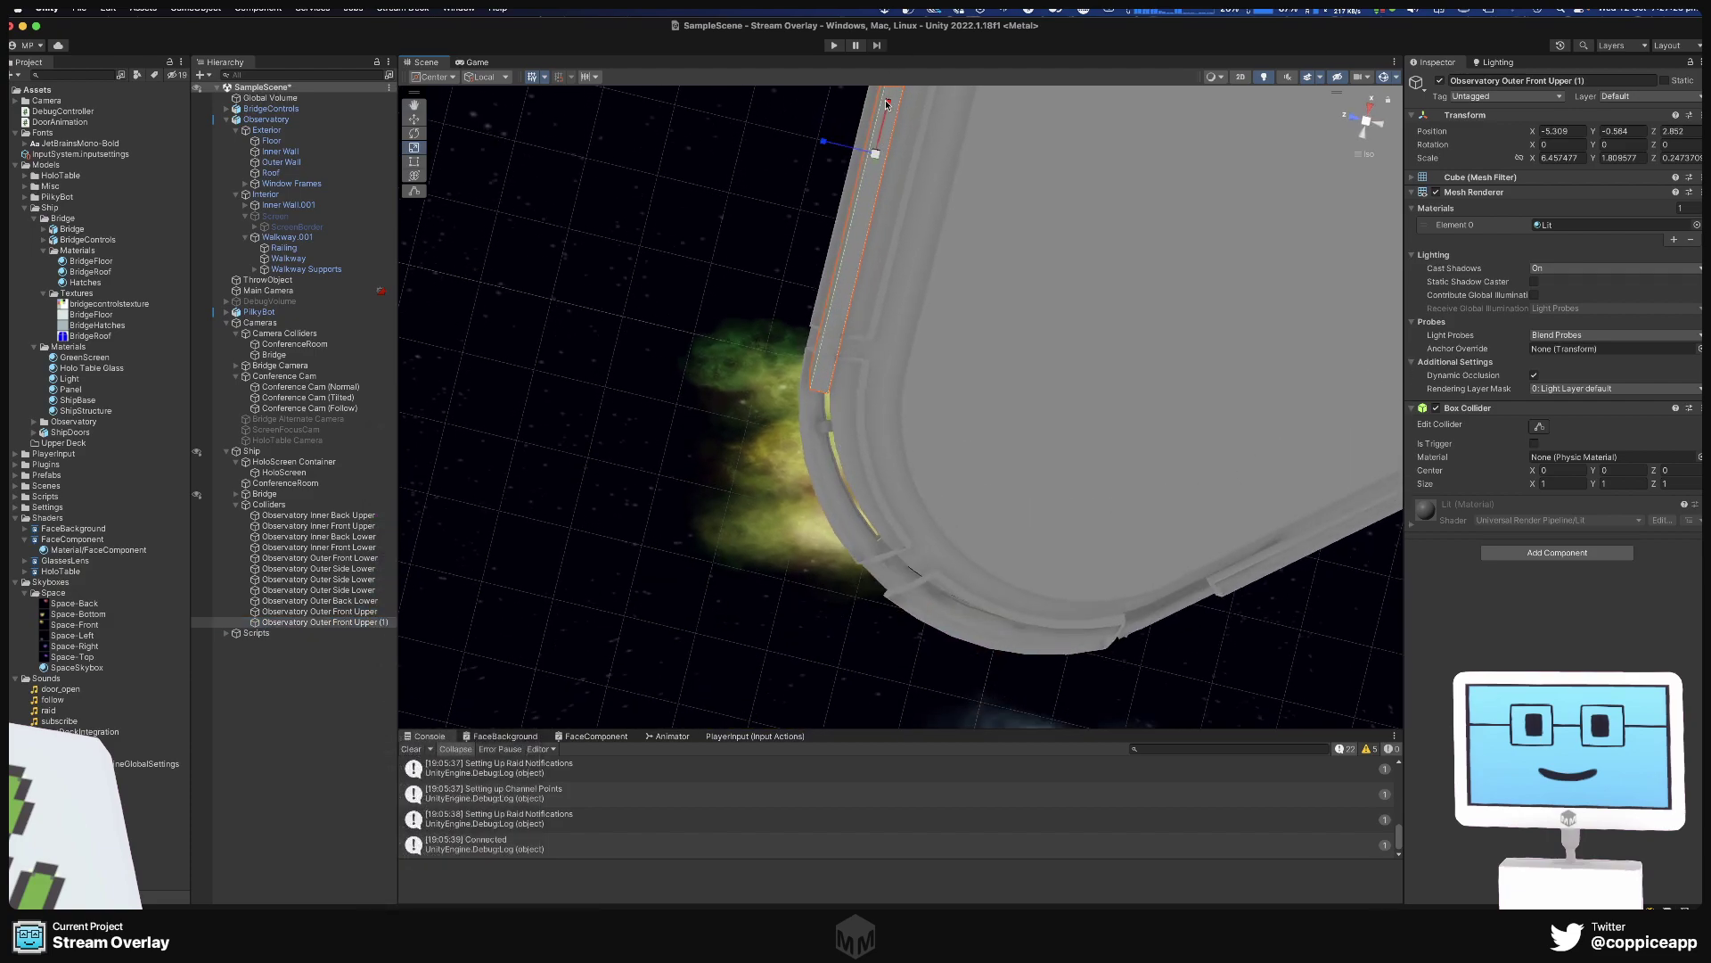
pyautogui.moveTo(874, 153); pyautogui.dragTo(825, 334)
# Hide the observatory's Roof object in the scene so the curved walkway is exposed from above.
pyautogui.moveTo(913, 455); pyautogui.dragTo(934, 312, button='right')
pyautogui.click(992, 338)
pyautogui.click(934, 312)
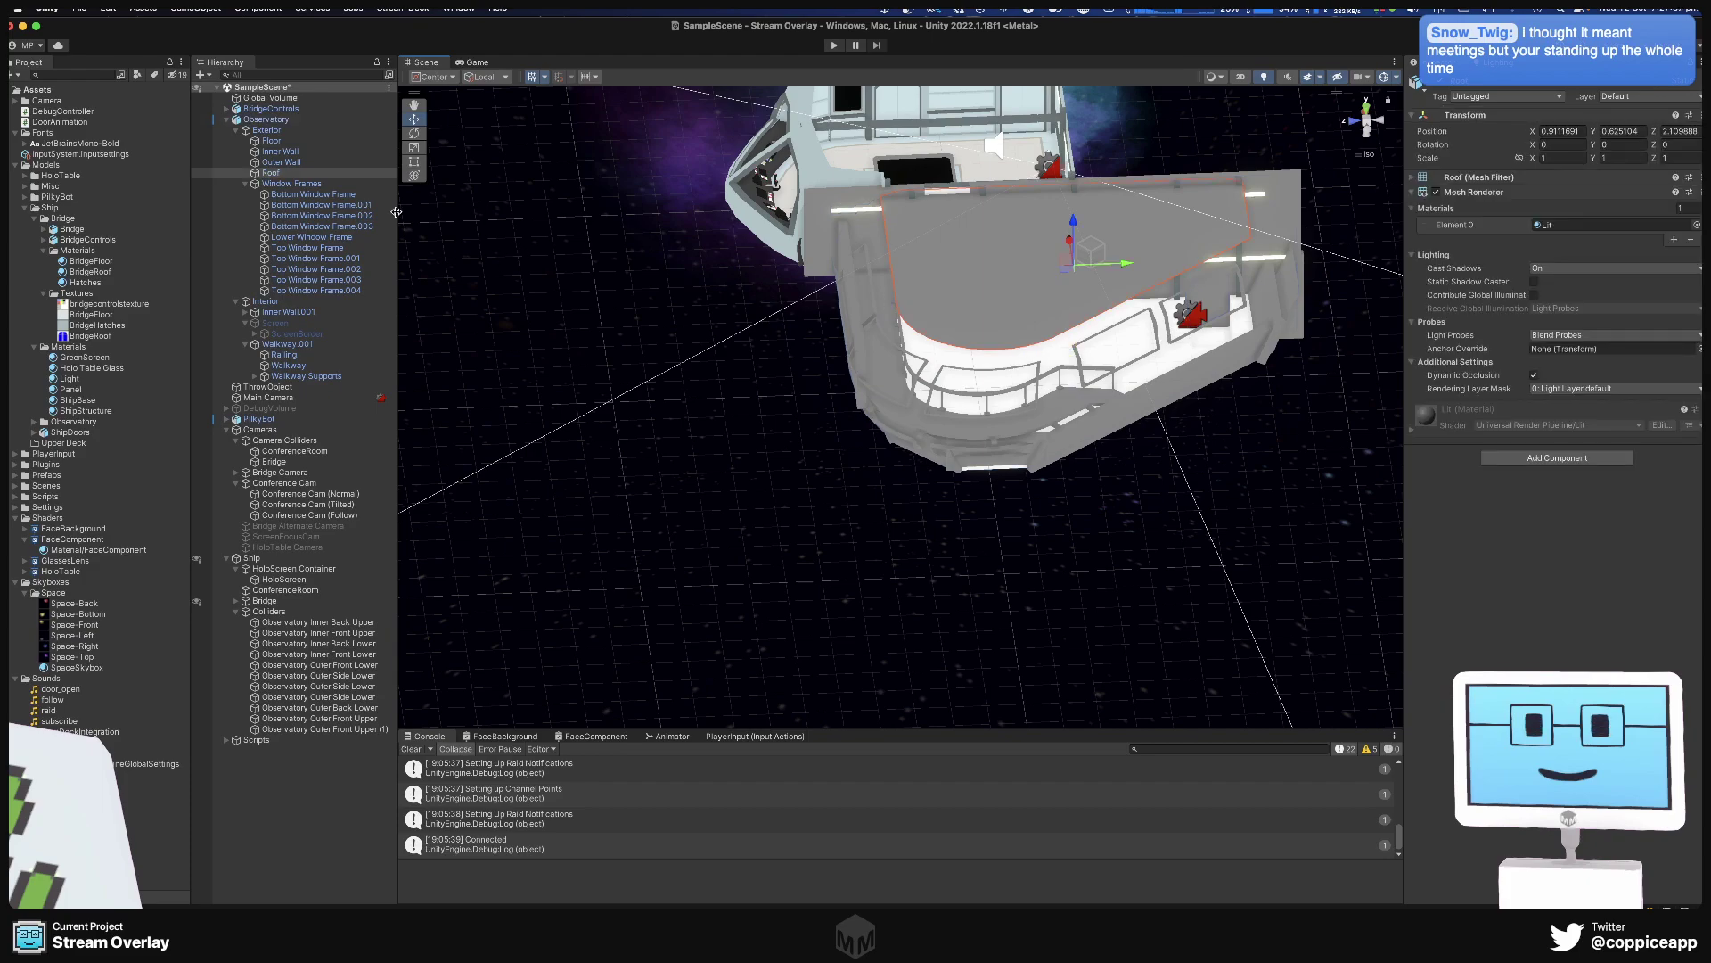
pyautogui.click(197, 174)
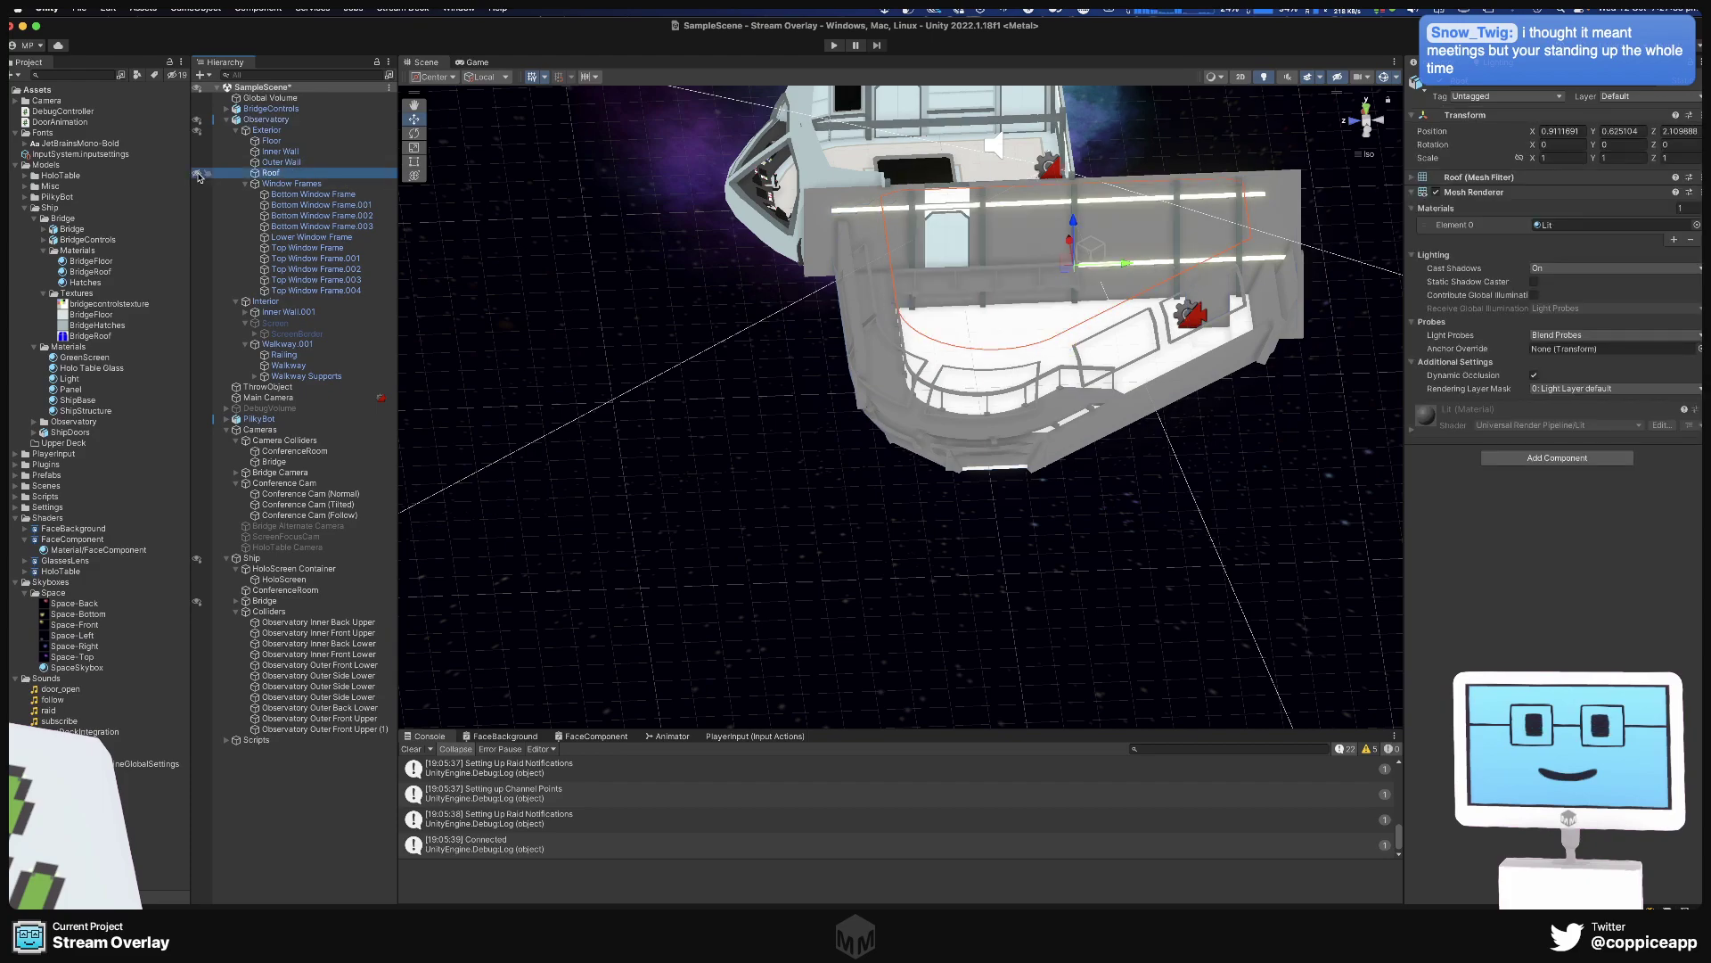
pyautogui.moveTo(789, 262); pyautogui.dragTo(774, 439, button='right')
pyautogui.scroll(5, 904, 373)
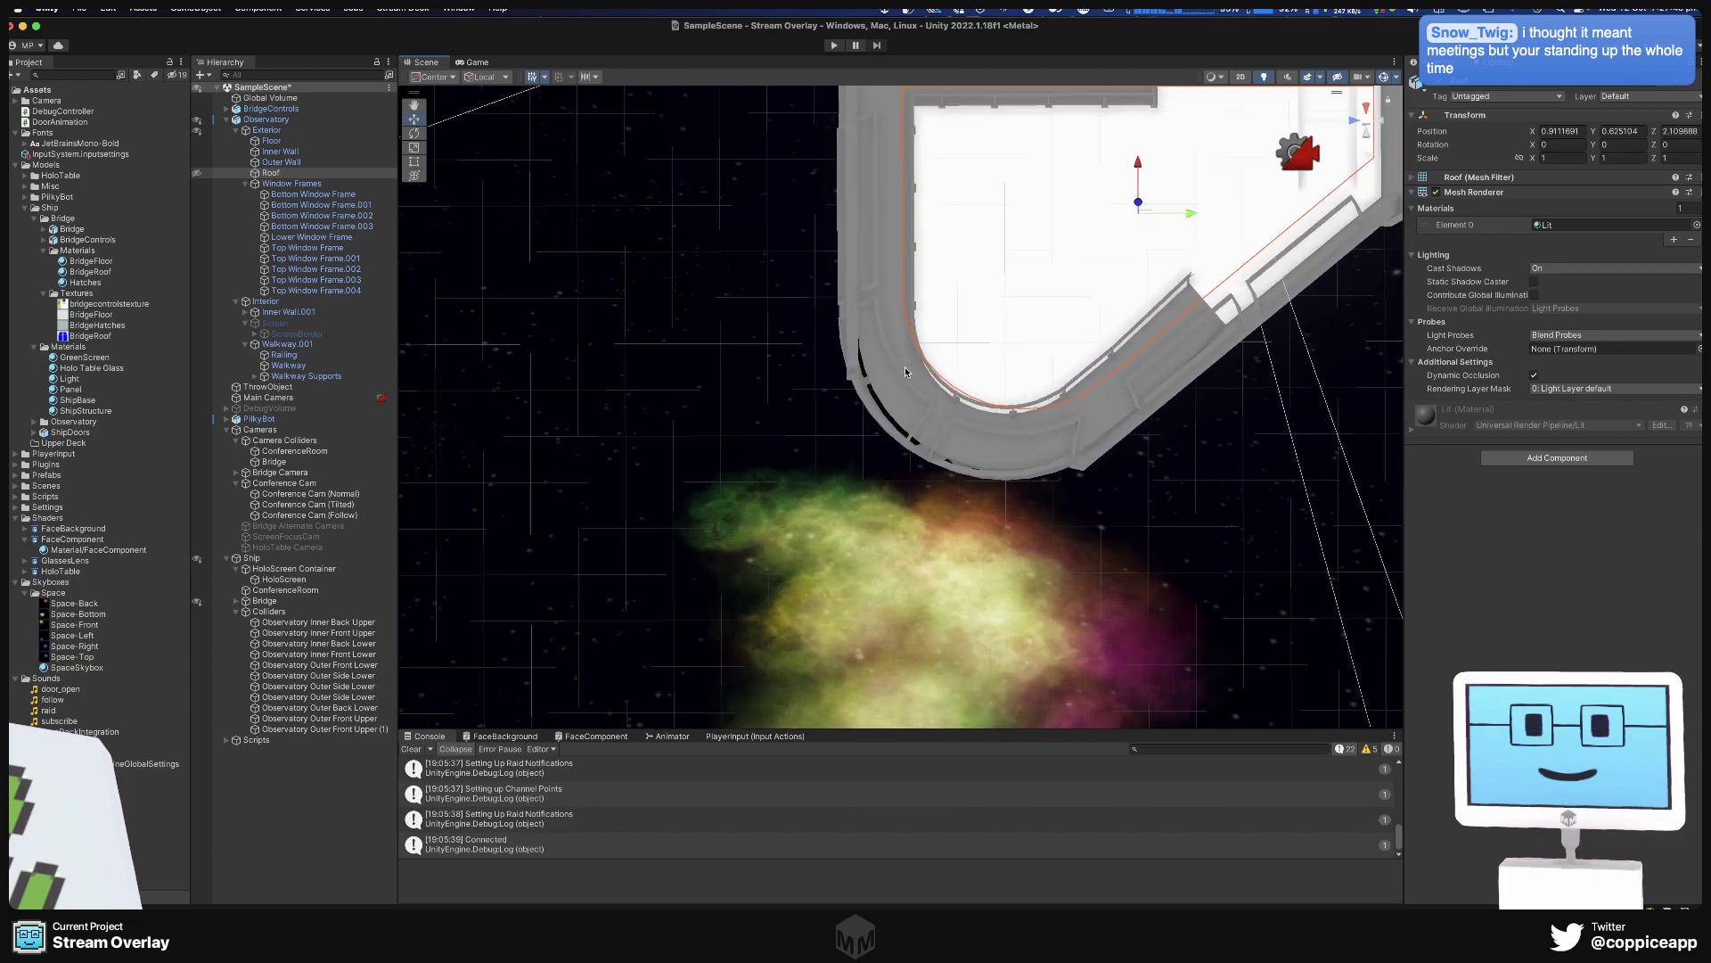
# Move the short Observatory Outer Front Upper (1) collider along the outer wall to about X -9.037.
pyautogui.click(827, 337)
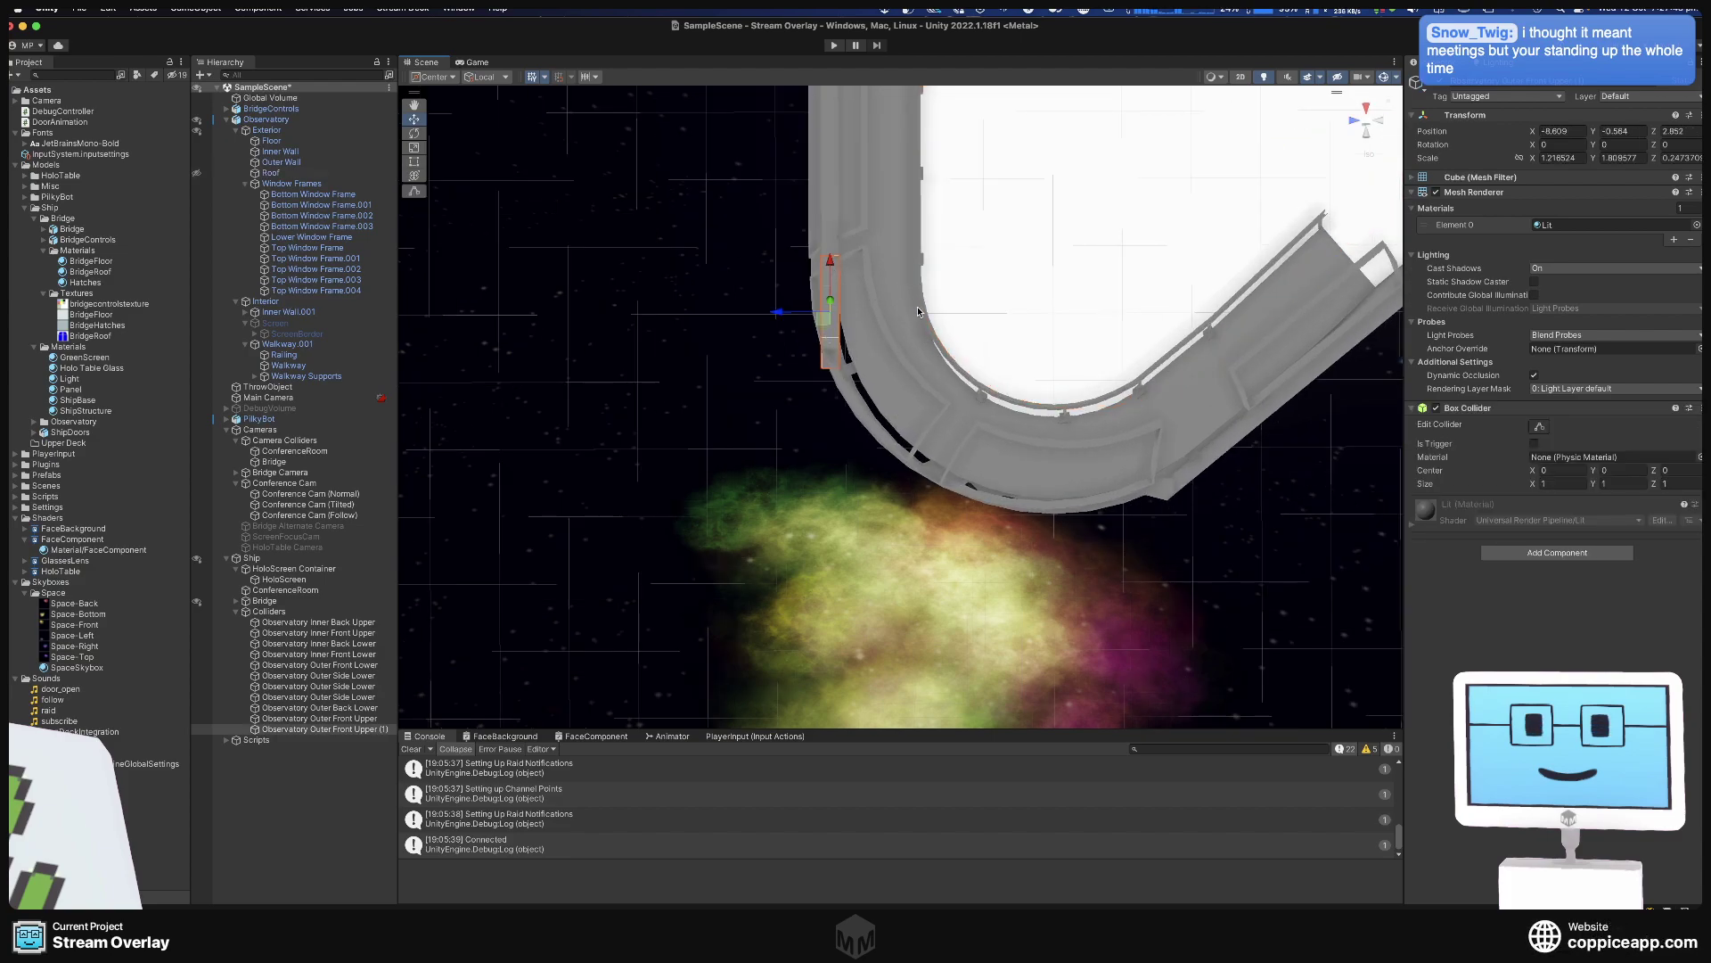
pyautogui.moveTo(918, 312); pyautogui.dragTo(842, 336, button='middle')
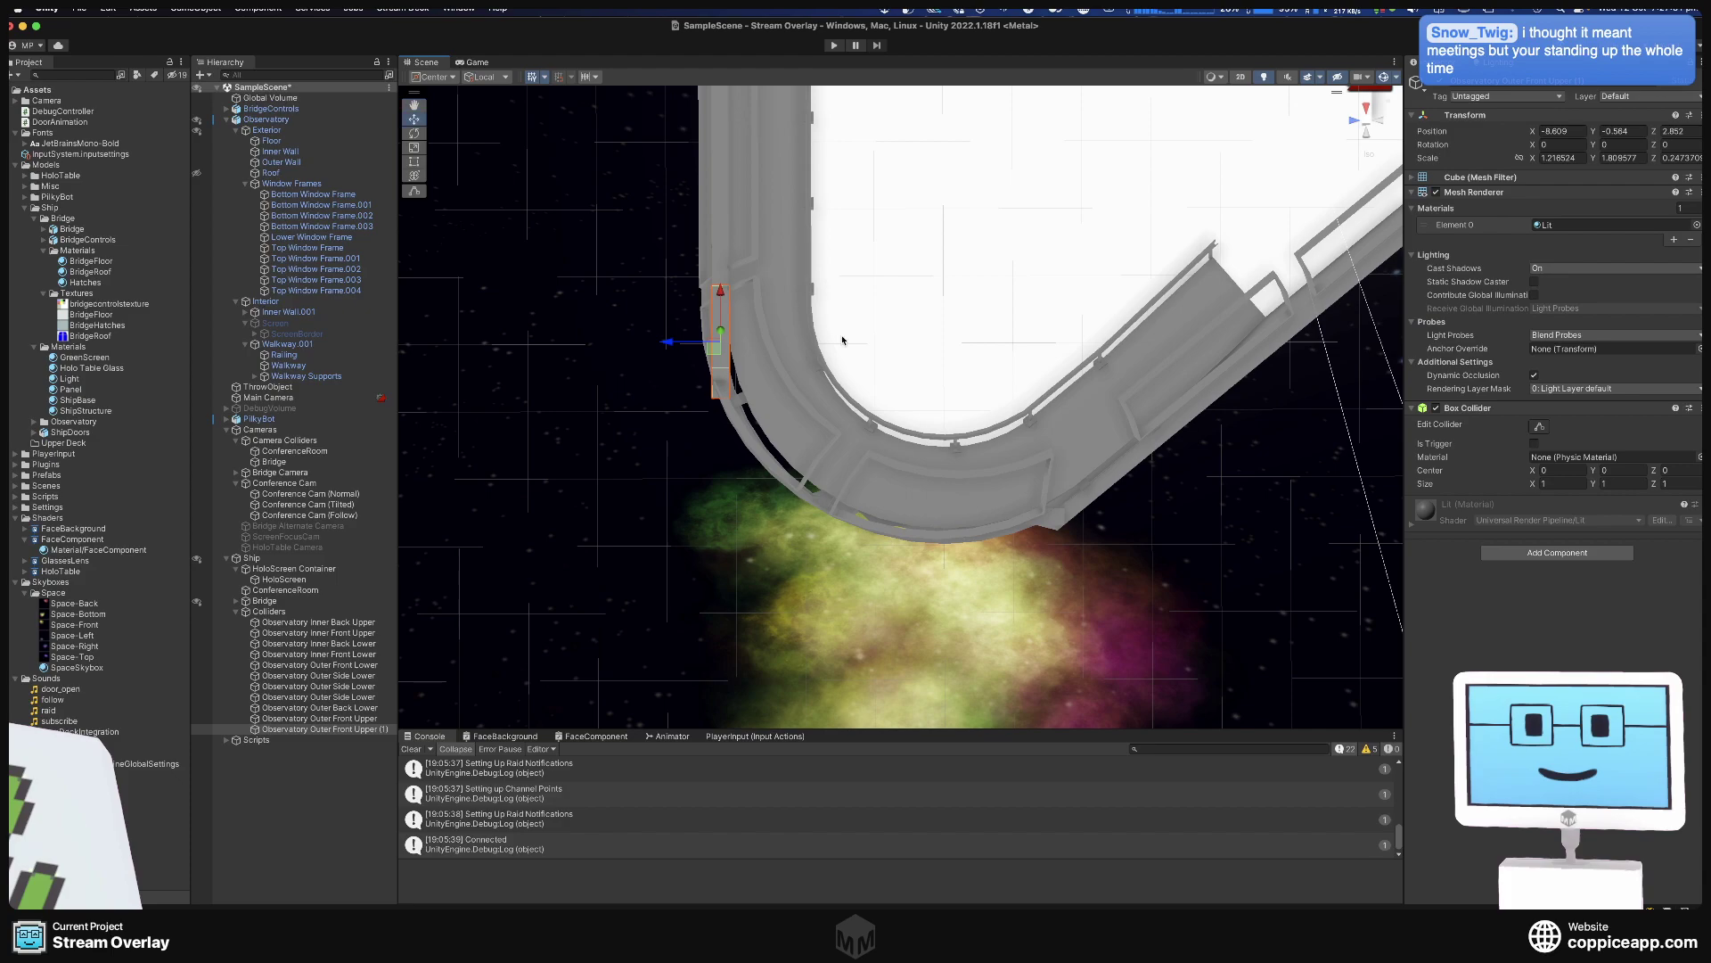
pyautogui.scroll(2, 780, 341)
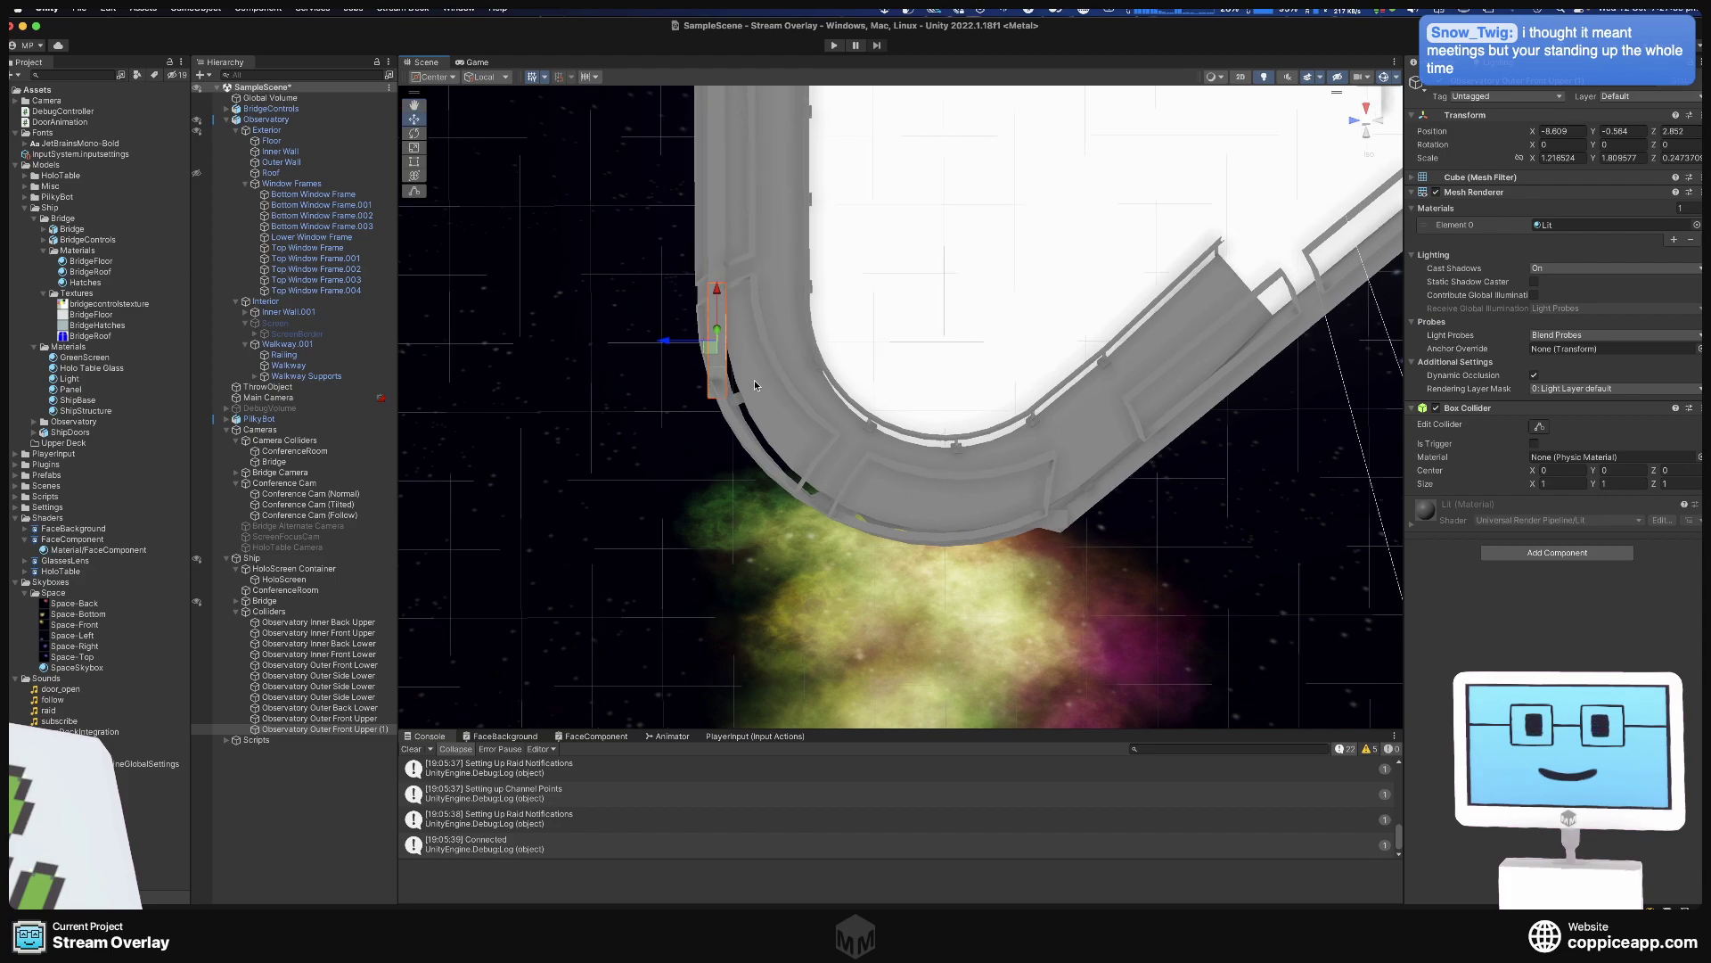
pyautogui.keyDown('alt'); pyautogui.moveTo(754, 380); pyautogui.dragTo(775, 446); pyautogui.keyUp('alt')
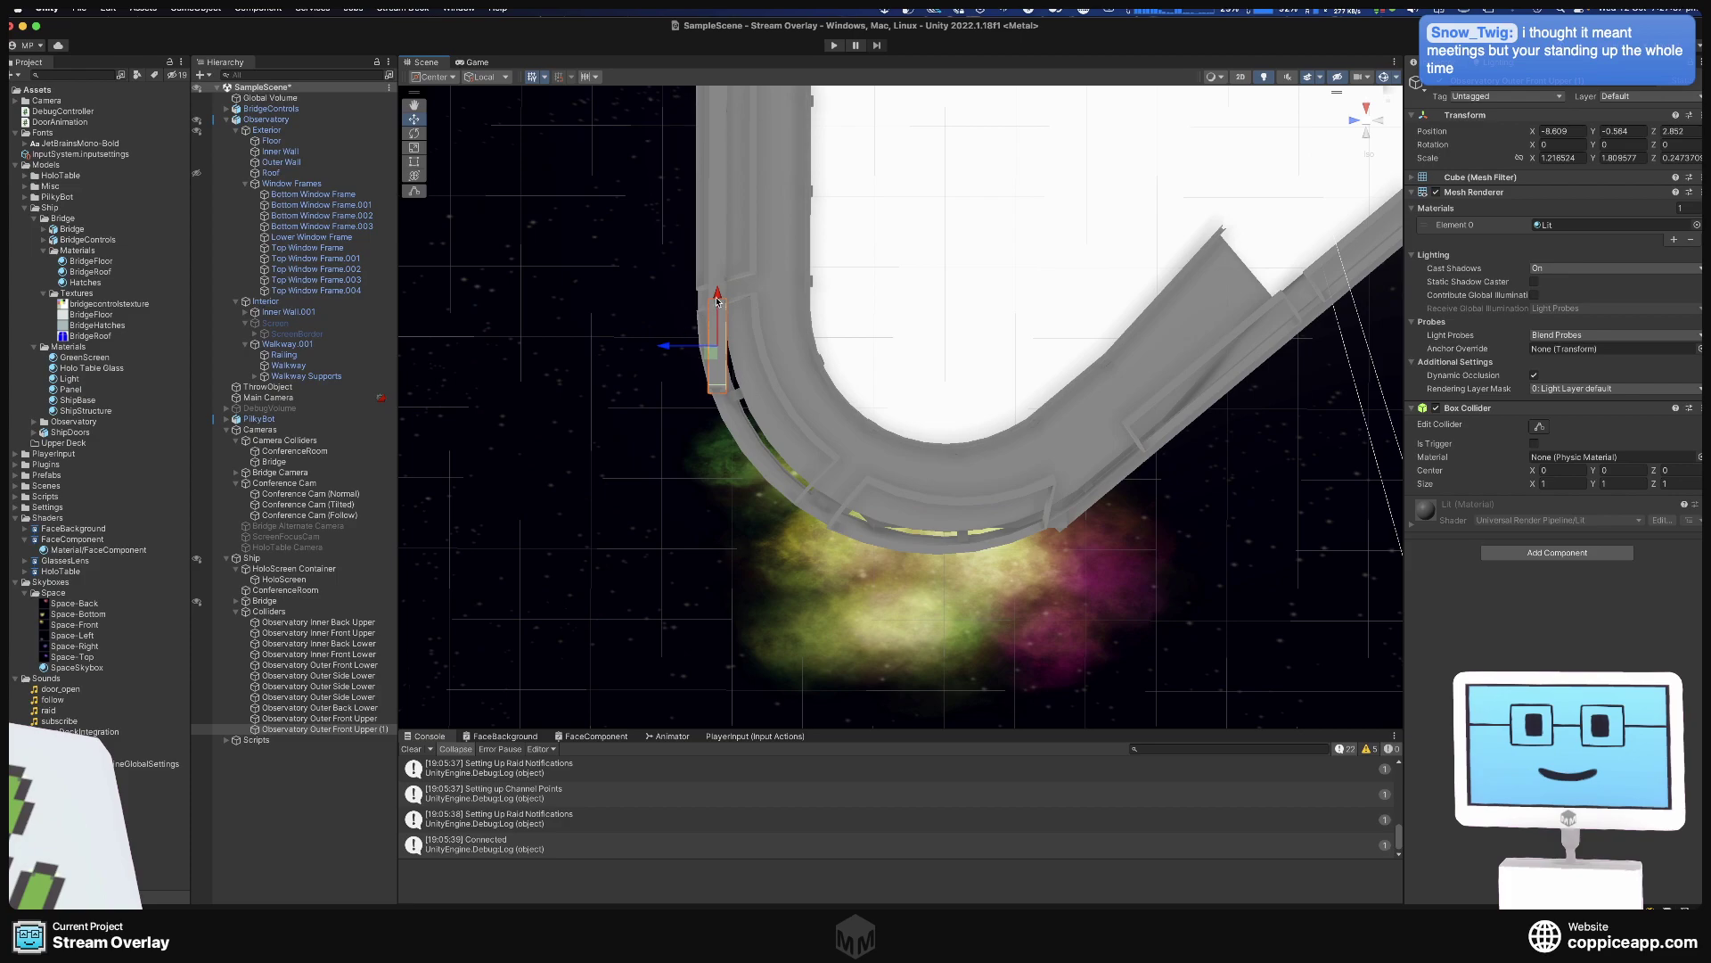
pyautogui.moveTo(718, 301); pyautogui.dragTo(747, 381)
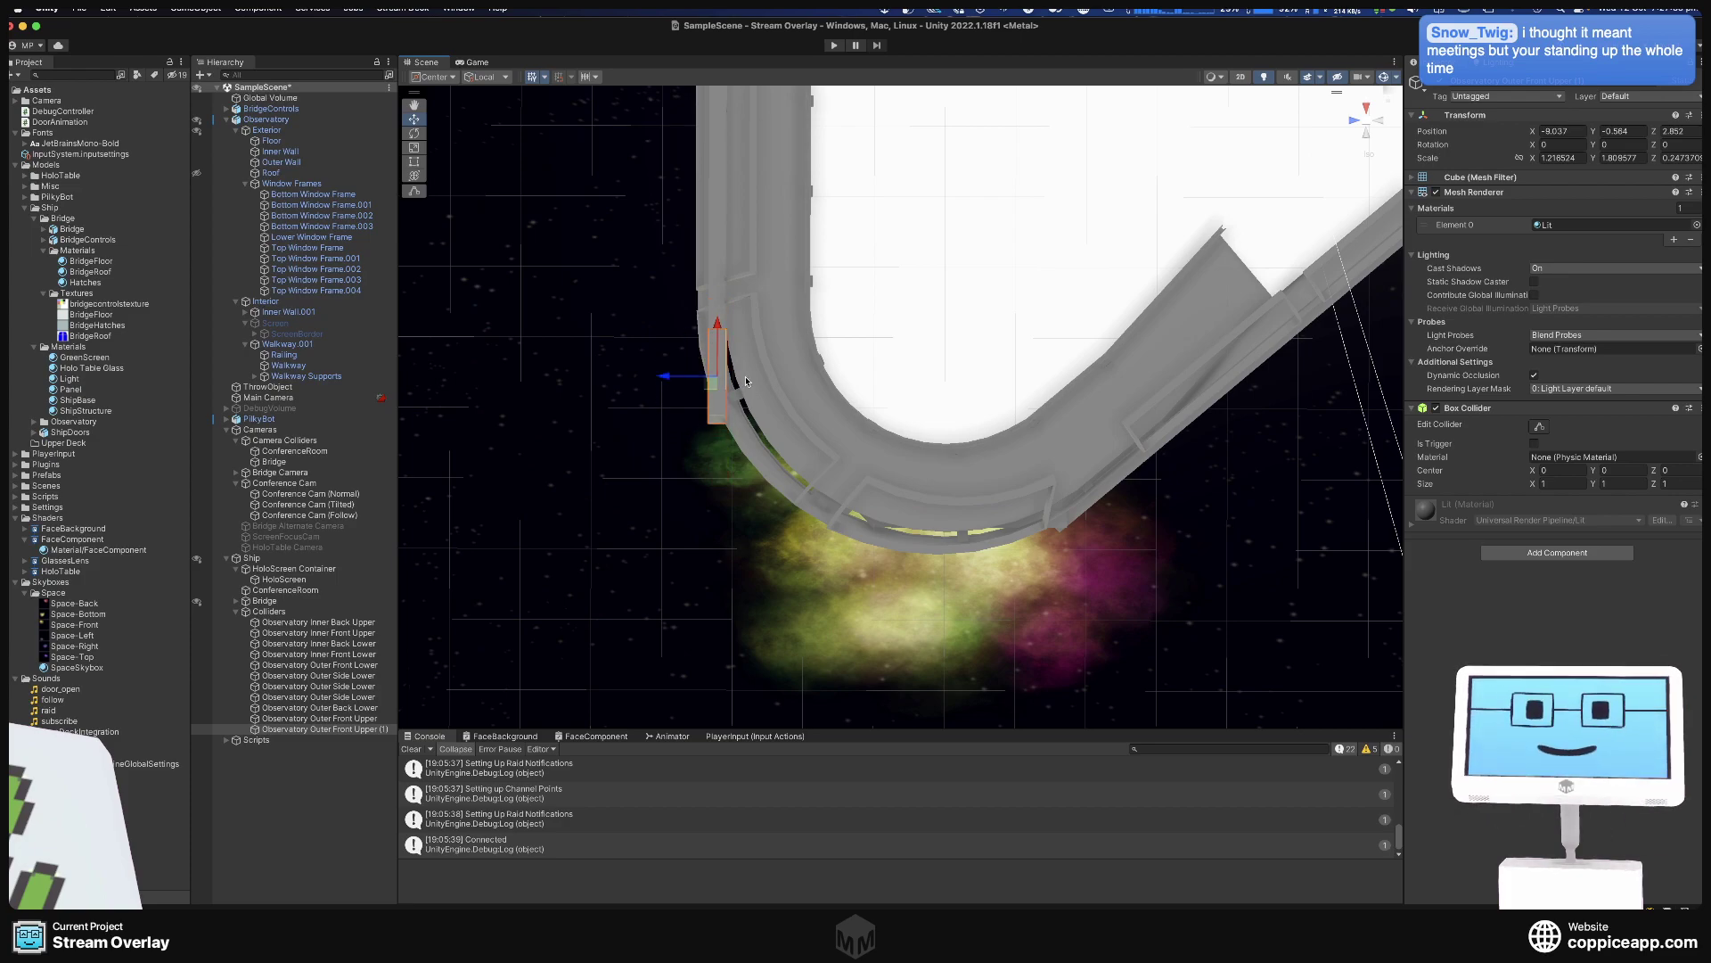
# Rotate Observatory Outer Front Upper (1) to about -18.465 on Y and fit it against the curved railing at about X -8.998.
pyautogui.scroll(5, 746, 381)
pyautogui.moveTo(678, 419)
pyautogui.mouseDown(button='middle')
pyautogui.moveTo(649, 432)
pyautogui.moveTo(663, 442)
pyautogui.mouseUp(button='middle')
pyautogui.keyDown('alt'); pyautogui.moveTo(693, 407); pyautogui.dragTo(693, 435); pyautogui.keyUp('alt')
pyautogui.press('e')
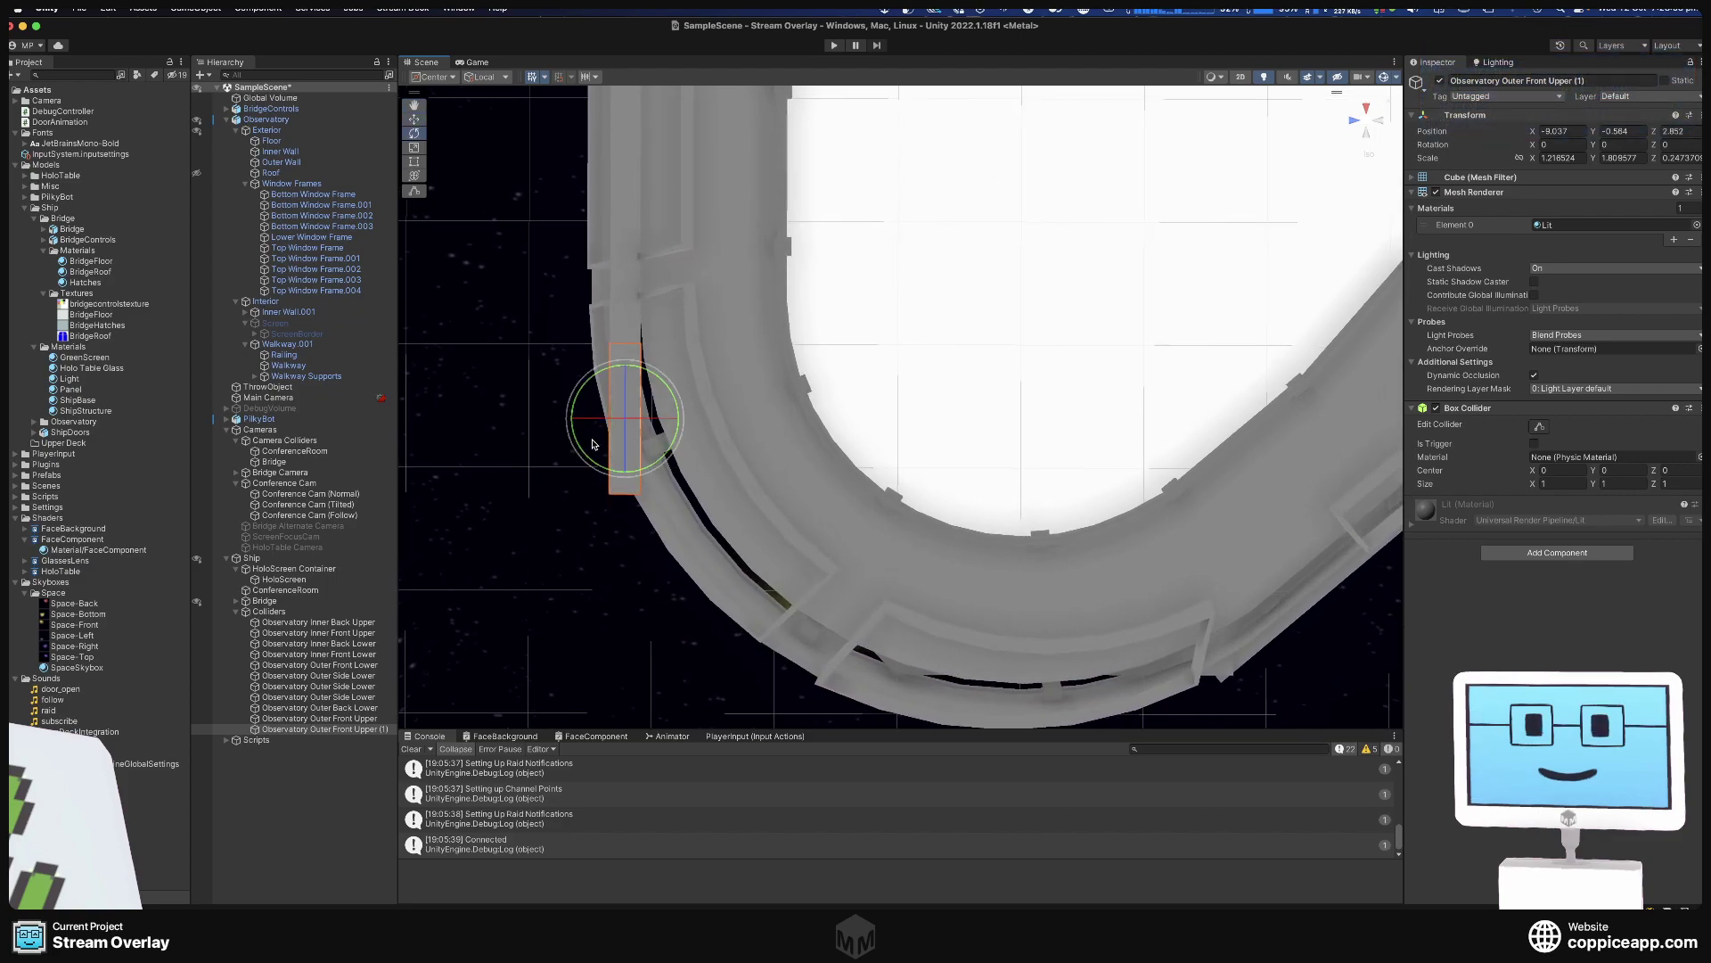
pyautogui.moveTo(596, 378); pyautogui.dragTo(577, 390)
pyautogui.press('w')
pyautogui.moveTo(576, 435); pyautogui.dragTo(600, 429)
pyautogui.moveTo(630, 365); pyautogui.dragTo(634, 369)
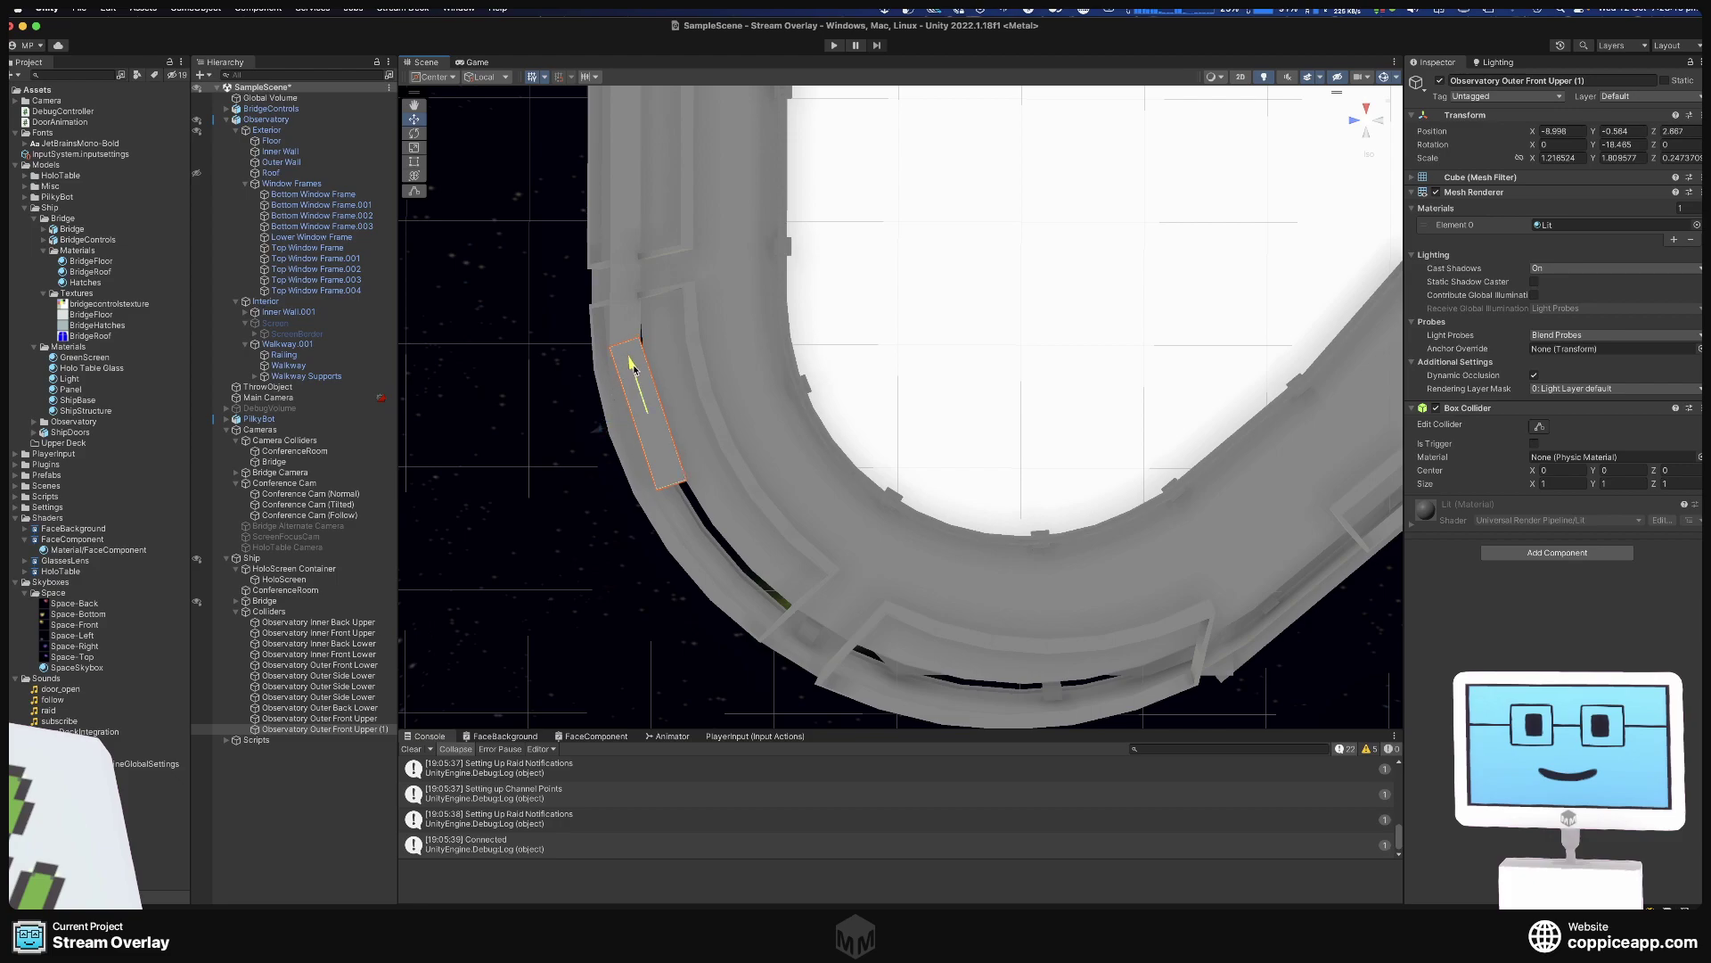
# Duplicate the angled collider Observatory Outer Front Upper (1).
pyautogui.moveTo(781, 535); pyautogui.dragTo(667, 376, button='middle')
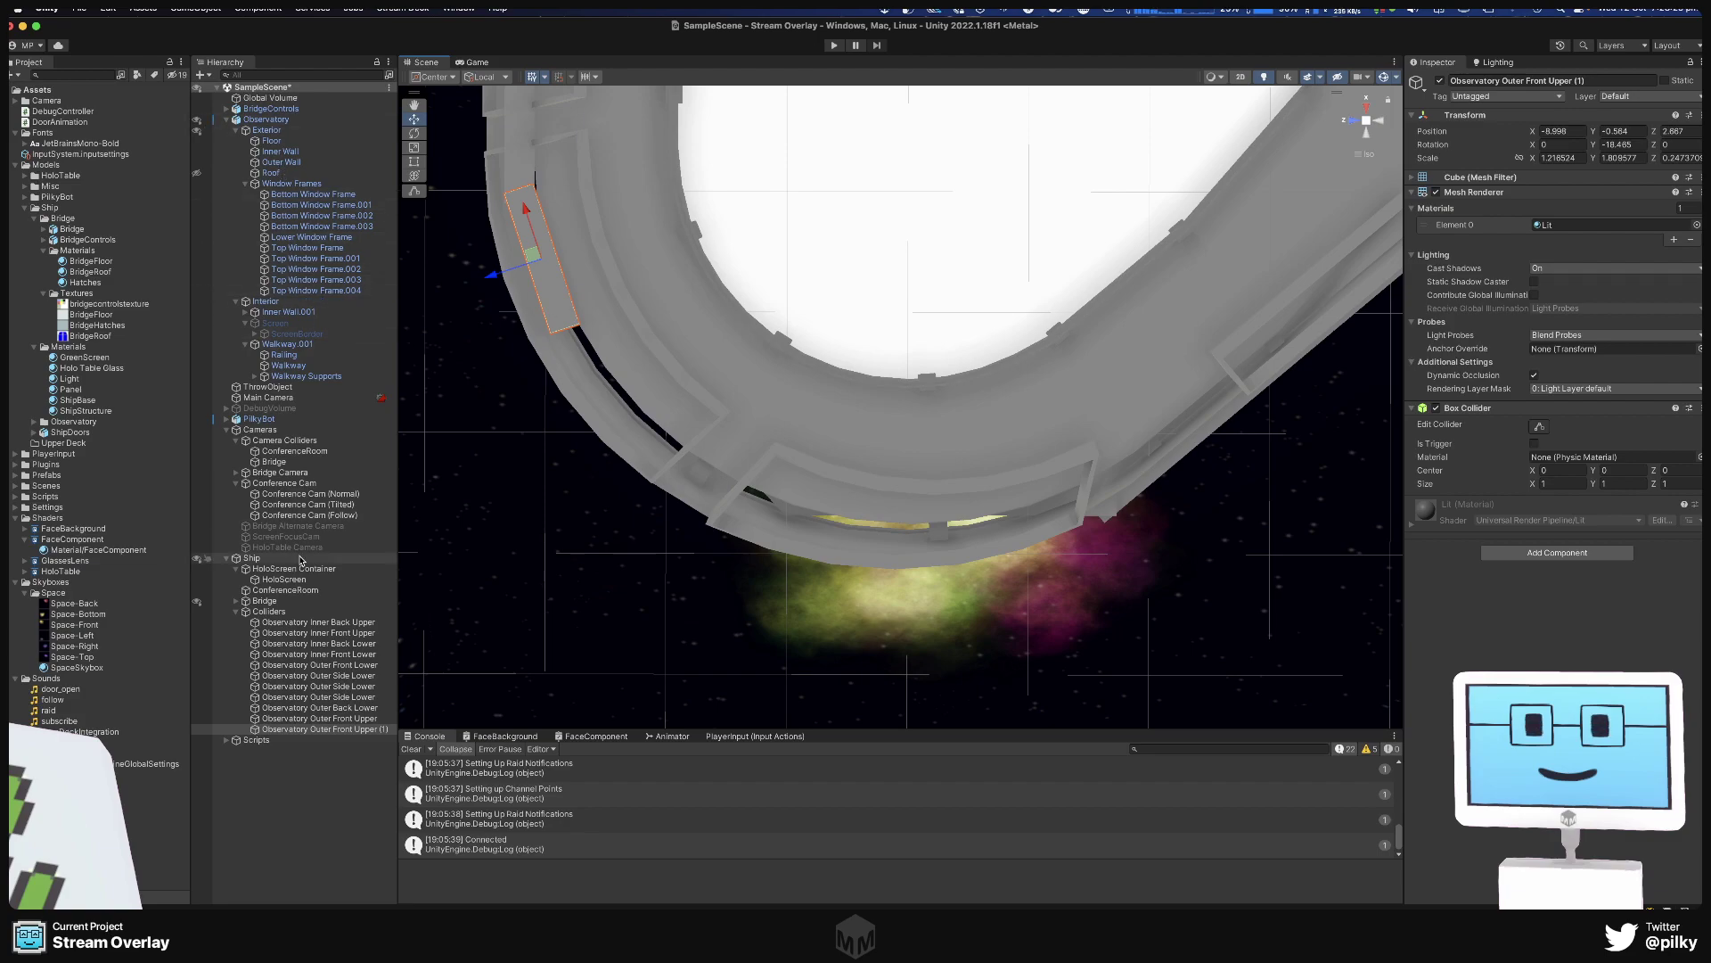
pyautogui.click(344, 730)
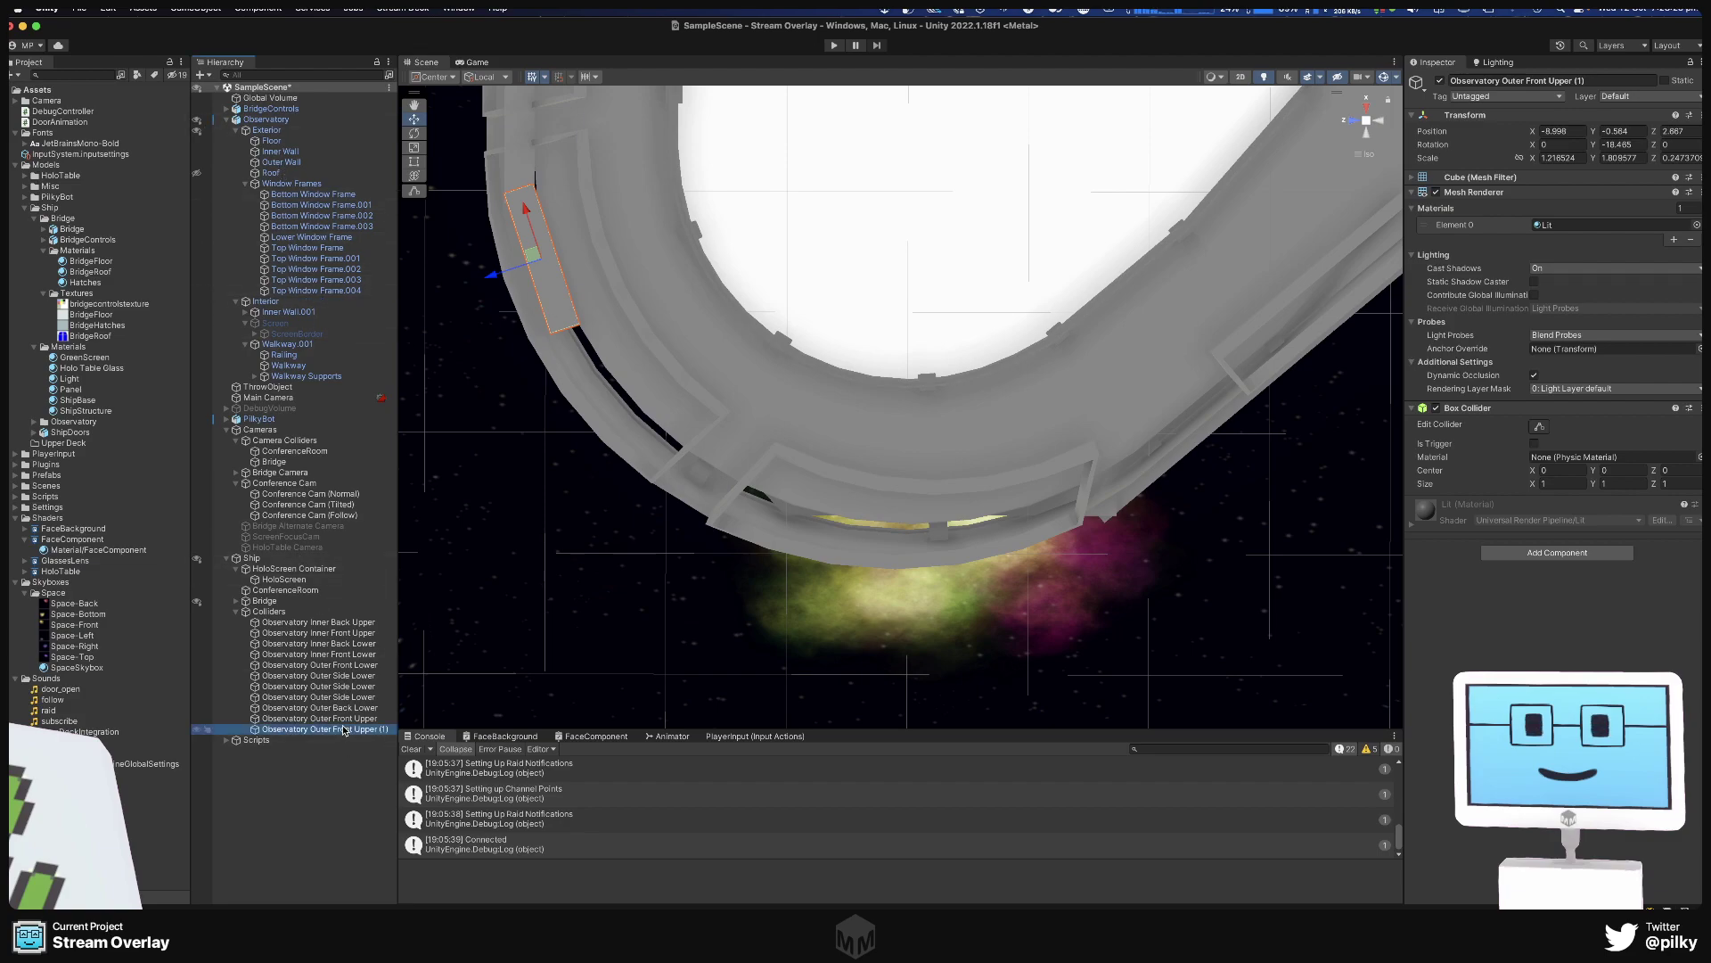
pyautogui.rightClick(336, 730)
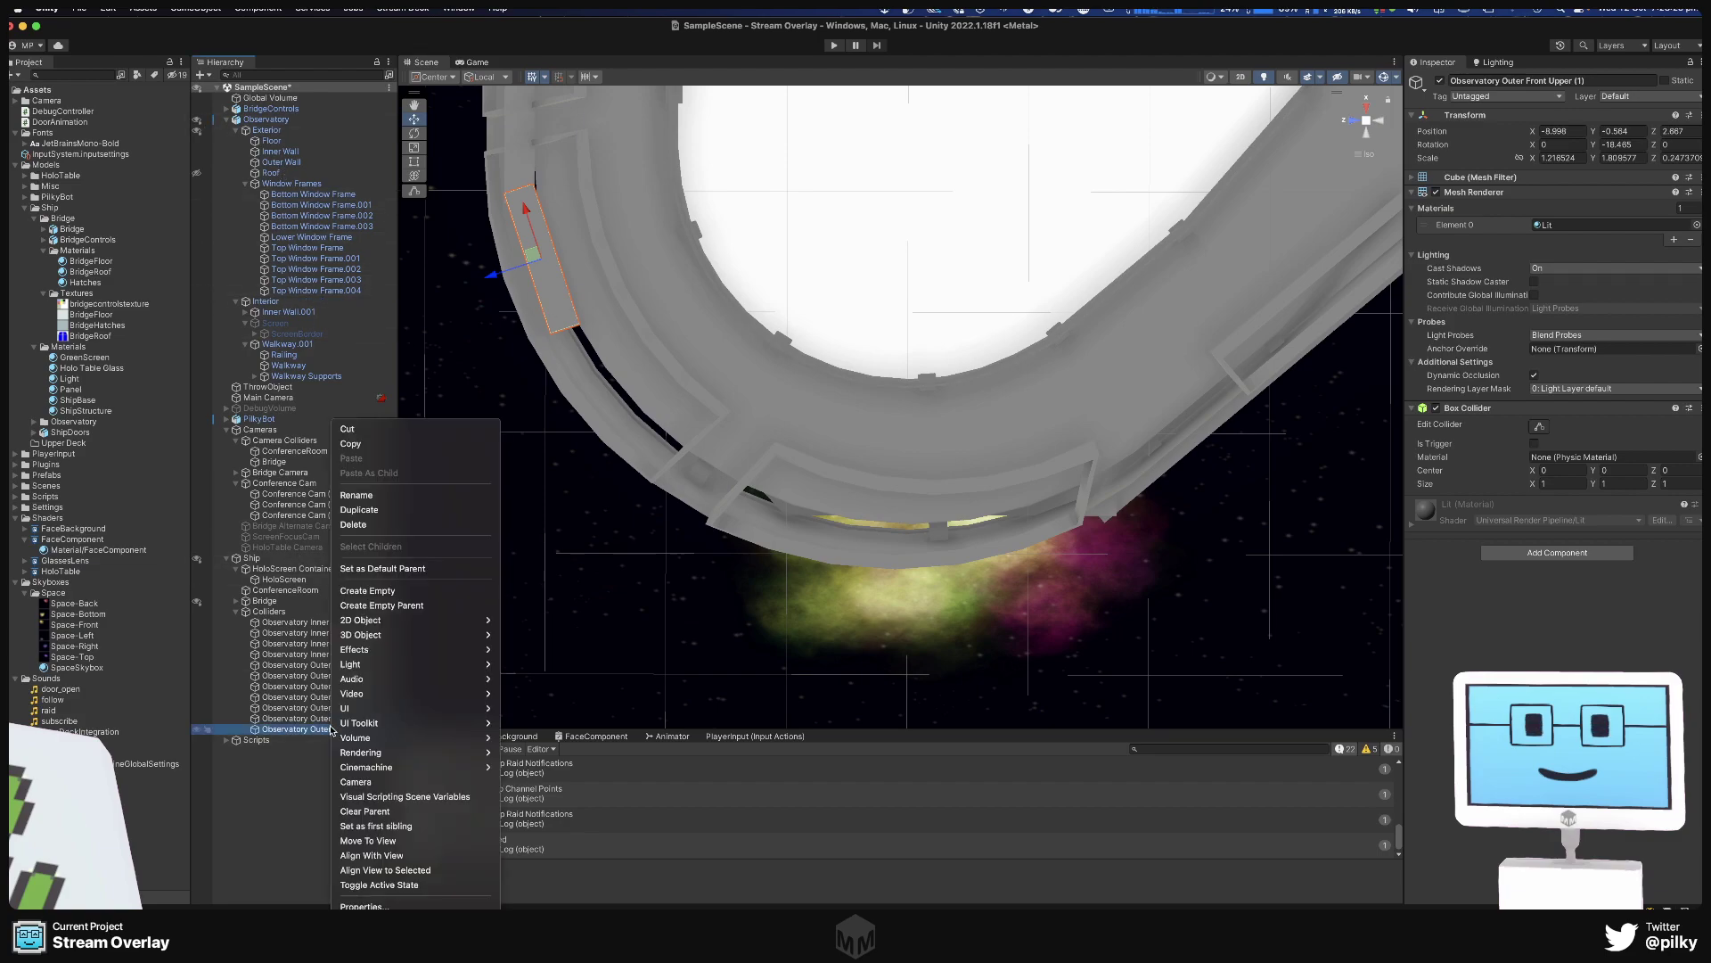
pyautogui.click(386, 511)
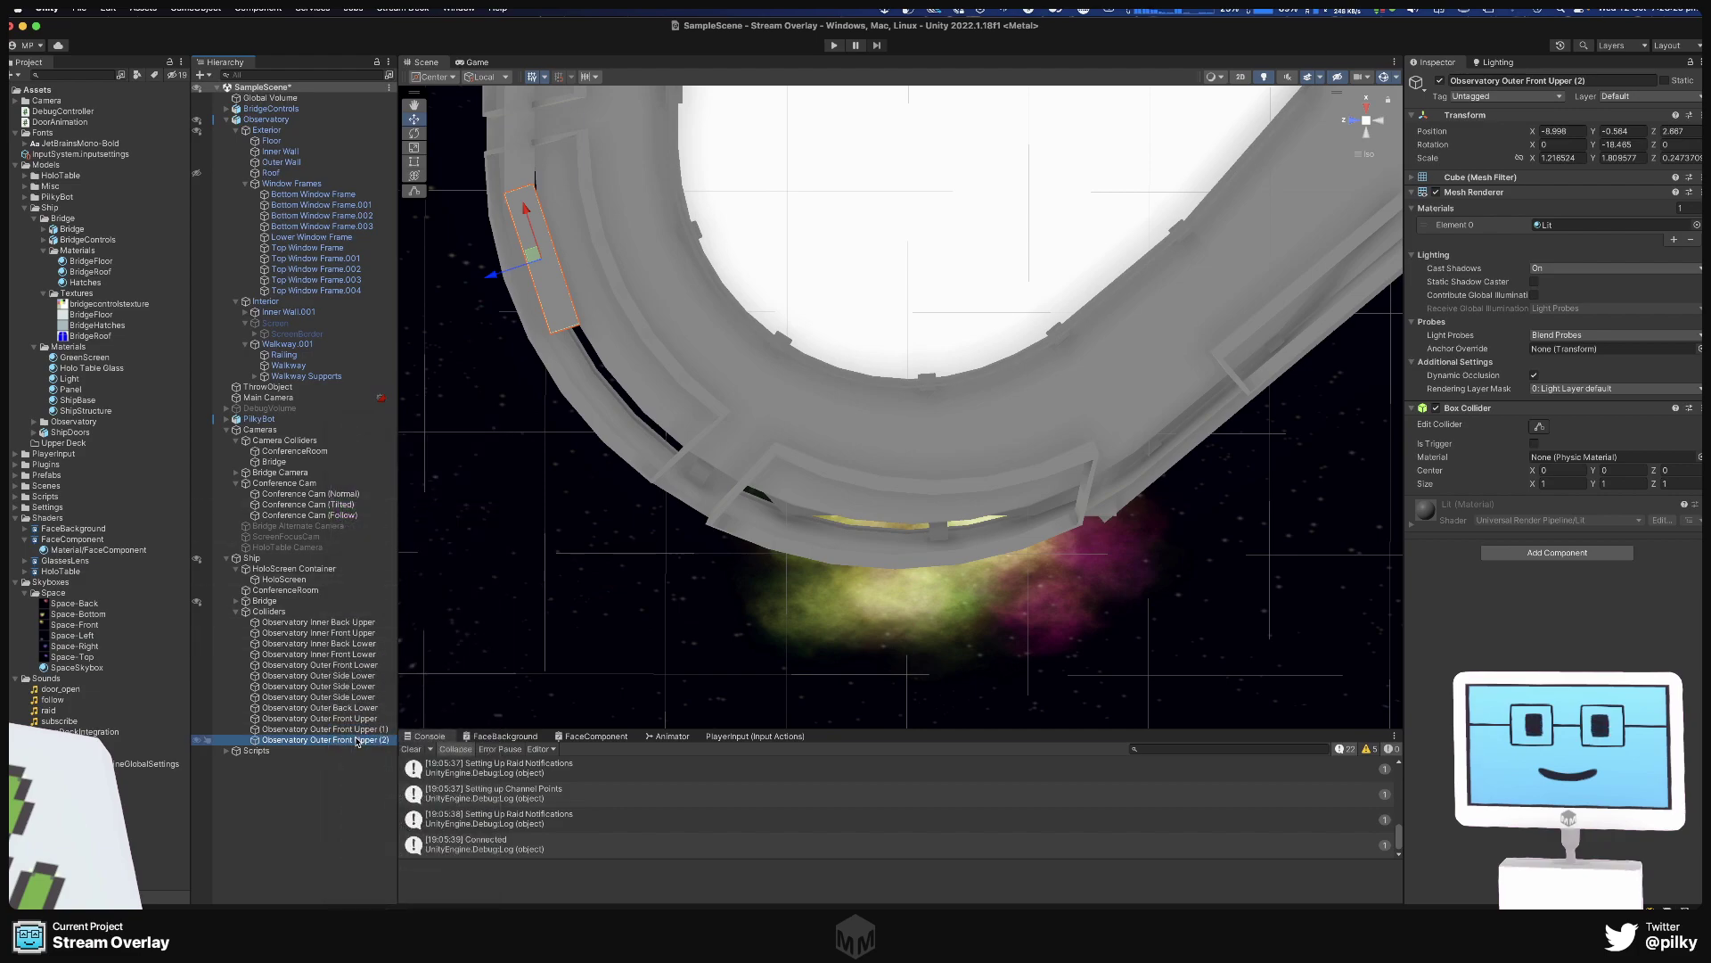
# Place Observatory Outer Front Upper (2) further along the curve at about X -10.05, Z 2.113, rotated to about -38.861 on Y.
pyautogui.moveTo(526, 210); pyautogui.dragTo(599, 375)
pyautogui.press('e')
pyautogui.press('w')
pyautogui.moveTo(554, 430); pyautogui.dragTo(577, 427)
pyautogui.press('e')
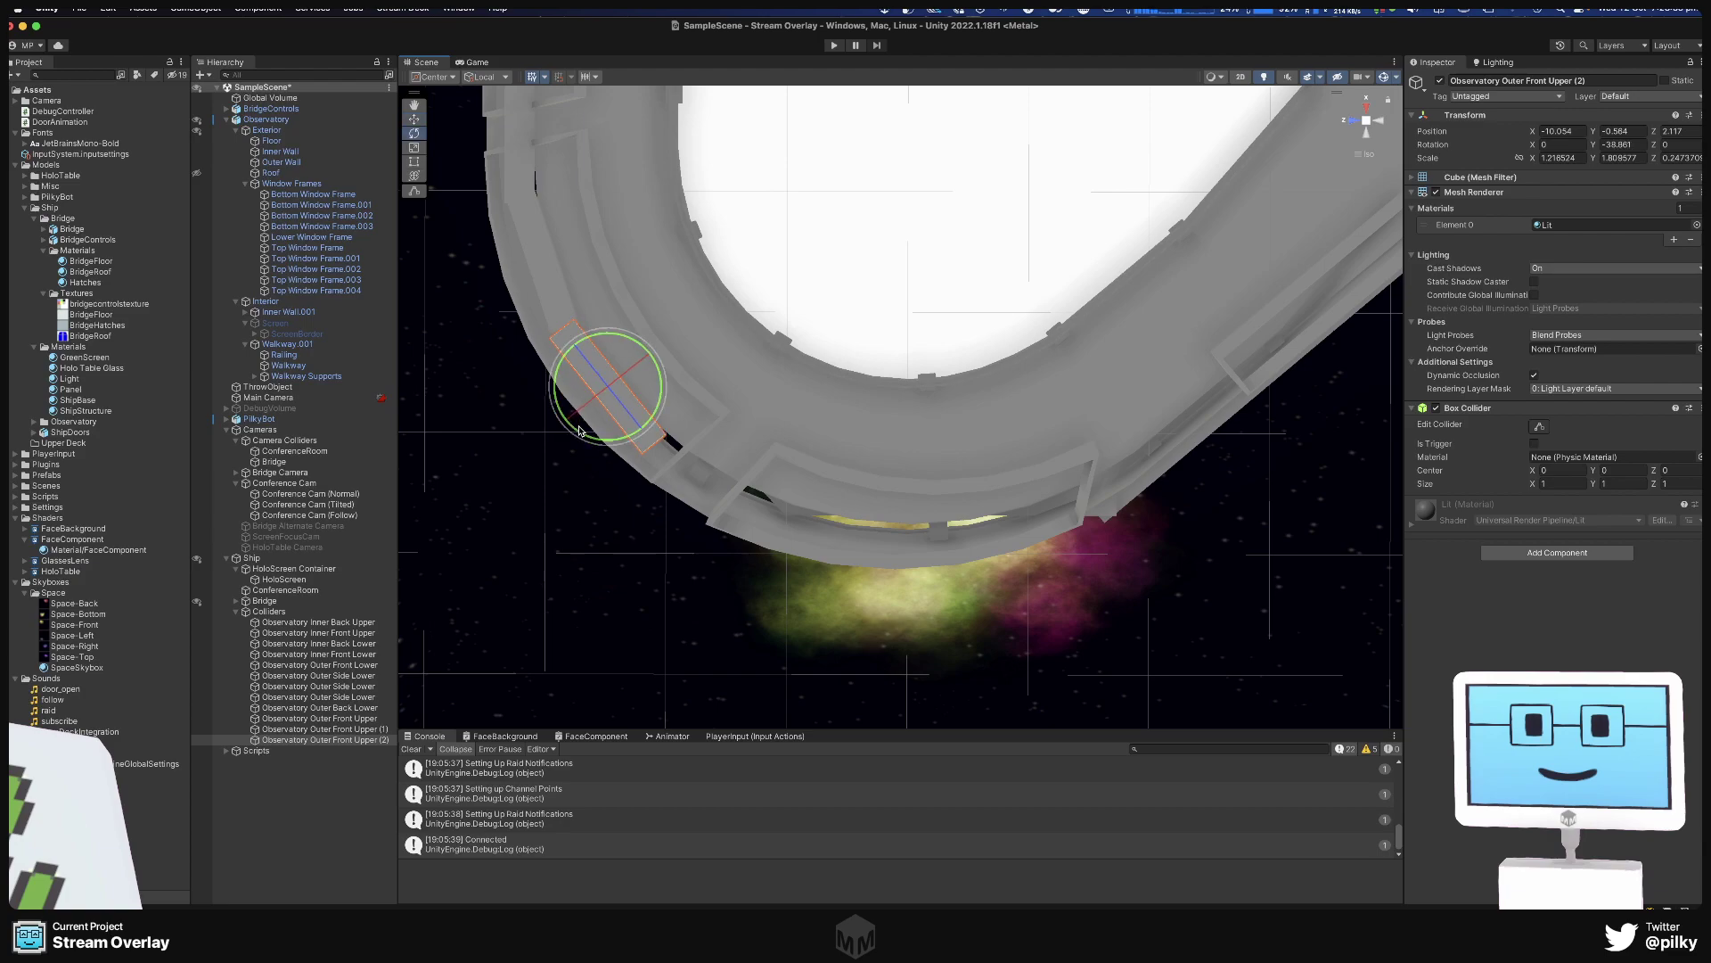
pyautogui.press('w')
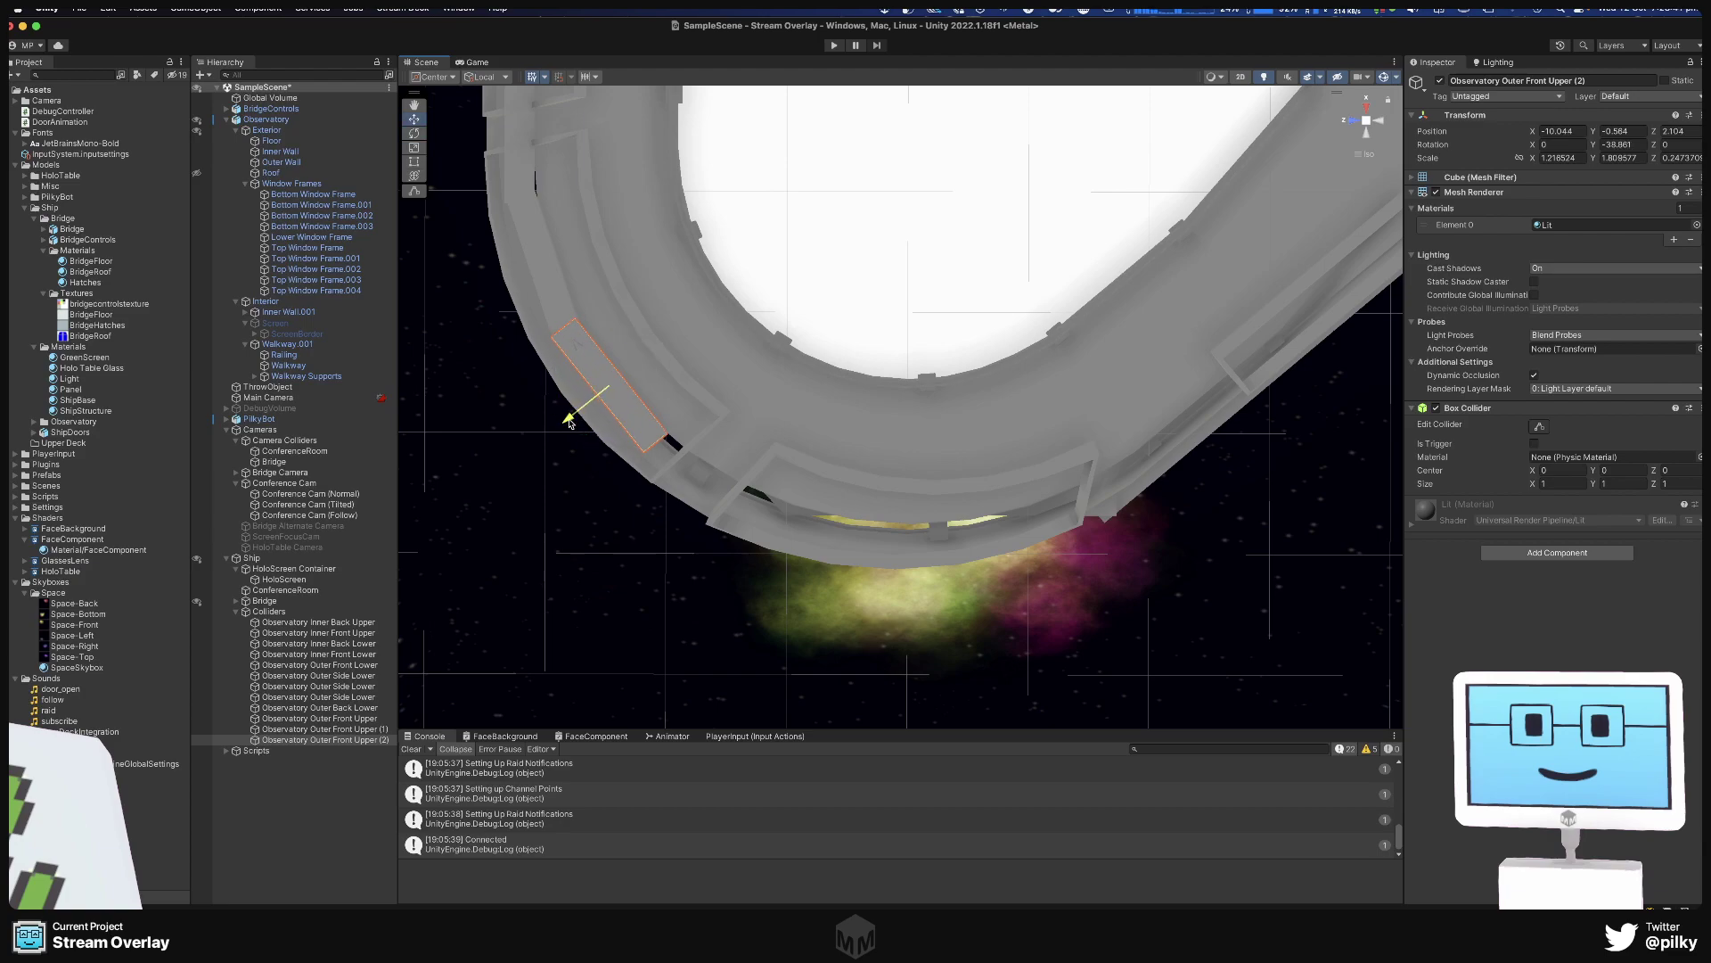
pyautogui.moveTo(610, 426); pyautogui.dragTo(710, 397, button='middle')
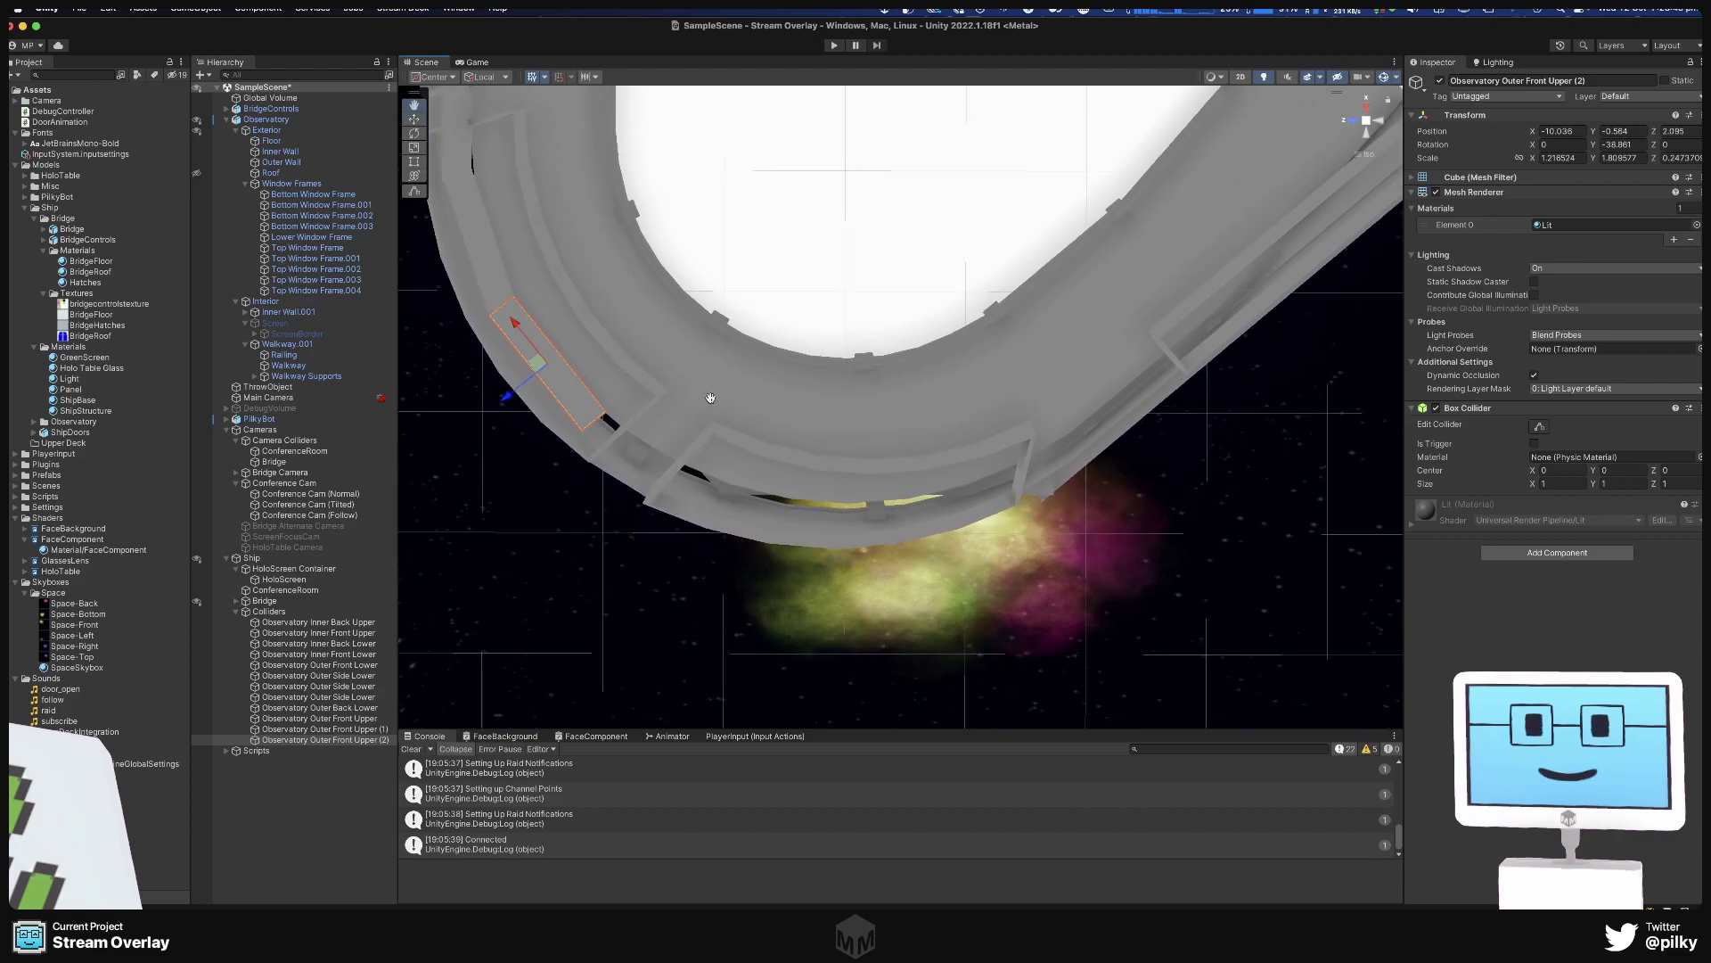
pyautogui.moveTo(508, 400)
pyautogui.mouseDown()
pyautogui.moveTo(493, 398)
pyautogui.moveTo(506, 402)
pyautogui.mouseUp()
pyautogui.moveTo(506, 402); pyautogui.dragTo(535, 337, button='middle')
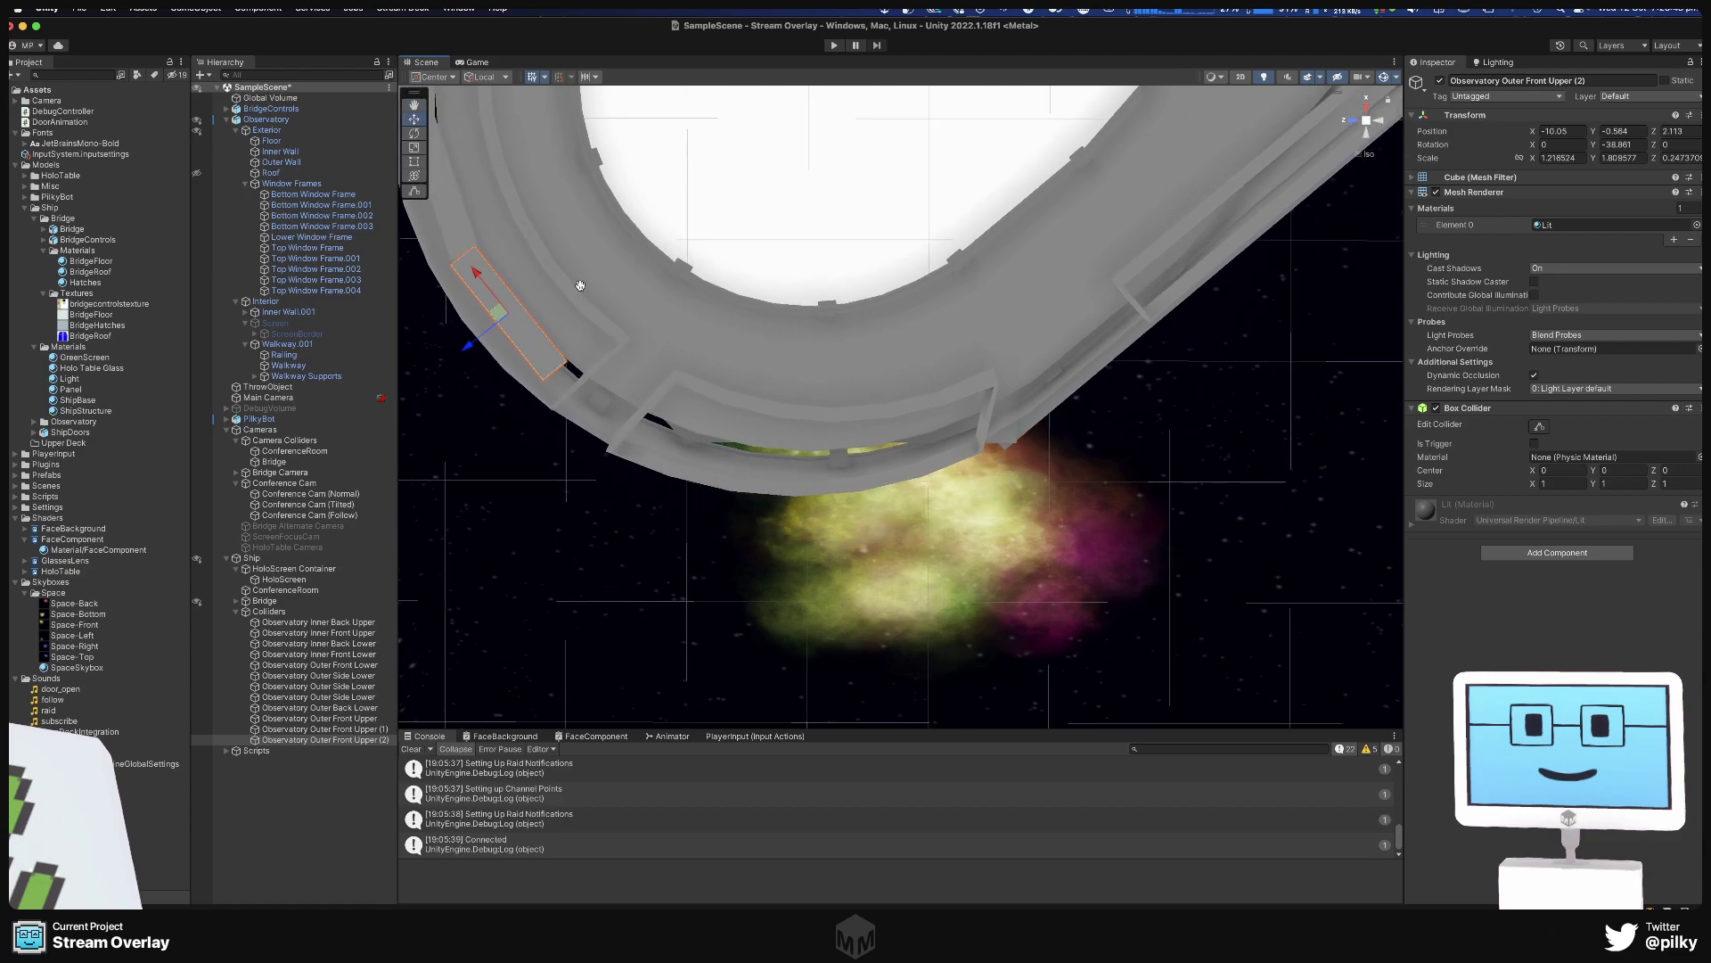
# Duplicate Observatory Outer Front Upper (2) and fit the copy further along the curve at about X -10.815, Z 1.235, rotated to about -60.208 on Y.
pyautogui.rightClick(350, 741)
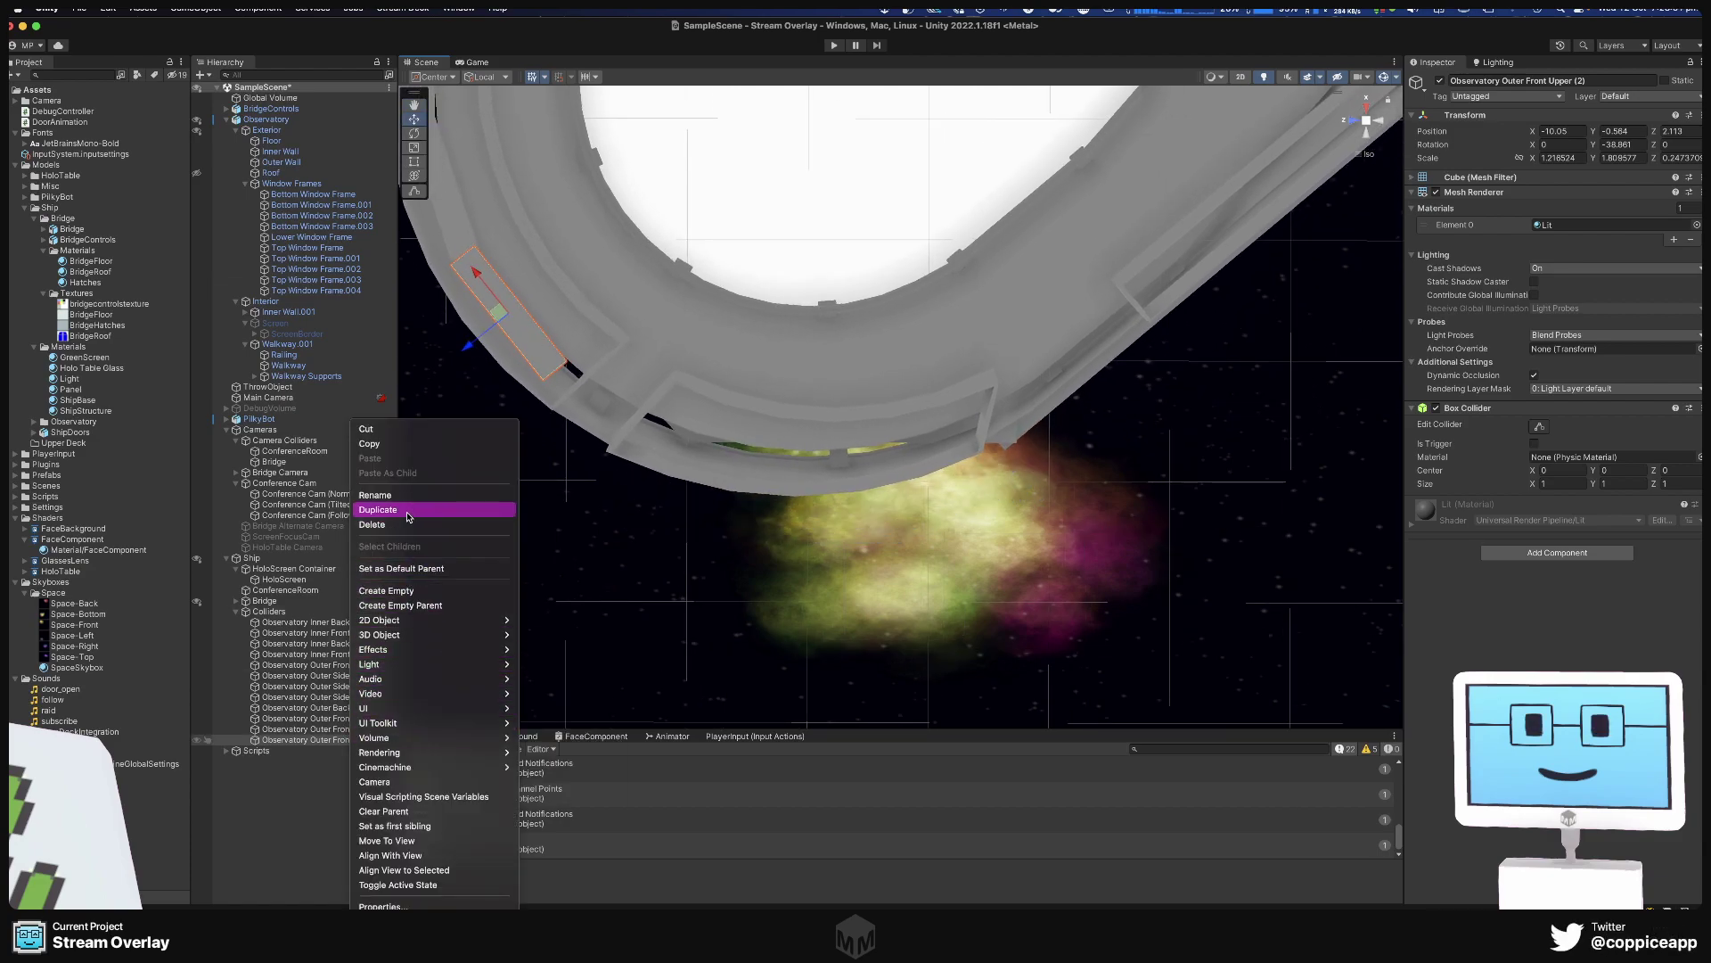
pyautogui.click(378, 509)
pyautogui.moveTo(475, 276); pyautogui.dragTo(548, 414)
pyautogui.press('e')
pyautogui.press('w')
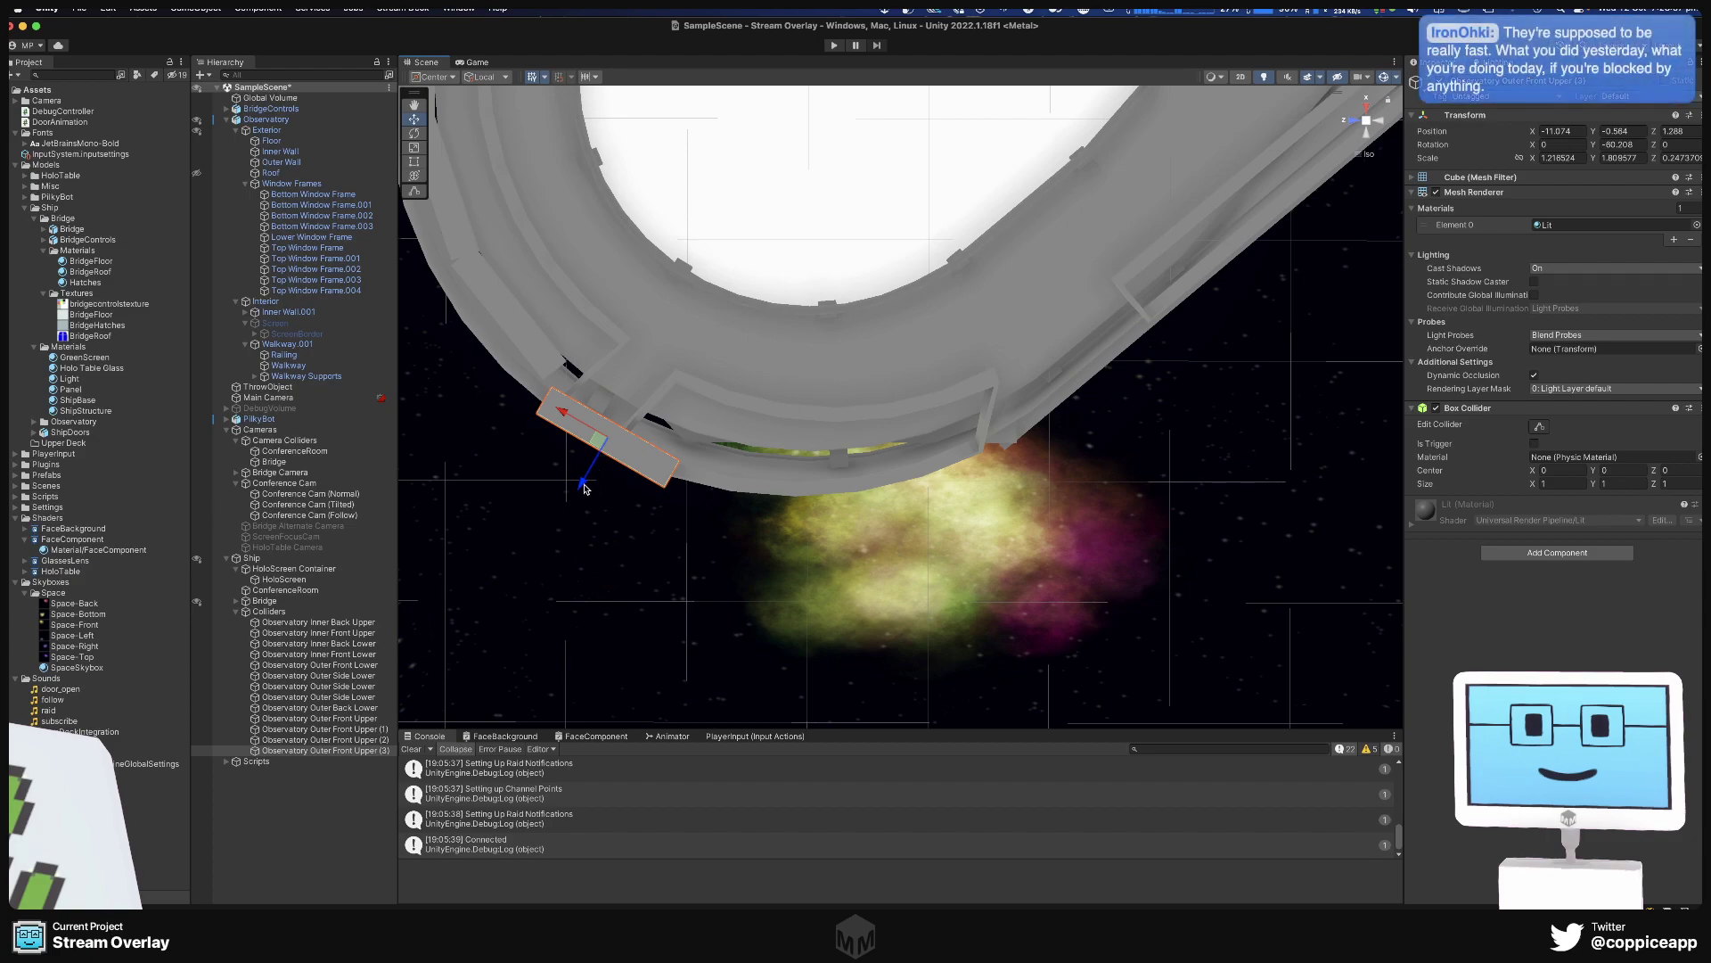
pyautogui.moveTo(590, 490); pyautogui.dragTo(596, 459)
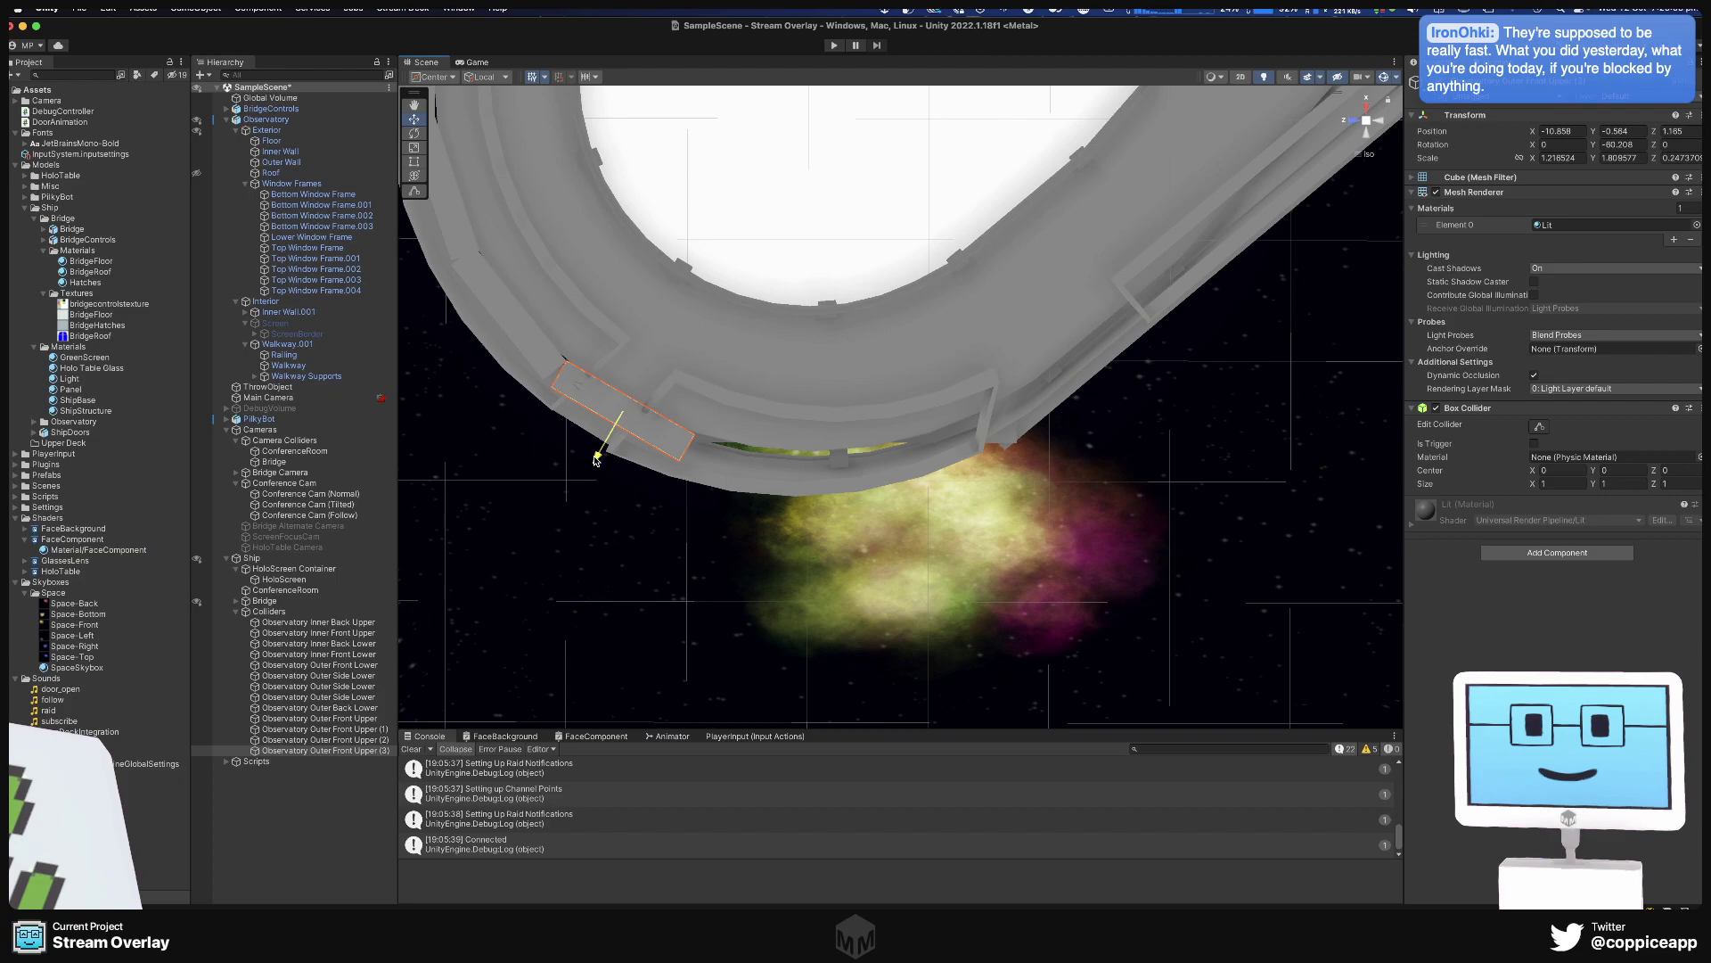
pyautogui.moveTo(596, 459); pyautogui.dragTo(594, 452)
pyautogui.moveTo(576, 389); pyautogui.dragTo(567, 385)
pyautogui.moveTo(586, 452); pyautogui.dragTo(589, 453)
pyautogui.moveTo(590, 453); pyautogui.dragTo(566, 390, button='middle')
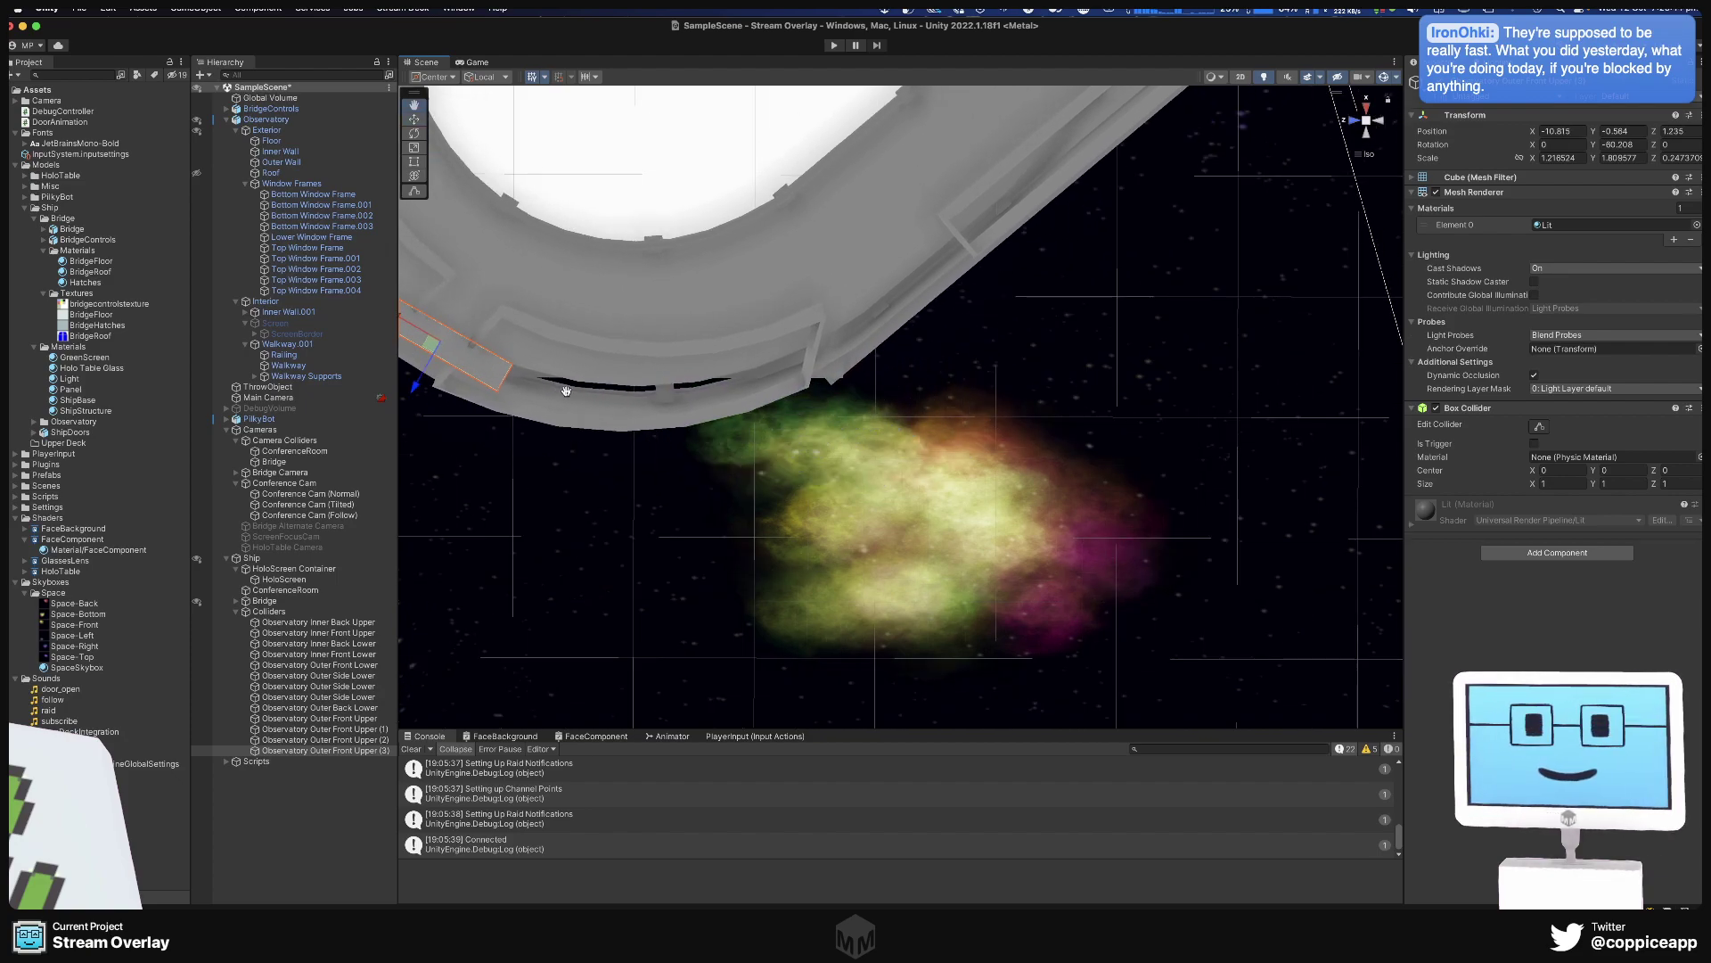
# Duplicate Observatory Outer Front Upper (3) and place the copy along the curve at about X -11.23, Z 0.117, rotated to about -80.058 on Y.
pyautogui.rightClick(357, 750)
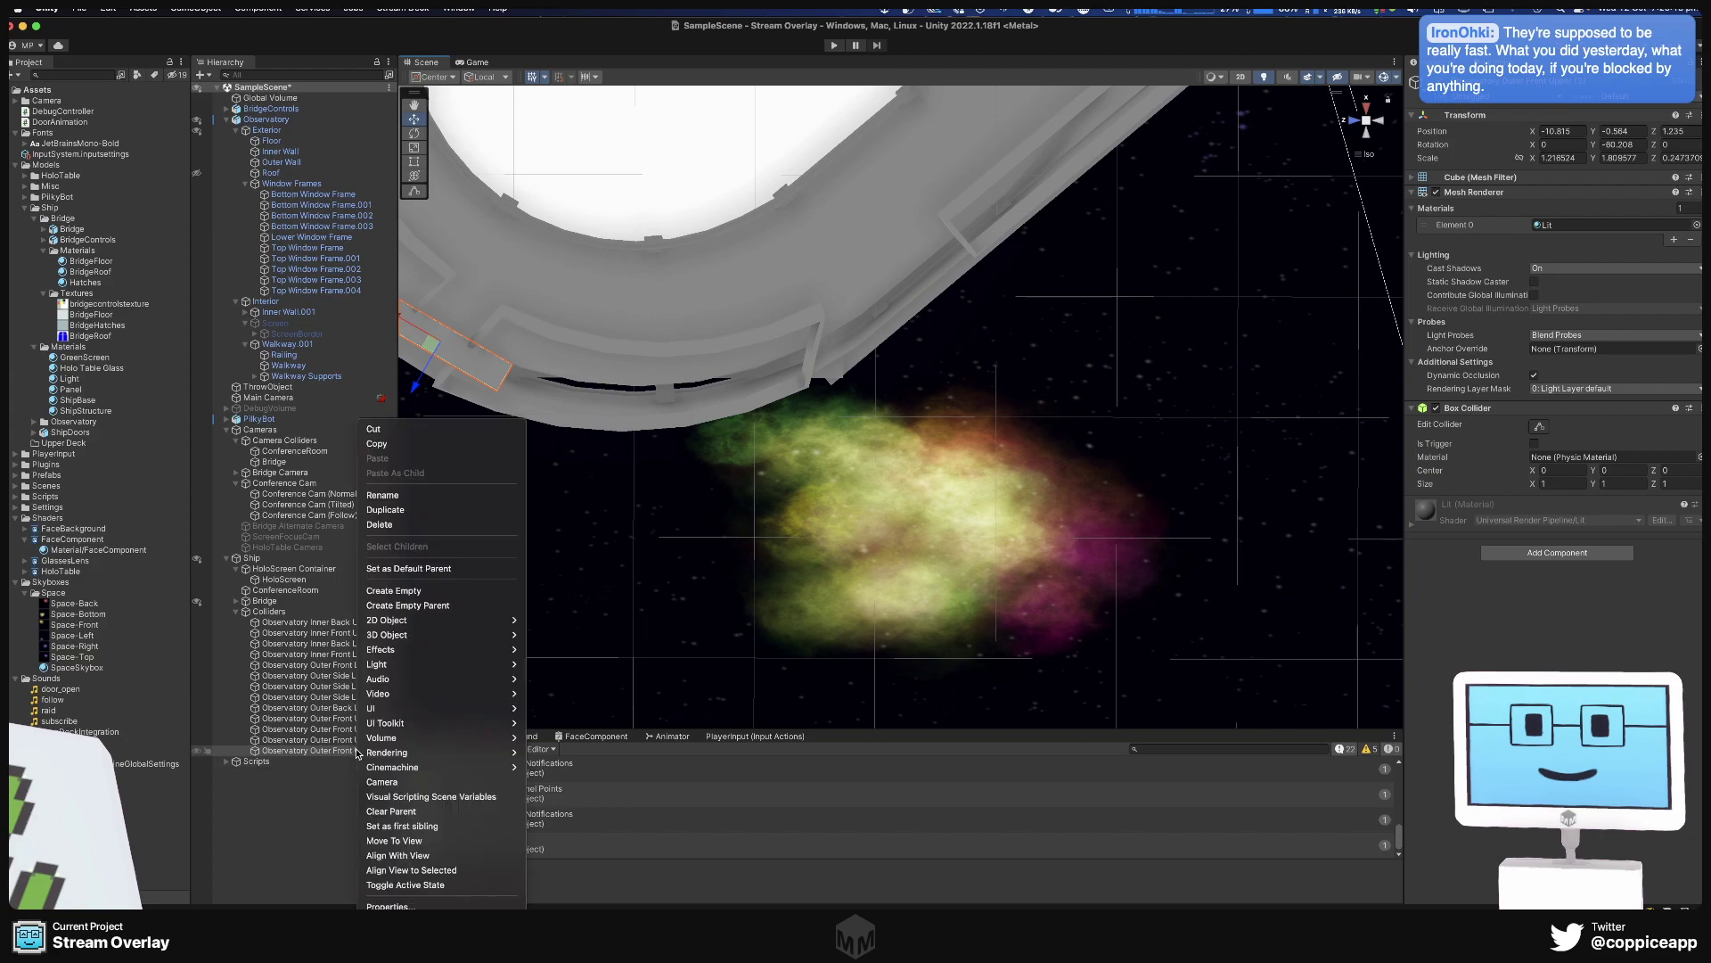
pyautogui.click(407, 510)
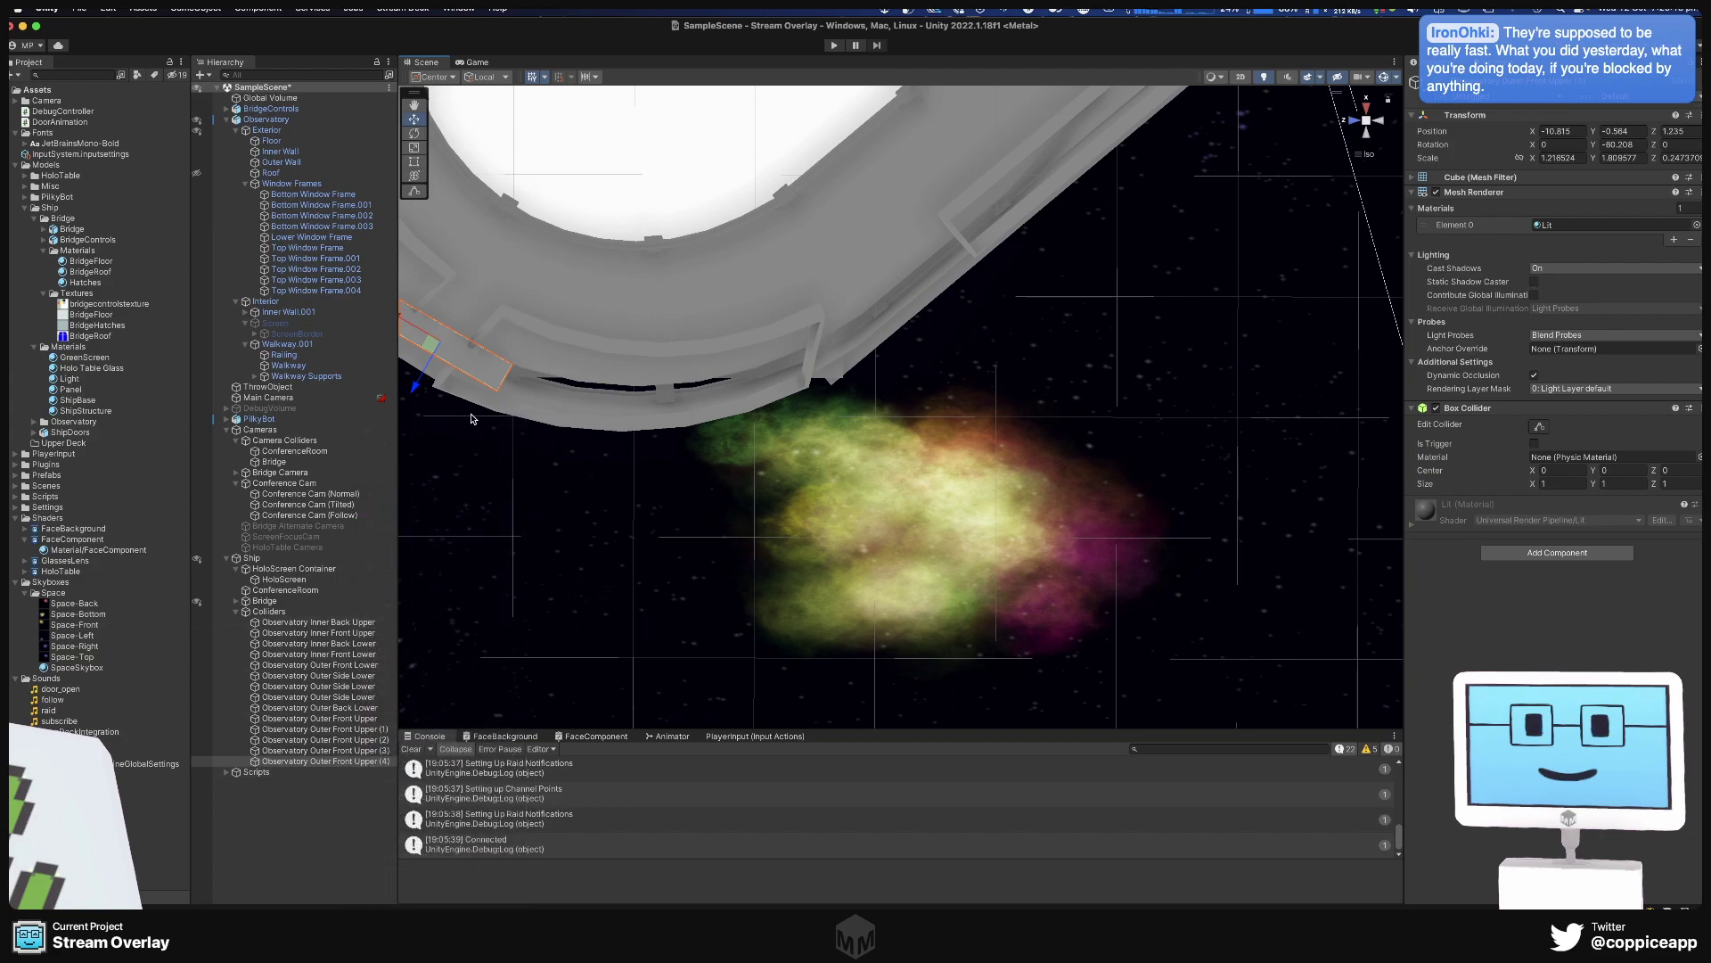
pyautogui.moveTo(407, 326); pyautogui.dragTo(585, 450)
pyautogui.press('e')
pyautogui.press('w')
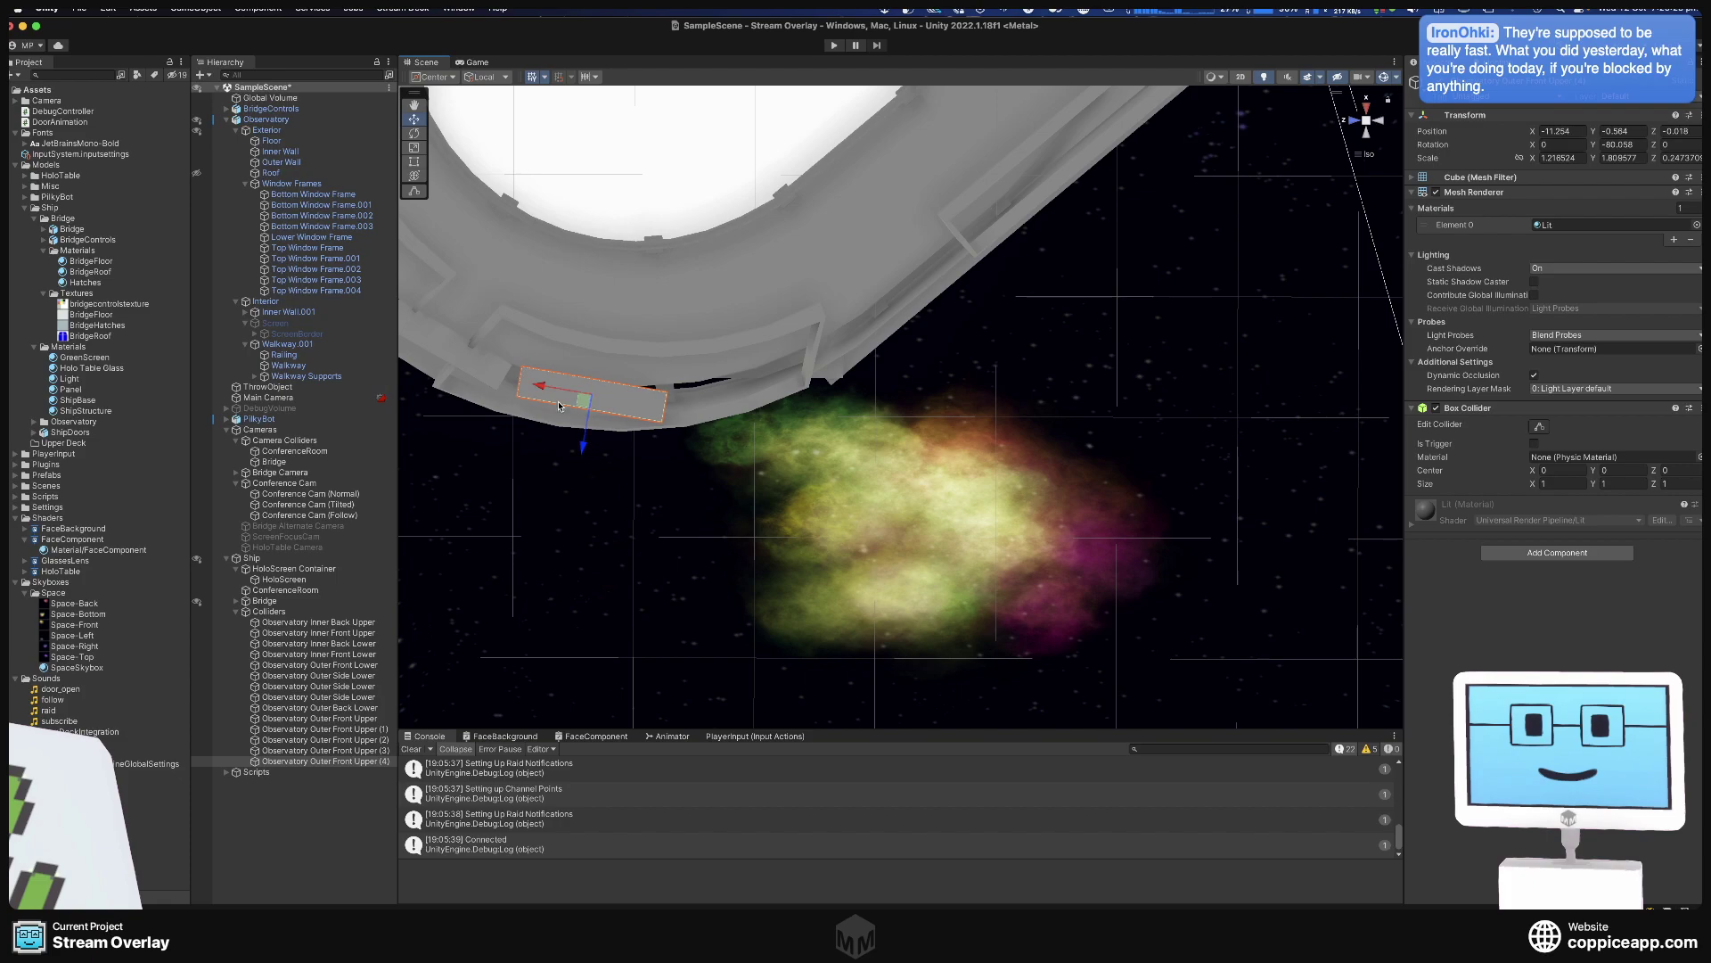
pyautogui.moveTo(540, 386); pyautogui.dragTo(525, 386)
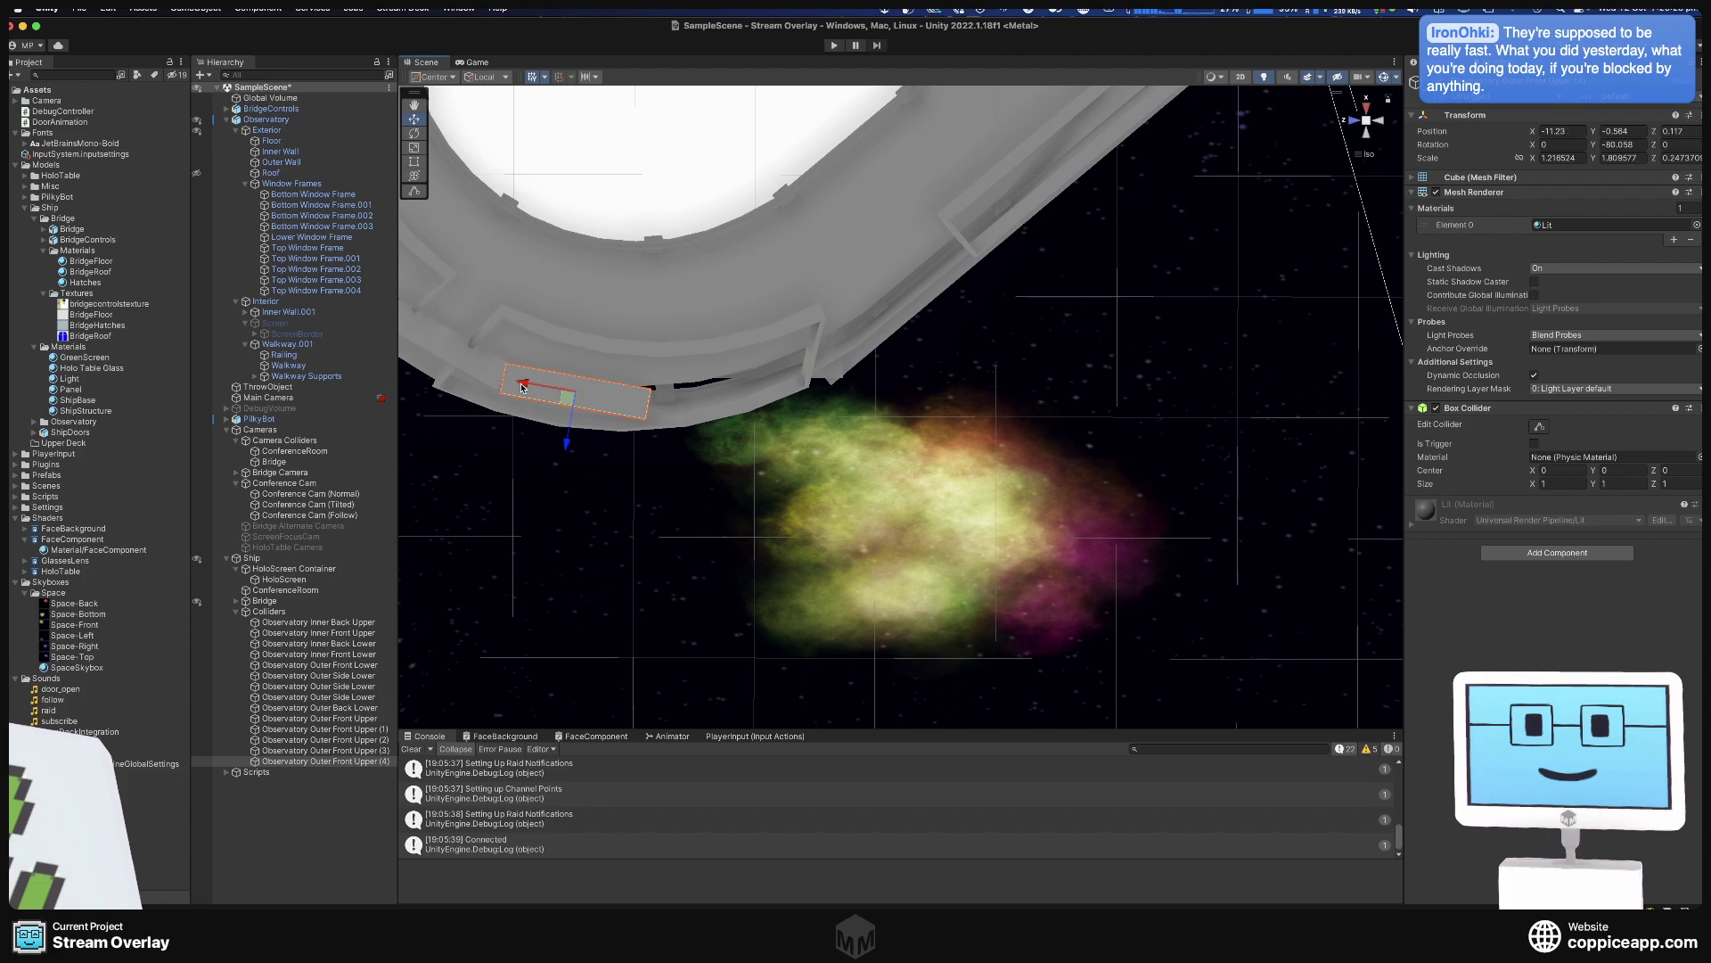
# Shorten Observatory Outer Front Upper (4) to an X scale of about 1.0059 and shift it to about X -11.352, Z -0.58.
pyautogui.press('r')
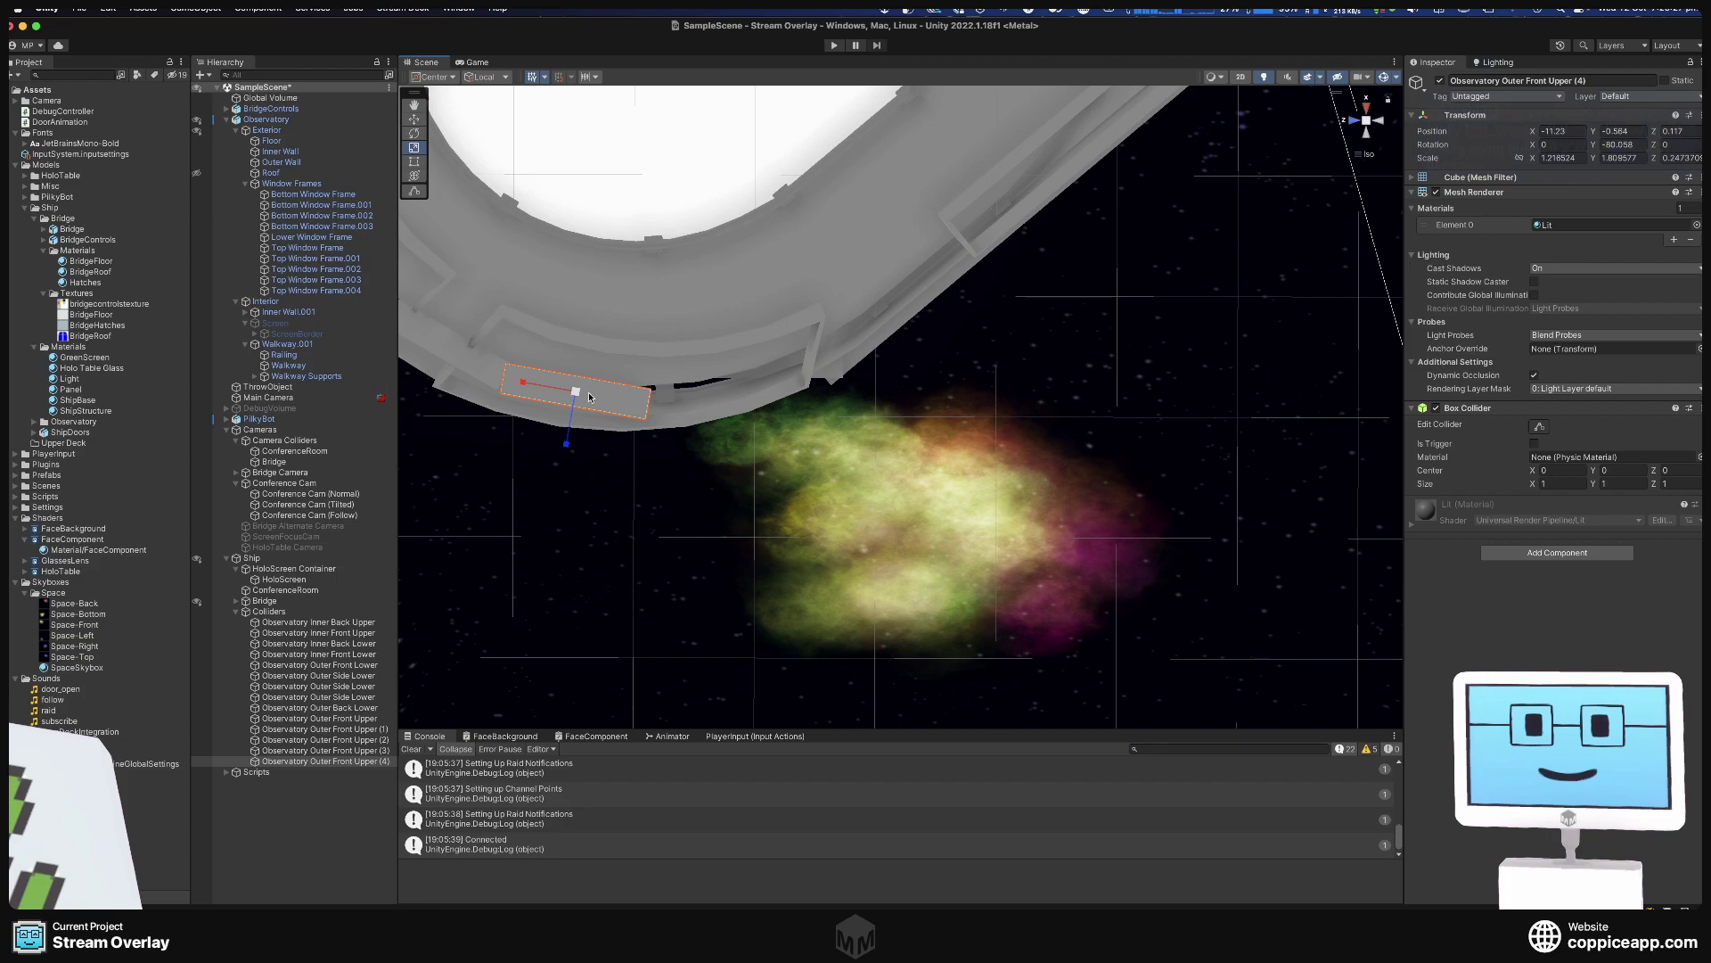
pyautogui.moveTo(531, 389); pyautogui.dragTo(537, 393)
pyautogui.moveTo(537, 396); pyautogui.dragTo(583, 400)
pyautogui.scroll(3, 559, 403)
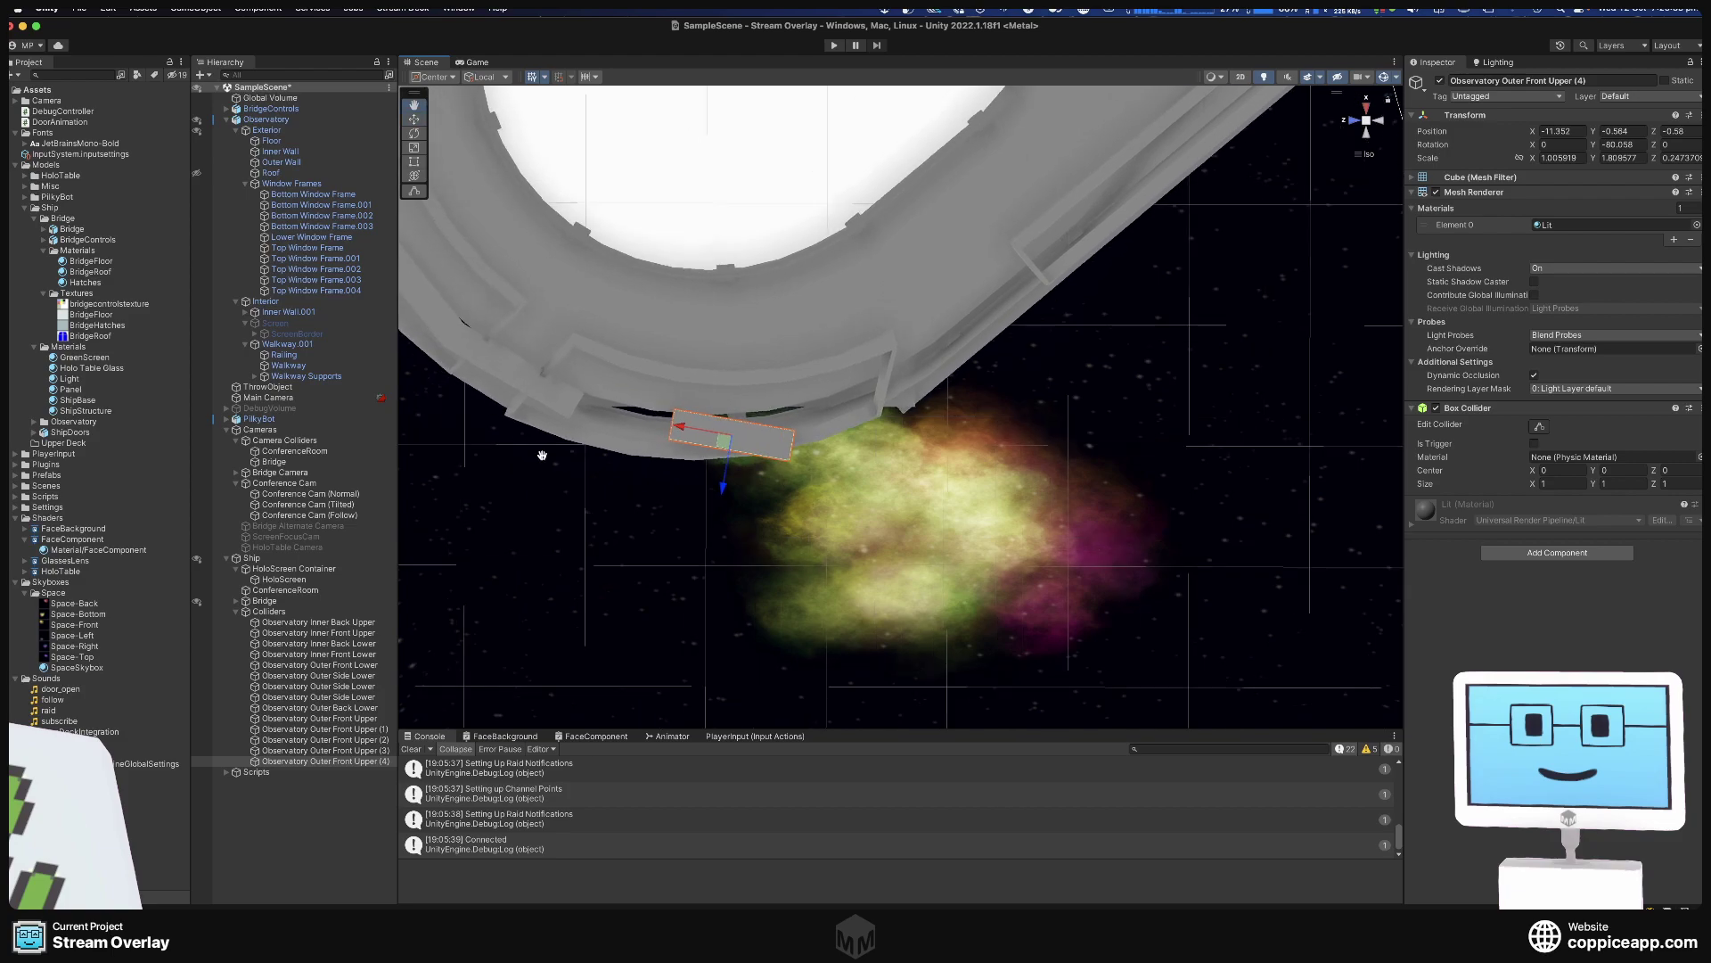
# Lengthen Observatory Outer Front Upper (3) to an X scale of about 1.3285 and shift it to about X -10.882, Z 1.154.
pyautogui.click(547, 396)
pyautogui.moveTo(499, 366); pyautogui.dragTo(498, 380)
pyautogui.press('w')
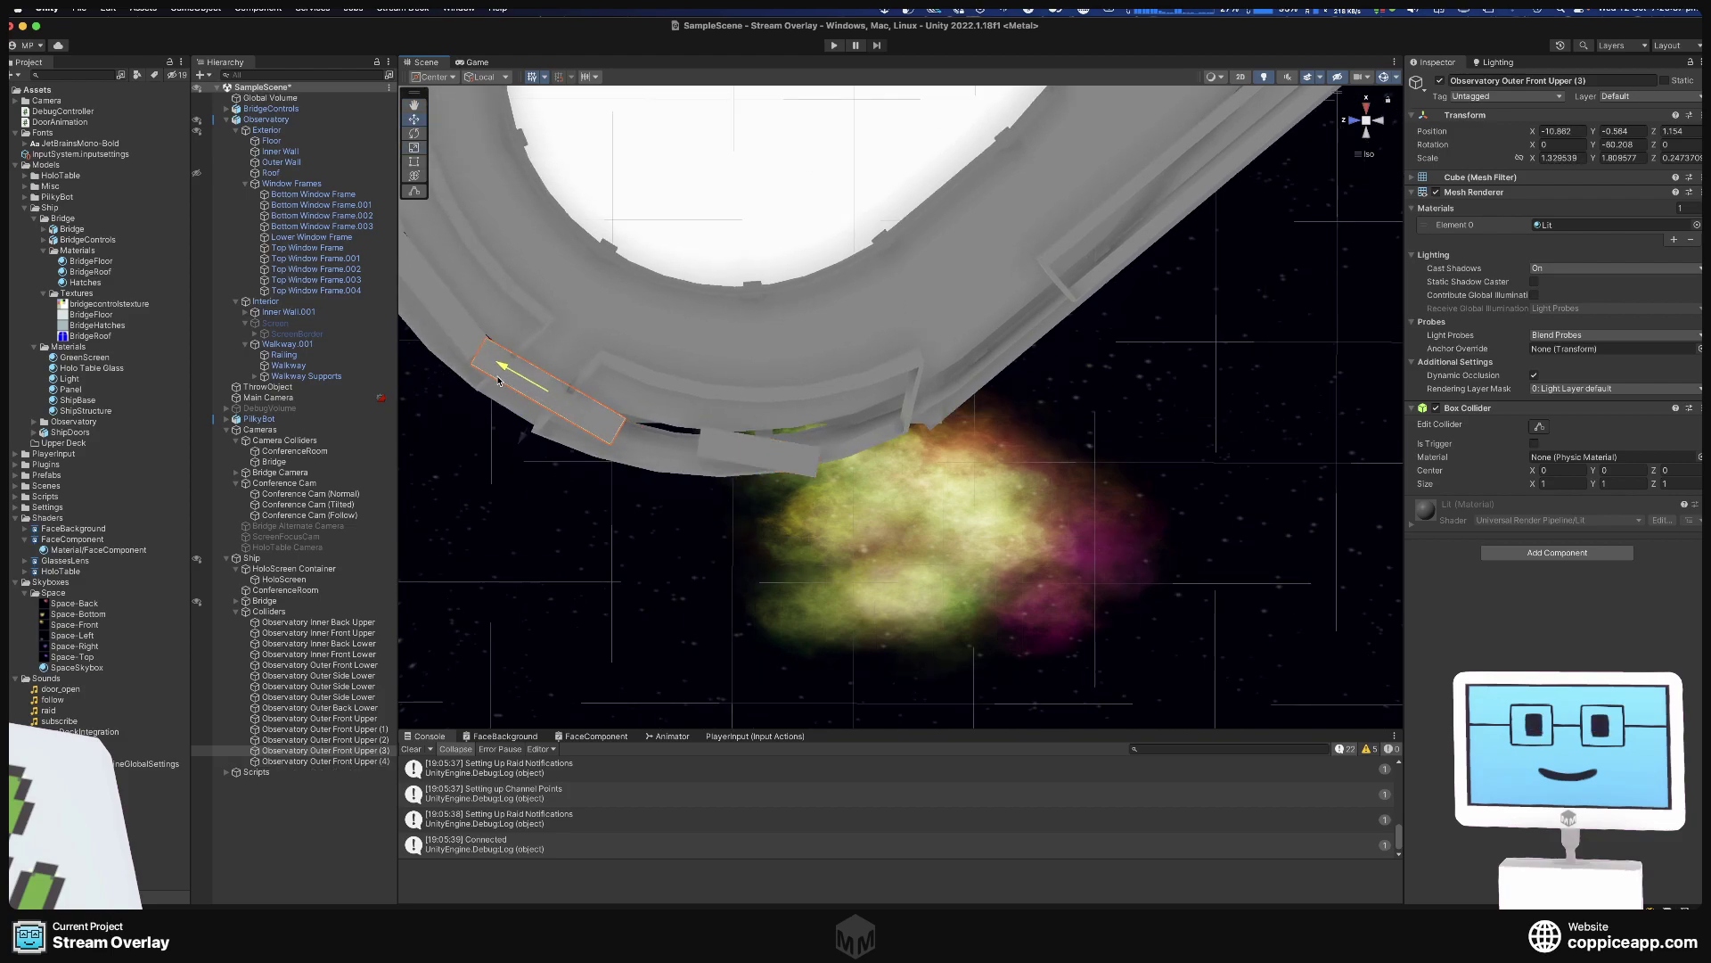
# Move Observatory Outer Front Upper (4) back along the curve to about X -11.247, Z 0.133, rotated to about -81.814 on Y.
pyautogui.click(706, 442)
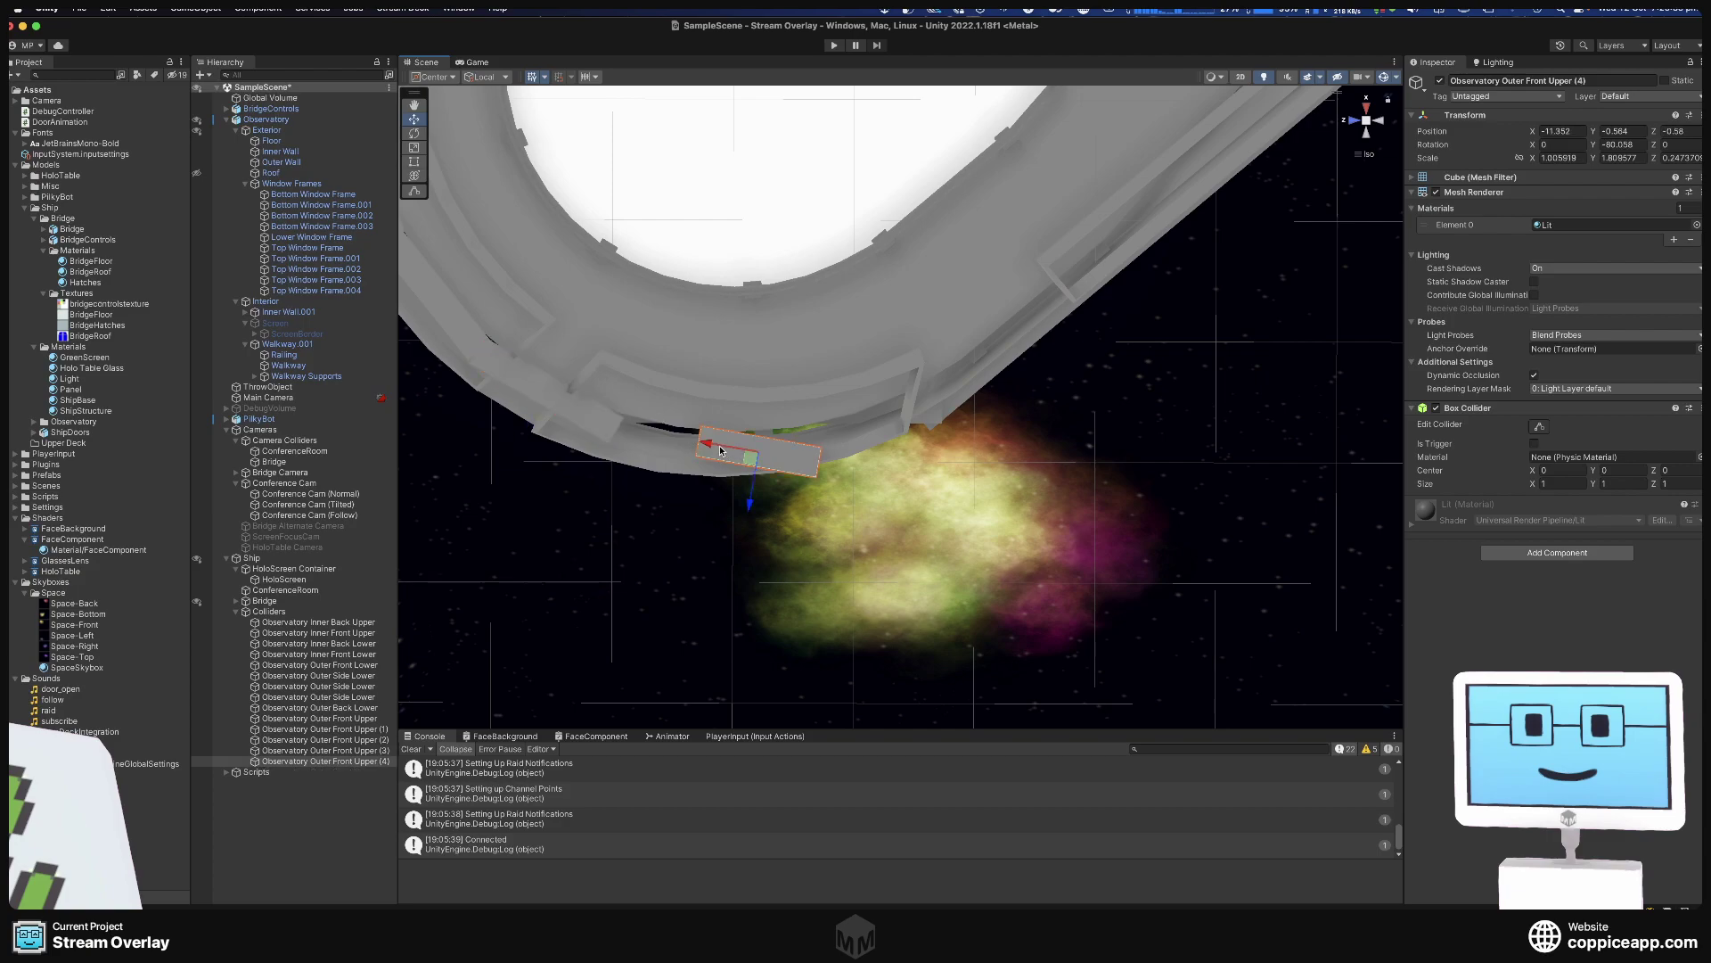
pyautogui.moveTo(720, 451); pyautogui.dragTo(635, 435)
pyautogui.press('e')
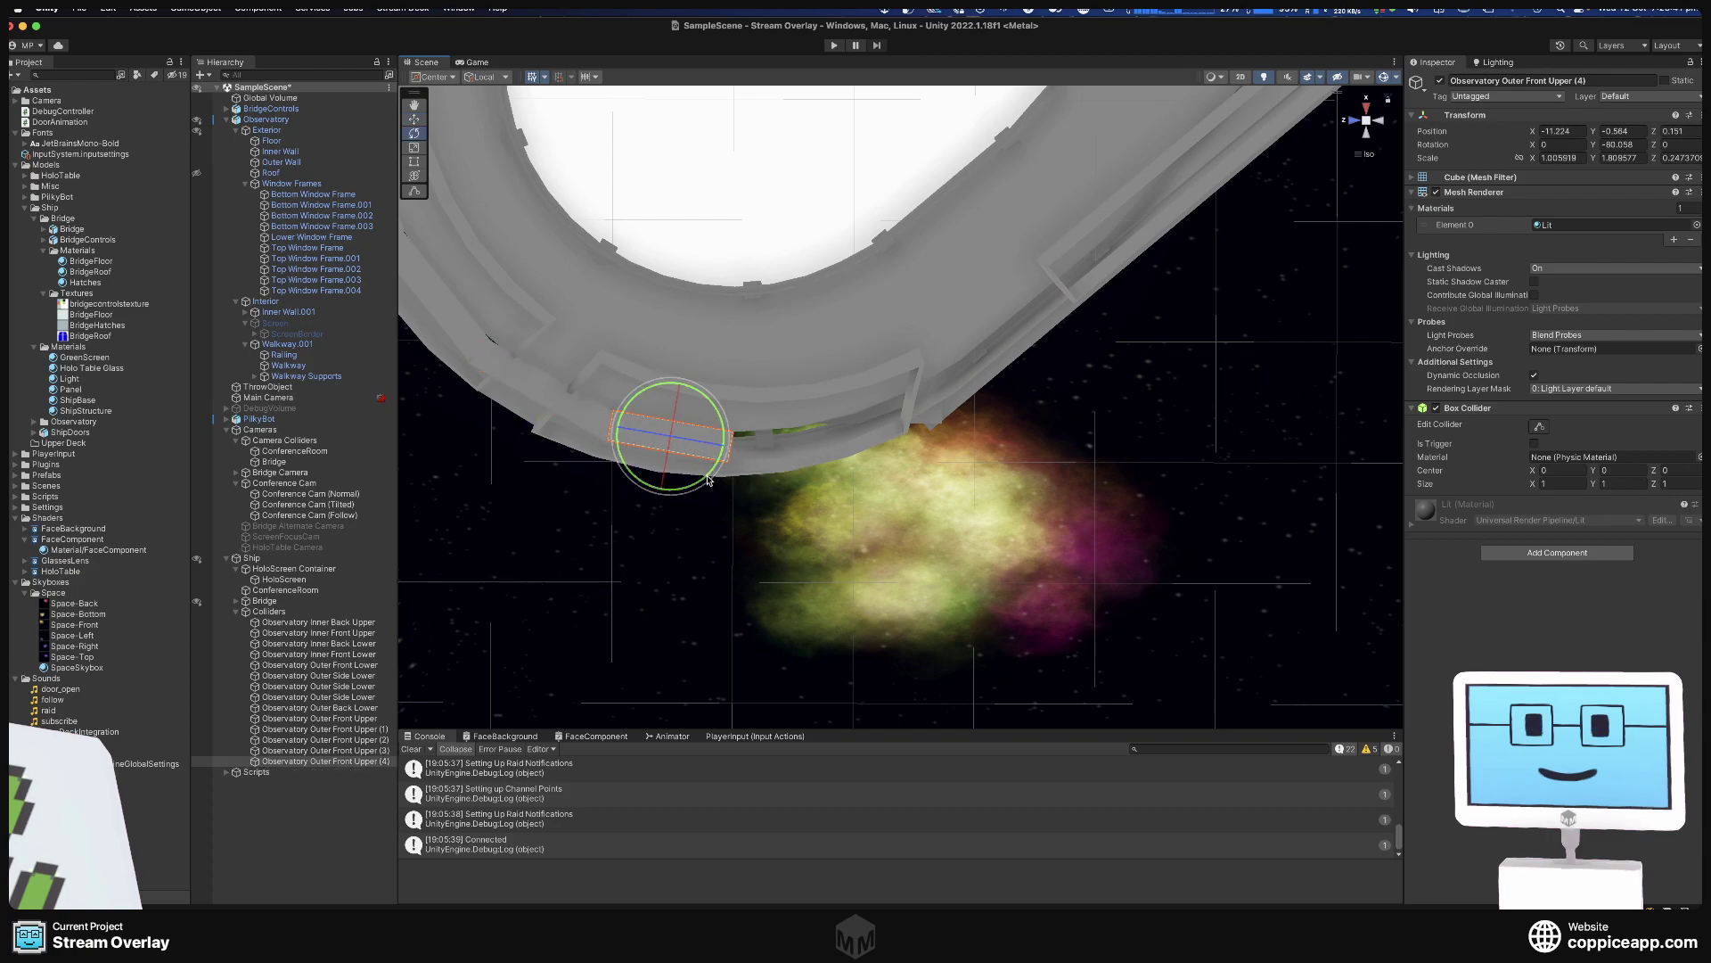
pyautogui.moveTo(708, 481); pyautogui.dragTo(666, 483)
pyautogui.press('w')
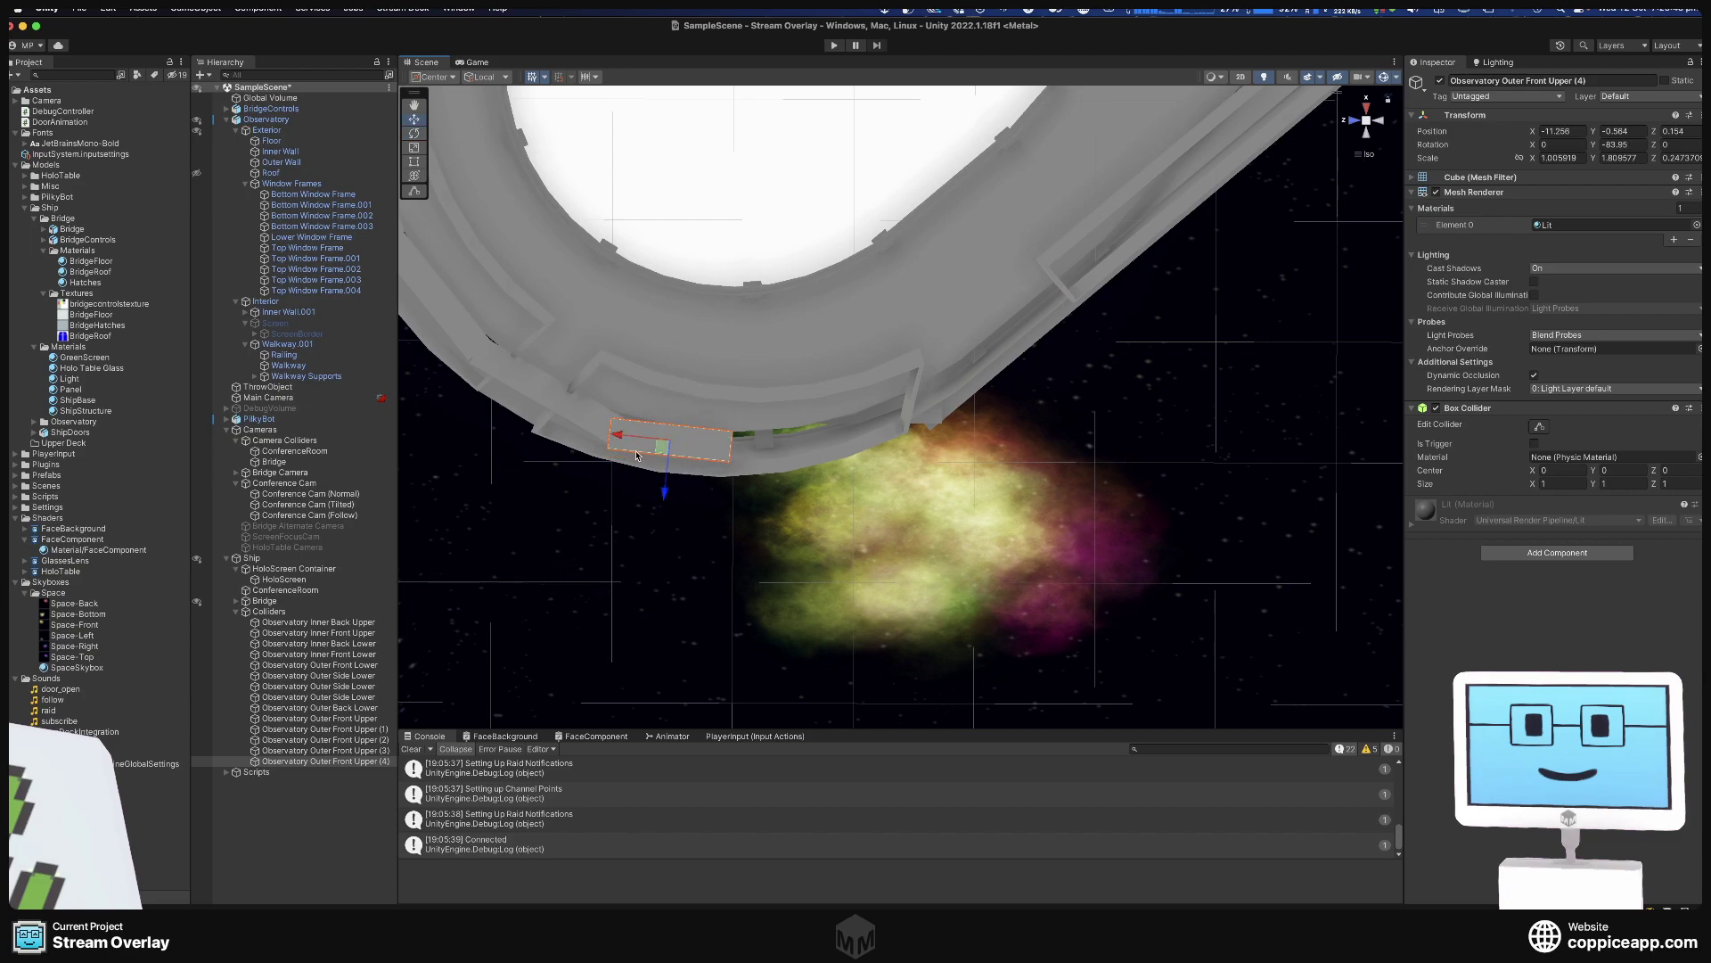
pyautogui.press('e')
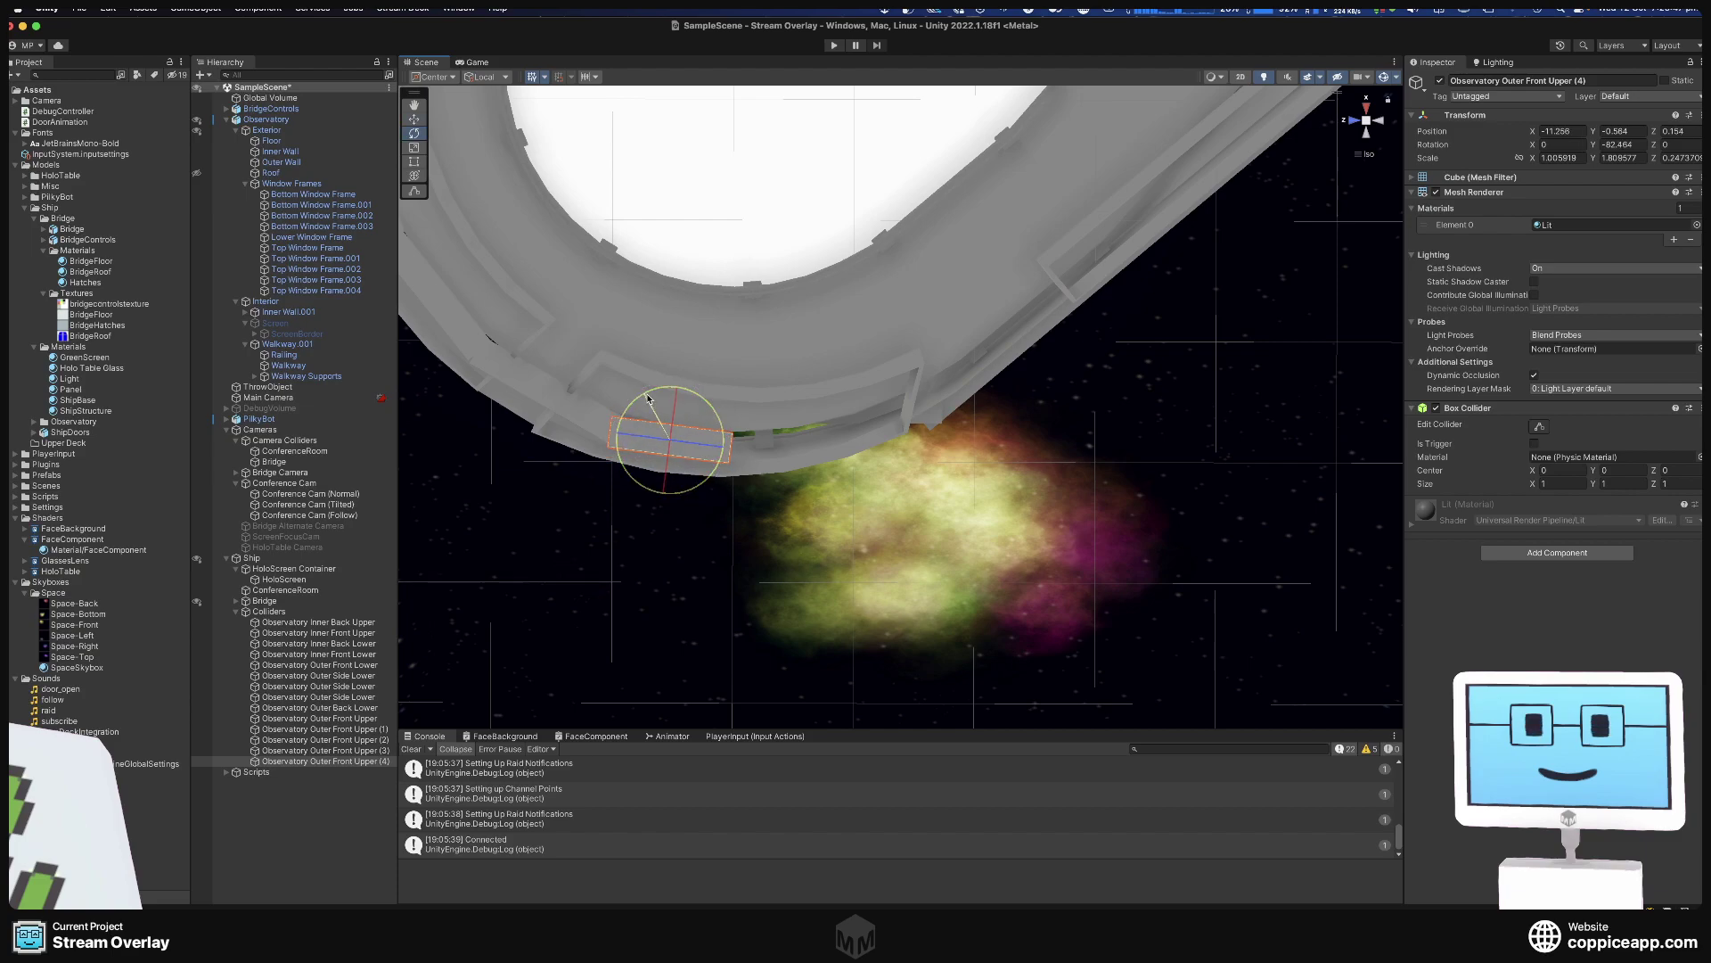
pyautogui.moveTo(648, 396); pyautogui.dragTo(664, 490)
pyautogui.press('w')
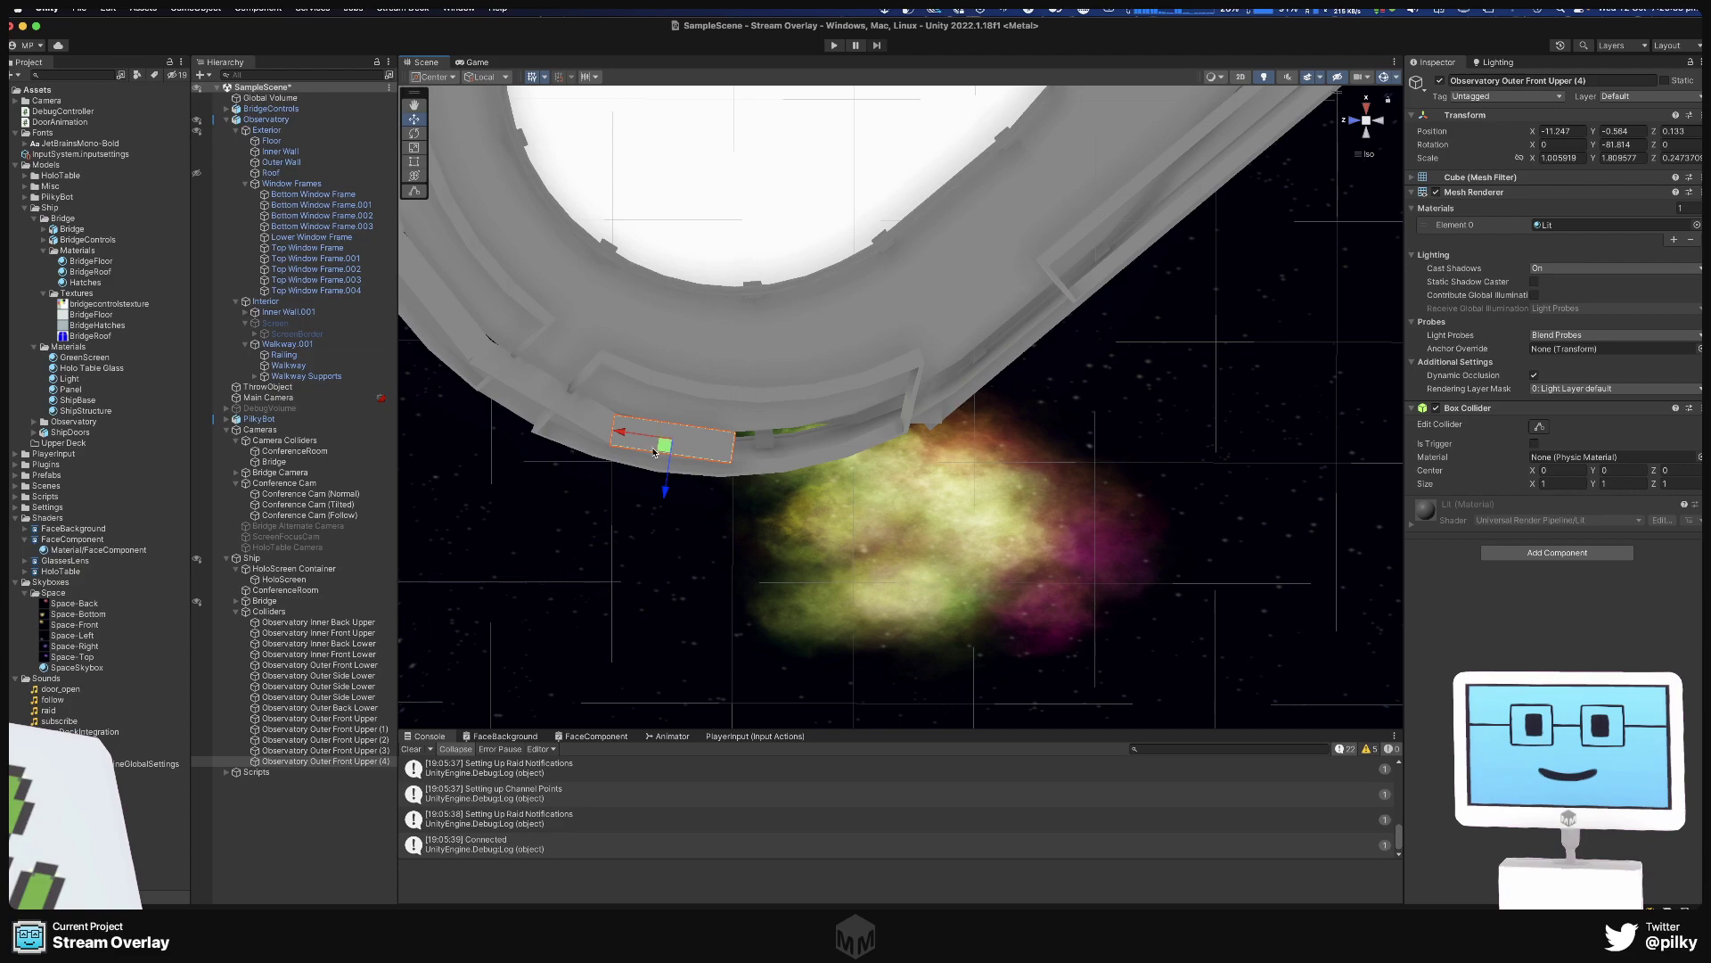
# Duplicate Observatory Outer Front Upper (4) and fit the copy at about X -11.225, Z -0.938, Y rotation -99.157, X scale 1.198.
pyautogui.rightClick(376, 763)
pyautogui.click(451, 509)
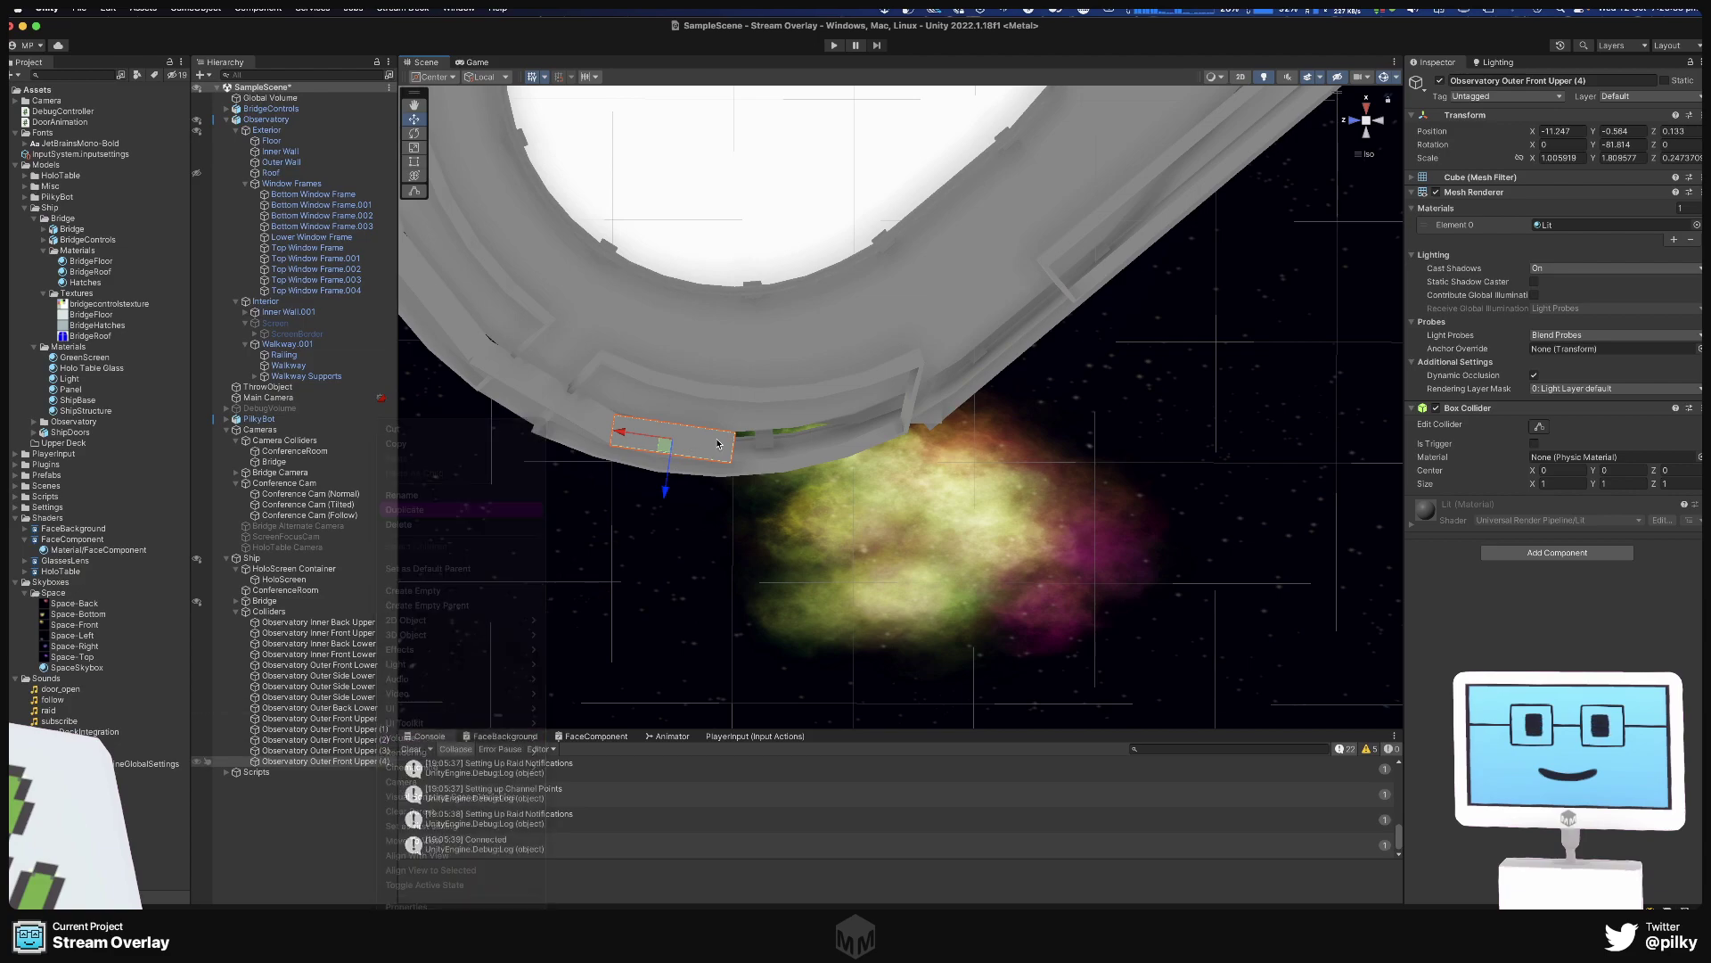
pyautogui.moveTo(622, 437); pyautogui.dragTo(753, 450)
pyautogui.press('e')
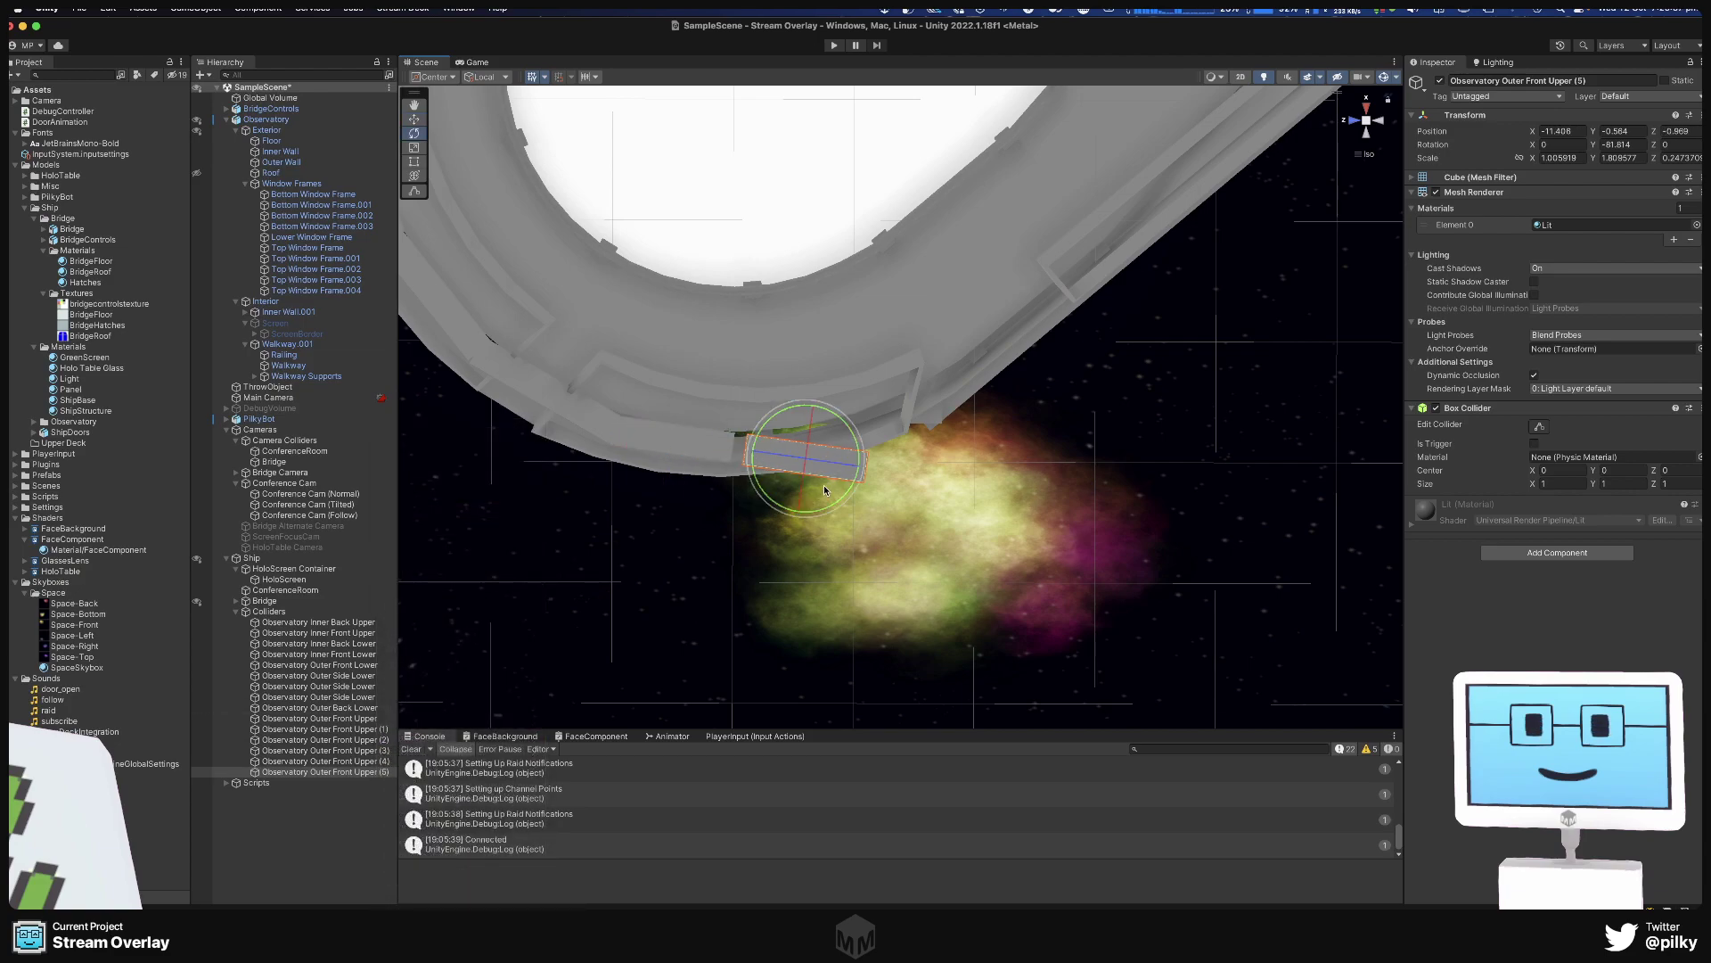
pyautogui.moveTo(847, 487); pyautogui.dragTo(752, 451)
pyautogui.press('w')
pyautogui.press('e')
pyautogui.press('r')
pyautogui.press('w')
pyautogui.press('e')
pyautogui.press('w')
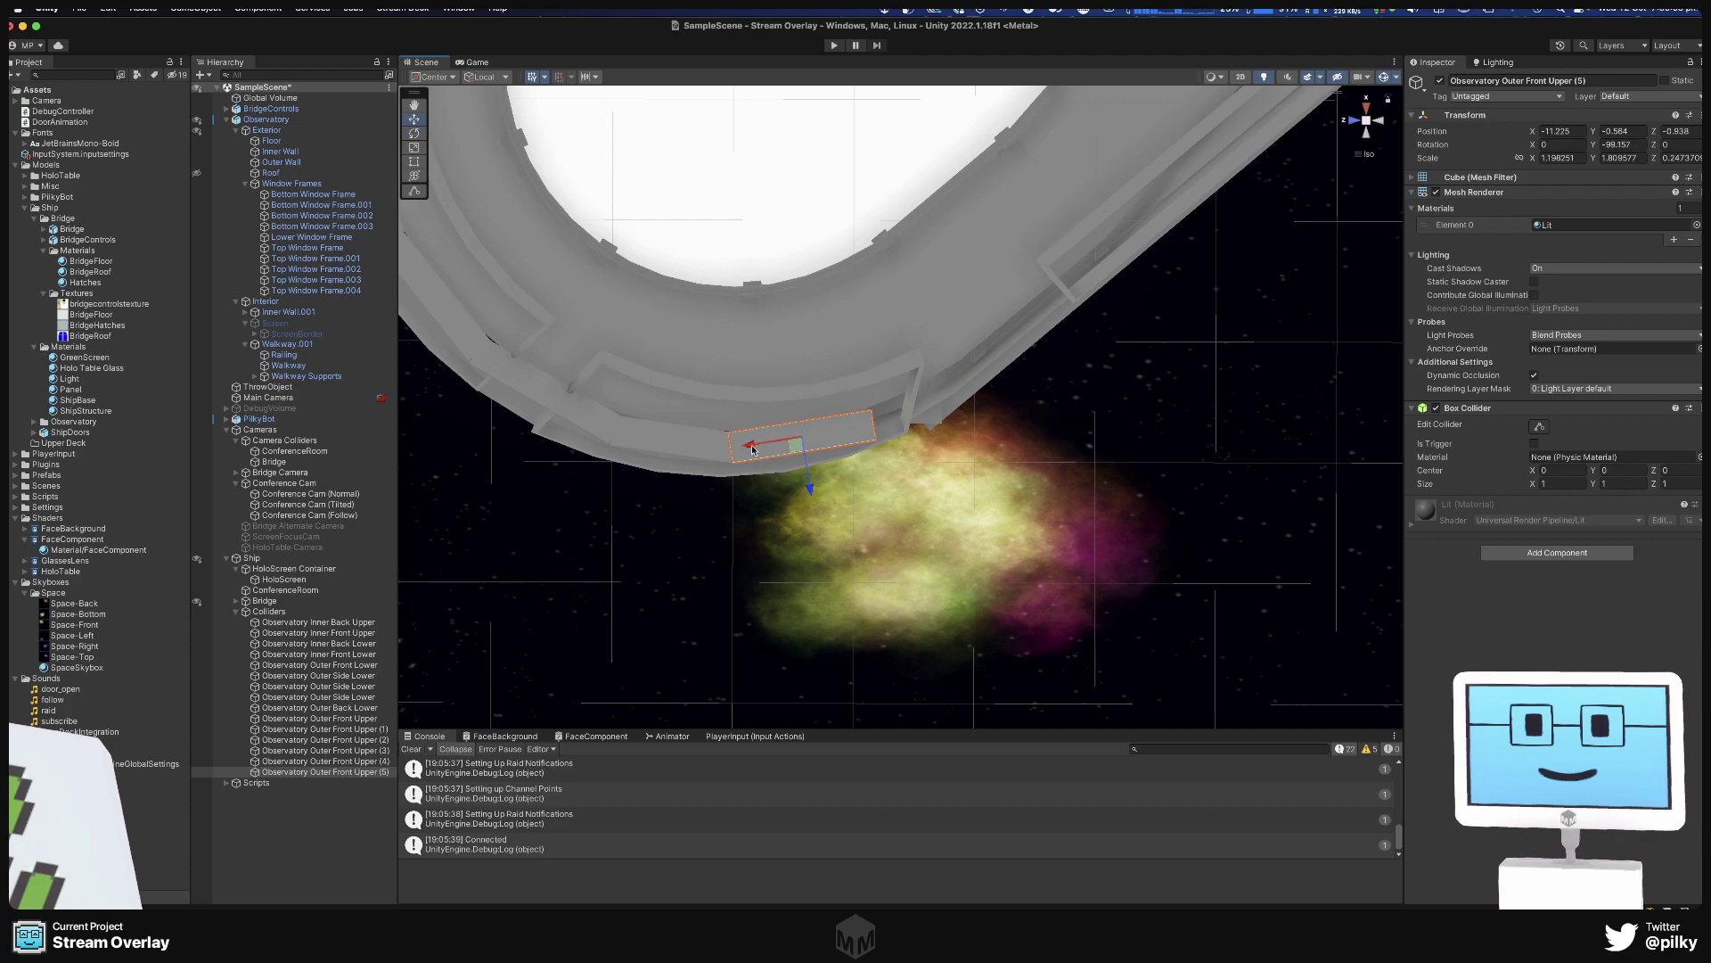
# Duplicate Observatory Outer Front Upper (5) and place the copy along the curve at about X -10.885, Z -2.001, rotated to about -118.928 on Y.
pyautogui.moveTo(752, 450); pyautogui.dragTo(694, 520, button='middle')
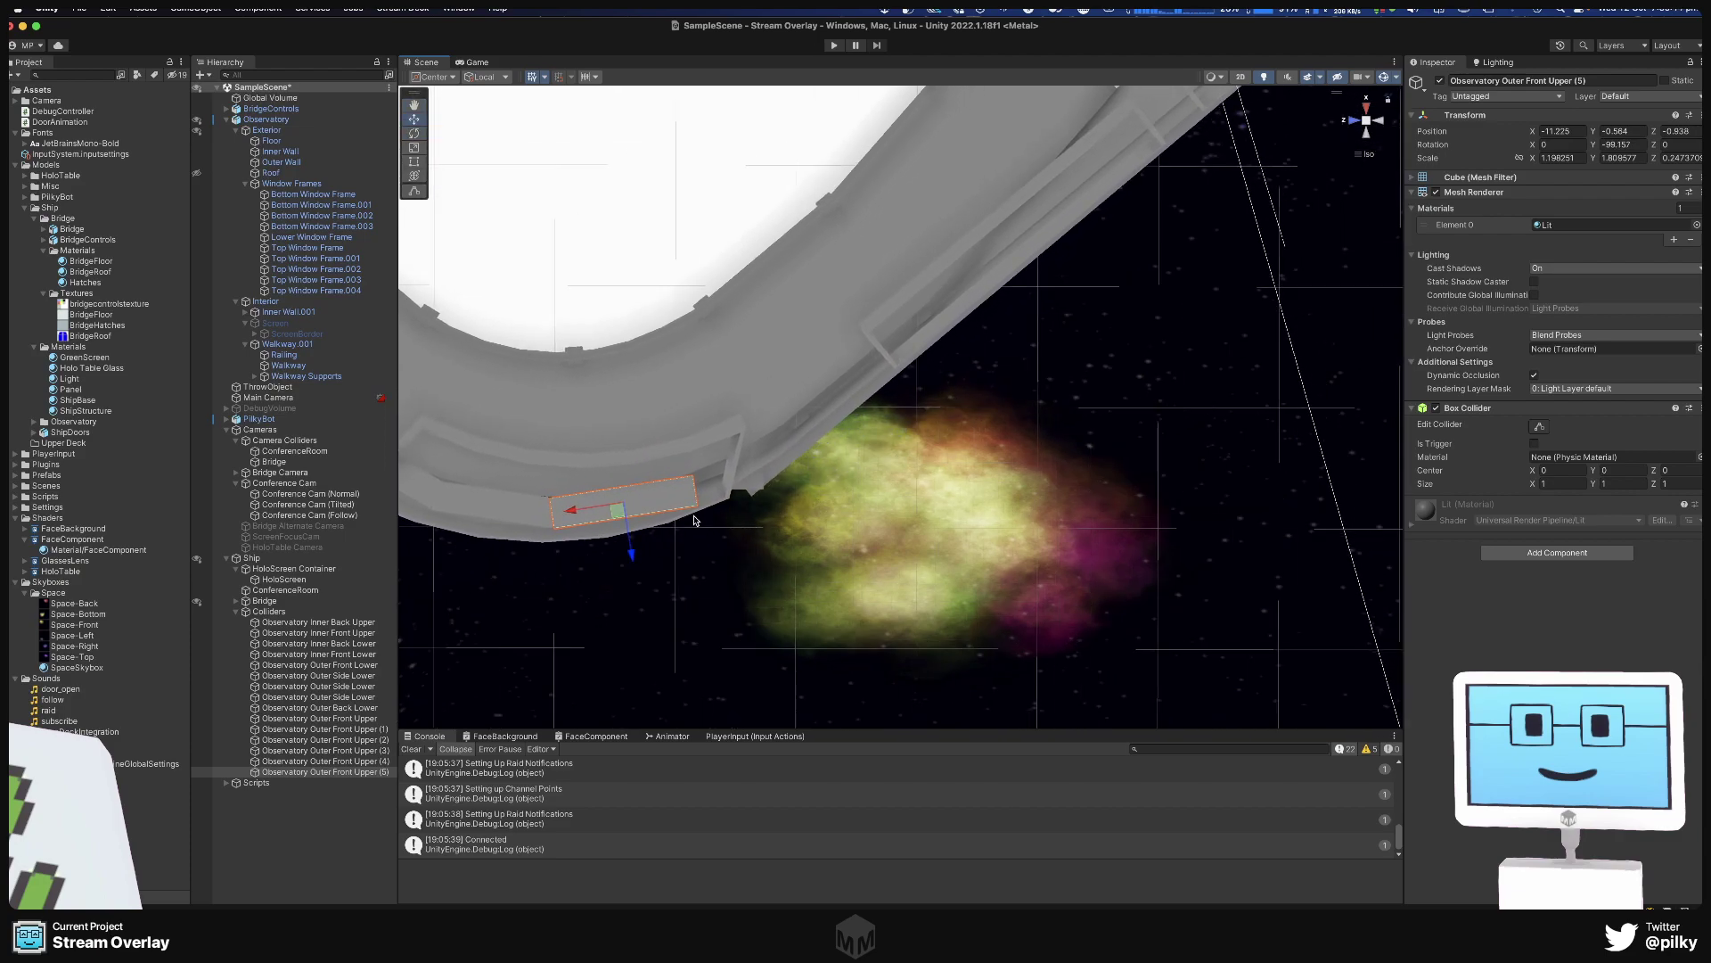
pyautogui.rightClick(366, 772)
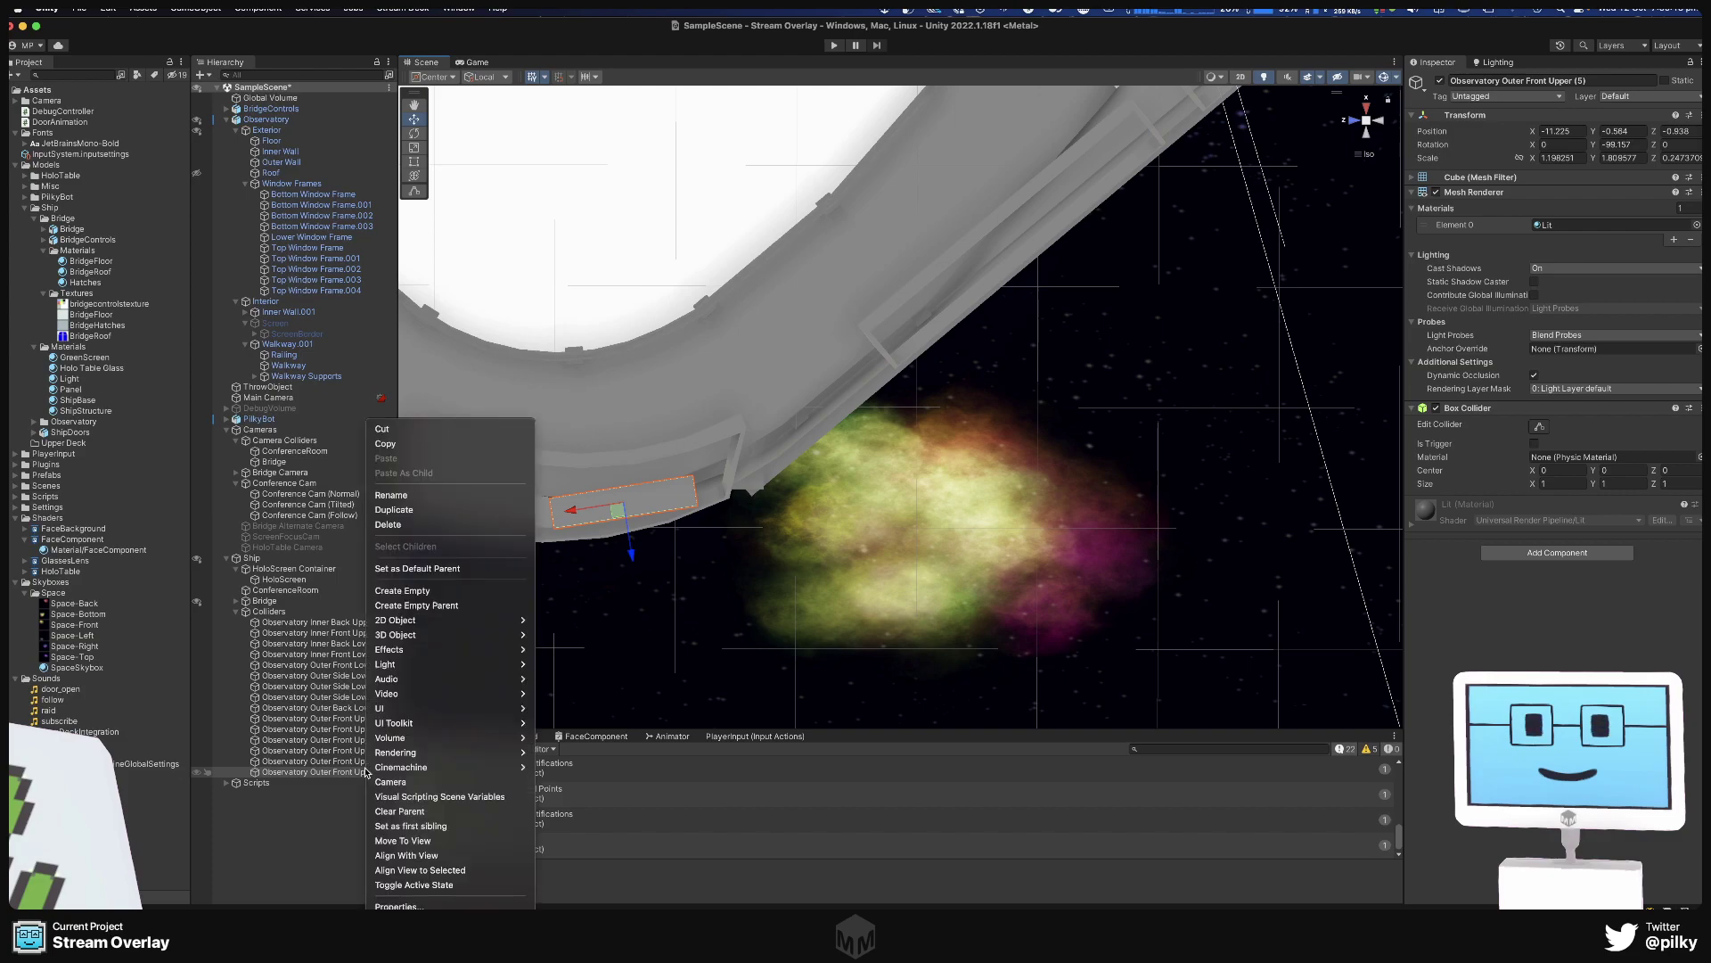
pyautogui.click(419, 509)
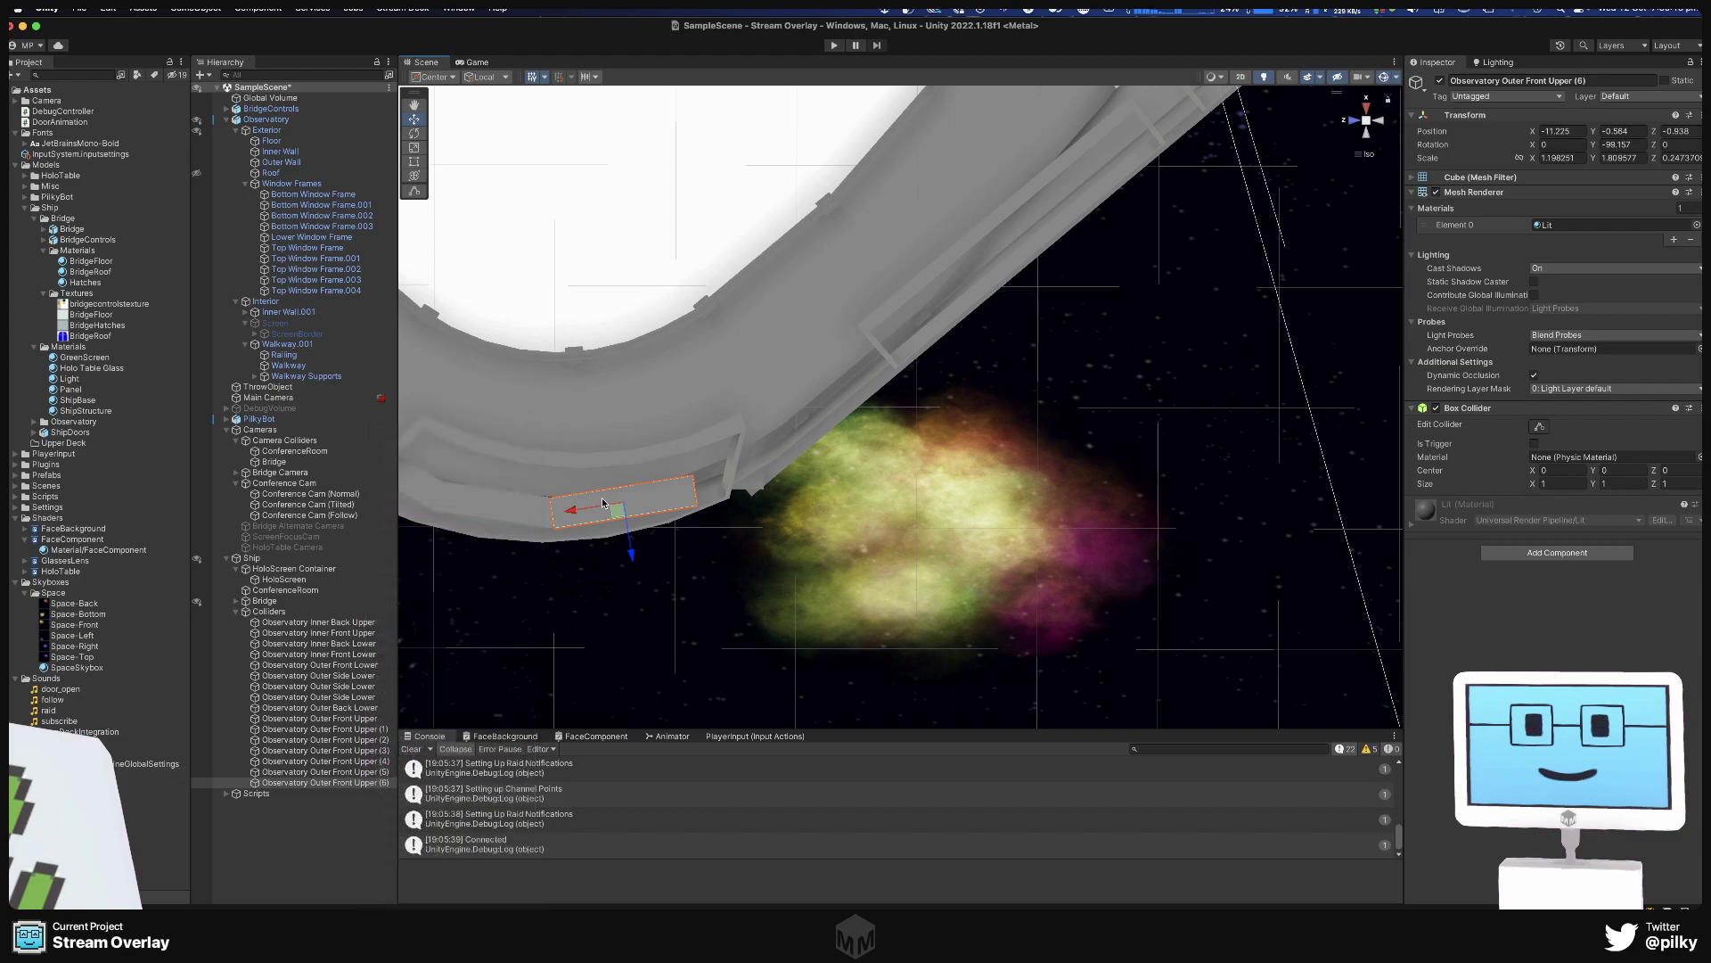
pyautogui.moveTo(560, 517); pyautogui.dragTo(729, 486)
pyautogui.press('e')
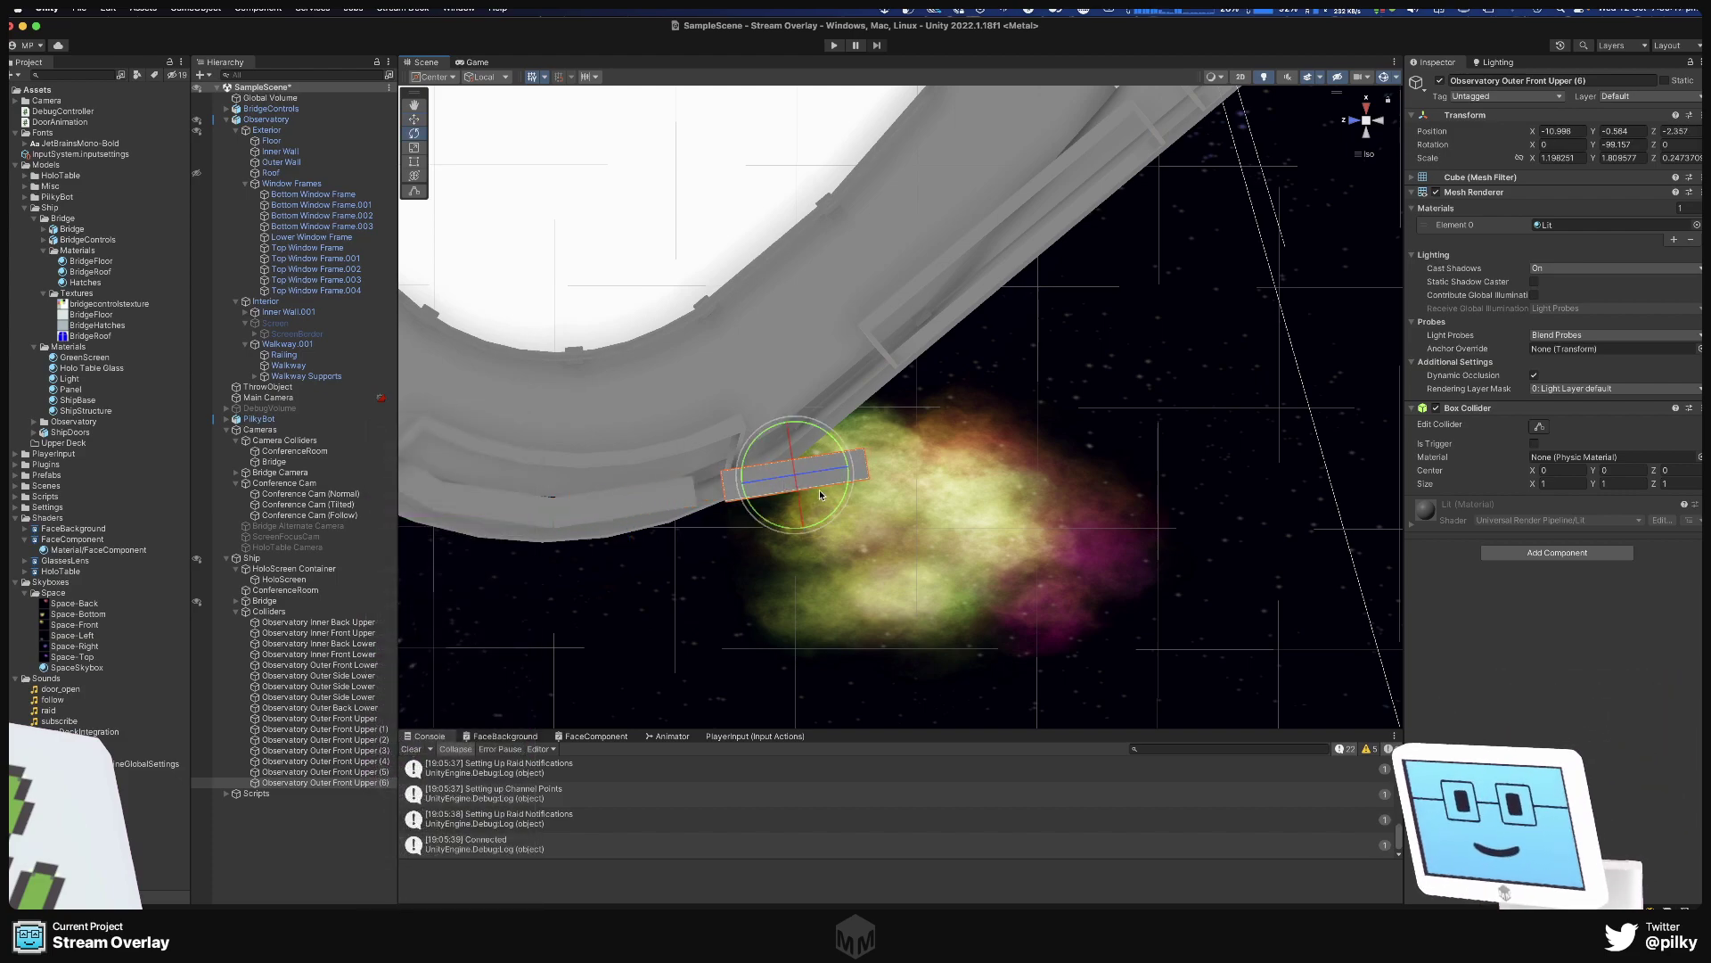
pyautogui.moveTo(845, 501); pyautogui.dragTo(820, 514)
pyautogui.press('w')
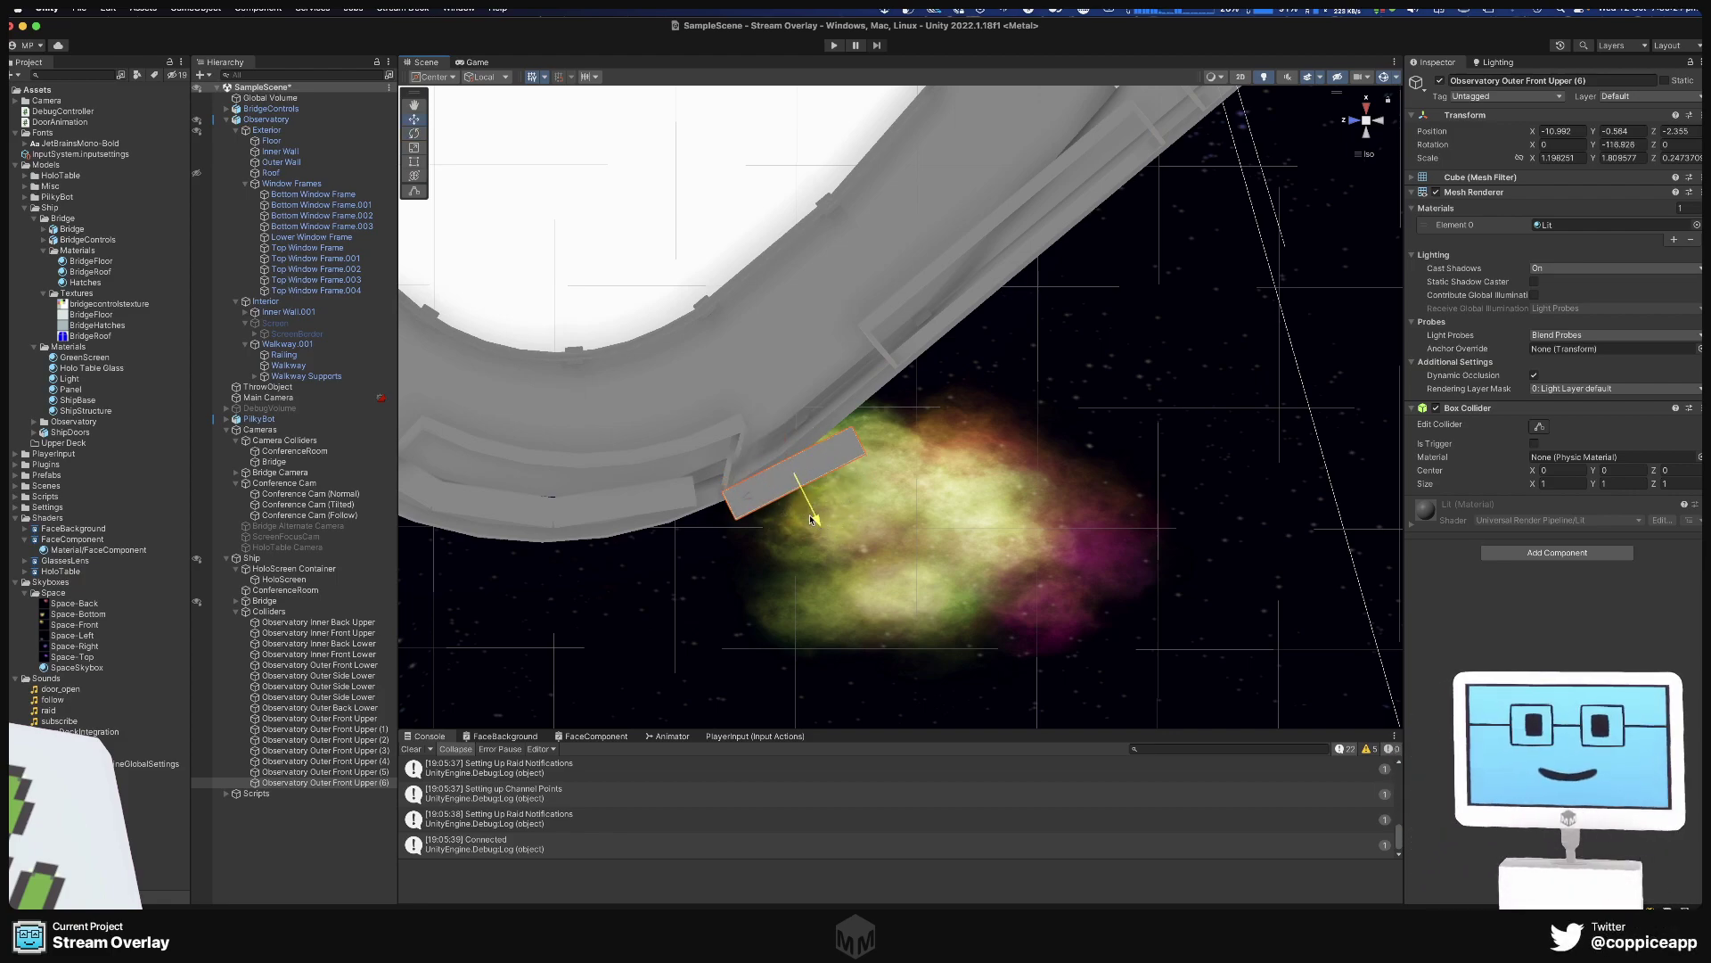
pyautogui.moveTo(815, 520); pyautogui.dragTo(710, 488)
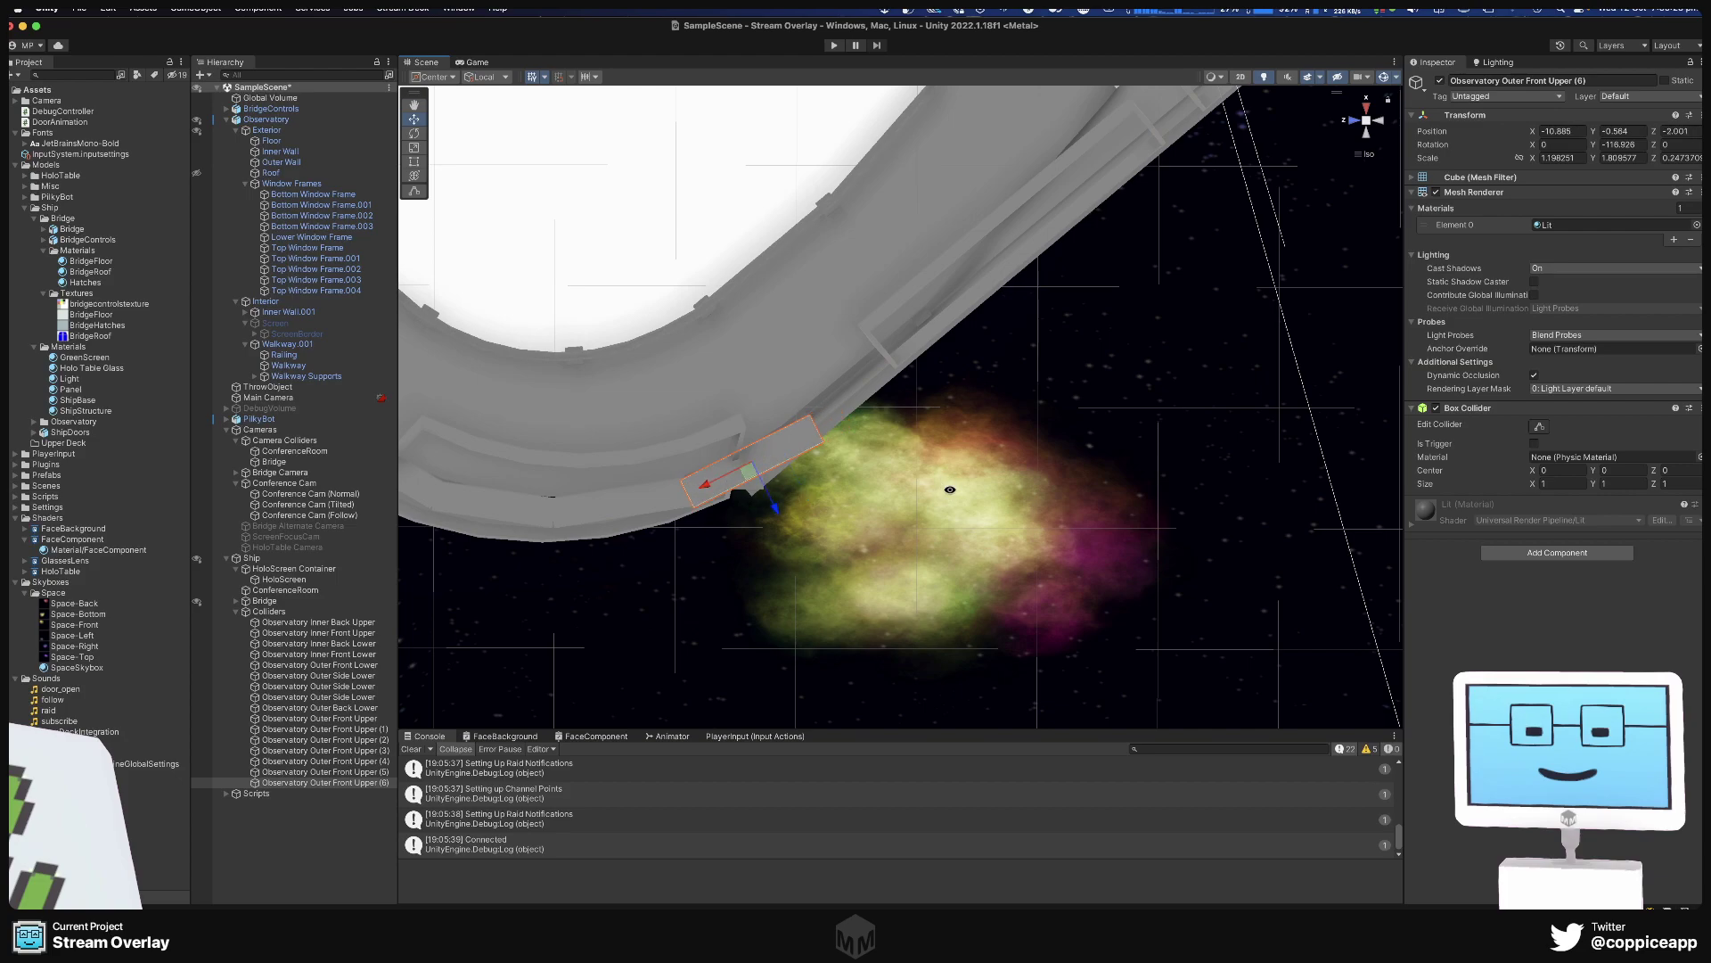
# Duplicate Observatory Outer Front Upper (6) and move the copy towards the straight side railing, to about X -10.49, Z -2.779.
pyautogui.press('alt')
pyautogui.keyDown('alt'); pyautogui.moveTo(963, 506); pyautogui.dragTo(792, 514); pyautogui.keyUp('alt')
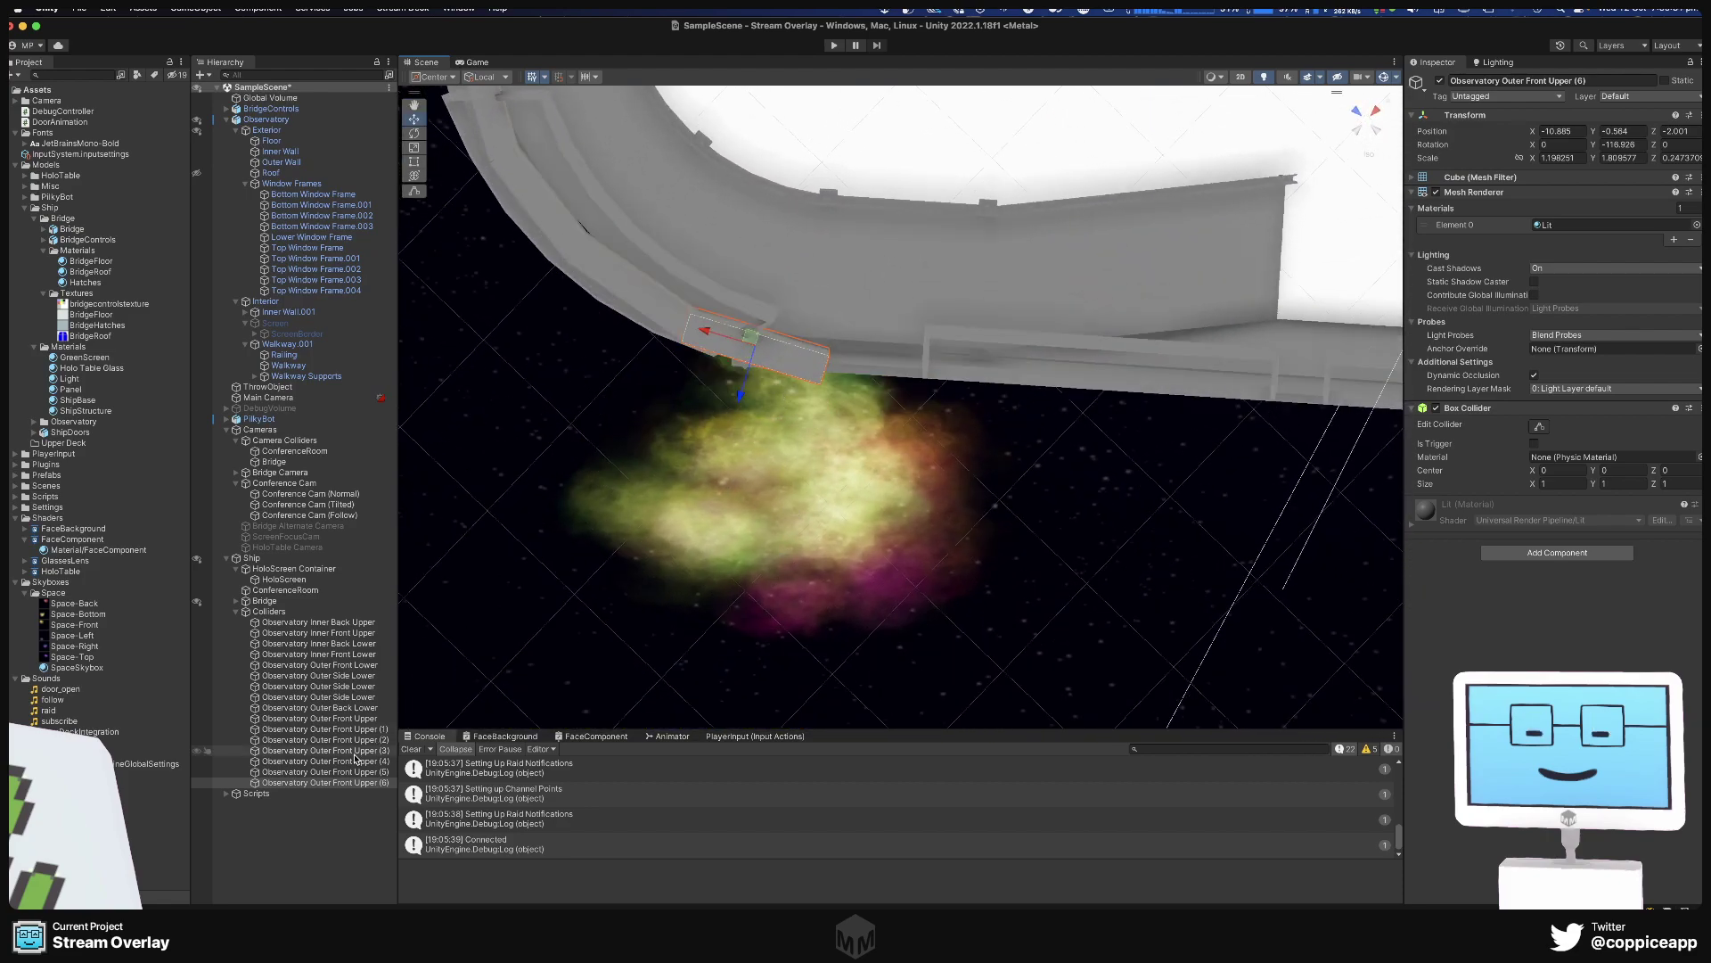
pyautogui.rightClick(354, 782)
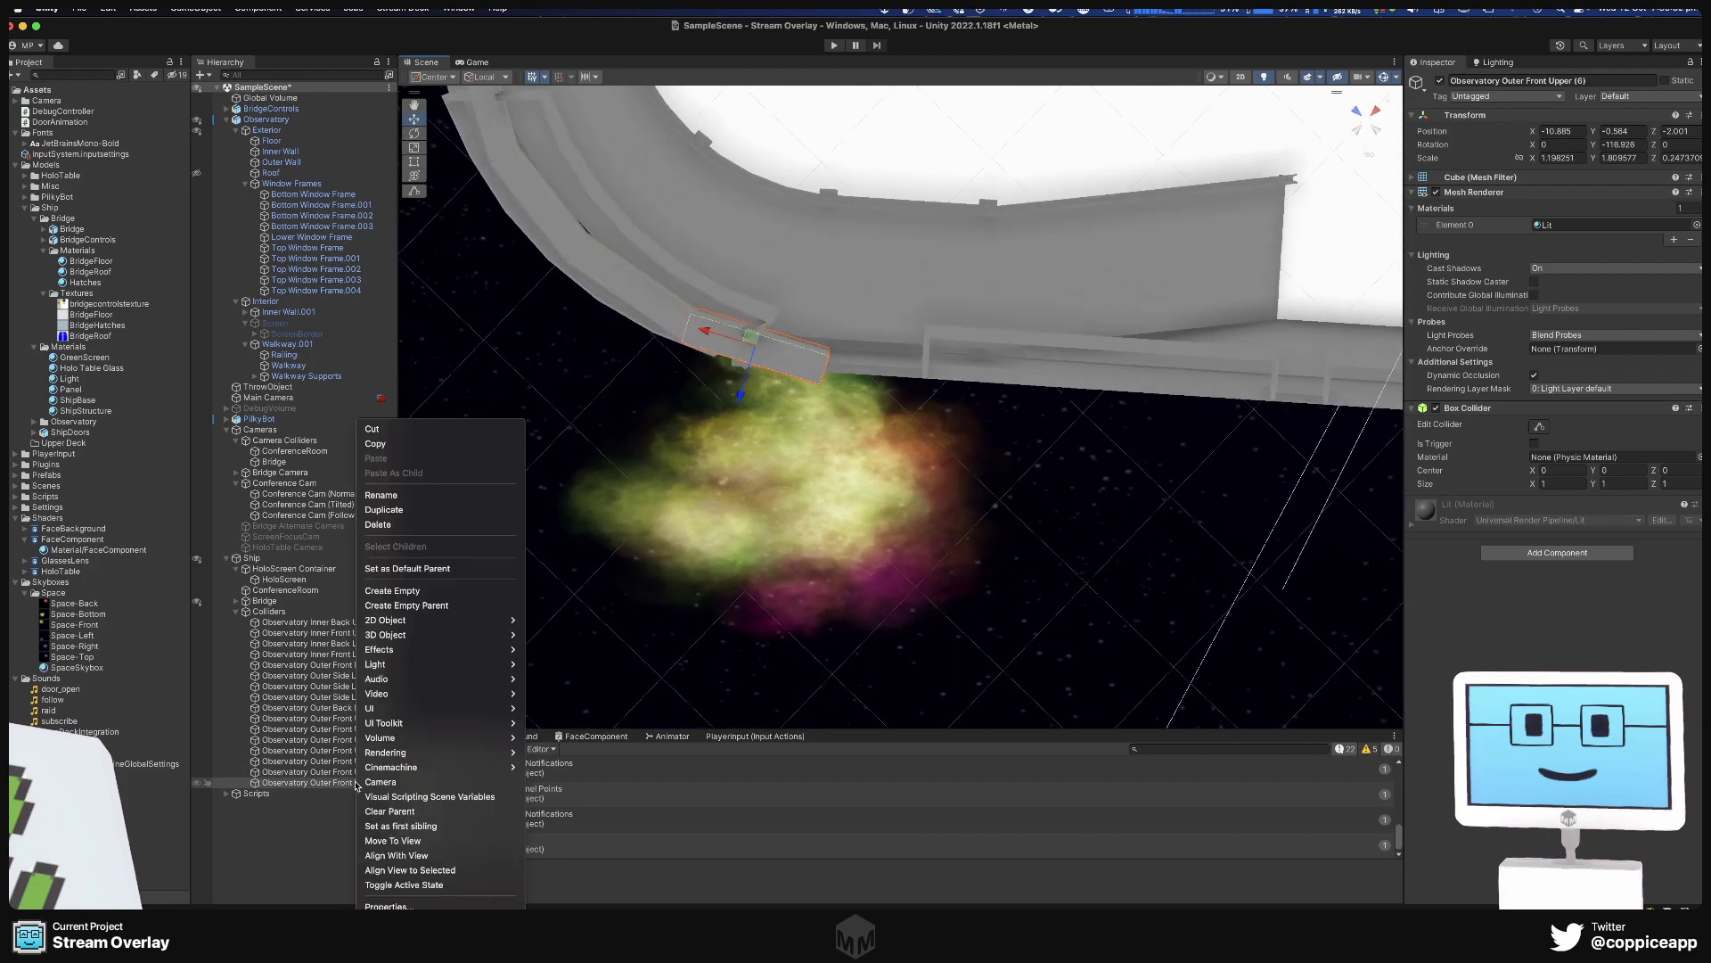
pyautogui.click(415, 510)
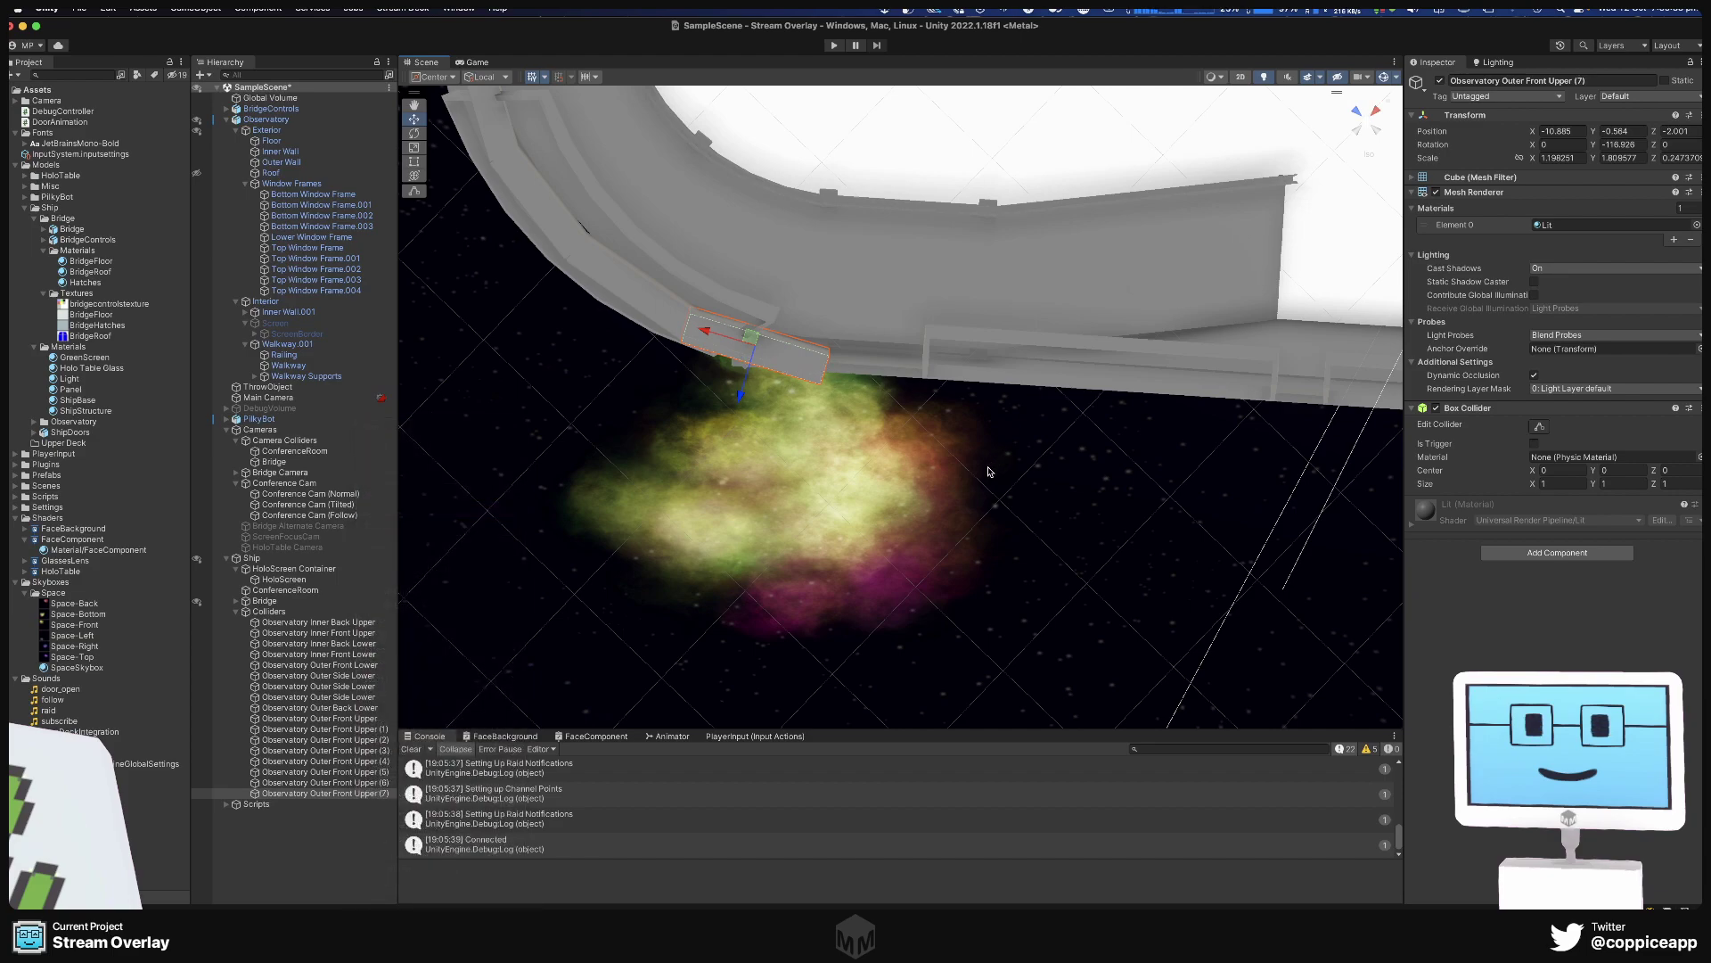
pyautogui.moveTo(987, 471); pyautogui.dragTo(614, 386, button='middle')
pyautogui.moveTo(538, 328); pyautogui.dragTo(638, 359)
# Match Observatory Outer Front Upper (7) to the side collider's Y rotation of 49.927 and shift it to about X -10.19, Z -2.95.
pyautogui.click(1150, 316)
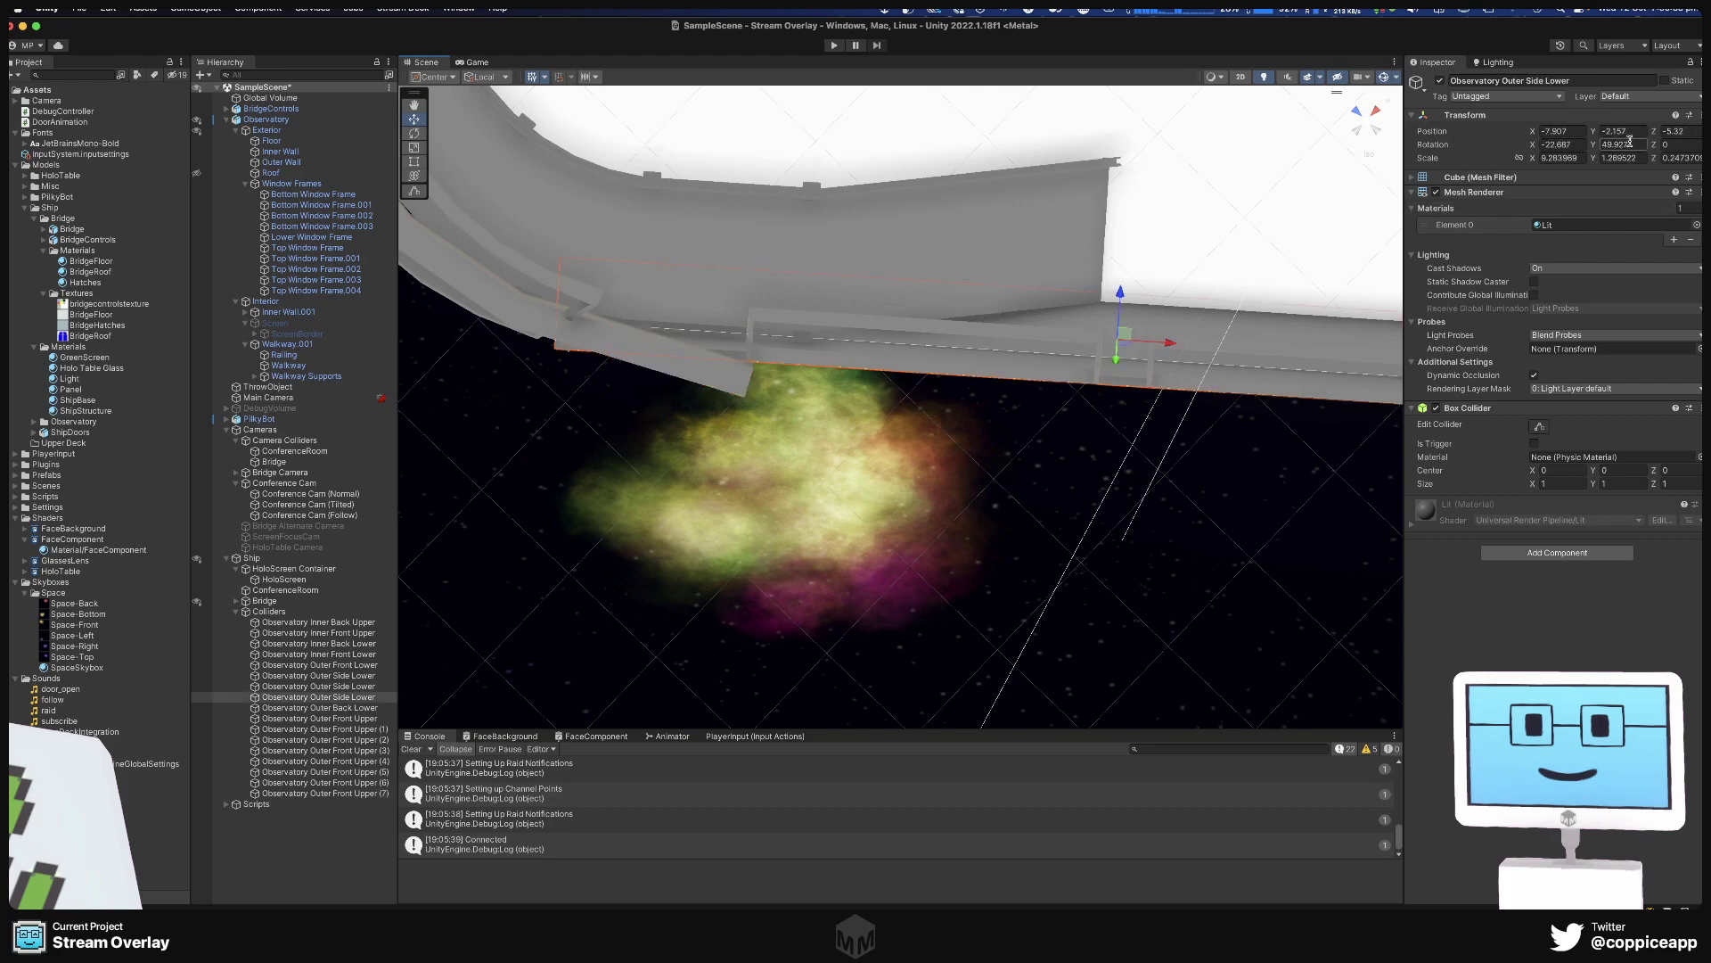
pyautogui.click(745, 373)
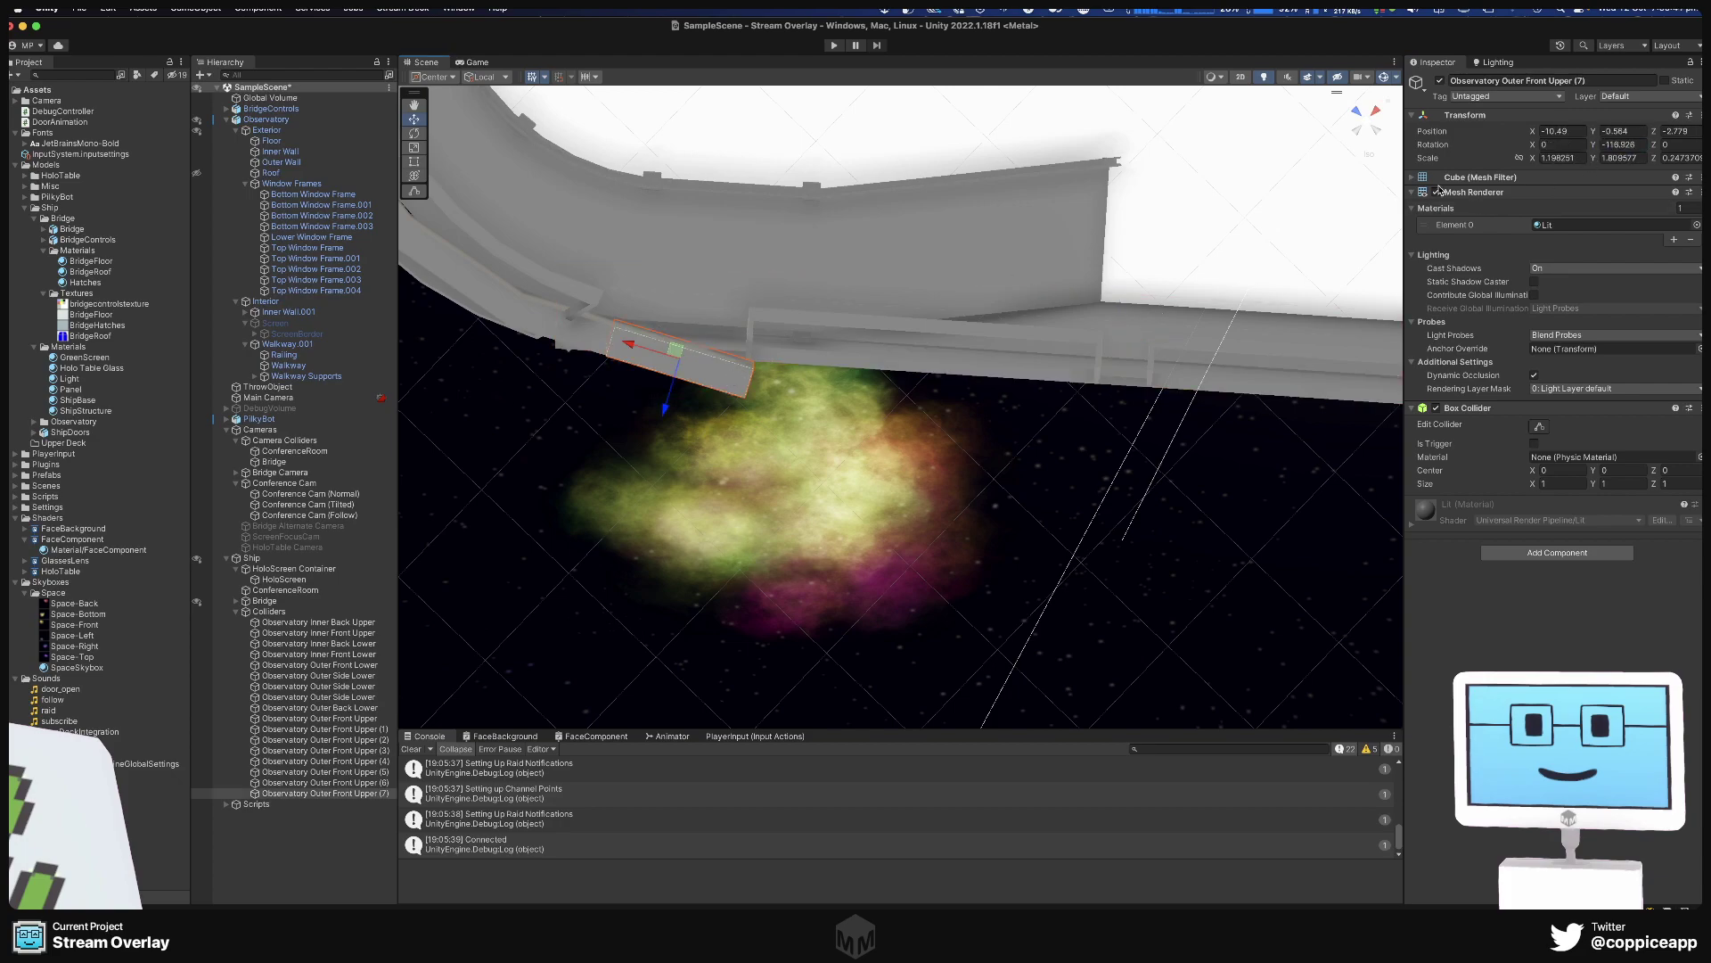
pyautogui.click(1609, 145)
pyautogui.write('-179.927')
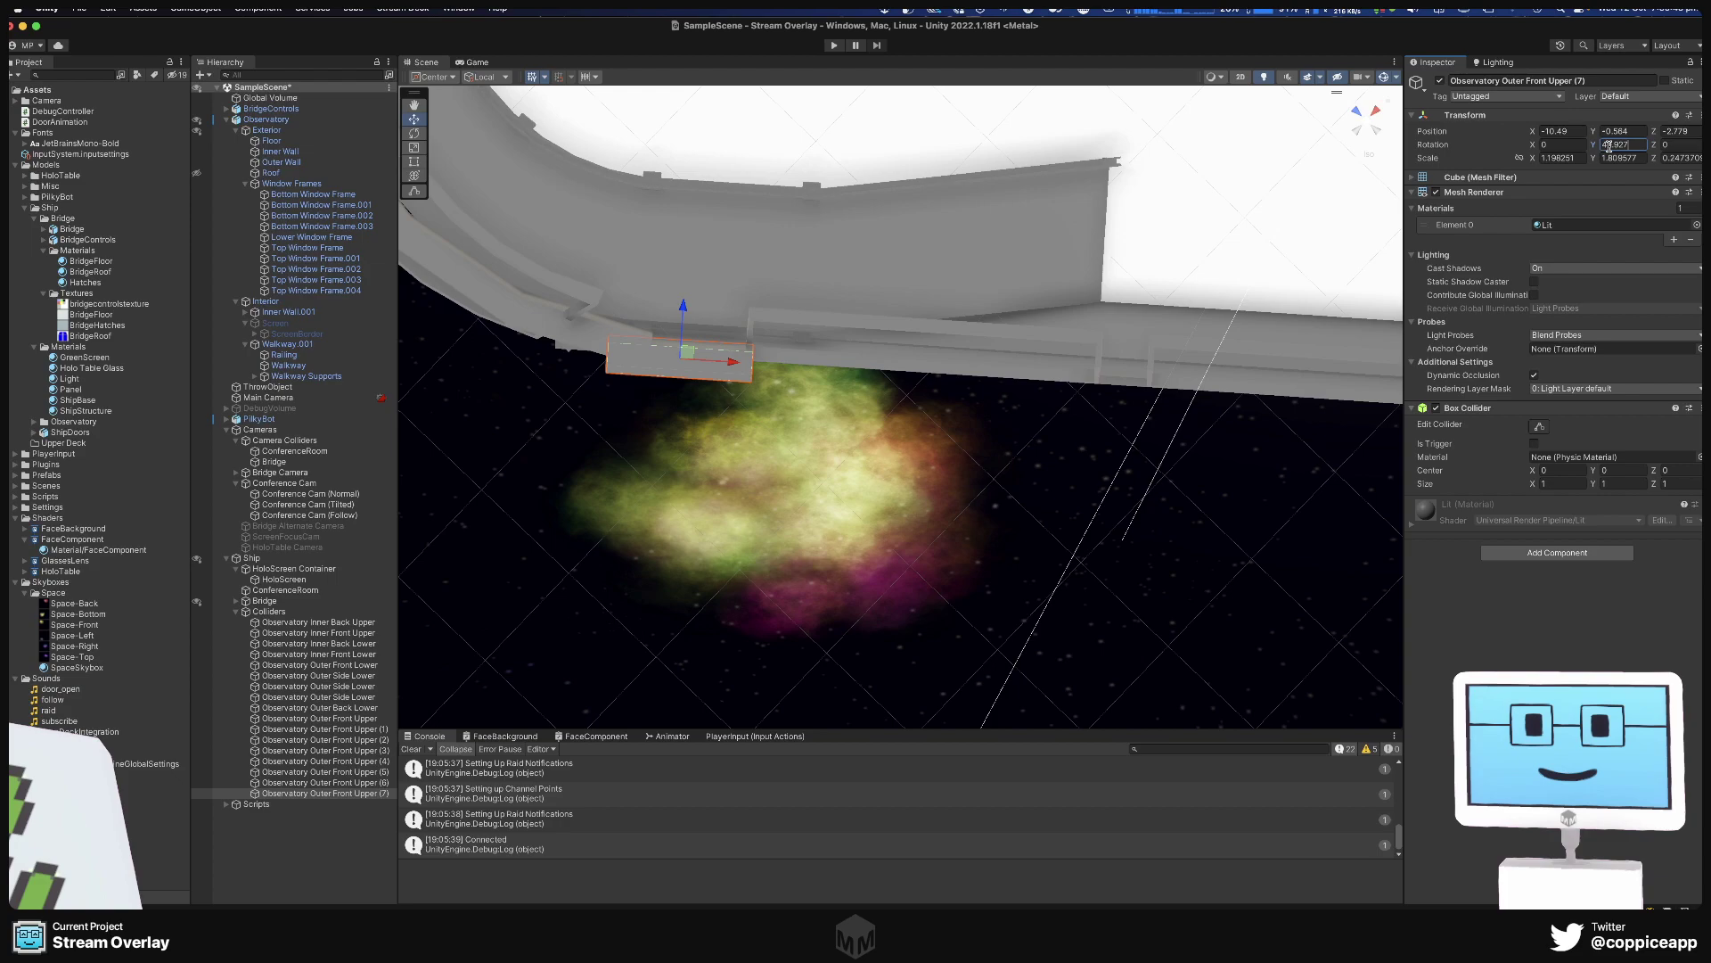
pyautogui.moveTo(736, 369); pyautogui.dragTo(774, 369)
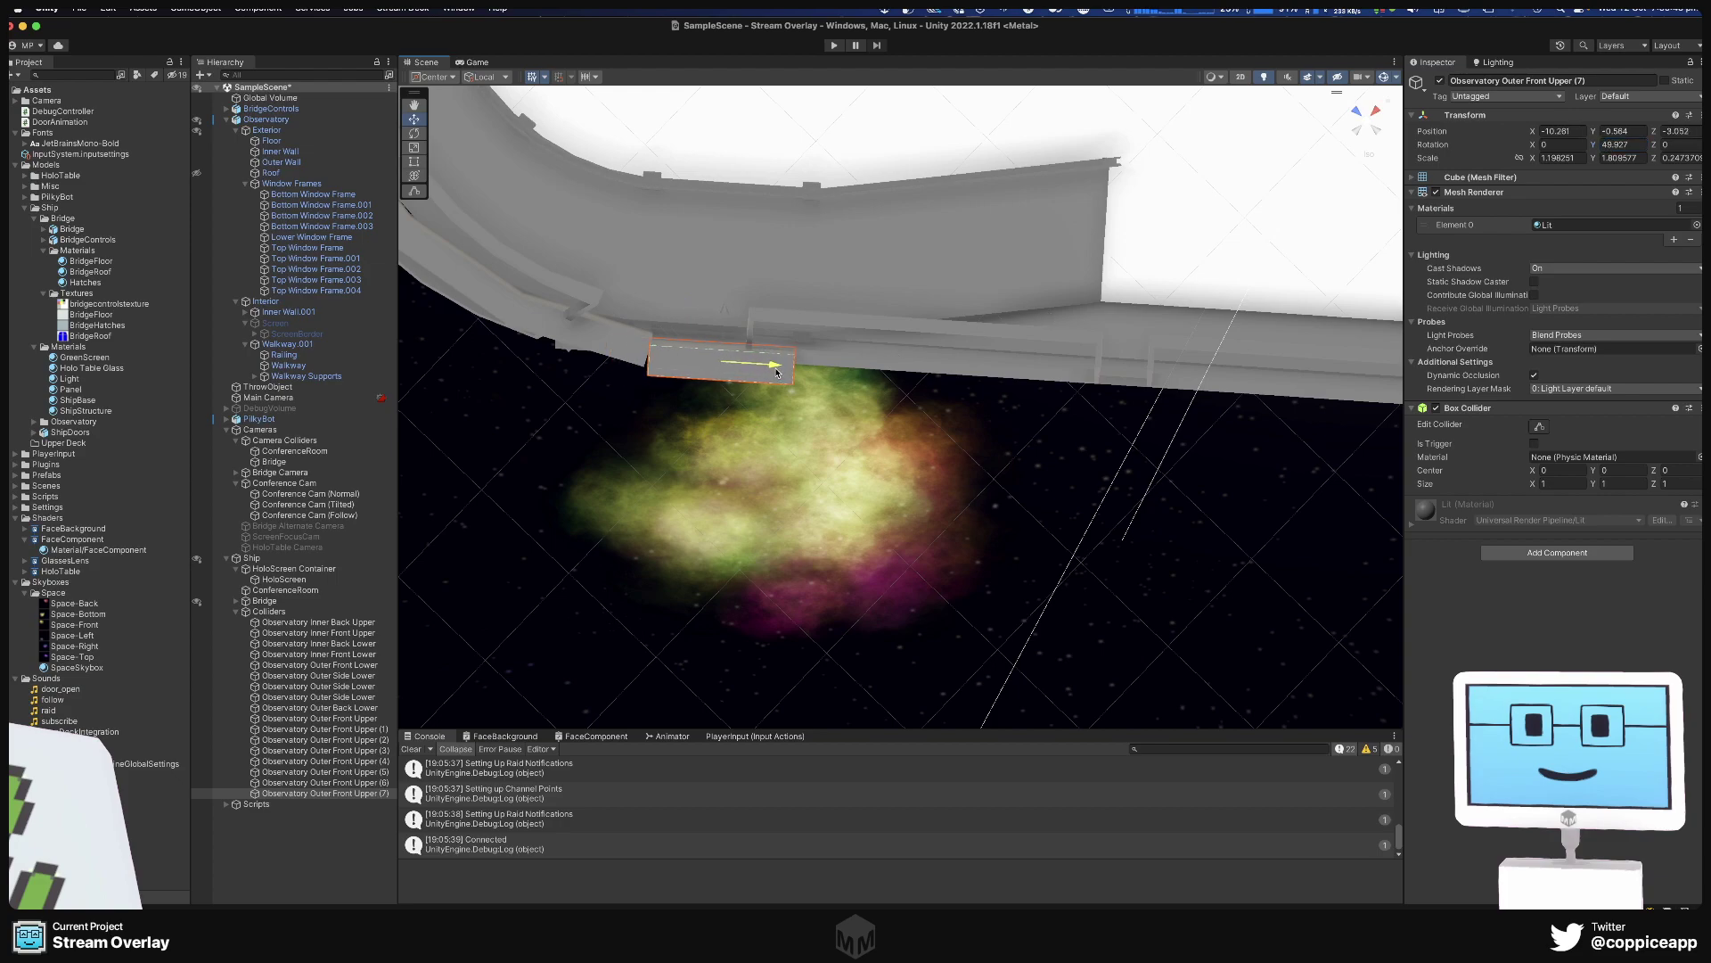
pyautogui.moveTo(722, 319); pyautogui.dragTo(723, 302)
# Rotate Observatory Outer Front Upper (6) slightly on Y to follow the end of the curved railing.
pyautogui.click(635, 342)
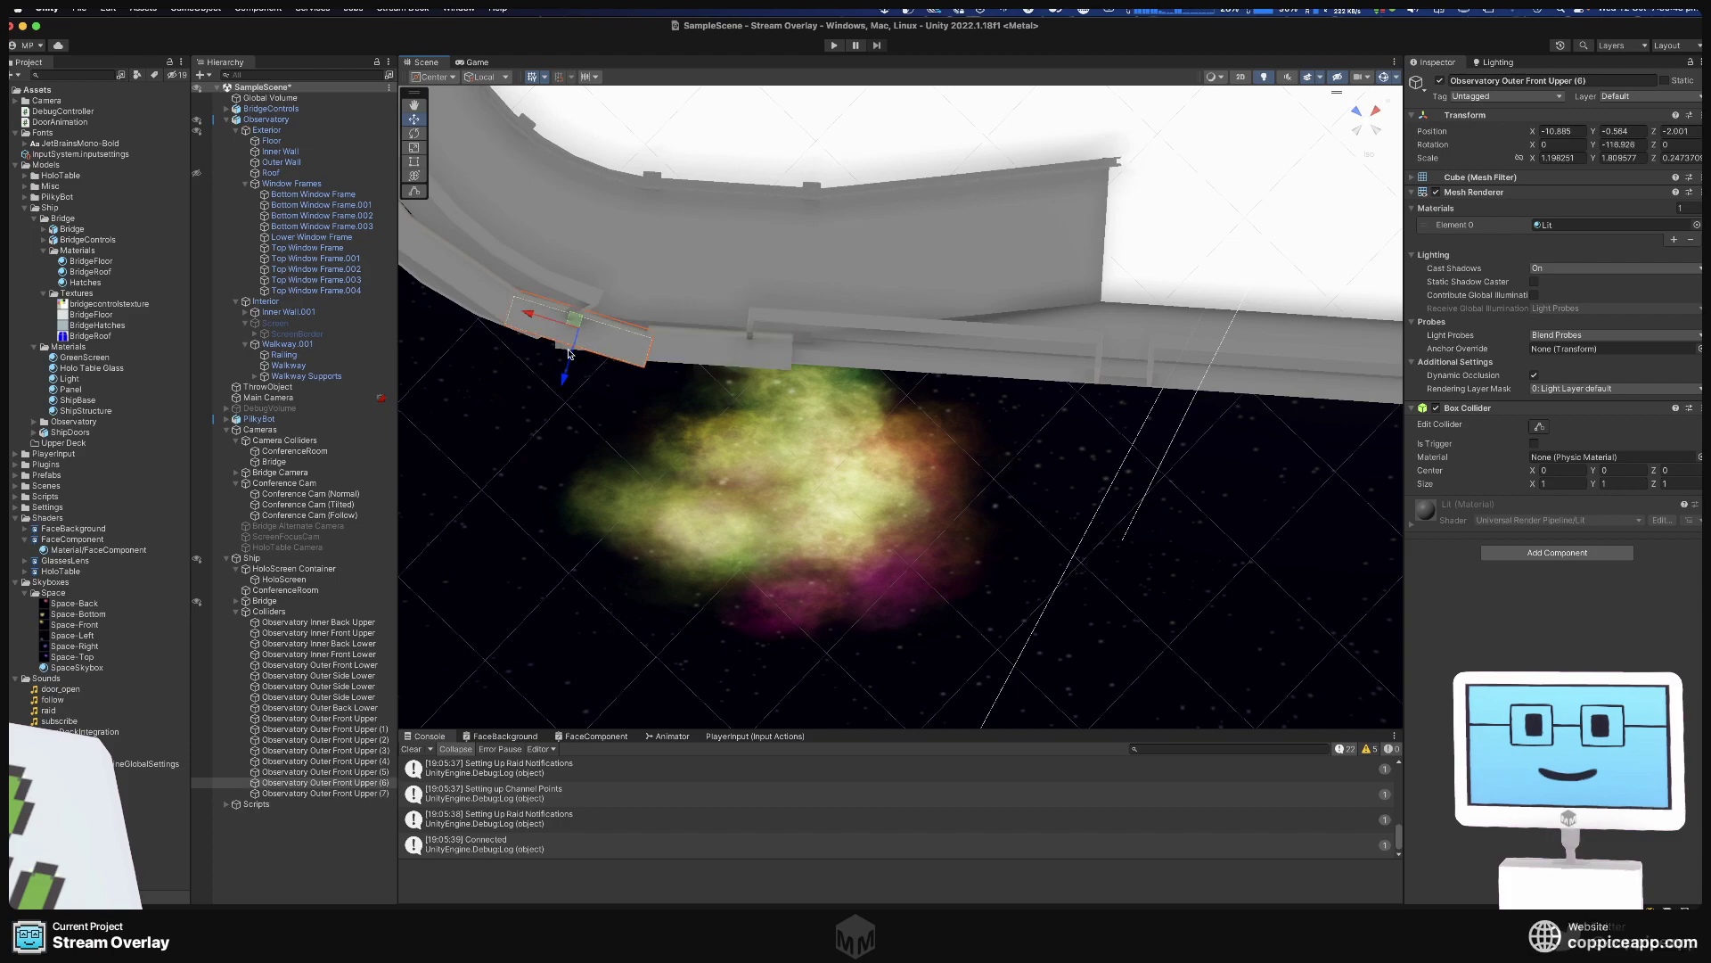
pyautogui.press('e')
pyautogui.moveTo(603, 375); pyautogui.dragTo(613, 372)
# Stretch Observatory Outer Front Upper (7) along the straight side railing to an X scale of about 8.44, positioned at about X -7.828, Z -5.646.
pyautogui.click(686, 342)
pyautogui.scroll(-3, 756, 367)
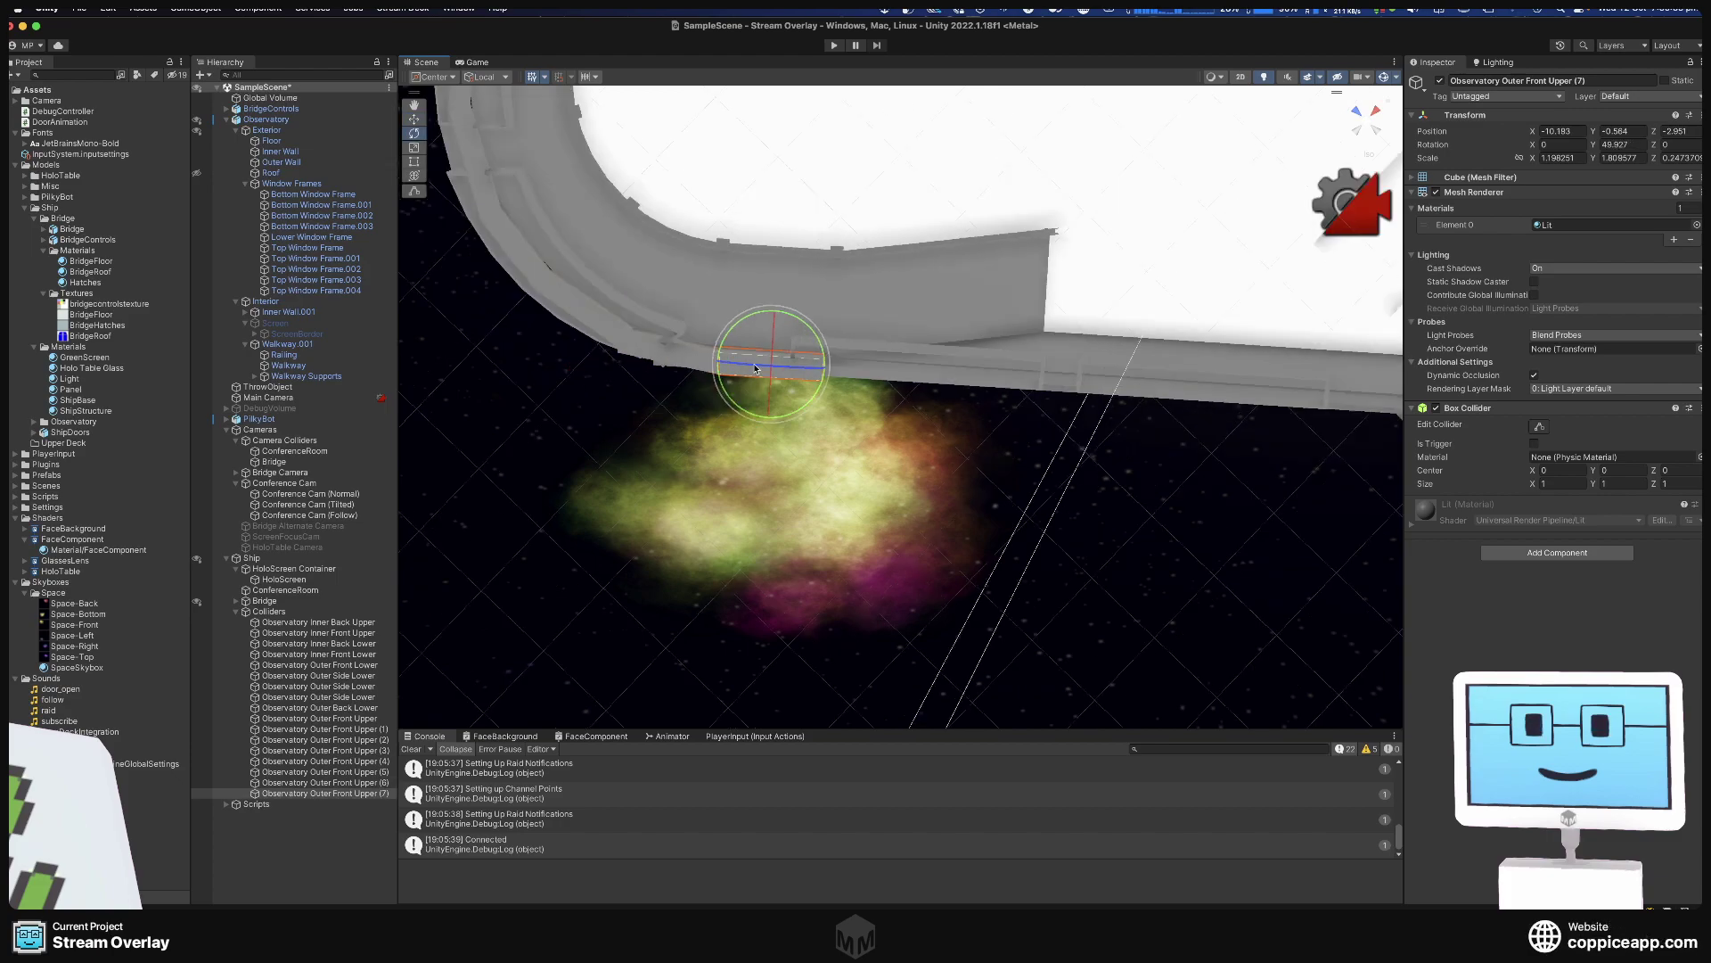
pyautogui.press('w')
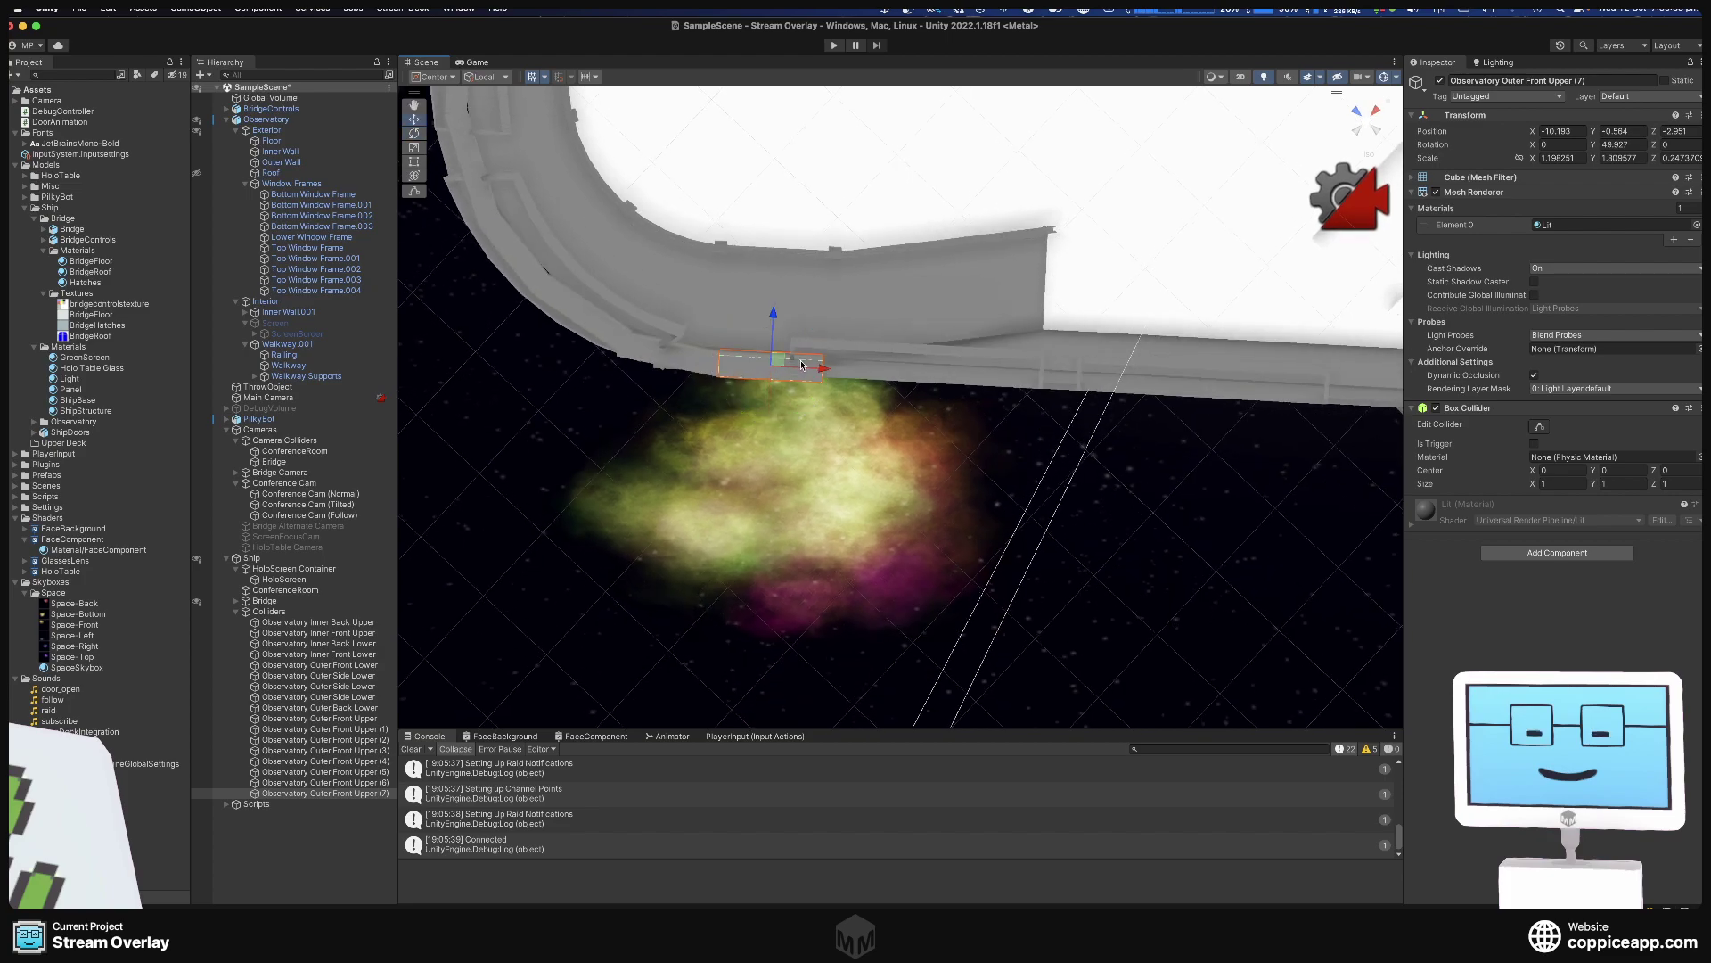
pyautogui.moveTo(856, 374); pyautogui.dragTo(1665, 411)
pyautogui.keyDown('alt'); pyautogui.moveTo(1012, 447); pyautogui.dragTo(923, 392); pyautogui.keyUp('alt')
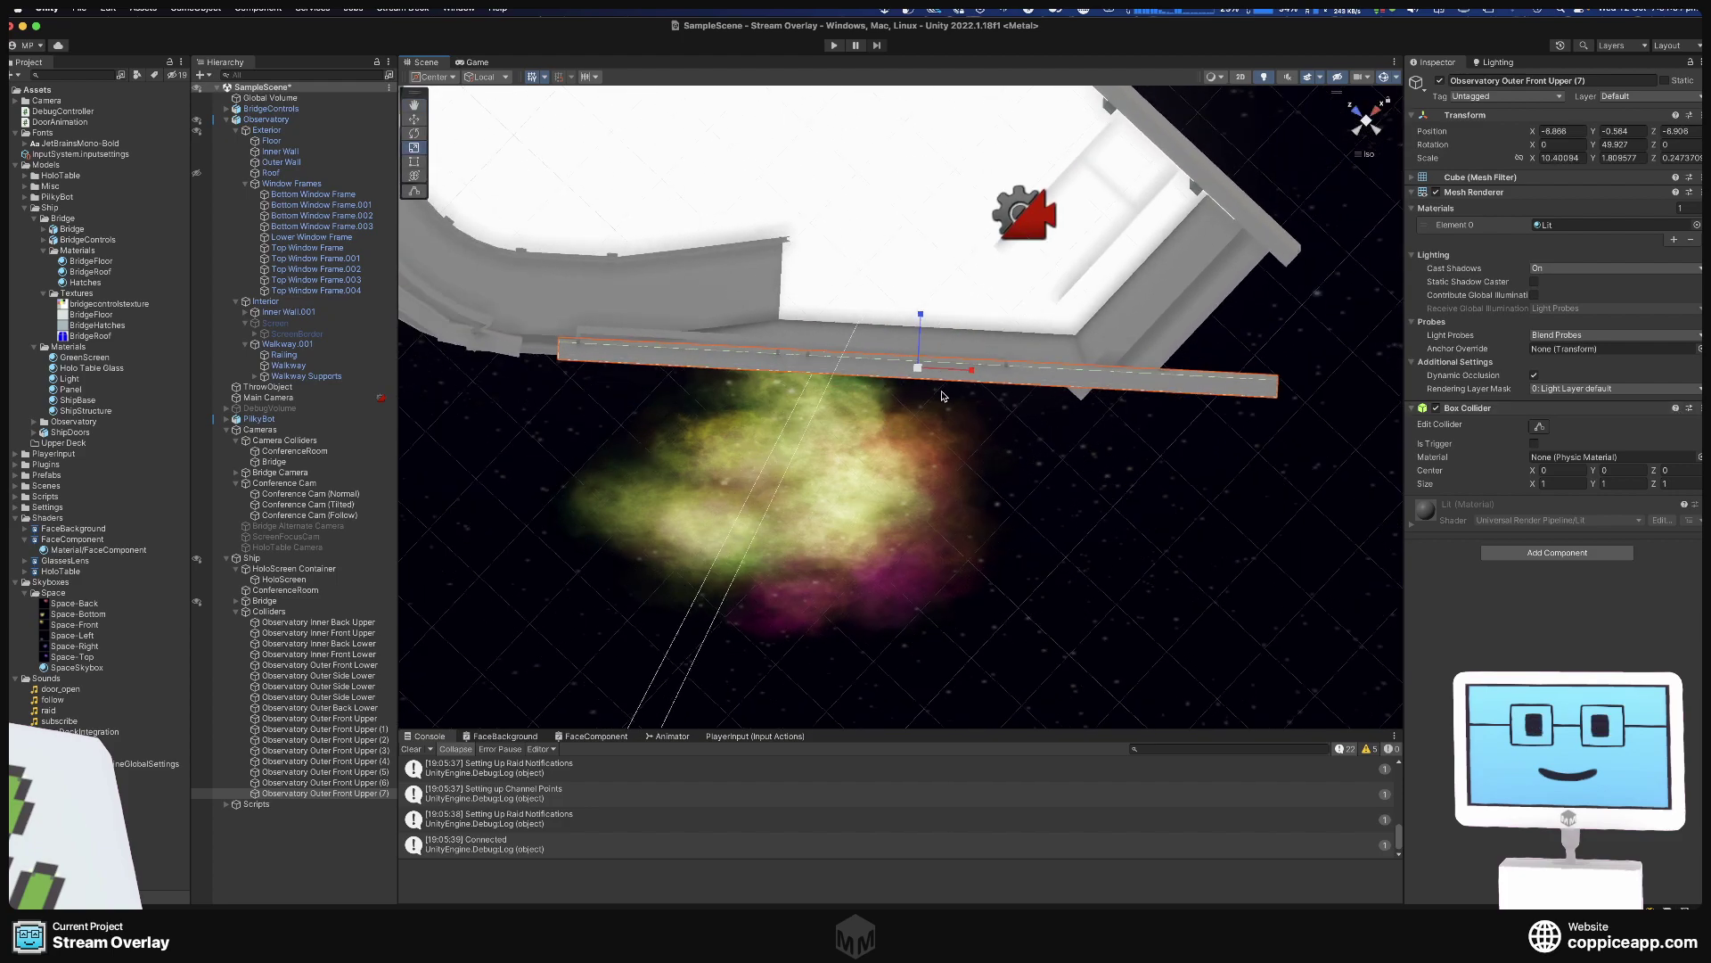
pyautogui.moveTo(942, 396); pyautogui.dragTo(1022, 398, button='middle')
pyautogui.moveTo(1041, 378); pyautogui.dragTo(1139, 400)
pyautogui.press('r')
pyautogui.press('w')
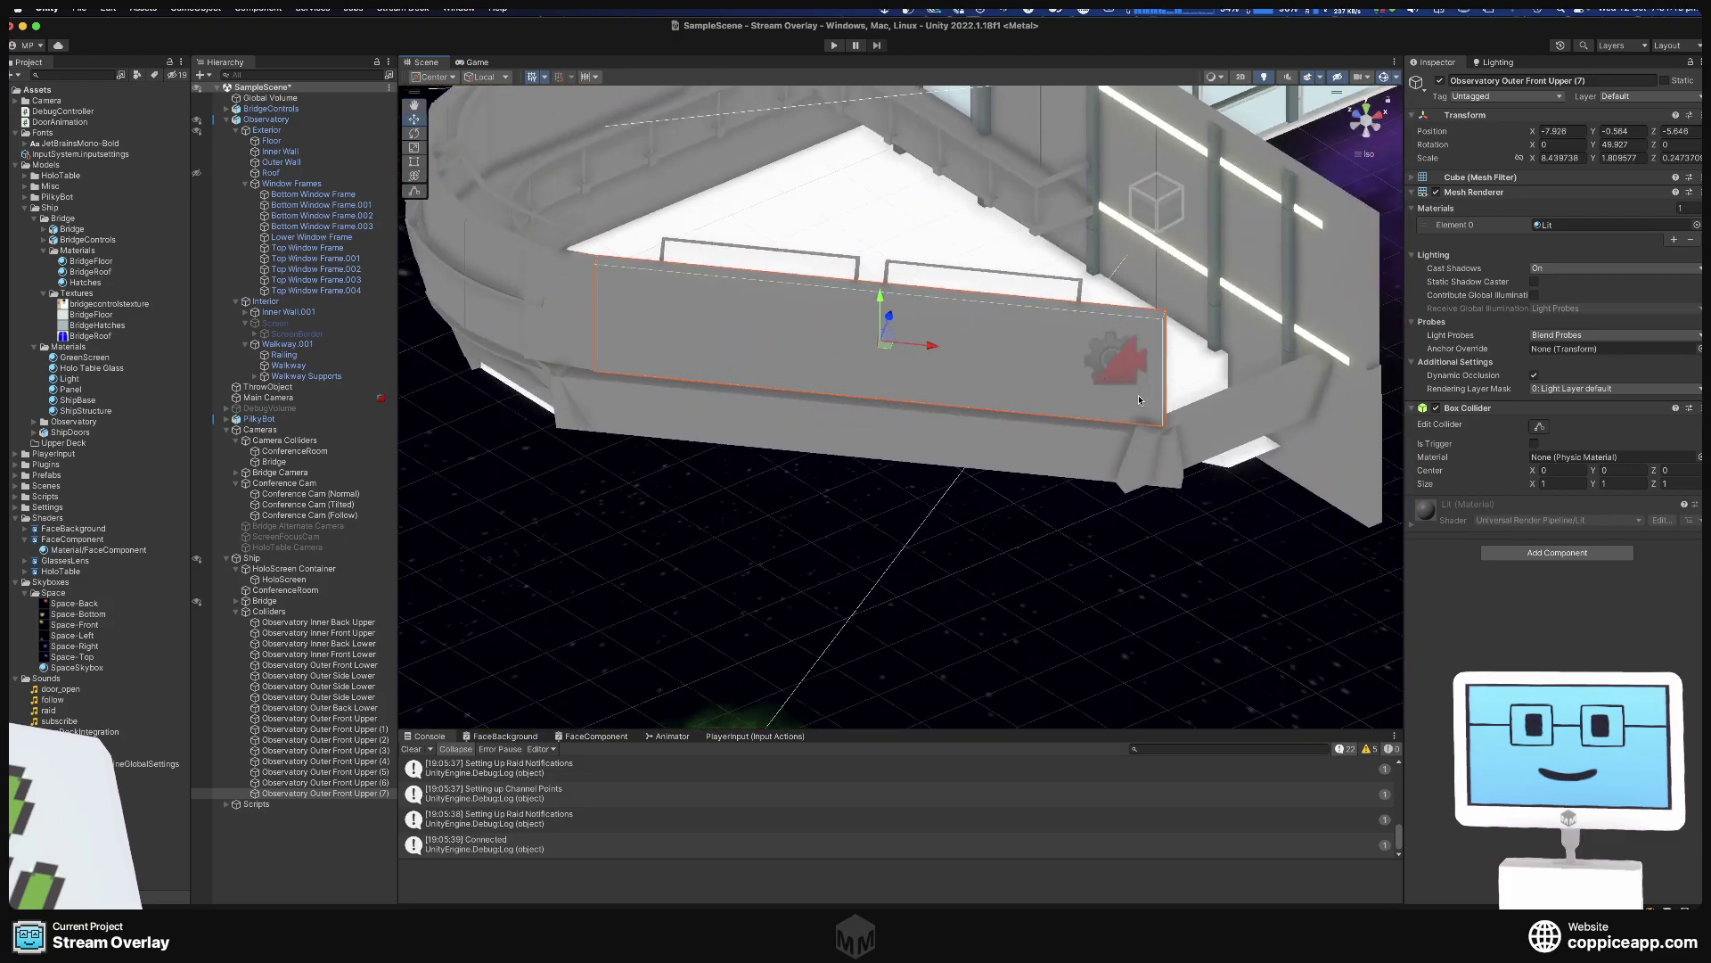
# Duplicate the Observatory Outer Back Lower collider and rename the copy Observatory Outer Back Upper.
pyautogui.click(1216, 417)
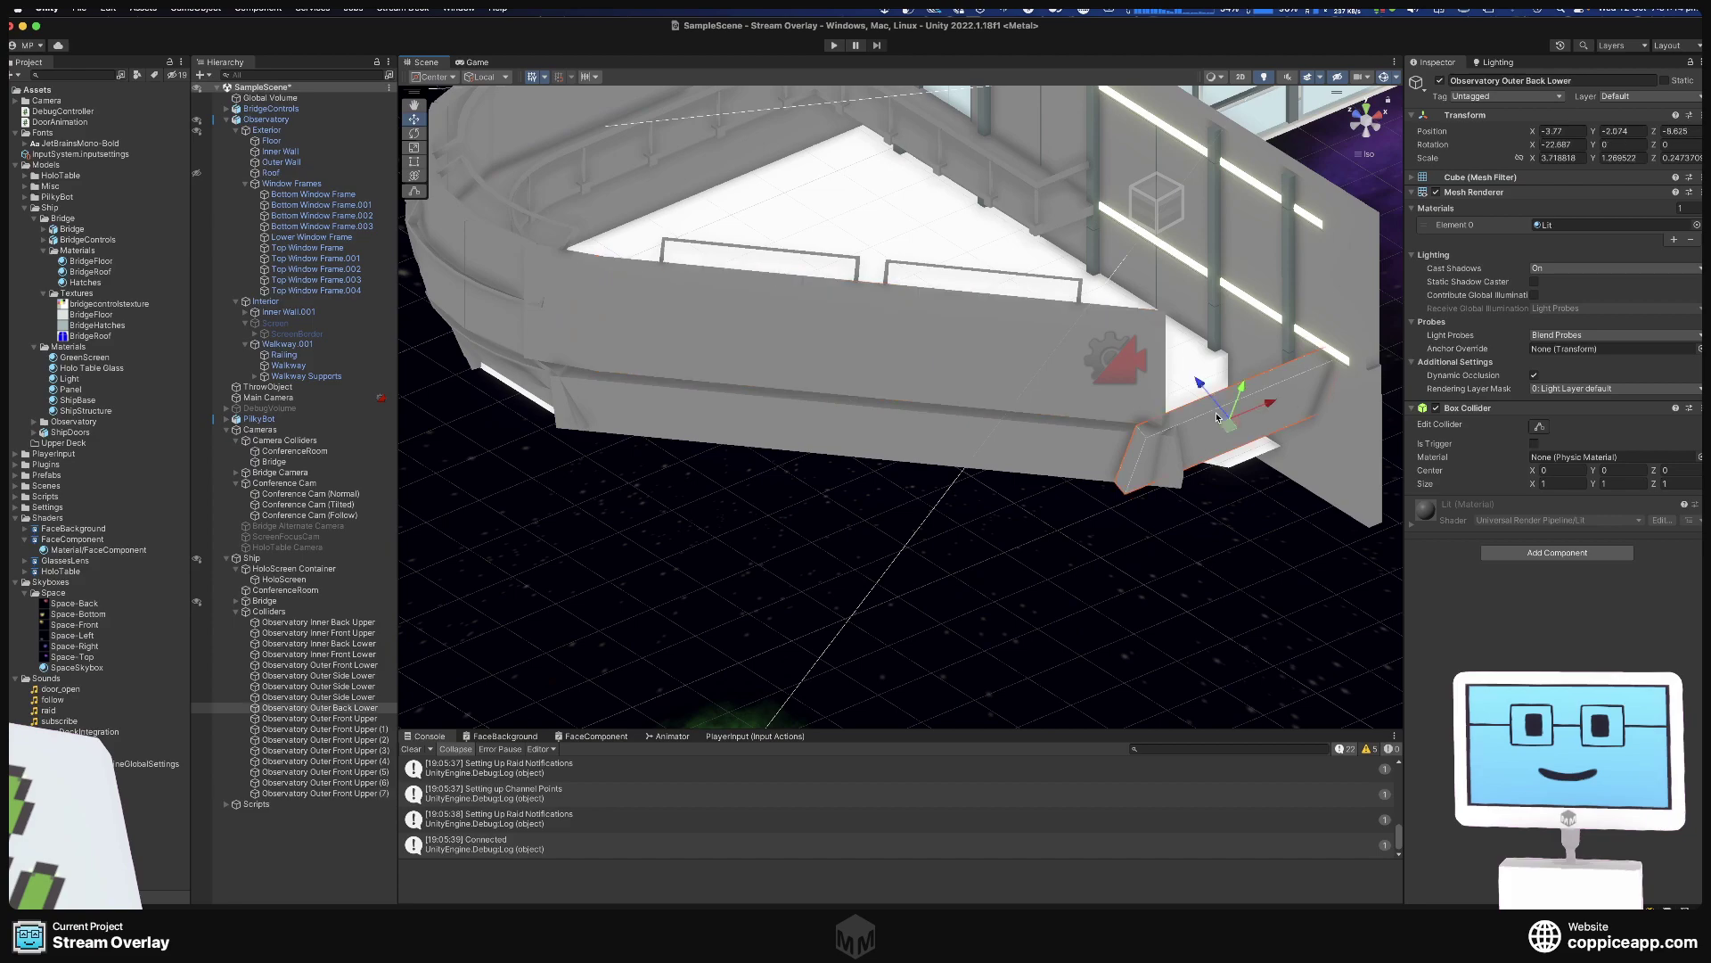
pyautogui.rightClick(366, 707)
pyautogui.click(445, 493)
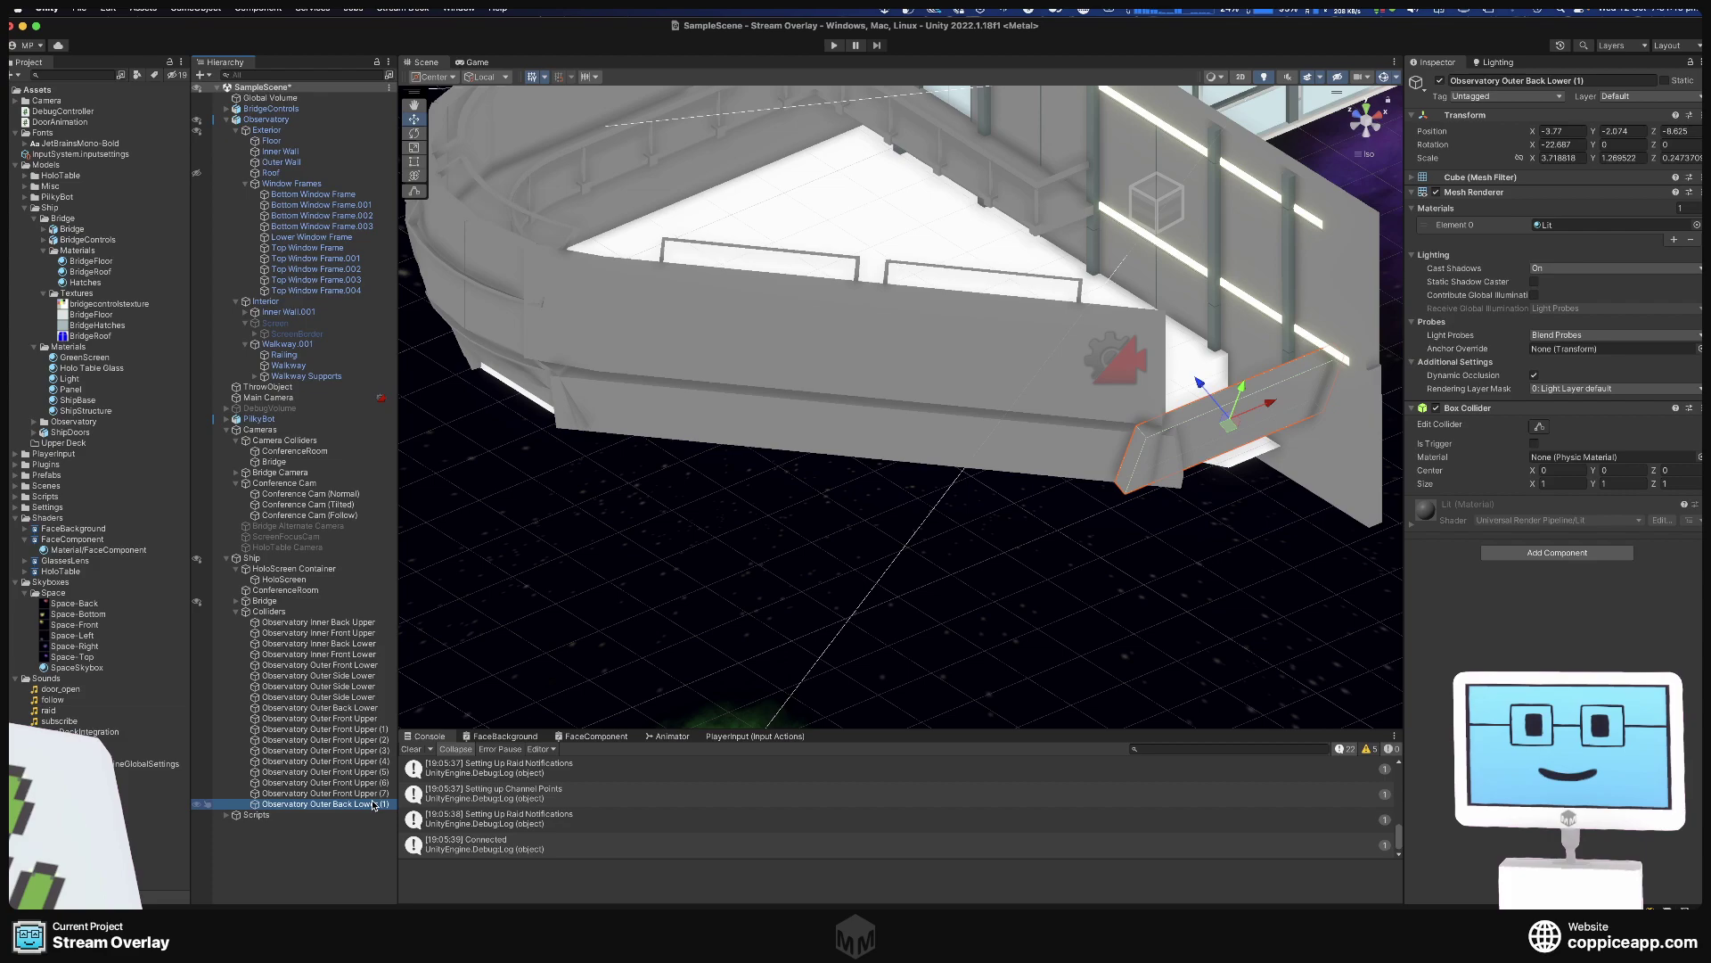
pyautogui.click(370, 805)
pyautogui.doubleClick(365, 805)
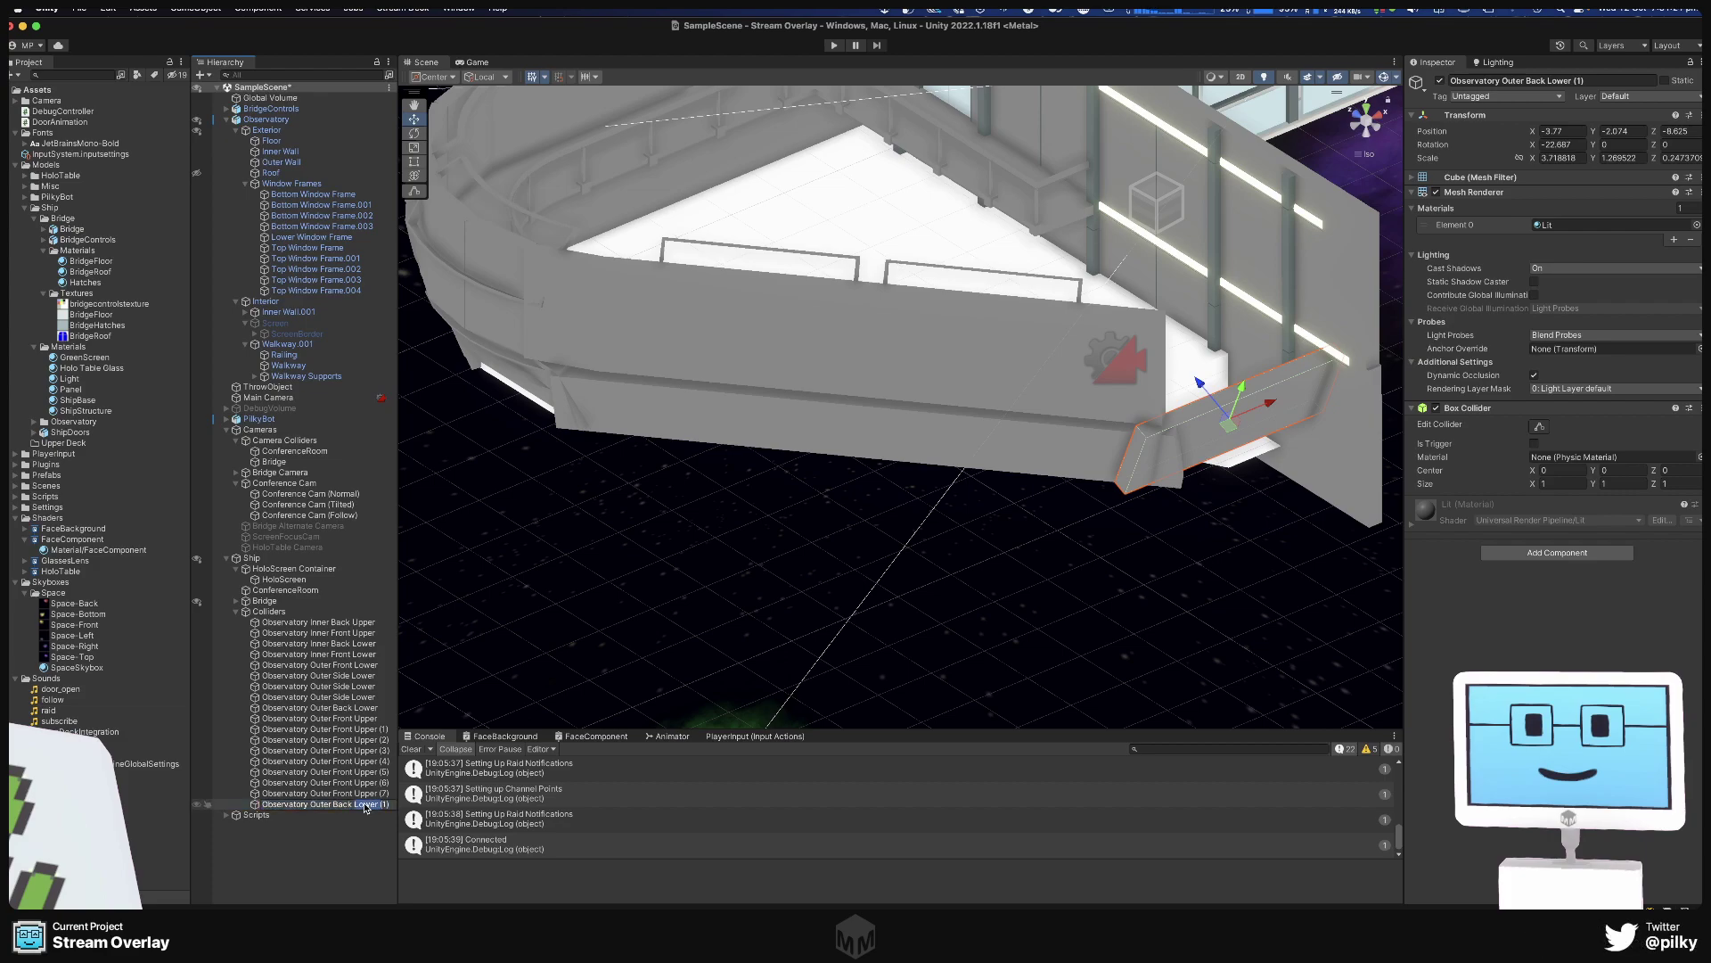
pyautogui.moveTo(357, 806); pyautogui.dragTo(399, 809)
pyautogui.write('Upper')
pyautogui.press('Return')
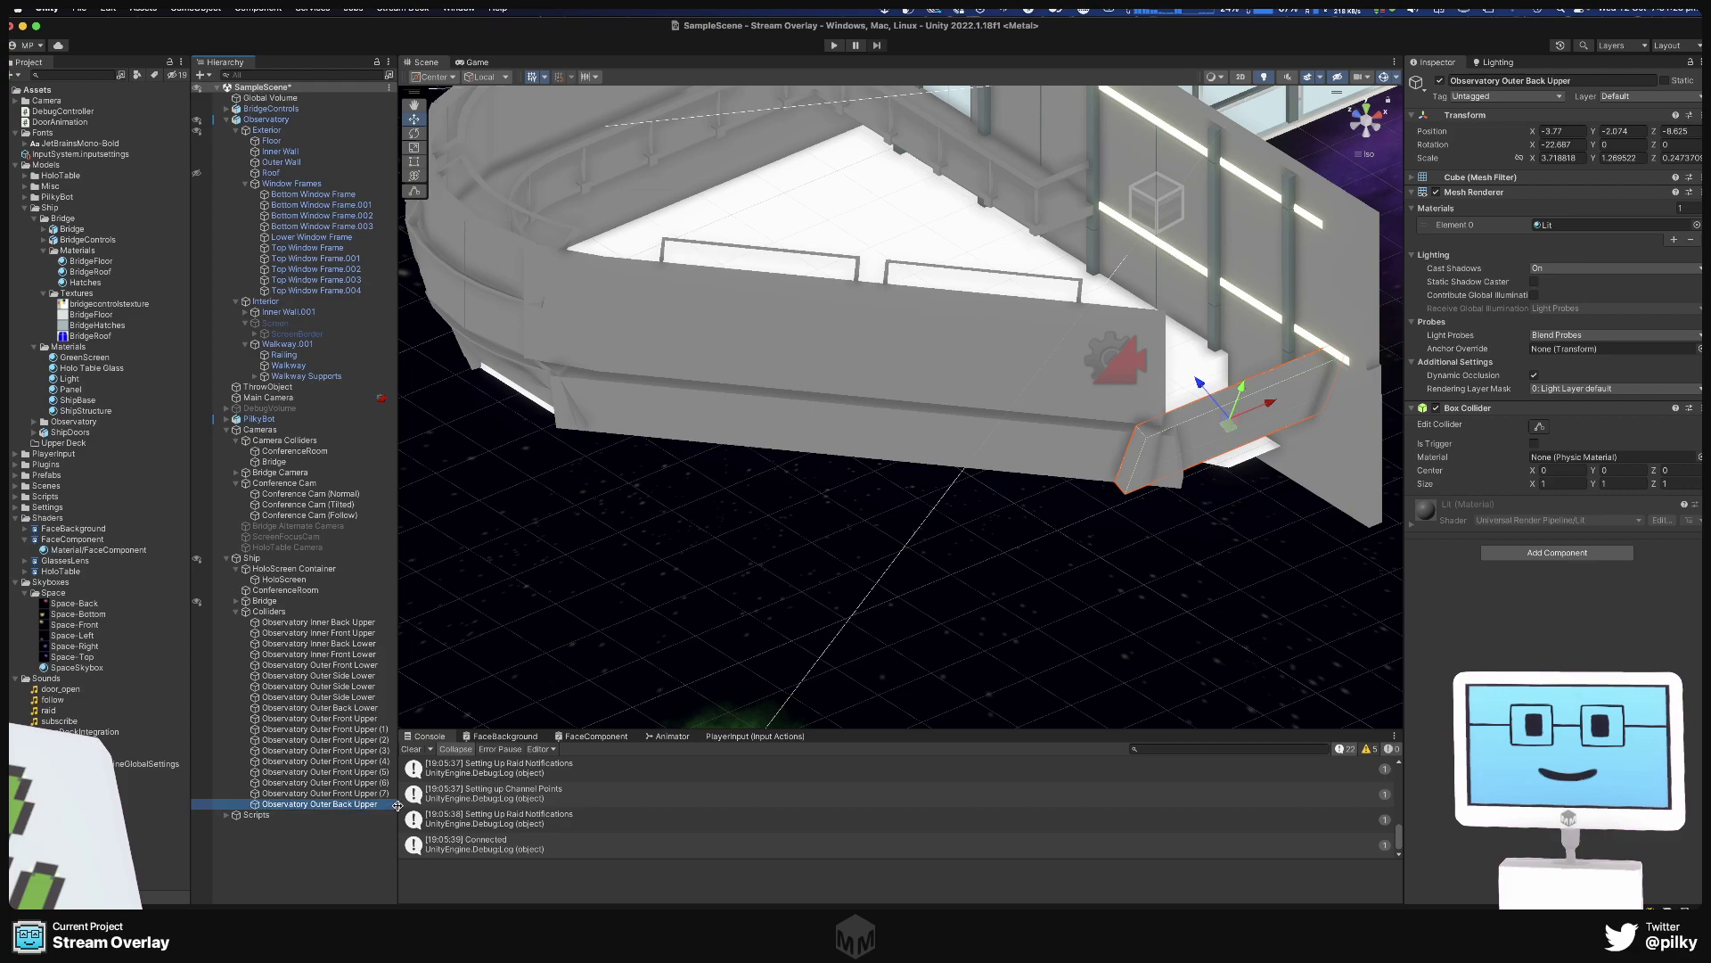
# Group the colliders from Observatory Outer Front Lower through Observatory Outer Back Upper under an empty parent named Observatory Outer.
pyautogui.keyDown('shift'); pyautogui.click(346, 667); pyautogui.keyUp('shift')
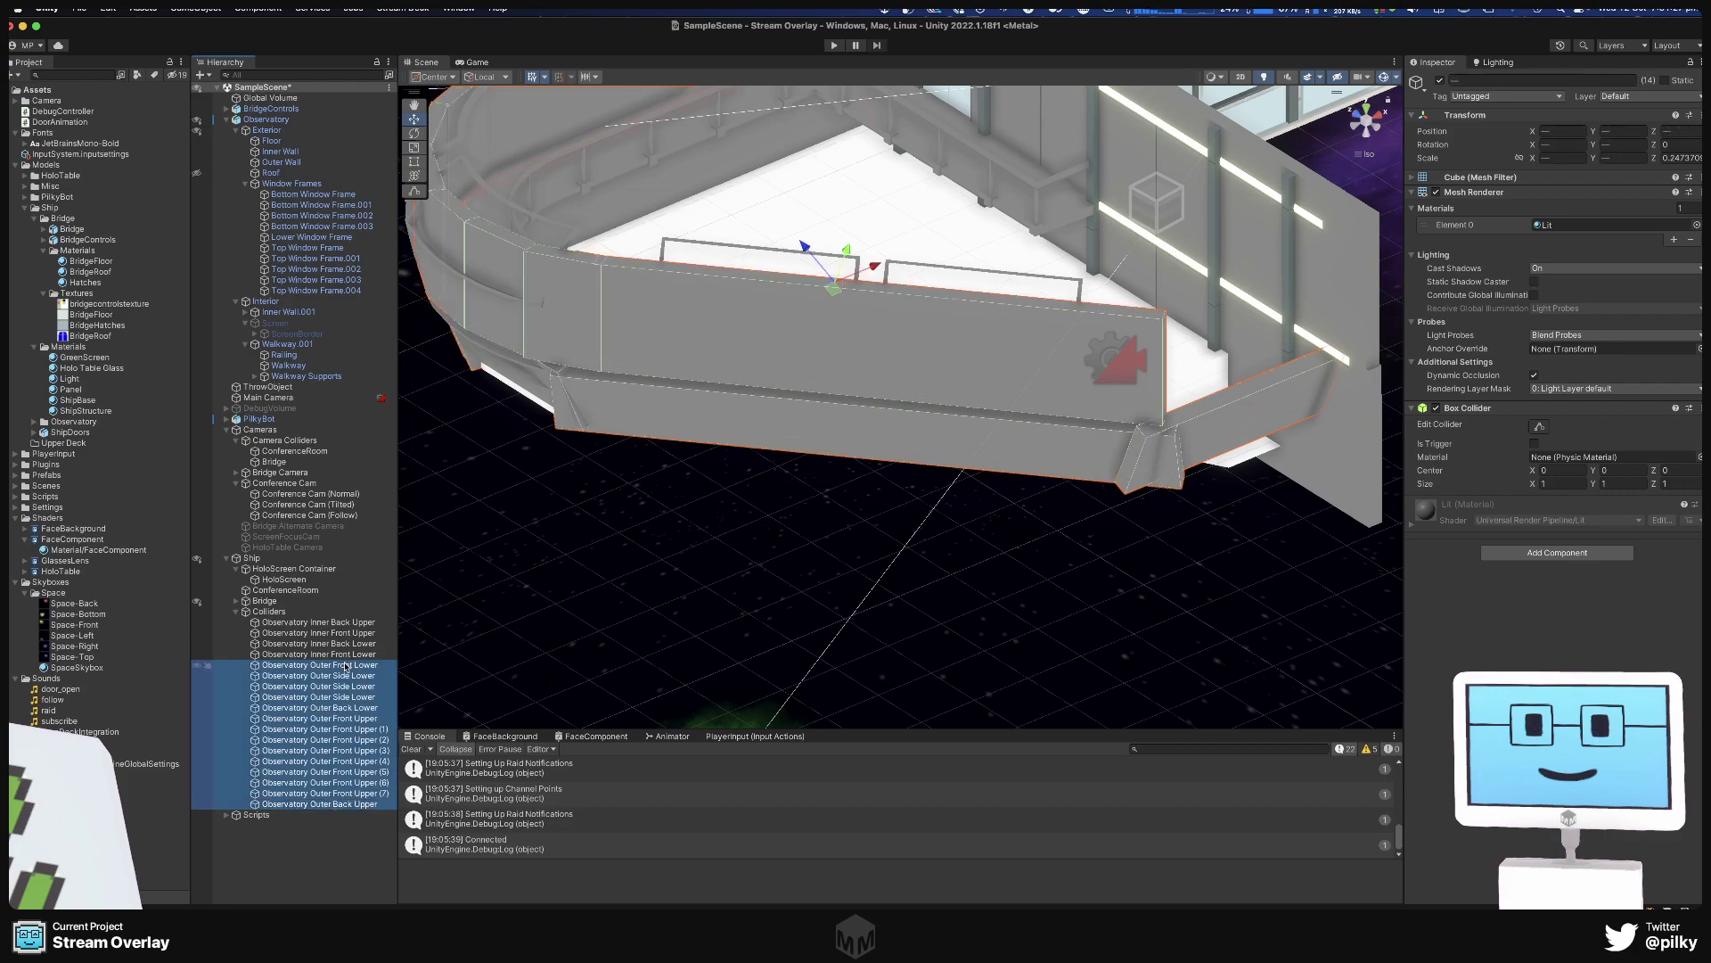
pyautogui.rightClick(346, 667)
pyautogui.click(429, 576)
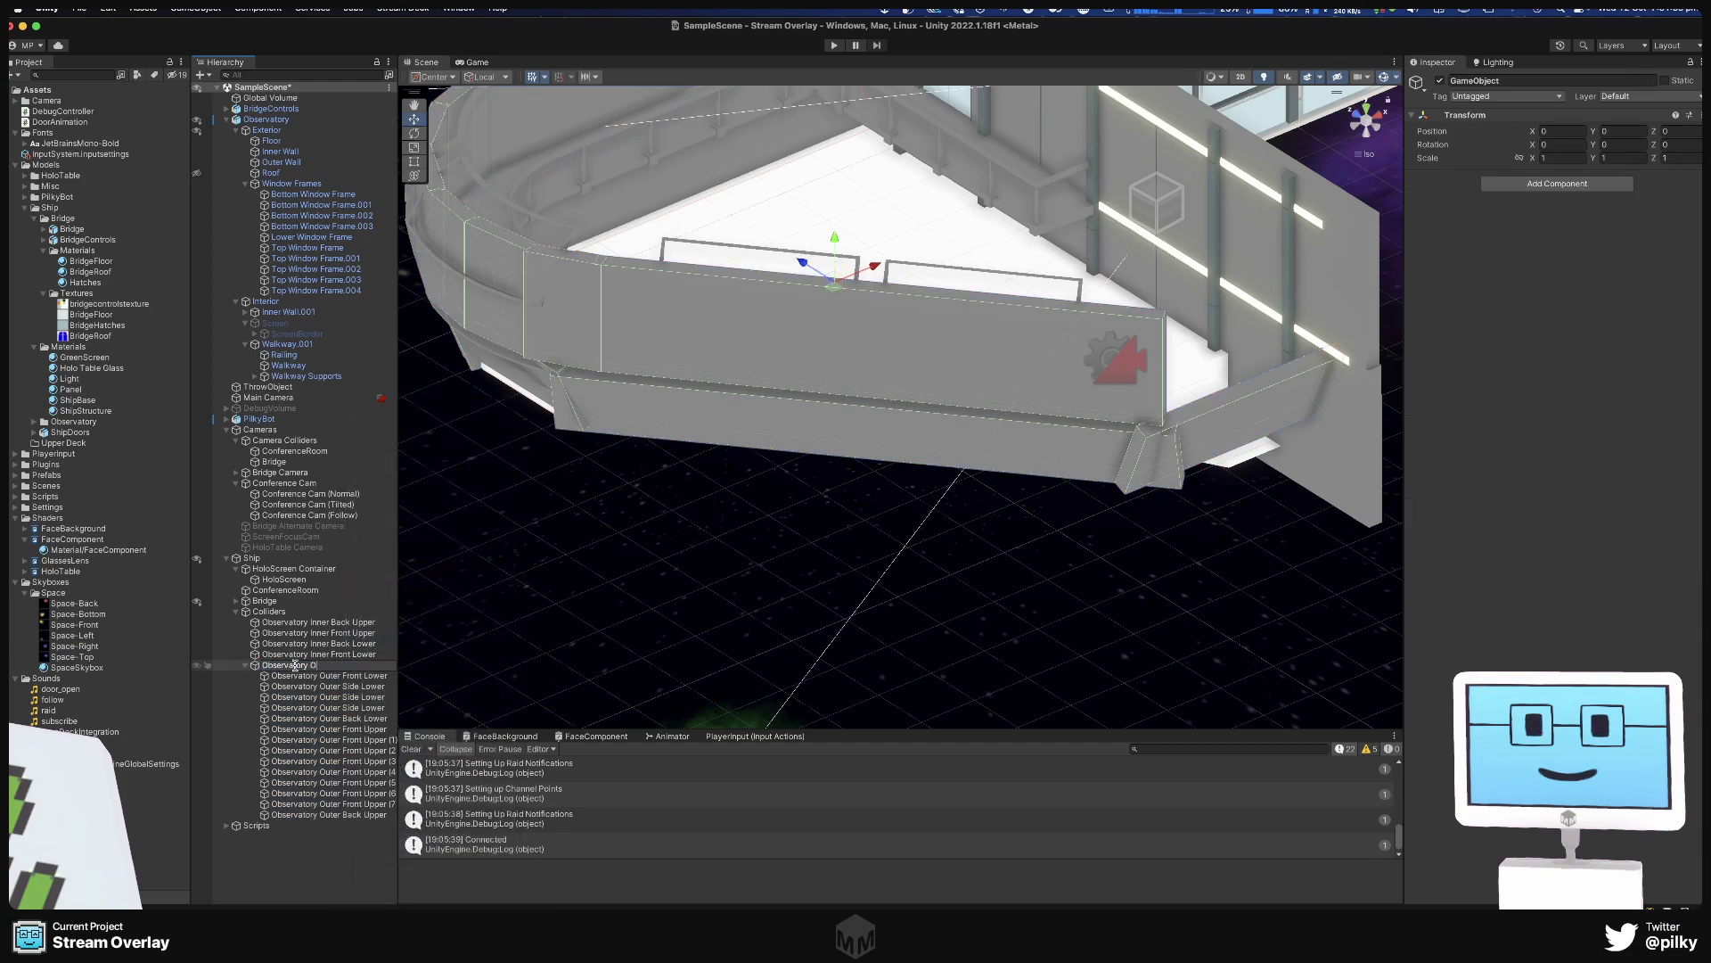
pyautogui.press('Return')
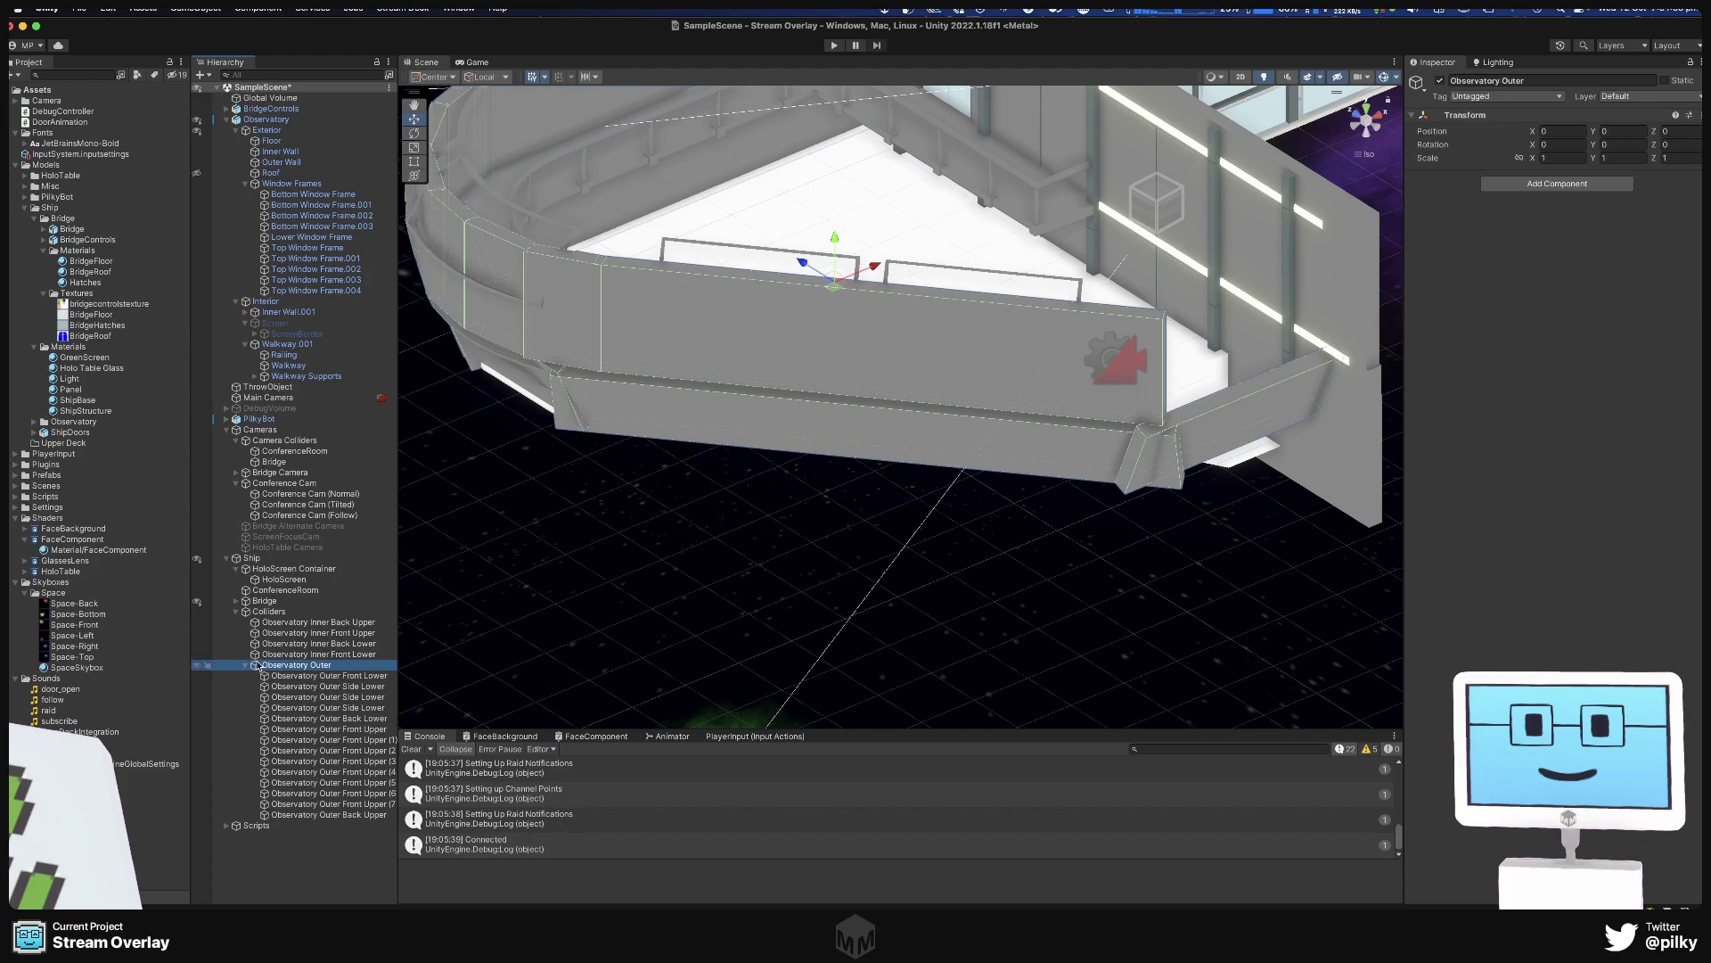
# Set Observatory Outer Back Upper's X rotation to 0, then fit it to the back wall at about Y -0.826, Z -8.807, Y scale 1.749.
pyautogui.moveTo(1070, 558); pyautogui.dragTo(731, 615, button='middle')
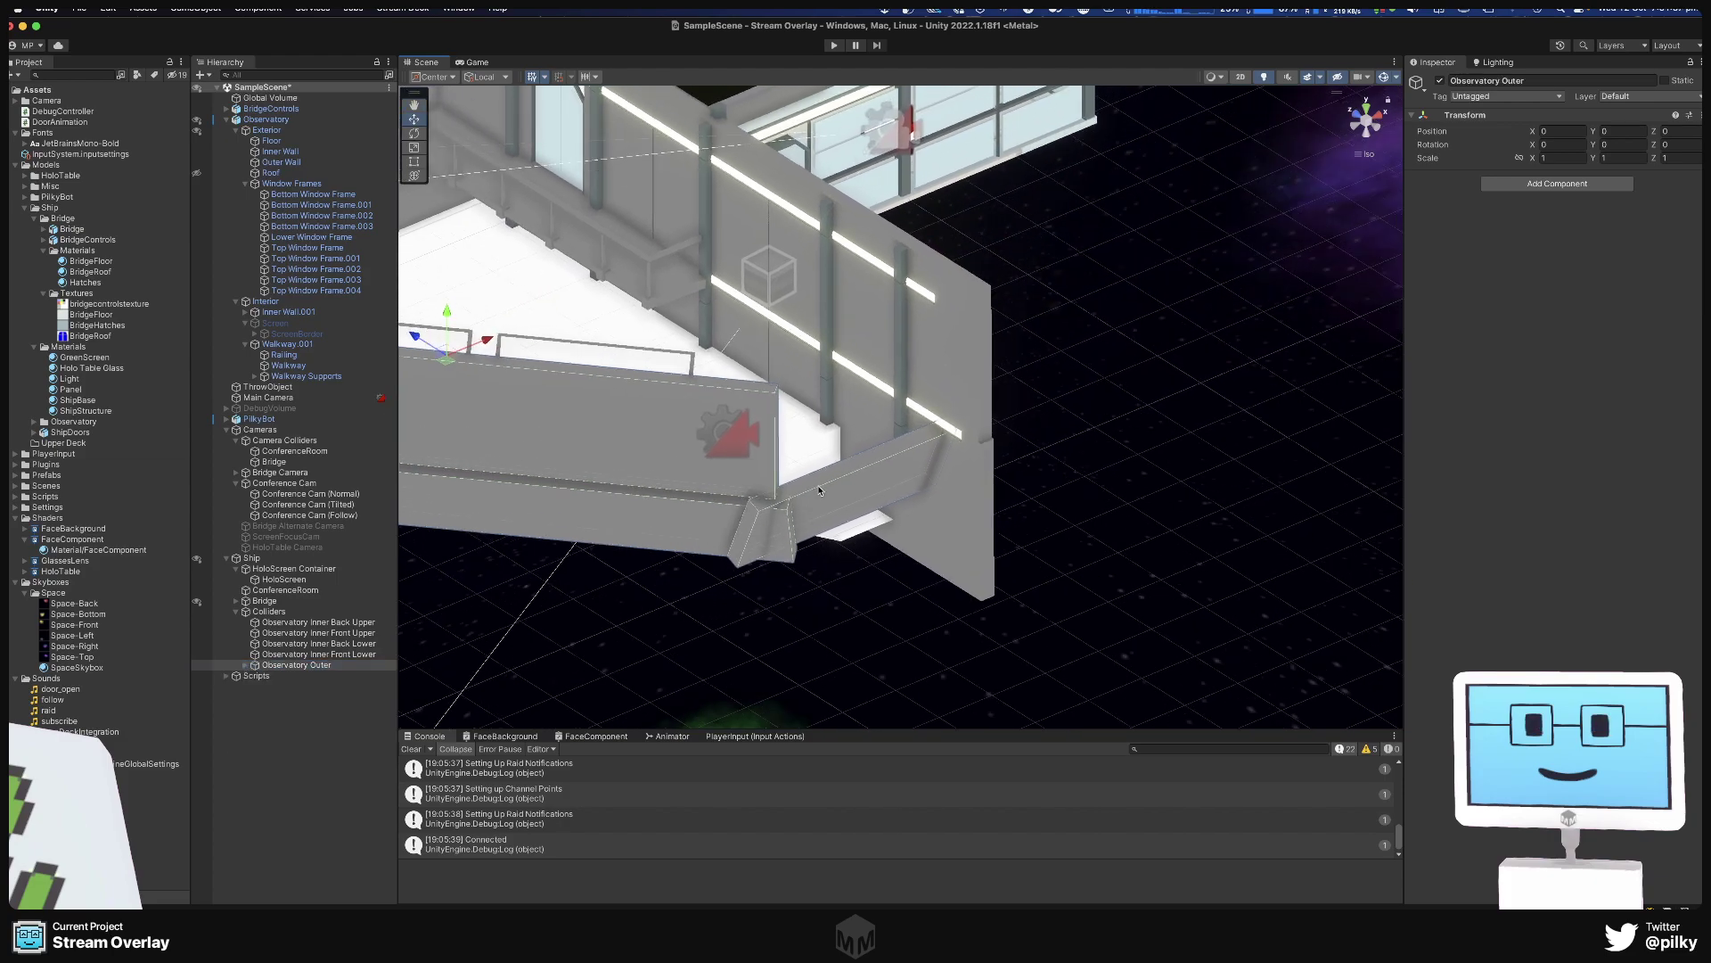
pyautogui.click(826, 479)
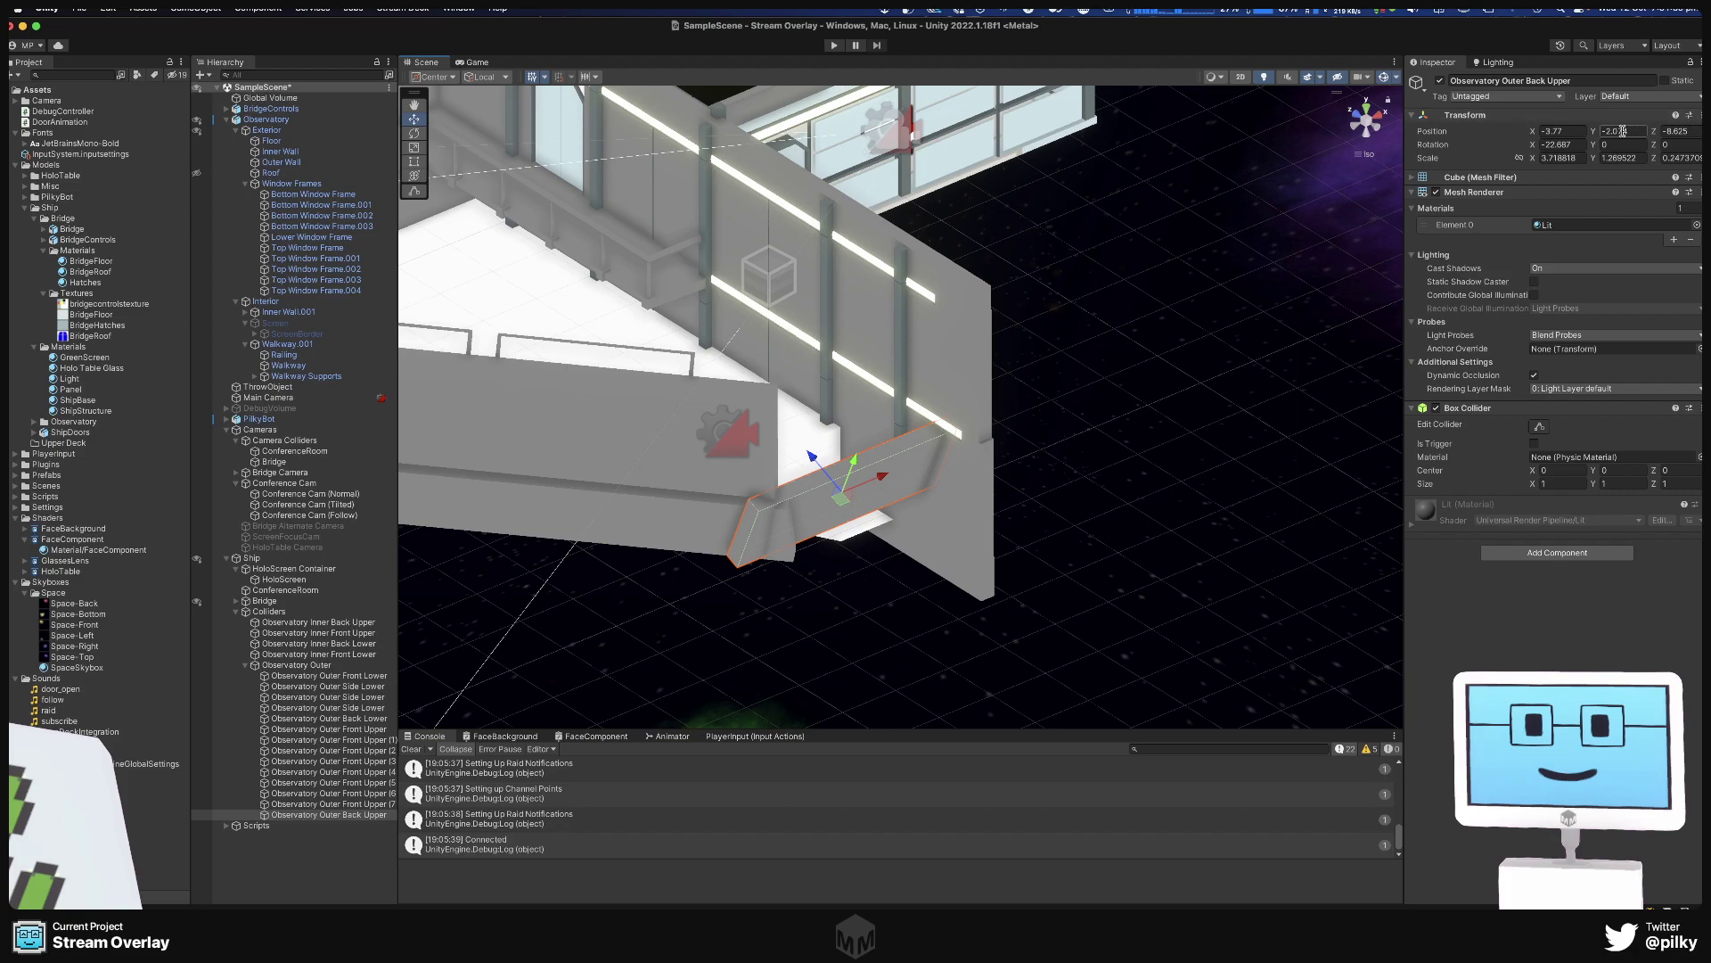
pyautogui.write('0')
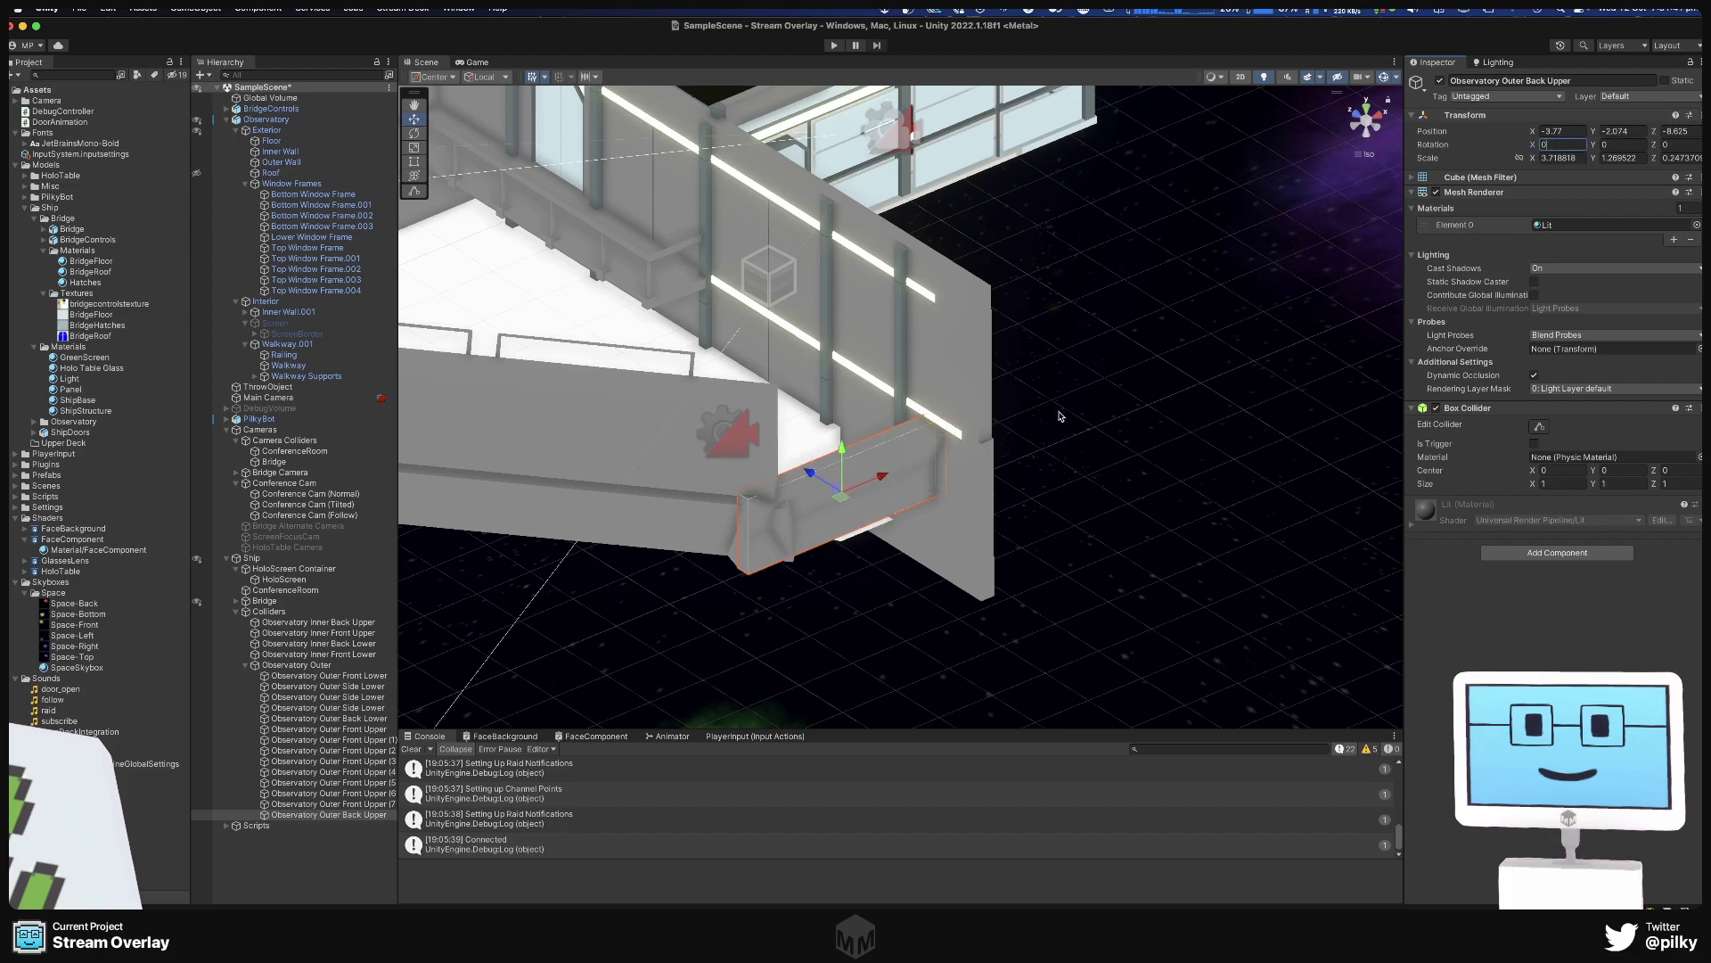
pyautogui.moveTo(811, 473); pyautogui.dragTo(848, 369)
pyautogui.moveTo(848, 369); pyautogui.dragTo(1081, 466, button='right')
pyautogui.moveTo(1082, 466); pyautogui.dragTo(851, 482, button='middle')
# Disable the Mesh Renderer on all the Observatory Inner and Observatory Outer box colliders at once.
pyautogui.click(268, 612)
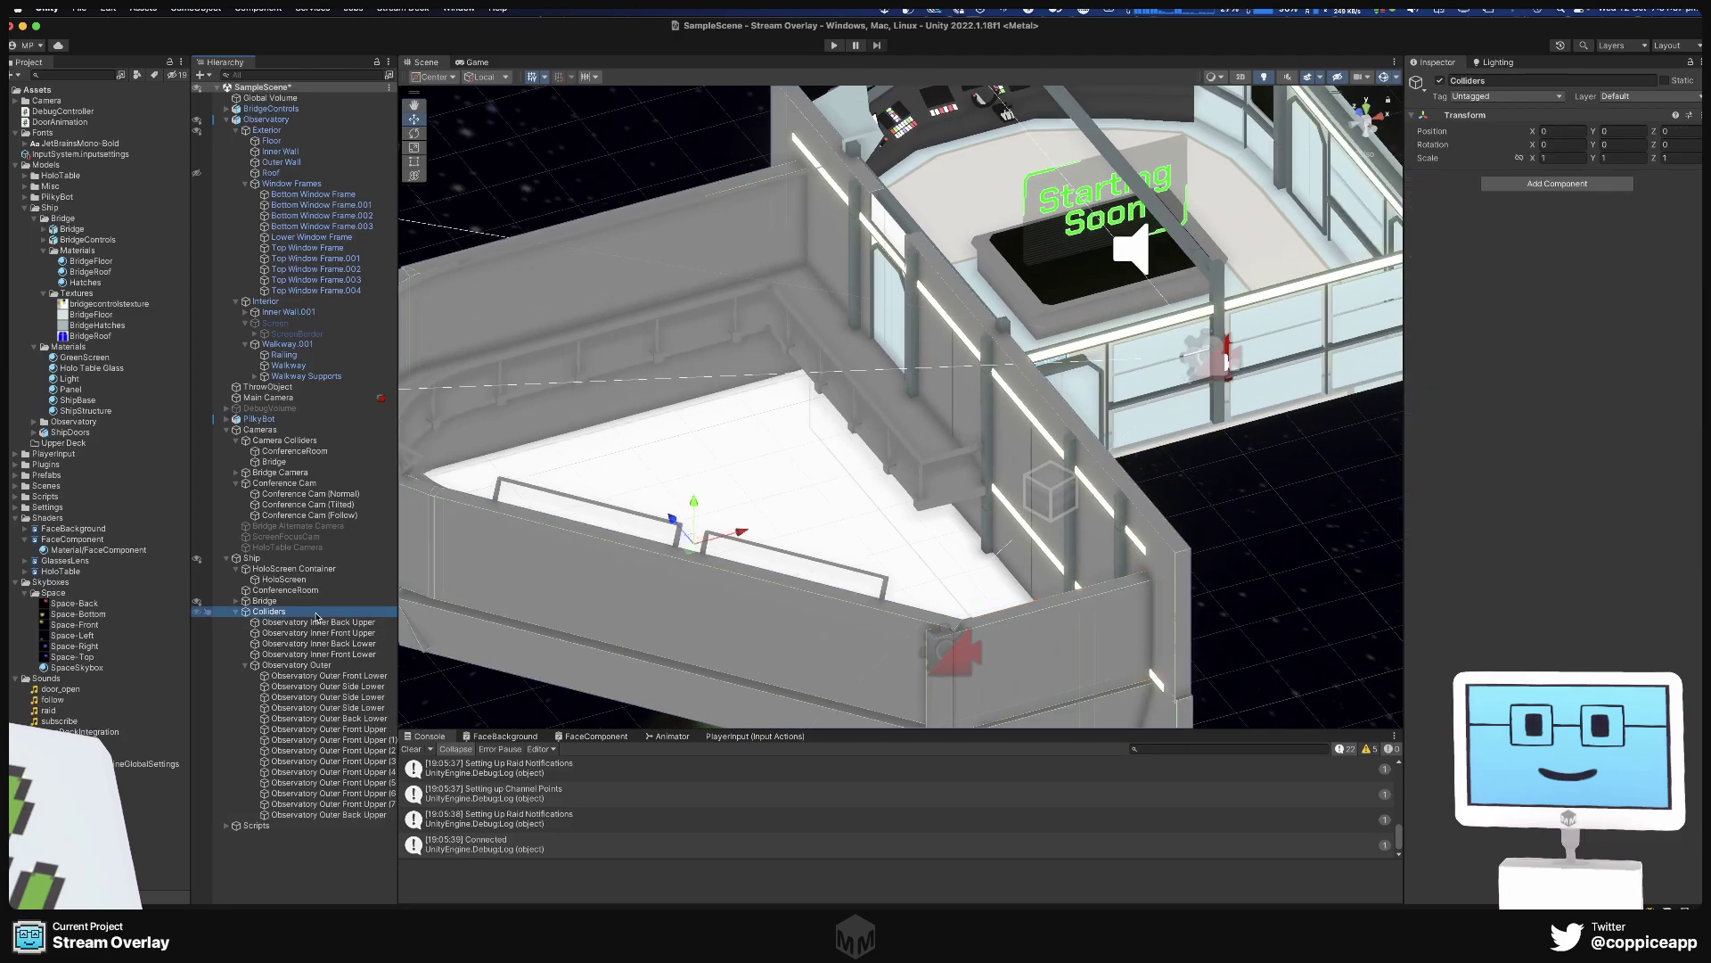
pyautogui.moveTo(1001, 442); pyautogui.dragTo(858, 43, button='right')
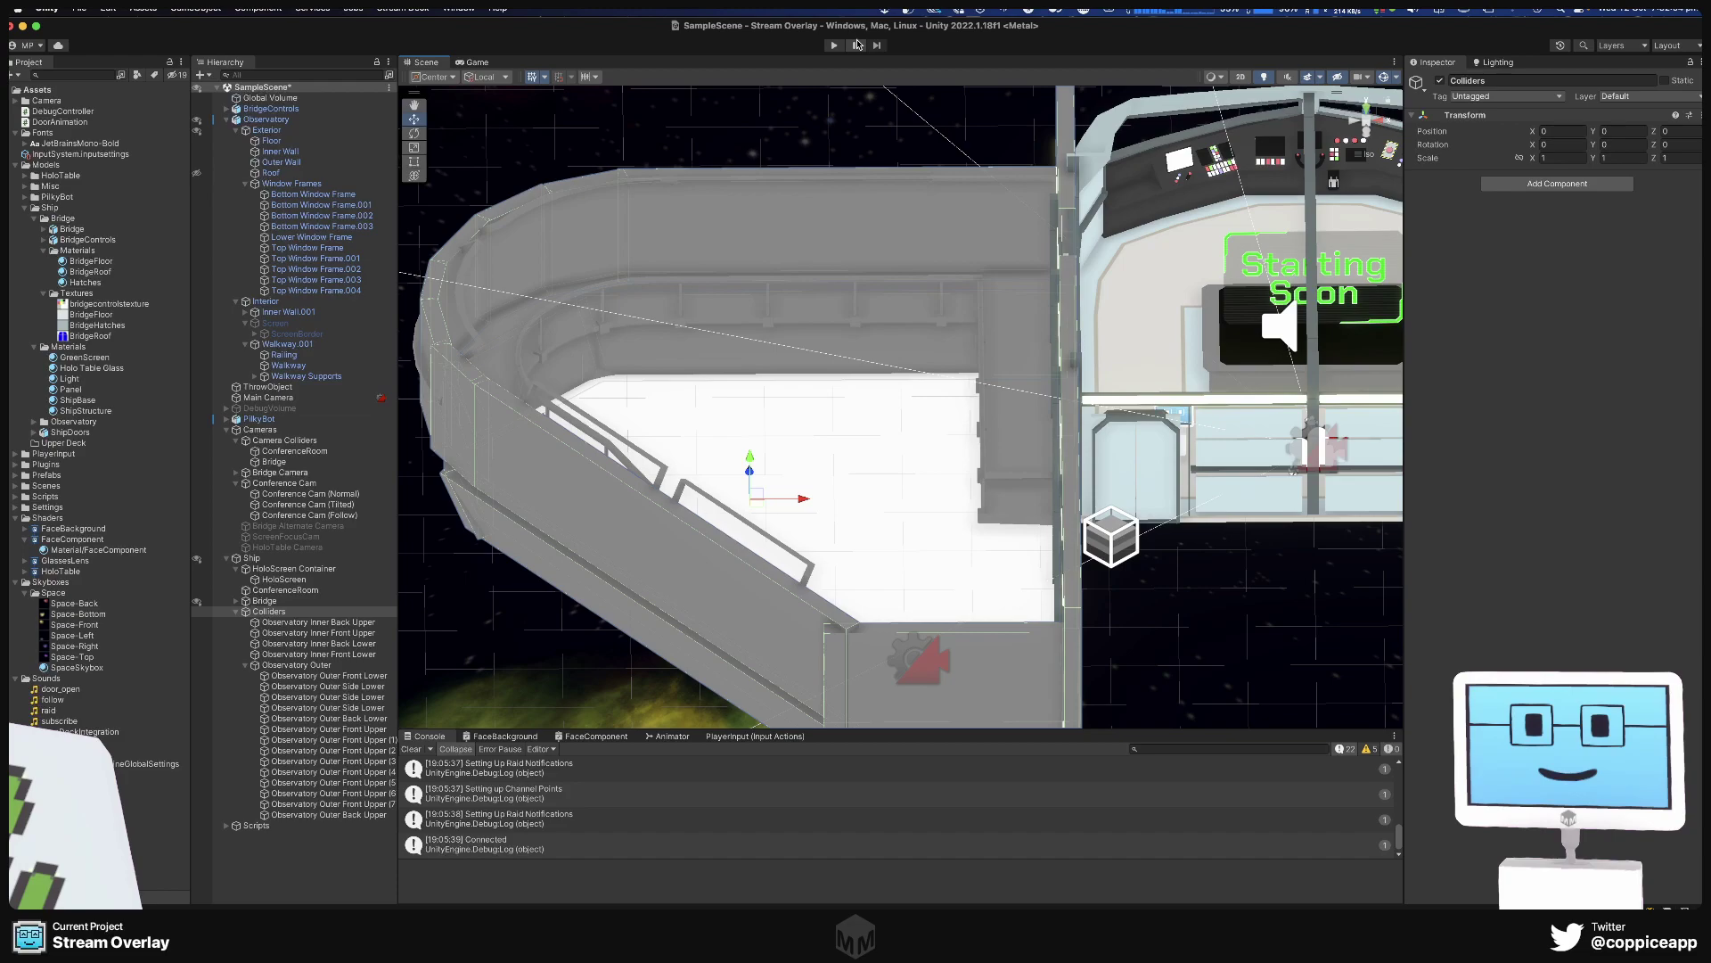
pyautogui.click(290, 814)
pyautogui.keyDown('shift'); pyautogui.click(300, 677); pyautogui.keyUp('shift')
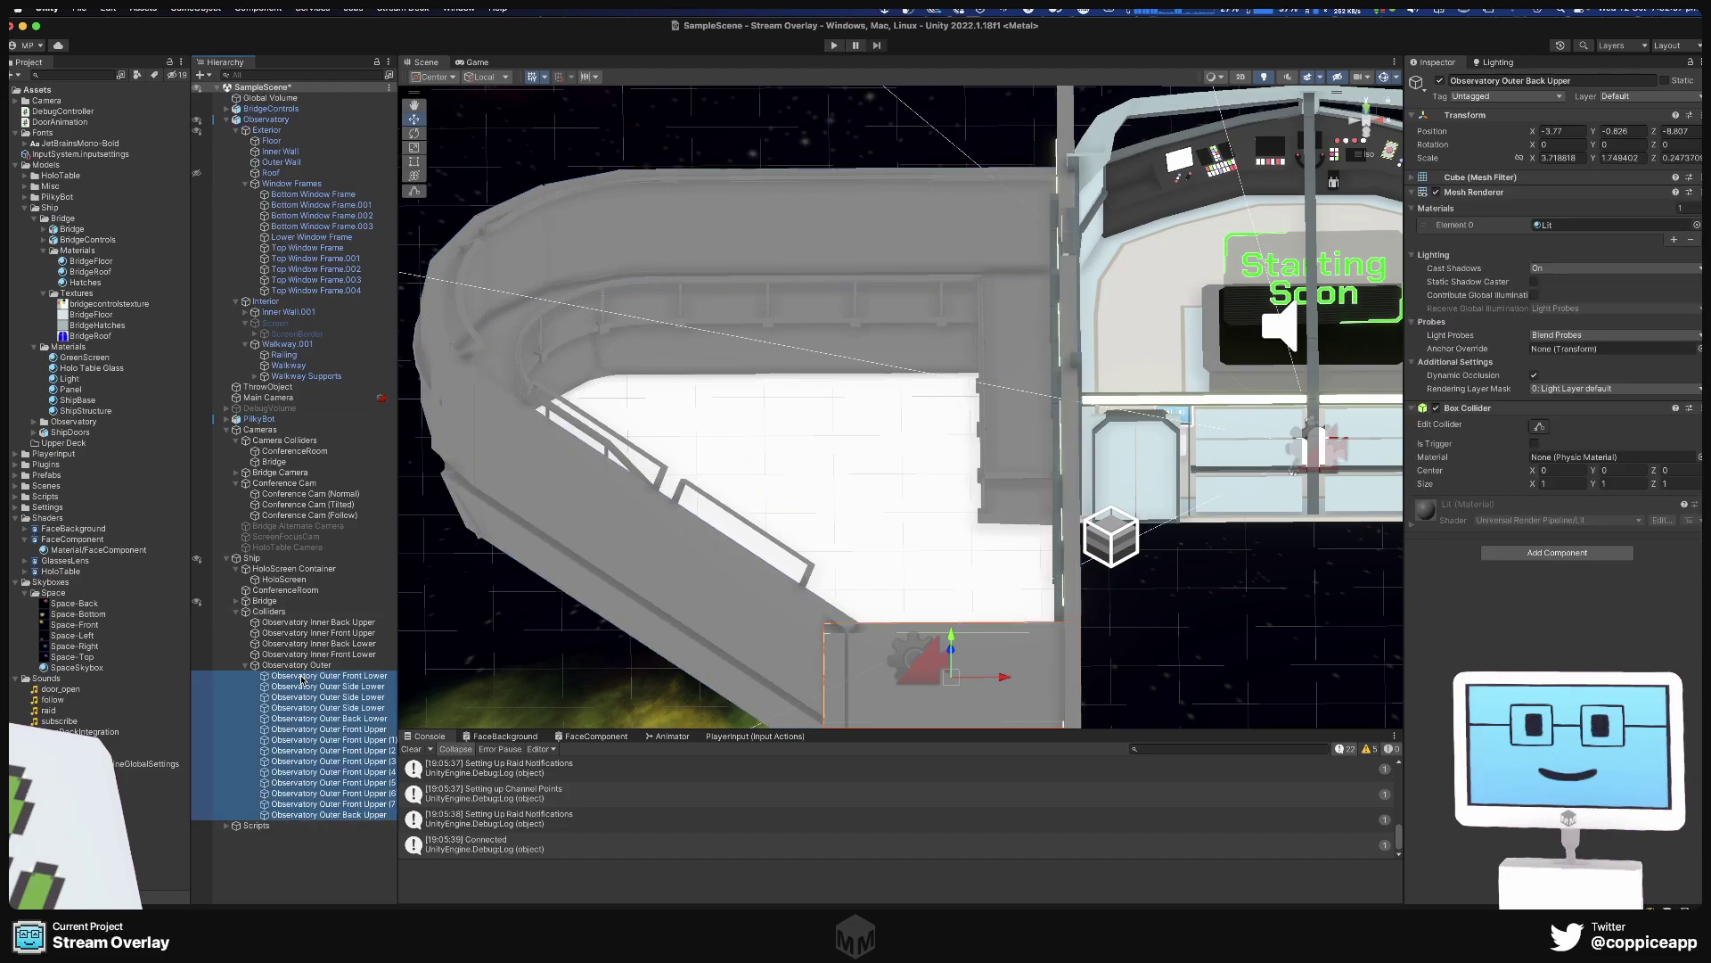
pyautogui.keyDown('super'); pyautogui.click(298, 655); pyautogui.keyUp('super')
pyautogui.keyDown('super'); pyautogui.click(300, 644); pyautogui.keyUp('super')
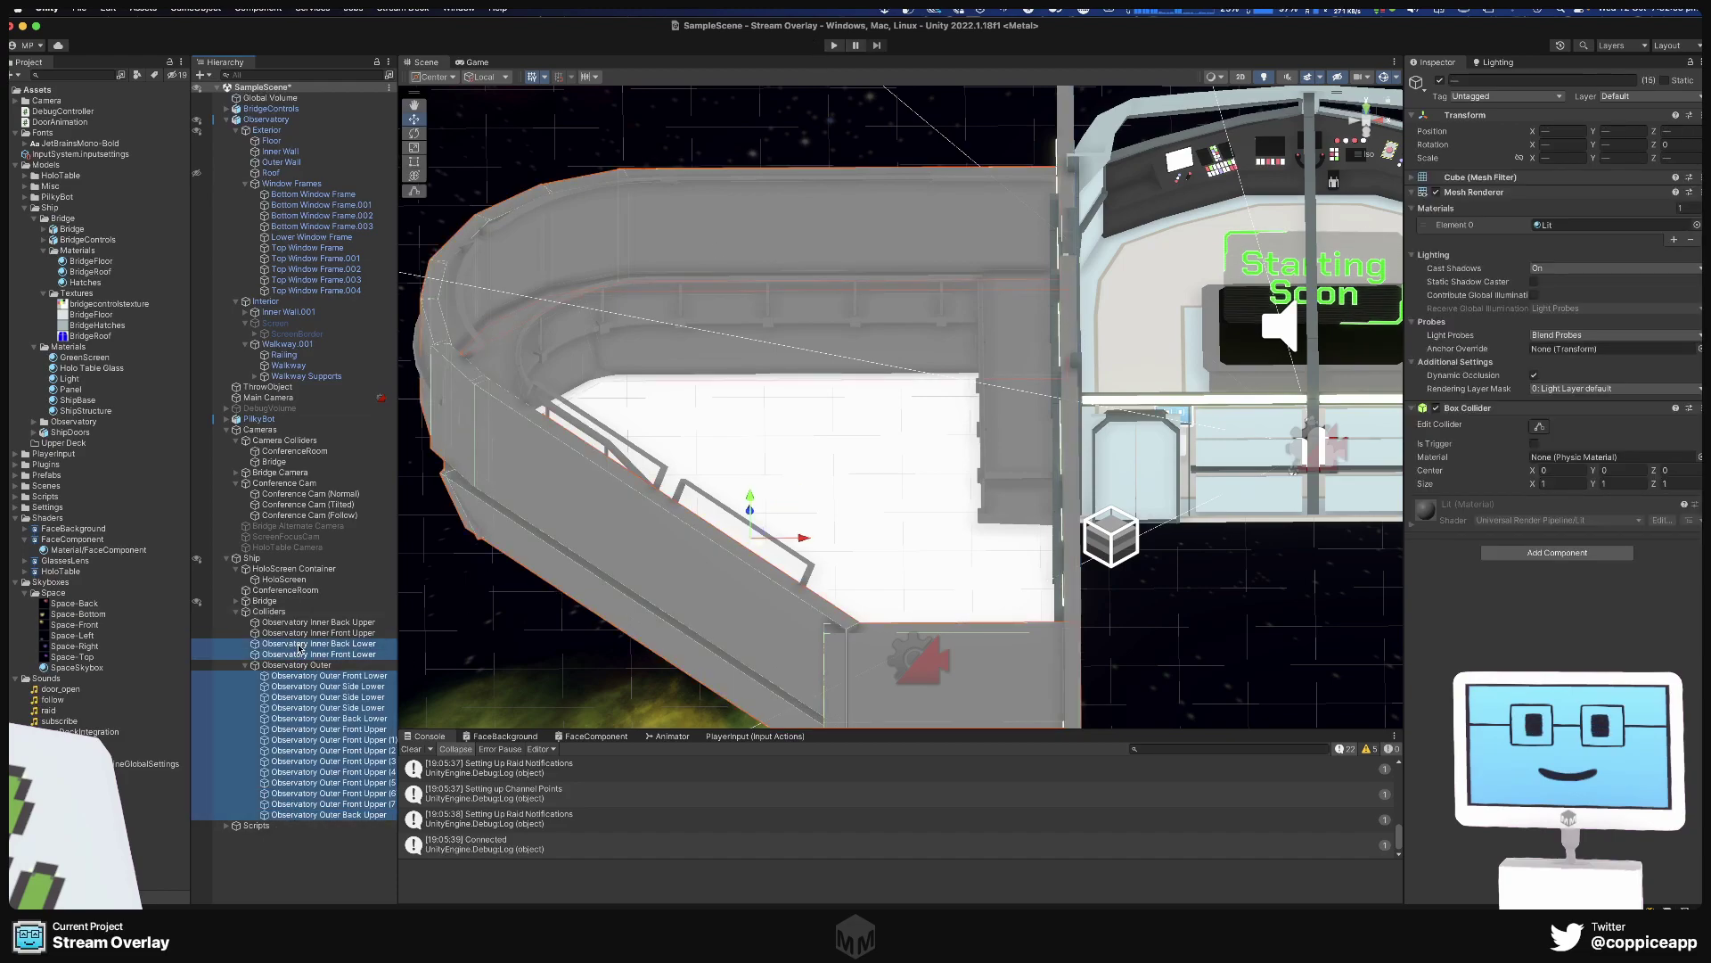
pyautogui.keyDown('super'); pyautogui.click(301, 623); pyautogui.keyUp('super')
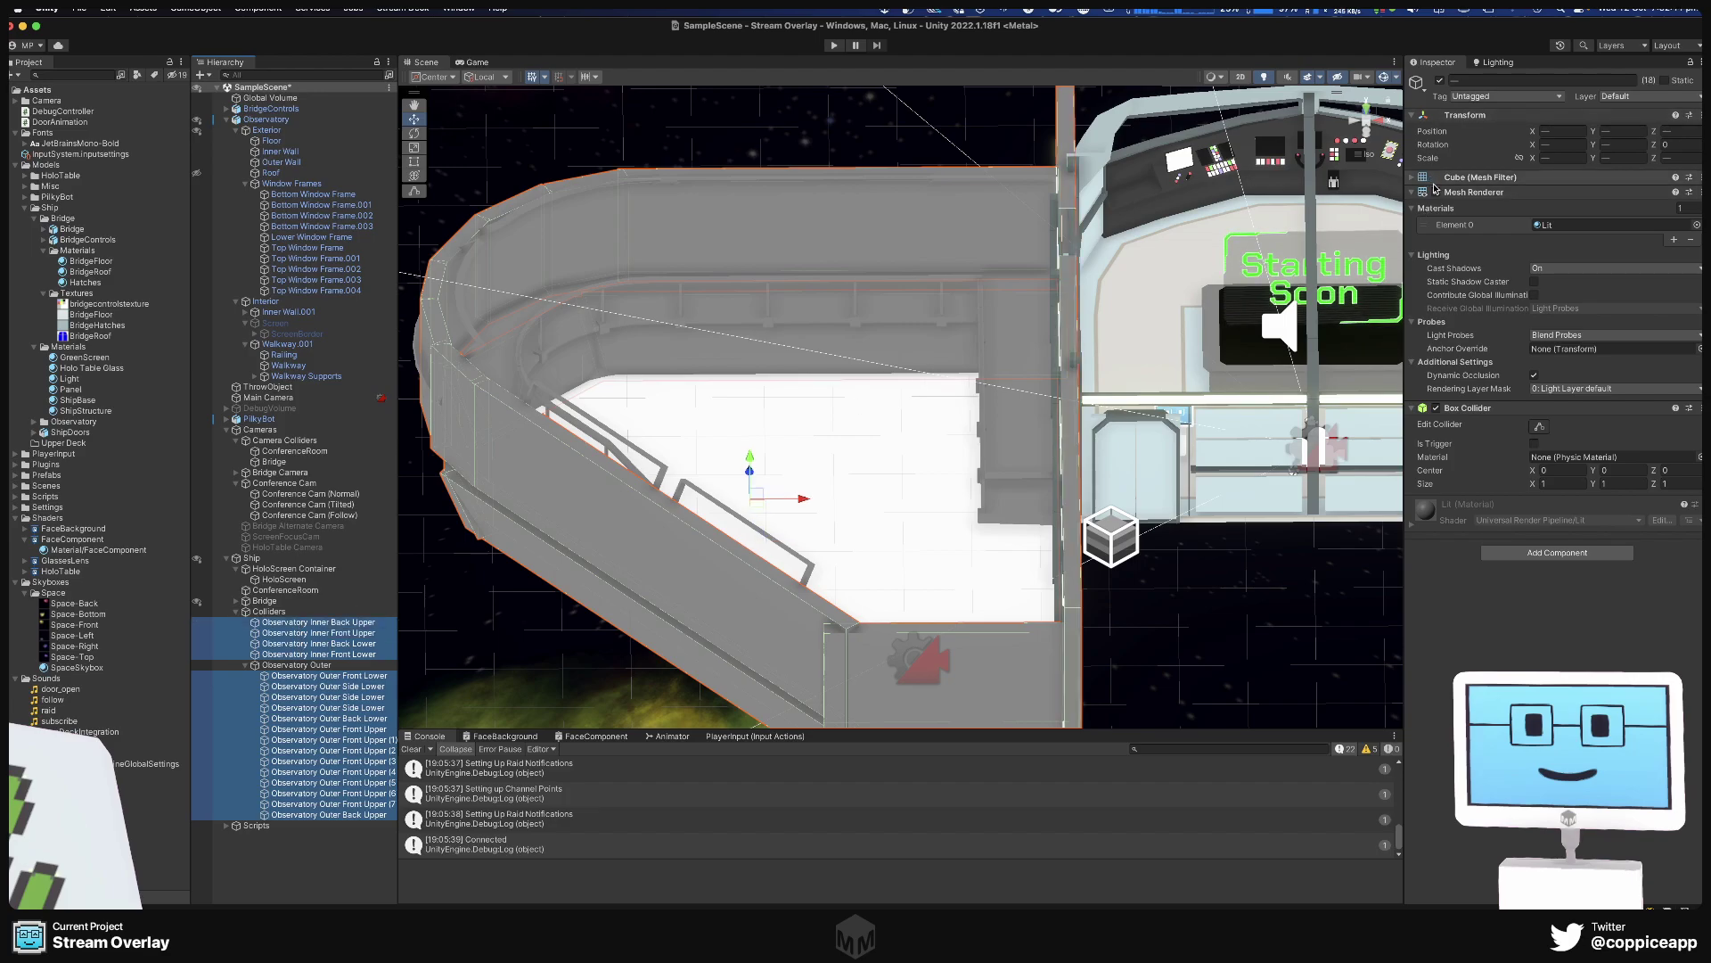
pyautogui.click(1436, 192)
pyautogui.moveTo(927, 422)
pyautogui.keyDown('alt'); pyautogui.mouseDown()
pyautogui.moveTo(953, 532)
pyautogui.moveTo(910, 436)
pyautogui.mouseUp(); pyautogui.keyUp('alt')
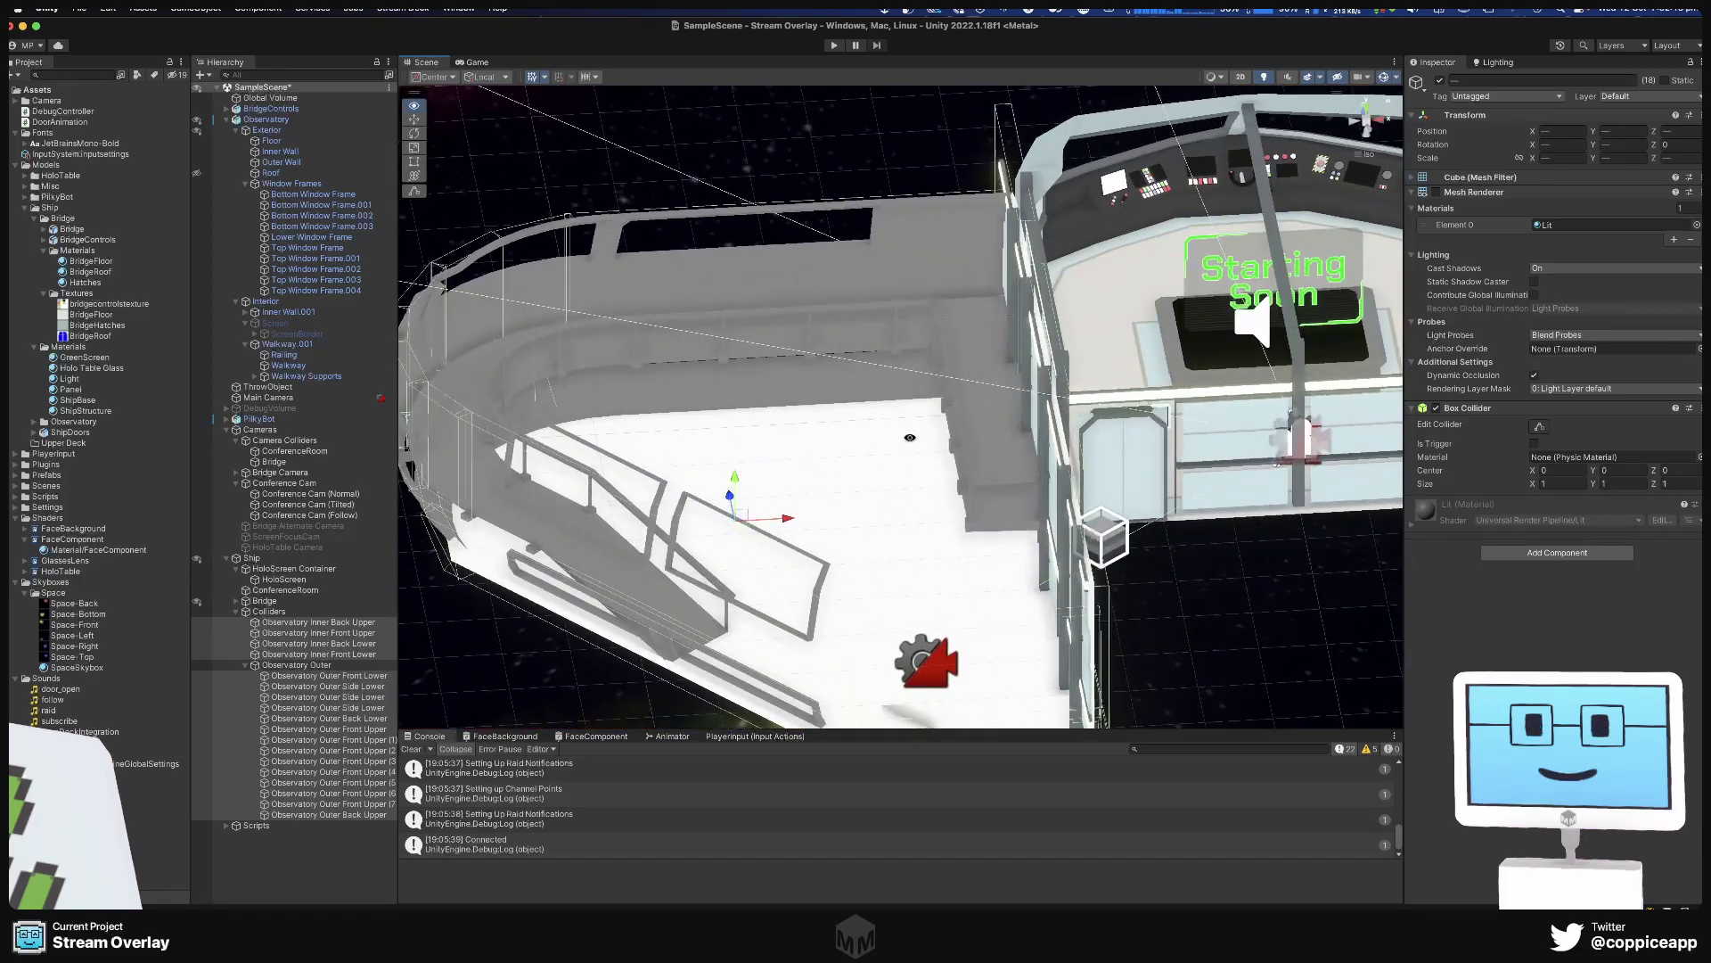
# Run the scene and adjust the Conference Cam (Follow) weight on the Conference Cam mixing camera.
pyautogui.click(834, 45)
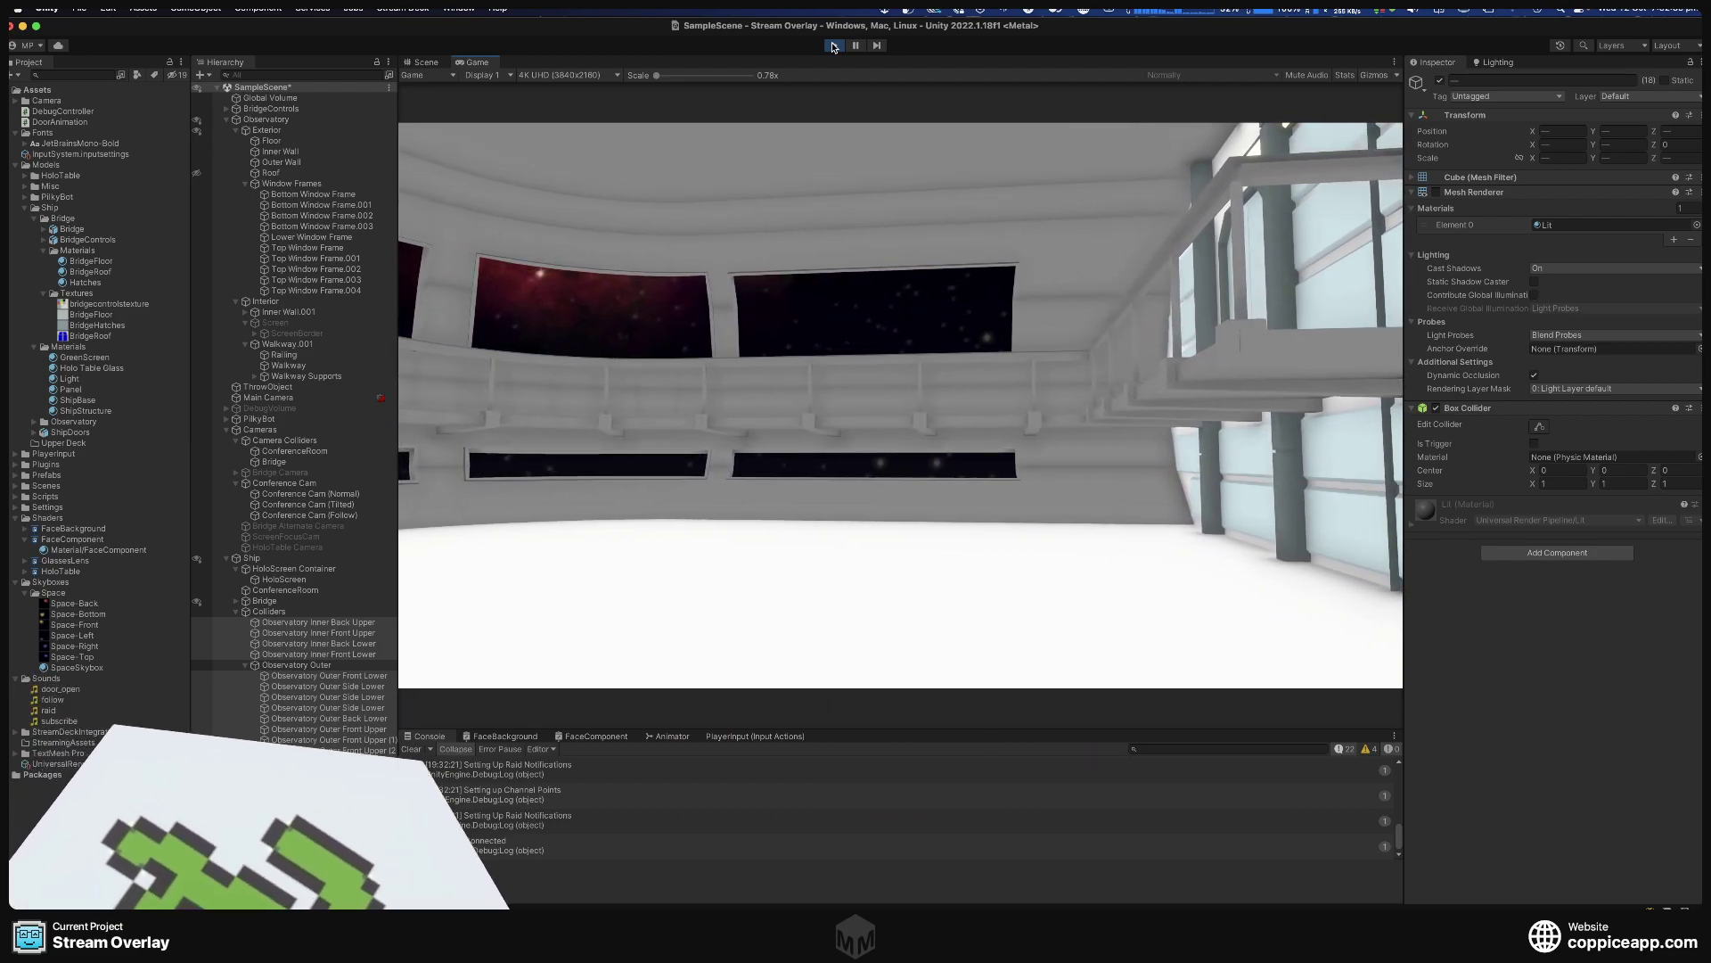
pyautogui.click(287, 486)
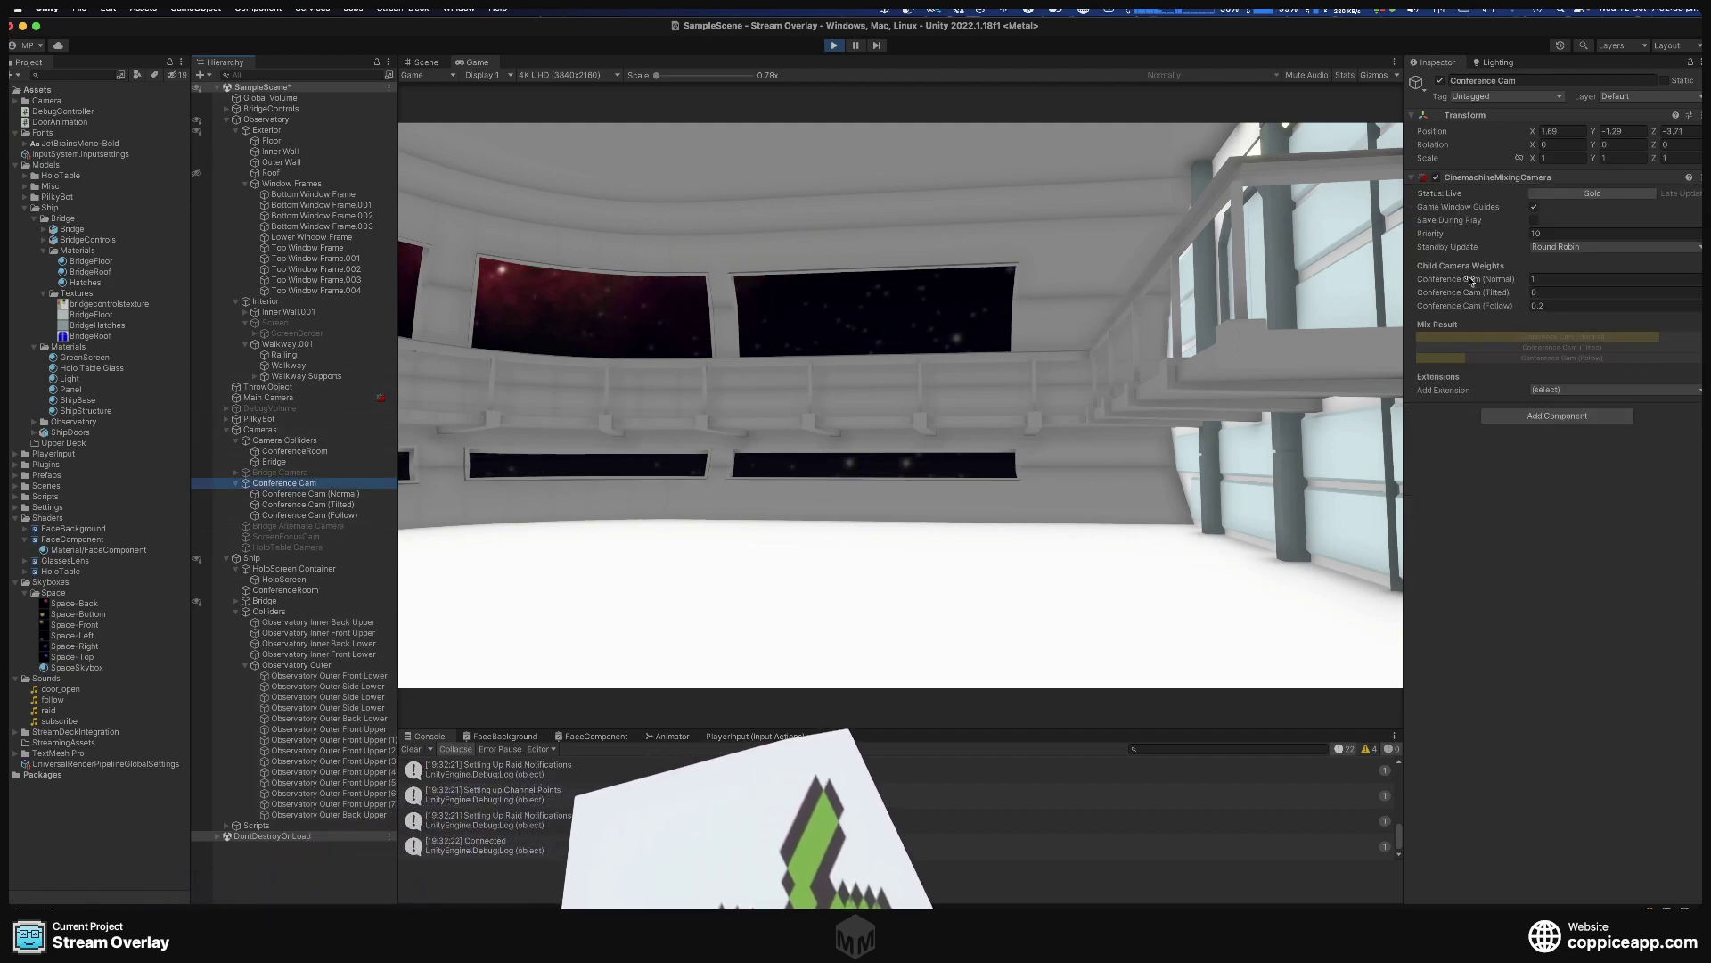
pyautogui.moveTo(1462, 303); pyautogui.dragTo(1503, 305)
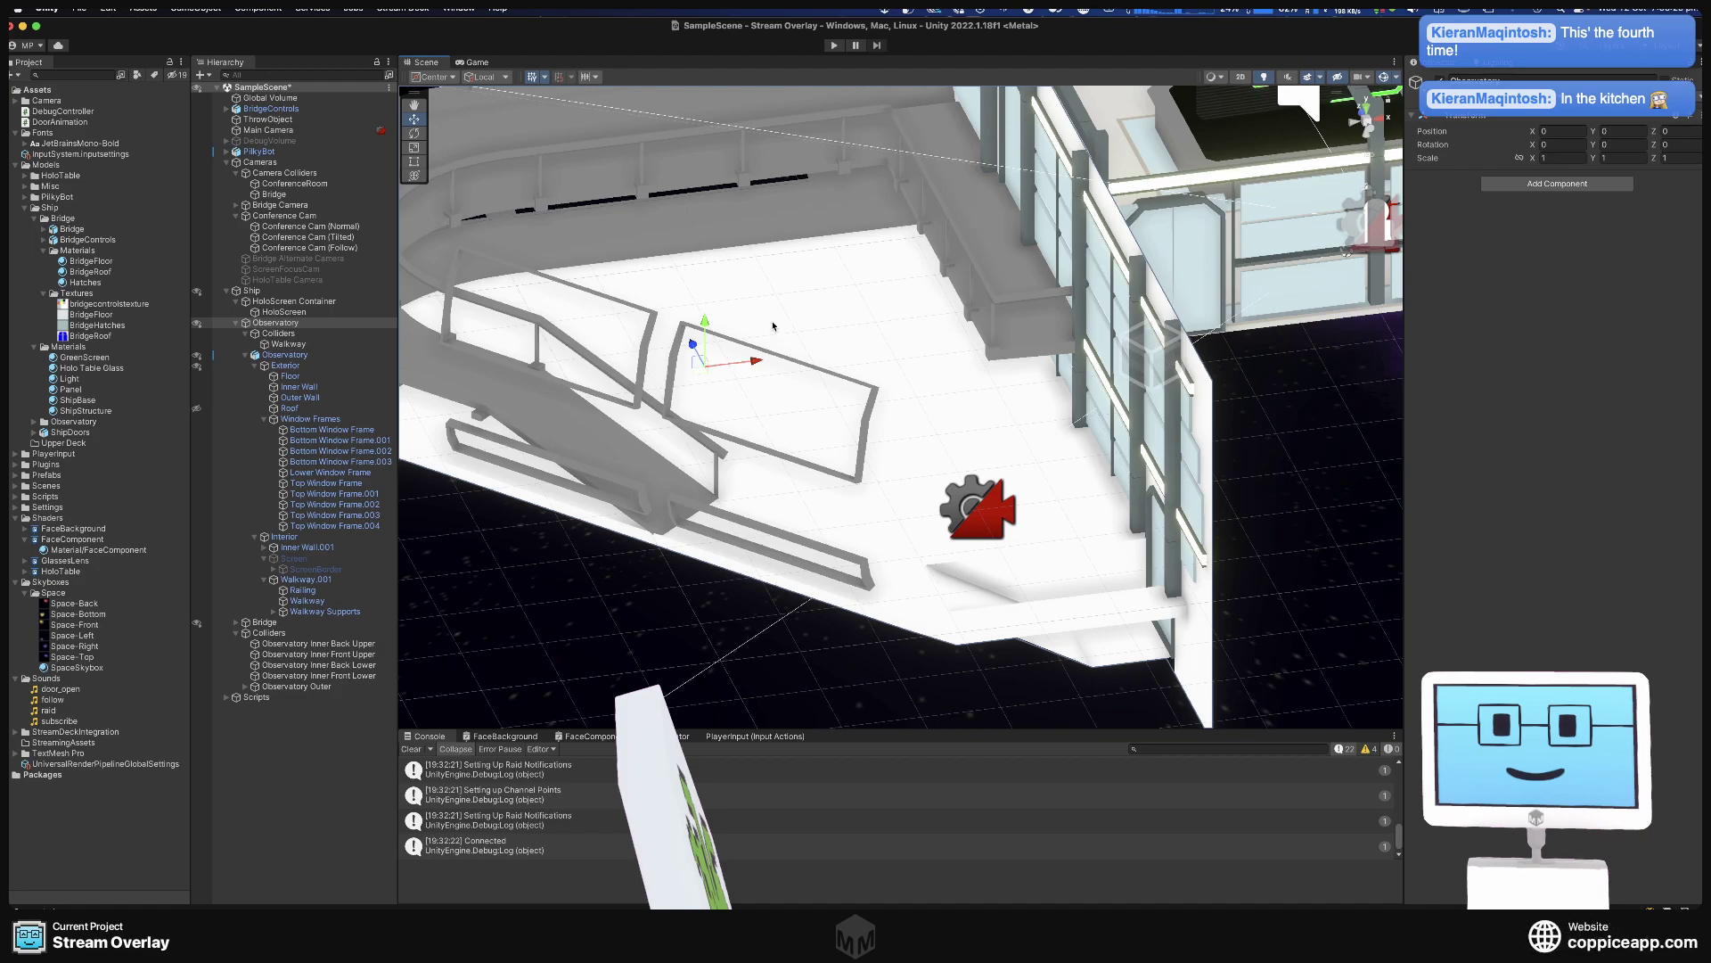
# Add a cylinder as a child of the Walkway object in the Observatory's Colliders group.
pyautogui.keyDown('alt'); pyautogui.moveTo(720, 324); pyautogui.dragTo(752, 374); pyautogui.keyUp('alt')
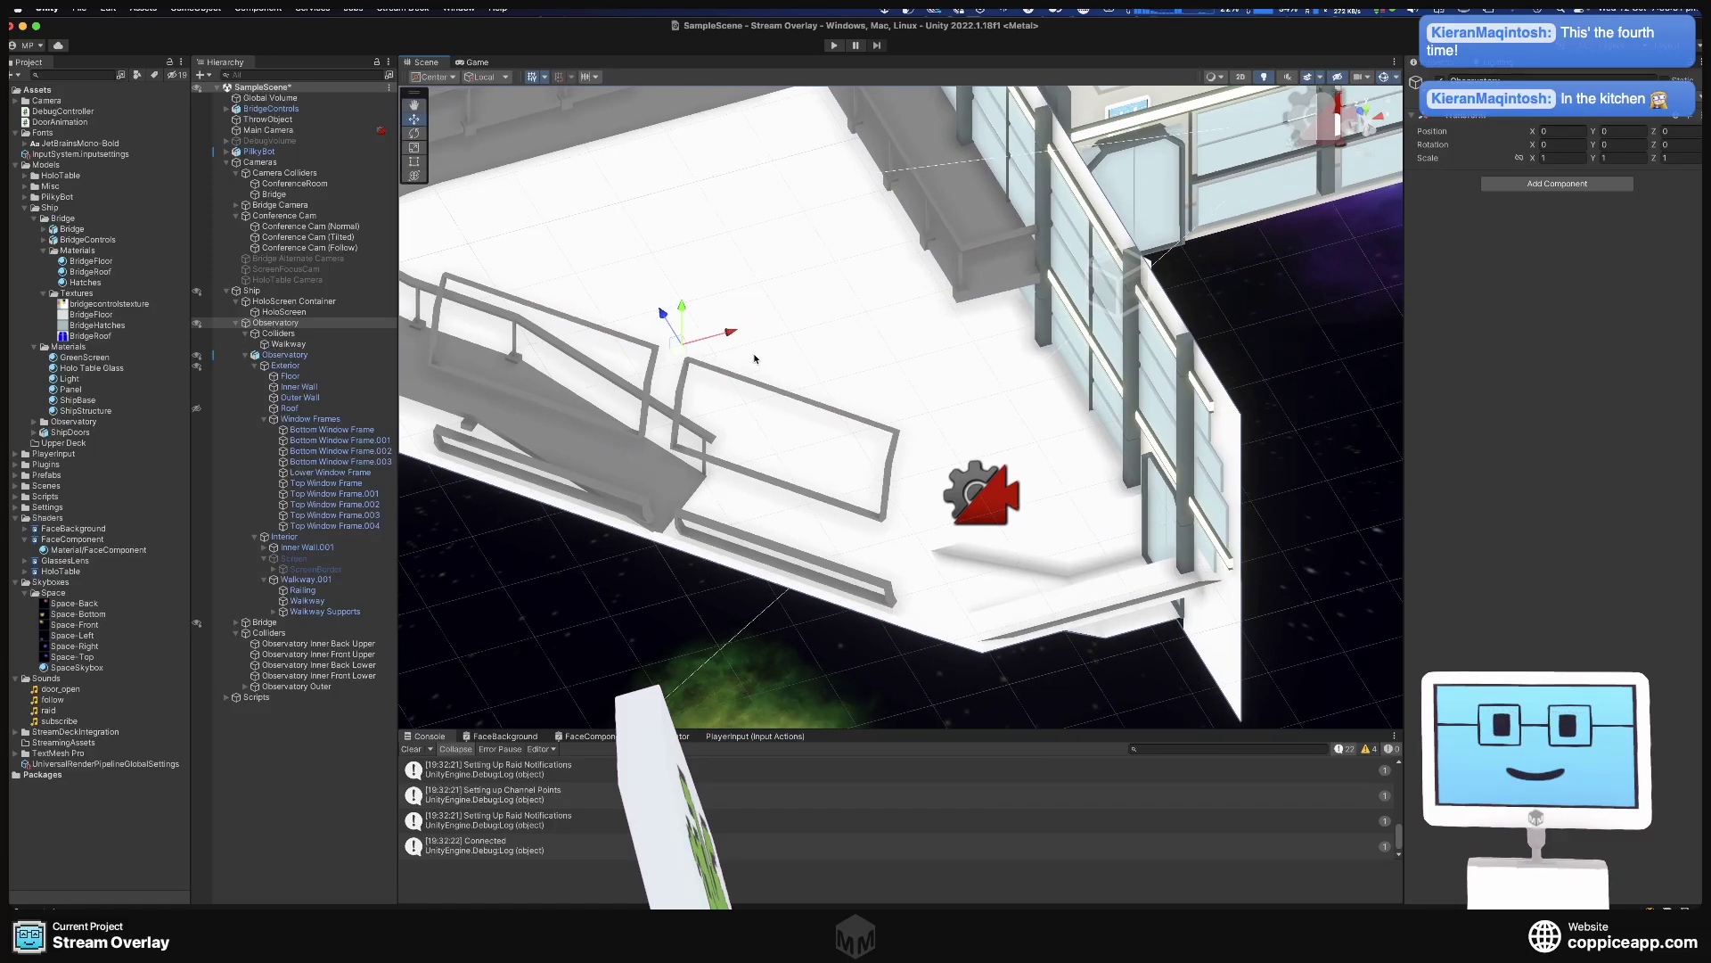
pyautogui.moveTo(742, 286)
pyautogui.keyDown('alt'); pyautogui.mouseDown()
pyautogui.moveTo(731, 345)
pyautogui.moveTo(732, 269)
pyautogui.mouseUp(); pyautogui.keyUp('alt')
pyautogui.press('f')
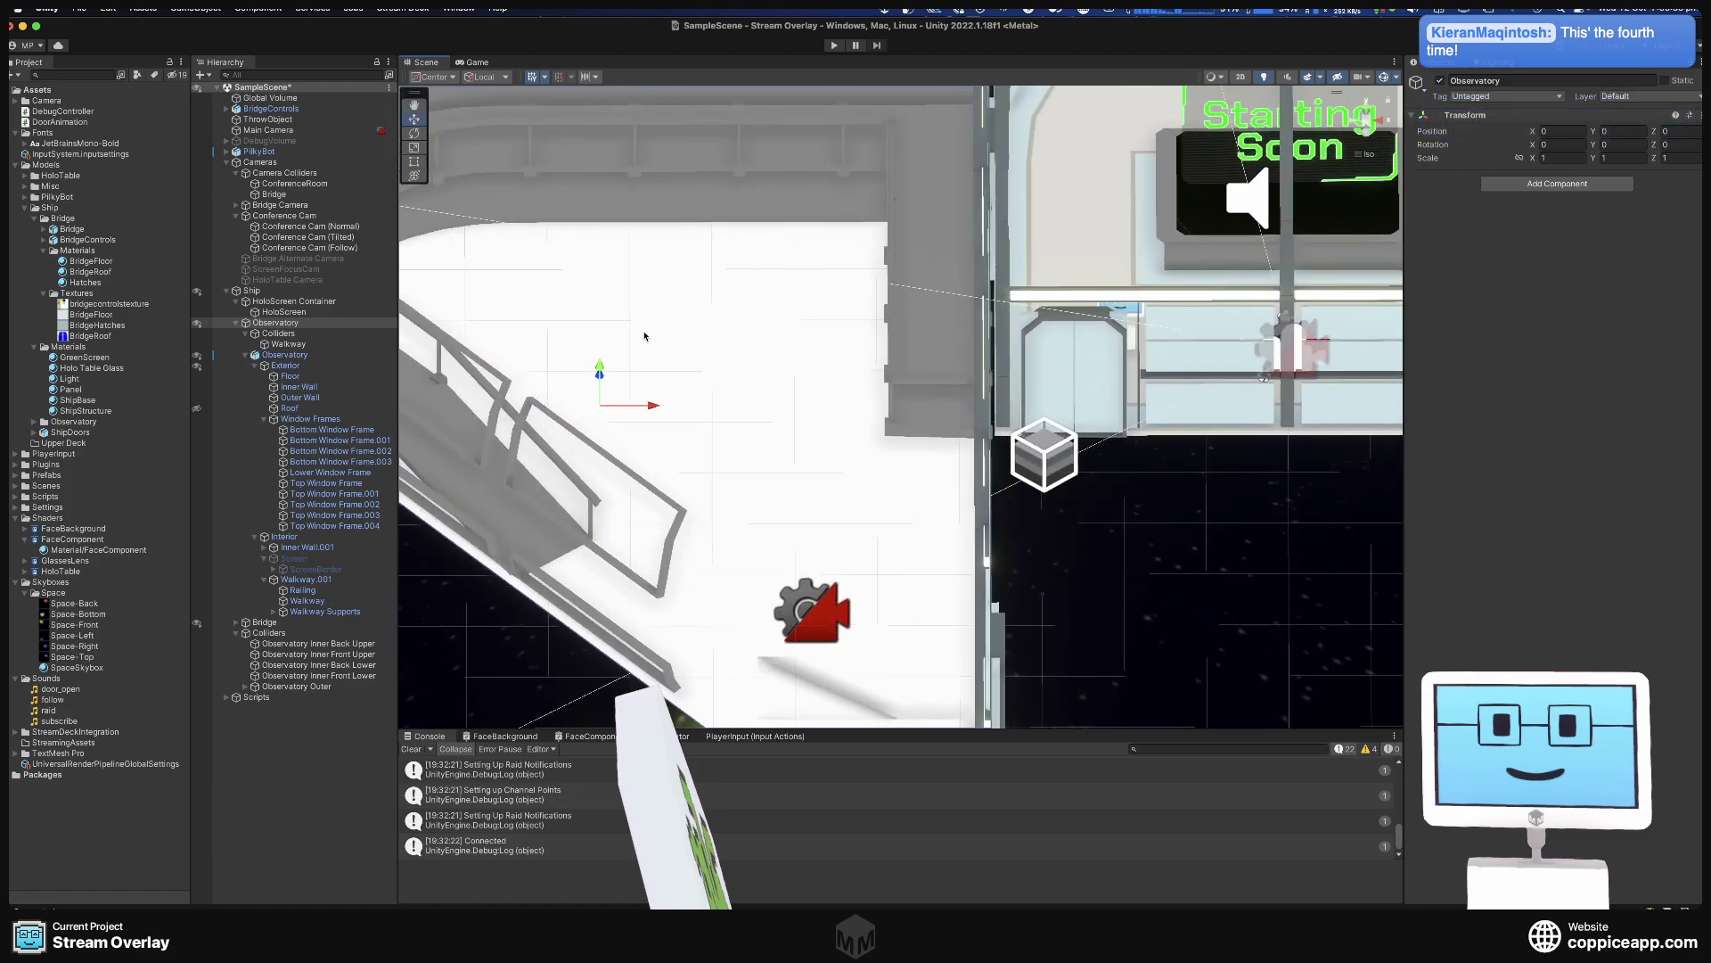
pyautogui.press('f')
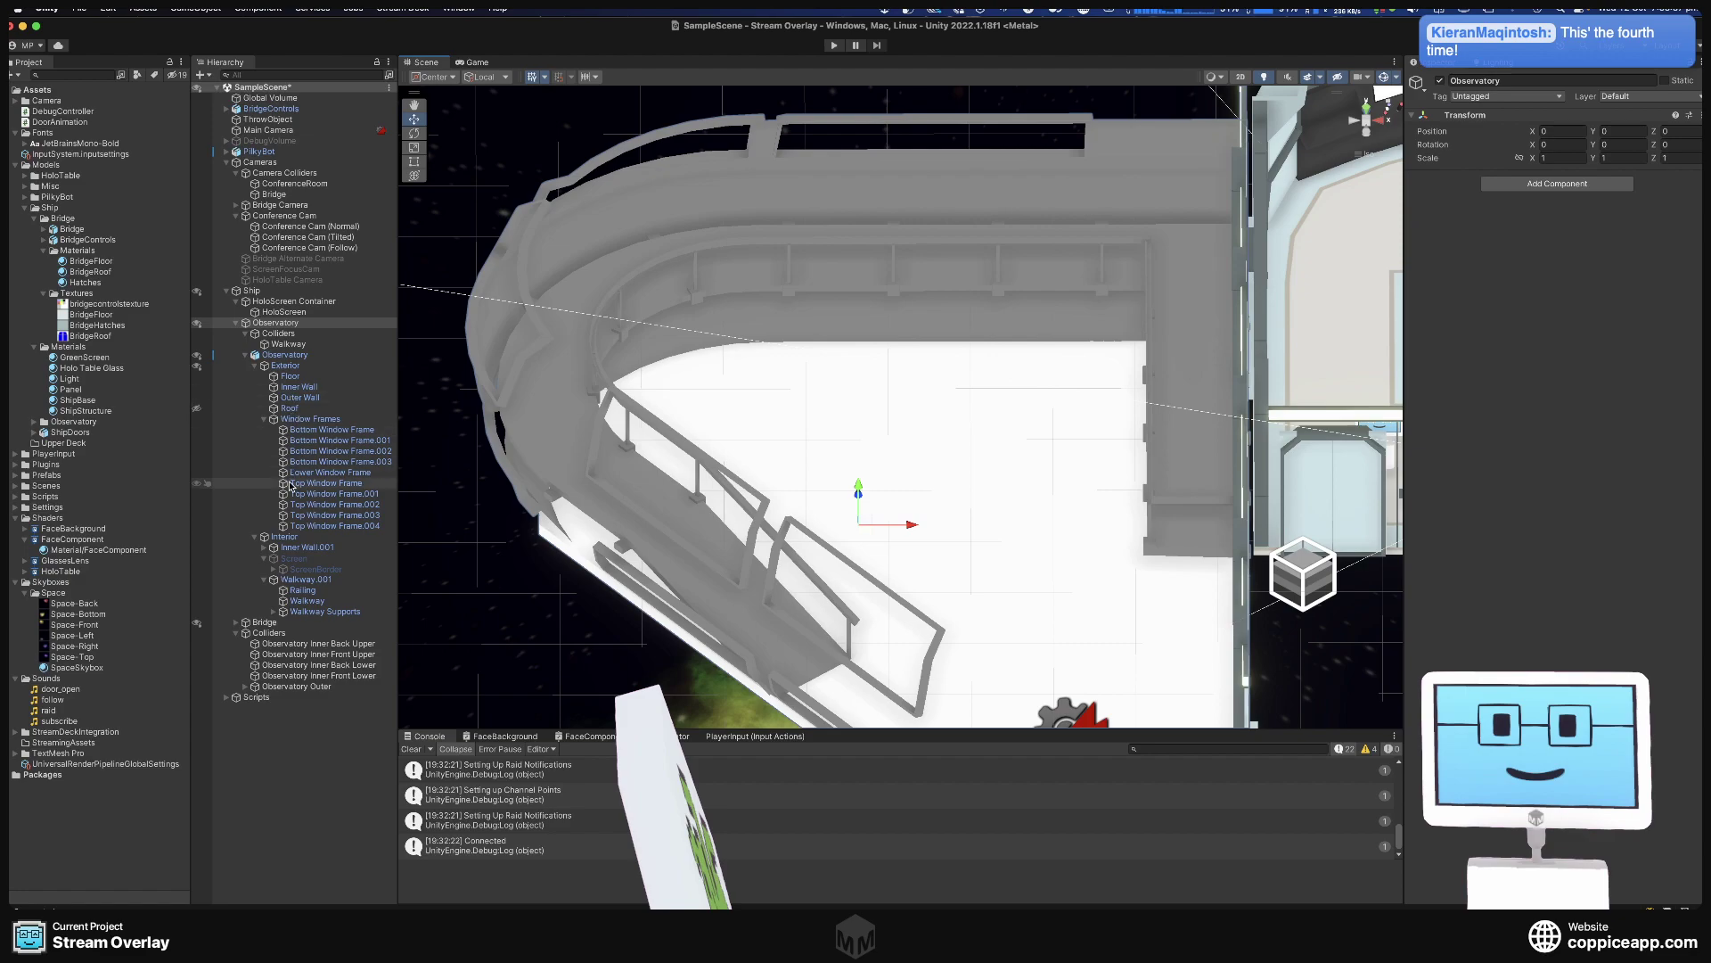
pyautogui.click(245, 354)
pyautogui.doubleClick(290, 344)
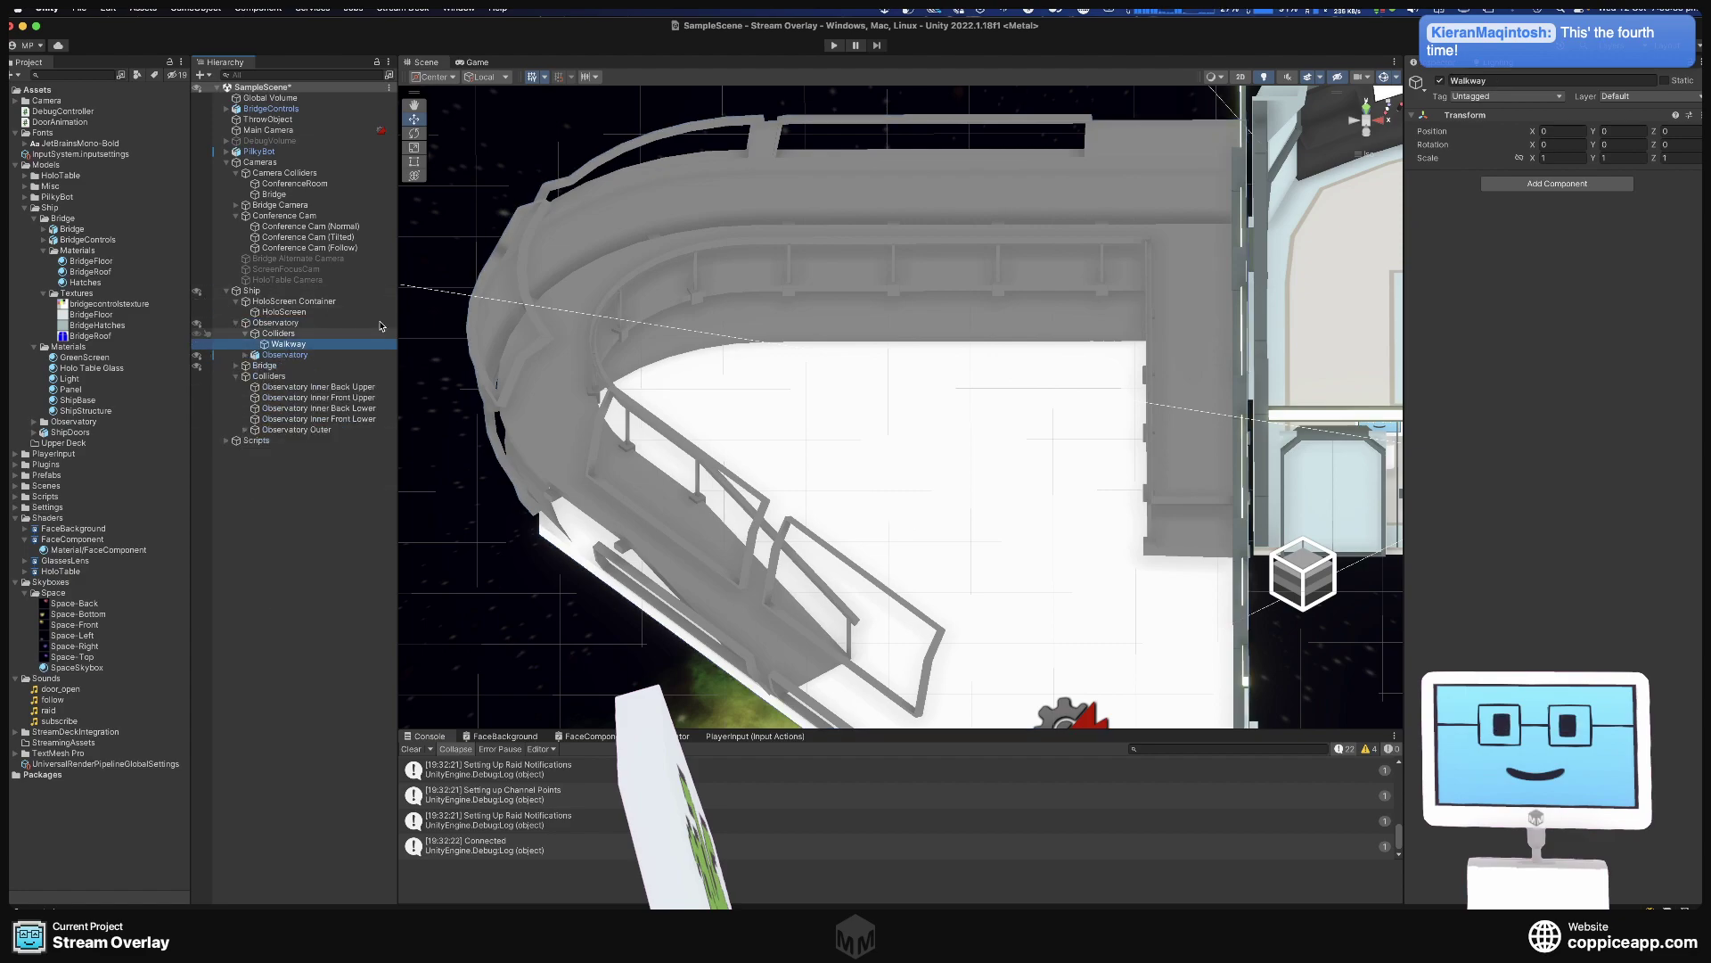
pyautogui.rightClick(287, 344)
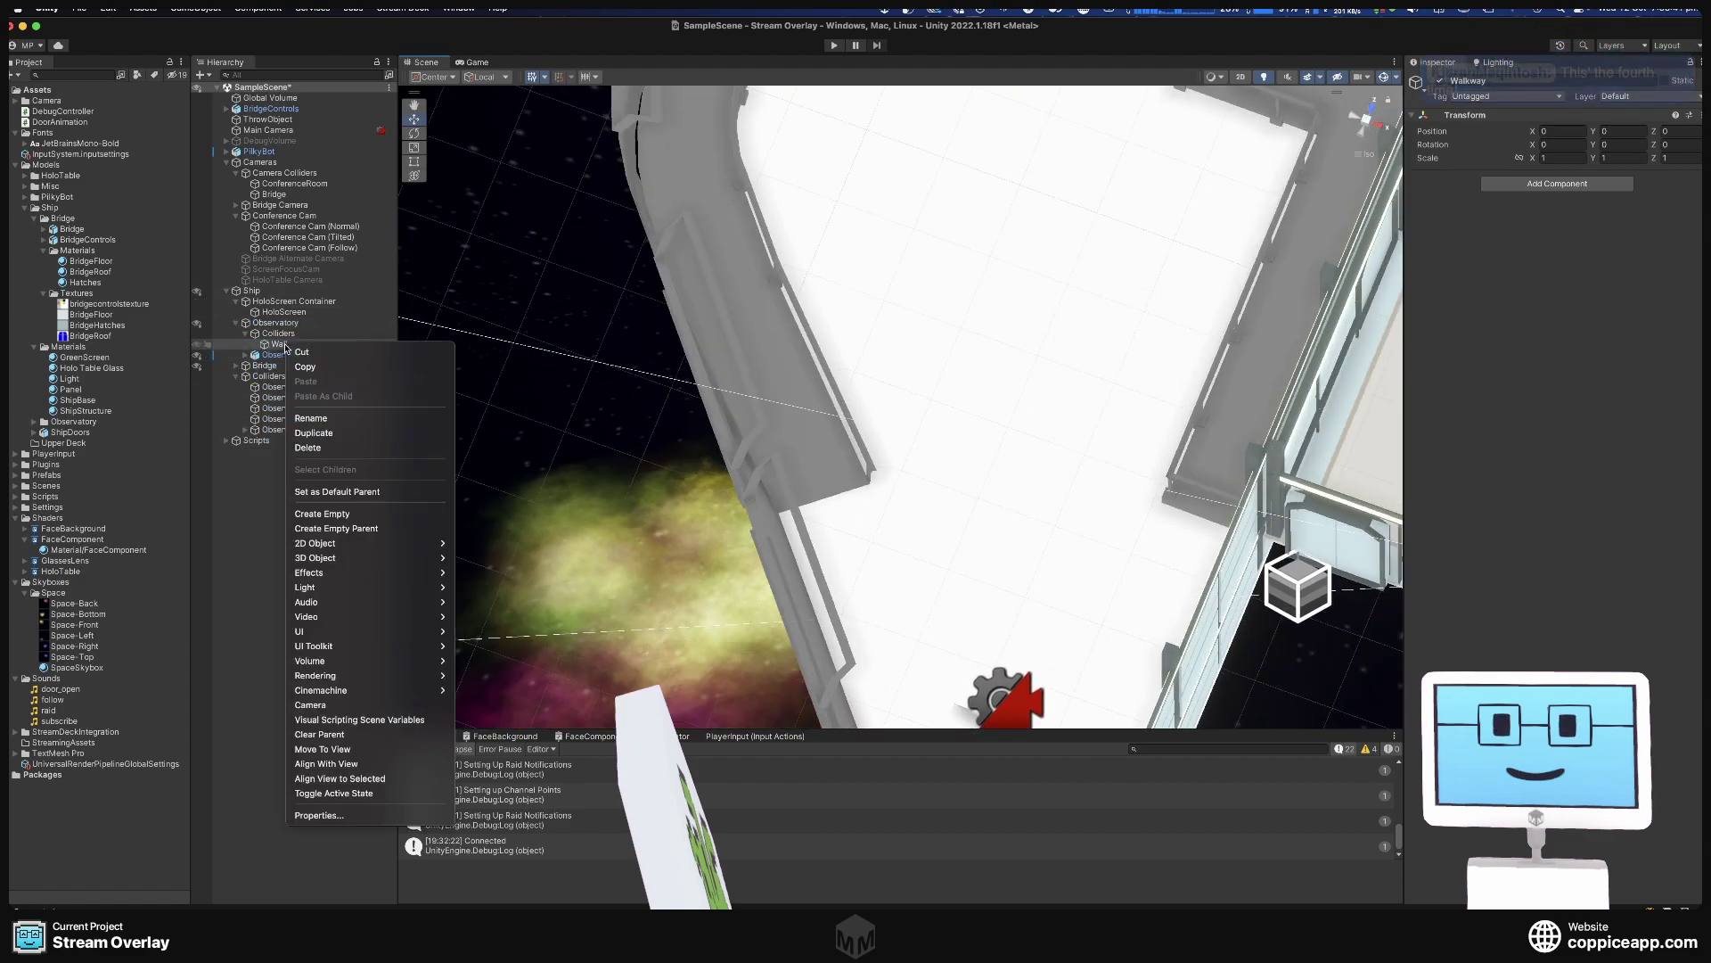
pyautogui.moveTo(374, 558)
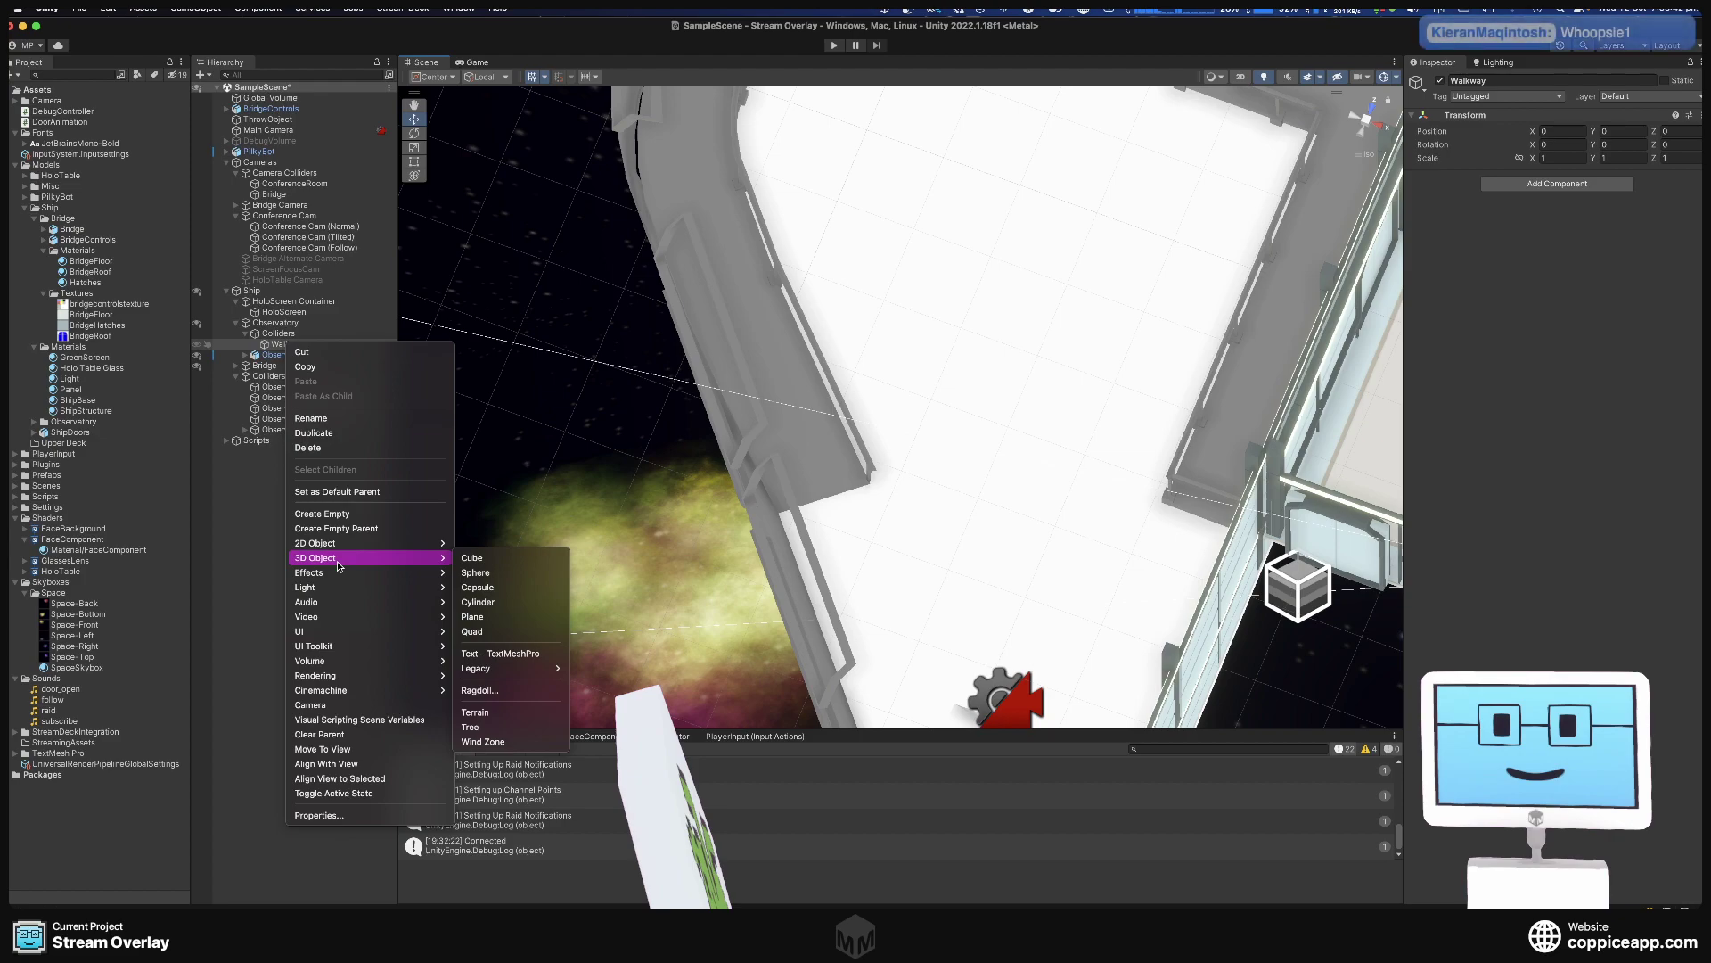
pyautogui.click(554, 596)
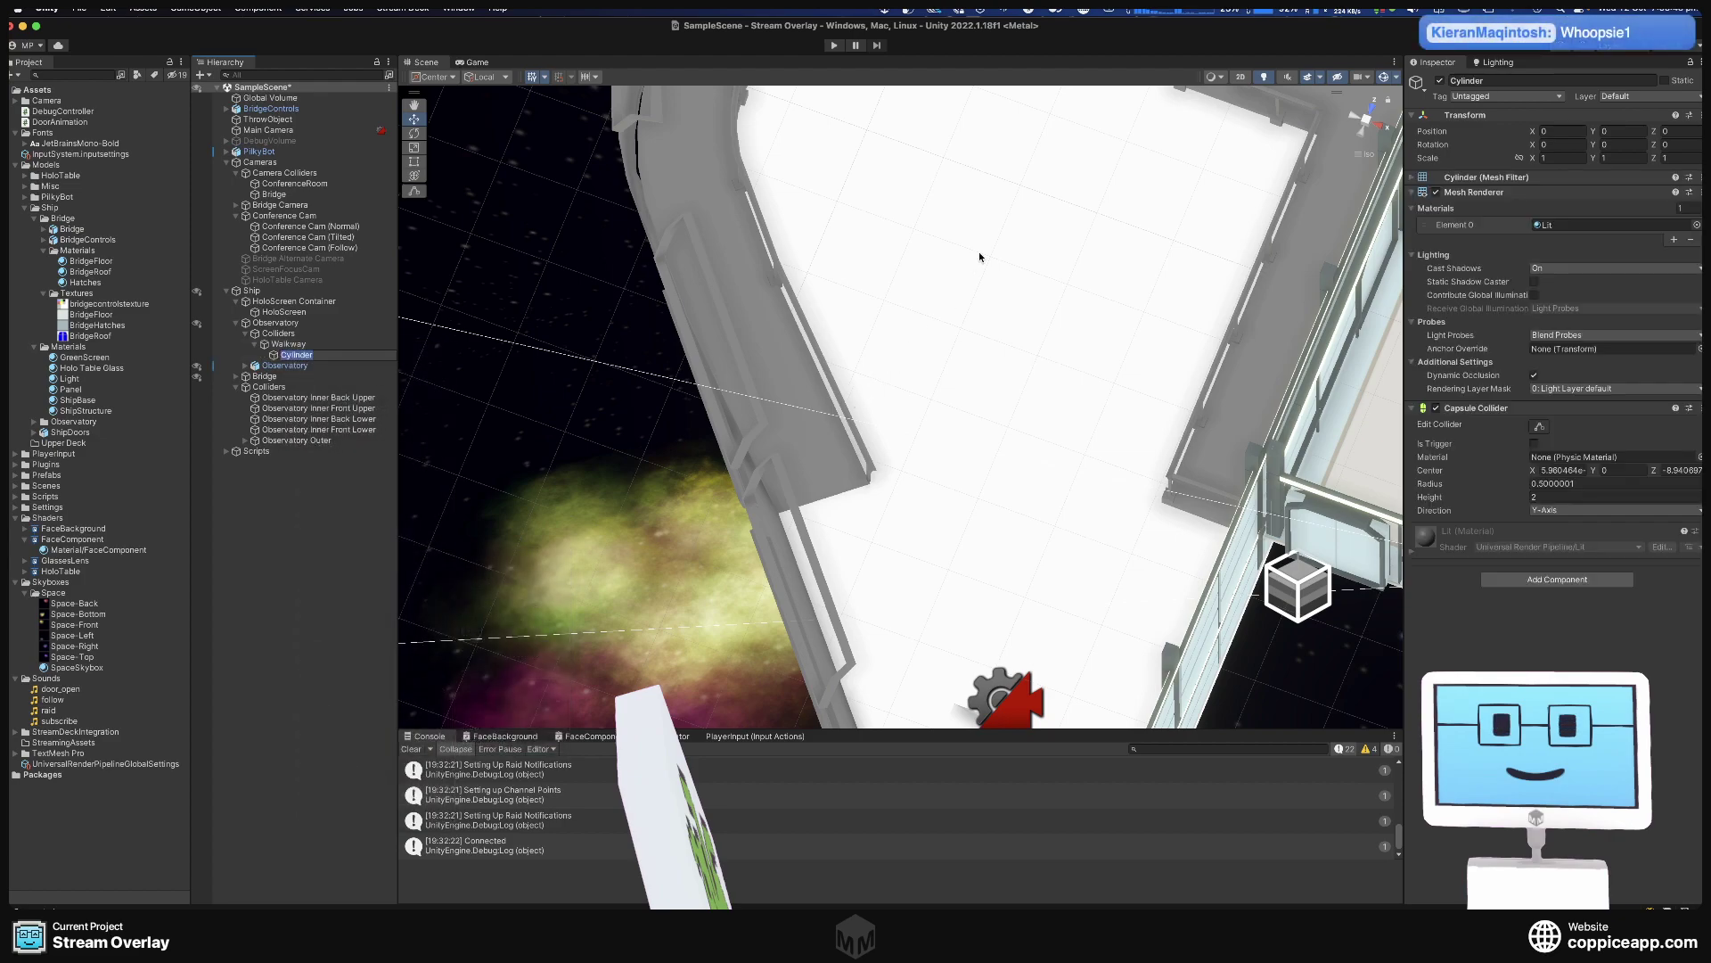
# Move the cylinder to about X -8.322 inside the walkway curve and flatten its Y scale to about 0.393.
pyautogui.scroll(-5, 979, 258)
pyautogui.moveTo(802, 508); pyautogui.dragTo(550, 440, button='middle')
pyautogui.moveTo(1140, 509); pyautogui.dragTo(501, 289)
pyautogui.moveTo(501, 289); pyautogui.dragTo(774, 435, button='middle')
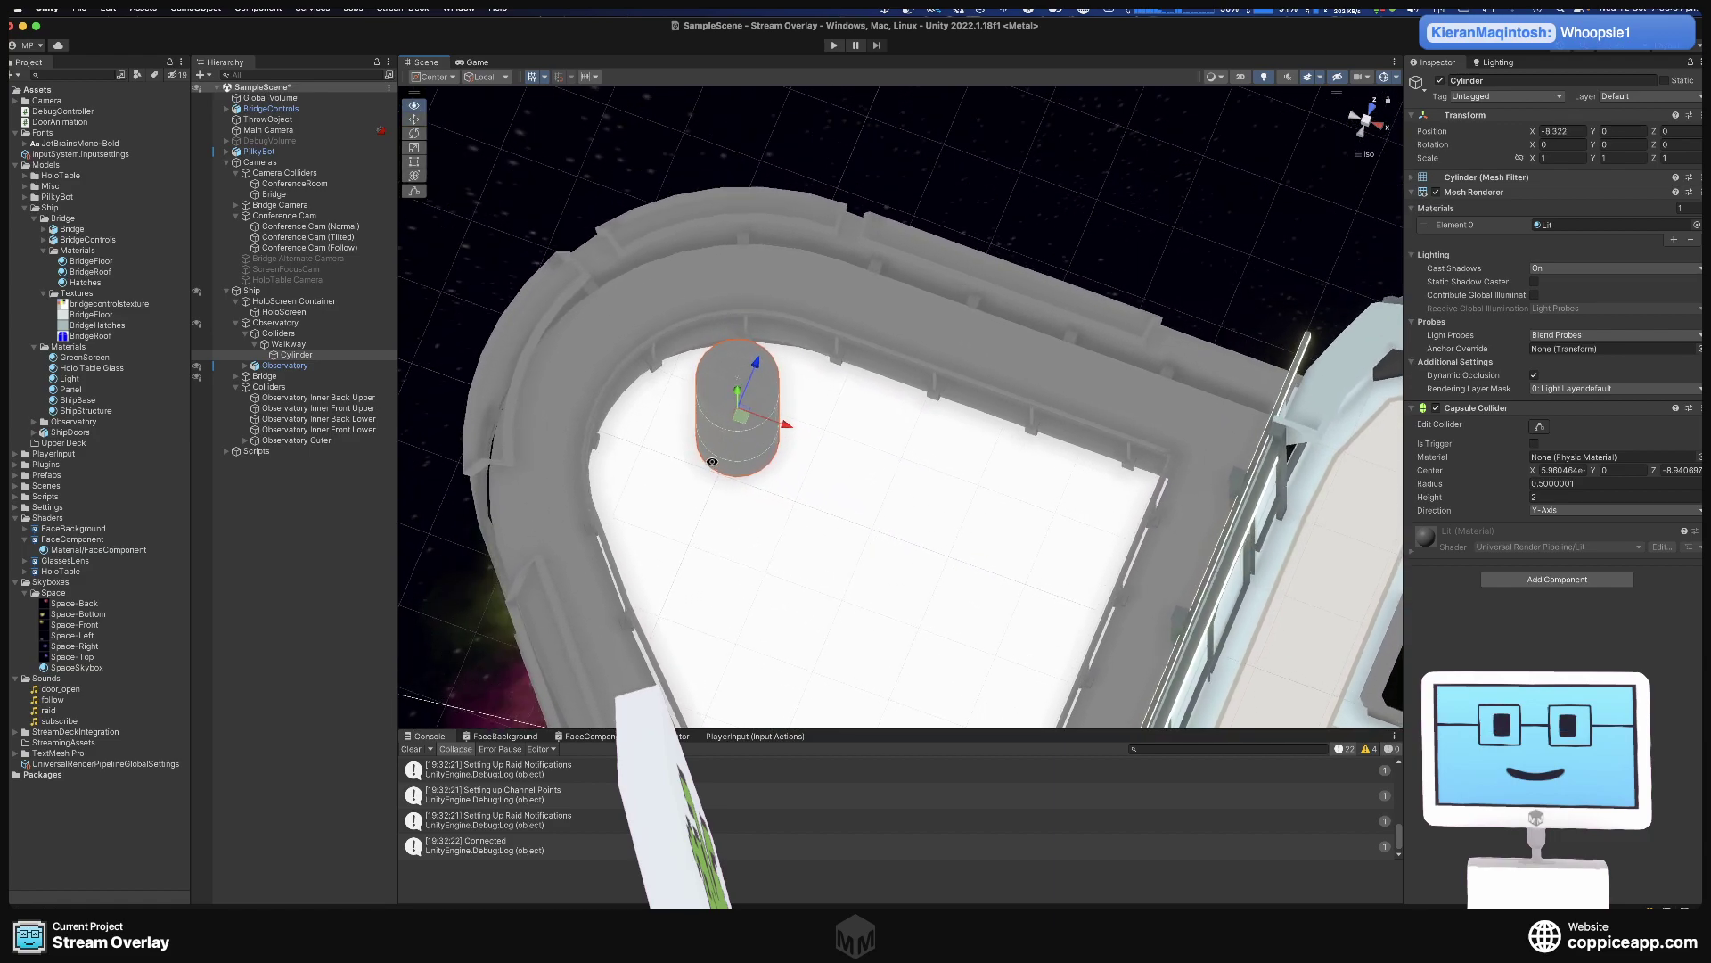
pyautogui.keyDown('alt'); pyautogui.moveTo(712, 460); pyautogui.dragTo(861, 223); pyautogui.keyUp('alt')
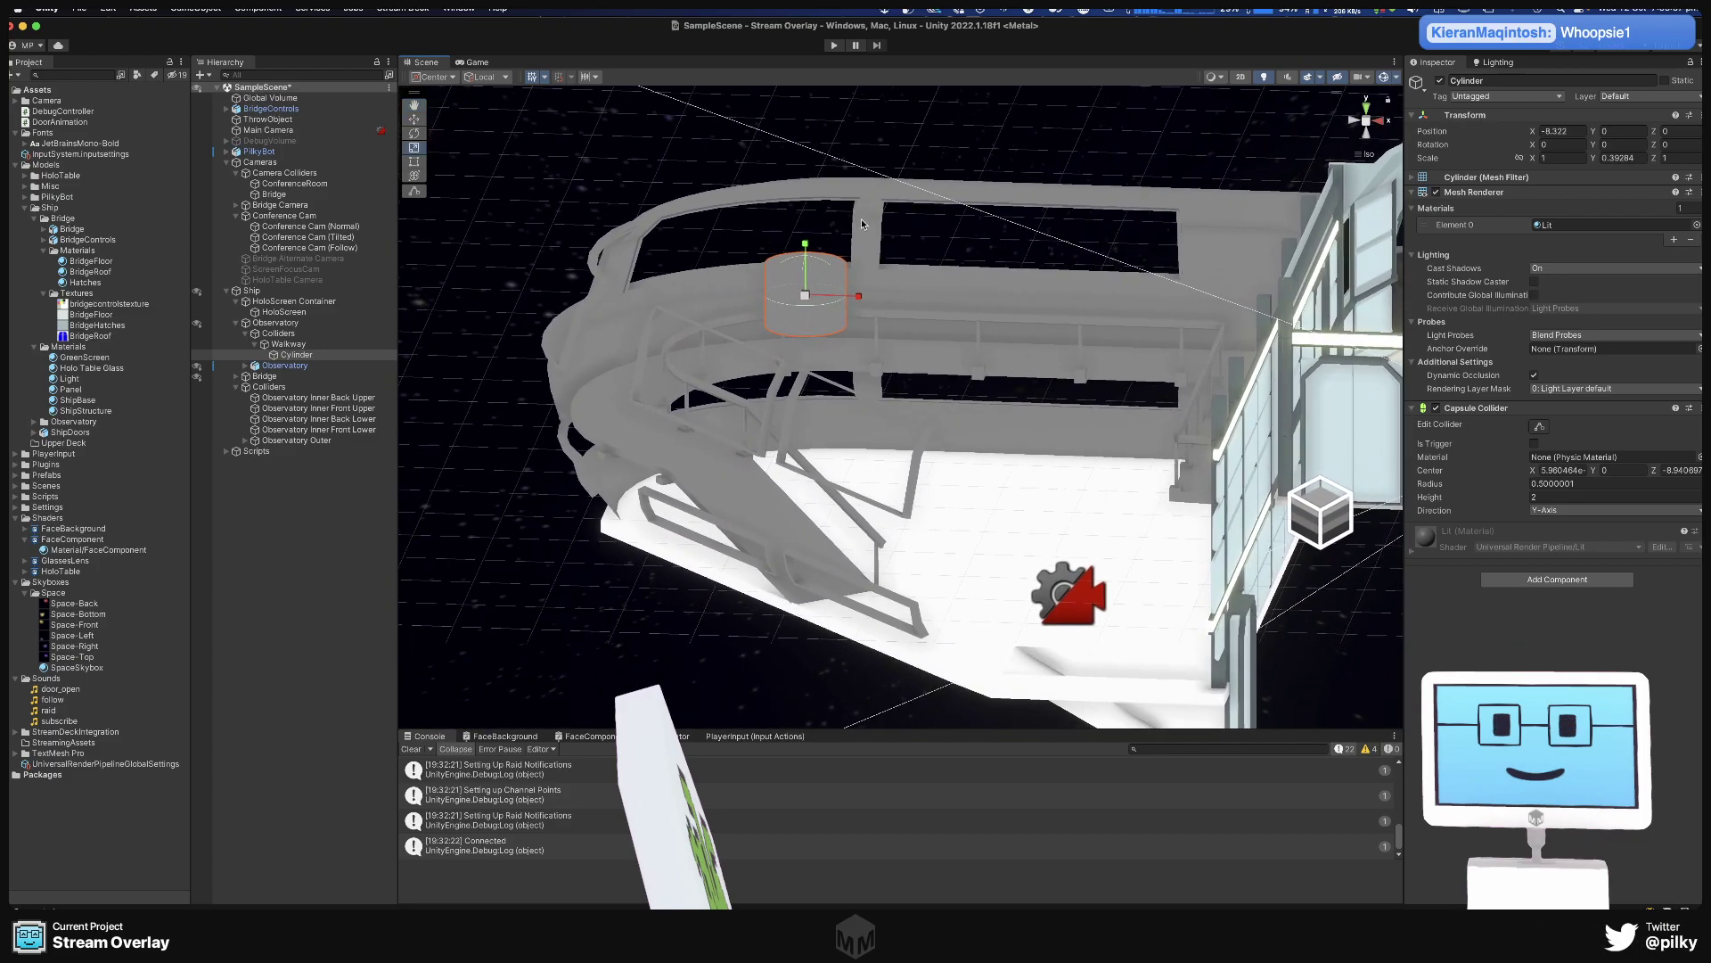
# Lower the cylinder to about Y -1.037, near the height of the walkway.
pyautogui.scroll(5, 752, 329)
pyautogui.moveTo(715, 328); pyautogui.dragTo(847, 385, button='middle')
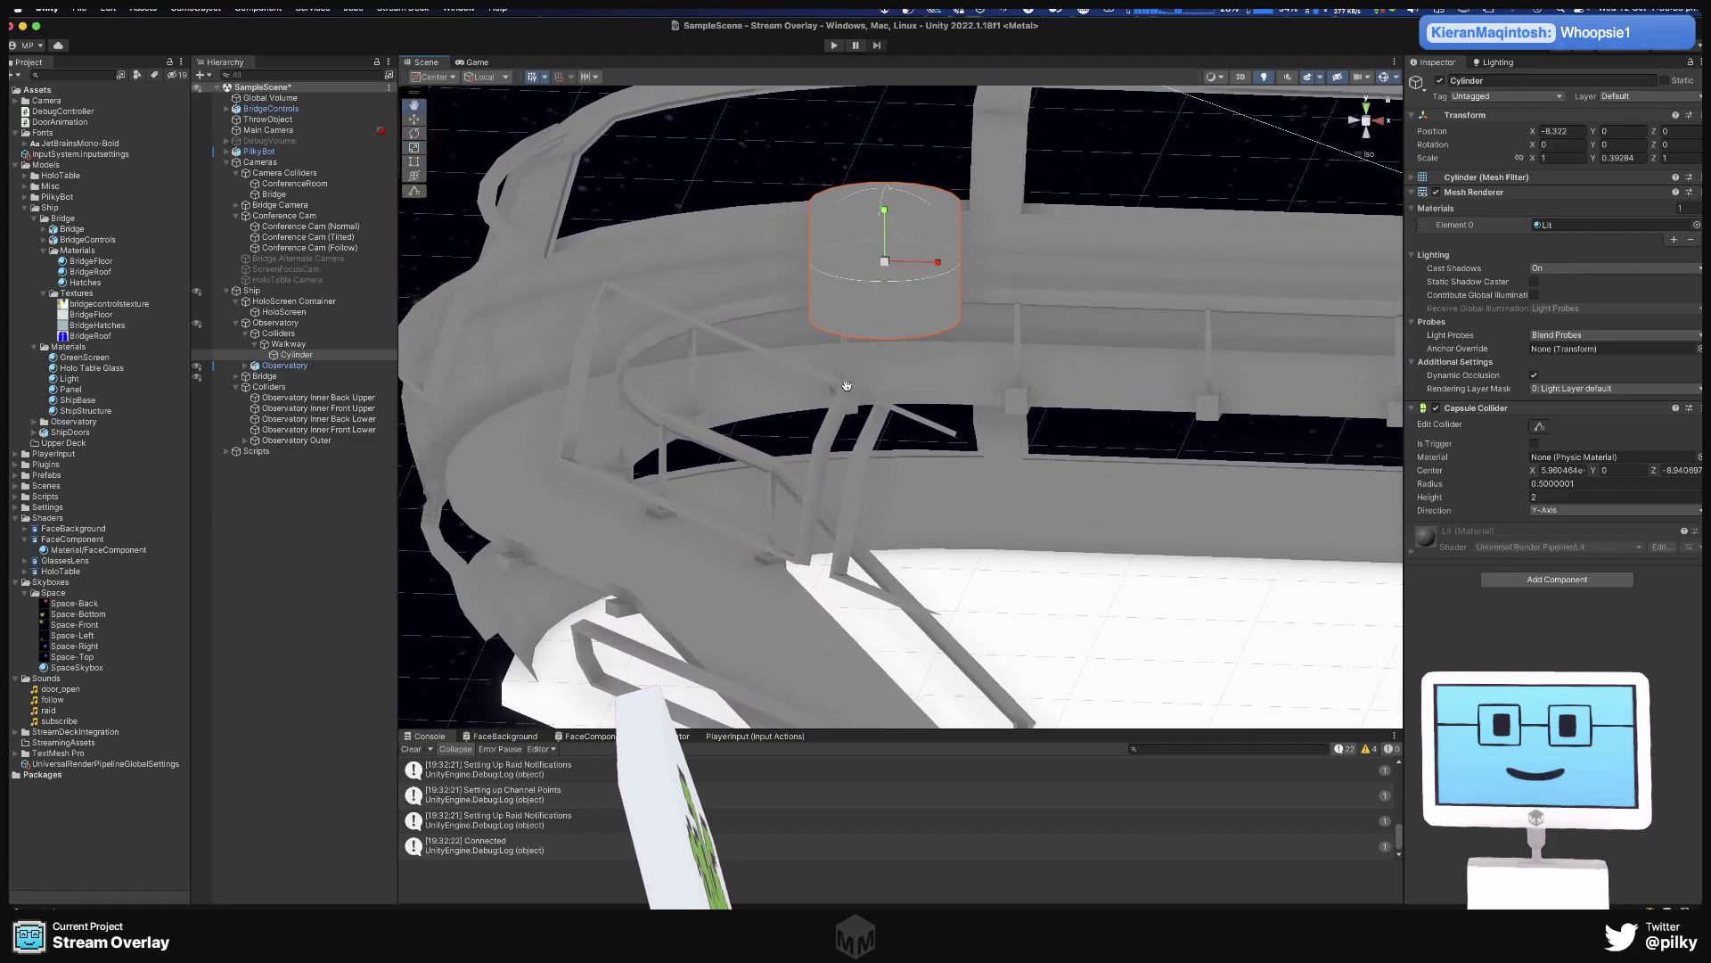
pyautogui.keyDown('alt'); pyautogui.moveTo(847, 385); pyautogui.dragTo(880, 461); pyautogui.keyUp('alt')
pyautogui.moveTo(849, 288); pyautogui.dragTo(895, 499)
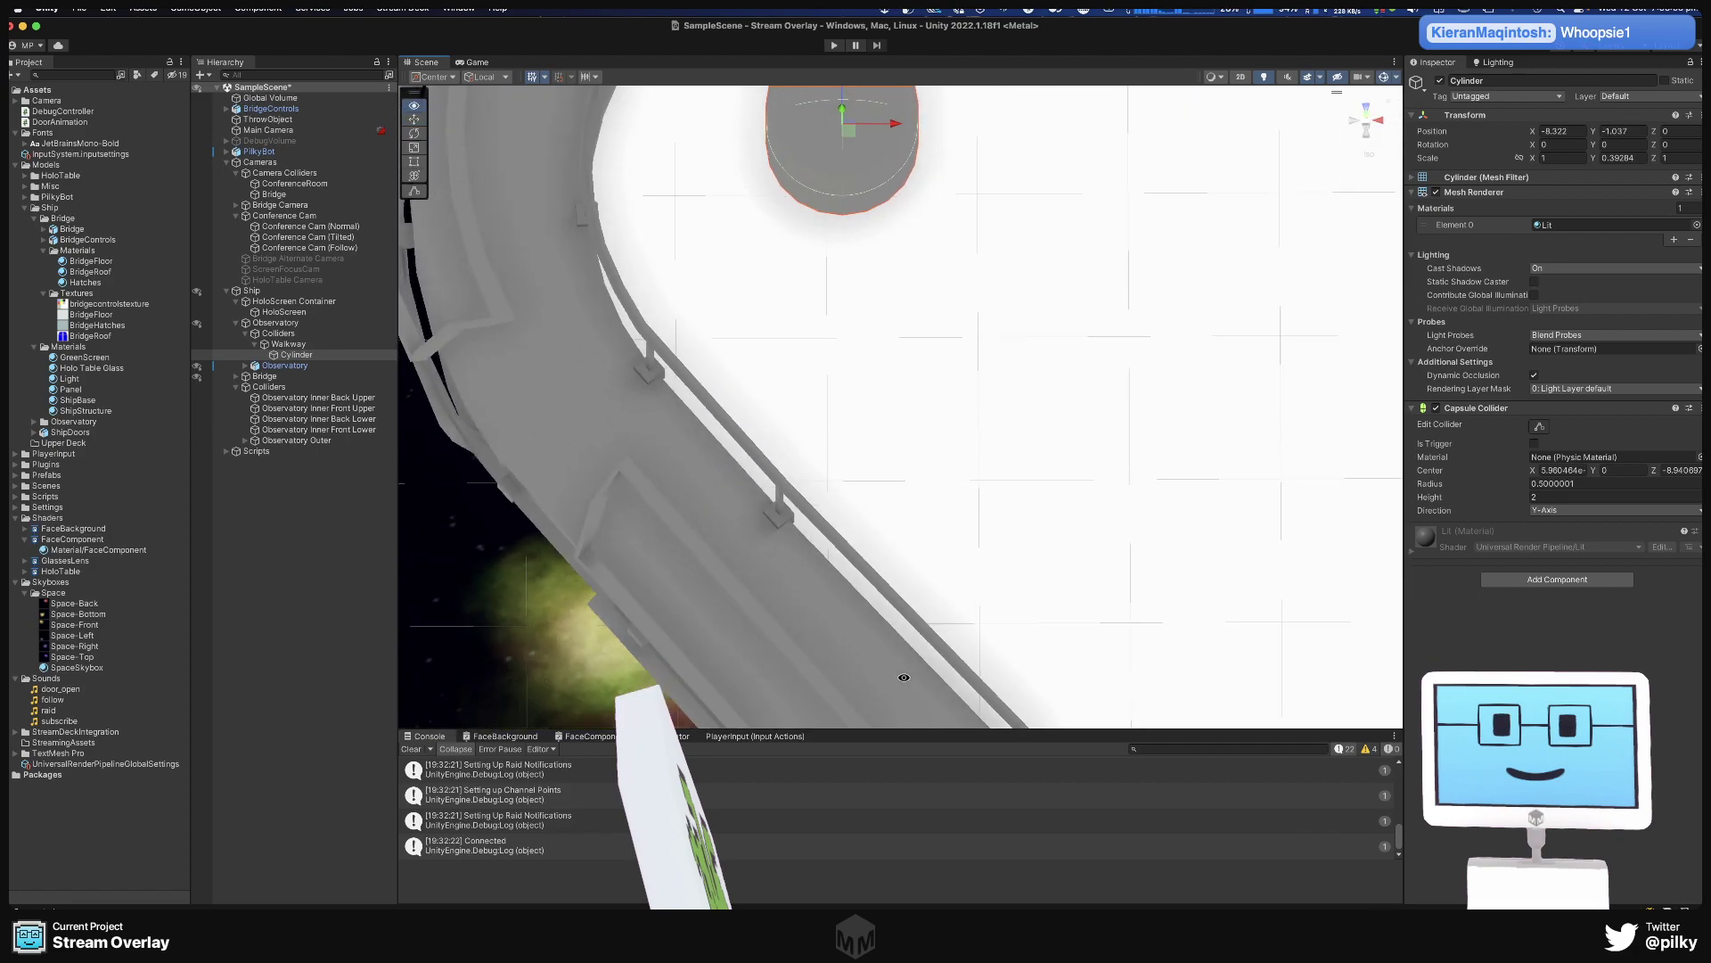
# Fit the cylinder to the walkway's inner curve with X scale about 3.753, Z scale about 3.78, at about X -8.129, Z -0.367.
pyautogui.scroll(3, 849, 263)
pyautogui.moveTo(849, 263); pyautogui.dragTo(821, 462, button='middle')
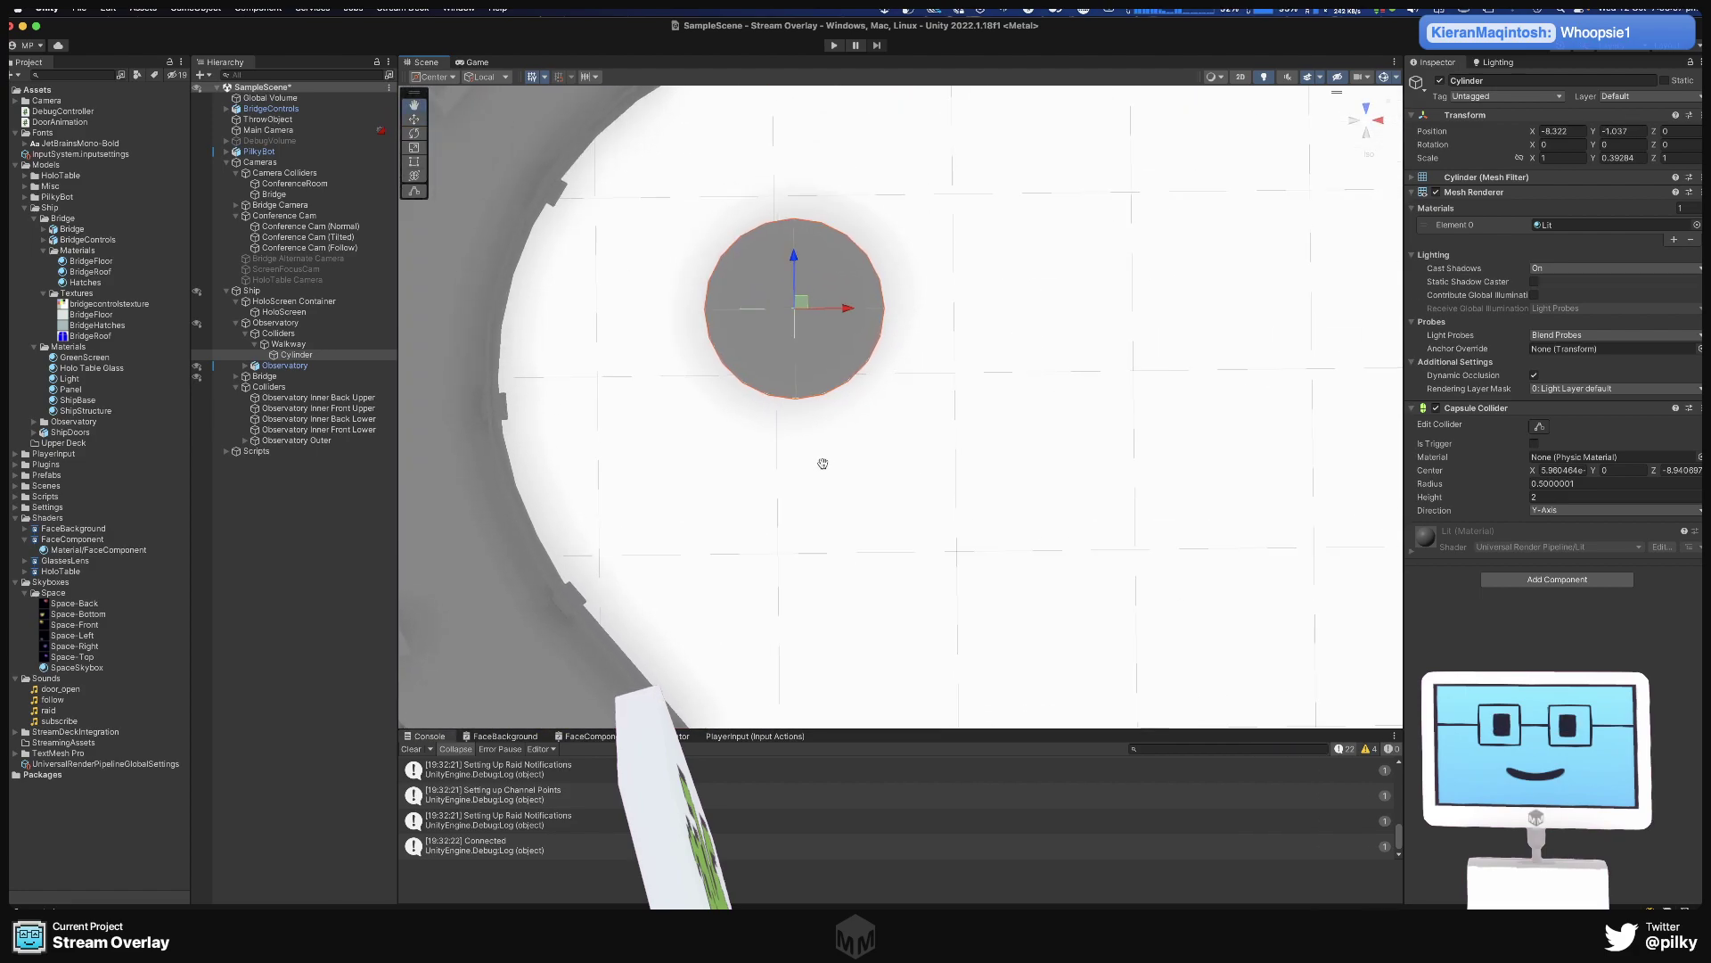
pyautogui.scroll(-3, 822, 460)
pyautogui.moveTo(894, 350); pyautogui.dragTo(988, 364)
pyautogui.moveTo(848, 297); pyautogui.dragTo(771, 269)
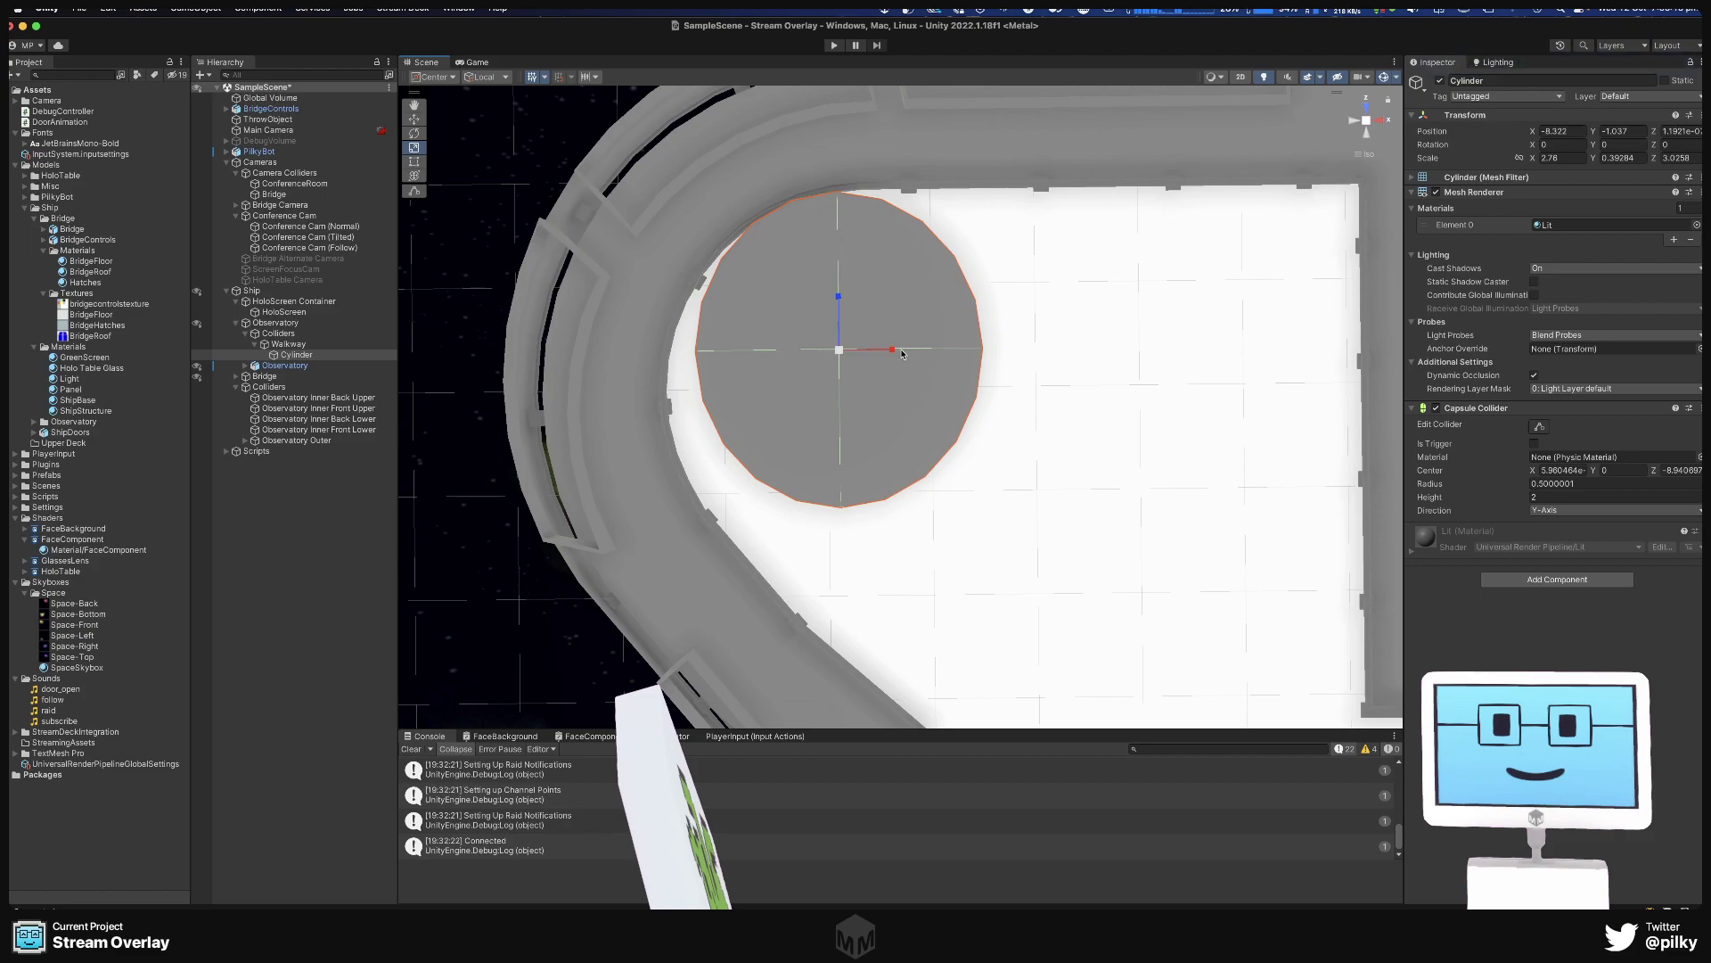
pyautogui.moveTo(902, 354); pyautogui.dragTo(841, 333)
pyautogui.press('r')
pyautogui.moveTo(891, 389); pyautogui.dragTo(902, 393)
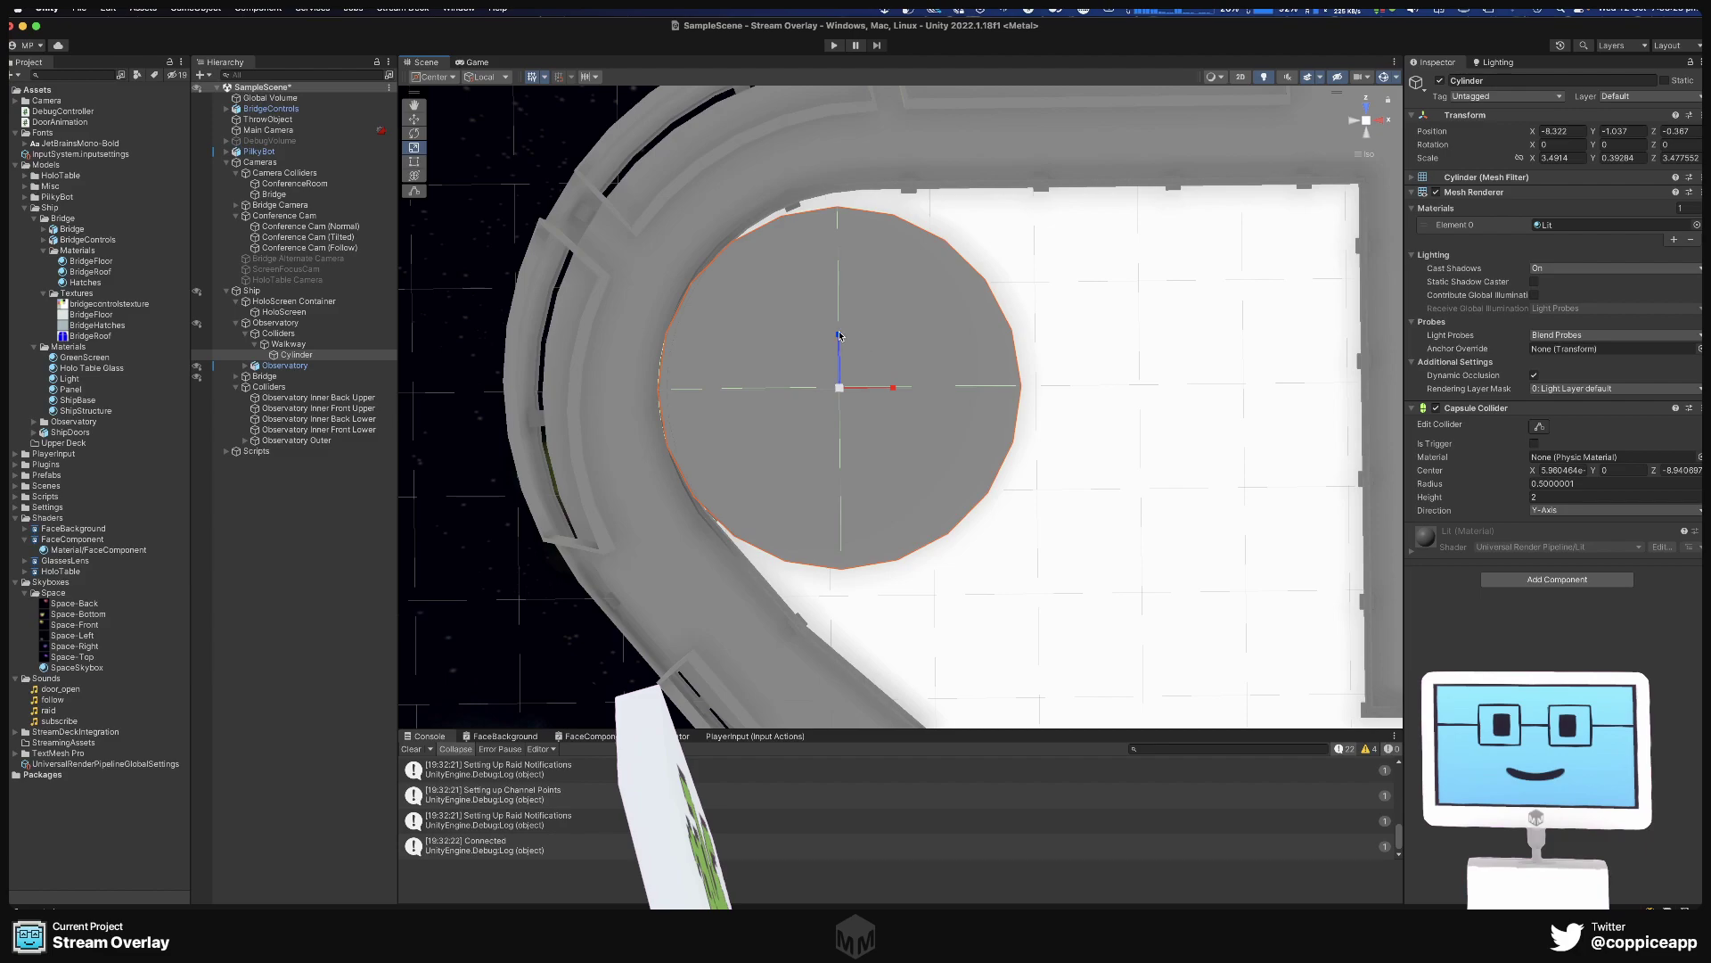
pyautogui.moveTo(838, 335); pyautogui.dragTo(838, 329)
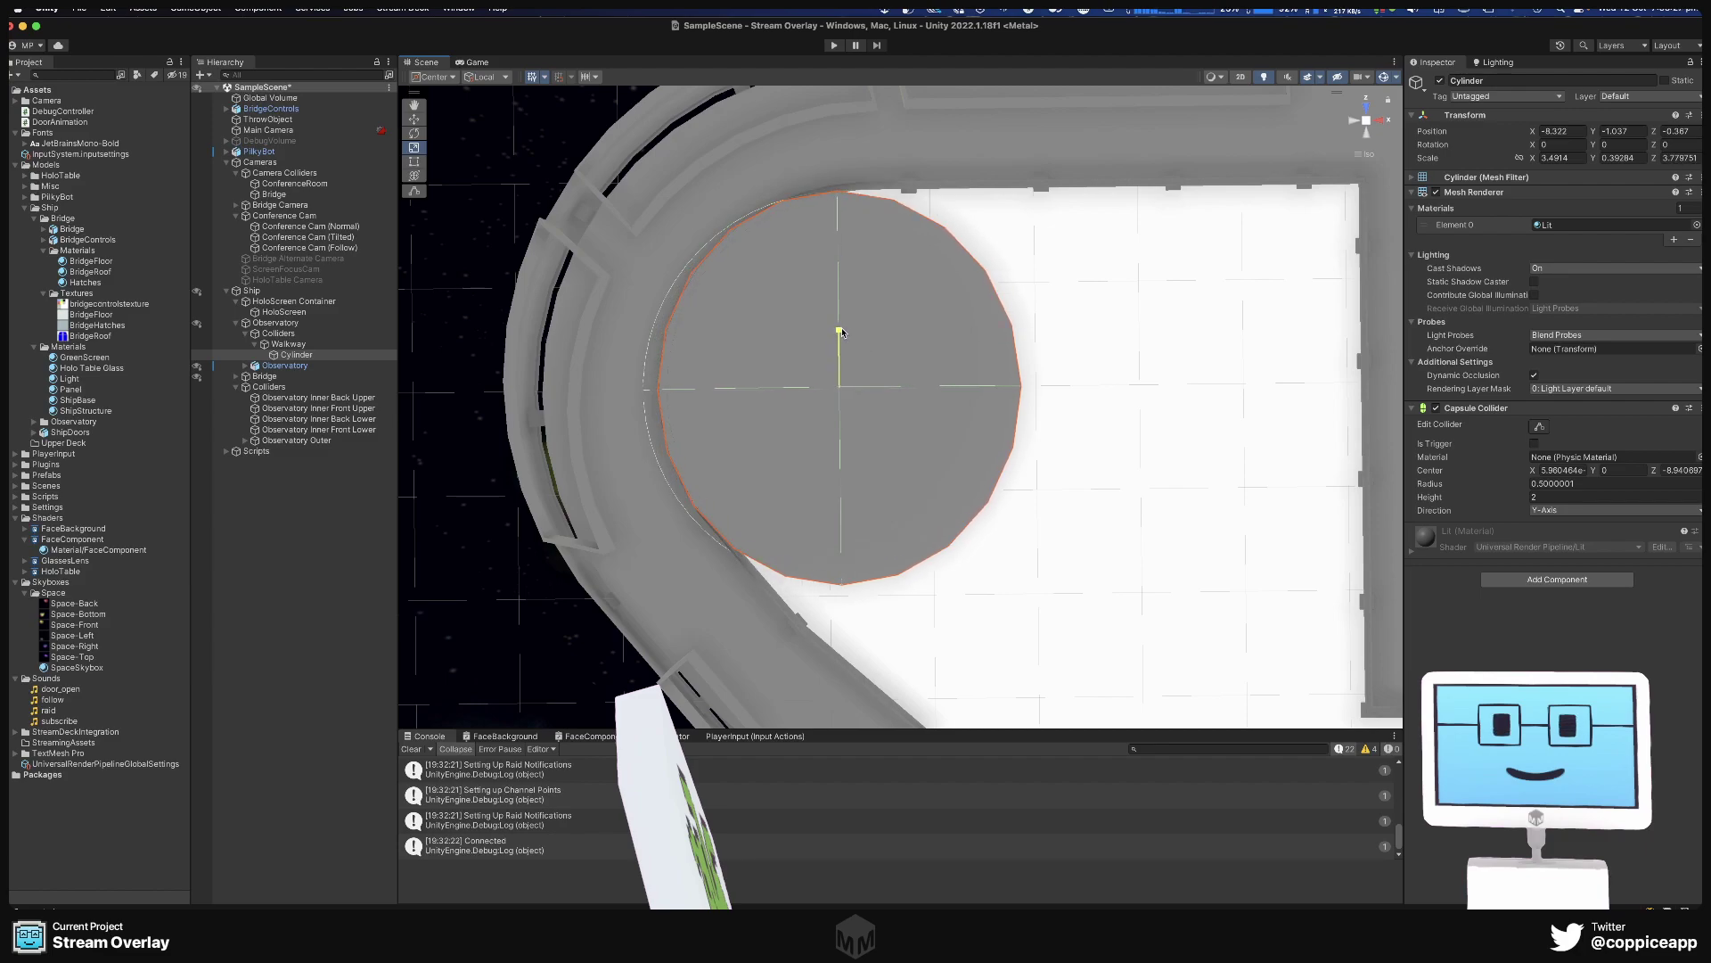
pyautogui.moveTo(889, 385); pyautogui.dragTo(914, 395)
pyautogui.scroll(-4, 967, 401)
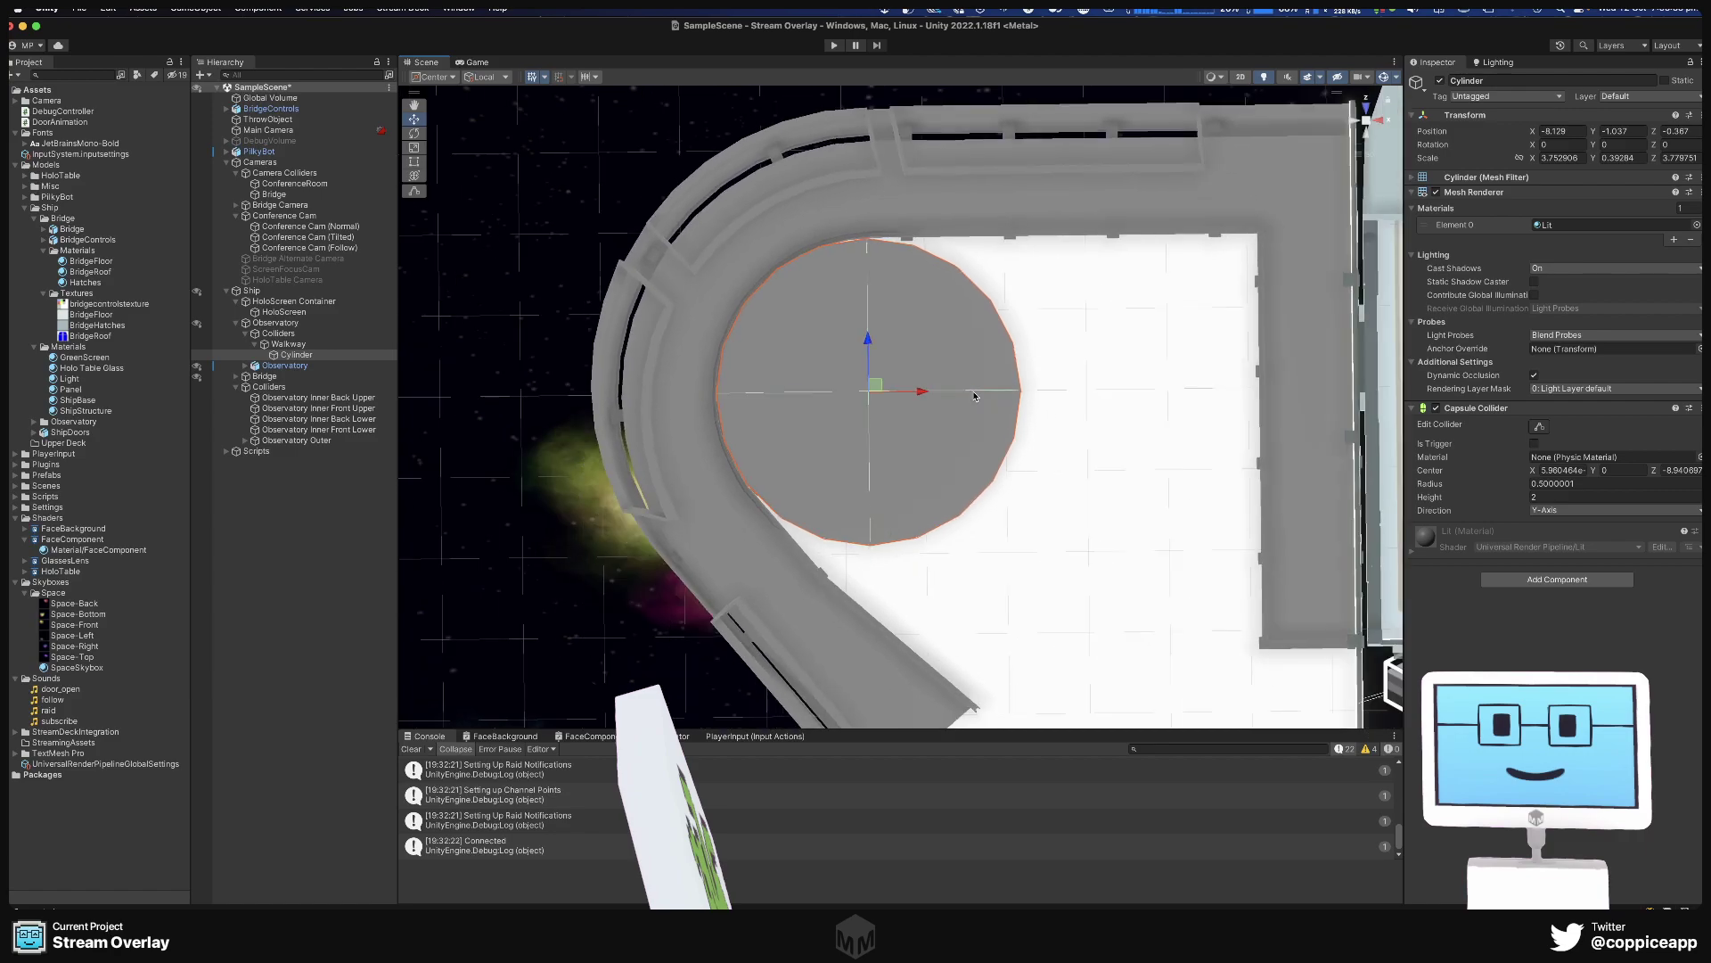
# Match the cylinder to the walkway railing's height by raising it to about Y -0.9 and reducing its Y scale to about 0.309.
pyautogui.moveTo(976, 388); pyautogui.dragTo(844, 430, button='middle')
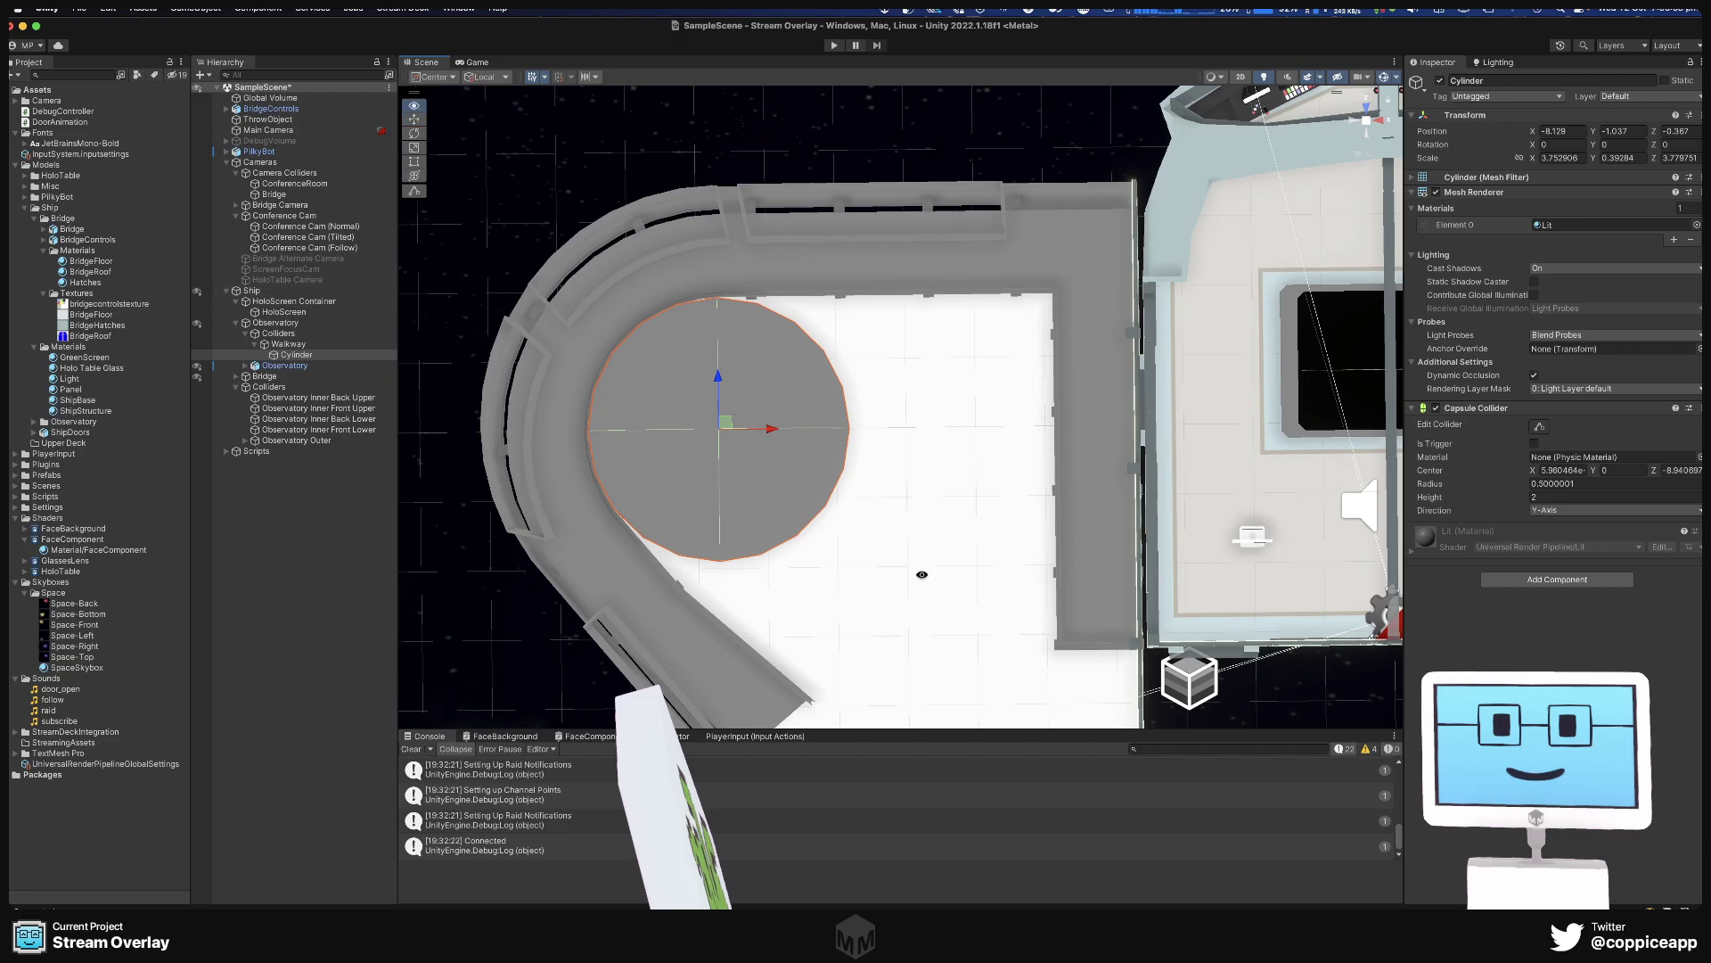
pyautogui.keyDown('alt'); pyautogui.moveTo(921, 574); pyautogui.dragTo(687, 421); pyautogui.keyUp('alt')
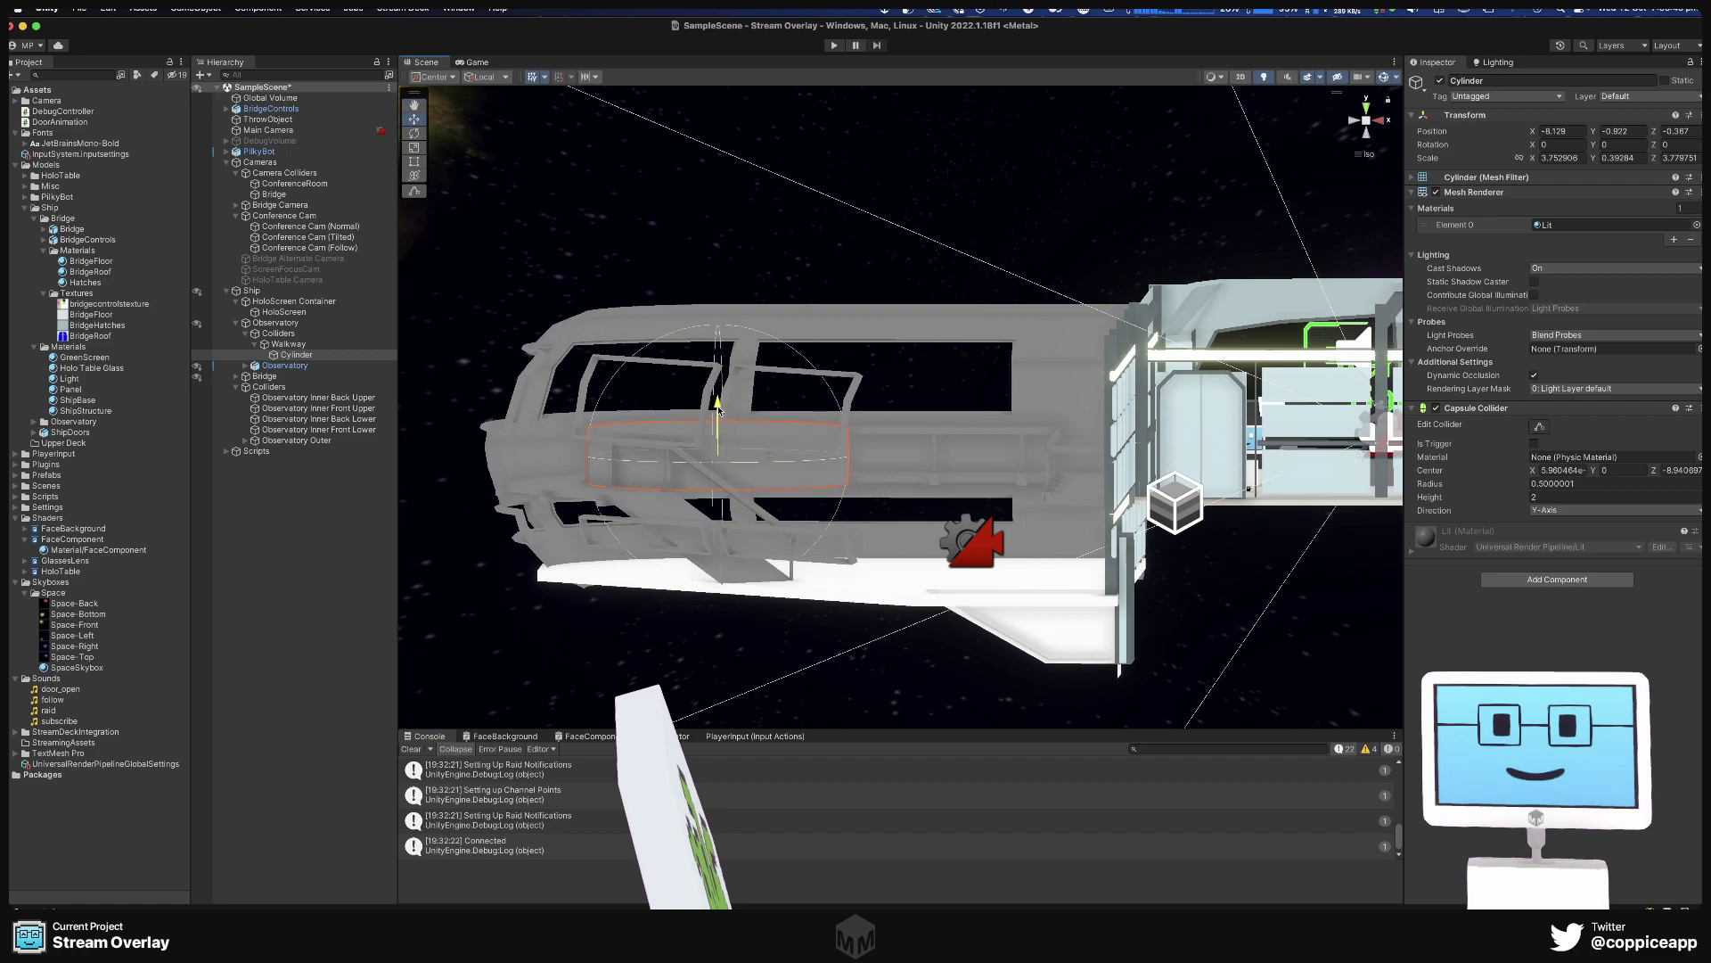
pyautogui.scroll(3, 728, 450)
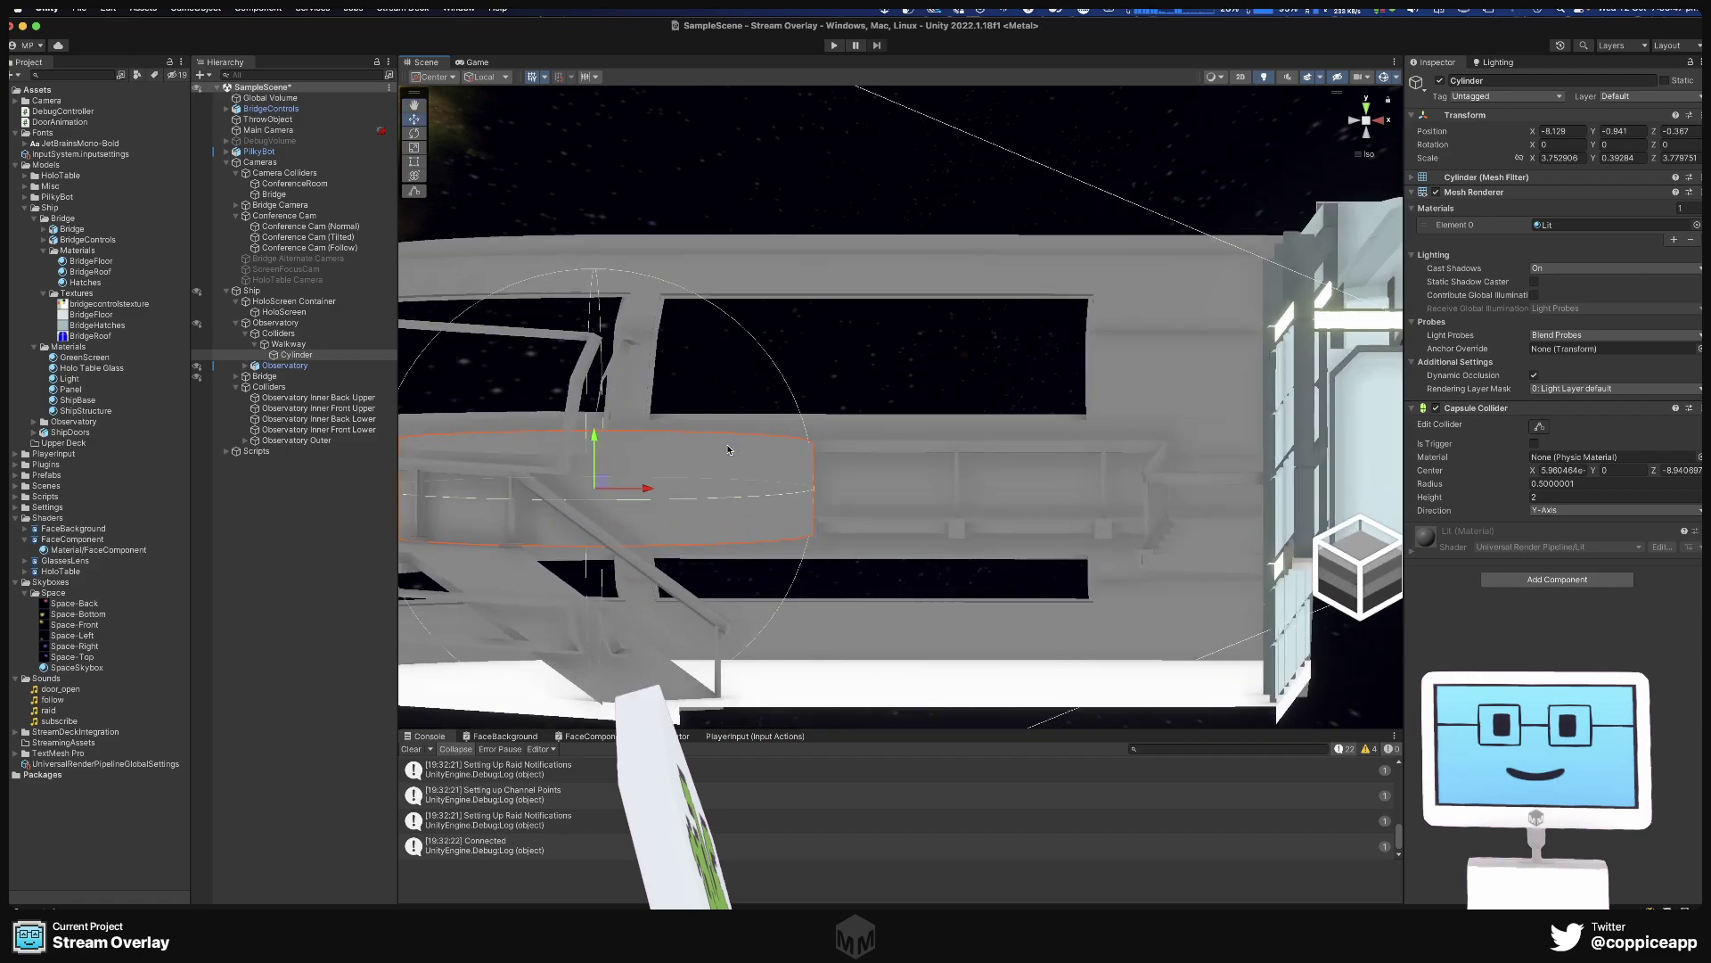
pyautogui.keyDown('alt'); pyautogui.moveTo(728, 450); pyautogui.dragTo(872, 438); pyautogui.keyUp('alt')
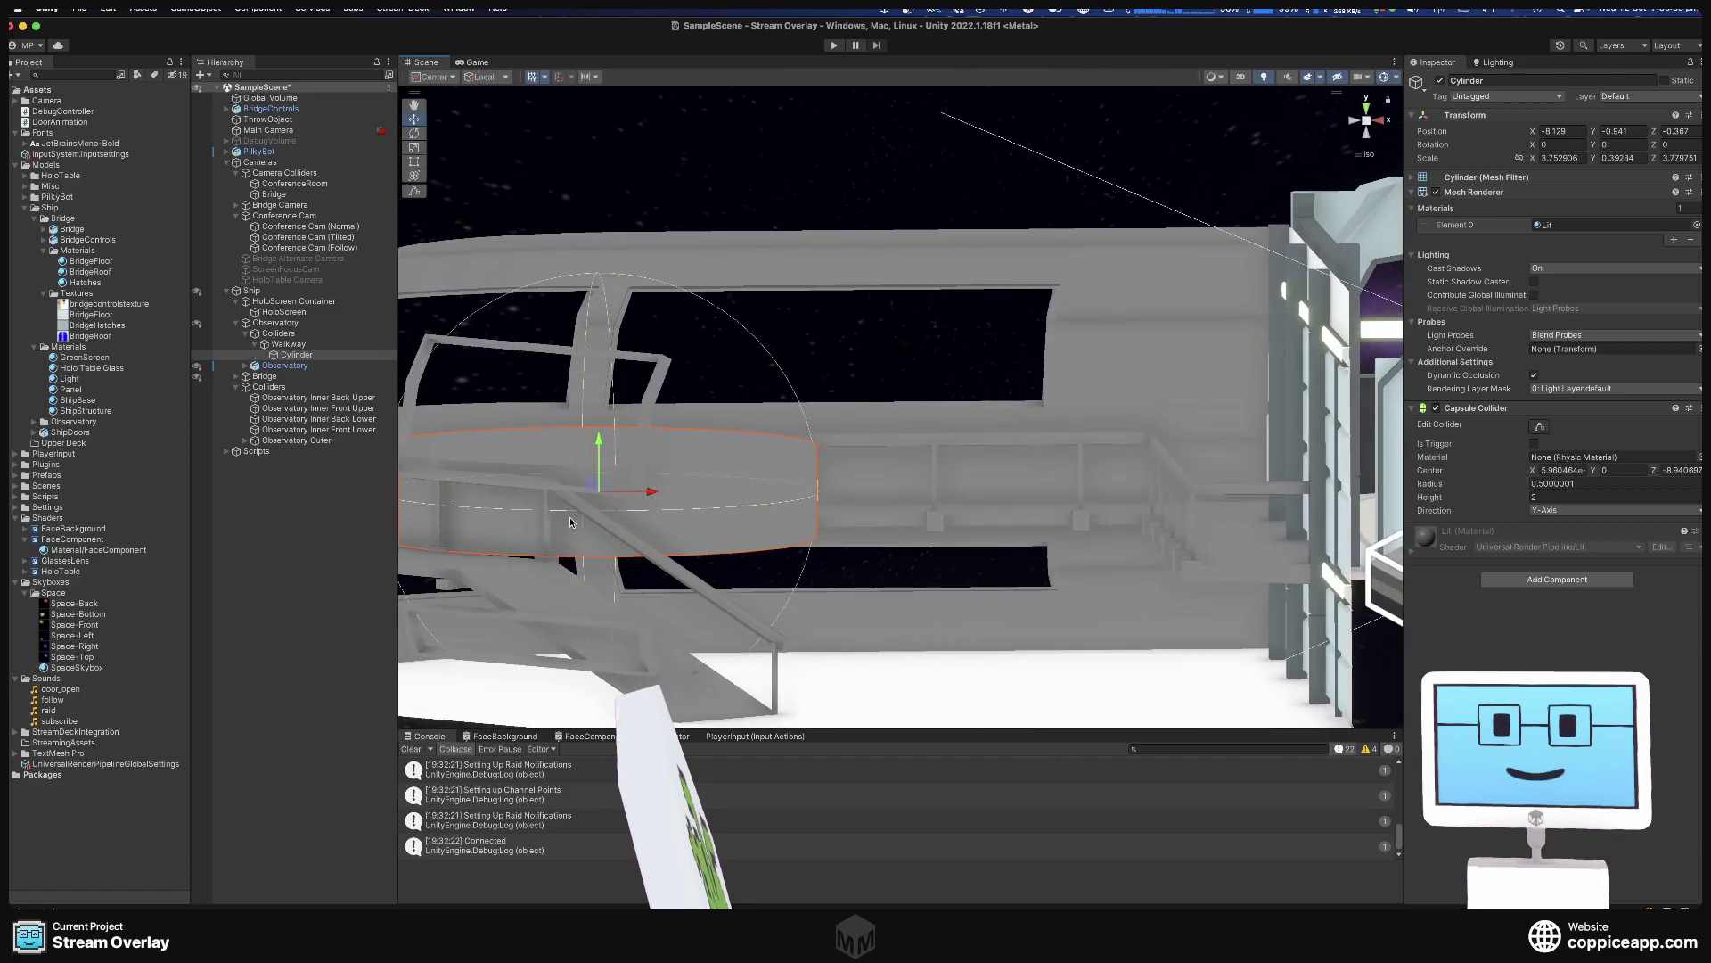
pyautogui.moveTo(599, 448); pyautogui.dragTo(599, 445)
pyautogui.keyDown('alt'); pyautogui.moveTo(611, 537); pyautogui.dragTo(754, 518); pyautogui.keyUp('alt')
pyautogui.moveTo(698, 446); pyautogui.dragTo(647, 537)
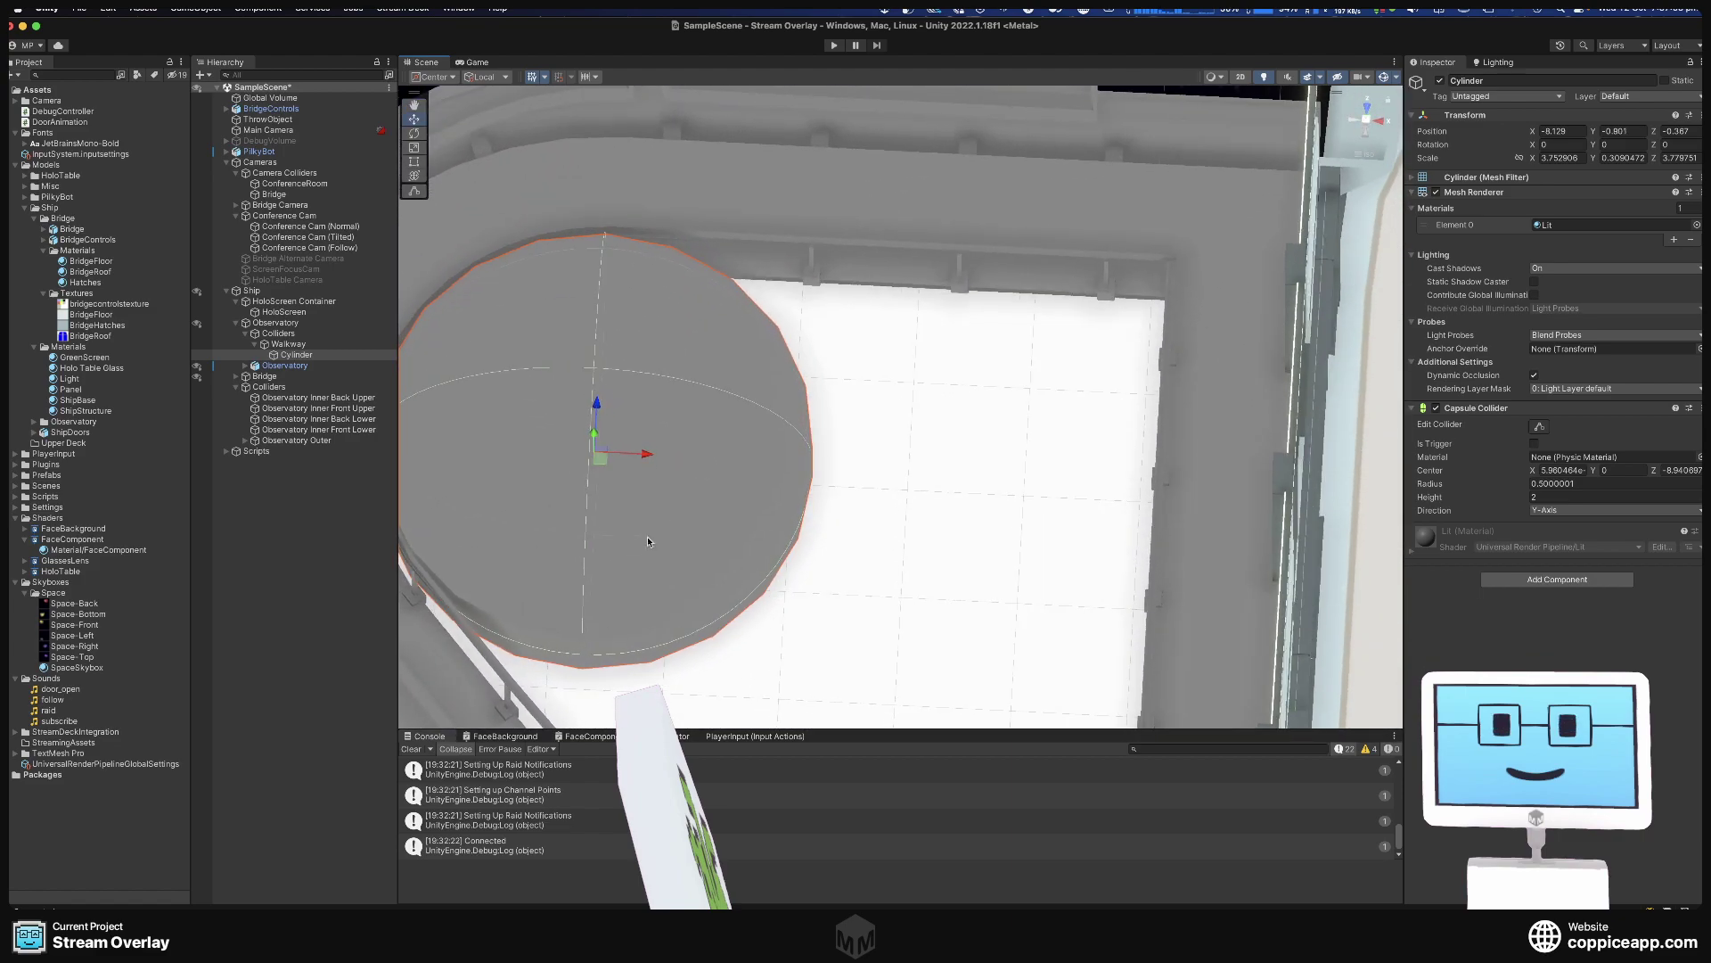
# Add a cube under the Walkway object and move it to about X -6.368, beside the cylinder.
pyautogui.scroll(-3, 720, 439)
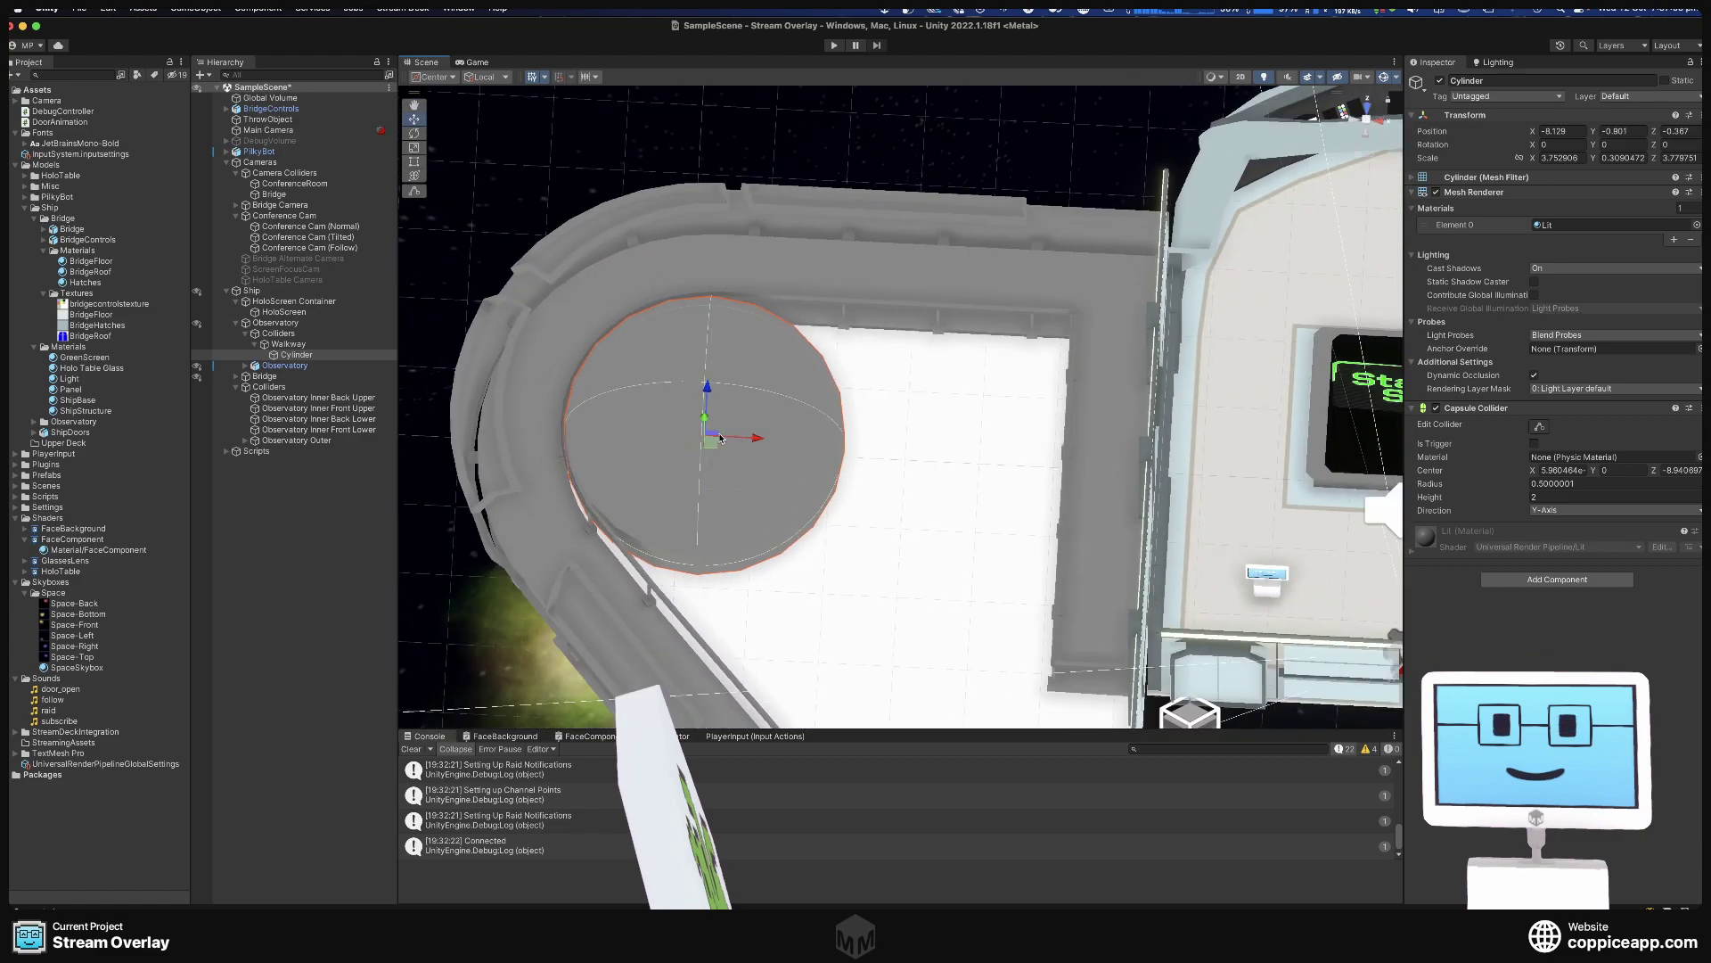
pyautogui.rightClick(286, 345)
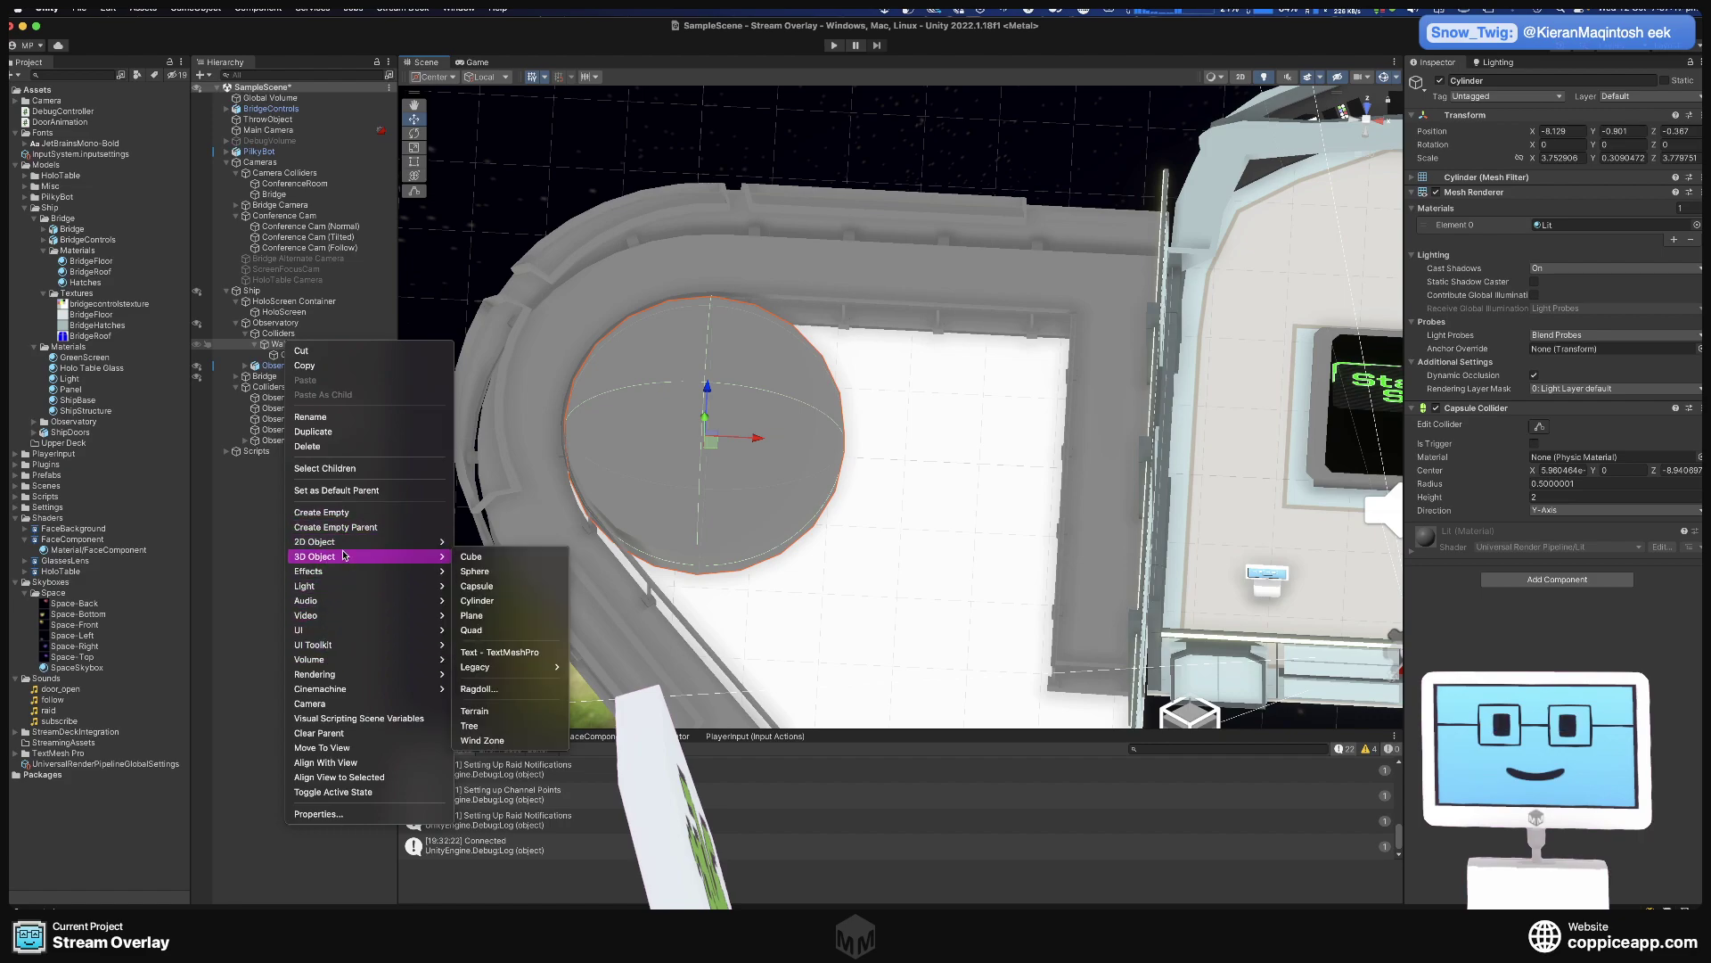
pyautogui.moveTo(349, 556)
pyautogui.click(468, 557)
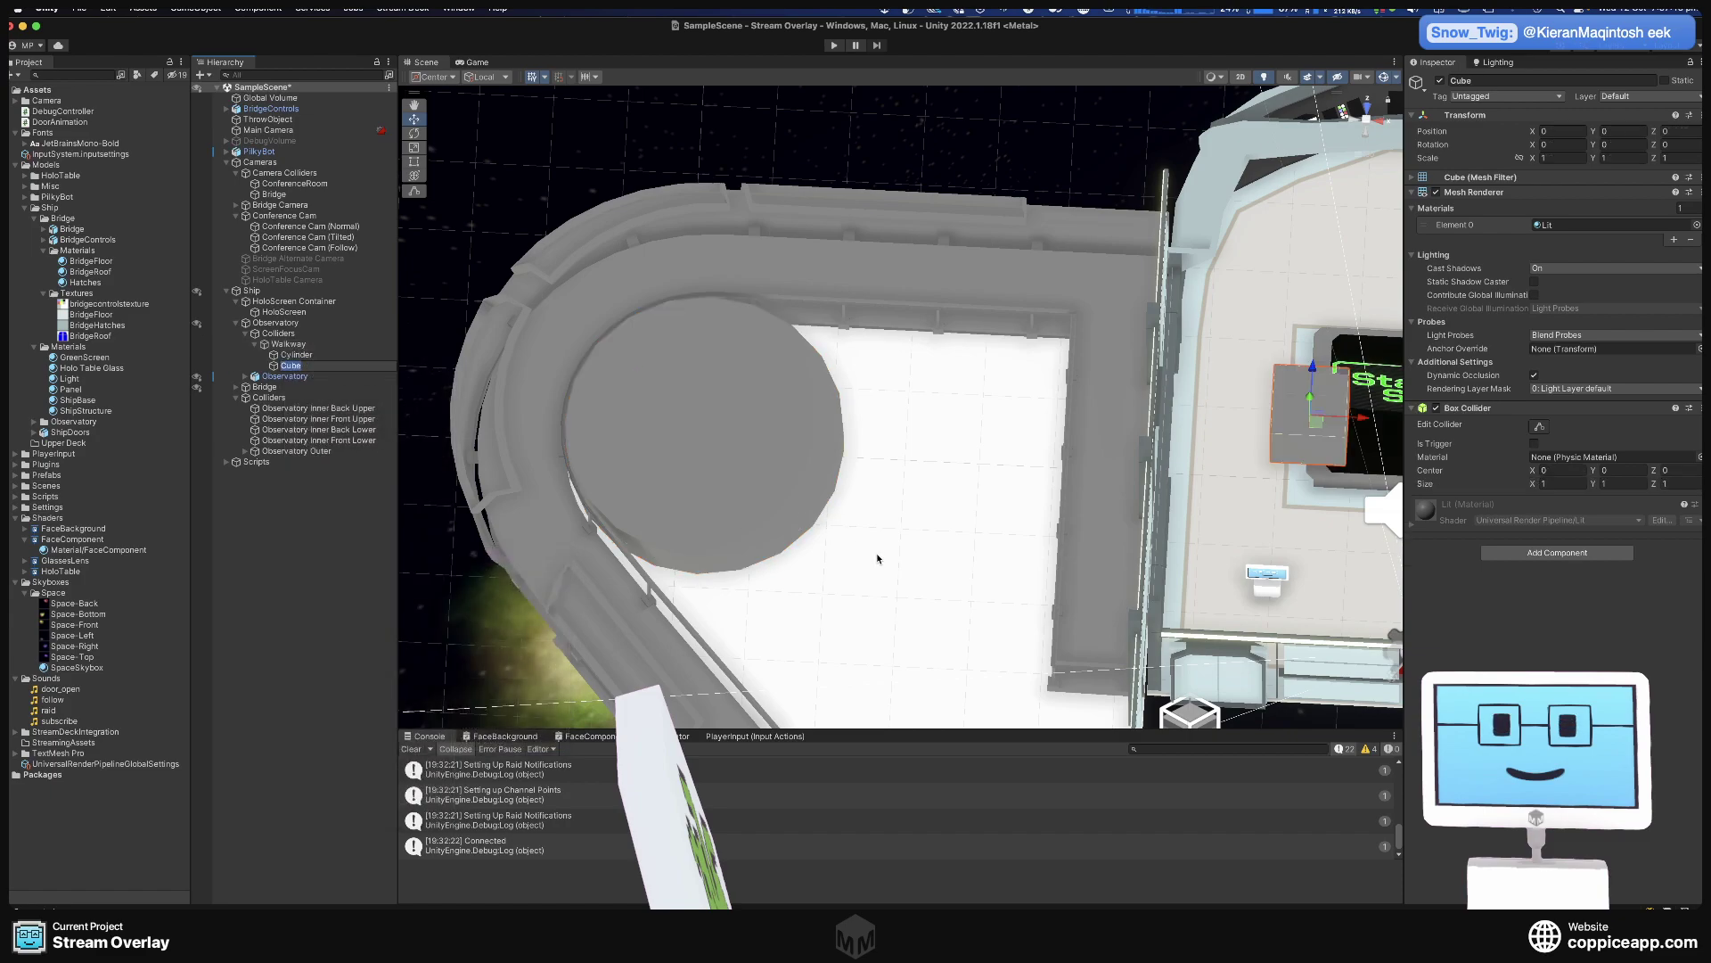
pyautogui.moveTo(1362, 422); pyautogui.dragTo(933, 240)
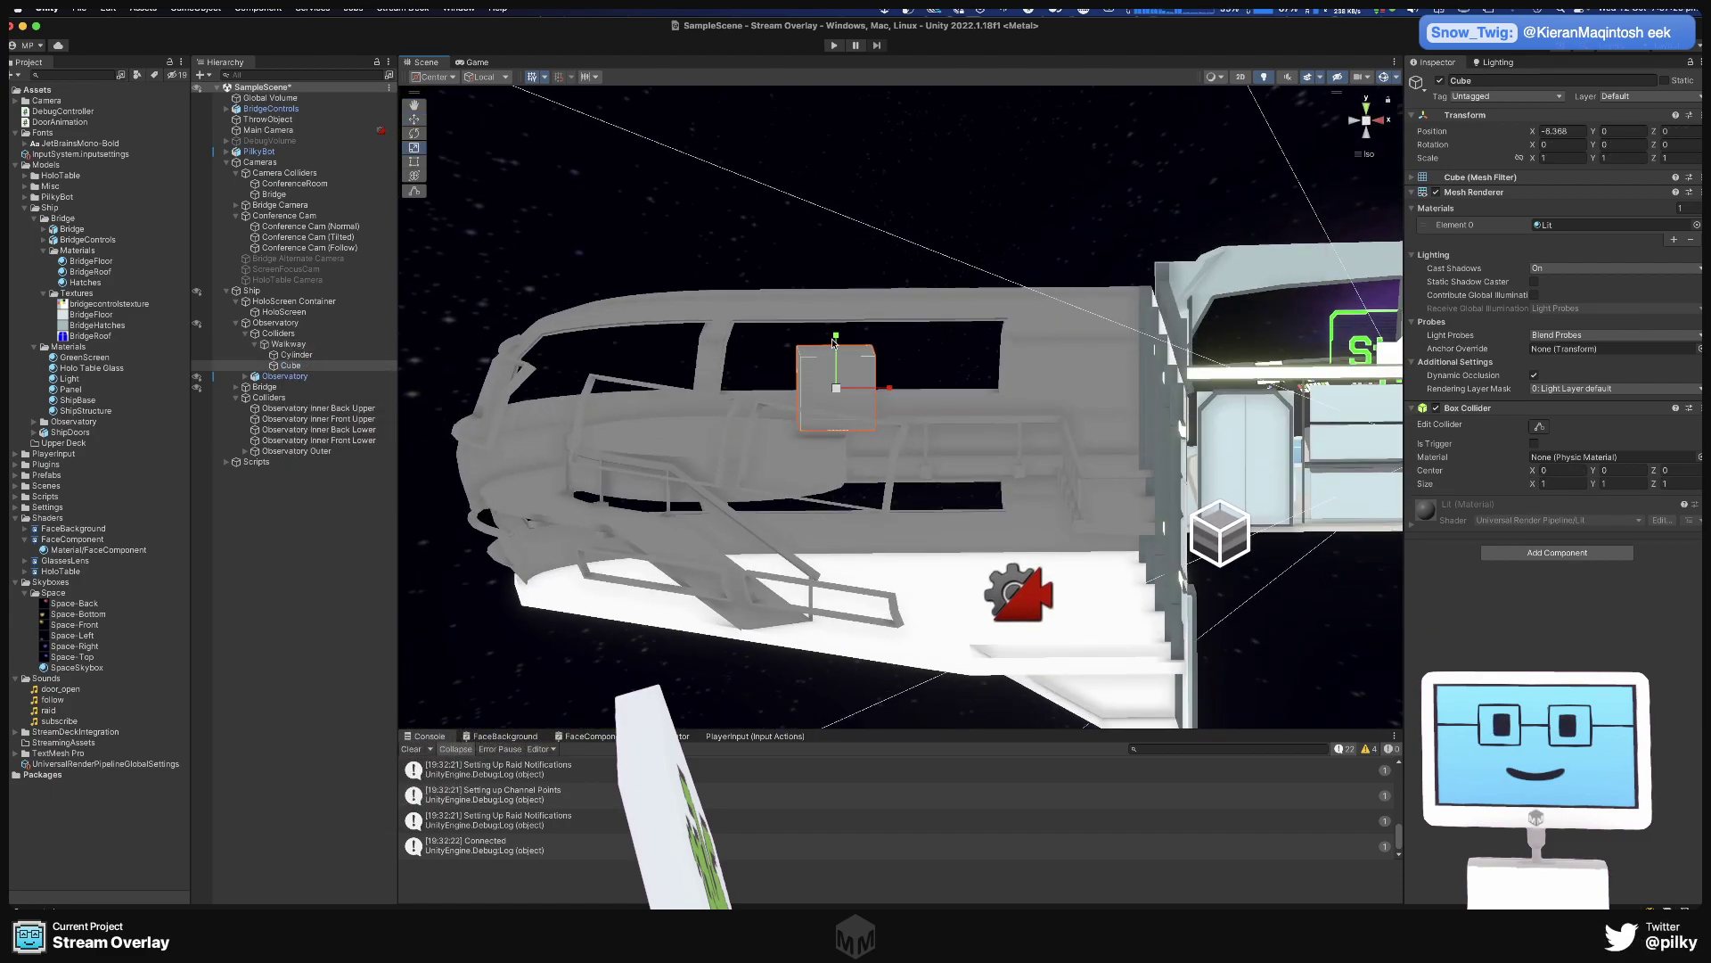
# Scale the cube to about 4.642 in X and Z and 0.647 in Y, and lower it to about Y -0.854.
pyautogui.press('r')
pyautogui.moveTo(836, 339); pyautogui.dragTo(960, 361)
pyautogui.moveTo(836, 337); pyautogui.dragTo(828, 629)
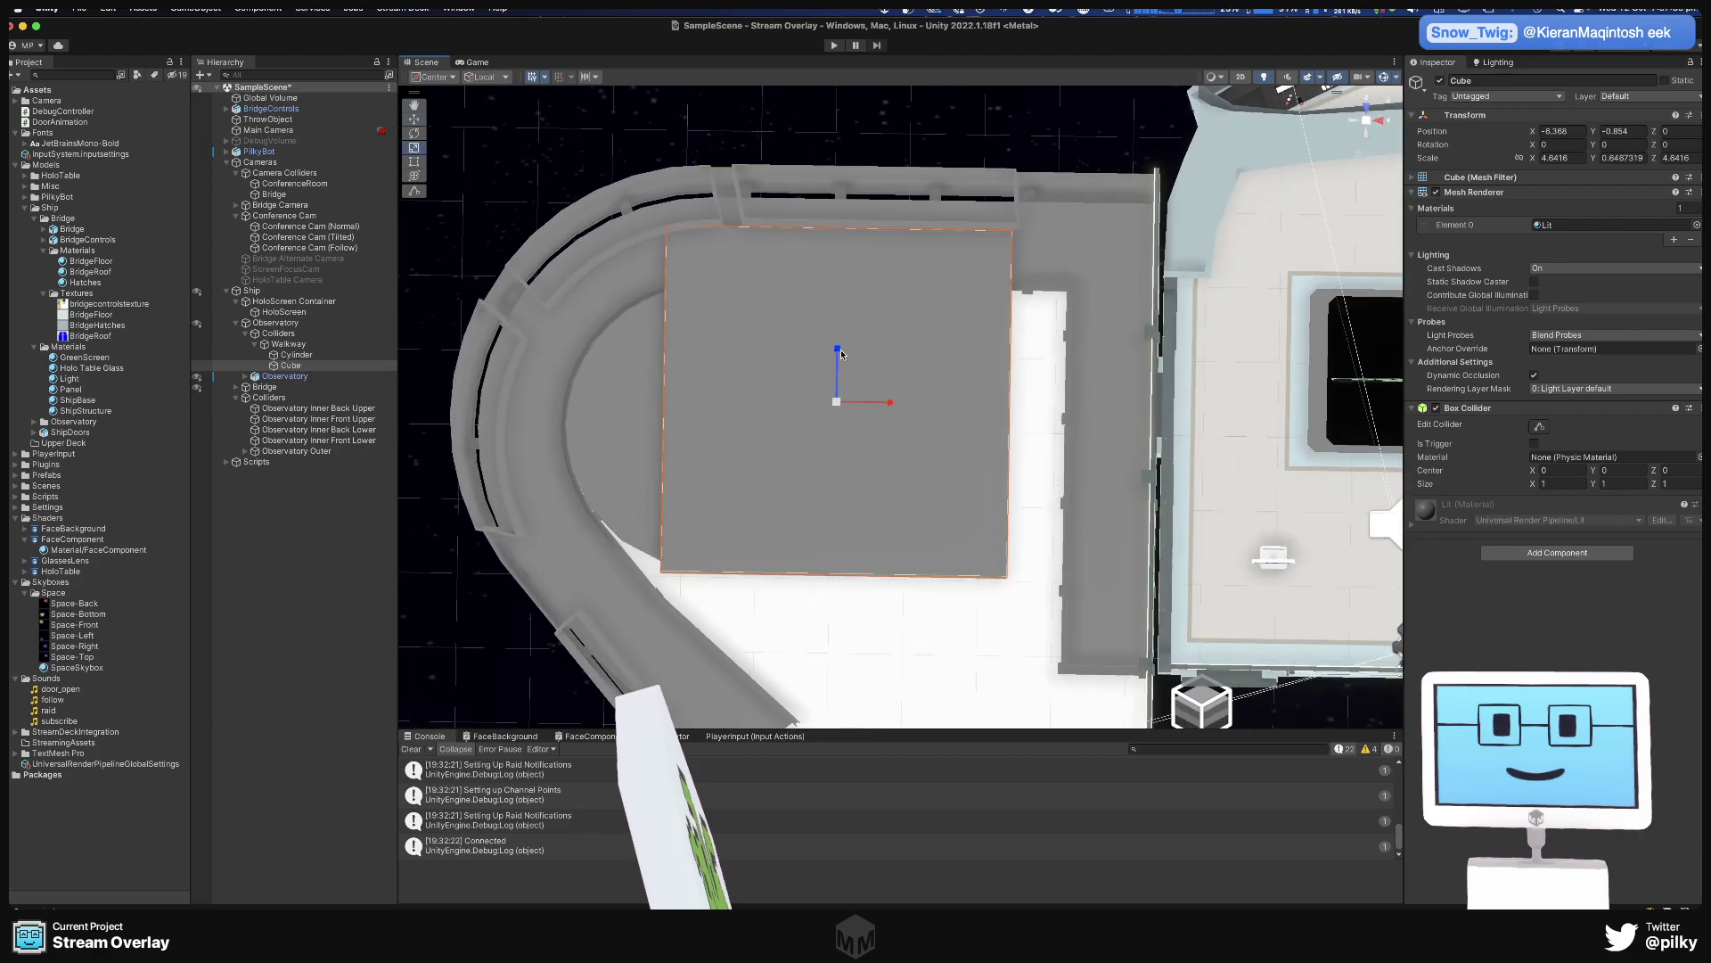
# Fit the cube inside the walkway at about X -5.596, Y -0.8, Z -0.854, with Y scale about 0.396 and Z scale about 4.79.
pyautogui.moveTo(841, 354); pyautogui.dragTo(943, 409)
pyautogui.moveTo(903, 355); pyautogui.dragTo(907, 413)
pyautogui.moveTo(956, 465); pyautogui.dragTo(901, 260)
pyautogui.moveTo(894, 409); pyautogui.dragTo(864, 790)
pyautogui.press('w')
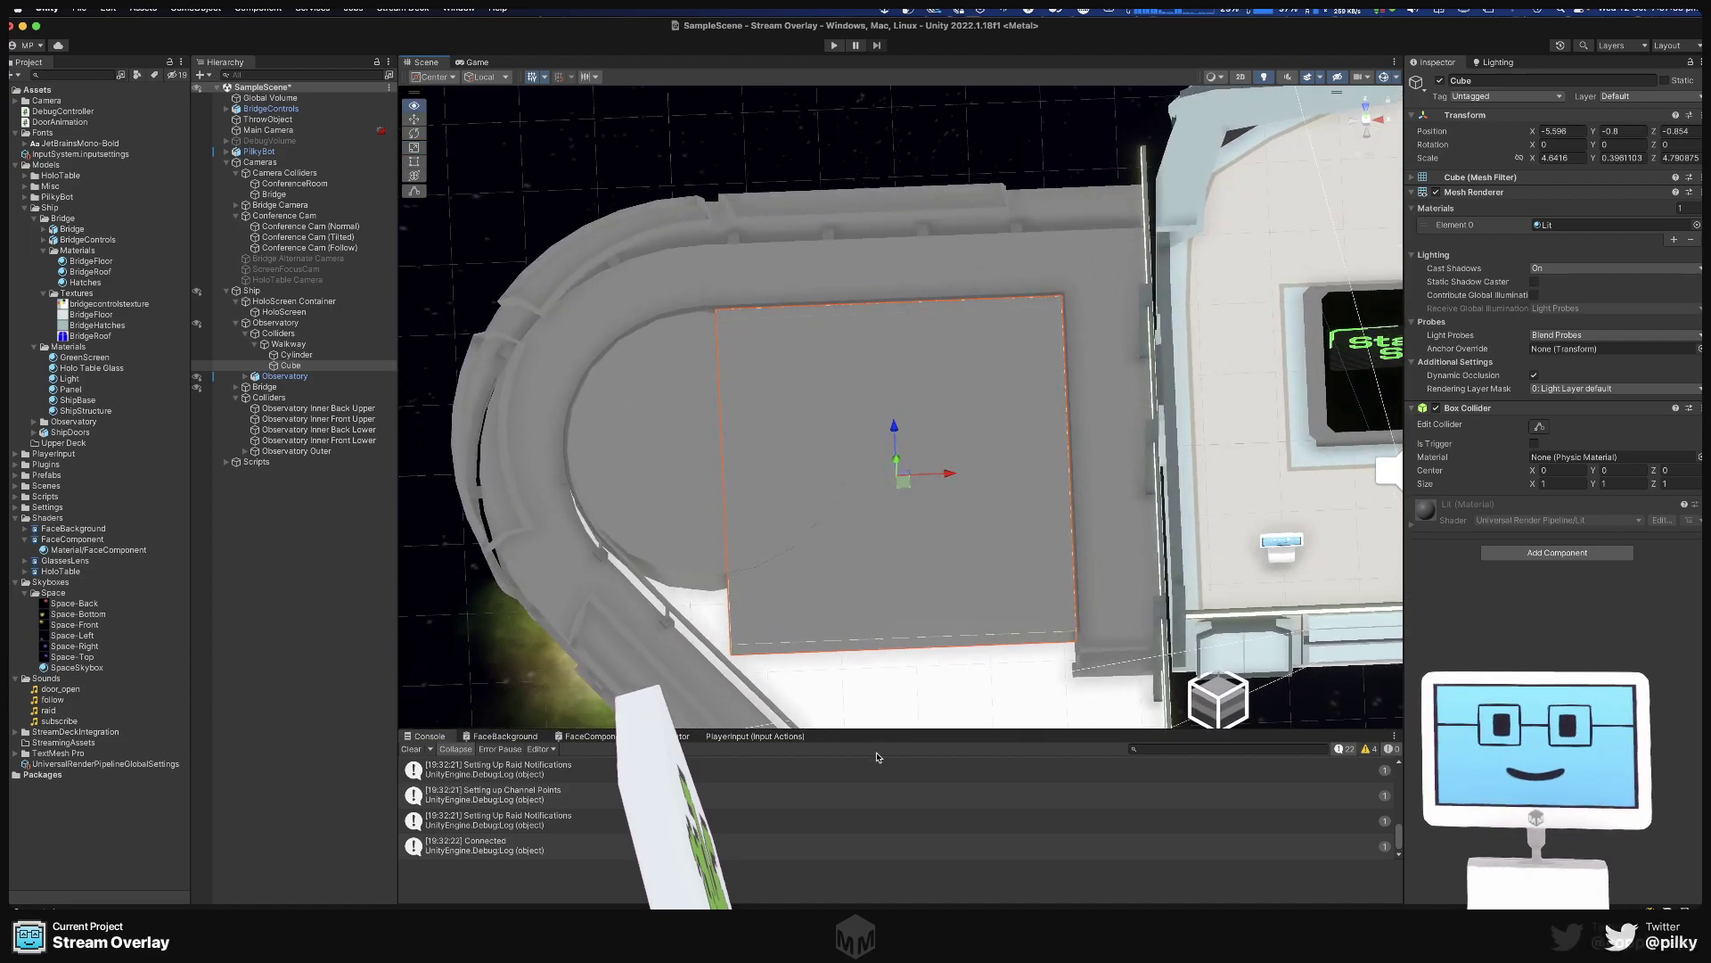
# Refine the cube's fit against the walkway with Z scale about 4.889 and Z position about -0.87.
pyautogui.press('r')
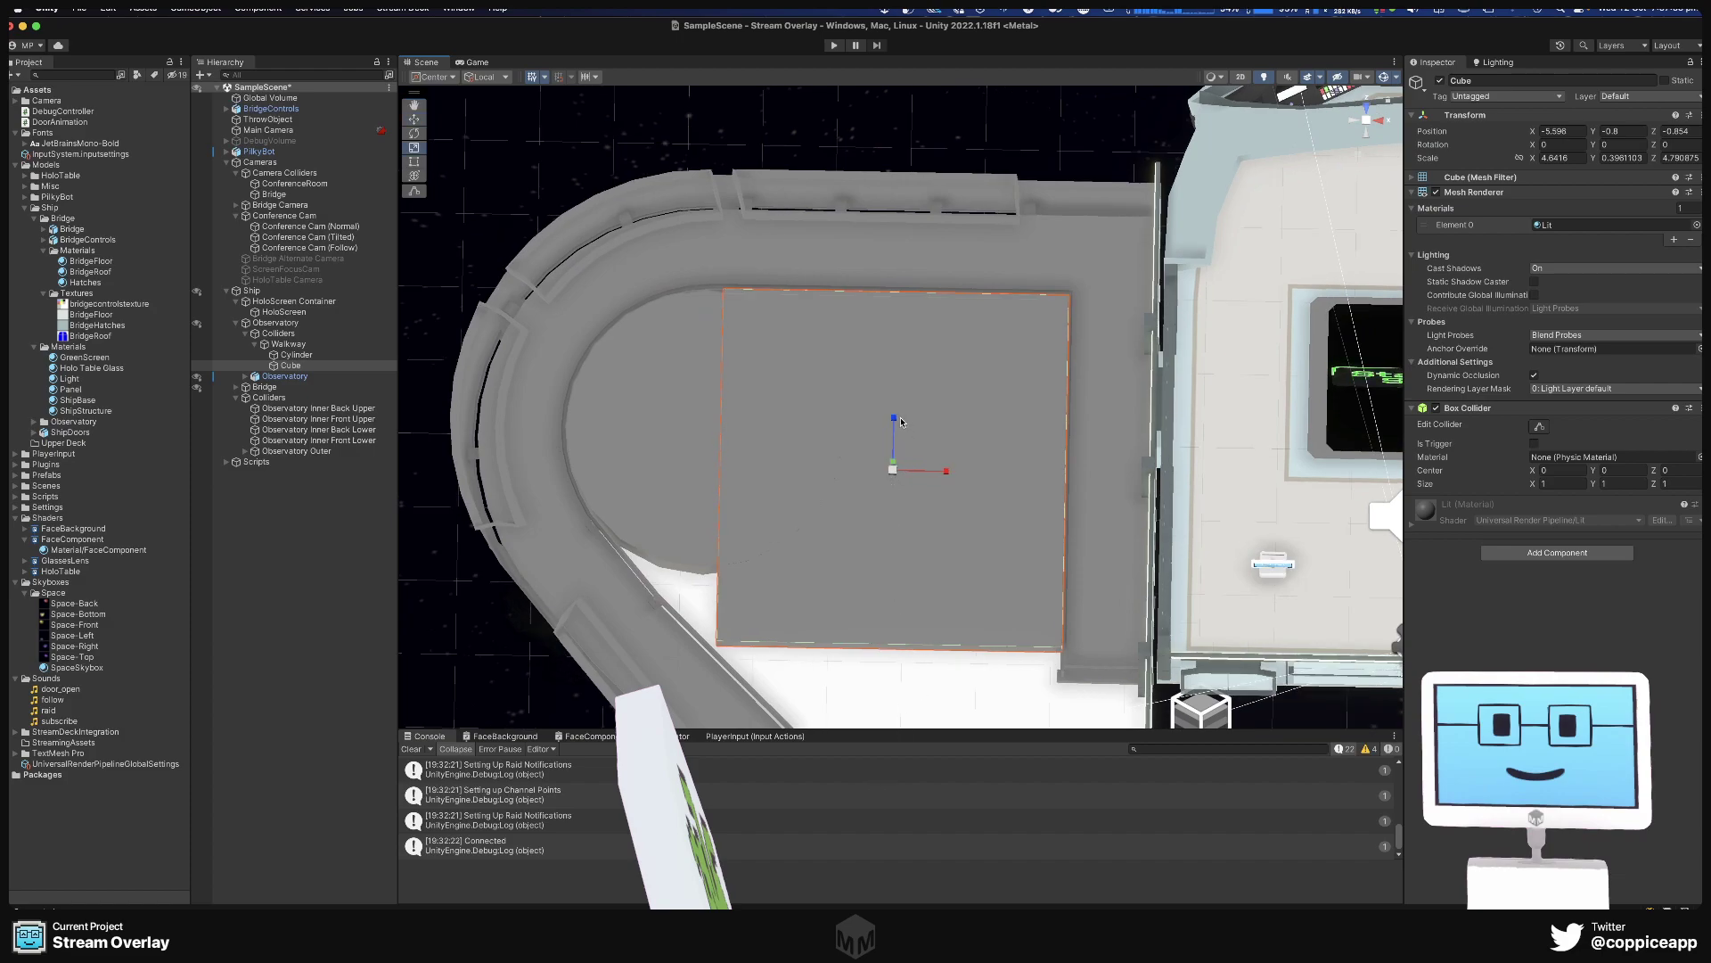
pyautogui.moveTo(895, 418); pyautogui.dragTo(894, 455)
pyautogui.moveTo(896, 446); pyautogui.dragTo(888, 664)
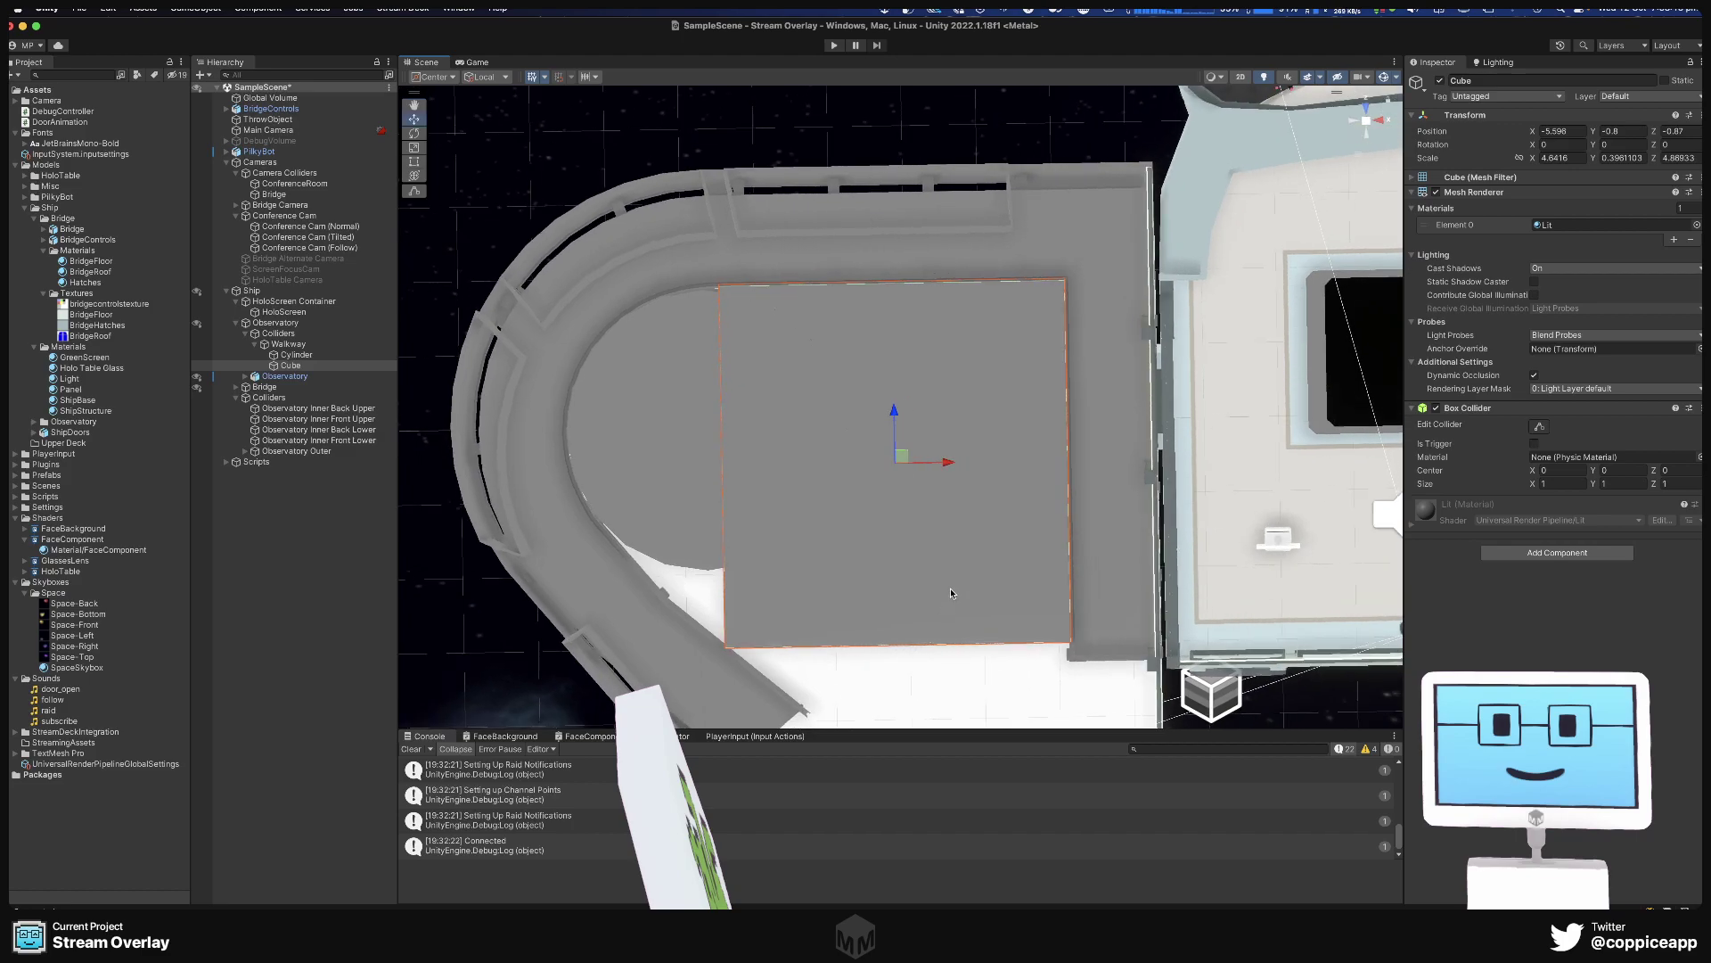
# Add a second cube under the Walkway object and move it just beyond the walkway's end near the bridge, at about X -2.888.
pyautogui.rightClick(294, 347)
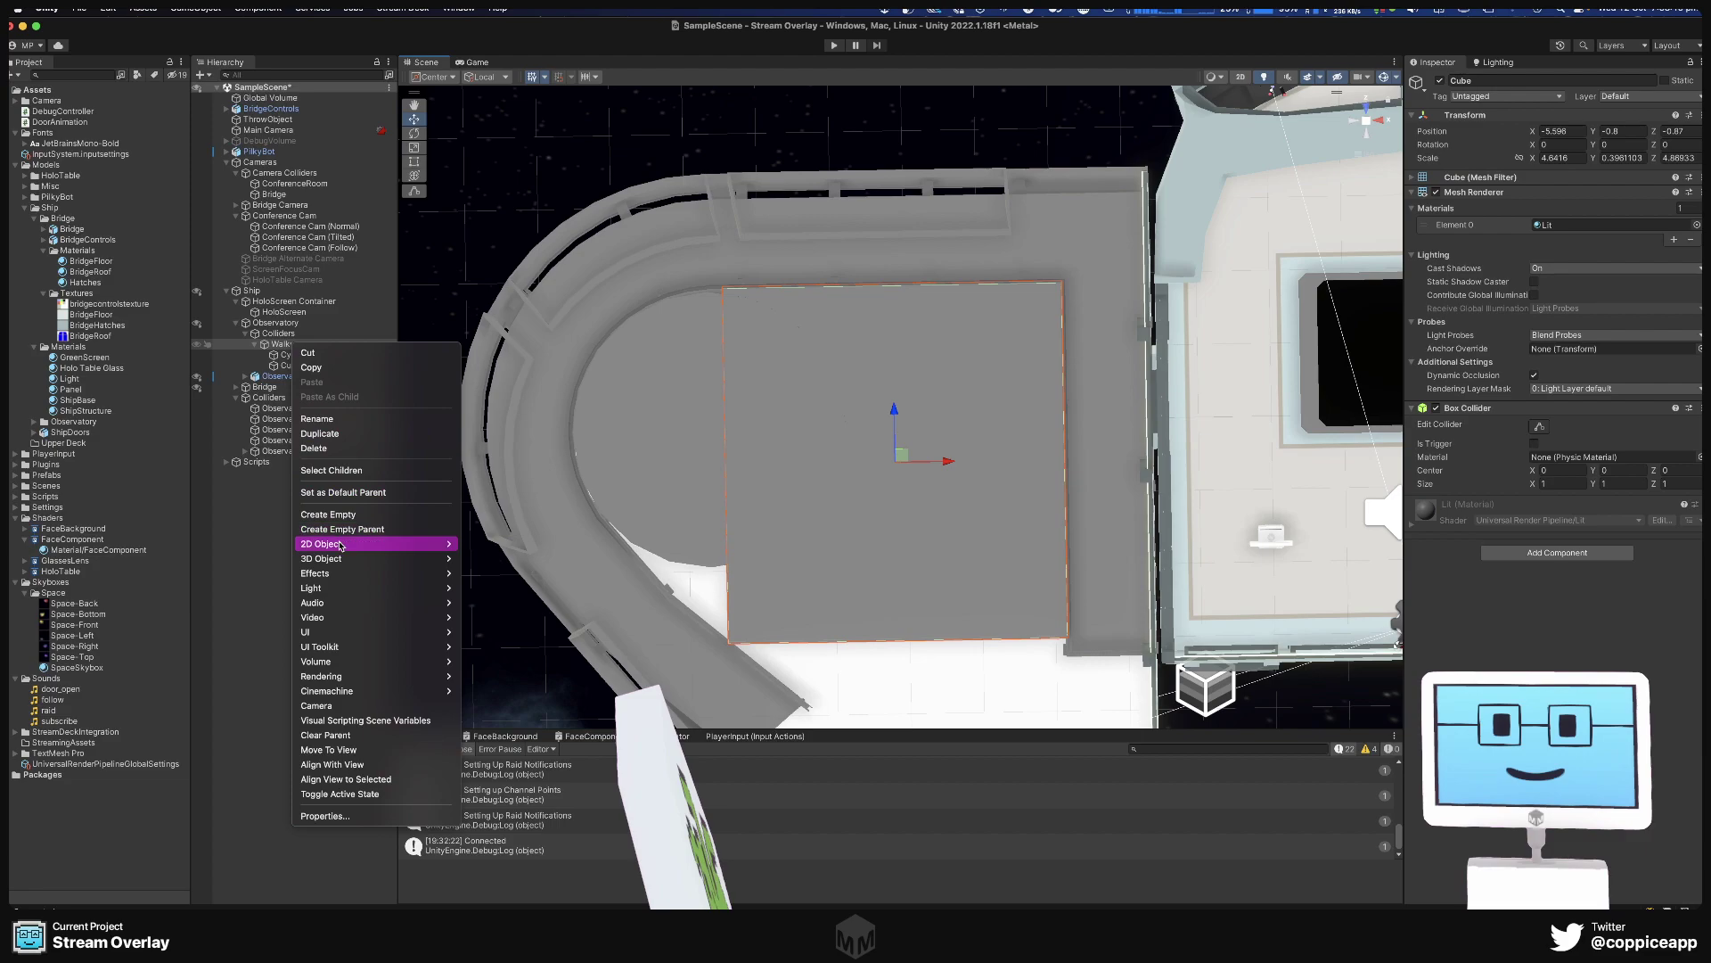
pyautogui.moveTo(380, 562)
pyautogui.click(478, 558)
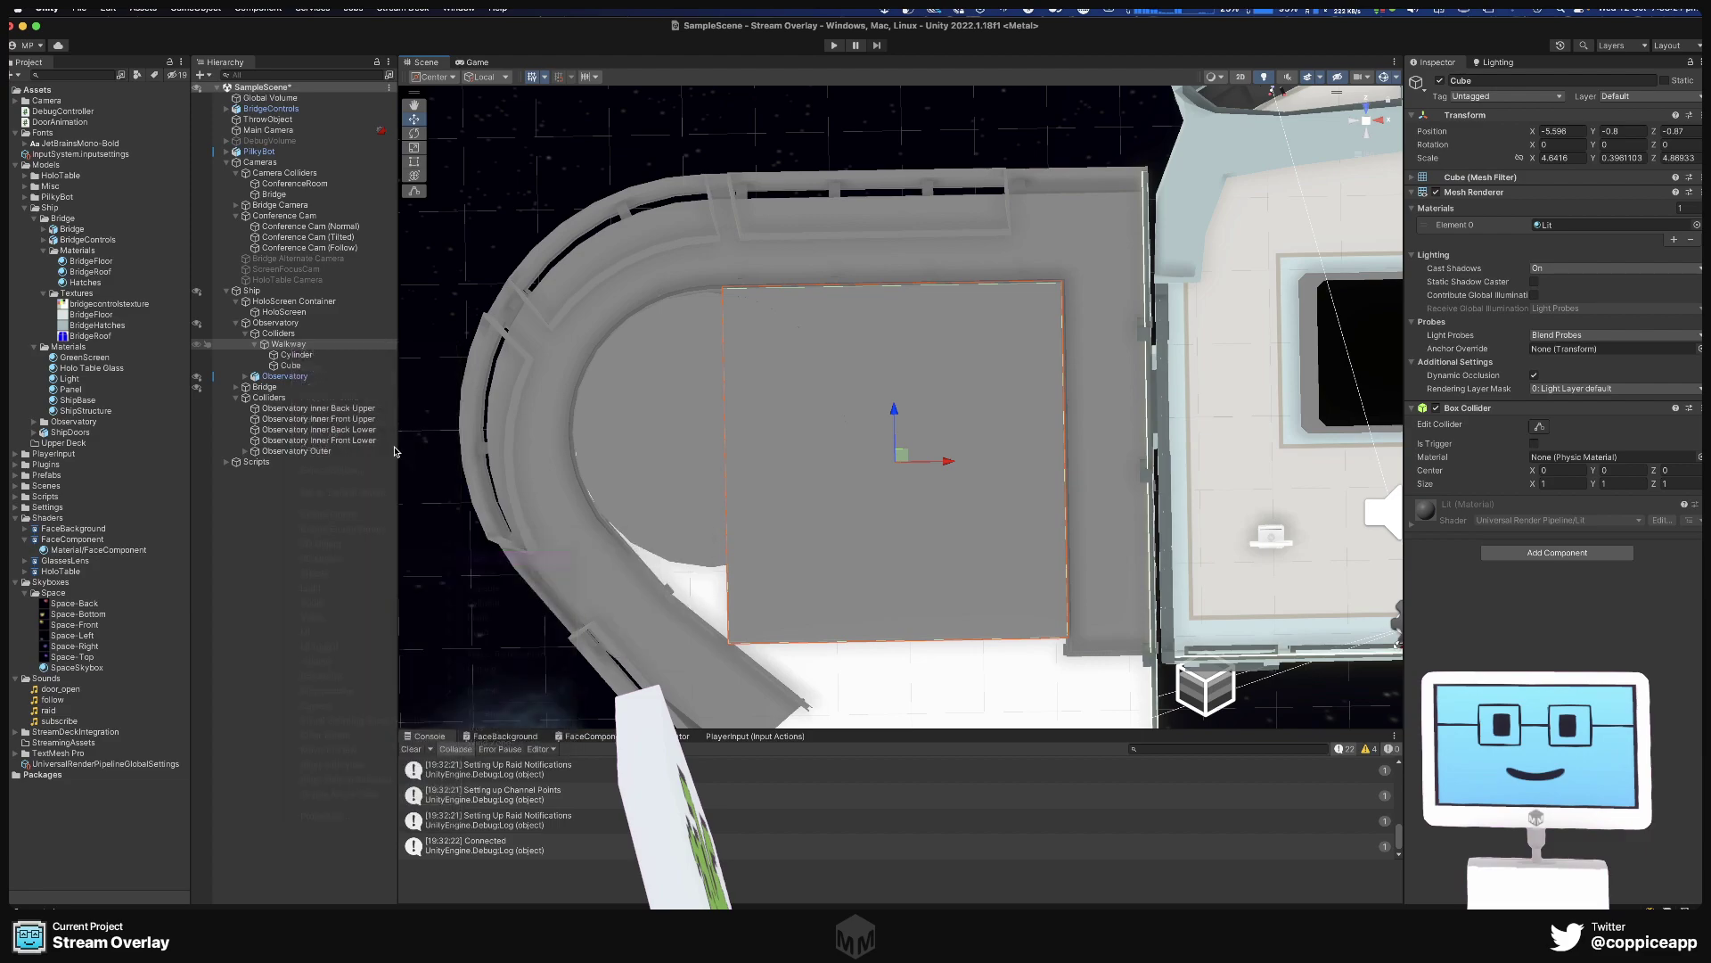
pyautogui.keyDown('alt'); pyautogui.moveTo(950, 597); pyautogui.dragTo(939, 348); pyautogui.keyUp('alt')
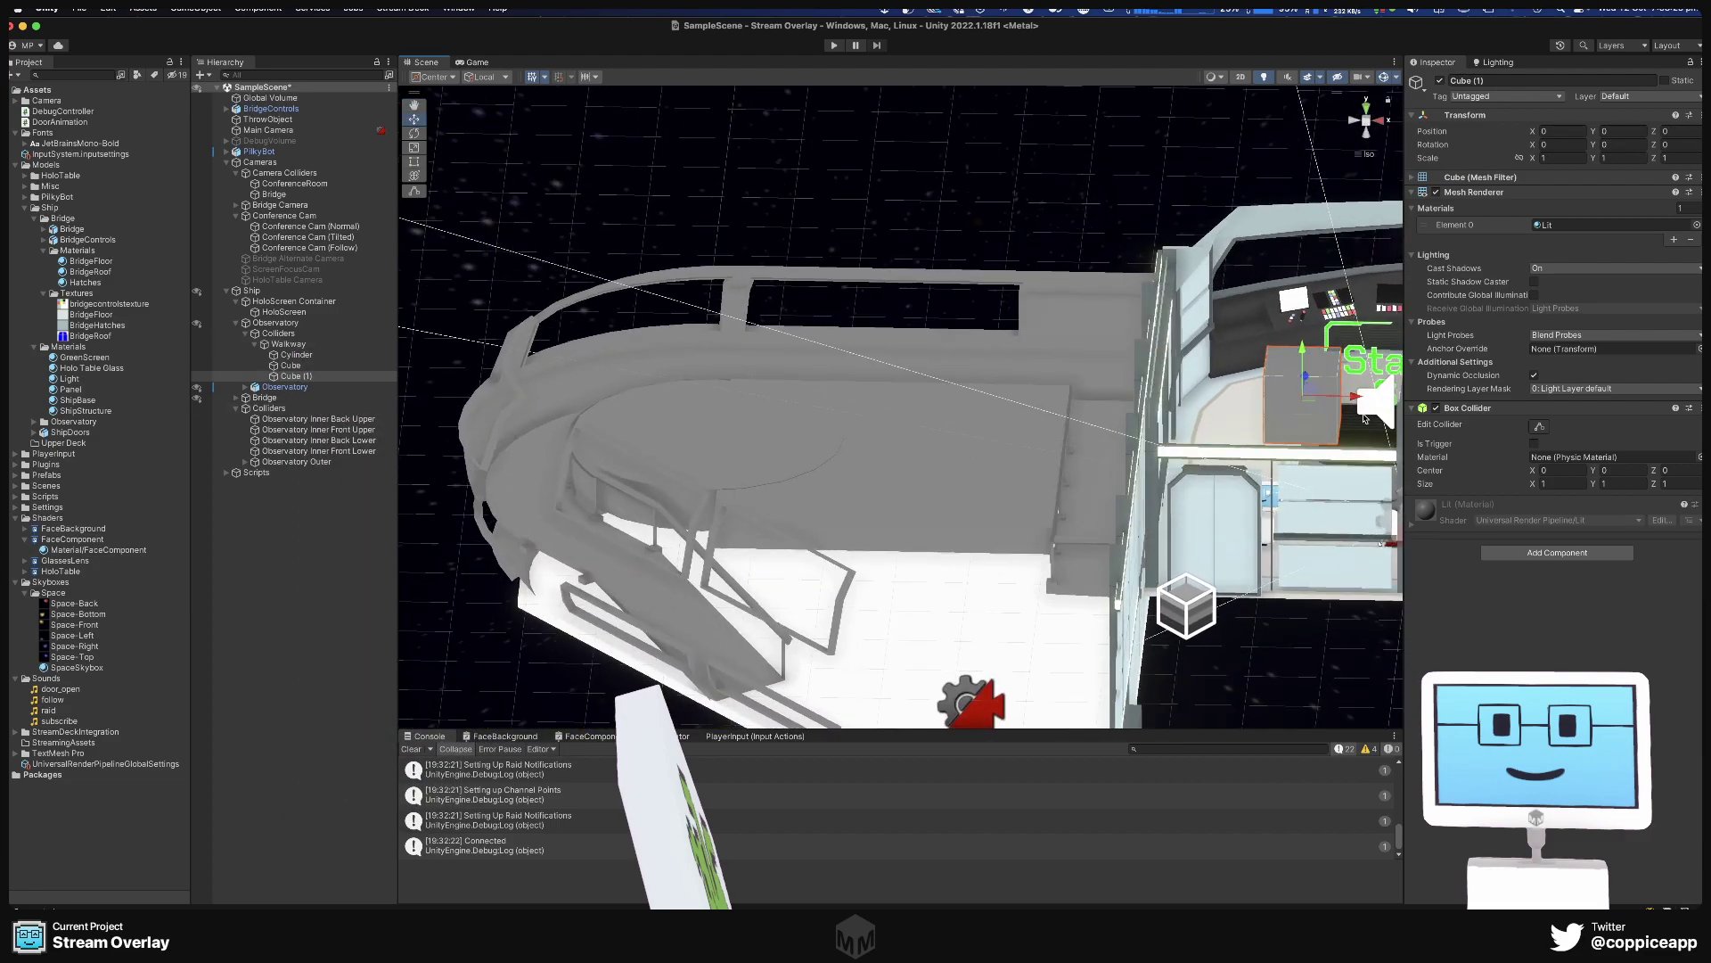
pyautogui.moveTo(1328, 380); pyautogui.dragTo(1057, 695)
pyautogui.scroll(2, 1058, 695)
pyautogui.moveTo(1039, 612); pyautogui.dragTo(999, 539, button='middle')
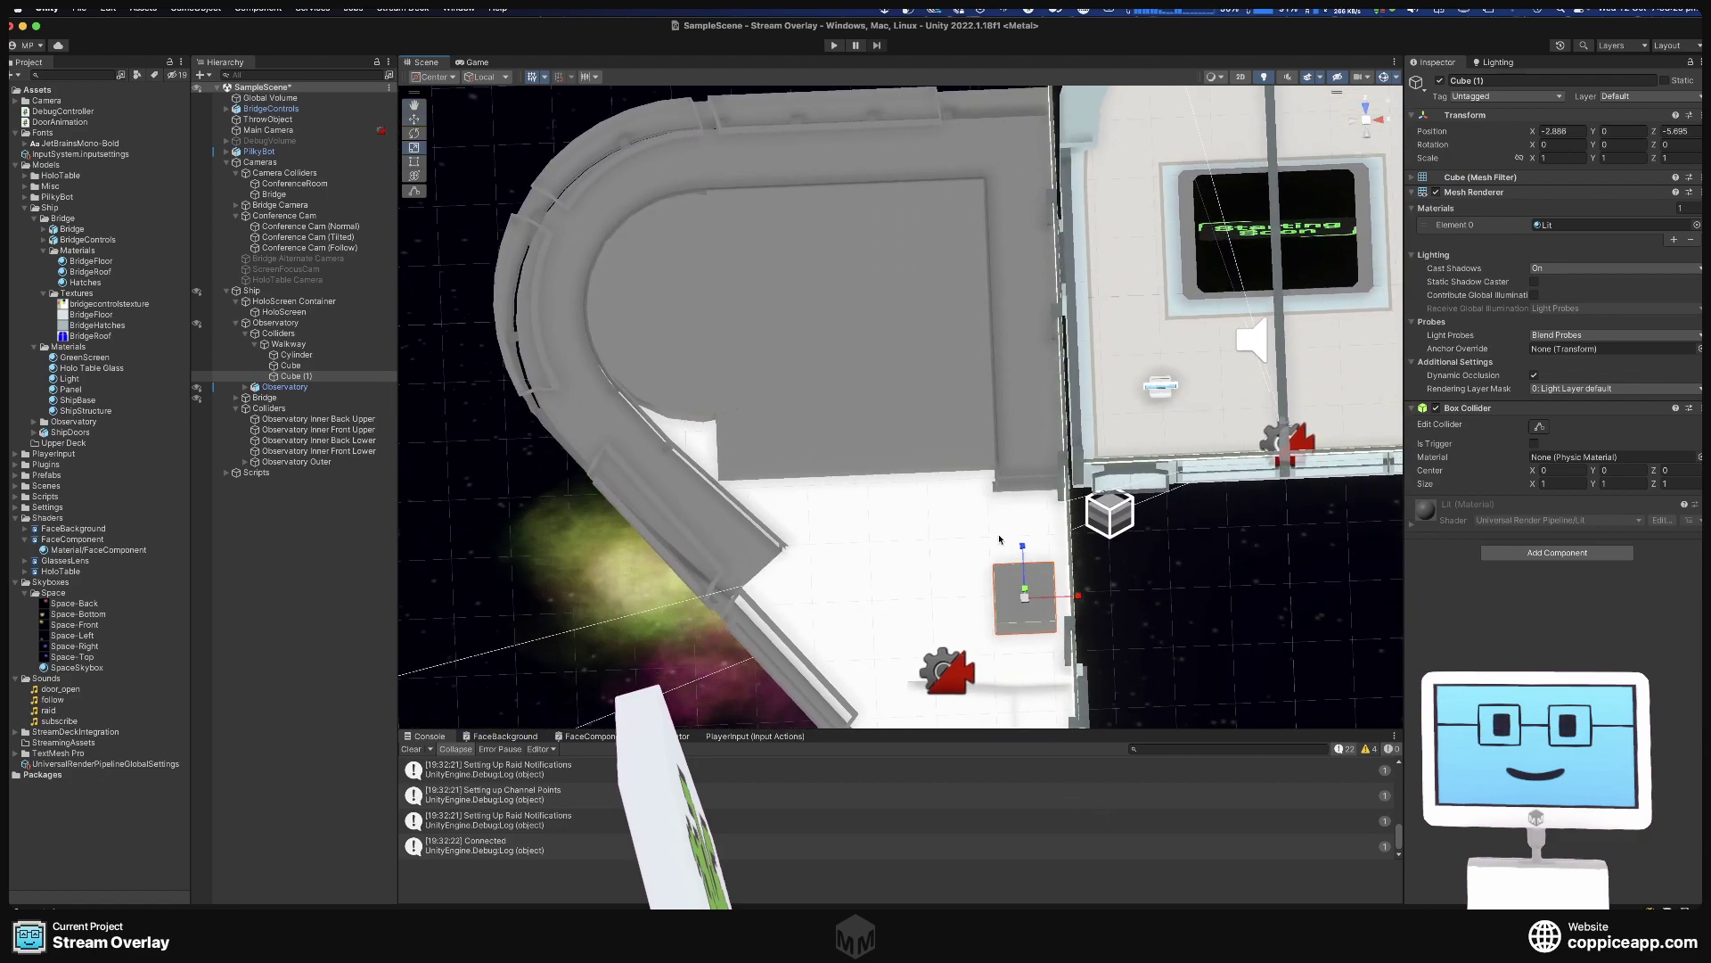
# Fit the second cube across the walkway's end with X scale about 1.214, Z scale about 0.237, at about X -2.74, Y -0.87, Z -3.35.
pyautogui.moveTo(1022, 546); pyautogui.dragTo(1027, 229)
pyautogui.press('w')
pyautogui.moveTo(1028, 321); pyautogui.dragTo(999, 692)
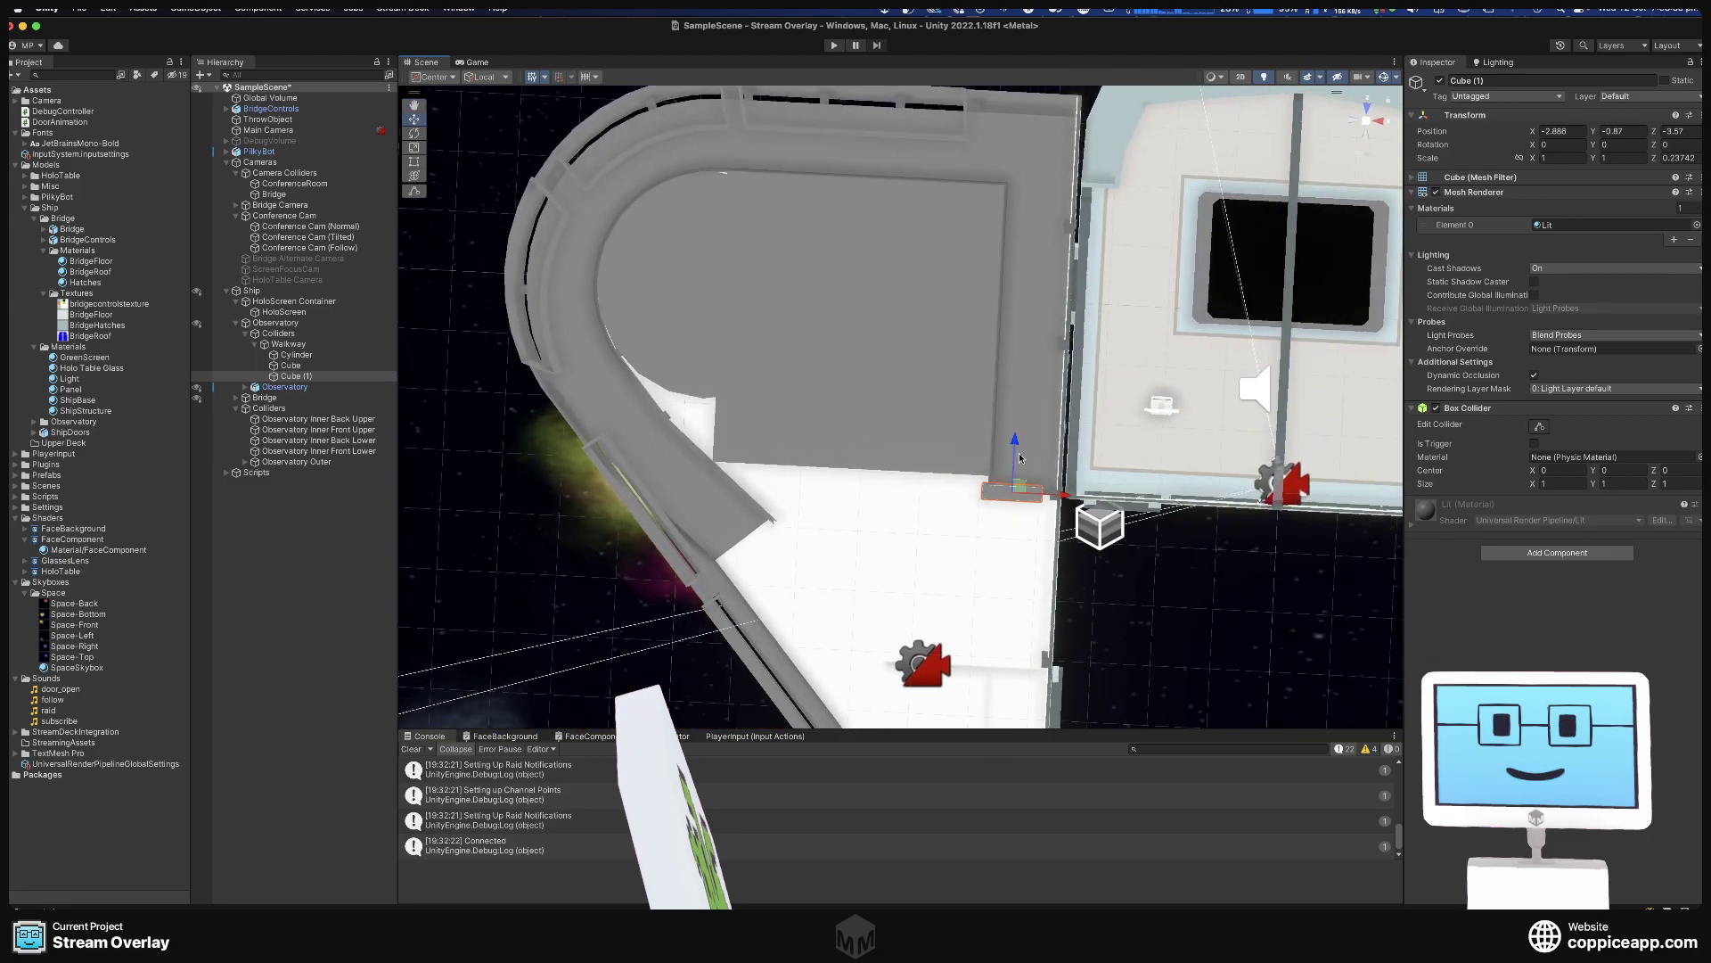
pyautogui.moveTo(1019, 445); pyautogui.dragTo(1017, 436)
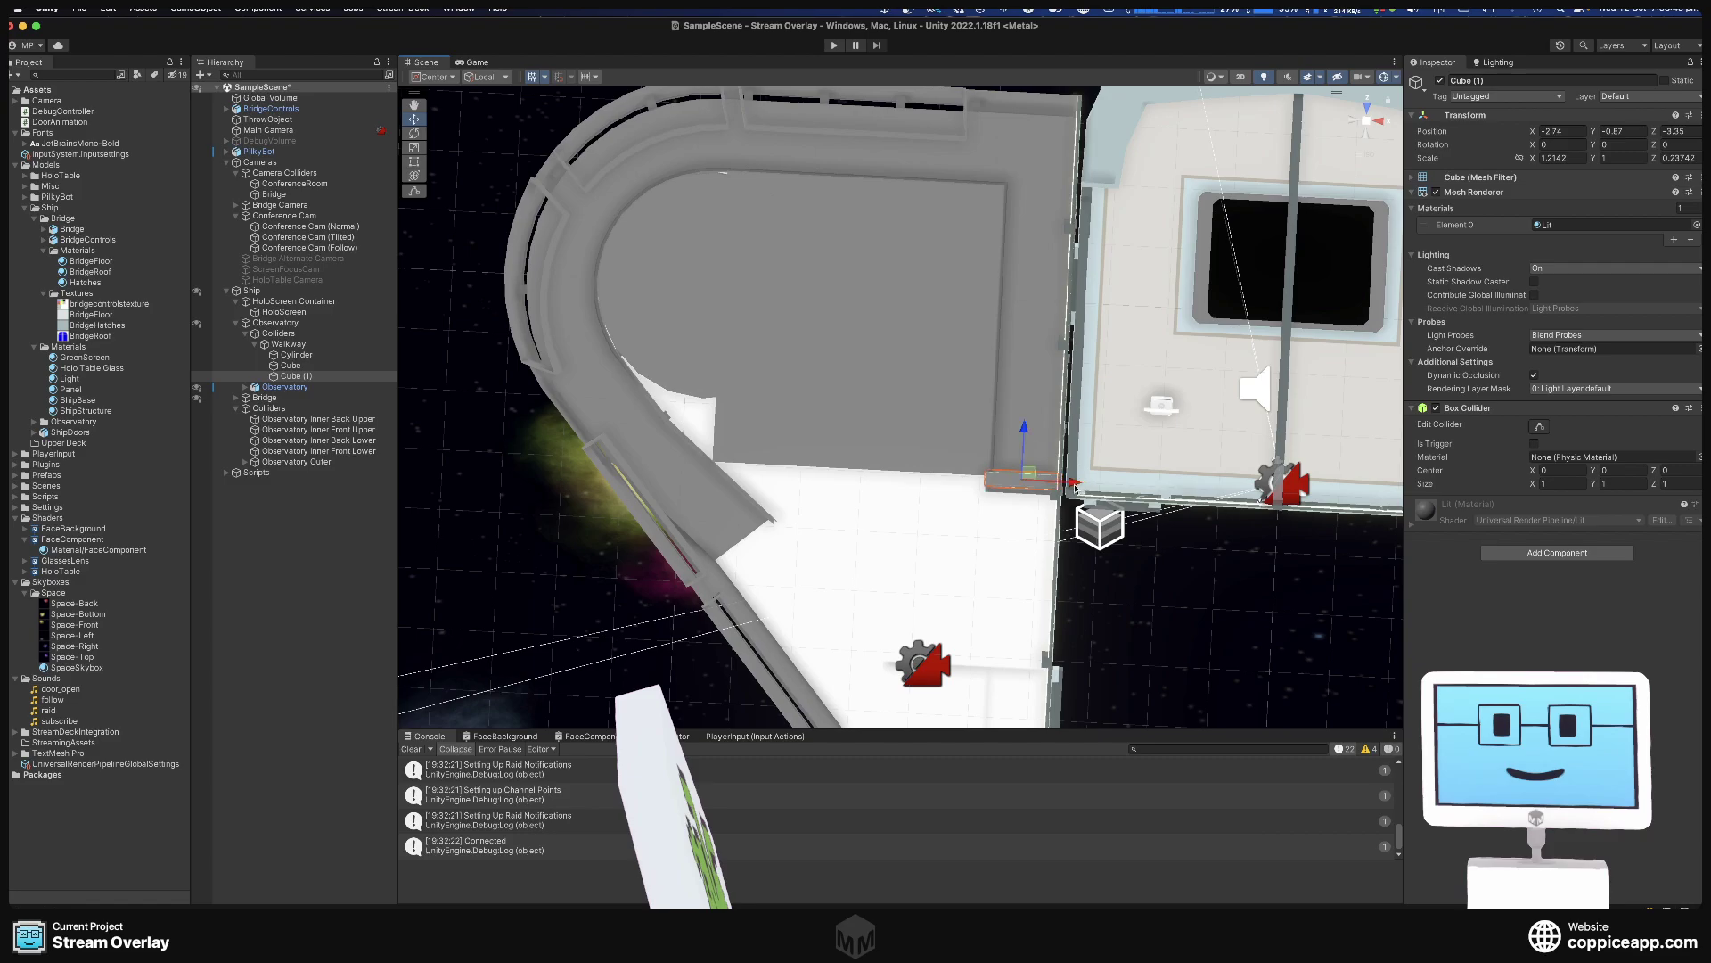
# Select the cylinder and both walkway cubes and disable their Mesh Renderer.
pyautogui.keyDown('alt'); pyautogui.moveTo(1076, 488); pyautogui.dragTo(1017, 479); pyautogui.keyUp('alt')
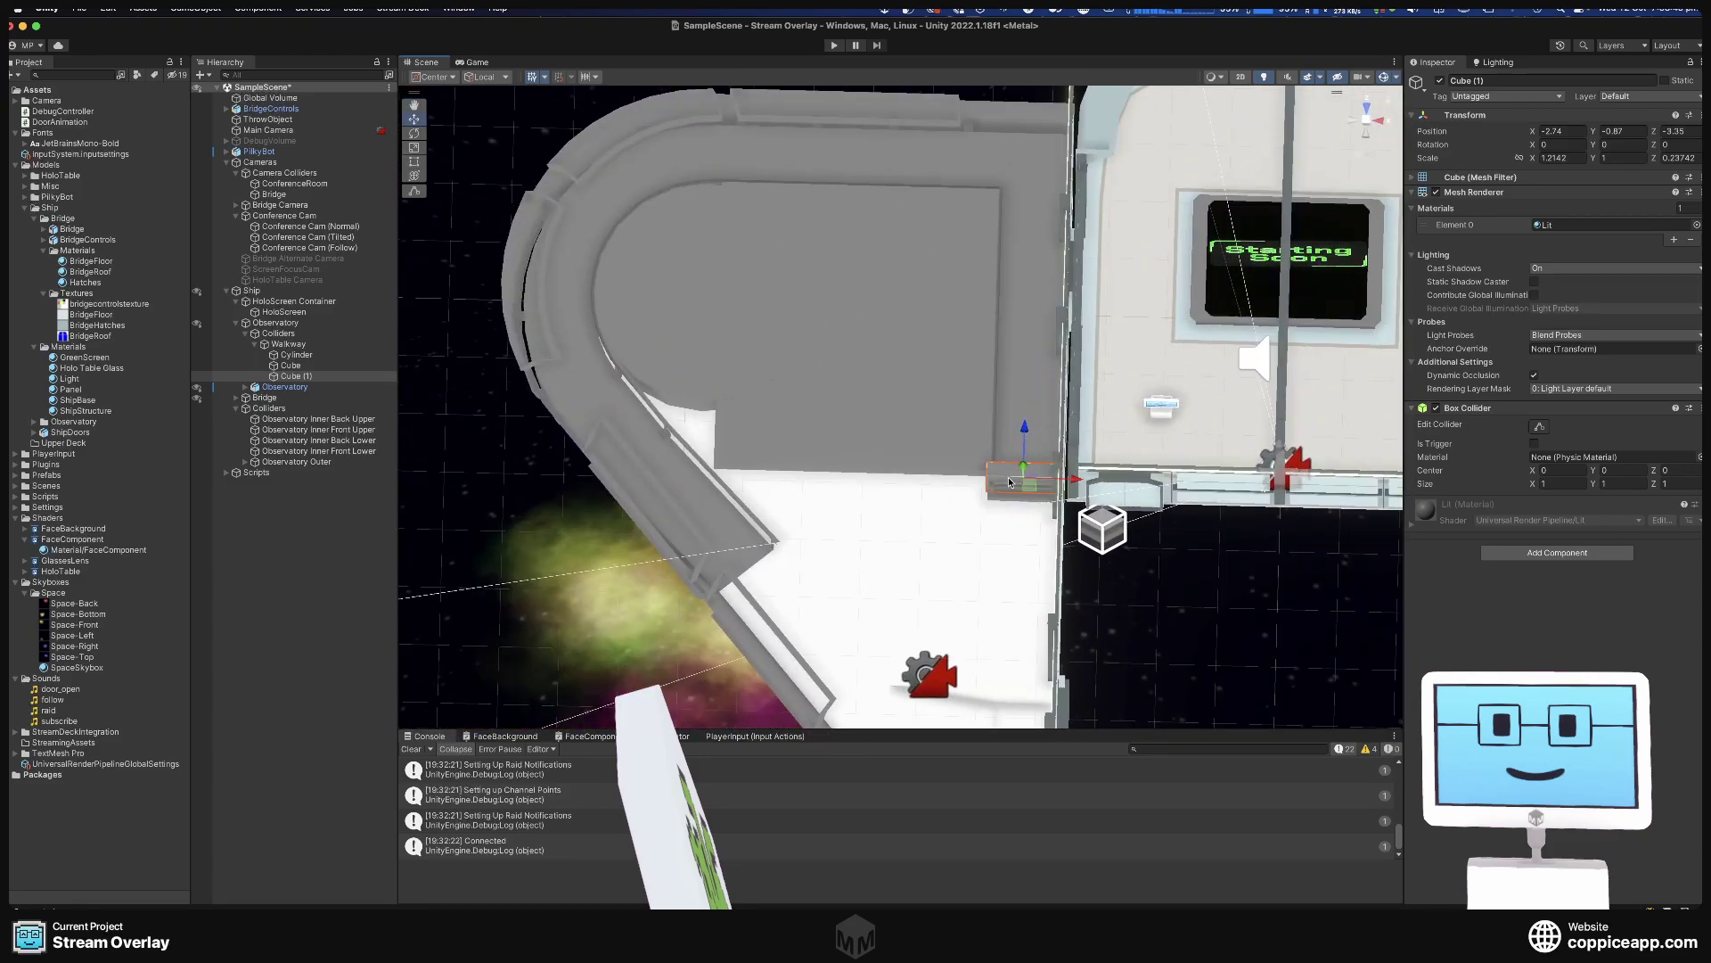
pyautogui.keyDown('shift'); pyautogui.click(840, 385); pyautogui.keyUp('shift')
pyautogui.keyDown('shift'); pyautogui.click(642, 312); pyautogui.keyUp('shift')
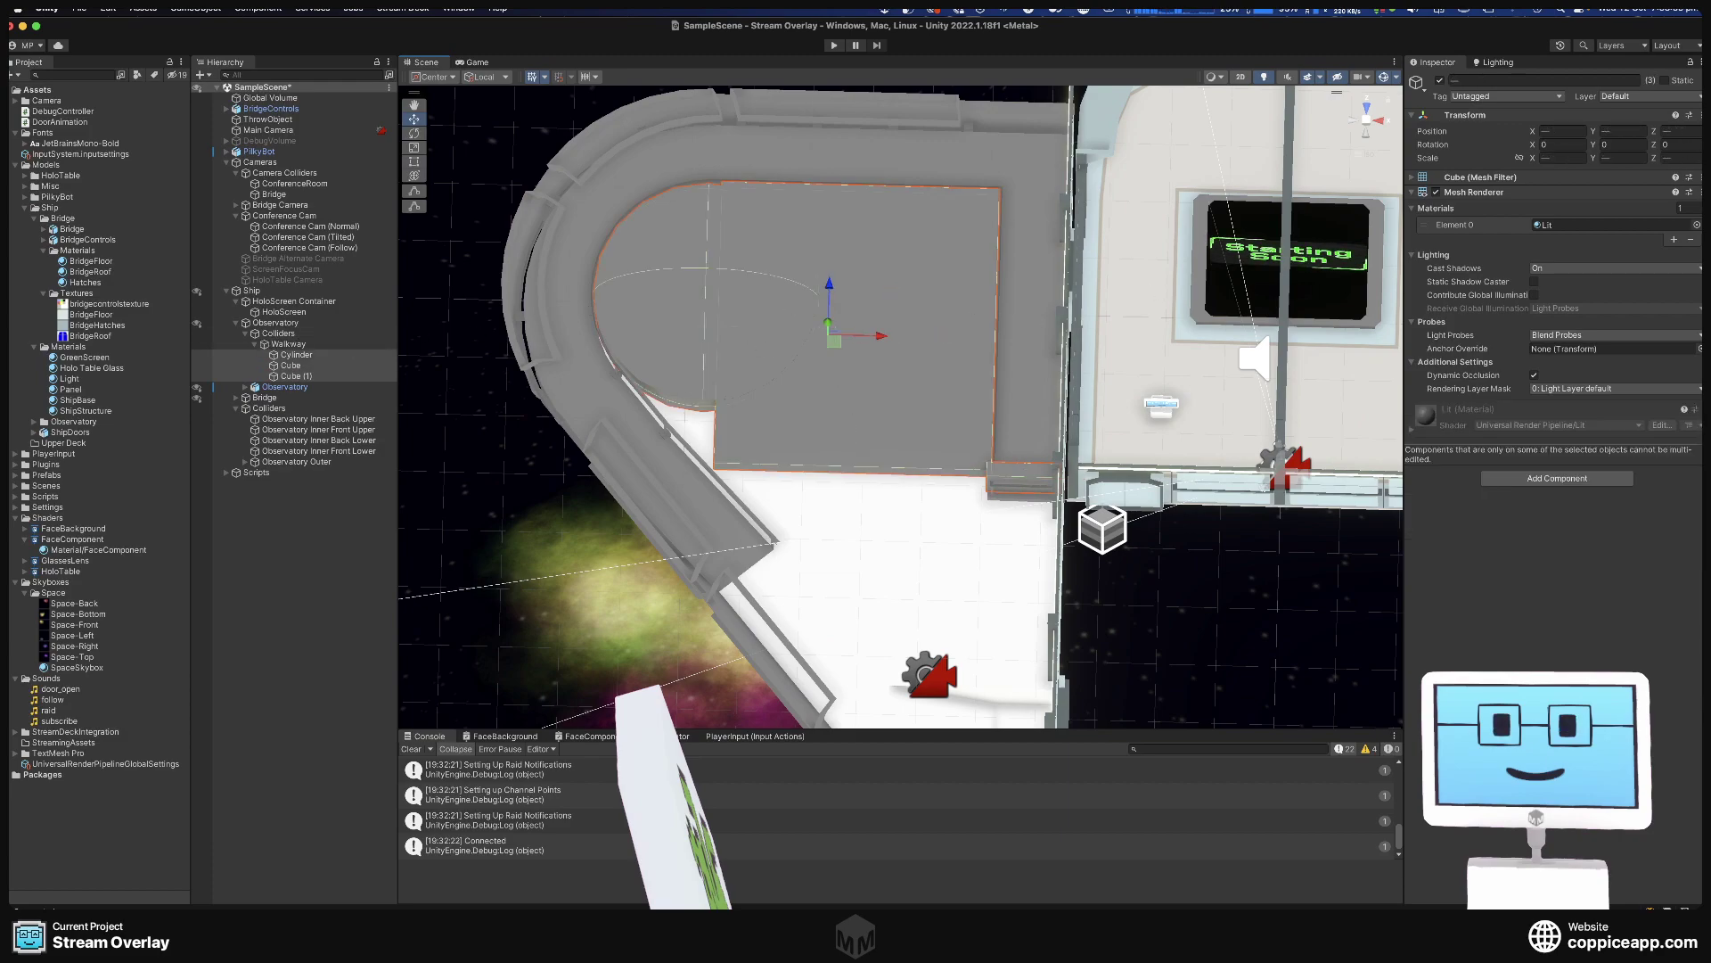
pyautogui.keyDown('alt'); pyautogui.moveTo(1136, 463); pyautogui.dragTo(962, 490); pyautogui.keyUp('alt')
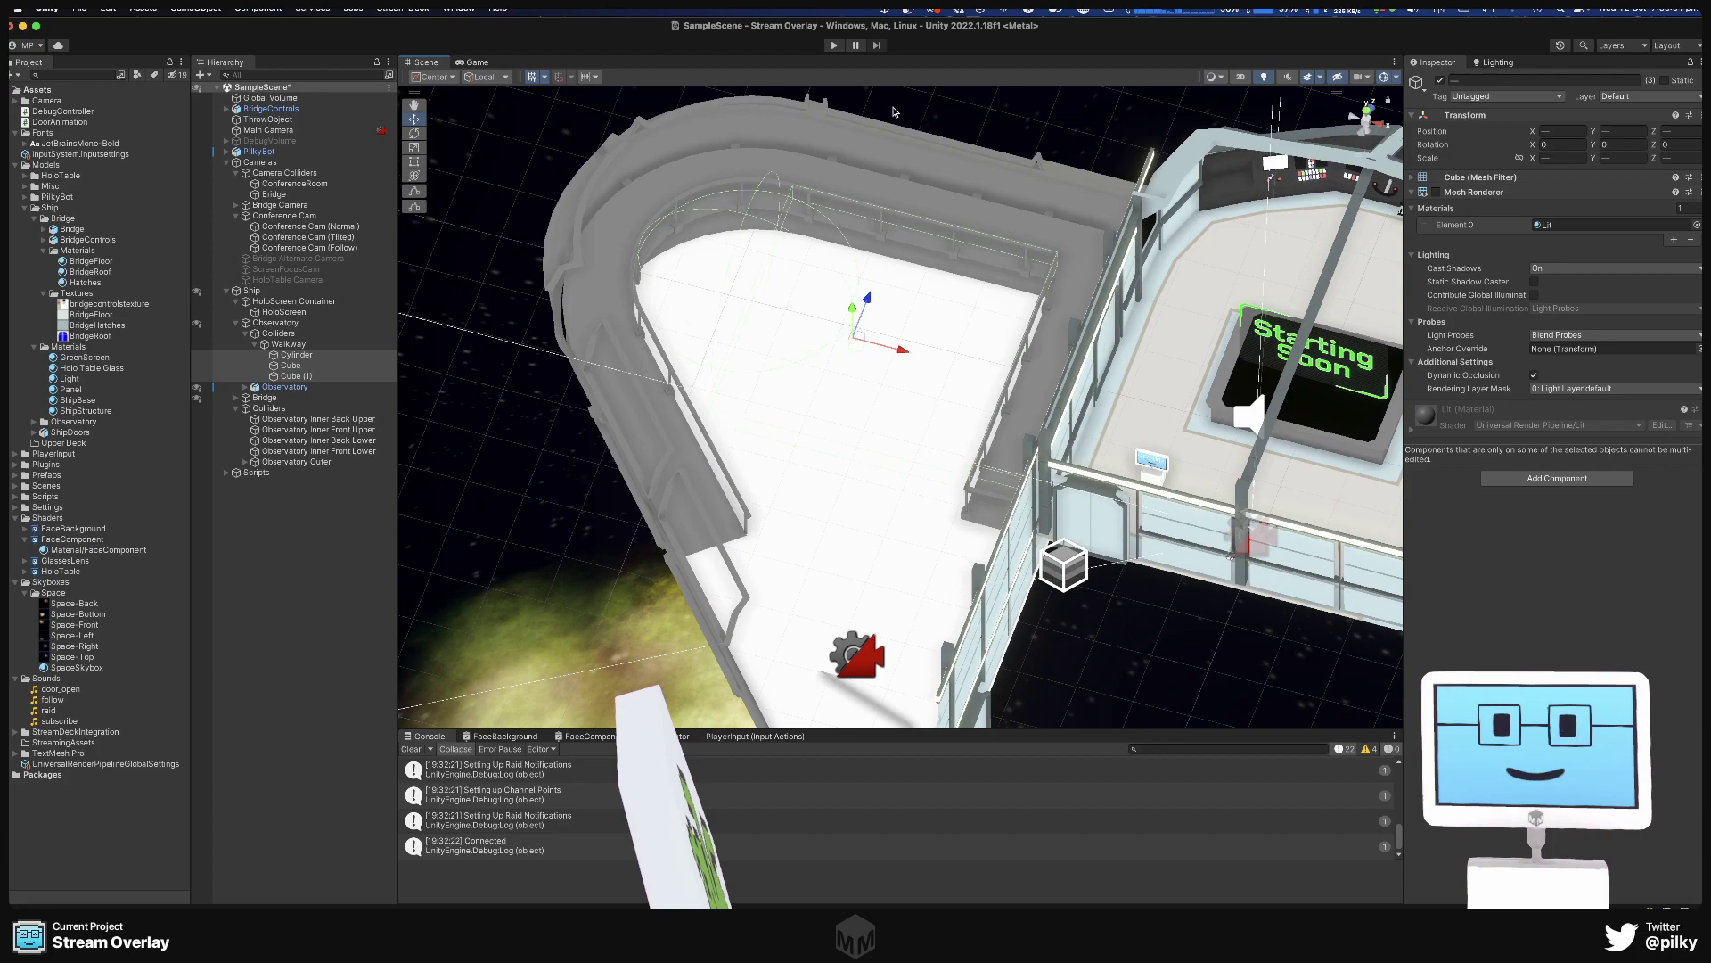
# Run the scene in Play mode to test the walkway colliders, and stop it again.
pyautogui.click(835, 48)
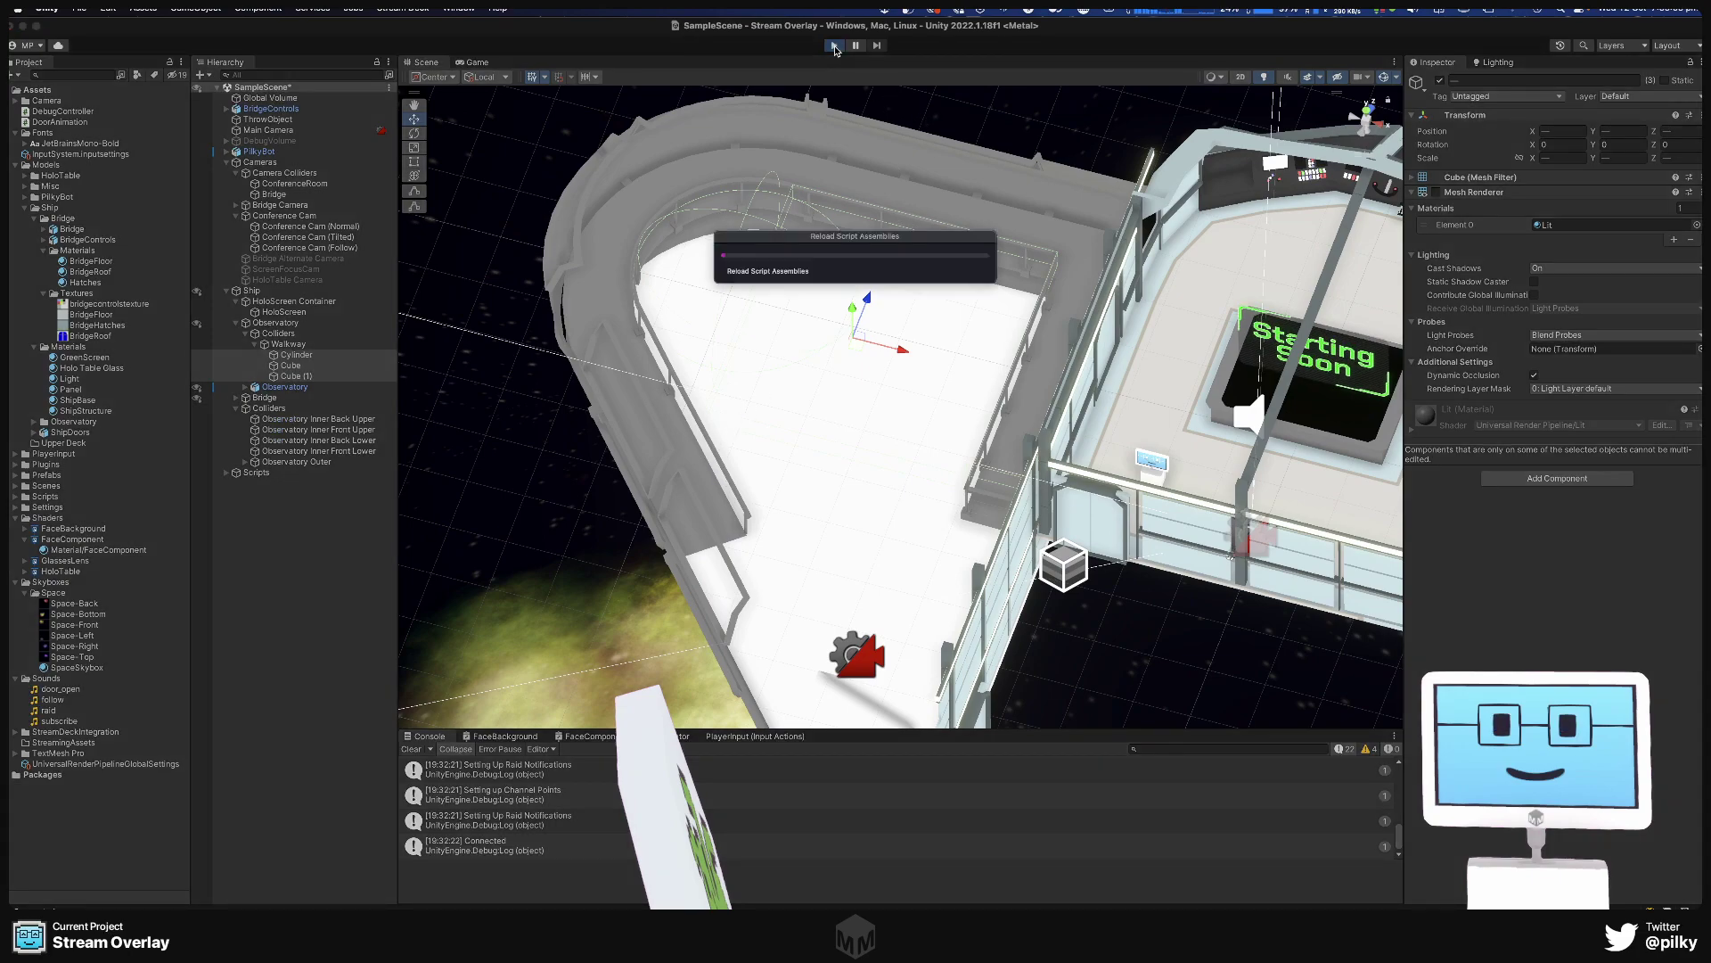
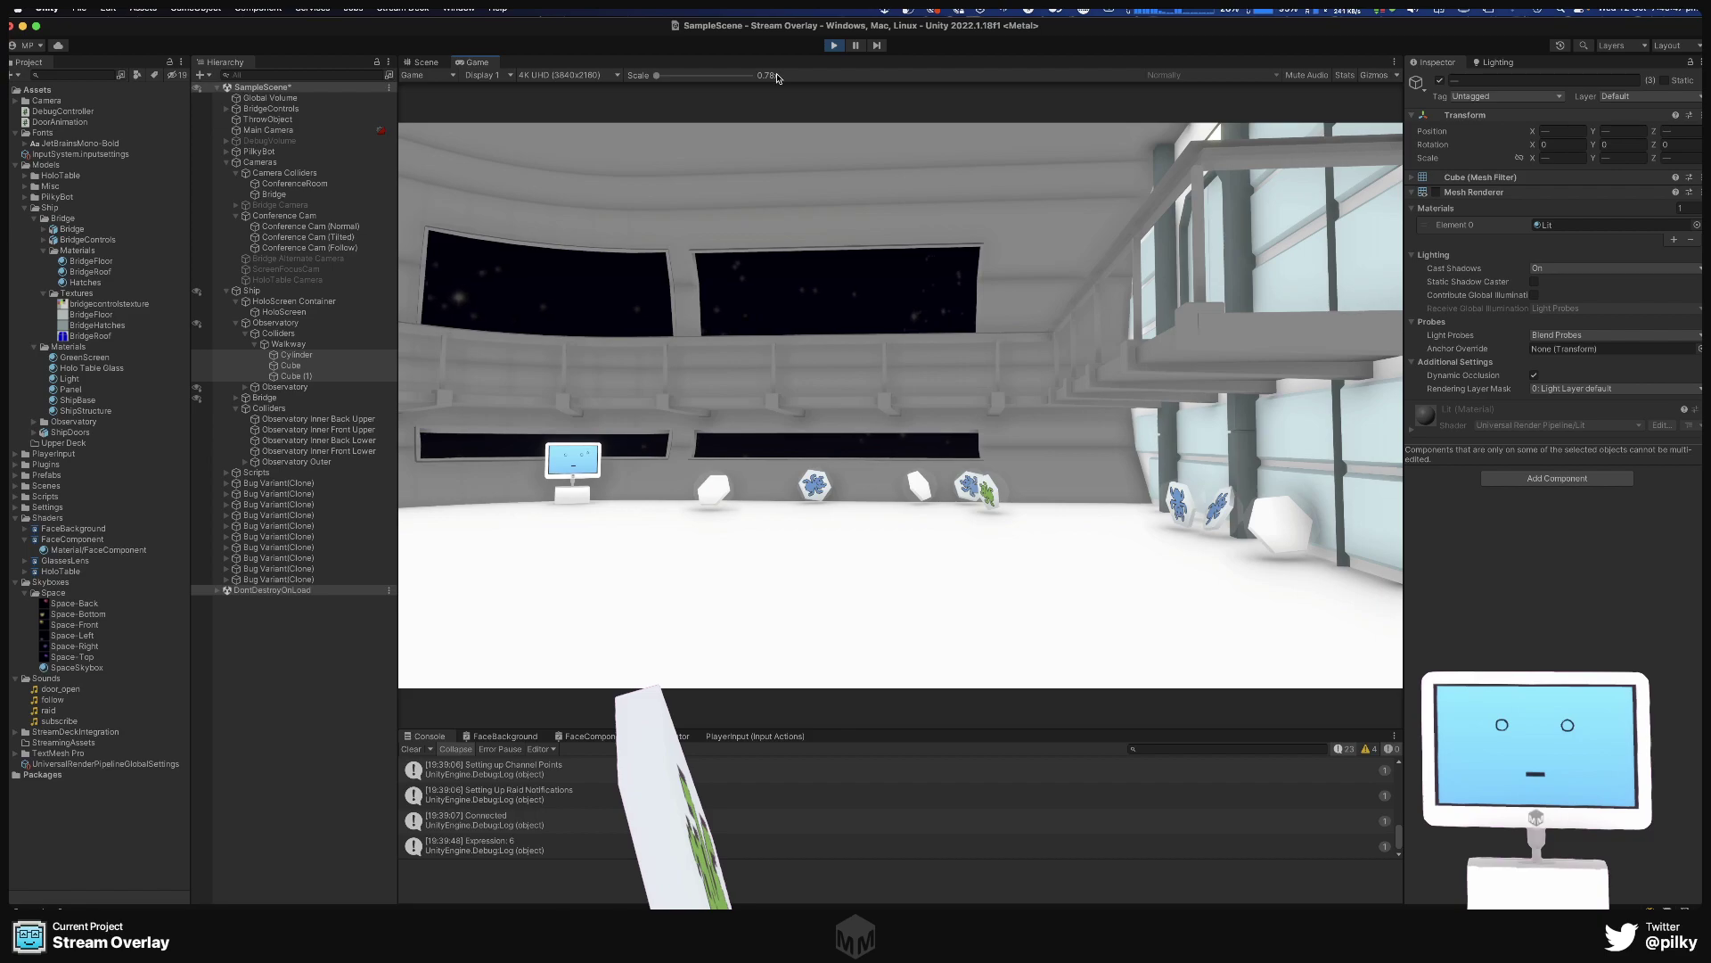
pyautogui.click(832, 45)
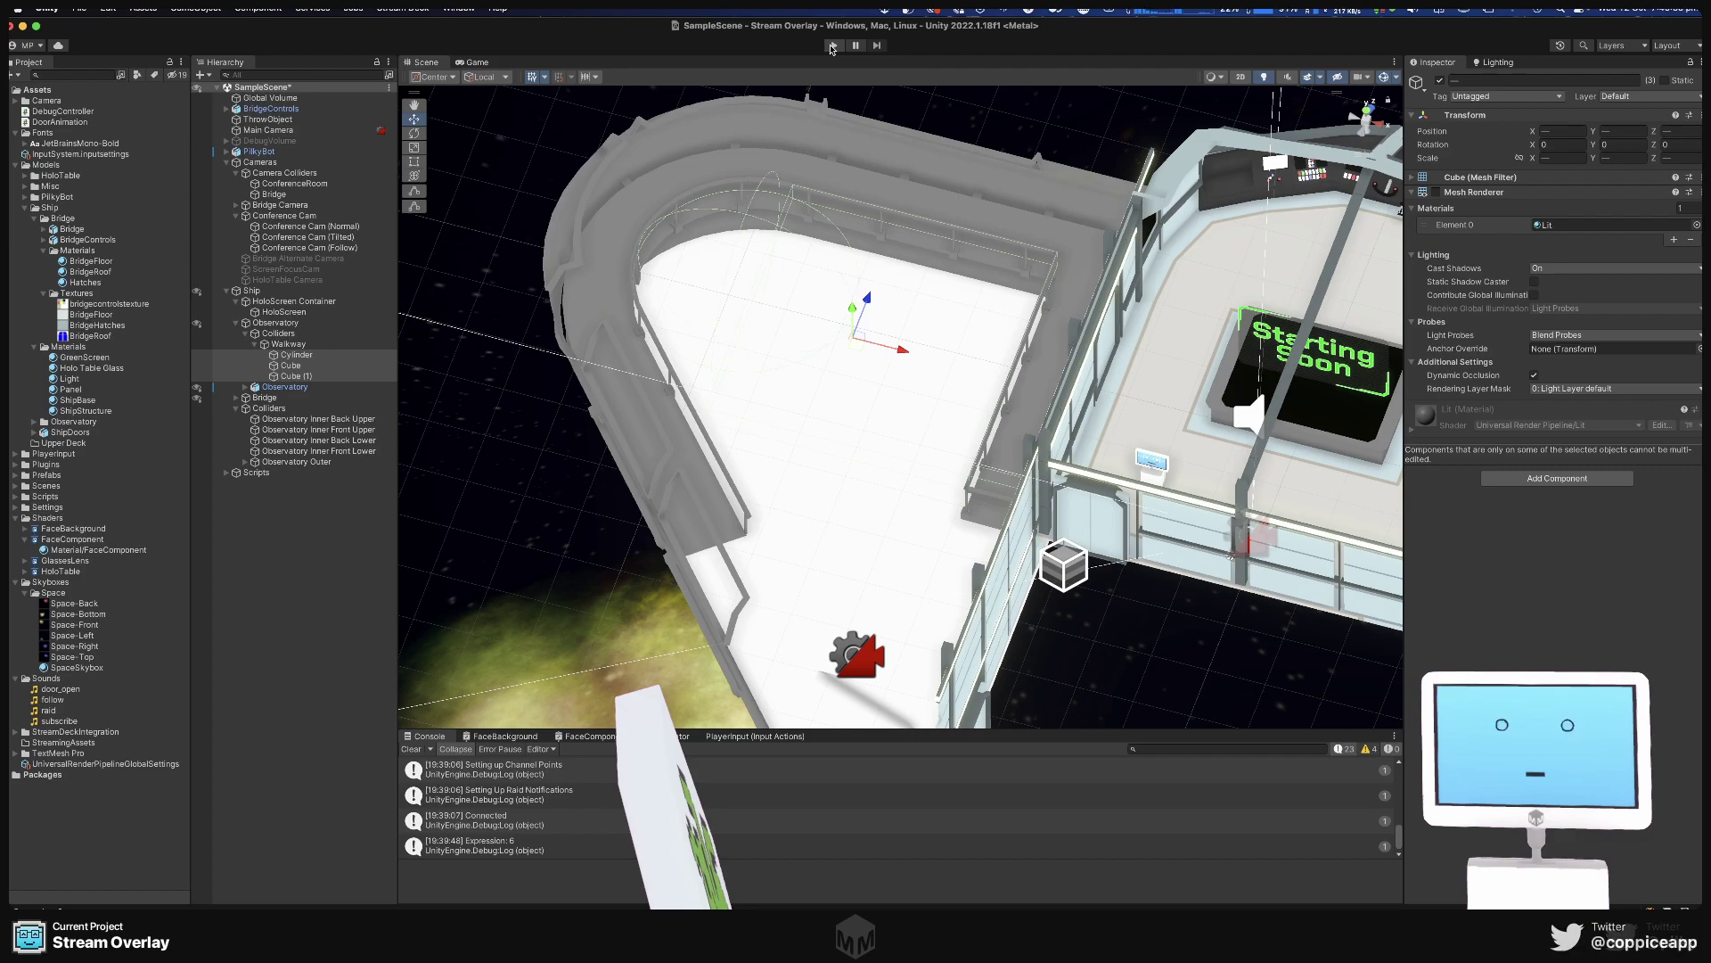
# Narrow the large walkway cube to X scale about 0.288 and move it to about X -3.37, along the railing on the bridge side.
pyautogui.keyDown('alt'); pyautogui.moveTo(945, 419); pyautogui.dragTo(973, 479); pyautogui.keyUp('alt')
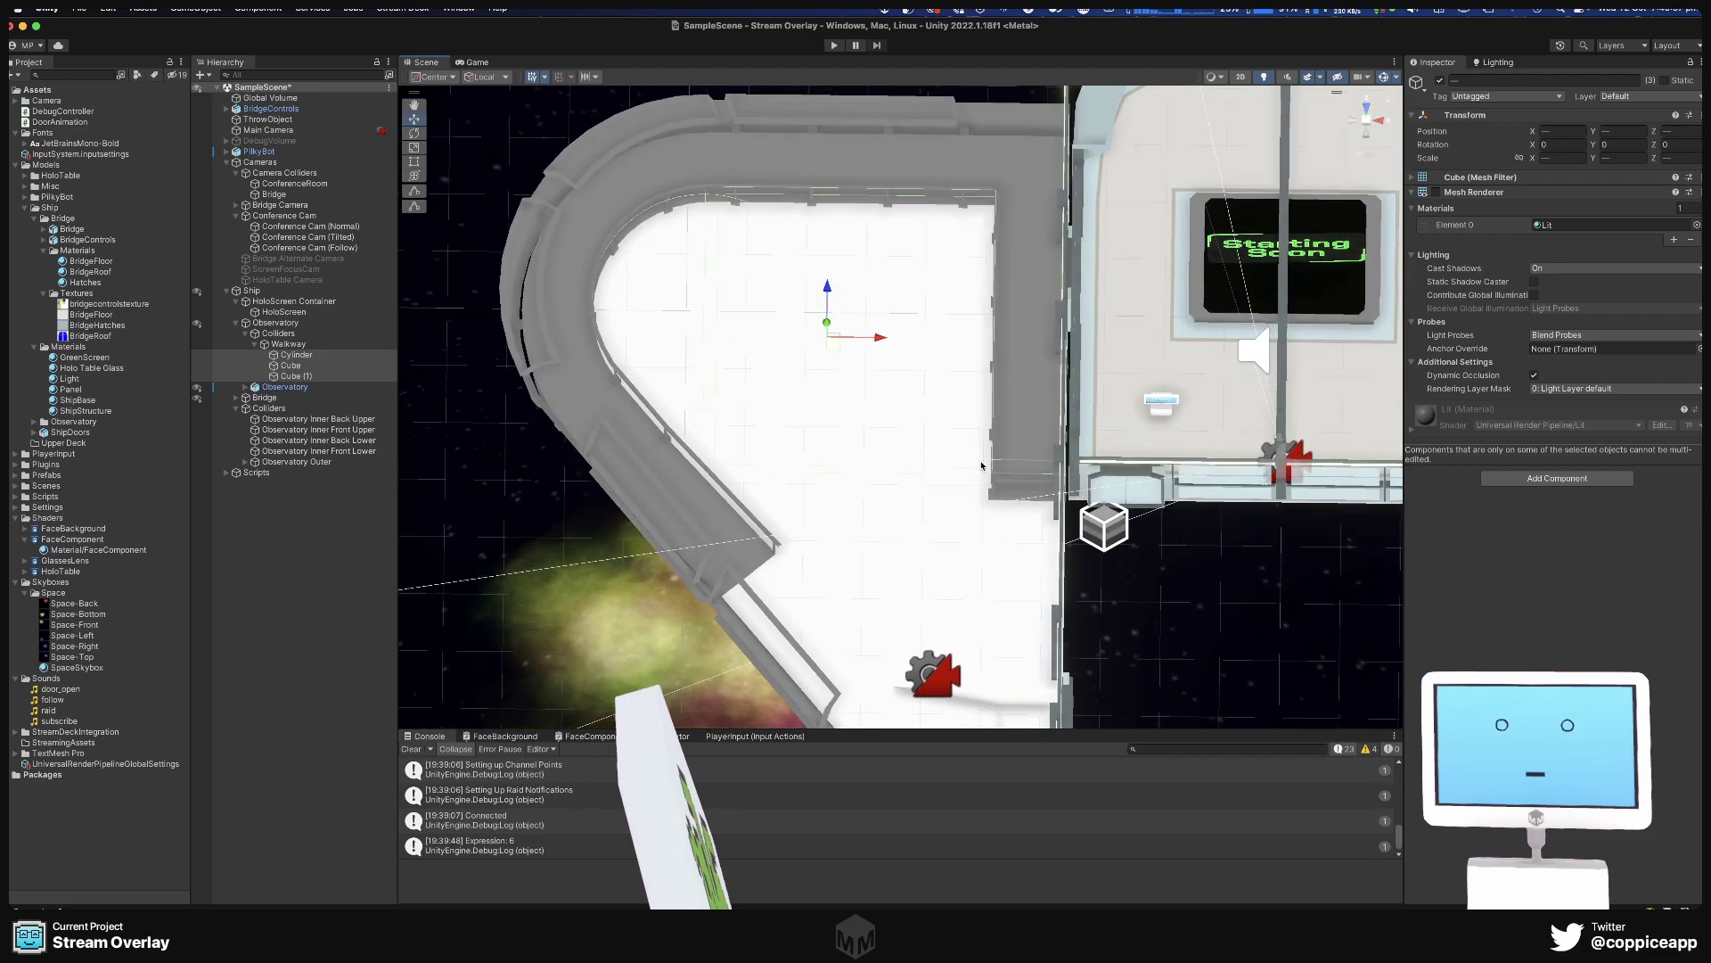
pyautogui.click(973, 480)
pyautogui.click(772, 424)
pyautogui.click(879, 195)
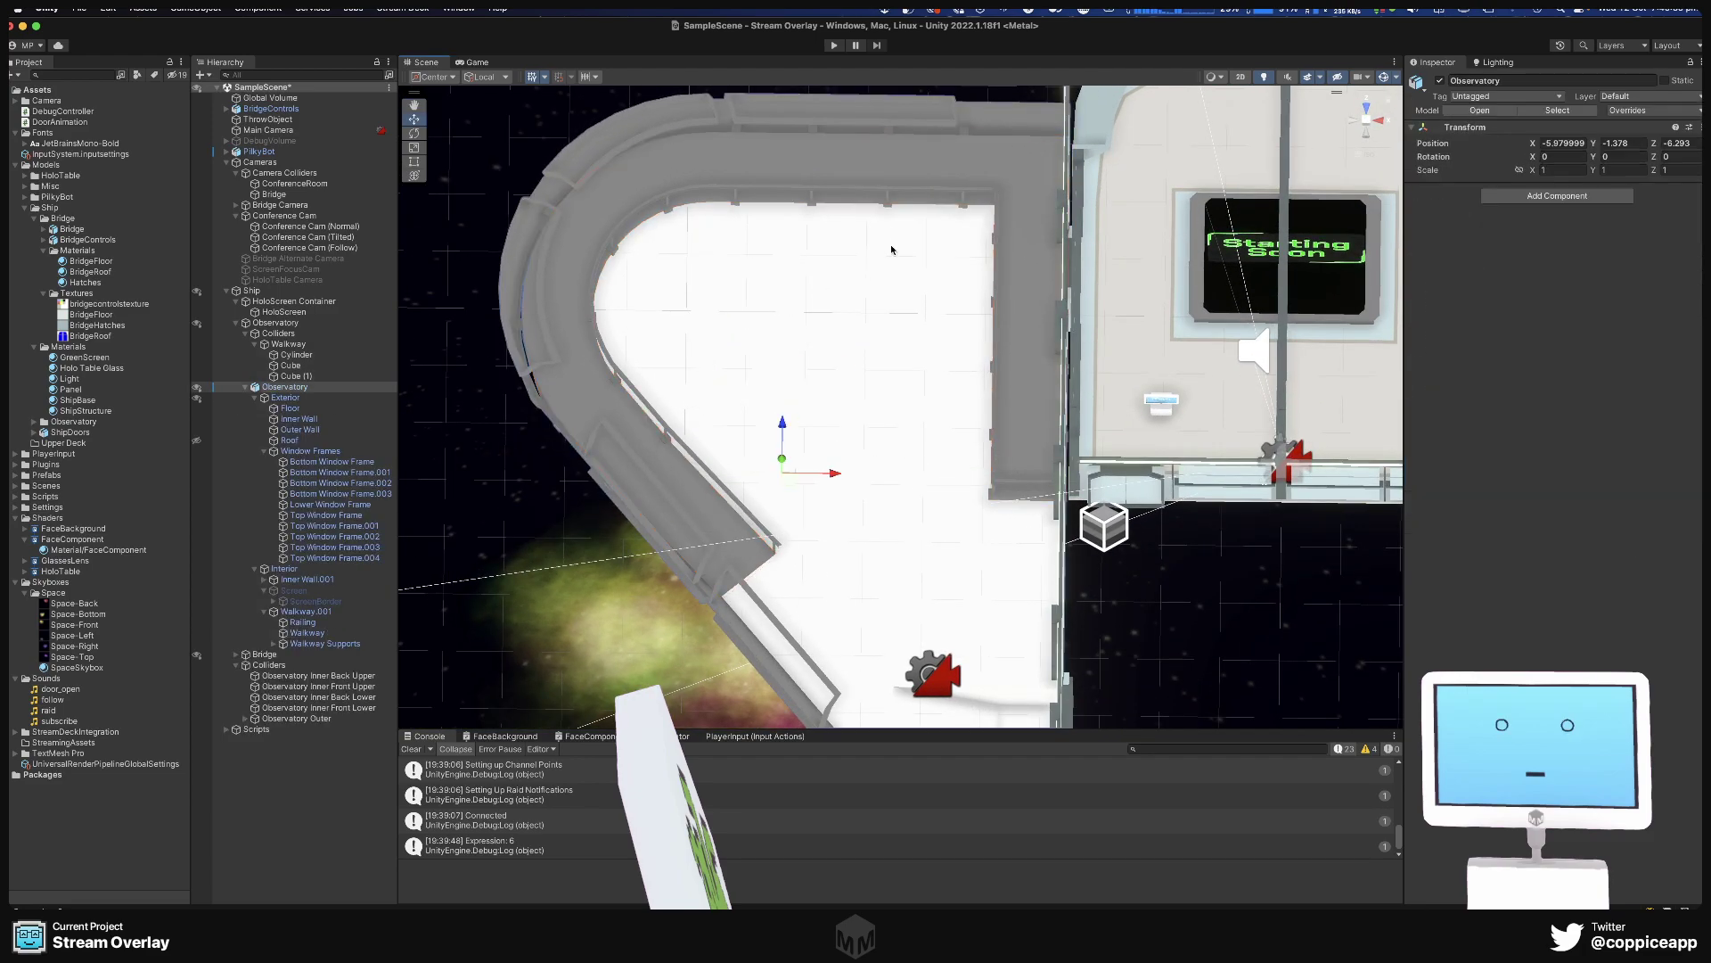
pyautogui.click(291, 365)
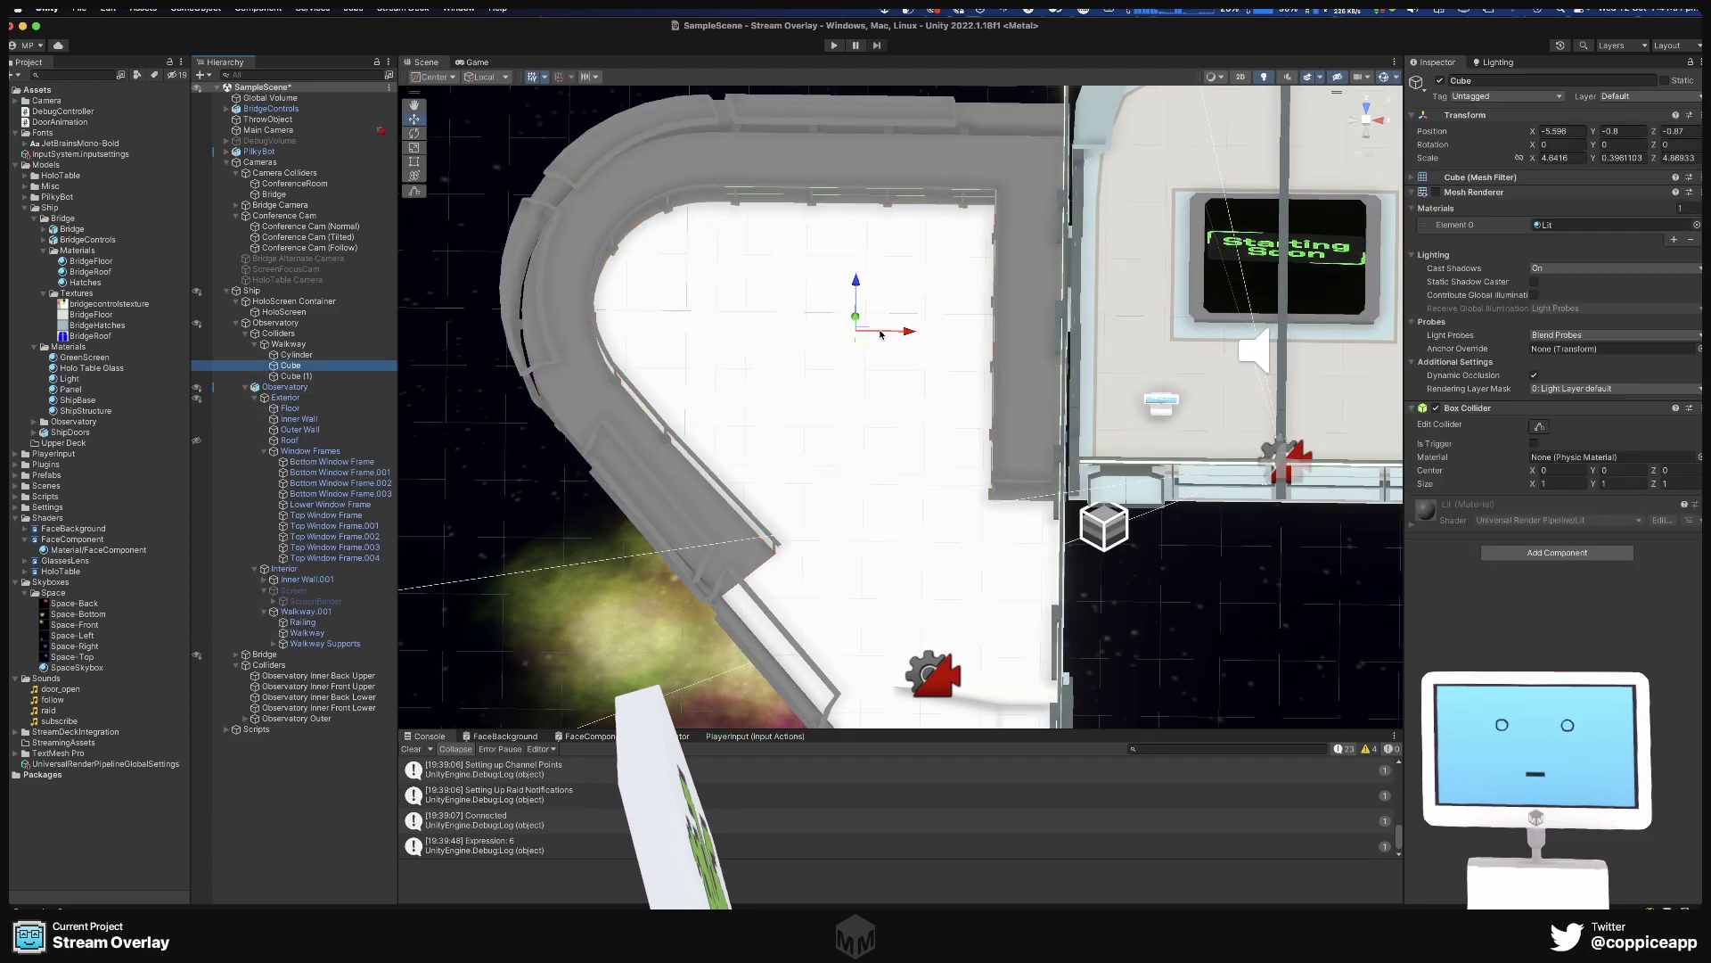
pyautogui.keyDown('alt'); pyautogui.moveTo(880, 335); pyautogui.dragTo(948, 136); pyautogui.keyUp('alt')
pyautogui.moveTo(905, 403); pyautogui.dragTo(984, 323)
pyautogui.press('w')
pyautogui.click(1020, 326)
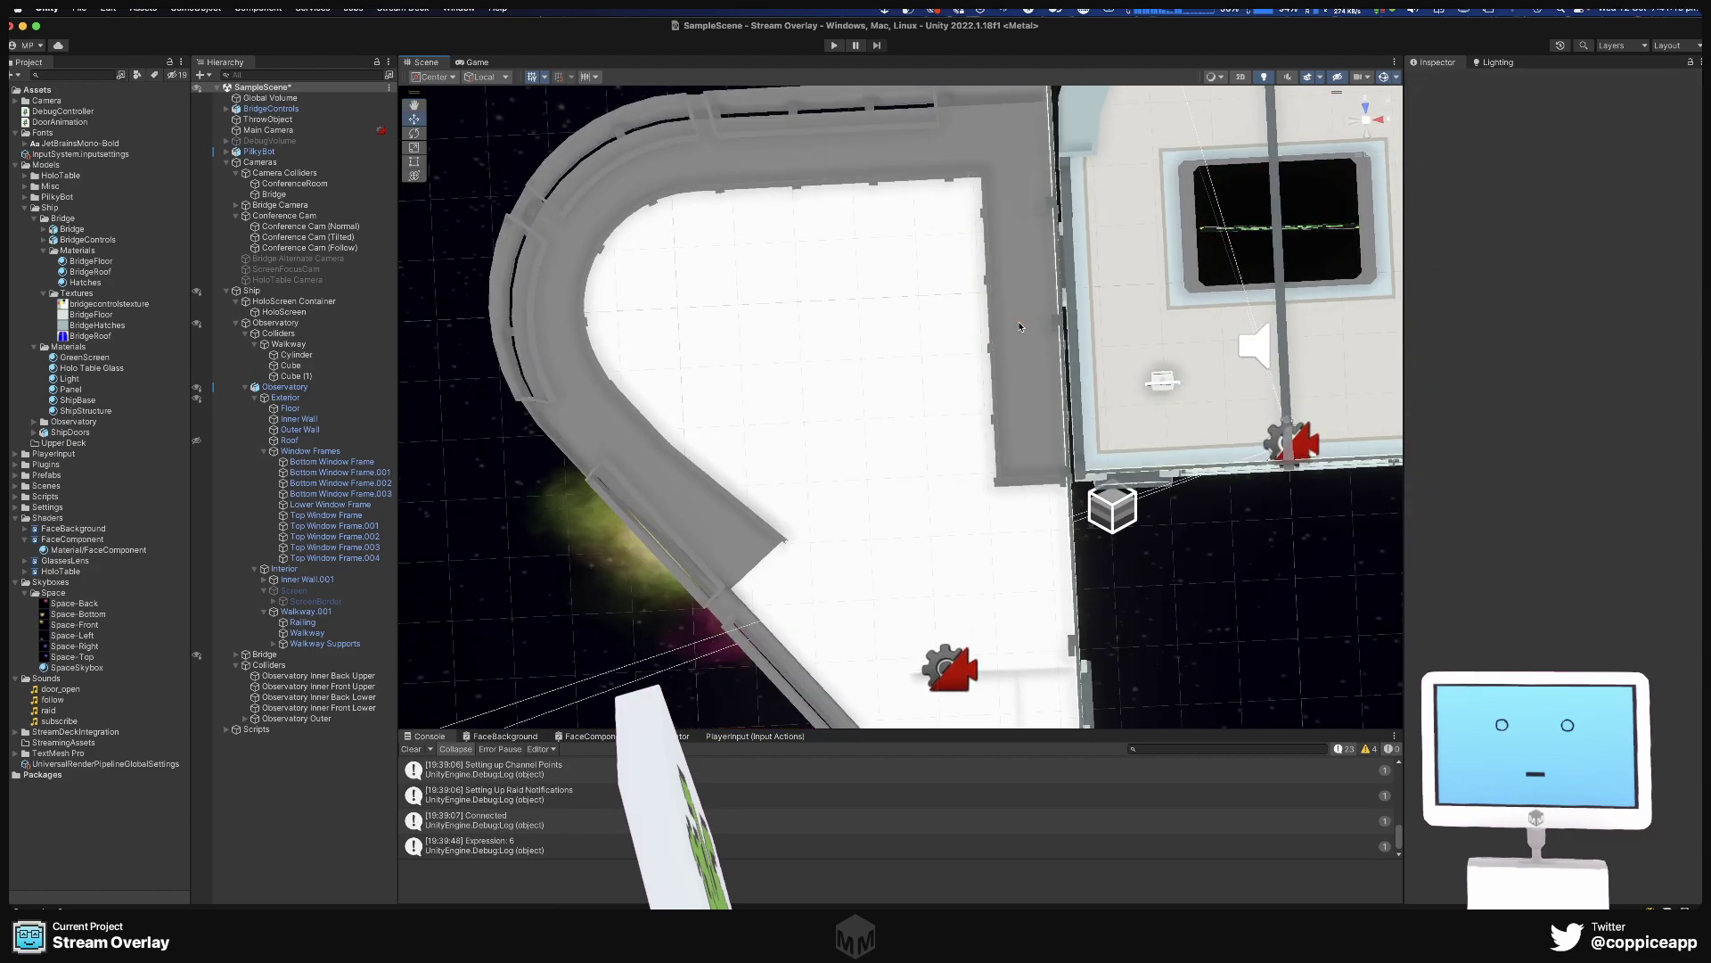
# Duplicate the narrowed railing cube under the Walkway object.
pyautogui.click(326, 366)
pyautogui.rightClick(326, 366)
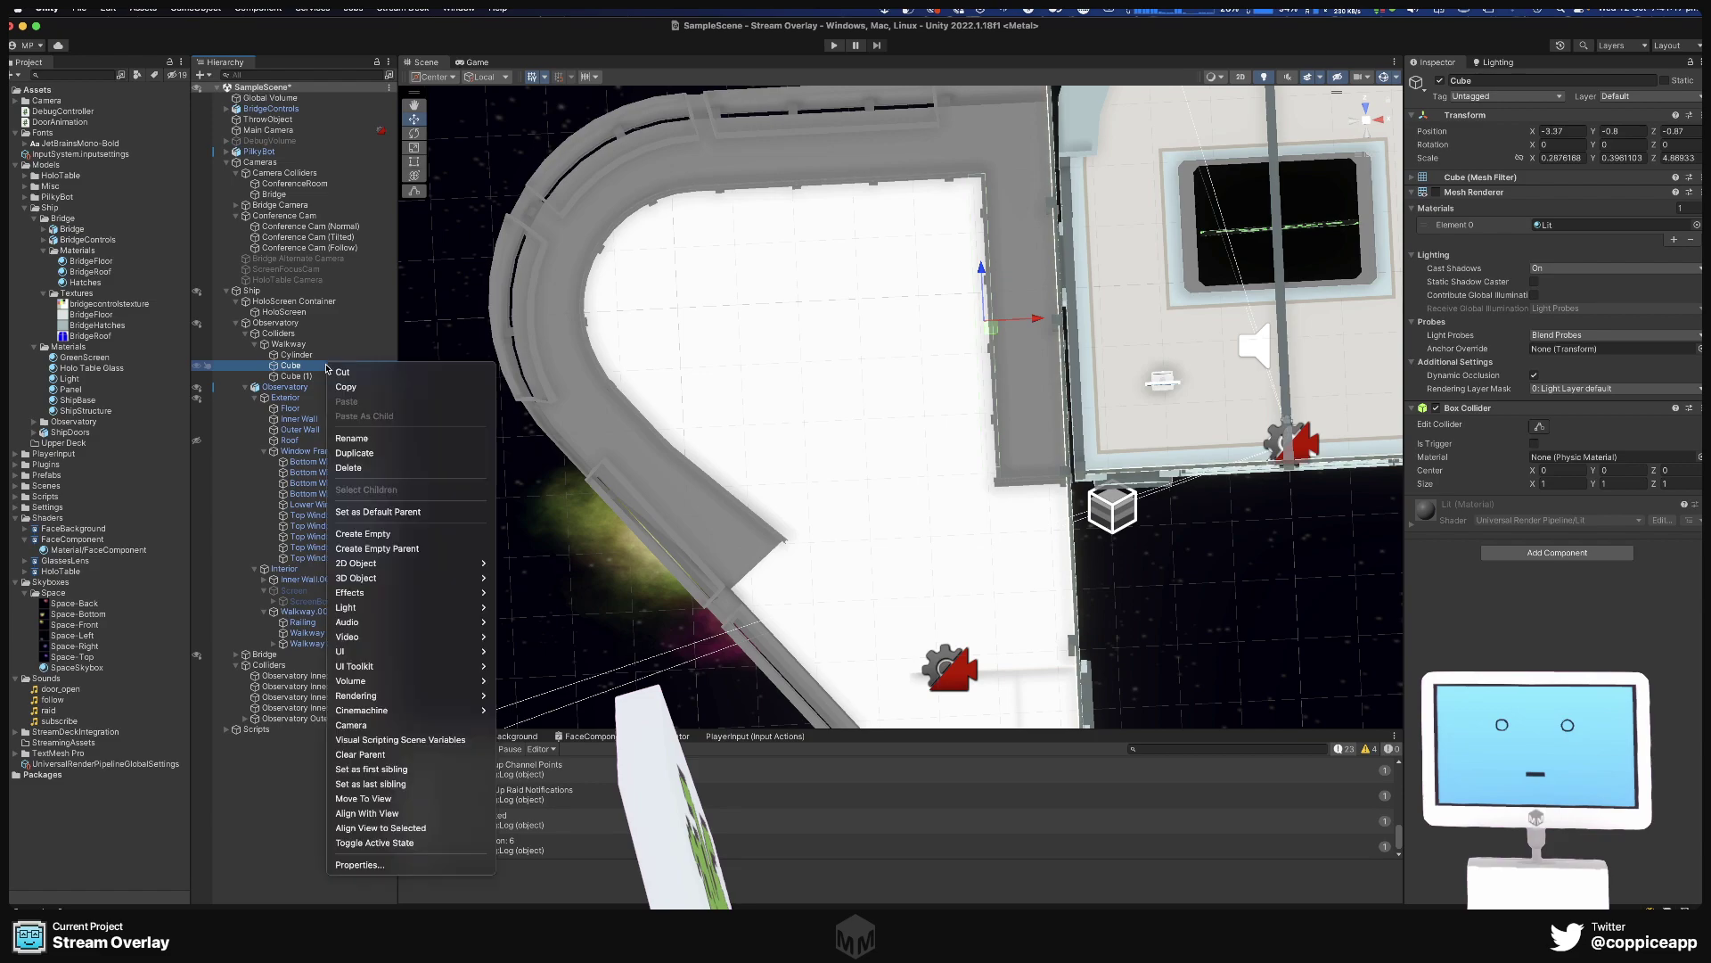
pyautogui.click(365, 452)
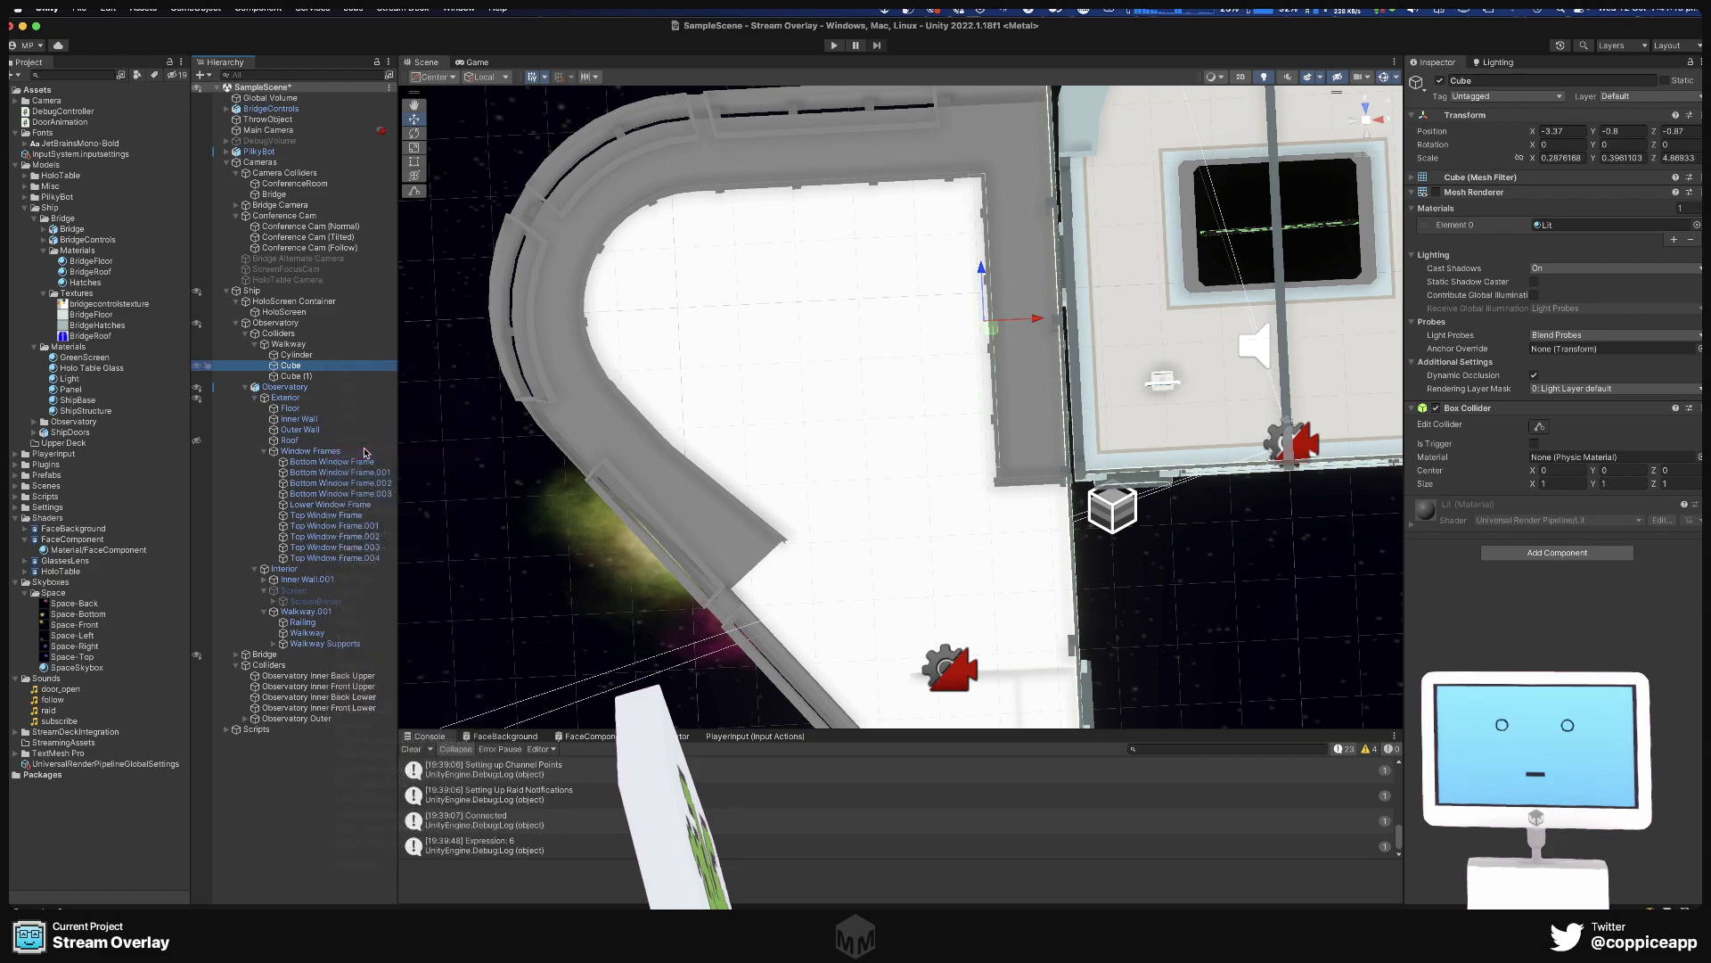
# Set the duplicate's Y rotation to 90 and move it to about X -5.7, Z 1.46, along the back railing.
pyautogui.press('e')
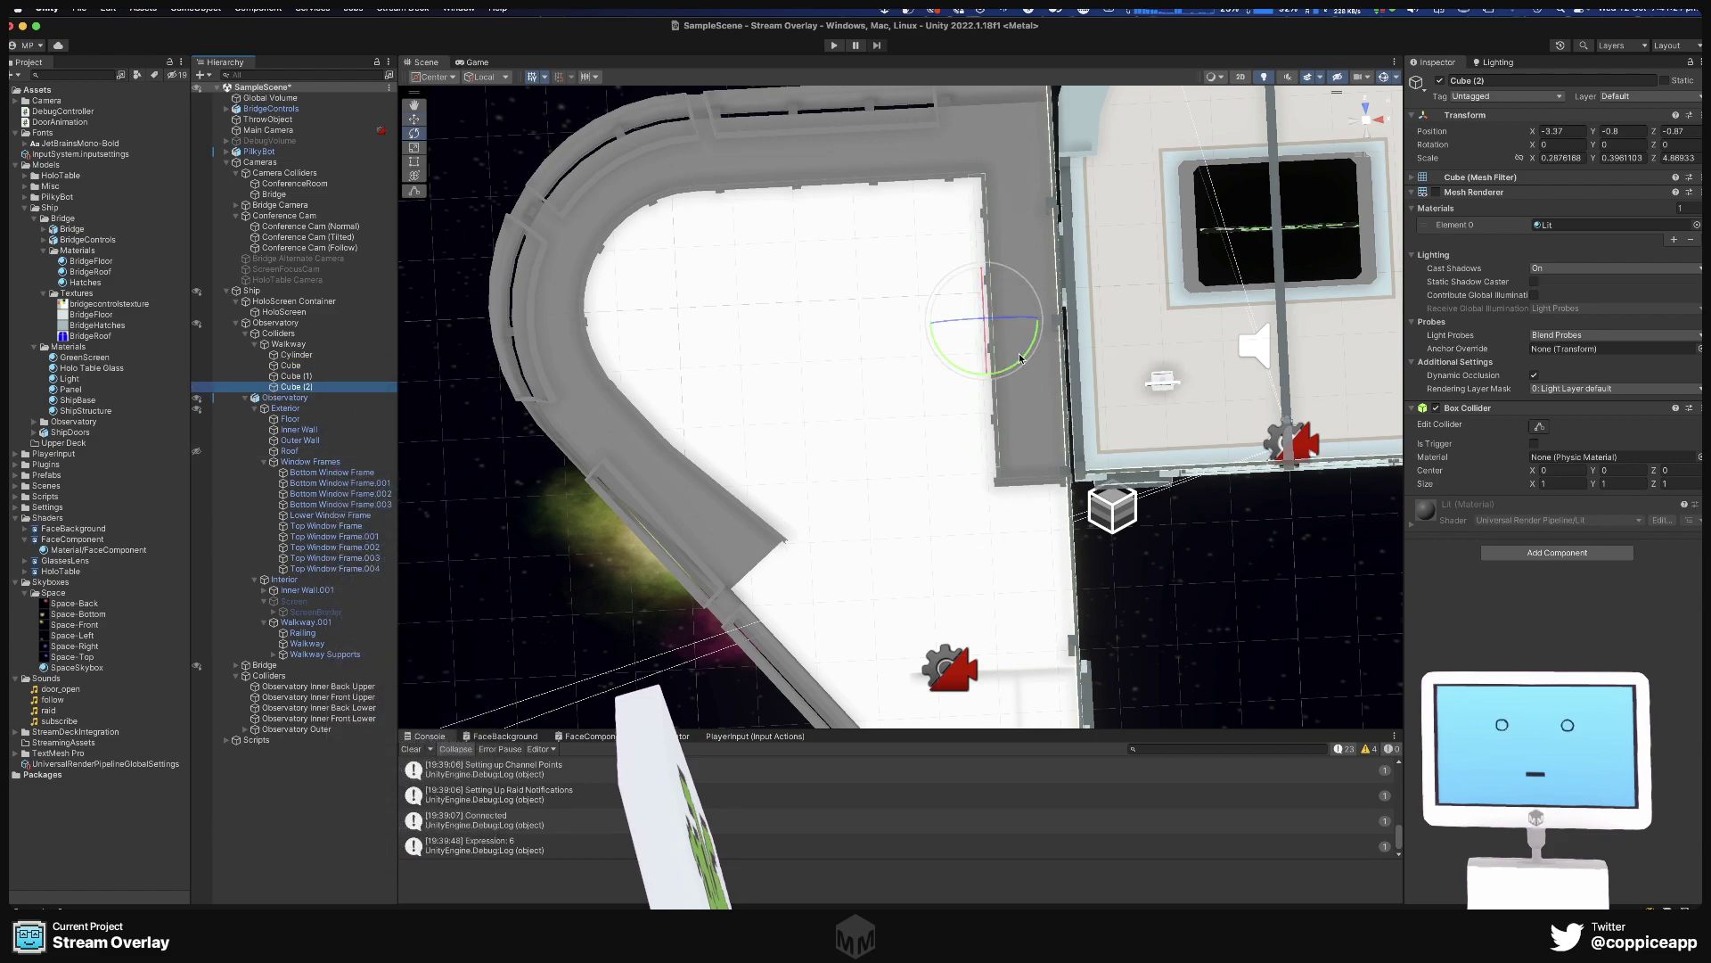
pyautogui.moveTo(1021, 359); pyautogui.dragTo(1069, 184)
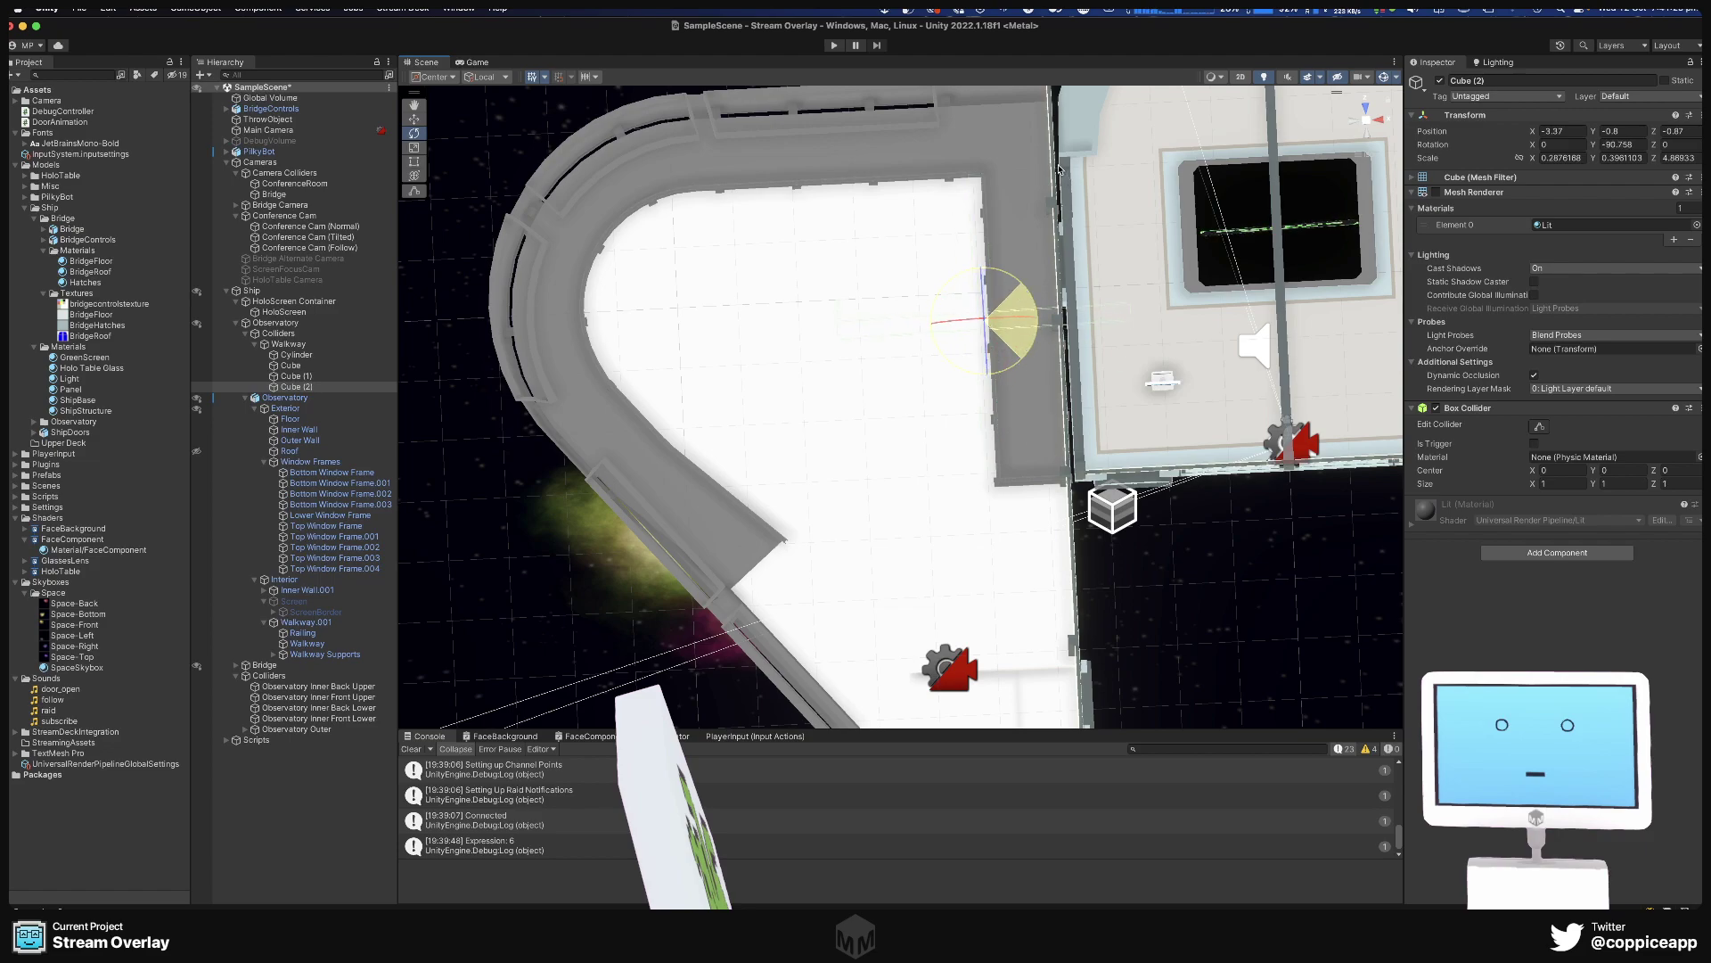
pyautogui.moveTo(1061, 172); pyautogui.dragTo(1062, 169)
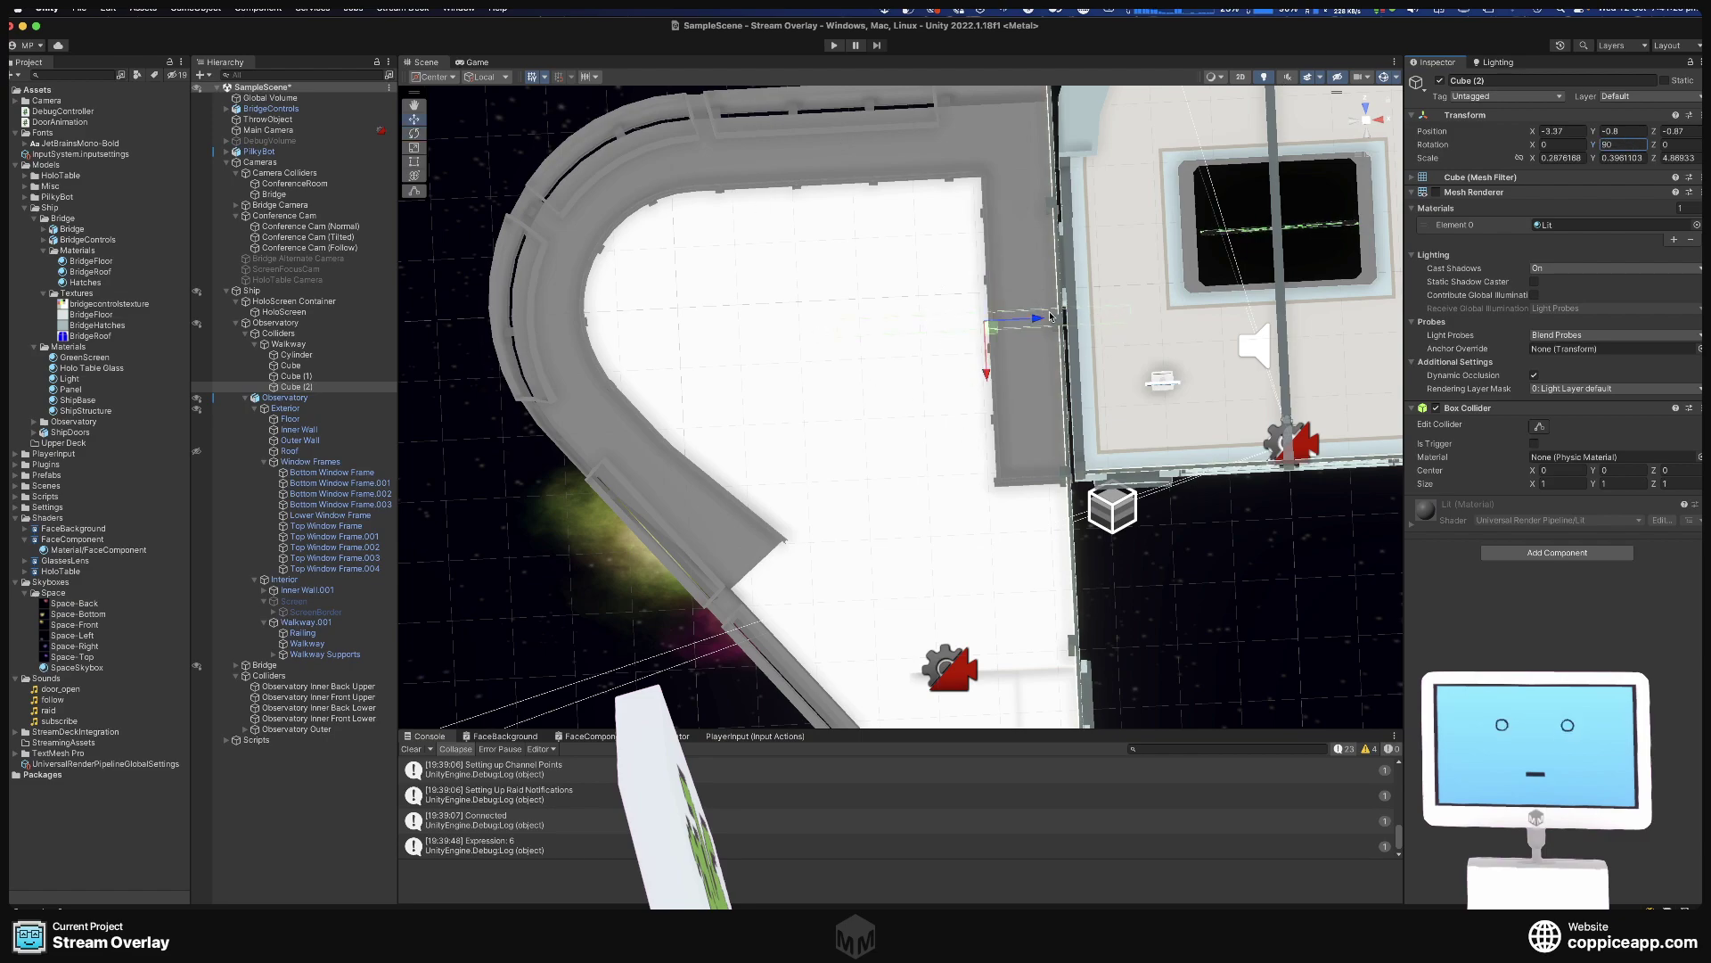
pyautogui.moveTo(1051, 316); pyautogui.dragTo(896, 326)
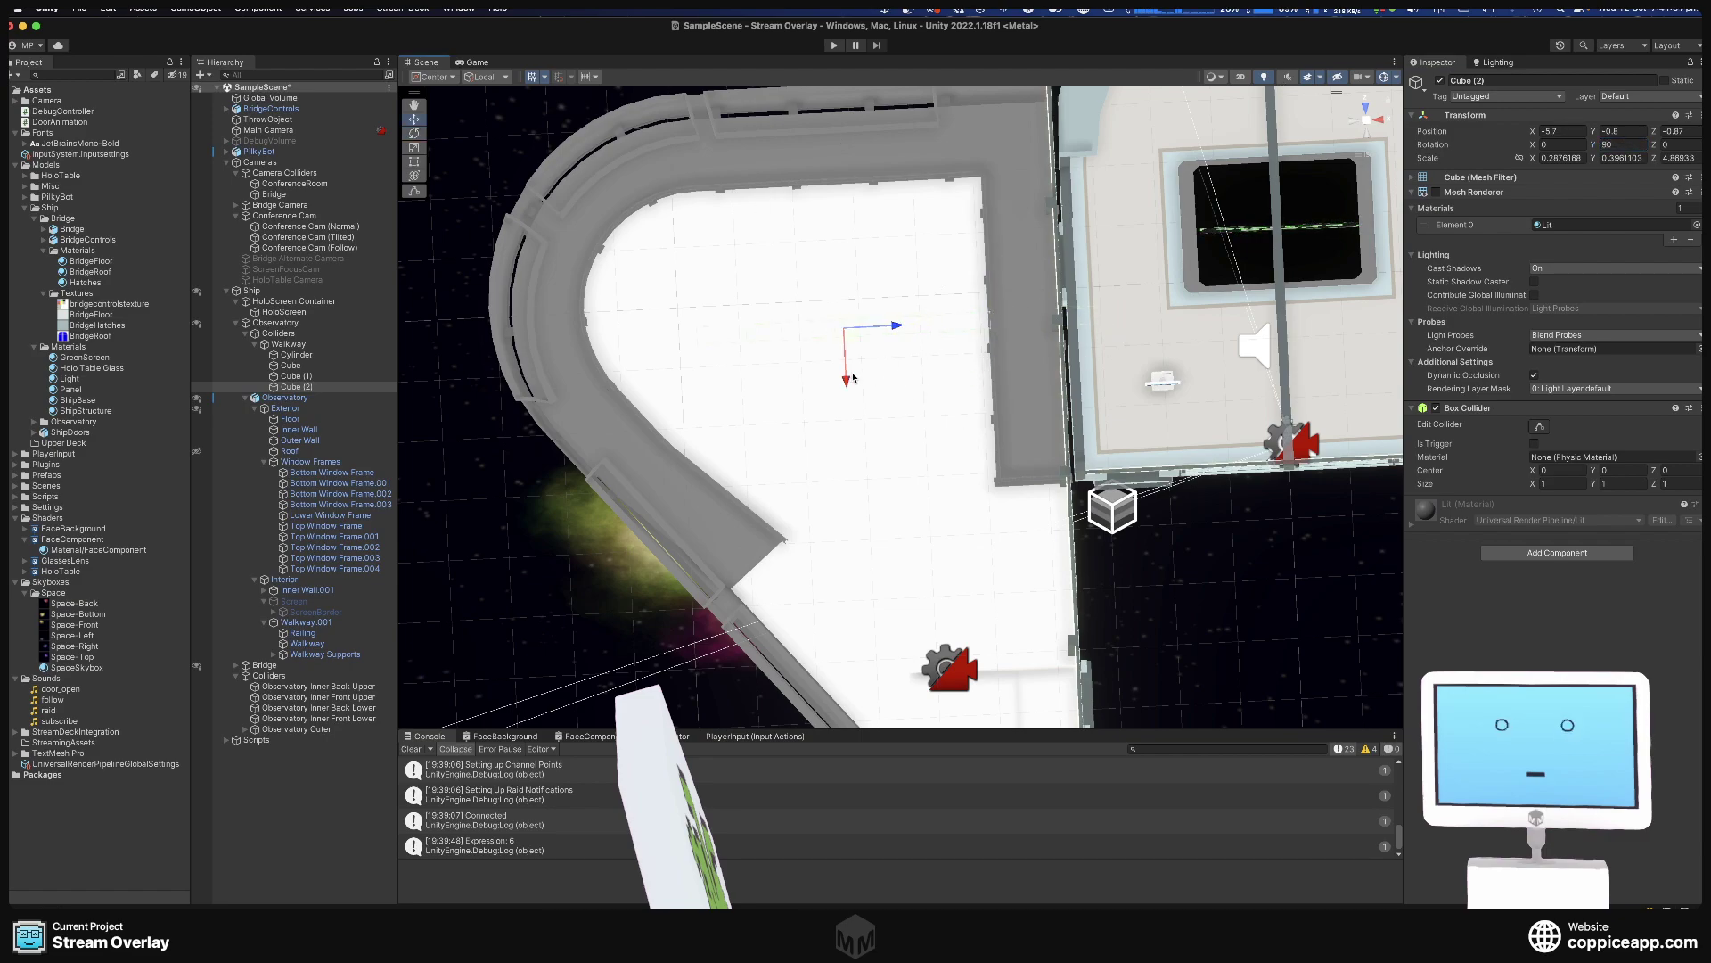
pyautogui.moveTo(846, 385); pyautogui.dragTo(363, 347)
# Remove the Capsule Collider from the Walkway's Cylinder and add a fresh Capsule Collider to it.
pyautogui.click(296, 354)
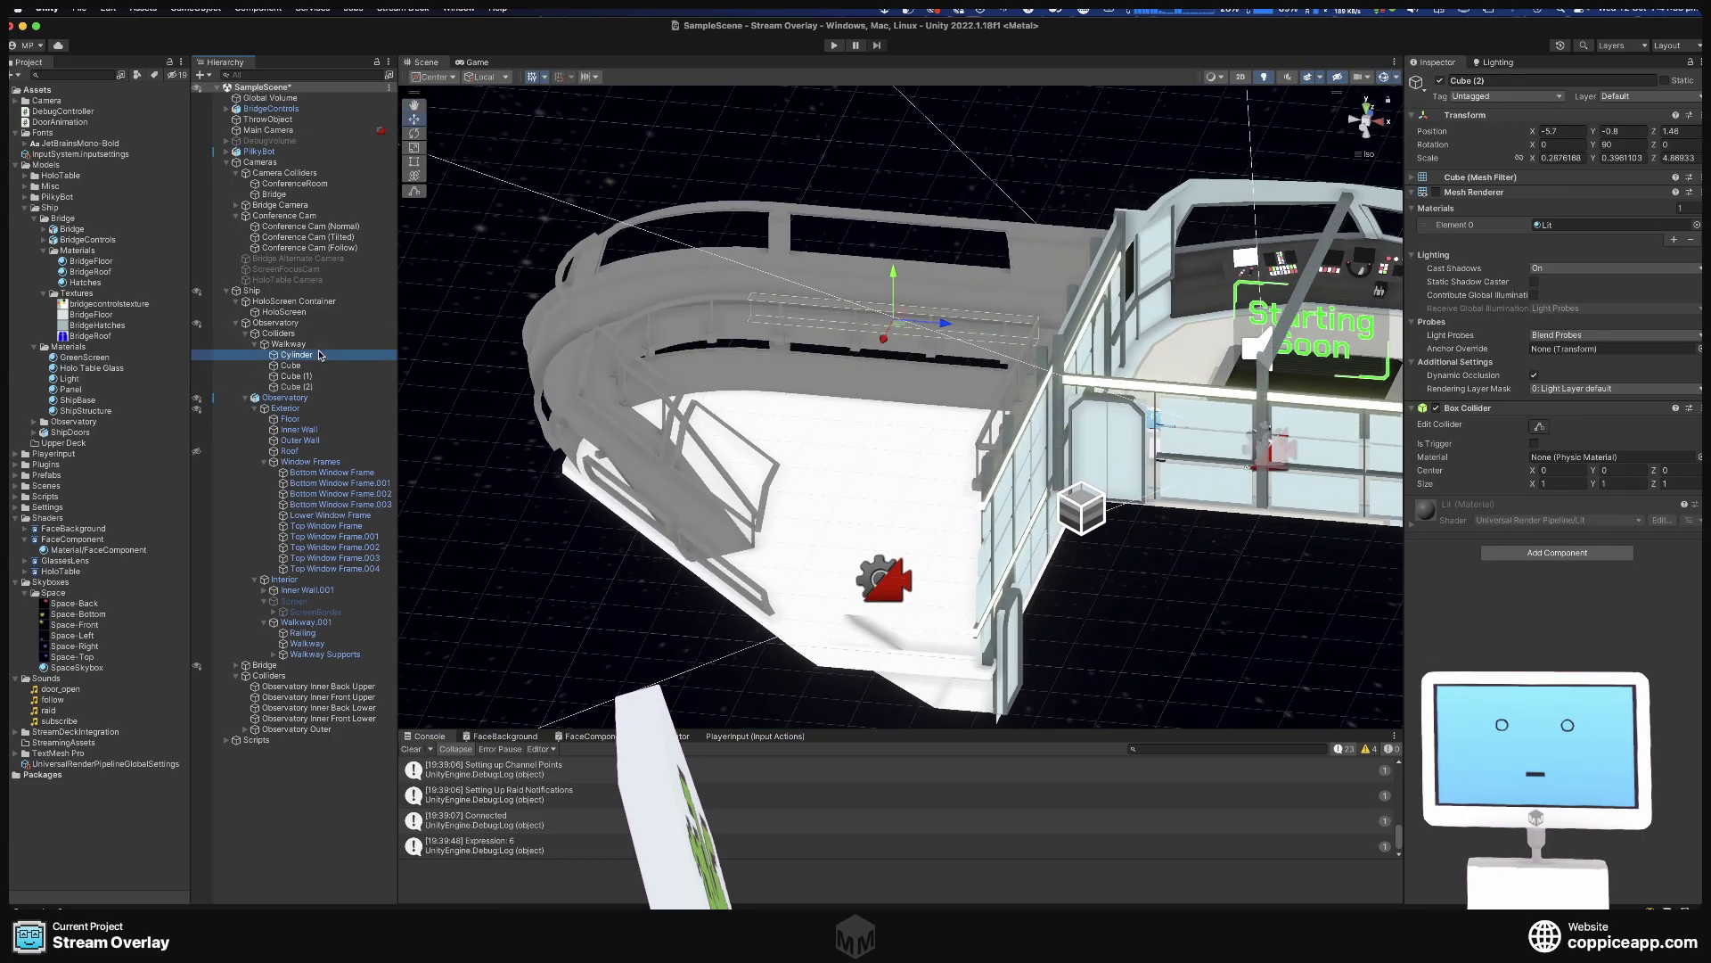
pyautogui.keyDown('alt'); pyautogui.moveTo(891, 392); pyautogui.dragTo(786, 356); pyautogui.keyUp('alt')
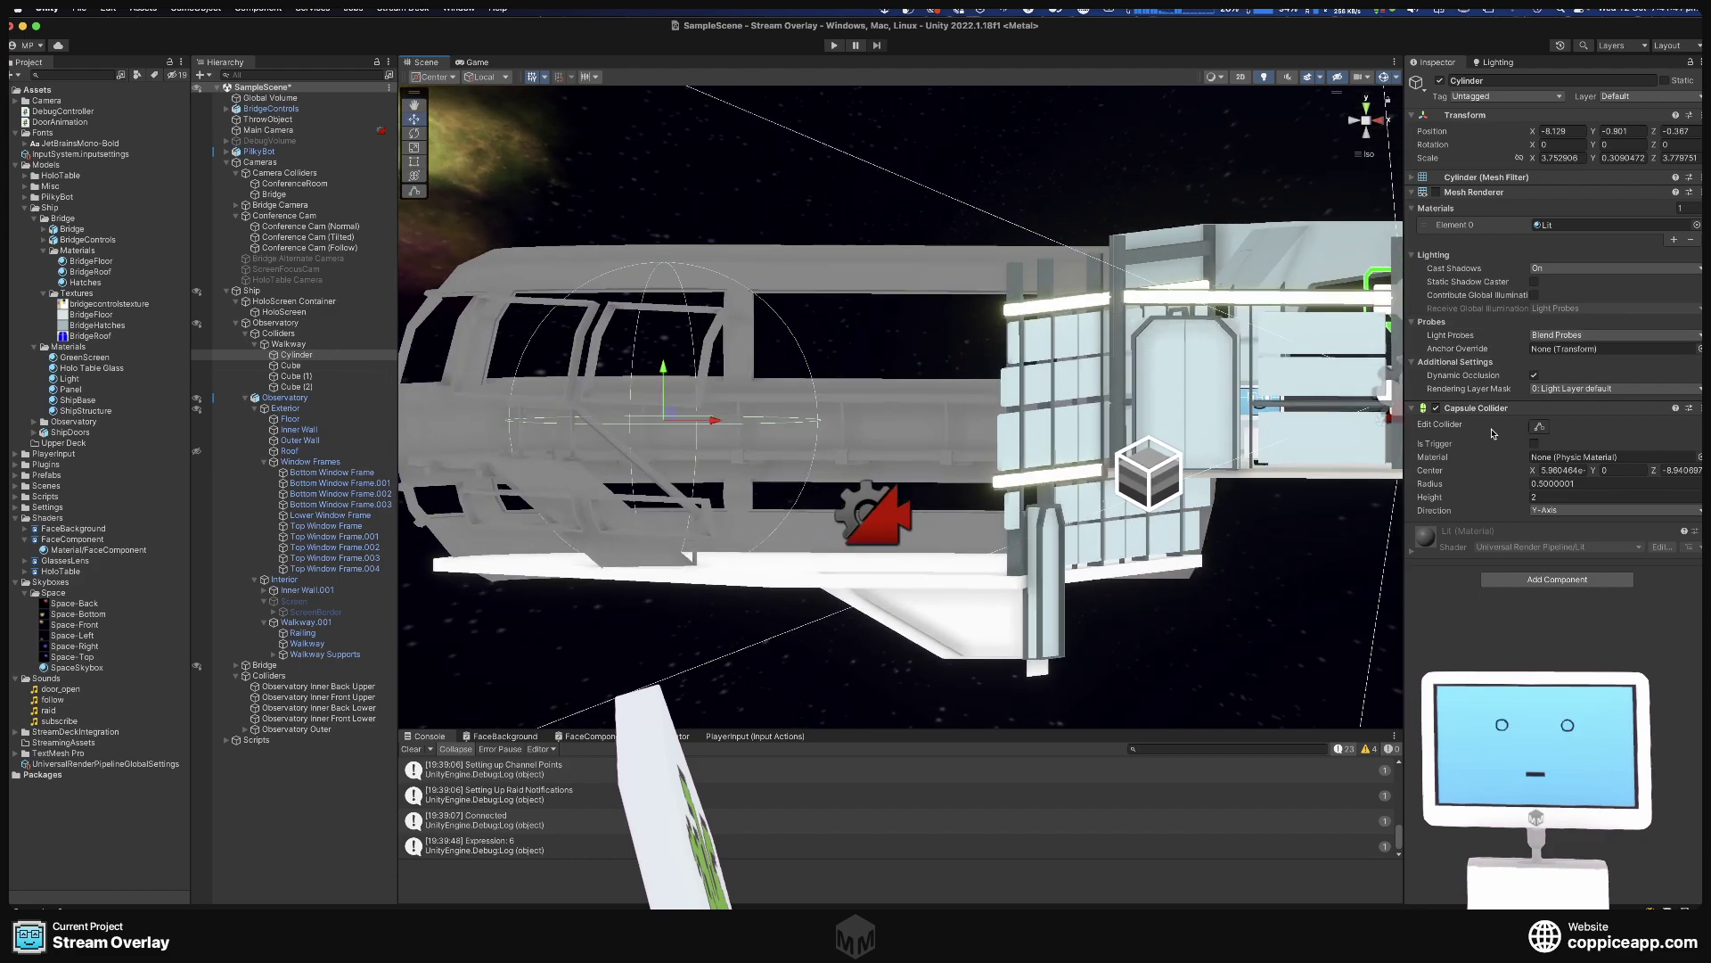
pyautogui.keyDown('alt'); pyautogui.moveTo(942, 381); pyautogui.dragTo(907, 410); pyautogui.keyUp('alt')
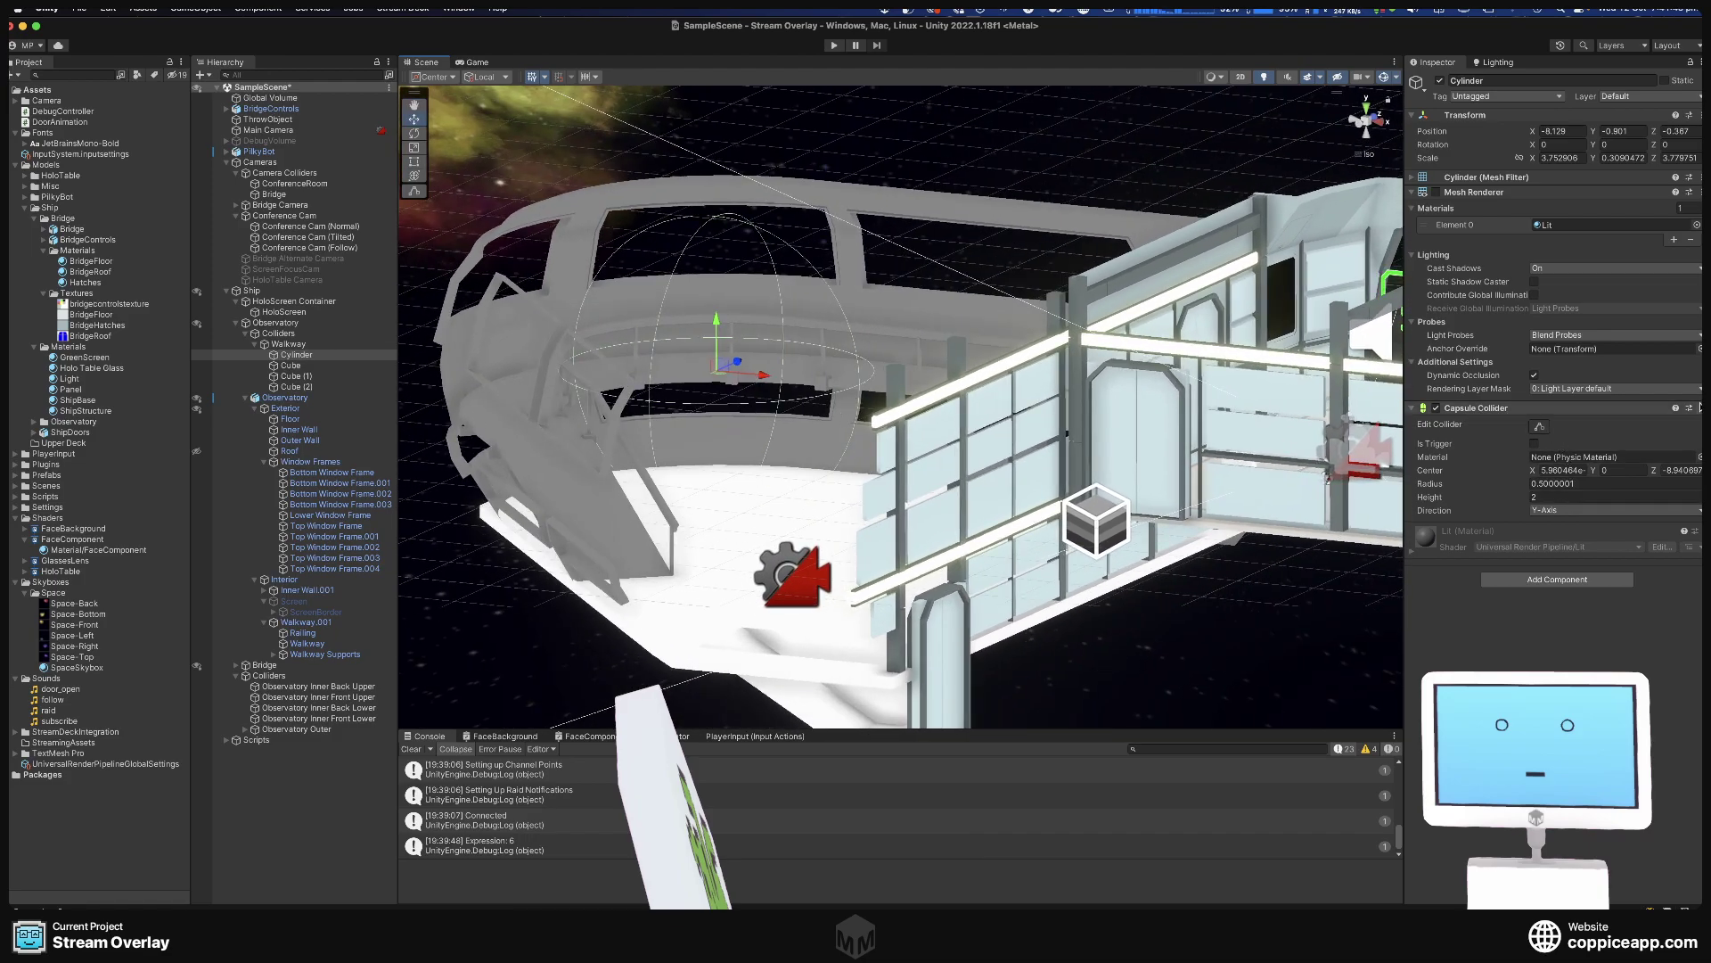
pyautogui.click(1689, 407)
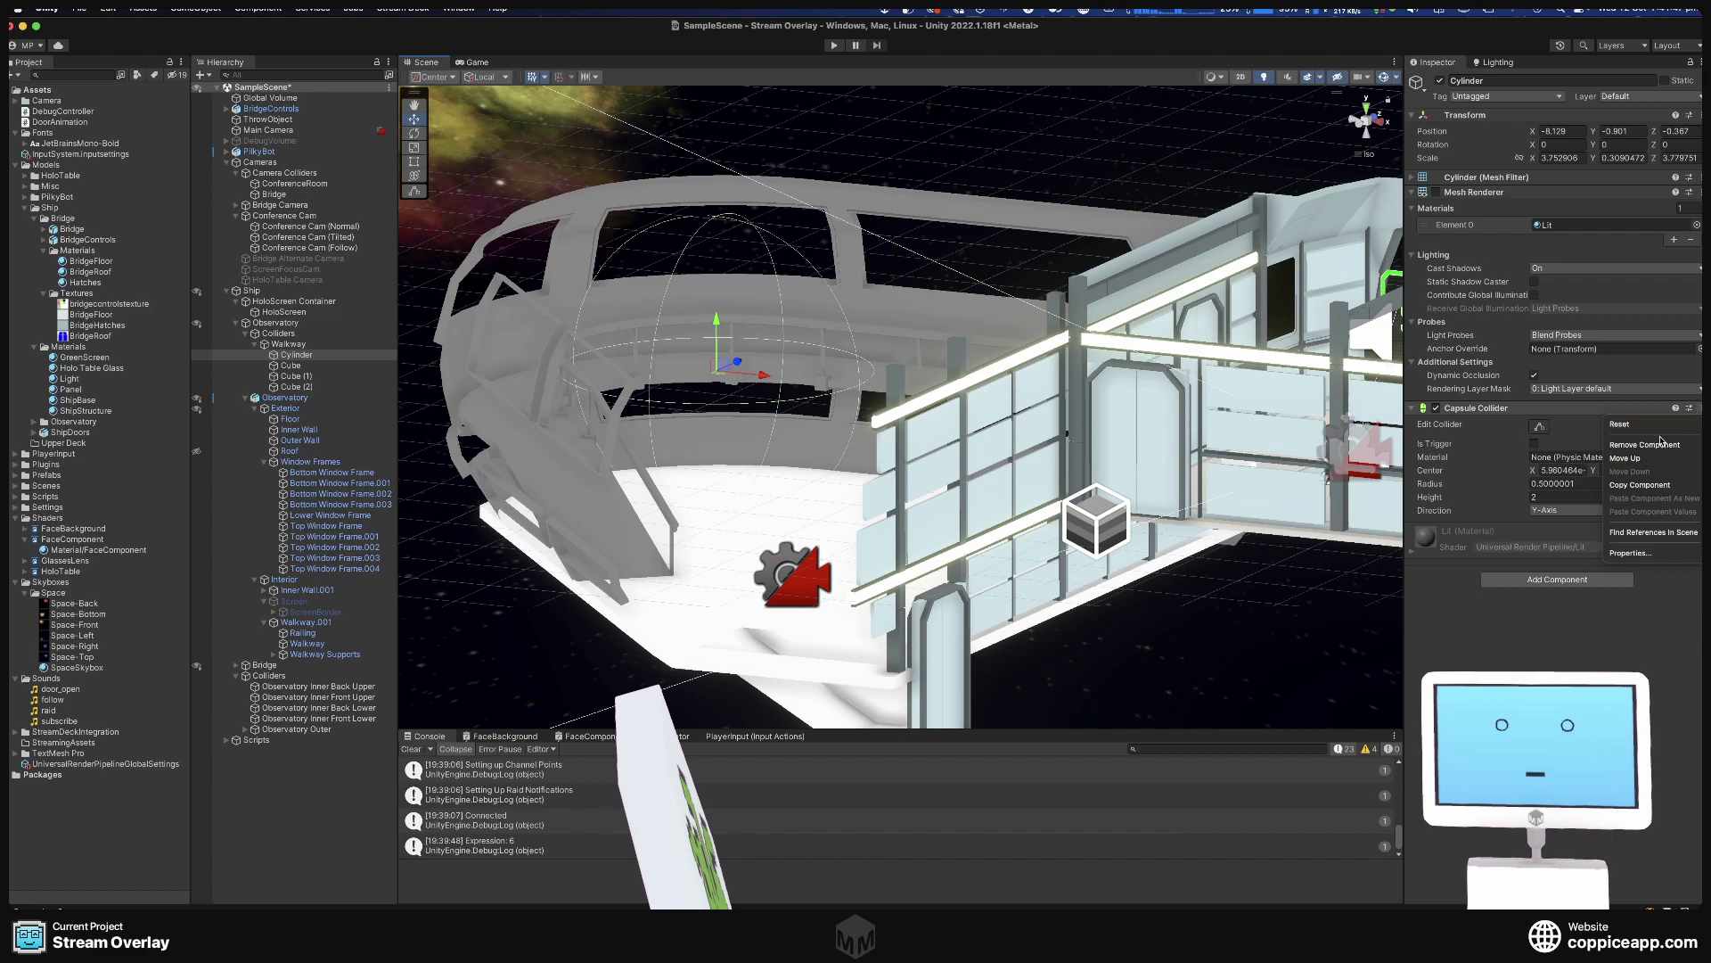
pyautogui.click(1649, 444)
pyautogui.click(1556, 460)
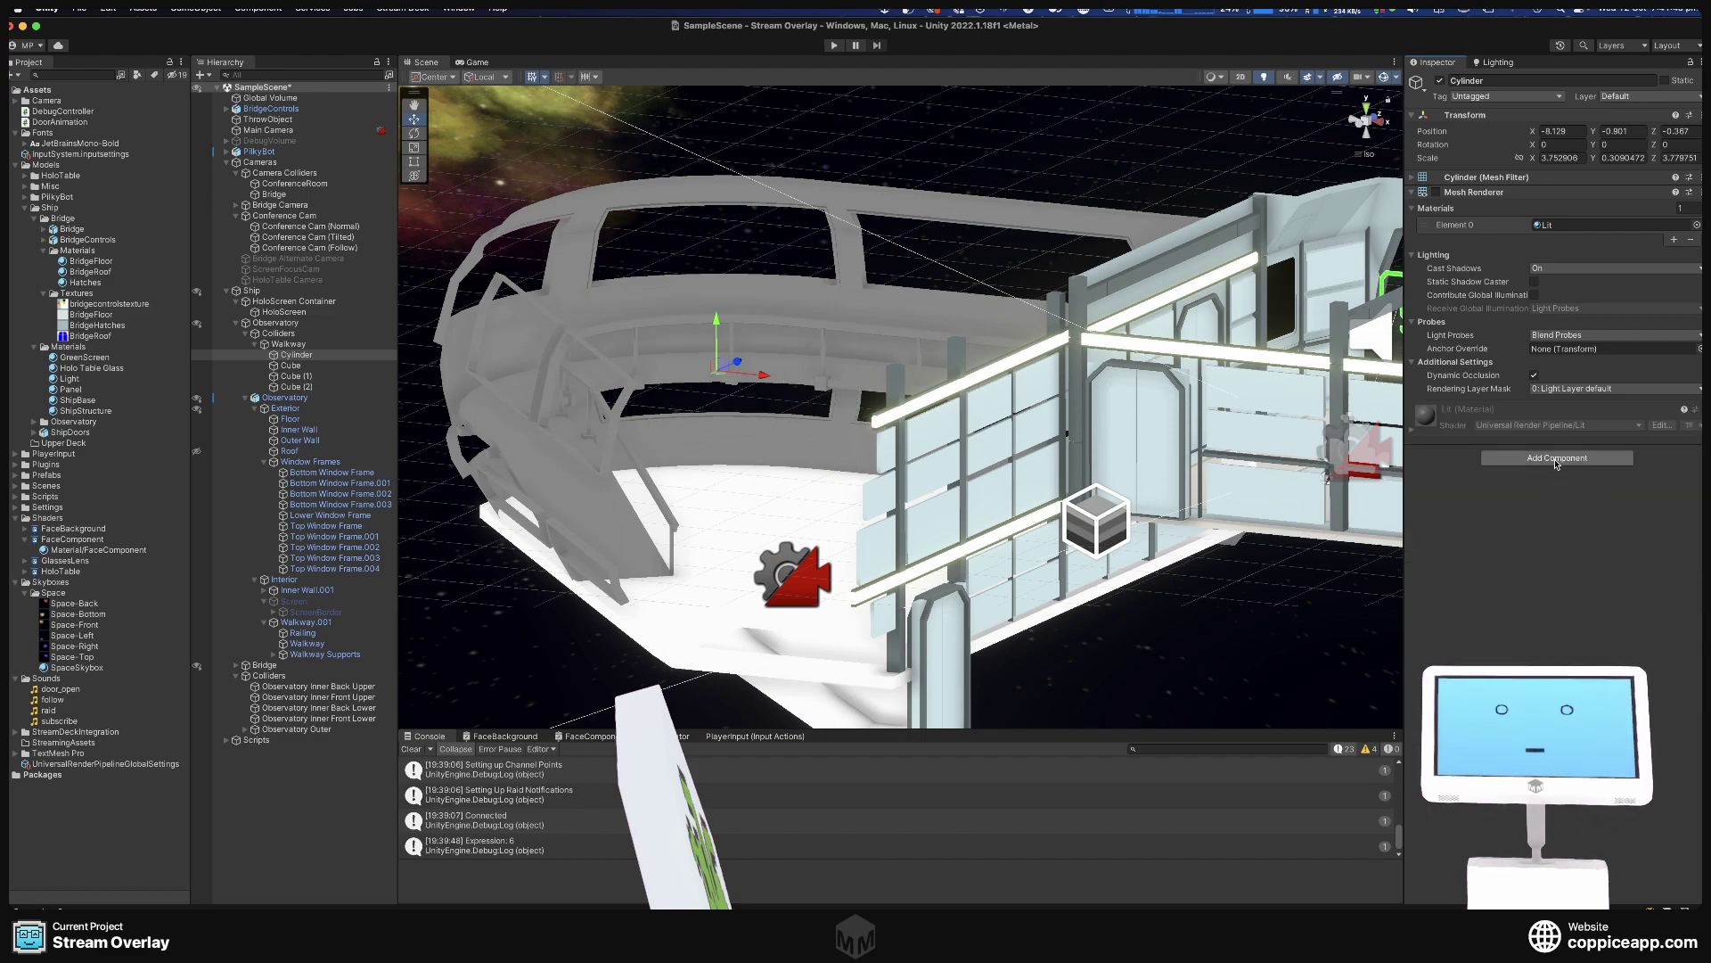
pyautogui.write('collider')
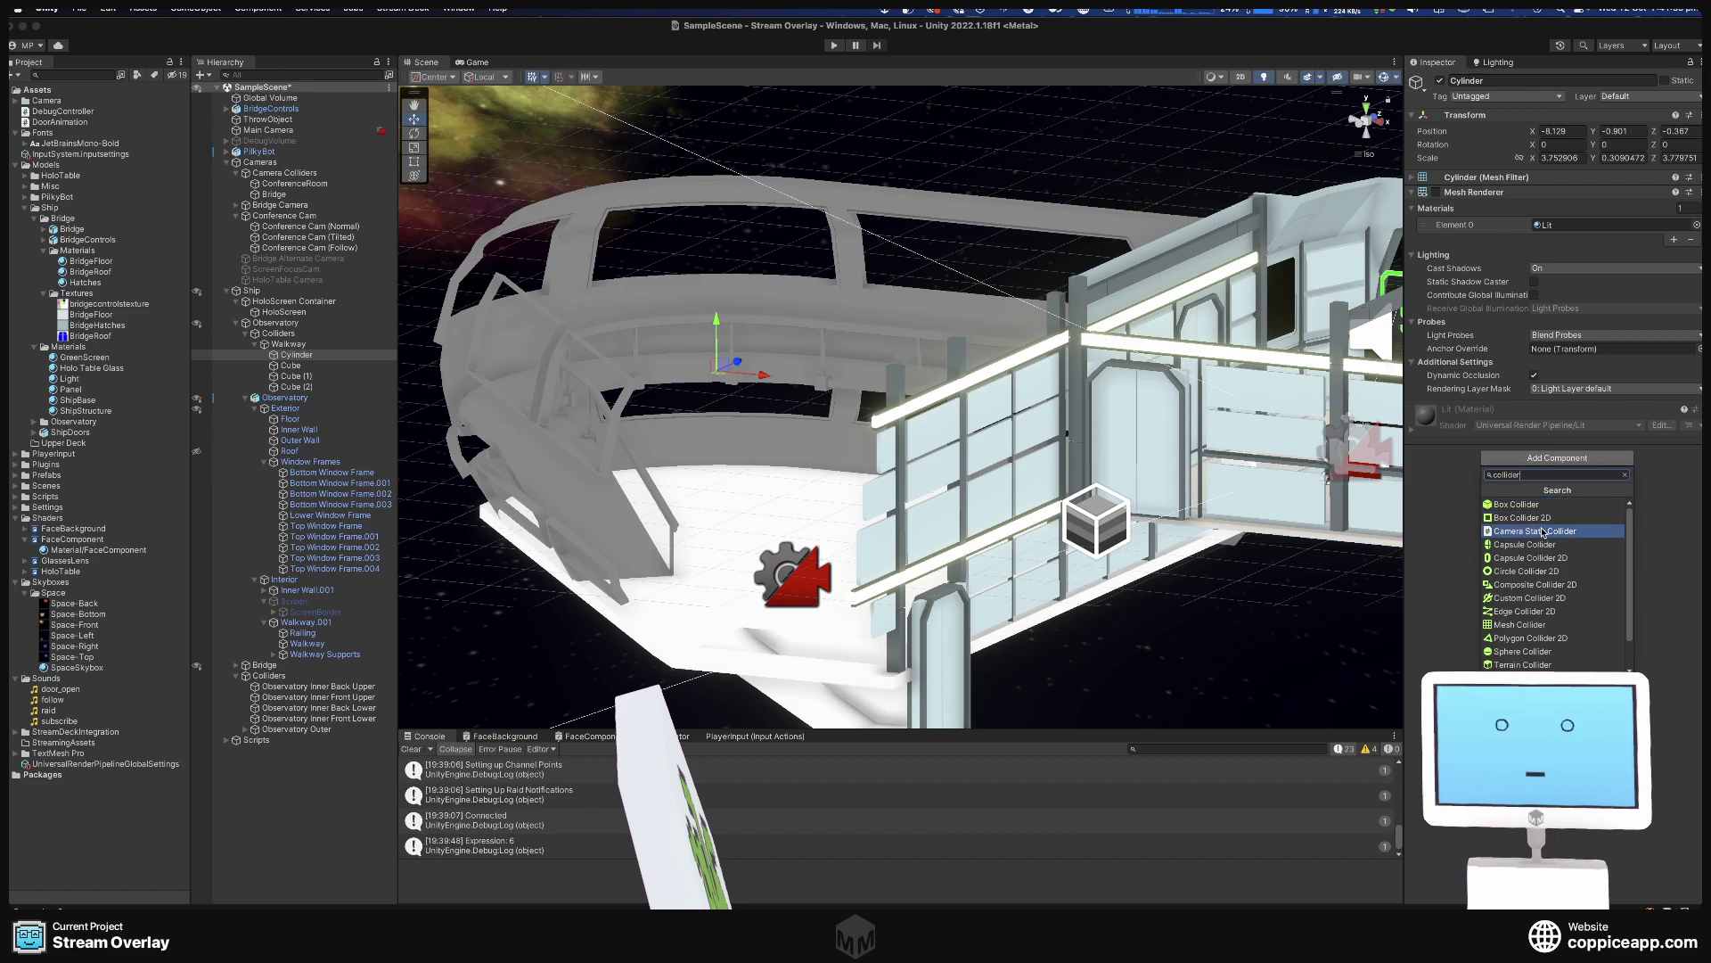
pyautogui.scroll(-1, 1542, 575)
pyautogui.scroll(-1, 1542, 576)
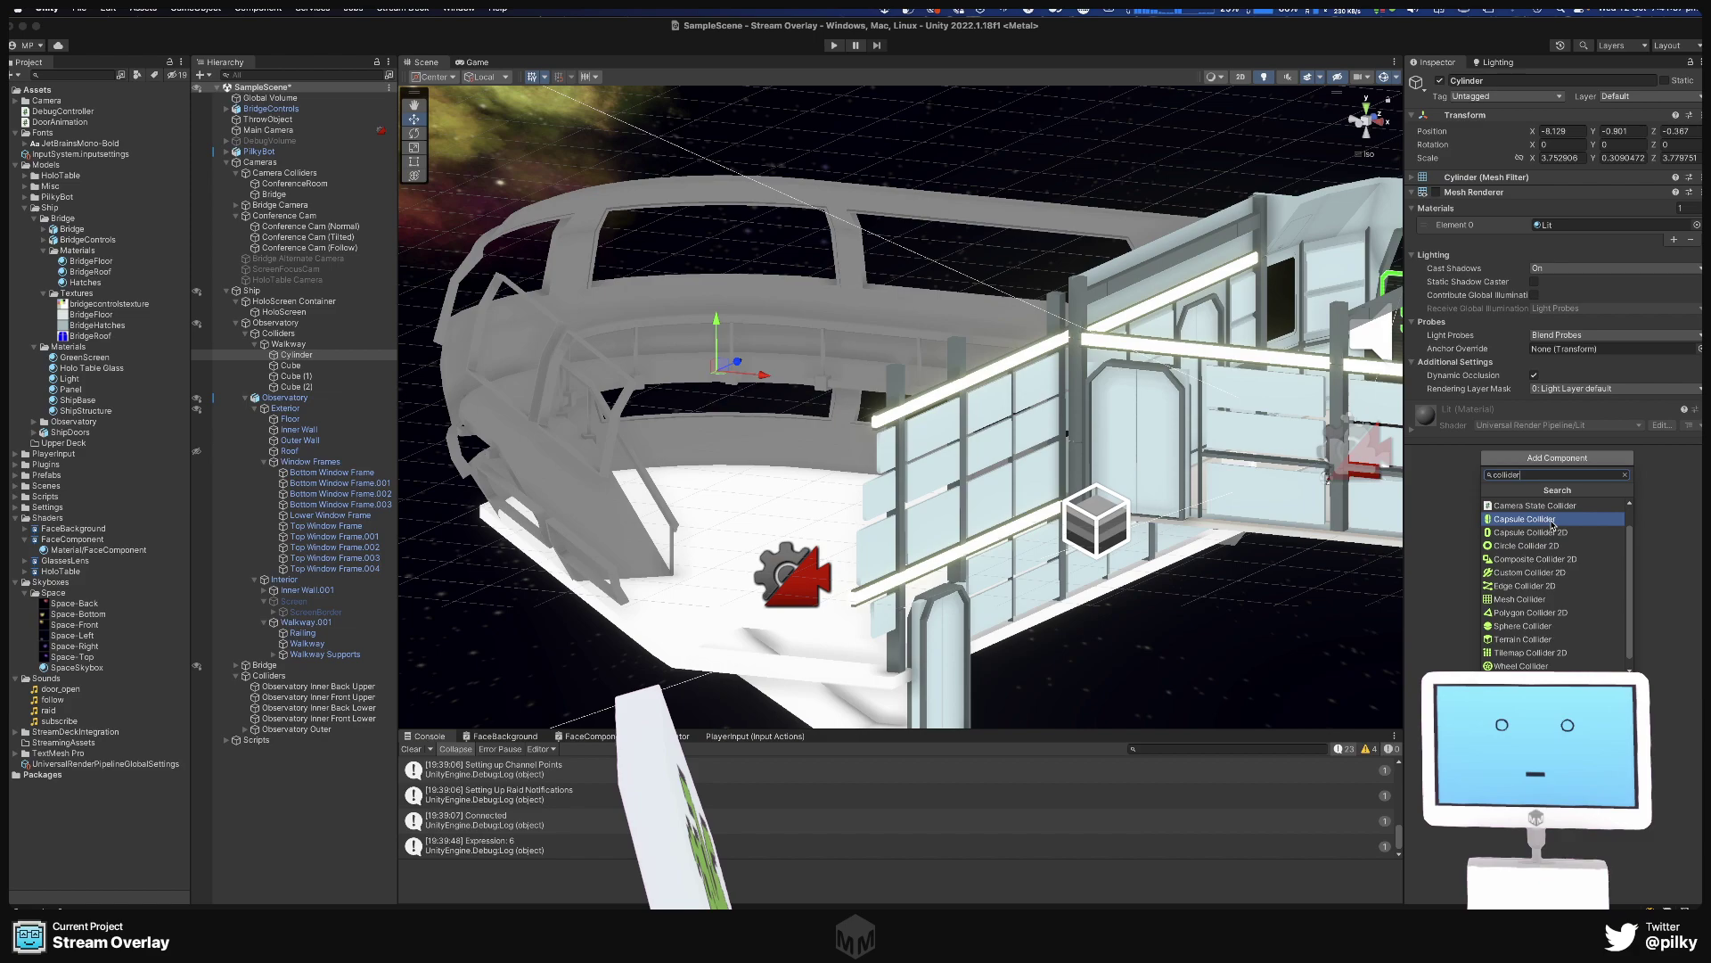
pyautogui.scroll(-1, 1552, 524)
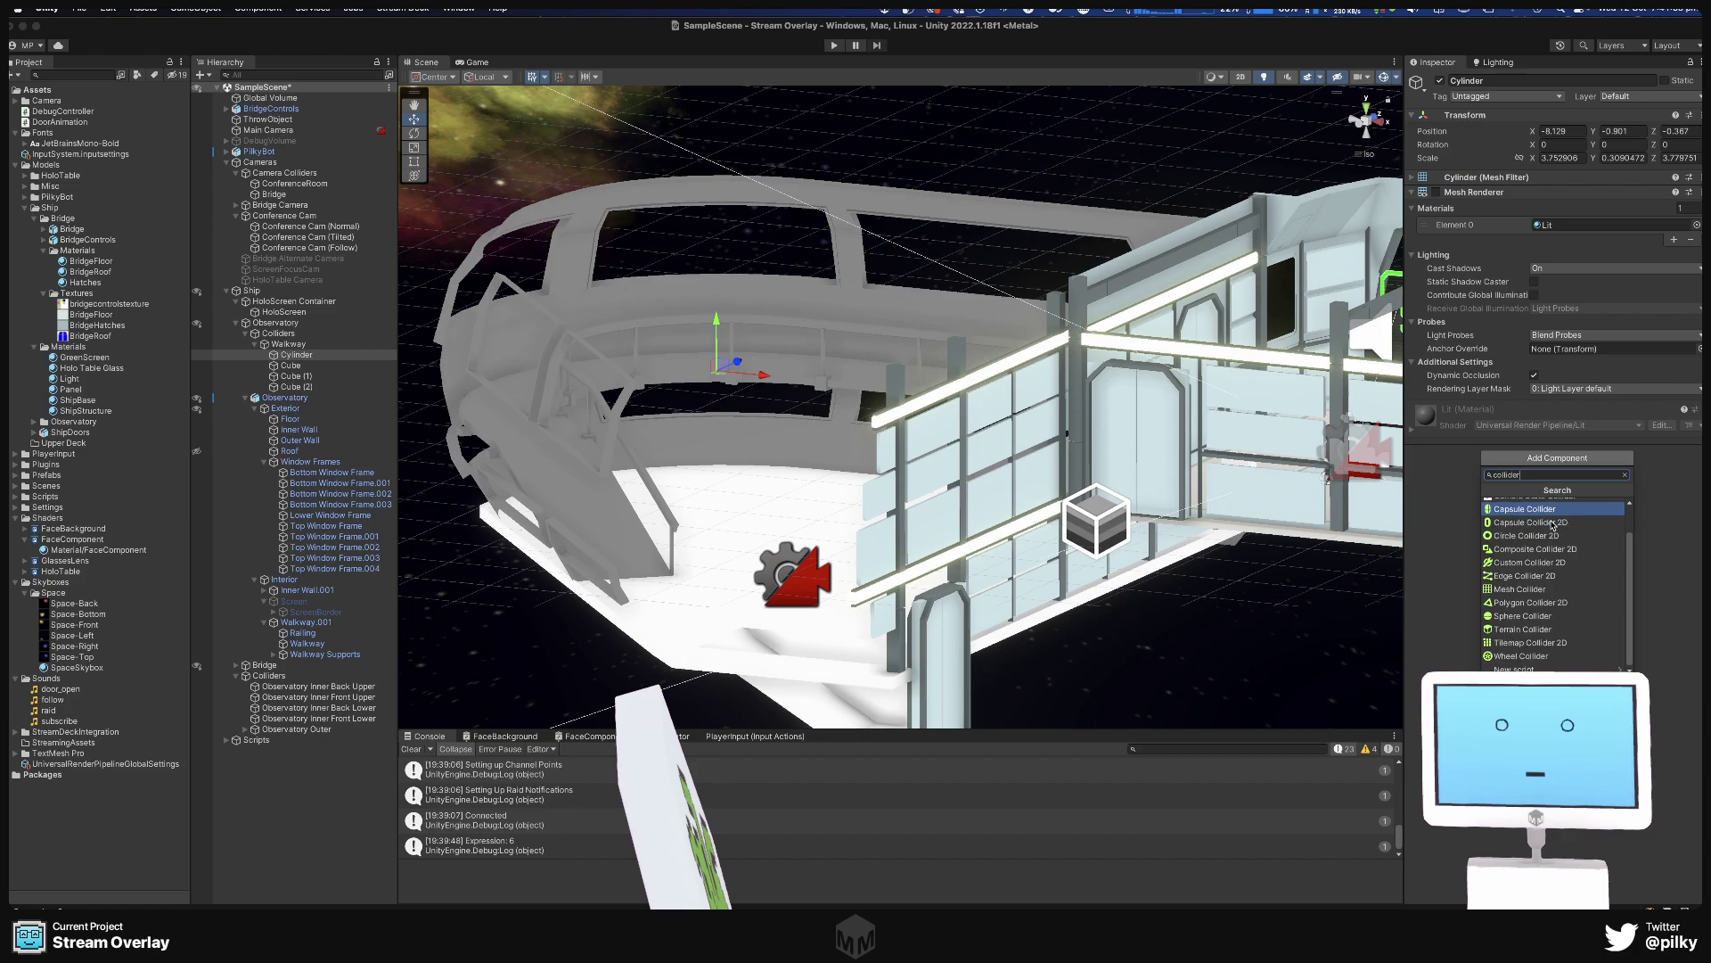
pyautogui.scroll(3, 1552, 524)
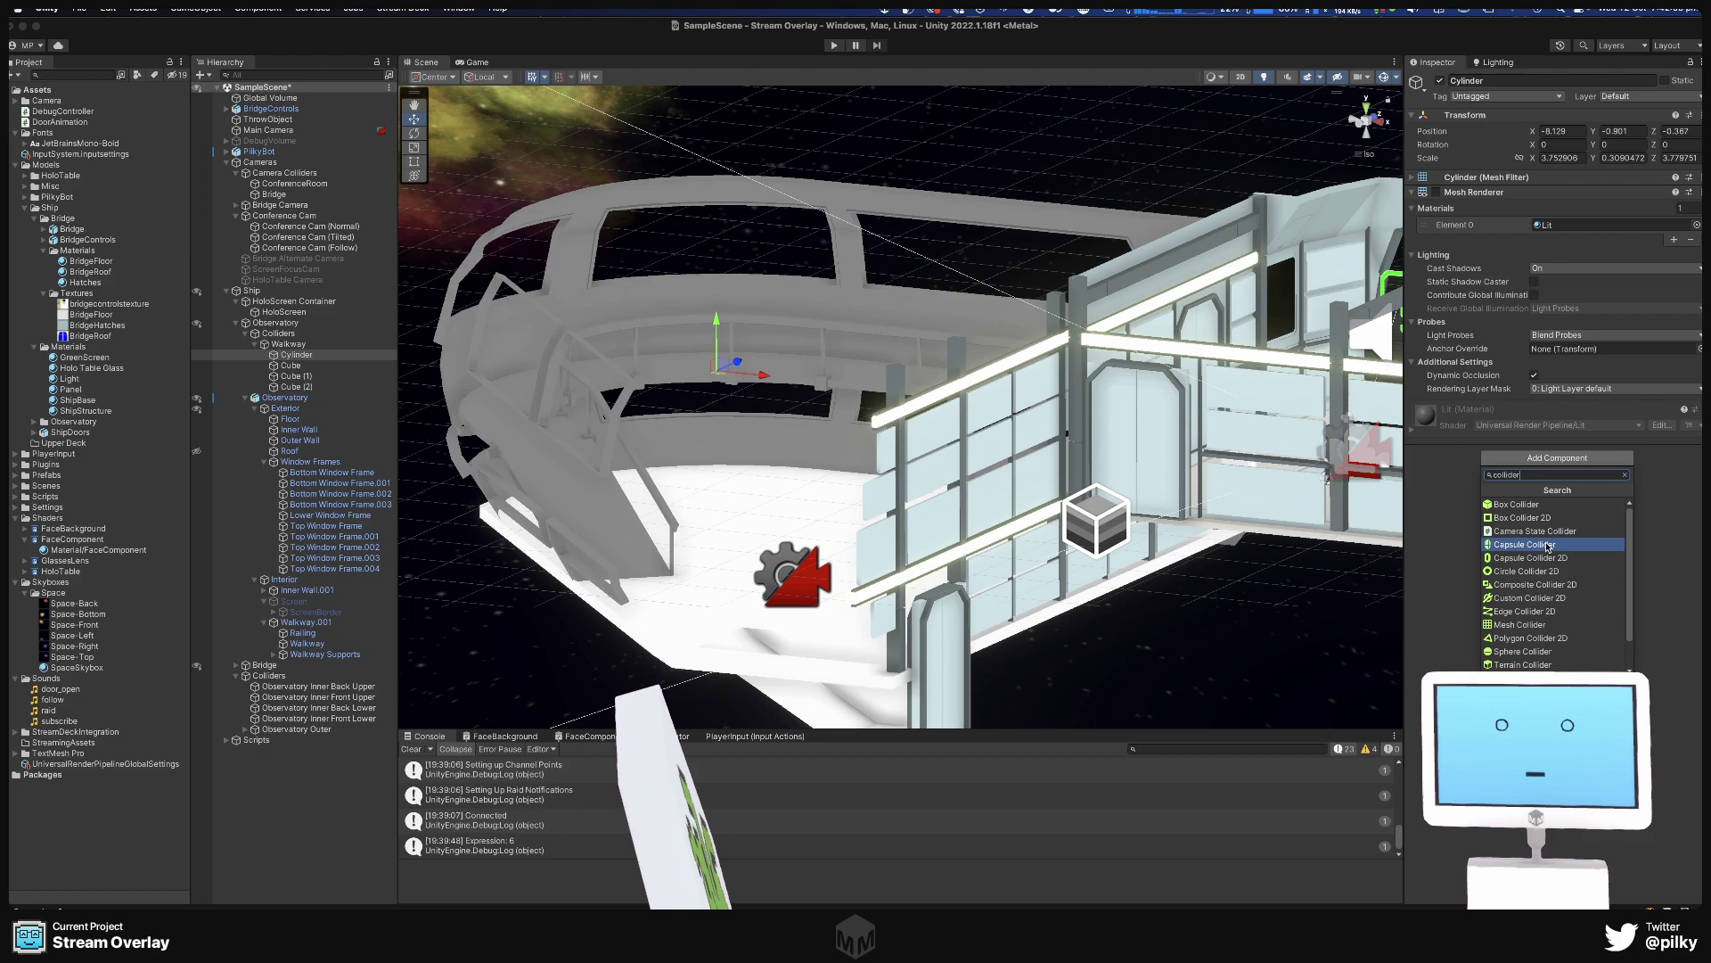
pyautogui.click(1547, 545)
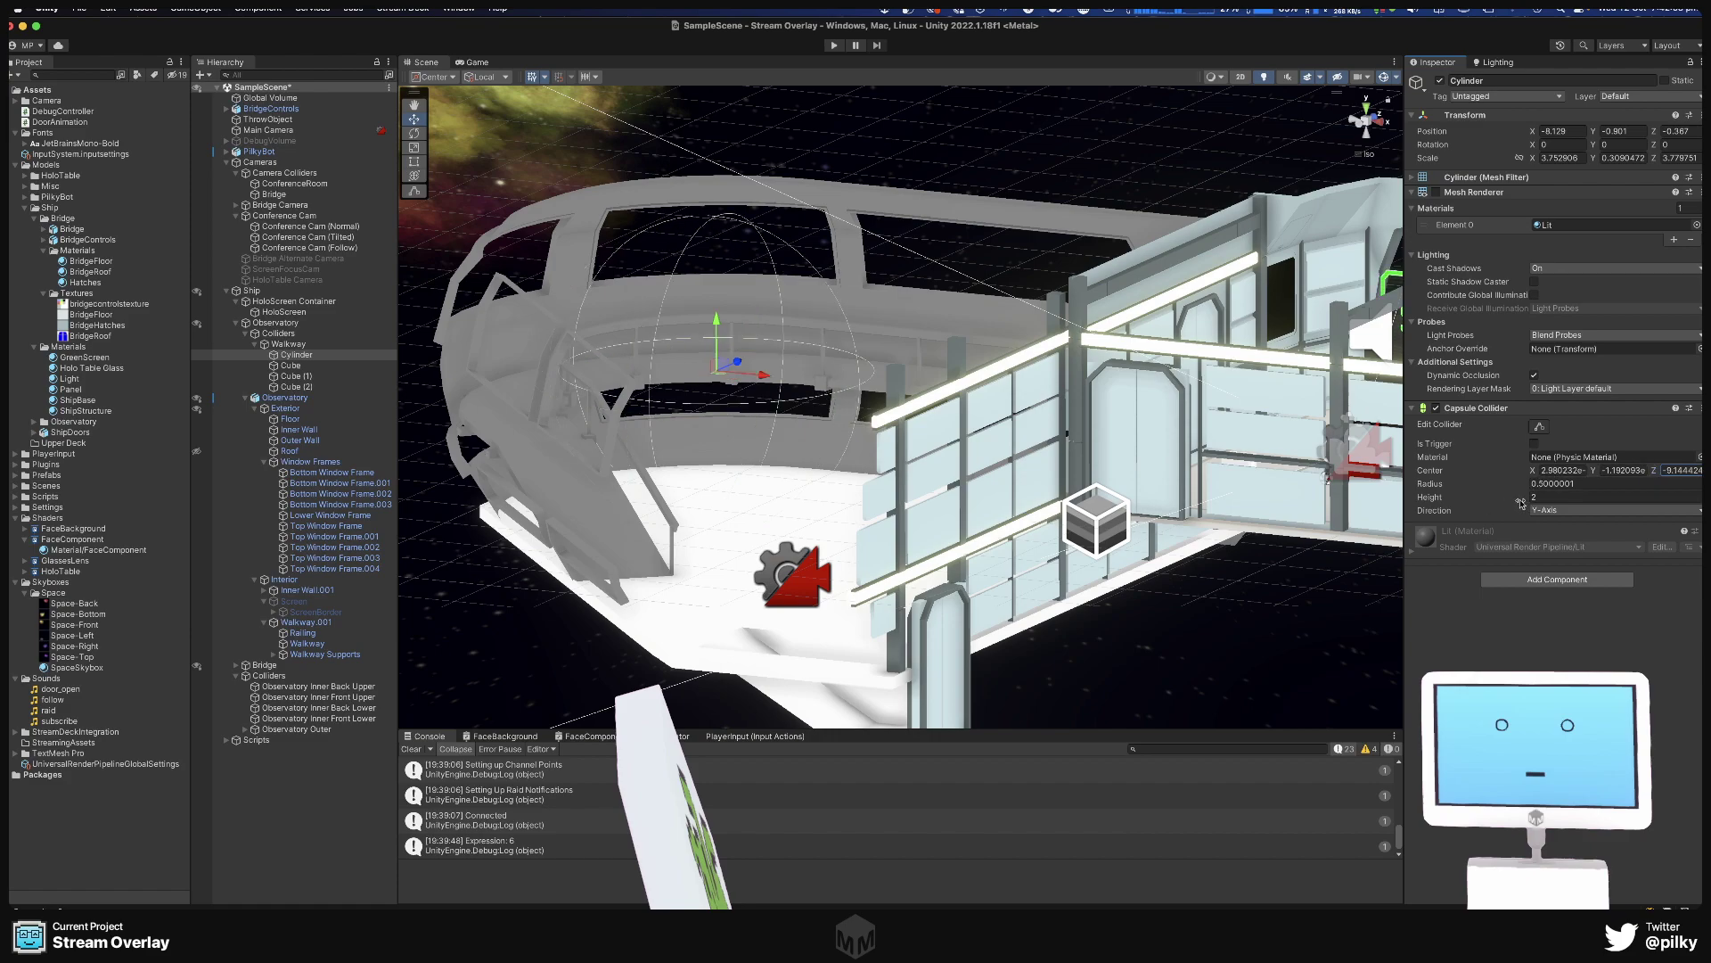
# Try fitting the Cylinder's capsule collider to the curved railing with the Z-Axis direction, then Y-Axis with radius 0.3 and height 1.03.
pyautogui.moveTo(1520, 501); pyautogui.dragTo(1497, 502)
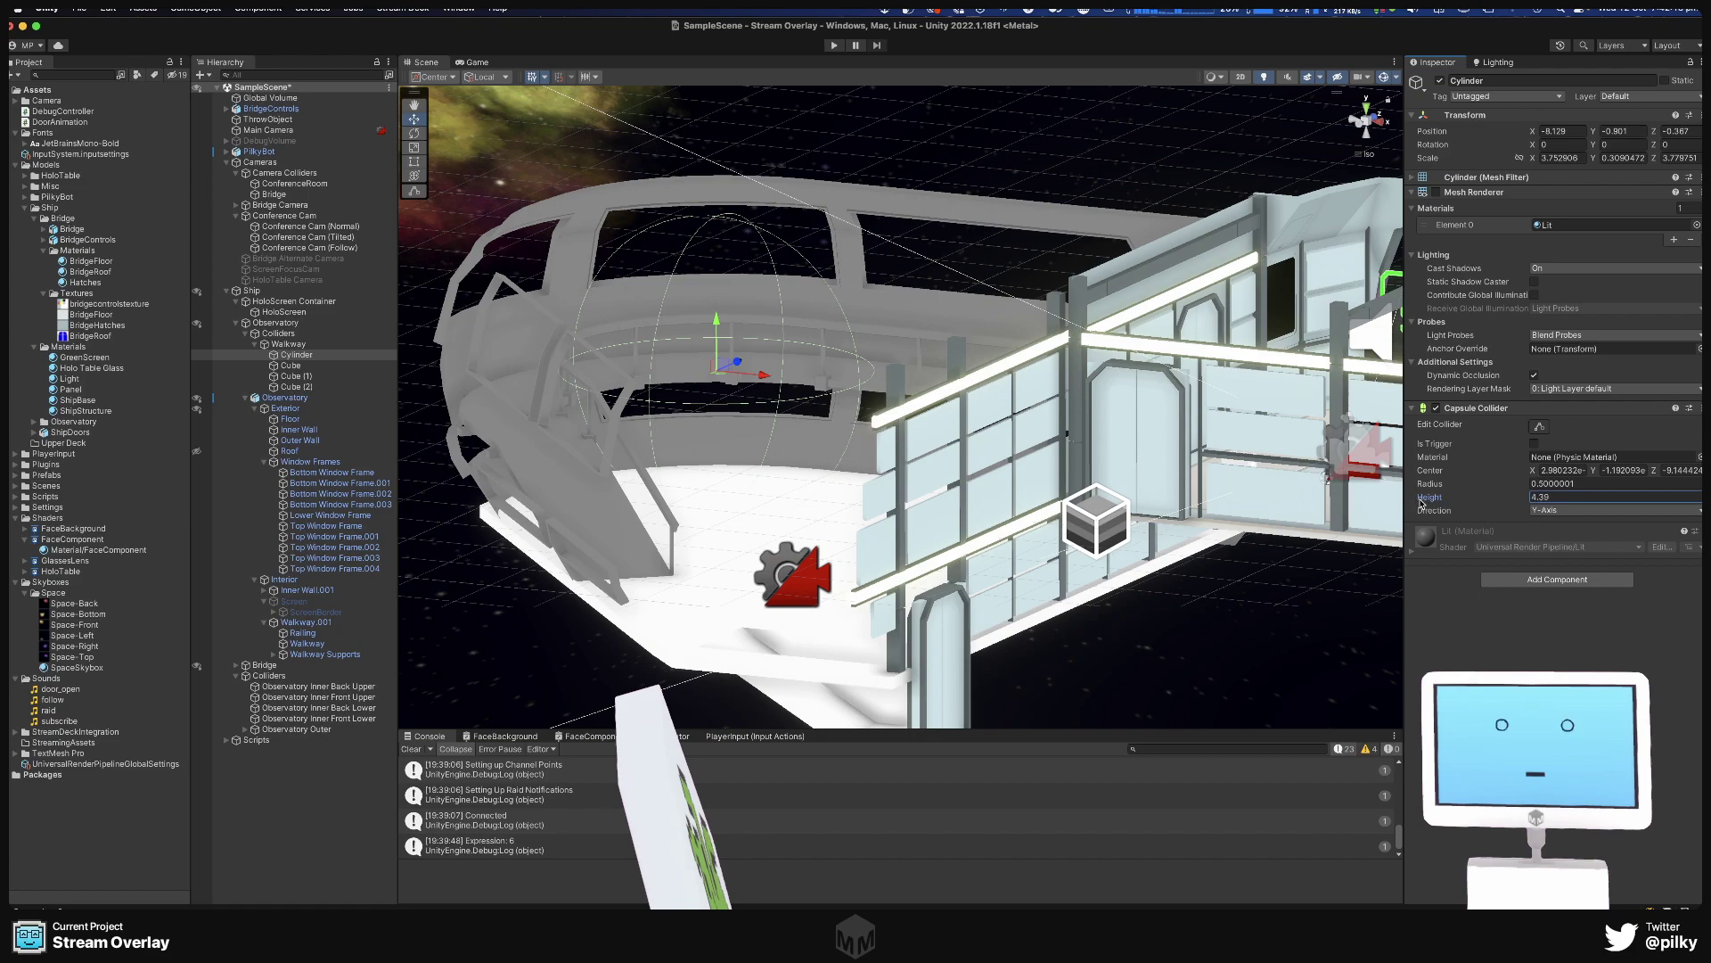
pyautogui.click(1535, 510)
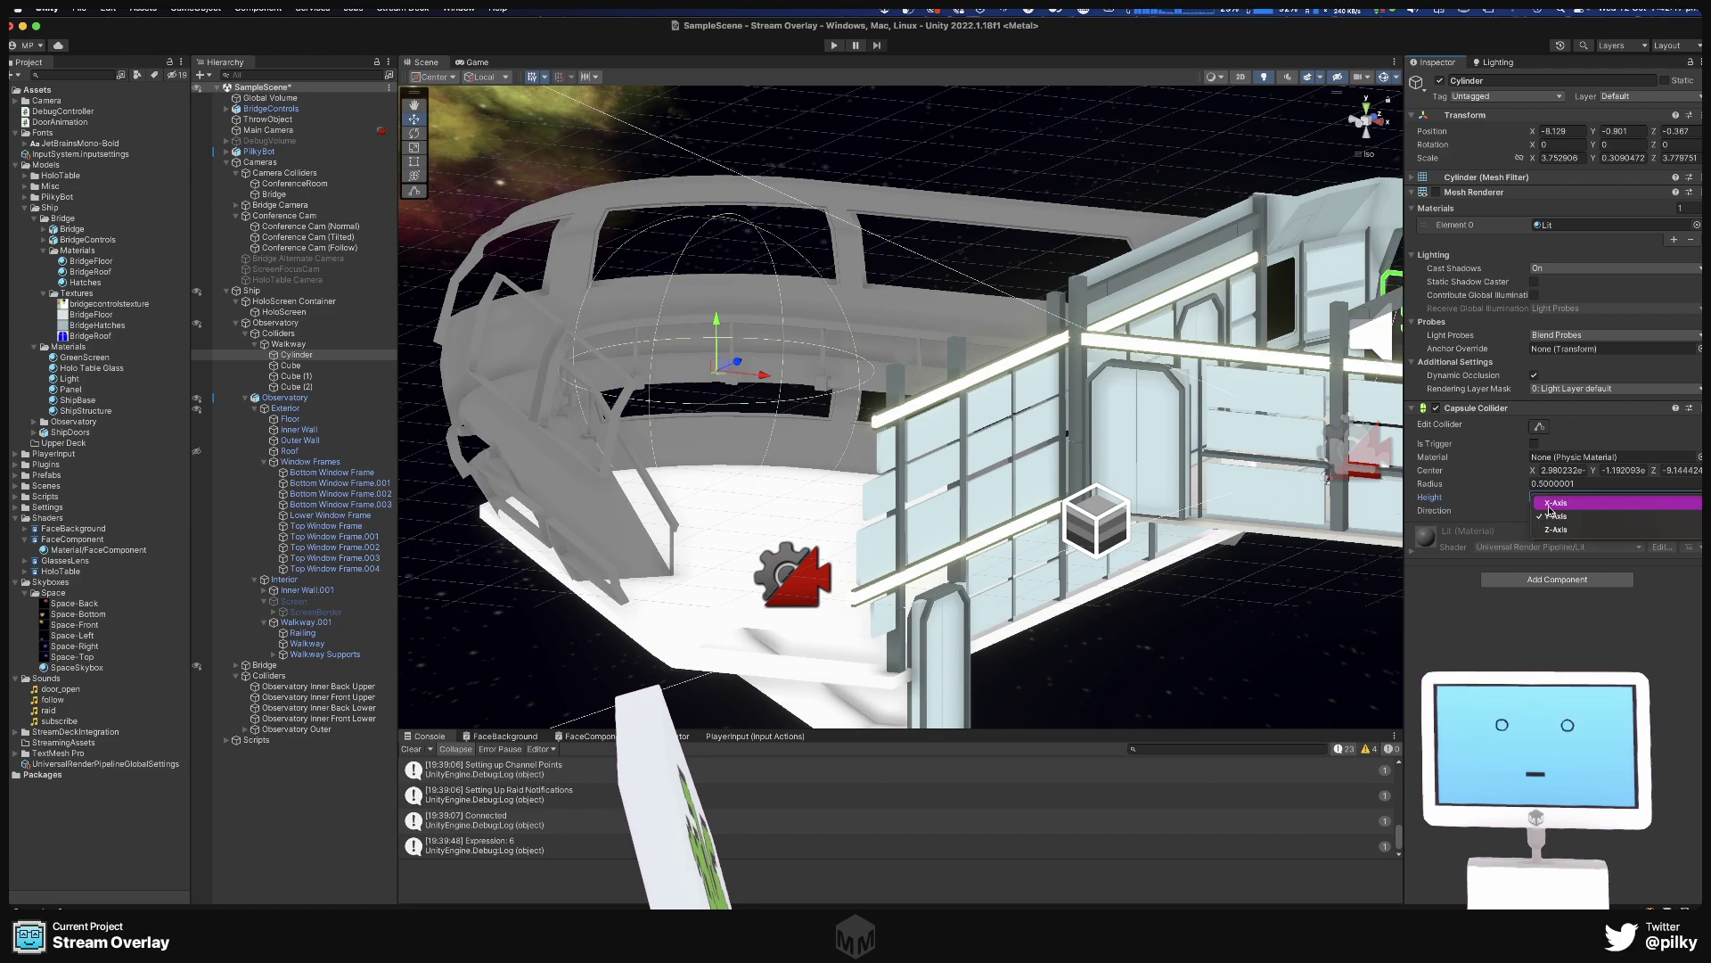
pyautogui.click(1530, 524)
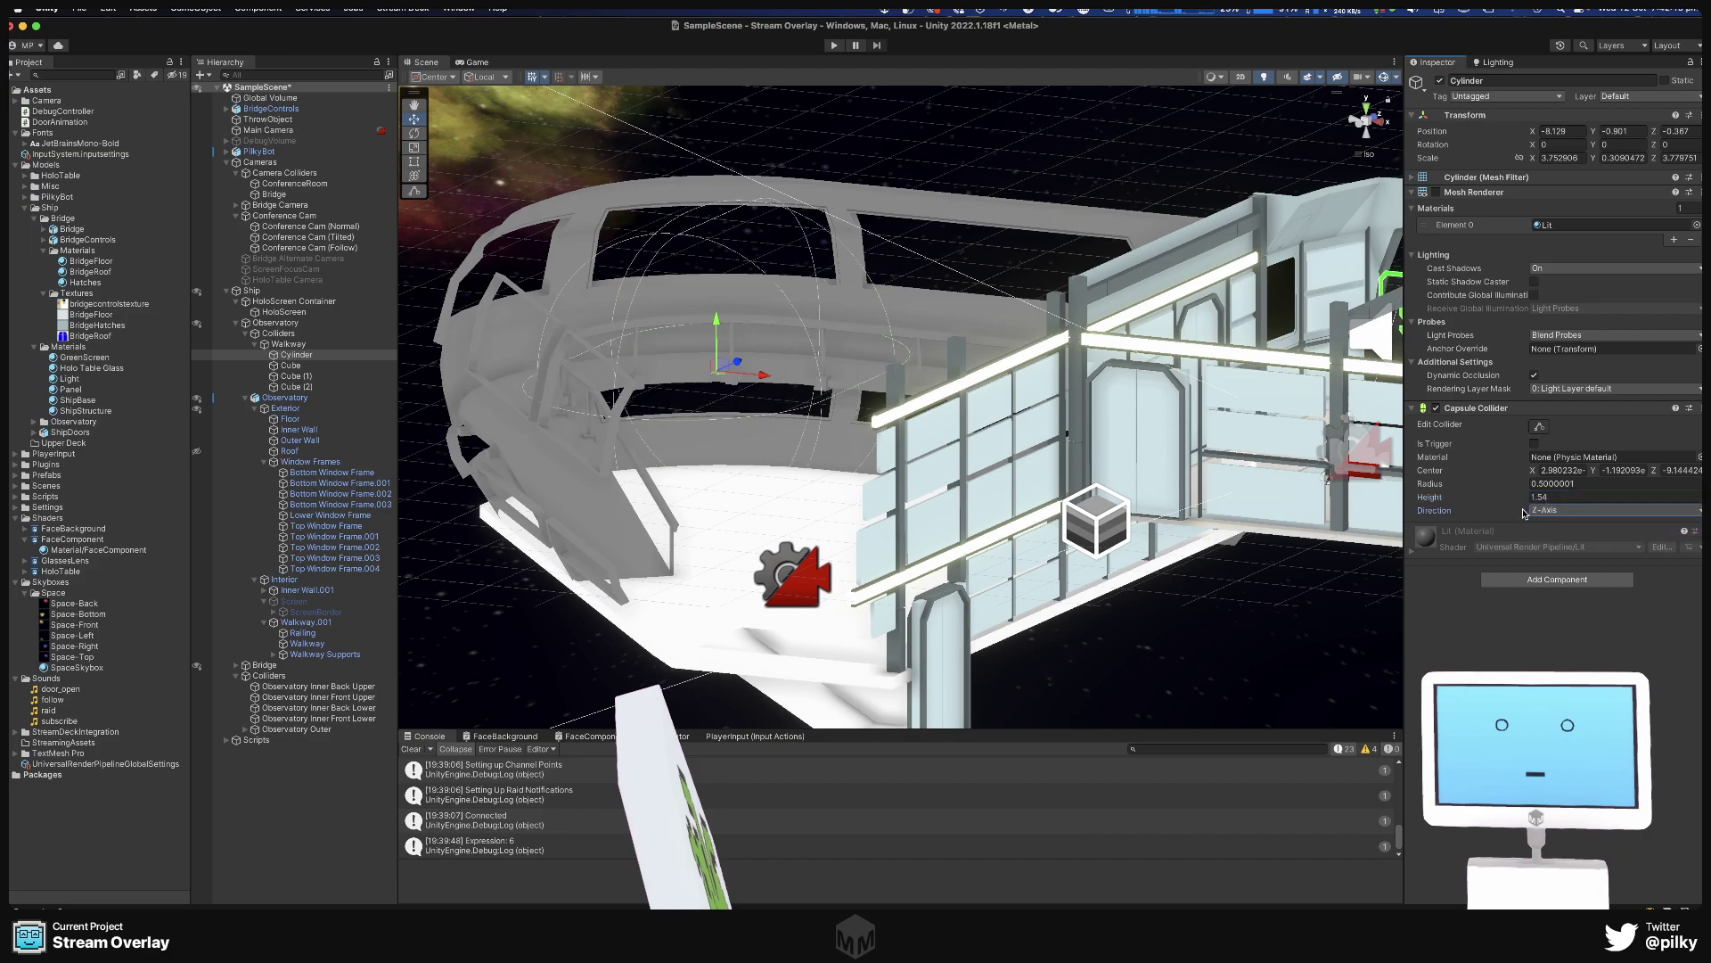
pyautogui.press('super+z')
pyautogui.keyDown('alt'); pyautogui.moveTo(1025, 428); pyautogui.dragTo(1541, 452); pyautogui.keyUp('alt')
pyautogui.moveTo(1427, 499); pyautogui.dragTo(1416, 503)
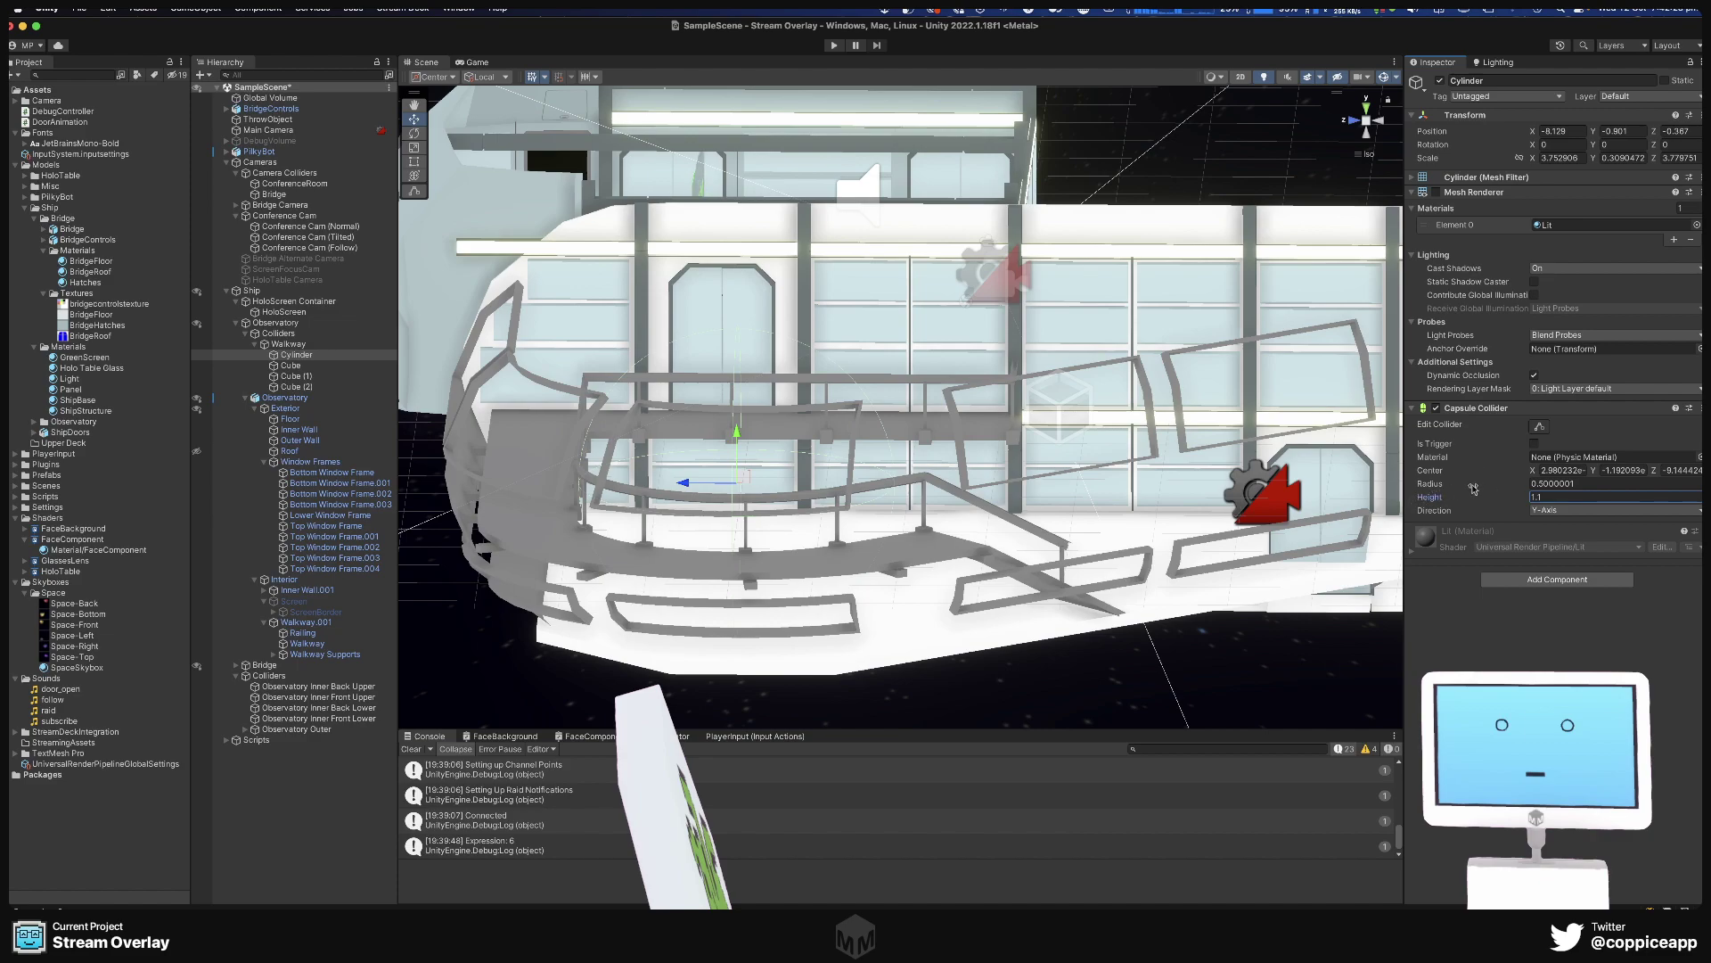
pyautogui.moveTo(1444, 488)
pyautogui.mouseDown()
pyautogui.moveTo(1461, 502)
pyautogui.moveTo(1446, 502)
pyautogui.mouseUp()
pyautogui.moveTo(1022, 435); pyautogui.dragTo(1007, 553, button='right')
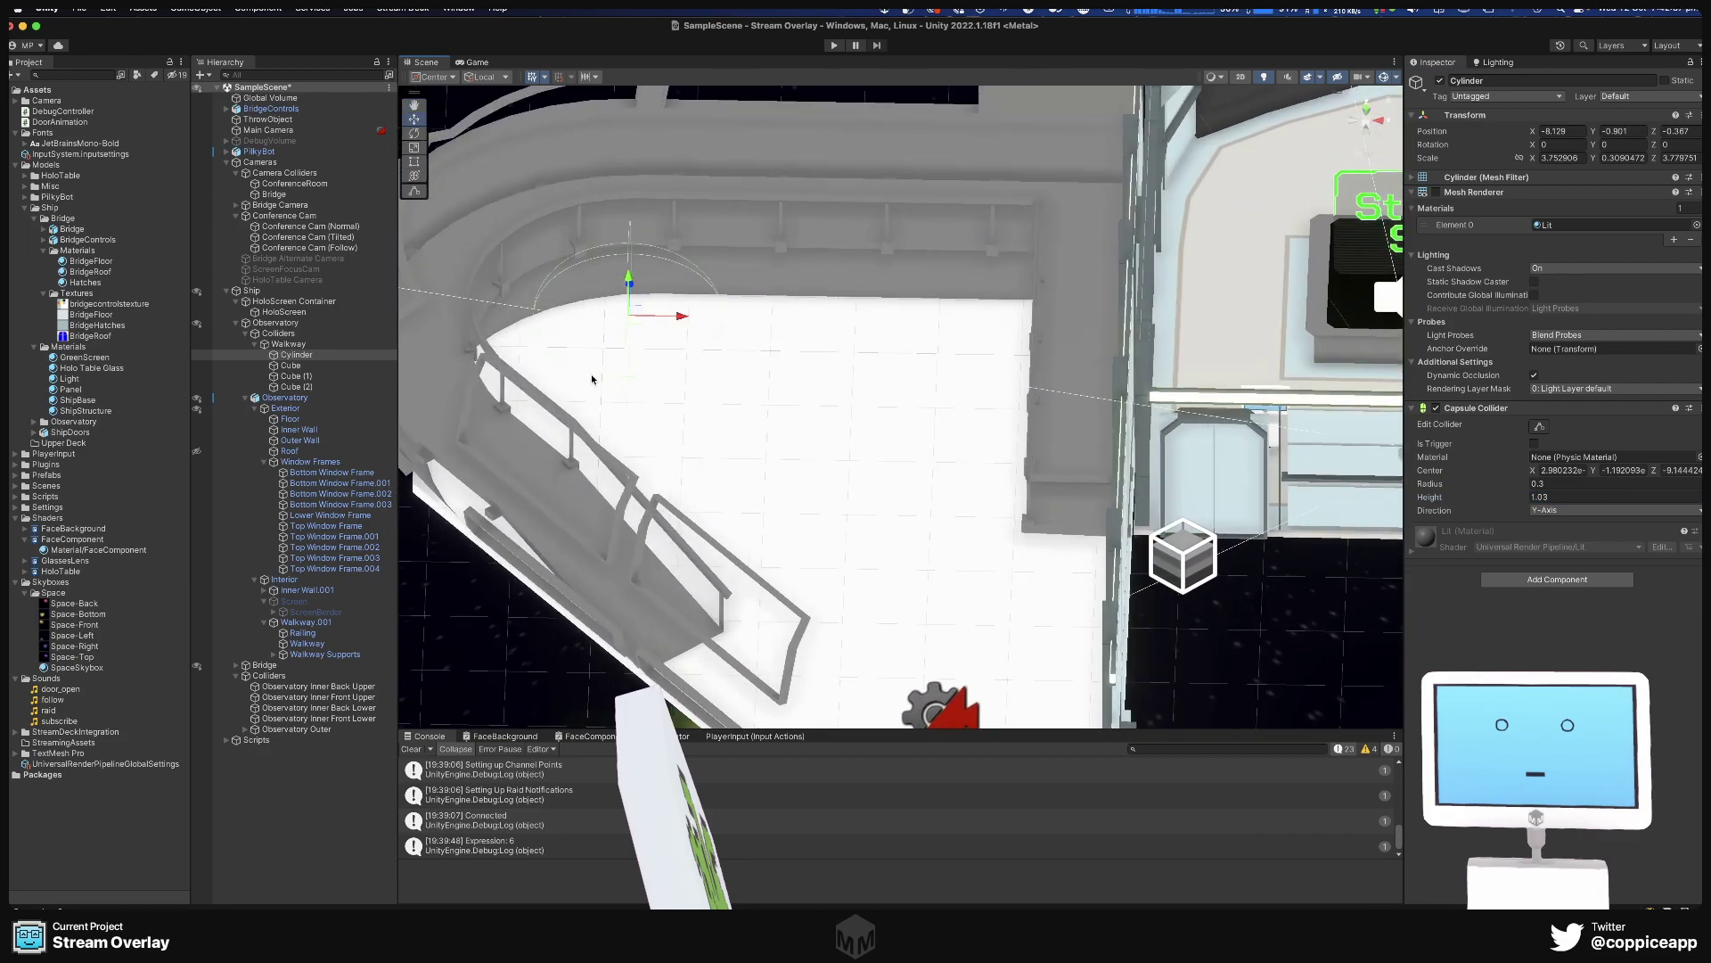
pyautogui.moveTo(624, 375); pyautogui.dragTo(401, 267, button='right')
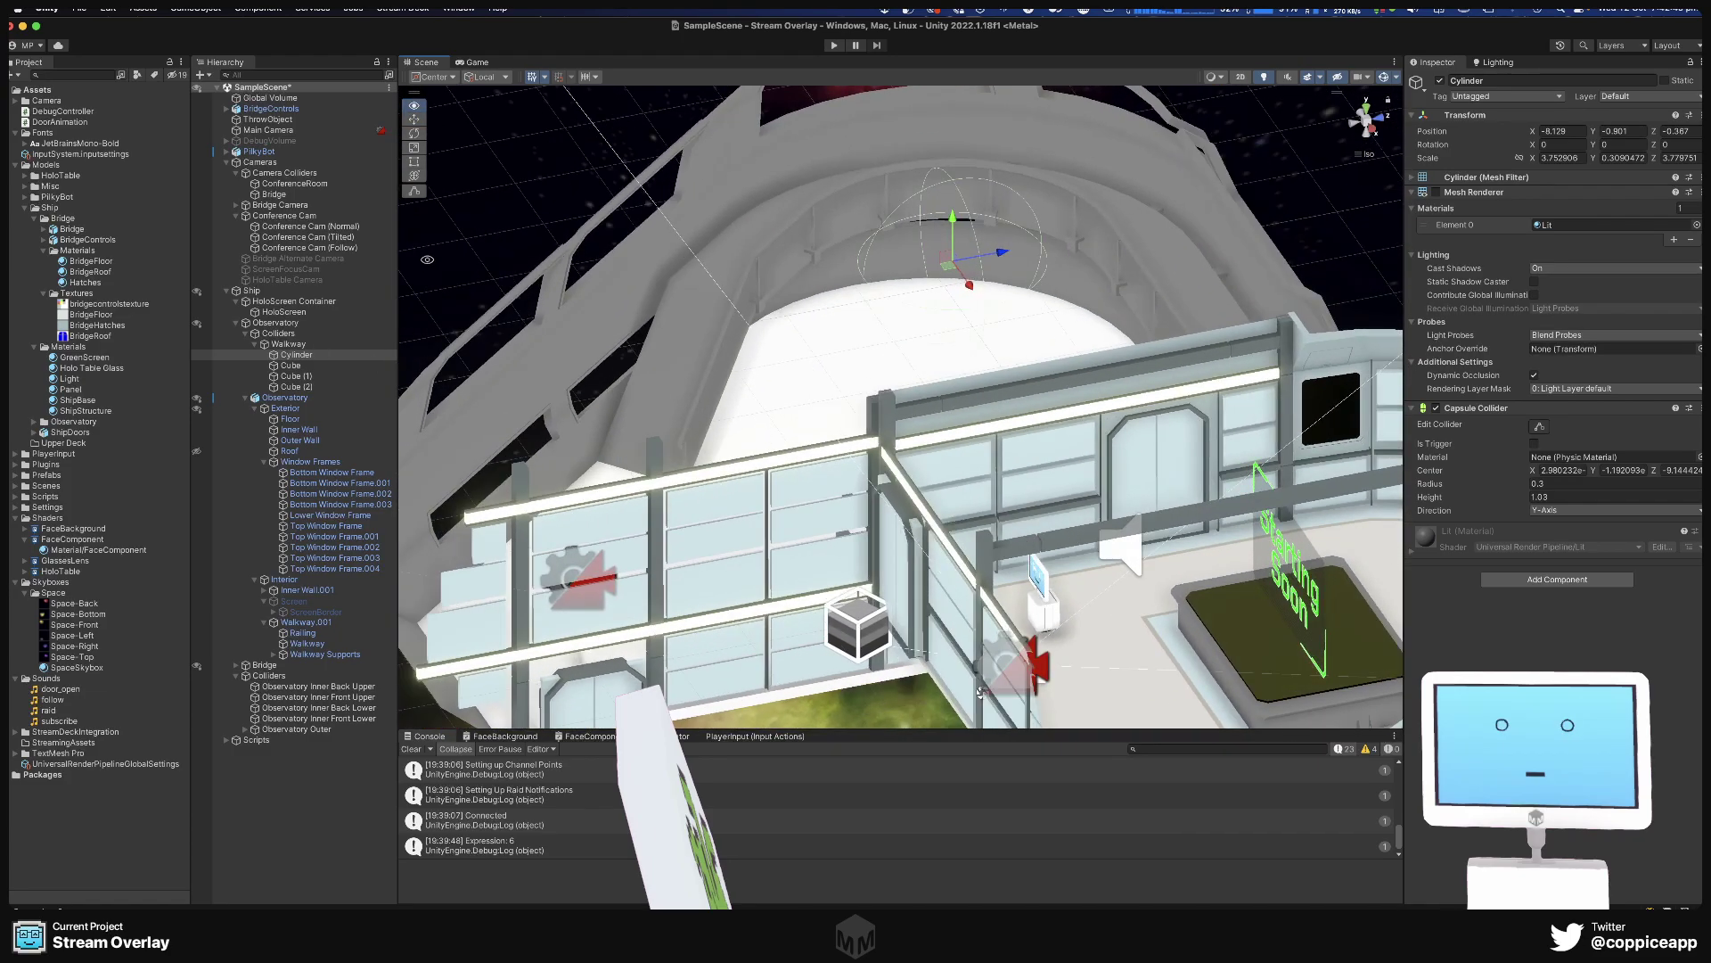
# Delete the Cylinder from the Walkway object and duplicate the first railing Cube there.
pyautogui.rightClick(298, 355)
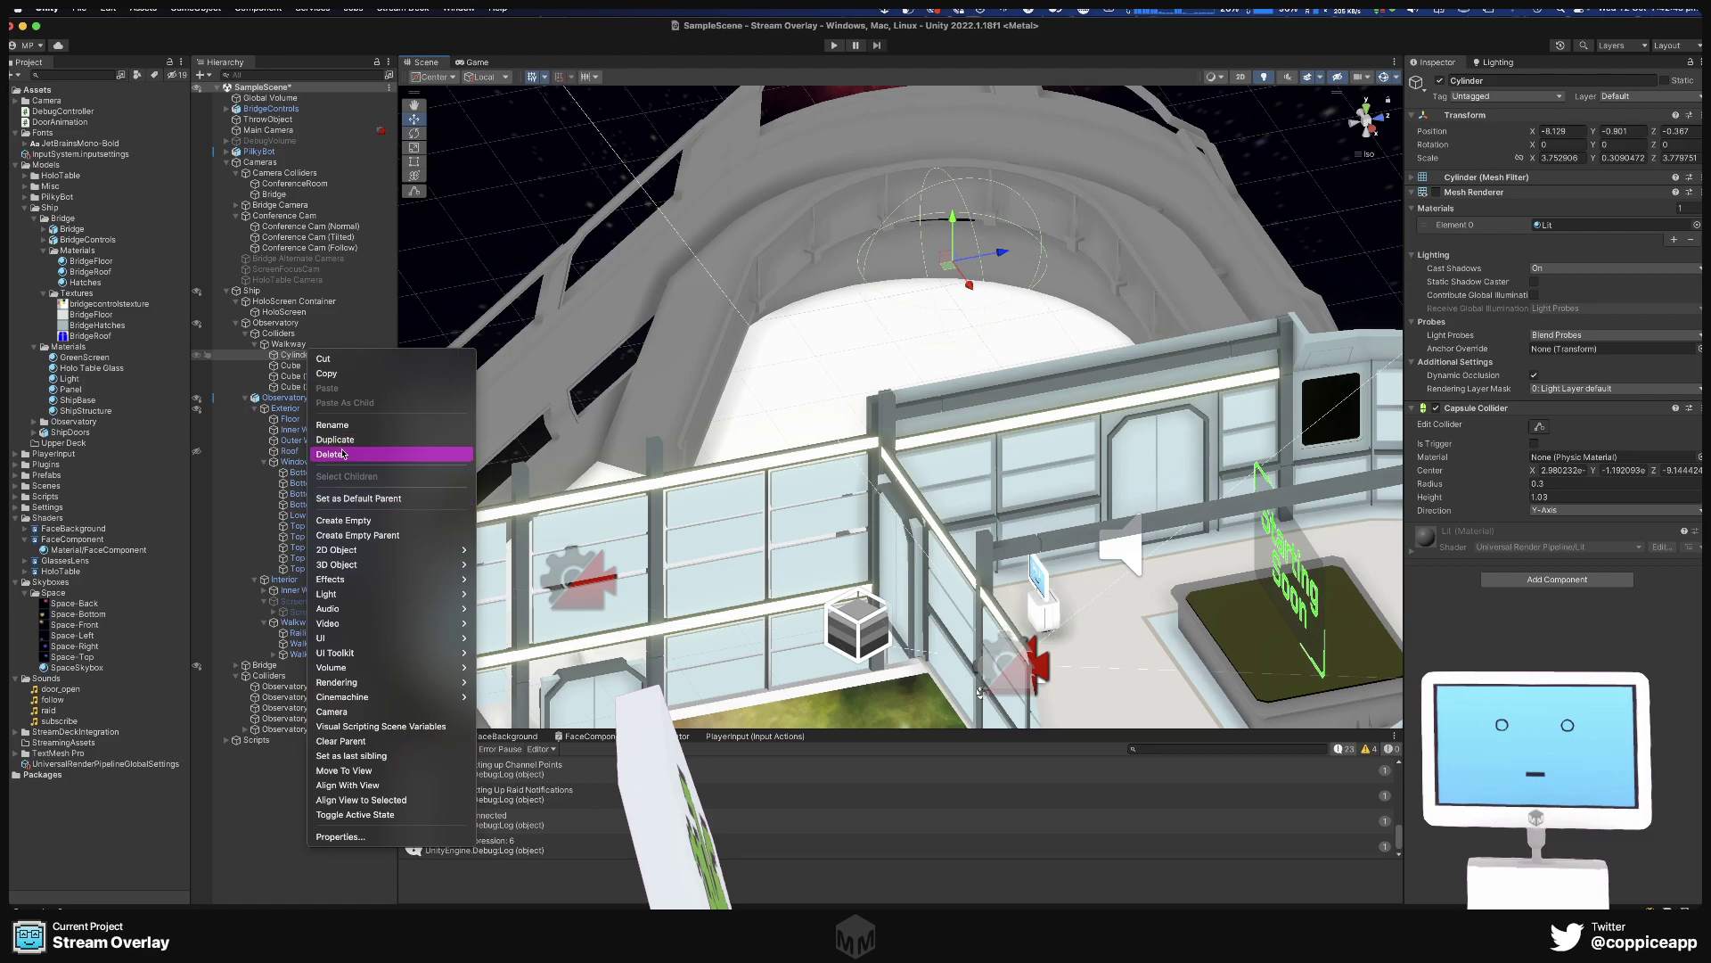
pyautogui.click(388, 378)
pyautogui.click(290, 354)
pyautogui.press('f')
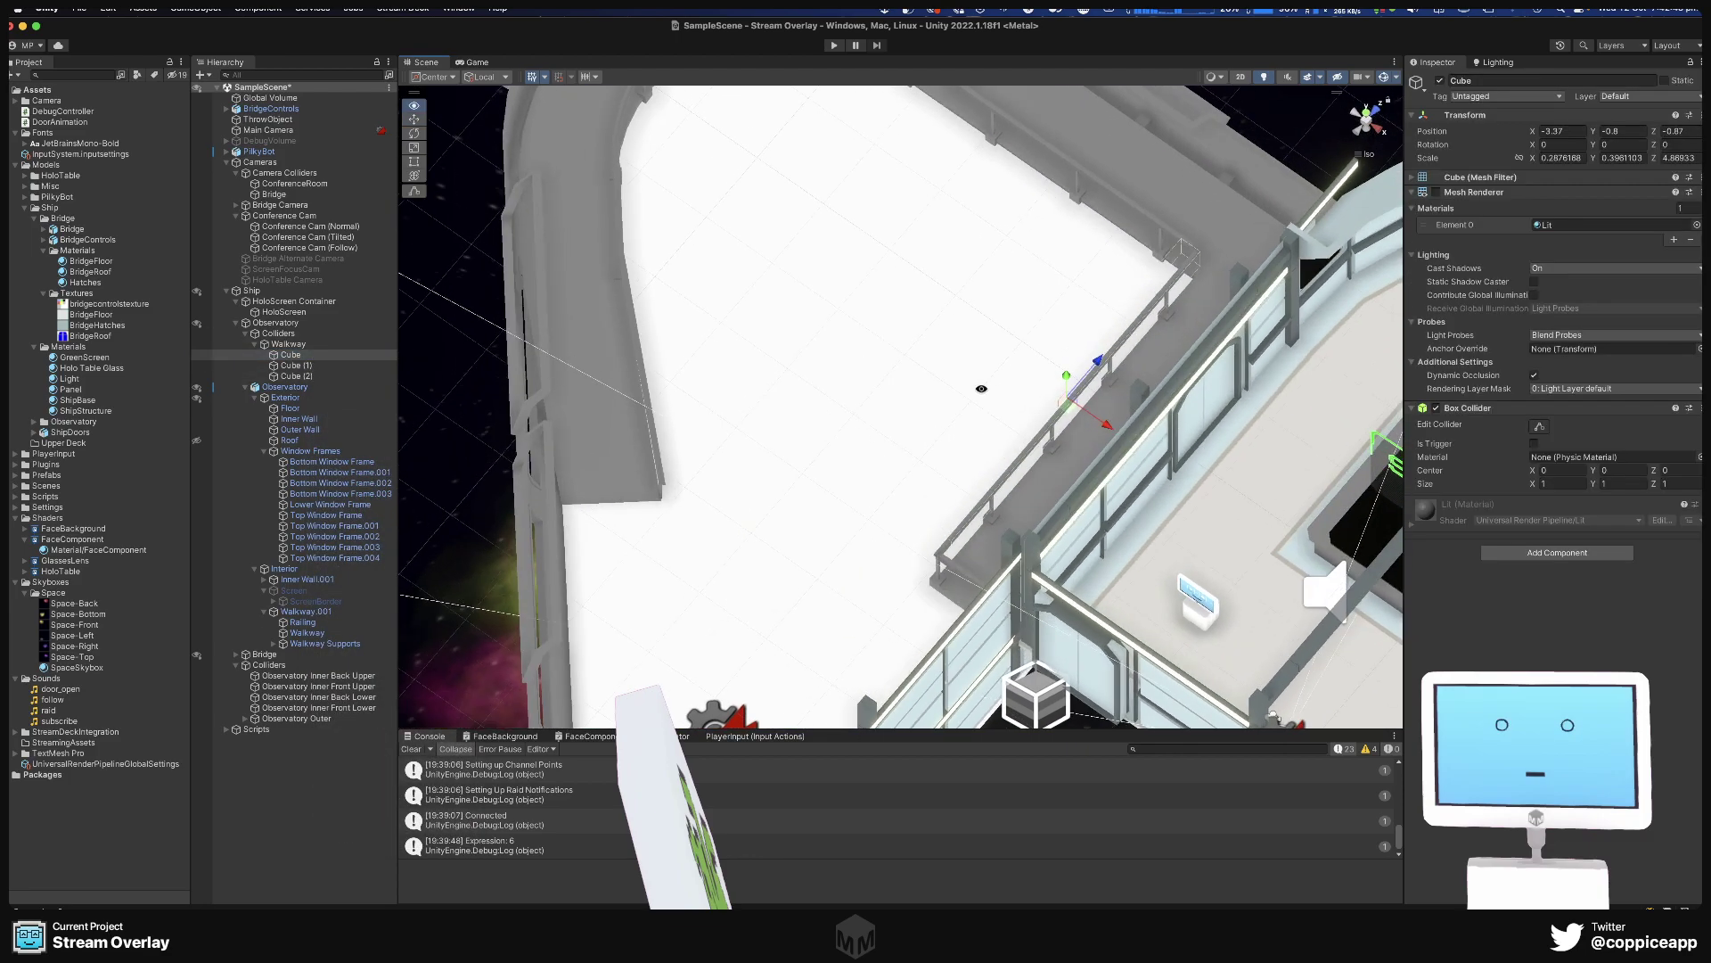
pyautogui.moveTo(1052, 419); pyautogui.dragTo(1116, 452, button='right')
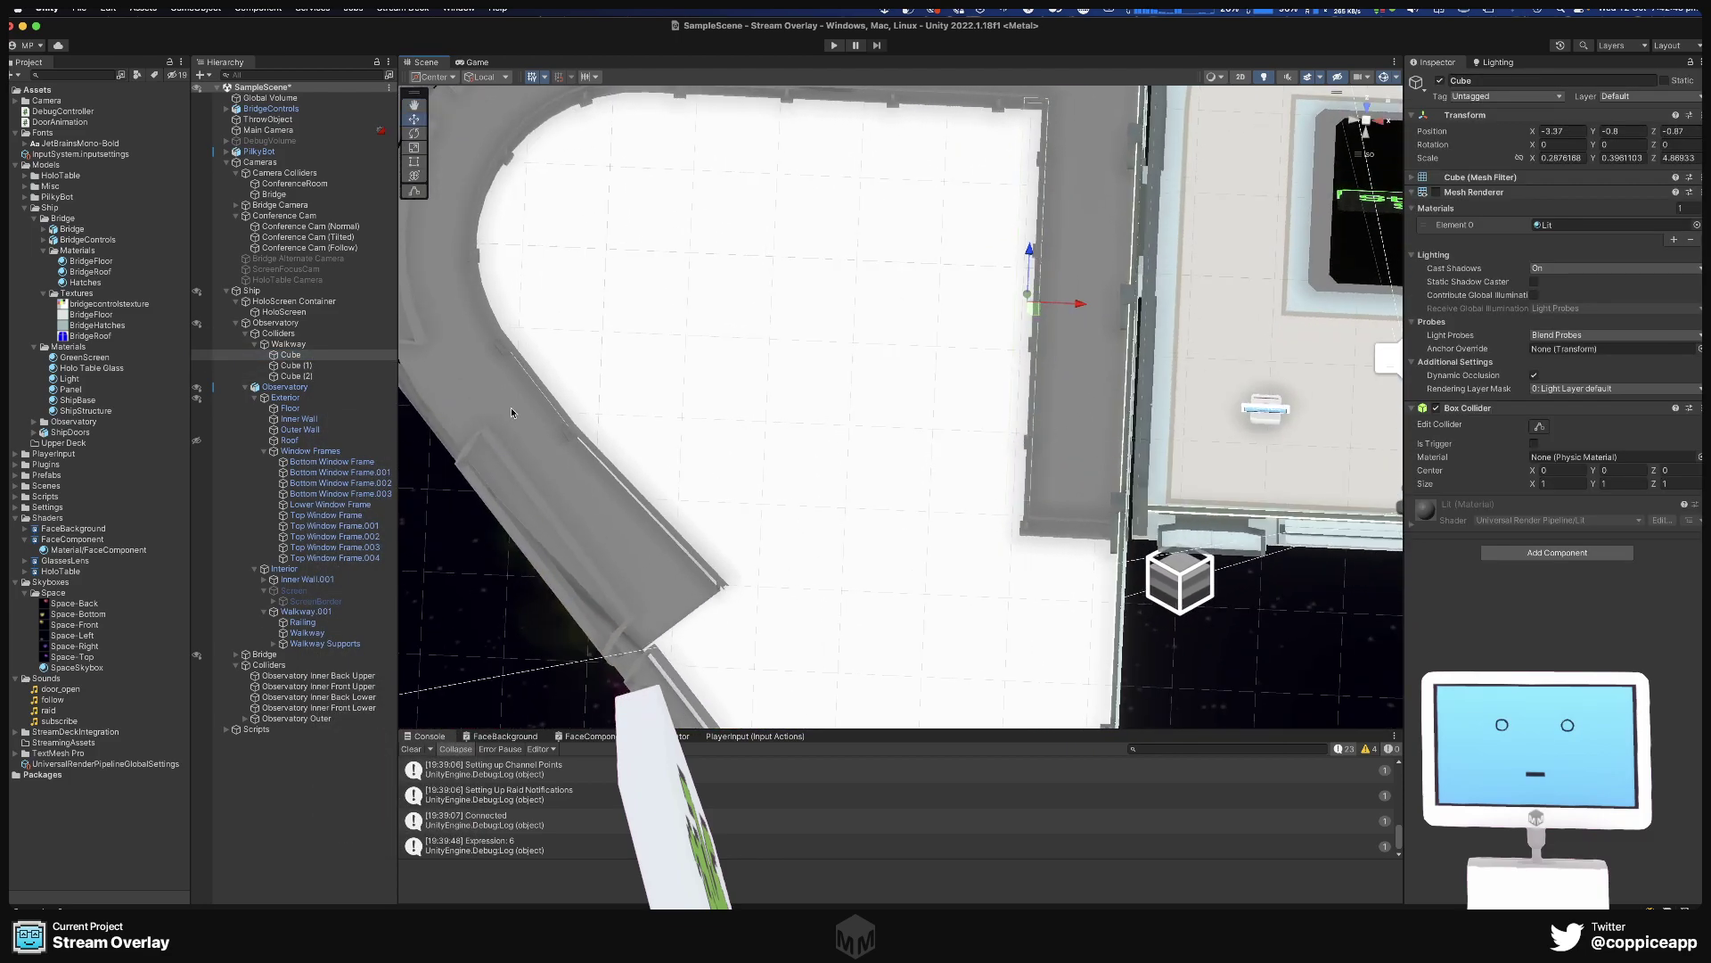
pyautogui.rightClick(312, 357)
pyautogui.click(340, 443)
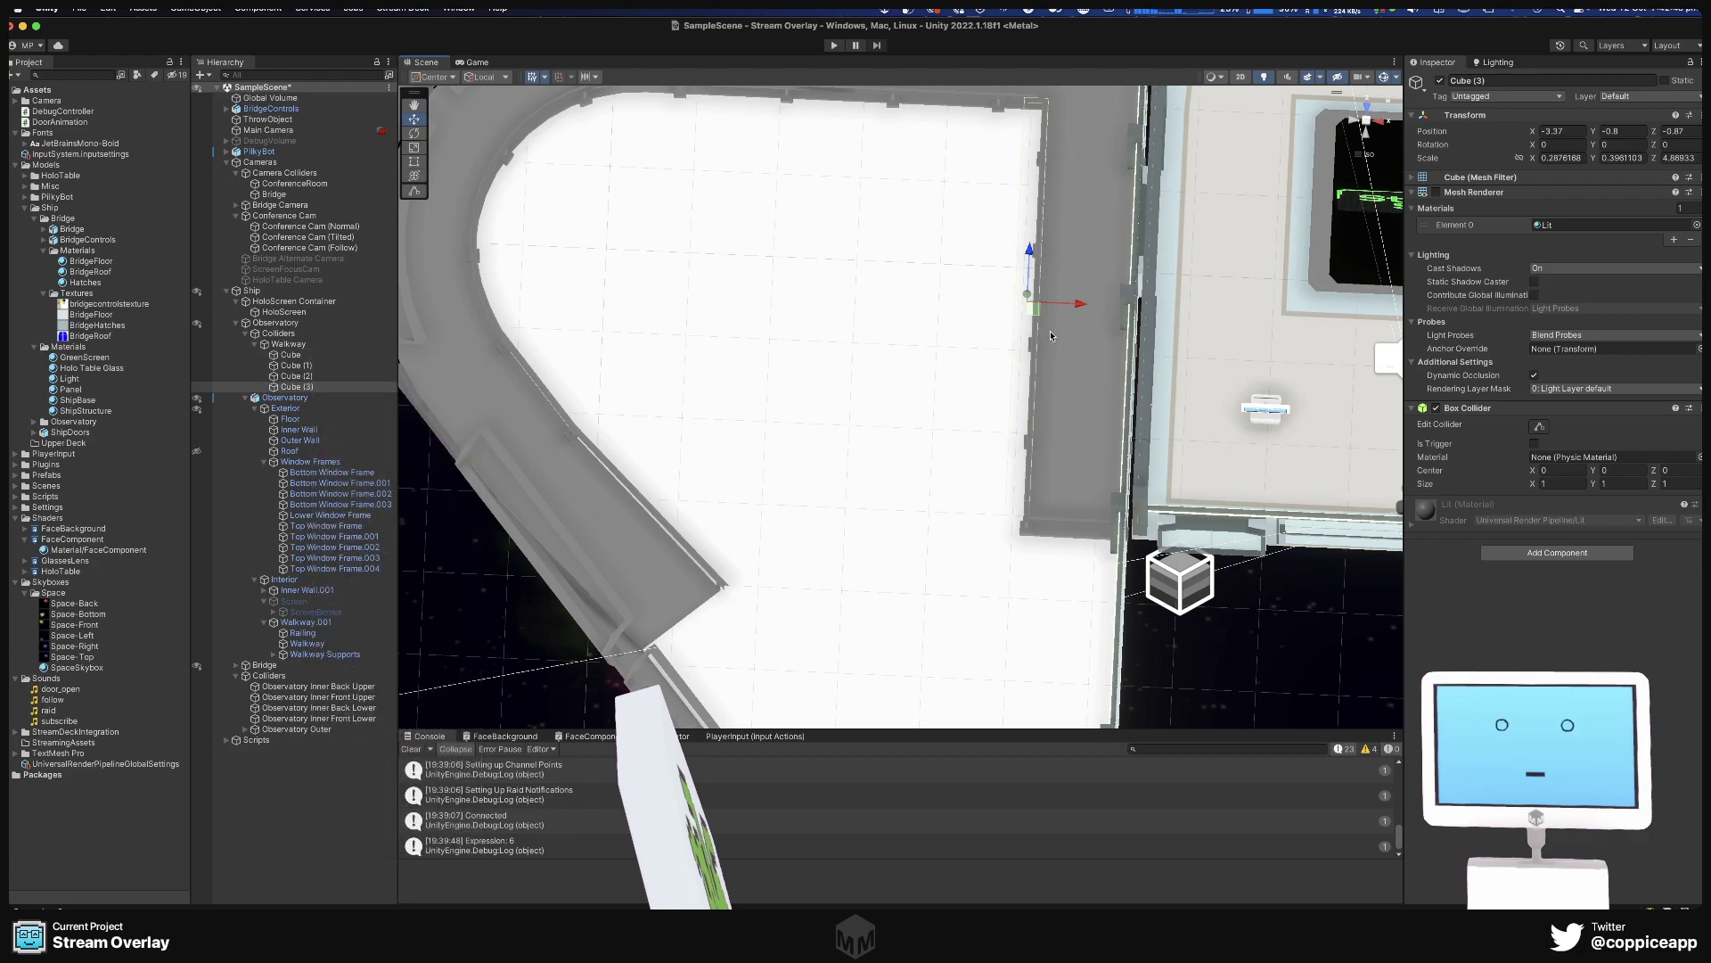
# Move the duplicate away from the bridge-side railing to about X -5.93 and enable its Mesh Renderer.
pyautogui.moveTo(1074, 308); pyautogui.dragTo(860, 309)
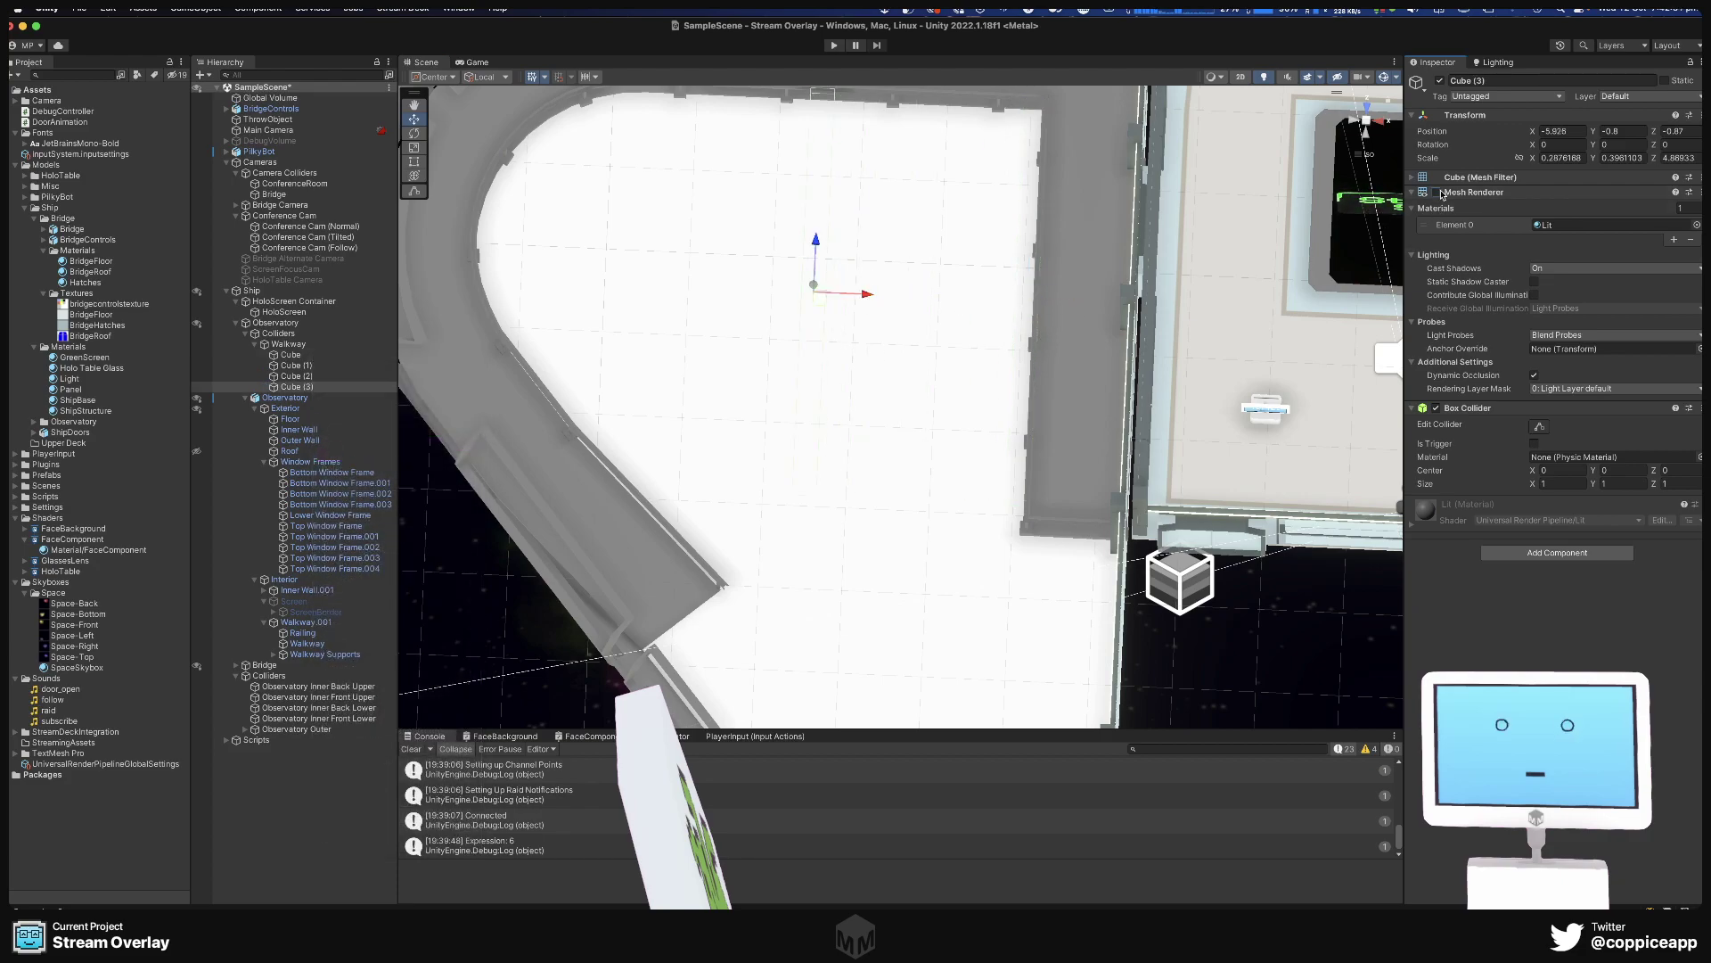
pyautogui.click(1437, 193)
pyautogui.press('f')
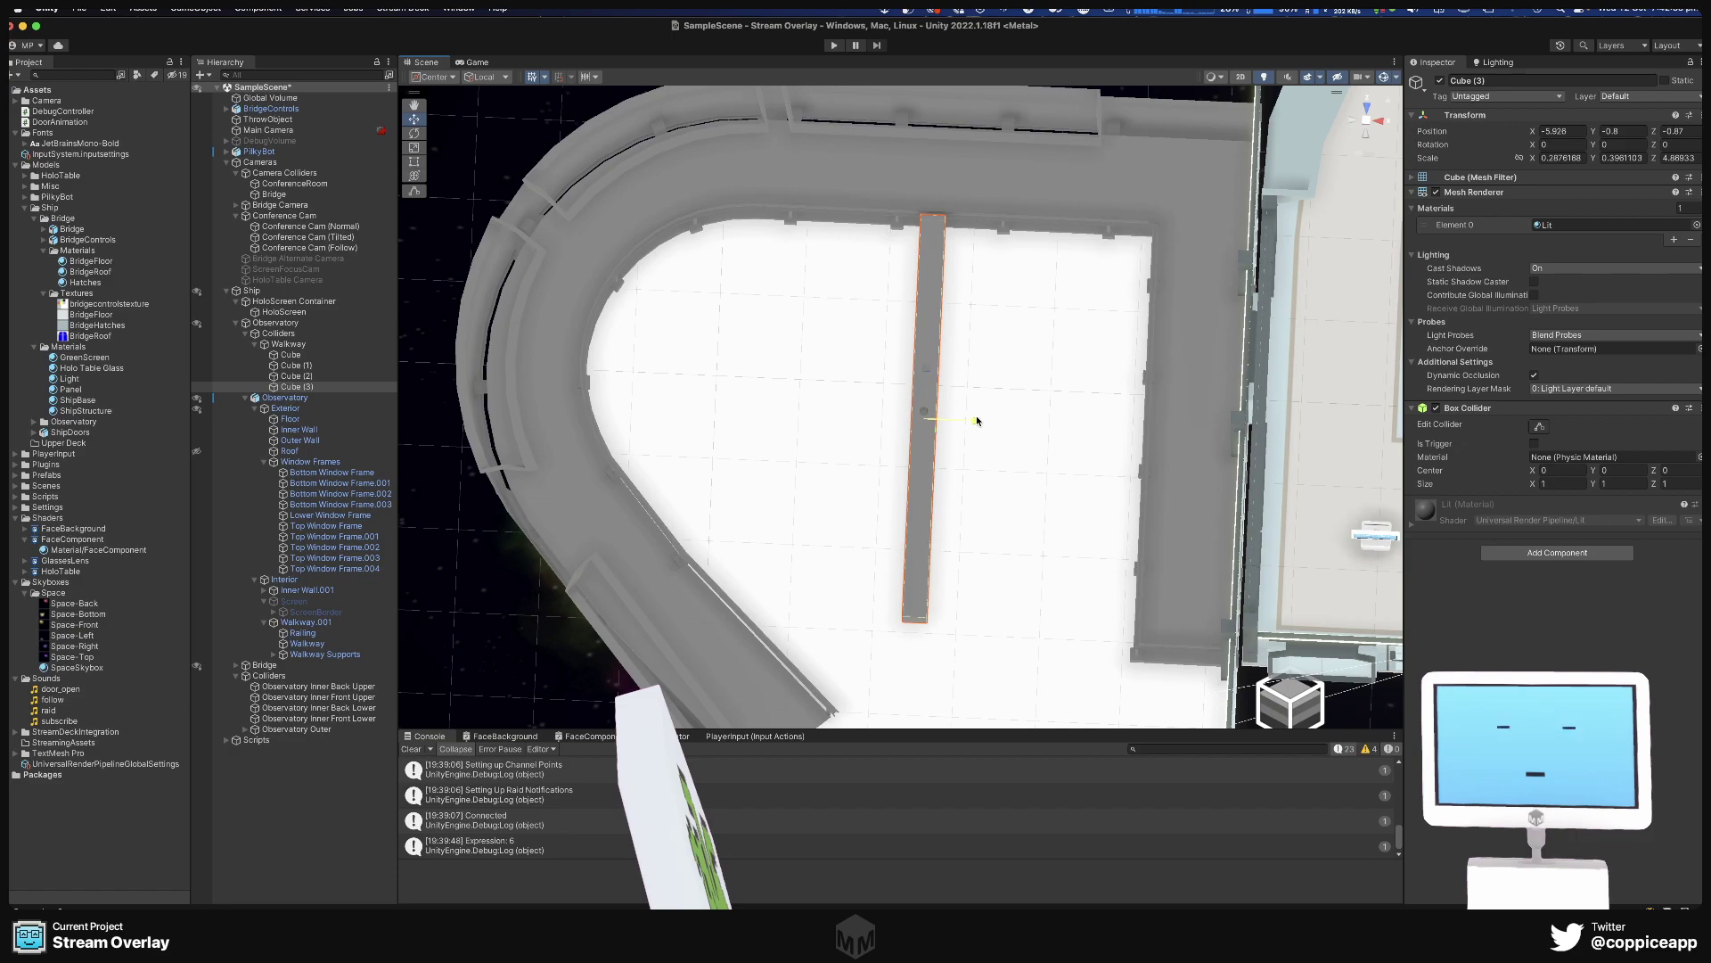
# Fit Cube (3) to the start of the curved railing at about X -9.03, Z -2.08, with Y rotation about -40 and Z scale about 1.52.
pyautogui.moveTo(975, 419); pyautogui.dragTo(635, 467)
pyautogui.press('e')
pyautogui.press('r')
pyautogui.press('e')
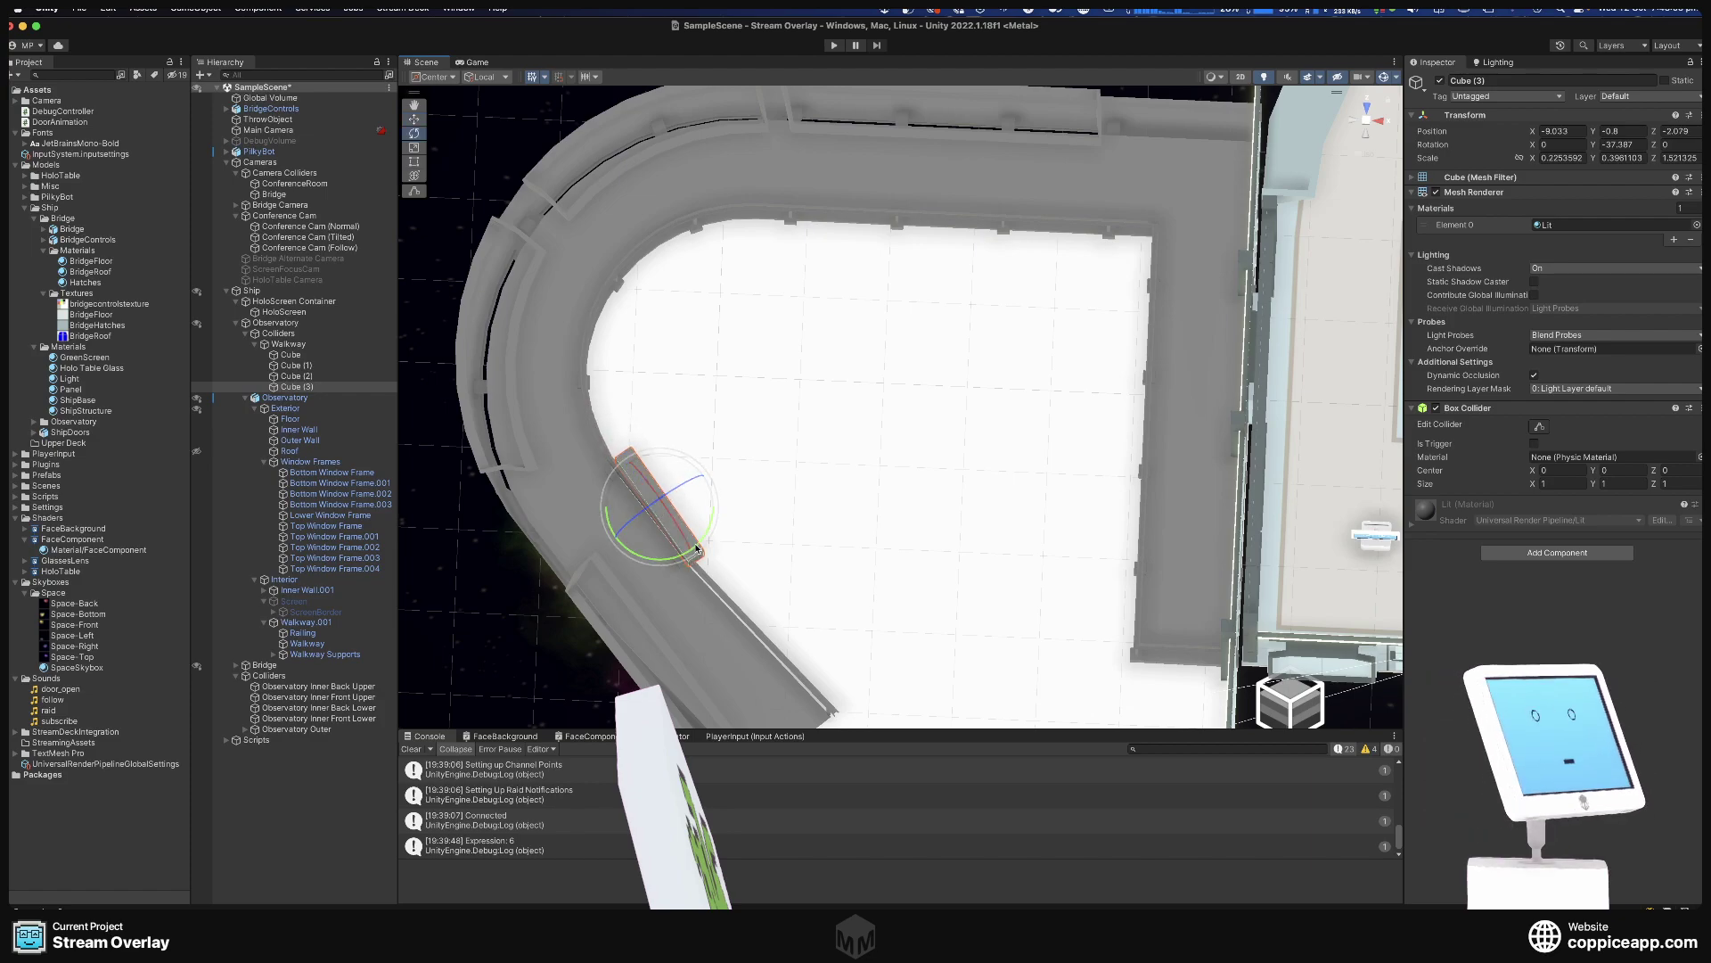
pyautogui.moveTo(697, 550); pyautogui.dragTo(694, 414)
pyautogui.press('w')
pyautogui.press('e')
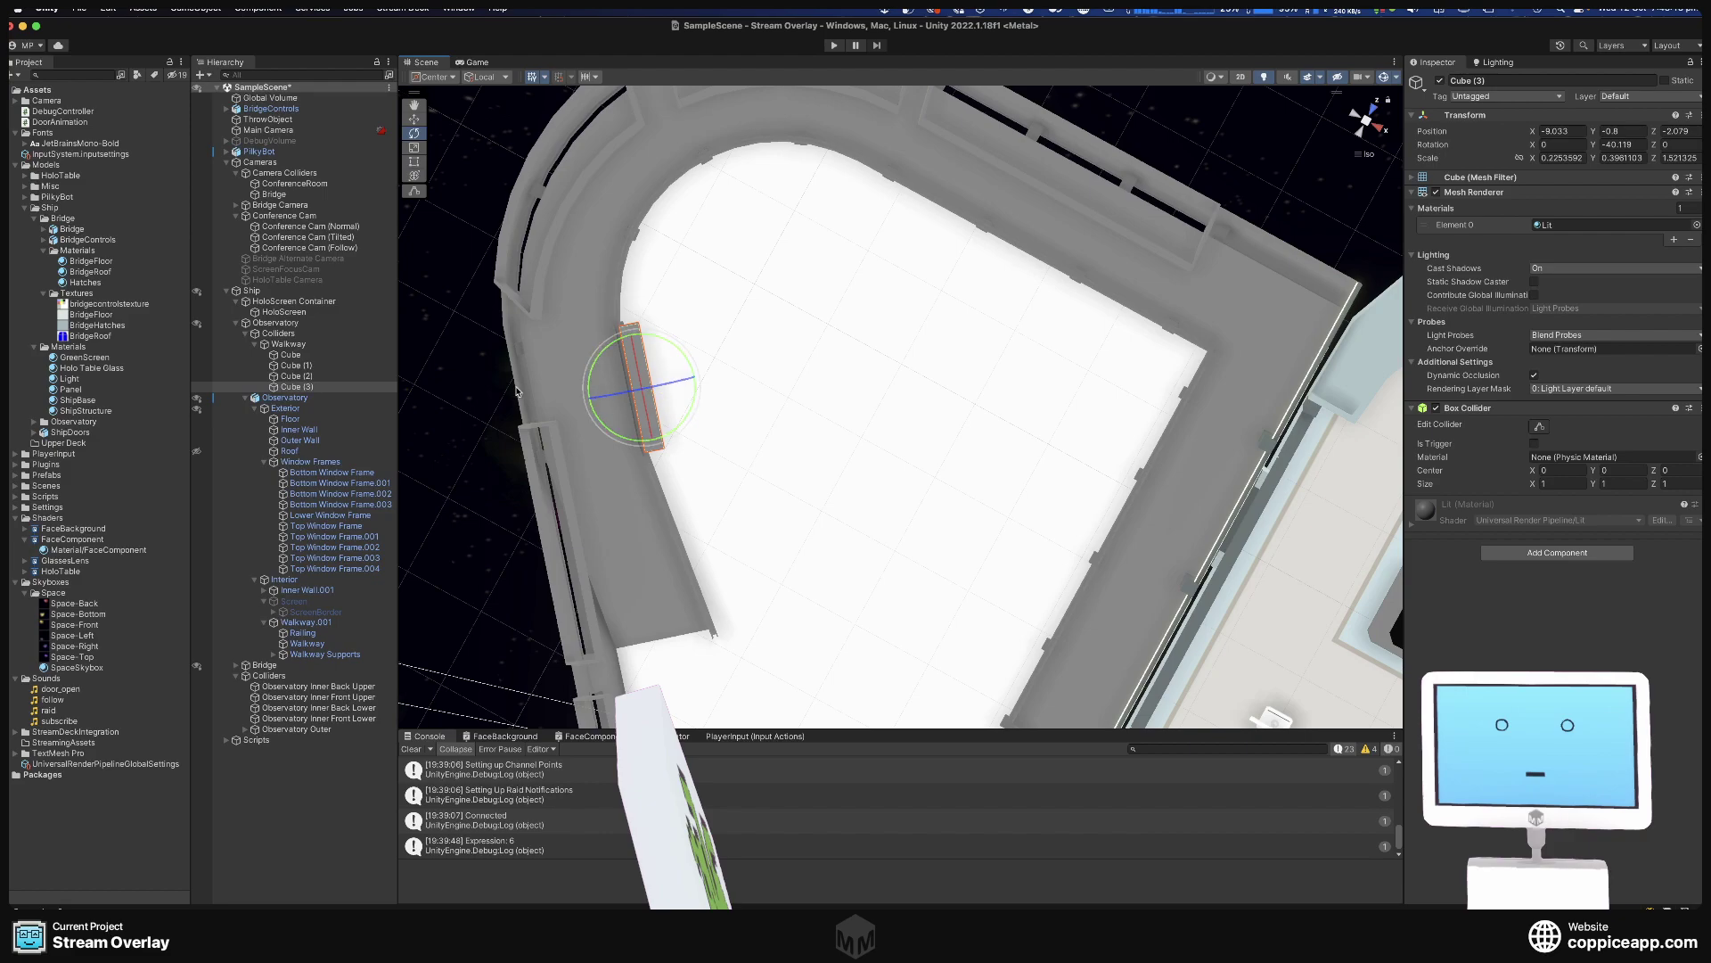
# Duplicate the fitted railing segment three times under the Walkway object, as Cube (4), Cube (5) and Cube (6).
pyautogui.click(303, 387)
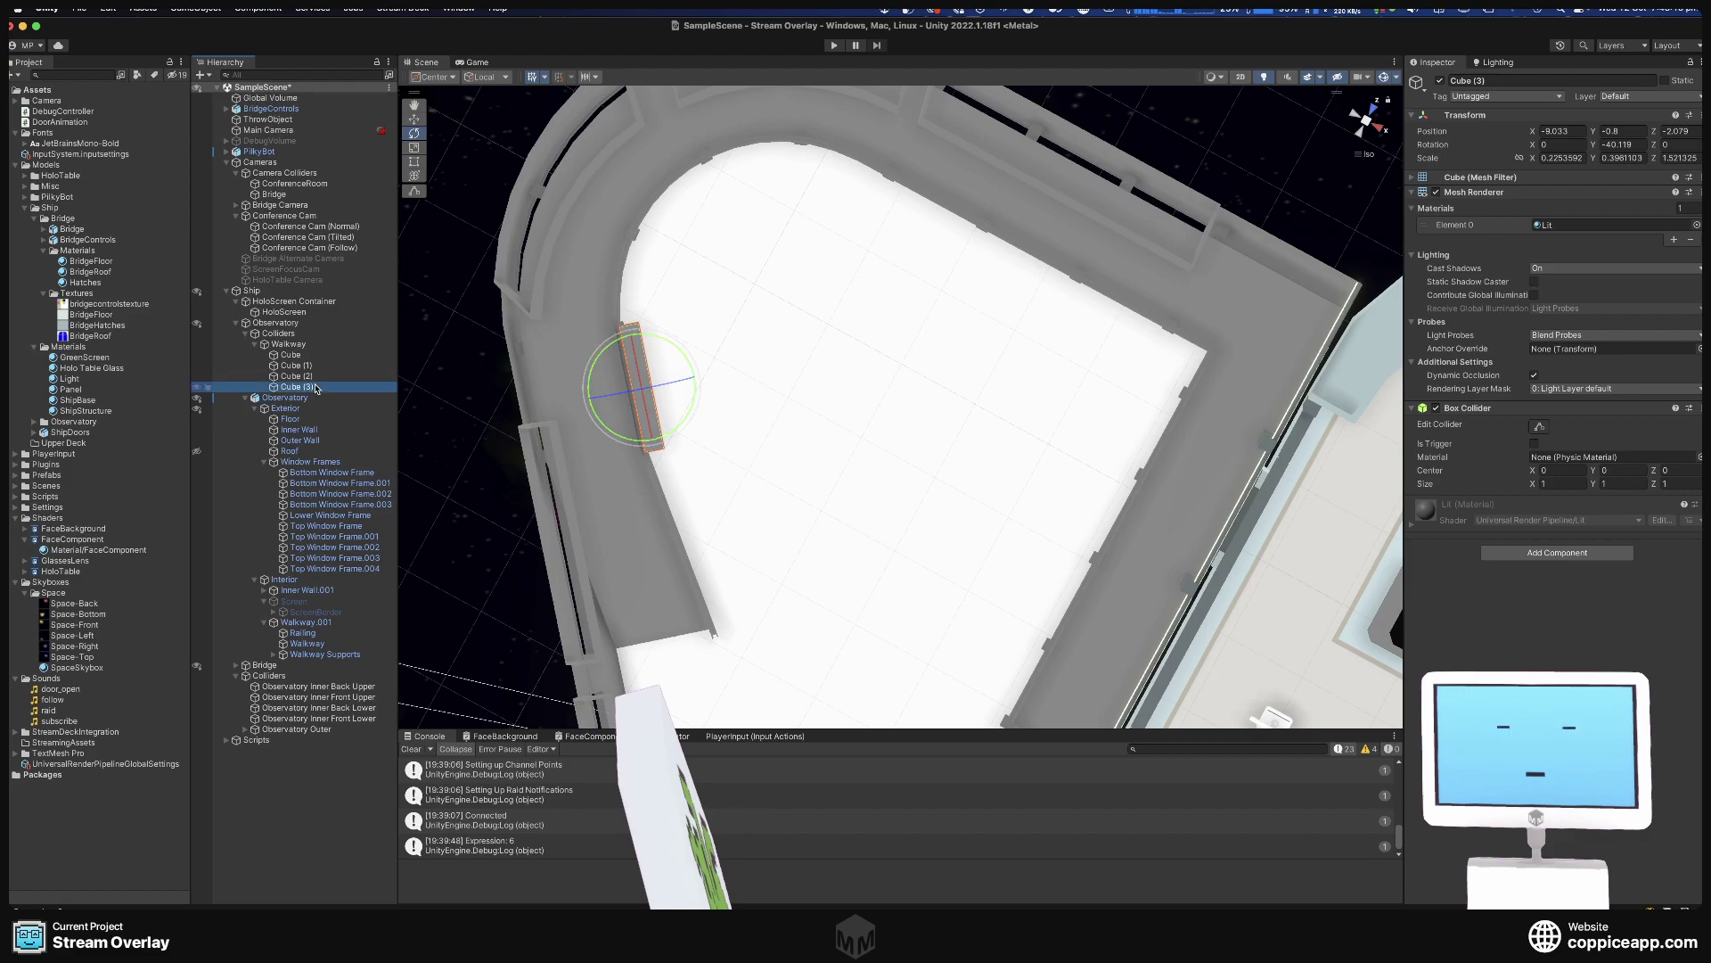
pyautogui.rightClick(315, 388)
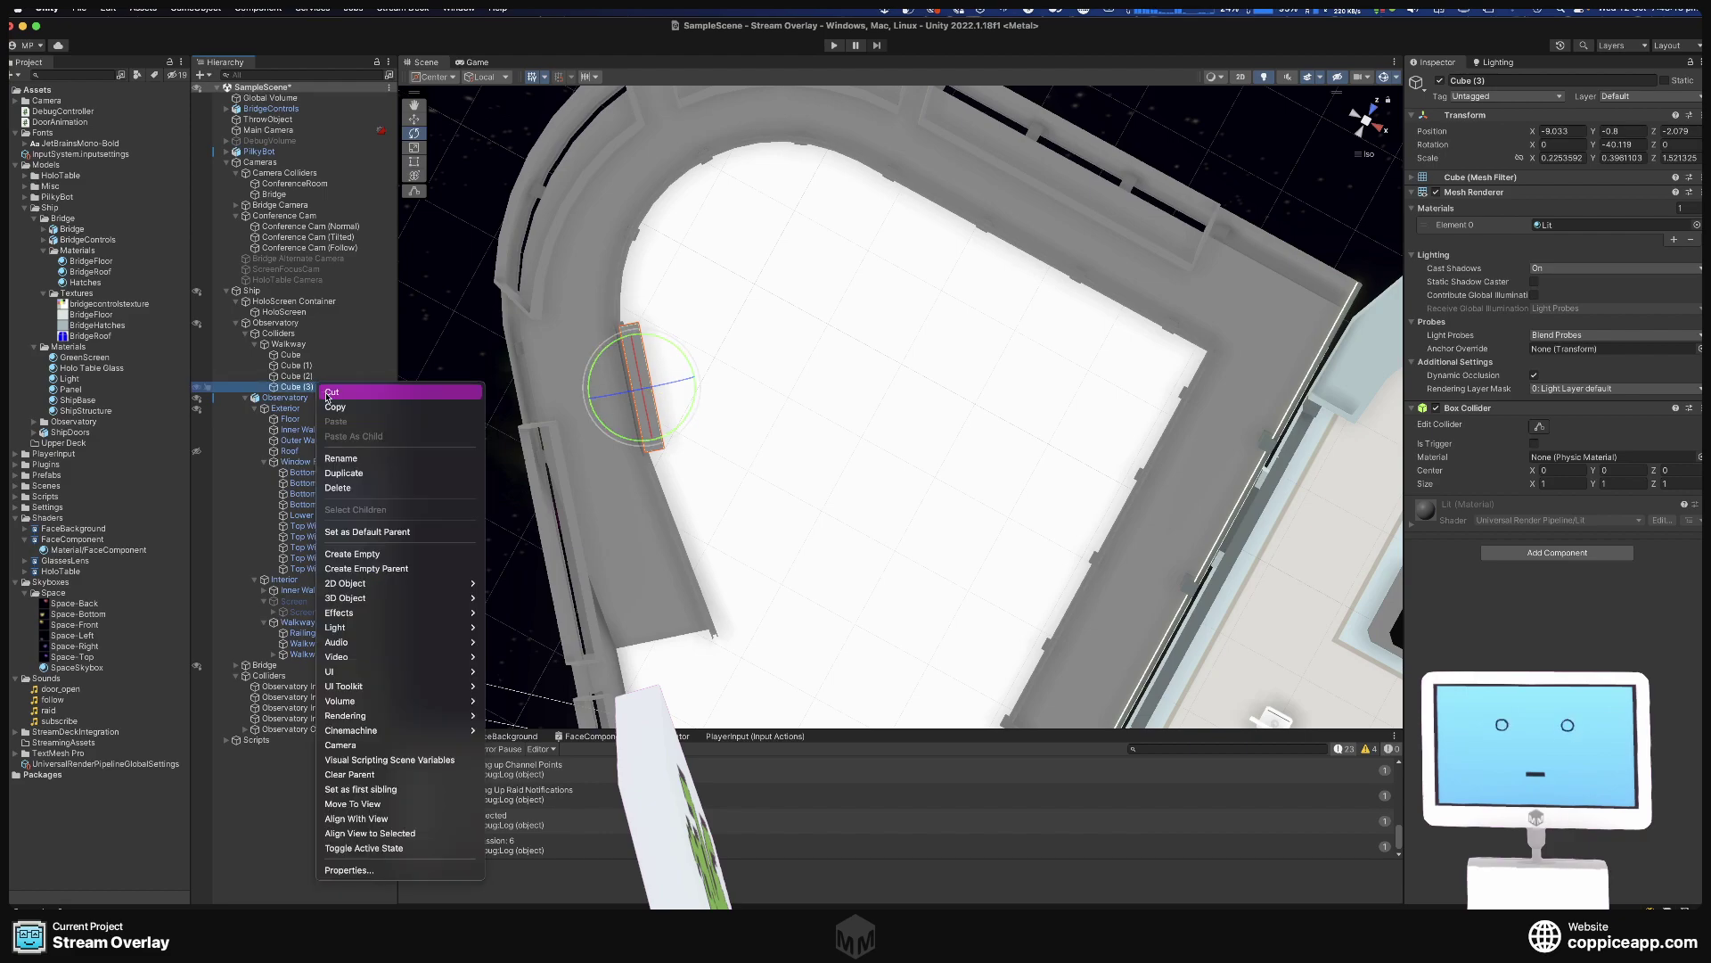
pyautogui.click(352, 473)
pyautogui.rightClick(316, 398)
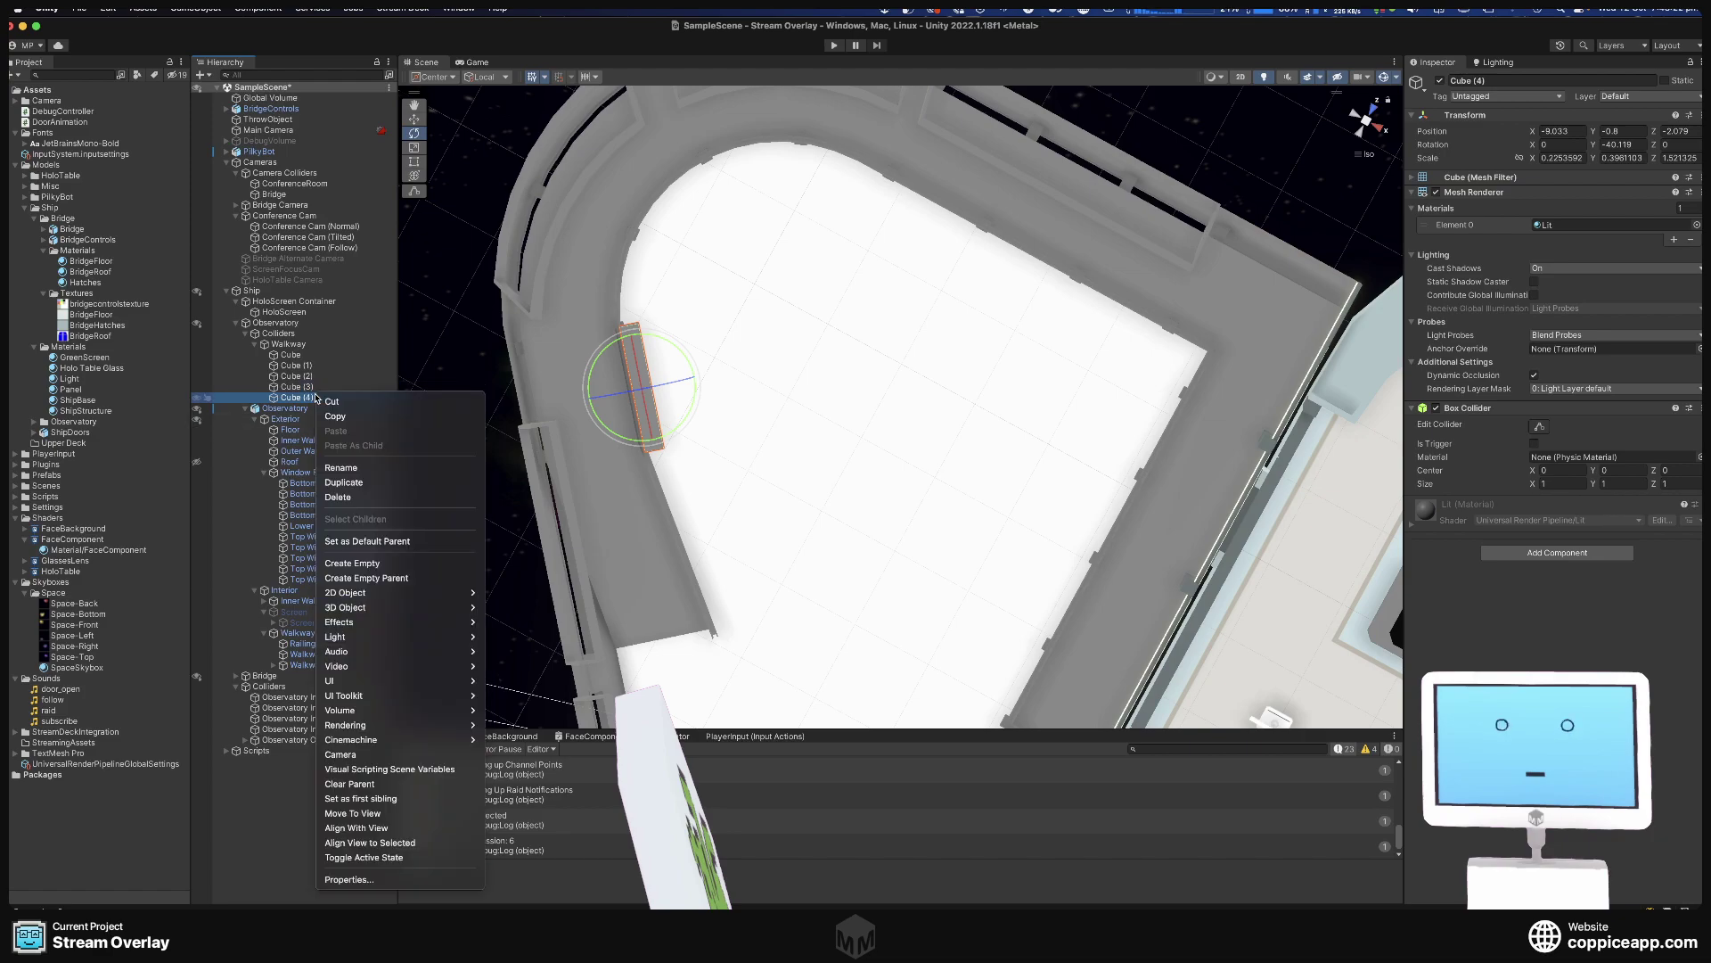
pyautogui.click(355, 482)
pyautogui.rightClick(315, 409)
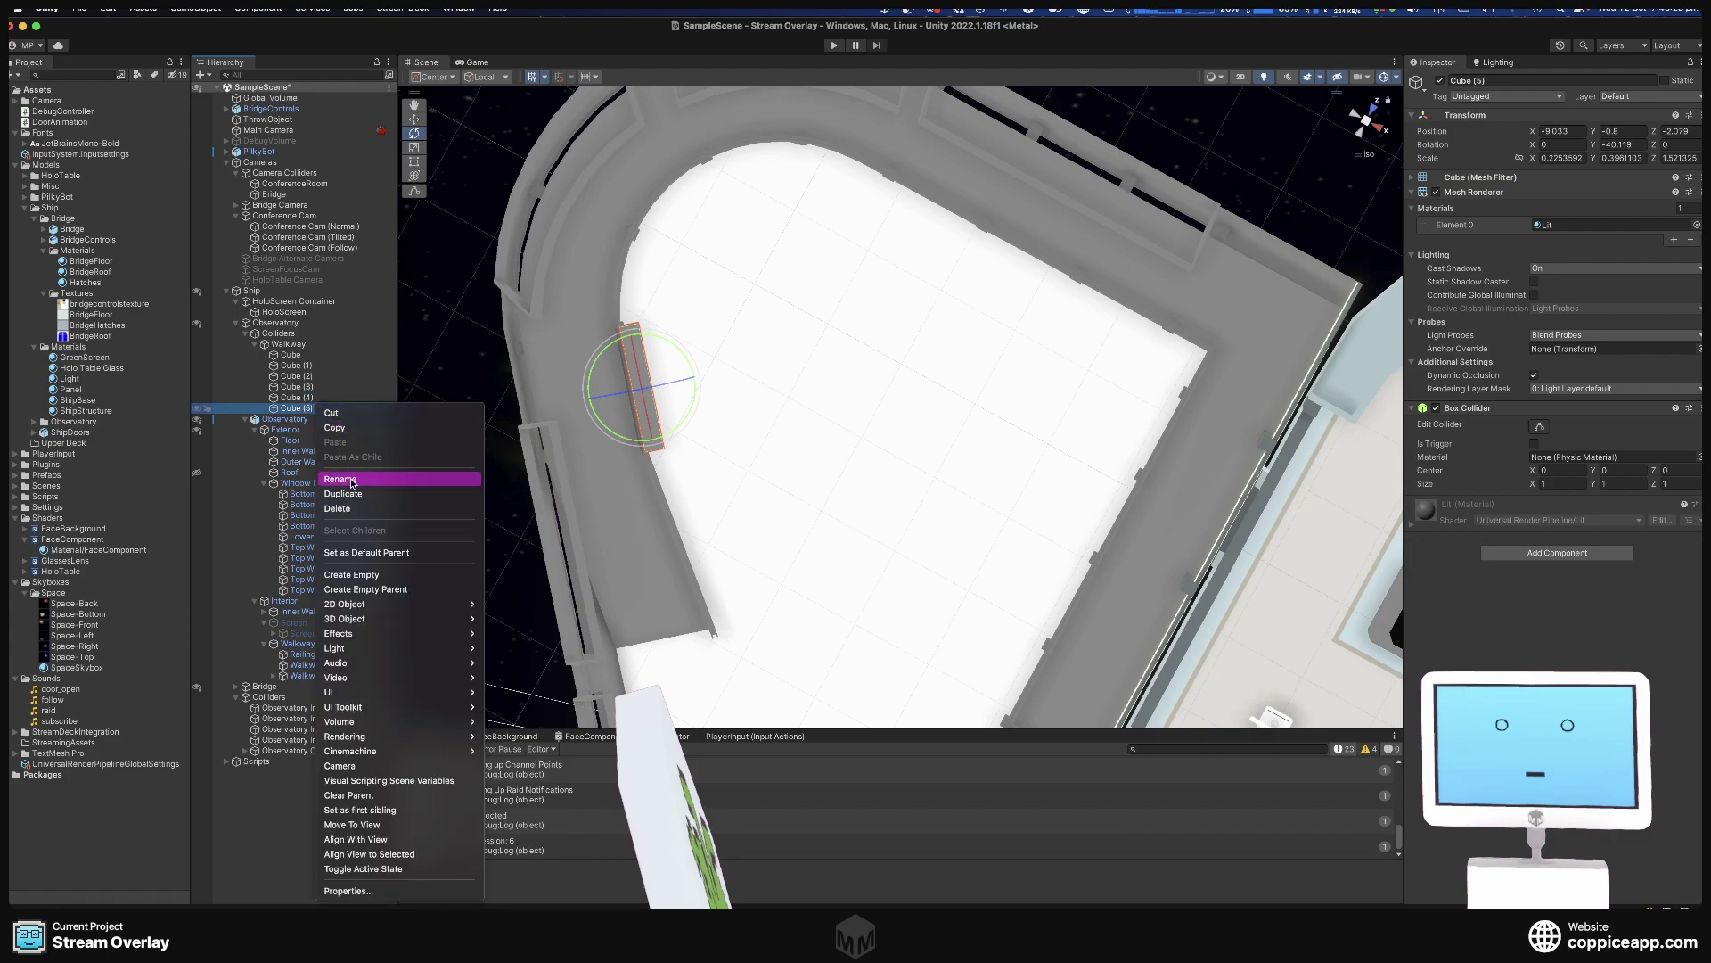
pyautogui.click(356, 493)
# Move Cube (6) to the far end of the first curve segment, then rotate and scale it to follow the railing.
pyautogui.press('w')
pyautogui.moveTo(631, 336); pyautogui.dragTo(615, 228)
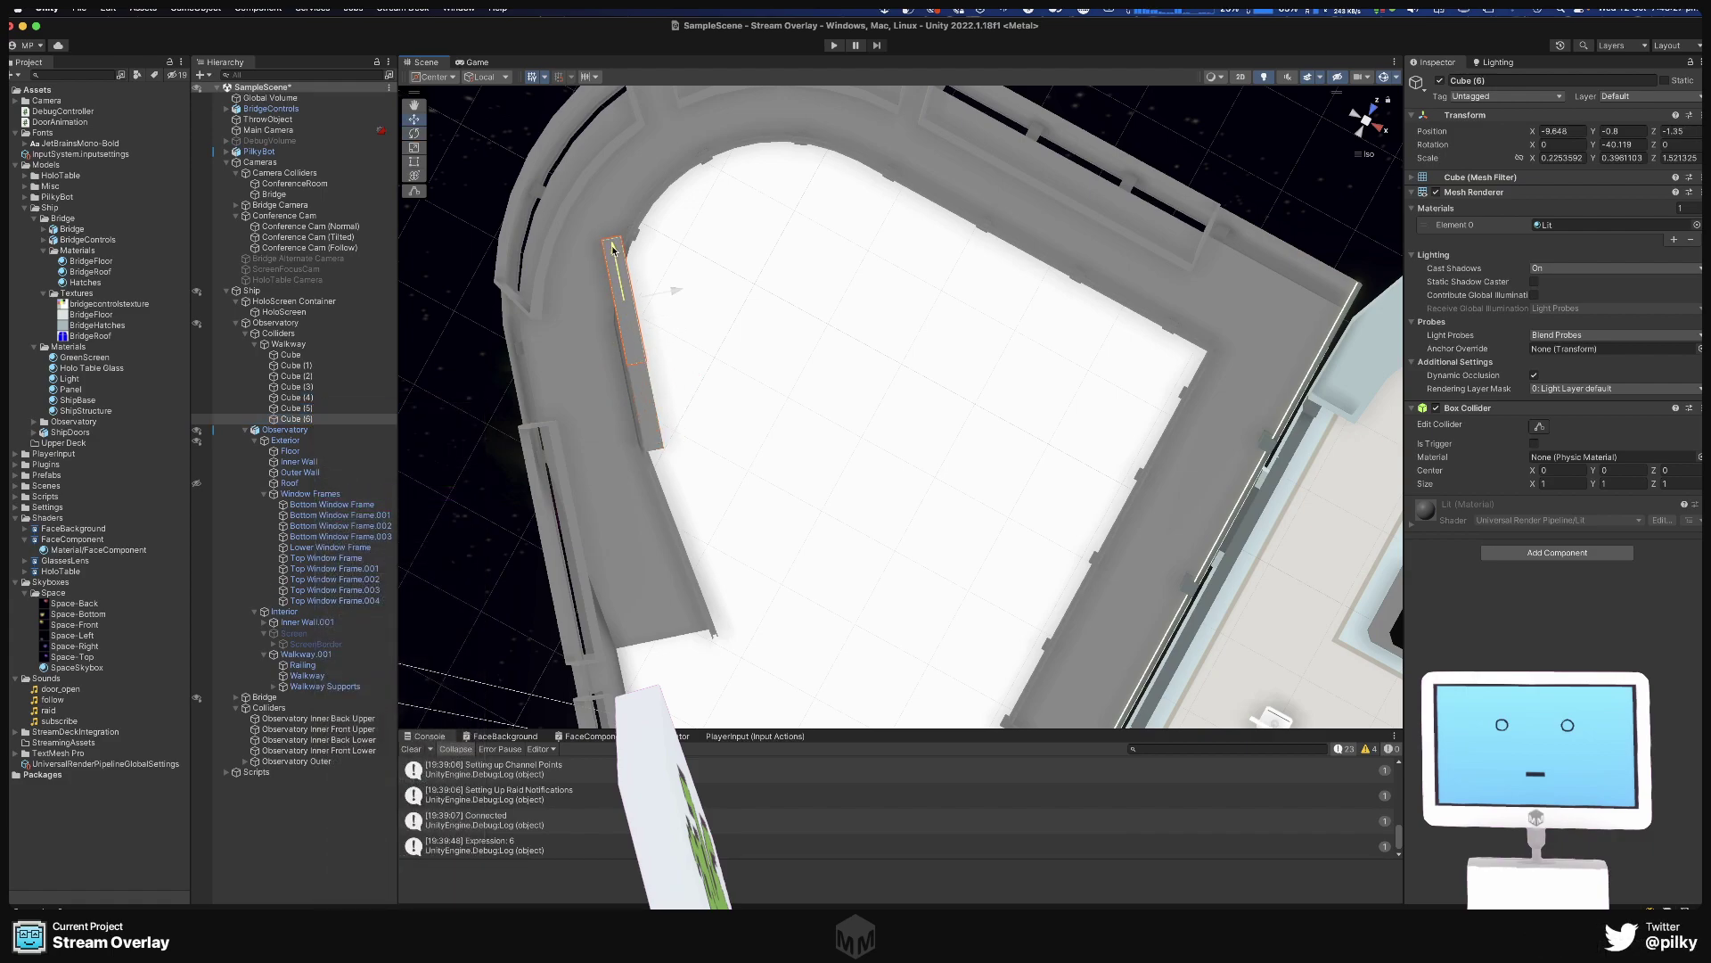
pyautogui.press('e')
pyautogui.moveTo(674, 290); pyautogui.dragTo(627, 300)
pyautogui.press('r')
pyautogui.moveTo(628, 232); pyautogui.dragTo(683, 278)
pyautogui.press('e')
# Move Cube (4) past the second curve segment, then rotate and stretch it along the next bend of the railing.
pyautogui.click(644, 385)
pyautogui.press('w')
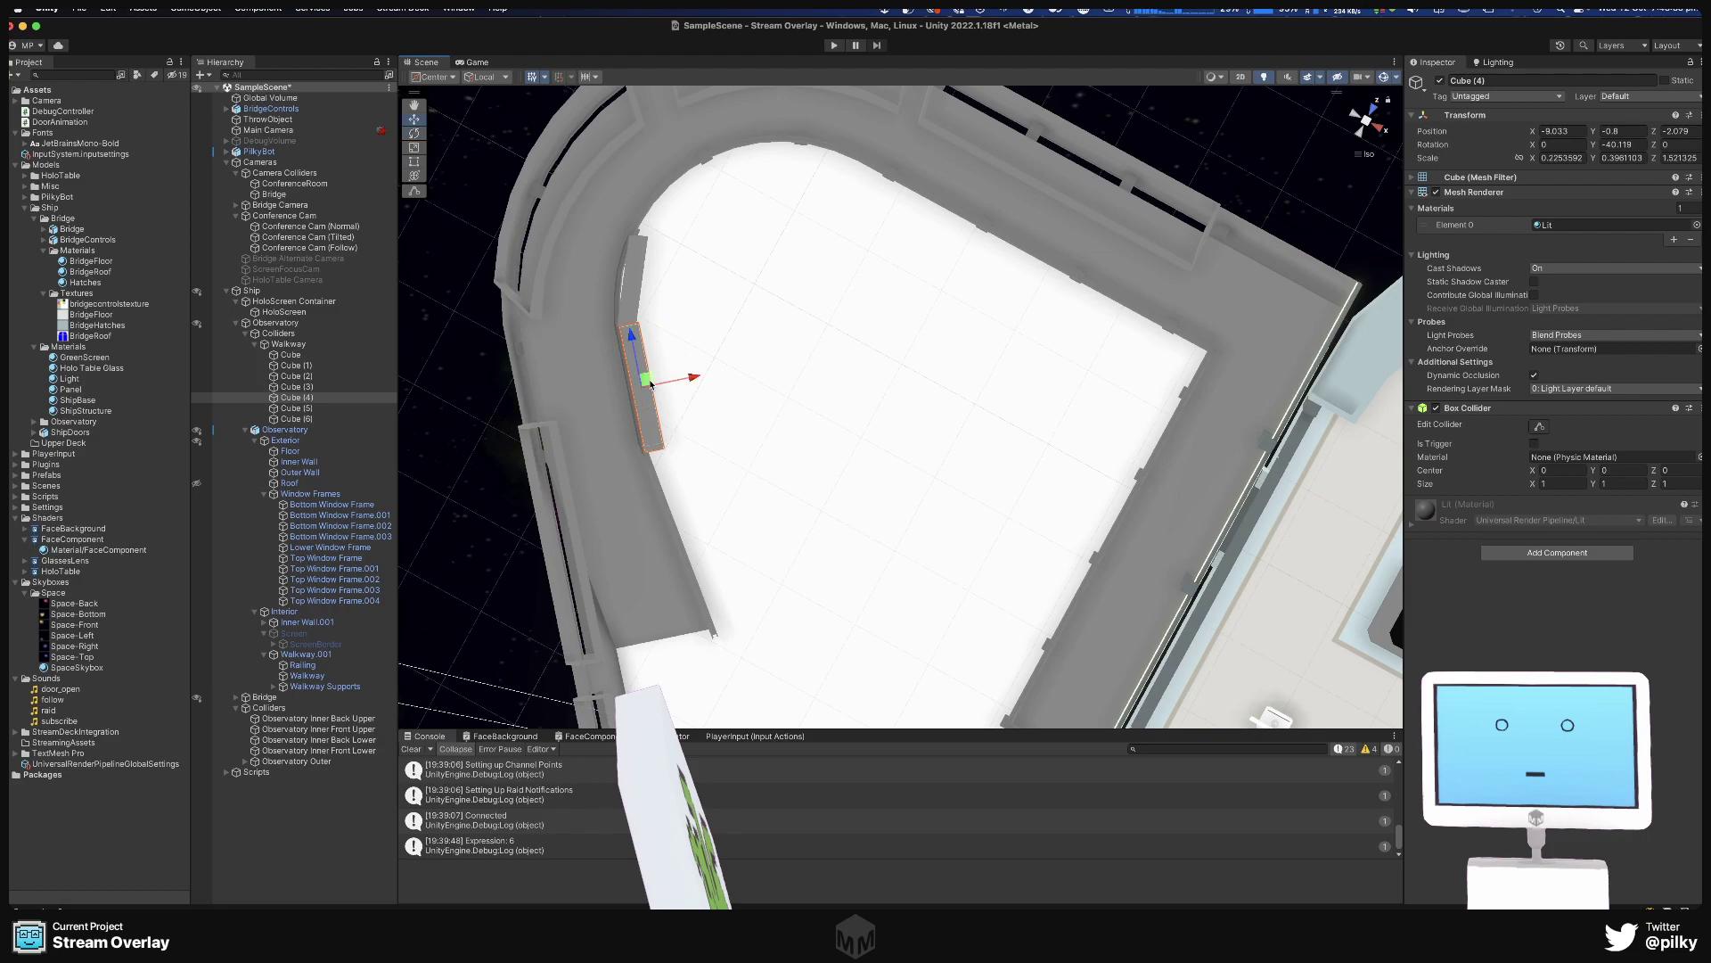
pyautogui.moveTo(650, 383); pyautogui.dragTo(642, 290)
pyautogui.press('e')
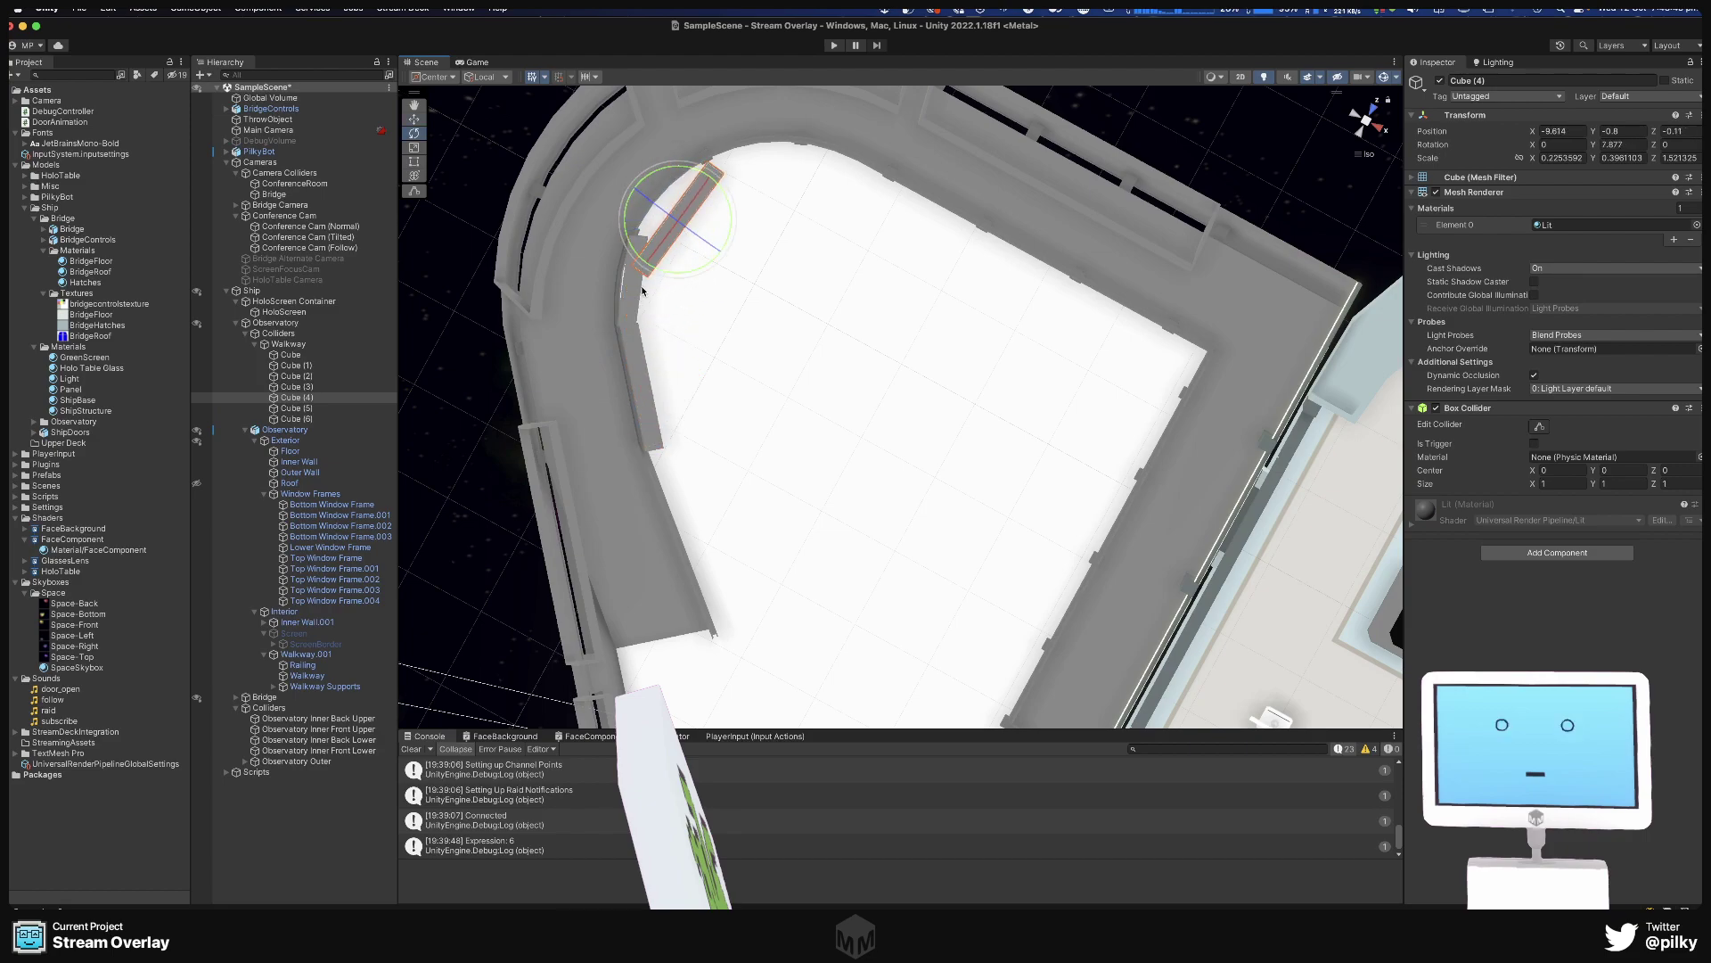
pyautogui.press('r')
pyautogui.moveTo(709, 175)
pyautogui.mouseDown()
pyautogui.moveTo(699, 241)
pyautogui.moveTo(718, 159)
pyautogui.mouseUp()
pyautogui.press('w')
pyautogui.press('e')
pyautogui.press('w')
pyautogui.press('r')
# Fit Cube (3) to the last bend at about X -9.13, Z 1.02, with Y rotation about -125 and Z scale about 1.09.
pyautogui.click(648, 369)
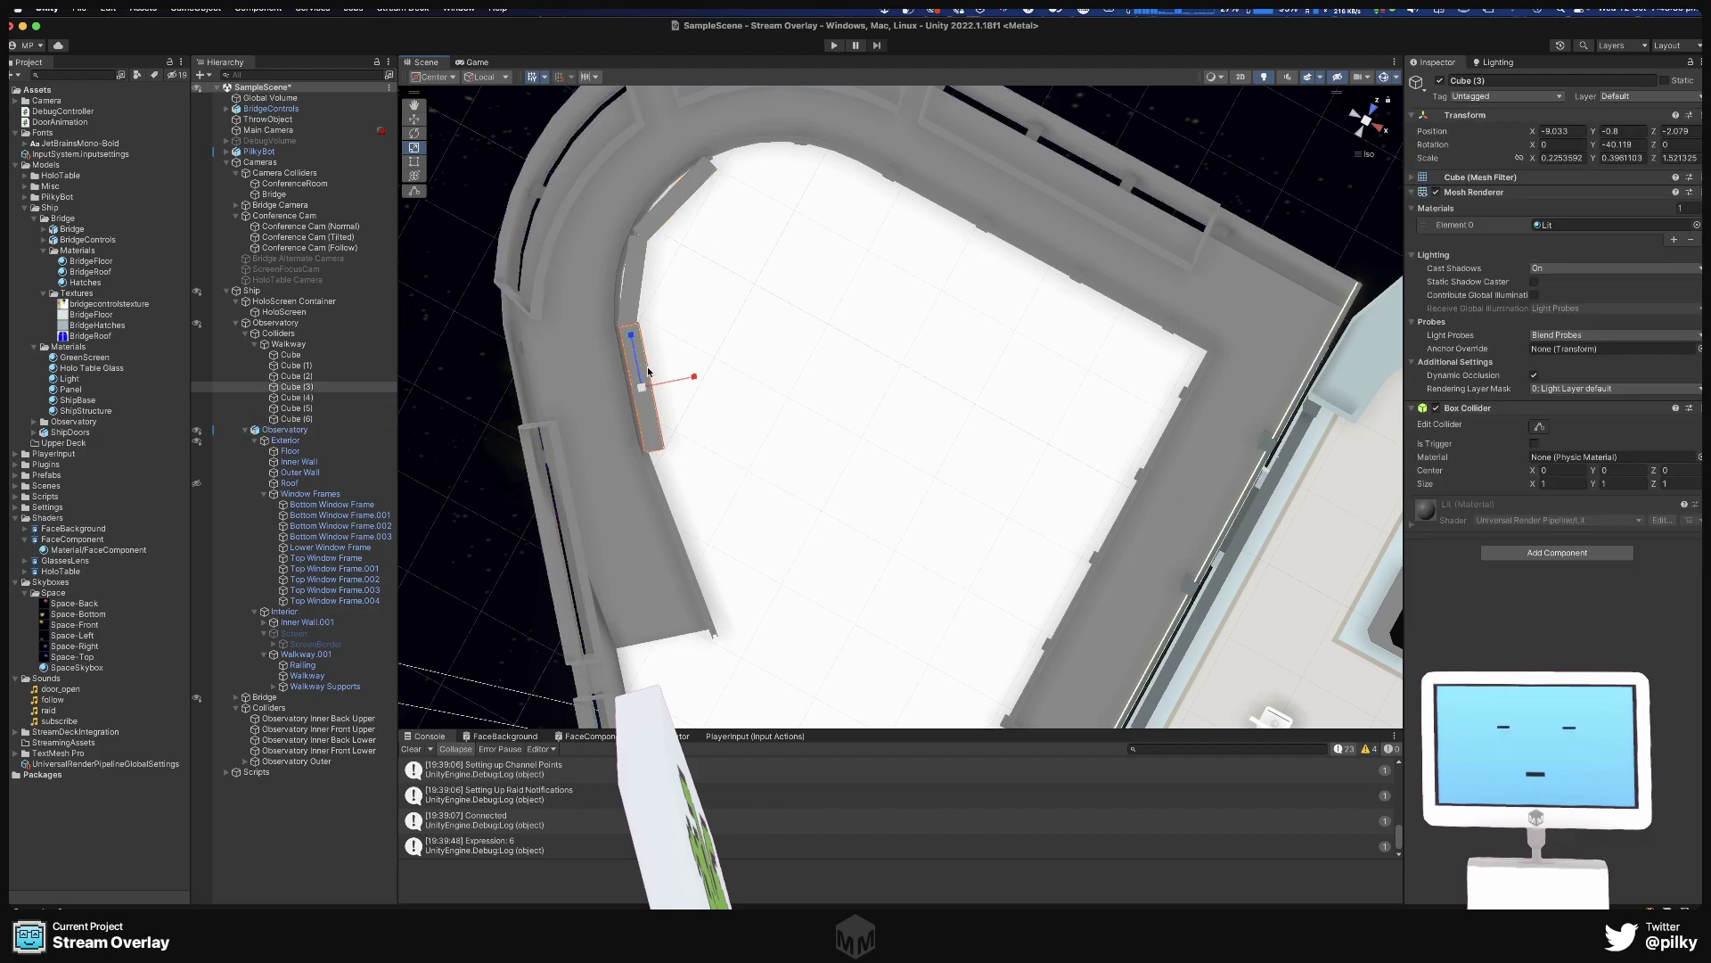
pyautogui.press('w')
pyautogui.moveTo(643, 385); pyautogui.dragTo(689, 108)
pyautogui.press('e')
pyautogui.press('w')
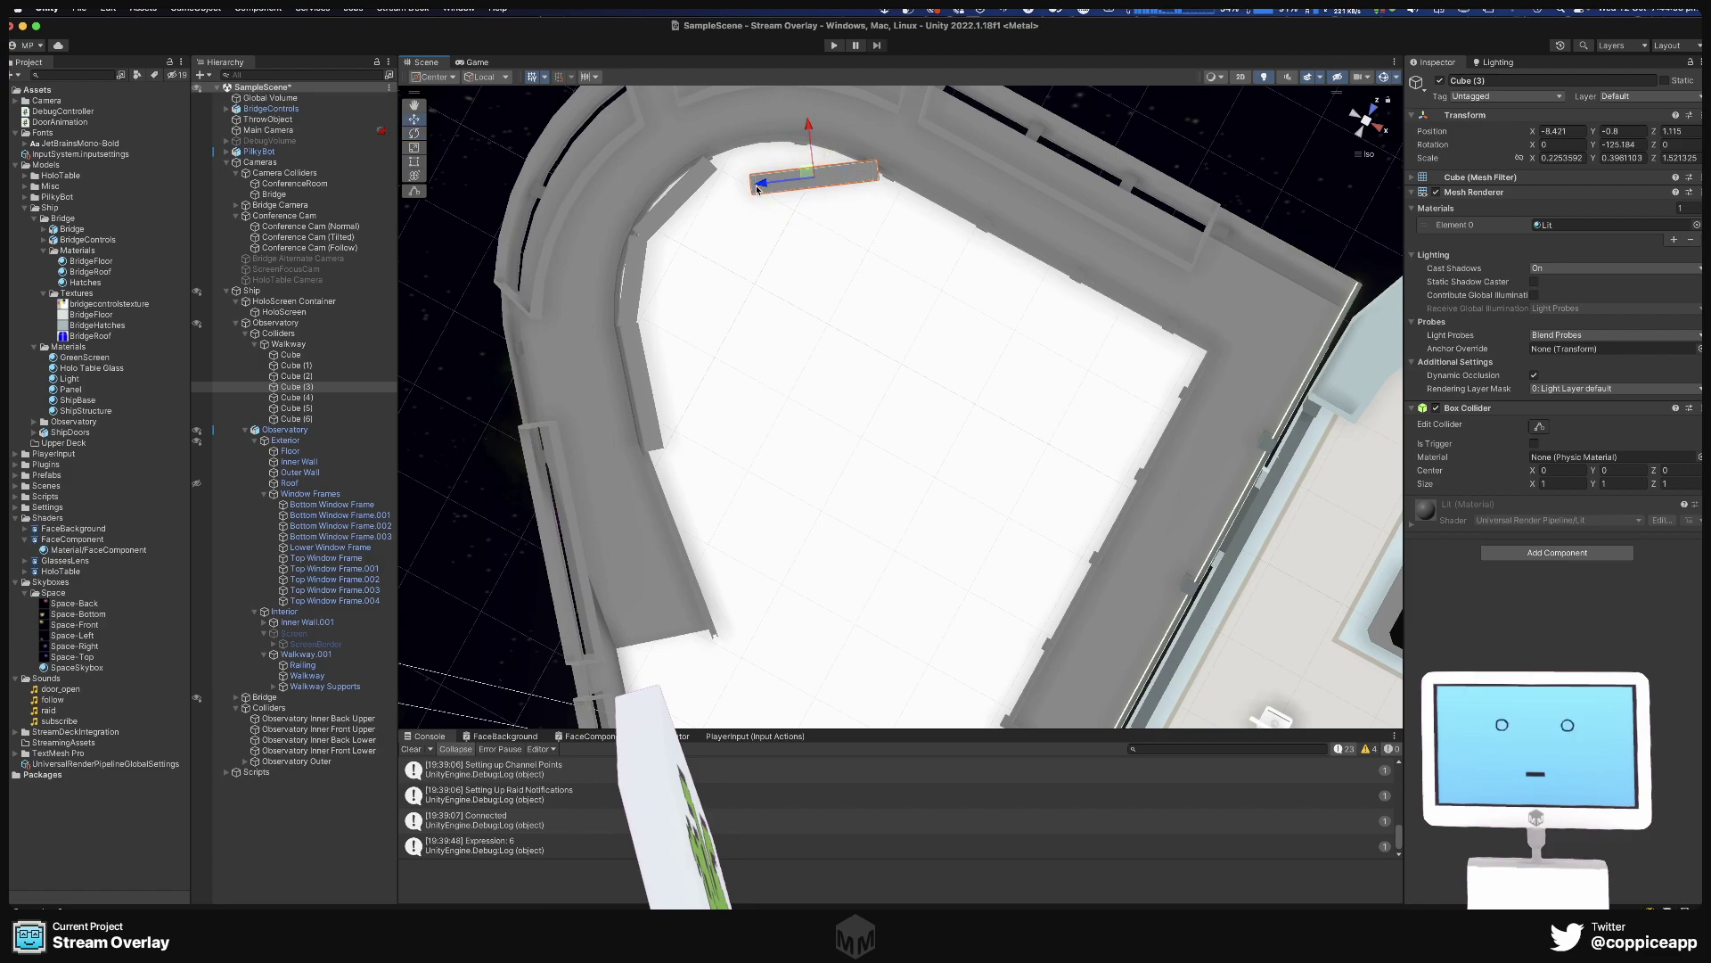
pyautogui.moveTo(757, 189); pyautogui.dragTo(717, 164)
pyautogui.press('r')
pyautogui.press('w')
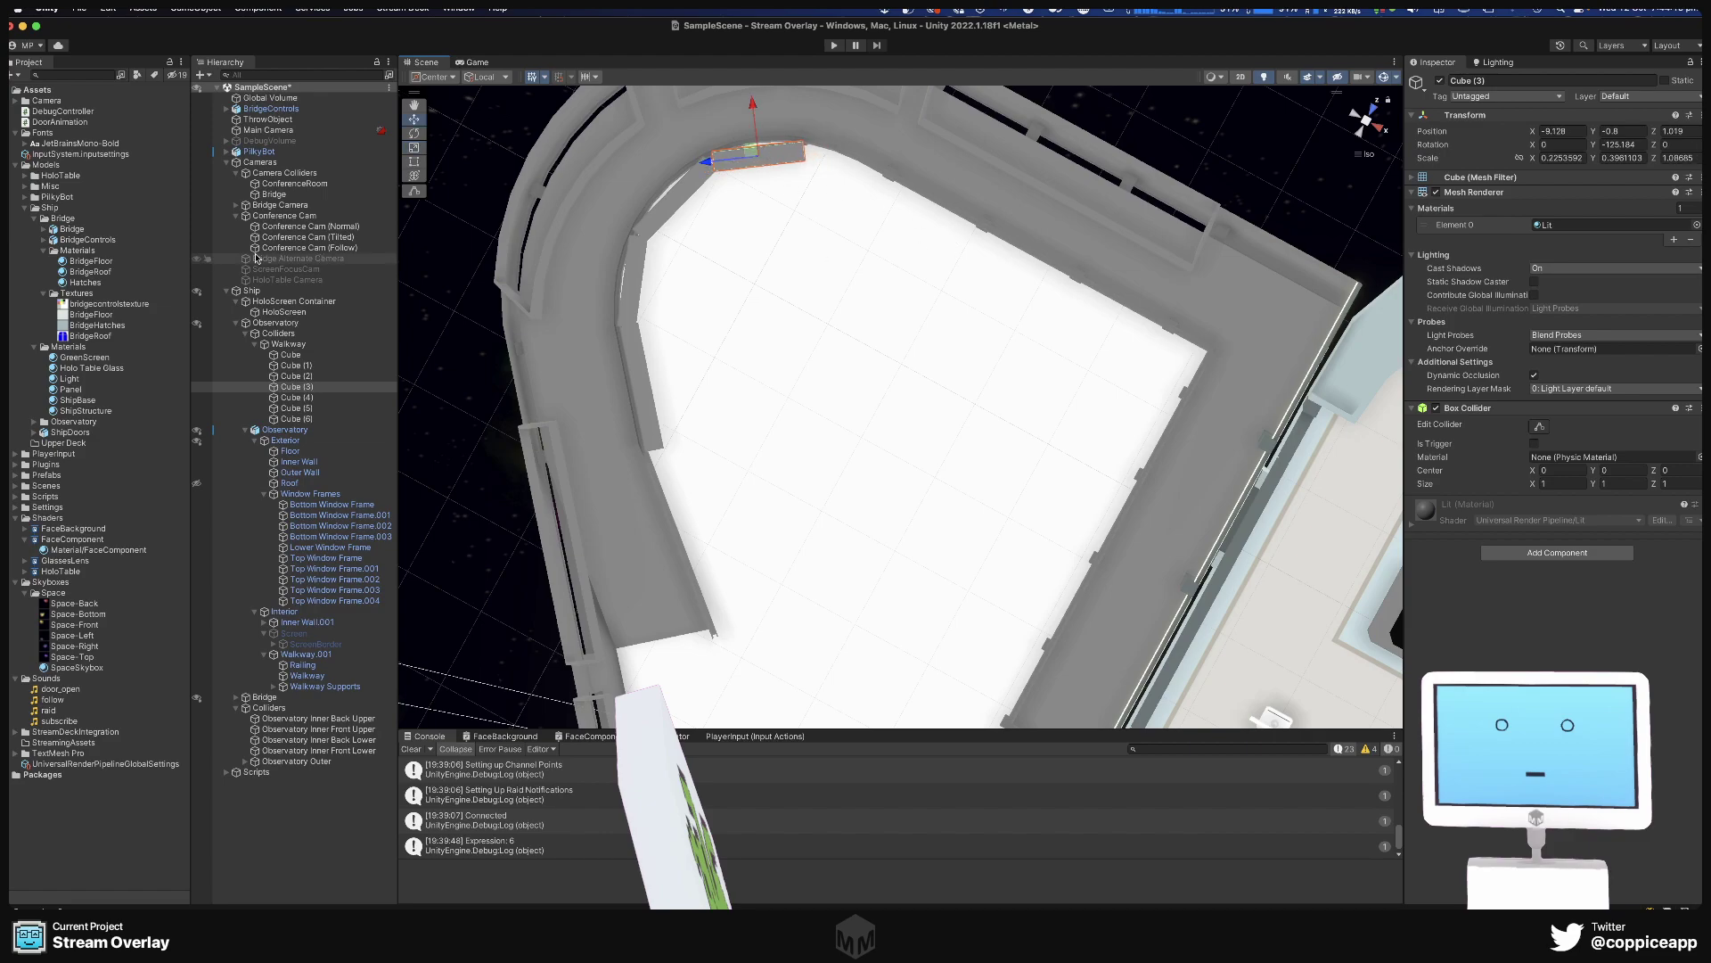
# Stretch Cube (3) along the last bend towards the straight railing, to a Z scale of about 1.35 at X -9.03.
pyautogui.click(322, 375)
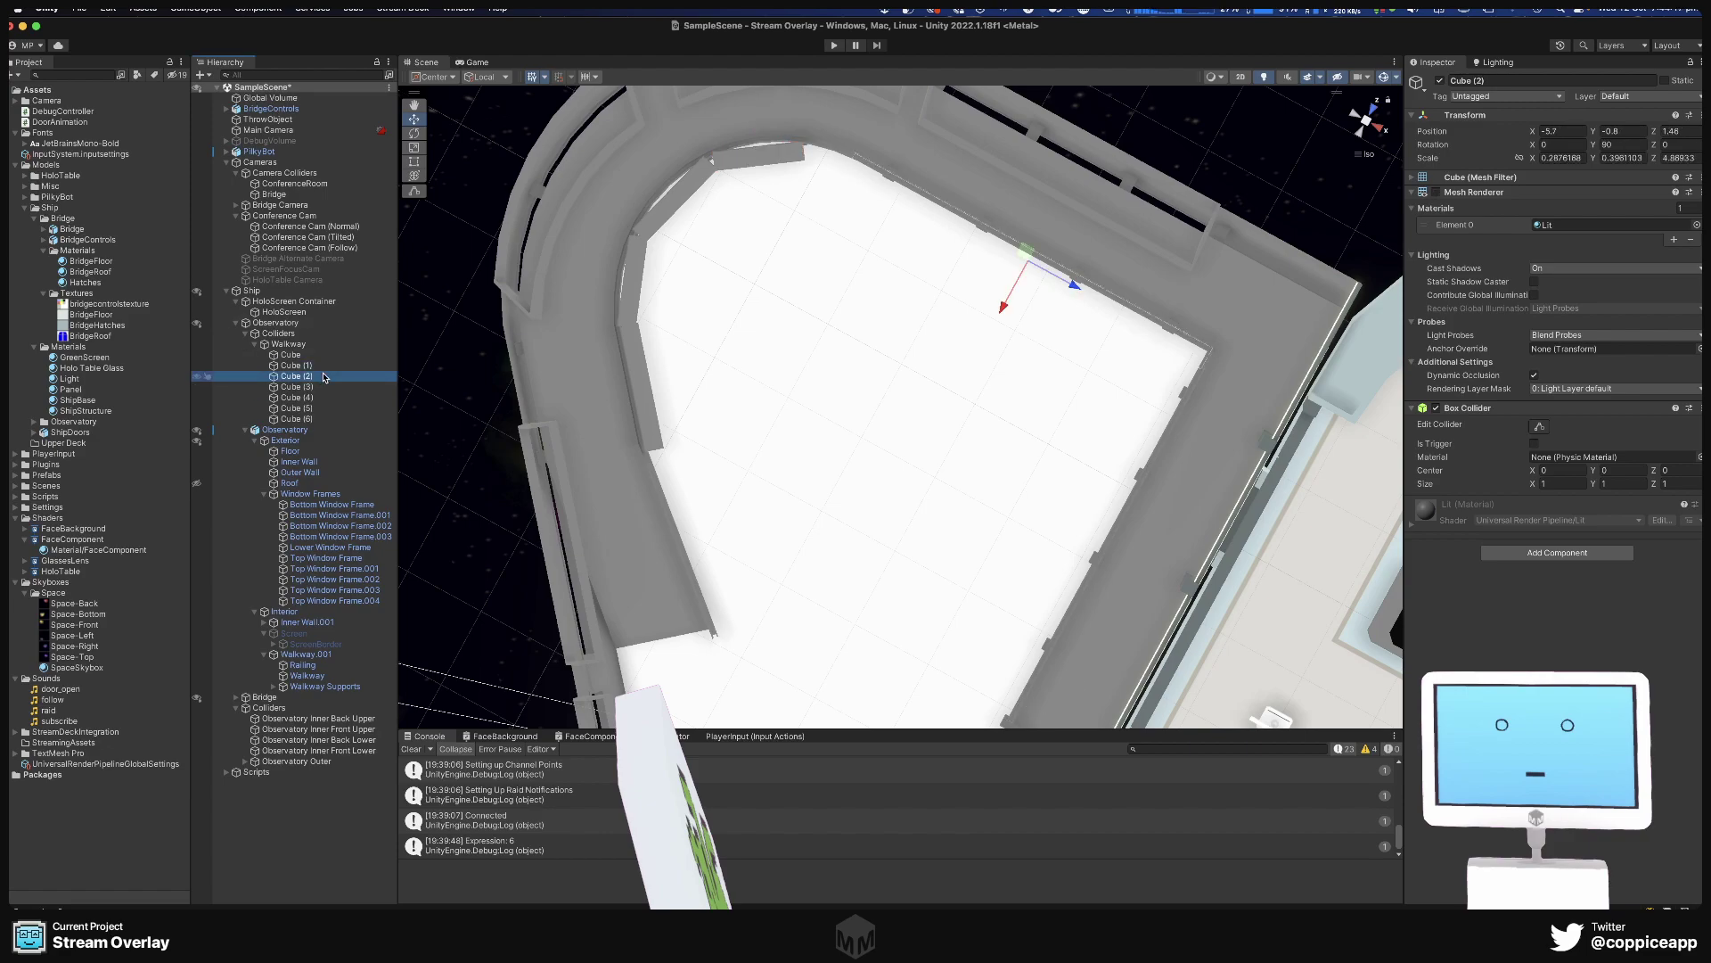
pyautogui.click(723, 163)
pyautogui.click(724, 163)
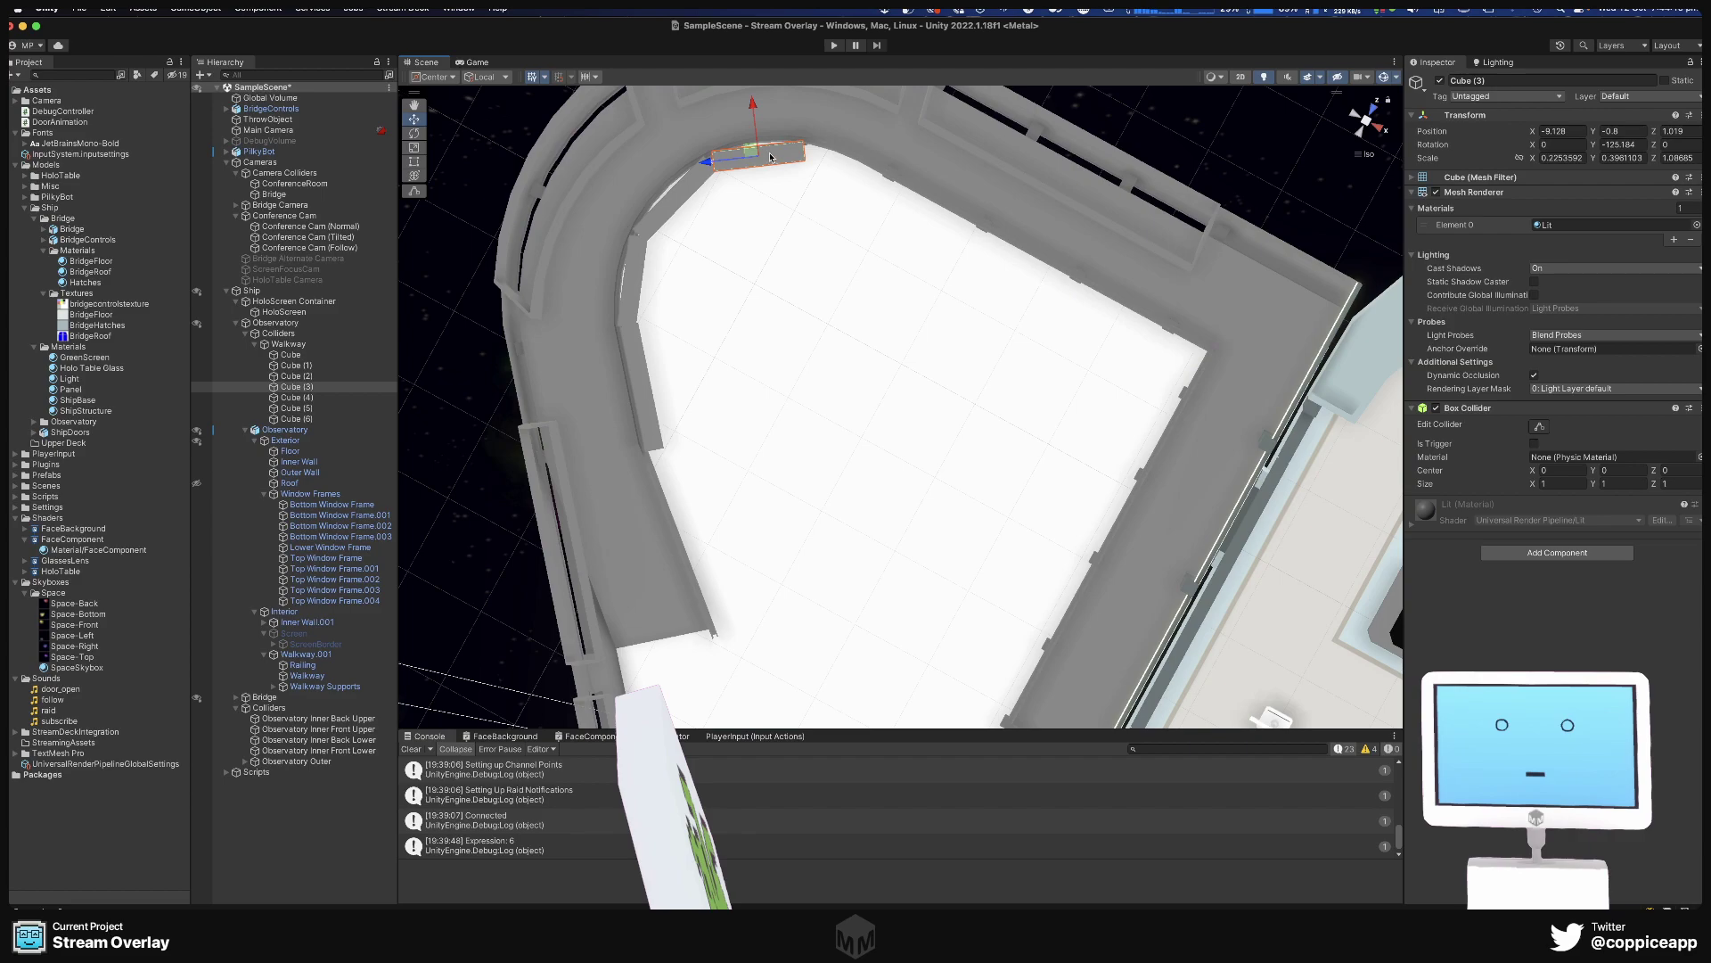
pyautogui.moveTo(701, 166); pyautogui.dragTo(718, 166)
pyautogui.press('w')
# Lengthen Cube (2) to a Z scale of about 5.30 at X -5.92, then nudge Cube (3) to line up with it.
pyautogui.click(384, 375)
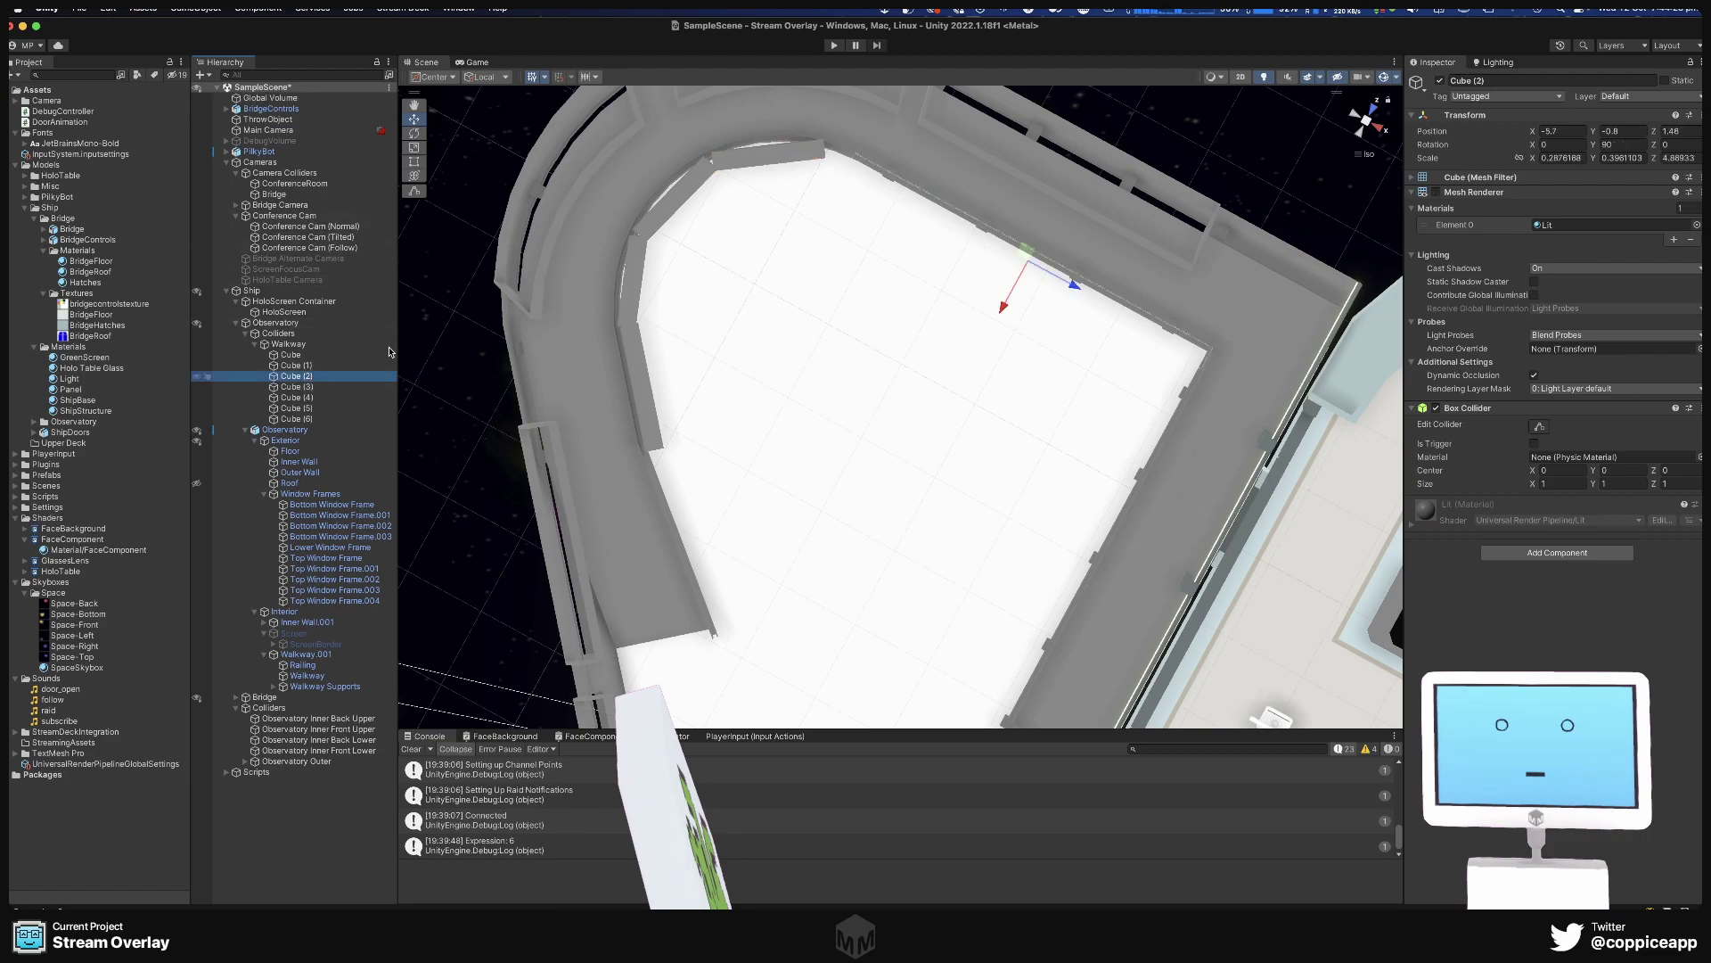
pyautogui.press('r')
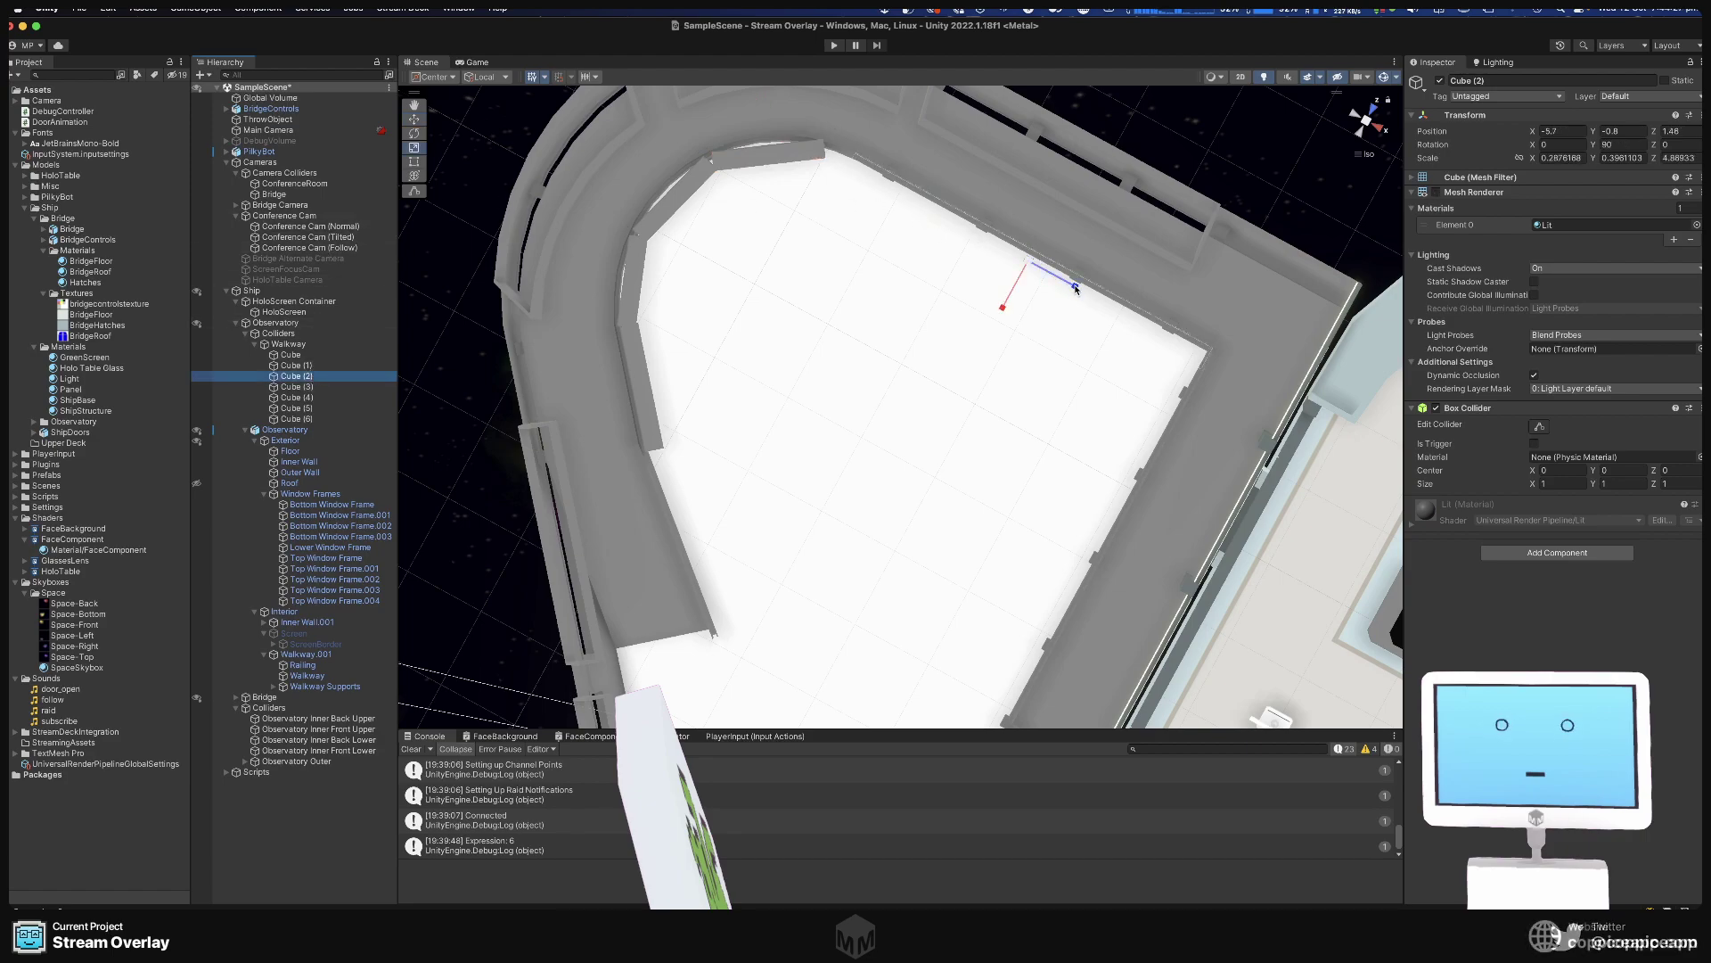
pyautogui.moveTo(1076, 286); pyautogui.dragTo(1081, 290)
pyautogui.press('w')
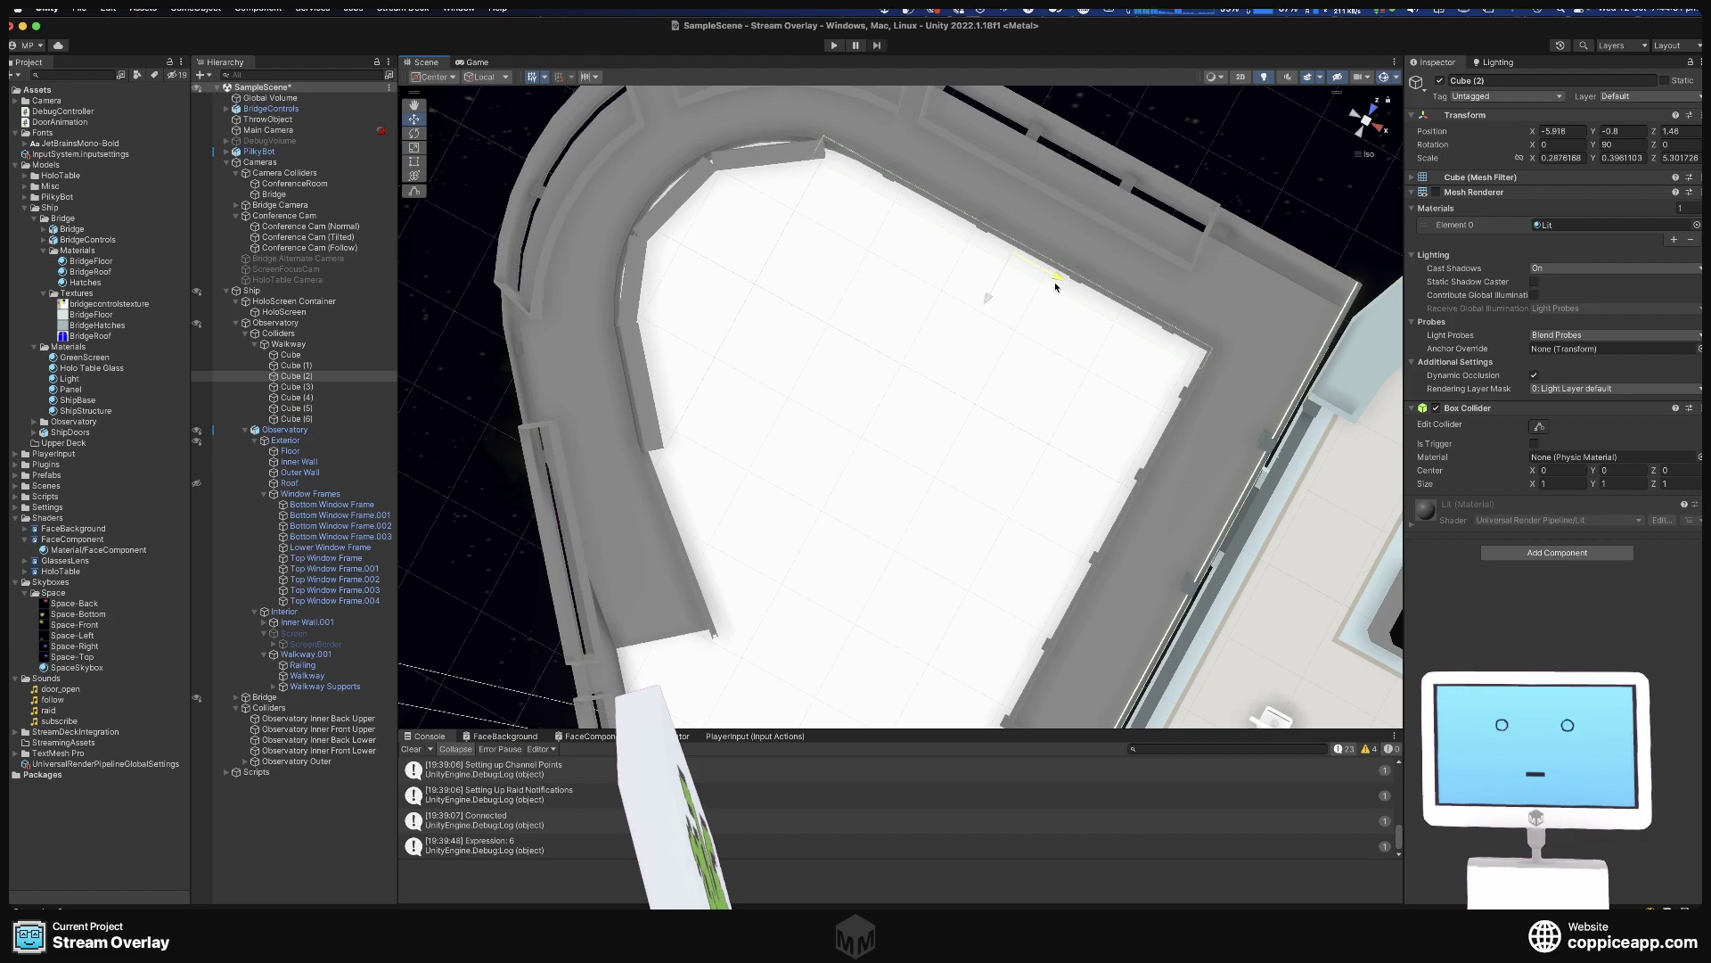
pyautogui.click(788, 166)
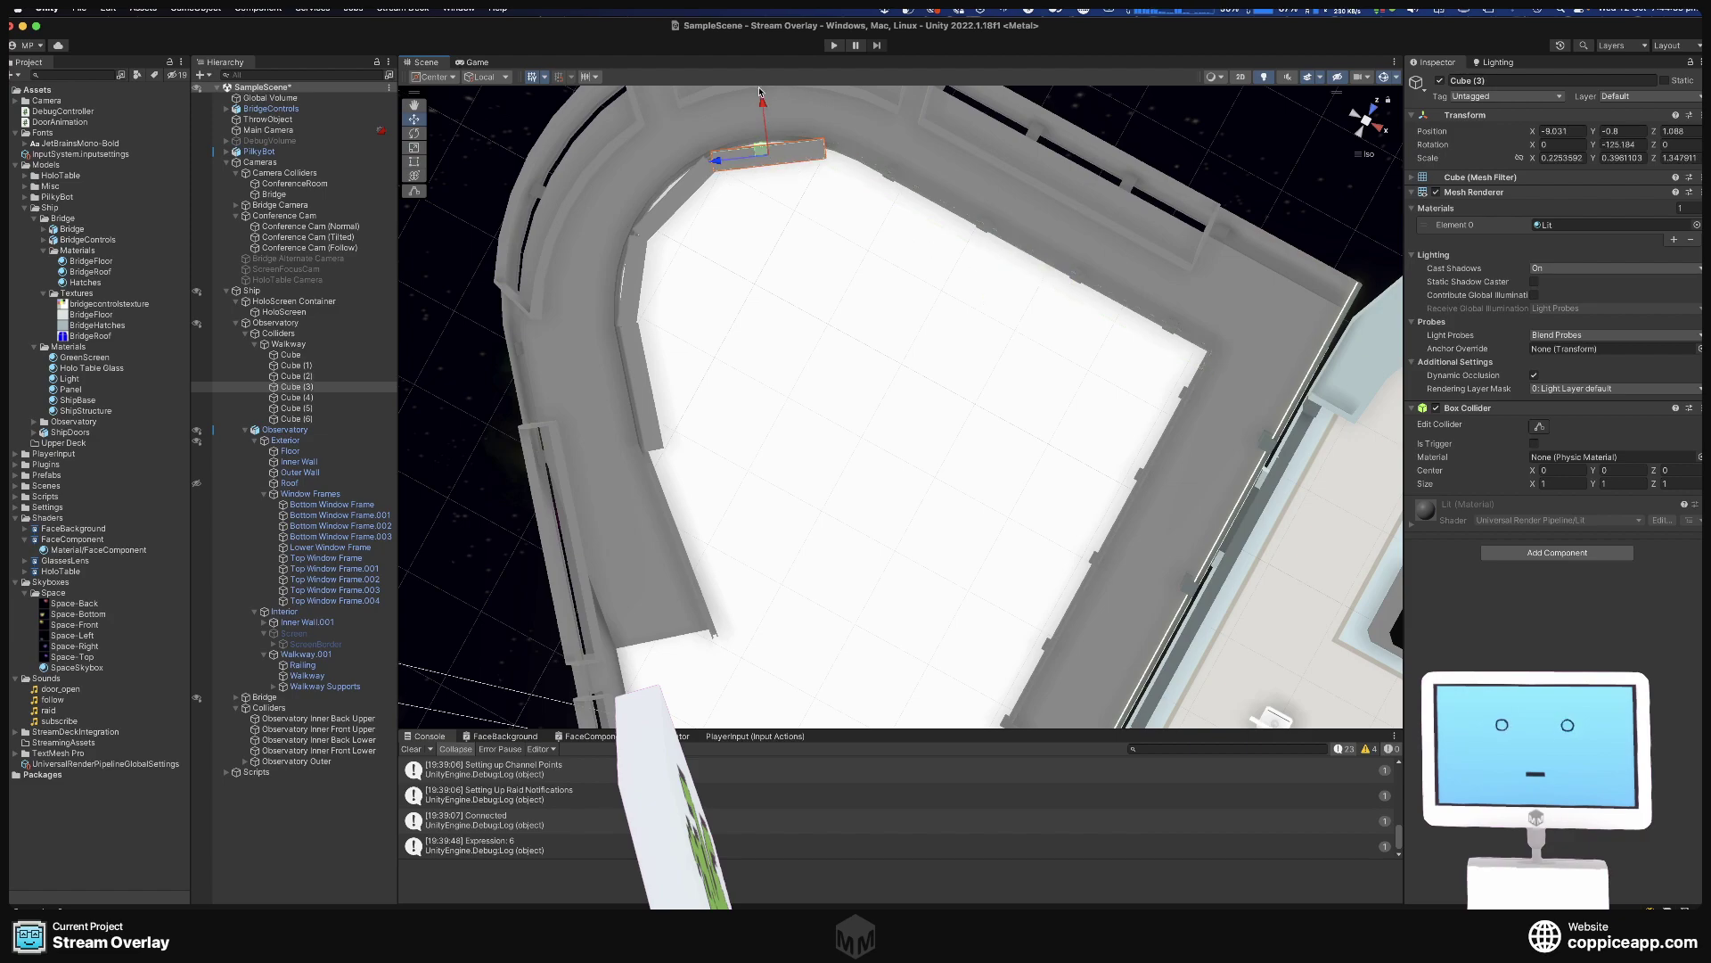
pyautogui.moveTo(760, 93); pyautogui.dragTo(758, 103)
# Disable the Mesh Renderer on the curve colliders Cube (3) through Cube (6).
pyautogui.keyDown('shift'); pyautogui.click(298, 418); pyautogui.keyUp('shift')
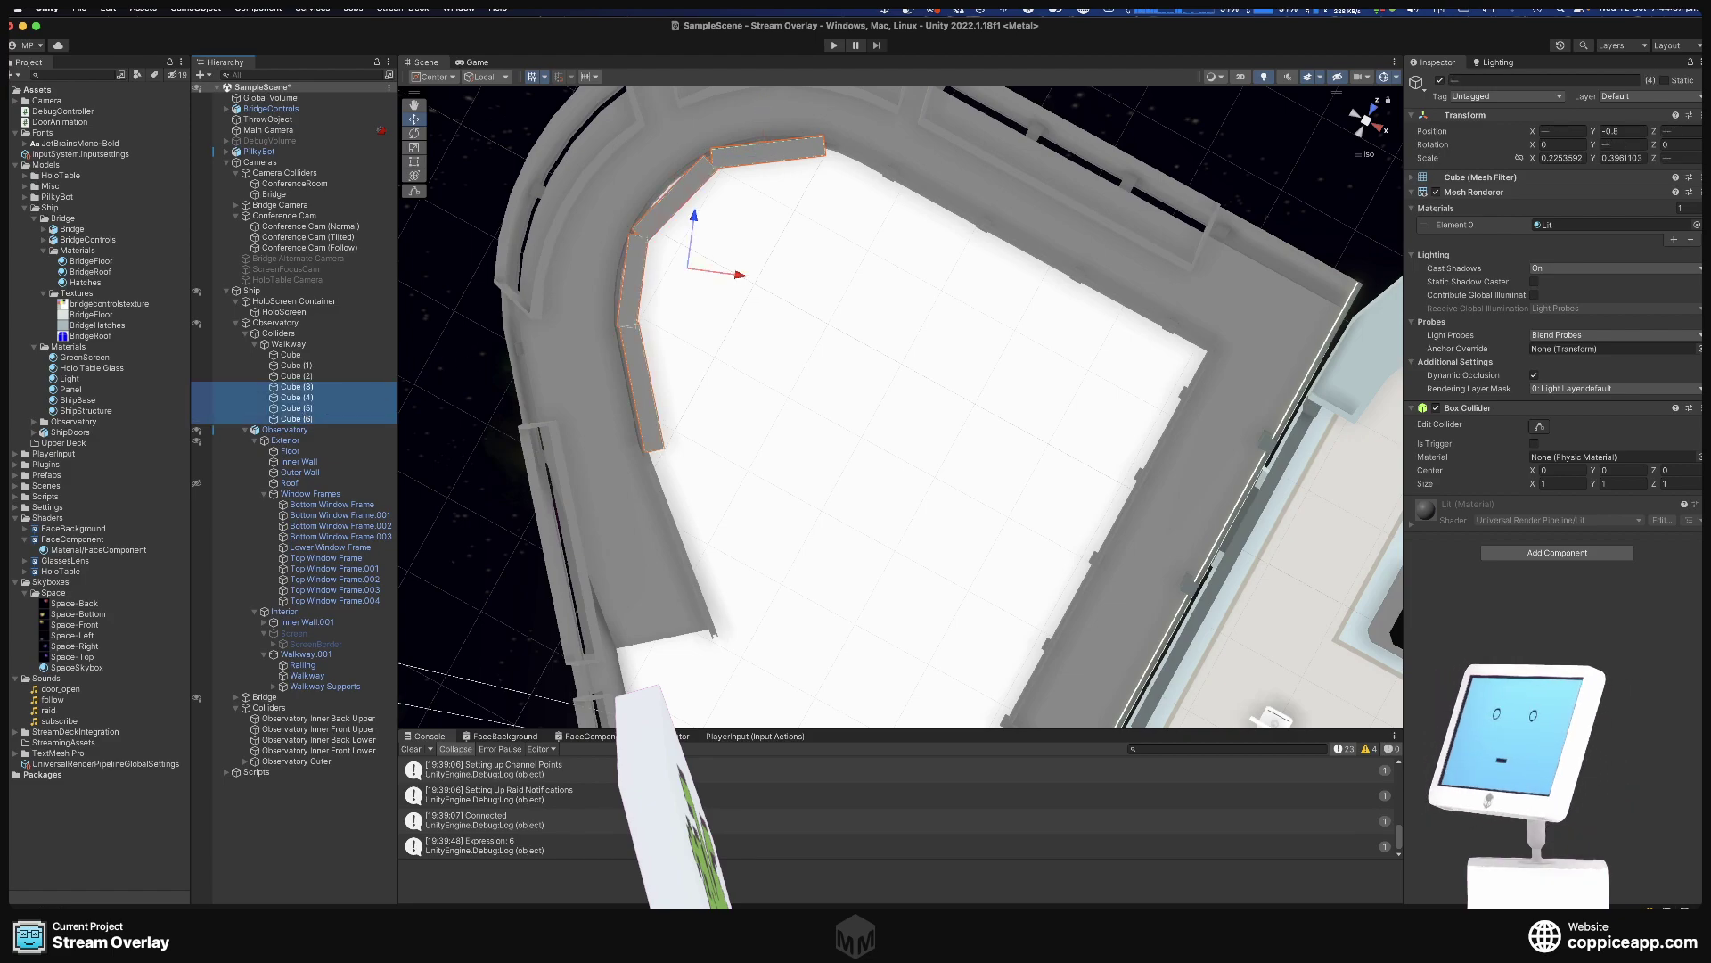
pyautogui.click(1431, 193)
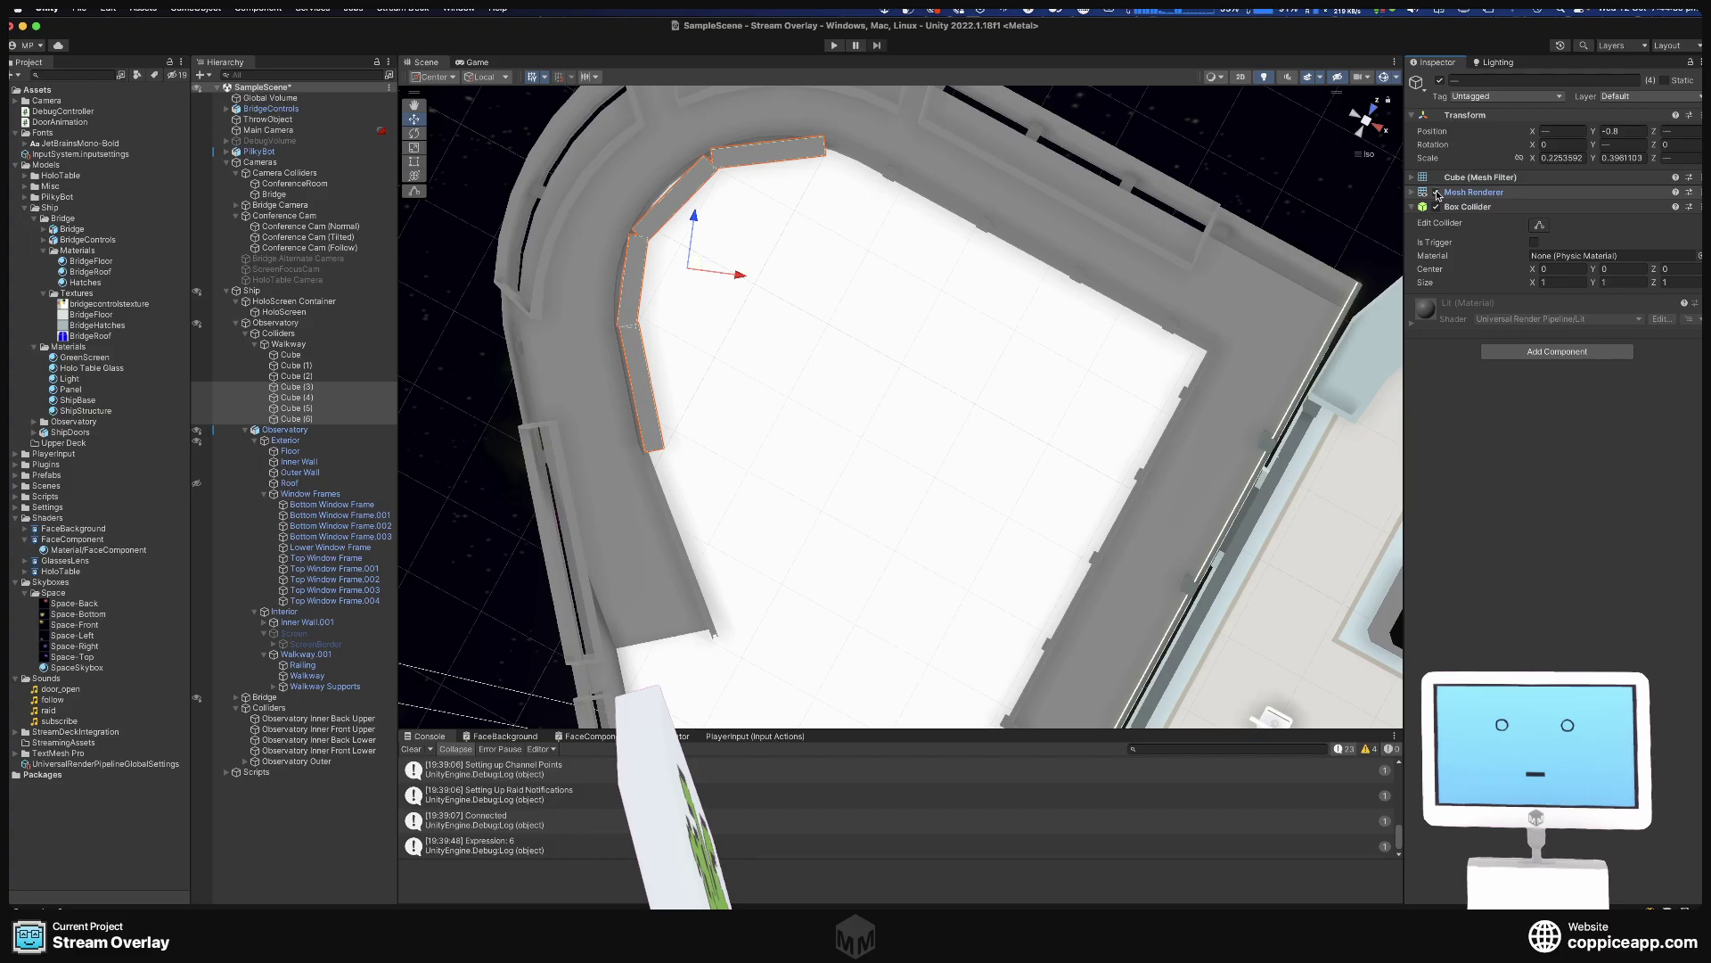
pyautogui.click(1436, 193)
# Collapse the Observatory model and, under the Bridge object, the Bridge model and Doors group in the hierarchy.
pyautogui.keyDown('alt'); pyautogui.moveTo(887, 518); pyautogui.dragTo(314, 547); pyautogui.keyUp('alt')
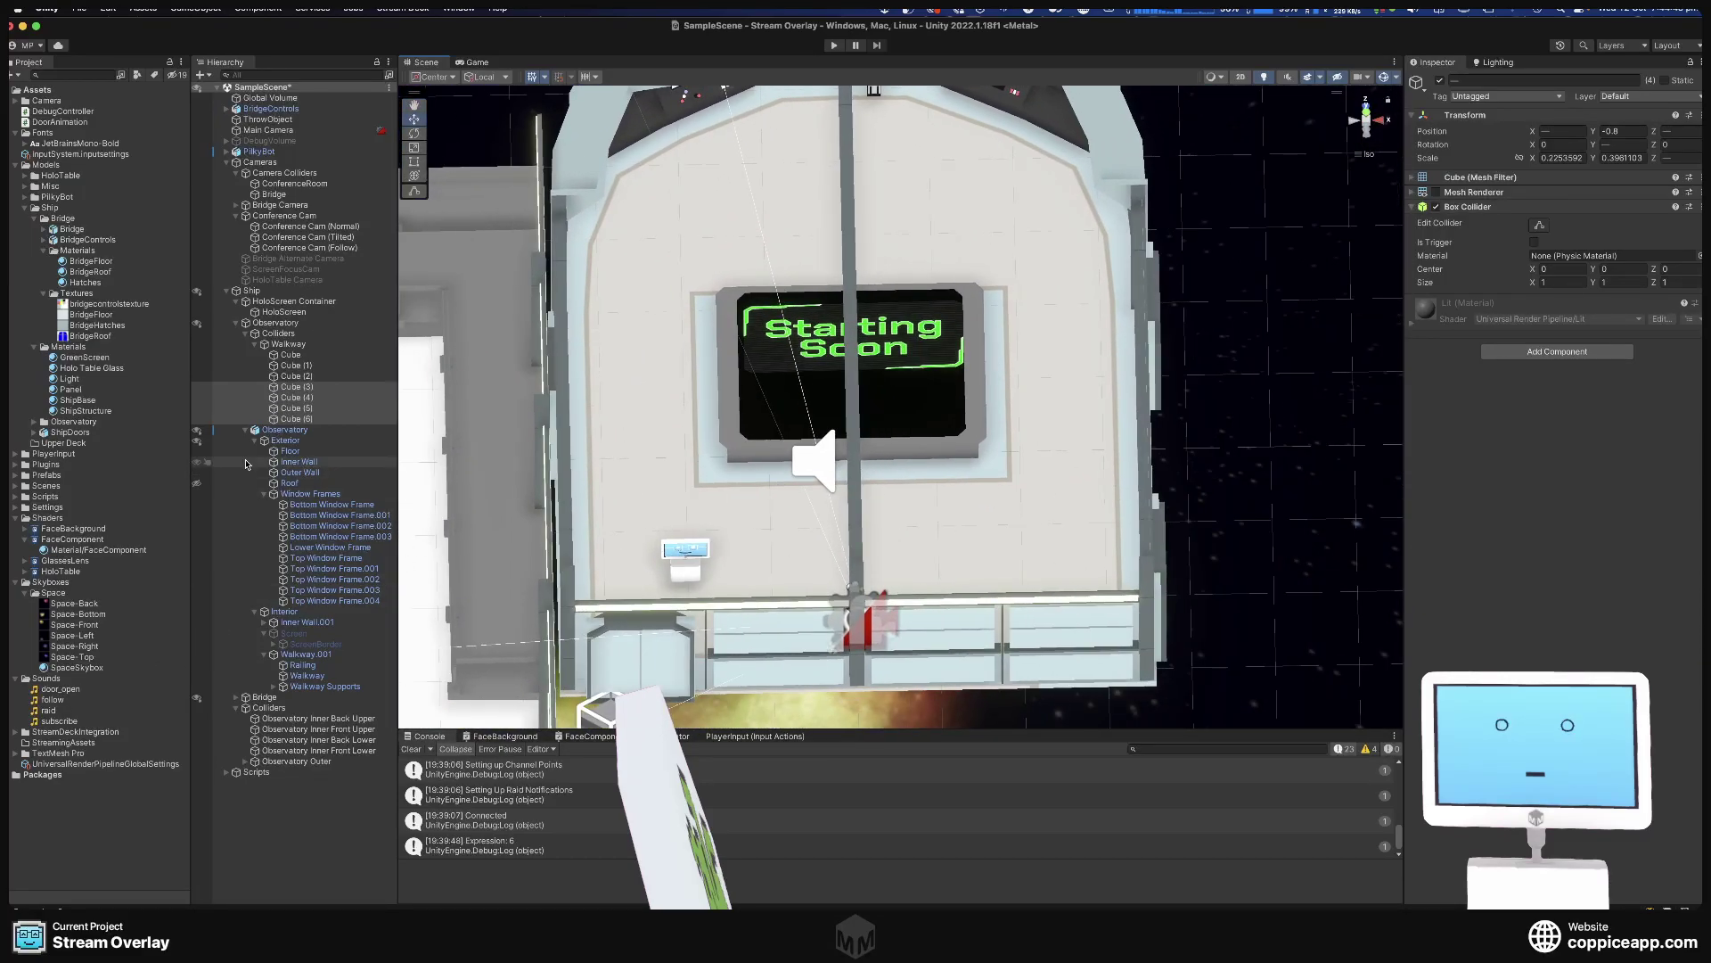
pyautogui.click(246, 429)
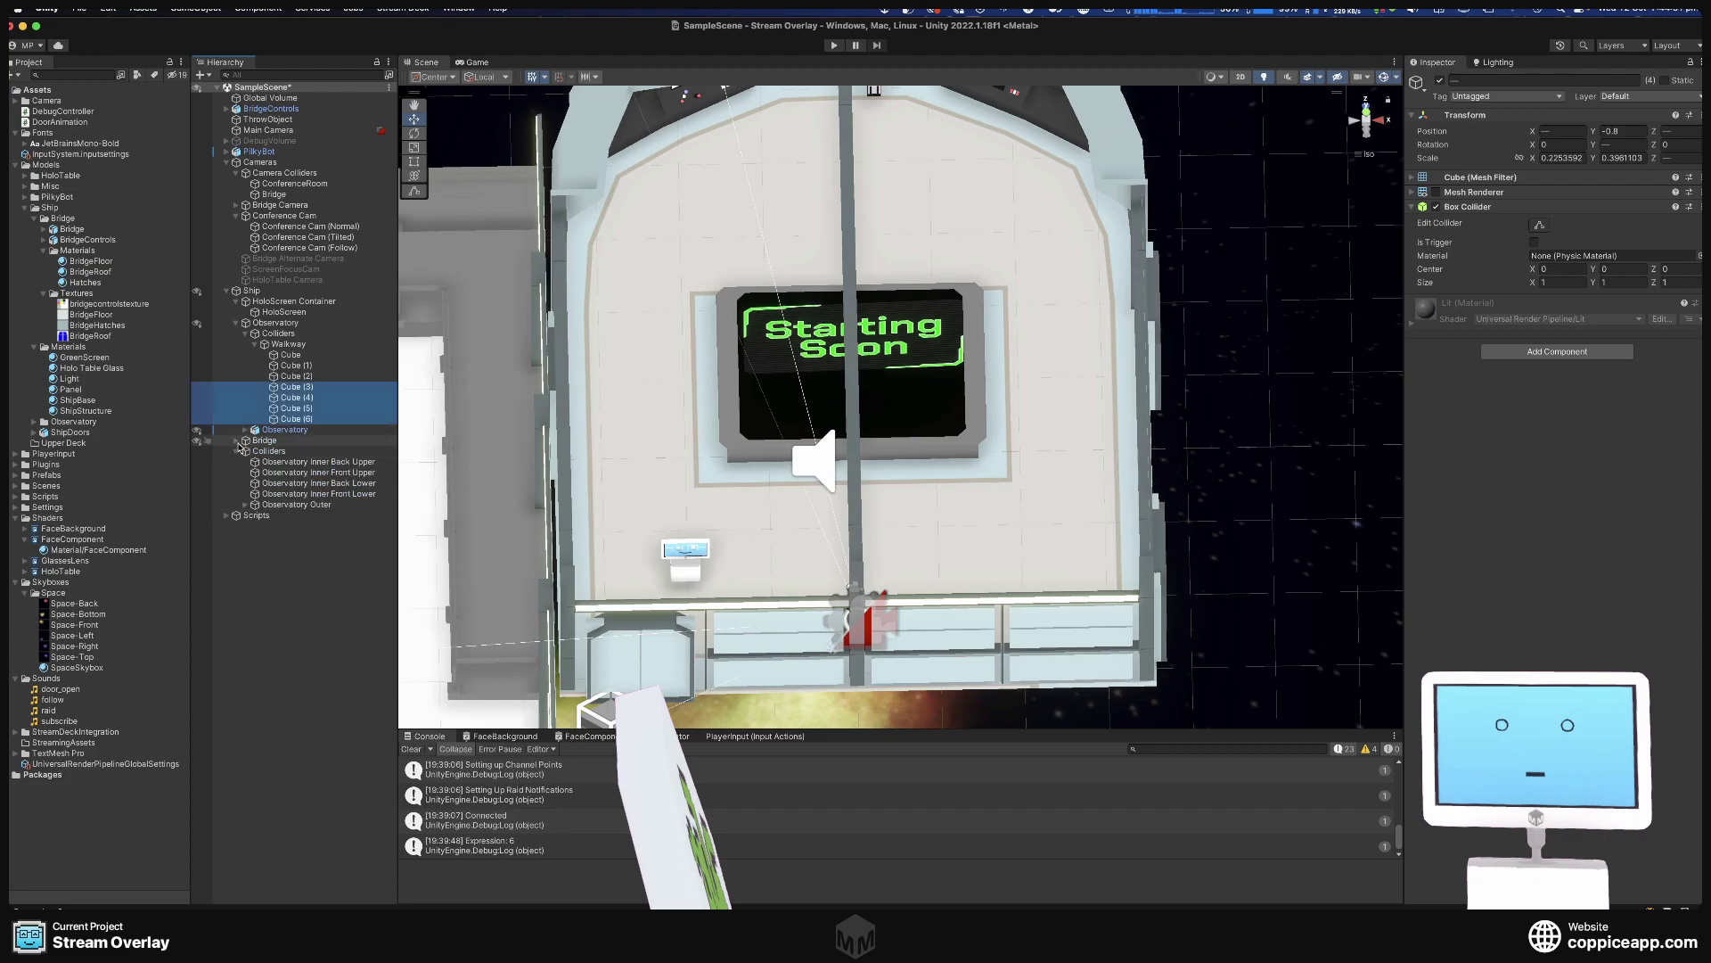
pyautogui.click(249, 442)
pyautogui.click(237, 440)
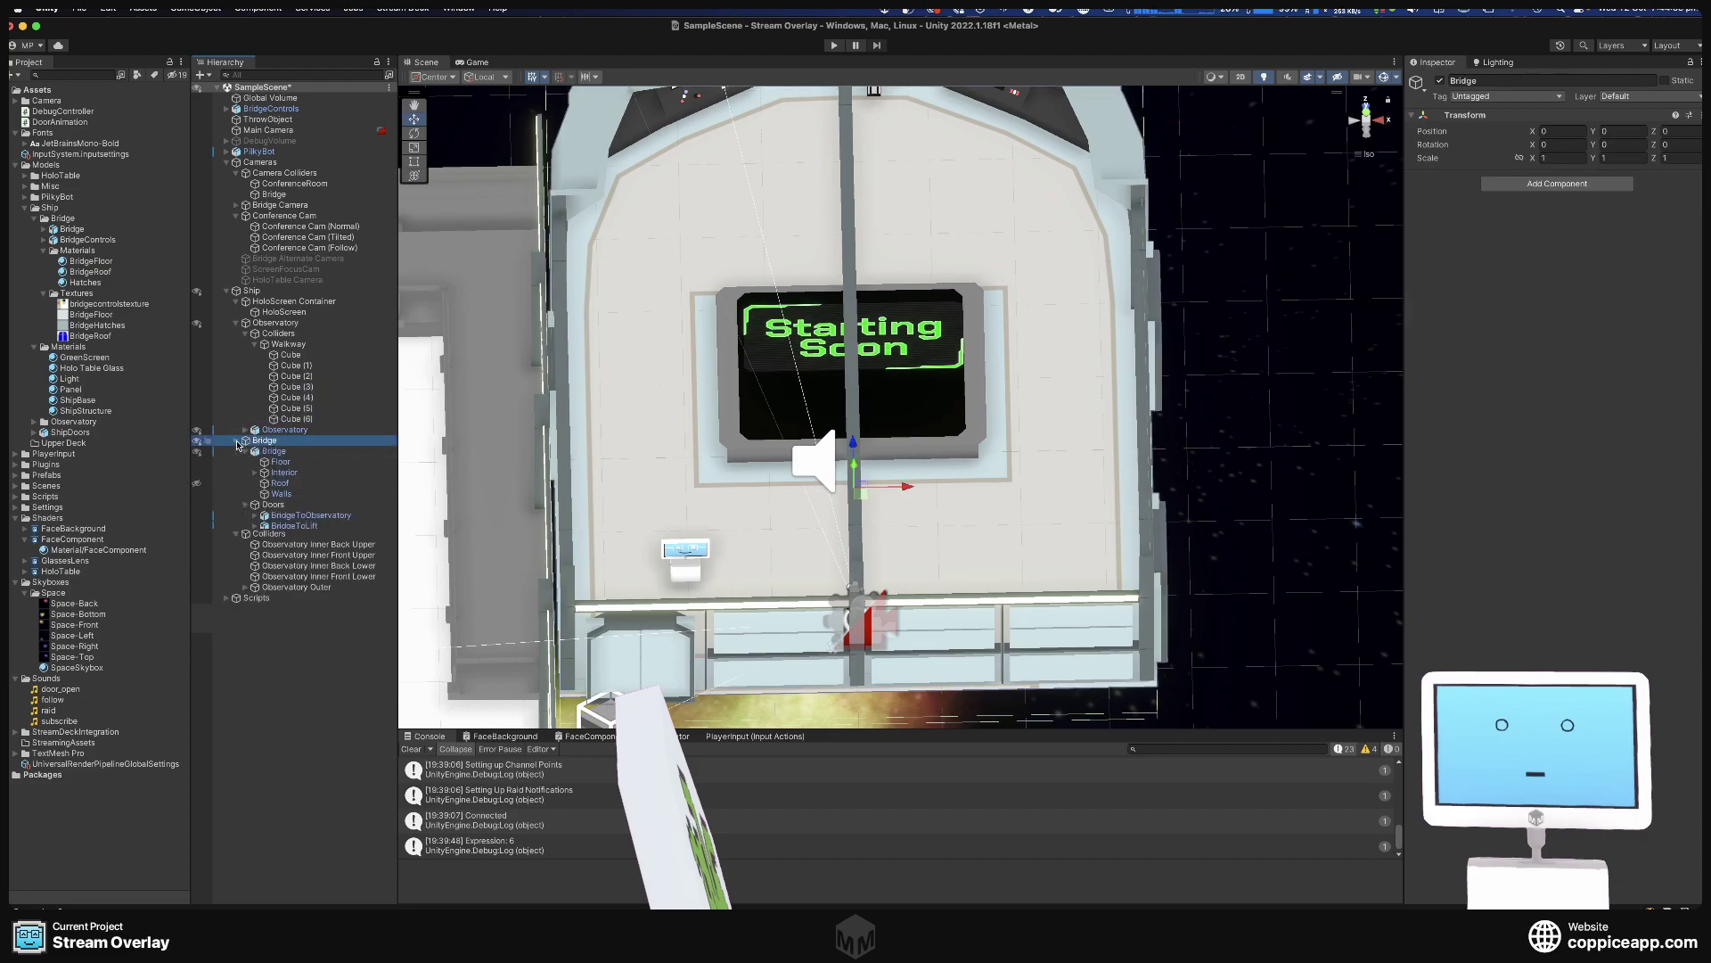
pyautogui.click(246, 505)
pyautogui.click(244, 505)
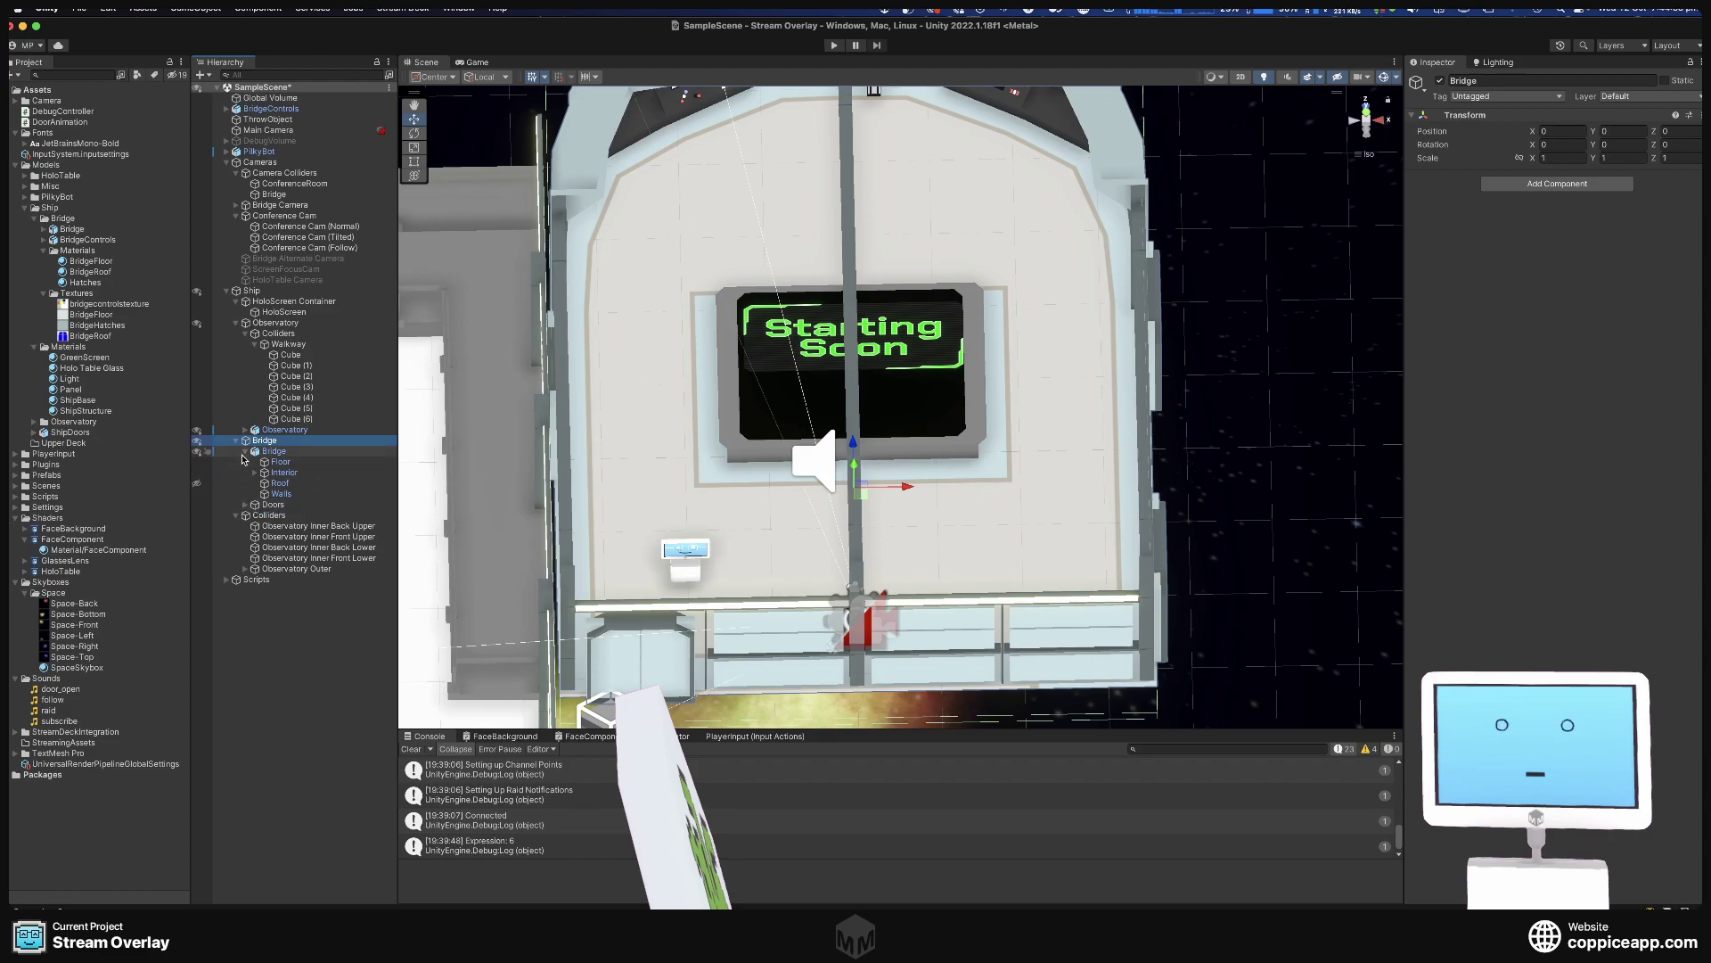
pyautogui.click(246, 451)
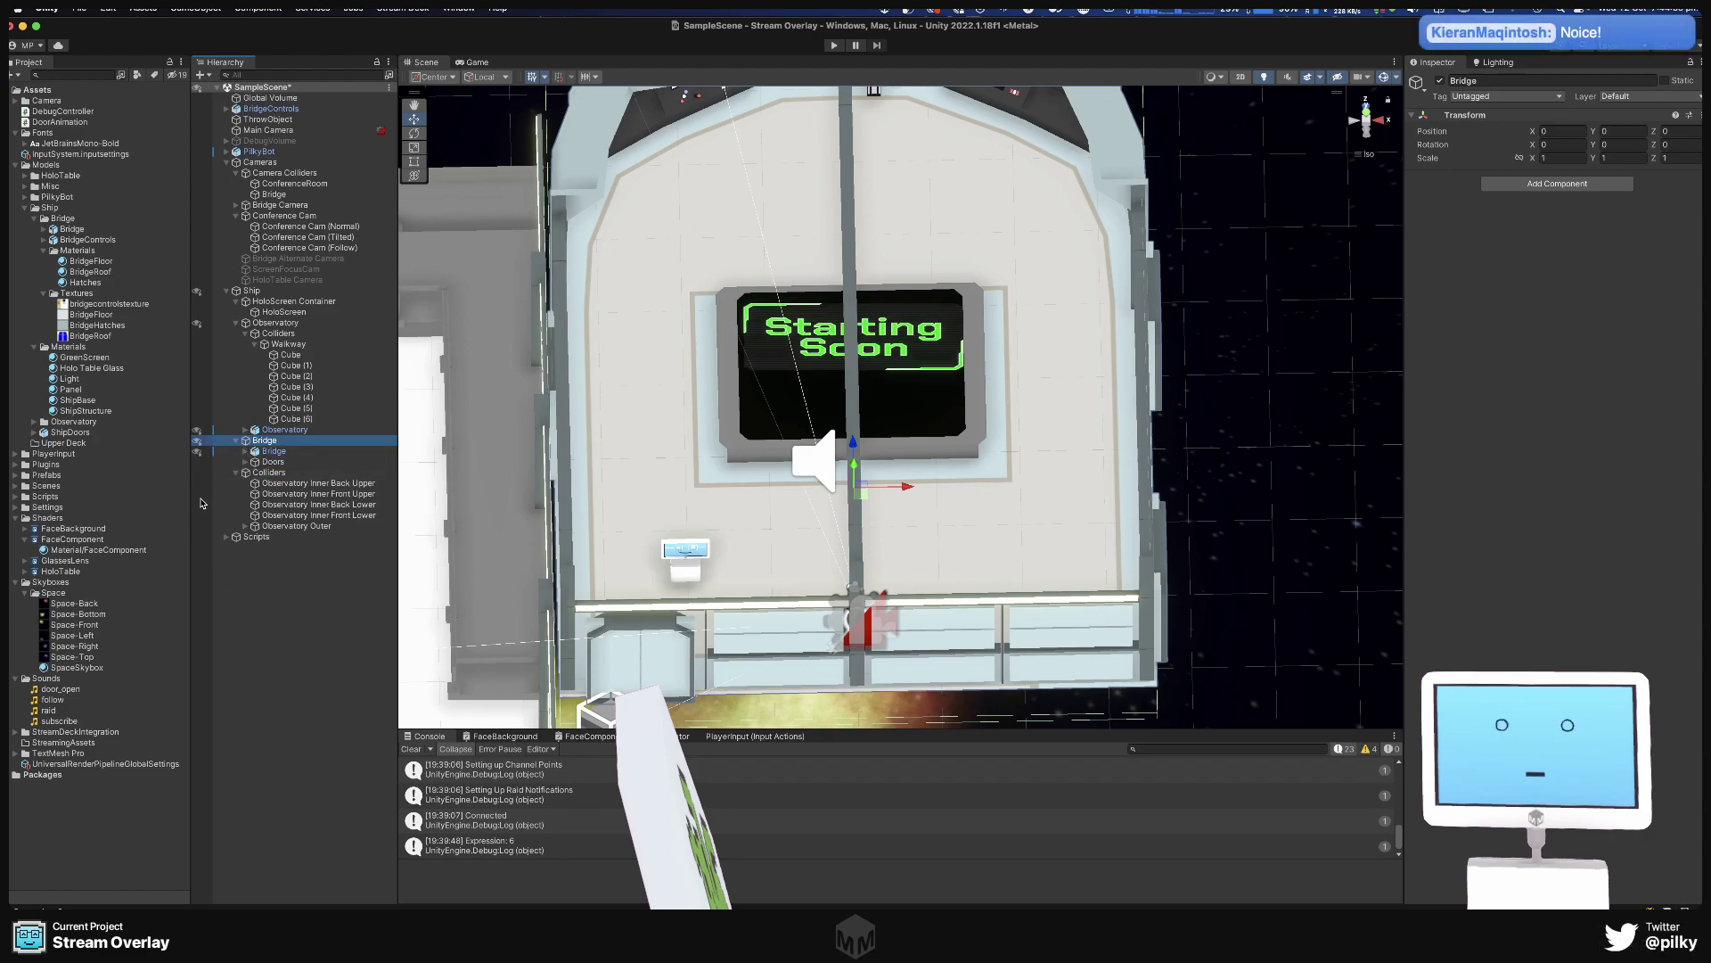
# Group the four Observatory Inner colliders under a new empty parent named Observatory Inner.
pyautogui.rightClick(264, 477)
pyautogui.press('Escape')
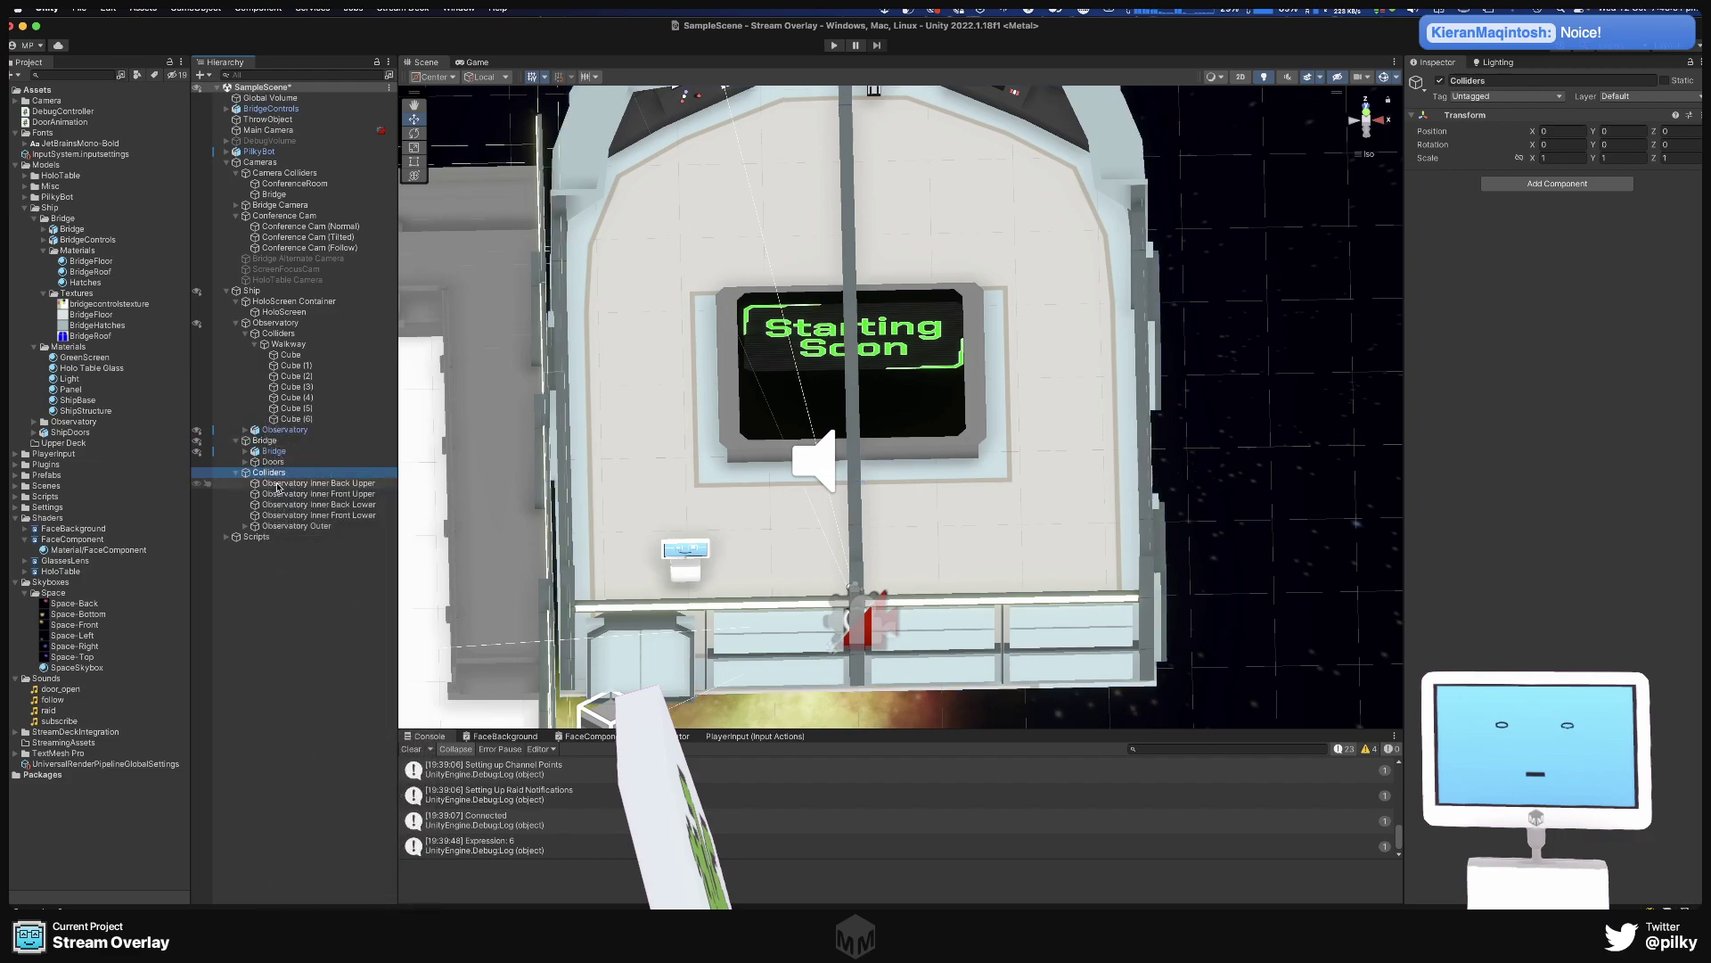
pyautogui.click(294, 482)
pyautogui.keyDown('shift'); pyautogui.click(304, 516); pyautogui.keyUp('shift')
pyautogui.rightClick(304, 517)
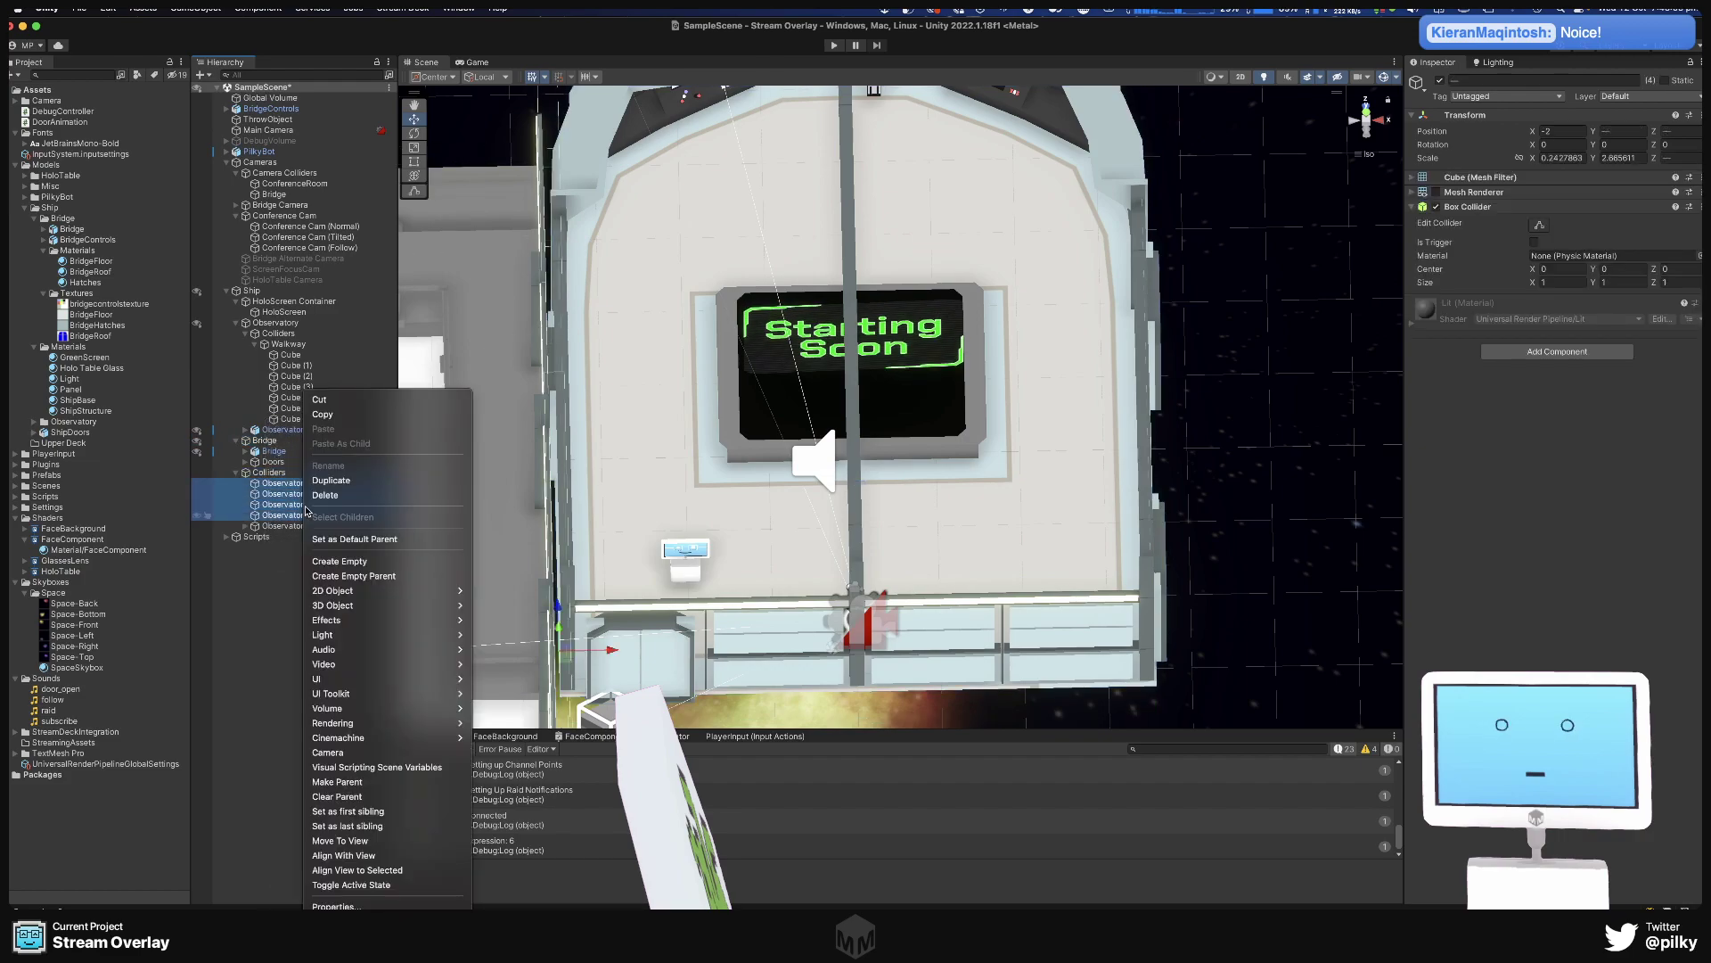
pyautogui.click(361, 577)
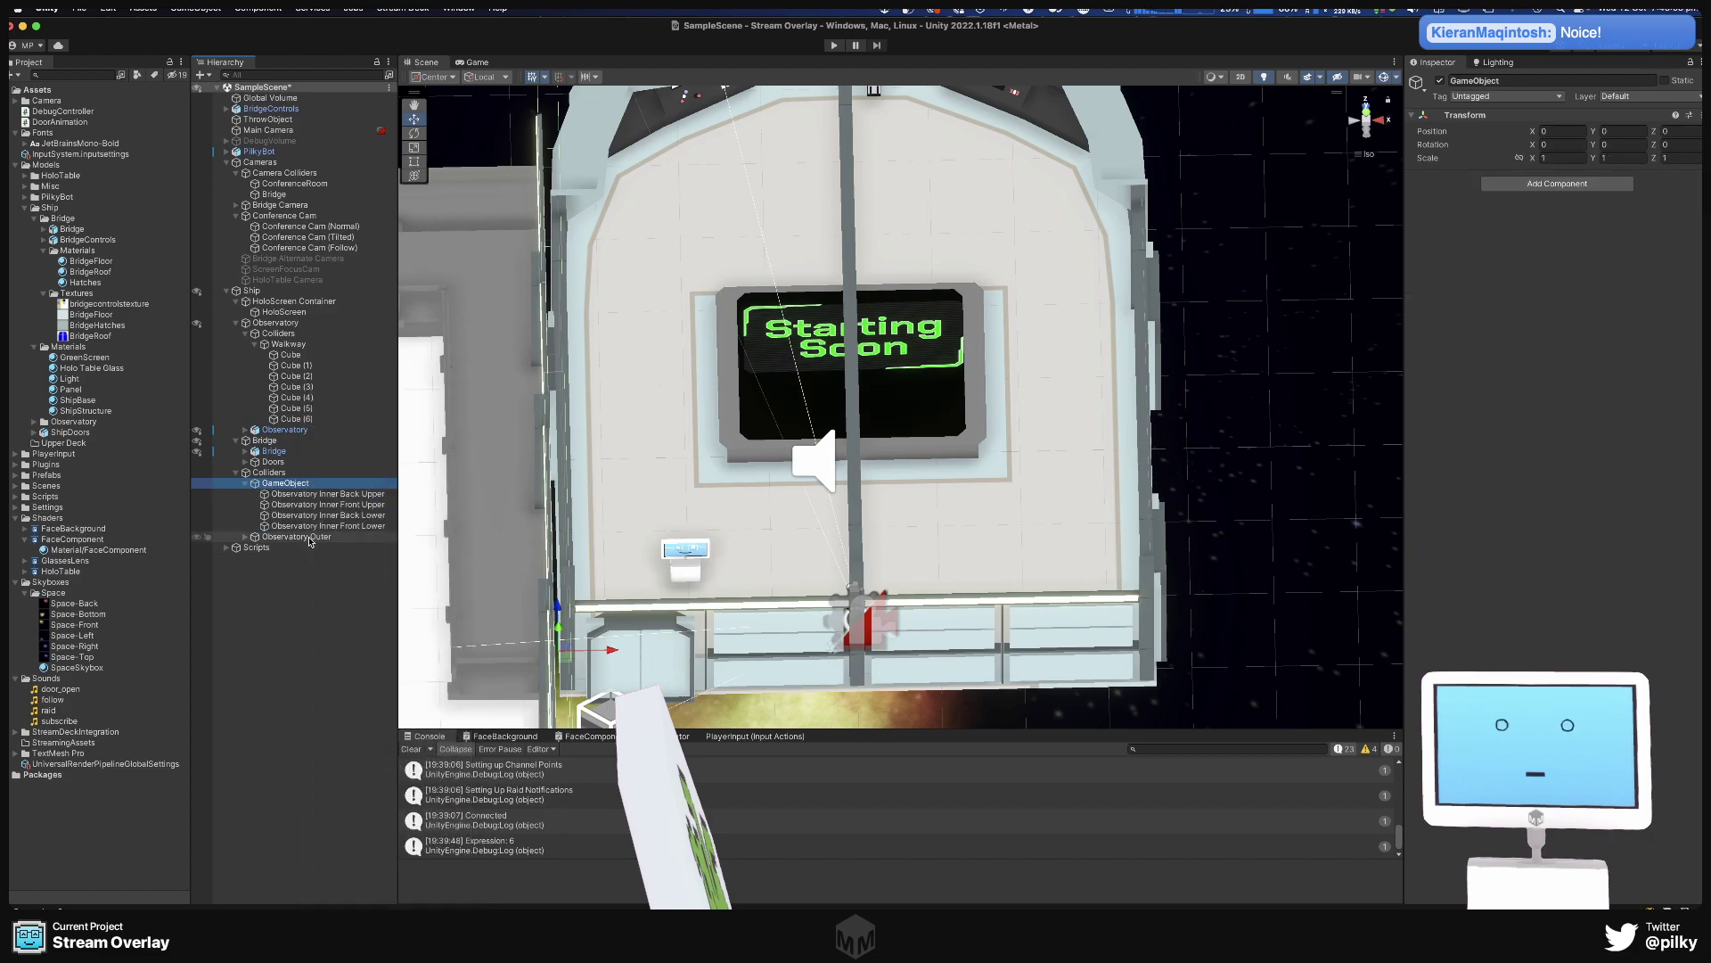
pyautogui.click(290, 485)
pyautogui.write('O')
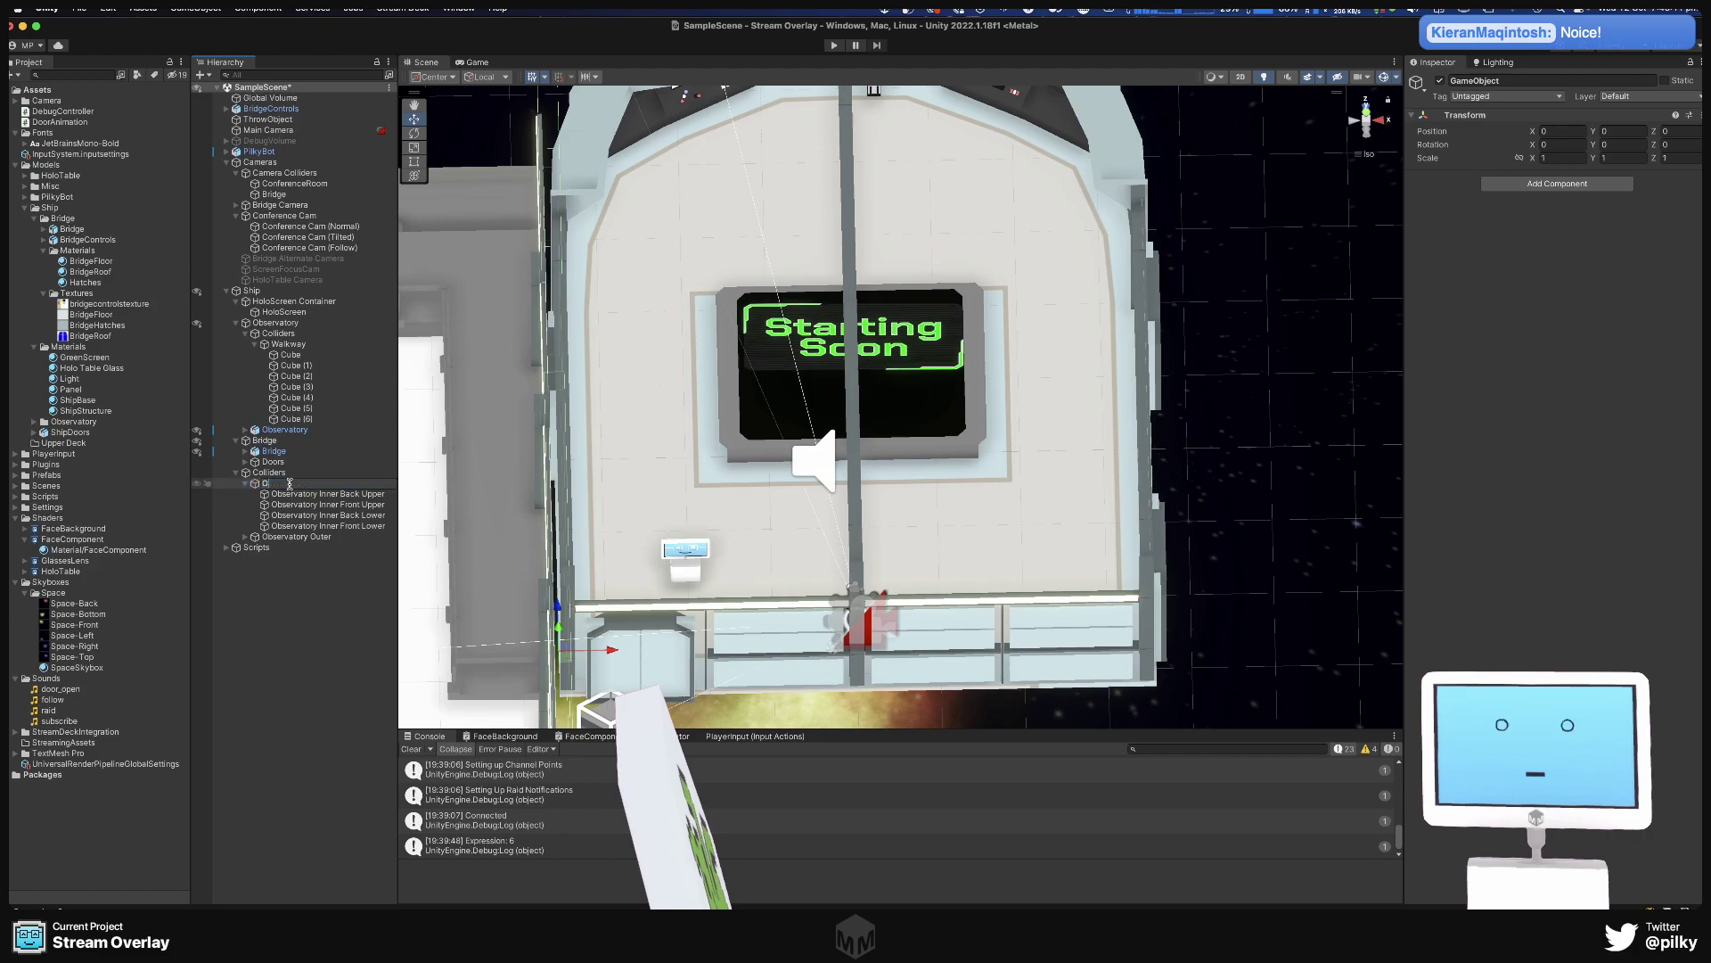
pyautogui.write('bservatory Inner')
pyautogui.press('Return')
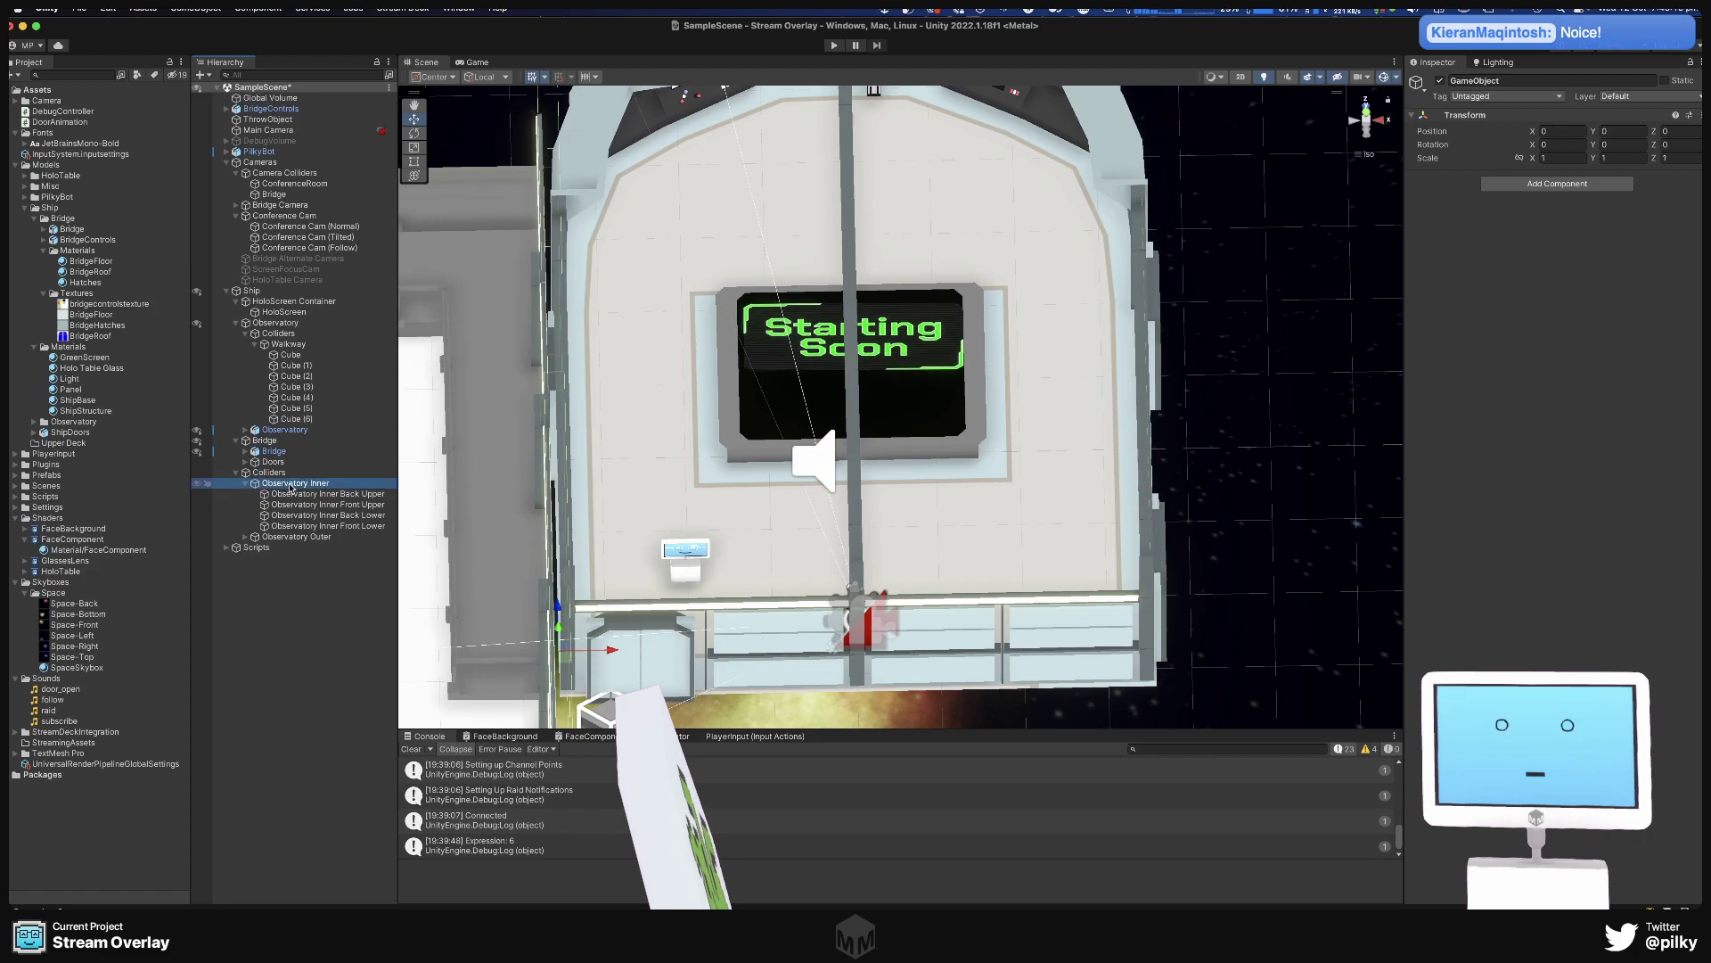
# Create an empty child object named Crew Quarters Inner under the ship's Colliders object.
pyautogui.rightClick(281, 473)
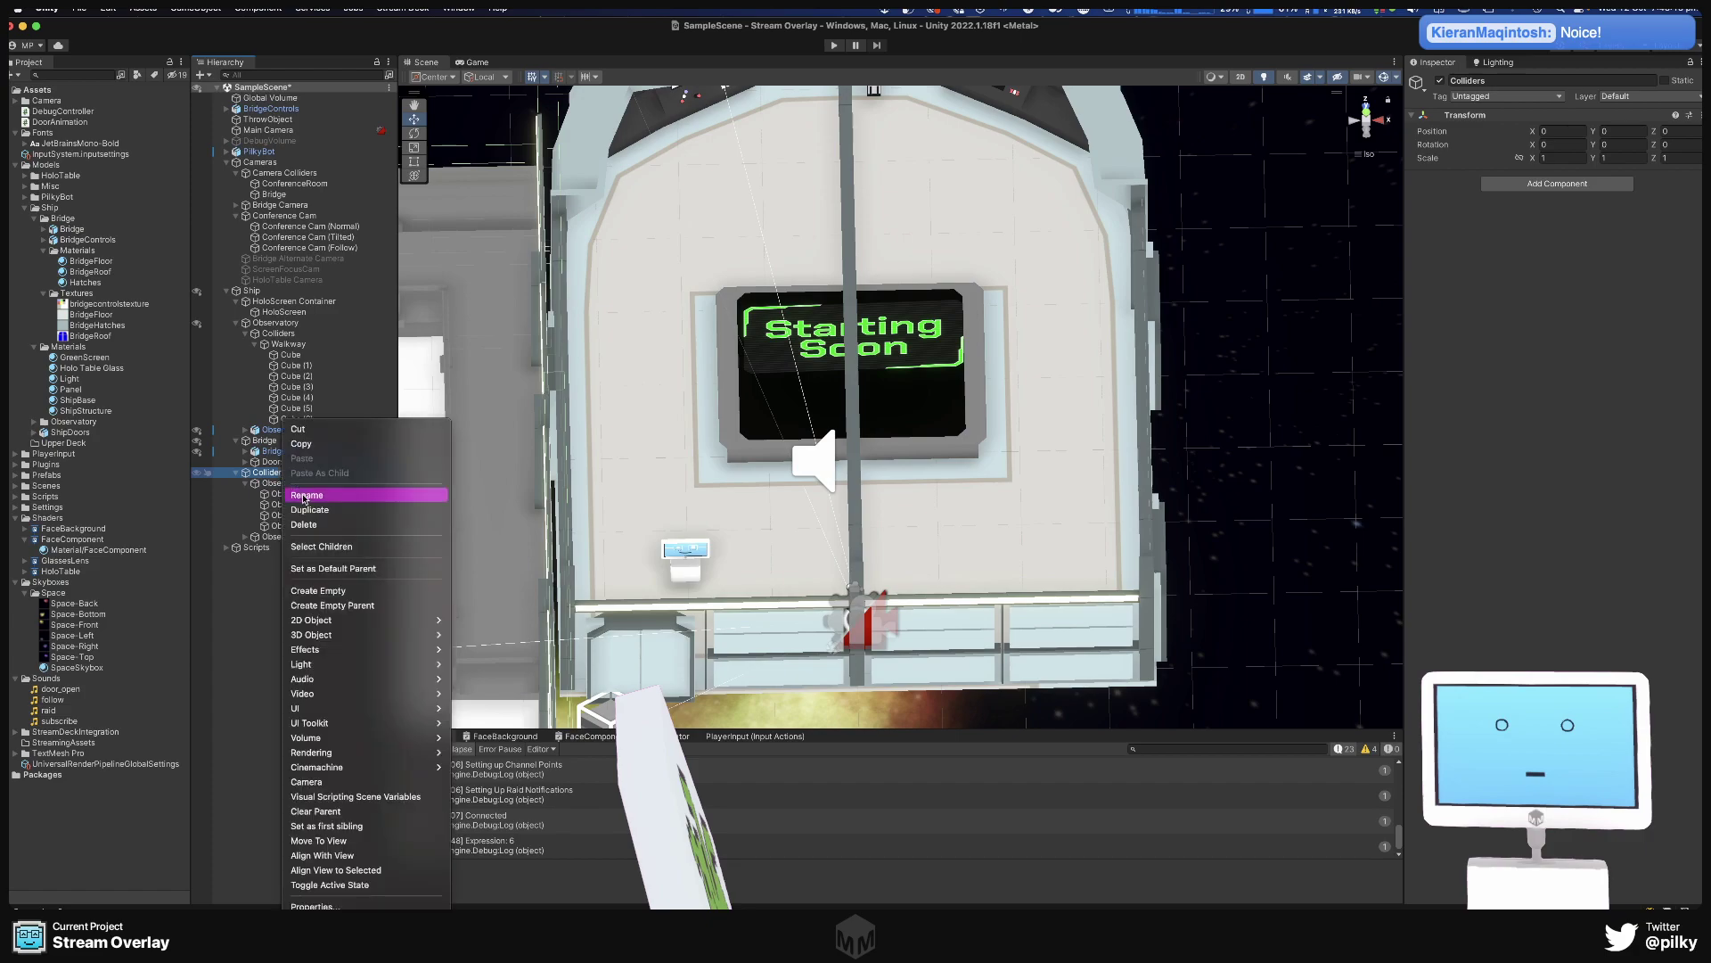
pyautogui.click(363, 591)
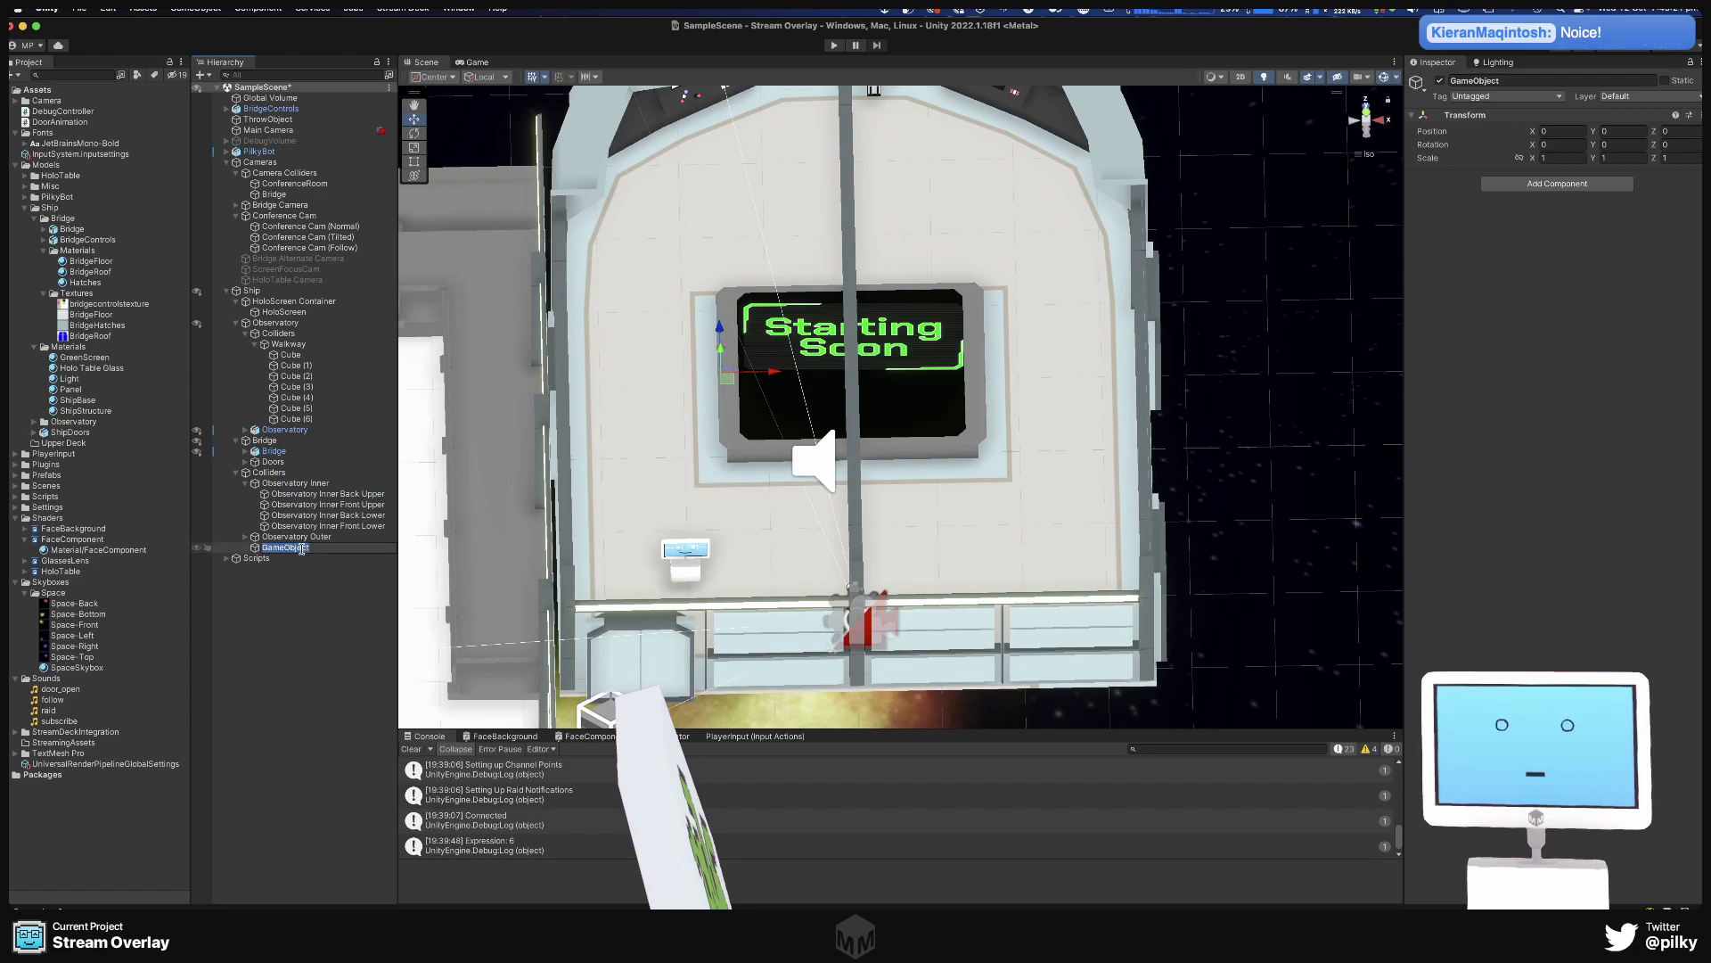
pyautogui.write('Drew Qua')
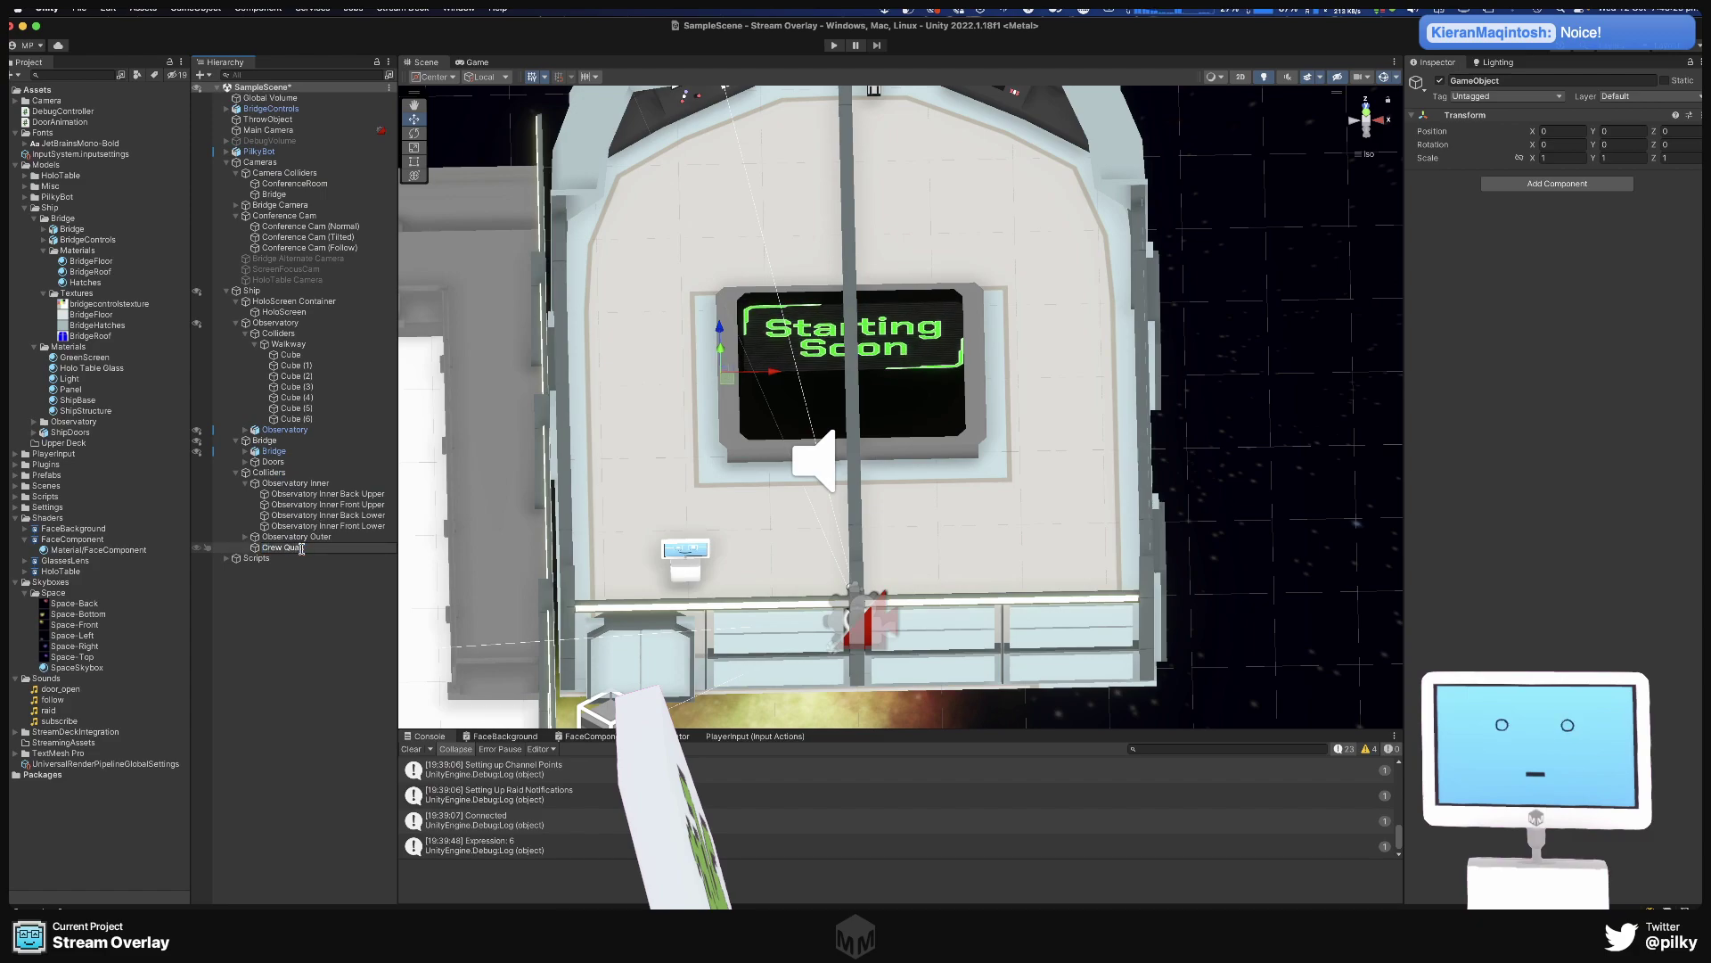
pyautogui.write('rters Inne')
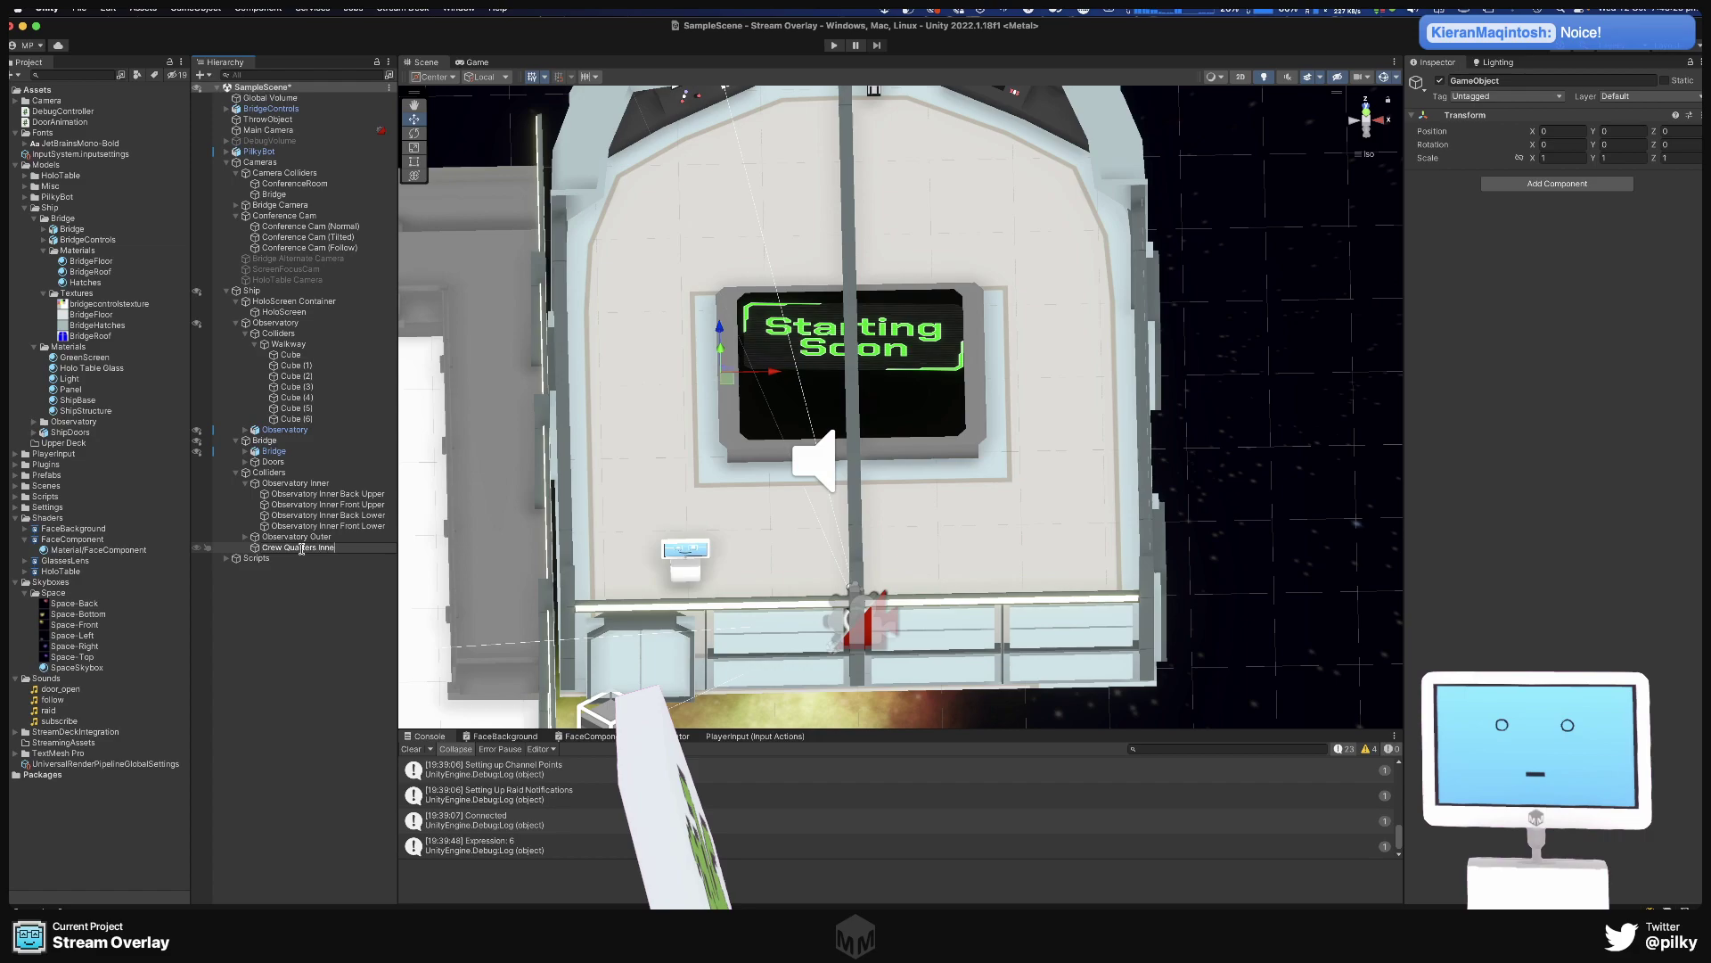
pyautogui.write('r')
pyautogui.press('Return')
# Add another empty child object named Labs Inner under the ship's Colliders object.
pyautogui.rightClick(303, 552)
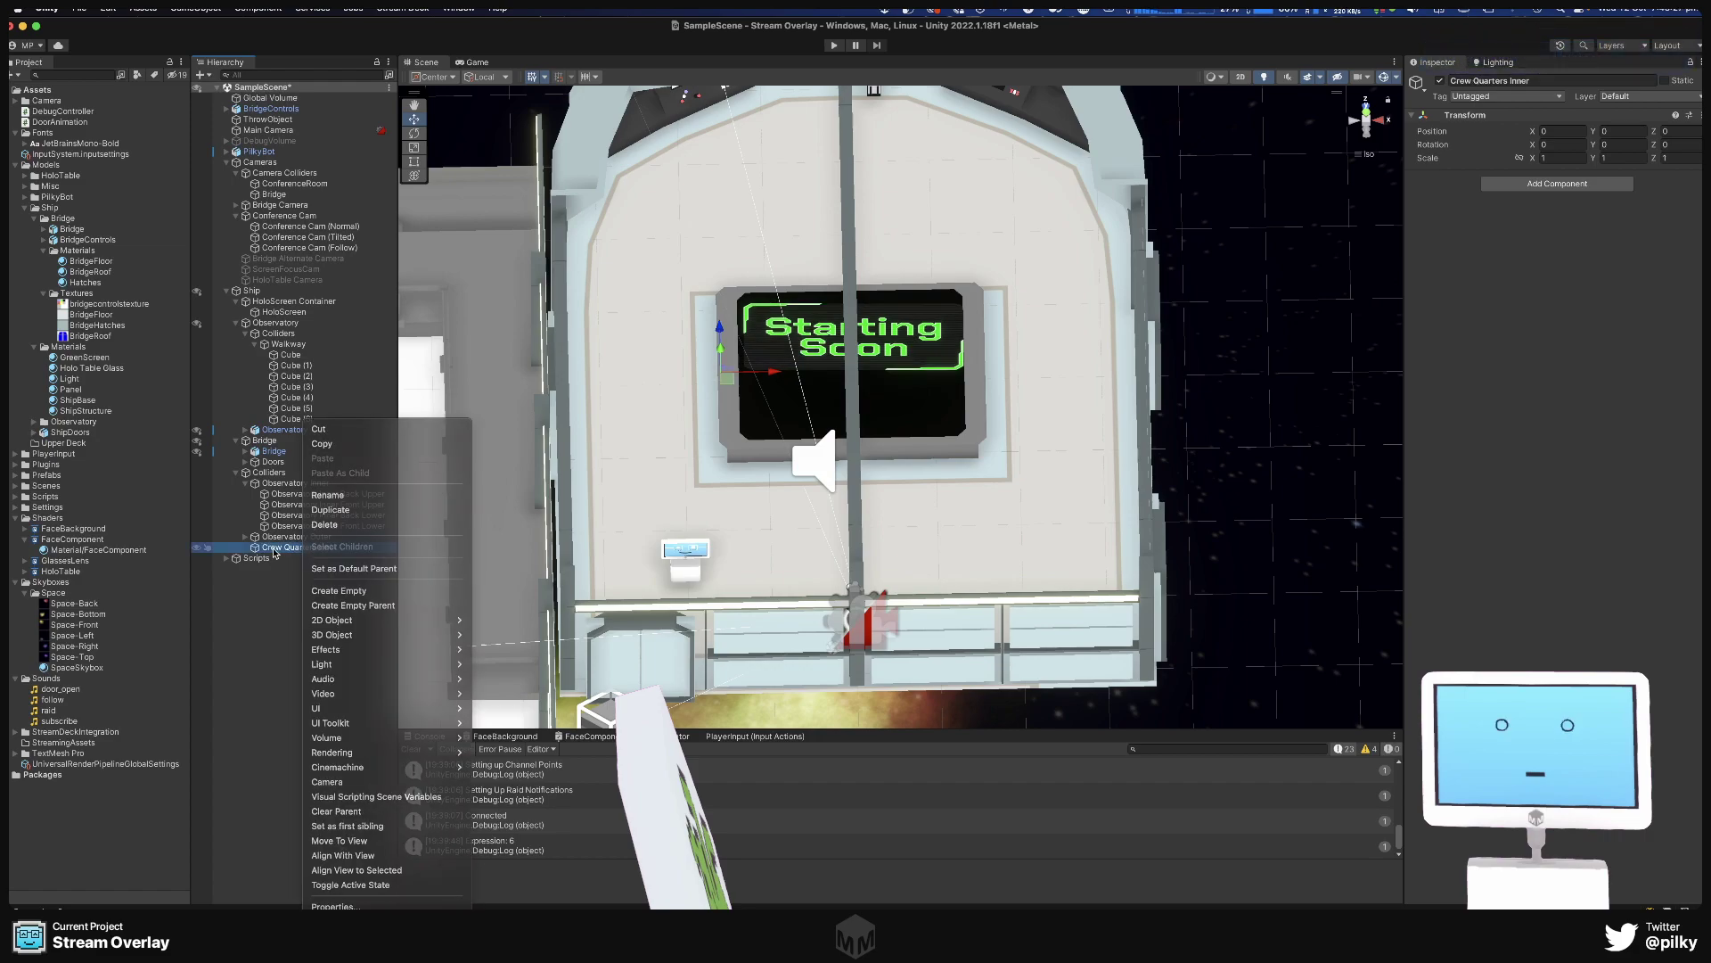
pyautogui.click(276, 472)
pyautogui.rightClick(276, 473)
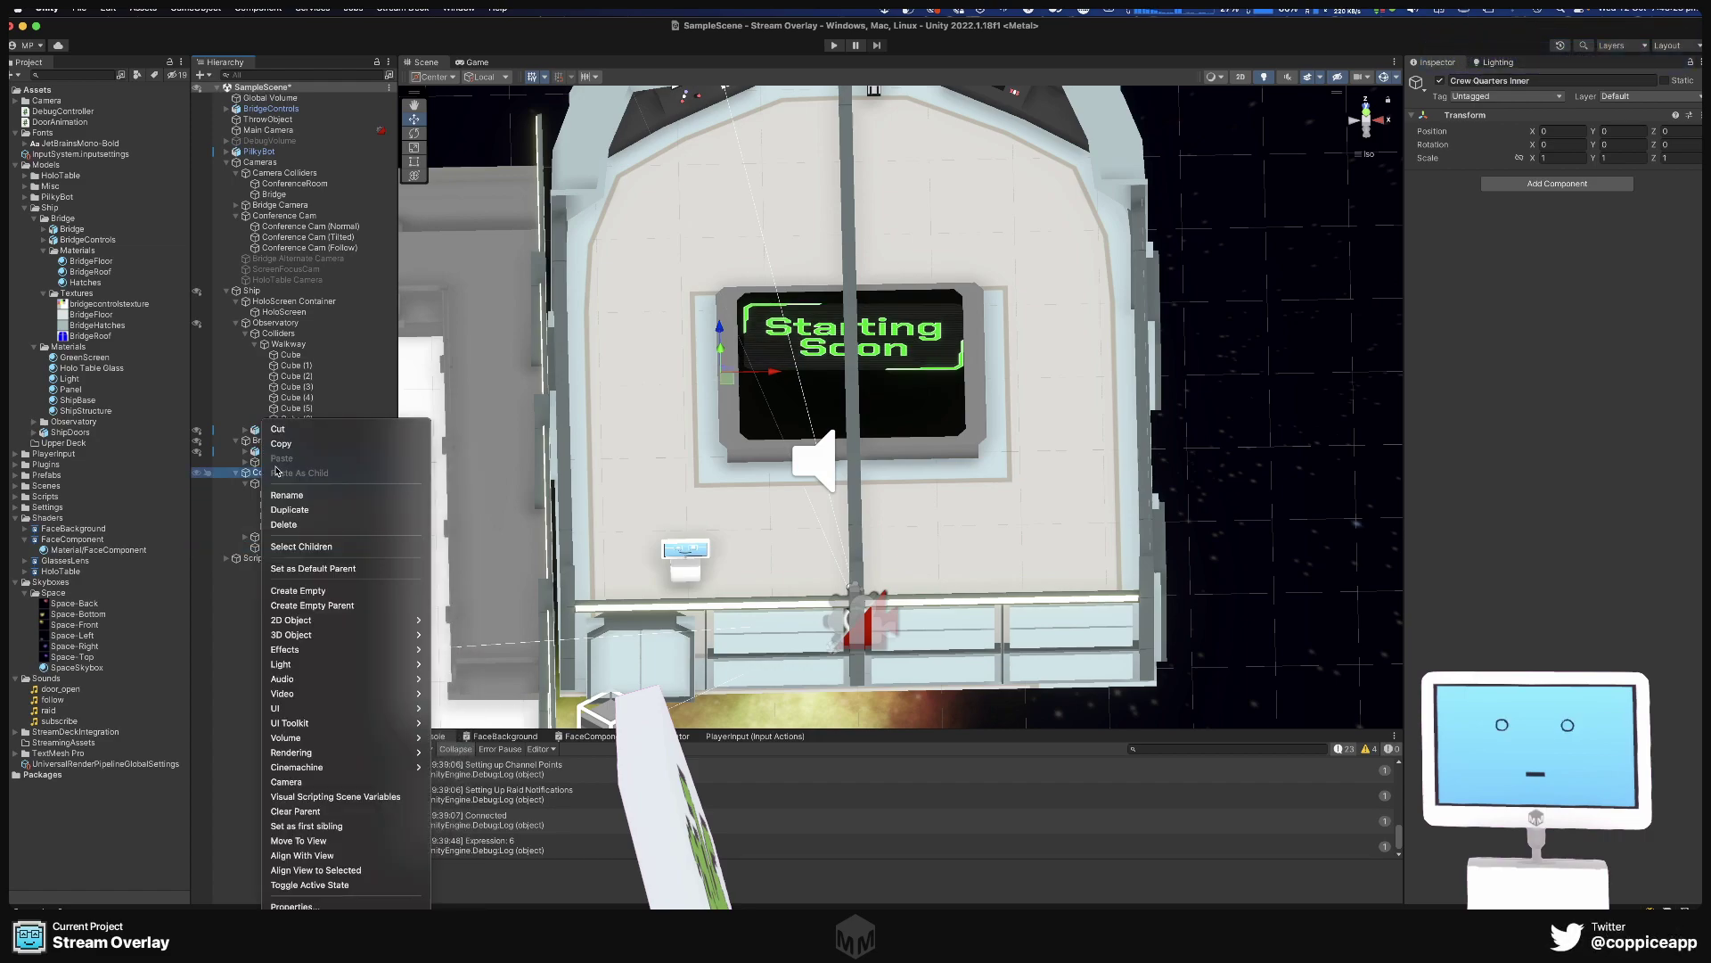
pyautogui.click(312, 591)
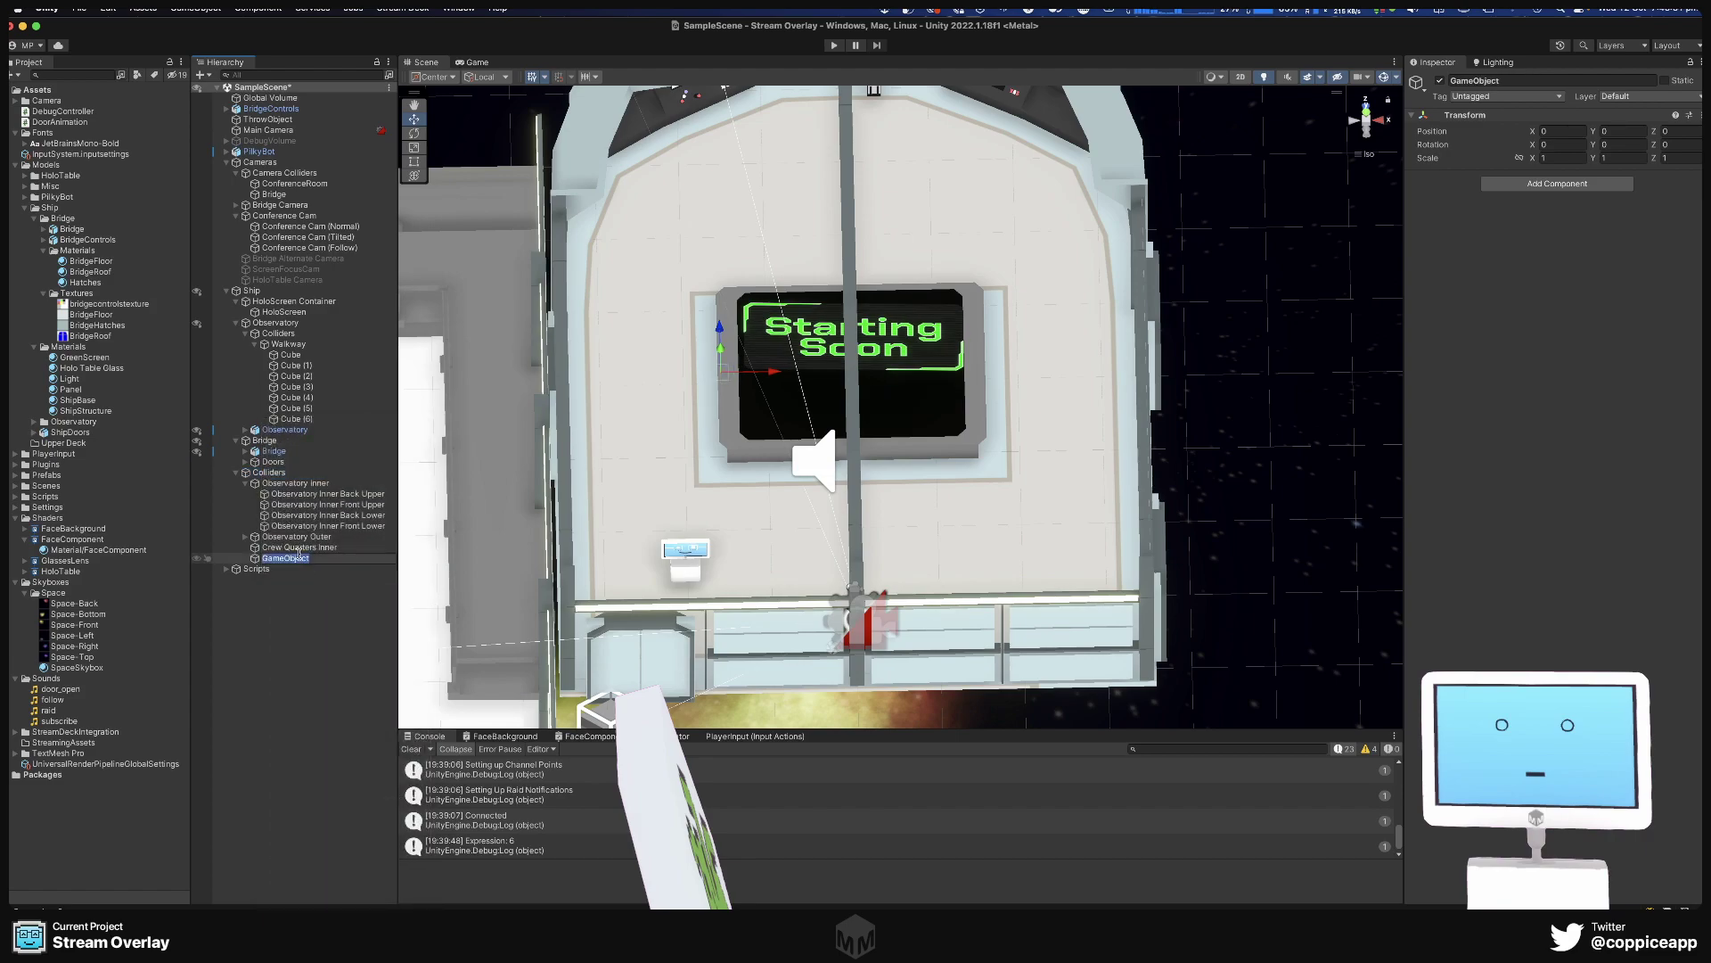
pyautogui.write('Labs Inner')
pyautogui.press('Return')
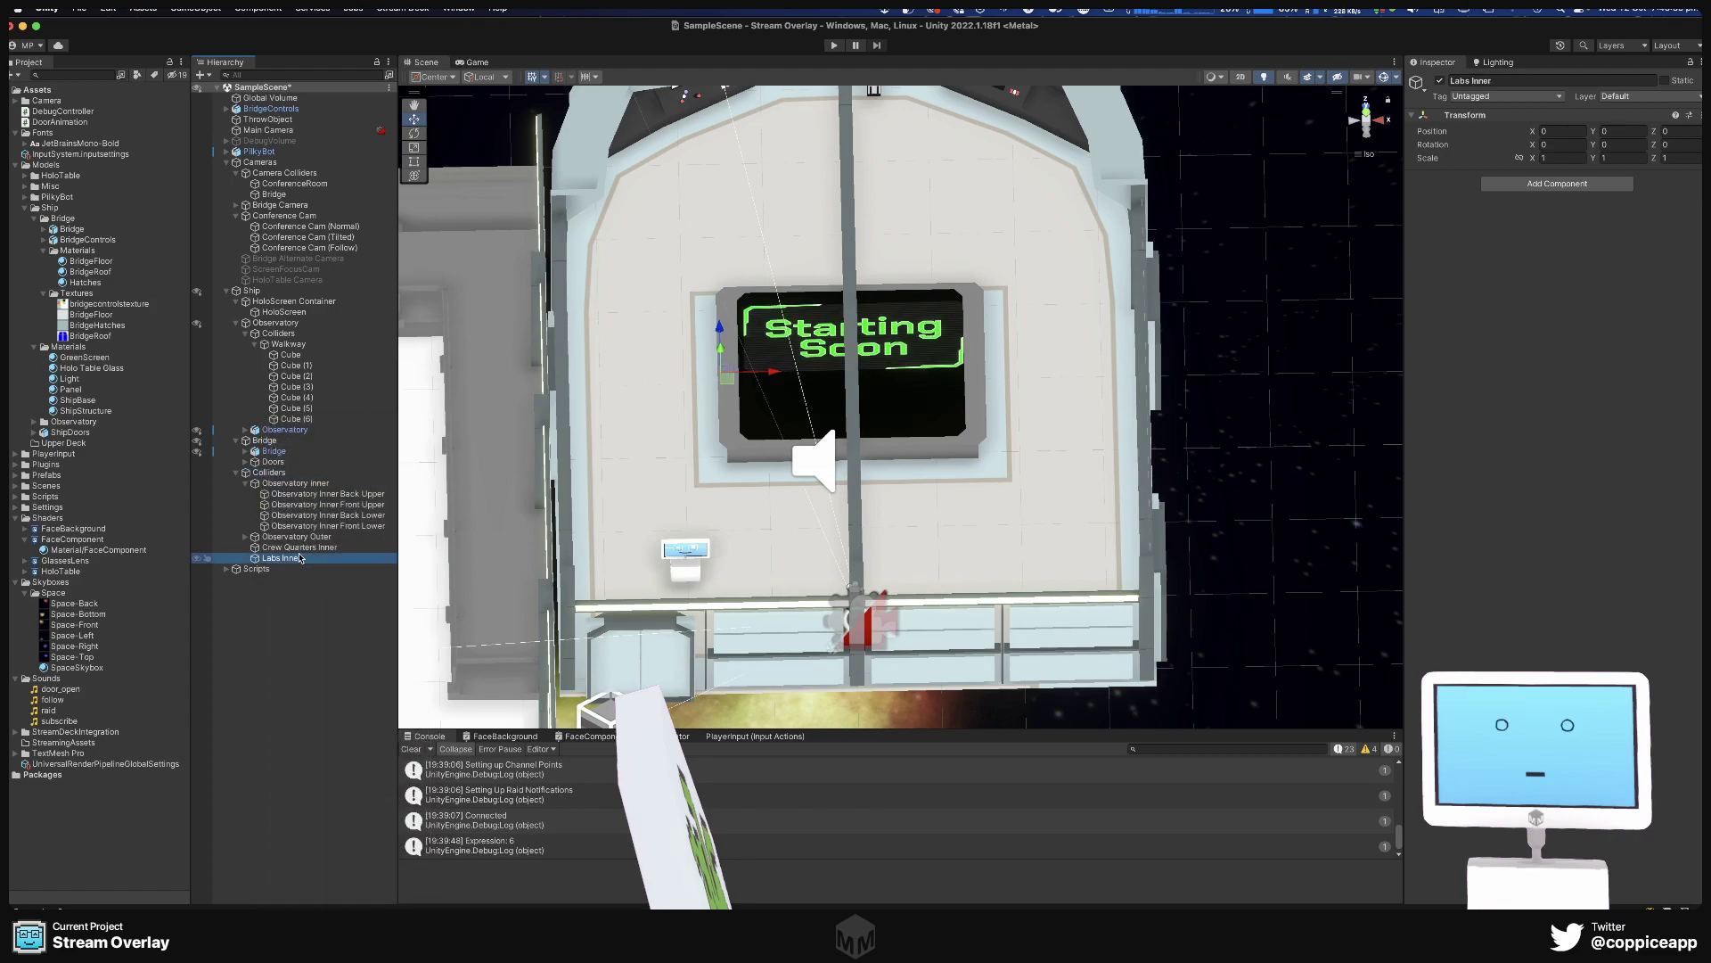
# Duplicate the Observatory Inner Back Upper collider, move the copy to about X 2.44 and enable its Mesh Renderer.
pyautogui.scroll(-6, 903, 385)
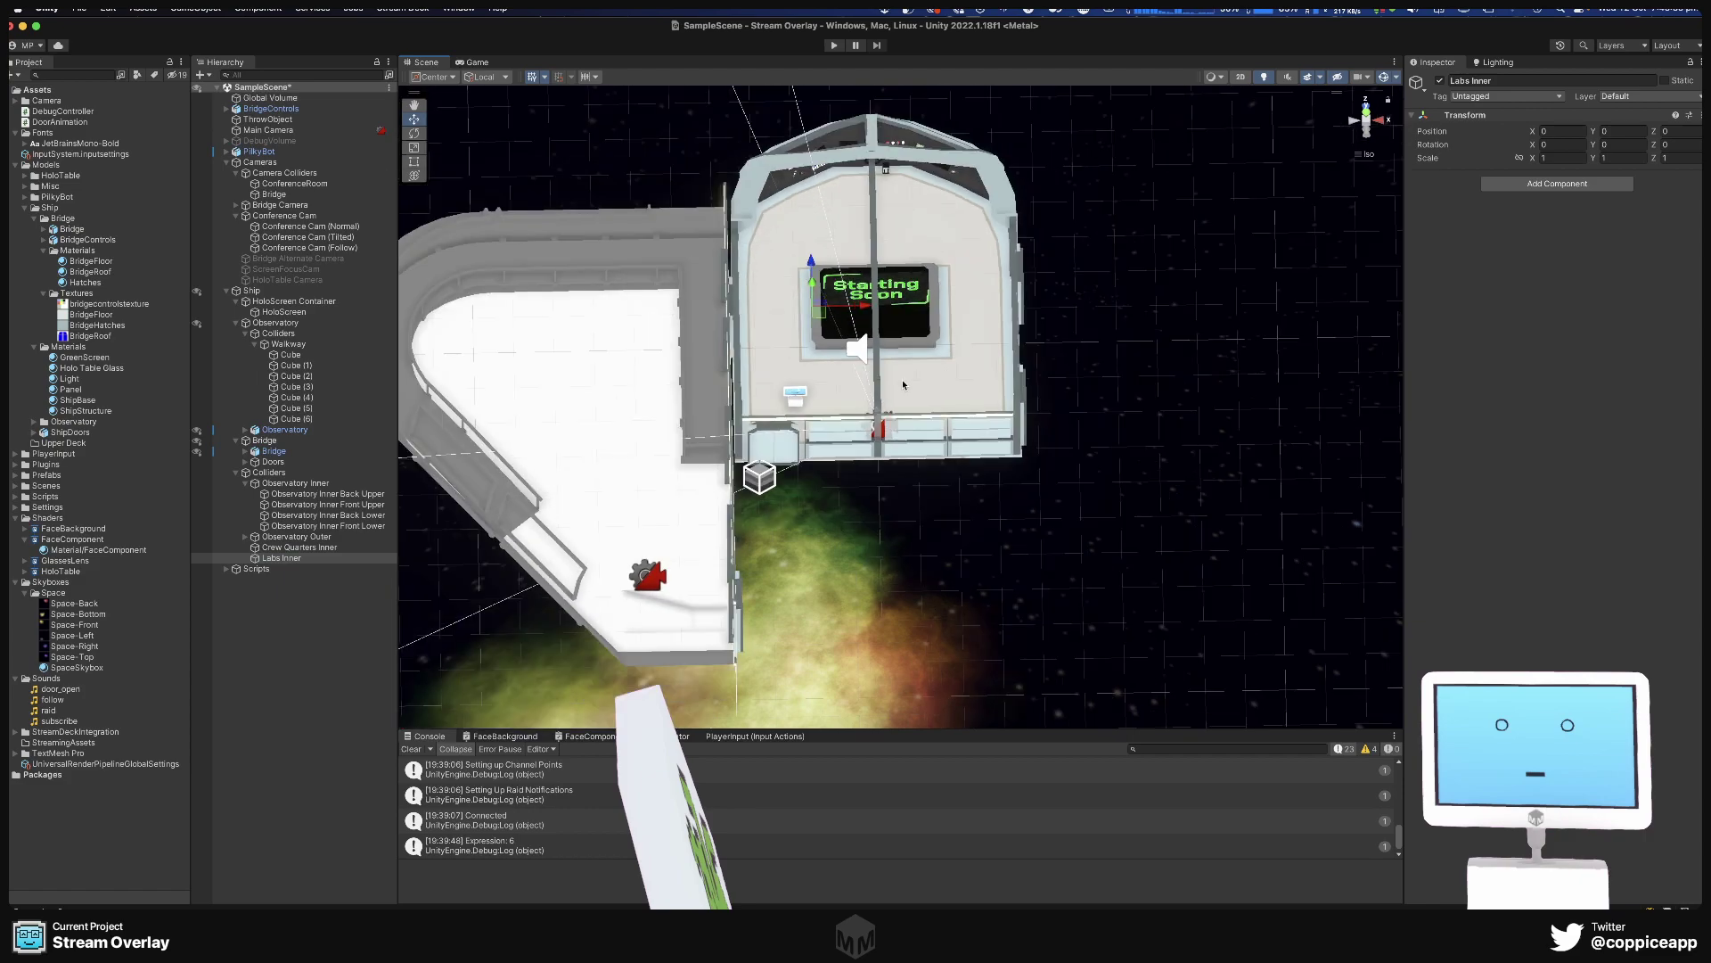
pyautogui.click(320, 495)
pyautogui.rightClick(320, 496)
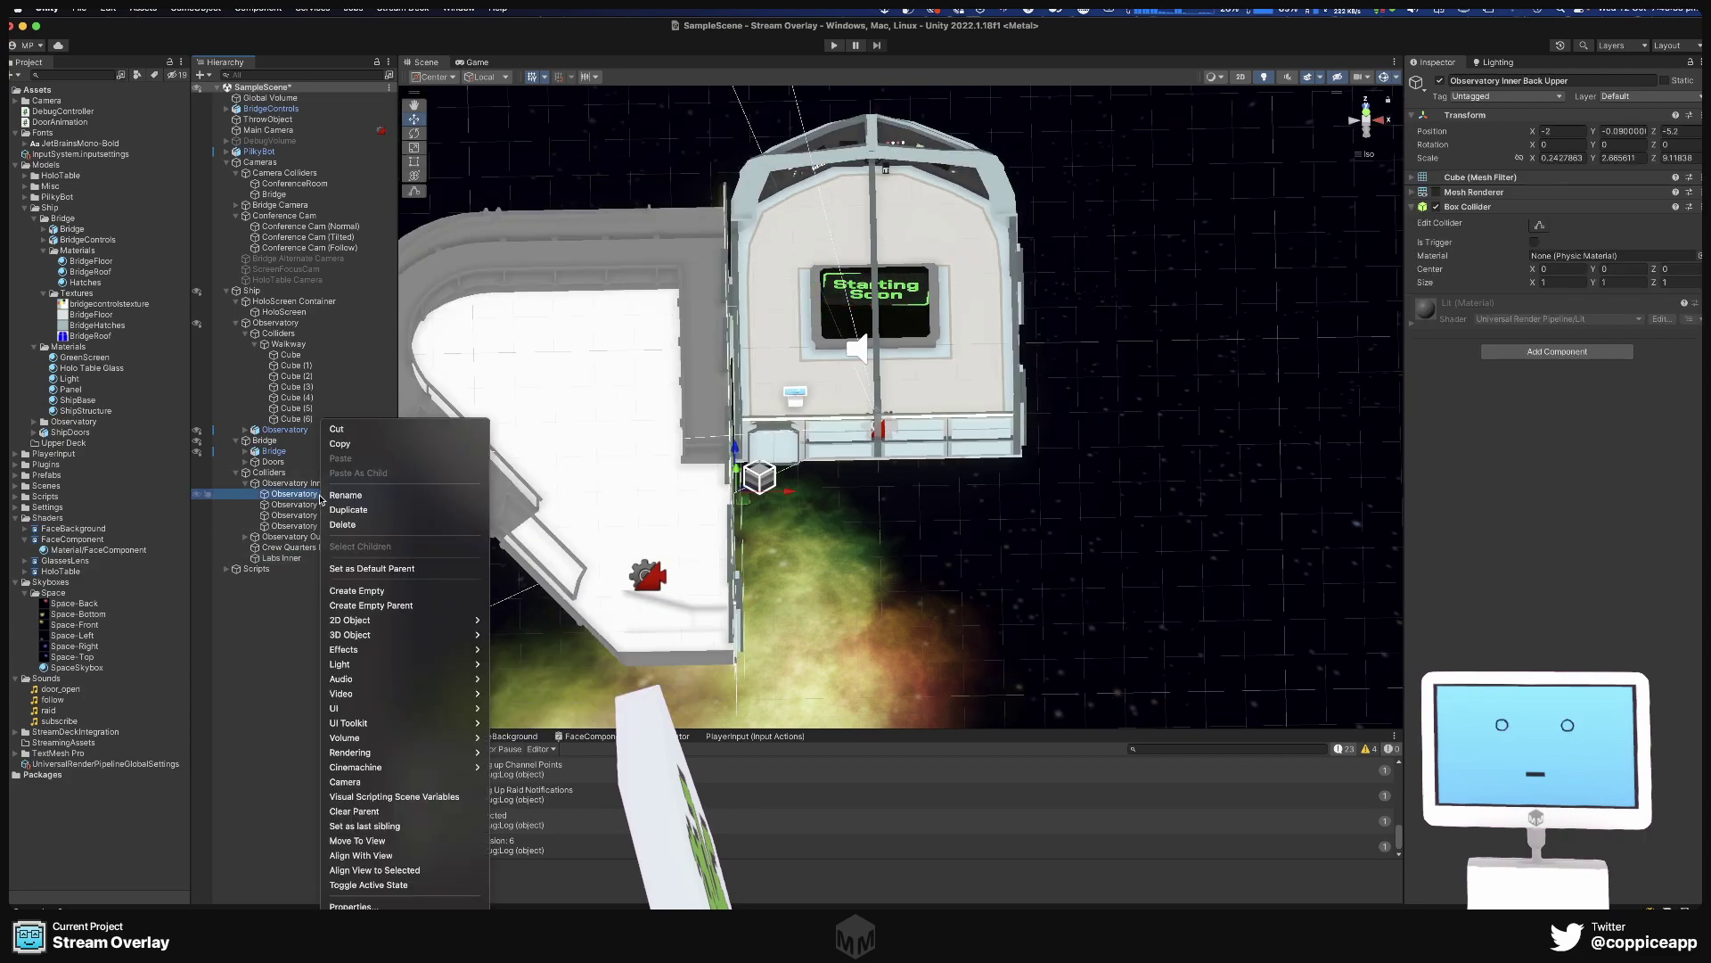
pyautogui.click(365, 505)
pyautogui.moveTo(764, 491); pyautogui.dragTo(981, 602)
pyautogui.click(1436, 192)
pyautogui.press('e')
pyautogui.press('w')
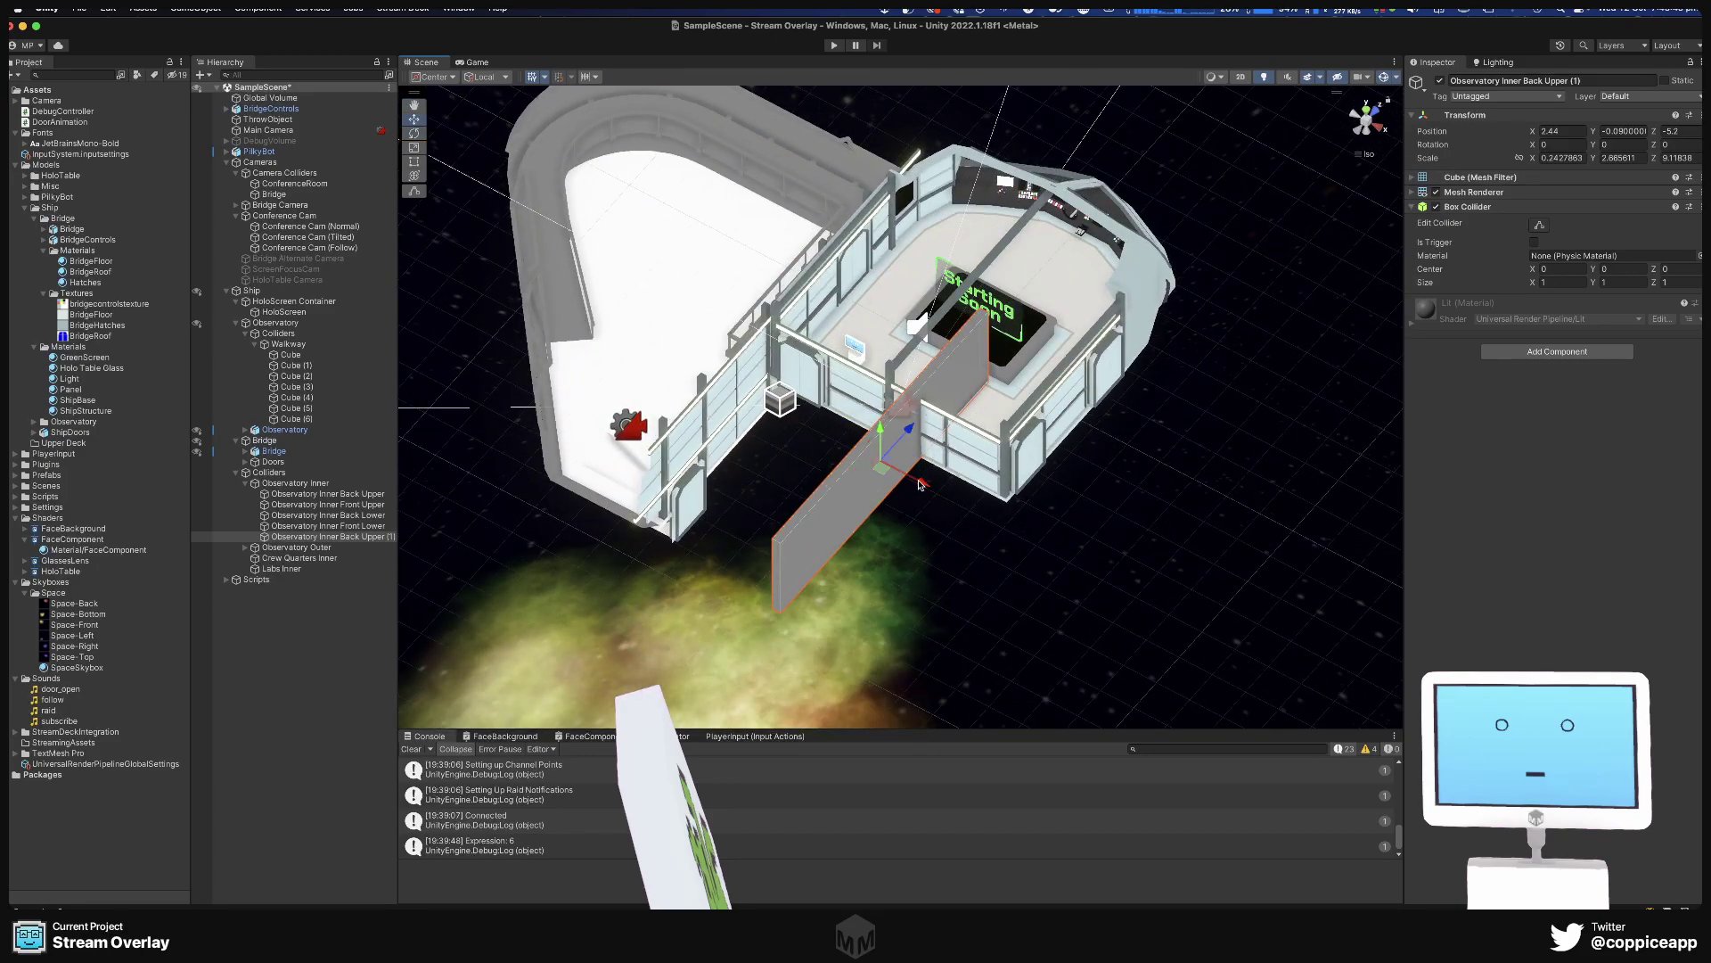
# Fit the duplicated wall collider along the bridge's far side wall at X 5.16, Z 0.1, with a Z scale of about 7.69.
pyautogui.moveTo(927, 488); pyautogui.dragTo(1235, 404)
pyautogui.moveTo(1081, 284); pyautogui.dragTo(1027, 263)
pyautogui.keyDown('alt'); pyautogui.moveTo(1027, 263); pyautogui.dragTo(874, 276); pyautogui.keyUp('alt')
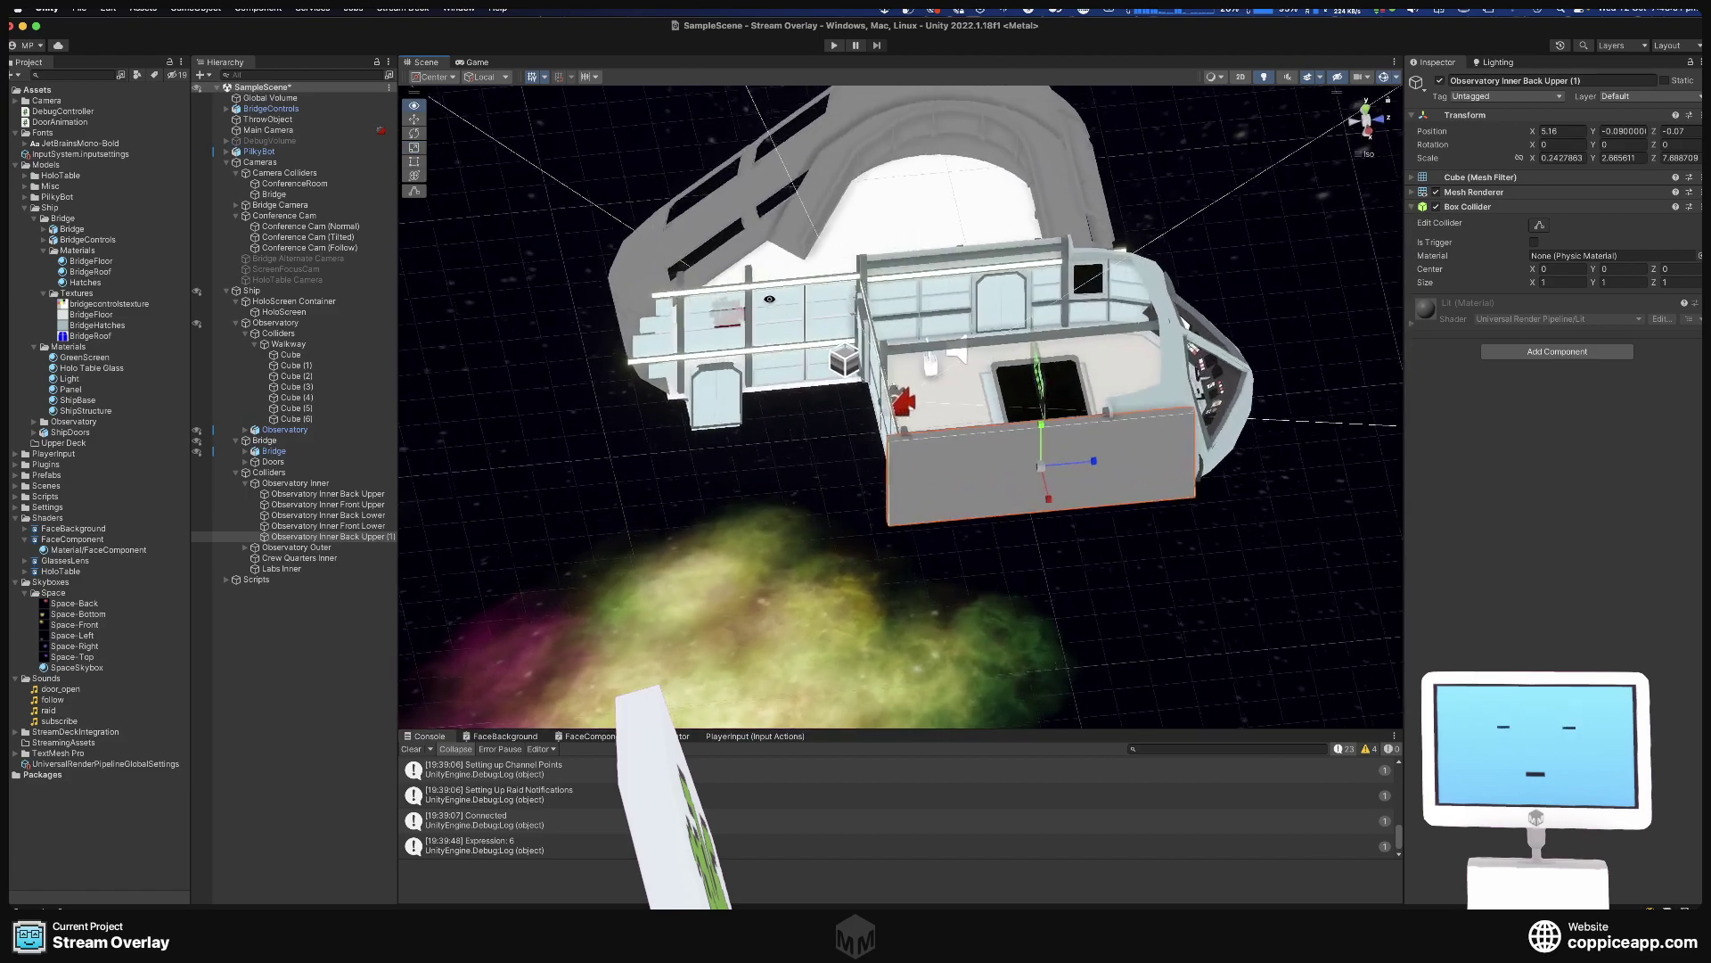
pyautogui.keyDown('alt'); pyautogui.moveTo(770, 299); pyautogui.dragTo(728, 369); pyautogui.keyUp('alt')
pyautogui.moveTo(1062, 523); pyautogui.dragTo(776, 468)
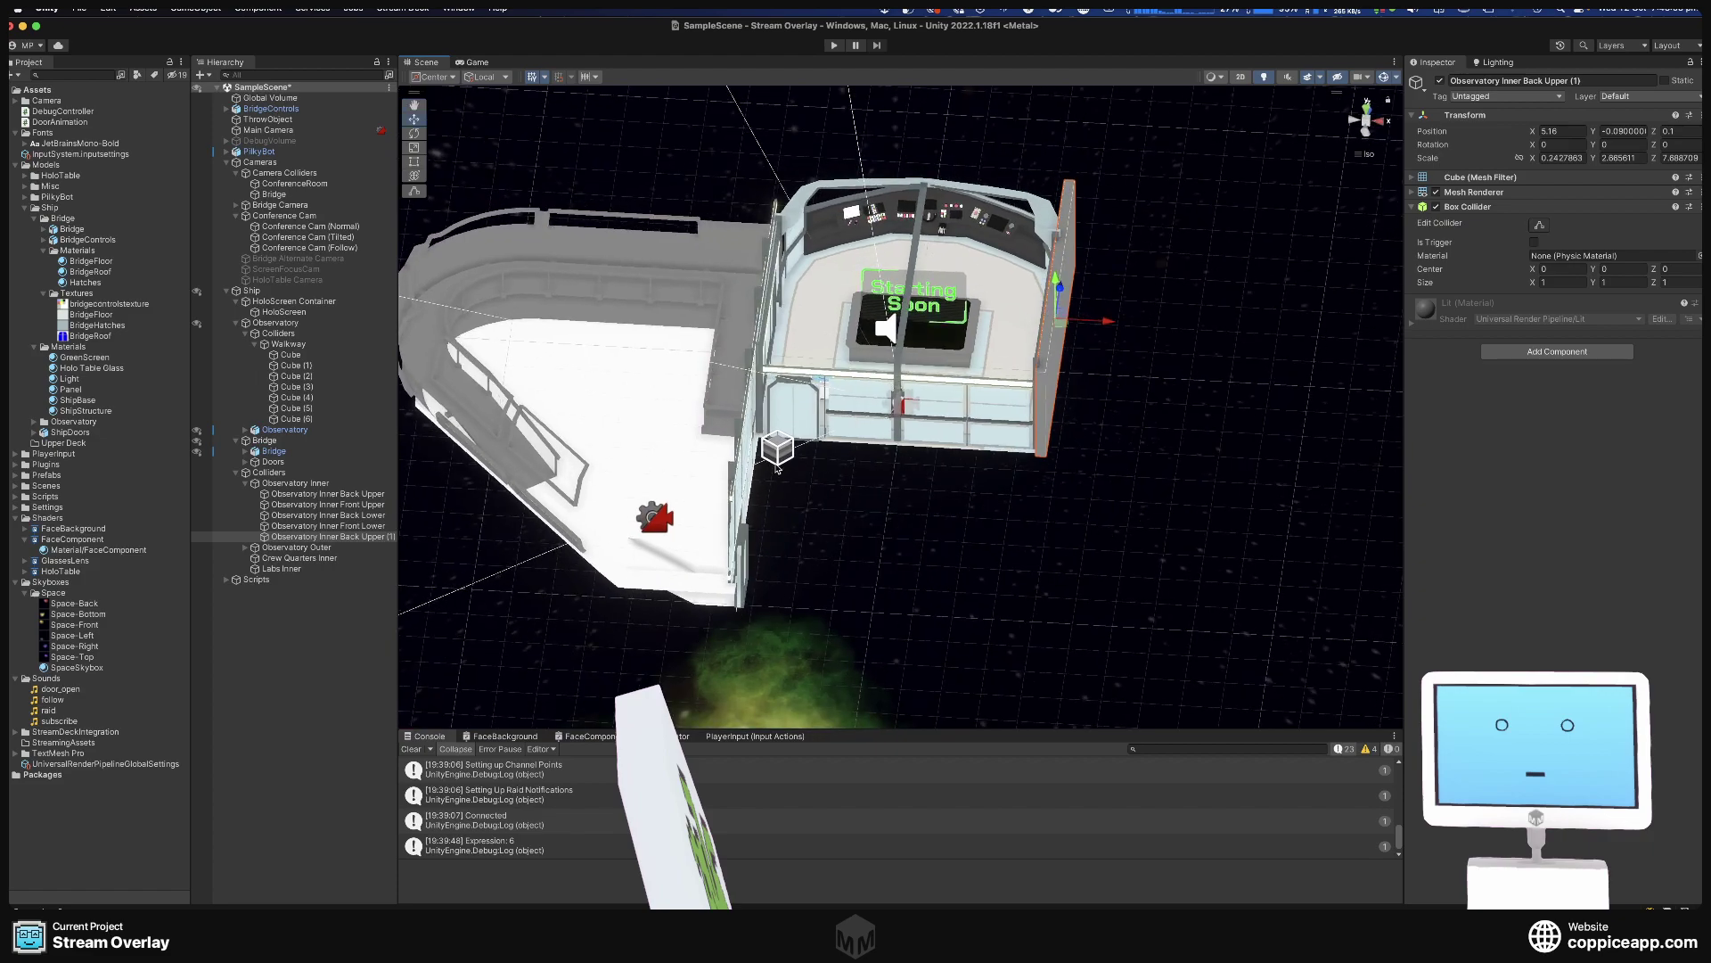
# Rename the duplicated collider as Upper Wall and place it under Crew Quarters Inner.
pyautogui.click(336, 539)
pyautogui.moveTo(336, 542)
pyautogui.mouseDown()
pyautogui.moveTo(299, 564)
pyautogui.moveTo(306, 539)
pyautogui.mouseUp()
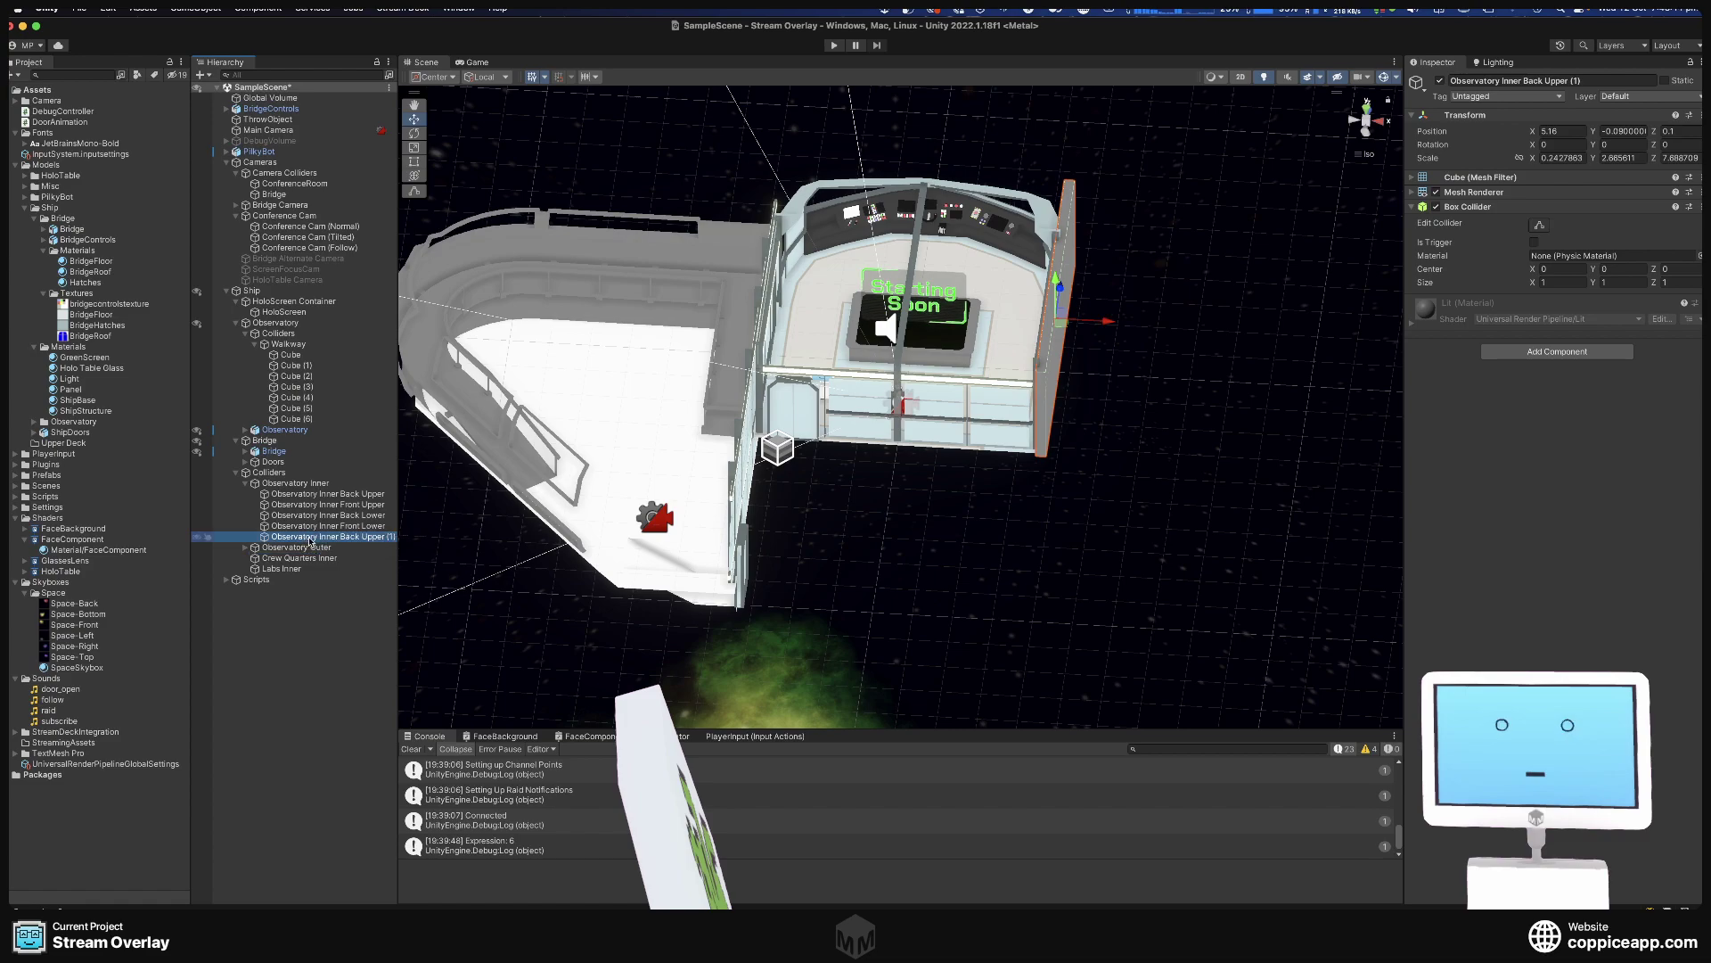
pyautogui.click(309, 539)
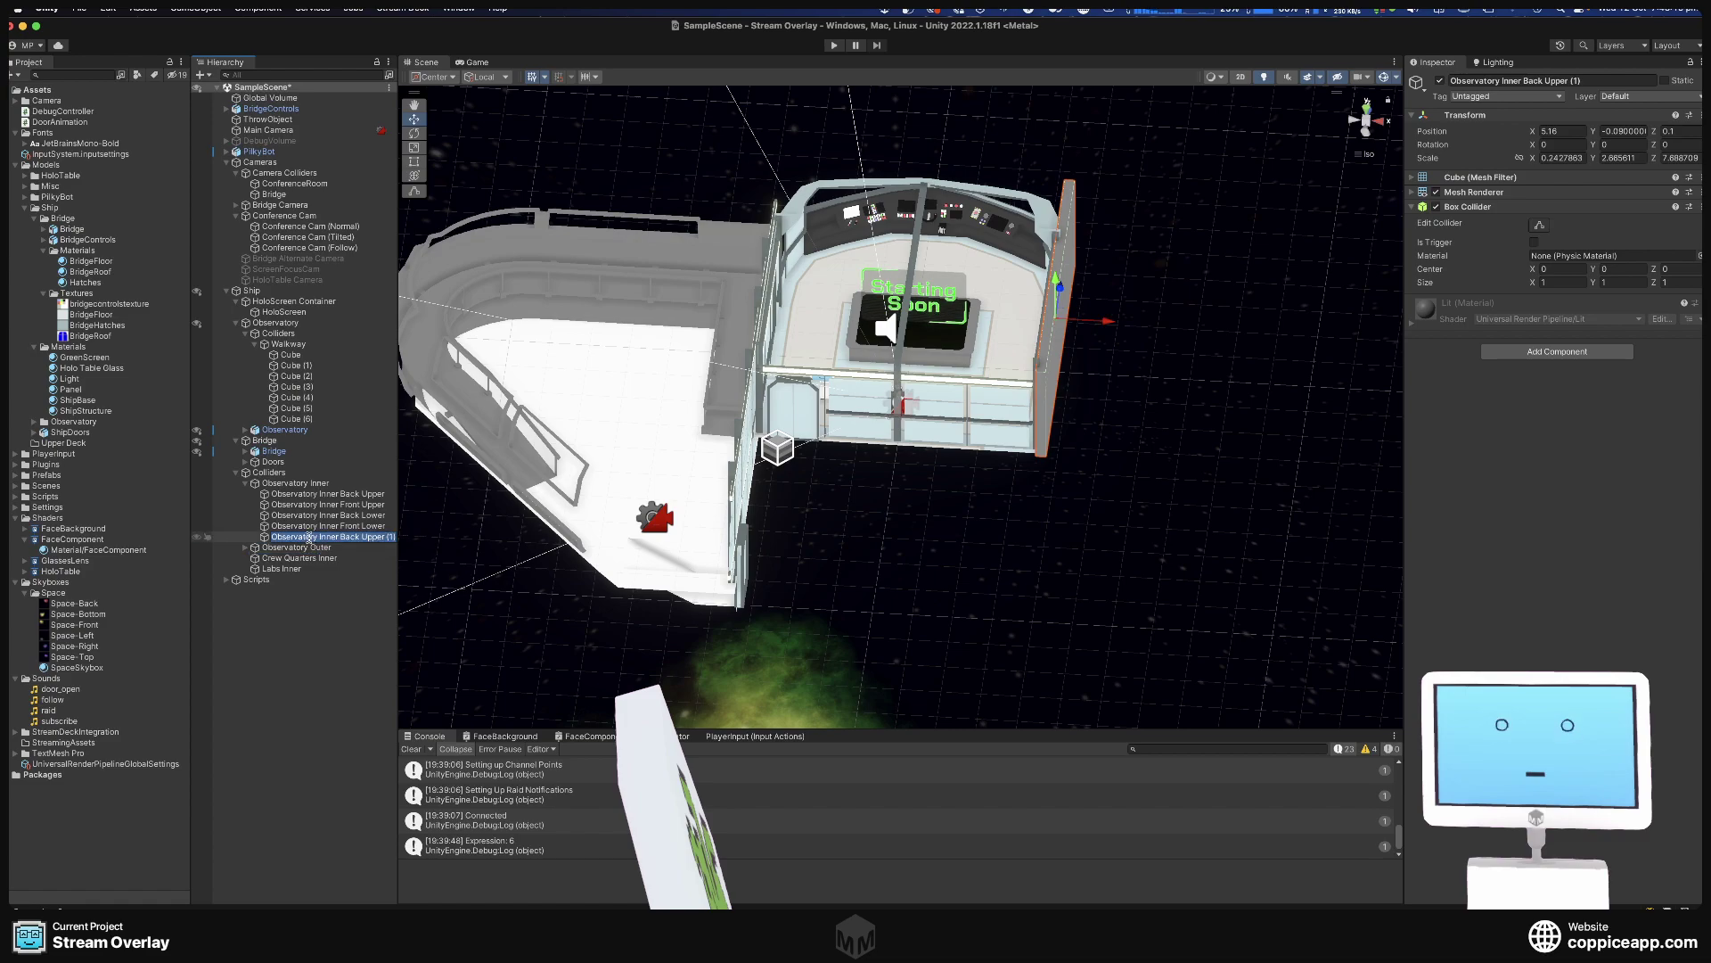
pyautogui.write('Upper Wall')
pyautogui.press('Return')
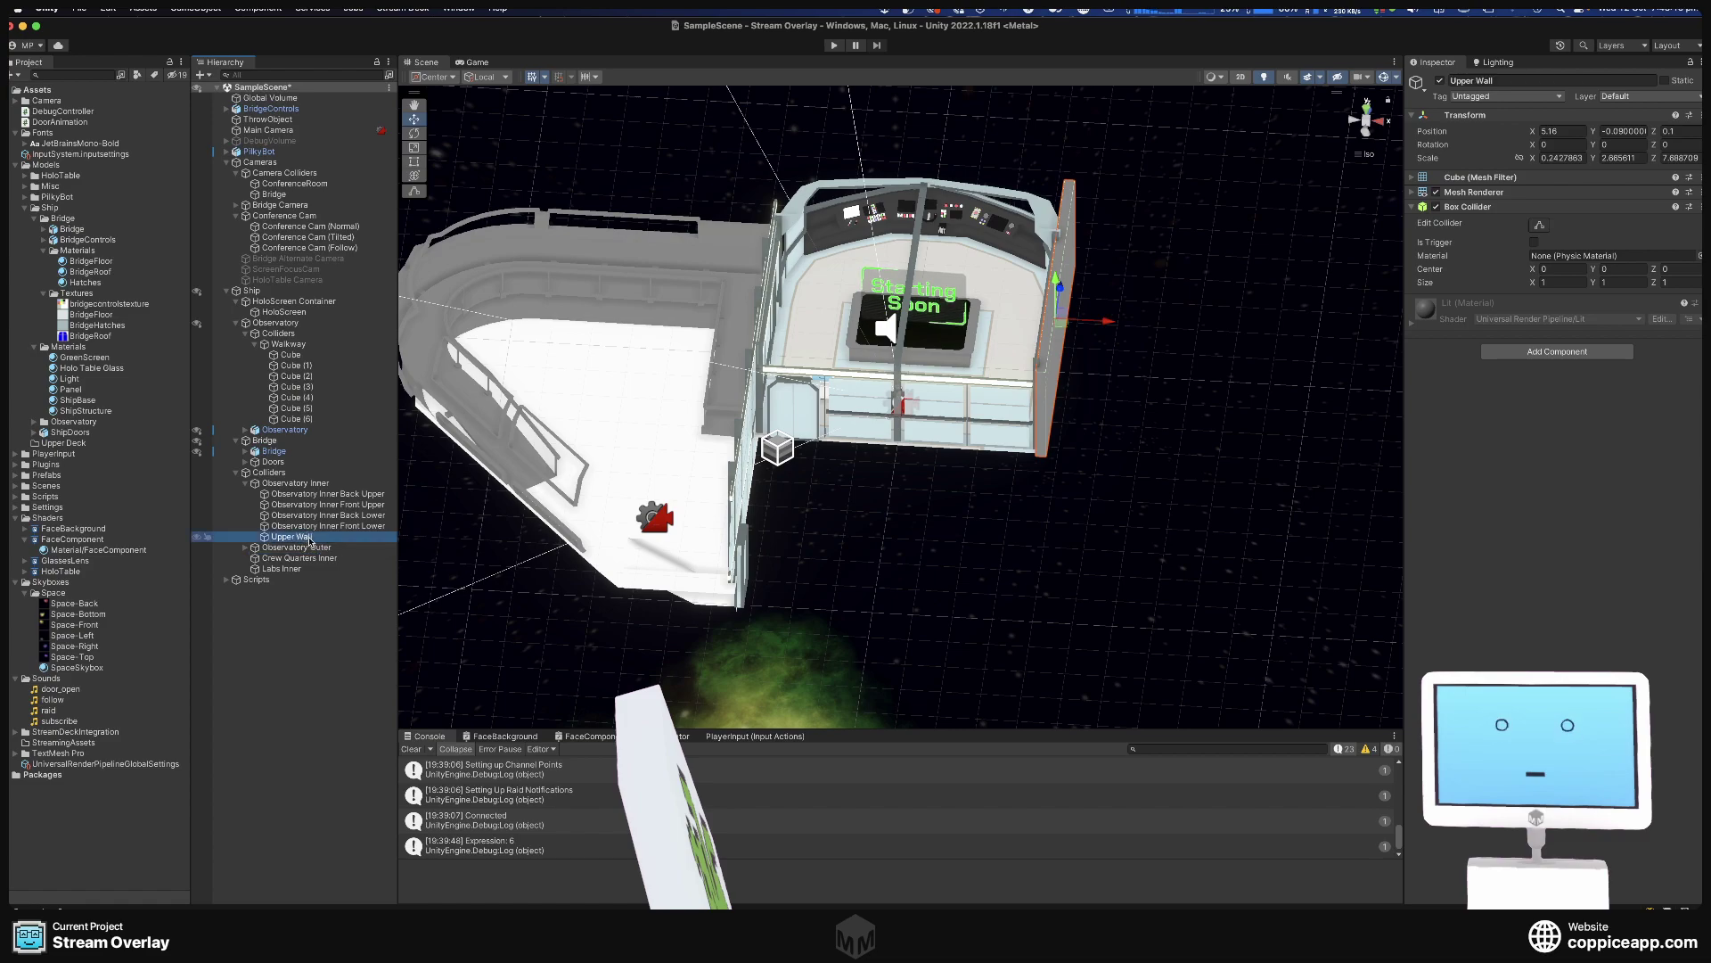
pyautogui.moveTo(308, 547); pyautogui.dragTo(306, 562)
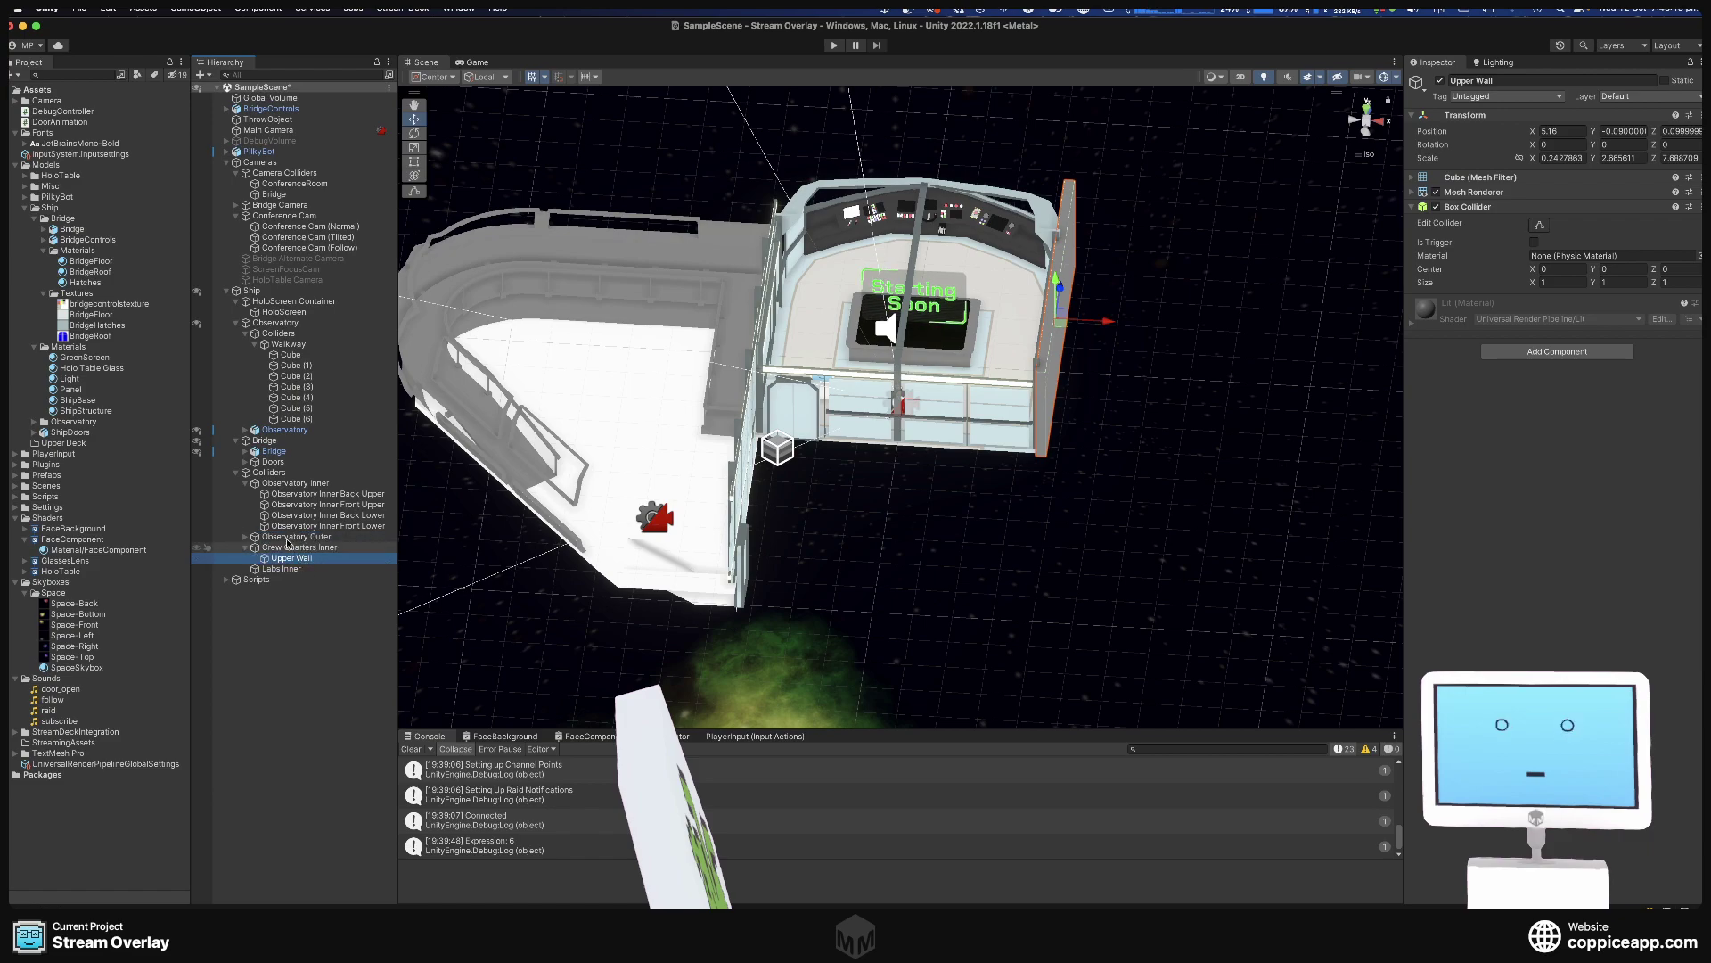
# Duplicate the Upper Wall collider under Crew Quarters Inner and place the copy under Labs Inner.
pyautogui.rightClick(296, 558)
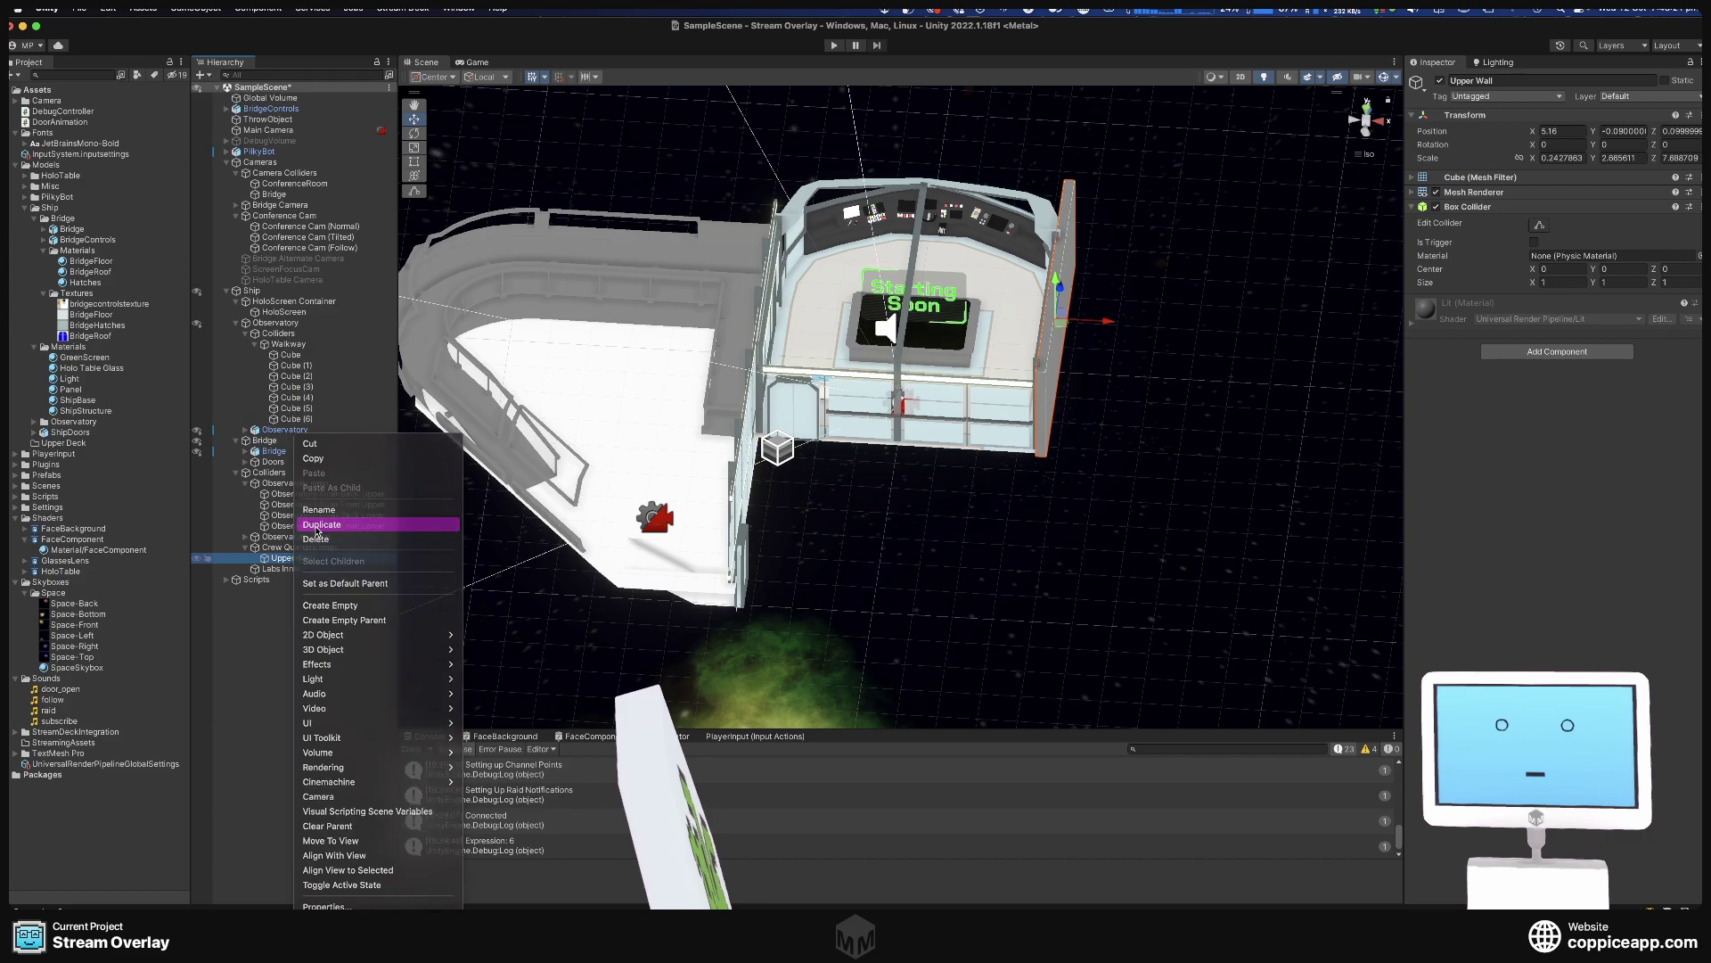
pyautogui.click(317, 527)
pyautogui.moveTo(294, 538); pyautogui.dragTo(293, 580)
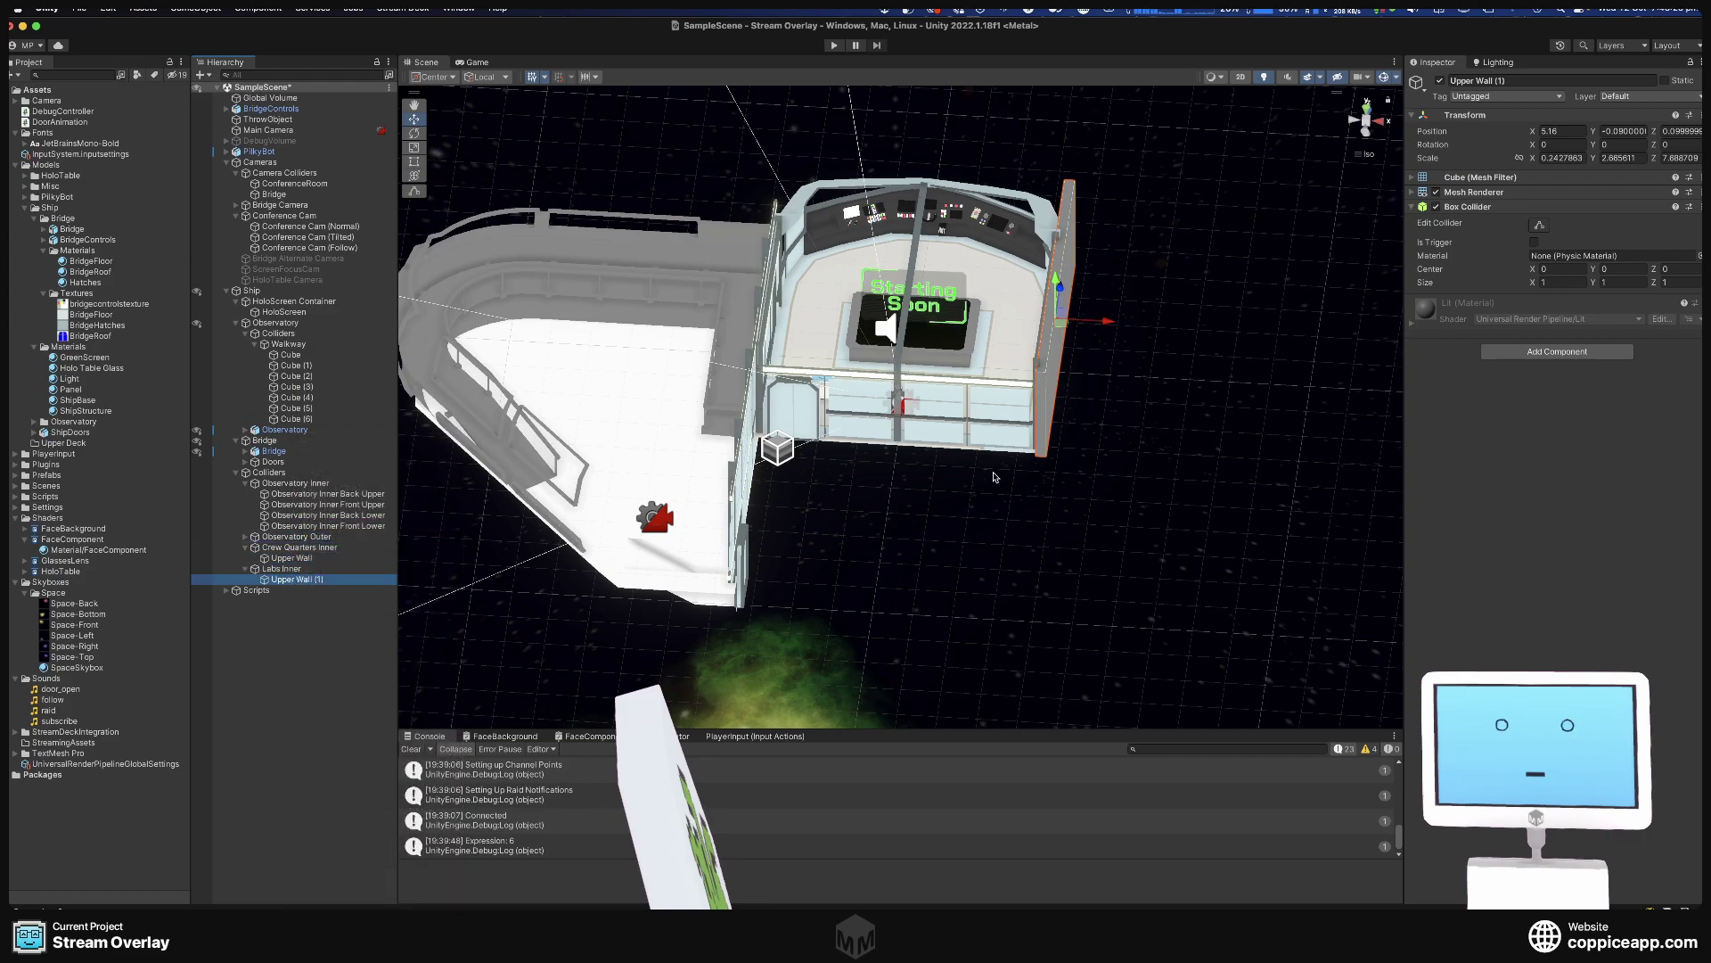
# Set the Labs Inner wall's Y rotation to 90 and fit it along the bridge's rear wall at about X 1.87, Z -3.81.
pyautogui.click(1624, 131)
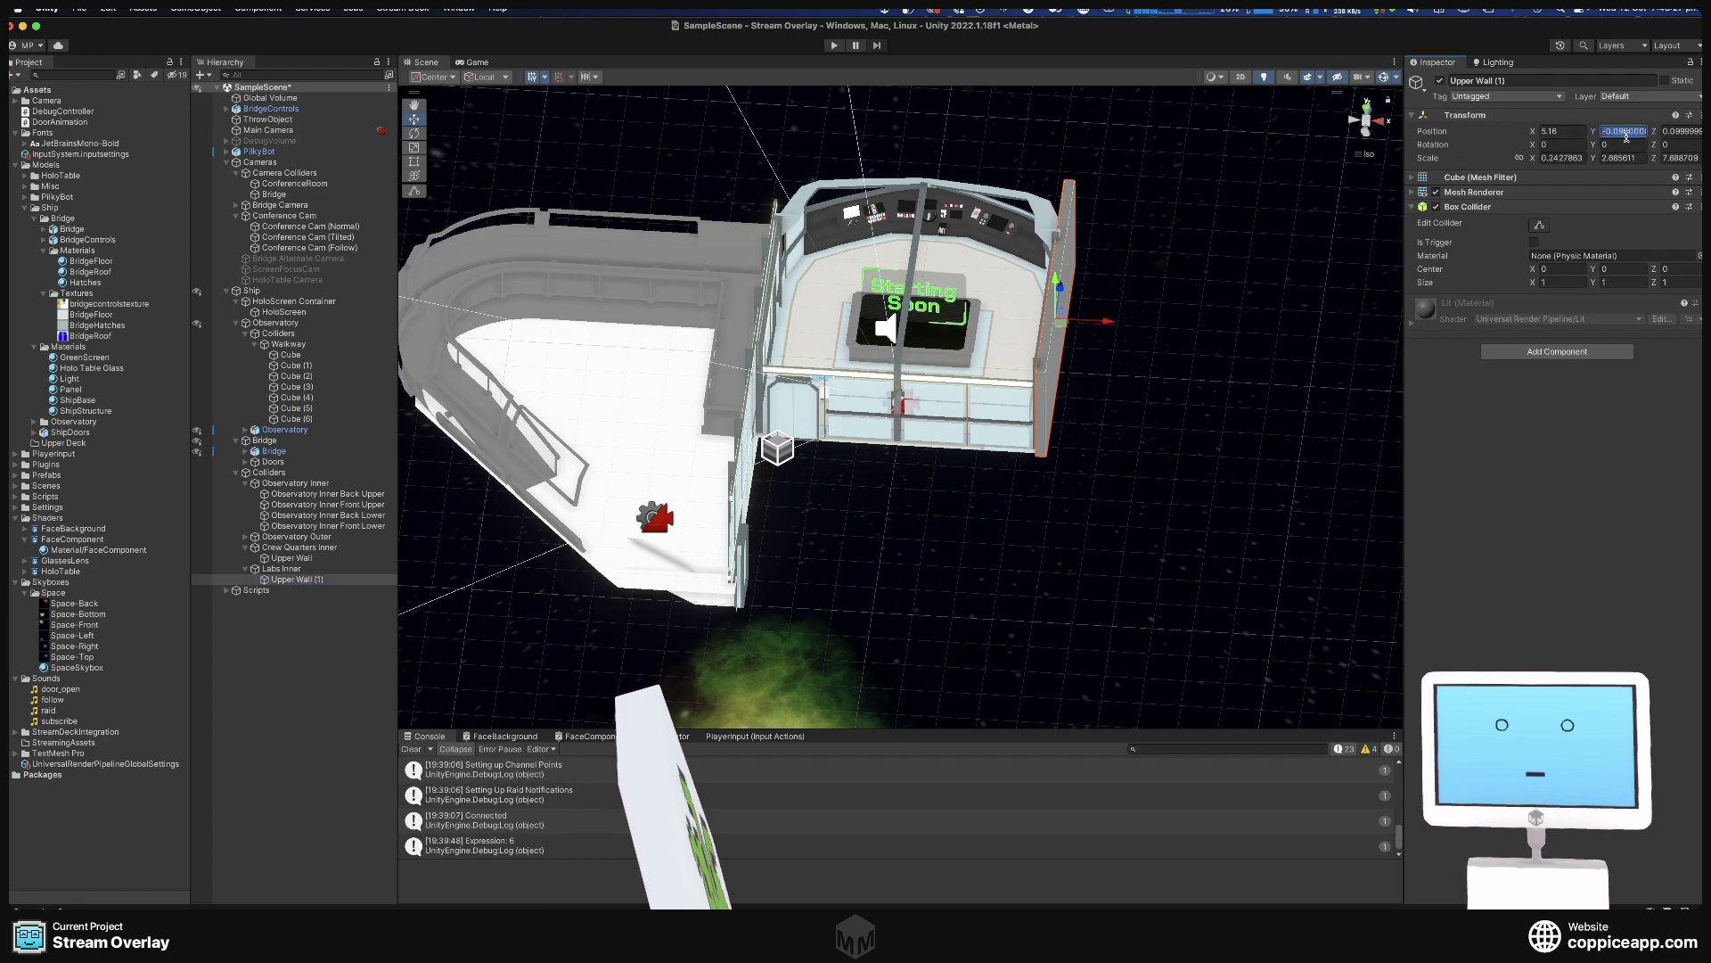
pyautogui.click(1624, 145)
pyautogui.write('90')
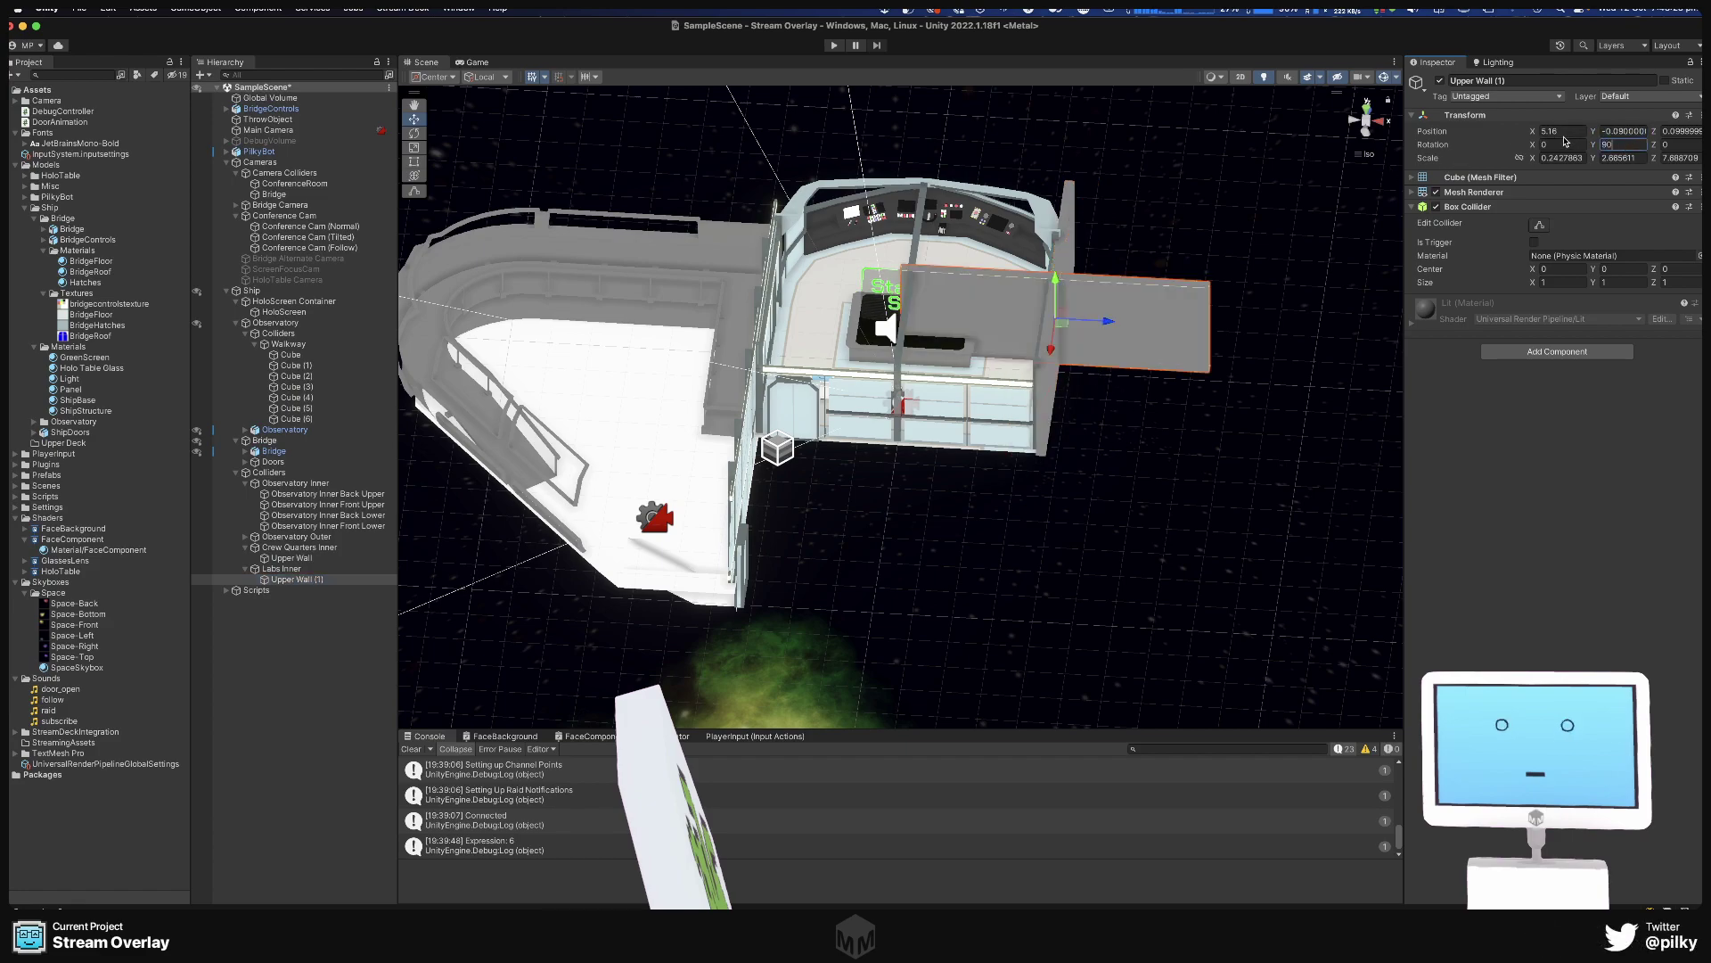
pyautogui.moveTo(1056, 348); pyautogui.dragTo(627, 511)
pyautogui.moveTo(822, 410); pyautogui.dragTo(826, 410)
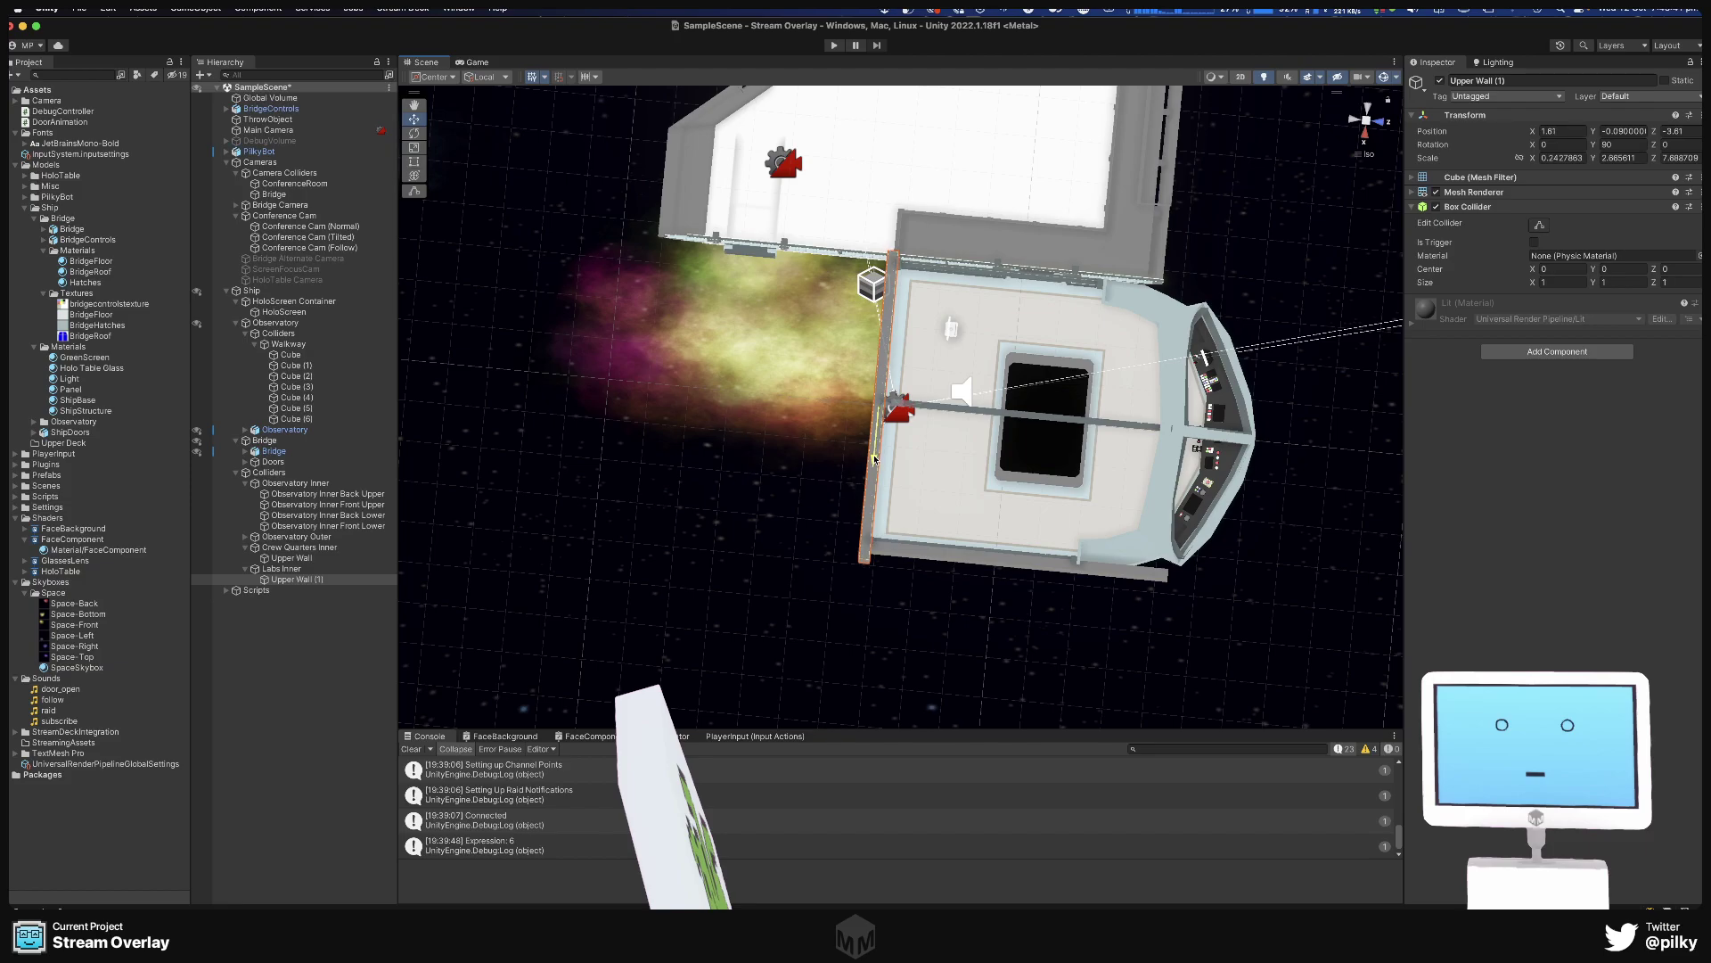
pyautogui.keyDown('alt'); pyautogui.moveTo(912, 473); pyautogui.dragTo(516, 406); pyautogui.keyUp('alt')
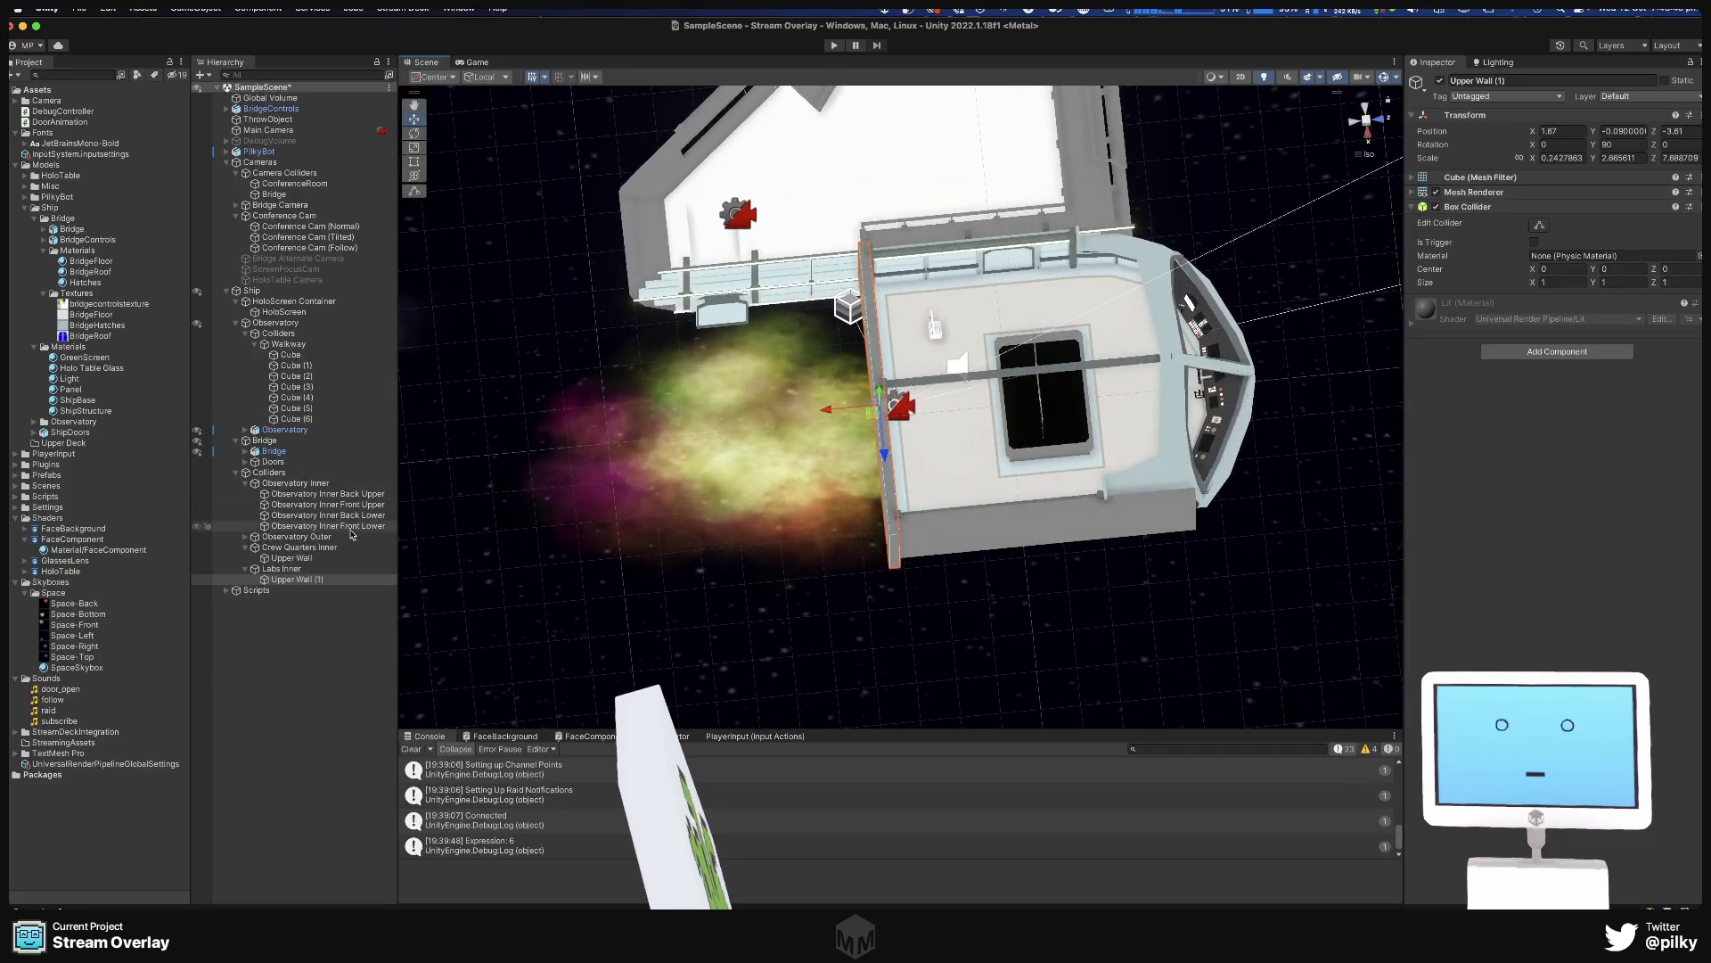
# Add an empty child object named Bridge Outer under the ship's Colliders object.
pyautogui.moveTo(918, 457); pyautogui.dragTo(675, 457, button='middle')
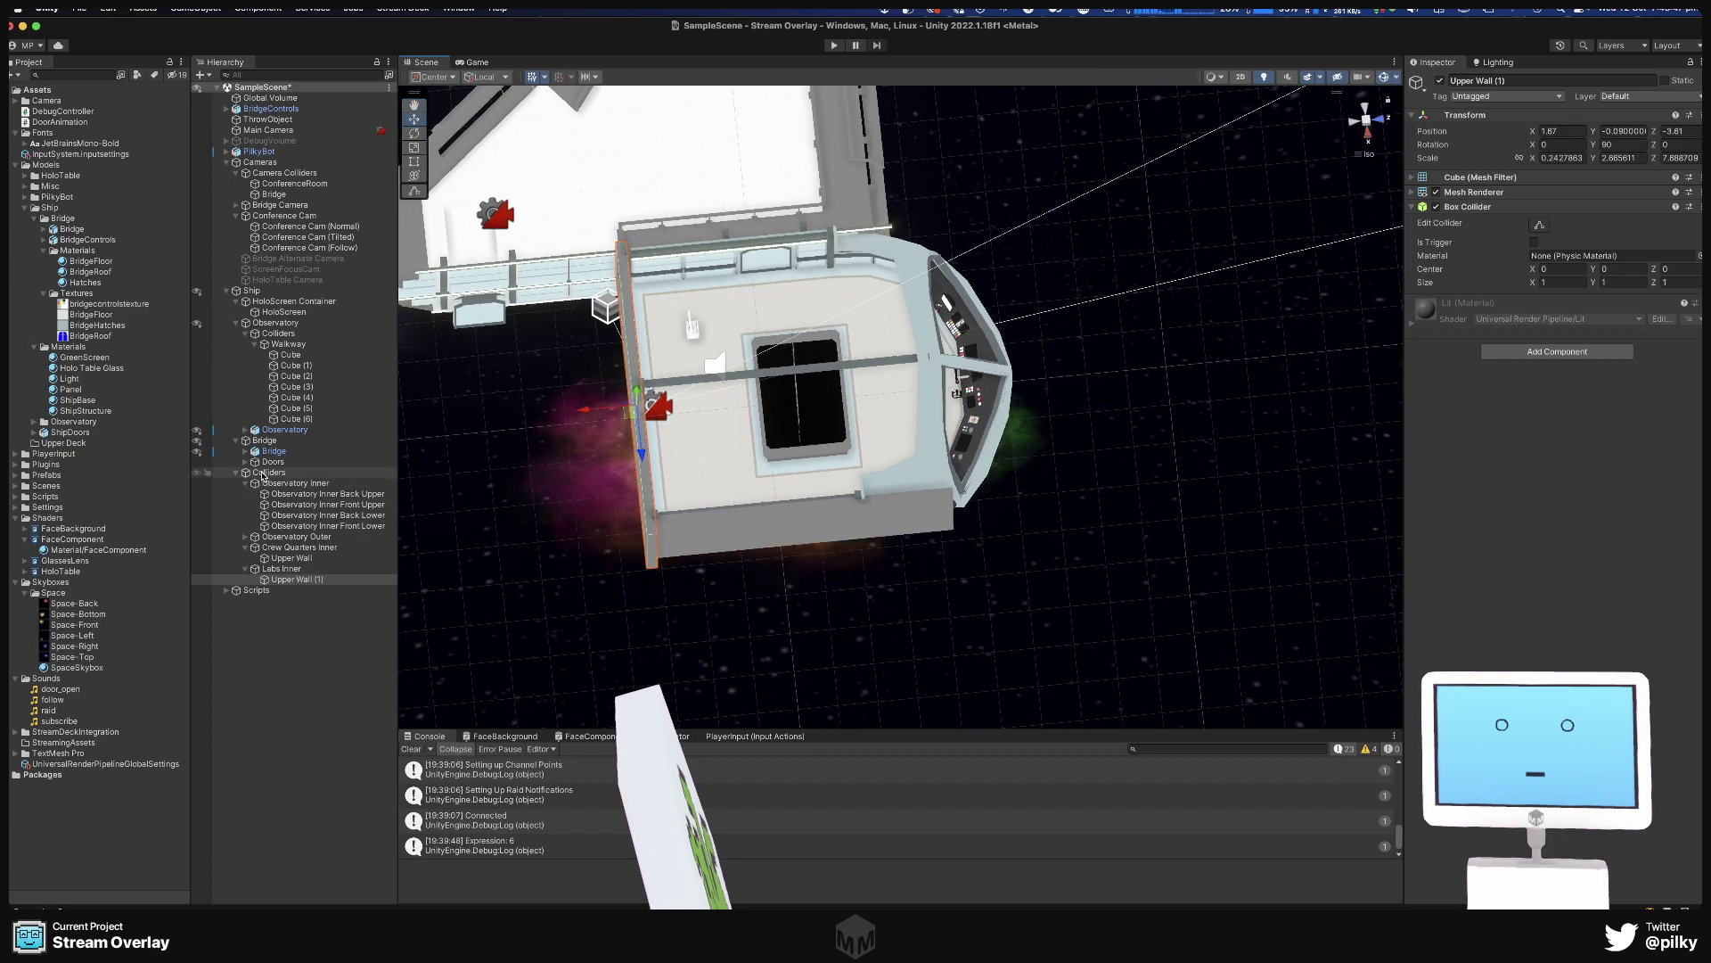
pyautogui.rightClick(264, 476)
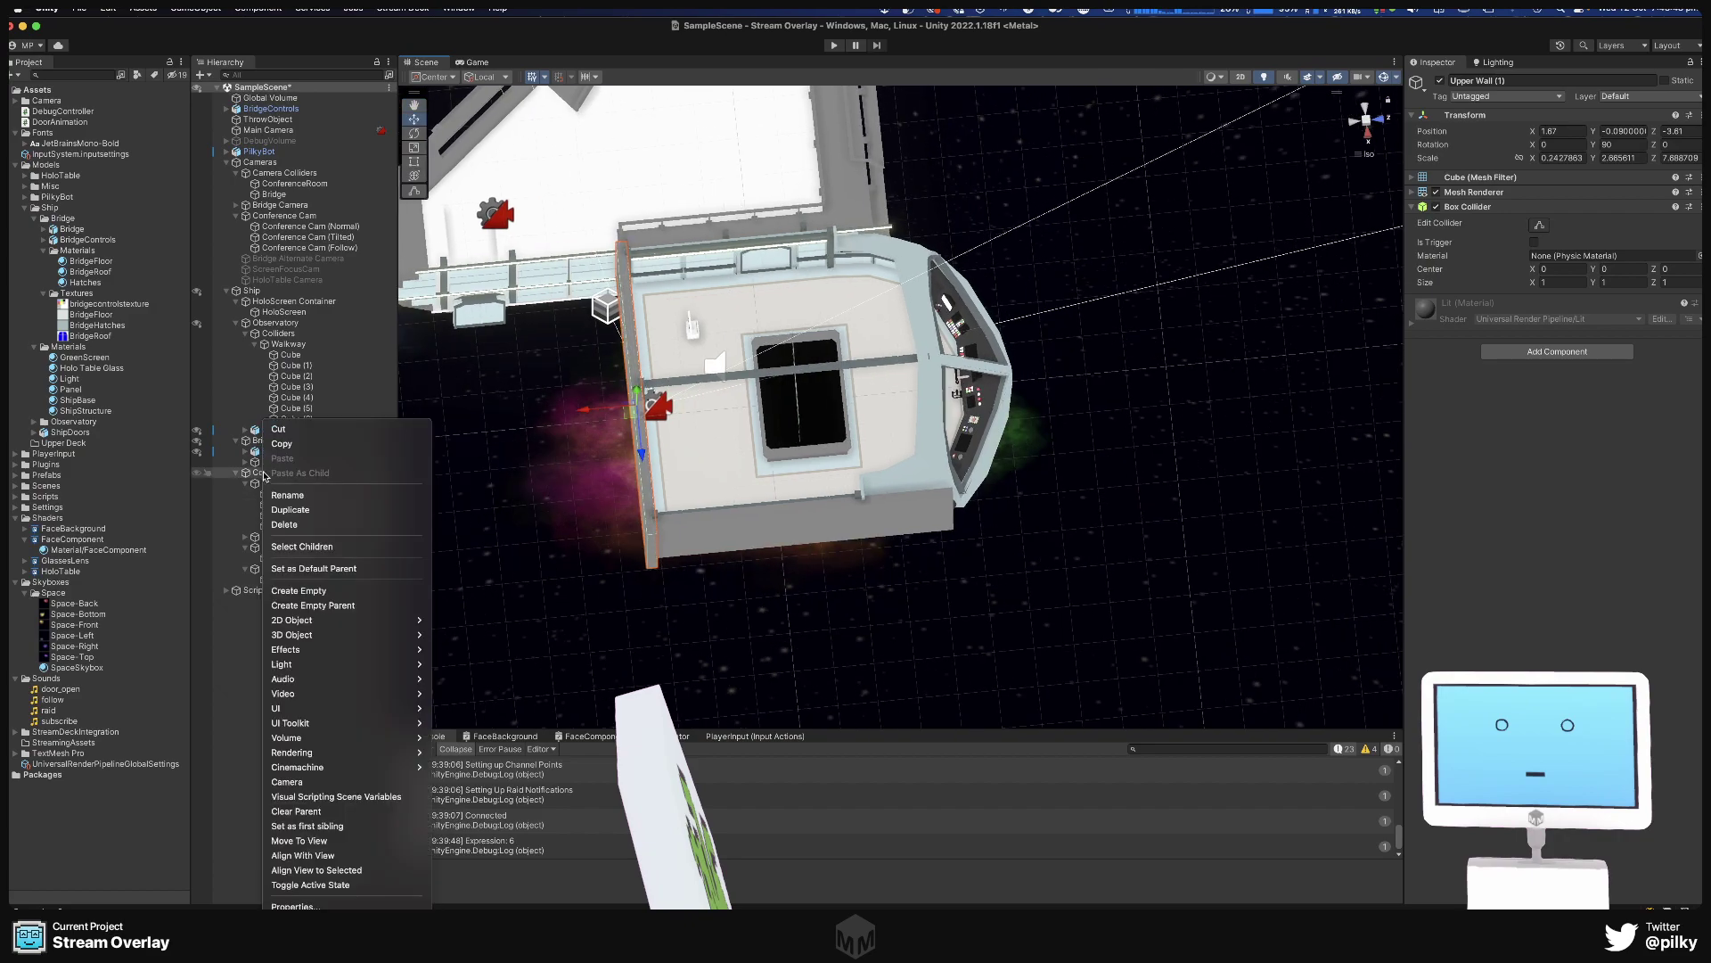
pyautogui.click(311, 591)
pyautogui.write('Brid')
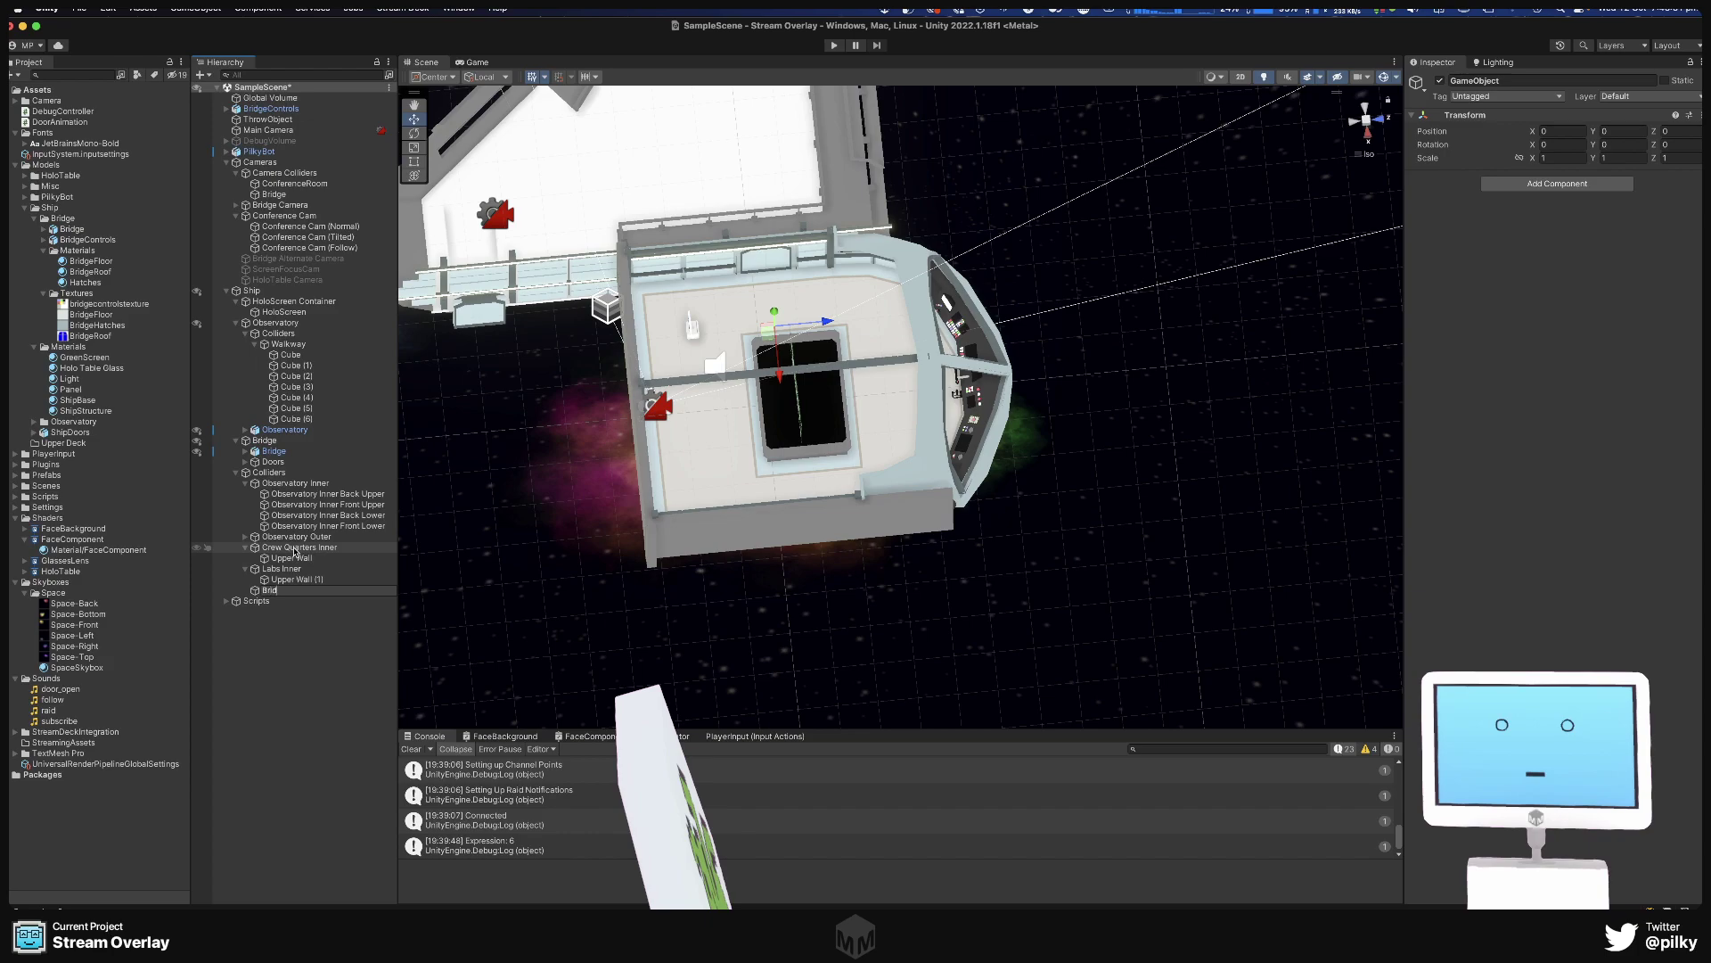
pyautogui.write('ge Outer')
pyautogui.press('Return')
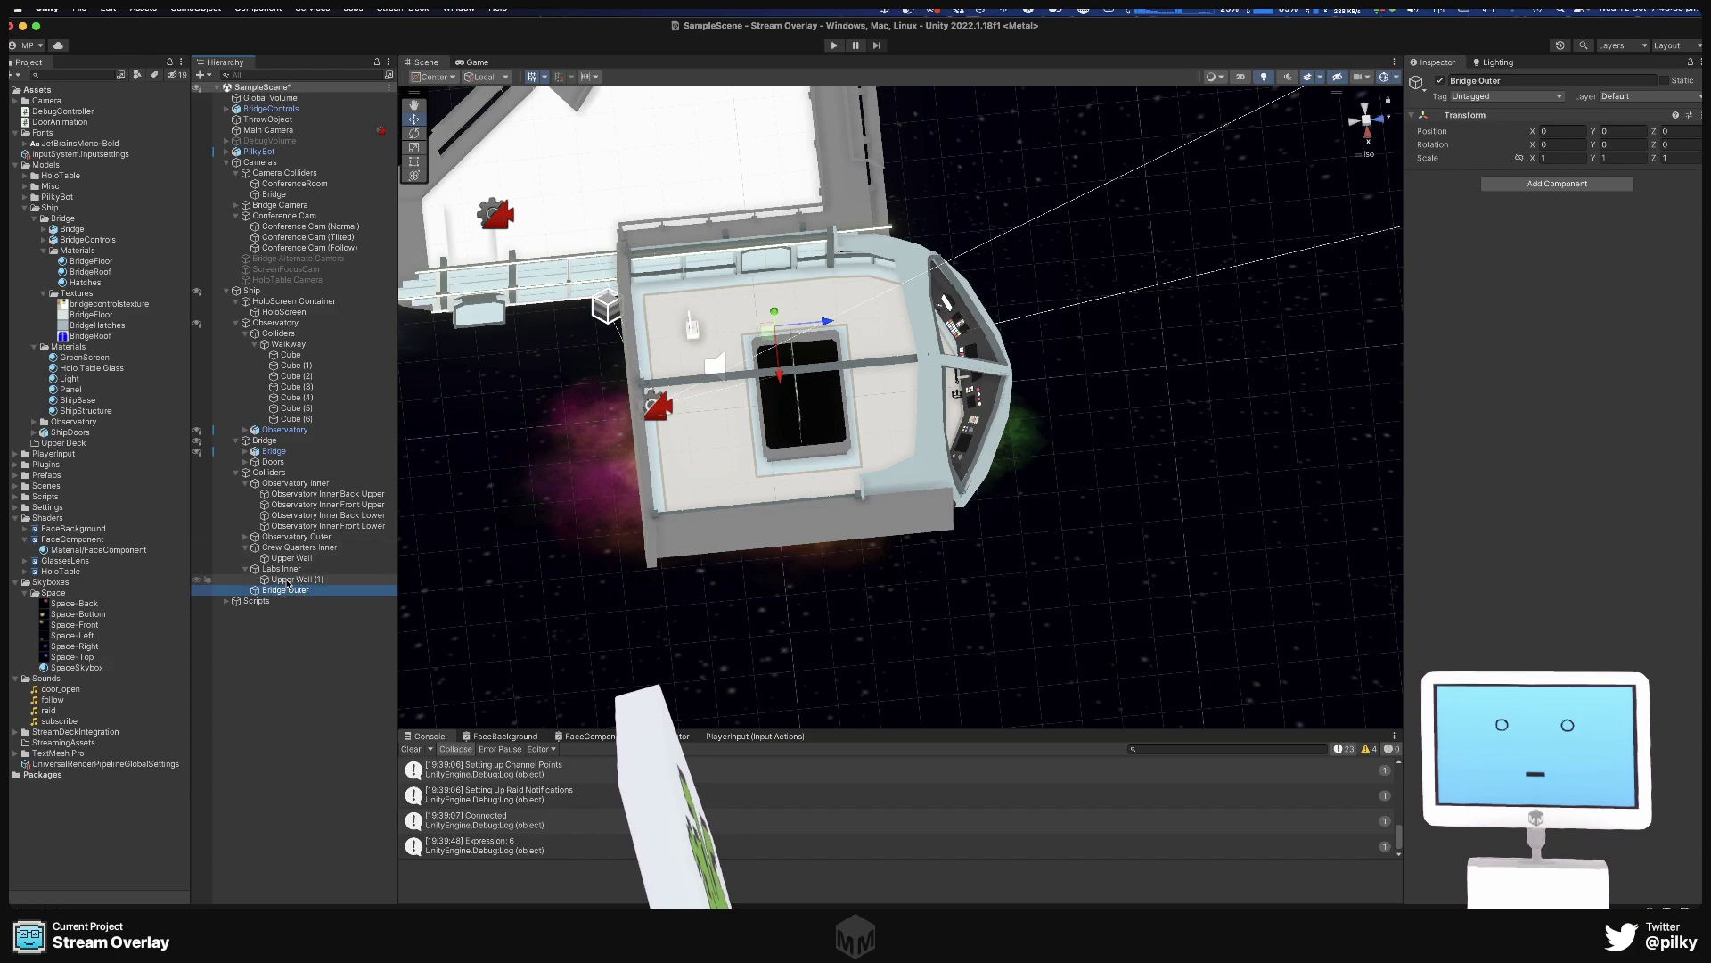
# Duplicate the Labs Inner wall collider, place the copy under Bridge Outer and move it in front of the bridge's nose at about Z 5.78.
pyautogui.rightClick(286, 580)
pyautogui.click(342, 533)
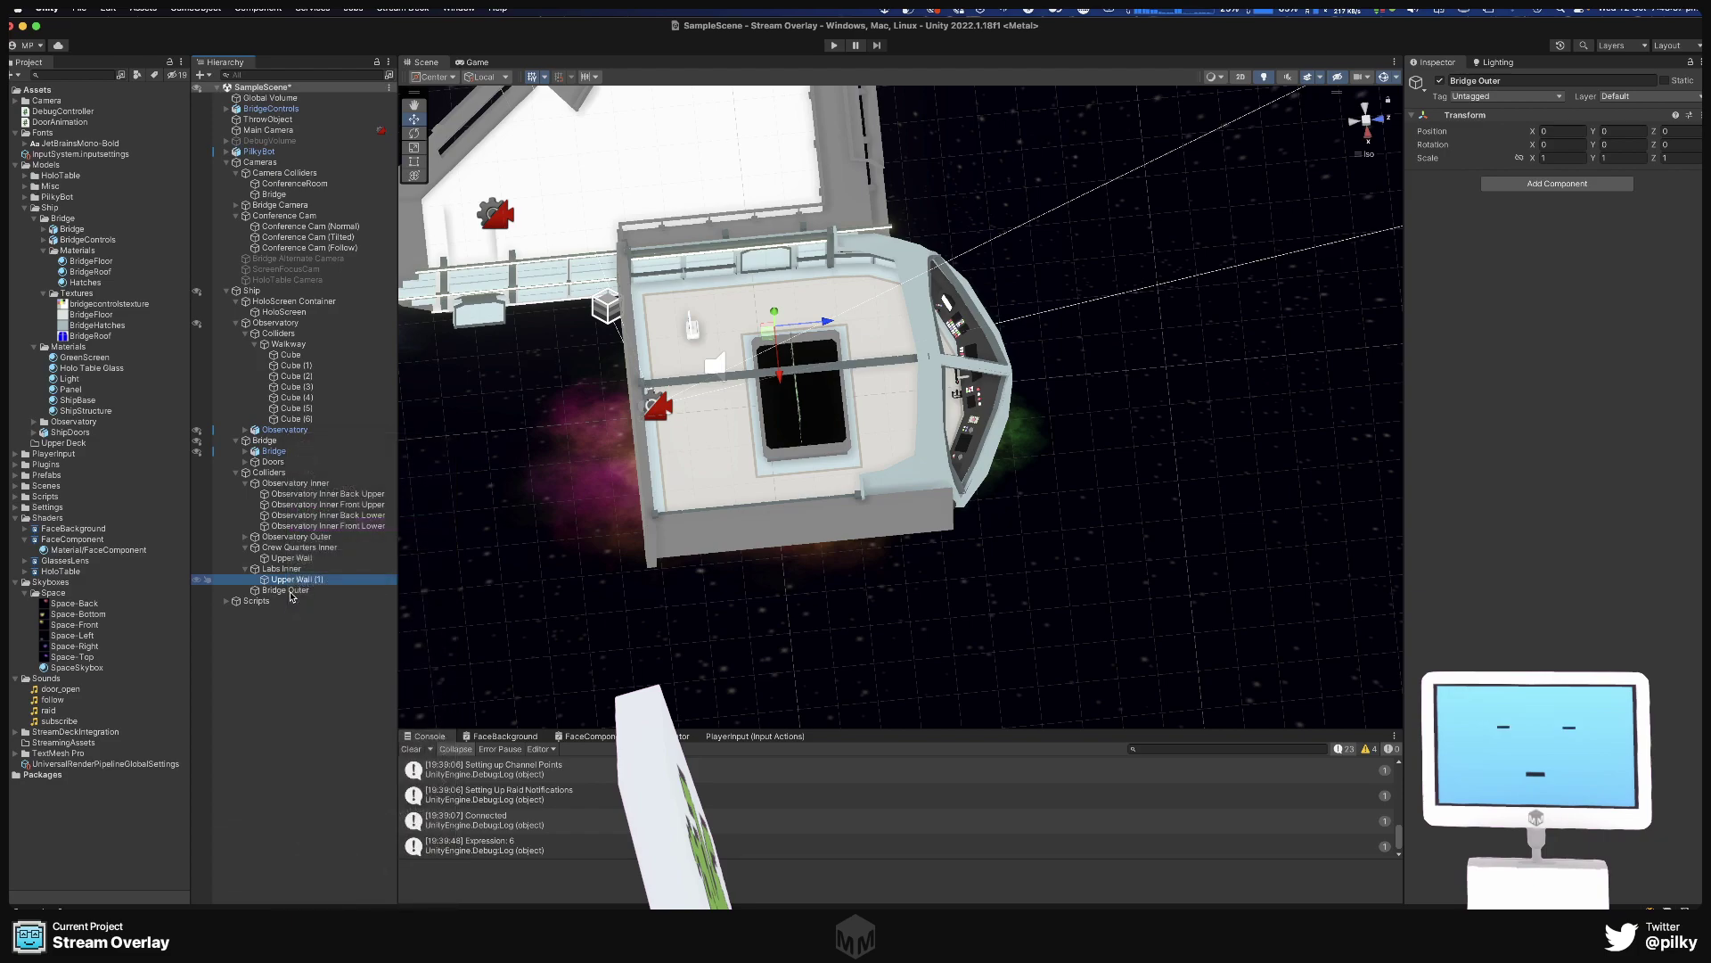
pyautogui.moveTo(288, 609); pyautogui.dragTo(287, 605)
pyautogui.moveTo(583, 418); pyautogui.dragTo(954, 419)
# Rotate the Bridge Outer wall collider to about 152.1 degrees on Y to match the bridge's angled front corner.
pyautogui.moveTo(1142, 463)
pyautogui.keyDown('alt'); pyautogui.mouseDown()
pyautogui.moveTo(1102, 441)
pyautogui.moveTo(1120, 440)
pyautogui.mouseUp(); pyautogui.keyUp('alt')
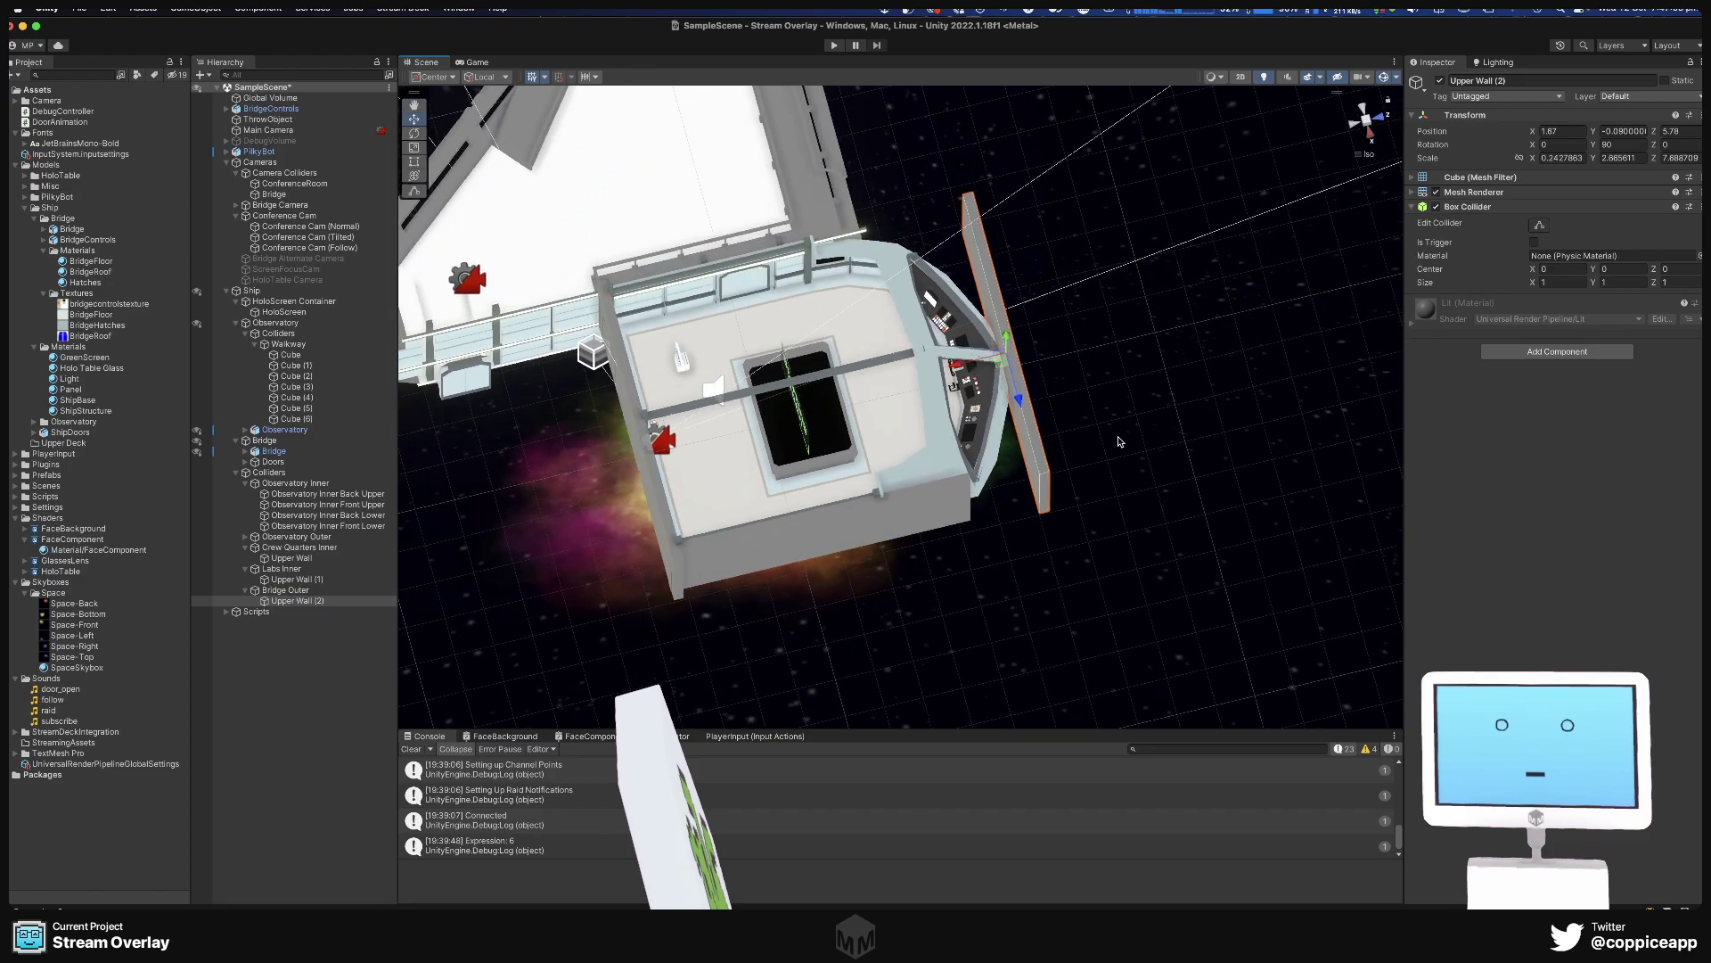
pyautogui.press('e')
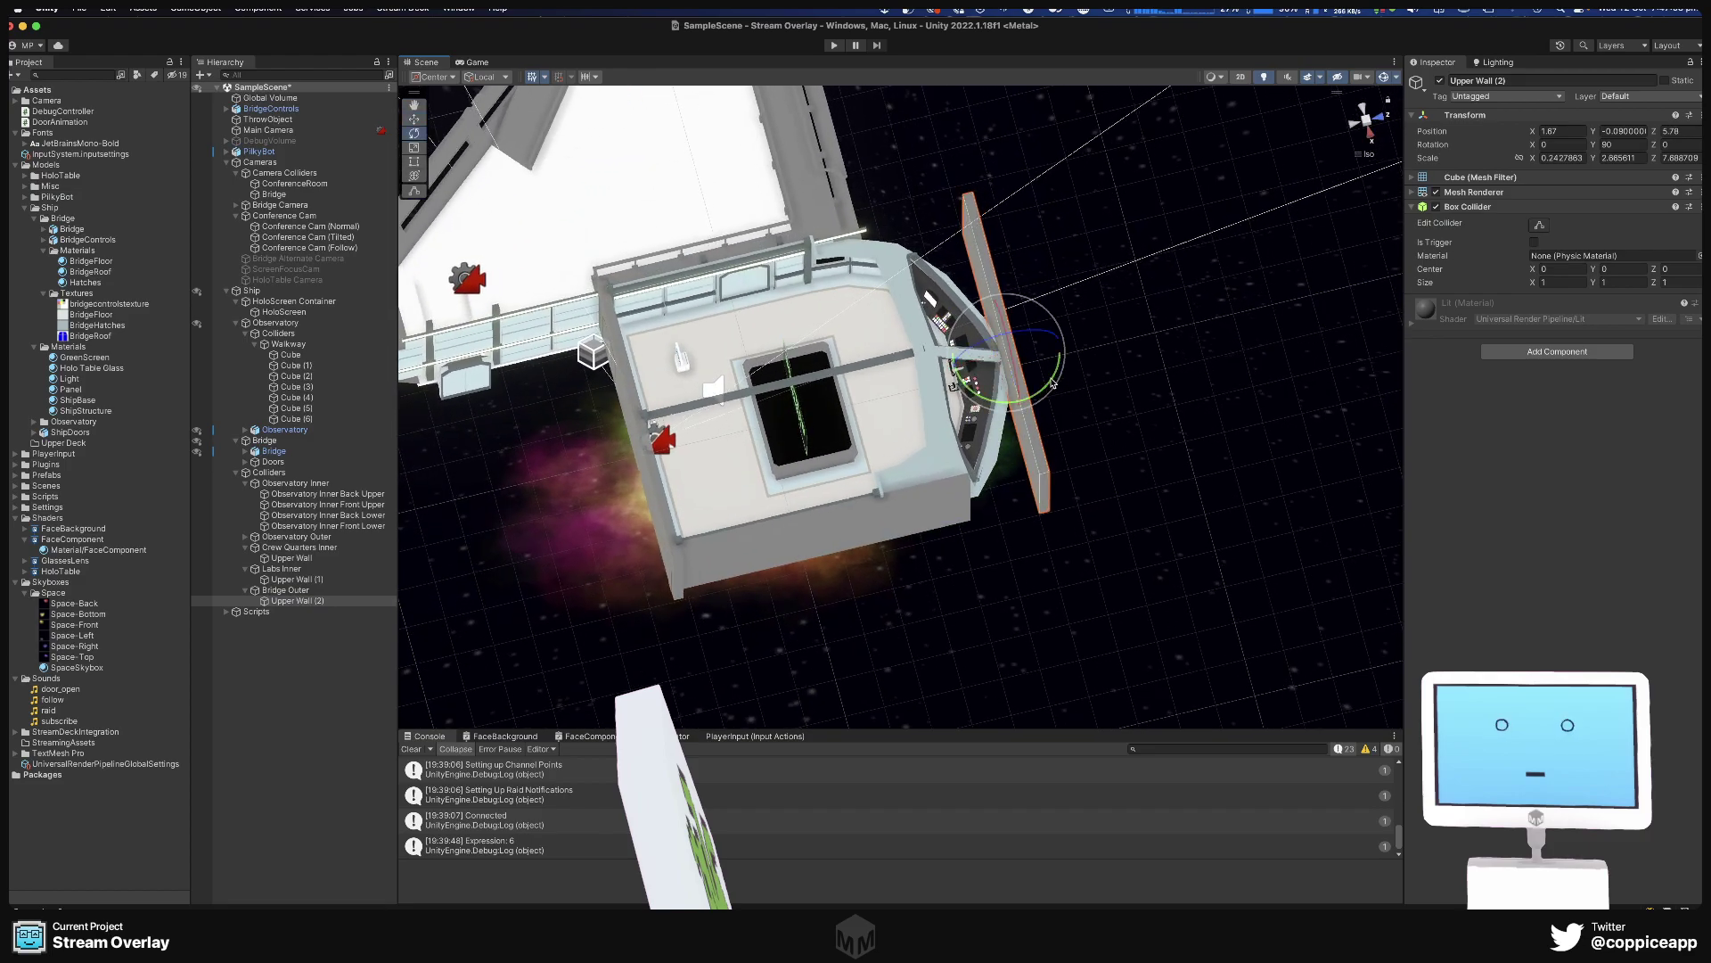
pyautogui.keyDown('alt'); pyautogui.moveTo(1008, 458); pyautogui.dragTo(623, 508); pyautogui.keyUp('alt')
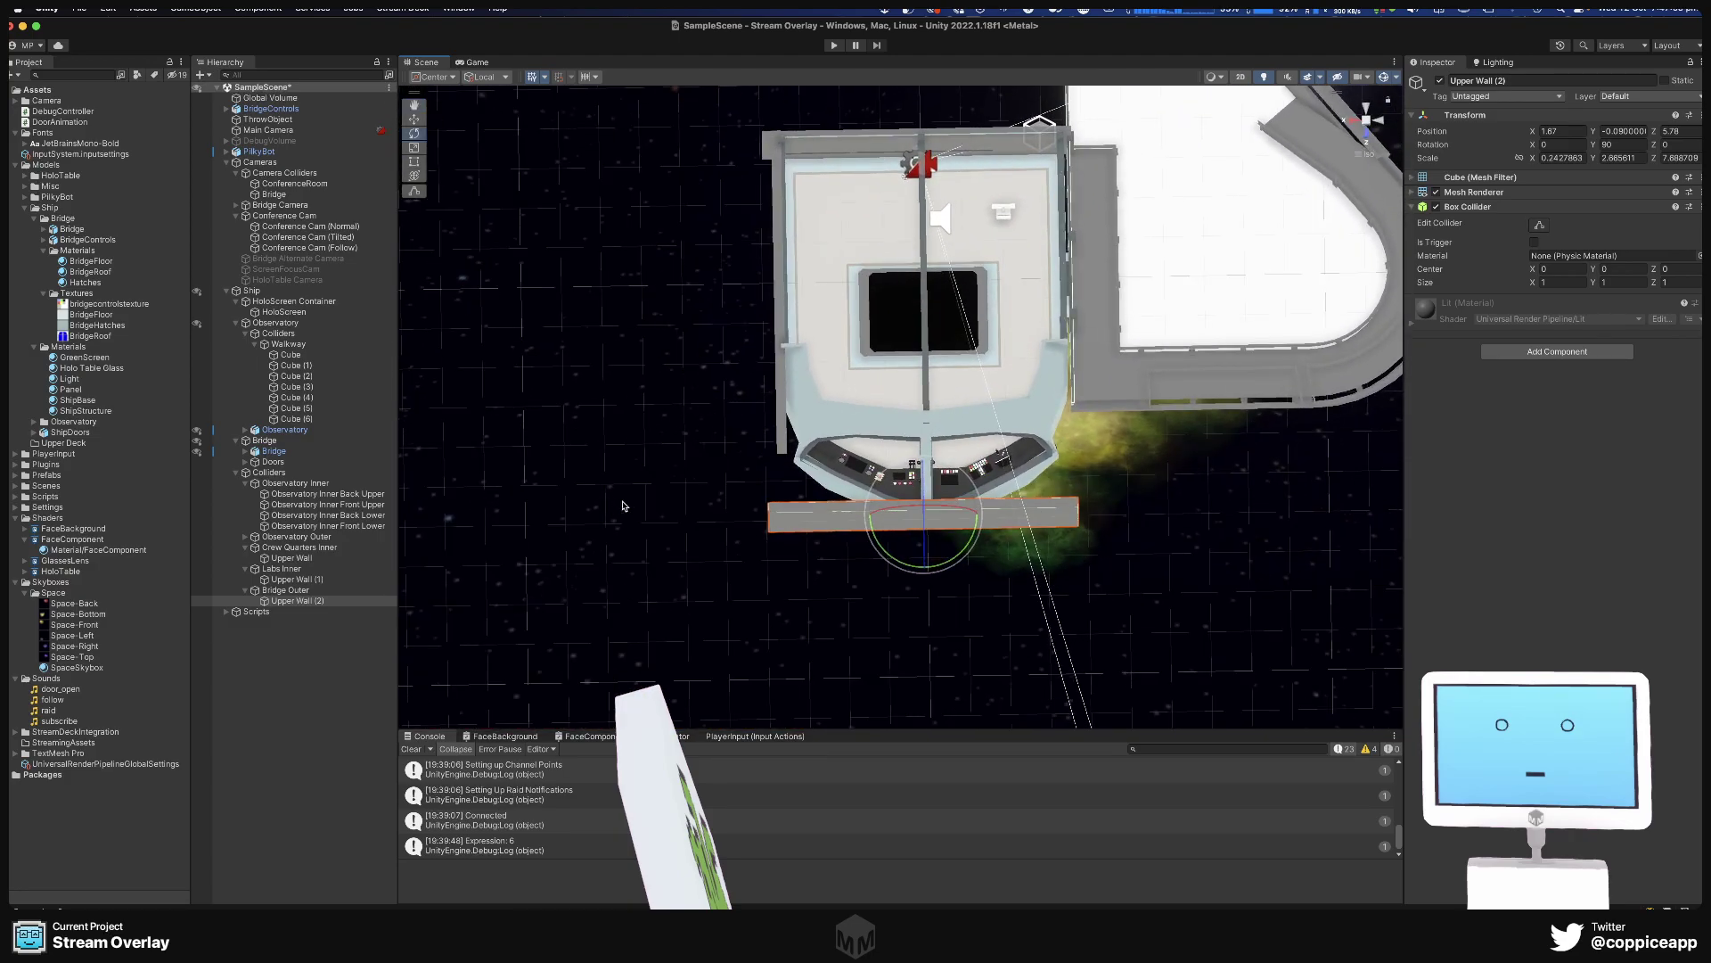
pyautogui.scroll(3, 918, 546)
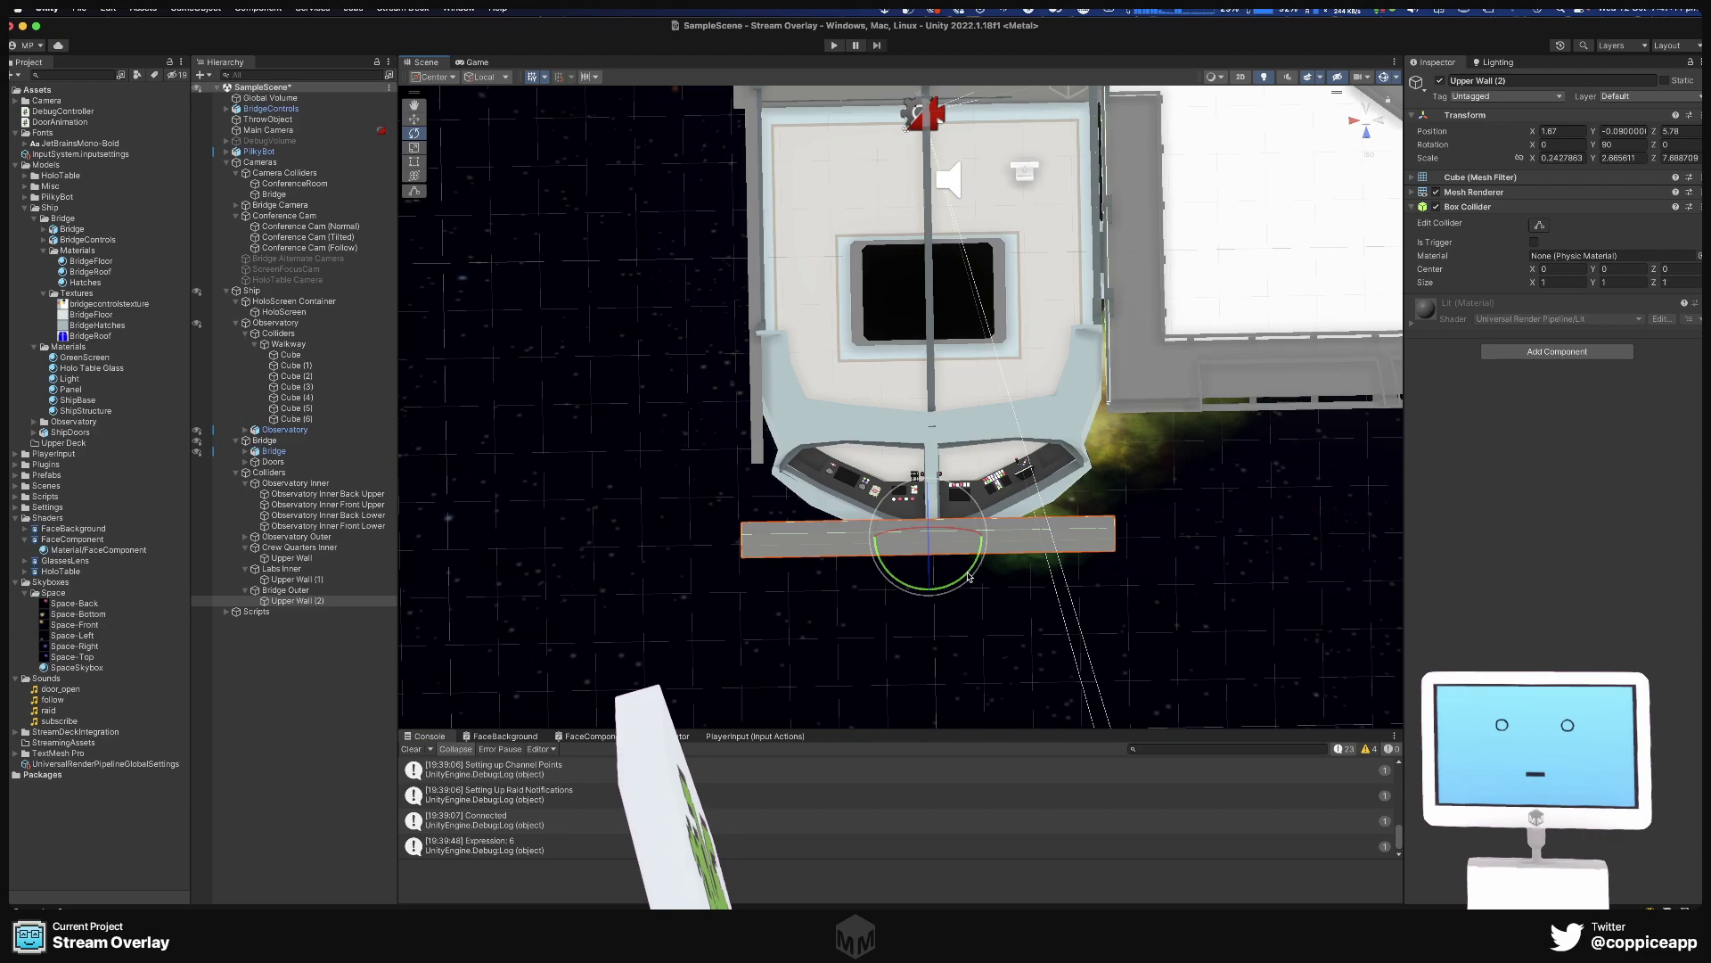
pyautogui.moveTo(918, 546)
pyautogui.mouseDown()
pyautogui.moveTo(903, 605)
pyautogui.moveTo(938, 556)
pyautogui.mouseUp()
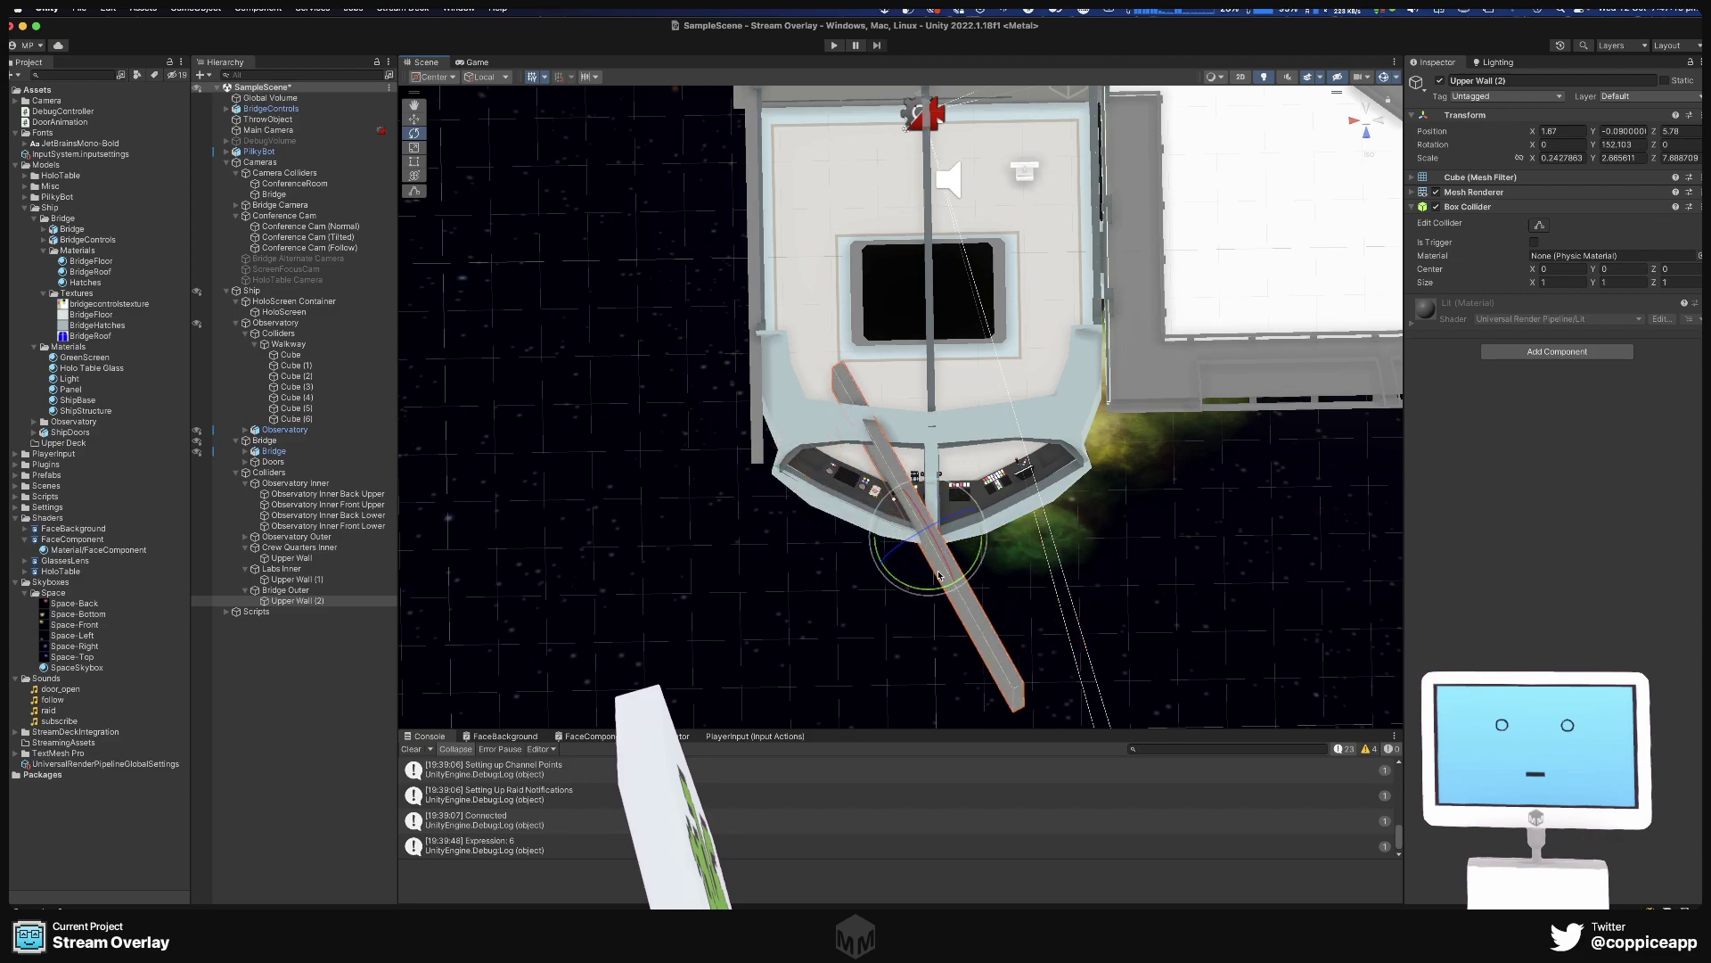
# Shorten the rotated collider to a Z scale of about 1.74 and fit it against the bridge's angled corner near X 4.87, Z 3.28.
pyautogui.press('r')
pyautogui.moveTo(898, 496); pyautogui.dragTo(718, 505)
pyautogui.press('w')
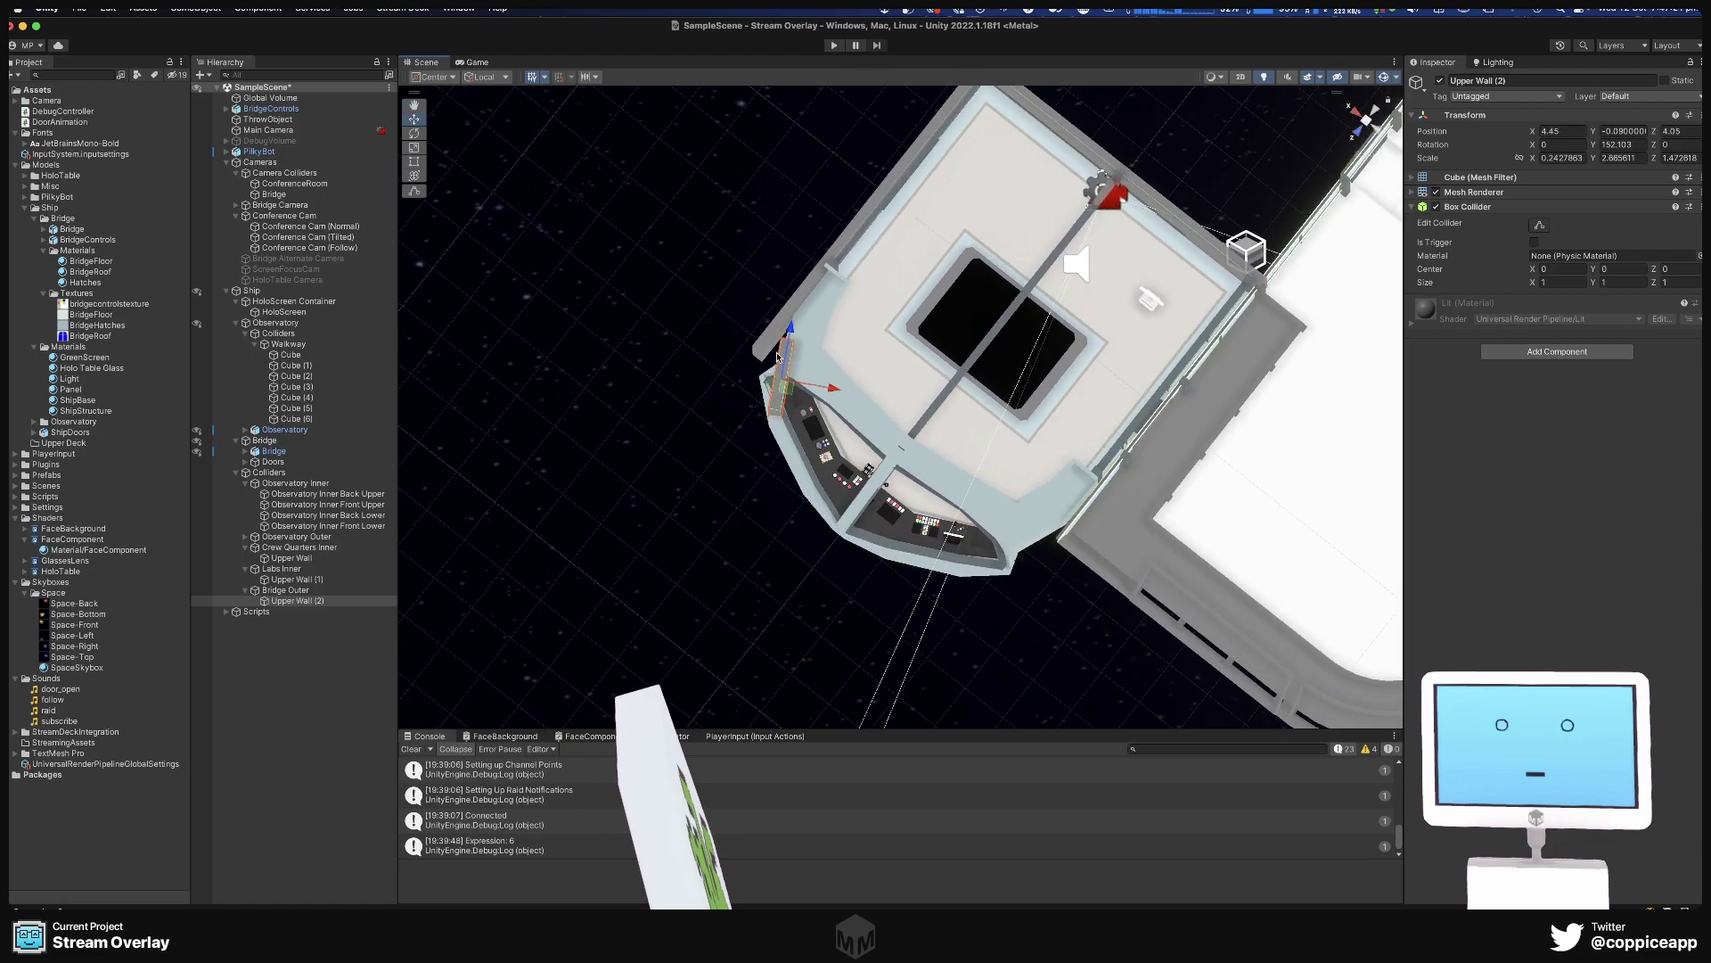
pyautogui.moveTo(777, 357); pyautogui.dragTo(792, 300)
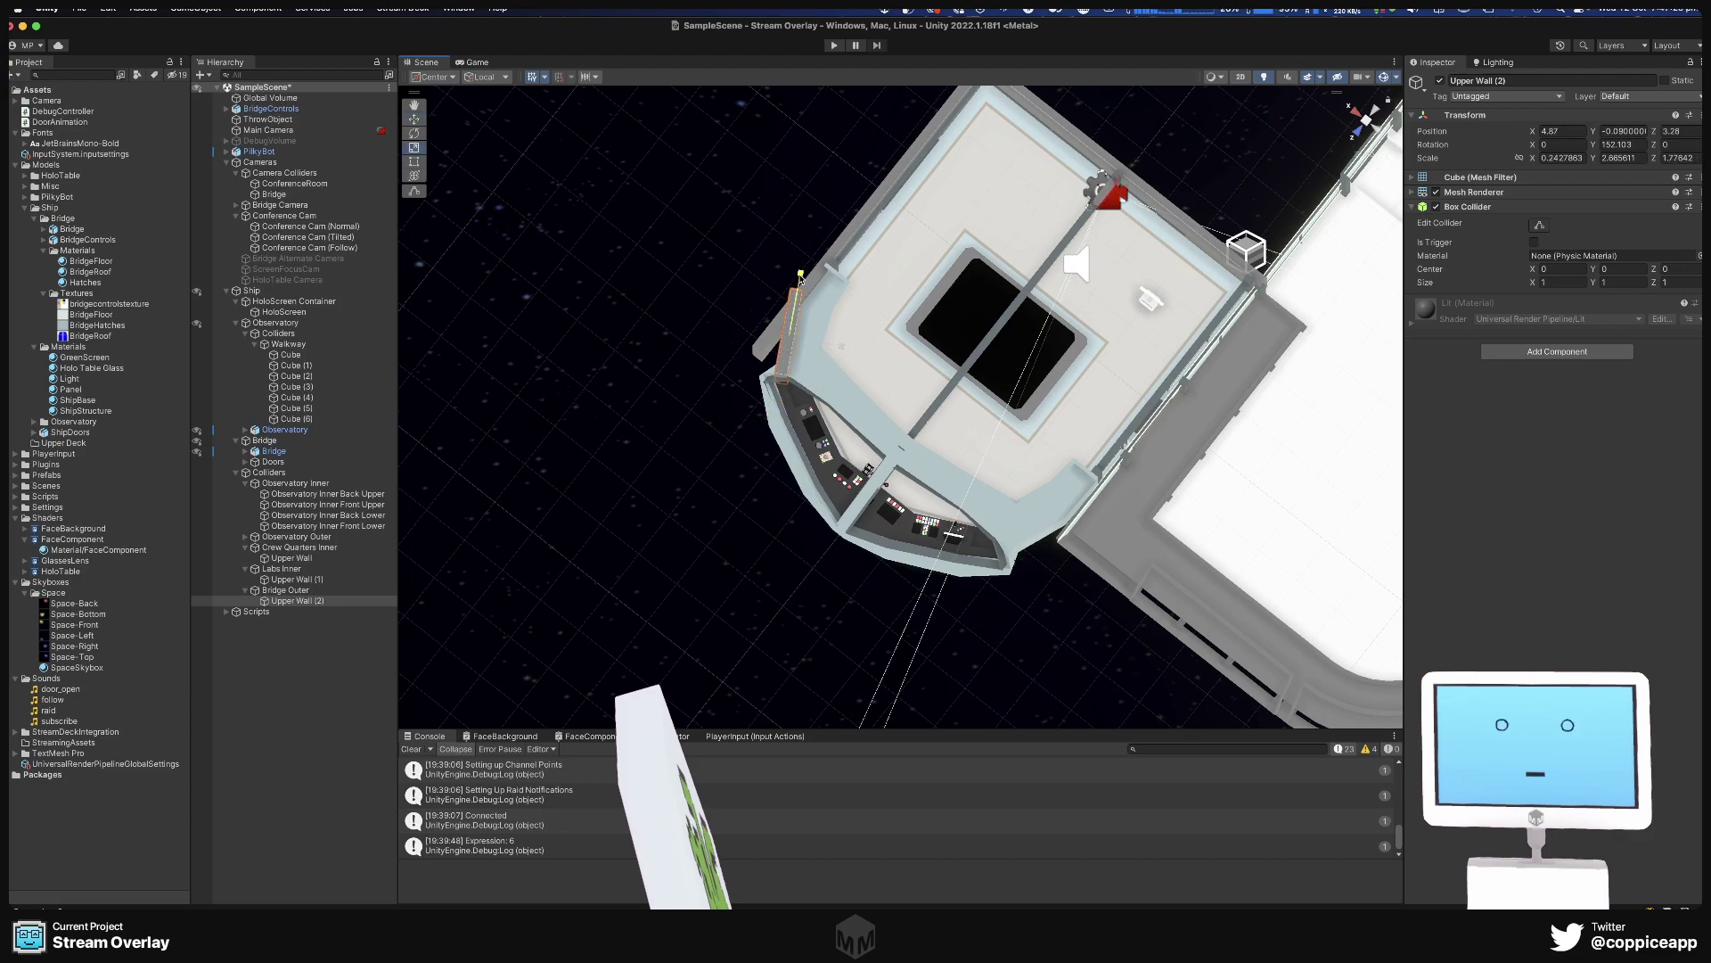
pyautogui.keyDown('alt'); pyautogui.moveTo(949, 481); pyautogui.dragTo(1099, 467); pyautogui.keyUp('alt')
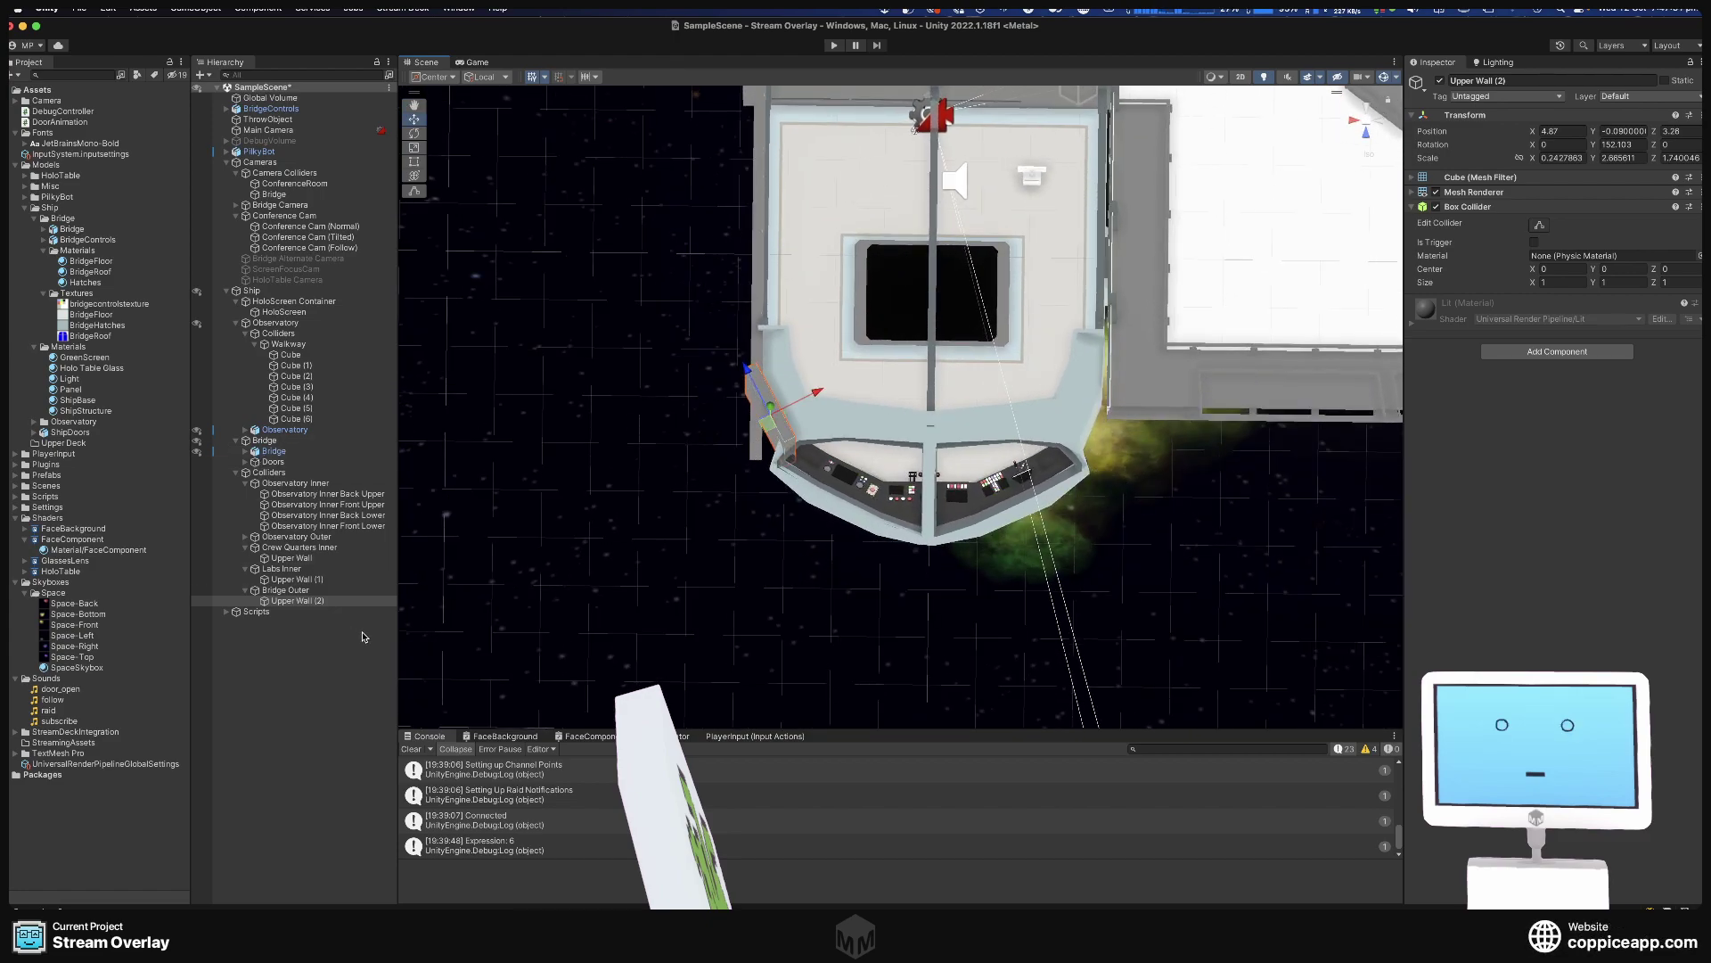
# Duplicate the angled corner collider within Bridge Outer.
pyautogui.rightClick(342, 600)
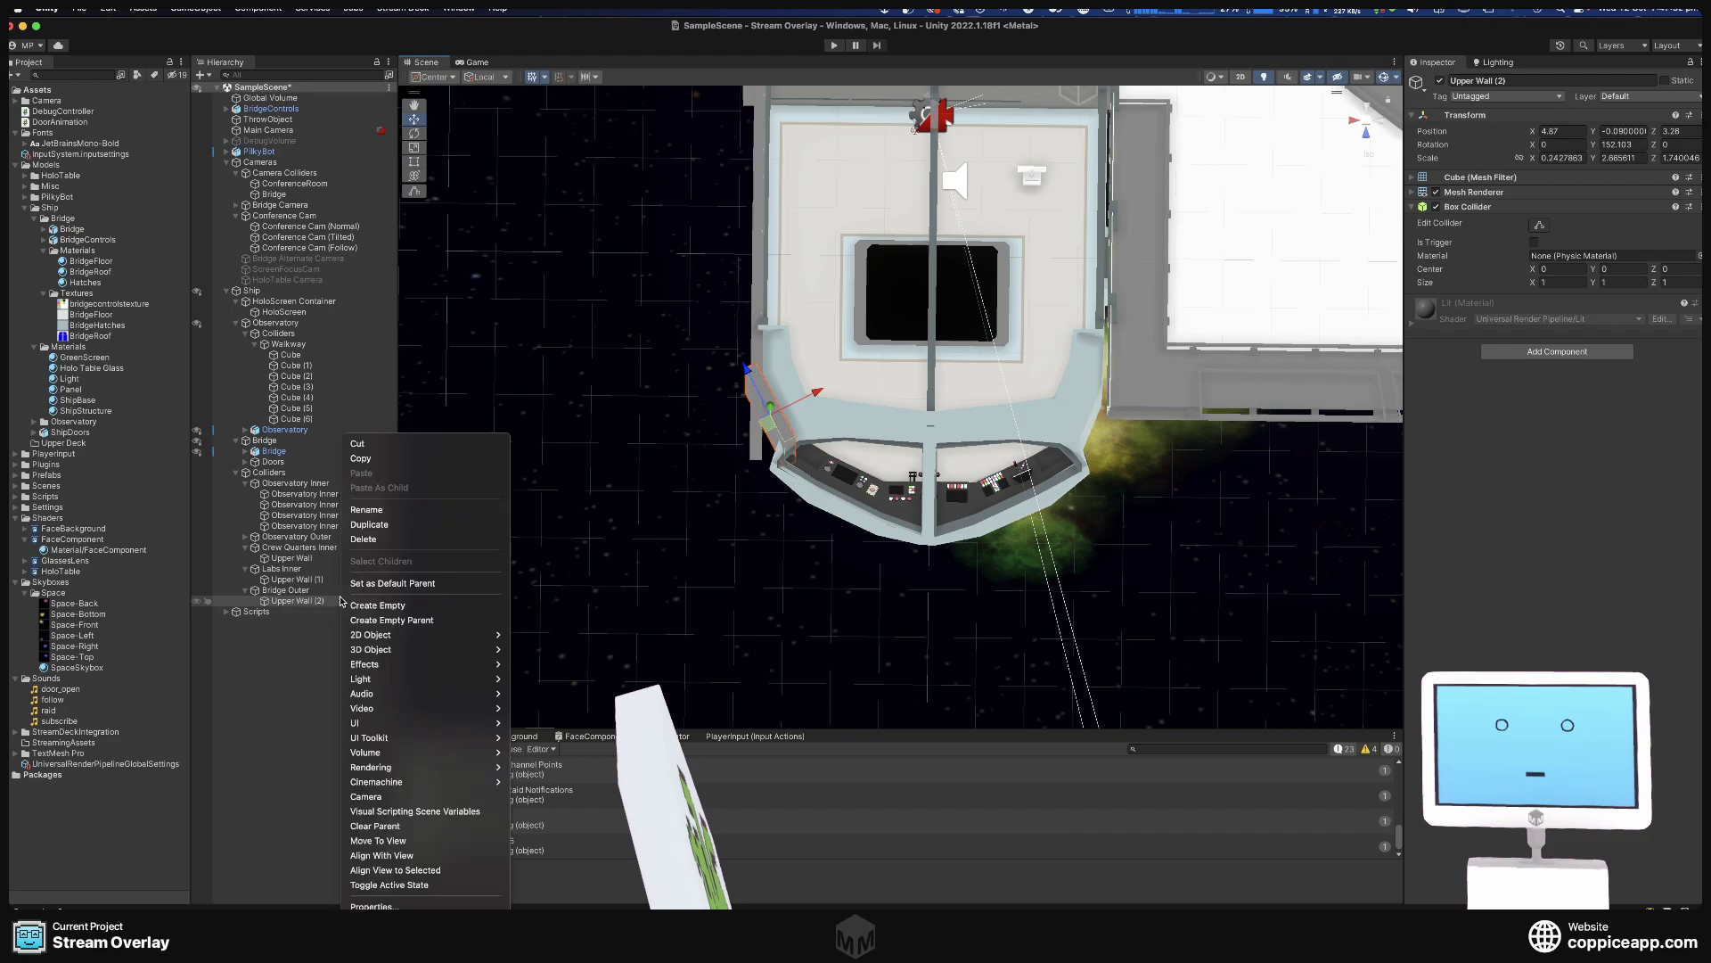
pyautogui.click(383, 524)
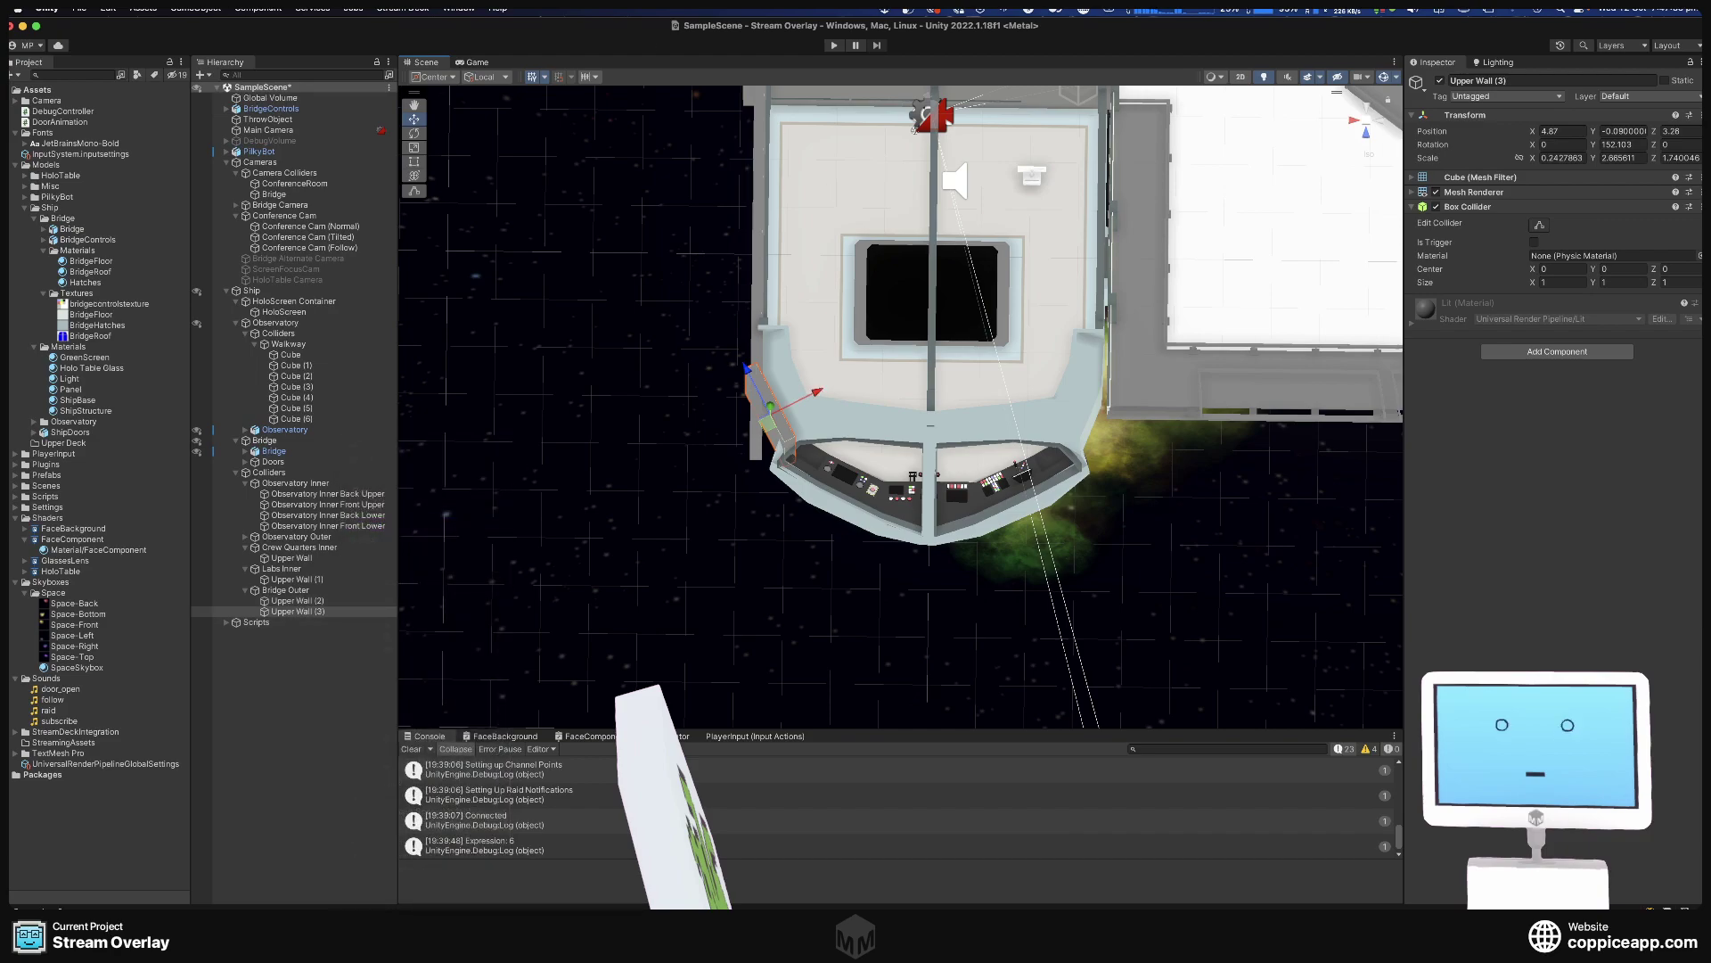
pyautogui.click(259, 8)
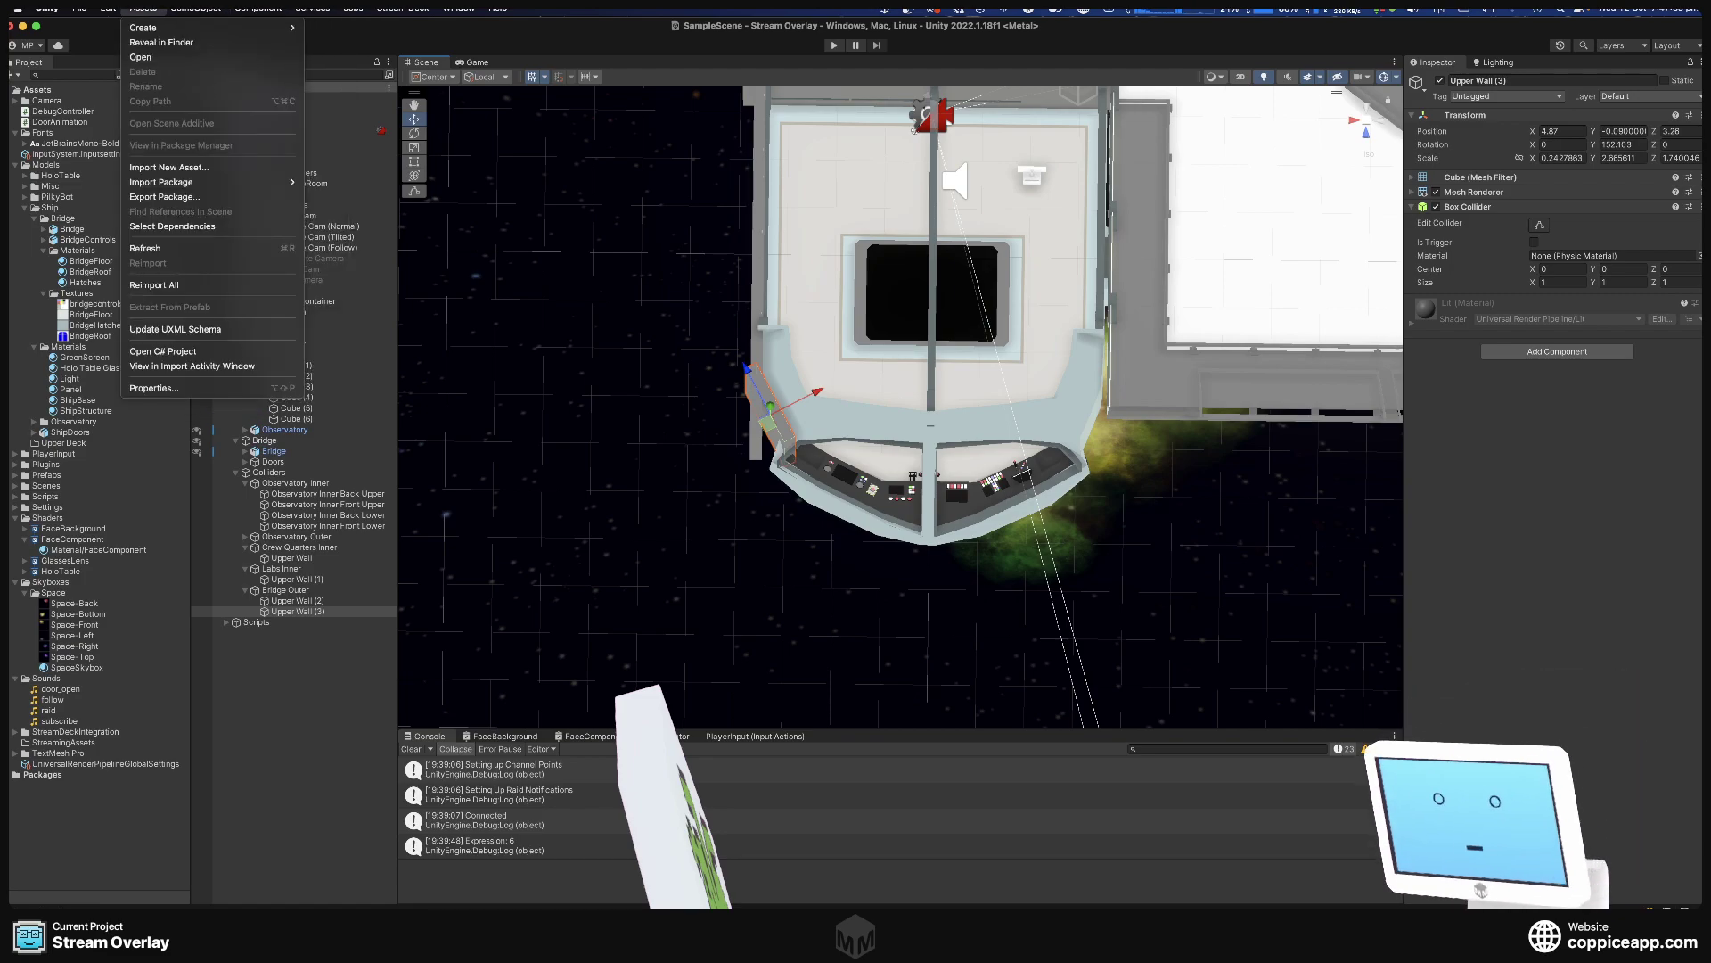
pyautogui.click(1364, 101)
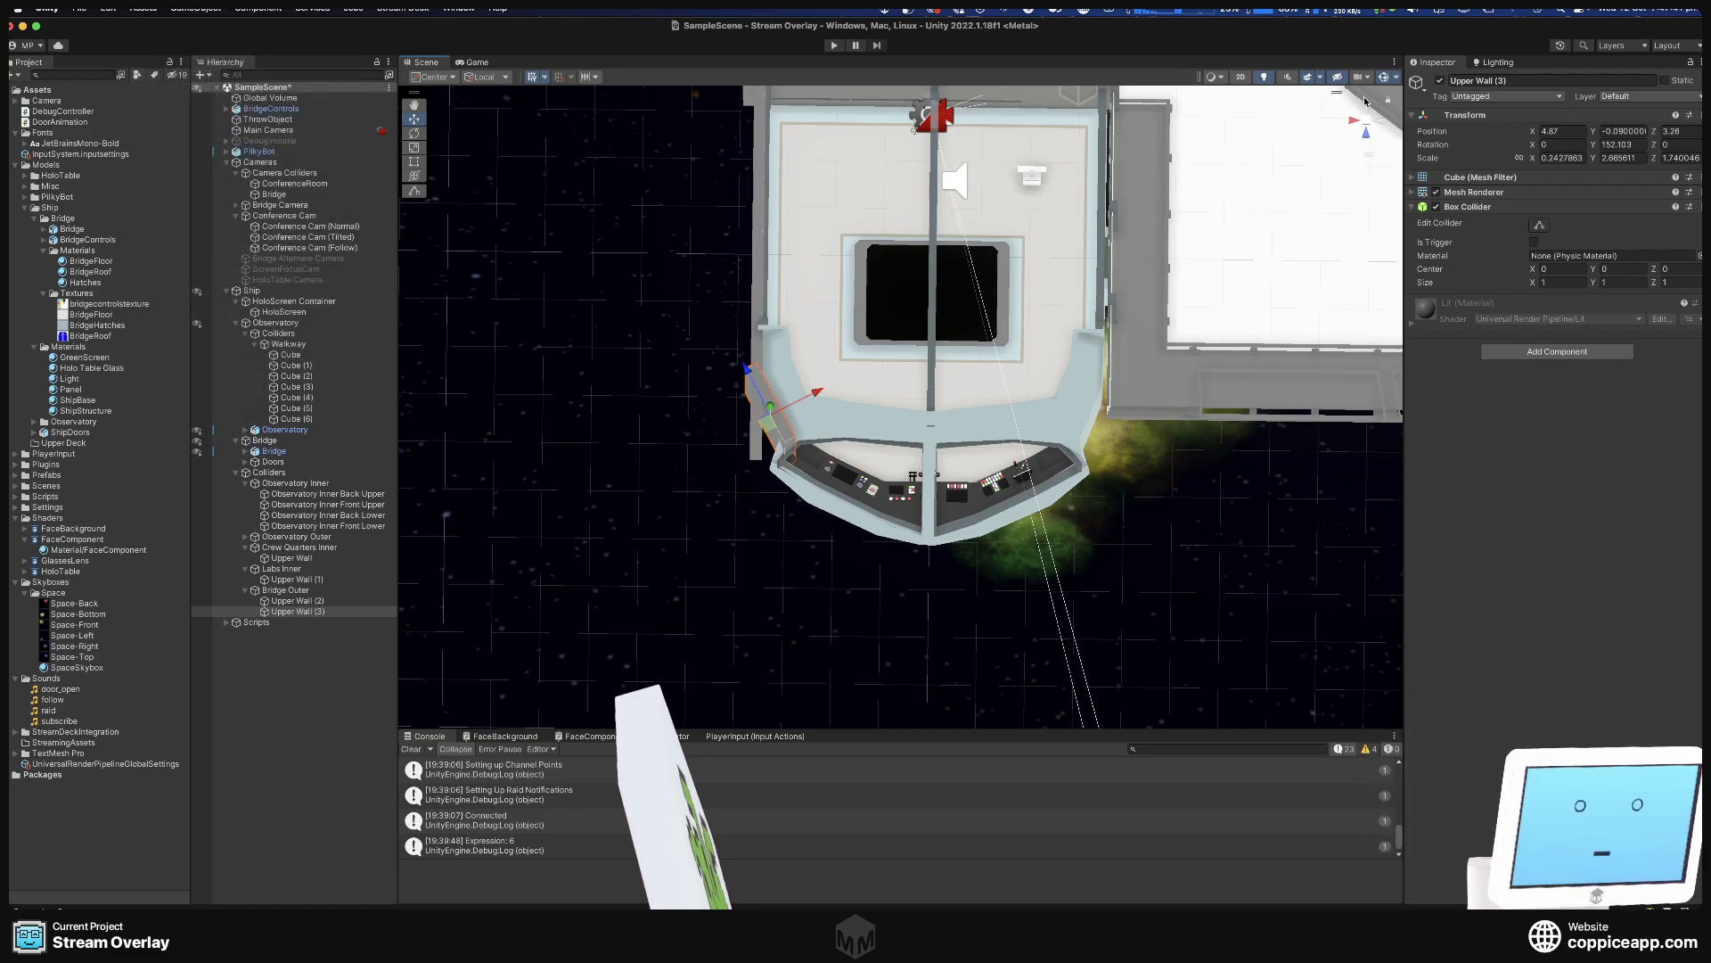
# Set the copy's Y rotation to -152.103 and move it to the opposite angled corner at about X -1.58, Z 3.44.
pyautogui.rightClick(1534, 144)
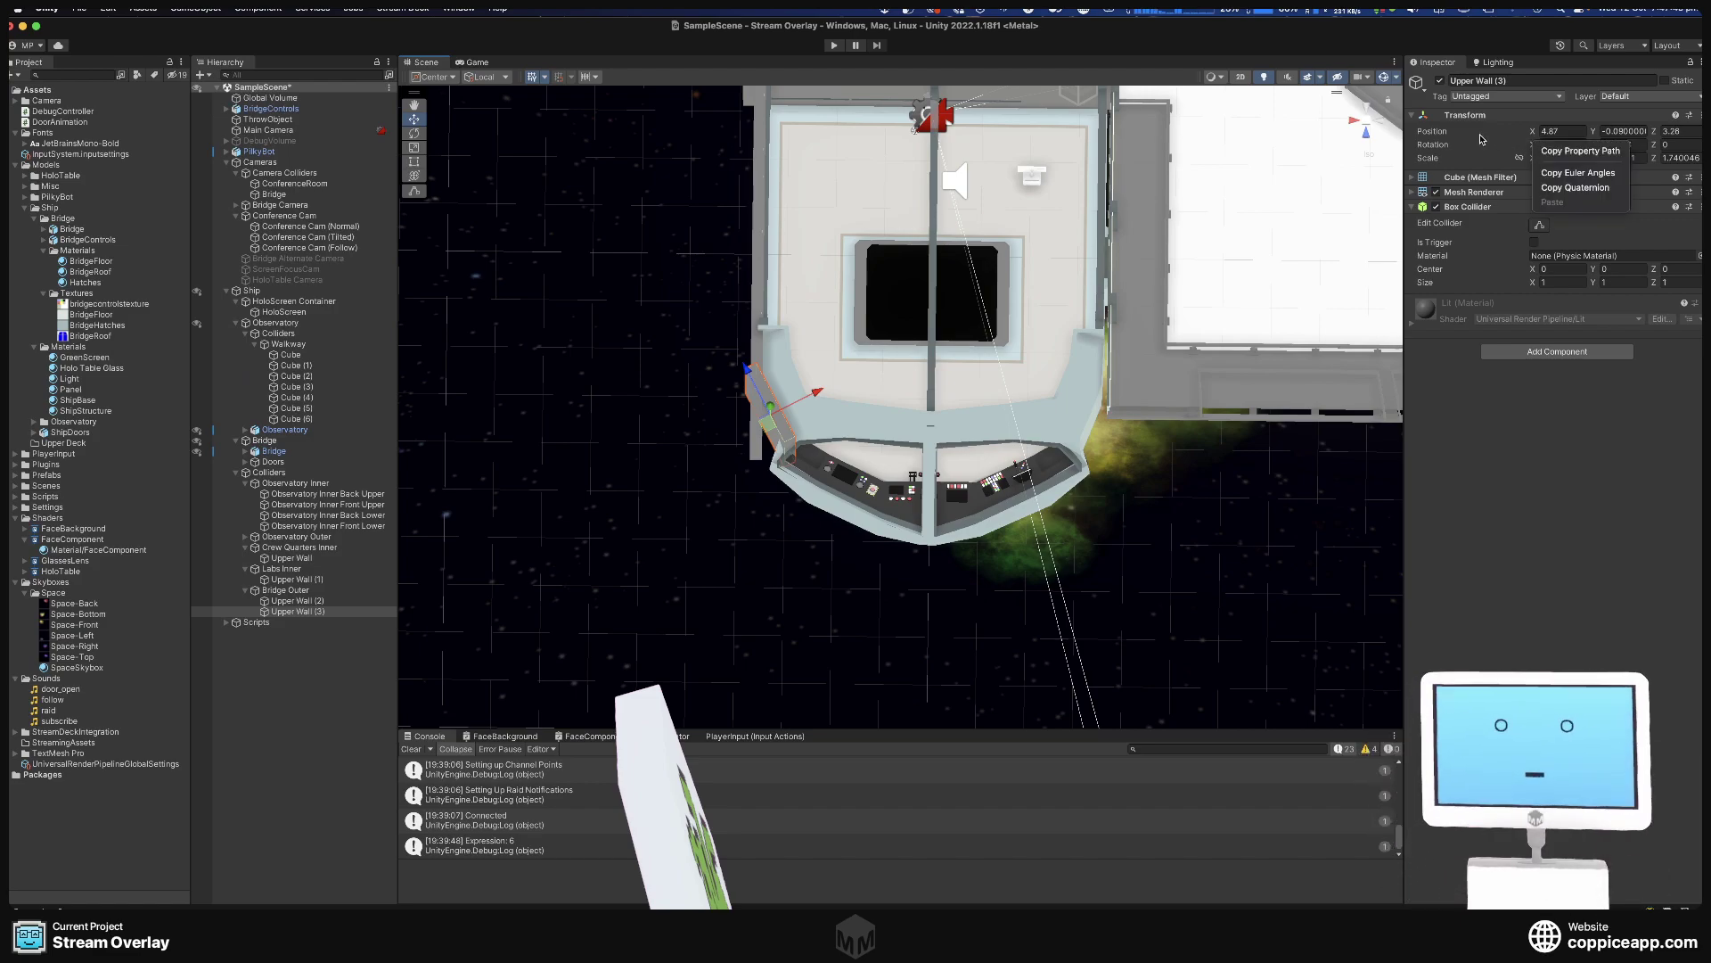
pyautogui.click(1577, 172)
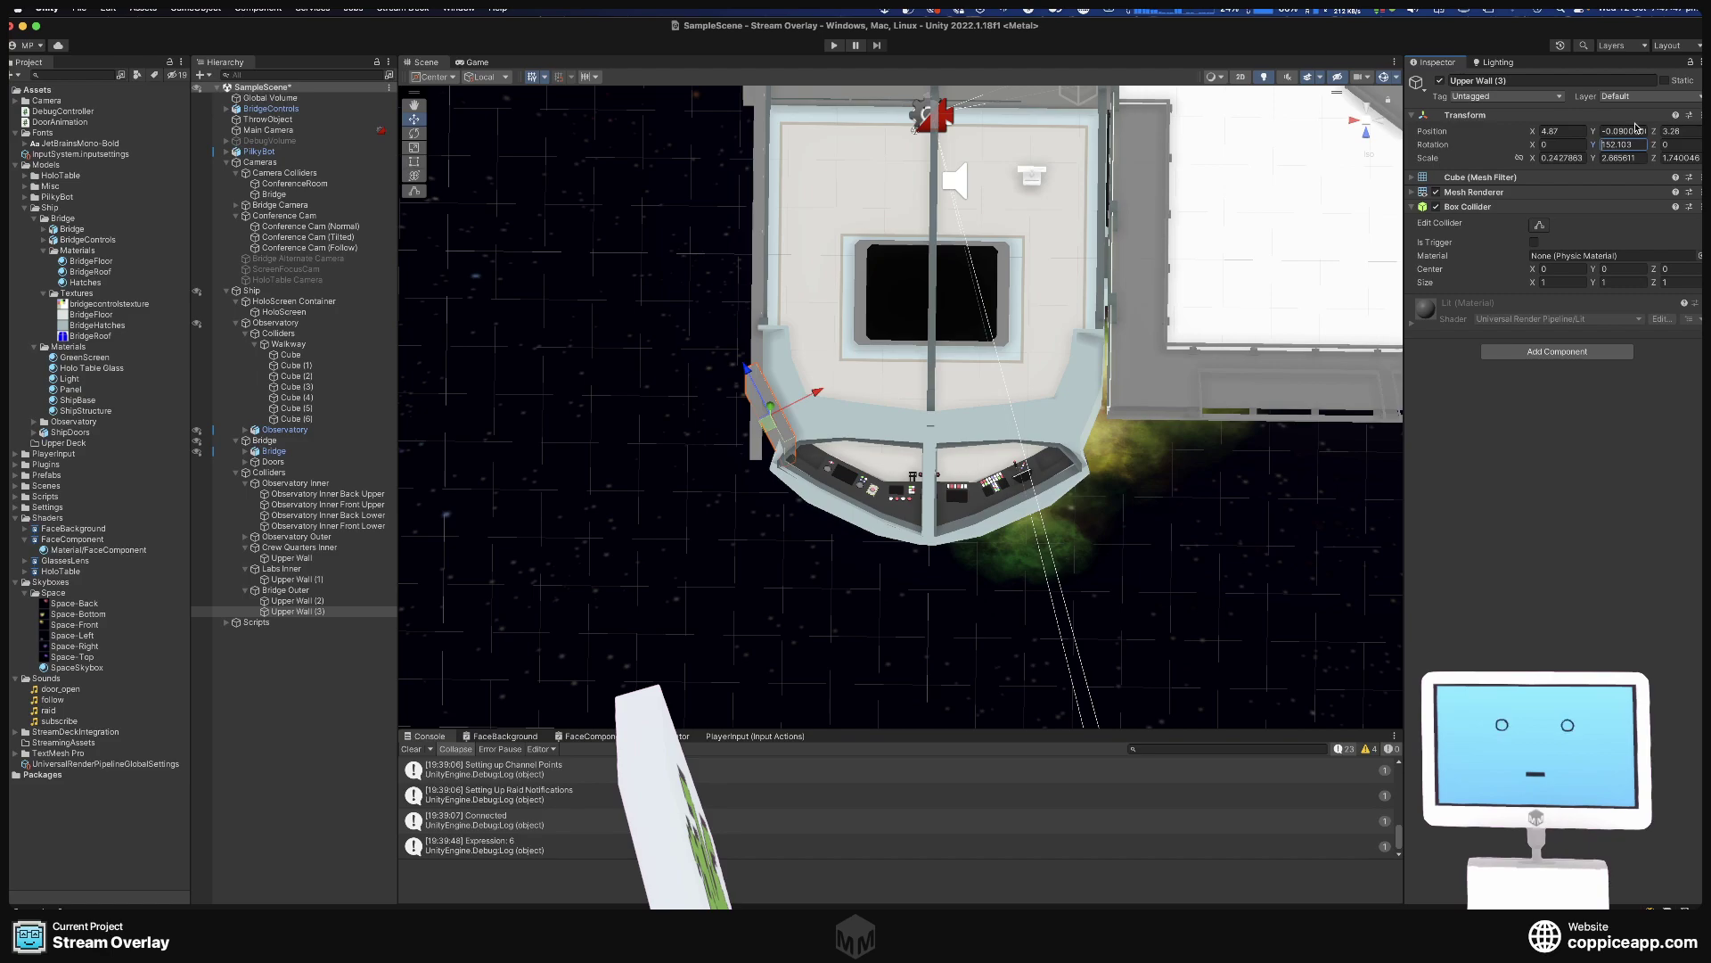
pyautogui.write('-')
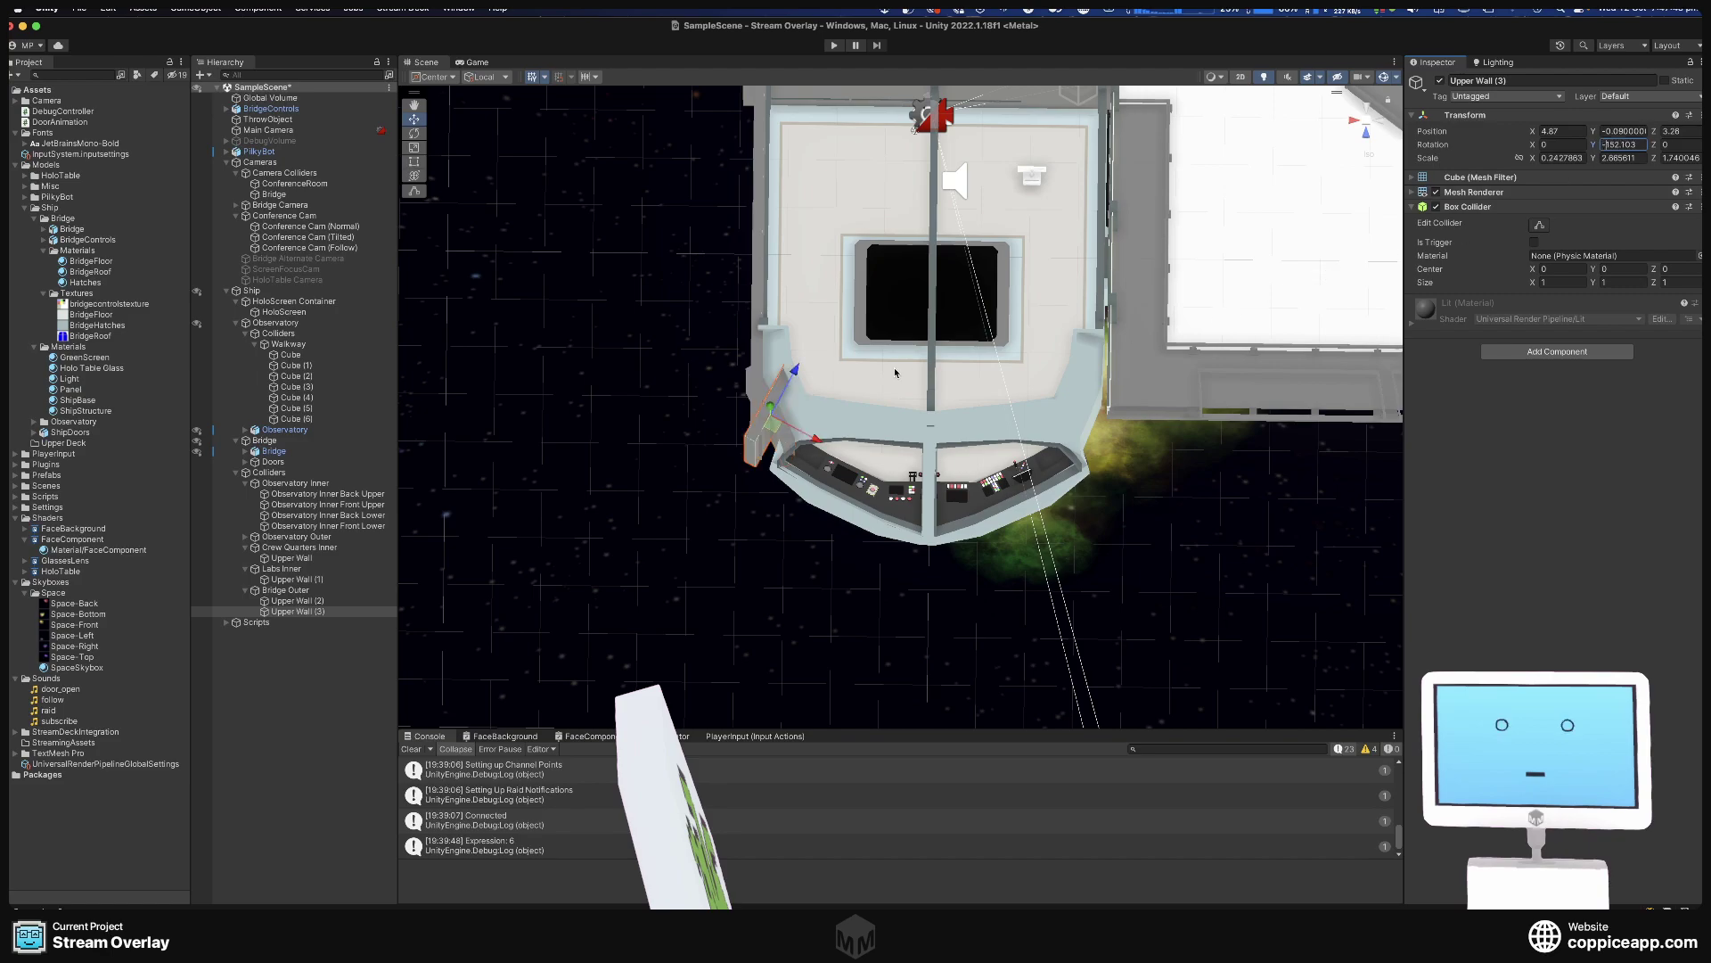
pyautogui.moveTo(859, 408); pyautogui.dragTo(852, 450, button='right')
pyautogui.moveTo(779, 428); pyautogui.dragTo(1091, 443)
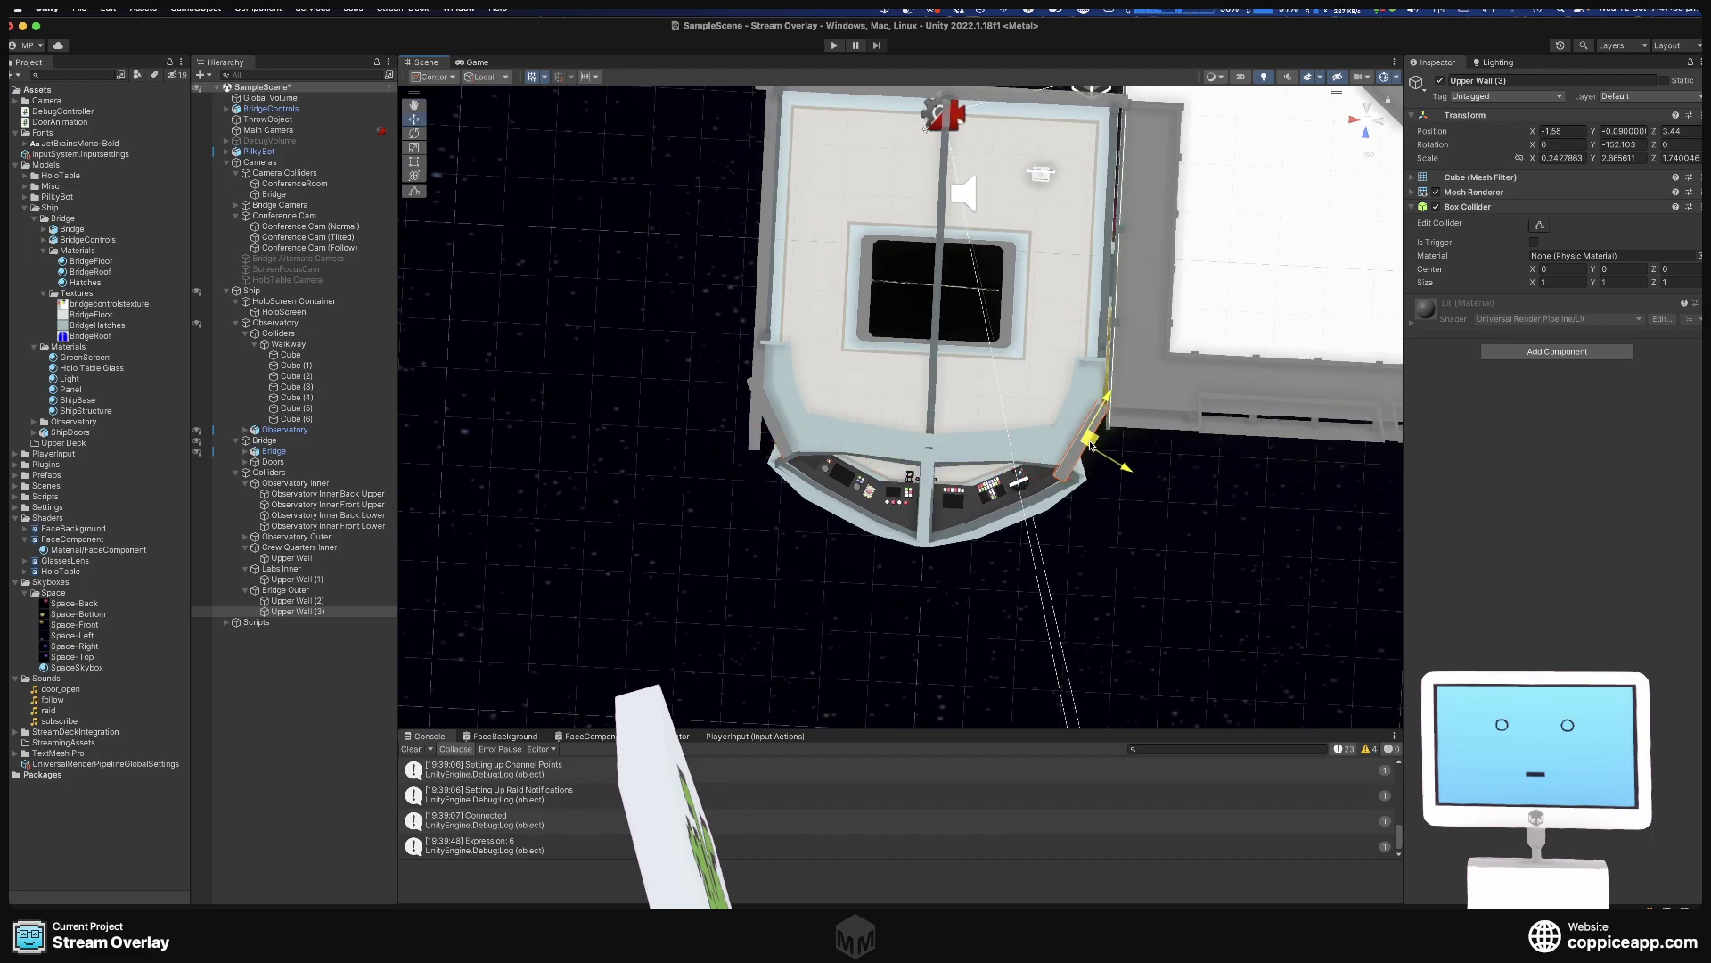
# Disable the Mesh Renderer on all four Upper Wall colliders under Crew Quarters Inner, Labs Inner and Bridge Outer.
pyautogui.moveTo(1108, 457)
pyautogui.mouseDown(button='right')
pyautogui.moveTo(1212, 365)
pyautogui.moveTo(1175, 480)
pyautogui.moveTo(1132, 392)
pyautogui.moveTo(1113, 473)
pyautogui.moveTo(1096, 419)
pyautogui.moveTo(1088, 474)
pyautogui.mouseUp(button='right')
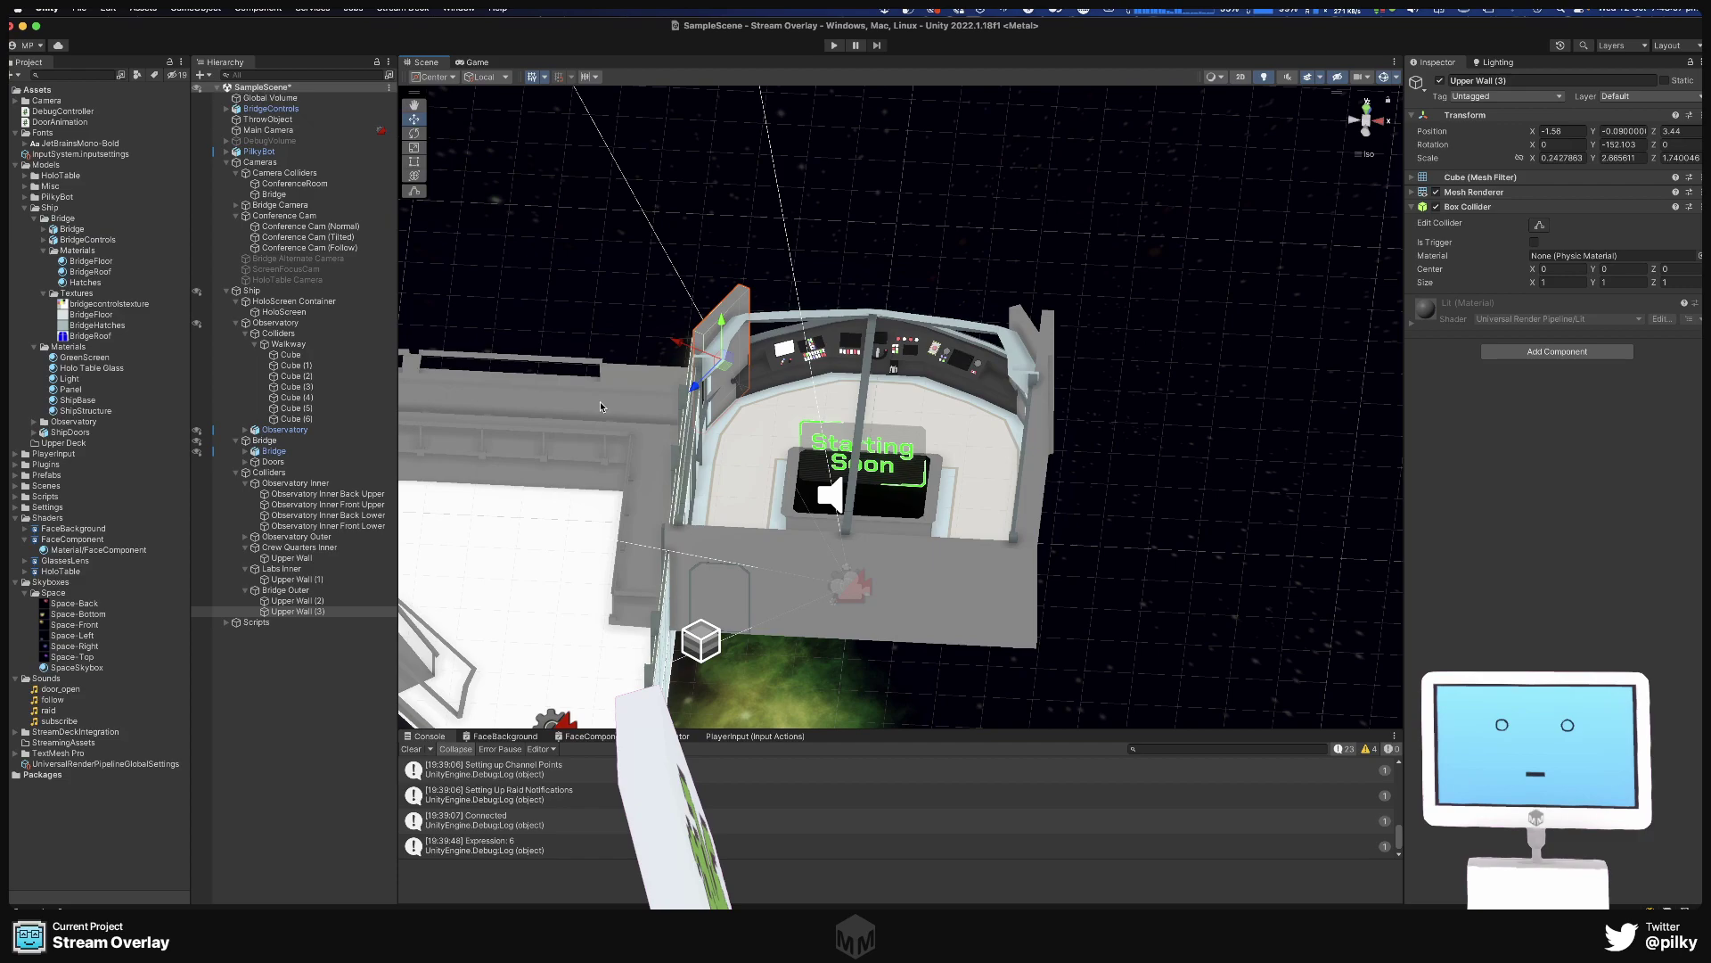
pyautogui.keyDown('super'); pyautogui.click(296, 601); pyautogui.keyUp('super')
pyautogui.keyDown('super'); pyautogui.click(297, 580); pyautogui.keyUp('super')
pyautogui.keyDown('super'); pyautogui.click(292, 558); pyautogui.keyUp('super')
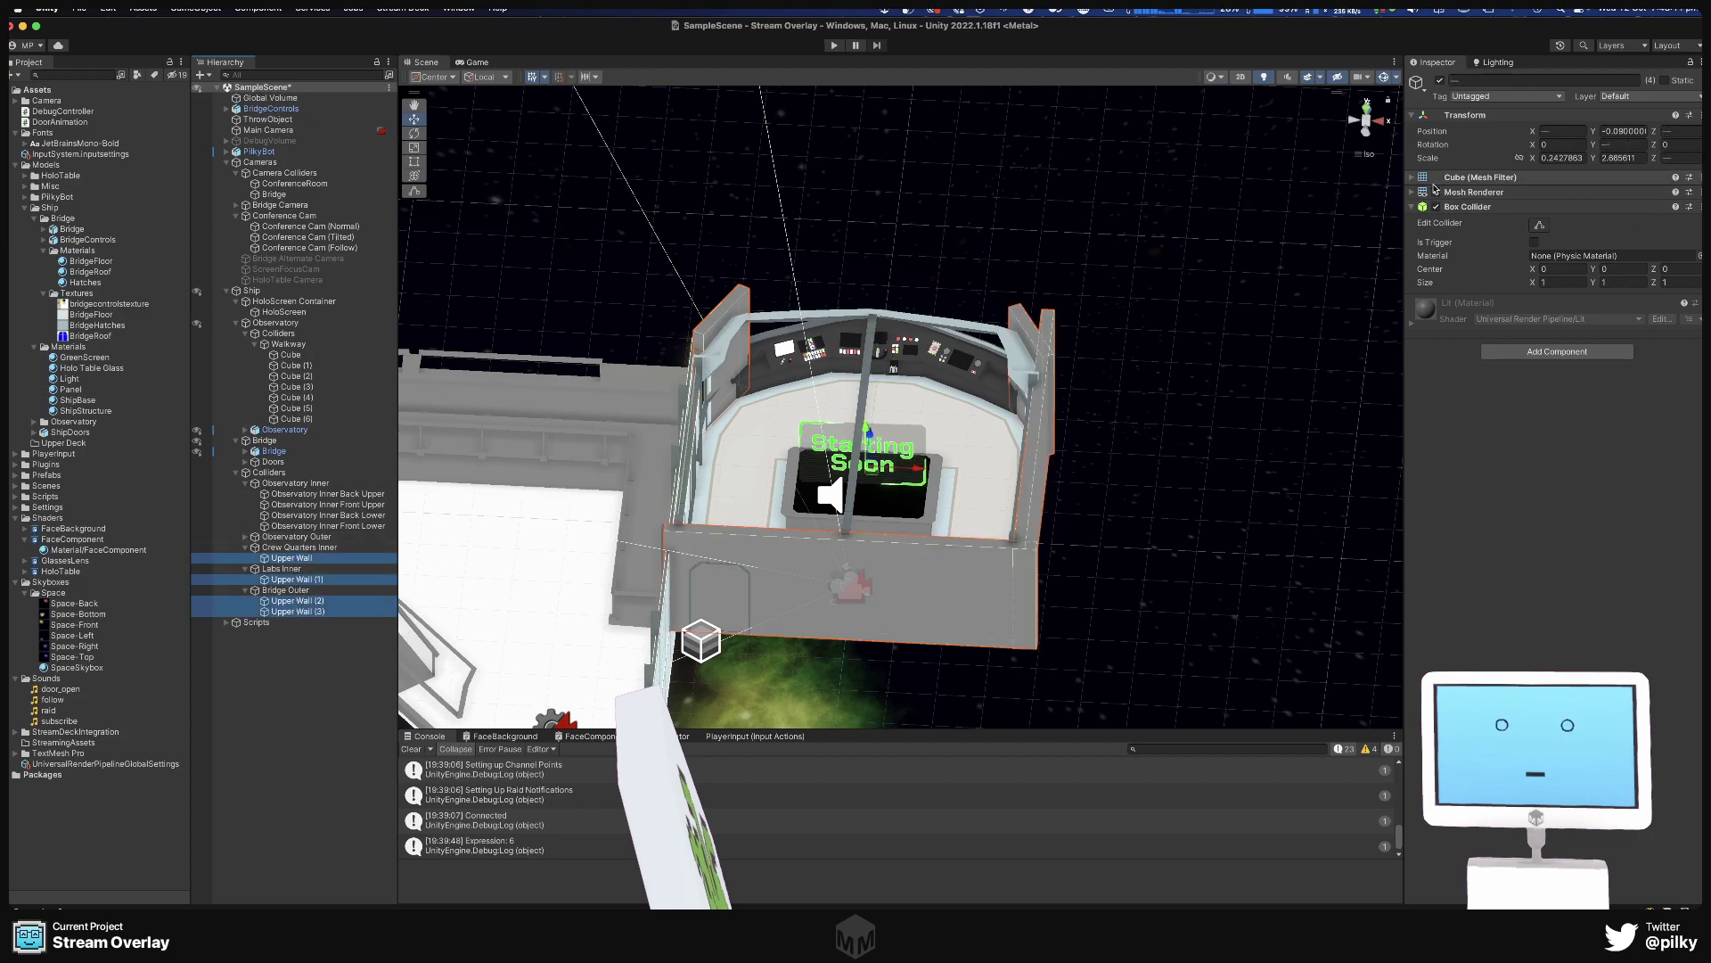
pyautogui.press('h')
pyautogui.keyDown('alt'); pyautogui.moveTo(891, 401); pyautogui.dragTo(990, 374); pyautogui.keyUp('alt')
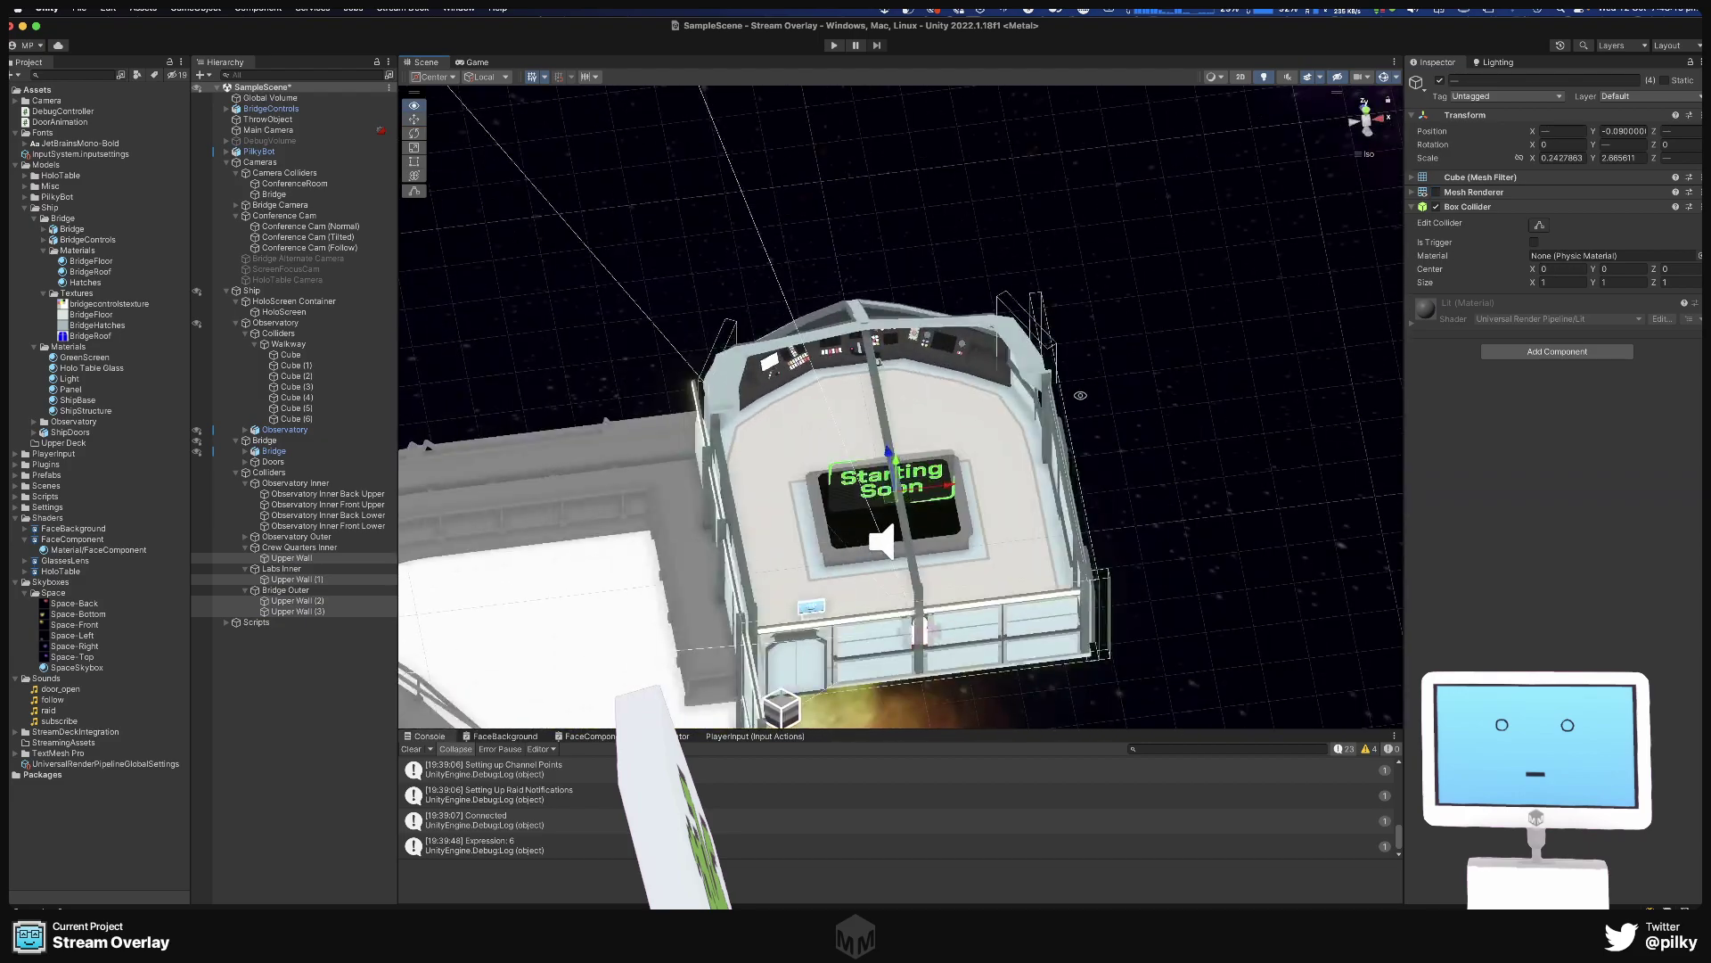
# Collapse the ship's Colliders group, add an empty child object named Colliders under Bridge and select it.
pyautogui.click(237, 472)
pyautogui.rightClick(247, 443)
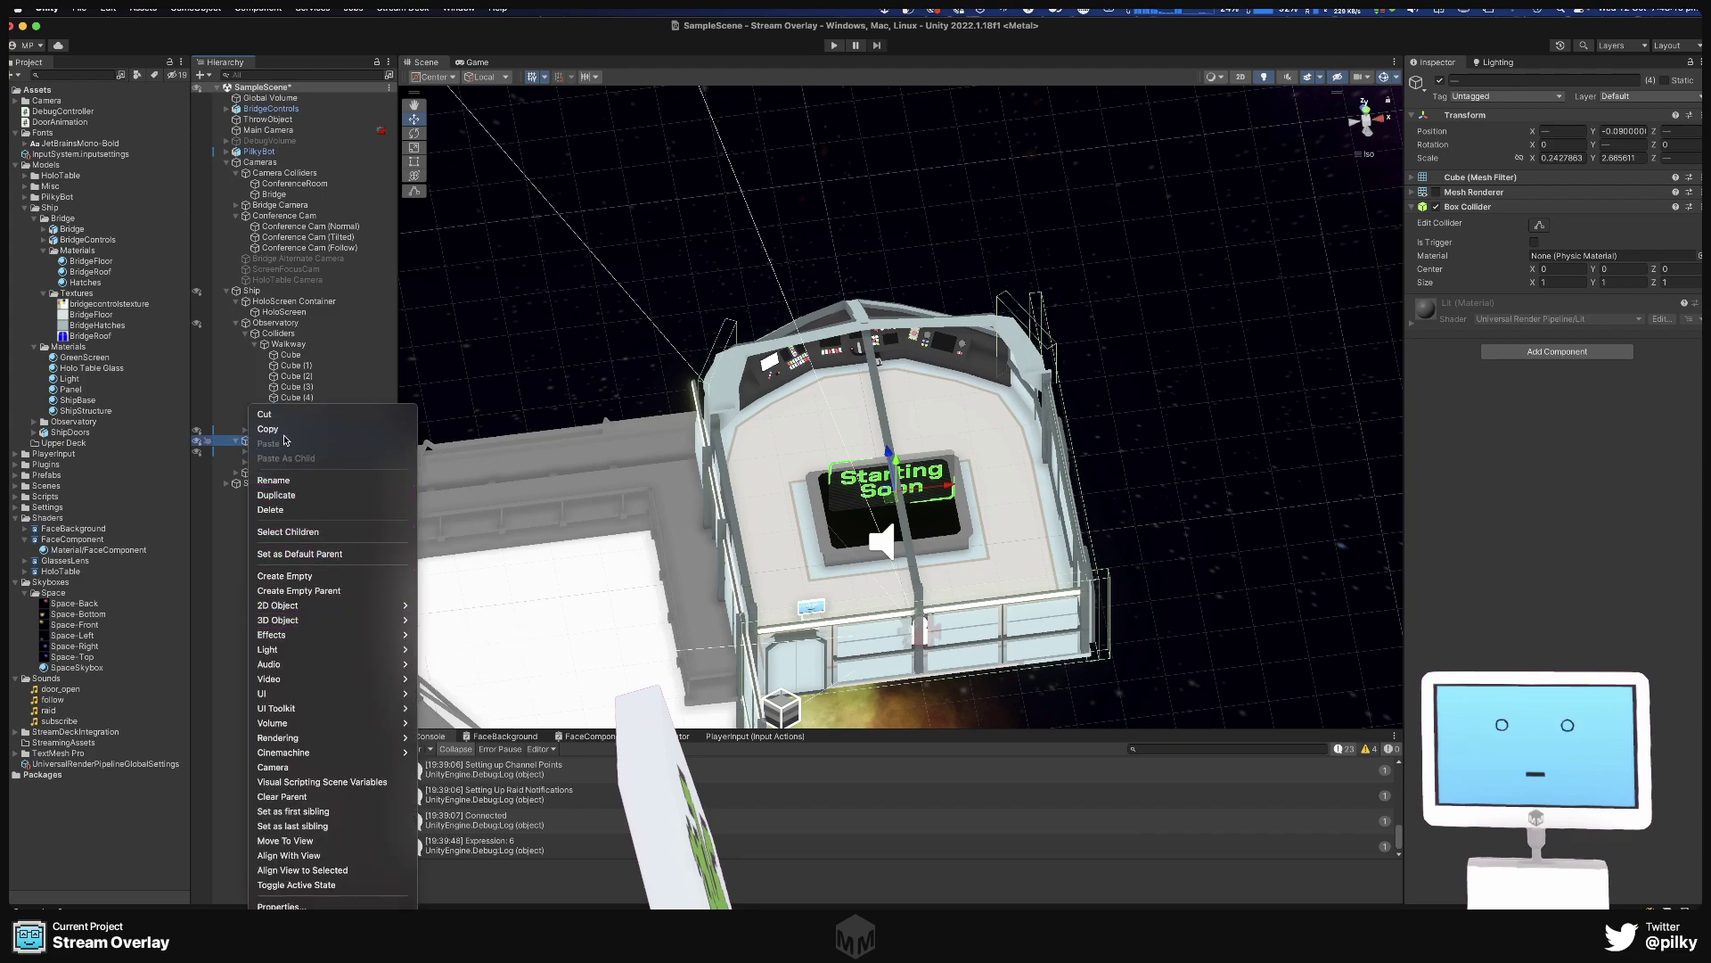
pyautogui.click(290, 580)
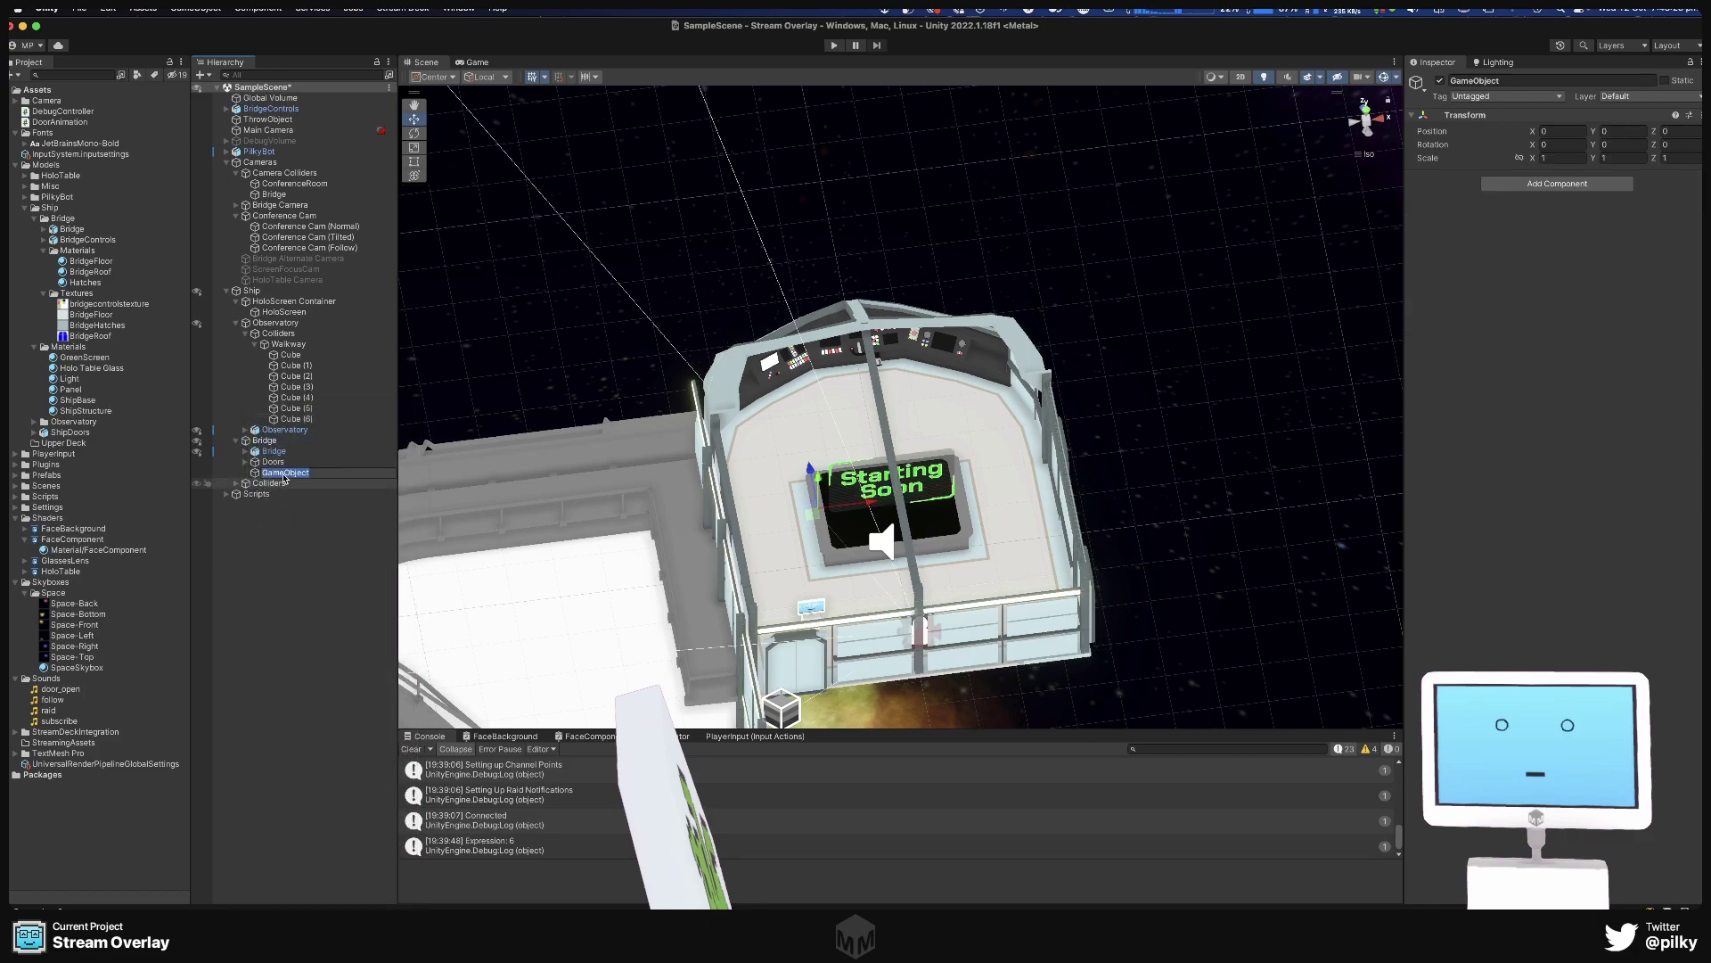
pyautogui.write('Cl')
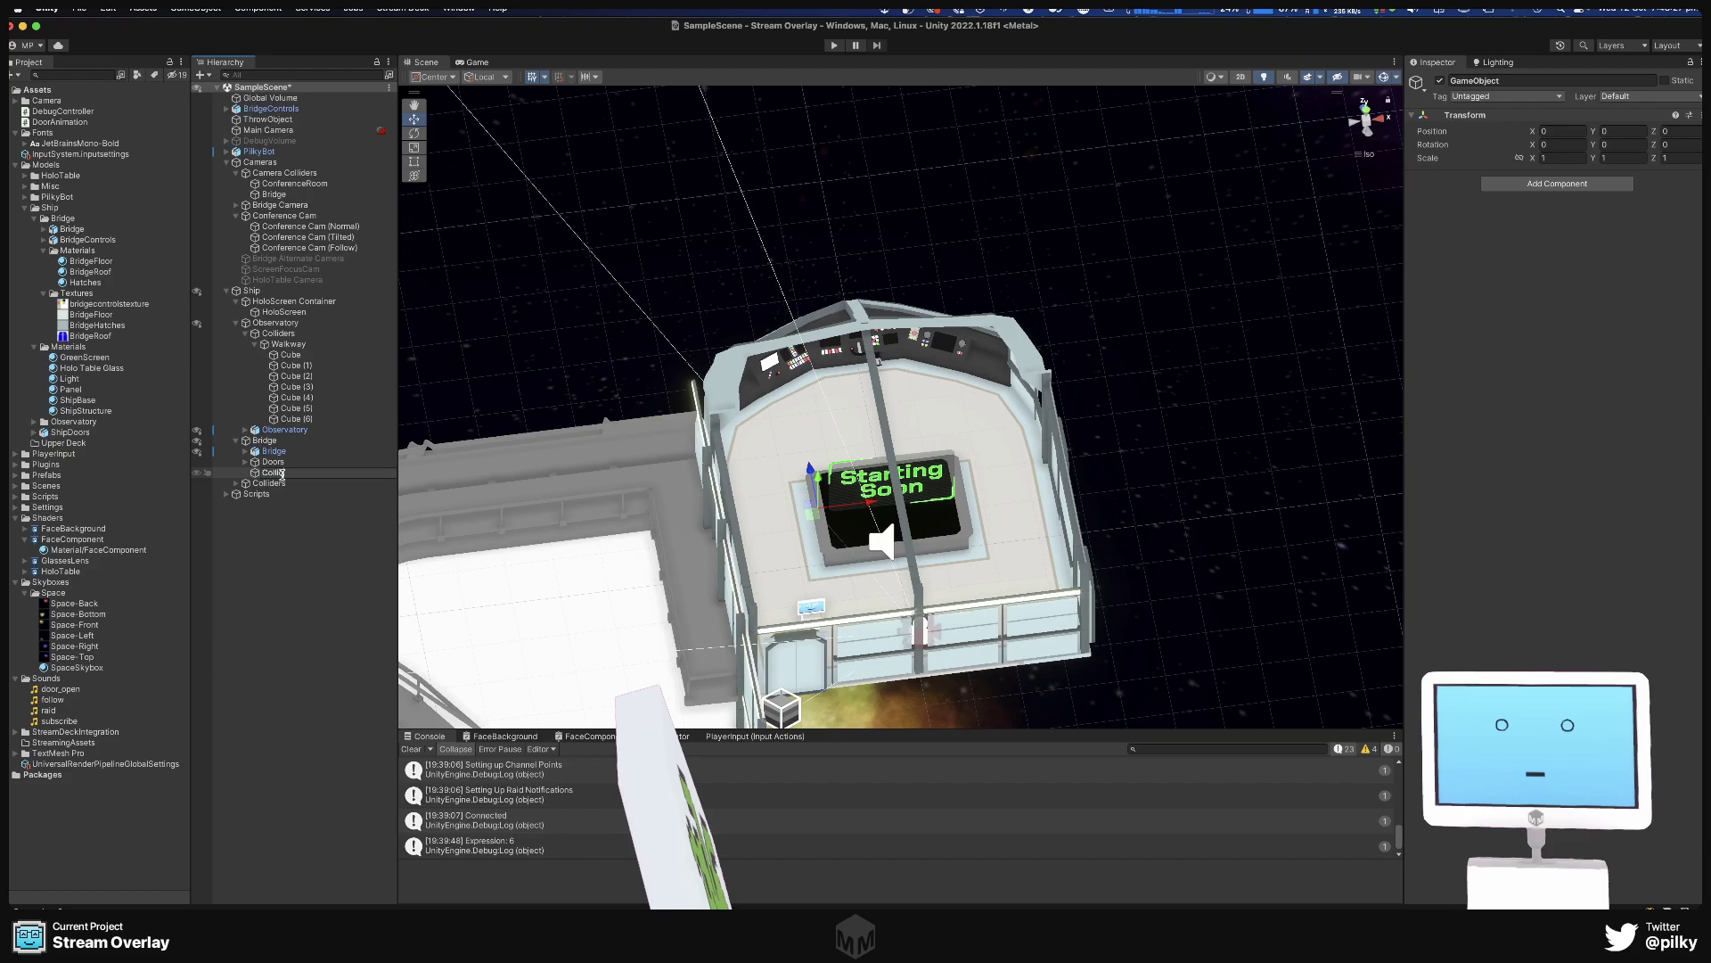
pyautogui.write('lliders')
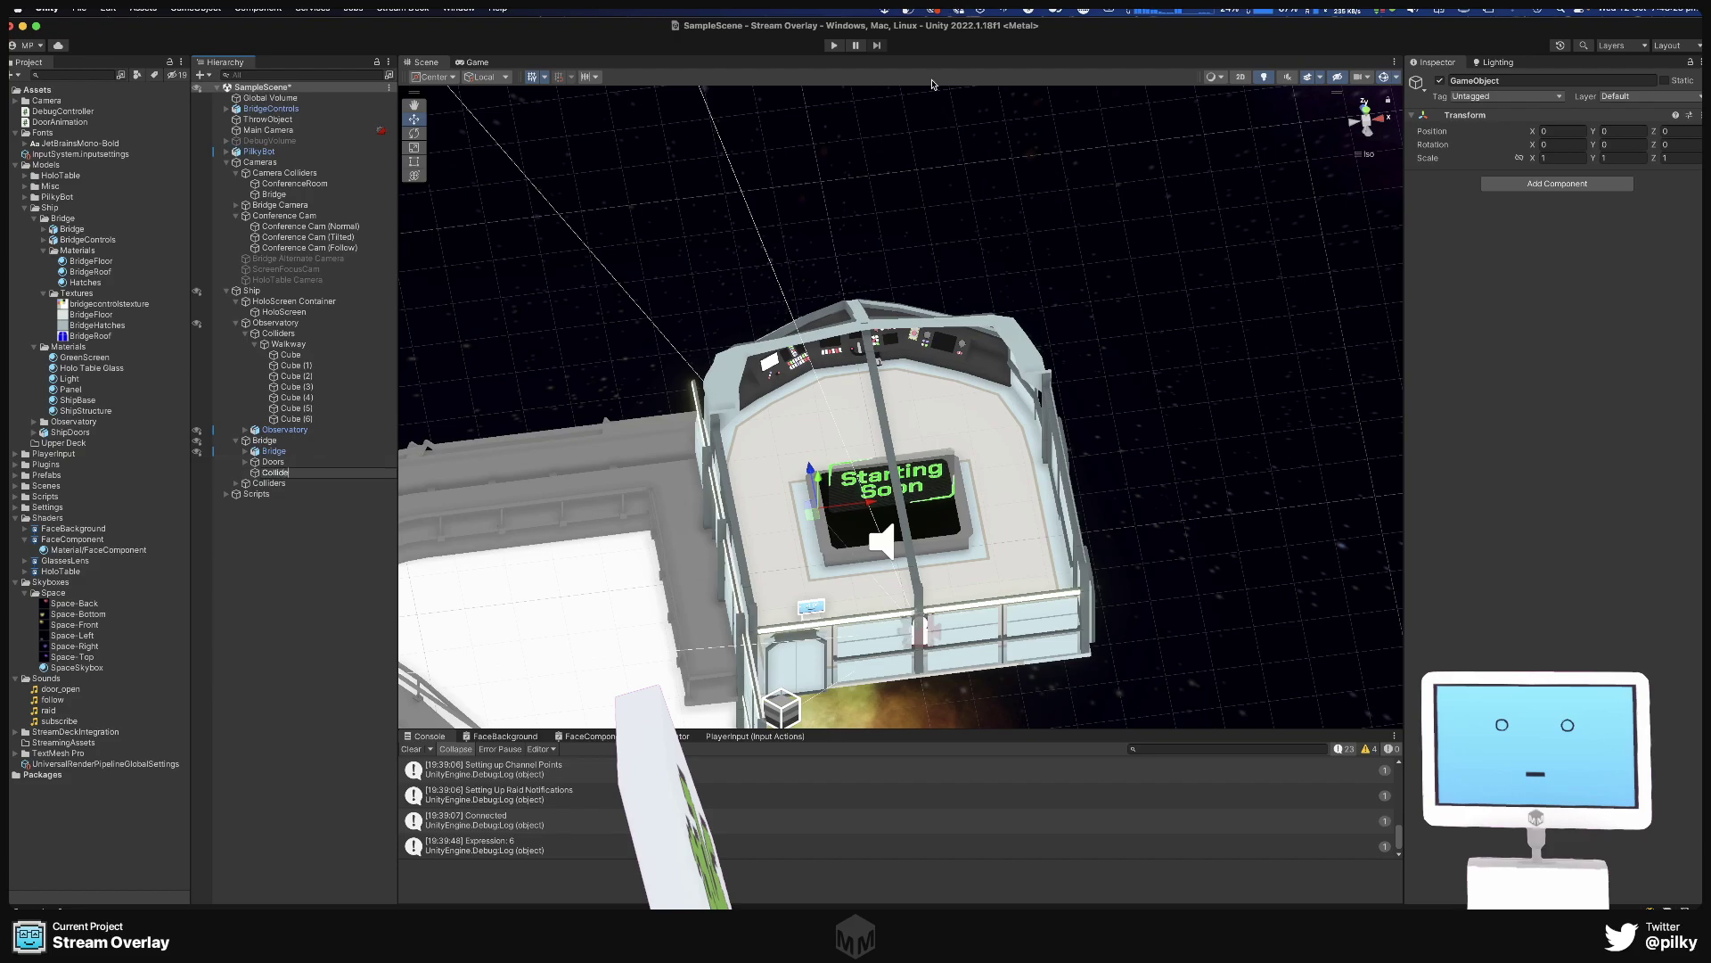
pyautogui.click(1061, 401)
pyautogui.keyDown('alt'); pyautogui.moveTo(1061, 401); pyautogui.dragTo(1055, 445); pyautogui.keyUp('alt')
pyautogui.click(277, 472)
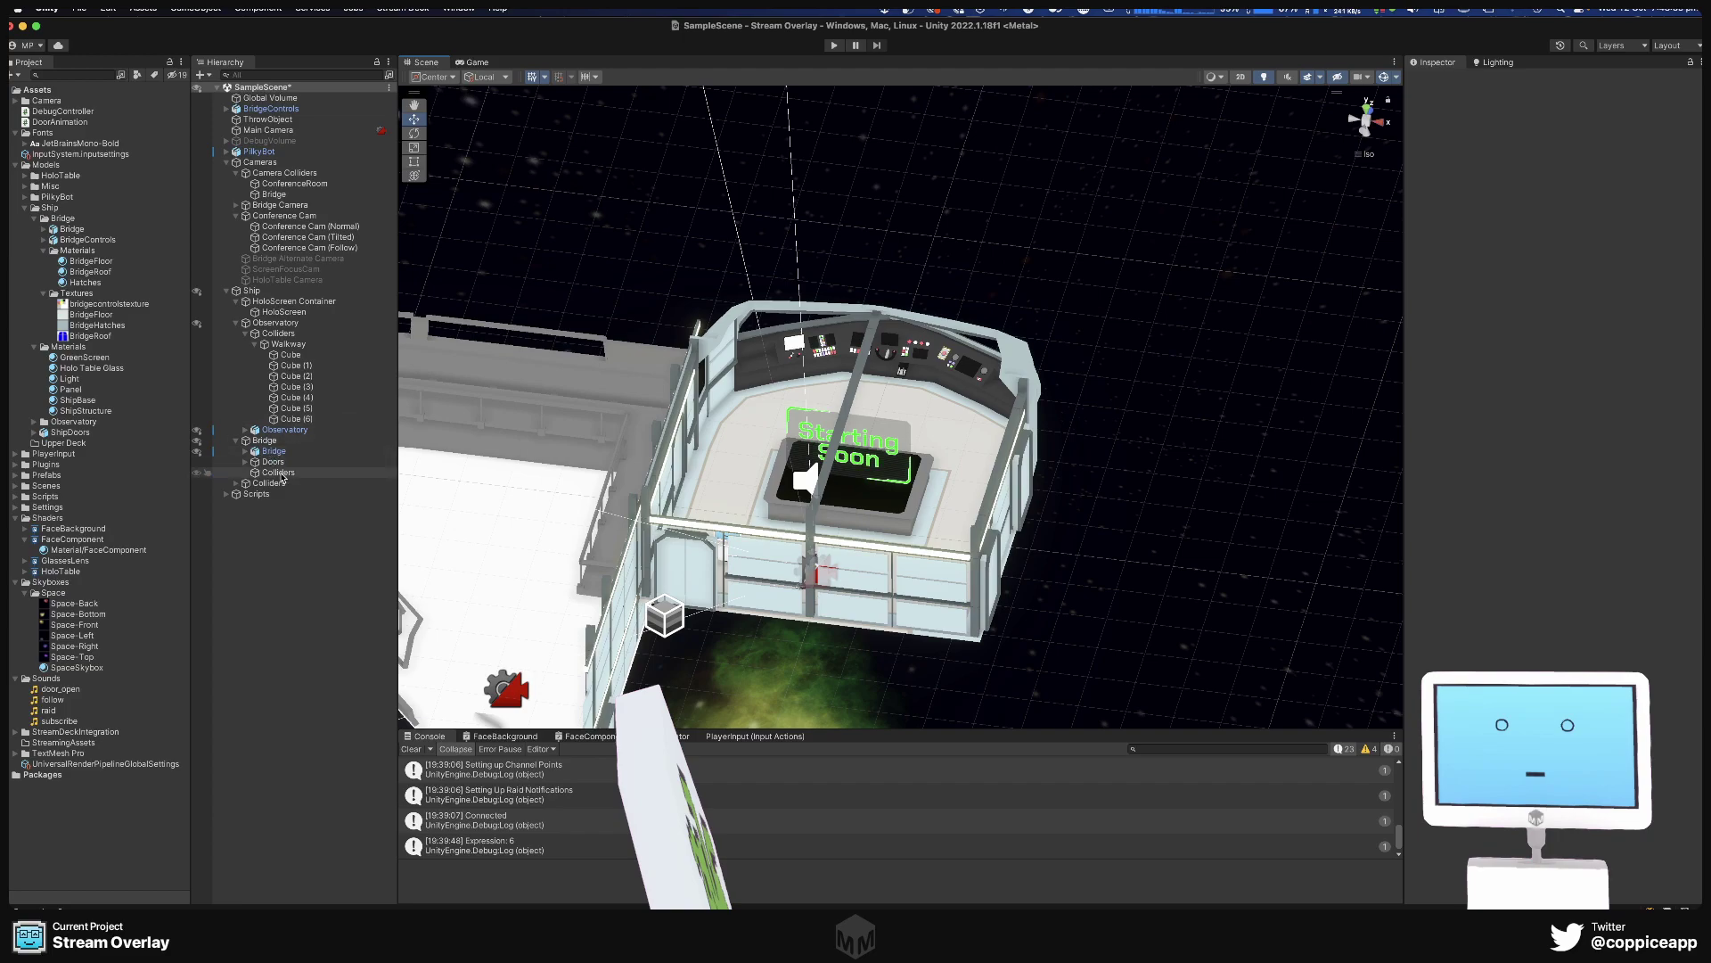
# Create a cube under Bridge's Colliders object and name it HoloTable.
pyautogui.rightClick(281, 475)
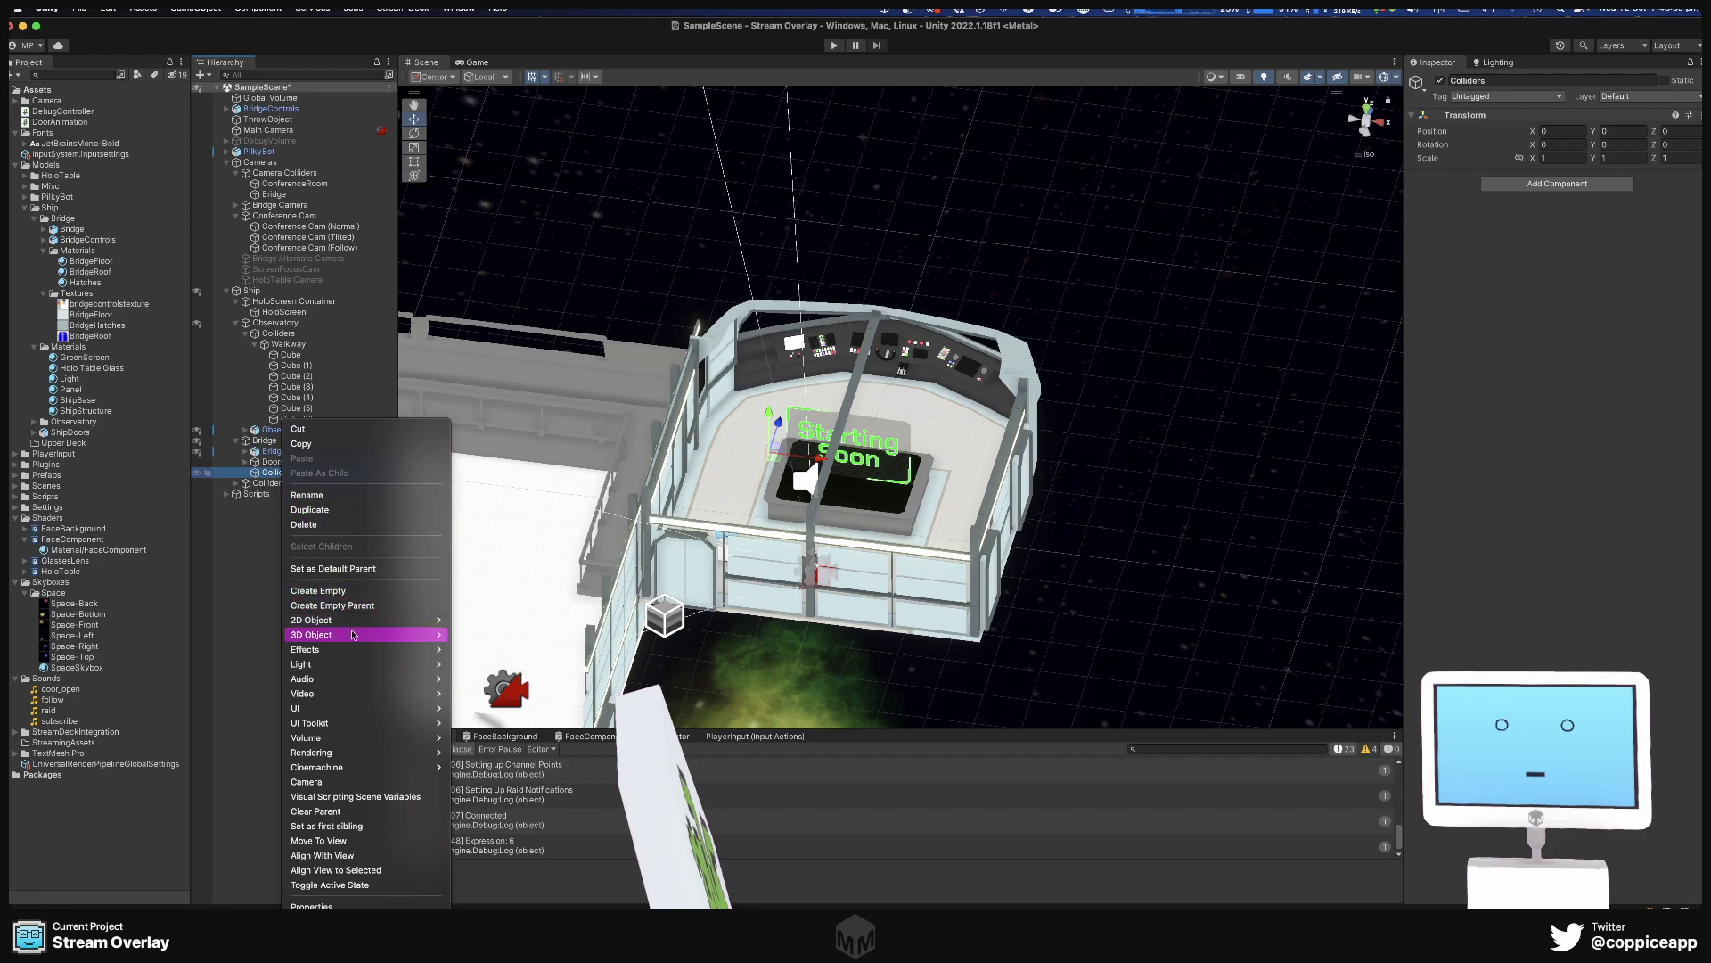
pyautogui.moveTo(352, 634)
pyautogui.click(472, 634)
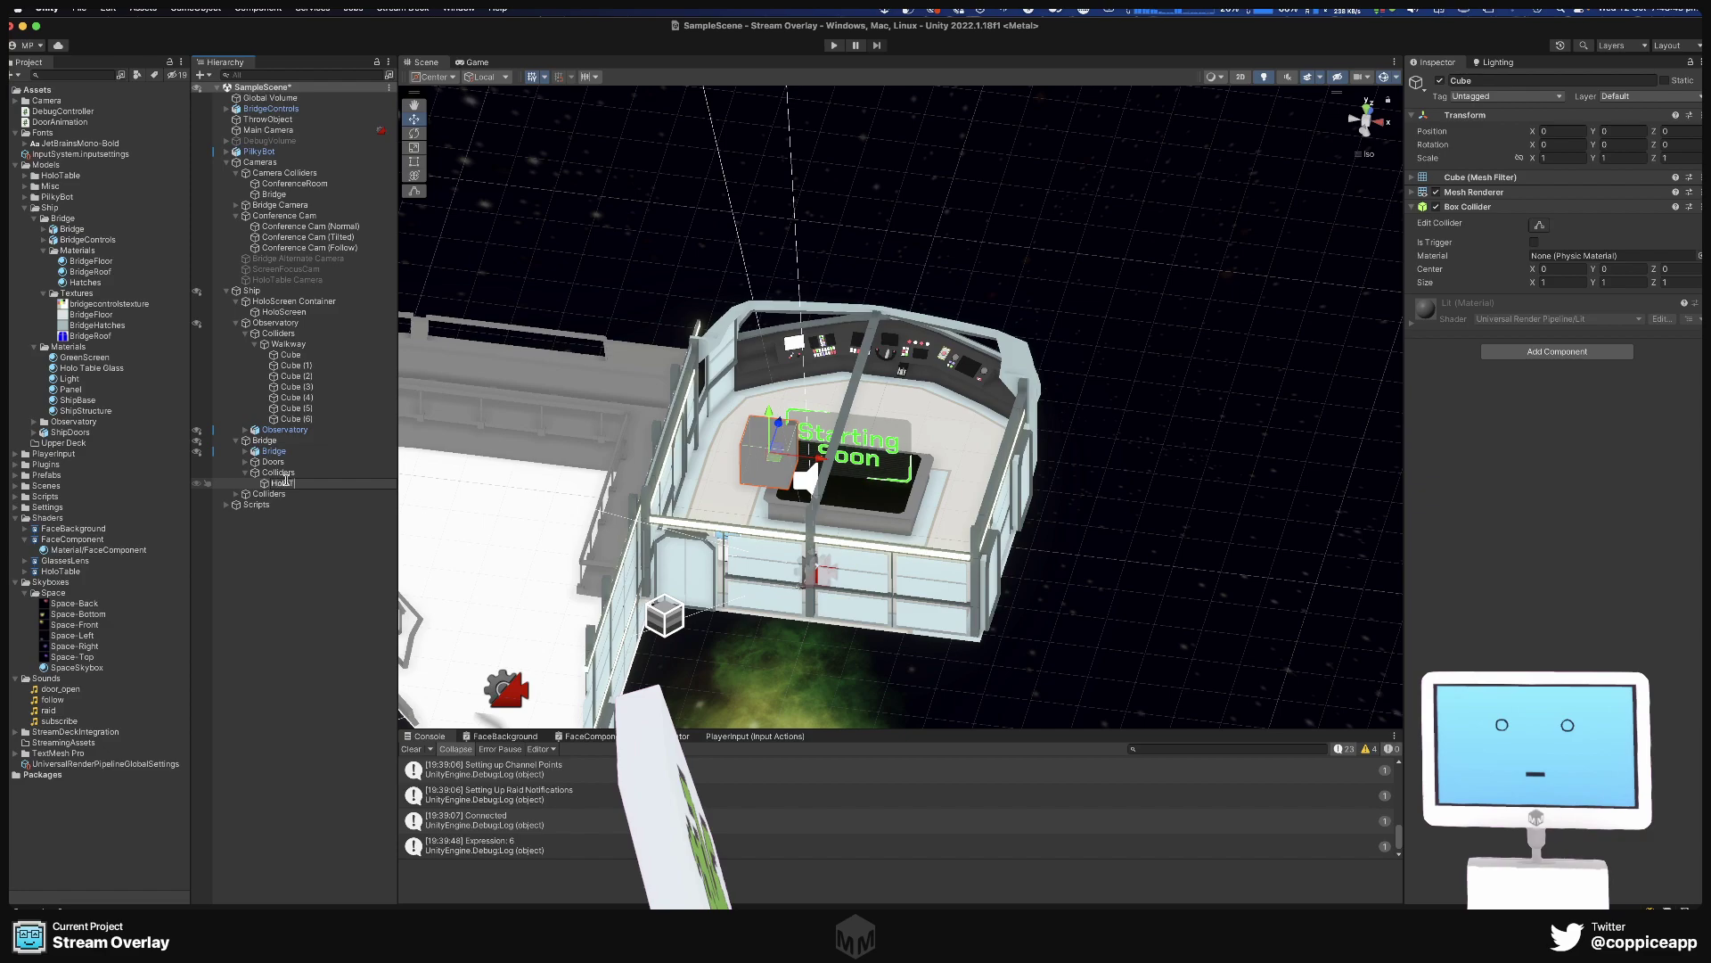
pyautogui.press('Return')
# Duplicate the HoloTable cube and rename the copy Console.
pyautogui.rightClick(287, 484)
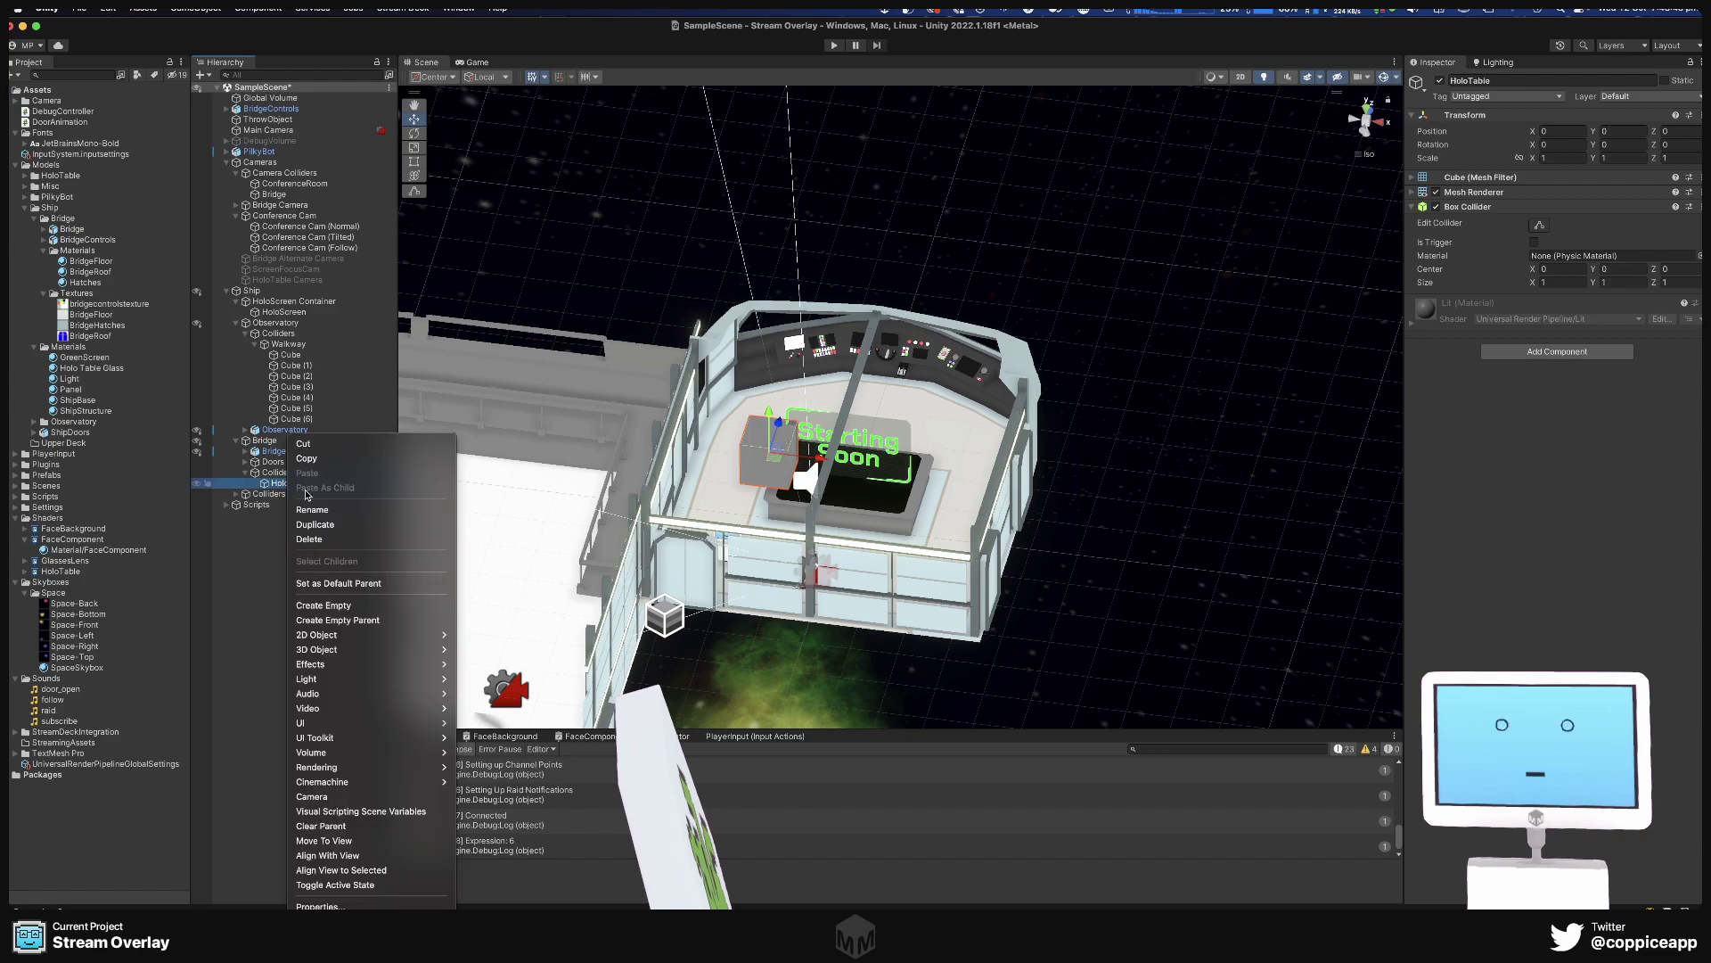
pyautogui.click(303, 524)
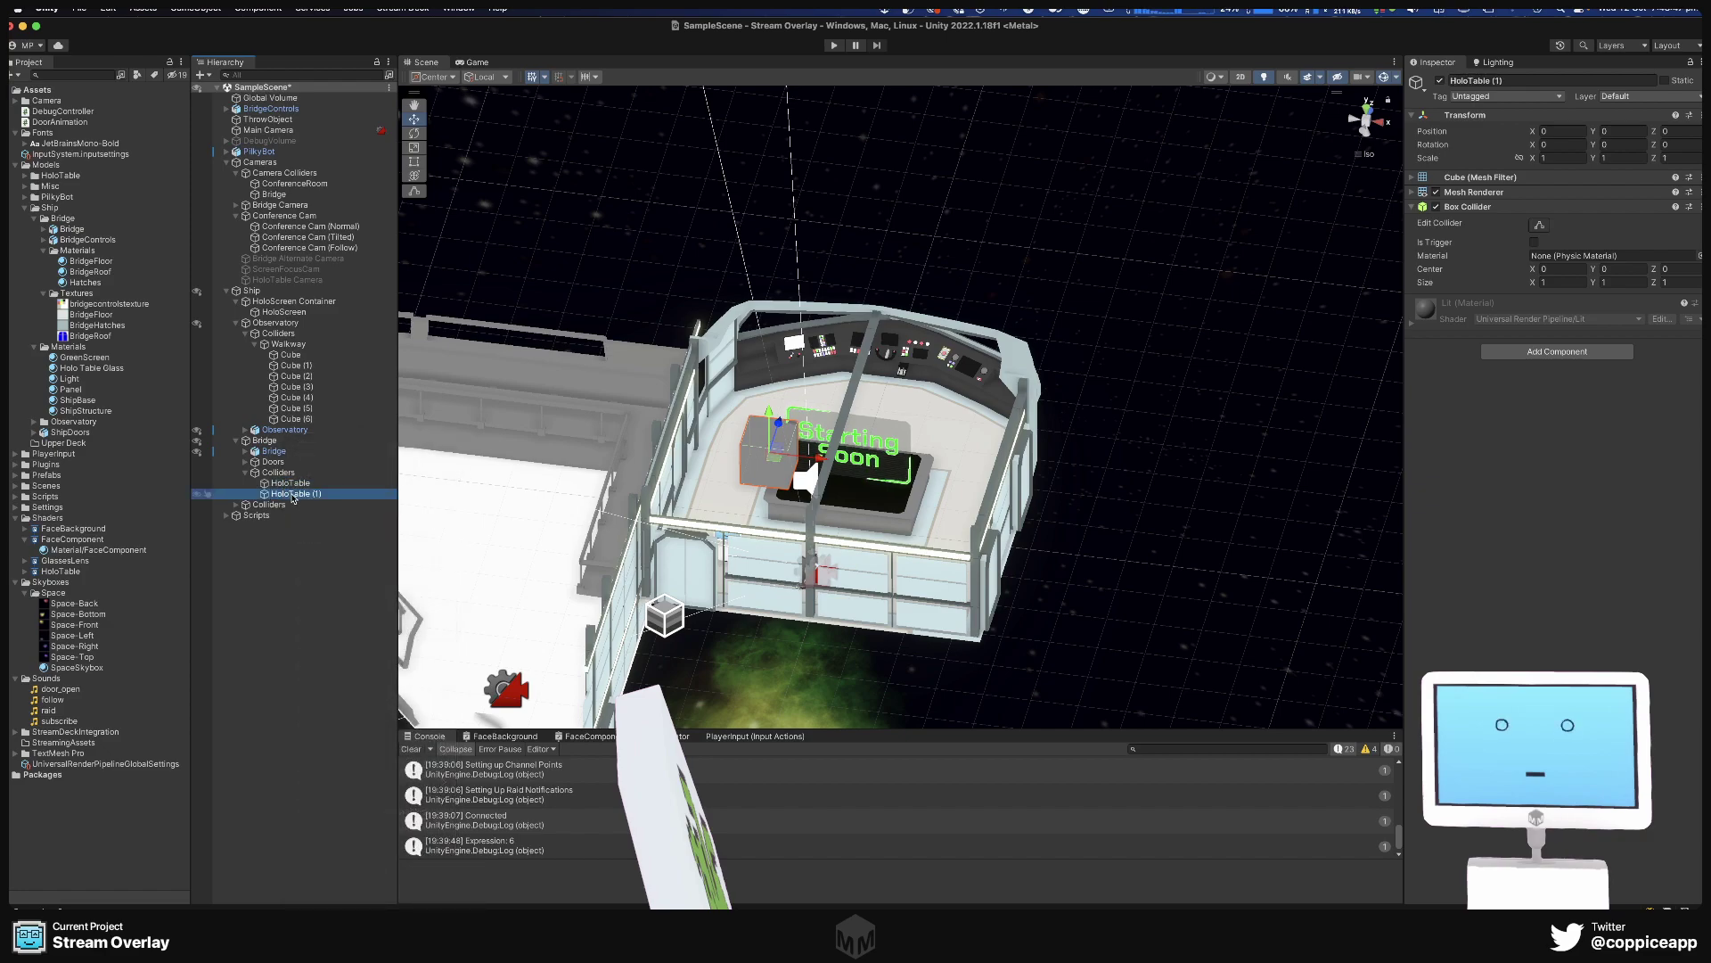
pyautogui.press('Return')
pyautogui.write('Console')
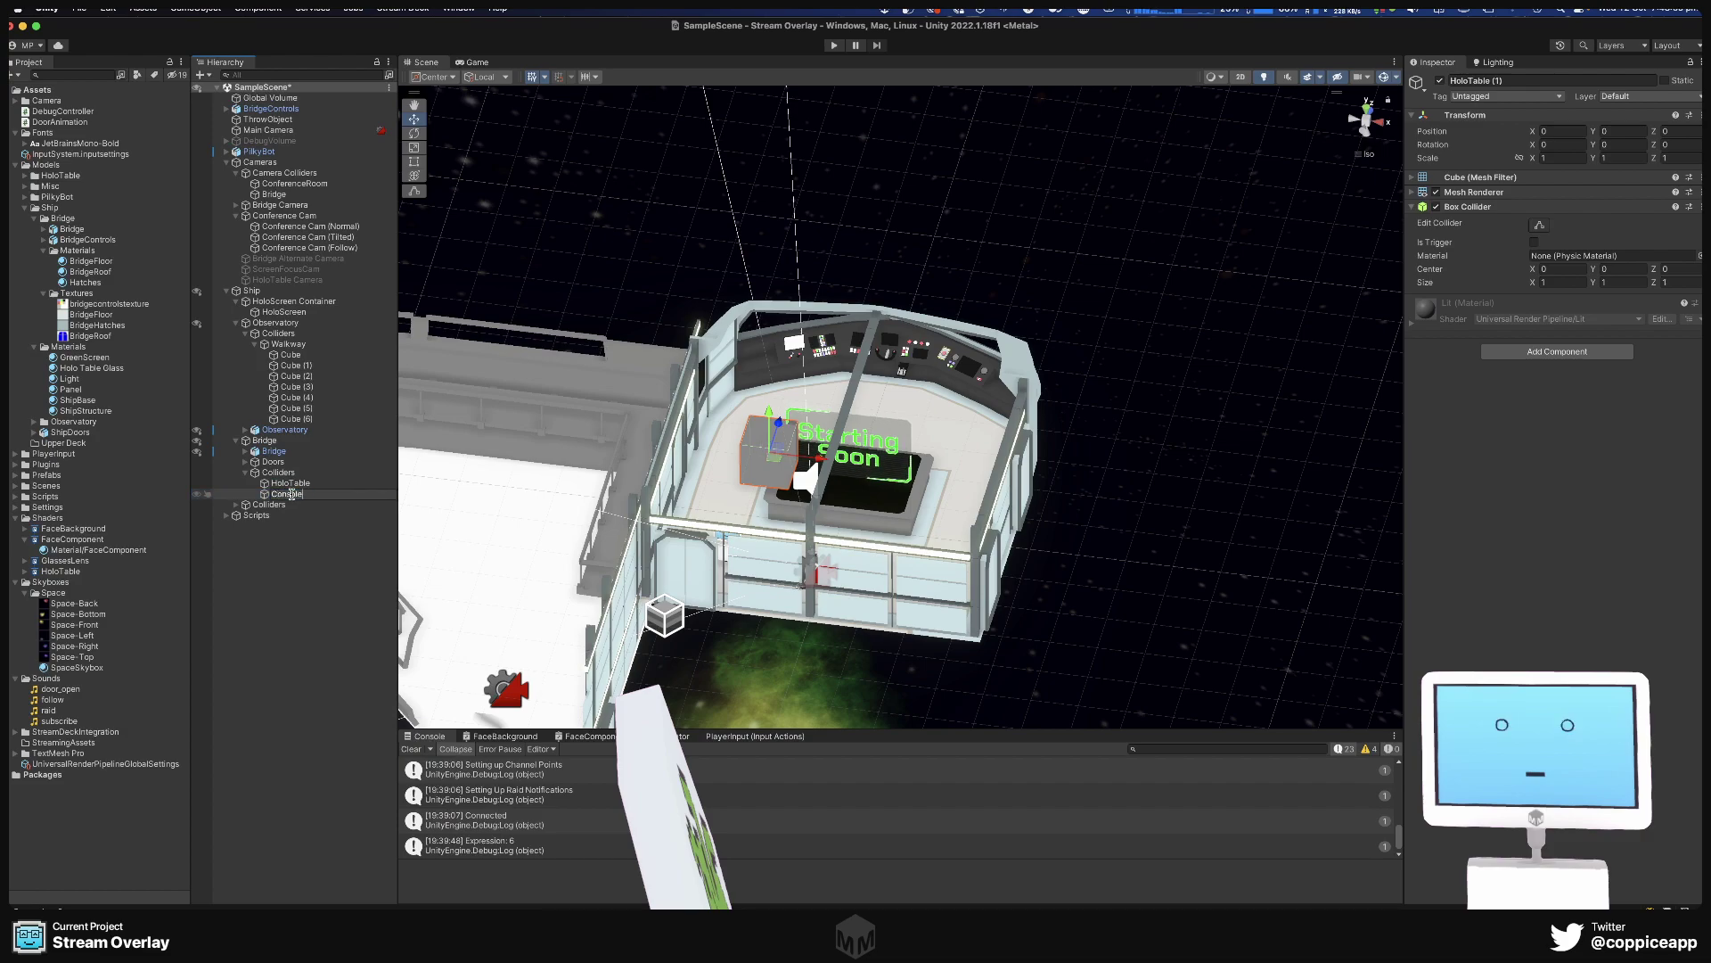
pyautogui.press('Return')
# Duplicate the Console cube twice so Bridge's Colliders holds three console colliders.
pyautogui.rightClick(288, 496)
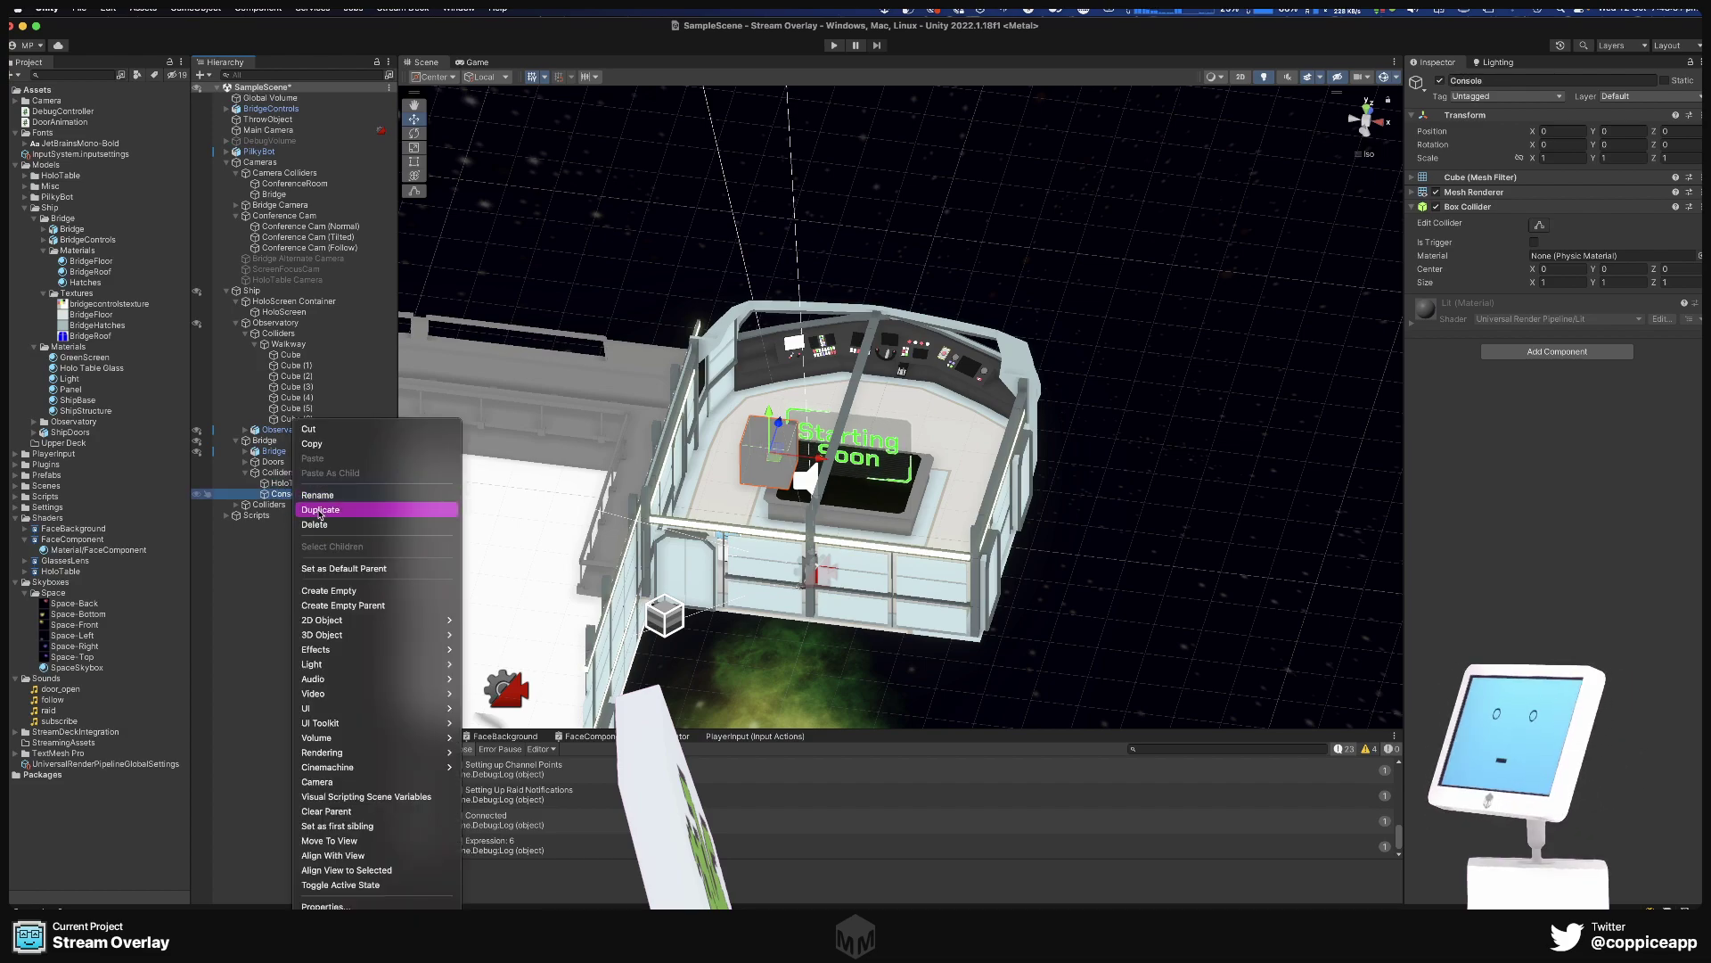
pyautogui.click(320, 509)
pyautogui.rightClick(287, 505)
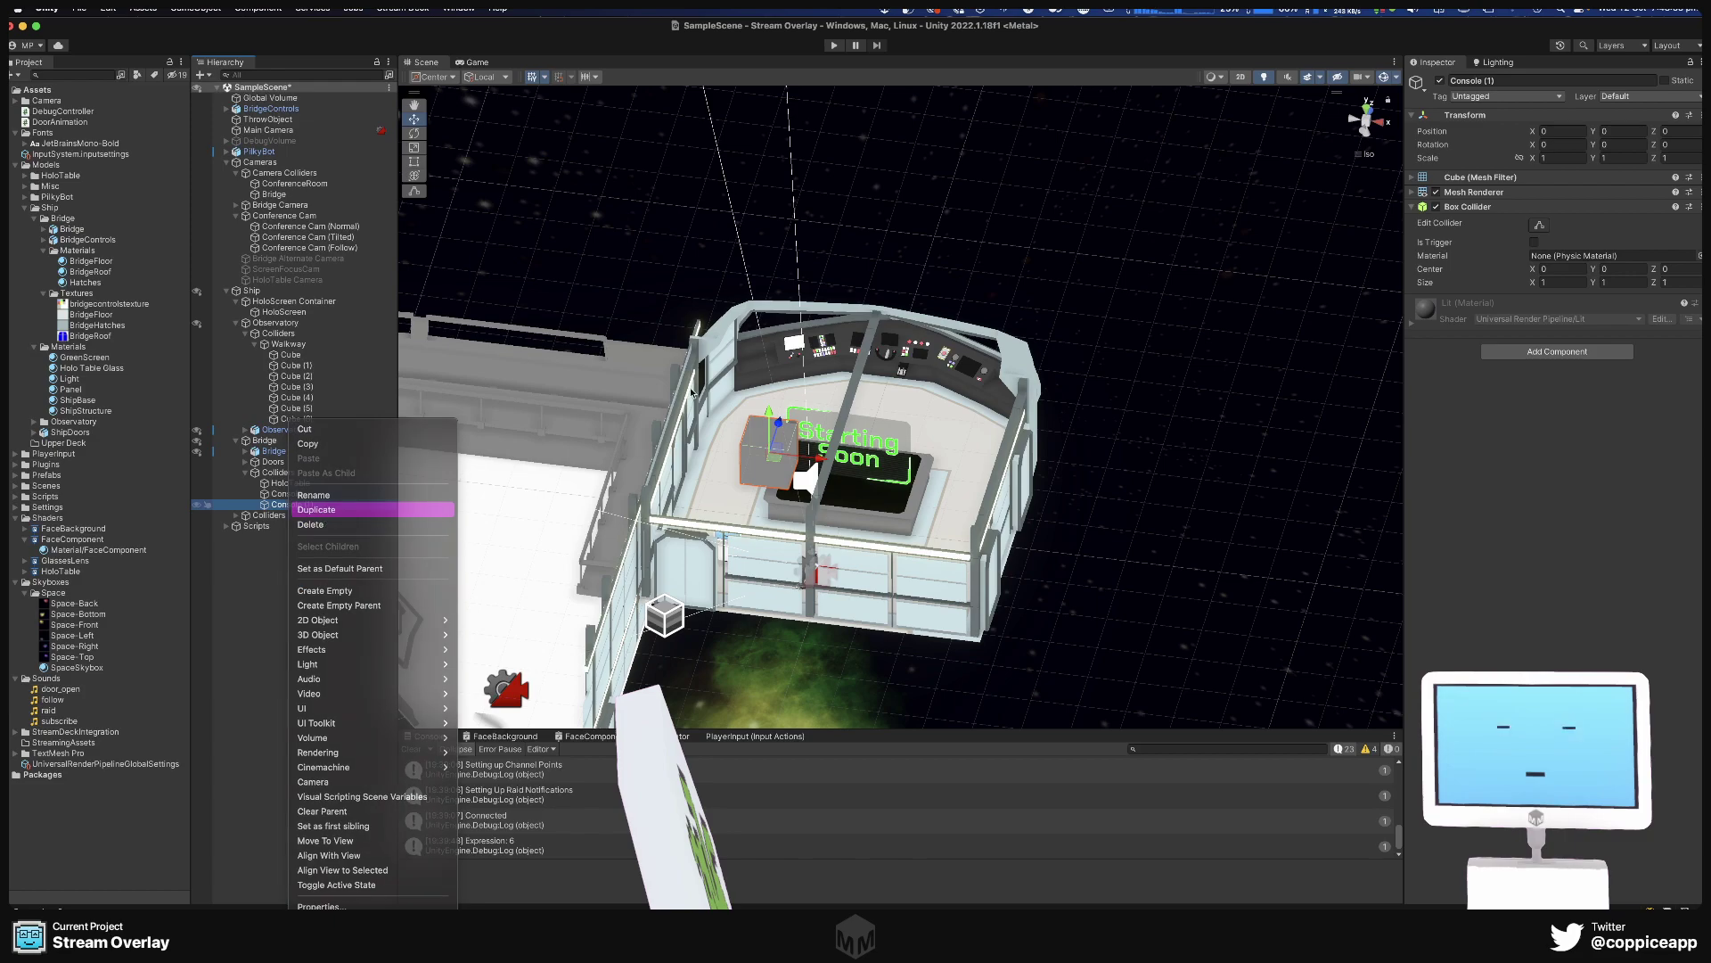
pyautogui.click(320, 520)
pyautogui.keyDown('alt'); pyautogui.moveTo(959, 426); pyautogui.dragTo(869, 228); pyautogui.keyUp('alt')
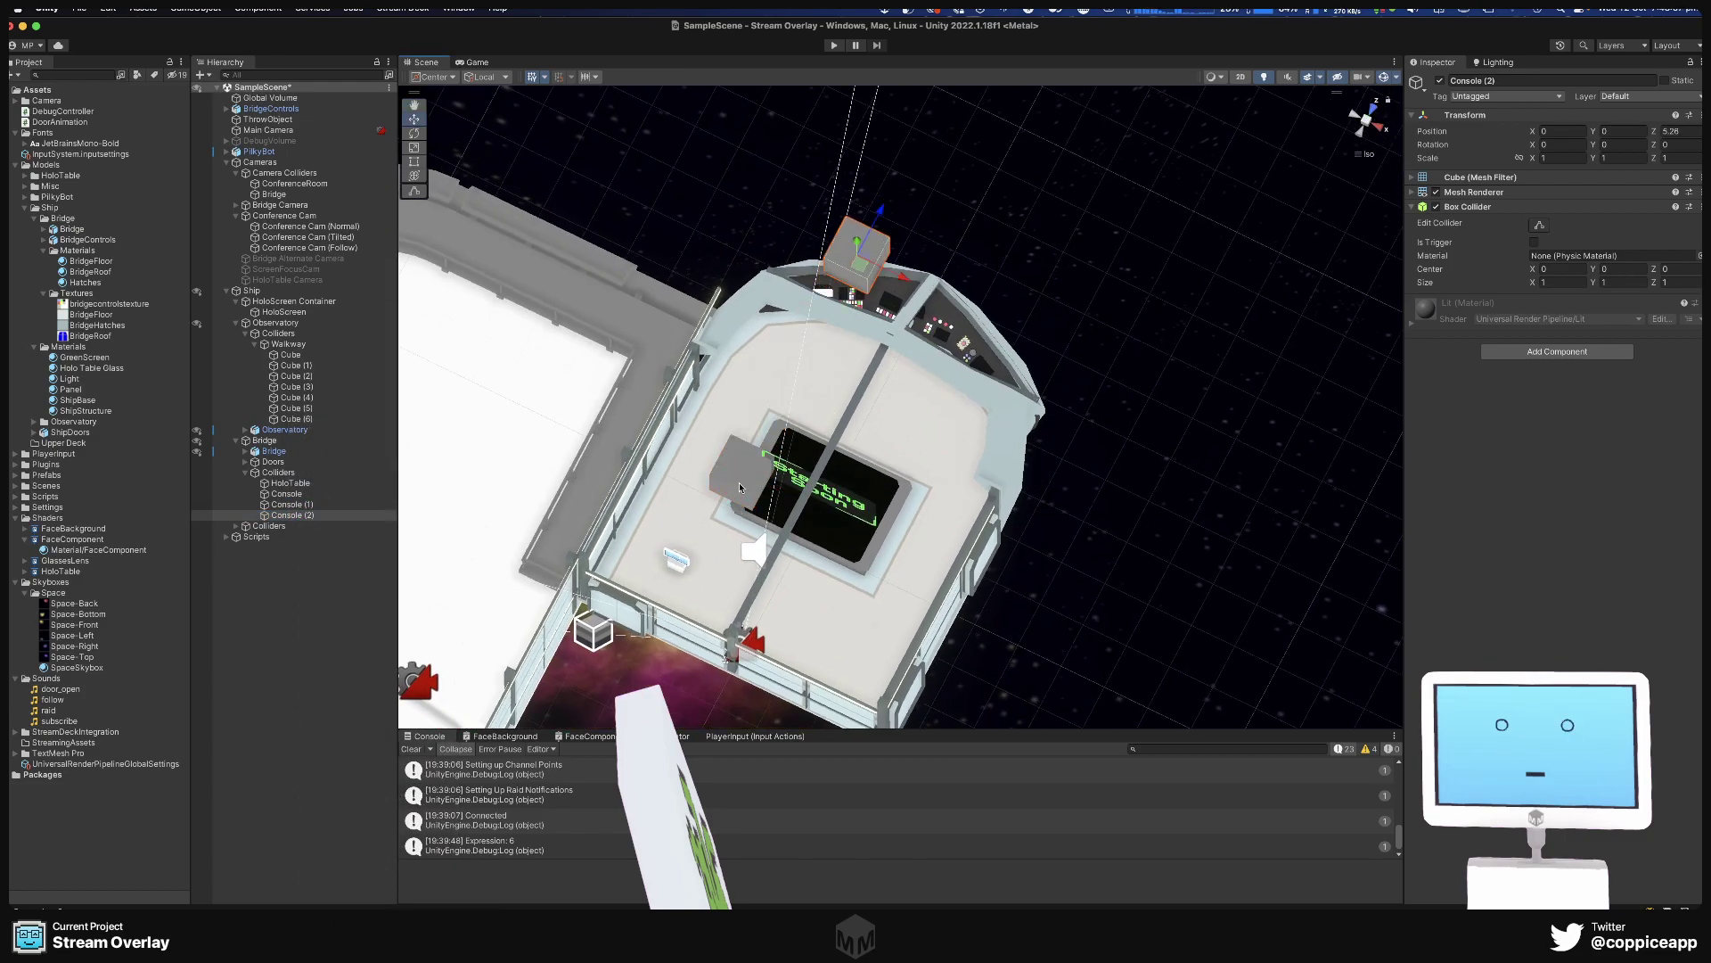
pyautogui.click(303, 504)
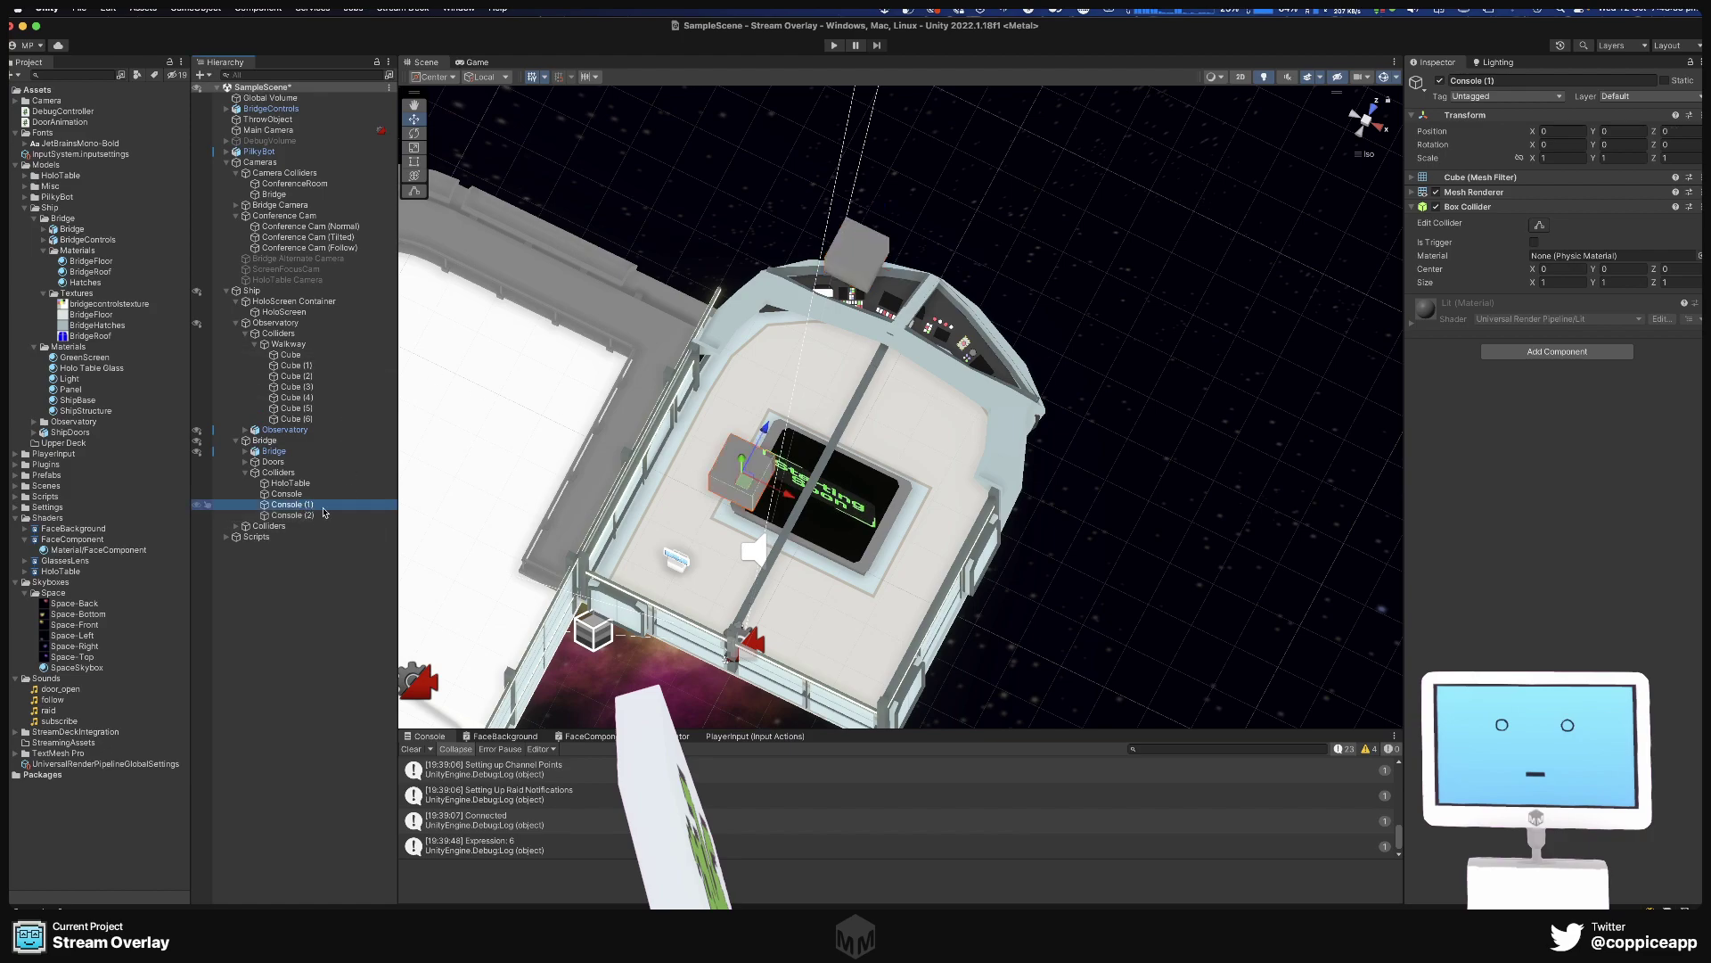
pyautogui.press('super+z')
pyautogui.press('super+z')
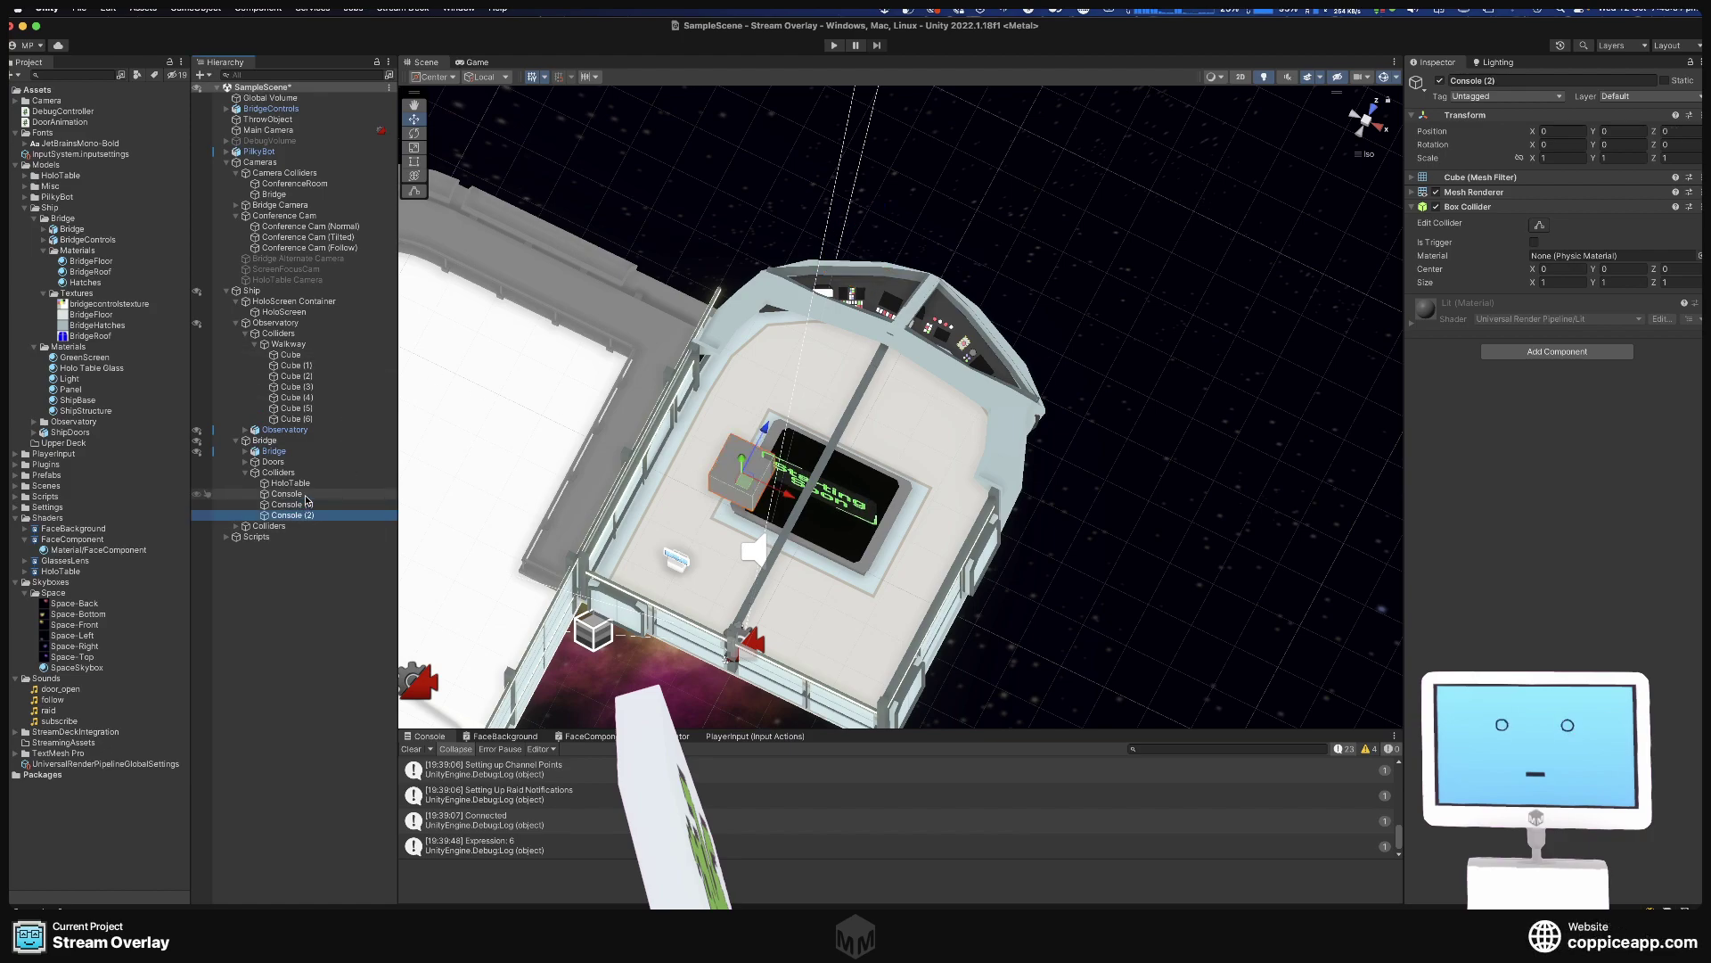
# Move all three Console colliders together beyond the front of the bridge, to about Z 5.99.
pyautogui.keyDown('shift'); pyautogui.click(294, 494); pyautogui.keyUp('shift')
pyautogui.moveTo(763, 436); pyautogui.dragTo(958, 224)
pyautogui.keyDown('alt'); pyautogui.moveTo(515, 504); pyautogui.dragTo(883, 475); pyautogui.keyUp('alt')
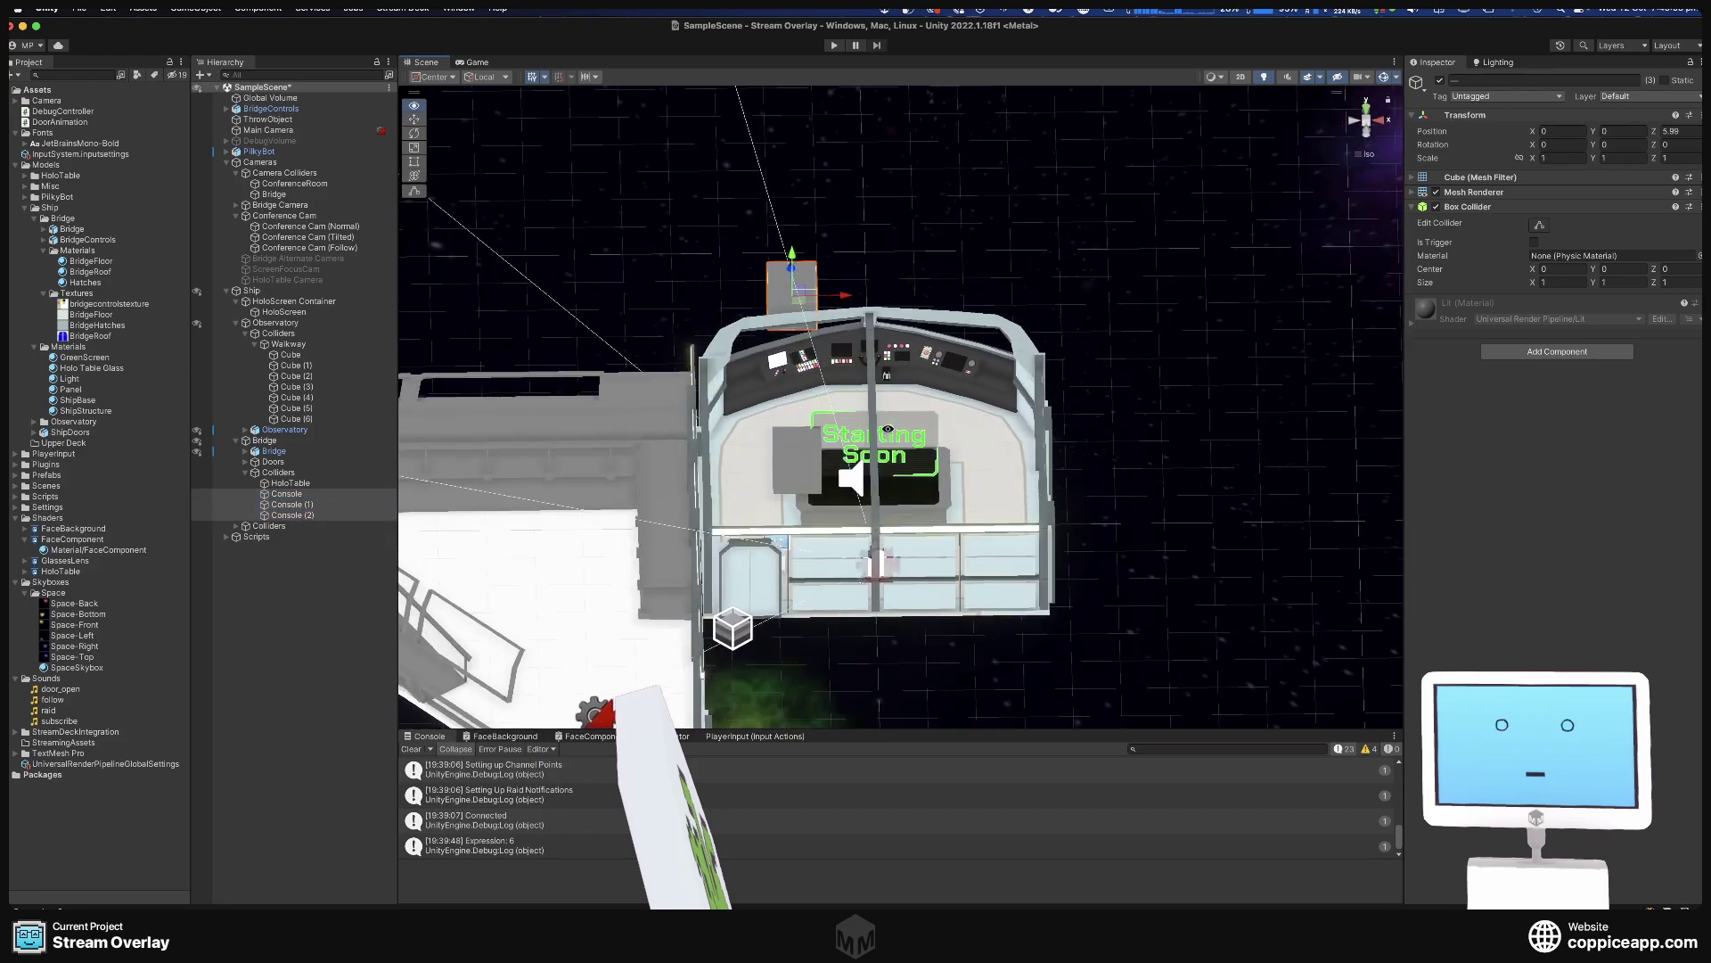
# Move the HoloTable collider onto the holo table at about X 1.549, Y -0.868, Z 0.539 and scale it to about 3.23 × 1 × 2.16.
pyautogui.scroll(5, 883, 475)
pyautogui.click(618, 535)
pyautogui.keyDown('alt'); pyautogui.moveTo(618, 534); pyautogui.dragTo(713, 490); pyautogui.keyUp('alt')
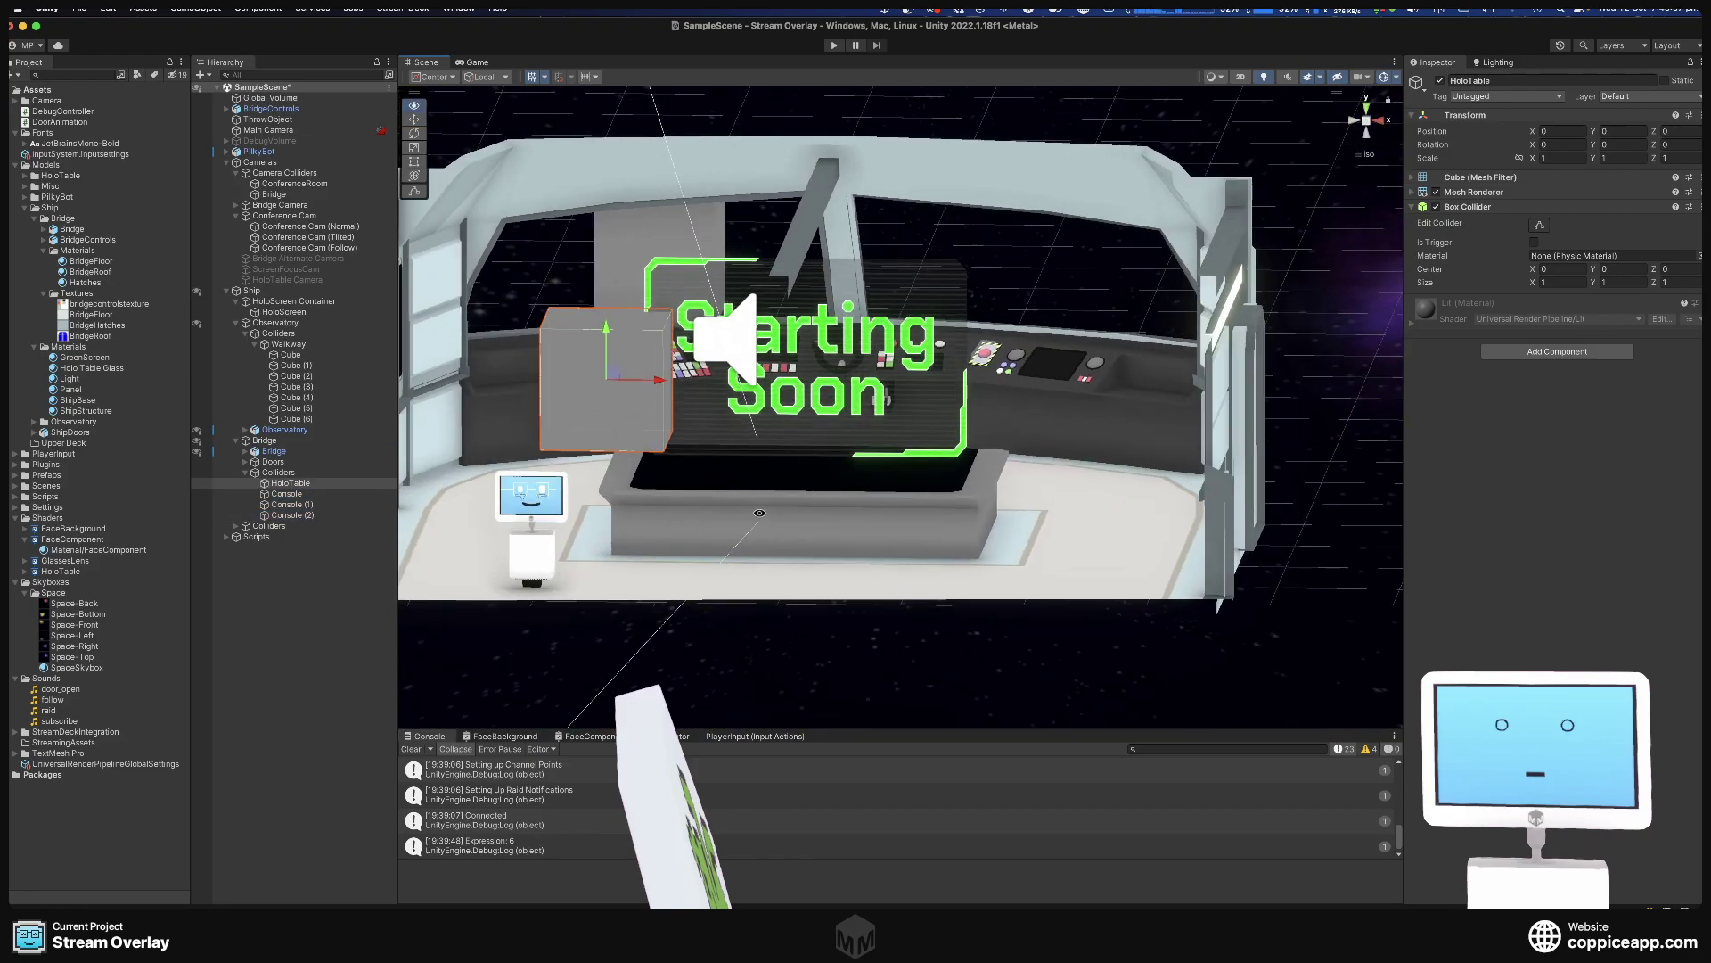
pyautogui.scroll(3, 728, 482)
pyautogui.moveTo(680, 401); pyautogui.dragTo(776, 401)
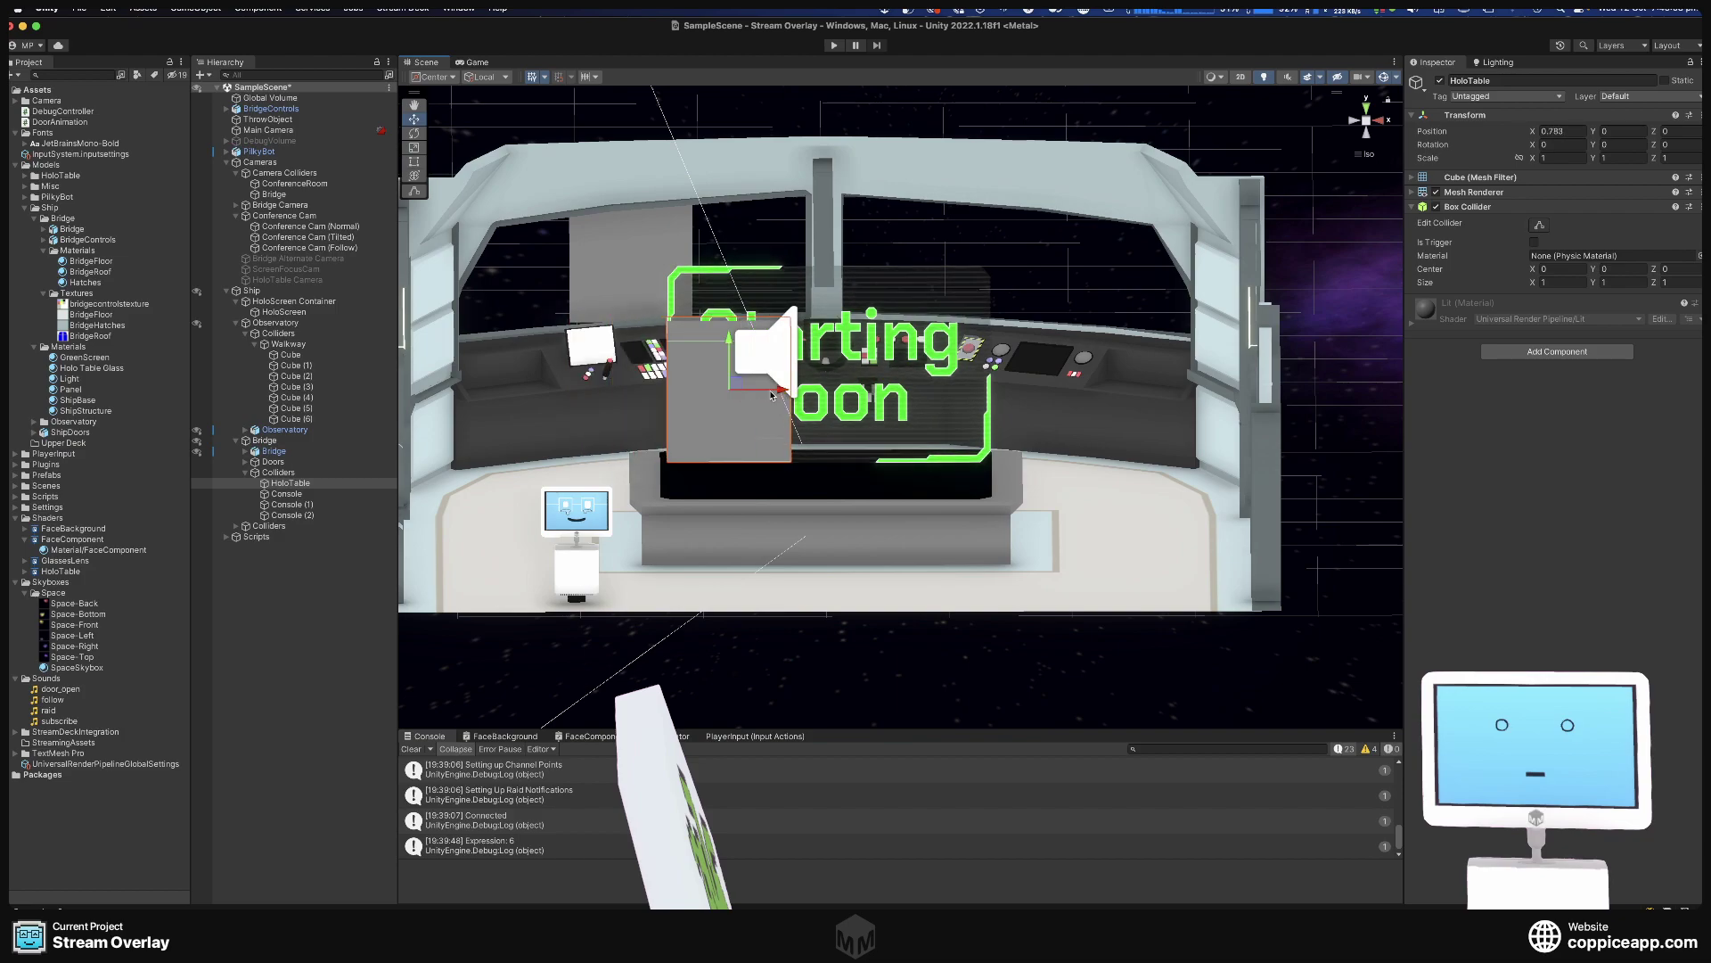
pyautogui.moveTo(737, 343); pyautogui.dragTo(777, 221)
pyautogui.press('r')
pyautogui.press('r')
pyautogui.moveTo(834, 297); pyautogui.dragTo(952, 307)
pyautogui.keyDown('alt'); pyautogui.moveTo(986, 371); pyautogui.dragTo(1025, 351); pyautogui.keyUp('alt')
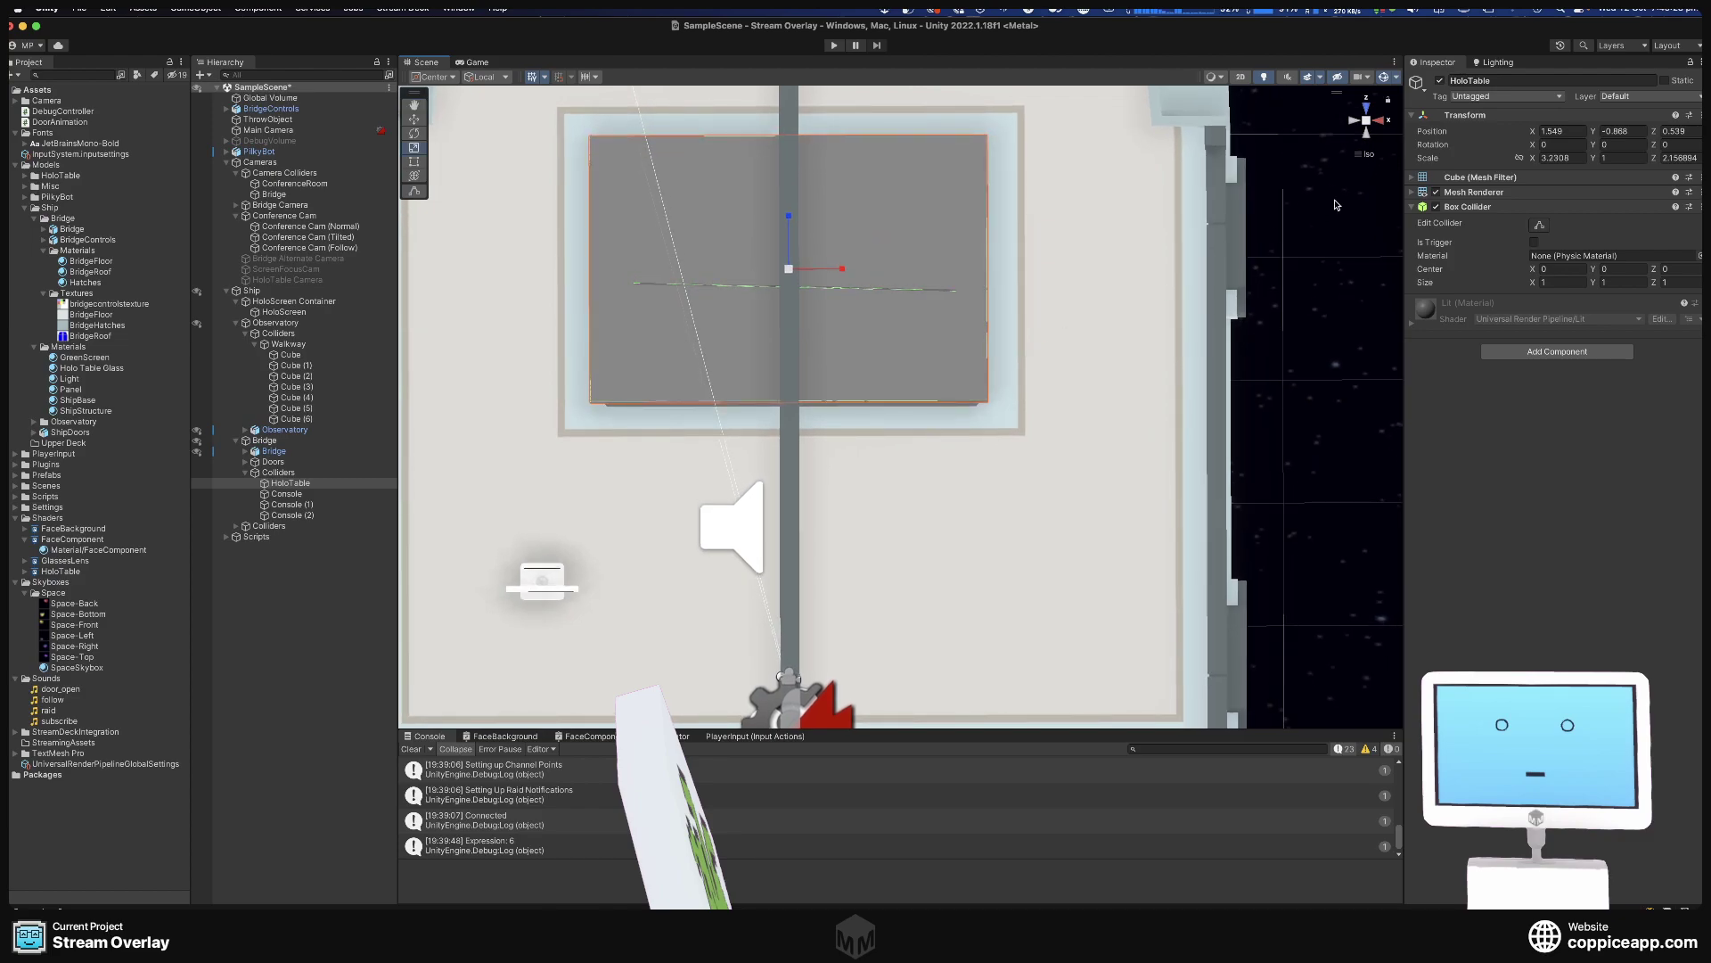
# Switch the scene to the Top view and fine-tune the HoloTable collider's depth and X position over the table.
pyautogui.click(1364, 160)
pyautogui.click(1363, 161)
pyautogui.rightClick(1363, 162)
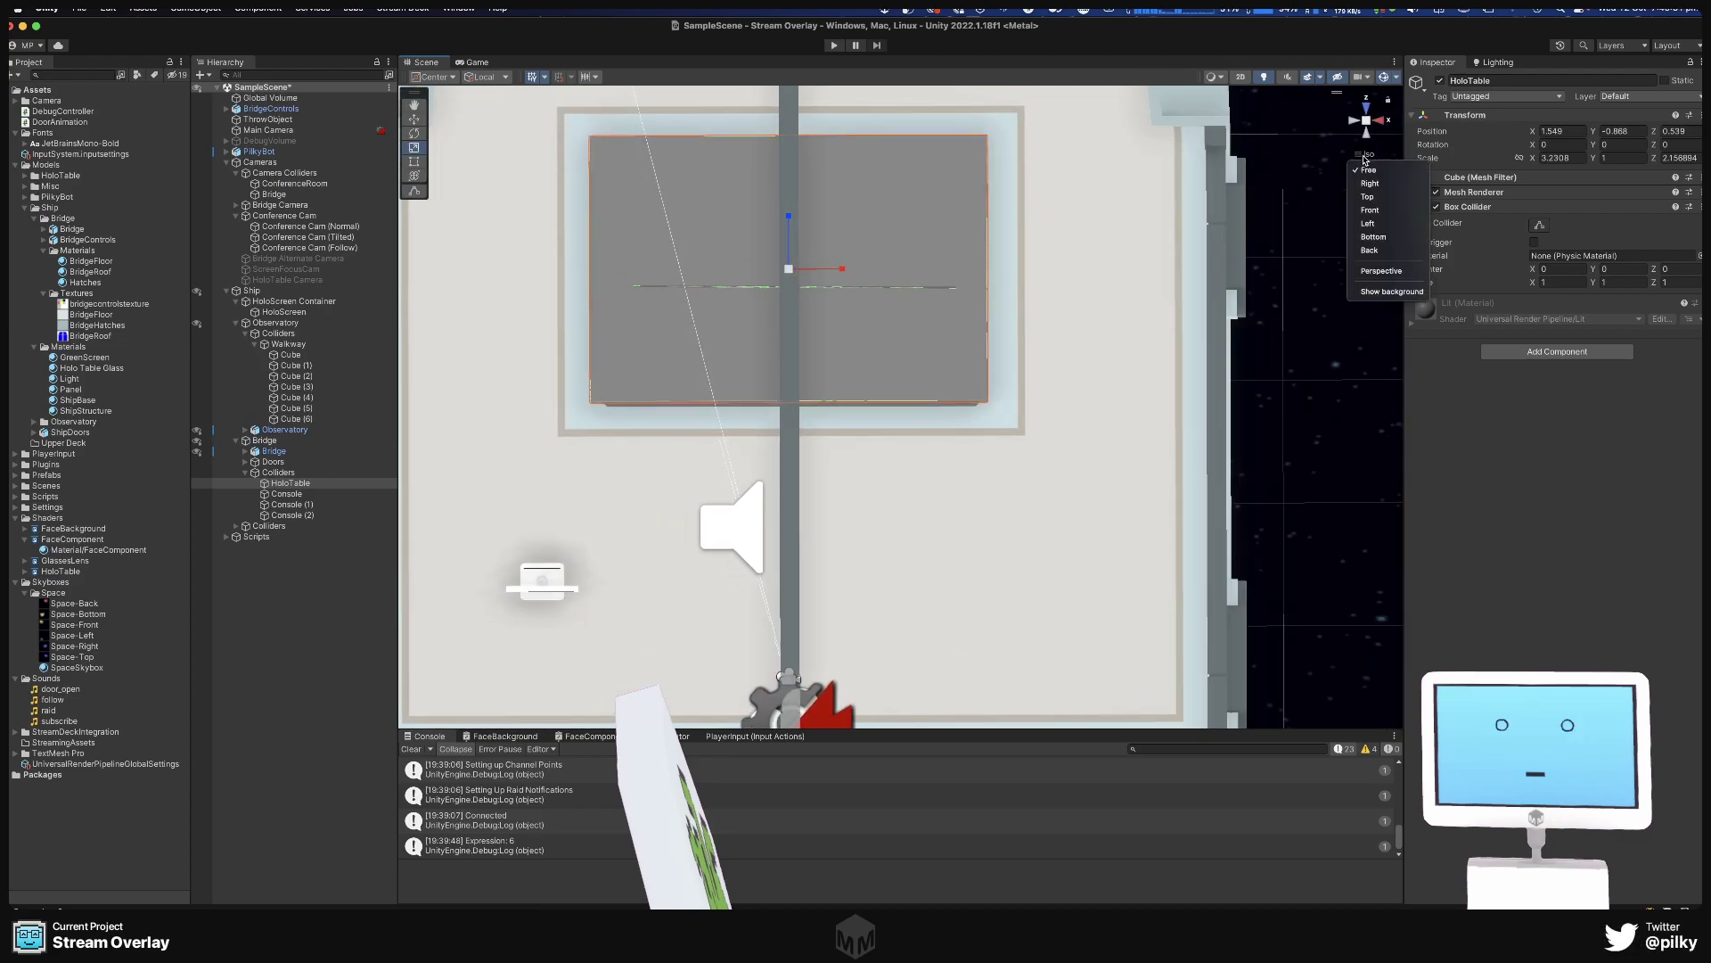
pyautogui.click(1397, 197)
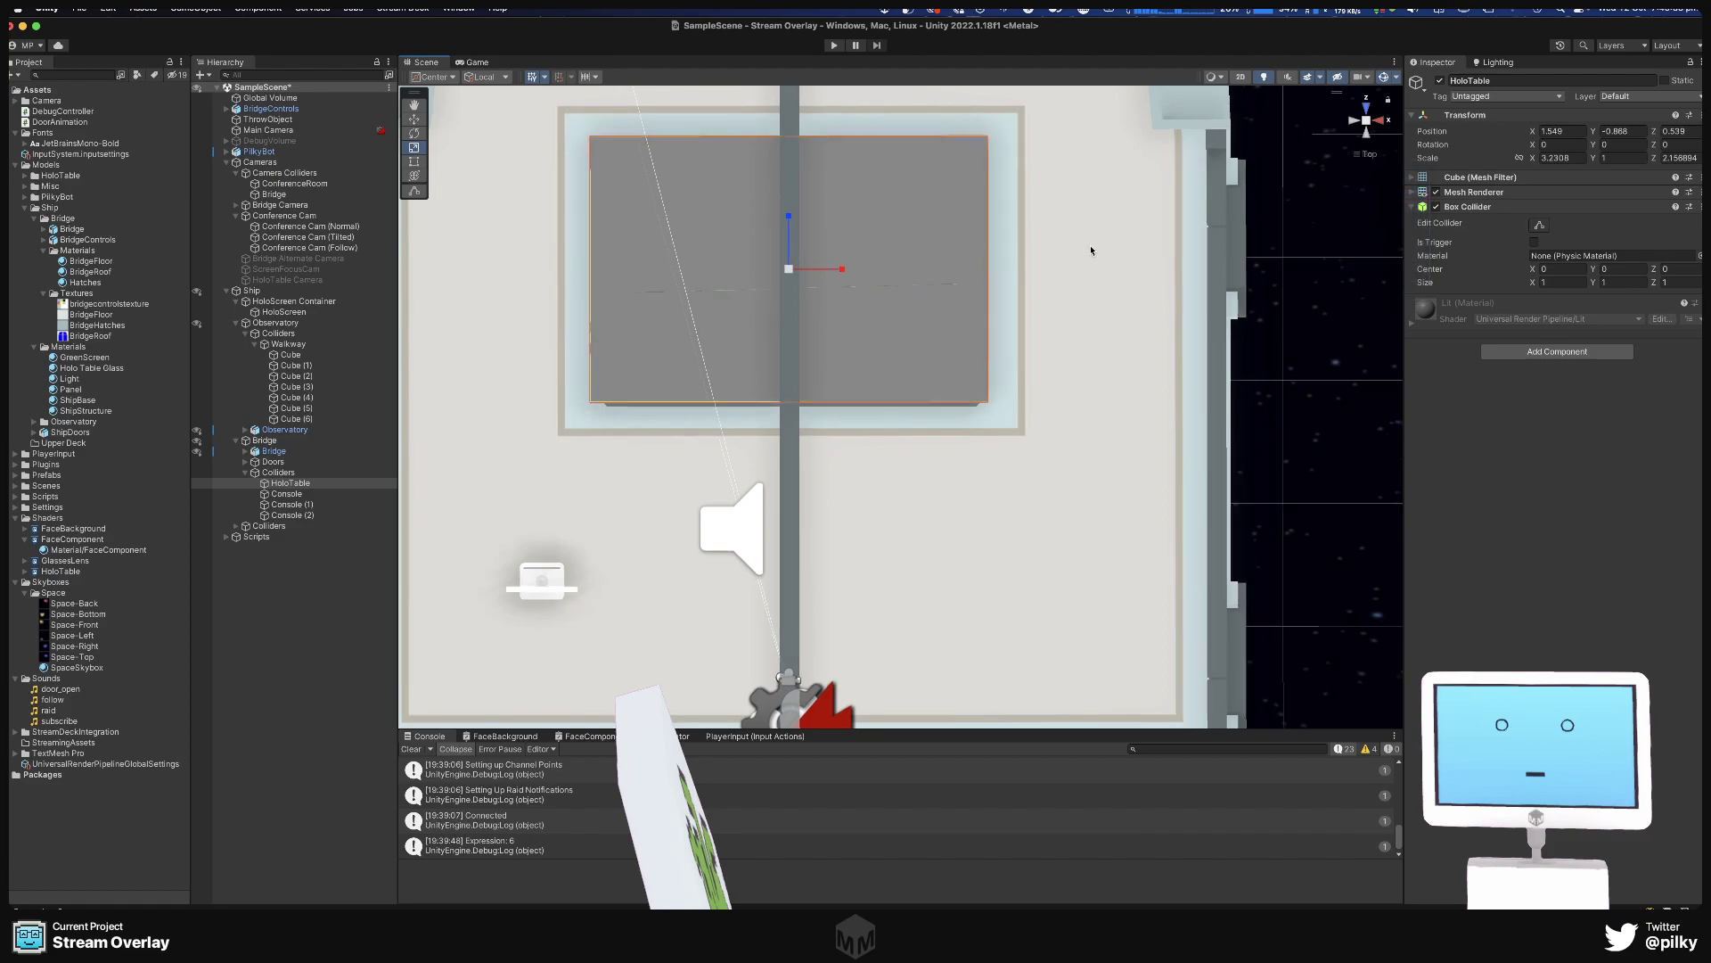
pyautogui.moveTo(791, 217); pyautogui.dragTo(787, 218)
pyautogui.press('w')
pyautogui.moveTo(854, 270)
pyautogui.mouseDown()
pyautogui.moveTo(871, 271)
pyautogui.moveTo(842, 271)
pyautogui.mouseUp()
# Fit Console (2) over the centre console at about X 1.596, Z 4.807, scaling it to 2.15 along X and 0.625 along Z.
pyautogui.moveTo(888, 215); pyautogui.dragTo(618, 224, button='middle')
pyautogui.click(619, 224)
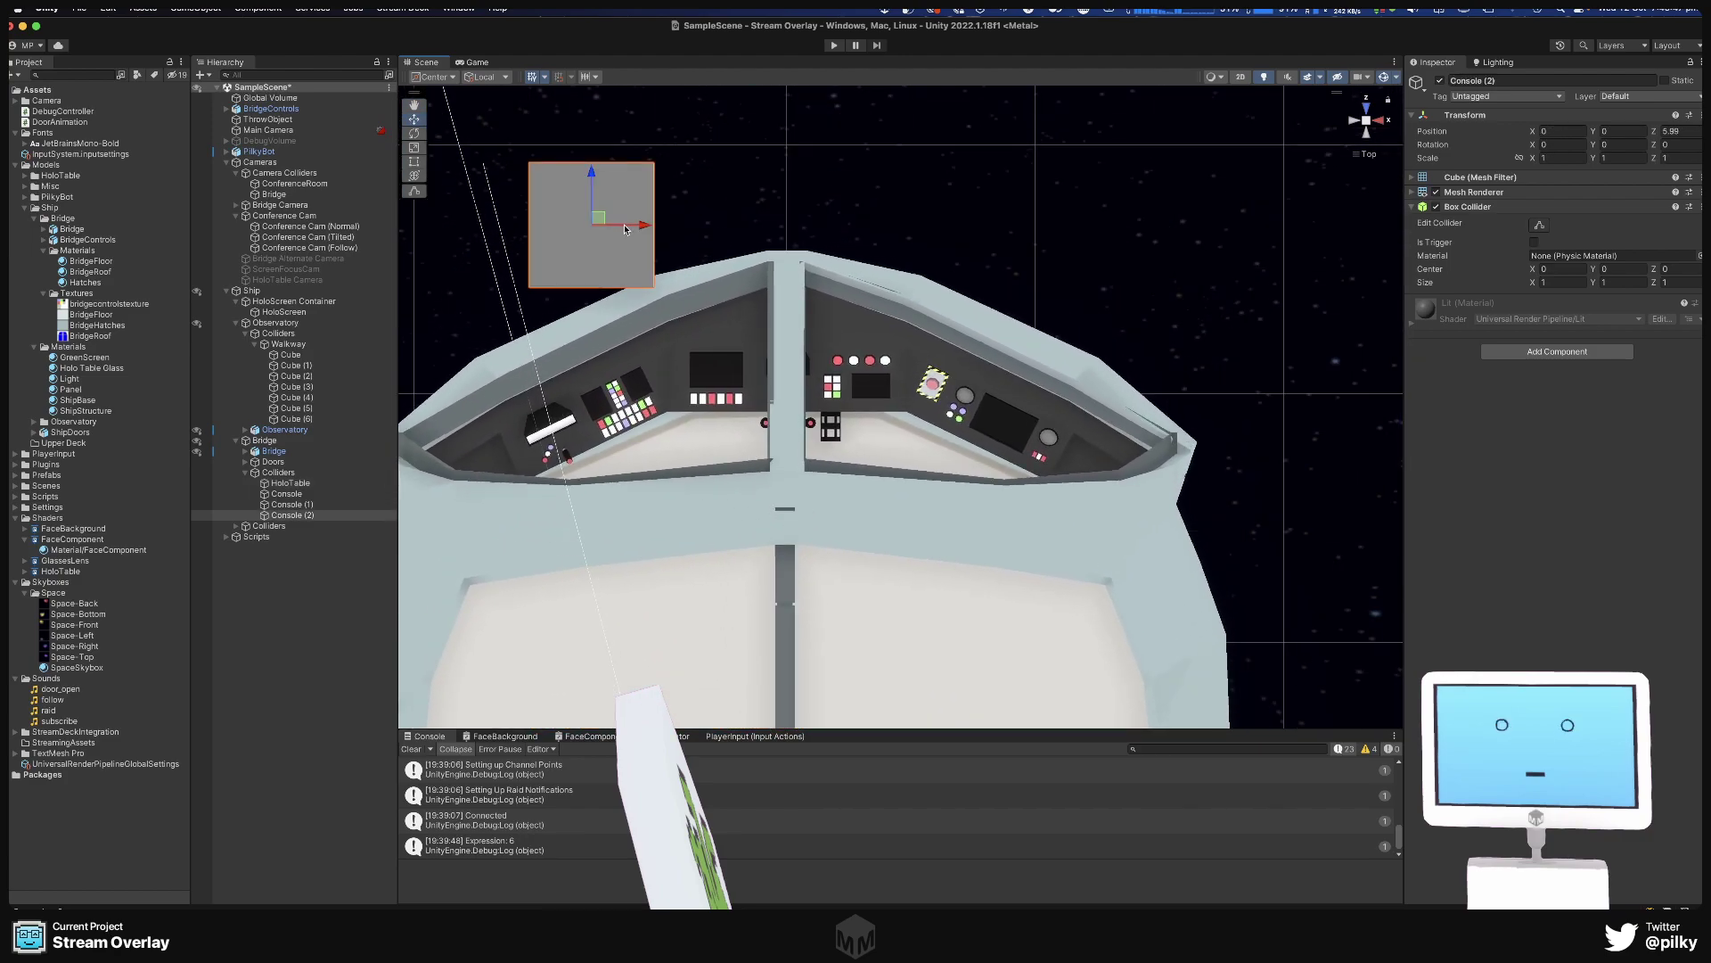
pyautogui.moveTo(652, 231); pyautogui.dragTo(846, 229)
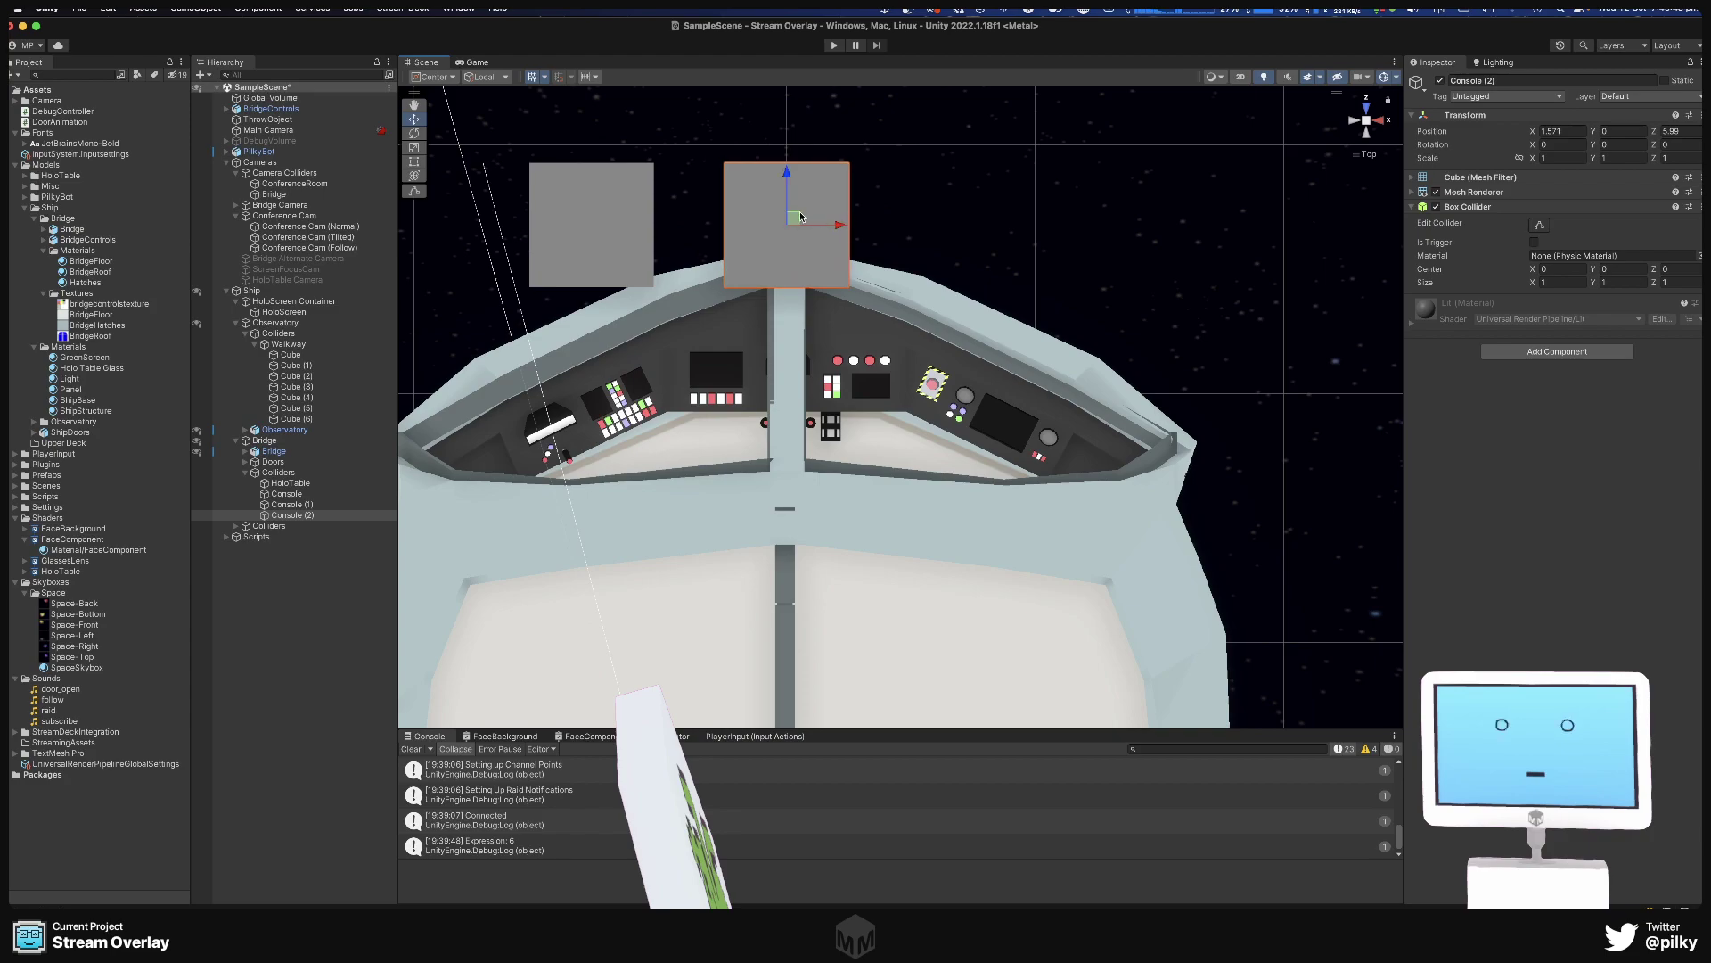
pyautogui.moveTo(783, 179); pyautogui.dragTo(899, 357)
pyautogui.press('r')
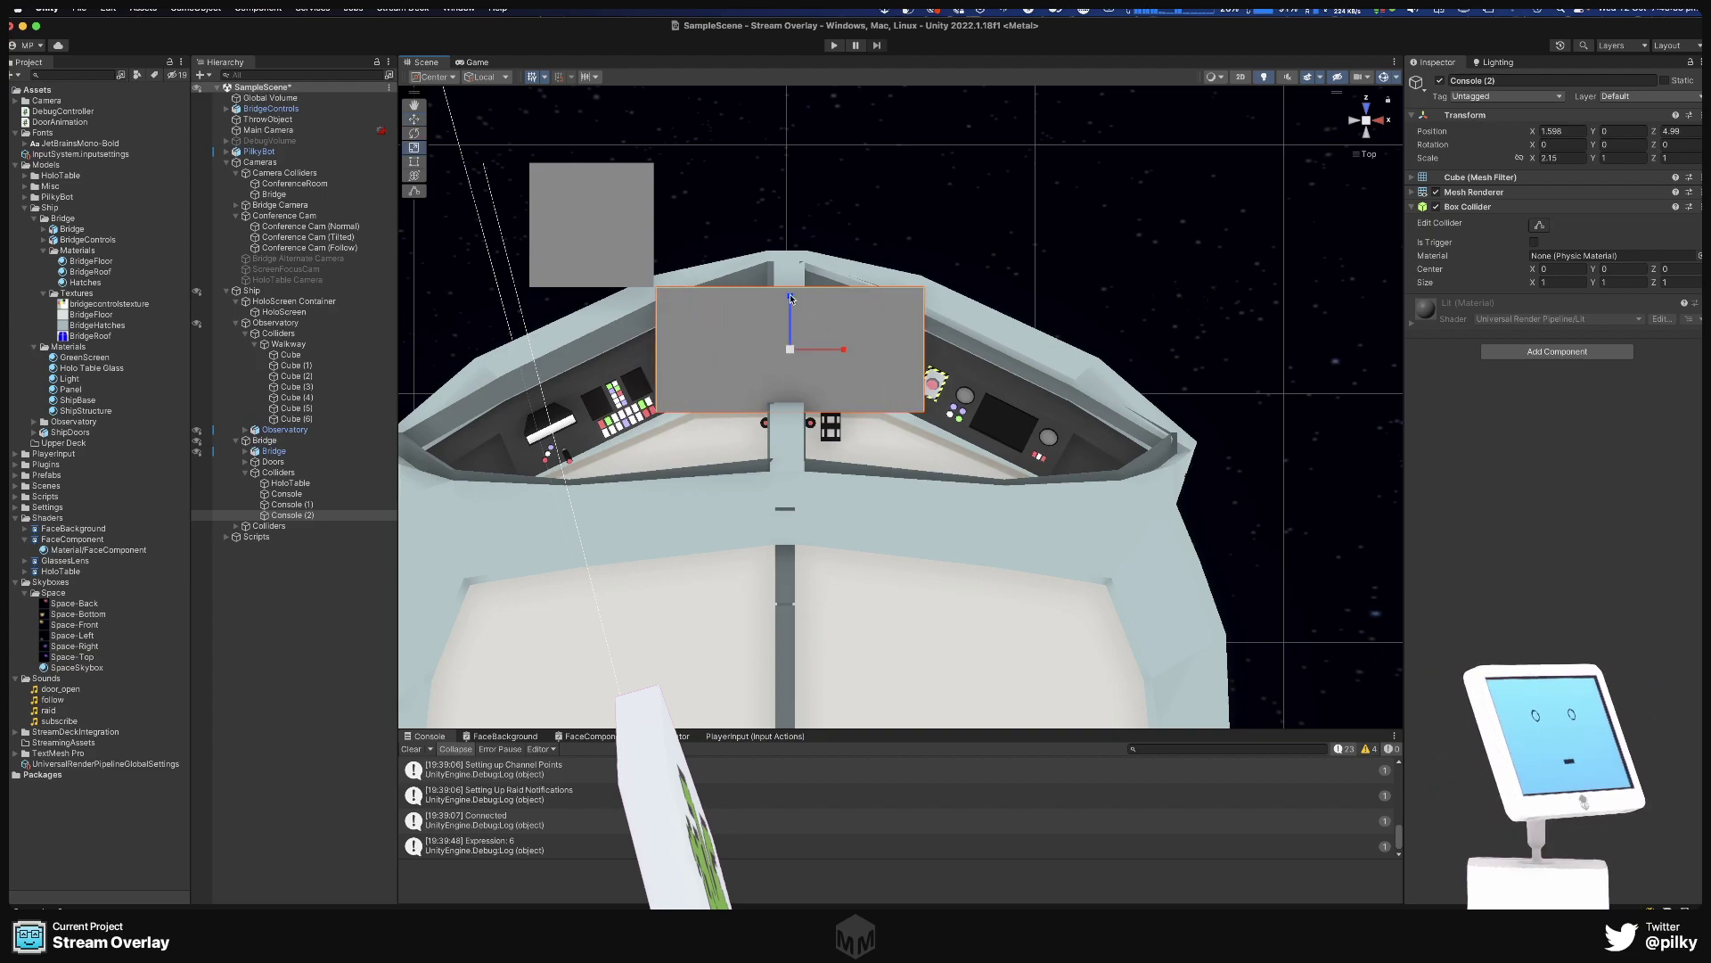
pyautogui.moveTo(790, 297); pyautogui.dragTo(794, 323)
pyautogui.press('w')
# Separate Console (1) from Console along X and scale both to 2.15 along X.
pyautogui.click(599, 221)
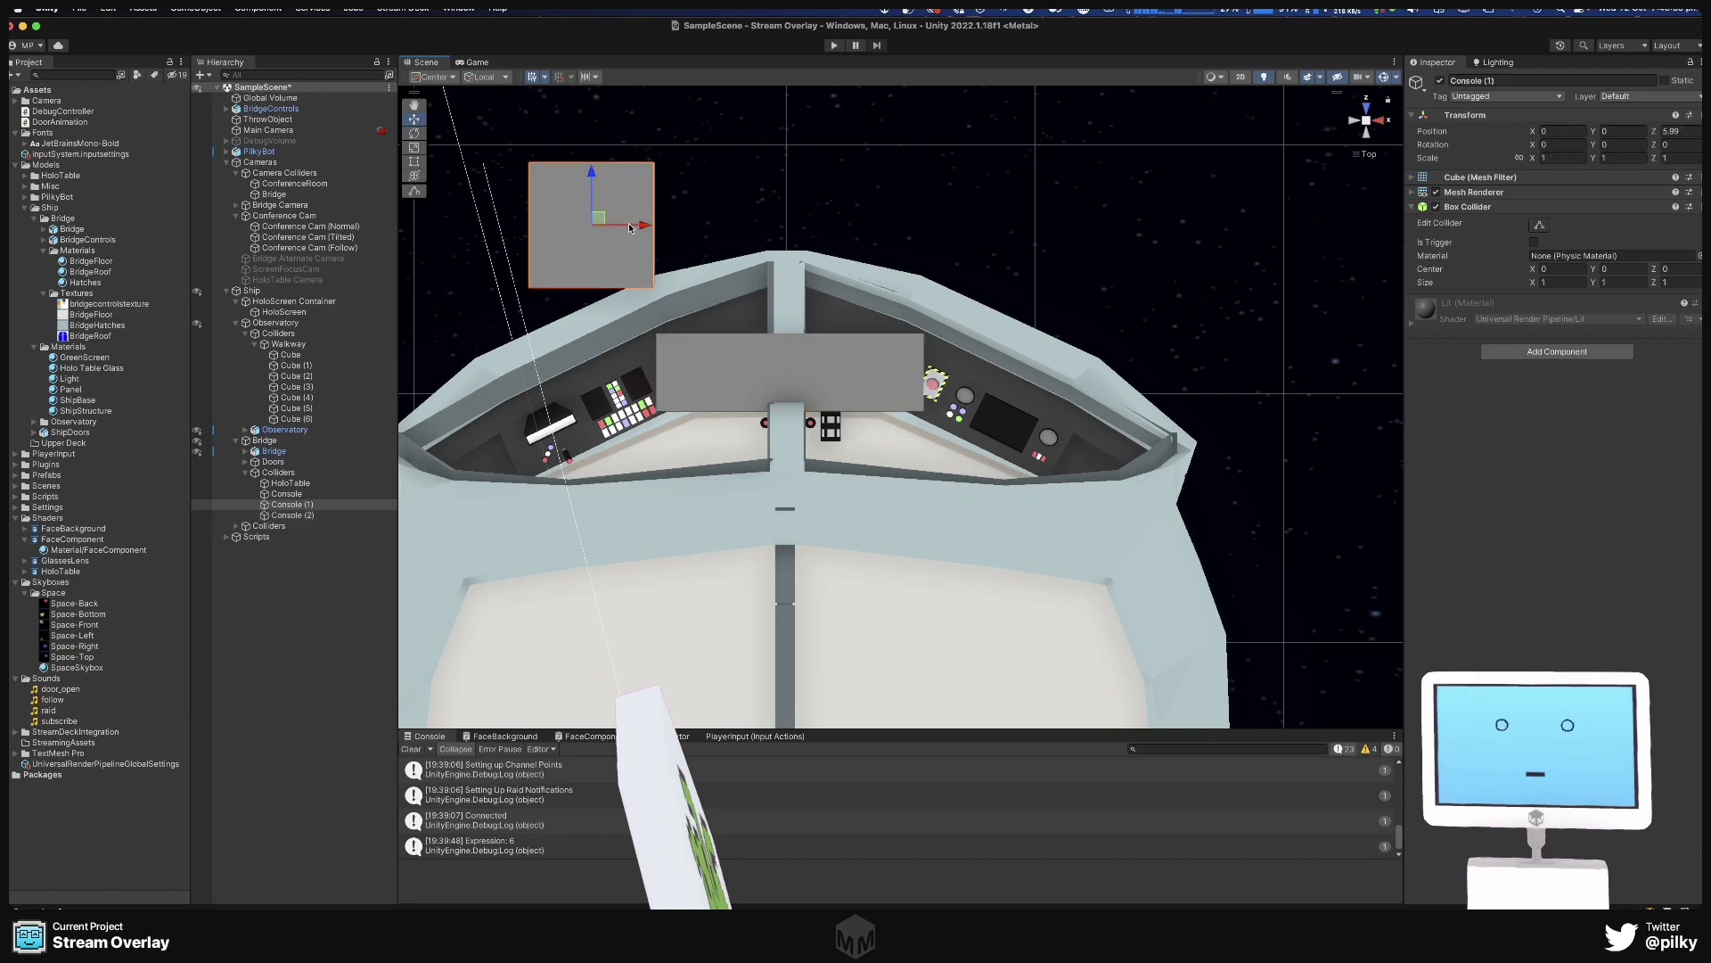
pyautogui.moveTo(630, 227); pyautogui.dragTo(1081, 225)
pyautogui.keyDown('shift'); pyautogui.click(566, 212); pyautogui.keyUp('shift')
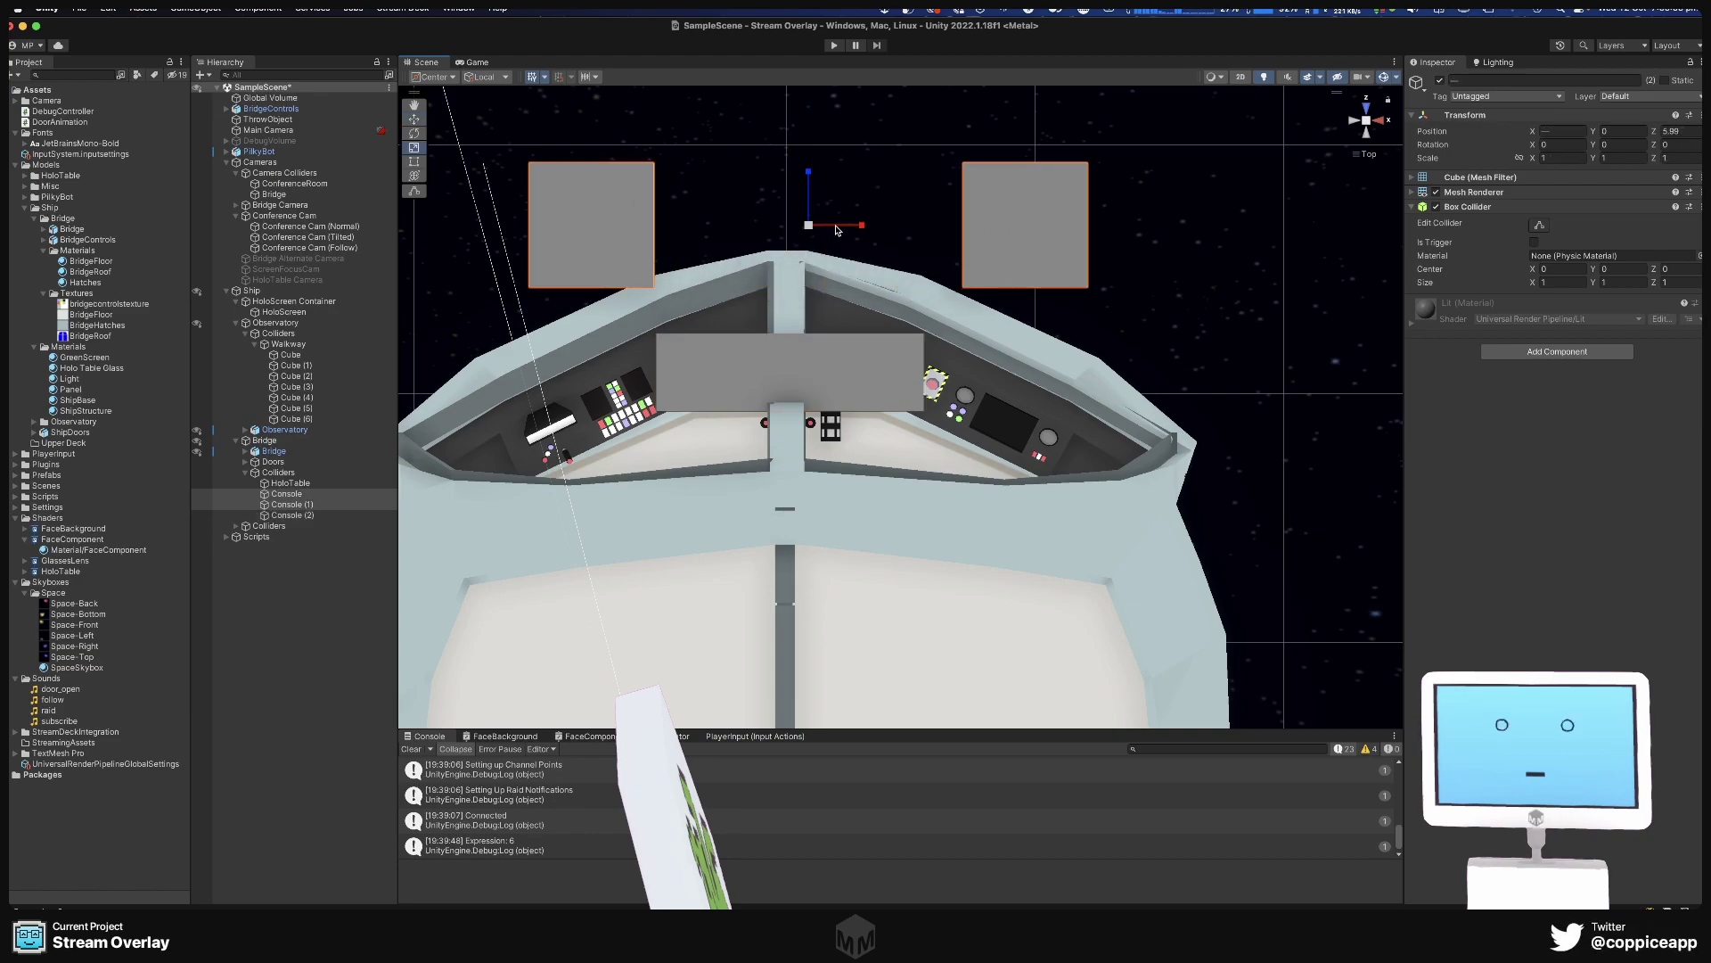
pyautogui.moveTo(857, 227); pyautogui.dragTo(927, 226)
# Move Console (1) to about X 3.143 and bring Console in from the opposite side, in front of the bridge.
pyautogui.click(1199, 230)
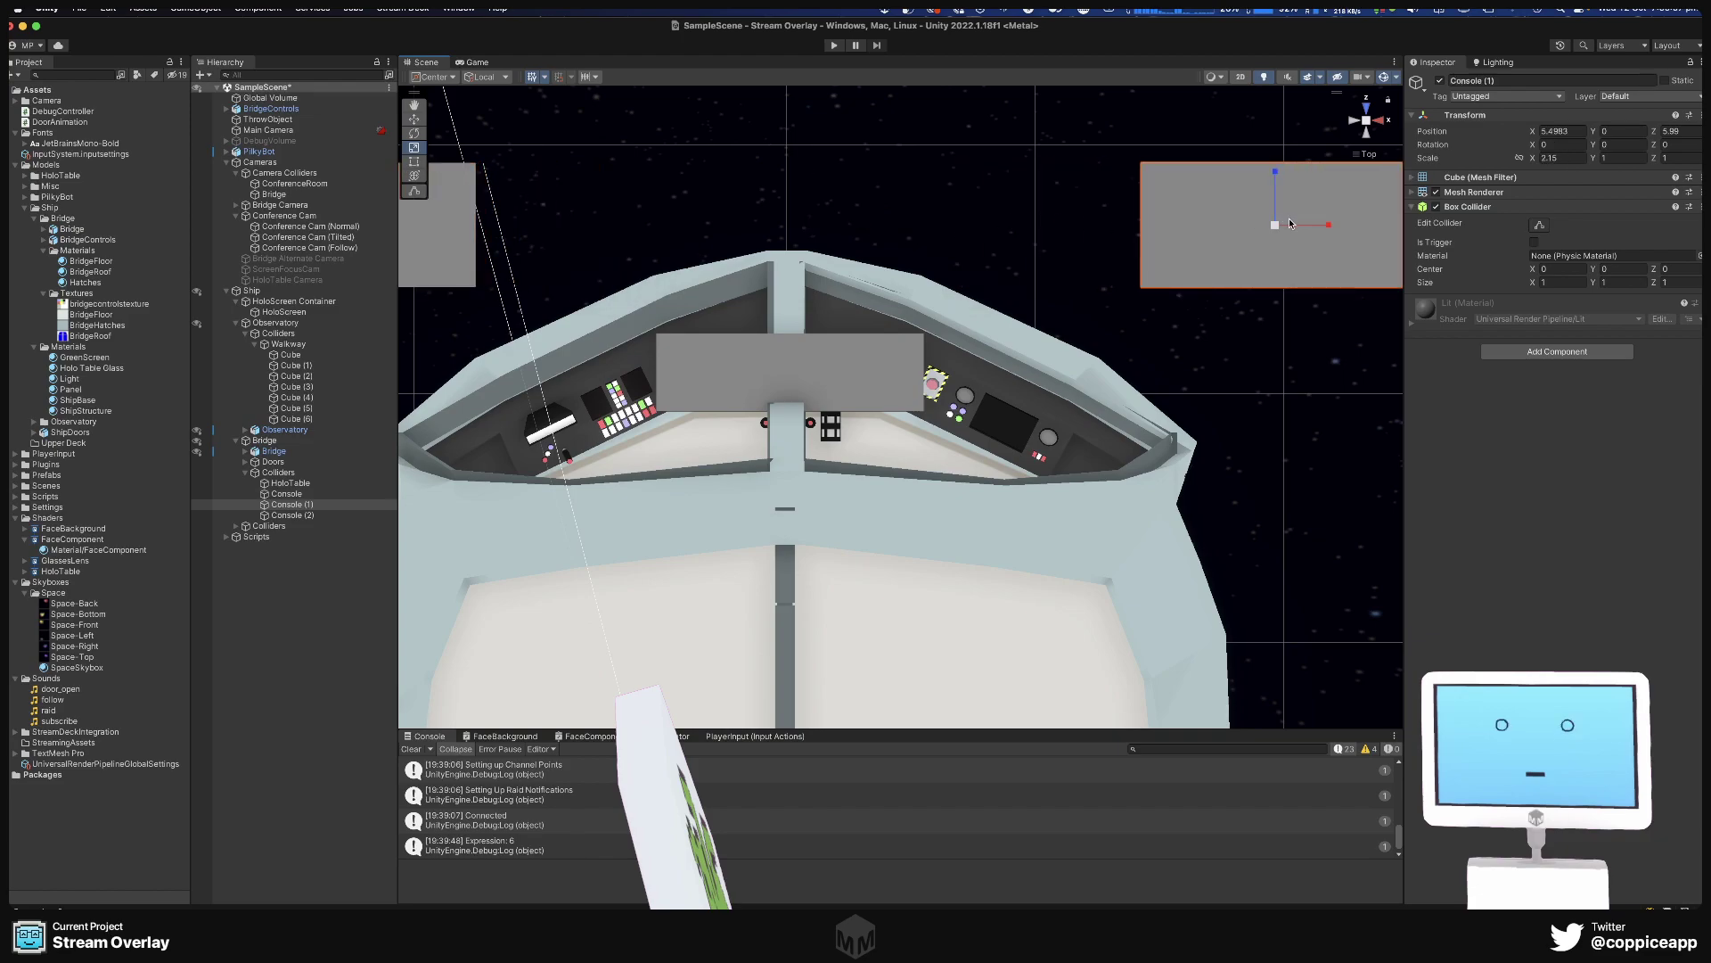
pyautogui.moveTo(1310, 228); pyautogui.dragTo(1017, 228)
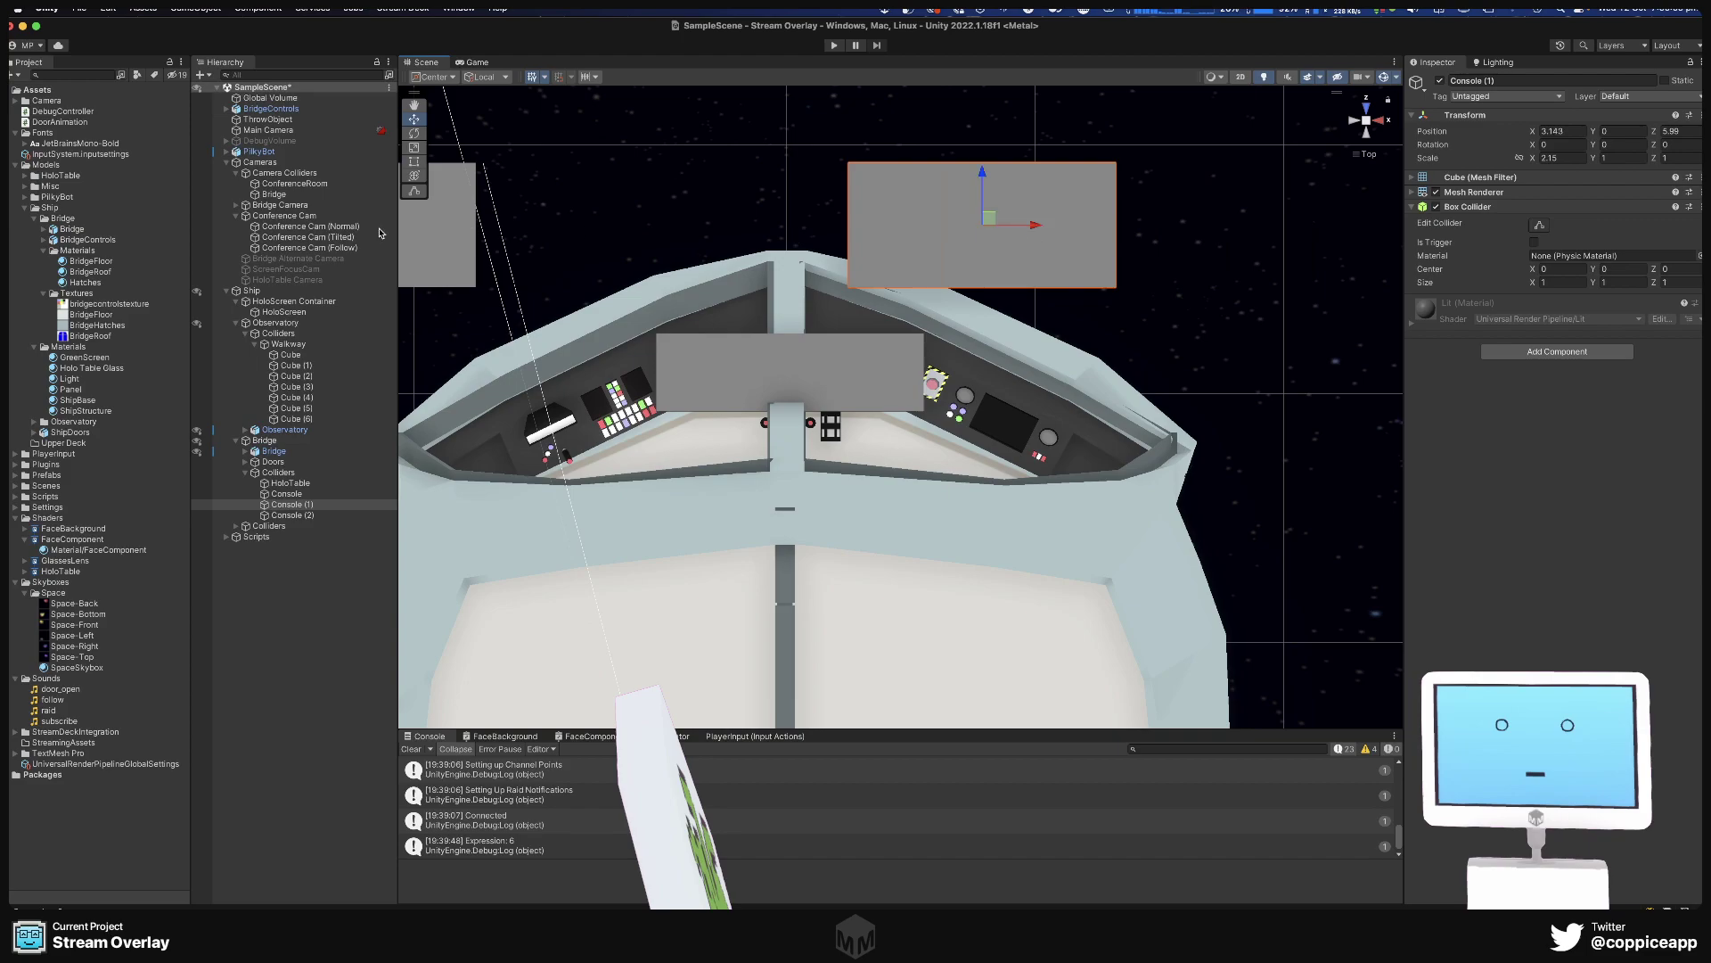
pyautogui.click(424, 236)
pyautogui.moveTo(400, 224); pyautogui.dragTo(734, 225)
# Scale Console and Console (1) to about 3.1175 along X and 0.6 along Z, and move both to Z 6.103.
pyautogui.keyDown('shift'); pyautogui.click(890, 231); pyautogui.keyUp('shift')
pyautogui.press('r')
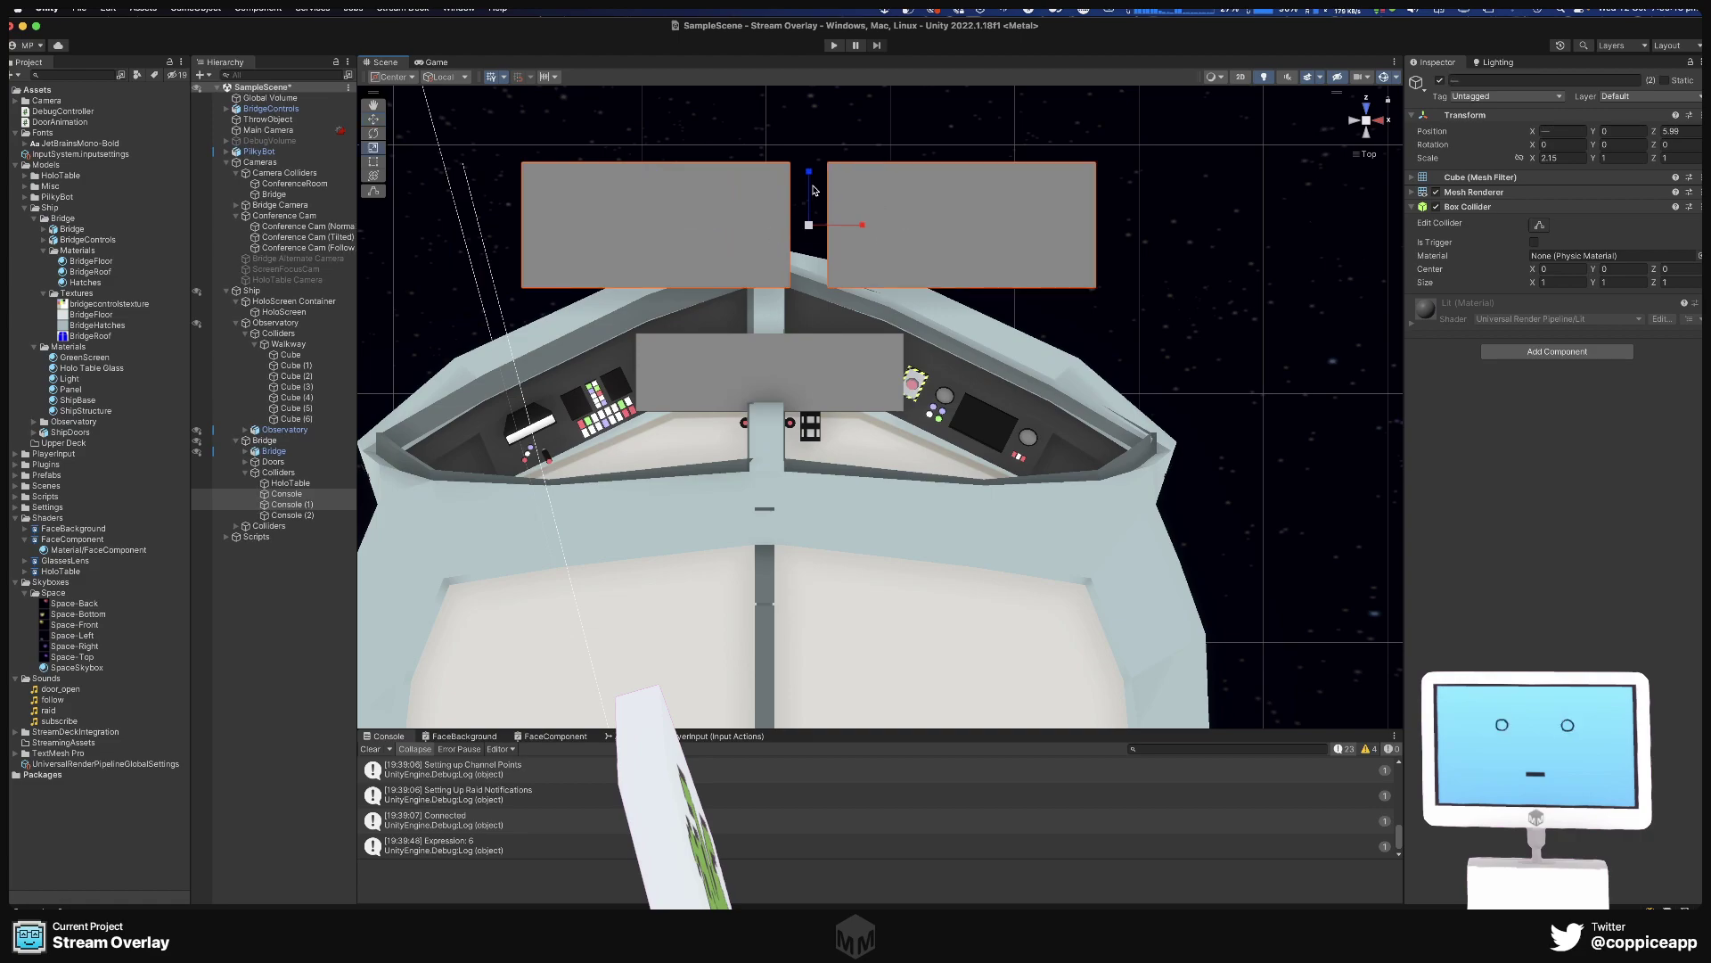
pyautogui.moveTo(810, 175); pyautogui.dragTo(885, 232)
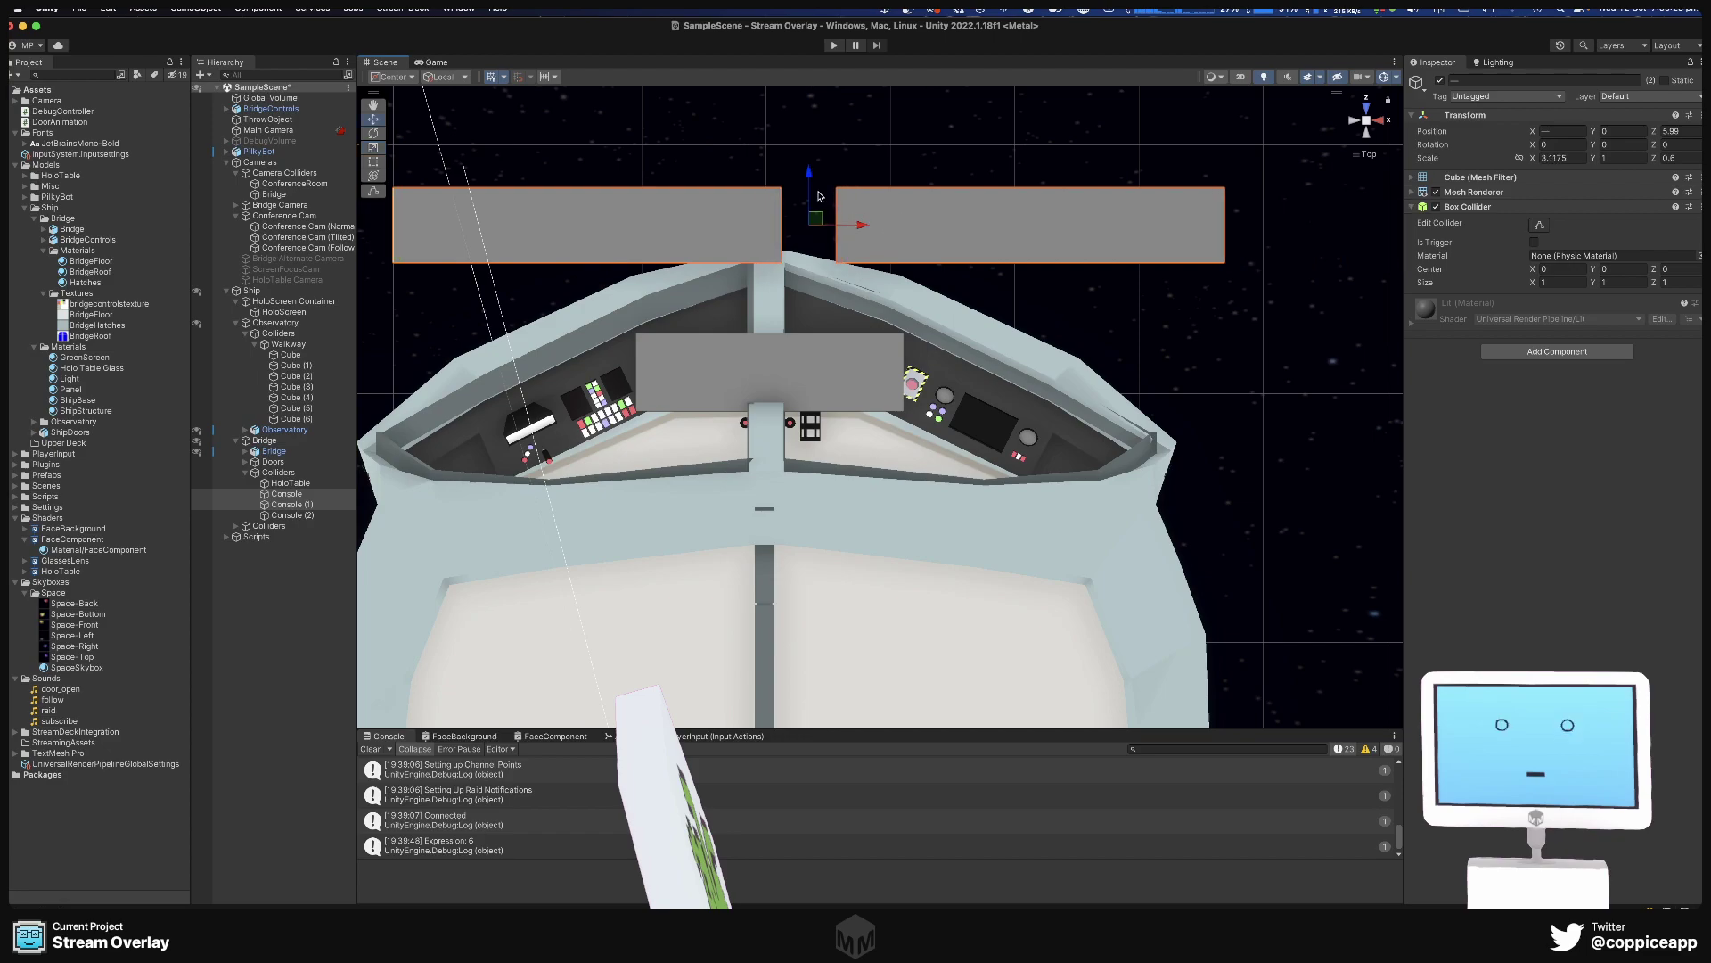
pyautogui.moveTo(818, 184)
pyautogui.mouseDown()
pyautogui.moveTo(813, 349)
pyautogui.moveTo(813, 170)
pyautogui.mouseUp()
# Narrow Console (2) to about 2.0425 along X and centre it at about X 1.571.
pyautogui.click(827, 350)
pyautogui.press('r')
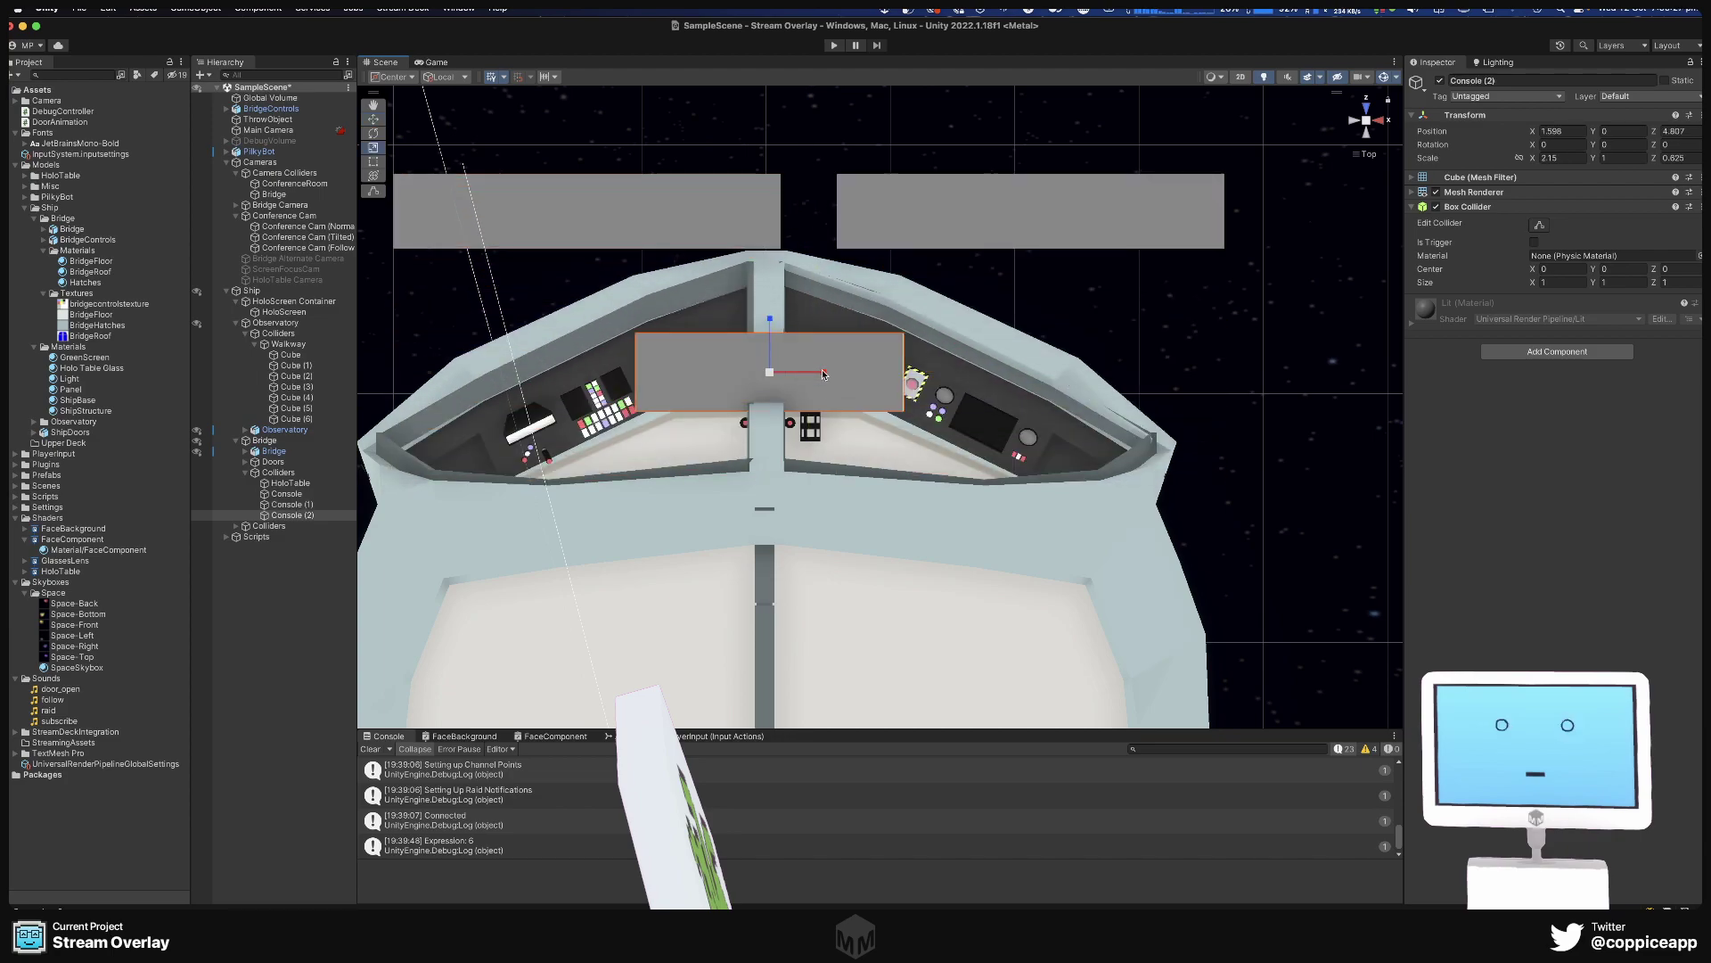
pyautogui.moveTo(823, 374)
pyautogui.mouseDown()
pyautogui.moveTo(798, 375)
pyautogui.moveTo(821, 376)
pyautogui.mouseUp()
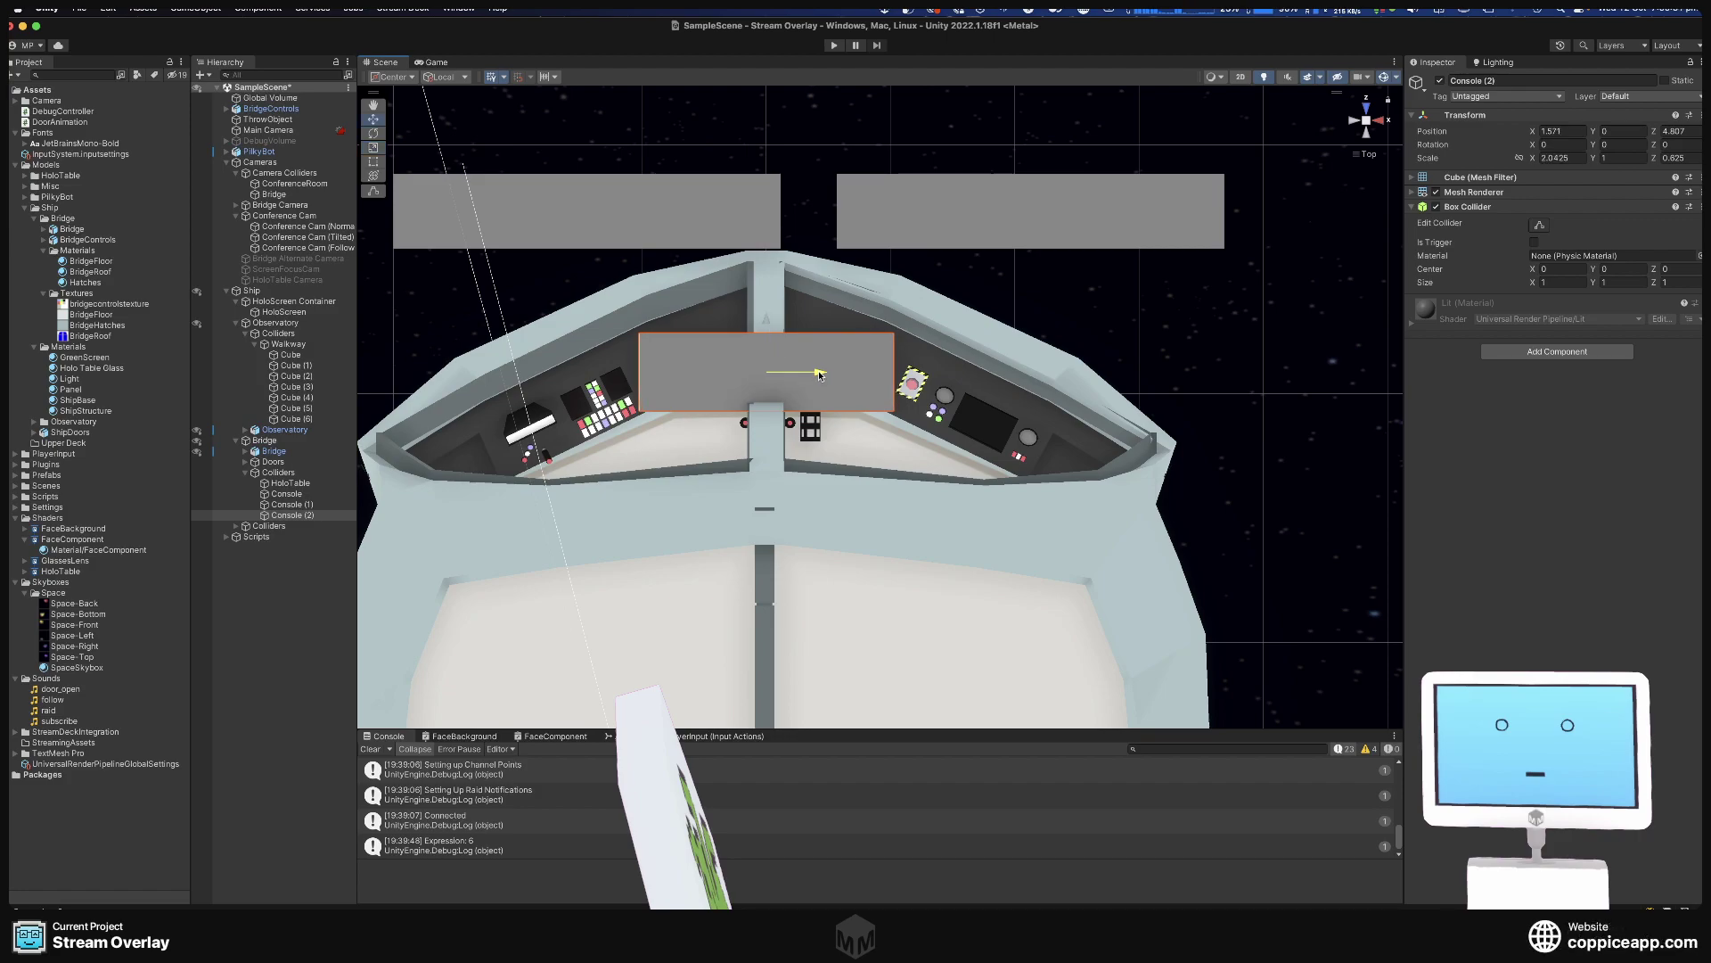
# Move Console and Console (1) together over the bridge's front consoles, to about Z 5.097.
pyautogui.click(726, 205)
pyautogui.keyDown('shift'); pyautogui.click(894, 203); pyautogui.keyUp('shift')
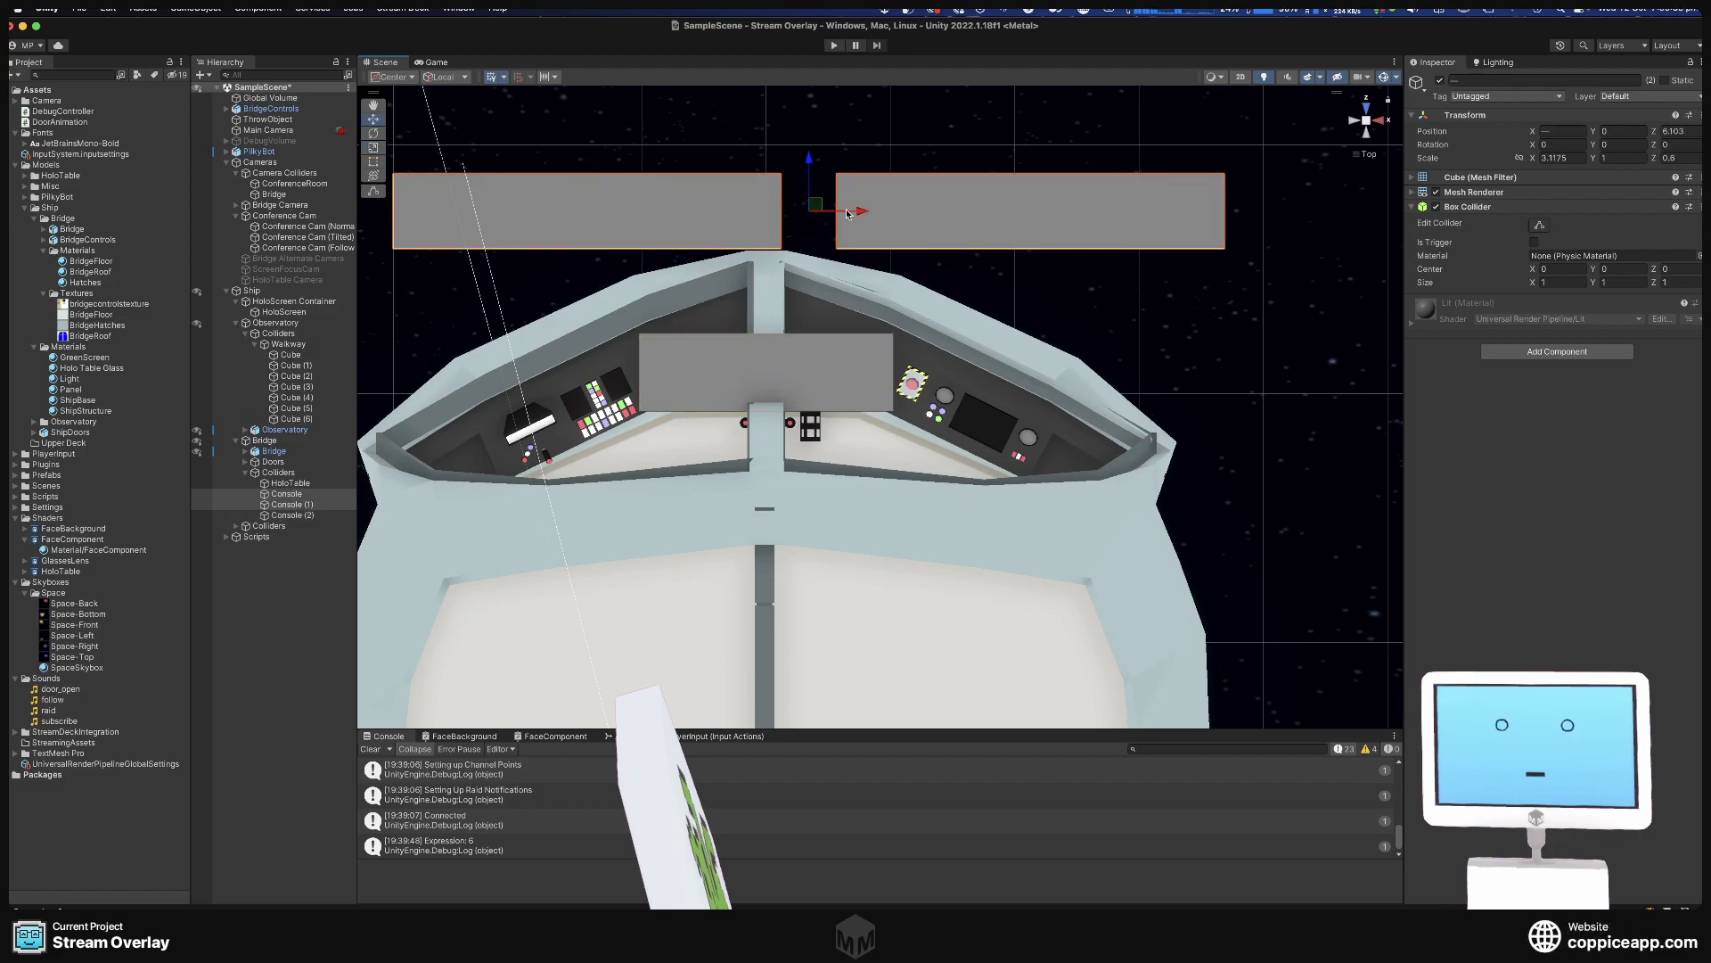
pyautogui.moveTo(858, 212); pyautogui.dragTo(775, 283)
# Fit Console (1) to its angled console with Y rotation about 25.35, X scale about 2.80, and position about X 3.346, Z 4.431.
pyautogui.click(898, 331)
pyautogui.press('e')
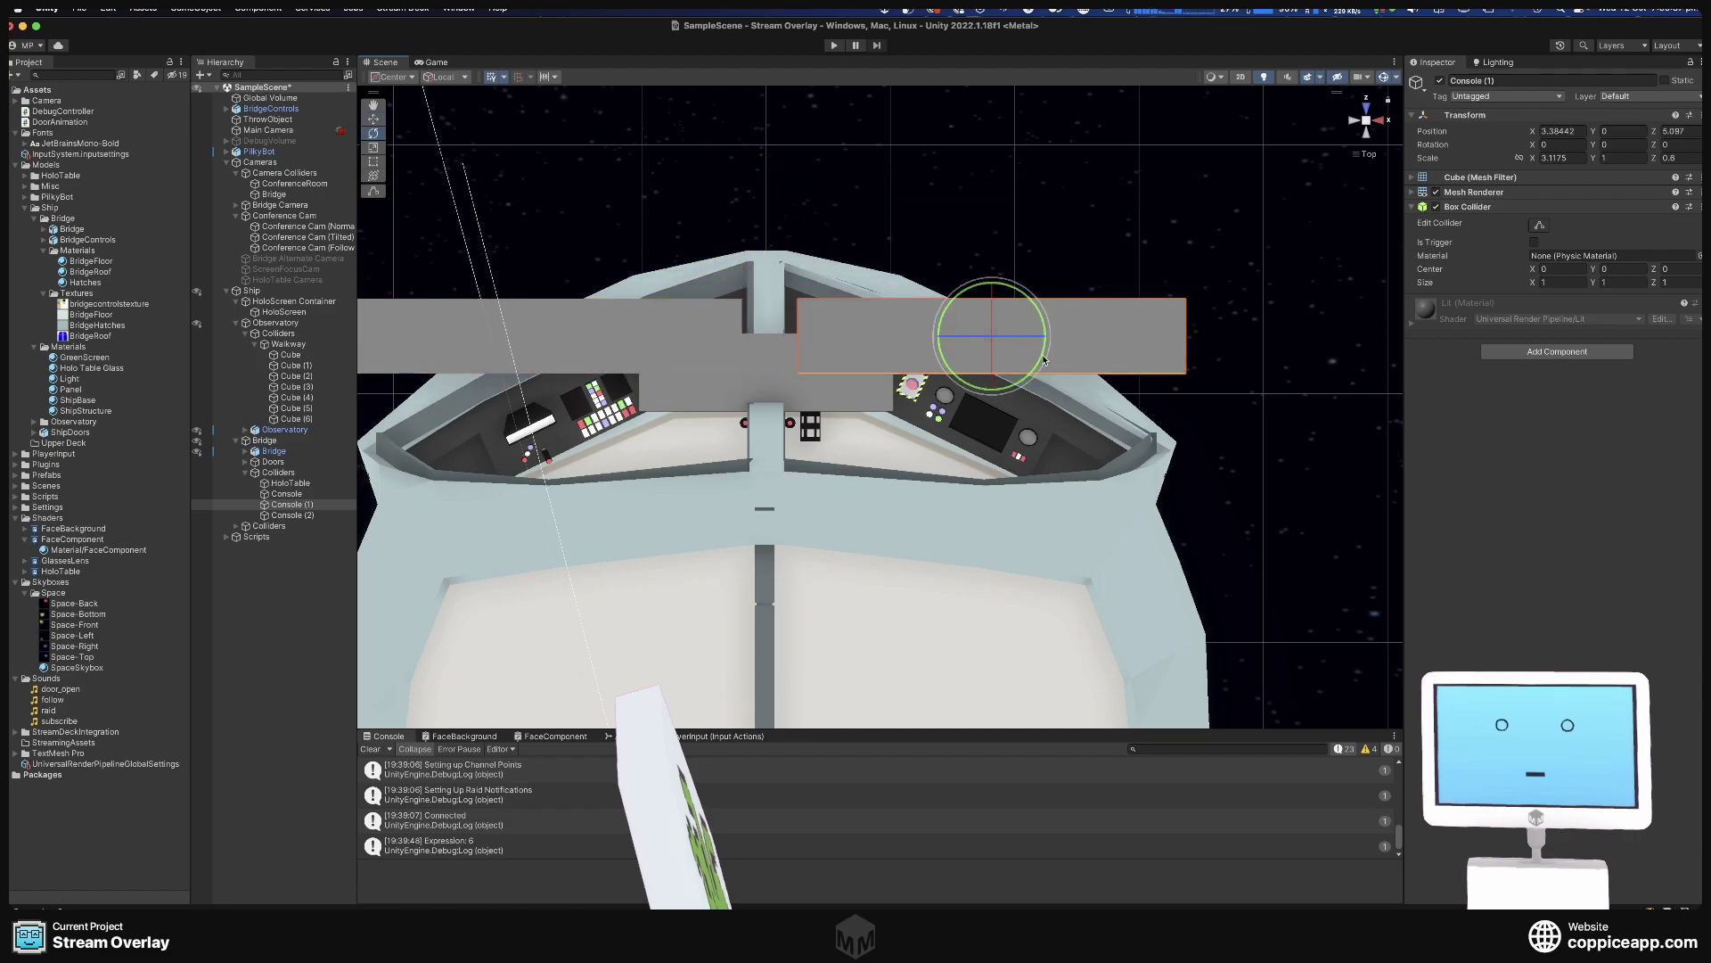
pyautogui.moveTo(1045, 360); pyautogui.dragTo(1026, 405)
pyautogui.press('w')
pyautogui.moveTo(1014, 293); pyautogui.dragTo(1017, 434)
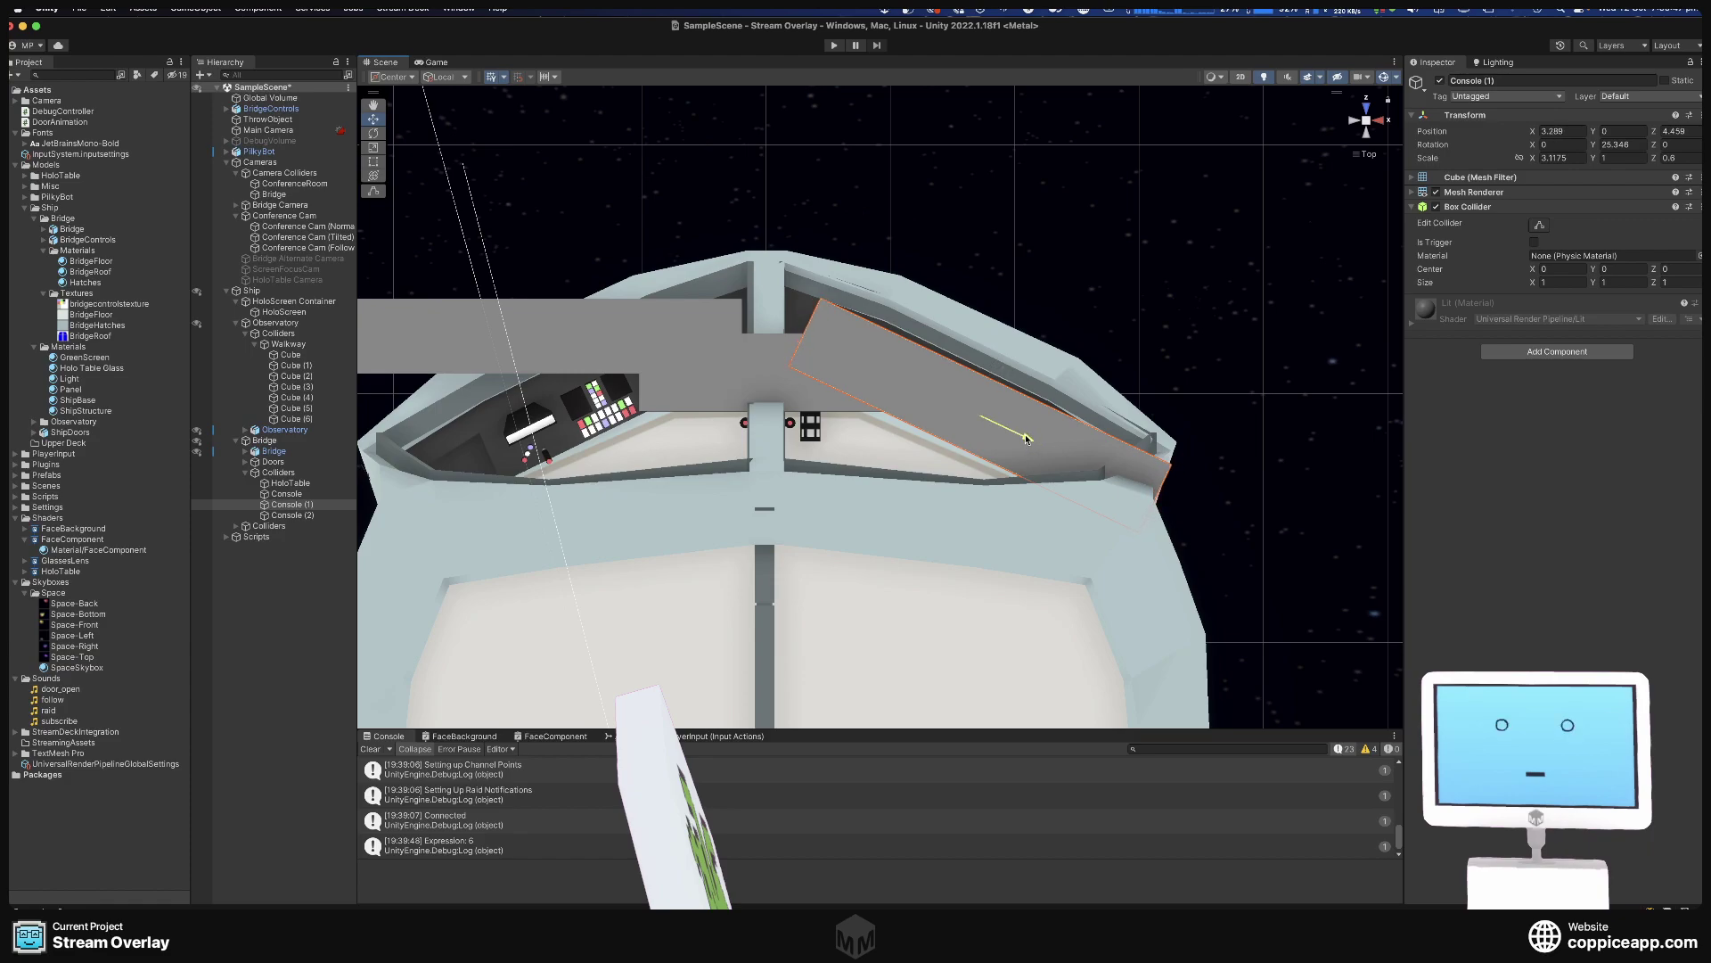
pyautogui.moveTo(1021, 439); pyautogui.dragTo(1027, 440)
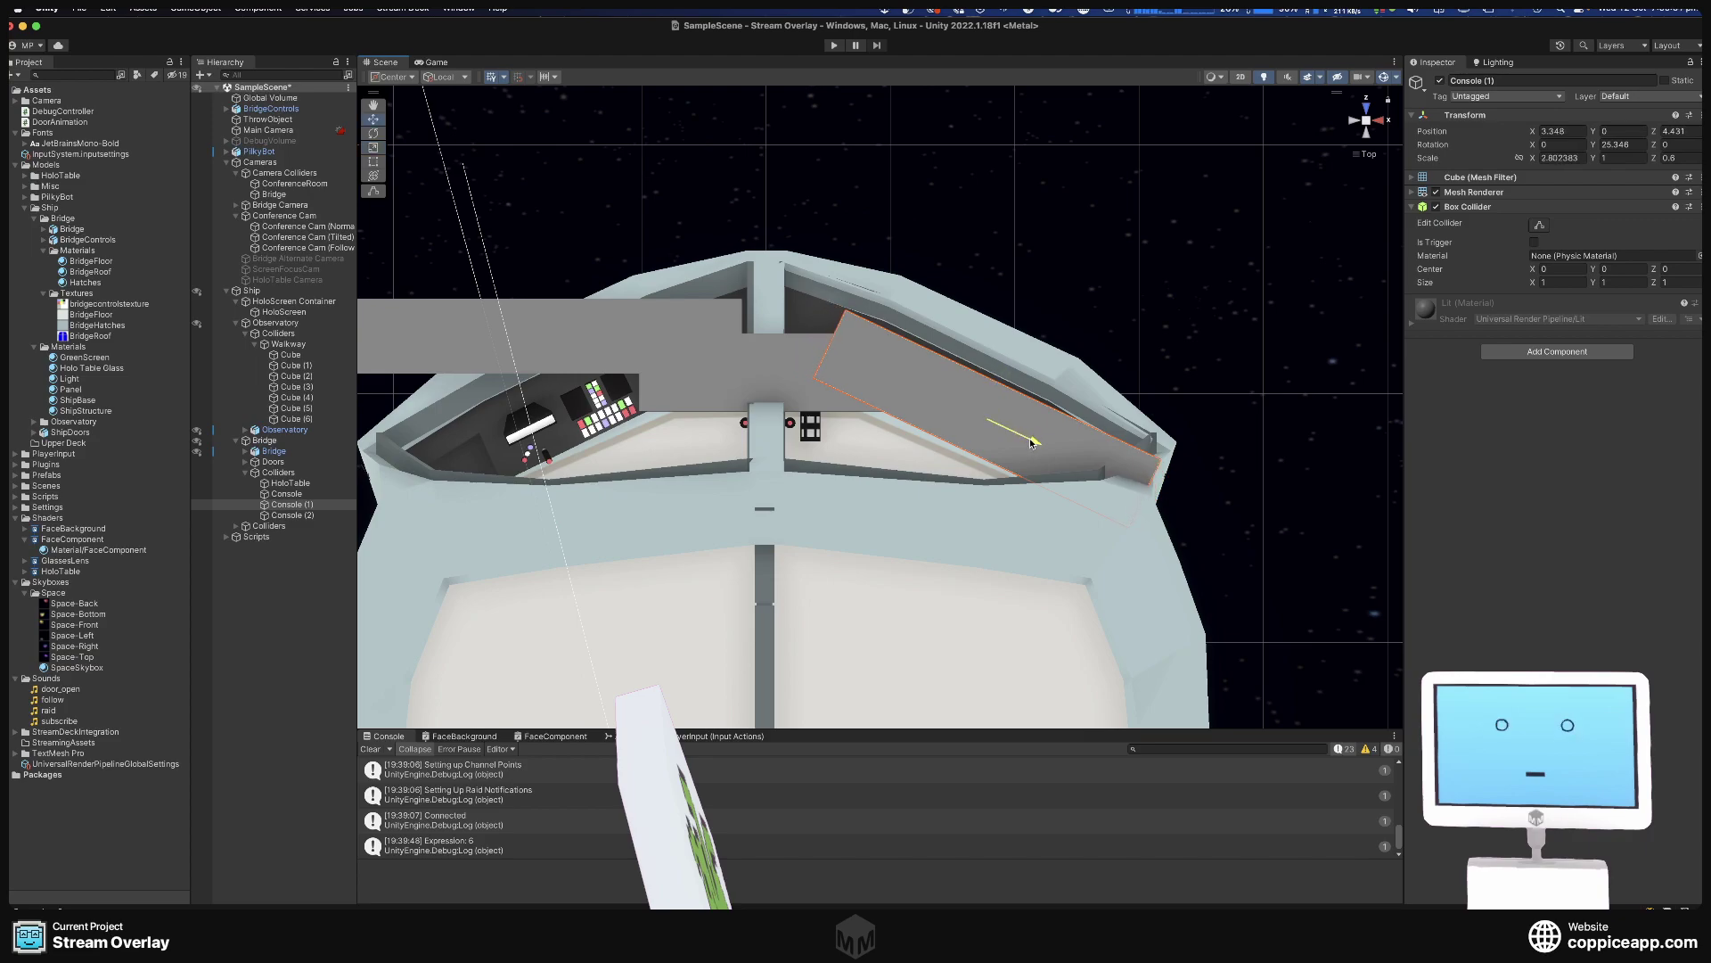
# Set the Console collider's Y rotation to -25 and move it over the opposite angled console at about X 0.069, Z 4.588.
pyautogui.click(634, 354)
pyautogui.click(981, 419)
pyautogui.click(573, 368)
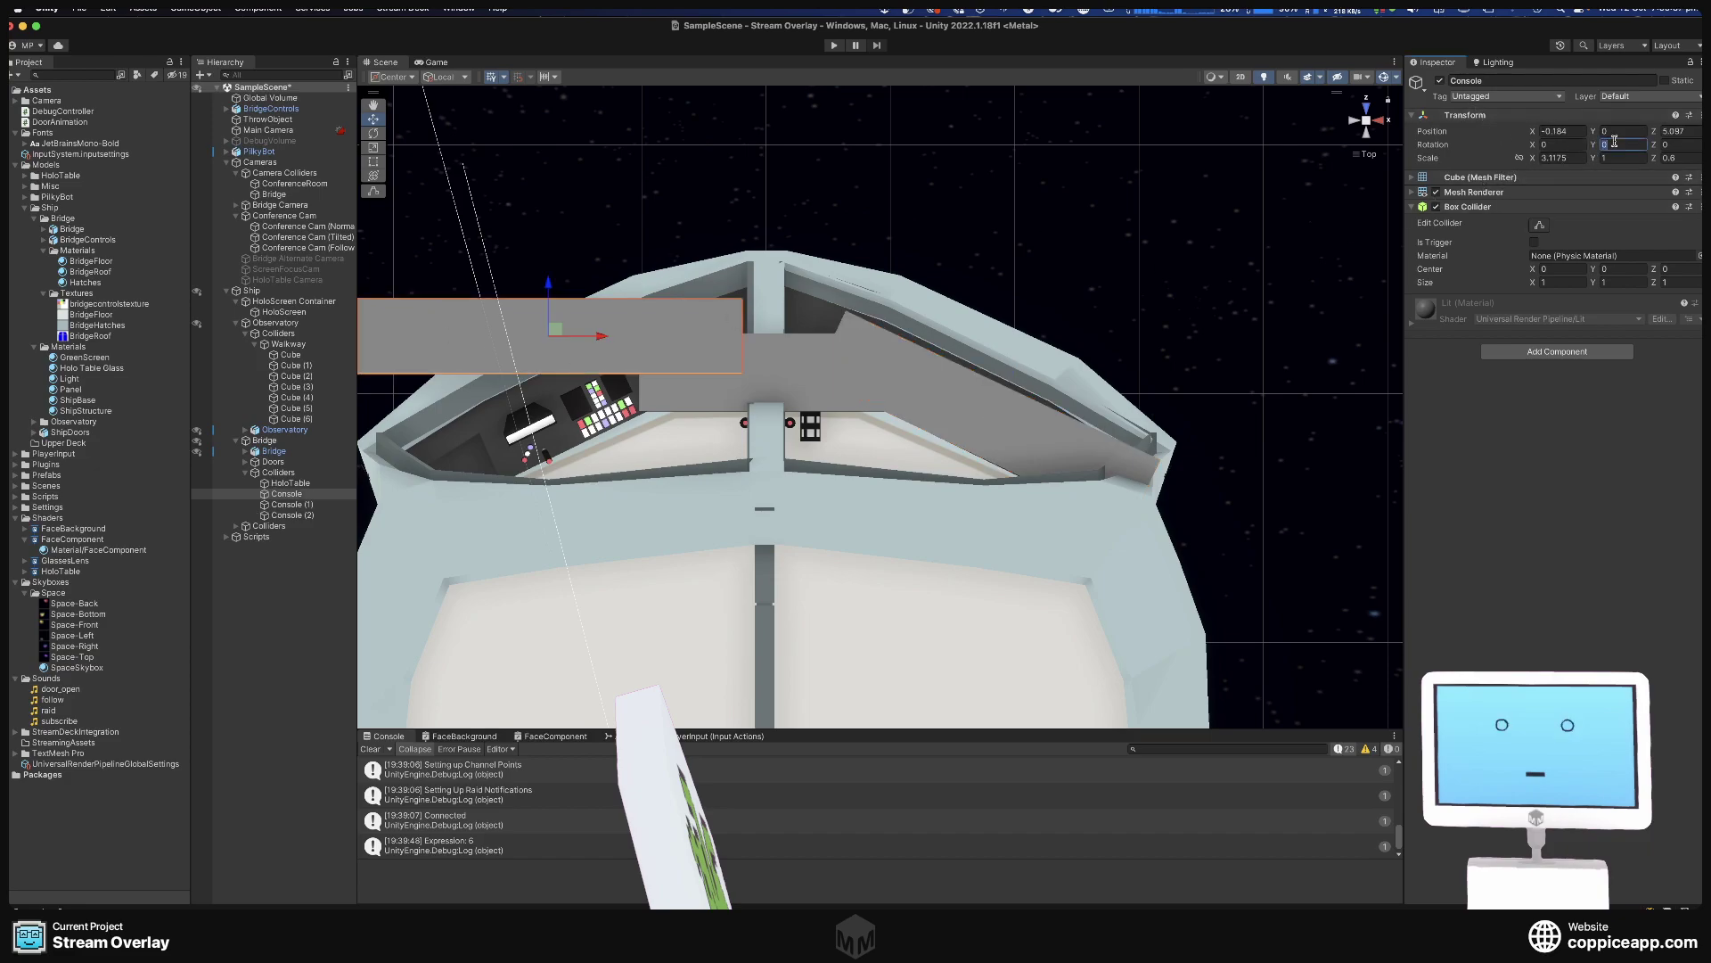
pyautogui.write('-2')
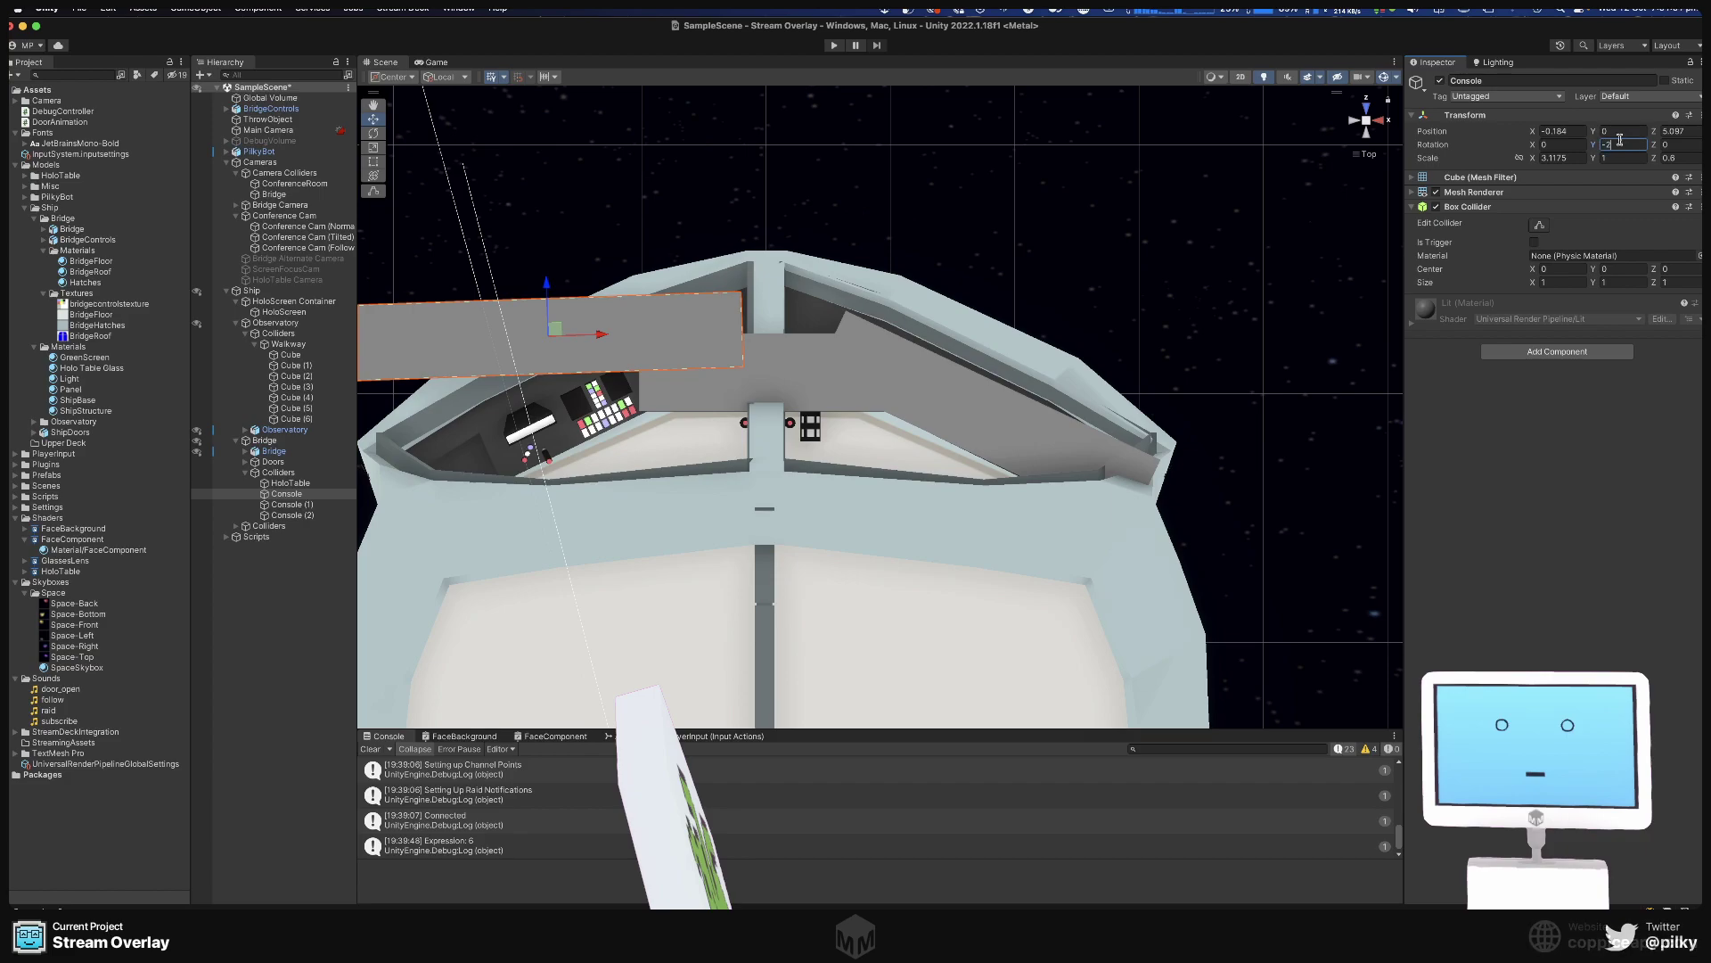
pyautogui.write('5')
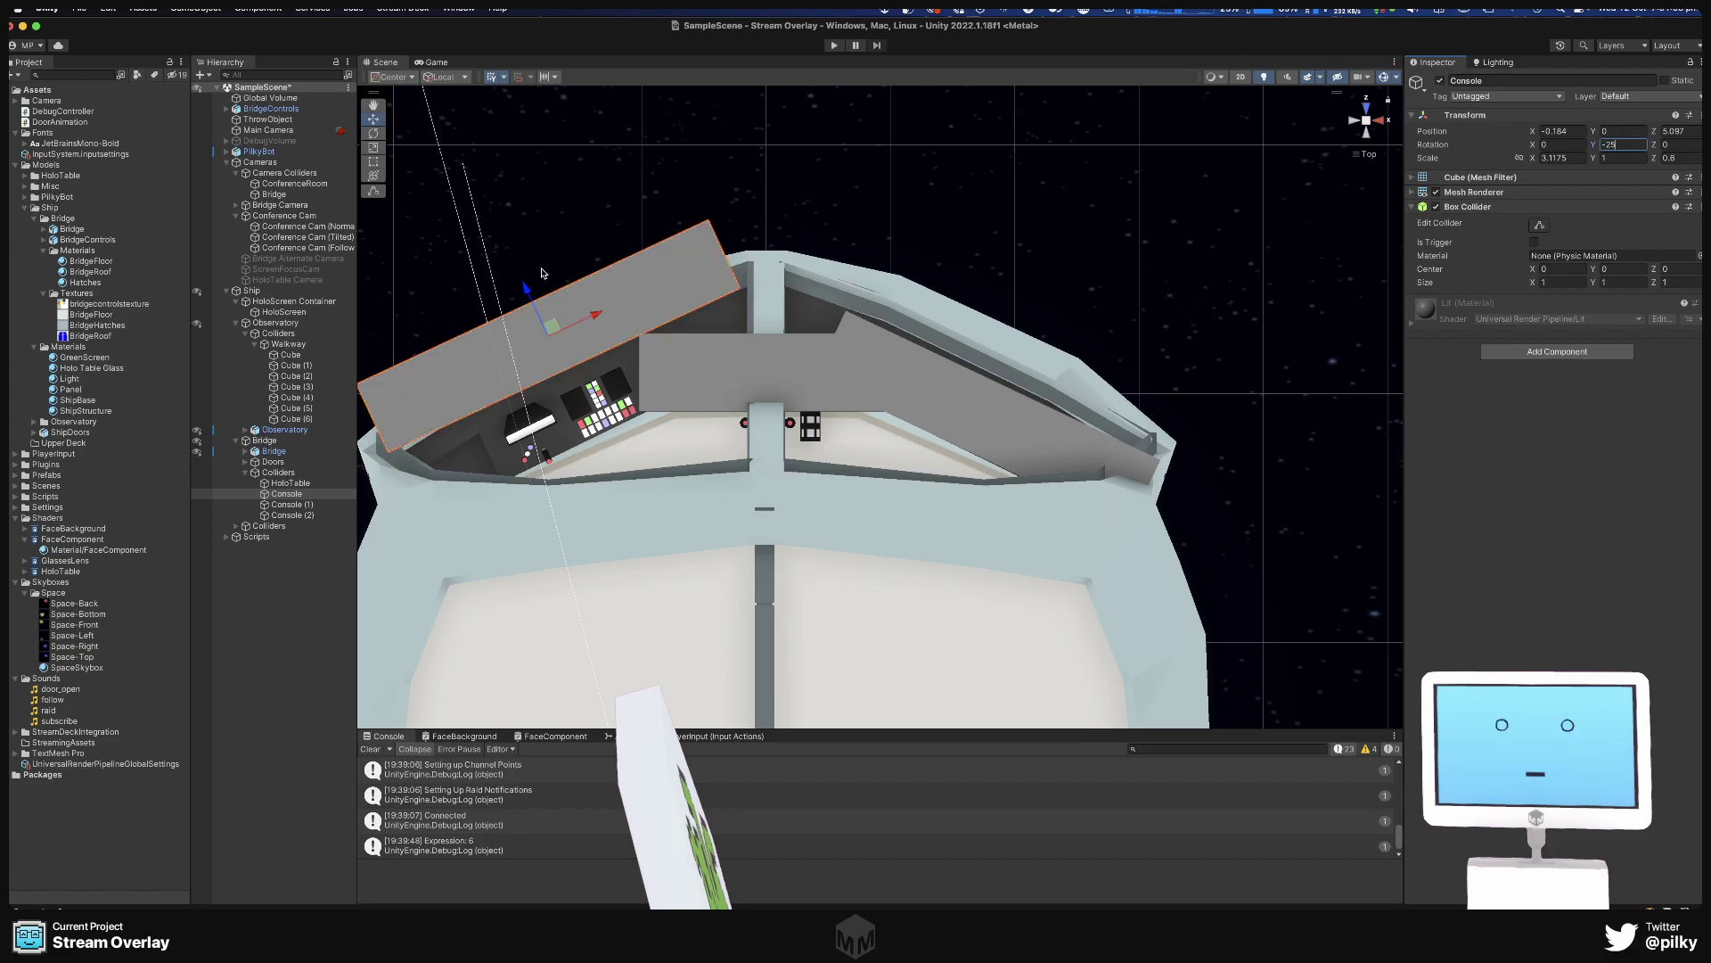
pyautogui.moveTo(526, 288); pyautogui.dragTo(559, 351)
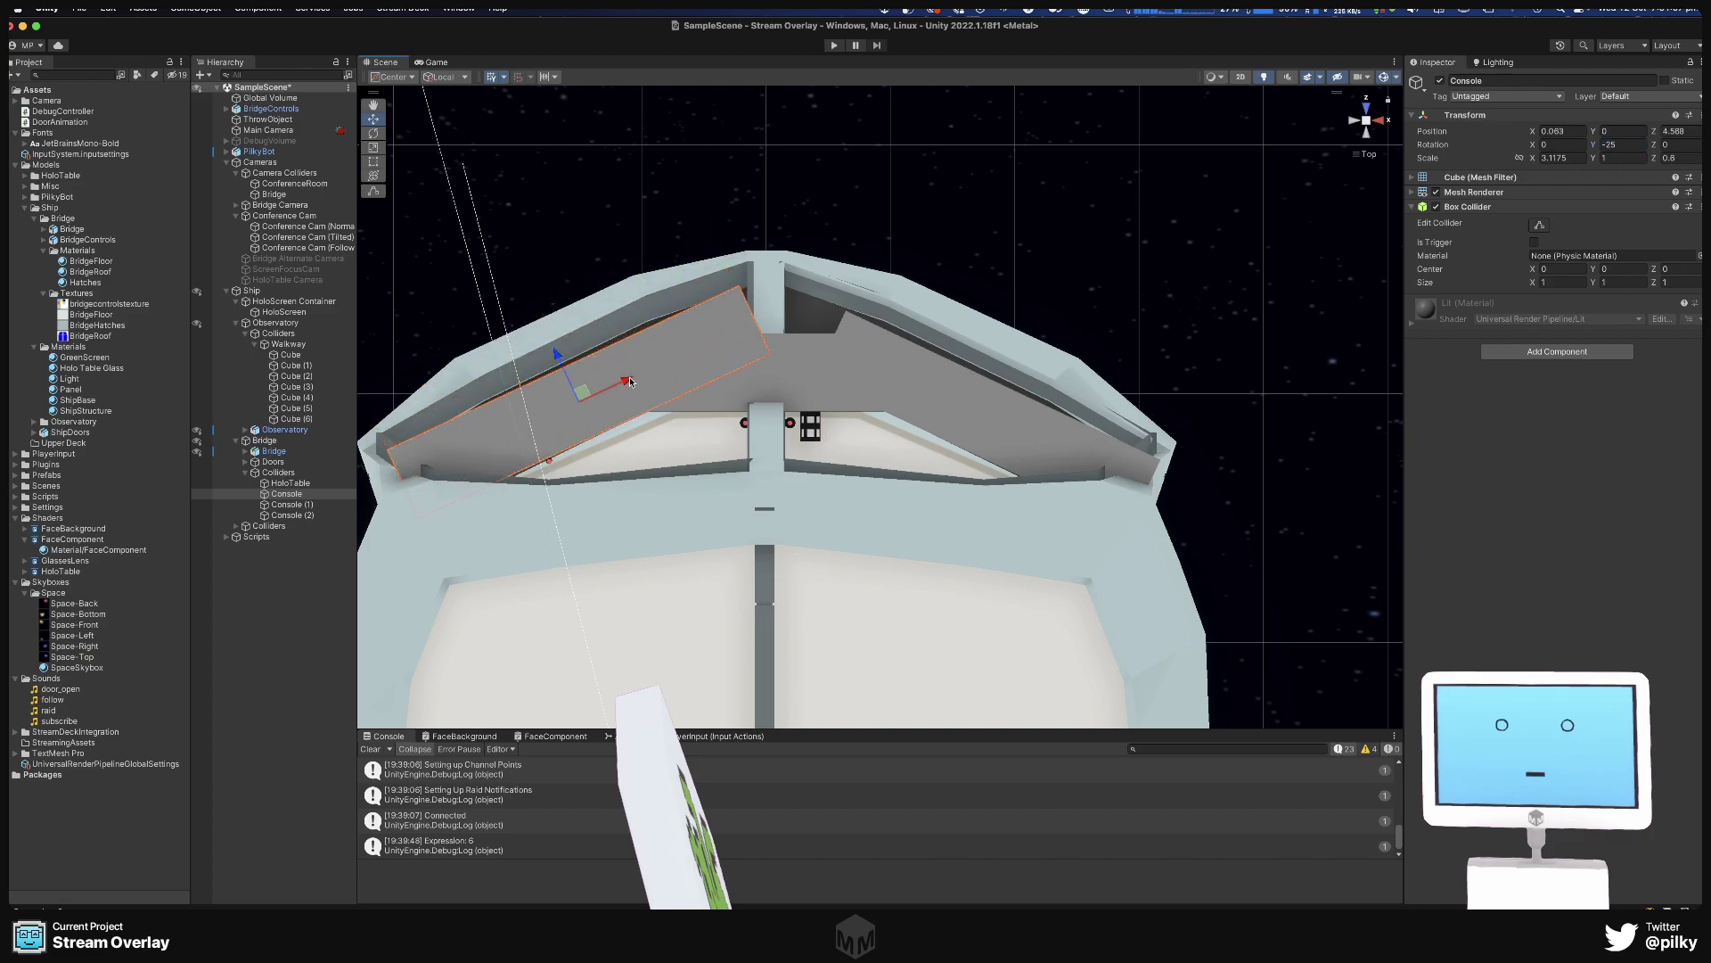
# Slide the Console collider to about X -0.396, Z 4.354, and lower all three console colliders together to about Y -0.91.
pyautogui.moveTo(629, 382); pyautogui.dragTo(808, 256)
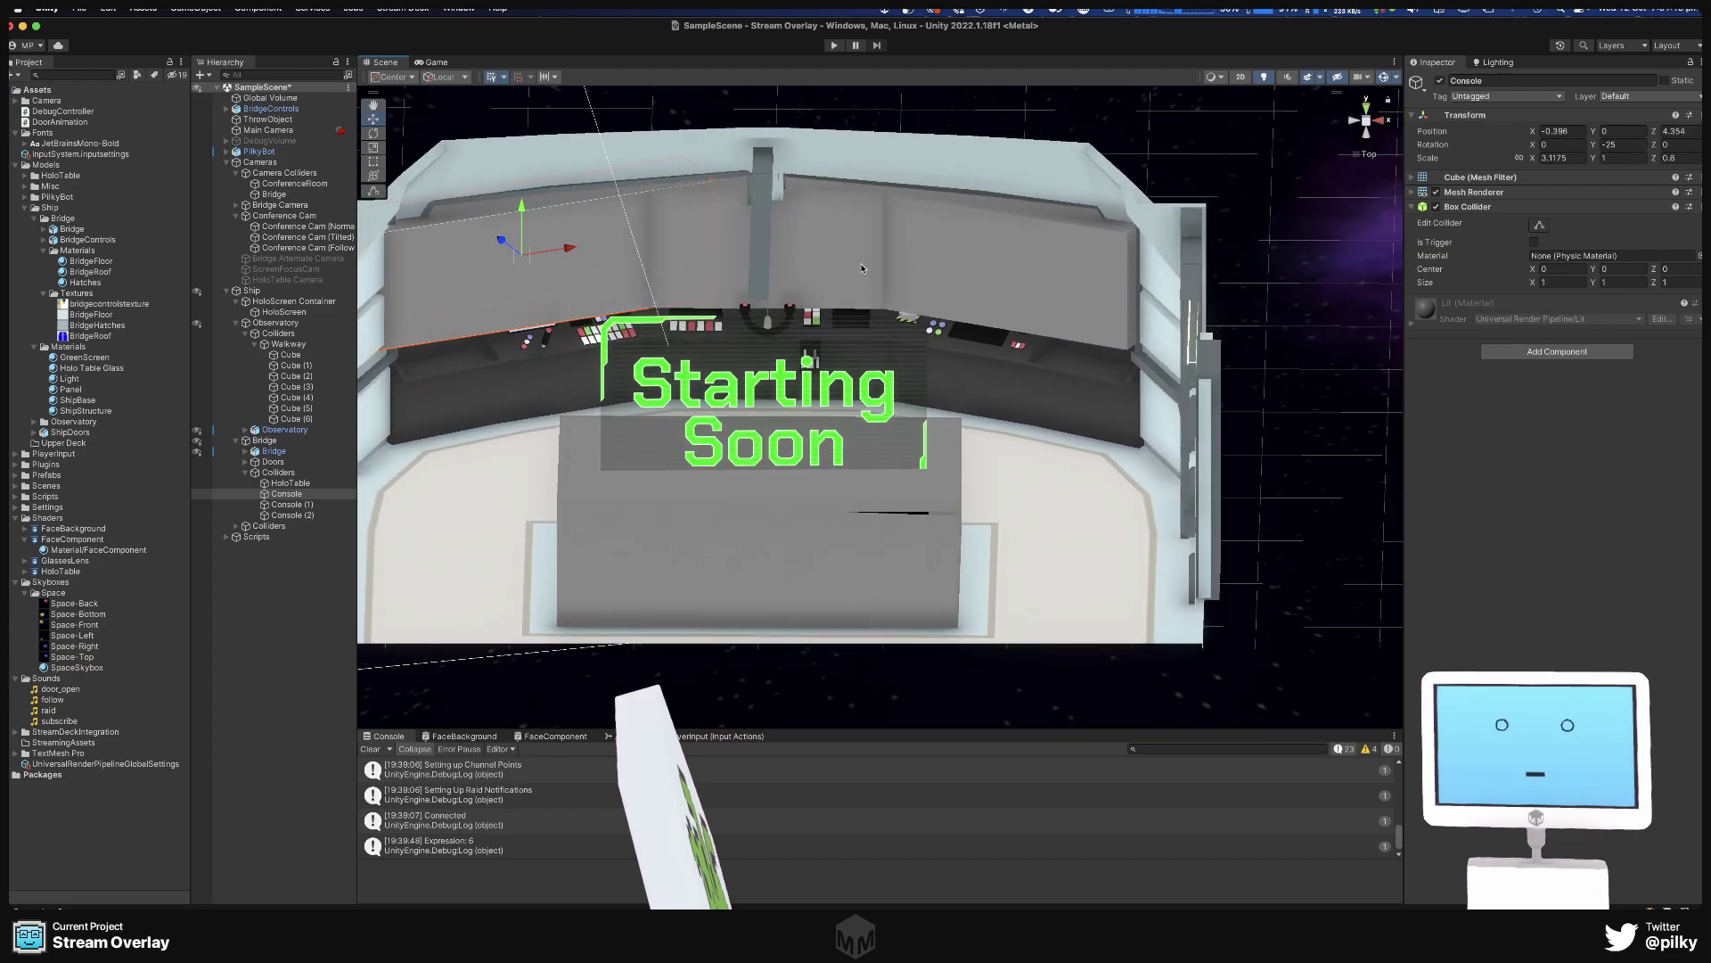
pyautogui.keyDown('shift'); pyautogui.click(783, 248); pyautogui.keyUp('shift')
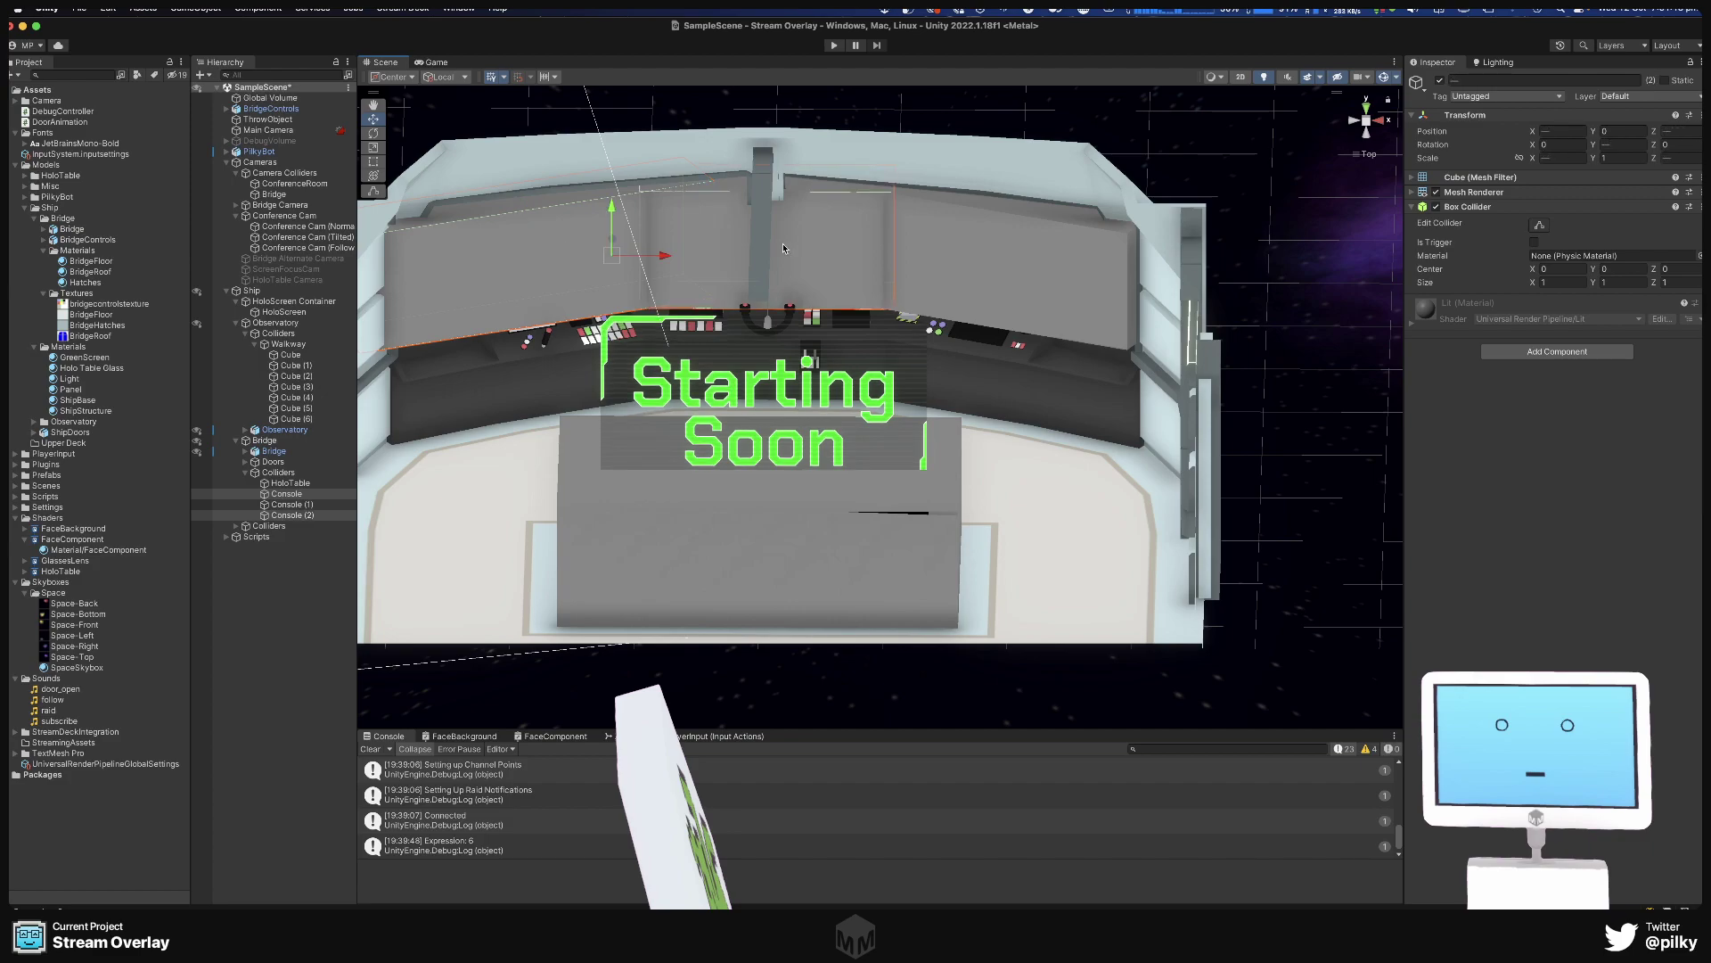
pyautogui.keyDown('shift'); pyautogui.click(901, 235); pyautogui.keyUp('shift')
pyautogui.moveTo(749, 218); pyautogui.dragTo(777, 345)
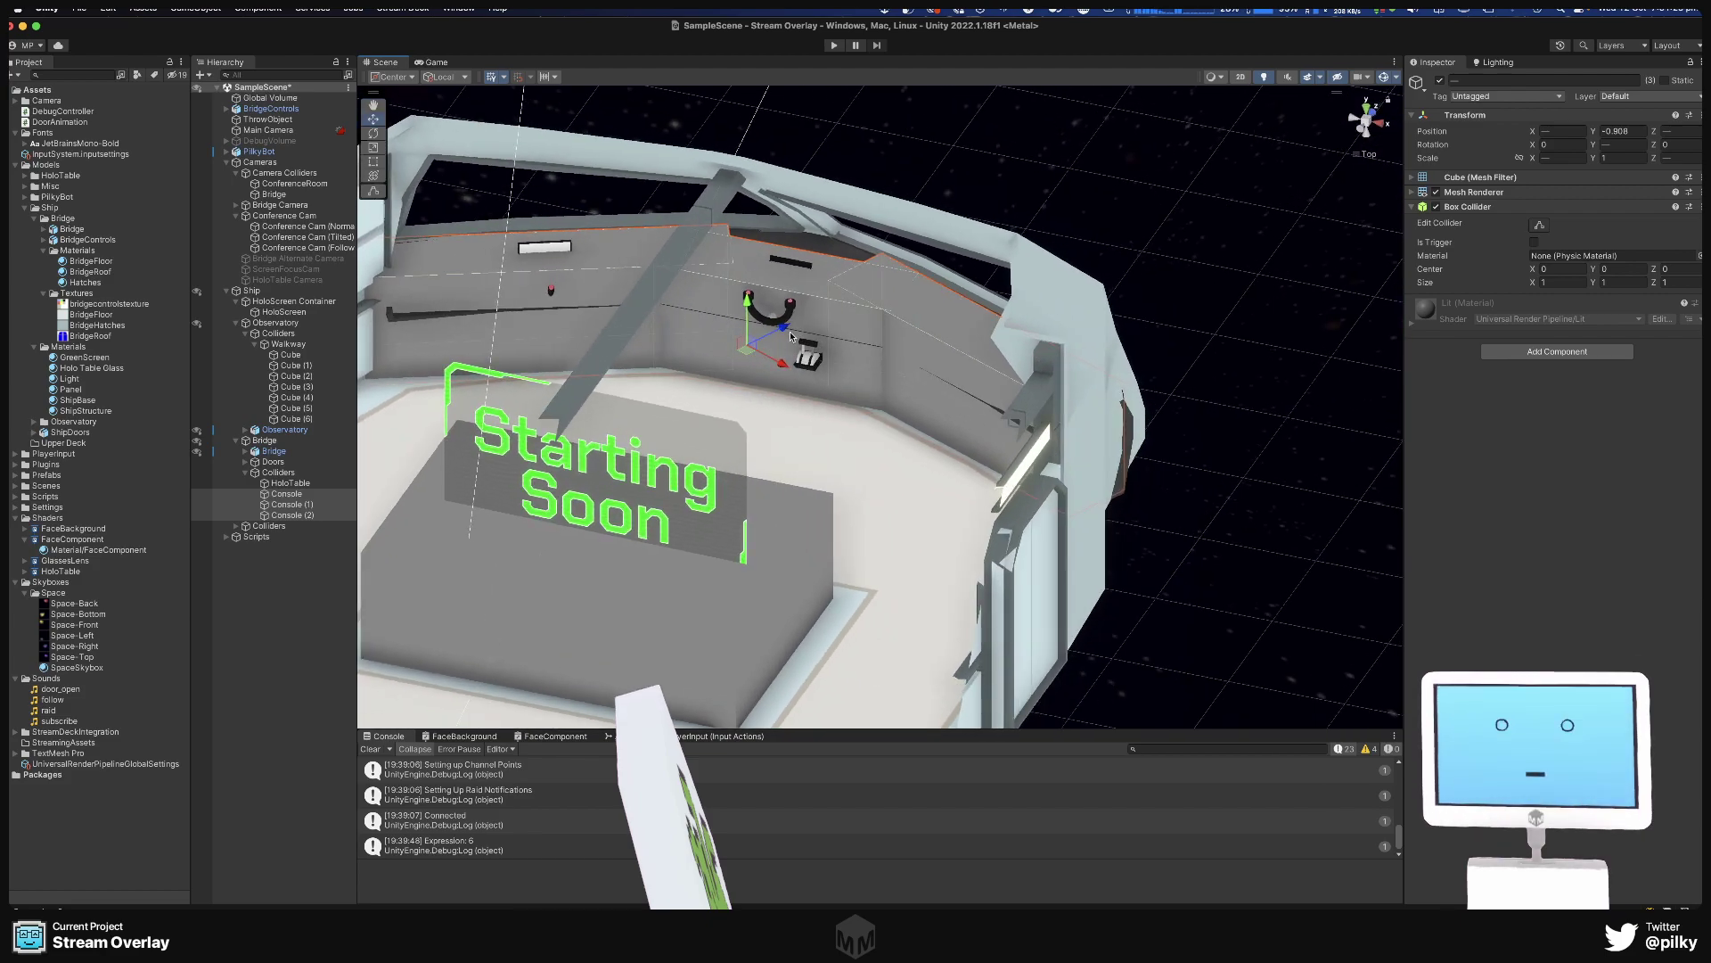
# Turn off the Mesh Renderer on the three console colliders and on the HoloTable collider.
pyautogui.click(781, 296)
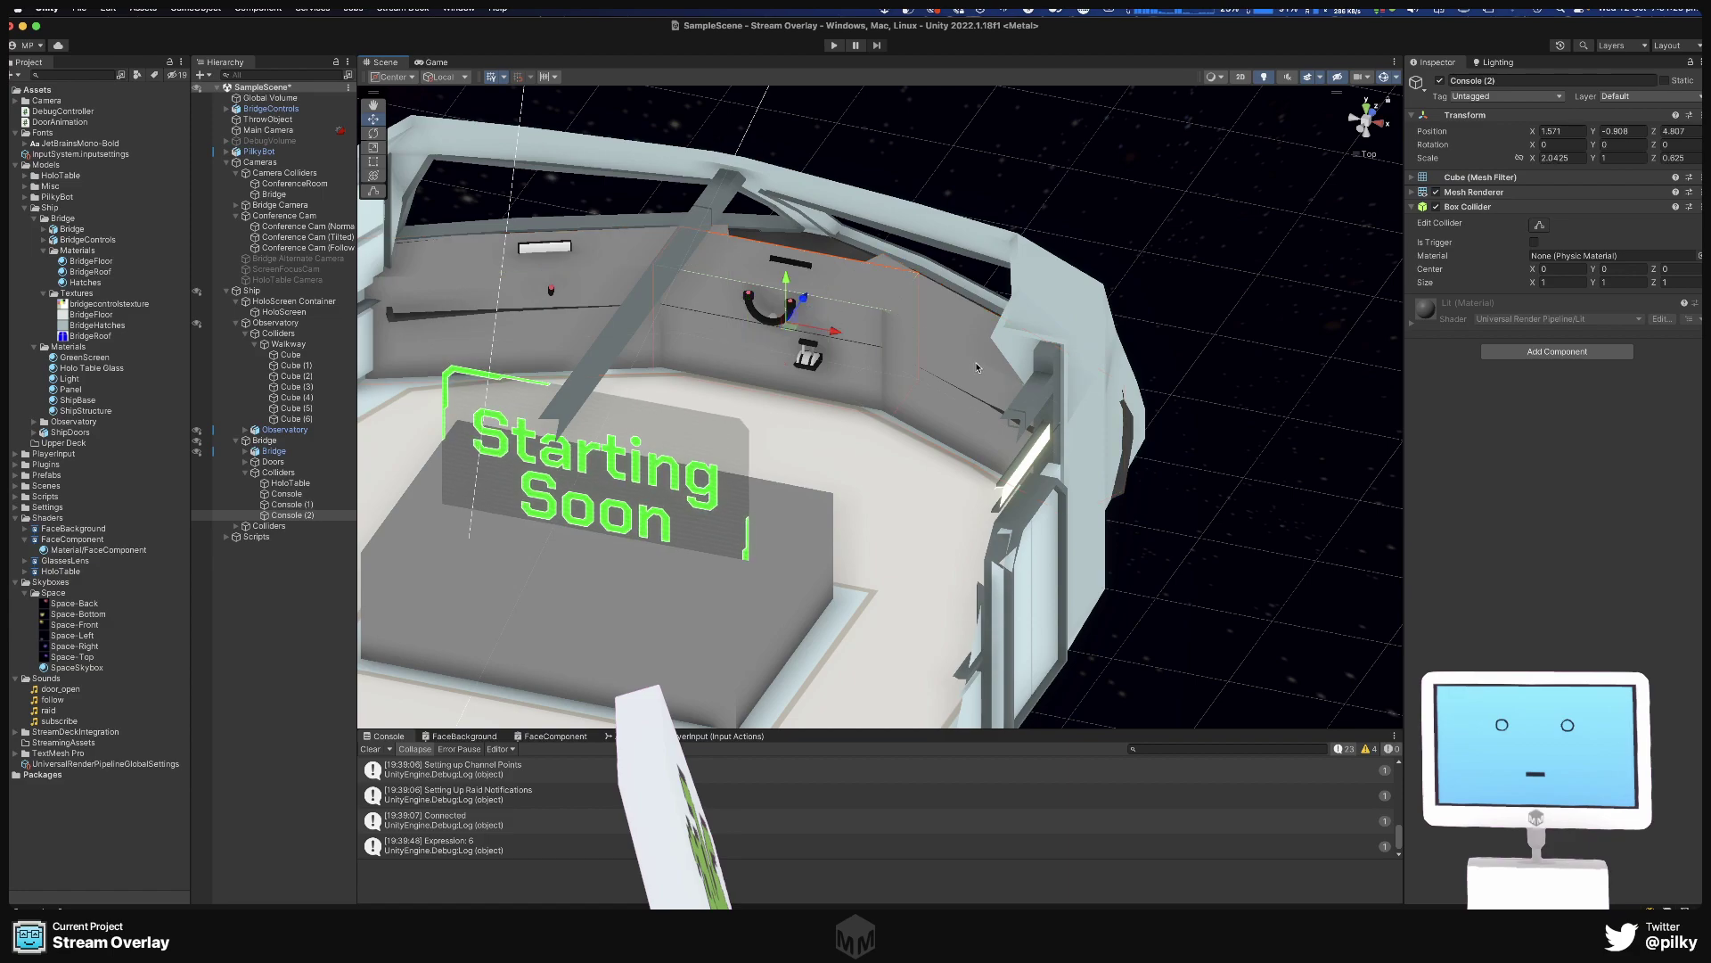
pyautogui.click(679, 314)
pyautogui.moveTo(593, 276)
pyautogui.mouseDown()
pyautogui.moveTo(782, 307)
pyautogui.moveTo(771, 319)
pyautogui.mouseUp()
pyautogui.moveTo(771, 317); pyautogui.dragTo(802, 403)
pyautogui.scroll(-3, 788, 331)
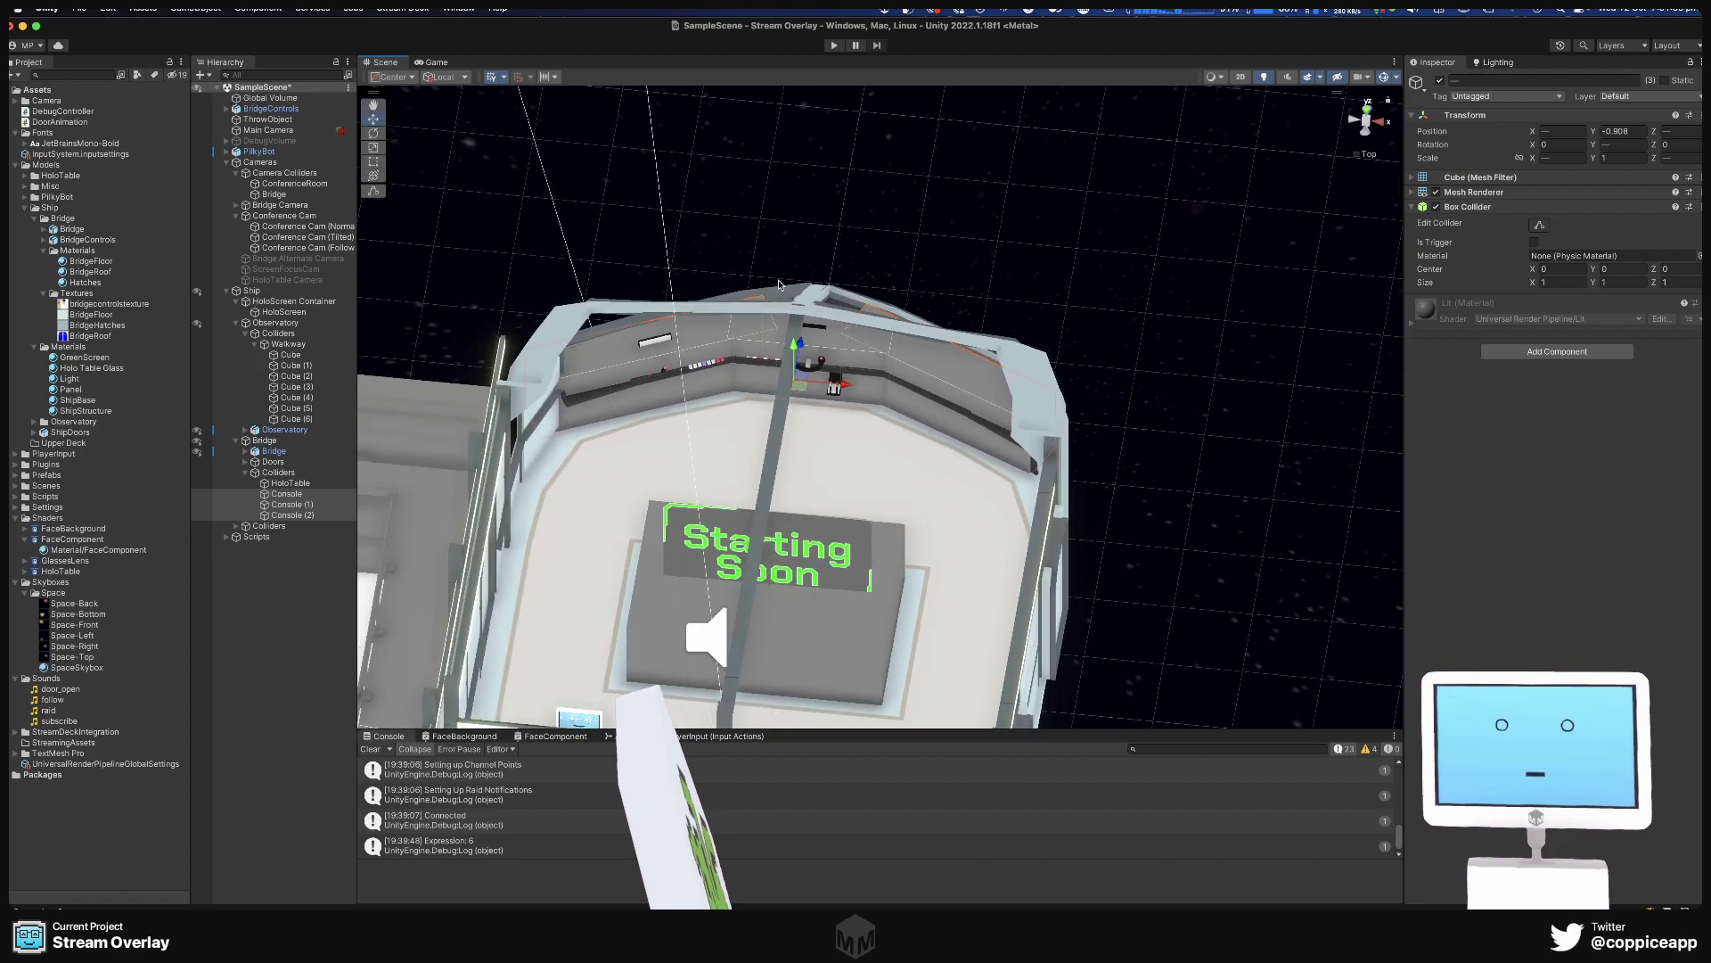
pyautogui.click(1436, 192)
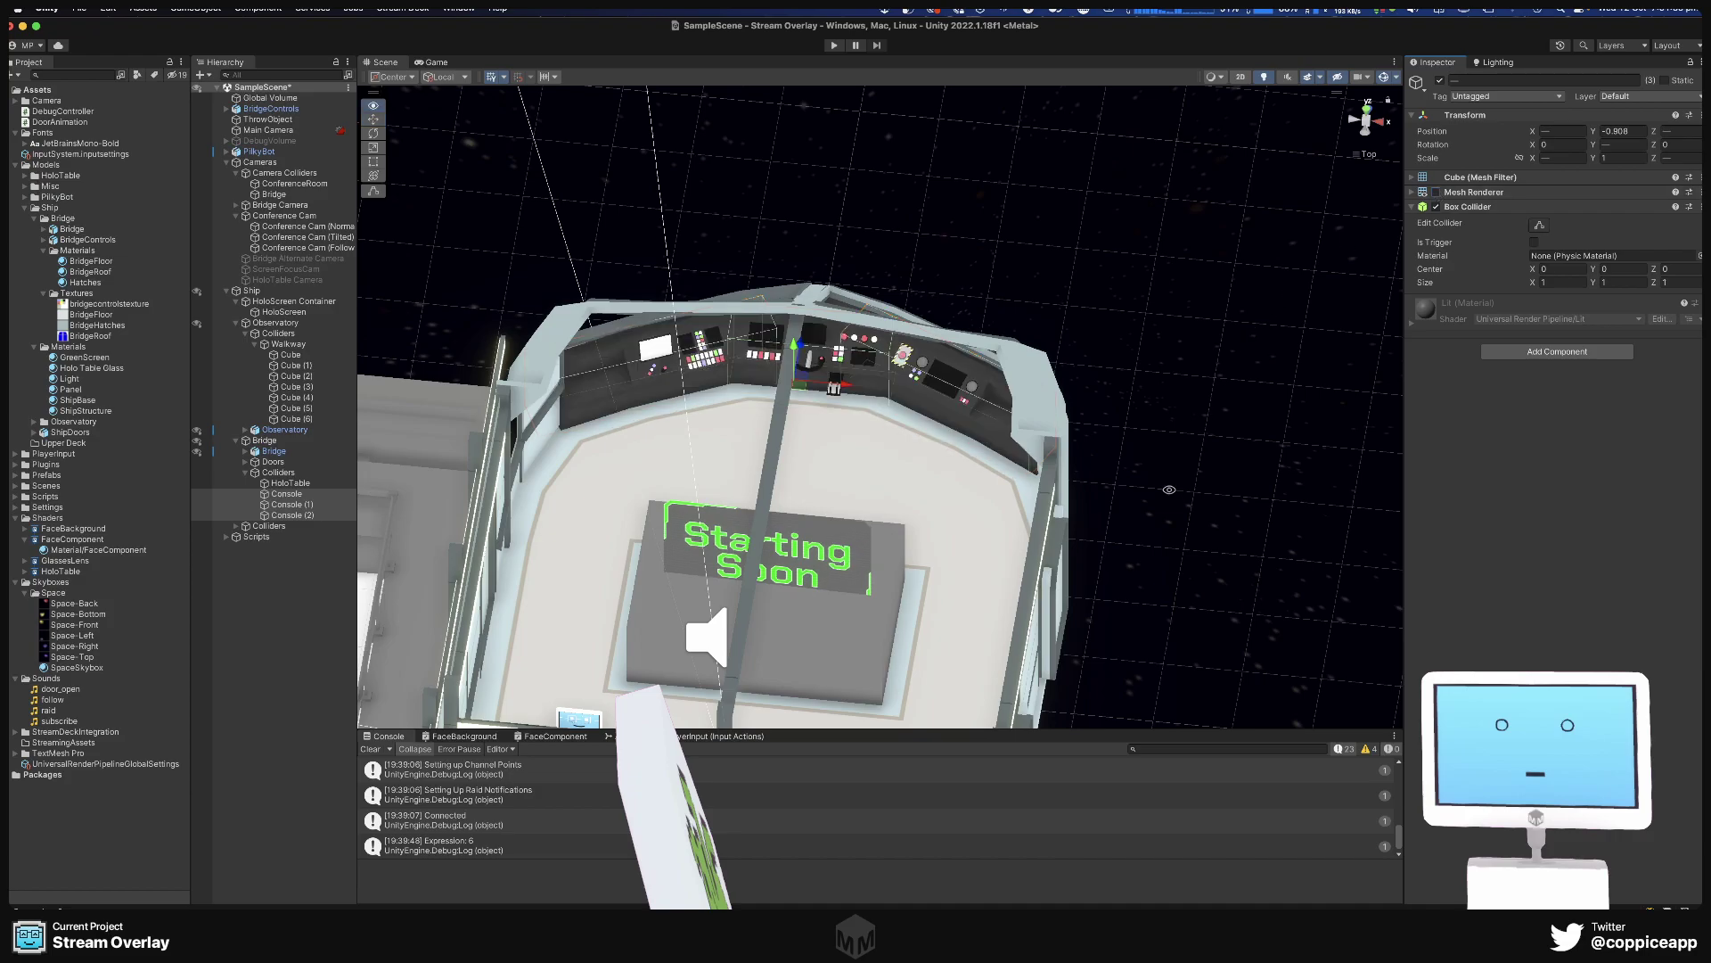
pyautogui.keyDown('alt'); pyautogui.moveTo(882, 499); pyautogui.dragTo(888, 392); pyautogui.keyUp('alt')
pyautogui.click(887, 392)
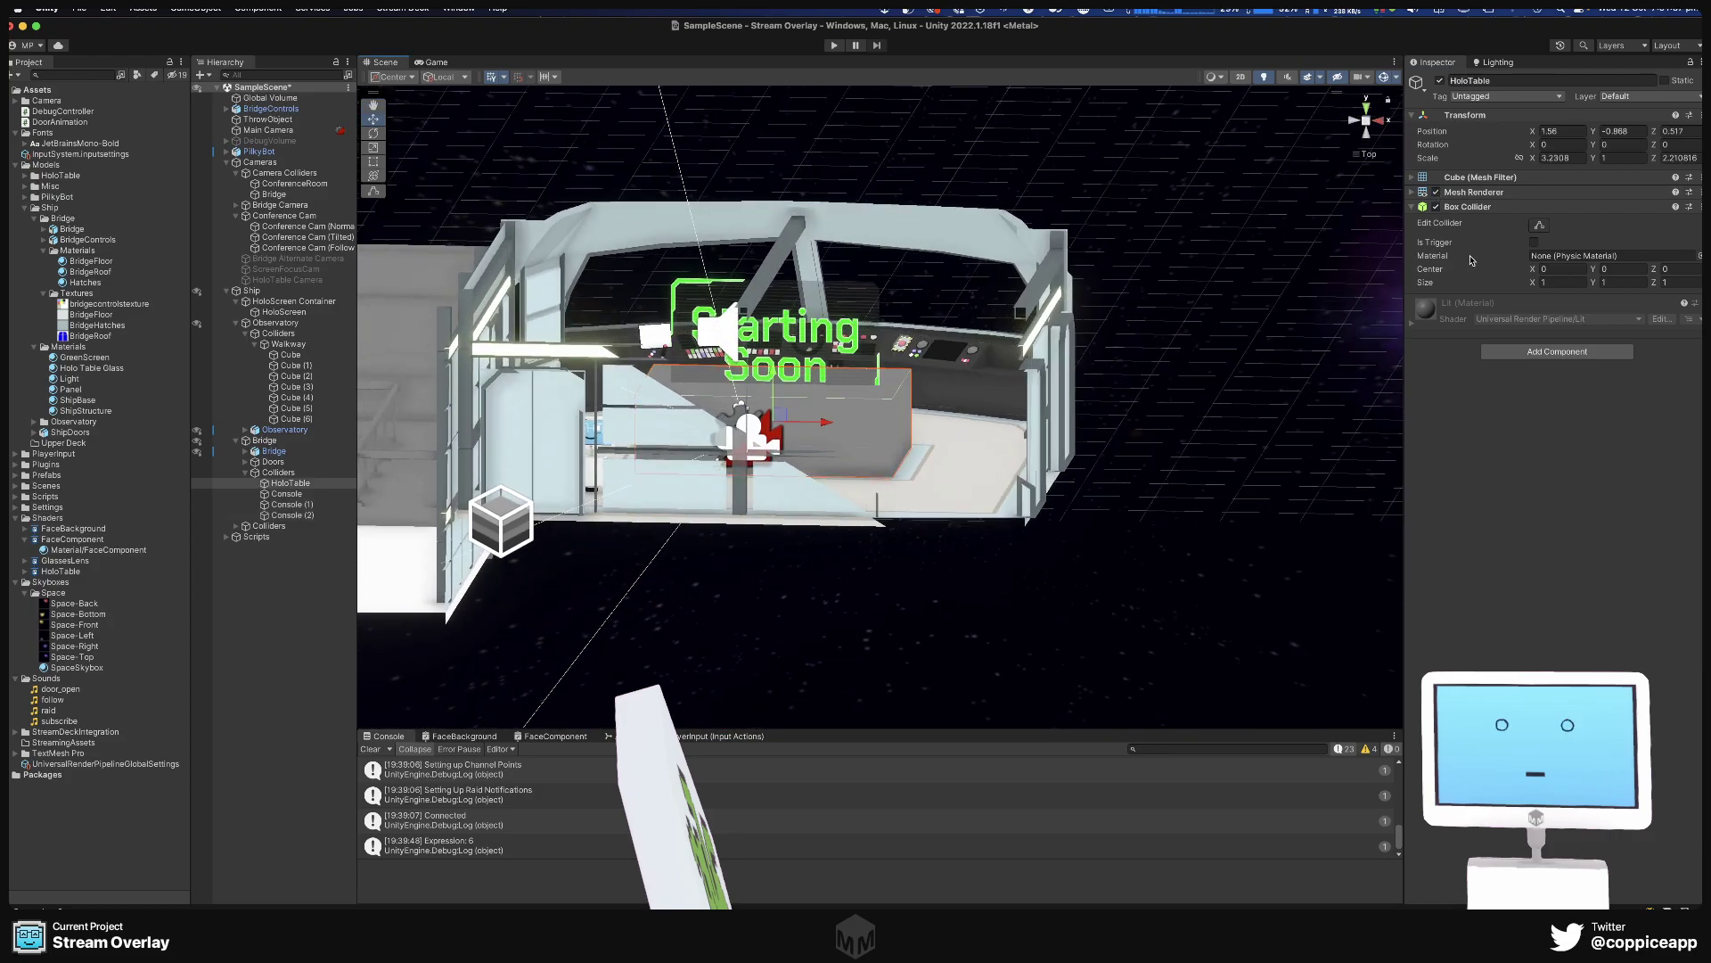
pyautogui.click(1436, 192)
pyautogui.keyDown('alt'); pyautogui.moveTo(1025, 535); pyautogui.dragTo(894, 368); pyautogui.keyUp('alt')
pyautogui.press('f')
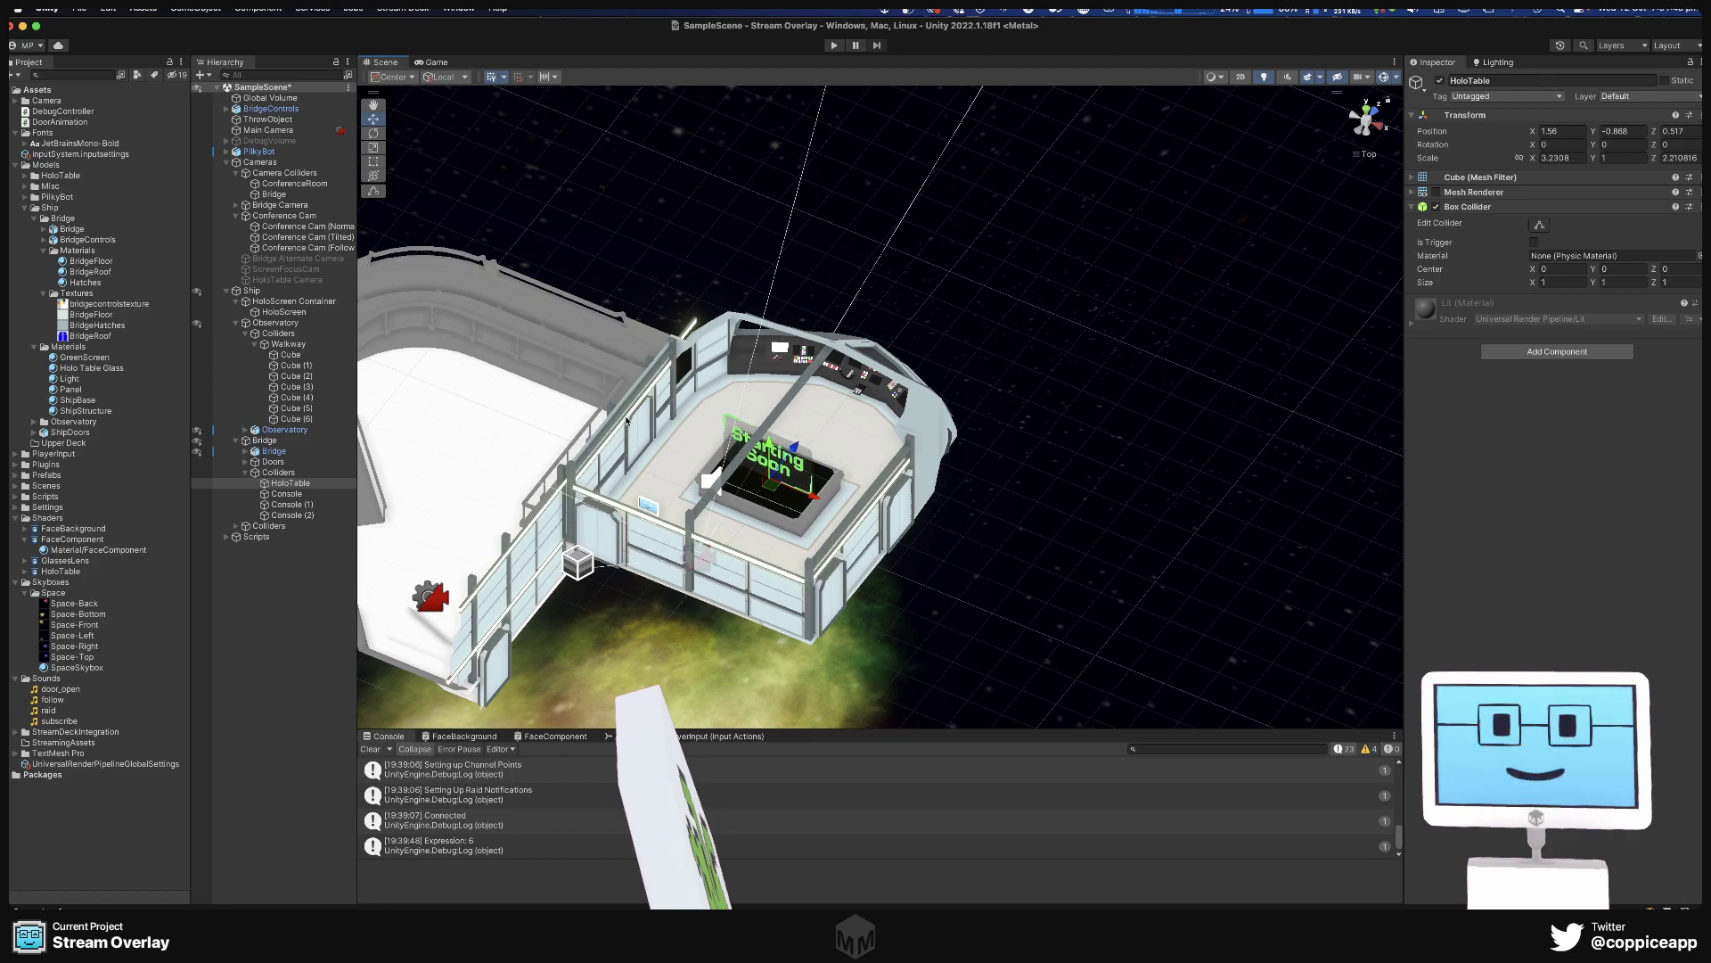
pyautogui.keyDown('alt'); pyautogui.moveTo(626, 420); pyautogui.dragTo(941, 330); pyautogui.keyUp('alt')
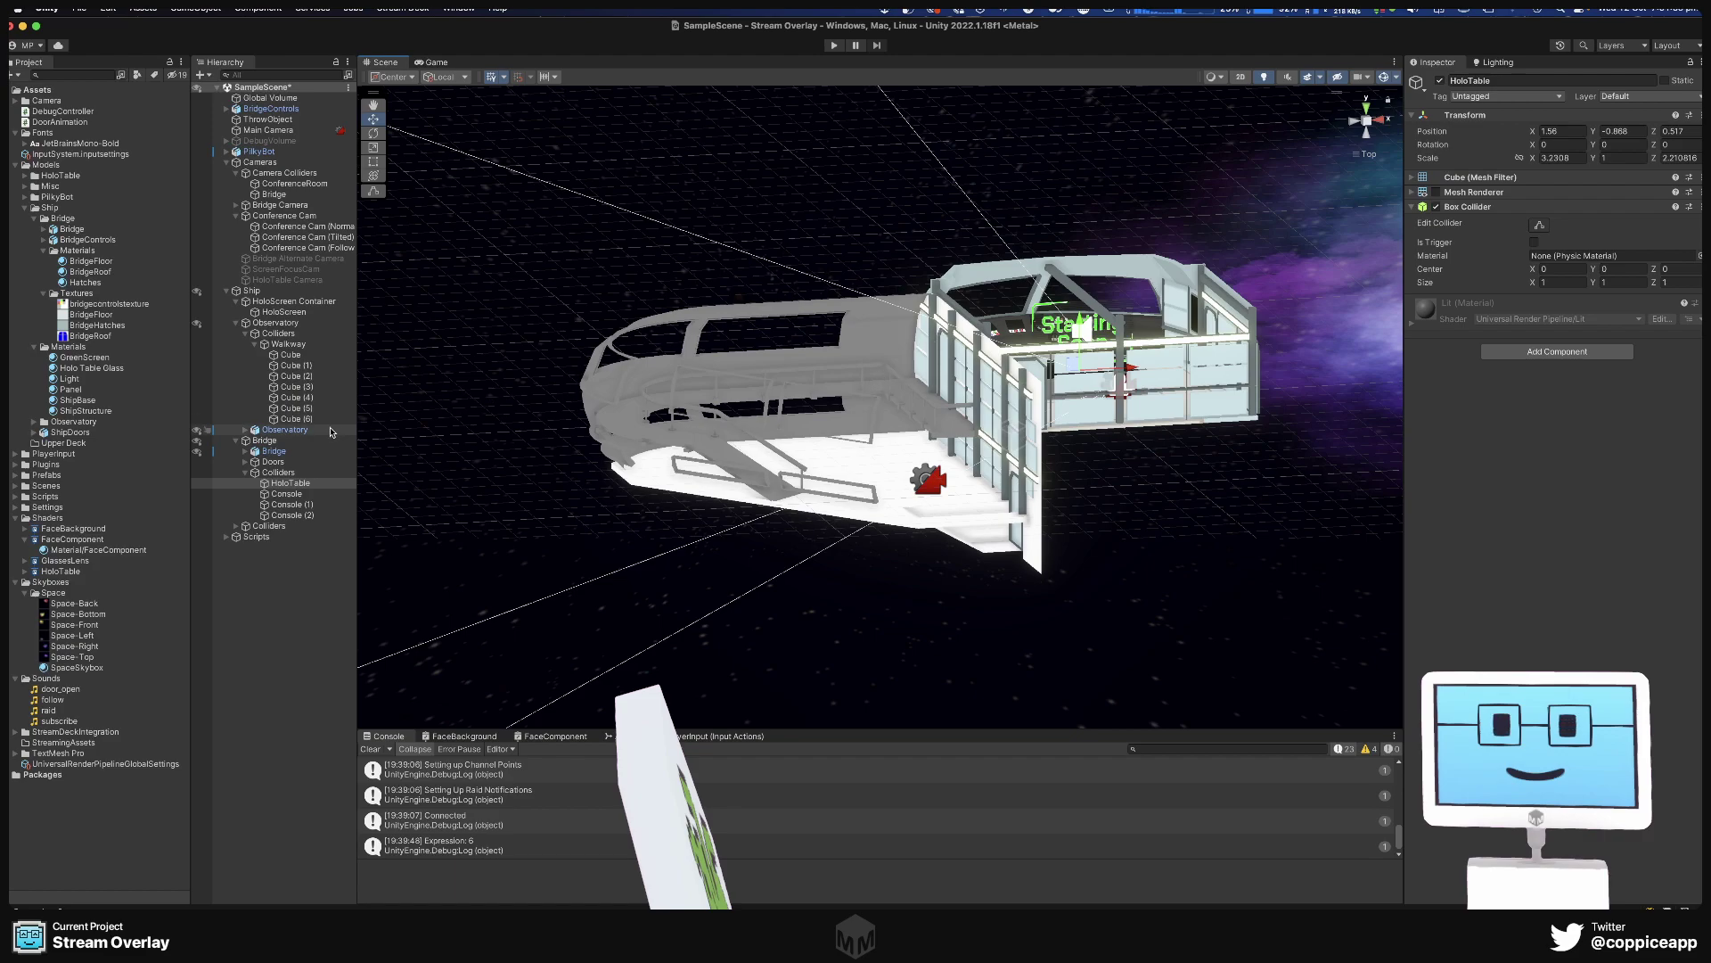
pyautogui.keyDown('alt'); pyautogui.moveTo(1222, 352); pyautogui.dragTo(1170, 472); pyautogui.keyUp('alt')
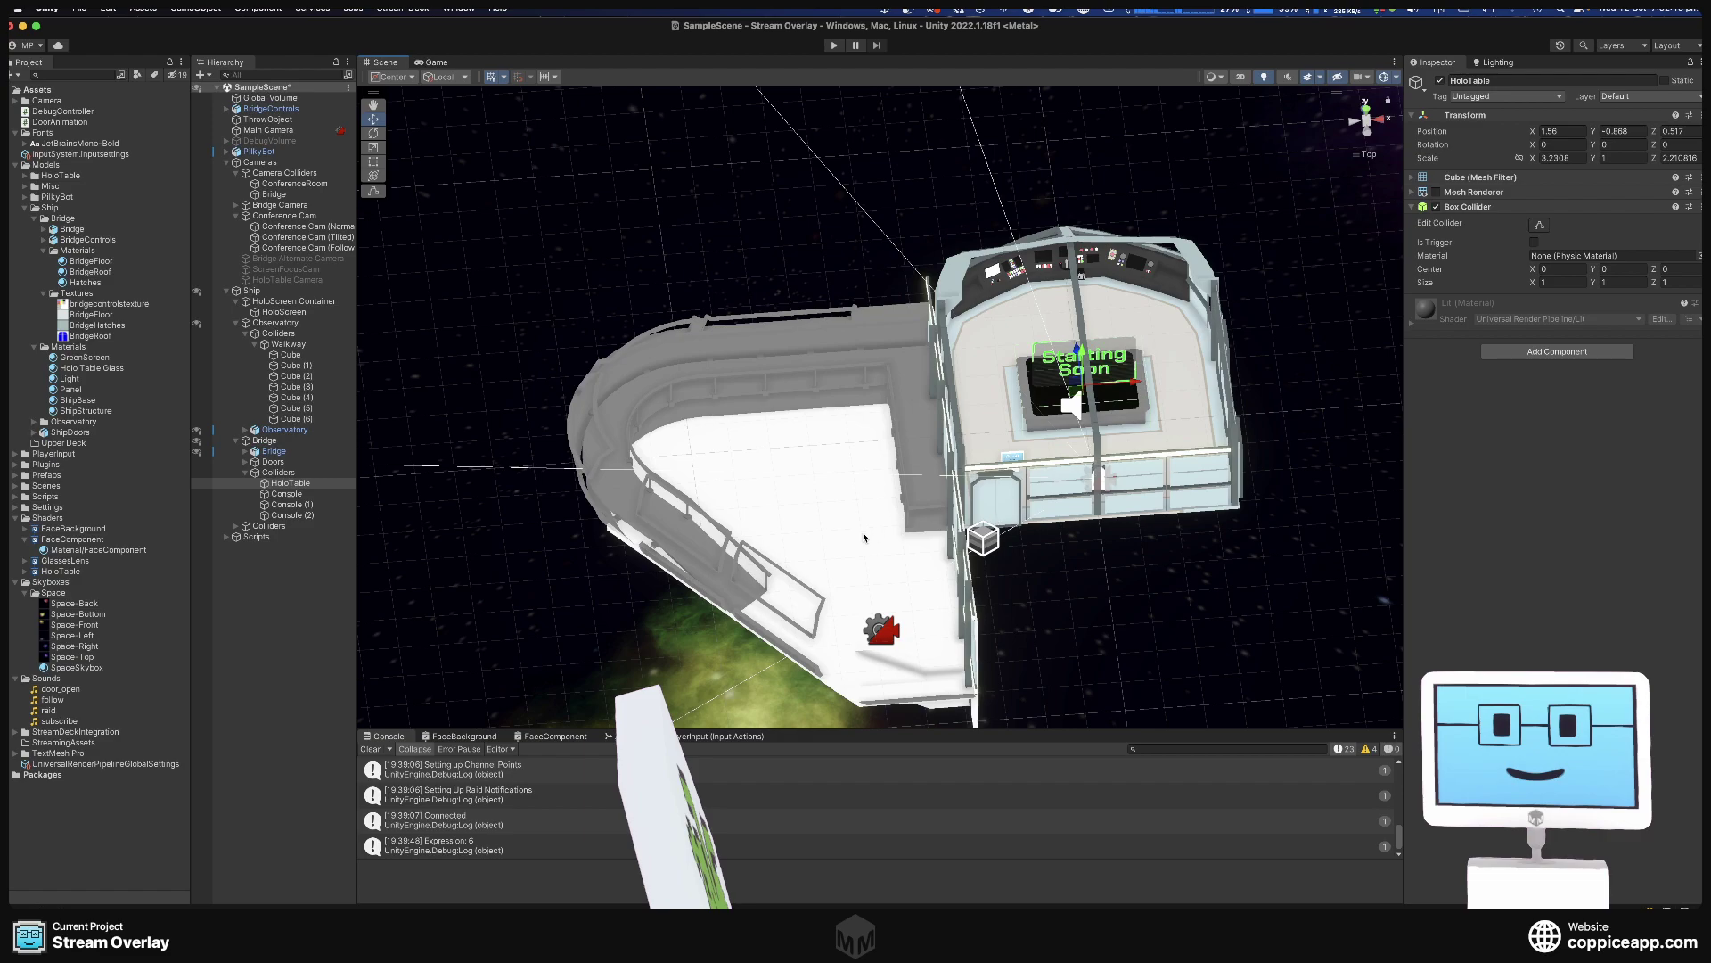
pyautogui.keyDown('alt'); pyautogui.moveTo(854, 527); pyautogui.dragTo(708, 355); pyautogui.keyUp('alt')
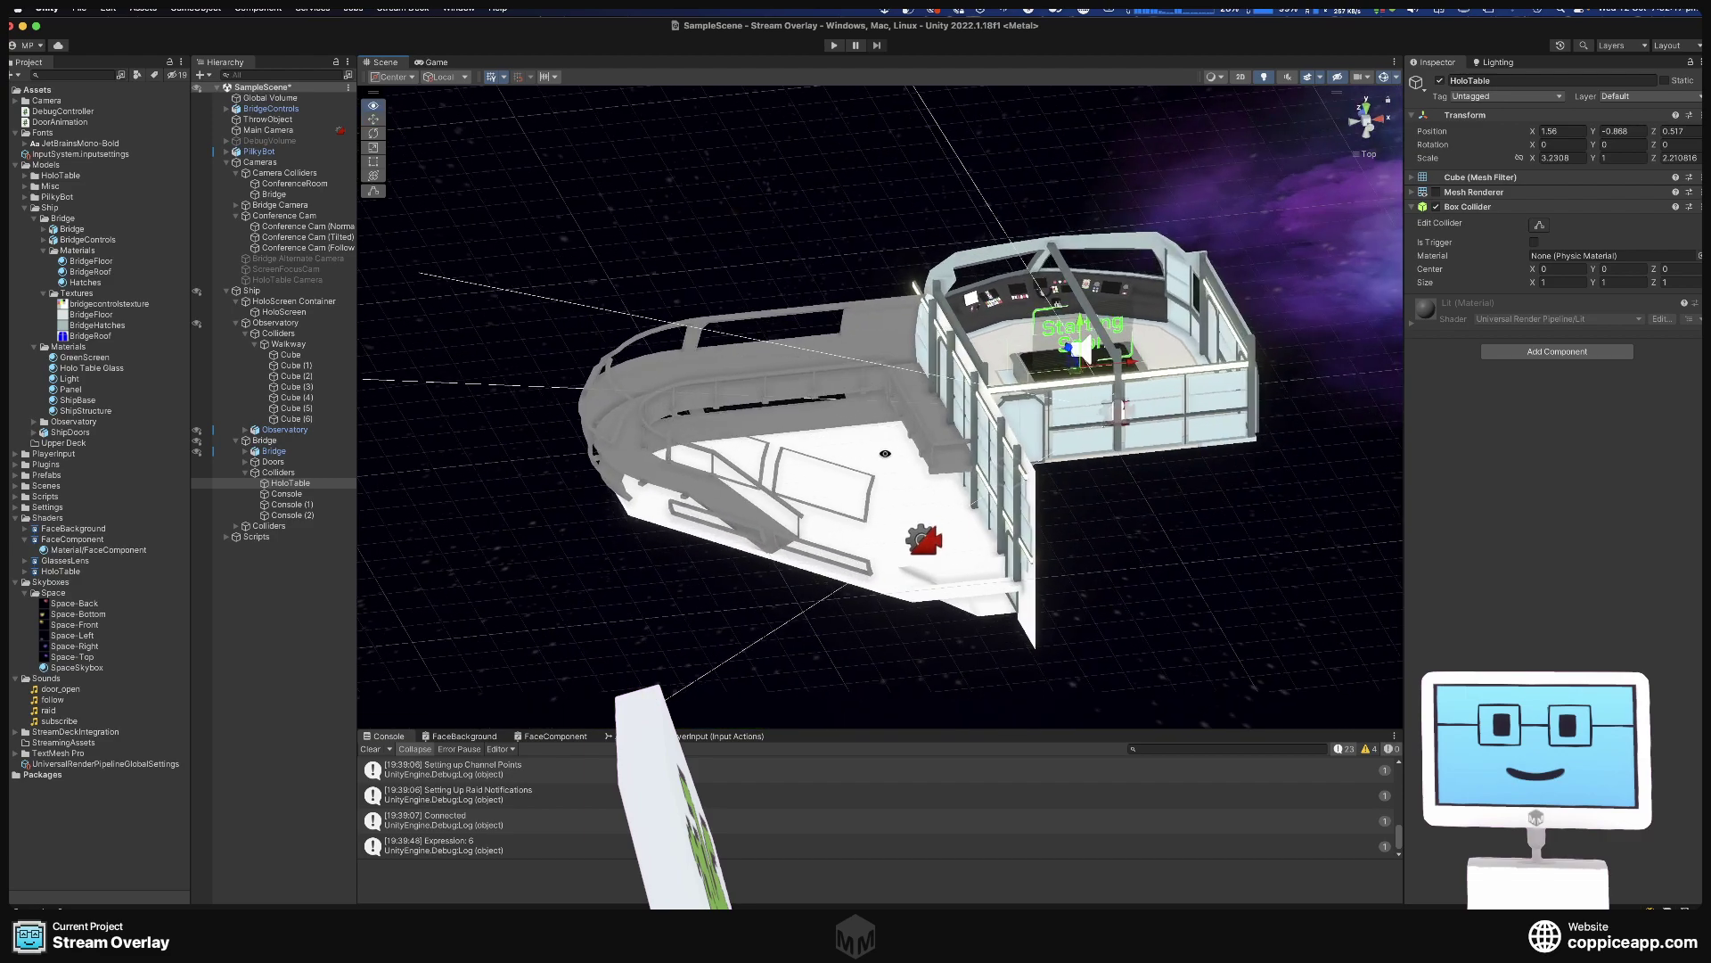
pyautogui.click(716, 353)
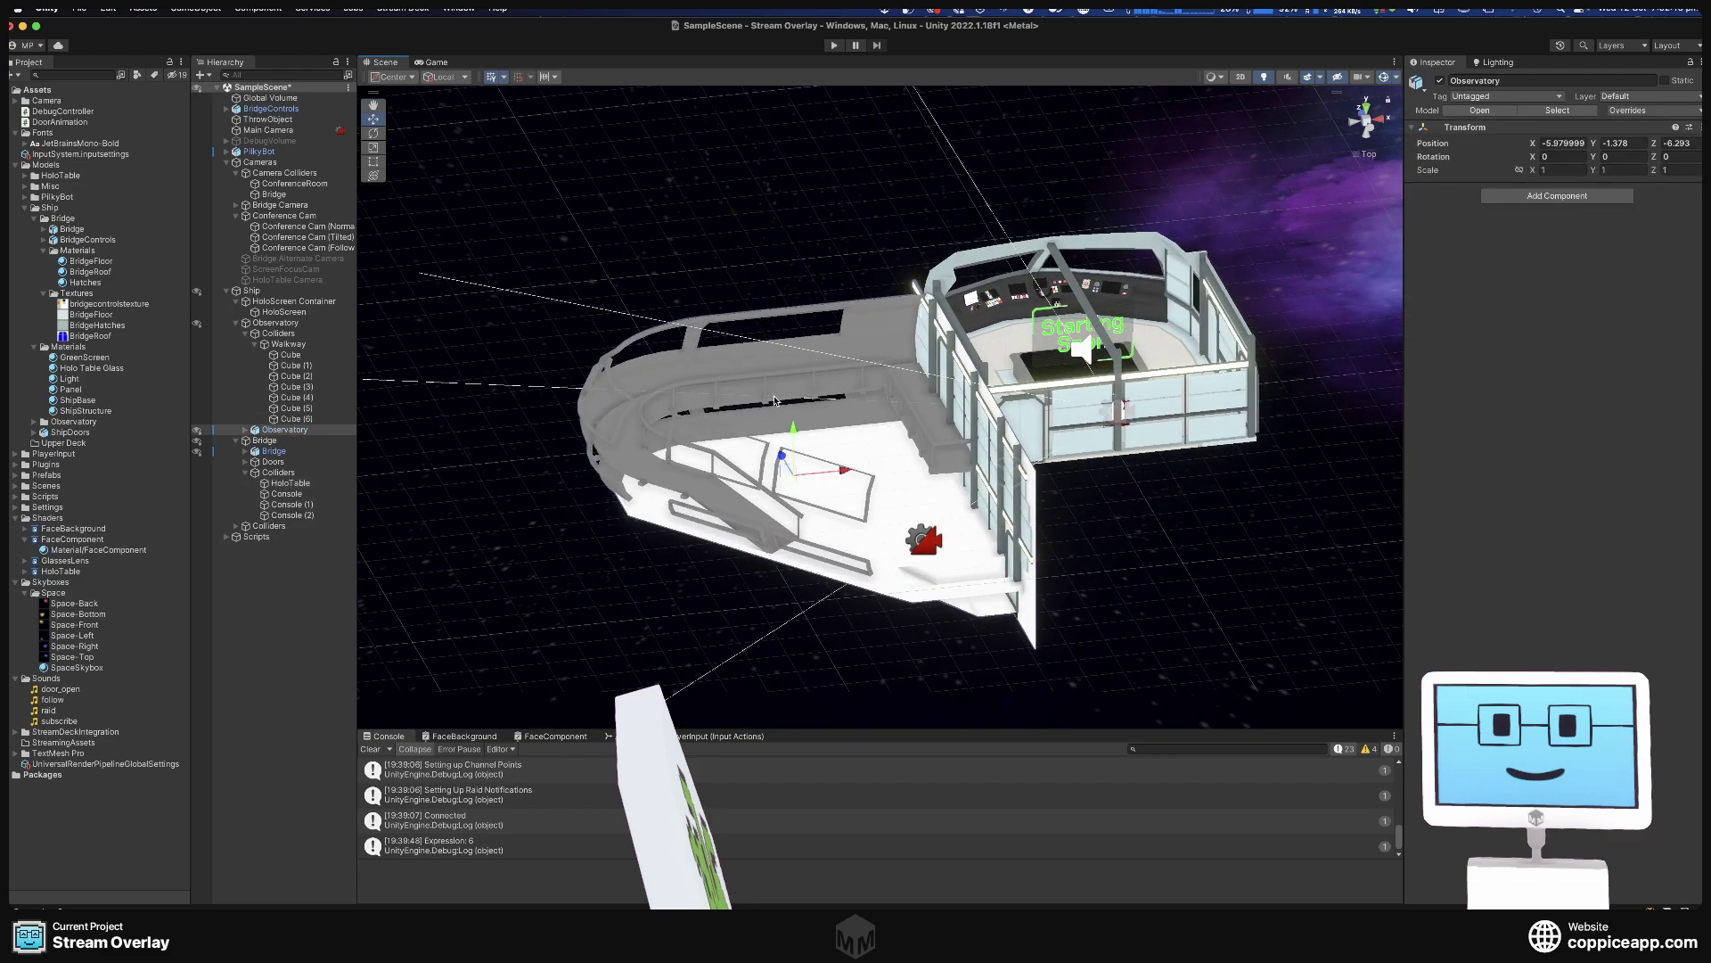
# Switch to Blender and open Bridge.blend from the Bridge folder as the source for linking data into Observatory.blend.
pyautogui.click(562, 931)
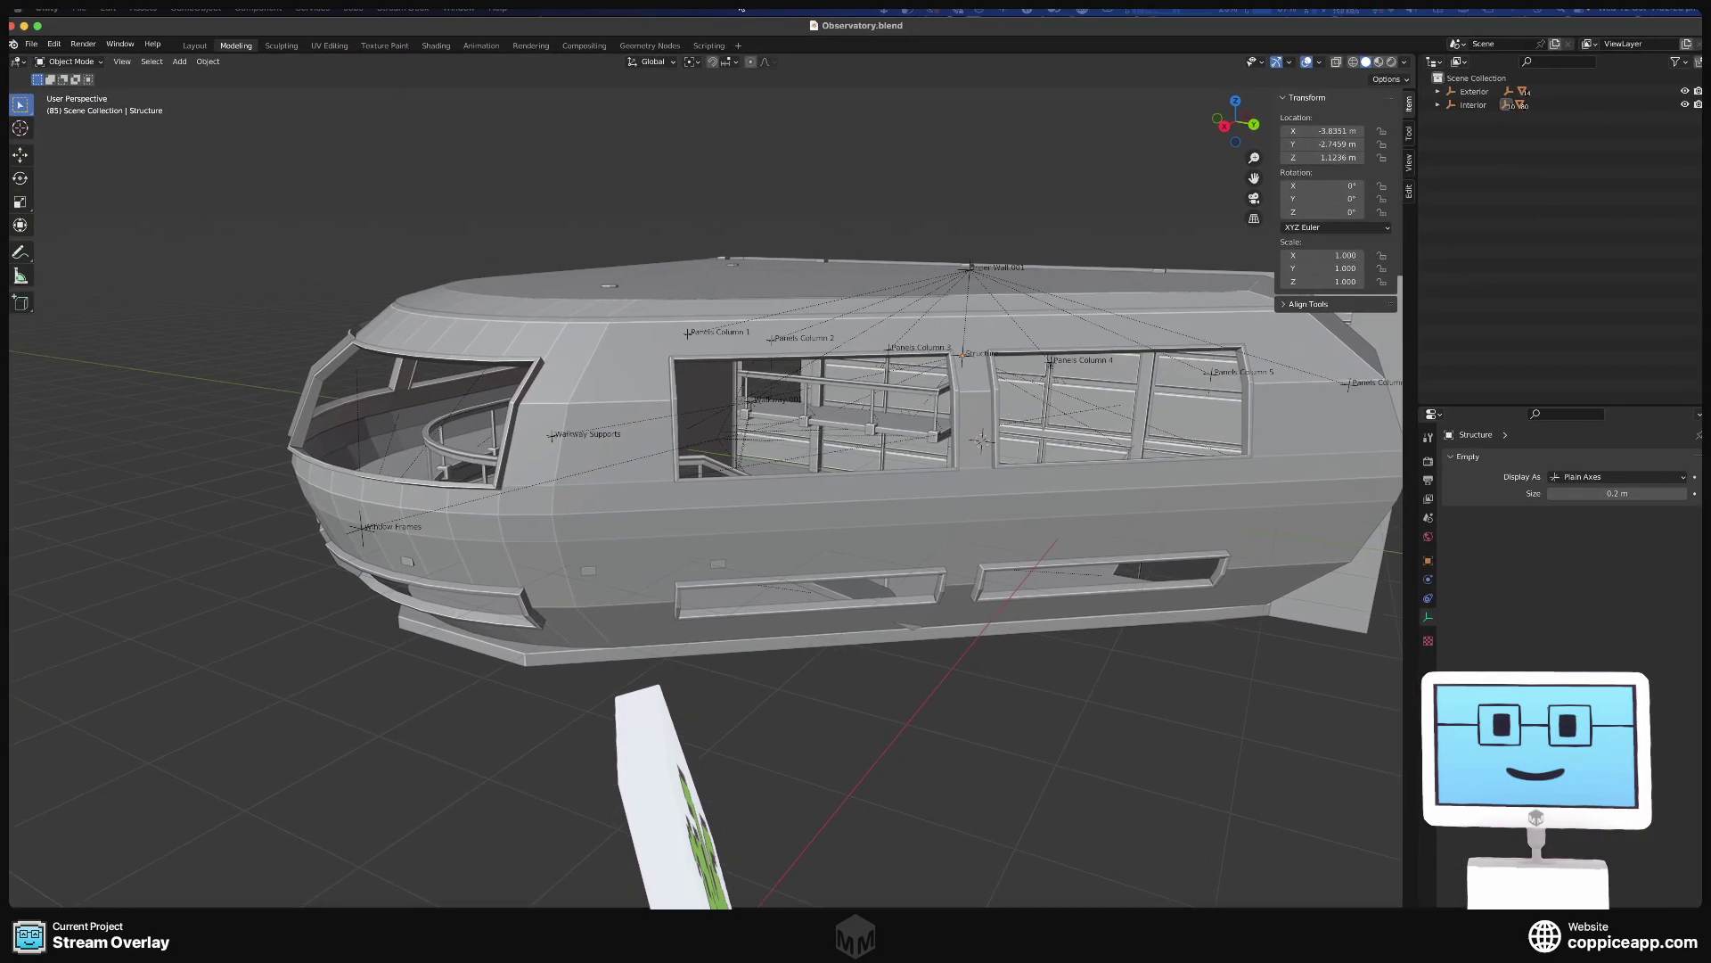
pyautogui.click(31, 44)
pyautogui.moveTo(73, 224)
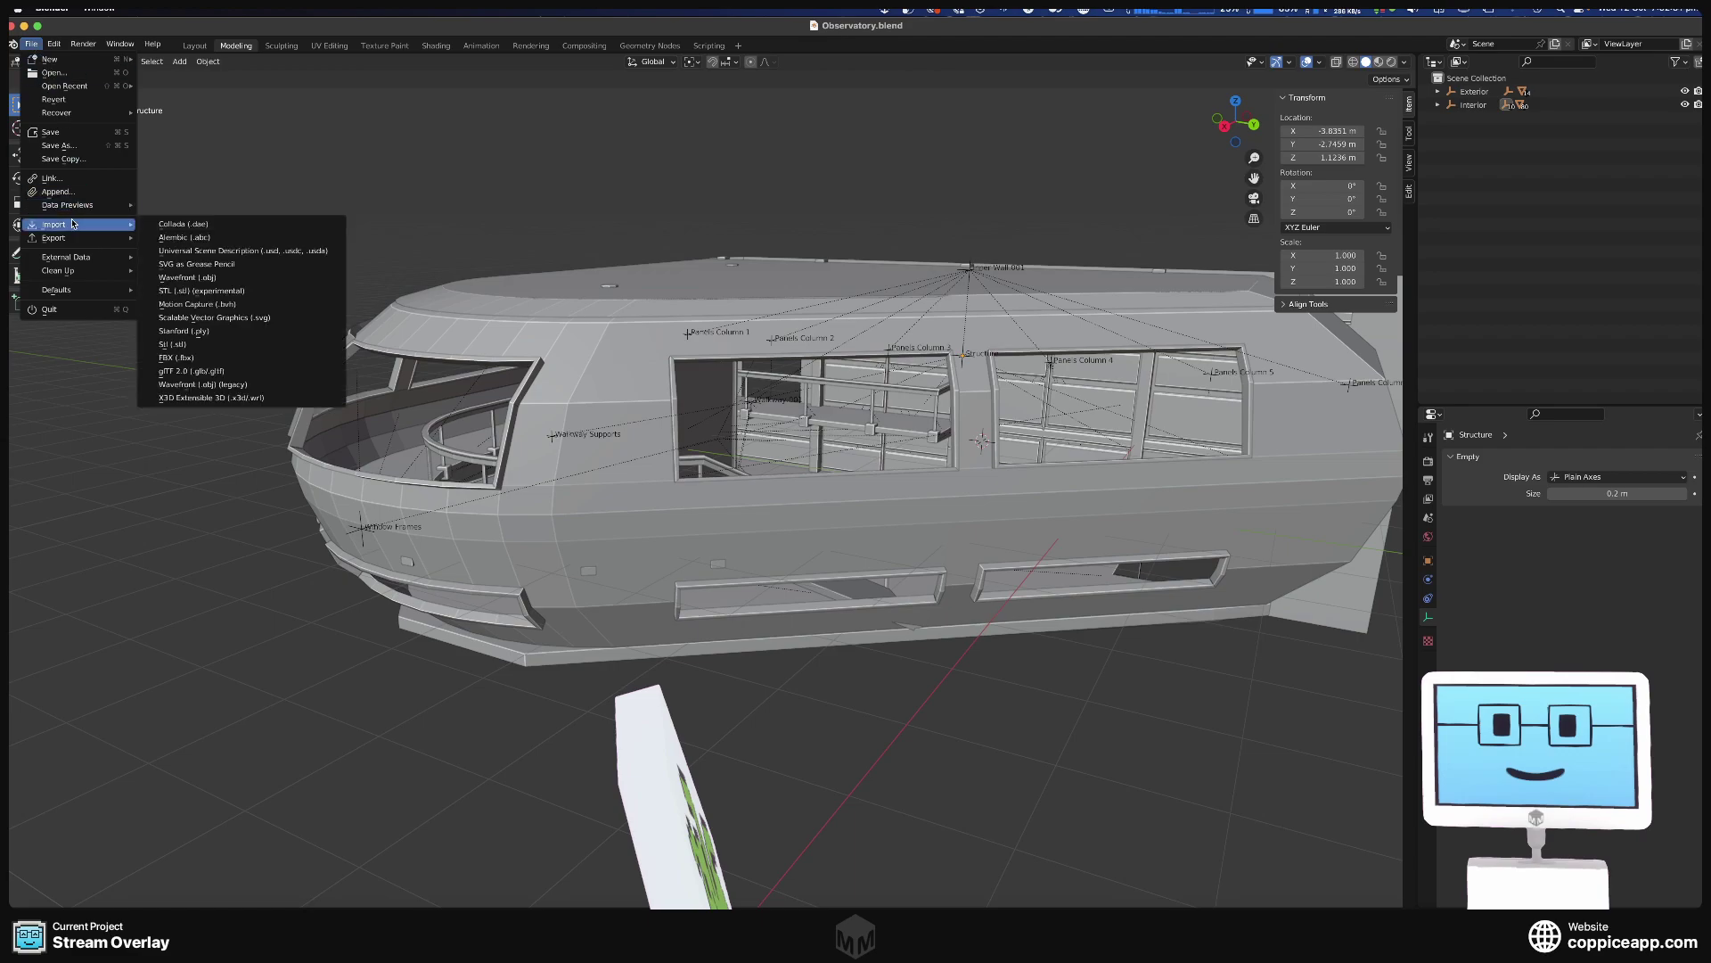
pyautogui.click(56, 179)
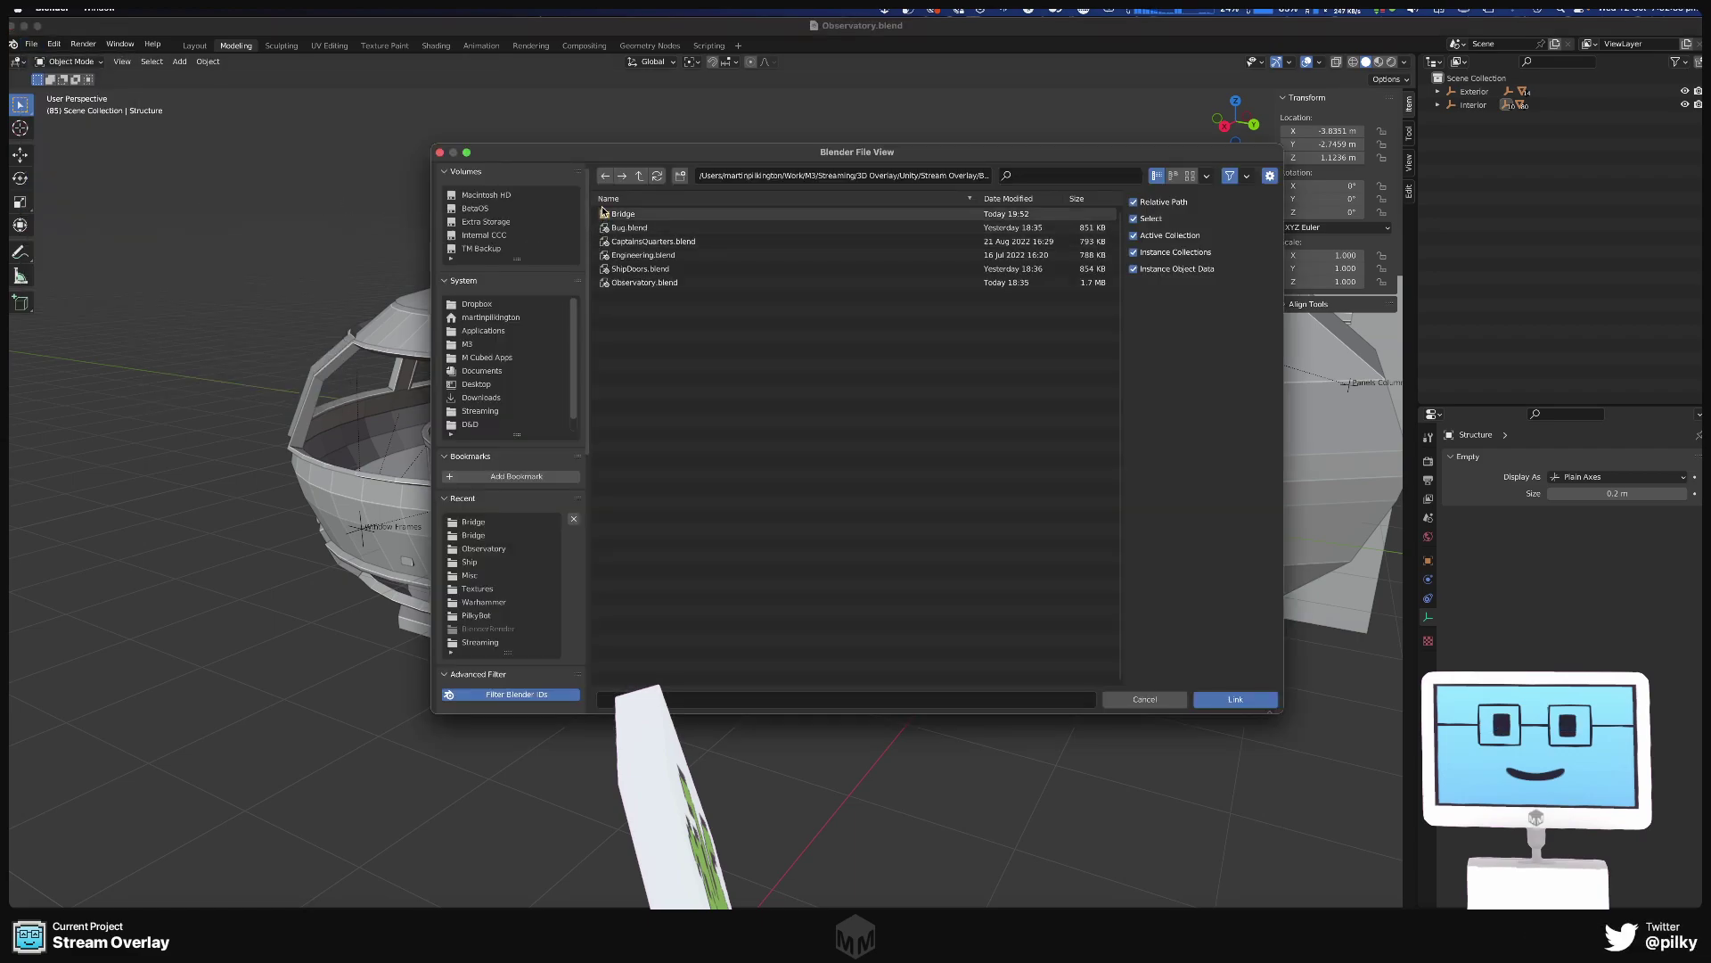
pyautogui.doubleClick(616, 215)
pyautogui.click(631, 228)
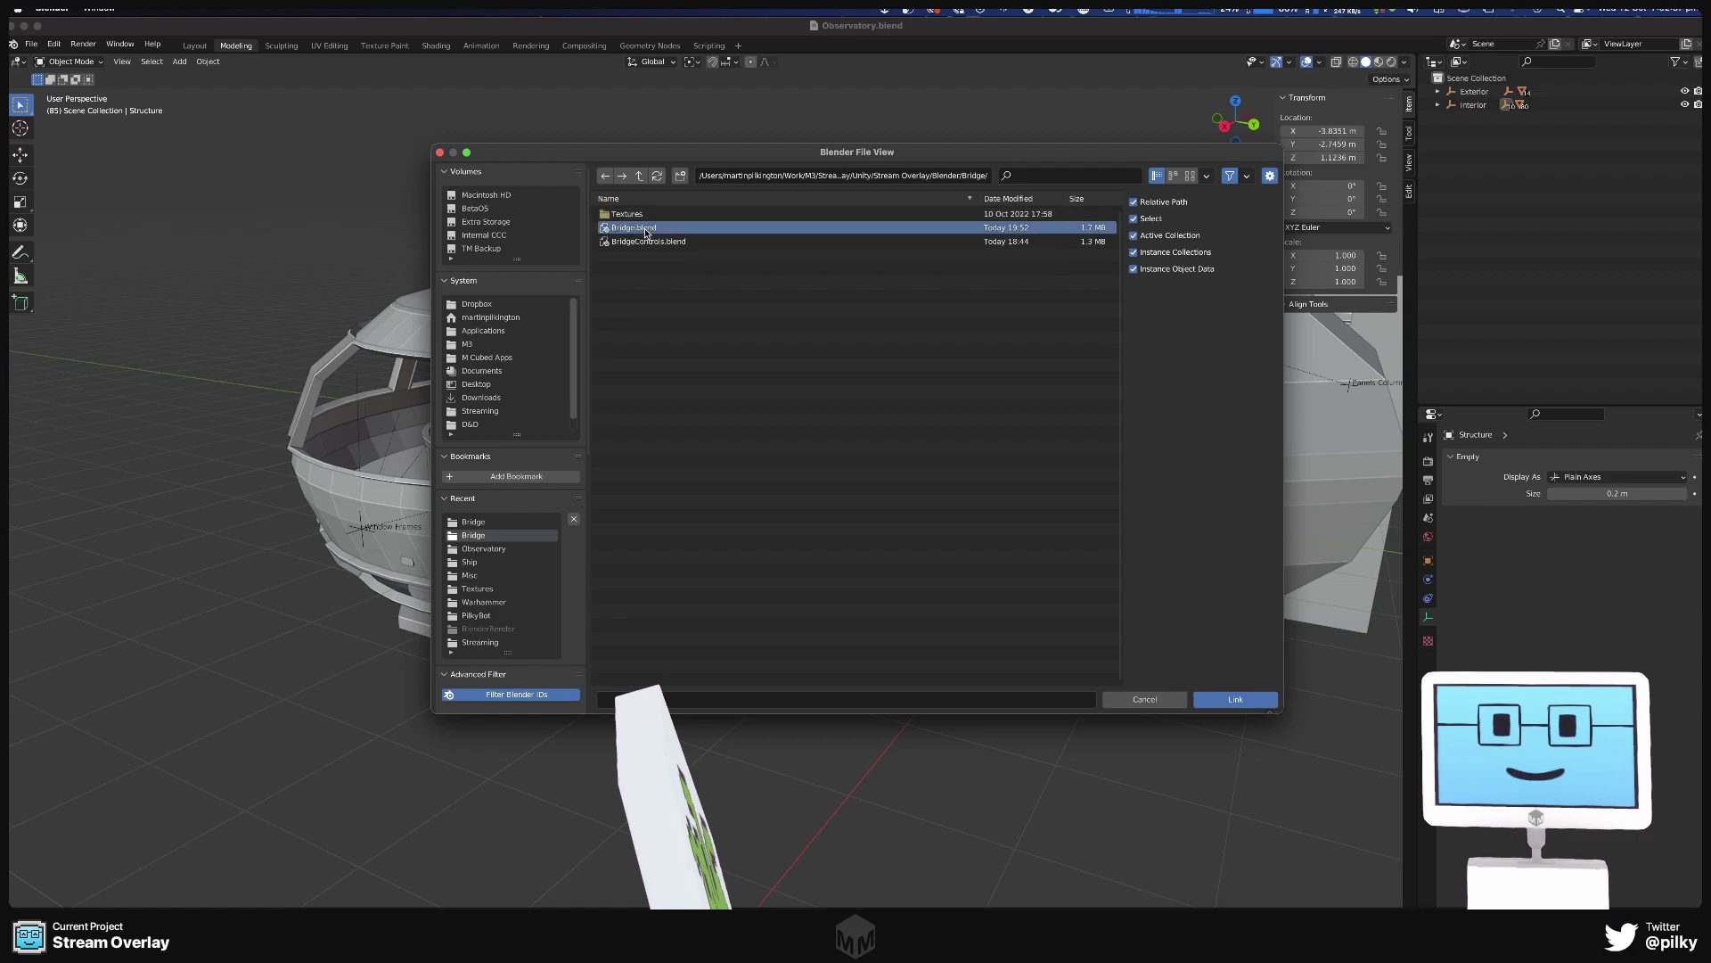
pyautogui.click(1252, 700)
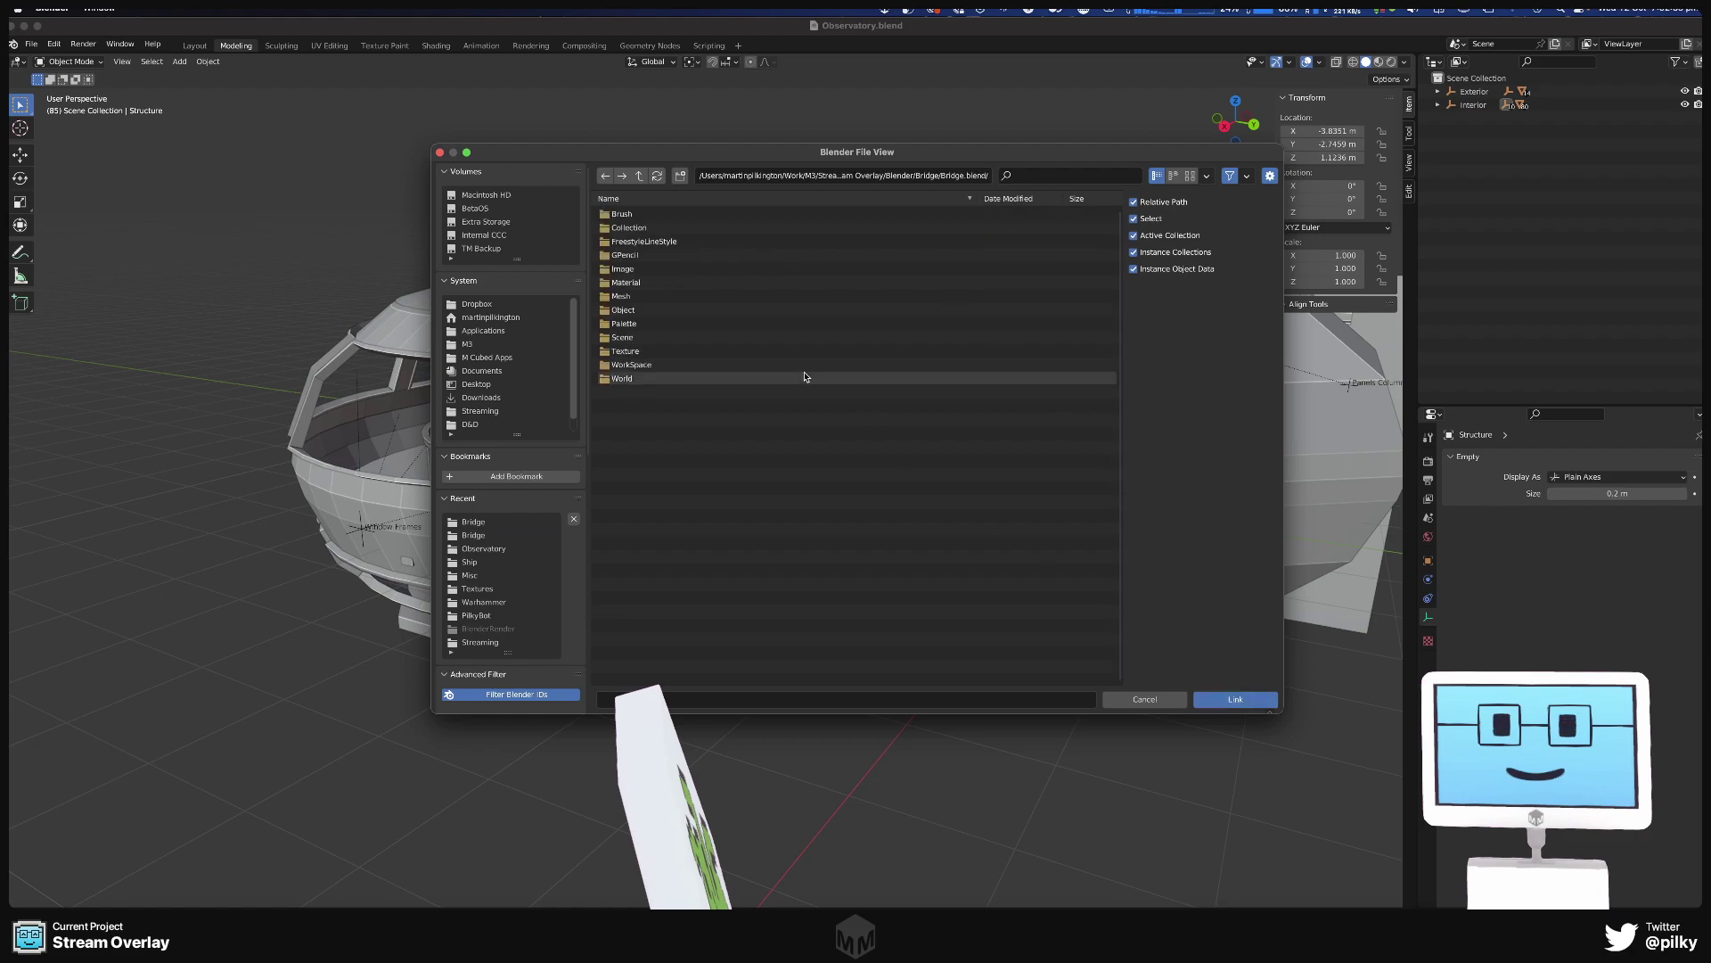
# Link the Light, Panel, ShipBase and ShipStructure materials from Bridge.blend into the observatory file.
pyautogui.doubleClick(679, 282)
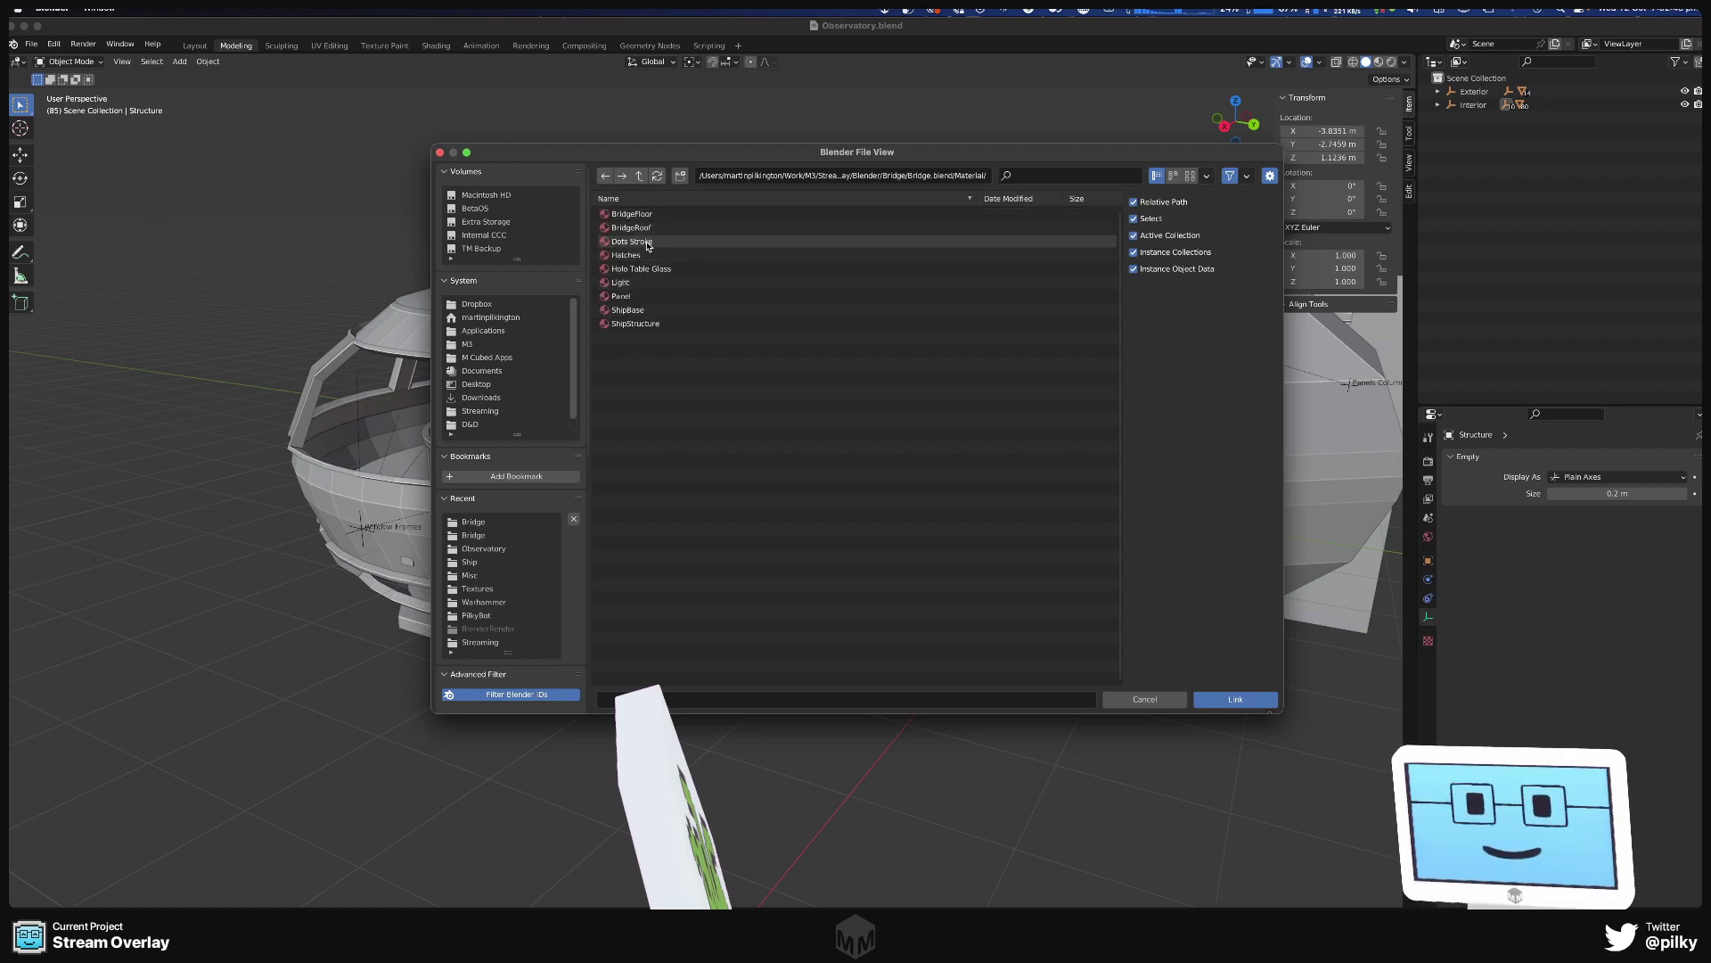
pyautogui.click(627, 326)
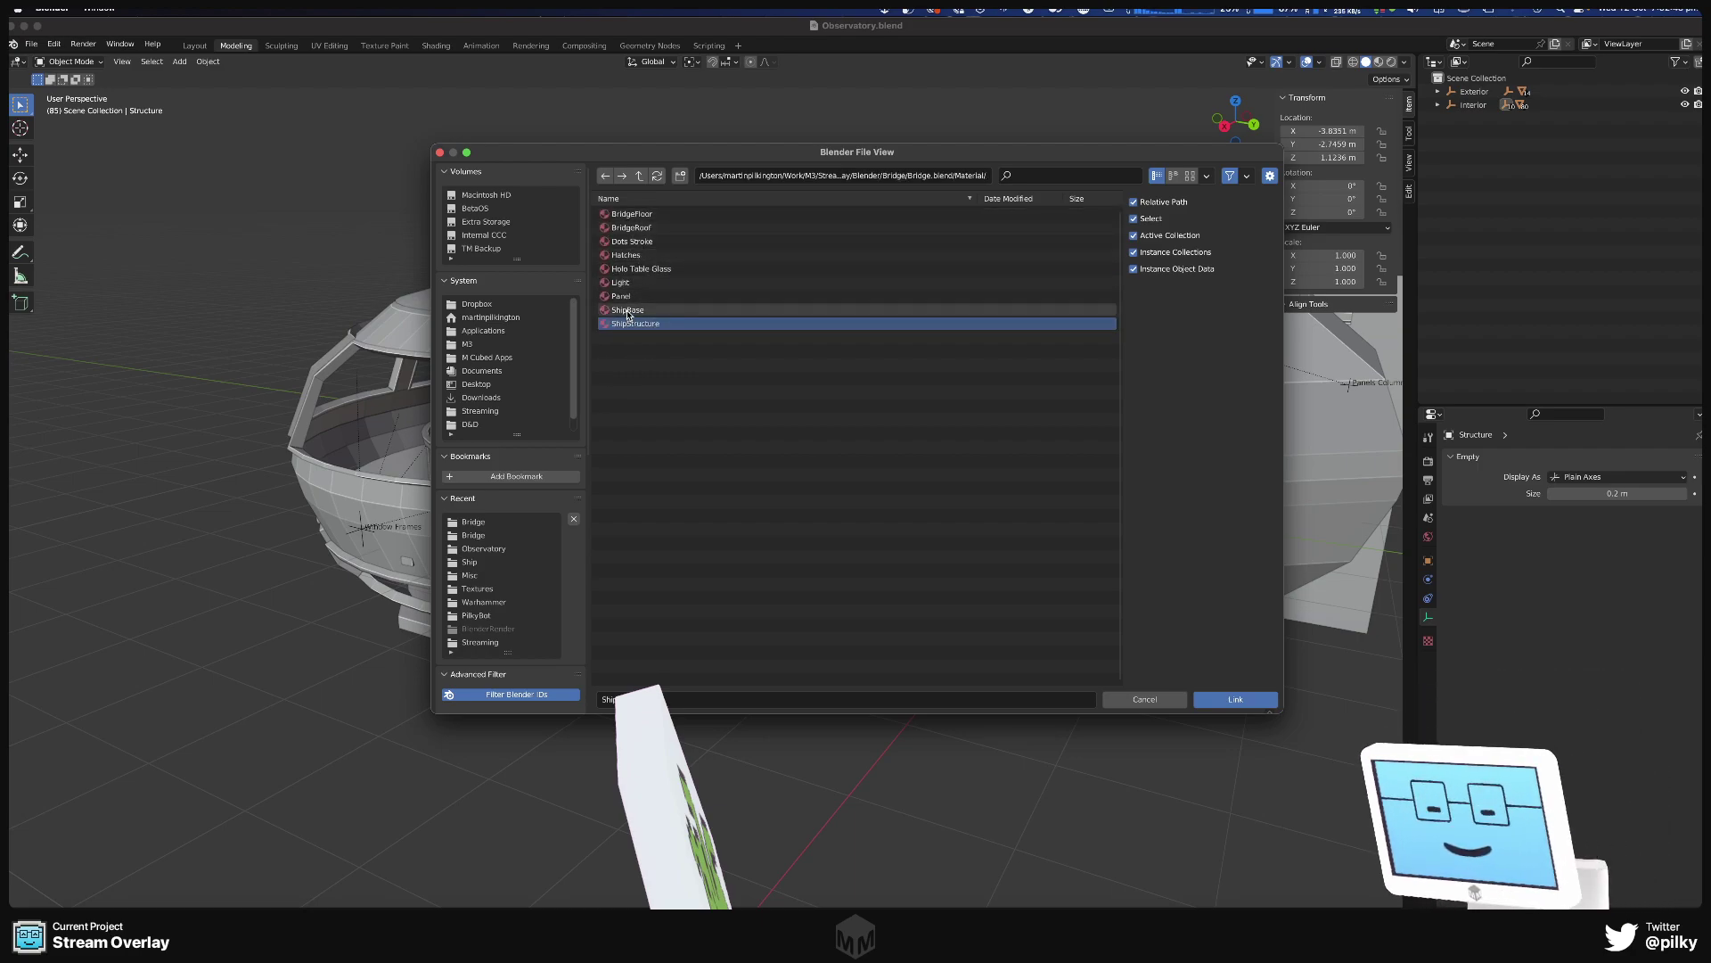
pyautogui.keyDown('shift'); pyautogui.click(627, 297); pyautogui.keyUp('shift')
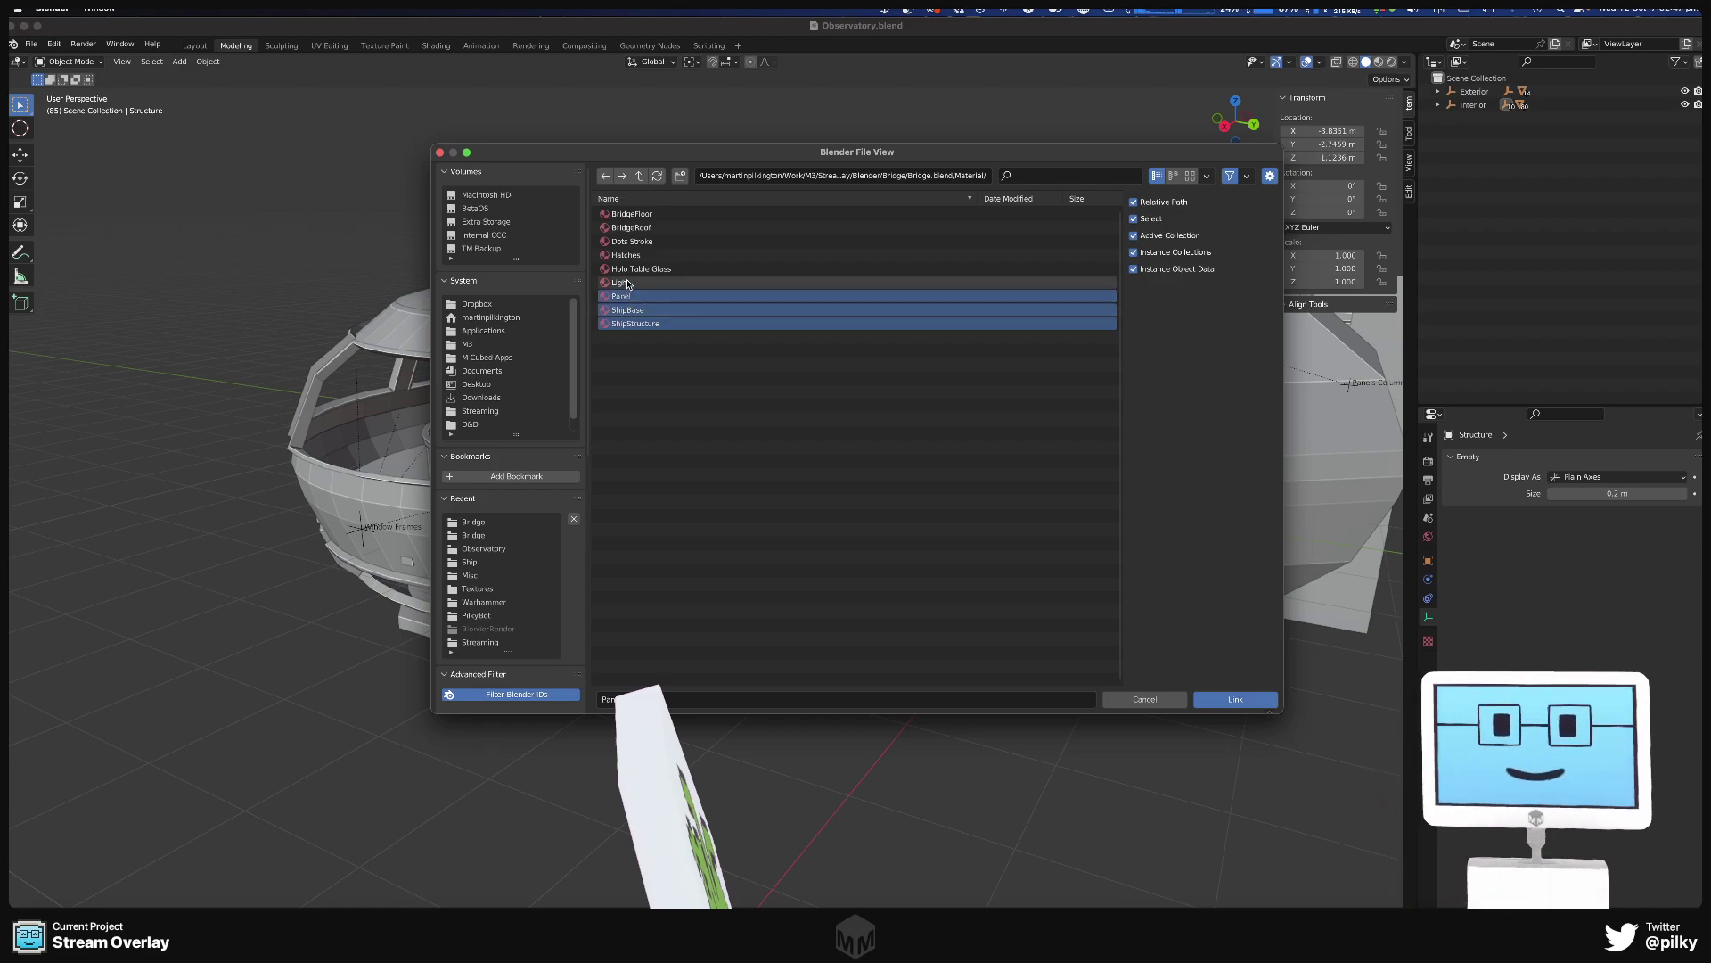
pyautogui.keyDown('shift'); pyautogui.click(627, 283); pyautogui.keyUp('shift')
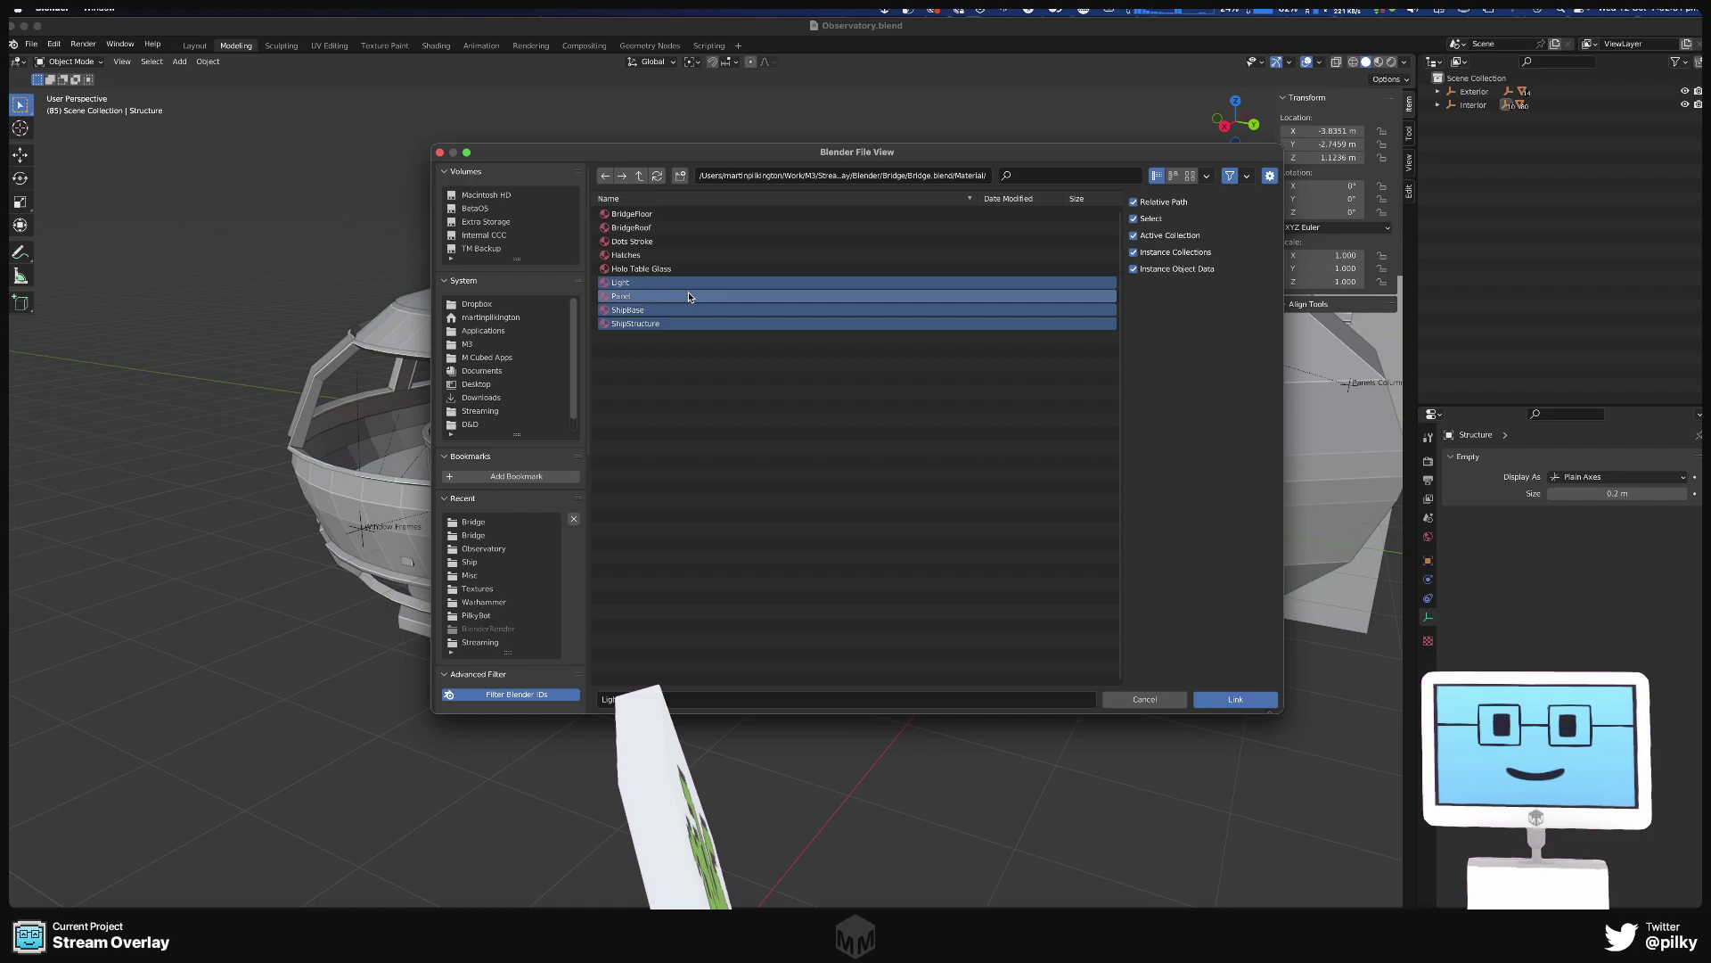
pyautogui.click(1231, 699)
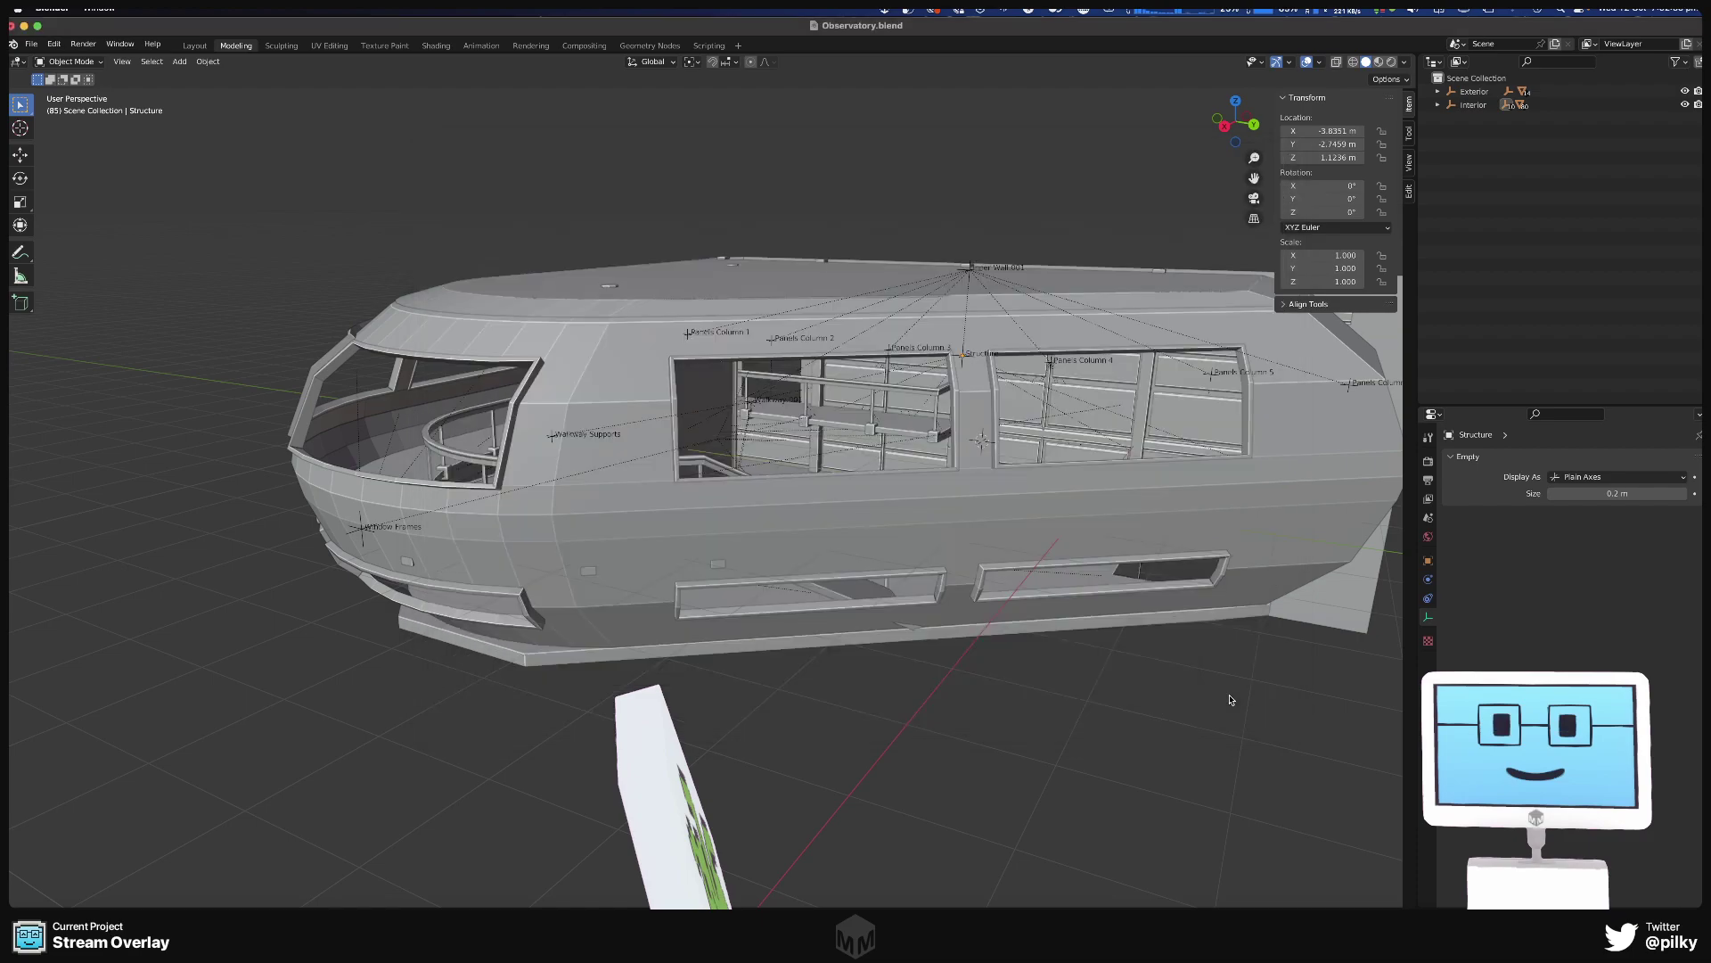
# Show the viewport in material preview shading and assign the local ShipBase material to the observatory's Outer Wall.
pyautogui.click(1379, 61)
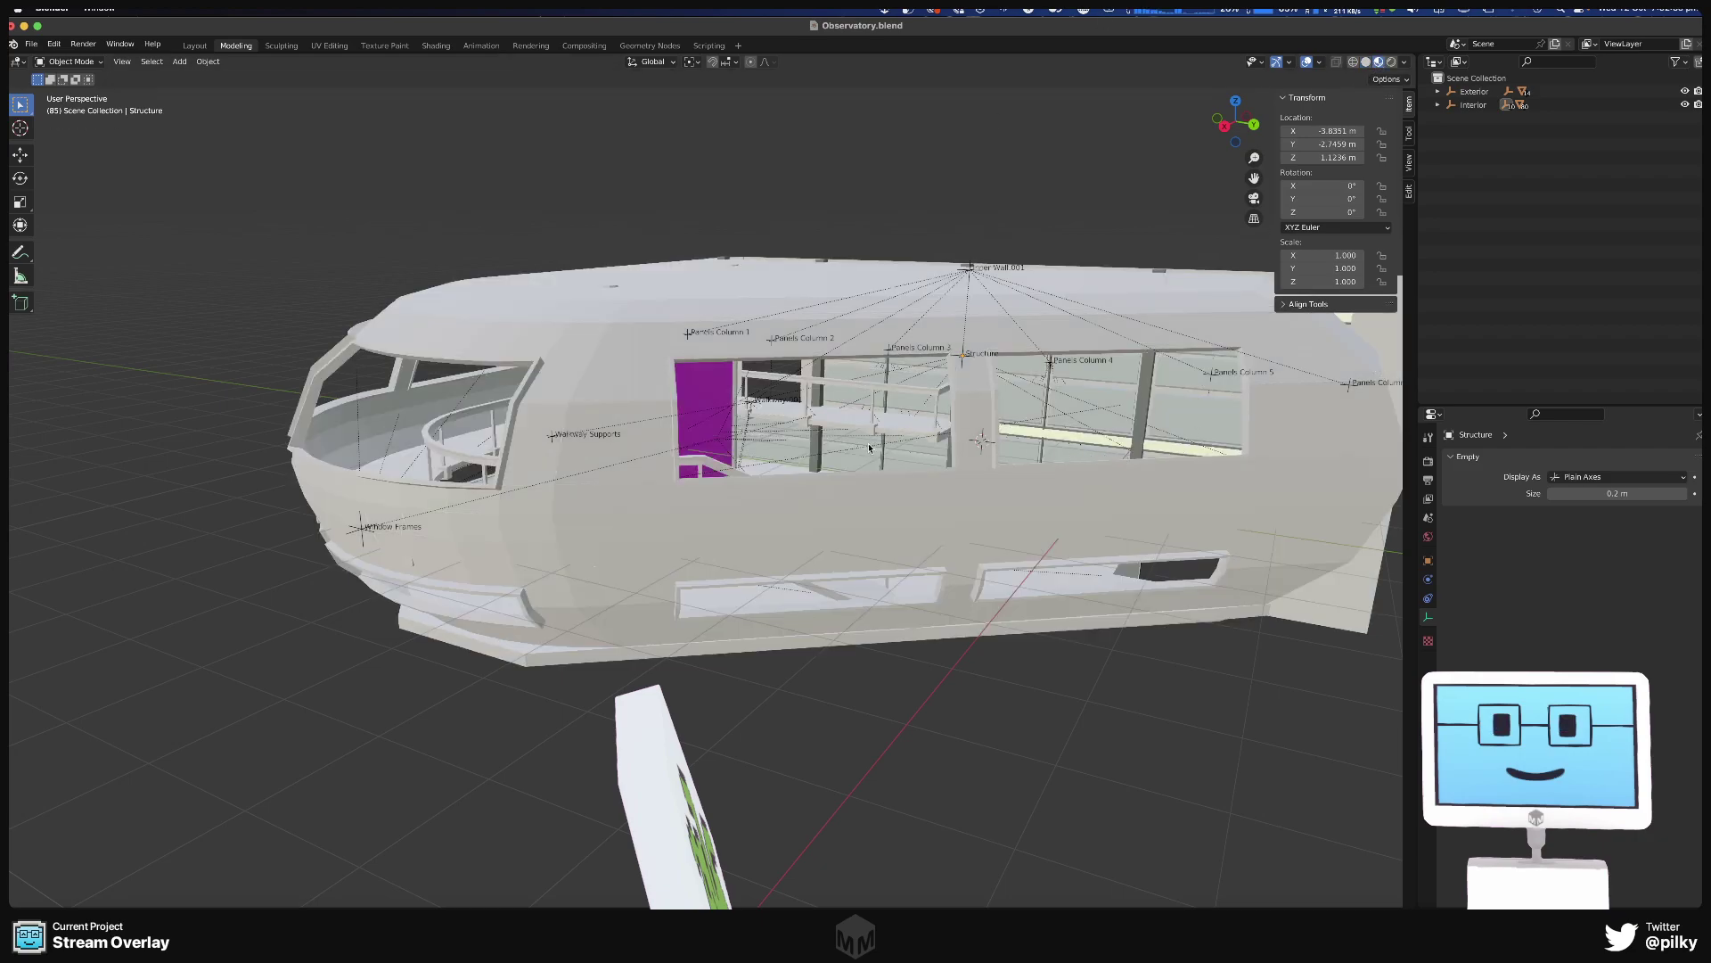
pyautogui.moveTo(783, 423); pyautogui.dragTo(869, 479, button='middle')
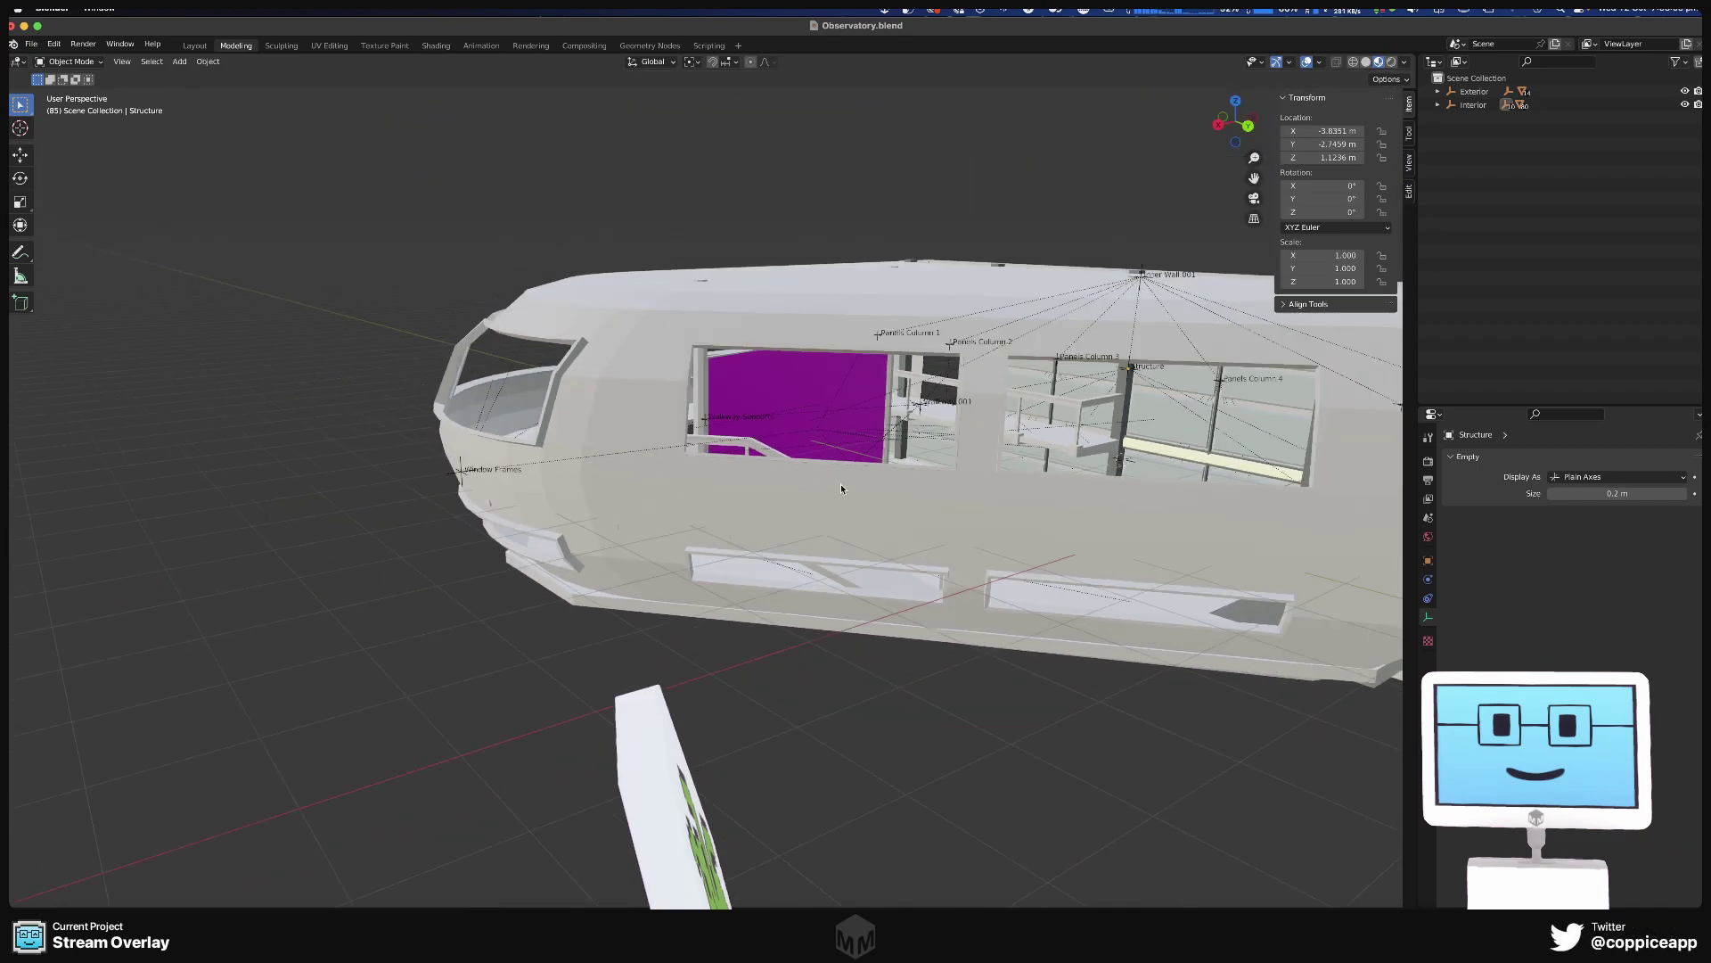
pyautogui.click(836, 500)
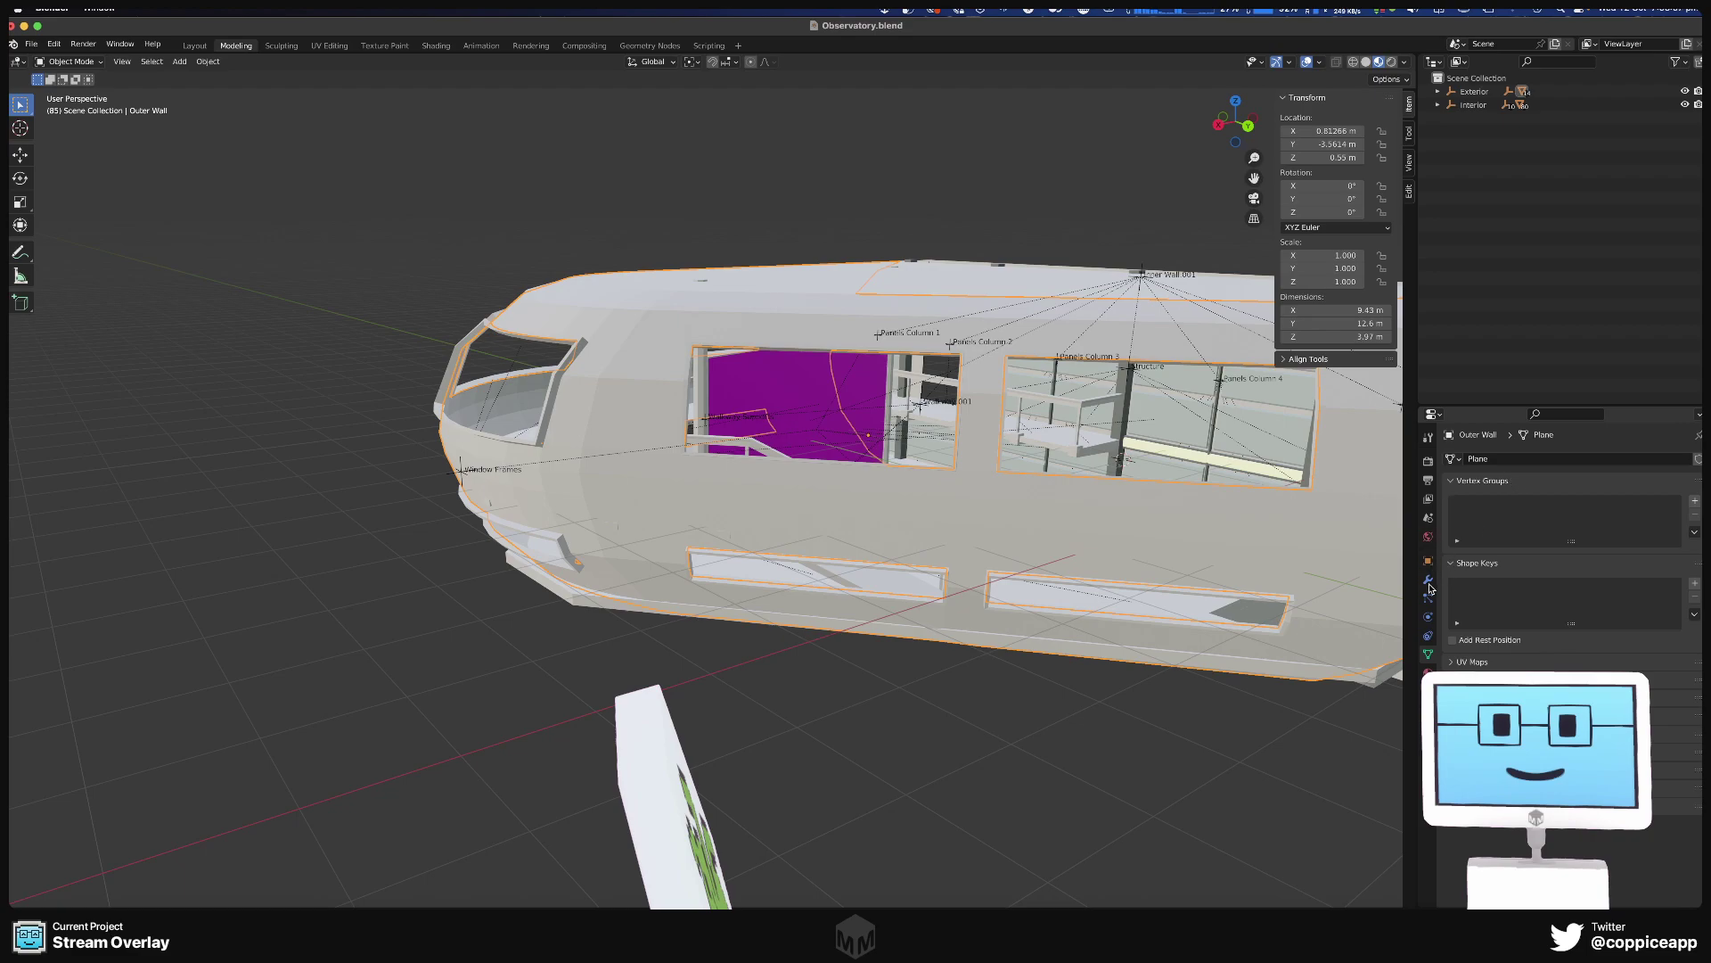
pyautogui.click(1428, 673)
pyautogui.click(1452, 516)
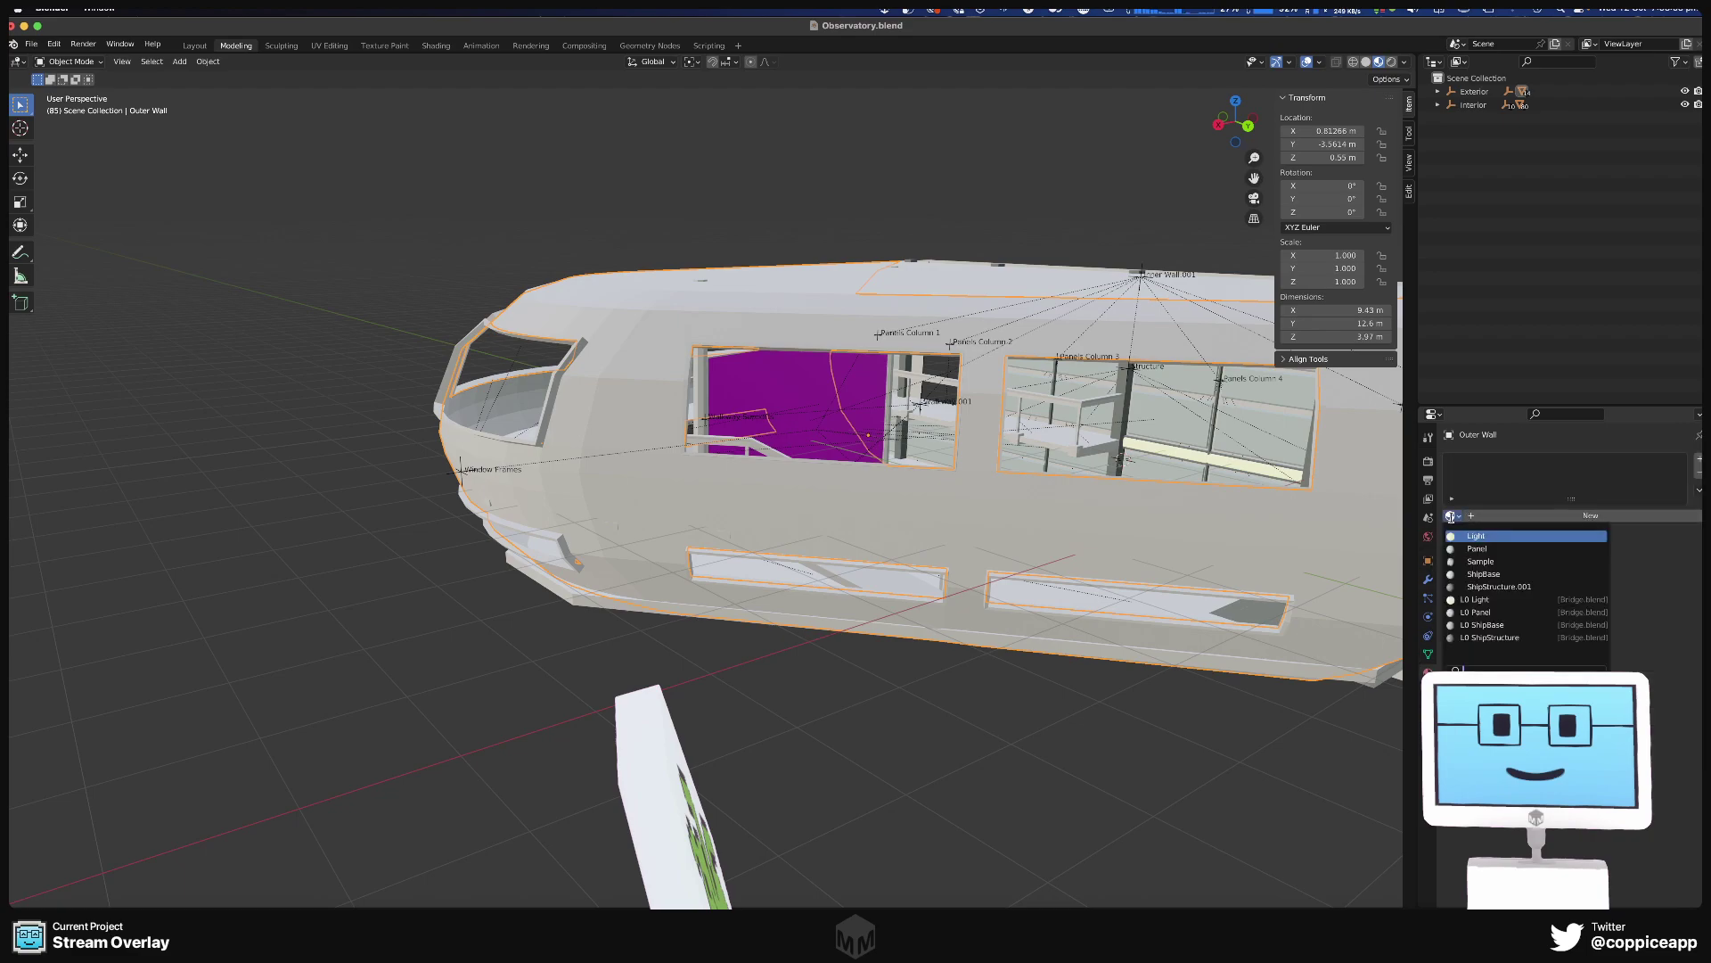
pyautogui.click(1493, 575)
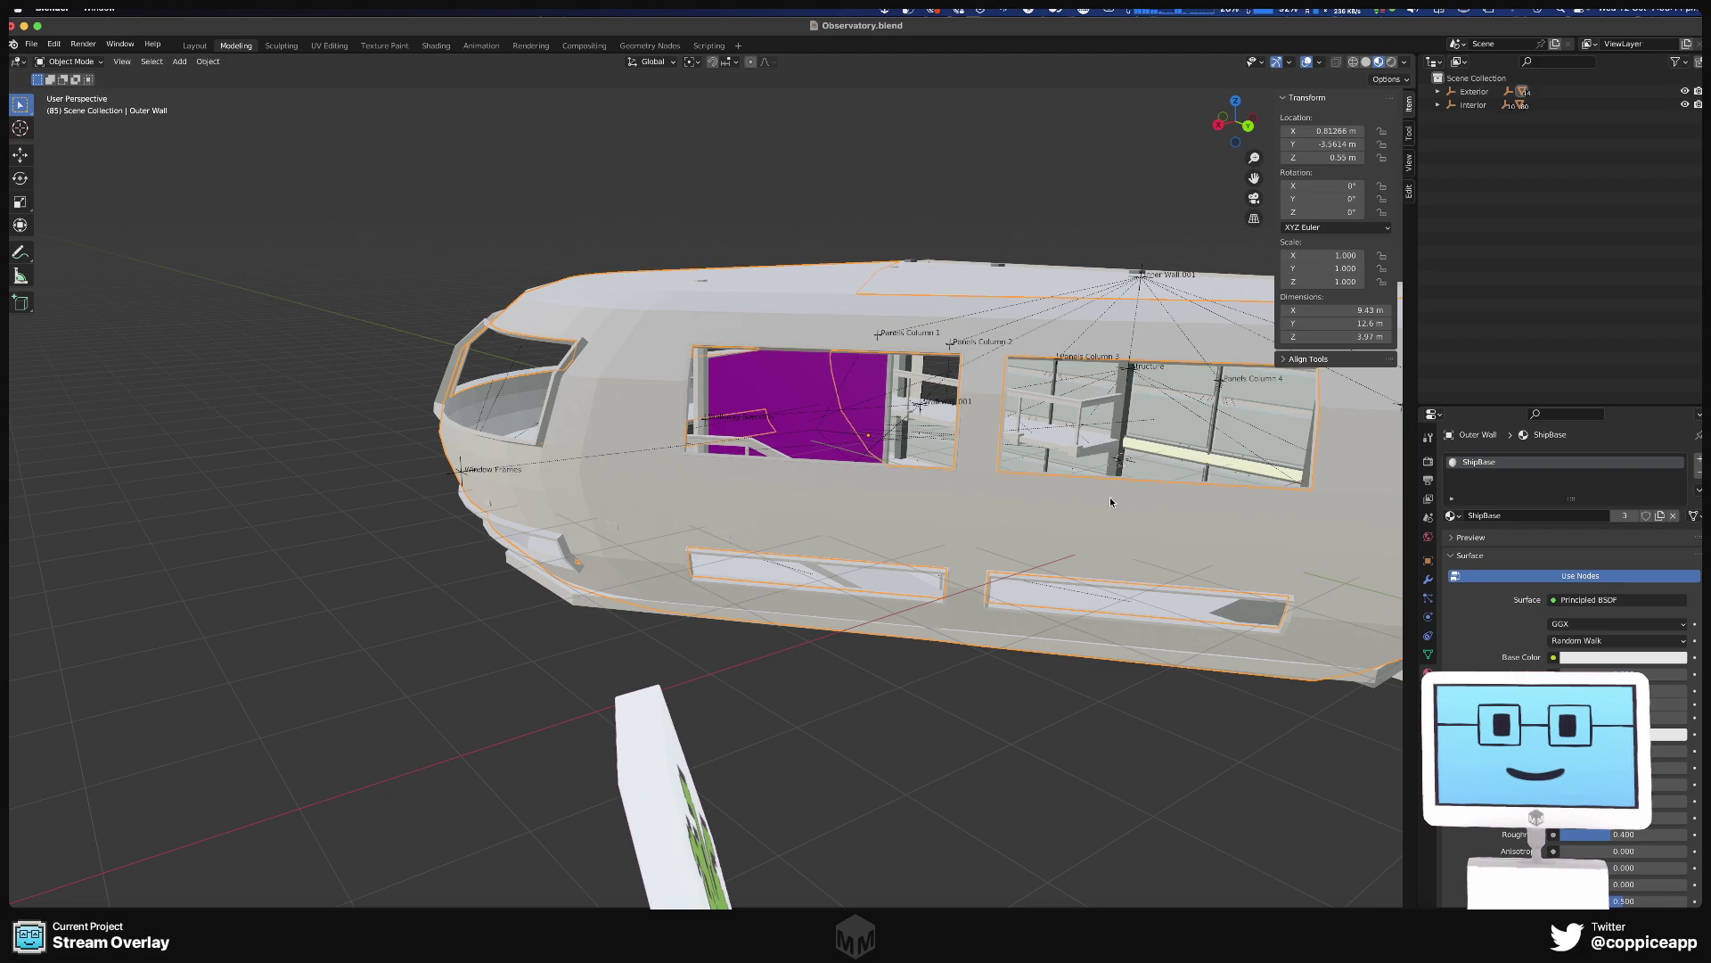
# Hide the observatory's Roof object to expose the interior.
pyautogui.moveTo(1110, 501); pyautogui.dragTo(1135, 440, button='middle')
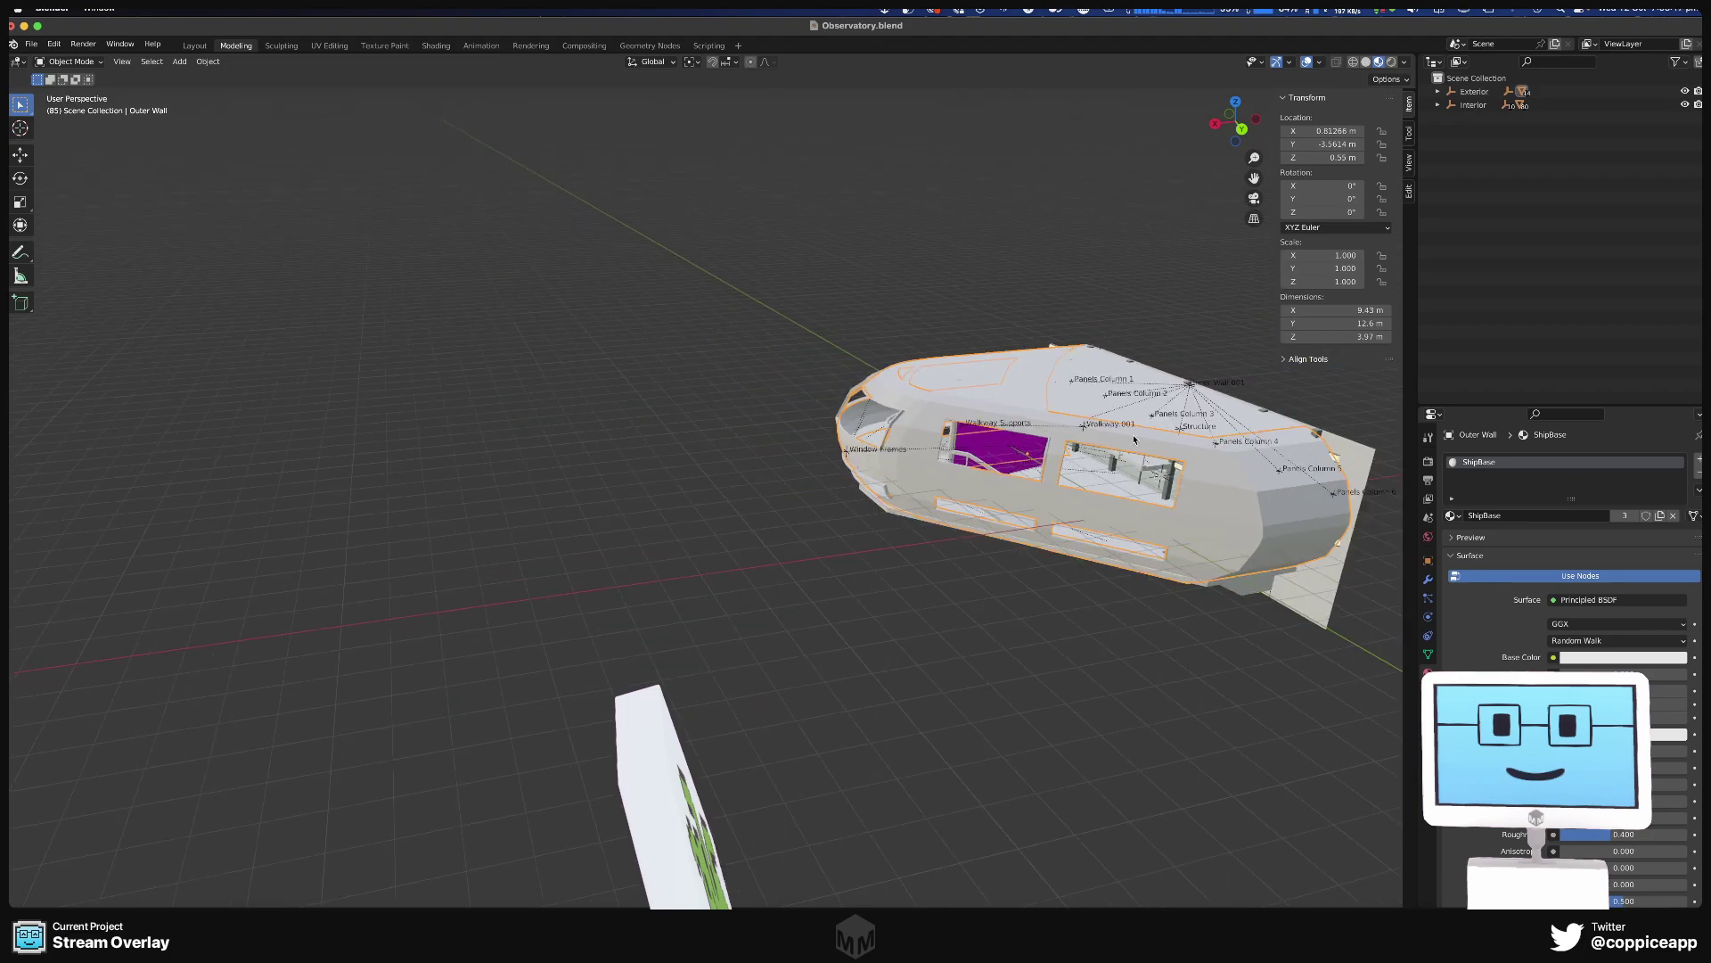
pyautogui.click(1026, 390)
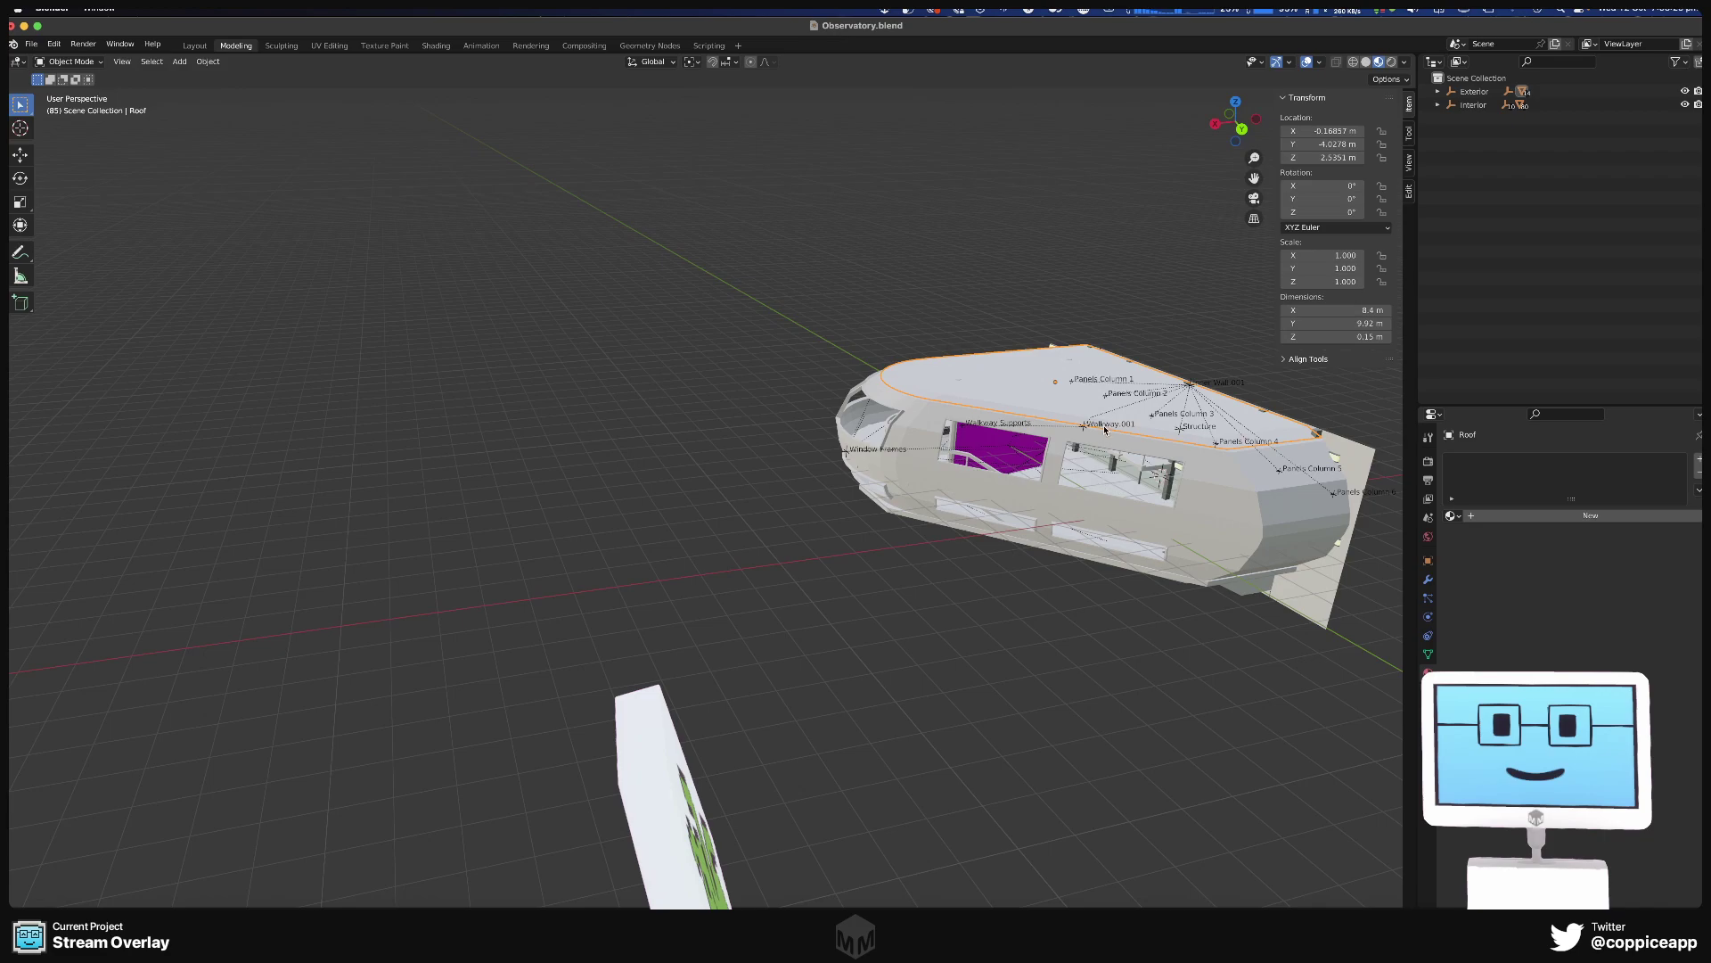
pyautogui.press('h')
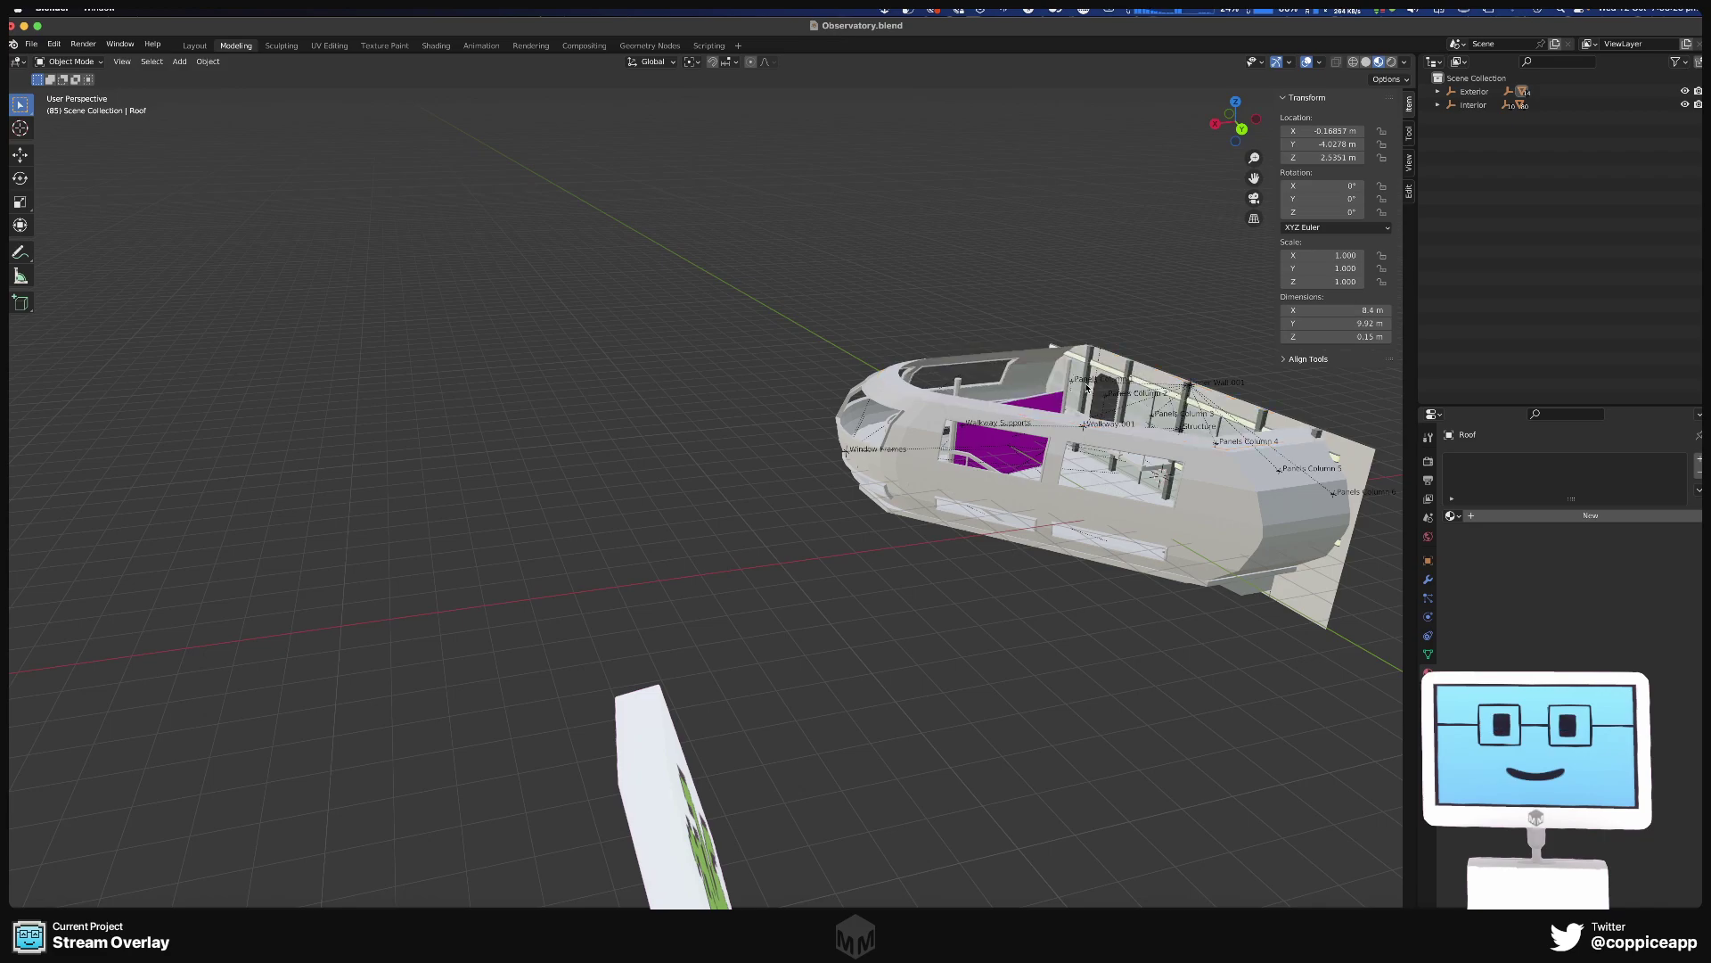
# Assign the linked ShipBase material from Bridge.blend to the Walkway object inside the observatory.
pyautogui.moveTo(1085, 387); pyautogui.dragTo(1069, 443, button='middle')
pyautogui.scroll(5, 1068, 443)
pyautogui.click(1040, 484)
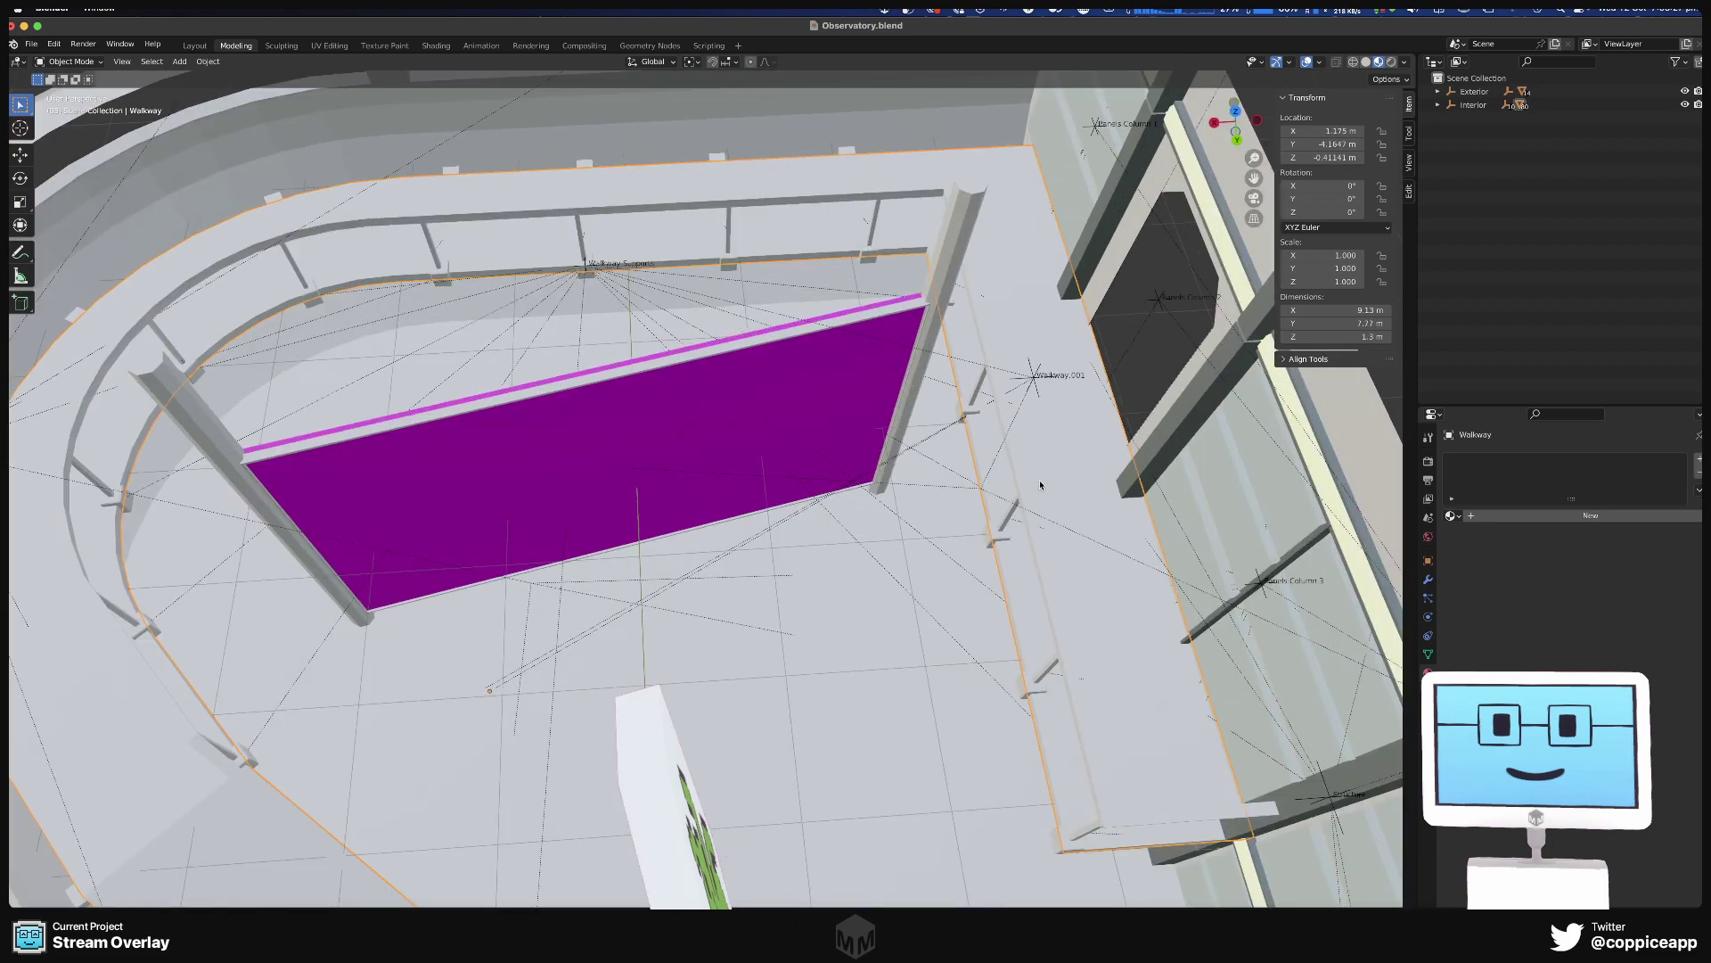
pyautogui.moveTo(1163, 561); pyautogui.dragTo(1024, 495, button='middle')
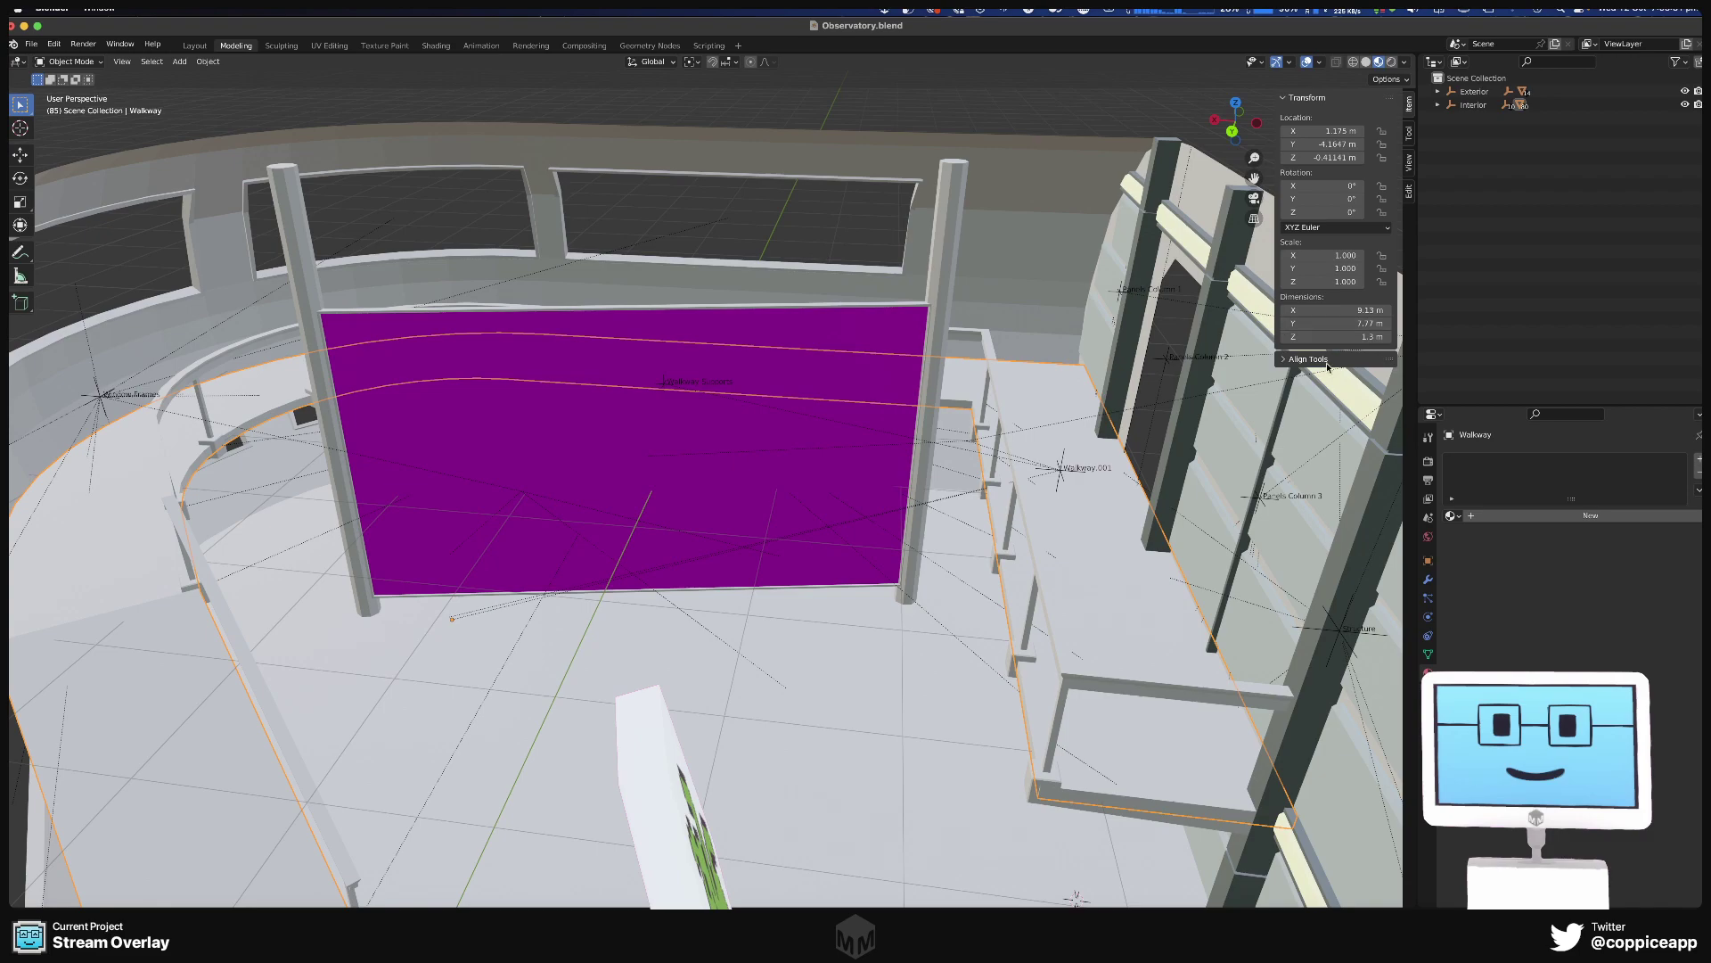
pyautogui.click(1428, 536)
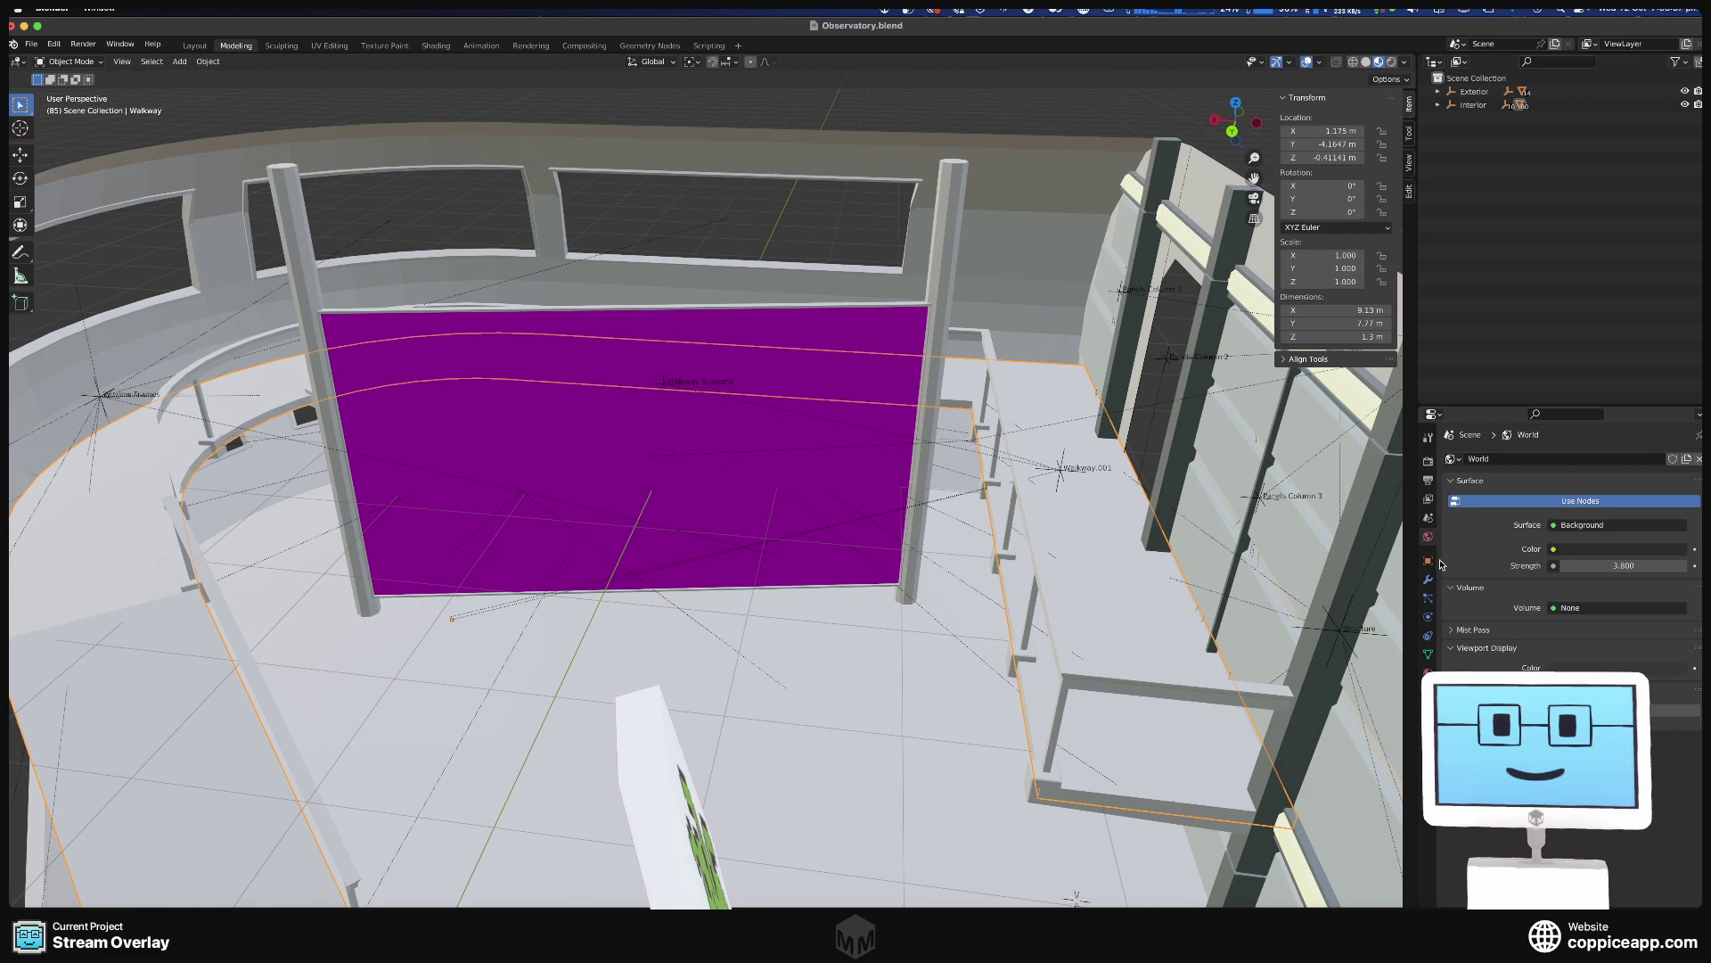
pyautogui.click(1428, 672)
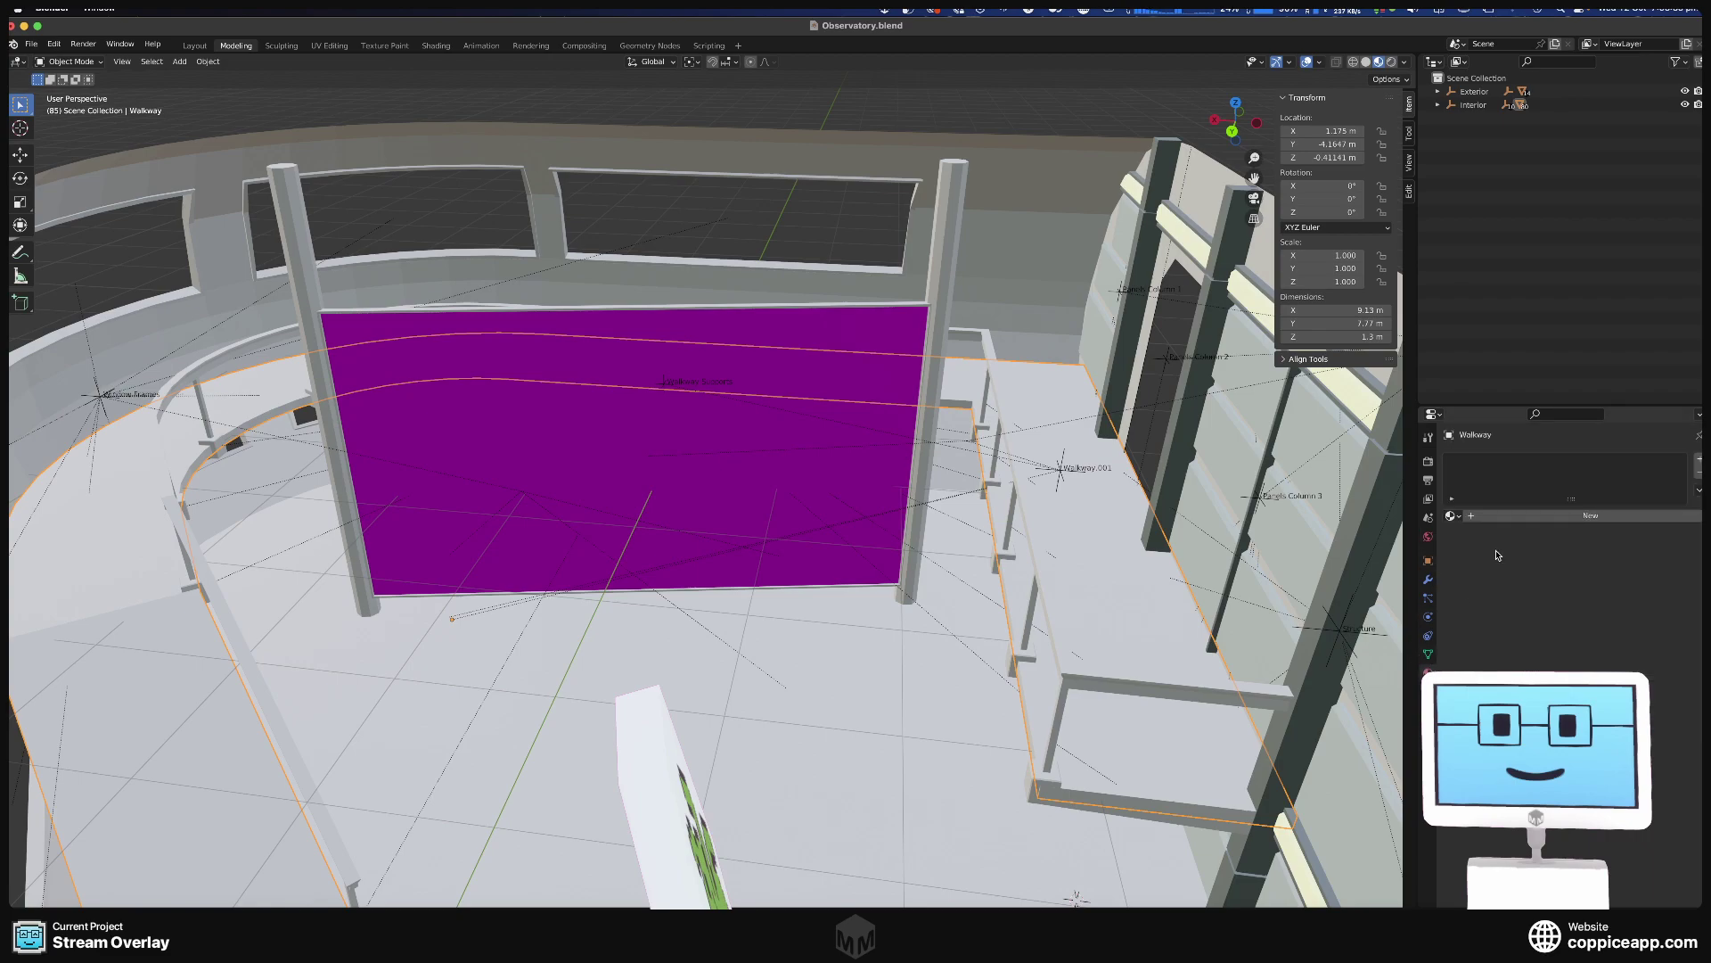
pyautogui.click(1453, 516)
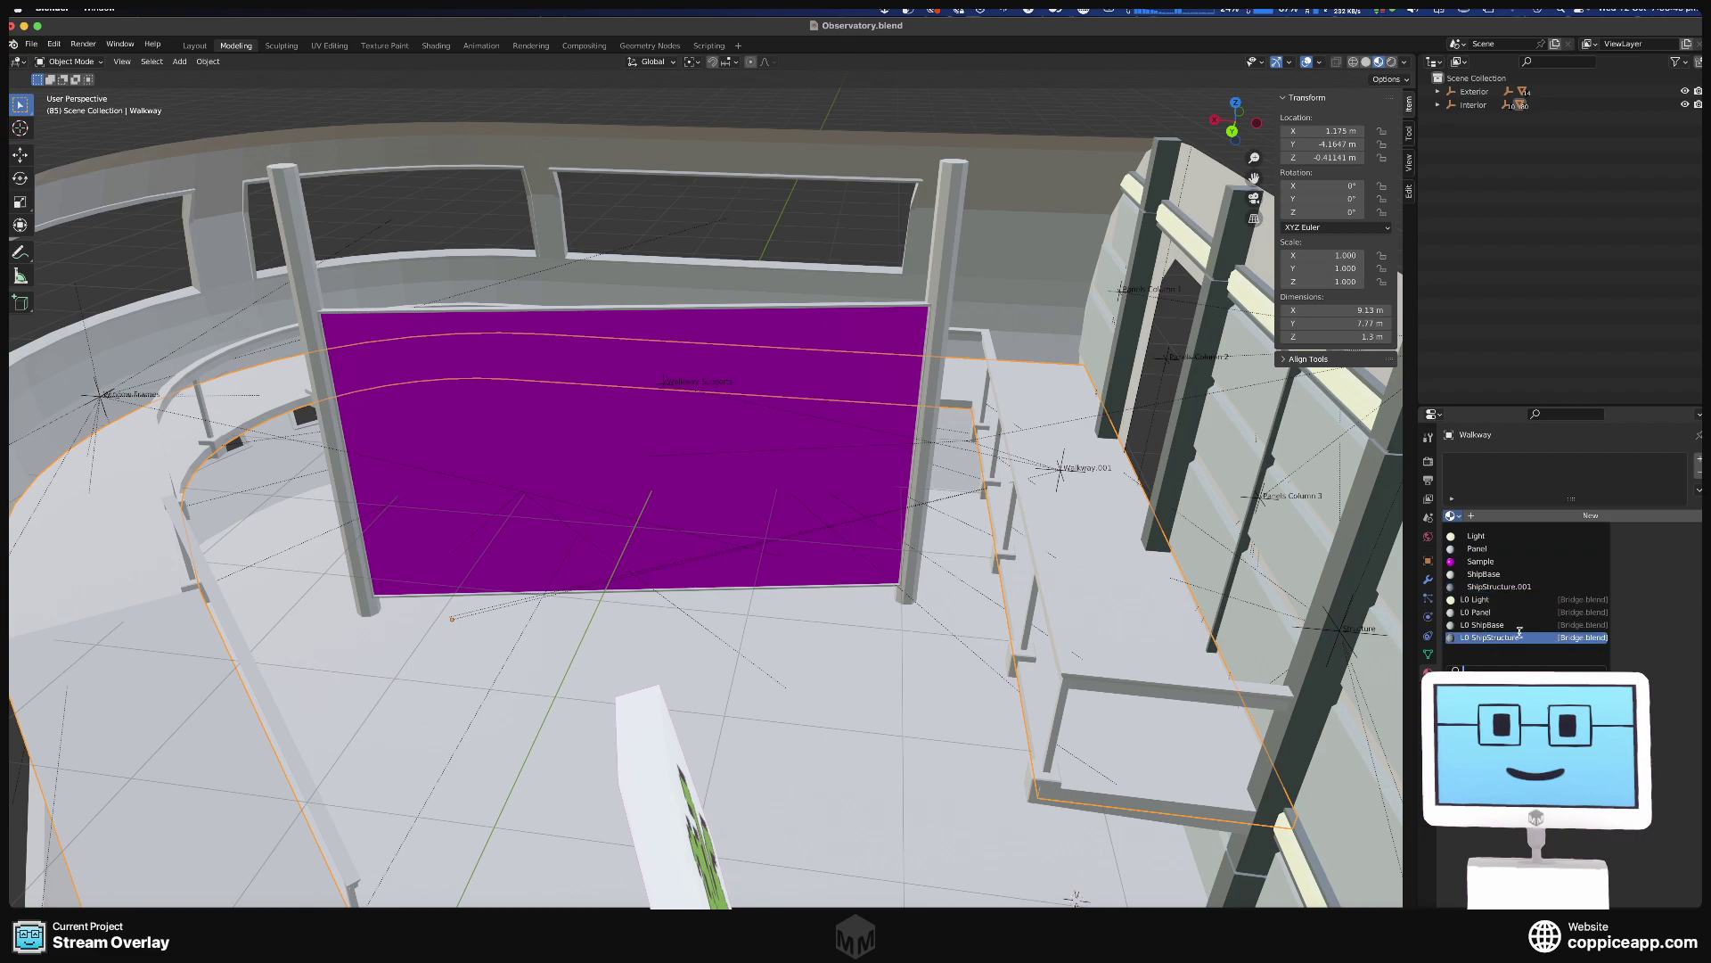
pyautogui.click(1515, 626)
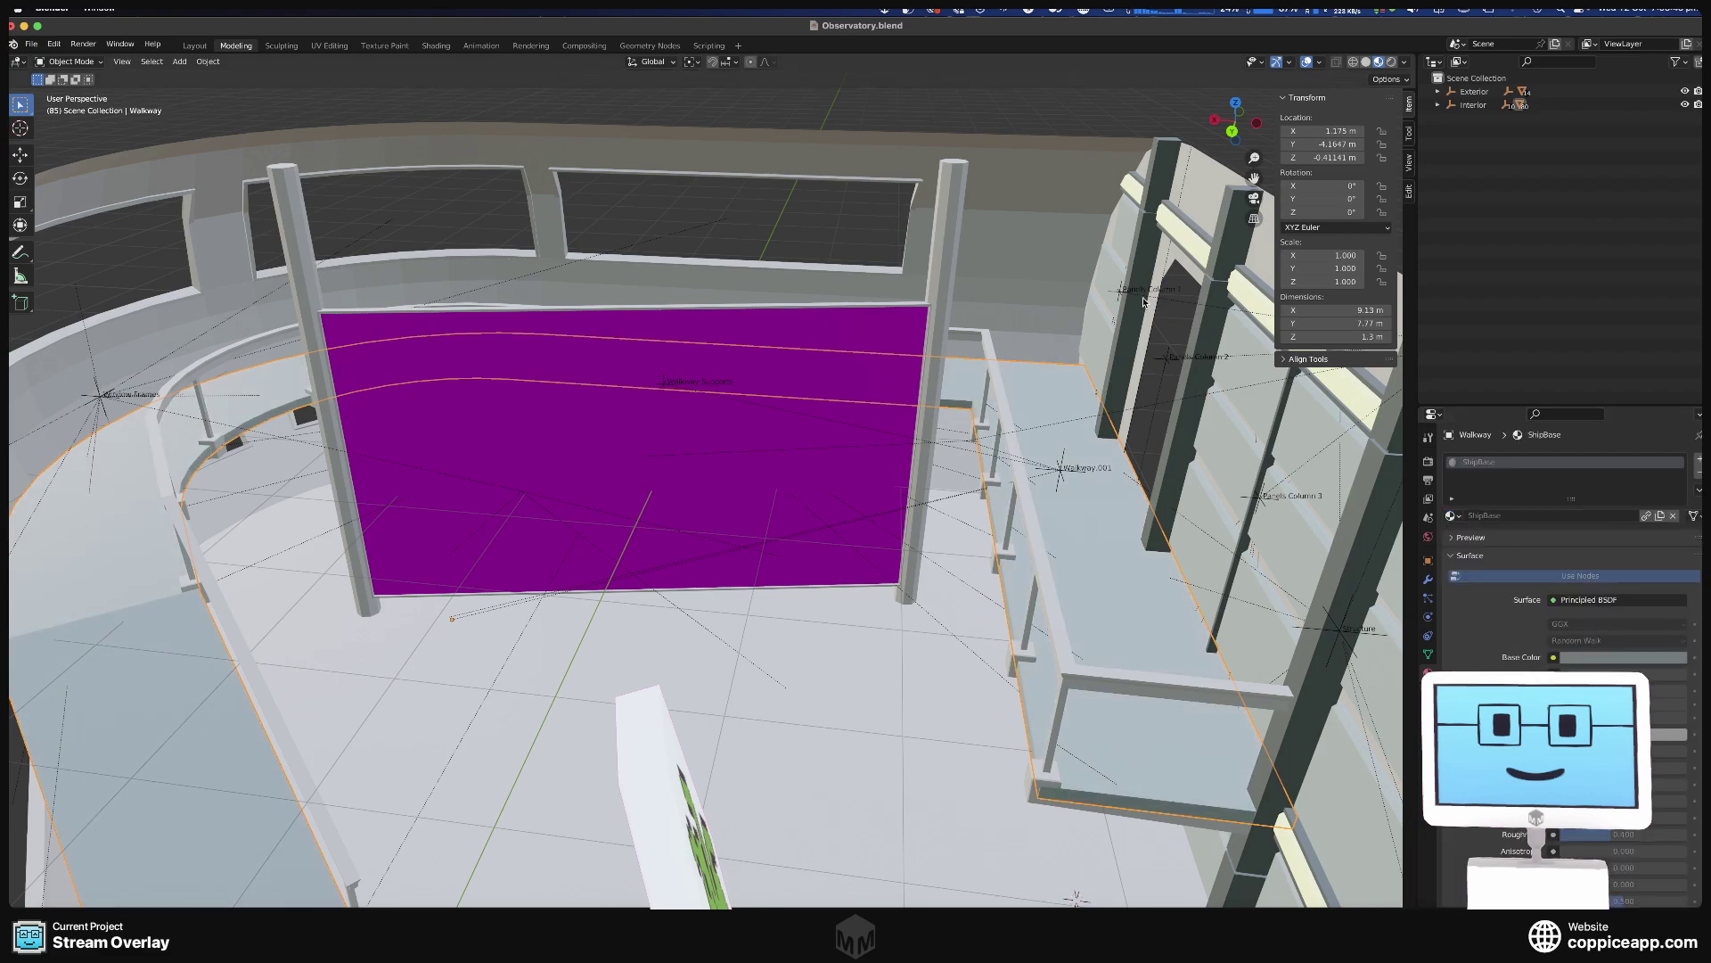
# Replace the Outer Wall's local ShipBase material with the linked ShipBase from Bridge.blend.
pyautogui.click(1142, 301)
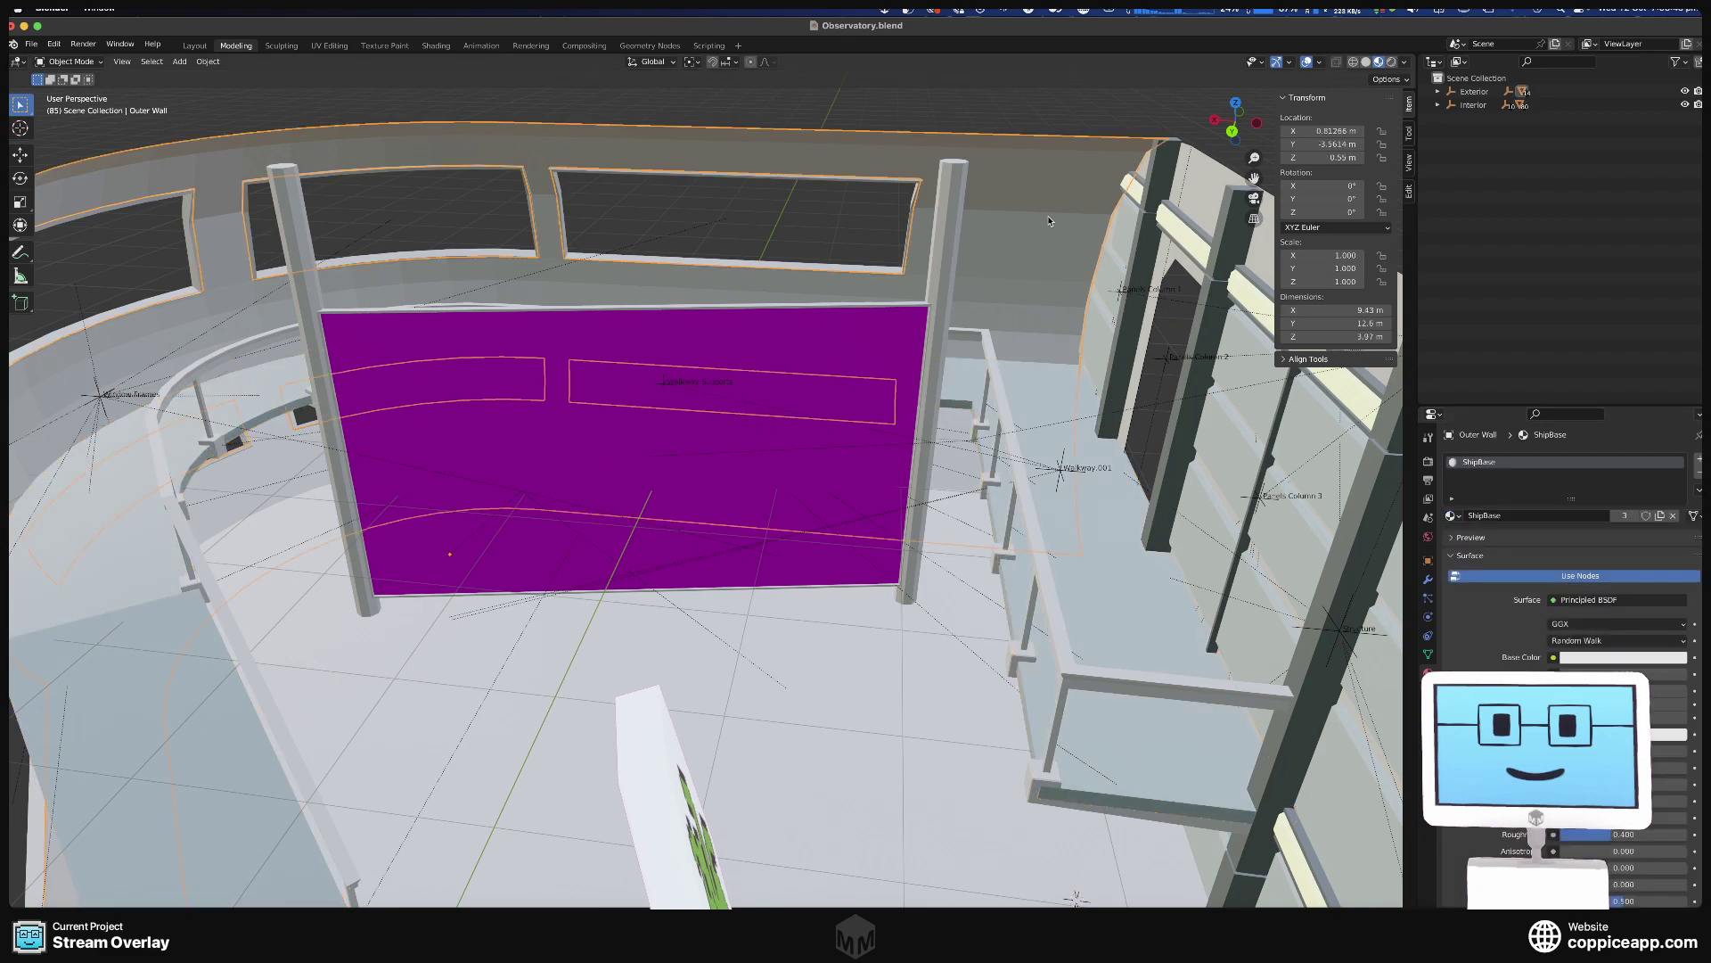
pyautogui.click(1460, 515)
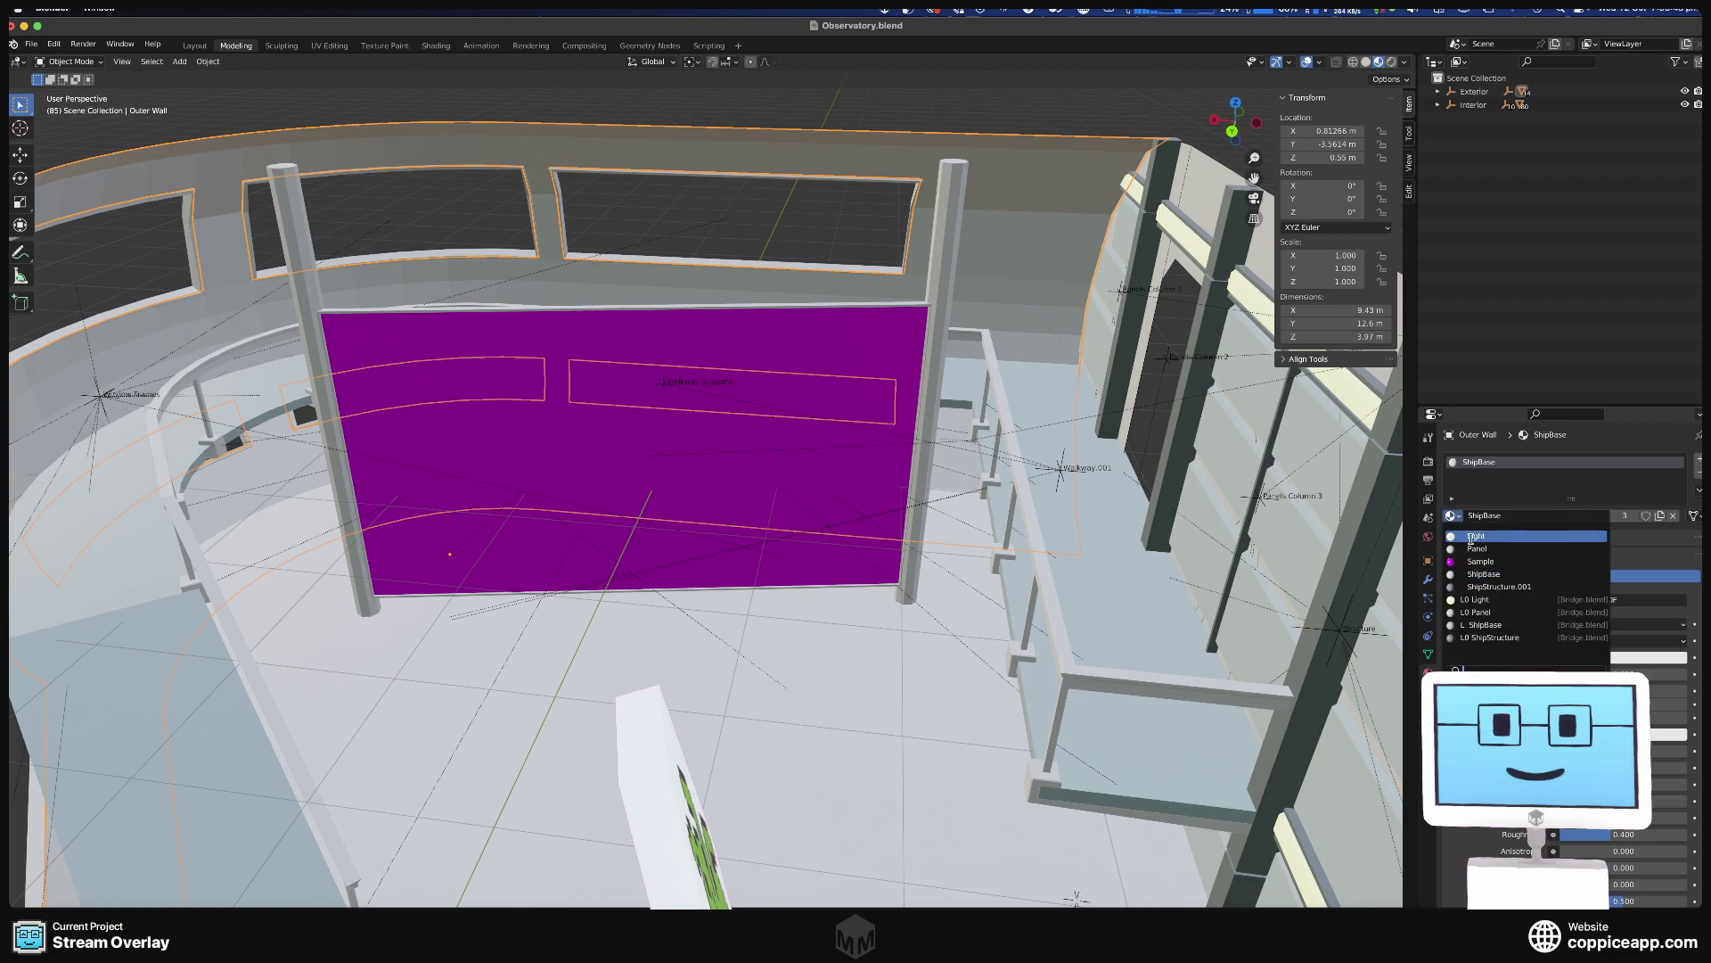
pyautogui.click(1518, 623)
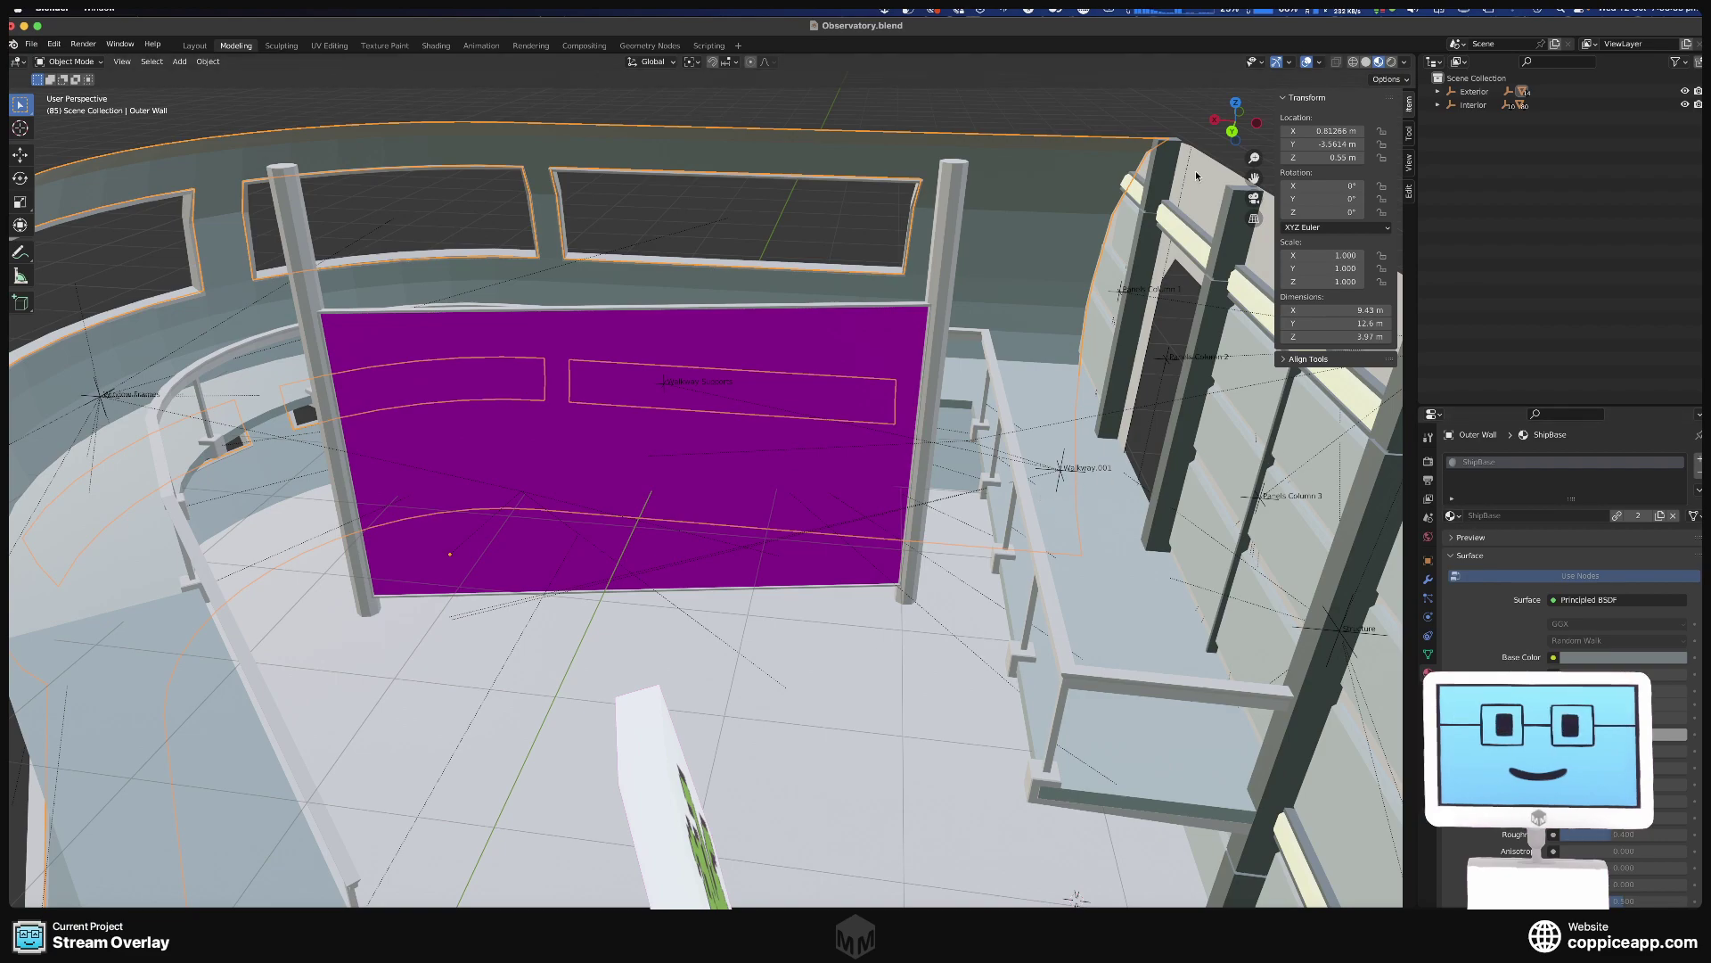
# Remove both material slots, ShipBase and Sample, from the Inner Wall and assign it the linked ShipBase material from Bridge.blend.
pyautogui.click(1106, 374)
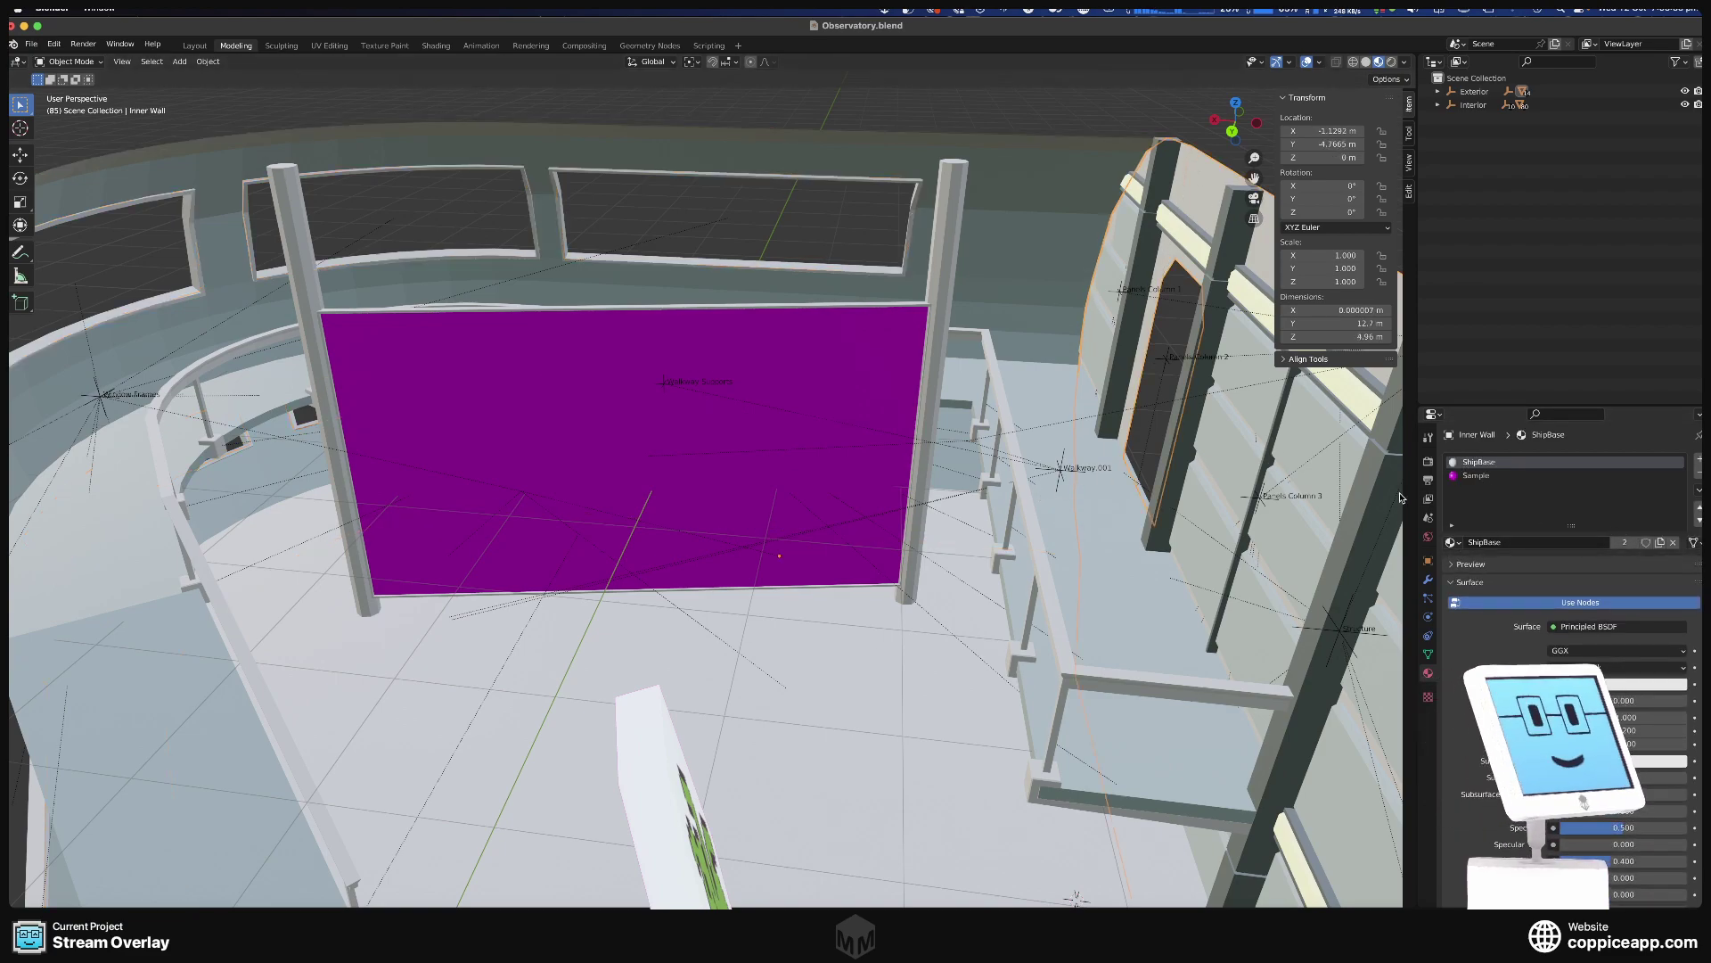
pyautogui.moveTo(1132, 499); pyautogui.dragTo(1199, 488, button='middle')
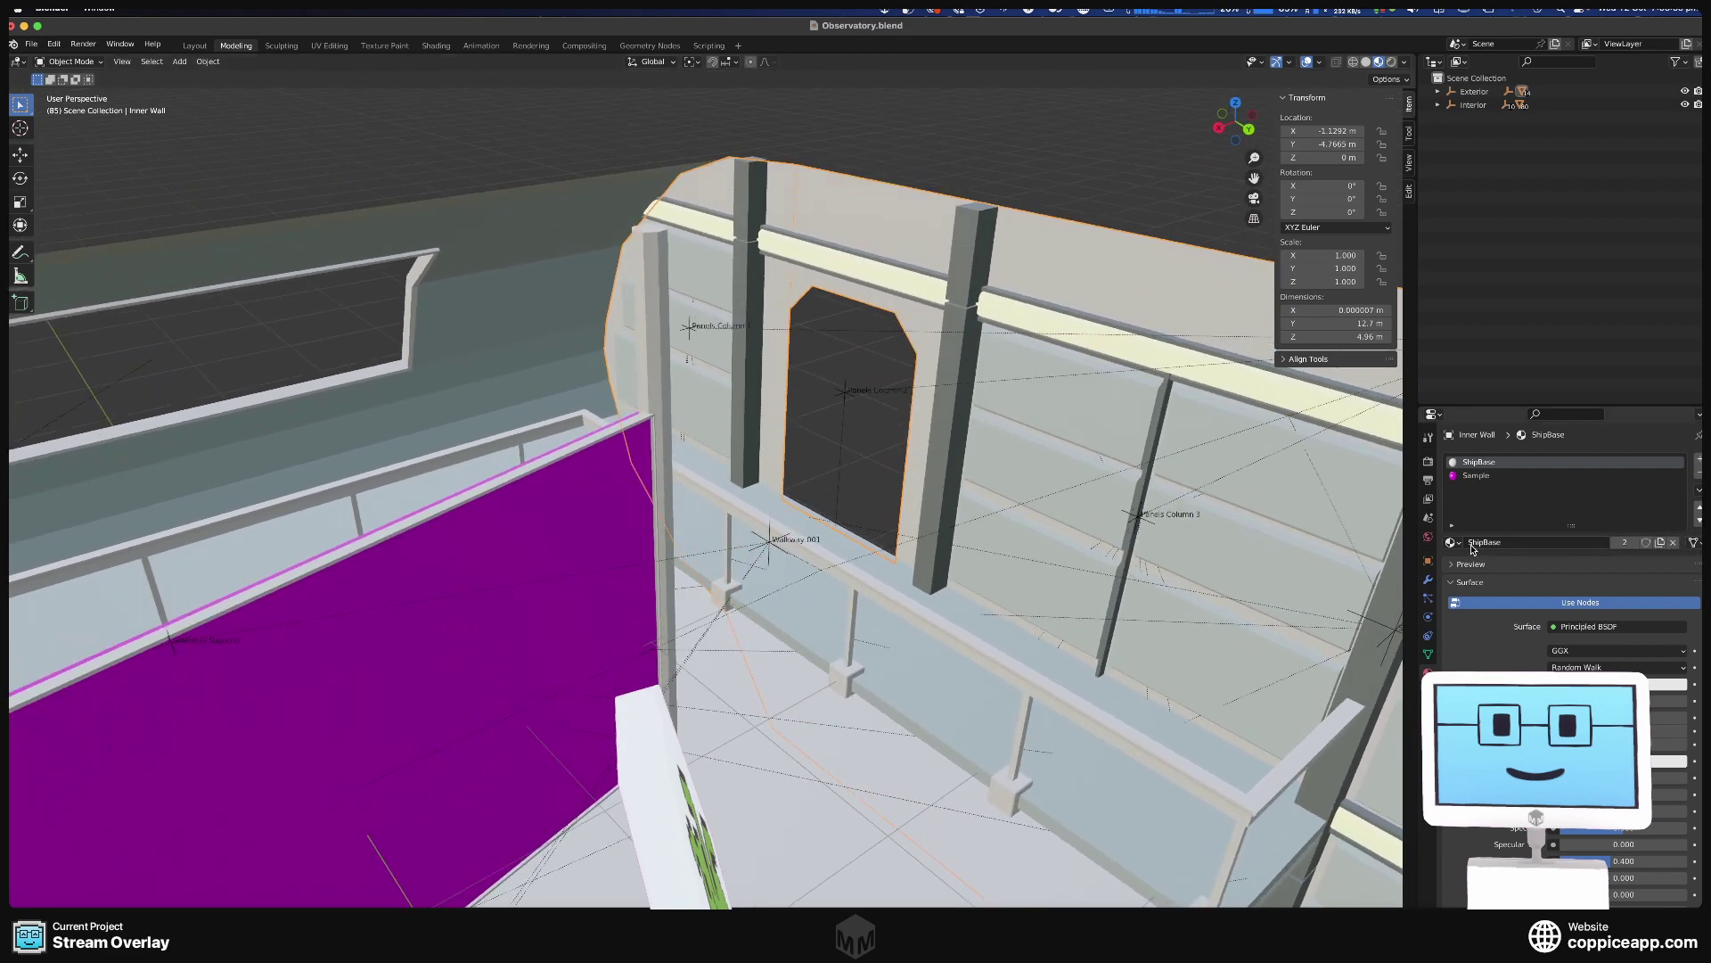
pyautogui.click(1479, 479)
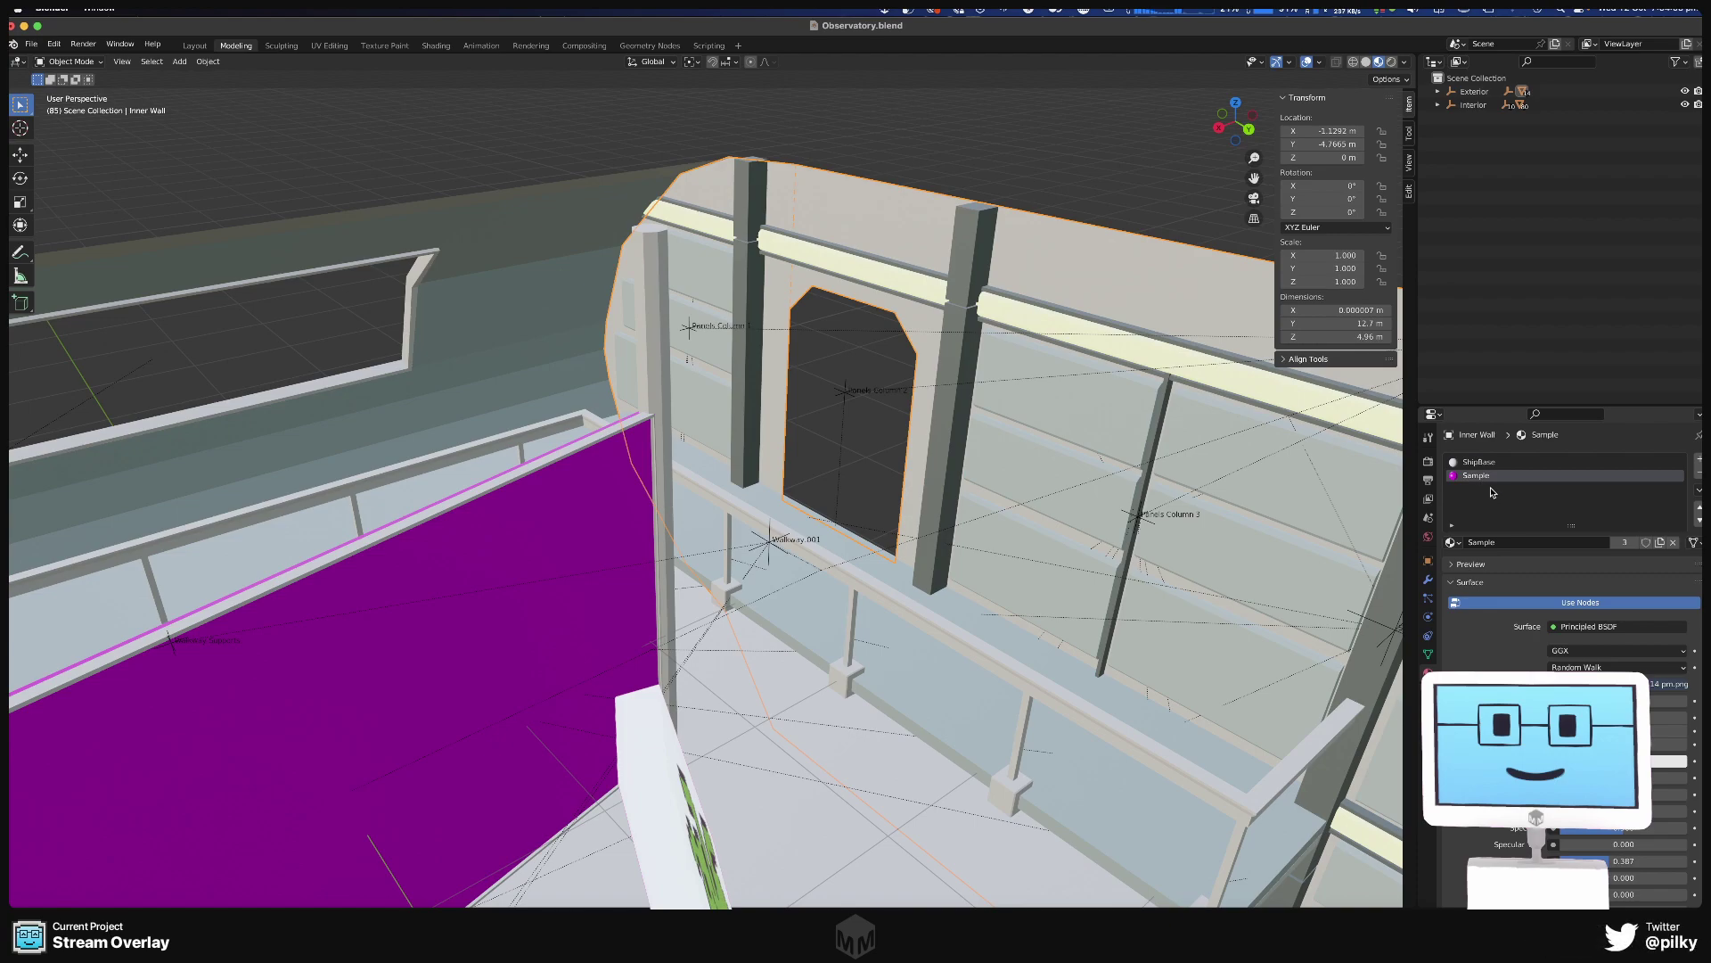
pyautogui.click(1673, 541)
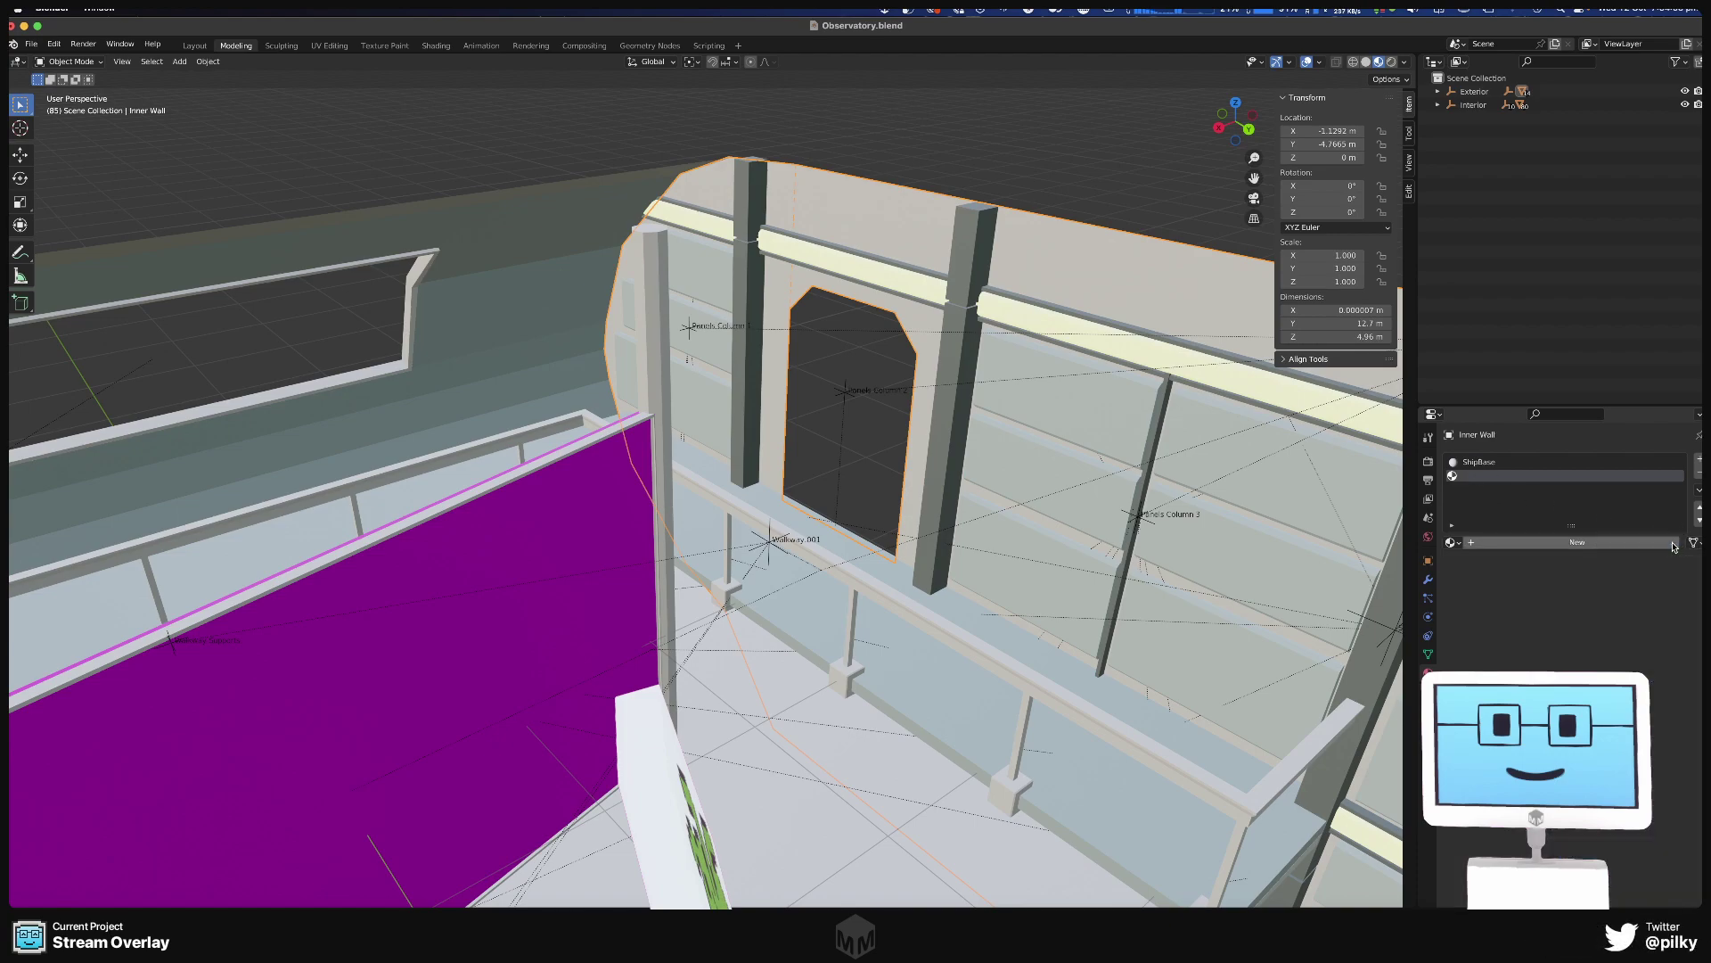
pyautogui.click(1531, 459)
pyautogui.click(1675, 543)
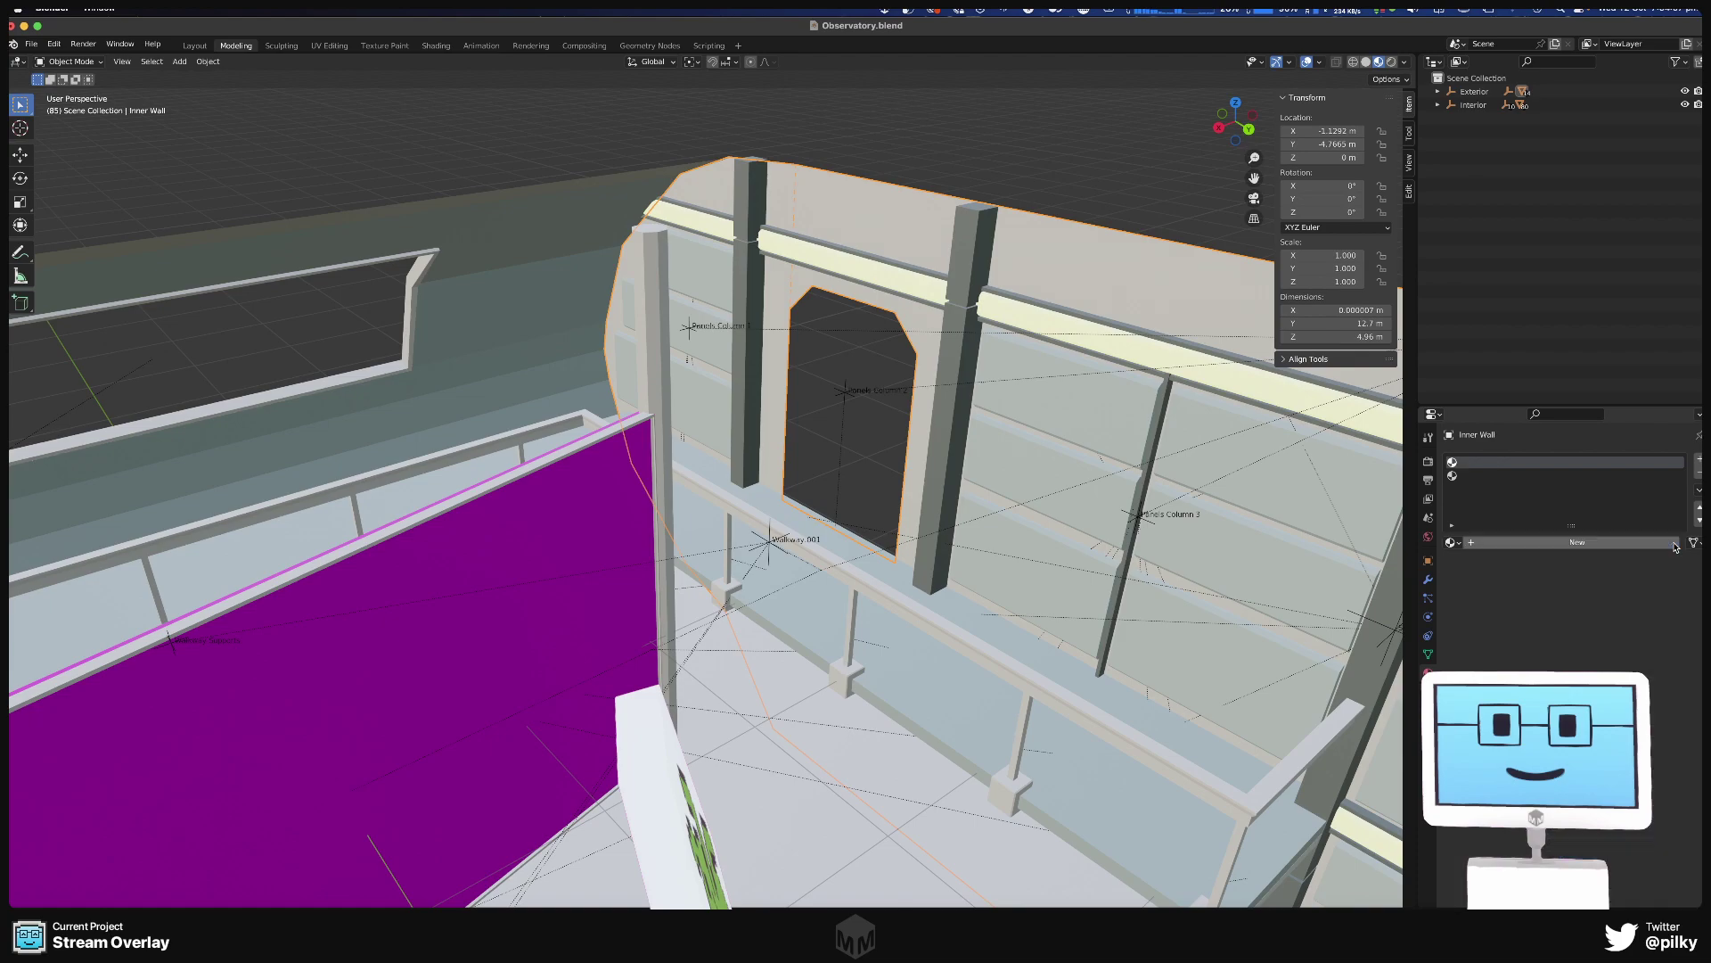
pyautogui.click(1529, 475)
pyautogui.click(1699, 473)
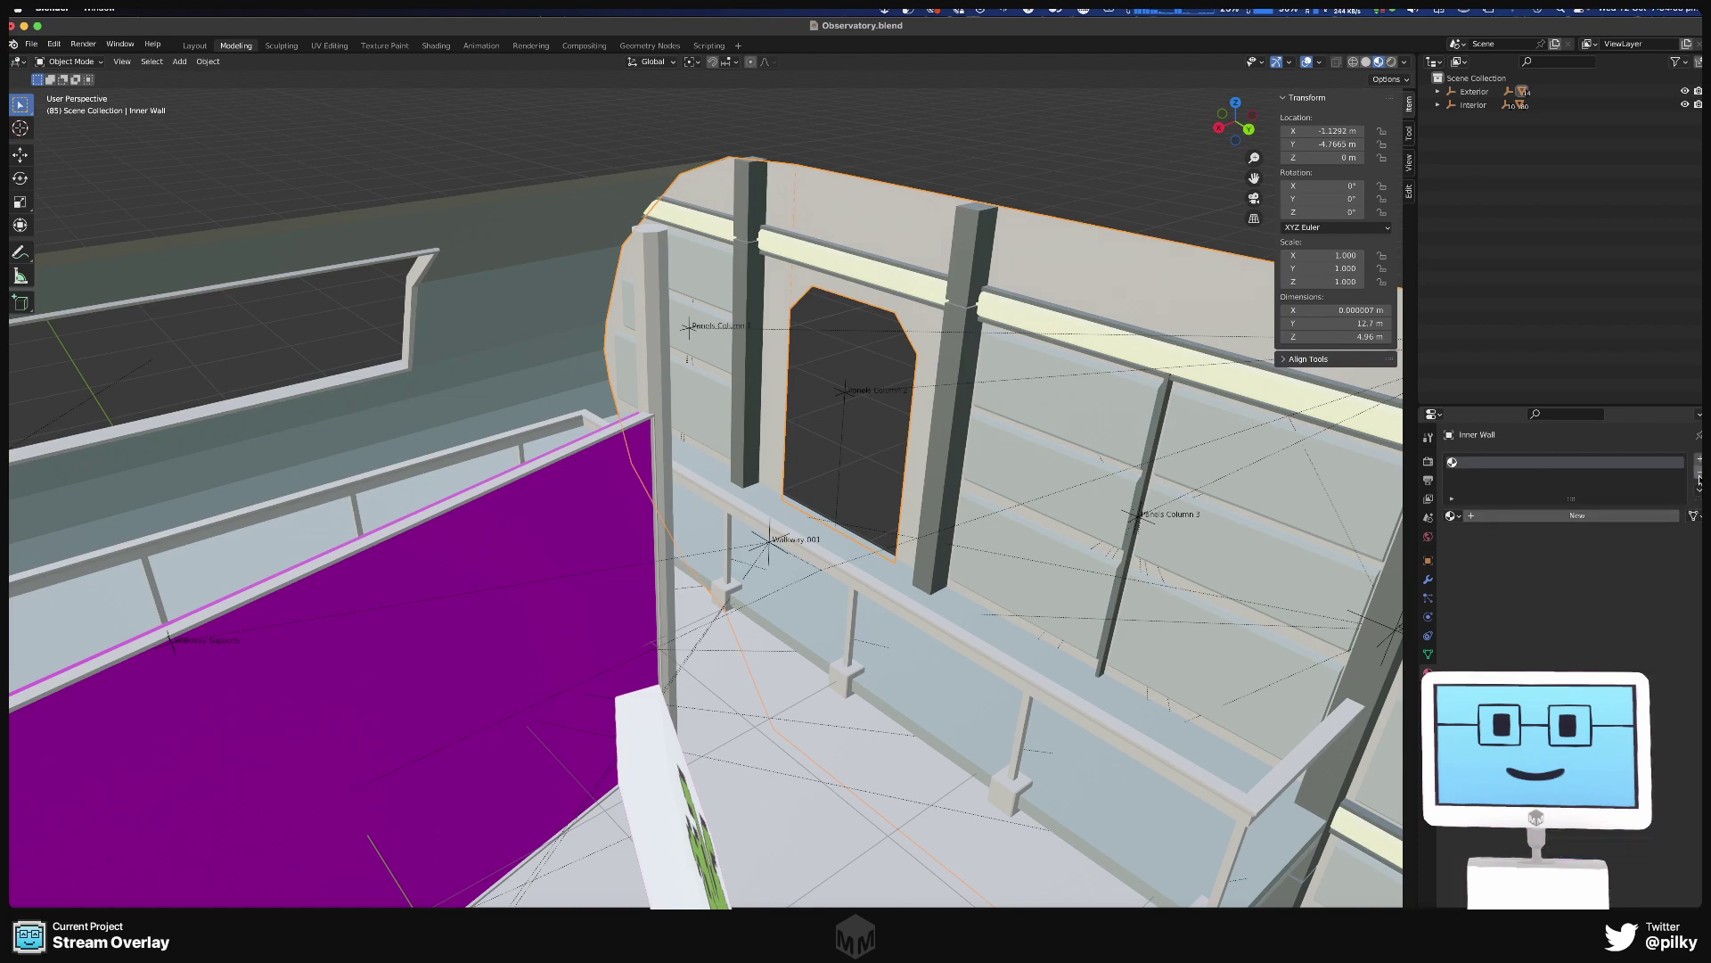
pyautogui.click(1698, 473)
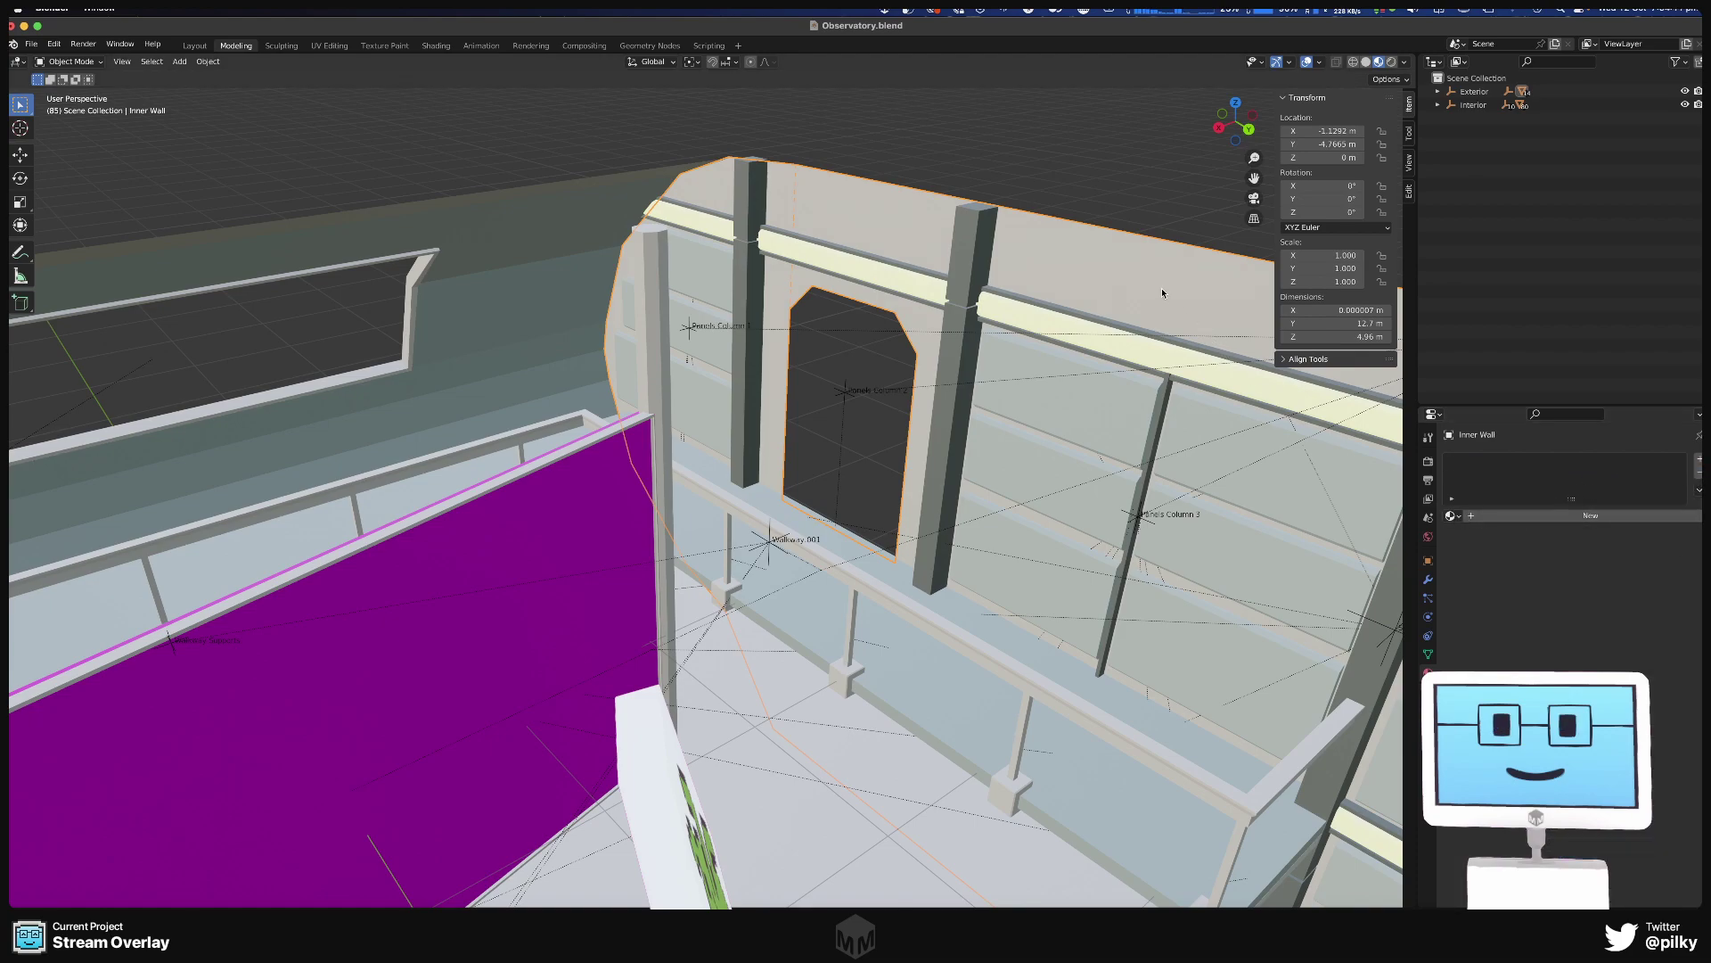
pyautogui.click(1452, 515)
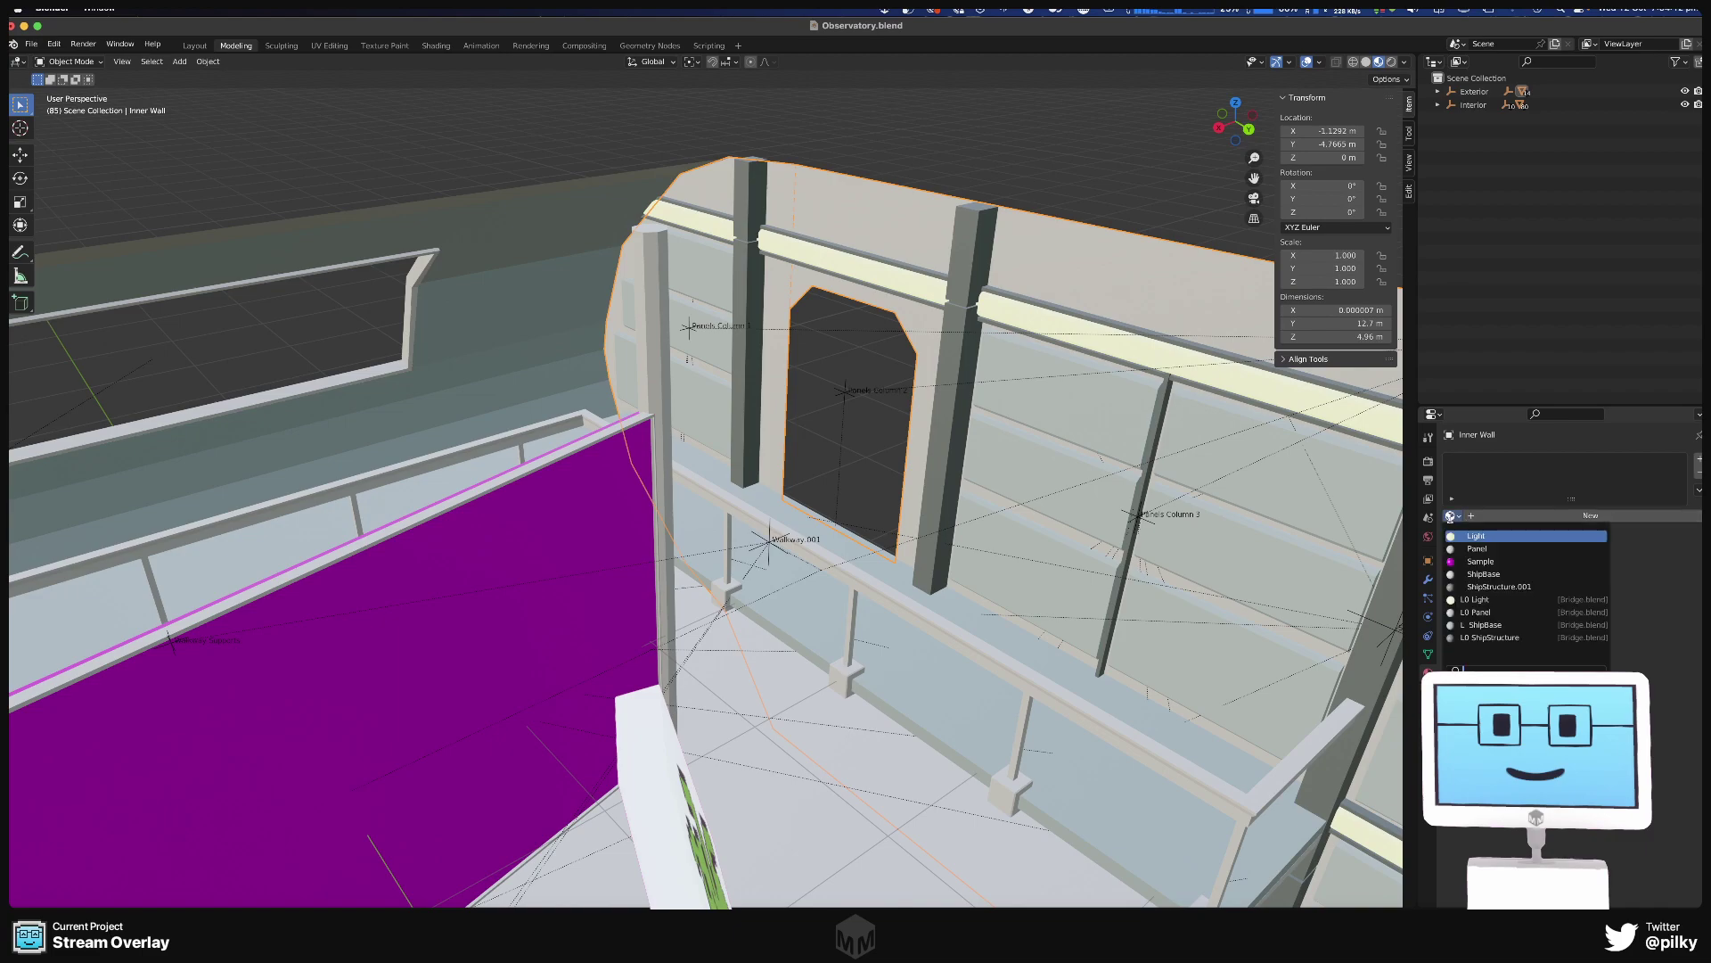
pyautogui.click(1485, 625)
# Select the five structural pillars along the inner wall together.
pyautogui.click(961, 259)
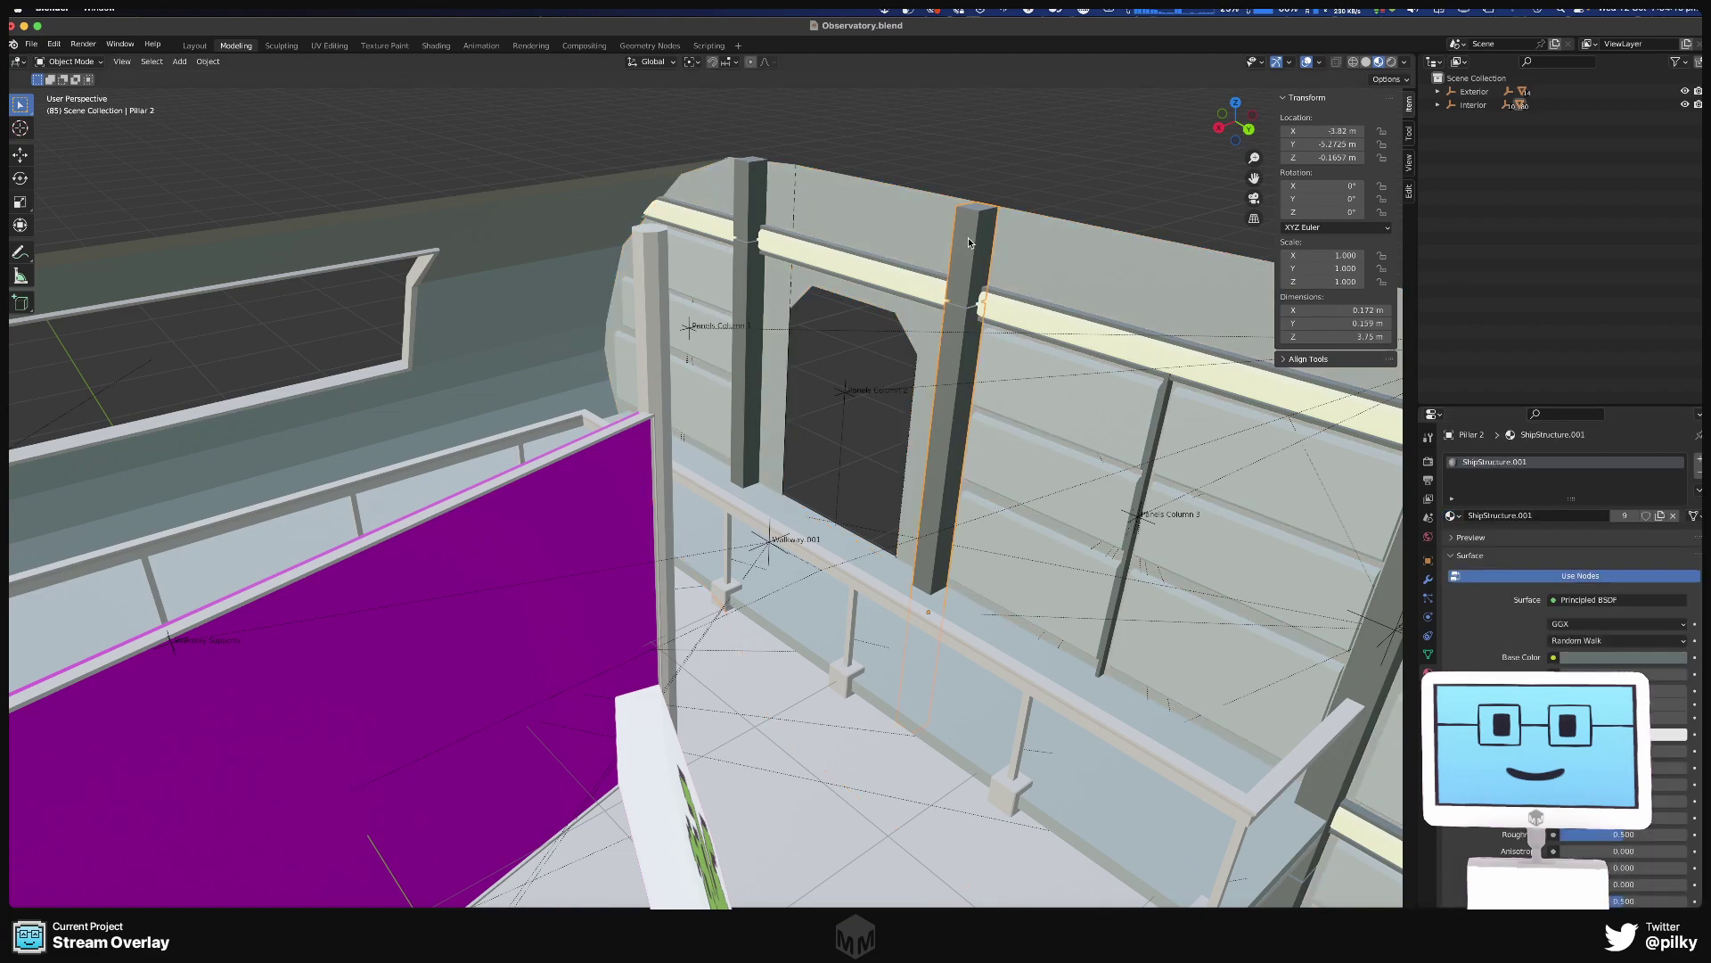
pyautogui.scroll(-8, 1025, 401)
pyautogui.scroll(3, 1116, 450)
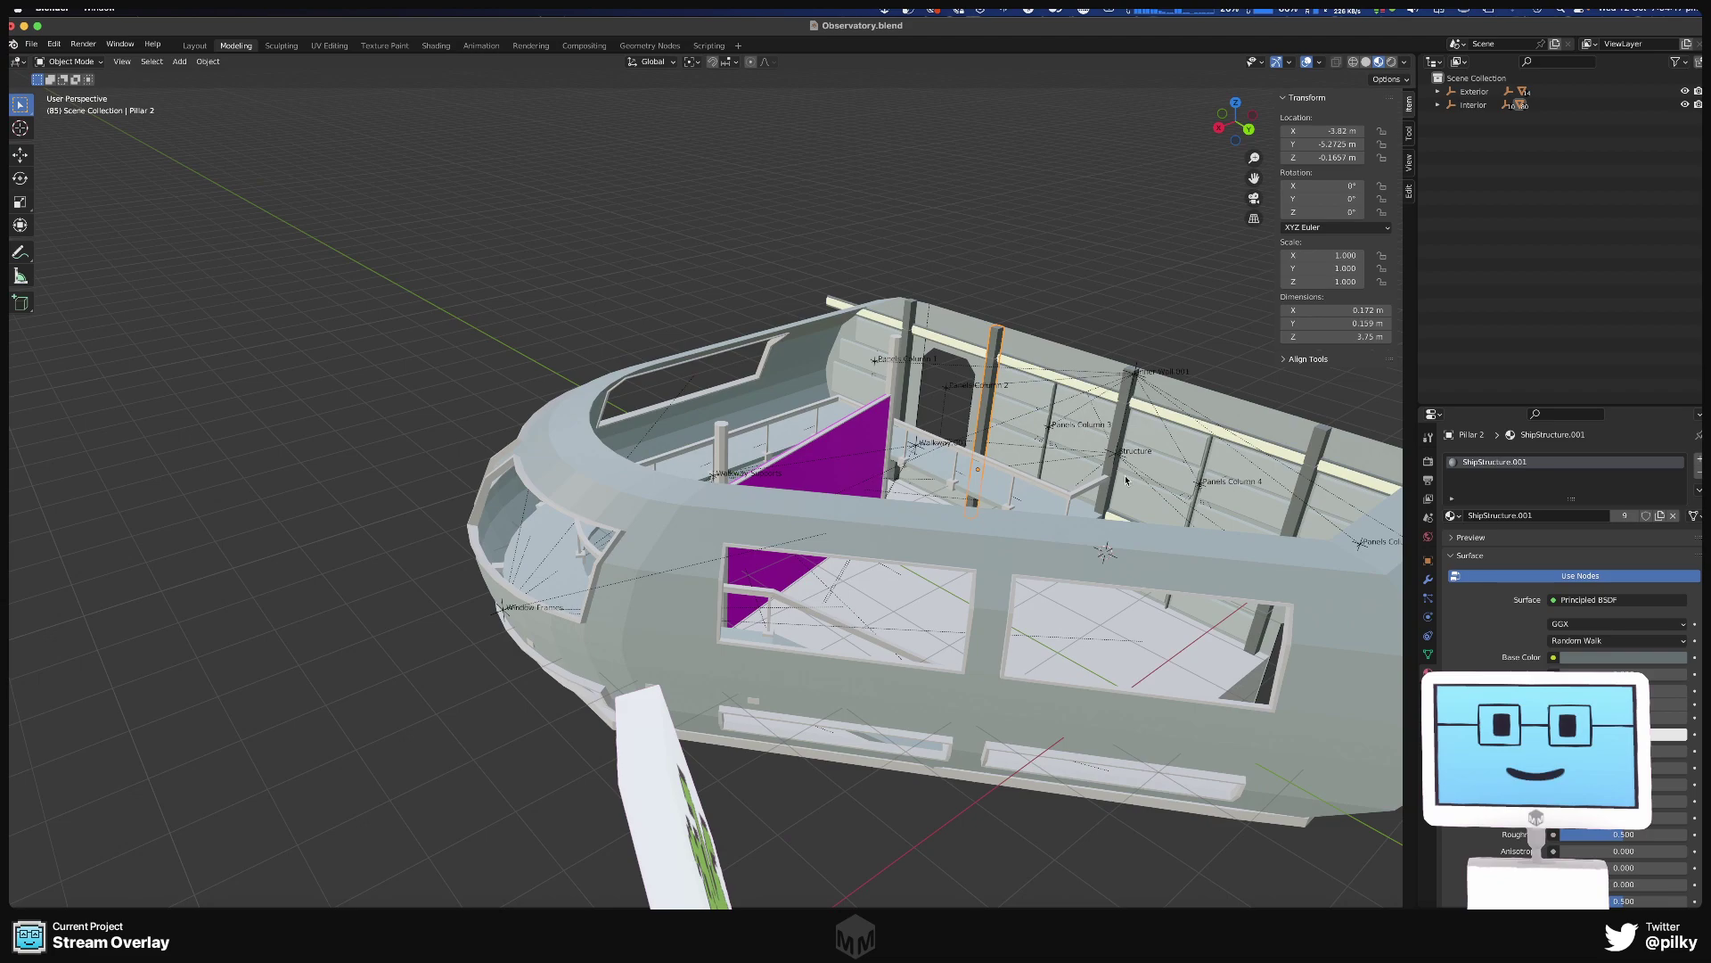
pyautogui.moveTo(1125, 479); pyautogui.dragTo(1025, 427, button='middle')
pyautogui.keyDown('shift'); pyautogui.click(882, 343); pyautogui.keyUp('shift')
pyautogui.click(1625, 515)
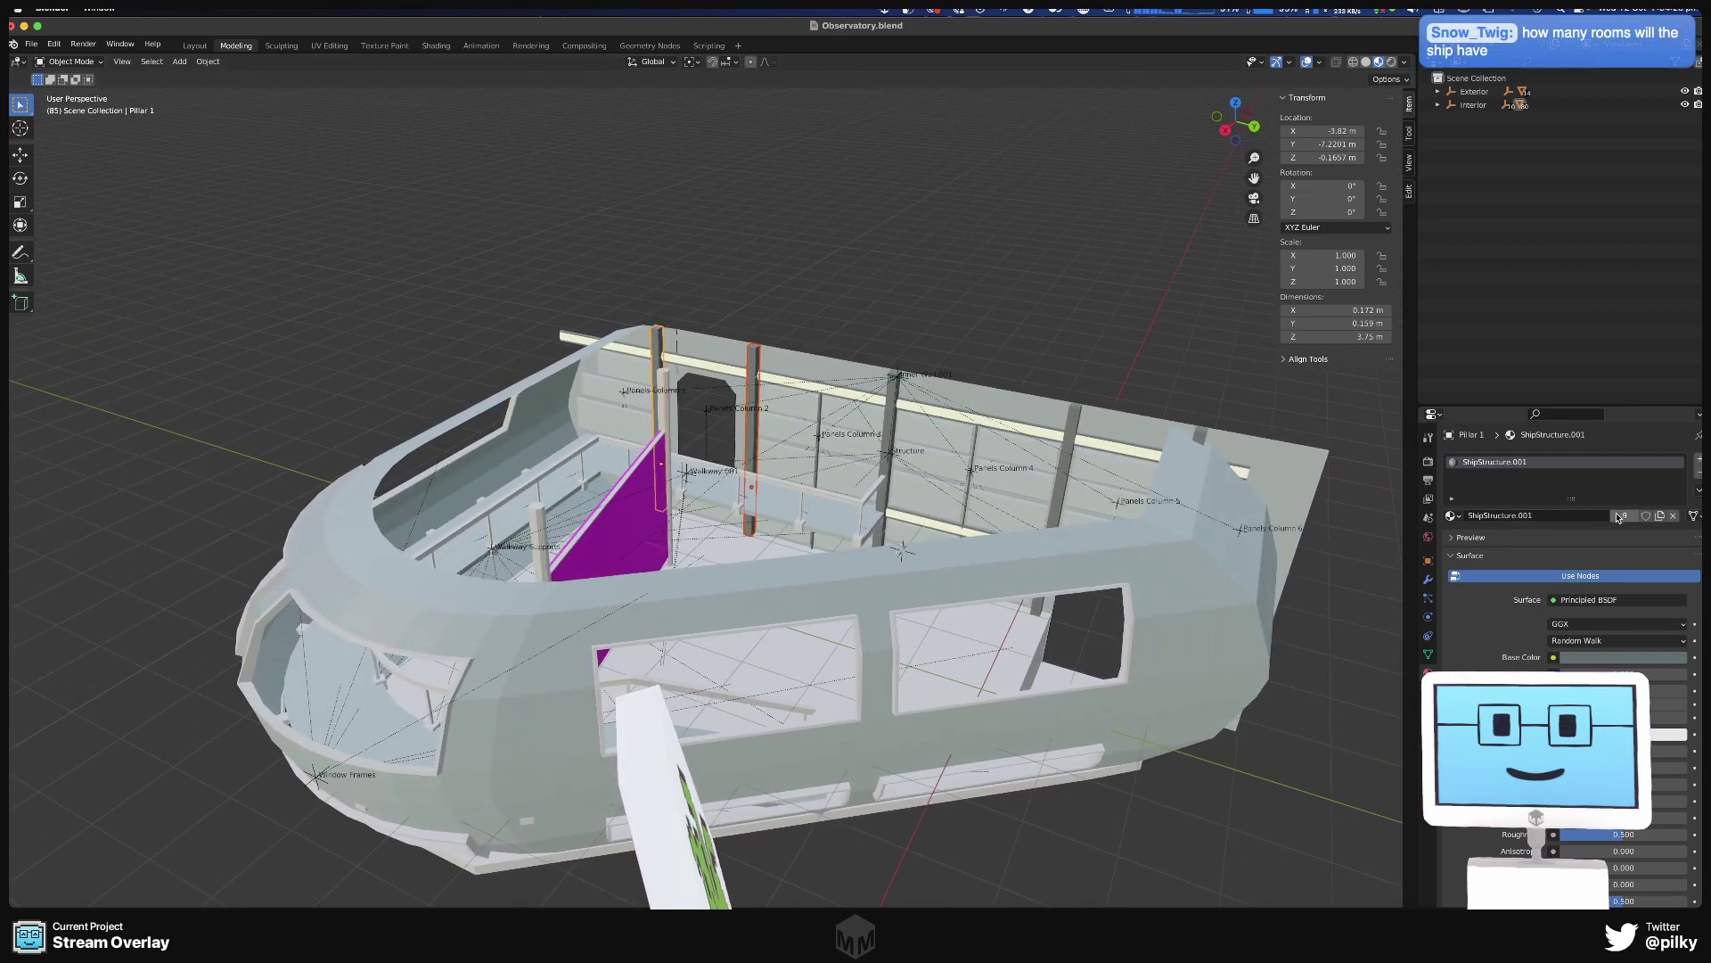
pyautogui.keyDown('shift'); pyautogui.click(893, 401); pyautogui.keyUp('shift')
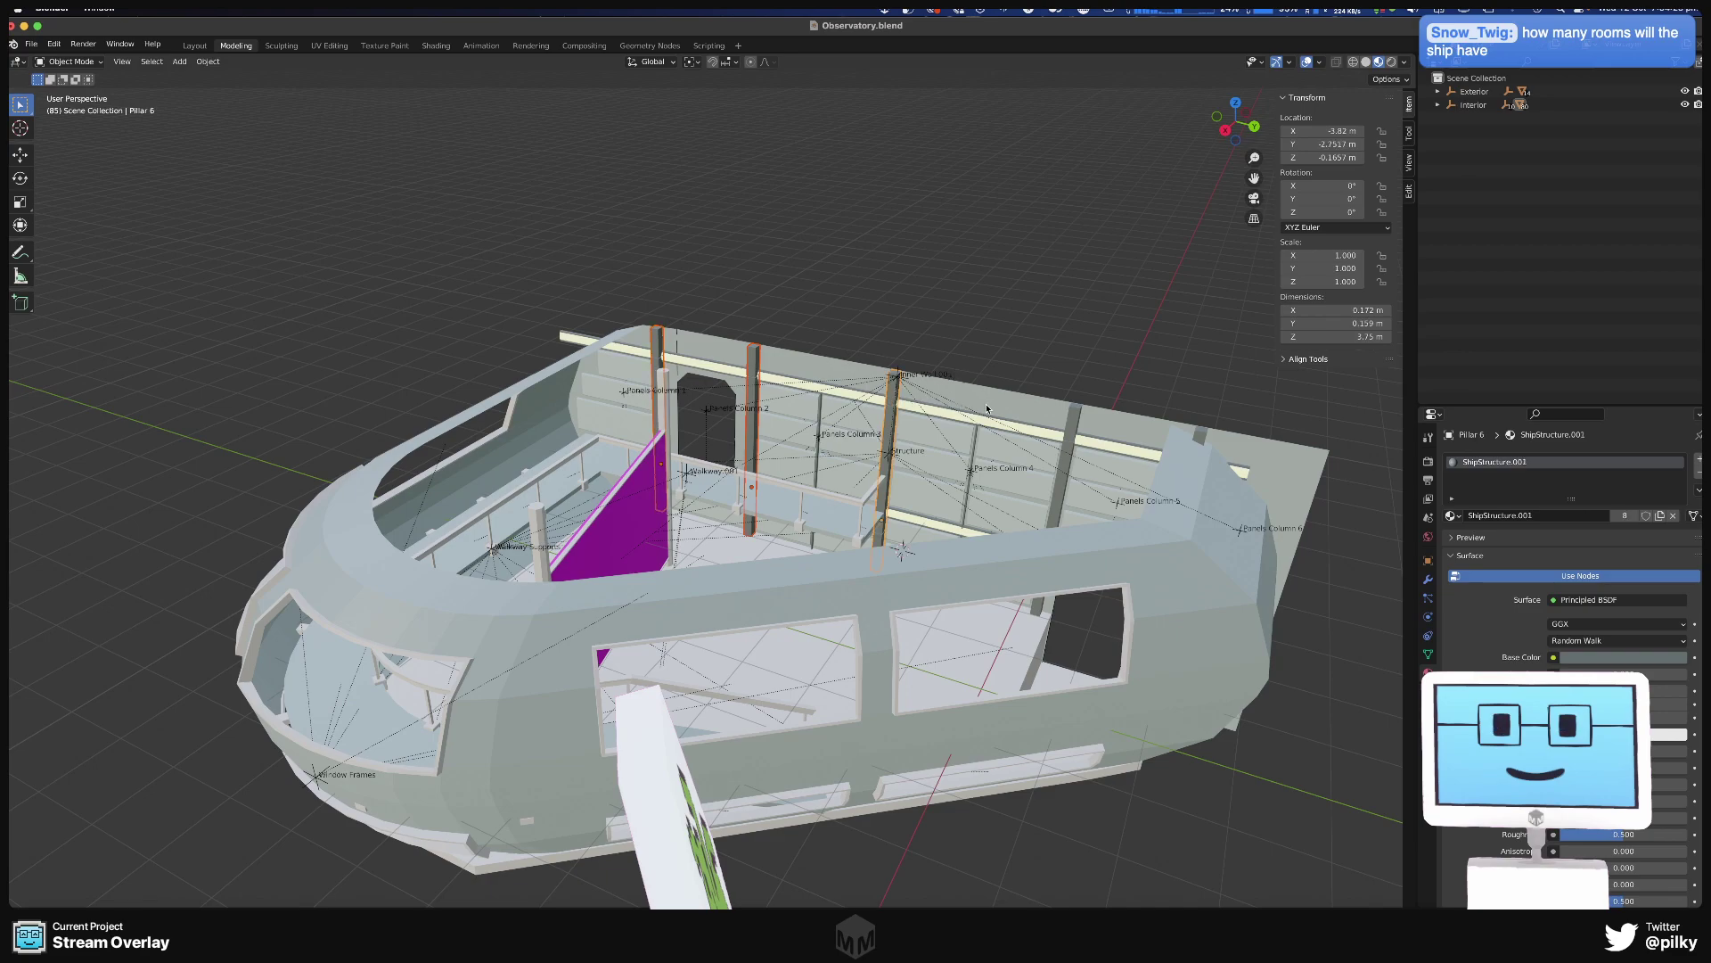
pyautogui.keyDown('shift'); pyautogui.click(1076, 429); pyautogui.keyUp('shift')
pyautogui.moveTo(1076, 429); pyautogui.dragTo(1164, 451, button='middle')
pyautogui.keyDown('shift'); pyautogui.click(1164, 451); pyautogui.keyUp('shift')
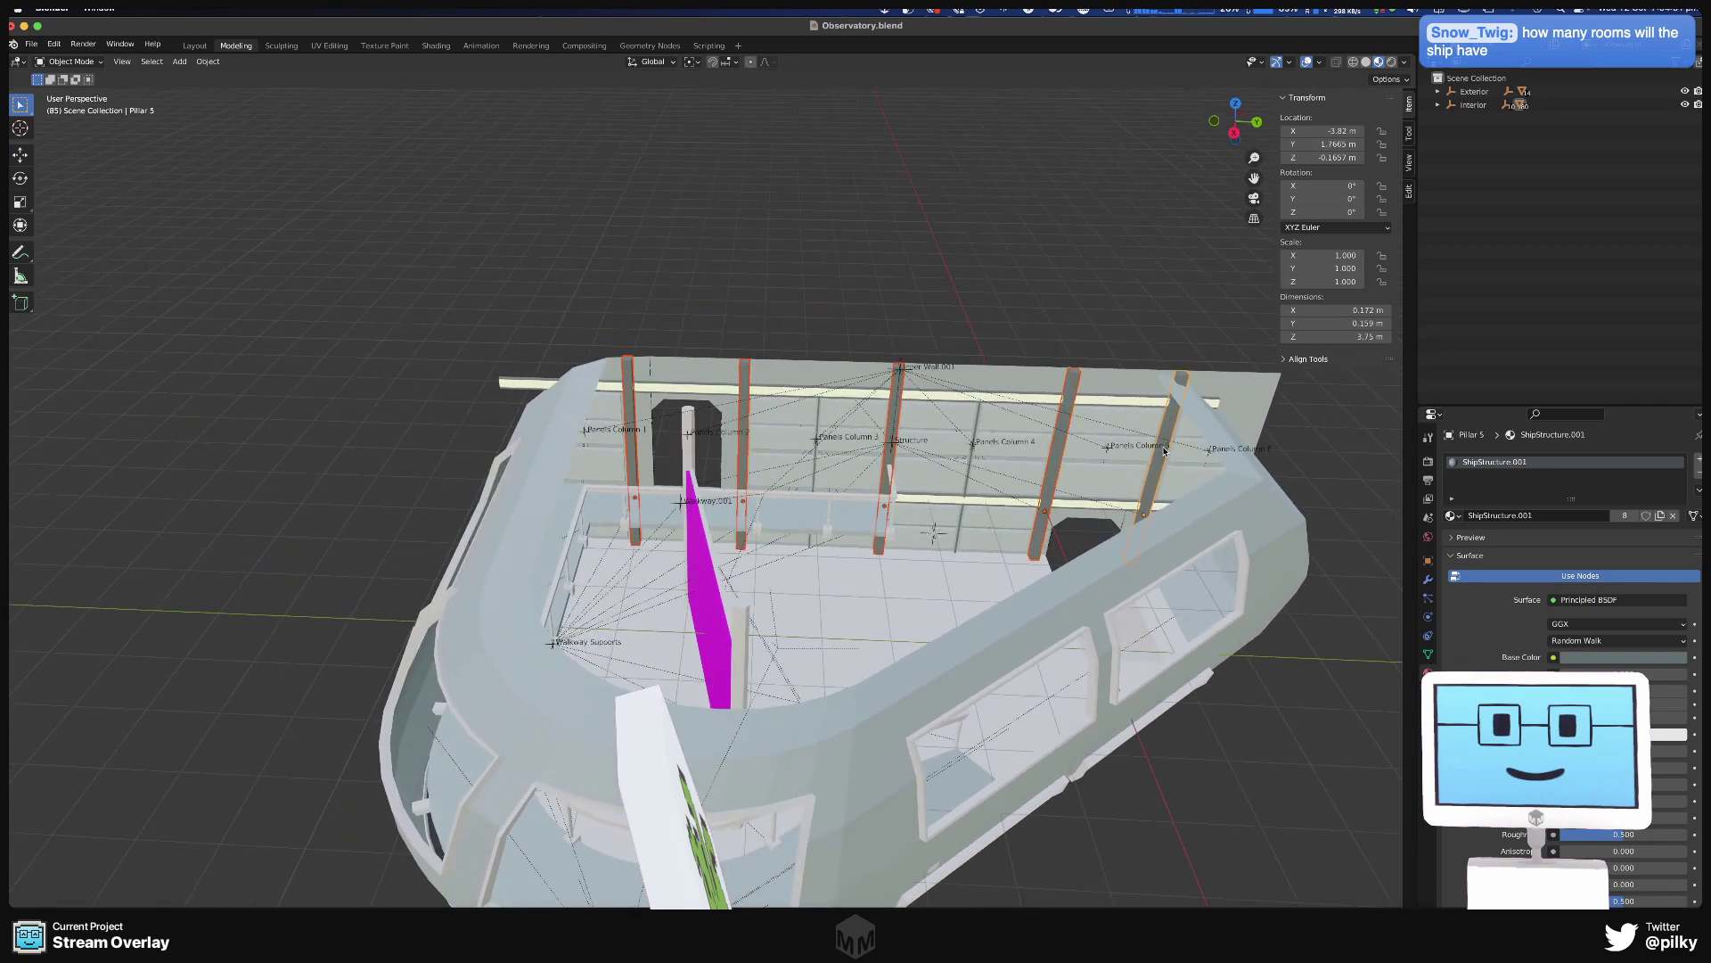
pyautogui.press('KP_Decimal')
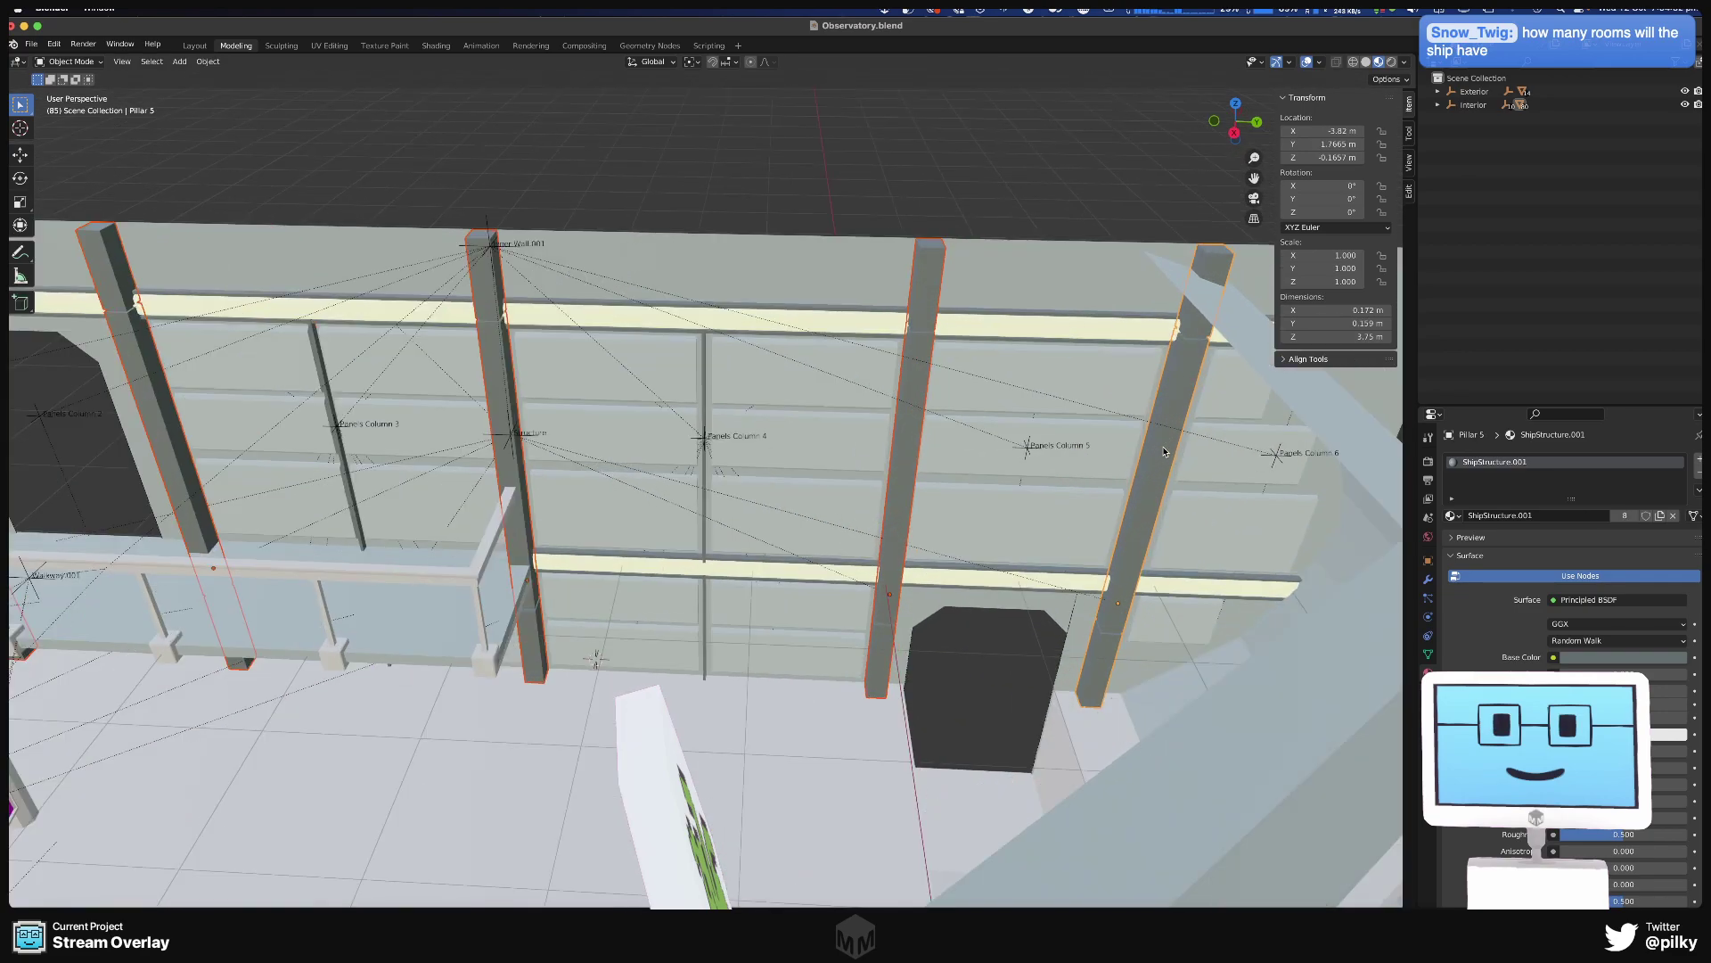
# Add both light borders and the two vertical dividers to the selection, then remove the ShipStructure.001 material slot from the active divider.
pyautogui.keyDown('shift'); pyautogui.click(993, 317); pyautogui.keyUp('shift')
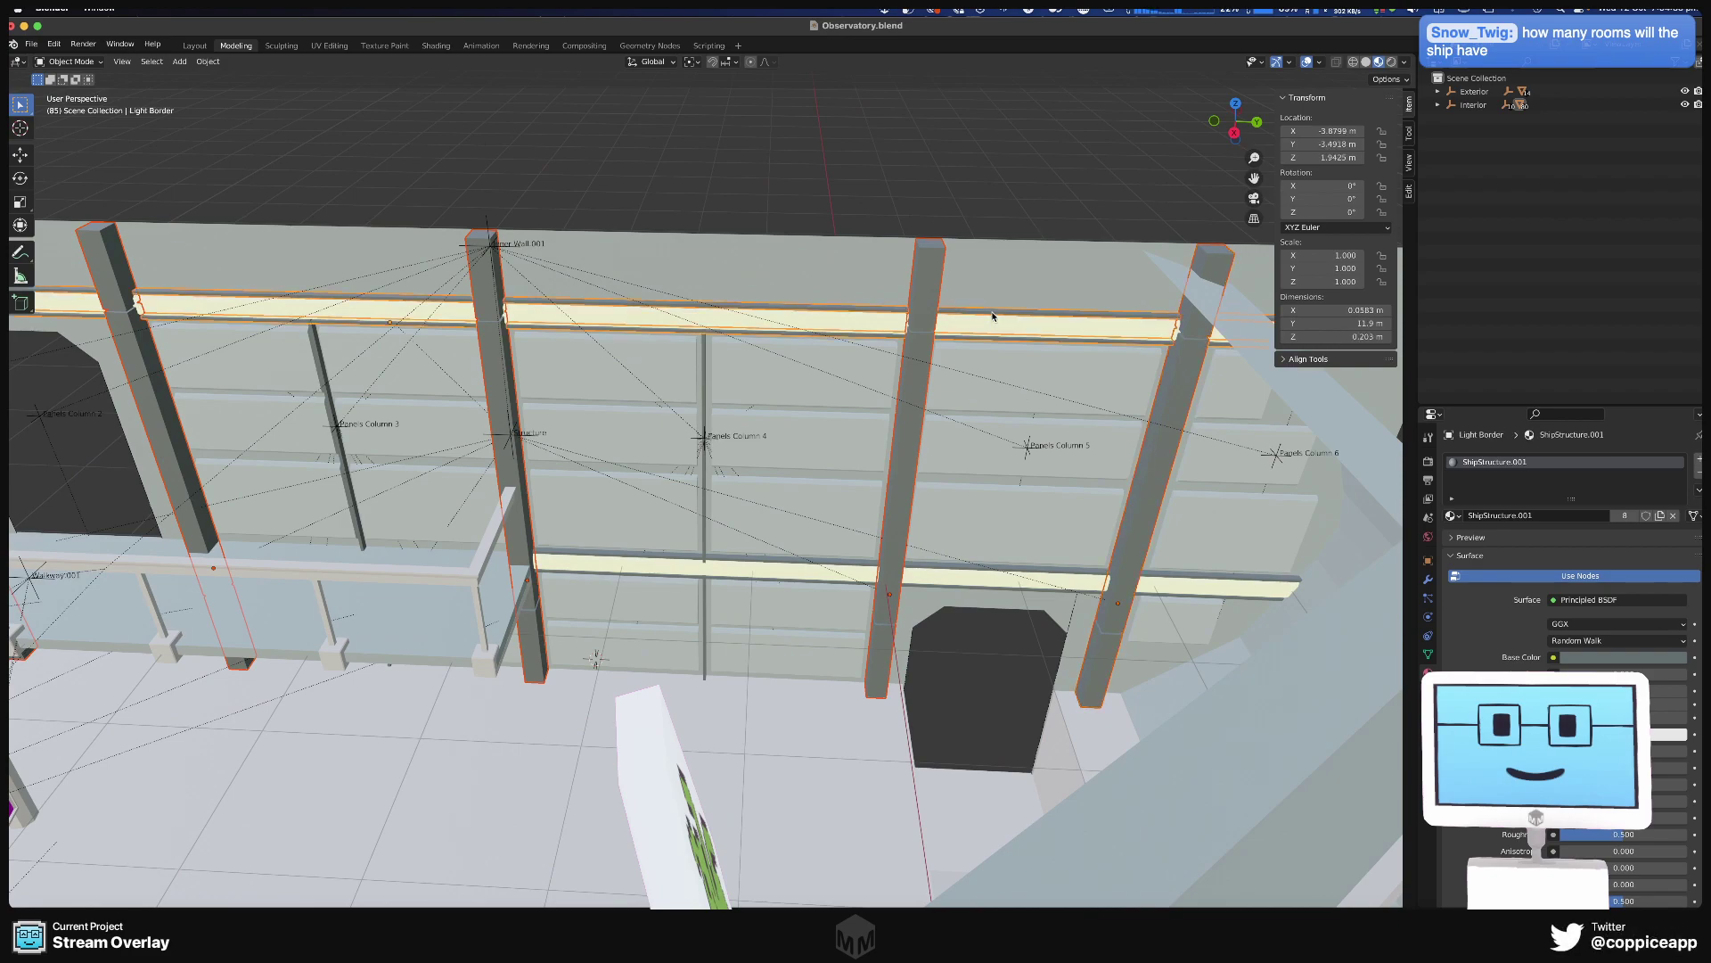
pyautogui.keyDown('shift'); pyautogui.click(943, 570); pyautogui.keyUp('shift')
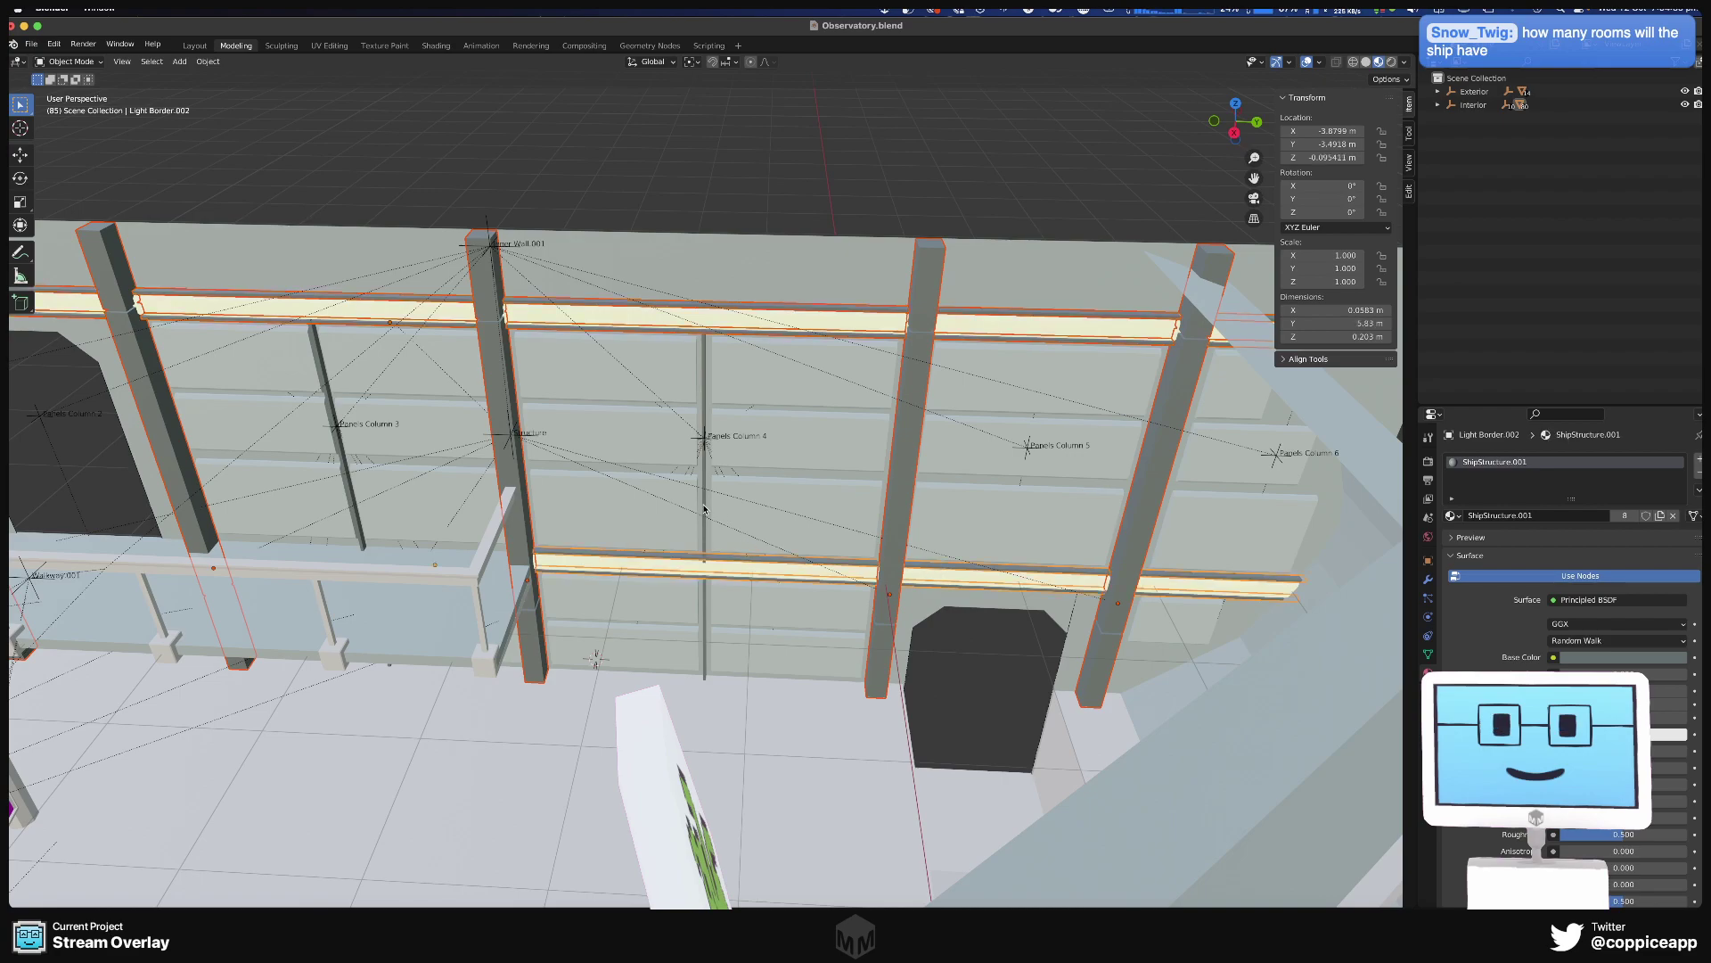
pyautogui.keyDown('shift'); pyautogui.click(704, 531); pyautogui.keyUp('shift')
pyautogui.keyDown('shift'); pyautogui.click(348, 483); pyautogui.keyUp('shift')
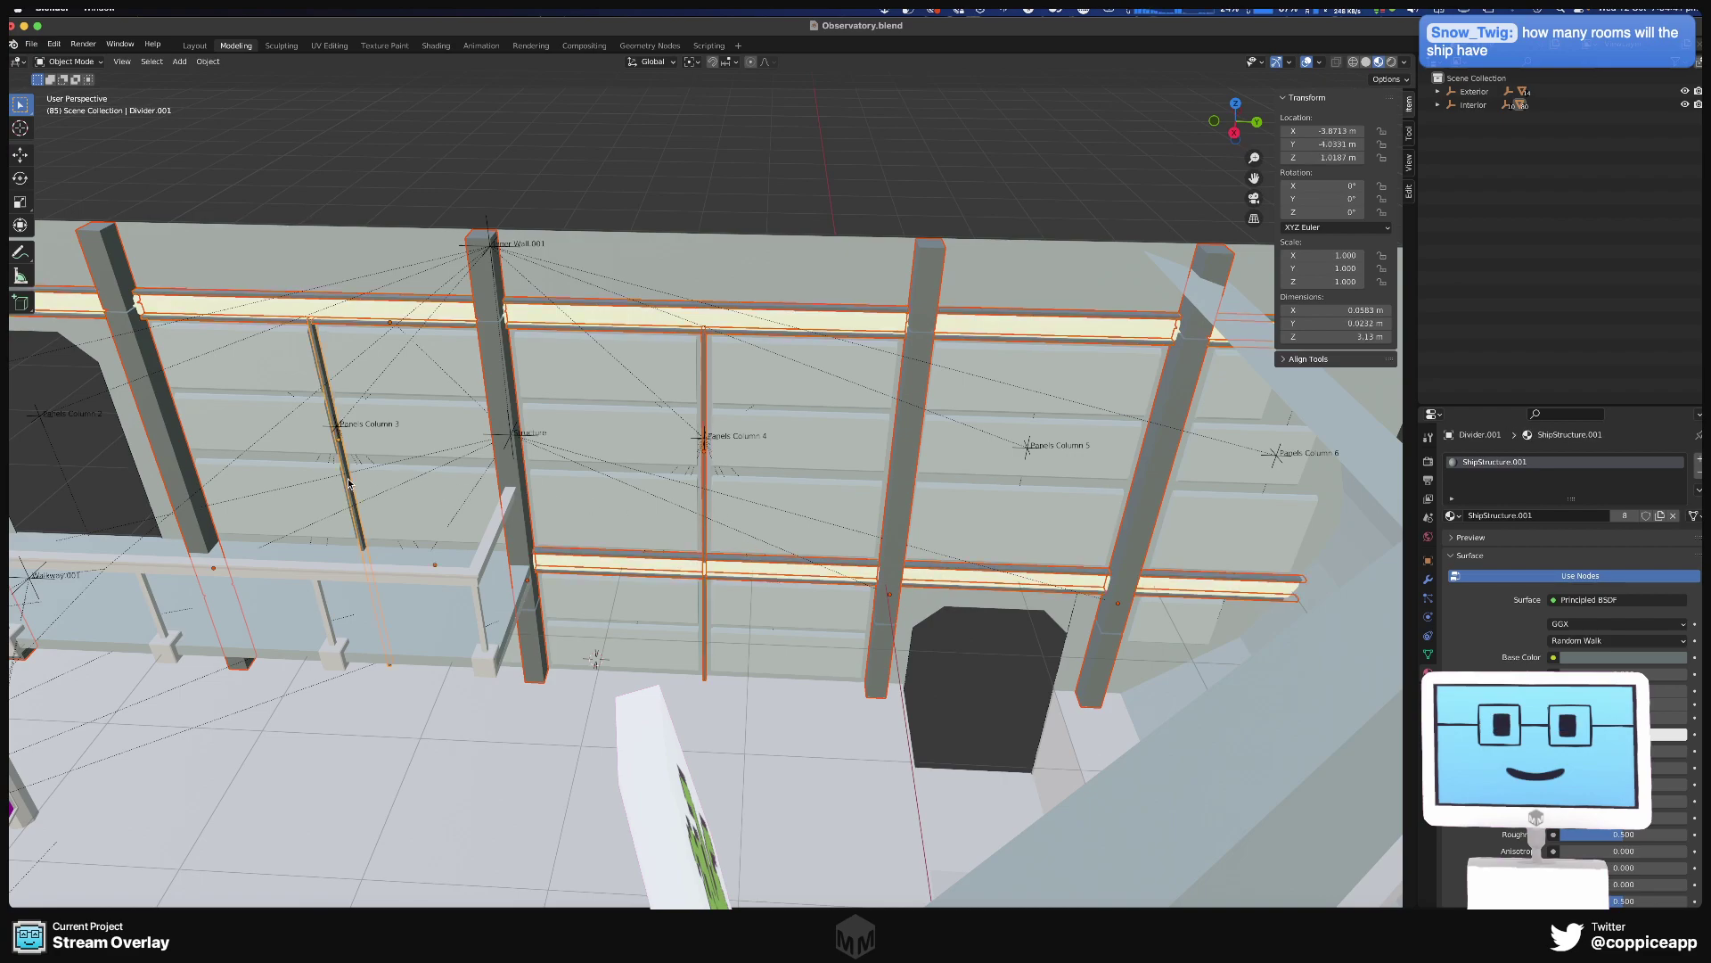
pyautogui.moveTo(459, 520); pyautogui.dragTo(608, 421, button='middle')
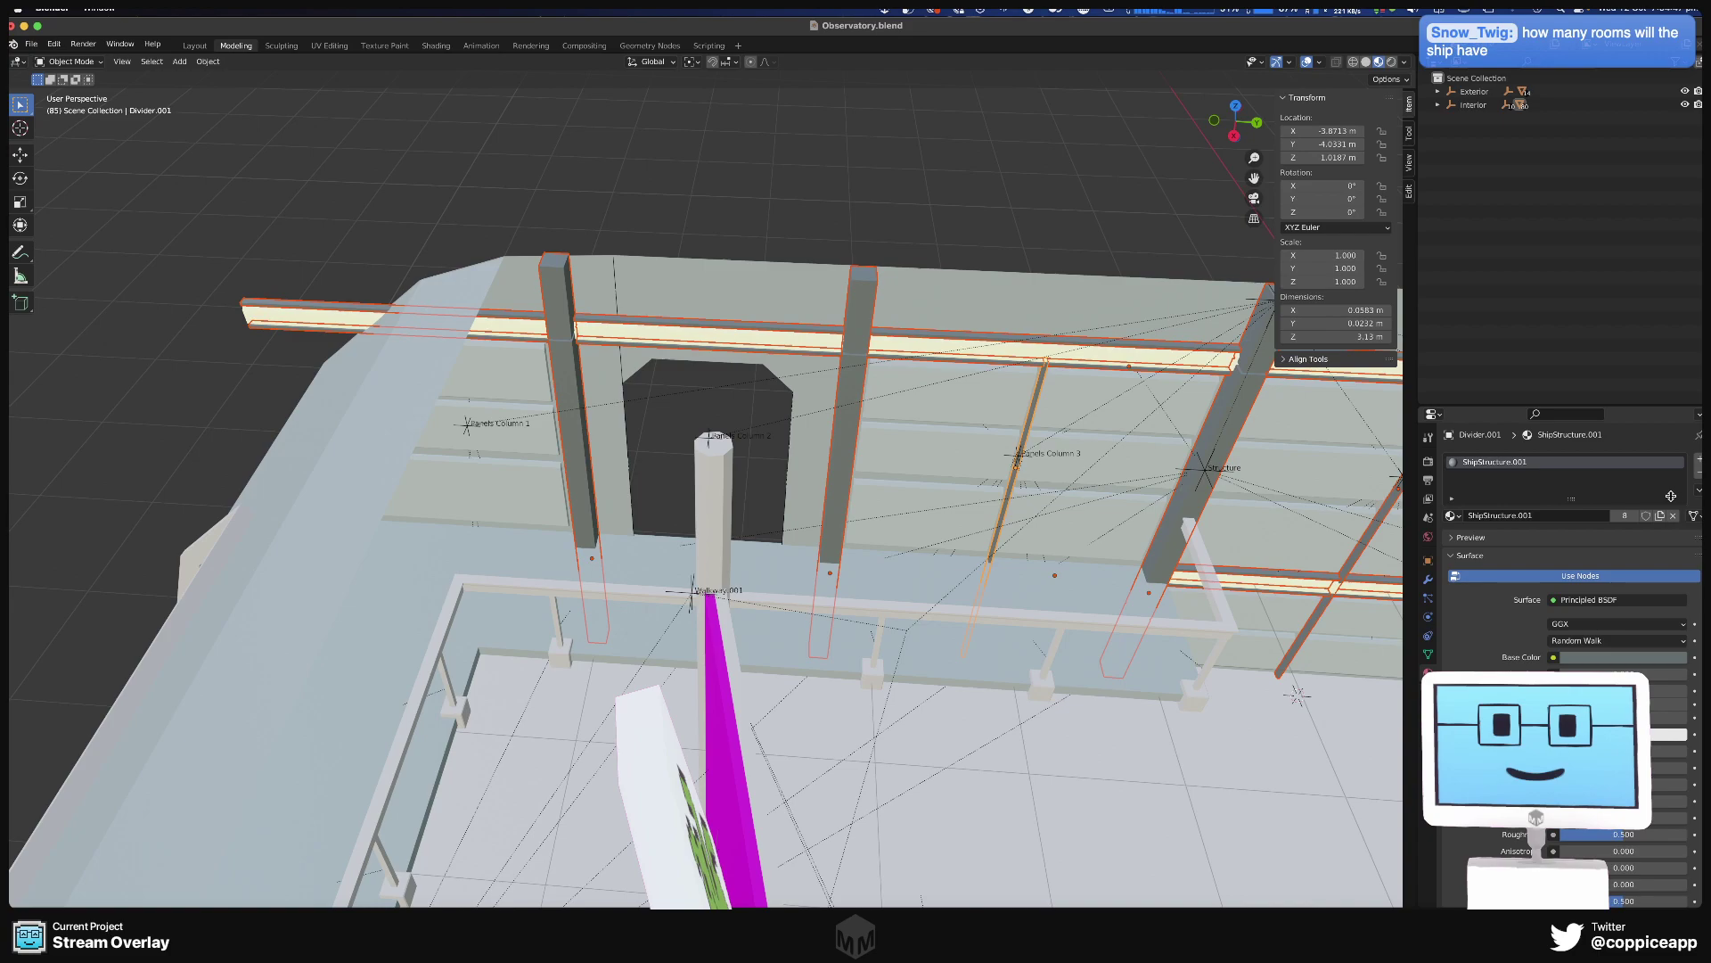
pyautogui.click(1699, 476)
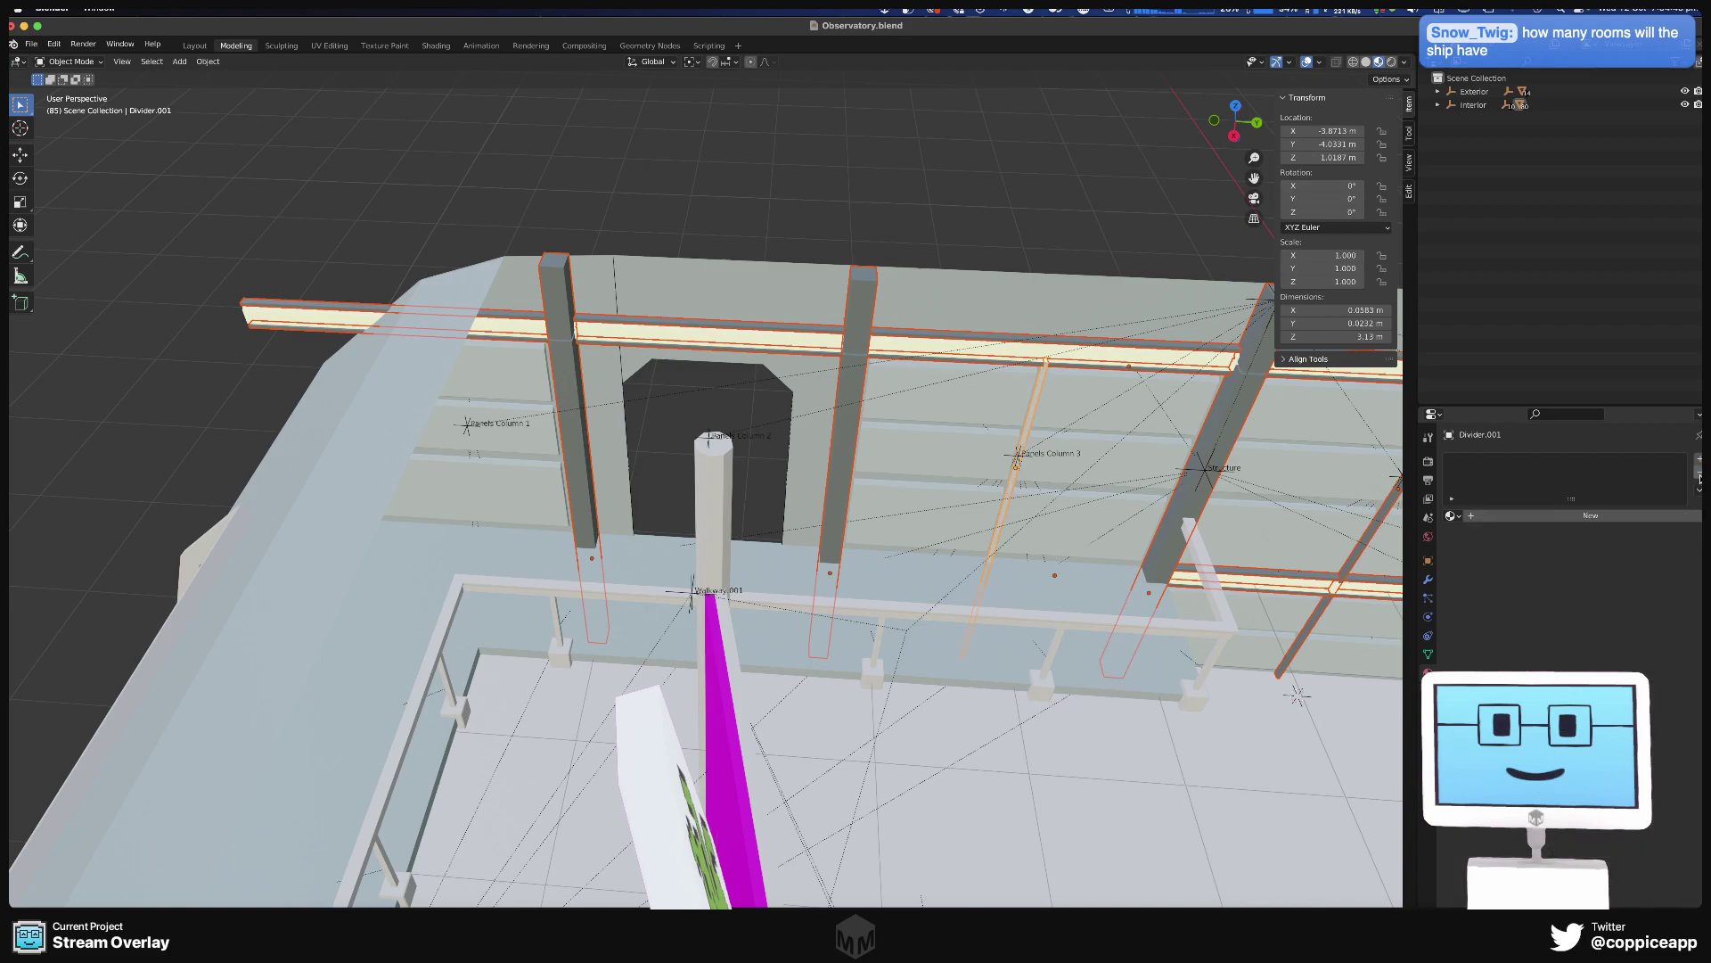
# Clear the ShipStructure.001 material from Pillar 2 and Pillar 1, and assign the linked ShipStructure material to Pillar 1.
pyautogui.click(859, 409)
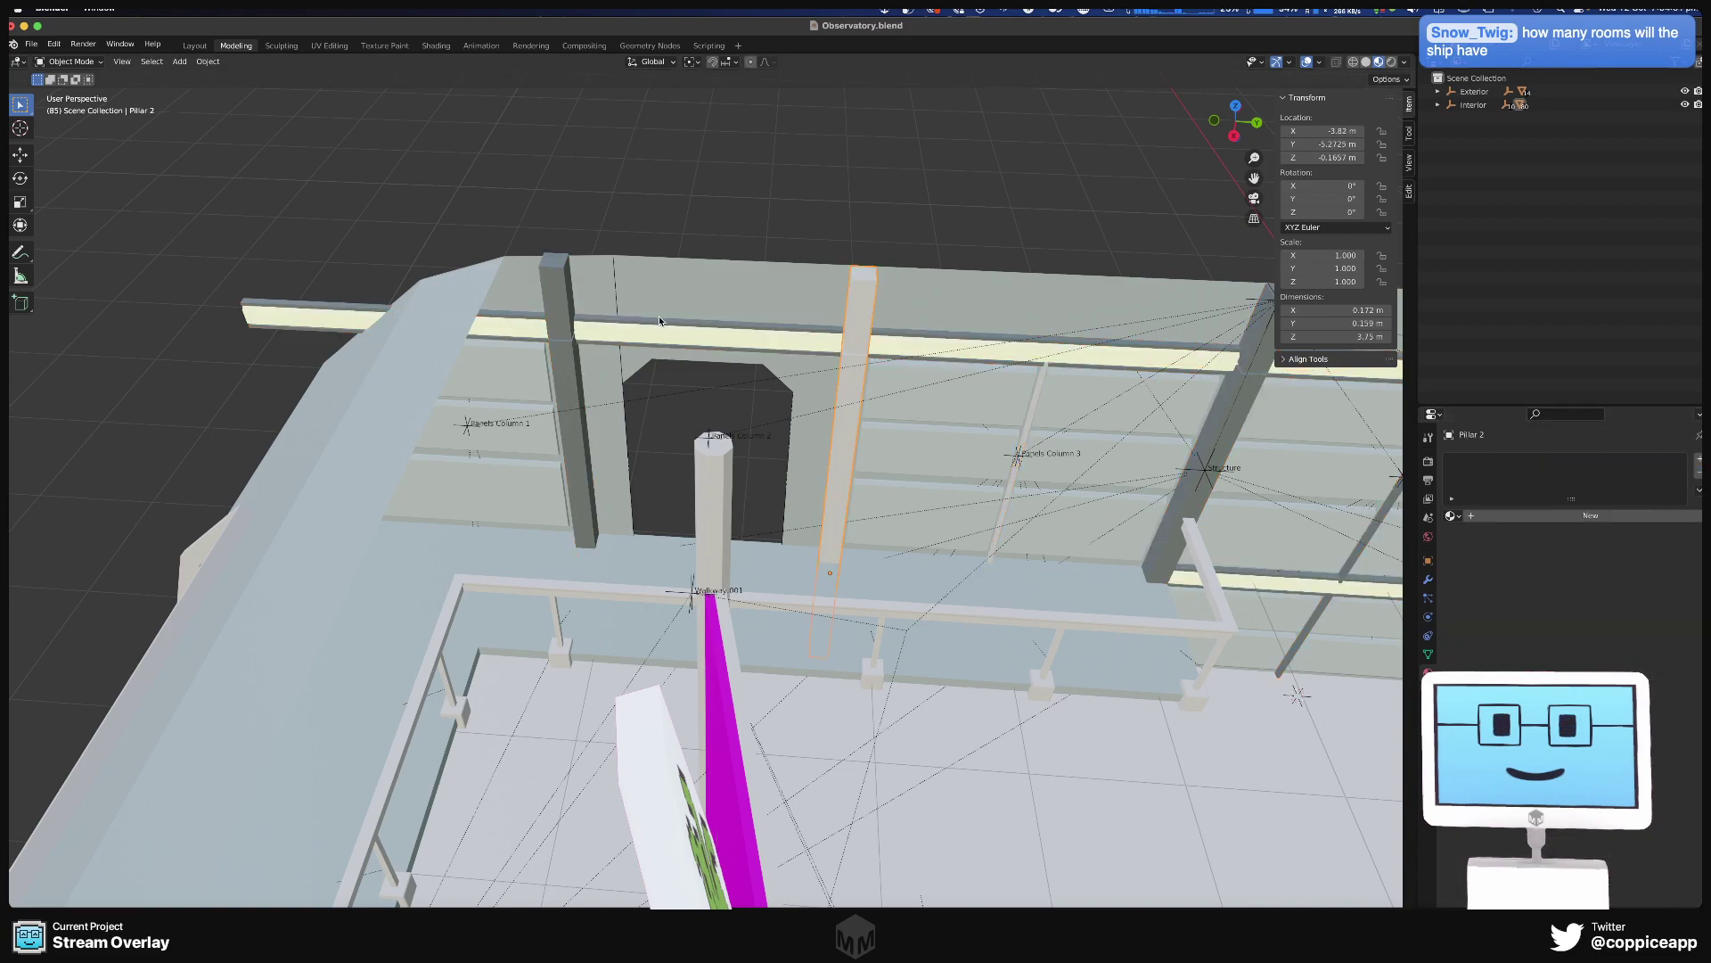
pyautogui.click(574, 408)
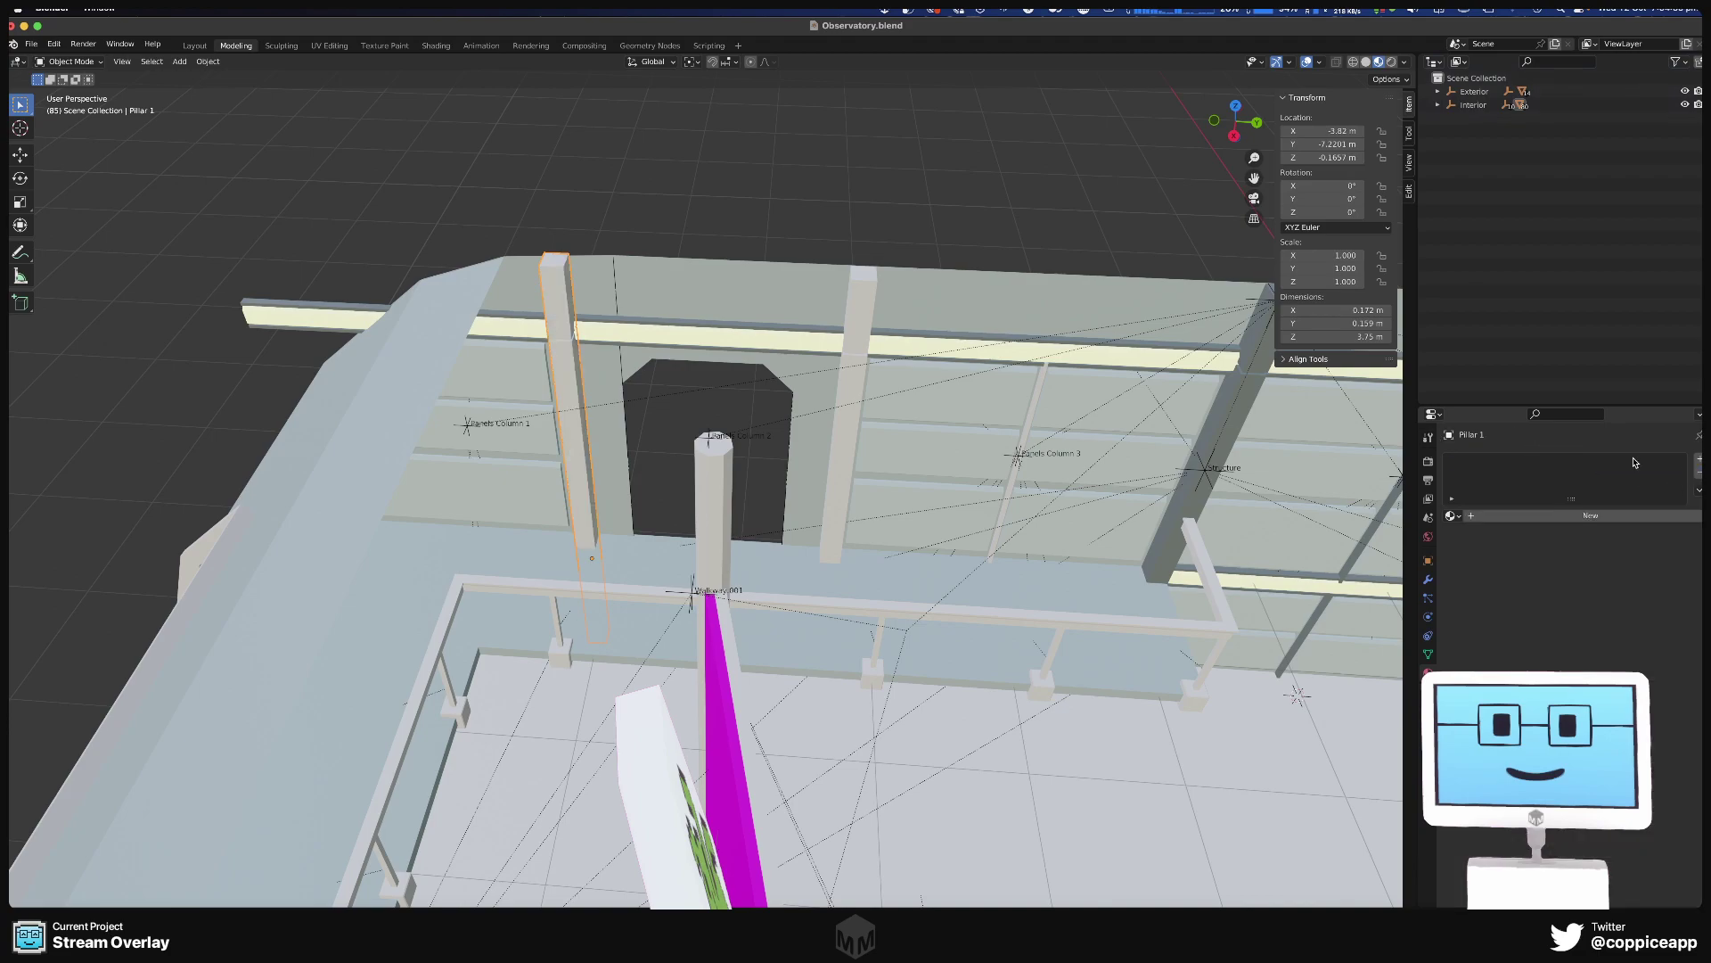
pyautogui.click(1451, 515)
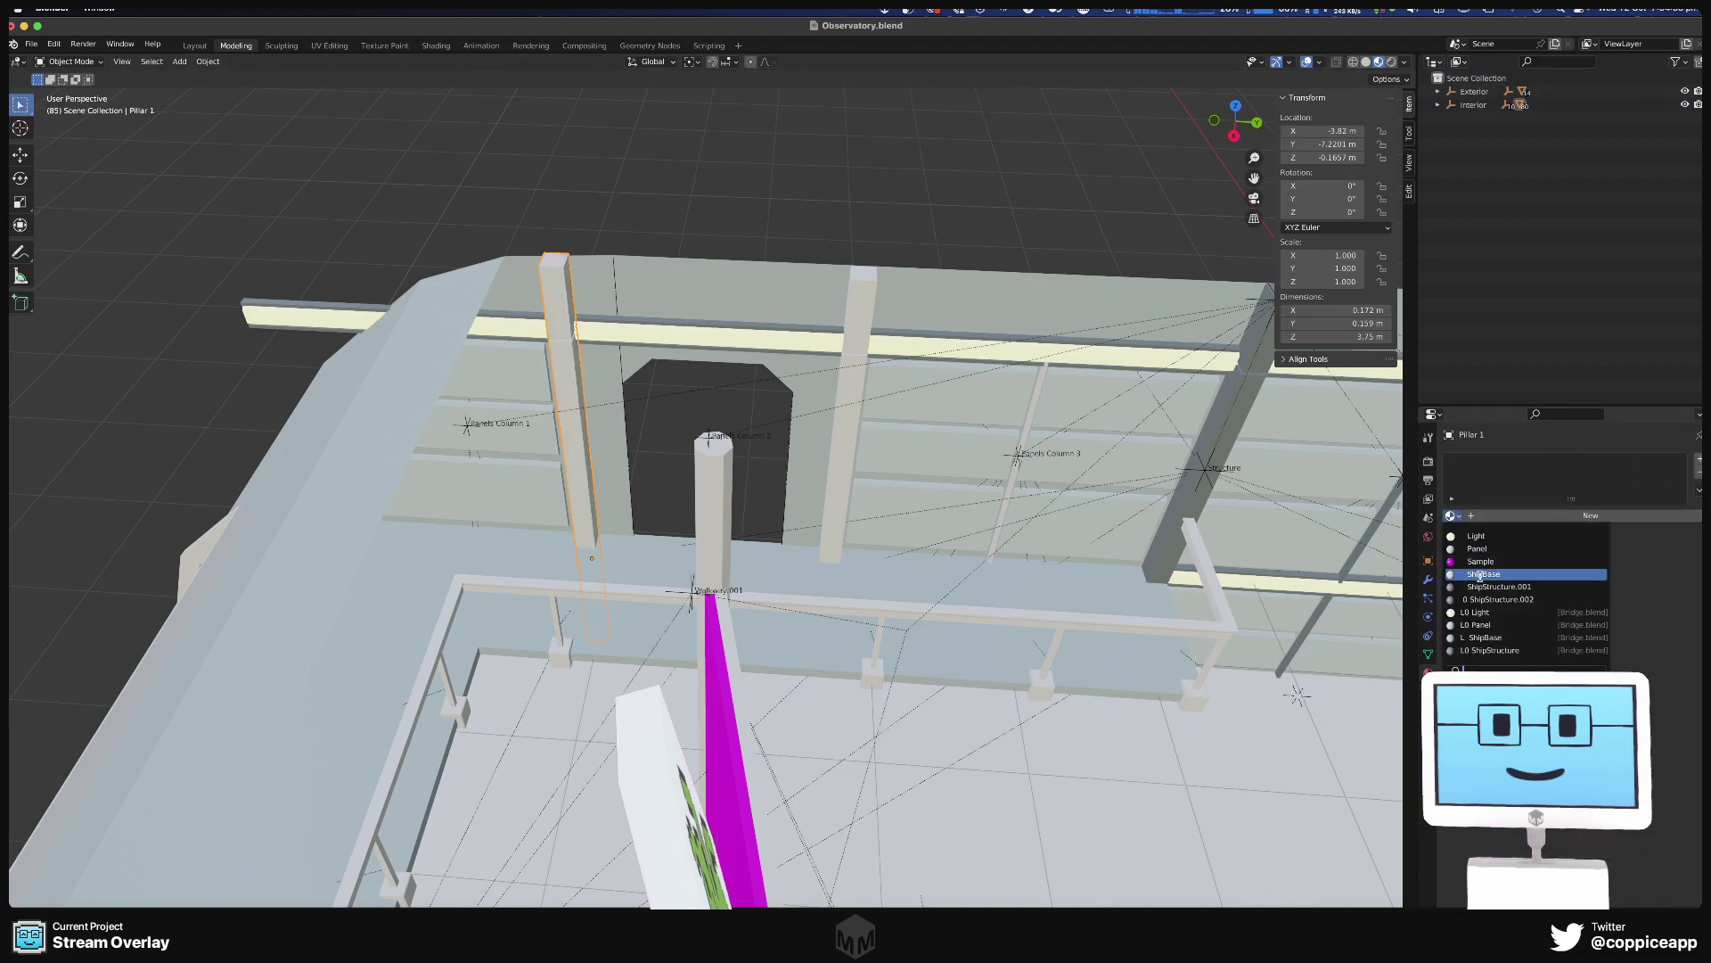
# Assign the linked ShipStructure material from Bridge.blend to Pillar 2.
pyautogui.click(862, 402)
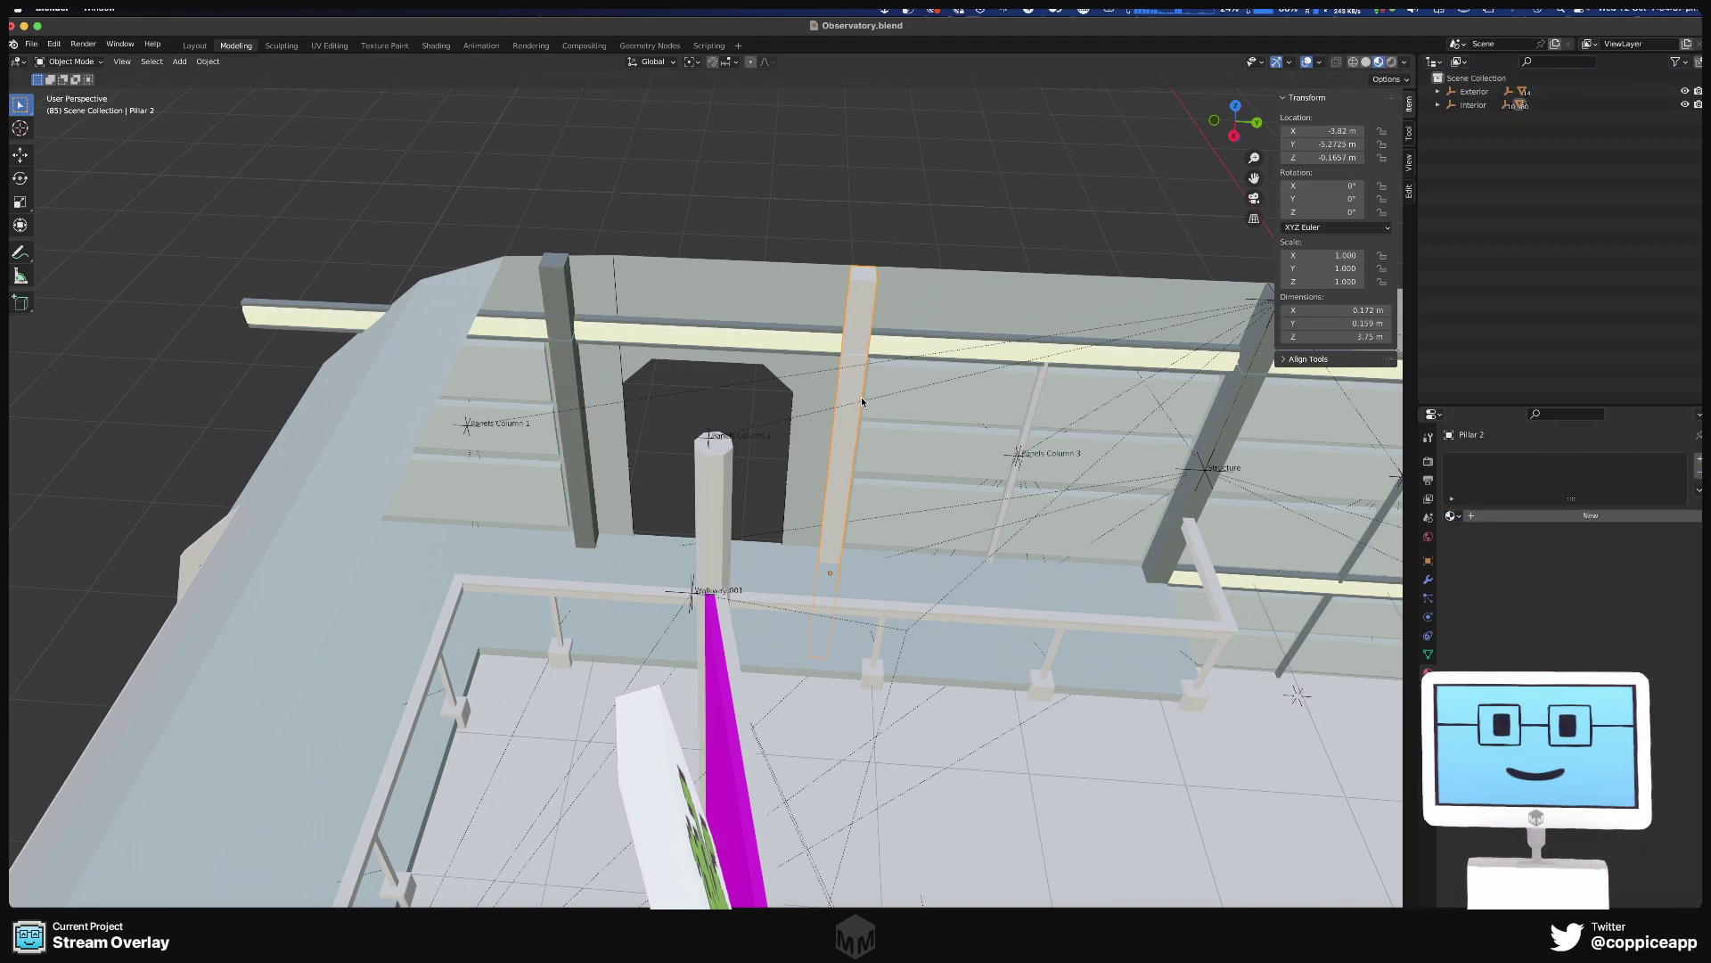
pyautogui.click(1451, 515)
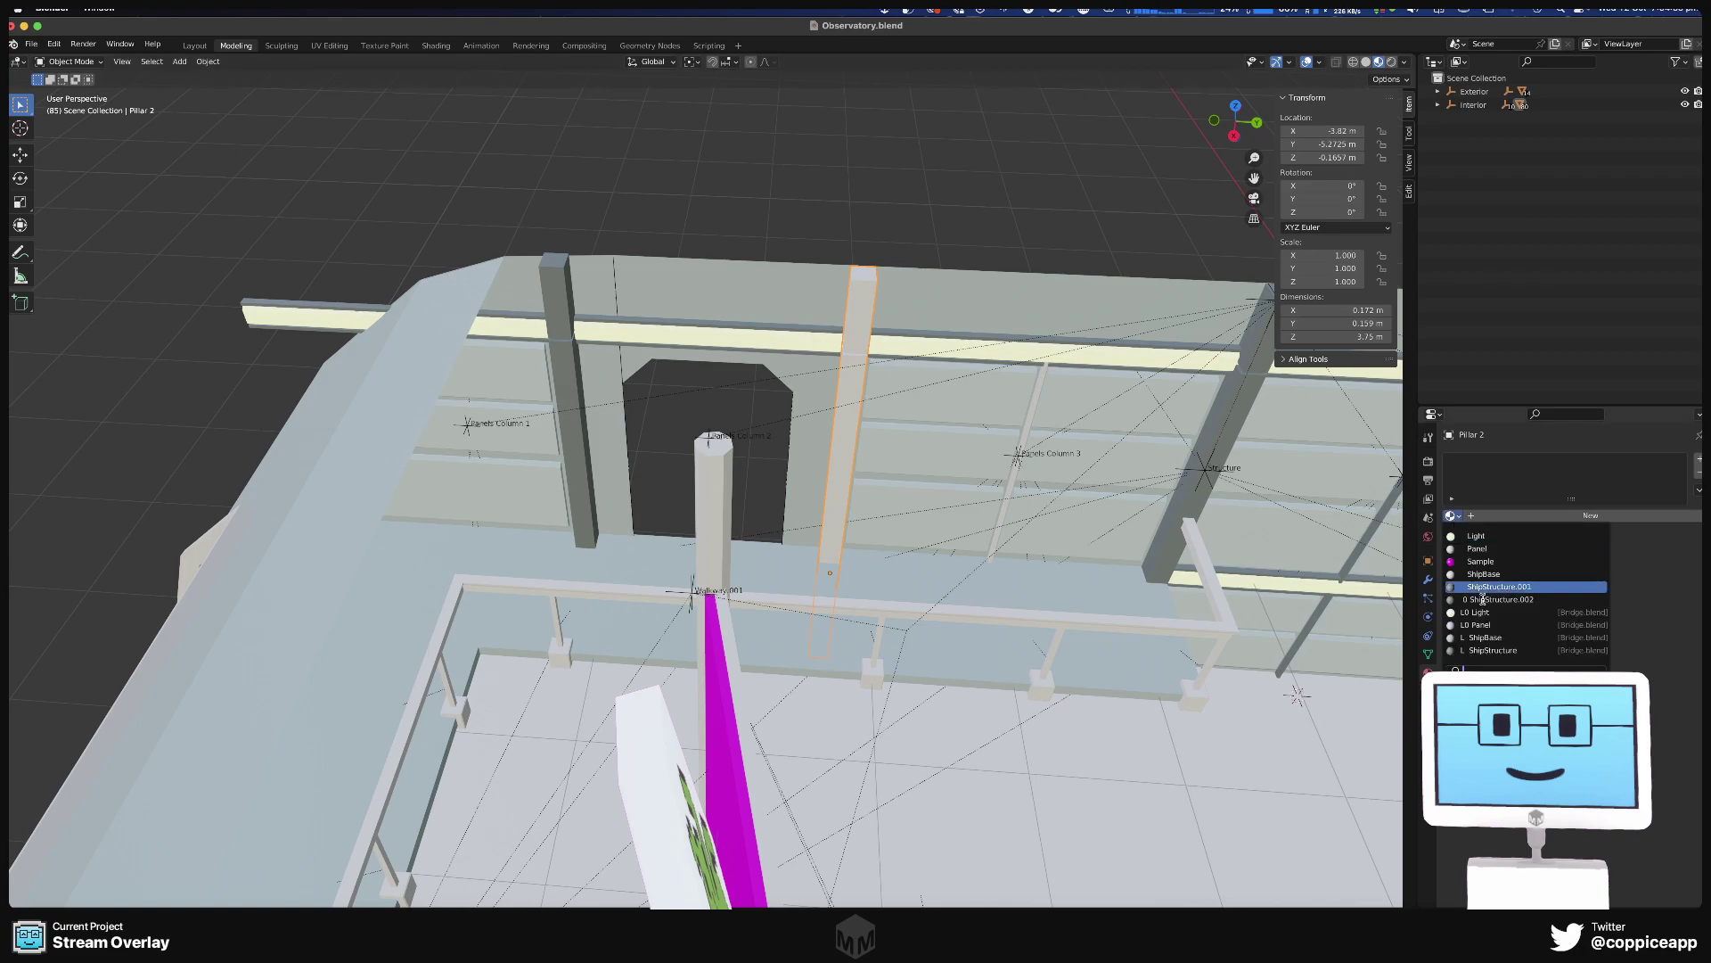
# Assign the ShipStructure material linked from Bridge.blend to Pillar 2 and to the upper Light Border on the back wall.
pyautogui.click(1497, 652)
pyautogui.click(847, 346)
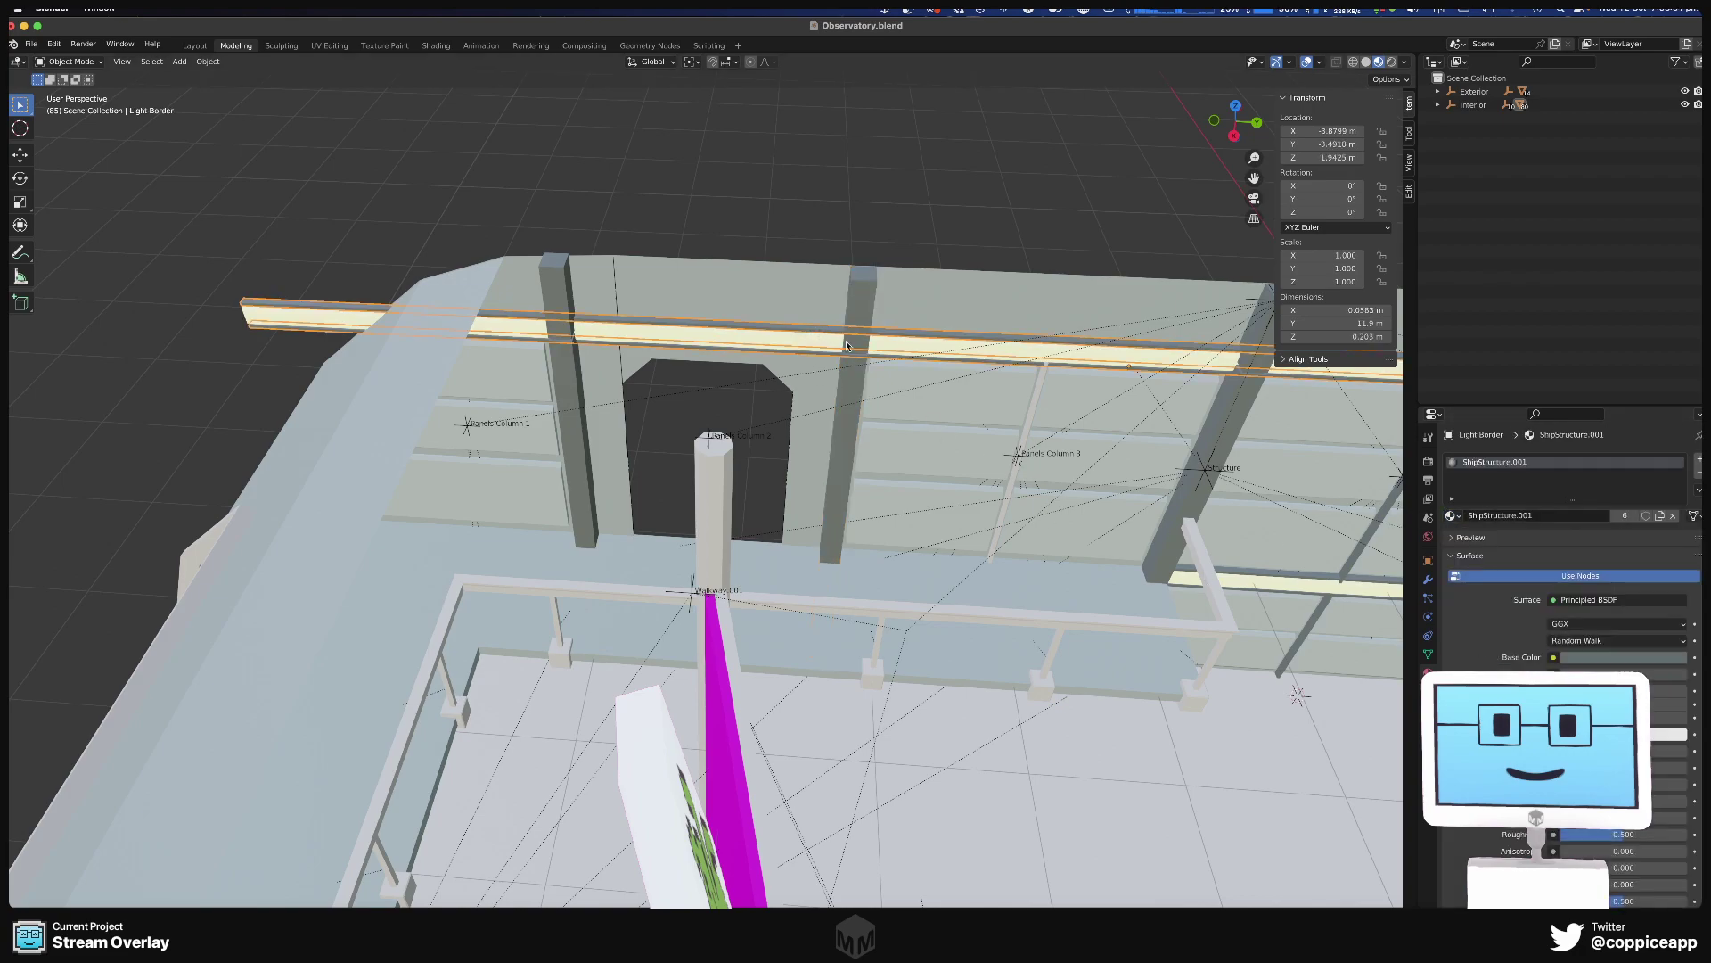
pyautogui.moveTo(1040, 364); pyautogui.dragTo(717, 401, button='middle')
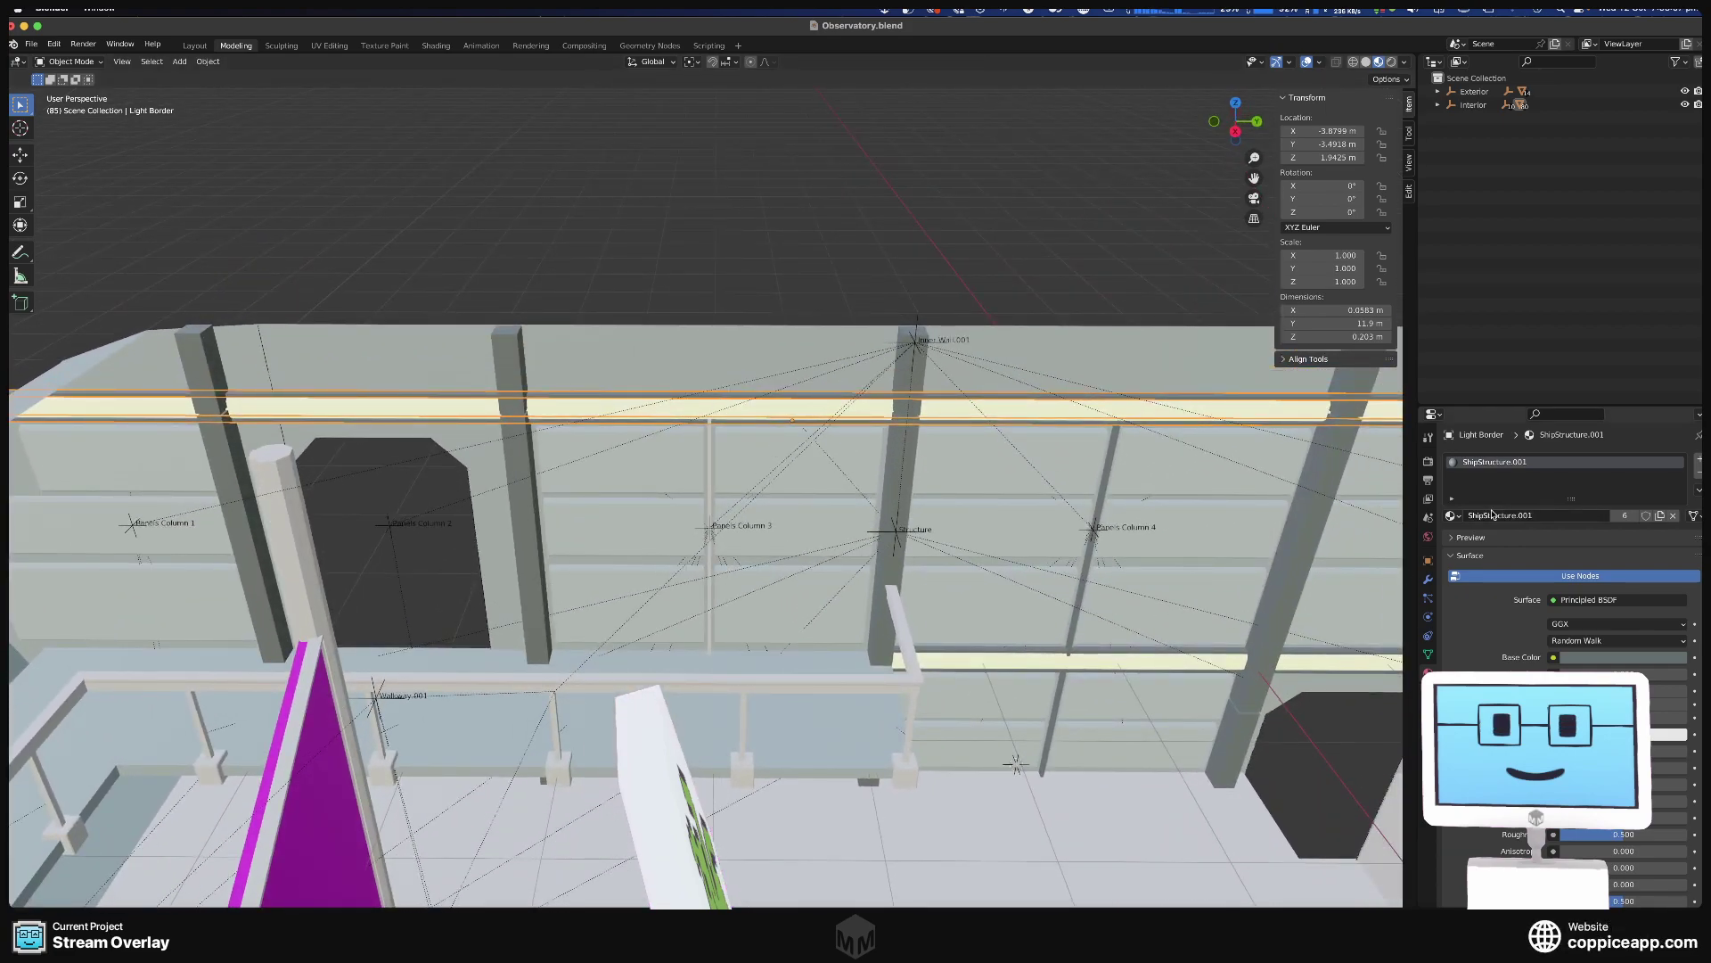
pyautogui.click(1451, 515)
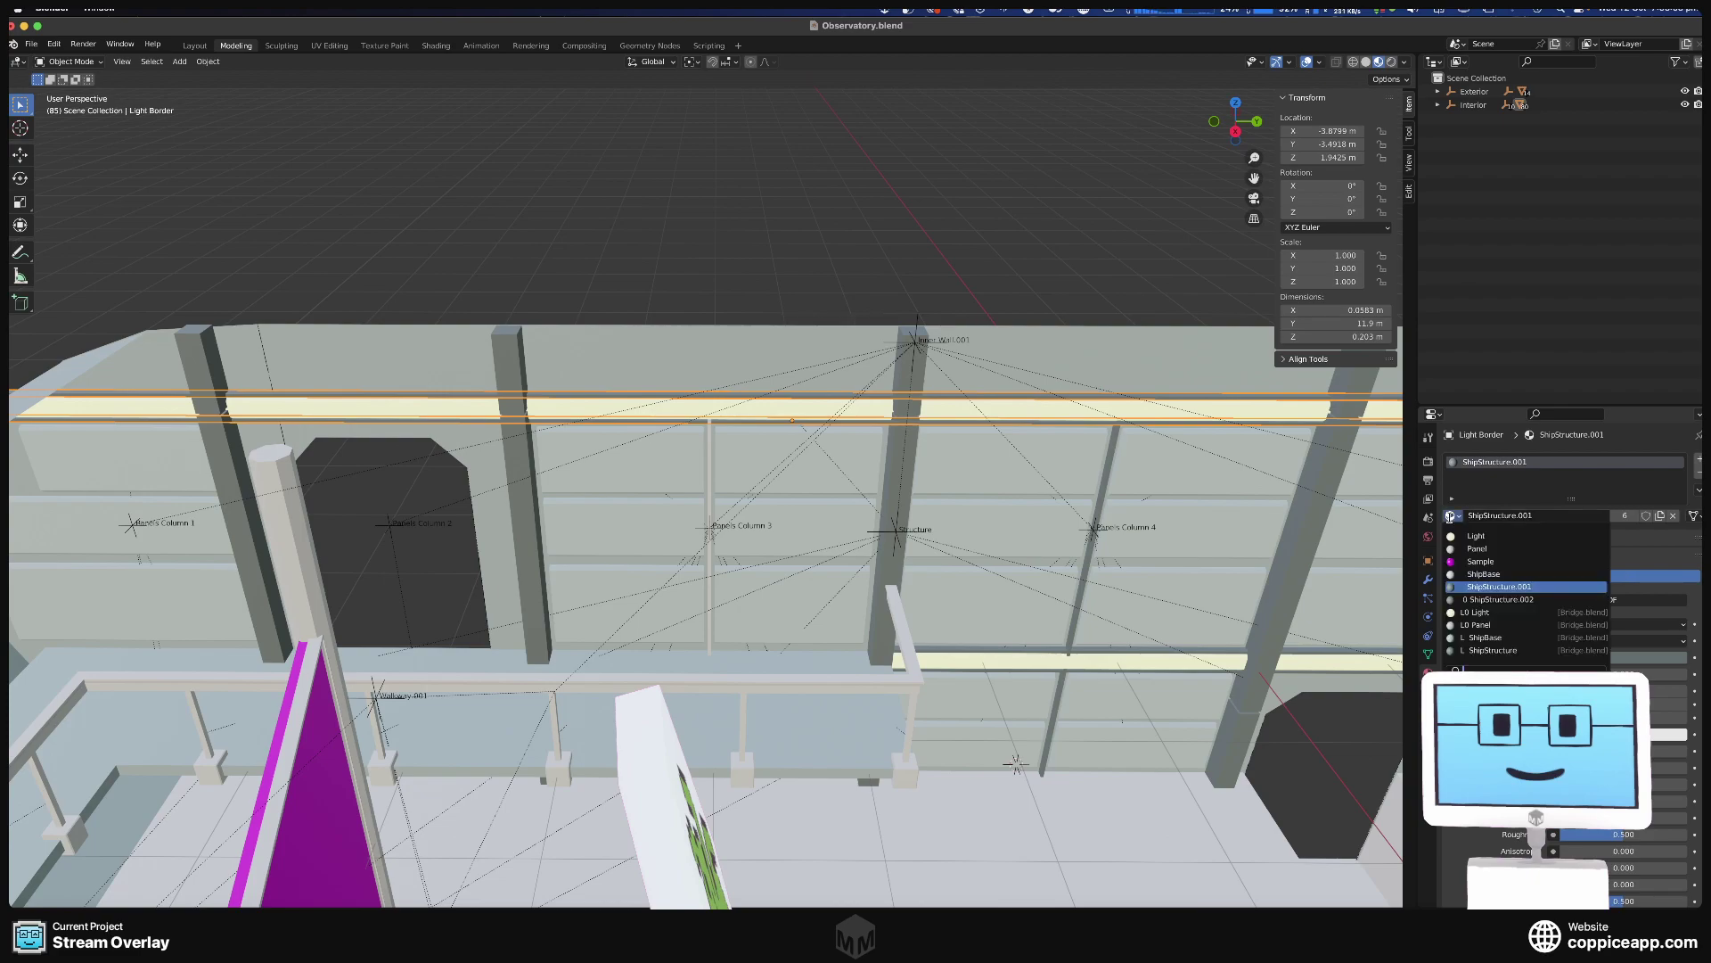
pyautogui.click(1500, 638)
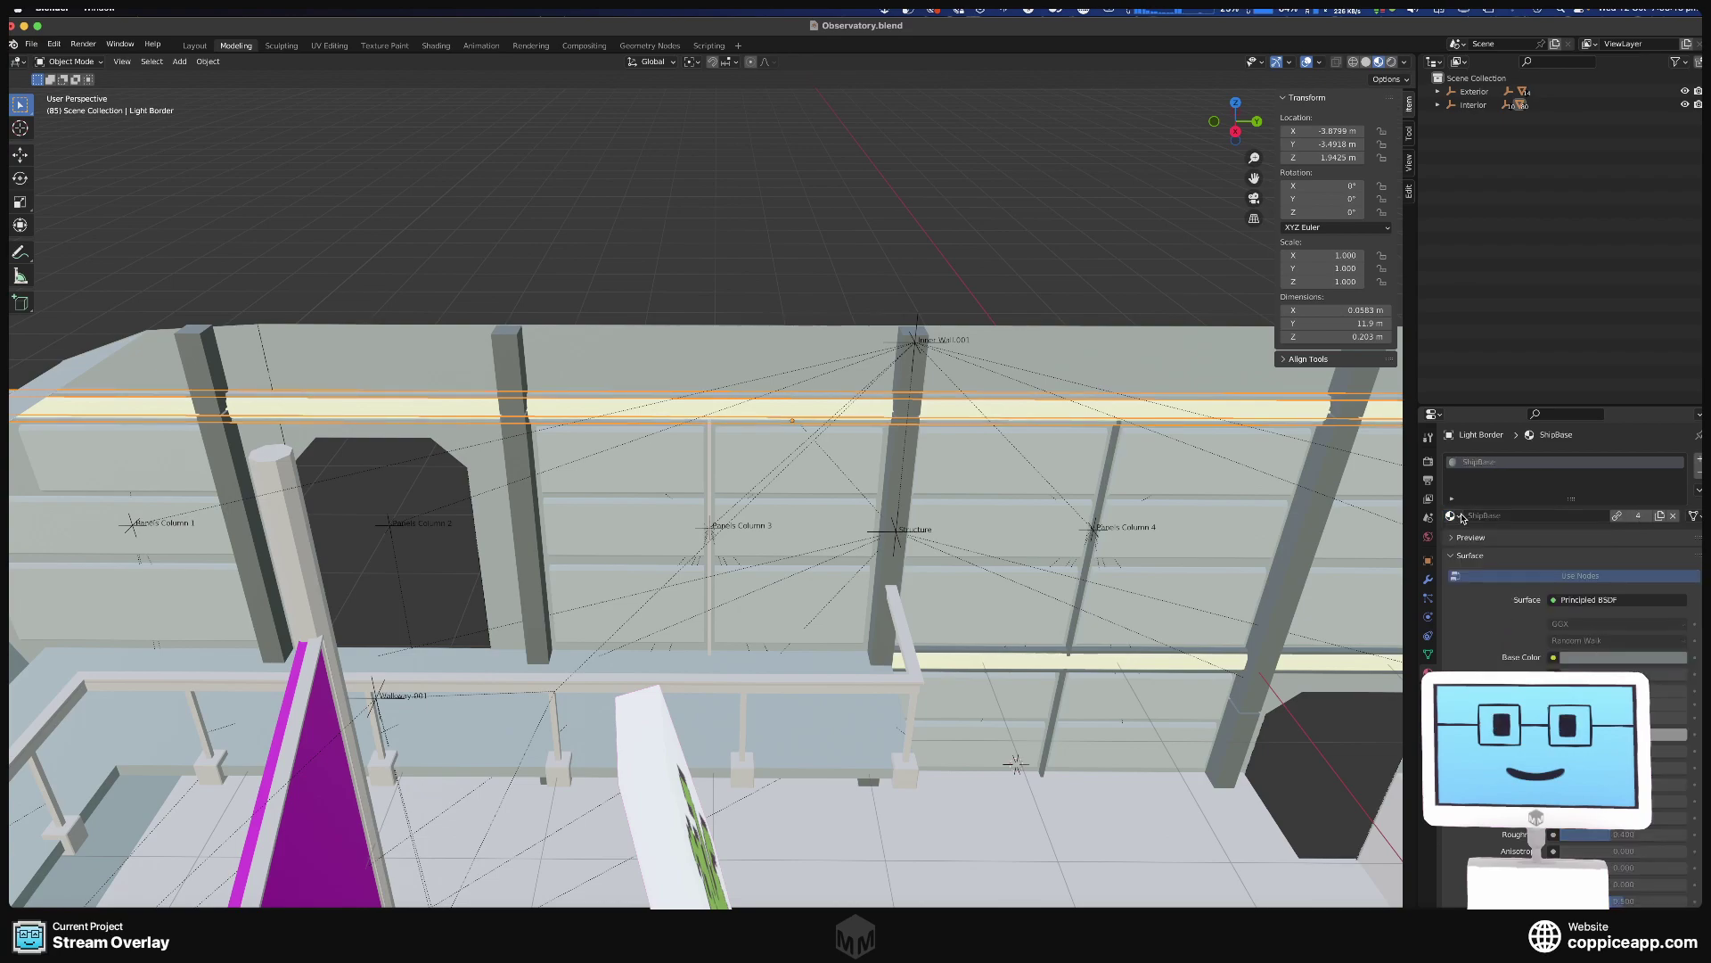
pyautogui.click(1452, 516)
pyautogui.click(1508, 650)
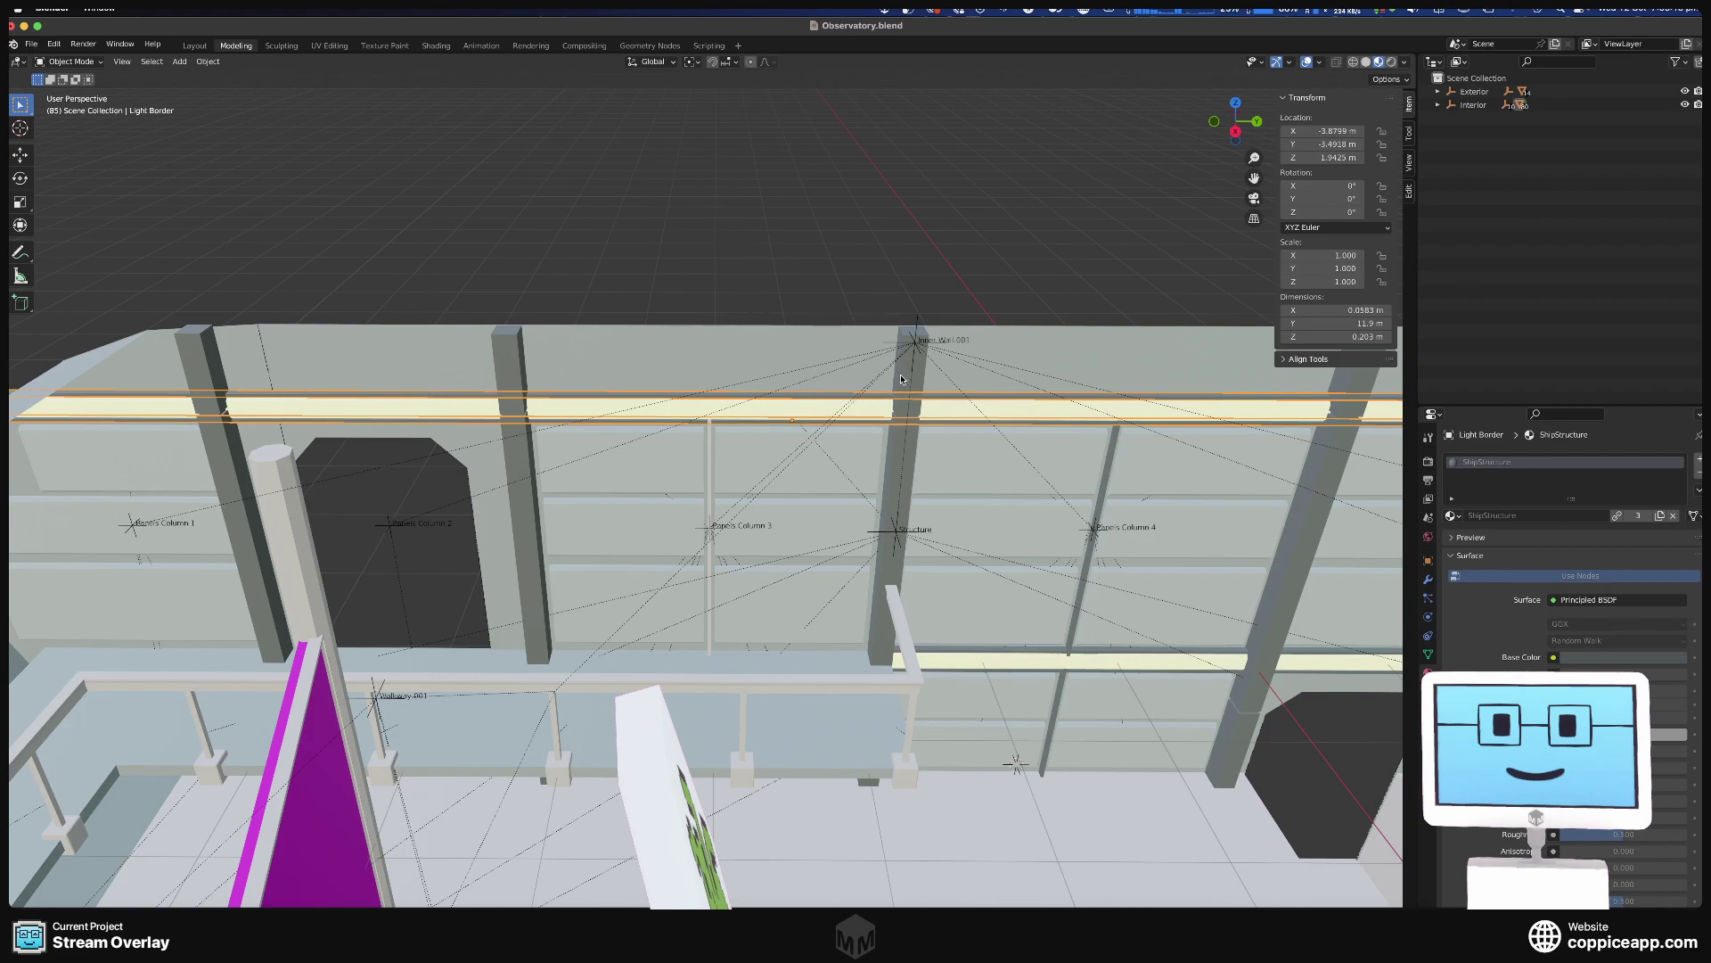
# Assign the linked Bridge.blend ShipStructure material to Pillar 6 and to the lower light border, Light Border.002.
pyautogui.click(900, 379)
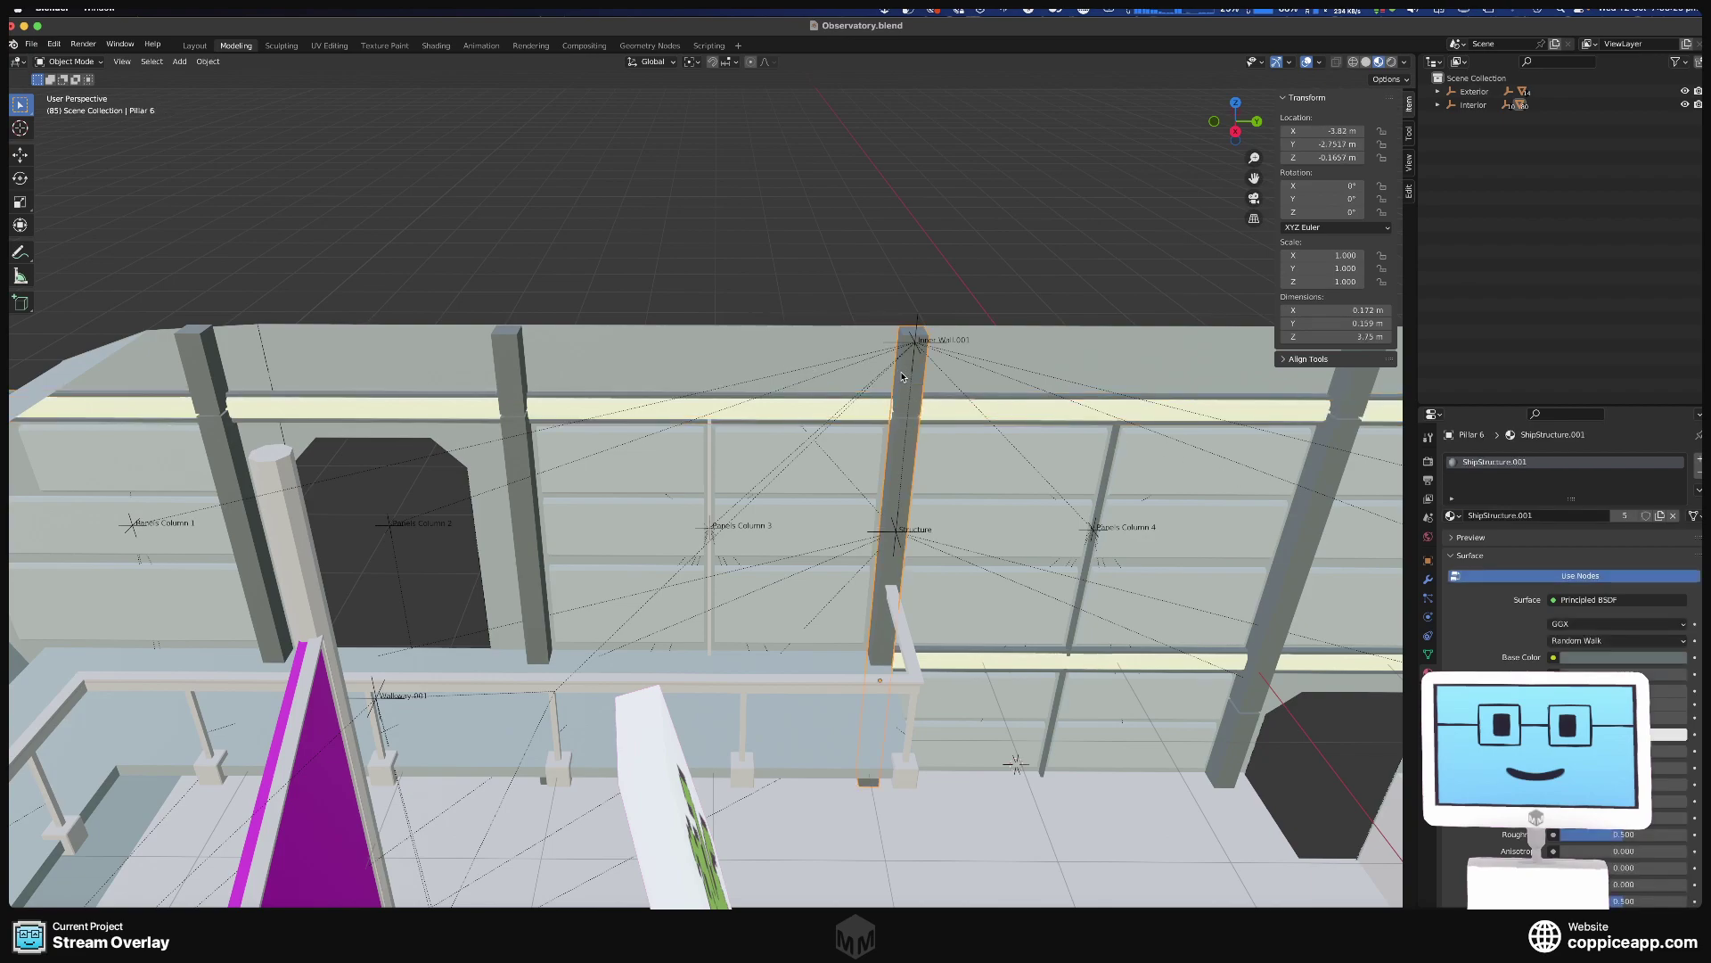
pyautogui.click(1452, 516)
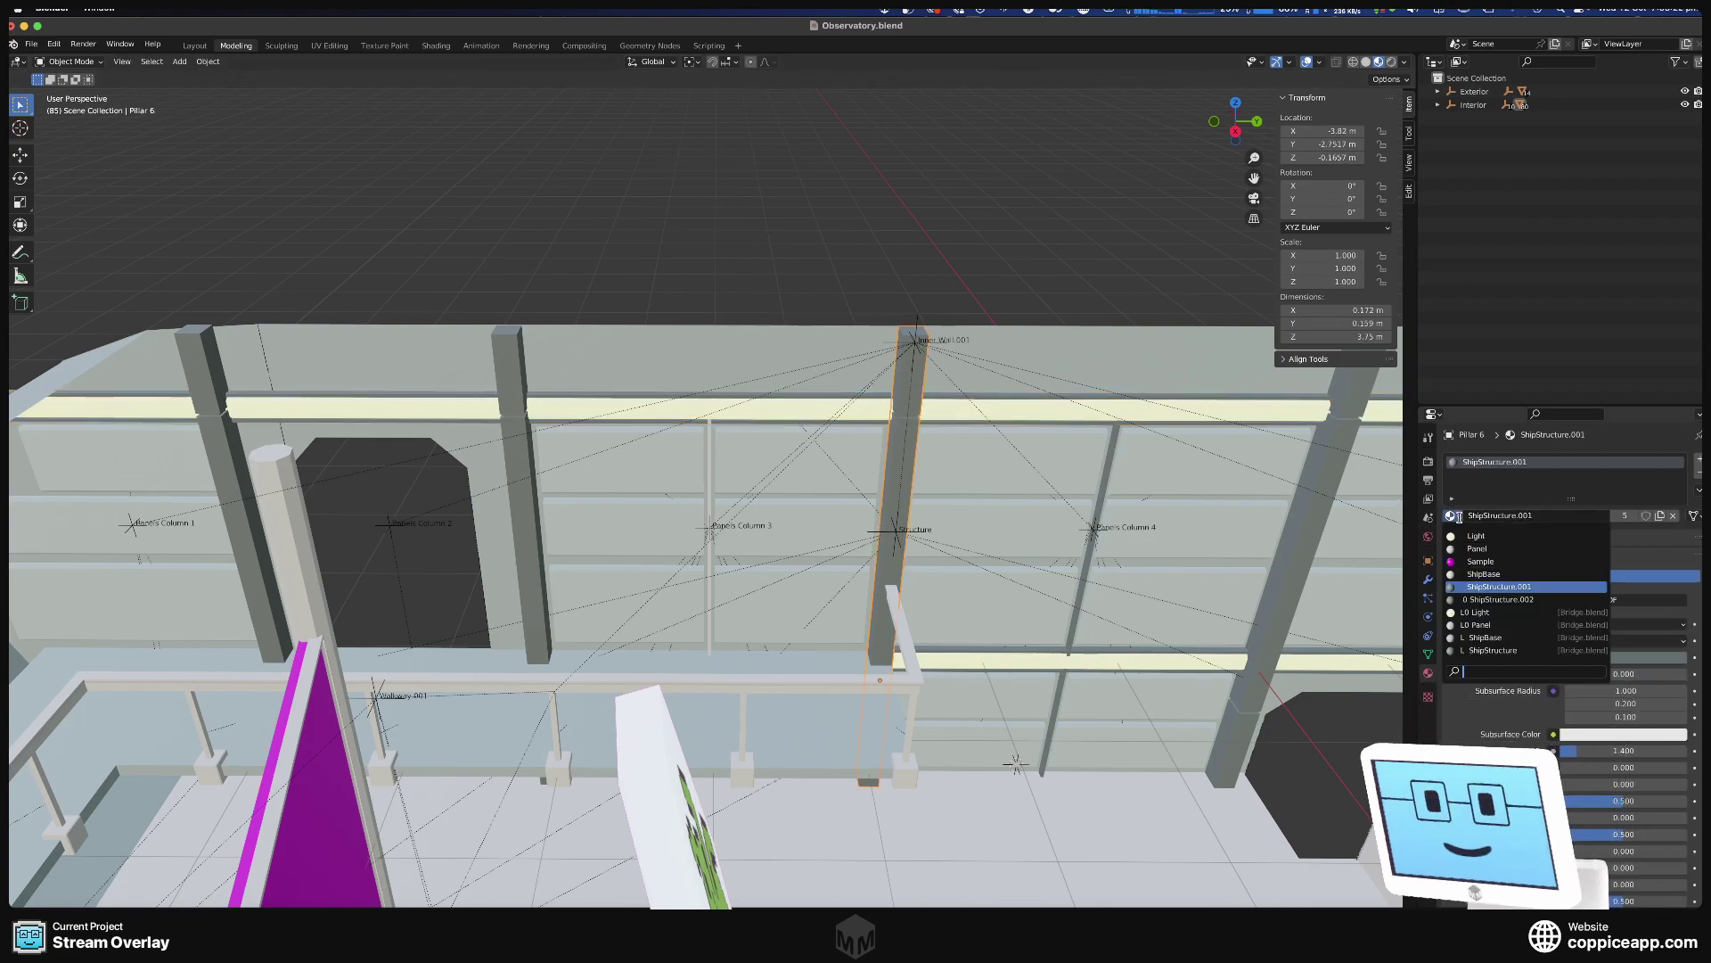
pyautogui.click(1504, 650)
pyautogui.moveTo(1158, 410); pyautogui.dragTo(1068, 621, button='middle')
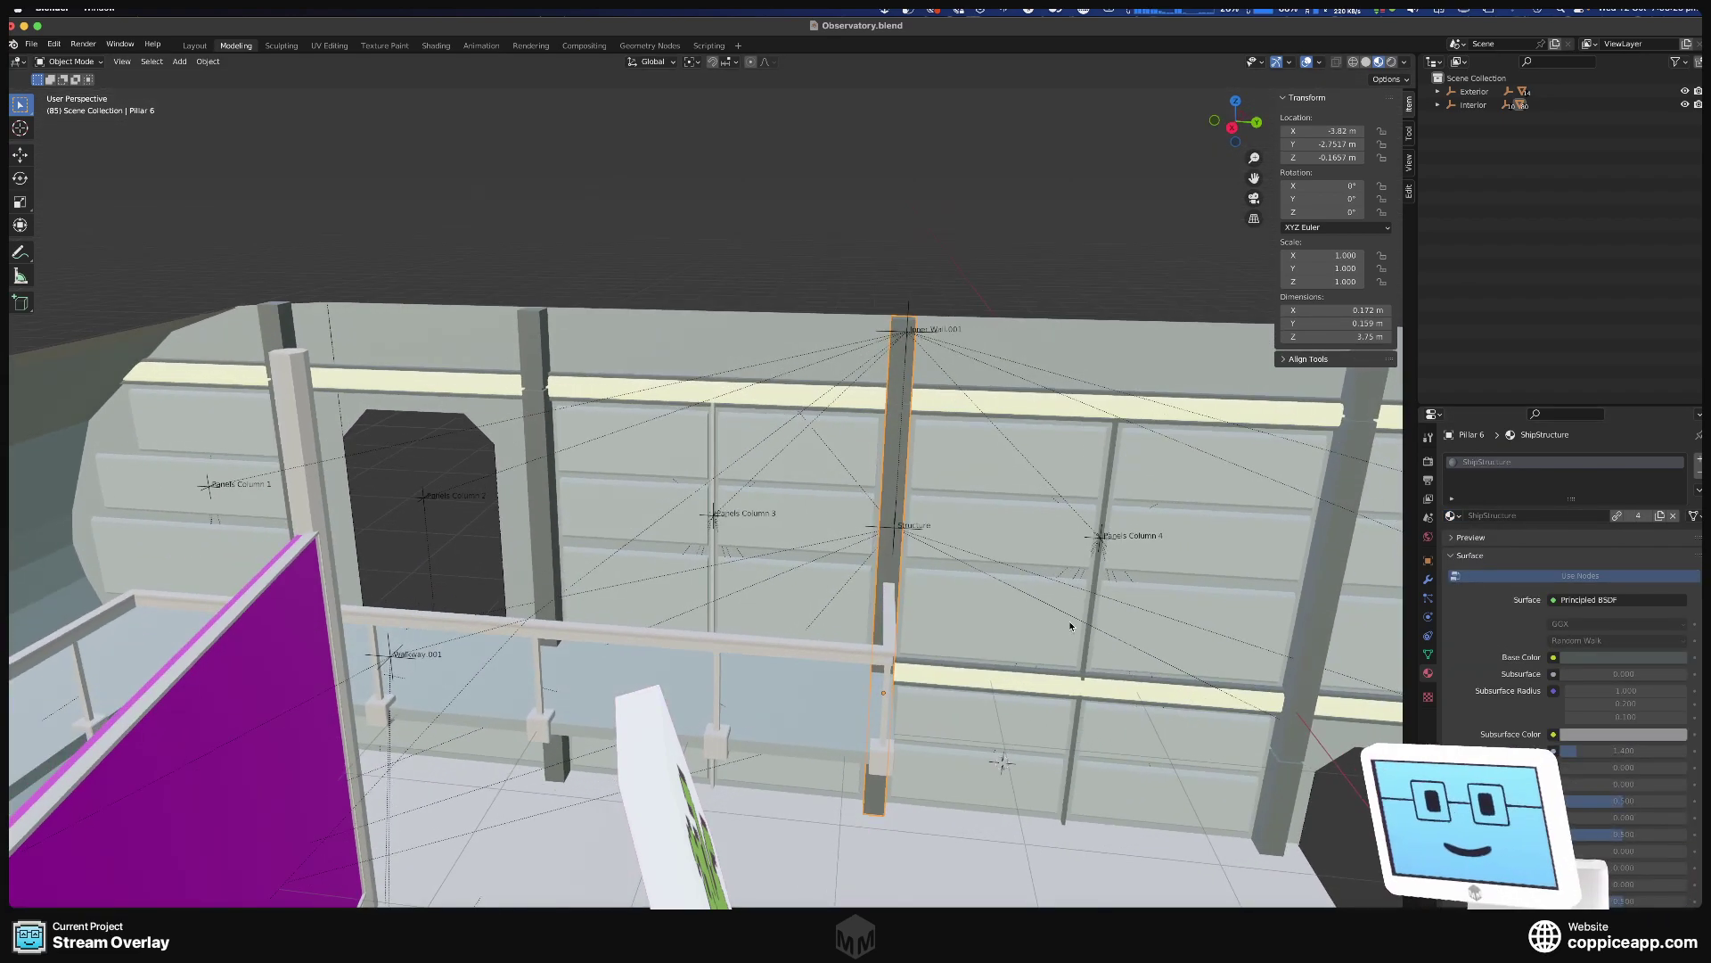
pyautogui.click(1026, 676)
pyautogui.click(1453, 517)
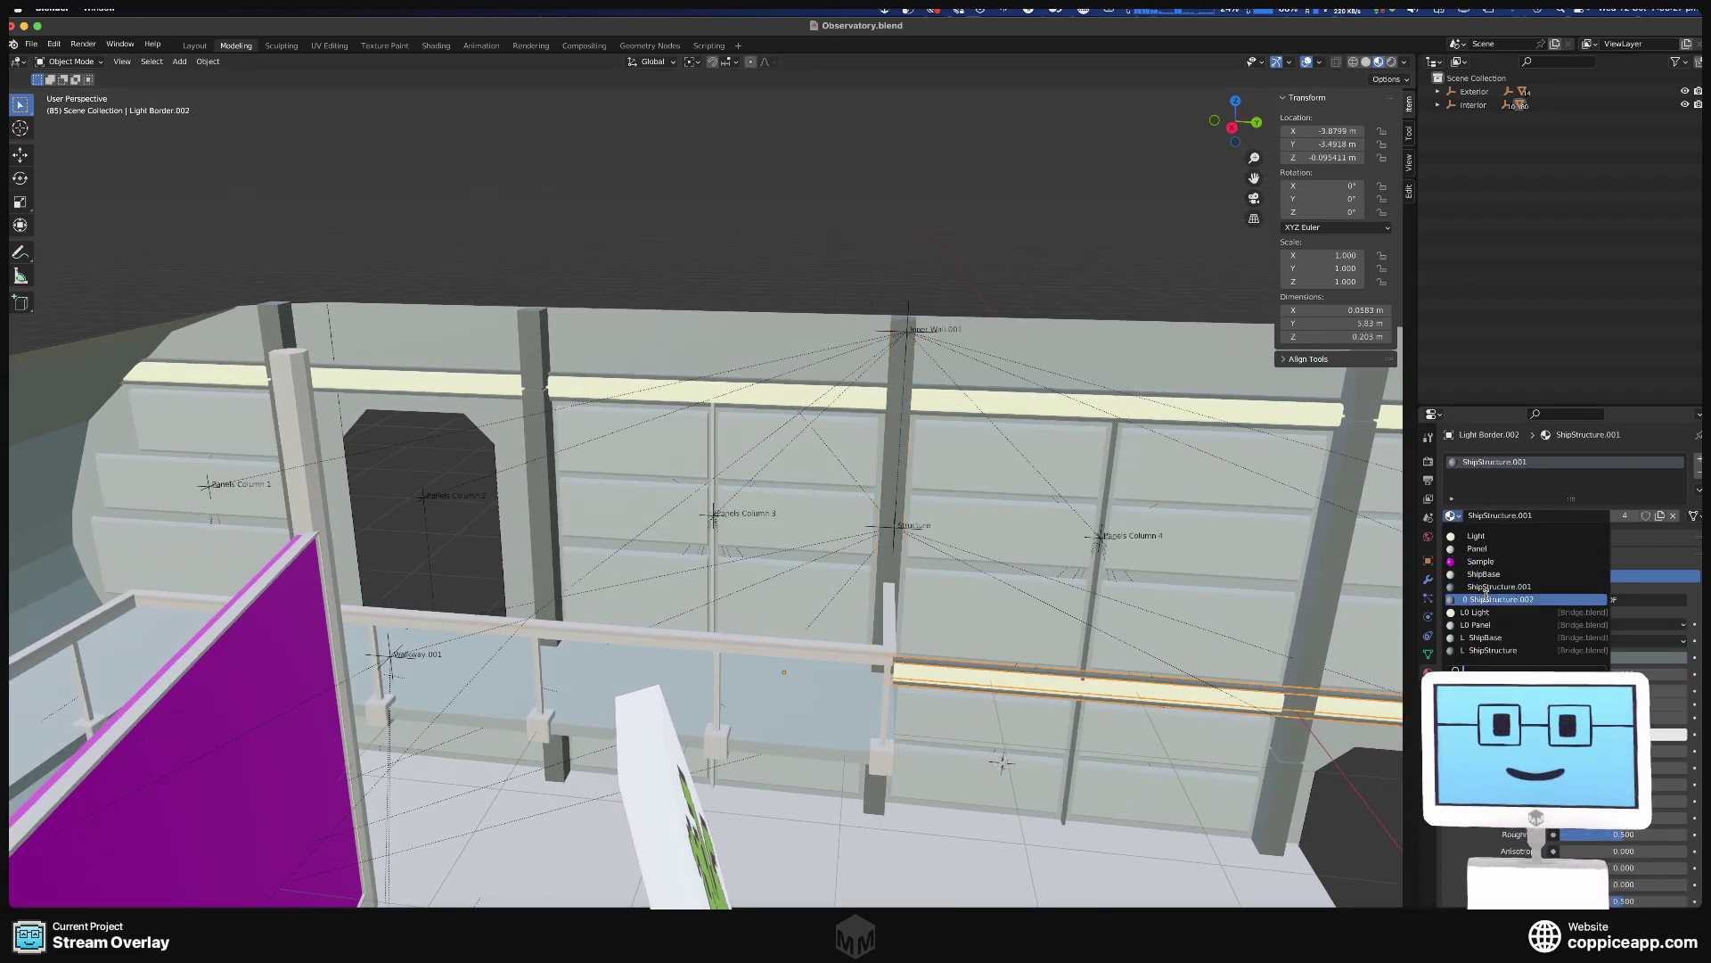
pyautogui.click(1497, 650)
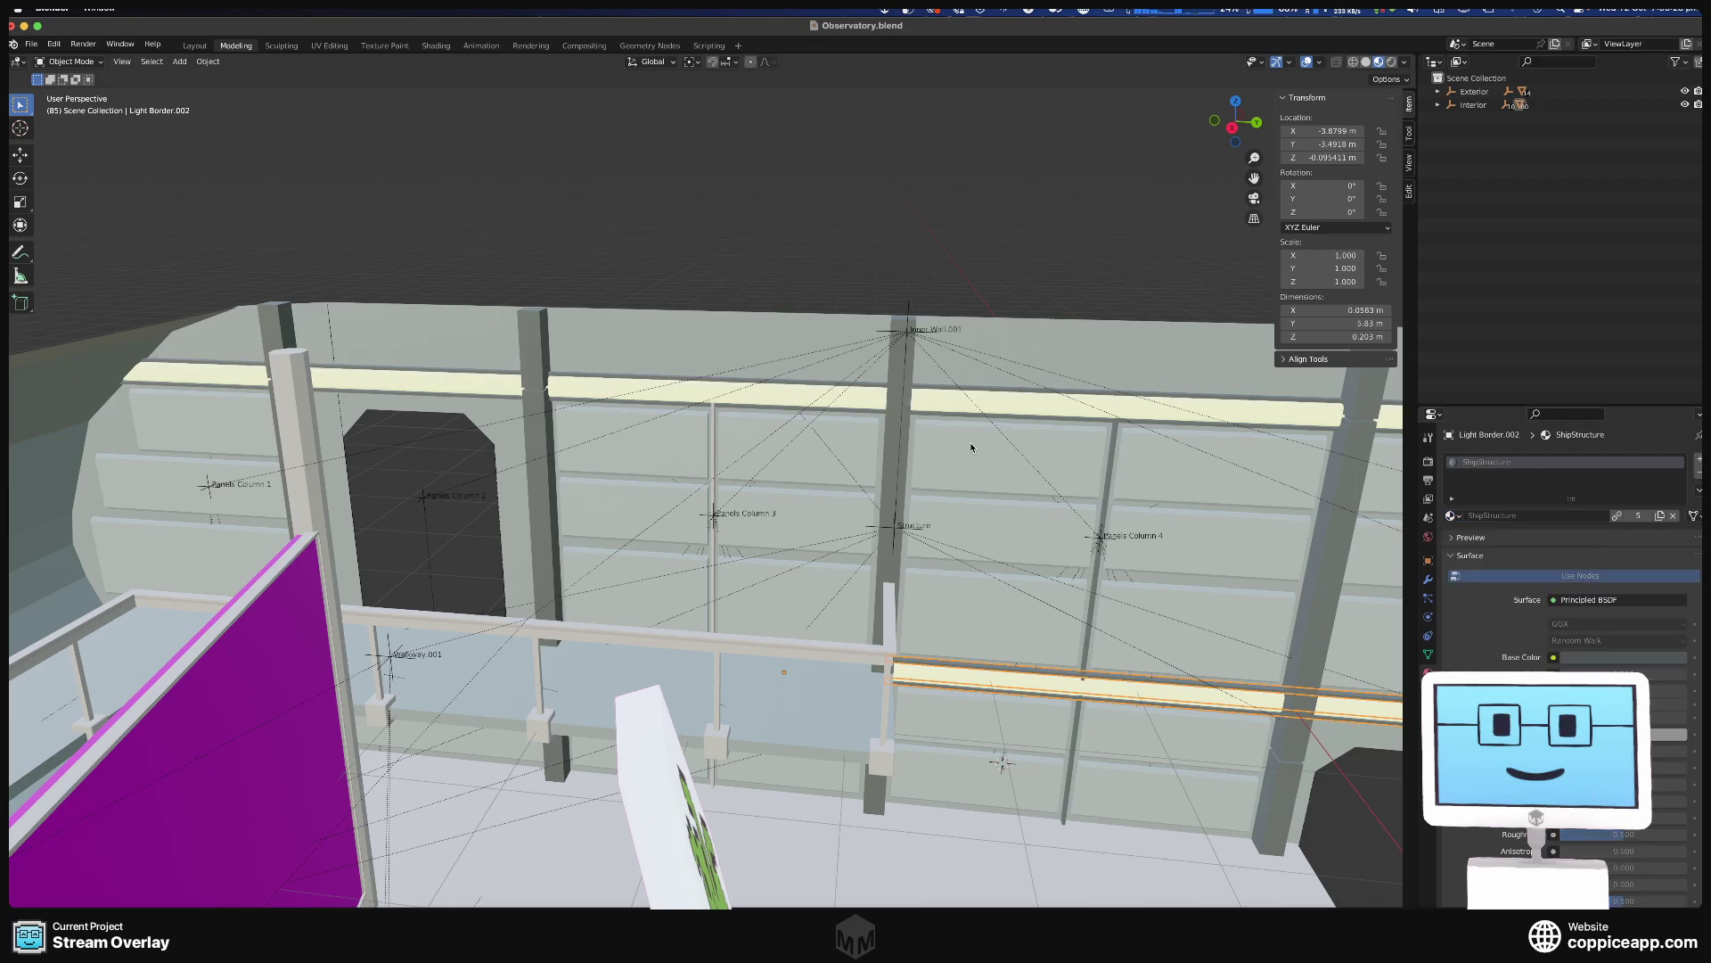
# Select Pillar 4 beside the lower doorway on the back wall.
pyautogui.moveTo(972, 447); pyautogui.dragTo(680, 286, button='middle')
pyautogui.click(1055, 396)
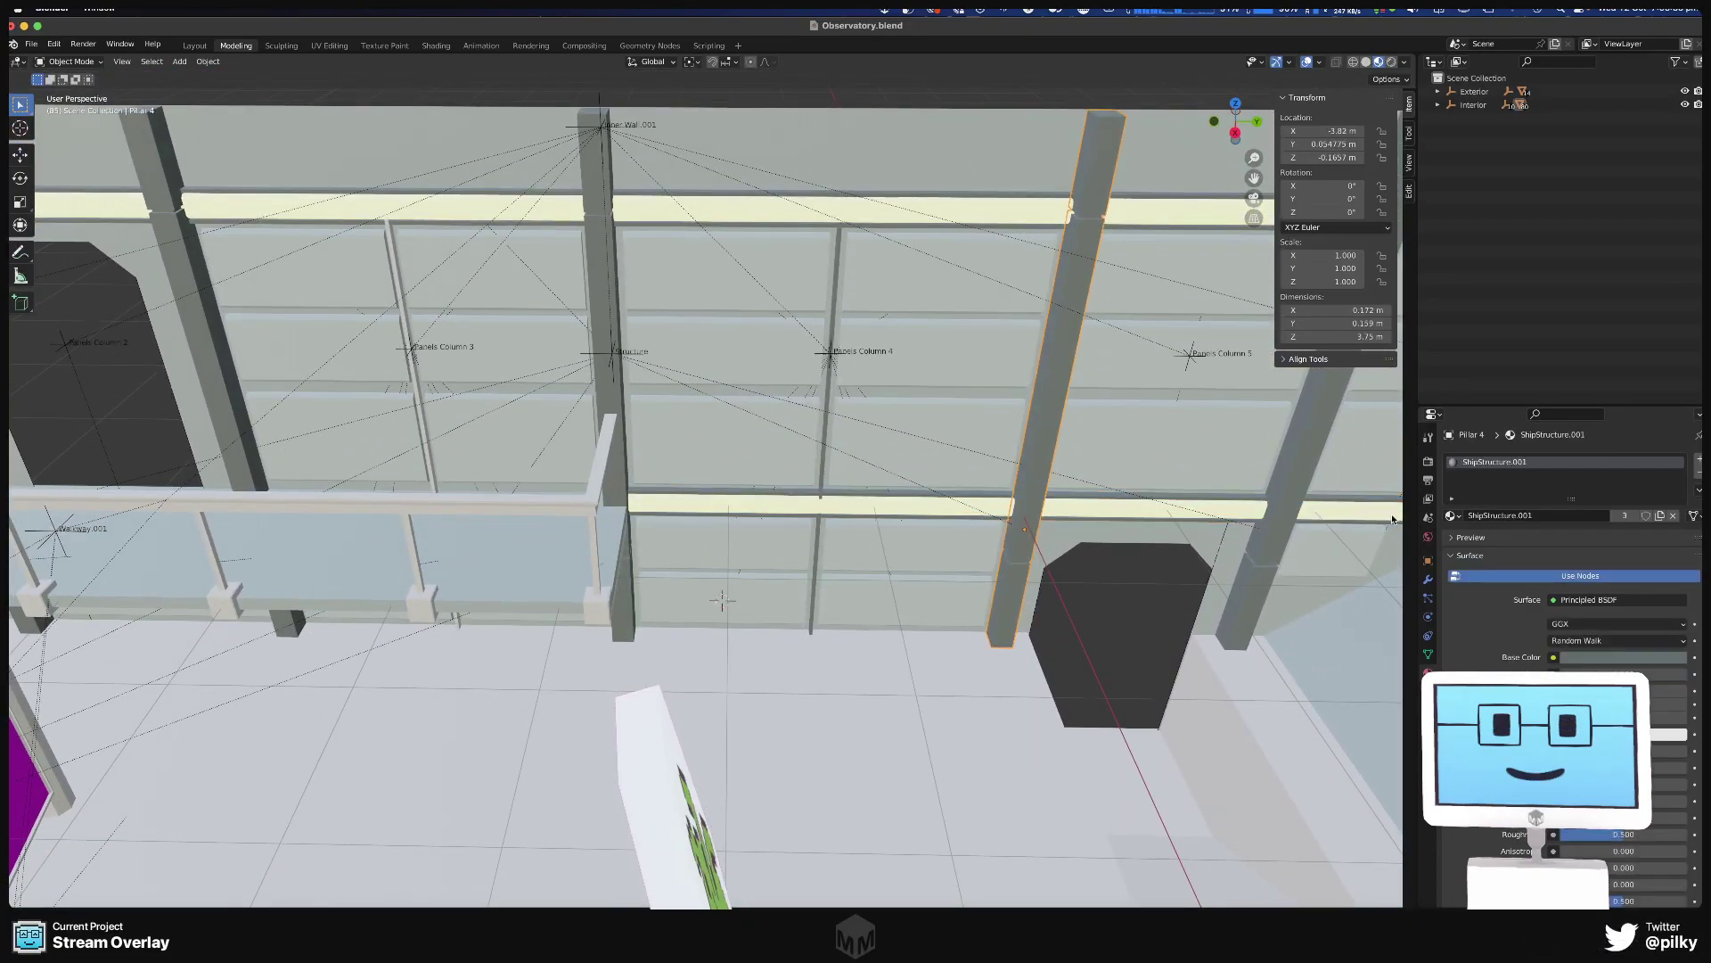
pyautogui.click(1453, 515)
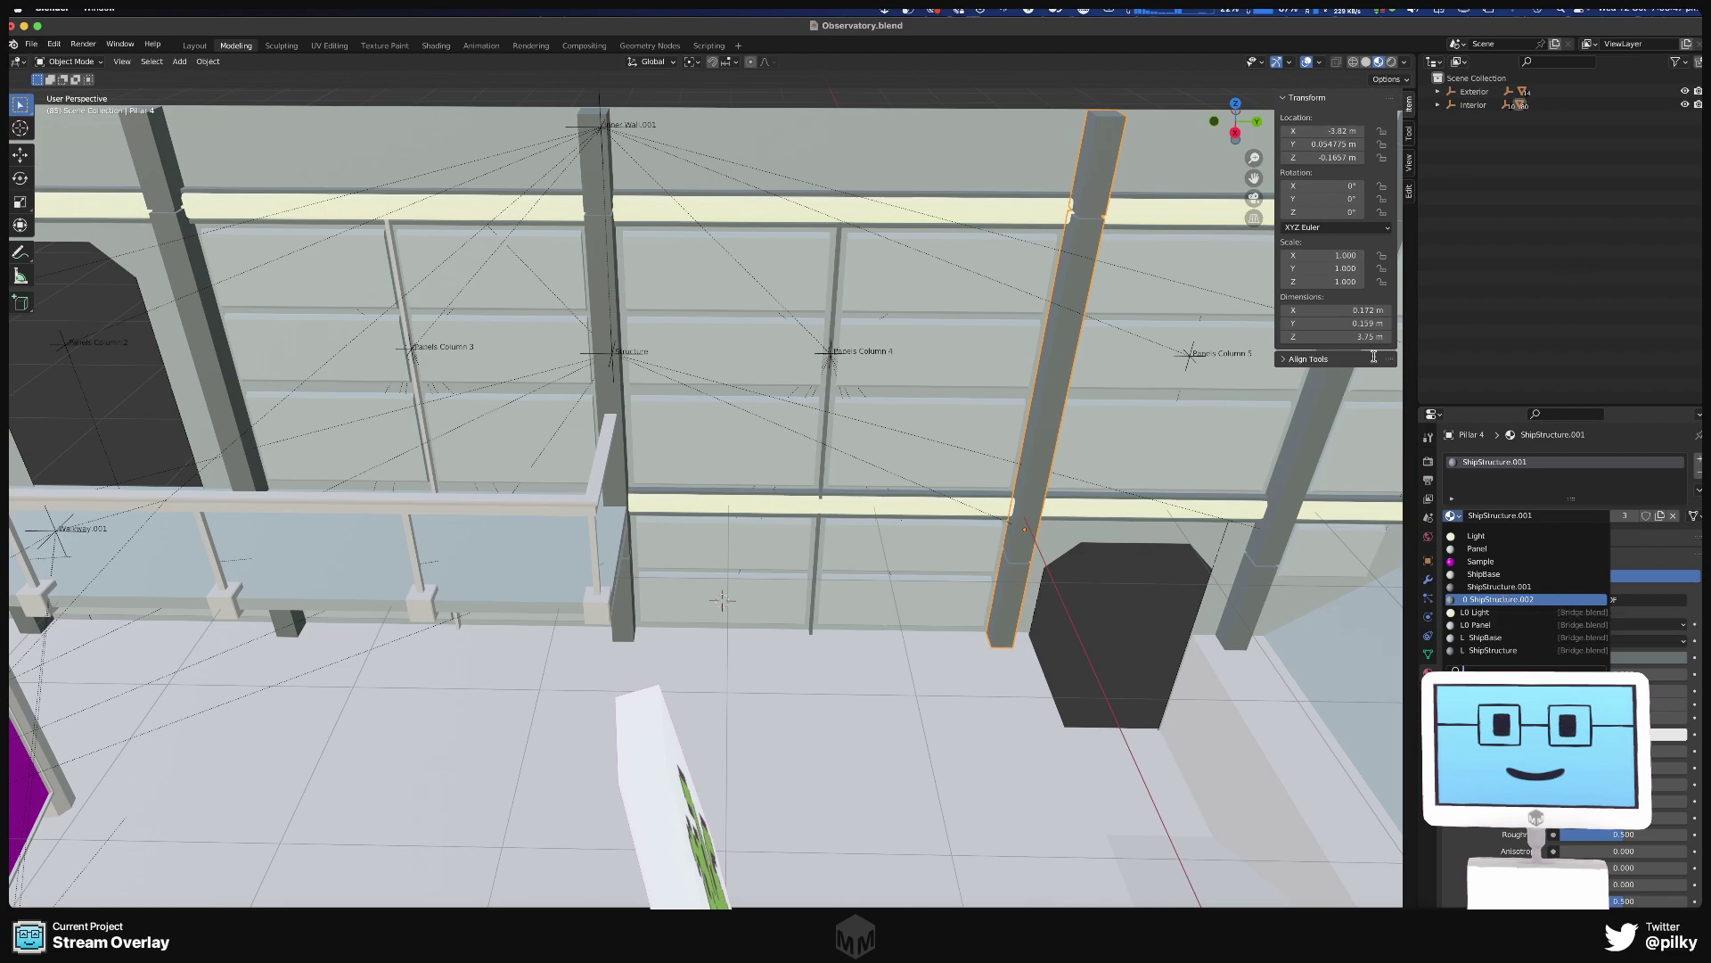
pyautogui.press('Down')
pyautogui.press('Down')
pyautogui.press('Down')
pyautogui.press('Down')
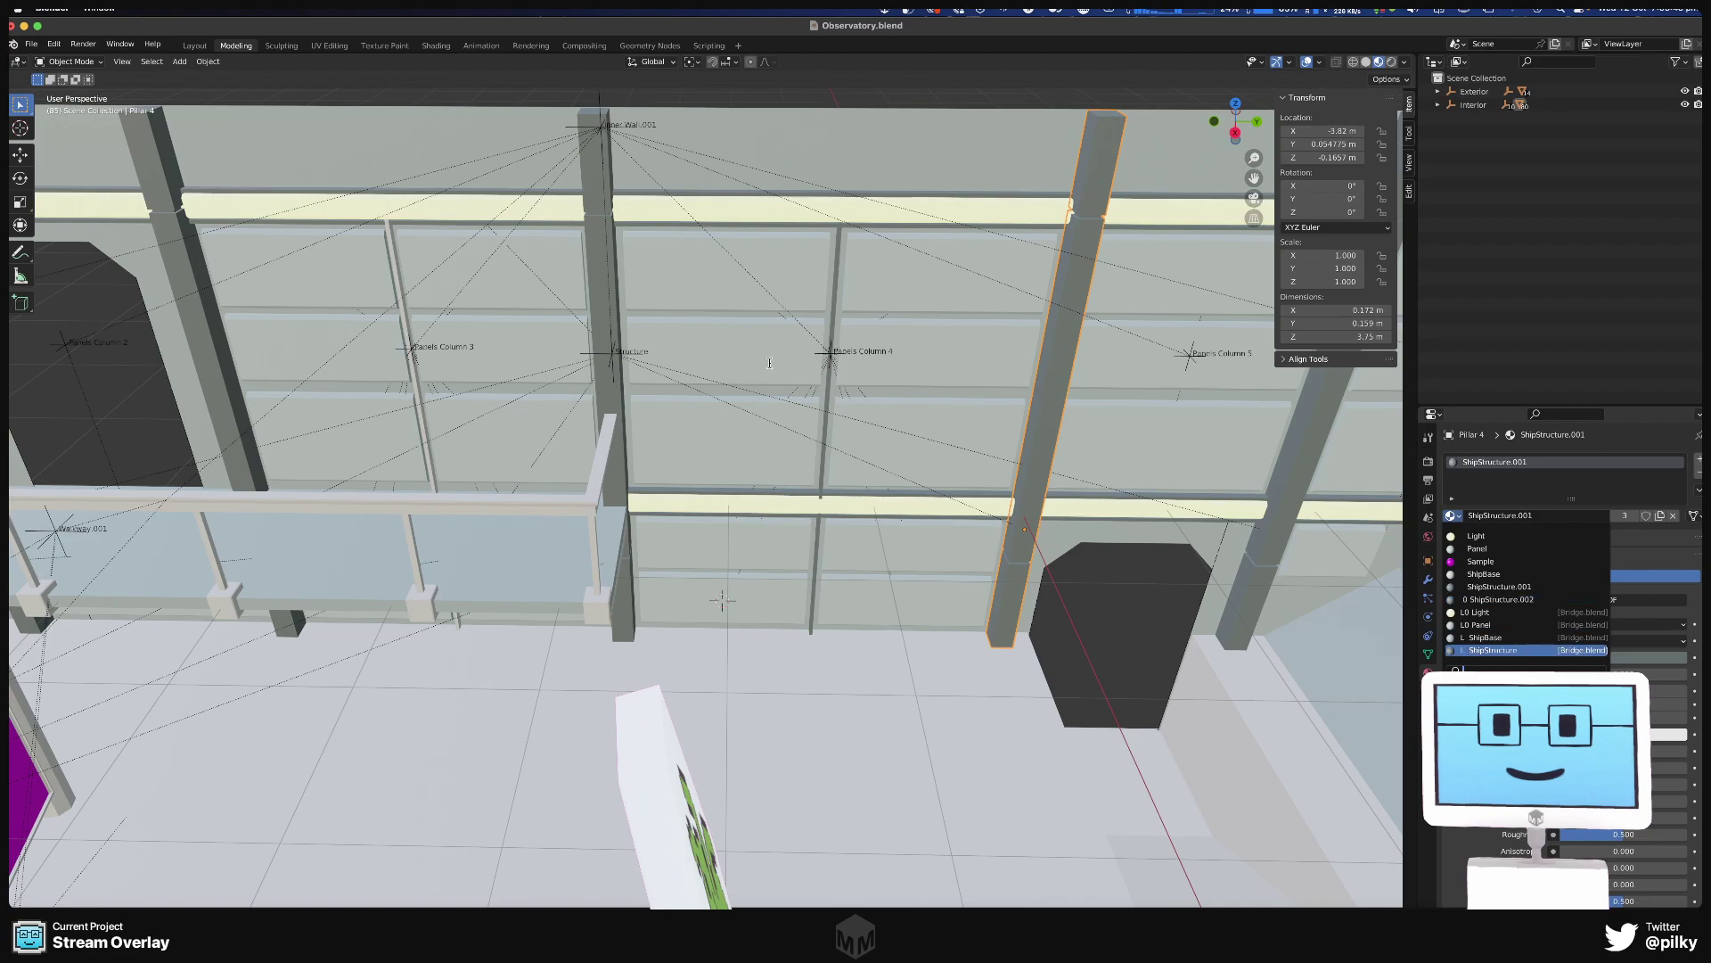
pyautogui.press('Up')
pyautogui.press('Up')
pyautogui.press('Up')
pyautogui.press('Down')
pyautogui.press('Down')
pyautogui.press('Escape')
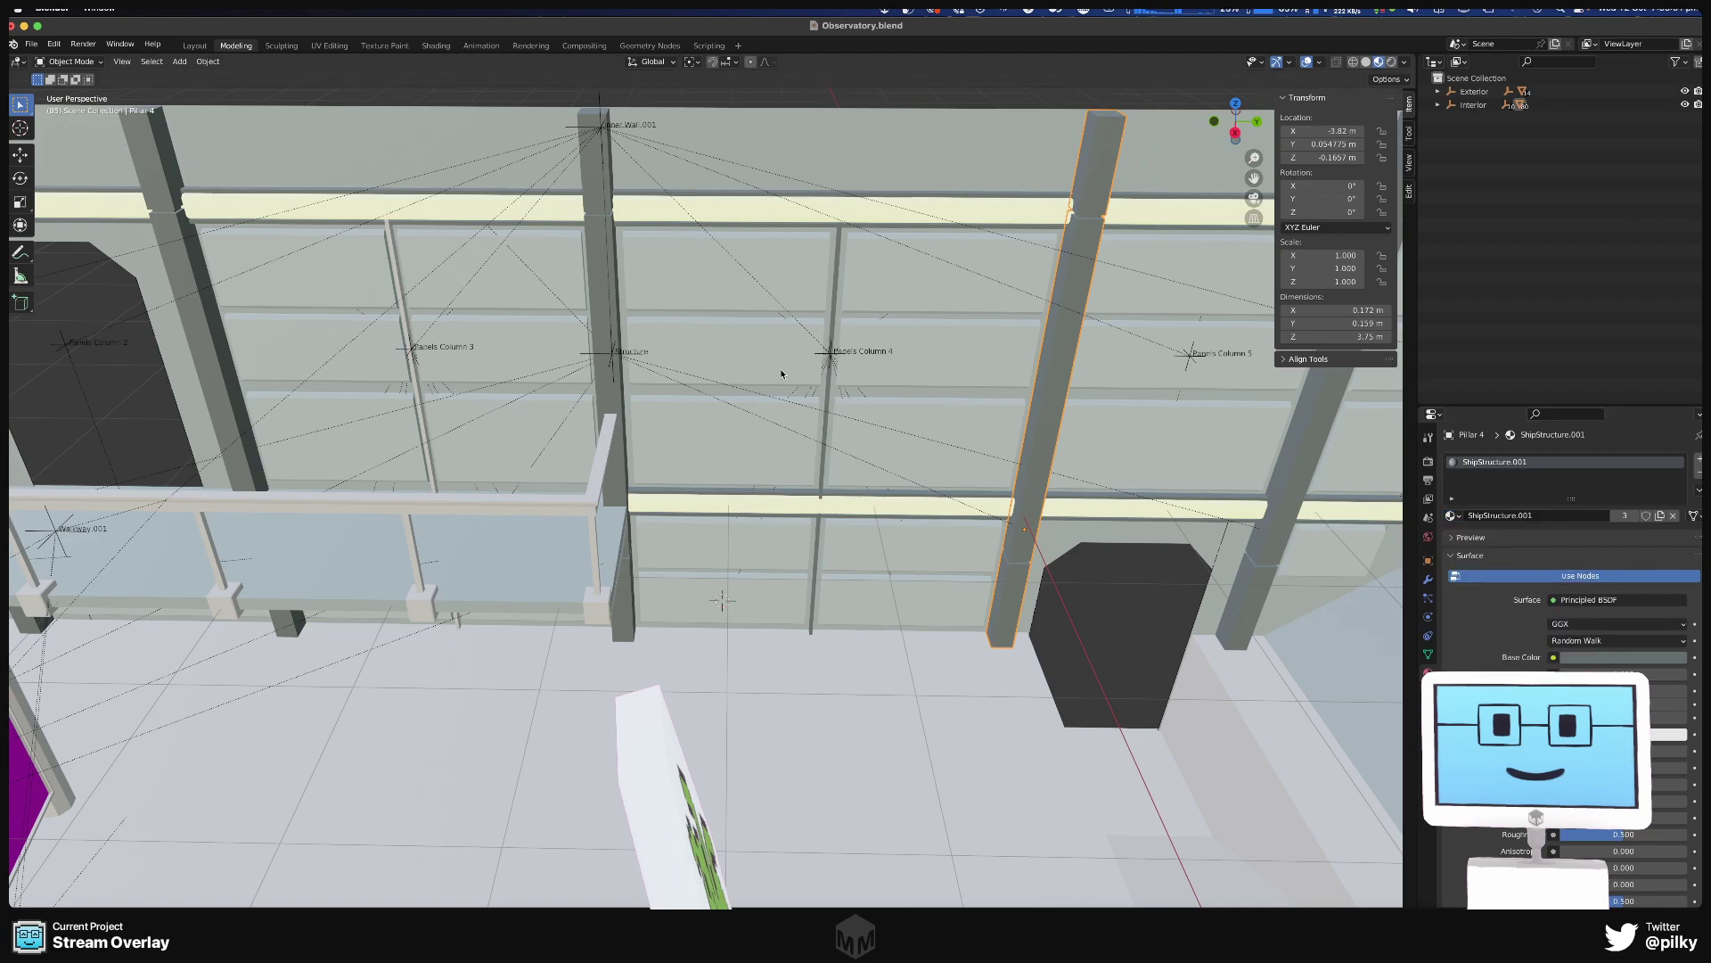
# Replace Pillar 4's material with the ShipStructure material linked from Bridge.blend.
pyautogui.click(1453, 515)
pyautogui.press('Down')
pyautogui.press('Down')
pyautogui.press('Down')
pyautogui.press('Down')
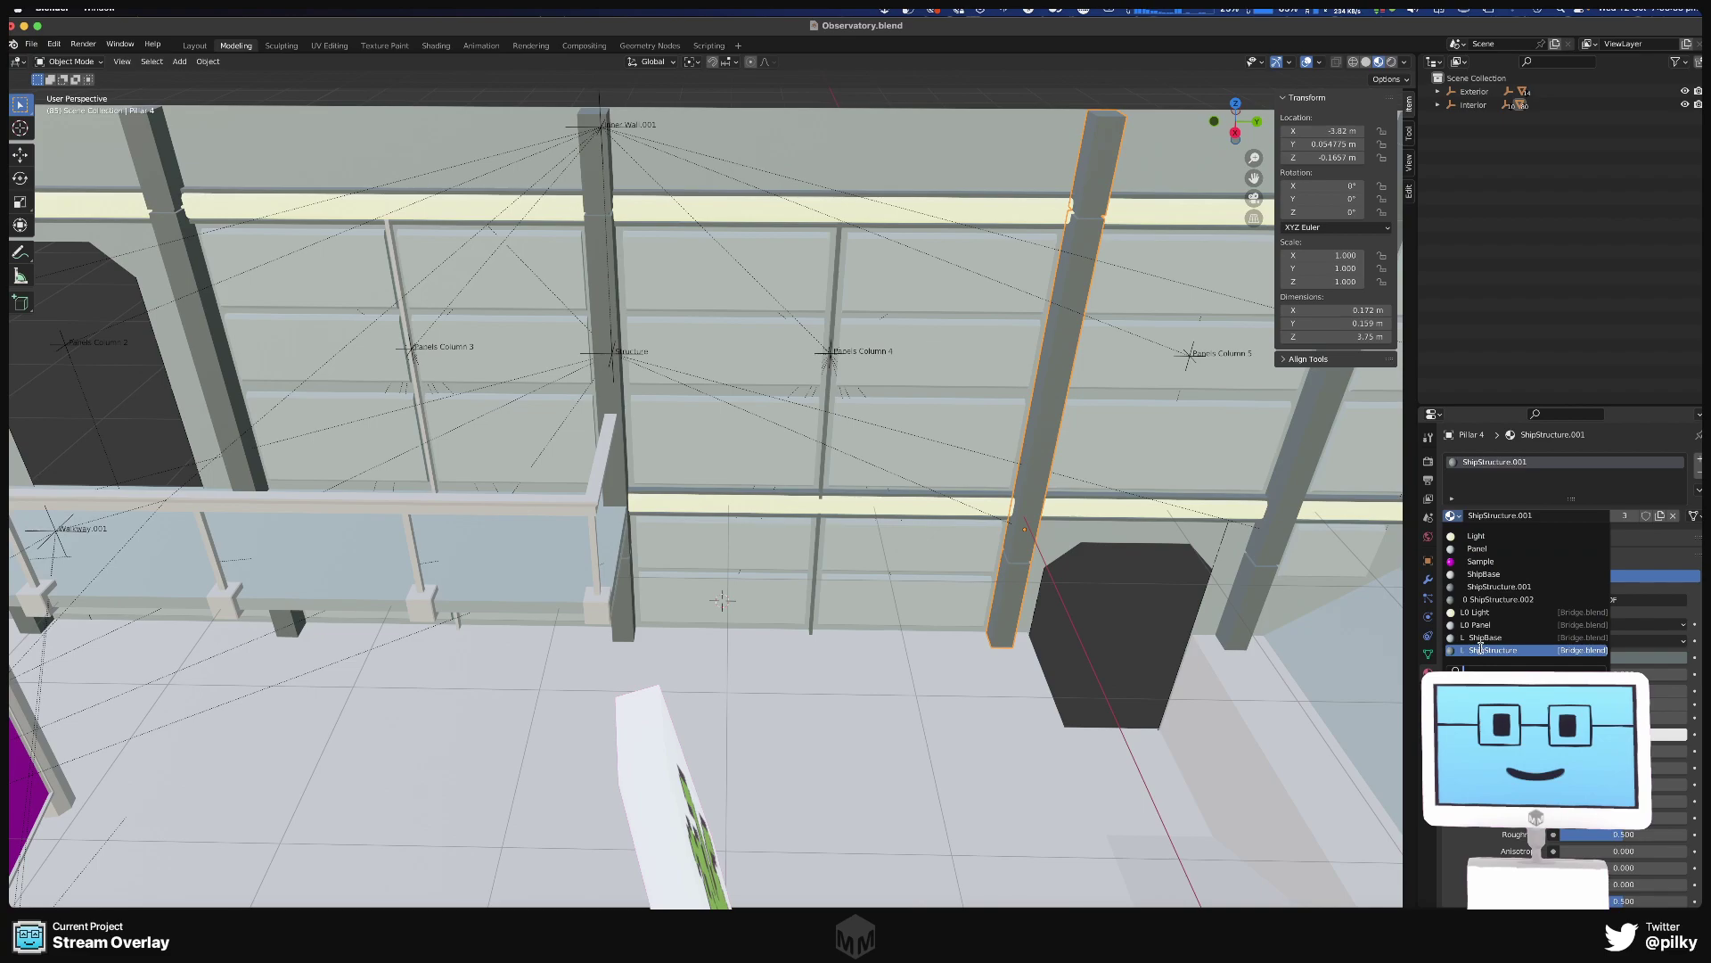
pyautogui.press('Return')
# Switch to Unity and examine from several angles how the Observatory and the Bridge fit together in the scene.
pyautogui.scroll(-10, 1105, 446)
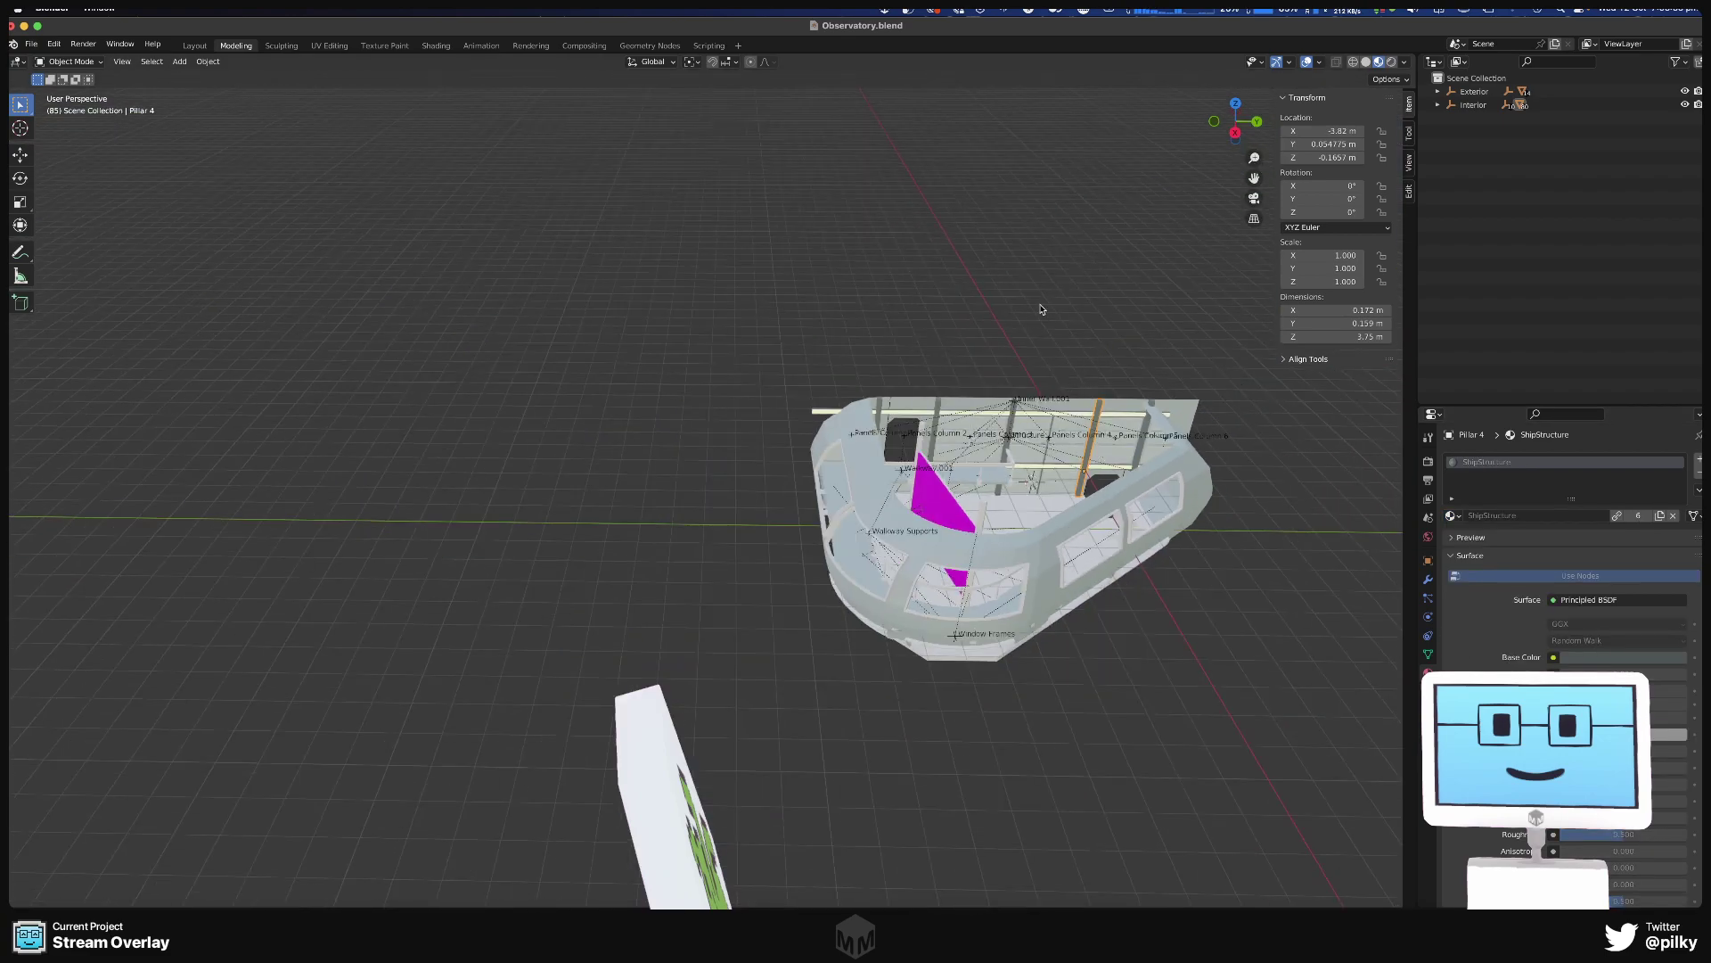
pyautogui.moveTo(1040, 310); pyautogui.dragTo(1021, 294, button='middle')
pyautogui.moveTo(874, 21); pyautogui.dragTo(1002, 265)
pyautogui.click(951, 337)
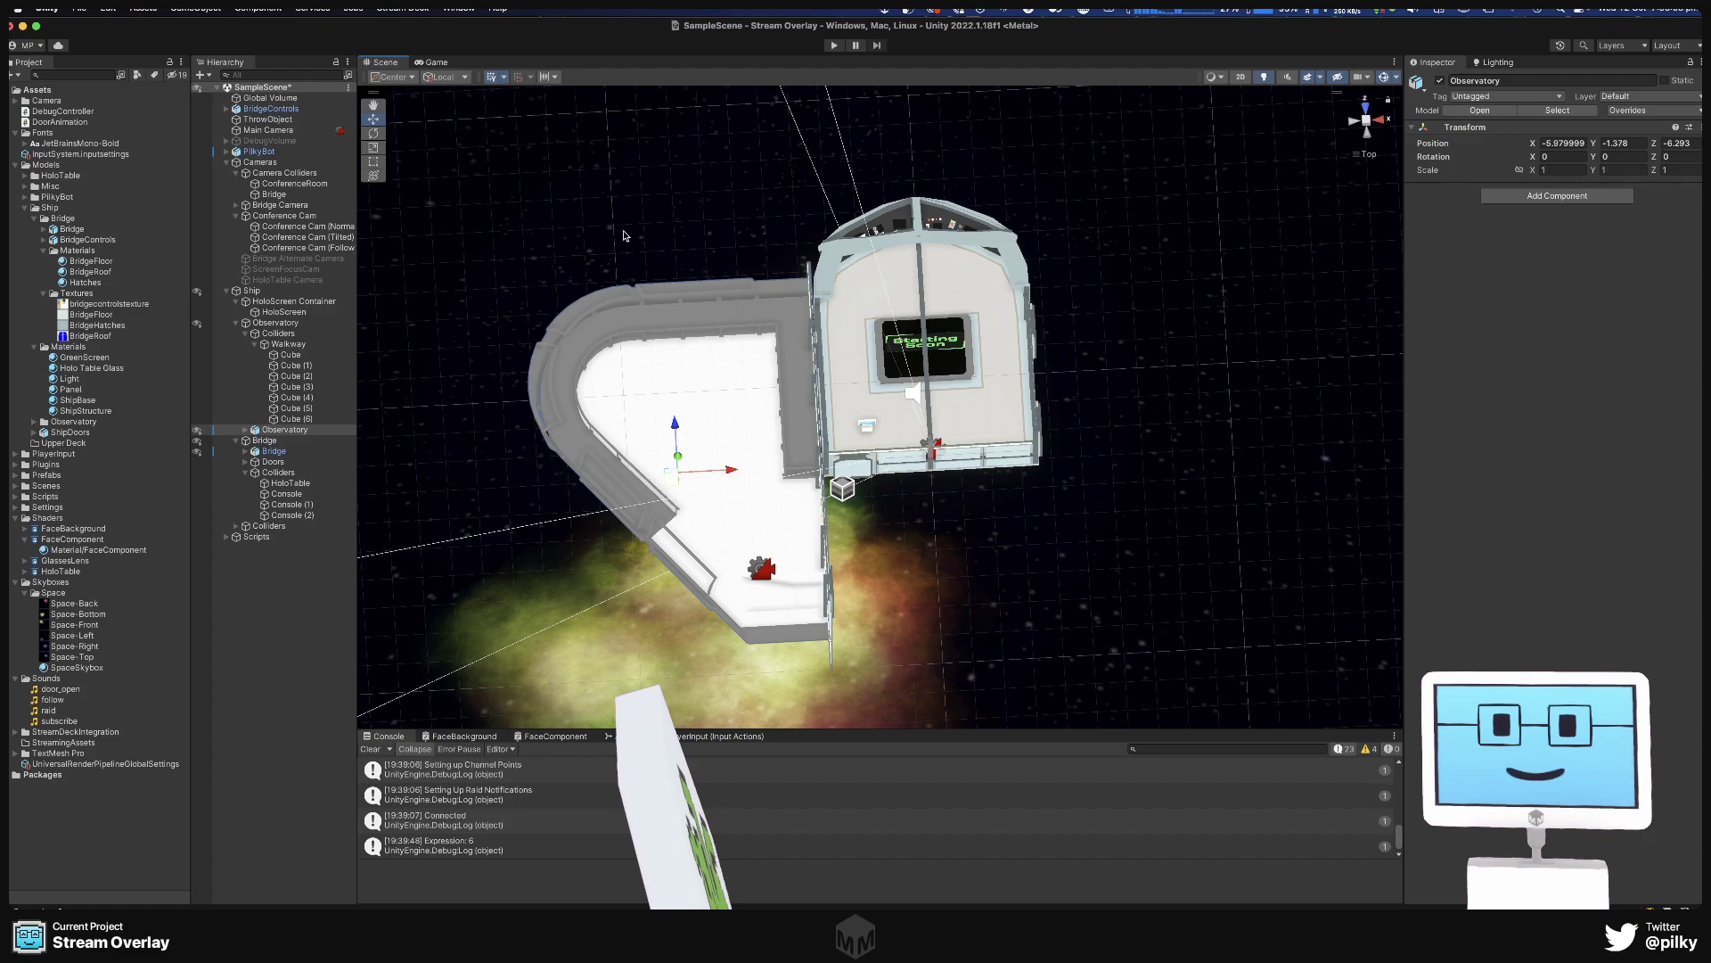
pyautogui.keyDown('alt'); pyautogui.moveTo(610, 251); pyautogui.dragTo(789, 355); pyautogui.keyUp('alt')
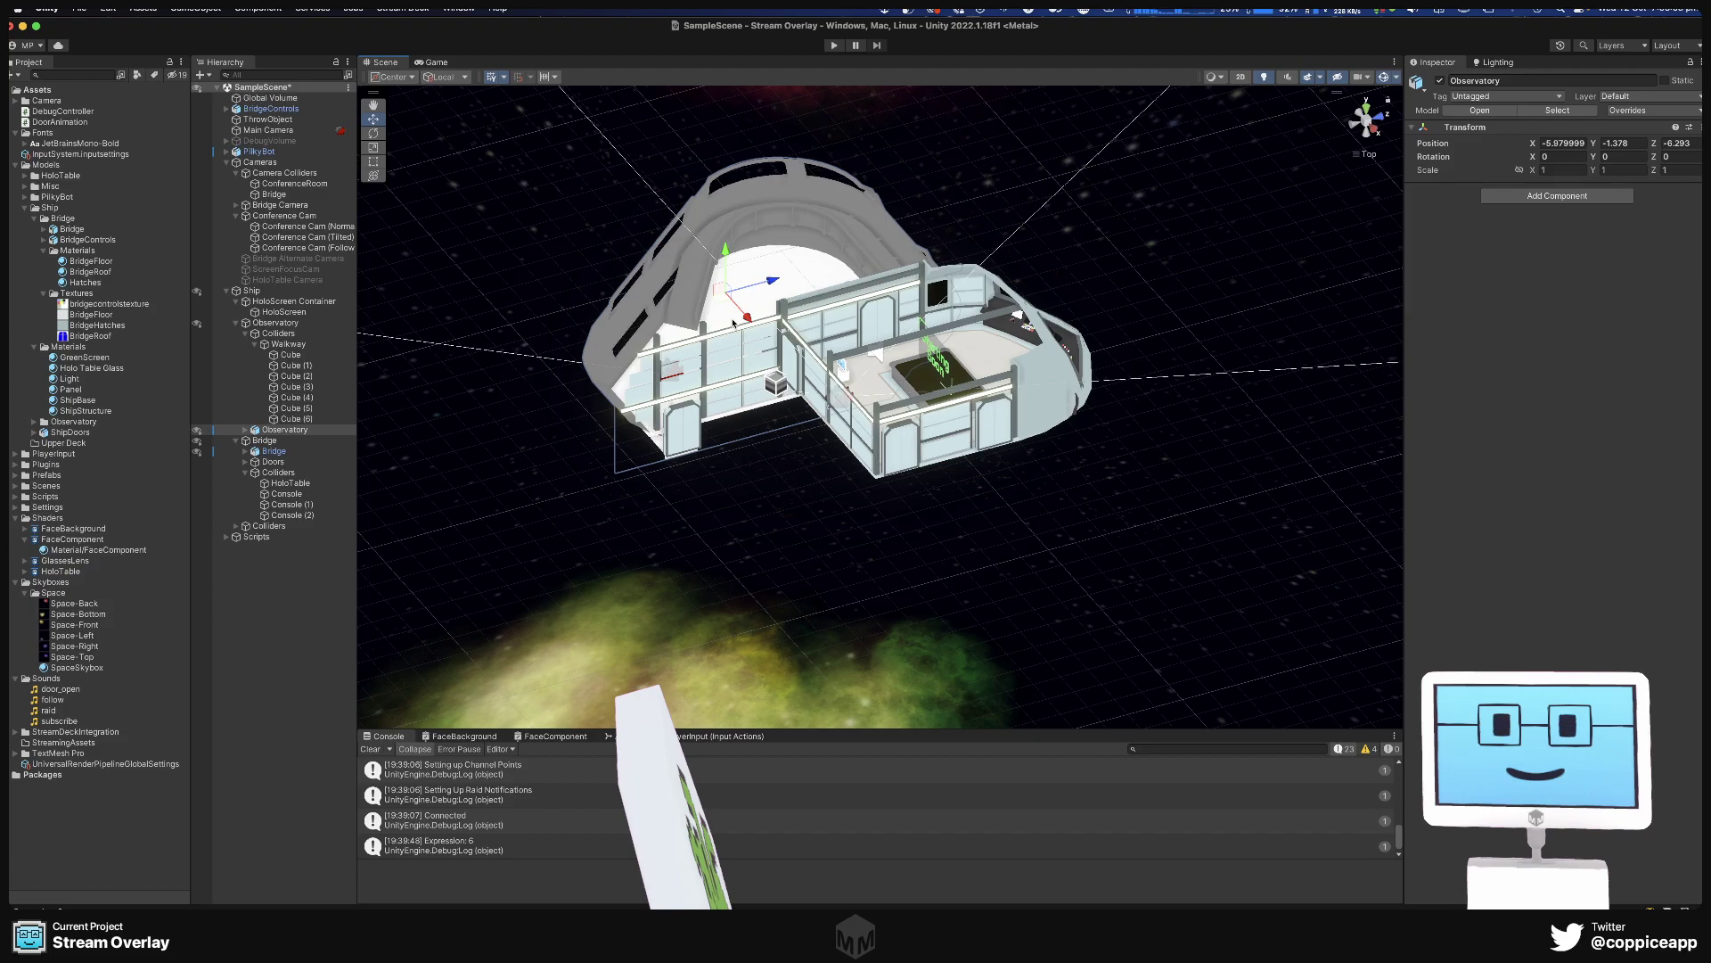
pyautogui.click(872, 527)
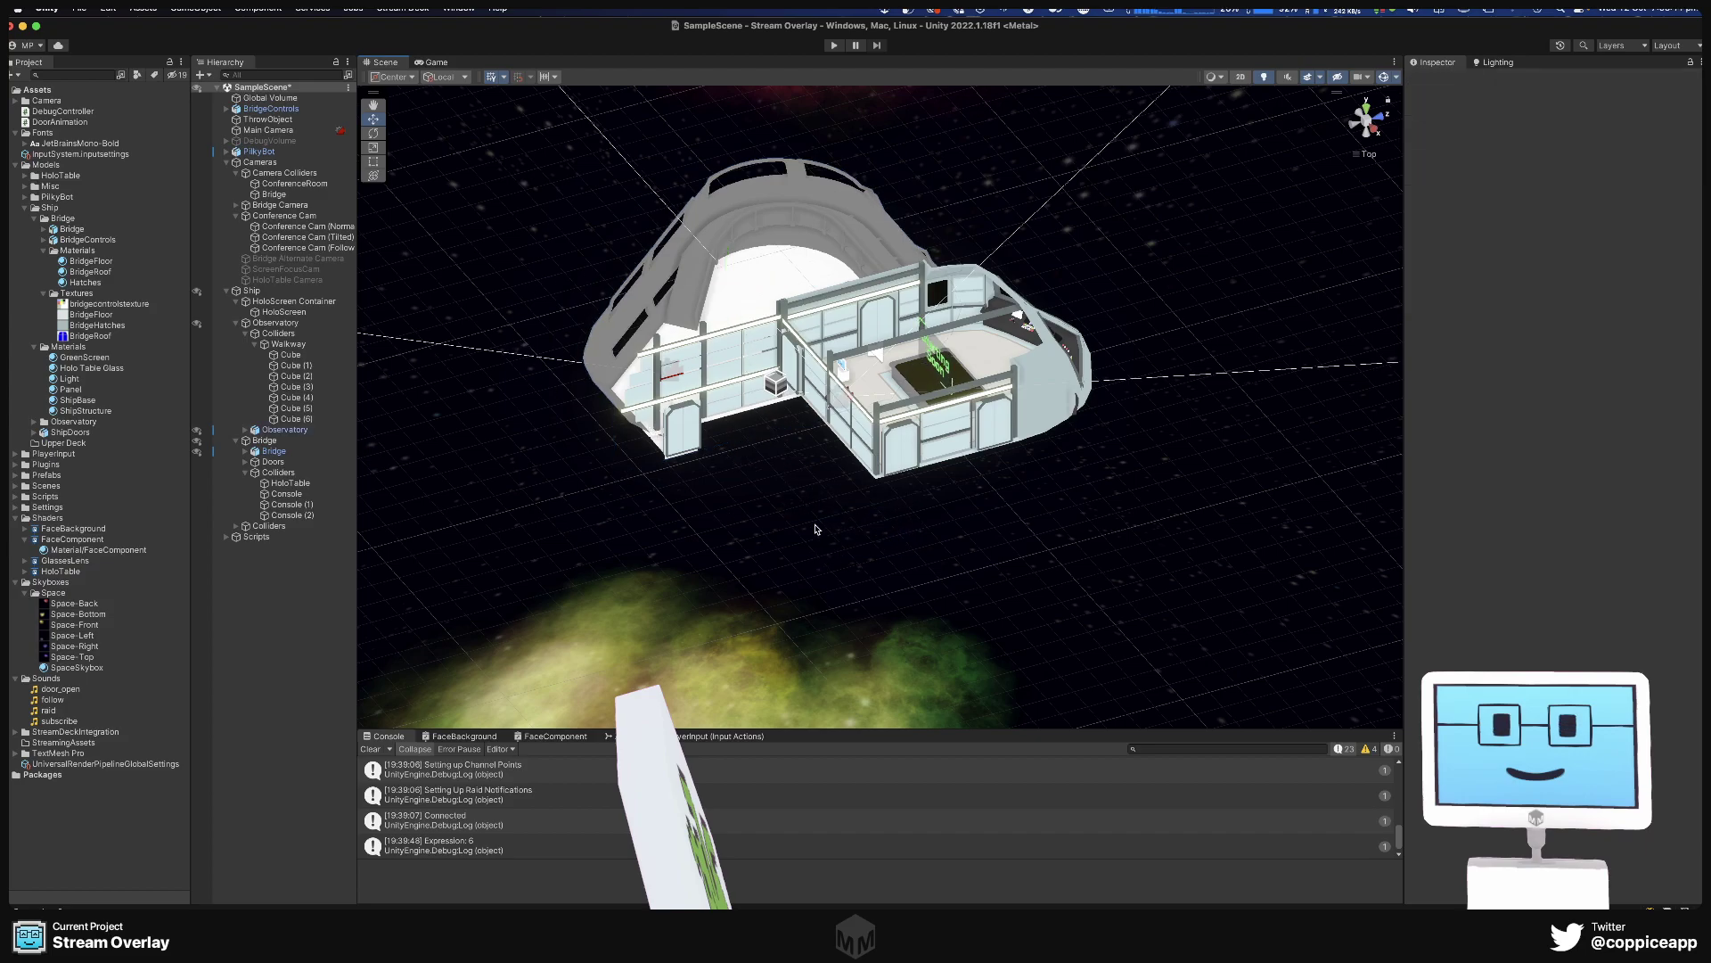
pyautogui.keyDown('alt'); pyautogui.moveTo(813, 532); pyautogui.dragTo(718, 389); pyautogui.keyUp('alt')
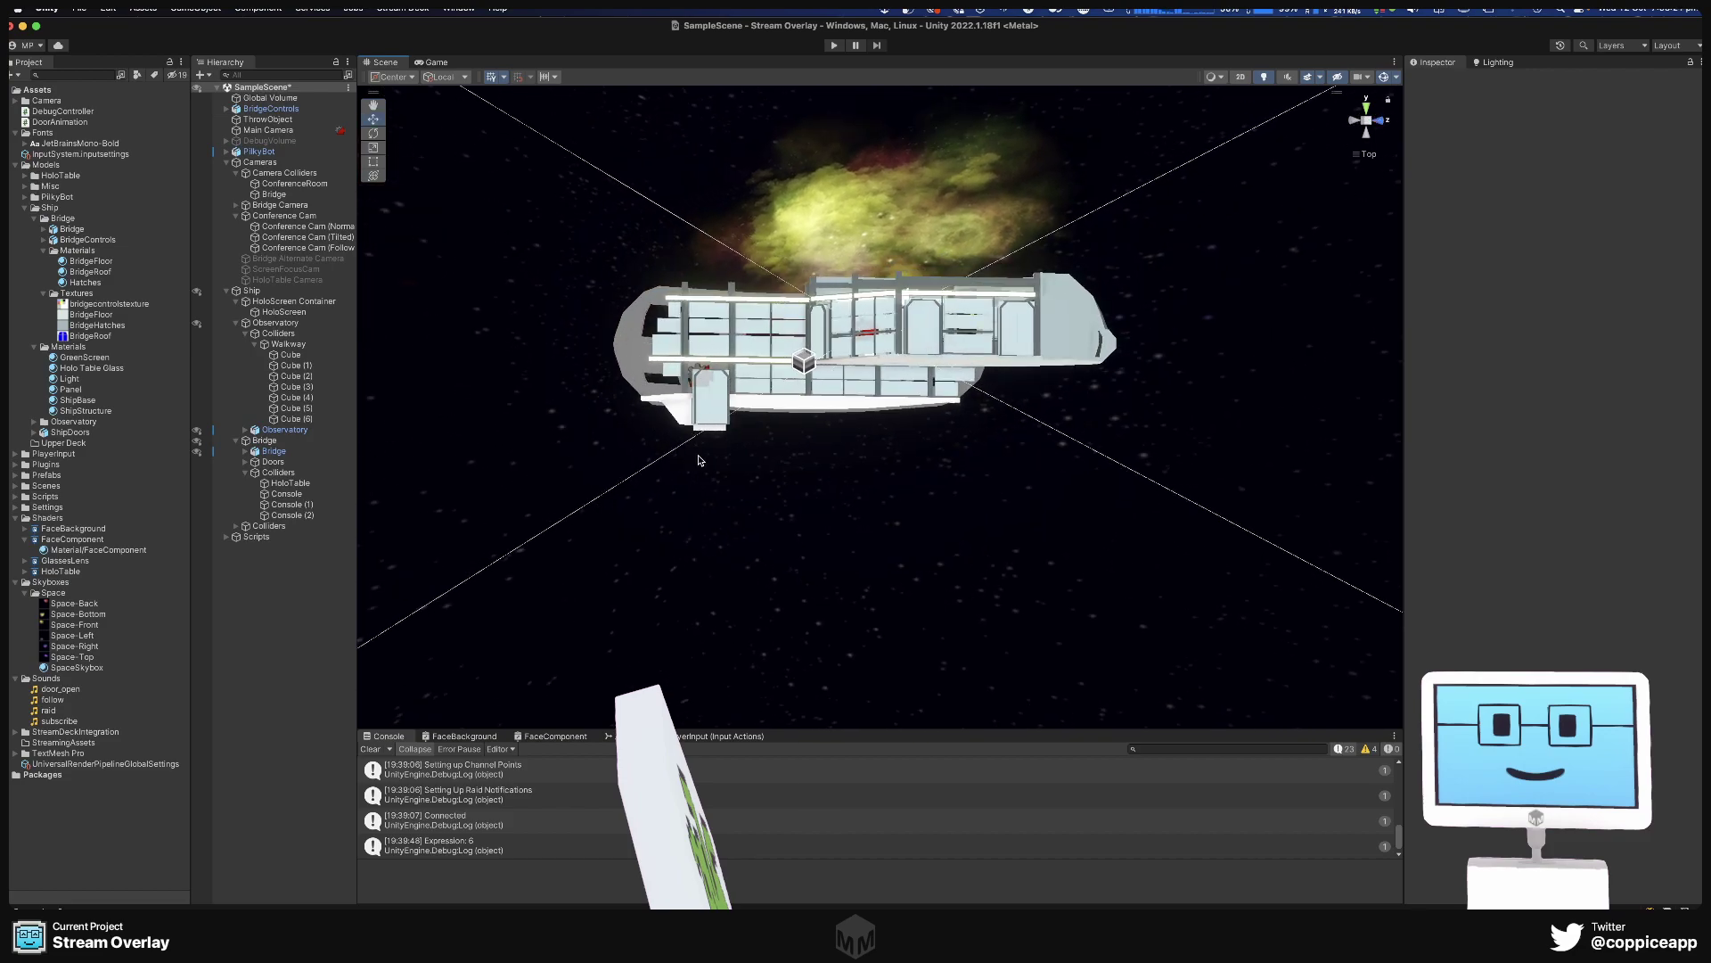
pyautogui.moveTo(699, 460)
pyautogui.keyDown('alt'); pyautogui.mouseDown()
pyautogui.moveTo(791, 554)
pyautogui.moveTo(712, 431)
pyautogui.mouseUp(); pyautogui.keyUp('alt')
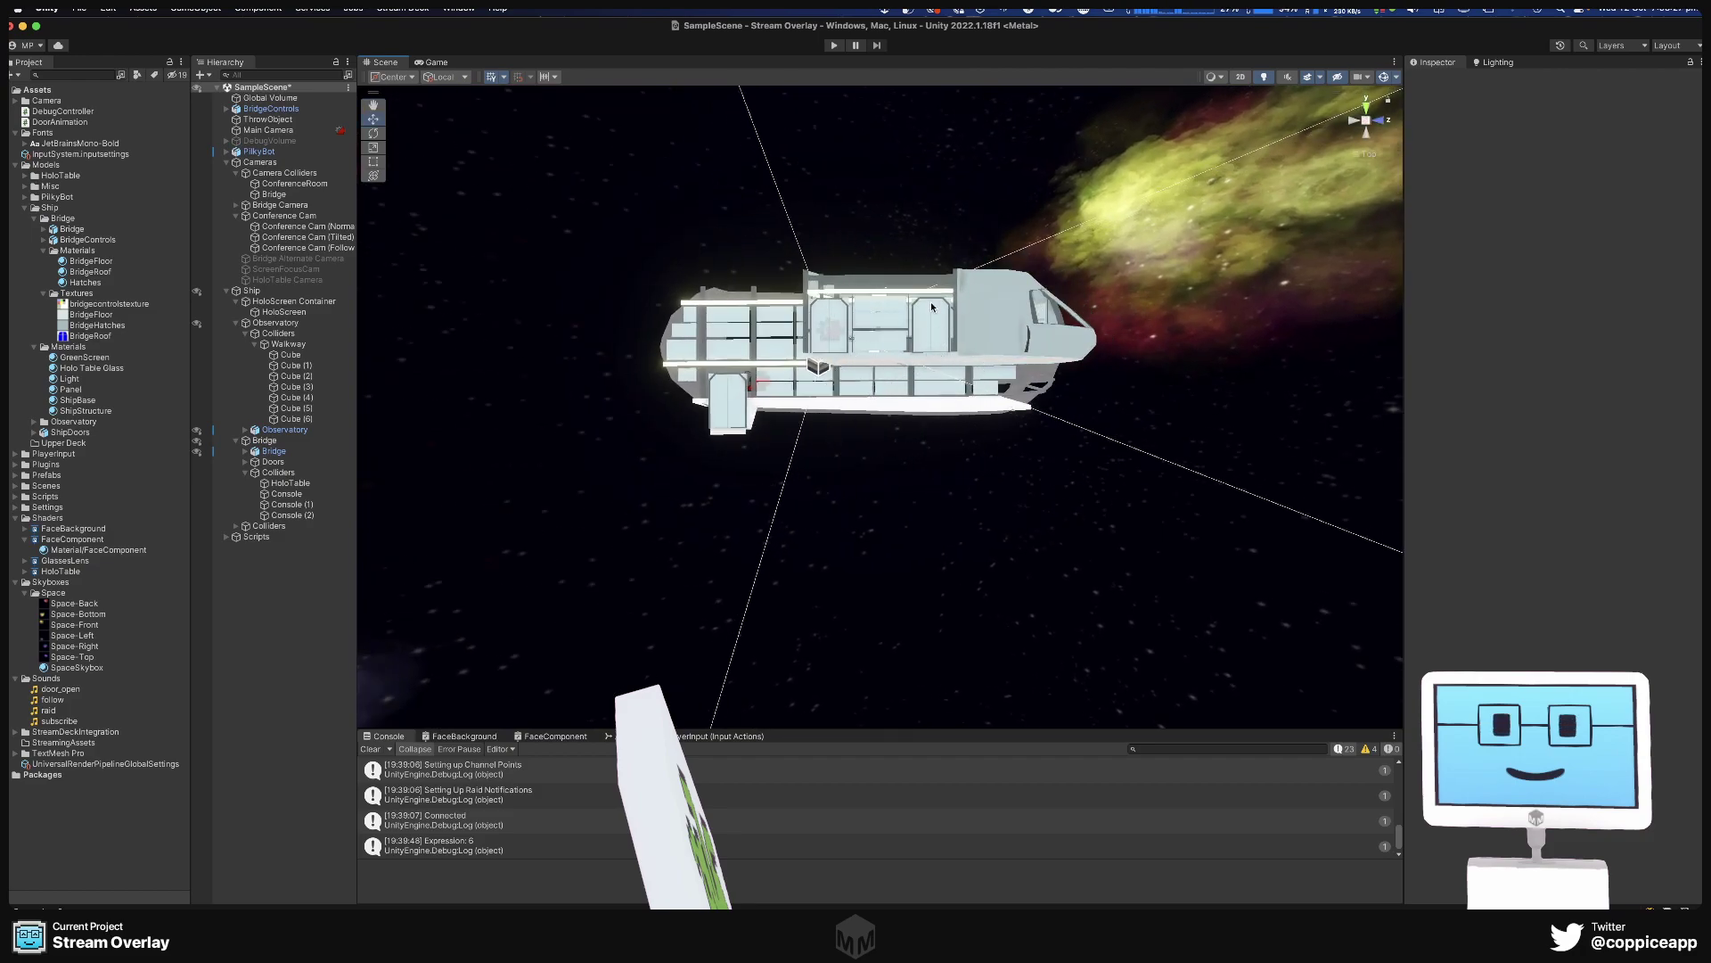
pyautogui.keyDown('alt'); pyautogui.moveTo(966, 369); pyautogui.dragTo(843, 355); pyautogui.keyUp('alt')
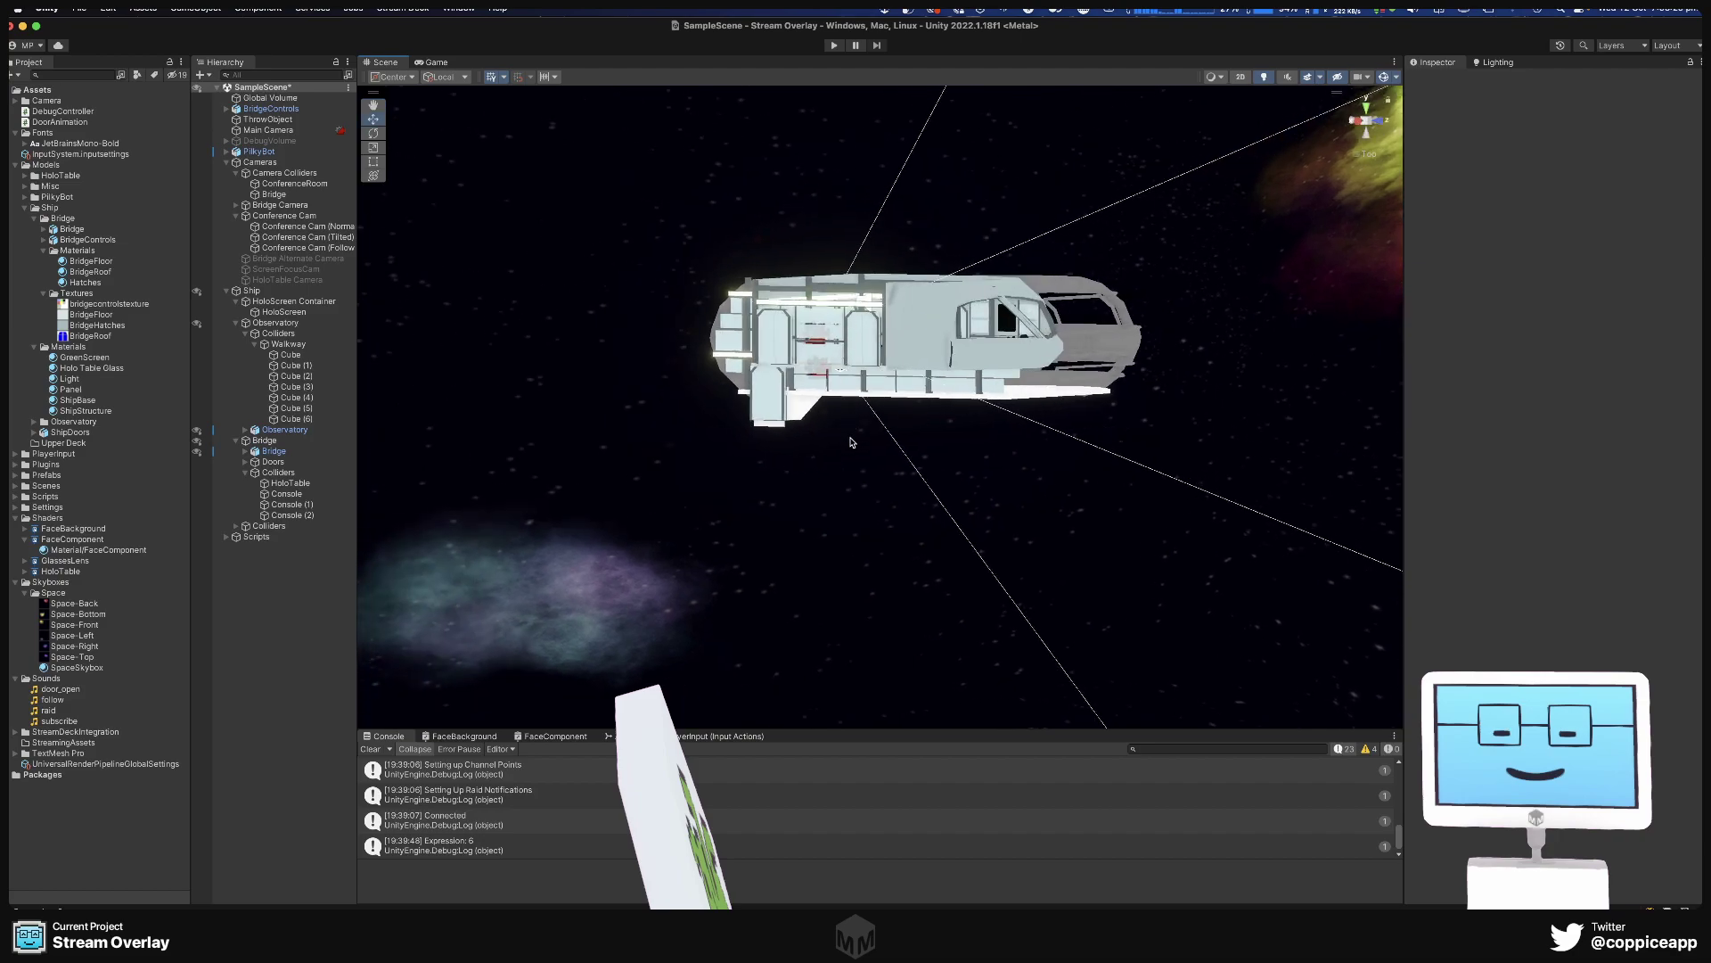
pyautogui.keyDown('alt'); pyautogui.moveTo(883, 436); pyautogui.dragTo(899, 382); pyautogui.keyUp('alt')
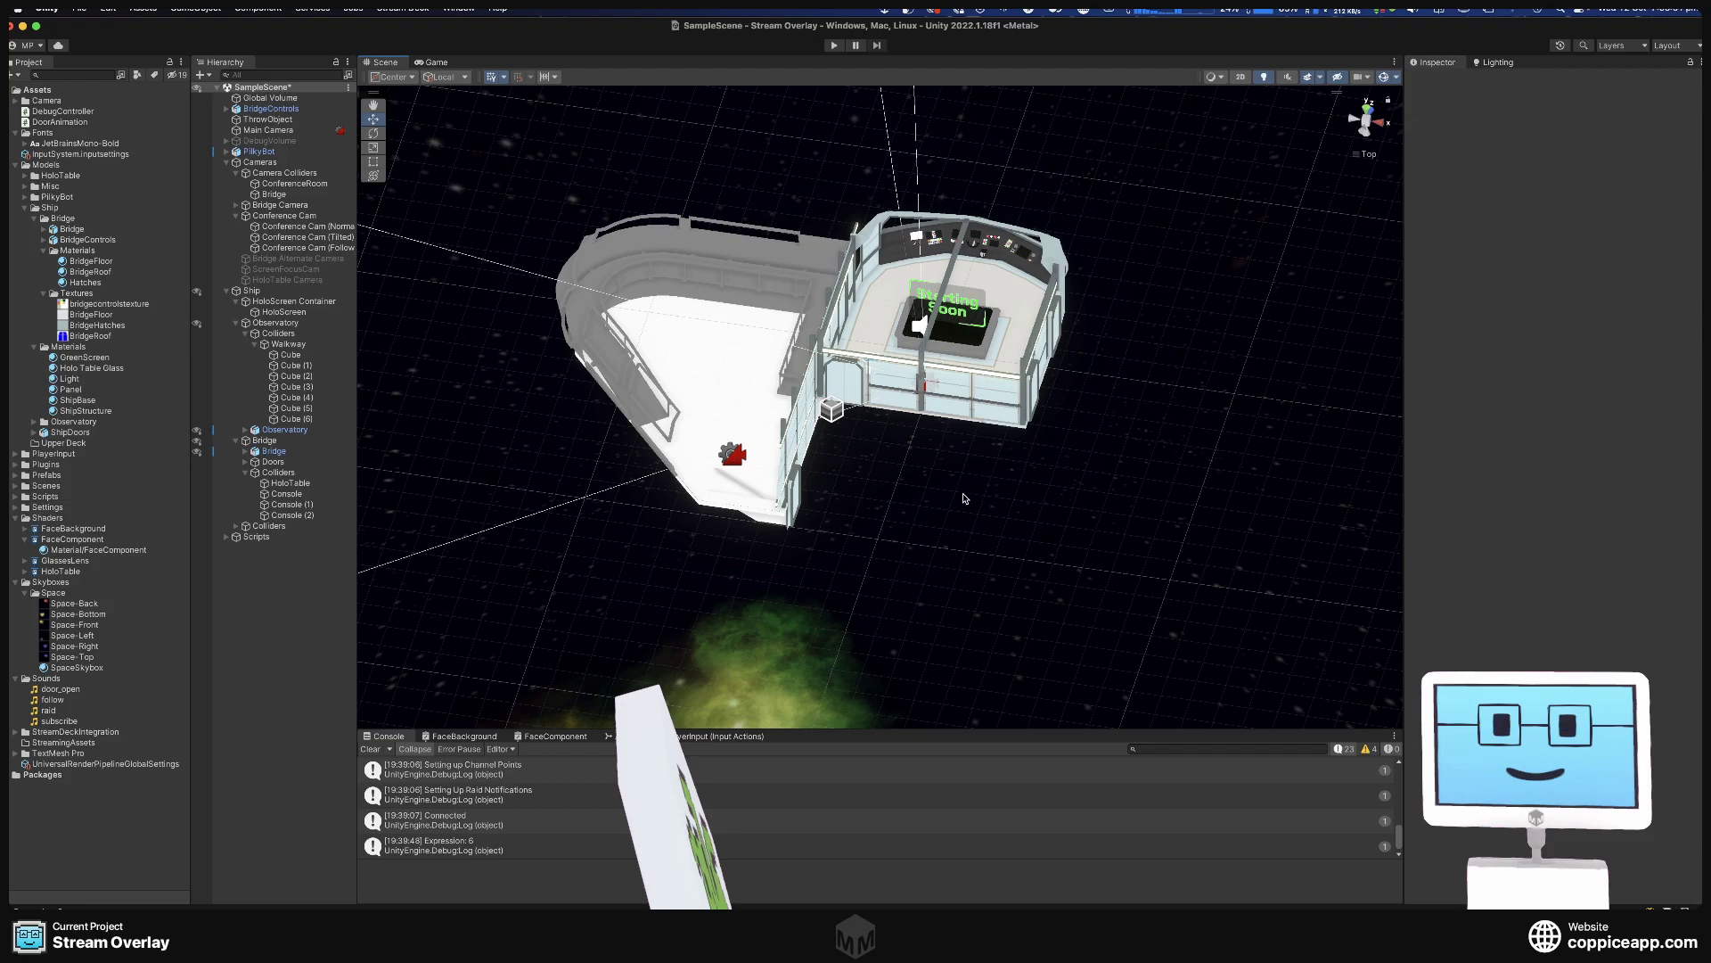
pyautogui.keyDown('alt'); pyautogui.moveTo(974, 533); pyautogui.dragTo(1076, 391); pyautogui.keyUp('alt')
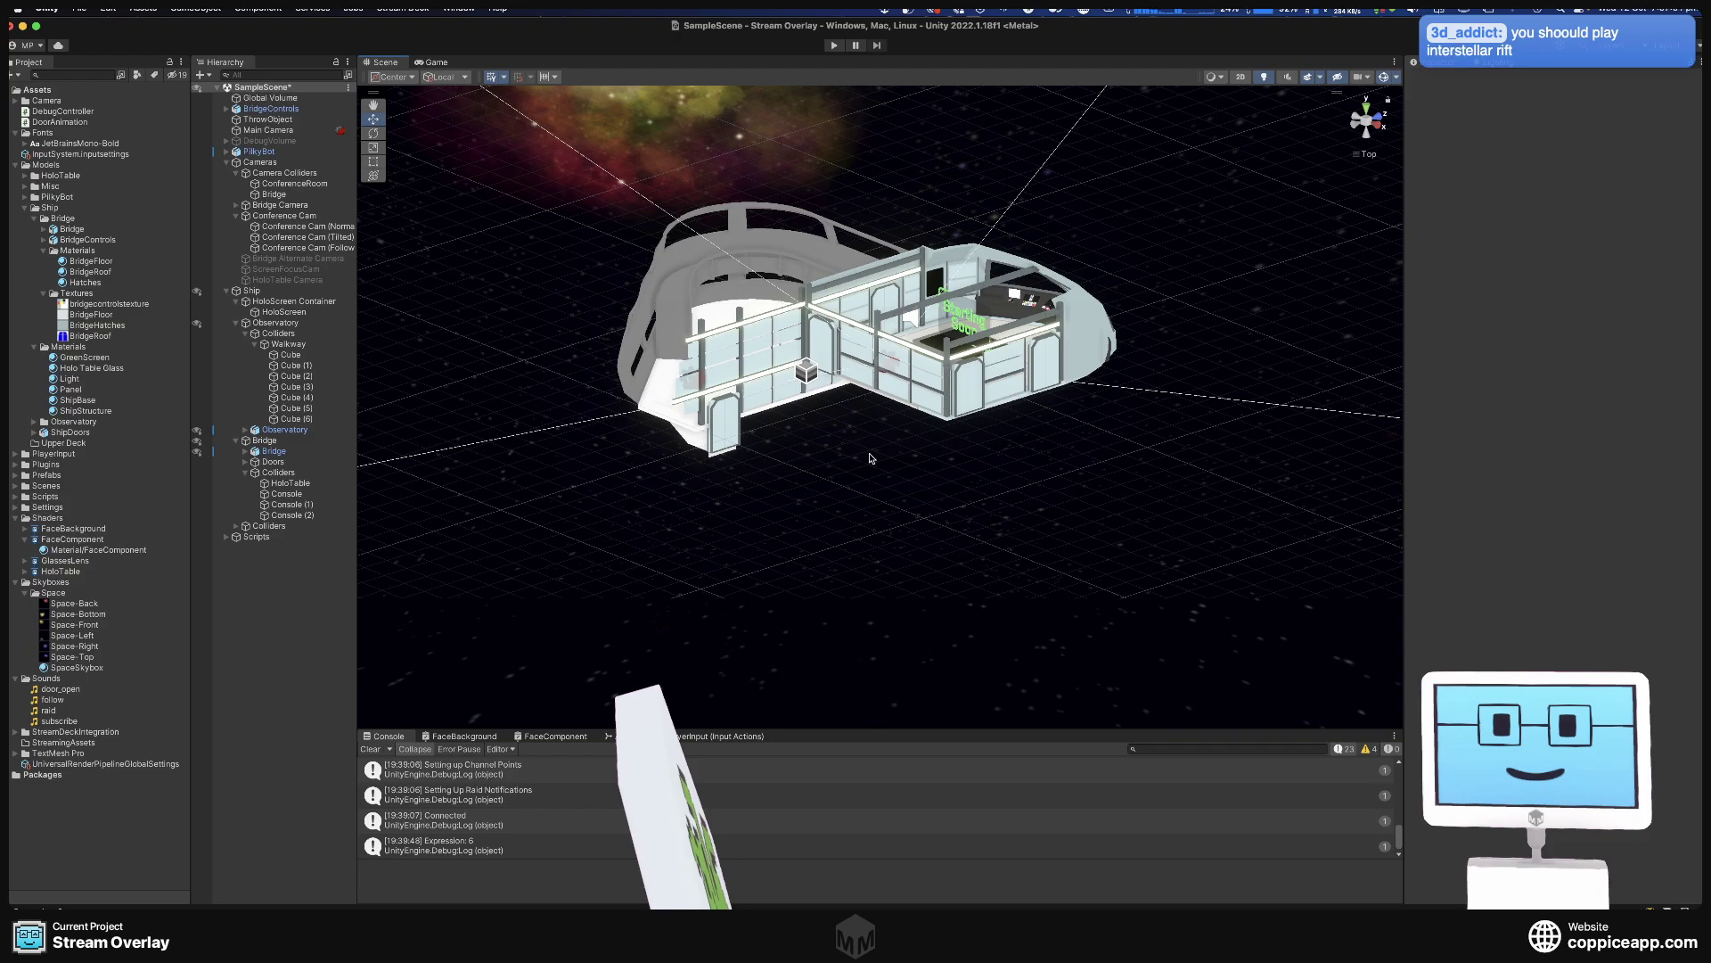
pyautogui.keyDown('alt'); pyautogui.moveTo(901, 485); pyautogui.dragTo(1116, 629); pyautogui.keyUp('alt')
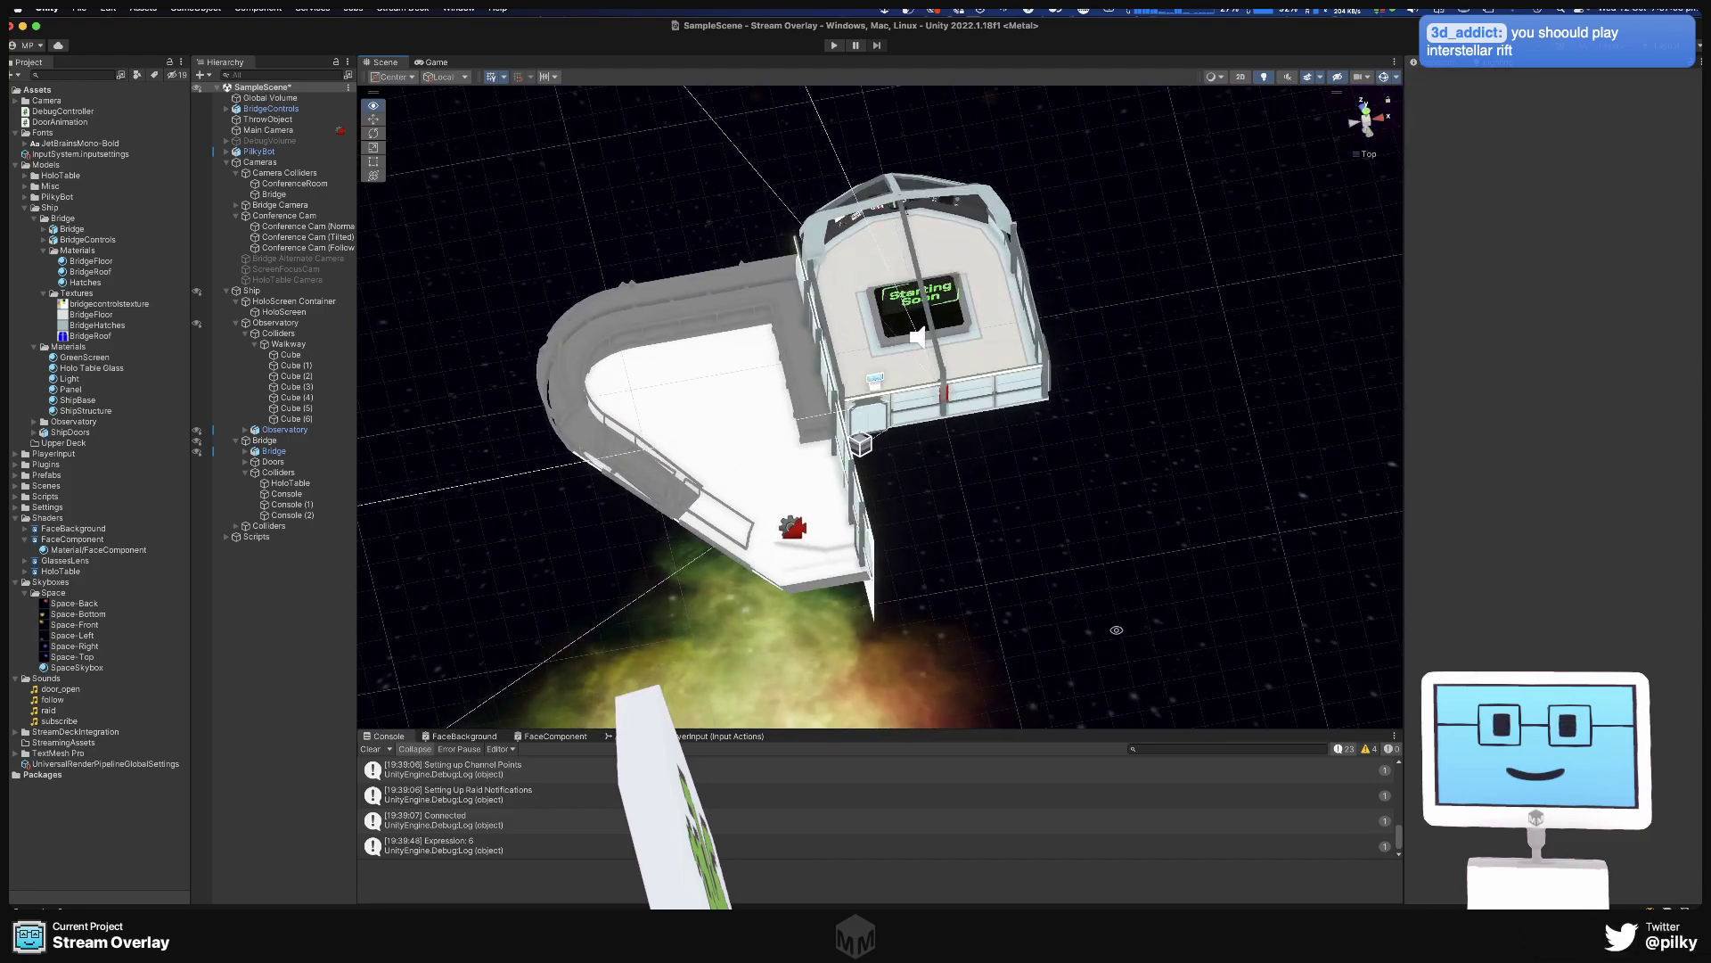
pyautogui.scroll(3, 864, 365)
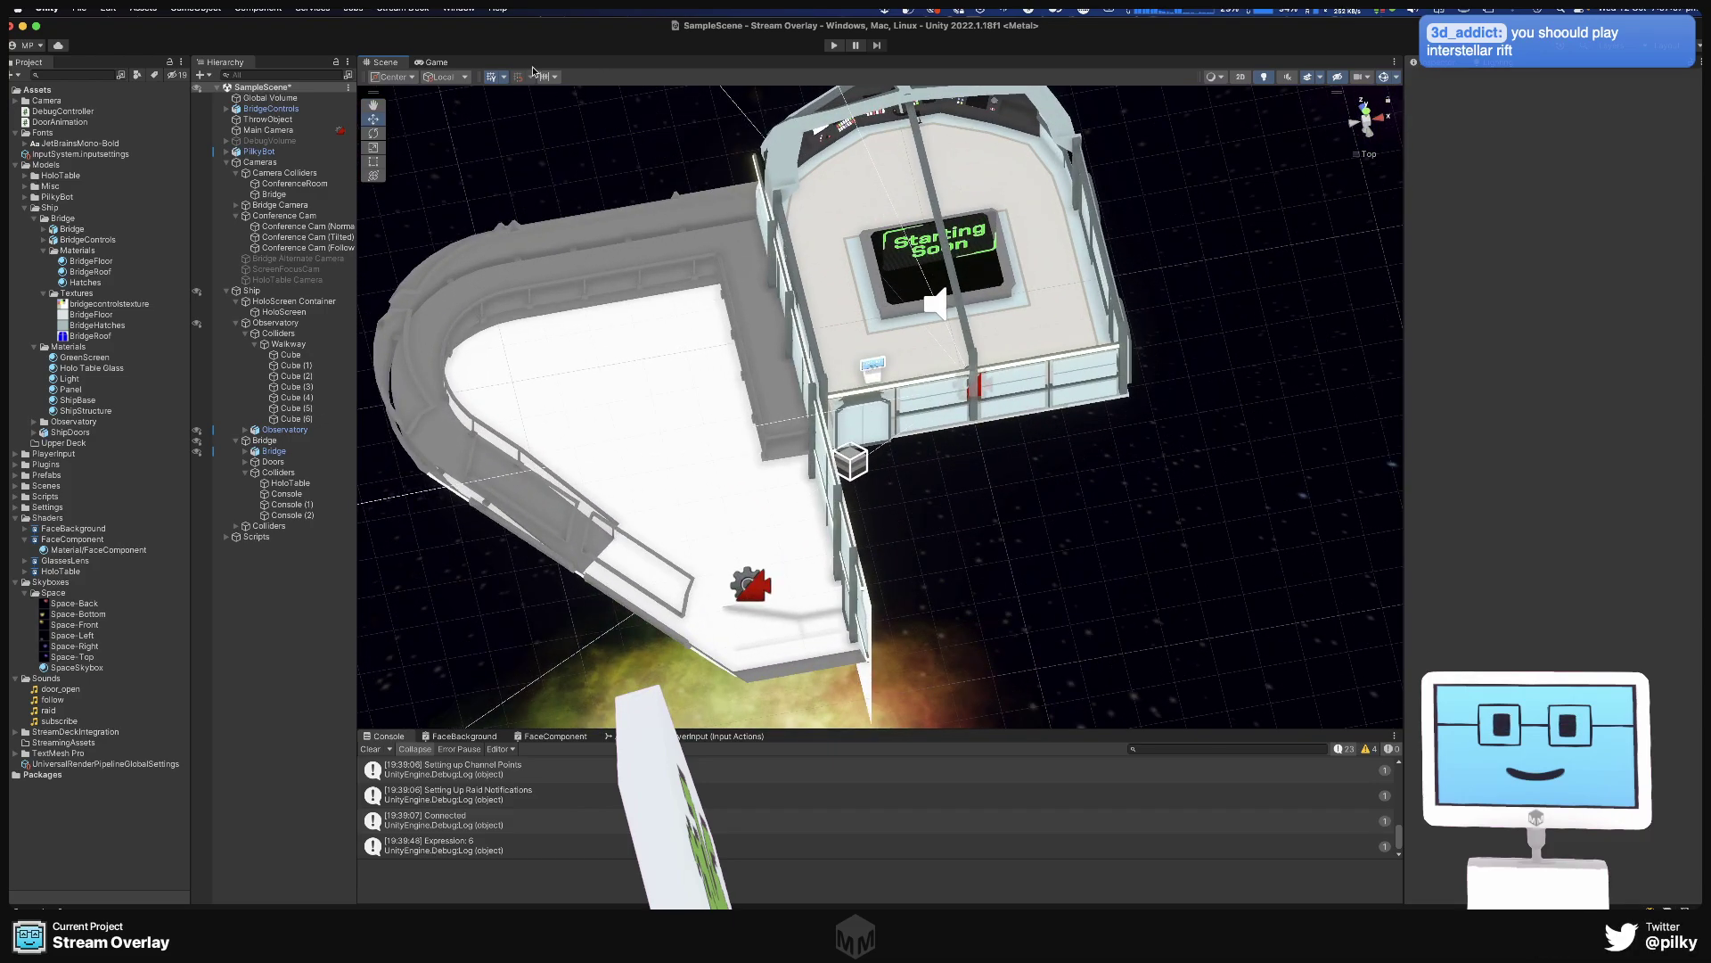
pyautogui.keyDown('alt'); pyautogui.moveTo(924, 385); pyautogui.dragTo(499, 383); pyautogui.keyUp('alt')
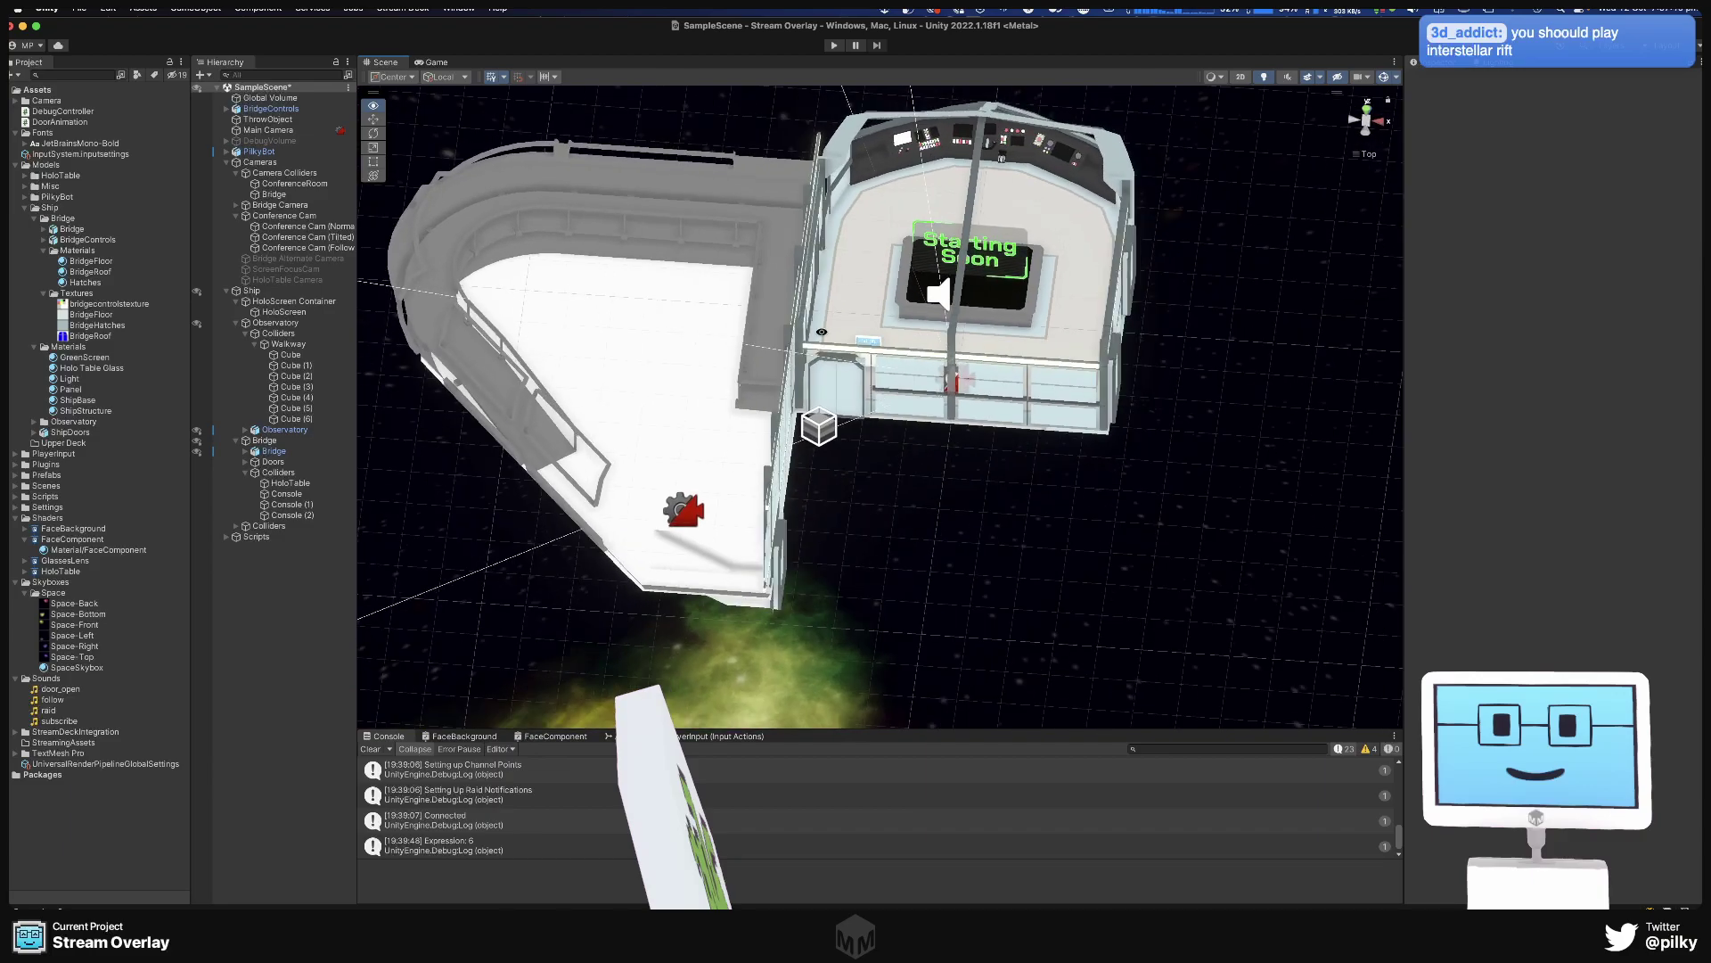
# Return to Blender and examine the whole Observatory model from above and from its window side.
pyautogui.click(22, 26)
pyautogui.moveTo(548, 351); pyautogui.dragTo(499, 12)
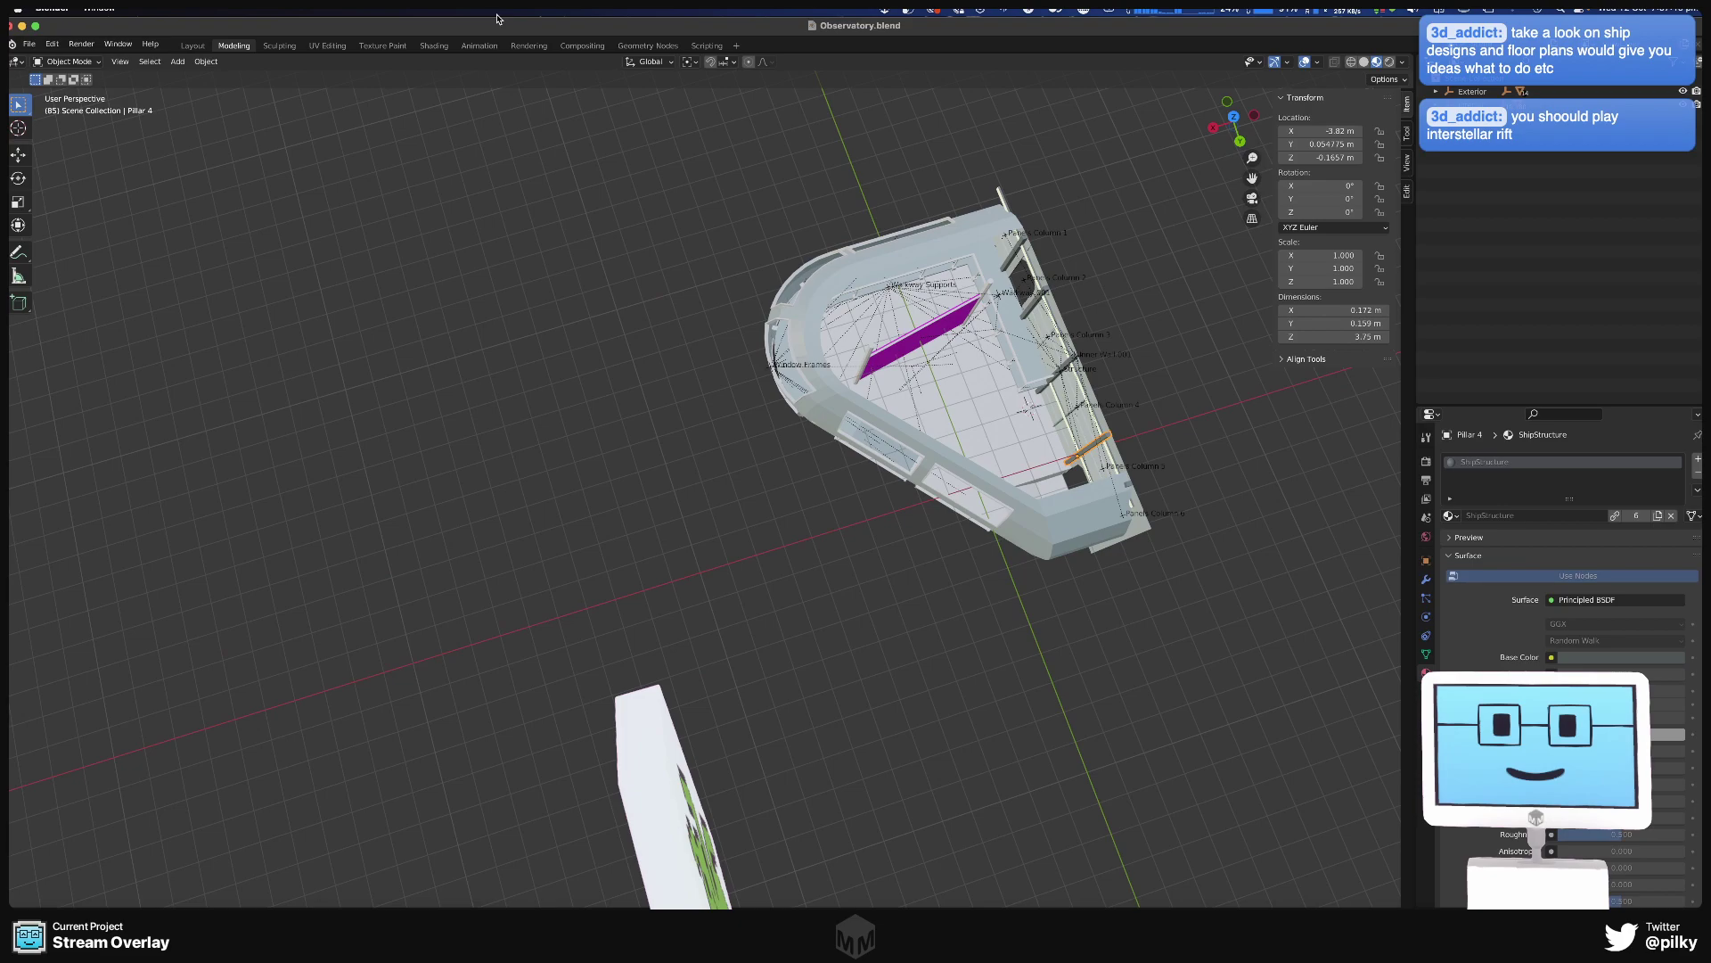
pyautogui.scroll(4, 829, 210)
pyautogui.scroll(-4, 994, 379)
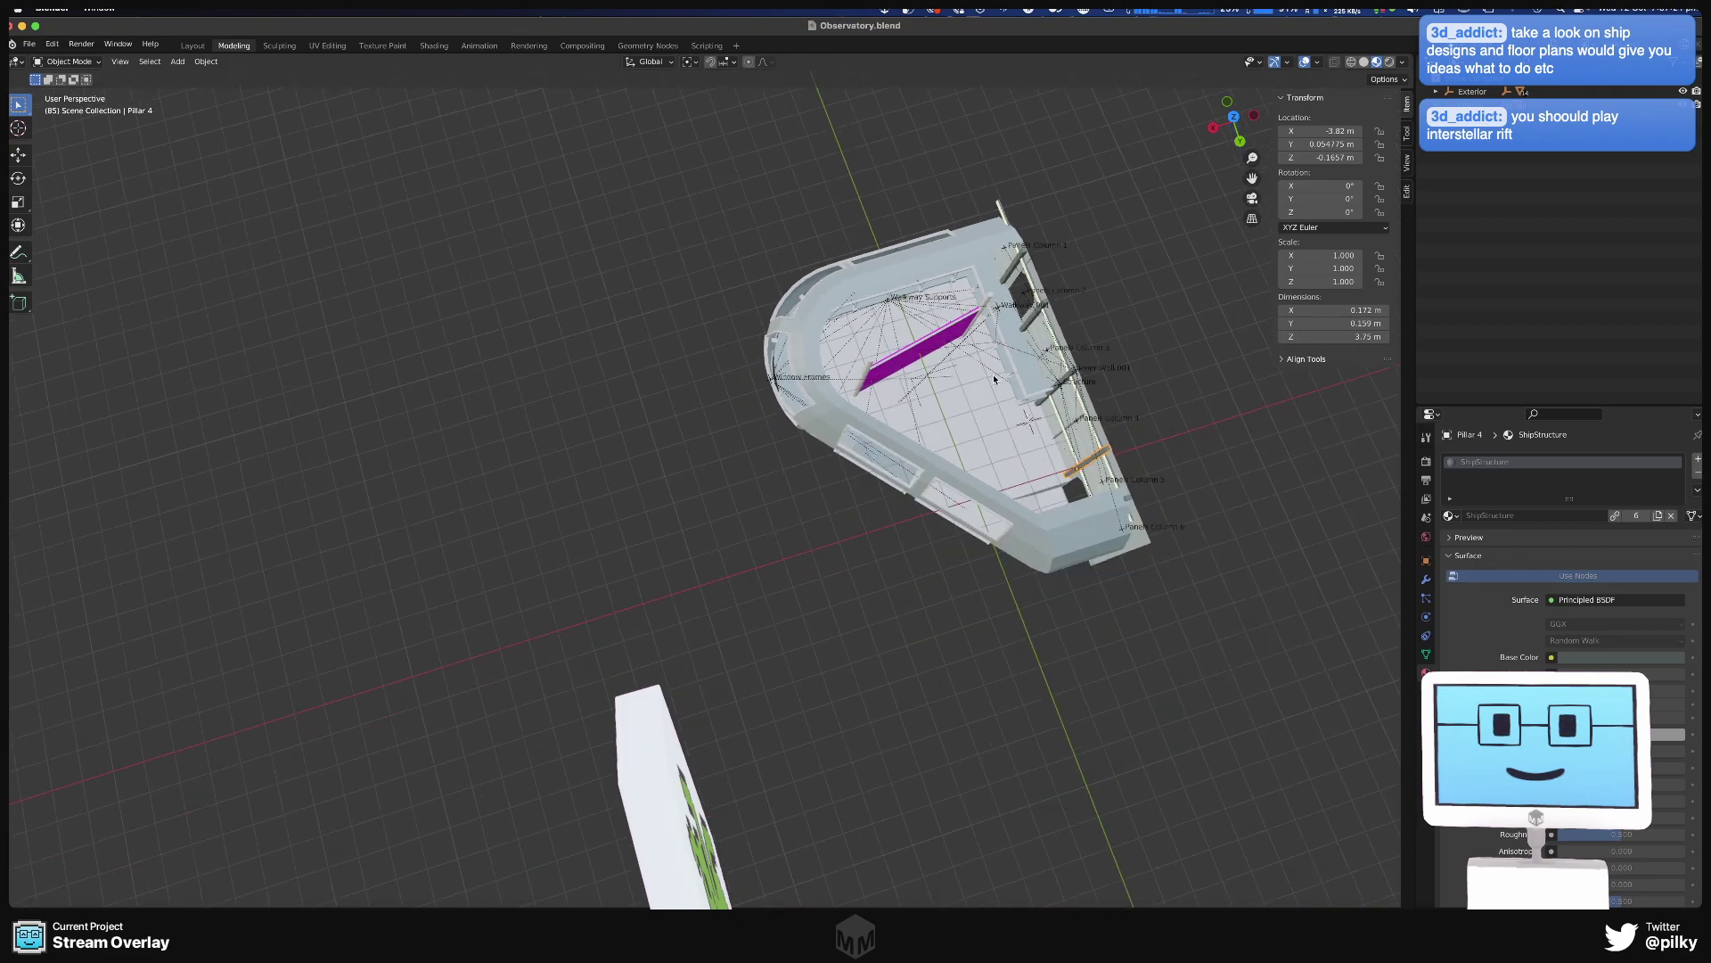
pyautogui.moveTo(1148, 423)
pyautogui.mouseDown(button='middle')
pyautogui.moveTo(1168, 369)
pyautogui.moveTo(1124, 405)
pyautogui.mouseUp(button='middle')
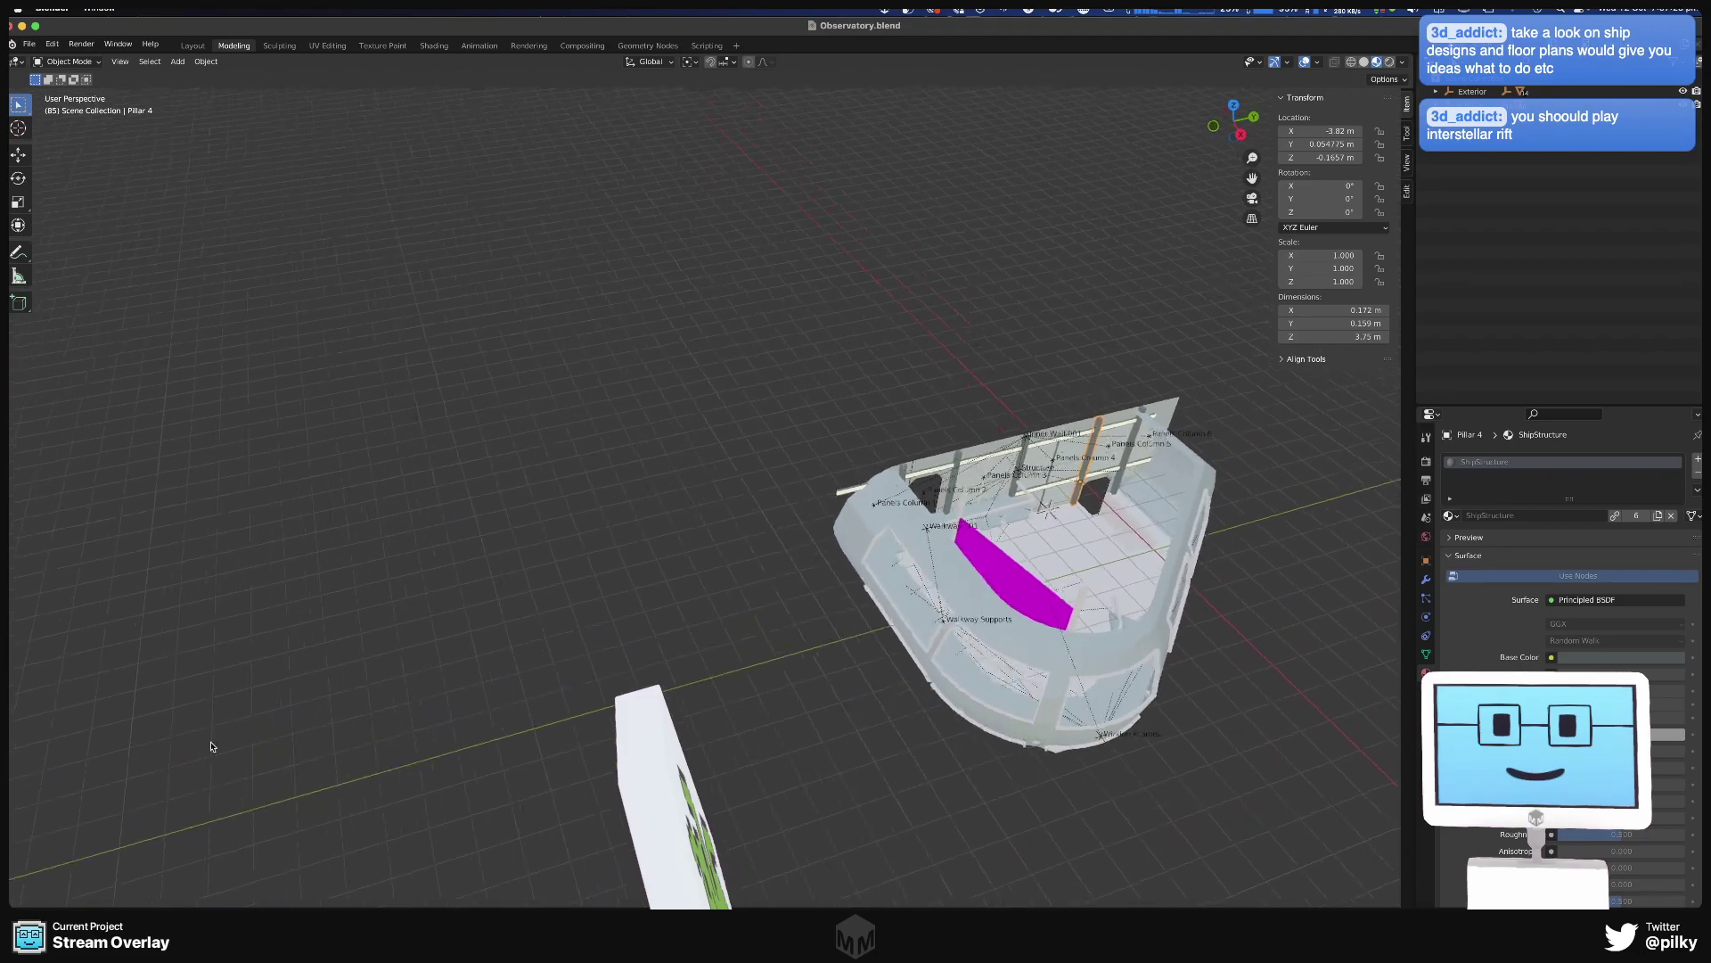
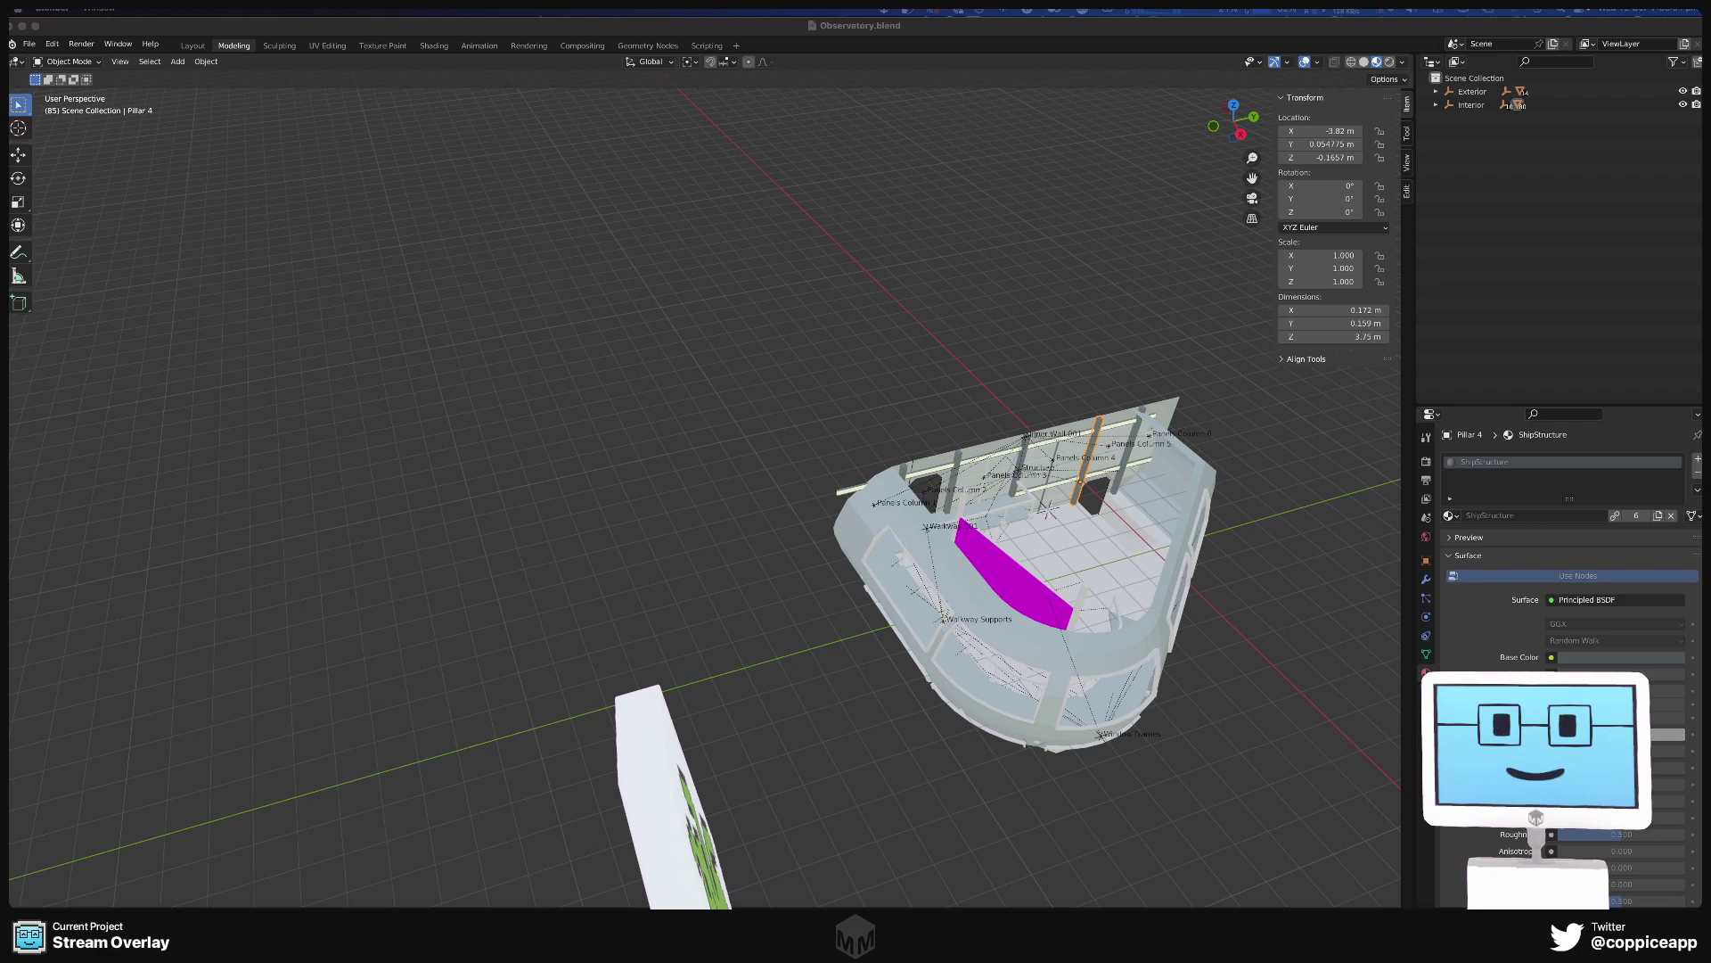
pyautogui.moveTo(372, 576); pyautogui.dragTo(460, 572, button='middle')
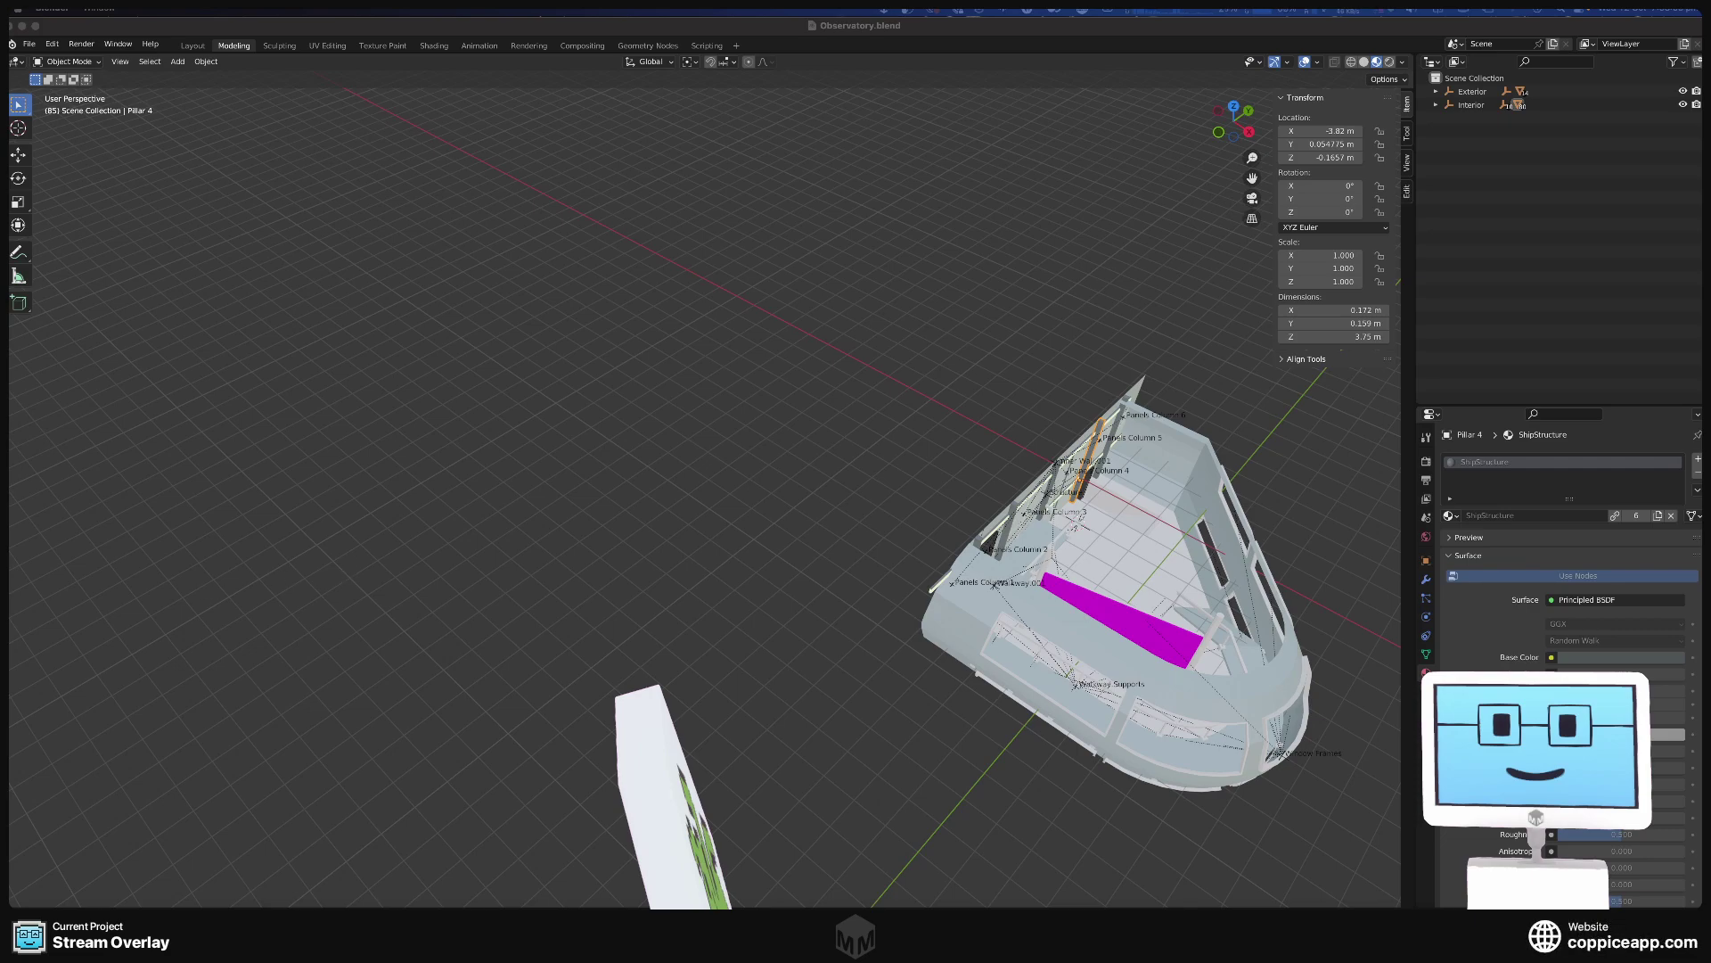
# Assign the linked Bridge.blend ShipStructure material to Pillar 5 at the far end of the back wall.
pyautogui.moveTo(810, 538); pyautogui.dragTo(775, 414, button='middle')
pyautogui.scroll(5, 820, 351)
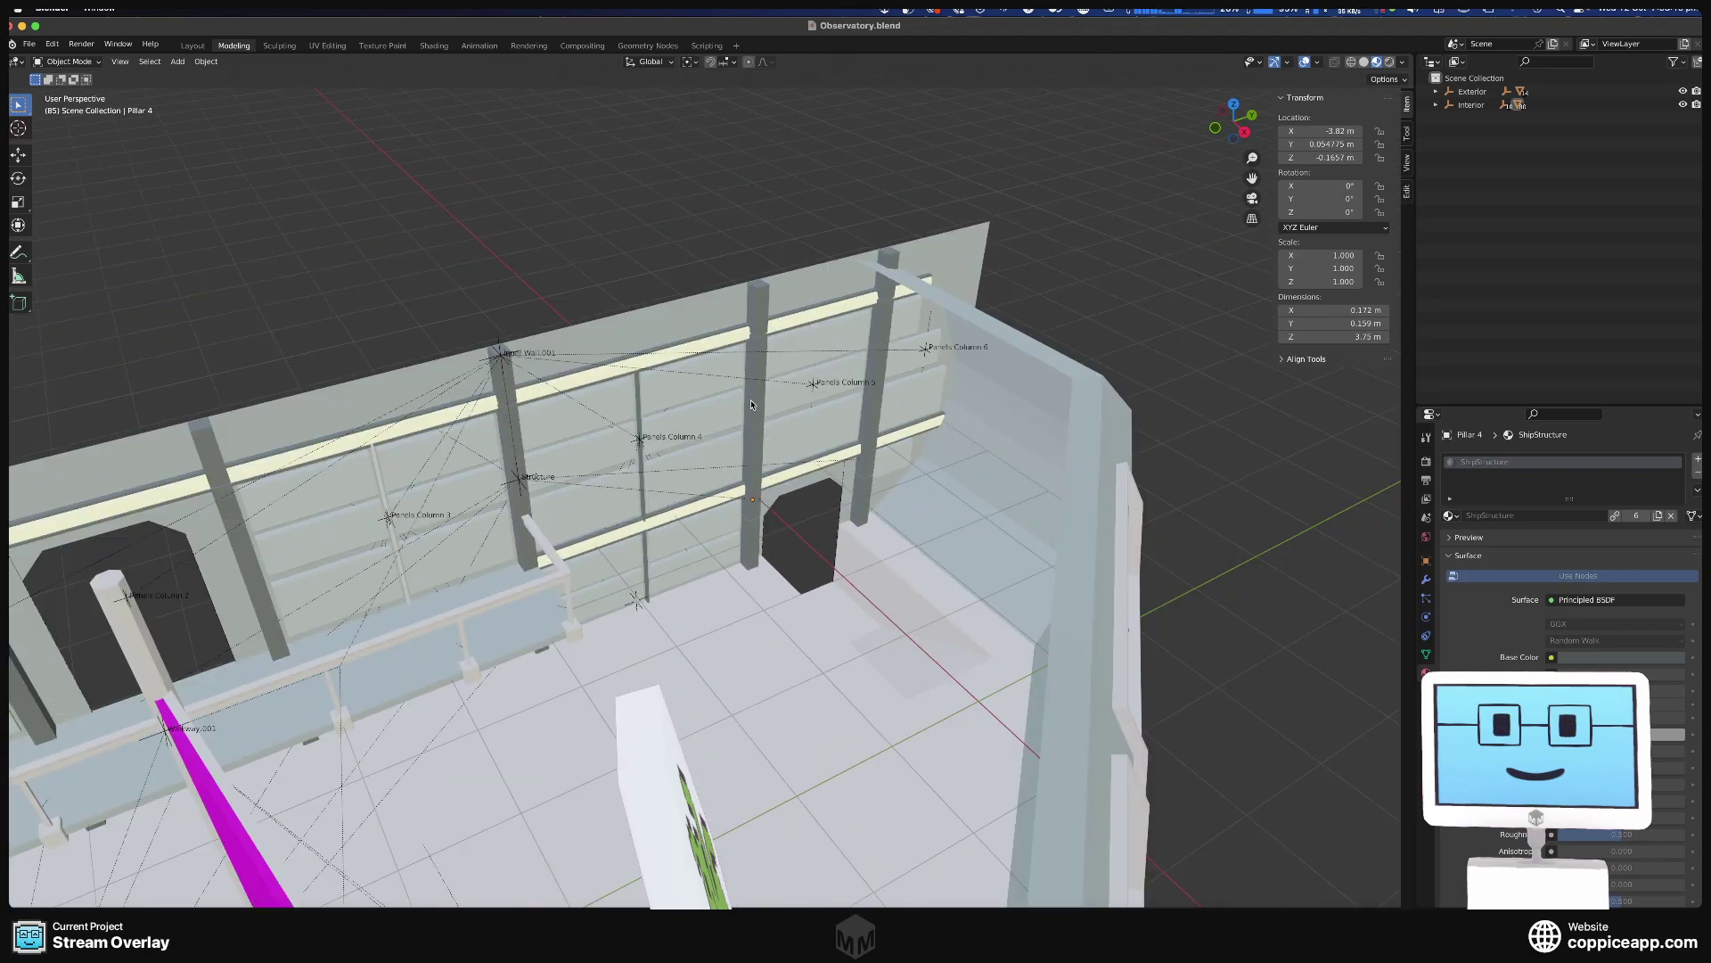
pyautogui.click(750, 403)
pyautogui.click(881, 340)
pyautogui.click(1450, 515)
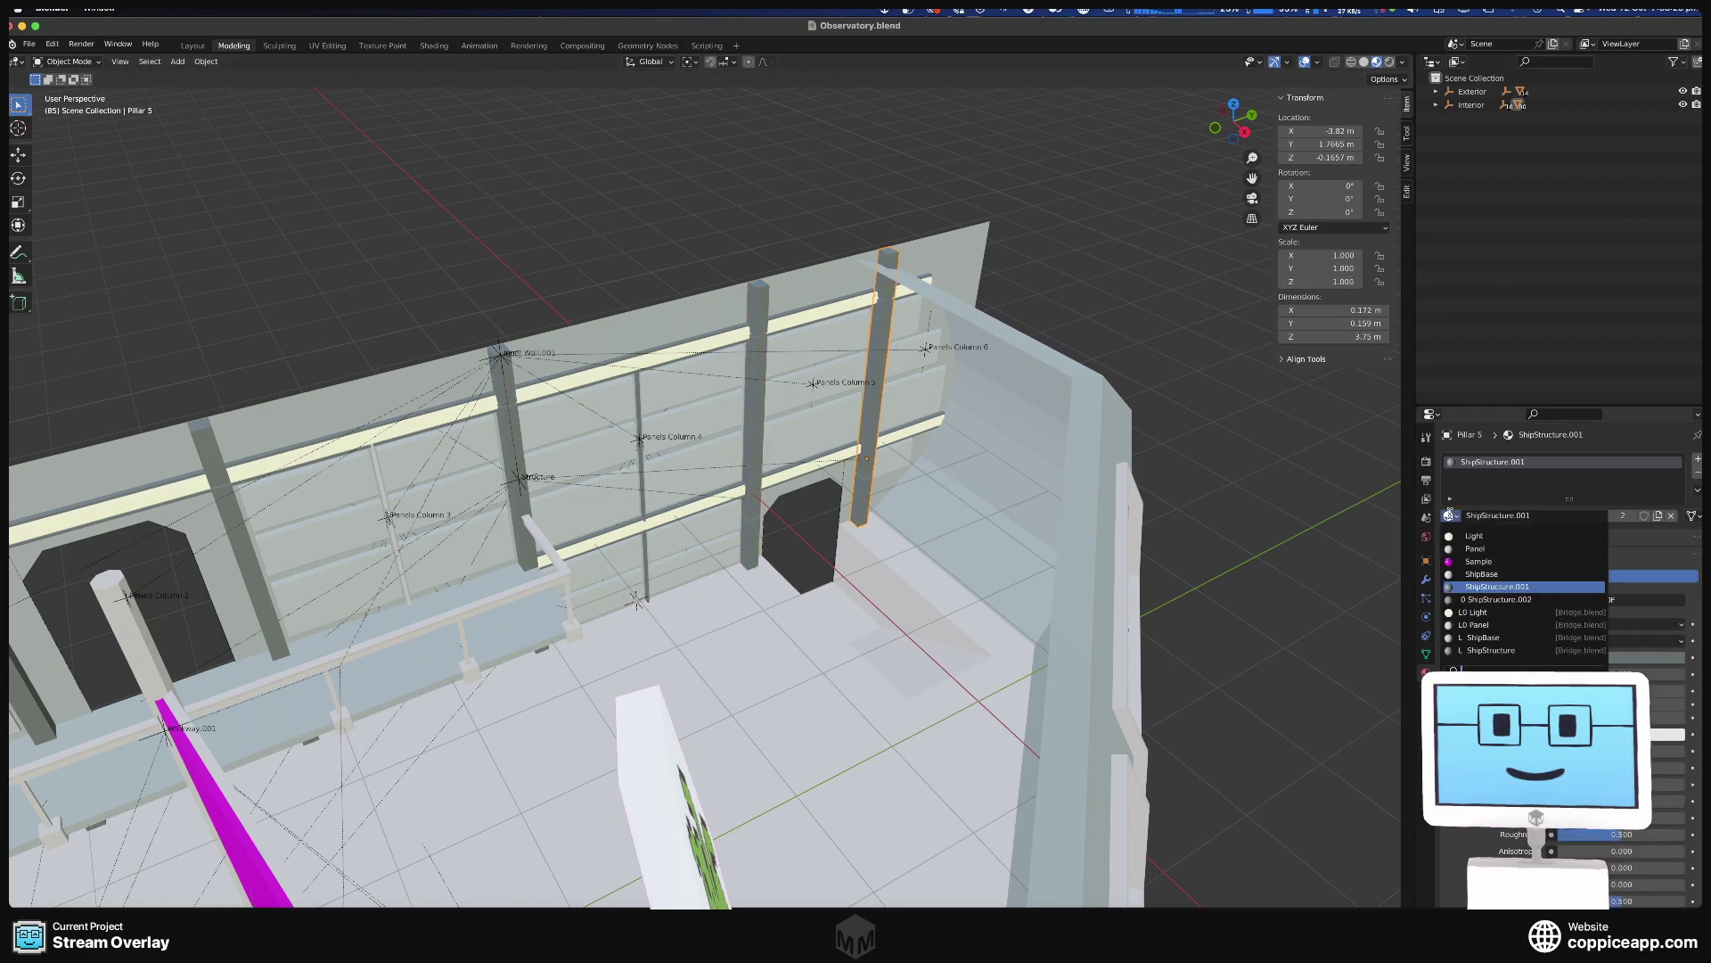
pyautogui.click(1491, 650)
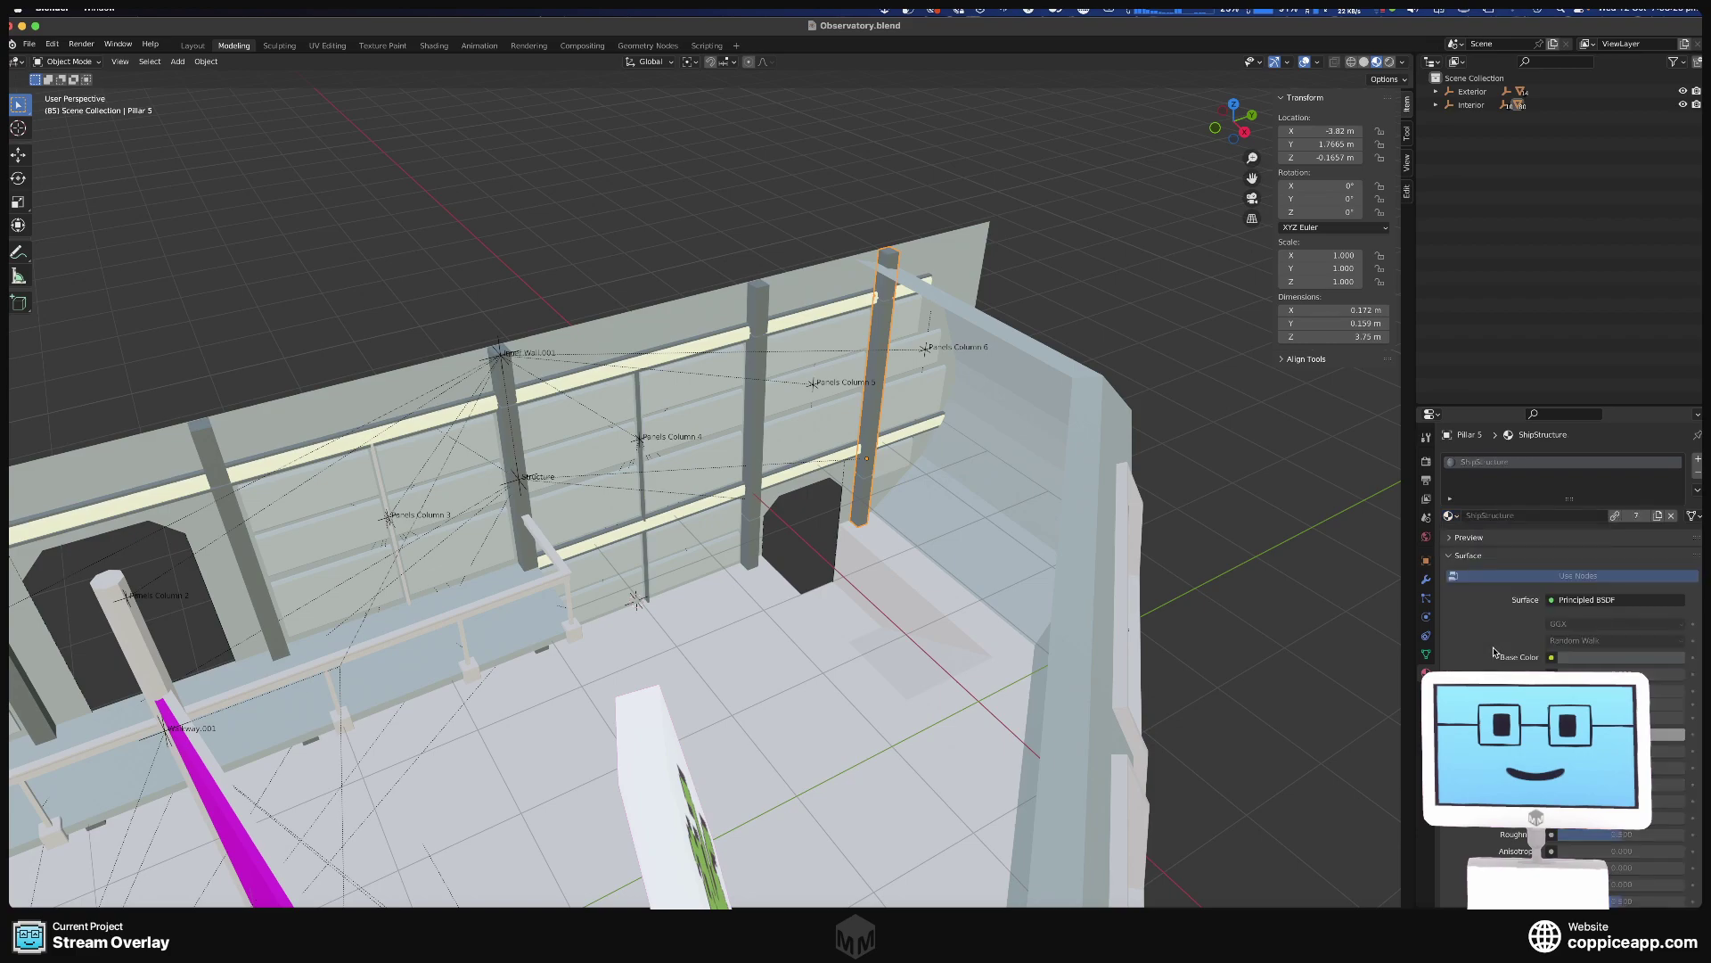
# Assign the ShipStructure material linked from Bridge.blend to the two thin vertical dividers, Divider.001 and Divider, on the back wall.
pyautogui.click(894, 435)
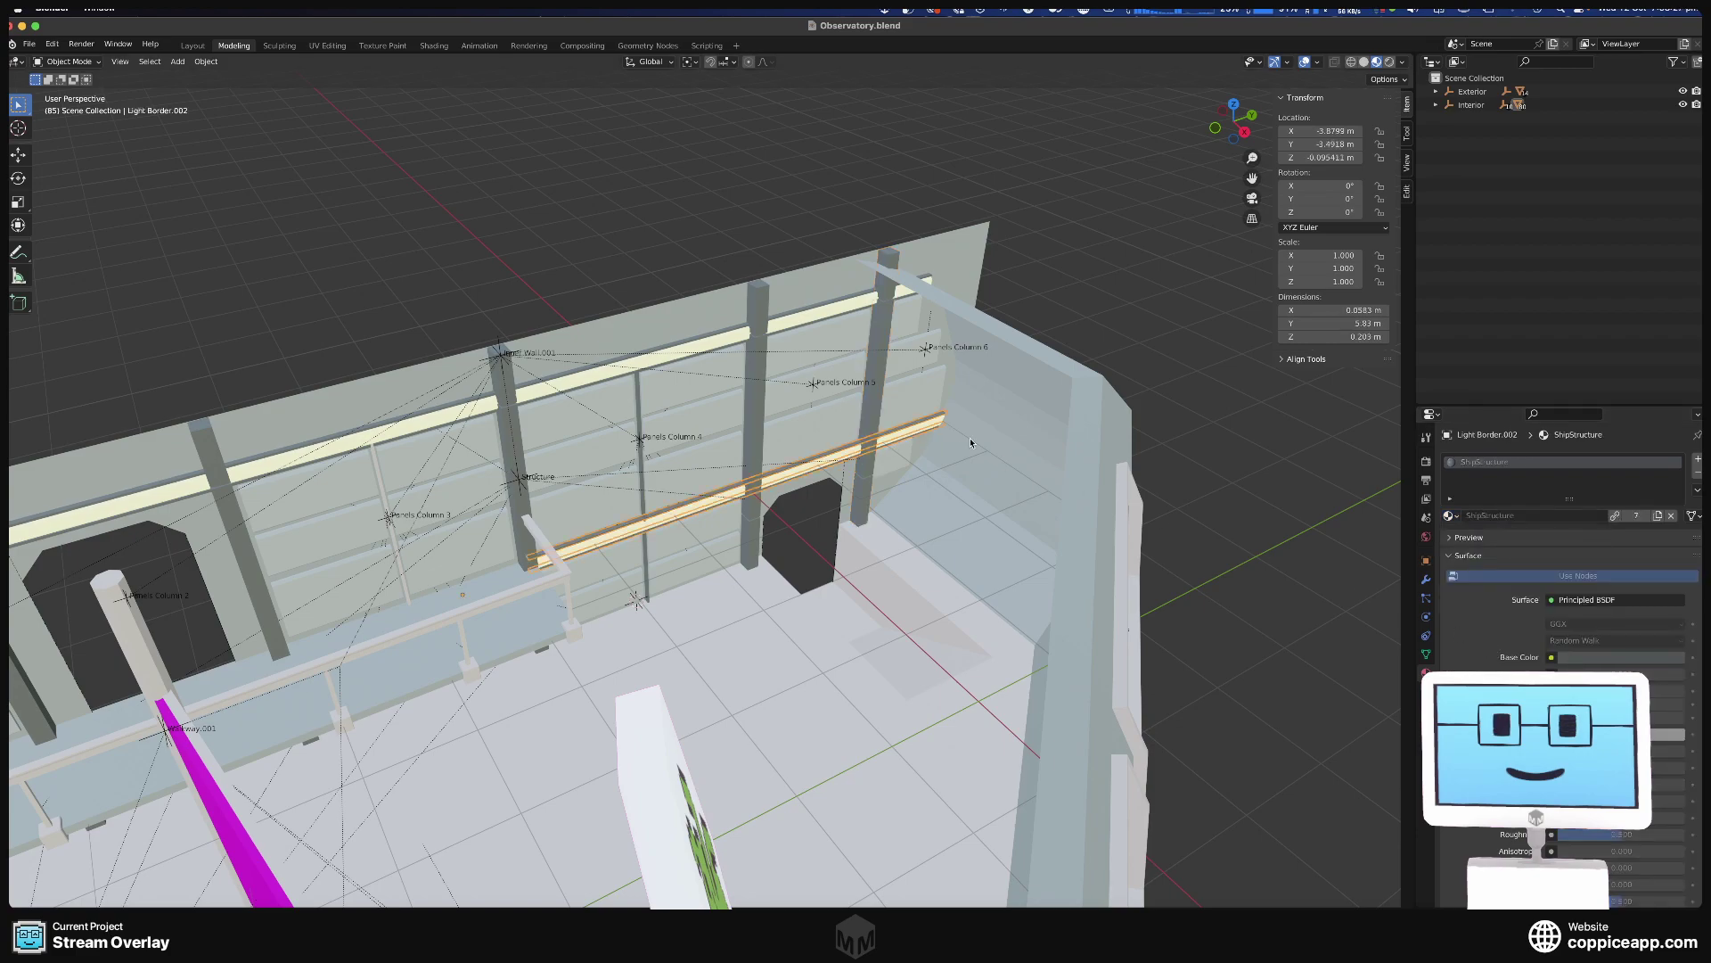
pyautogui.click(860, 296)
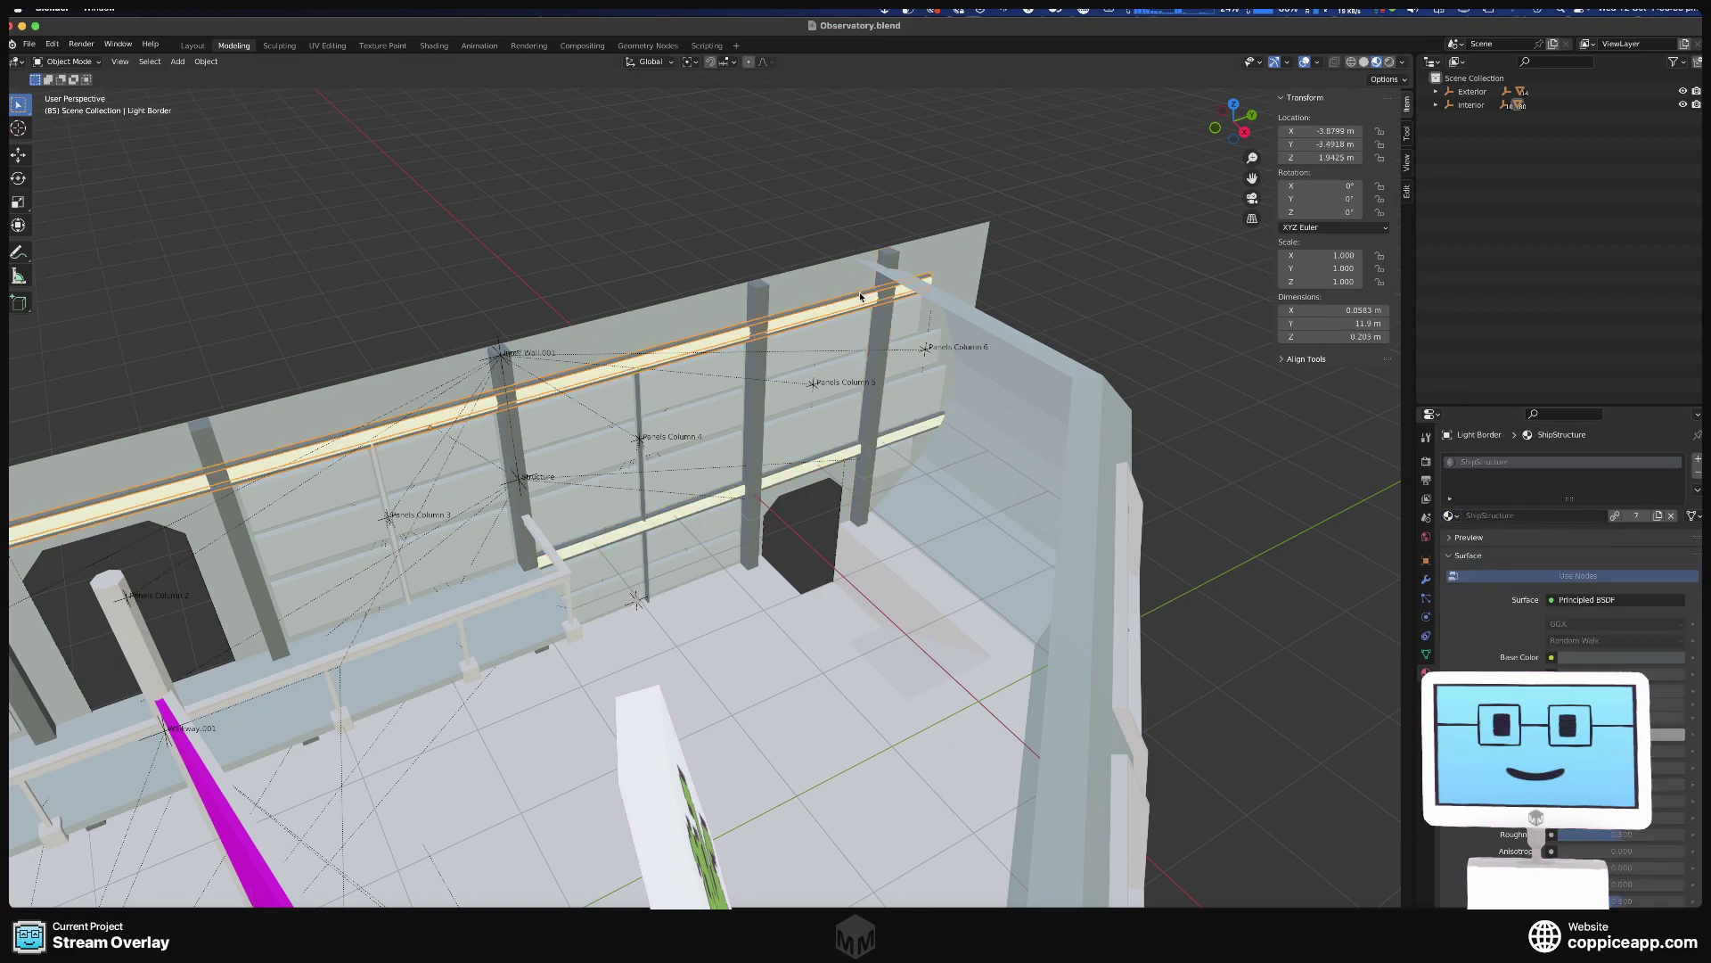
pyautogui.click(378, 476)
pyautogui.click(1451, 515)
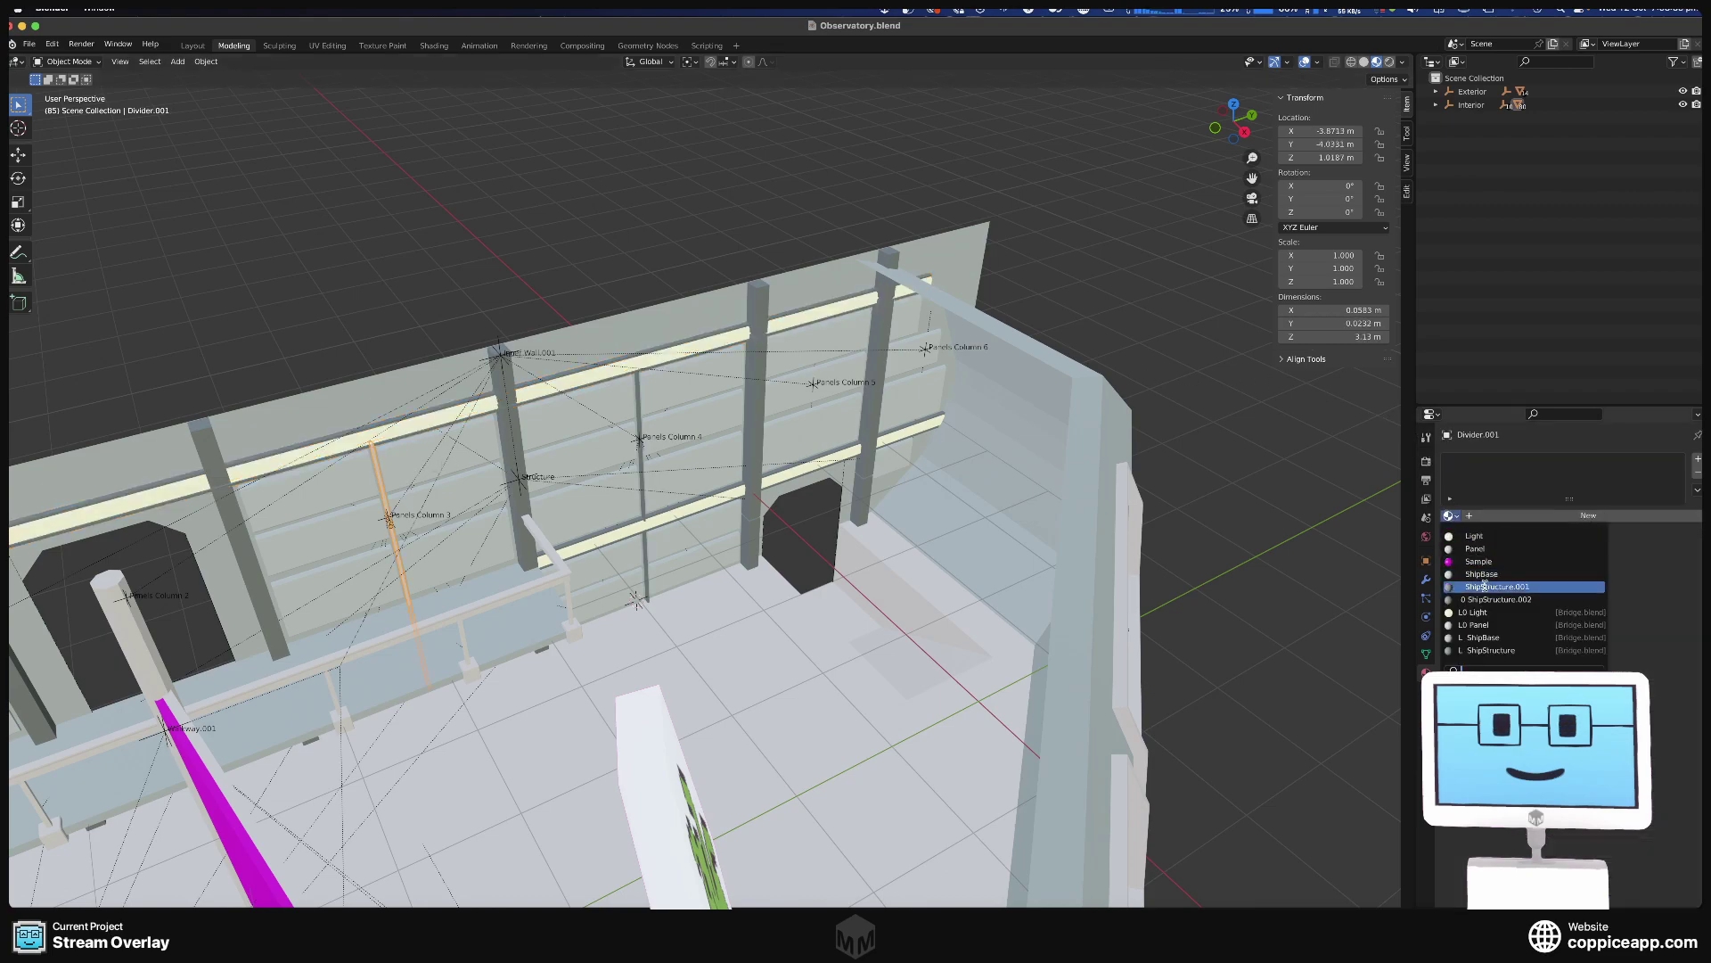
pyautogui.click(1485, 650)
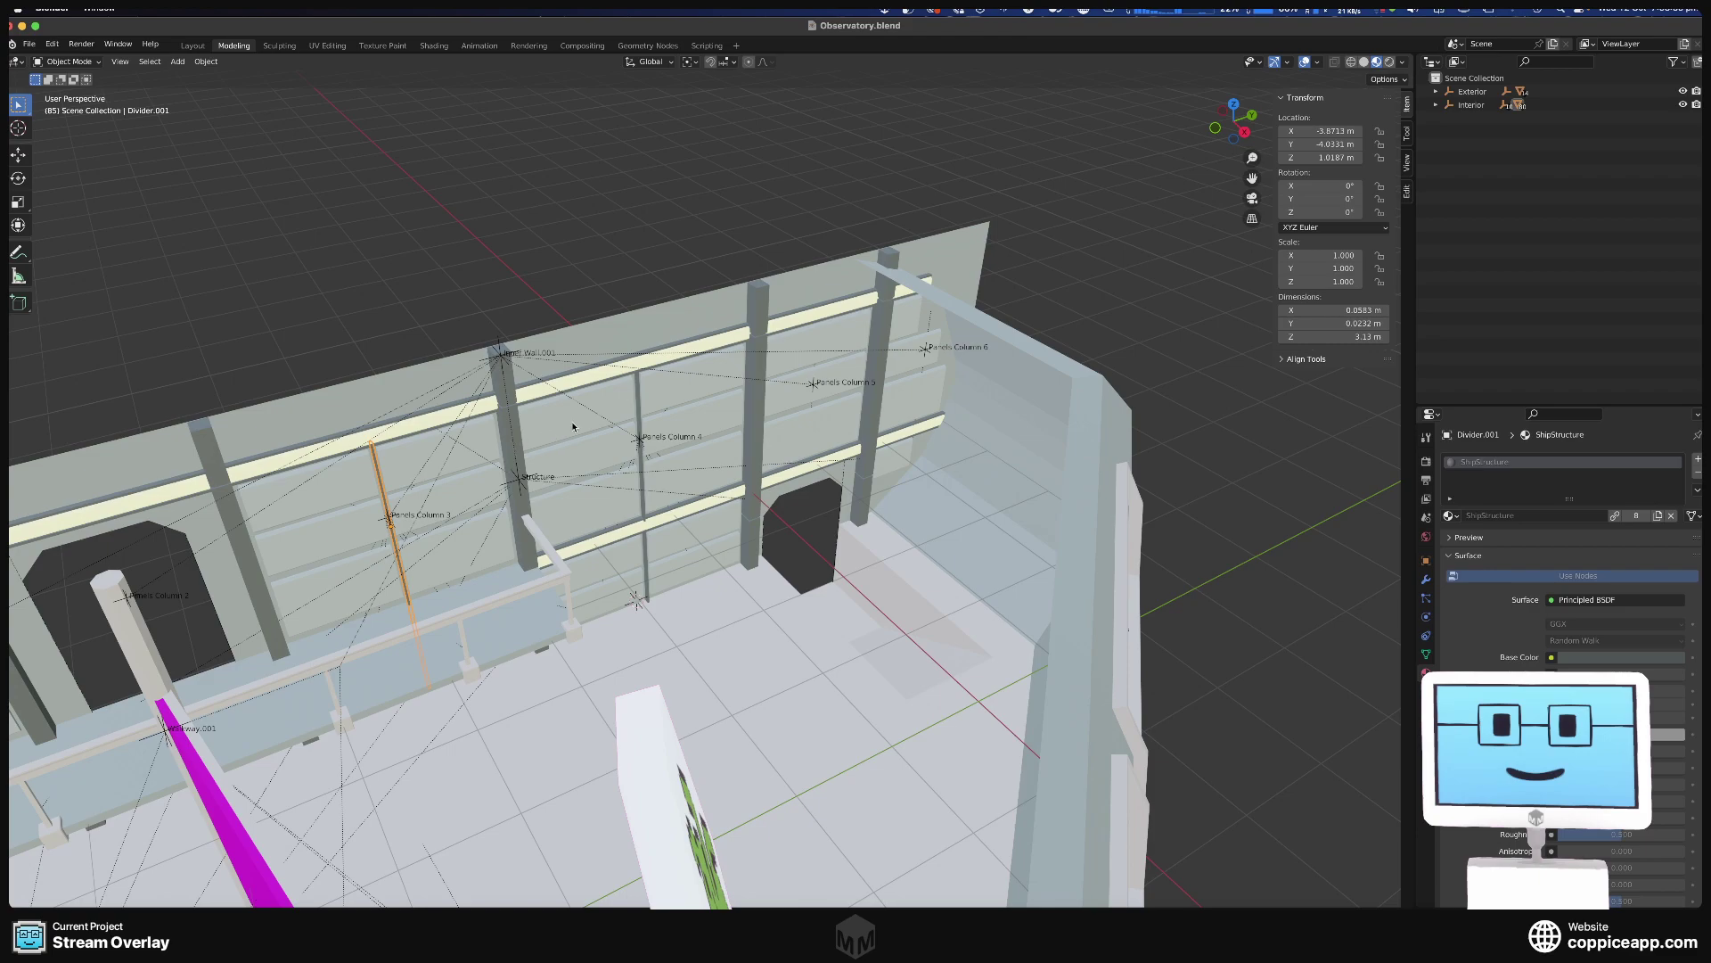
pyautogui.click(641, 463)
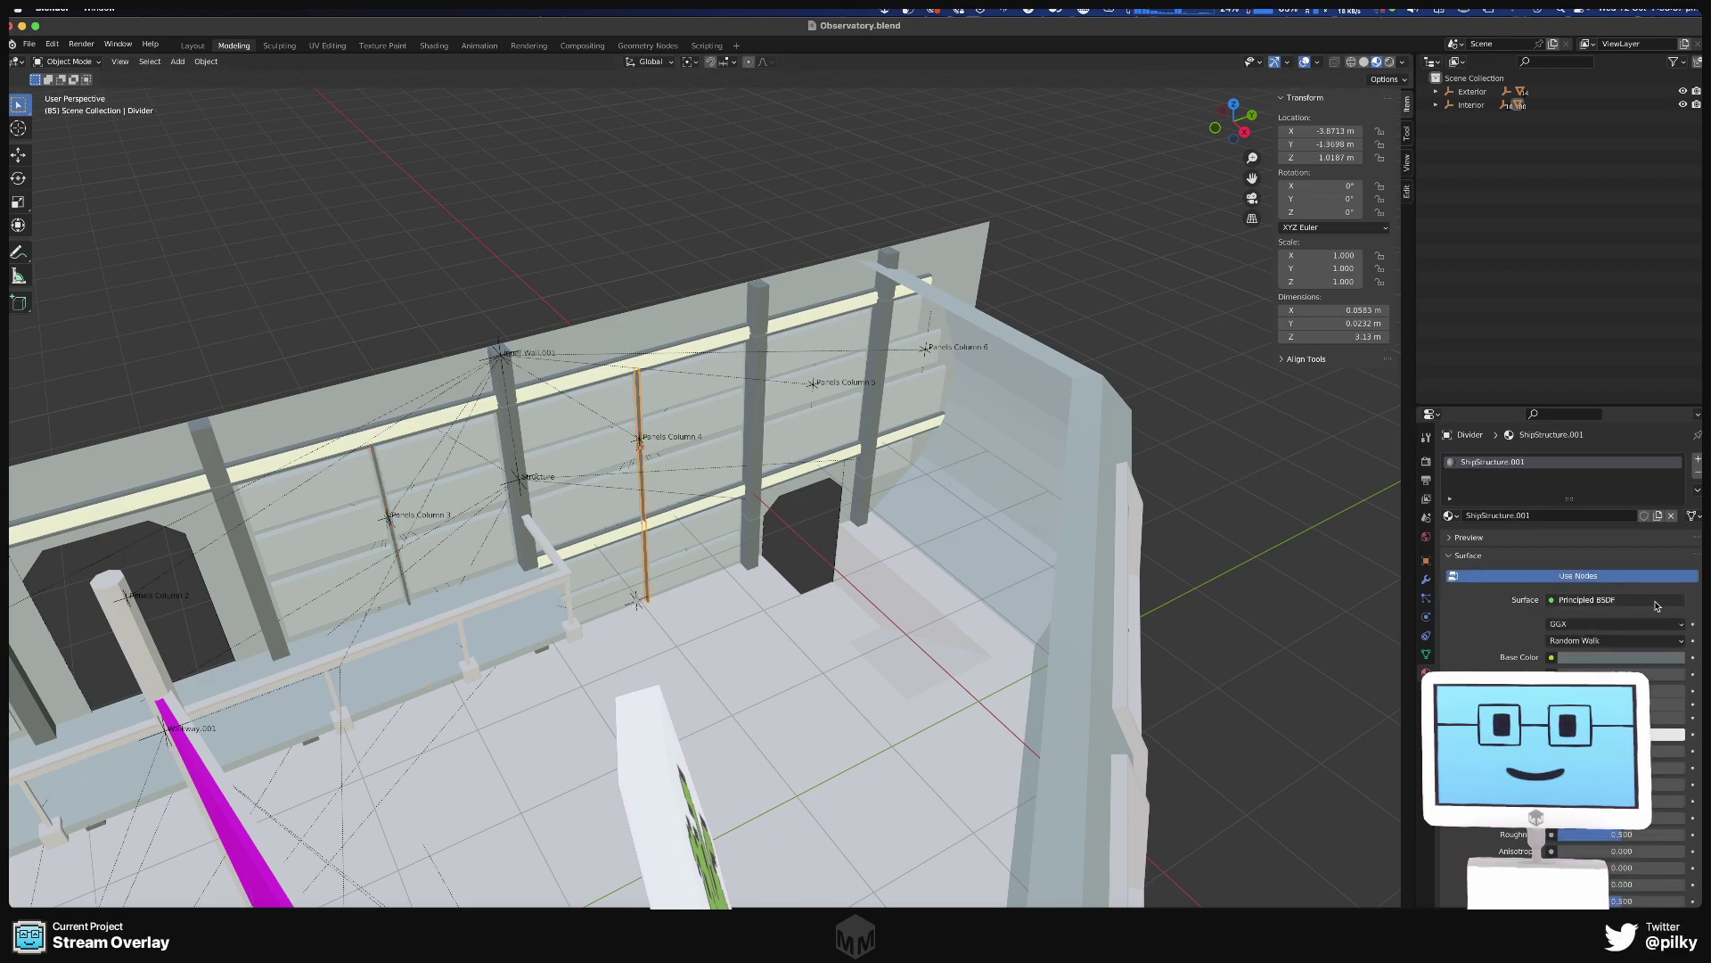
pyautogui.click(1451, 515)
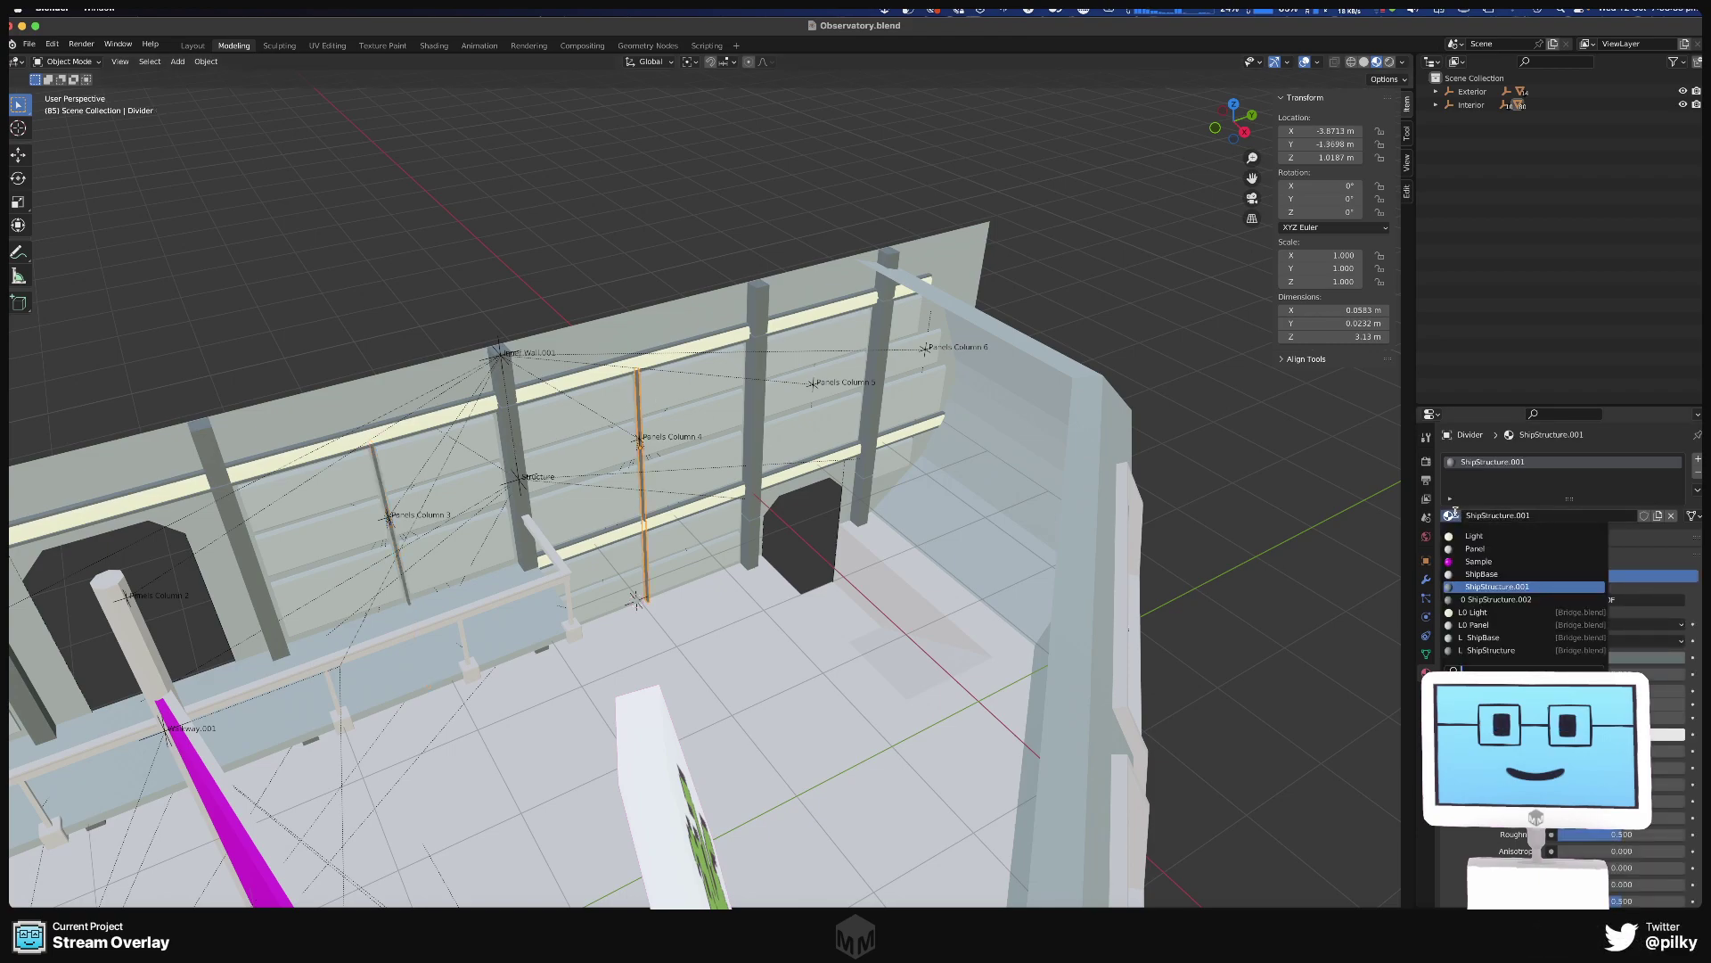
pyautogui.click(1514, 652)
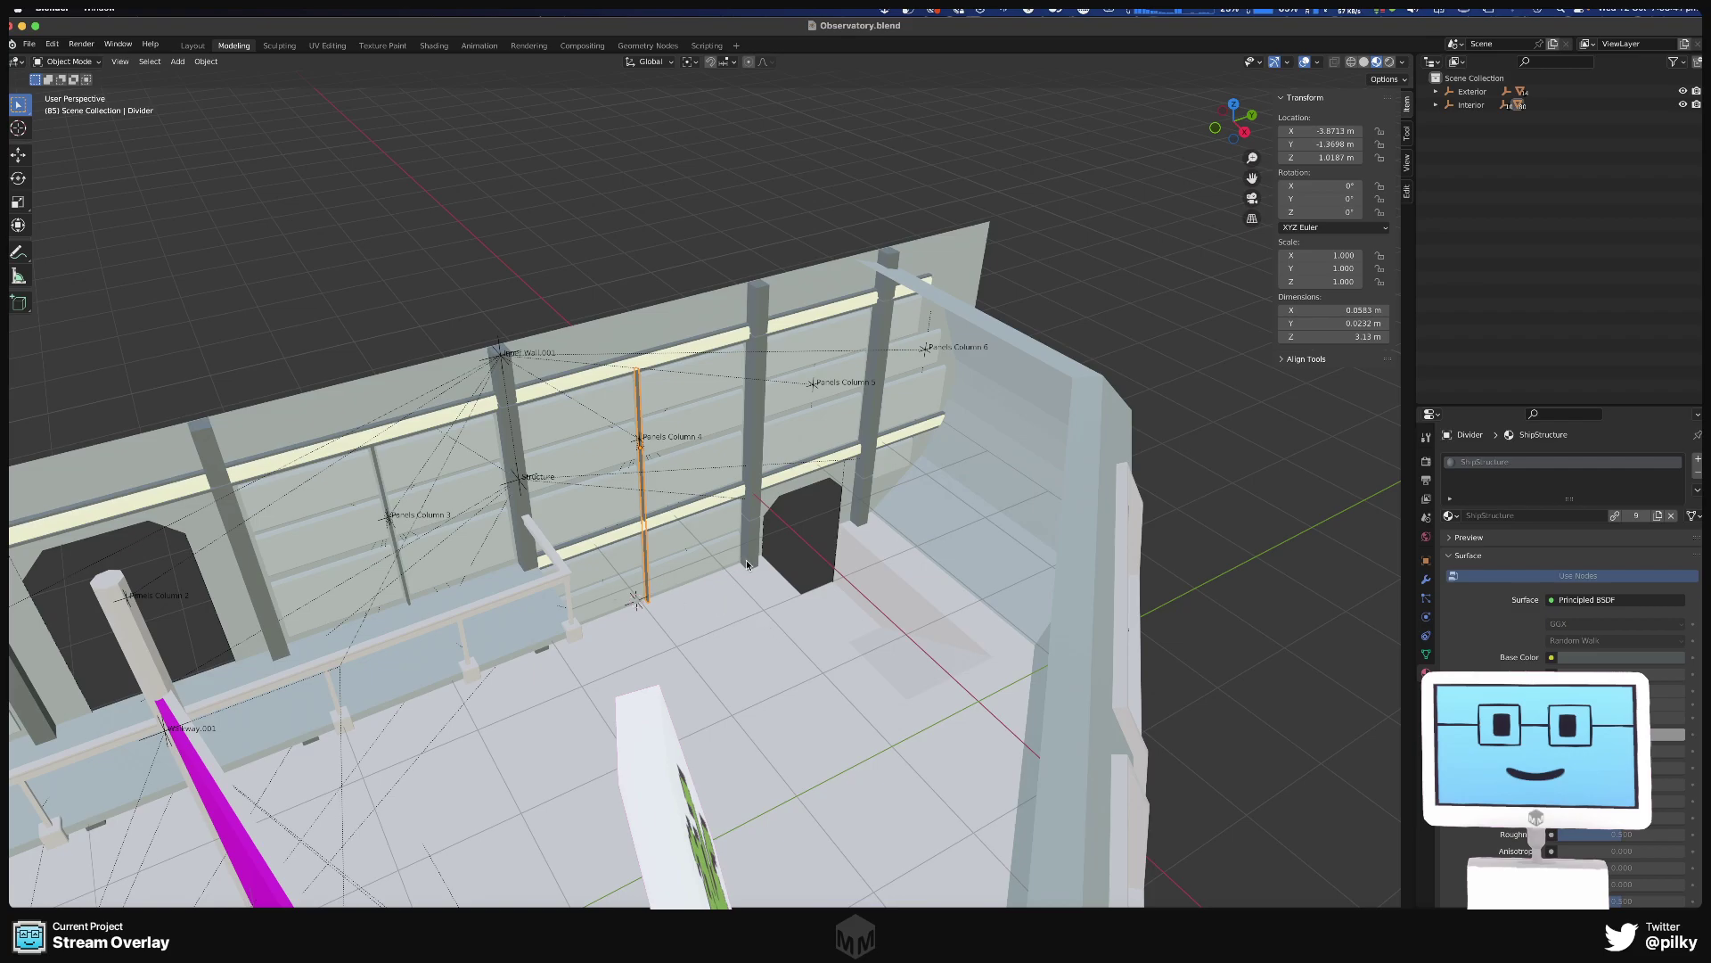
# Examine the back wall from several angles and check which materials Pillar 4 and Divider.001 use.
pyautogui.moveTo(746, 560); pyautogui.dragTo(731, 642, button='middle')
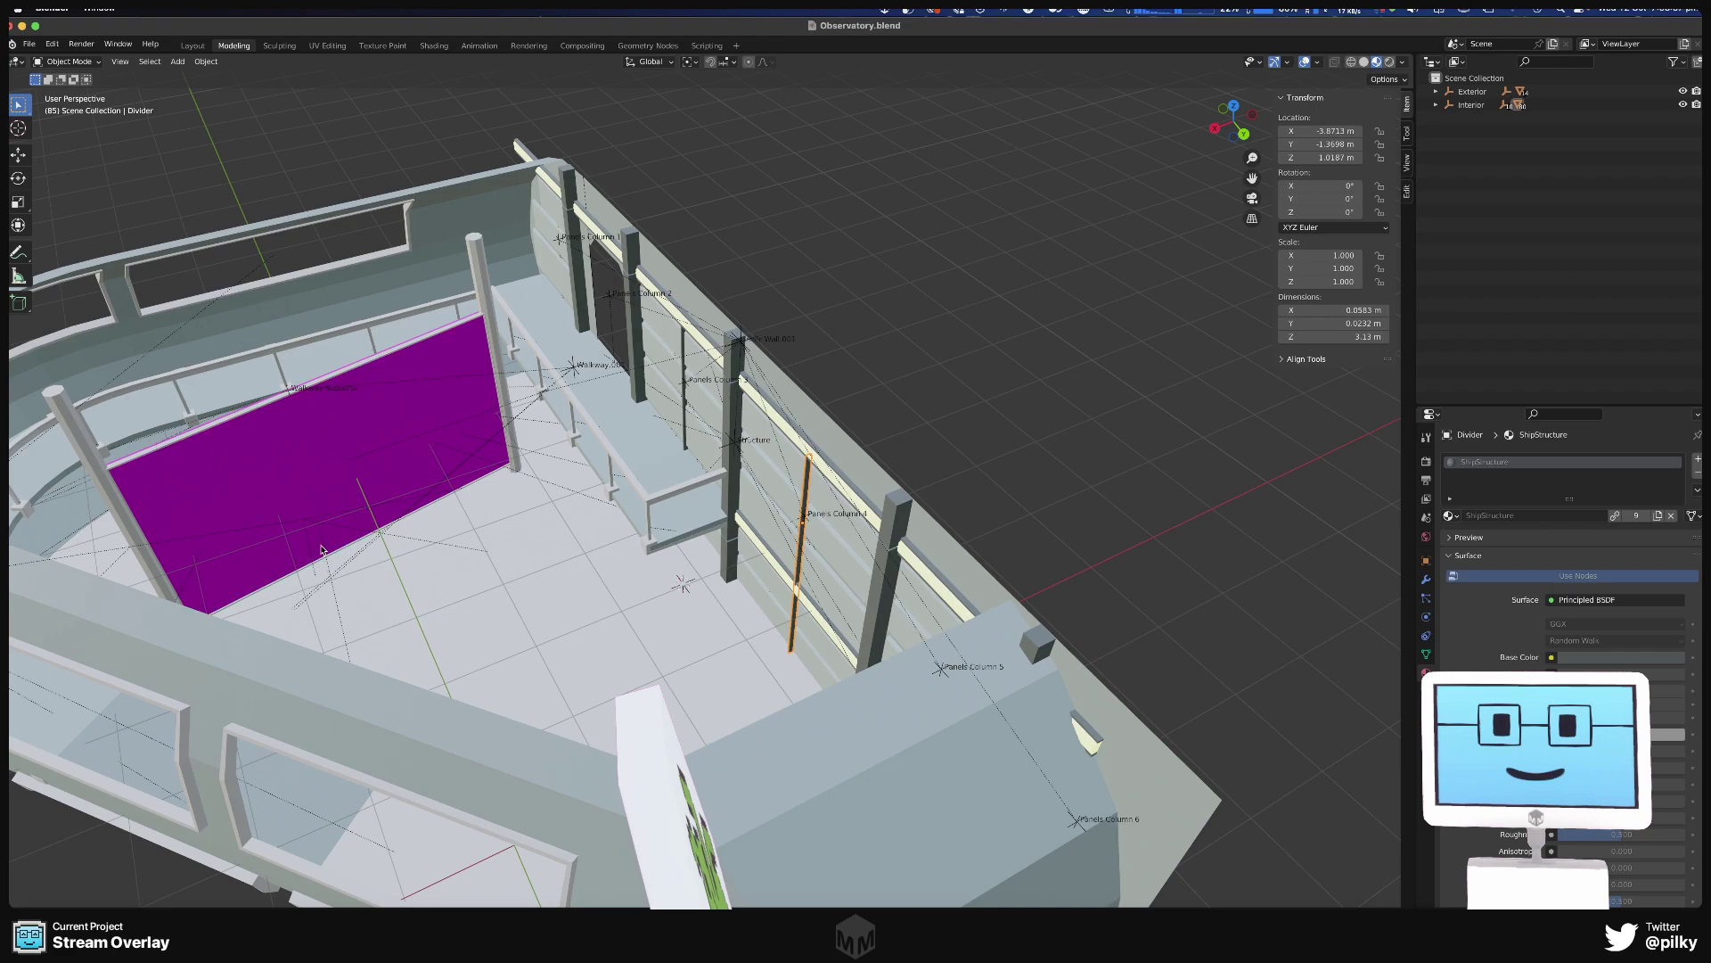
pyautogui.moveTo(316, 533); pyautogui.dragTo(481, 485, button='middle')
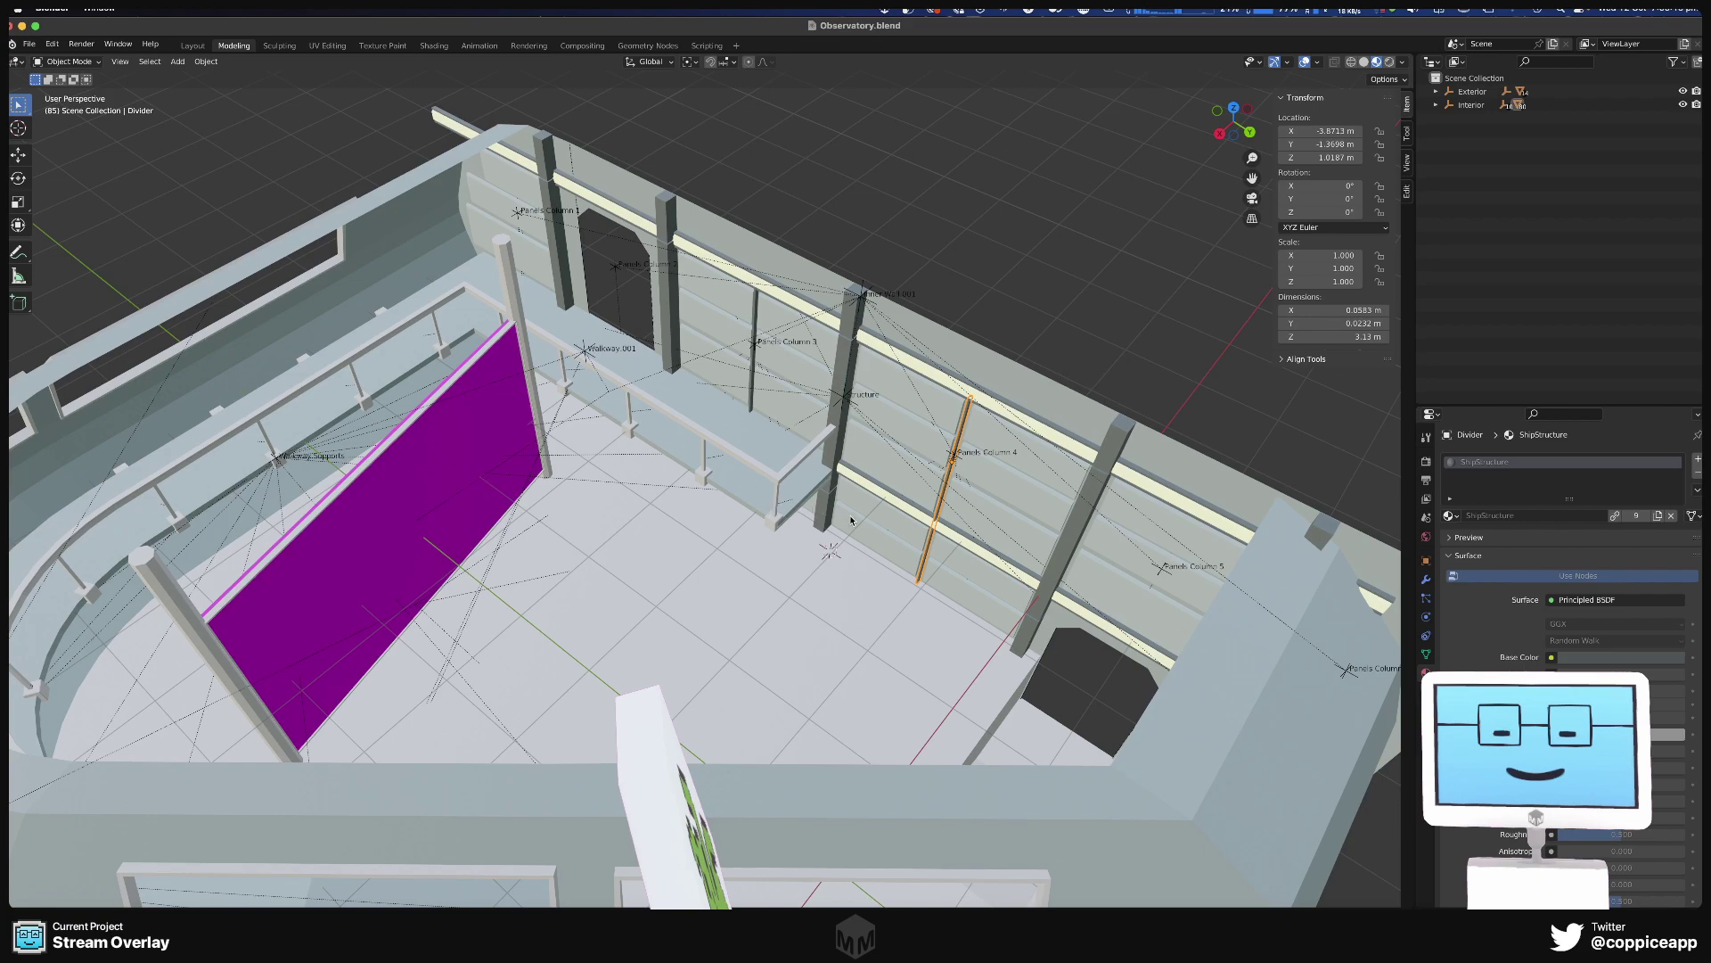
pyautogui.moveTo(781, 505); pyautogui.dragTo(888, 502, button='middle')
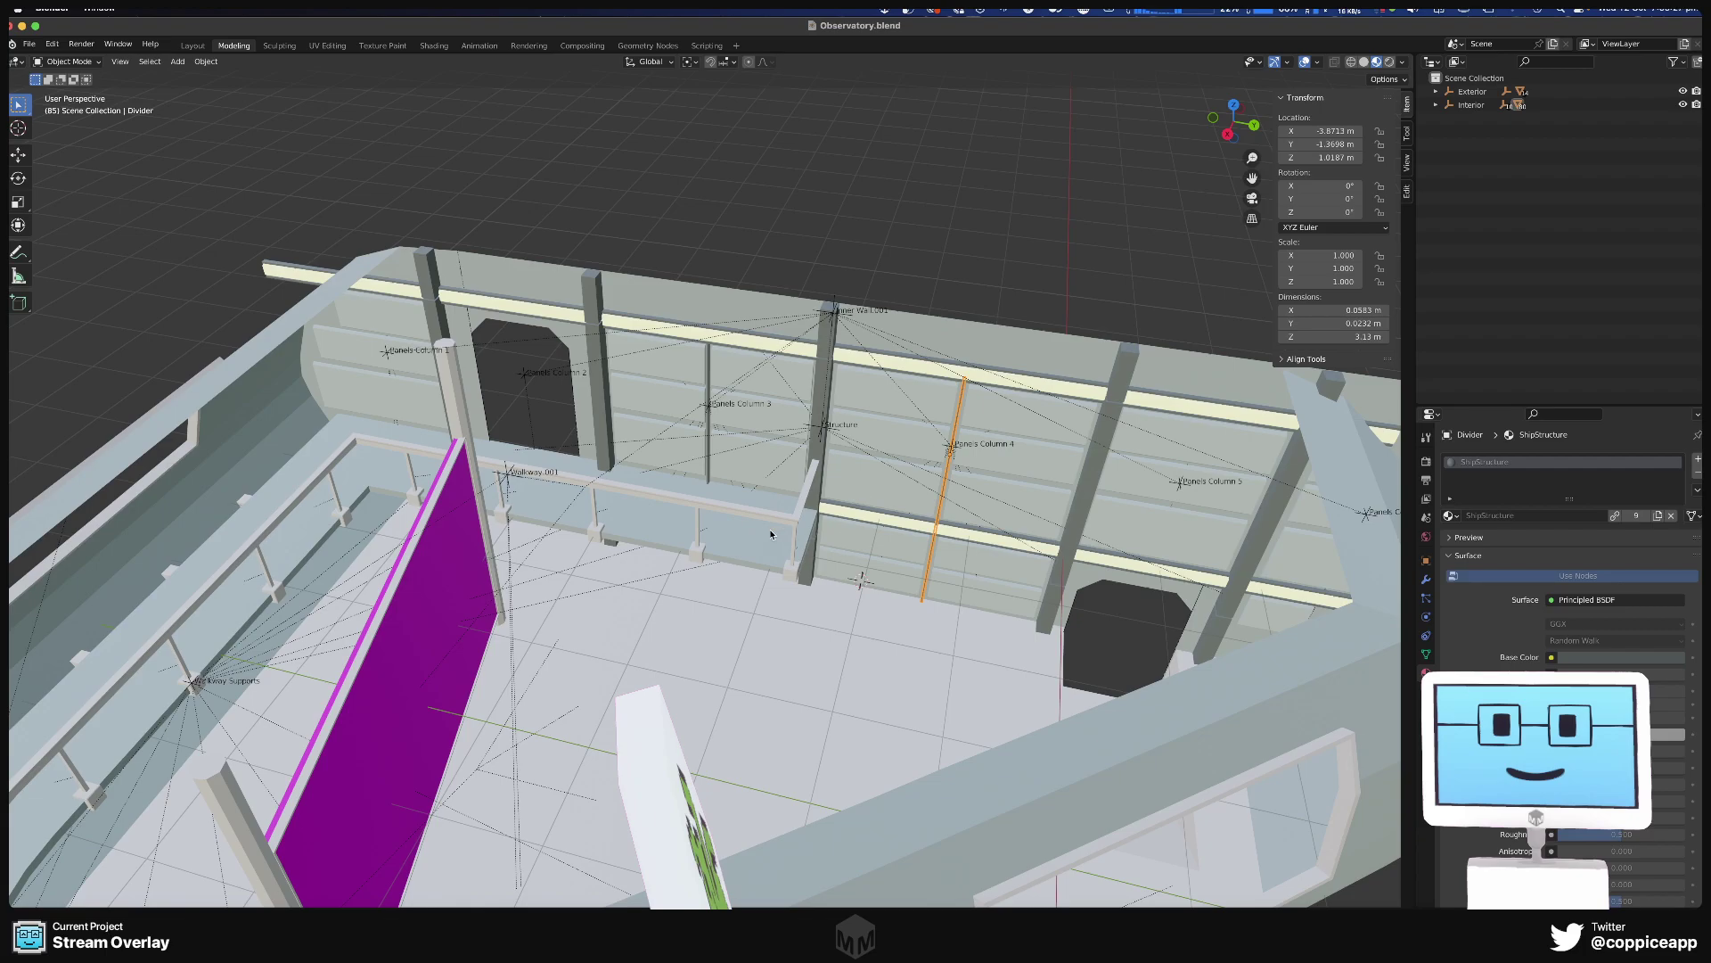
pyautogui.keyDown('shift'); pyautogui.moveTo(571, 523); pyautogui.dragTo(472, 535, button='middle'); pyautogui.keyUp('shift')
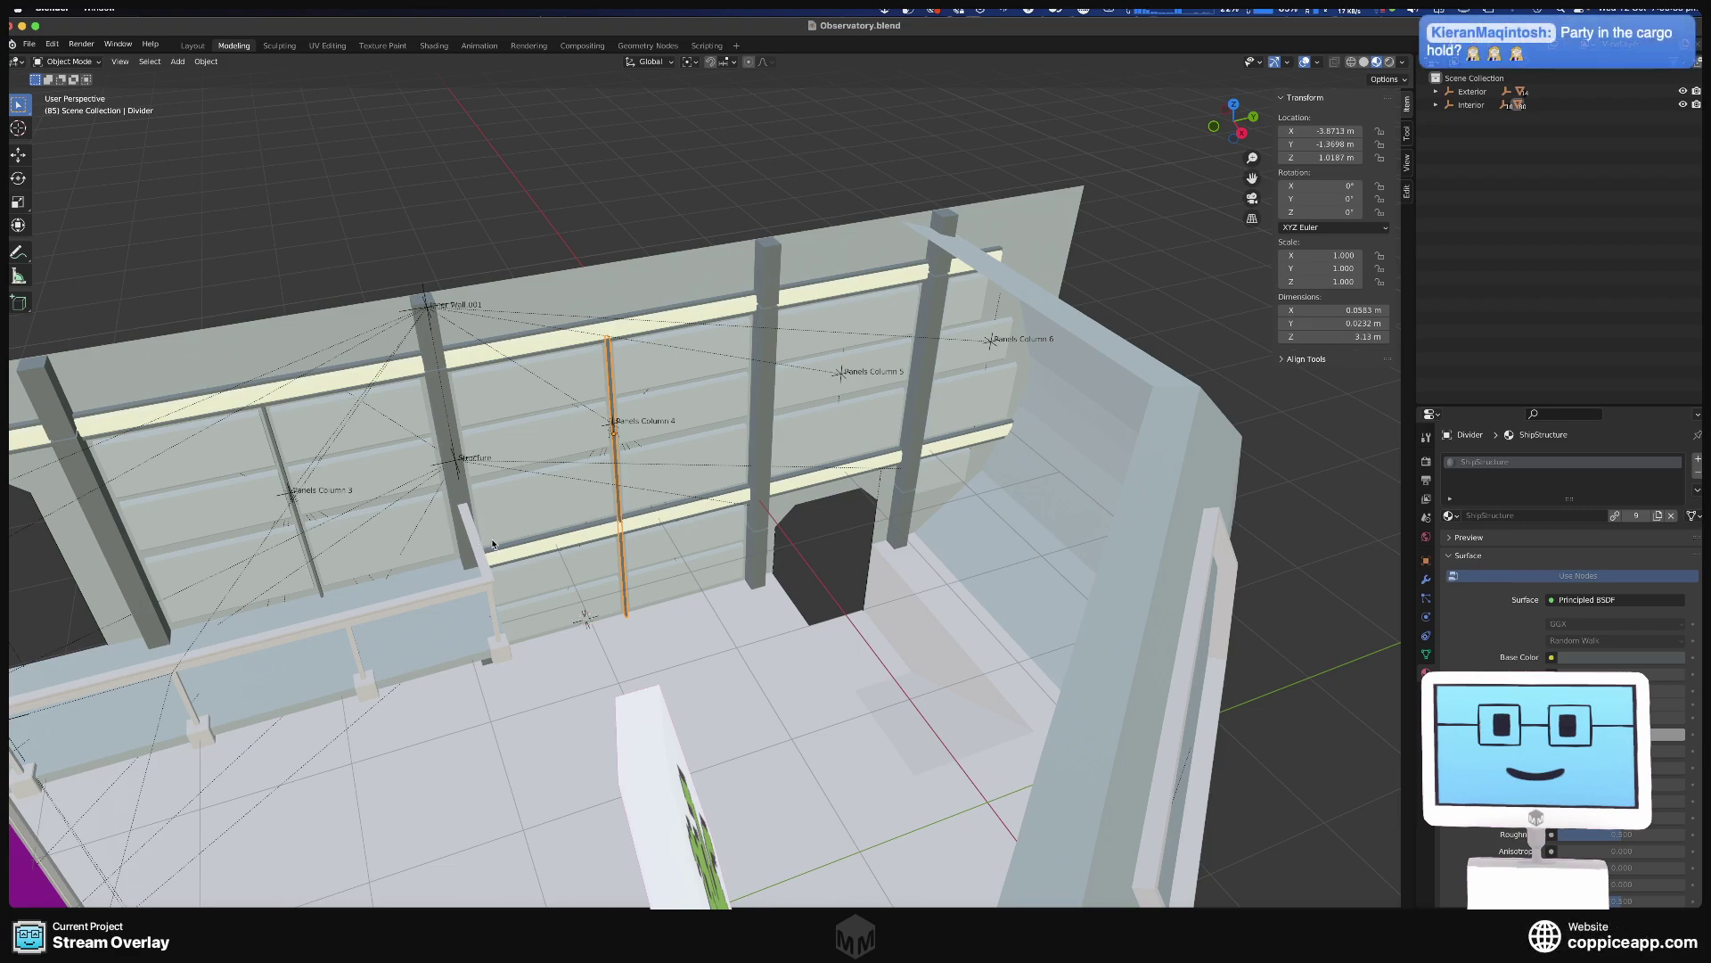
pyautogui.moveTo(814, 441); pyautogui.dragTo(751, 432, button='middle')
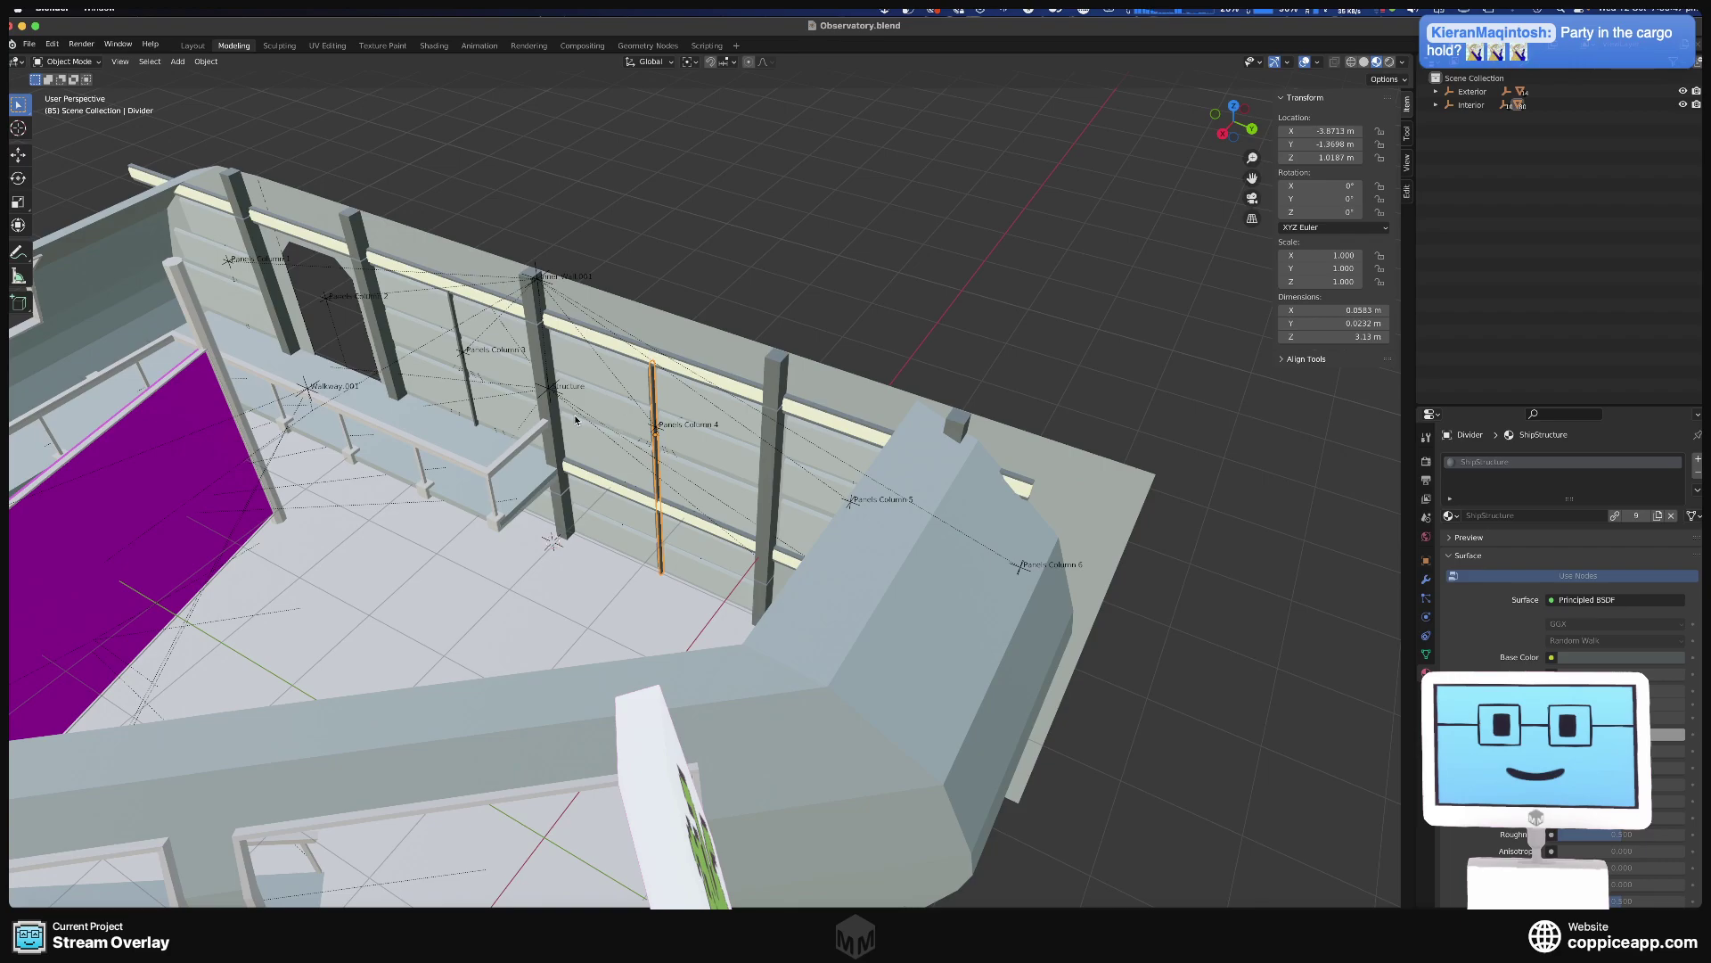
pyautogui.moveTo(576, 419); pyautogui.dragTo(542, 518, button='middle')
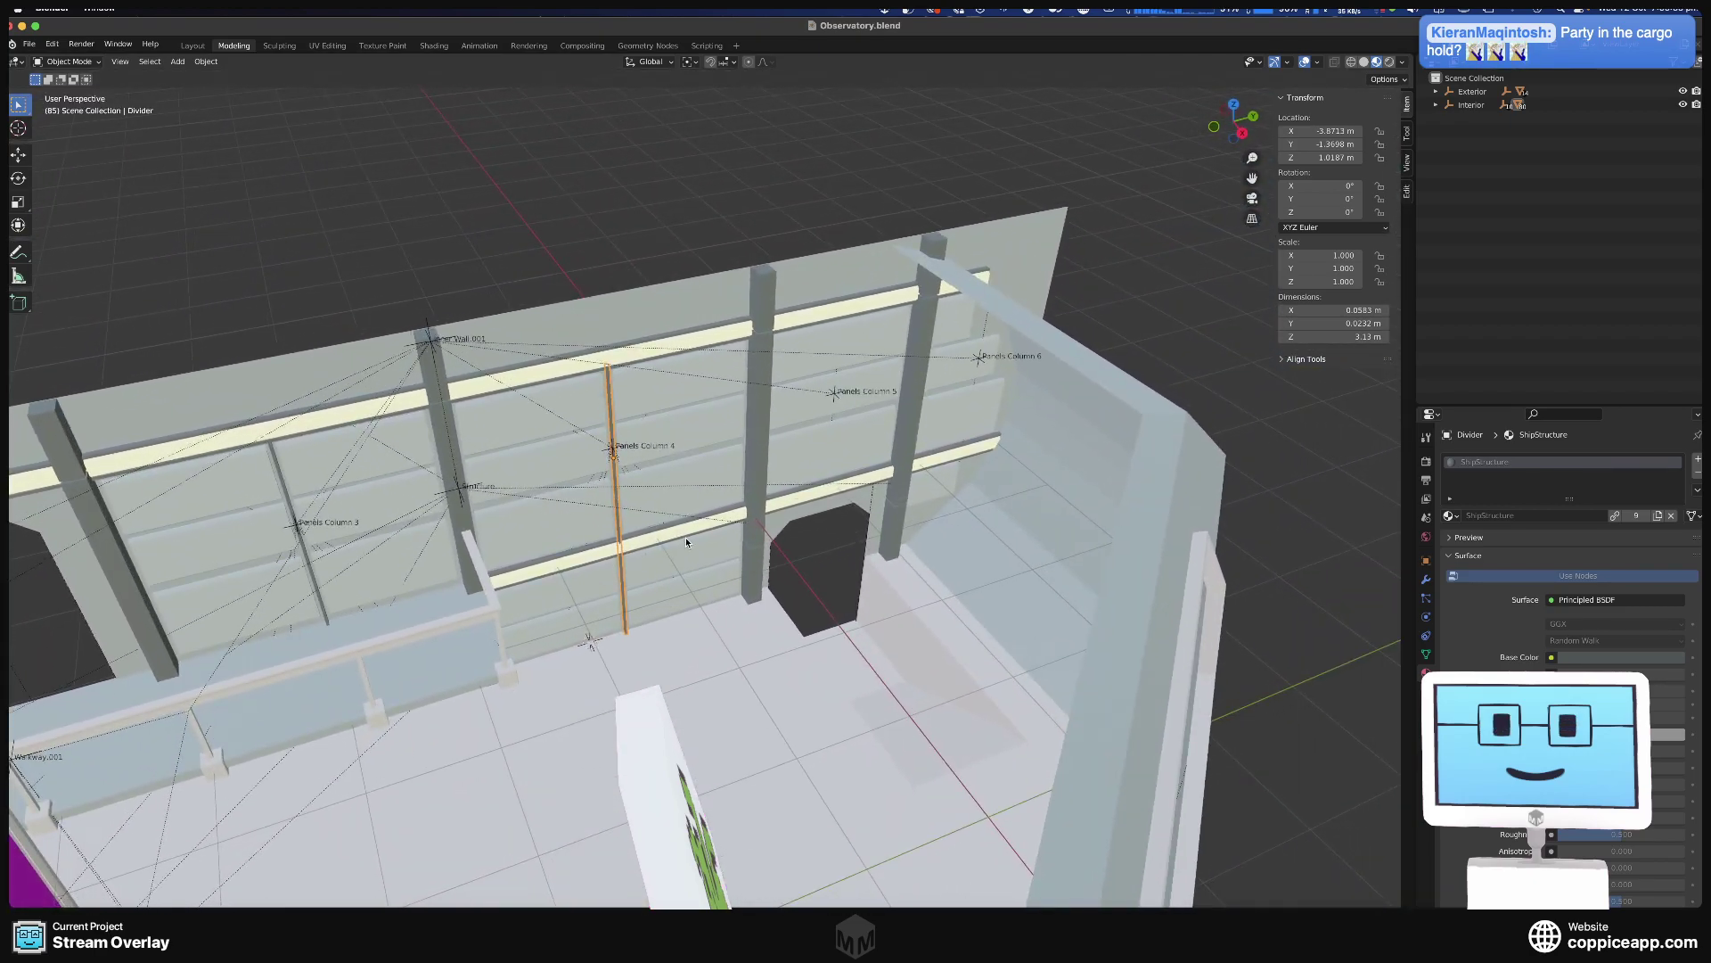
pyautogui.moveTo(687, 541)
pyautogui.mouseDown(button='middle')
pyautogui.moveTo(724, 510)
pyautogui.moveTo(712, 529)
pyautogui.mouseUp(button='middle')
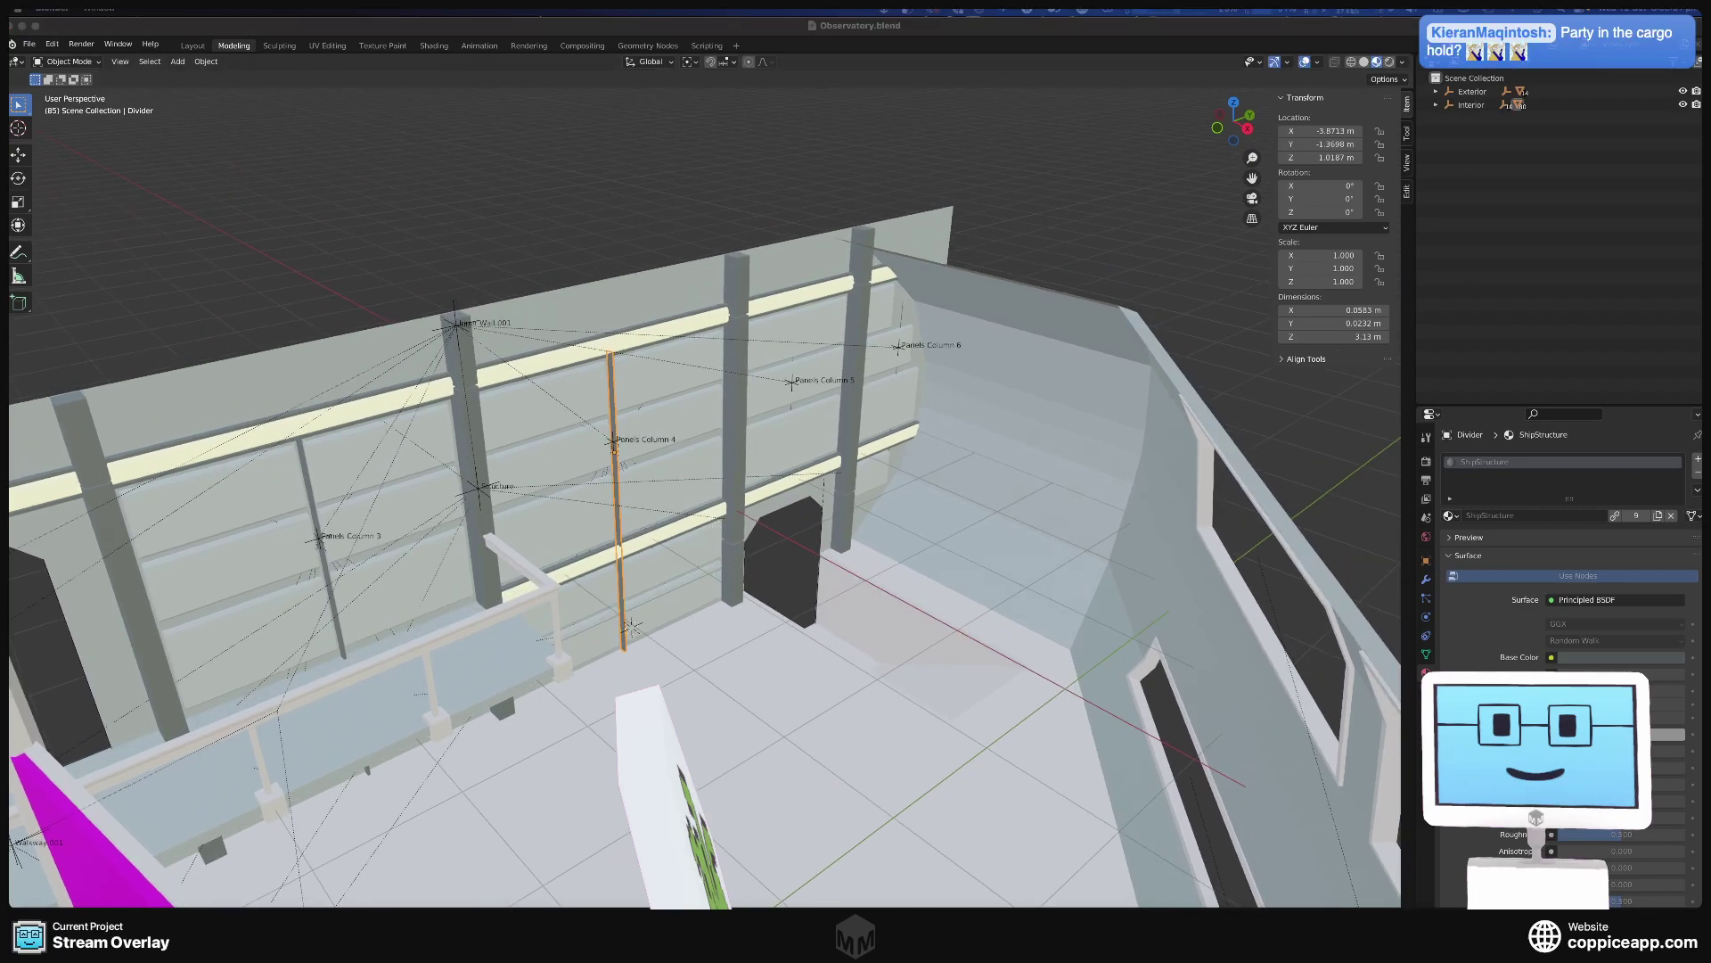
pyautogui.moveTo(544, 625); pyautogui.dragTo(731, 568, button='middle')
pyautogui.click(733, 567)
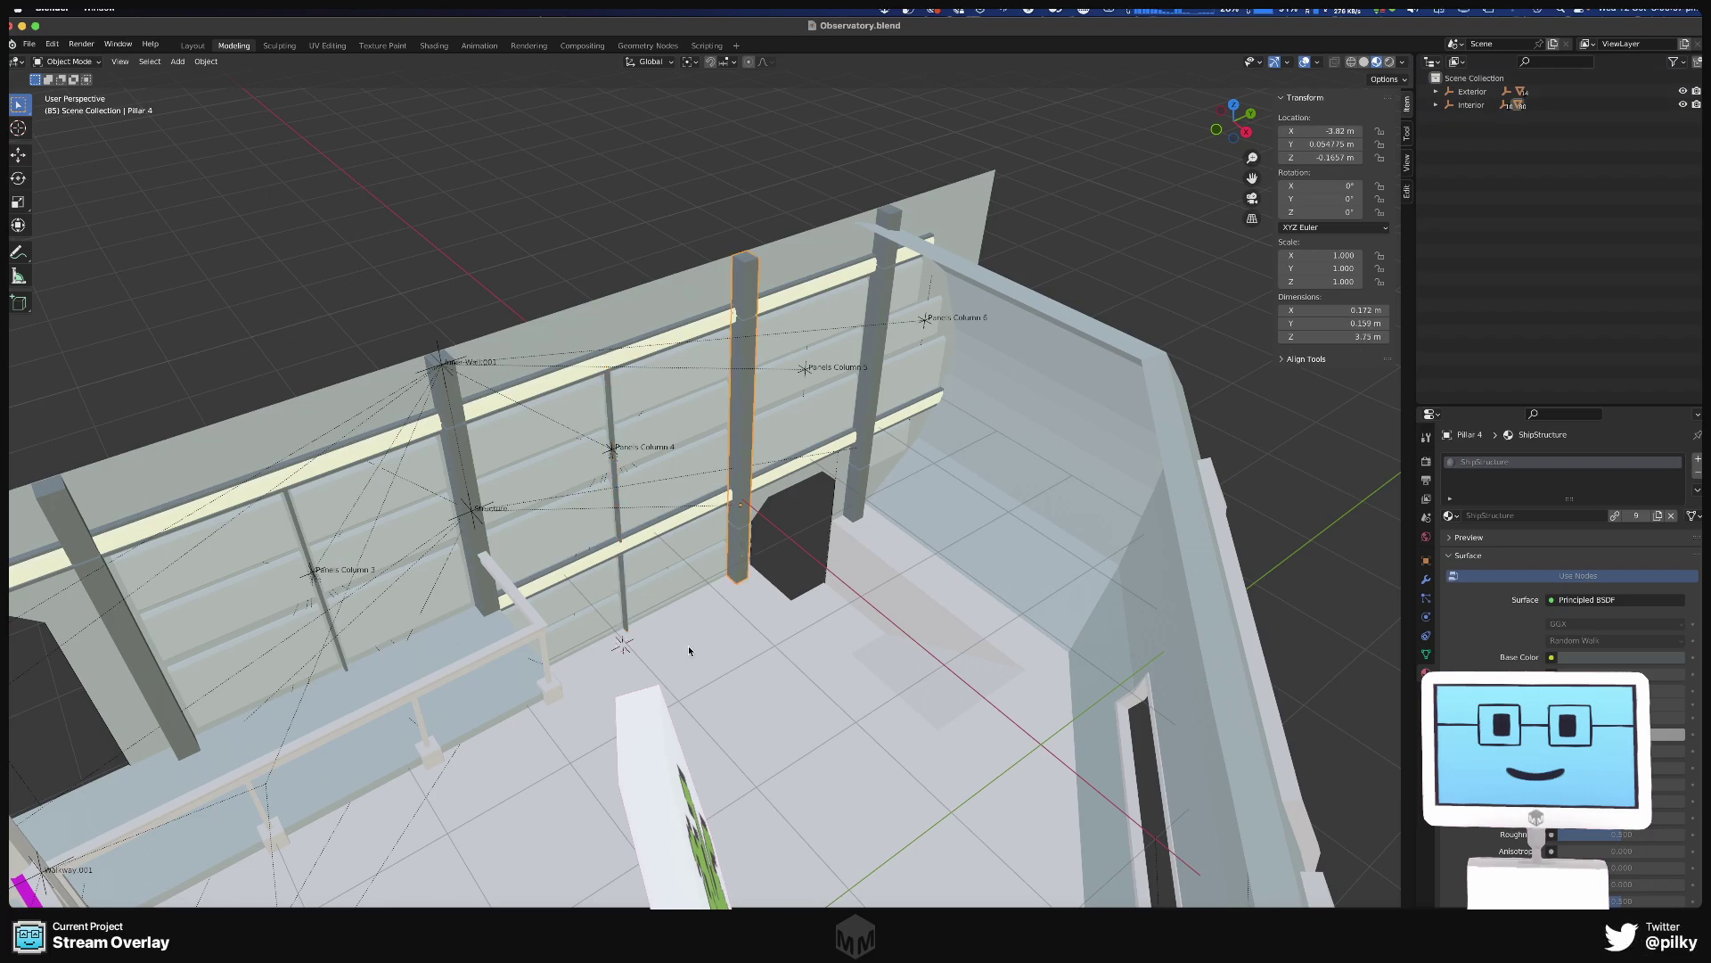
pyautogui.moveTo(688, 646); pyautogui.dragTo(804, 485, button='middle')
pyautogui.click(804, 485)
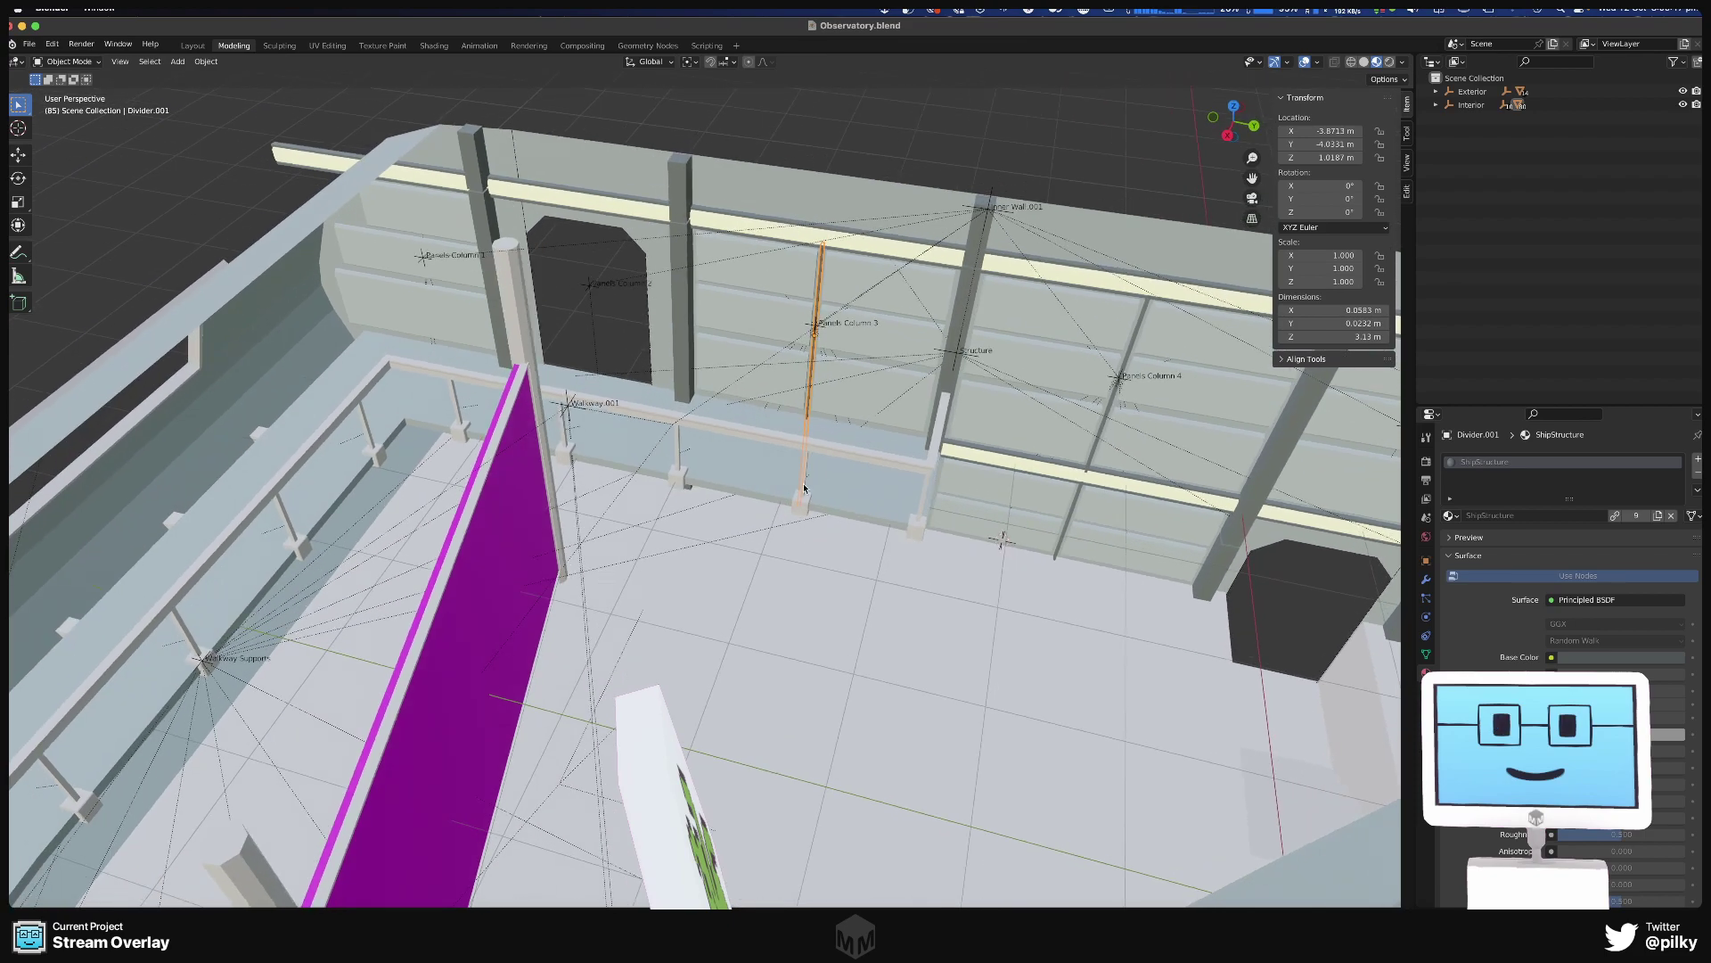
pyautogui.click(1451, 515)
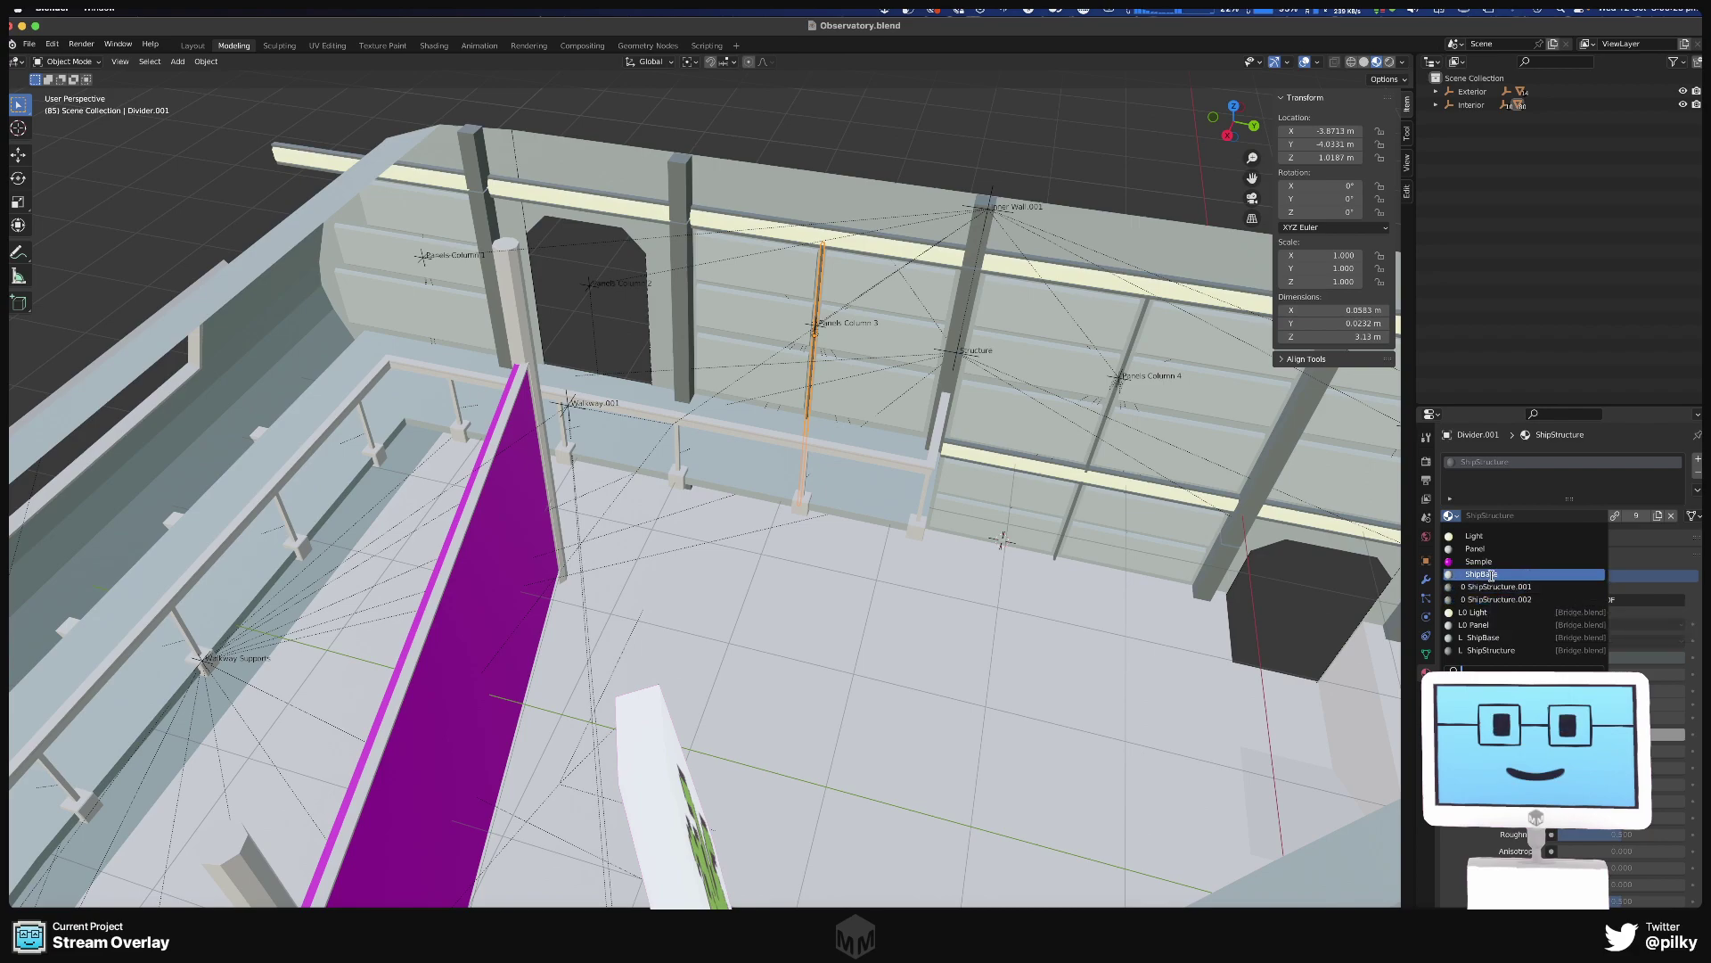
pyautogui.click(914, 208)
# Remove the Sample material slot from the Floor and replace its remaining material with the ShipBase linked from Bridge.blend.
pyautogui.click(941, 699)
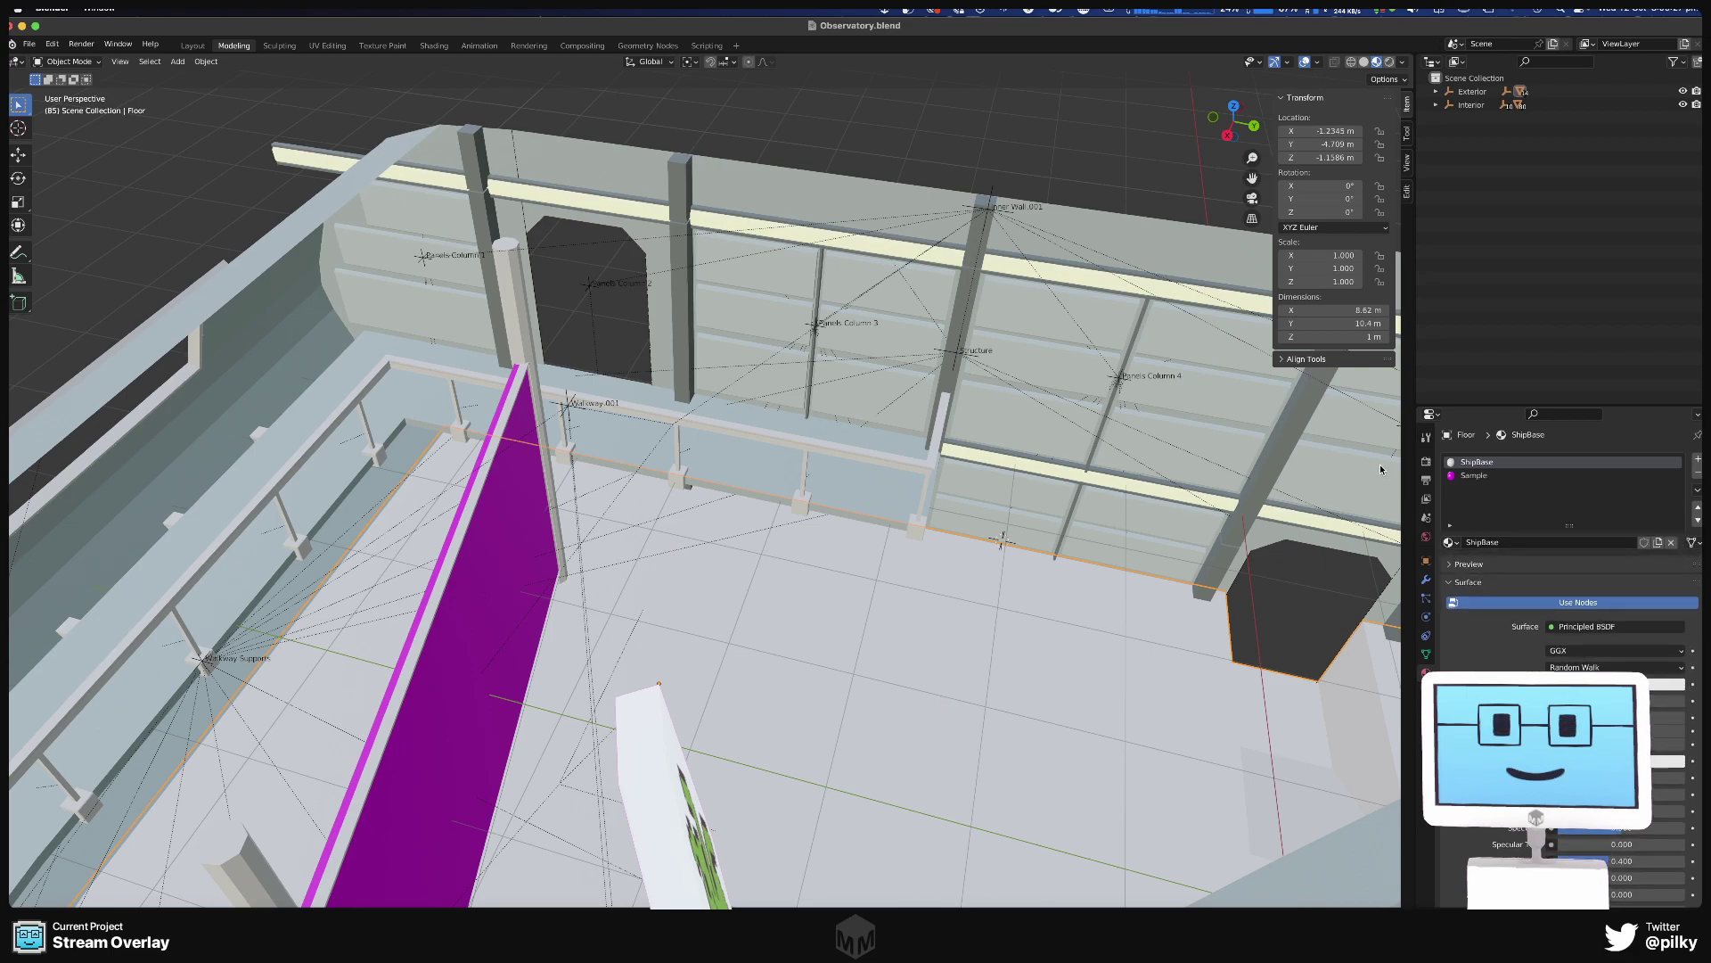
pyautogui.click(1473, 479)
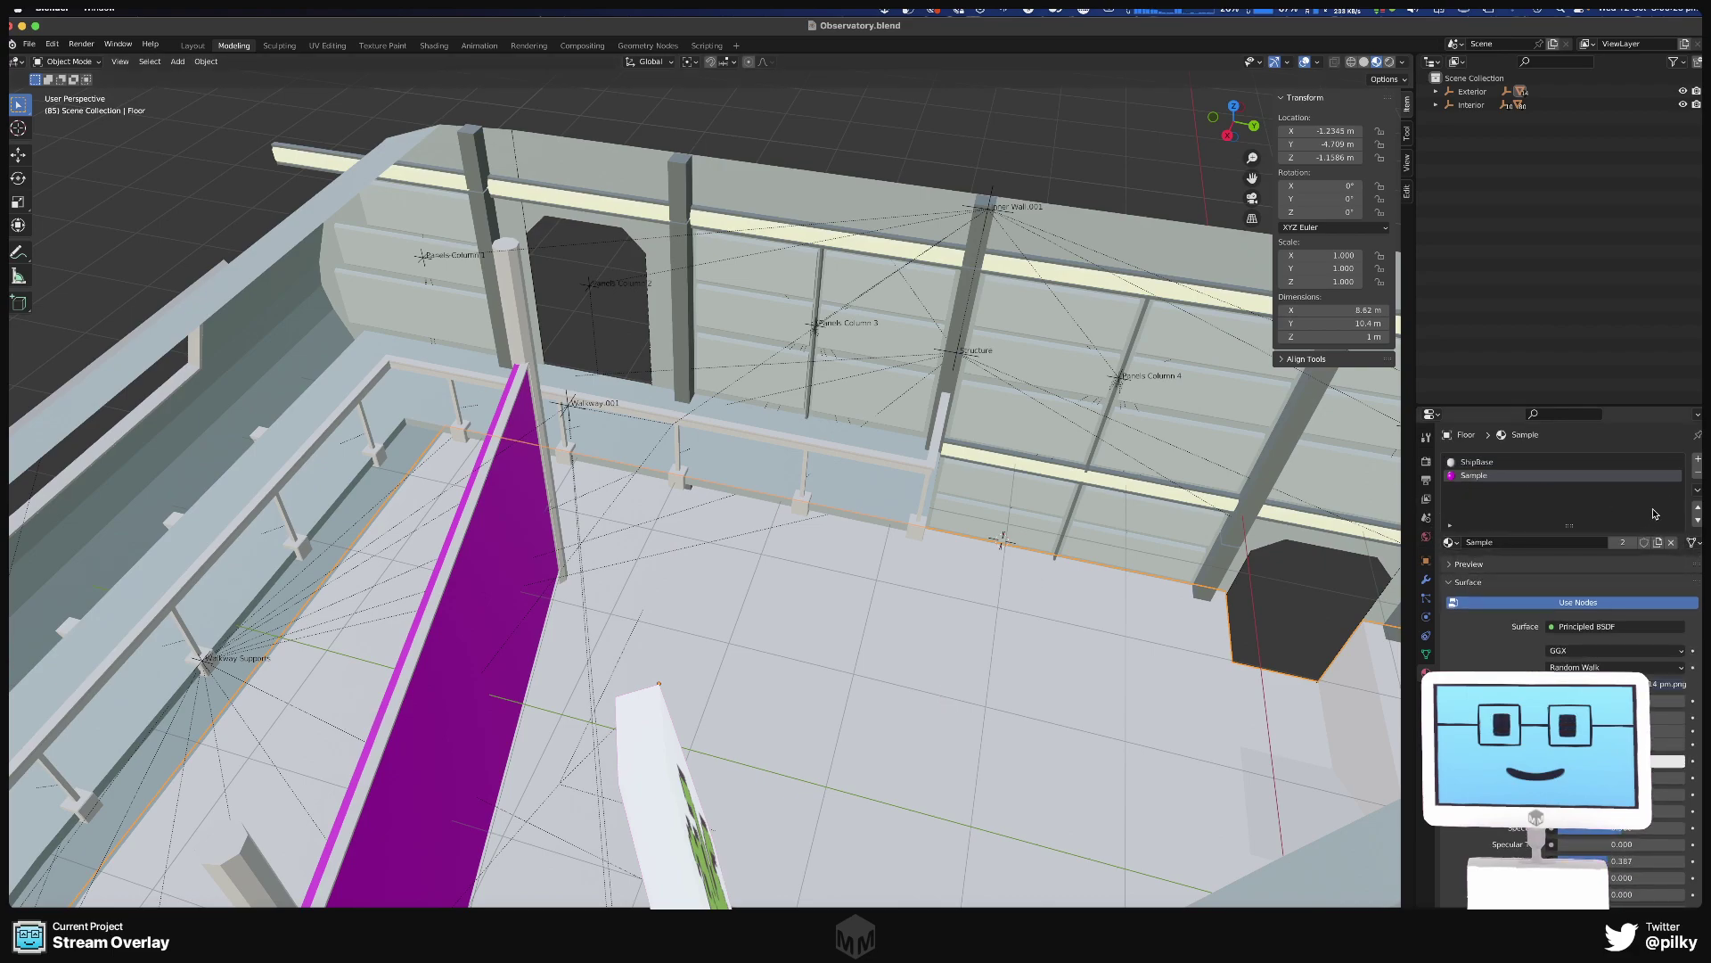
pyautogui.click(1697, 473)
pyautogui.click(1448, 515)
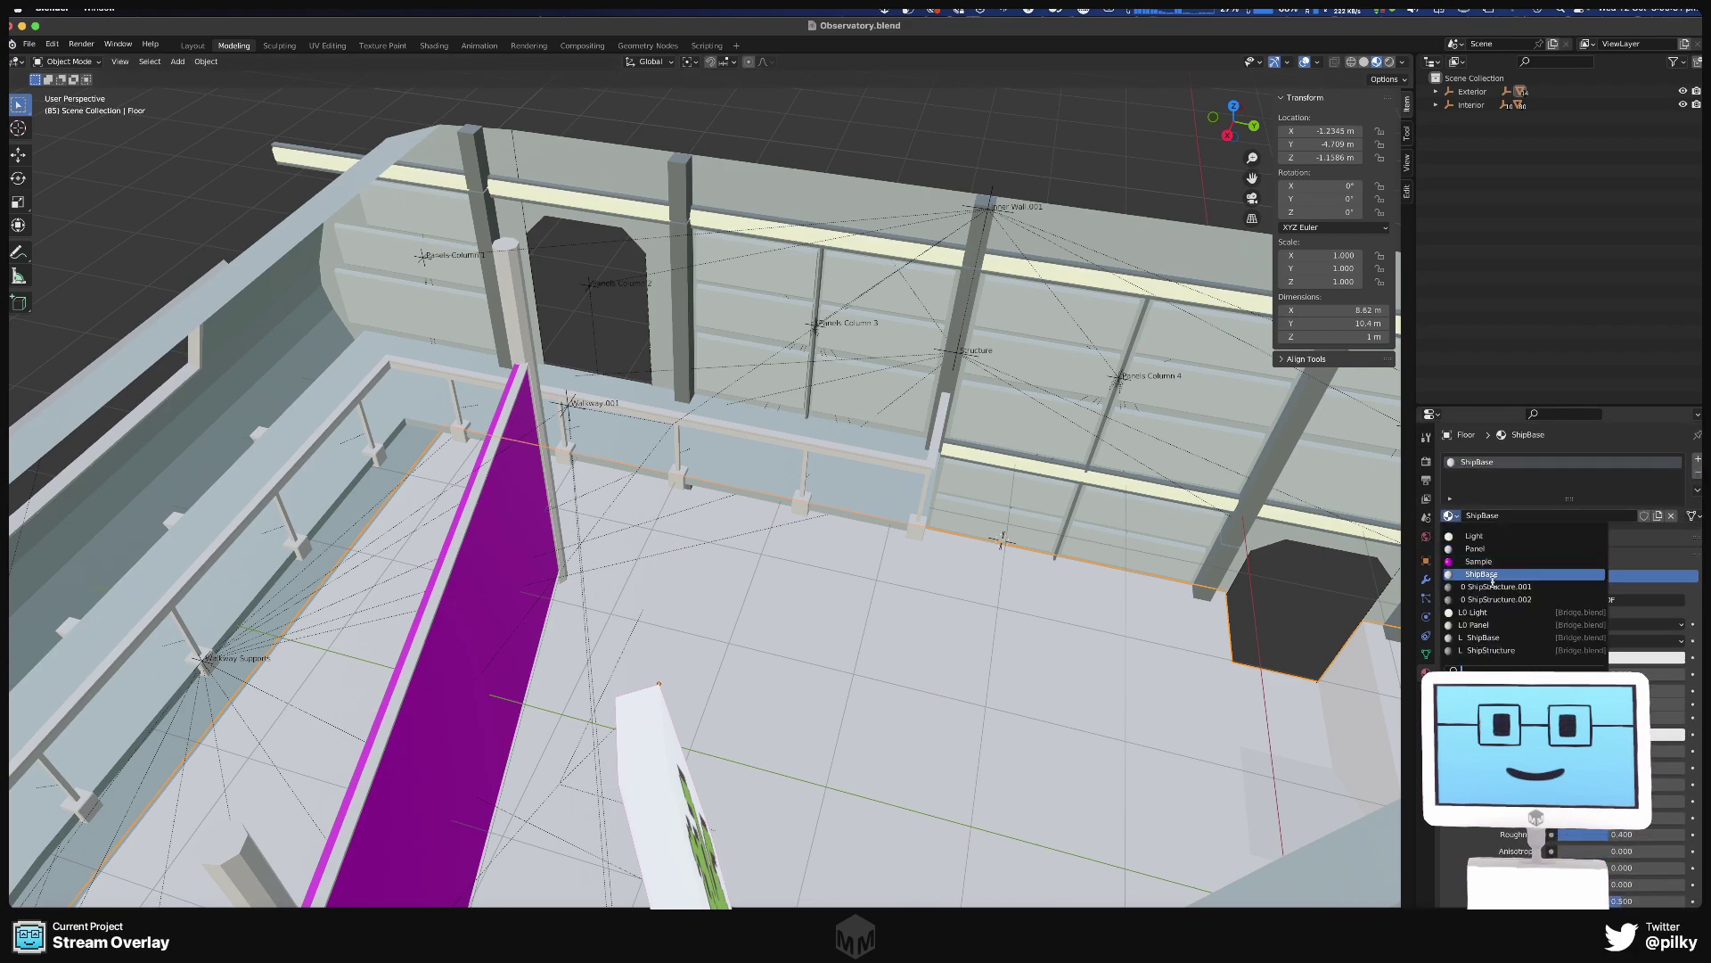
pyautogui.click(1516, 634)
pyautogui.scroll(-8, 972, 590)
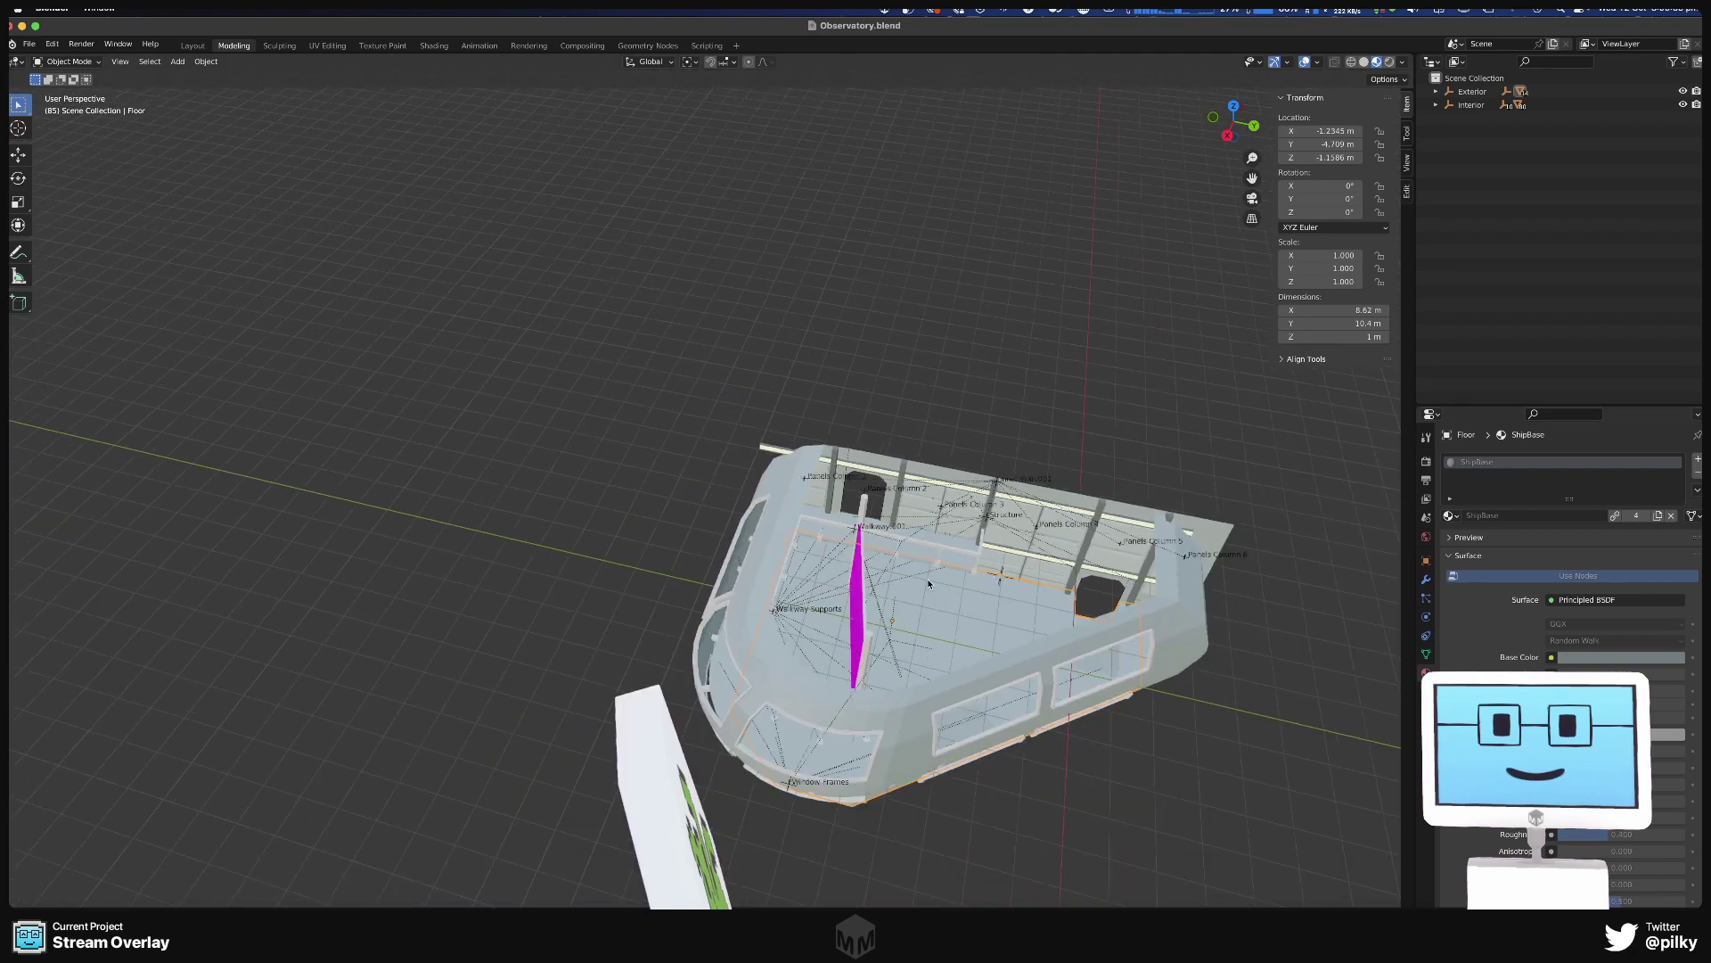
# Unhide the Roof, assign it the ShipBase material linked from Bridge.blend, and hide it again.
pyautogui.scroll(5, 1157, 453)
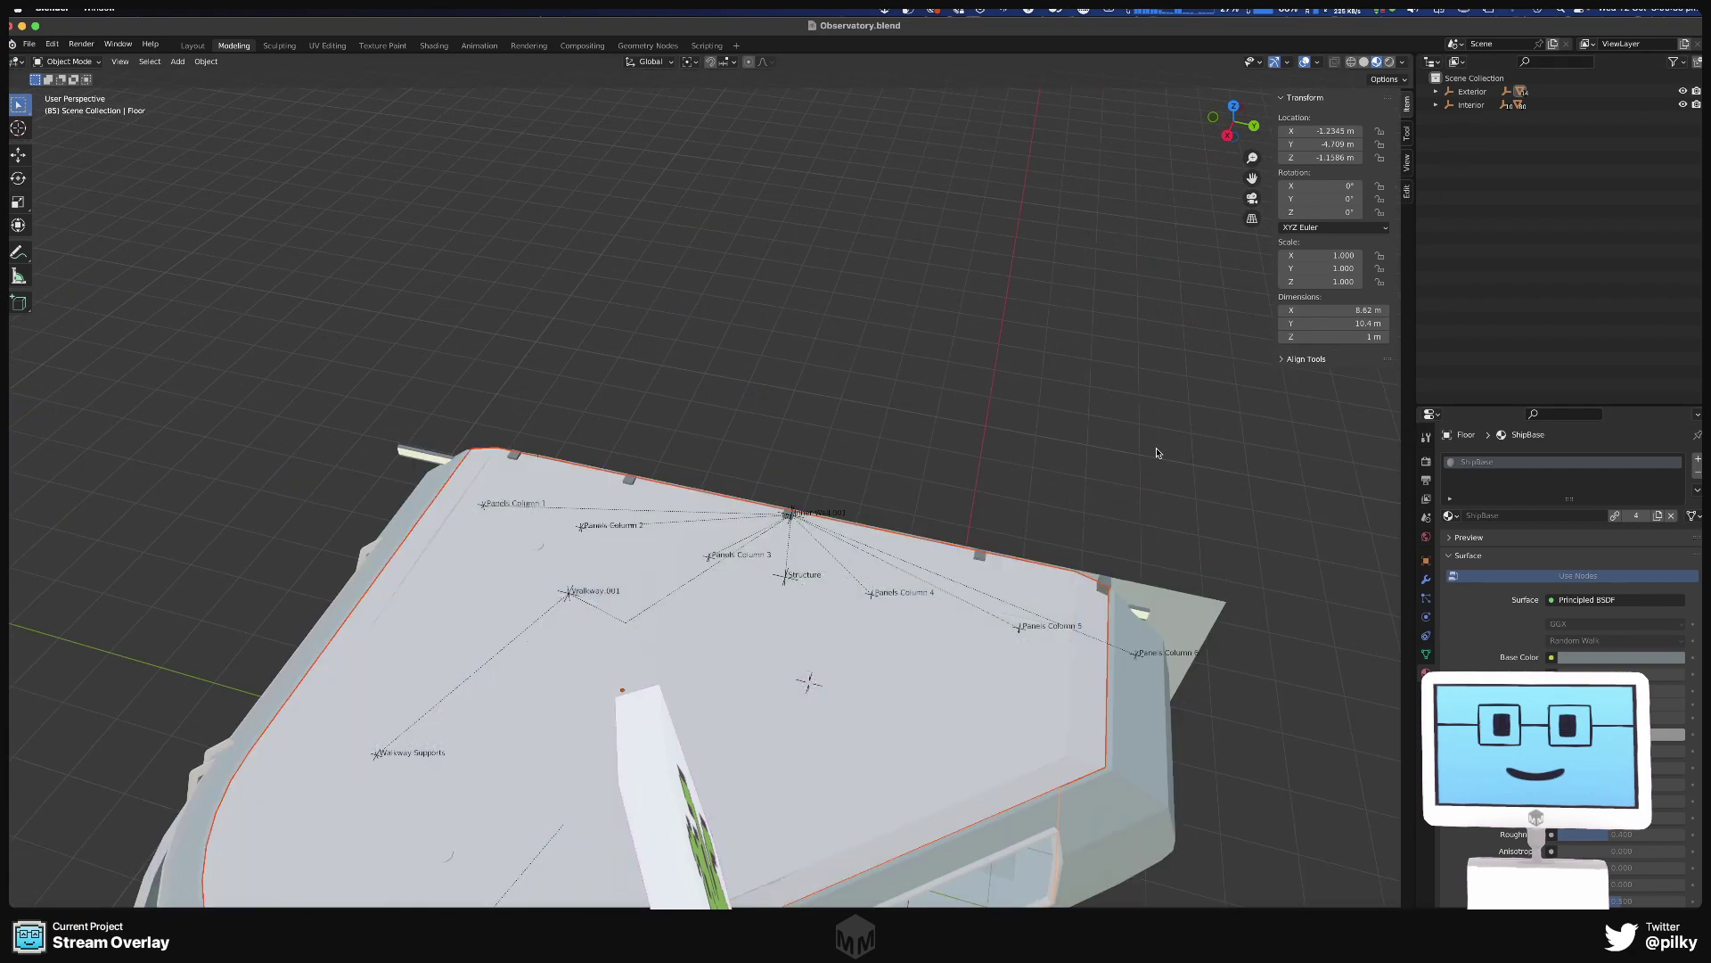
pyautogui.click(850, 754)
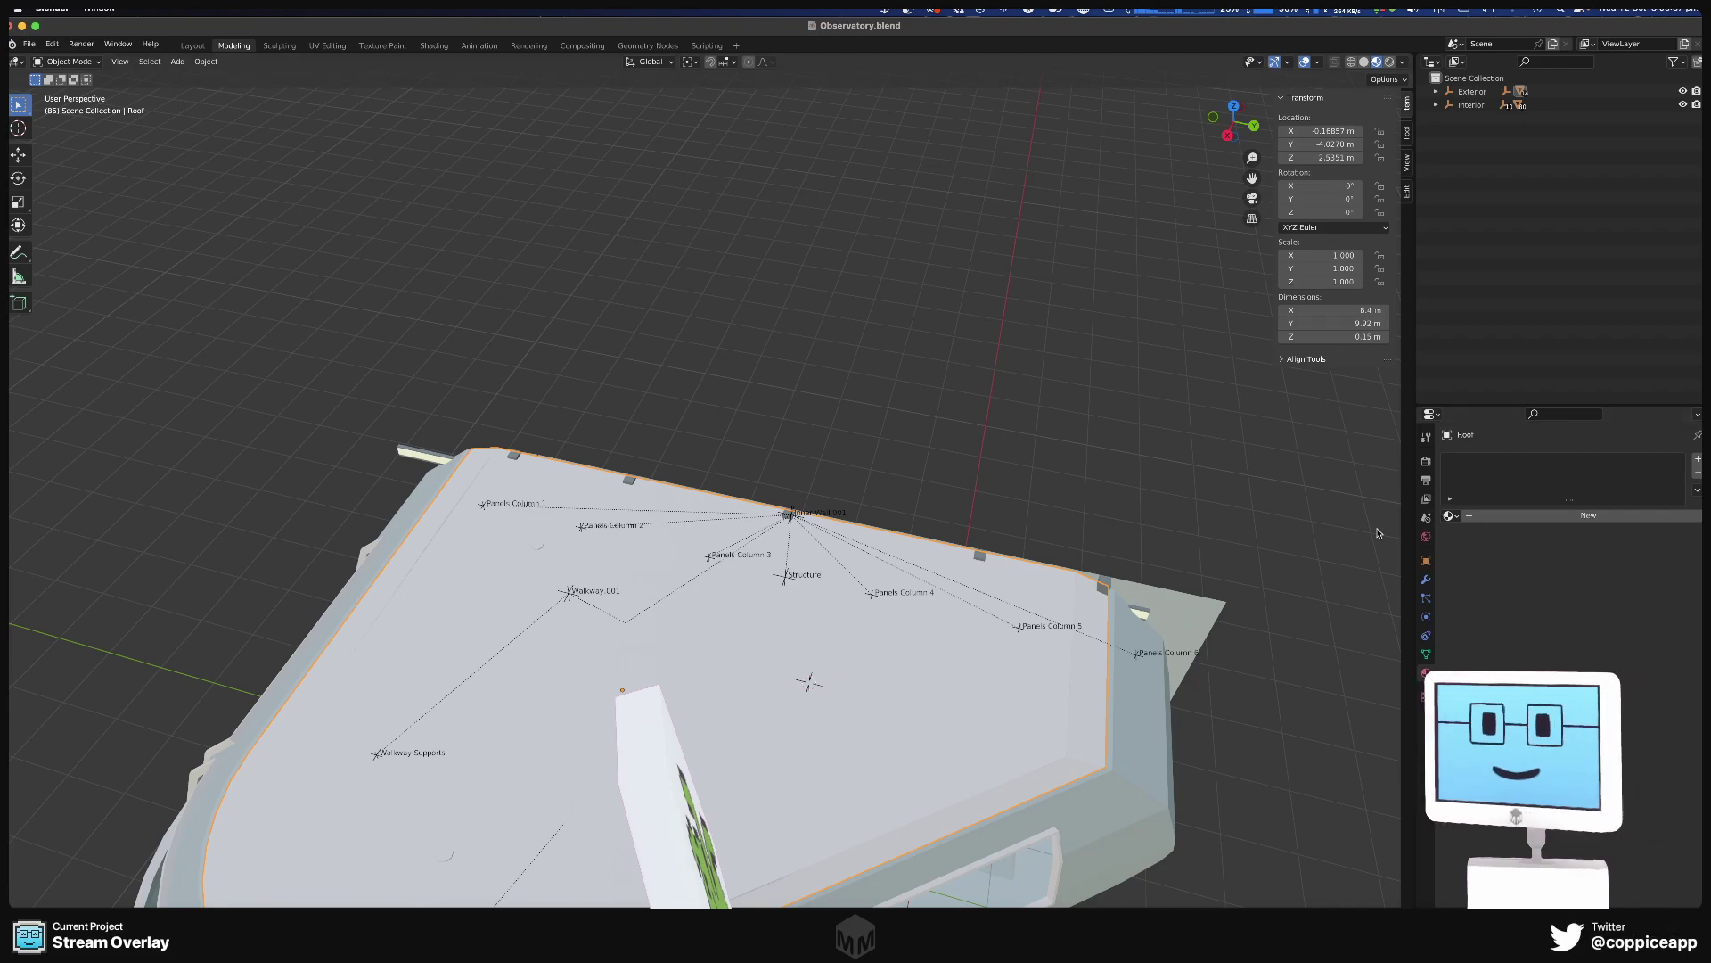
pyautogui.click(1450, 515)
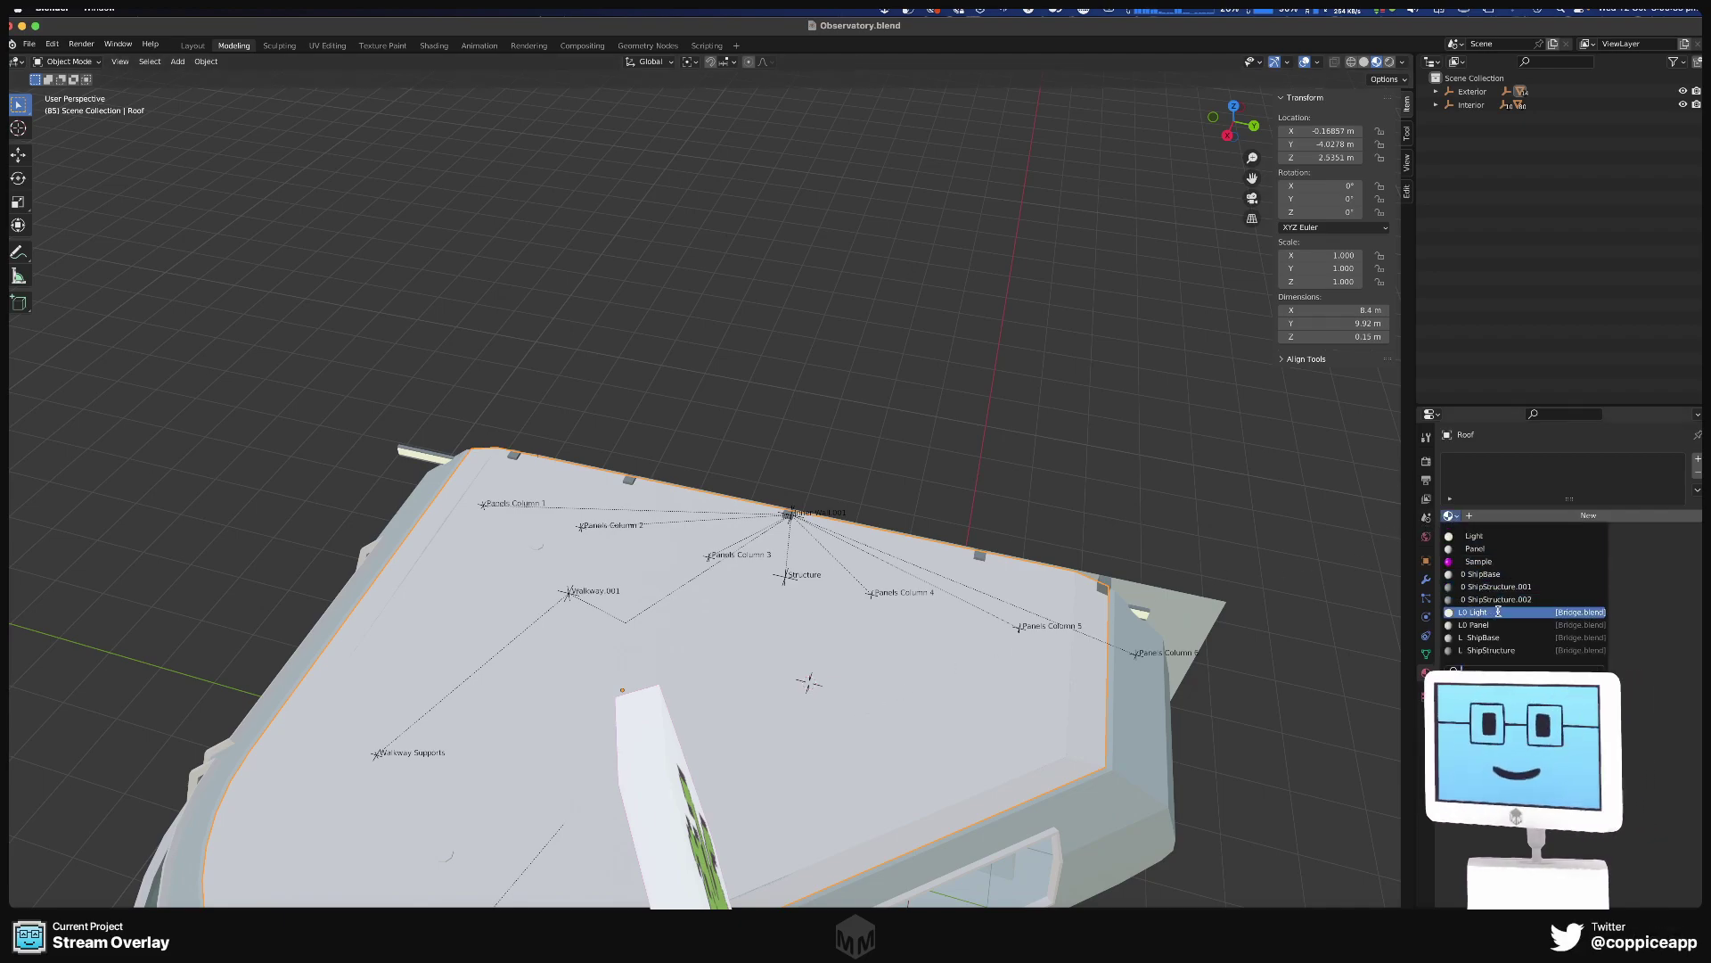
pyautogui.click(1509, 638)
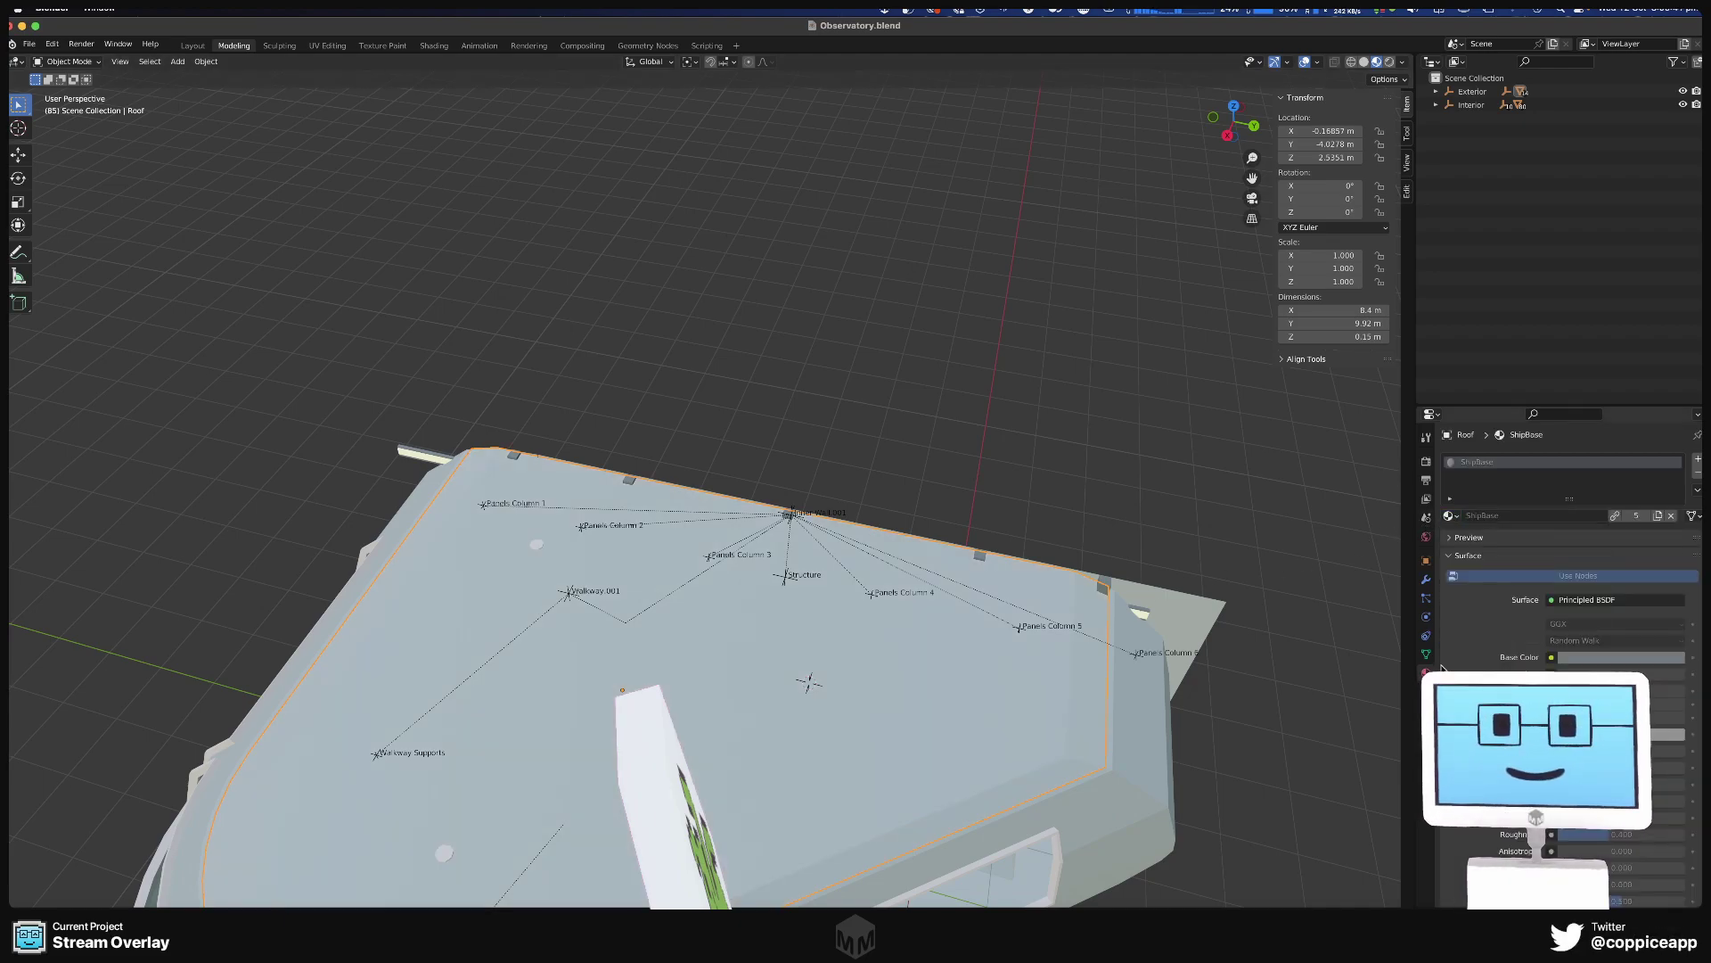
pyautogui.hscroll(-5, 1199, 708)
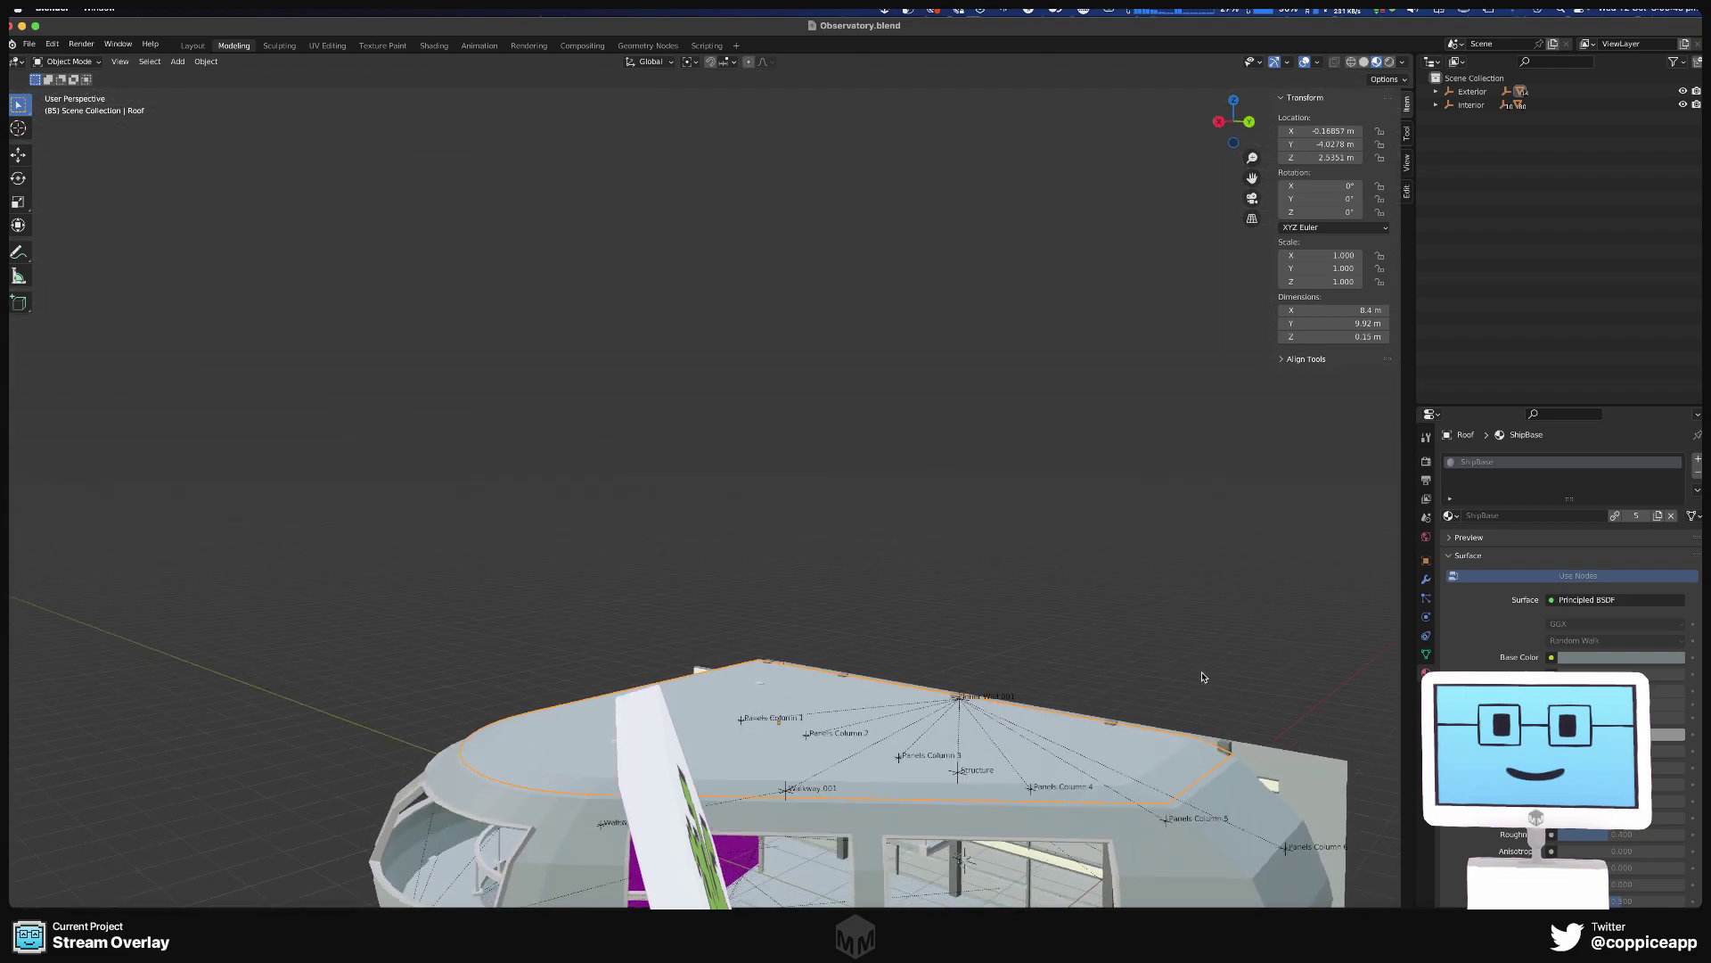
pyautogui.press('h')
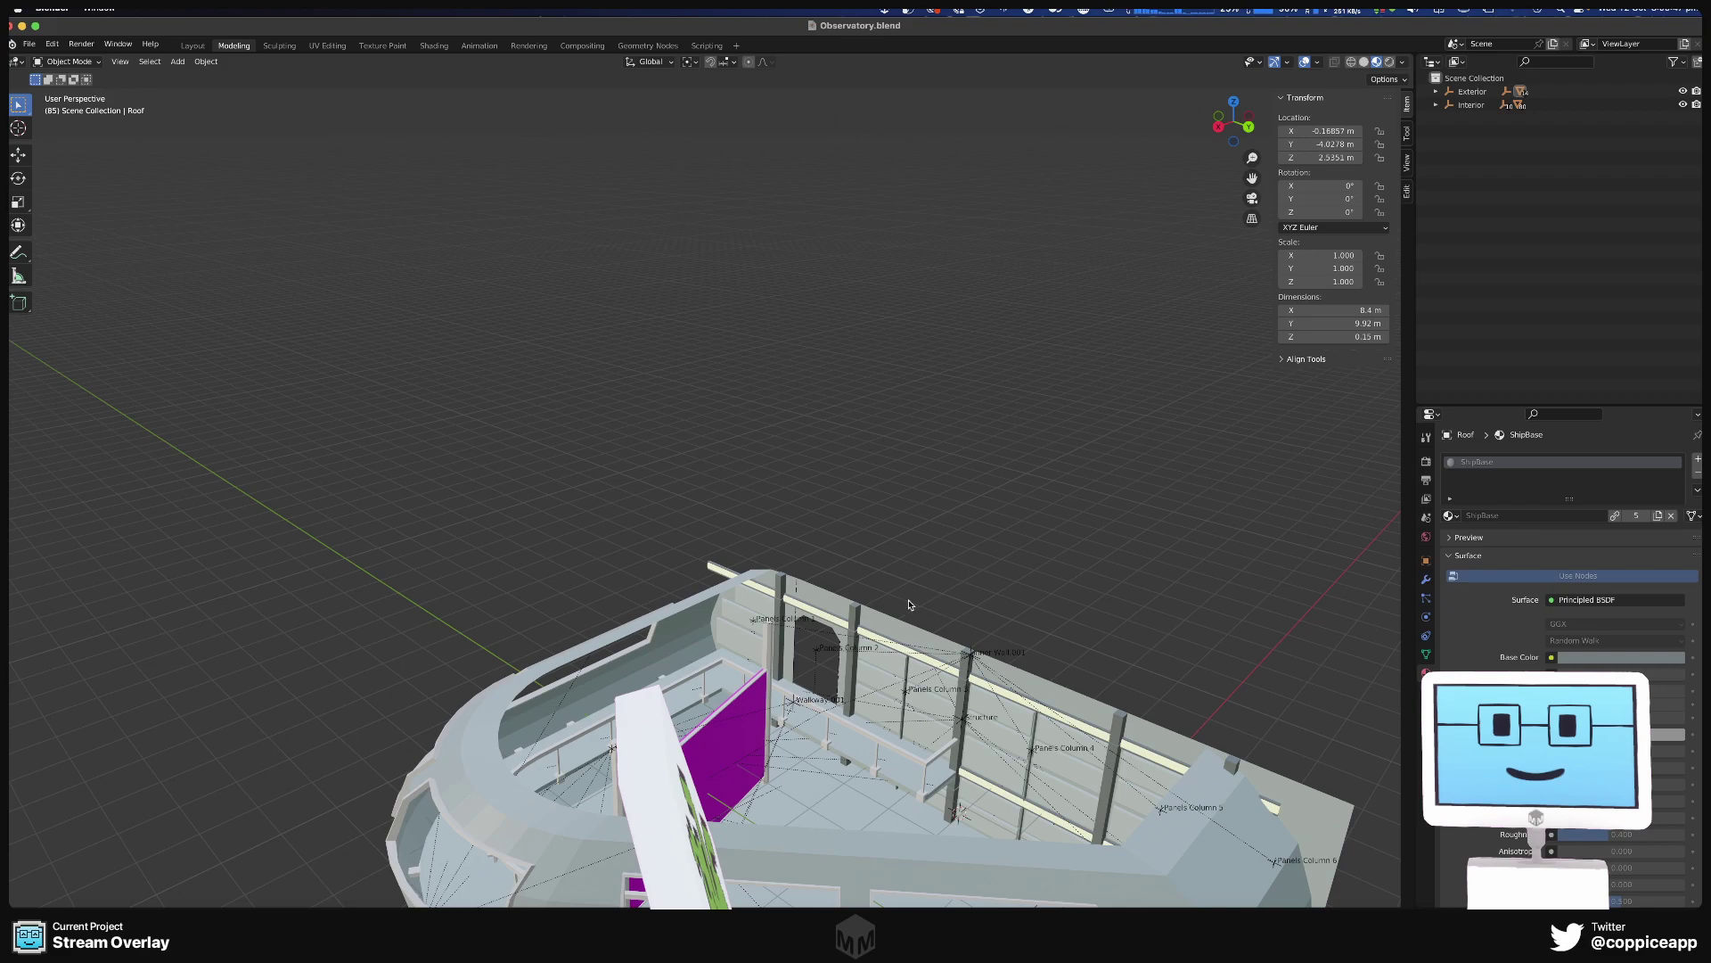
# Assign the linked Bridge.blend ShipStructure material to Top Window Frame.002 on the curved end of the outer wall.
pyautogui.hscroll(-5, 905, 603)
pyautogui.scroll(5, 600, 488)
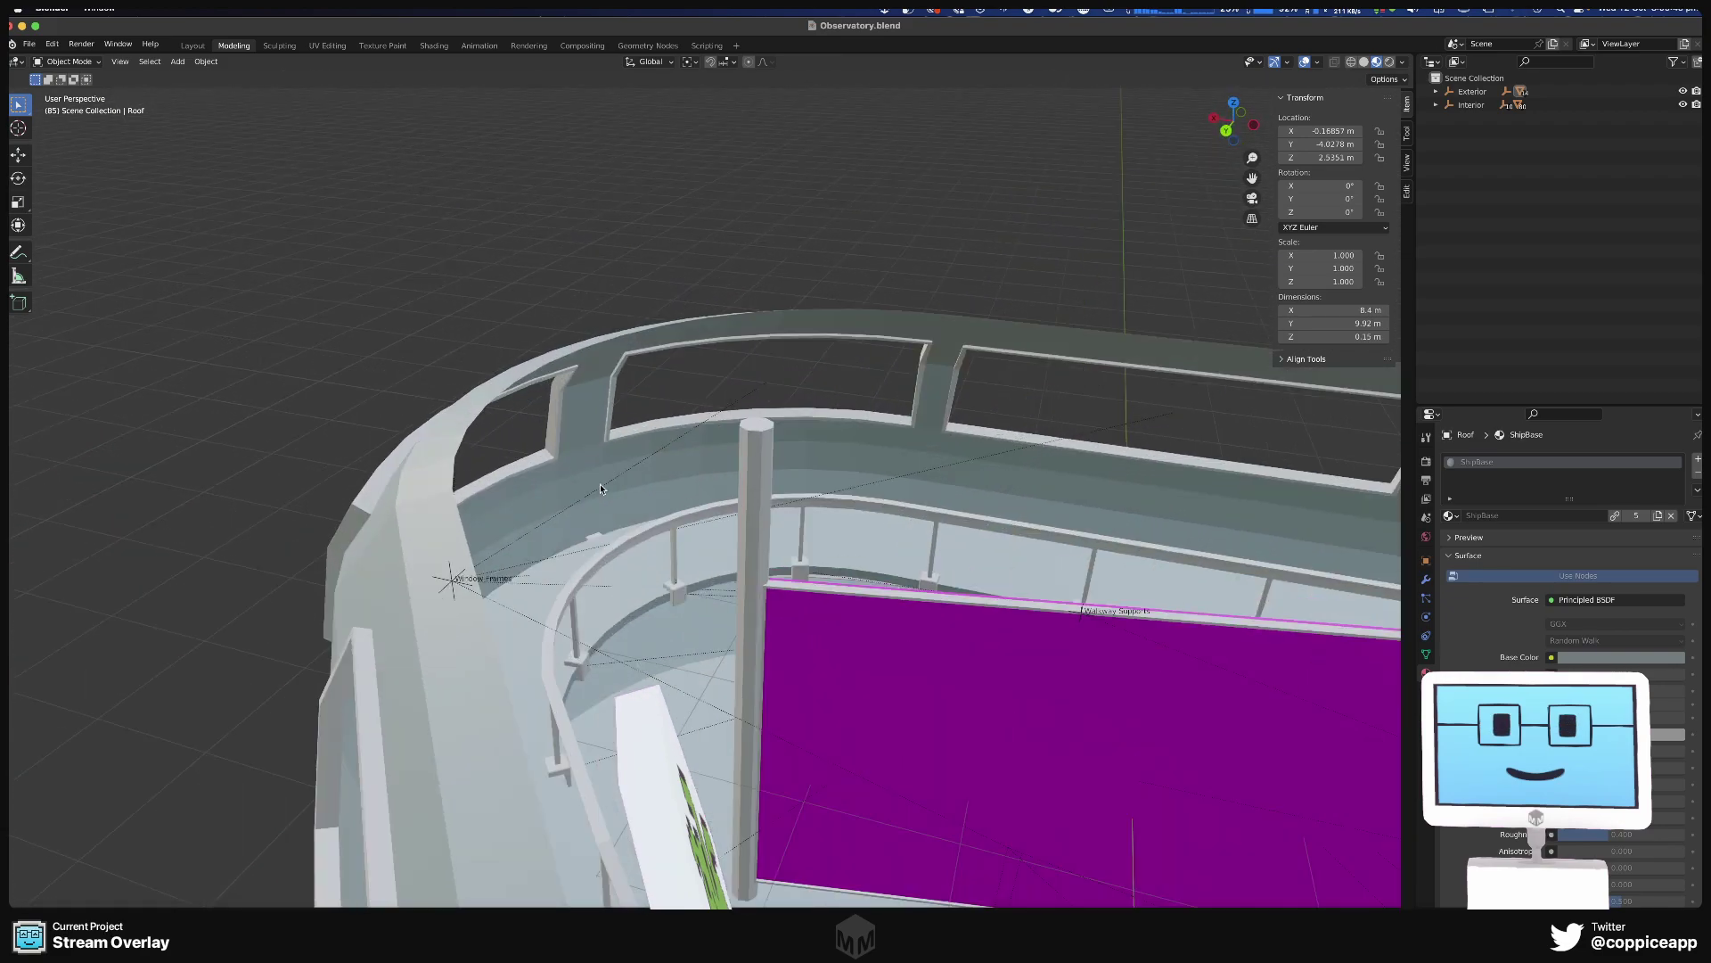
pyautogui.click(526, 468)
pyautogui.keyDown('shift'); pyautogui.click(793, 421); pyautogui.keyUp('shift')
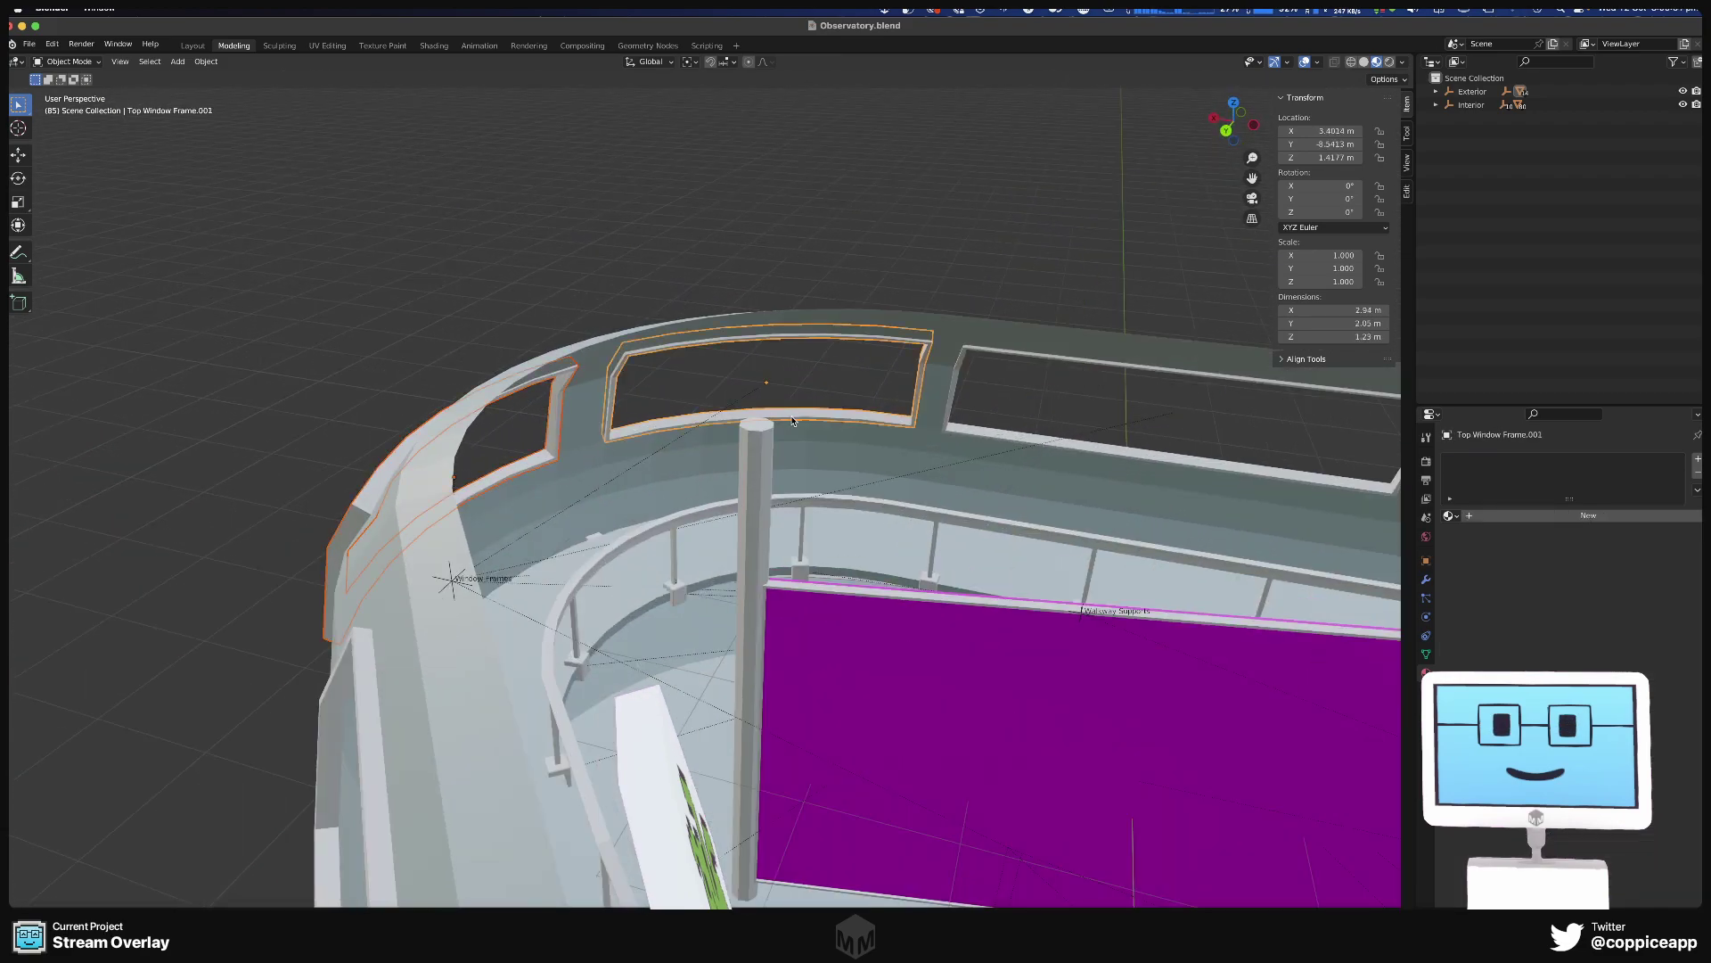
pyautogui.click(532, 452)
pyautogui.click(1450, 516)
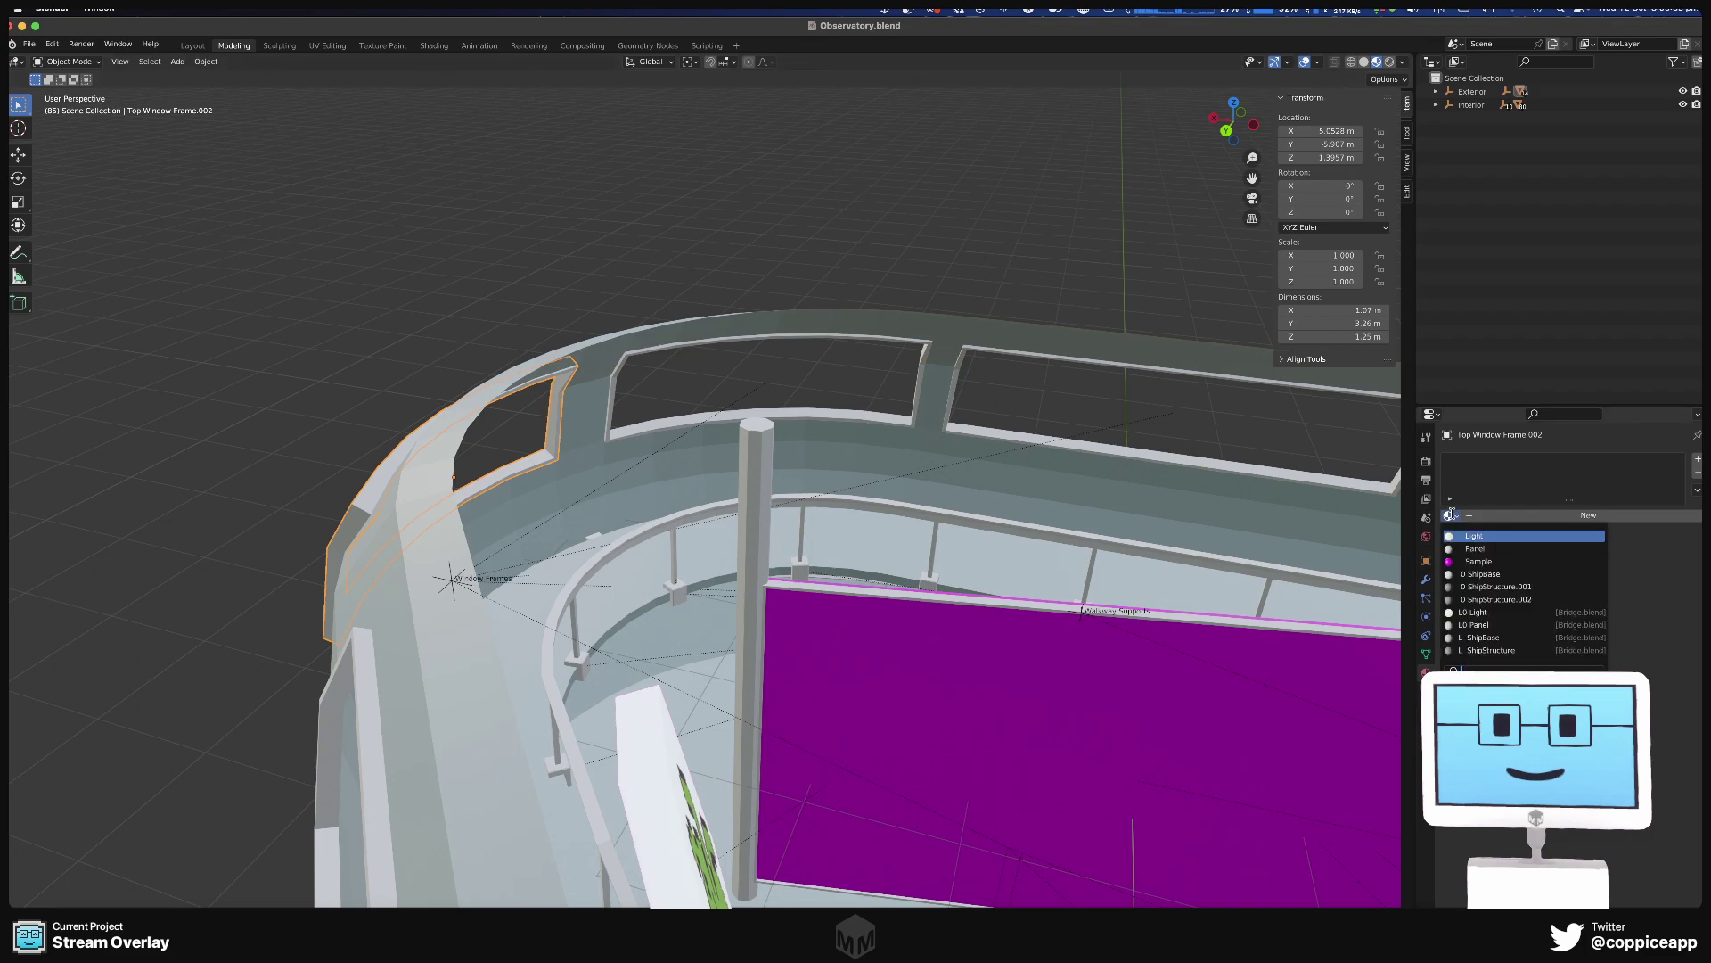
pyautogui.click(1490, 649)
# Give Top Window Frame.001 and the adjacent Top Window Frame the ShipStructure material linked from Bridge.blend.
pyautogui.click(876, 422)
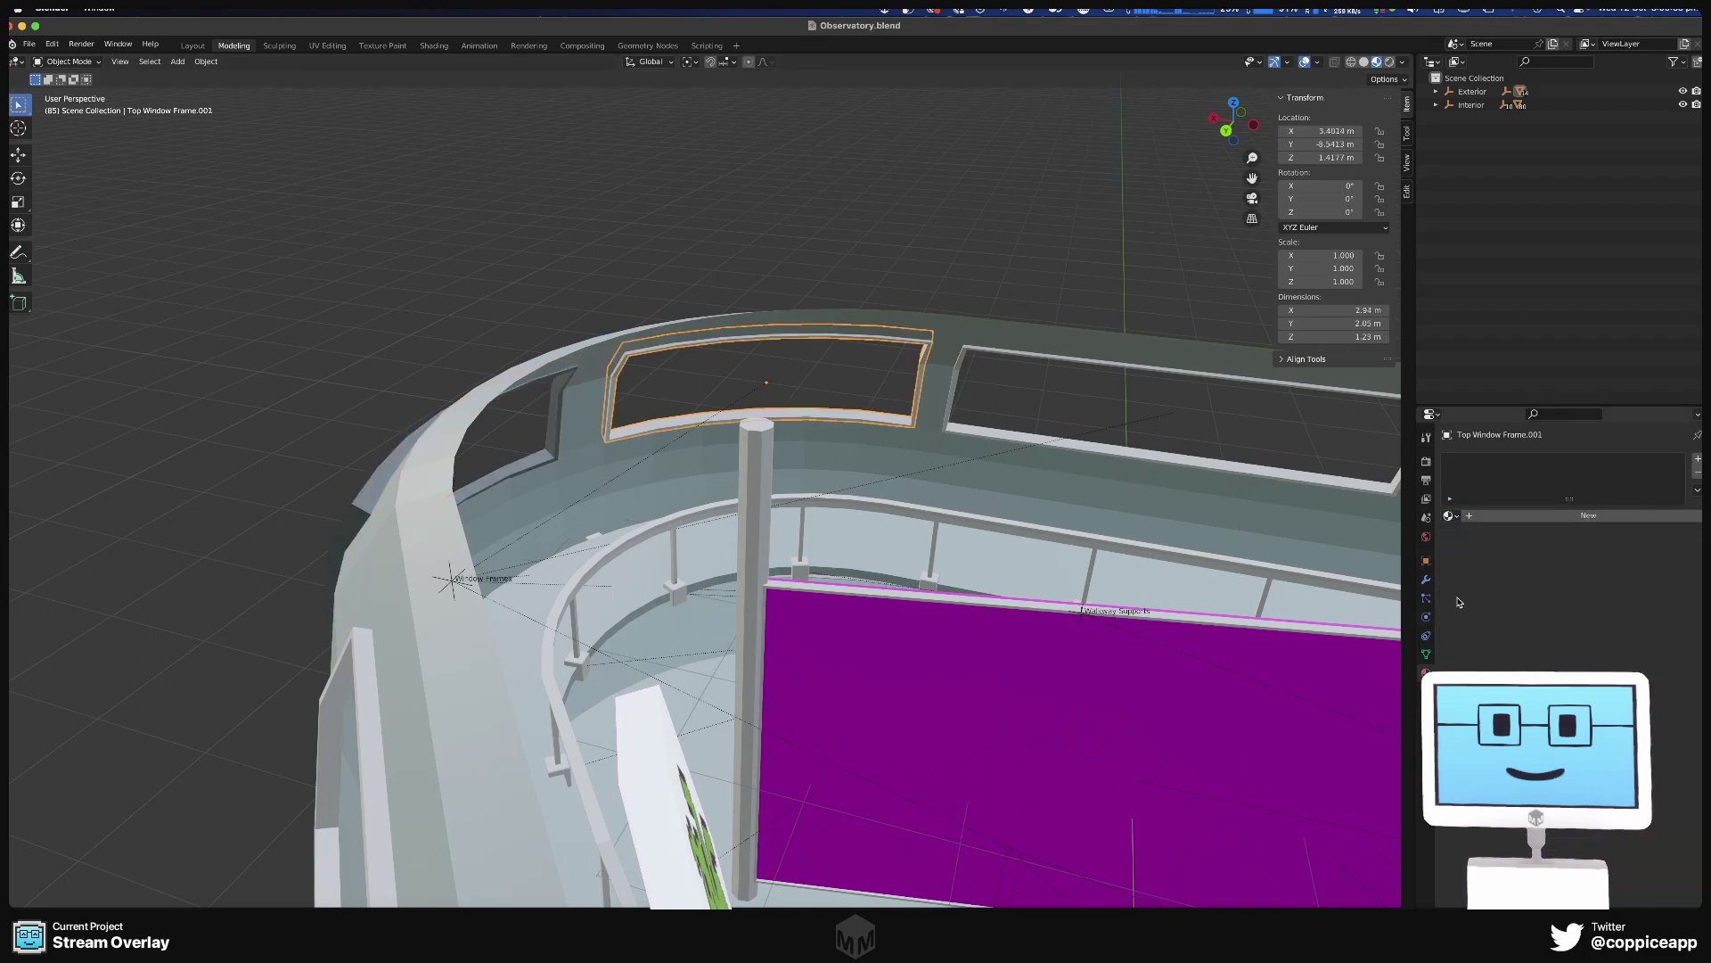
pyautogui.click(1450, 515)
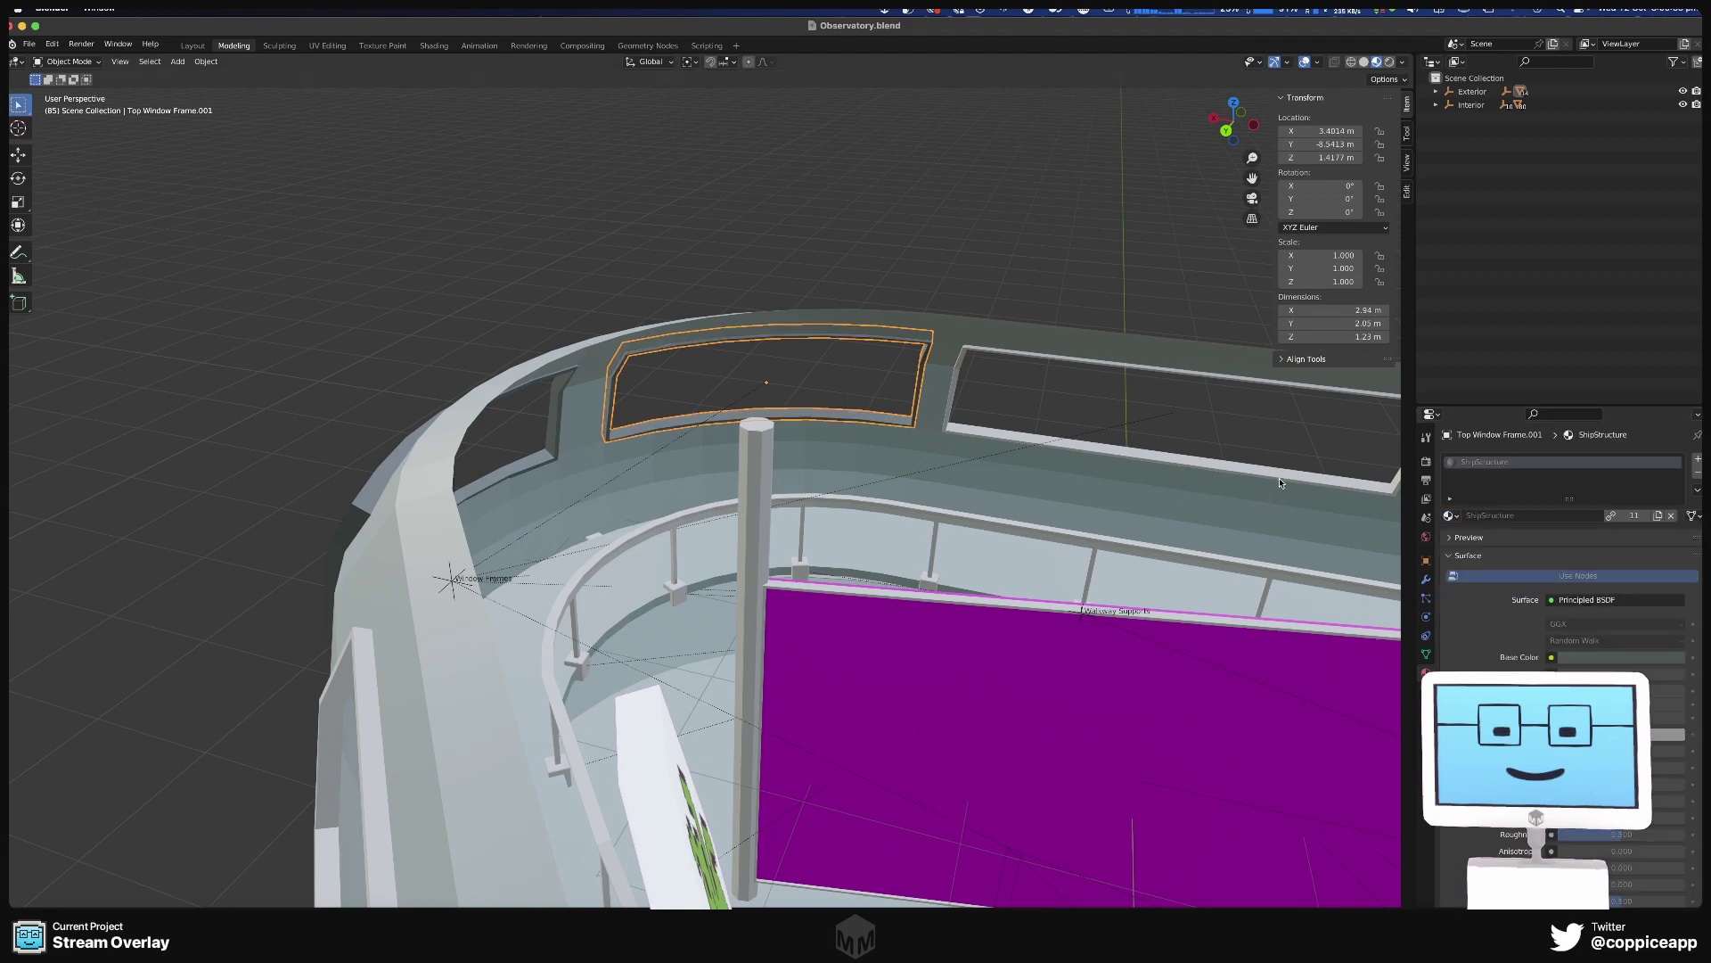
pyautogui.click(1159, 455)
pyautogui.click(1450, 515)
pyautogui.click(1451, 644)
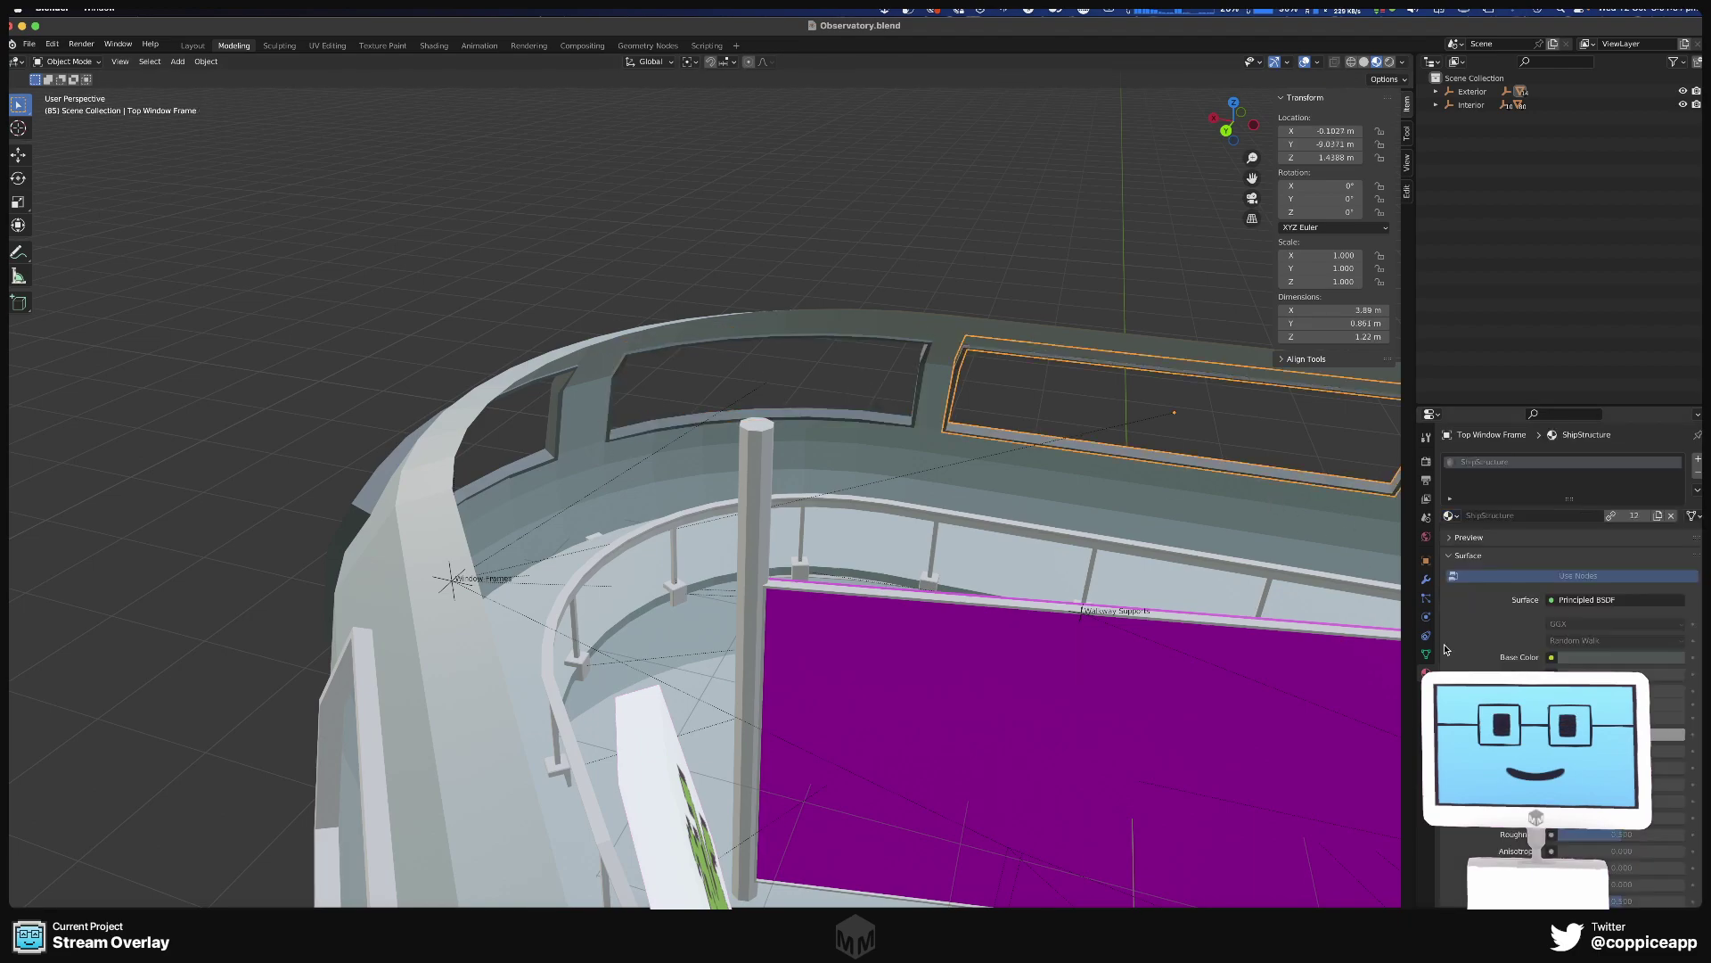
# Assign the linked Bridge.blend ShipStructure material to Top Window Frame.003 and check the material on Top Window Frame.002 and Top Window Frame.001.
pyautogui.scroll(-5, 843, 507)
pyautogui.moveTo(842, 507); pyautogui.dragTo(898, 629, button='middle')
pyautogui.scroll(3, 898, 628)
pyautogui.click(848, 487)
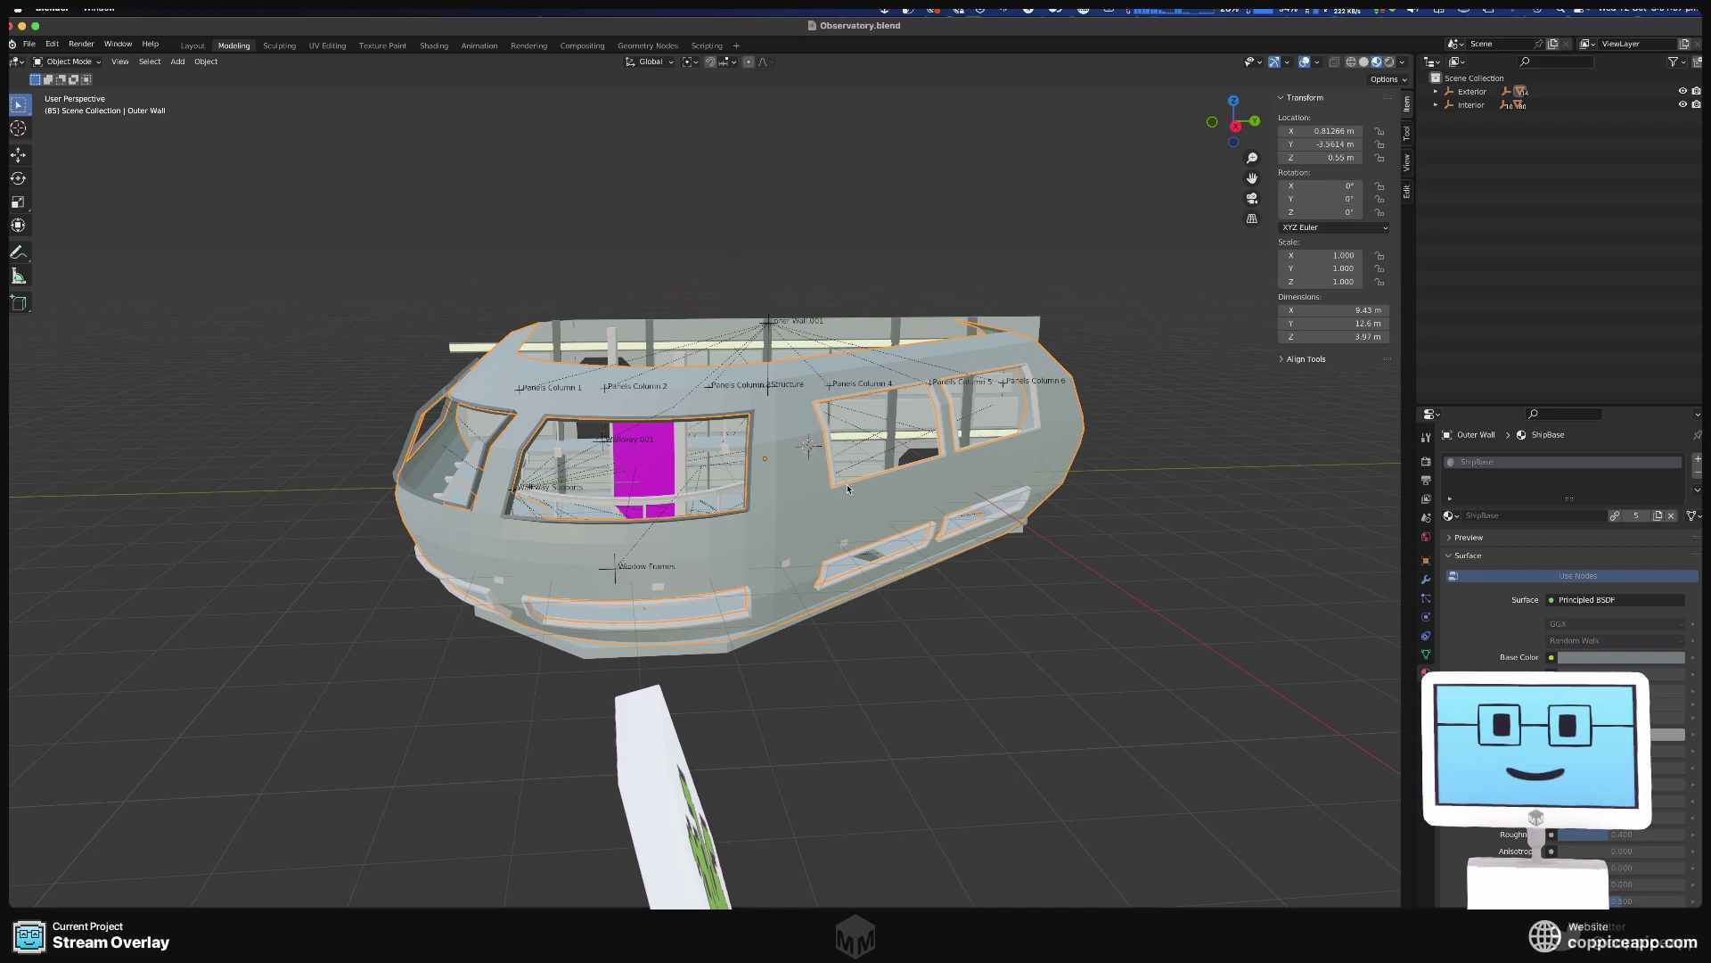
pyautogui.click(1449, 516)
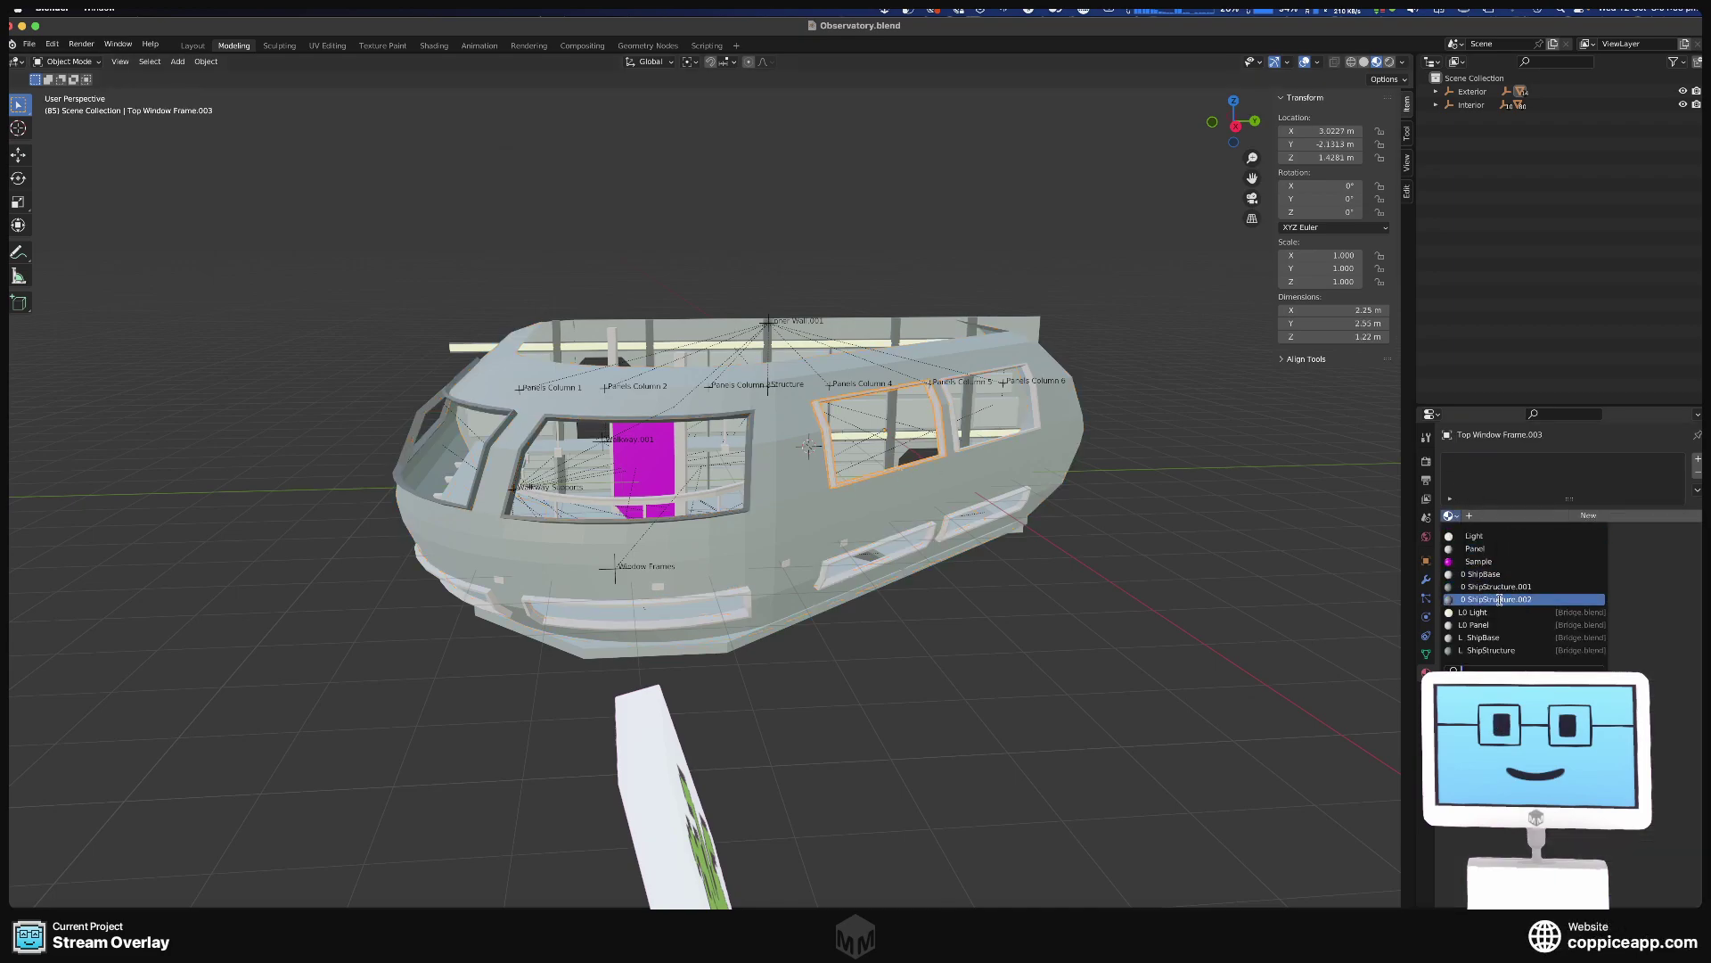
pyautogui.click(1498, 650)
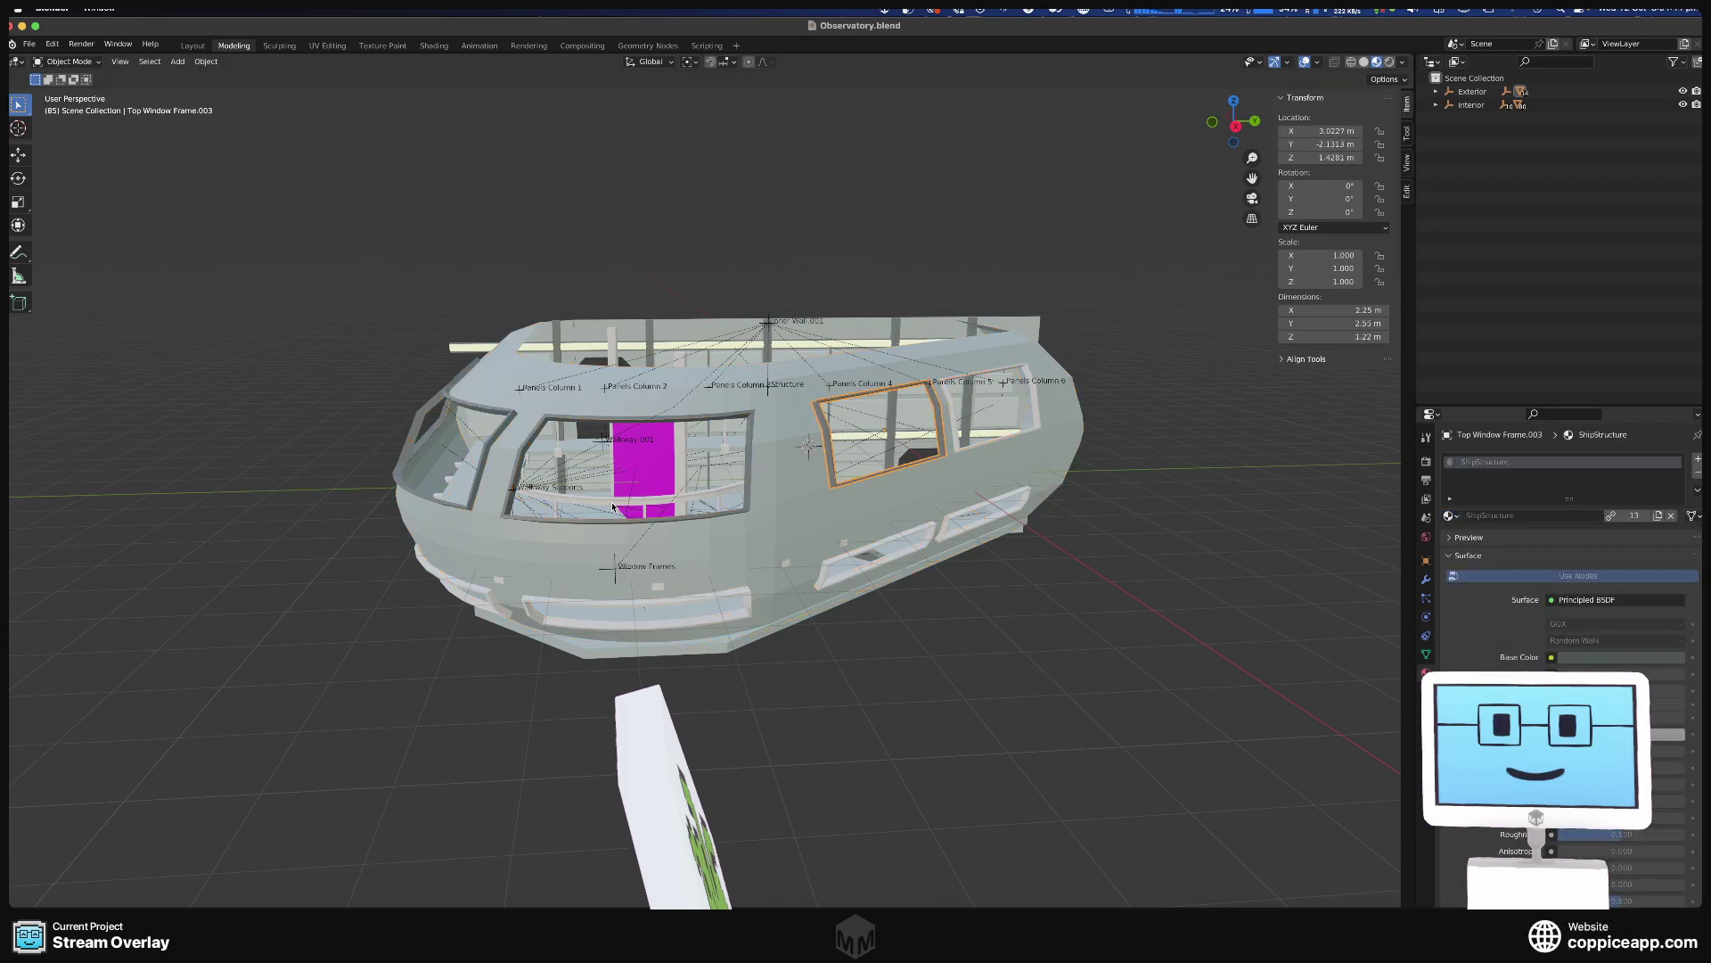
pyautogui.click(594, 523)
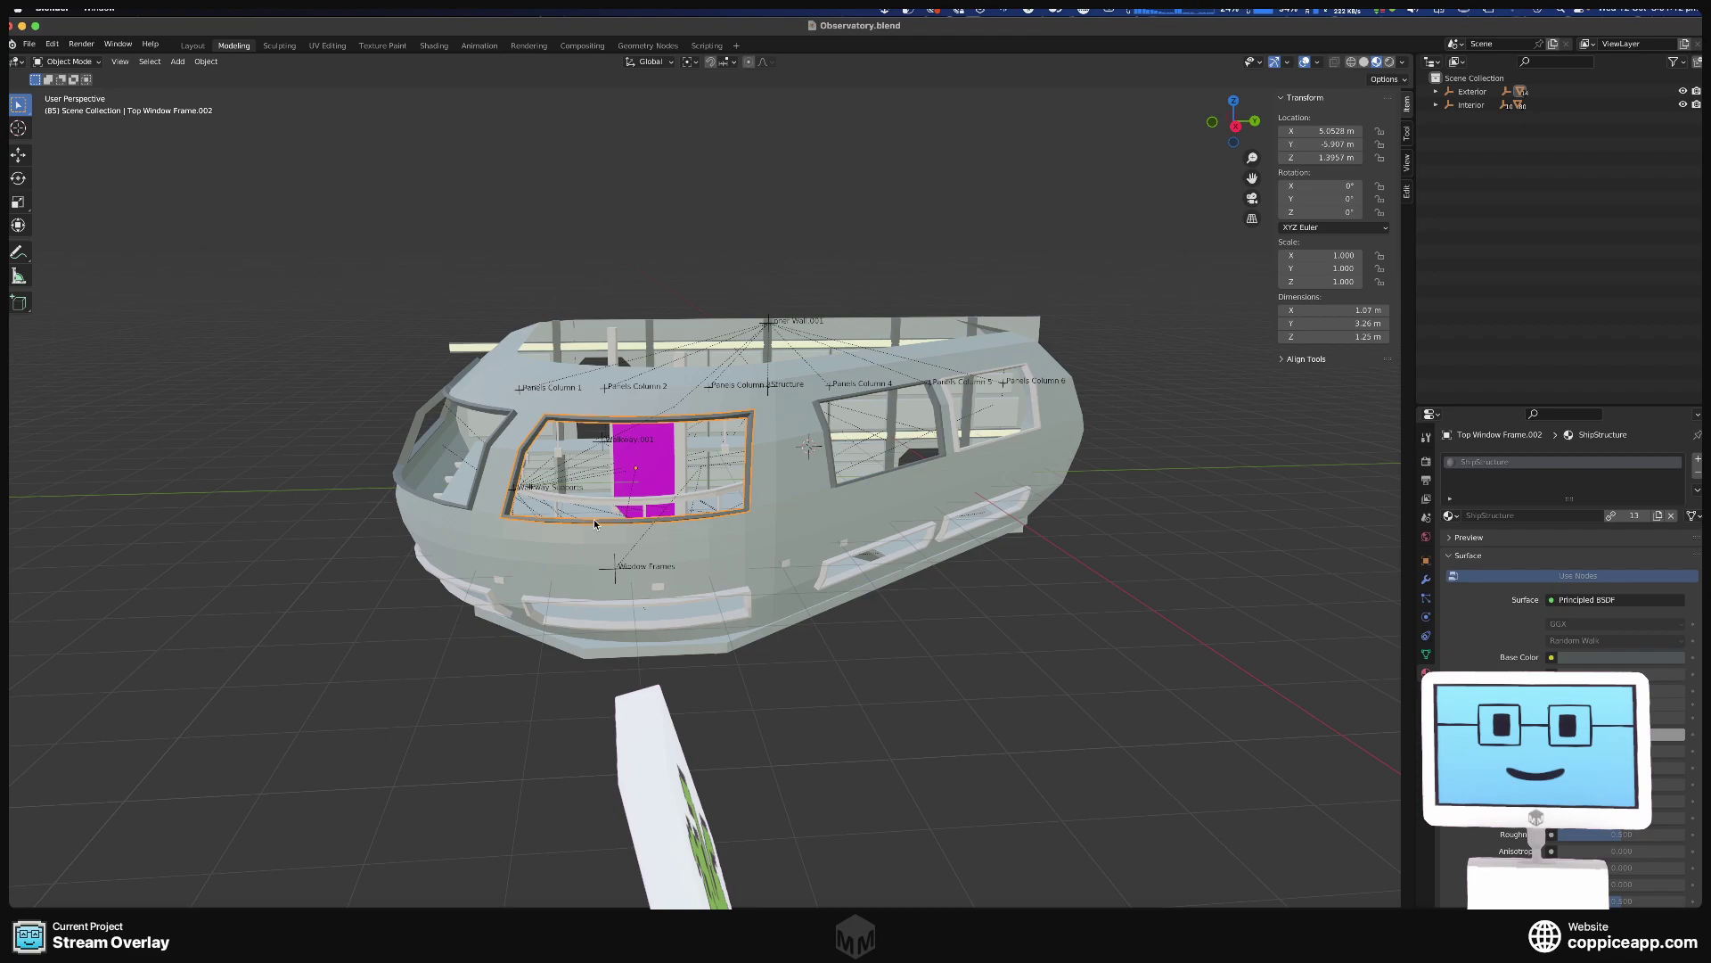
pyautogui.click(465, 512)
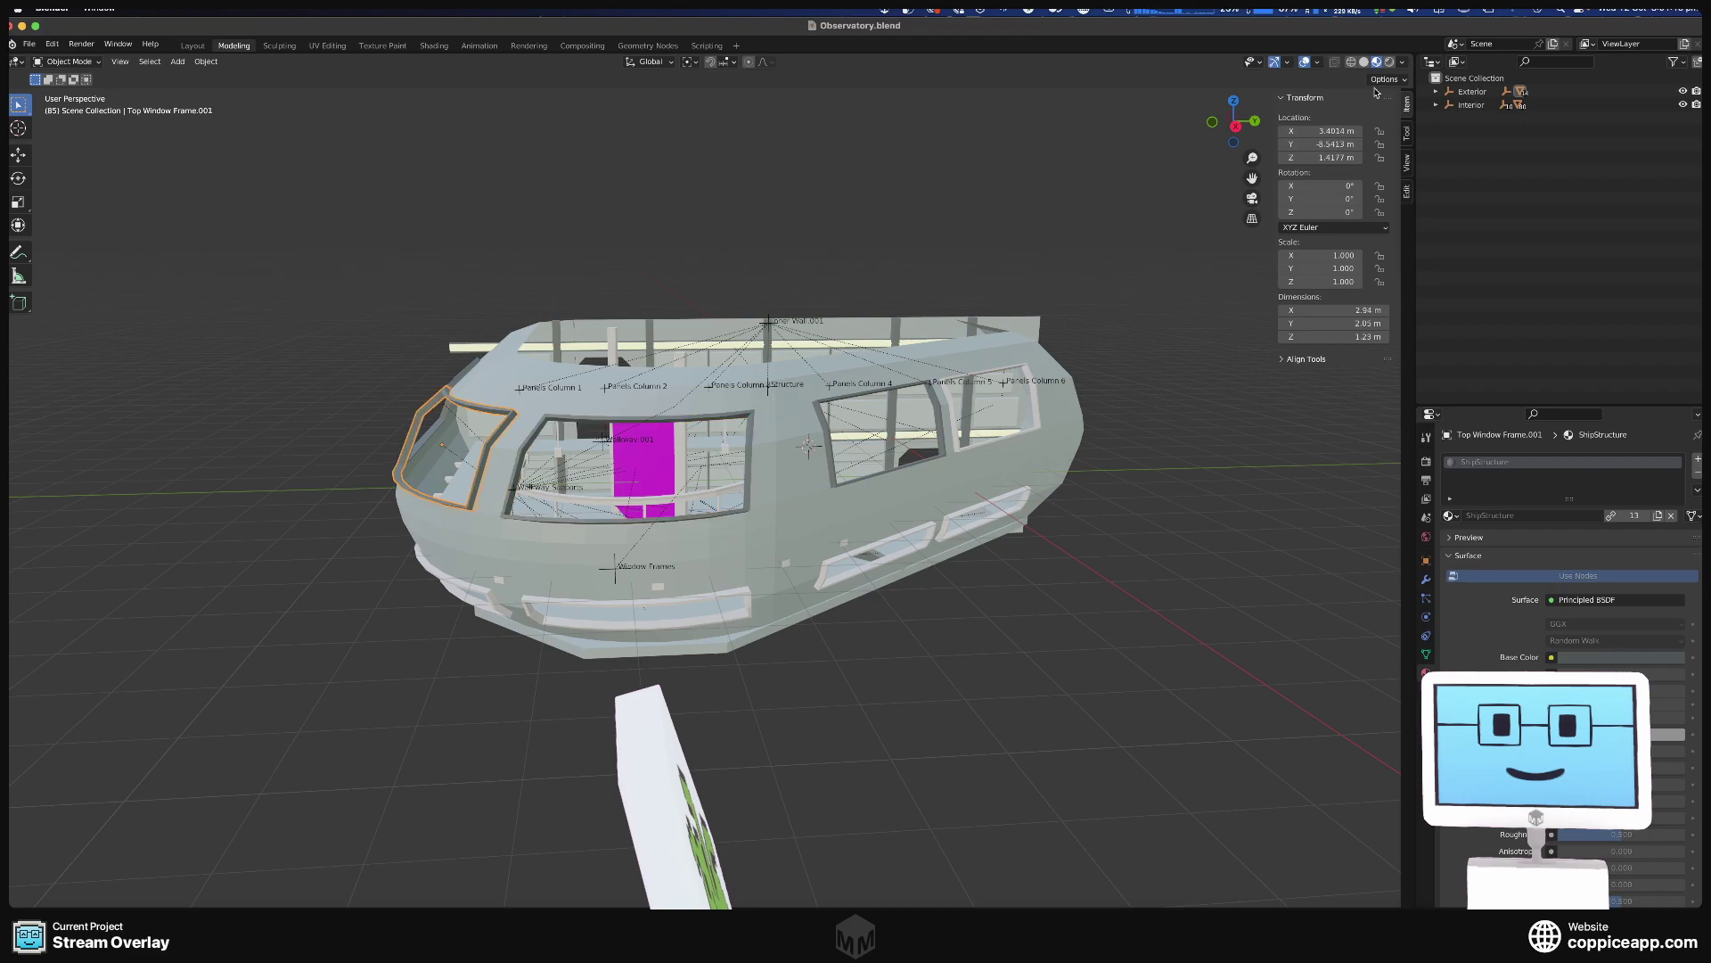
# Show the file's orphan data and delete the unused local materials ShipStructure.002, ShipStructure.001 and ShipBase.
pyautogui.click(1435, 63)
pyautogui.click(1457, 61)
pyautogui.click(1457, 62)
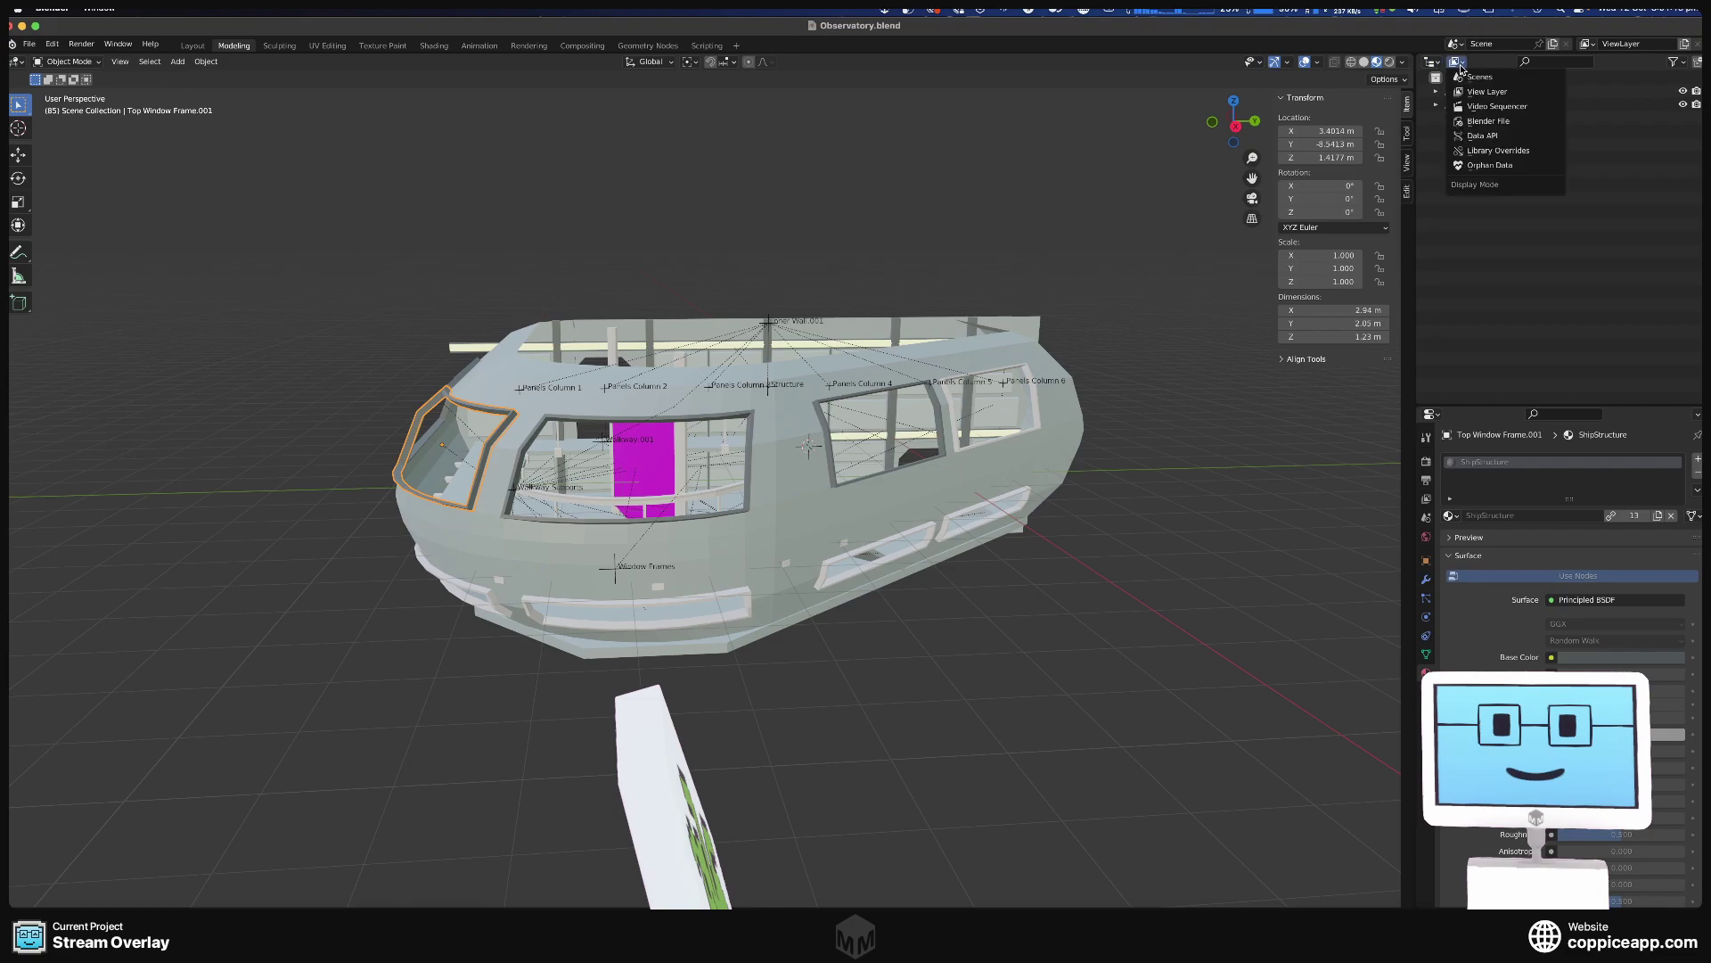
pyautogui.click(1503, 165)
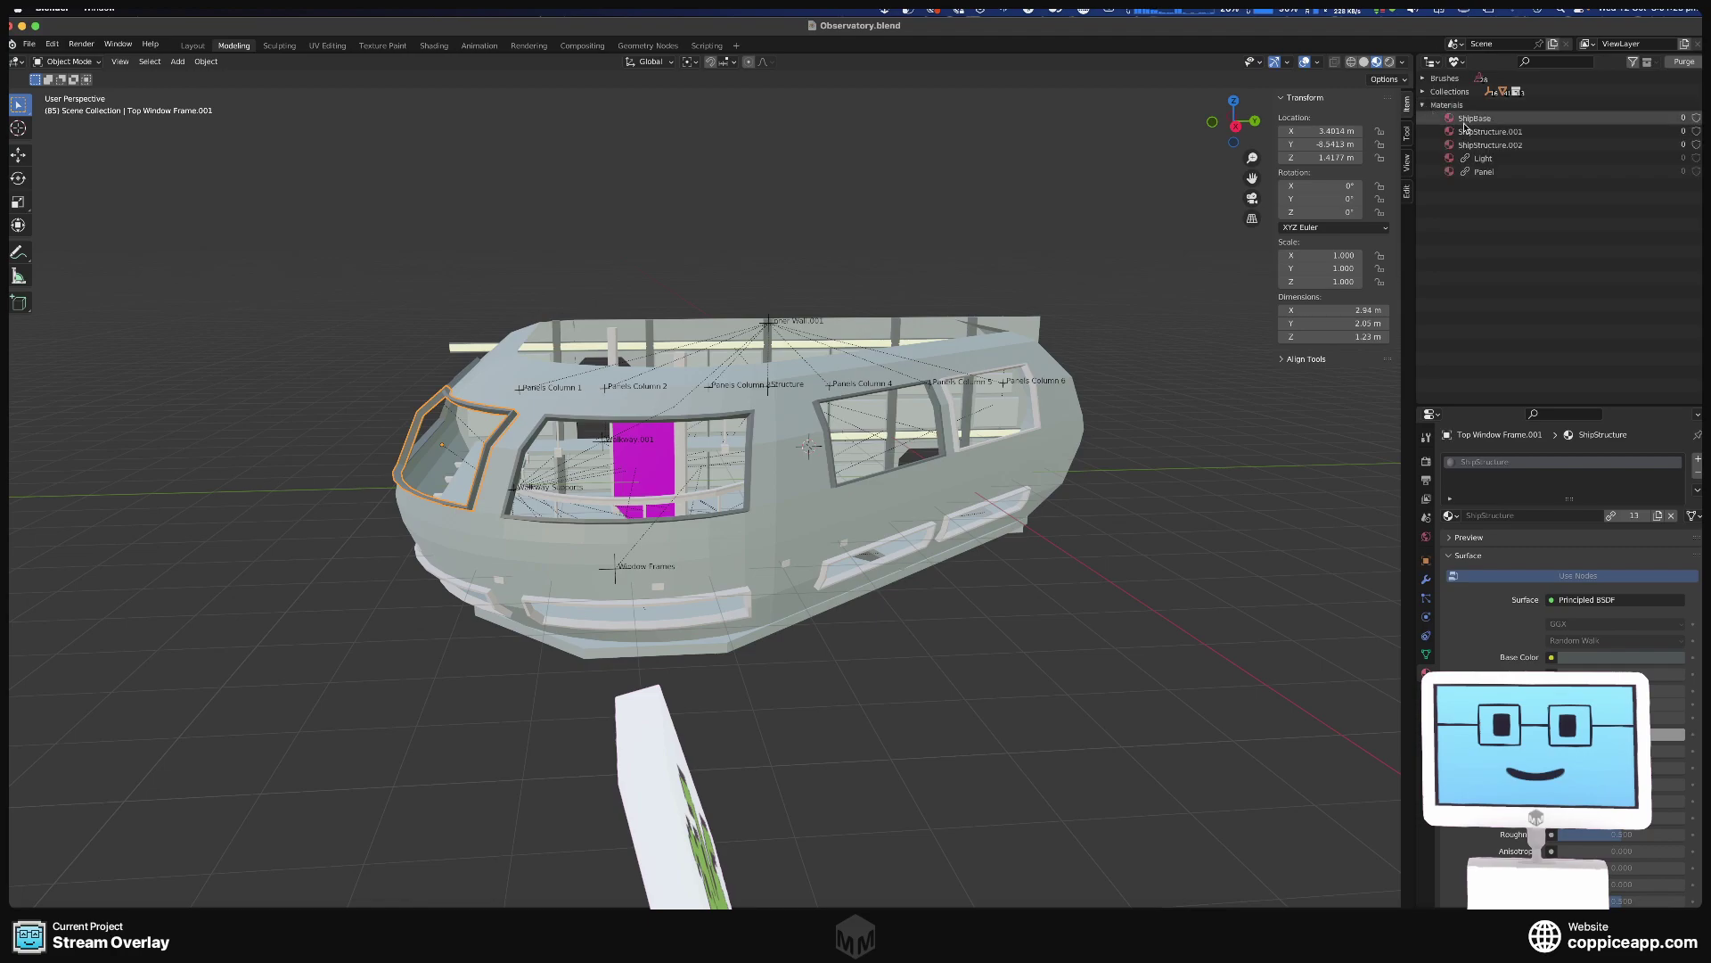
pyautogui.rightClick(1500, 145)
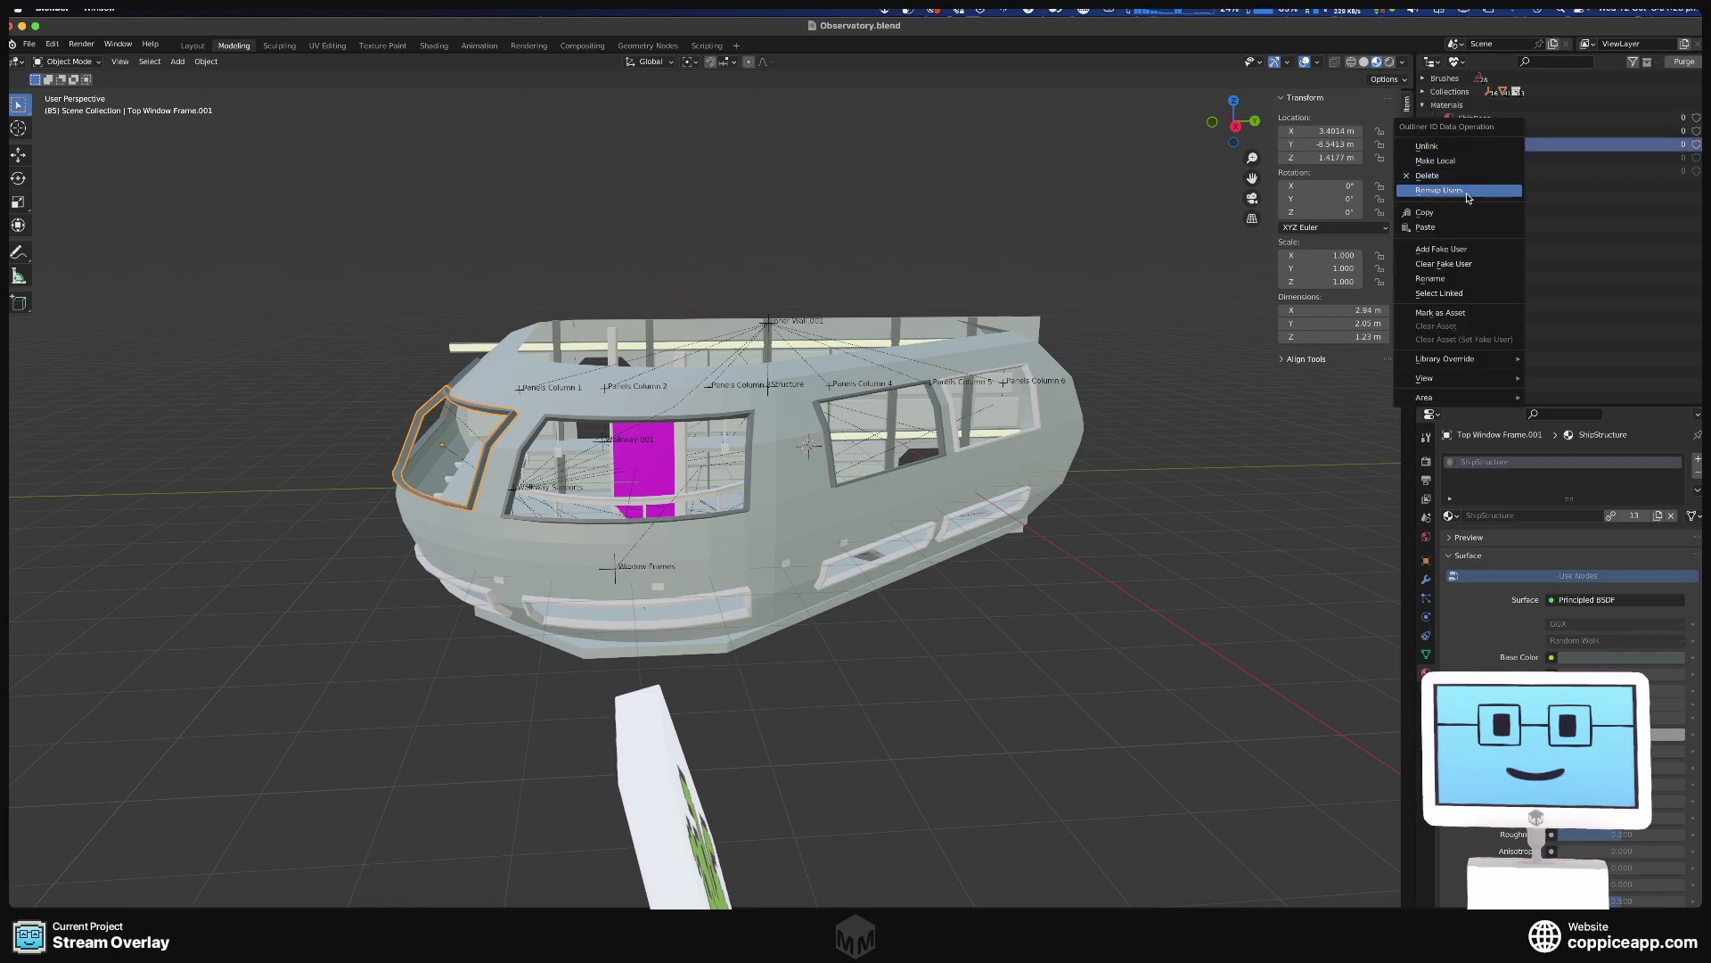
pyautogui.click(1444, 176)
pyautogui.rightClick(1486, 133)
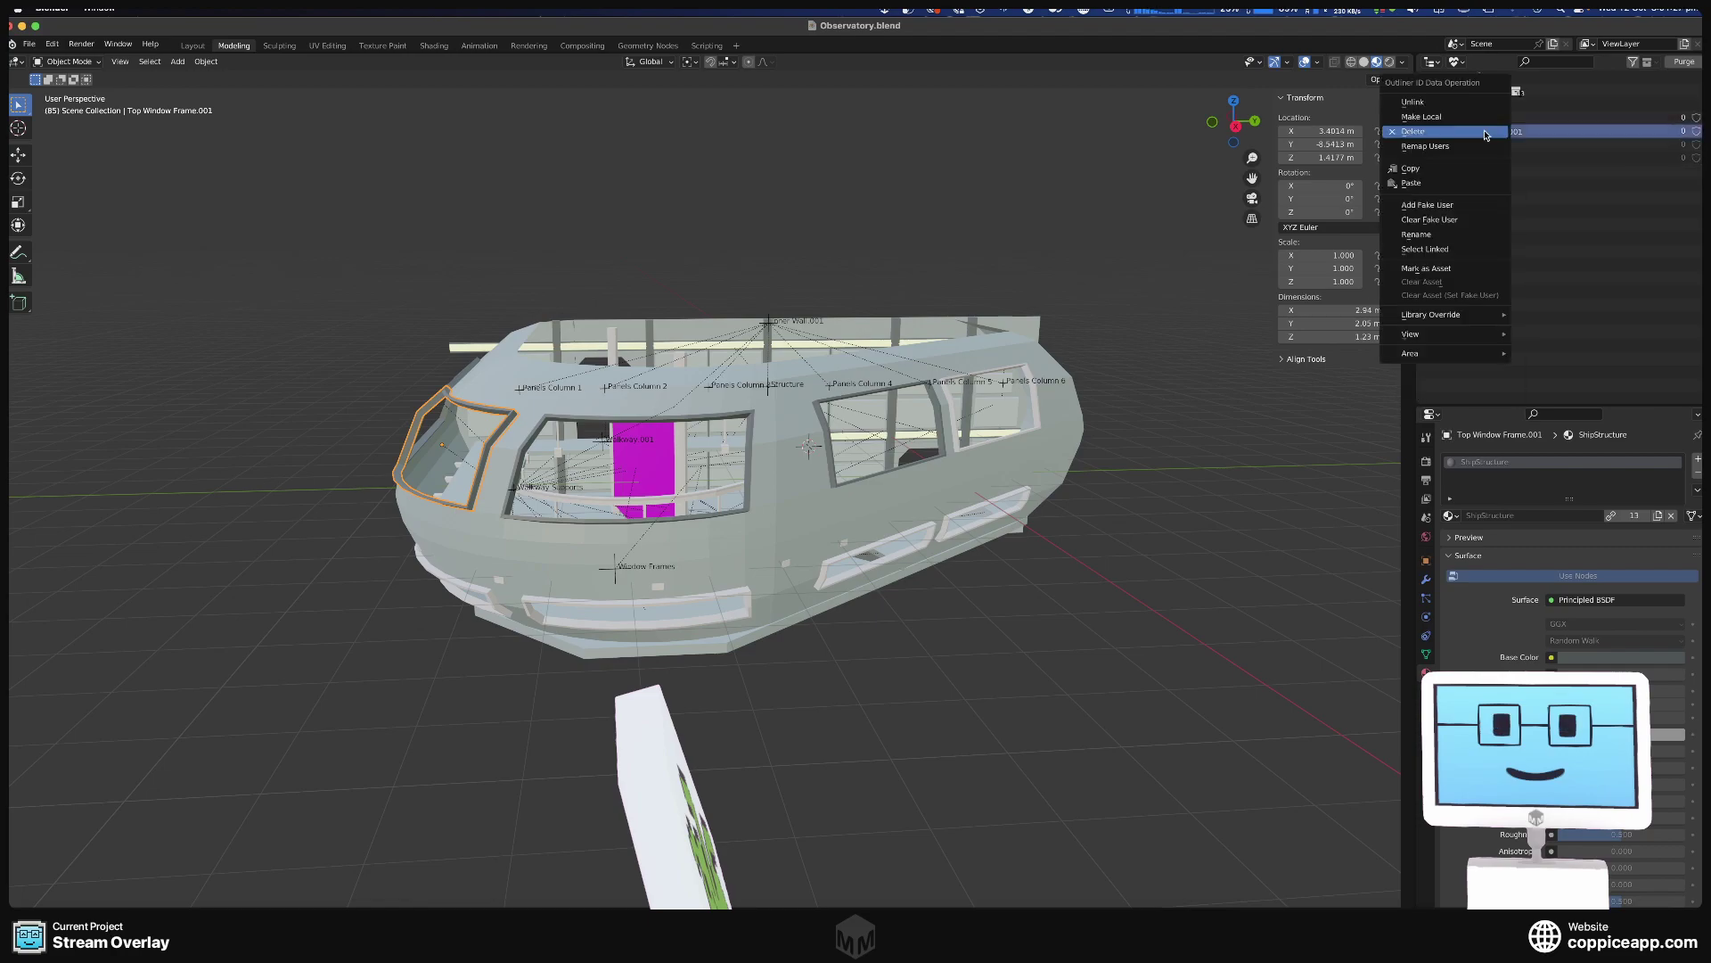
pyautogui.click(1487, 133)
pyautogui.click(1493, 127)
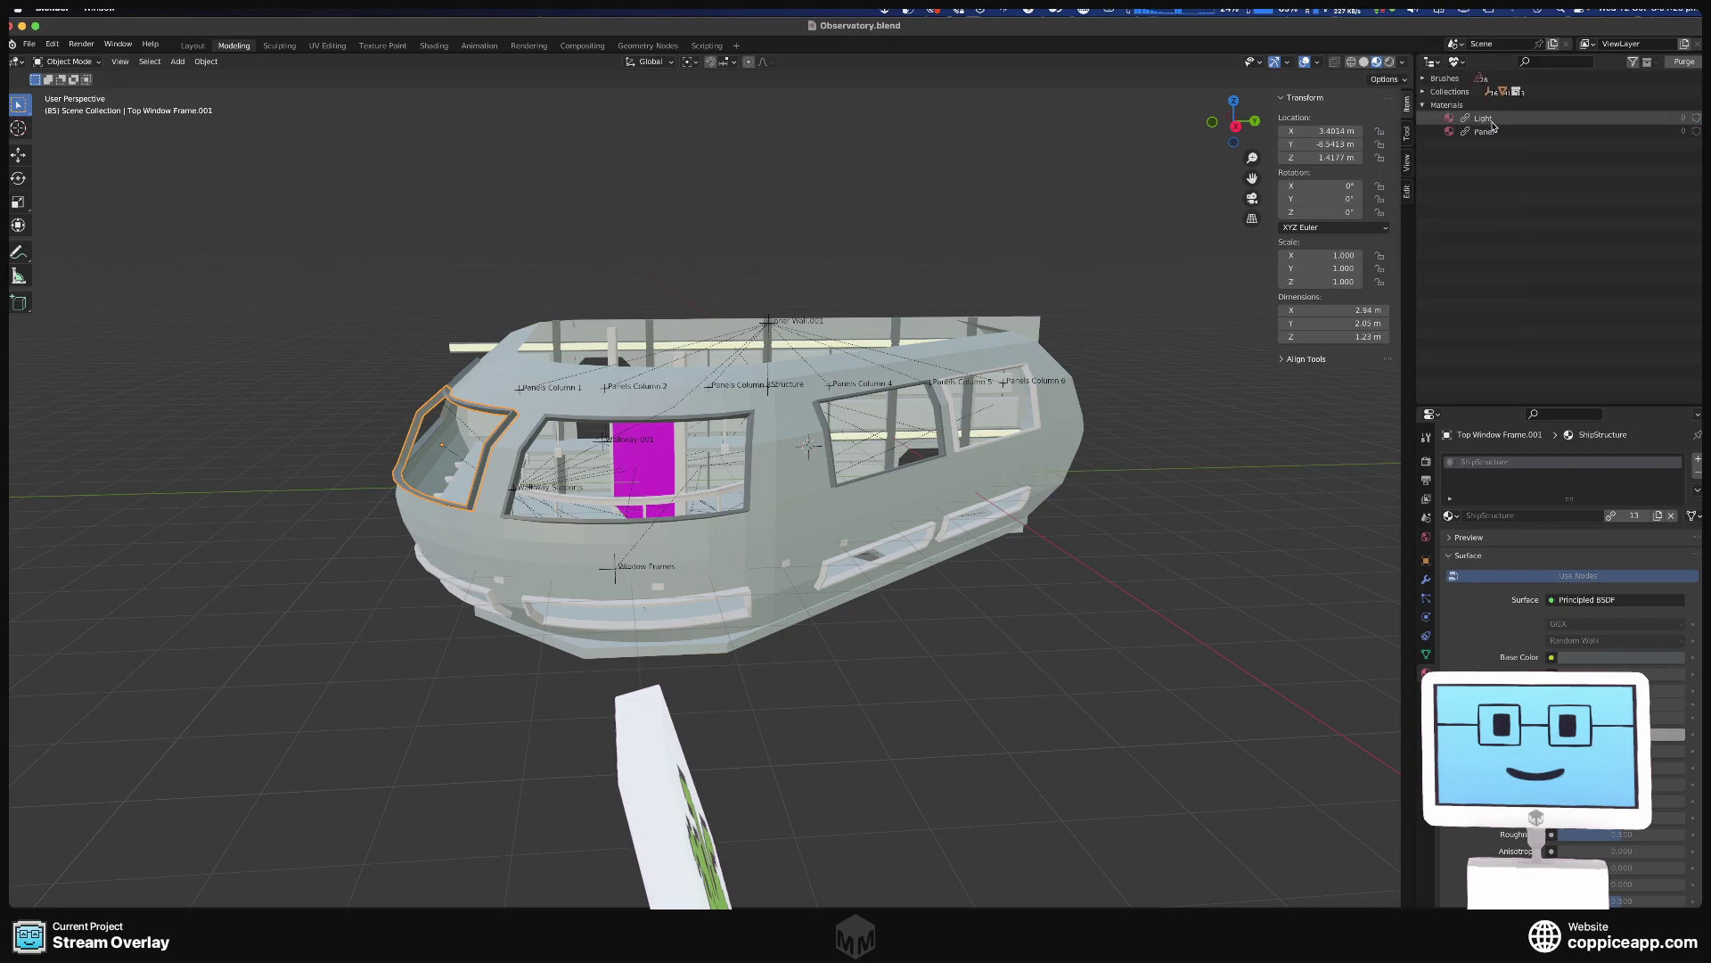
# Replace the local Light material on Light Strip and Light Strip.001 with the Light material linked from Bridge.blend.
pyautogui.rightClick(1493, 125)
pyautogui.moveTo(1059, 237); pyautogui.dragTo(924, 262, button='middle')
pyautogui.click(929, 257)
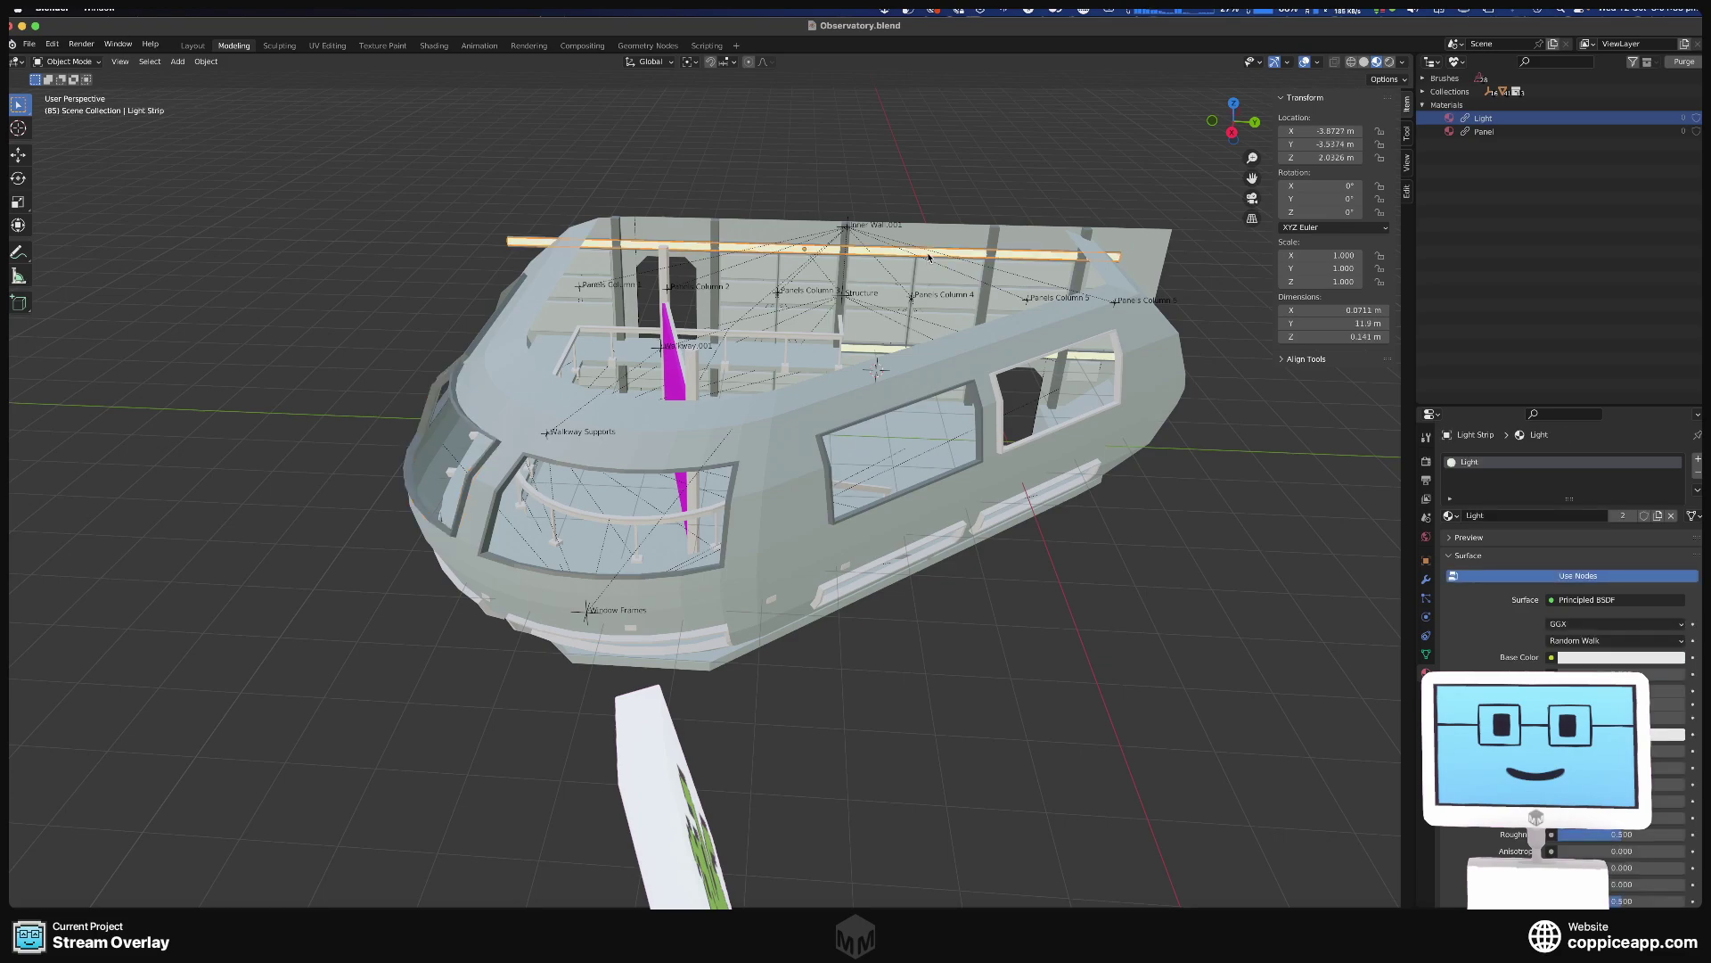
pyautogui.click(1450, 516)
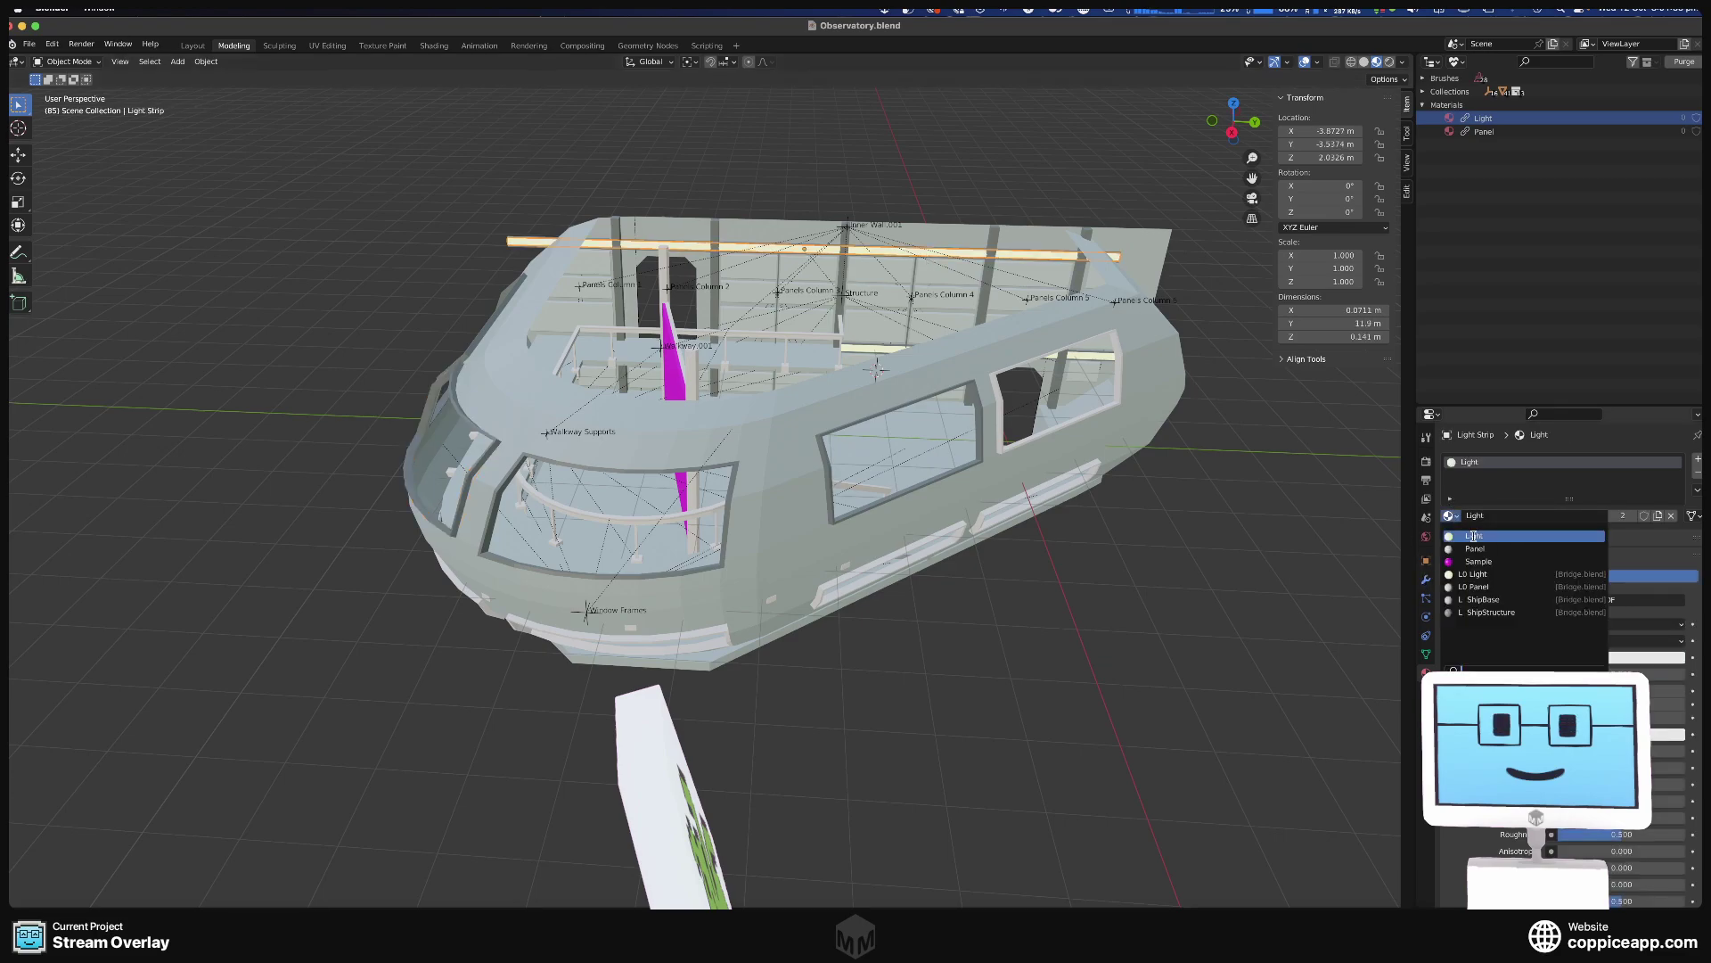
pyautogui.click(1462, 569)
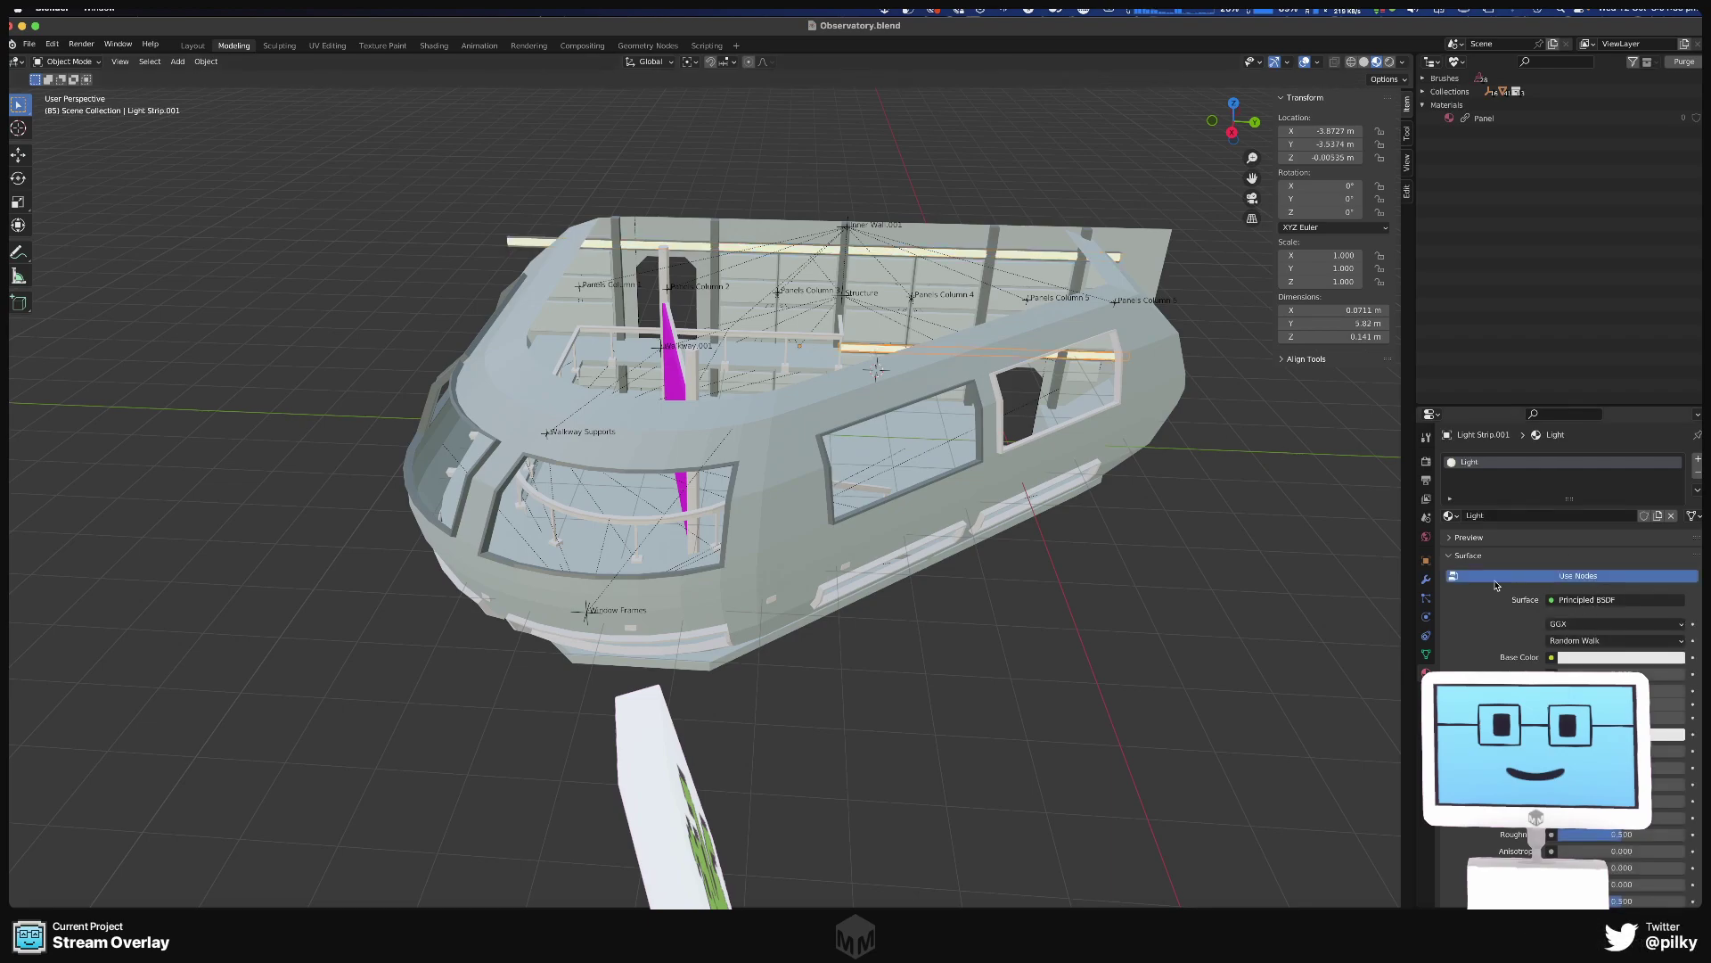
pyautogui.click(1450, 516)
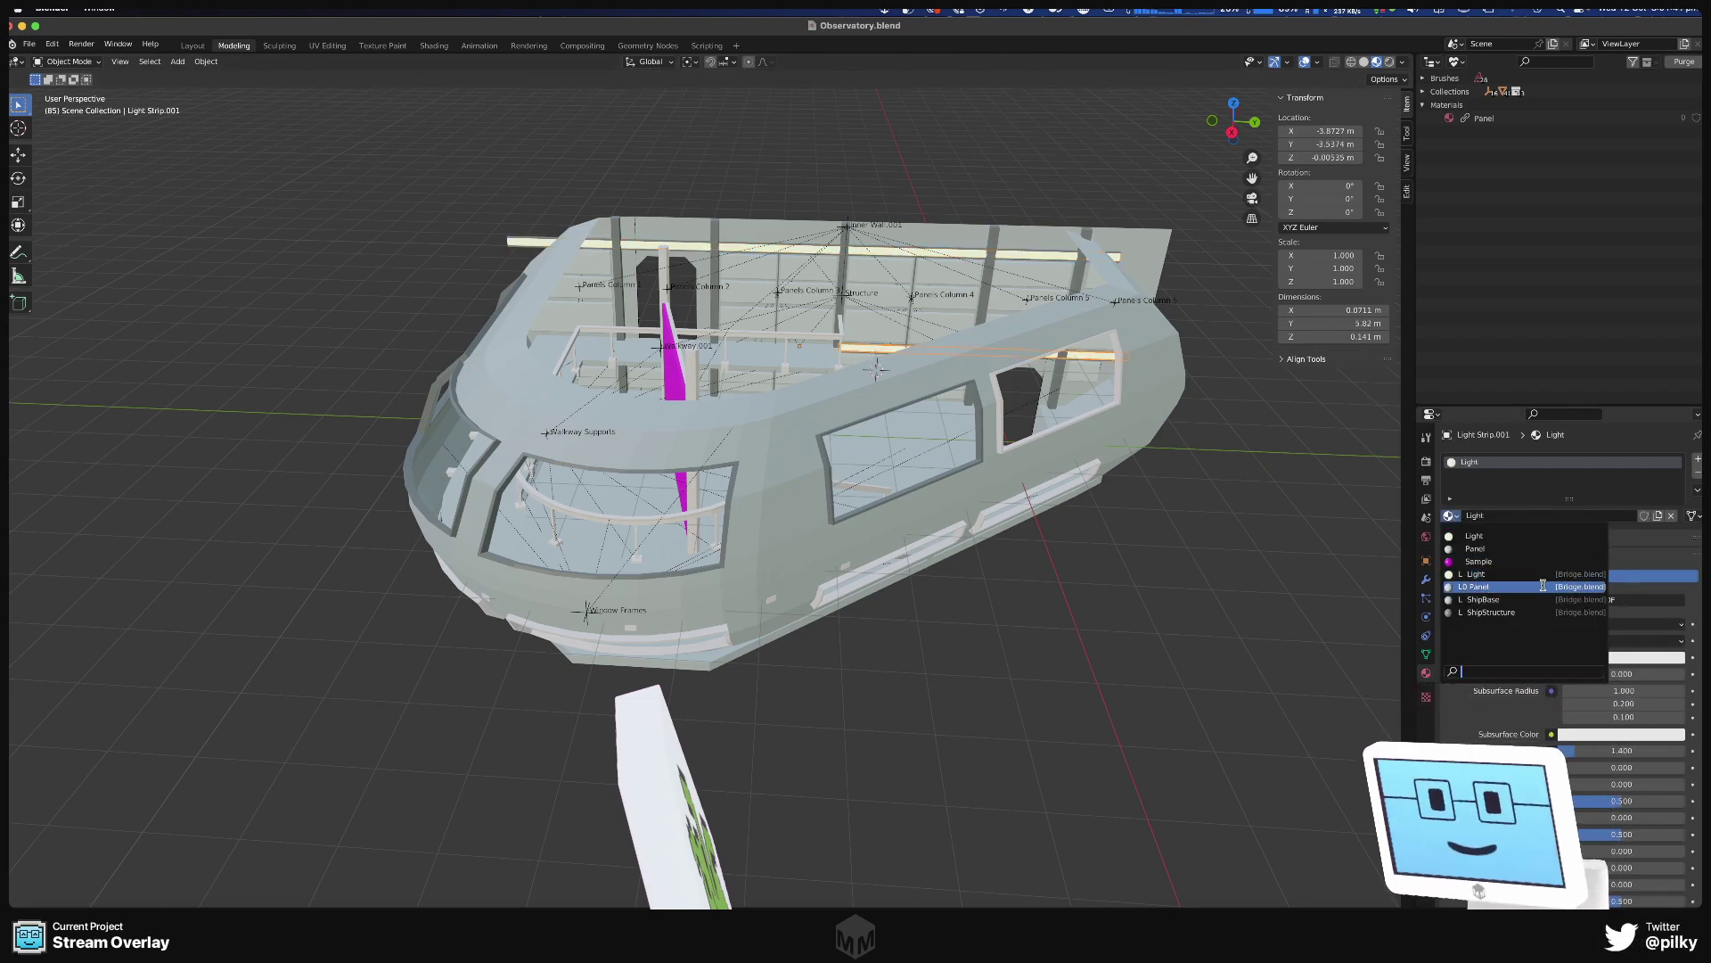
pyautogui.click(1516, 574)
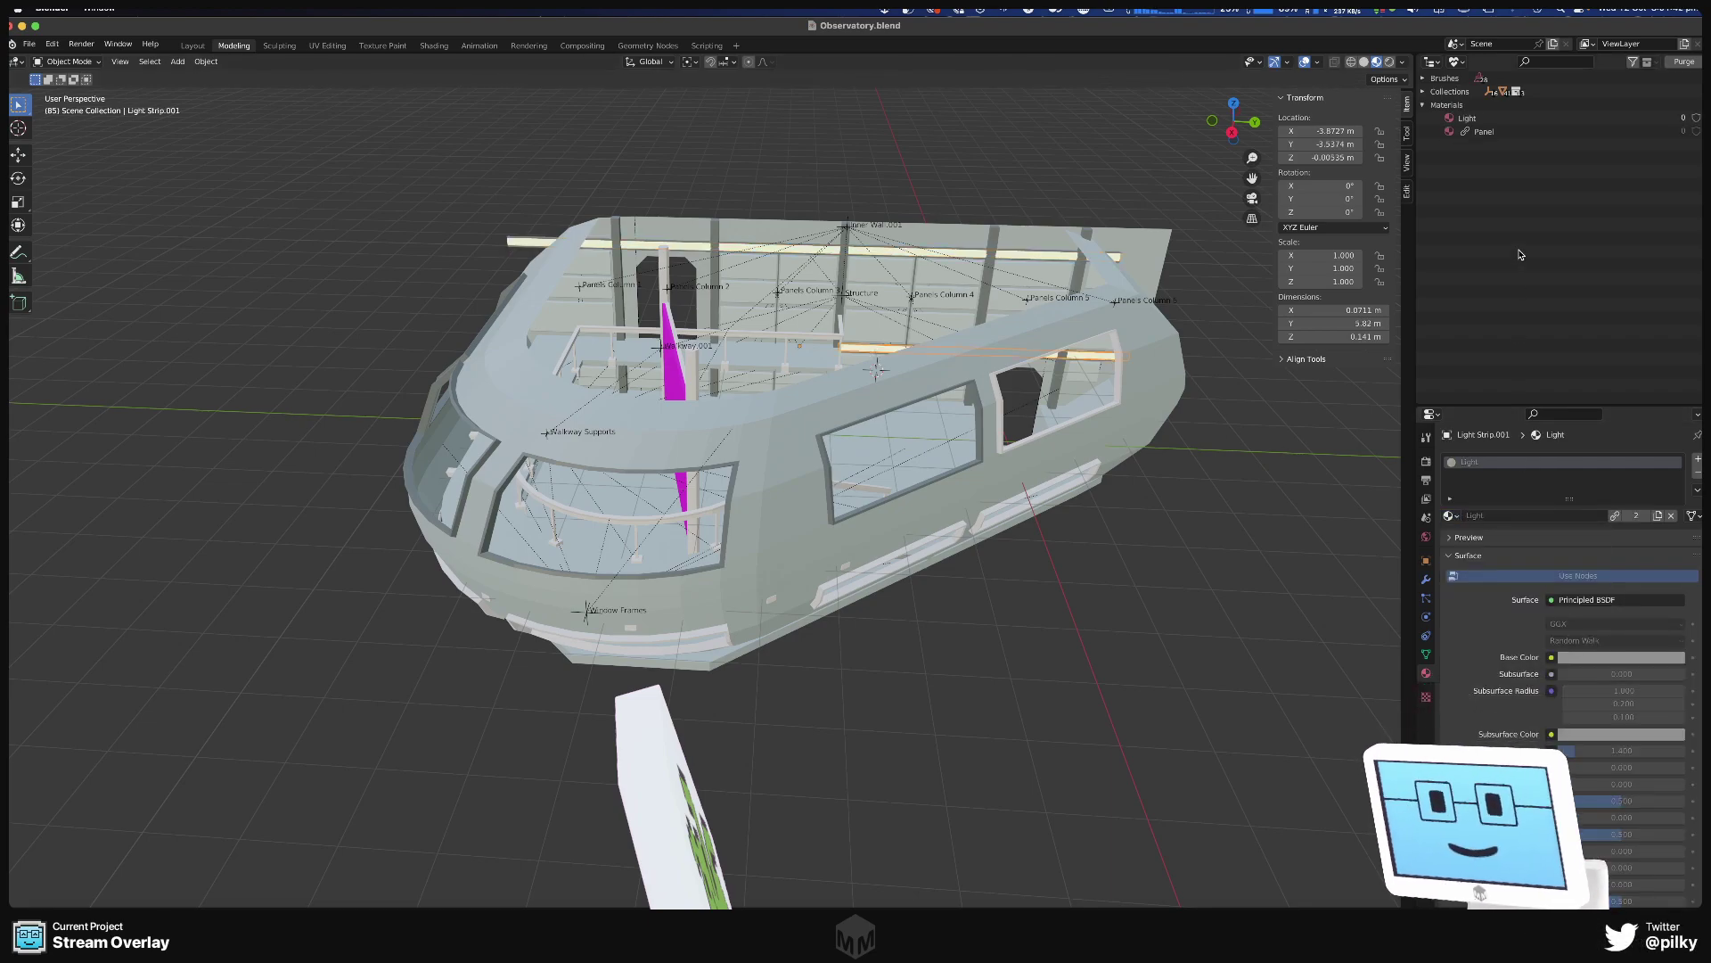
# Delete the unused local Light material from the orphan data.
pyautogui.click(1462, 118)
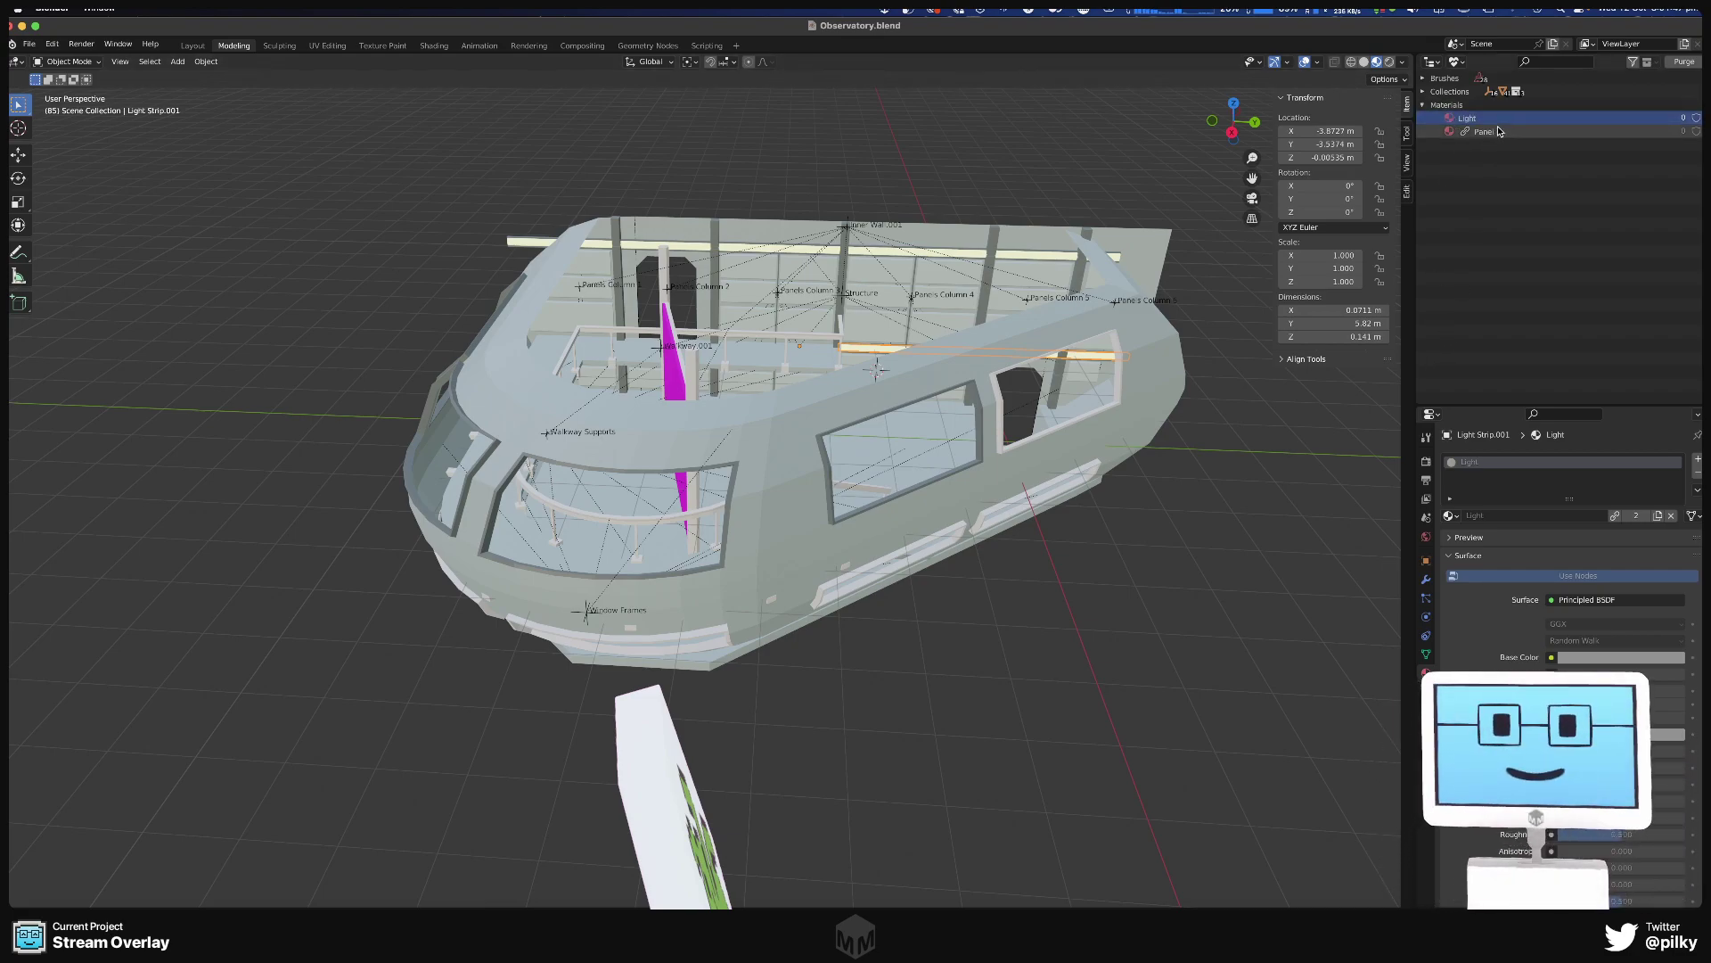
pyautogui.rightClick(1466, 119)
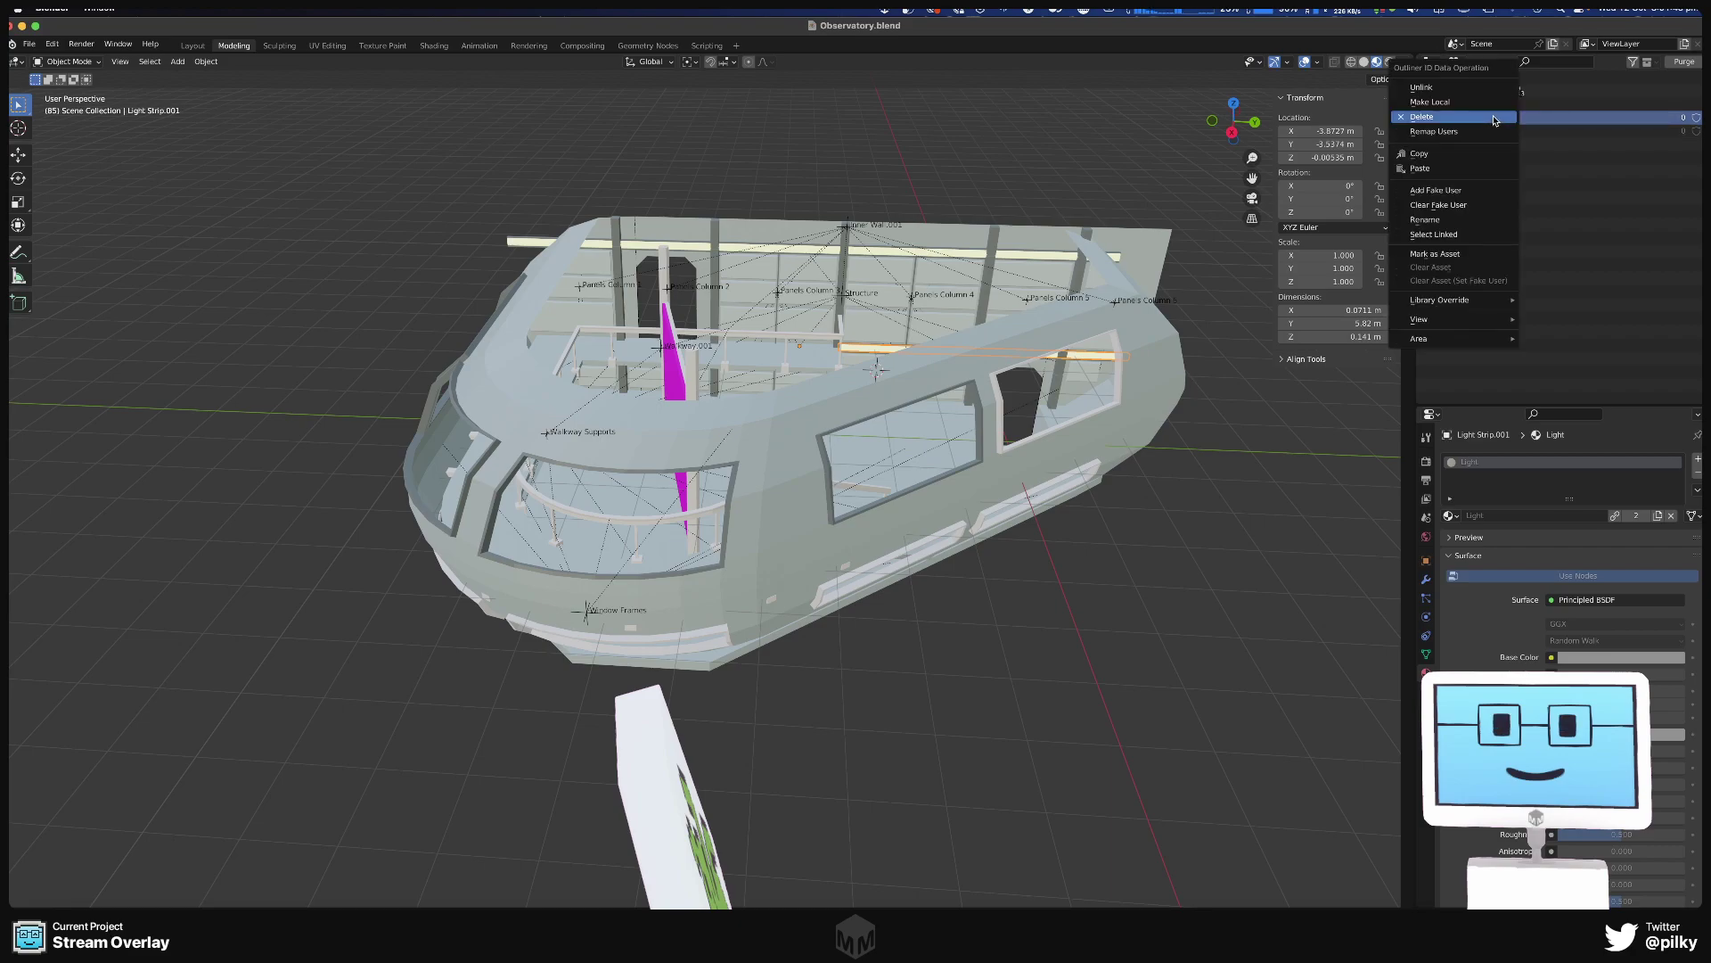
pyautogui.click(1435, 178)
# Assign the Panel material linked from Bridge.blend to the top, middle and bottom (left back).002 panels in the inner wall's first column.
pyautogui.scroll(3, 855, 174)
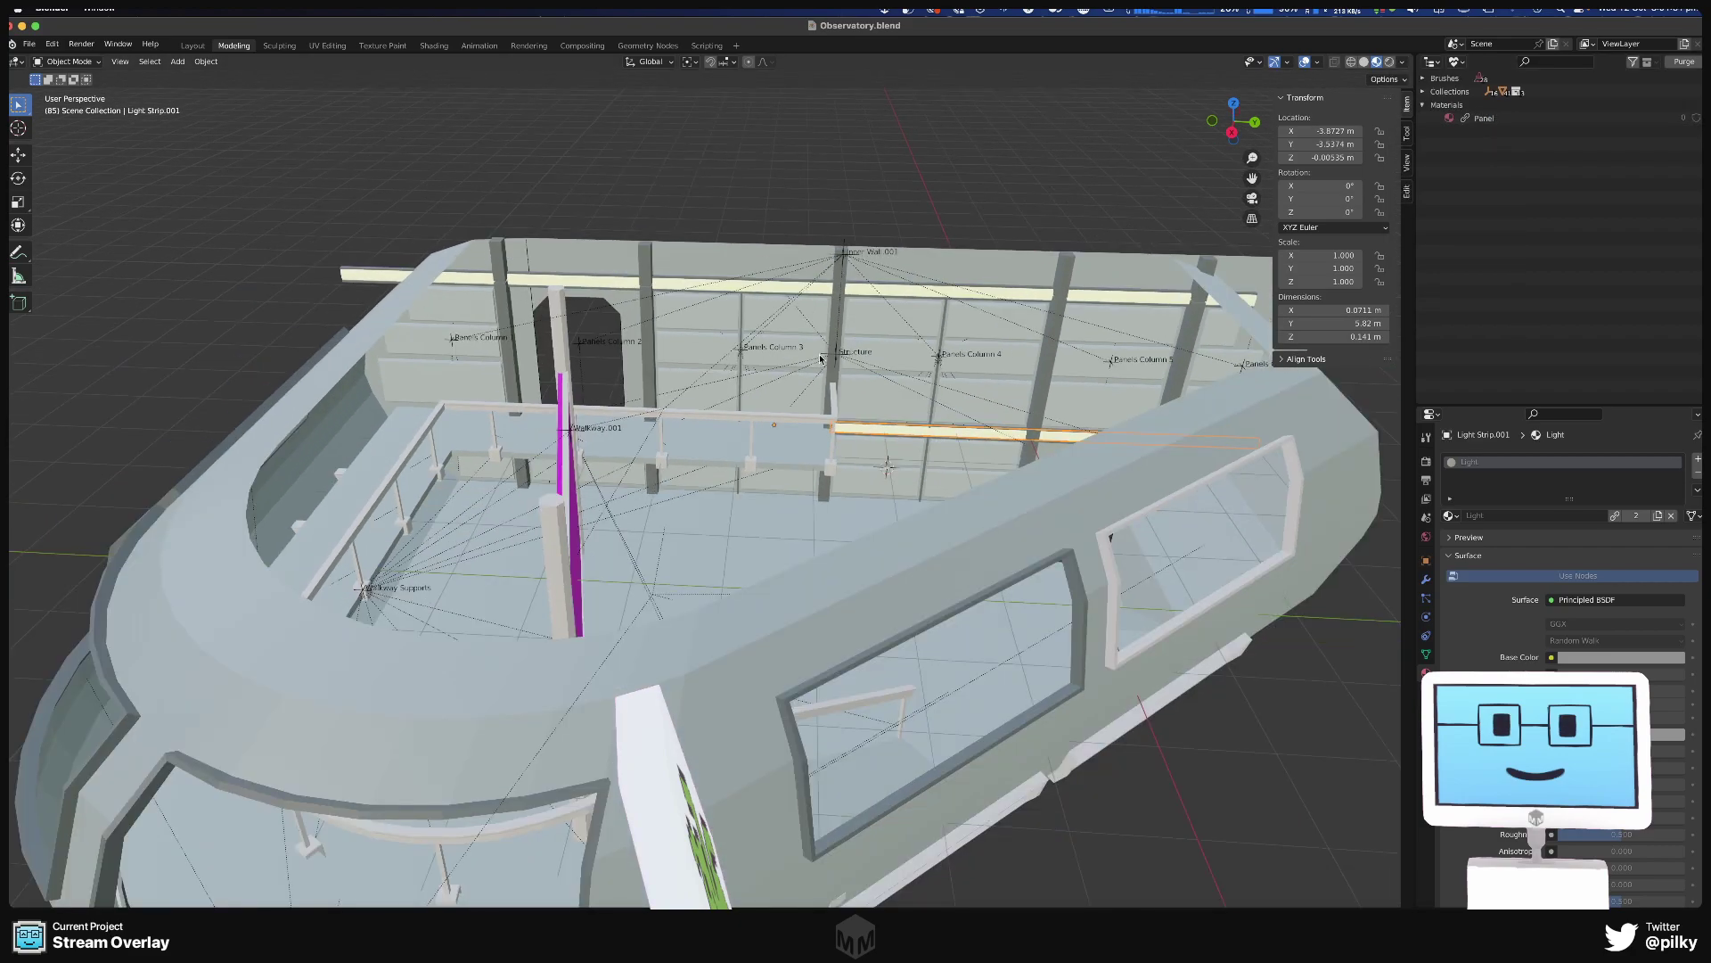
pyautogui.click(467, 306)
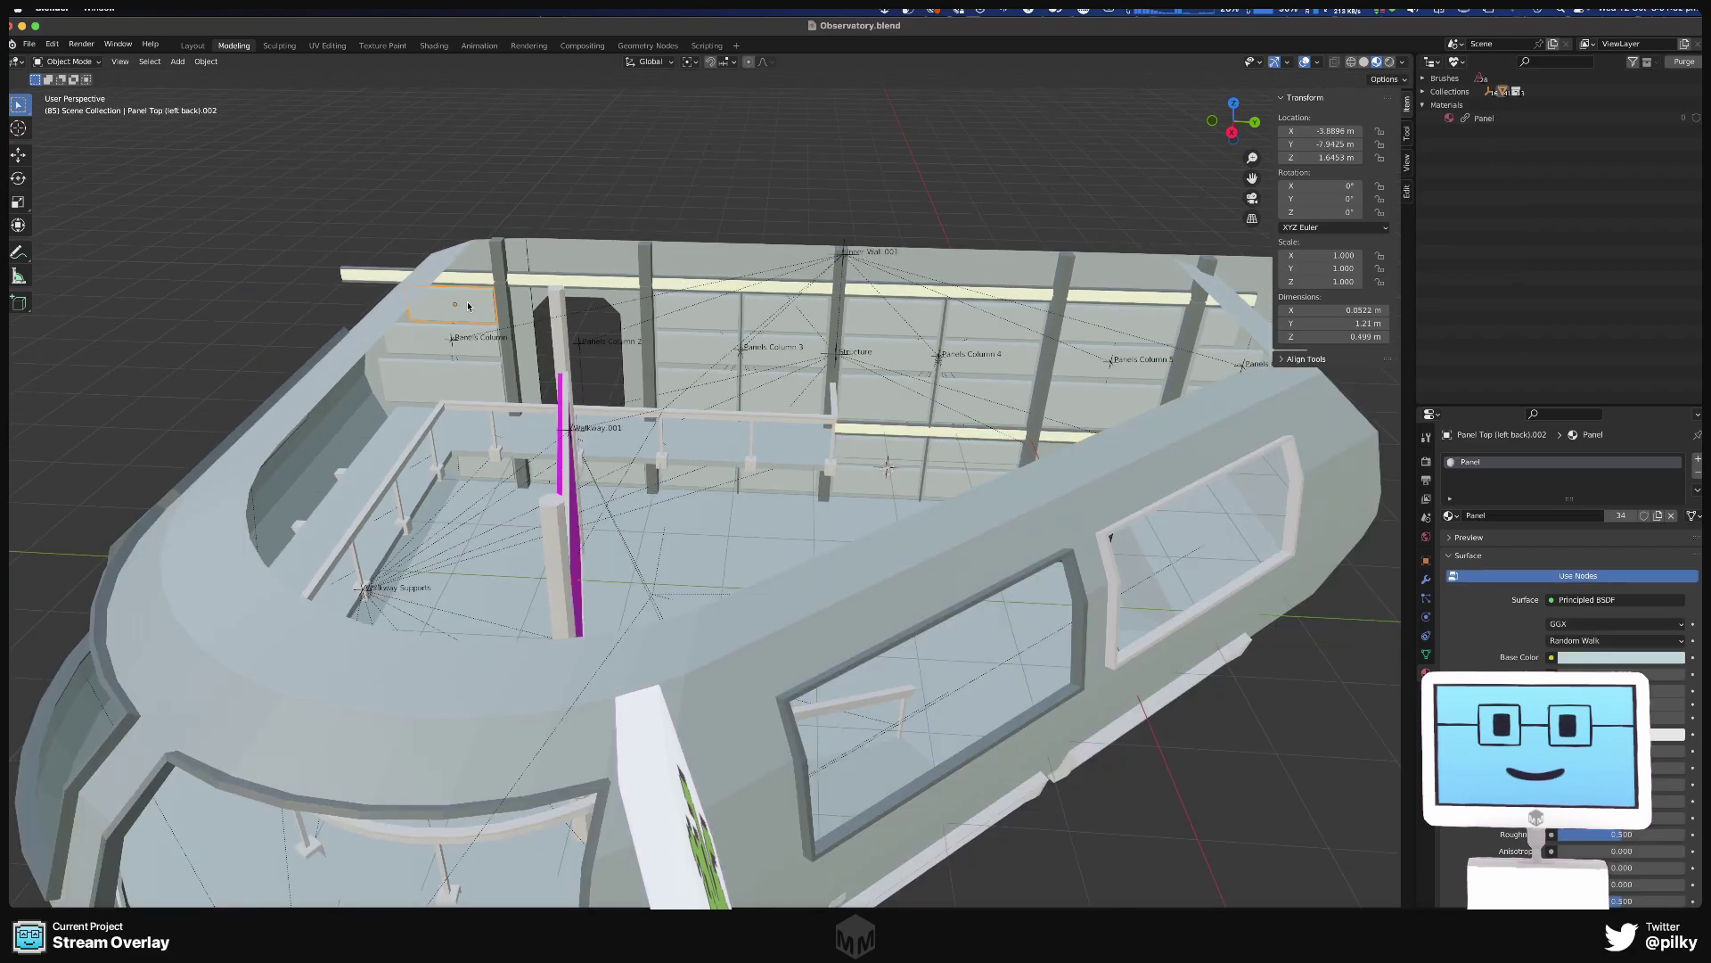
pyautogui.click(1450, 516)
pyautogui.click(1515, 575)
pyautogui.click(504, 354)
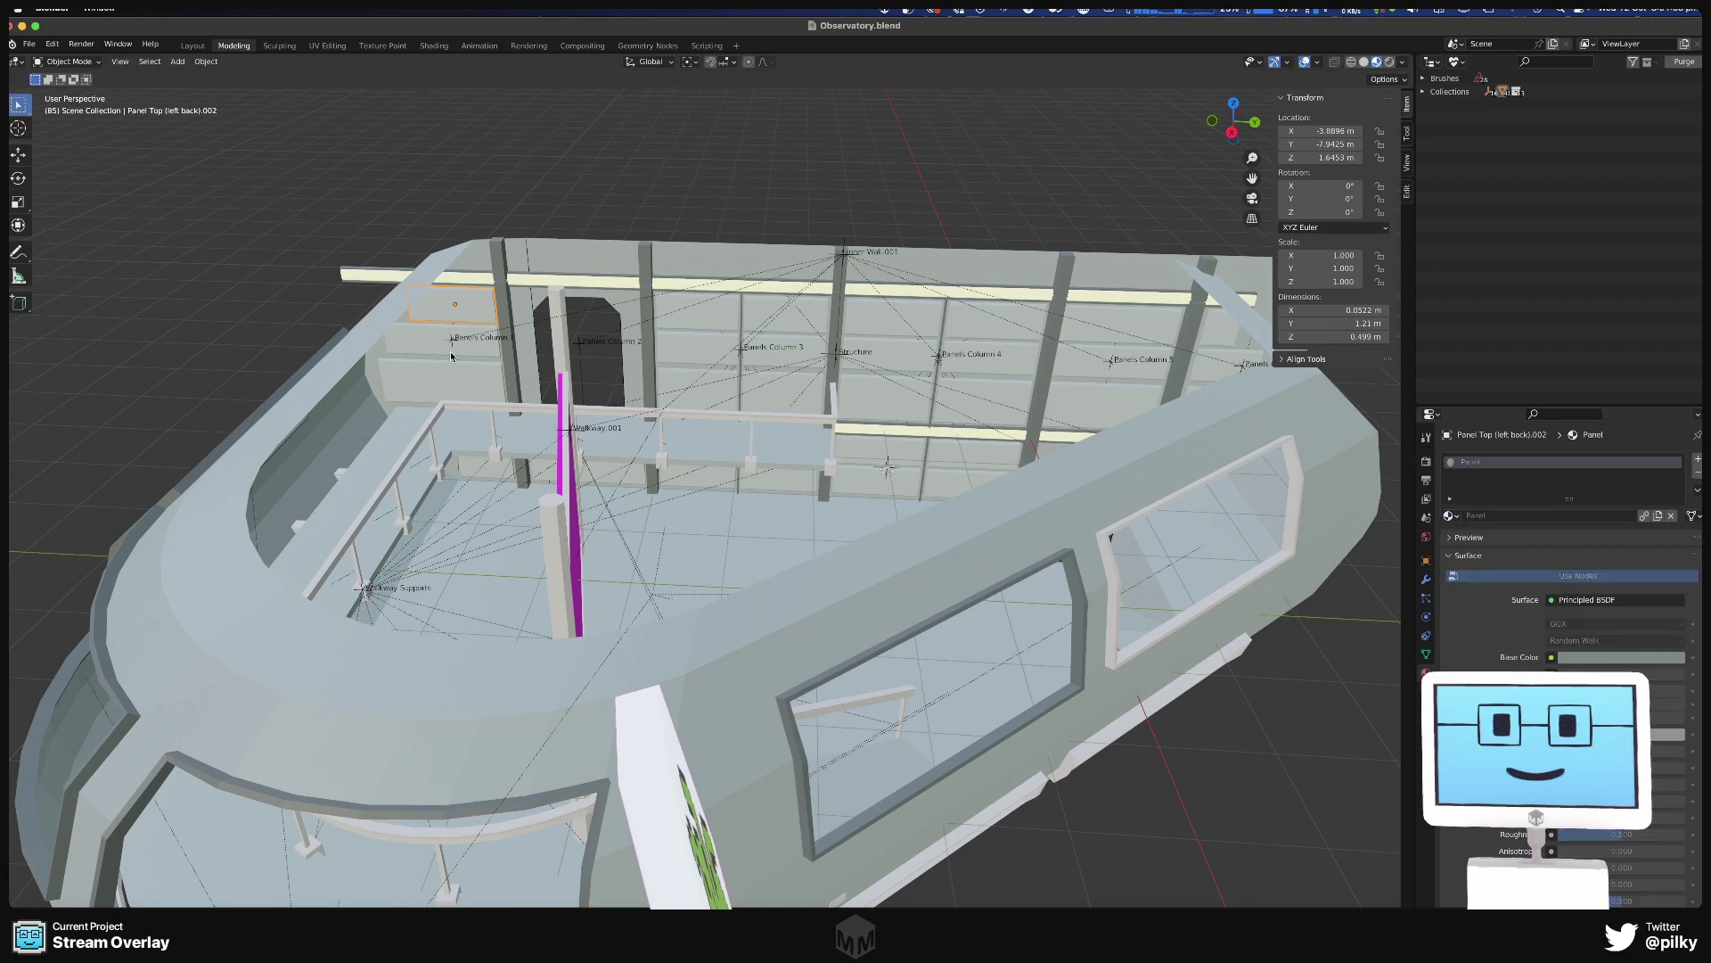
pyautogui.click(1450, 516)
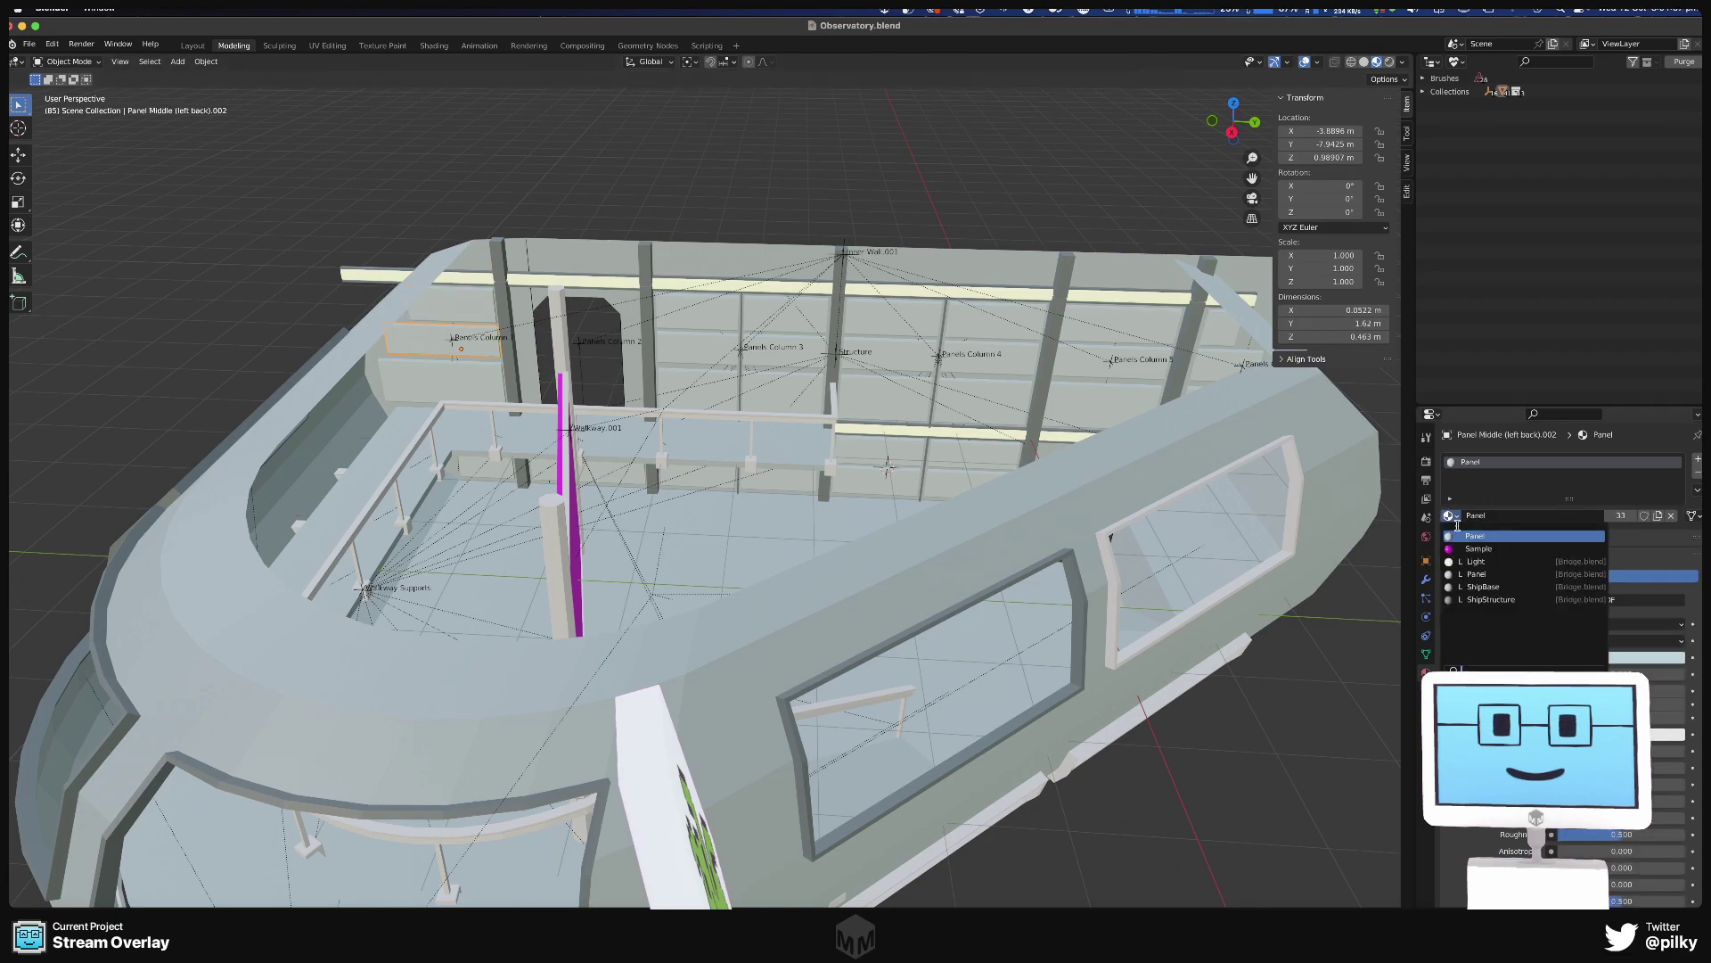
pyautogui.click(1489, 574)
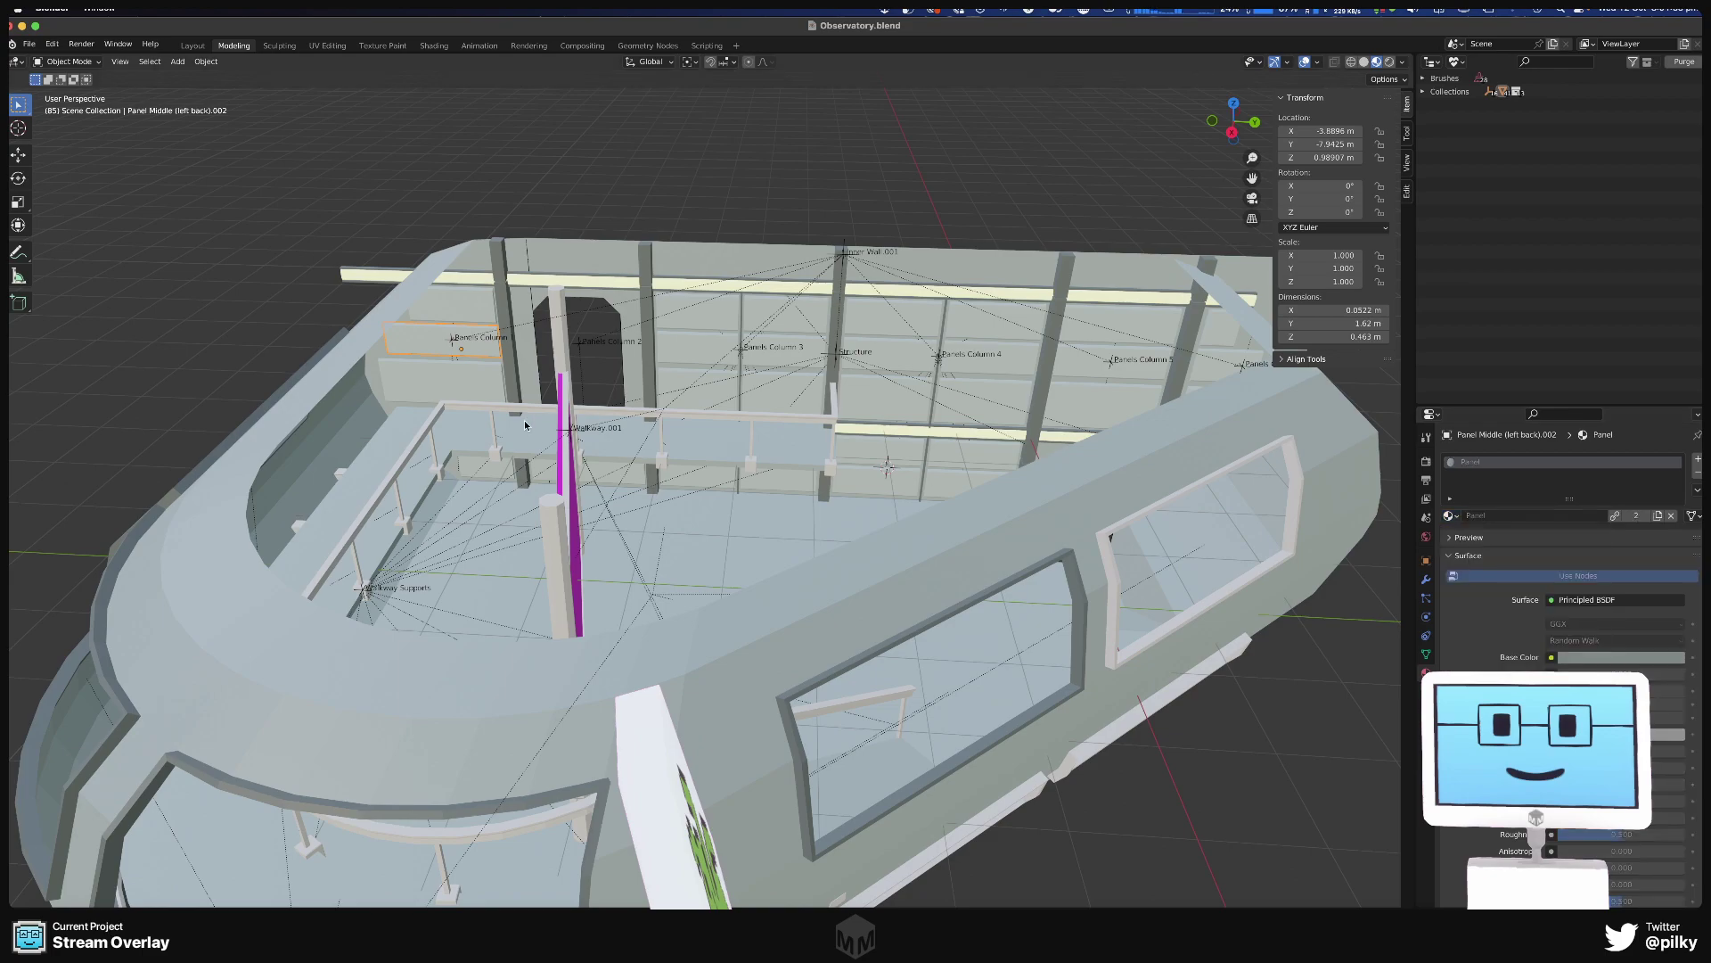
pyautogui.click(417, 376)
pyautogui.click(1450, 515)
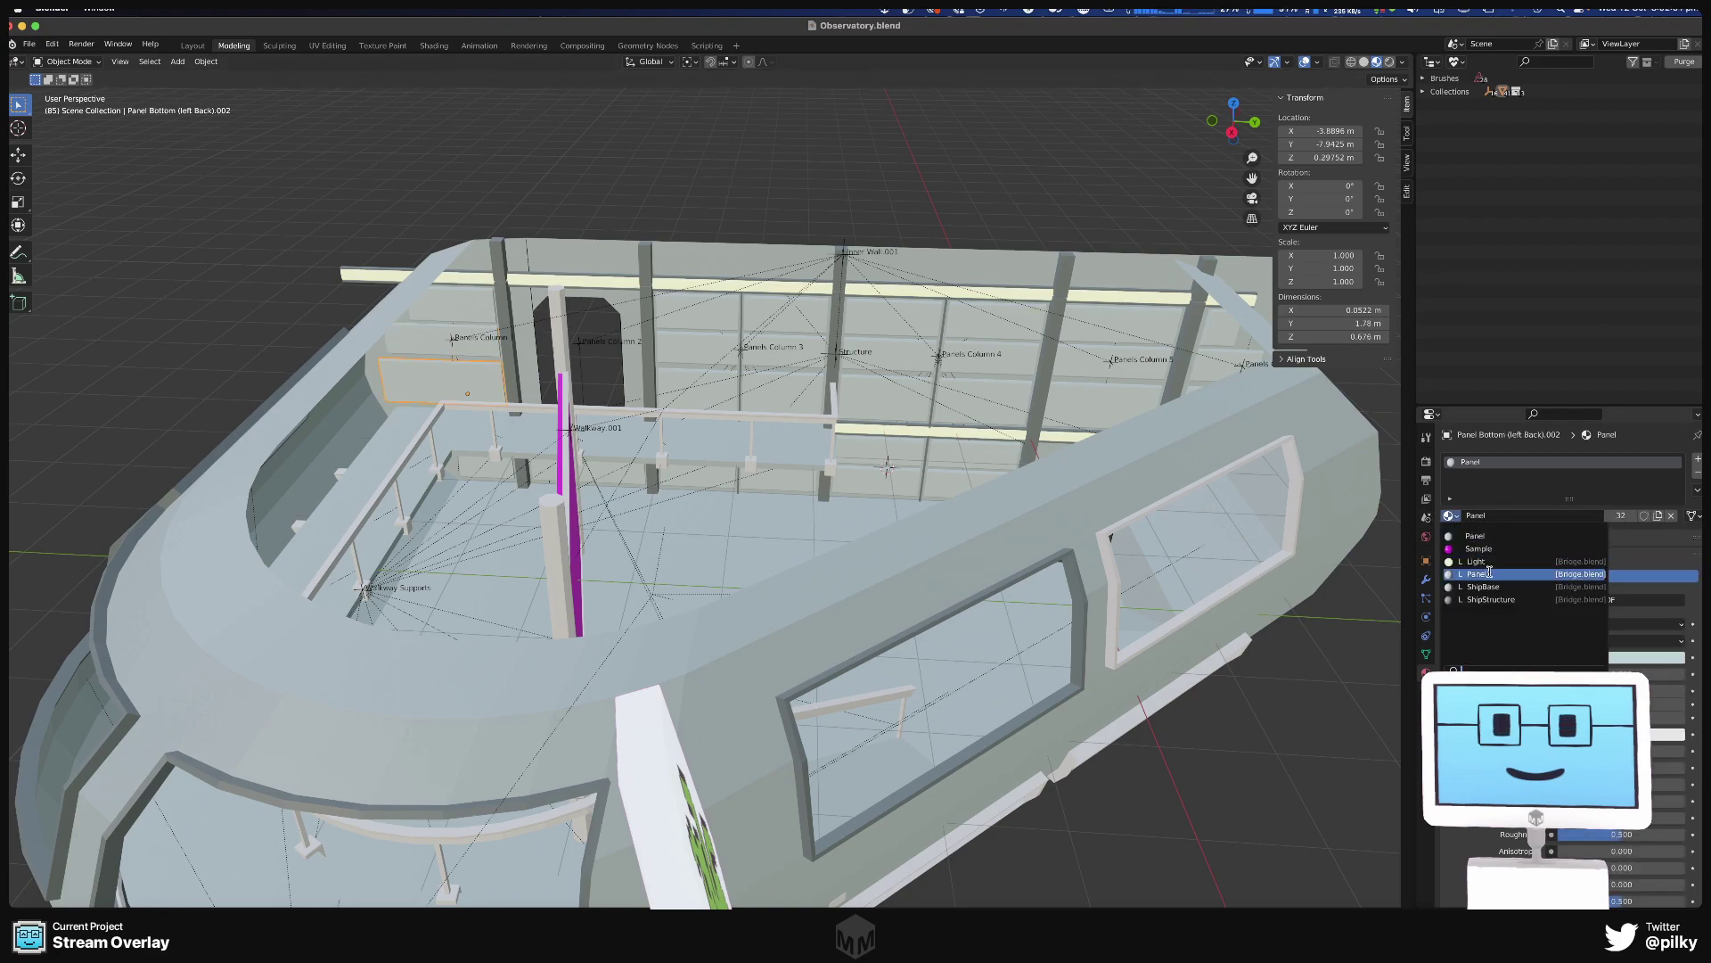
pyautogui.click(1488, 574)
# Give Panel Middle (left back).006 and Panel Top (left back).006, below the walkway, the Panel material linked from Bridge.blend.
pyautogui.moveTo(522, 490)
pyautogui.mouseDown(button='middle')
pyautogui.moveTo(615, 446)
pyautogui.moveTo(498, 474)
pyautogui.mouseUp(button='middle')
pyautogui.click(498, 474)
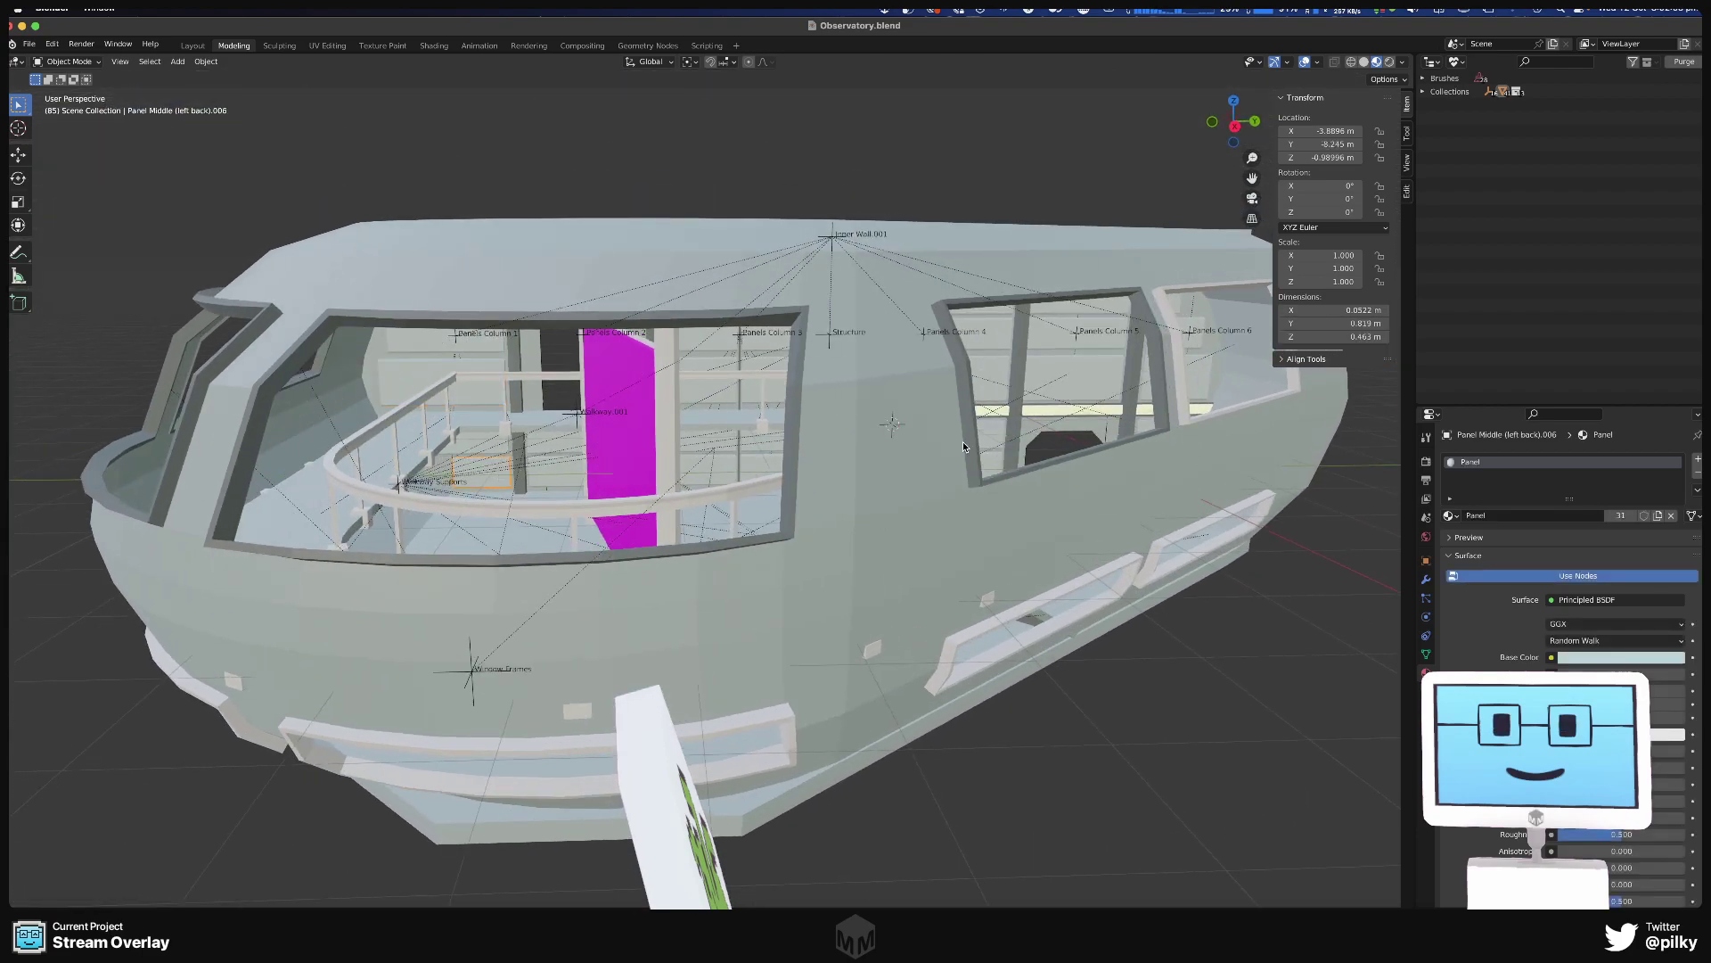
pyautogui.click(1449, 515)
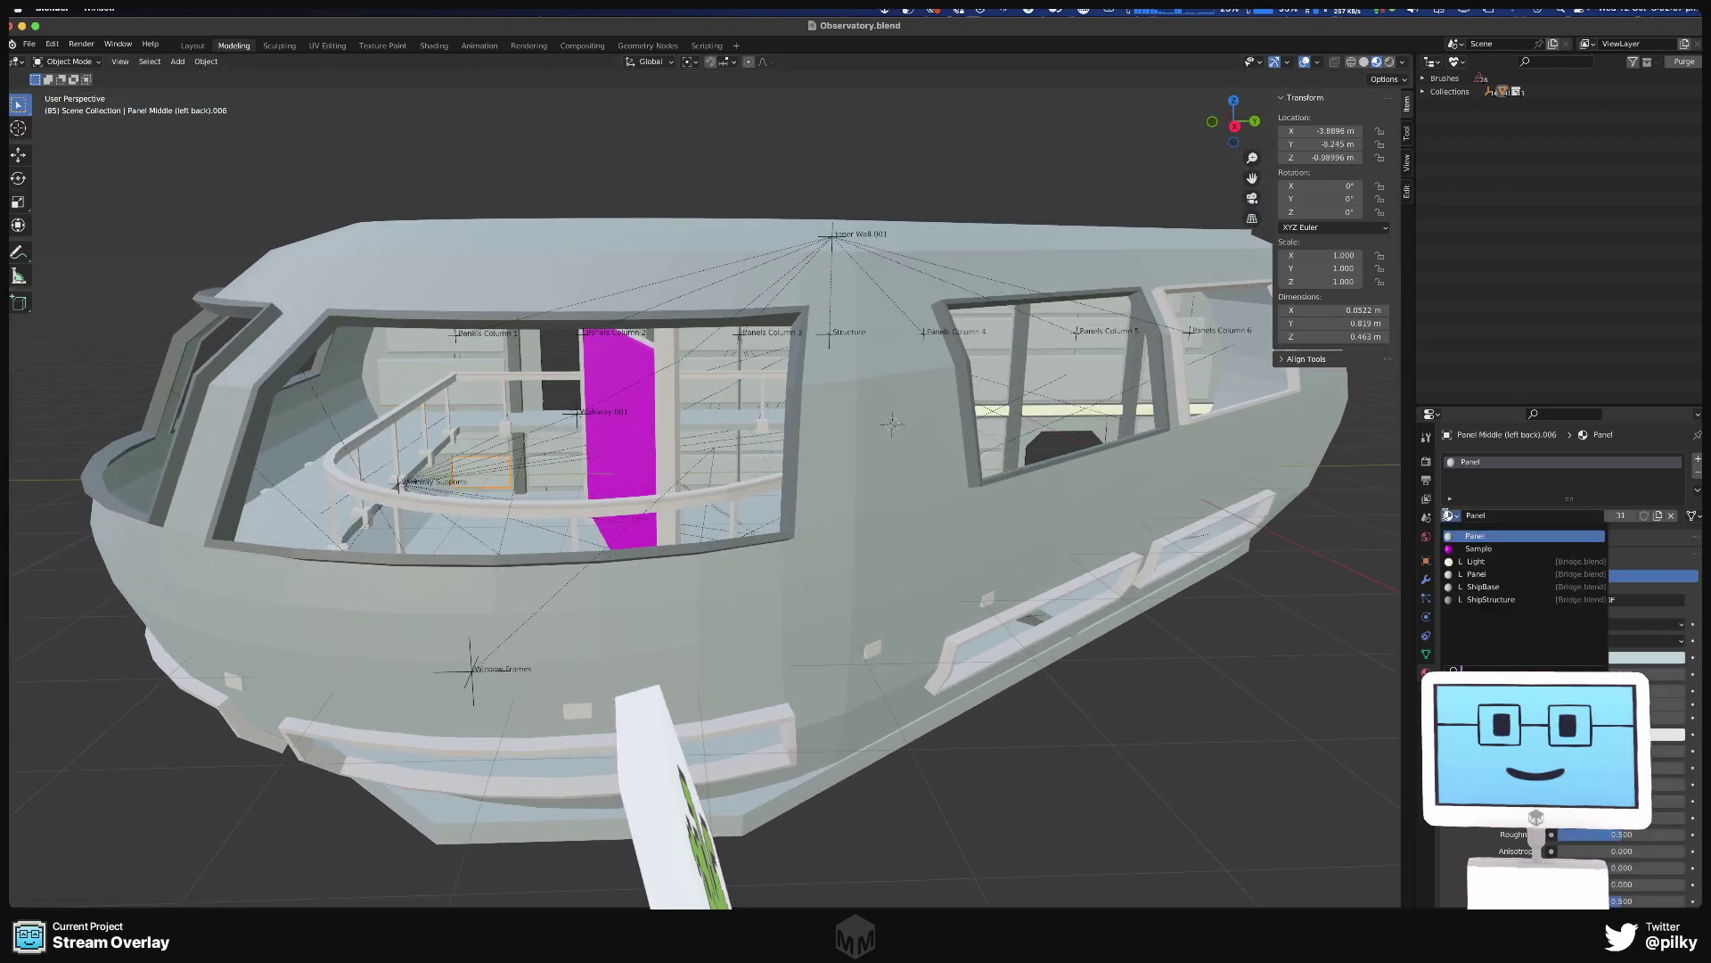
pyautogui.click(1488, 574)
pyautogui.click(598, 440)
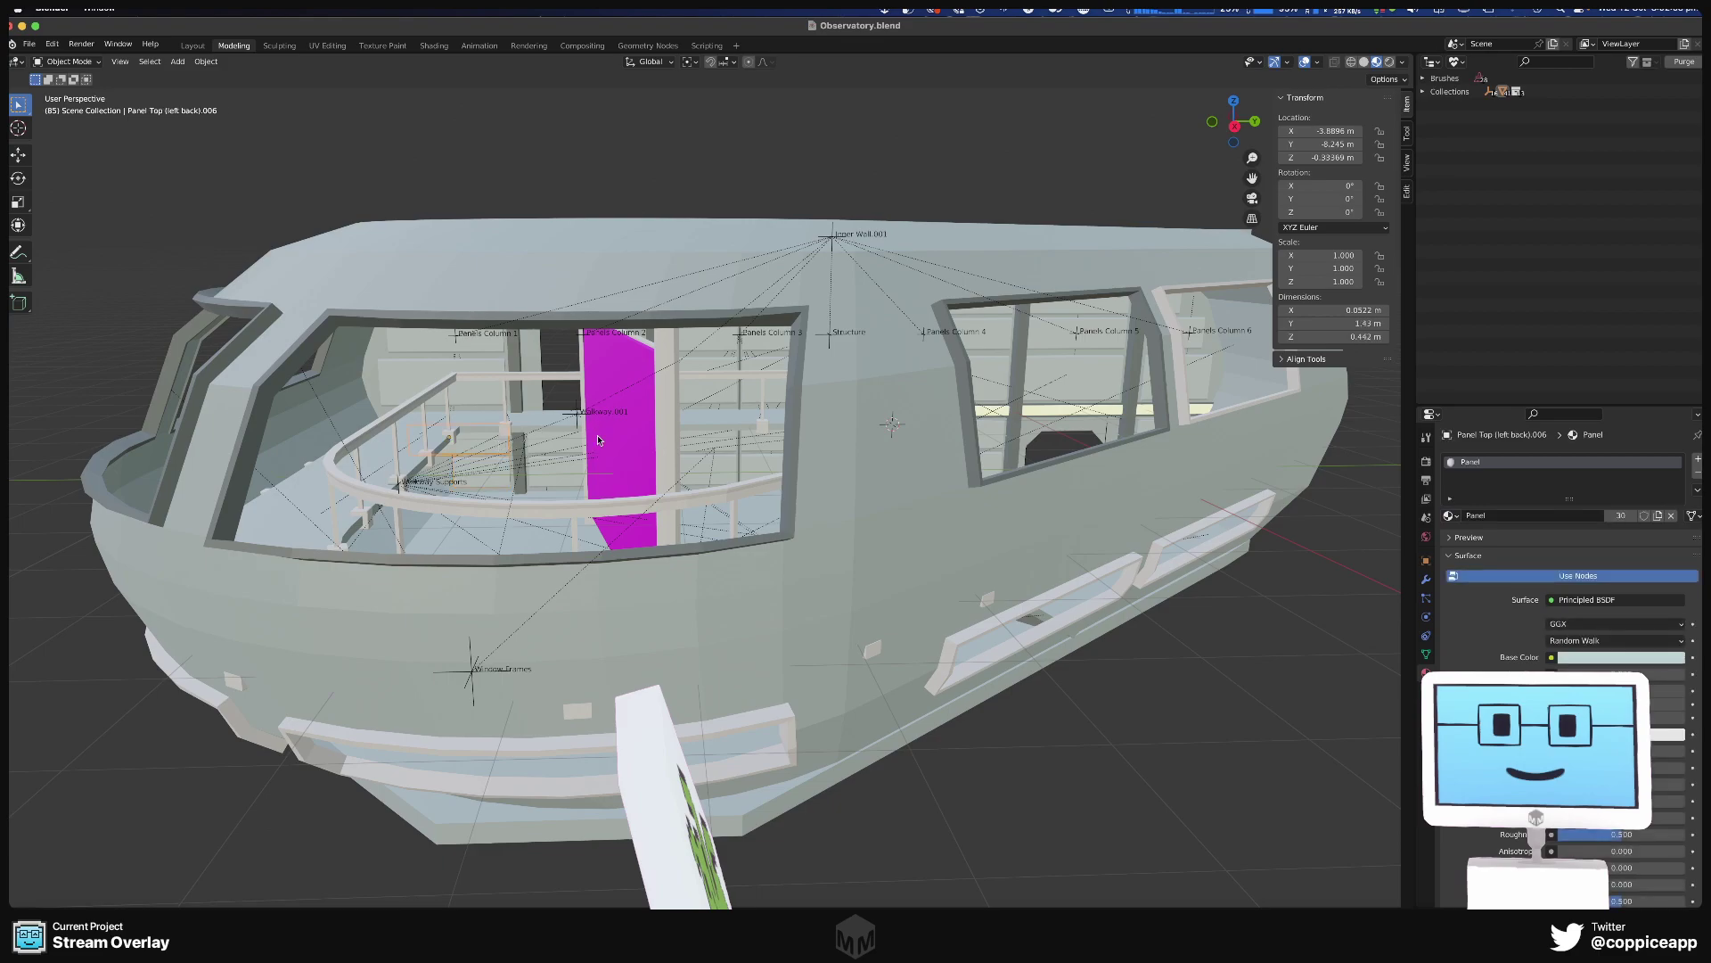
pyautogui.click(1448, 515)
pyautogui.click(1465, 574)
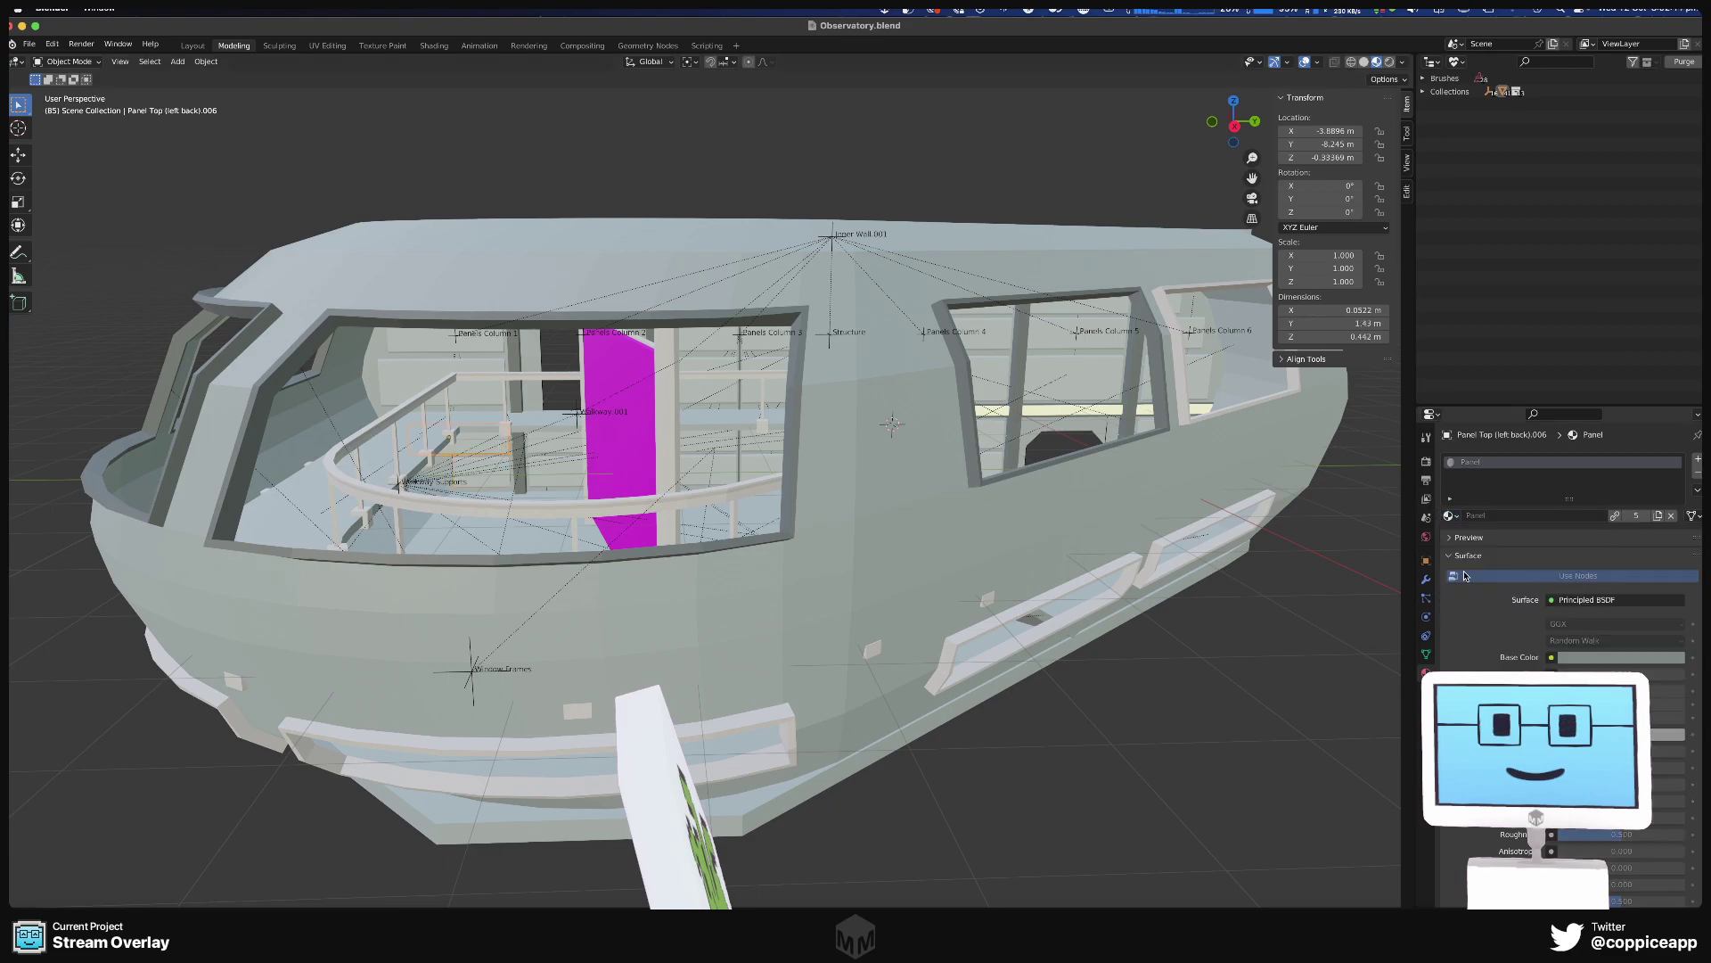
# Select the middle and top (left back).005 and .004 panels of the inner wall's lower row, below the walkway.
pyautogui.click(565, 464)
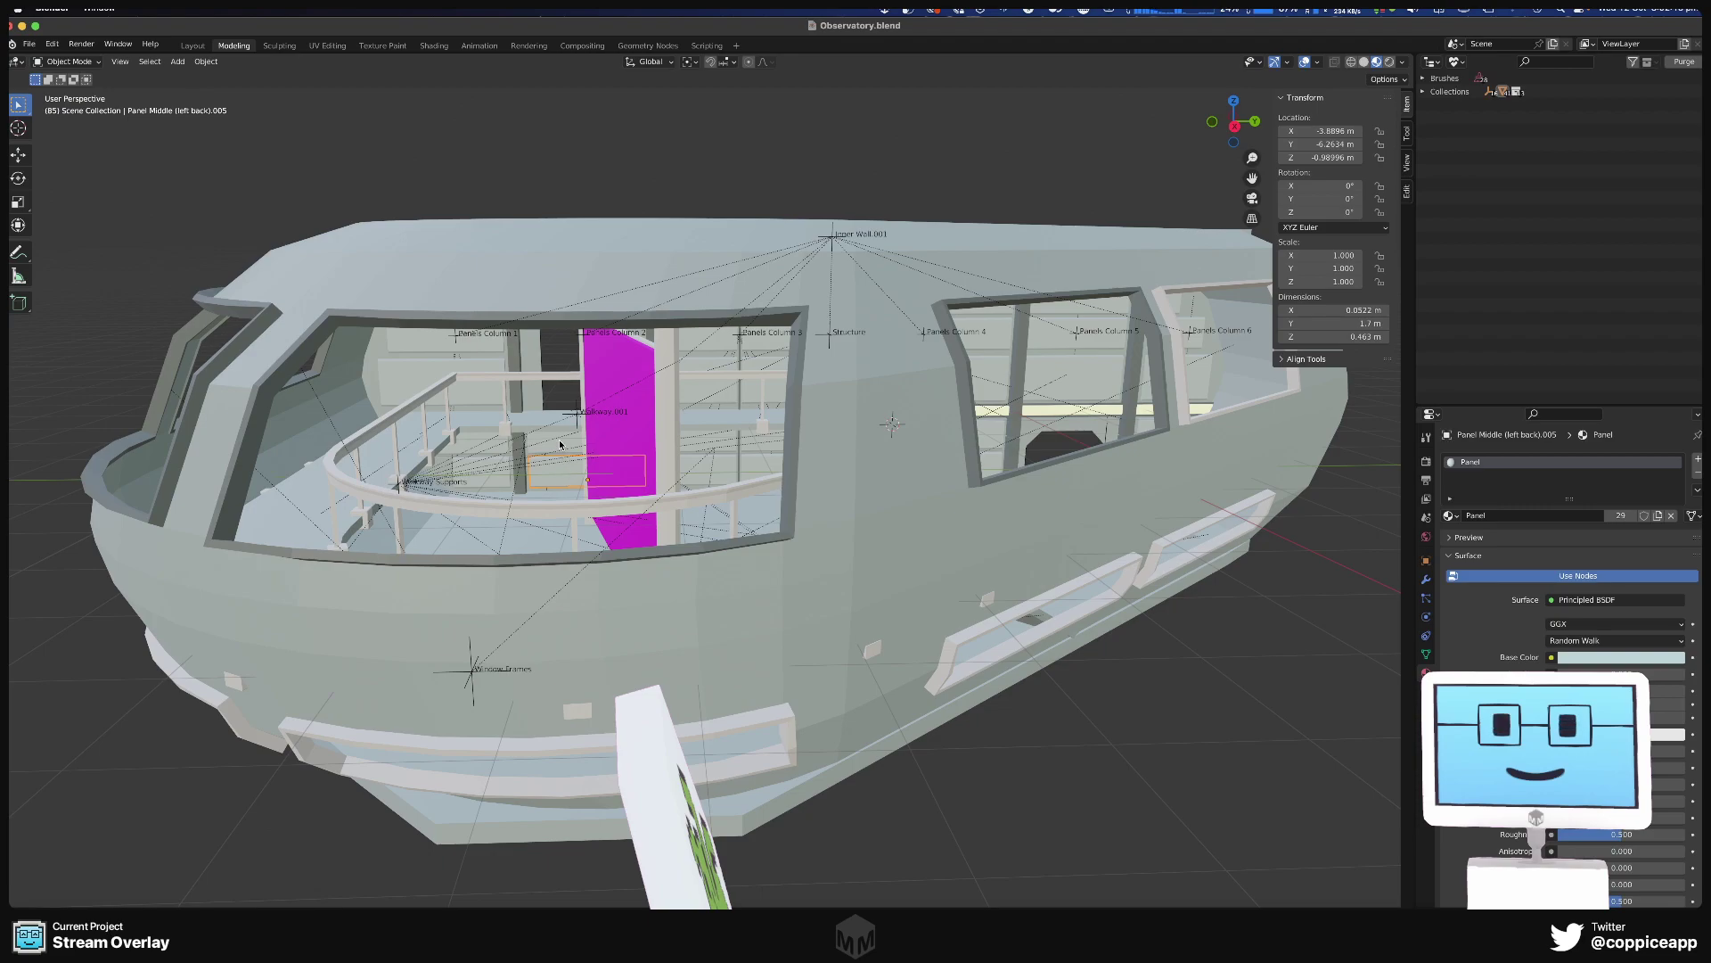
pyautogui.keyDown('shift'); pyautogui.click(560, 441); pyautogui.keyUp('shift')
pyautogui.keyDown('shift'); pyautogui.click(689, 462); pyautogui.keyUp('shift')
pyautogui.keyDown('shift'); pyautogui.click(702, 434); pyautogui.keyUp('shift')
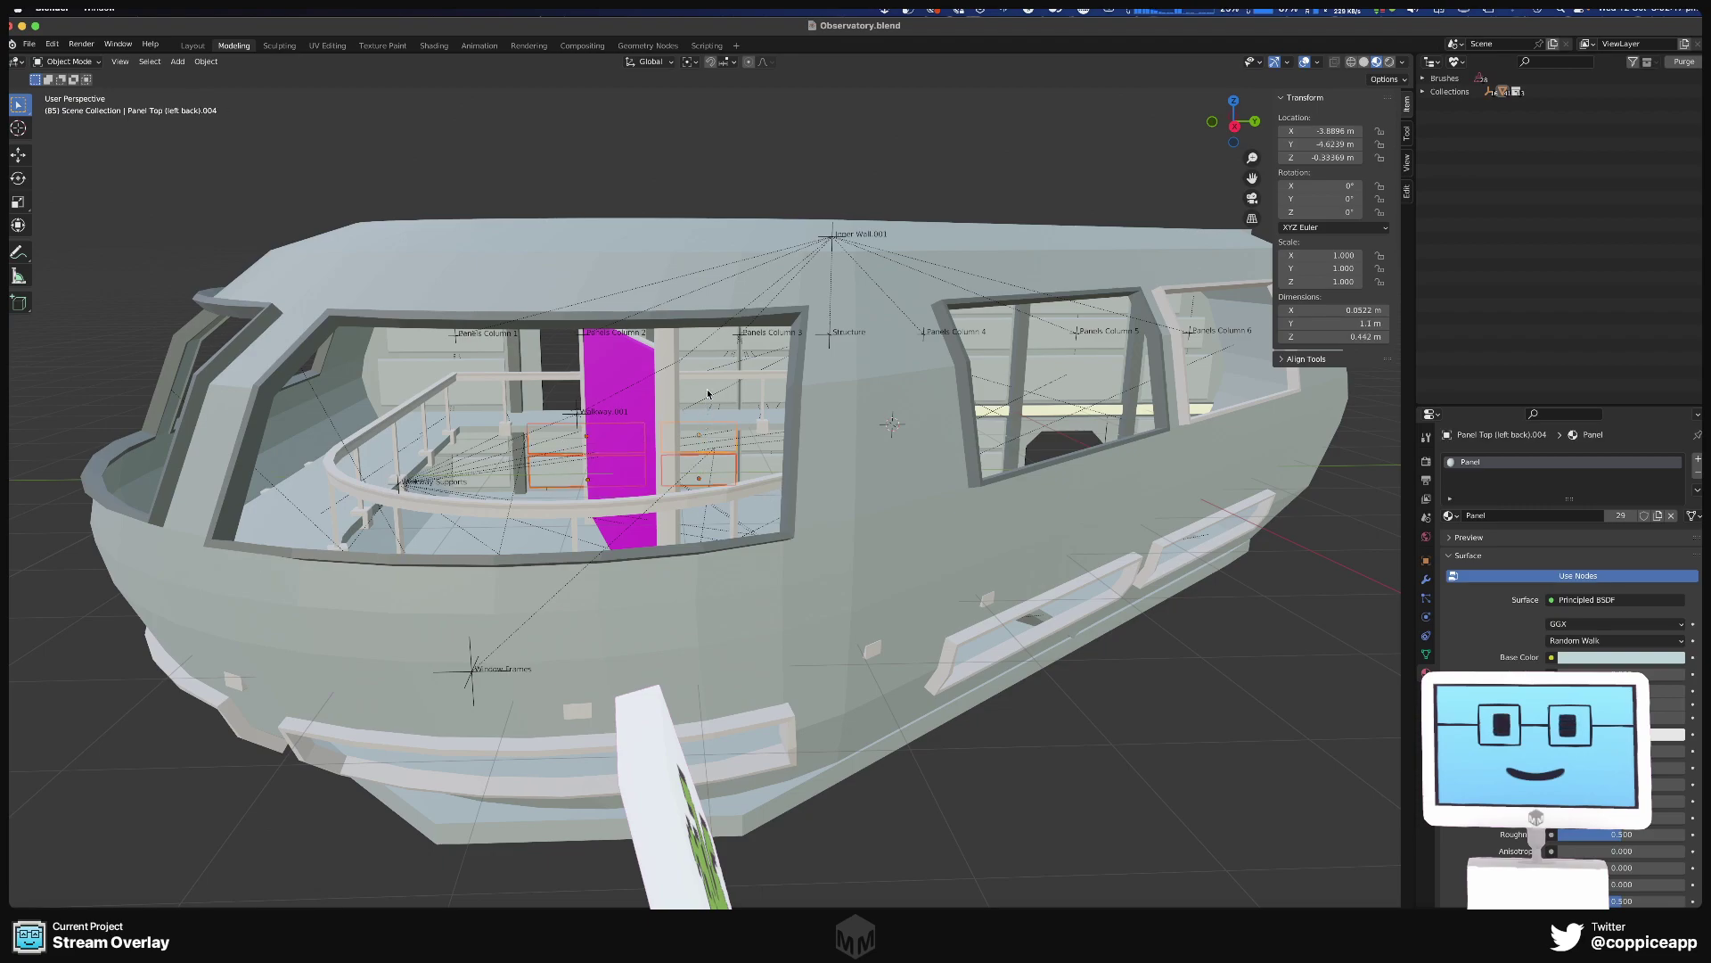
# Add the six top, middle and bottom panels of Panels Column 3 above the walkway to the selection.
pyautogui.keyDown('shift'); pyautogui.click(708, 393); pyautogui.keyUp('shift')
pyautogui.moveTo(1021, 357); pyautogui.dragTo(808, 472, button='middle')
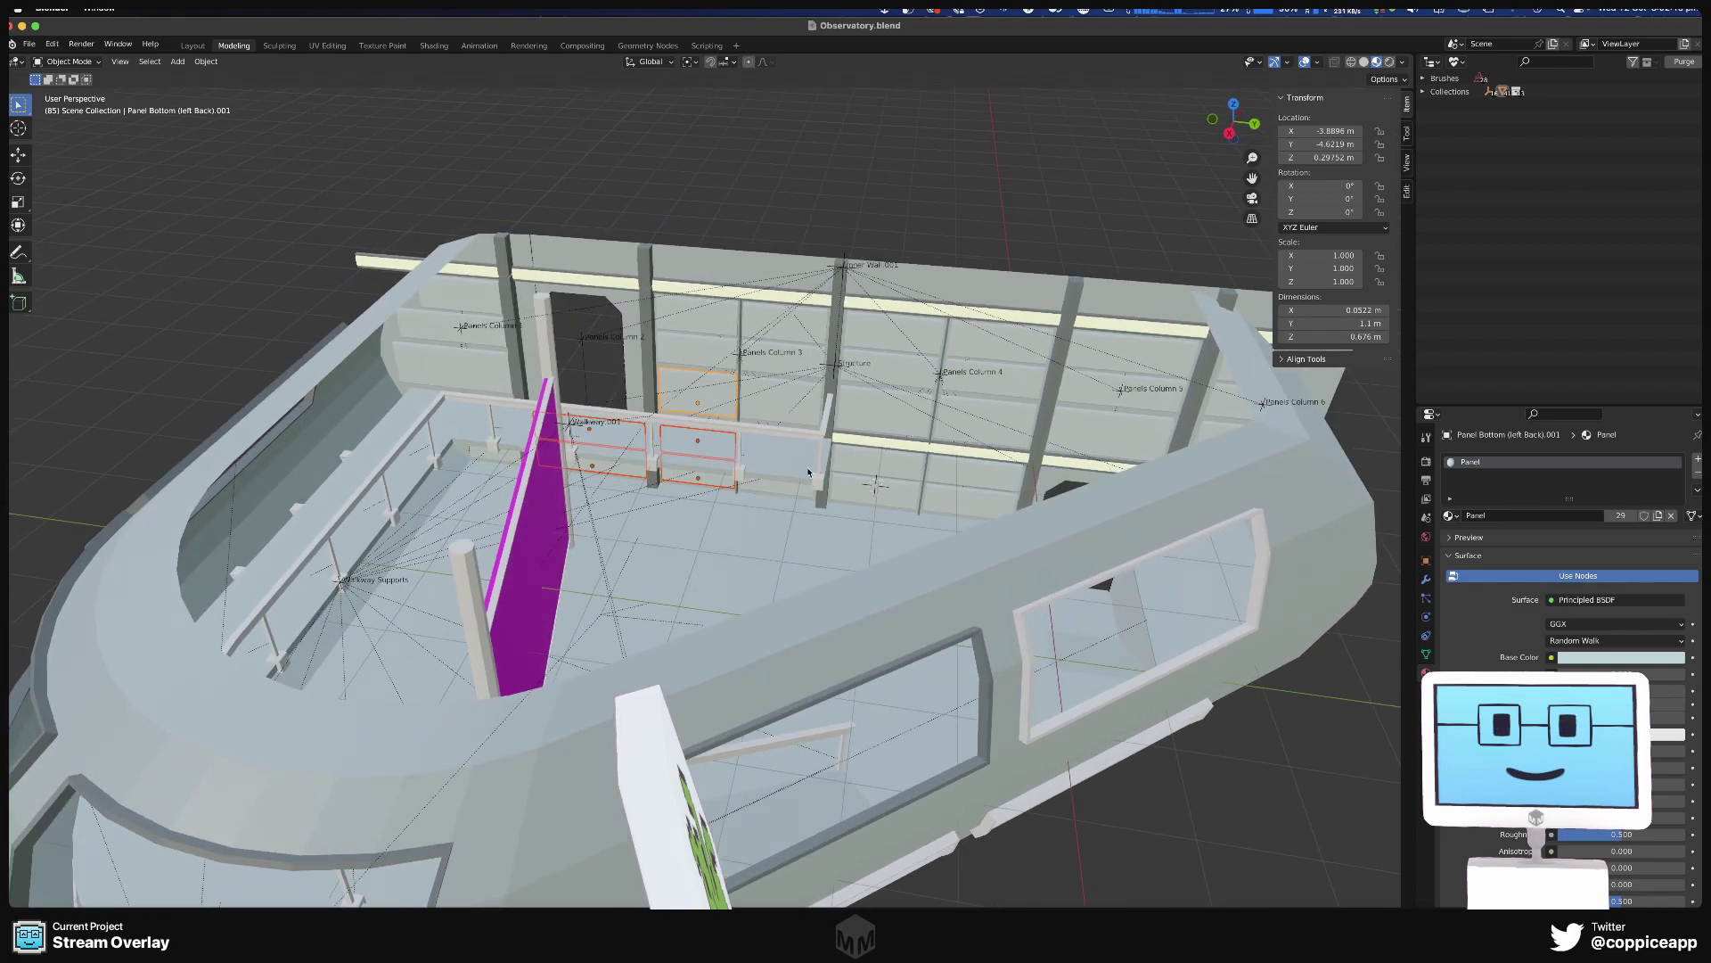
pyautogui.keyDown('shift'); pyautogui.click(689, 357); pyautogui.keyUp('shift')
pyautogui.keyDown('shift'); pyautogui.click(697, 316); pyautogui.keyUp('shift')
pyautogui.keyDown('shift'); pyautogui.click(784, 323); pyautogui.keyUp('shift')
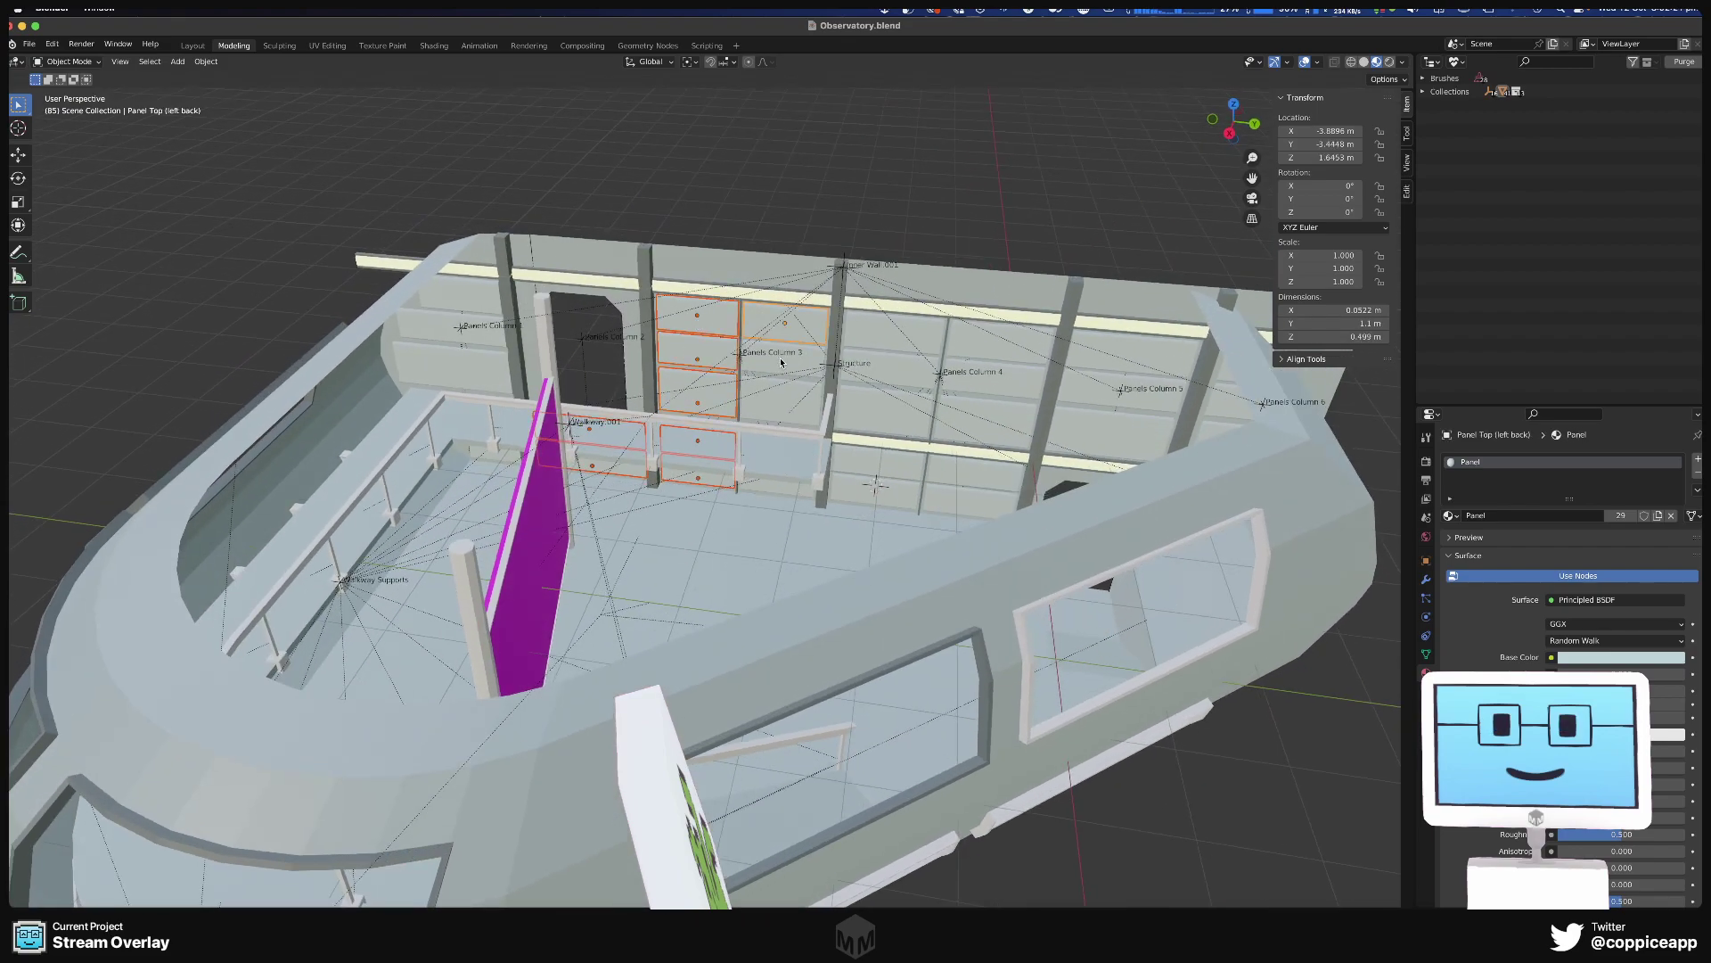
pyautogui.keyDown('shift'); pyautogui.click(781, 365); pyautogui.keyUp('shift')
pyautogui.keyDown('shift'); pyautogui.click(789, 404); pyautogui.keyUp('shift')
# Extend the selection with the upper panels of Panels Column 4 and Panels Column 5.
pyautogui.keyDown('shift'); pyautogui.click(892, 396); pyautogui.keyUp('shift')
pyautogui.keyDown('shift'); pyautogui.click(885, 367); pyautogui.keyUp('shift')
pyautogui.keyDown('shift'); pyautogui.click(887, 330); pyautogui.keyUp('shift')
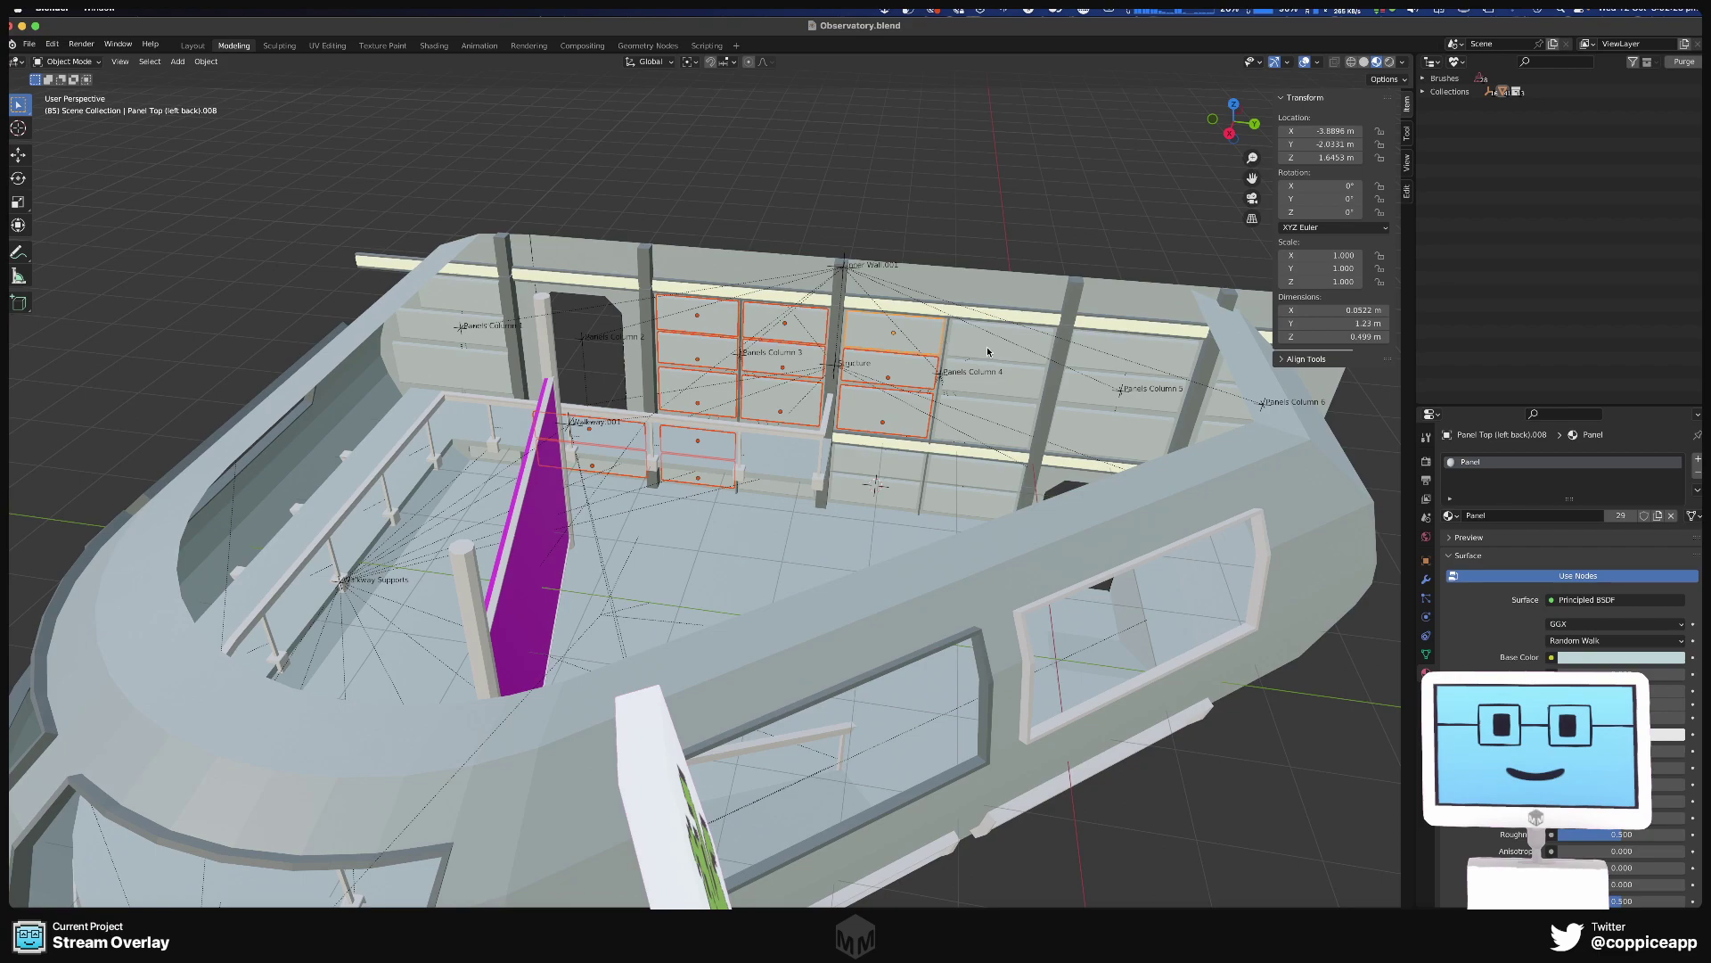
pyautogui.keyDown('shift'); pyautogui.click(992, 353); pyautogui.keyUp('shift')
pyautogui.keyDown('shift'); pyautogui.click(987, 383); pyautogui.keyUp('shift')
pyautogui.keyDown('shift'); pyautogui.click(1131, 355); pyautogui.keyUp('shift')
pyautogui.keyDown('shift'); pyautogui.click(985, 419); pyautogui.keyUp('shift')
pyautogui.keyDown('shift'); pyautogui.click(1110, 437); pyautogui.keyUp('shift')
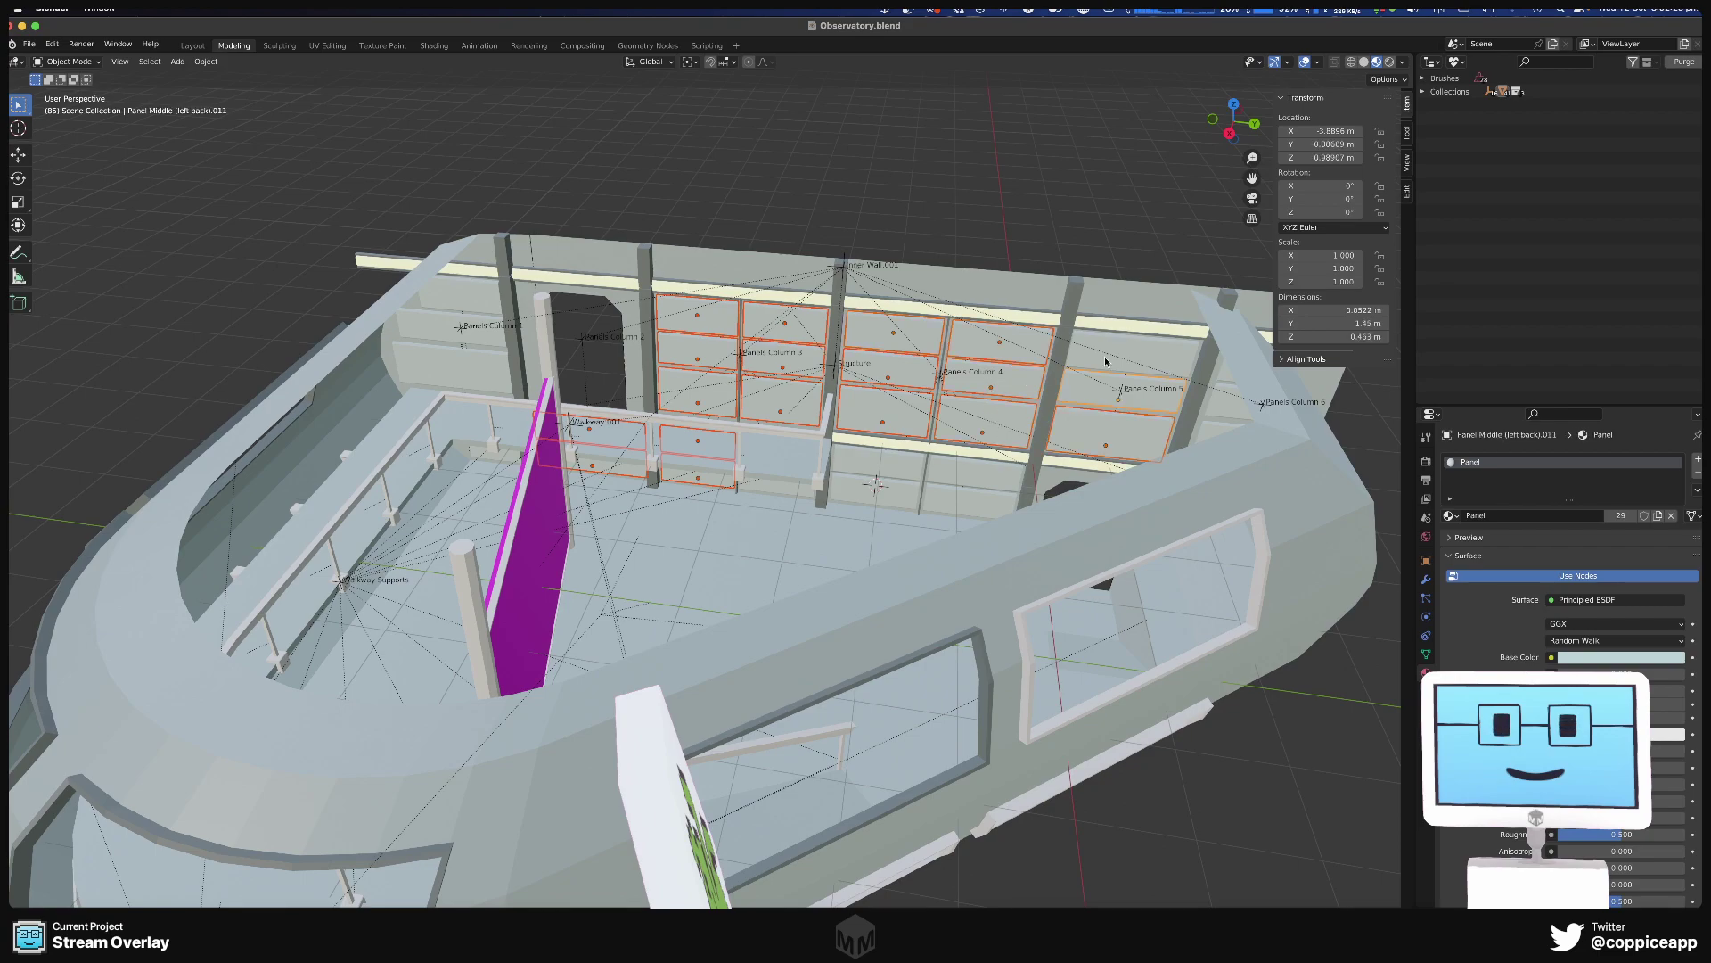
pyautogui.keyDown('shift'); pyautogui.click(1098, 385); pyautogui.keyUp('shift')
# Add the upper panels of Panels Column 6 and the panel beneath the light strip there to the selection.
pyautogui.moveTo(1098, 385); pyautogui.dragTo(1190, 294, button='middle')
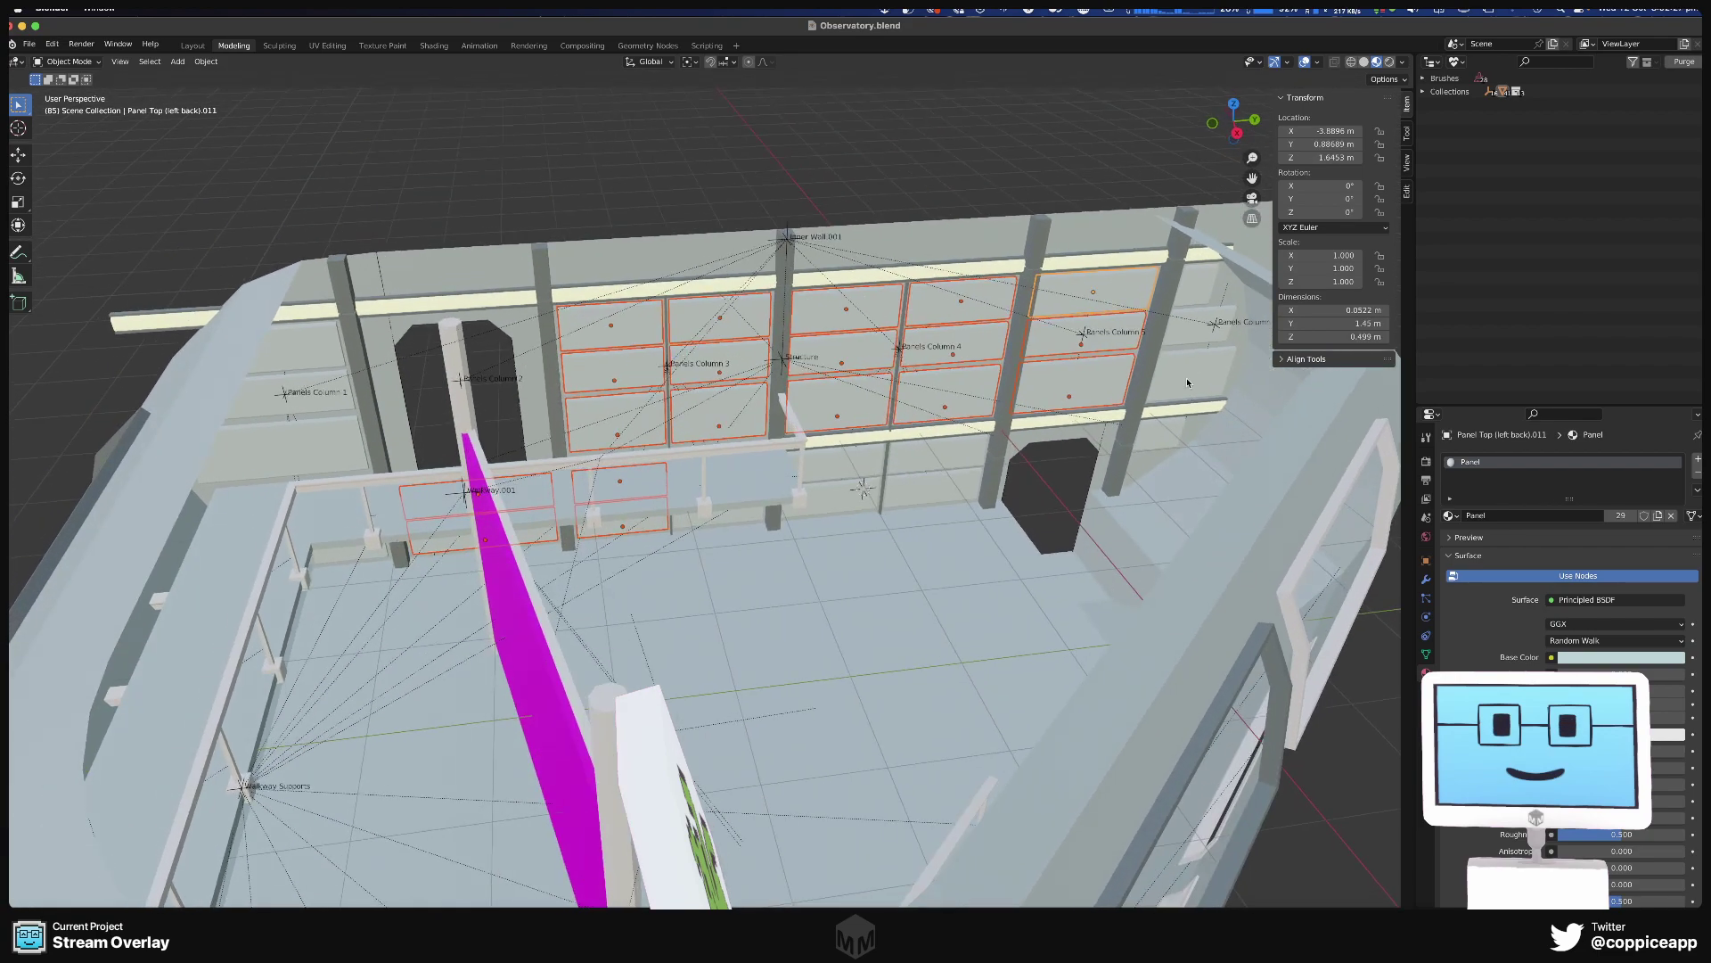
pyautogui.keyDown('shift'); pyautogui.click(1199, 323); pyautogui.keyUp('shift')
pyautogui.keyDown('shift'); pyautogui.click(1194, 283); pyautogui.keyUp('shift')
pyautogui.keyDown('shift'); pyautogui.click(1158, 433); pyautogui.keyUp('shift')
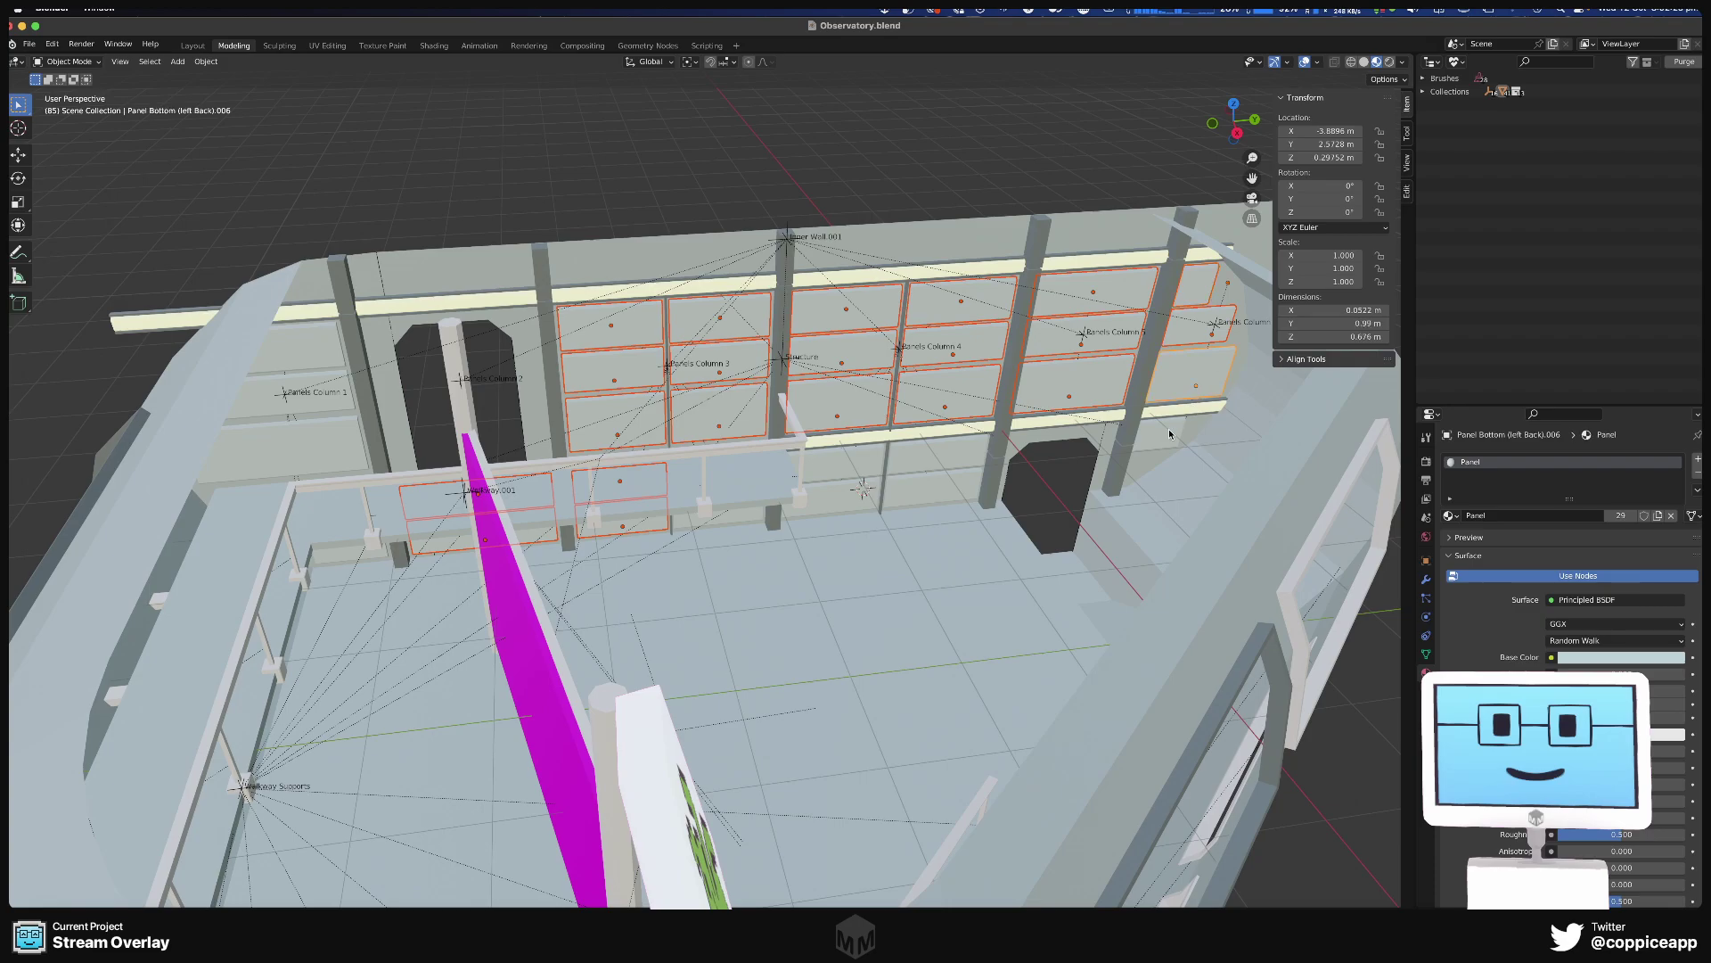
pyautogui.keyDown('shift'); pyautogui.click(1194, 379); pyautogui.keyUp('shift')
# Add the lower panels under Panels Column 4 and the remaining (left back).003 panels below the walkway to the selection.
pyautogui.keyDown('shift'); pyautogui.click(940, 454); pyautogui.keyUp('shift')
pyautogui.keyDown('shift'); pyautogui.click(936, 489); pyautogui.keyUp('shift')
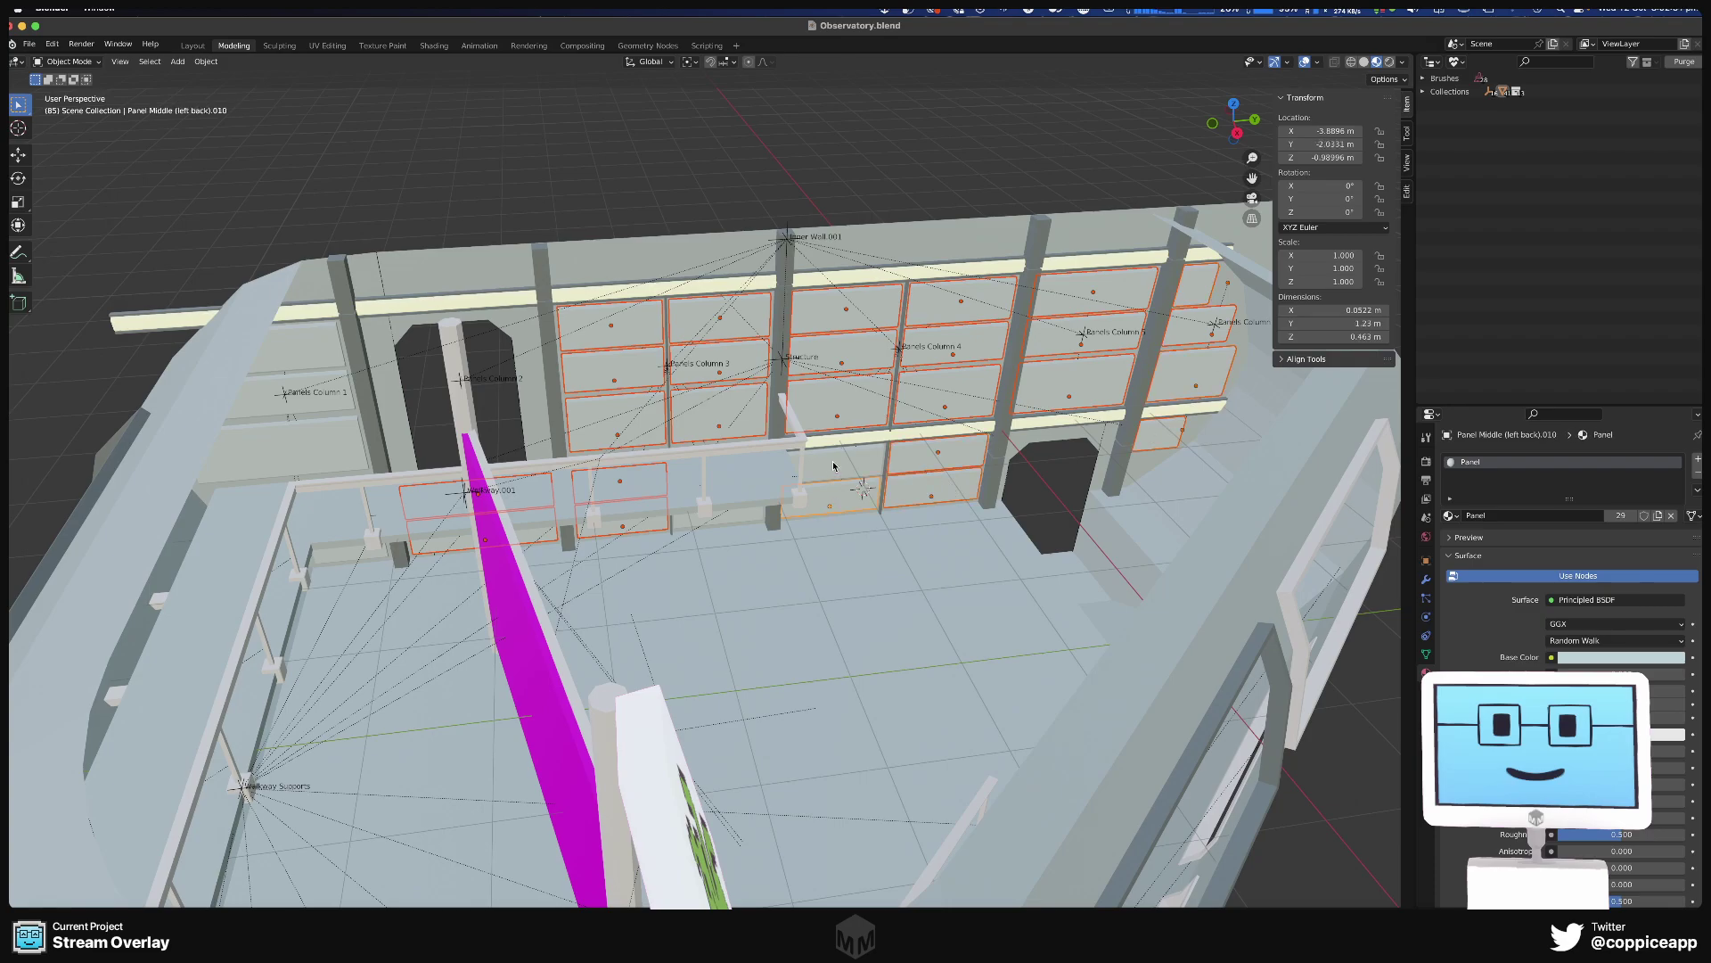
pyautogui.keyDown('shift'); pyautogui.click(864, 496); pyautogui.keyUp('shift')
pyautogui.scroll(2, 872, 487)
pyautogui.moveTo(873, 486); pyautogui.dragTo(889, 357, button='middle')
pyautogui.keyDown('shift'); pyautogui.click(711, 479); pyautogui.keyUp('shift')
pyautogui.keyDown('shift'); pyautogui.click(710, 479); pyautogui.keyUp('shift')
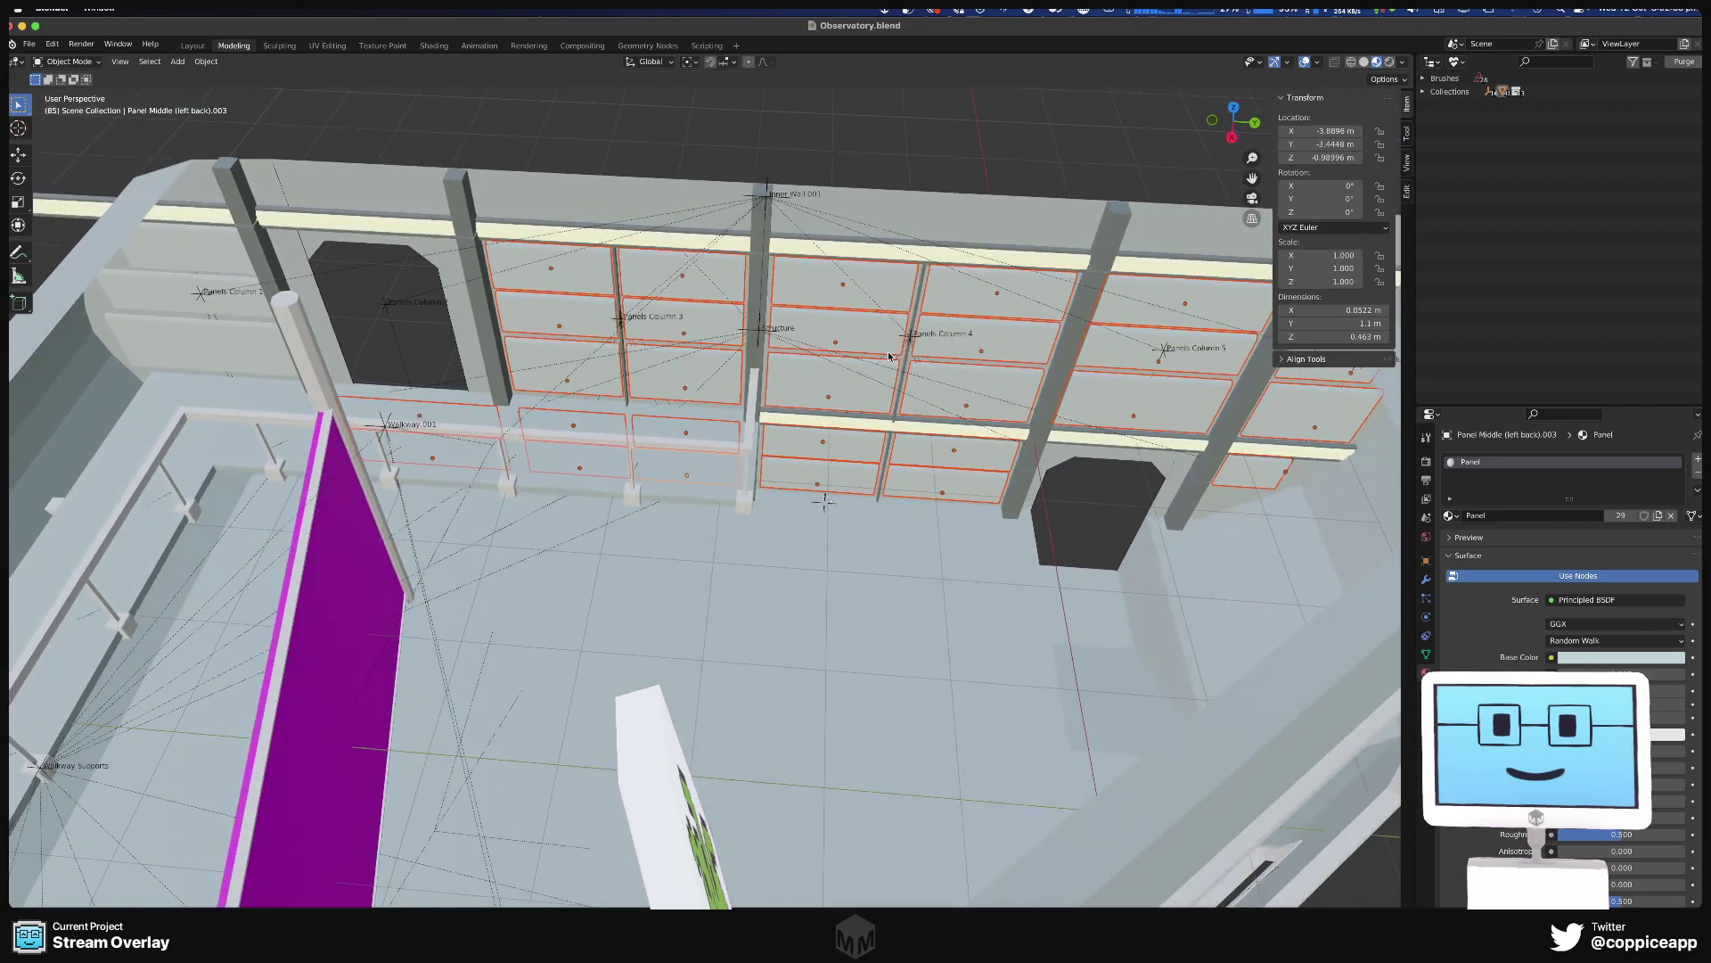
# Switch to the Scripting workspace and evaluate bpy.context in the Python console.
pyautogui.click(708, 46)
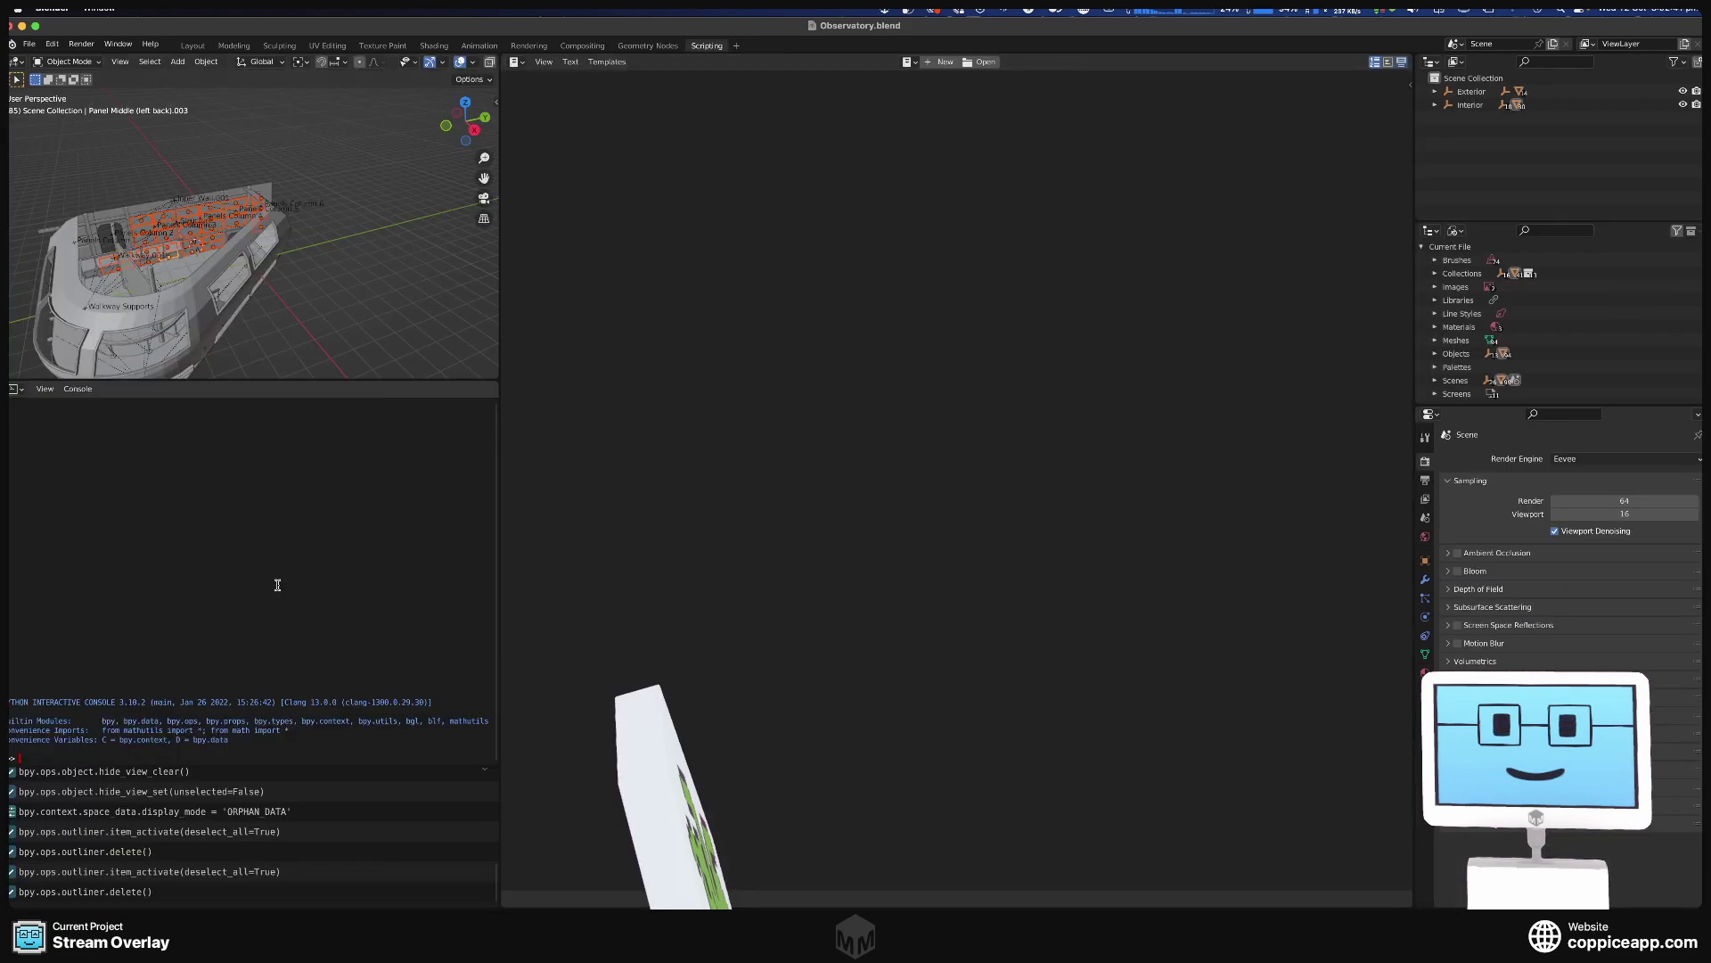
pyautogui.click(78, 389)
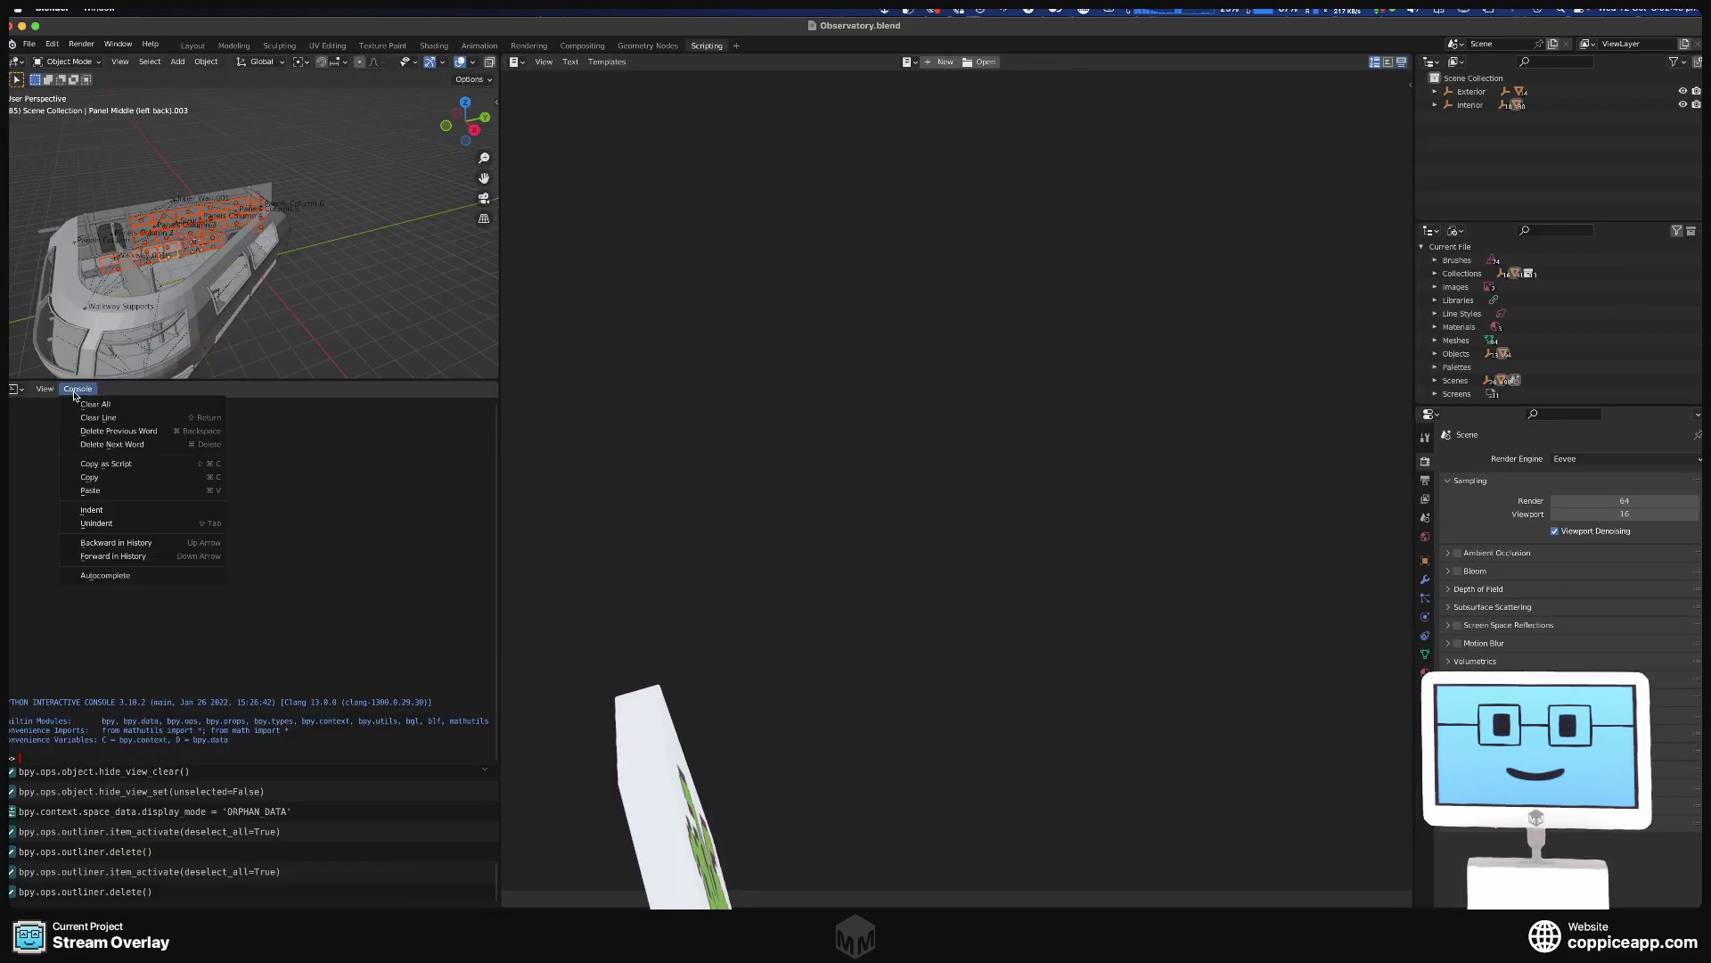
pyautogui.click(139, 576)
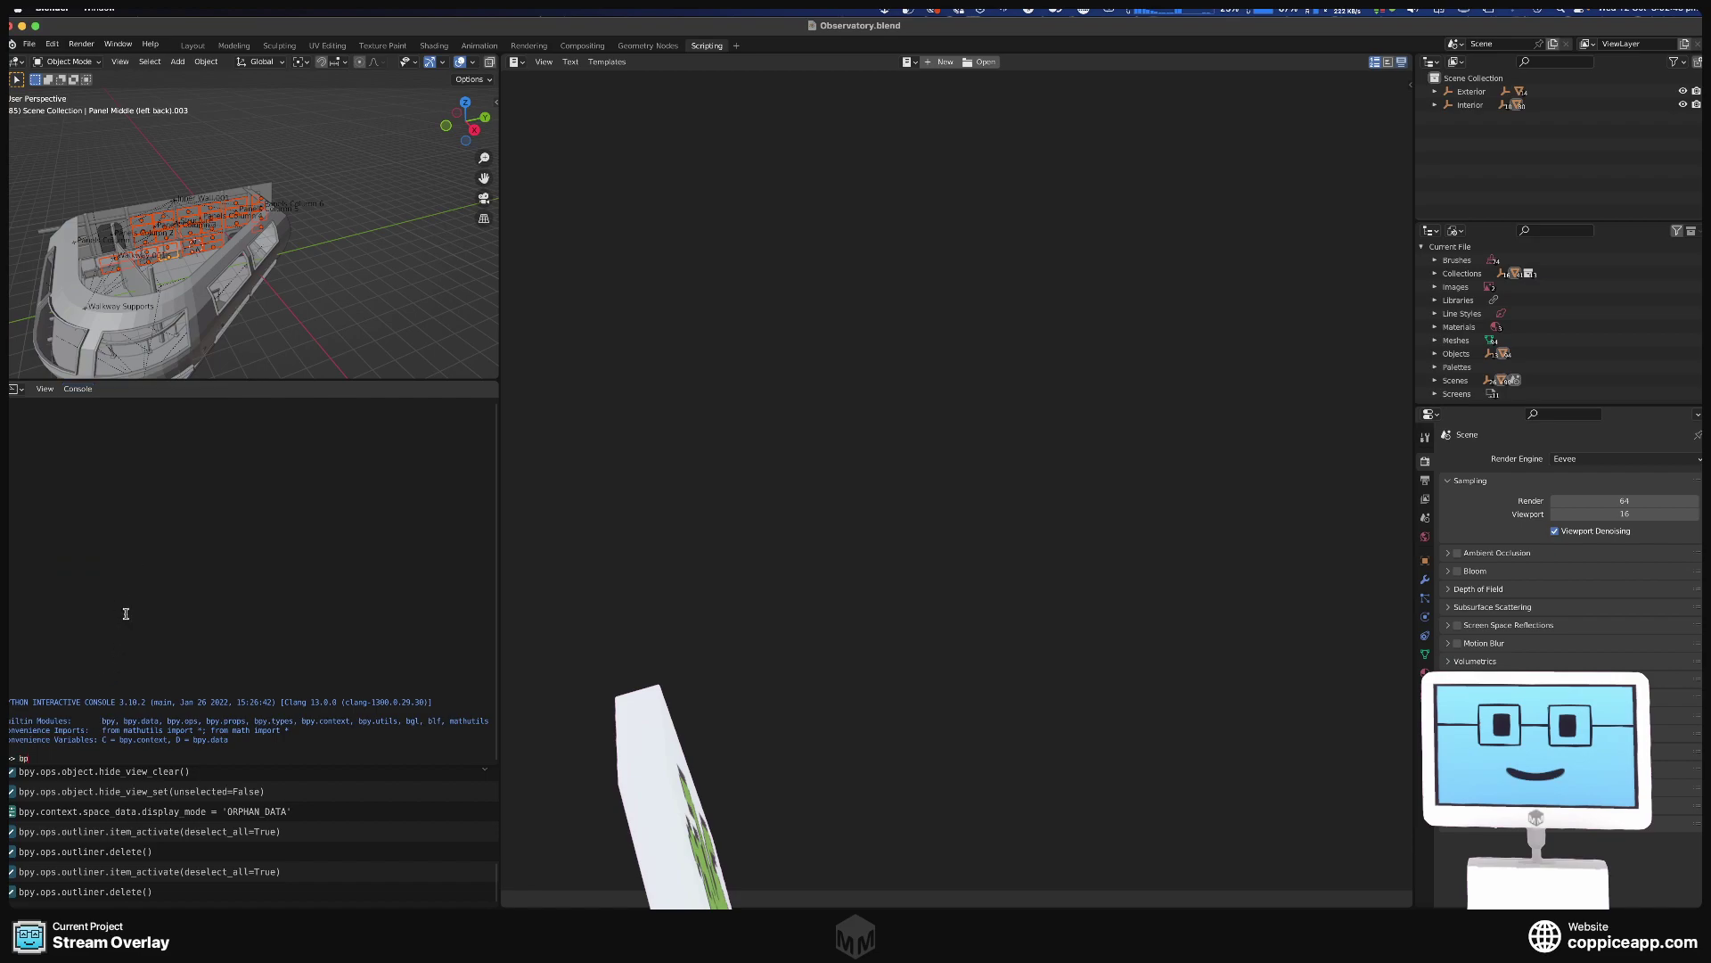
pyautogui.write('y.context')
pyautogui.press('Return')
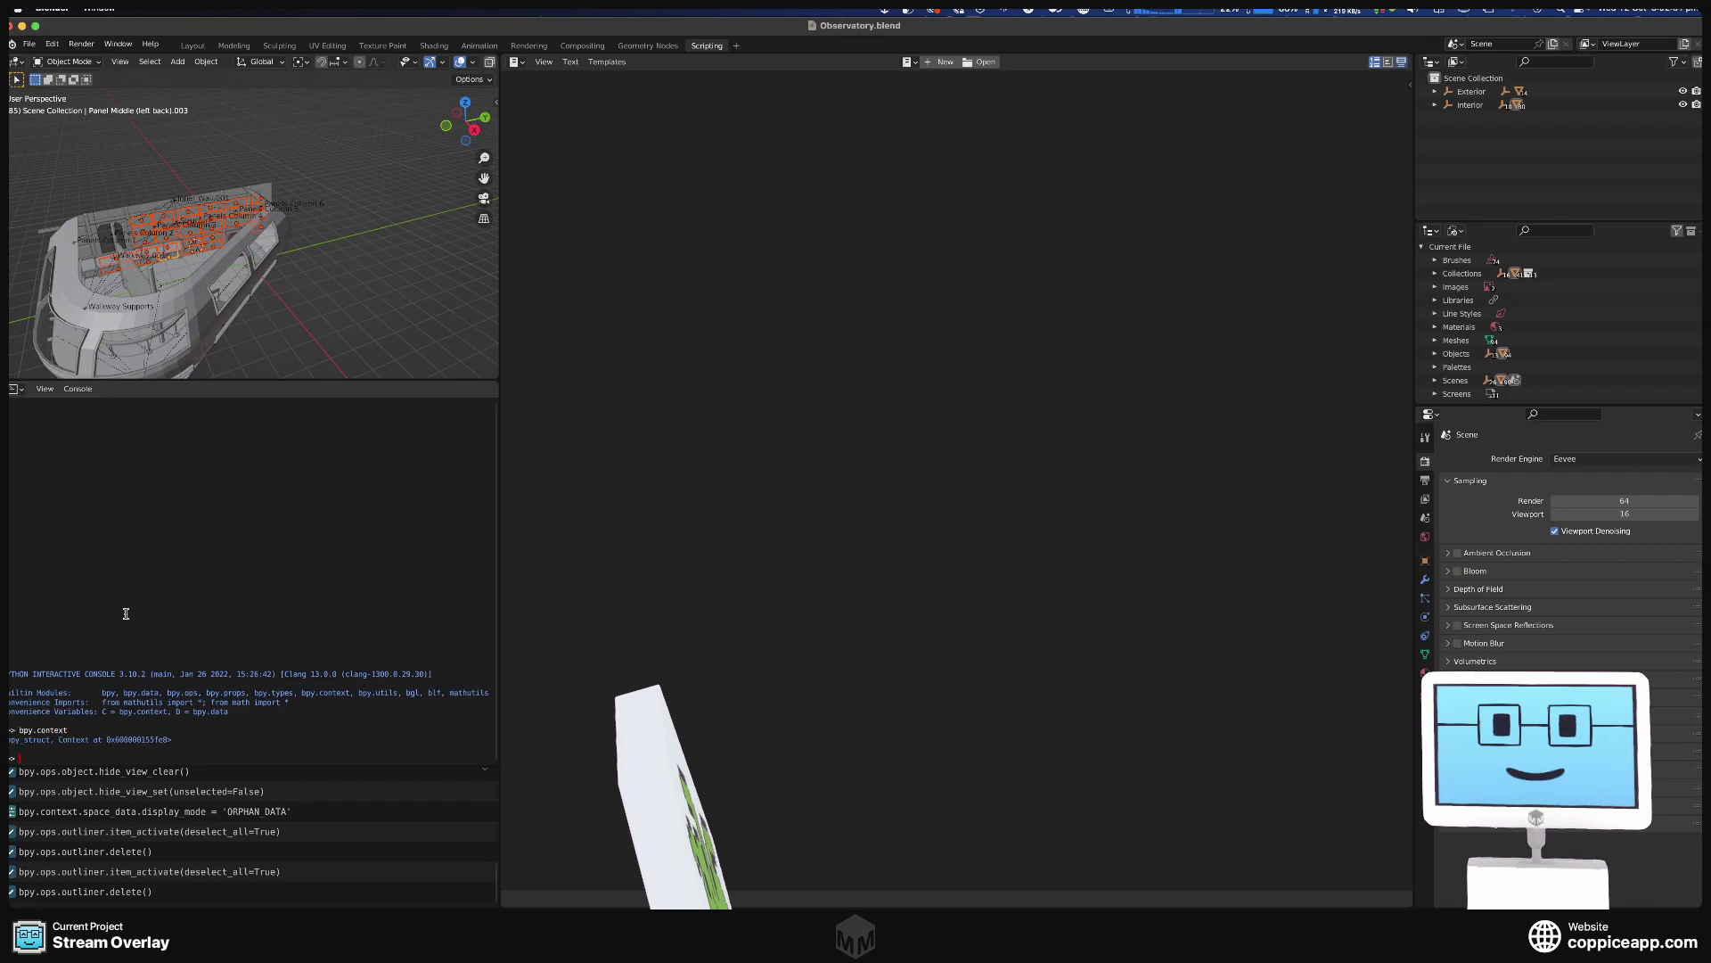
# Find the context member that holds the selection and evaluate bpy.context.selected_objects.
pyautogui.press('Up')
pyautogui.write('.select')
pyautogui.press('Return')
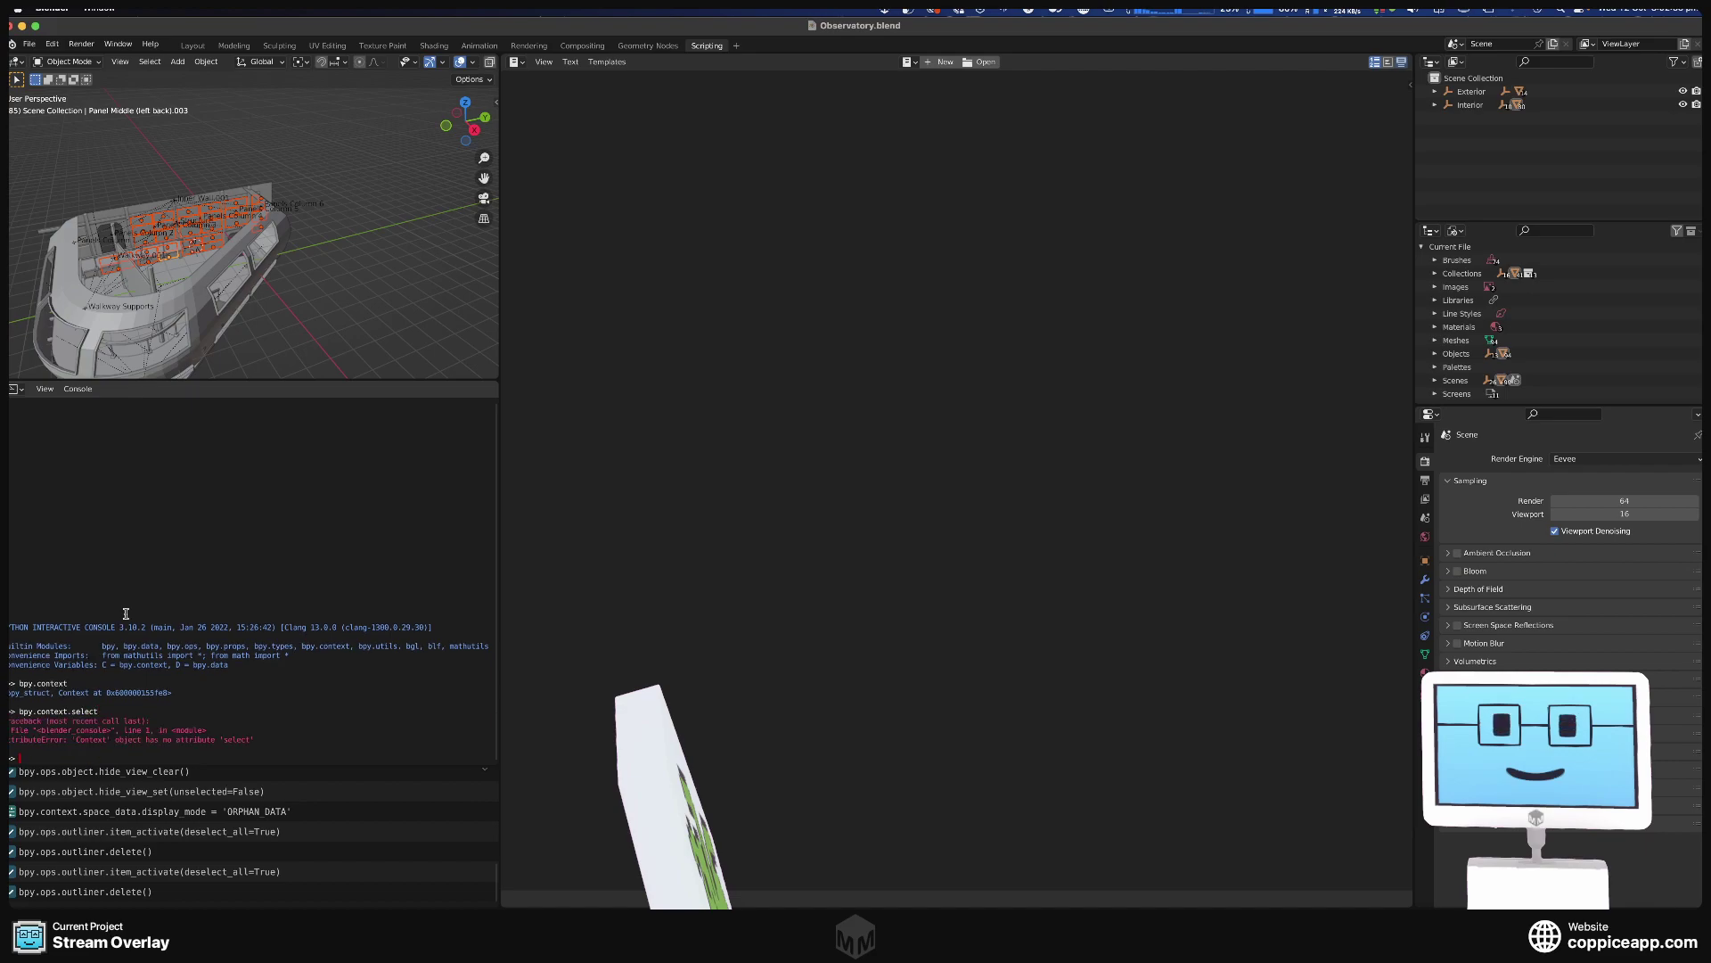
pyautogui.press('Up')
pyautogui.press('Tab')
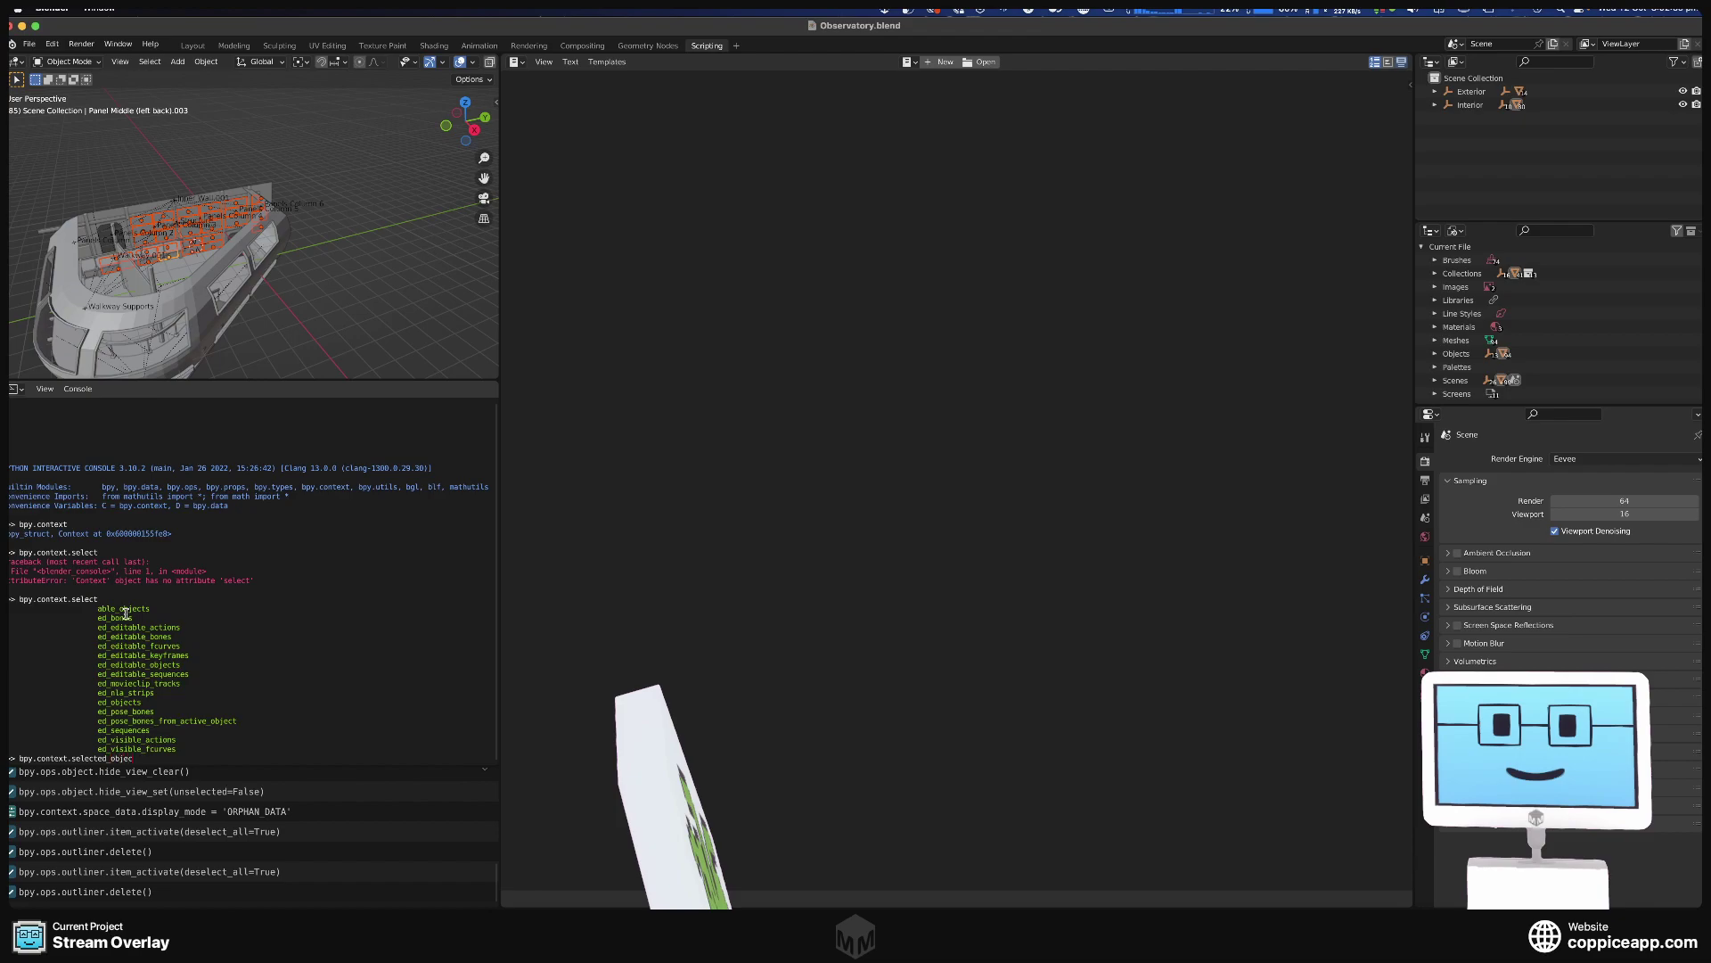
pyautogui.write('ed_objects[')
pyautogui.press('Tab')
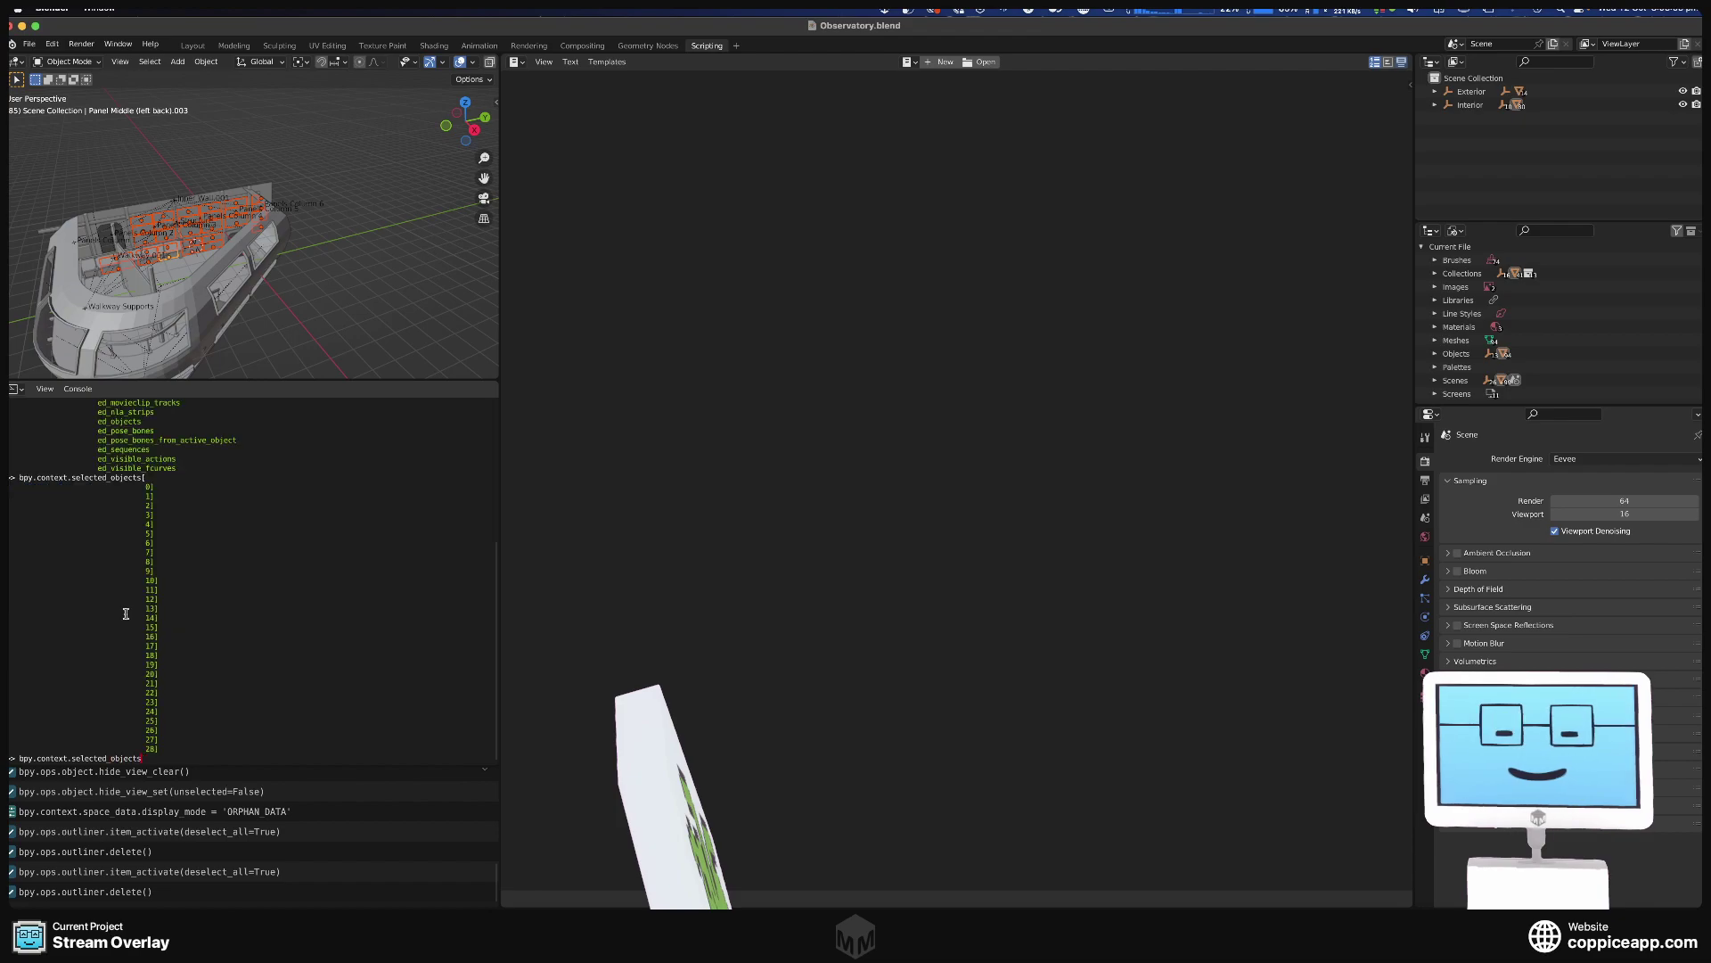
pyautogui.press('BackSpace')
pyautogui.press('Return')
# Try to read the first selected object's material with bpy.context.selected_objects[0].material.
pyautogui.press('Up')
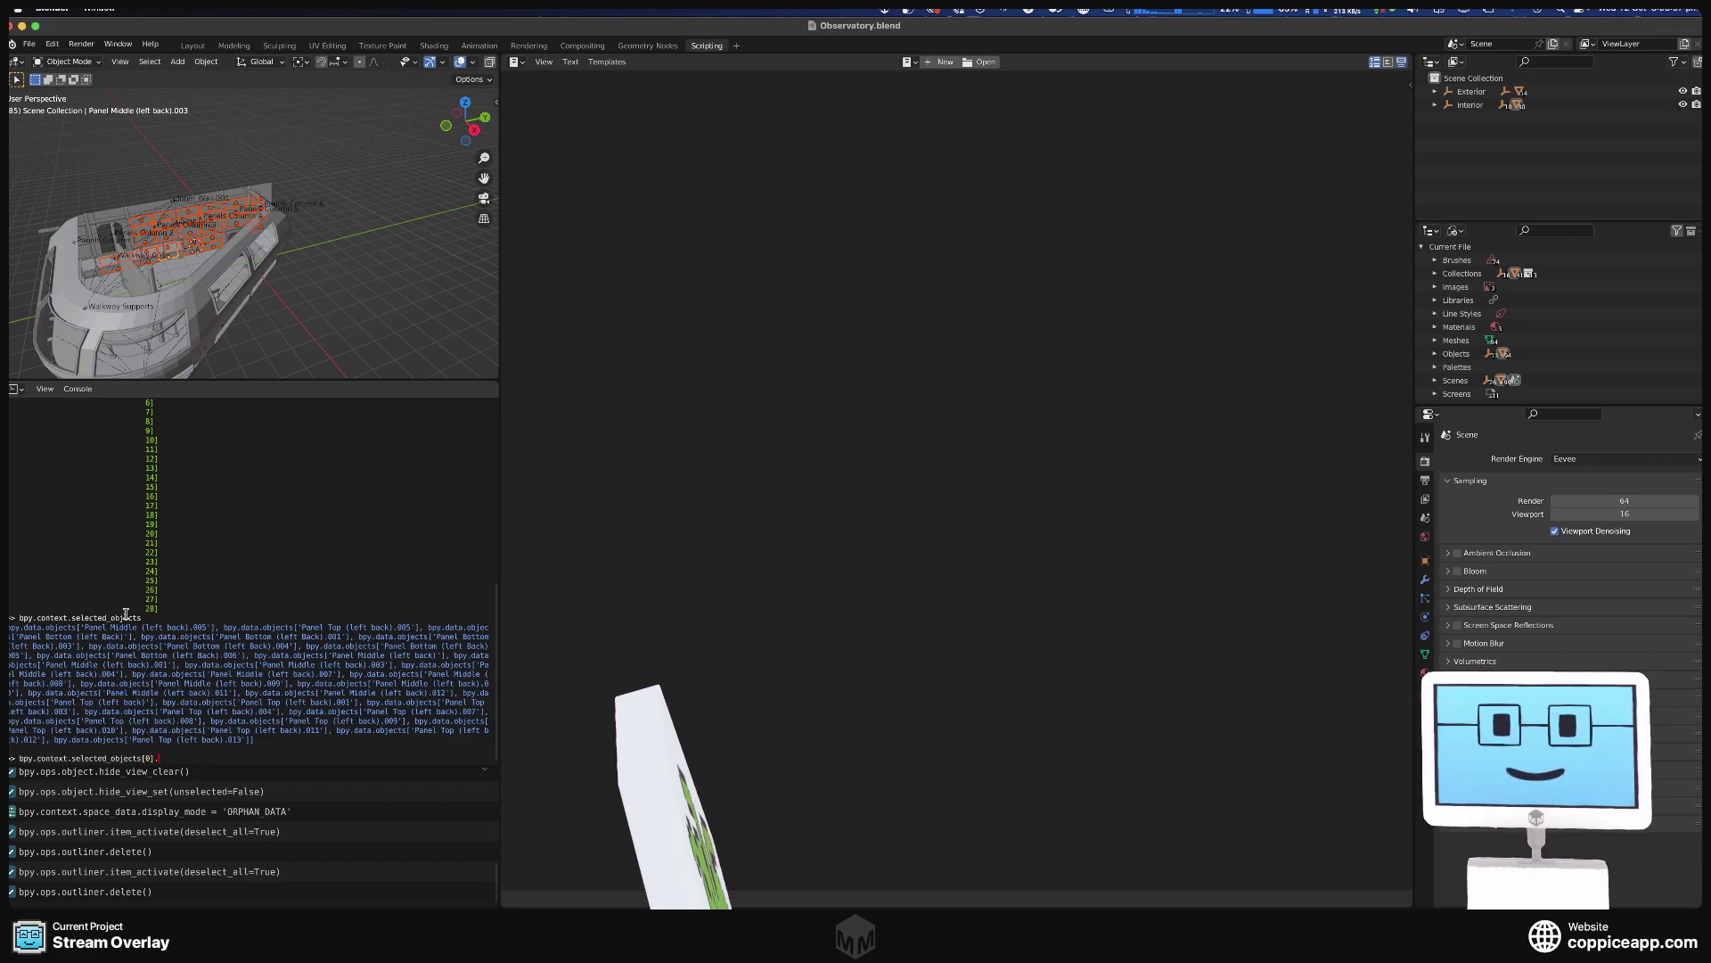
pyautogui.write('[0].material')
pyautogui.press('Return')
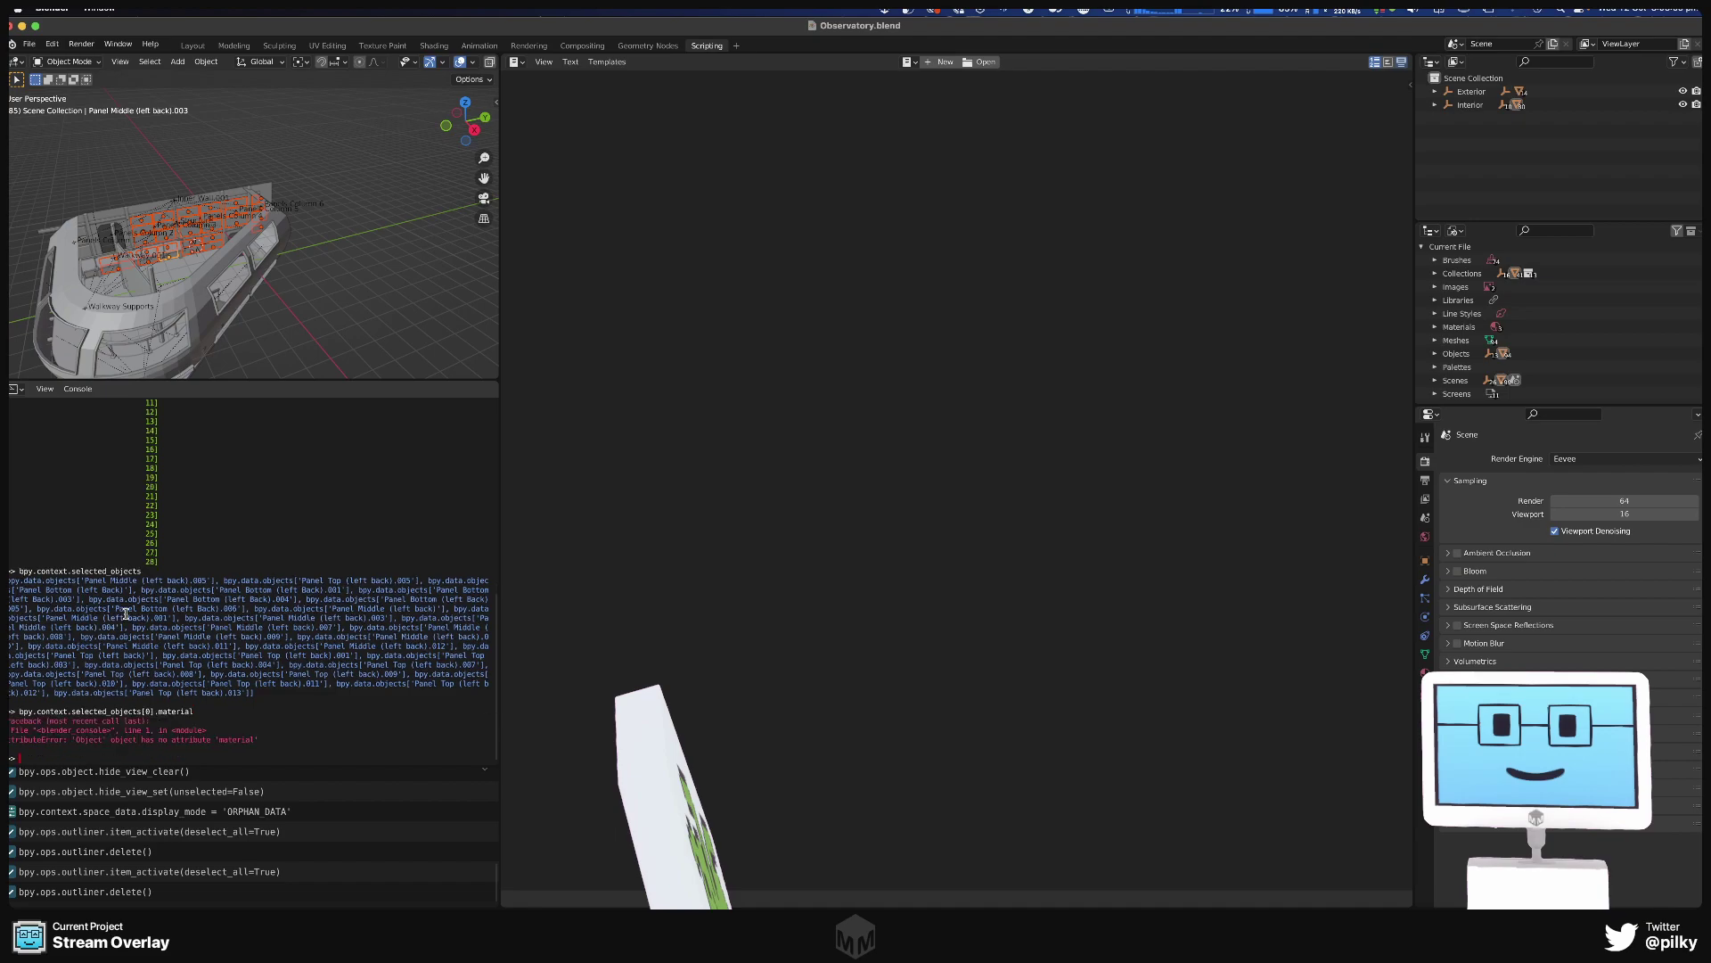
# List the attributes available on bpy.context.selected_objects[0].
pyautogui.press('Up')
pyautogui.press('BackSpace')
pyautogui.press('BackSpace')
pyautogui.press('BackSpace')
pyautogui.press('BackSpace')
pyautogui.press('BackSpace')
pyautogui.press('BackSpace')
pyautogui.press('BackSpace')
pyautogui.press('Tab')
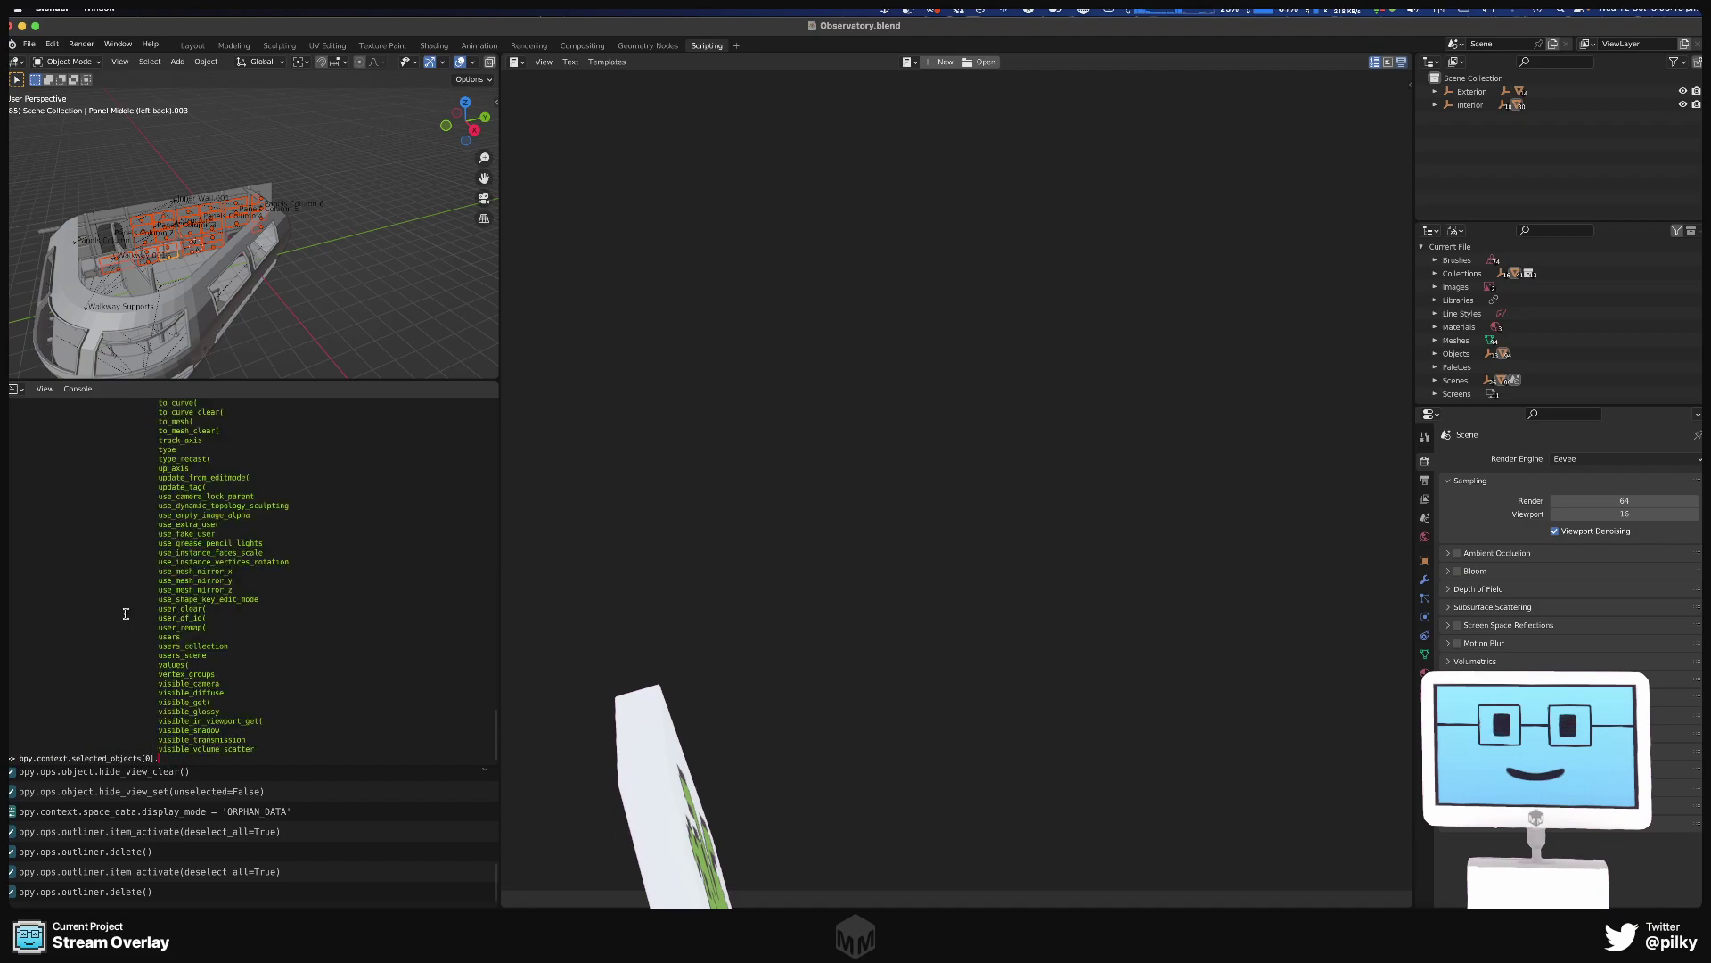
# Look through the attribute list for a material property and evaluate bpy.context.selected_objects[0].active_material.
pyautogui.scroll(10, 243, 582)
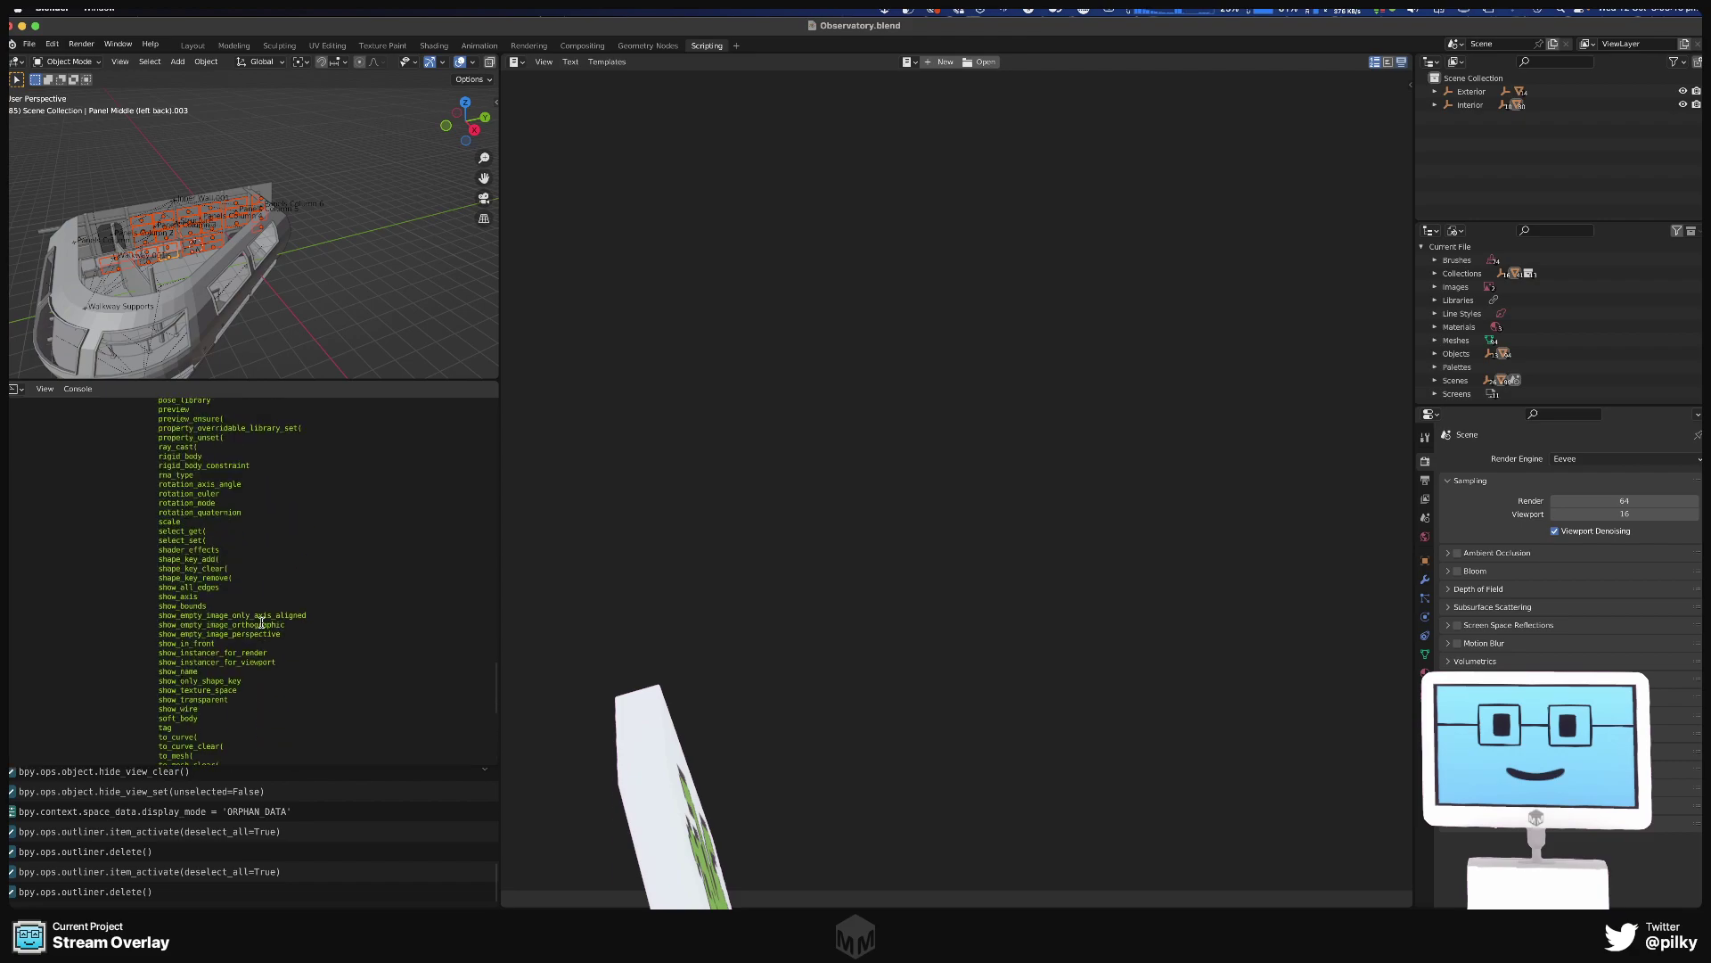
pyautogui.scroll(15, 261, 621)
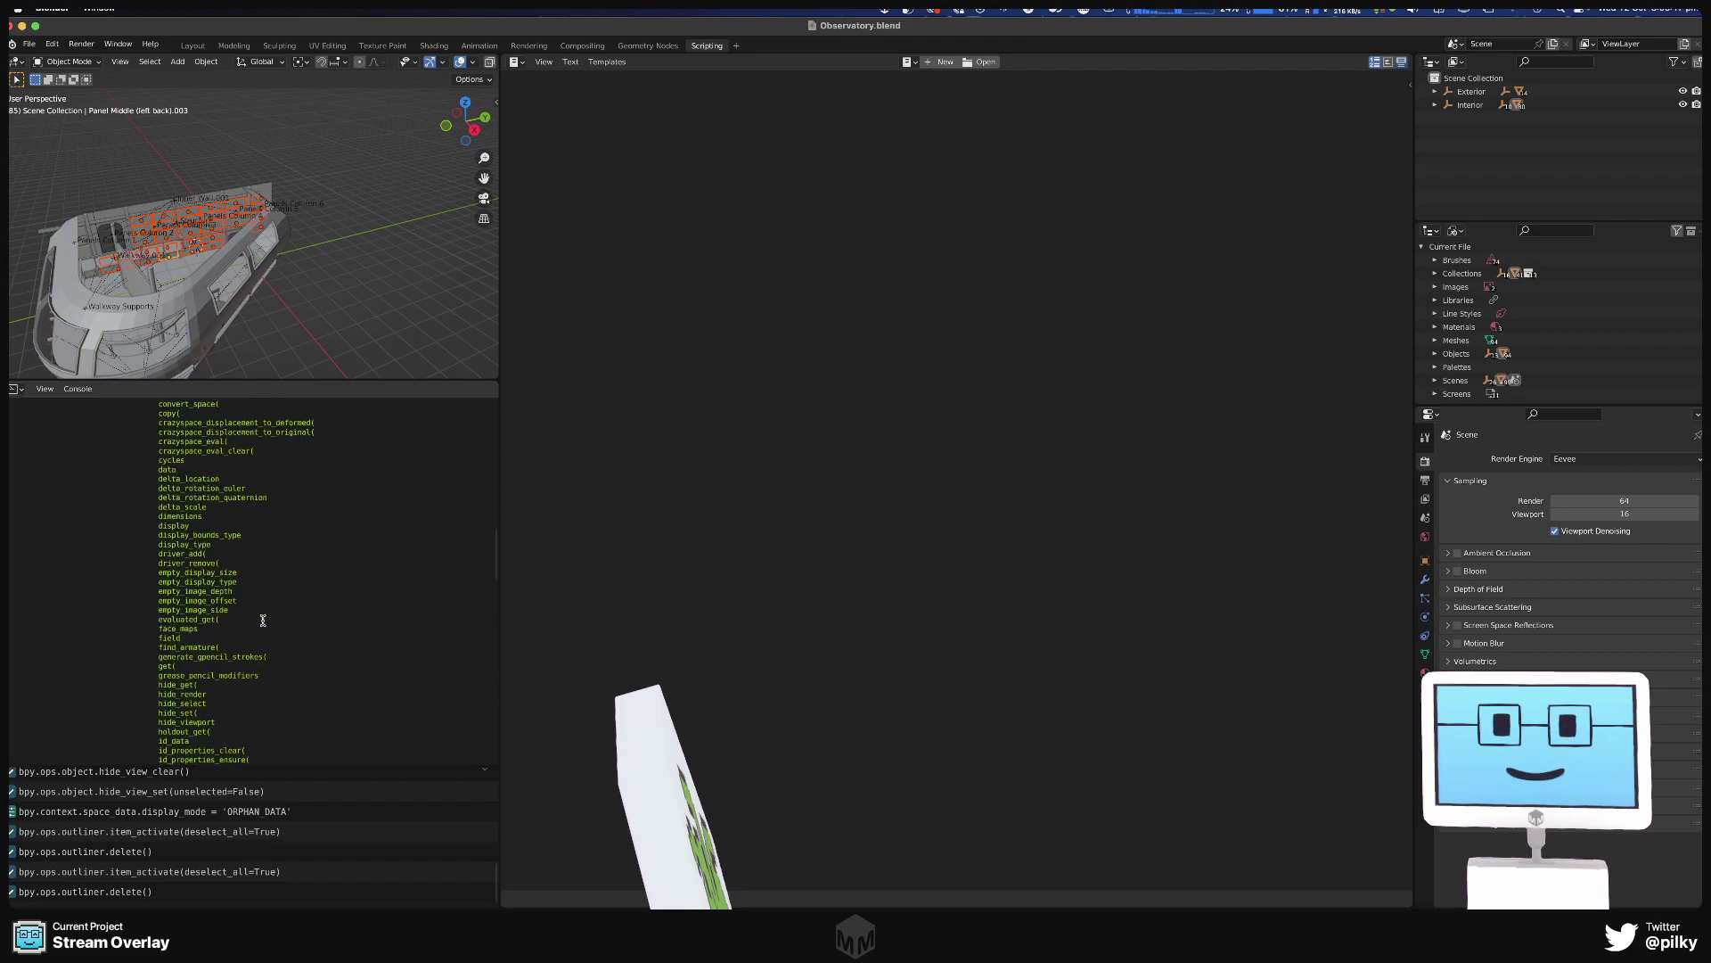
pyautogui.scroll(20, 263, 619)
pyautogui.scroll(-5, 264, 617)
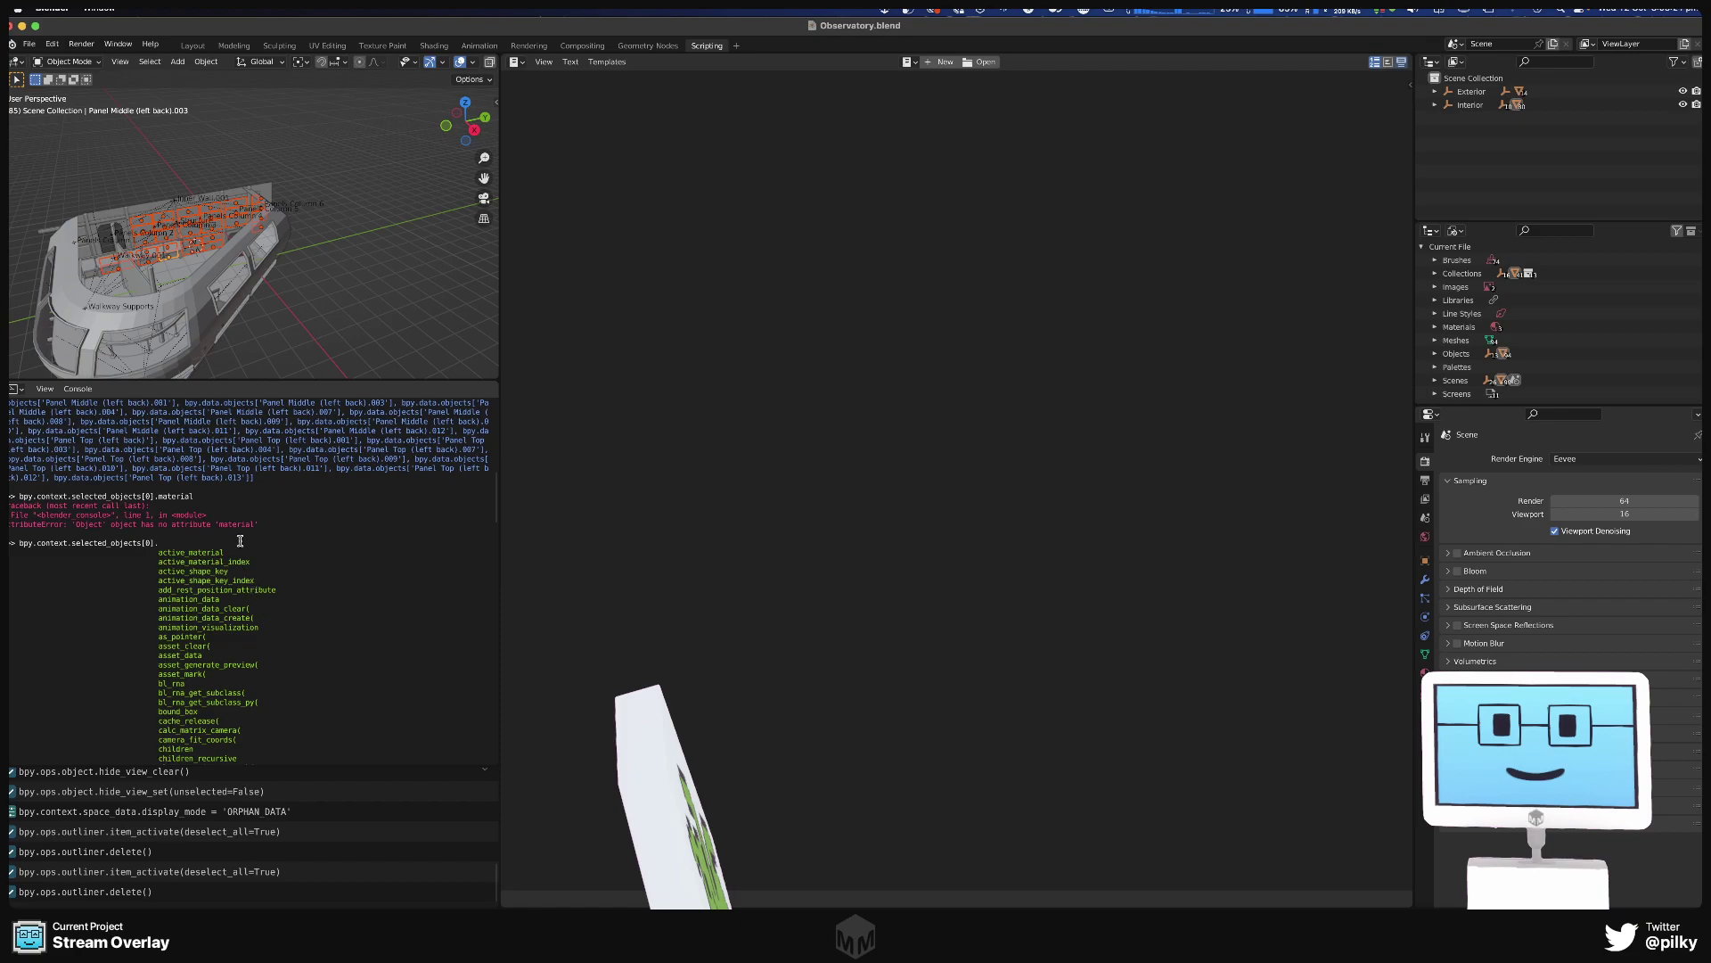
pyautogui.scroll(-20, 240, 540)
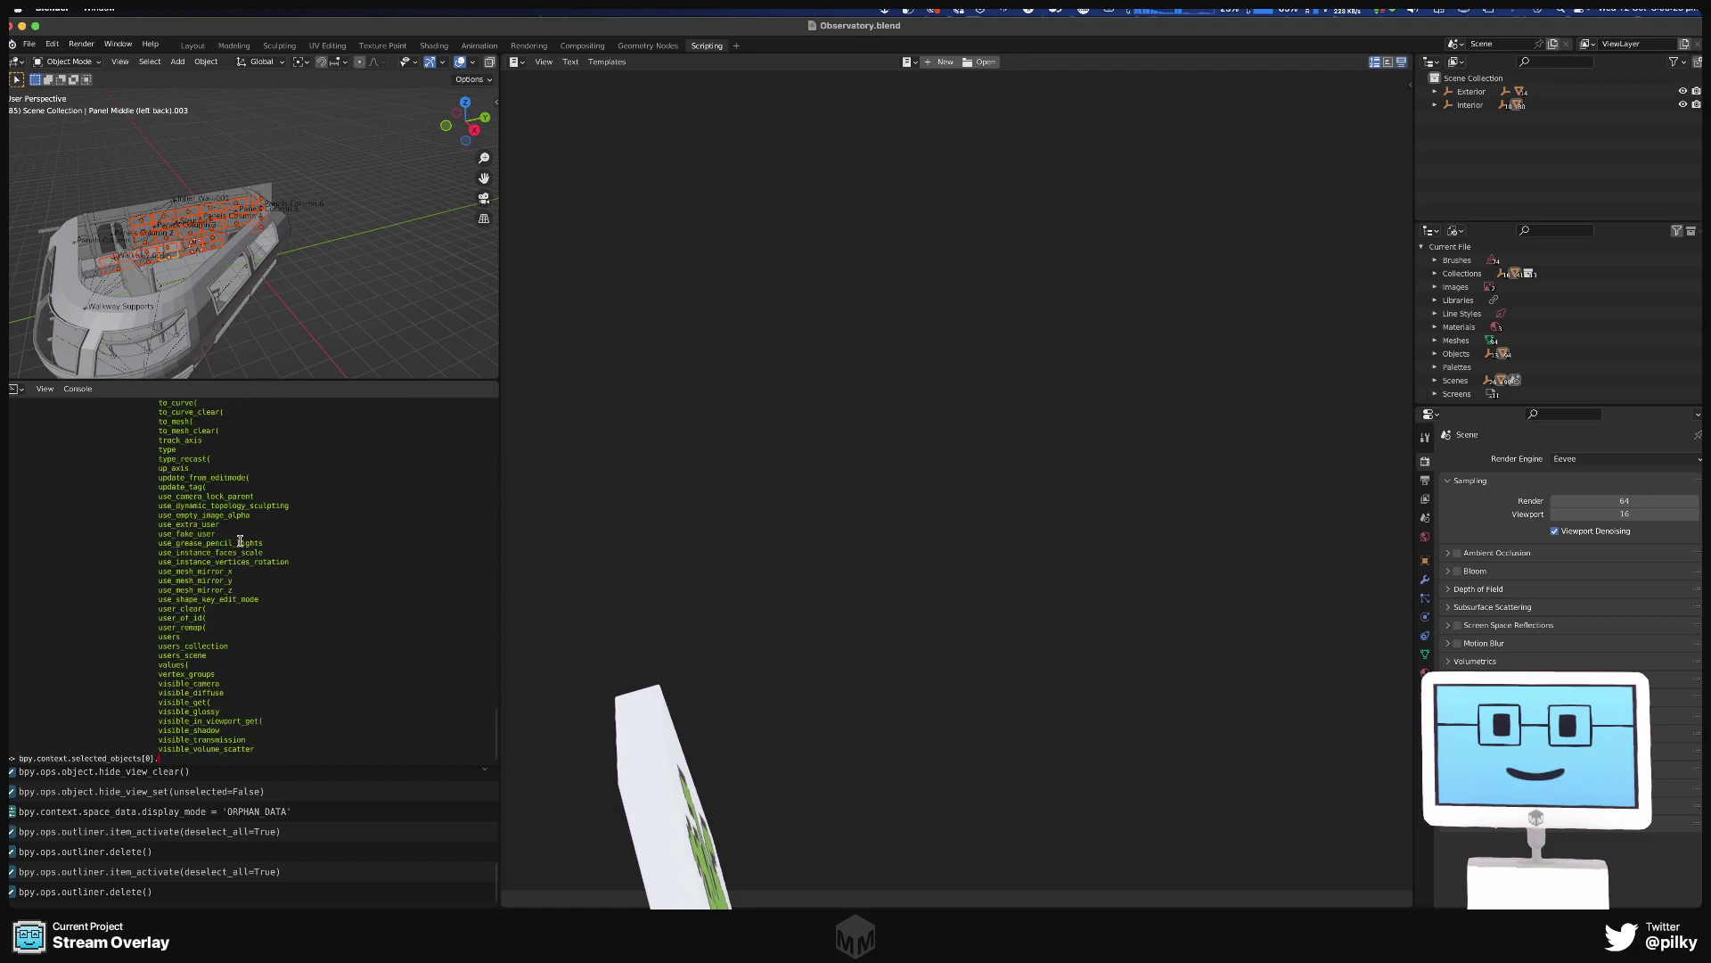
pyautogui.write('oivmaterial')
pyautogui.press('Return')
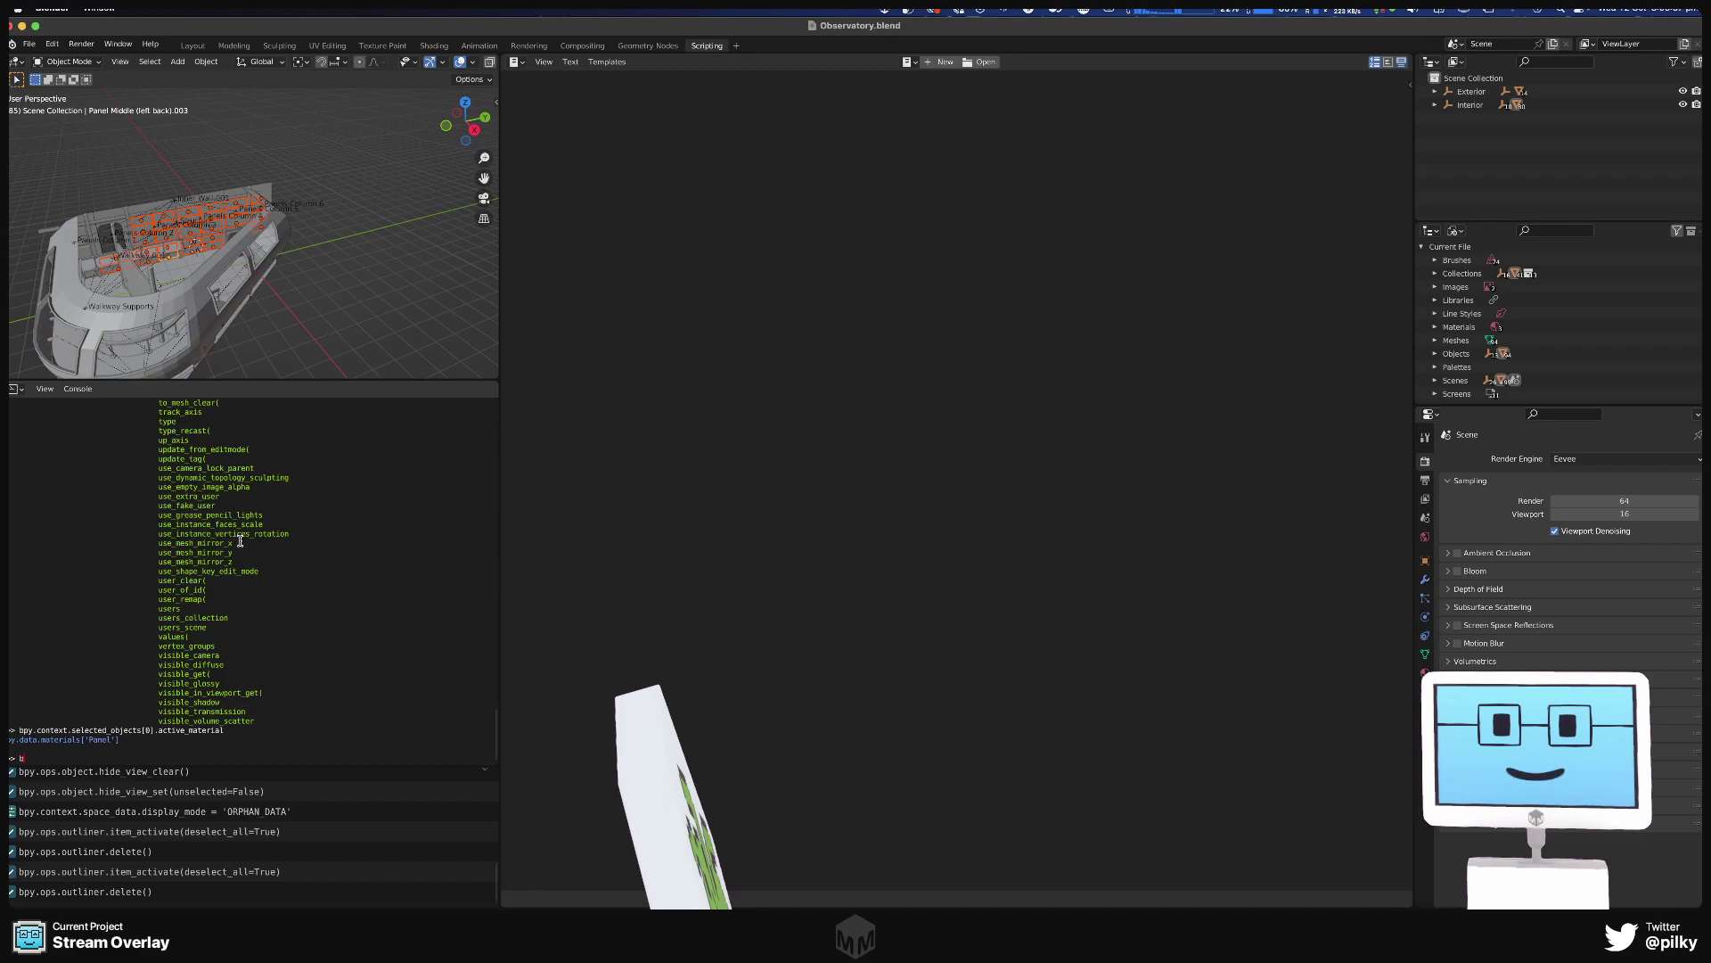
# Evaluate bpy.data.materials to inspect the file's material collection.
pyautogui.write('bpy.dat')
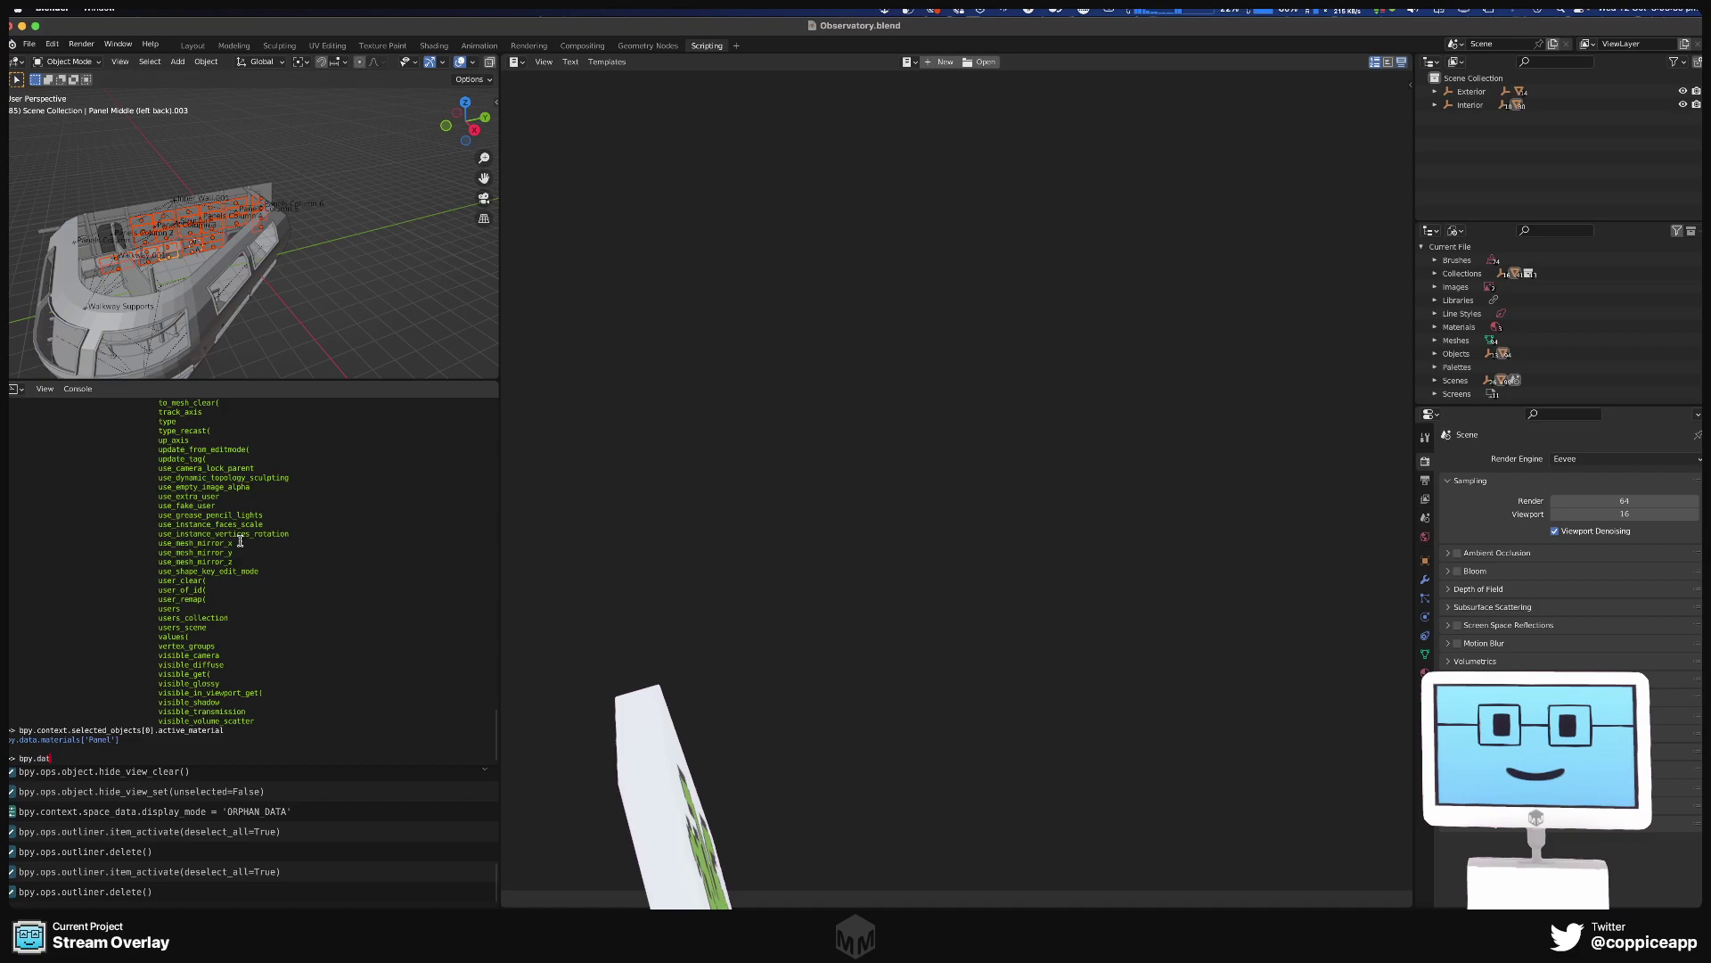
pyautogui.write('a.materials')
pyautogui.press('Return')
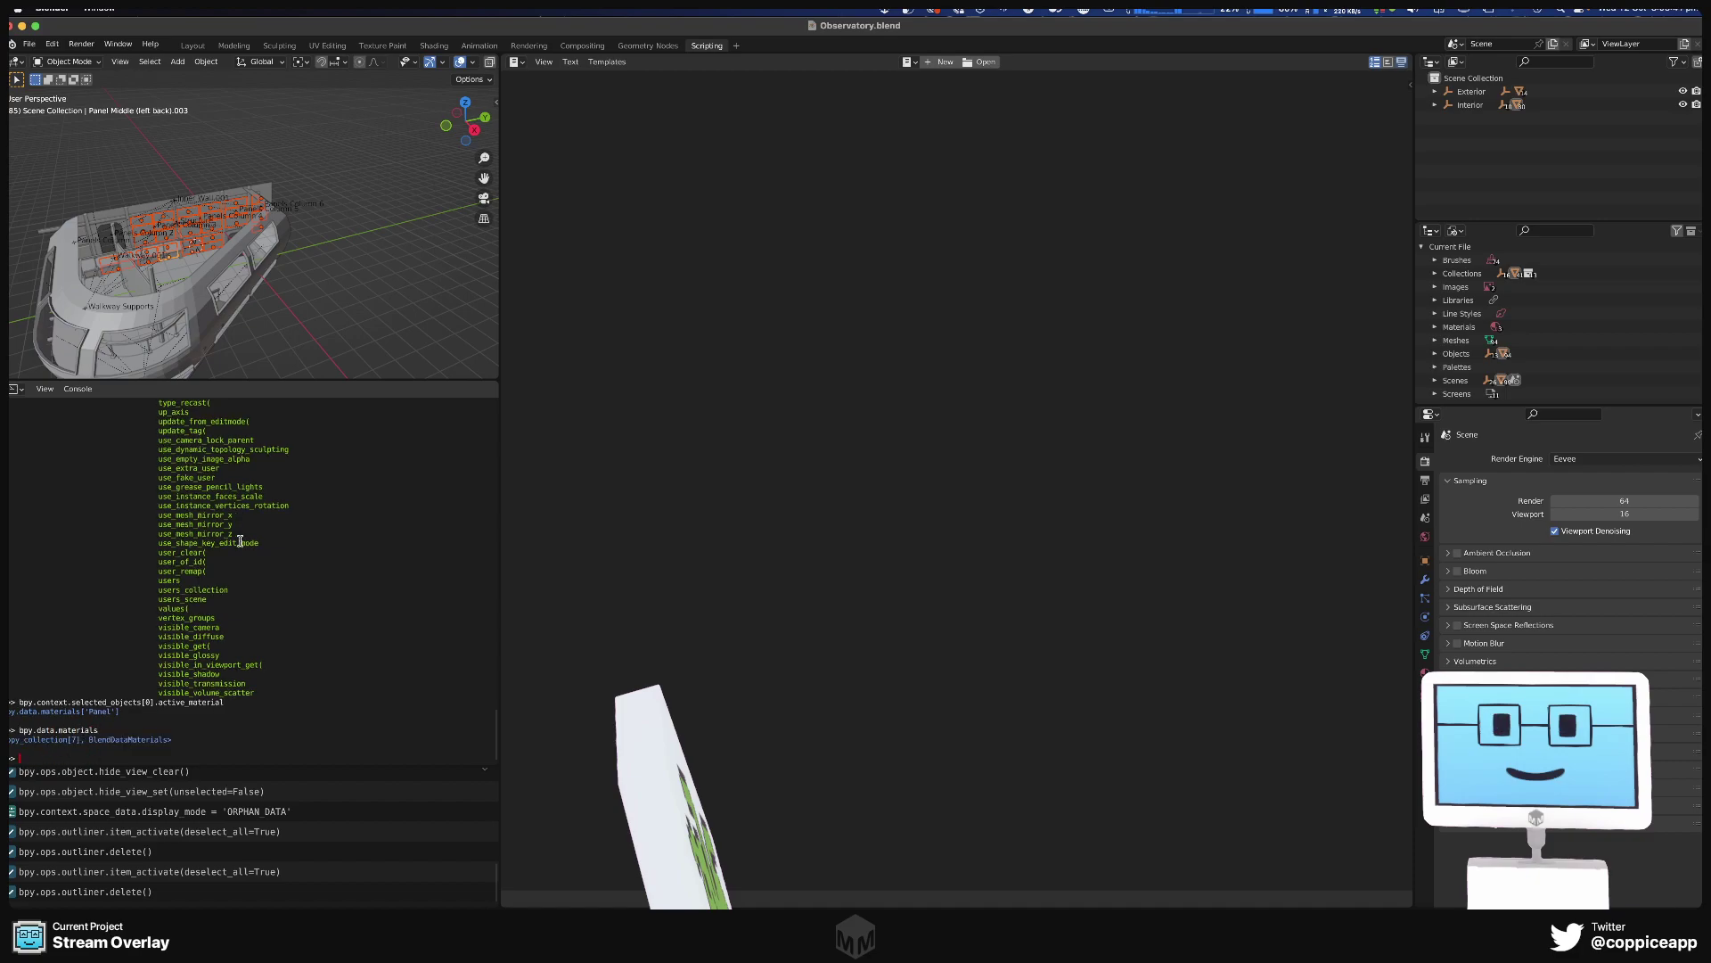
# Try to evaluate the material at index 3 of bpy.data.materials.
pyautogui.press('Up')
pyautogui.press('Return')
pyautogui.press('Up')
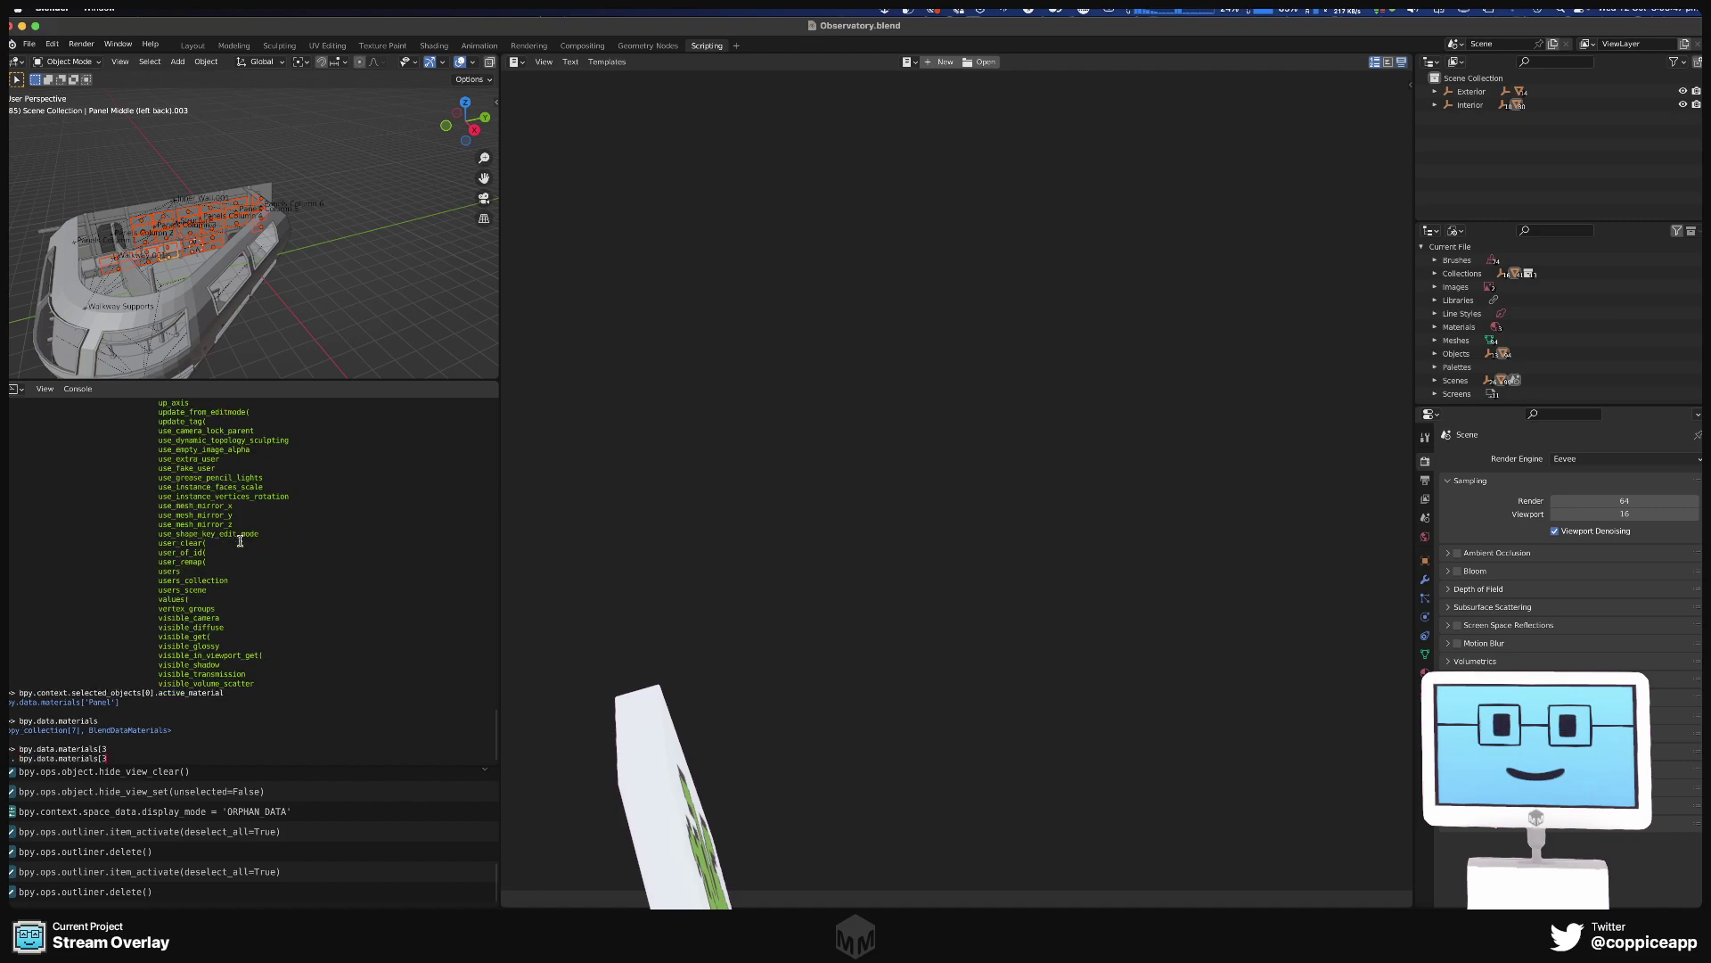
pyautogui.press('Return')
pyautogui.press('Return')
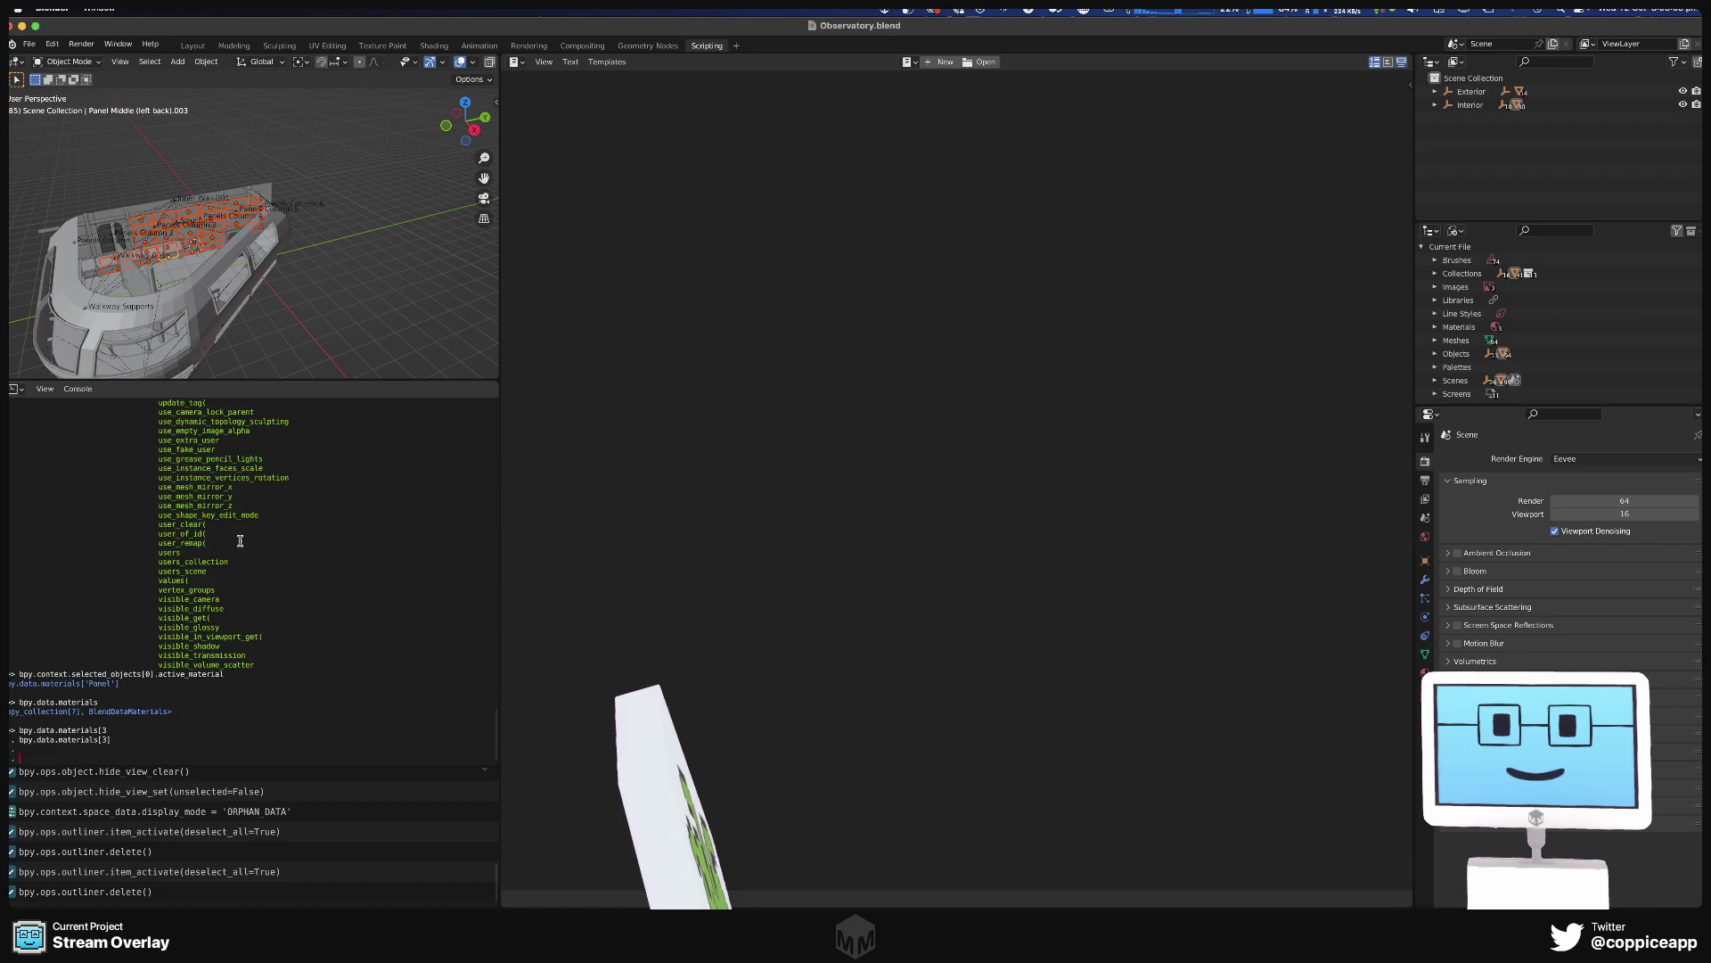
pyautogui.write(']')
pyautogui.press('Return')
# Evaluate bpy.data.materials[3] and bpy.data.materials[2] to identify the materials at those indices.
pyautogui.press('Up')
pyautogui.press('Up')
pyautogui.press('Up')
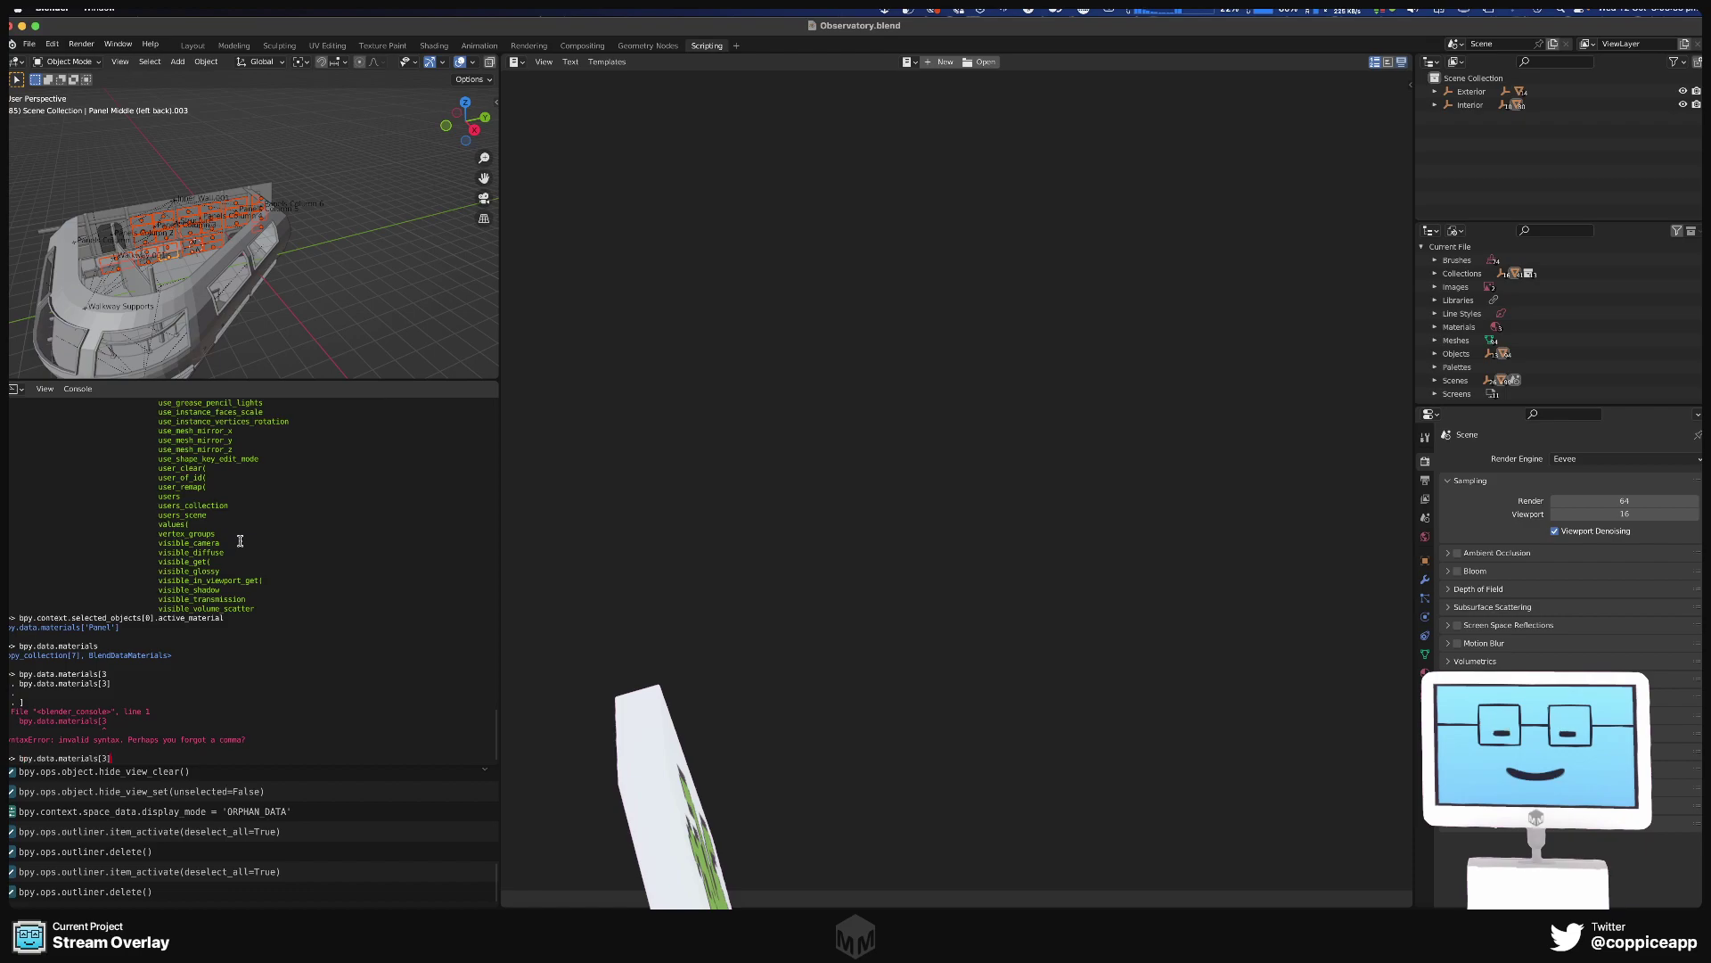
pyautogui.press('Return')
pyautogui.press('Up')
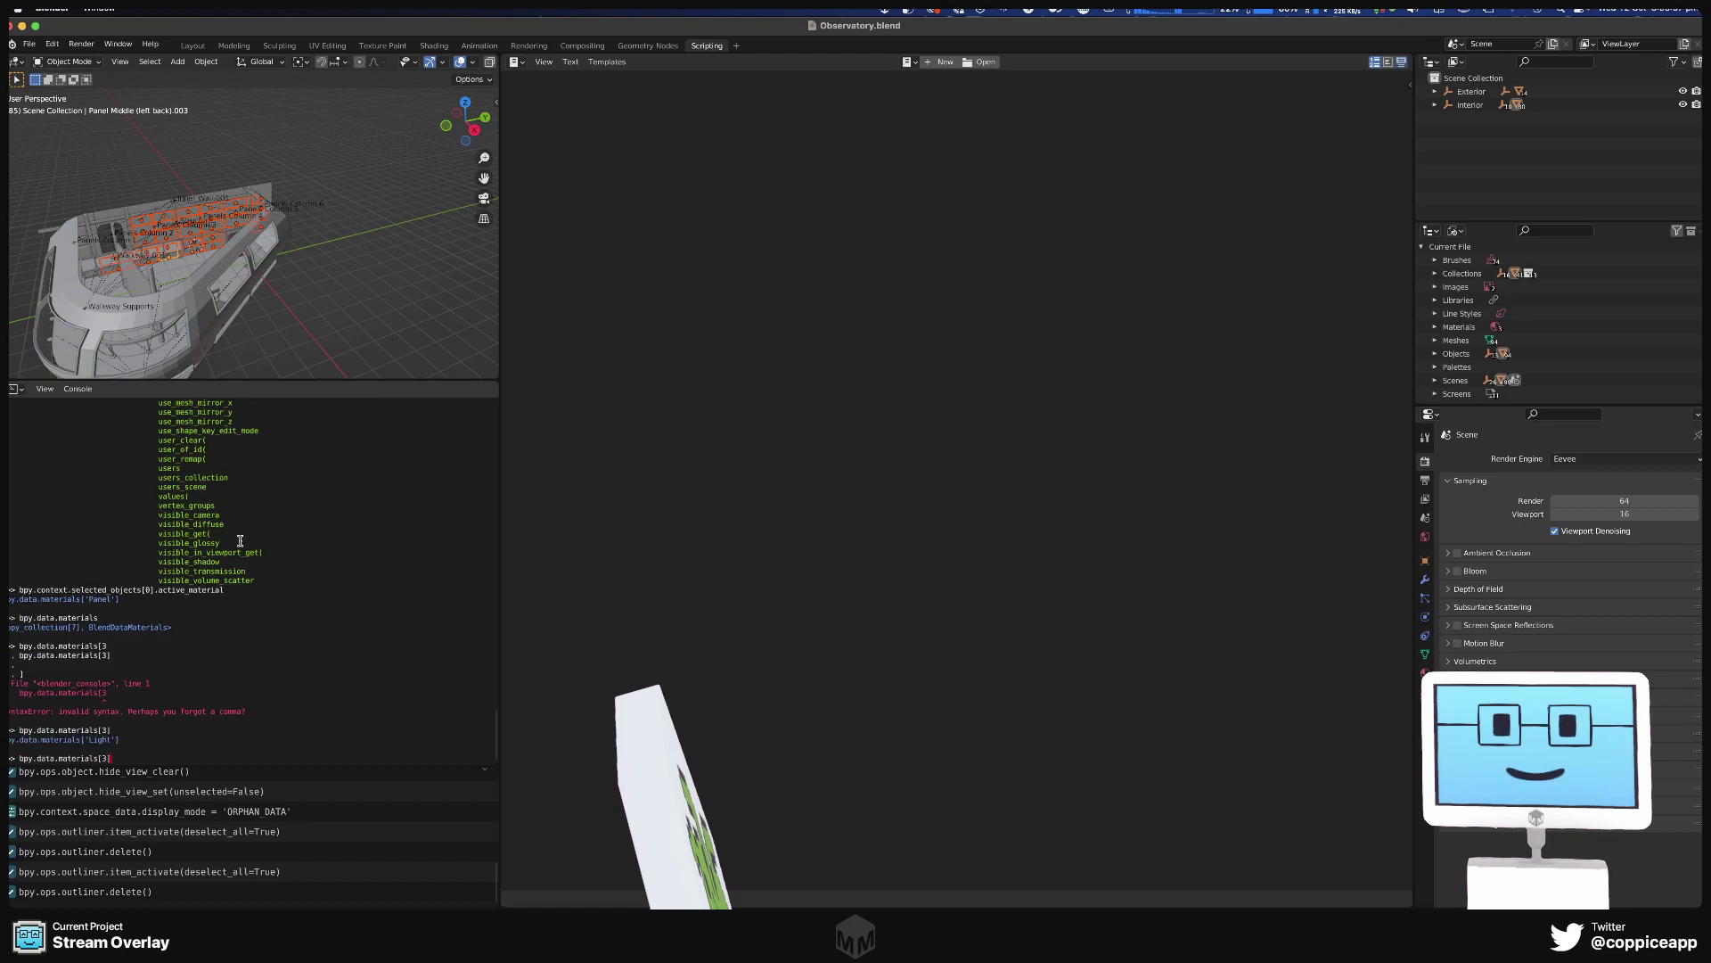
pyautogui.press('Return')
# Check the materials at indices 1, 0 and 4 of bpy.data.materials.
pyautogui.press('Up')
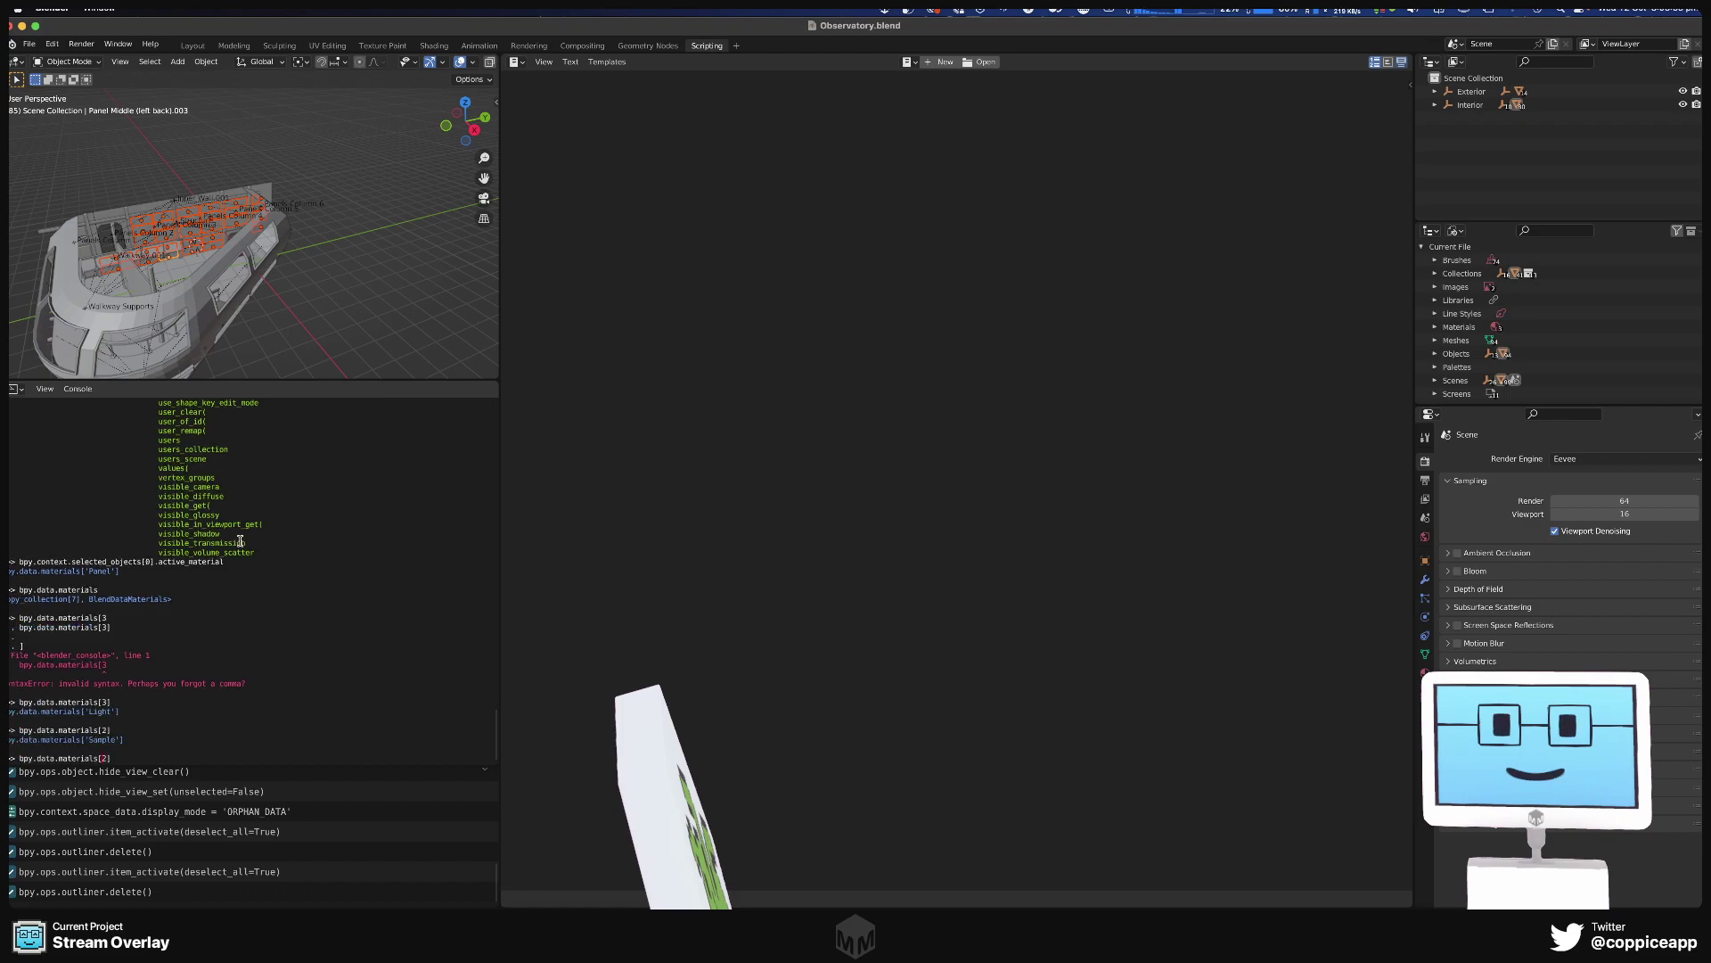
pyautogui.write('1')
pyautogui.press('Return')
pyautogui.press('Up')
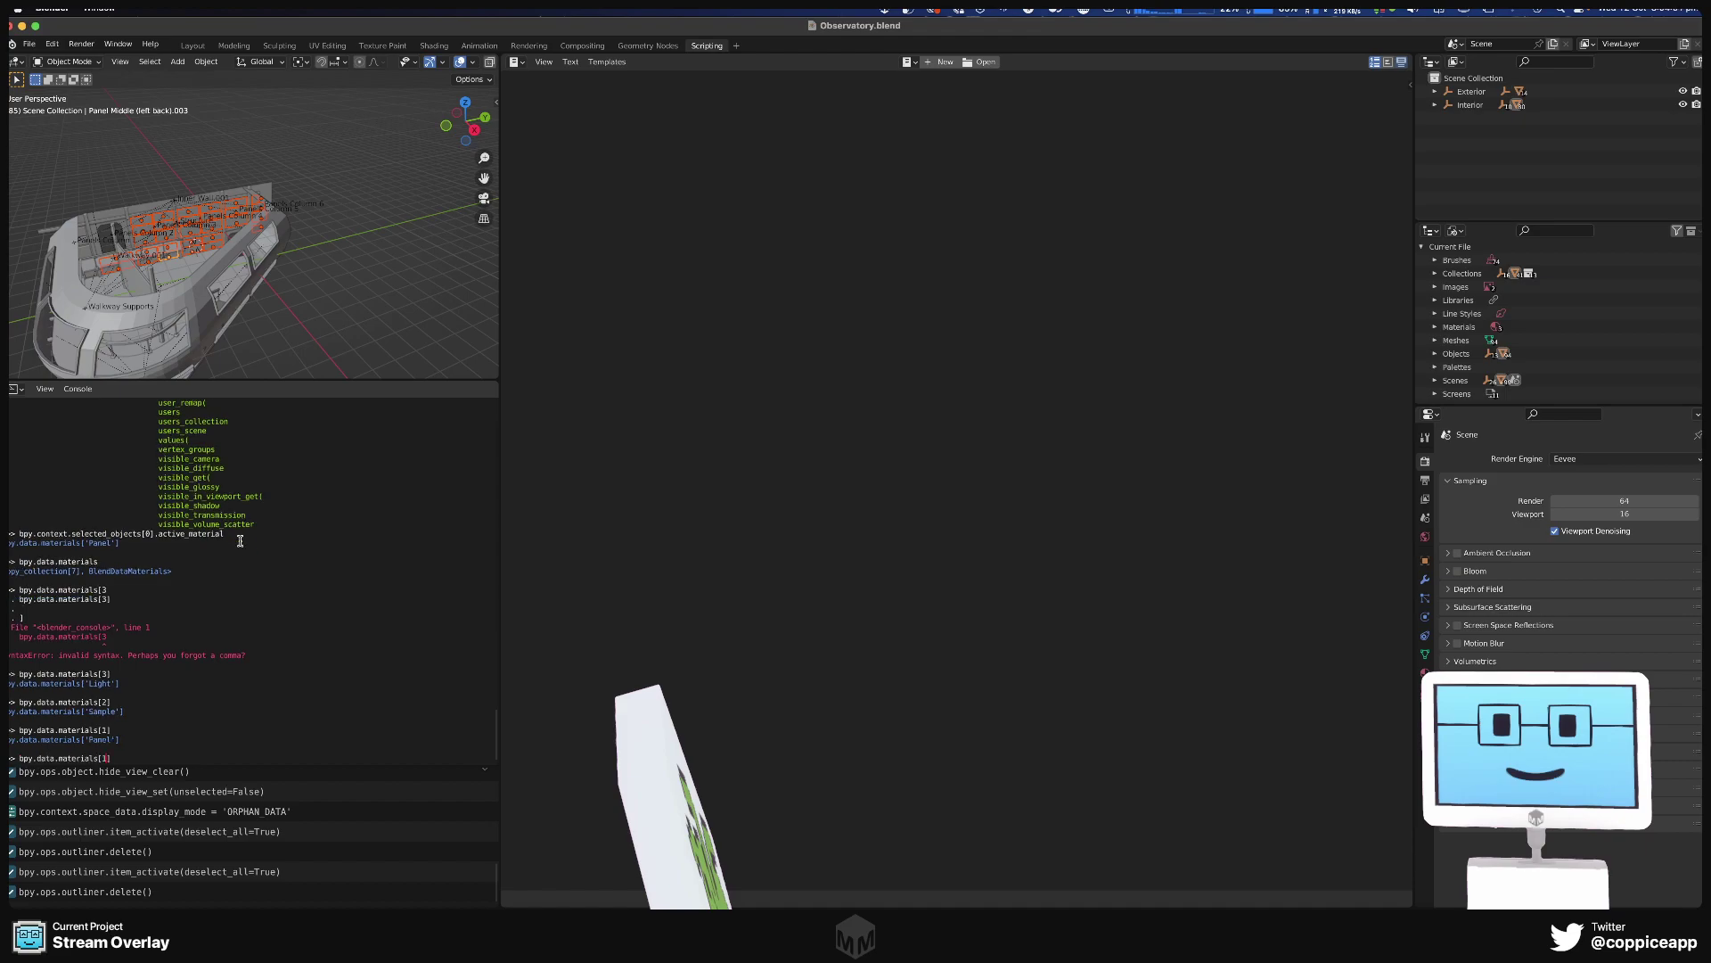
pyautogui.write('0')
pyautogui.press('Return')
pyautogui.press('Up')
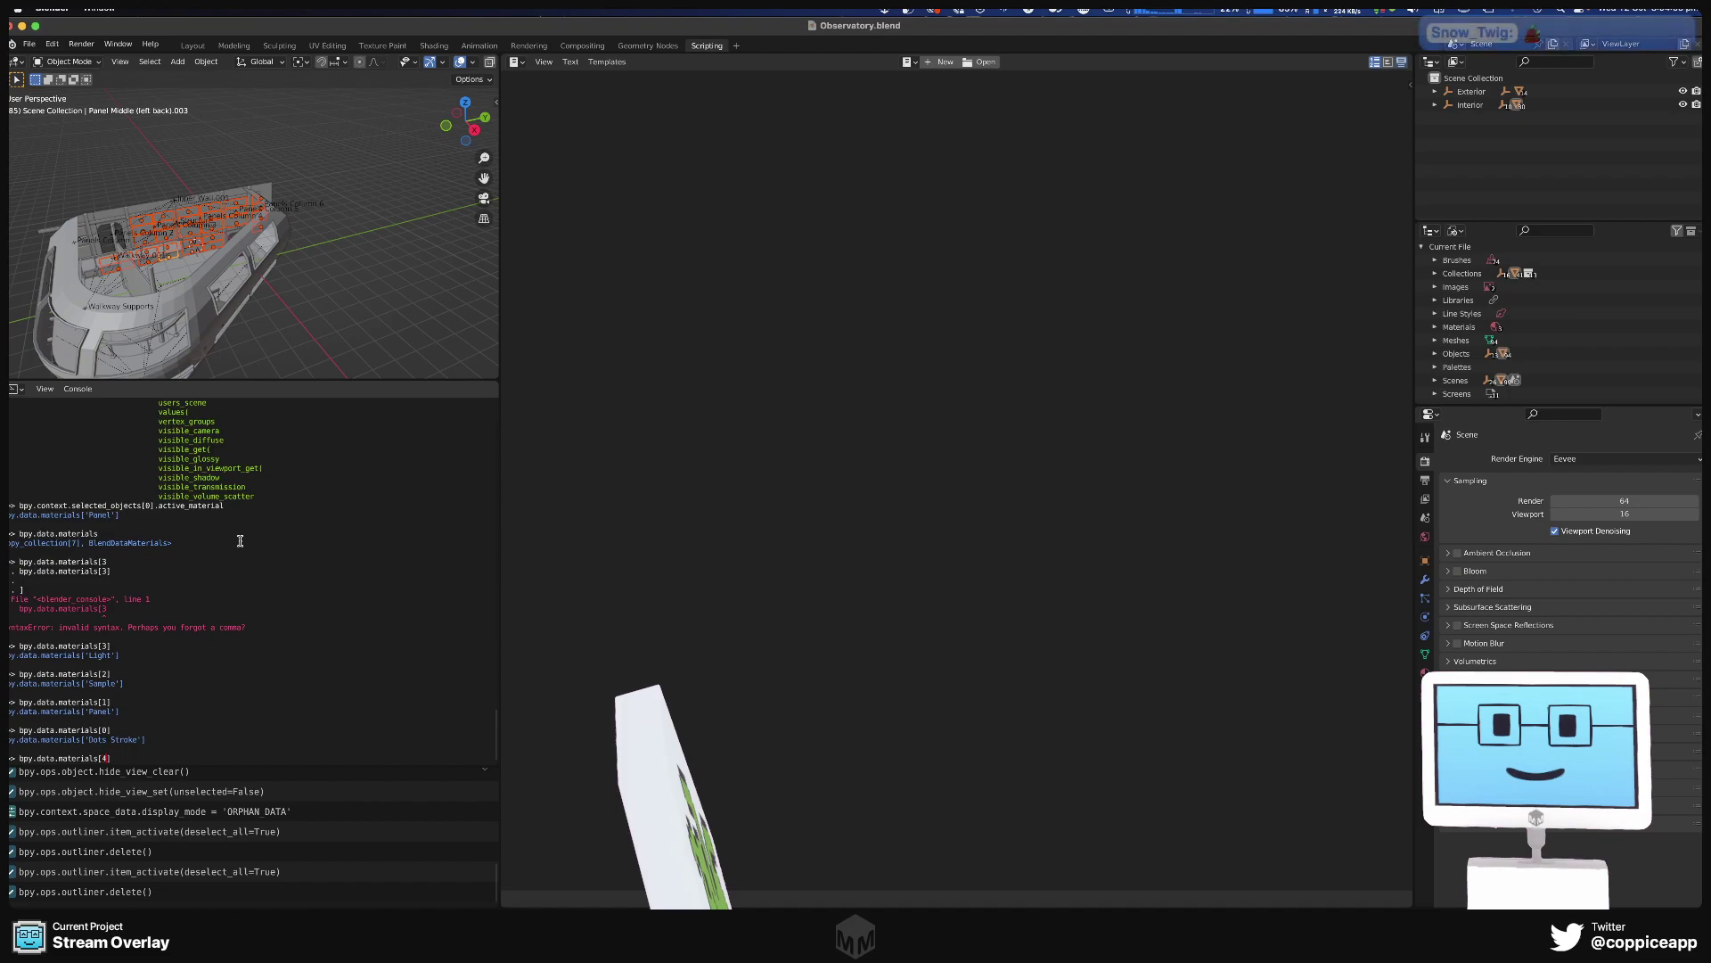
pyautogui.write('4')
pyautogui.press('Return')
pyautogui.press('Up')
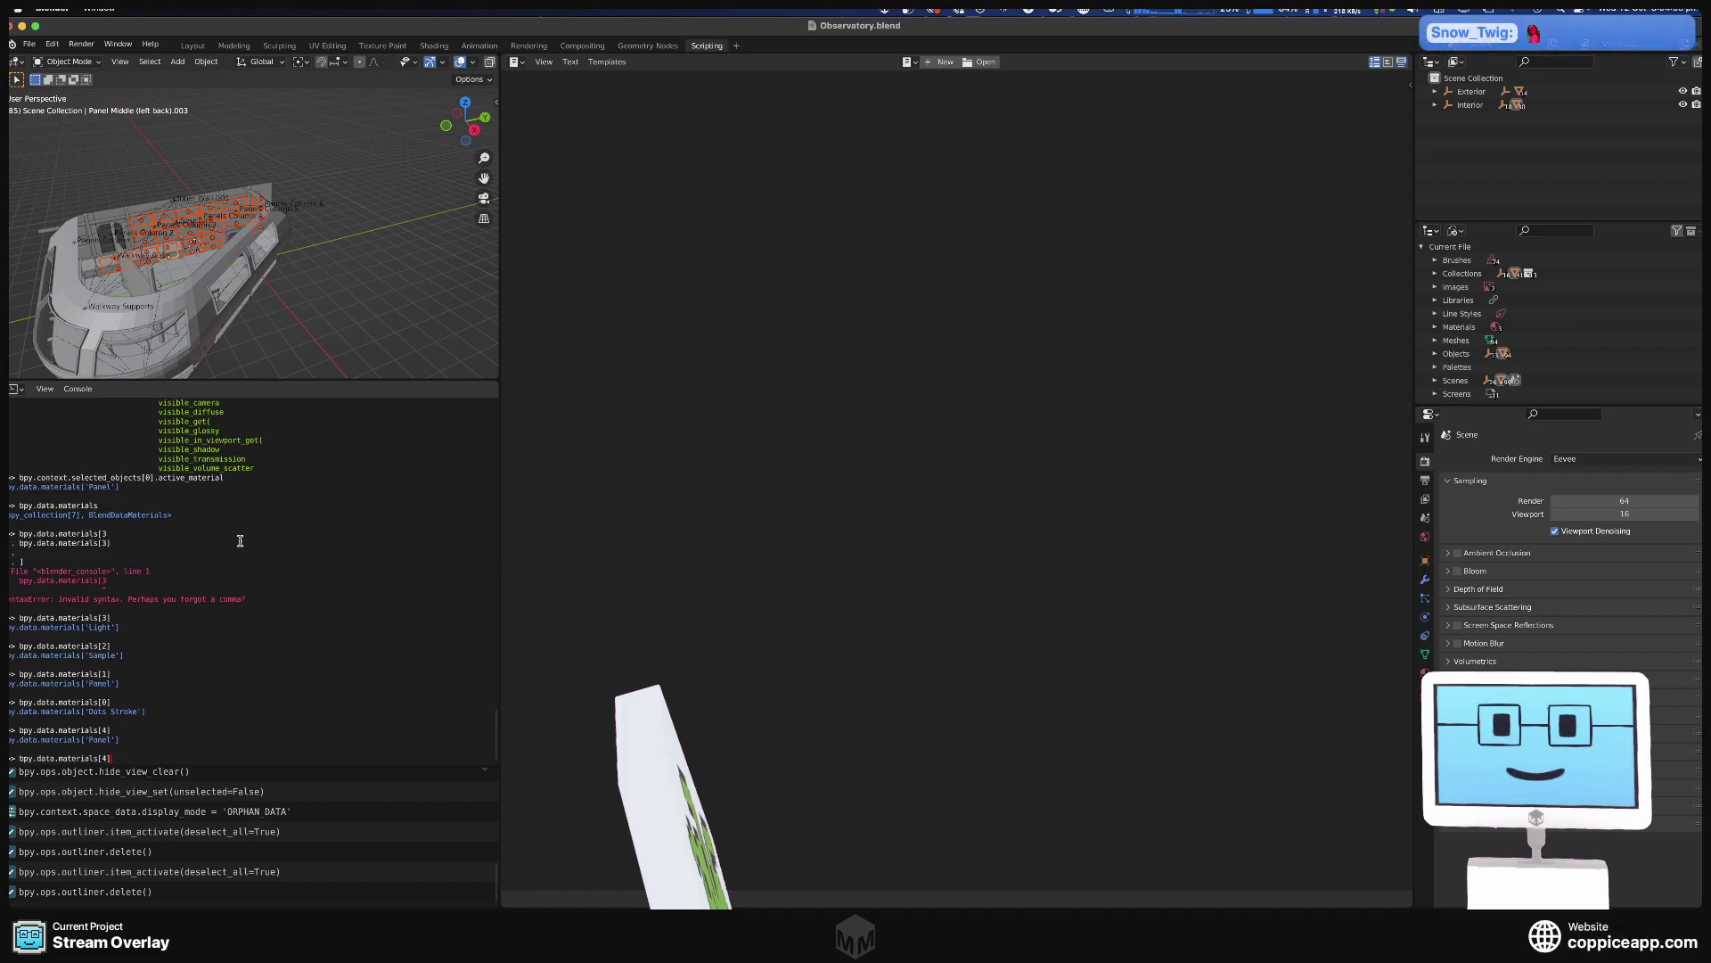
# List the attributes of bpy.data.materials[4], look through them, and evaluate bpy.data.materials[4].users.
pyautogui.press('Tab')
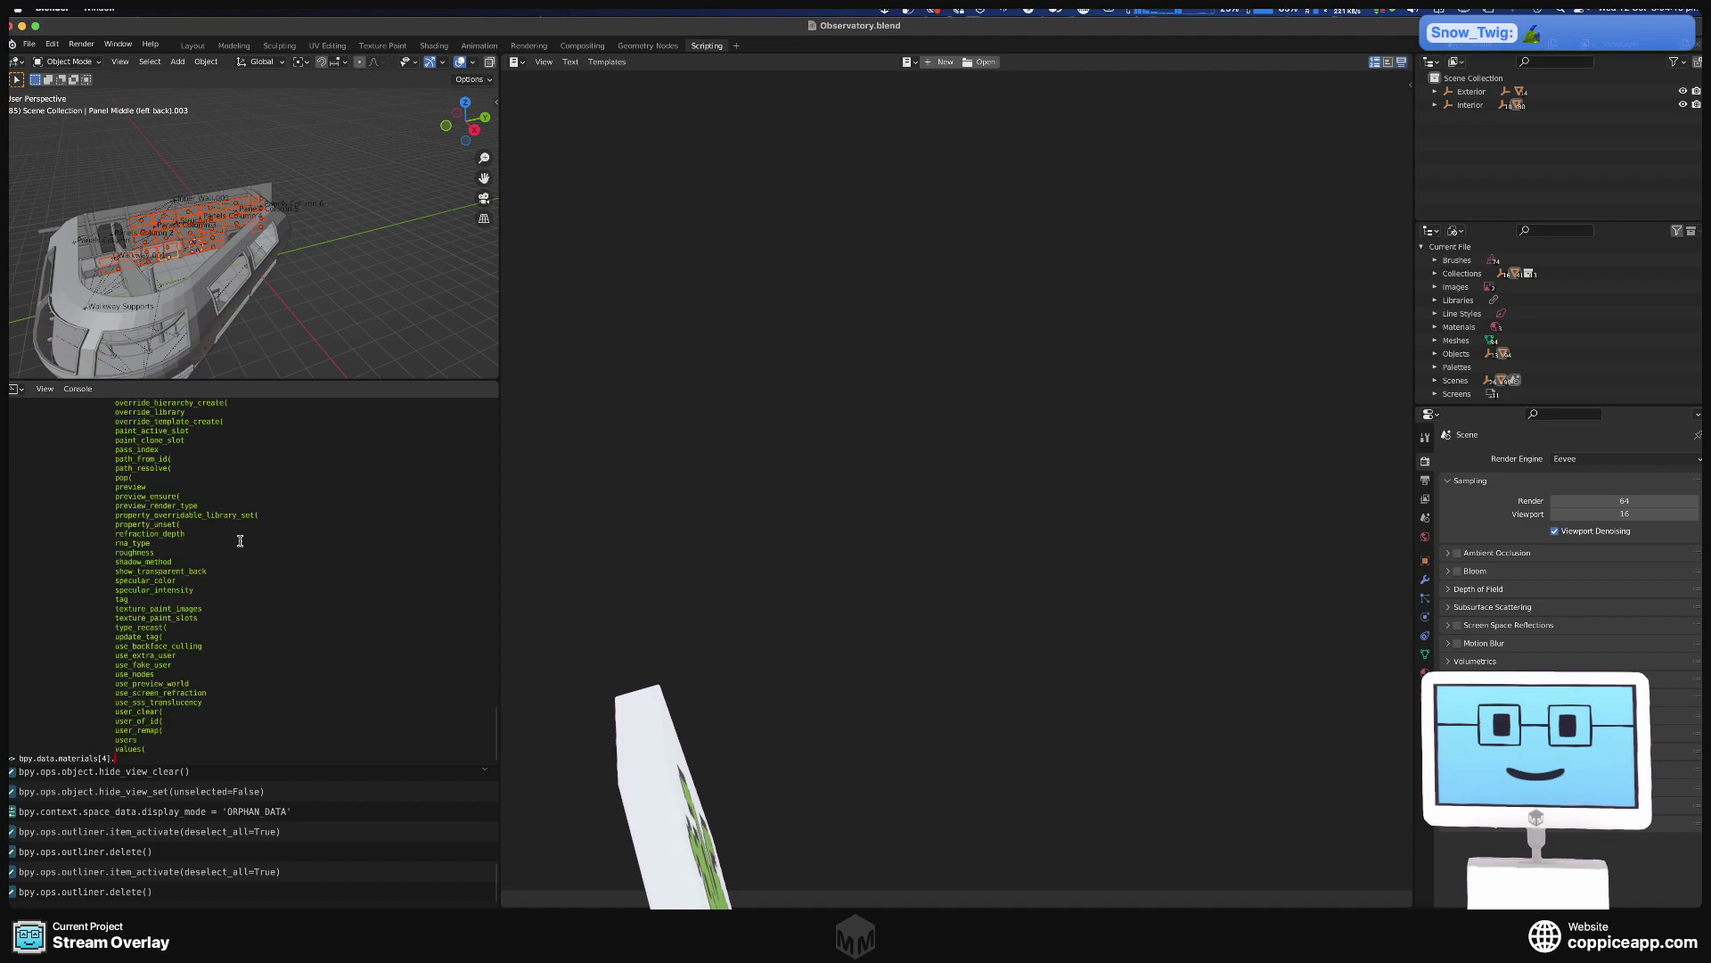
pyautogui.scroll(7, 240, 540)
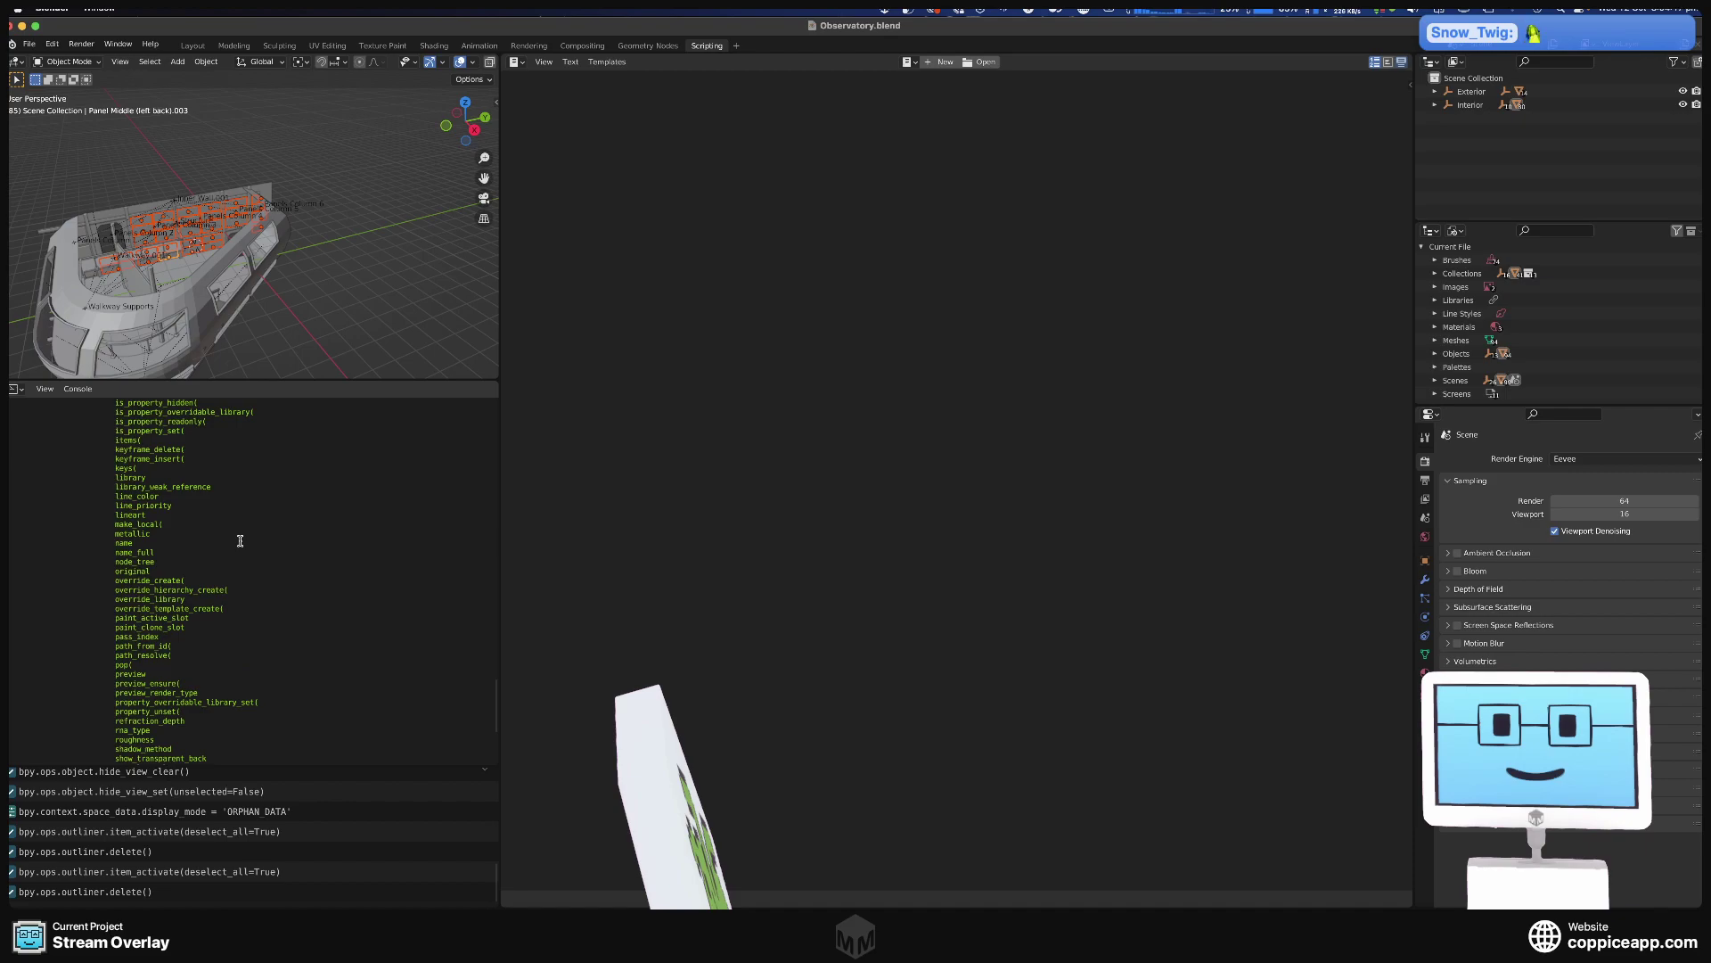
pyautogui.scroll(4, 240, 540)
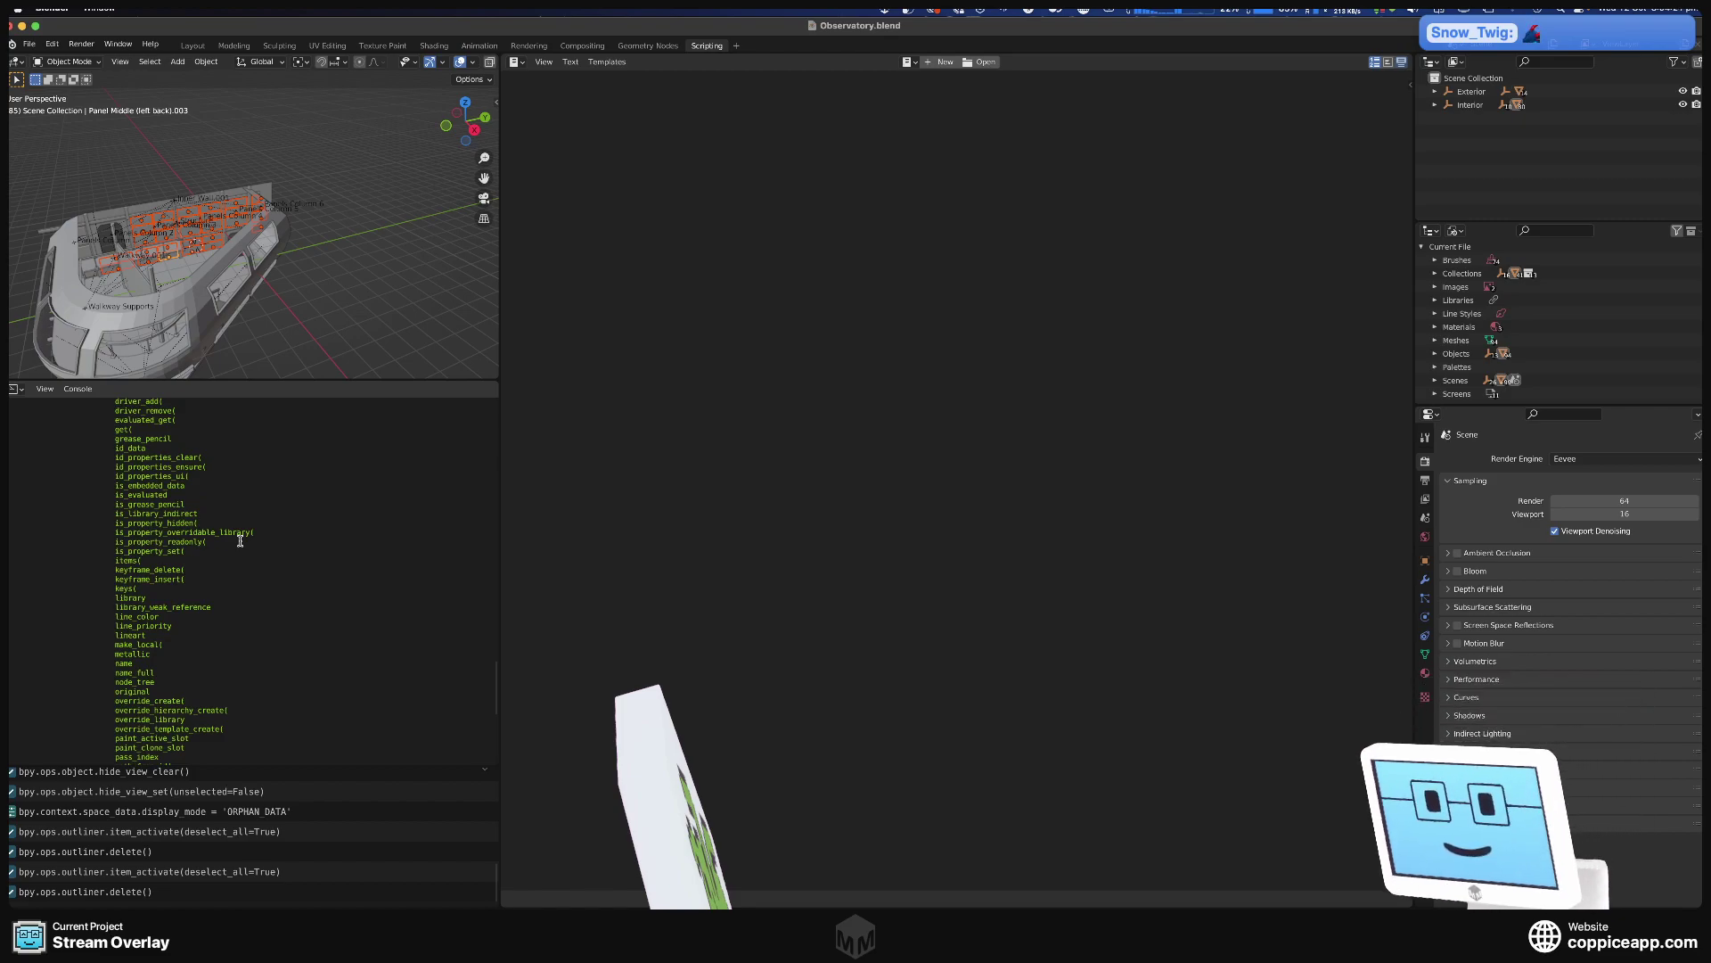
pyautogui.scroll(1, 181, 544)
pyautogui.scroll(7, 181, 543)
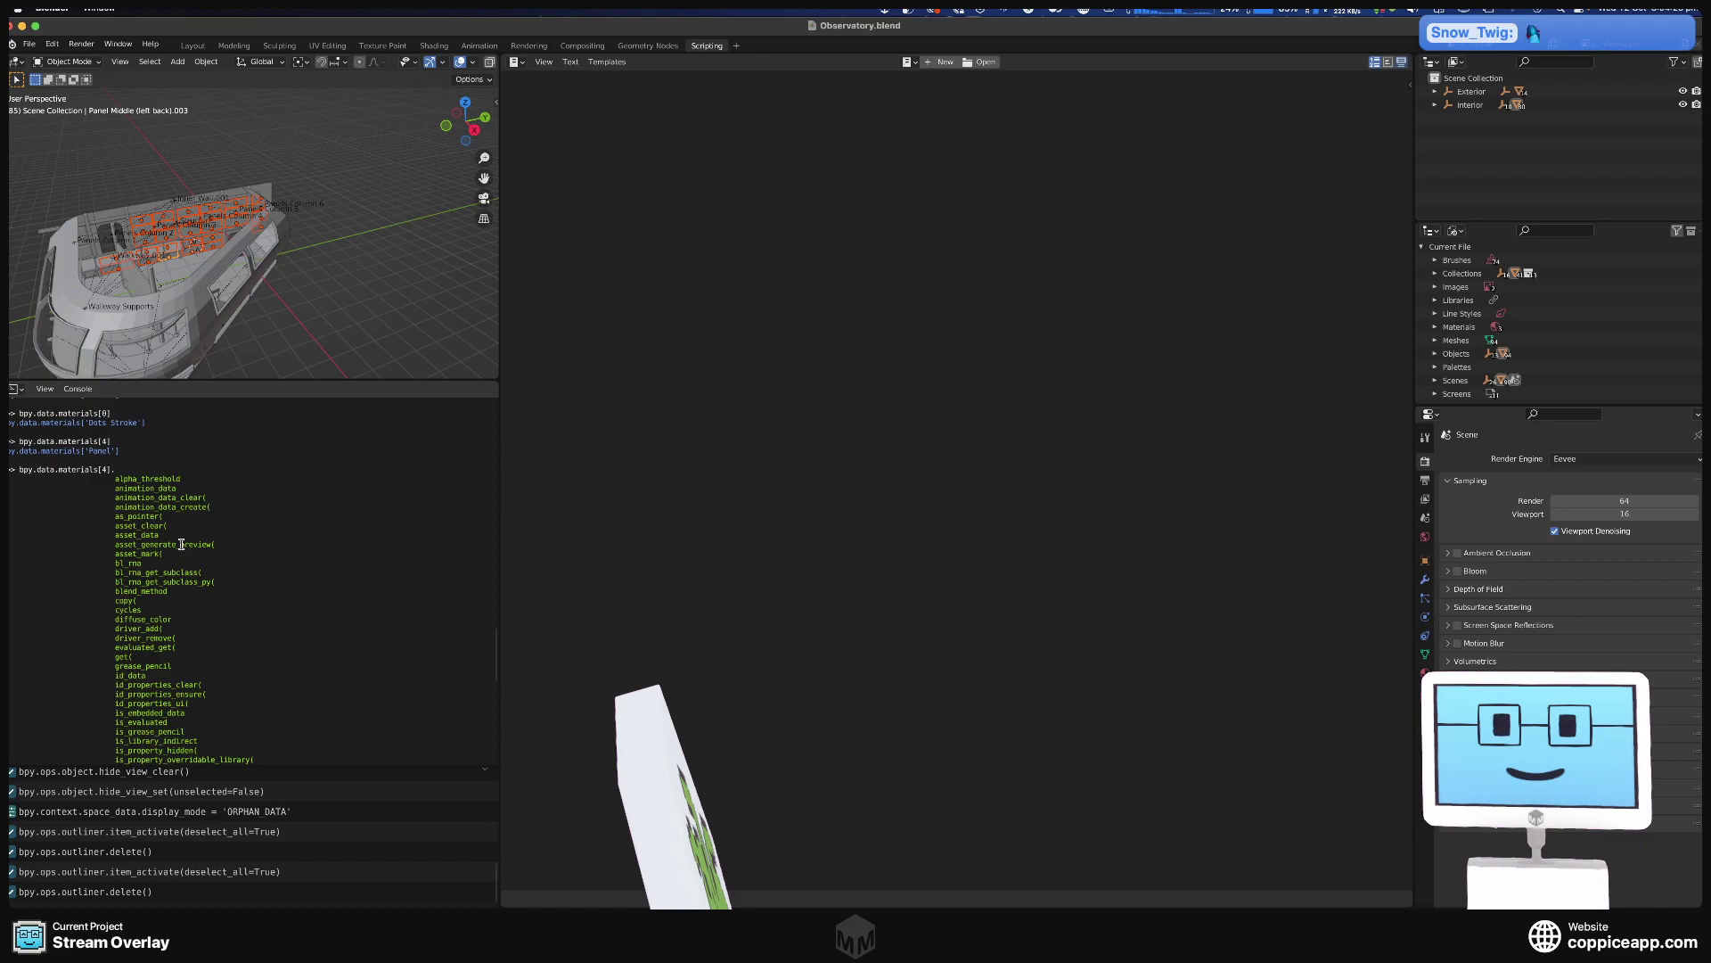
pyautogui.scroll(-4, 169, 500)
pyautogui.scroll(-15, 169, 500)
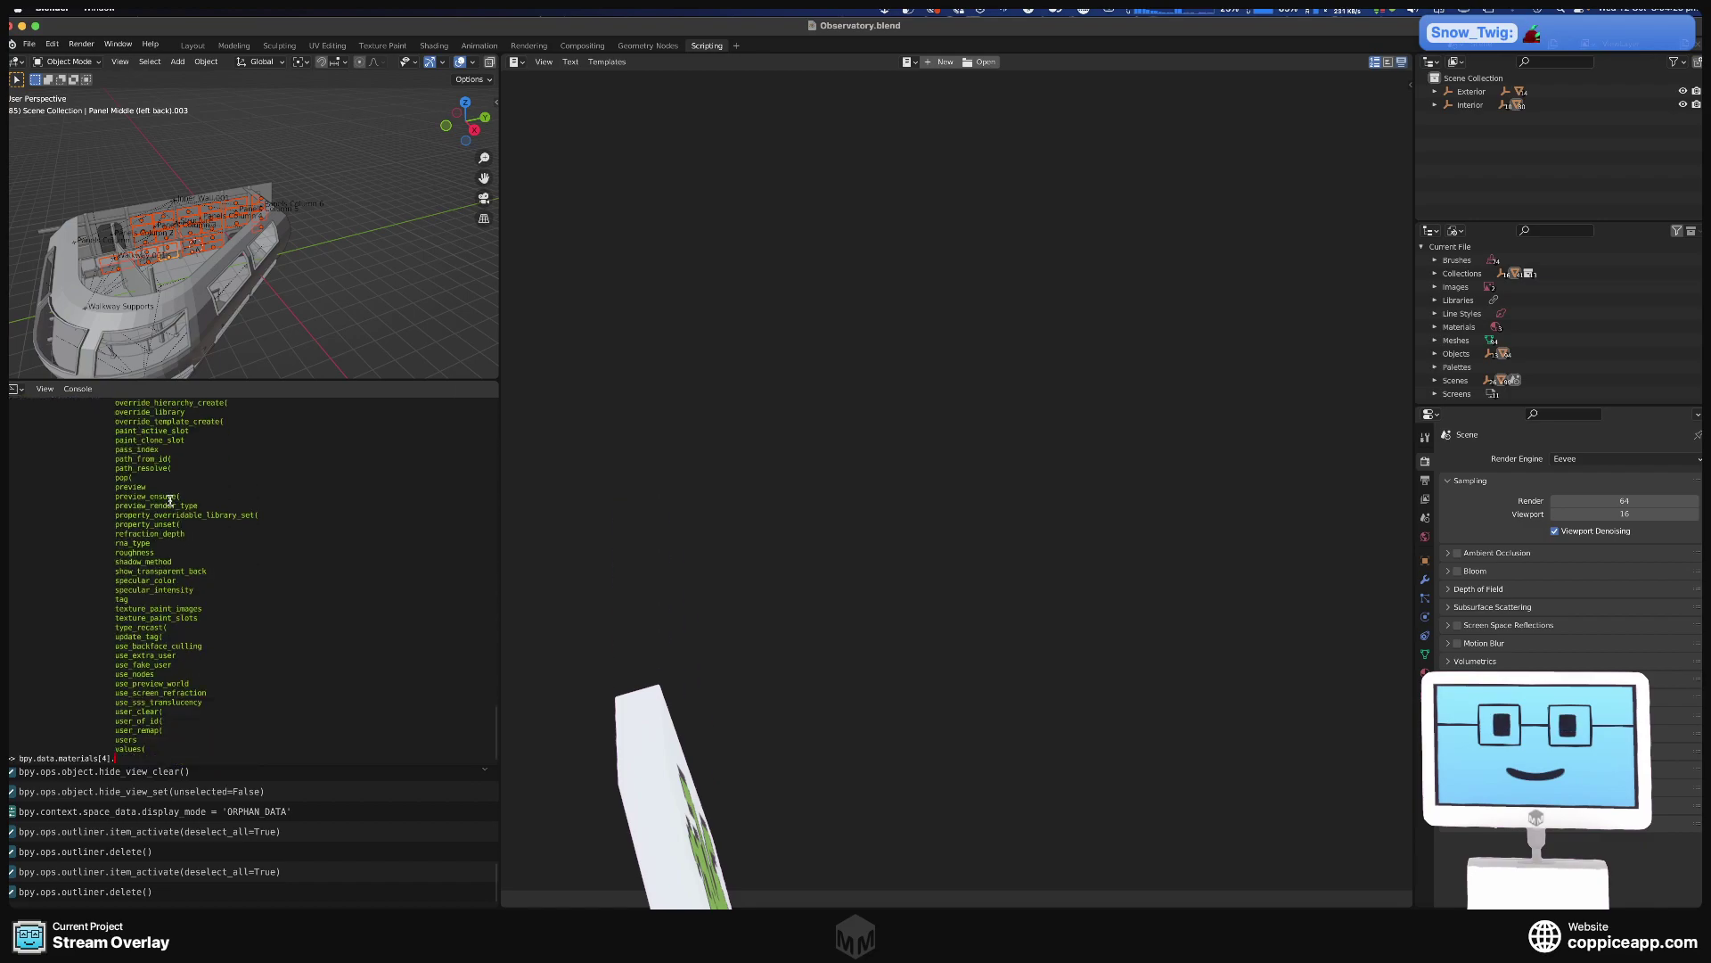
pyautogui.write('ers')
pyautogui.press('Return')
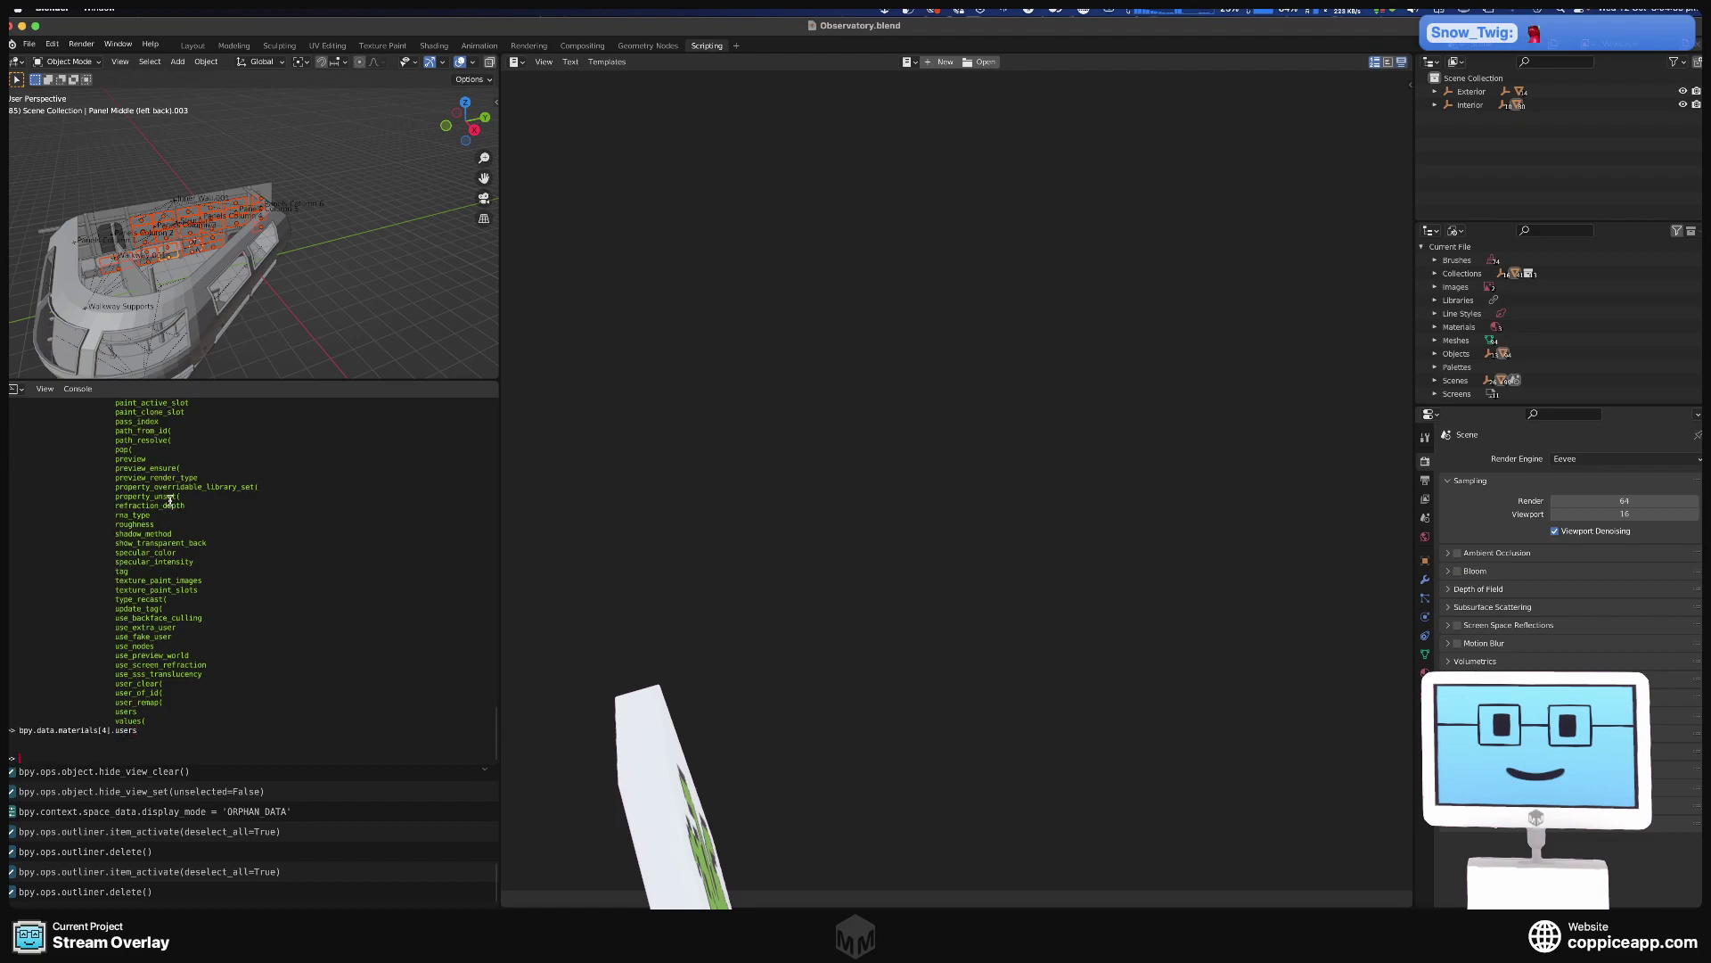
# Evaluate bpy.data.materials[4] again to check which material it refers to.
pyautogui.press('Up')
pyautogui.press('Up')
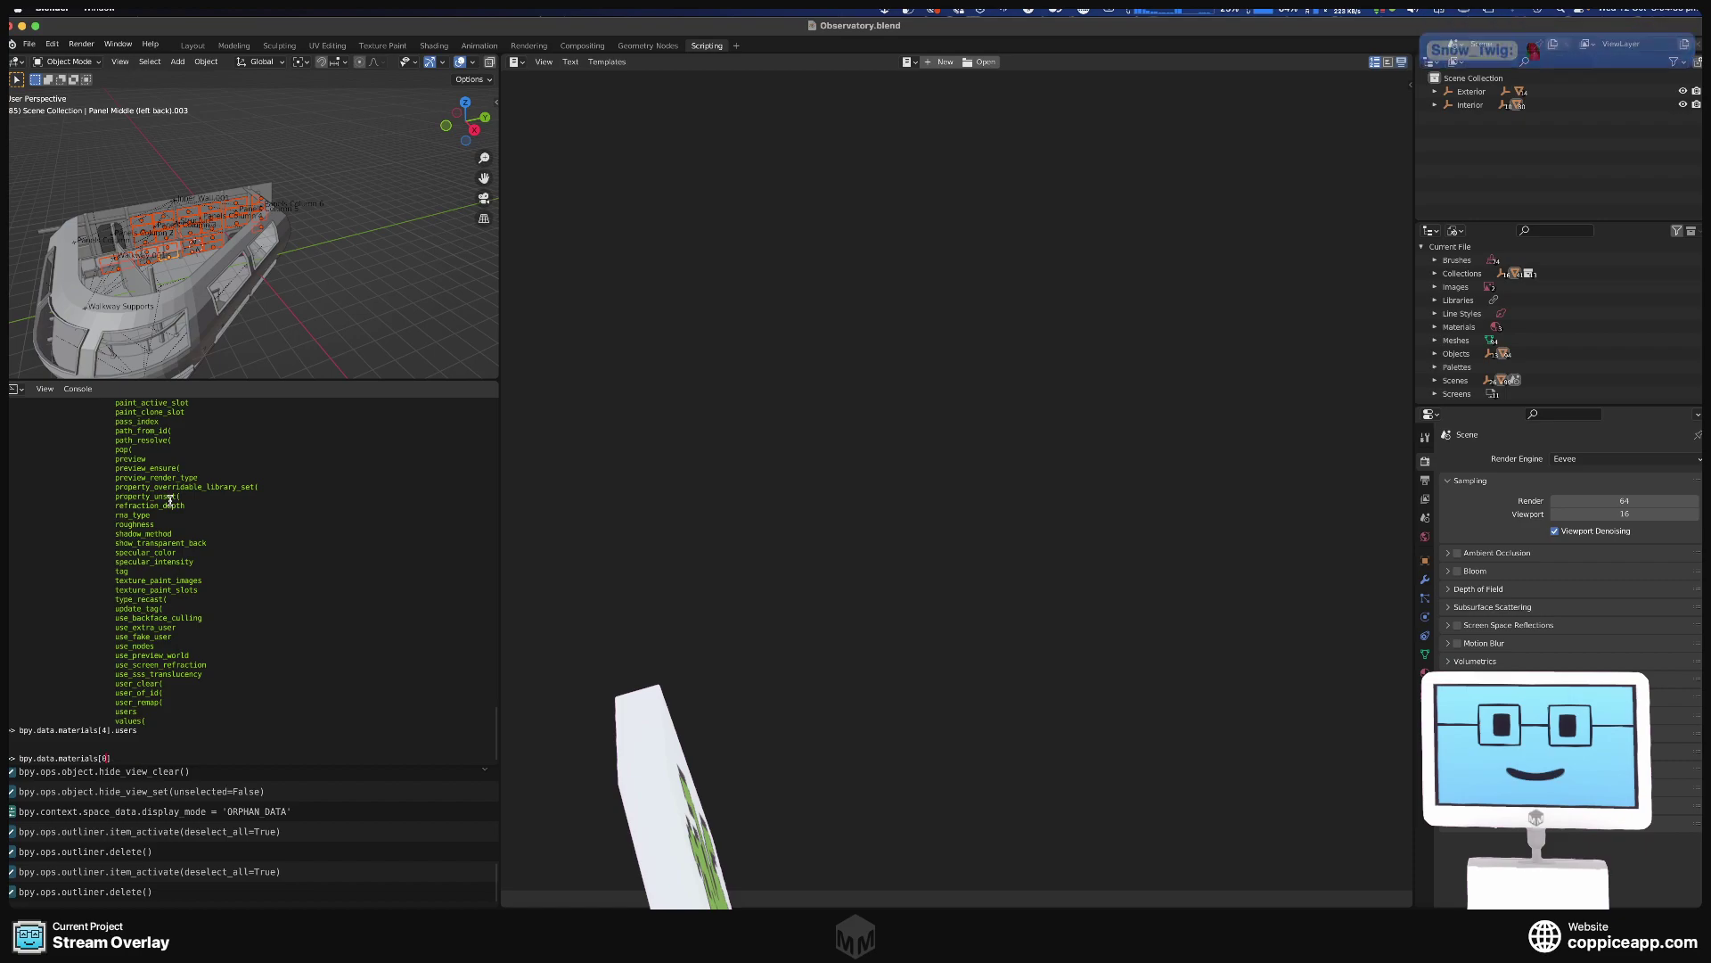
pyautogui.press('BackSpace')
pyautogui.write('4')
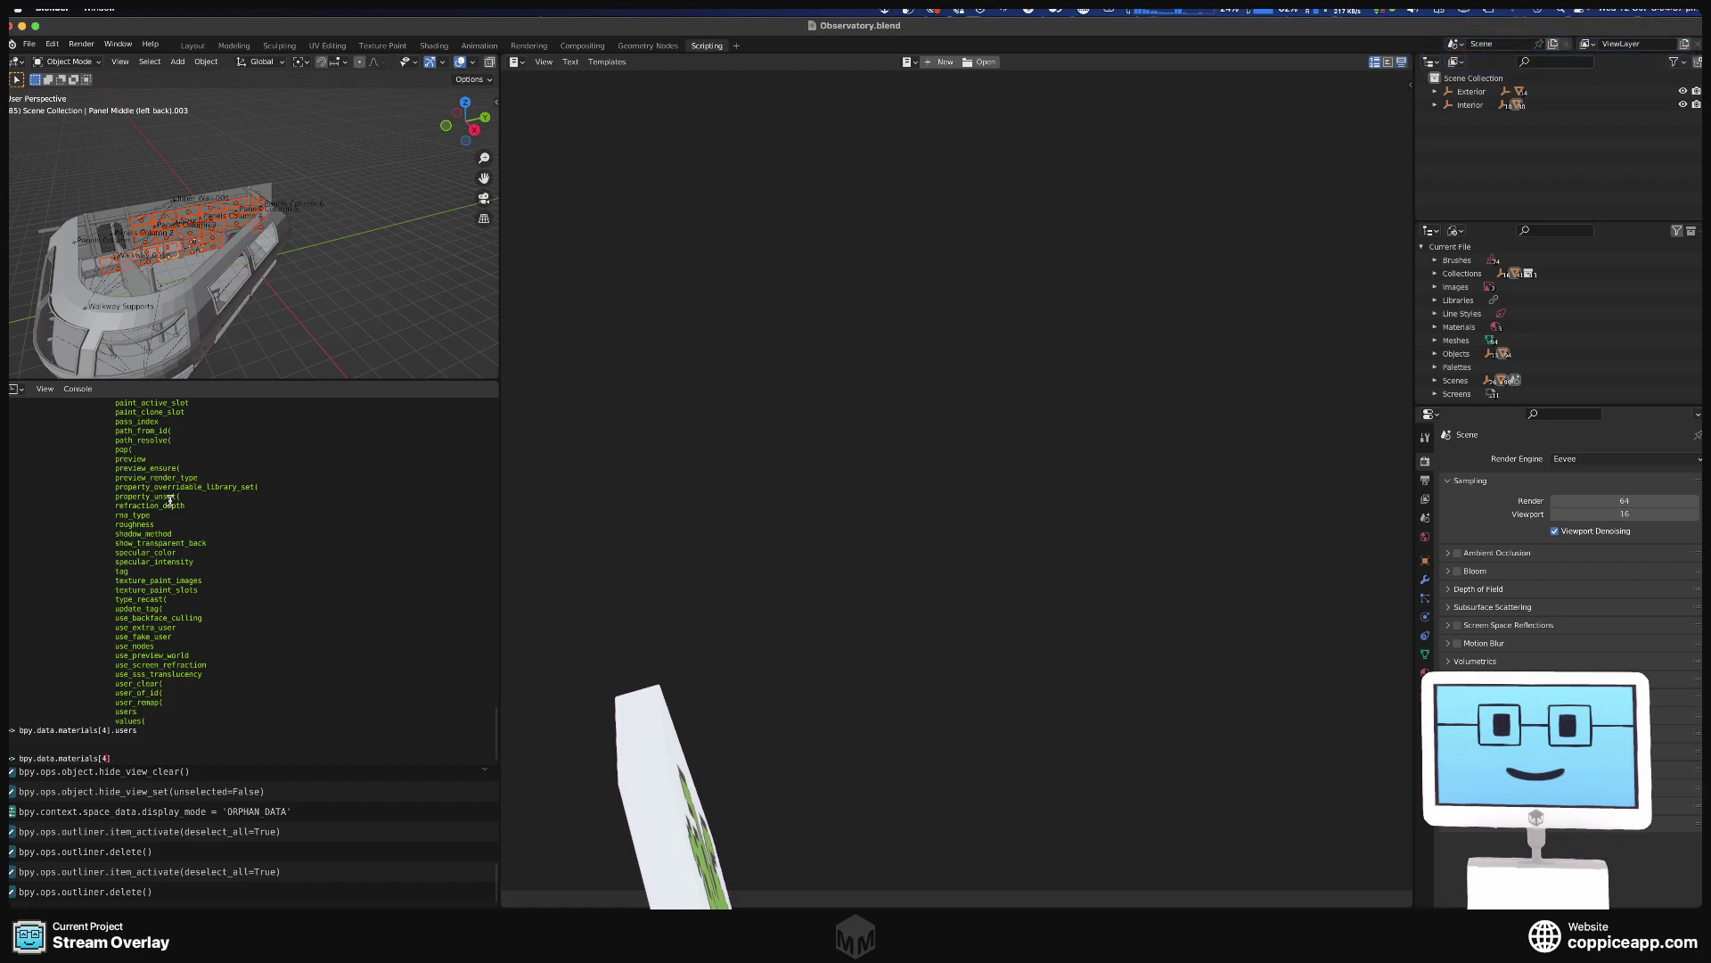
pyautogui.press('Return')
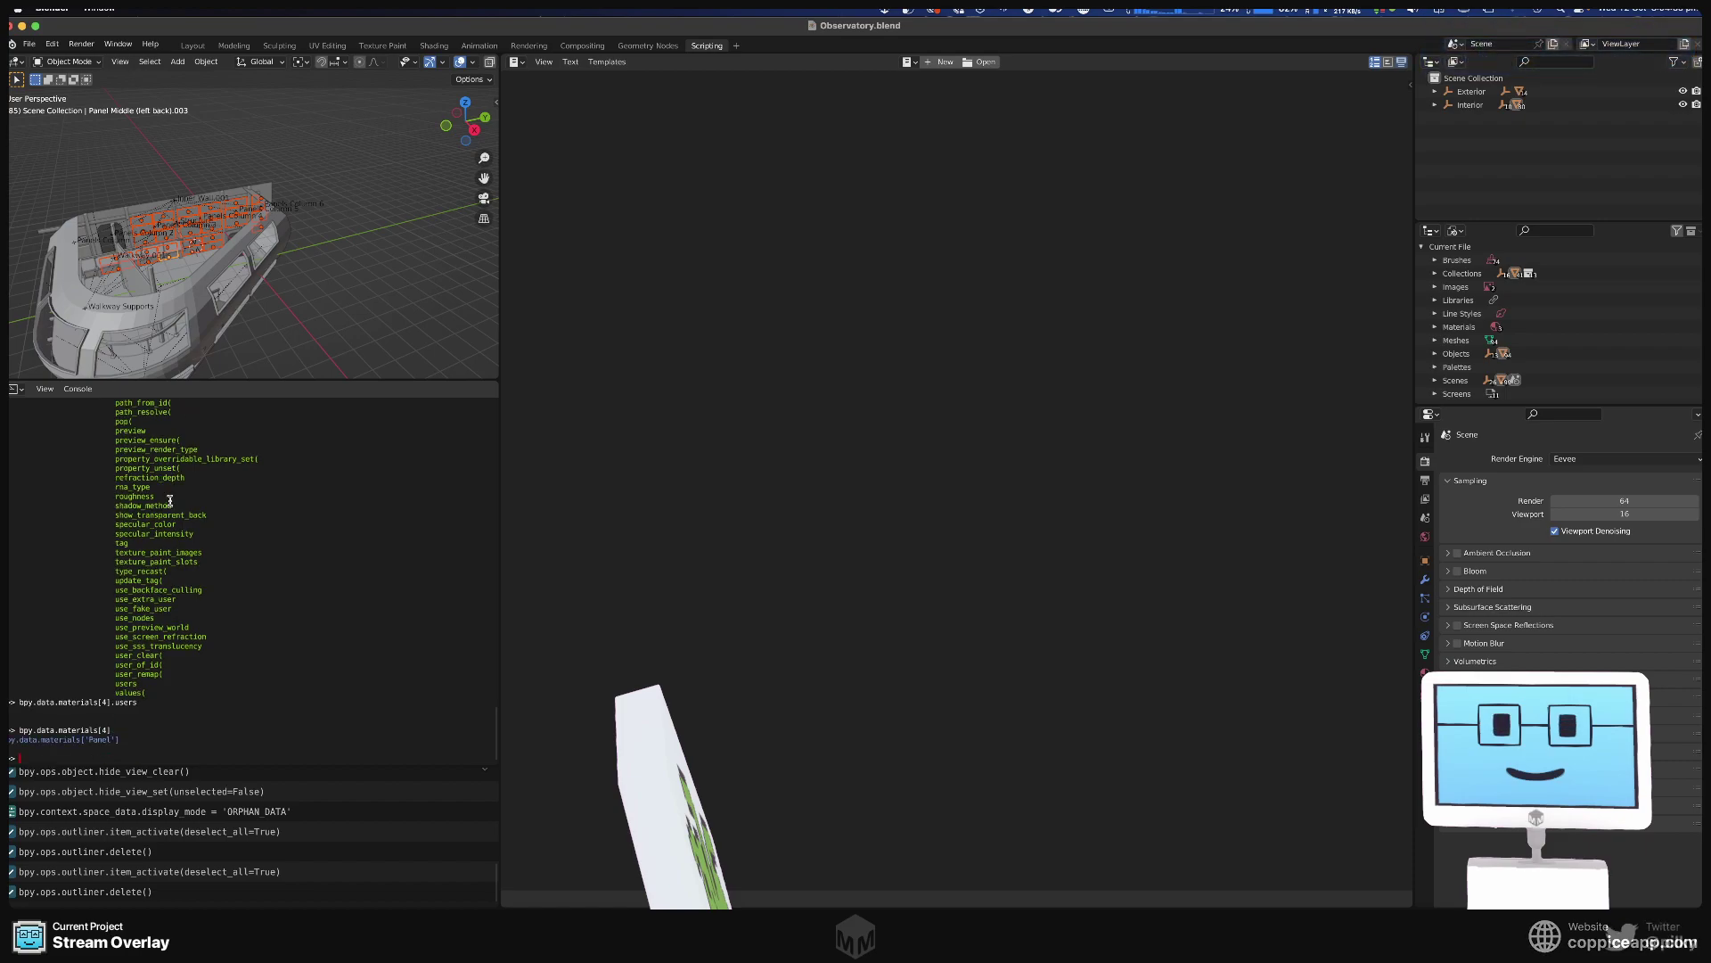
# Assign bpy.data.materials[4] as the active_material of bpy.context.selected_objects[0], with the active panel's material properties displayed.
pyautogui.press('Up')
pyautogui.press('Left')
pyautogui.press('BackSpace')
pyautogui.write('3')
pyautogui.press('Up')
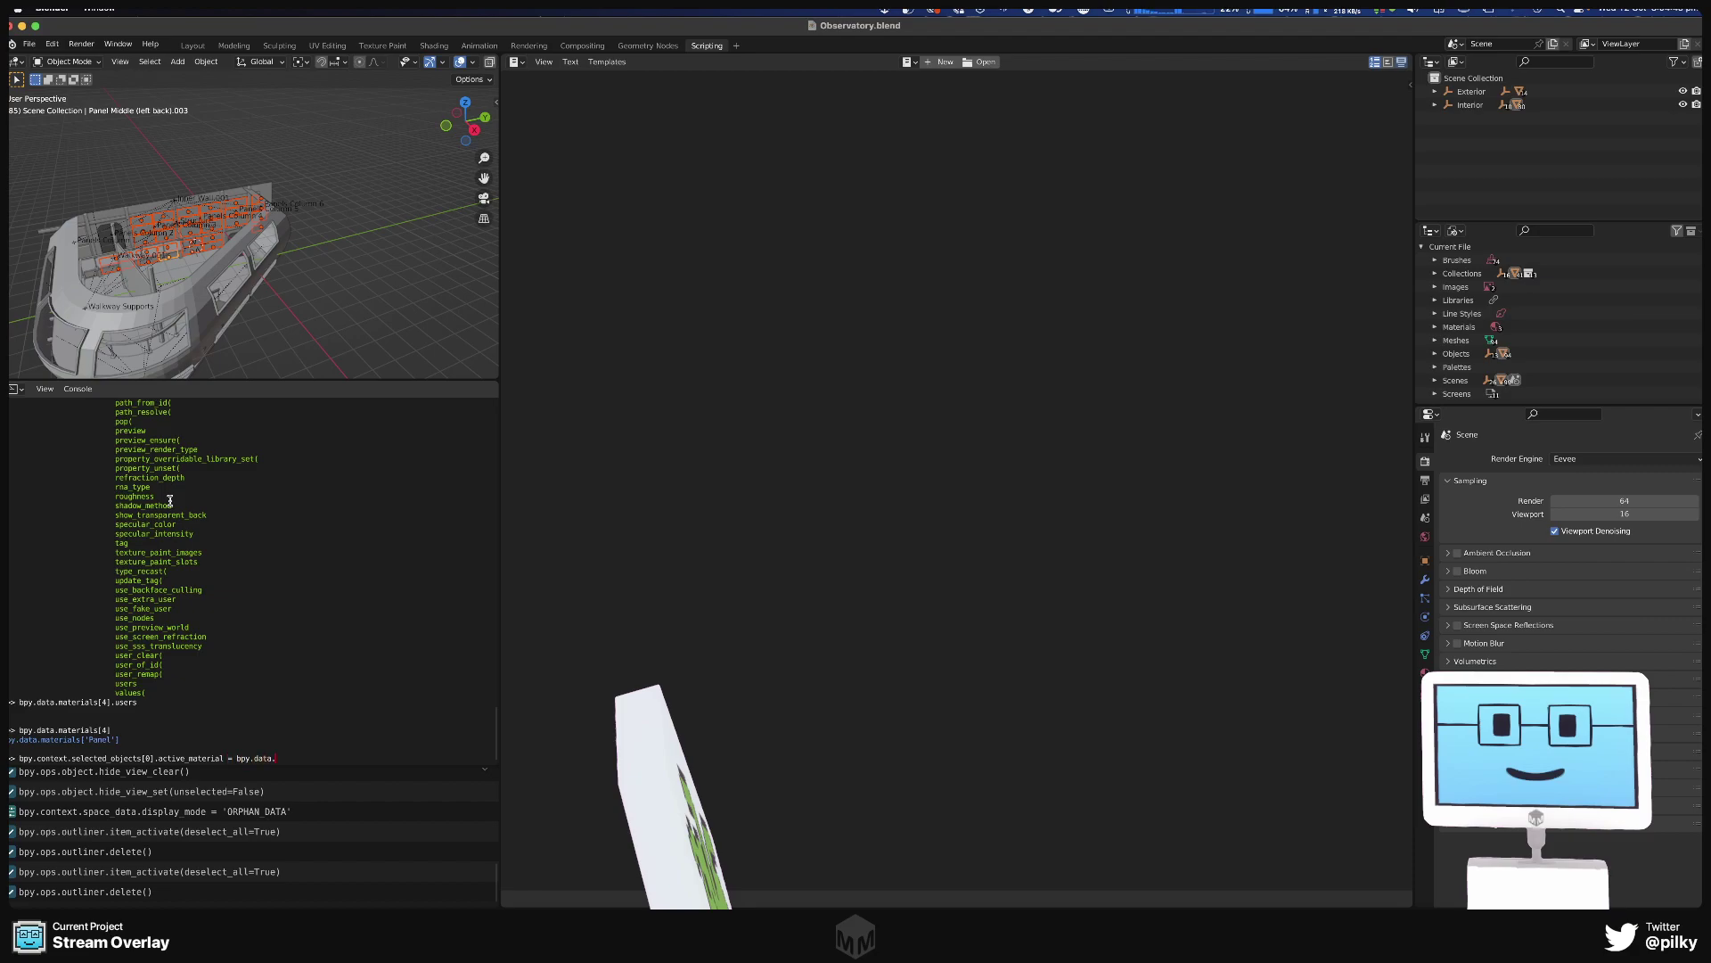
pyautogui.write('materials')
pyautogui.click(1424, 672)
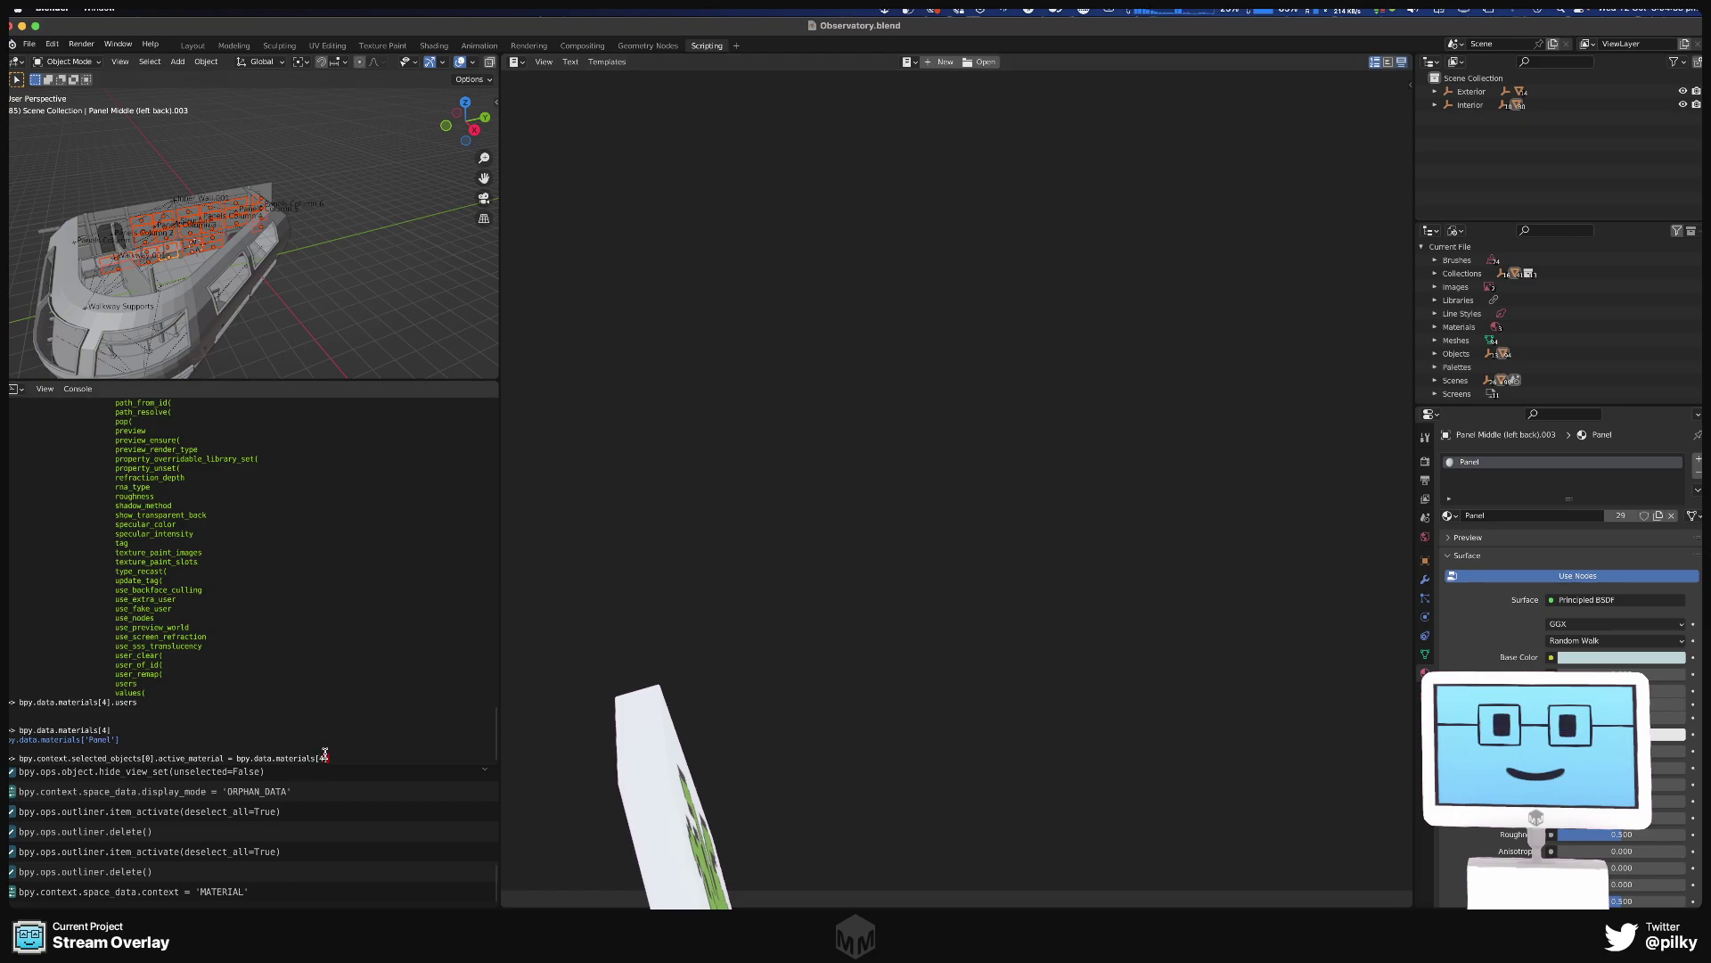
pyautogui.write(']')
pyautogui.press('Return')
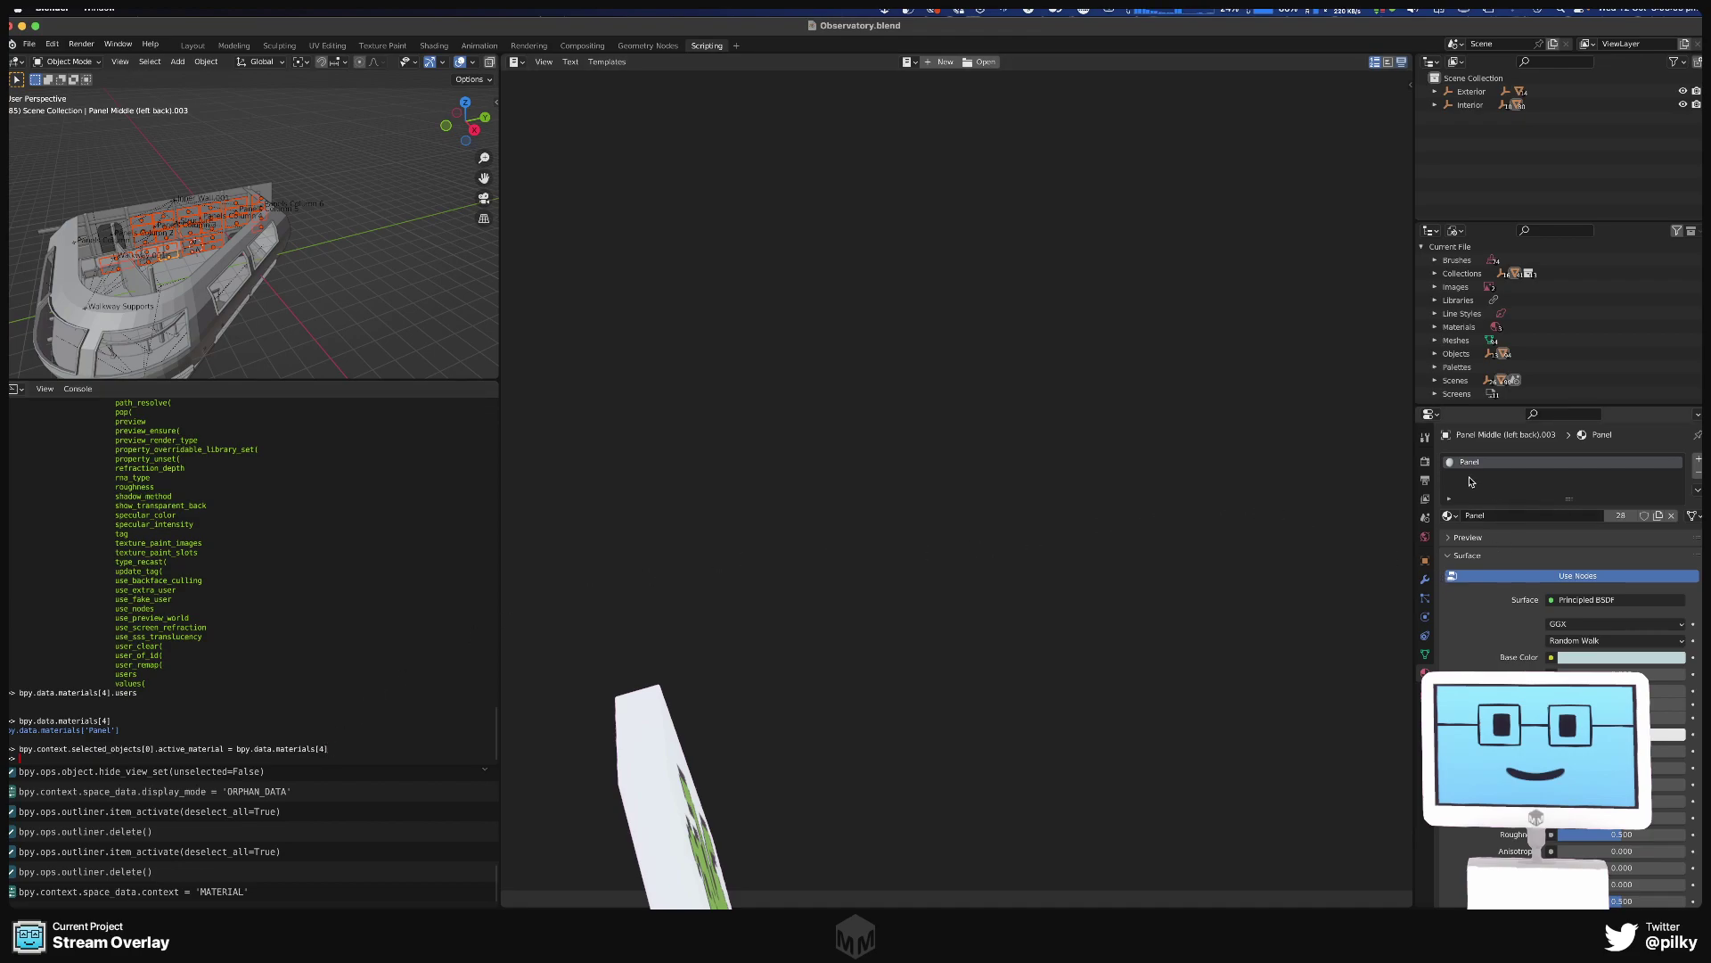
# Assign the Panel material linked from Bridge.blend to Panel Middle (left back).003, switching back to the local Panel once for comparison.
pyautogui.click(1450, 515)
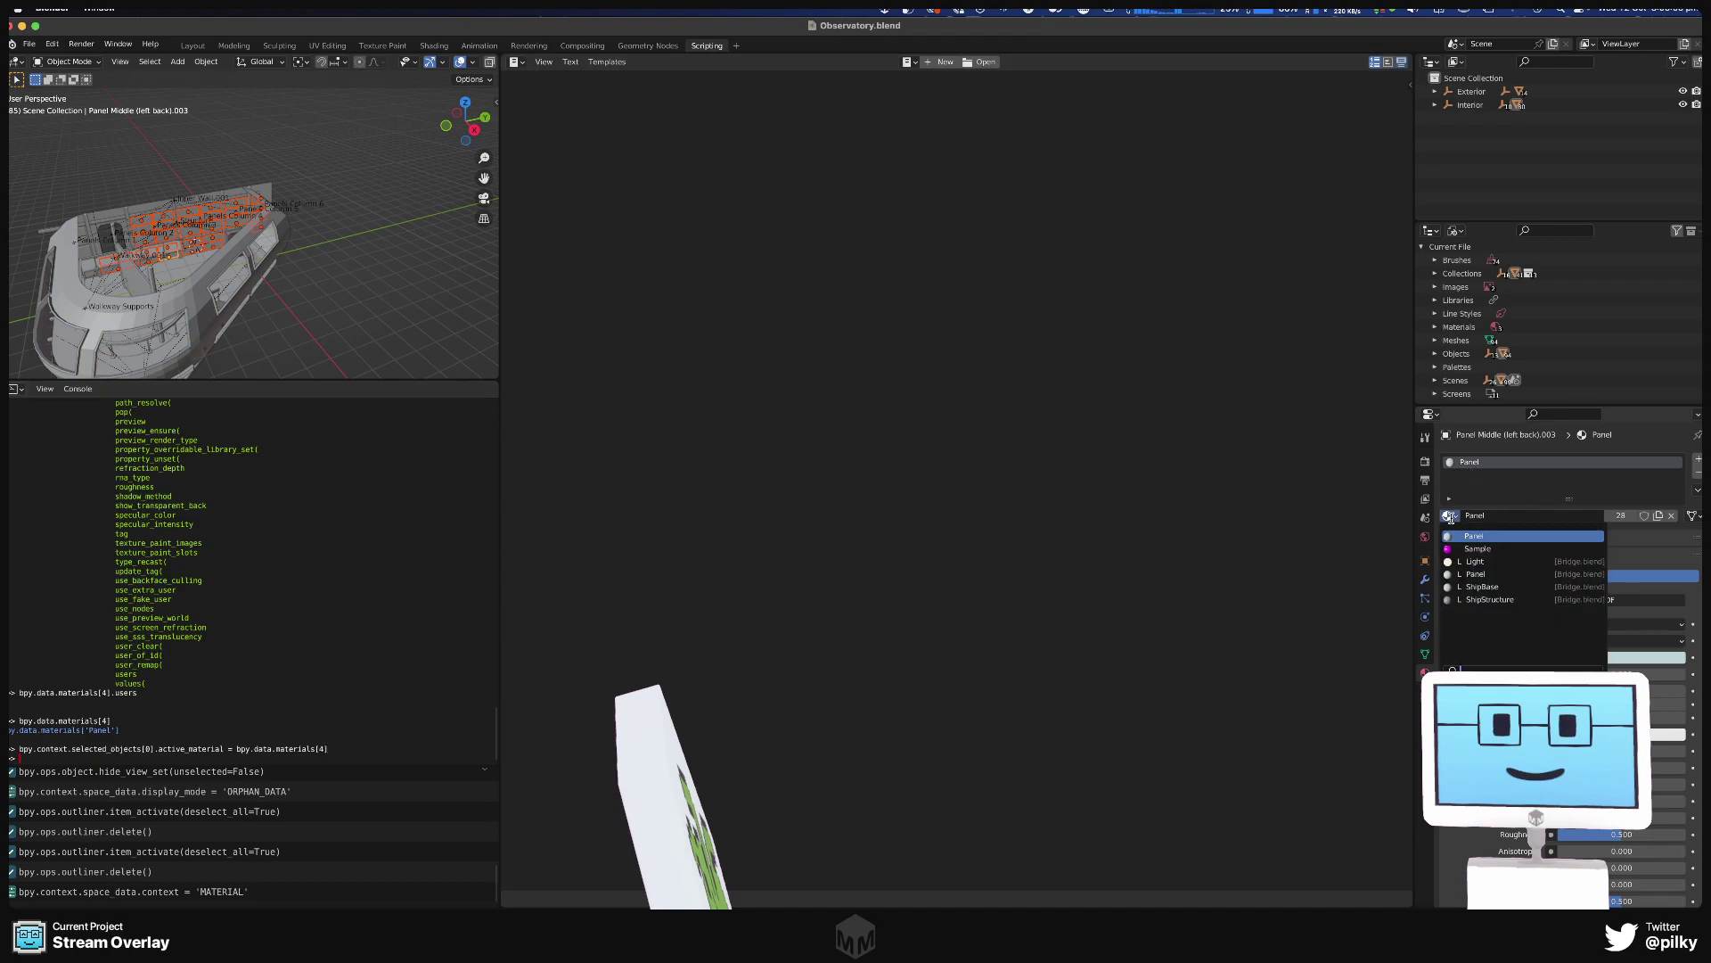
pyautogui.click(1493, 574)
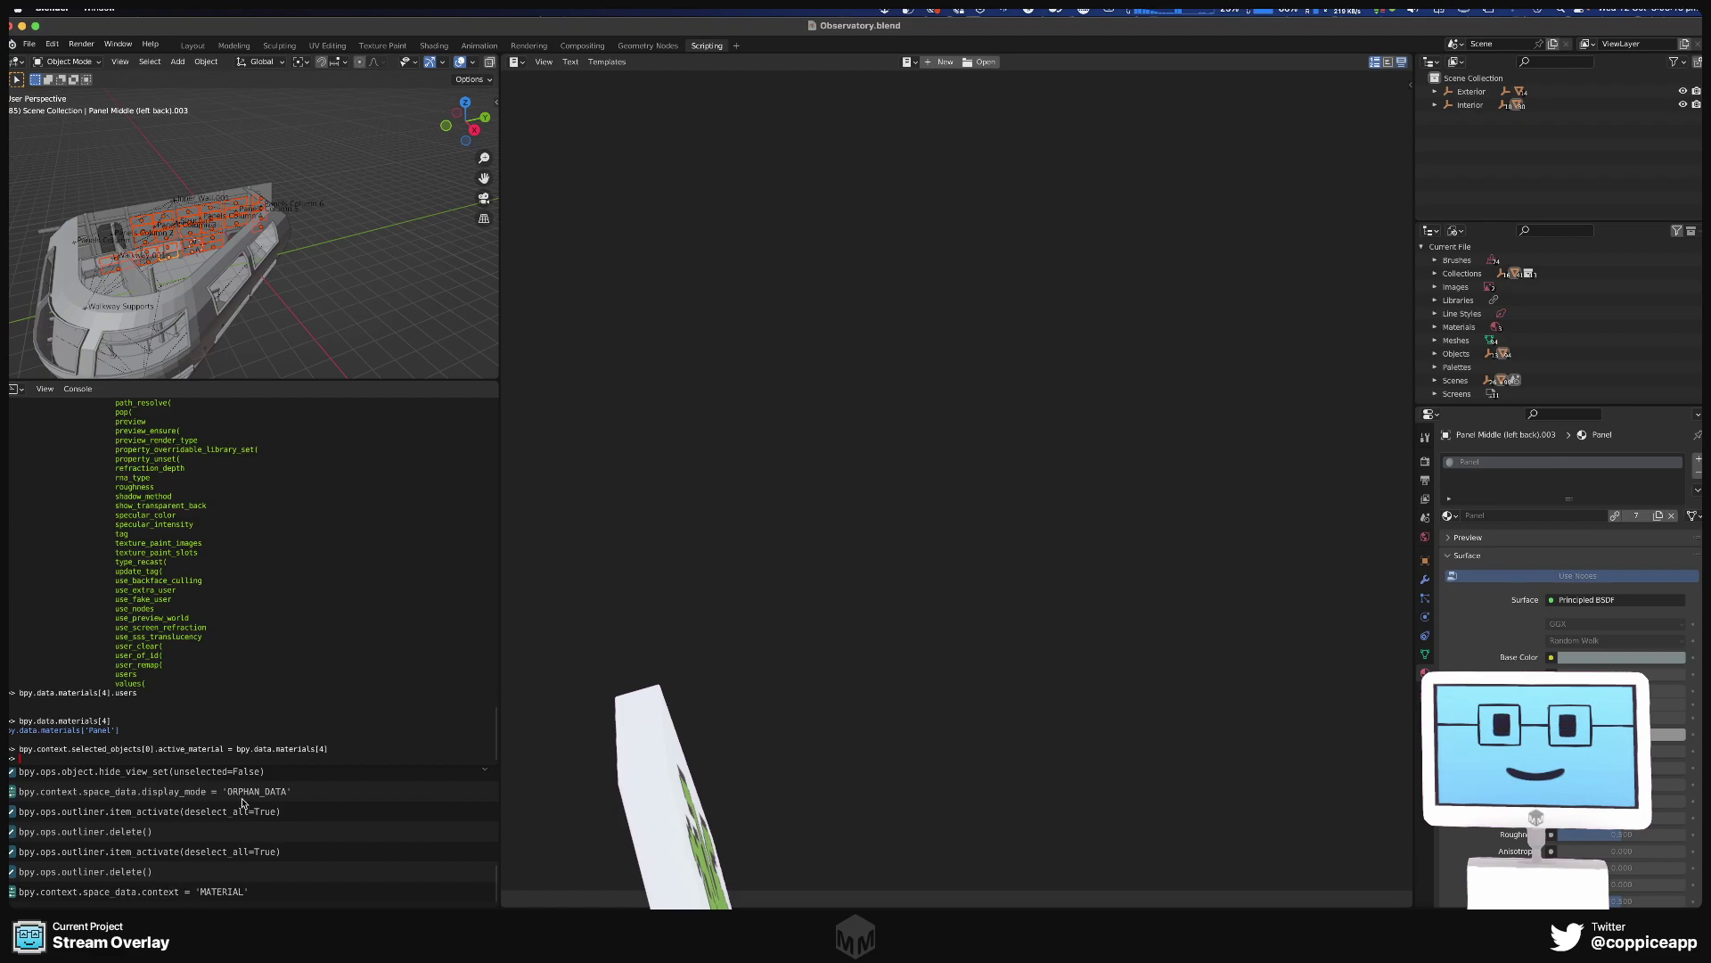
pyautogui.hscroll(5, 150, 223)
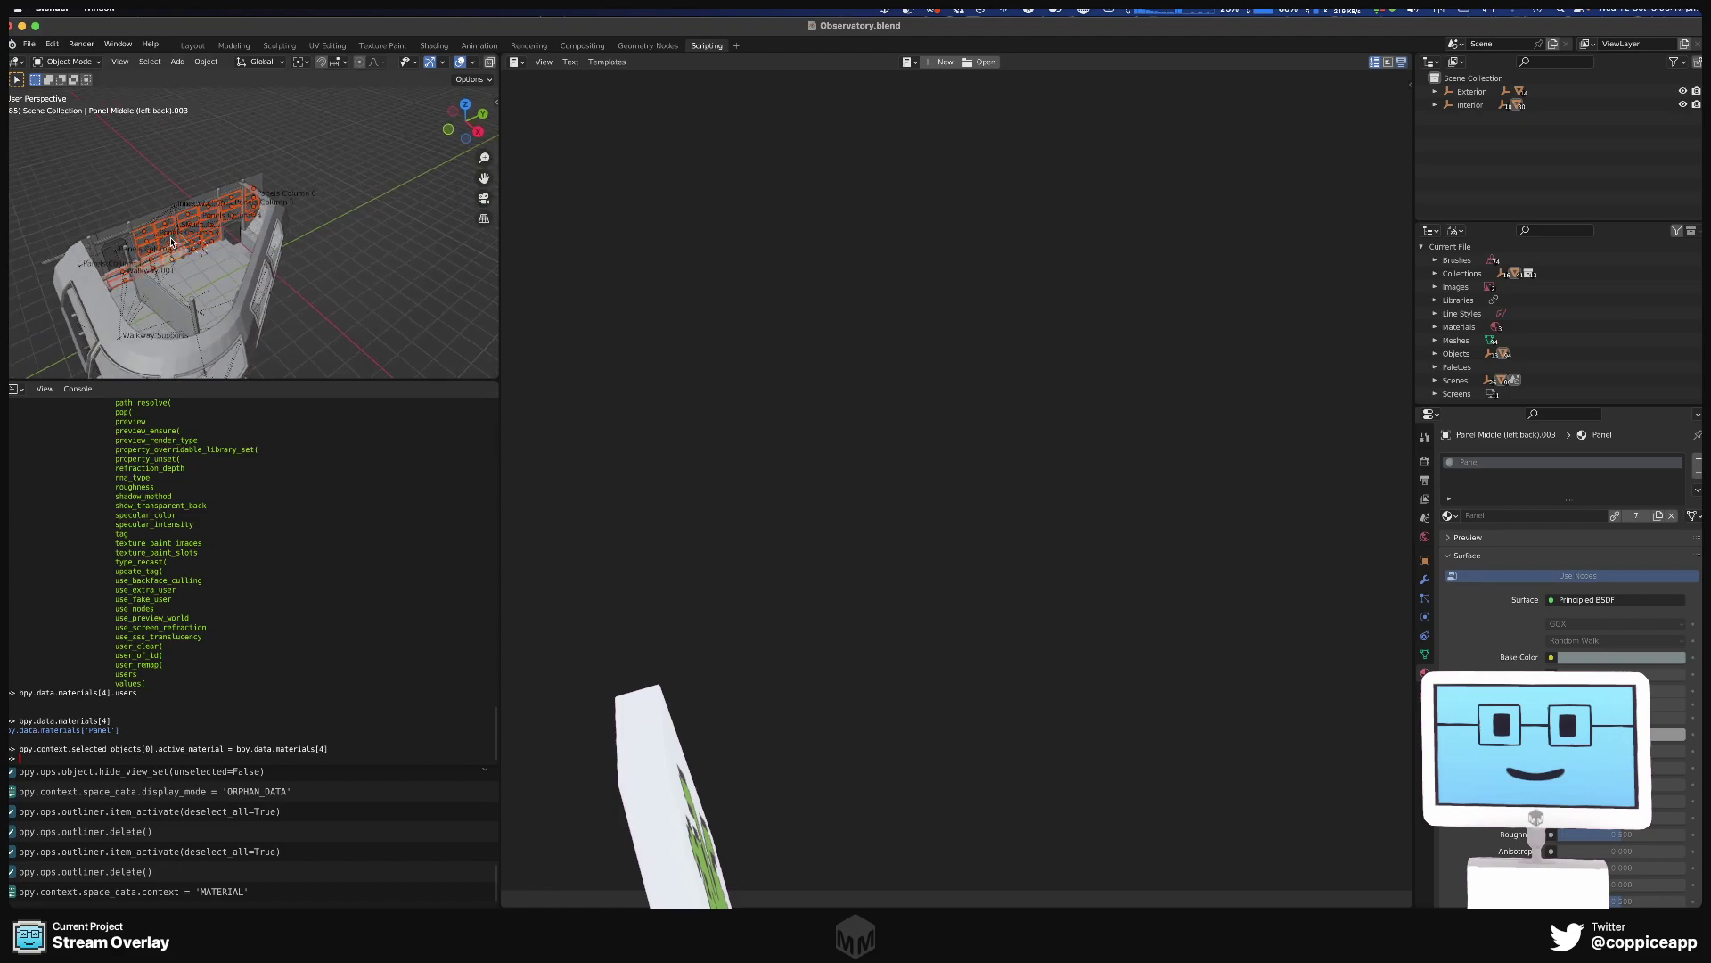
pyautogui.click(1449, 516)
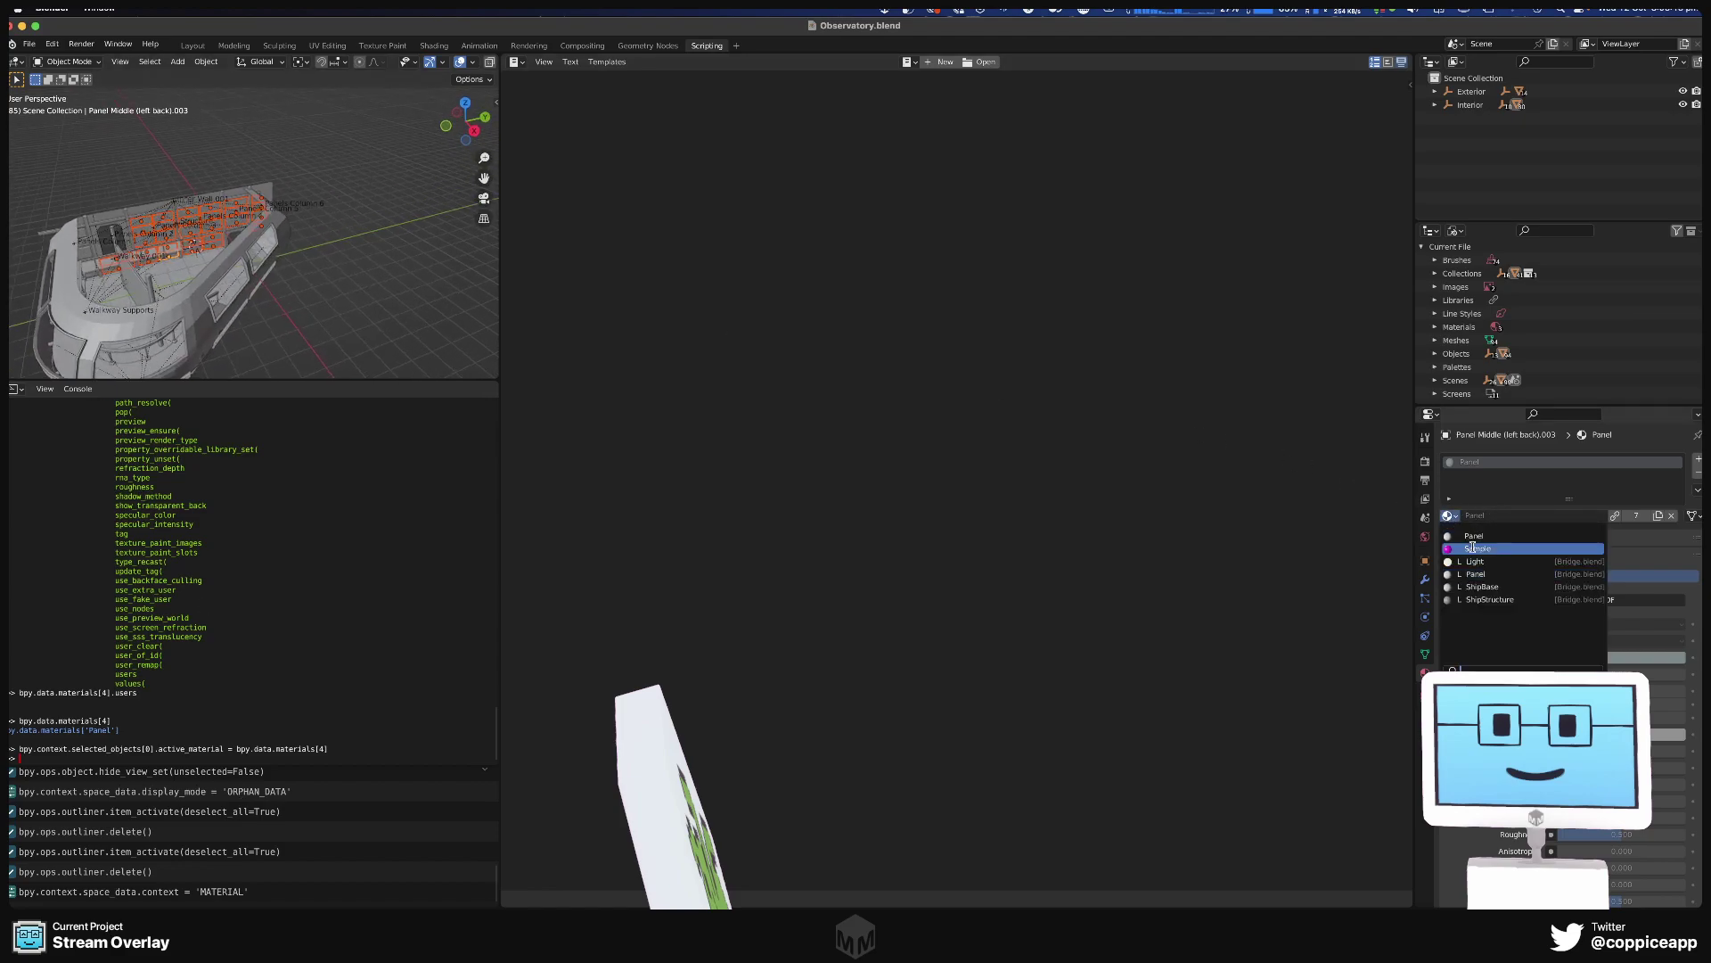
pyautogui.click(1474, 535)
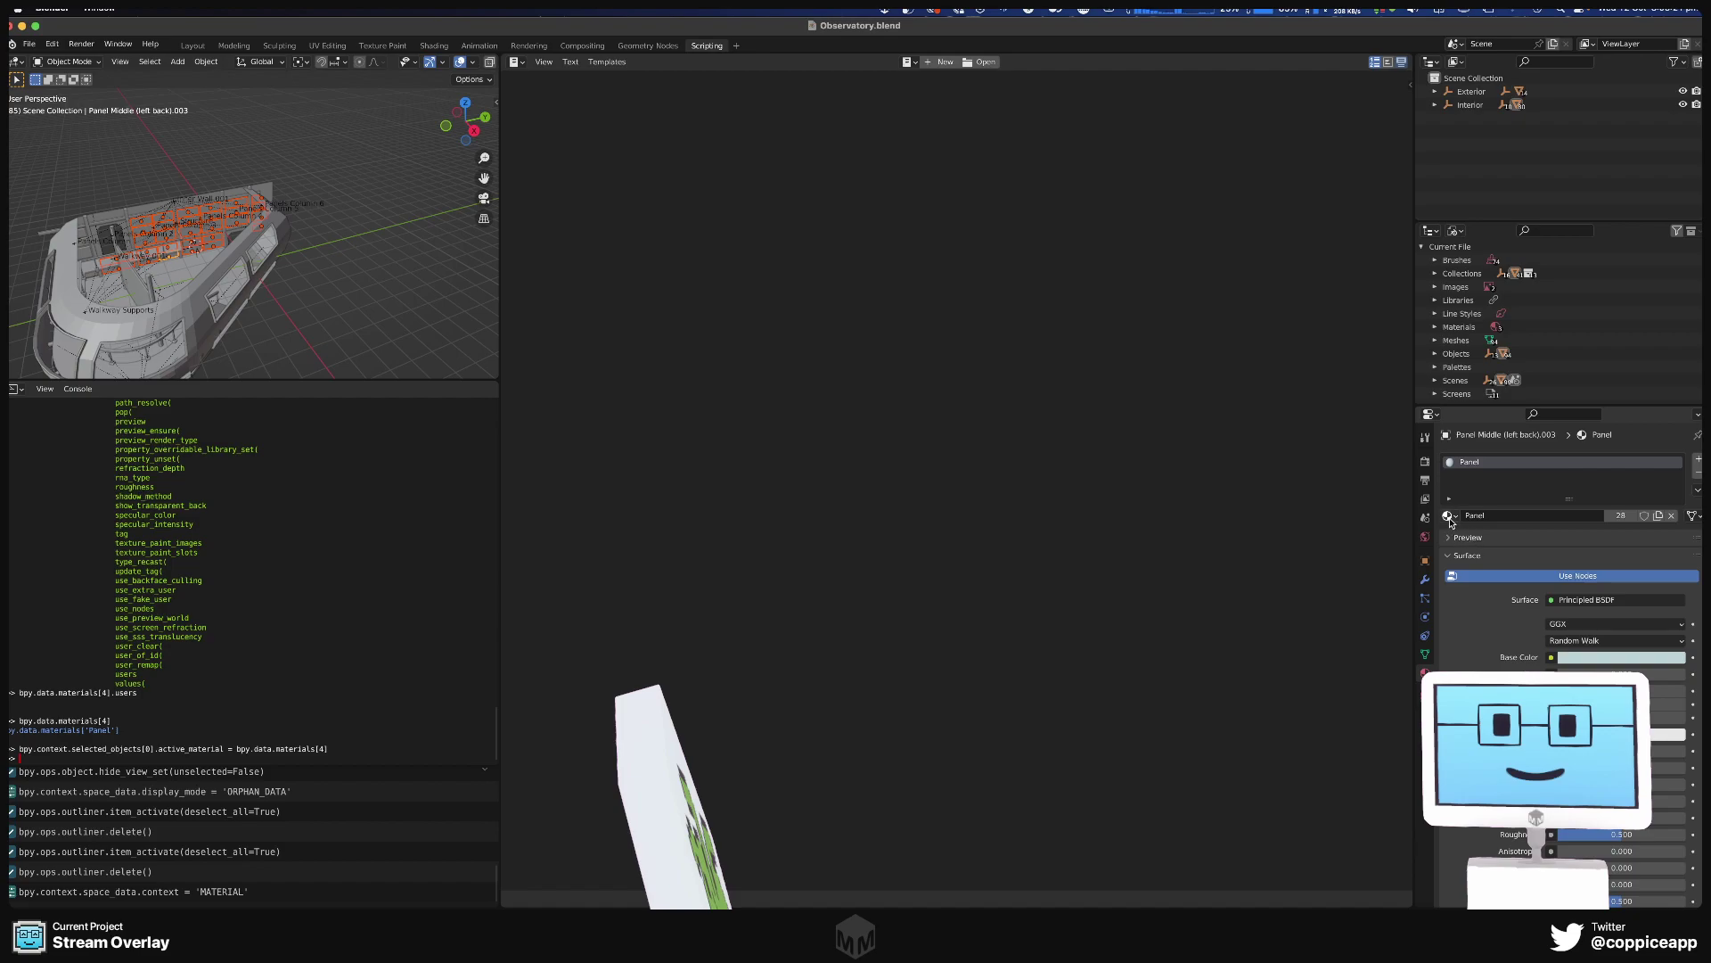
pyautogui.click(1448, 515)
pyautogui.click(1484, 573)
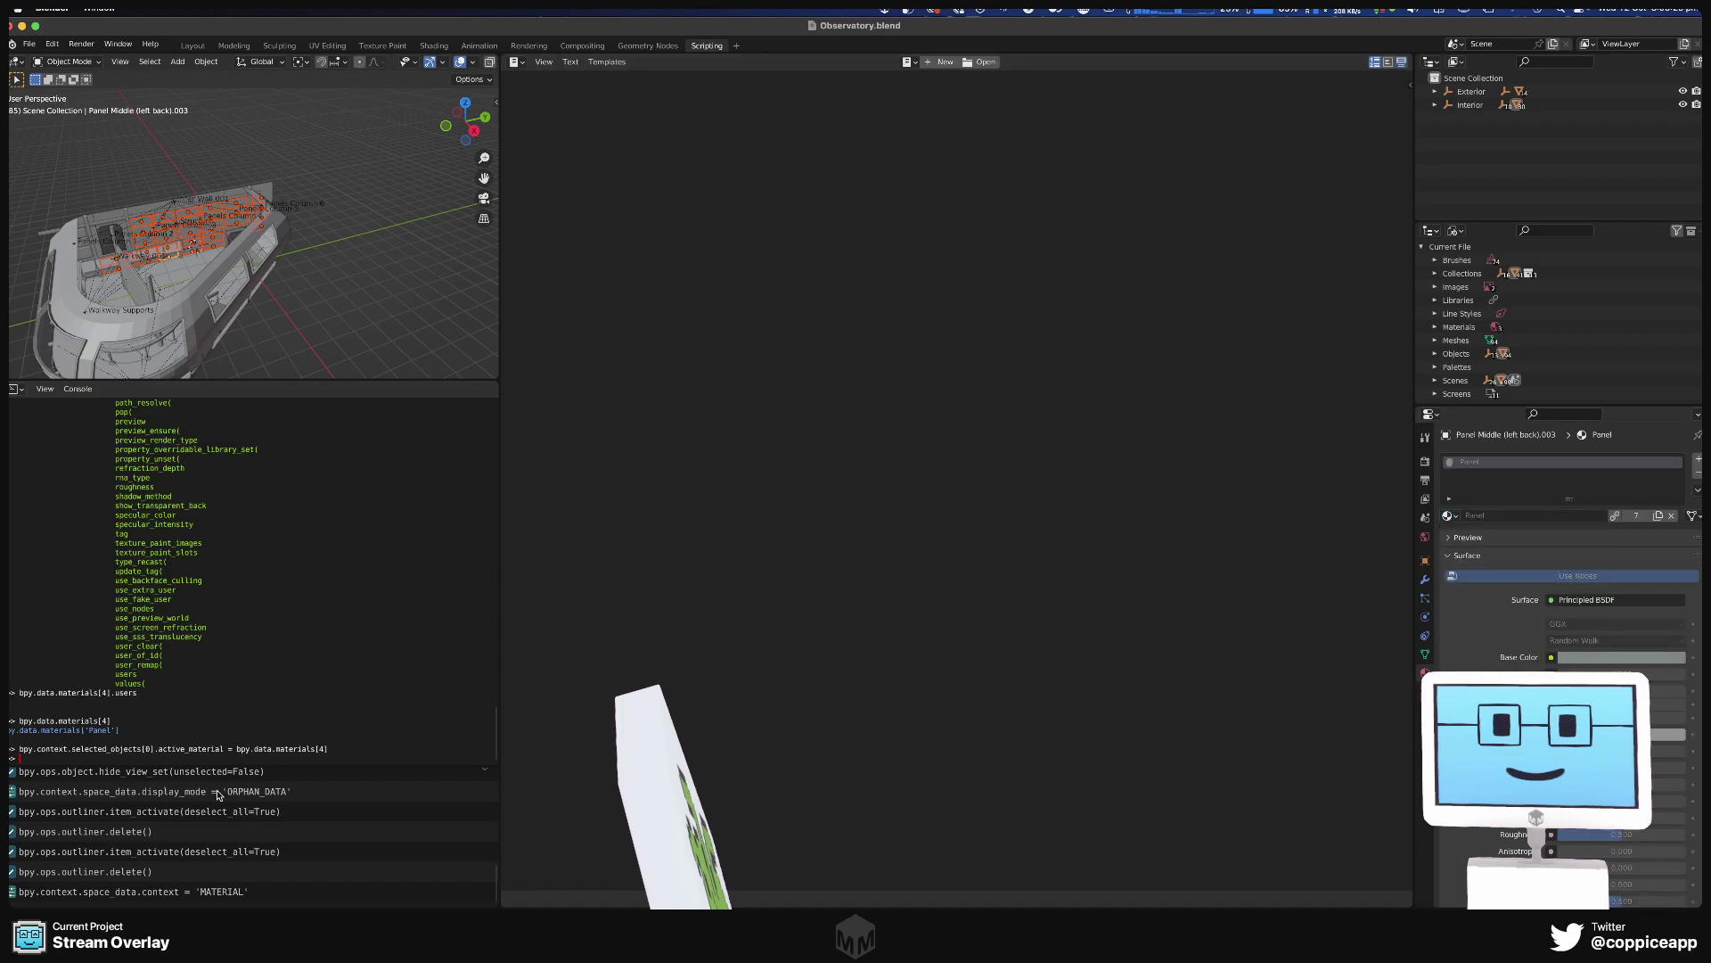
# Recall the active_material assignment, cut it back to bpy.context.selected_objects[0] and list that object's attributes.
pyautogui.press('Up')
pyautogui.press('Up')
pyautogui.press('Up')
pyautogui.press('Up')
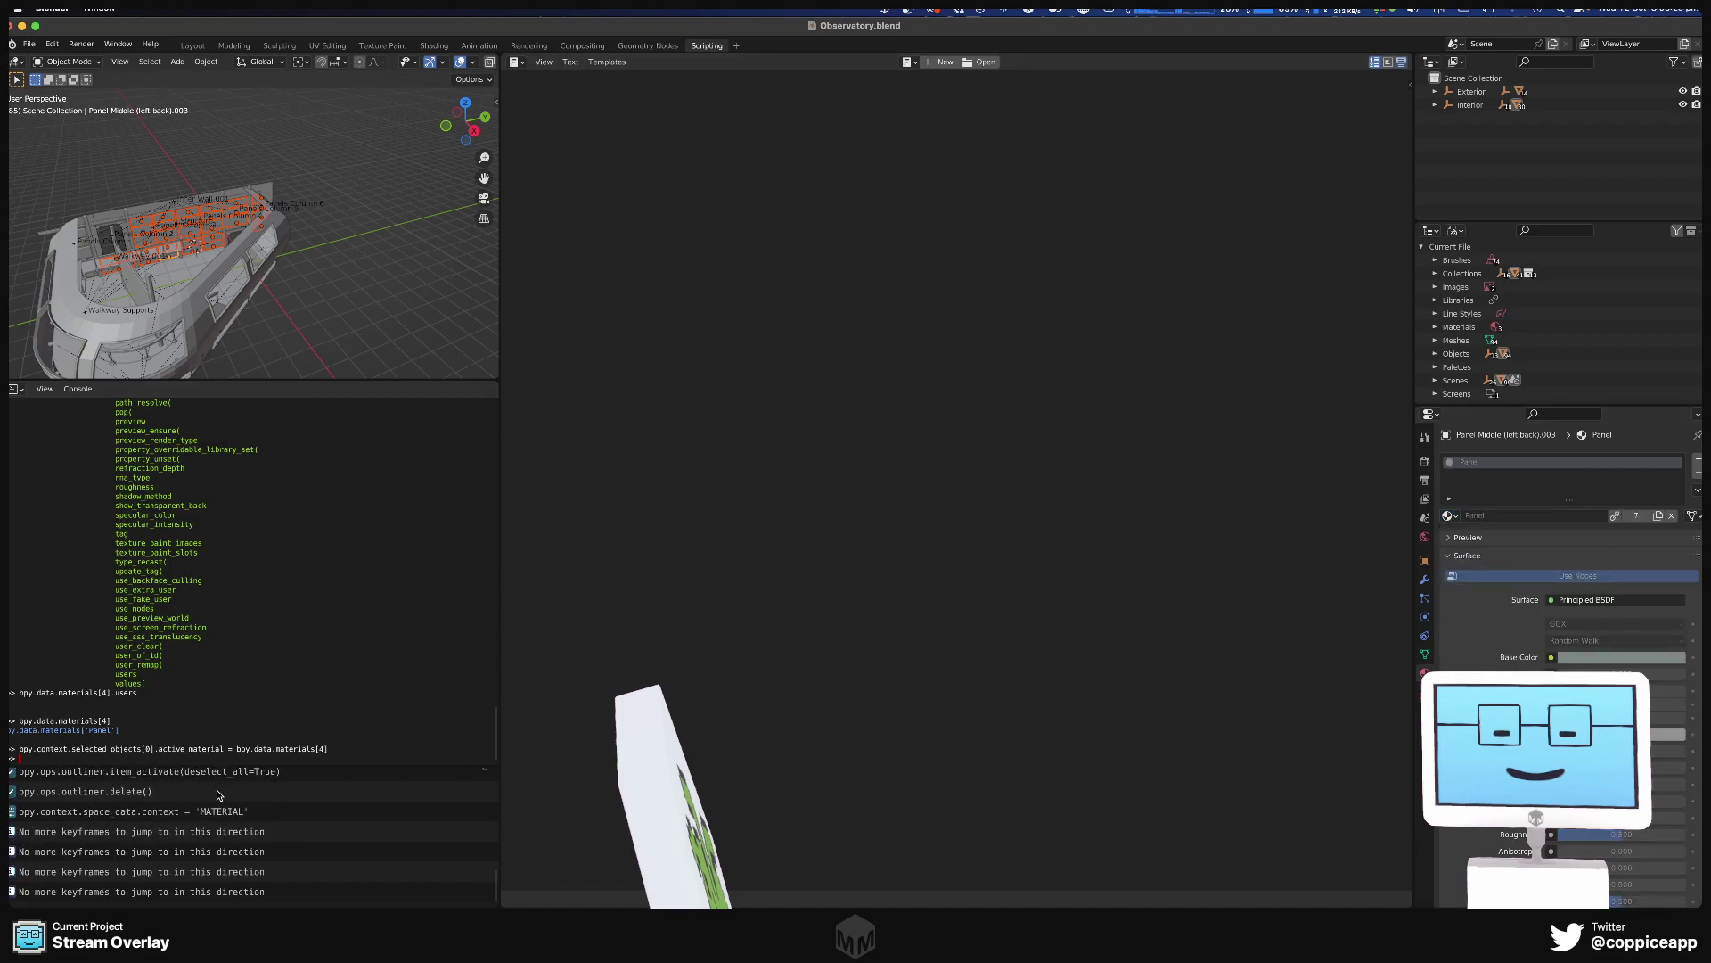
pyautogui.press('Up')
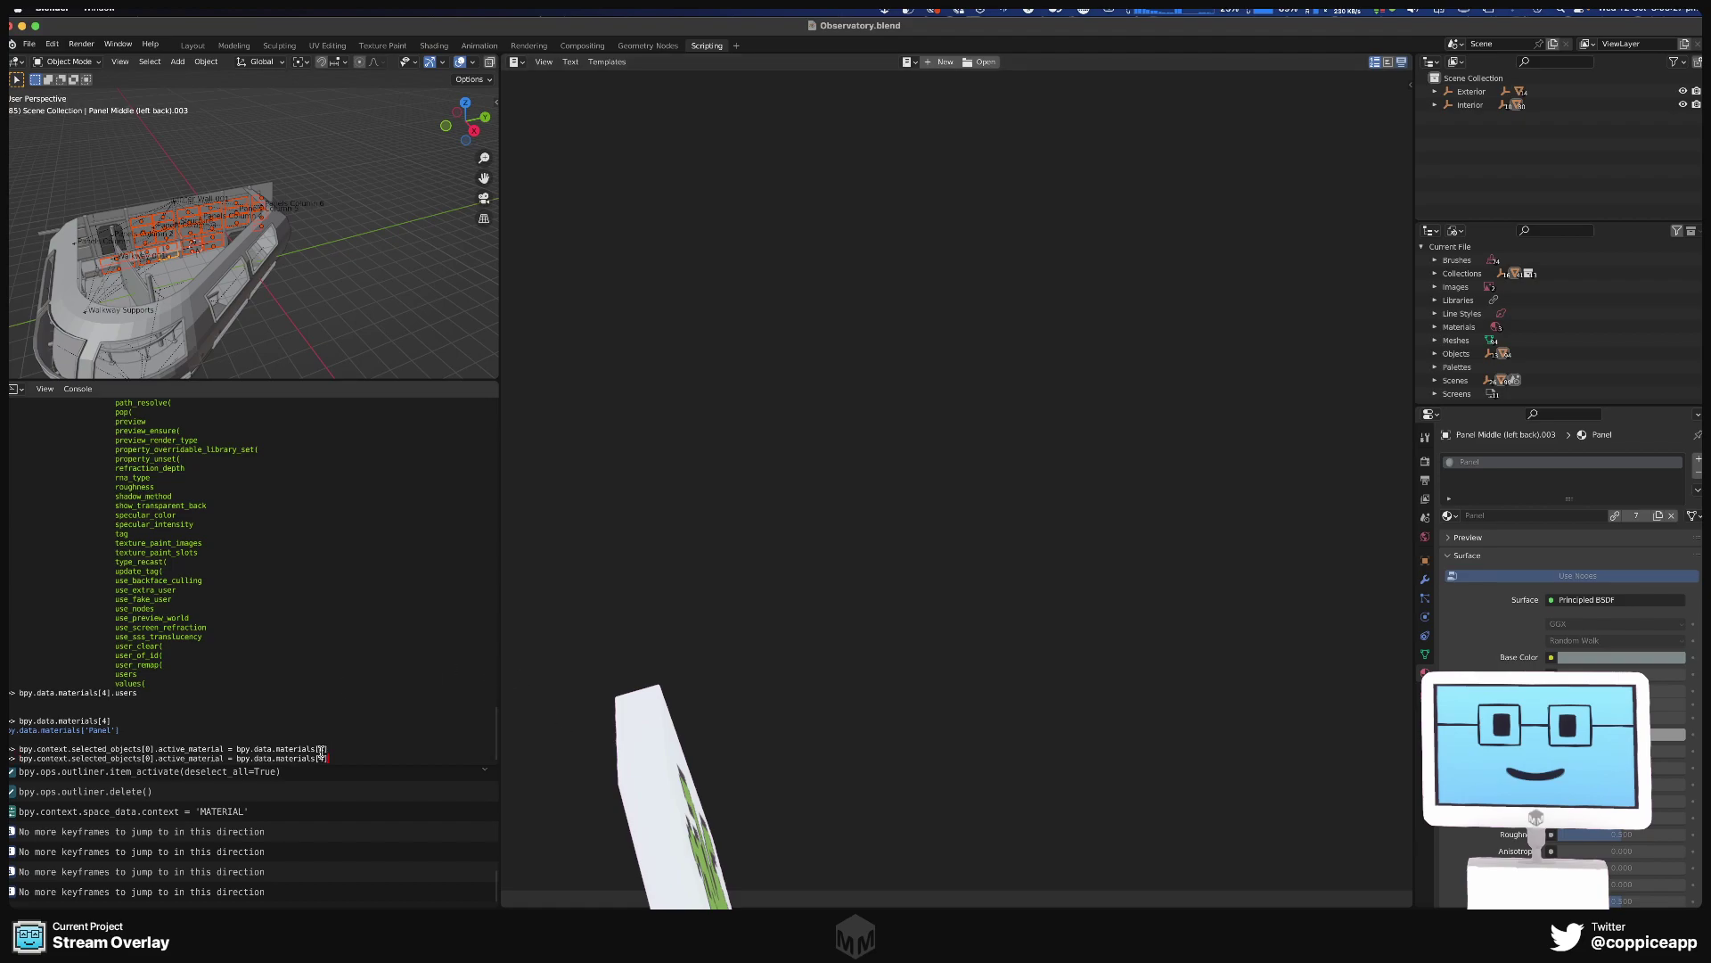
pyautogui.hotkey('ctrl', 'BackSpace')
pyautogui.press('BackSpace')
pyautogui.press('BackSpace')
pyautogui.press('BackSpace')
pyautogui.press('BackSpace')
pyautogui.press('BackSpace')
pyautogui.press('BackSpace')
pyautogui.press('BackSpace')
pyautogui.press('BackSpace')
pyautogui.press('BackSpace')
pyautogui.press('BackSpace')
pyautogui.press('BackSpace')
pyautogui.press('BackSpace')
pyautogui.press('BackSpace')
pyautogui.press('Tab')
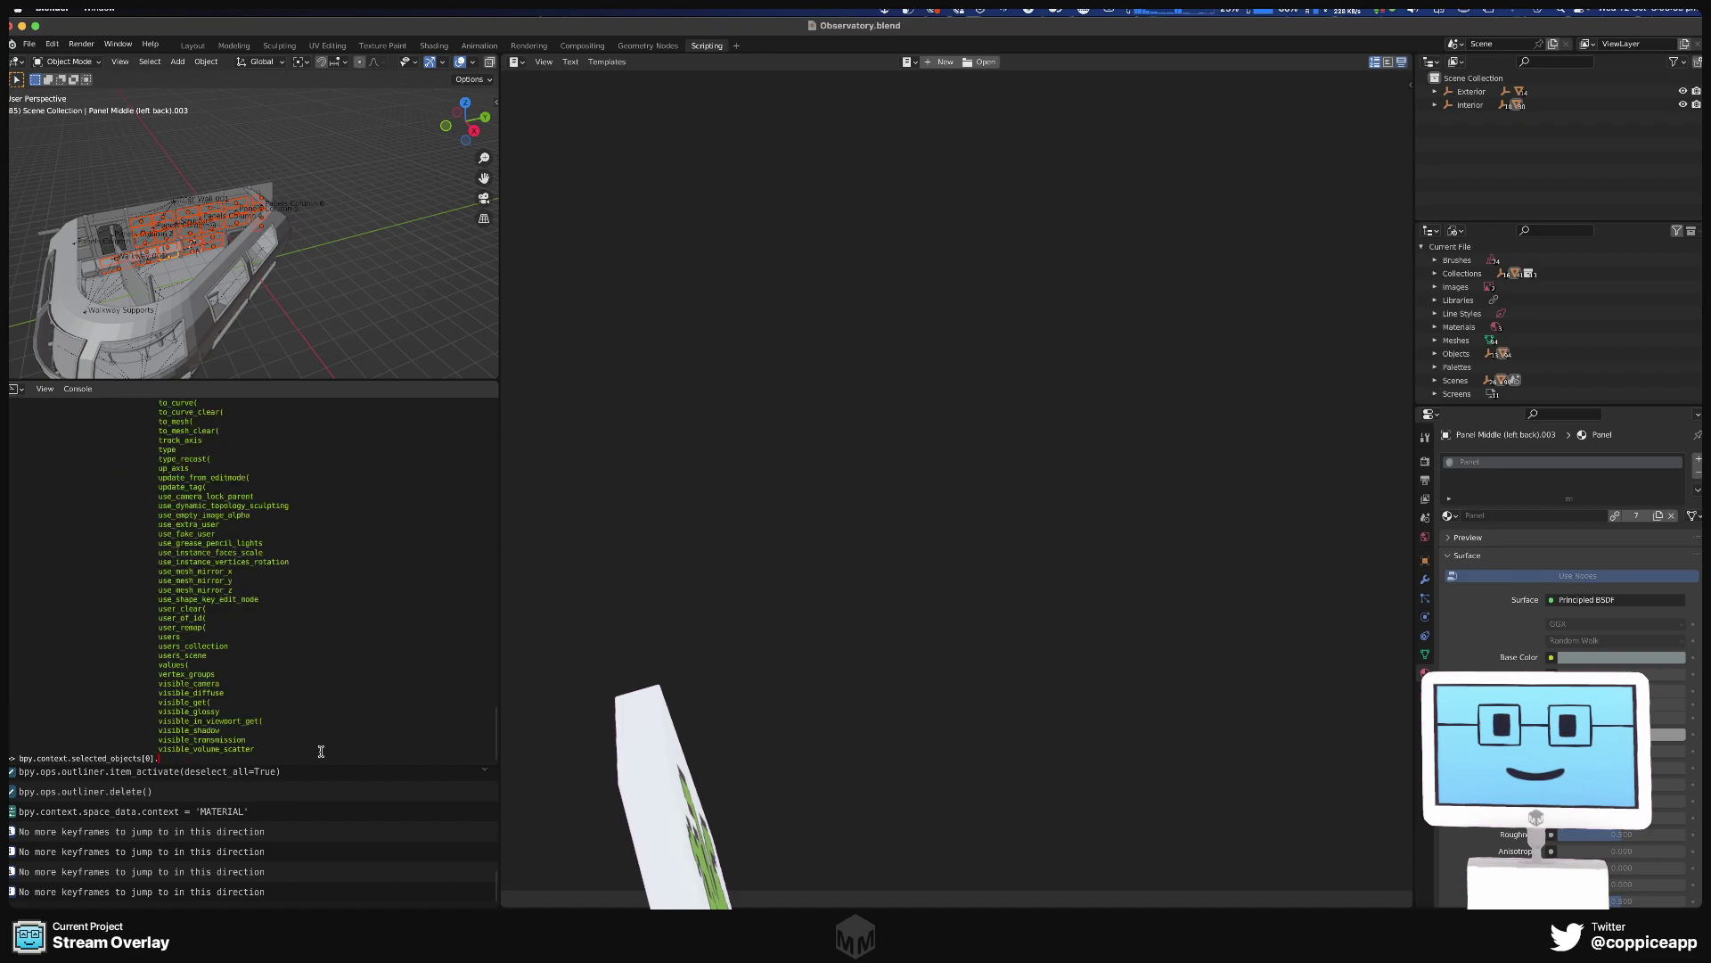
# Look through the object's attributes for its materials and evaluate bpy.context.selected_objects[0].material_slots.
pyautogui.scroll(5, 295, 657)
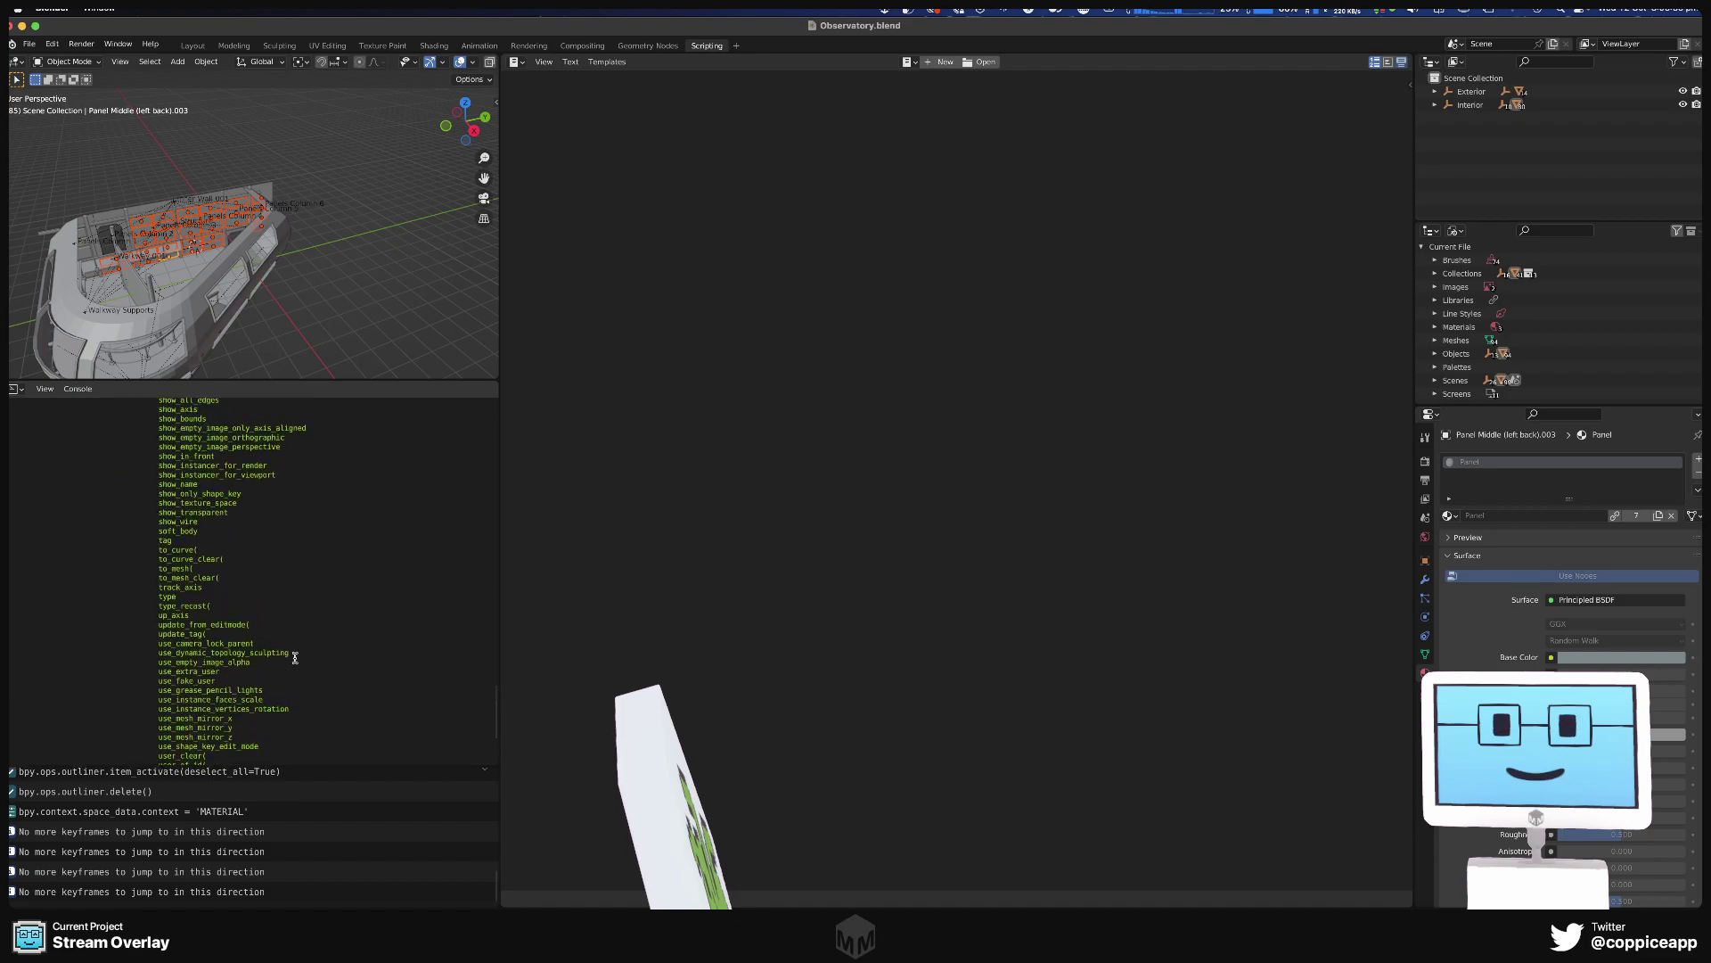
pyautogui.scroll(7, 295, 657)
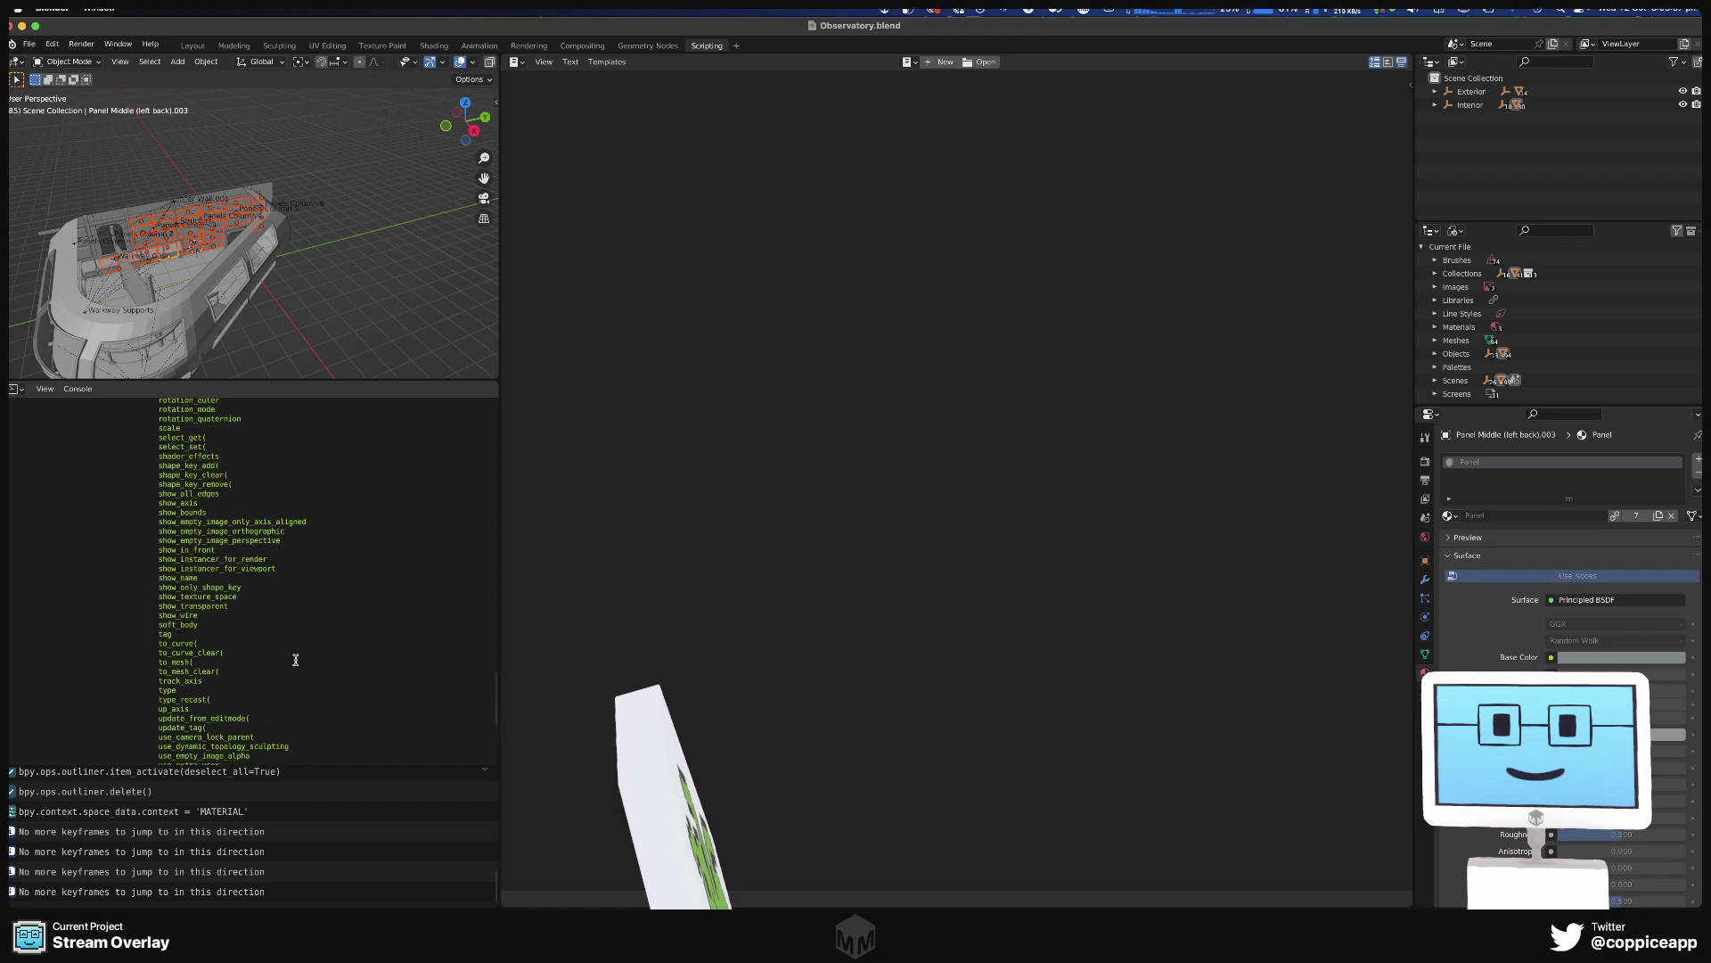
pyautogui.scroll(6, 304, 675)
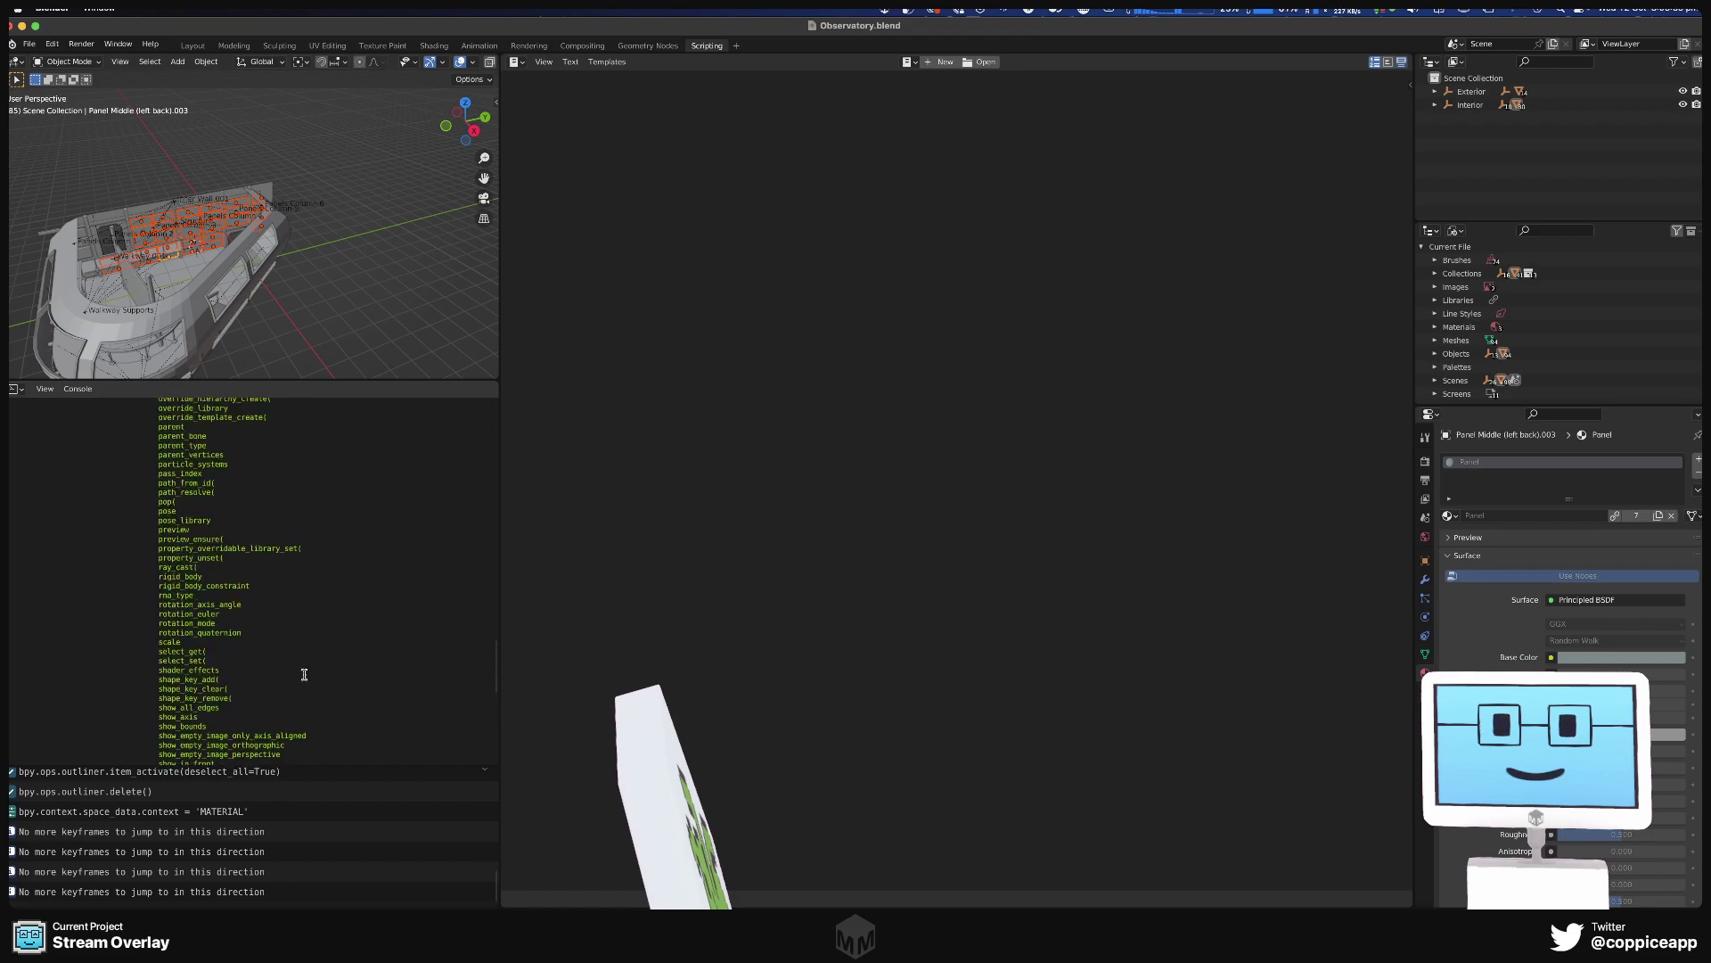
pyautogui.scroll(3, 304, 674)
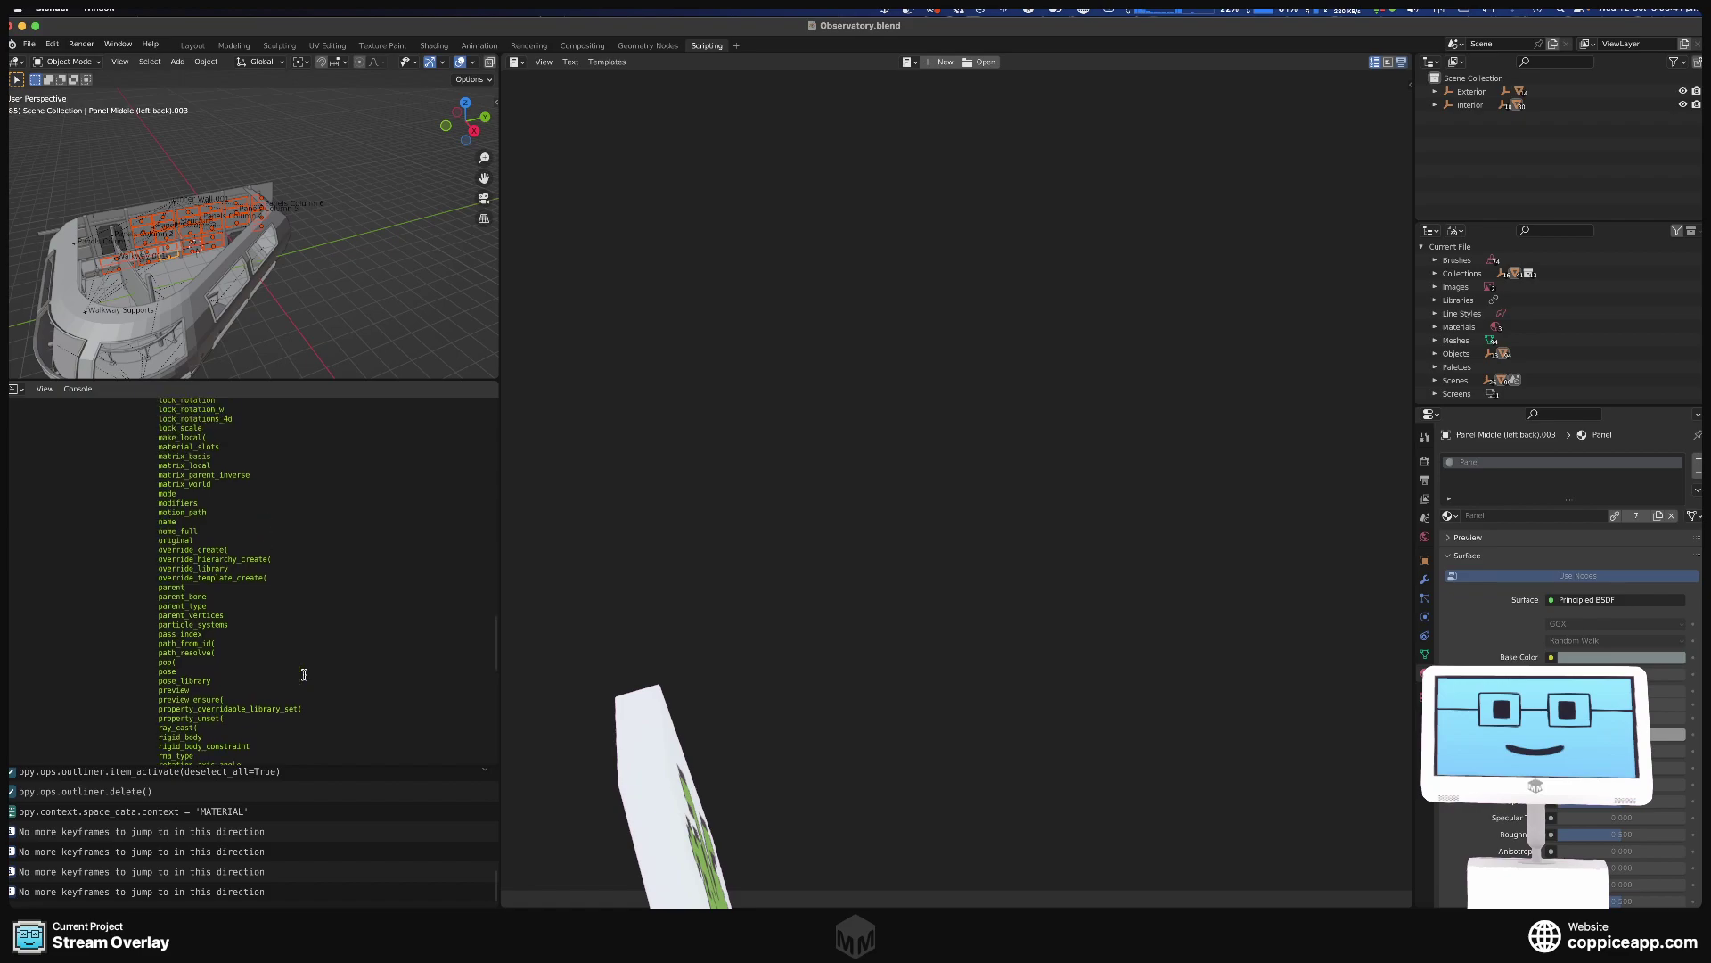
pyautogui.scroll(3, 304, 675)
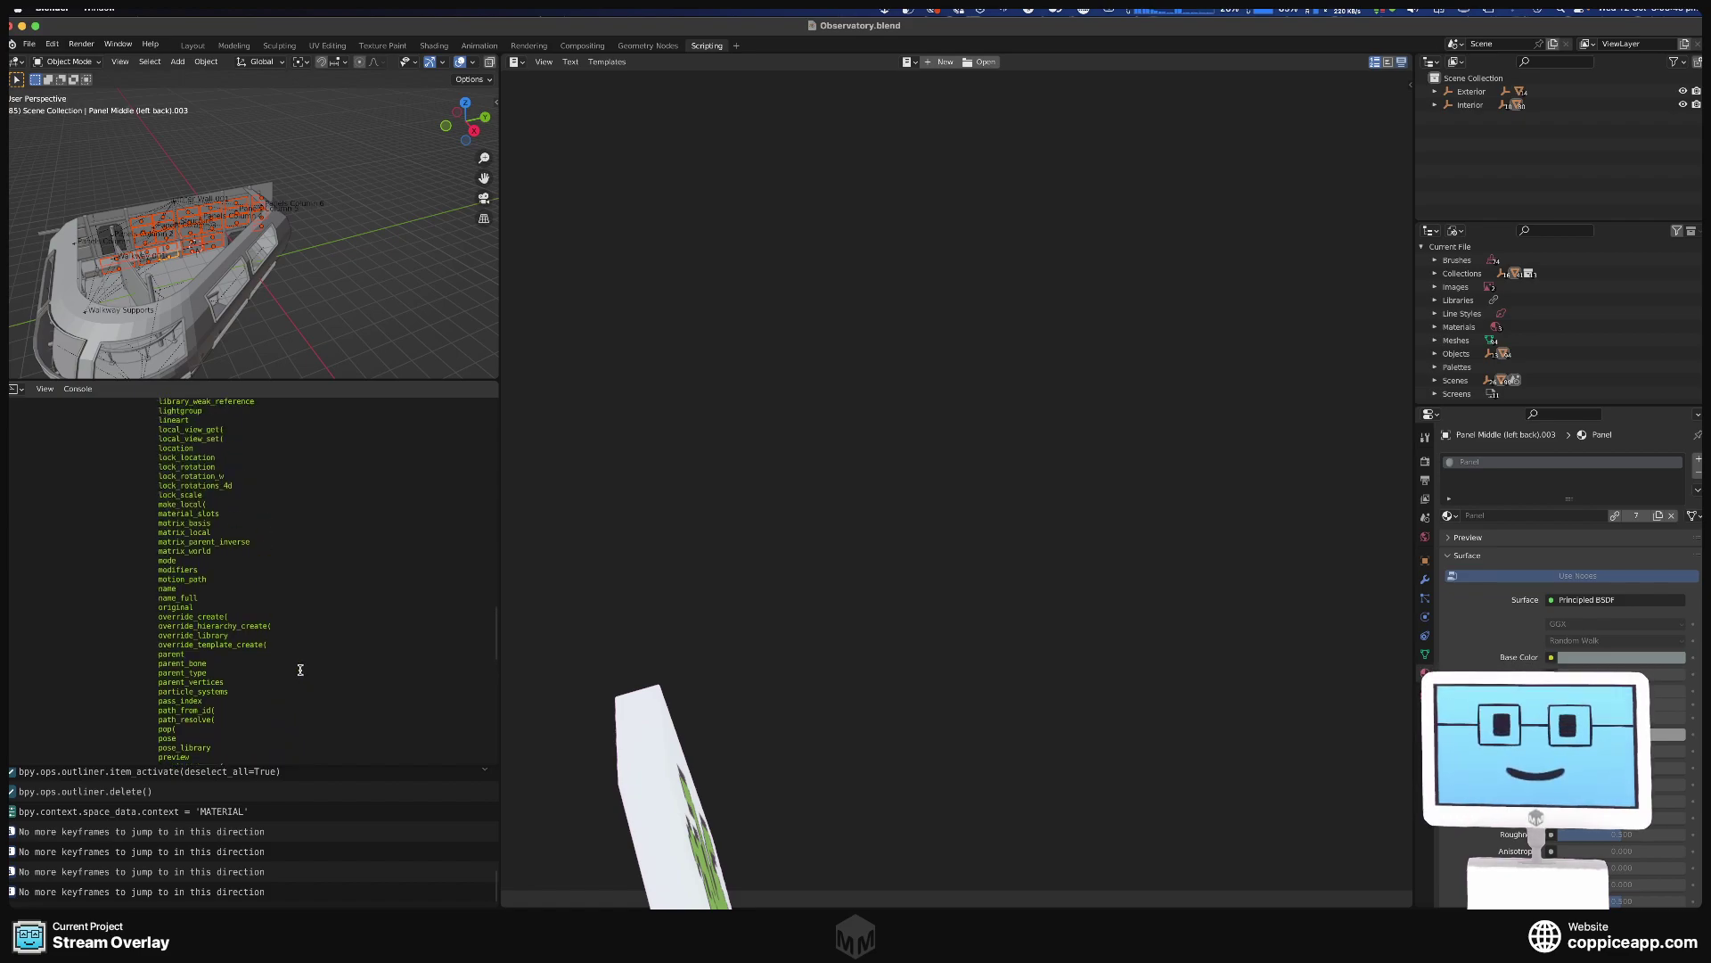
pyautogui.scroll(2, 301, 669)
pyautogui.scroll(-15, 300, 670)
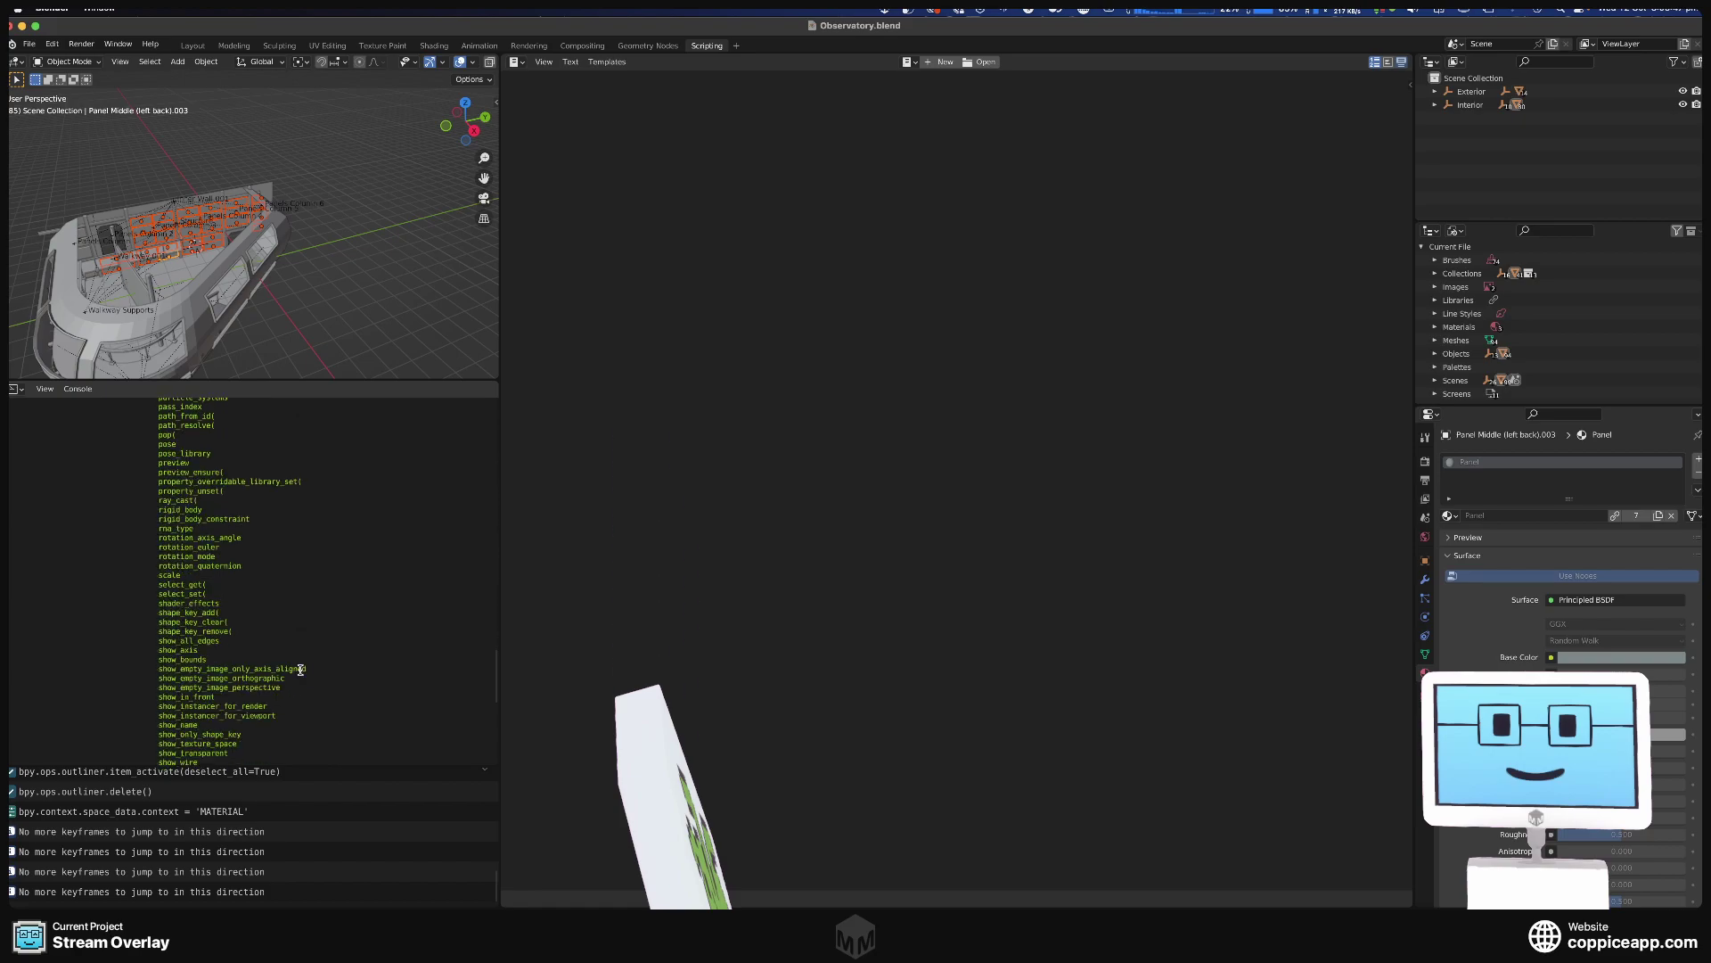
pyautogui.write('materi')
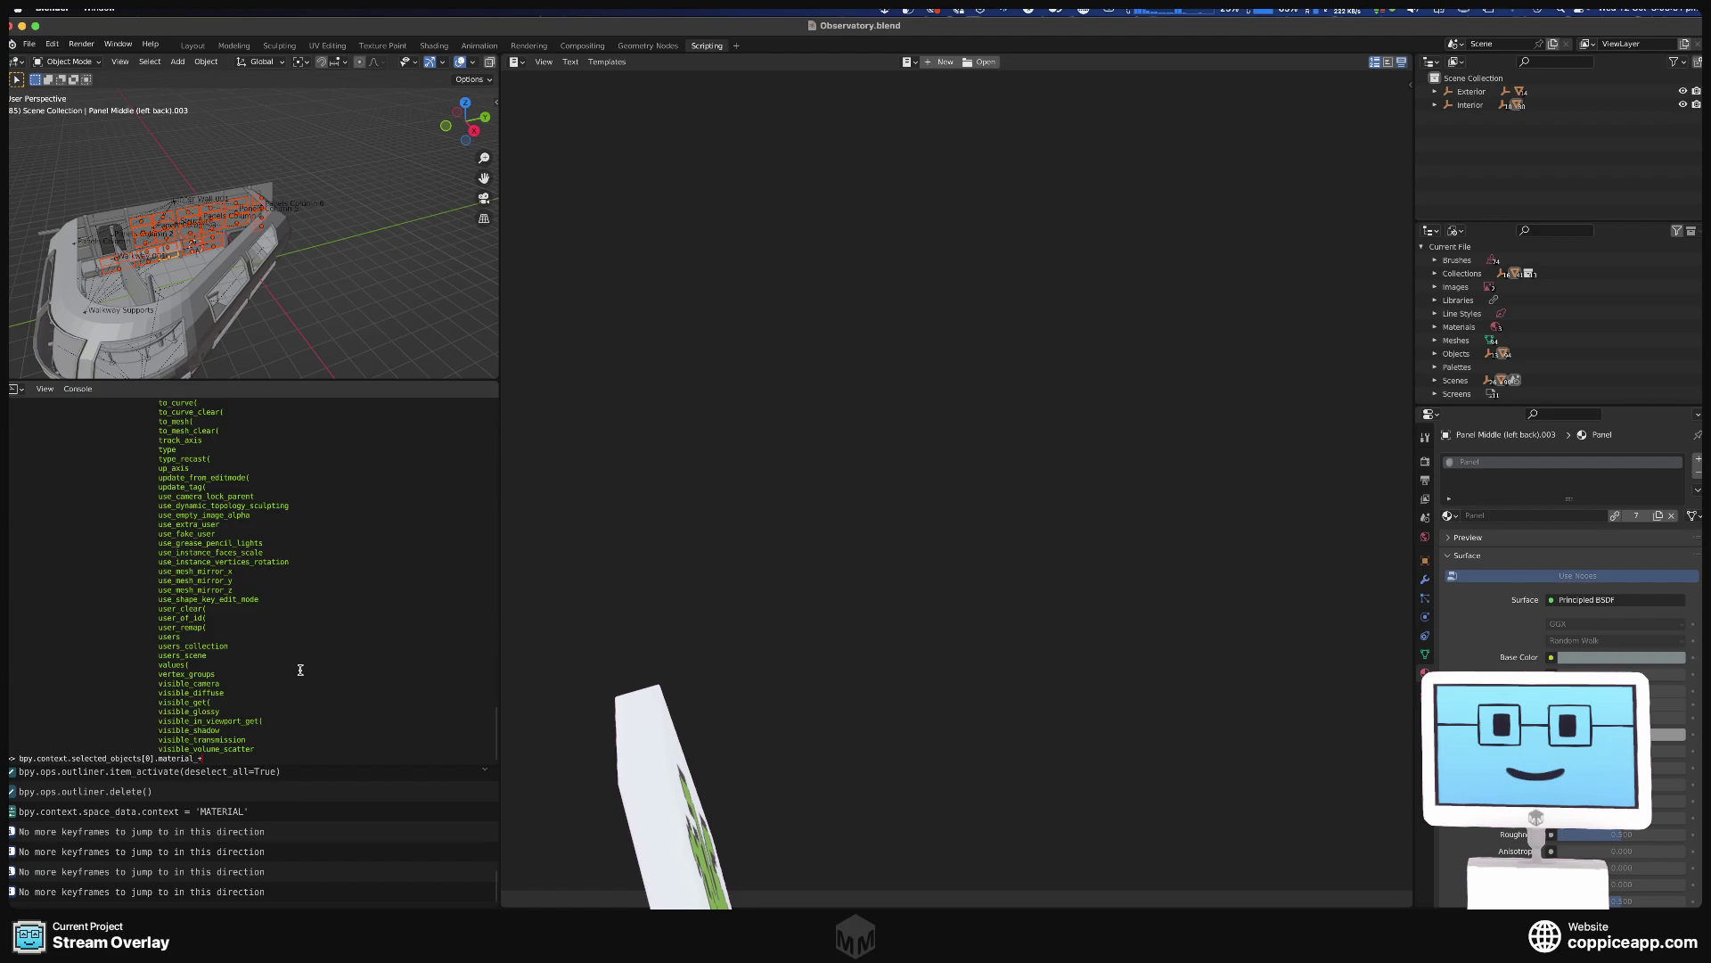
pyautogui.write('al_slots')
pyautogui.press('Return')
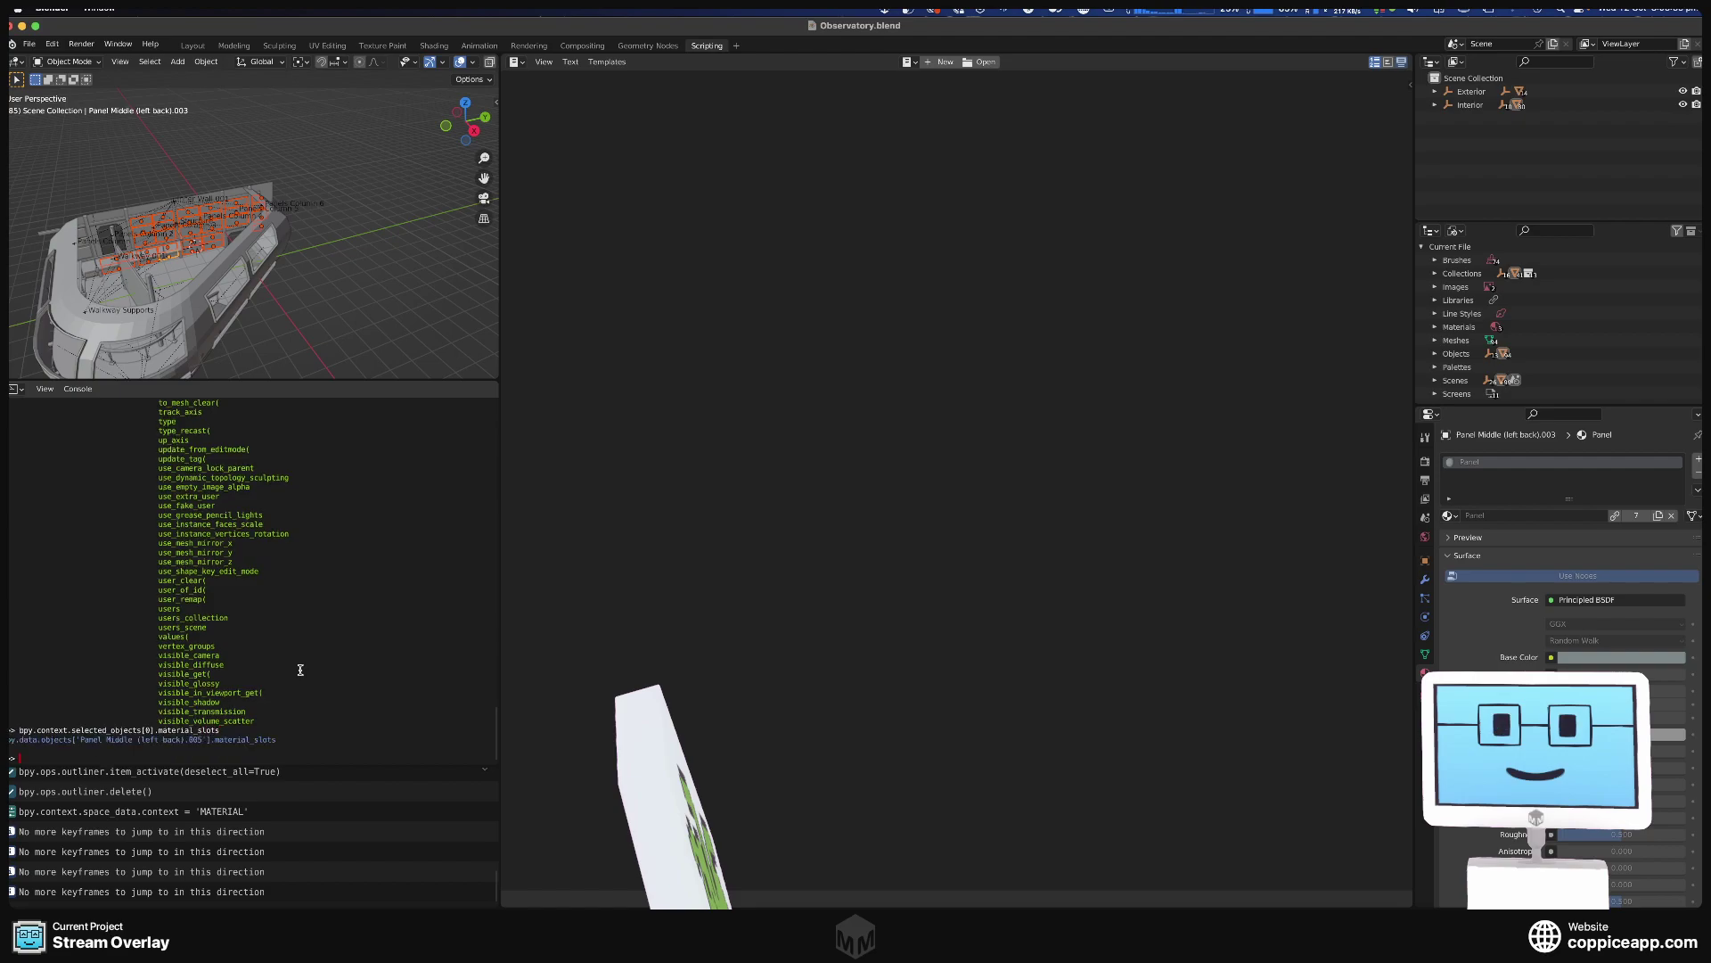
# Enlarge the Python console's text and widen the console area to roughly half the window.
pyautogui.click(45, 389)
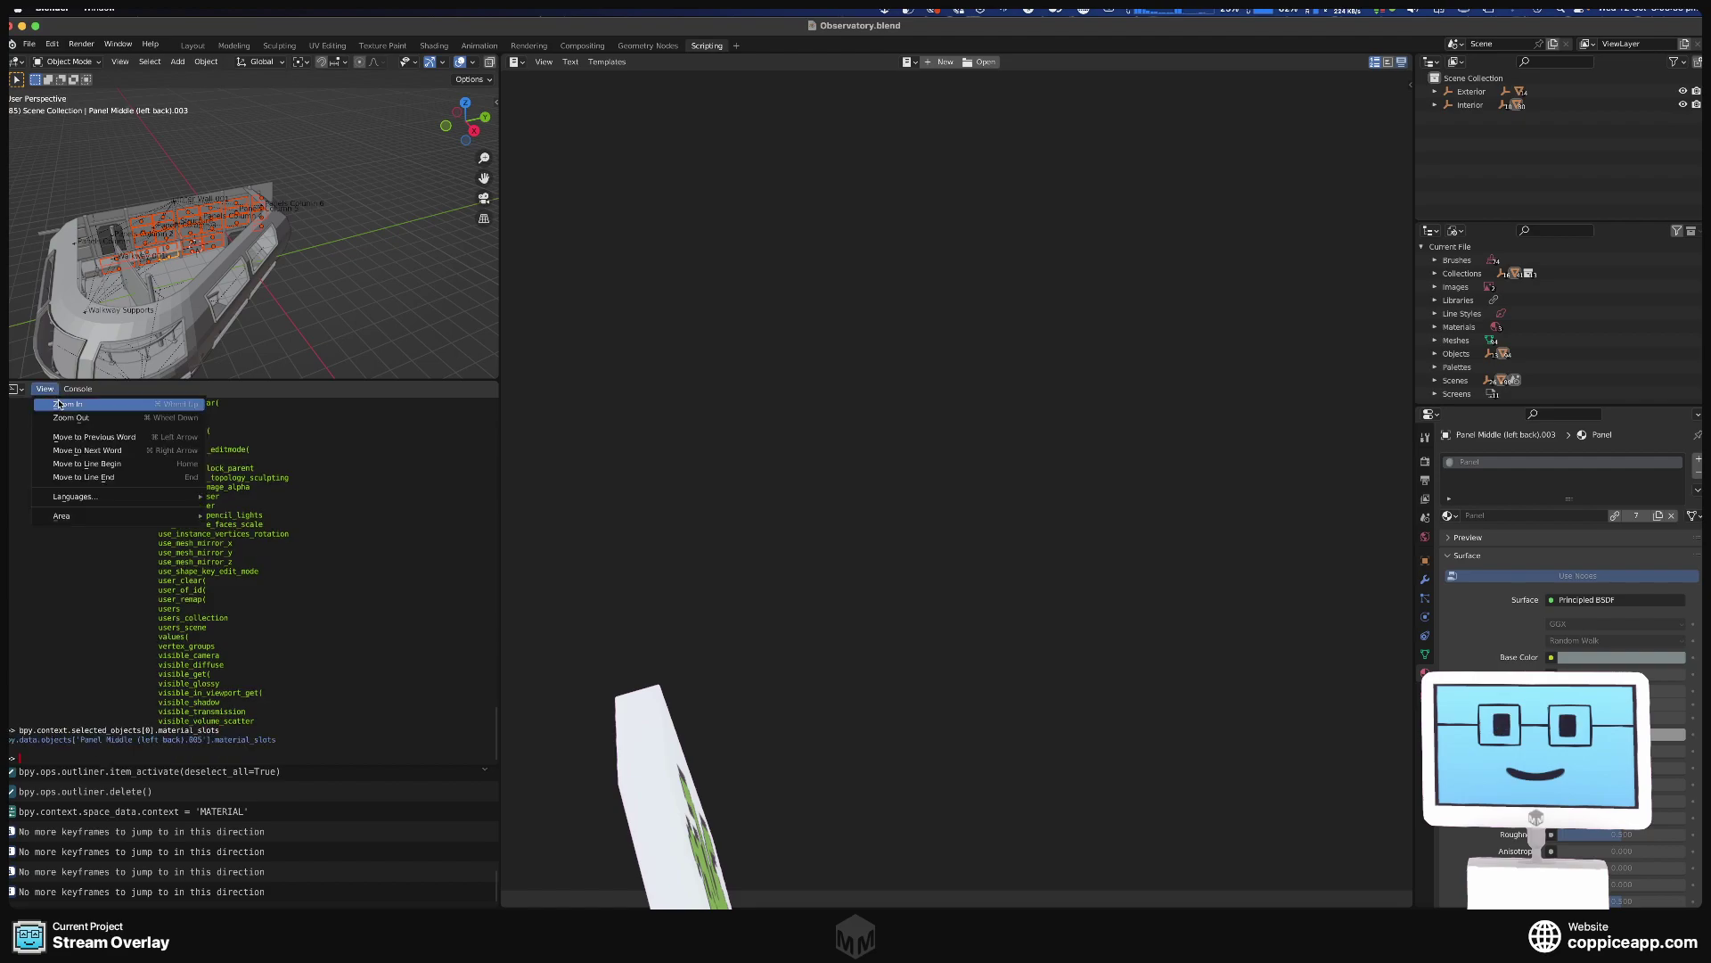
pyautogui.click(59, 404)
pyautogui.keyDown('ctrl'); pyautogui.scroll(5, 256, 659); pyautogui.keyUp('ctrl')
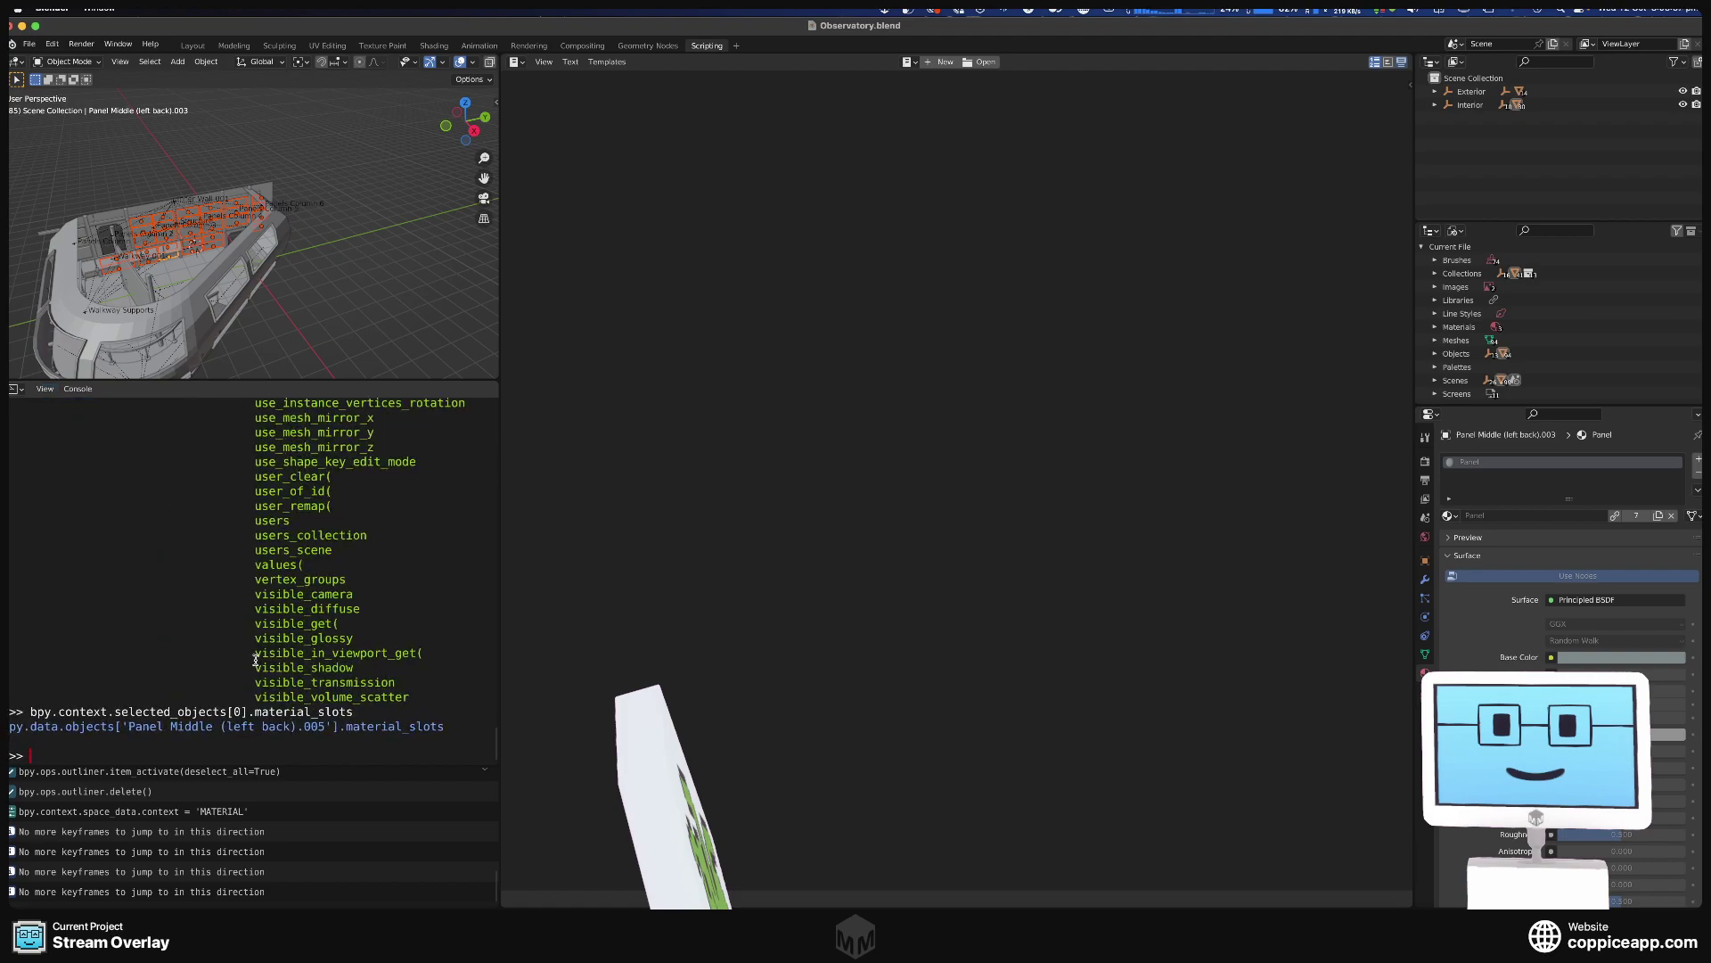
pyautogui.keyDown('ctrl'); pyautogui.scroll(-1, 255, 659); pyautogui.keyUp('ctrl')
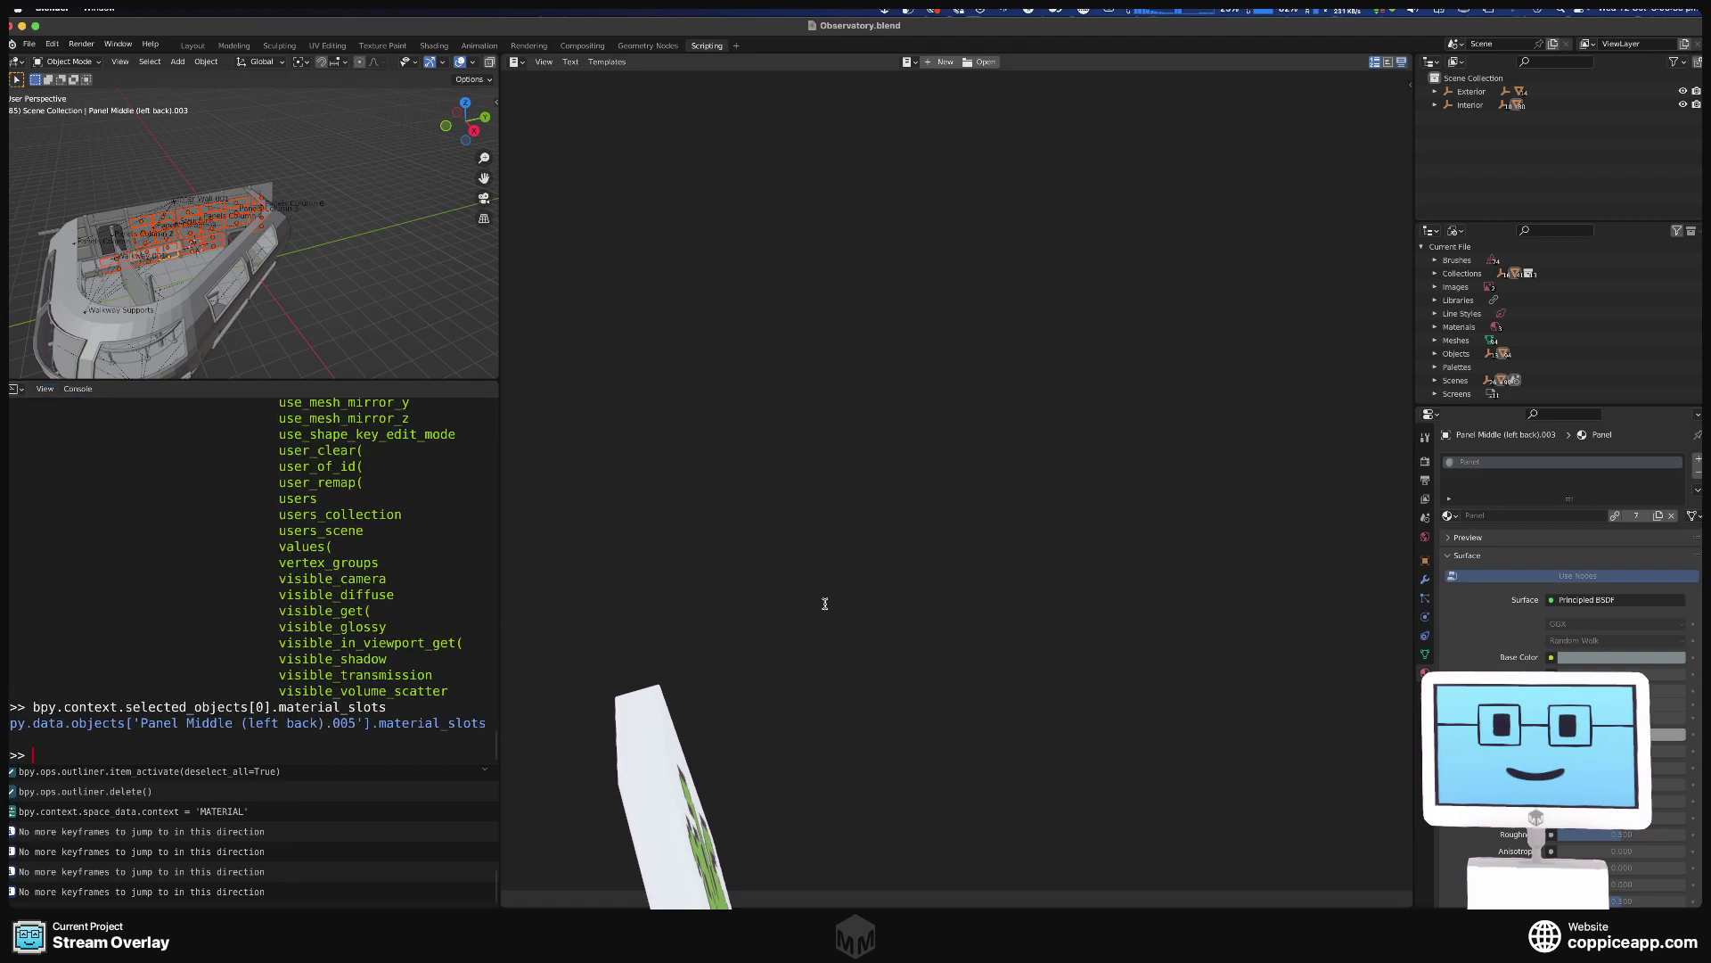
pyautogui.moveTo(500, 525); pyautogui.dragTo(916, 527)
pyautogui.keyDown('ctrl'); pyautogui.scroll(3, 545, 642); pyautogui.keyUp('ctrl')
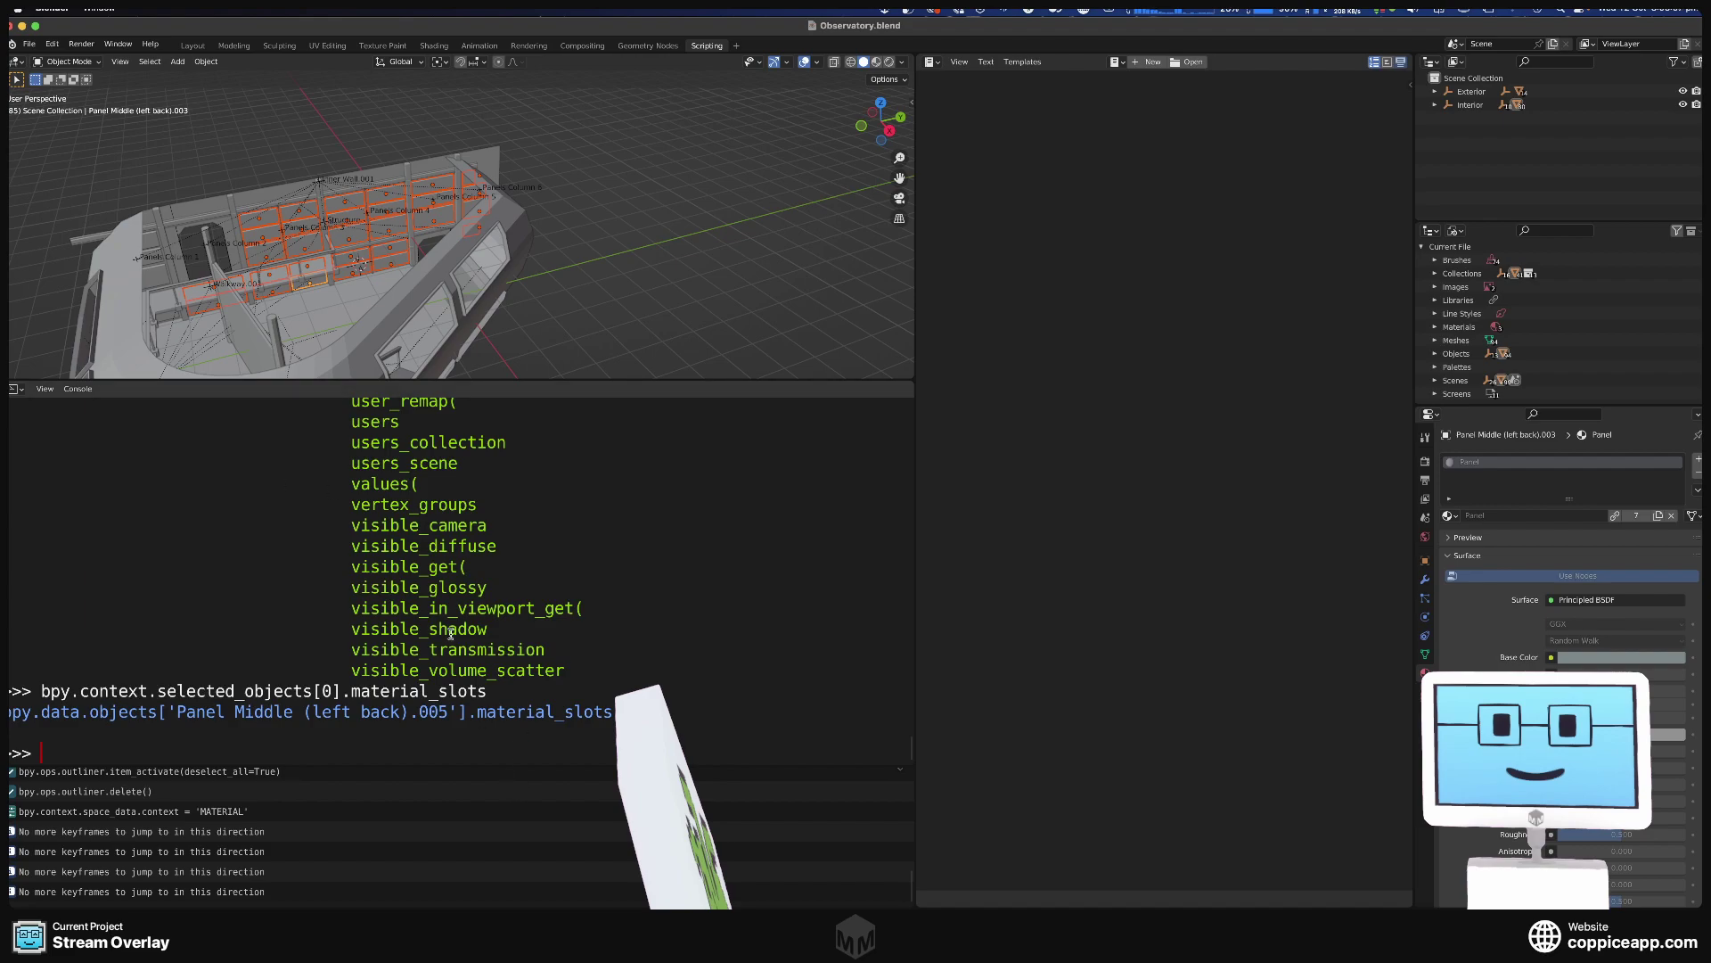
# Evaluate bpy.context.selected_objects[0].material_slots[0] to inspect the object's first material slot.
pyautogui.press('Up')
pyautogui.write('[')
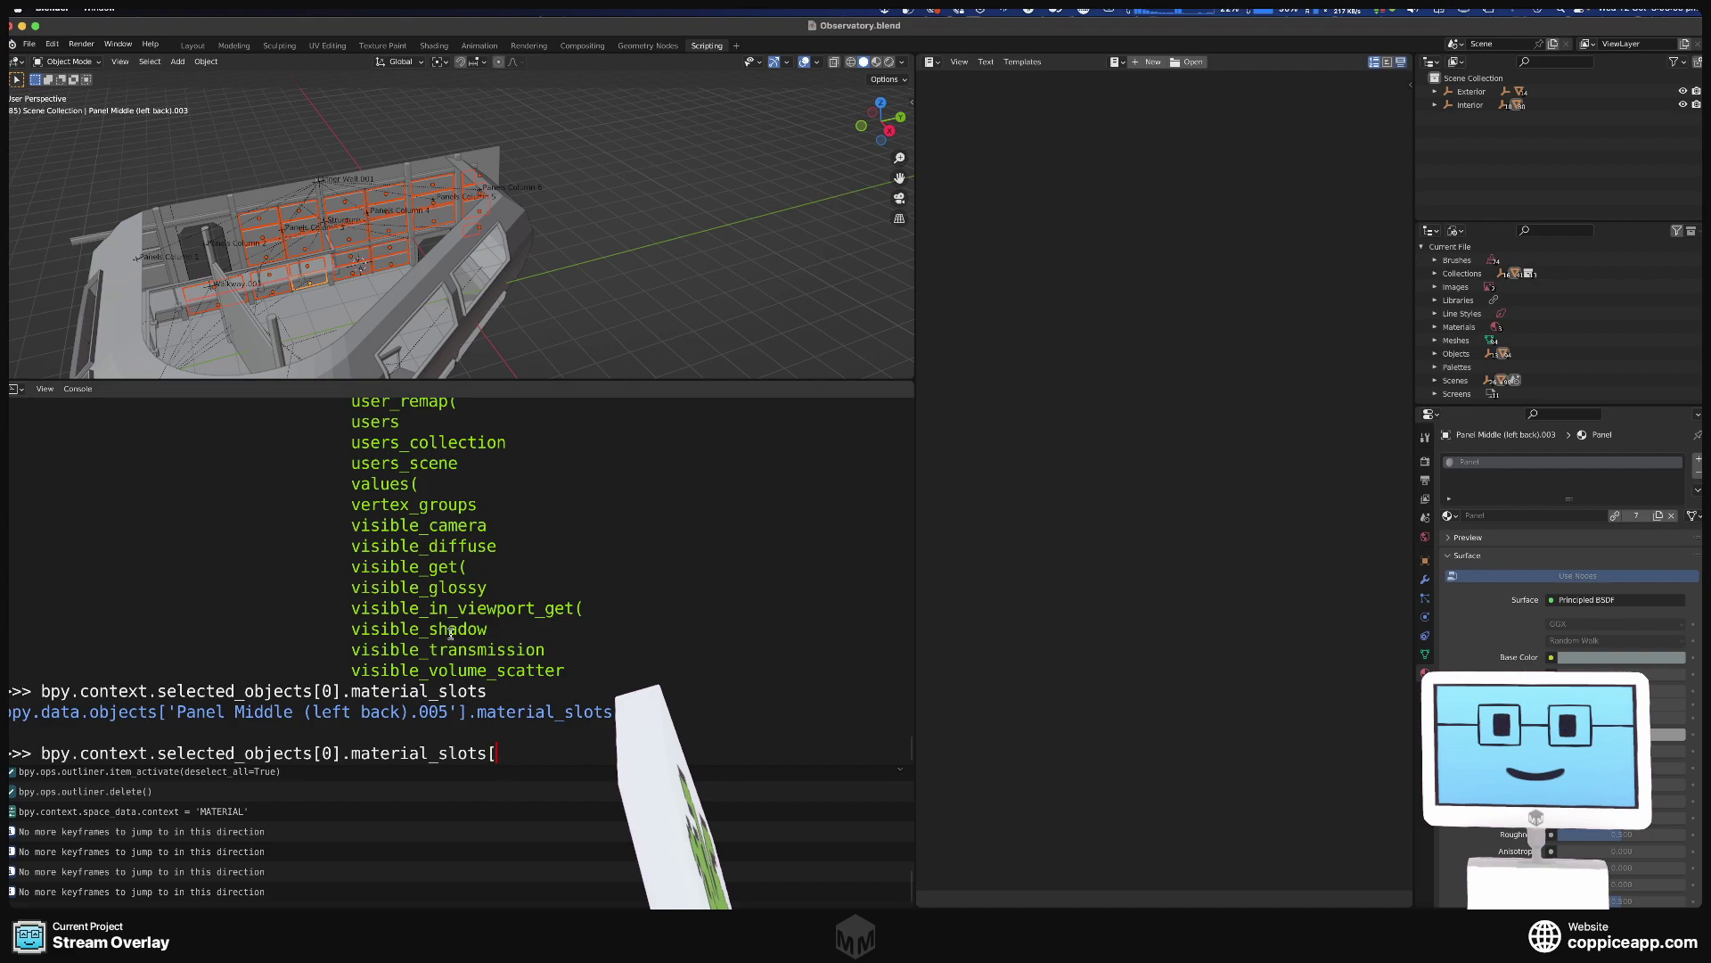
pyautogui.write('0]')
pyautogui.press('Return')
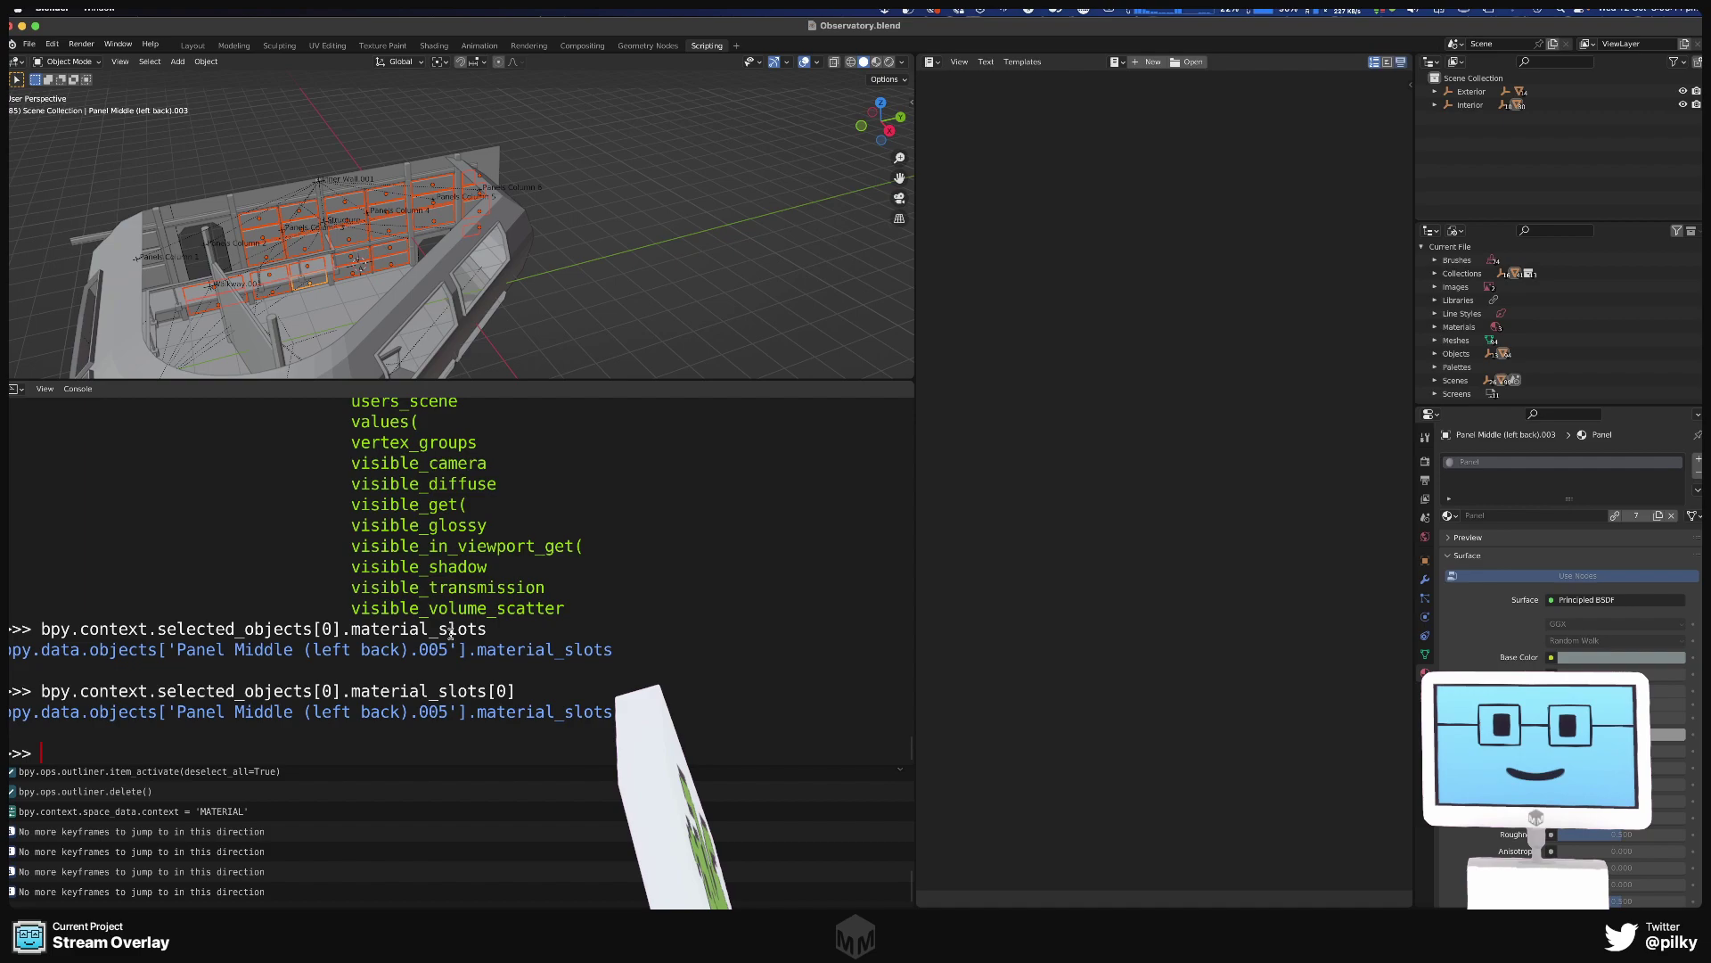
# Try calling bpy.context.selected_objects[0].material_slots() as a function, then re-evaluate it without the parentheses.
pyautogui.press('Up')
pyautogui.press('BackSpace')
pyautogui.press('BackSpace')
pyautogui.press('BackSpace')
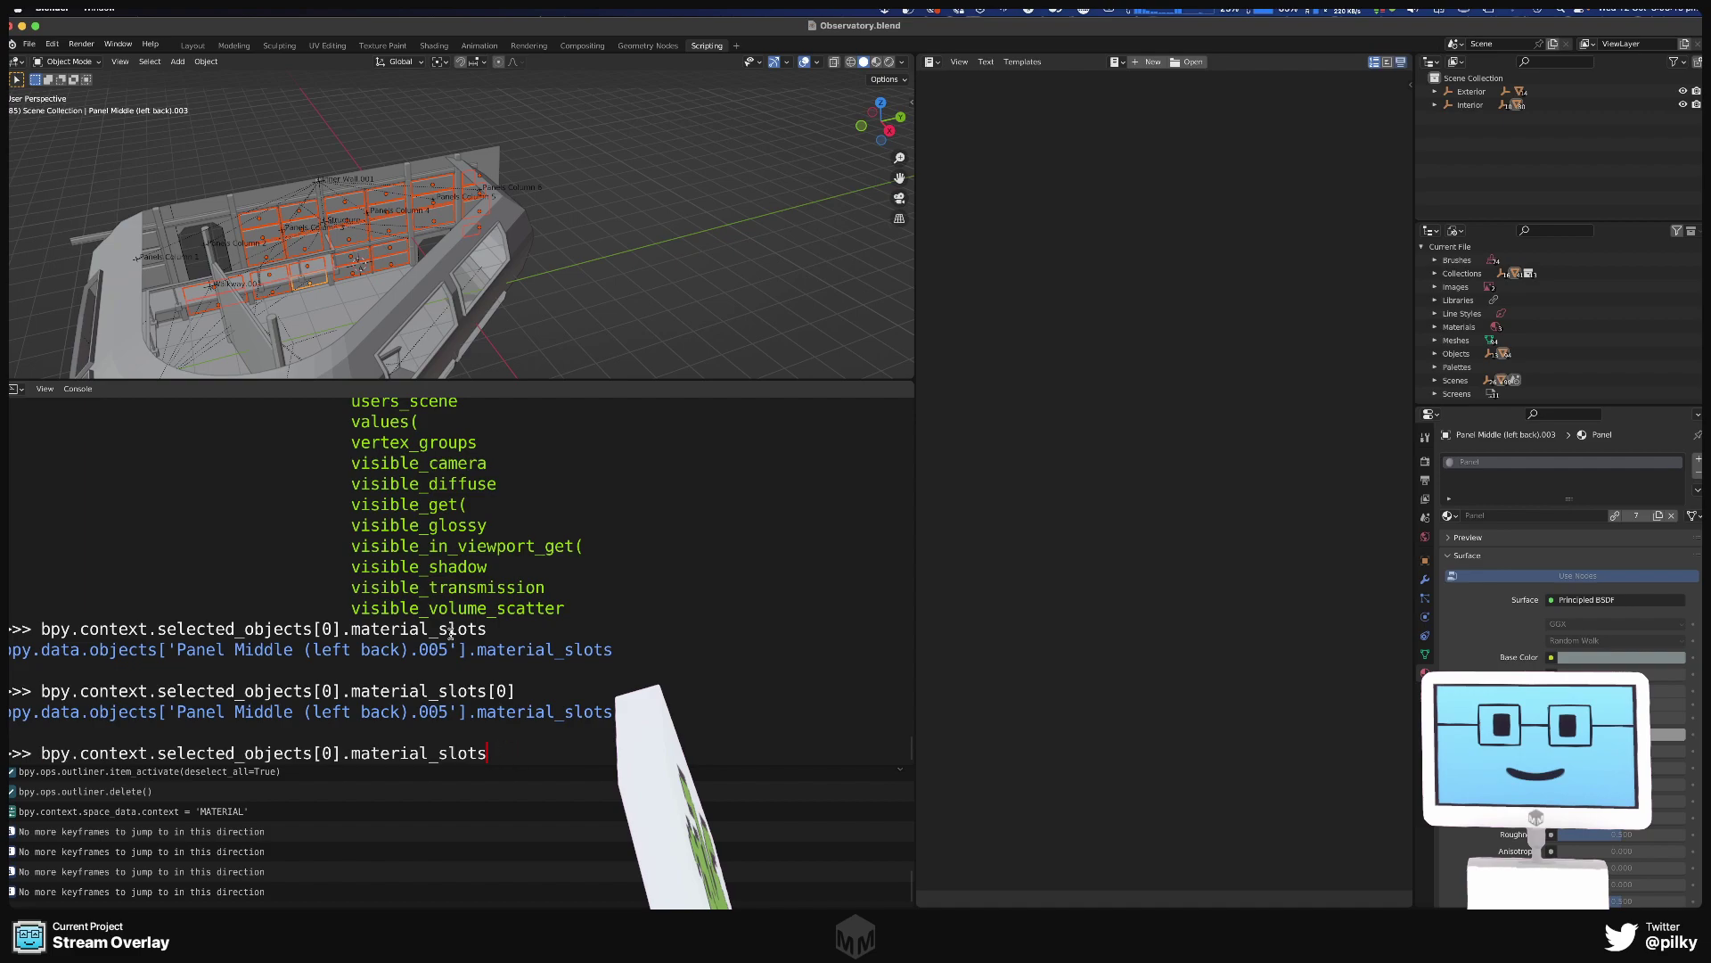
pyautogui.write('()')
pyautogui.press('Return')
pyautogui.press('Up')
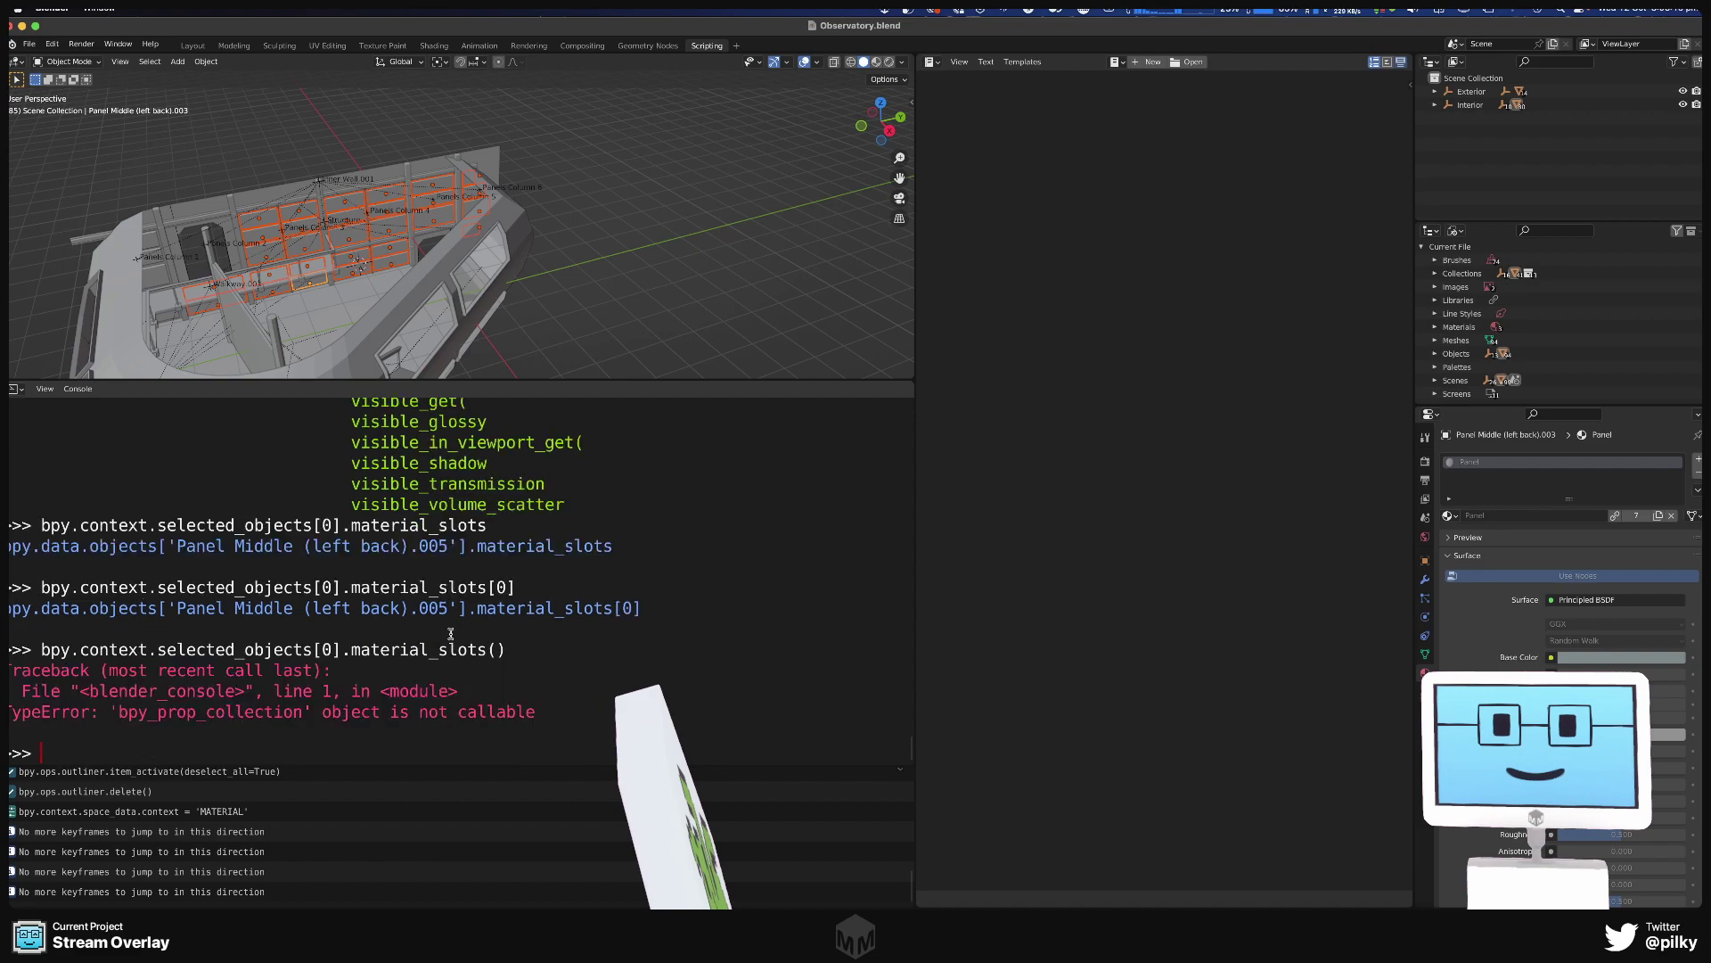
pyautogui.press('BackSpace')
pyautogui.press('BackSpace')
pyautogui.press('Return')
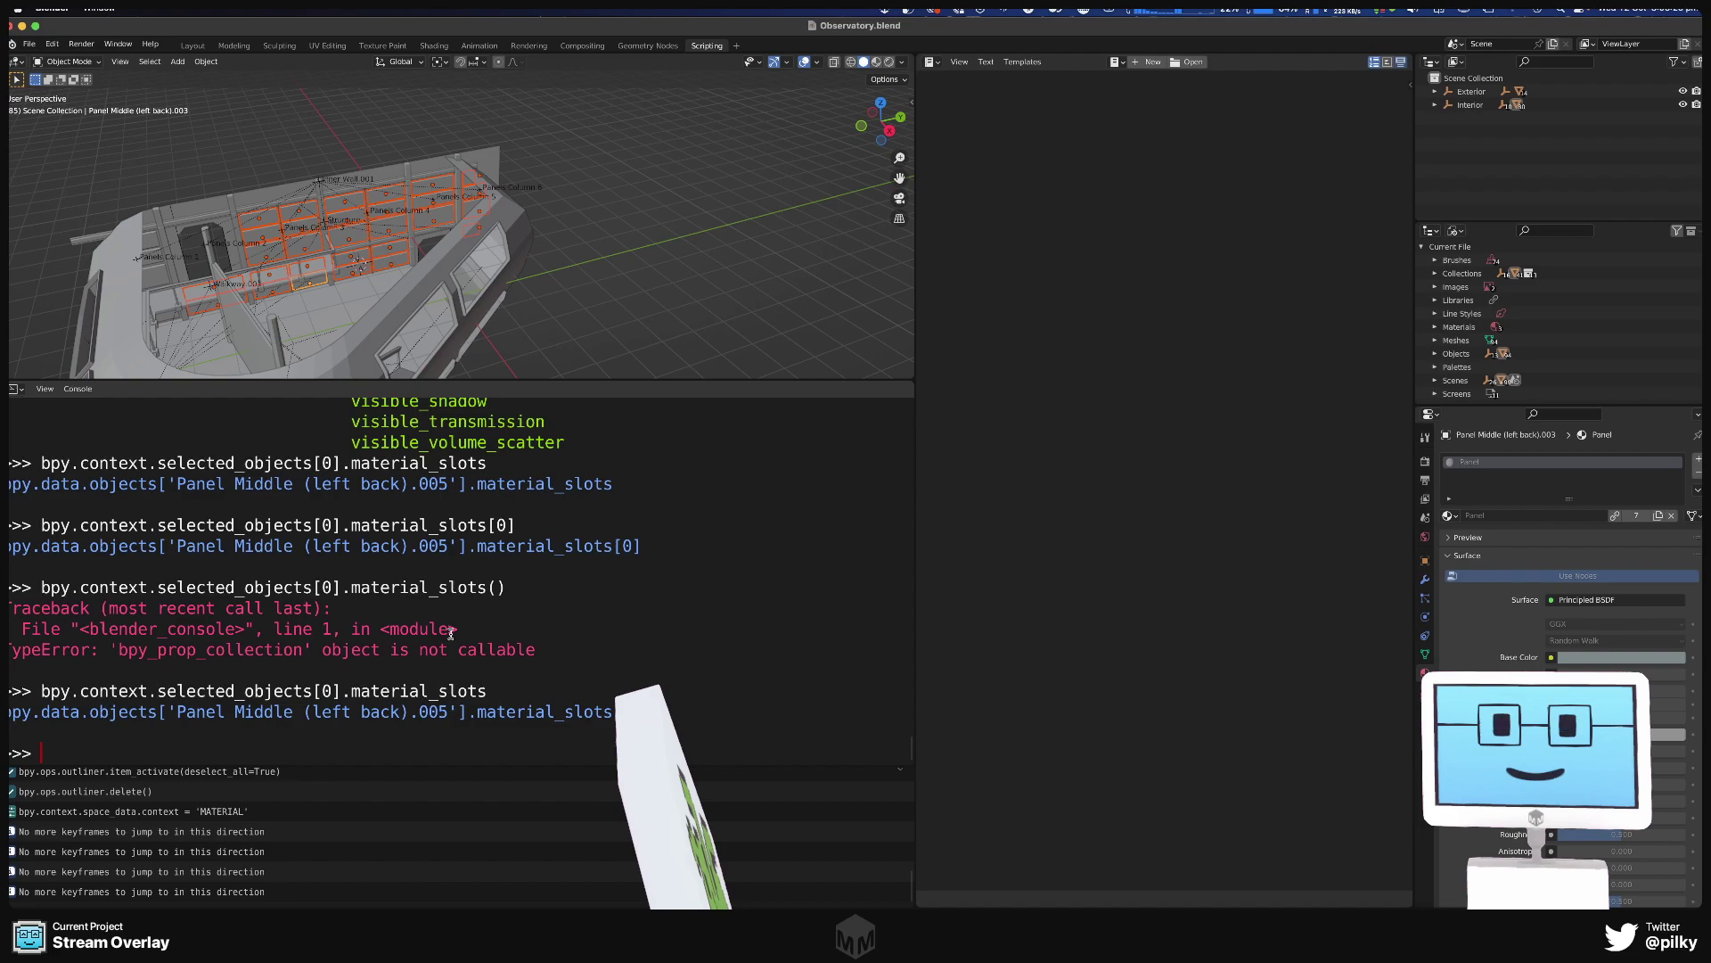
# Evaluate bpy.data.objects['Panel Middle (left back).005'].material_slots in the Python console.
pyautogui.write("bpy.data.objects['Panel")
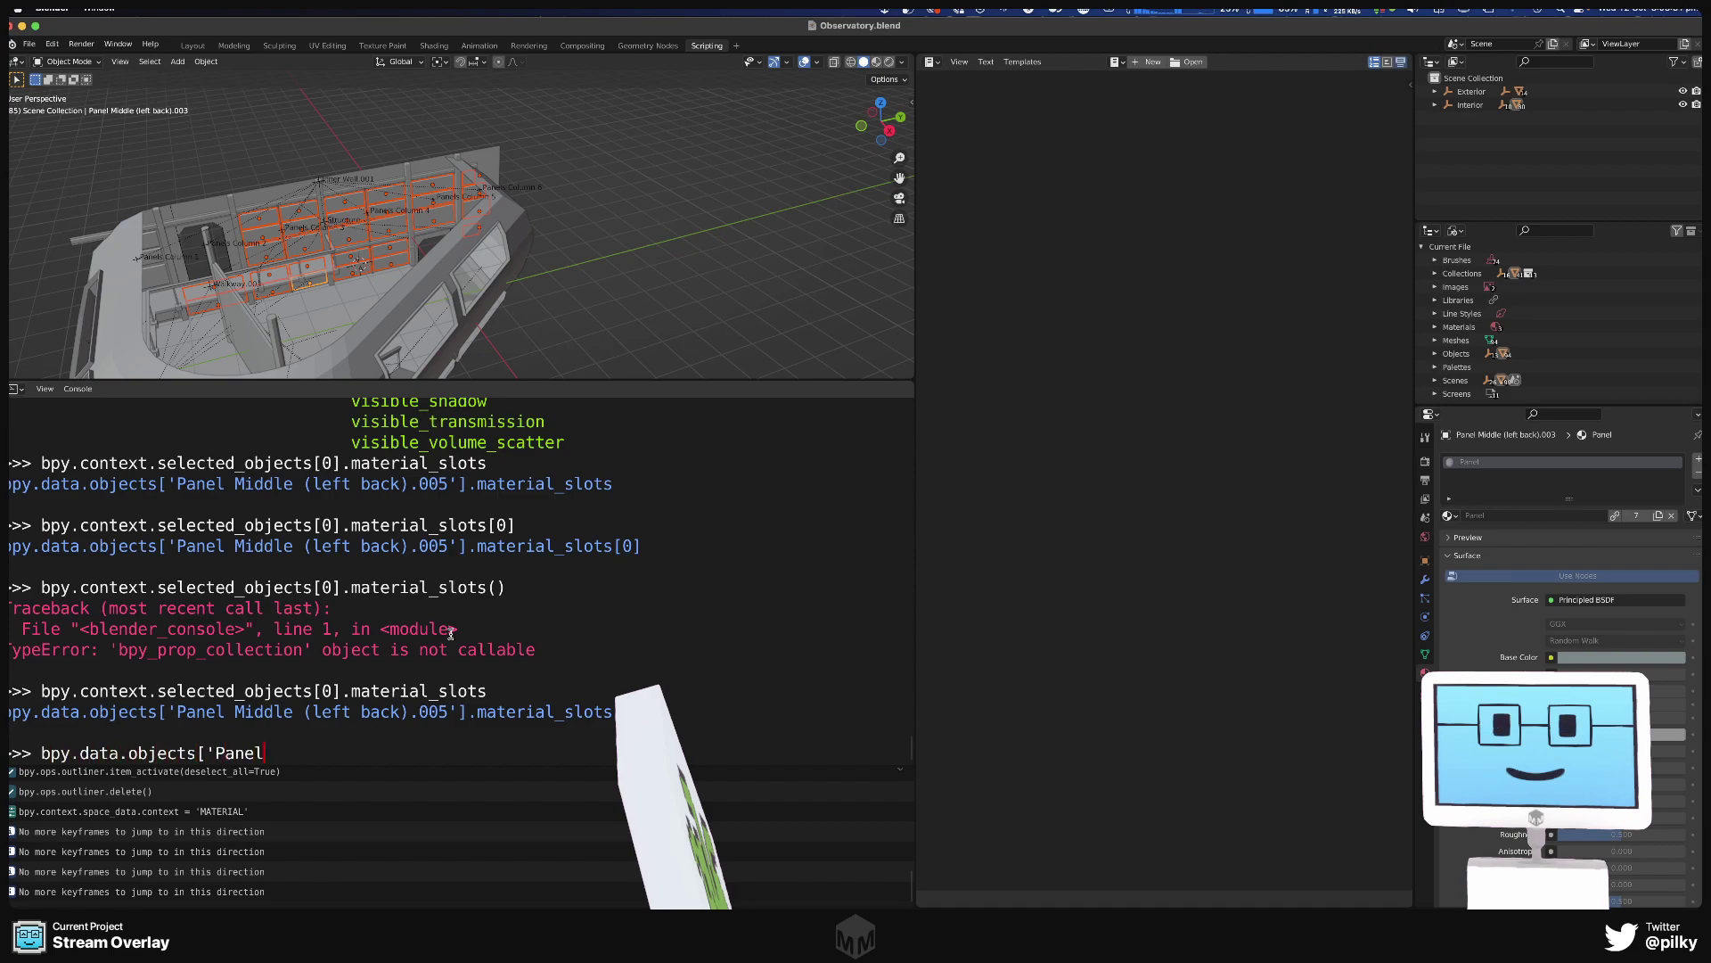
pyautogui.write(' Middle (left back).005')
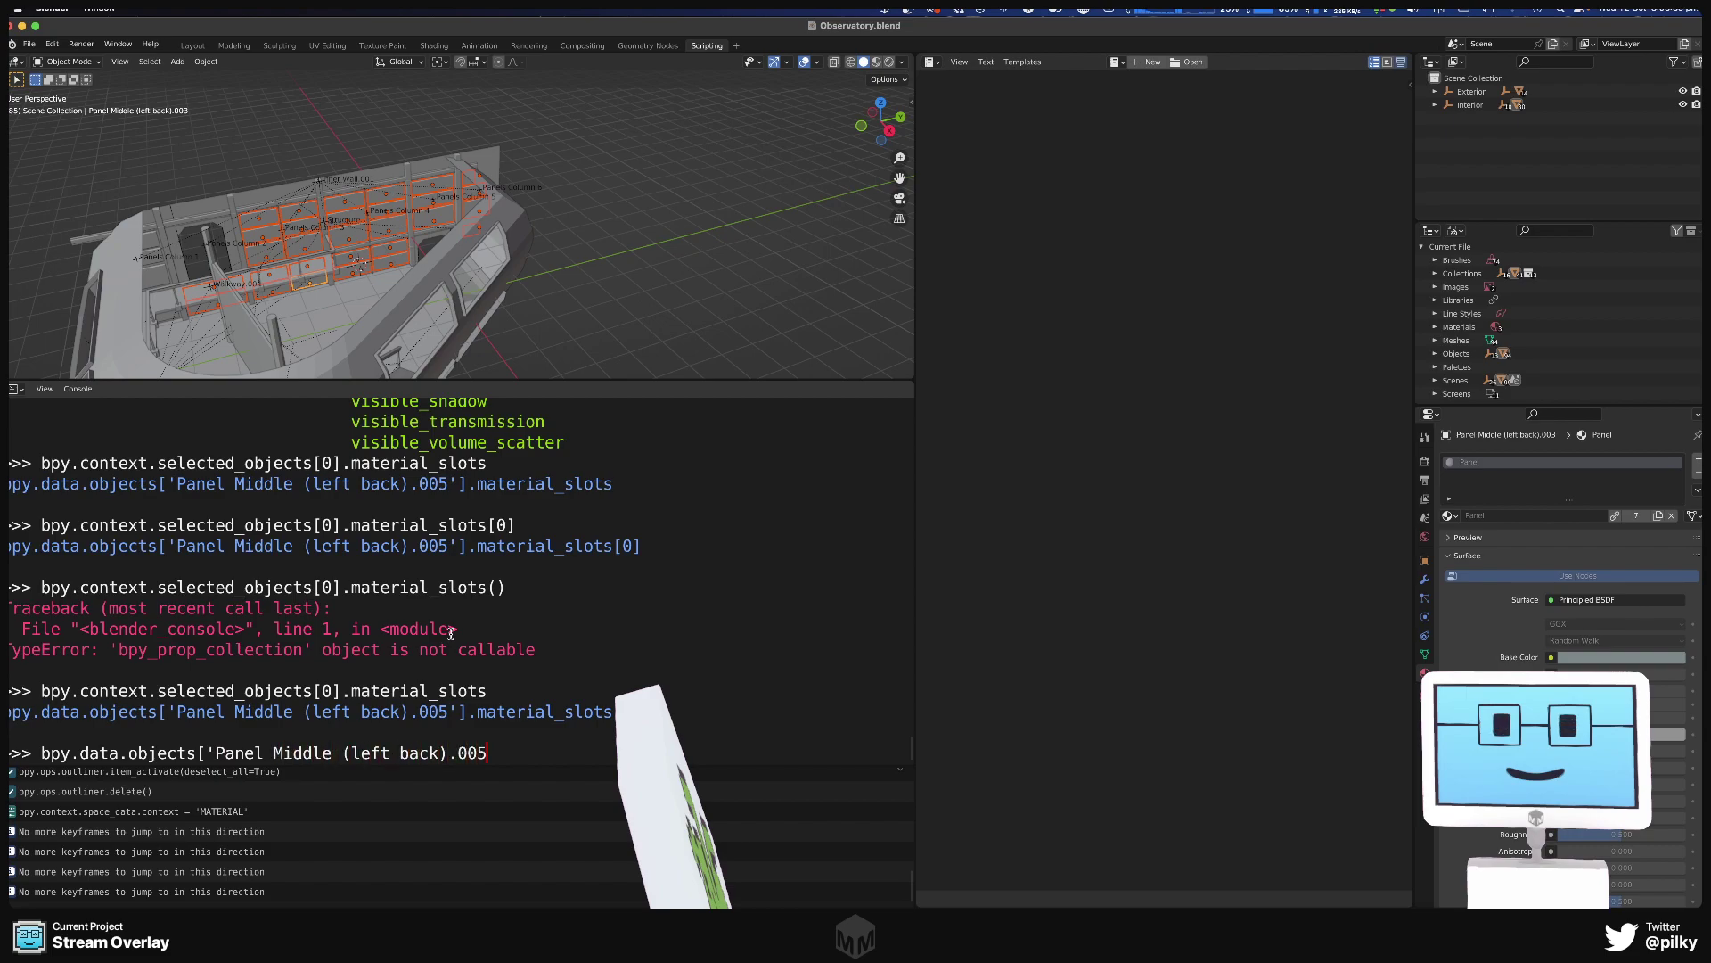
pyautogui.write("'].material_l")
pyautogui.press('BackSpace')
pyautogui.write('slots')
pyautogui.press('Return')
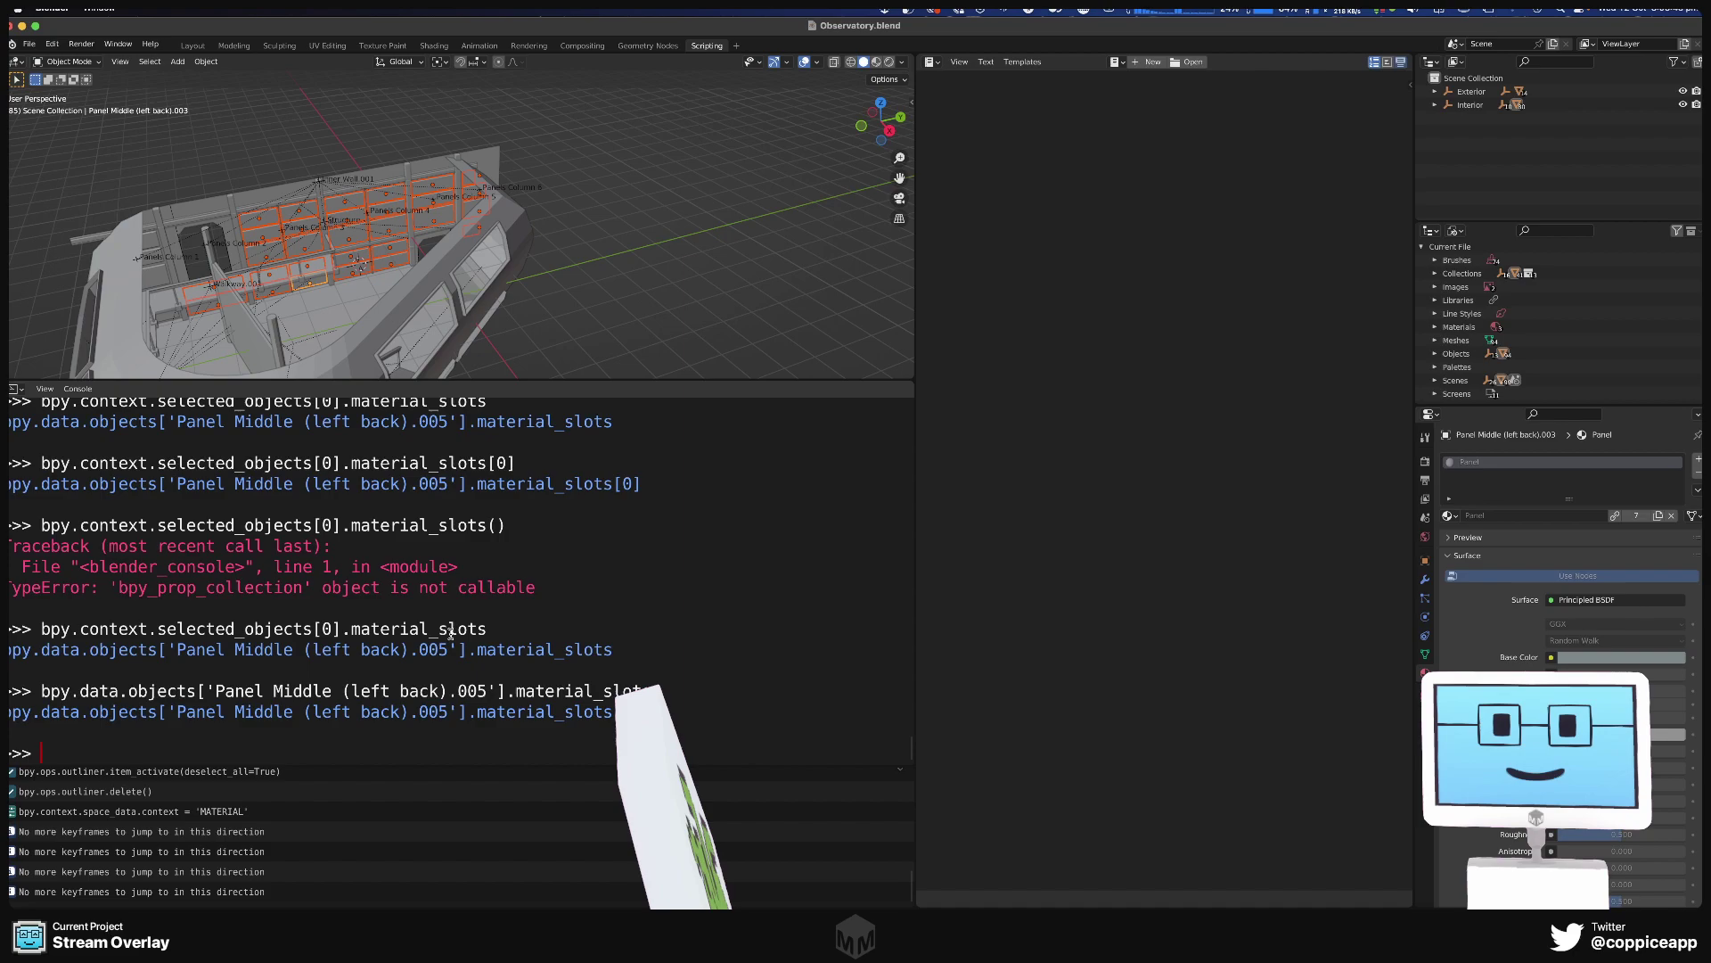
# Assign the local Panel material to the active wall panel and re-evaluate bpy.context.selected_objects[0].material_slots.
pyautogui.press('Up')
pyautogui.press('Up')
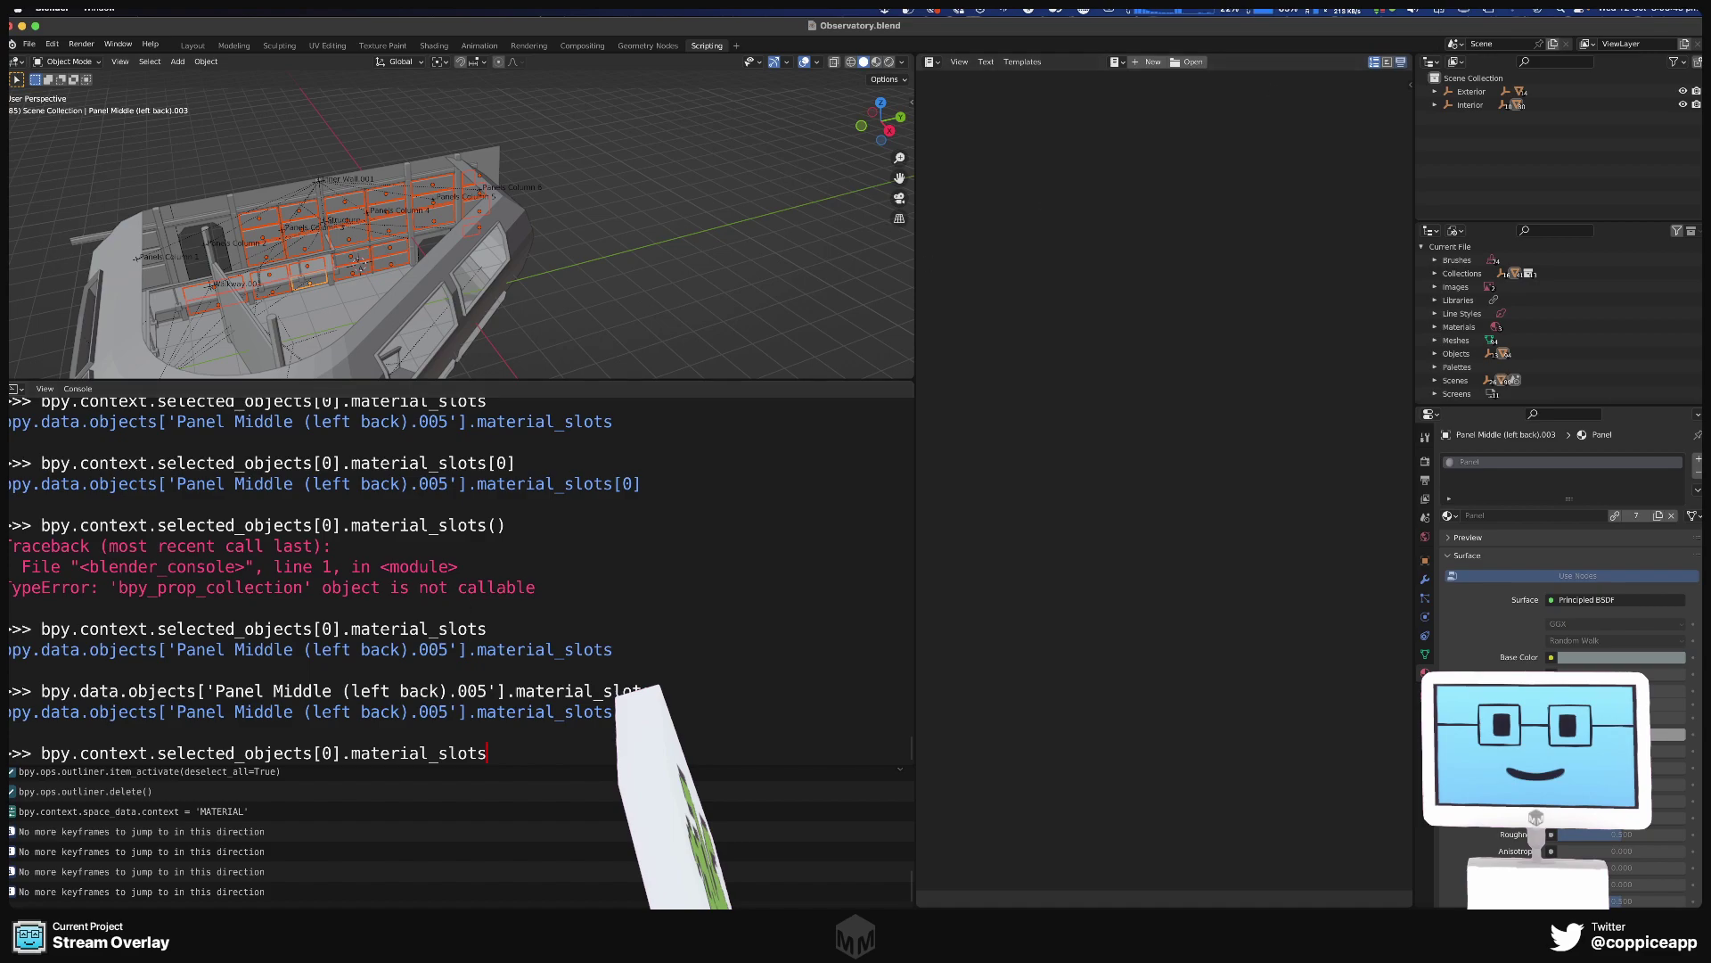
pyautogui.click(1450, 517)
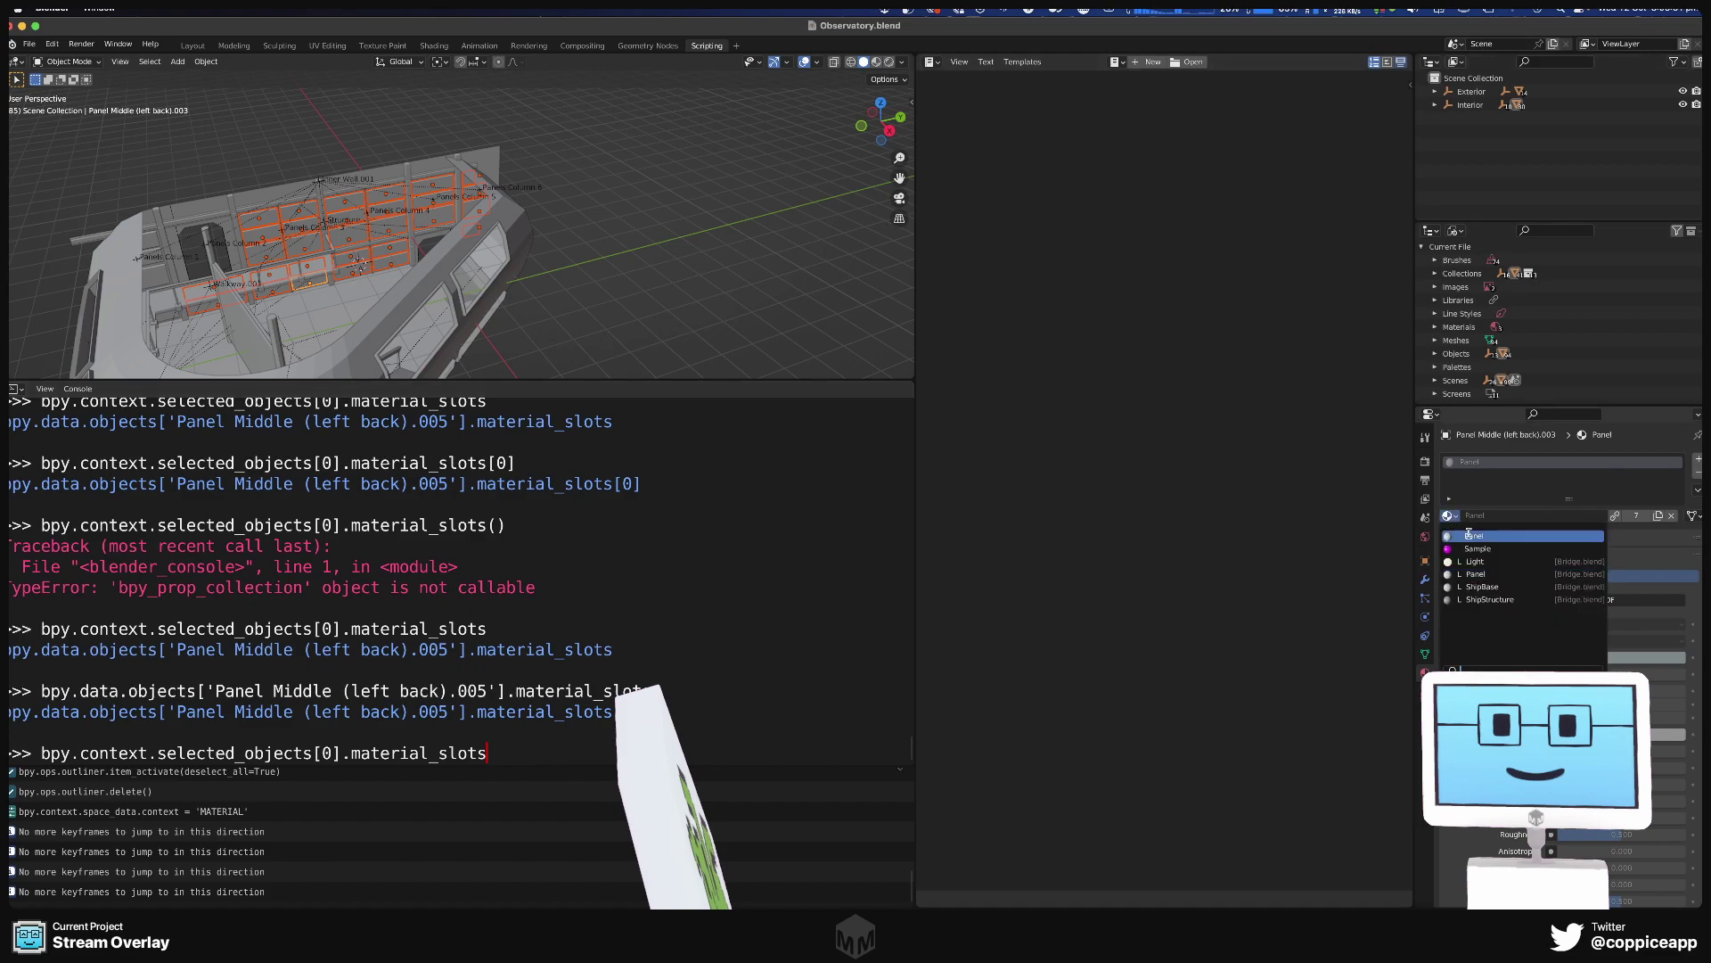
pyautogui.click(1471, 535)
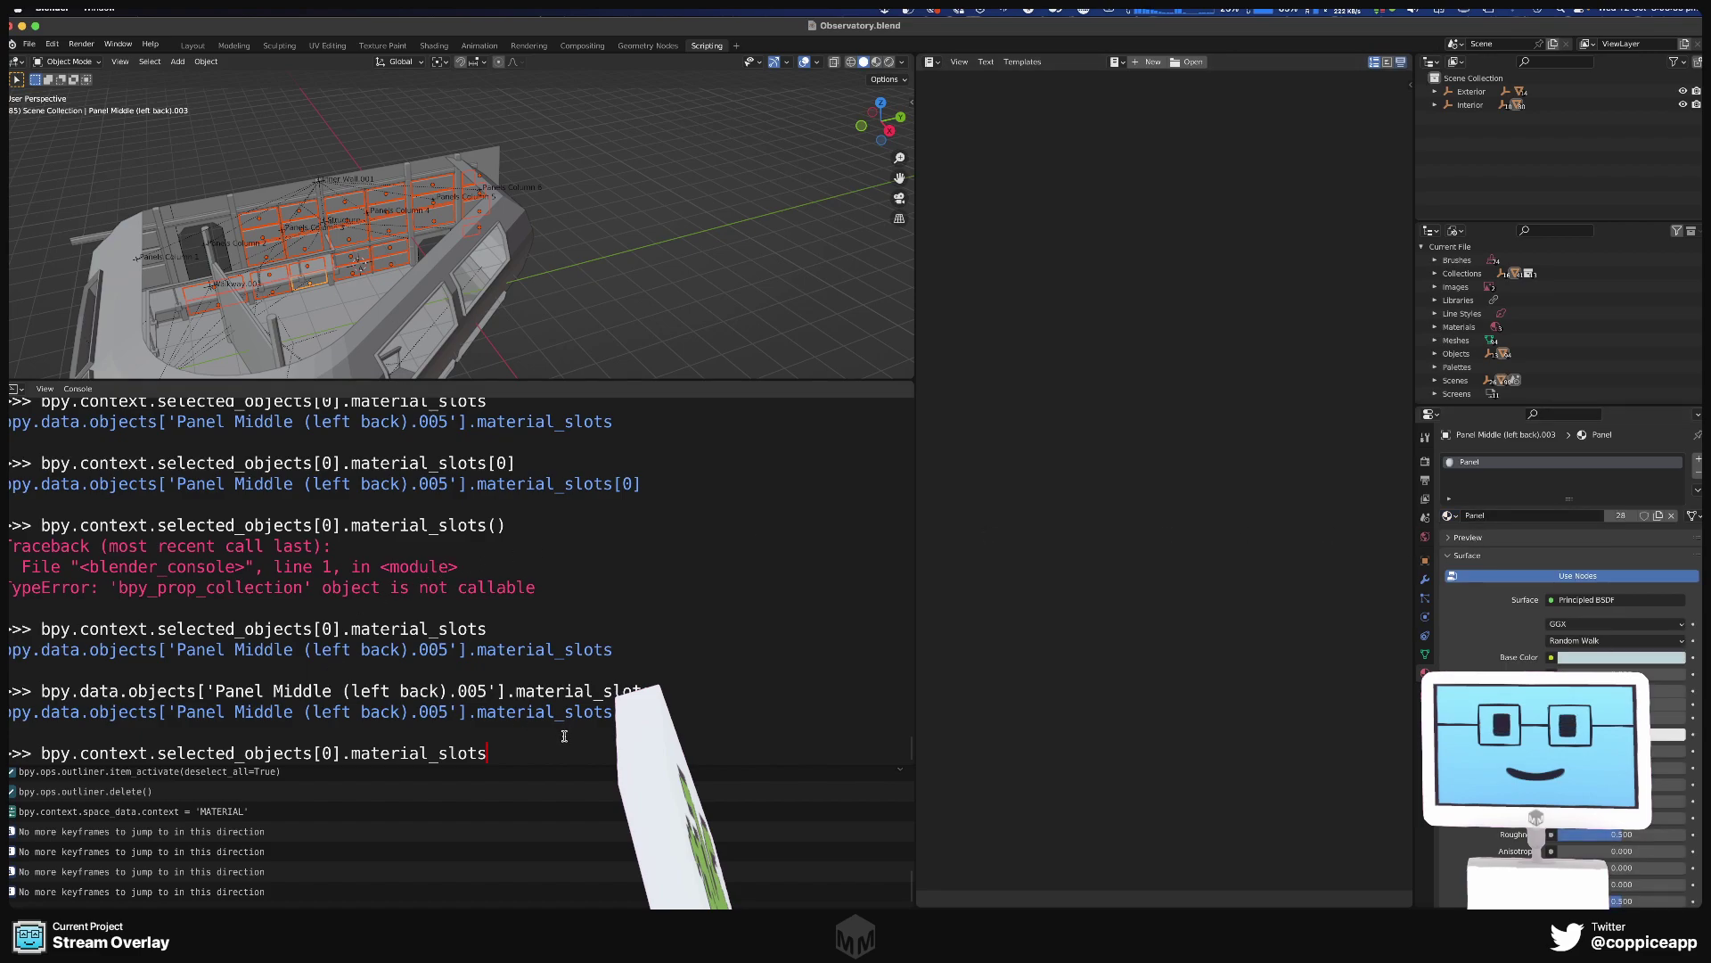
pyautogui.press('Return')
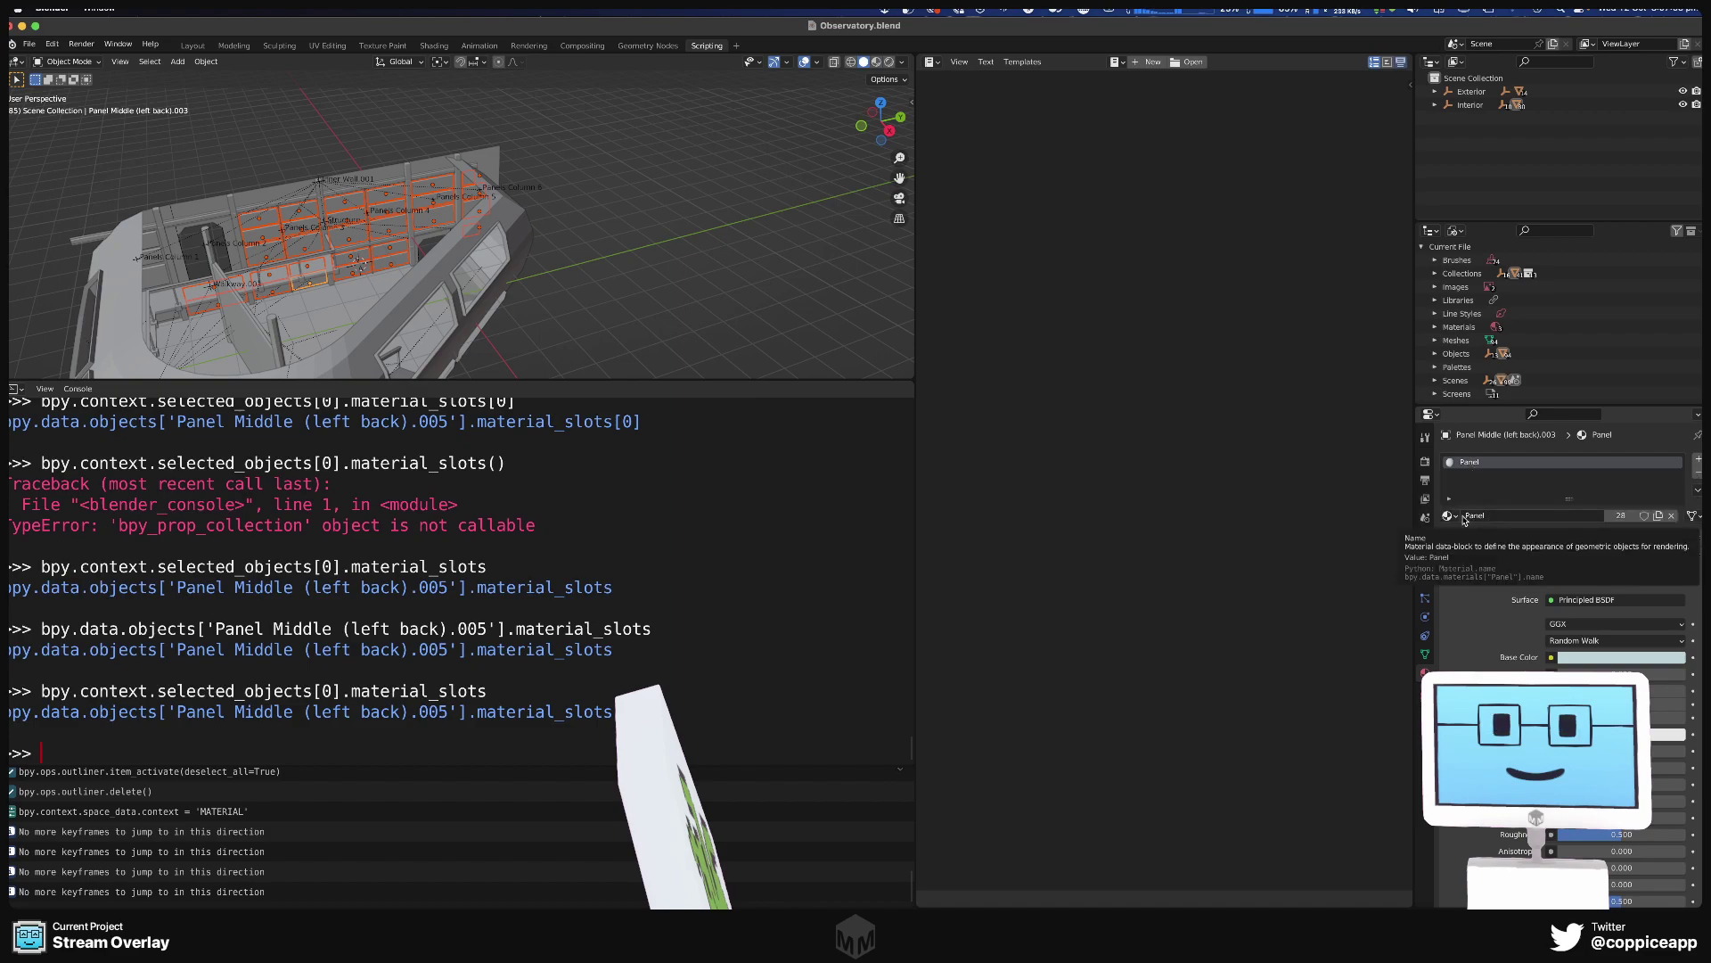
# Try the linked Panel material from Bridge.blend on the active wall panel and return it to the local Panel material.
pyautogui.click(1448, 515)
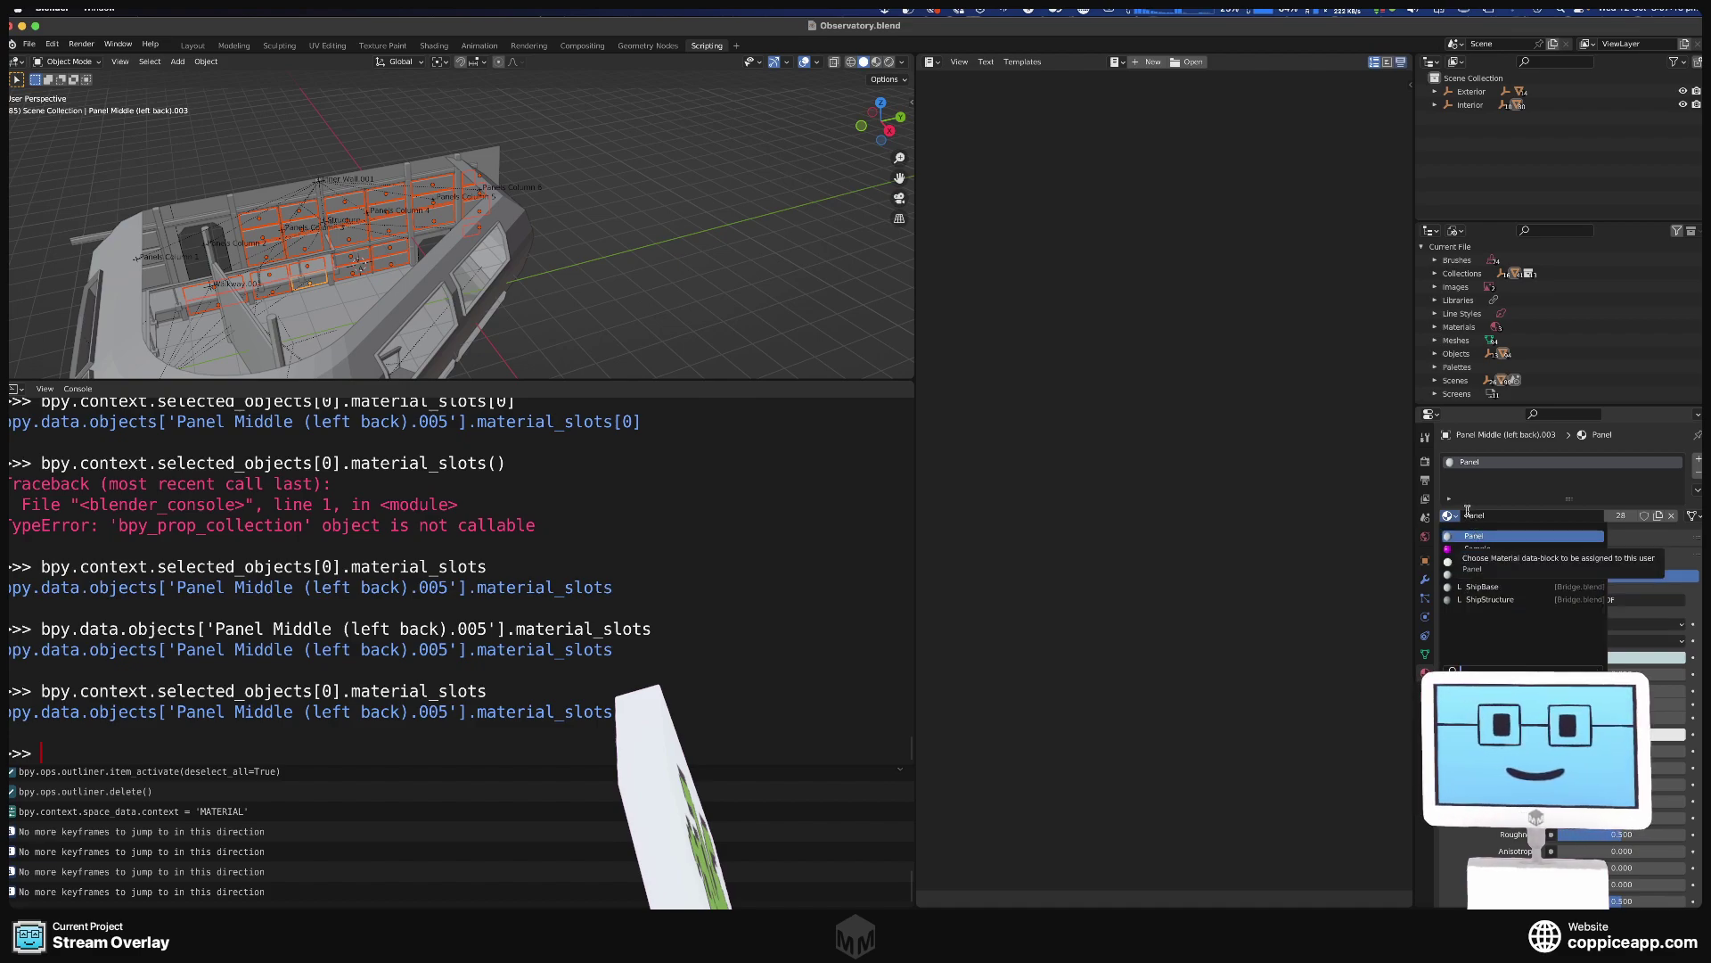
pyautogui.click(1472, 475)
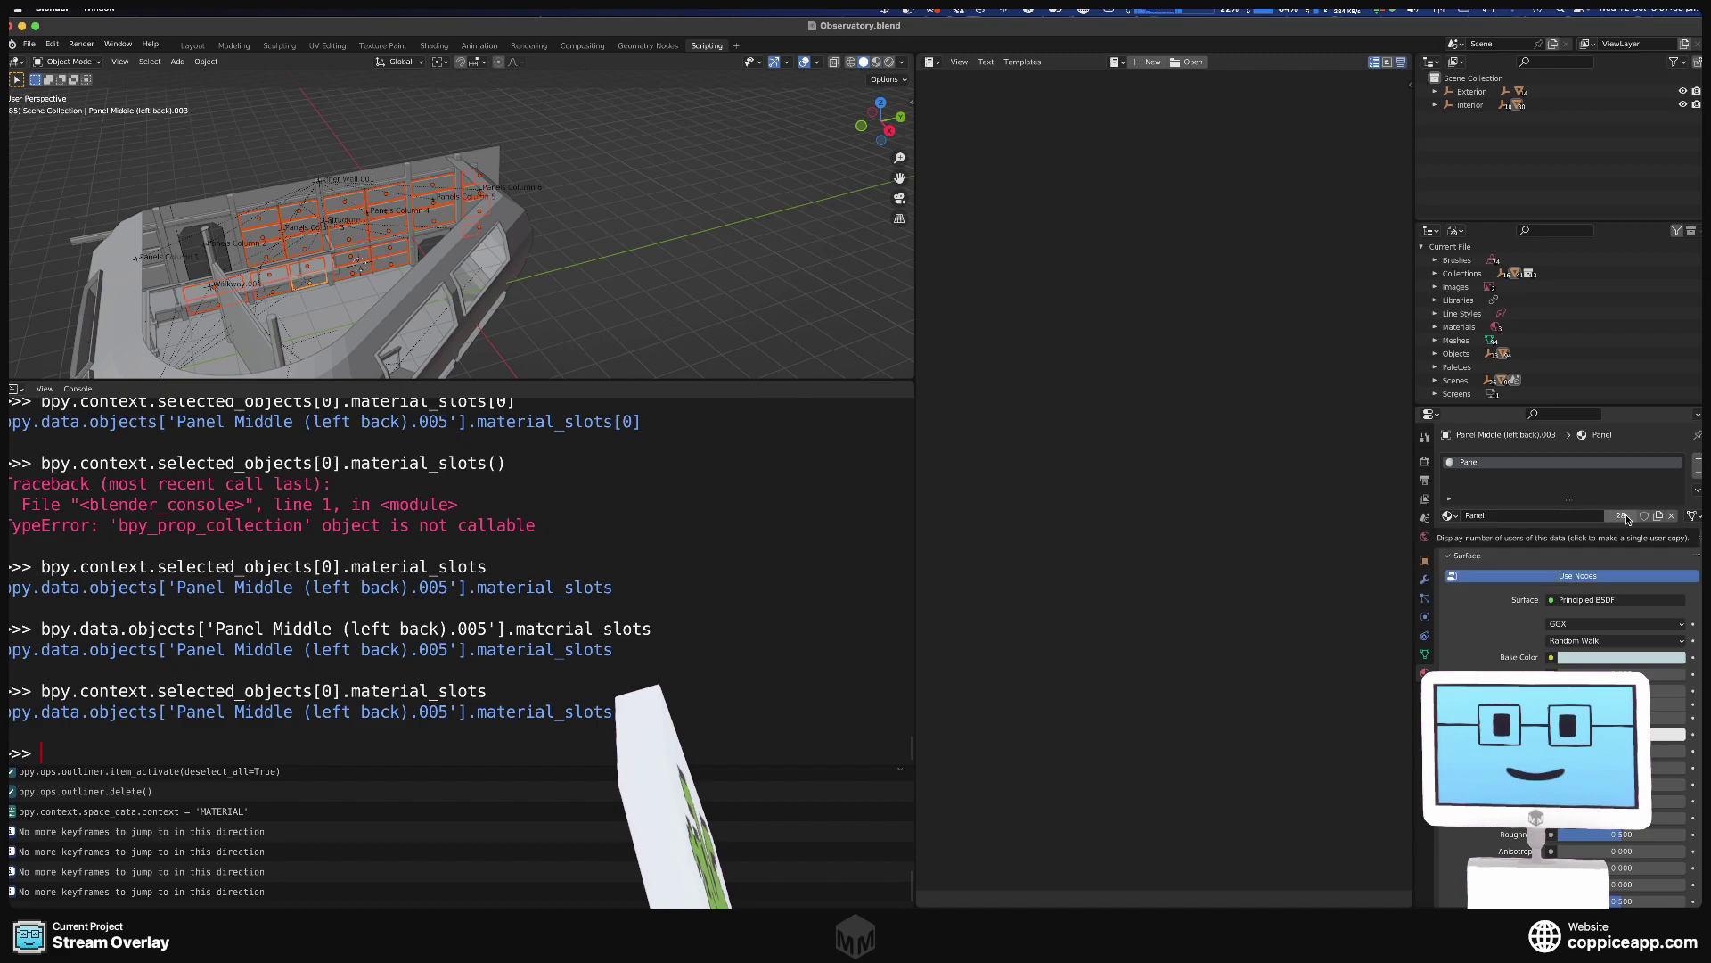
pyautogui.click(1450, 515)
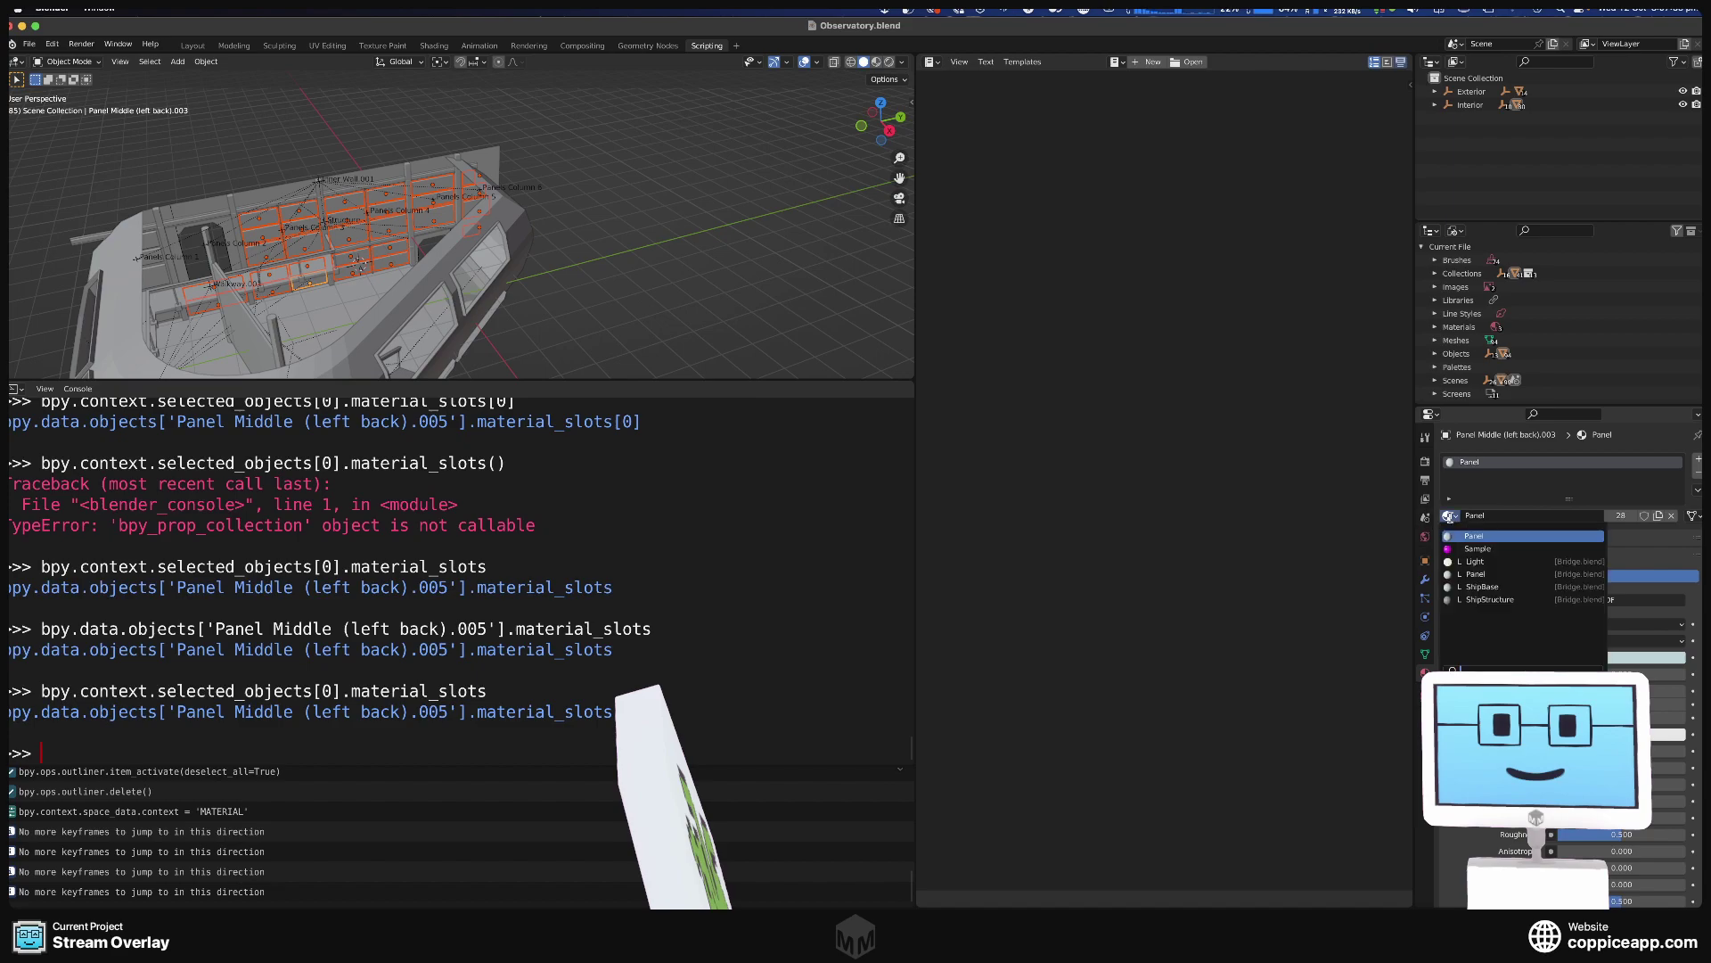
pyautogui.click(1470, 574)
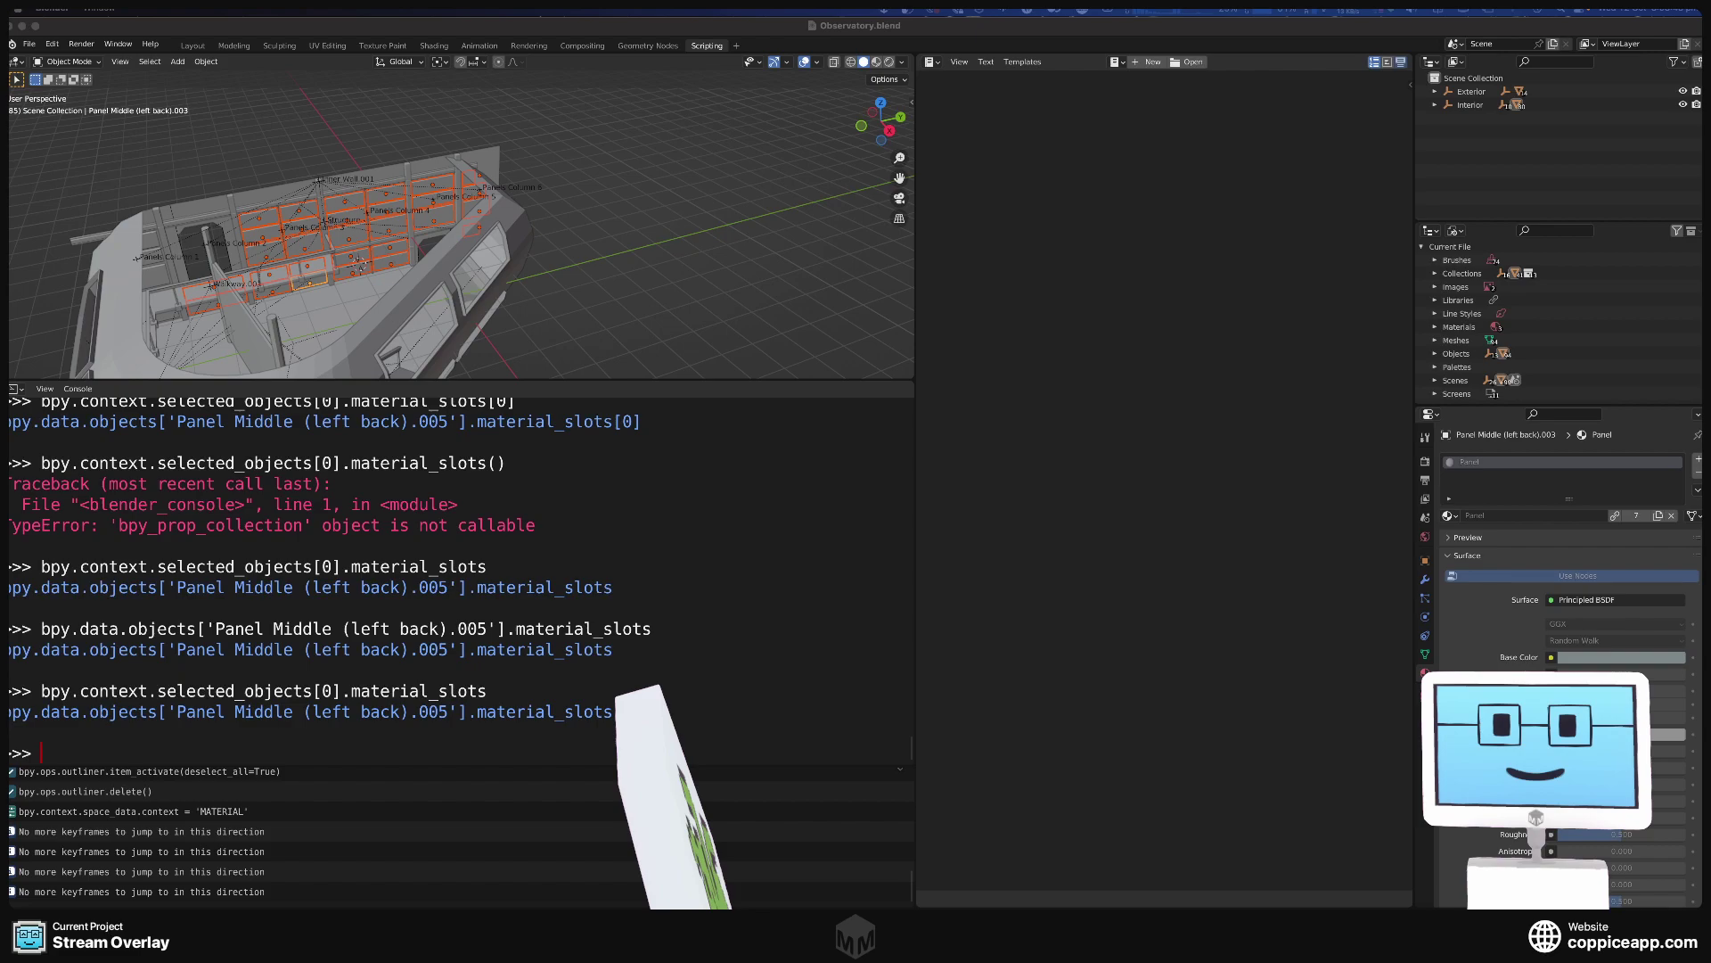
pyautogui.click(1387, 553)
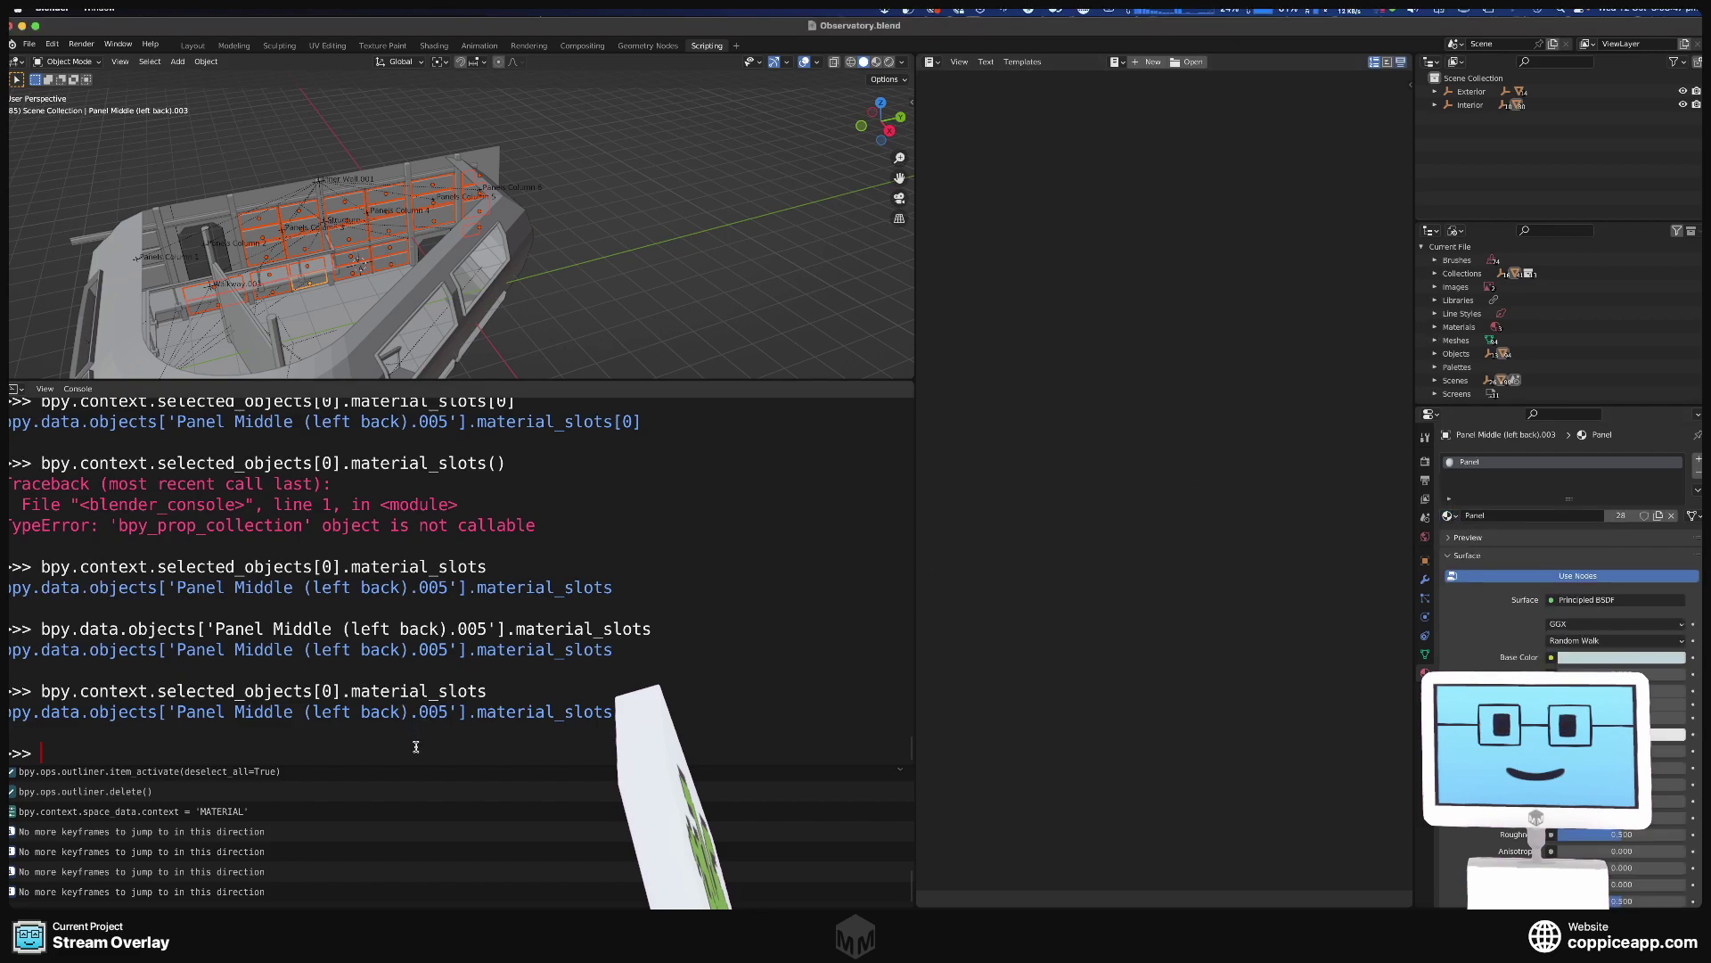
# Evaluate bpy.context.selected_objects[0].material_slots[0].material to inspect the material in the first slot.
pyautogui.press('Up')
pyautogui.write('[0]')
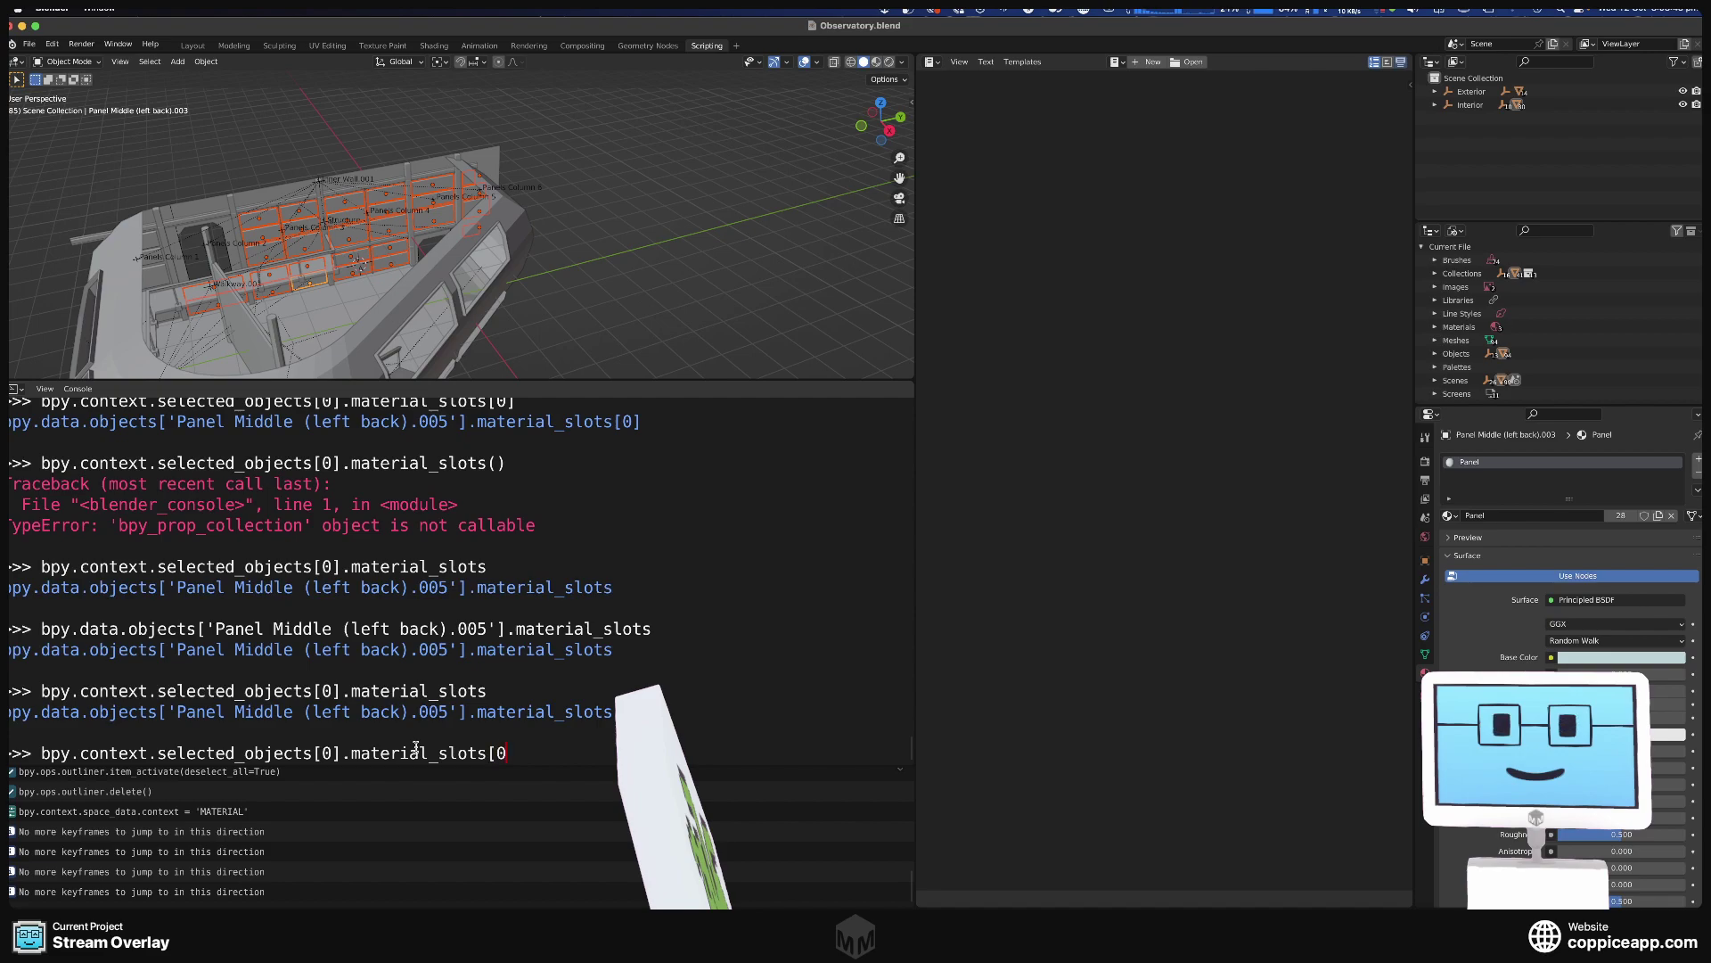
pyautogui.write('.material')
pyautogui.press('Return')
# Set bpy.context.selected_objects[0].material_slots[0].material to bpy.data.materials[4] in the console.
pyautogui.press('Up')
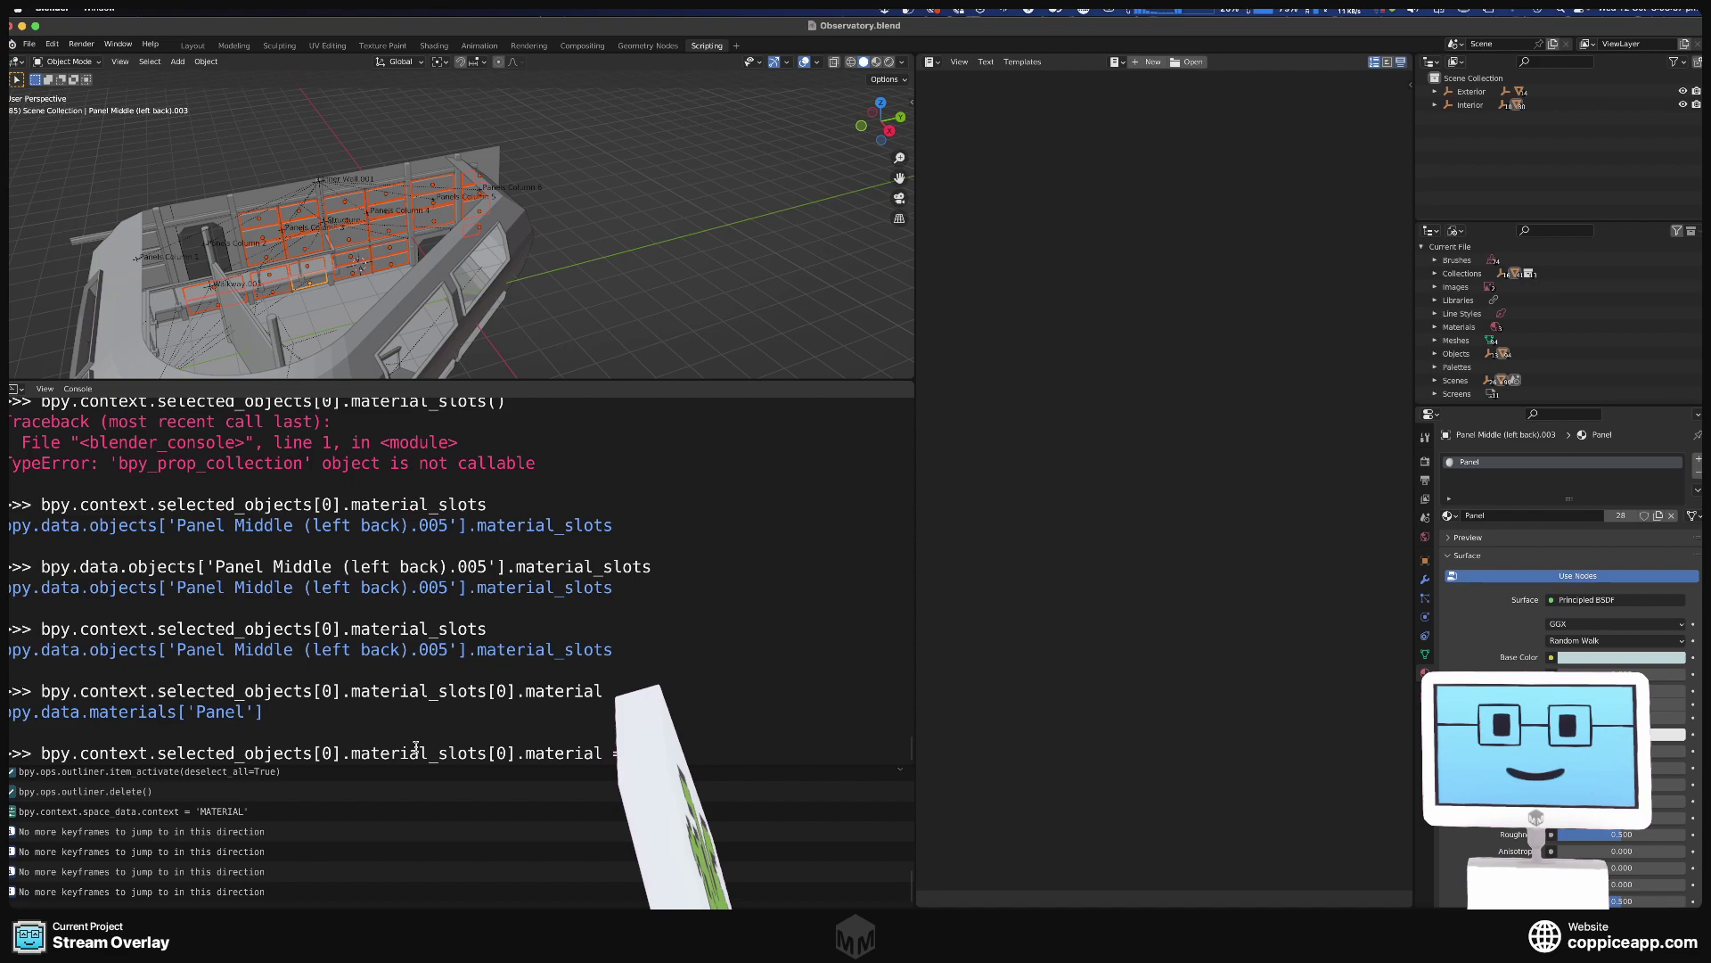
pyautogui.write('= bpy.data.materials[4]')
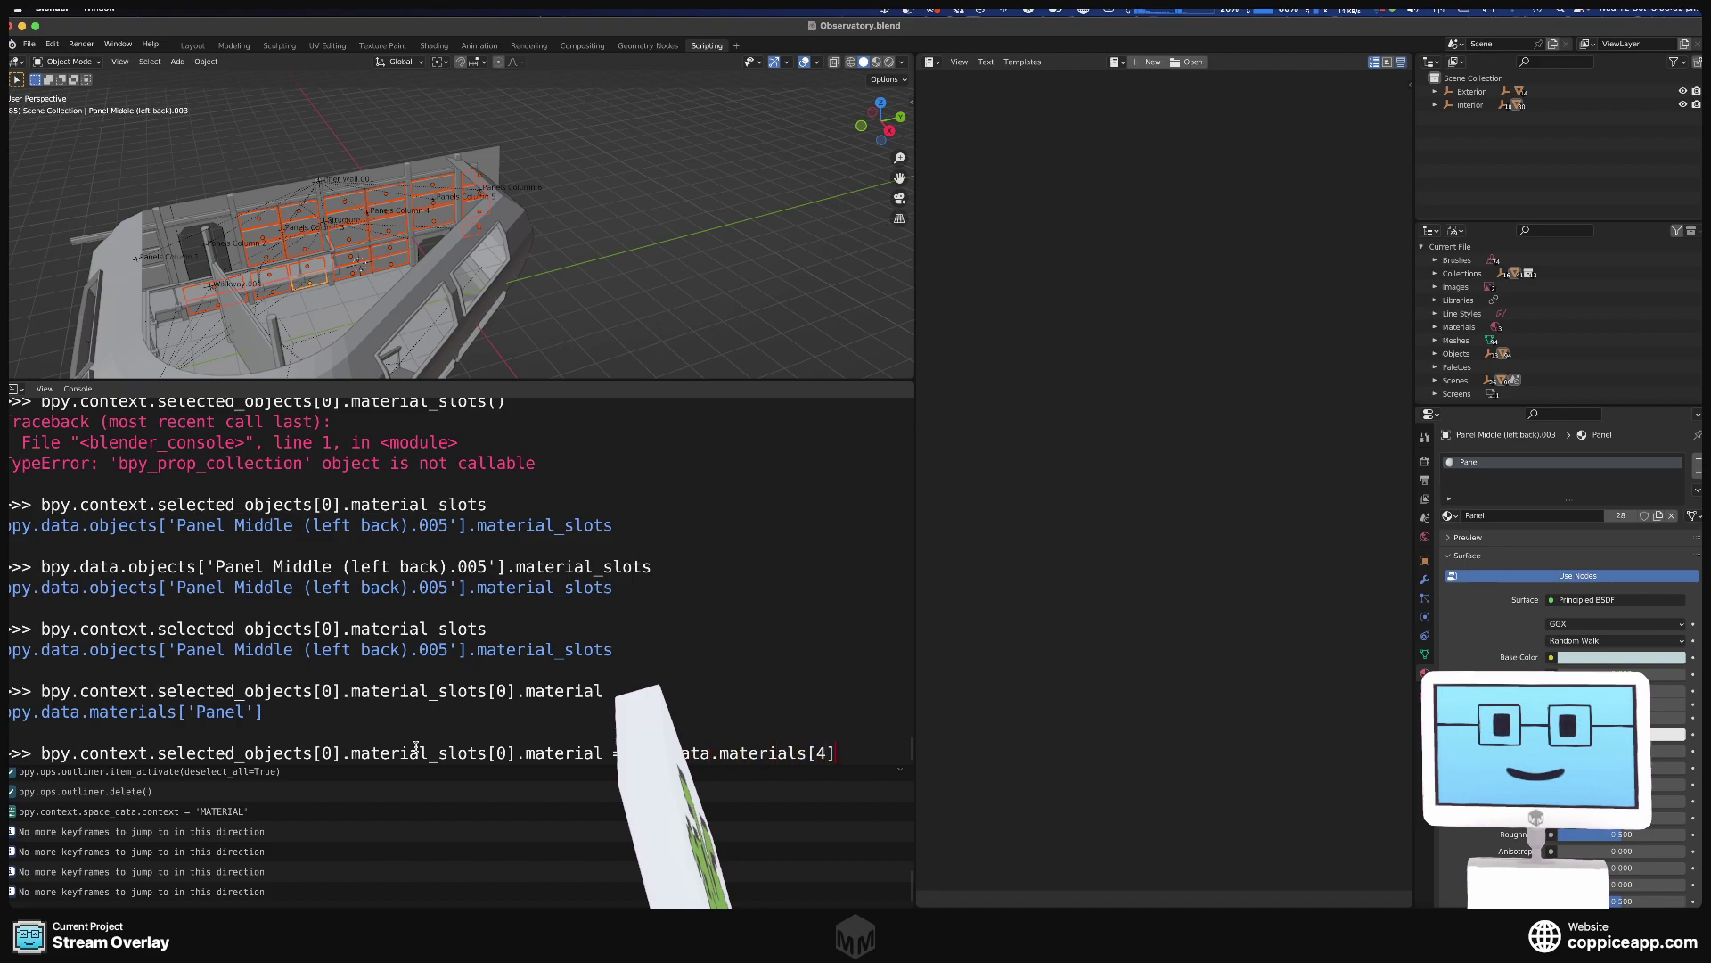
pyautogui.press('Return')
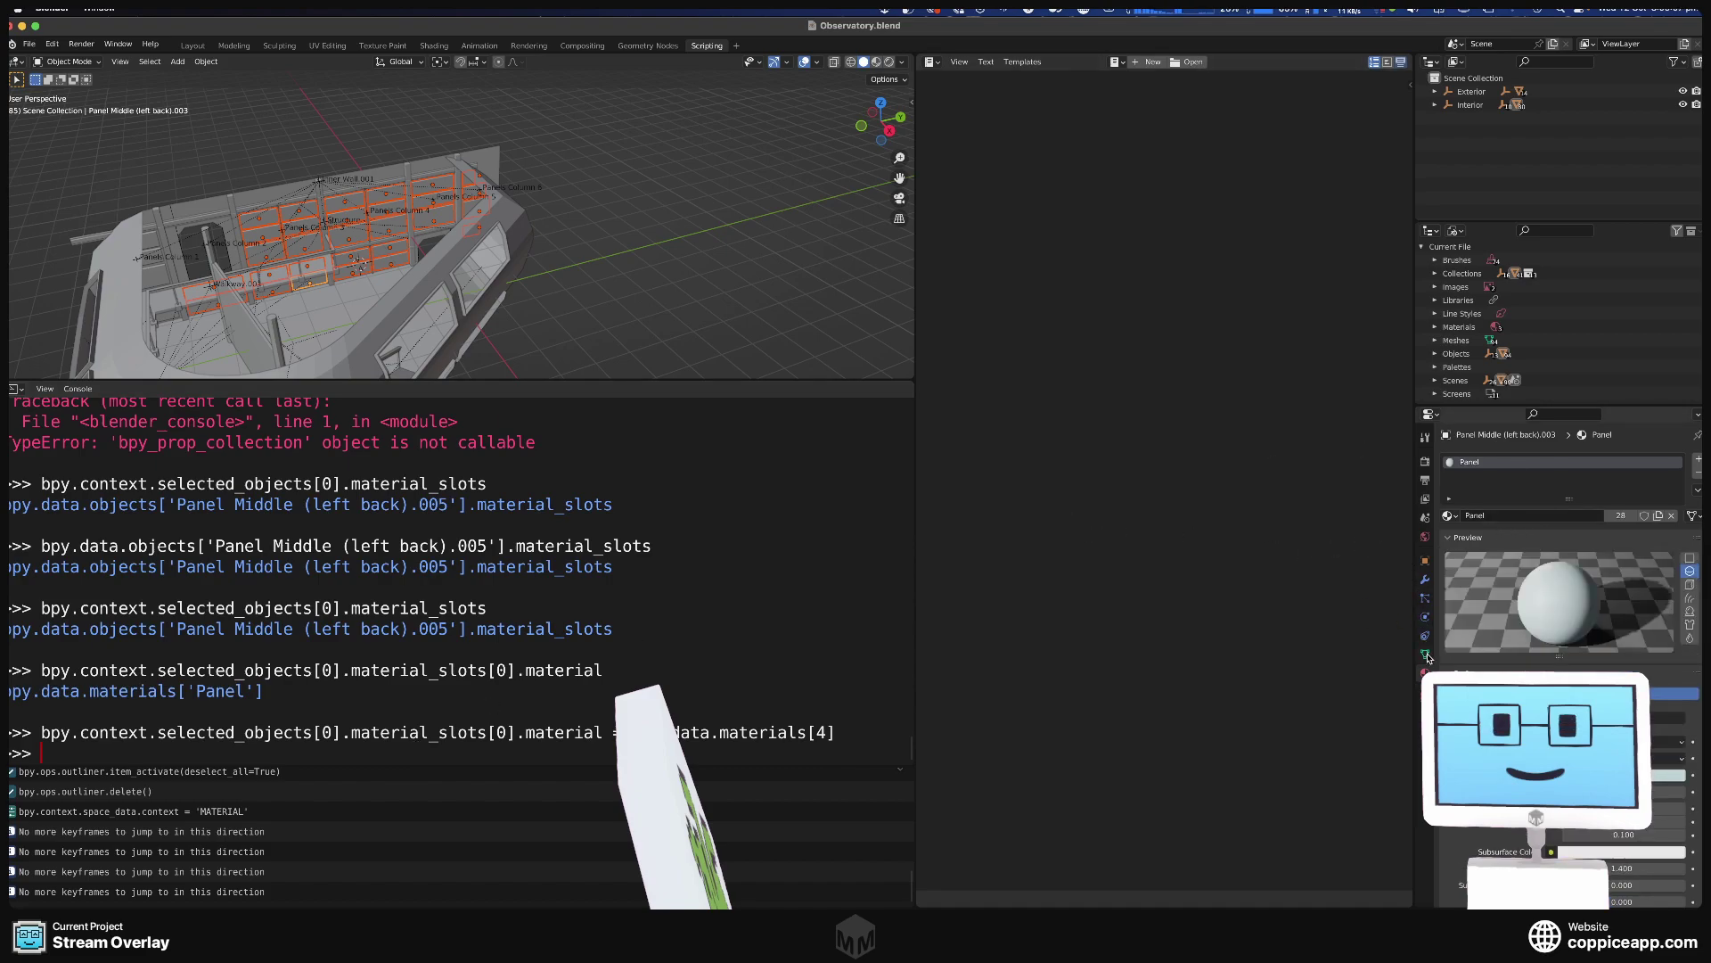
# Rename the active wall panel's local Panel material to PanelOld.
pyautogui.click(1448, 515)
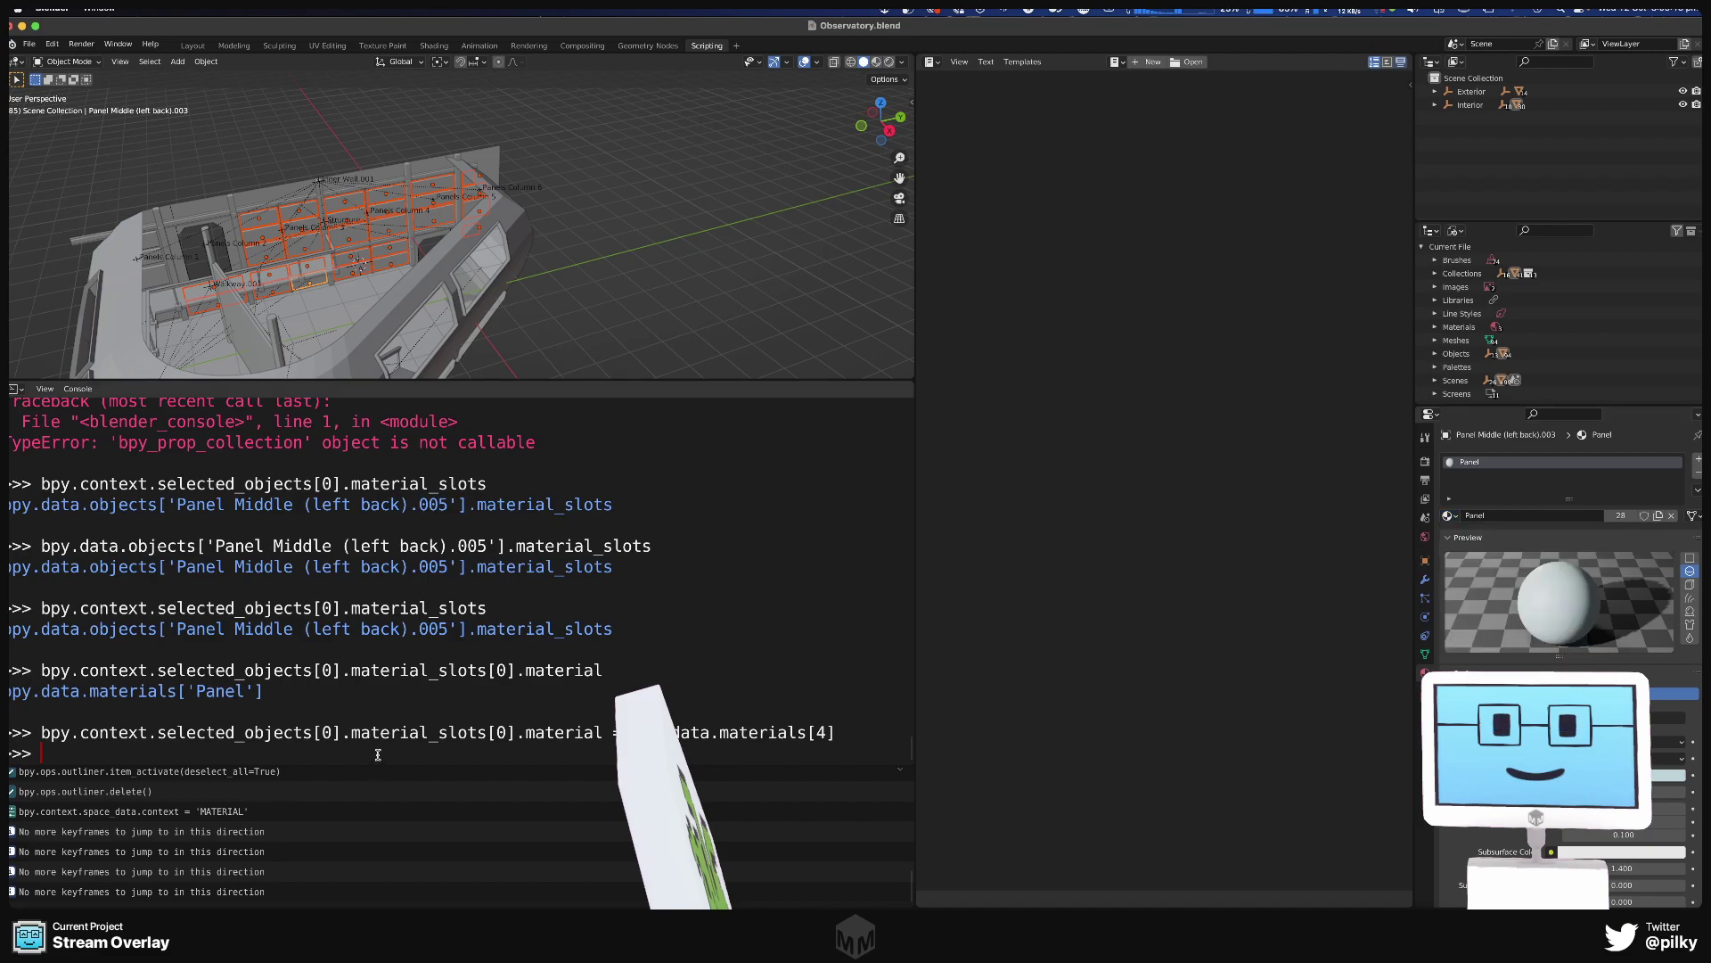
pyautogui.click(1492, 517)
pyautogui.click(1492, 517)
pyautogui.press('Return')
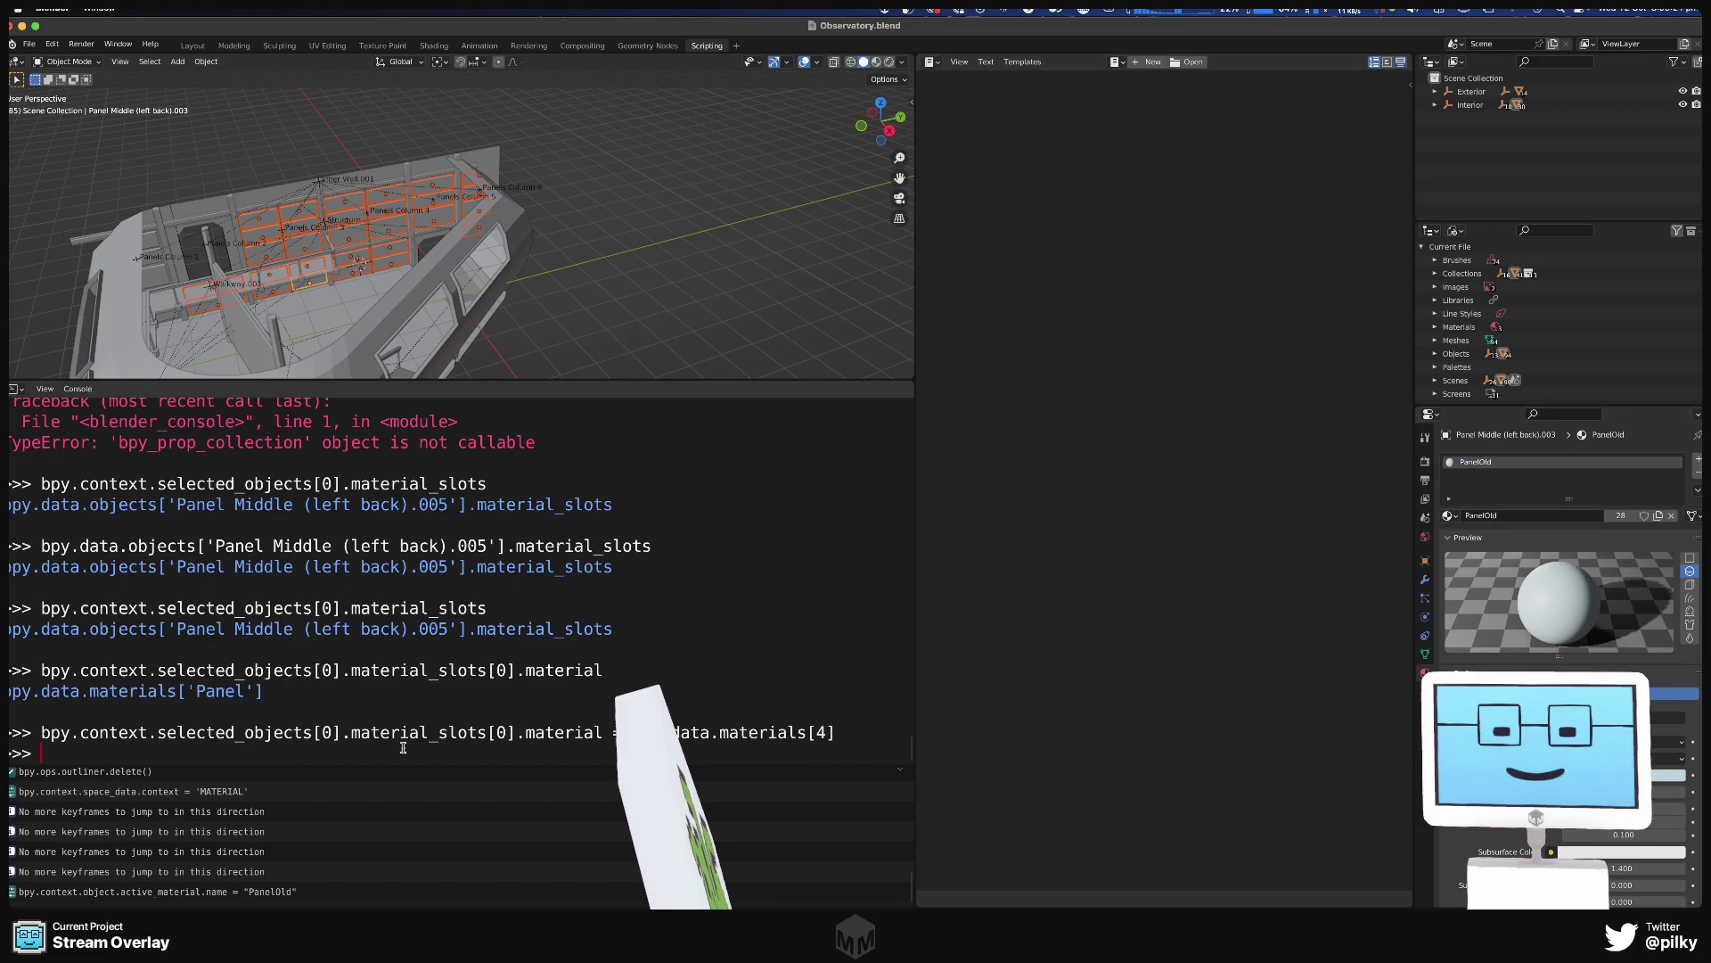
# Cut the recalled assignment back to bpy.context.selected_objects[0].material_slots[0].material and evaluate it to check the slot's material.
pyautogui.press('Up')
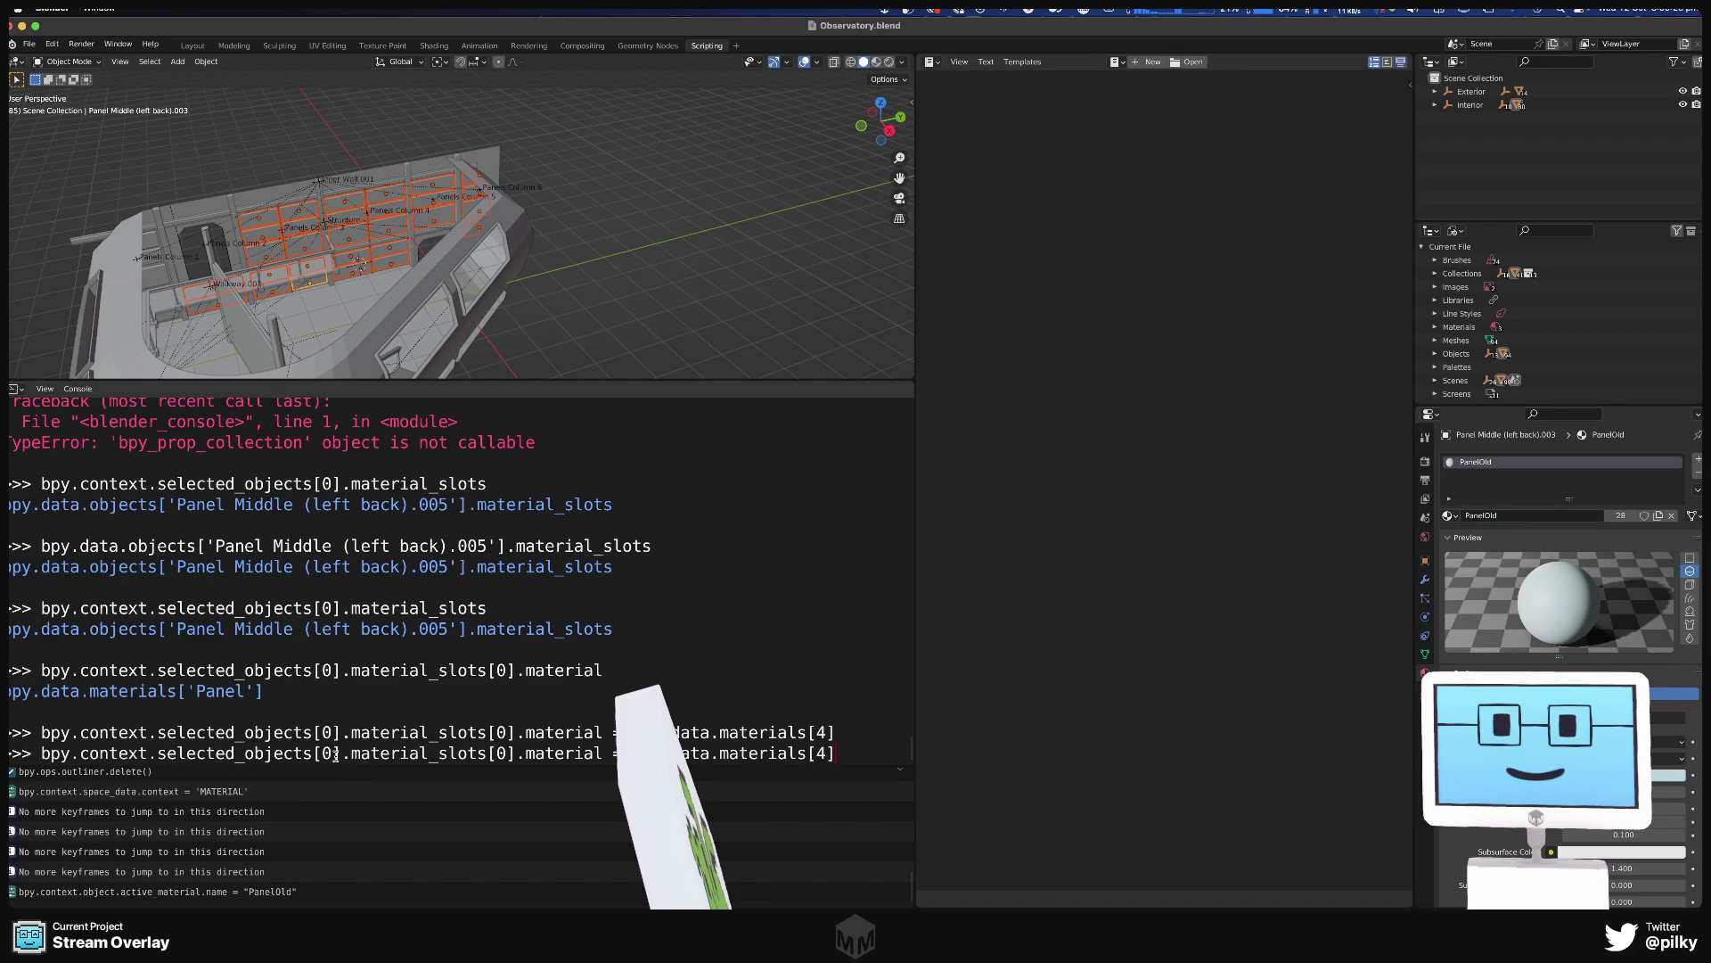
pyautogui.press('BackSpace')
pyautogui.press('BackSpace')
pyautogui.press('BackSpace')
pyautogui.press('BackSpace')
pyautogui.press('BackSpace')
pyautogui.press('BackSpace')
pyautogui.press('BackSpace')
pyautogui.press('BackSpace')
pyautogui.press('BackSpace')
pyautogui.press('BackSpace')
pyautogui.press('BackSpace')
pyautogui.press('BackSpace')
pyautogui.press('BackSpace')
pyautogui.press('BackSpace')
pyautogui.press('BackSpace')
pyautogui.press('BackSpace')
pyautogui.press('BackSpace')
pyautogui.press('BackSpace')
pyautogui.press('BackSpace')
pyautogui.press('BackSpace')
pyautogui.press('Return')
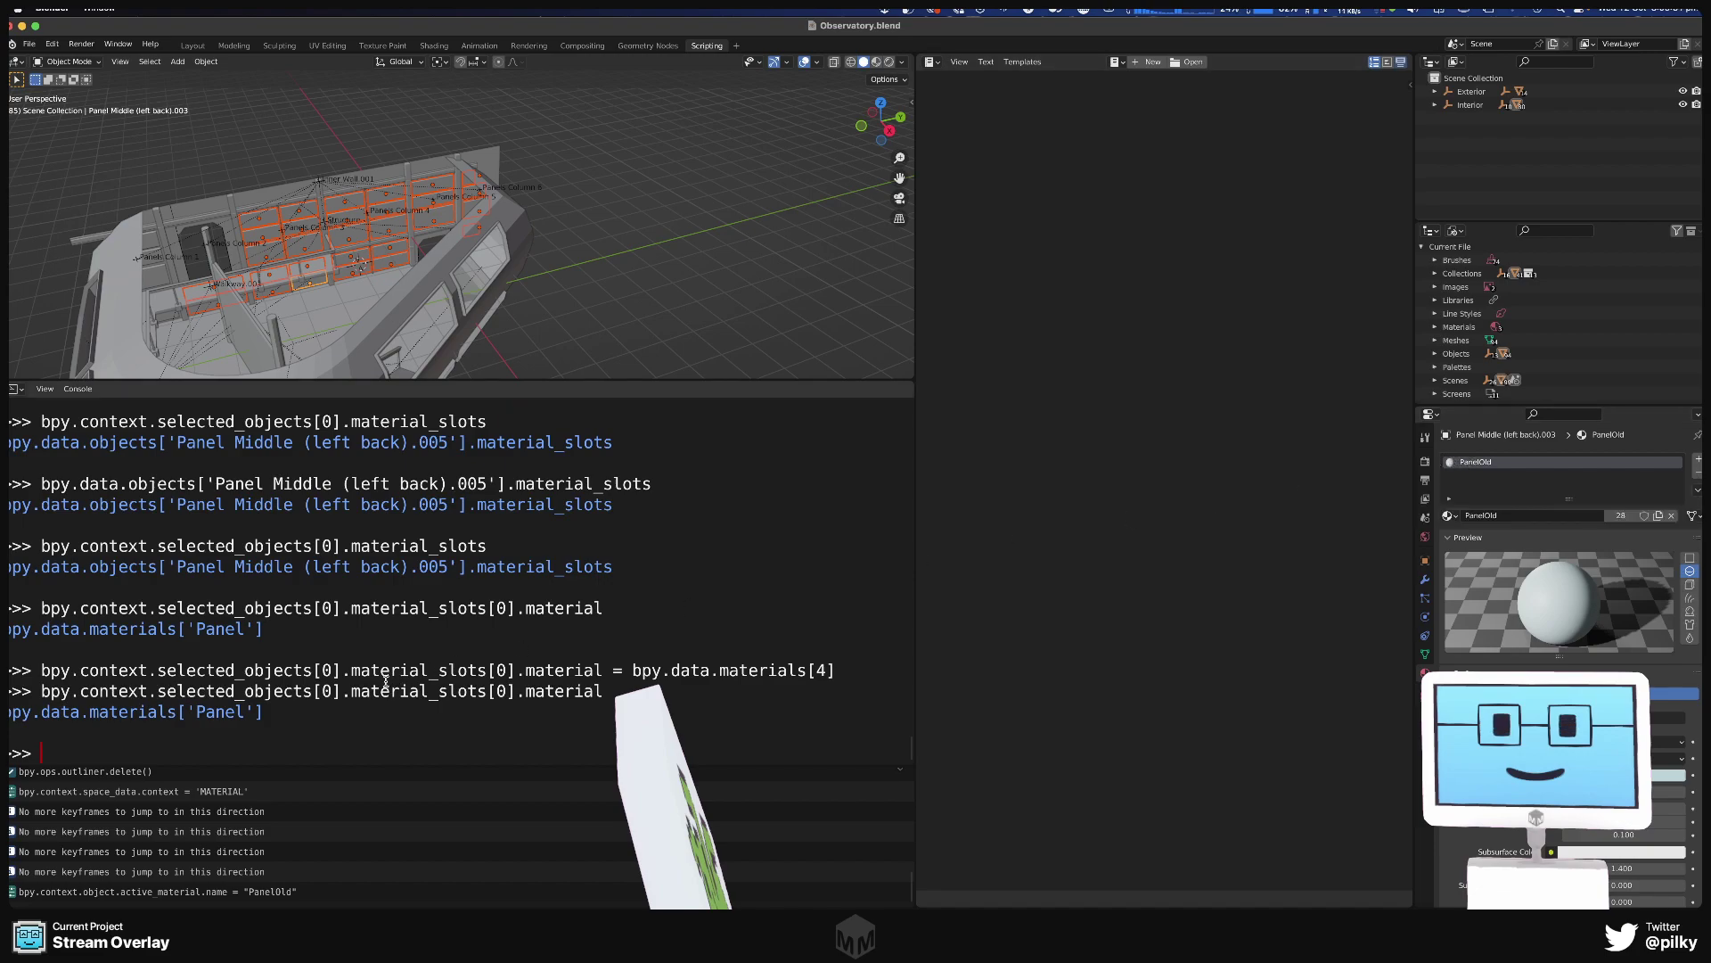
# Cut the recalled expression back to bpy.context and list the completions for its active_ attributes.
pyautogui.press('Up')
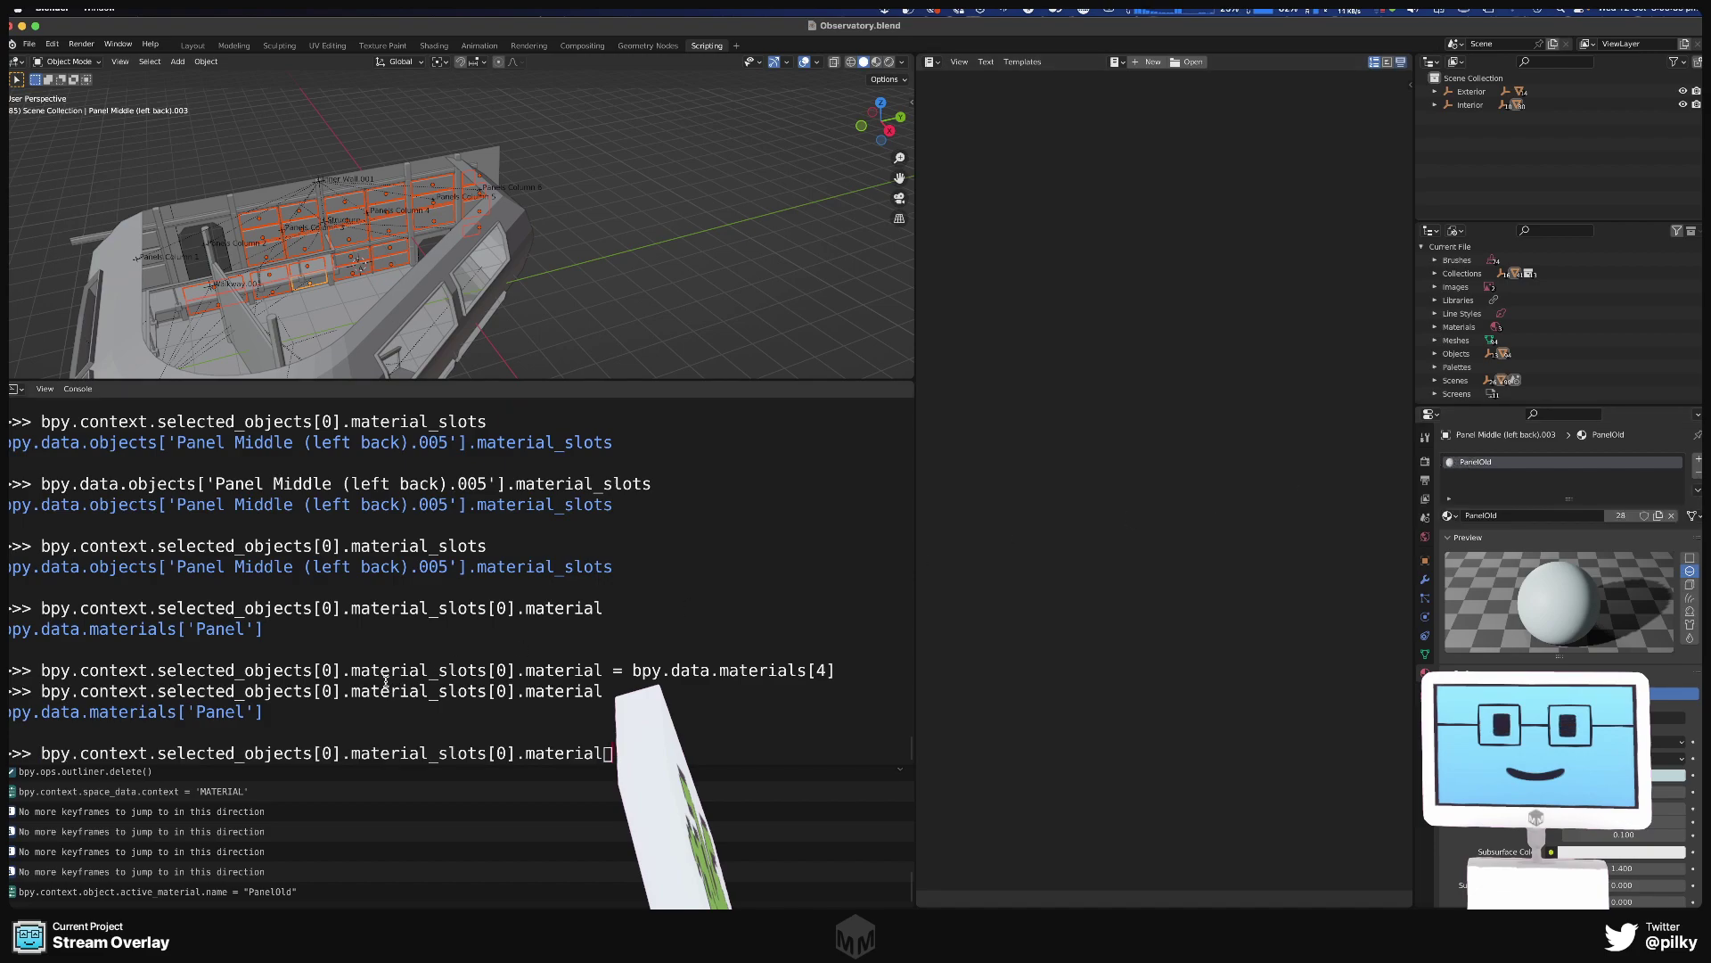
pyautogui.press('BackSpace')
pyautogui.press('BackSpace')
pyautogui.press('BackSpace')
pyautogui.press('BackSpace')
pyautogui.press('BackSpace')
pyautogui.press('BackSpace')
pyautogui.press('BackSpace')
pyautogui.press('BackSpace')
pyautogui.press('BackSpace')
pyautogui.press('BackSpace')
pyautogui.press('BackSpace')
pyautogui.press('BackSpace')
pyautogui.press('BackSpace')
pyautogui.press('BackSpace')
pyautogui.press('BackSpace')
pyautogui.press('BackSpace')
pyautogui.press('BackSpace')
pyautogui.press('BackSpace')
pyautogui.press('BackSpace')
pyautogui.press('BackSpace')
pyautogui.press('BackSpace')
pyautogui.press('BackSpace')
pyautogui.press('BackSpace')
pyautogui.press('BackSpace')
pyautogui.press('BackSpace')
pyautogui.press('BackSpace')
pyautogui.press('BackSpace')
pyautogui.press('BackSpace')
pyautogui.press('BackSpace')
pyautogui.press('BackSpace')
pyautogui.press('BackSpace')
pyautogui.press('BackSpace')
pyautogui.press('BackSpace')
pyautogui.press('BackSpace')
pyautogui.press('BackSpace')
pyautogui.press('BackSpace')
pyautogui.press('BackSpace')
pyautogui.press('BackSpace')
pyautogui.press('BackSpace')
pyautogui.press('BackSpace')
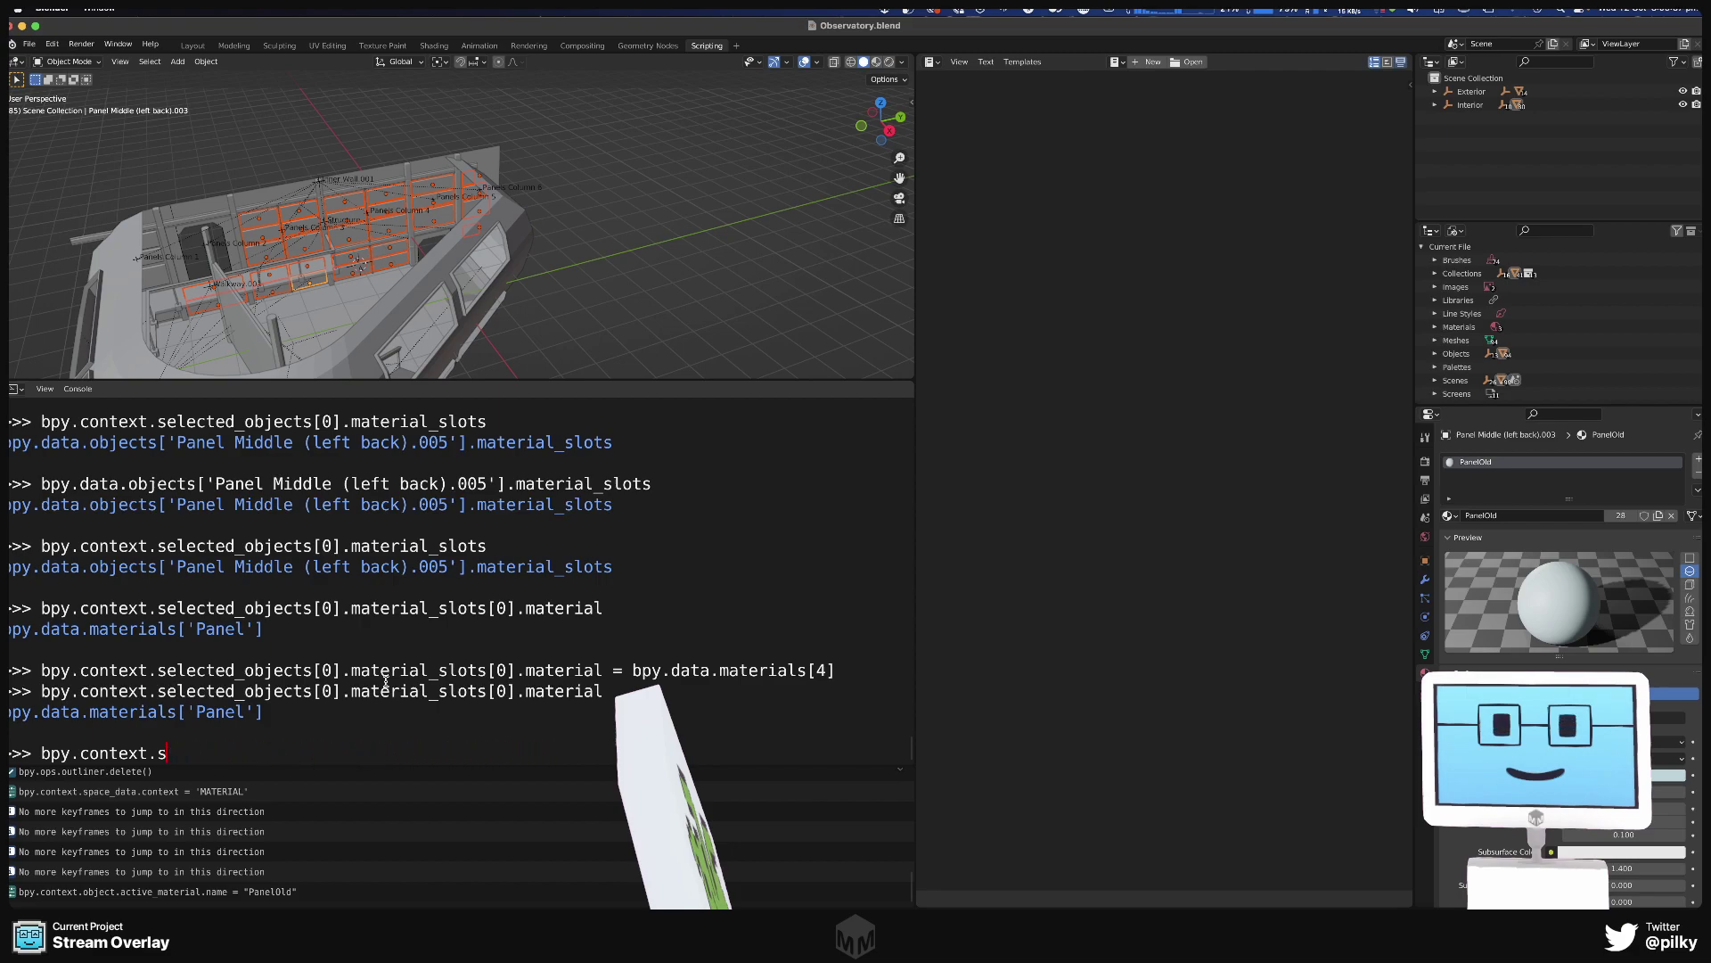
pyautogui.write('active')
pyautogui.hotkey('ctrl', 'space')
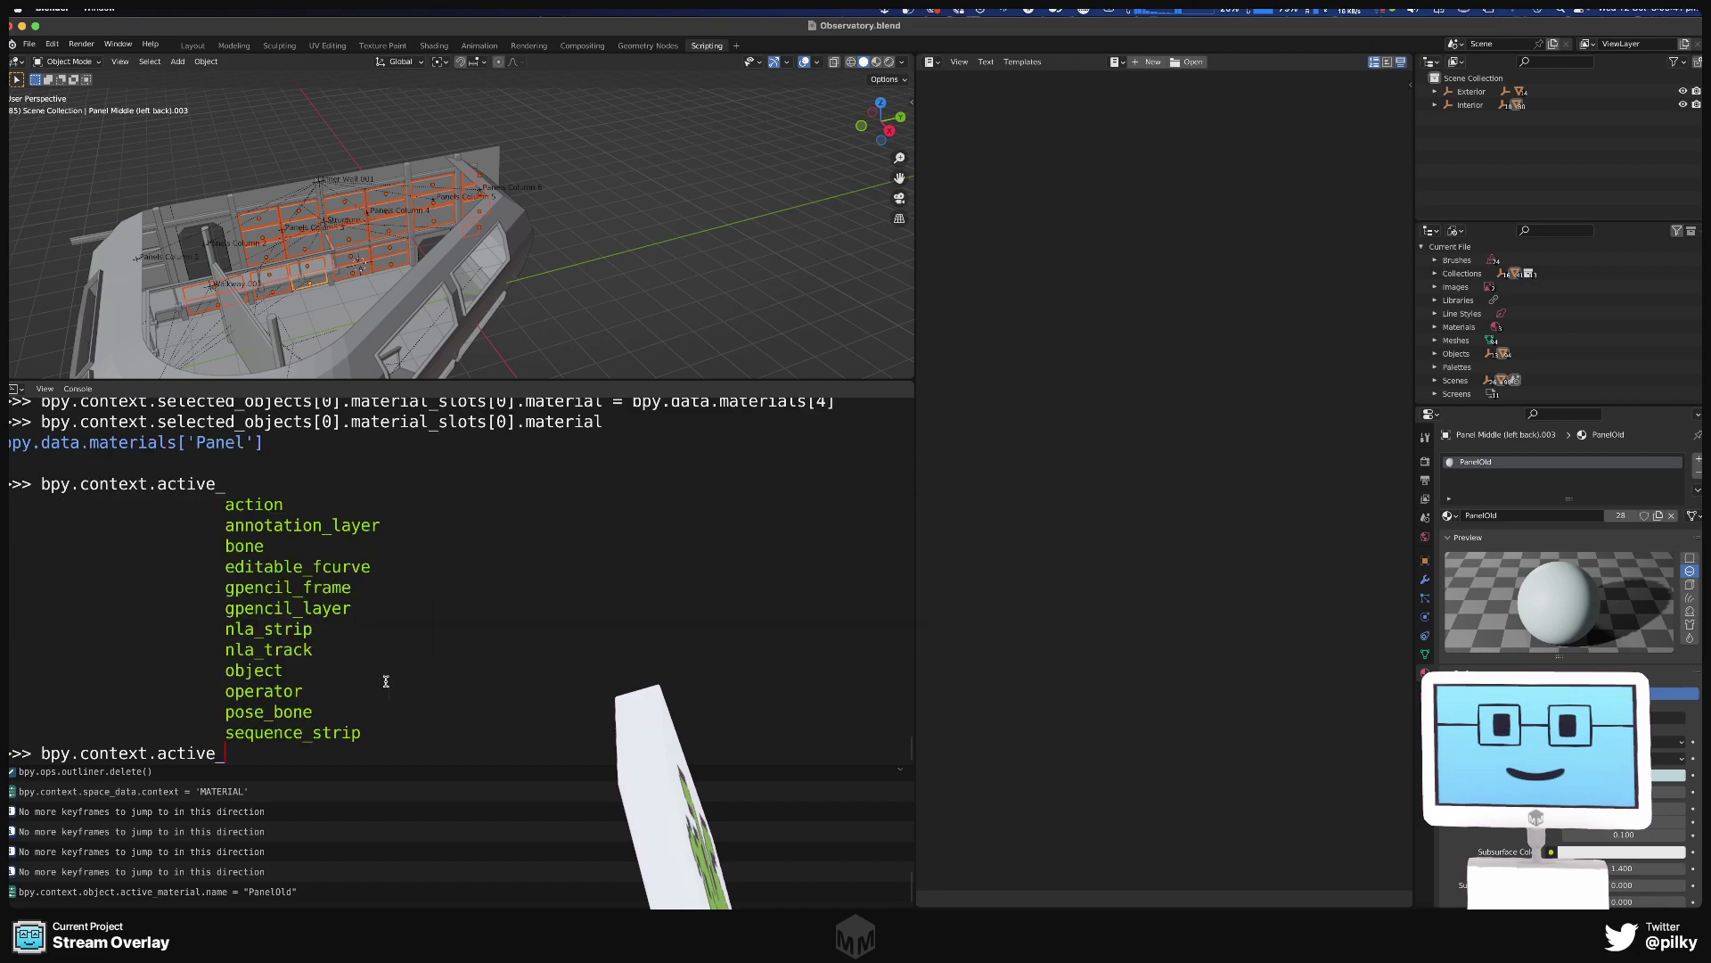
# Set bpy.context.active_object.material_slots[0].material to bpy.data.materials[4].
pyautogui.write('object')
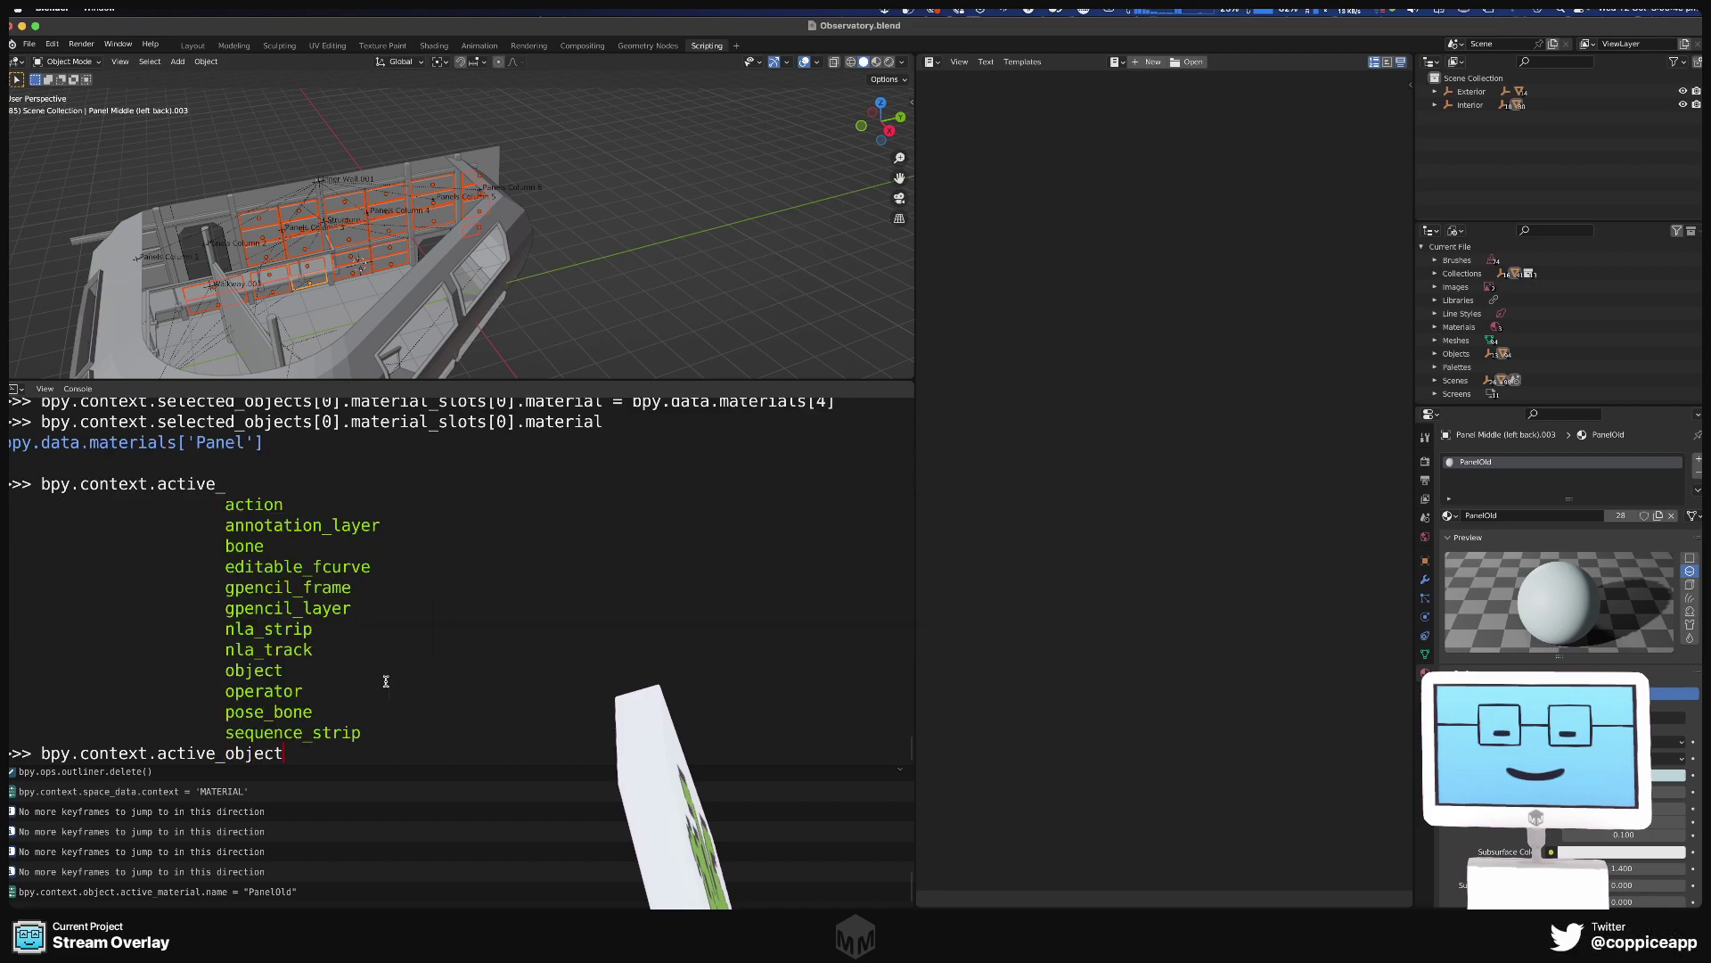
pyautogui.write('.material_slots[0].')
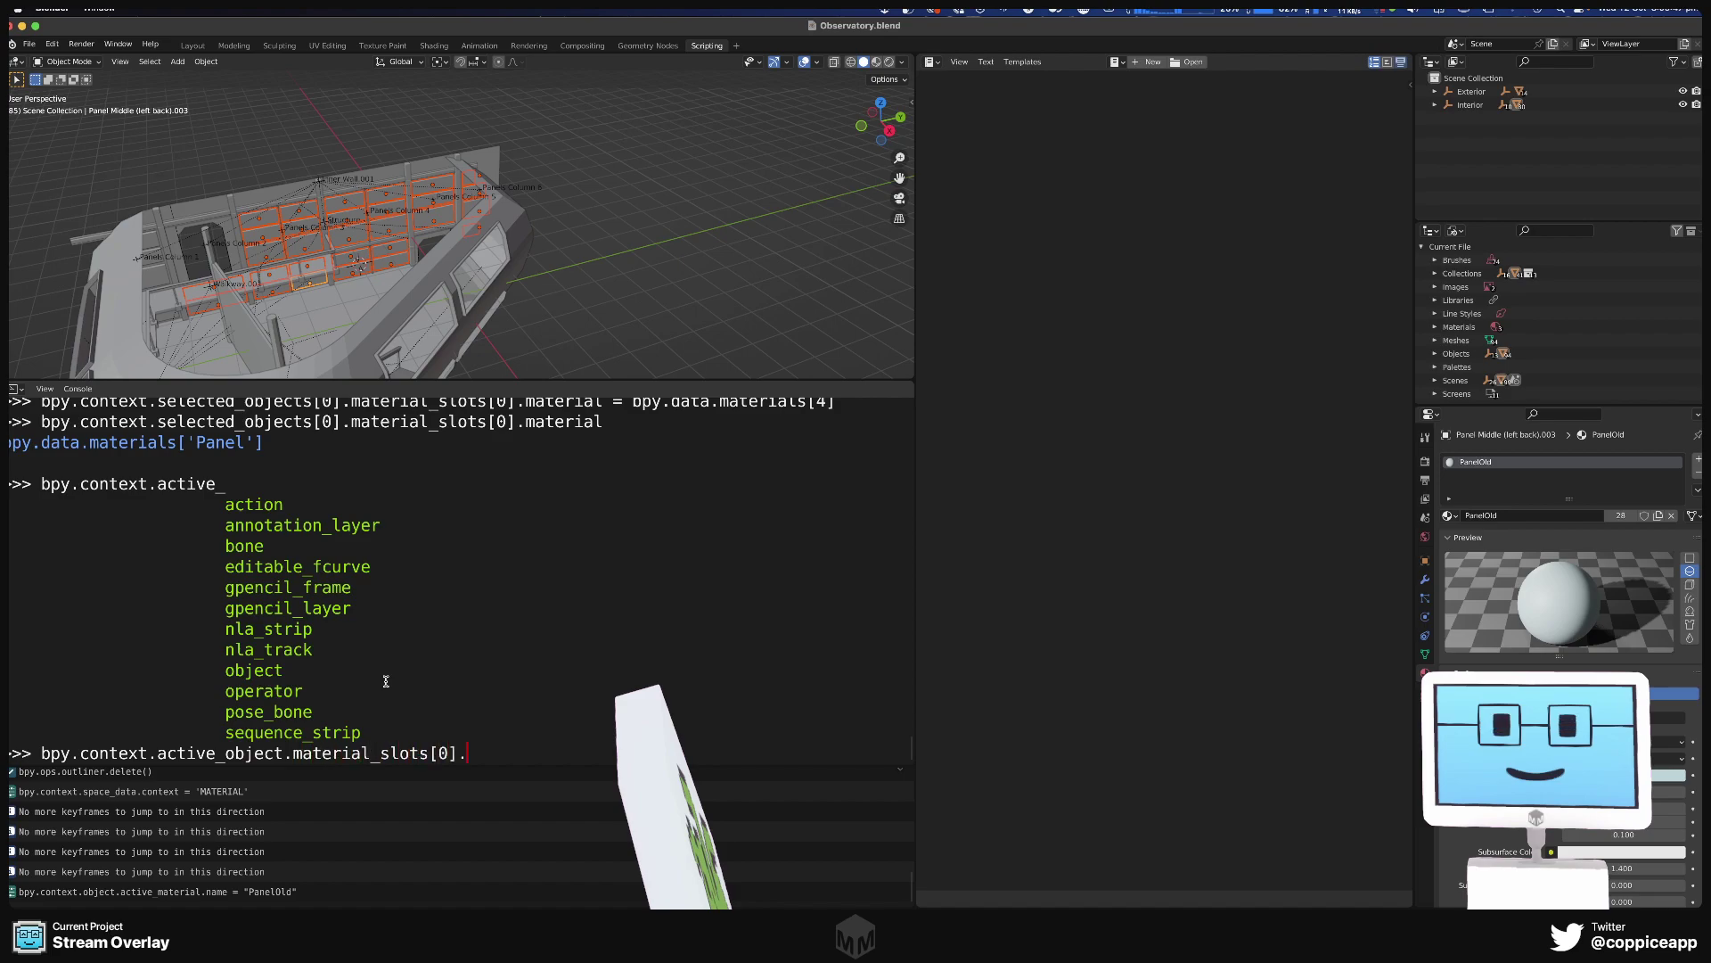
pyautogui.write('material = bpy.data.materials[4]')
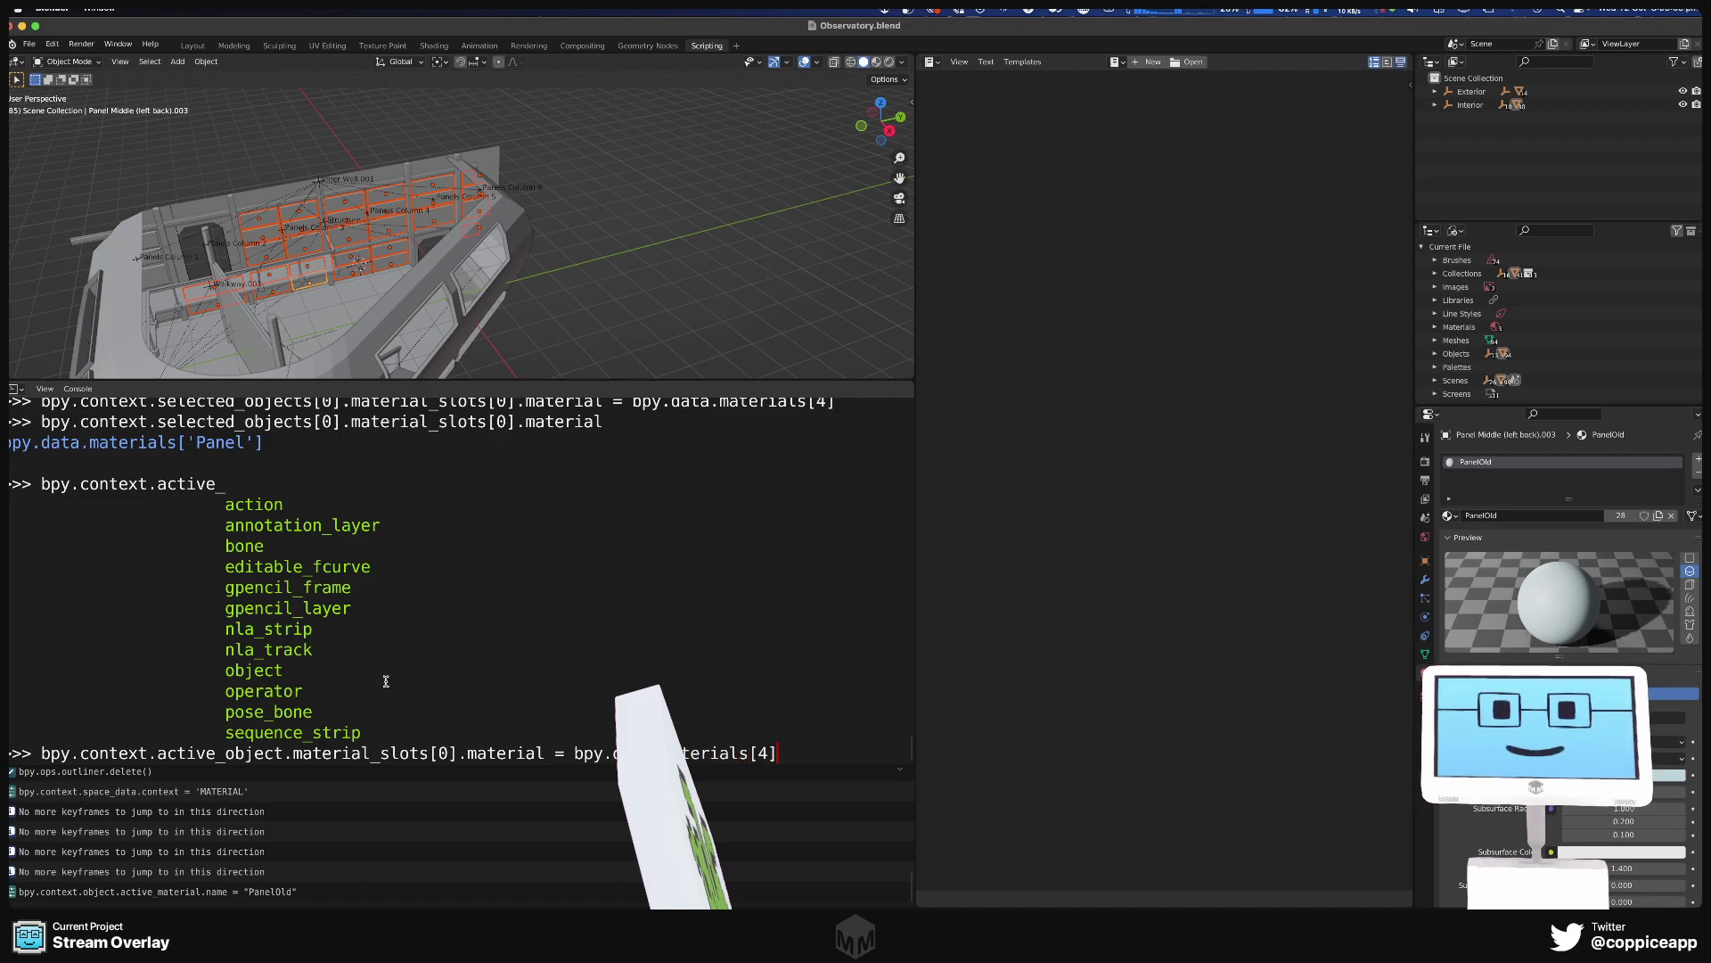
pyautogui.press('Return')
# Cut the recalled slot expression back to bpy.context.selected_objects and turn it into the loop header for x in bpy.context.selected_objects:.
pyautogui.press('Up')
pyautogui.press('Up')
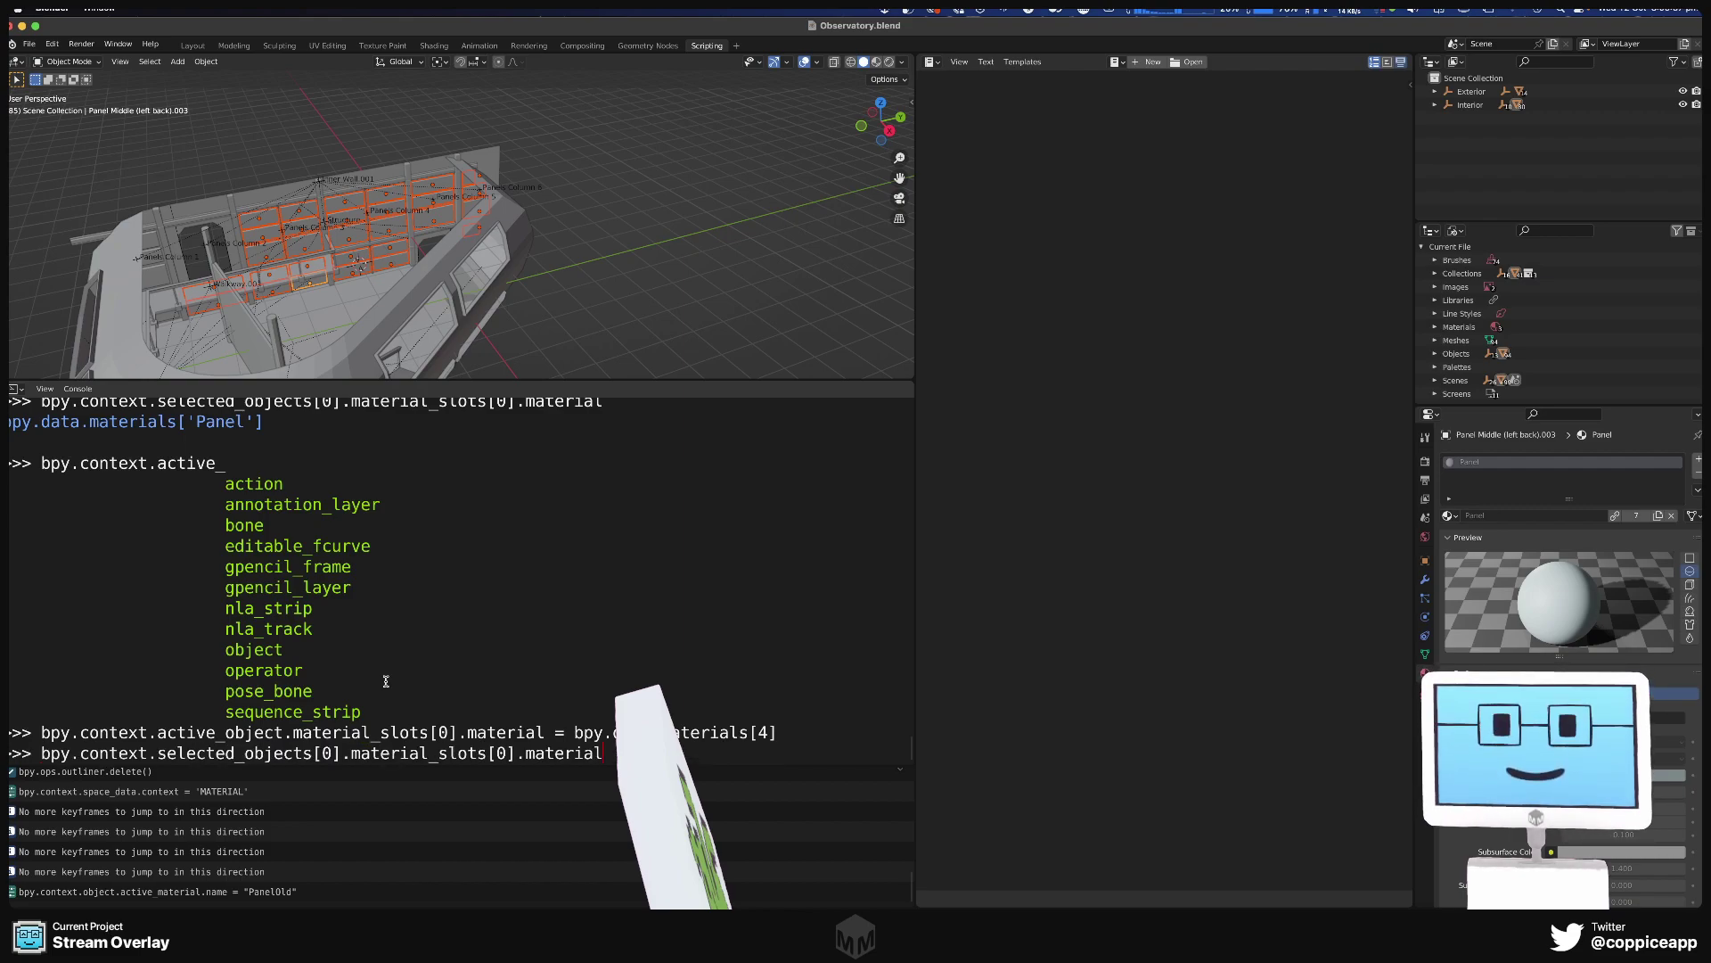
pyautogui.press('BackSpace')
pyautogui.press('BackSpace')
pyautogui.press('BackSpace')
pyautogui.press('BackSpace')
pyautogui.press('BackSpace')
pyautogui.press('BackSpace')
pyautogui.press('BackSpace')
pyautogui.press('BackSpace')
pyautogui.press('BackSpace')
pyautogui.press('BackSpace')
pyautogui.press('BackSpace')
pyautogui.press('BackSpace')
pyautogui.press('BackSpace')
pyautogui.press('BackSpace')
pyautogui.press('BackSpace')
pyautogui.press('BackSpace')
pyautogui.press('BackSpace')
pyautogui.press('BackSpace')
pyautogui.press('BackSpace')
pyautogui.press('BackSpace')
pyautogui.press('BackSpace')
pyautogui.press('BackSpace')
pyautogui.press('BackSpace')
pyautogui.press('BackSpace')
pyautogui.press('BackSpace')
pyautogui.press('BackSpace')
pyautogui.press('BackSpace')
pyautogui.press('BackSpace')
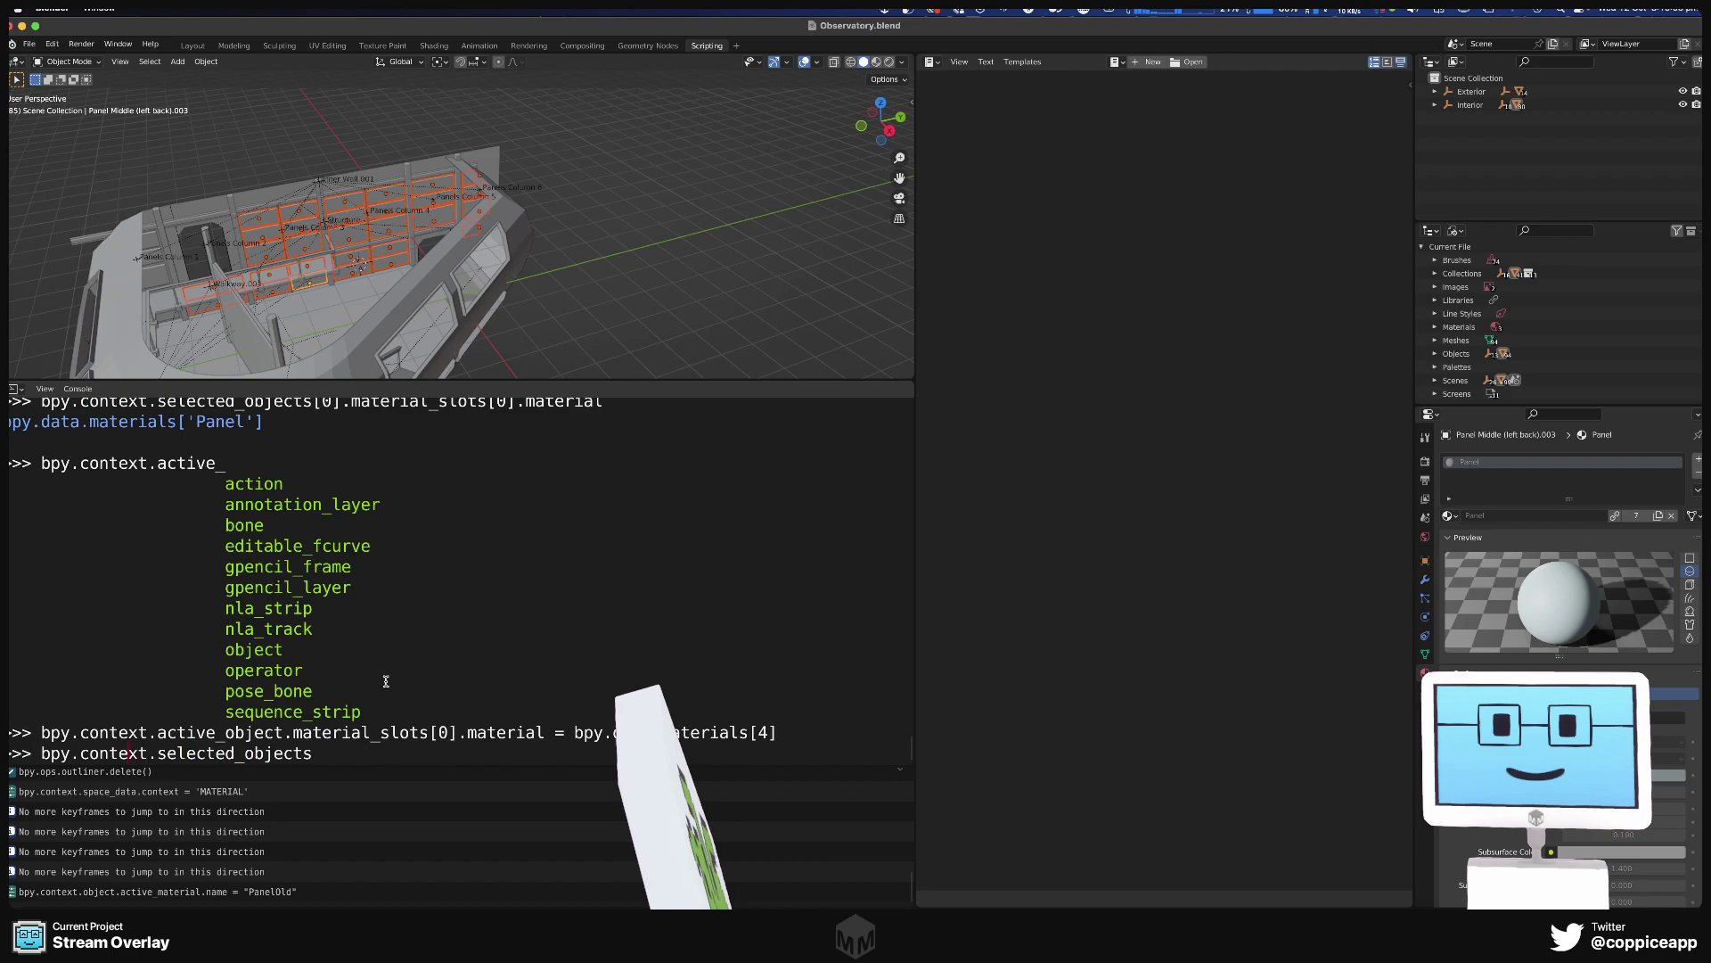
pyautogui.write('for x in')
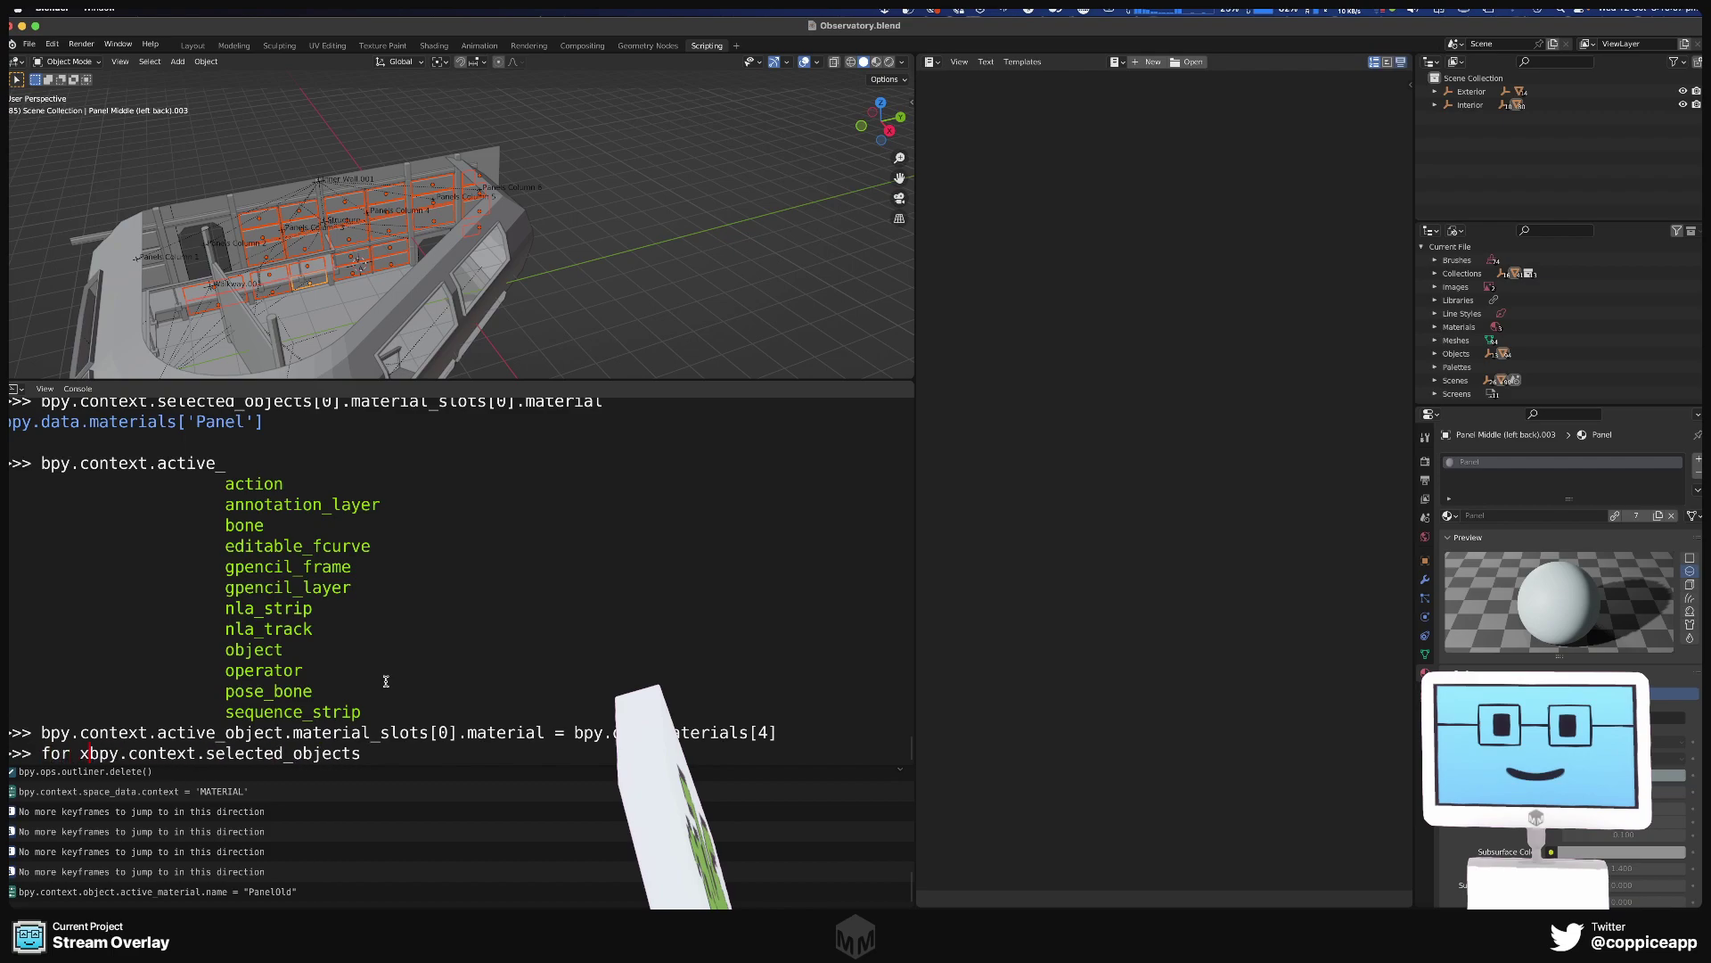
pyautogui.press('Right')
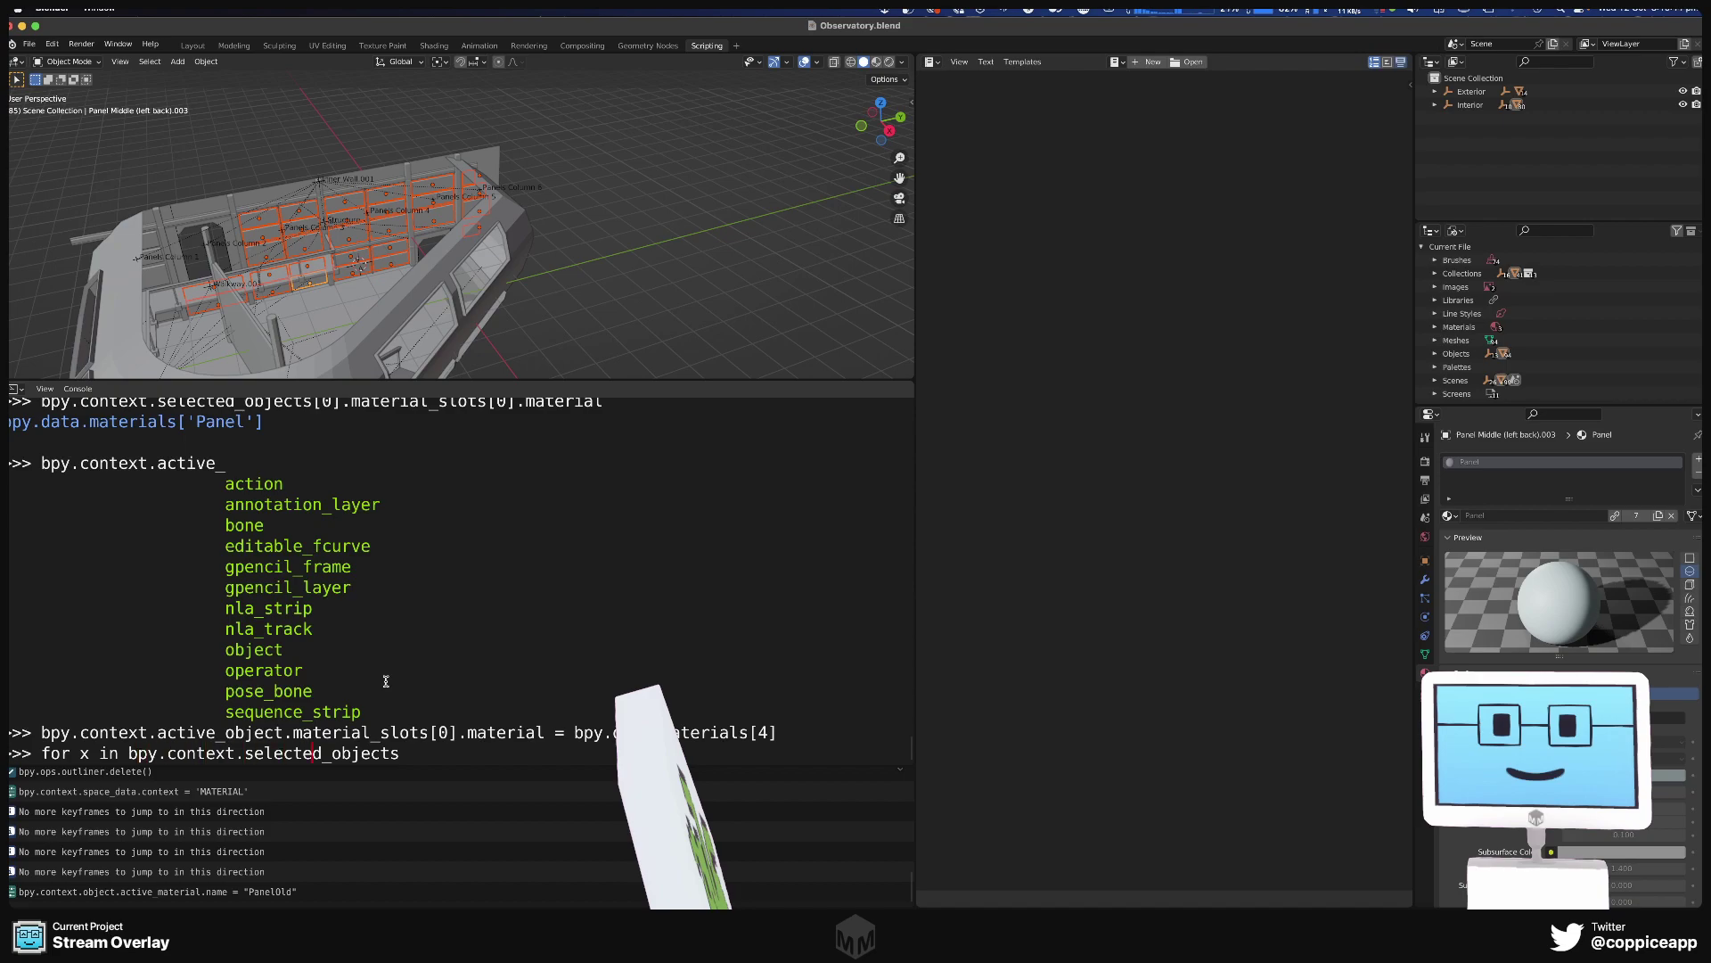
pyautogui.write(':')
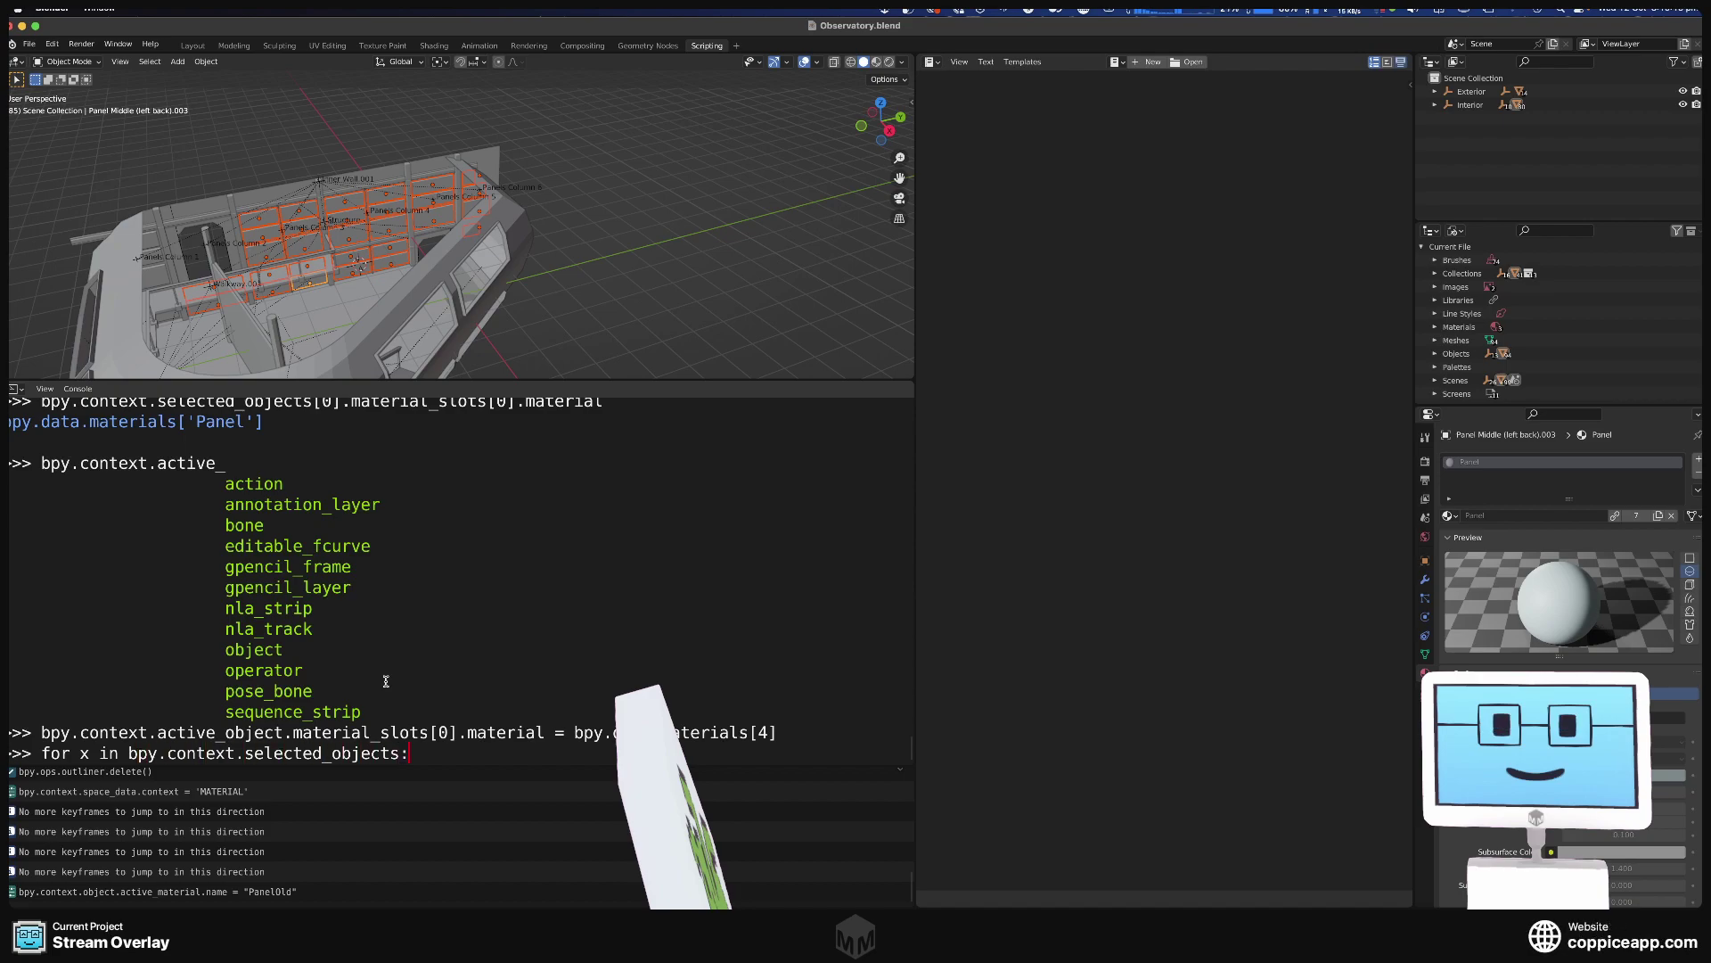
# Add the loop body x.material_slots[0].material = bpy.data.materials[4] and run the loop on the selected panels.
pyautogui.press('Return')
pyautogui.write('x')
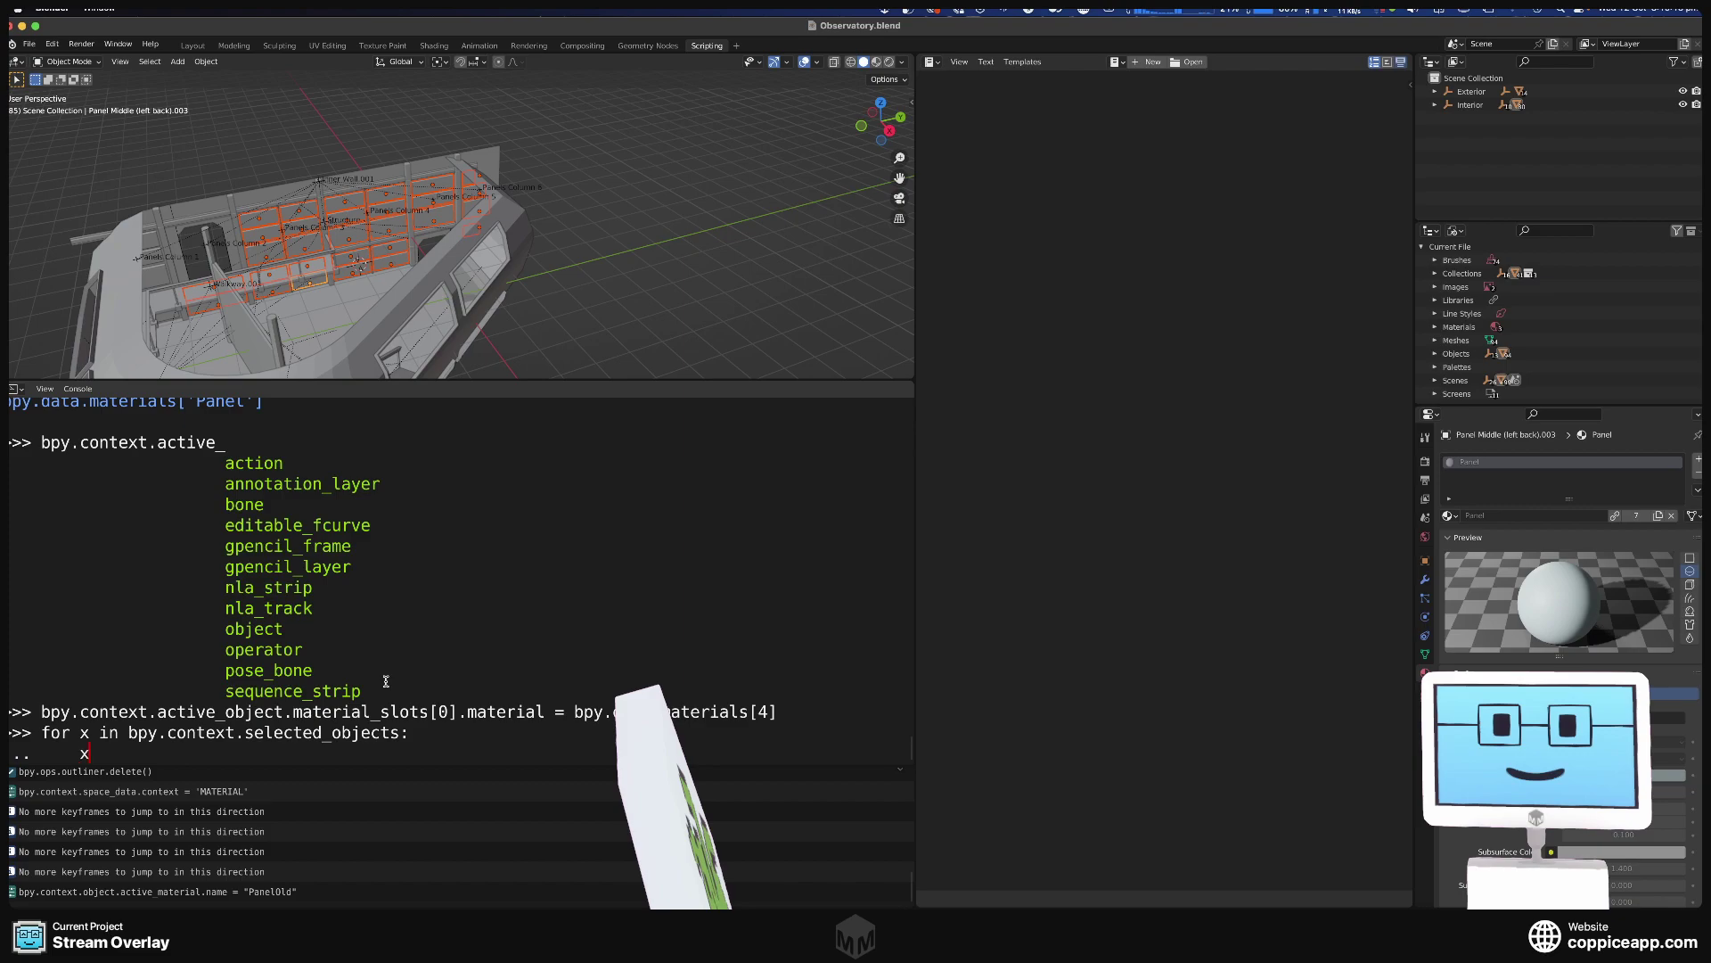
pyautogui.write('.material_slots[0].material')
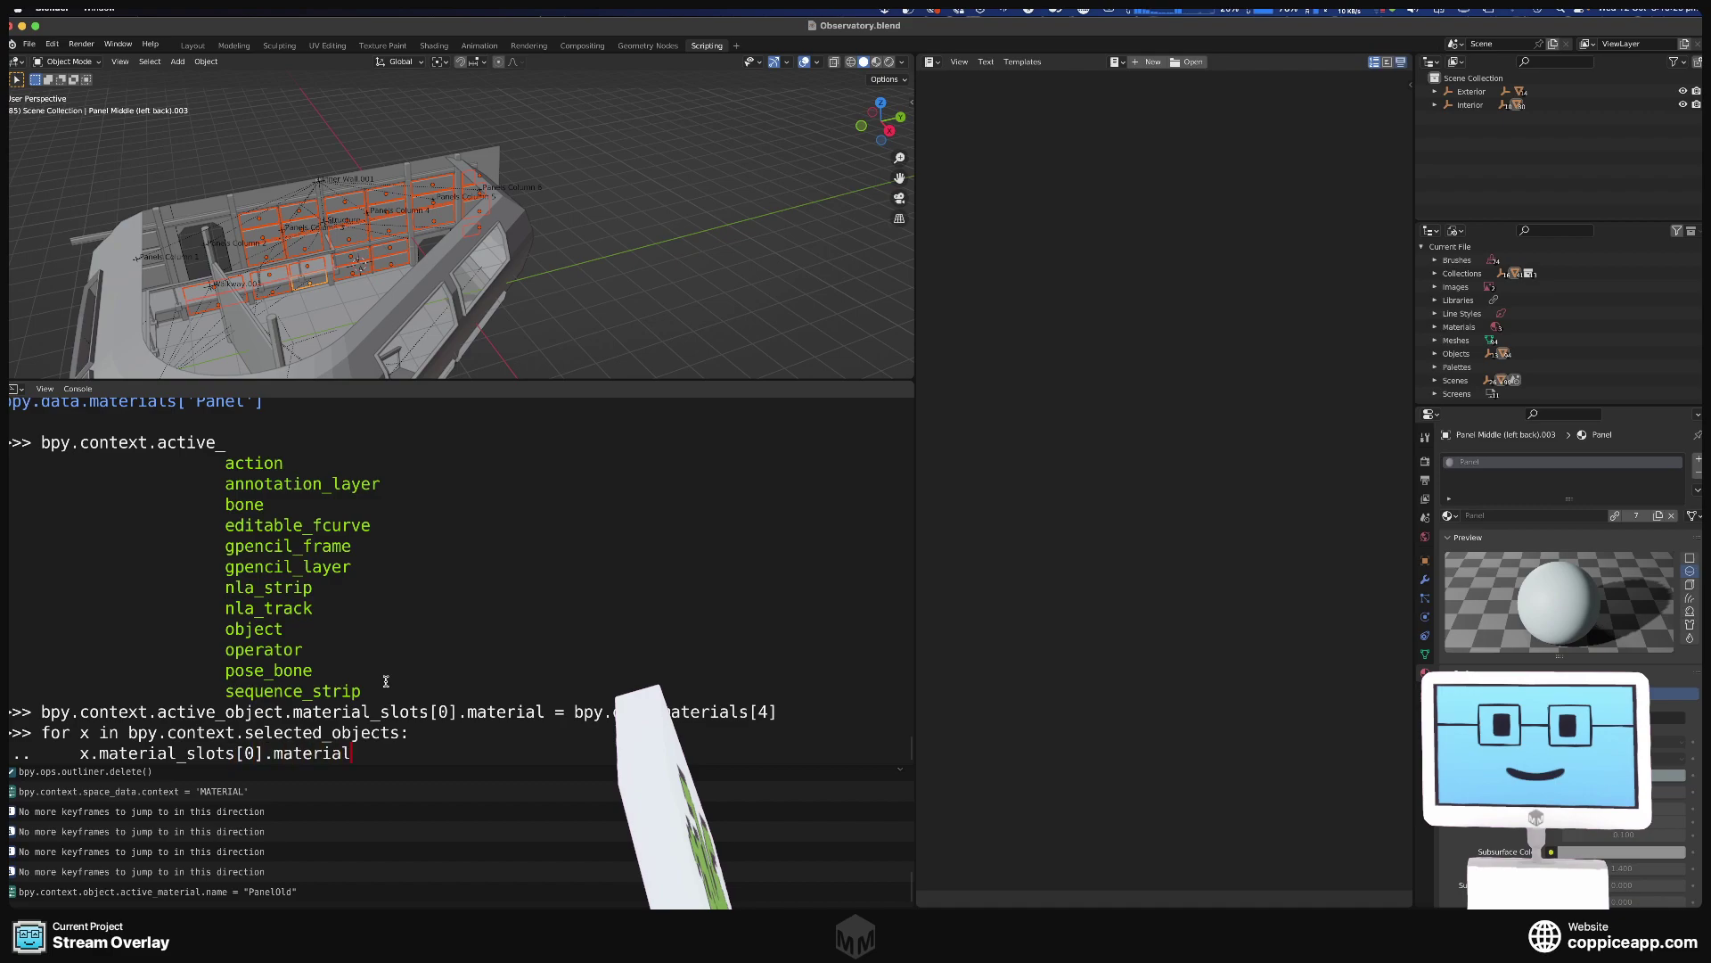
pyautogui.write(' = bpy.data.materials[4]')
pyautogui.press('Return')
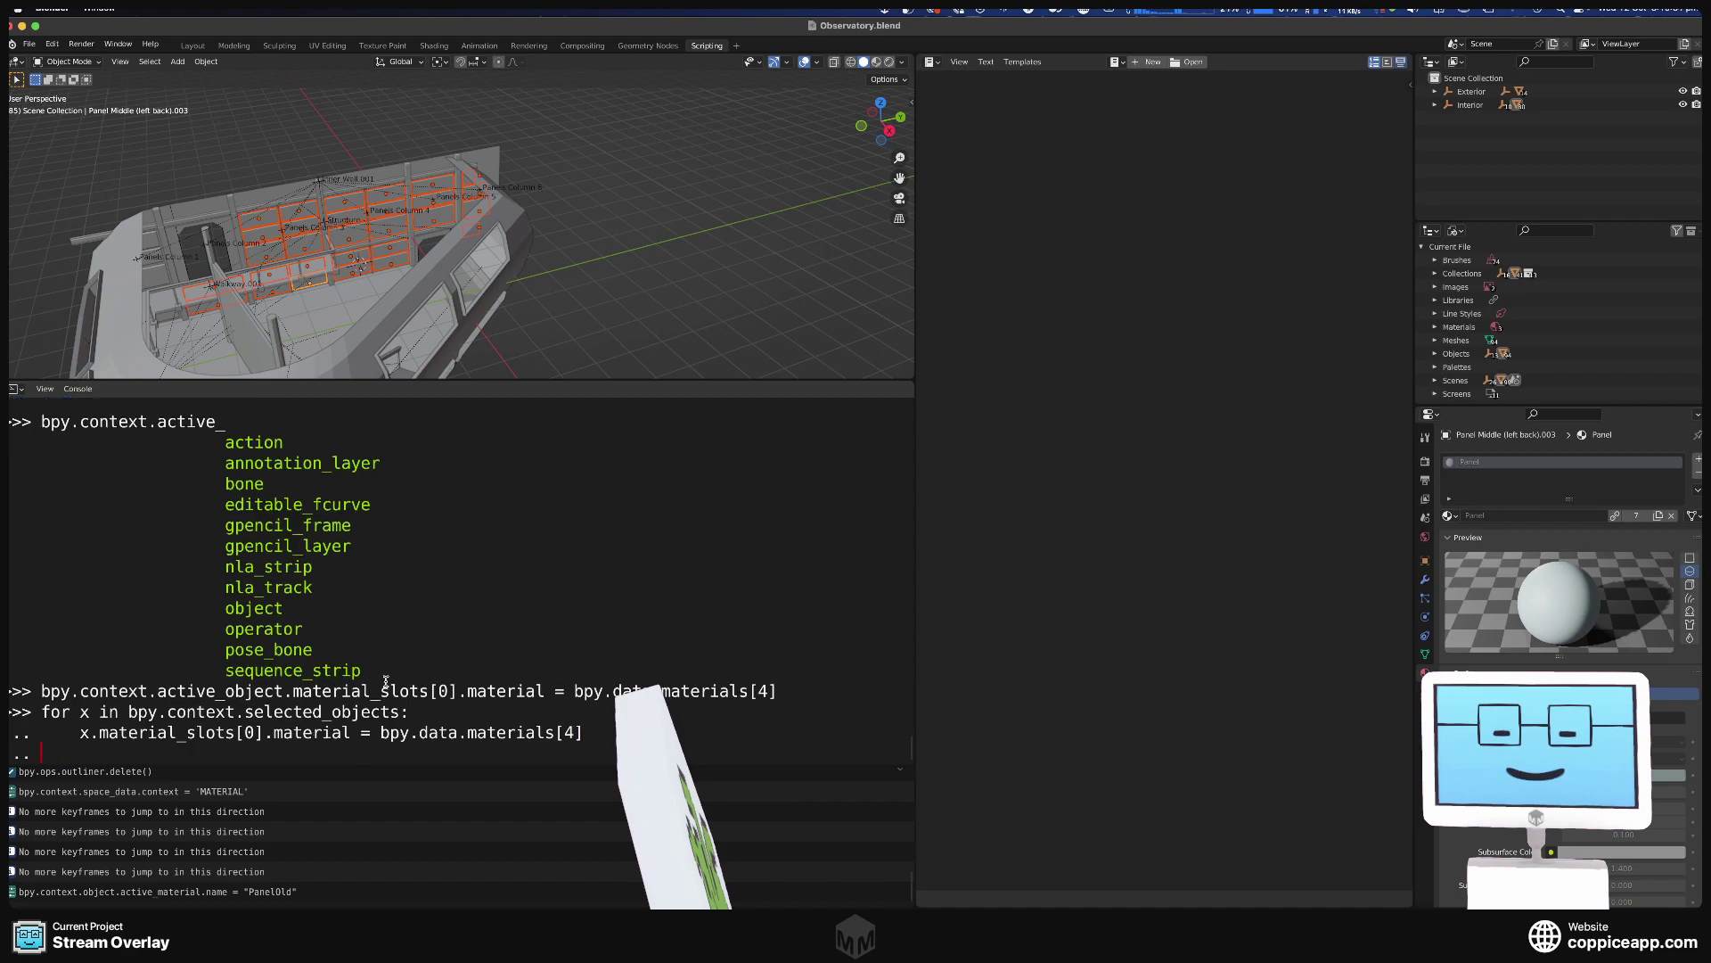
pyautogui.press('Return')
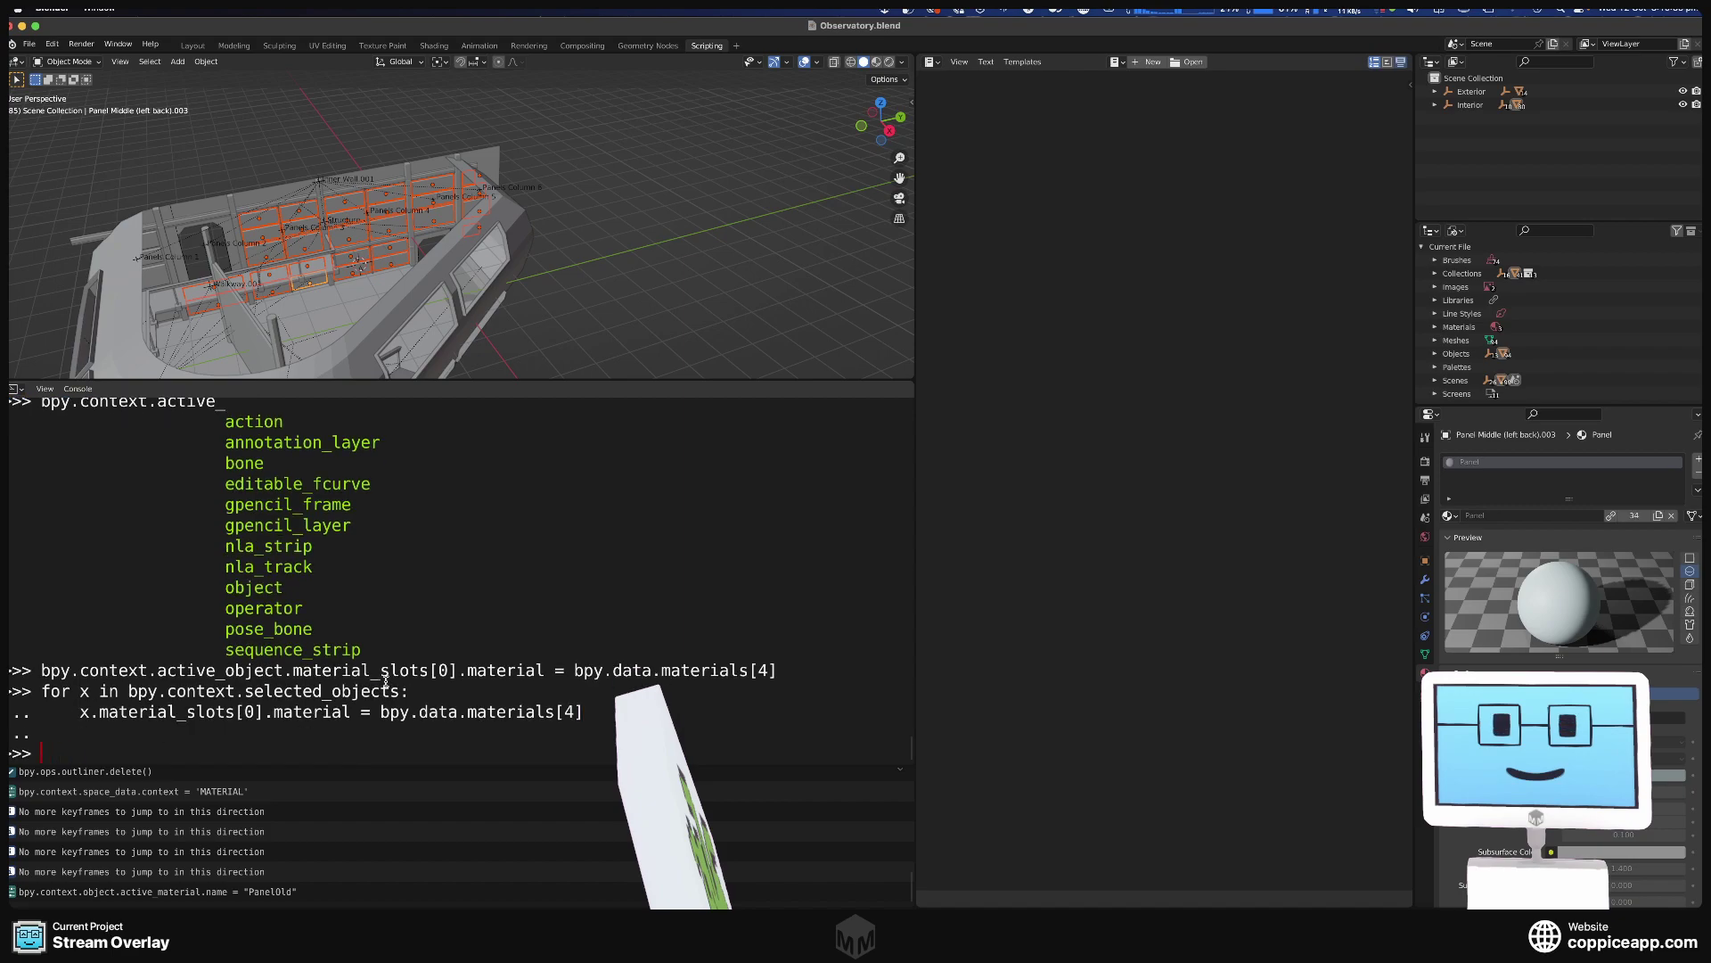
# Select a top and a middle back wall panel in turn to check which material each one uses.
pyautogui.click(349, 239)
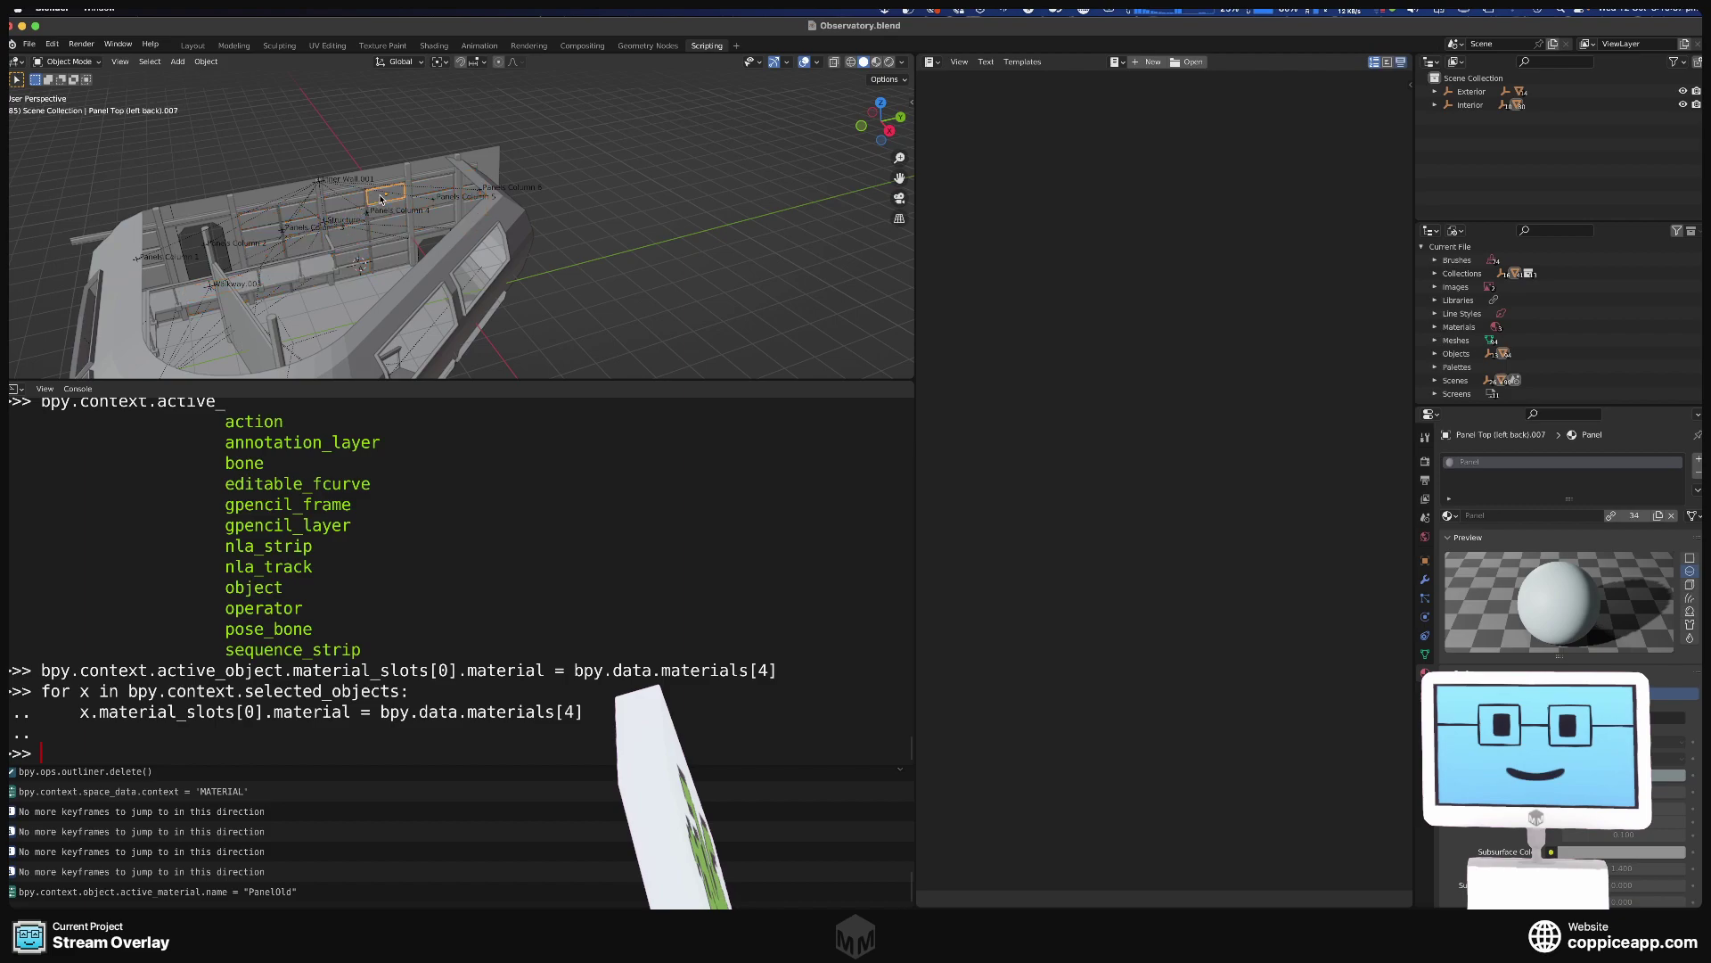
pyautogui.click(387, 211)
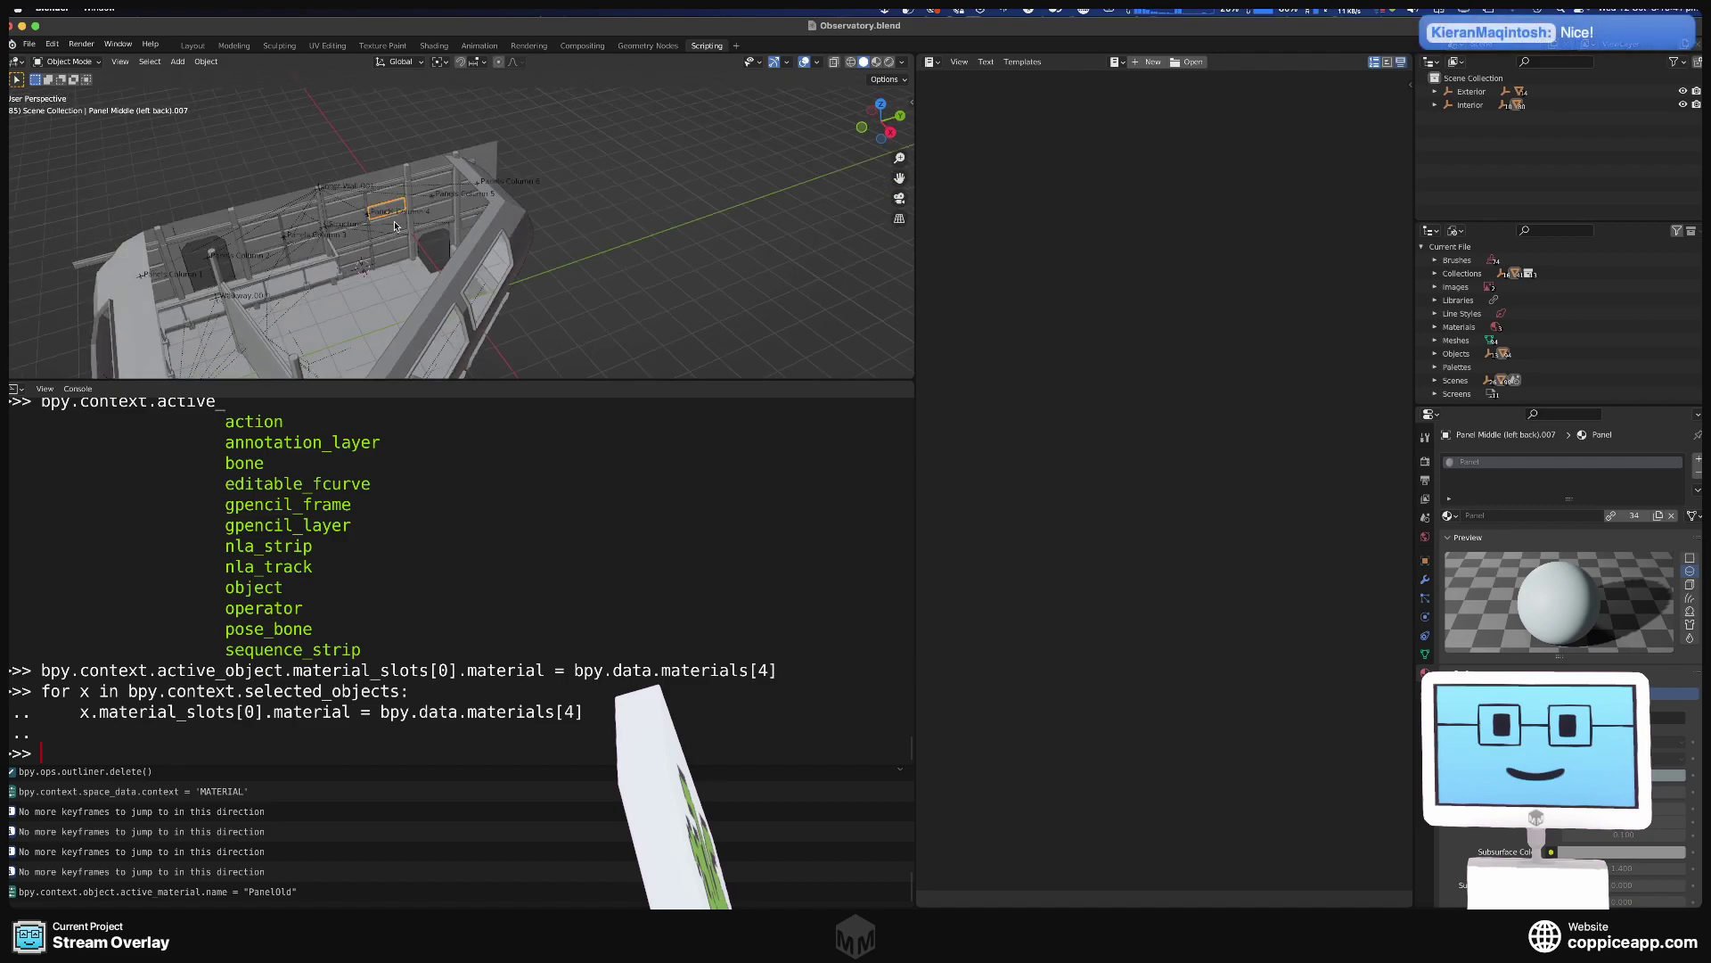
pyautogui.moveTo(387, 211); pyautogui.dragTo(615, 254, button='middle')
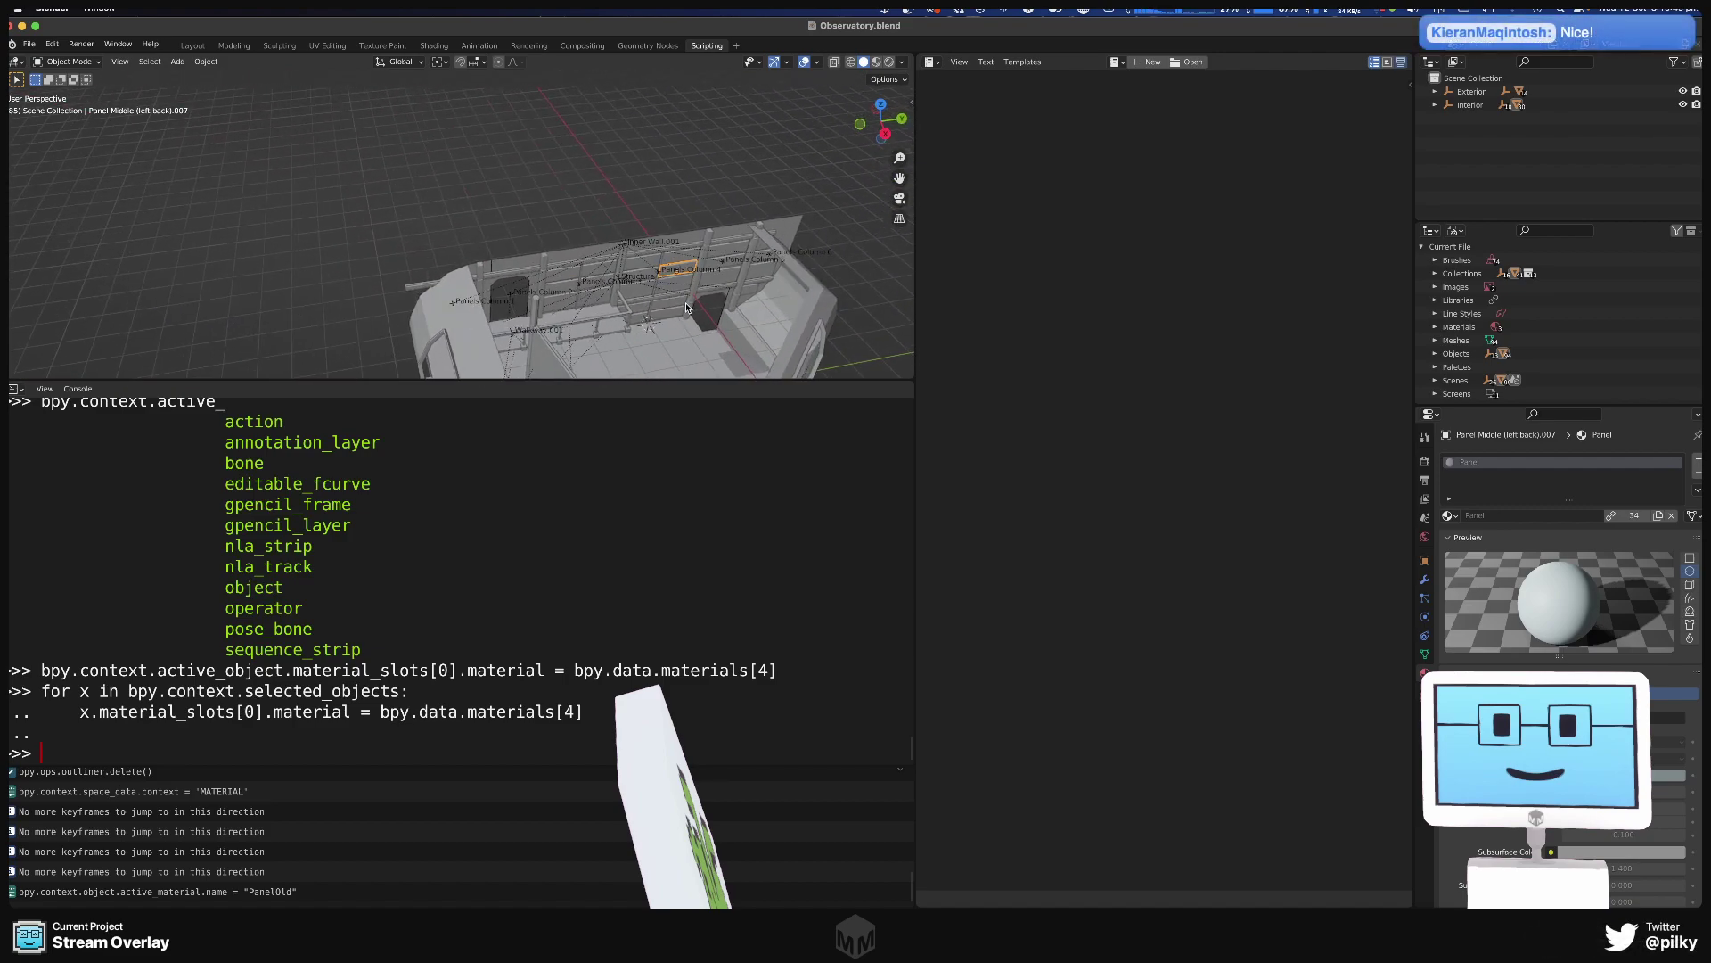
# Select Walkway Support.013 and the neighbouring walkway support beneath the railing beside the back wall.
pyautogui.moveTo(684, 303); pyautogui.dragTo(602, 295, button='middle')
pyautogui.scroll(5, 599, 299)
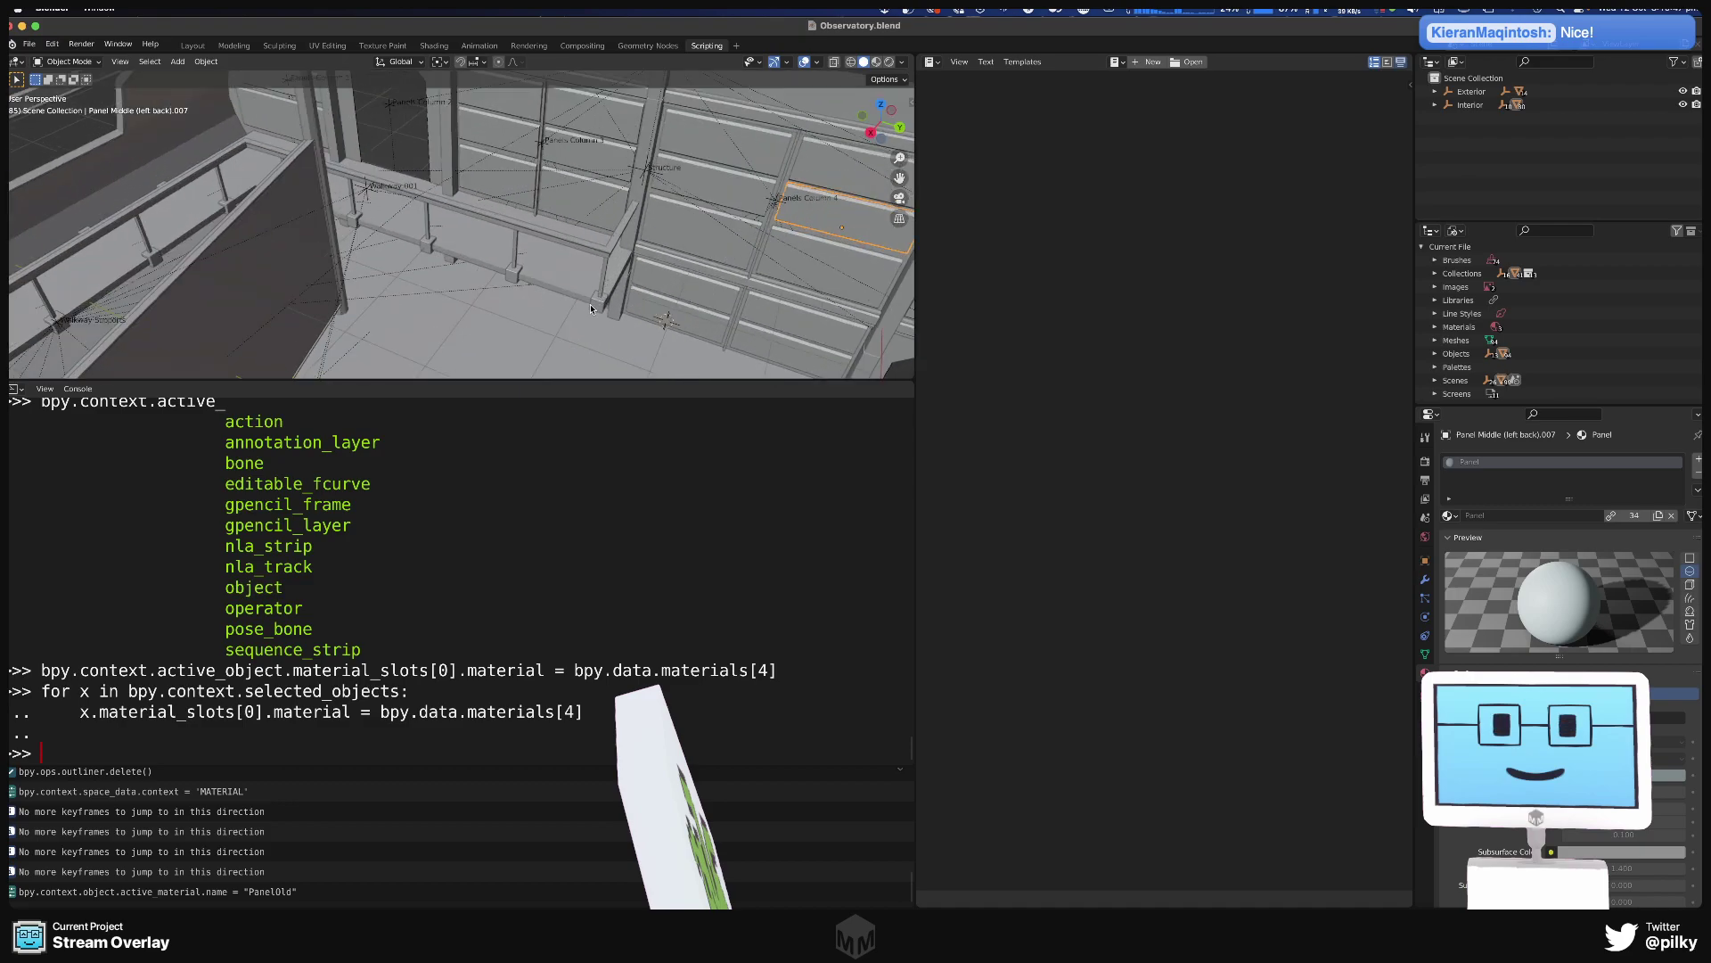
pyautogui.click(595, 305)
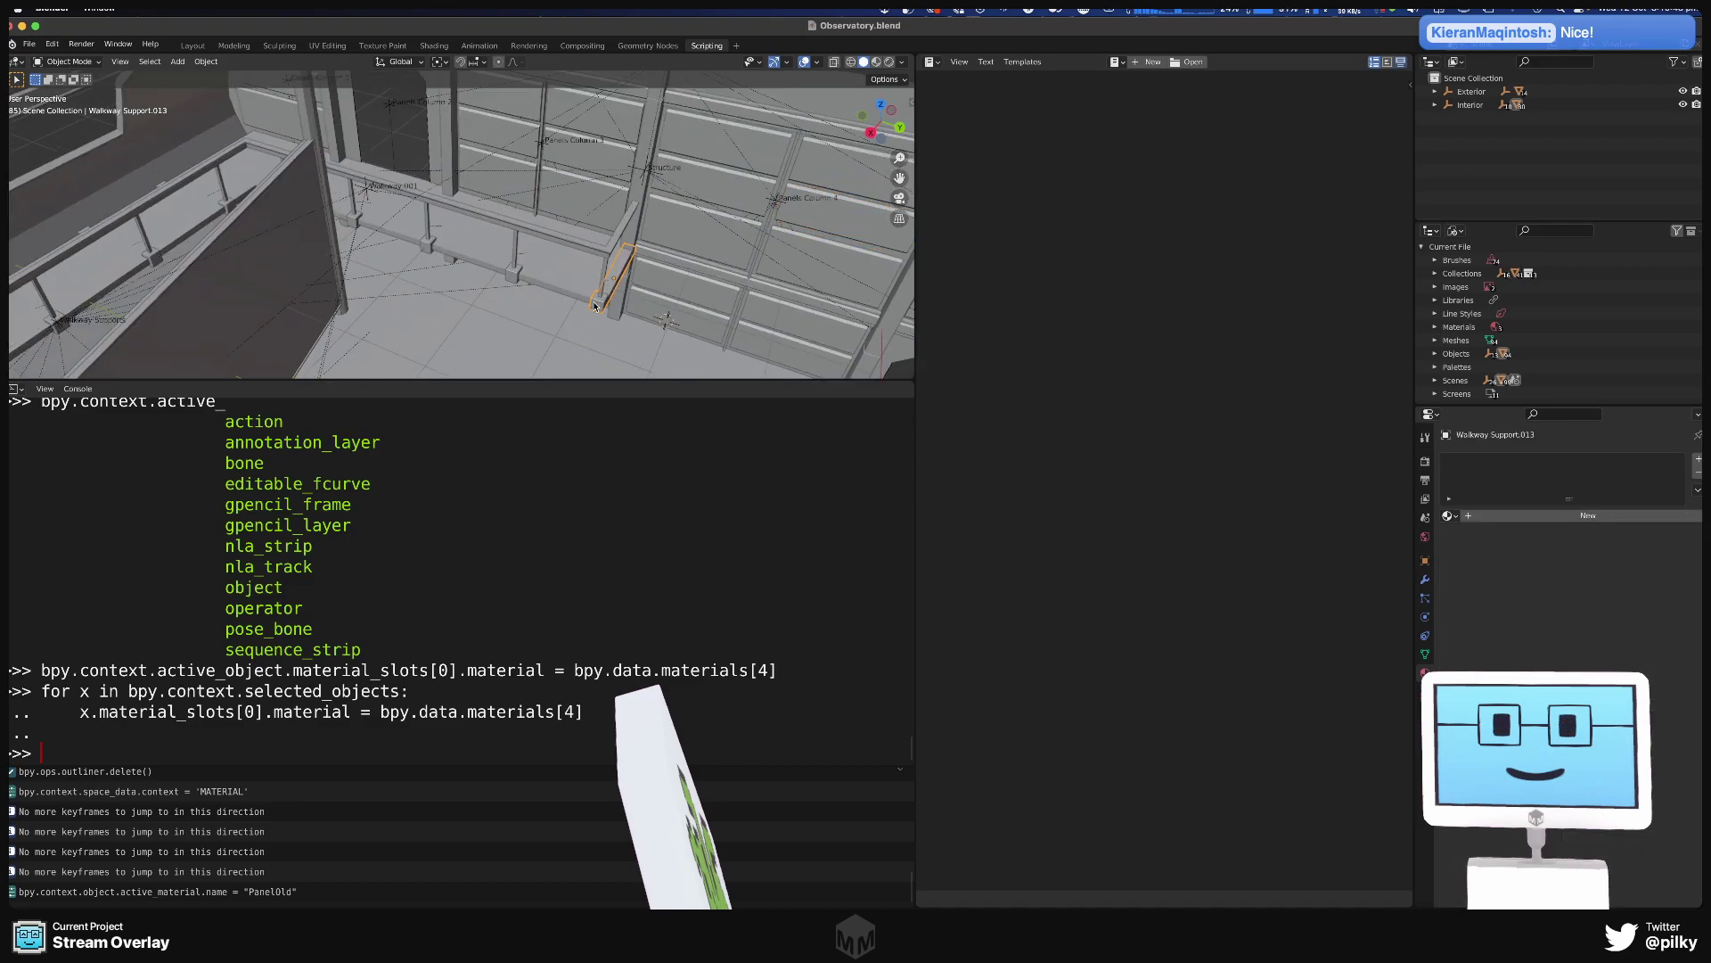
pyautogui.click(513, 263)
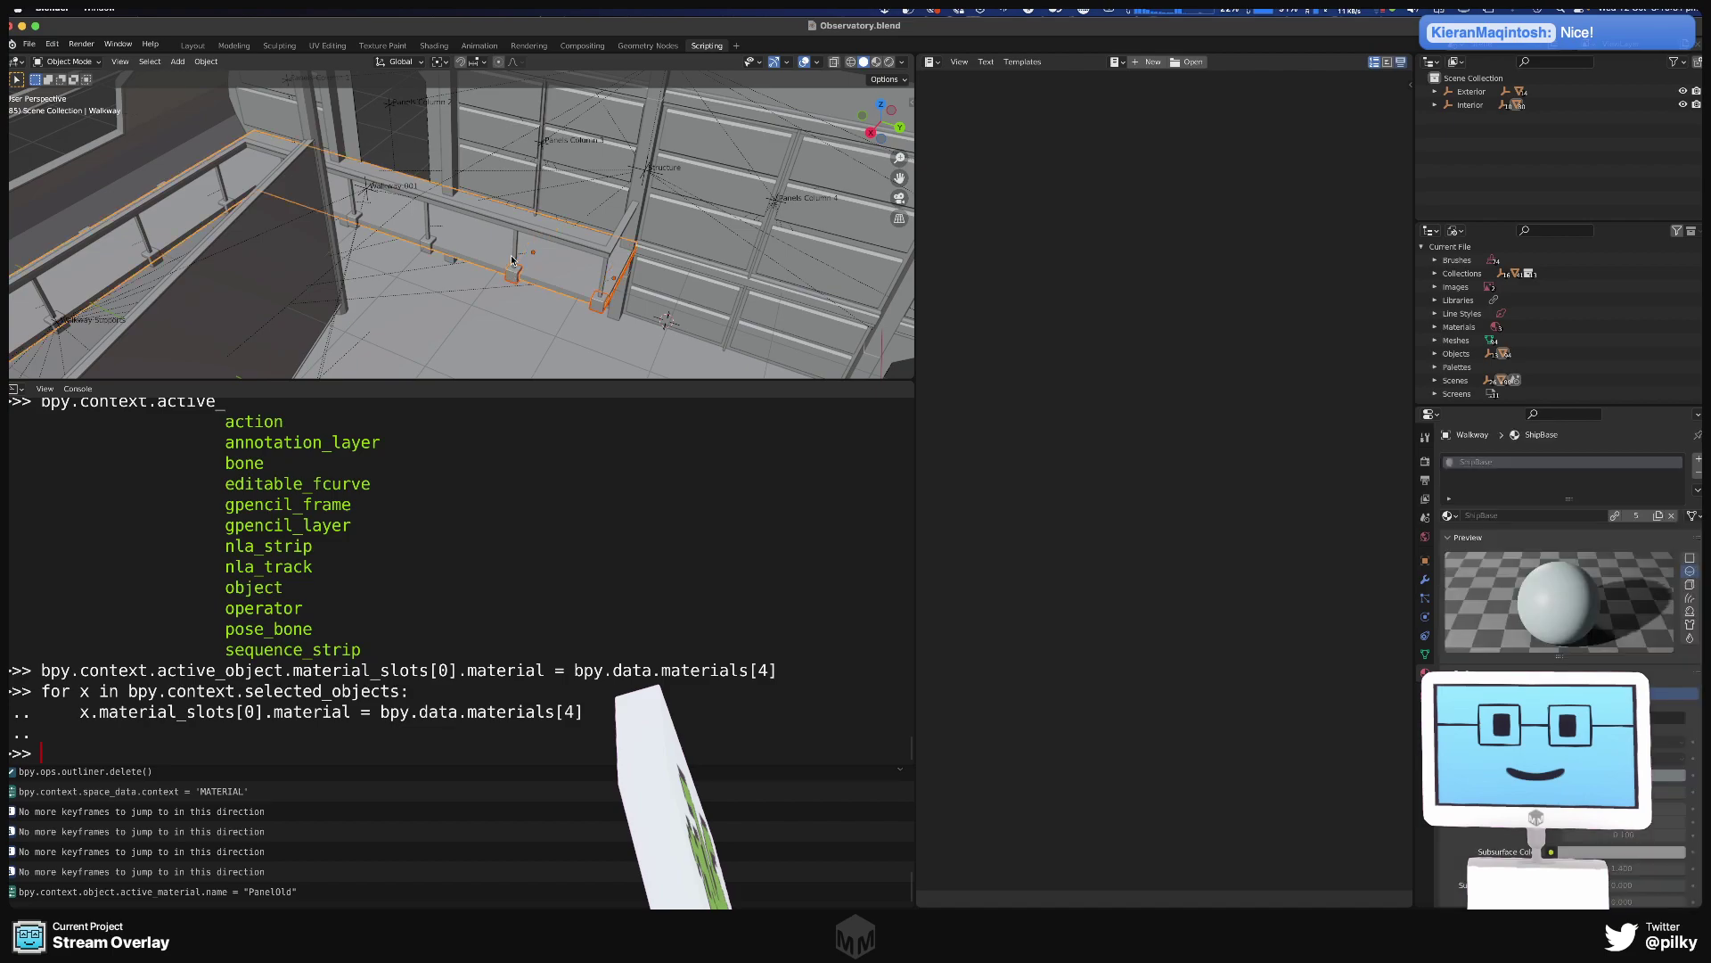
pyautogui.click(516, 278)
pyautogui.keyDown('shift'); pyautogui.click(597, 304); pyautogui.keyUp('shift')
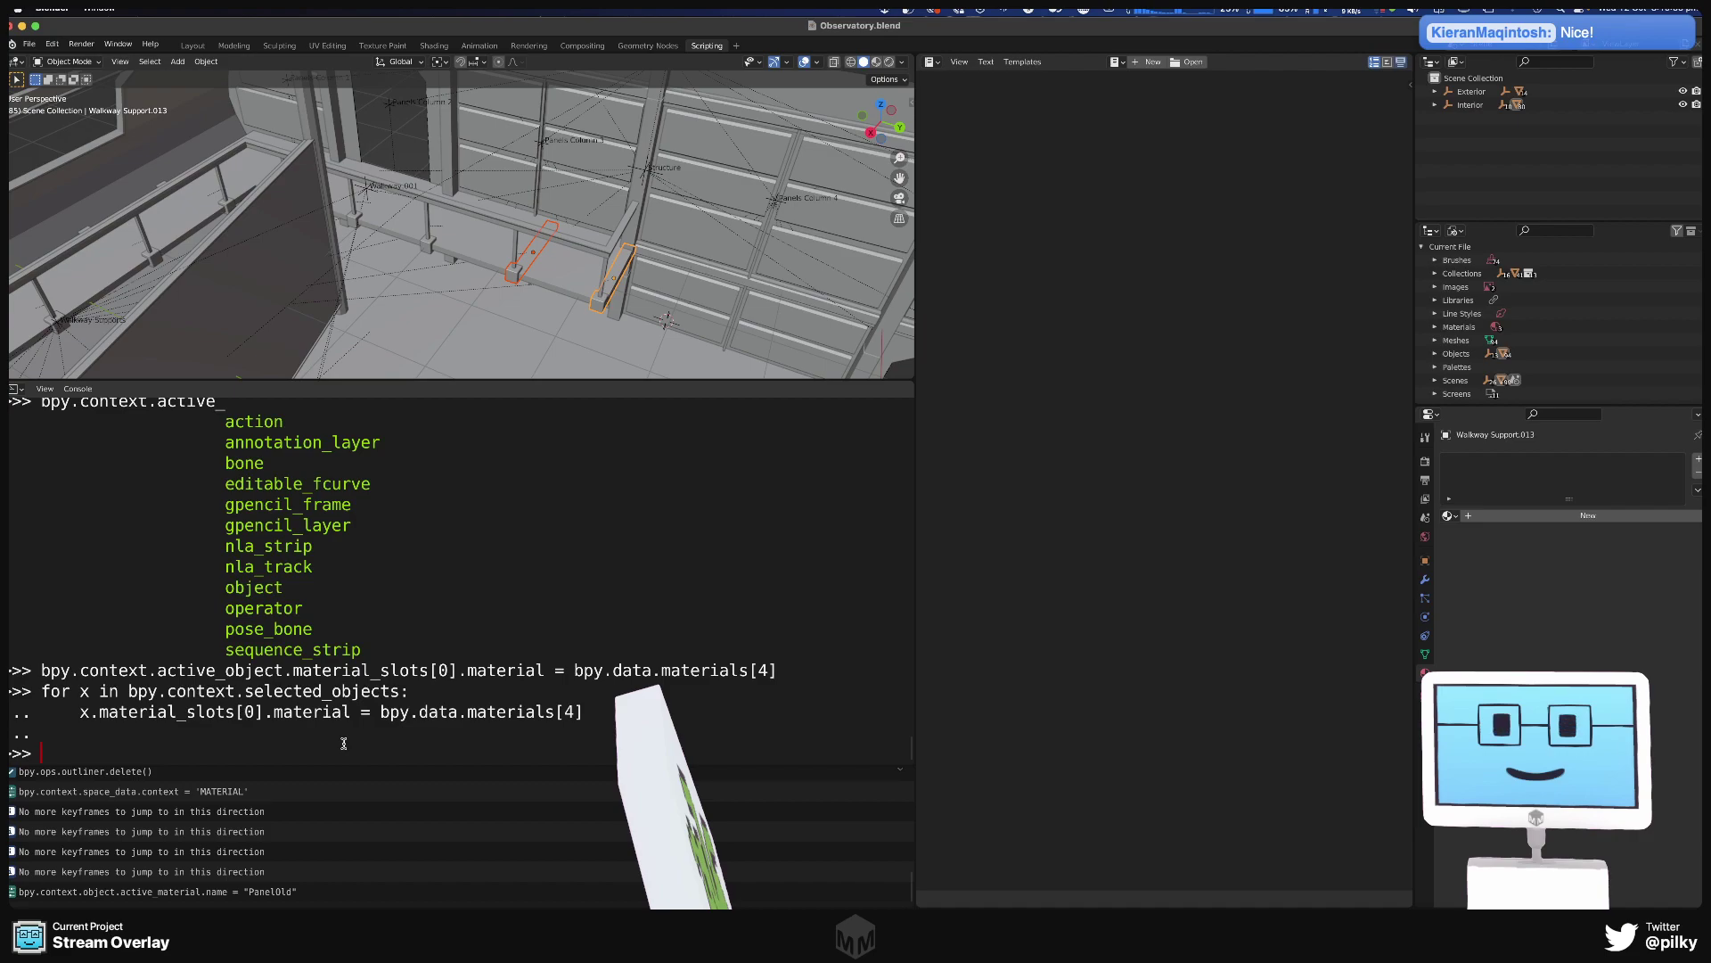
# Evaluate bpy.data.materials[5] and bpy.data.materials[6] in the console to identify these materials.
pyautogui.write('bpy.data.materials[5]')
pyautogui.press('Return')
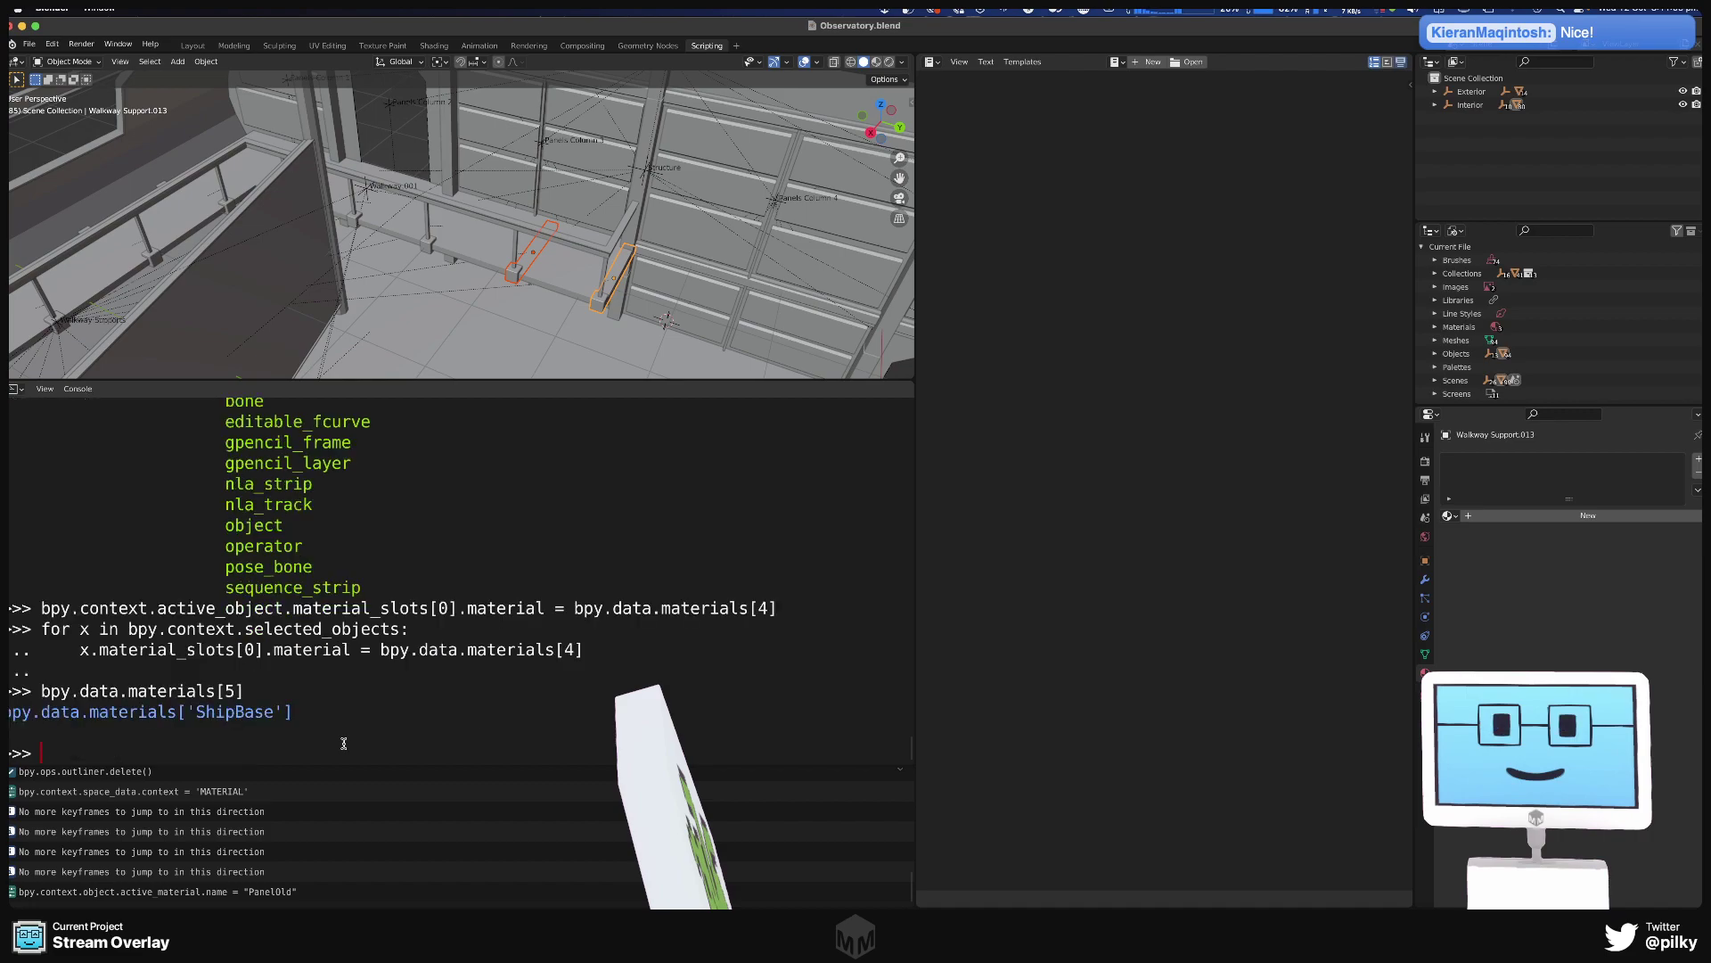
pyautogui.press('Up')
pyautogui.press('BackSpace')
pyautogui.write('6')
pyautogui.press('Return')
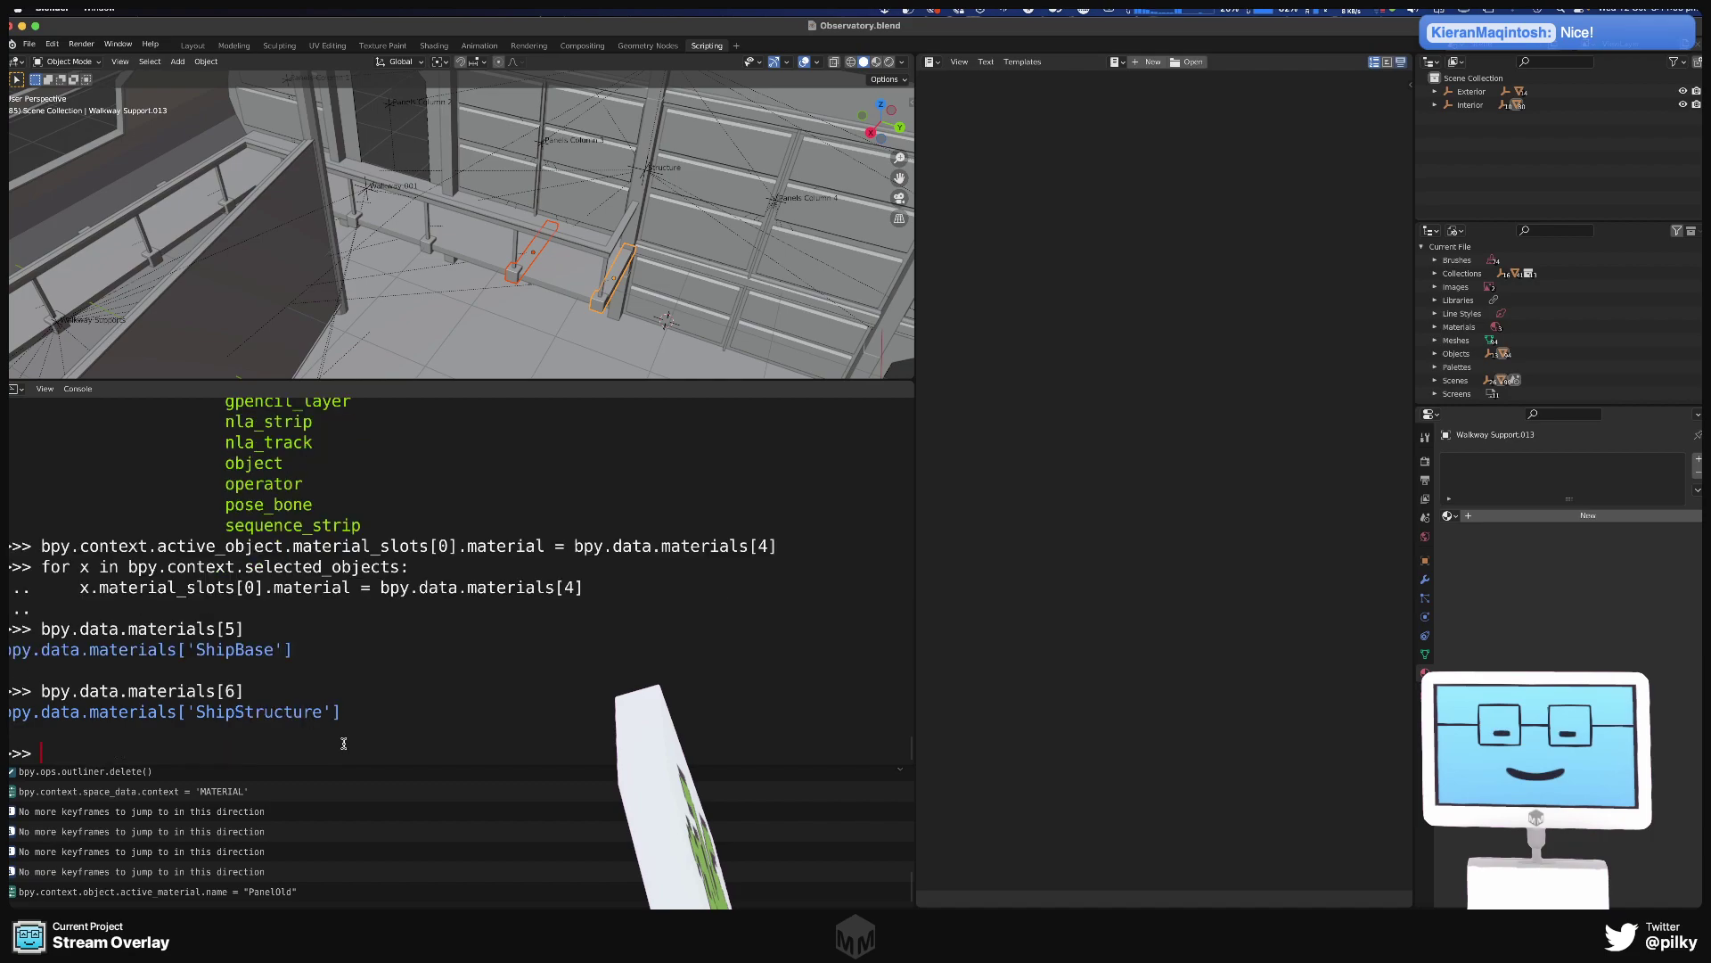
# Add the next two walkway supports and their railing posts to the selection.
pyautogui.keyDown('shift'); pyautogui.click(424, 246); pyautogui.keyUp('shift')
pyautogui.keyDown('shift'); pyautogui.click(353, 221); pyautogui.keyUp('shift')
pyautogui.keyDown('shift'); pyautogui.click(426, 224); pyautogui.keyUp('shift')
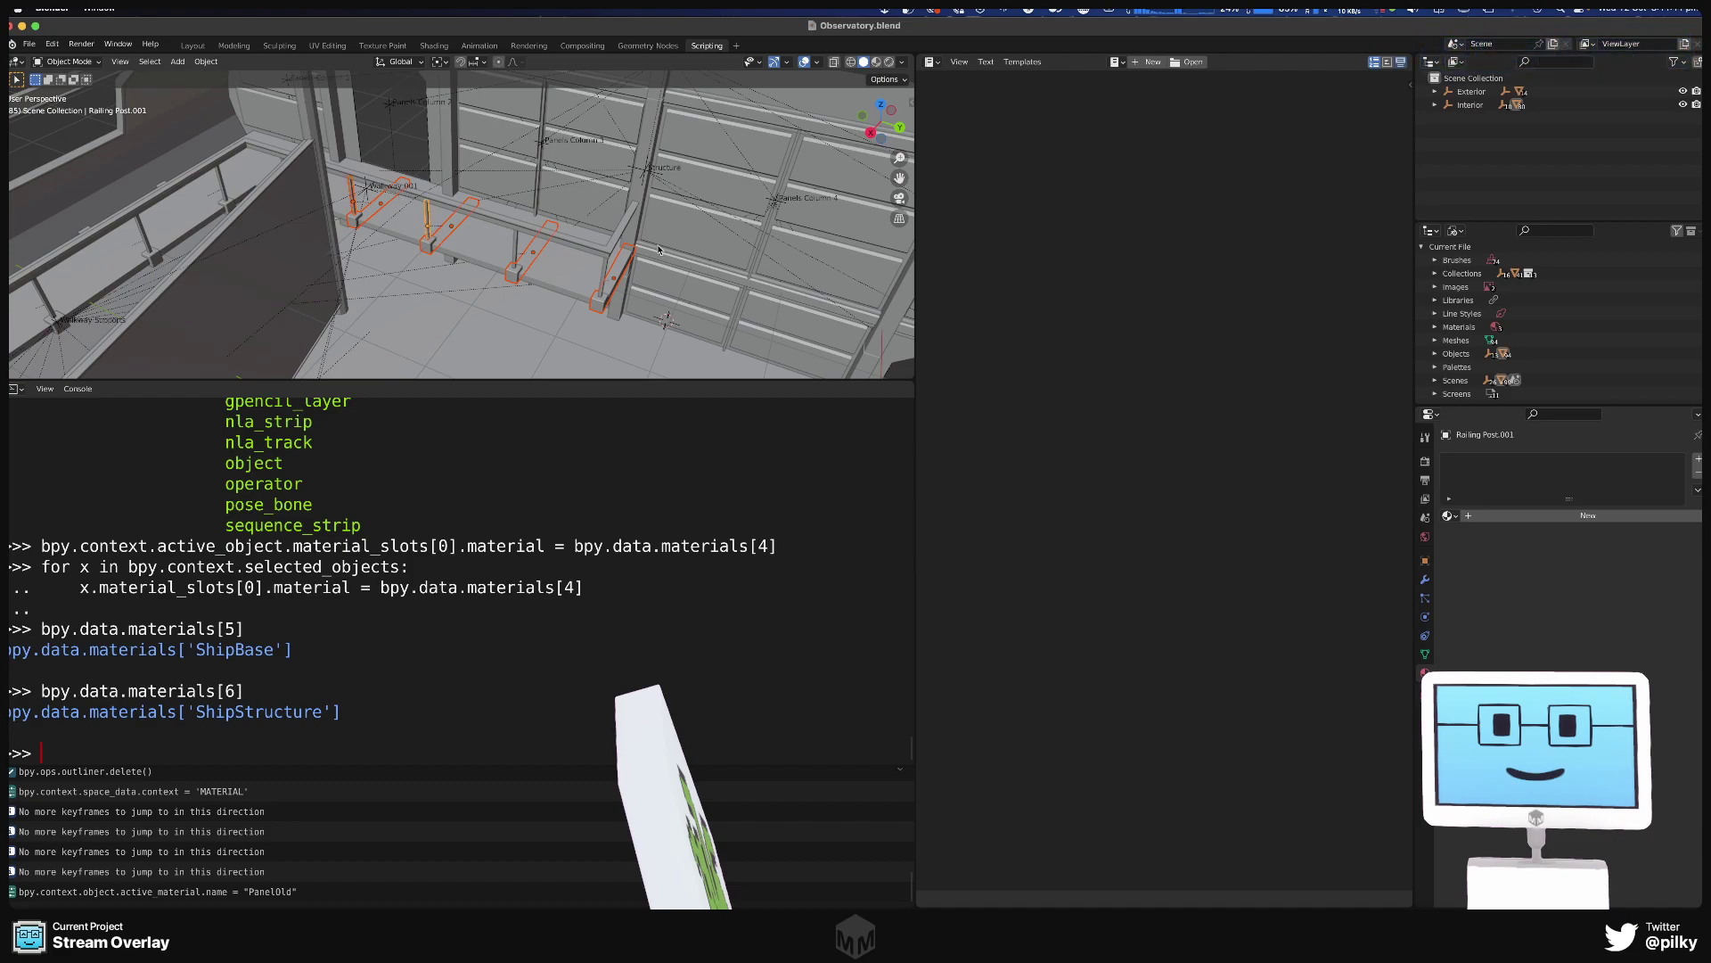
# Expand Interior, Walkway.001 and Walkway Supports in the scene hierarchy to list the individual supports.
pyautogui.click(1435, 105)
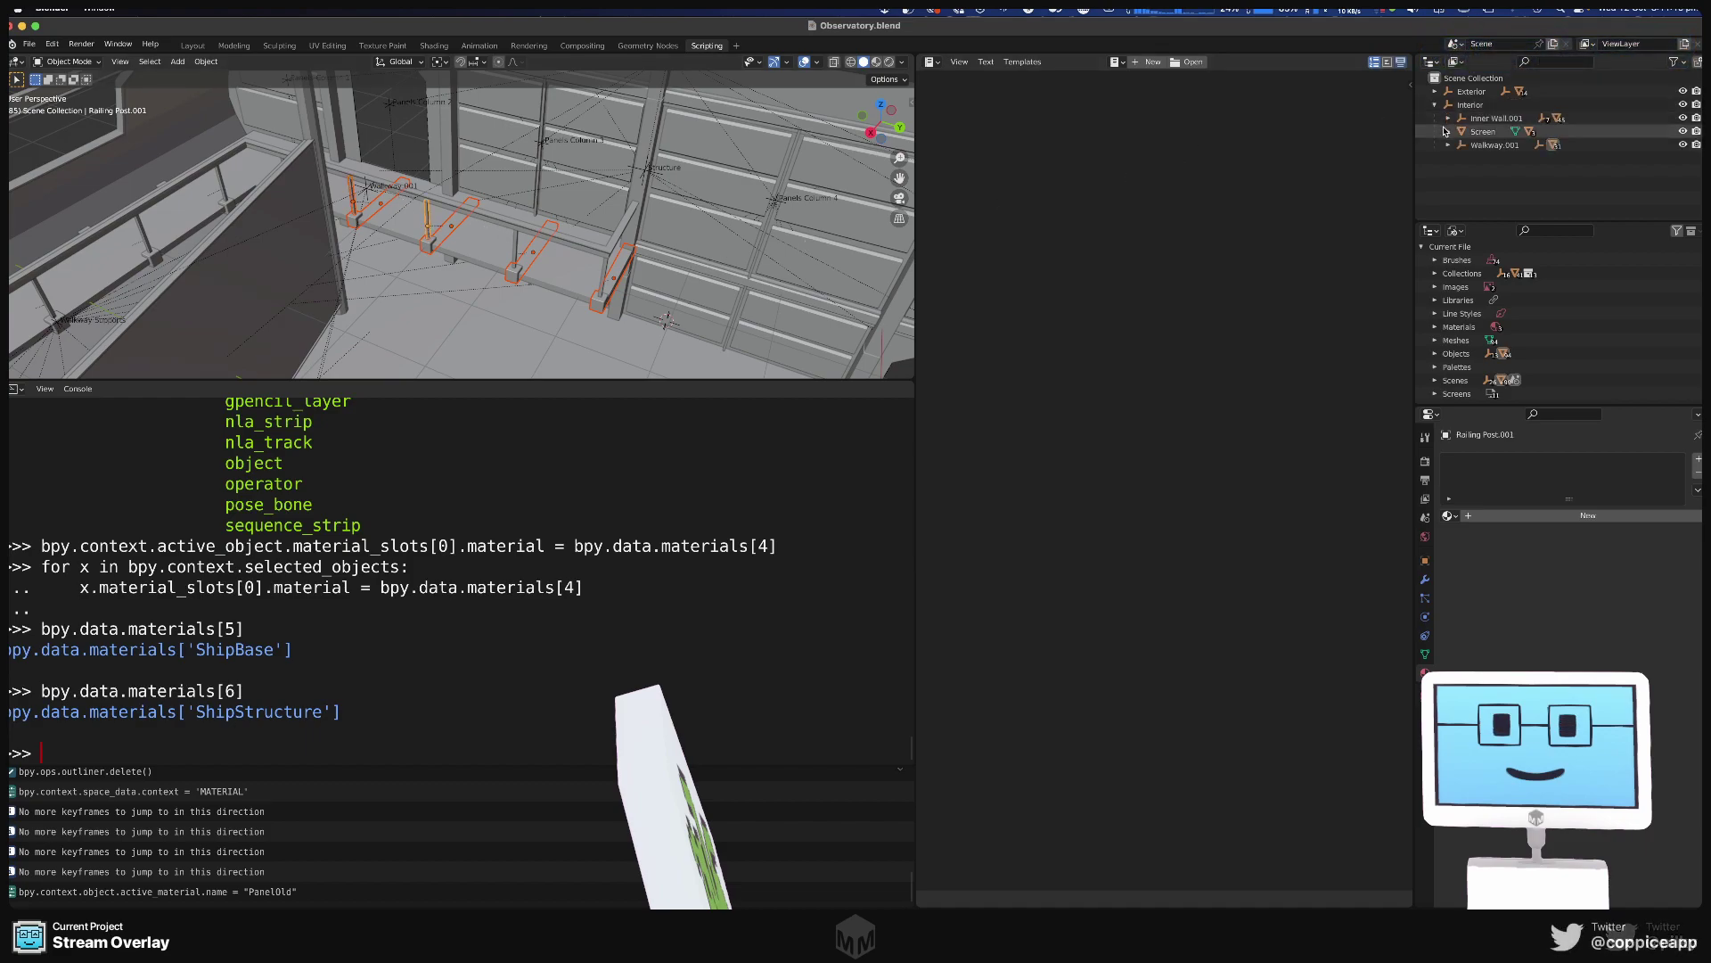
pyautogui.click(1449, 118)
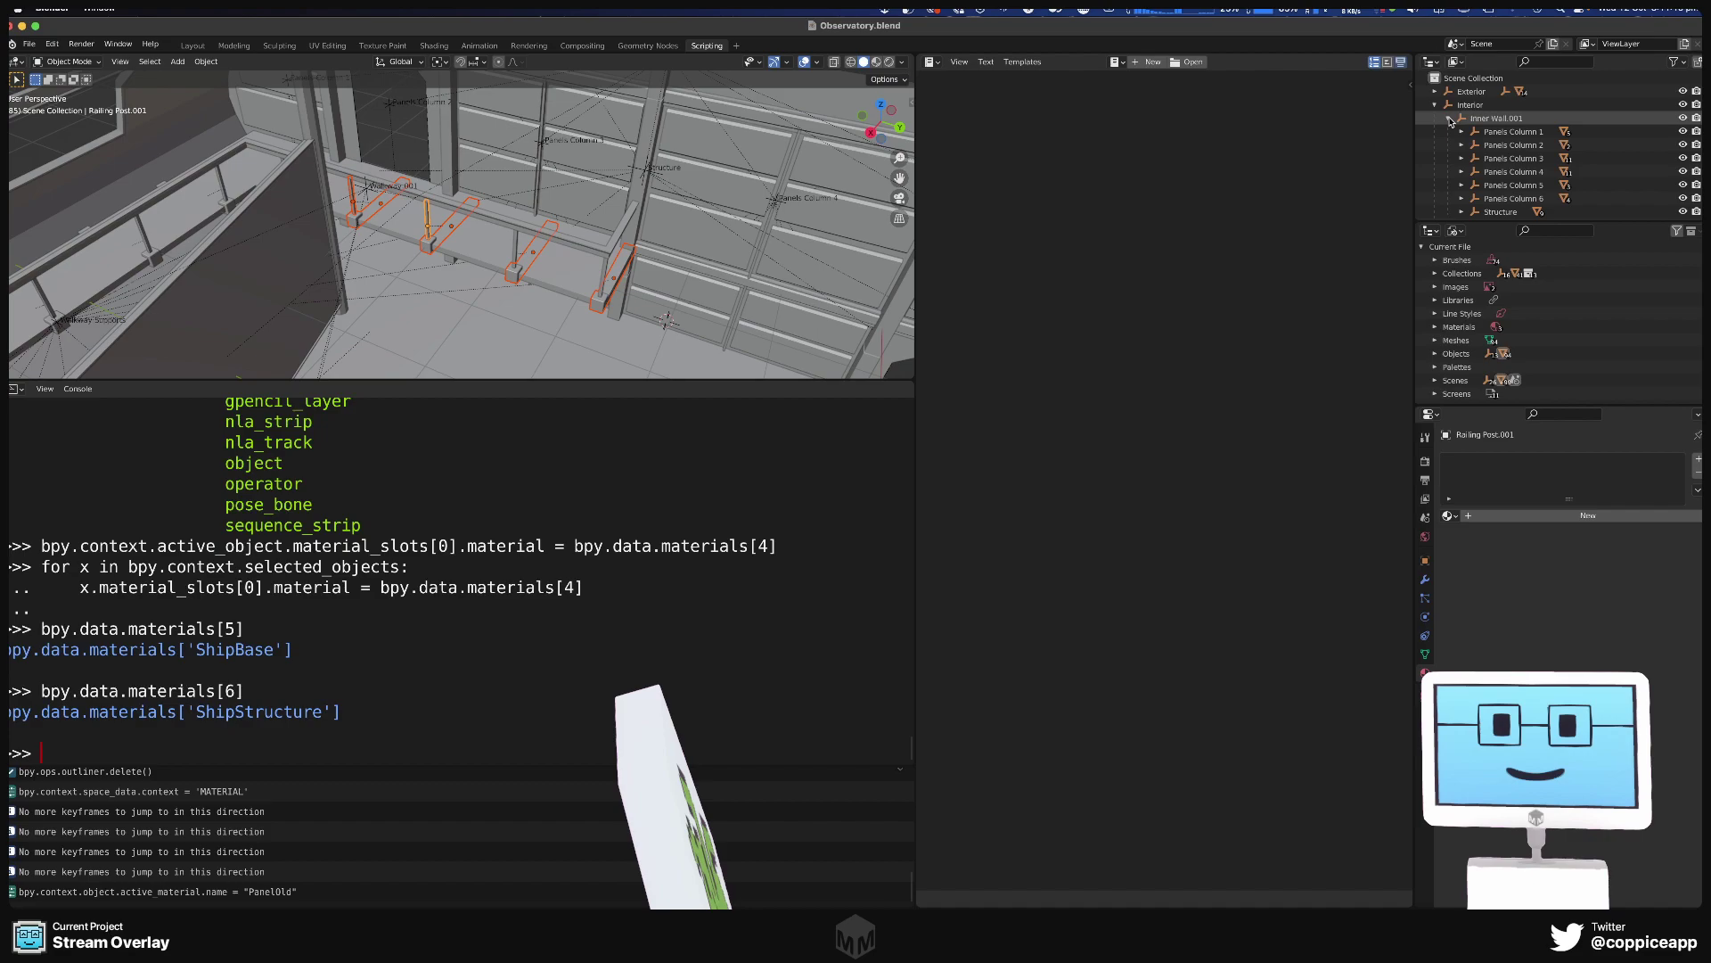
pyautogui.click(1449, 118)
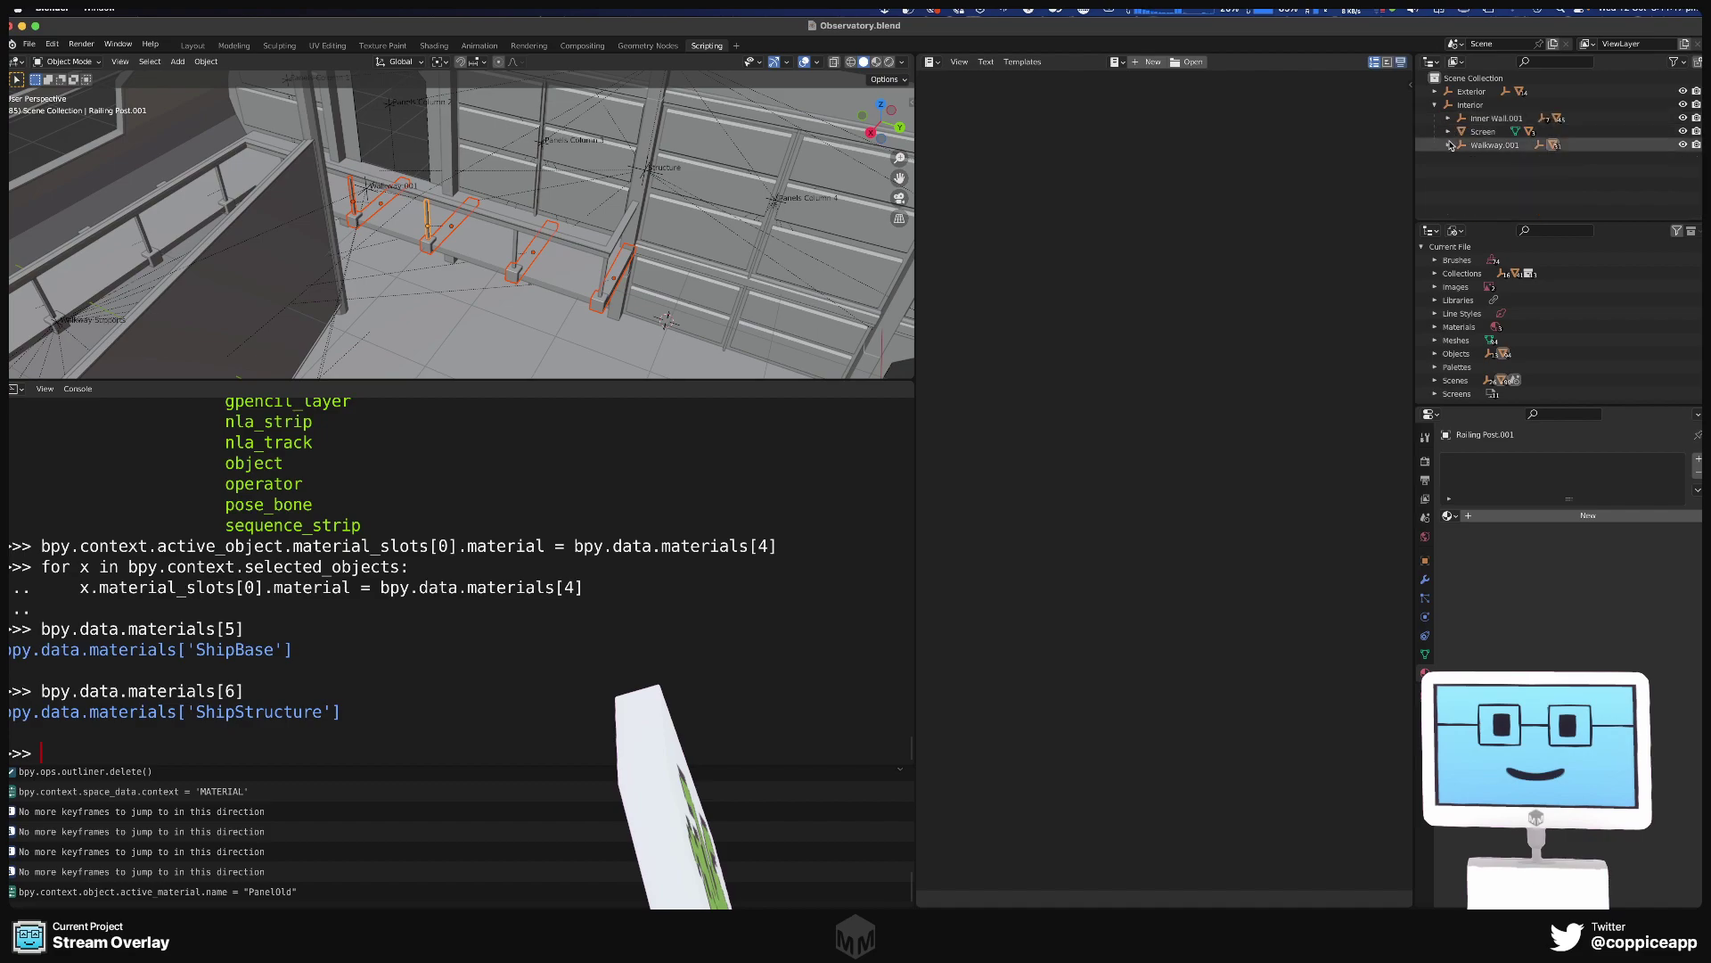
pyautogui.click(1449, 145)
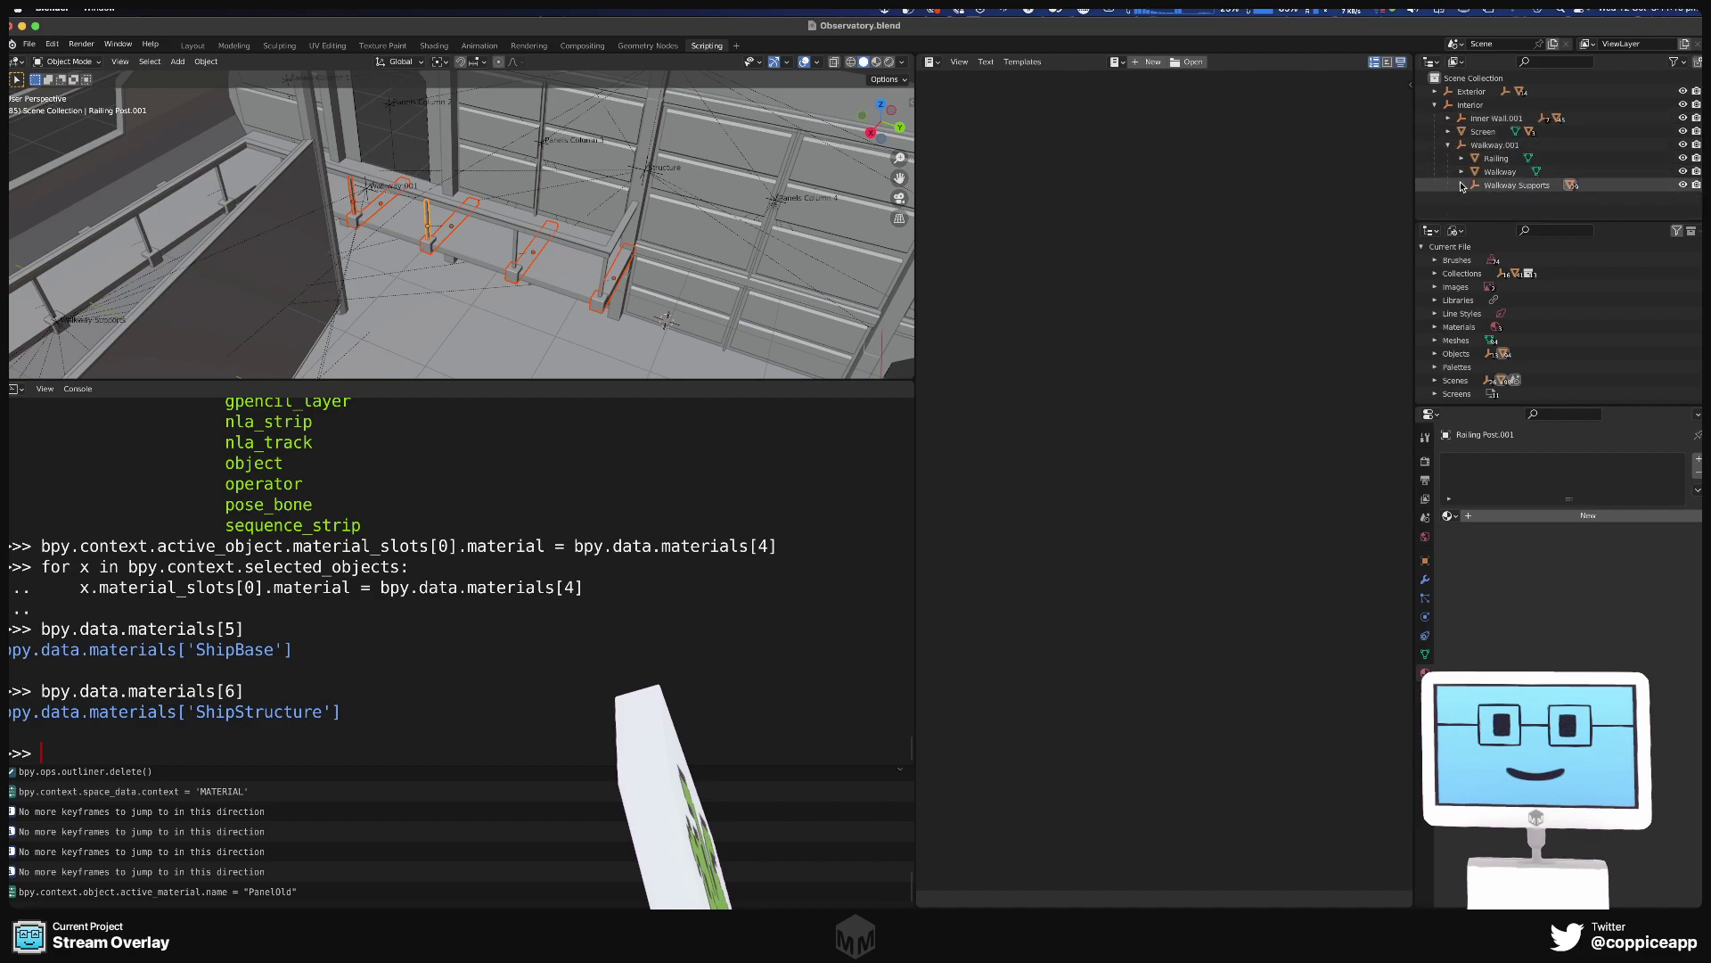
pyautogui.click(1461, 184)
pyautogui.scroll(-3, 1461, 185)
pyautogui.scroll(1, 1461, 186)
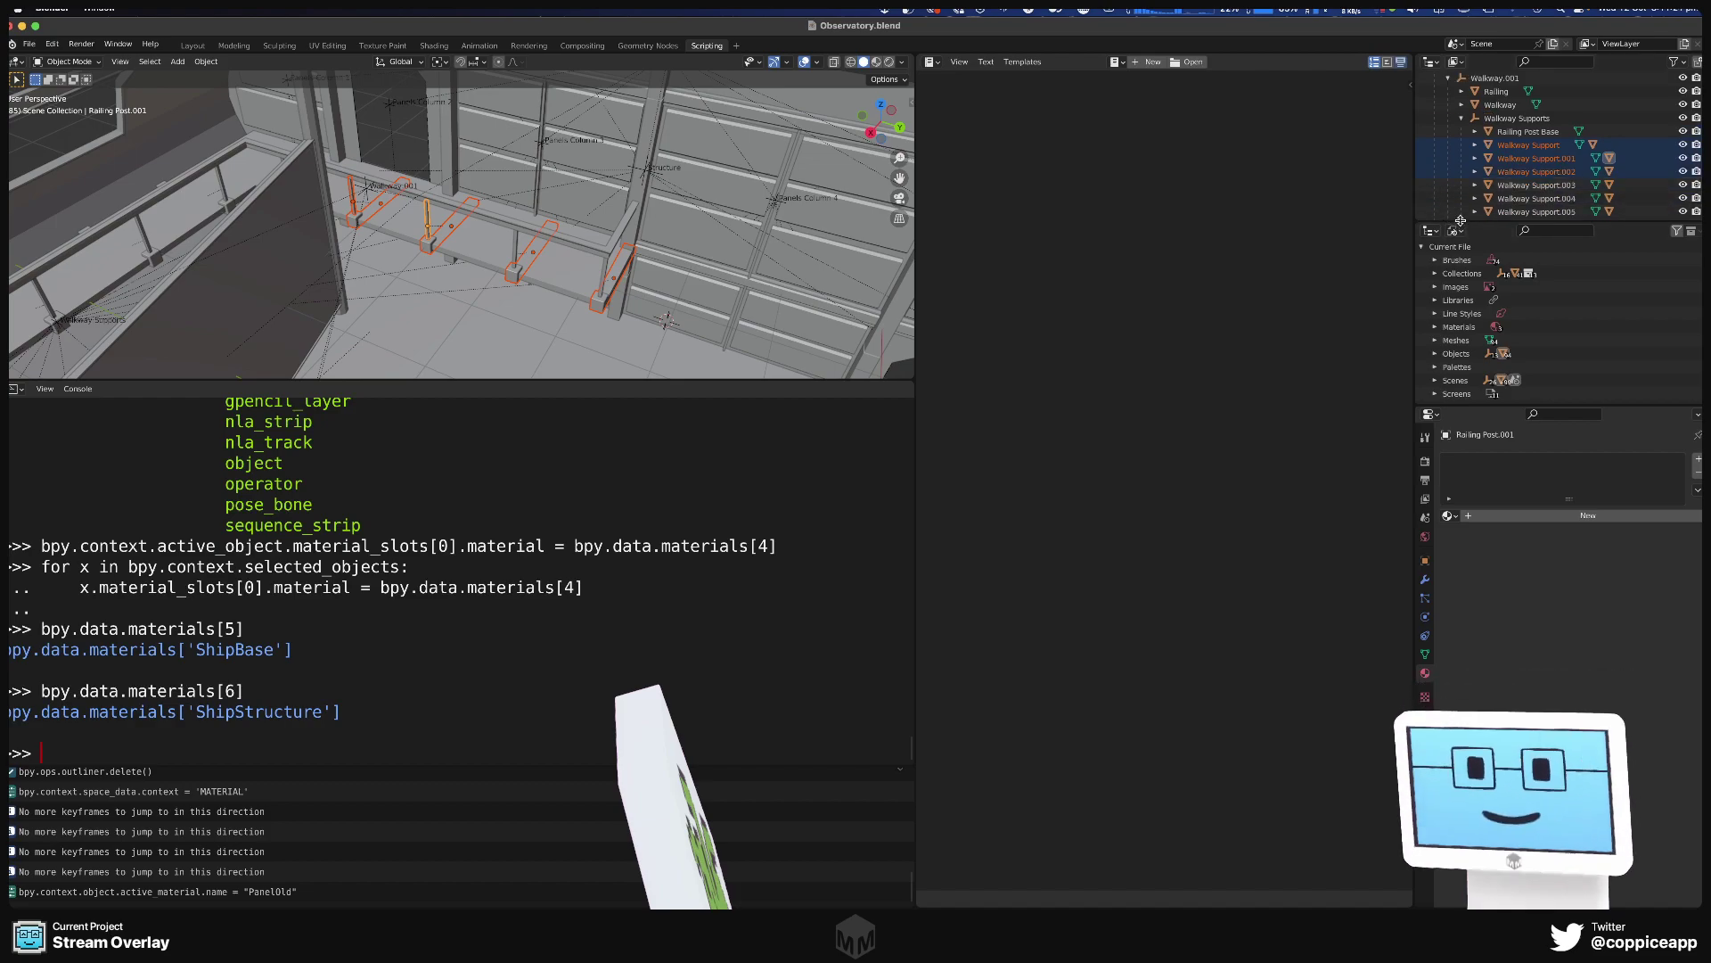
# Join the scene outliner over the Blender File outliner and adjust its height to fit the walkway hierarchy.
pyautogui.moveTo(1460, 224); pyautogui.dragTo(1458, 316)
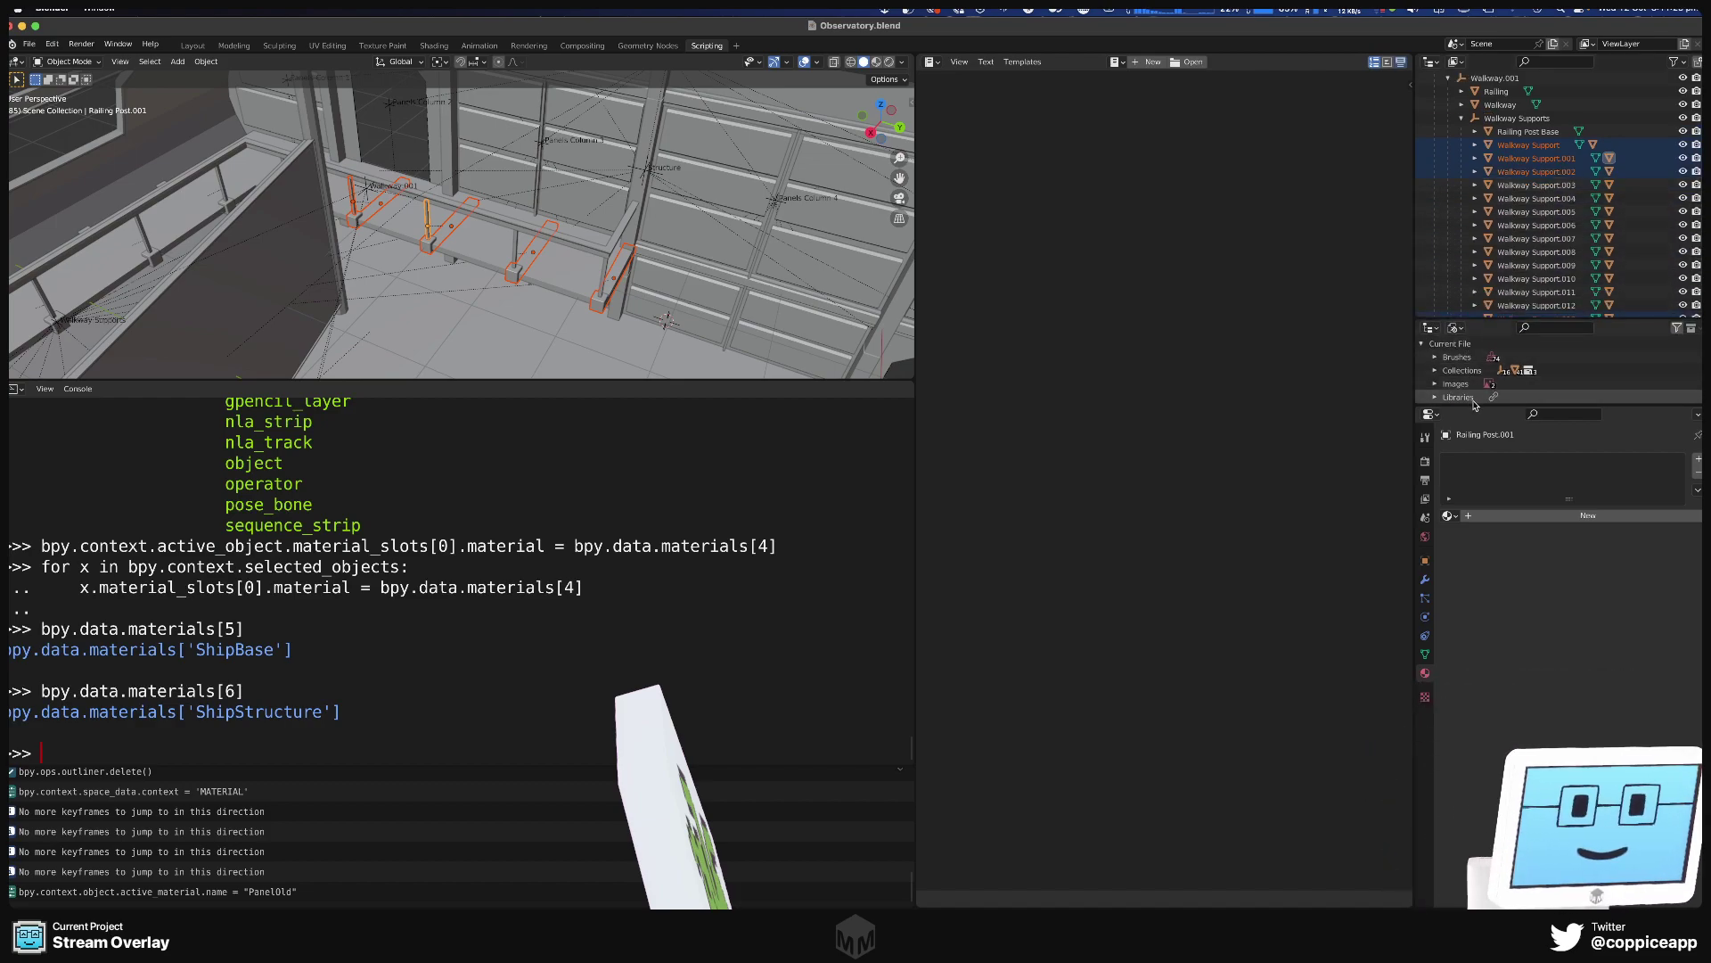
pyautogui.moveTo(1466, 408); pyautogui.dragTo(1467, 560)
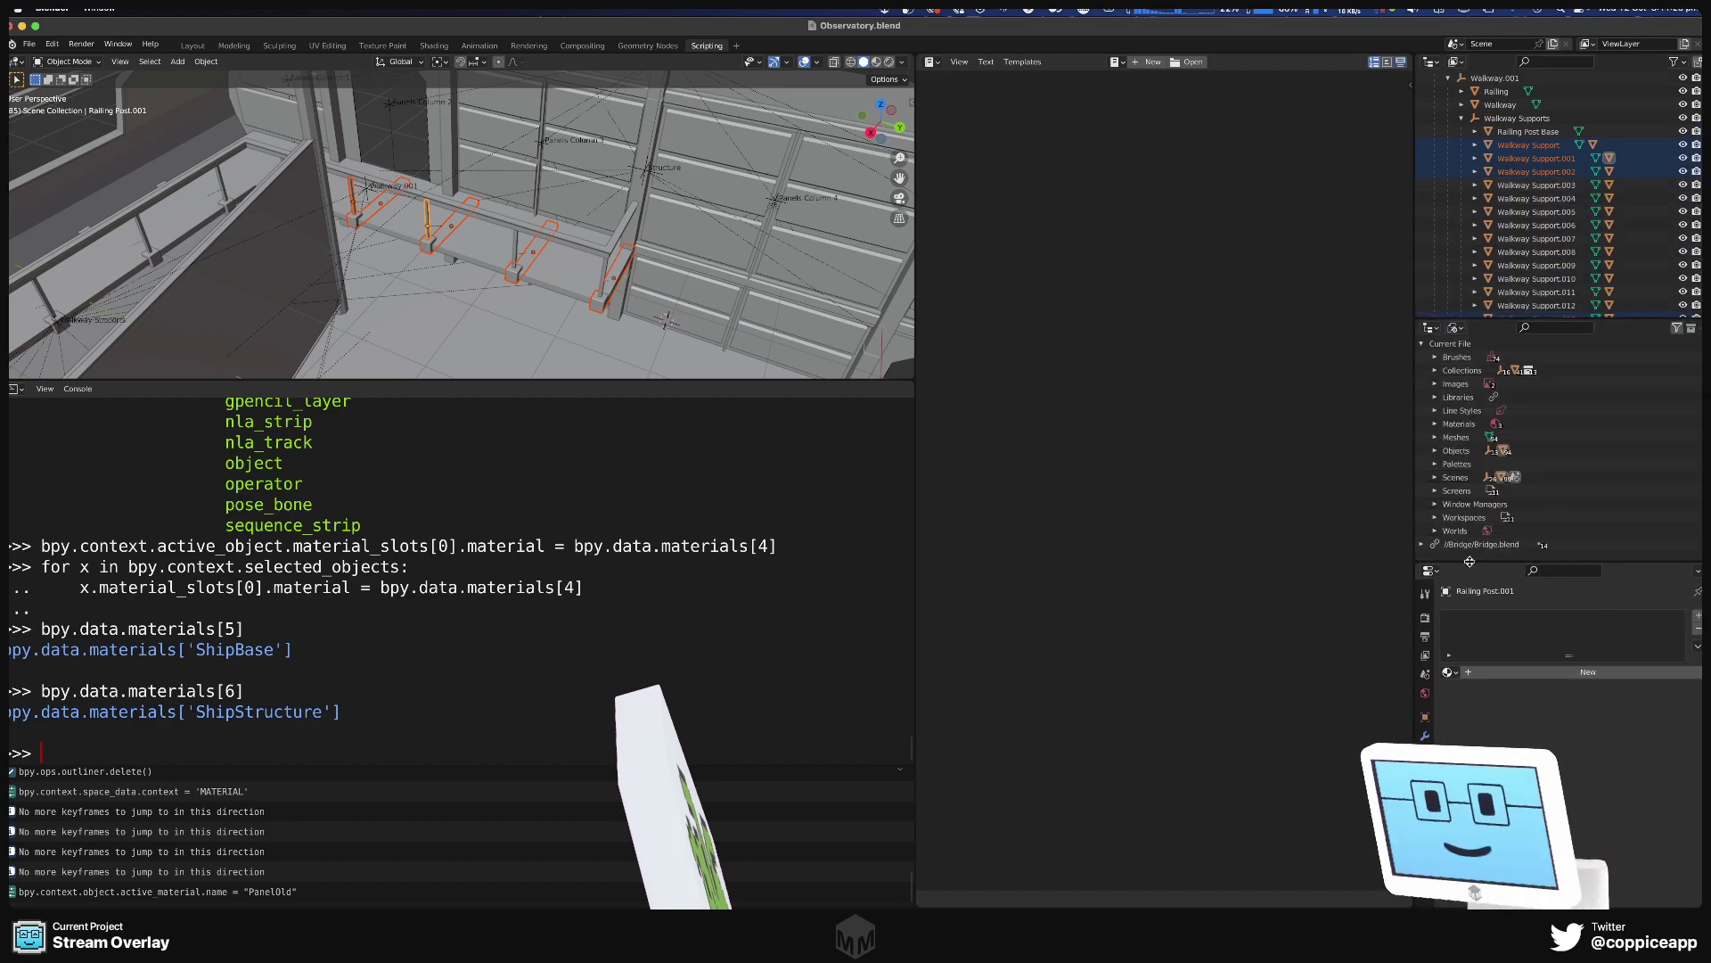
pyautogui.rightClick(1491, 318)
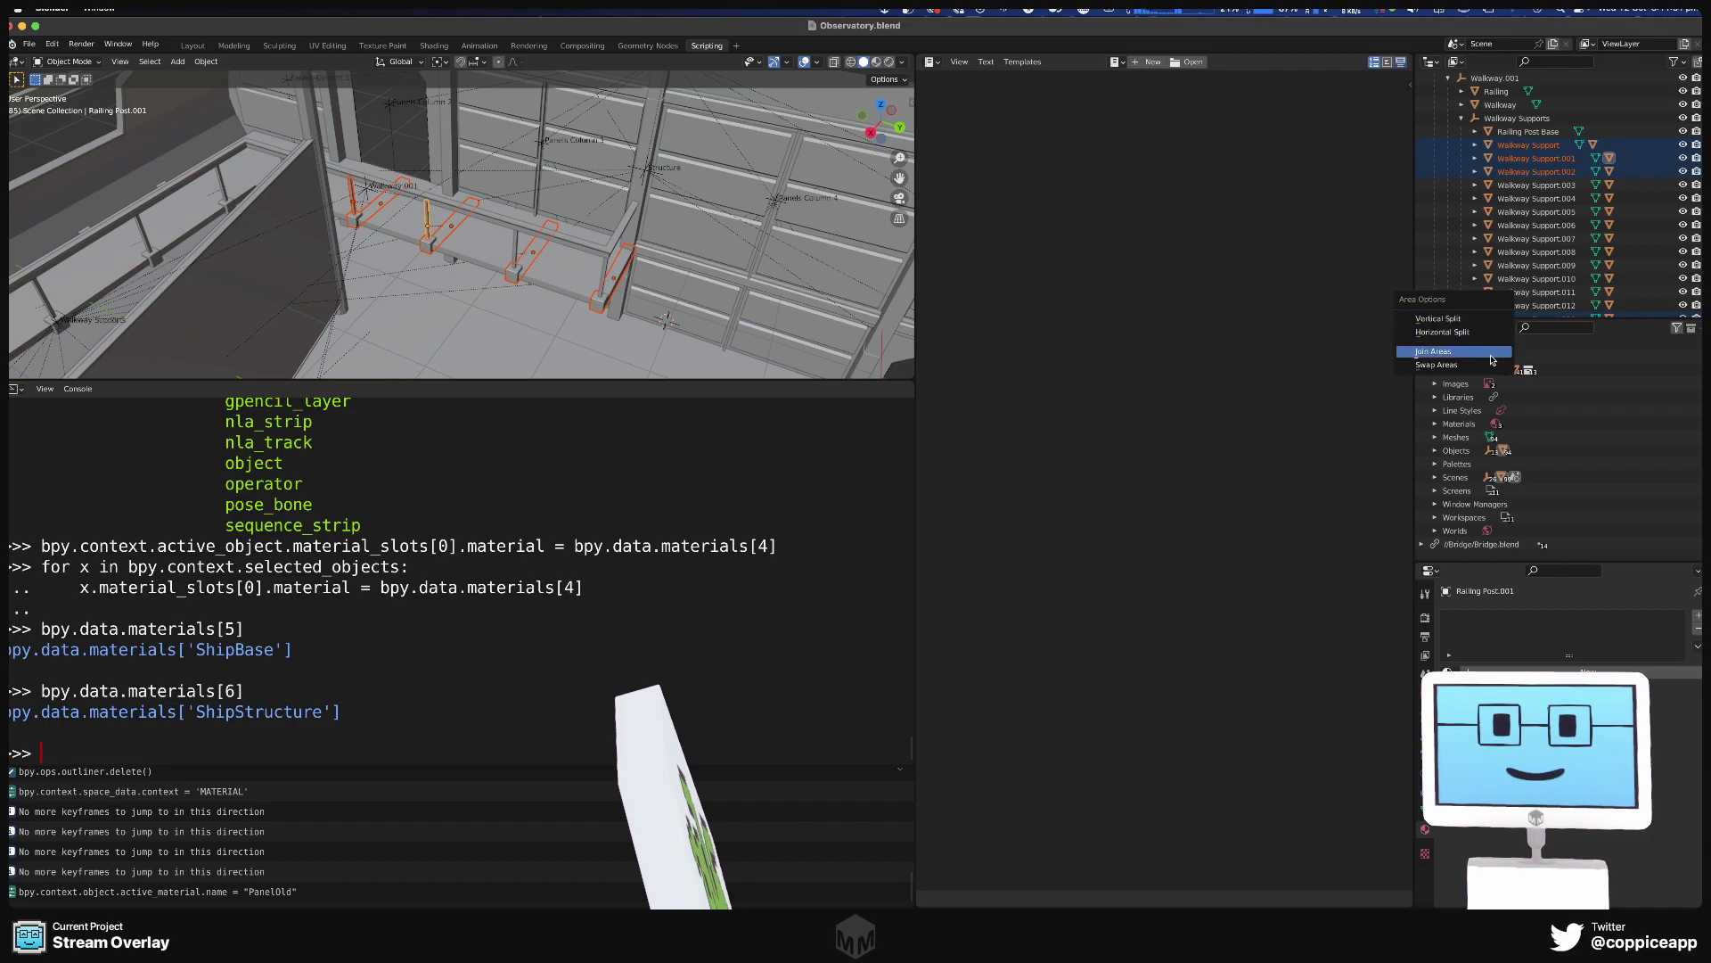
pyautogui.click(1487, 353)
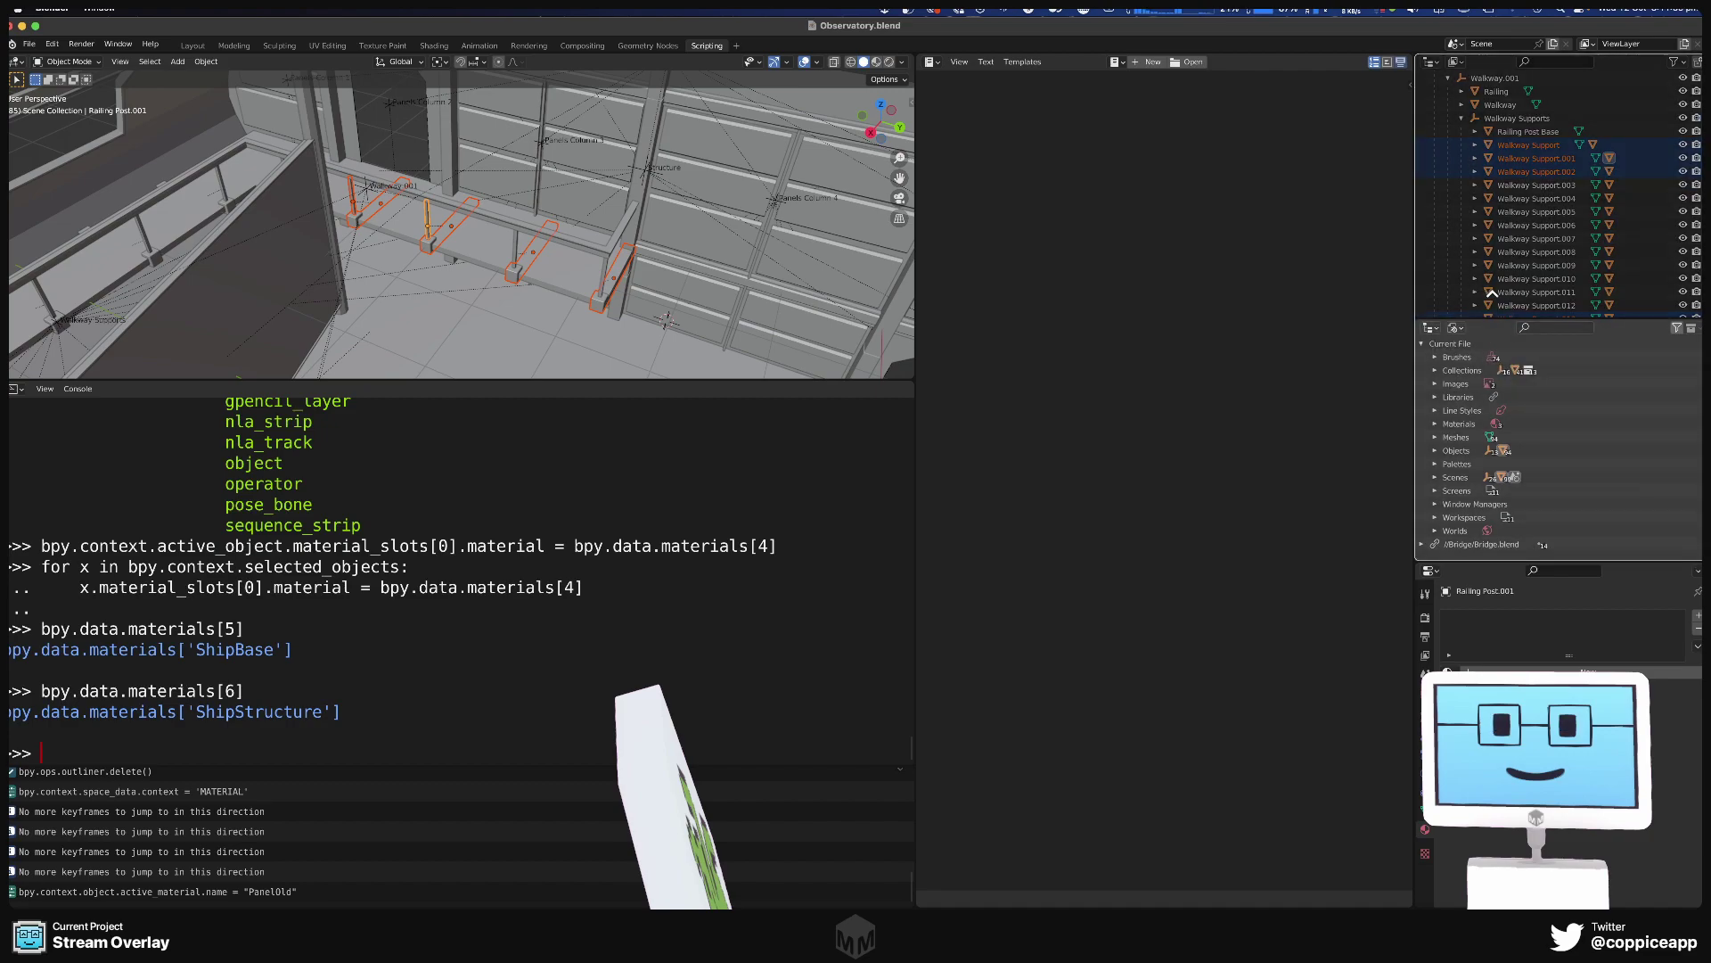
pyautogui.click(1506, 303)
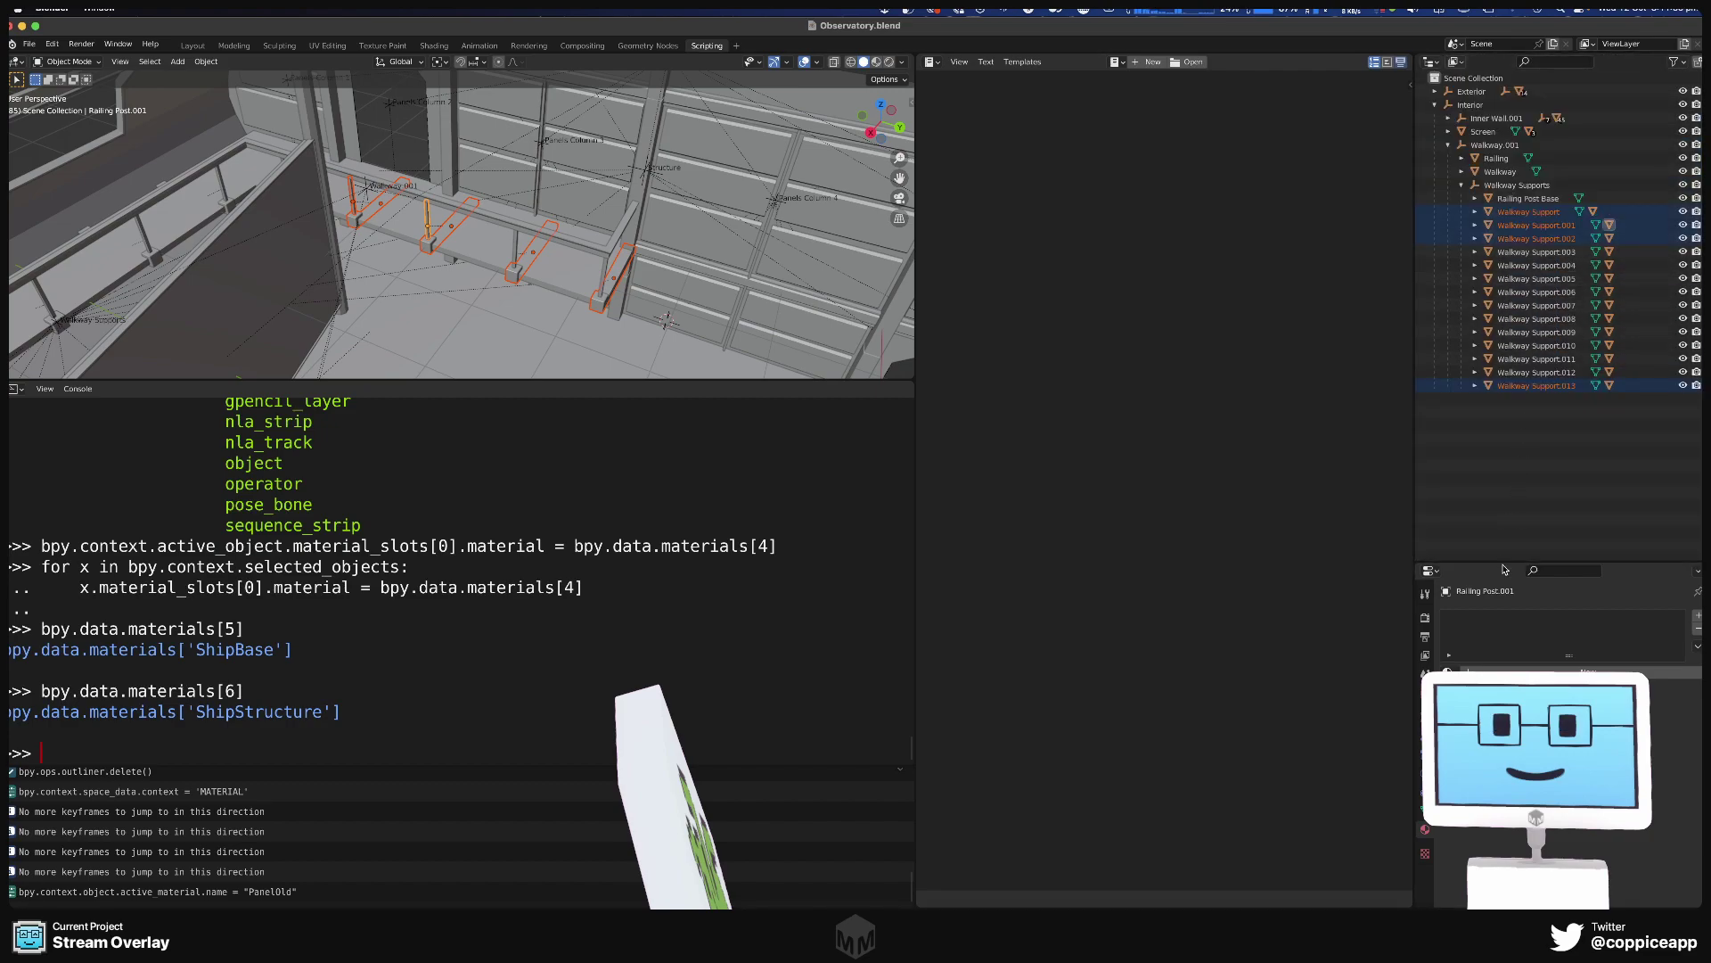
pyautogui.moveTo(1505, 563); pyautogui.dragTo(1505, 469)
# Check the children of Walkway Support.013 and add the last two railing posts on this side and the Railing to the selection.
pyautogui.click(1474, 386)
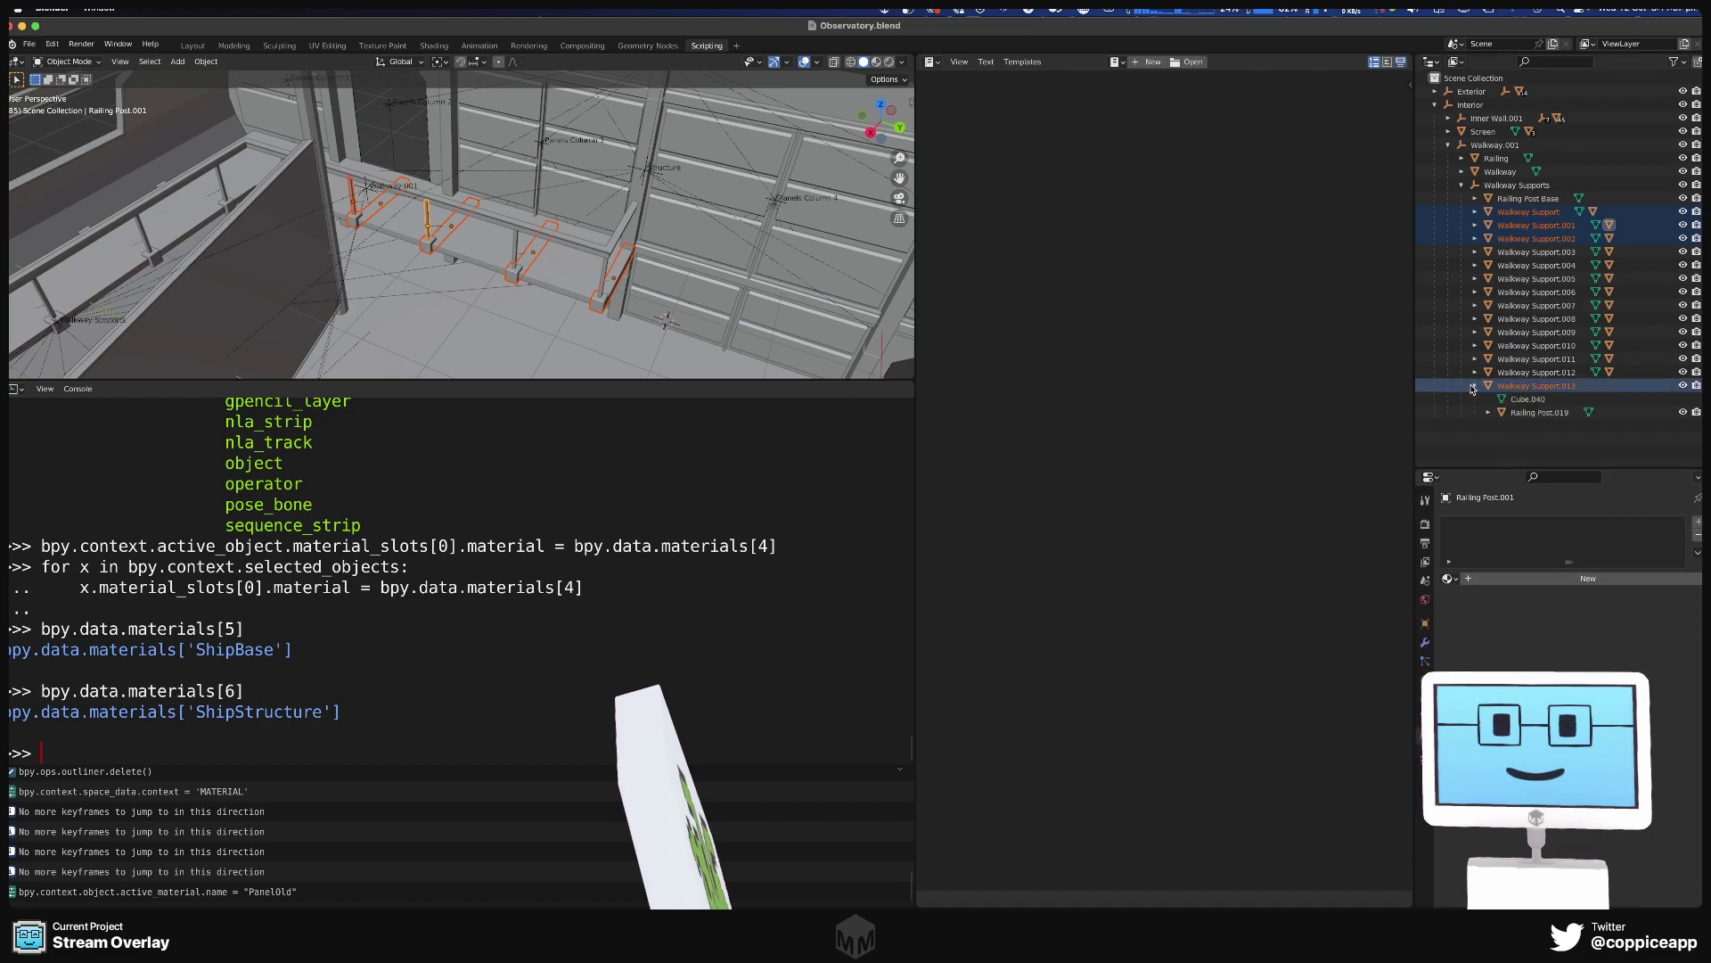
pyautogui.click(1474, 386)
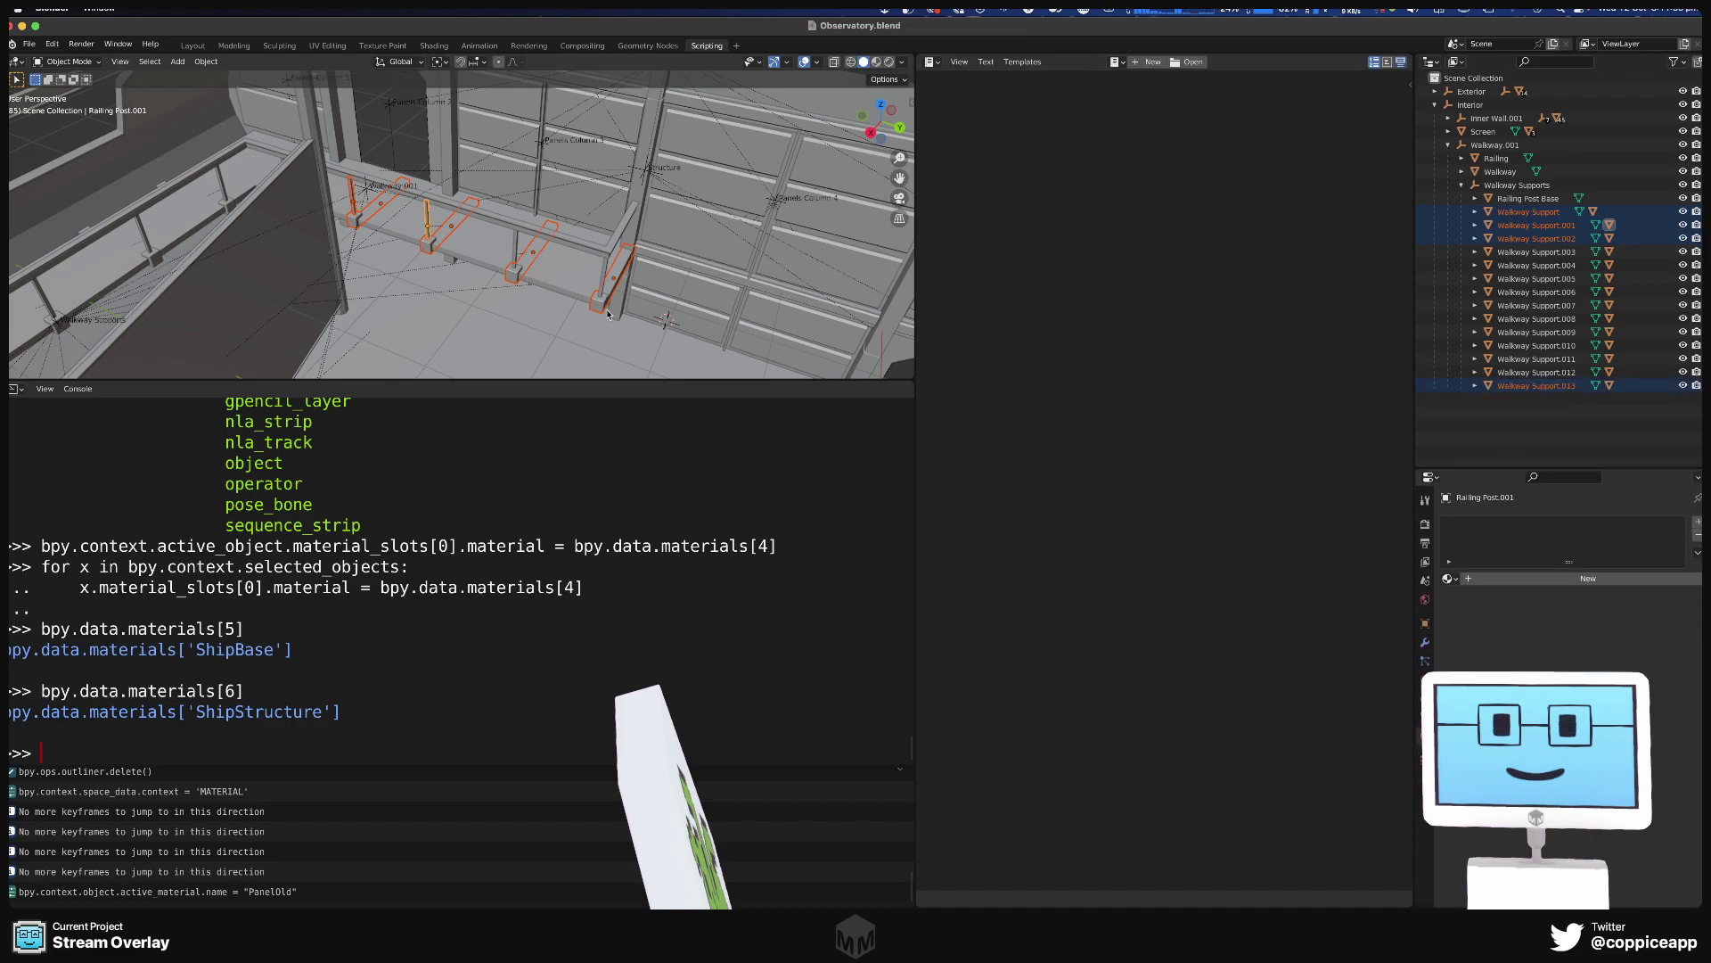
pyautogui.keyDown('shift'); pyautogui.click(516, 254); pyautogui.keyUp('shift')
pyautogui.keyDown('shift'); pyautogui.click(600, 261); pyautogui.keyUp('shift')
pyautogui.keyDown('shift'); pyautogui.click(600, 254); pyautogui.keyUp('shift')
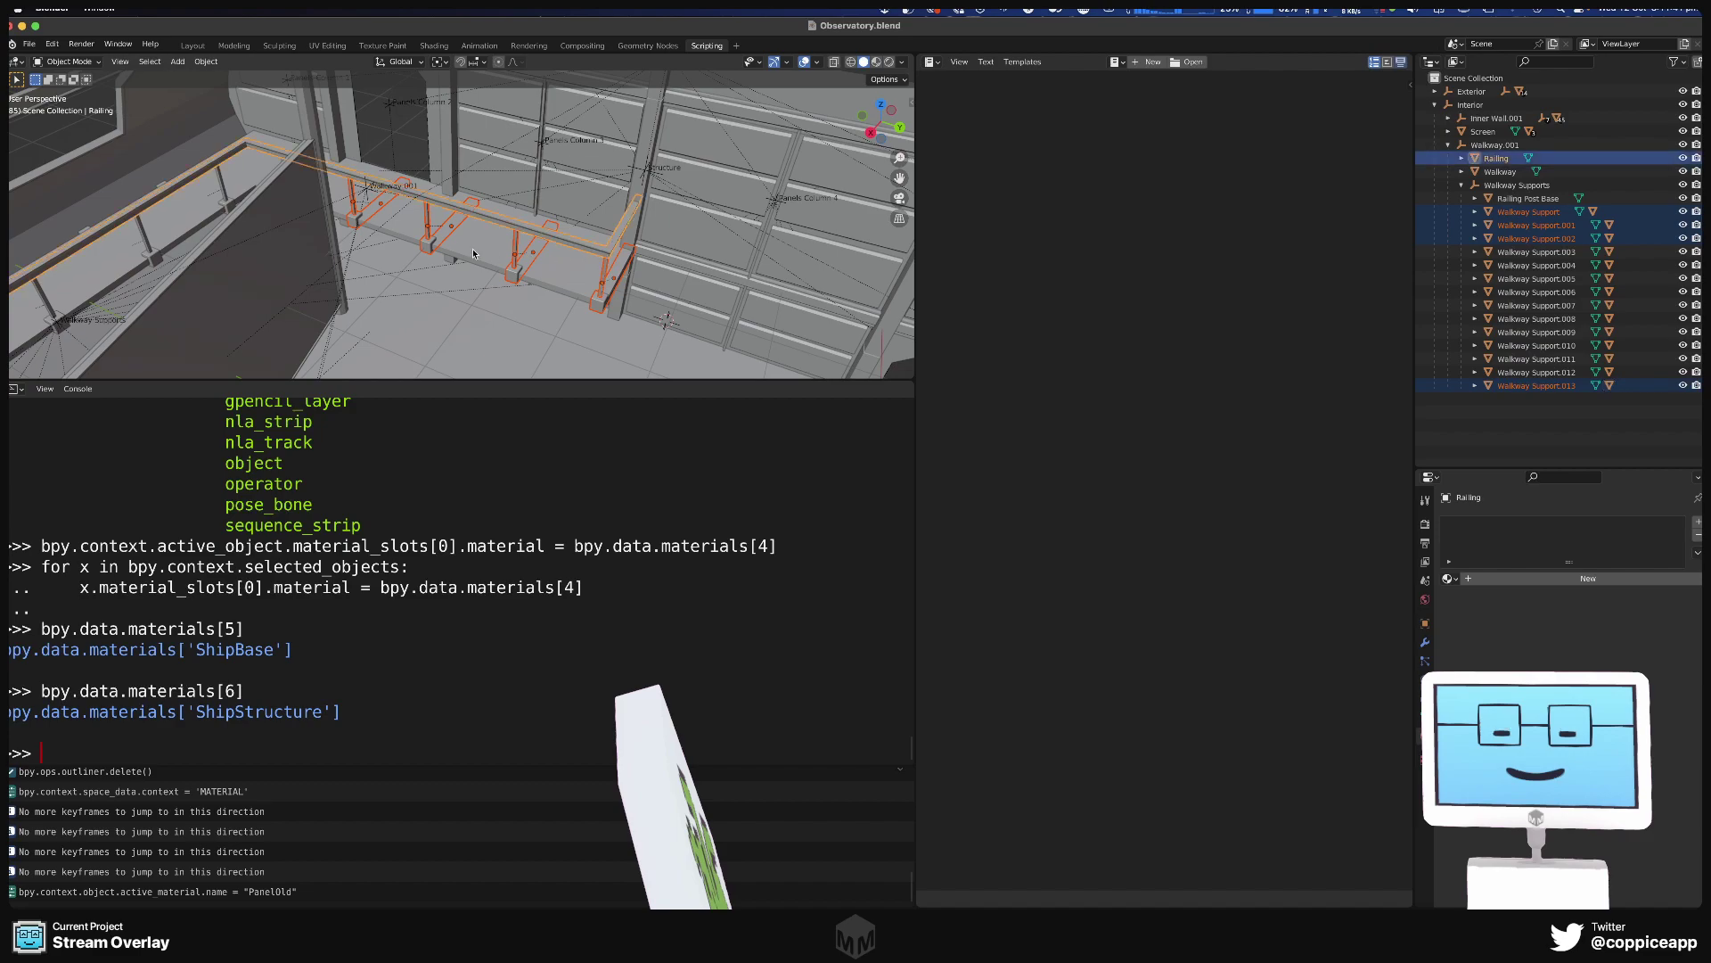
# Add Walkway Support.003, Walkway Support.004 and Walkway Support.005 with their railing posts to the selection.
pyautogui.moveTo(601, 257)
pyautogui.mouseDown(button='middle')
pyautogui.moveTo(592, 305)
pyautogui.moveTo(579, 241)
pyautogui.mouseUp(button='middle')
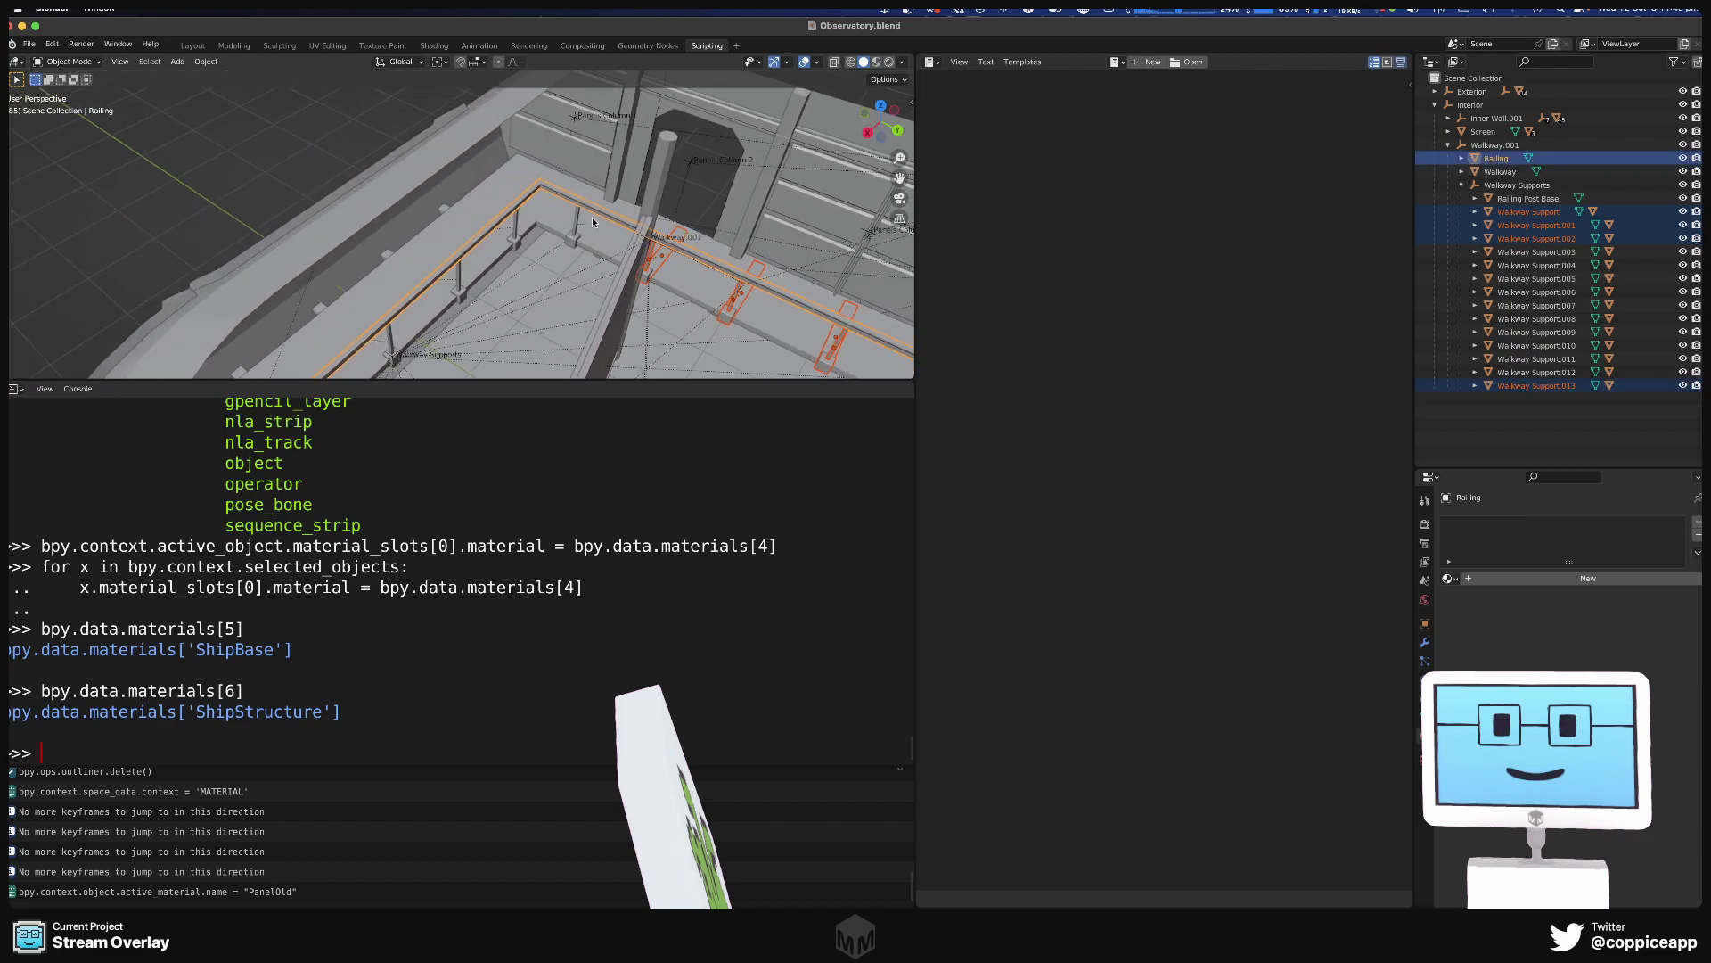
pyautogui.keyDown('shift'); pyautogui.click(573, 239); pyautogui.keyUp('shift')
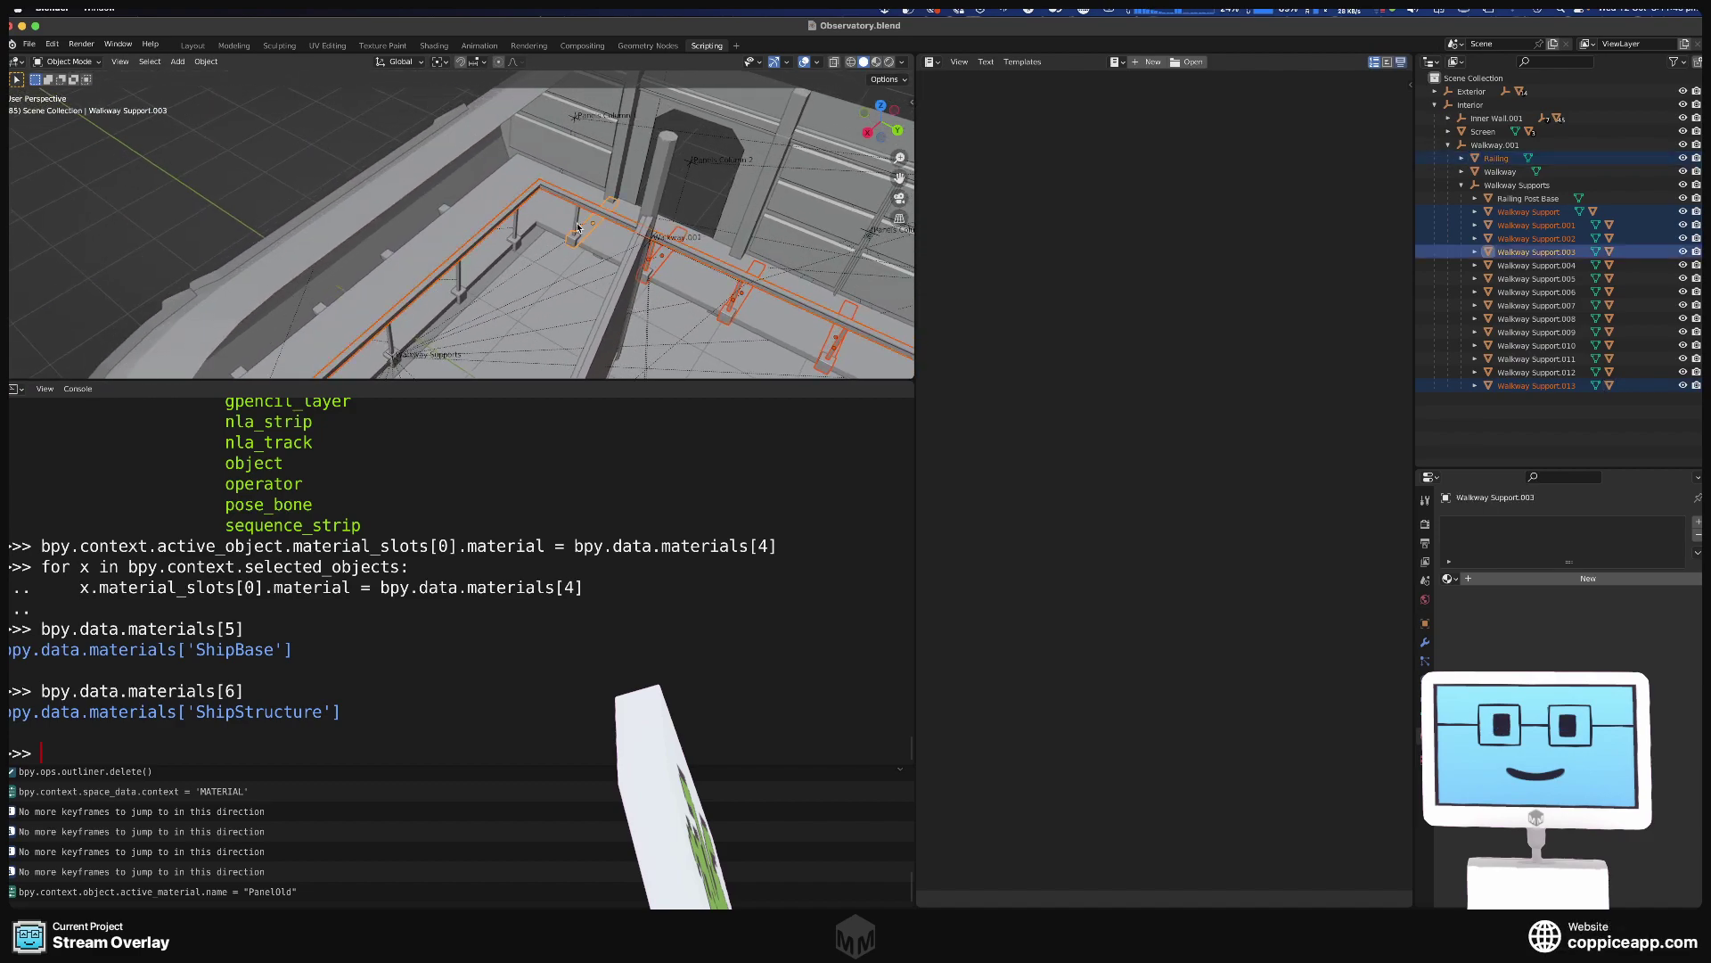
pyautogui.keyDown('shift'); pyautogui.click(516, 243); pyautogui.keyUp('shift')
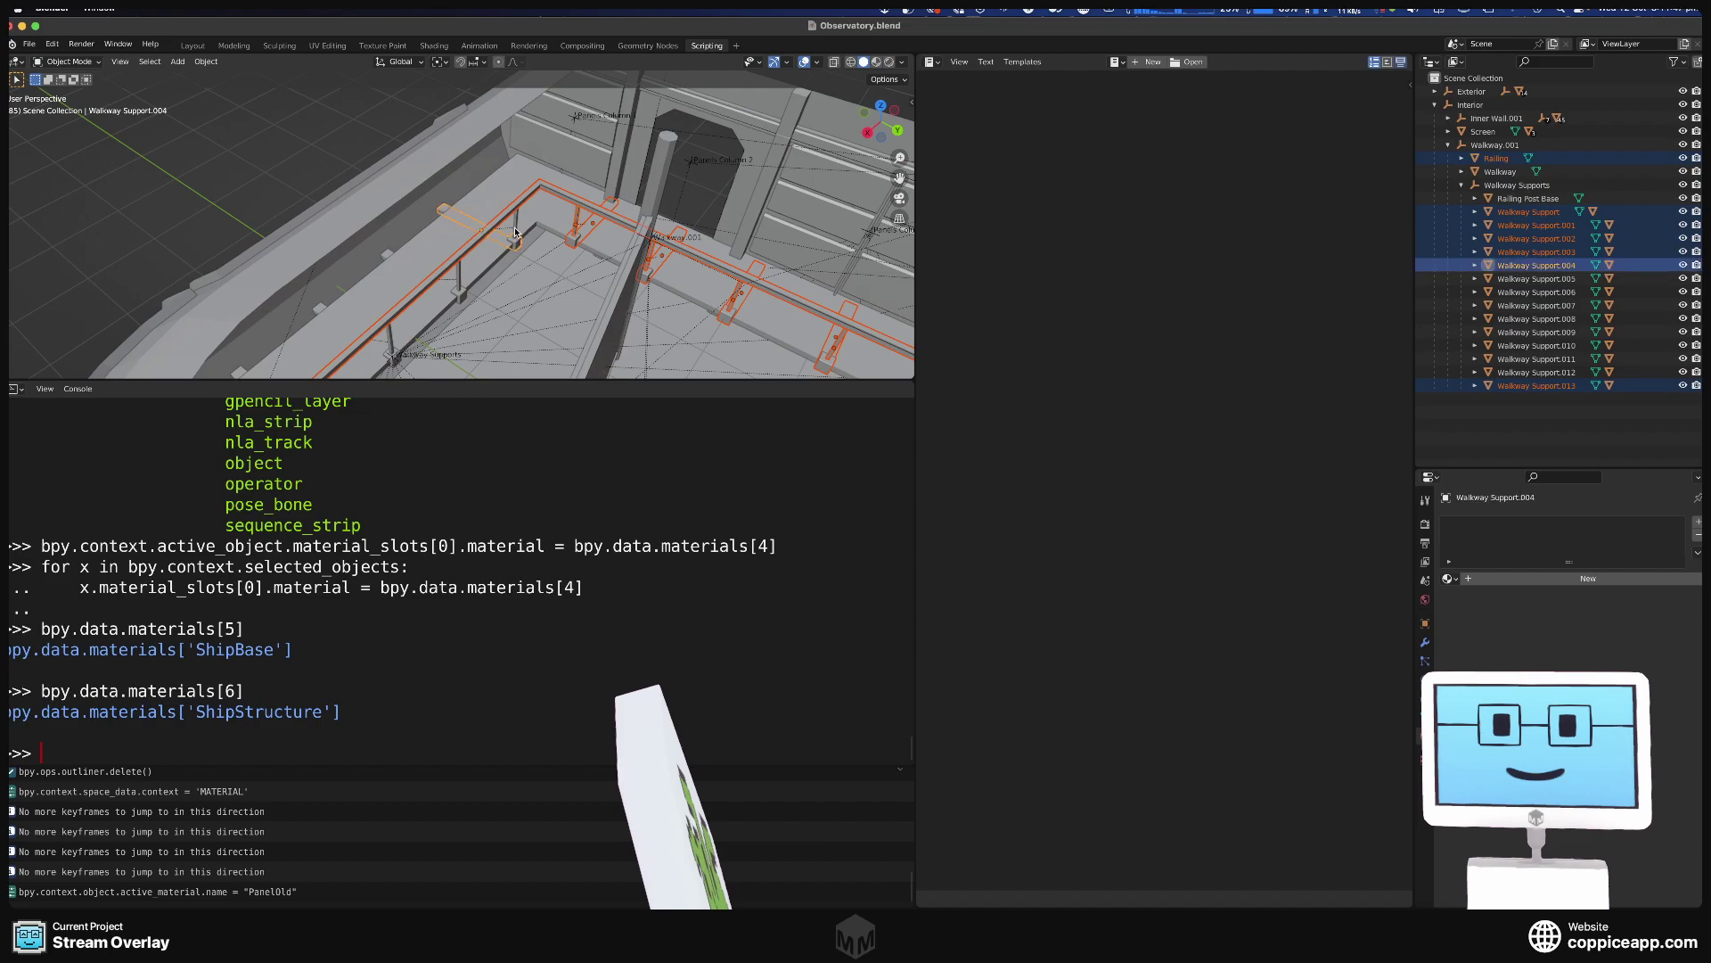
pyautogui.keyDown('shift'); pyautogui.click(463, 297); pyautogui.keyUp('shift')
# Add Walkway Support.006 and its railing post to the selection, leaving the Walkway Supports empty deselected.
pyautogui.keyDown('shift'); pyautogui.click(396, 356); pyautogui.keyUp('shift')
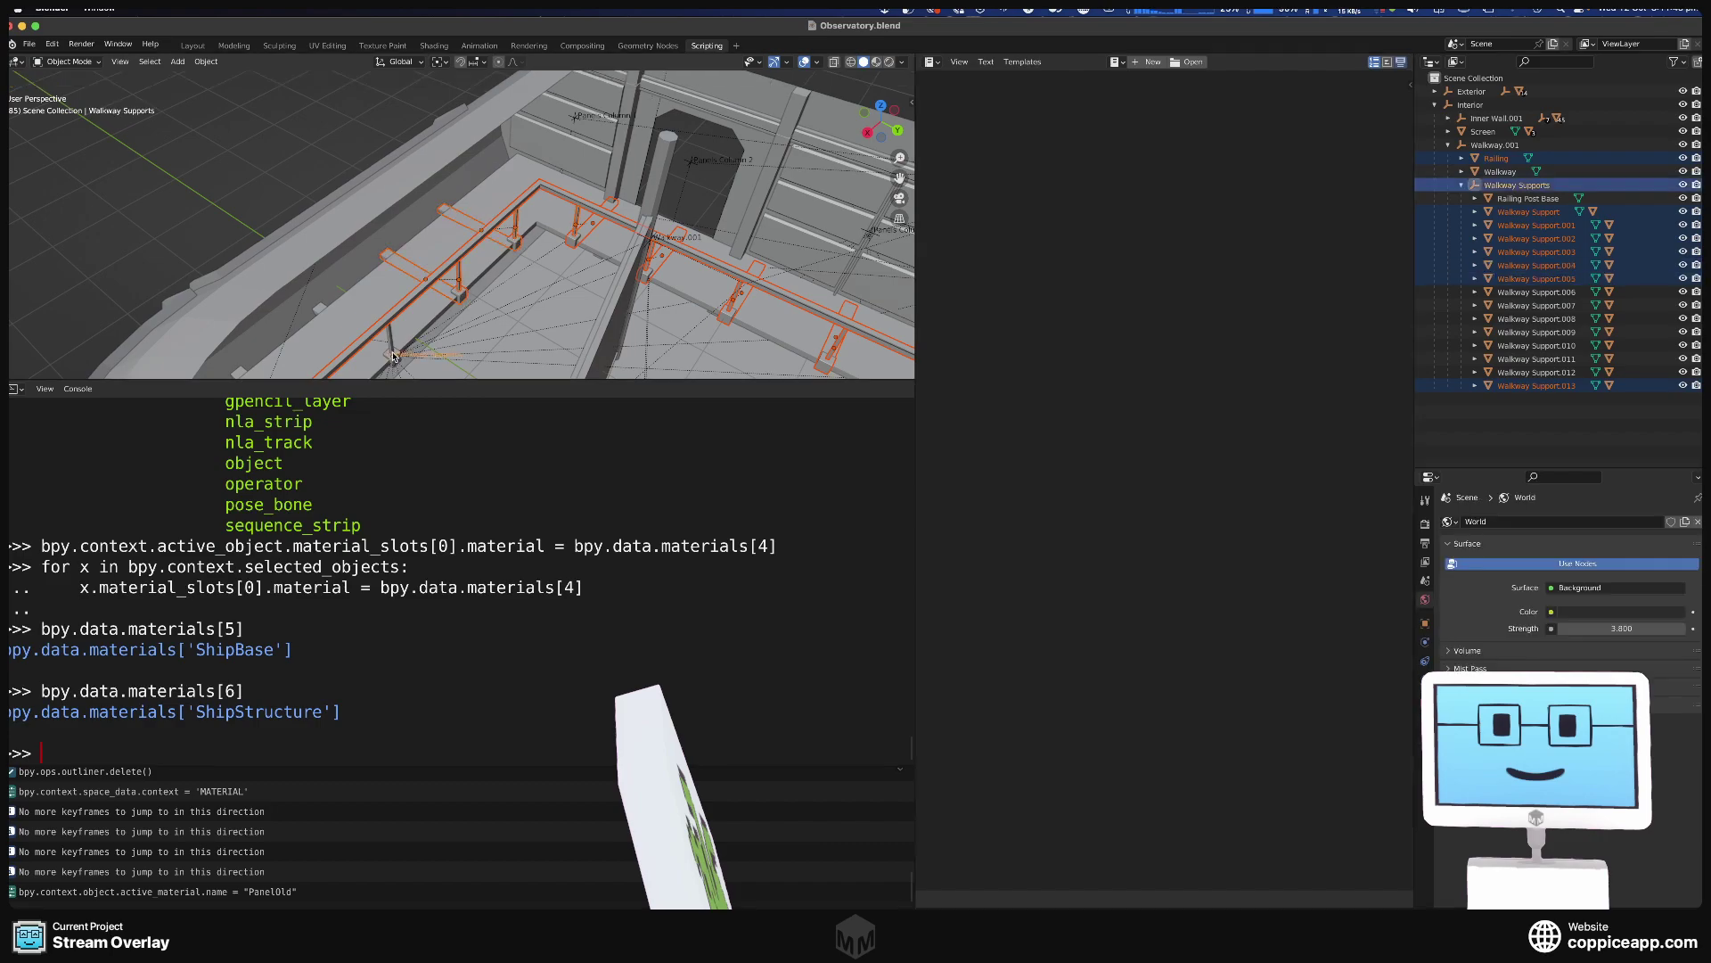
pyautogui.moveTo(436, 354); pyautogui.dragTo(392, 326, button='middle')
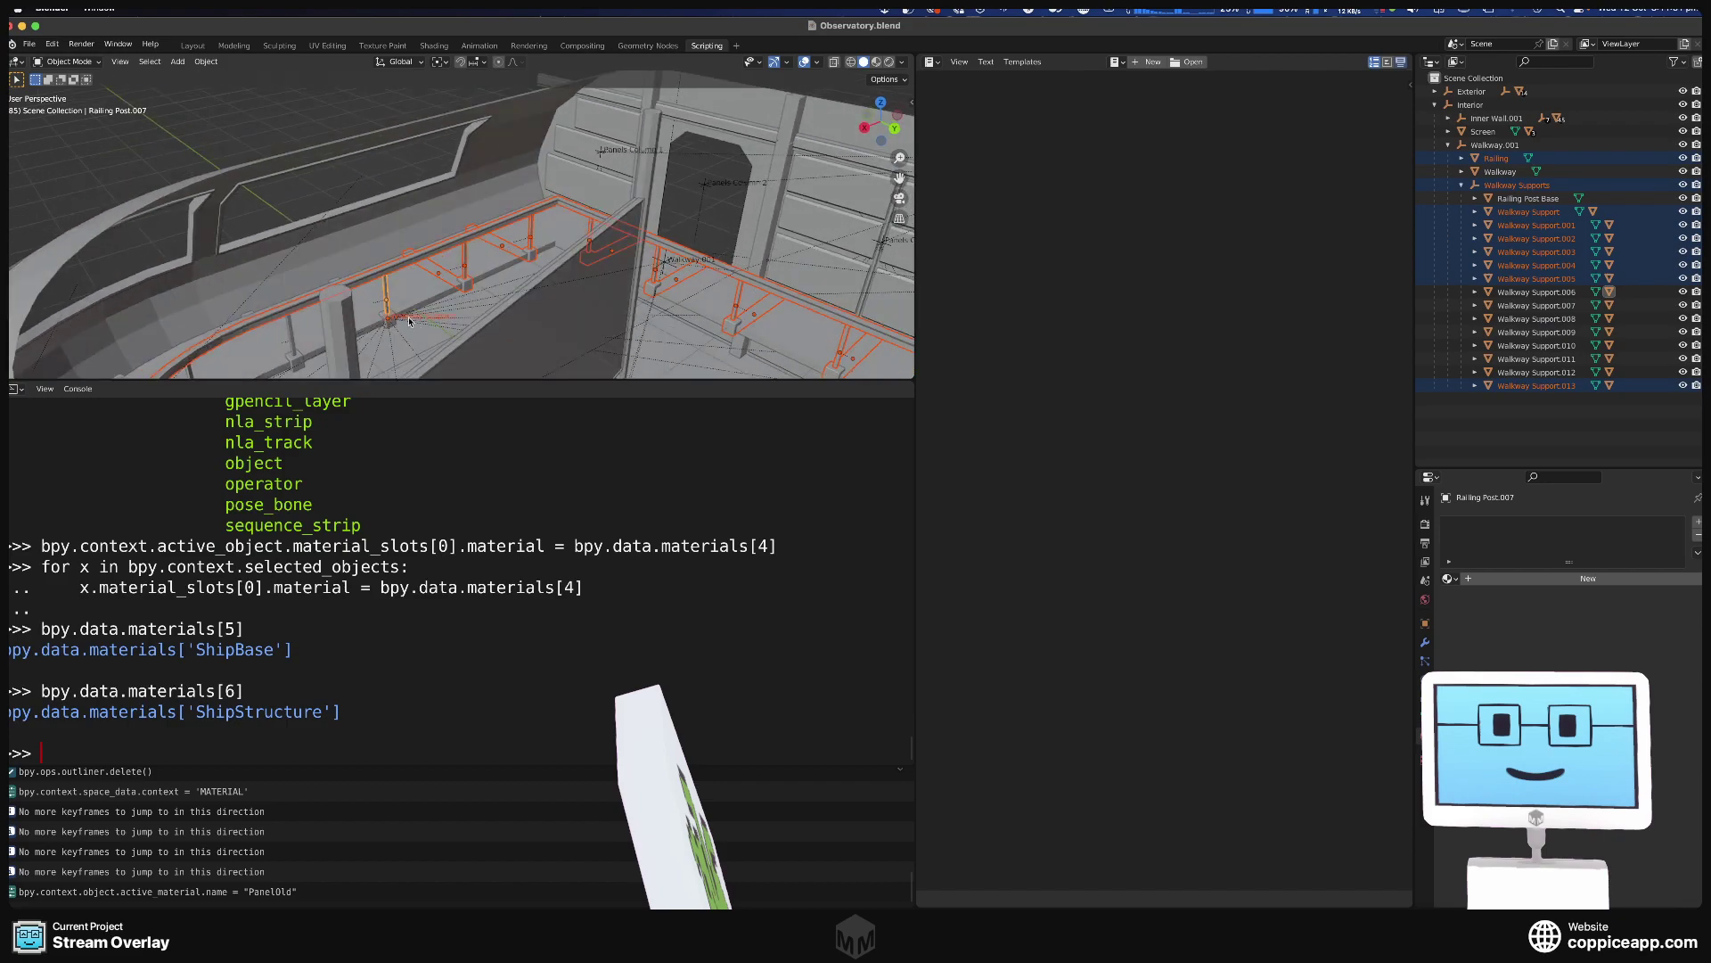
pyautogui.keyDown('shift'); pyautogui.click(387, 323); pyautogui.keyUp('shift')
pyautogui.keyDown('shift'); pyautogui.click(389, 325); pyautogui.keyUp('shift')
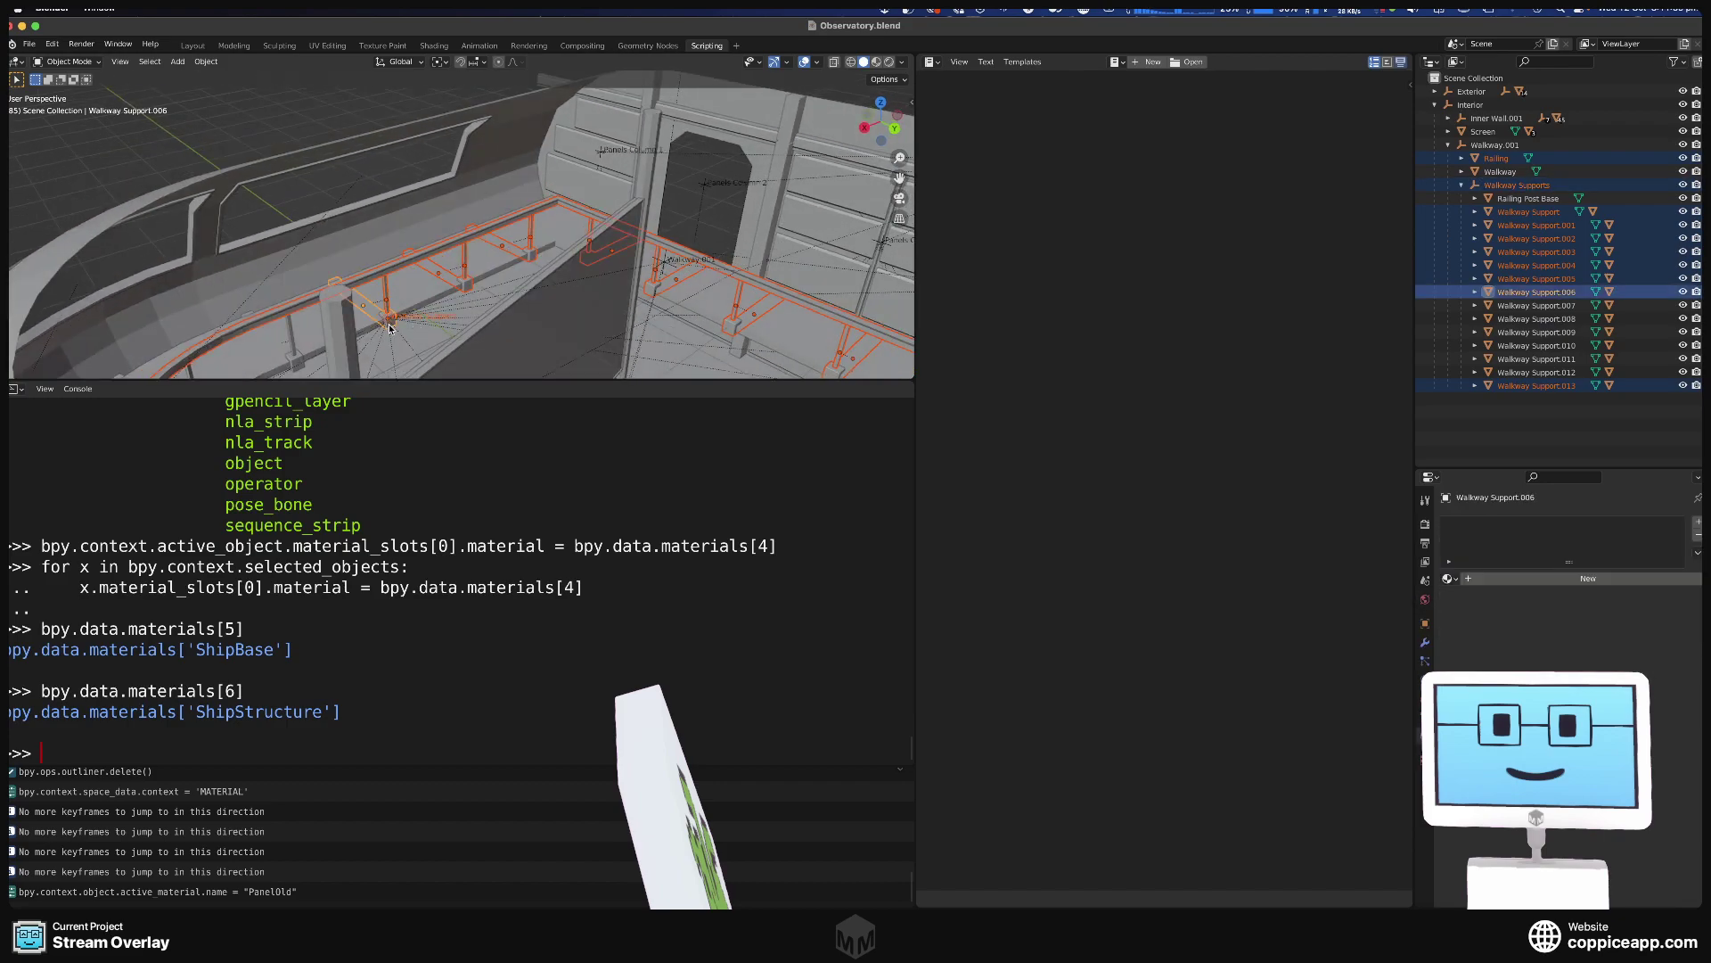
pyautogui.keyDown('shift'); pyautogui.click(388, 325); pyautogui.keyUp('shift')
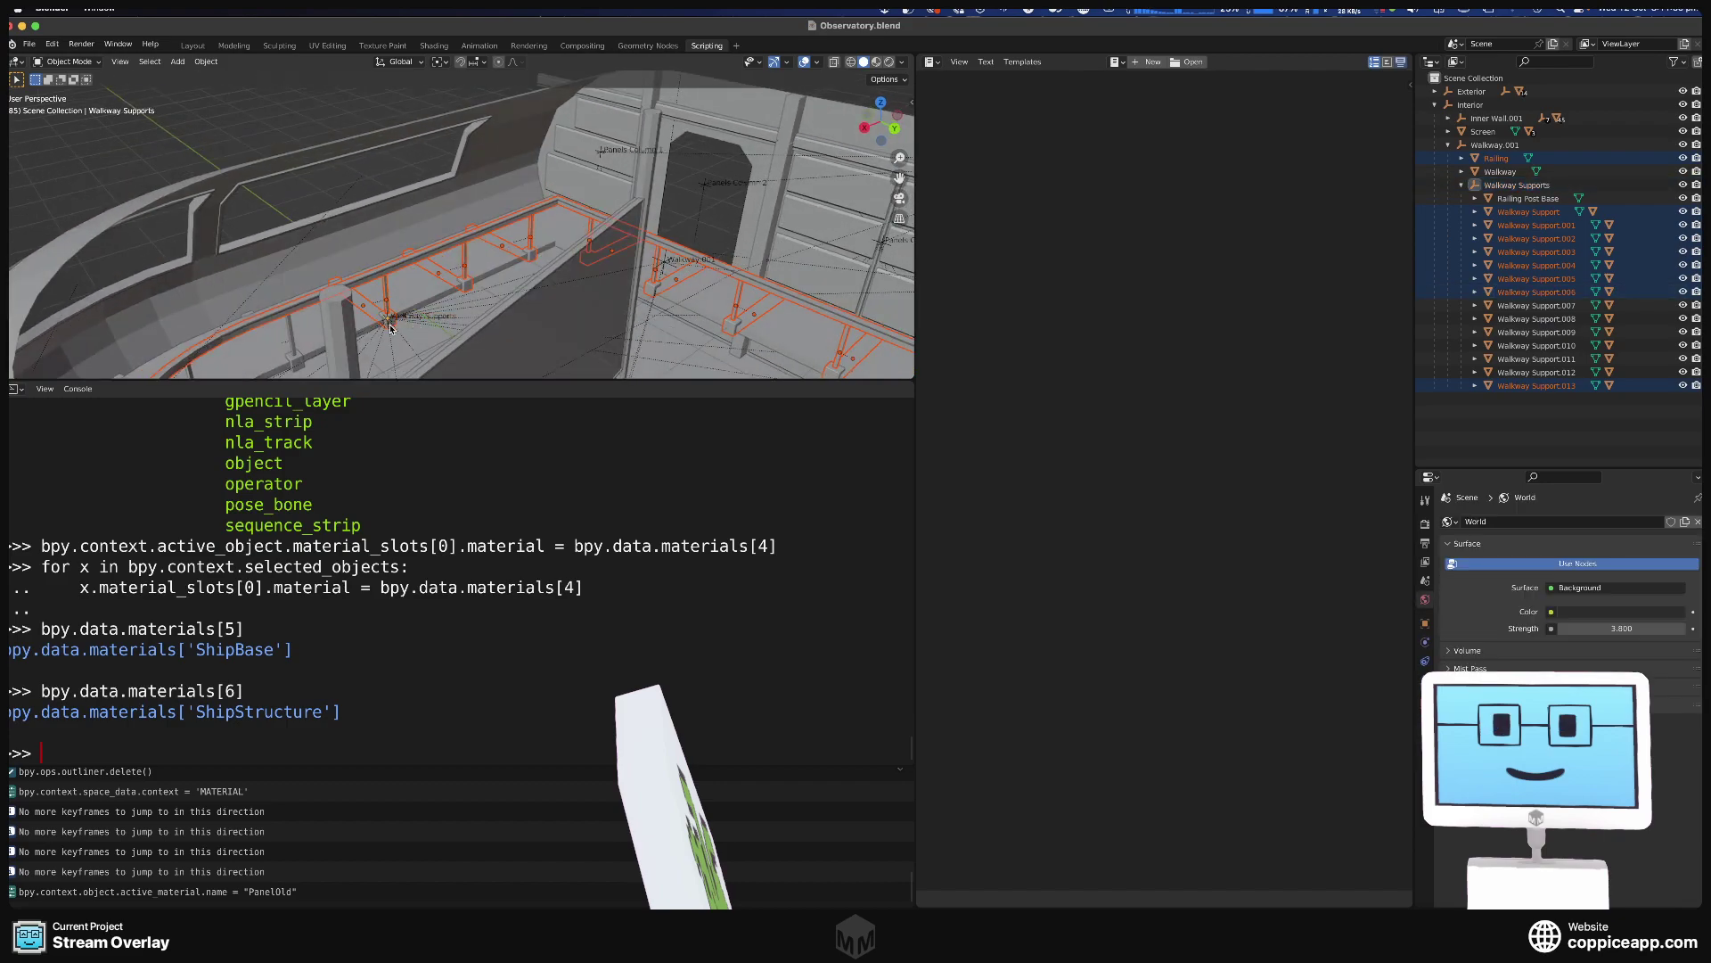
# Add Walkway Support.007 and Walkway Support.008 with their railing posts to the selection.
pyautogui.moveTo(405, 327); pyautogui.dragTo(359, 341, button='middle')
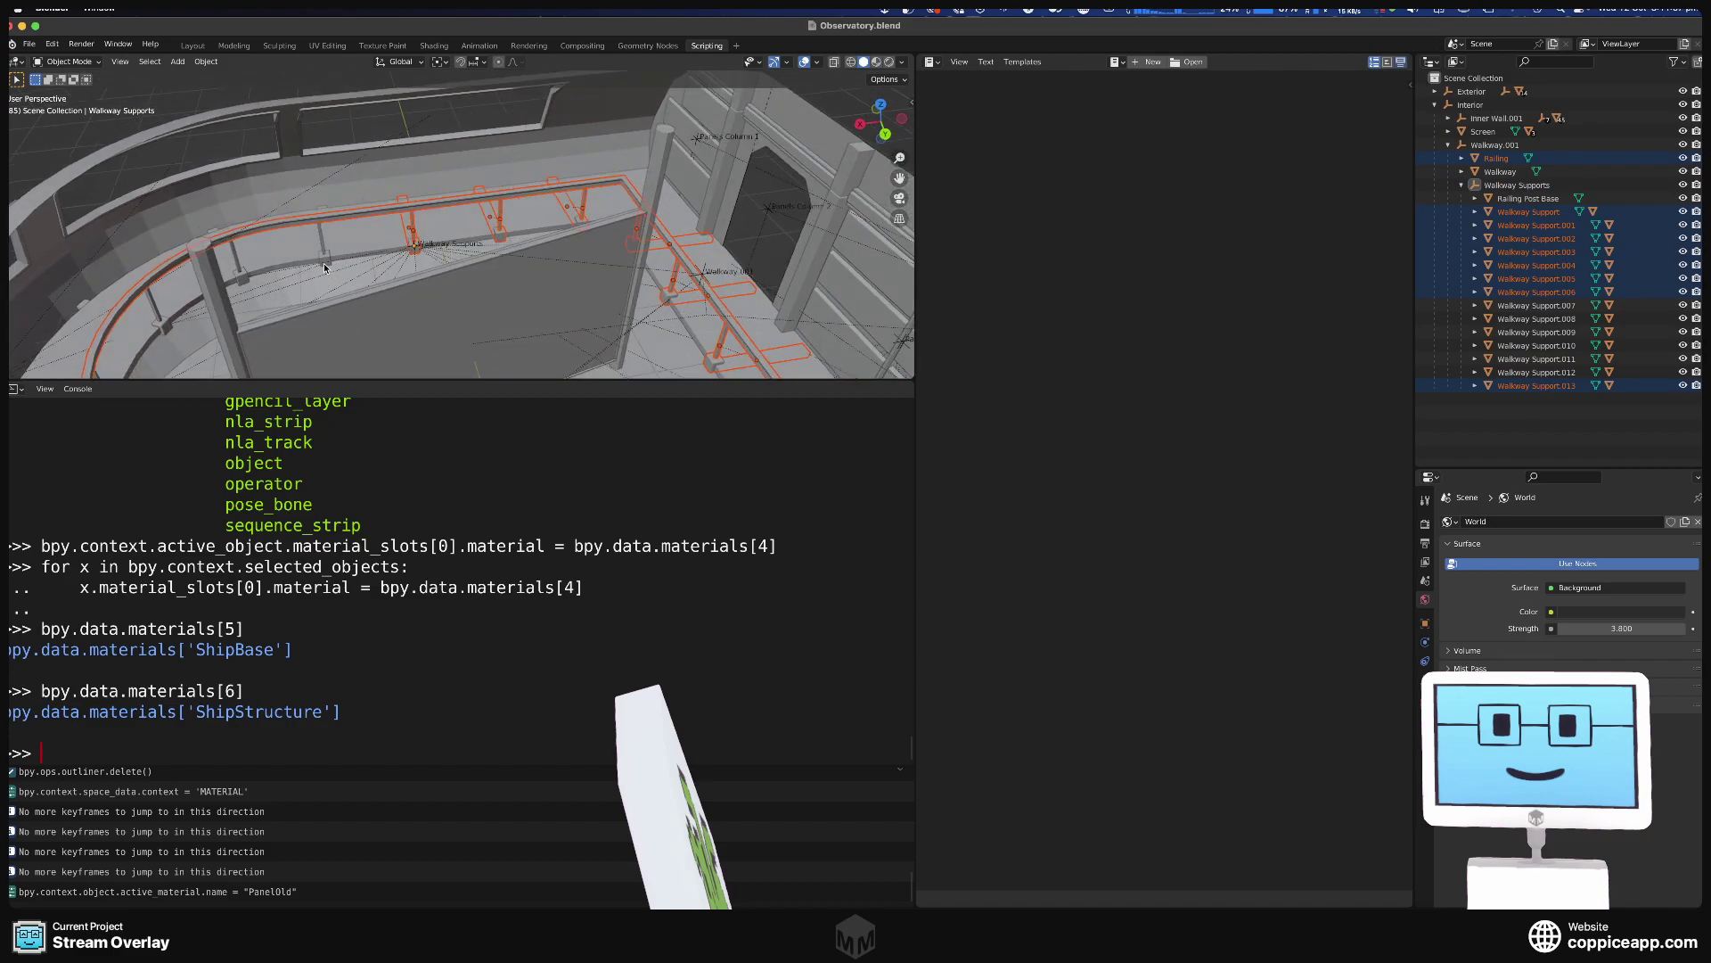
pyautogui.keyDown('shift'); pyautogui.click(324, 251); pyautogui.keyUp('shift')
pyautogui.keyDown('shift'); pyautogui.click(324, 250); pyautogui.keyUp('shift')
pyautogui.moveTo(324, 250); pyautogui.dragTo(577, 133, button='middle')
pyautogui.keyDown('shift'); pyautogui.click(441, 216); pyautogui.keyUp('shift')
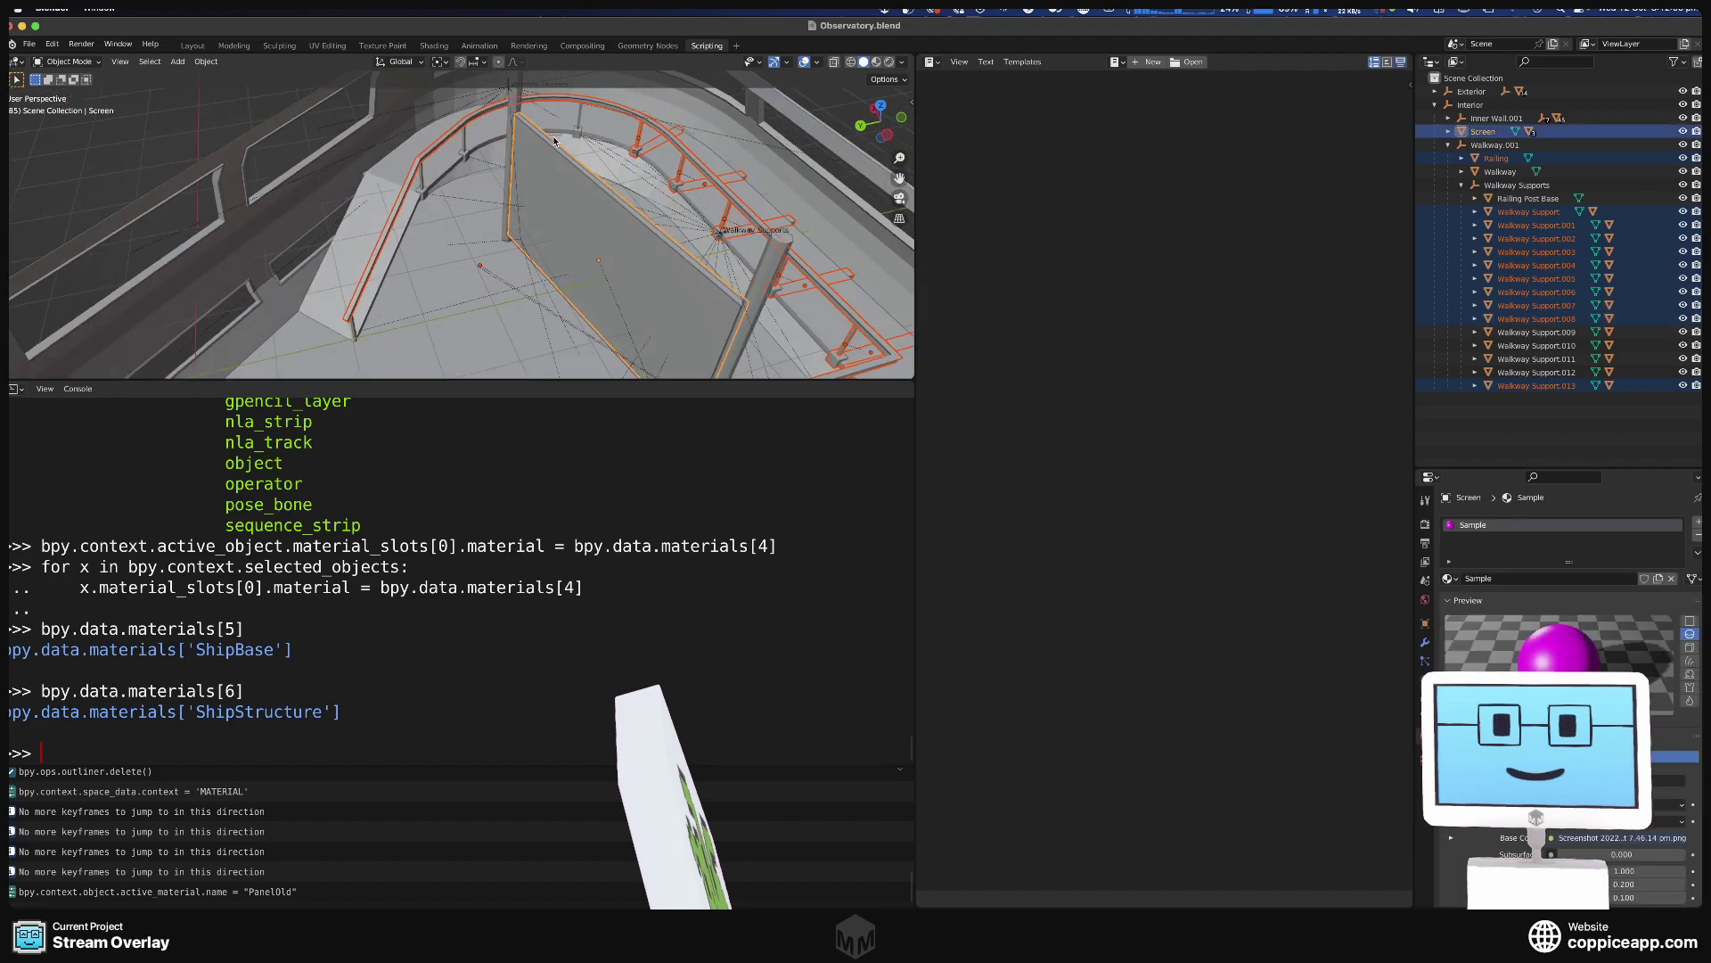
# Add Walkway Support.009, .011 and .012 with their railing posts, plus the Railing Post Base, to the selection.
pyautogui.keyDown('shift'); pyautogui.click(579, 127); pyautogui.keyUp('shift')
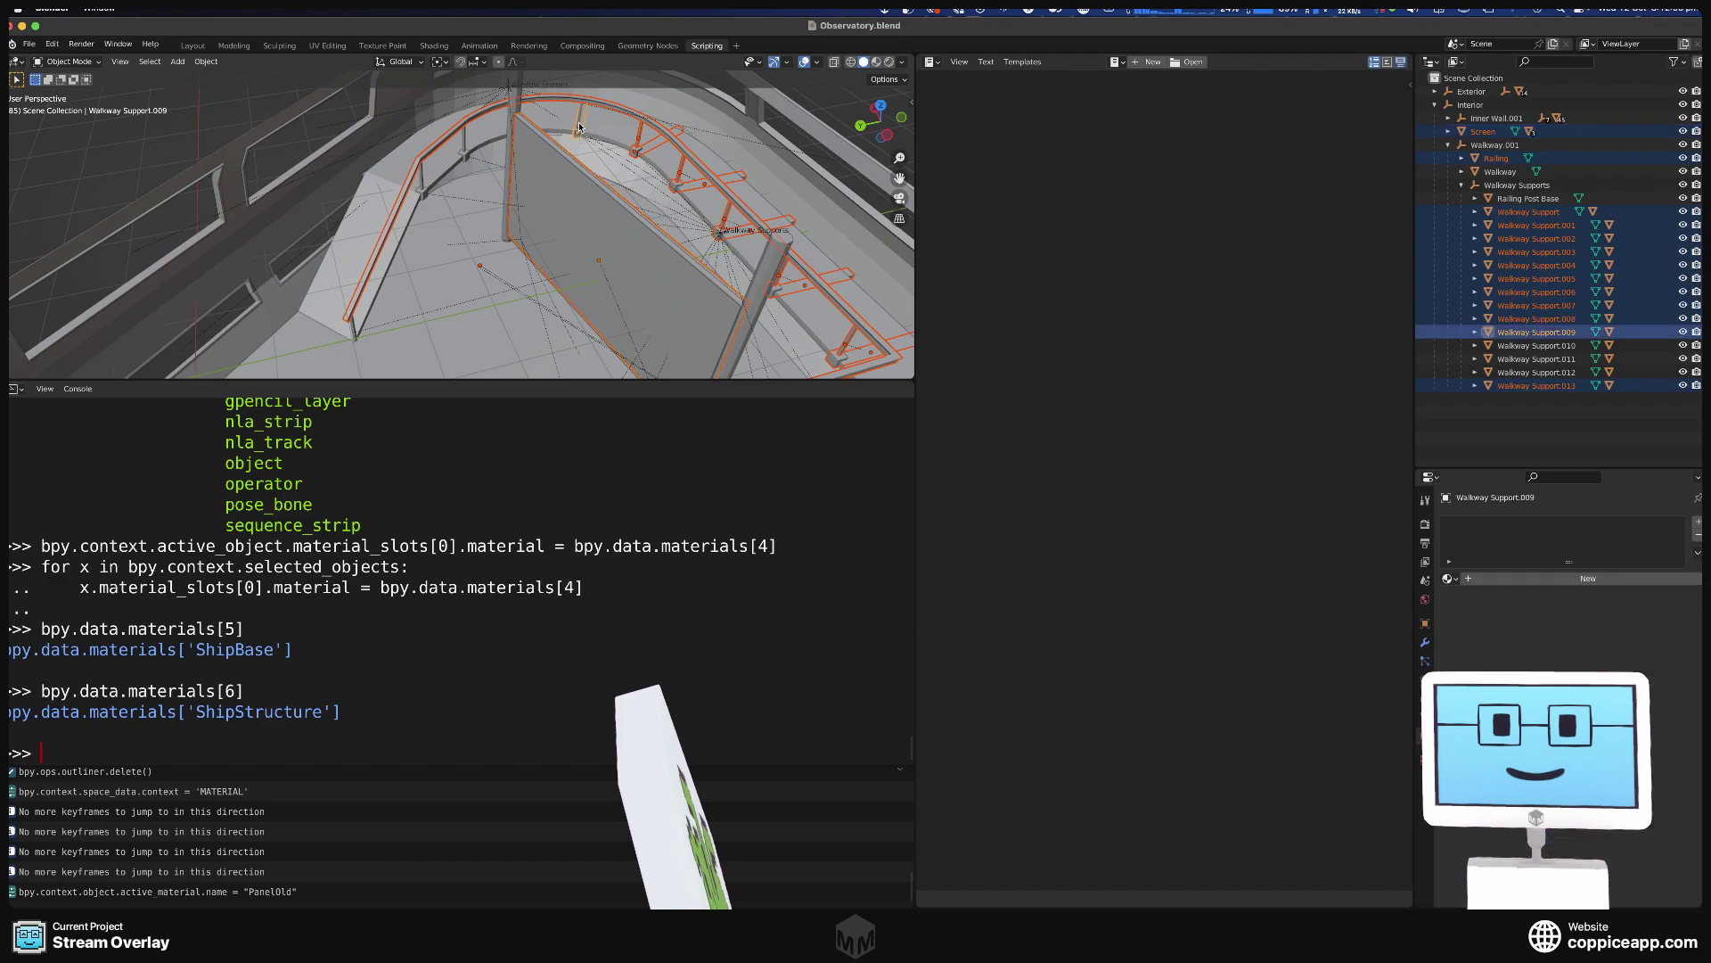
pyautogui.keyDown('shift'); pyautogui.click(467, 153); pyautogui.keyUp('shift')
pyautogui.keyDown('shift'); pyautogui.click(421, 181); pyautogui.keyUp('shift')
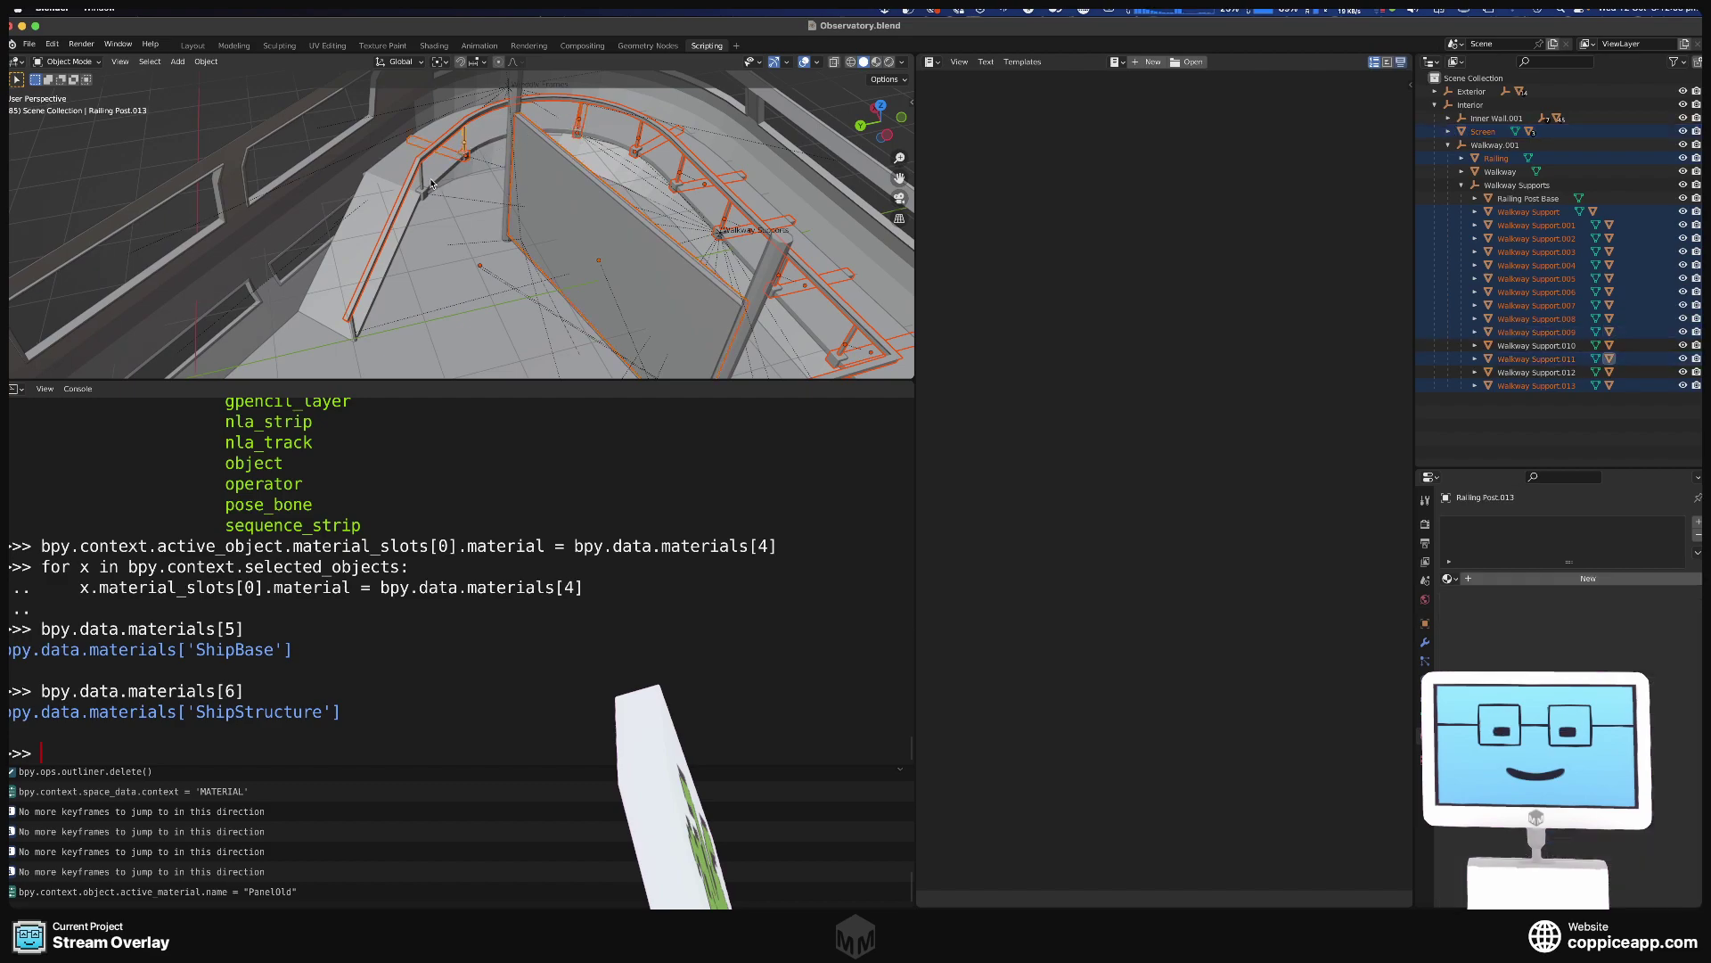
pyautogui.keyDown('shift'); pyautogui.click(422, 196); pyautogui.keyUp('shift')
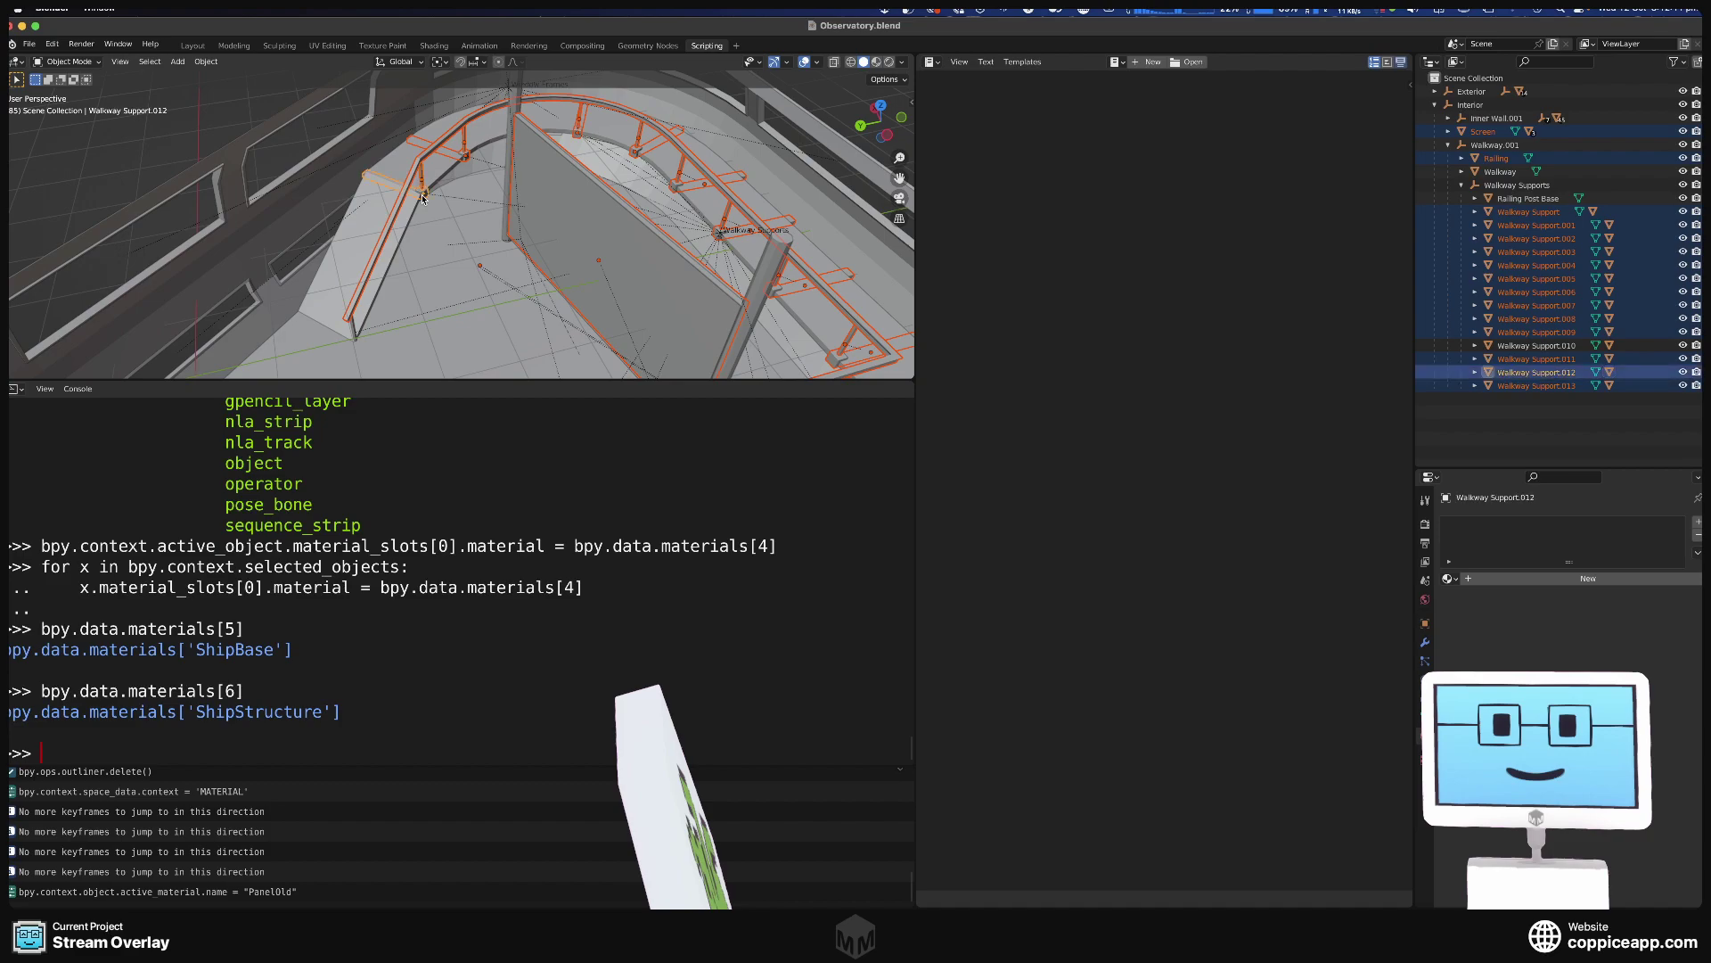
pyautogui.keyDown('shift'); pyautogui.click(353, 332); pyautogui.keyUp('shift')
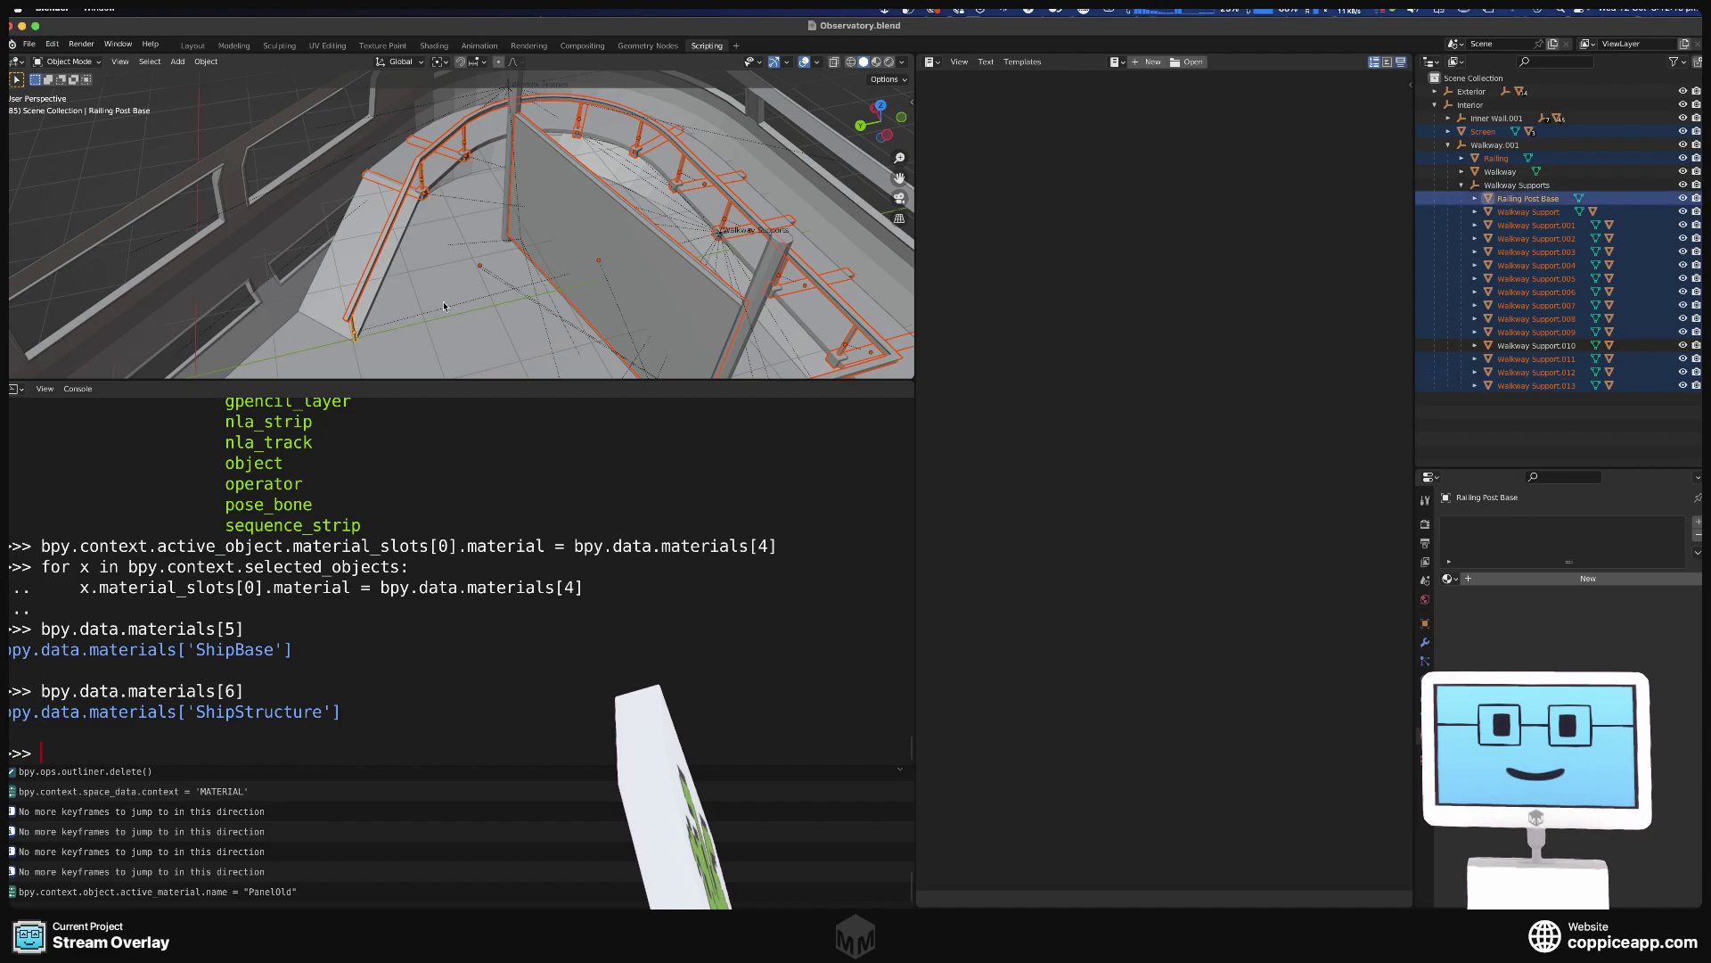
# Add the skipped Walkway Support.010 and its railing post to the selection.
pyautogui.moveTo(353, 332); pyautogui.dragTo(559, 297, button='middle')
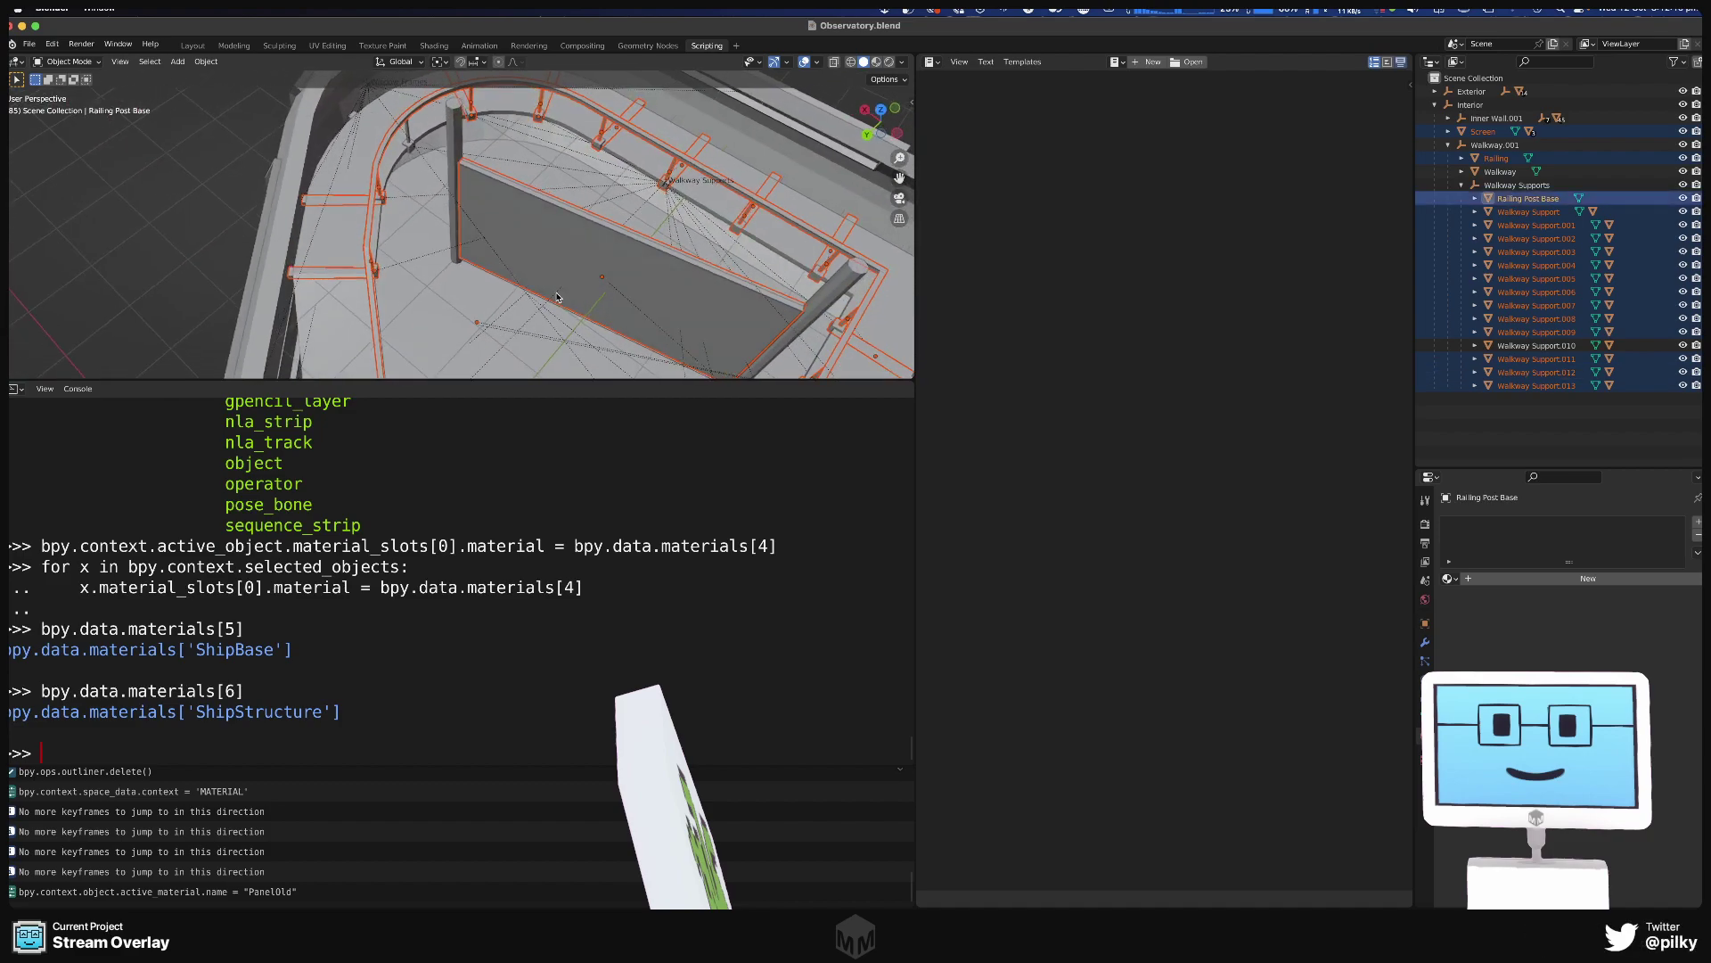
pyautogui.keyDown('shift'); pyautogui.click(410, 141); pyautogui.keyUp('shift')
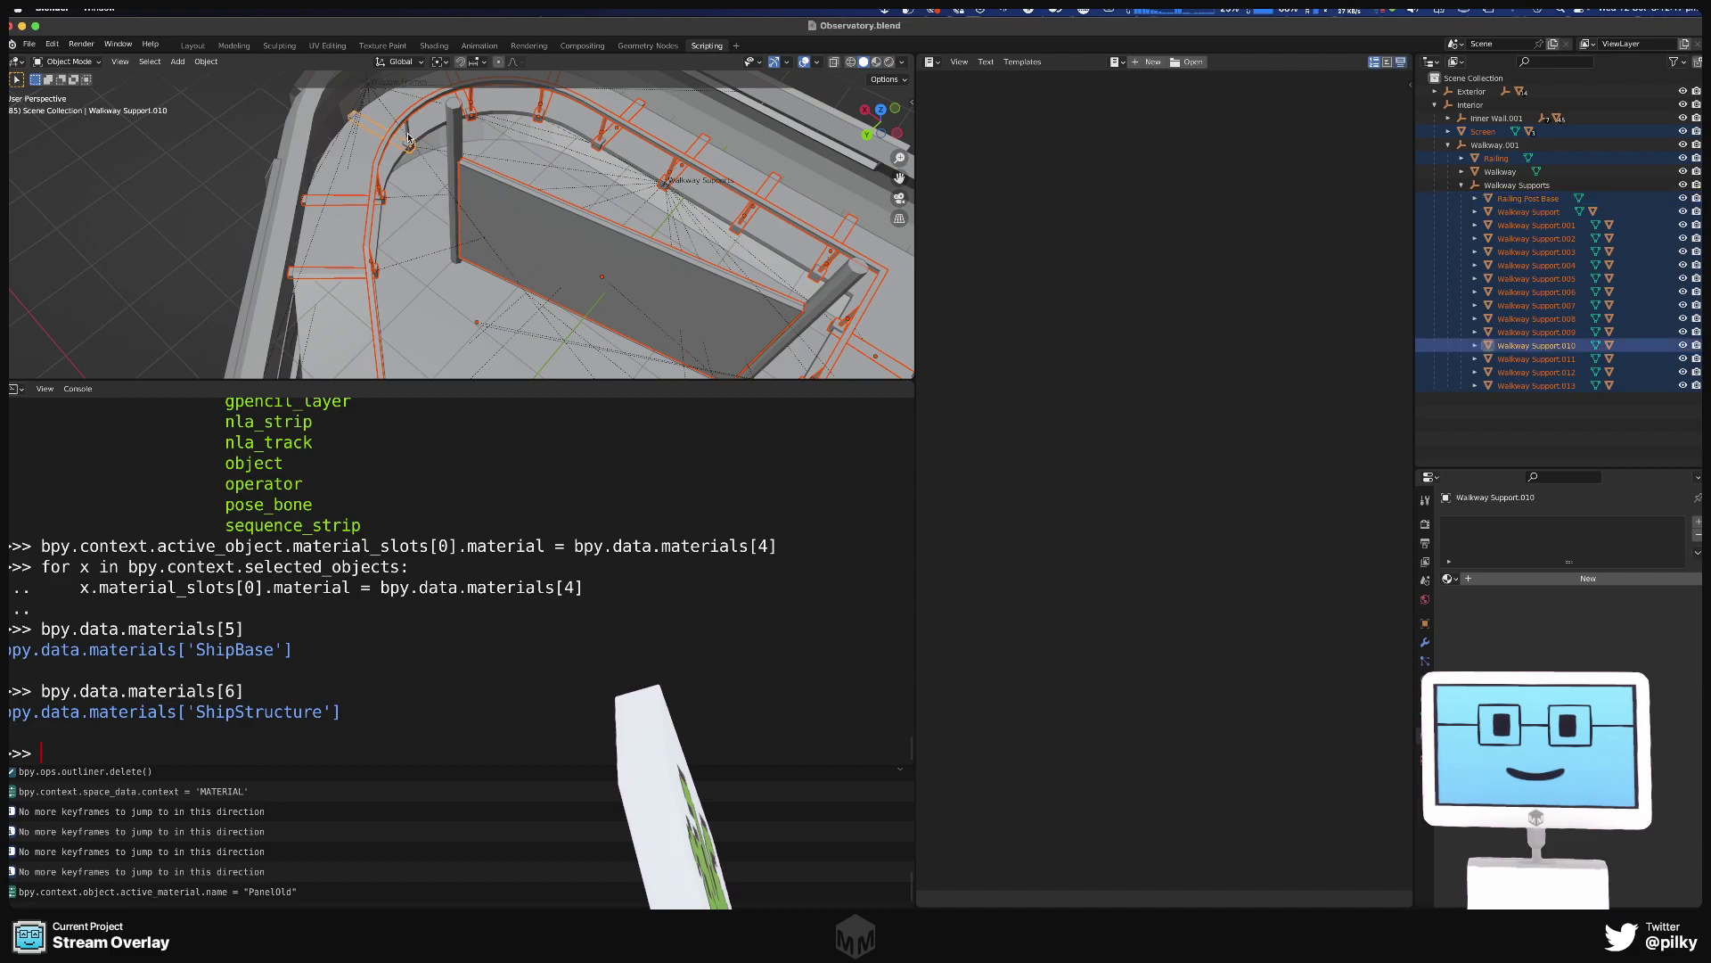
pyautogui.keyDown('shift'); pyautogui.click(410, 141); pyautogui.keyUp('shift')
# Add the ScreenBorder to the selection and deselect the Screen itself.
pyautogui.moveTo(410, 140); pyautogui.dragTo(613, 194, button='middle')
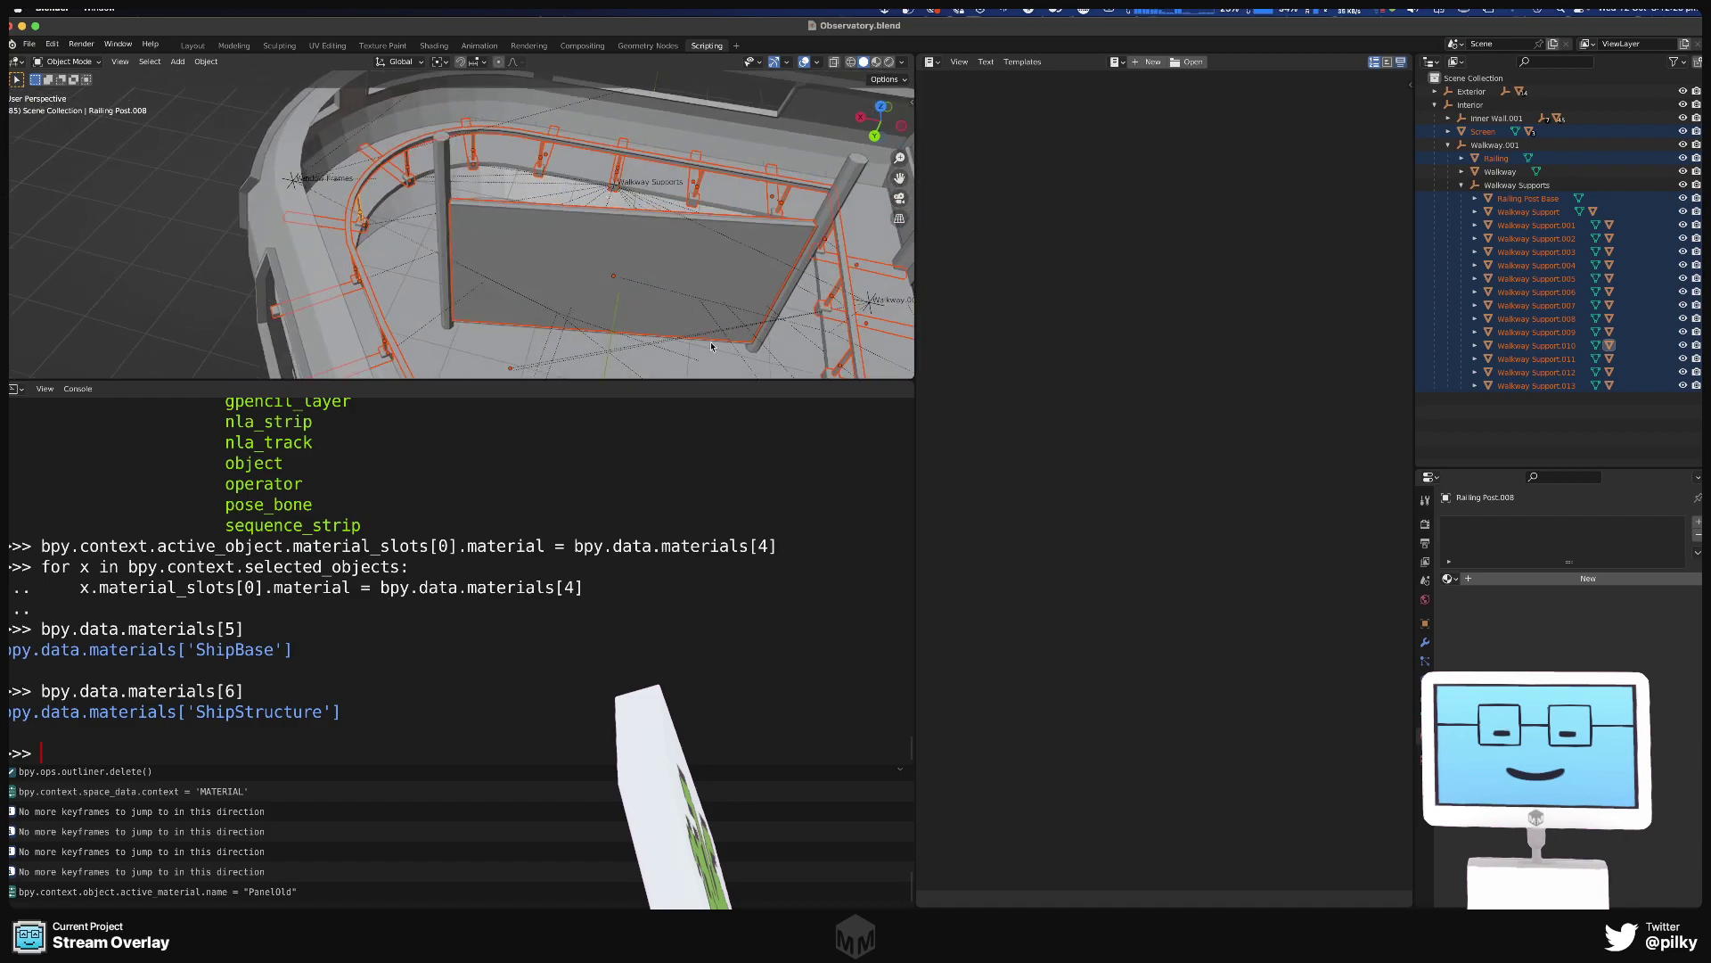
pyautogui.click(494, 211)
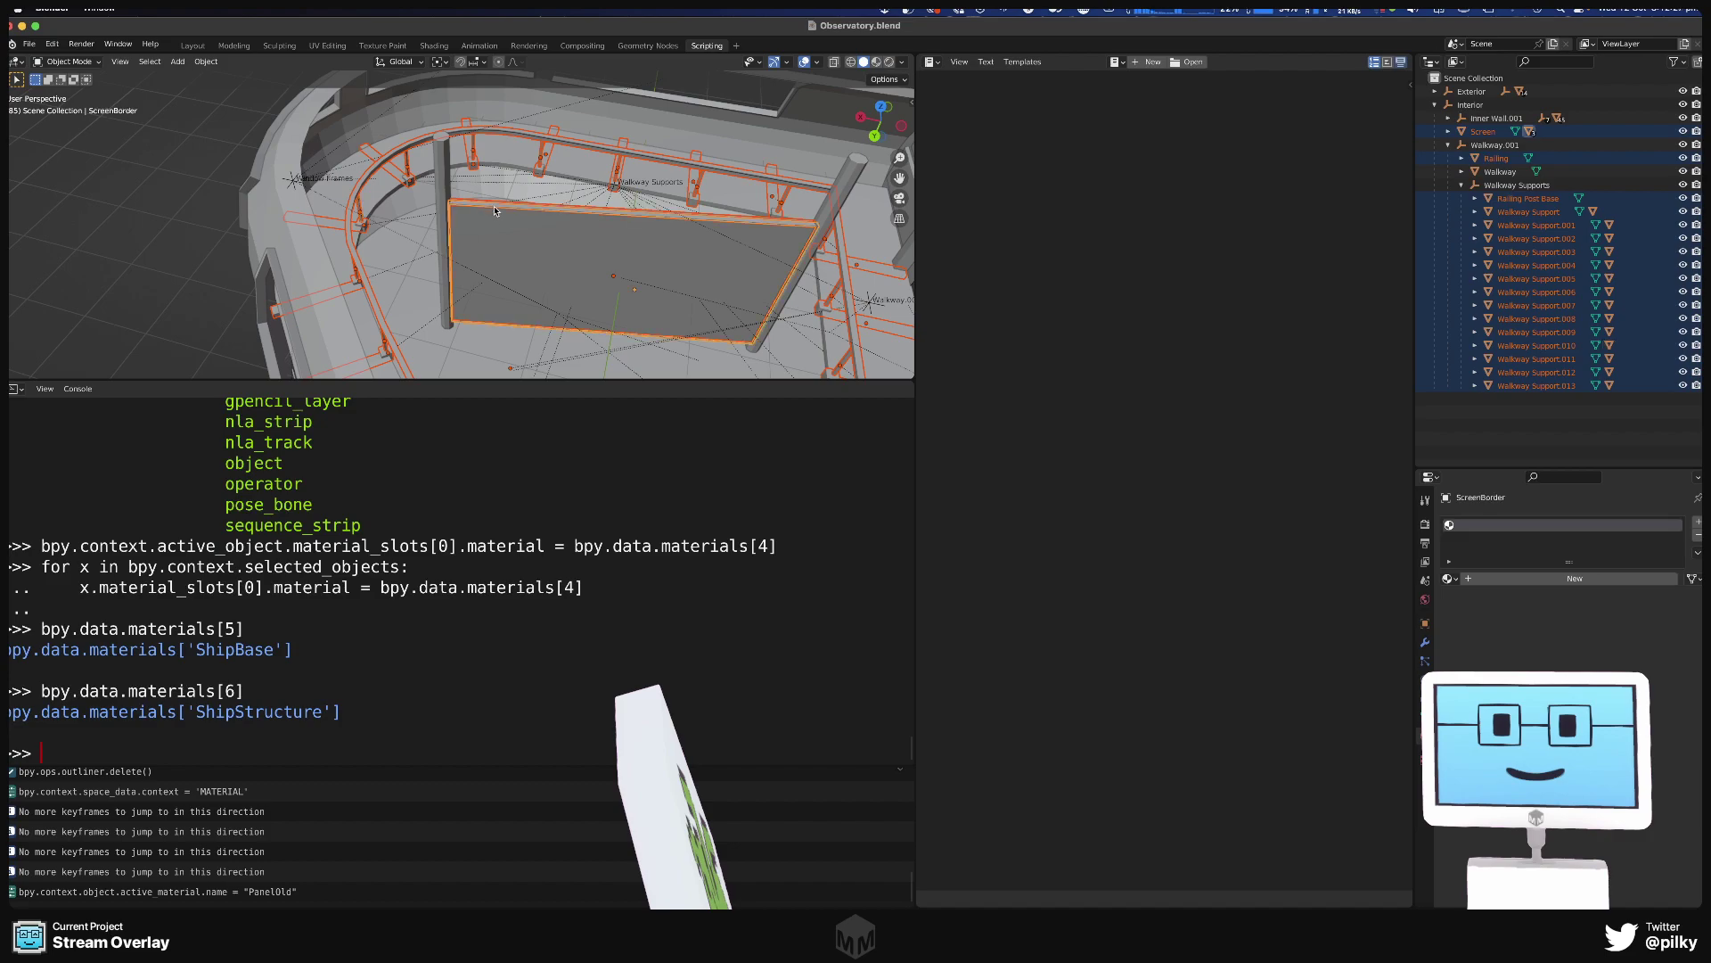
pyautogui.keyDown('shift'); pyautogui.click(432, 226); pyautogui.keyUp('shift')
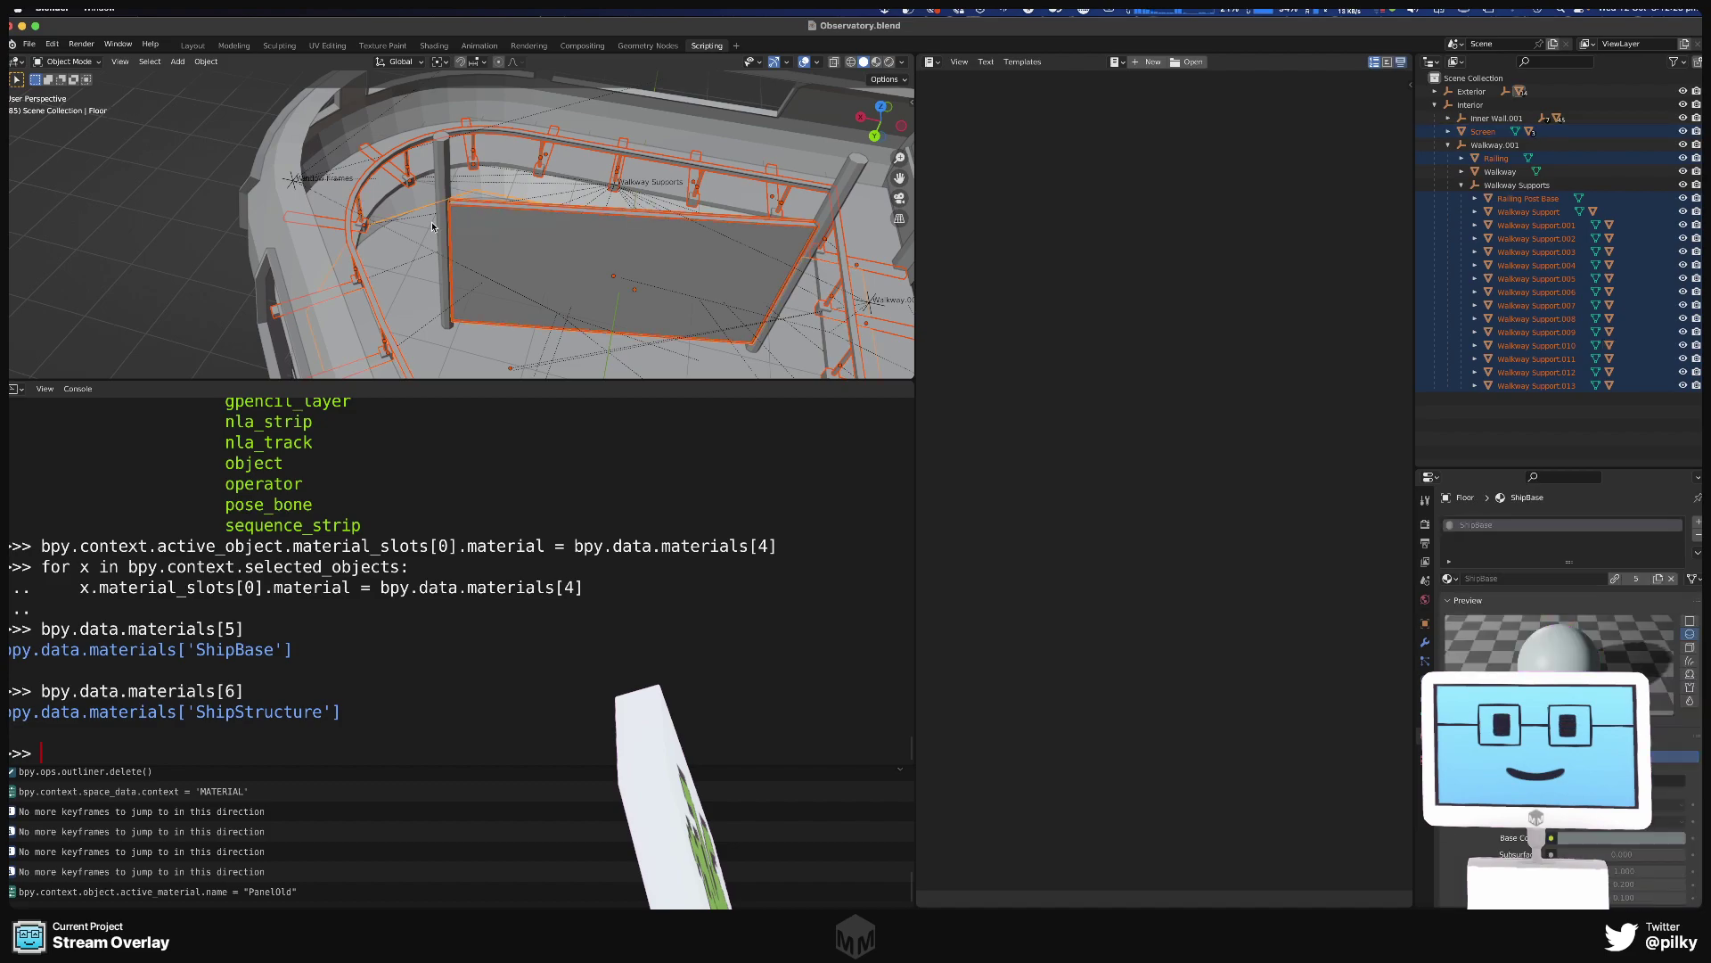
pyautogui.keyDown('shift'); pyautogui.click(536, 276); pyautogui.keyUp('shift')
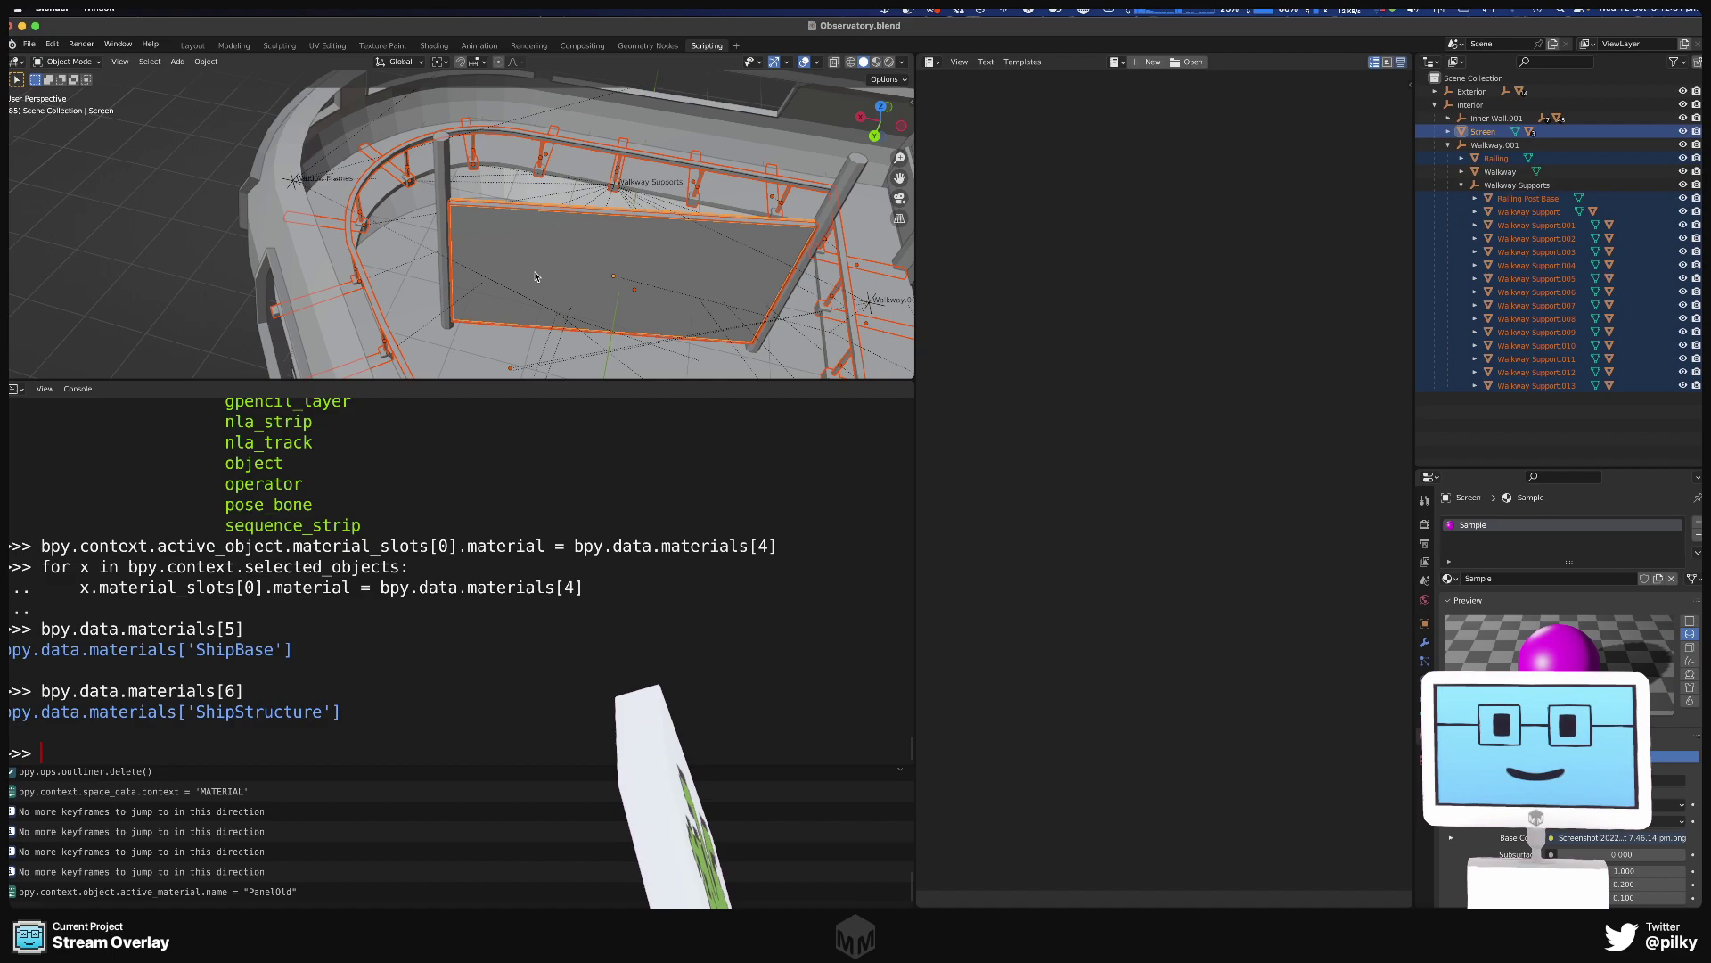
pyautogui.keyDown('shift'); pyautogui.click(536, 276); pyautogui.keyUp('shift')
pyautogui.keyDown('shift'); pyautogui.click(619, 277); pyautogui.keyUp('shift')
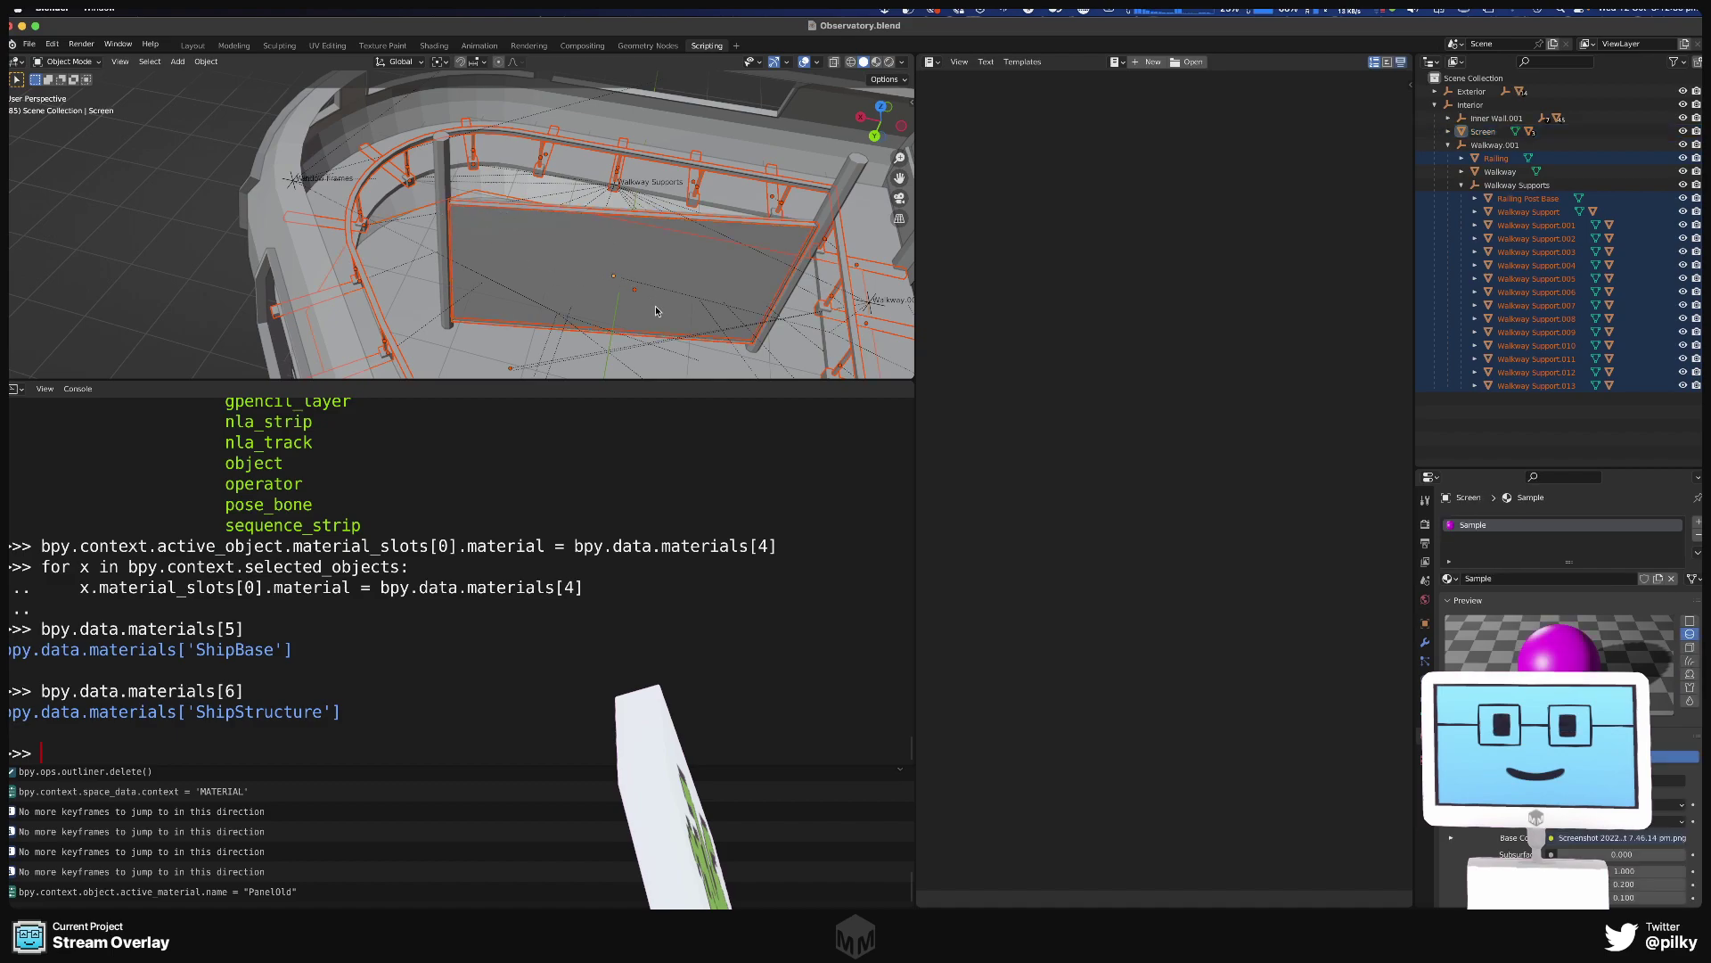
# Add the two pillars on either side of the screen to the selection.
pyautogui.moveTo(656, 310); pyautogui.dragTo(618, 286, button='middle')
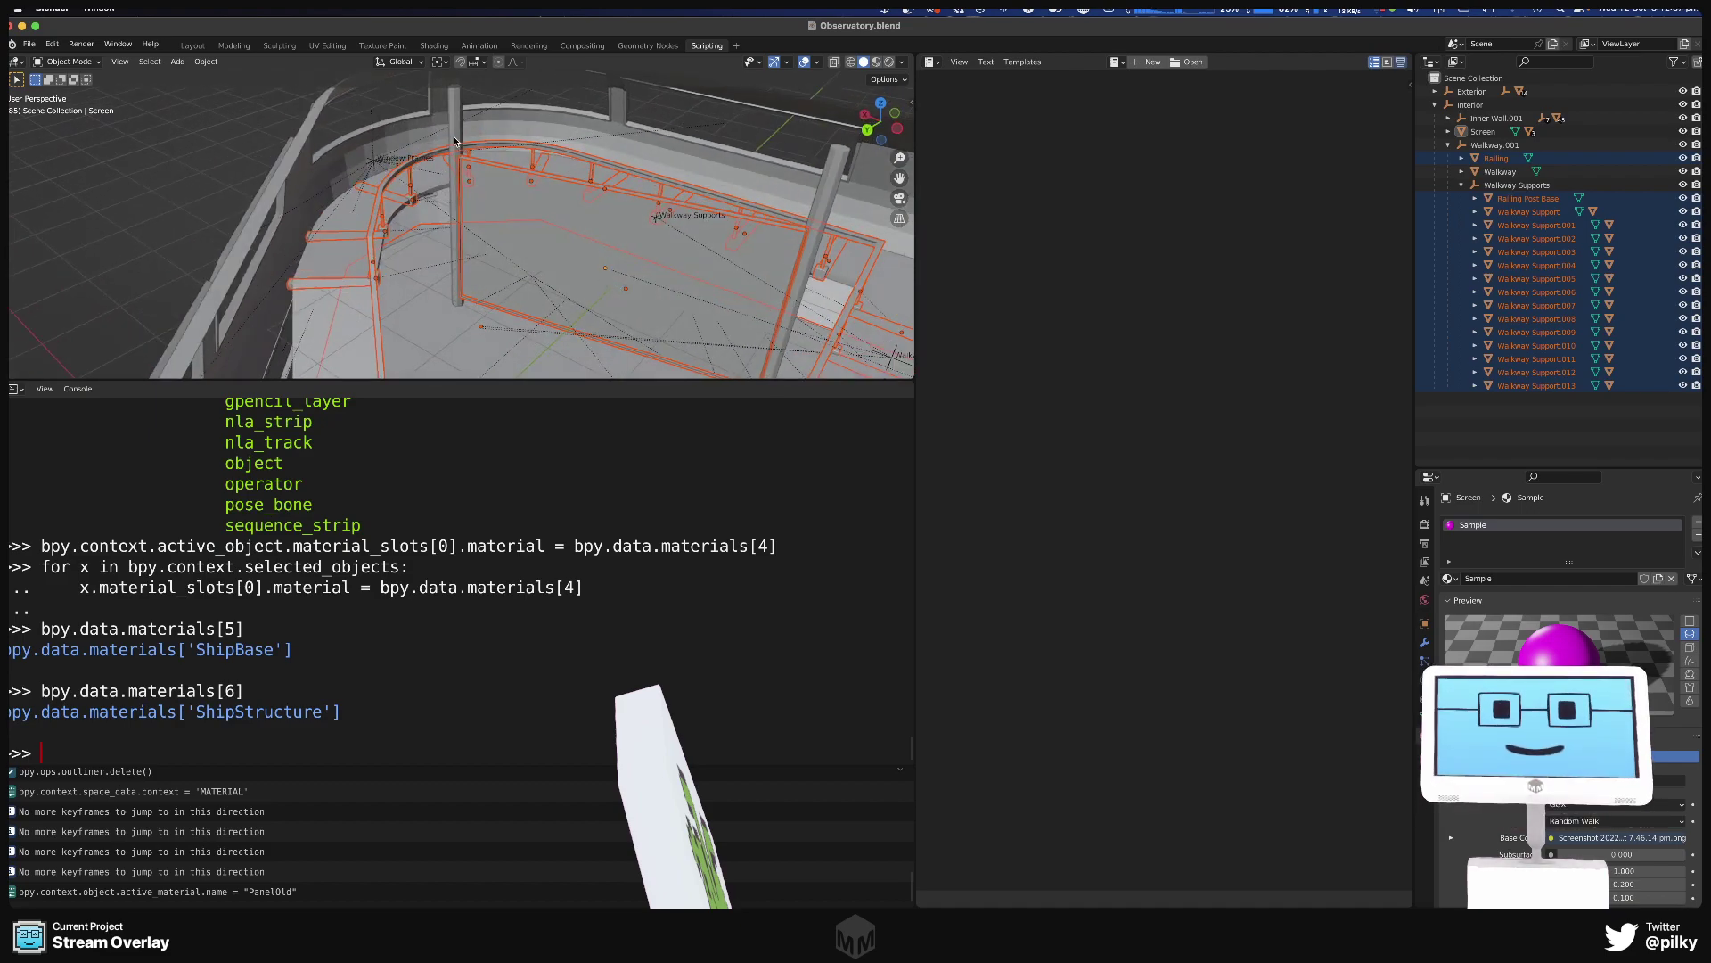
pyautogui.keyDown('shift'); pyautogui.click(820, 214); pyautogui.keyUp('shift')
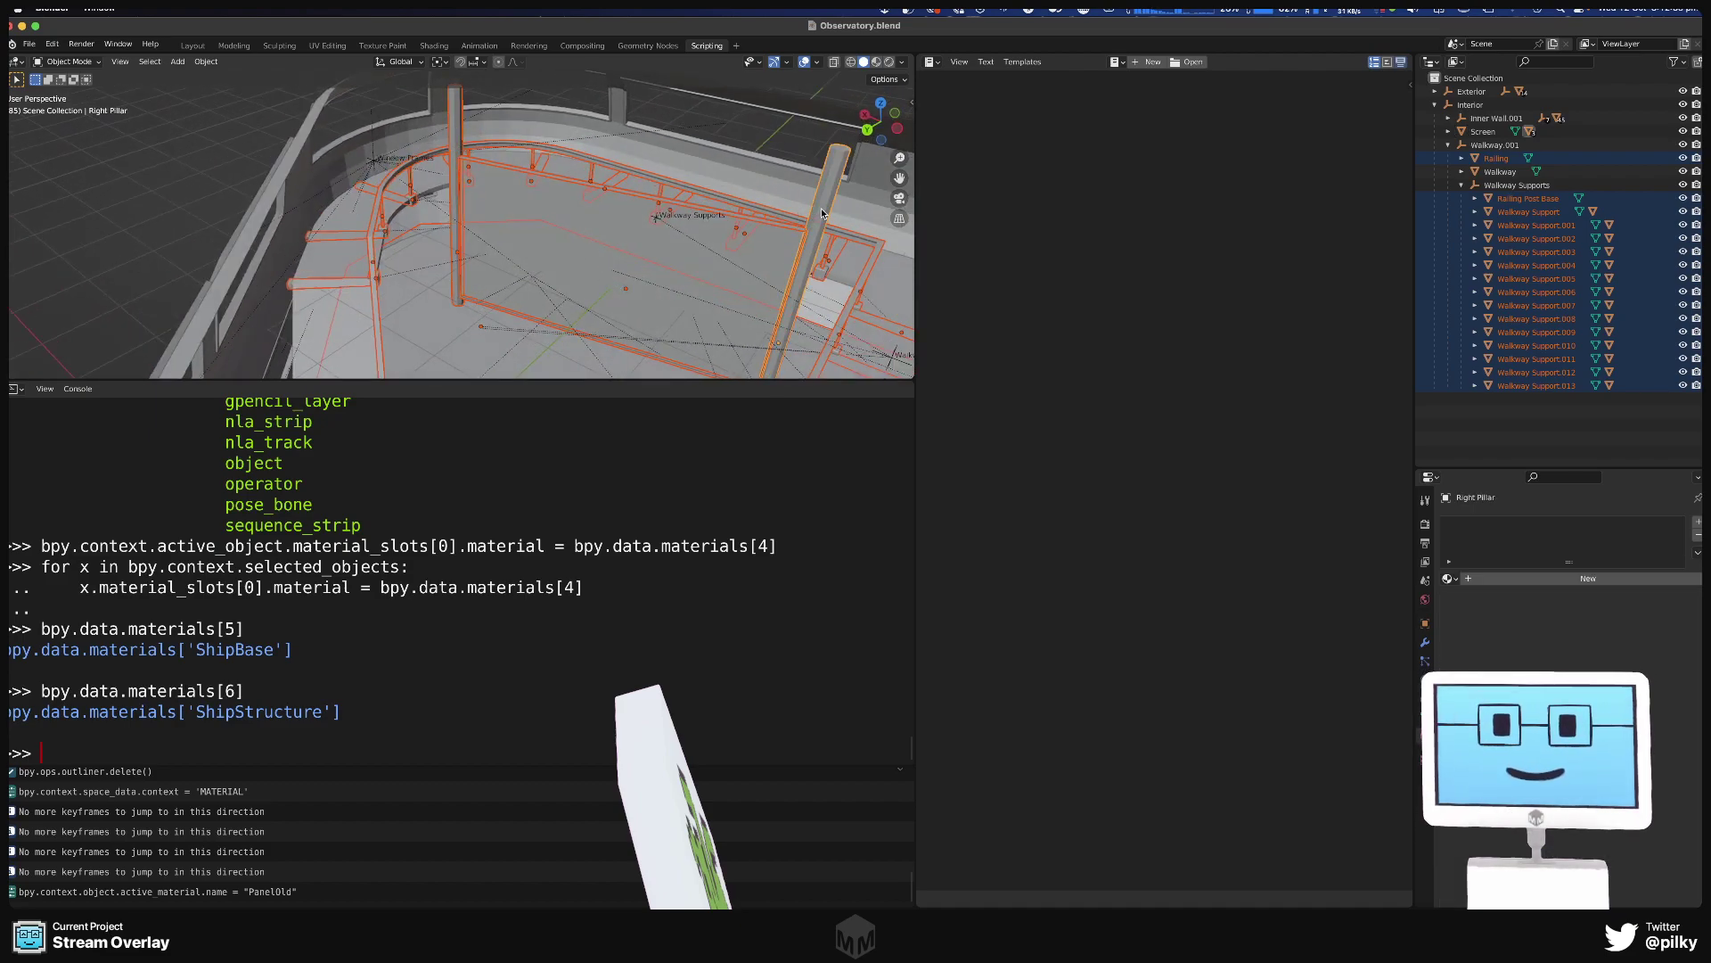
# Remove the Floor and the Inner Wall from the selection.
pyautogui.moveTo(828, 239); pyautogui.dragTo(506, 250, button='middle')
pyautogui.keyDown('shift'); pyautogui.click(777, 176); pyautogui.keyUp('shift')
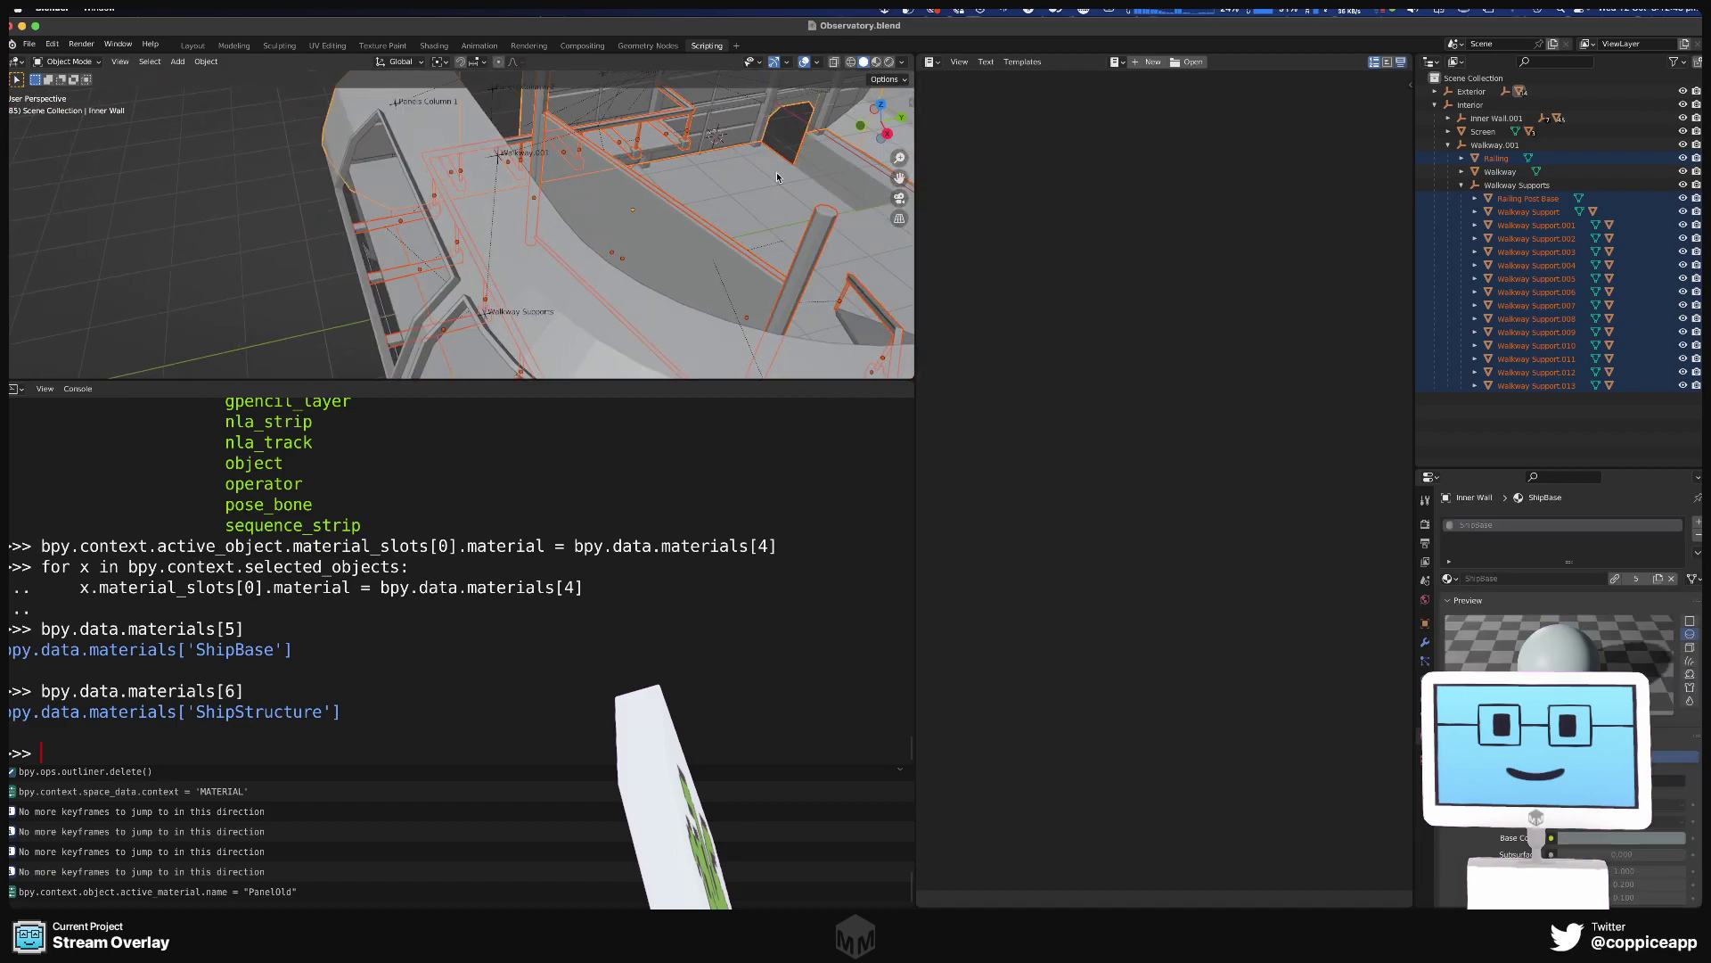
pyautogui.keyDown('shift'); pyautogui.click(777, 177); pyautogui.keyUp('shift')
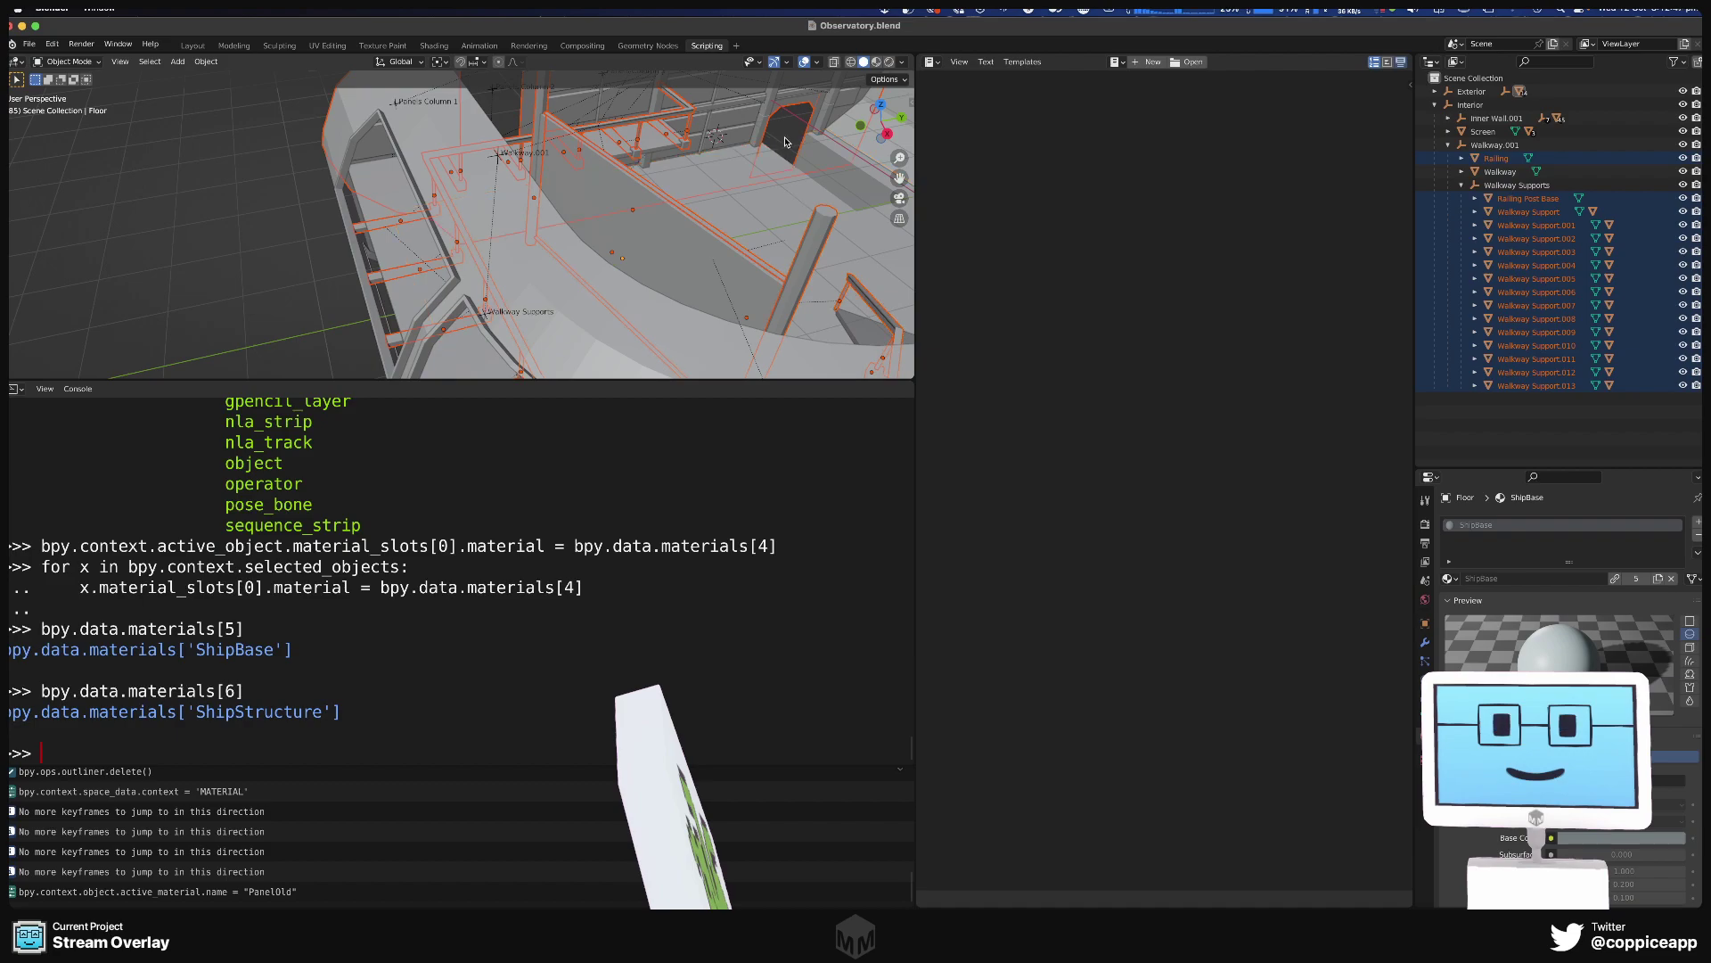
pyautogui.keyDown('shift'); pyautogui.click(792, 109); pyautogui.keyUp('shift')
pyautogui.moveTo(807, 148); pyautogui.dragTo(570, 151, button='middle')
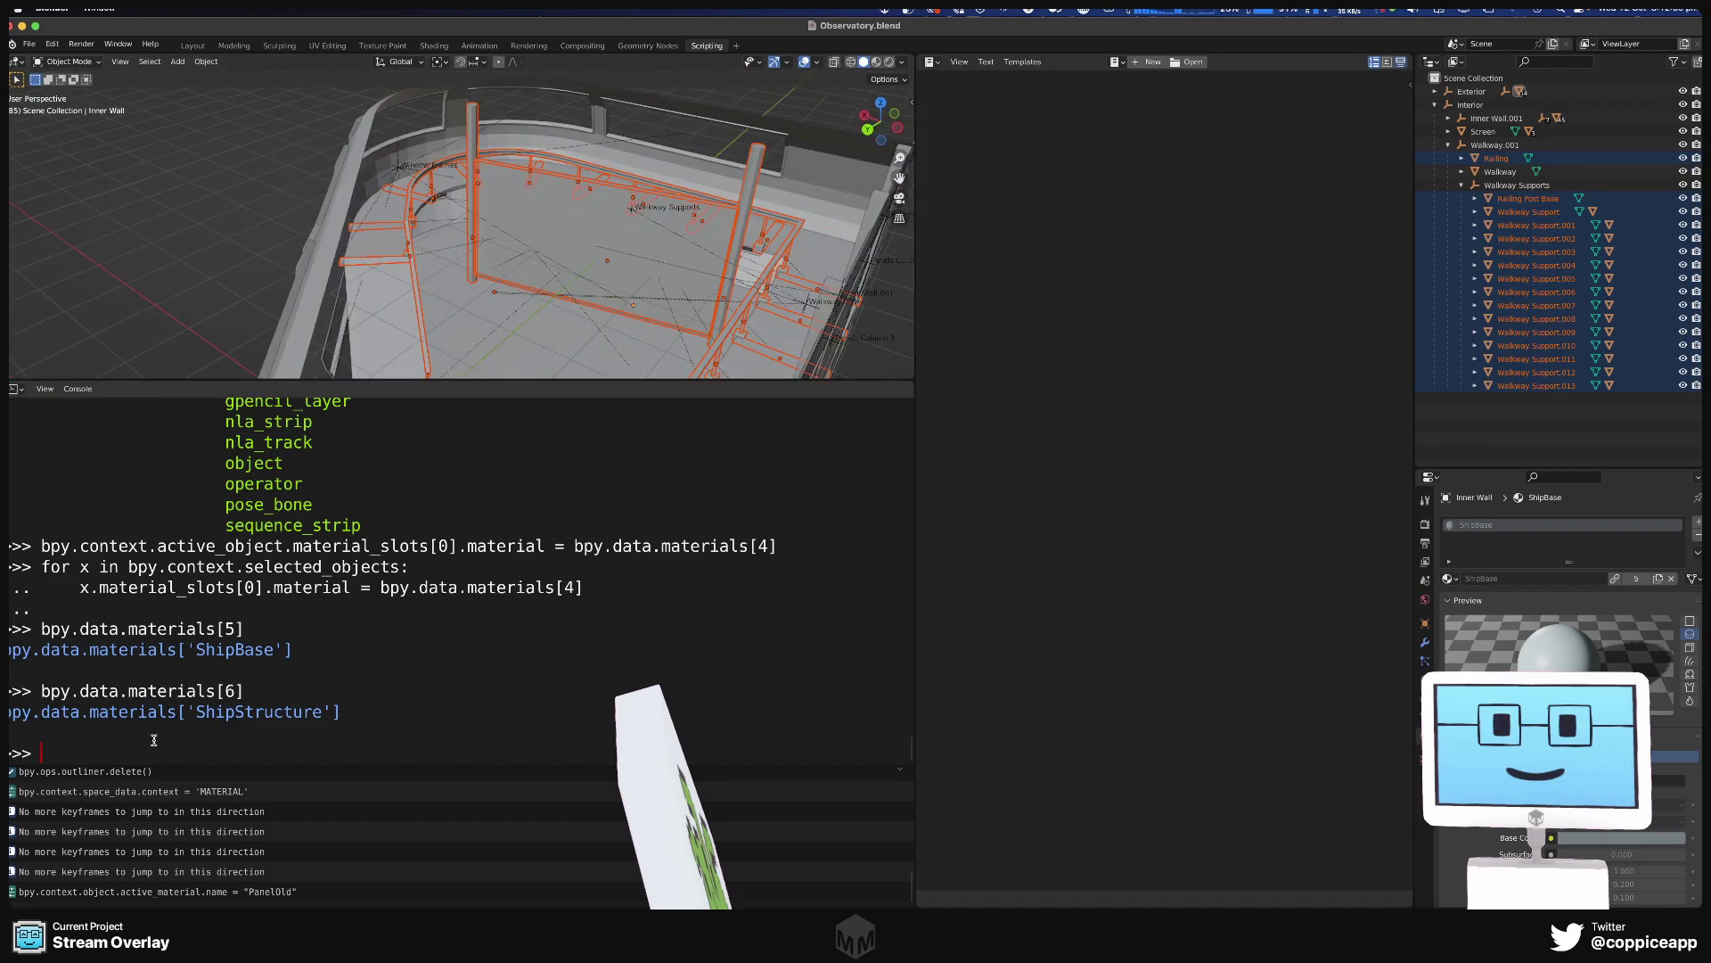
# Start a console loop over bpy.context.selected_objects and switch the viewport to material preview shading.
pyautogui.press('Up')
pyautogui.press('Up')
pyautogui.press('Up')
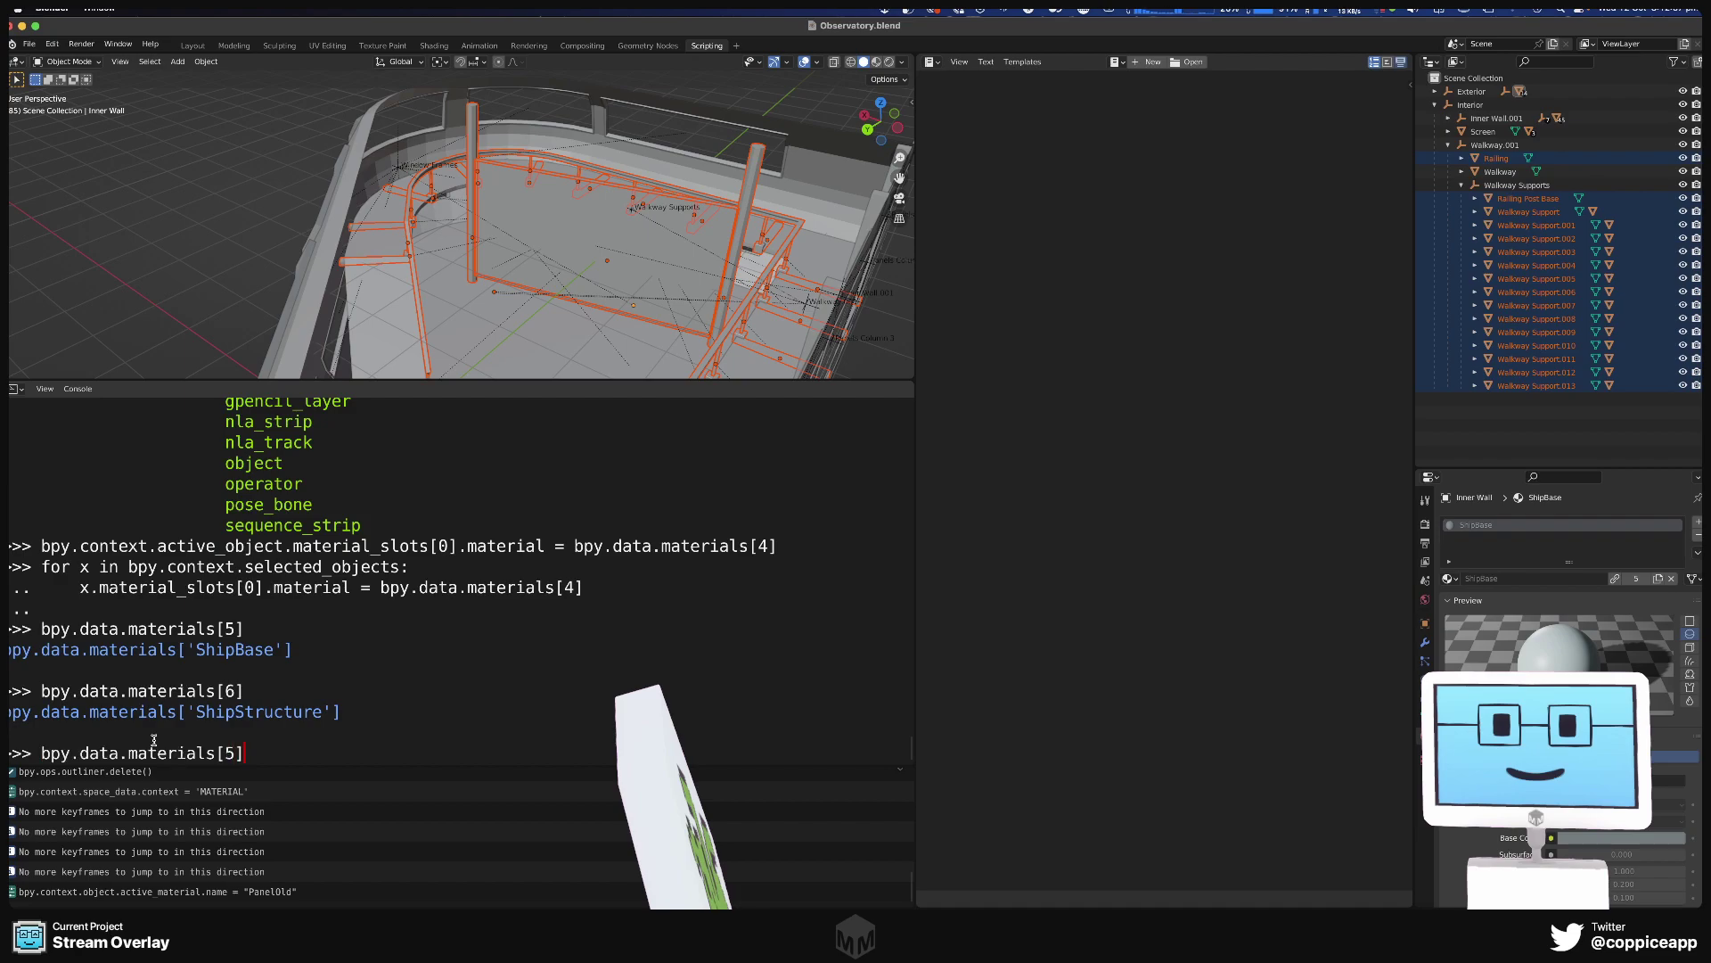
pyautogui.press('Up')
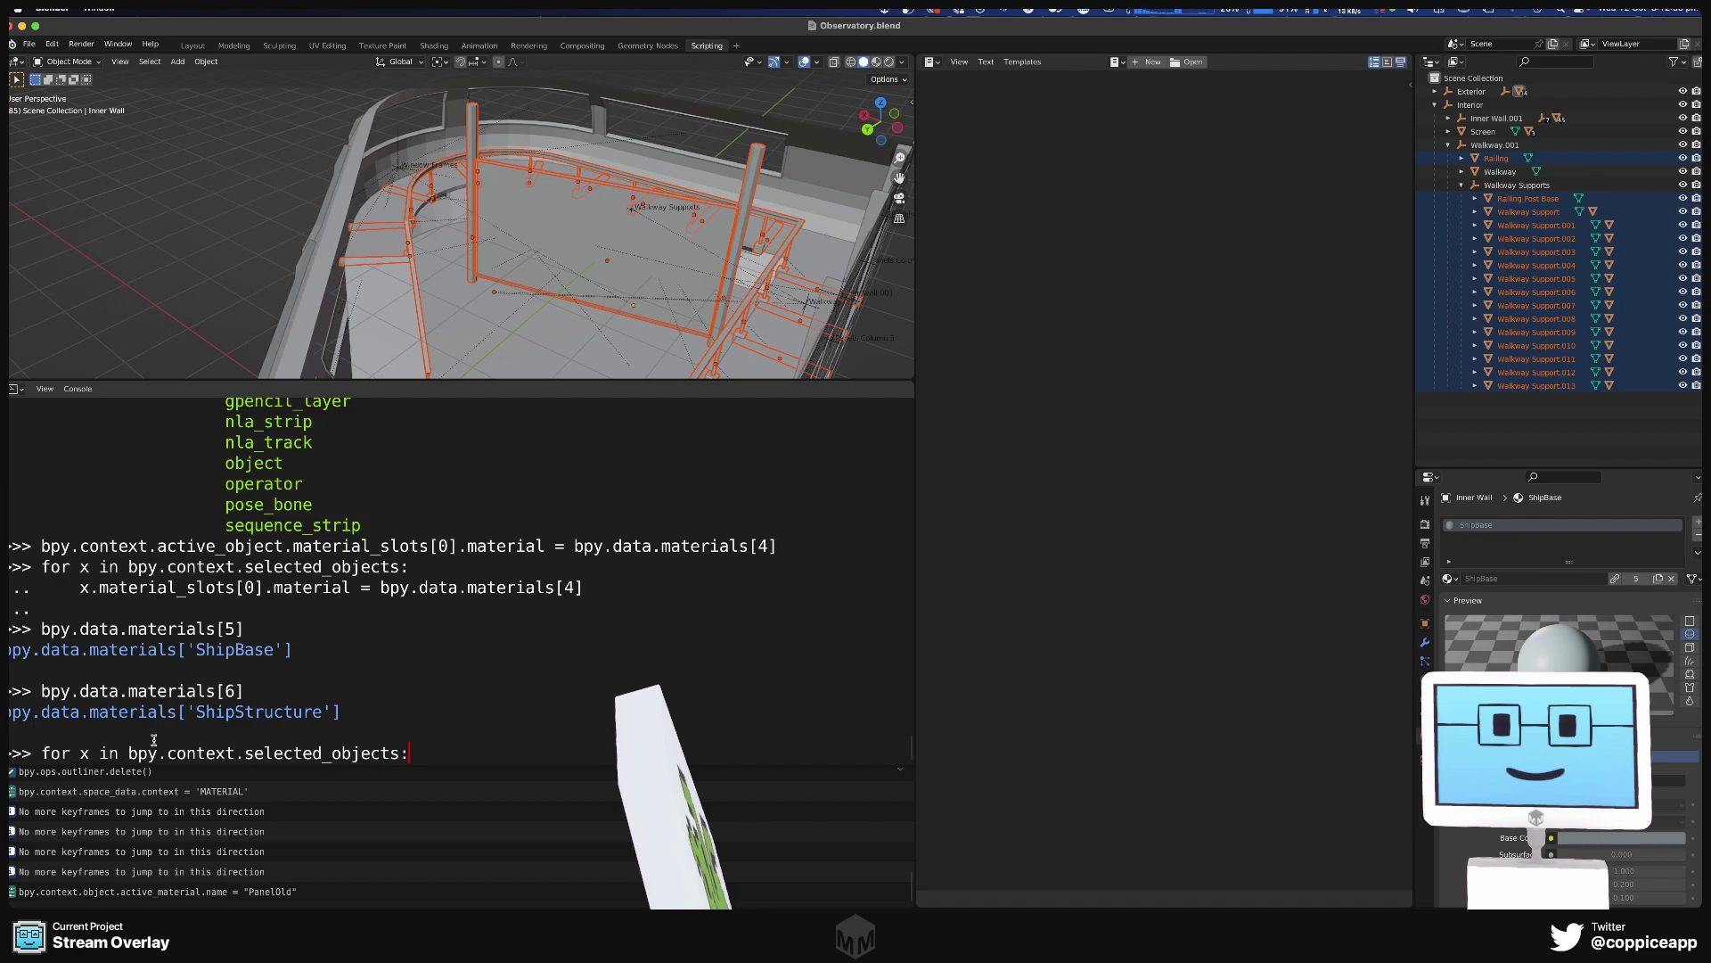
pyautogui.press('Return')
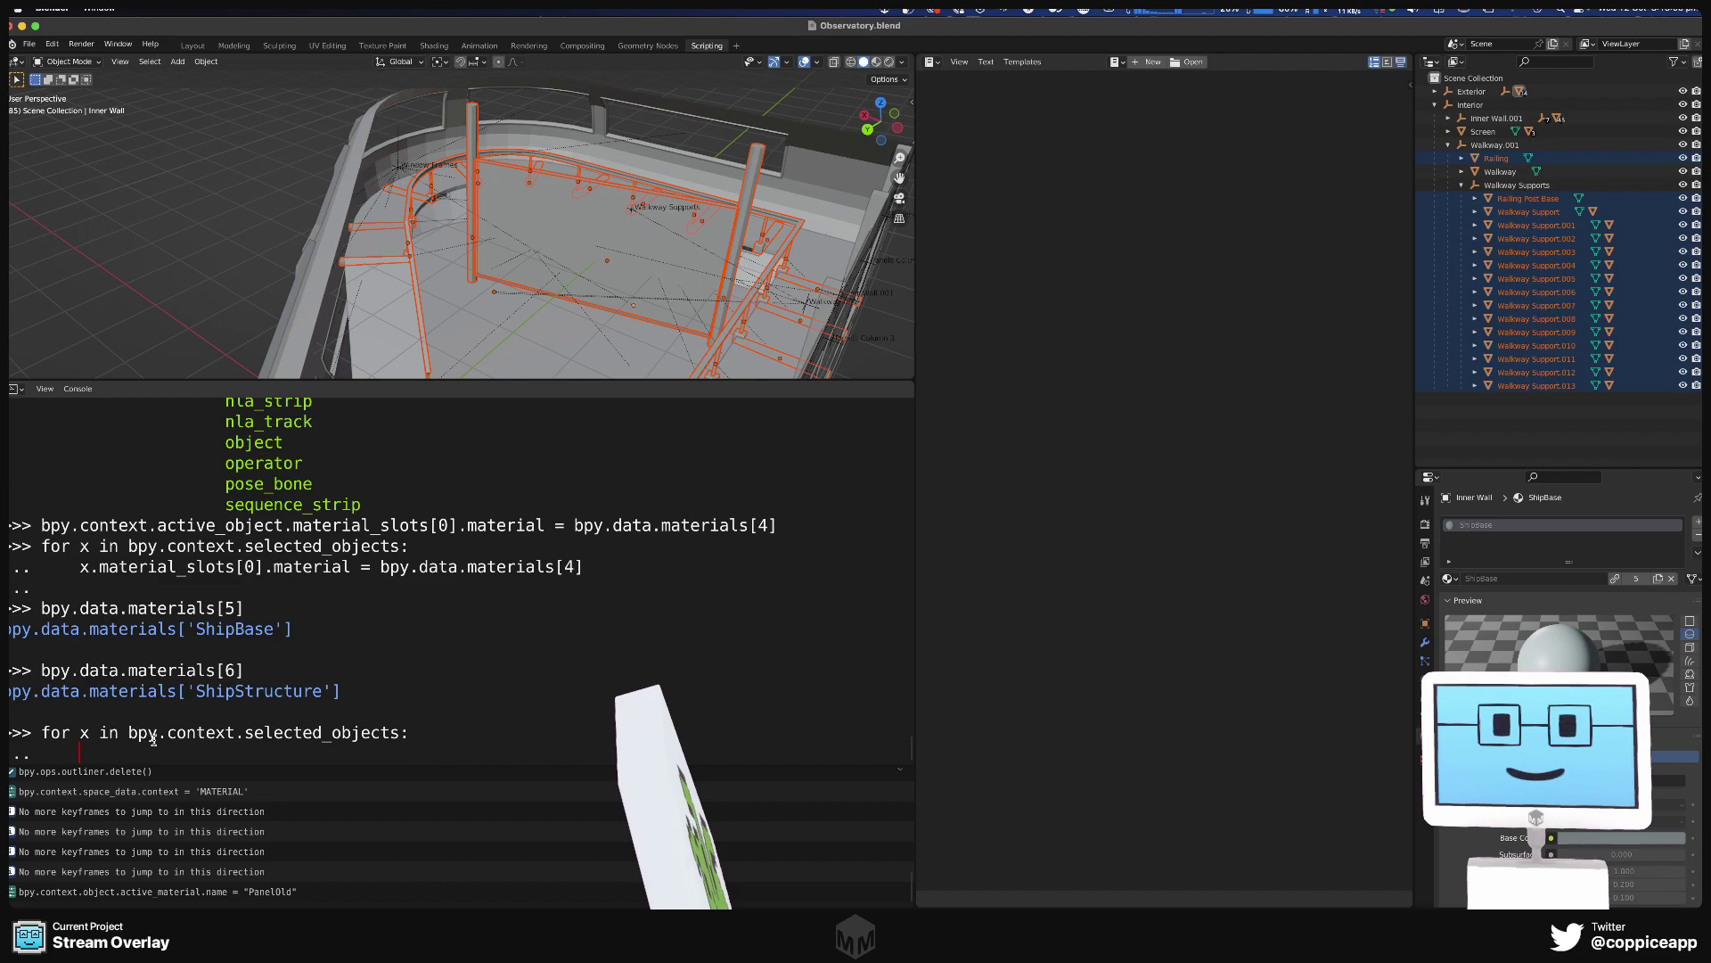
pyautogui.click(877, 62)
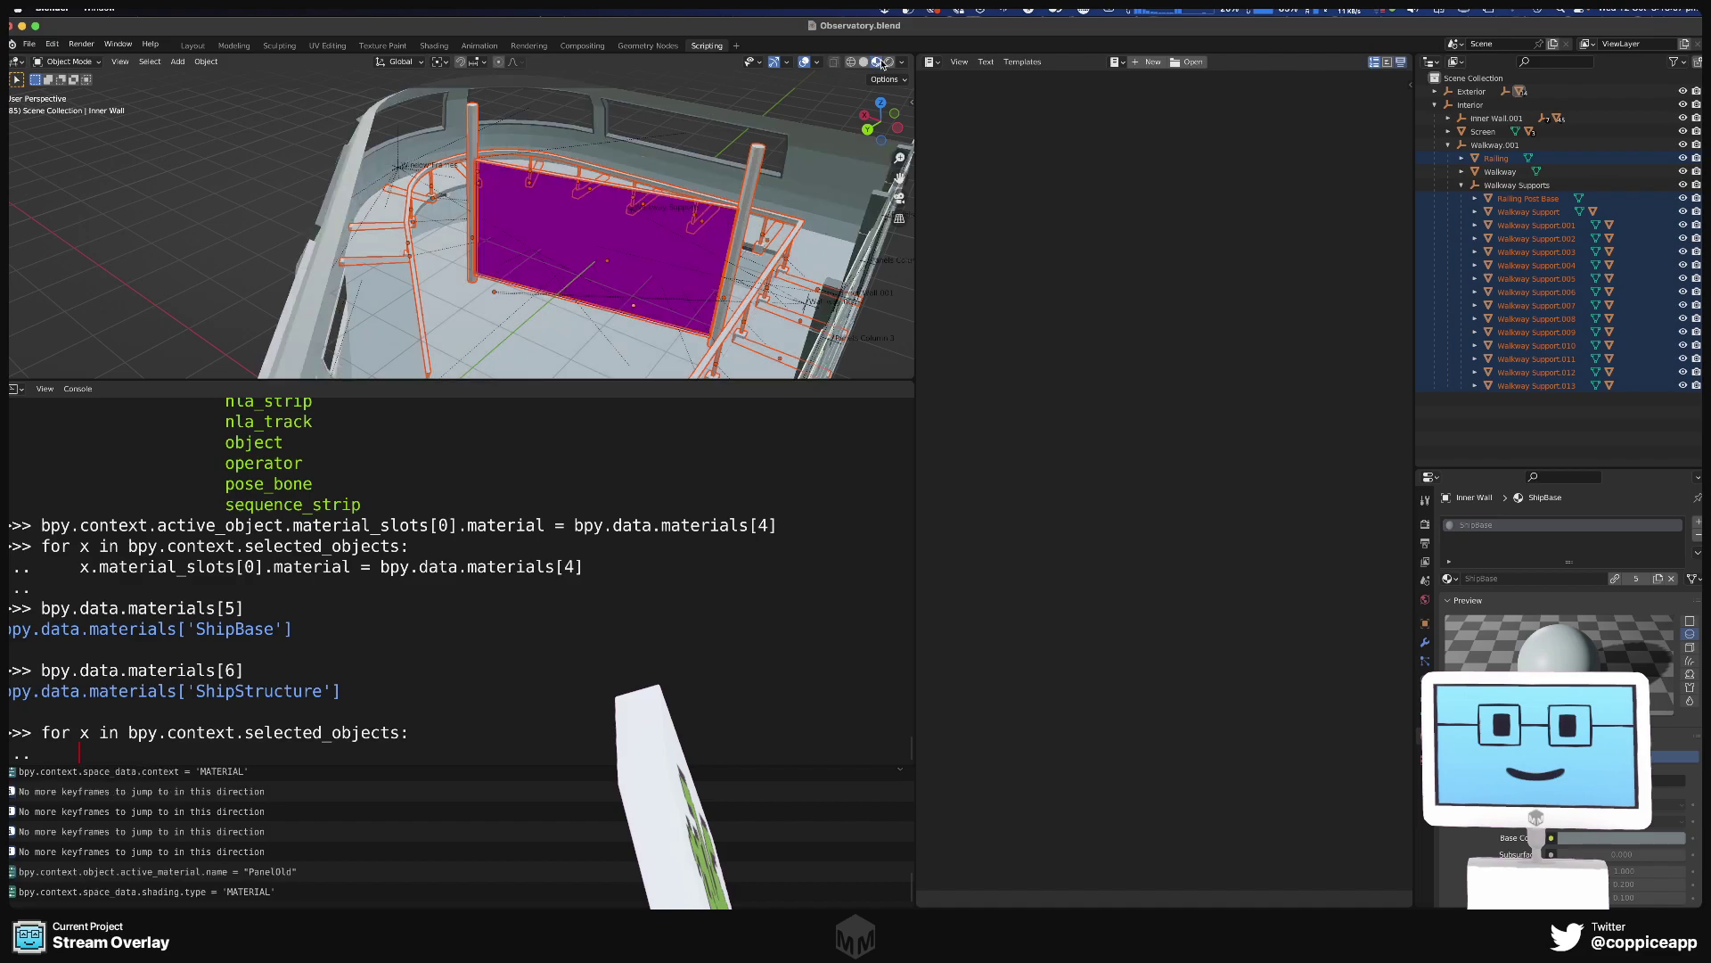
# Give the loop the body x.material_slots[0].material = bpy.data.materials[6] and run it on the selected objects.
pyautogui.write('x.material')
pyautogui.press('BackSpace')
pyautogui.press('BackSpace')
pyautogui.write('al')
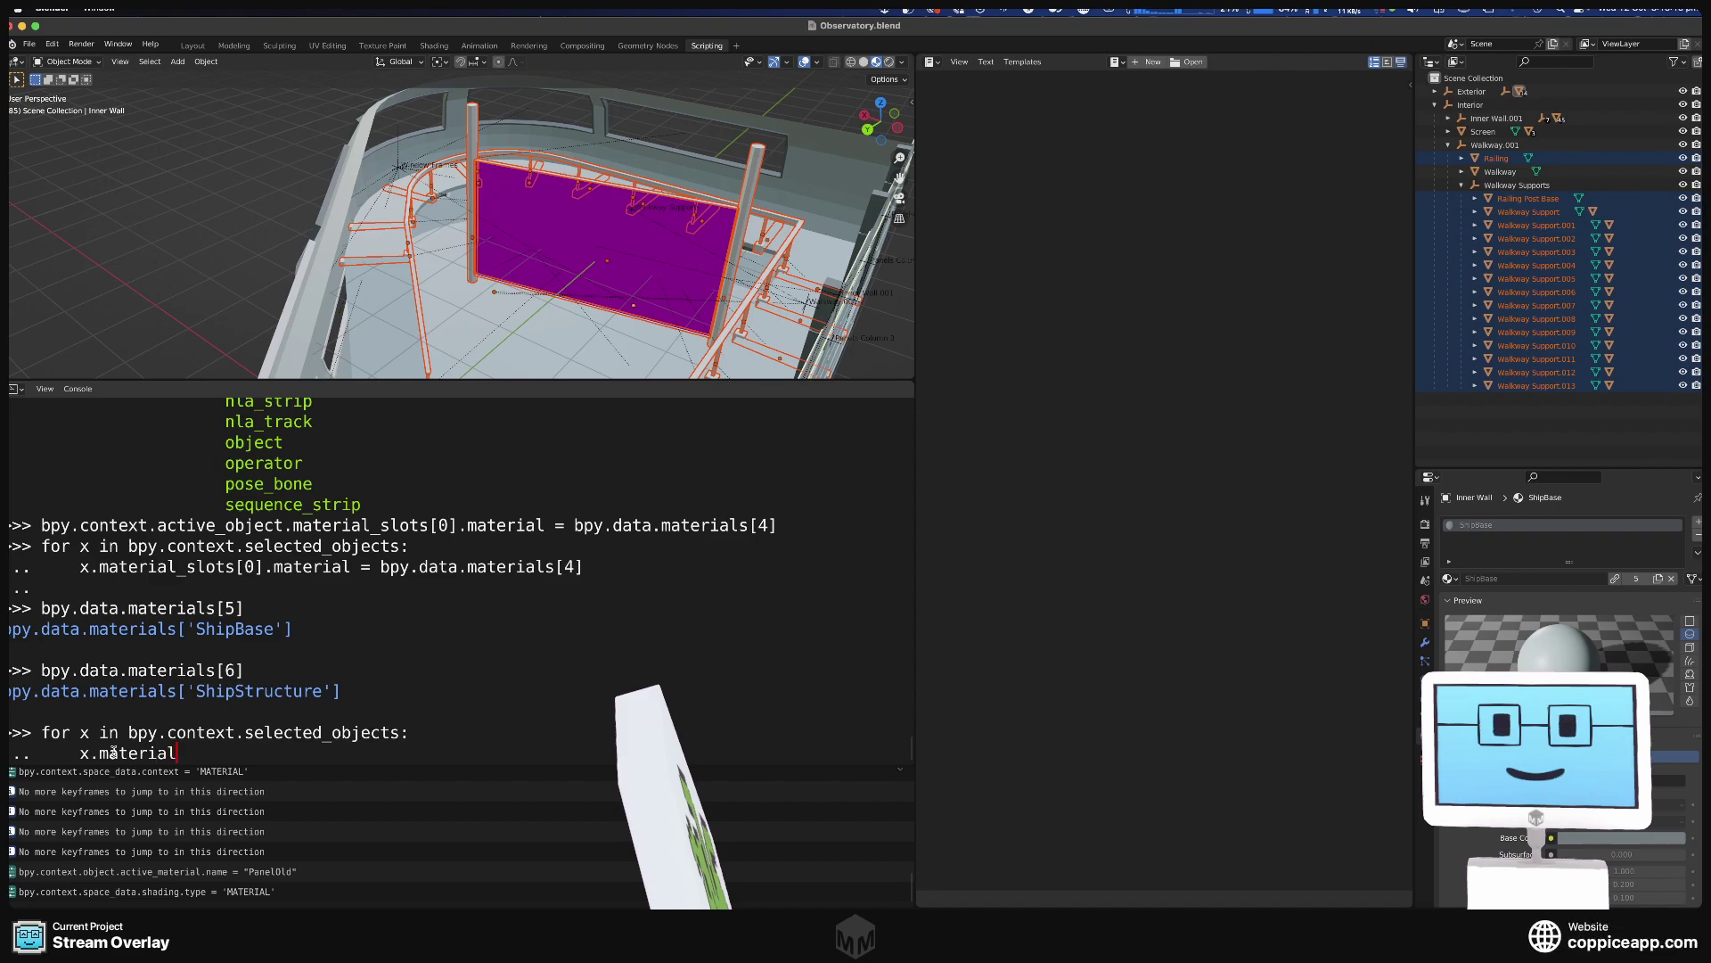
pyautogui.write('_slots[0].material = bpy.data')
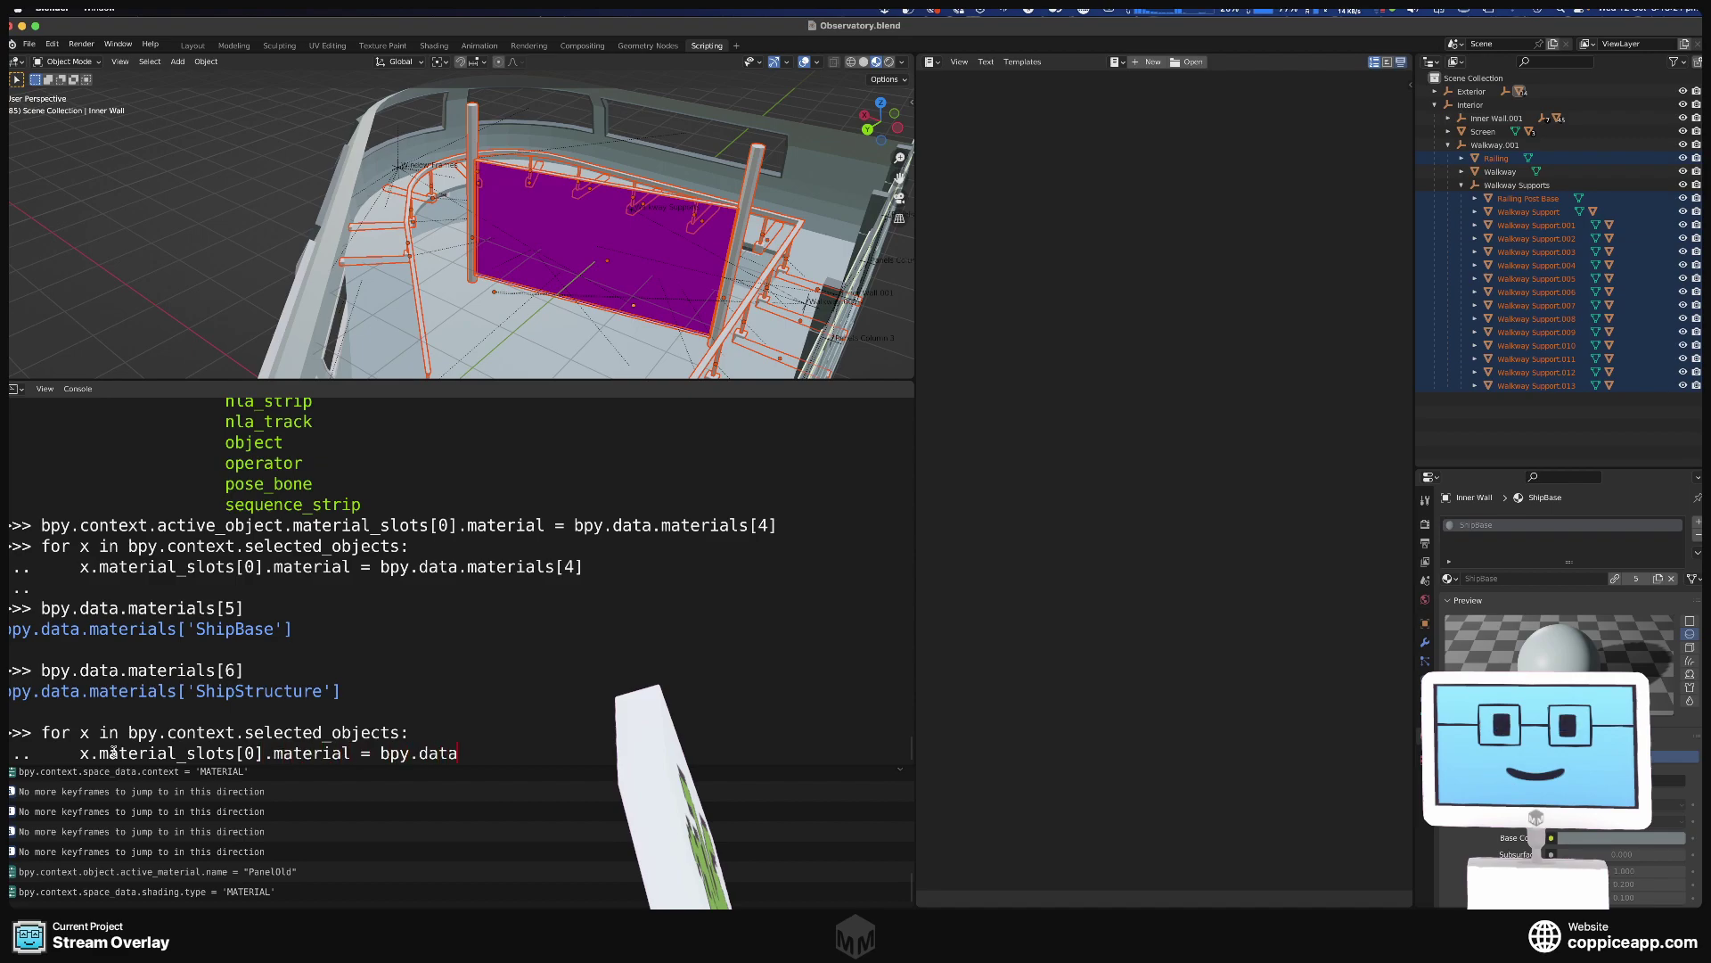
pyautogui.write('.materials[6]')
pyautogui.press('Return')
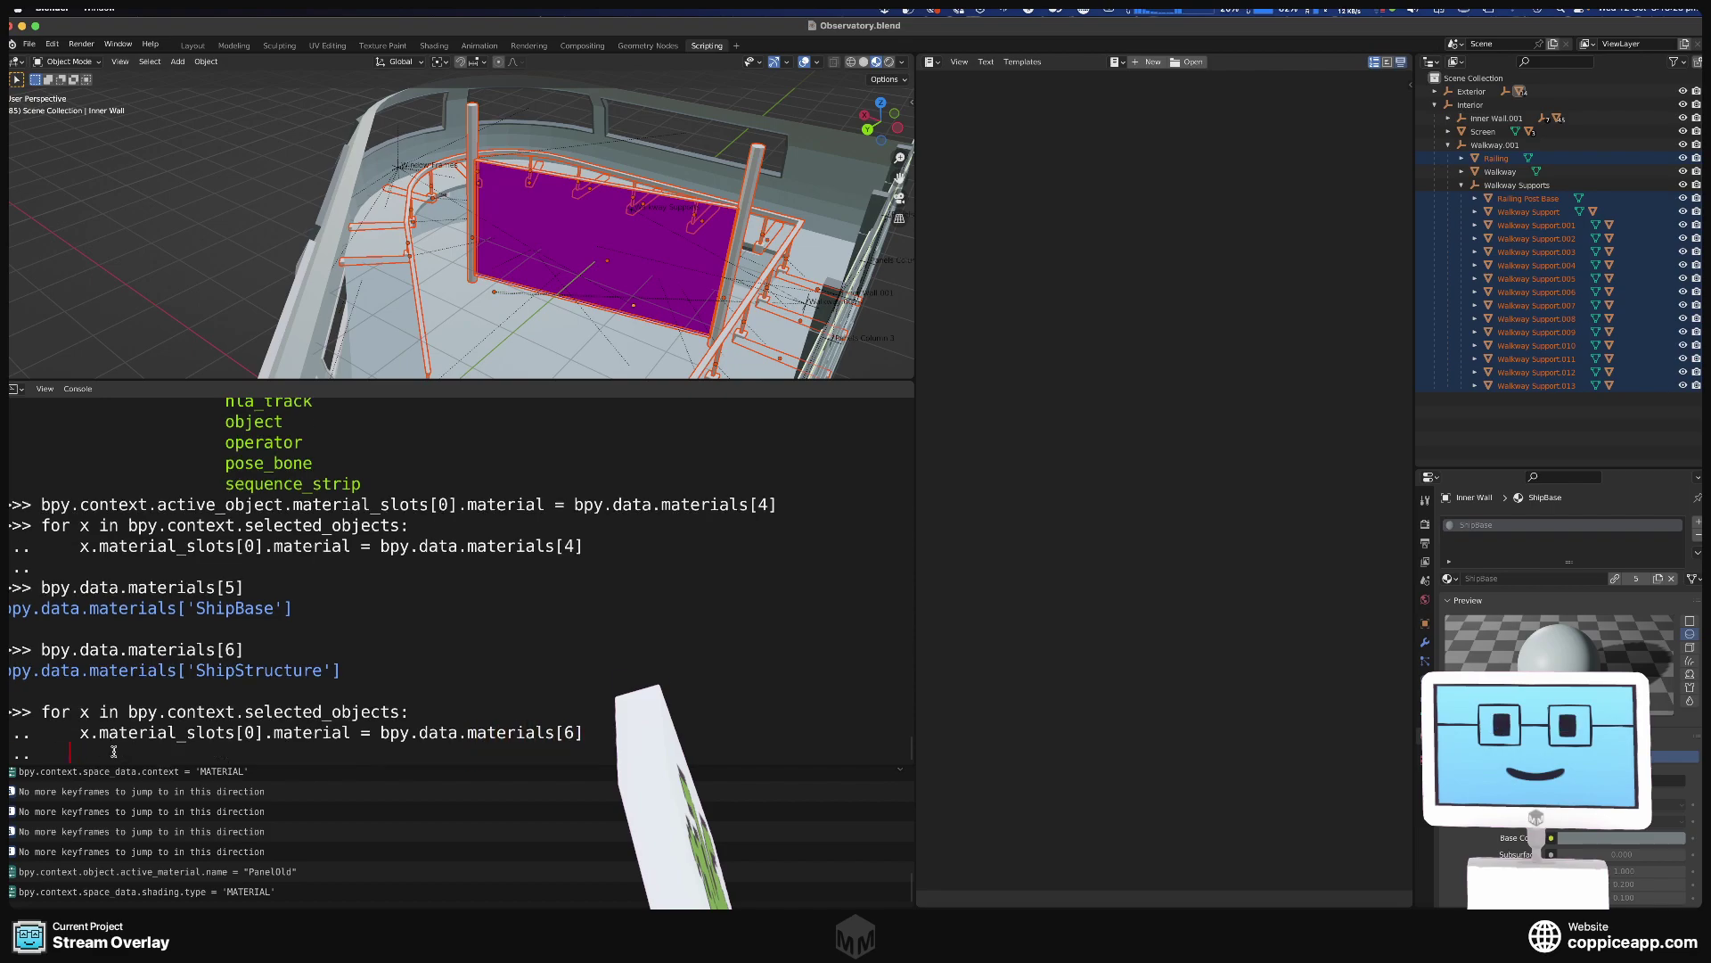
pyautogui.press('Return')
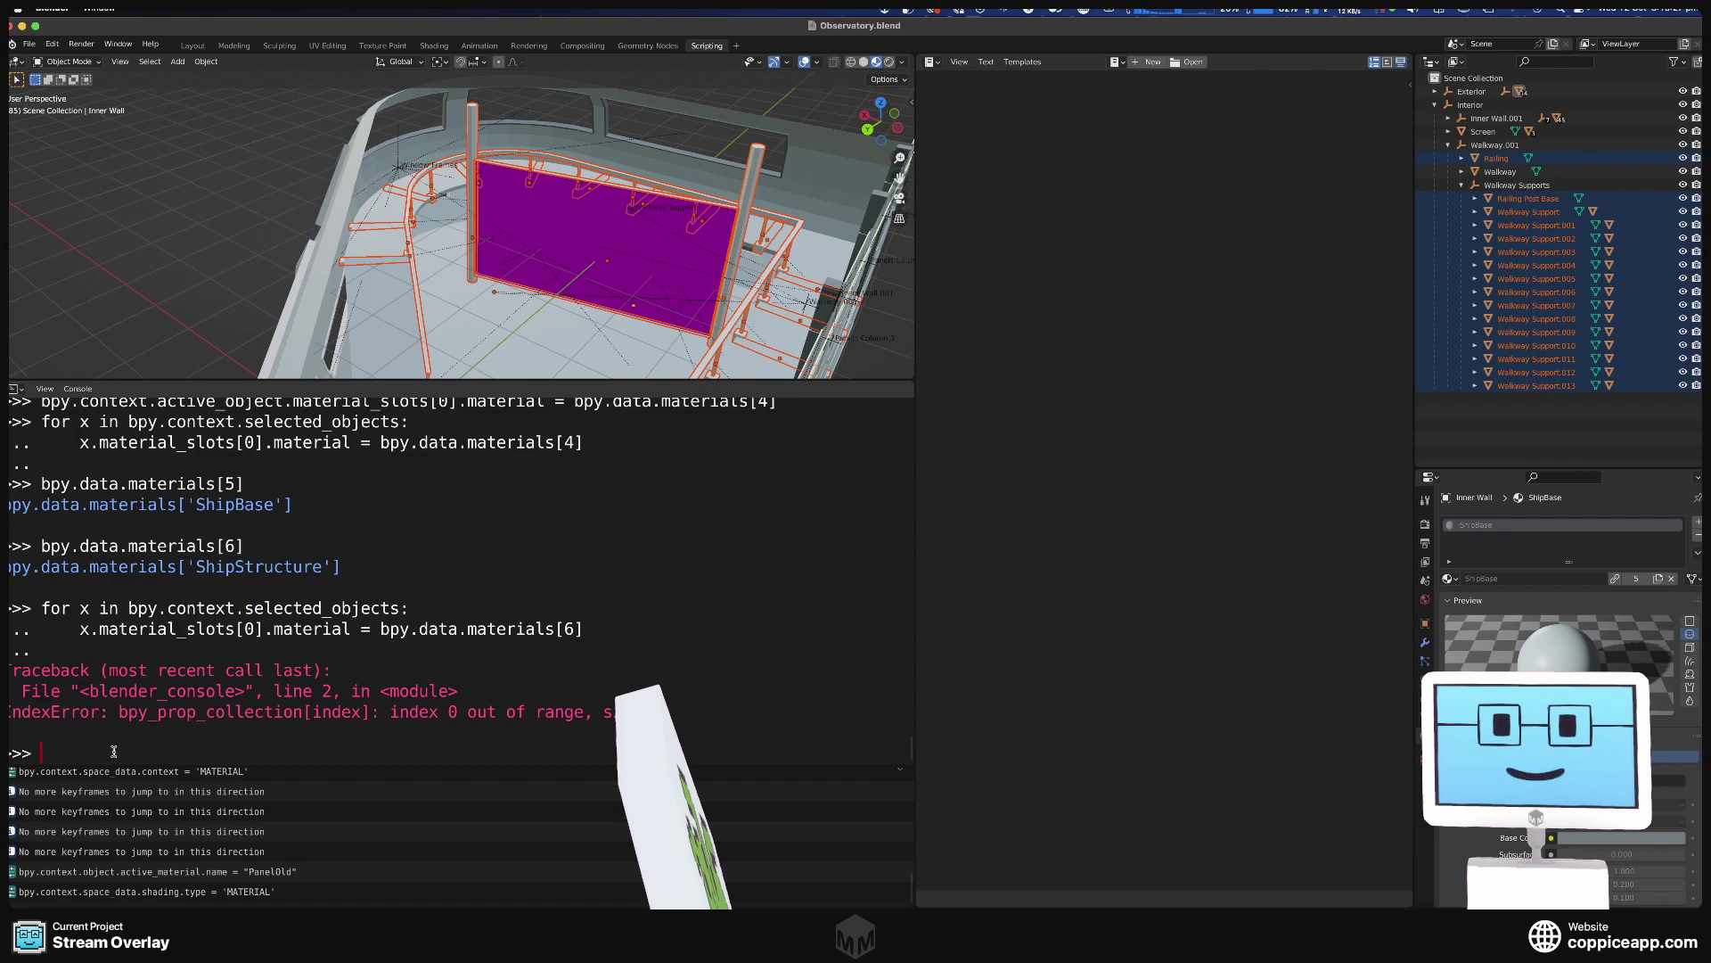
# Restart the console loop with for x in bpy.context.selected_objects: and leave its first body line empty.
pyautogui.press('Up')
pyautogui.press('Up')
pyautogui.press('Up')
pyautogui.press('Up')
pyautogui.press('Up')
pyautogui.press('Up')
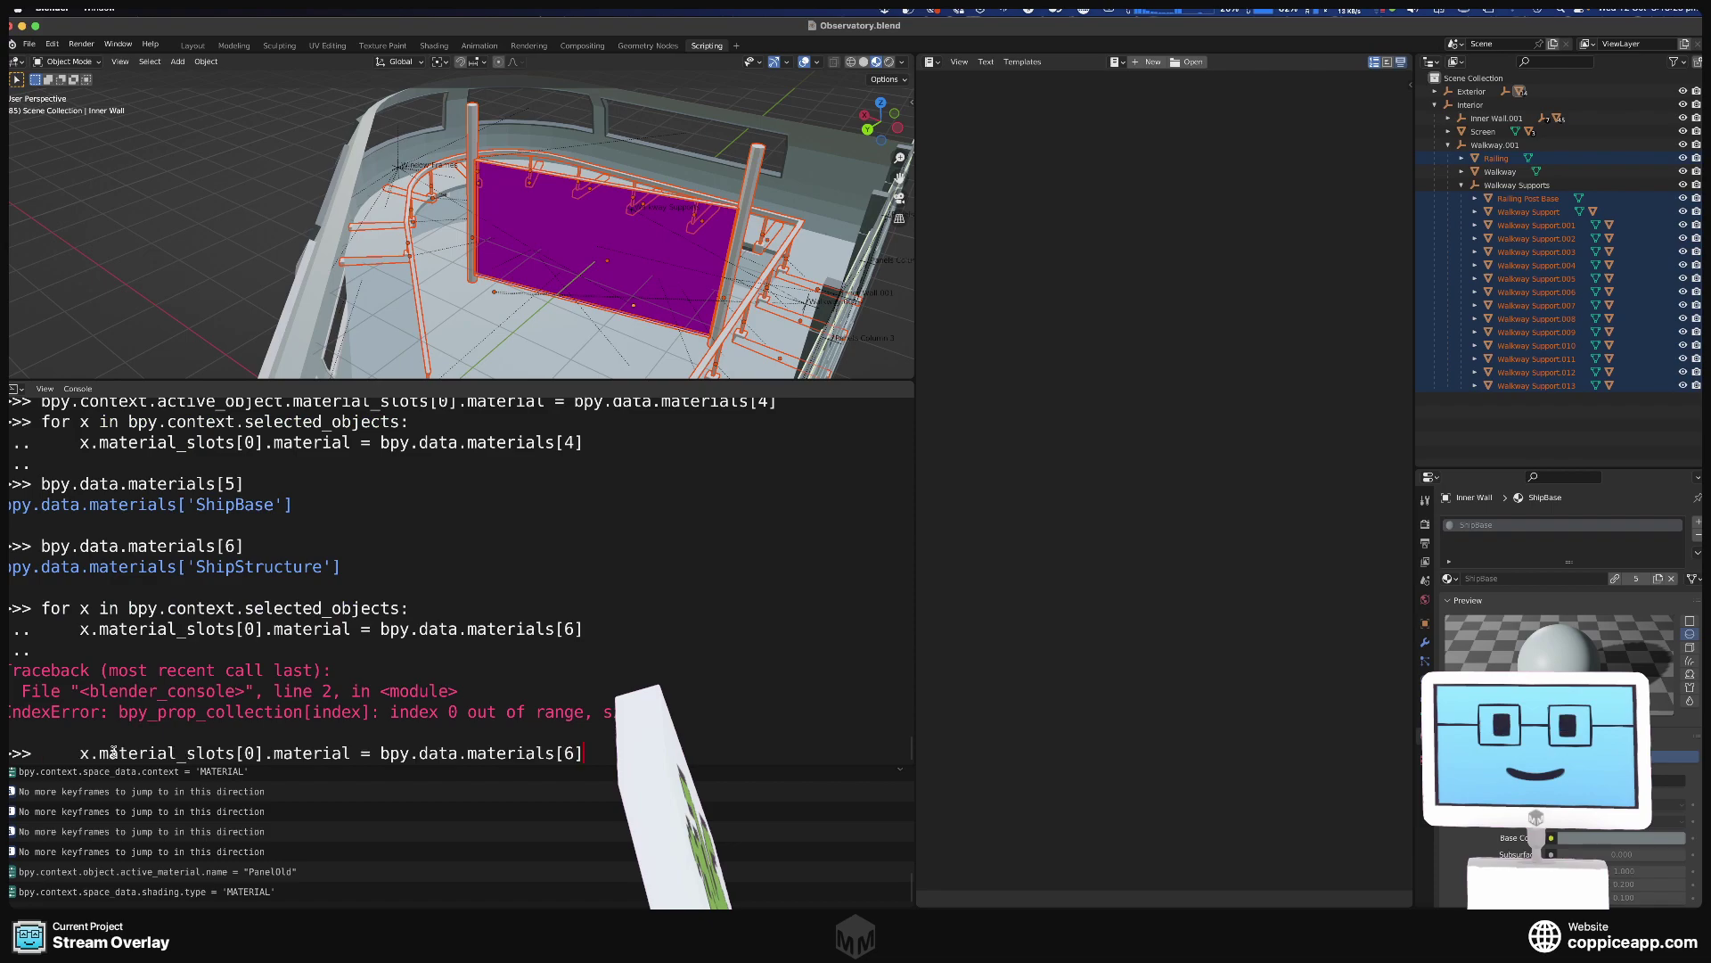
pyautogui.press('Up')
pyautogui.press('Up')
pyautogui.press('Up')
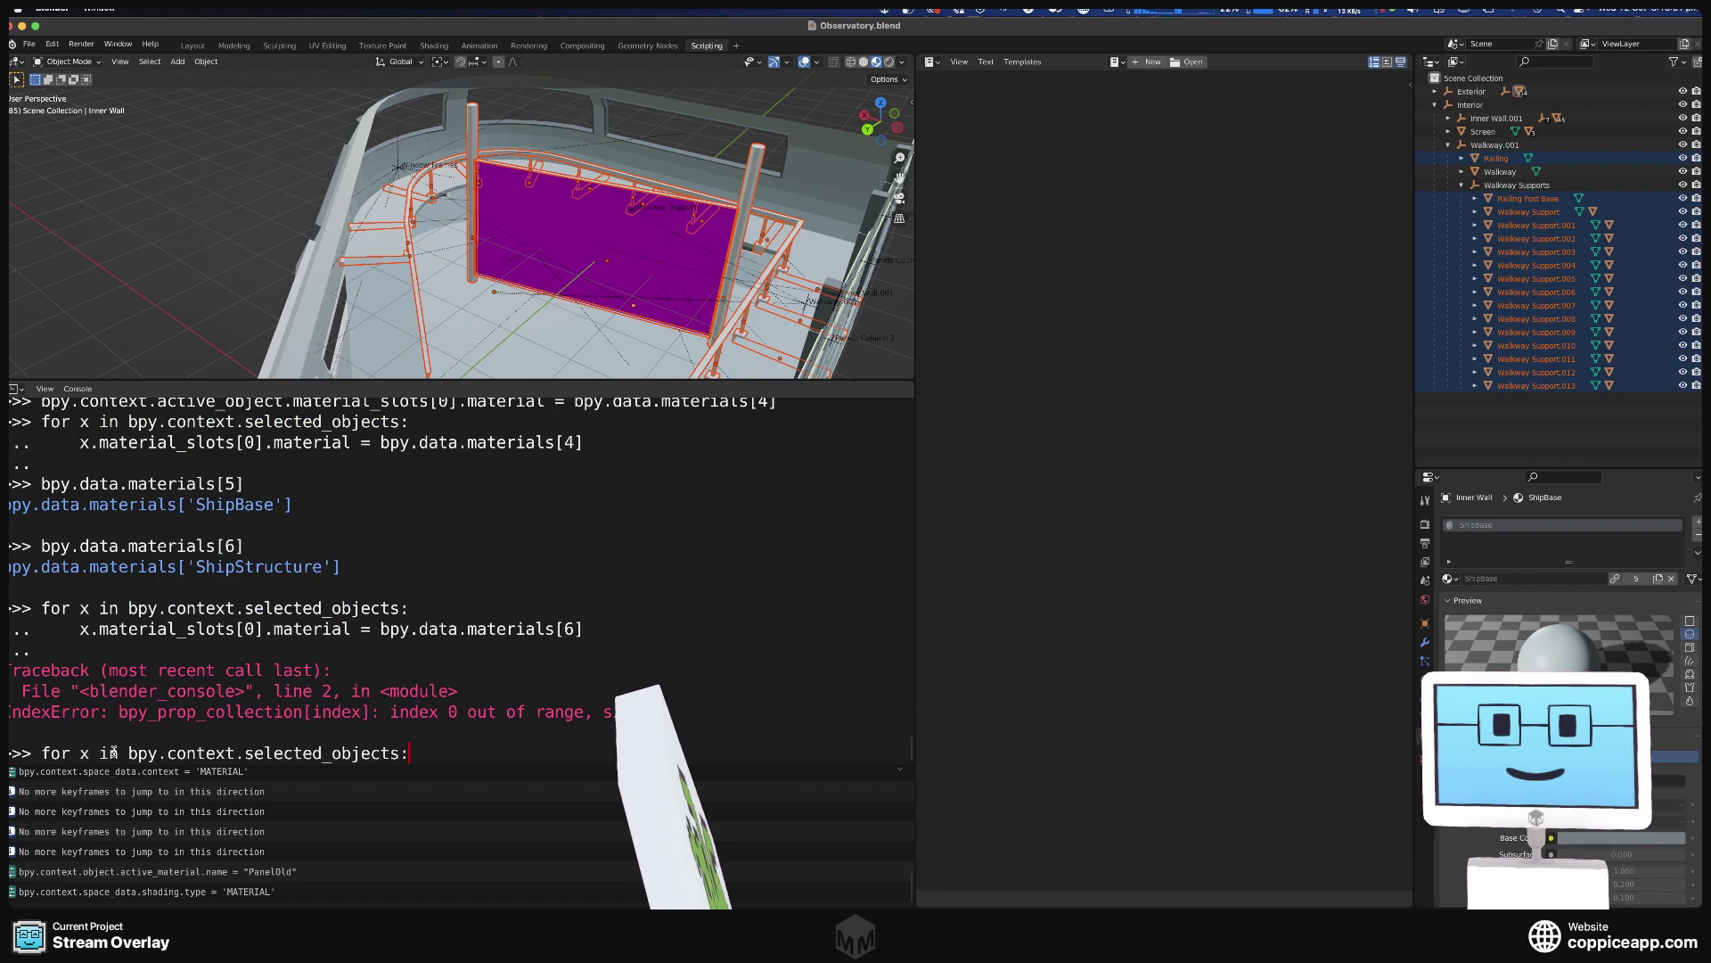
pyautogui.press('Down')
pyautogui.press('Up')
pyautogui.press('Return')
pyautogui.press('Up')
pyautogui.press('Up')
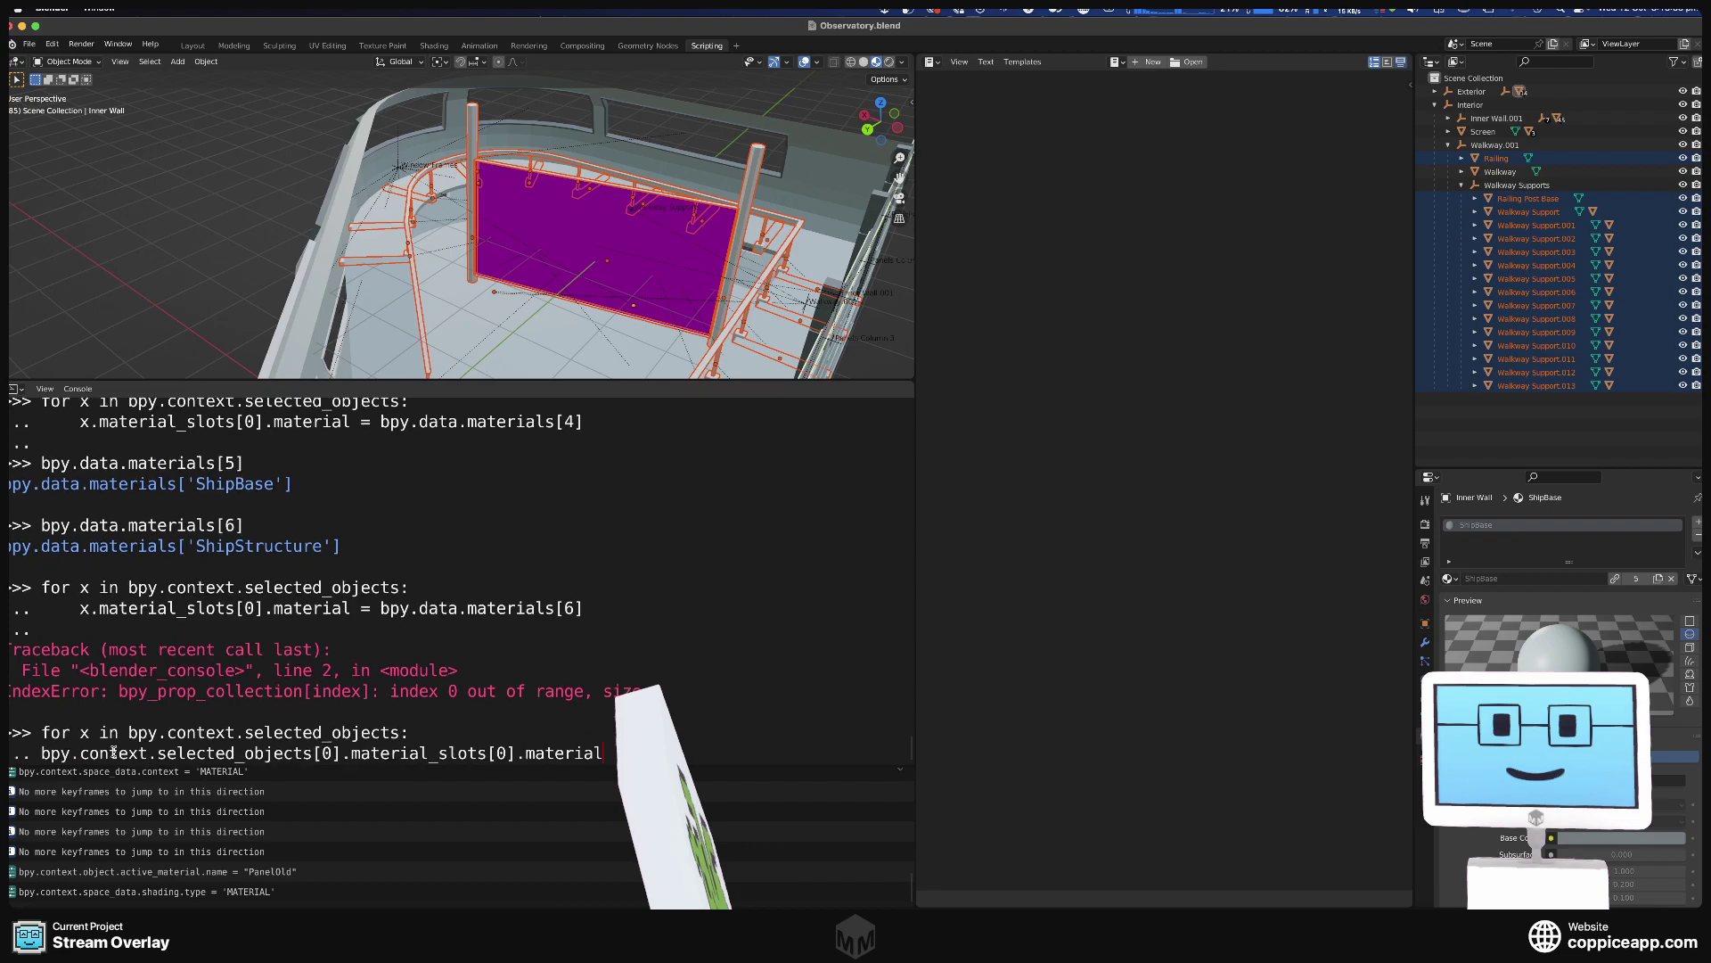
pyautogui.press('Up')
pyautogui.press('Up')
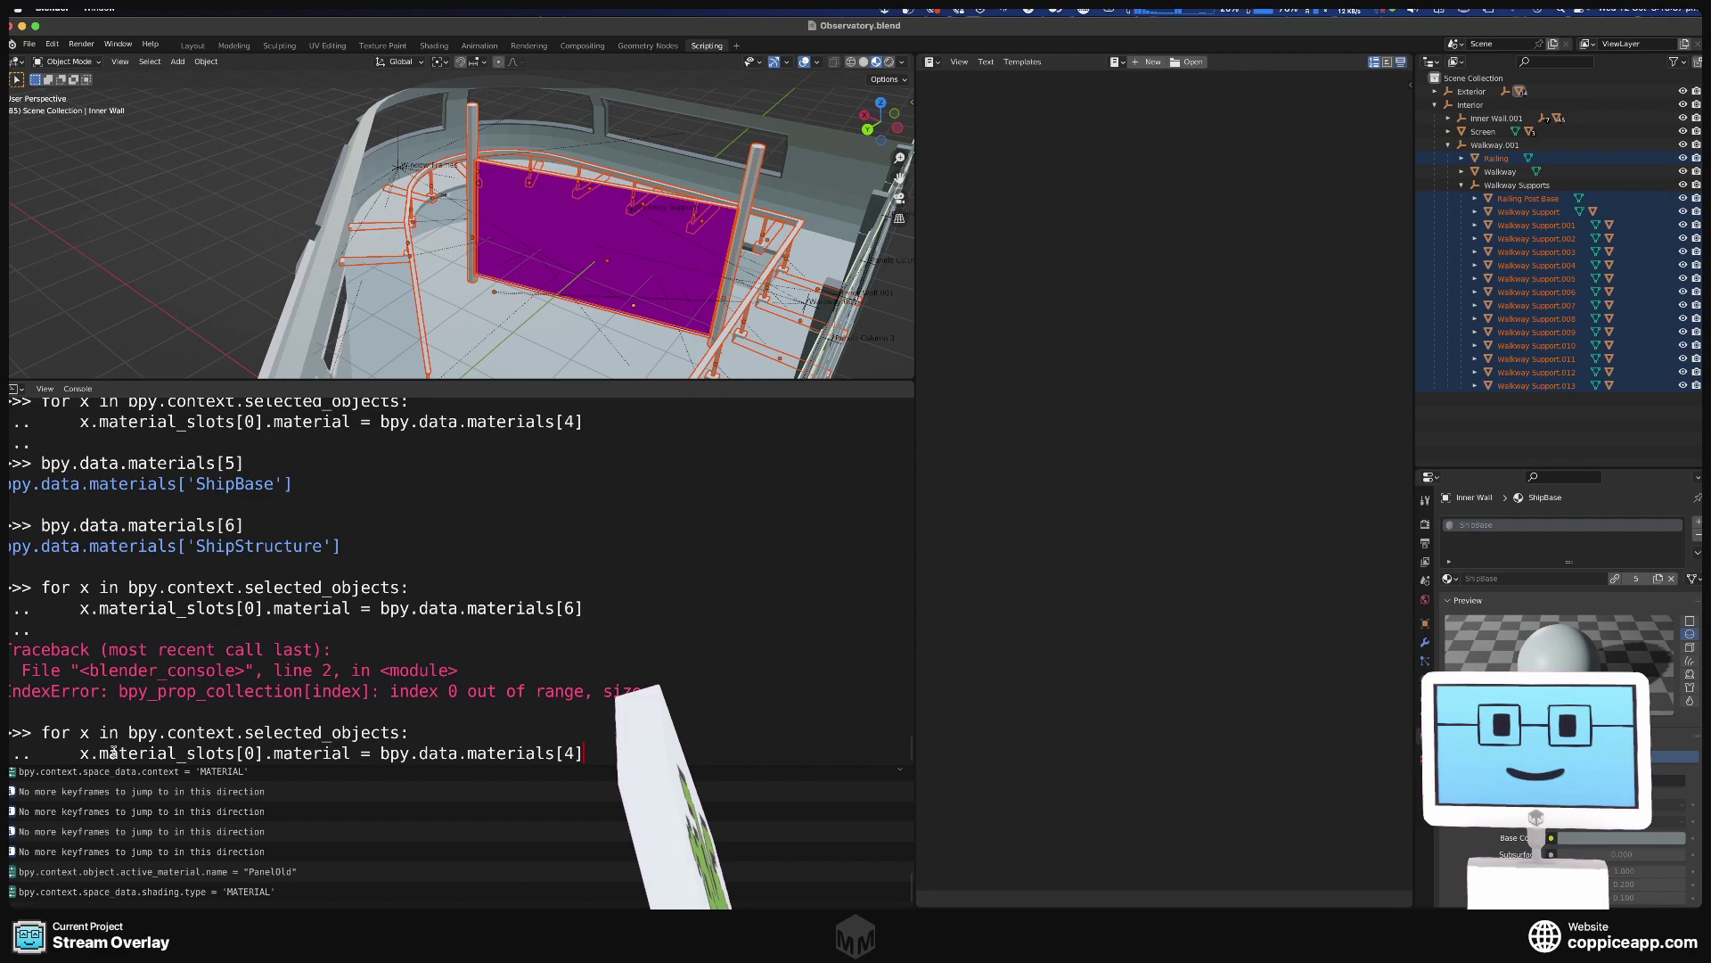
pyautogui.press('Down')
pyautogui.press('Down')
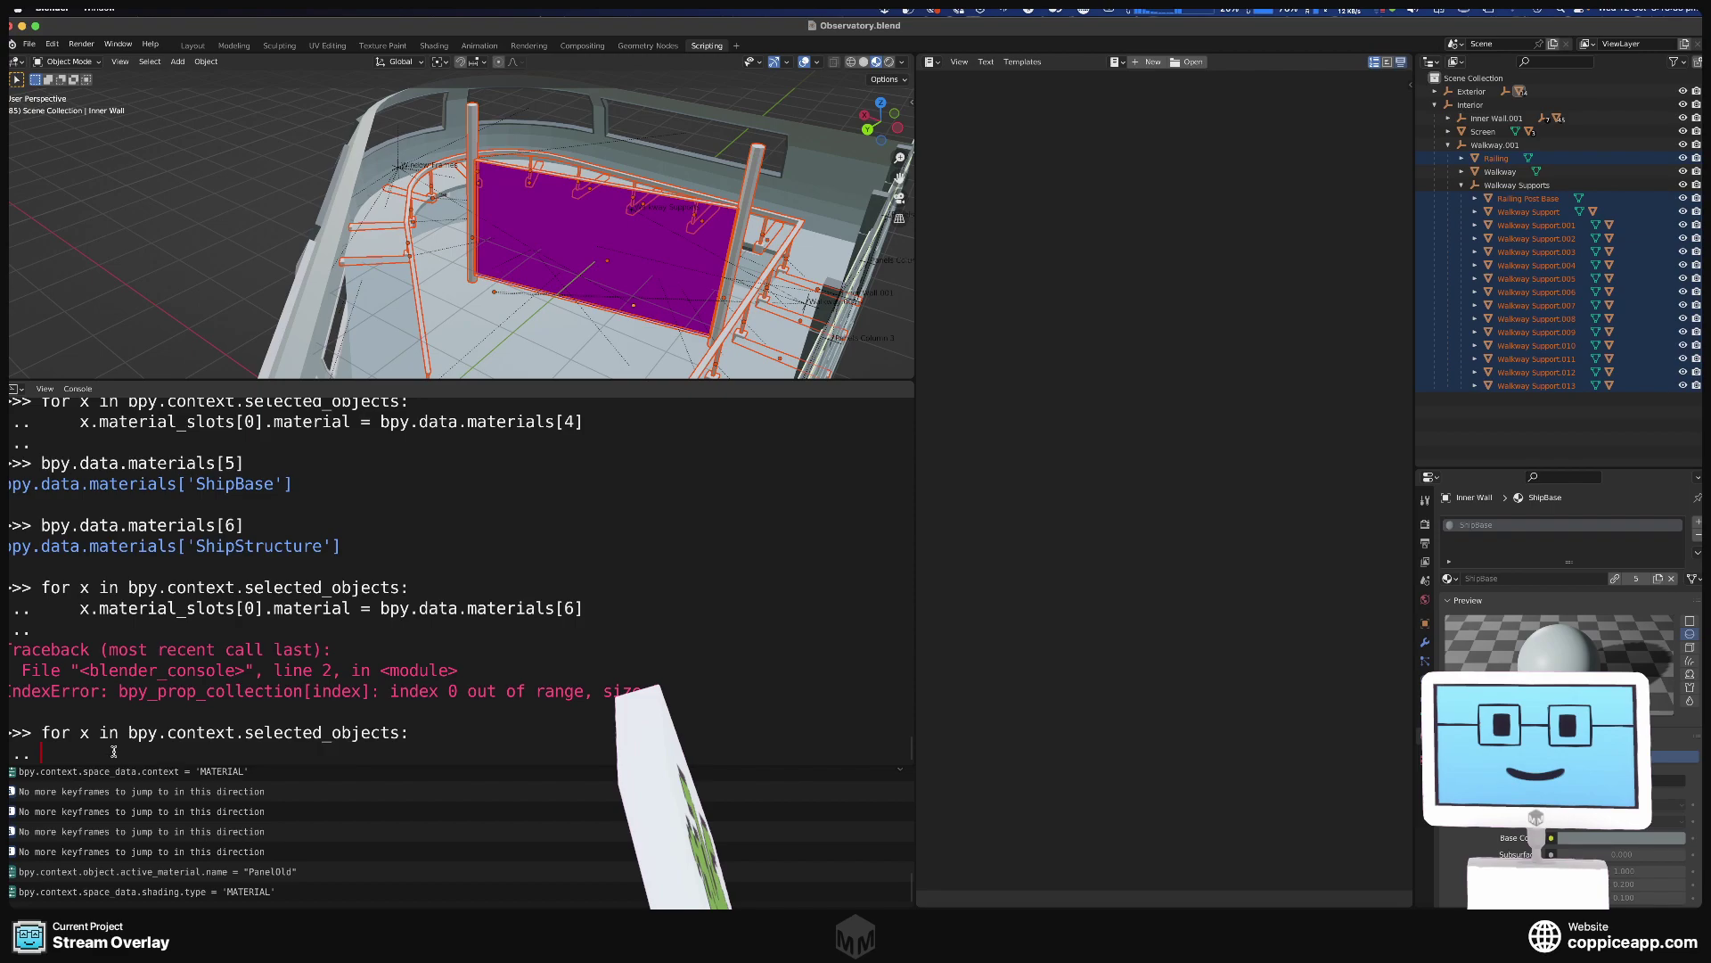
# Look up the available members of x.material_slots with console autocompletion.
pyautogui.write('x.material_slots.a')
pyautogui.hotkey('ctrl', 'space')
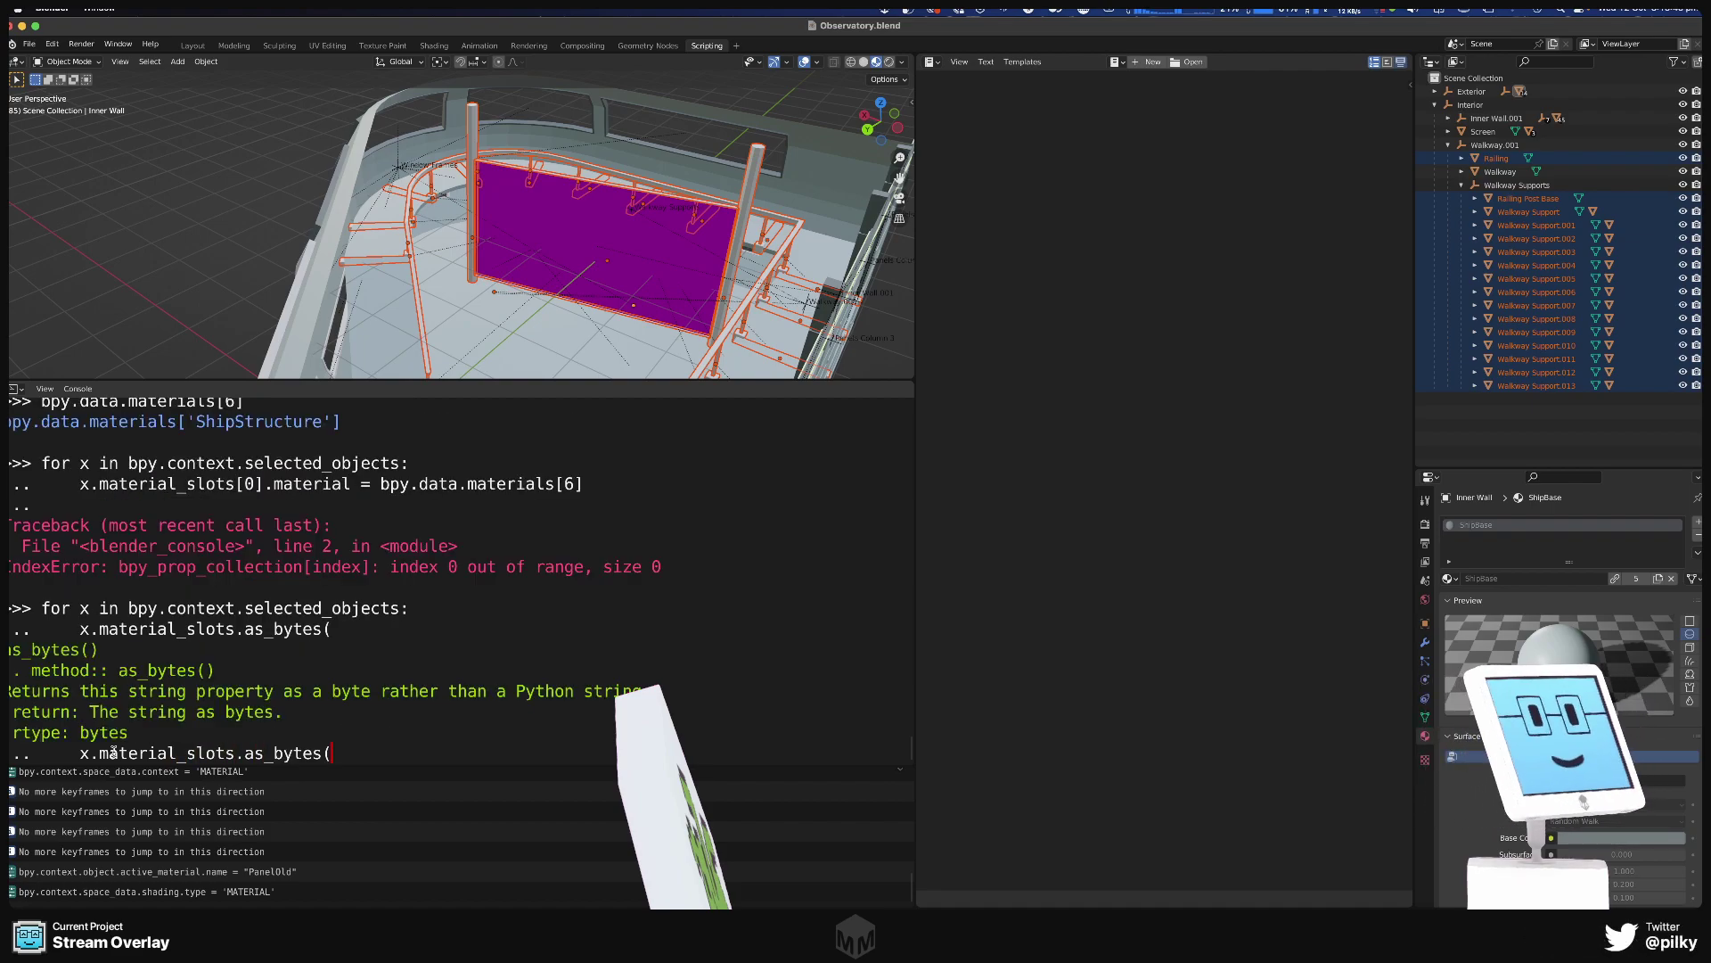
pyautogui.press('BackSpace')
pyautogui.press('BackSpace')
pyautogui.press('BackSpace')
pyautogui.press('BackSpace')
pyautogui.press('BackSpace')
pyautogui.press('BackSpace')
pyautogui.press('BackSpace')
pyautogui.press('BackSpace')
pyautogui.press('BackSpace')
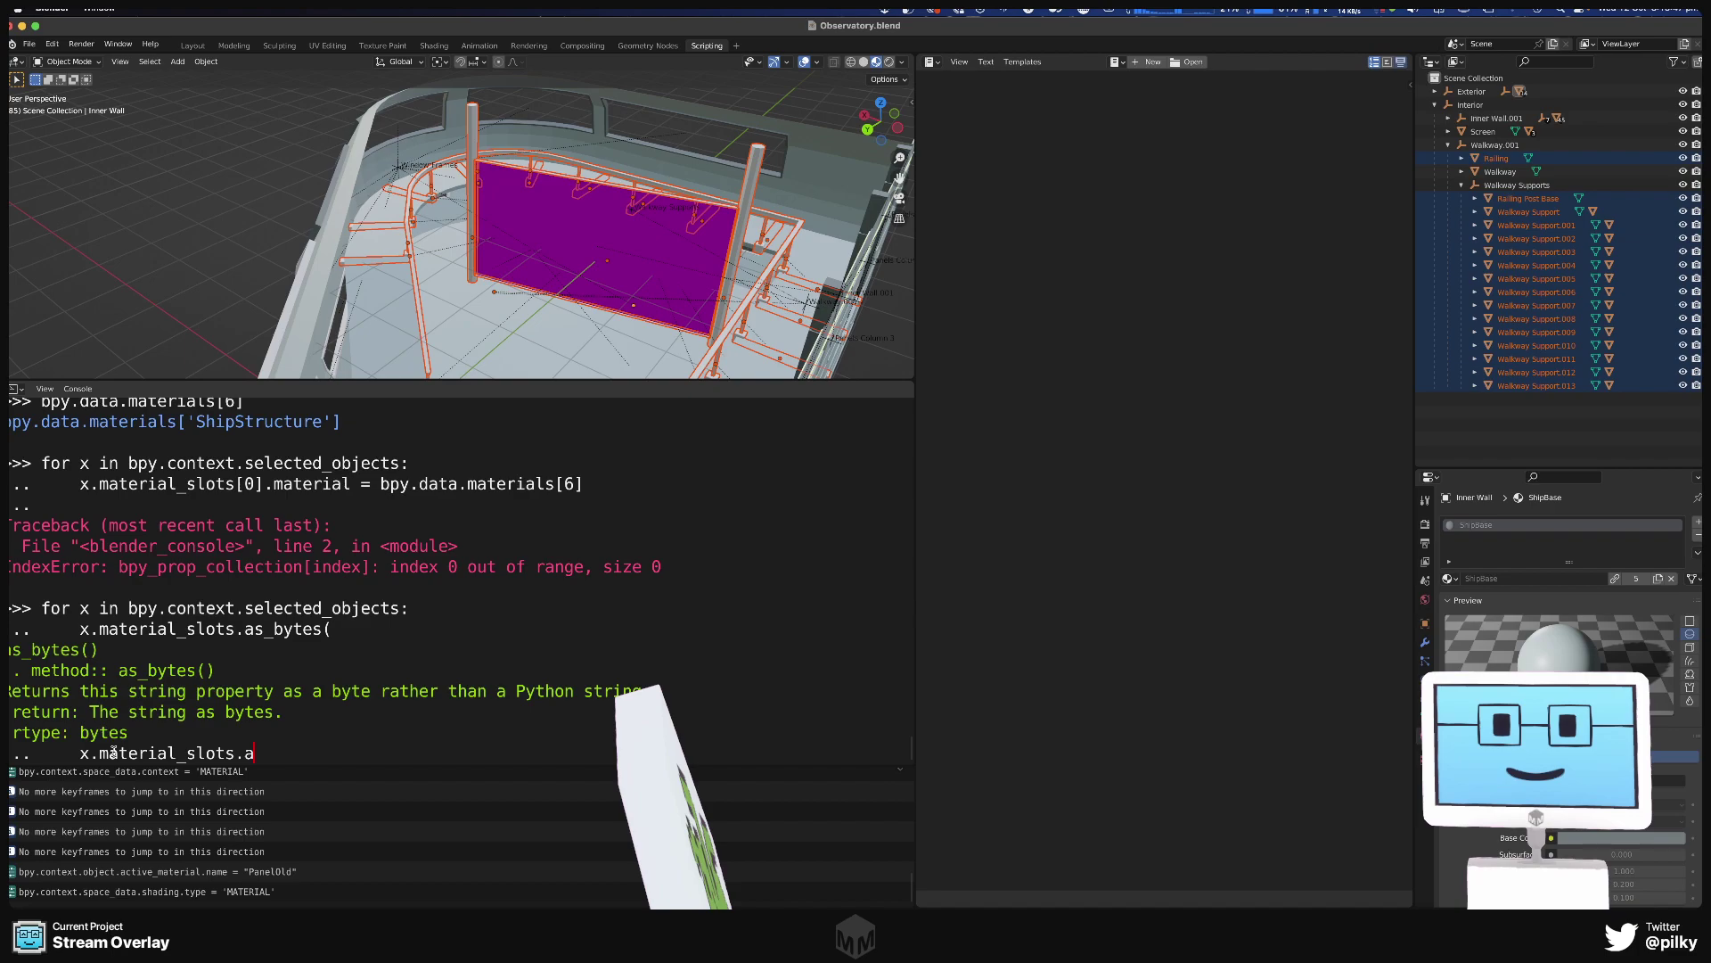
pyautogui.hotkey('ctrl', 'space')
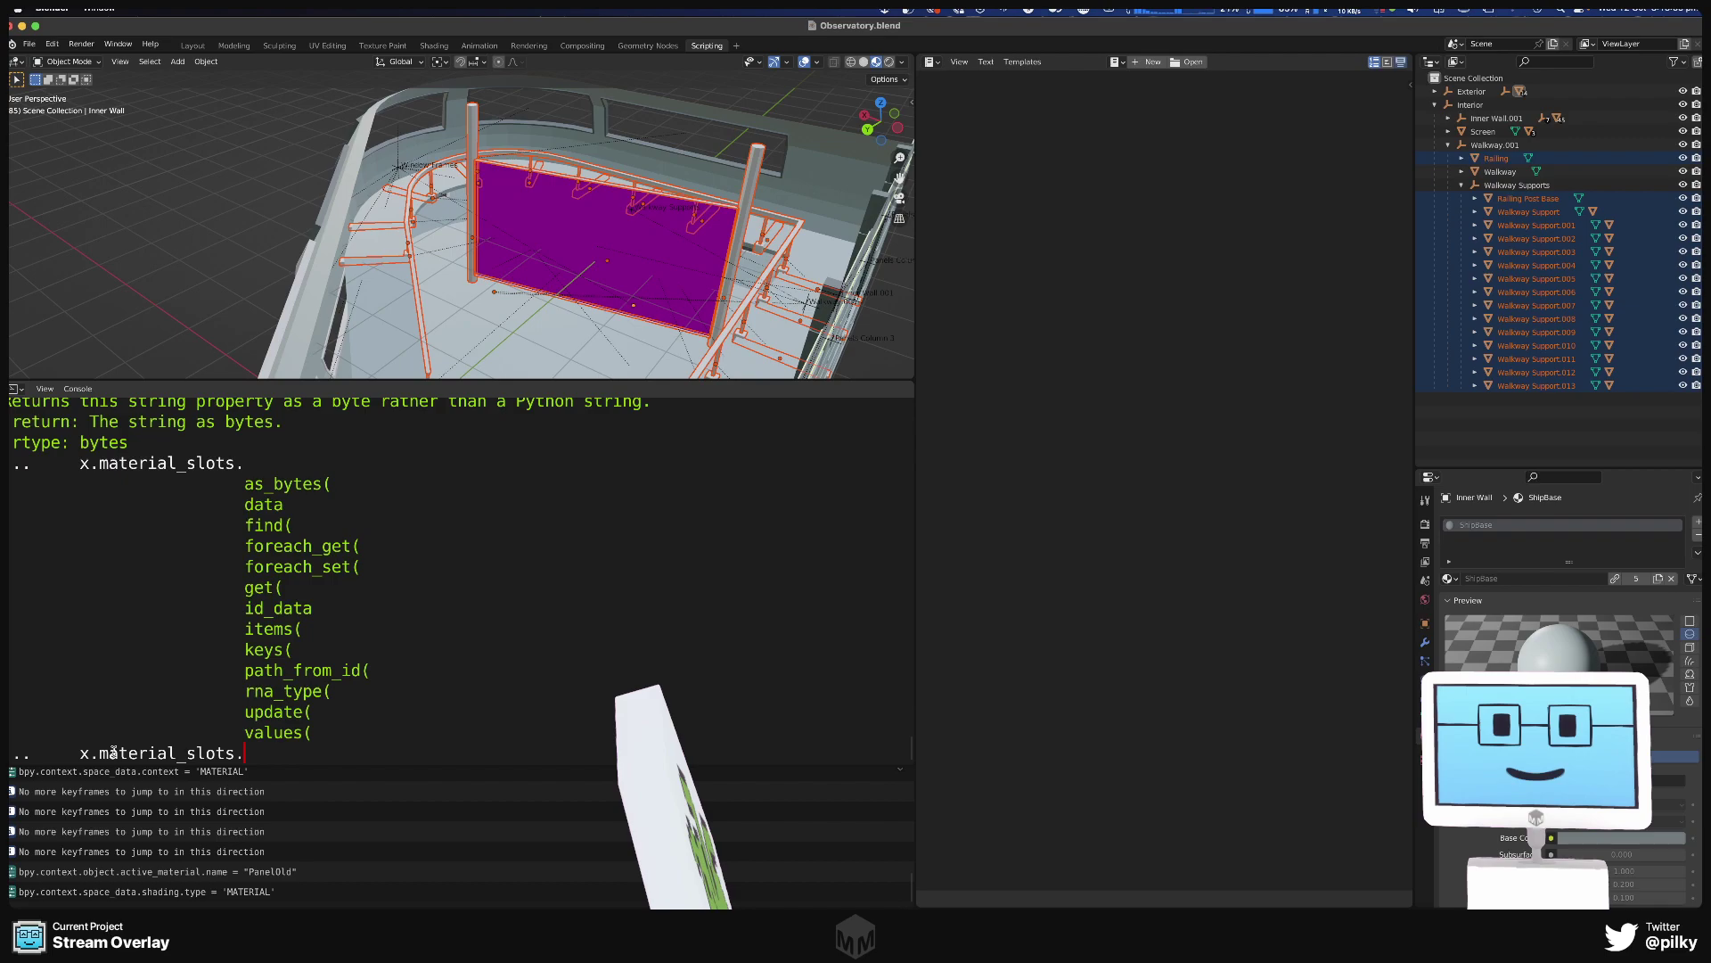
# Reduce the loop body line to x.a and list the object attributes beginning with a.
pyautogui.press('BackSpace')
pyautogui.press('BackSpace')
pyautogui.press('BackSpace')
pyautogui.press('BackSpace')
pyautogui.press('BackSpace')
pyautogui.press('BackSpace')
pyautogui.press('BackSpace')
pyautogui.press('BackSpace')
pyautogui.press('BackSpace')
pyautogui.press('BackSpace')
pyautogui.press('BackSpace')
pyautogui.press('BackSpace')
pyautogui.press('BackSpace')
pyautogui.press('BackSpace')
pyautogui.write('a')
pyautogui.hotkey('ctrl', 'space')
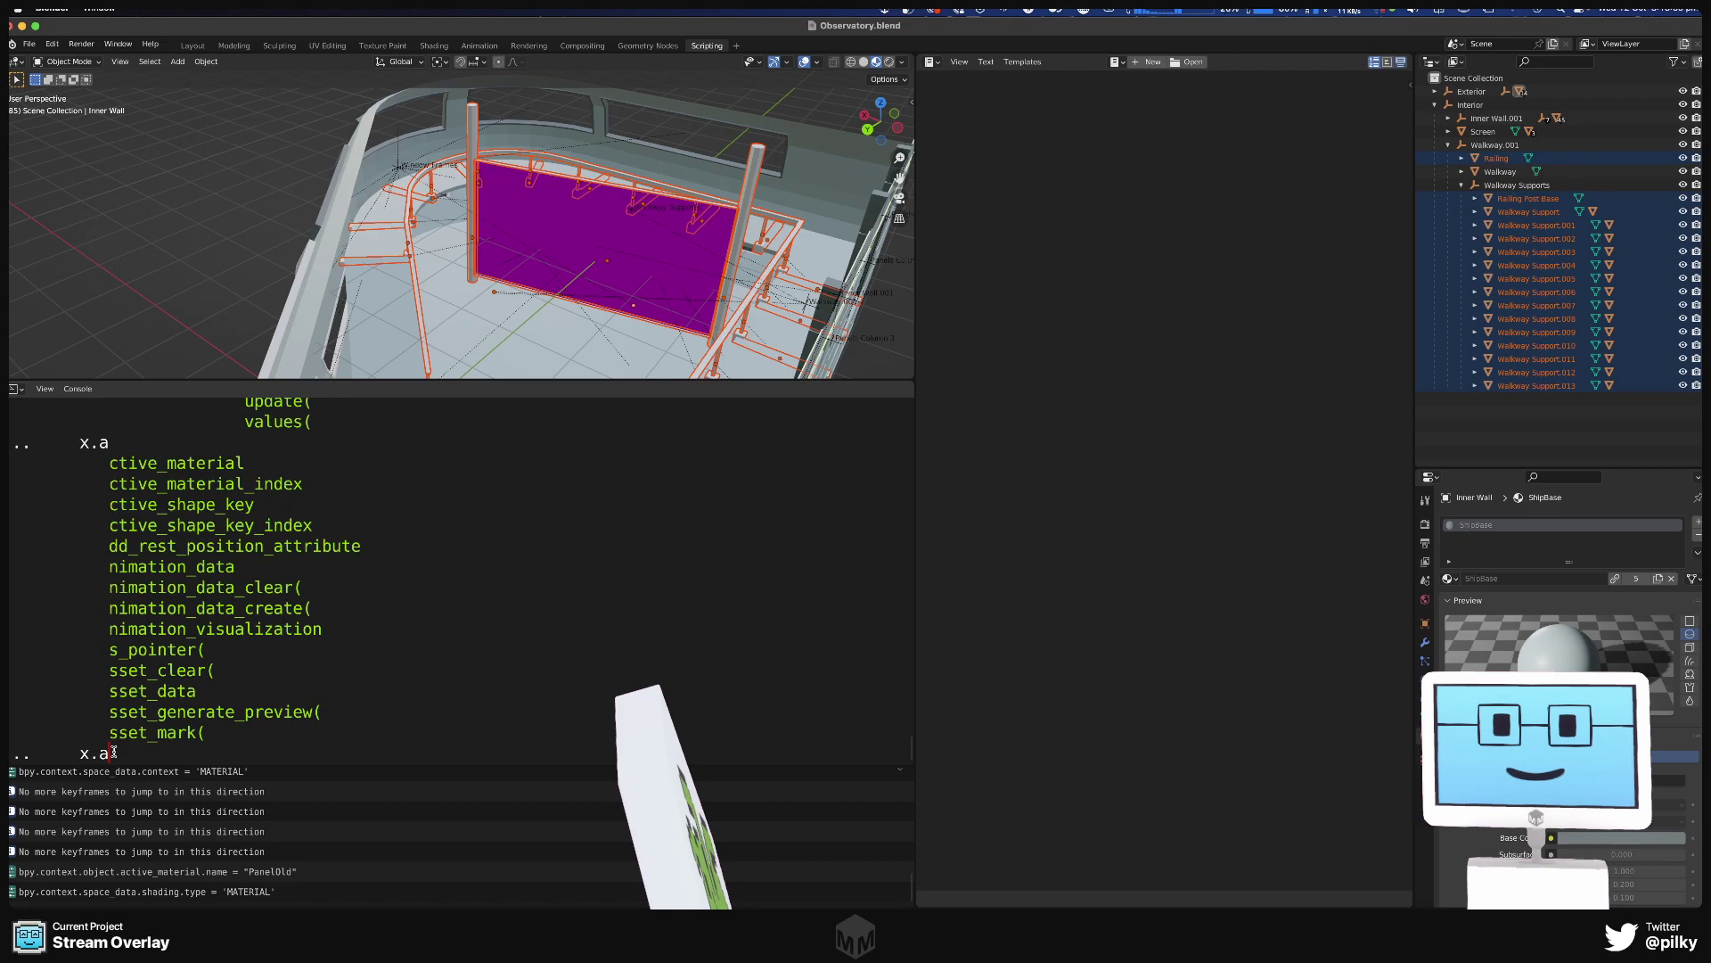
# Restore x.material_slots. in the loop body and list its members again.
pyautogui.press('BackSpace')
pyautogui.write('material')
pyautogui.write('_slots')
pyautogui.write('.')
pyautogui.hotkey('ctrl', 'space')
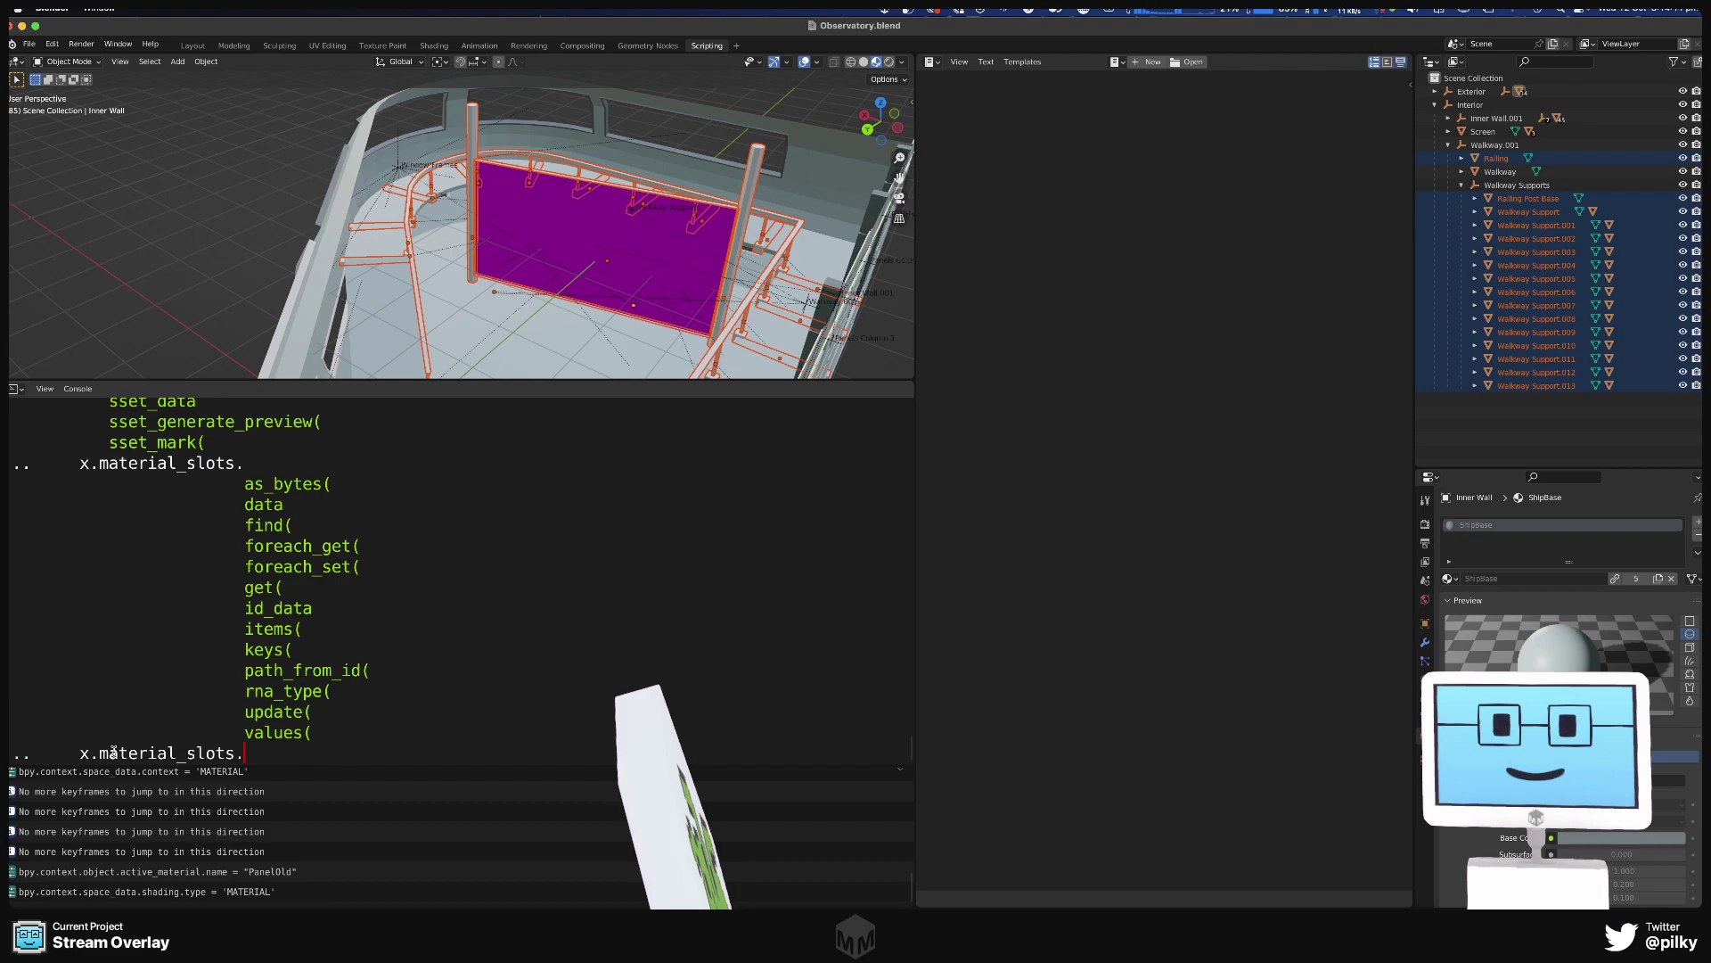
# Check the autocompletion of x.add for a slot-adding method, and clear the completed attribute from the line.
pyautogui.press('BackSpace')
pyautogui.press('BackSpace')
pyautogui.press('BackSpace')
pyautogui.press('BackSpace')
pyautogui.press('BackSpace')
pyautogui.press('BackSpace')
pyautogui.press('BackSpace')
pyautogui.press('BackSpace')
pyautogui.press('BackSpace')
pyautogui.press('BackSpace')
pyautogui.press('BackSpace')
pyautogui.press('BackSpace')
pyautogui.press('BackSpace')
pyautogui.press('BackSpace')
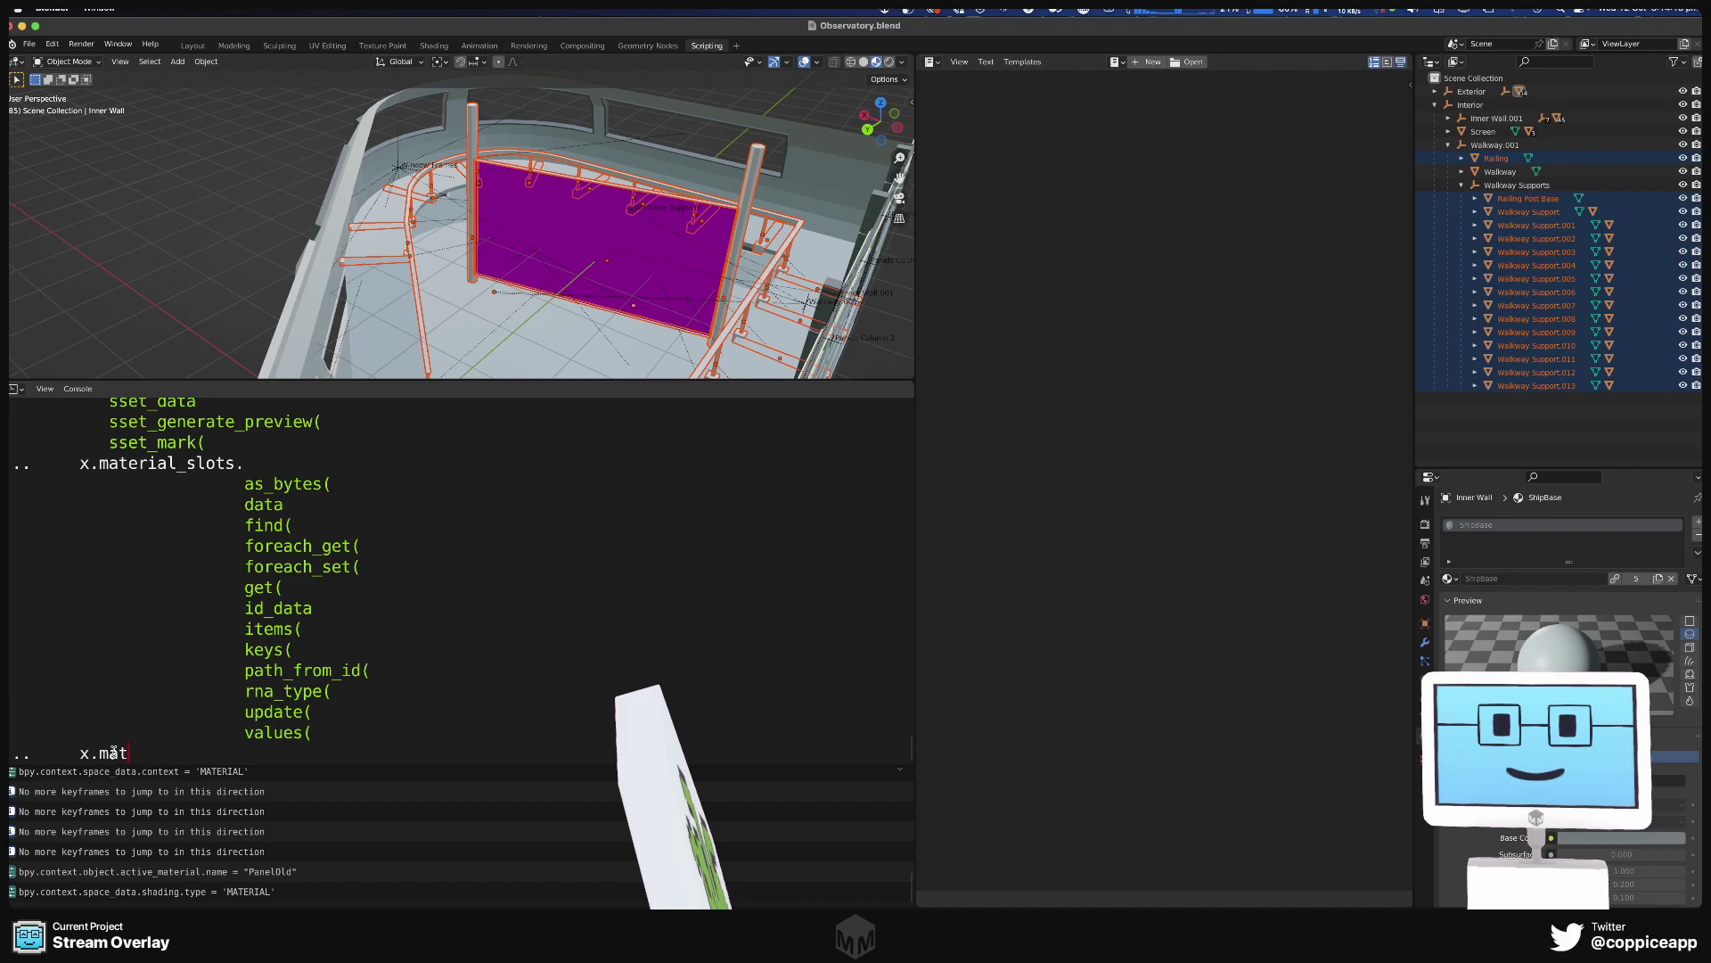
pyautogui.write('add')
pyautogui.press('Tab')
pyautogui.press('BackSpace')
pyautogui.press('BackSpace')
pyautogui.press('BackSpace')
pyautogui.press('BackSpace')
pyautogui.press('BackSpace')
pyautogui.press('BackSpace')
pyautogui.press('BackSpace')
pyautogui.press('BackSpace')
pyautogui.press('BackSpace')
pyautogui.press('BackSpace')
pyautogui.press('BackSpace')
pyautogui.press('BackSpace')
pyautogui.press('BackSpace')
pyautogui.press('BackSpace')
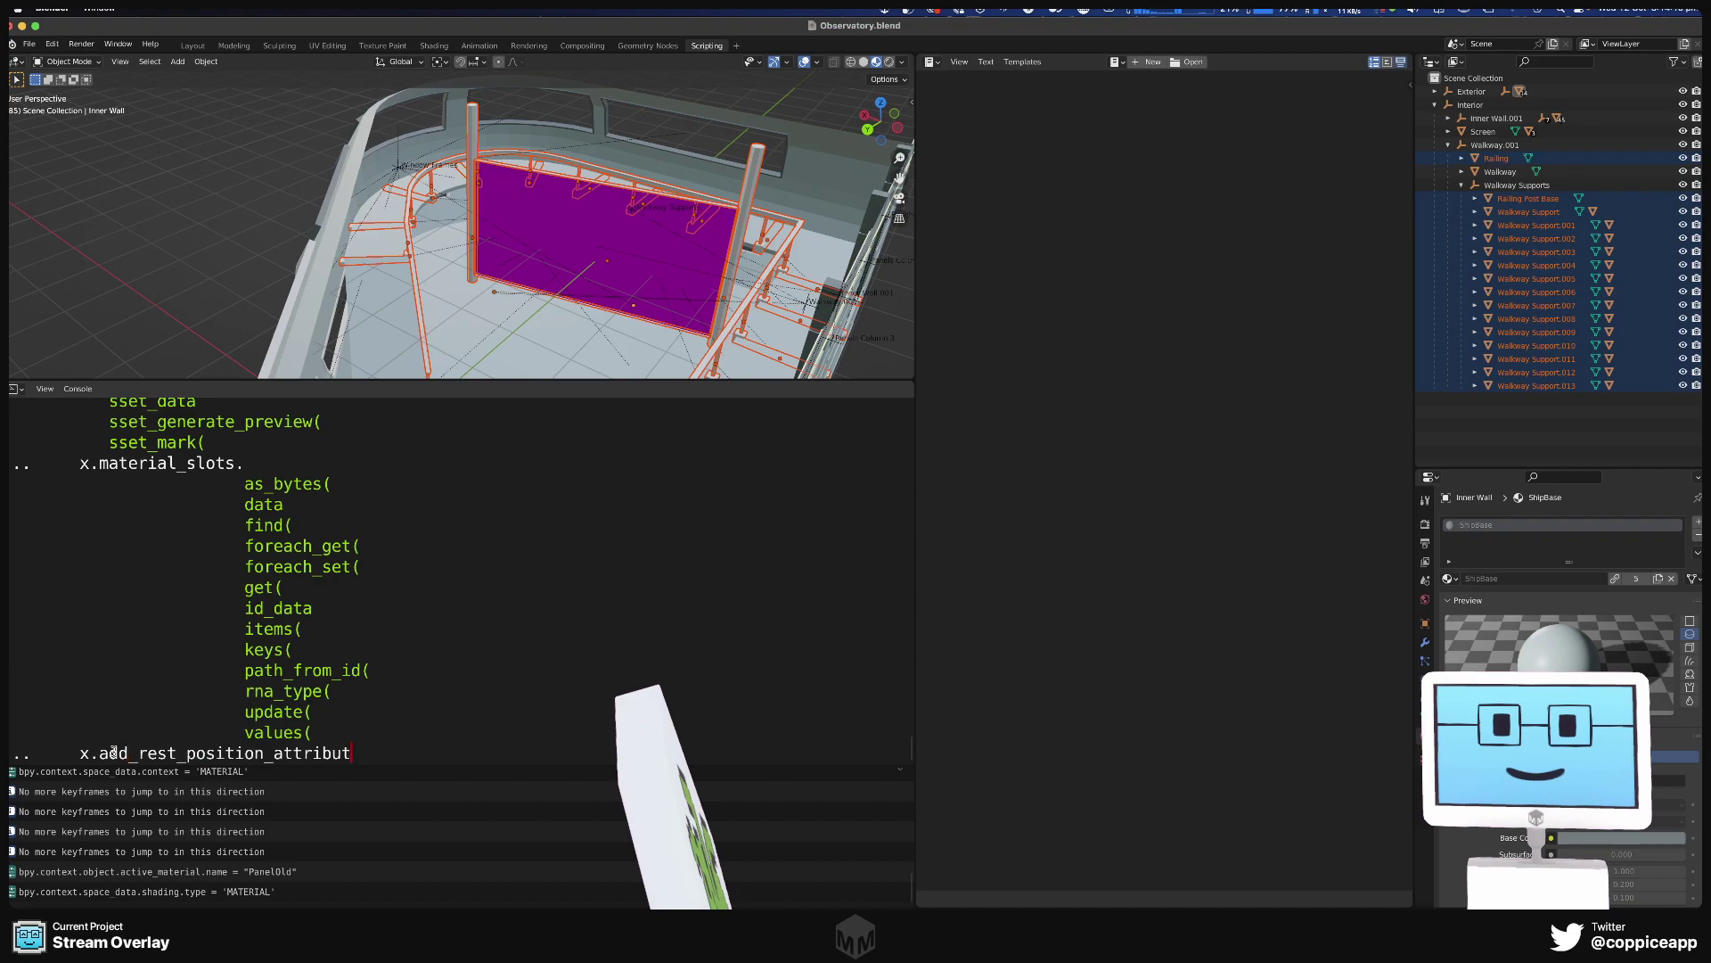
pyautogui.press('BackSpace')
pyautogui.press('BackSpace')
pyautogui.press('BackSpace')
pyautogui.press('BackSpace')
pyautogui.press('BackSpace')
pyautogui.press('BackSpace')
pyautogui.press('BackSpace')
pyautogui.press('BackSpace')
pyautogui.press('BackSpace')
pyautogui.press('BackSpace')
pyautogui.press('BackSpace')
pyautogui.press('BackSpace')
pyautogui.press('BackSpace')
# Enter x.material_slot_add() as the first line of the loop body.
pyautogui.write('mater')
pyautogui.press('Tab')
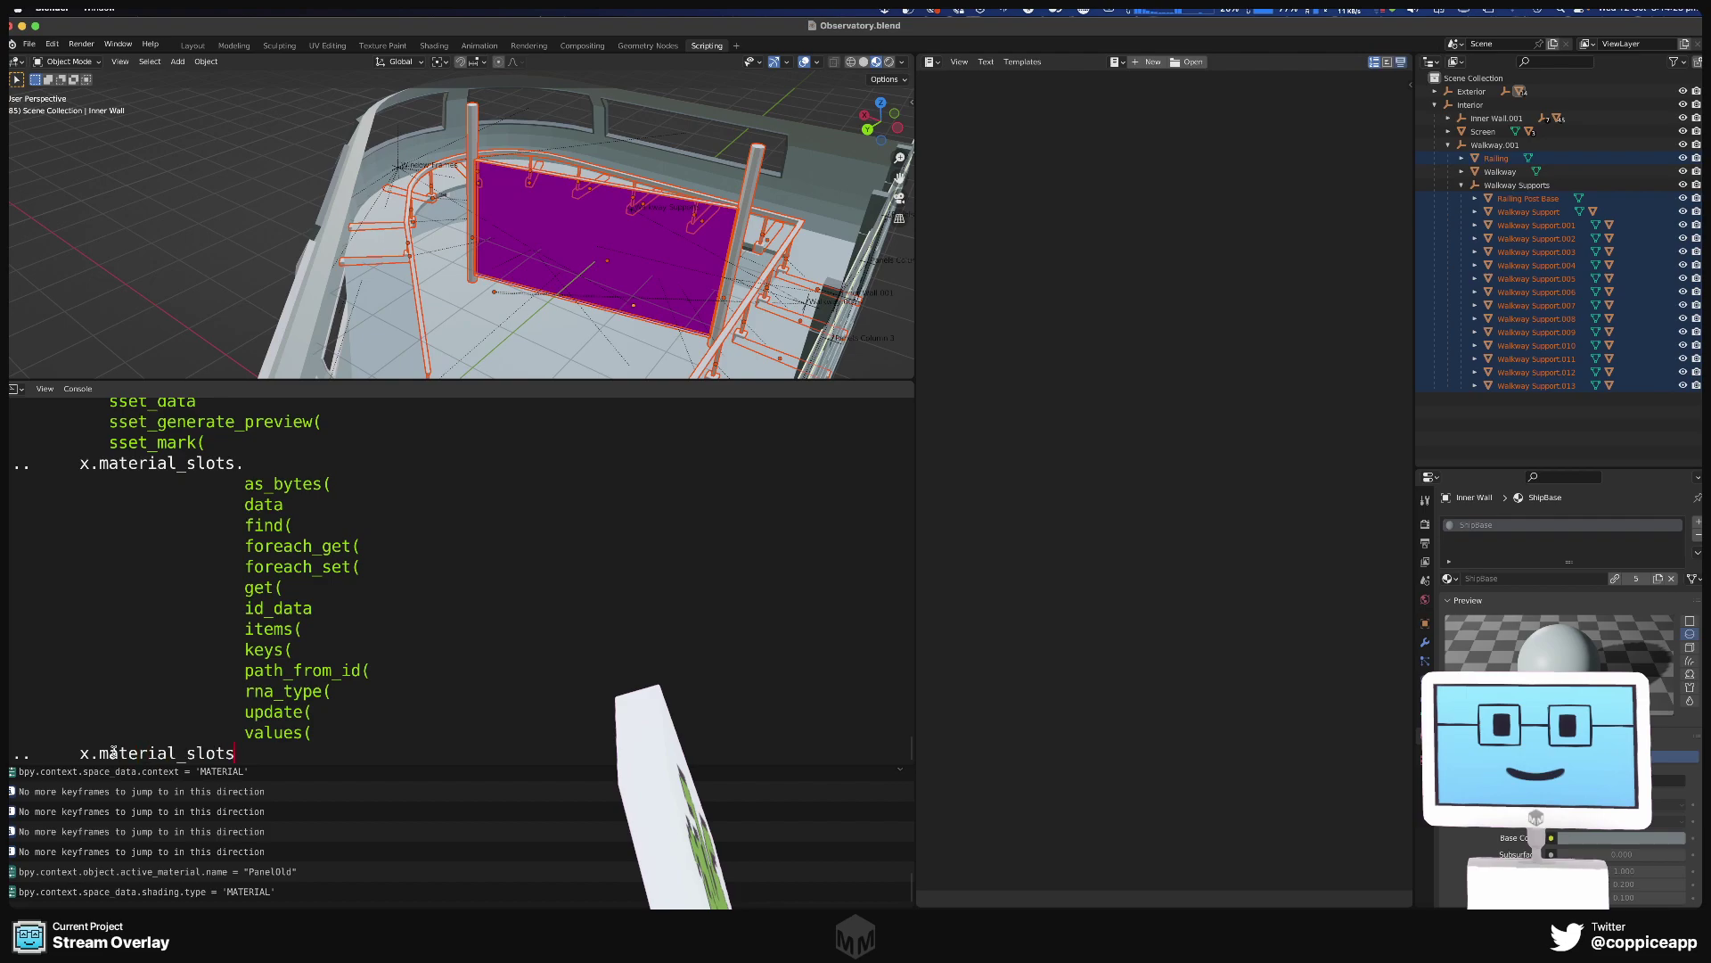
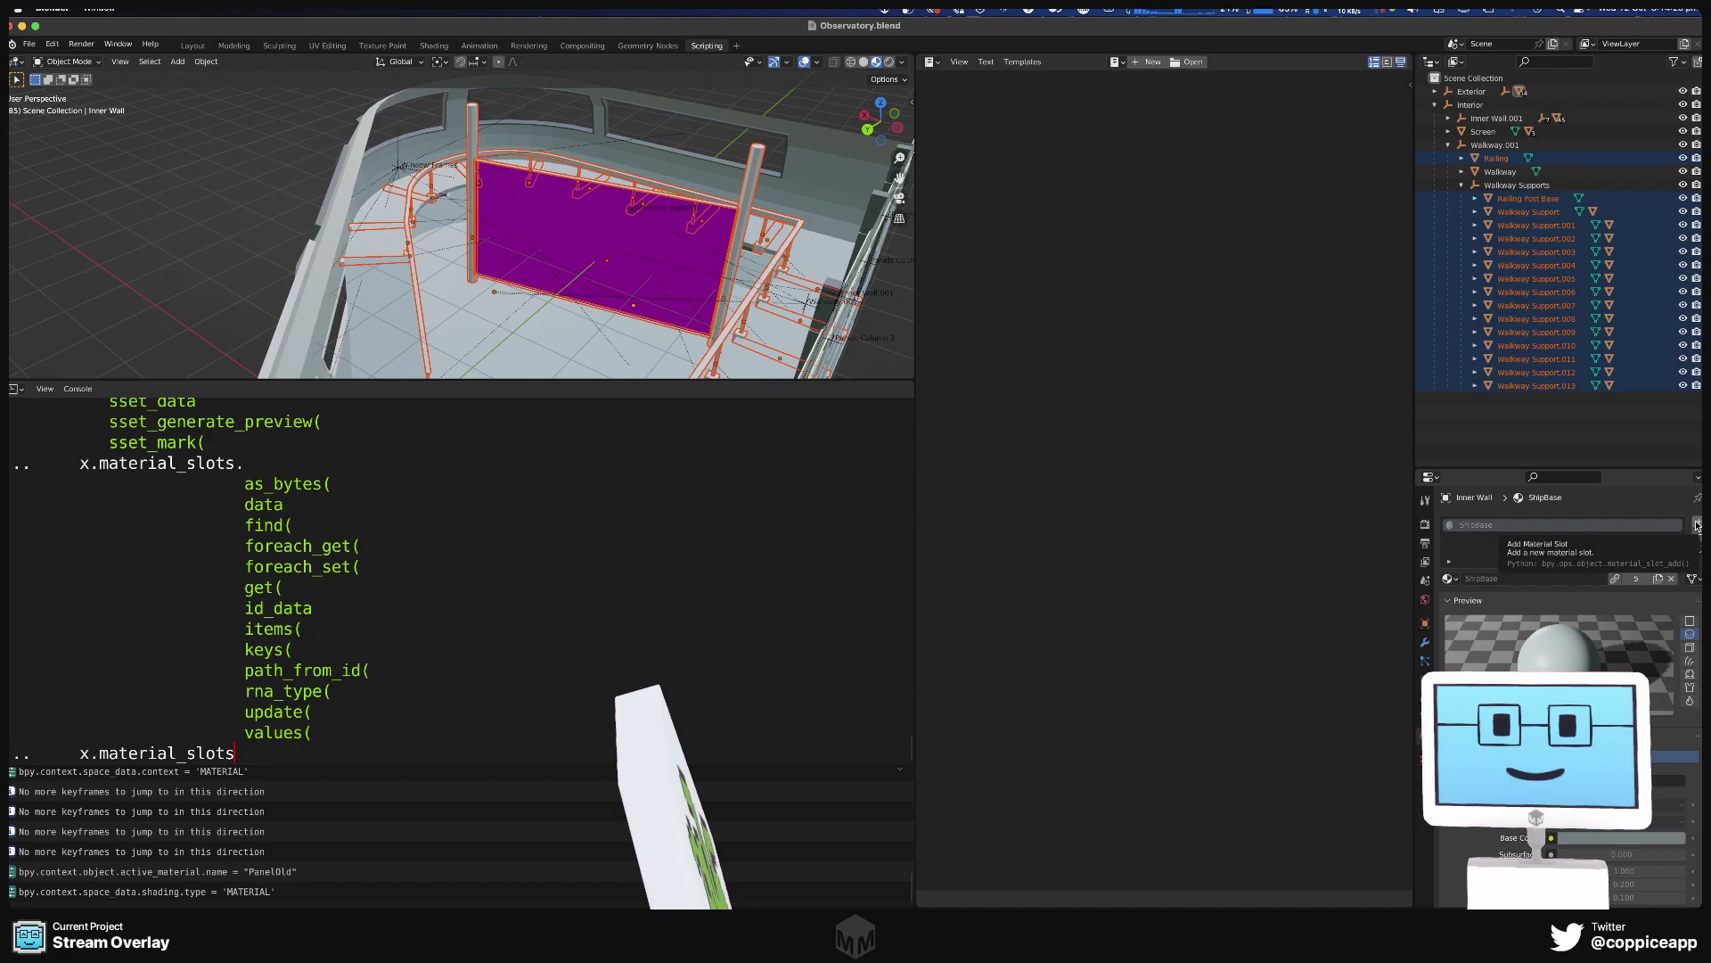
pyautogui.press('BackSpace')
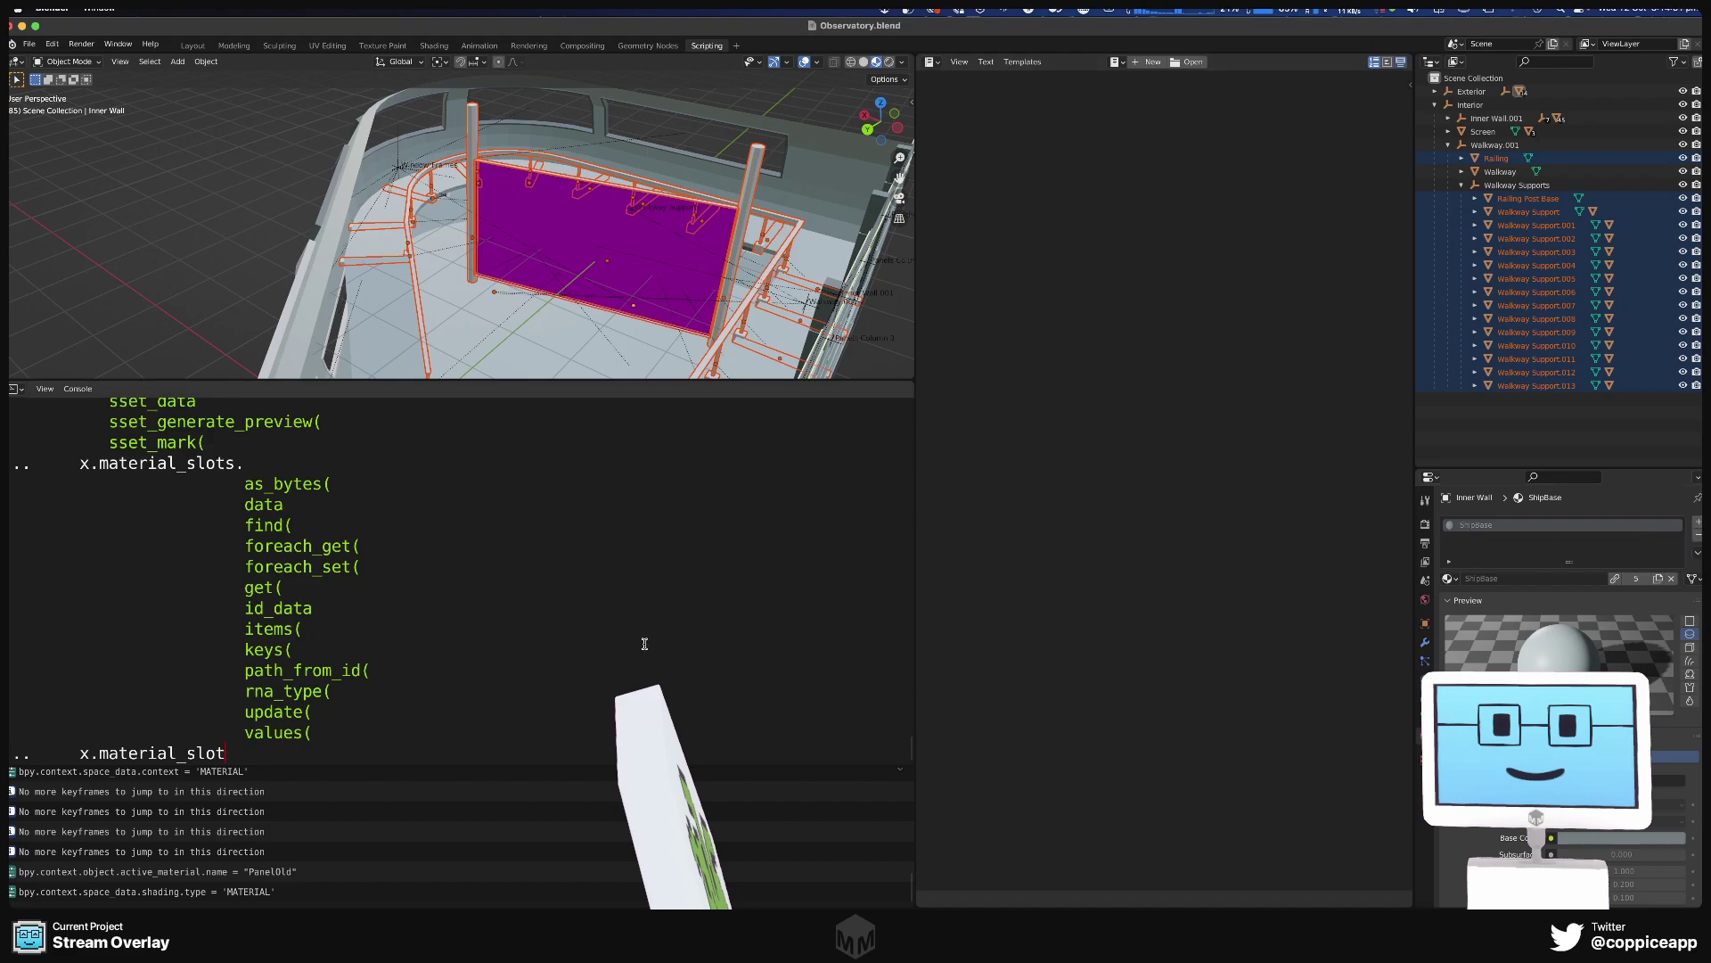
pyautogui.write('_add()')
pyautogui.press('Return')
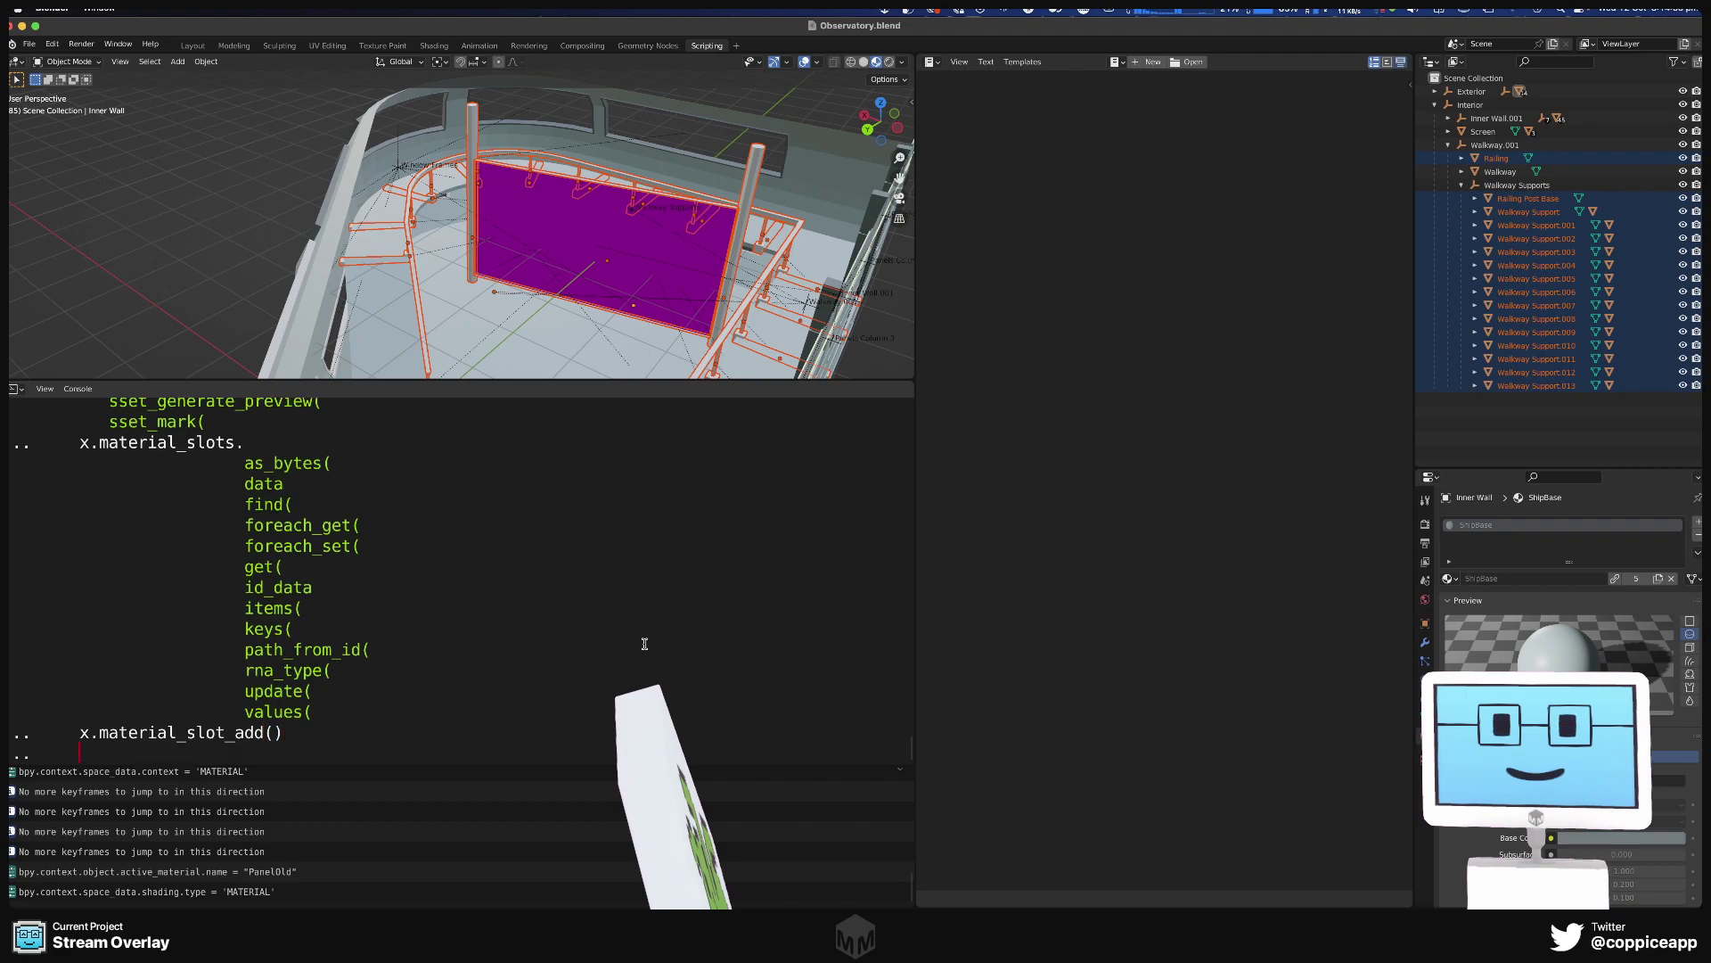
# Add x.material_slots[0].material = bpy.data.materials[6] as the second body line and try running the loop.
pyautogui.write('49.927')
pyautogui.press('BackSpace')
pyautogui.press('BackSpace')
pyautogui.press('BackSpace')
pyautogui.press('BackSpace')
pyautogui.press('BackSpace')
pyautogui.press('Up')
pyautogui.press('Up')
pyautogui.press('Up')
pyautogui.press('Up')
pyautogui.press('Down')
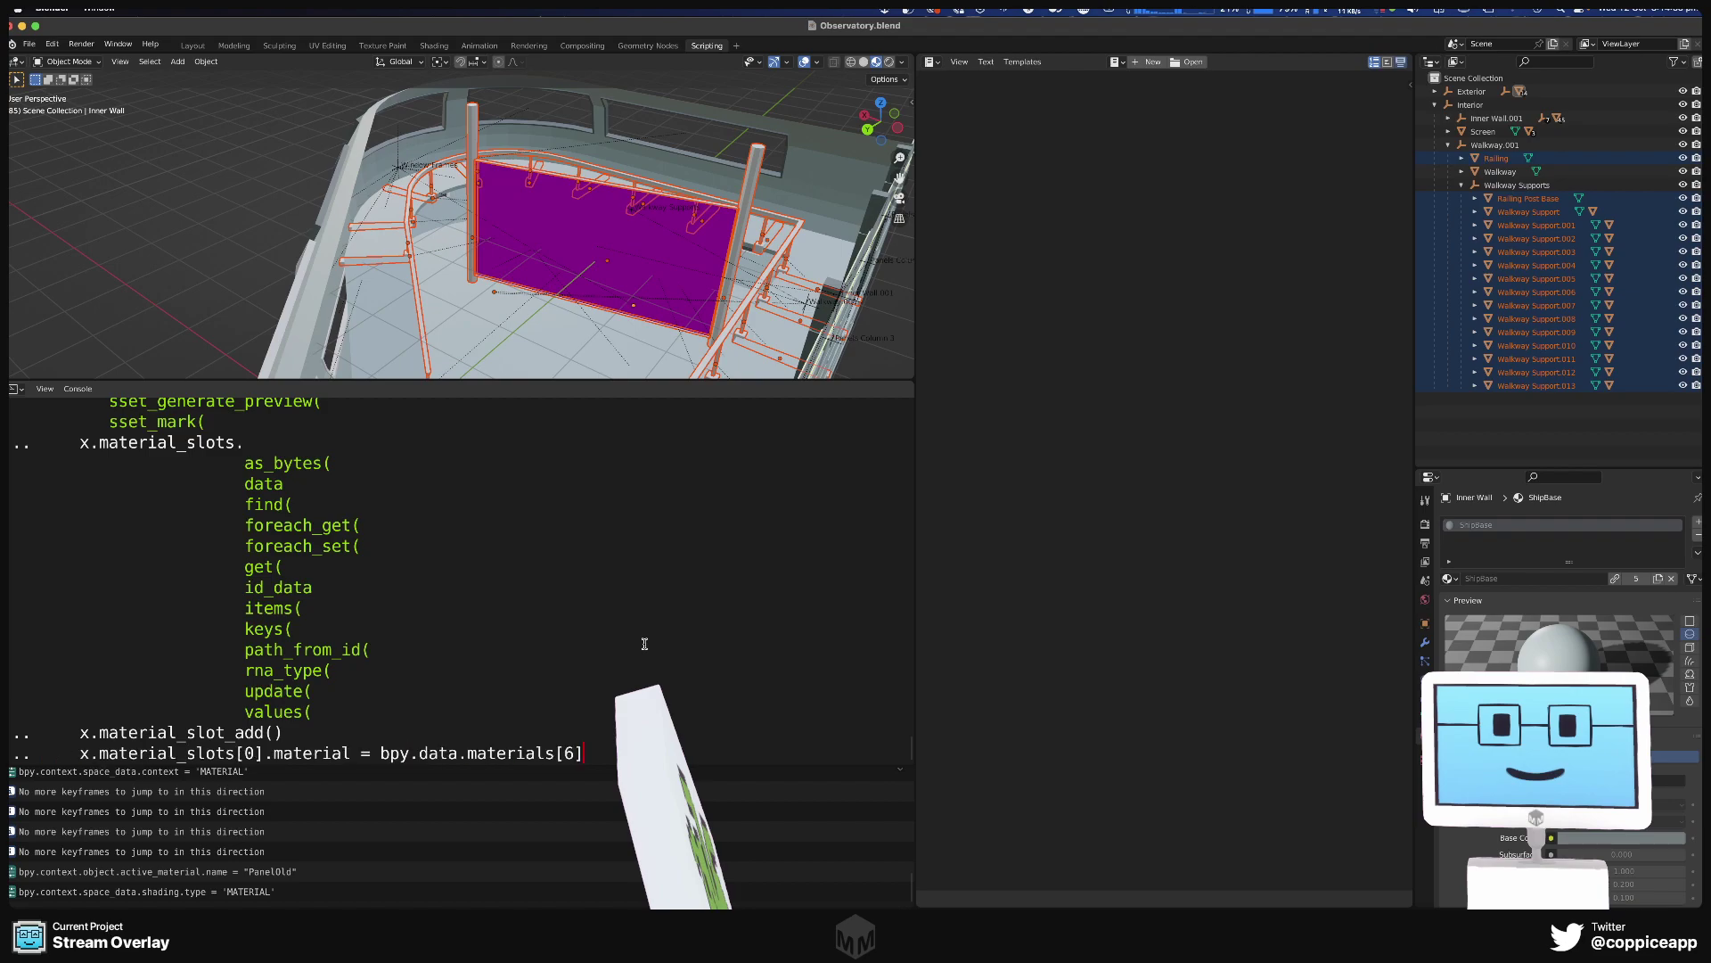
pyautogui.press('Return')
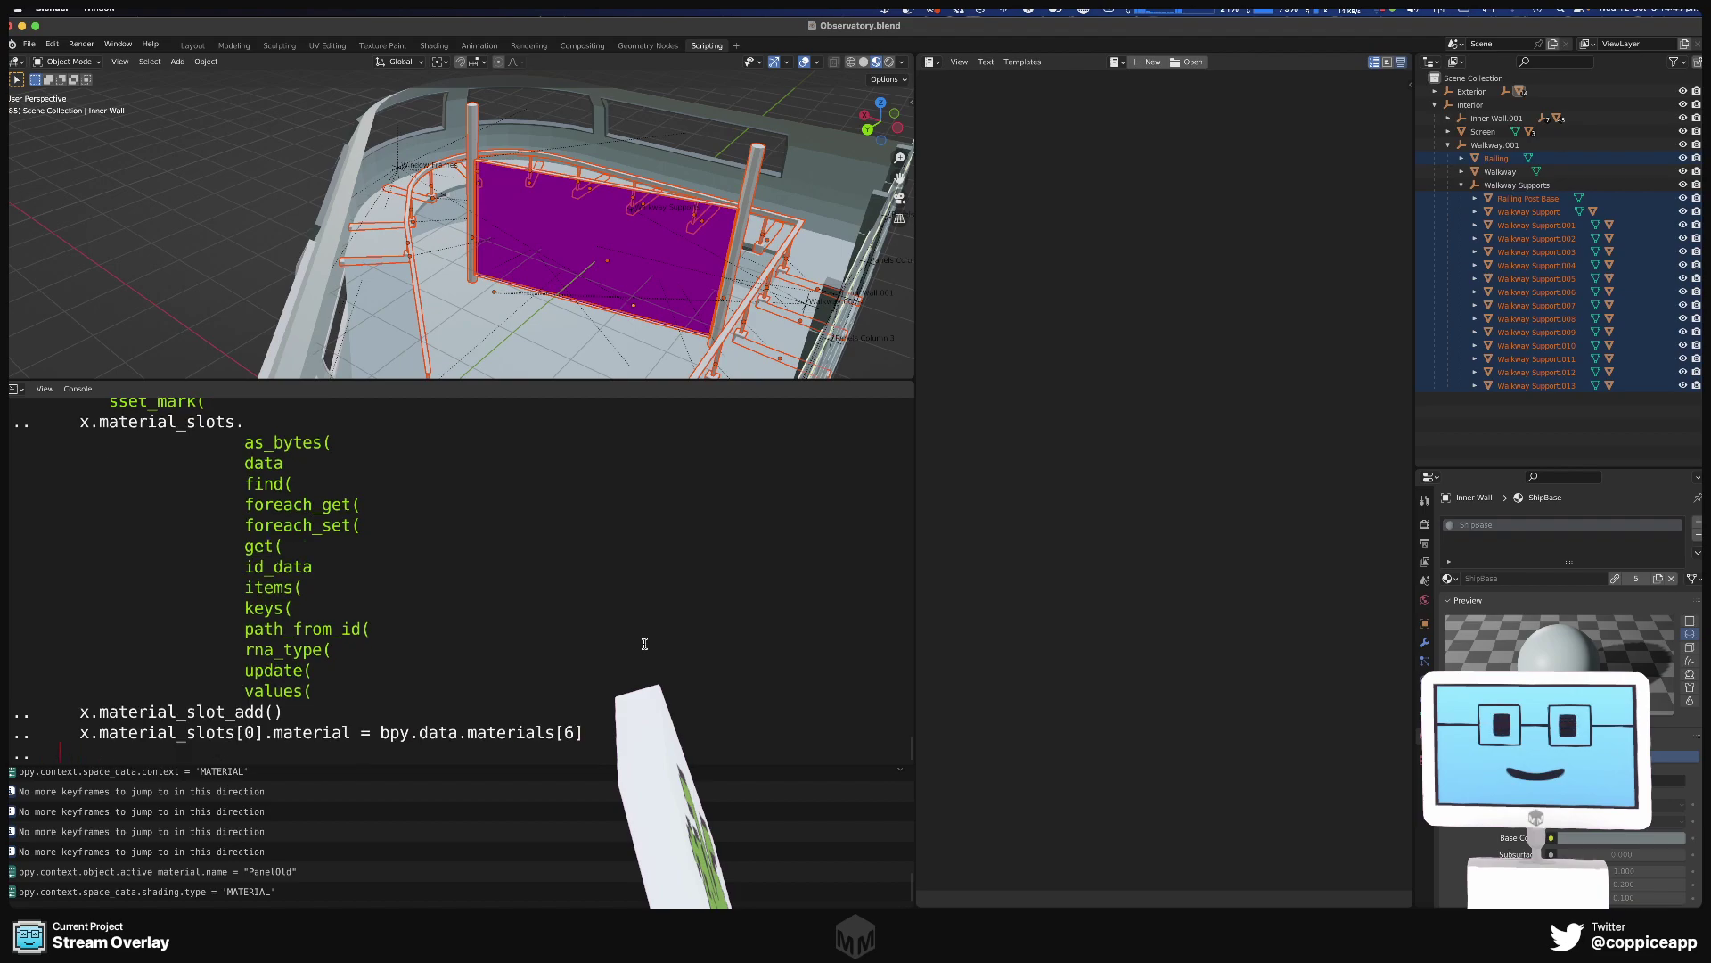
pyautogui.press('Return')
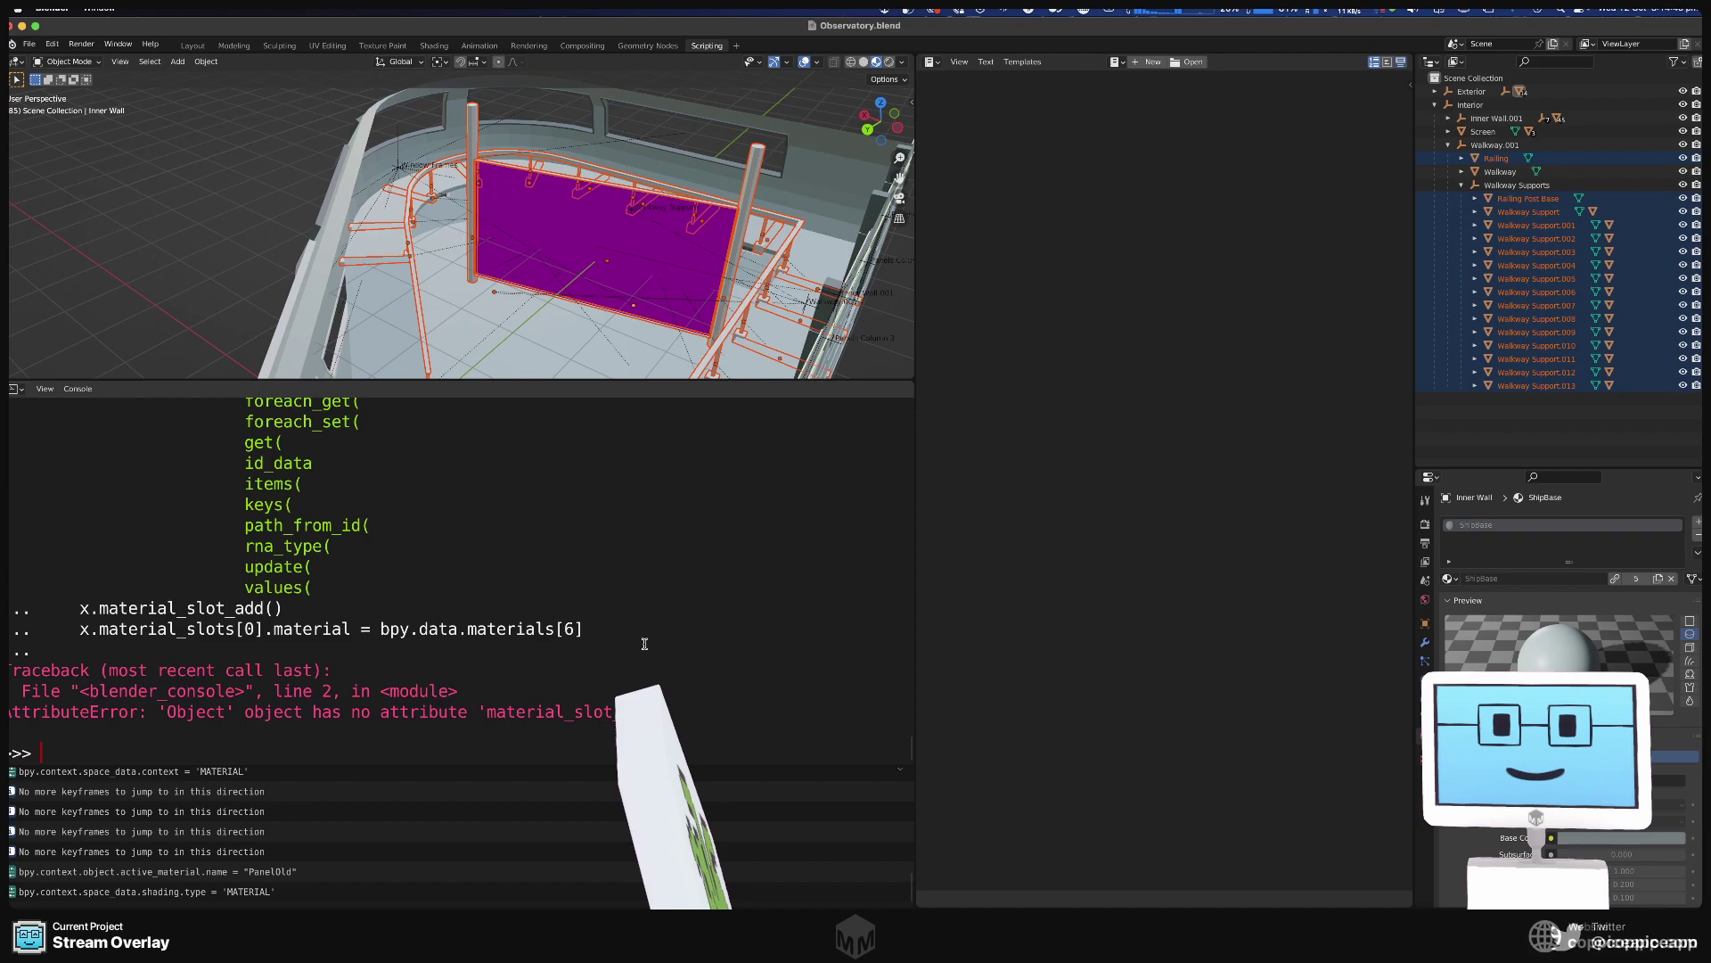
# Start a new console loop over bpy.context.selected_objects.
pyautogui.press('Up')
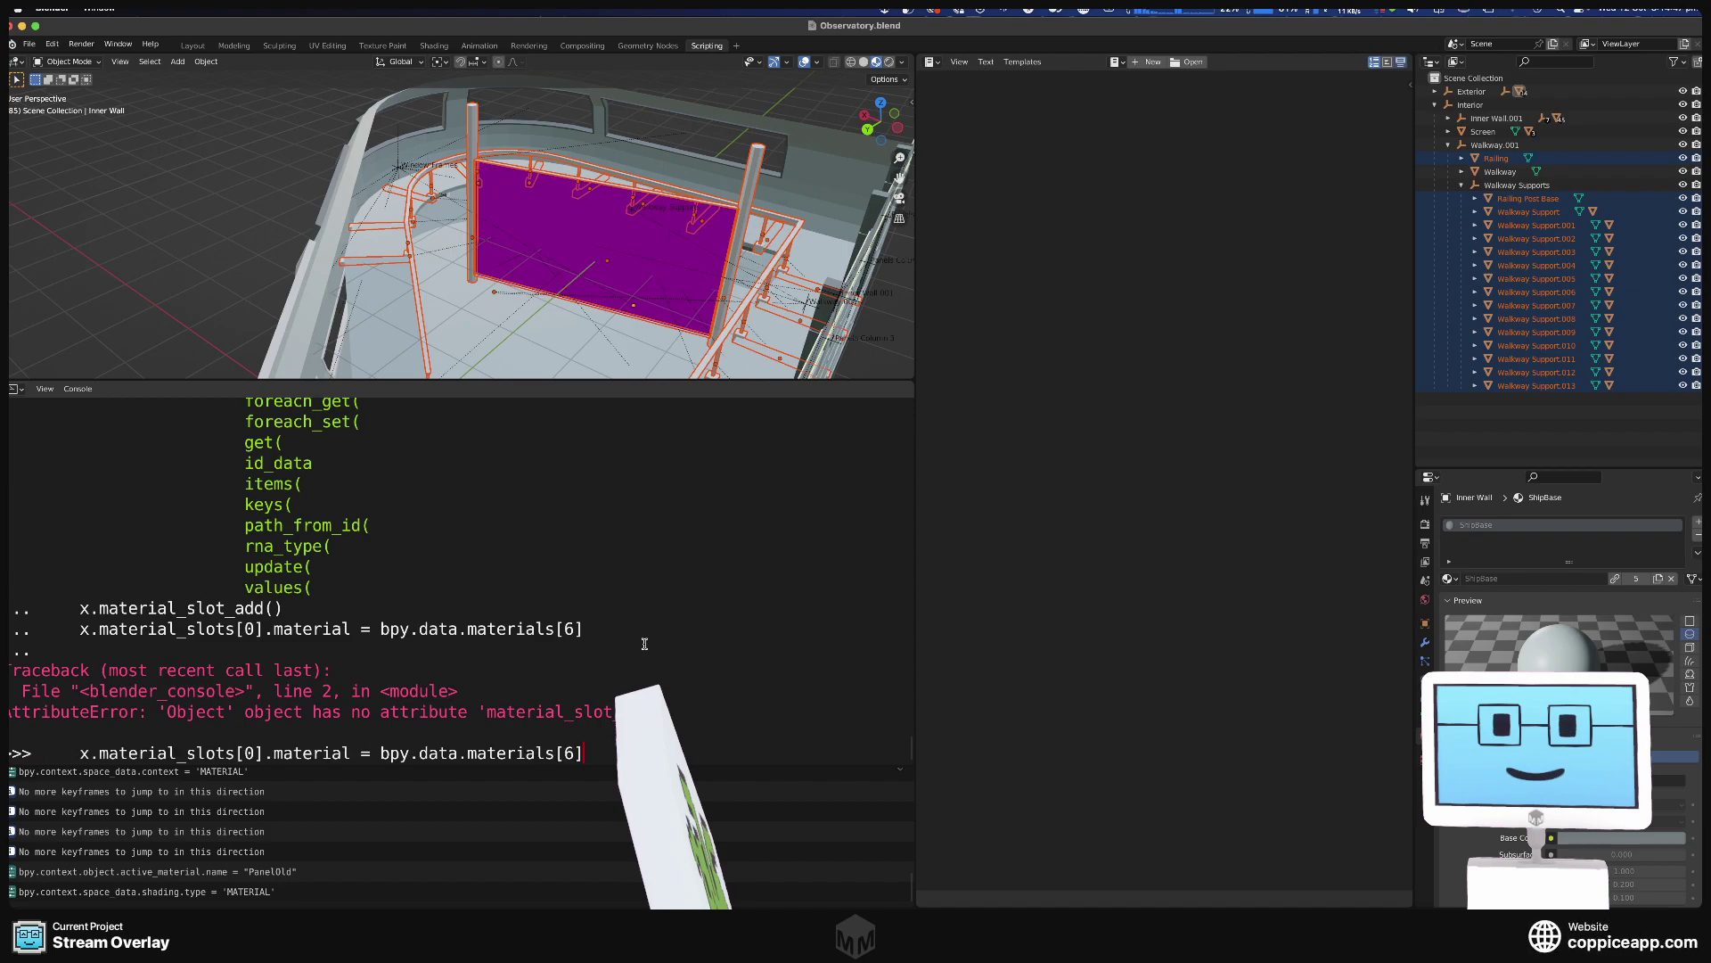
pyautogui.press('Down')
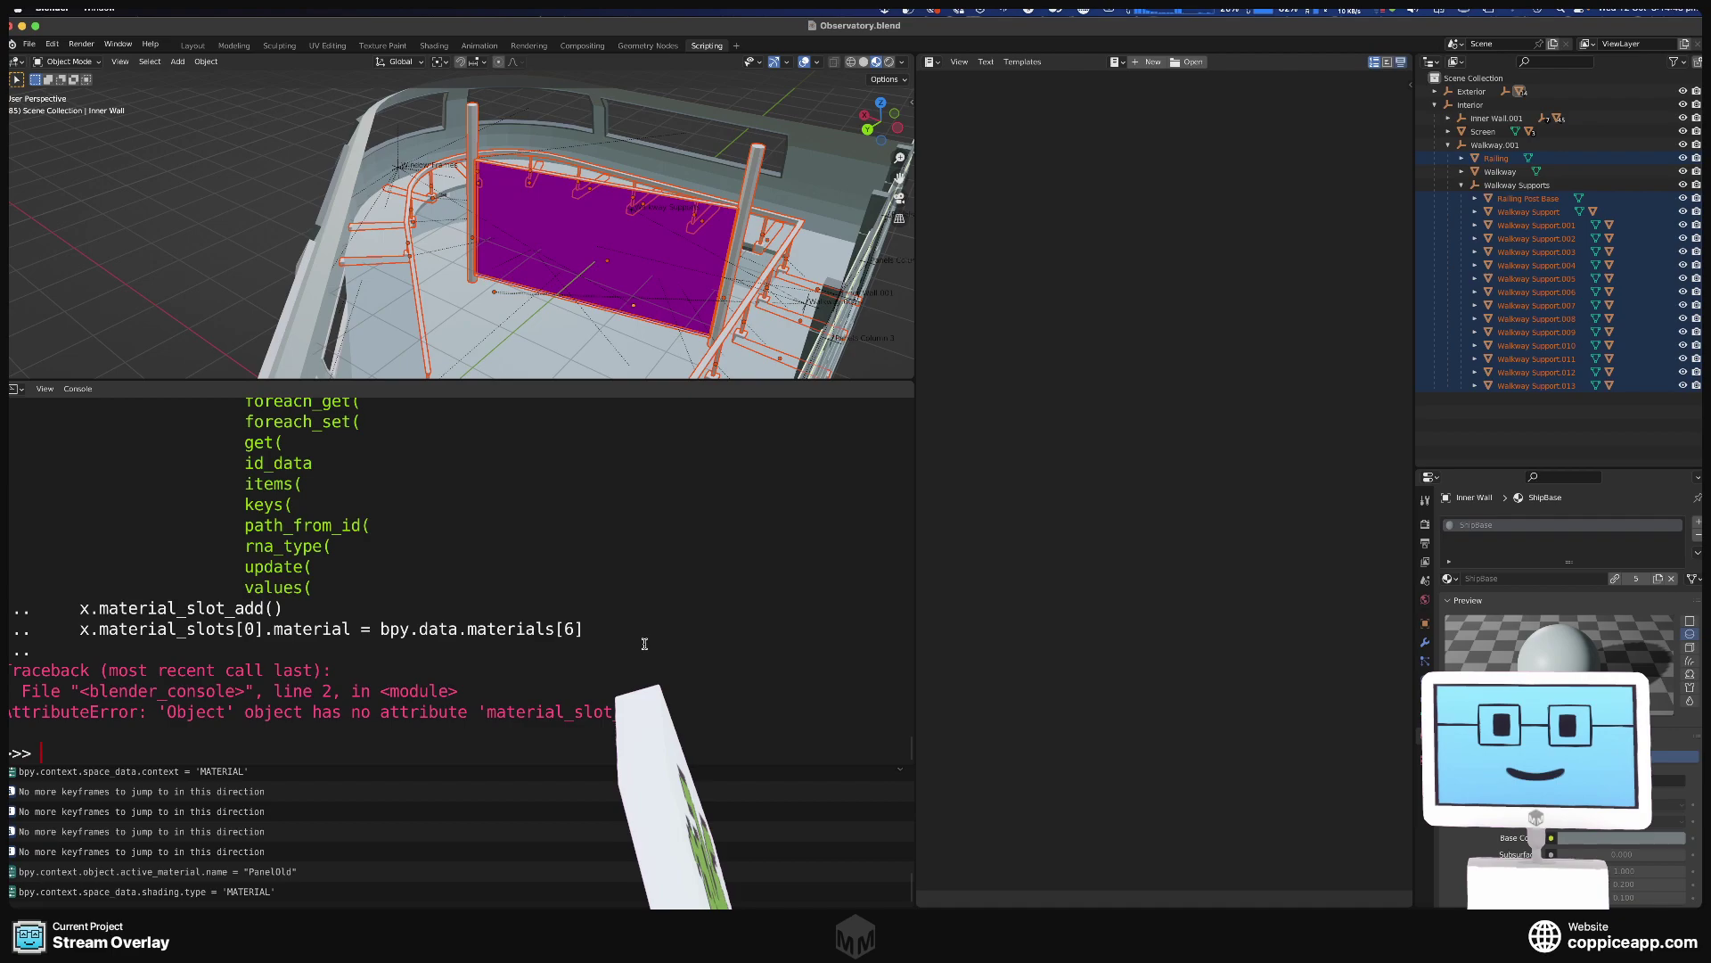
pyautogui.press('Up')
pyautogui.press('Up')
pyautogui.press('Up')
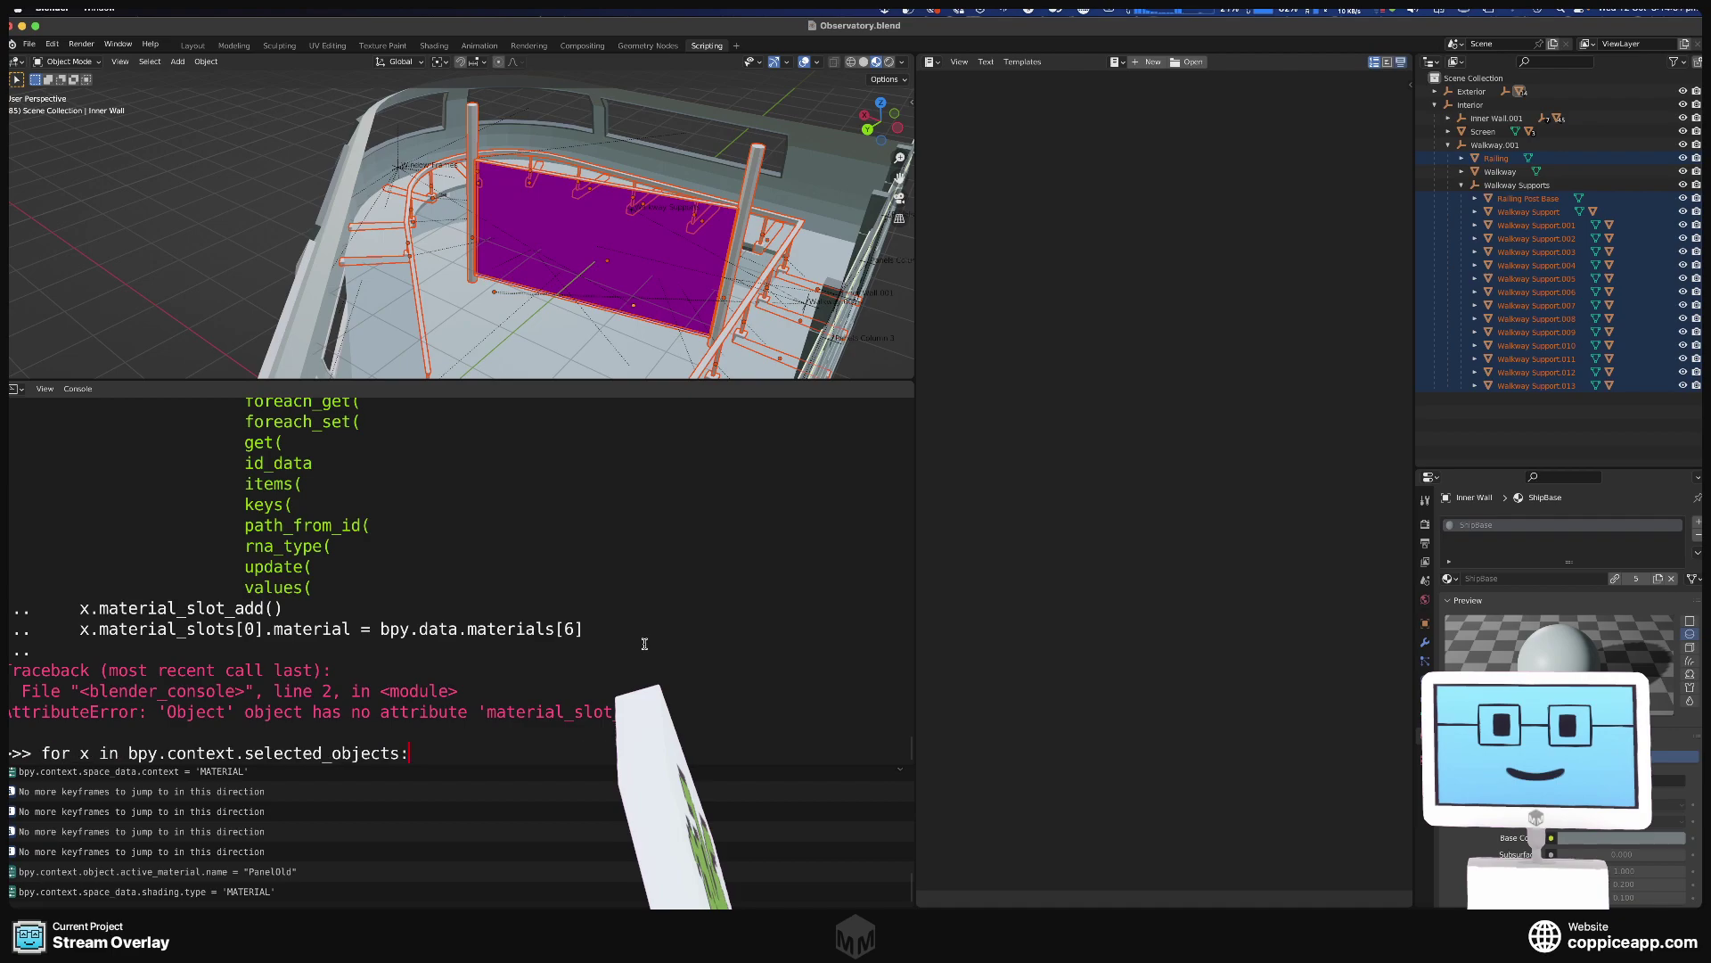
pyautogui.press('Return')
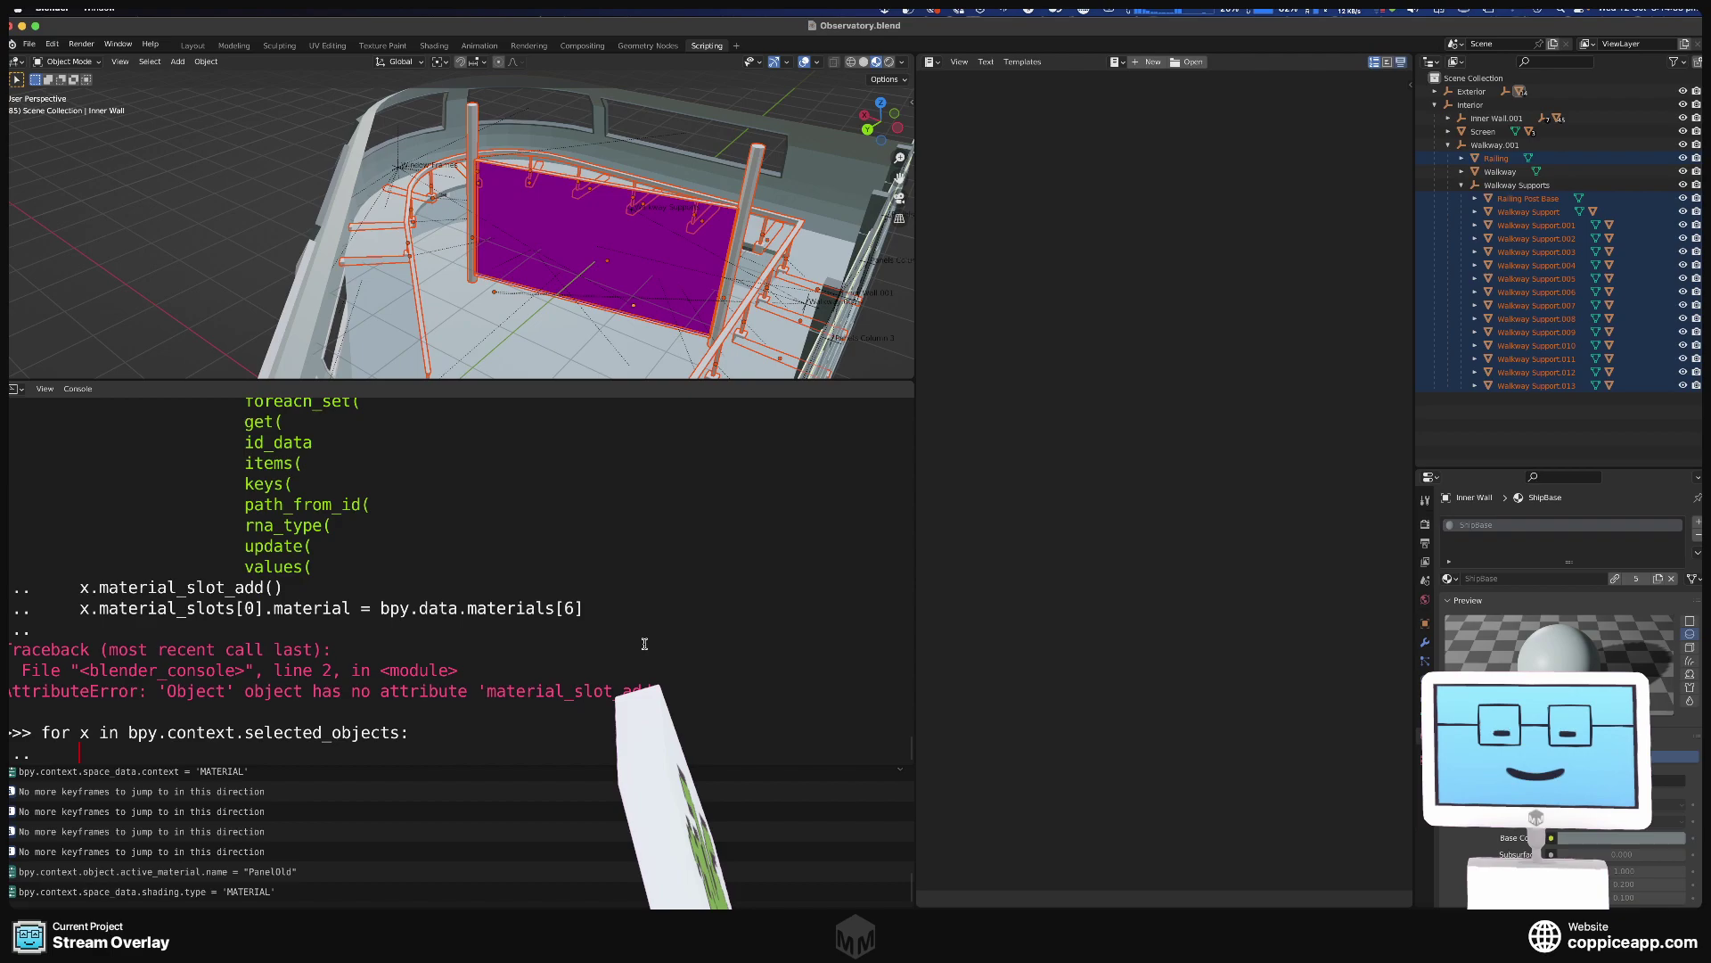
# List all attributes of x and examine them for a way to add a material slot.
pyautogui.write('x.ma')
pyautogui.press('BackSpace')
pyautogui.press('BackSpace')
pyautogui.write('o')
pyautogui.hotkey('ctrl', 'space')
pyautogui.press('BackSpace')
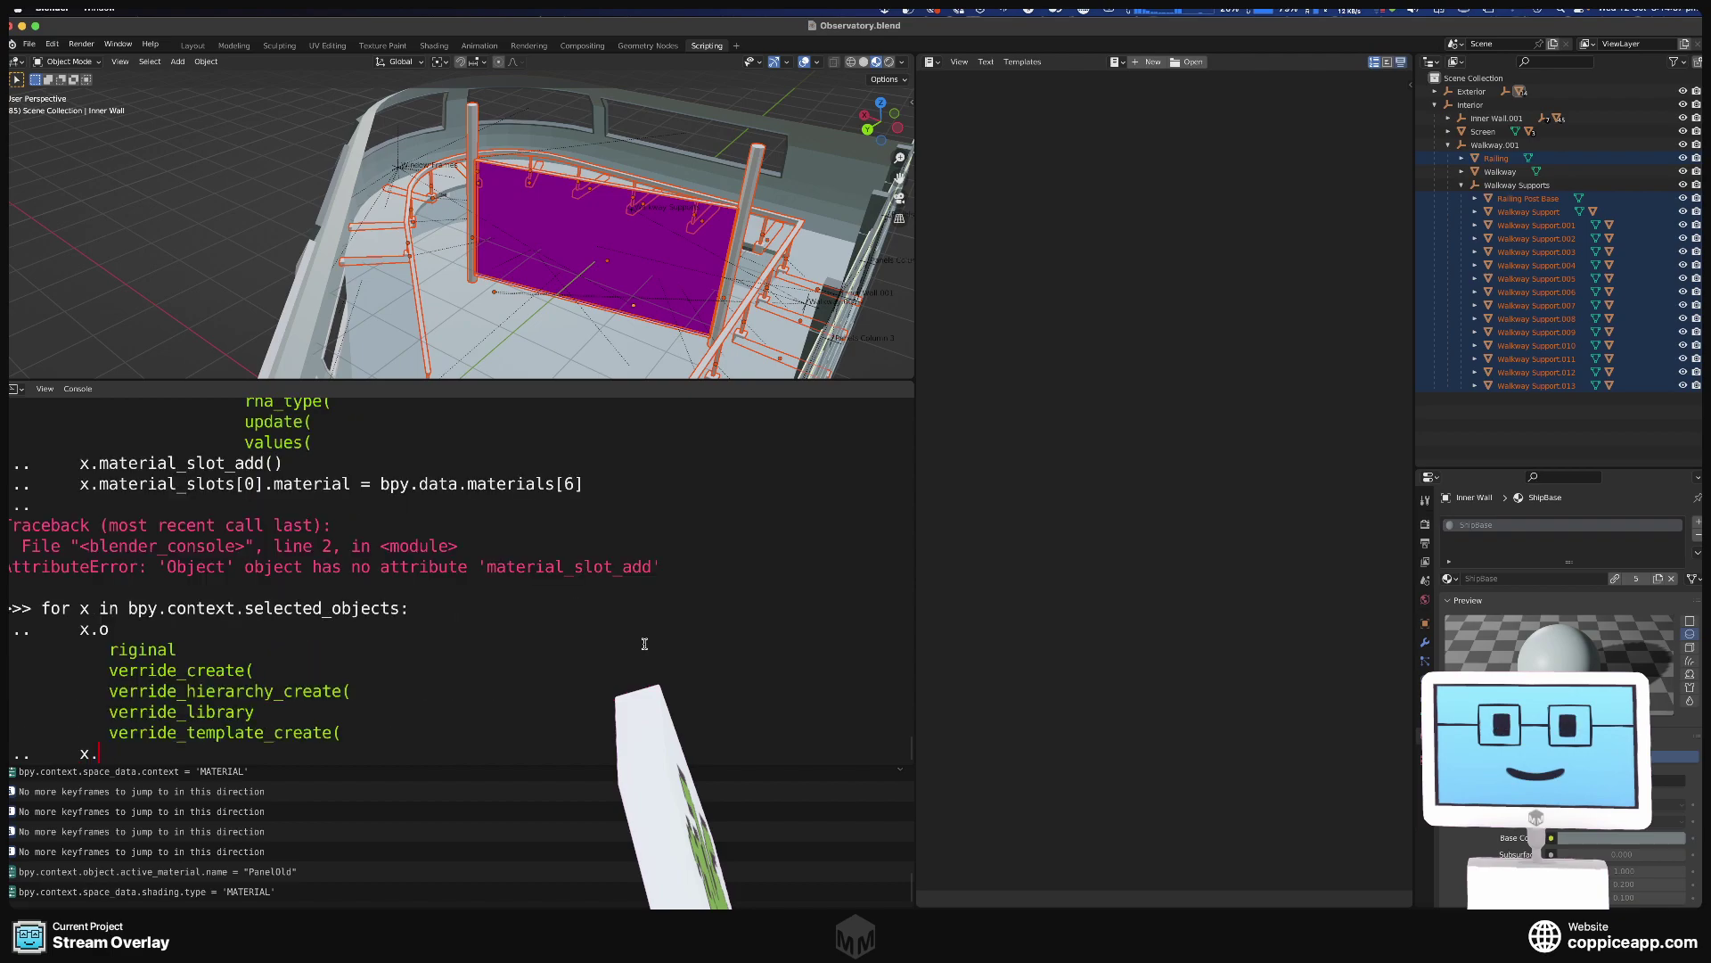
pyautogui.hotkey('ctrl', 'space')
pyautogui.scroll(8, 645, 643)
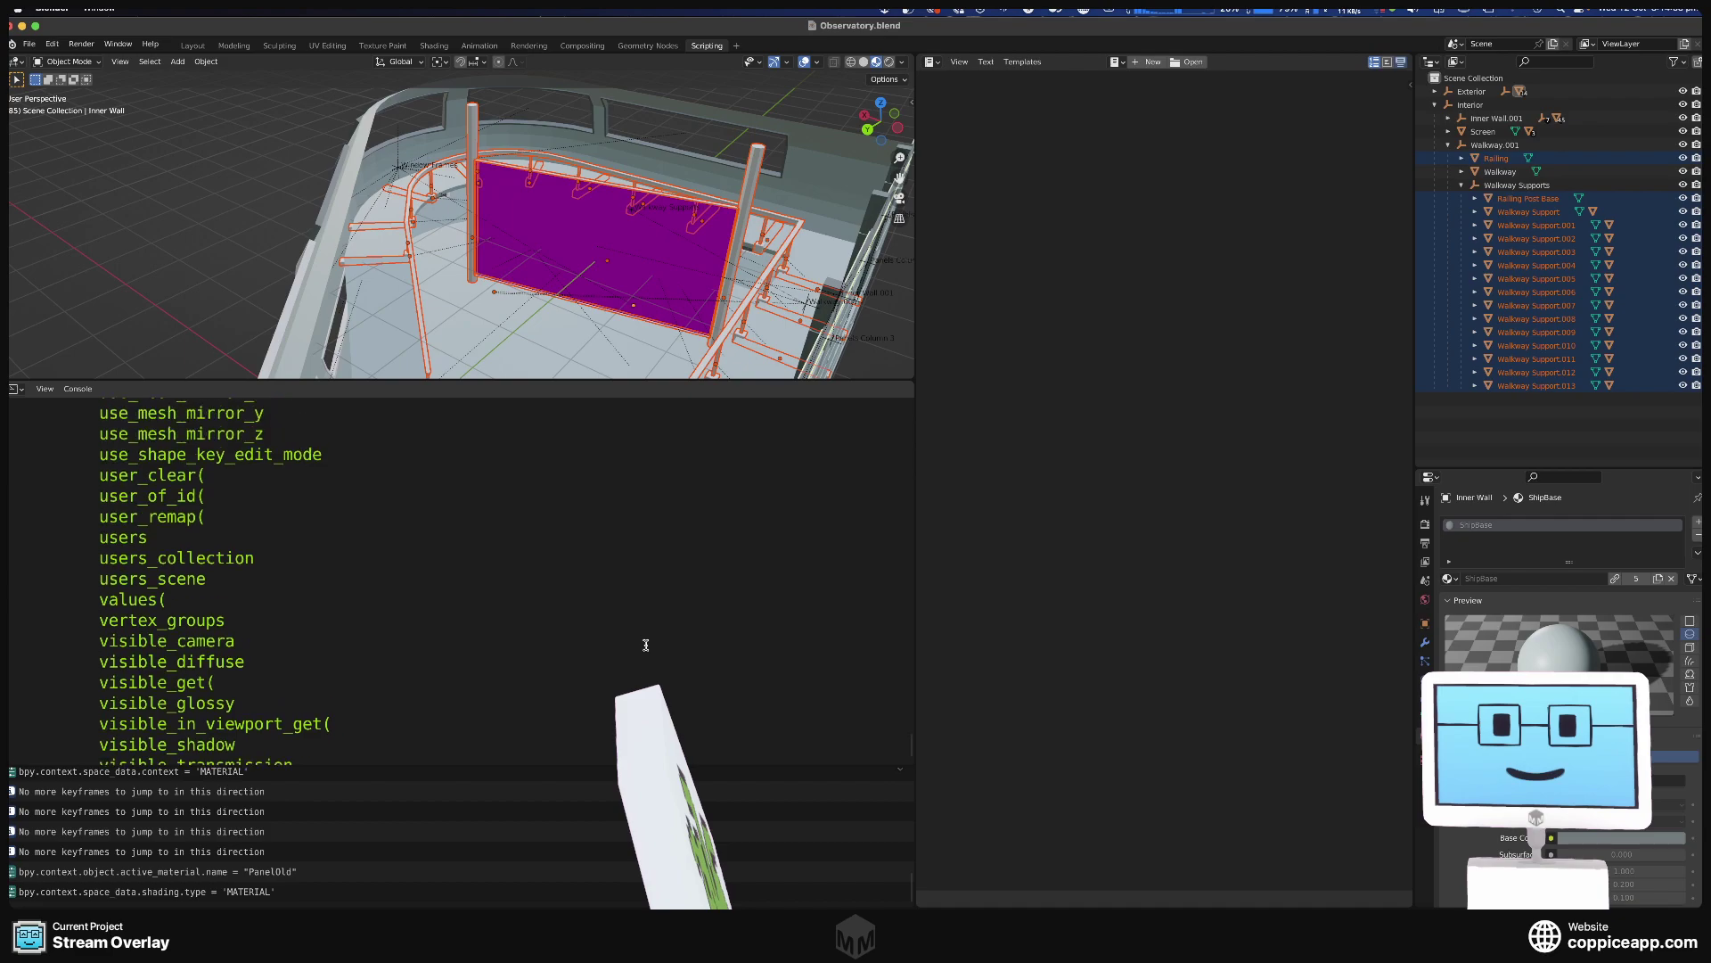
pyautogui.scroll(10, 653, 680)
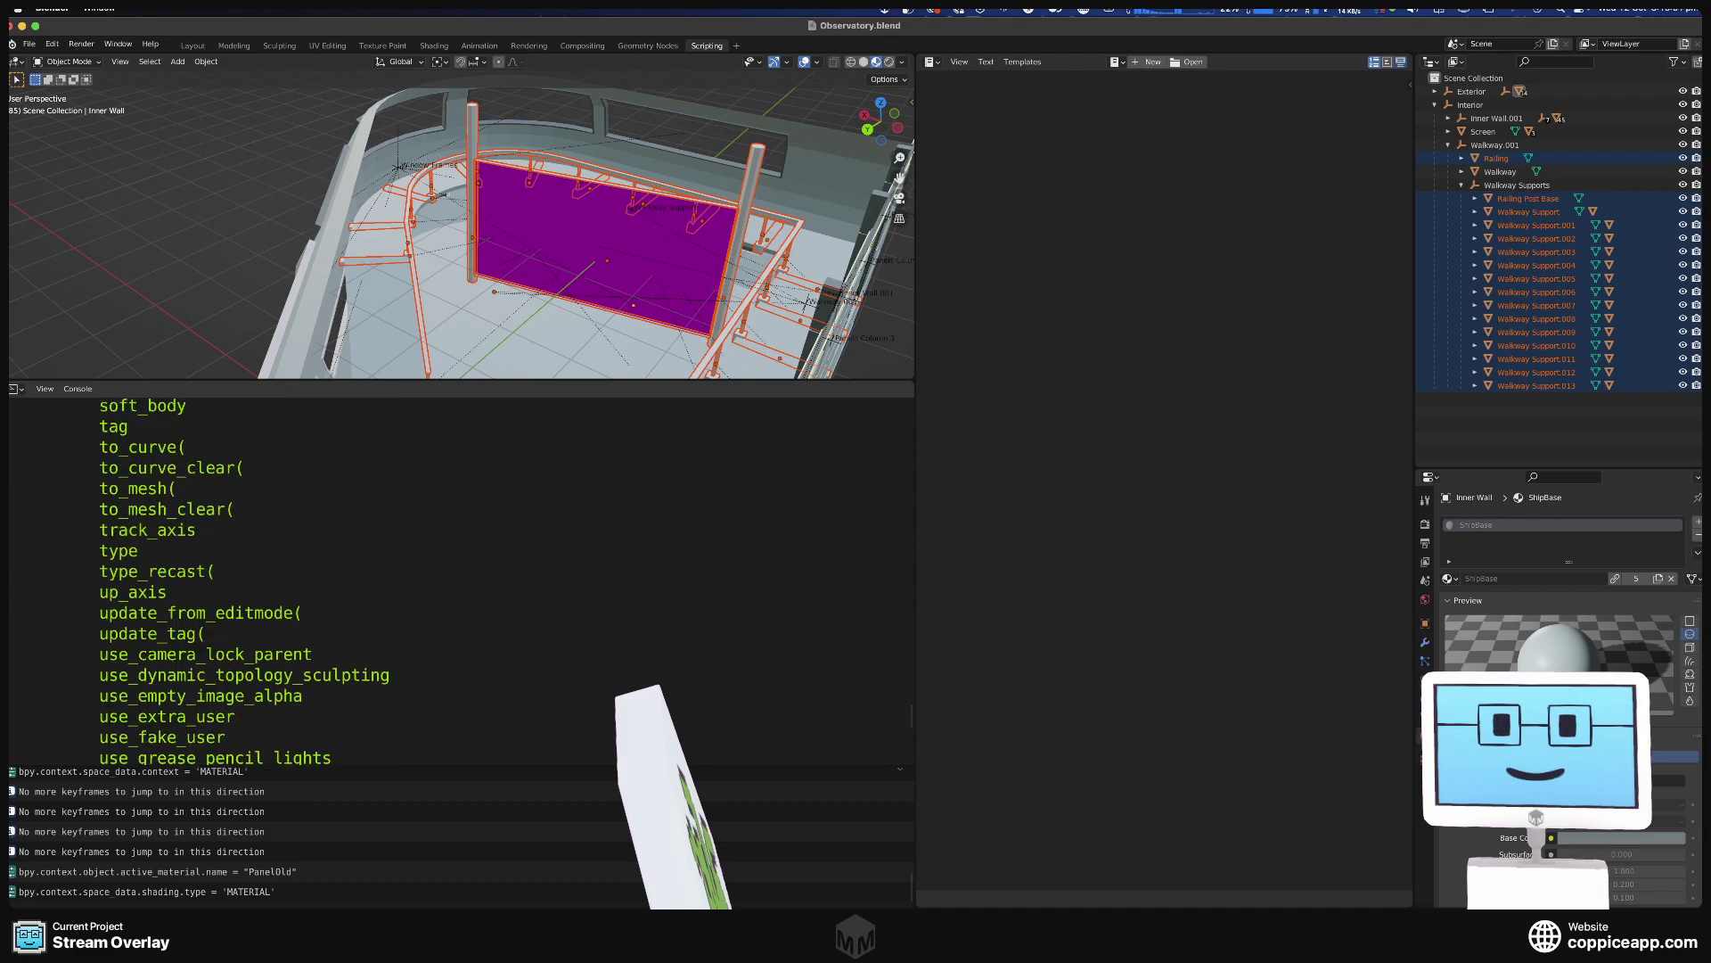
pyautogui.scroll(15, 653, 680)
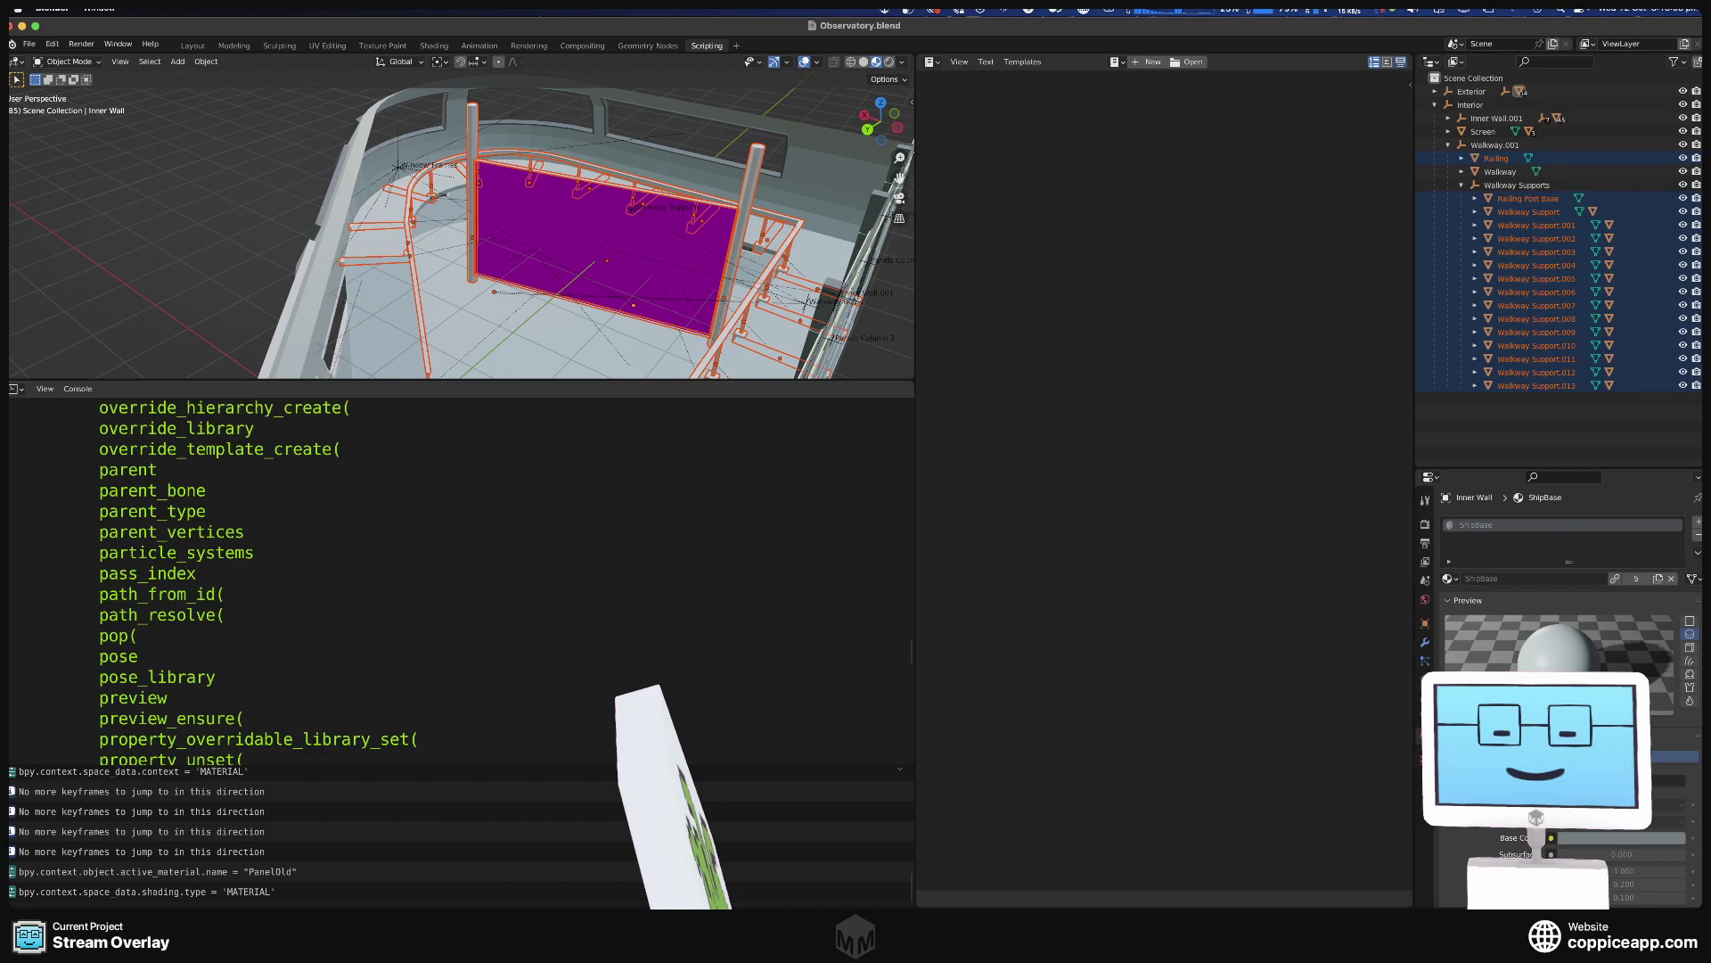
pyautogui.scroll(3, 461, 579)
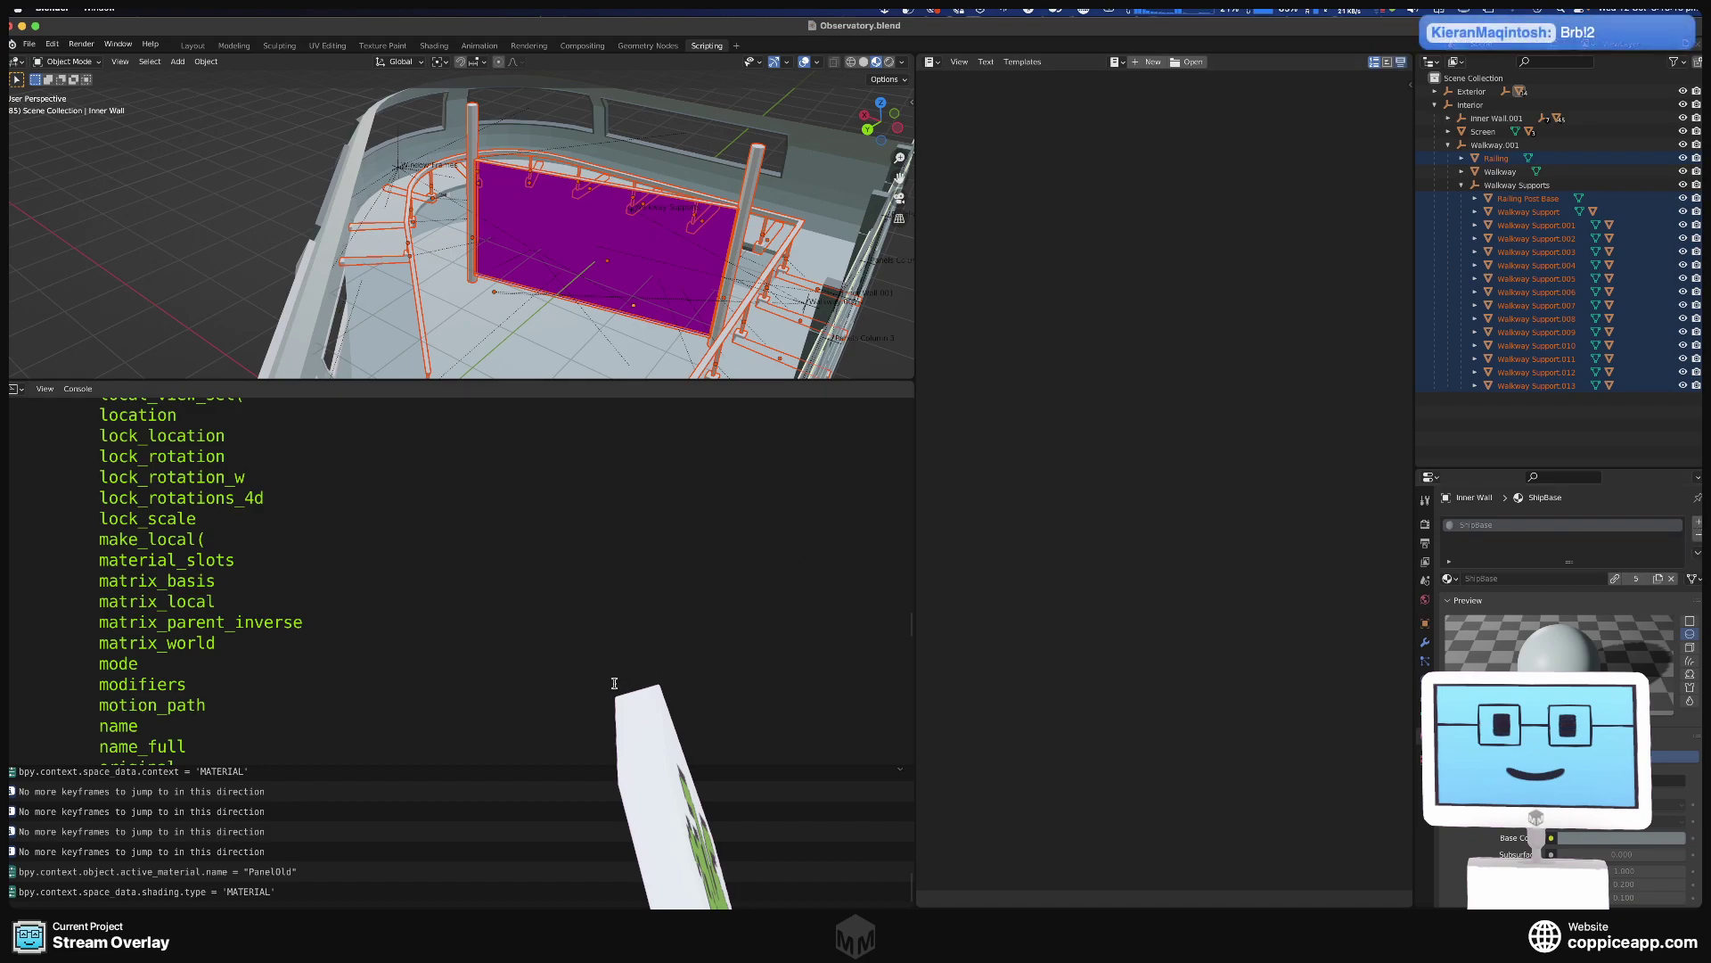
pyautogui.scroll(-15, 614, 682)
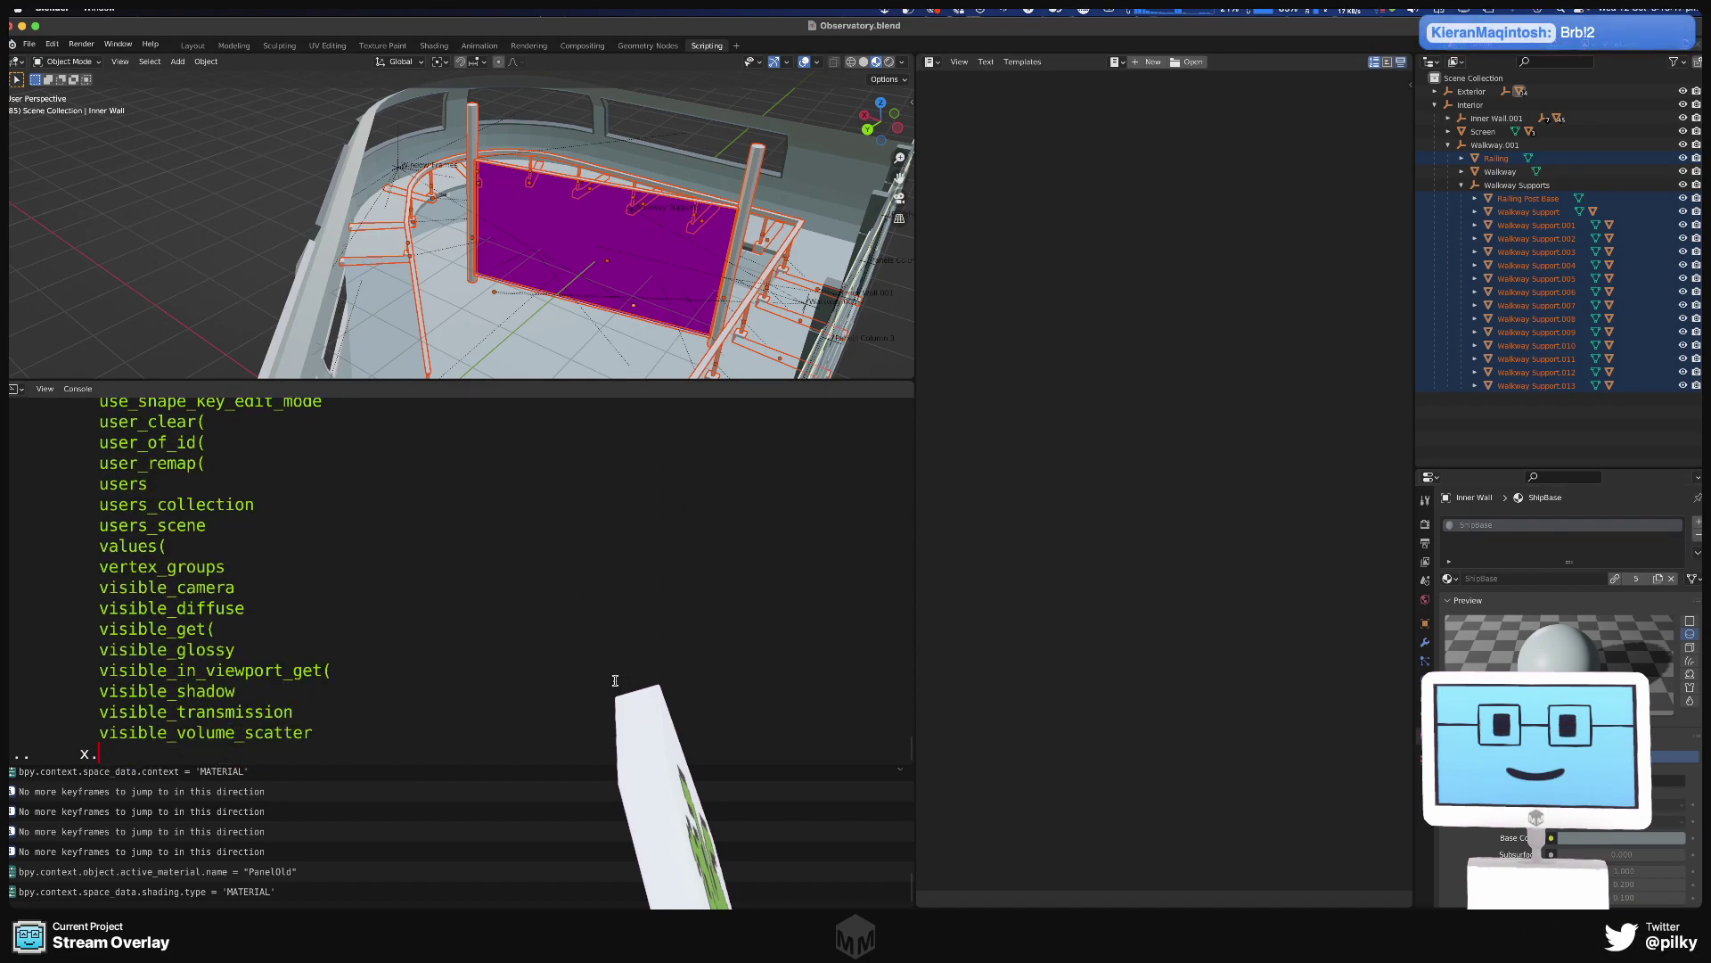
# Enter x.material_slots. in the loop body and list the collection's members.
pyautogui.write('ma')
pyautogui.press('BackSpace')
pyautogui.press('BackSpace')
pyautogui.press('BackSpace')
pyautogui.write('.material_slots.')
pyautogui.hotkey('ctrl', 'space')
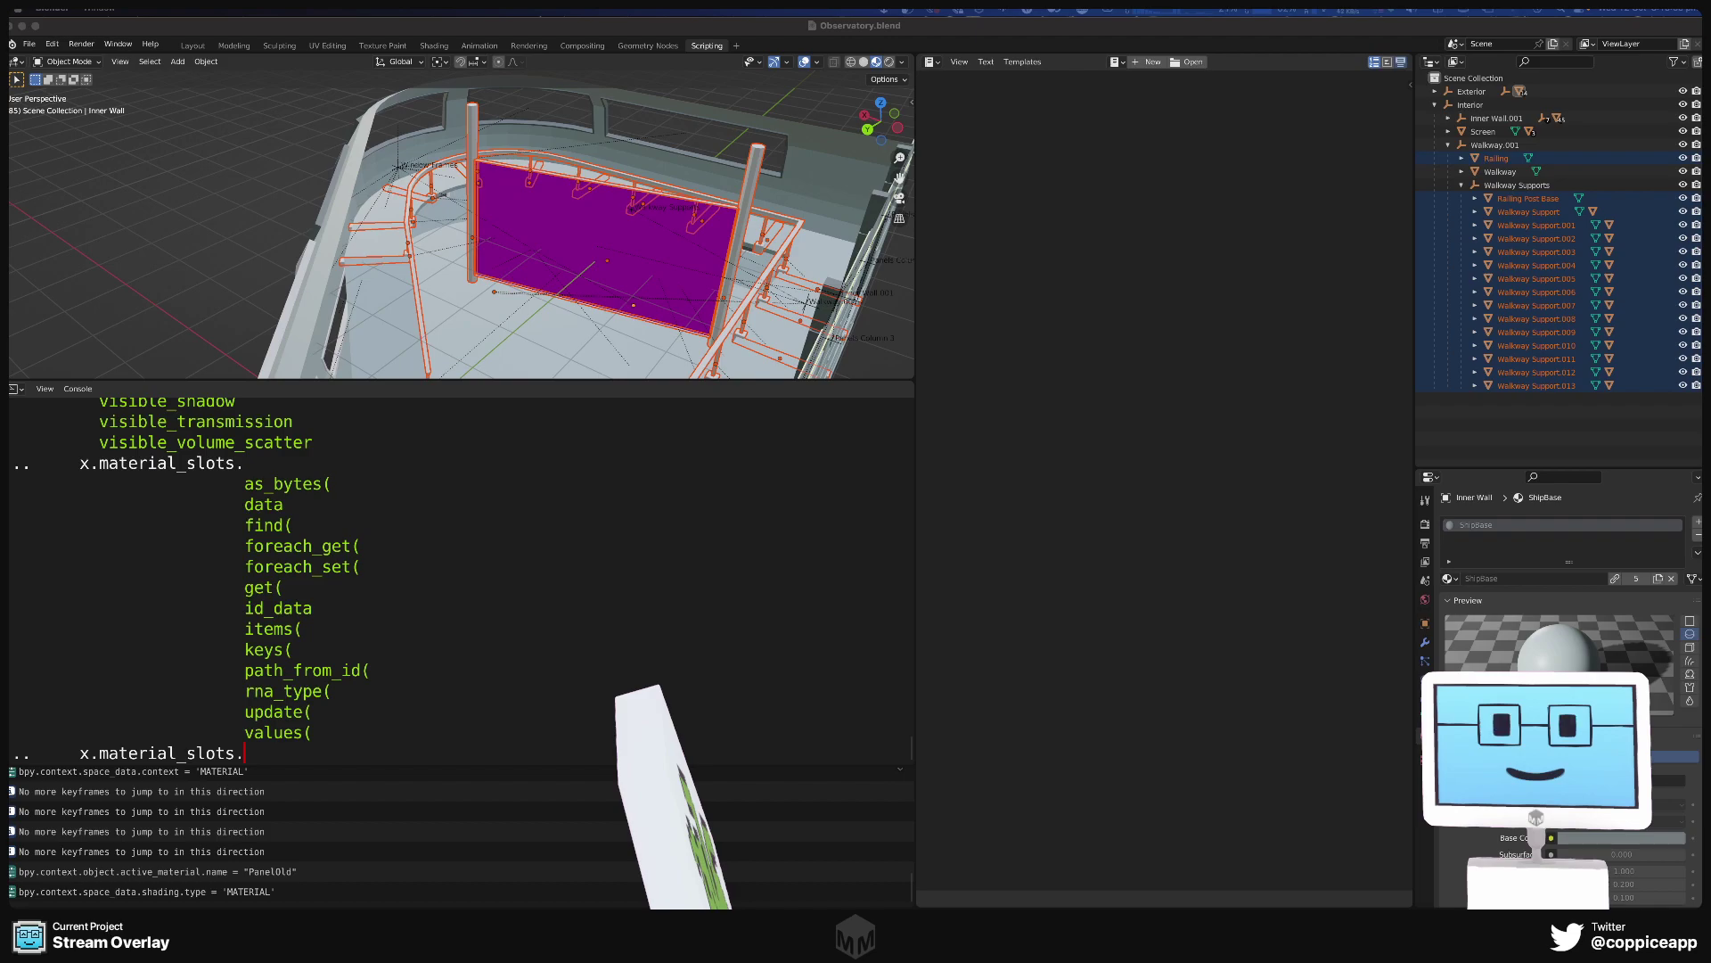
# Complete the loop body as x.material_slots.append(bpy.data.materials[6]) and try running it on the selected objects.
pyautogui.click(379, 749)
pyautogui.write('appe')
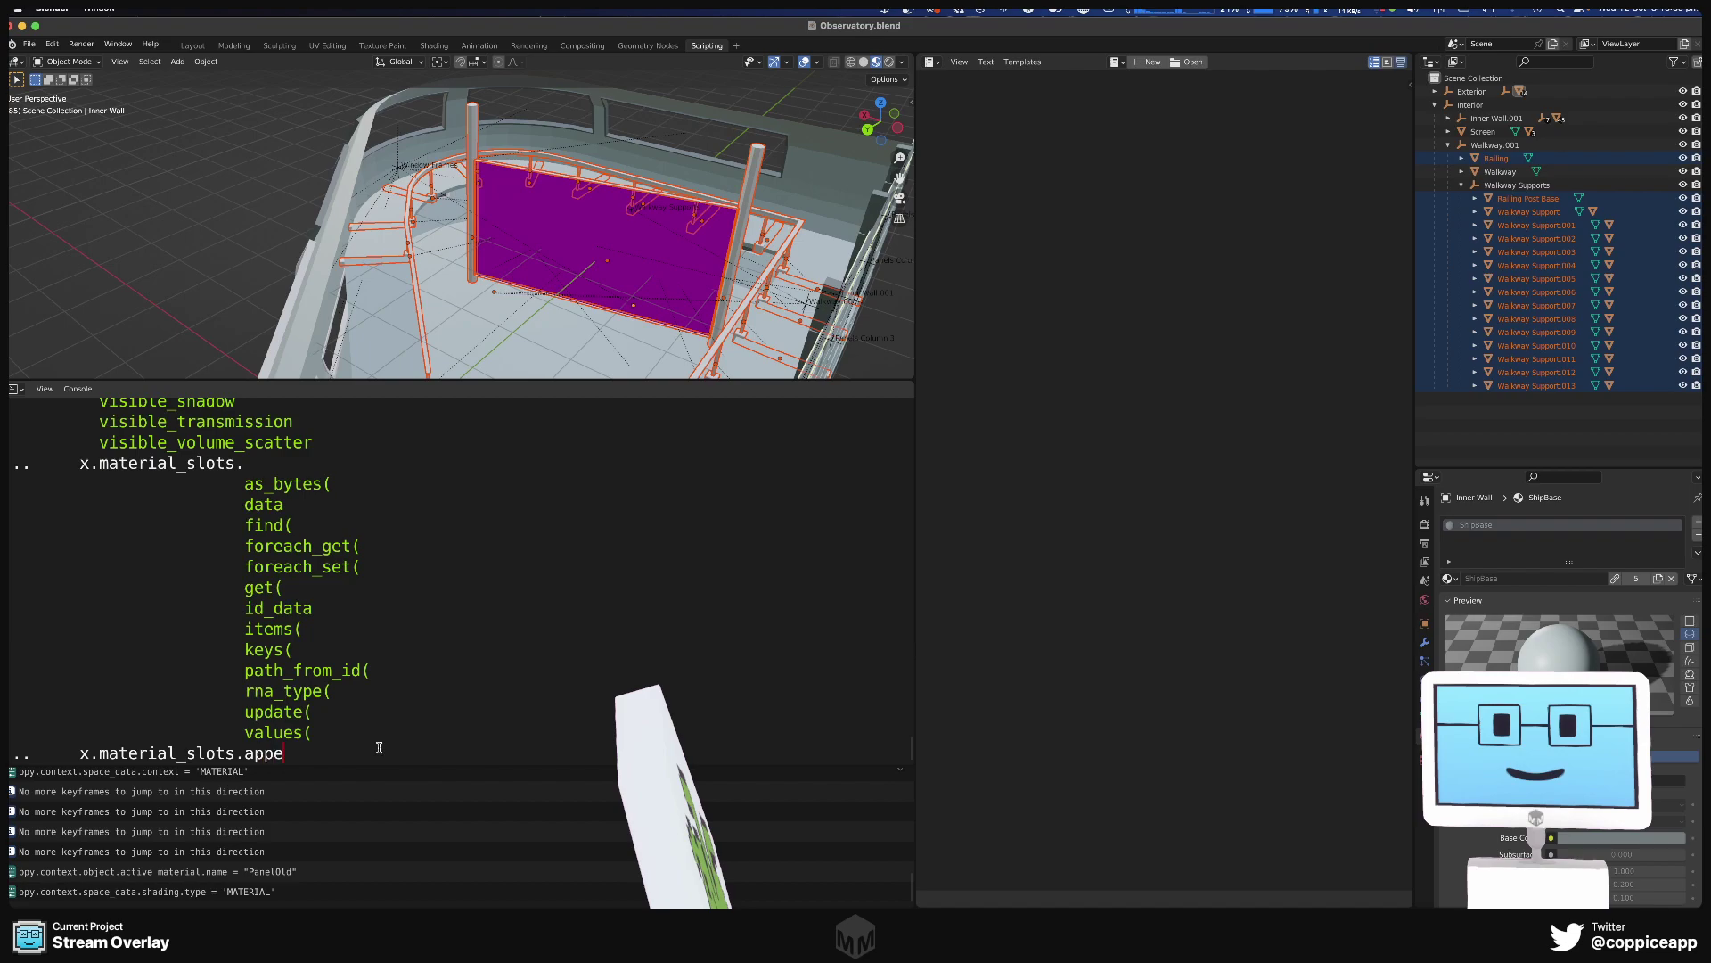
pyautogui.write('nd(bpy.data.materials[6])')
pyautogui.press('Return')
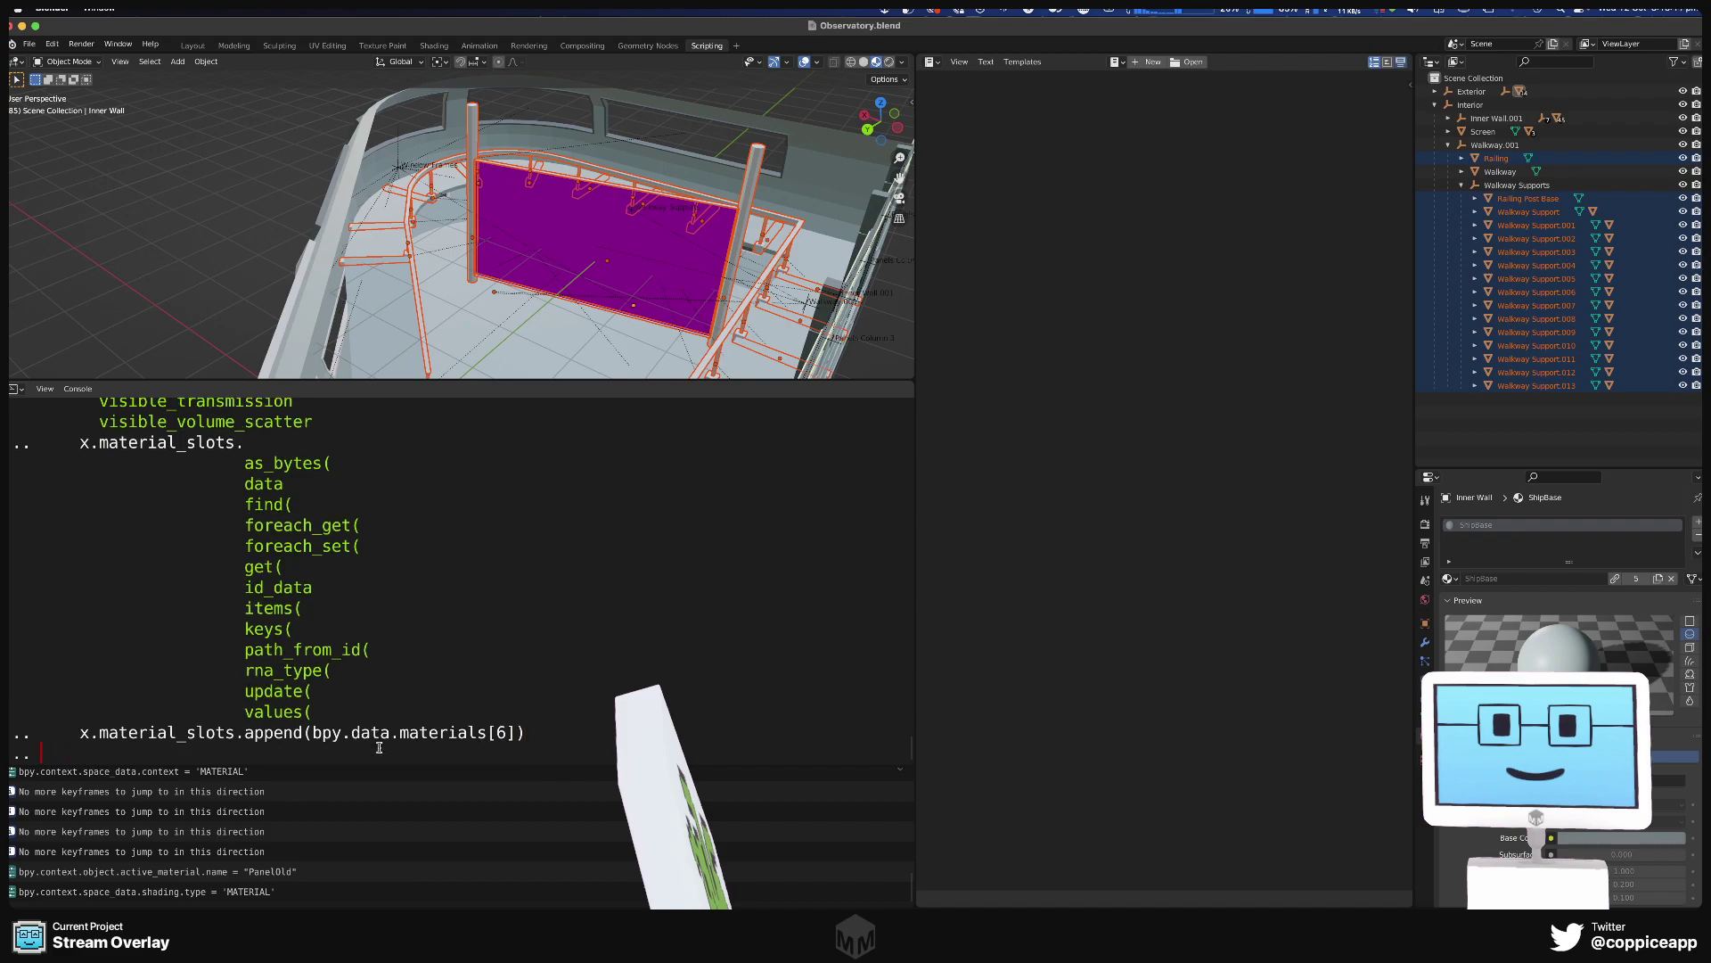
pyautogui.press('Return')
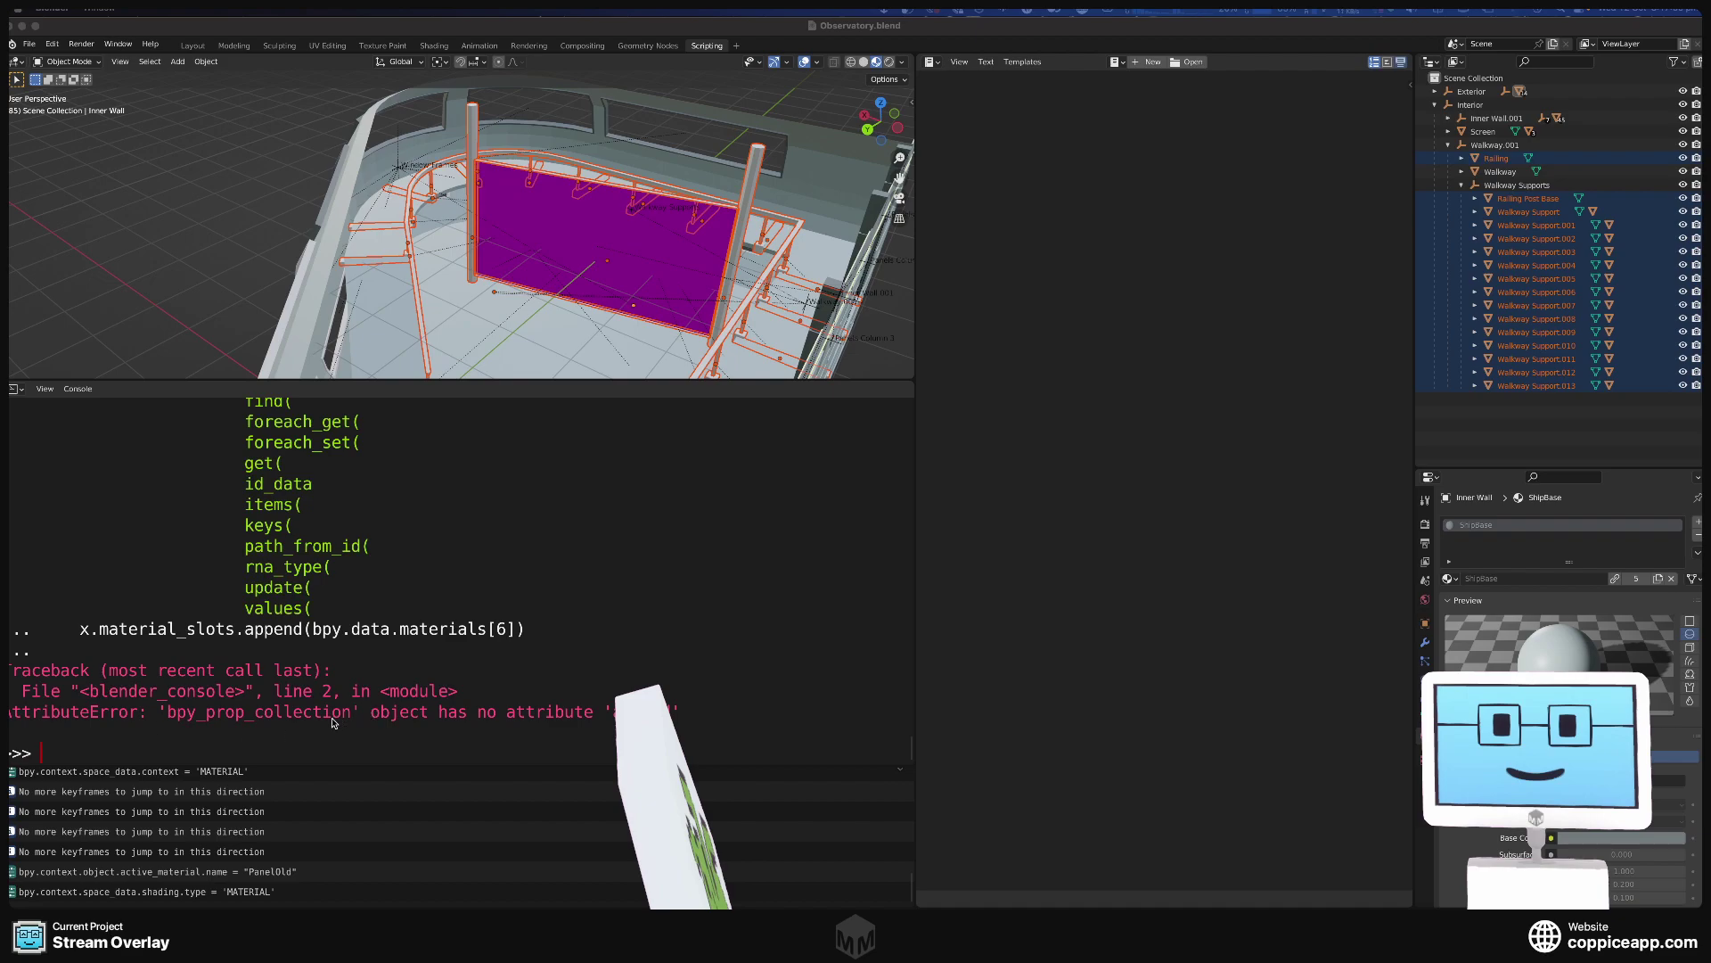
# Try running a loop over bpy.context.selected_objects with x.materials as its body.
pyautogui.click(297, 718)
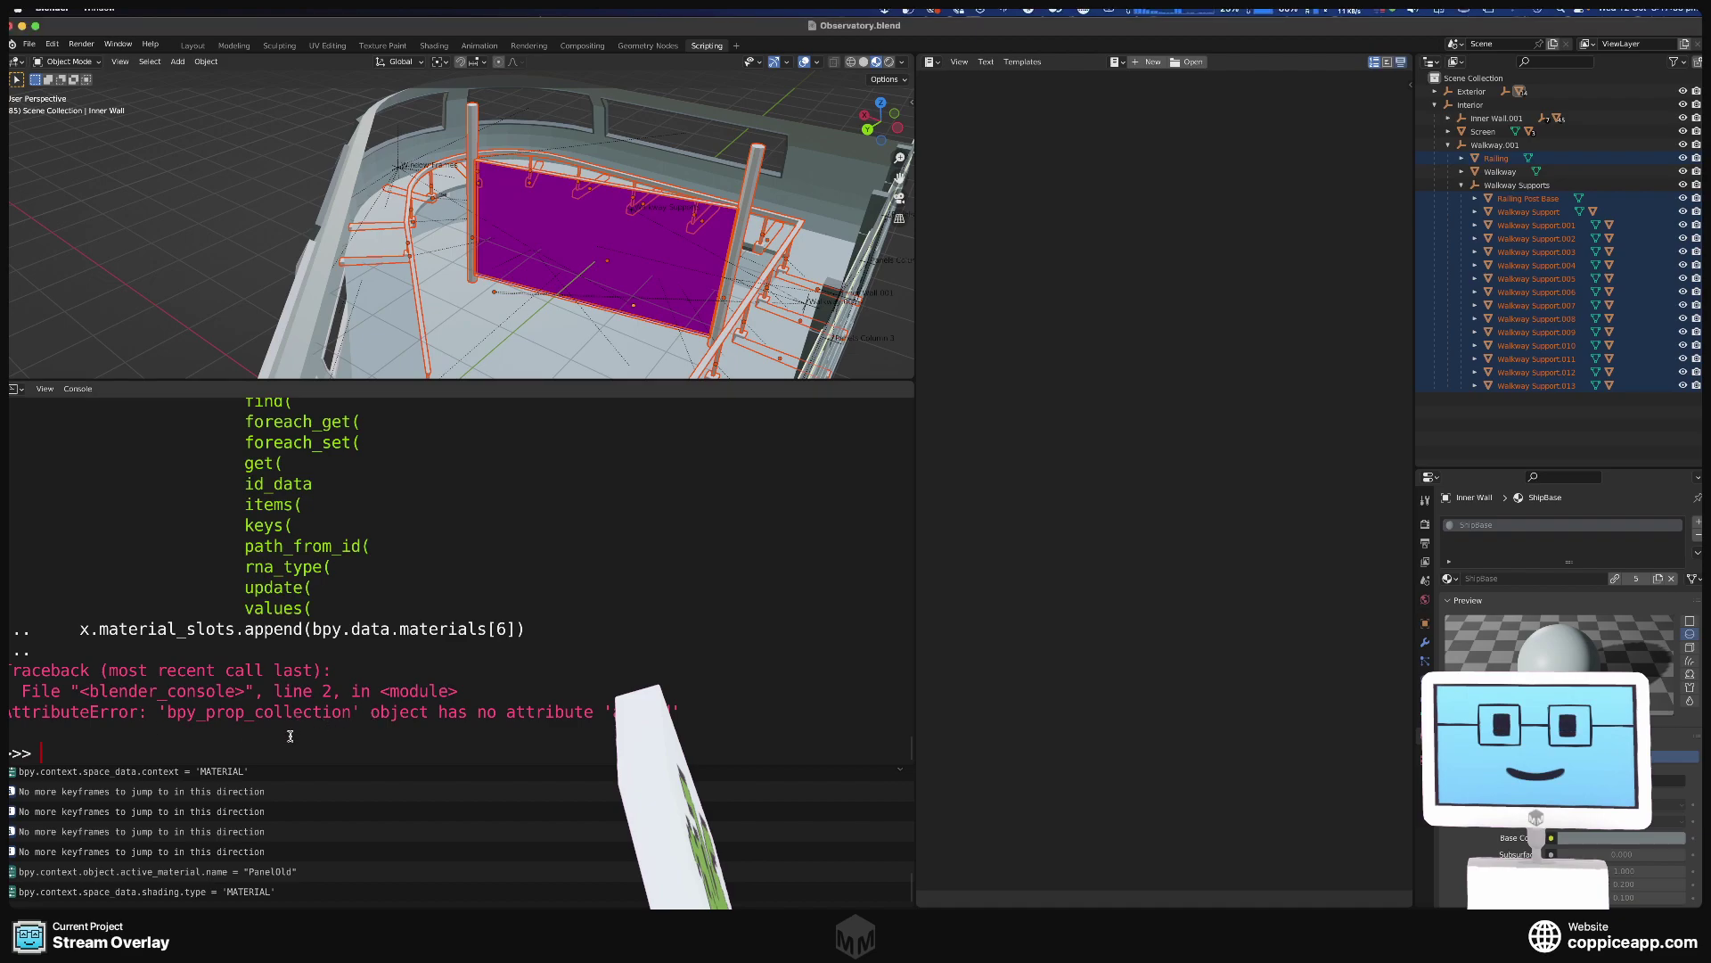
pyautogui.press('Up')
pyautogui.press('Up')
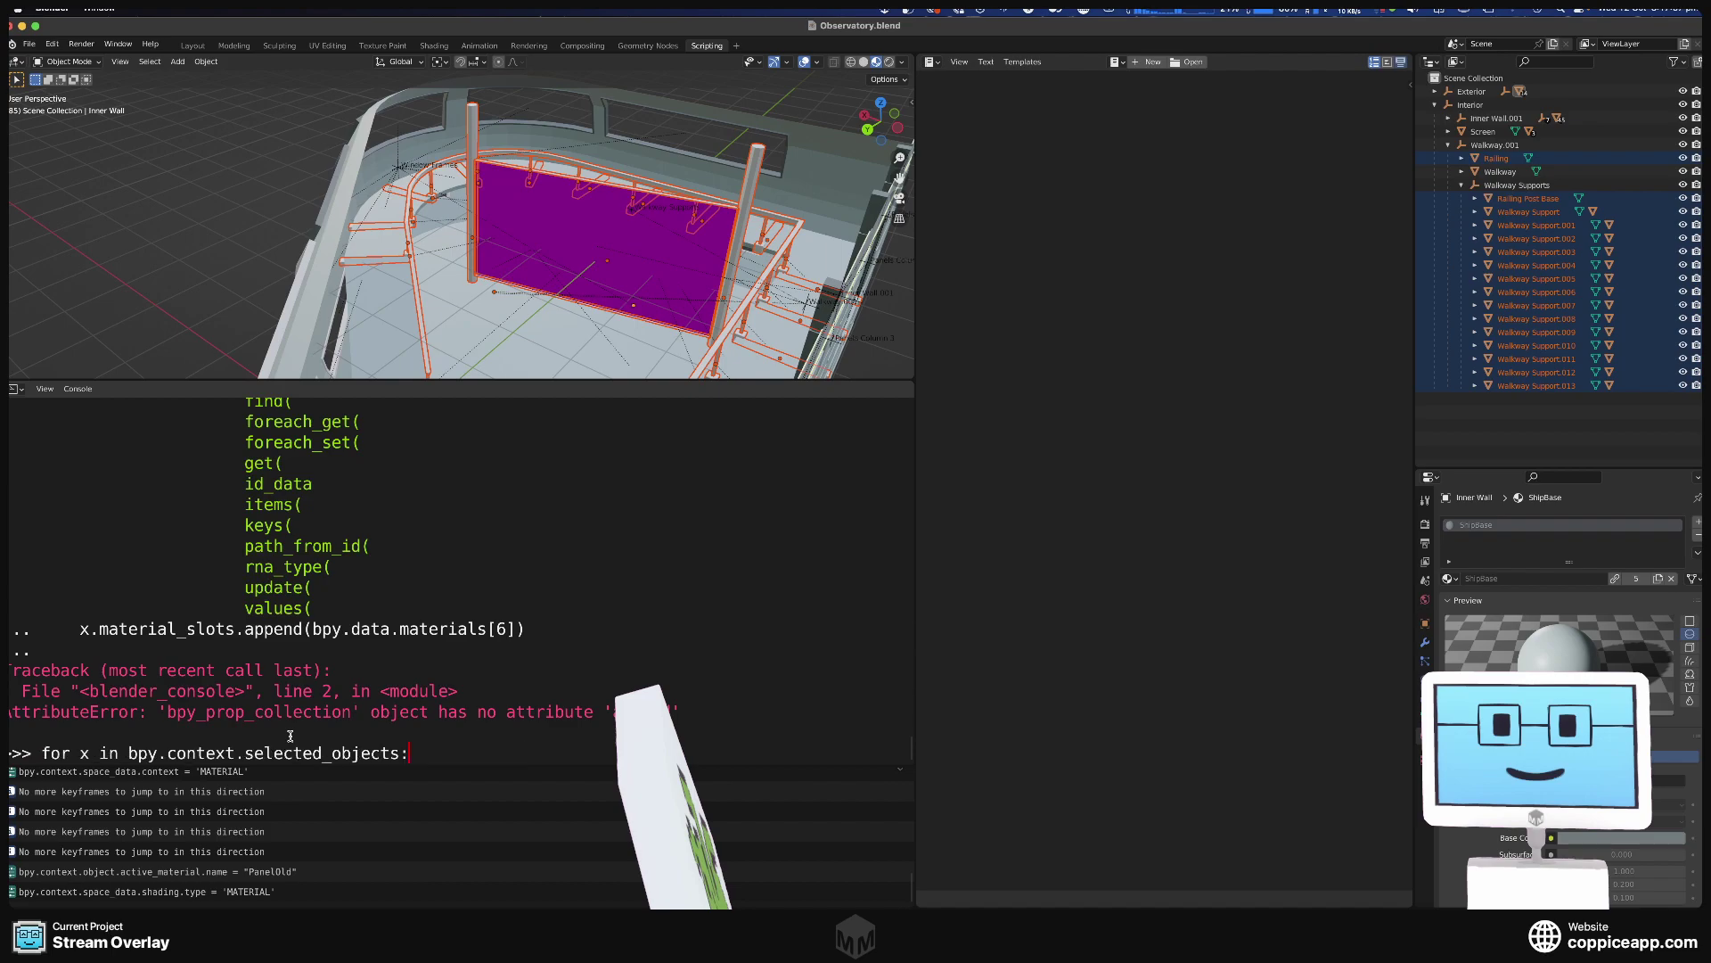
pyautogui.press('Return')
pyautogui.write('x')
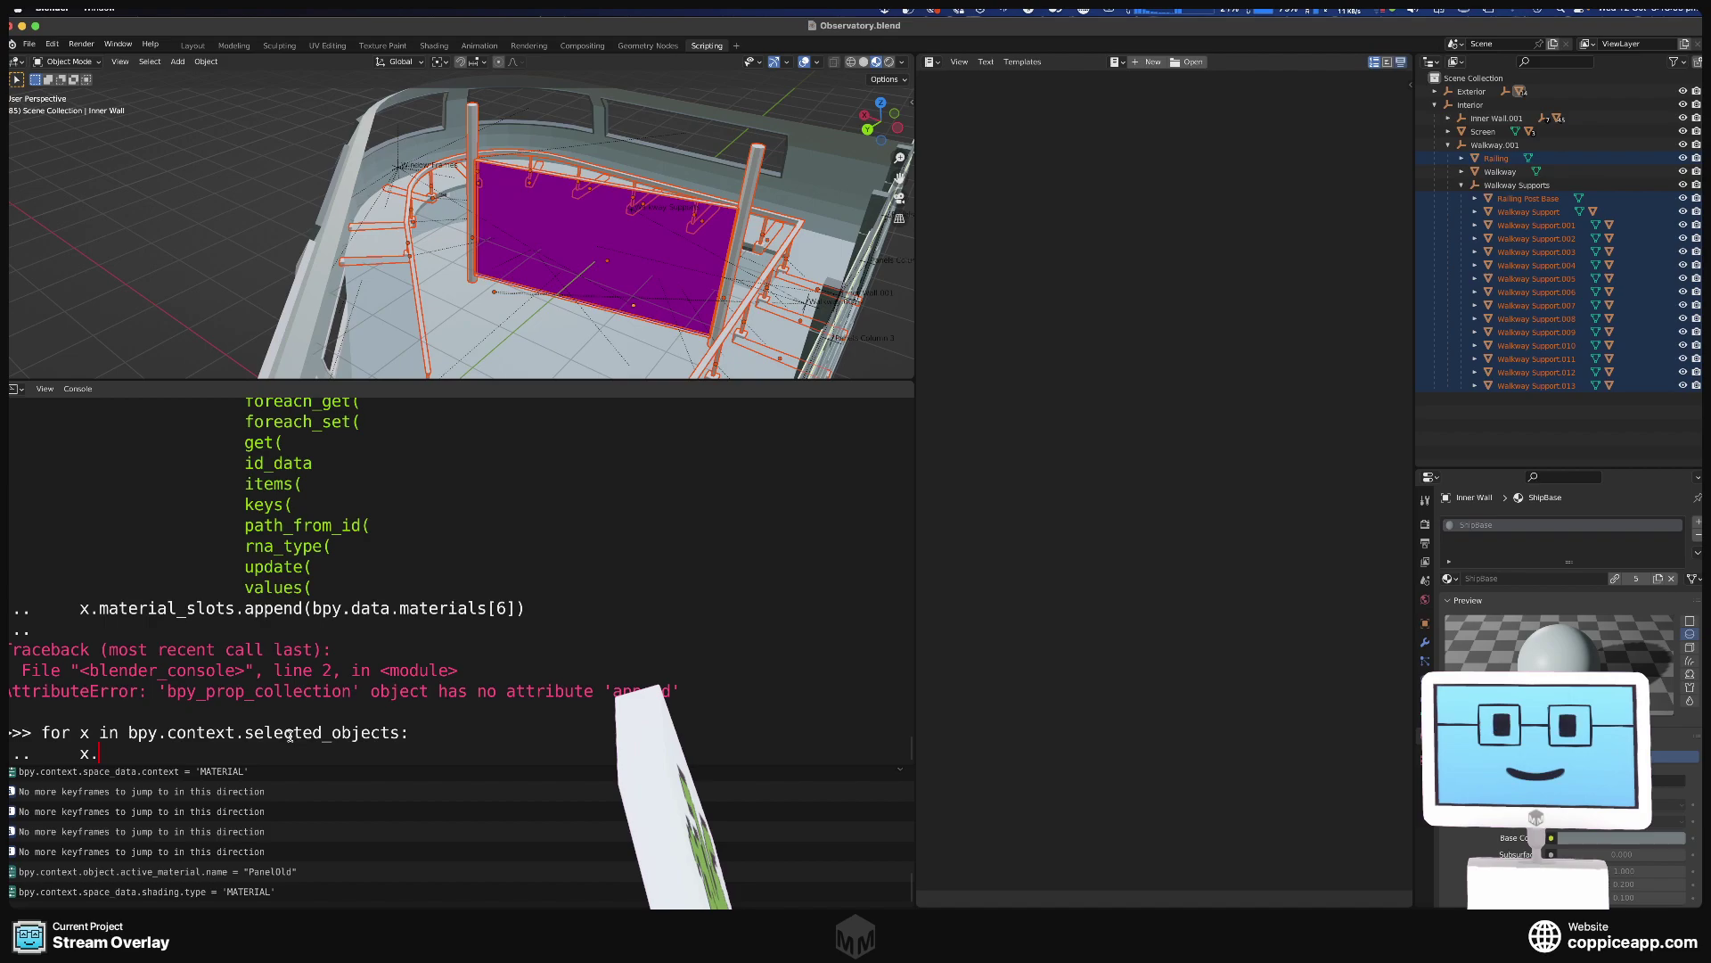
pyautogui.write('.material_slots')
pyautogui.press('BackSpace')
pyautogui.press('BackSpace')
pyautogui.press('BackSpace')
pyautogui.press('BackSpace')
pyautogui.press('BackSpace')
pyautogui.press('BackSpace')
pyautogui.write('s')
pyautogui.press('Return')
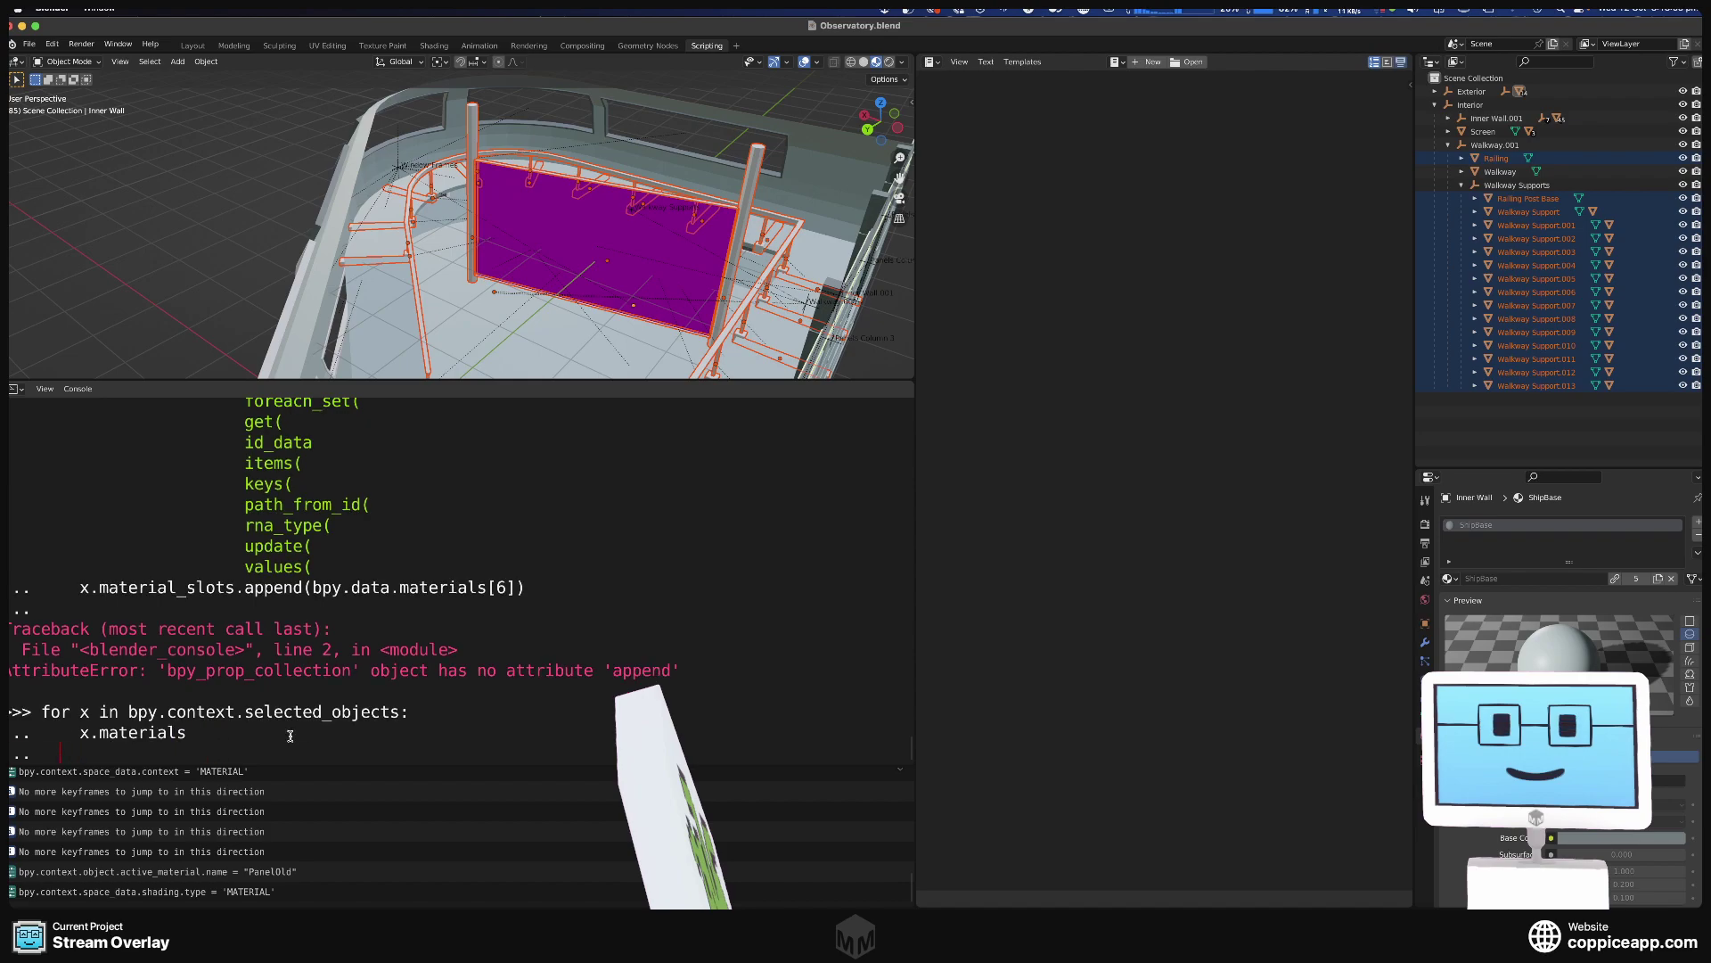
pyautogui.press('Return')
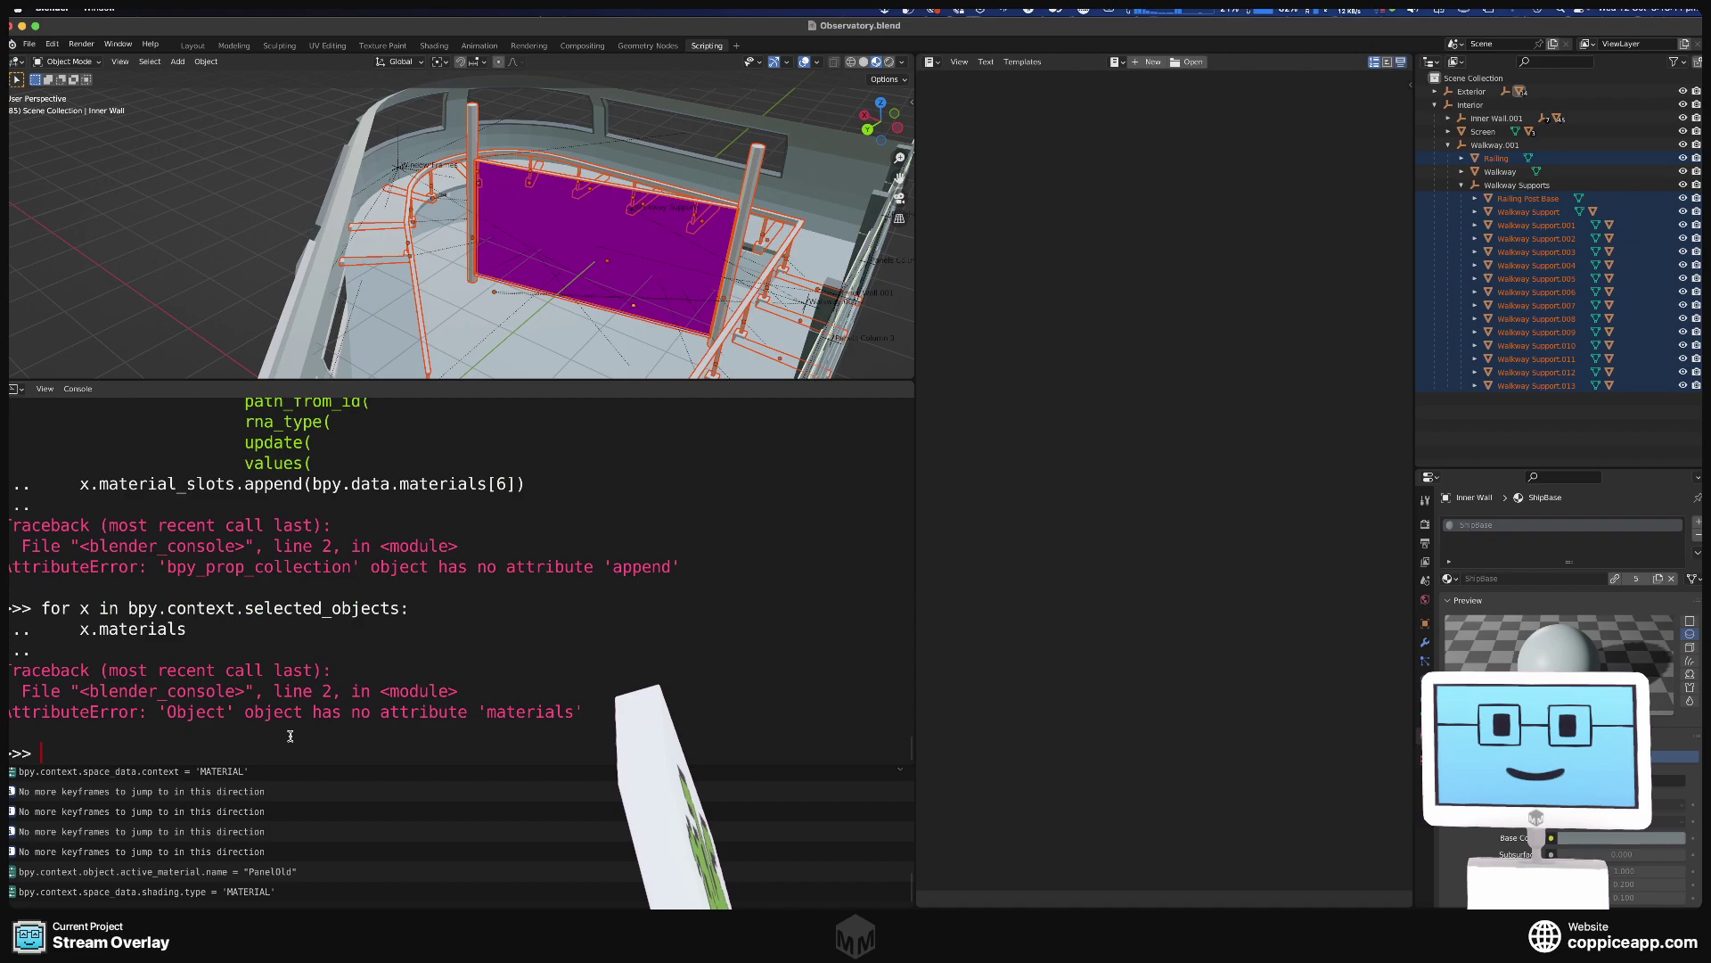
# Start a new loop over bpy.context.selected_objects and list the attributes available on x.
pyautogui.press('Up')
pyautogui.write('[')
pyautogui.press('BackSpace')
pyautogui.press('BackSpace')
pyautogui.press('BackSpace')
pyautogui.press('BackSpace')
pyautogui.press('BackSpace')
pyautogui.press('BackSpace')
pyautogui.press('BackSpace')
pyautogui.press('BackSpace')
pyautogui.press('BackSpace')
pyautogui.press('BackSpace')
pyautogui.press('BackSpace')
pyautogui.press('BackSpace')
pyautogui.press('BackSpace')
pyautogui.press('Up')
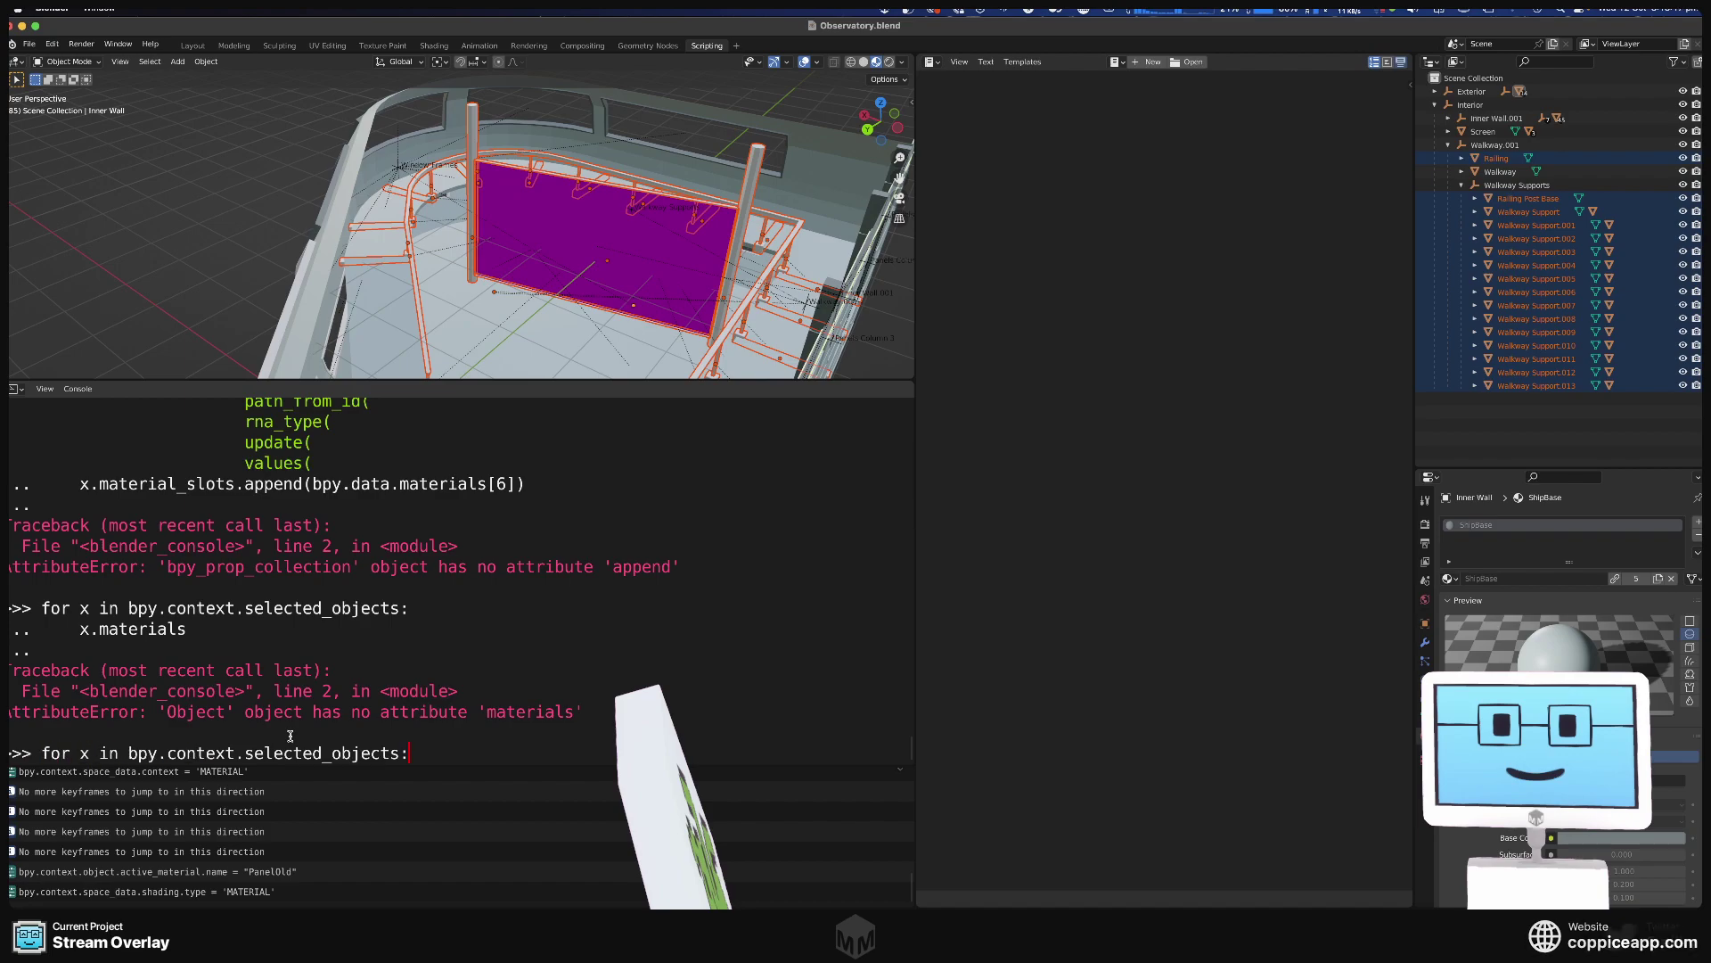
pyautogui.press('Return')
pyautogui.write('x.')
pyautogui.hotkey('ctrl', 'space')
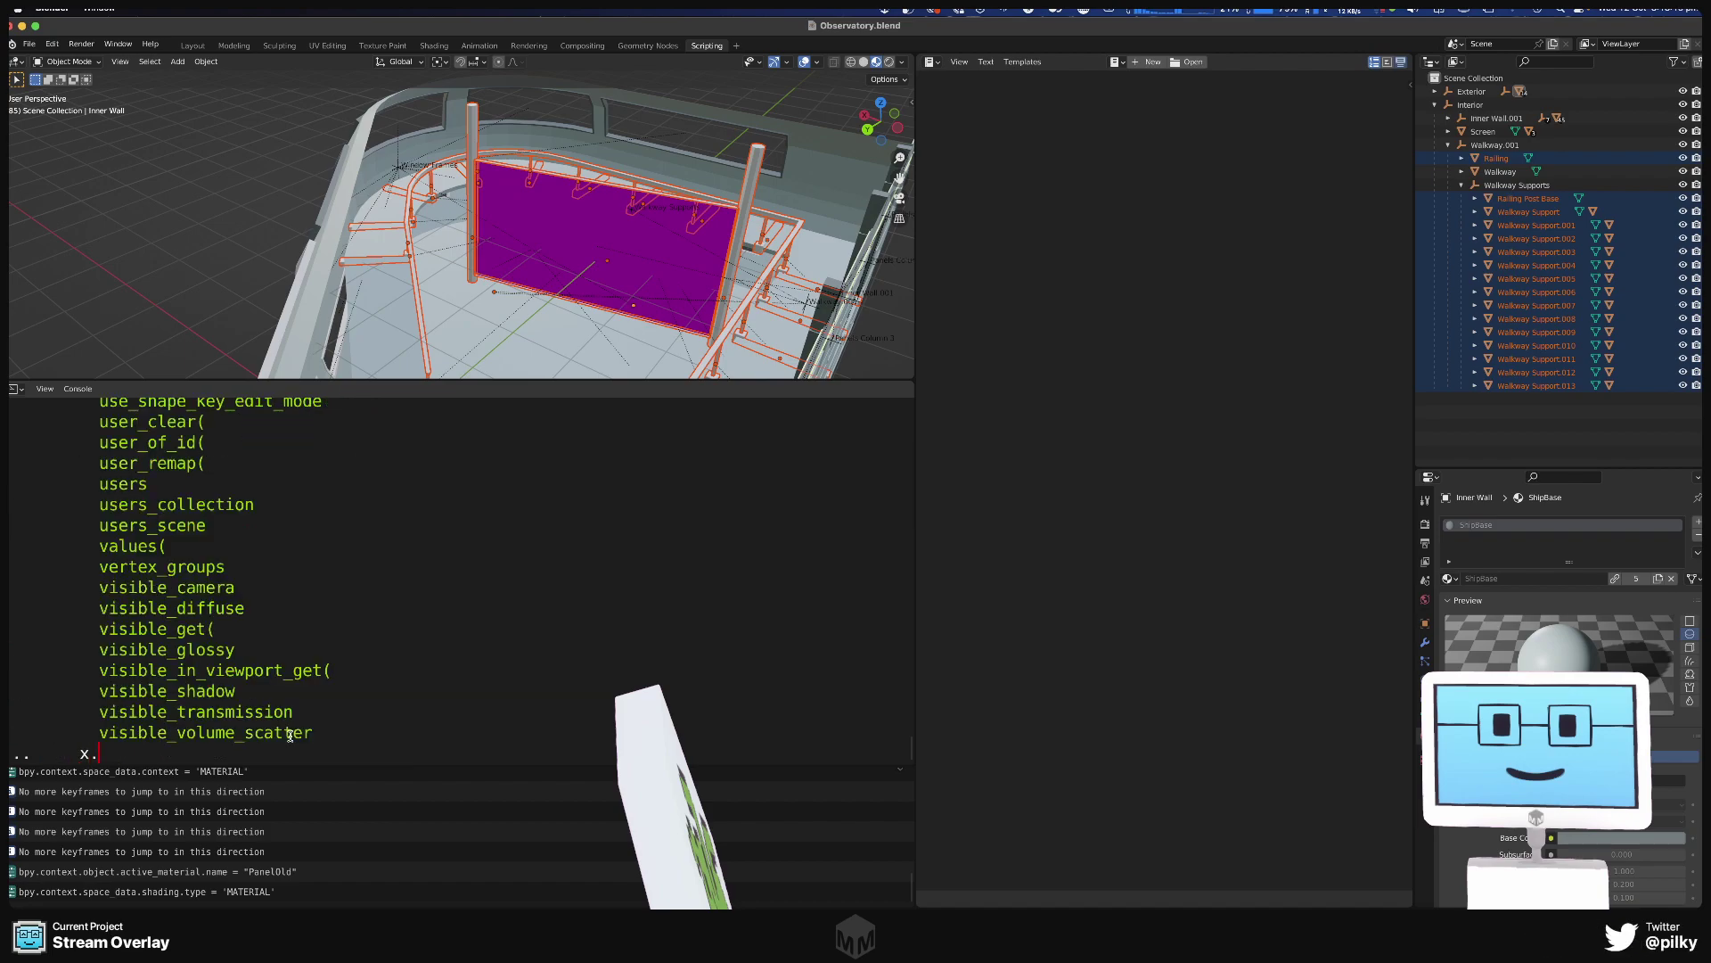
# Enter x.data.materials.append(None) as the loop's first body line, using completion to look up the attribute names.
pyautogui.write('d')
pyautogui.hotkey('ctrl', 'space')
pyautogui.write('ata')
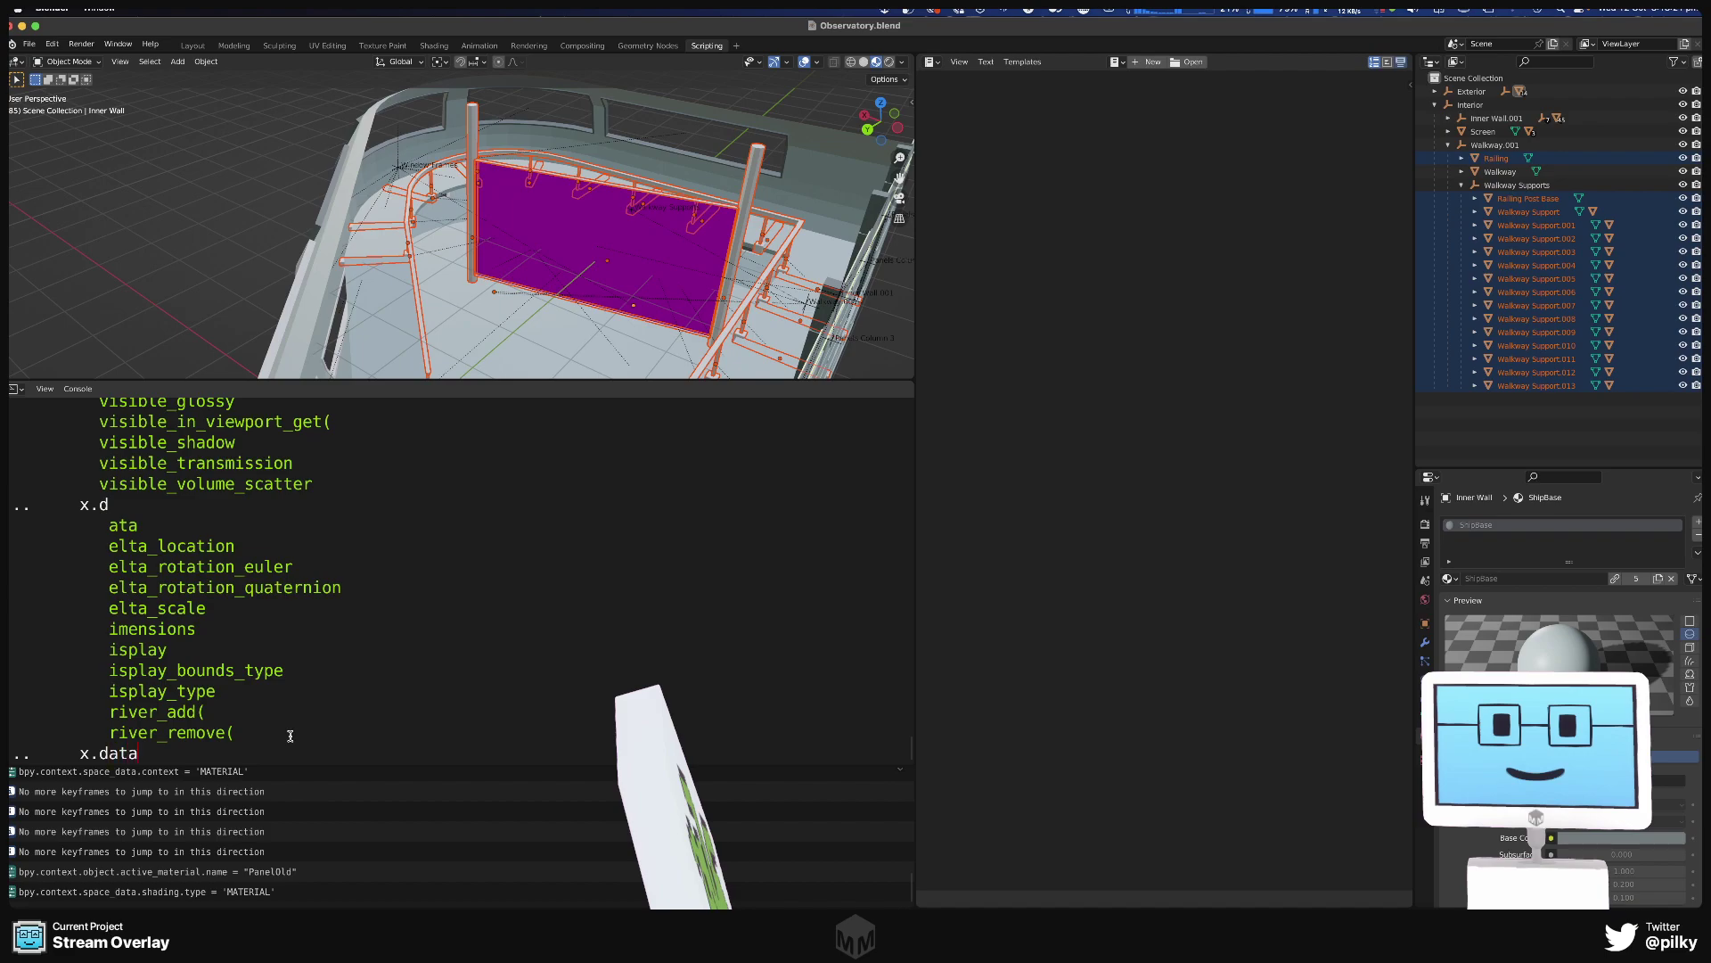
pyautogui.write('.ma')
pyautogui.hotkey('ctrl', 'space')
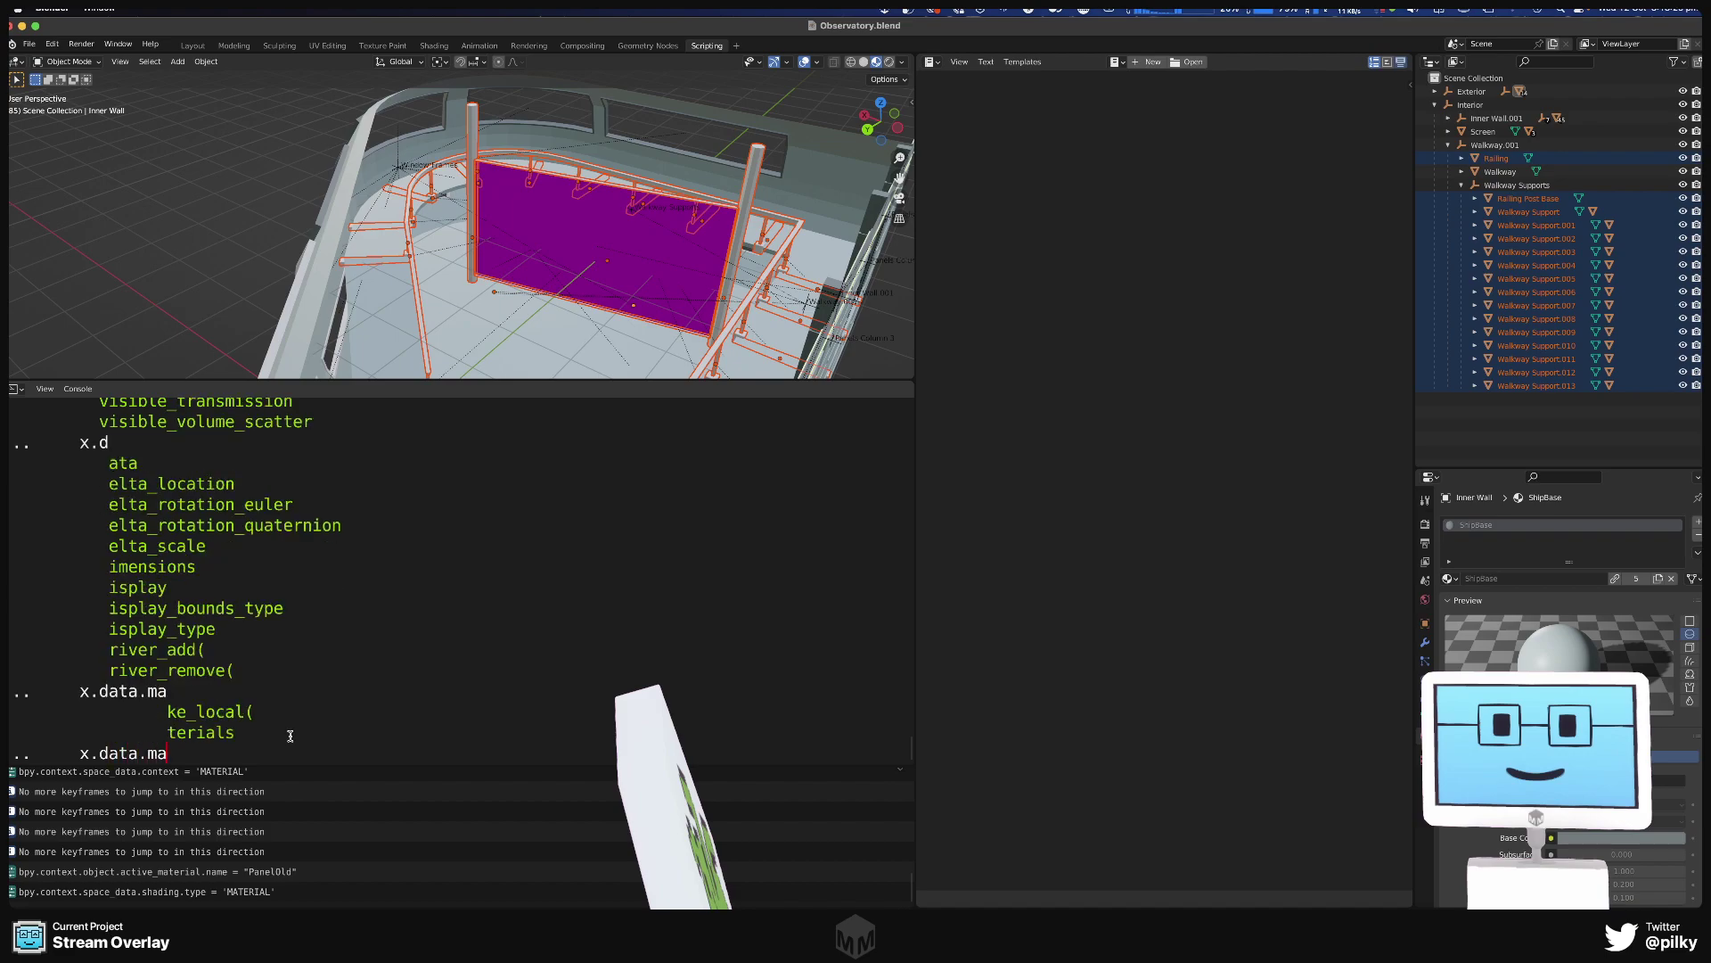
pyautogui.write('terials.ap')
pyautogui.hotkey('ctrl', 'space')
pyautogui.write('None)')
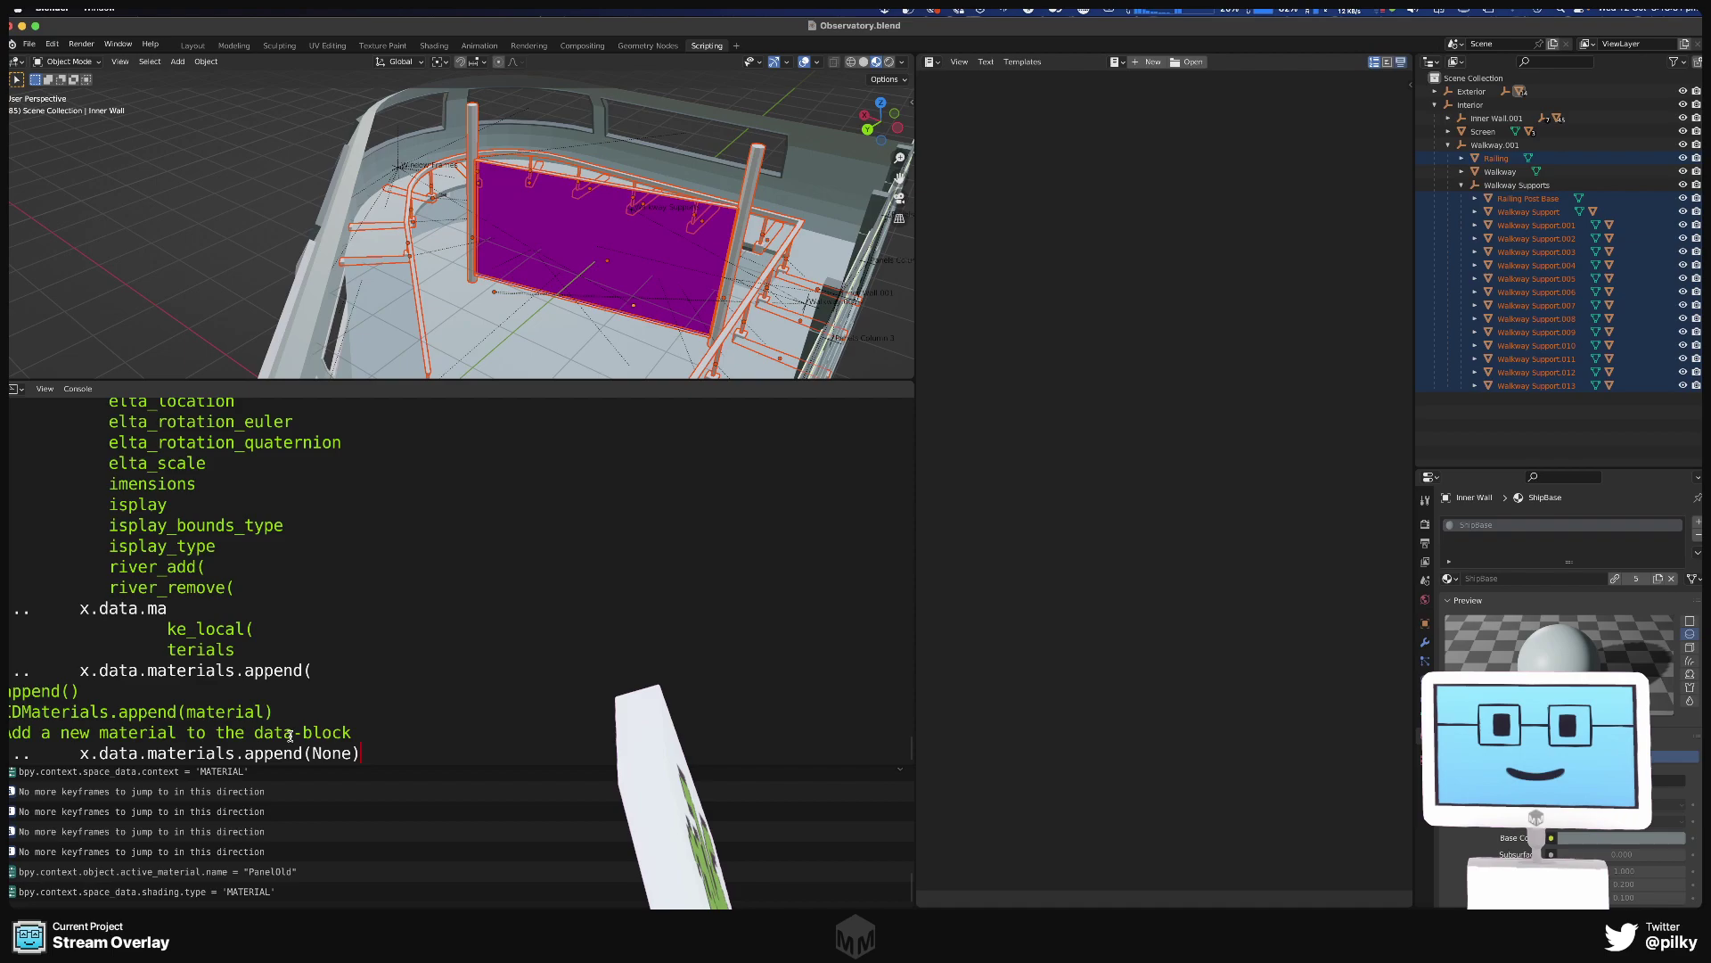
pyautogui.press('Return')
# Add x.material_slots[0].material = bpy.data.materials[6] as the second body line and run the loop on the selected objects.
pyautogui.write('x.')
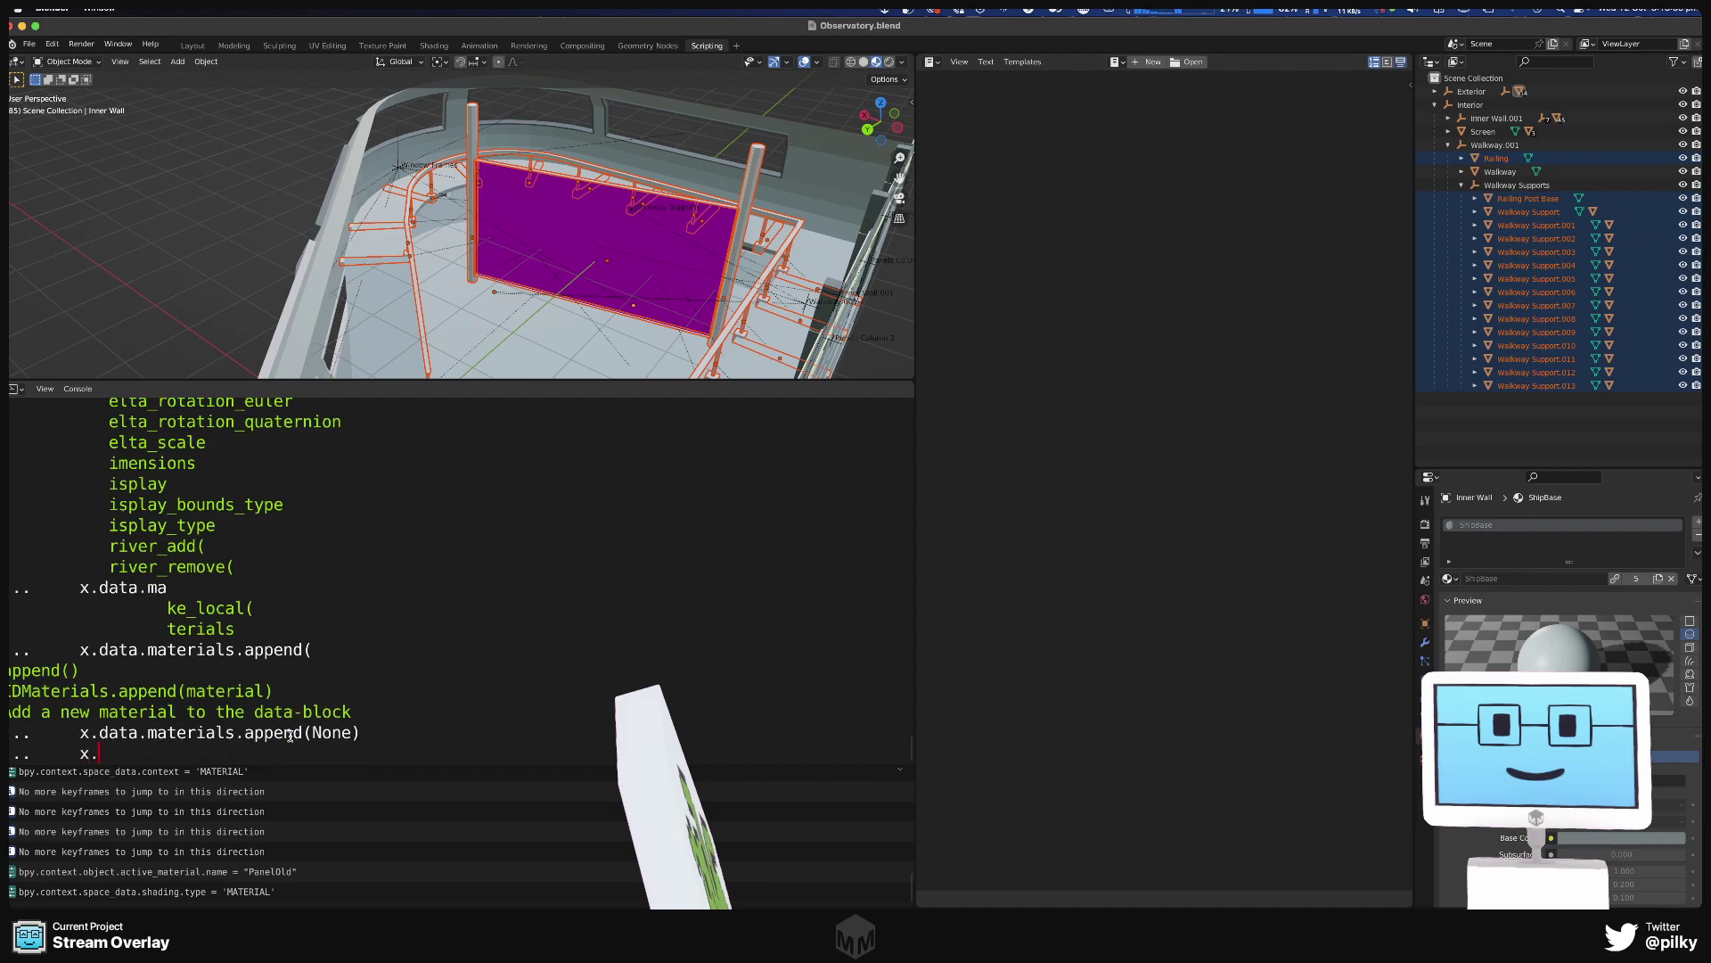
pyautogui.write('material_slots[0]')
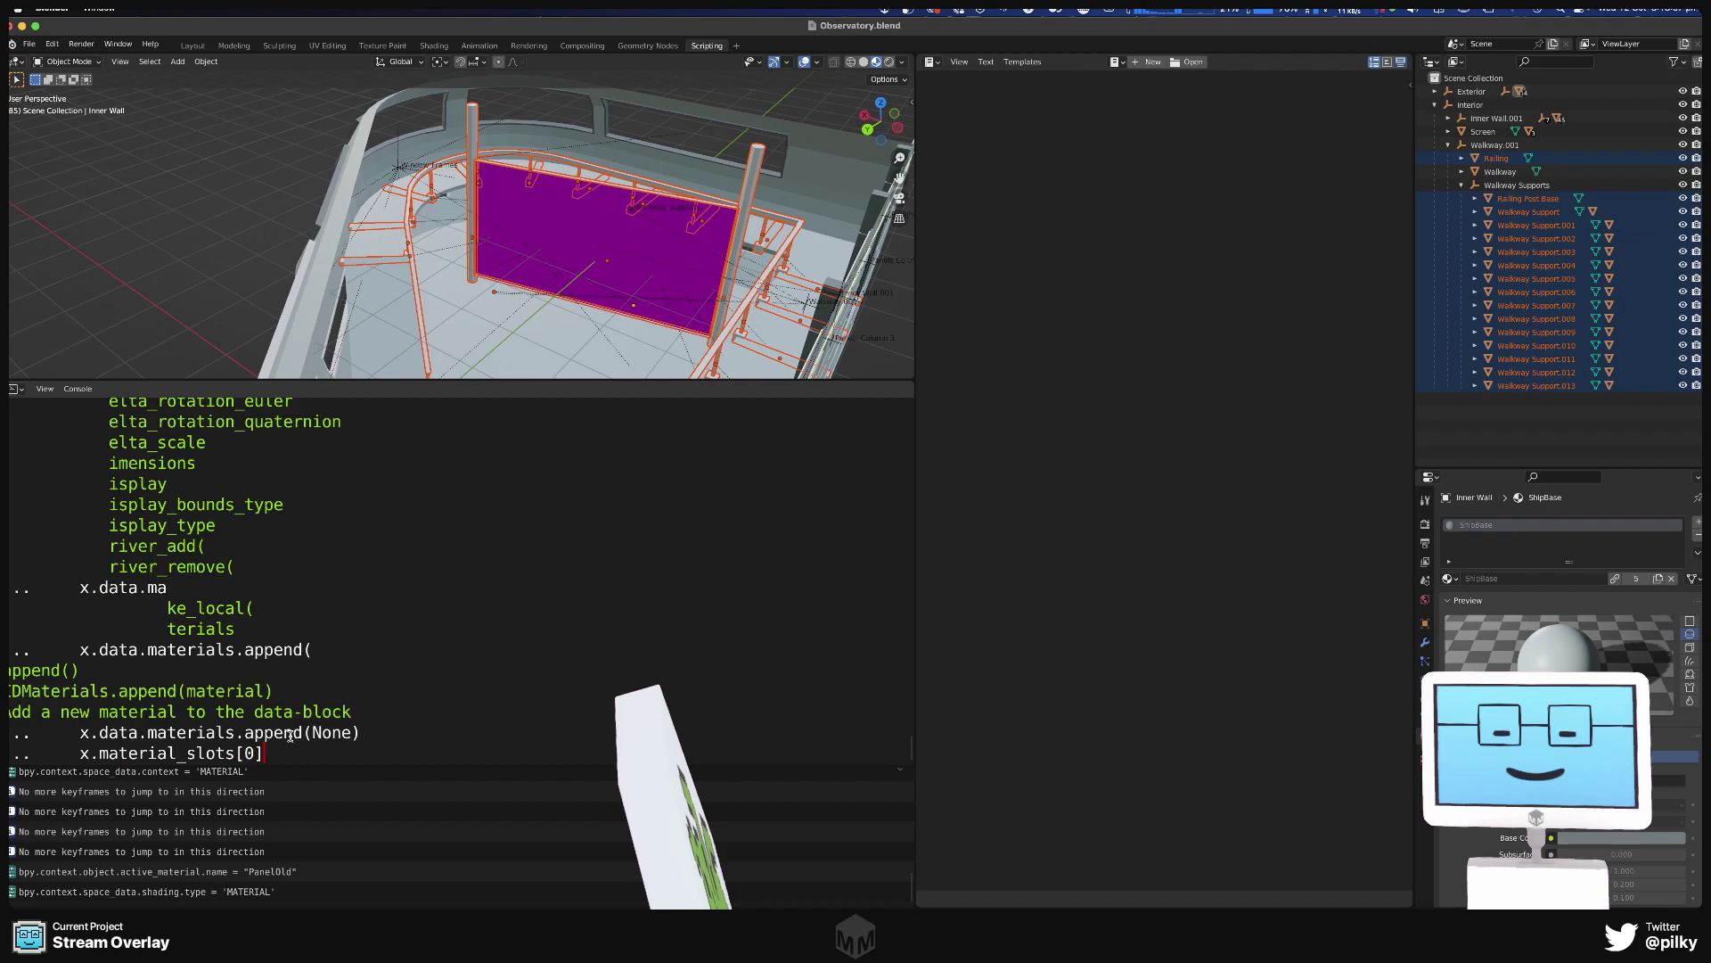
pyautogui.write('.material = bpy')
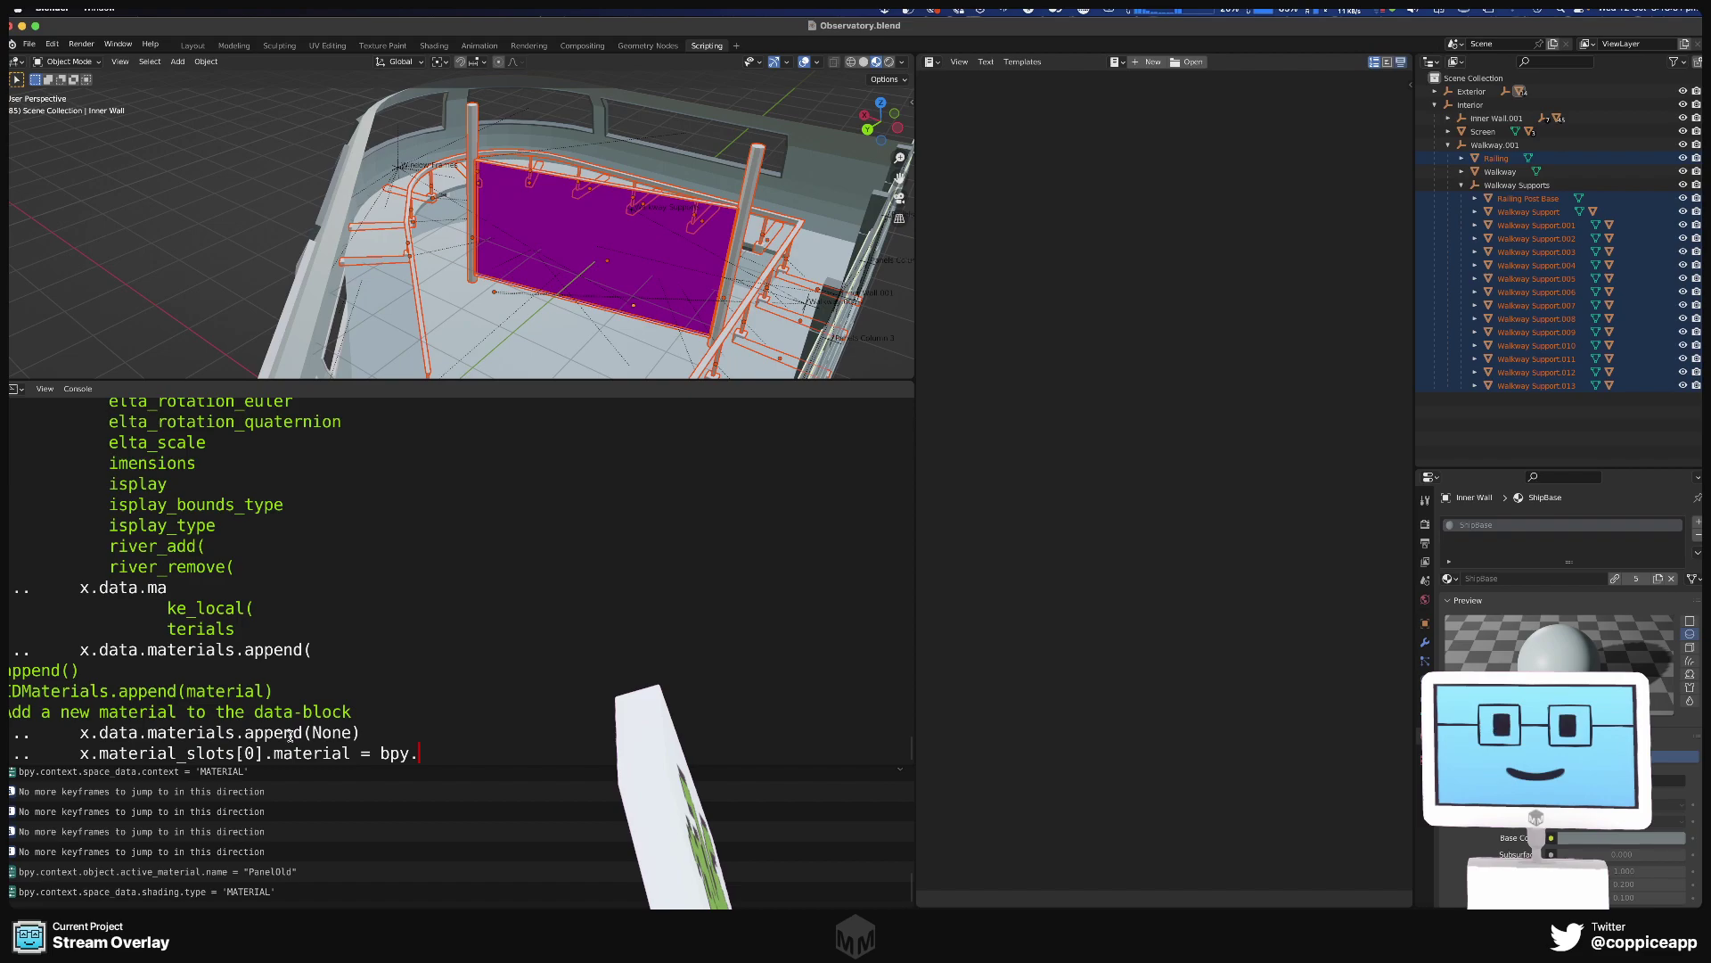
pyautogui.write('.data.materials[6]')
pyautogui.press('Return')
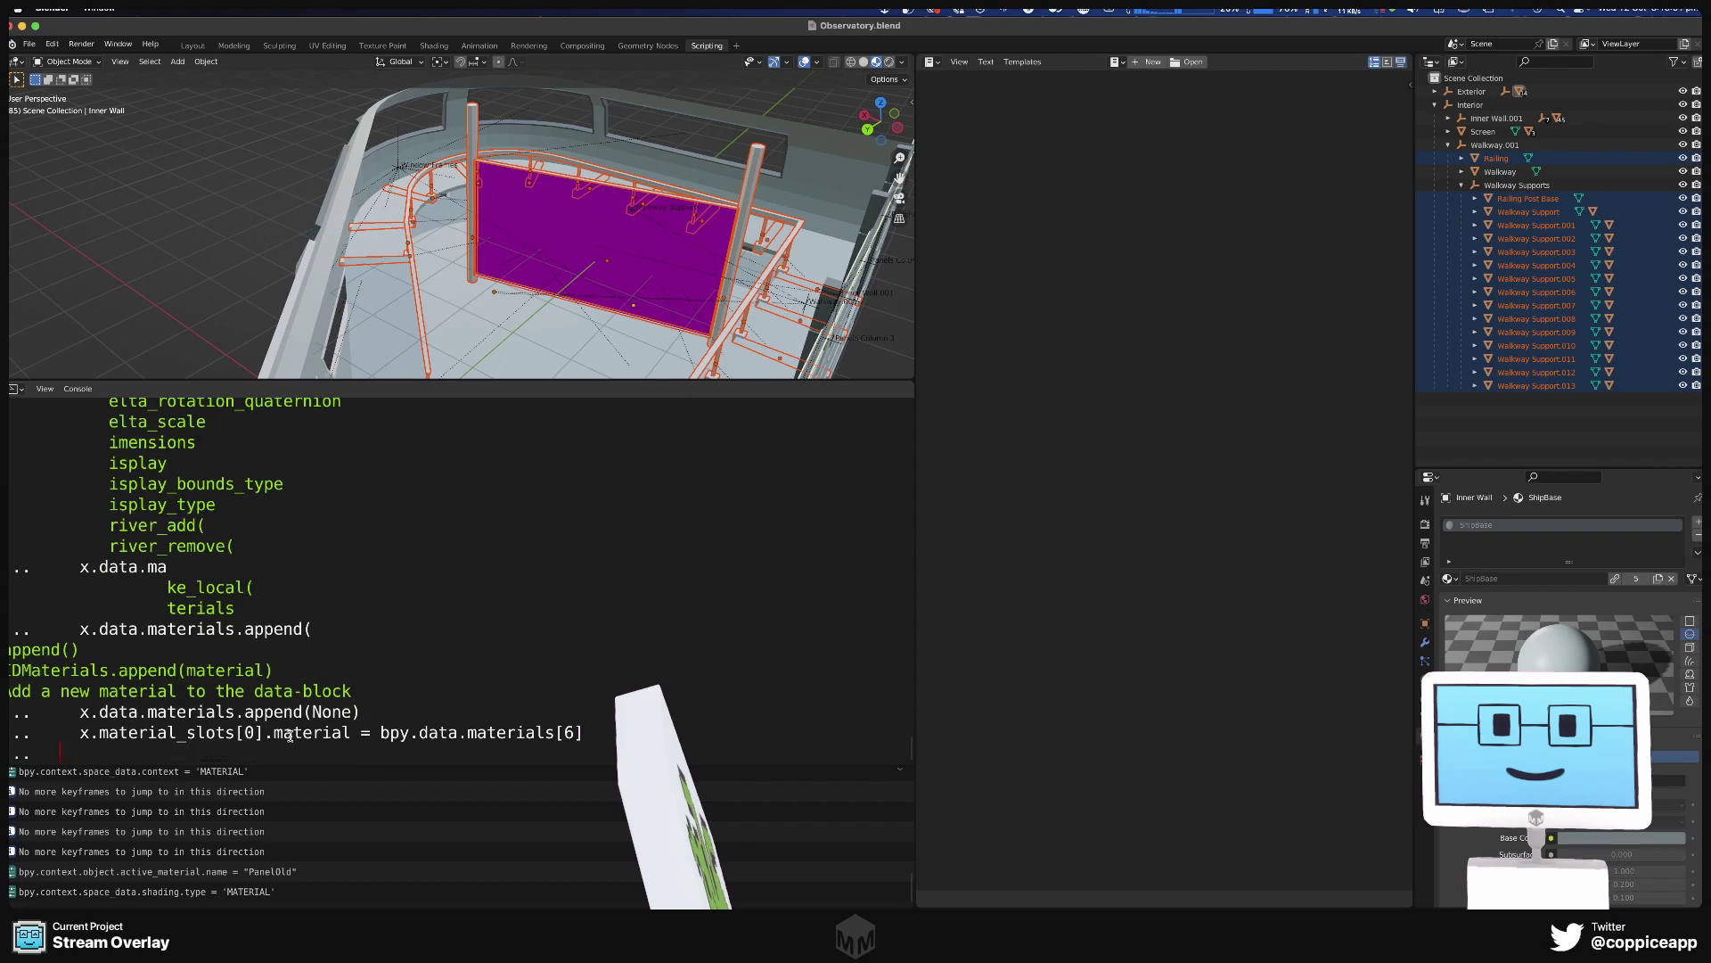
pyautogui.press('BackSpace')
pyautogui.press('Return')
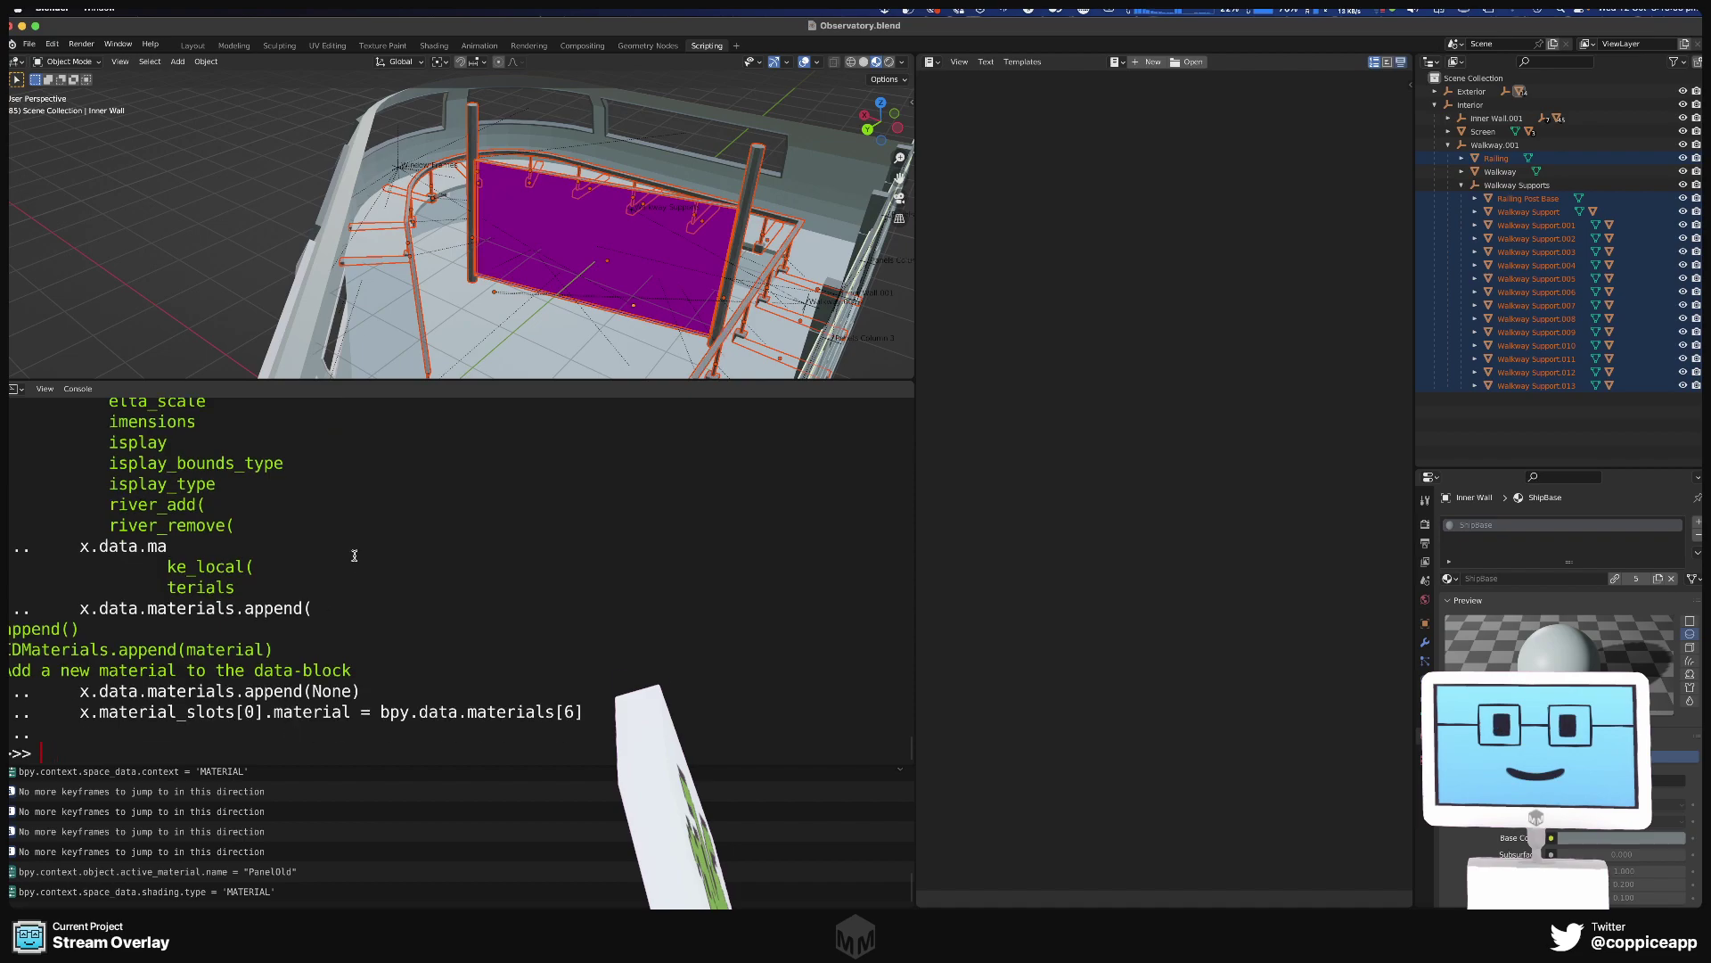
# Select the Walkway object and inspect the materials on the walkway, railing and supports.
pyautogui.moveTo(570, 267); pyautogui.dragTo(774, 180, button='middle')
pyautogui.click(1500, 171)
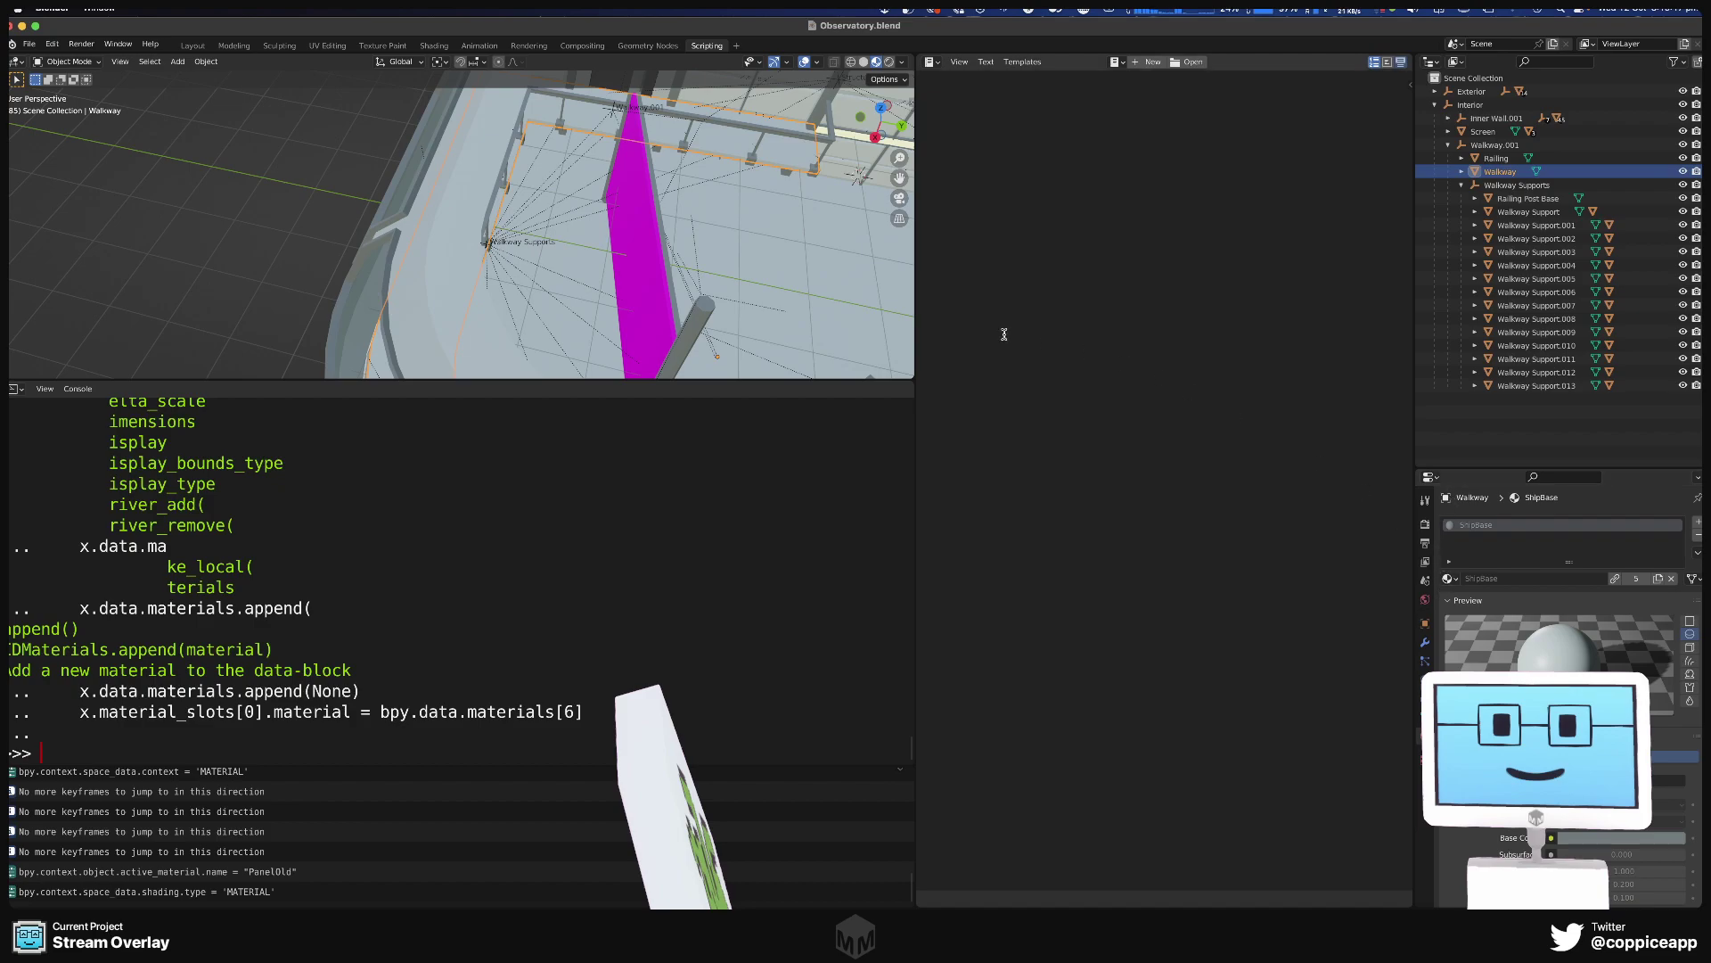
pyautogui.moveTo(877, 294); pyautogui.dragTo(265, 188, button='middle')
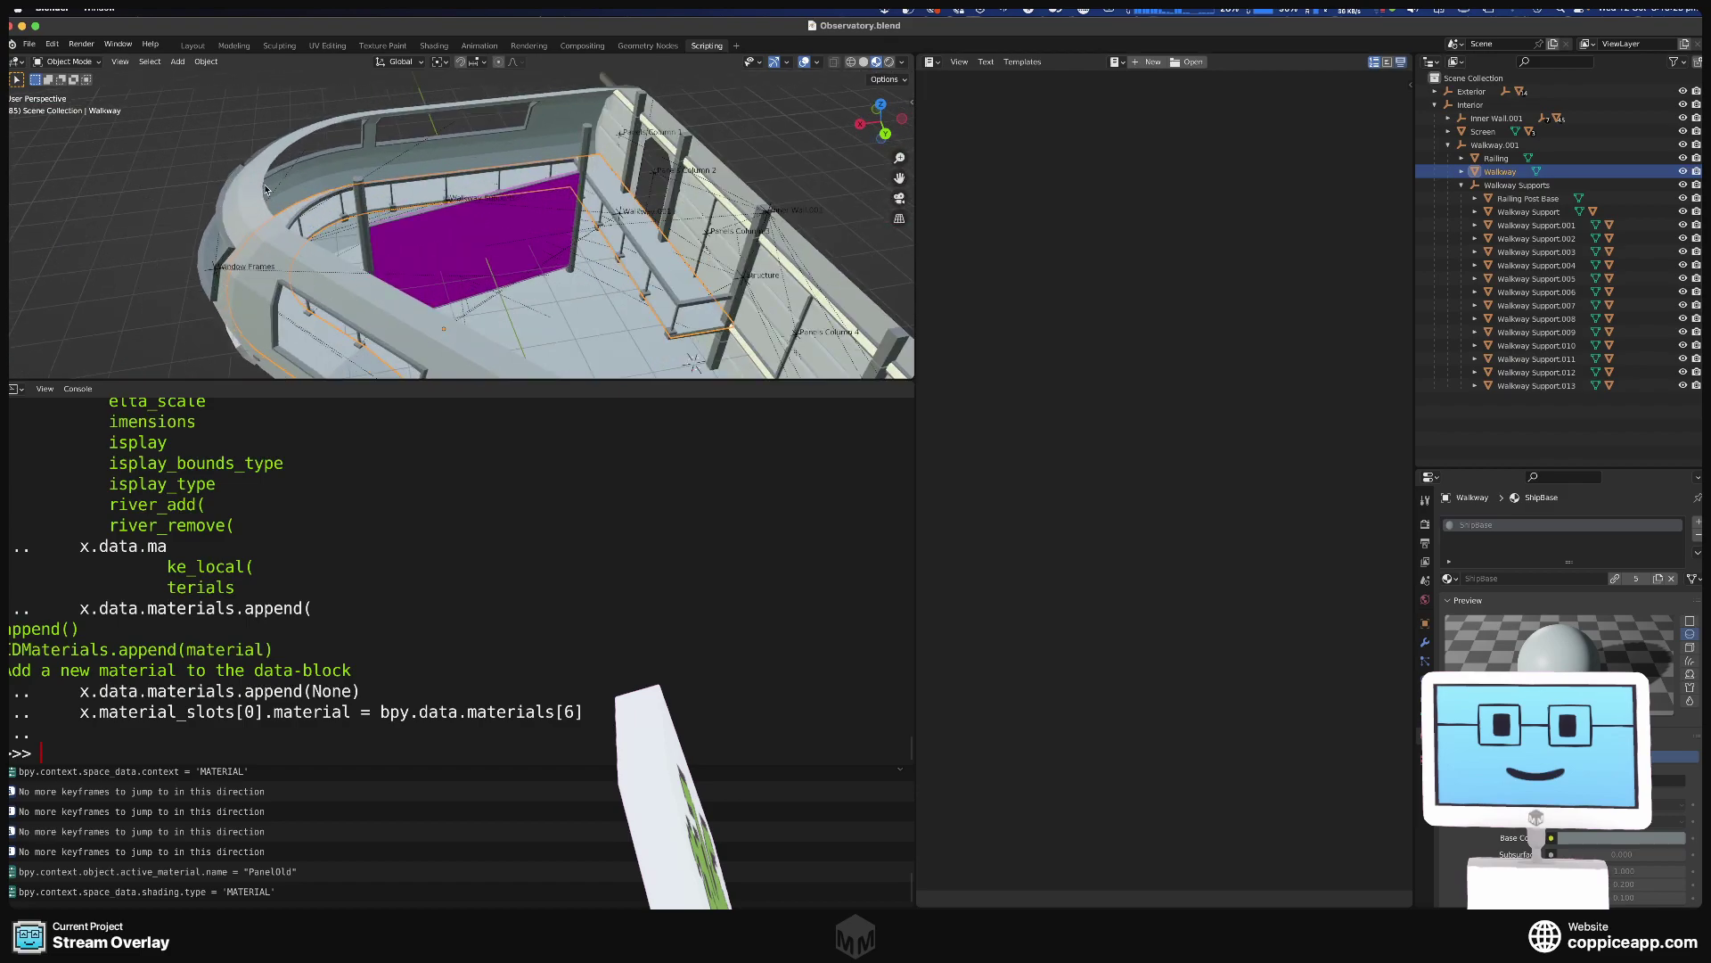
# Export the scene as FBX into the Unity project's Models/Ship/Observatory folder, overwriting Observatory.fbx.
pyautogui.click(29, 44)
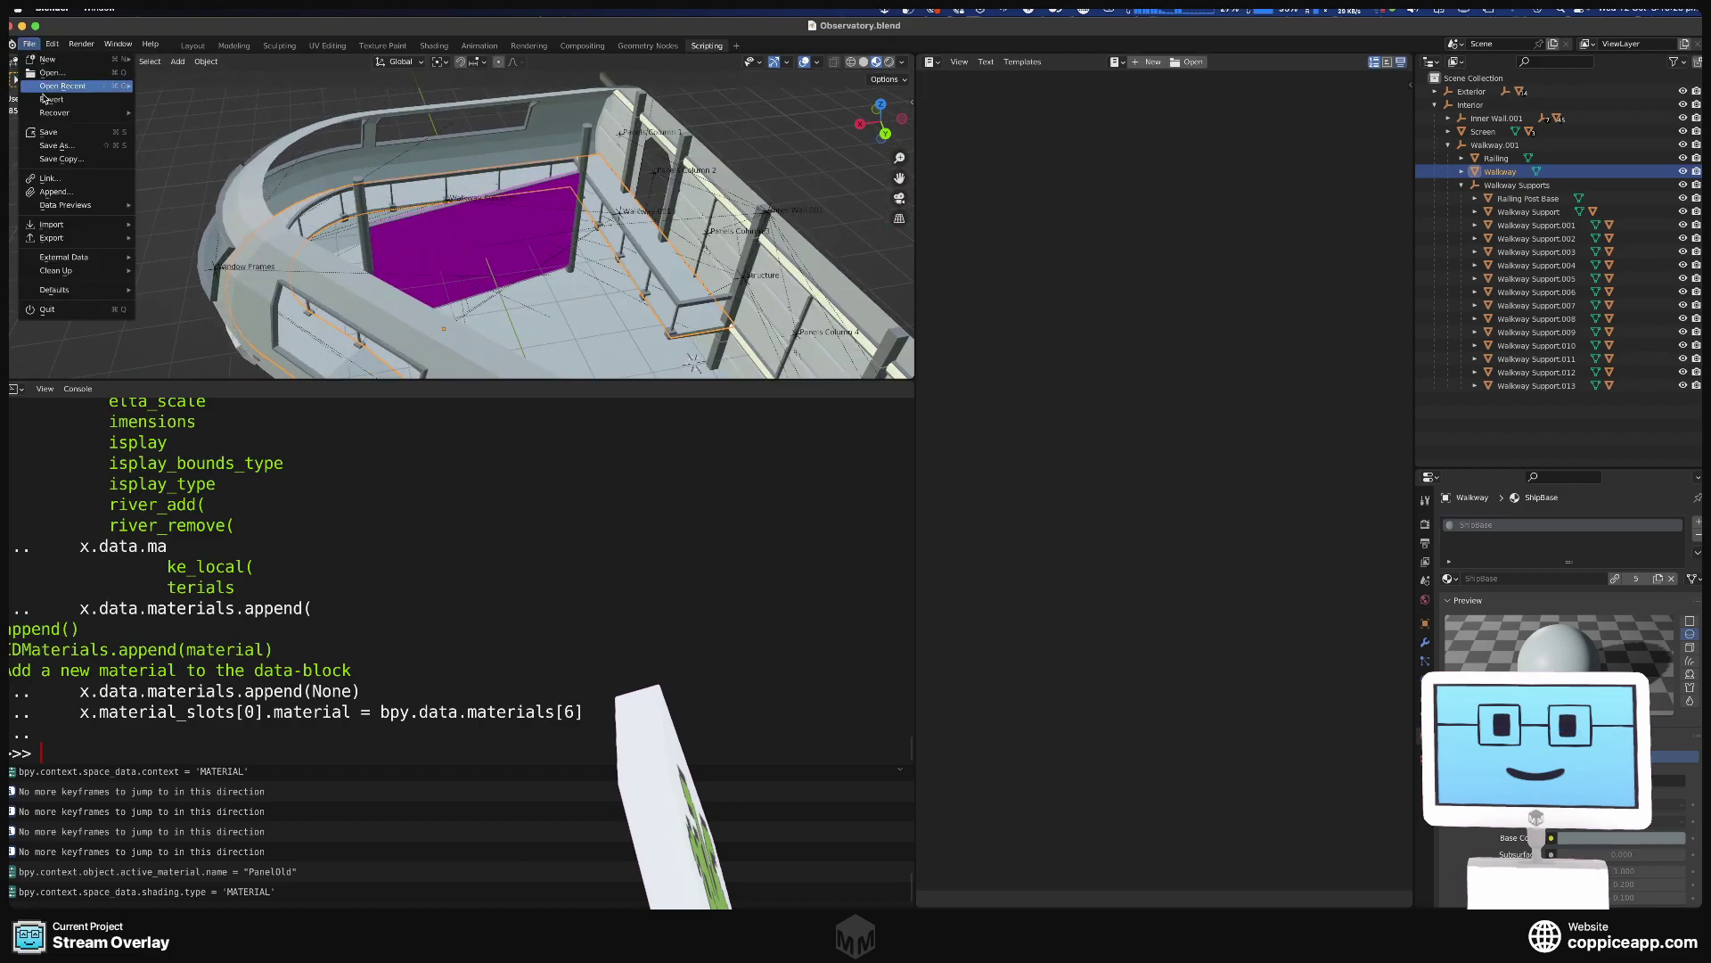
pyautogui.moveTo(72, 239)
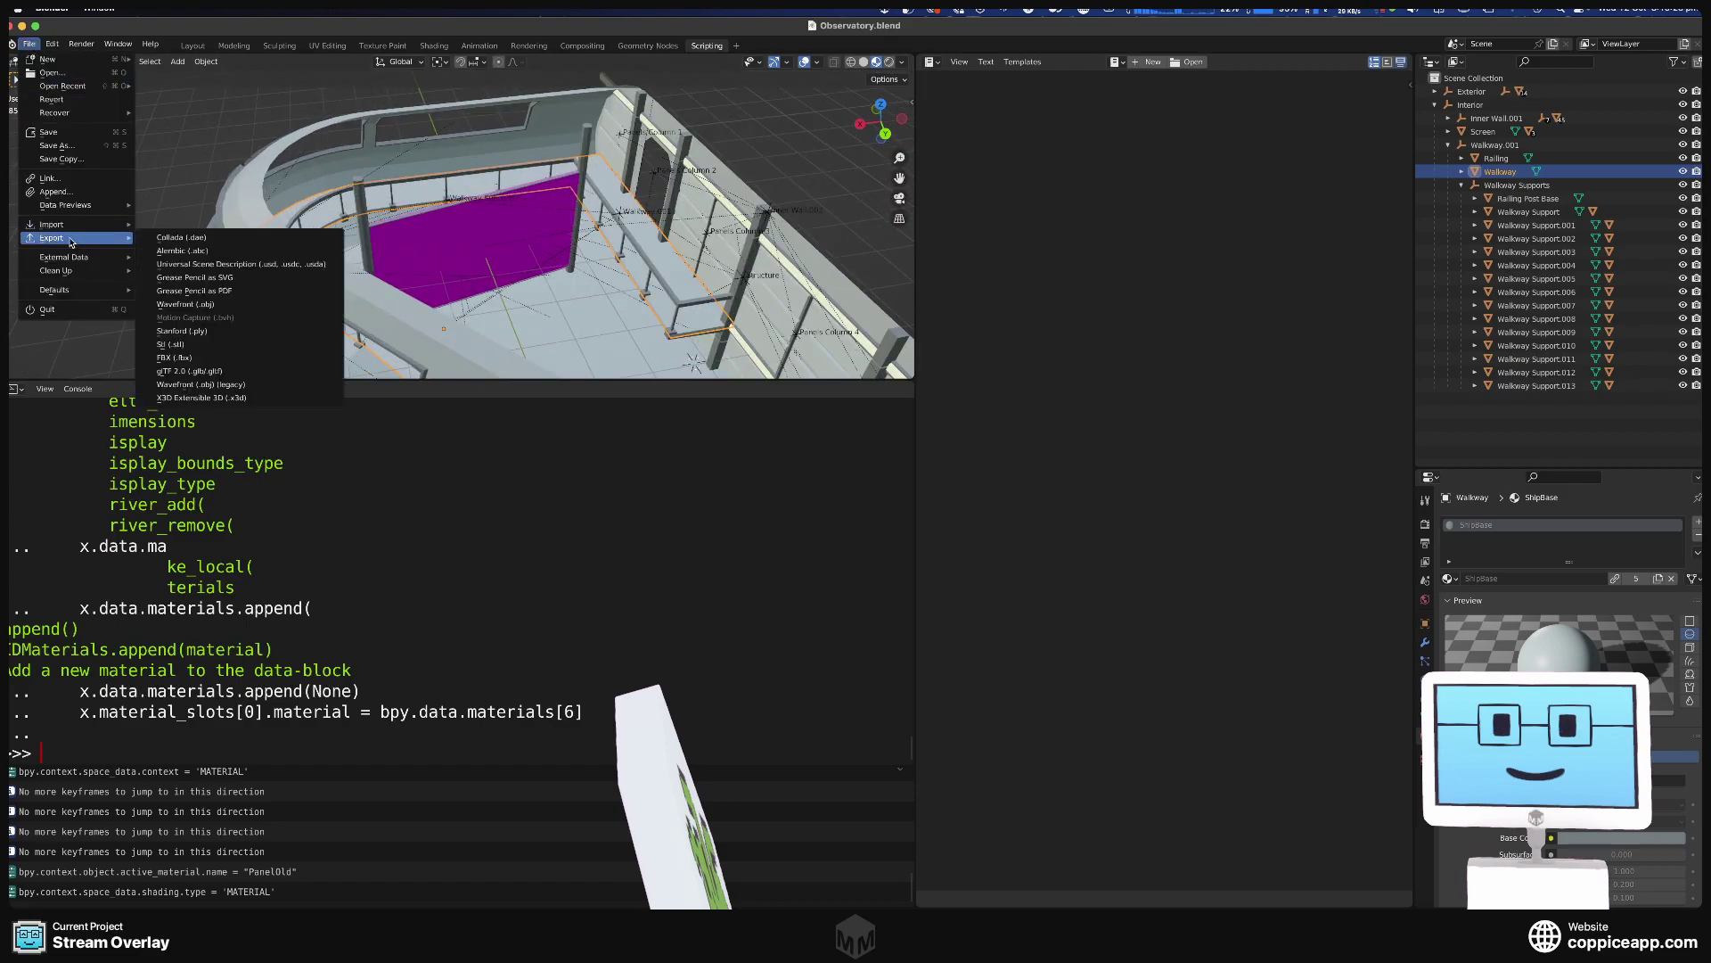
pyautogui.click(182, 362)
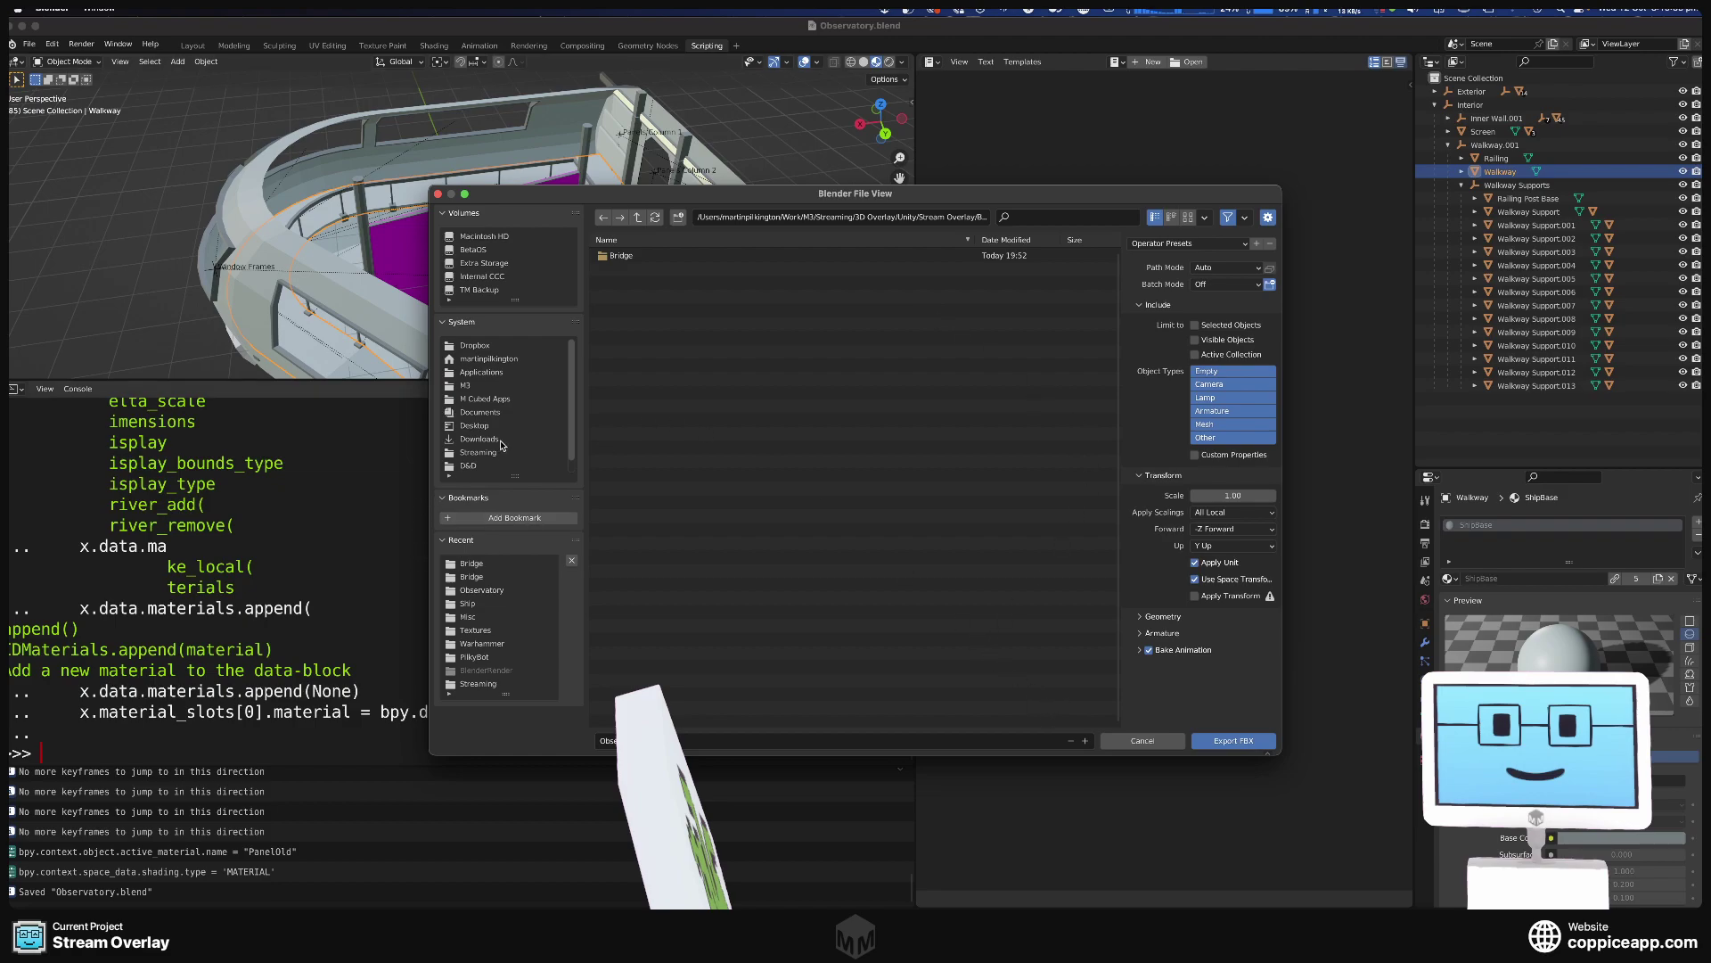
pyautogui.scroll(-1, 503, 445)
pyautogui.click(472, 466)
pyautogui.click(472, 467)
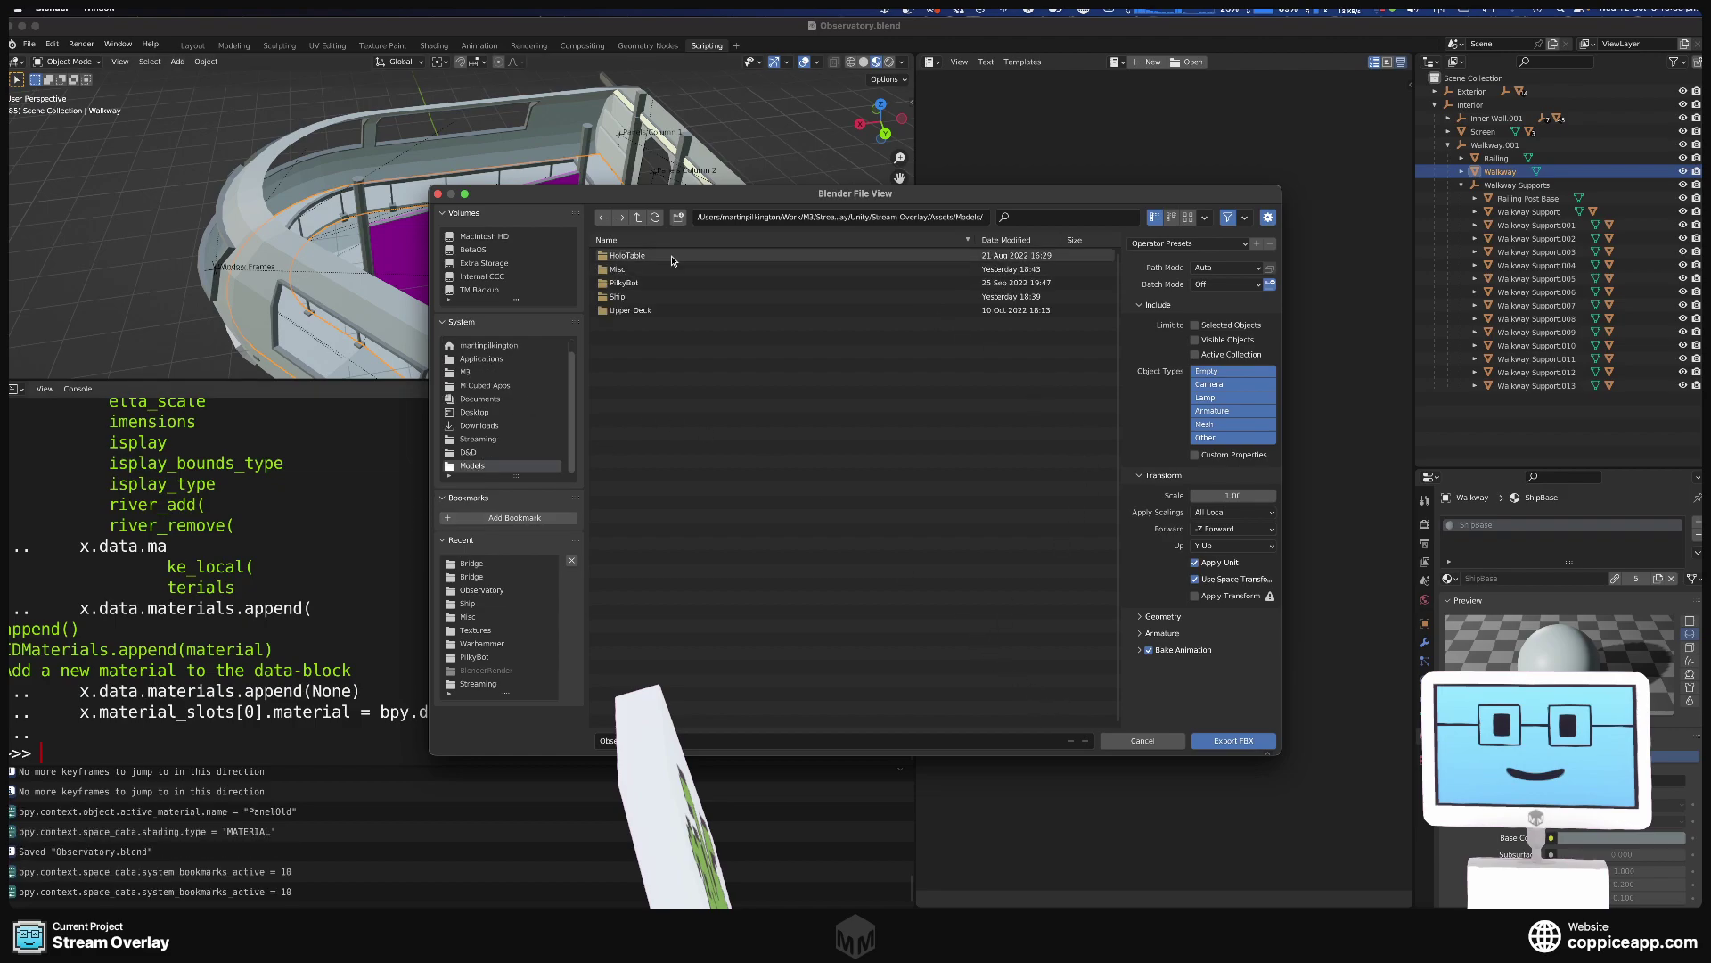
pyautogui.doubleClick(642, 296)
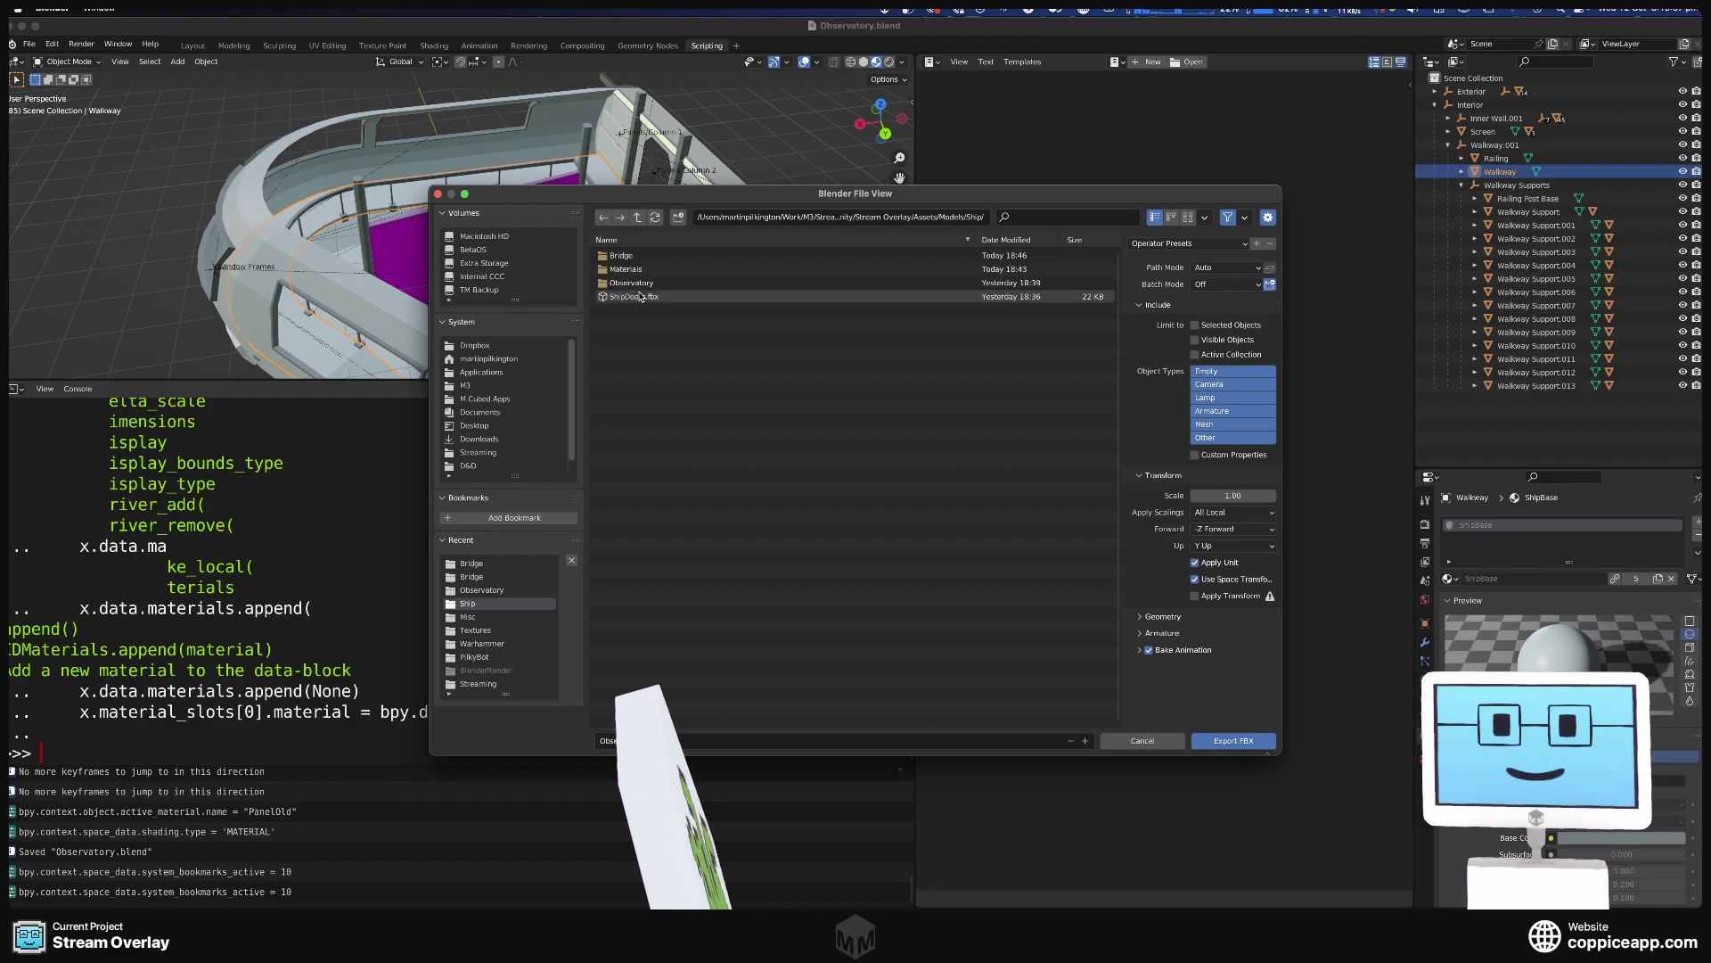
pyautogui.doubleClick(641, 282)
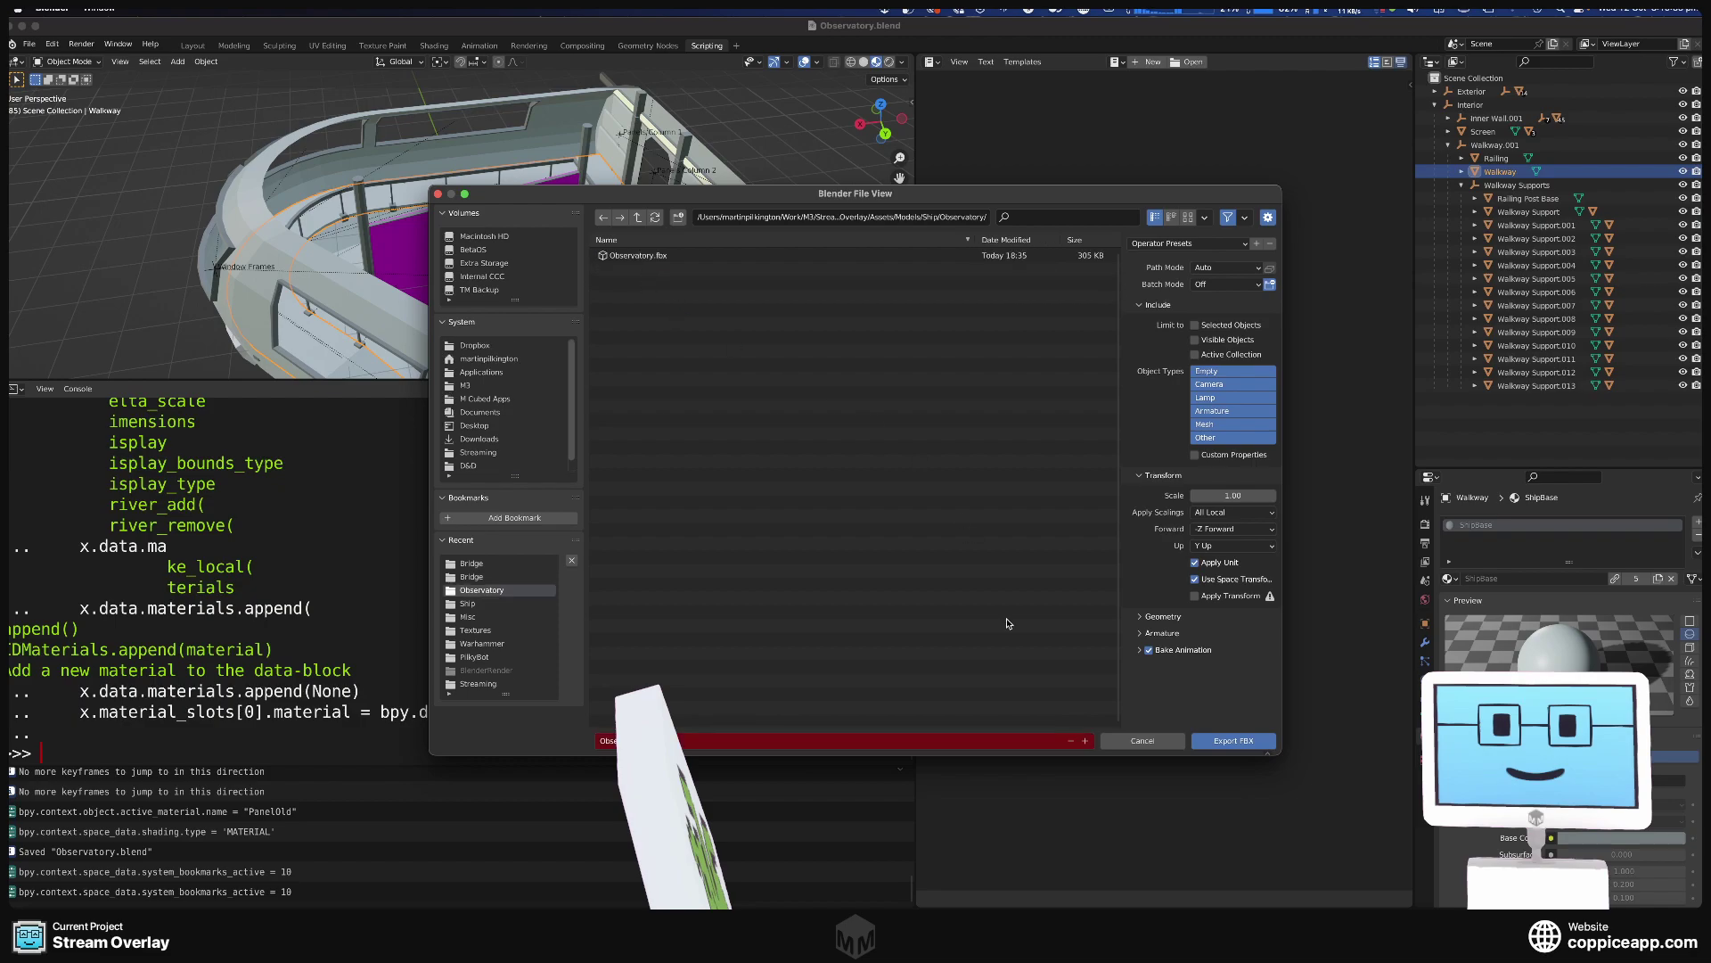
pyautogui.click(1234, 742)
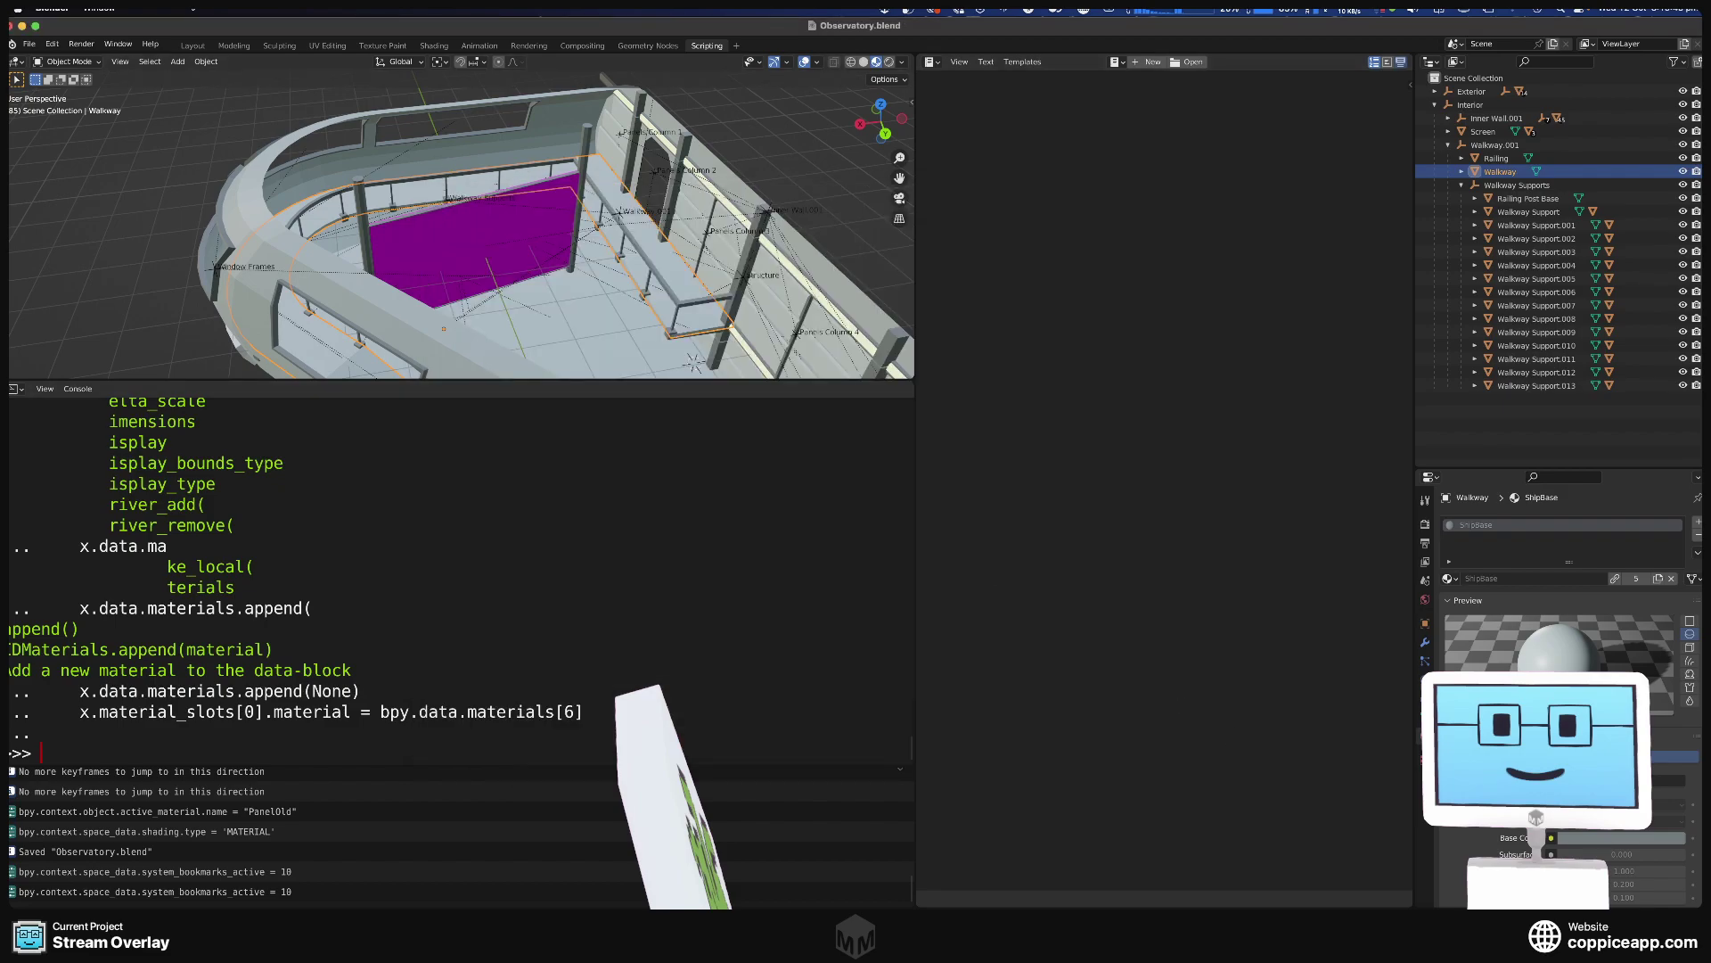
# Minimise Blender, switch to the Stream Overlay project in Unity, and select the Observatory's Walkway in the scene.
pyautogui.click(22, 26)
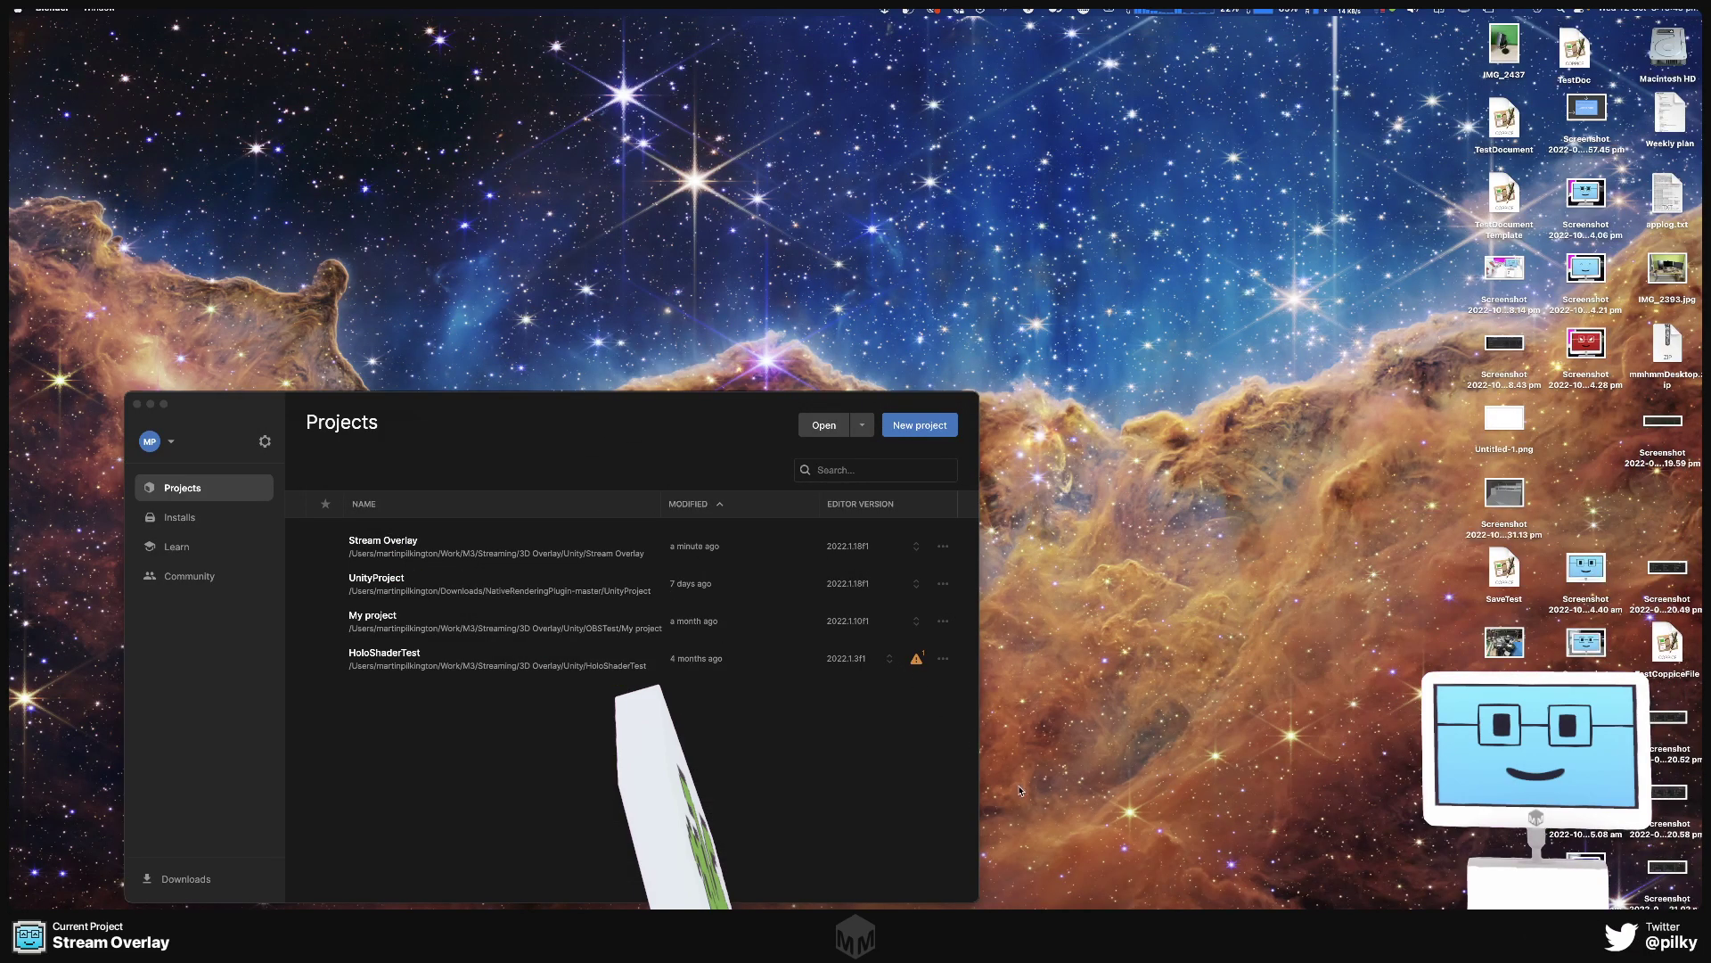
pyautogui.click(1401, 898)
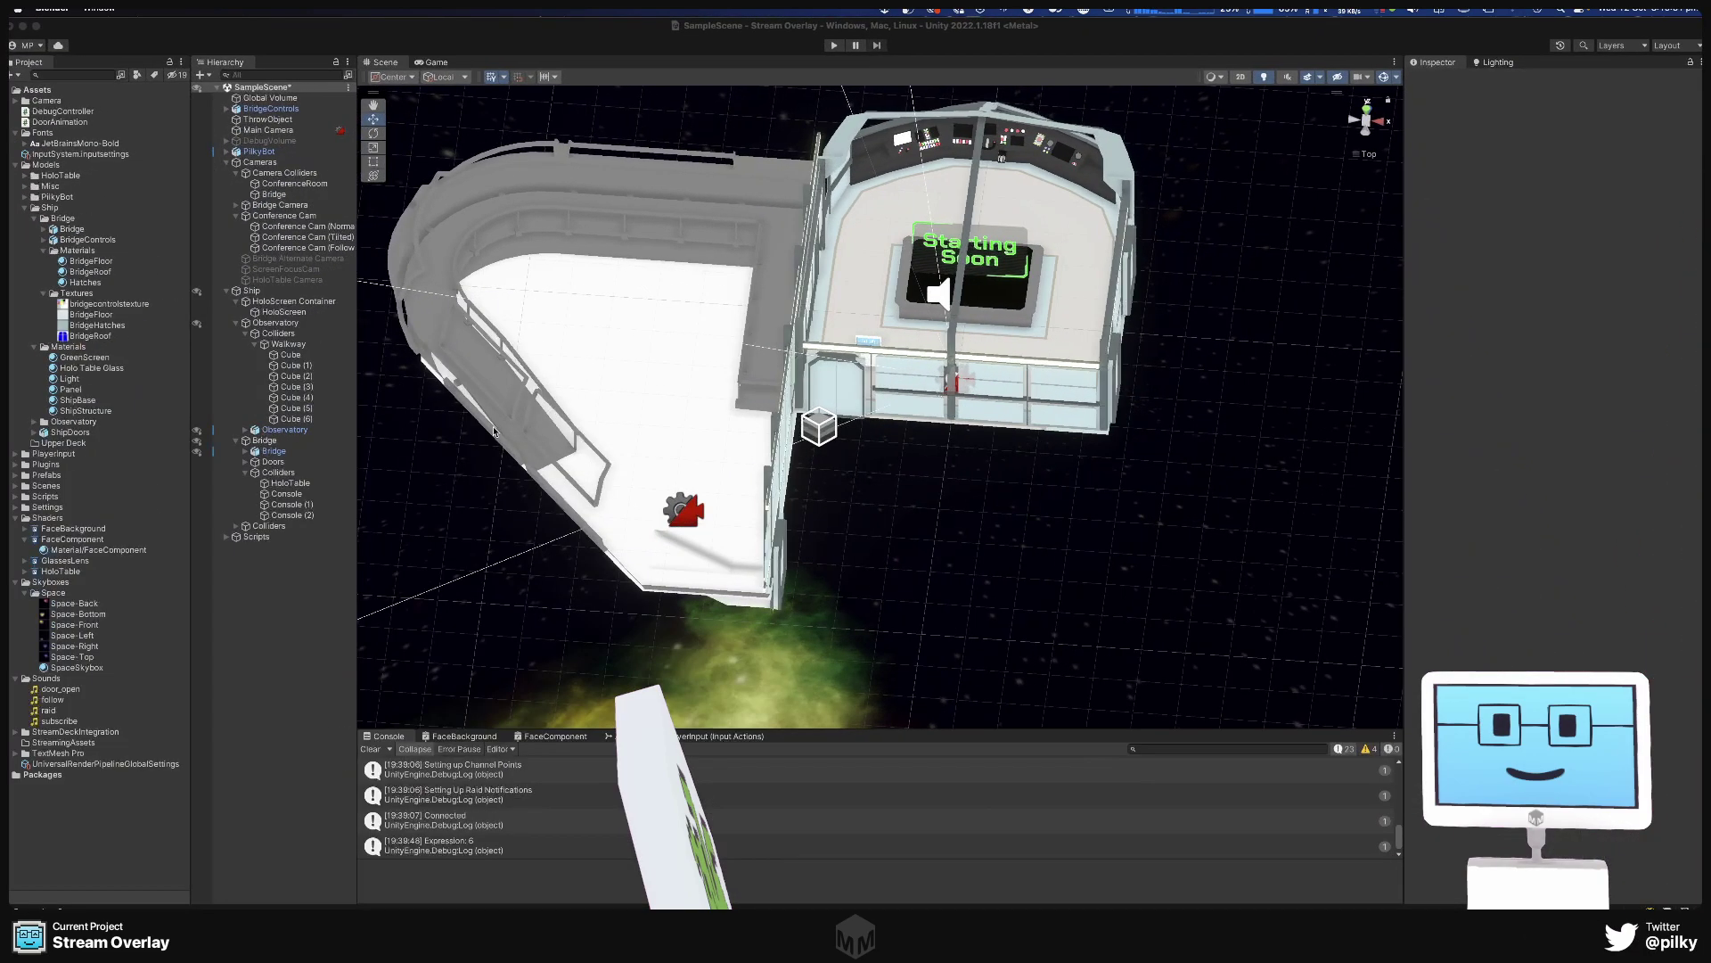
pyautogui.keyDown('alt'); pyautogui.moveTo(739, 615); pyautogui.dragTo(548, 312); pyautogui.keyUp('alt')
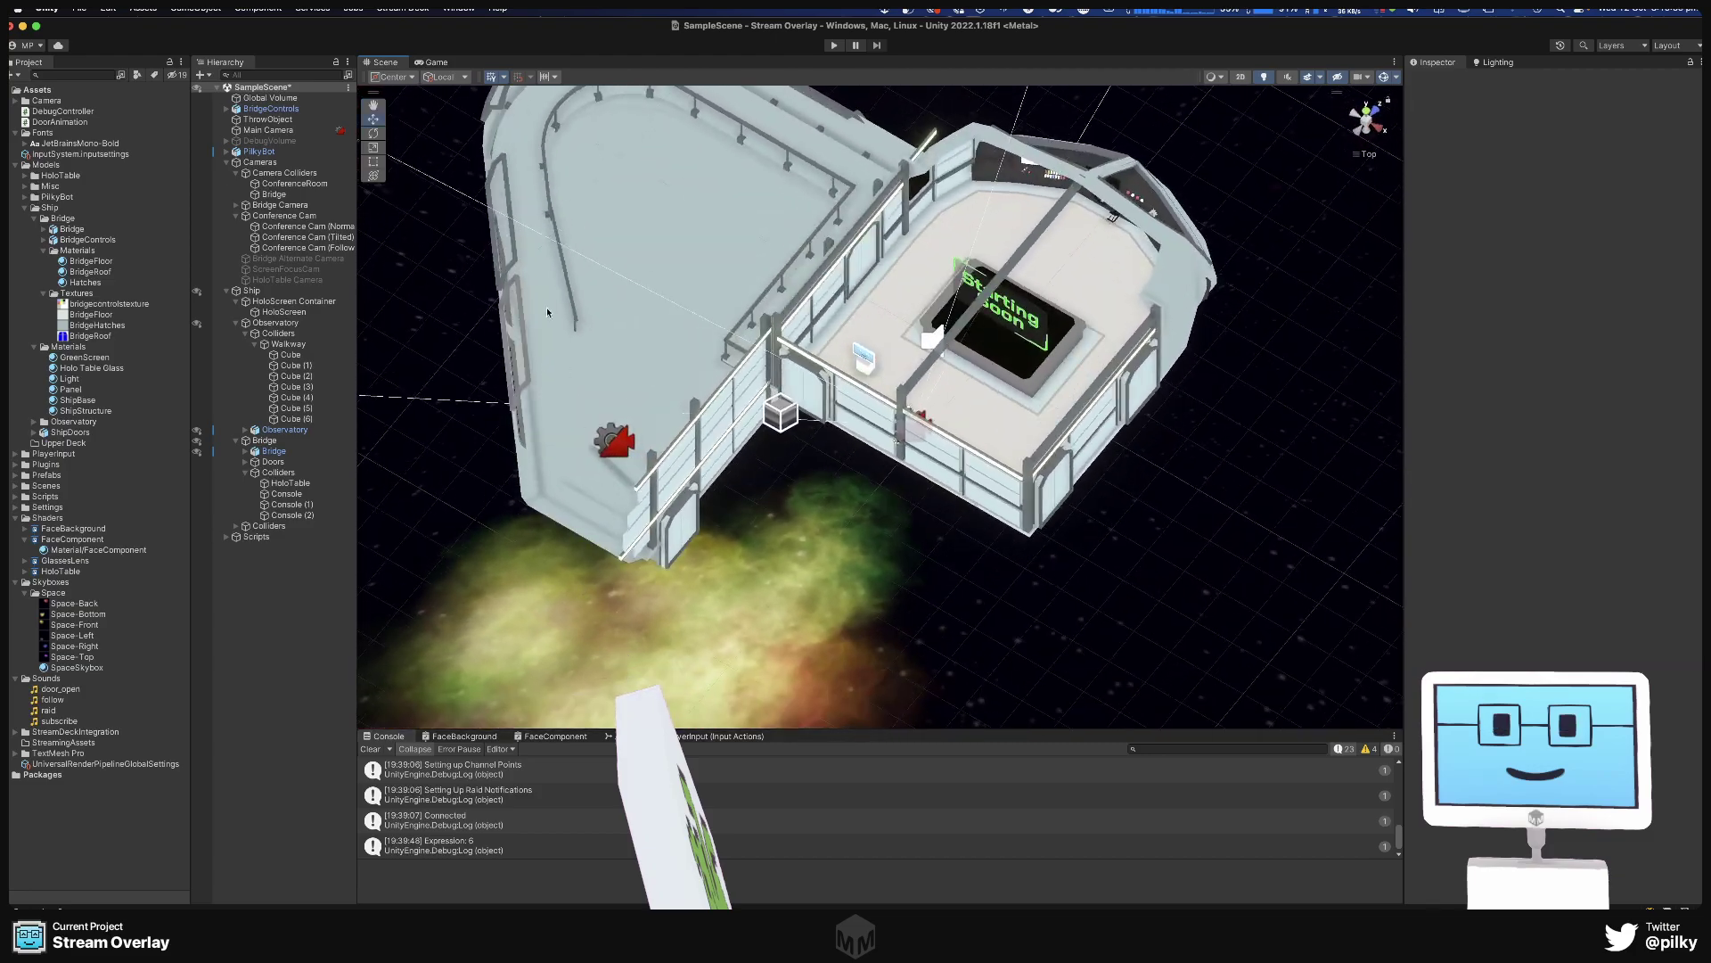
pyautogui.click(535, 256)
pyautogui.click(535, 256)
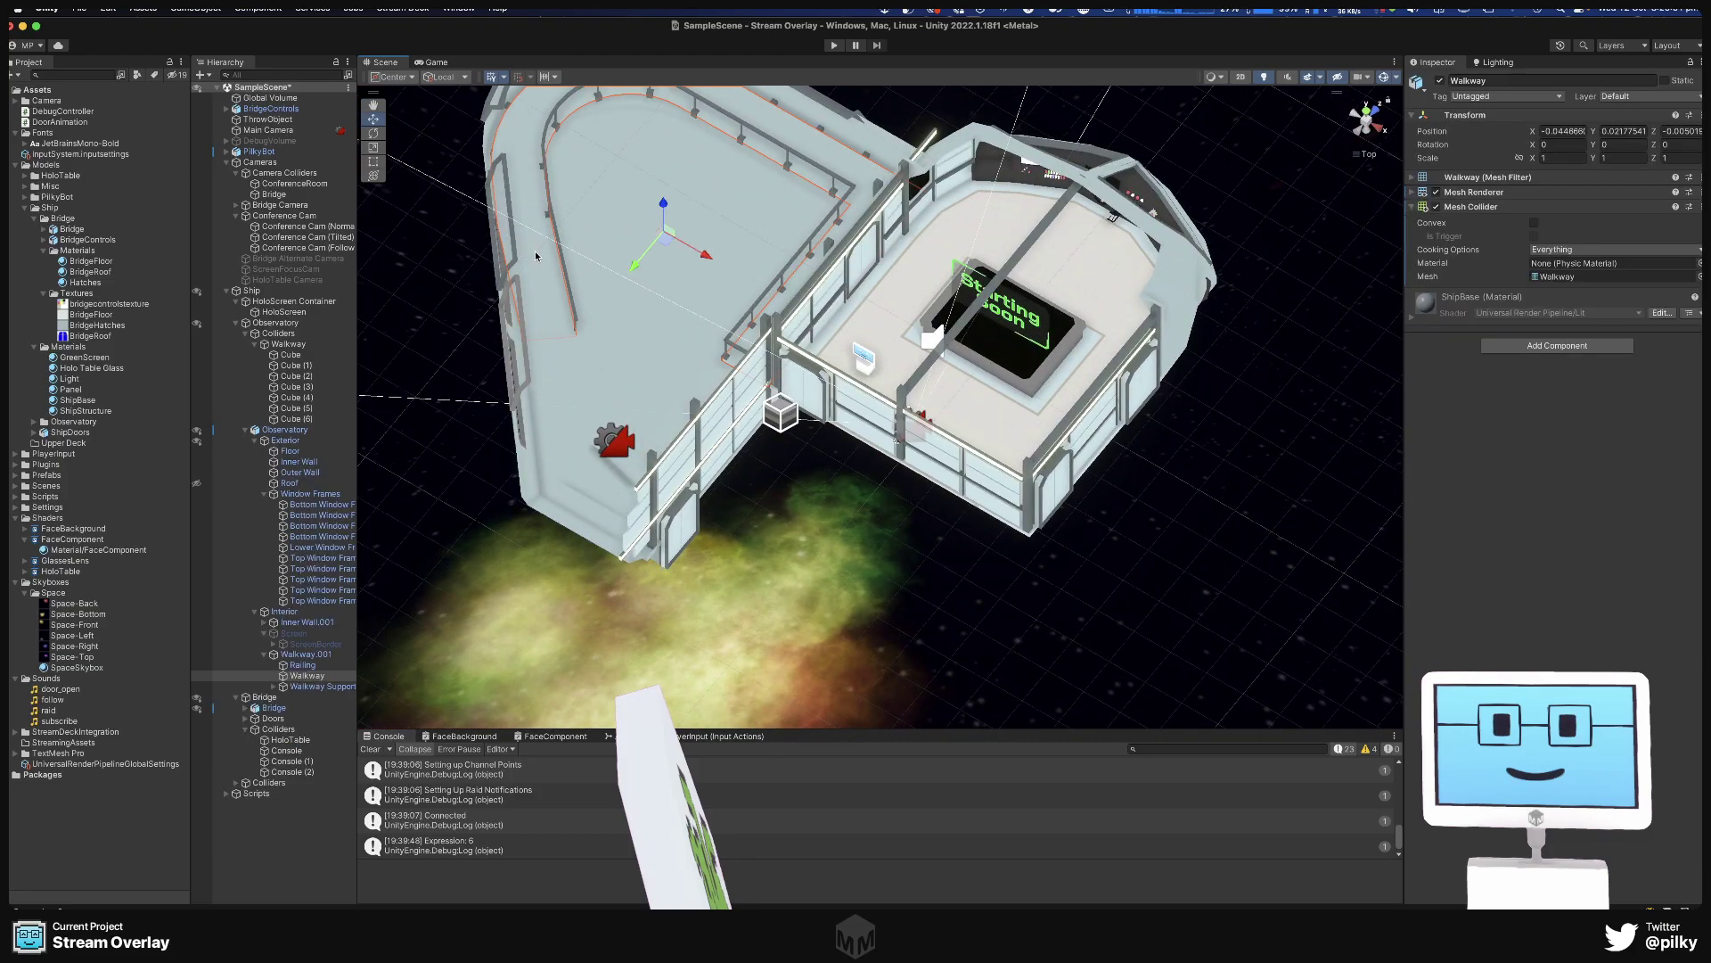
# Examine the Observatory beside the Bridge from several angles, comparing their materials on floor, walls, railings and window frames.
pyautogui.keyDown('alt'); pyautogui.moveTo(731, 630); pyautogui.dragTo(946, 536); pyautogui.keyUp('alt')
pyautogui.click(1365, 108)
pyautogui.scroll(2, 666, 346)
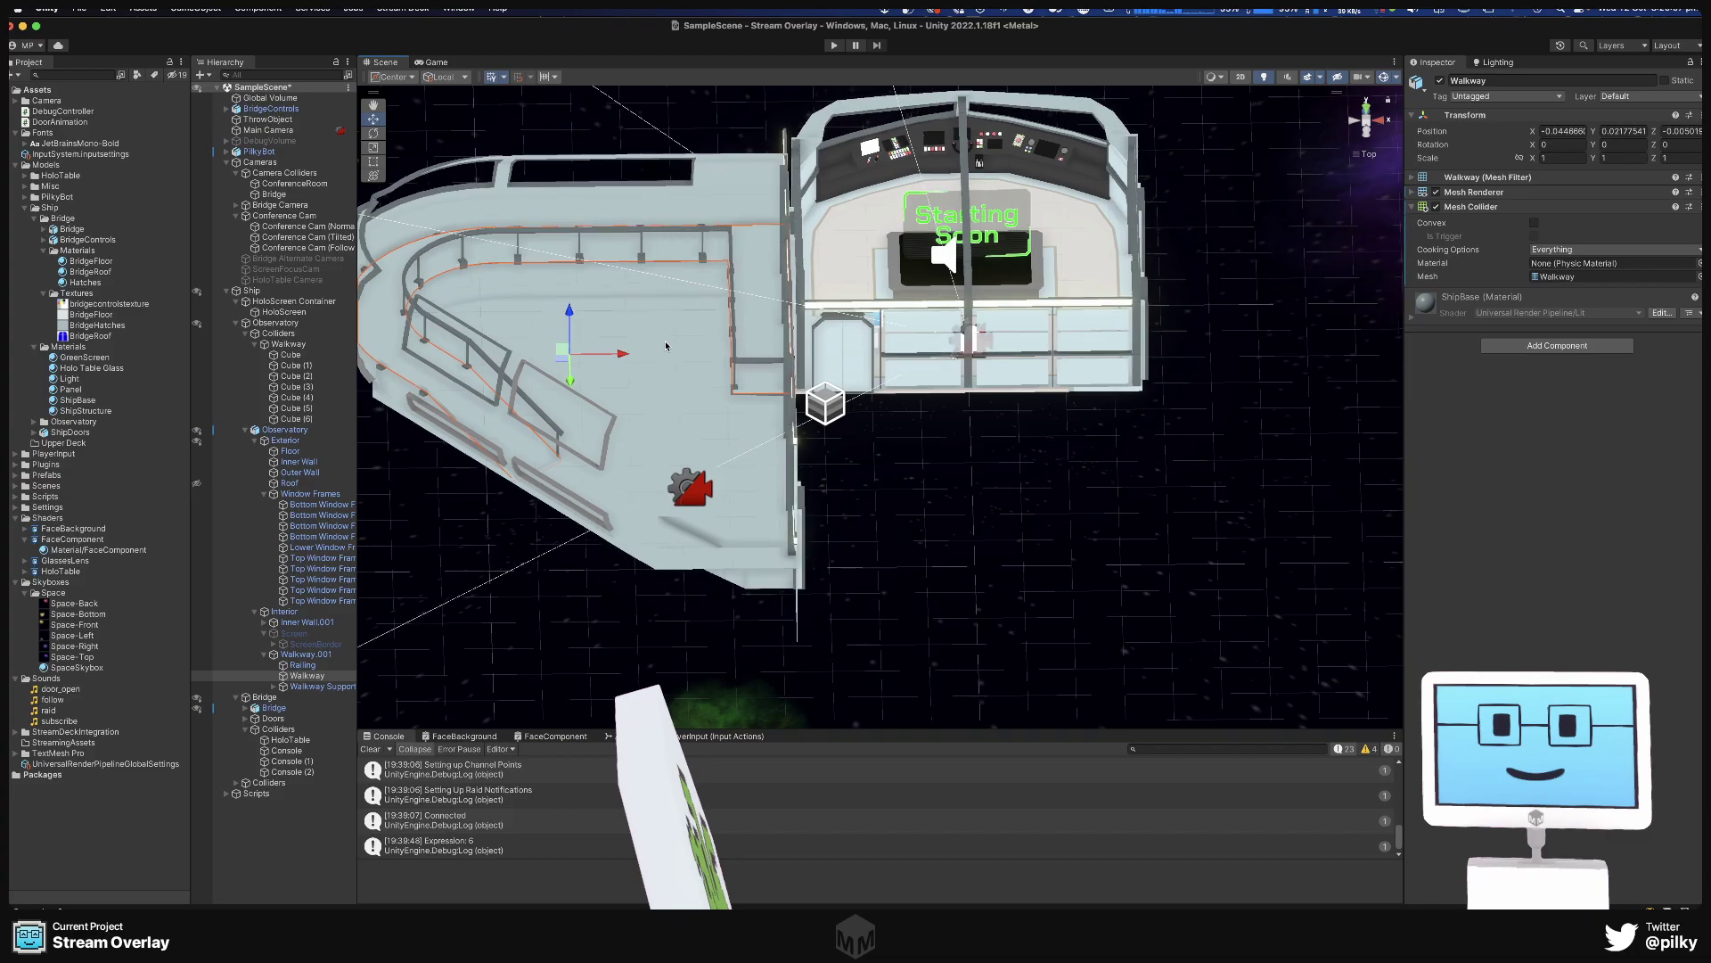
pyautogui.keyDown('alt'); pyautogui.moveTo(792, 380); pyautogui.dragTo(634, 613); pyautogui.keyUp('alt')
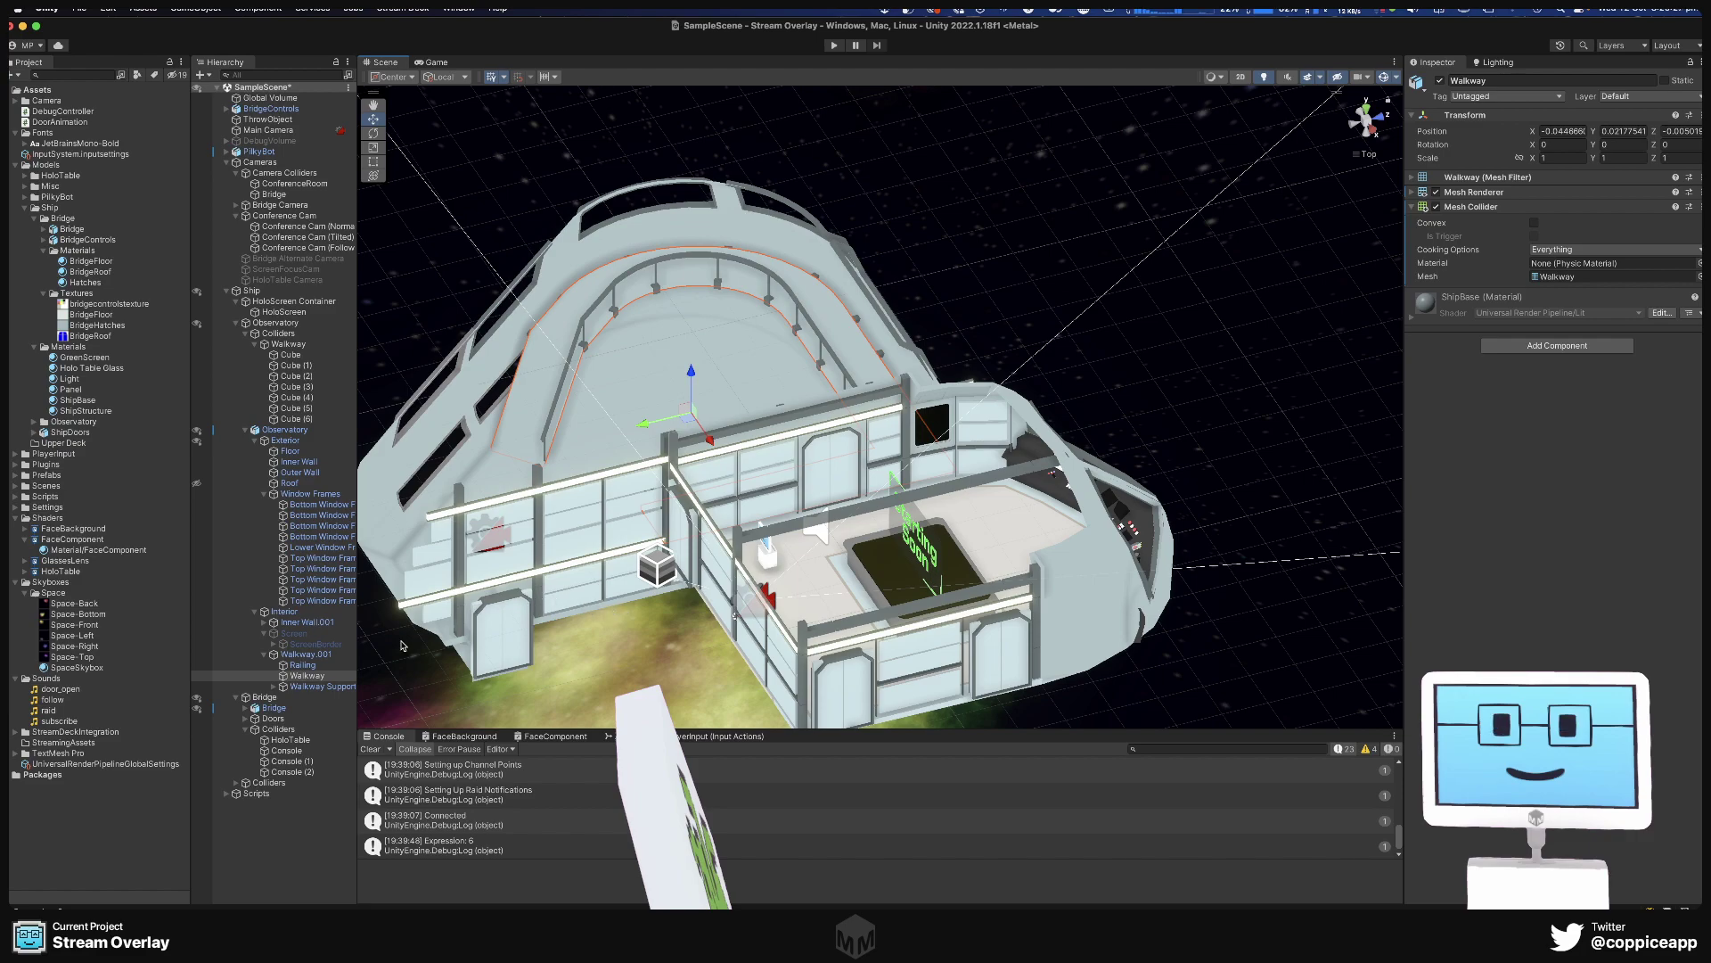
pyautogui.press('alt')
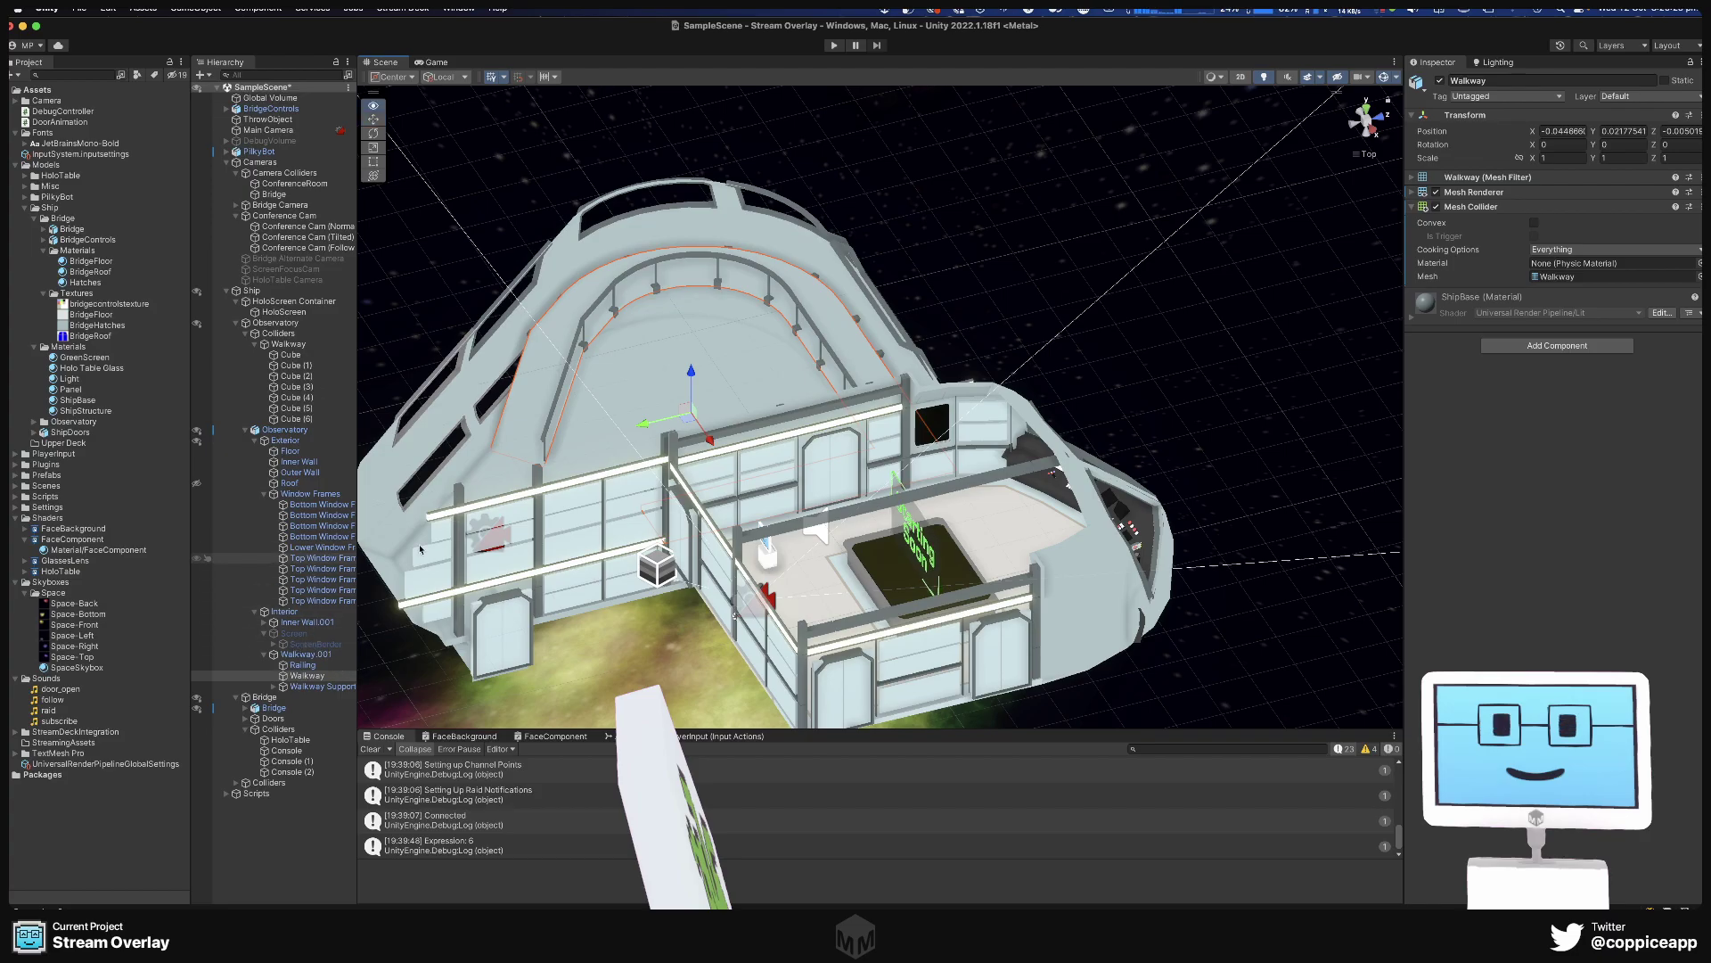
pyautogui.keyDown('alt'); pyautogui.moveTo(420, 549); pyautogui.dragTo(760, 463); pyautogui.keyUp('alt')
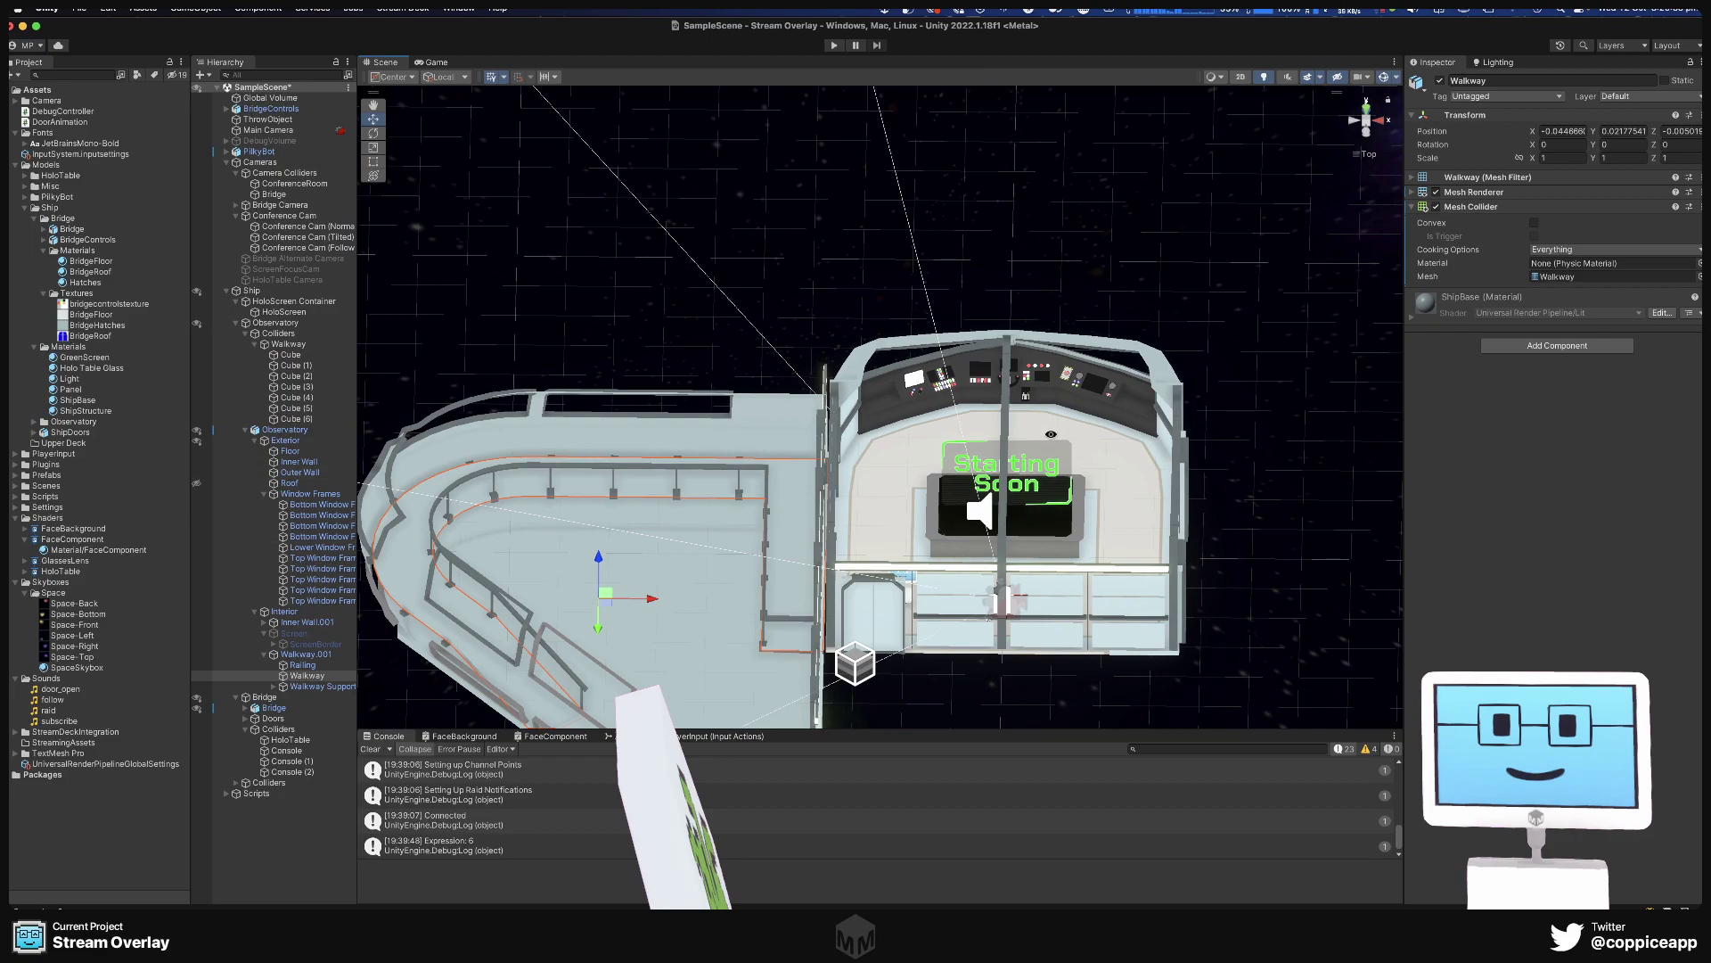
pyautogui.keyDown('alt'); pyautogui.moveTo(1051, 434); pyautogui.dragTo(1048, 482); pyautogui.keyUp('alt')
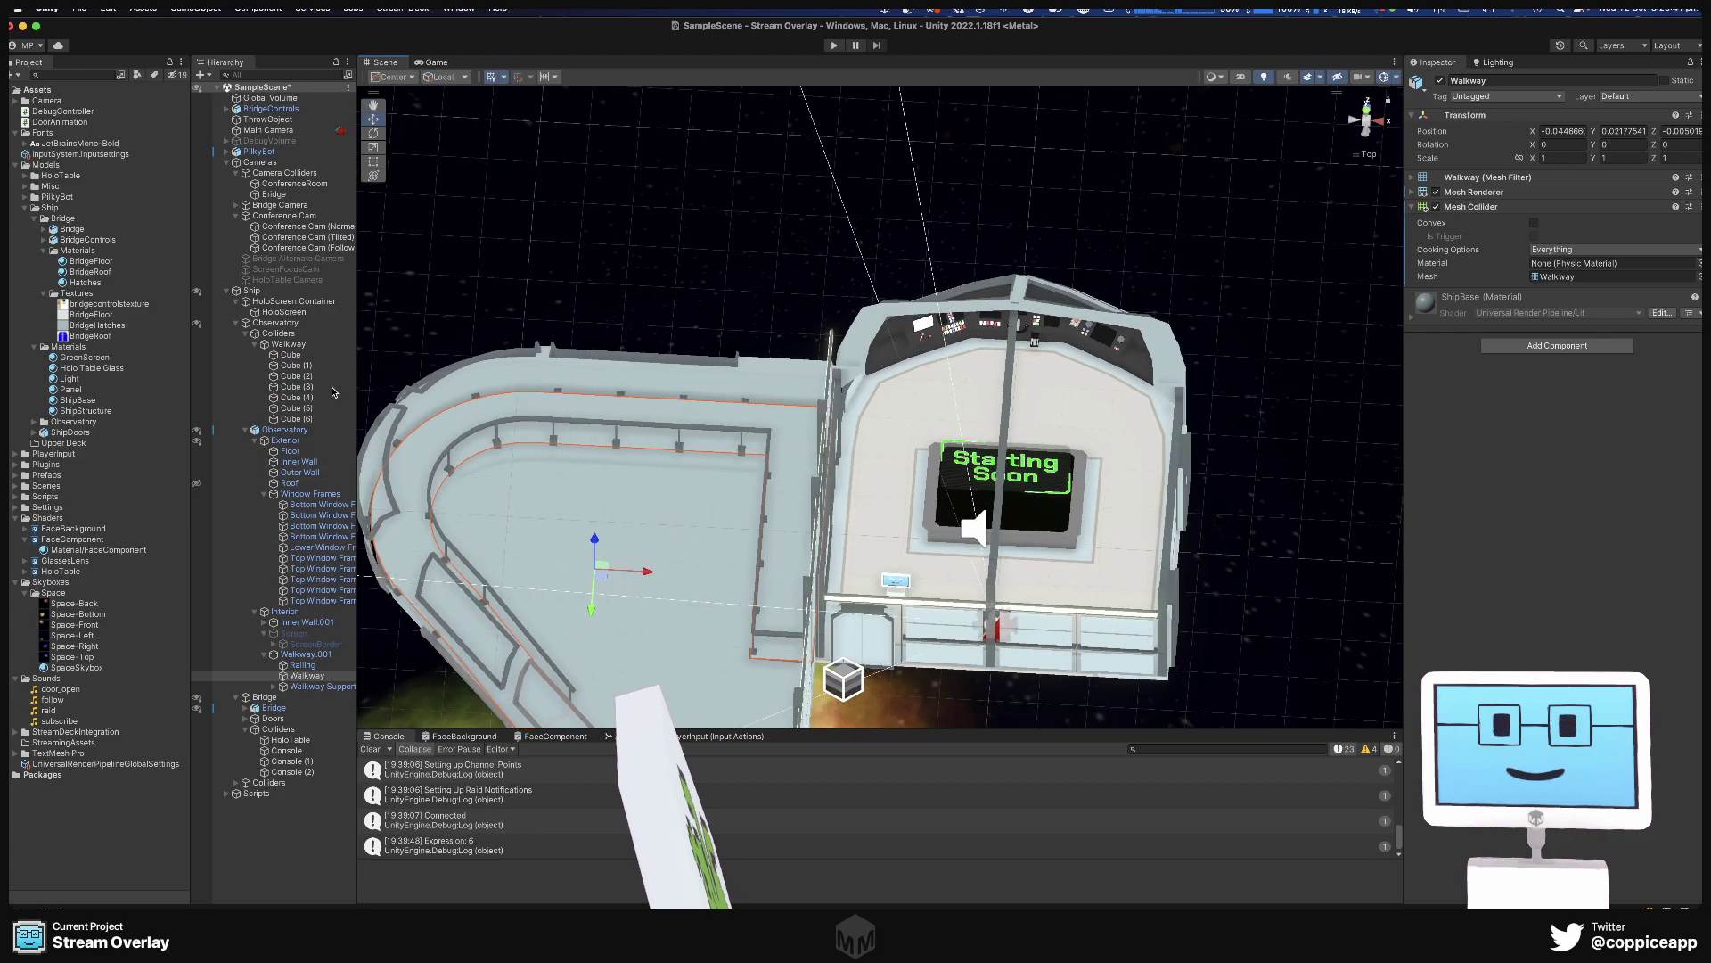
pyautogui.keyDown('alt'); pyautogui.moveTo(736, 426); pyautogui.dragTo(781, 583); pyautogui.keyUp('alt')
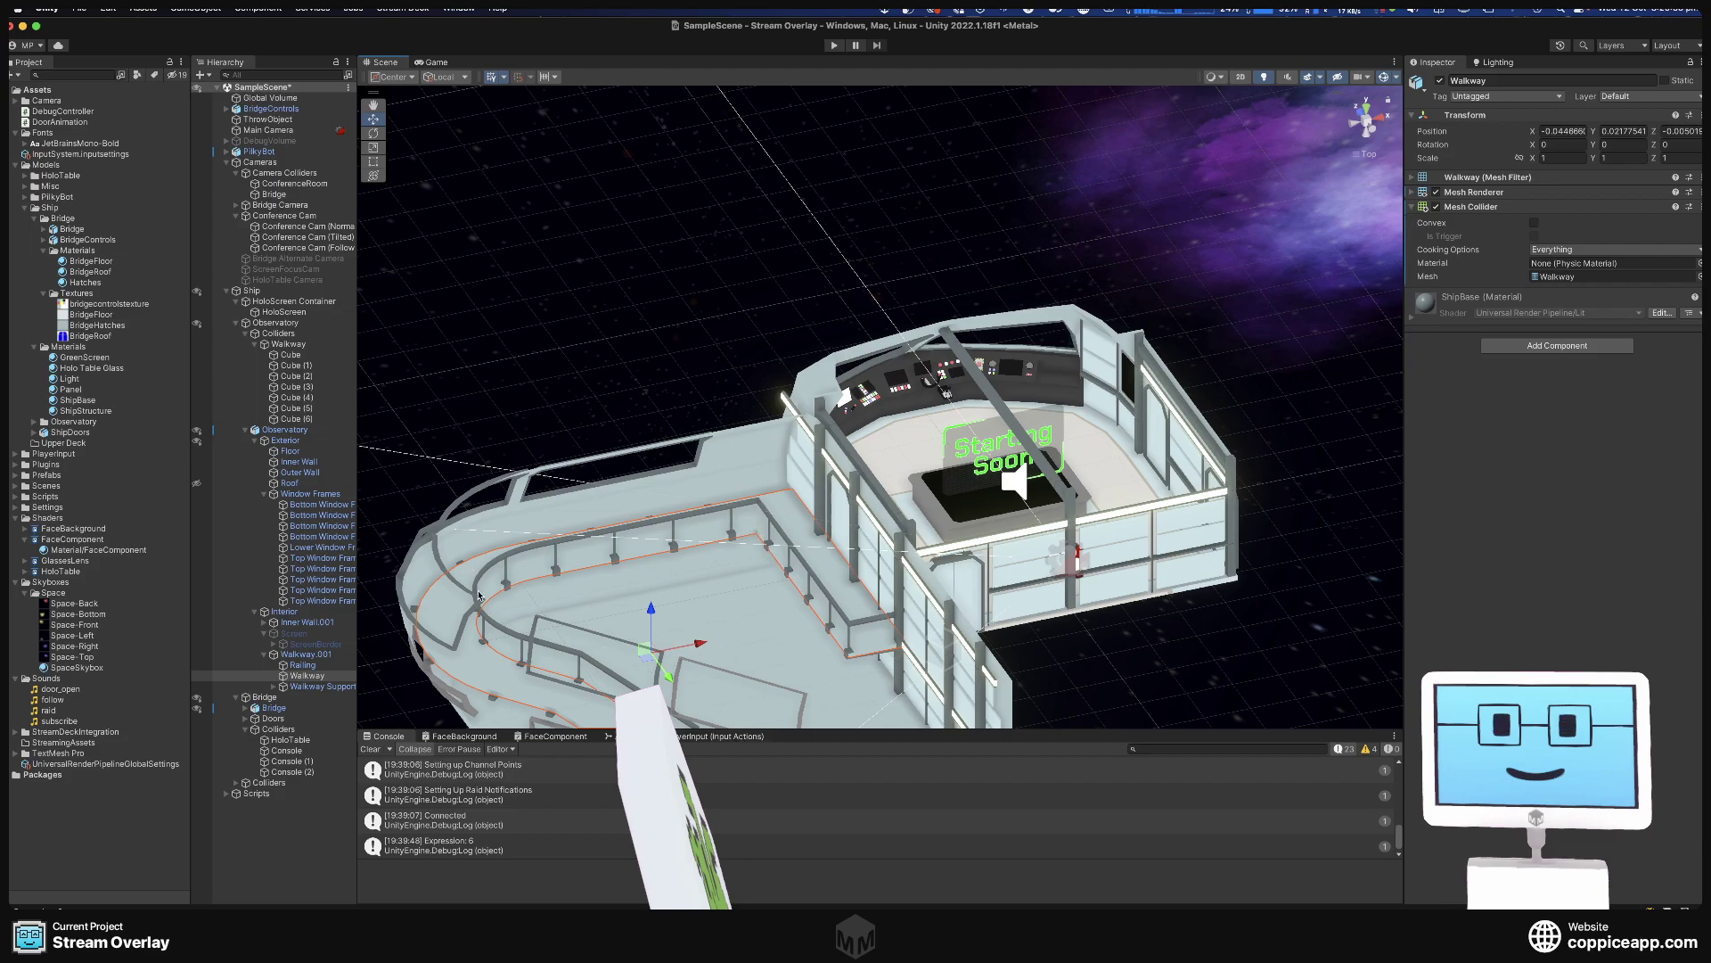
pyautogui.keyDown('alt'); pyautogui.moveTo(761, 618); pyautogui.dragTo(660, 673); pyautogui.keyUp('alt')
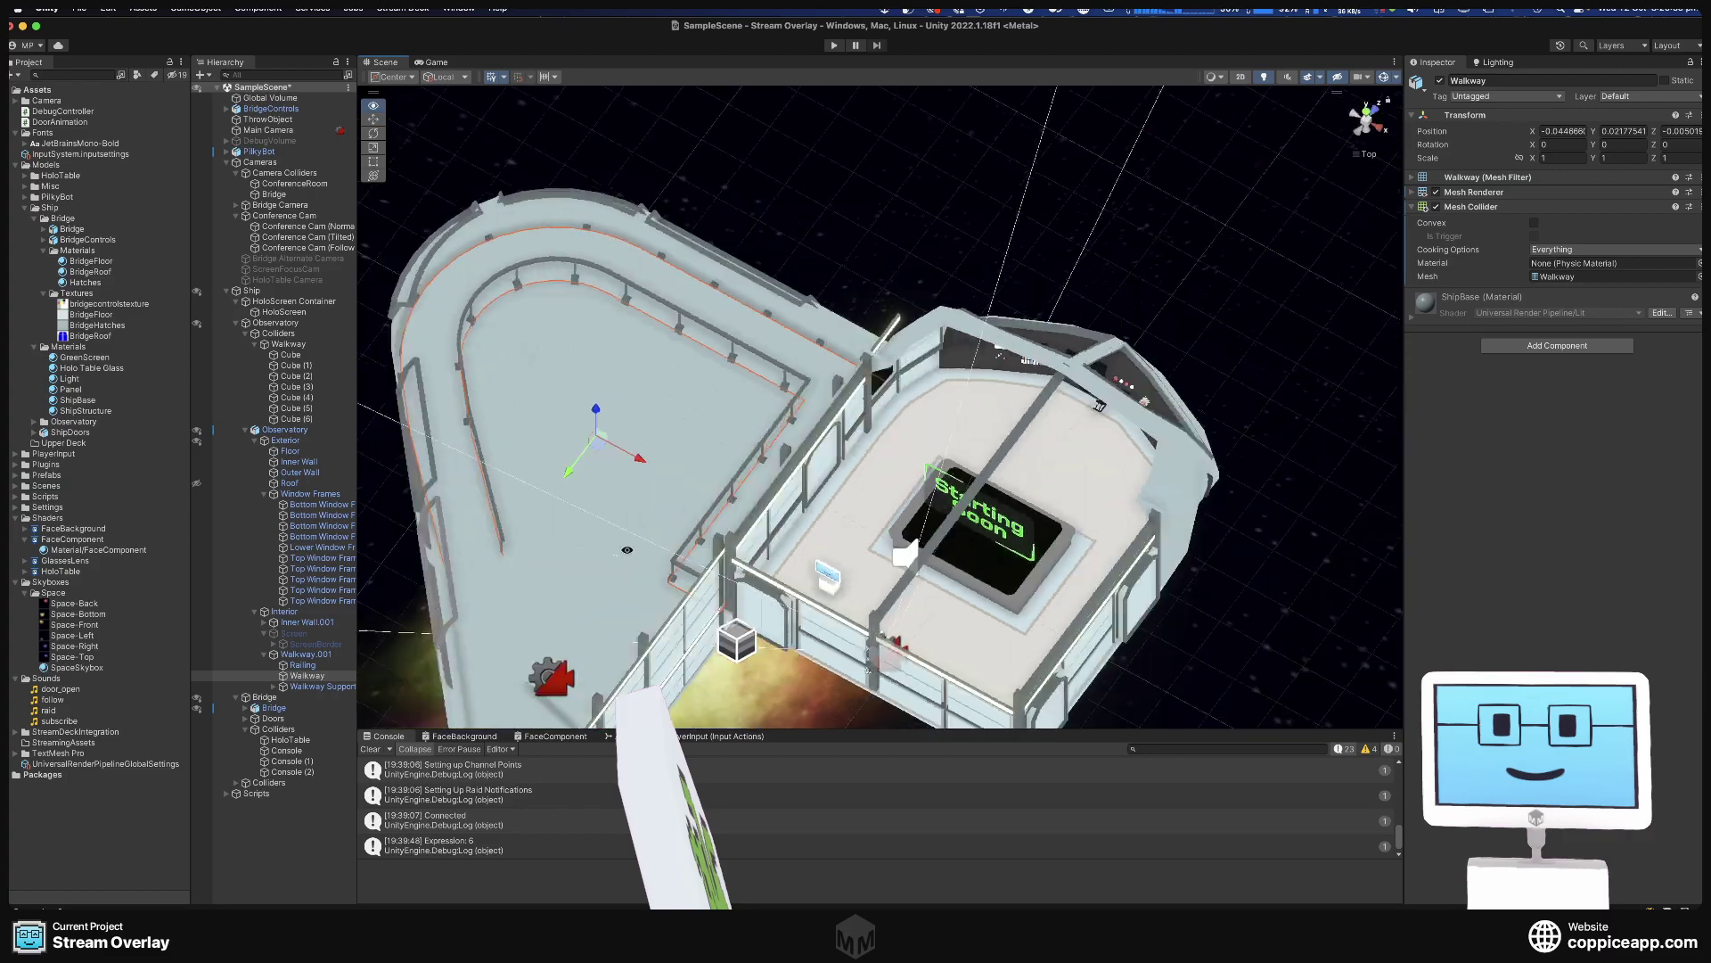
pyautogui.keyDown('alt'); pyautogui.moveTo(426, 504); pyautogui.dragTo(717, 472); pyautogui.keyUp('alt')
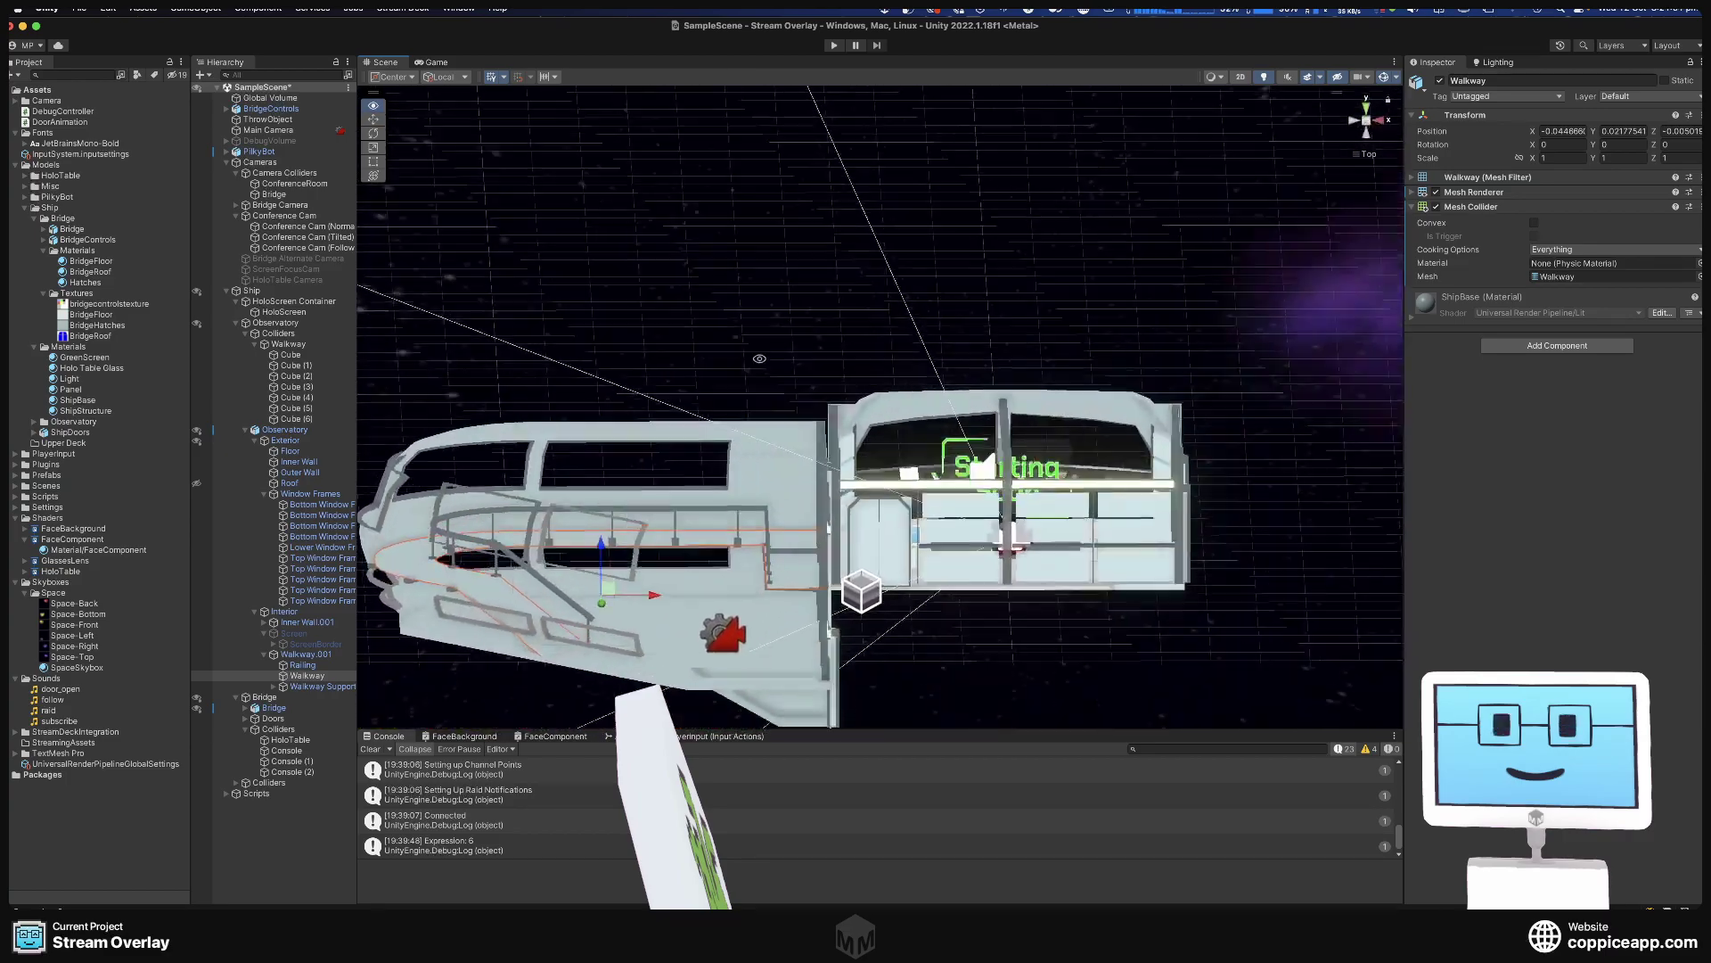
pyautogui.keyDown('alt'); pyautogui.moveTo(608, 435); pyautogui.dragTo(539, 503); pyautogui.keyUp('alt')
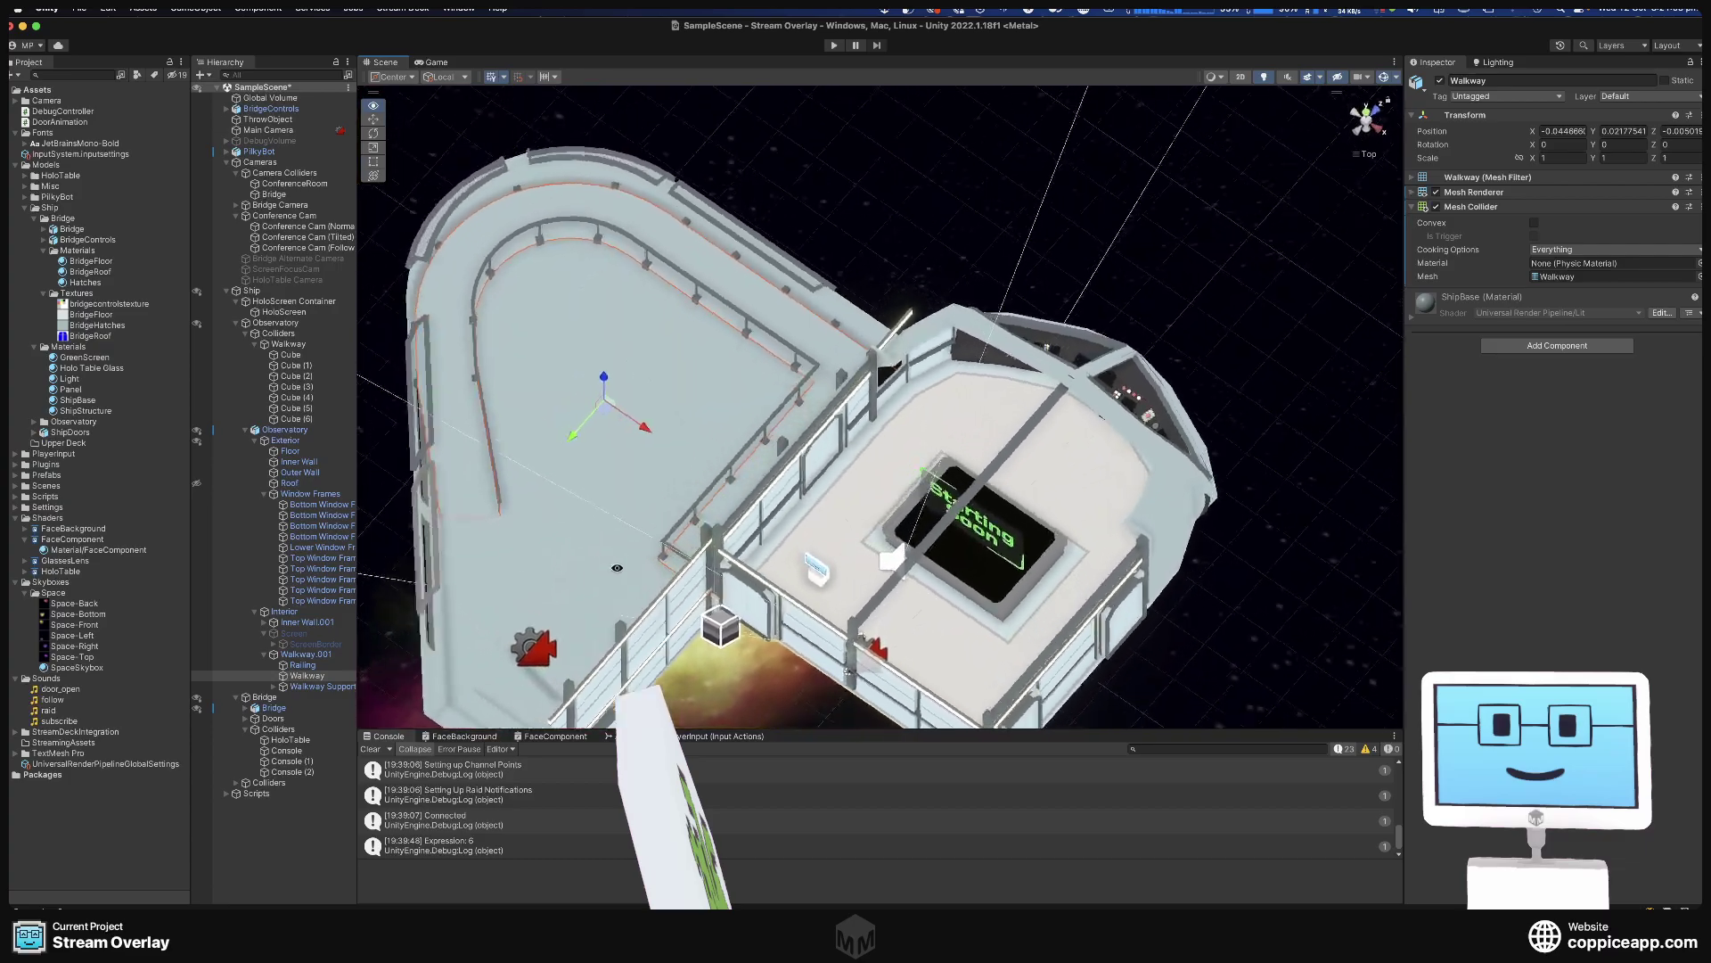
pyautogui.keyDown('alt'); pyautogui.moveTo(797, 566); pyautogui.dragTo(638, 432); pyautogui.keyUp('alt')
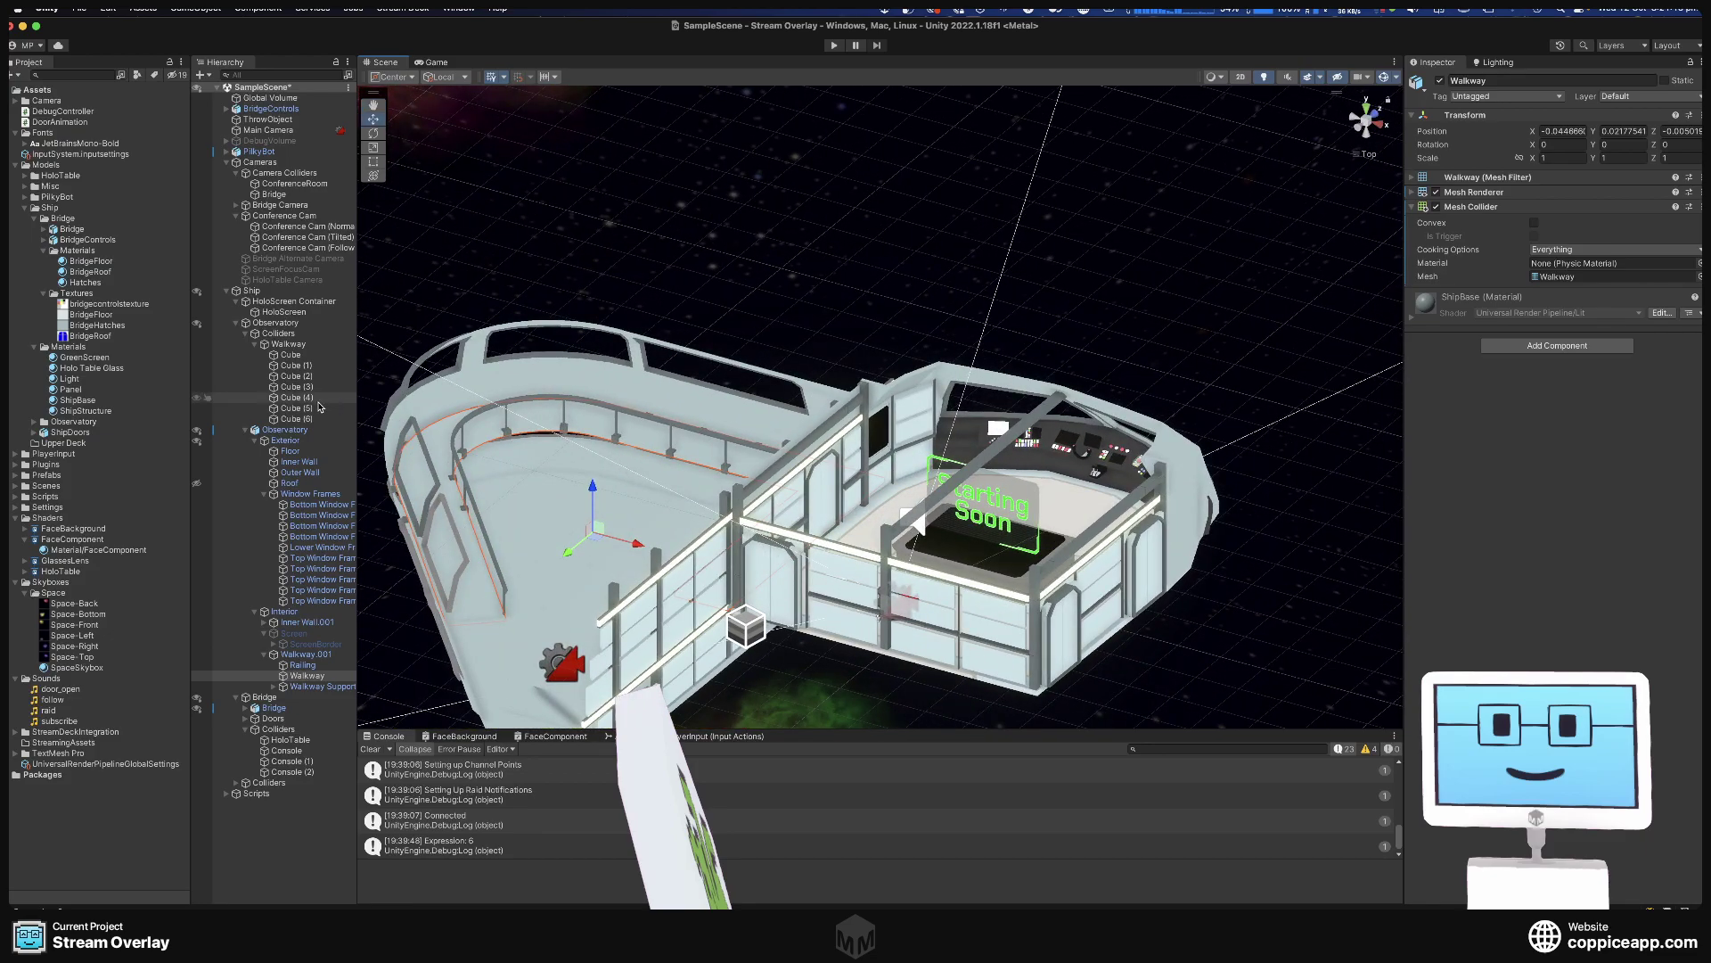